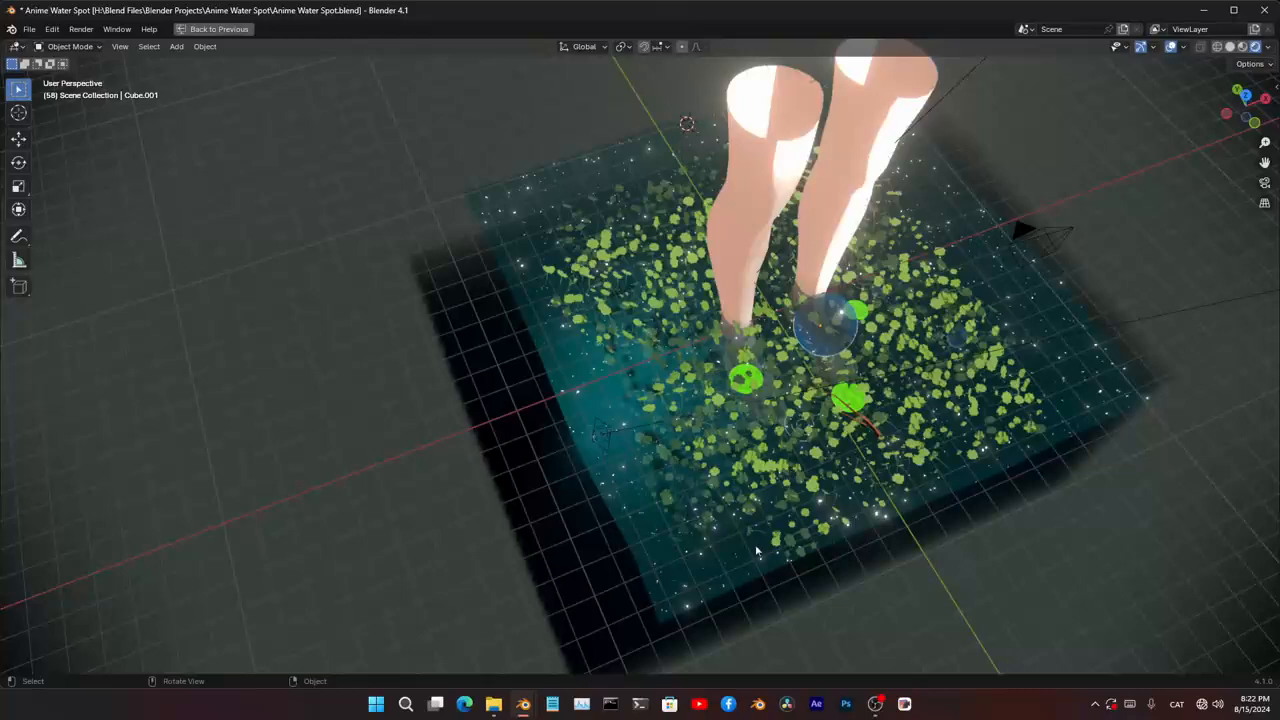
middle_click_drag(758, 552, 758, 452)
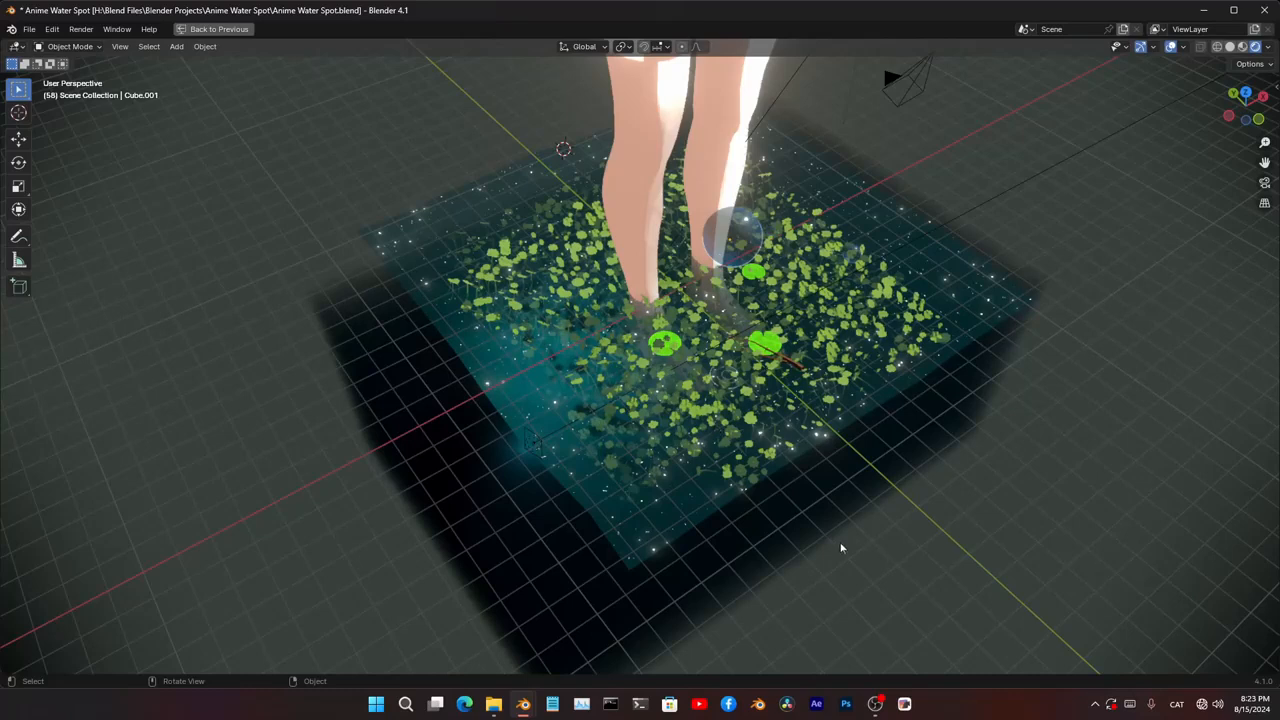
middle_click_drag(841, 548, 785, 527)
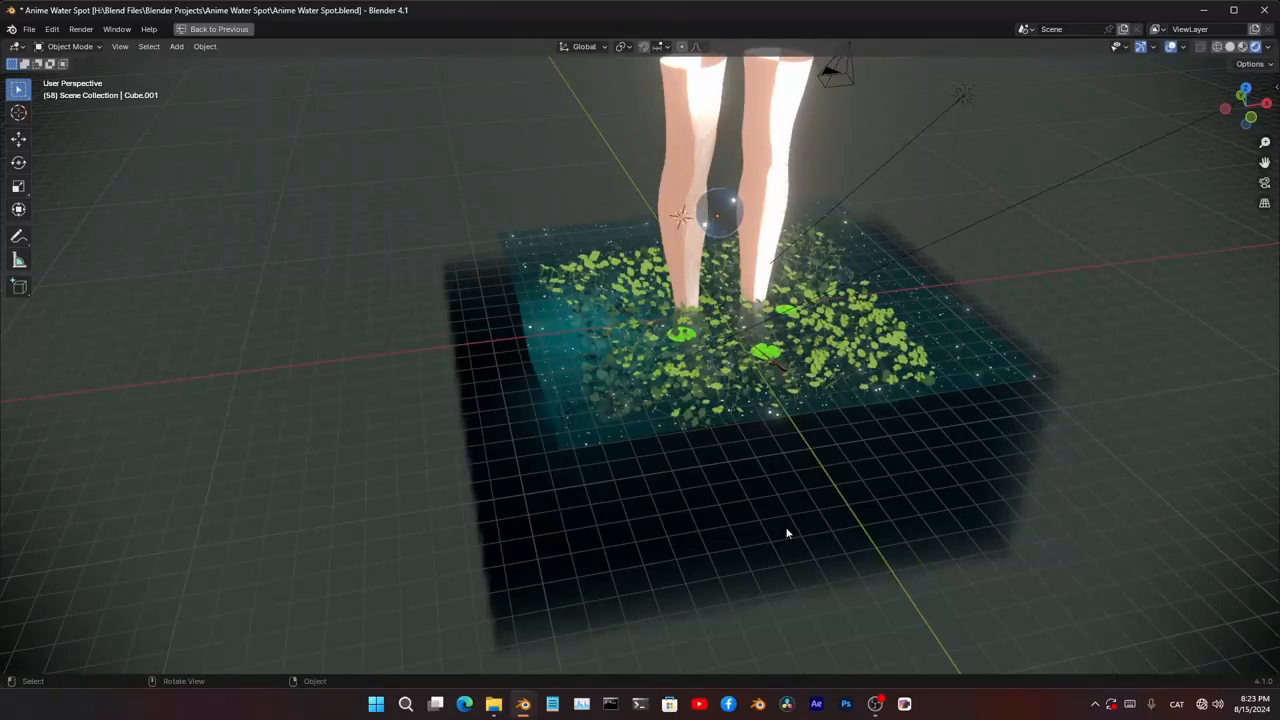
middle_click_drag(787, 533, 784, 480)
scroll(807, 446, "up", 4)
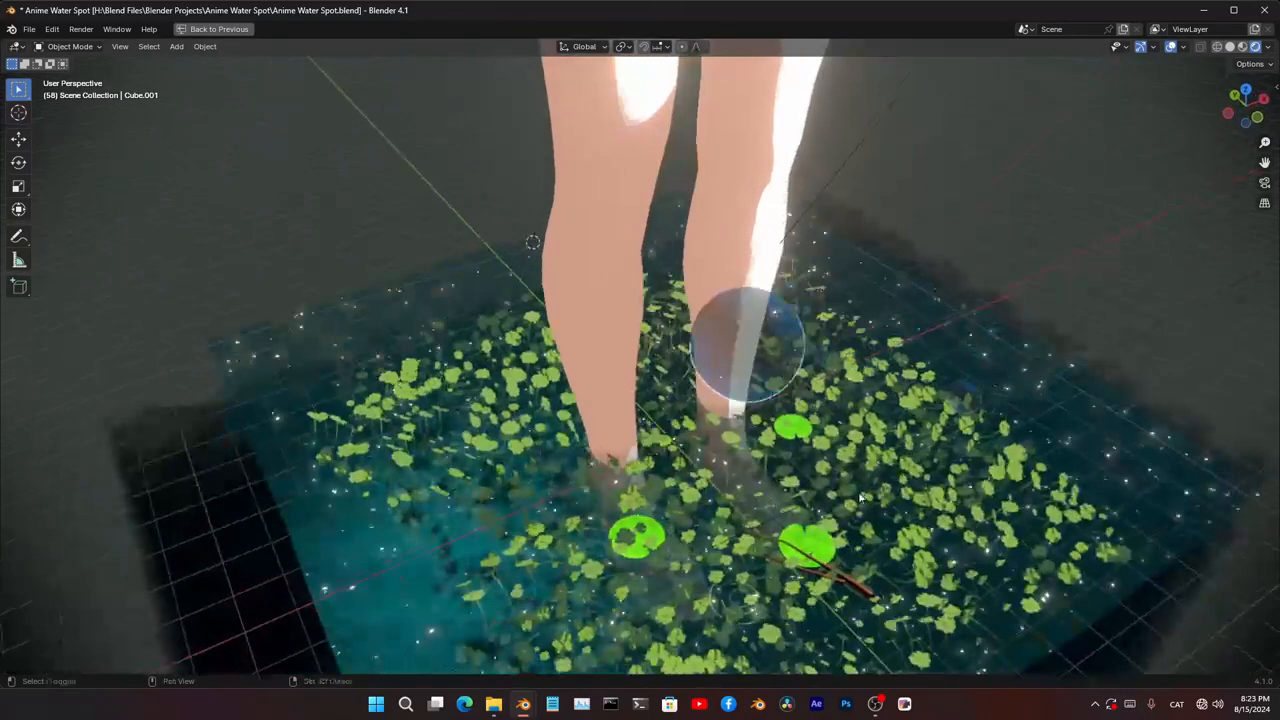
middle_click_drag(905, 515, 776, 432, "shift")
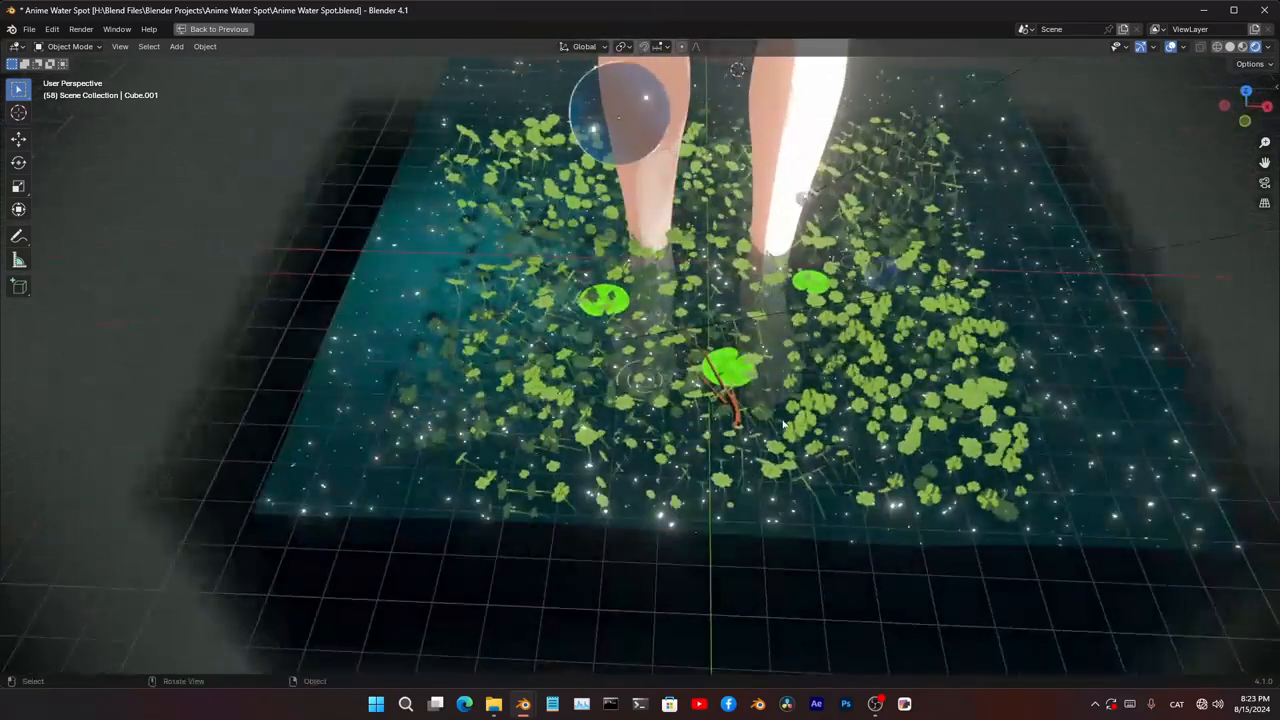
- Switch to the unsaved Blender file holding the four-leaf clover reference image and view it straight from above
mouse_move(527, 702)
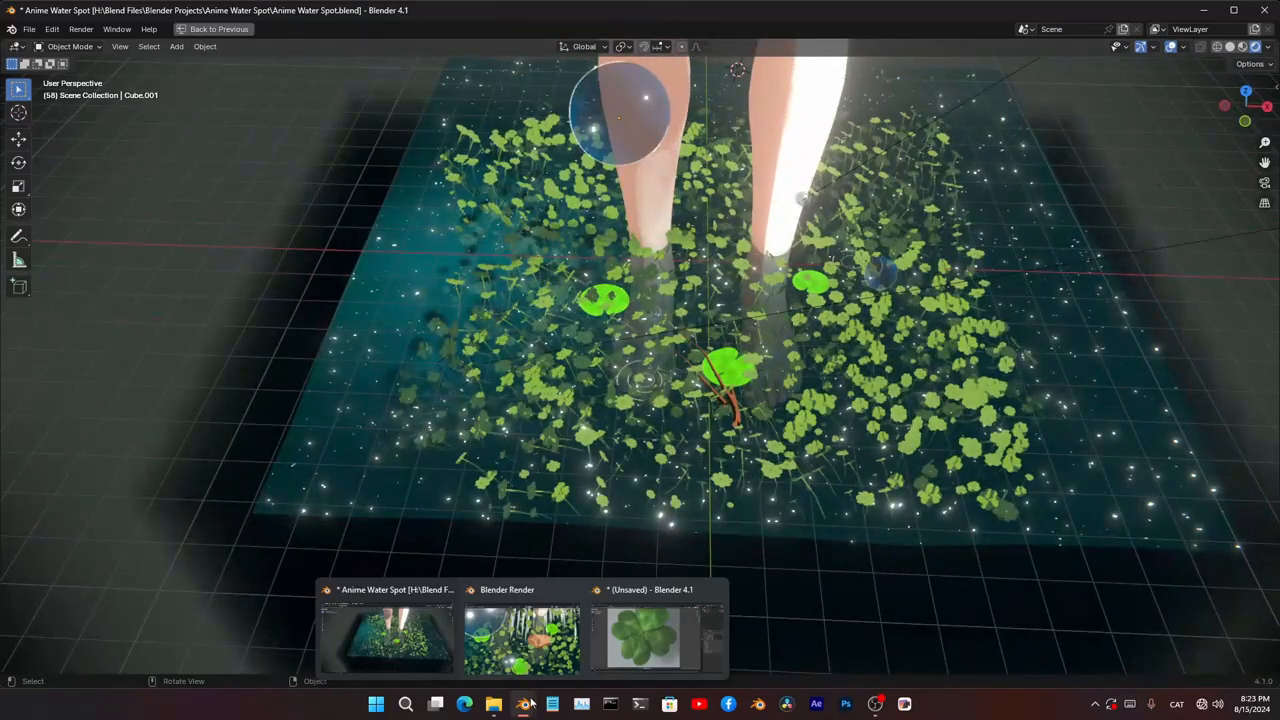
mouse_move(604, 648)
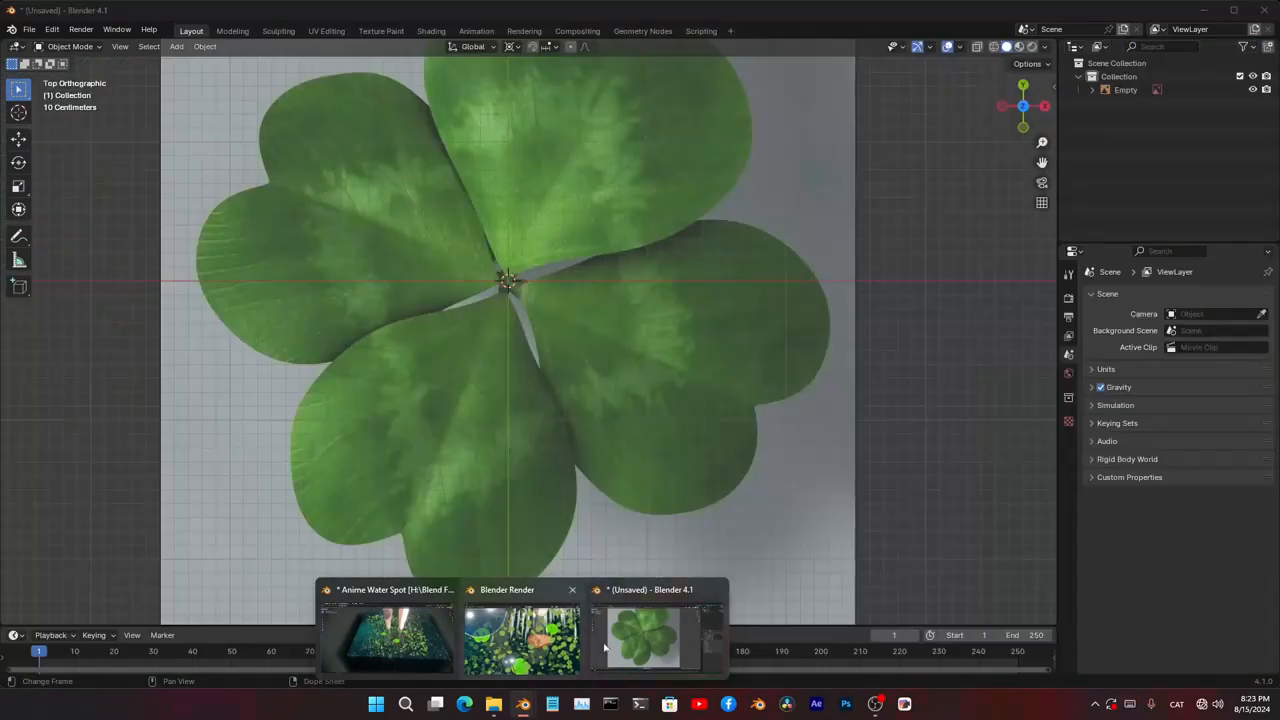
left_click(665, 624)
middle_click_drag(665, 450, 560, 392)
left_click(560, 392)
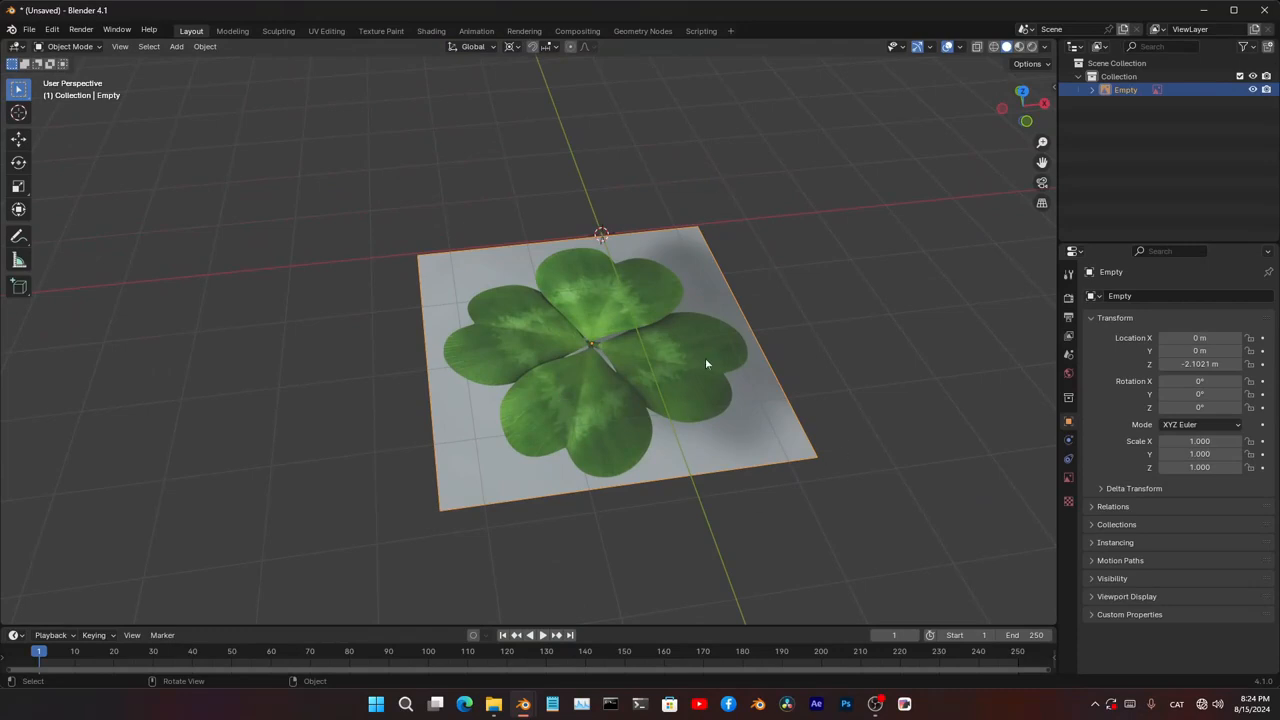
key("KP_7")
middle_click_drag(705, 358, 706, 450, "shift")
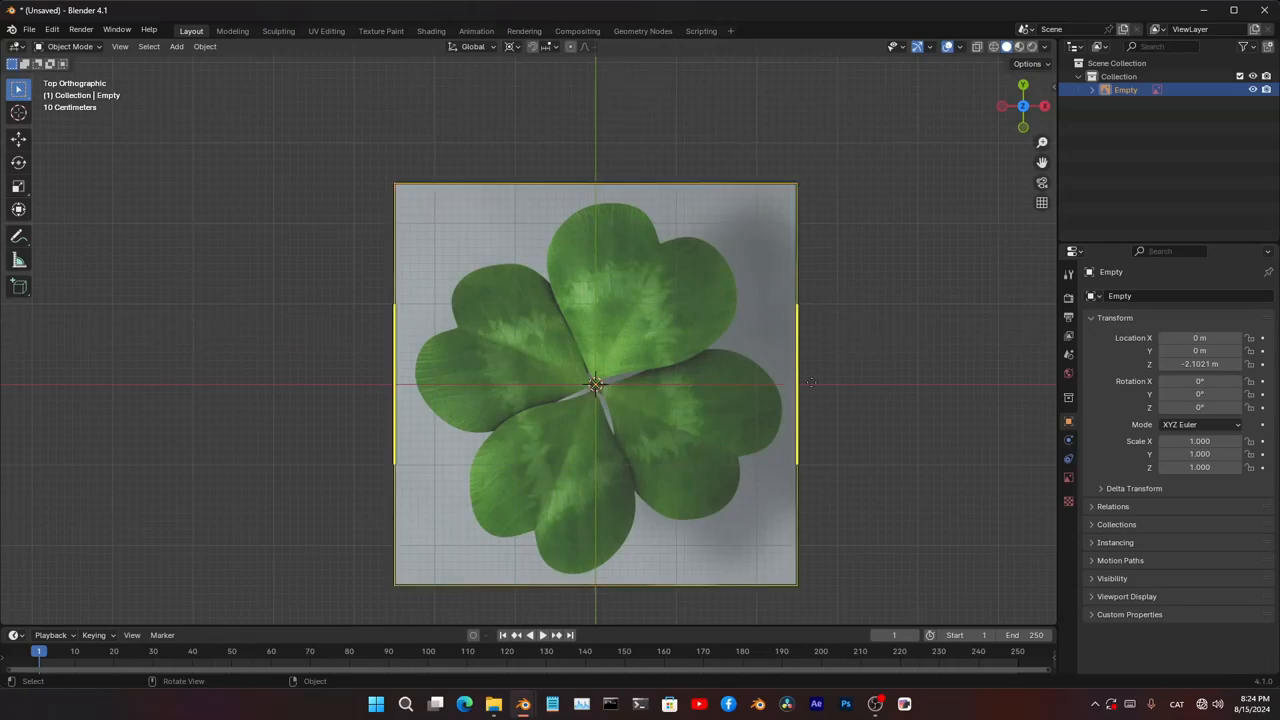
- Add a mesh plane at the world origin over the clover reference image
left_click(846, 418)
scroll(668, 322, "up", 4)
scroll(667, 320, "down", 6)
key("shift+a")
mouse_move(663, 287)
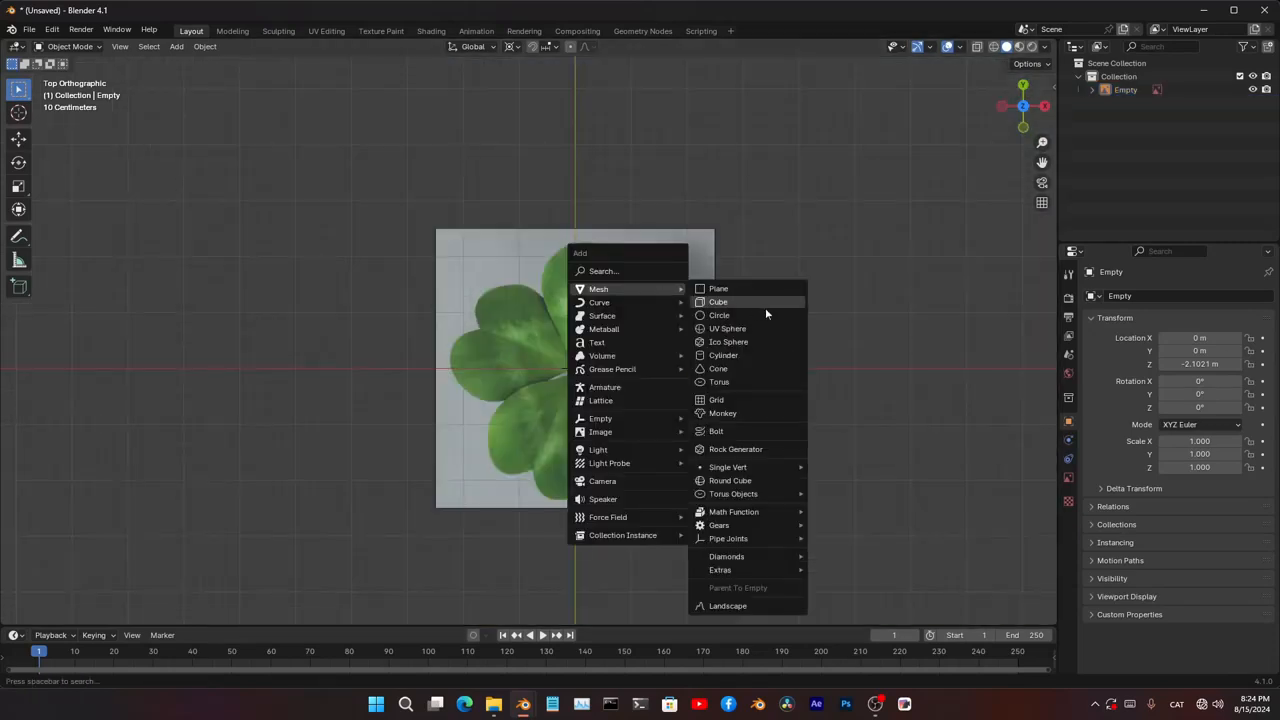
left_click(720, 290)
scroll(728, 335, "up", 4)
- Put the plane into Edit Mode, trying the switch between Object Mode and Edit Mode
key("Tab")
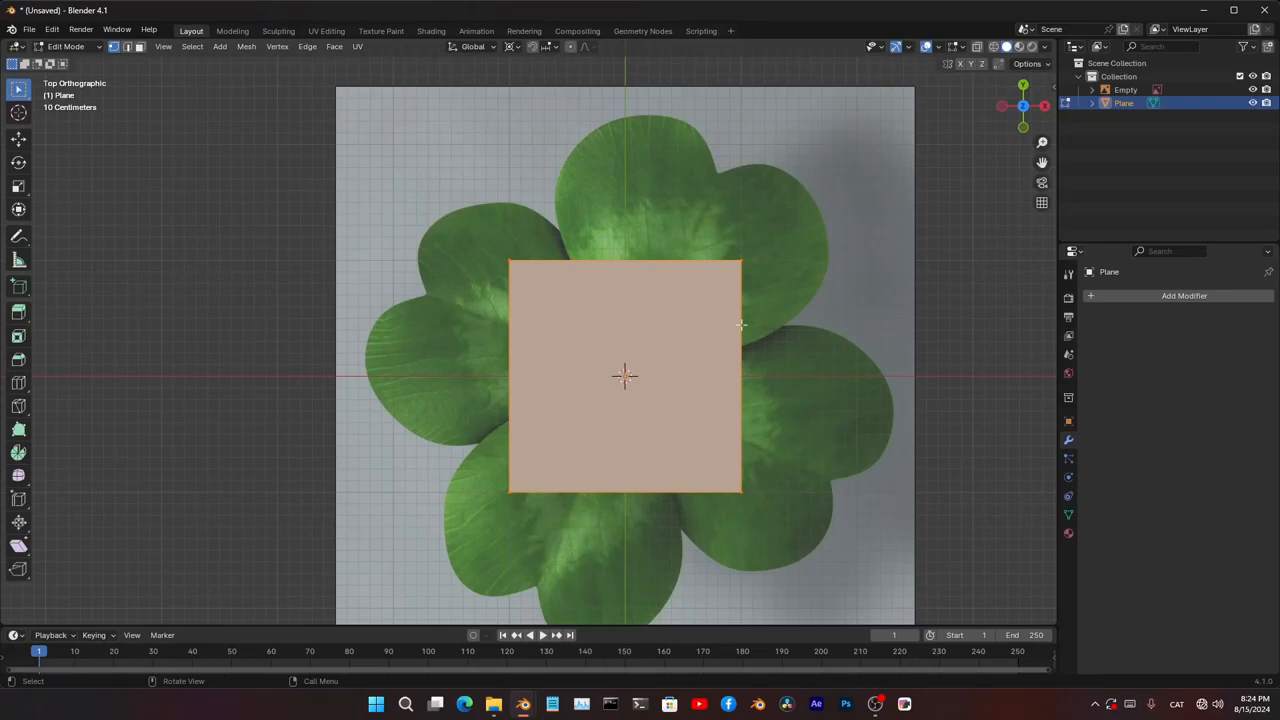
key("Tab")
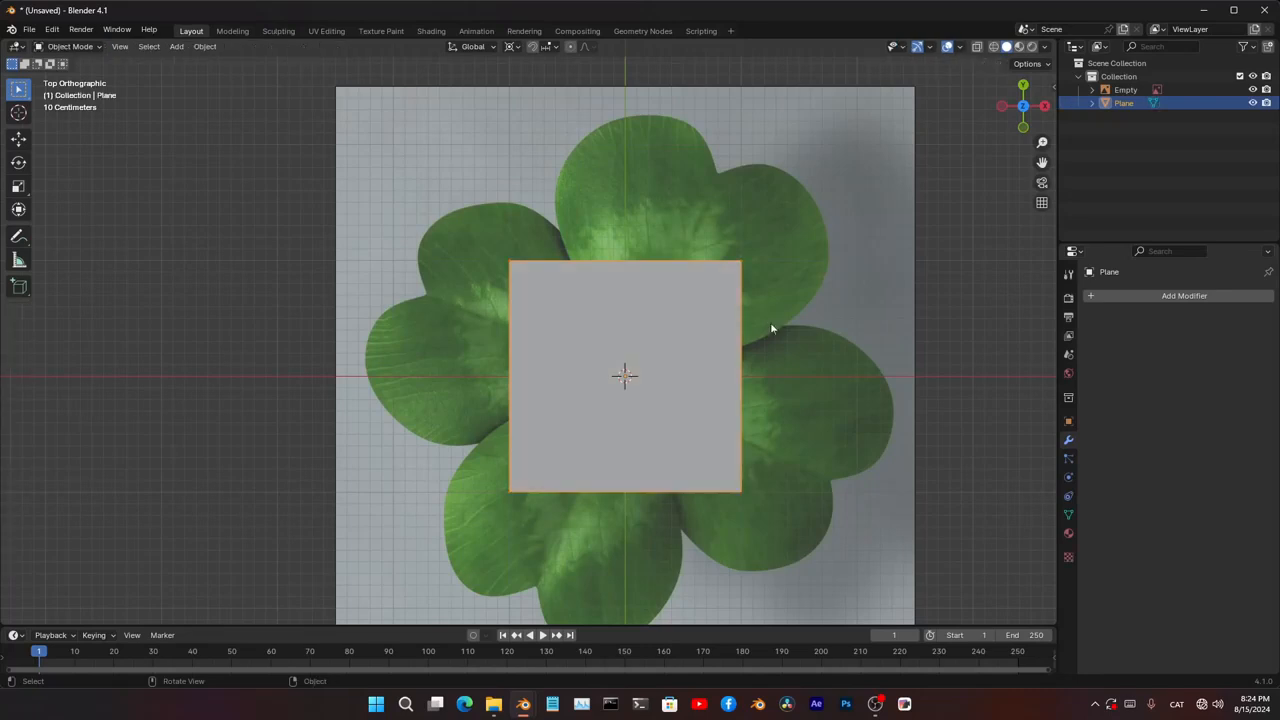
left_click(68, 46)
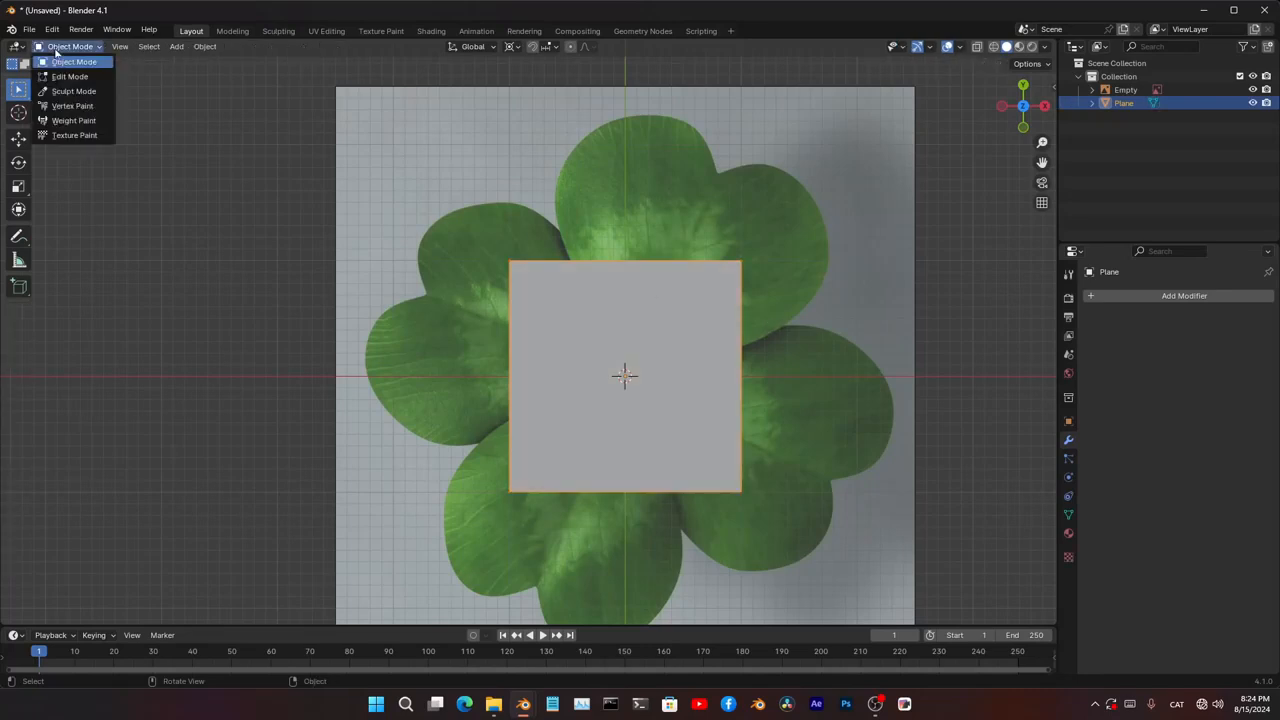
left_click(68, 76)
key("Tab")
key("Tab")
key("Tab")
key("Tab")
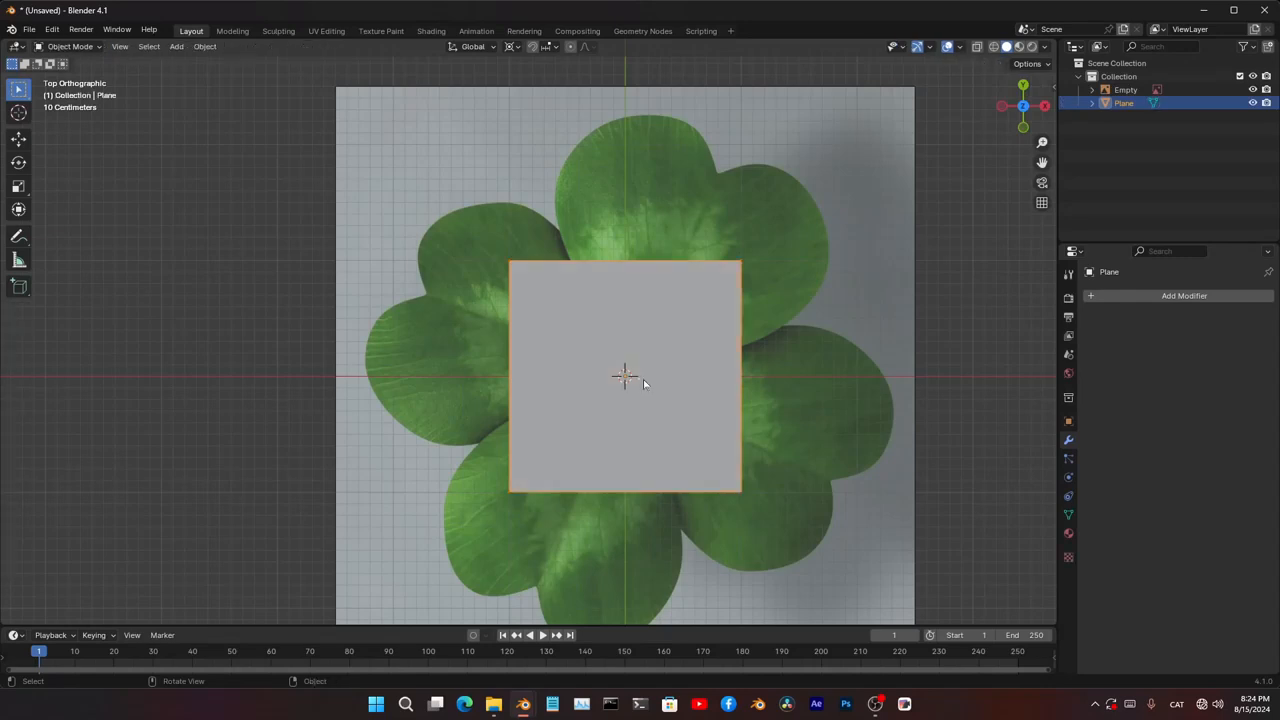
scroll(645, 378, "up", 2)
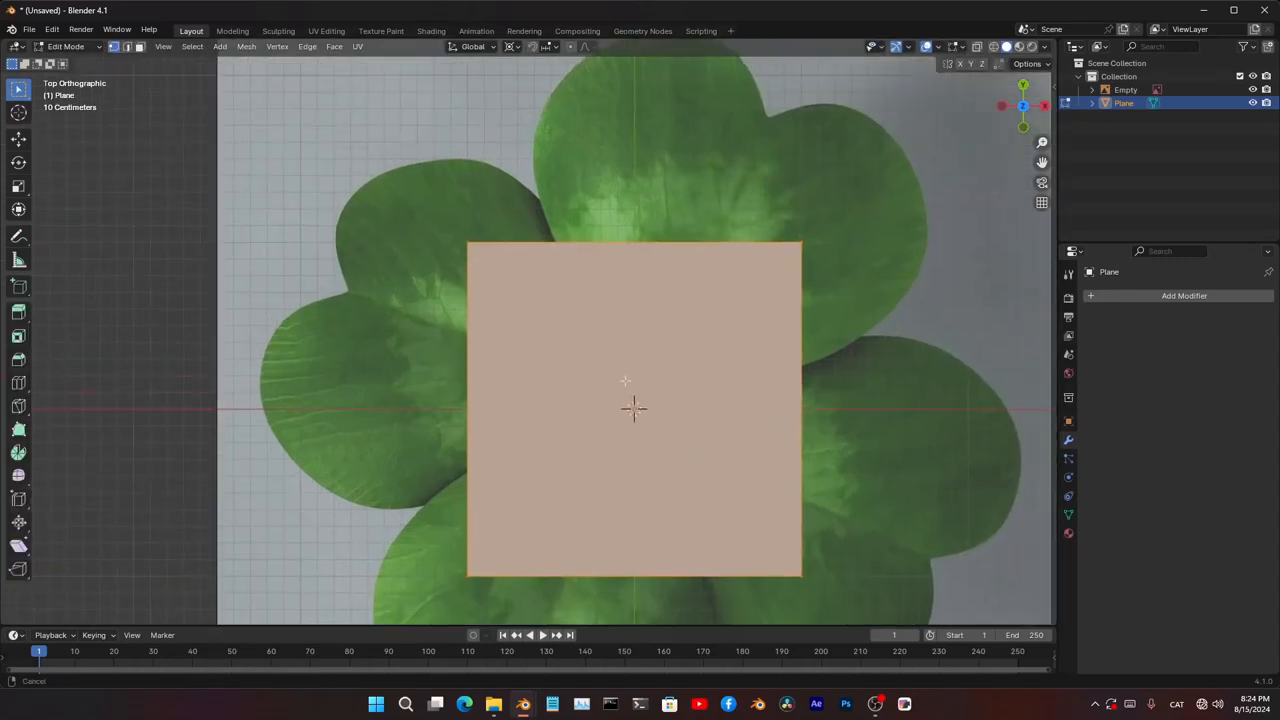
- Merge all of the plane's vertices at center into a single vertex
key("m")
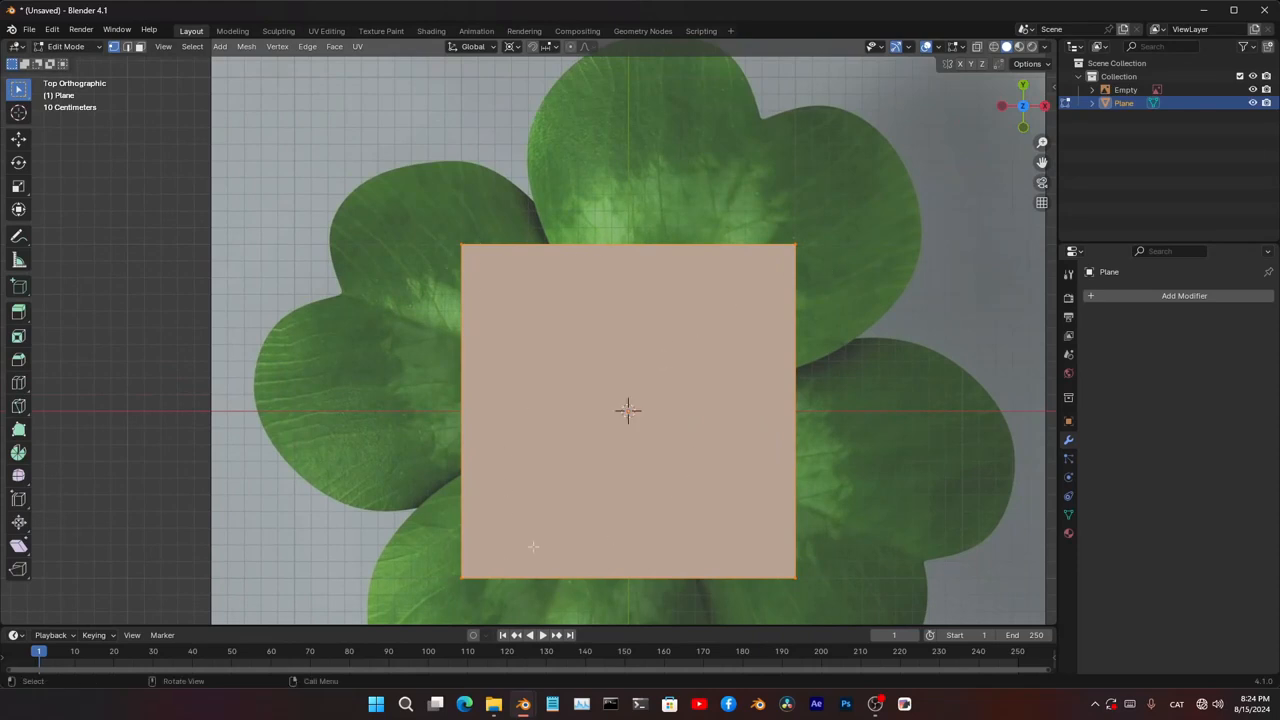
key("m")
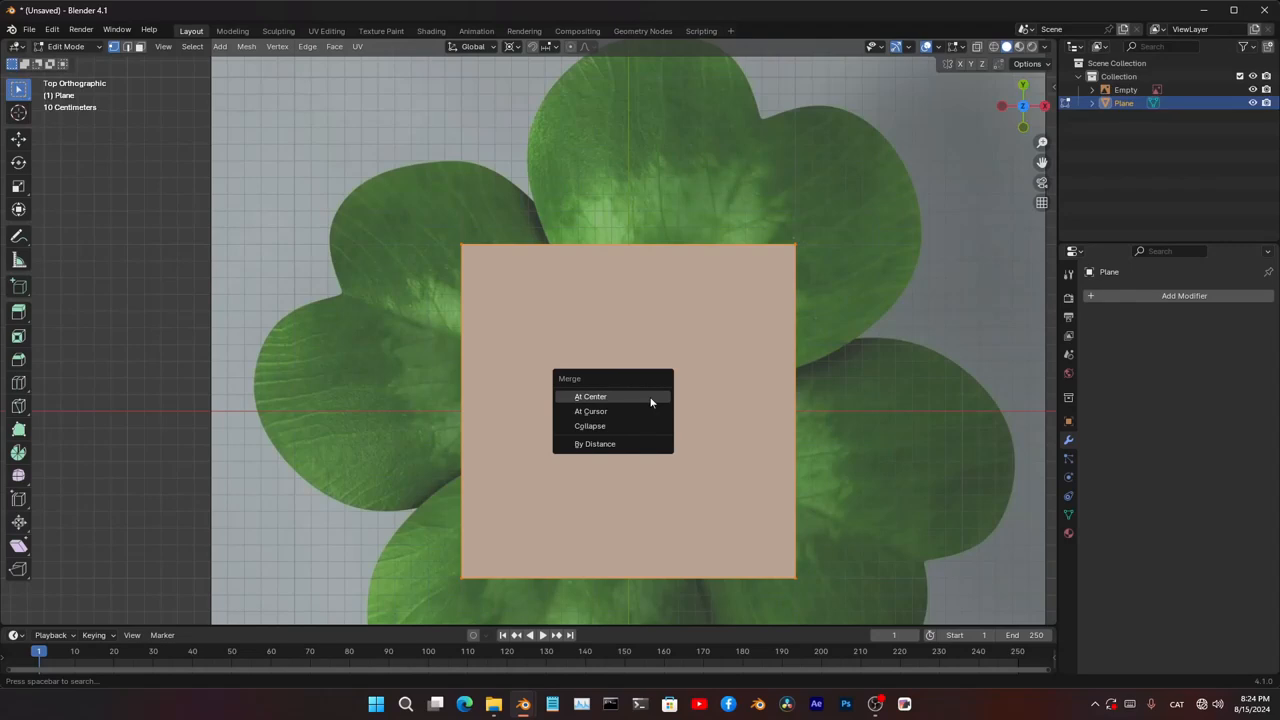
left_click(590, 397)
scroll(595, 405, "up", 6)
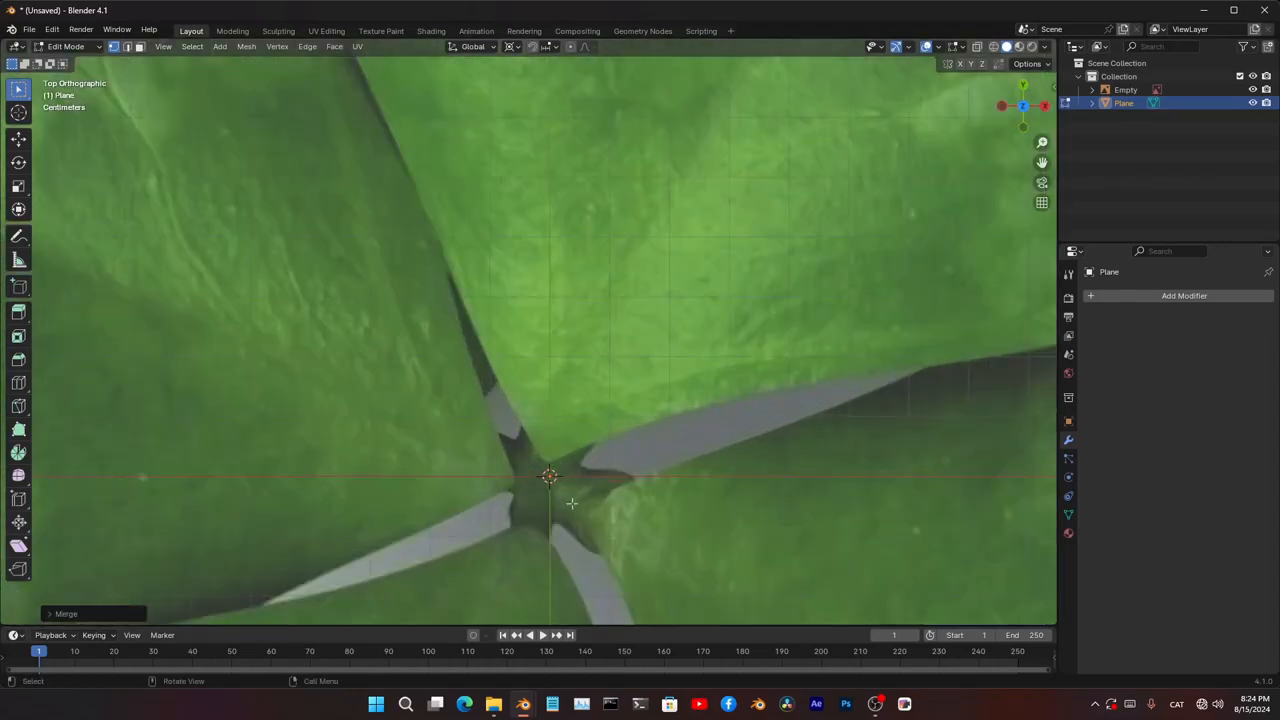
key("g")
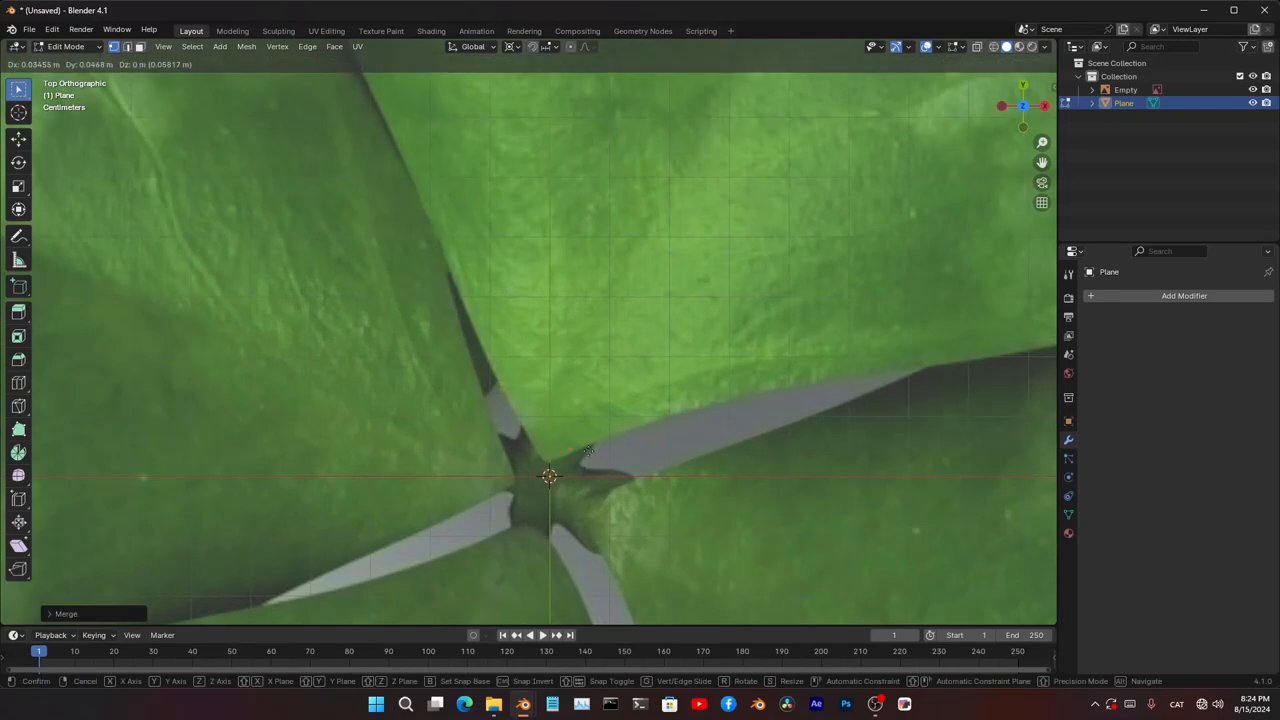
left_click(581, 465)
scroll(600, 440, "up", 5)
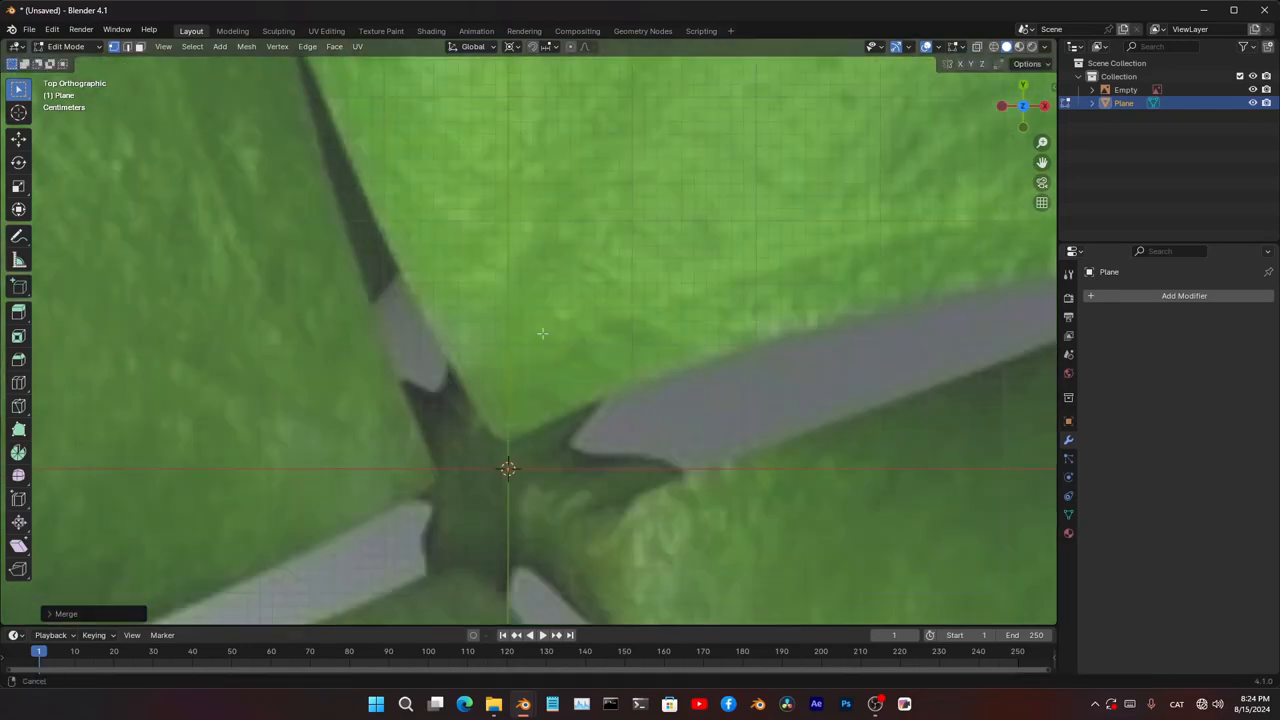
scroll(611, 412, "up", 1)
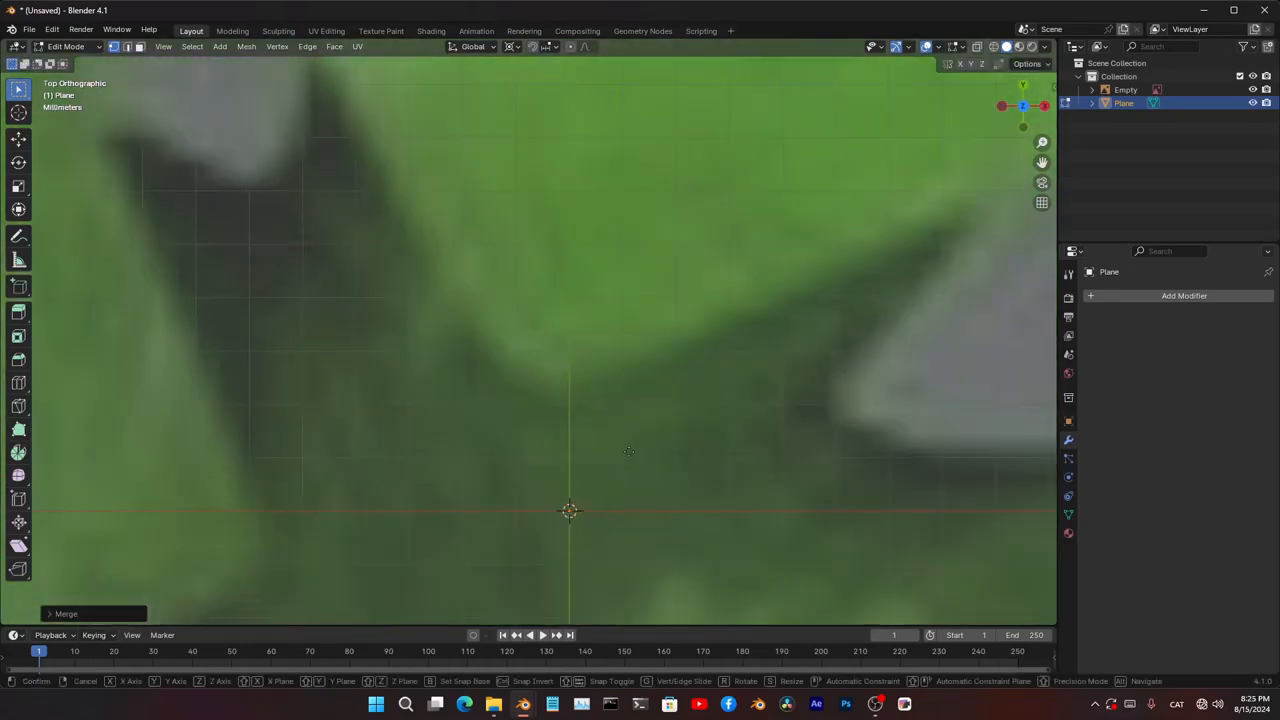
key("g")
left_click(631, 336)
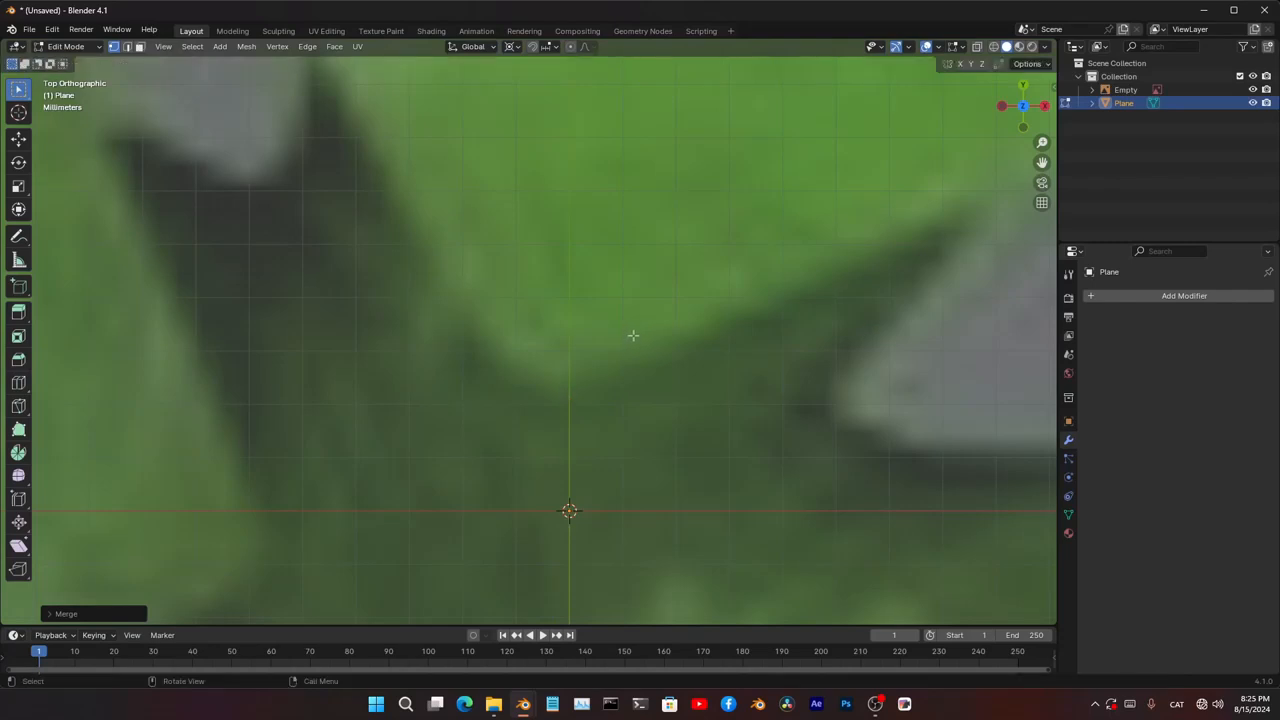
- Move the merged vertex about 0.023 m along Y, from the clover's center to the base tip of the upper leaf
scroll(625, 380, "down", 4)
scroll(606, 510, "up", 3)
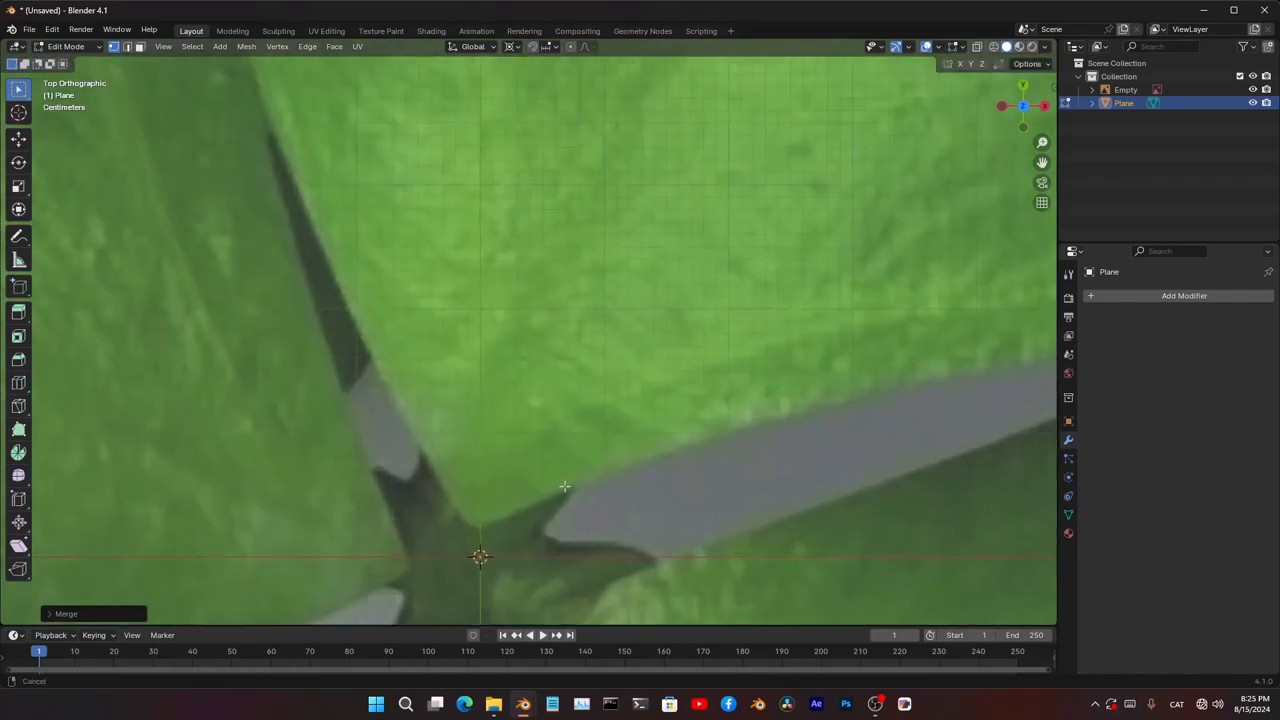
key("g")
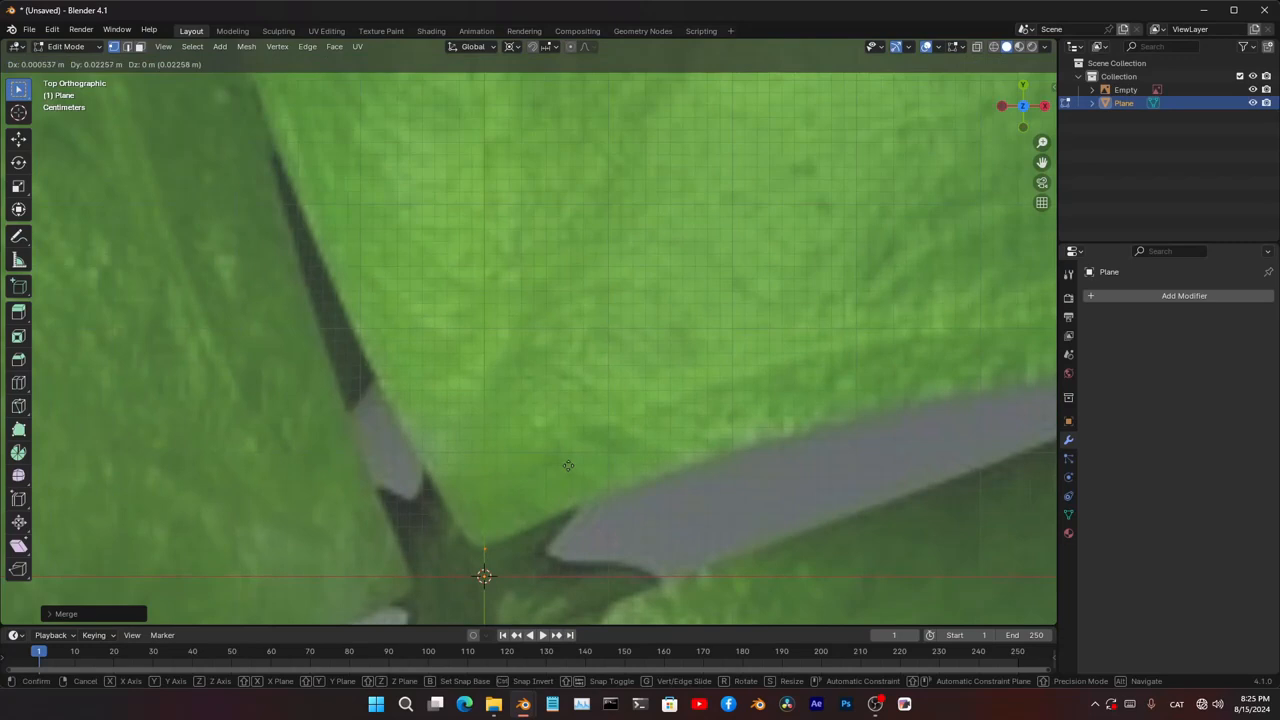
left_click(568, 465)
- Extrude the vertex twice along the upper leaf's lower edge, ending where the leaf meets the neighbouring leaf
scroll(353, 491, "up", 3)
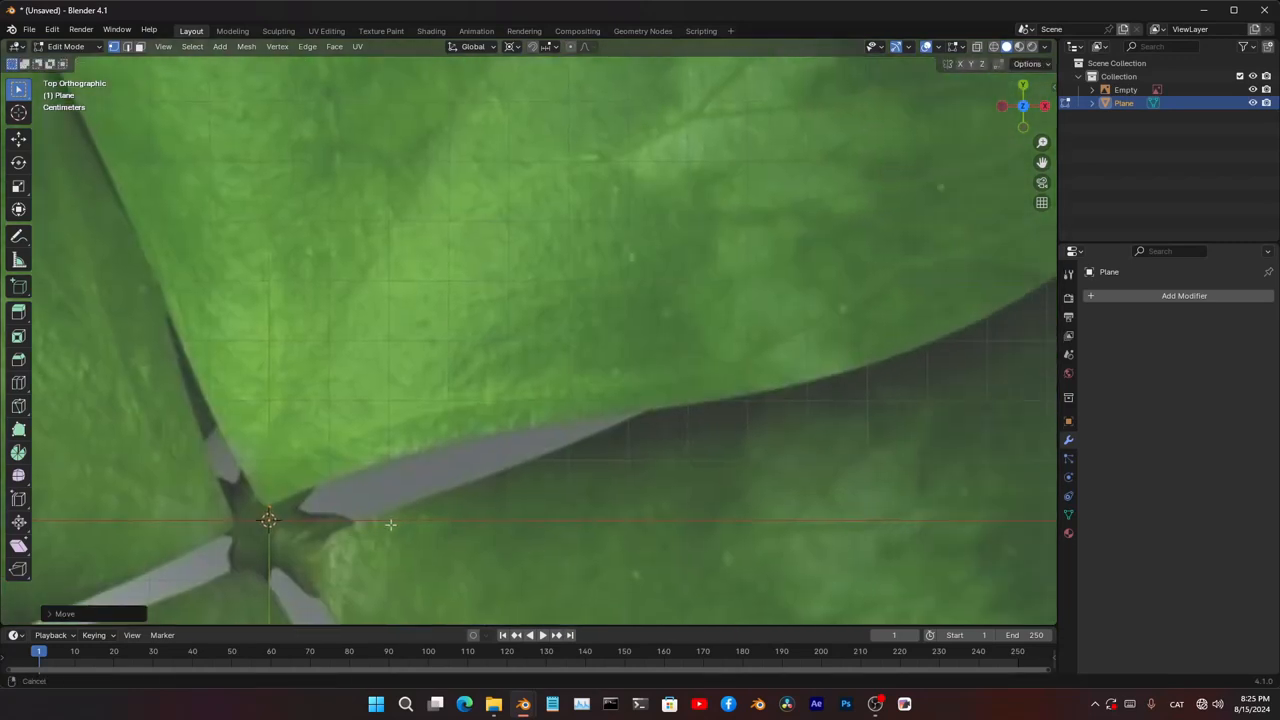
scroll(353, 491, "down", 6)
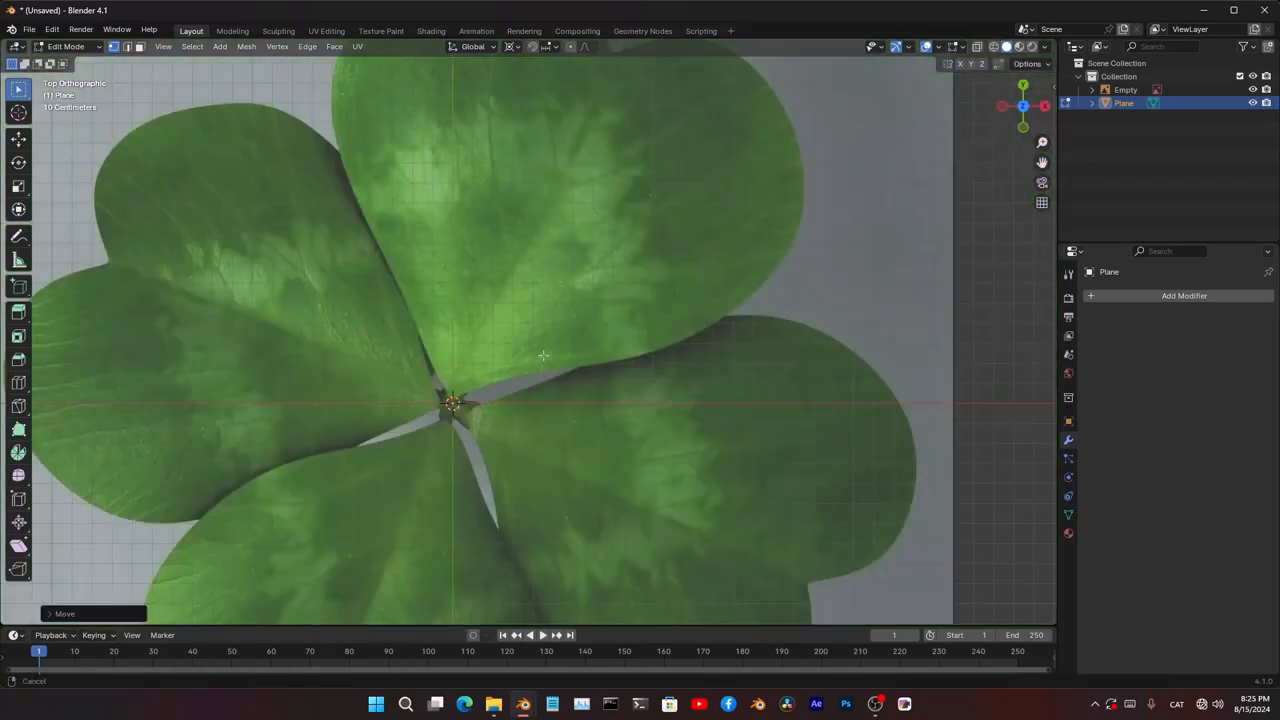
scroll(538, 510, "up", 2)
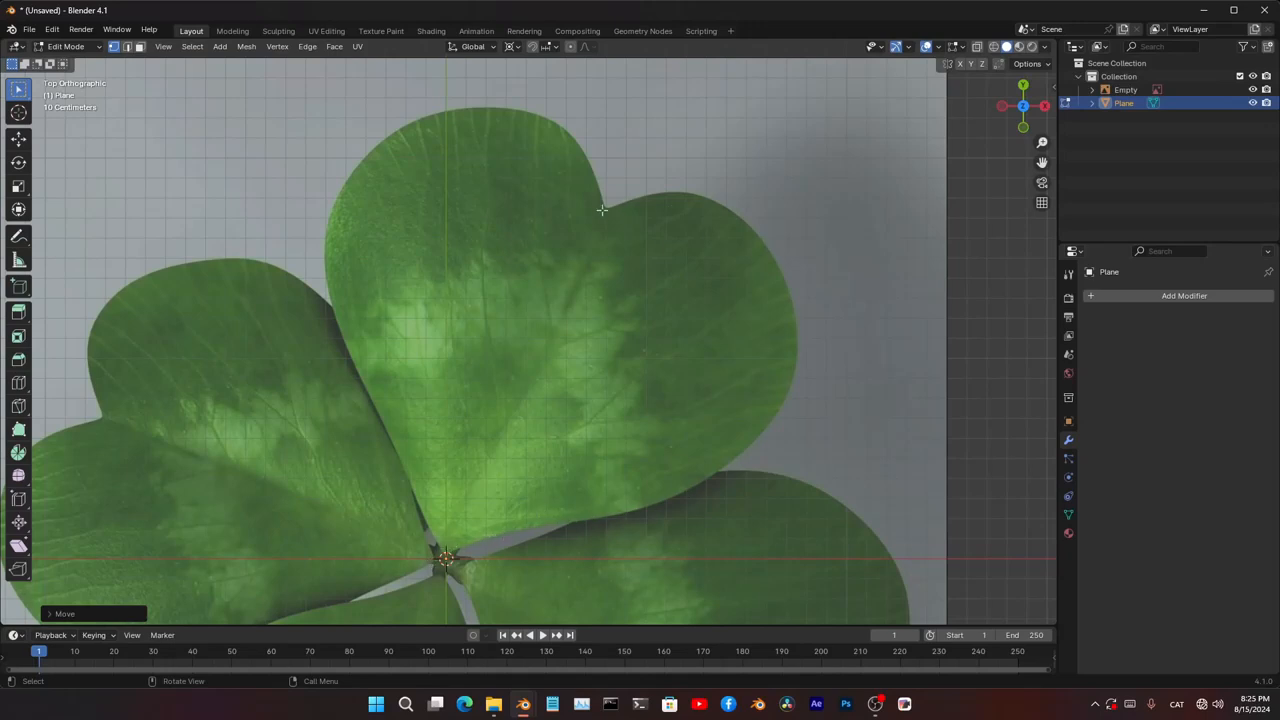
scroll(404, 477, "up", 3)
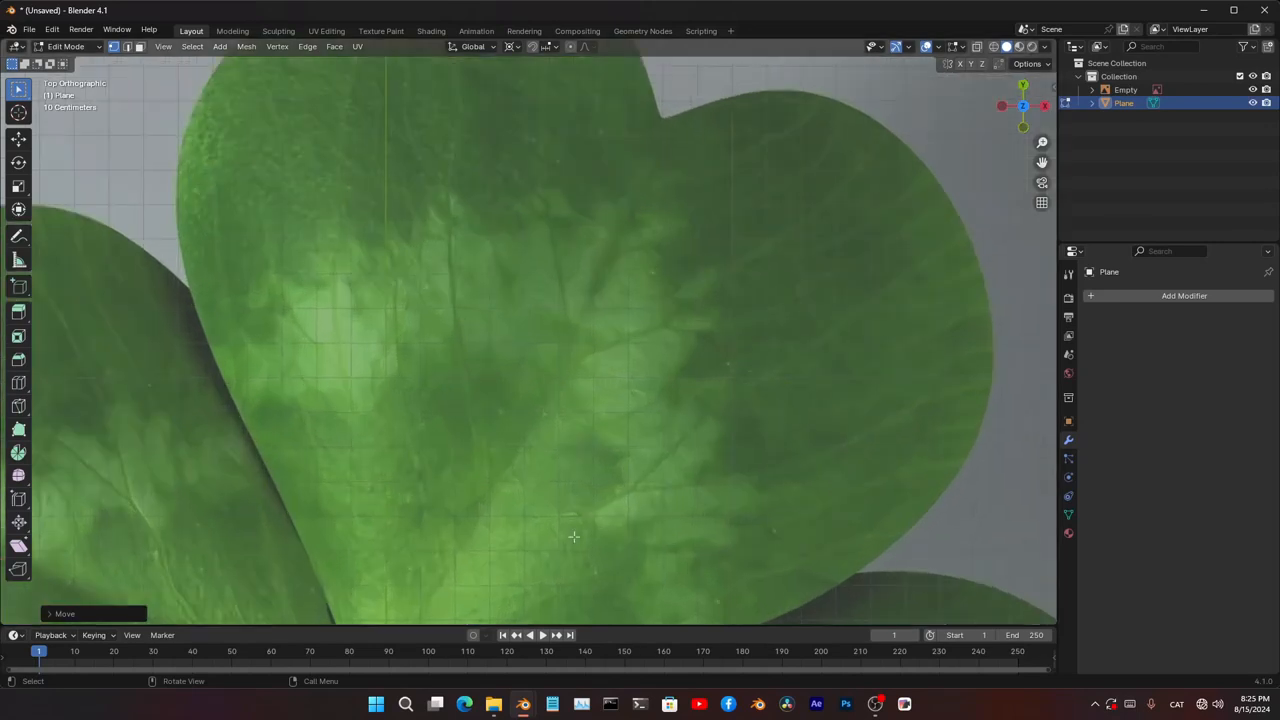
middle_click_drag(531, 618, 434, 413, "shift")
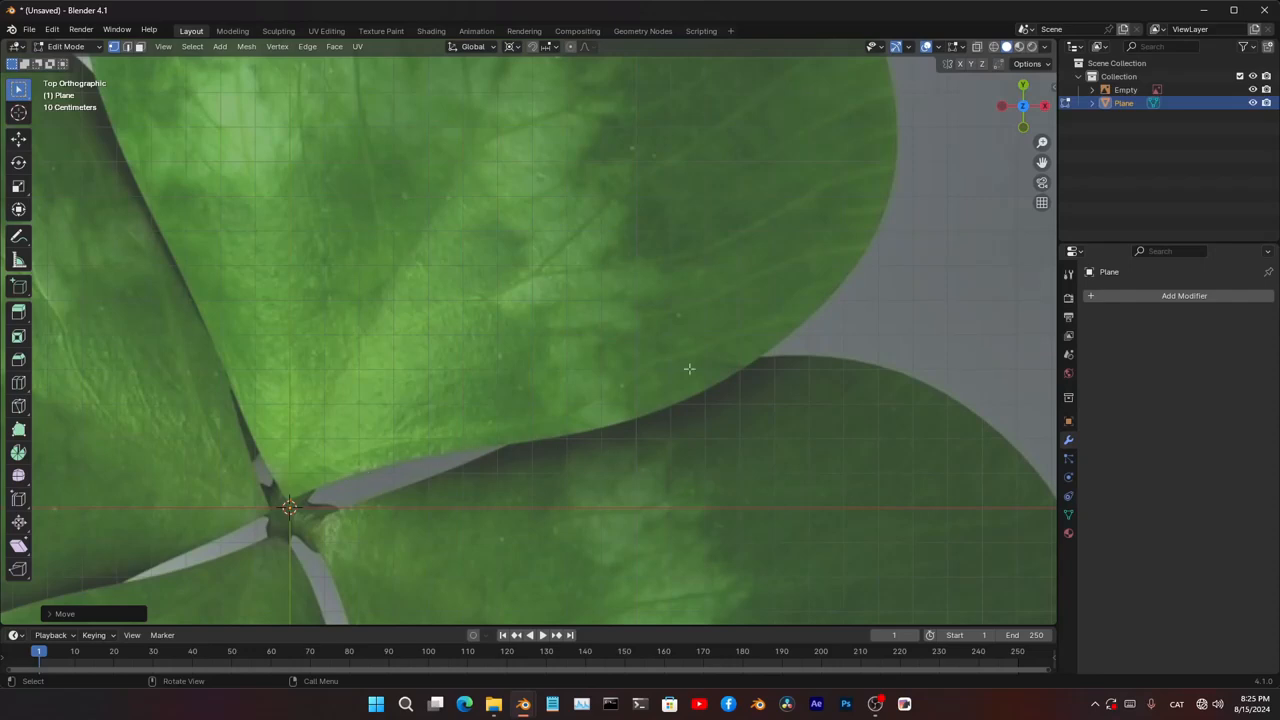
key("e")
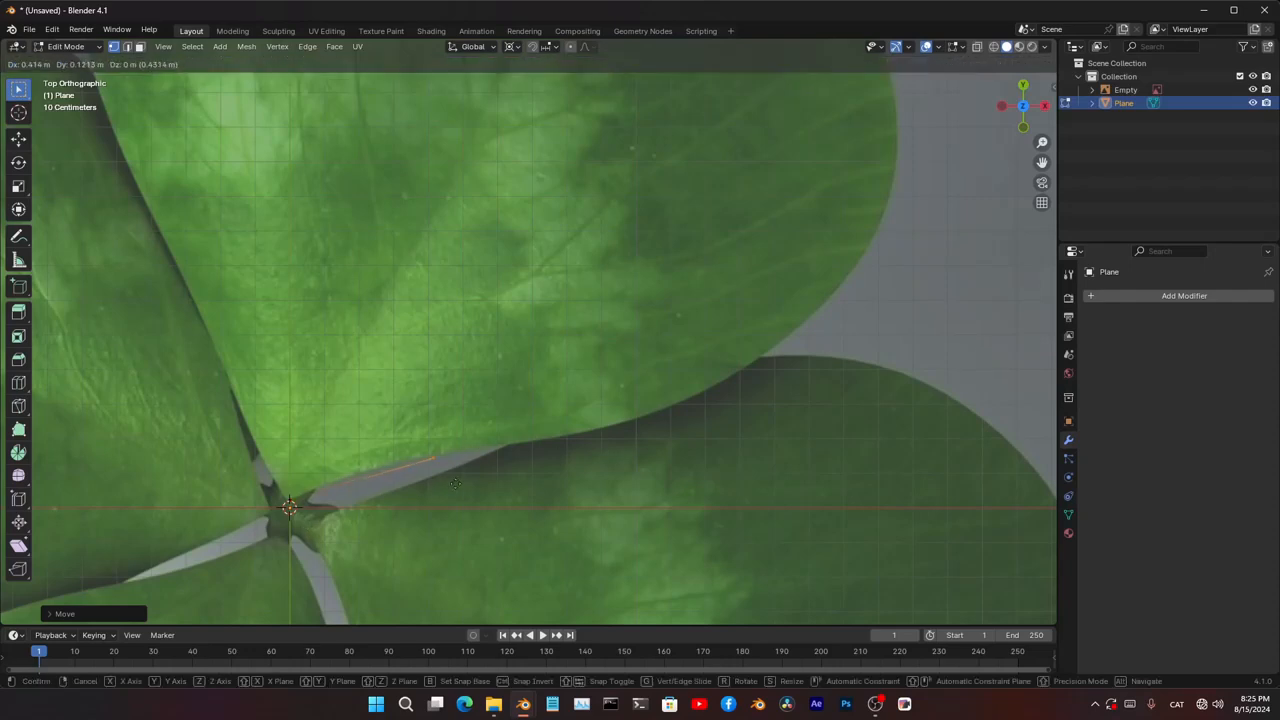
left_click(483, 477)
middle_click_drag(684, 445, 629, 471, "shift")
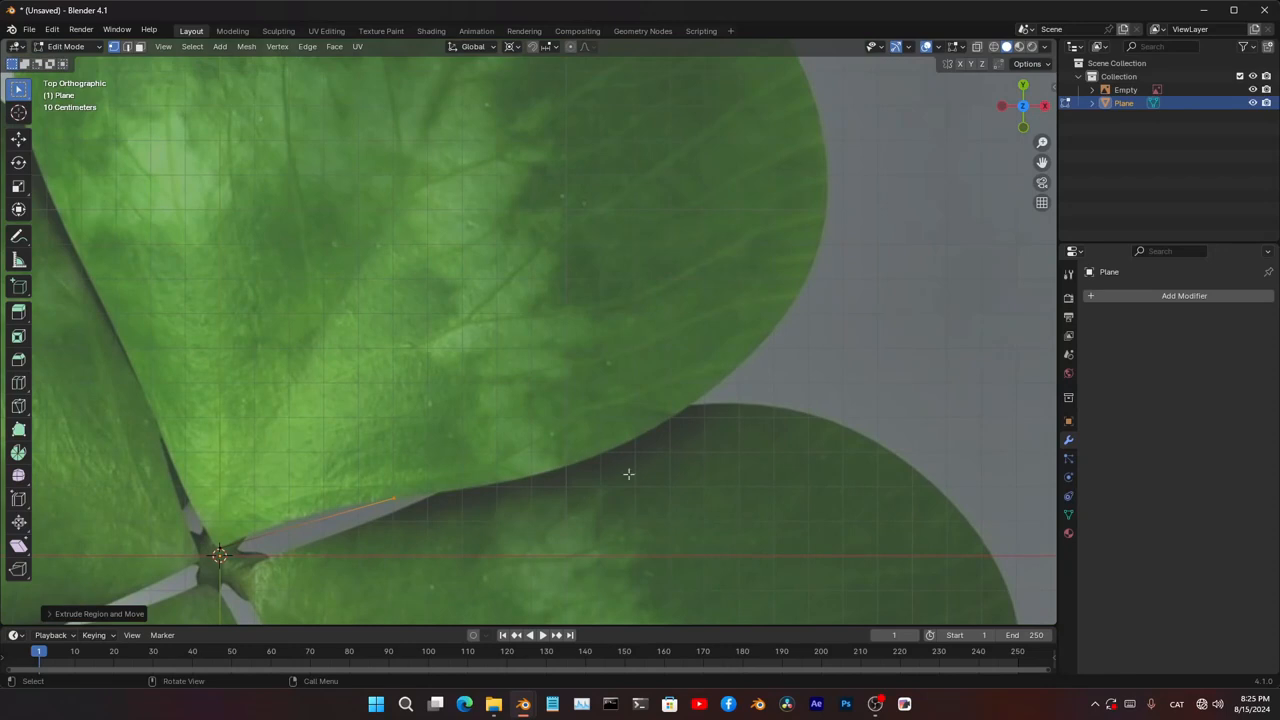
key("e")
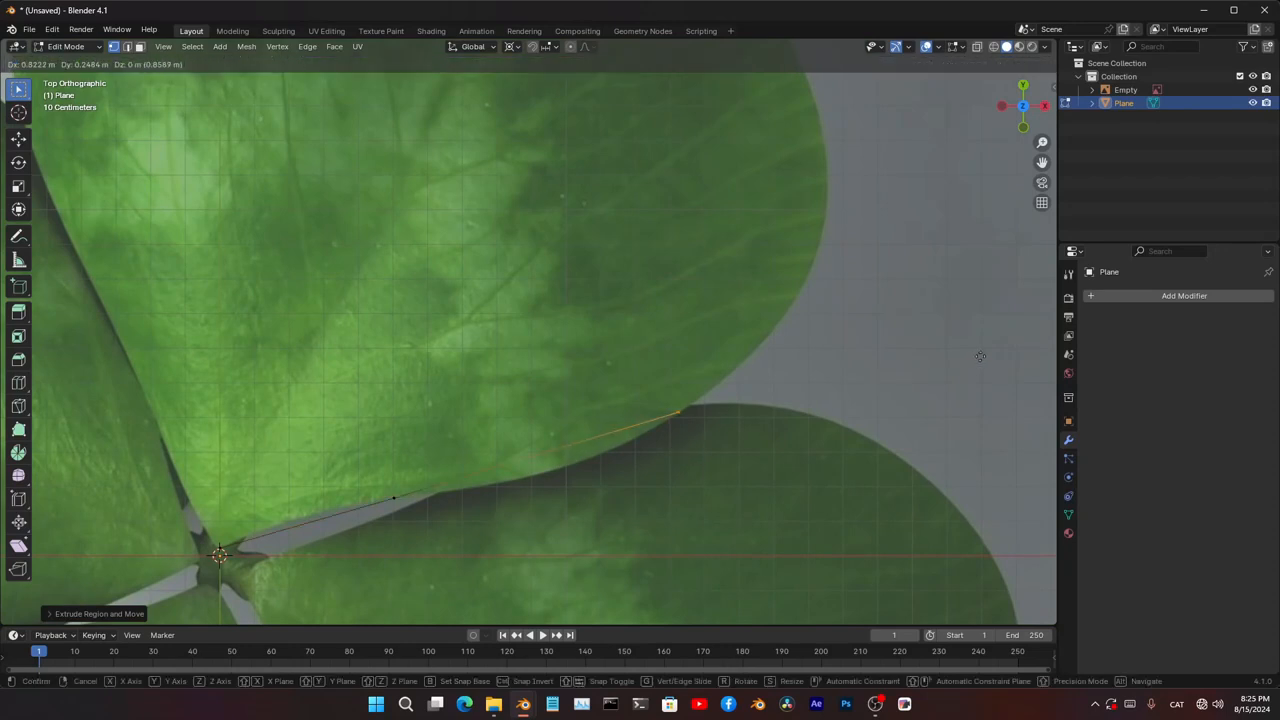
left_click(980, 354)
- Extrude two more edge segments up the outer side of the leaf's right lobe, following its curve
middle_click_drag(929, 278, 854, 461, "shift")
key("e")
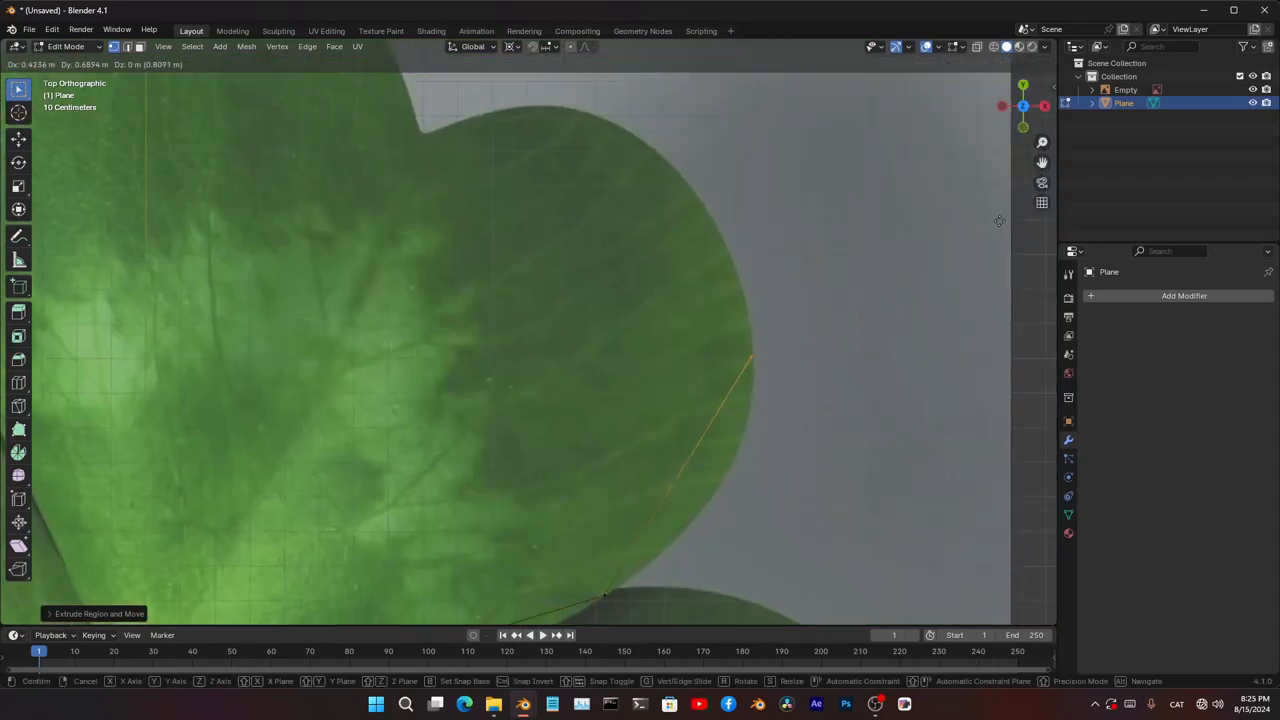
left_click(995, 225)
middle_click_drag(877, 283, 886, 423, "shift")
key("e")
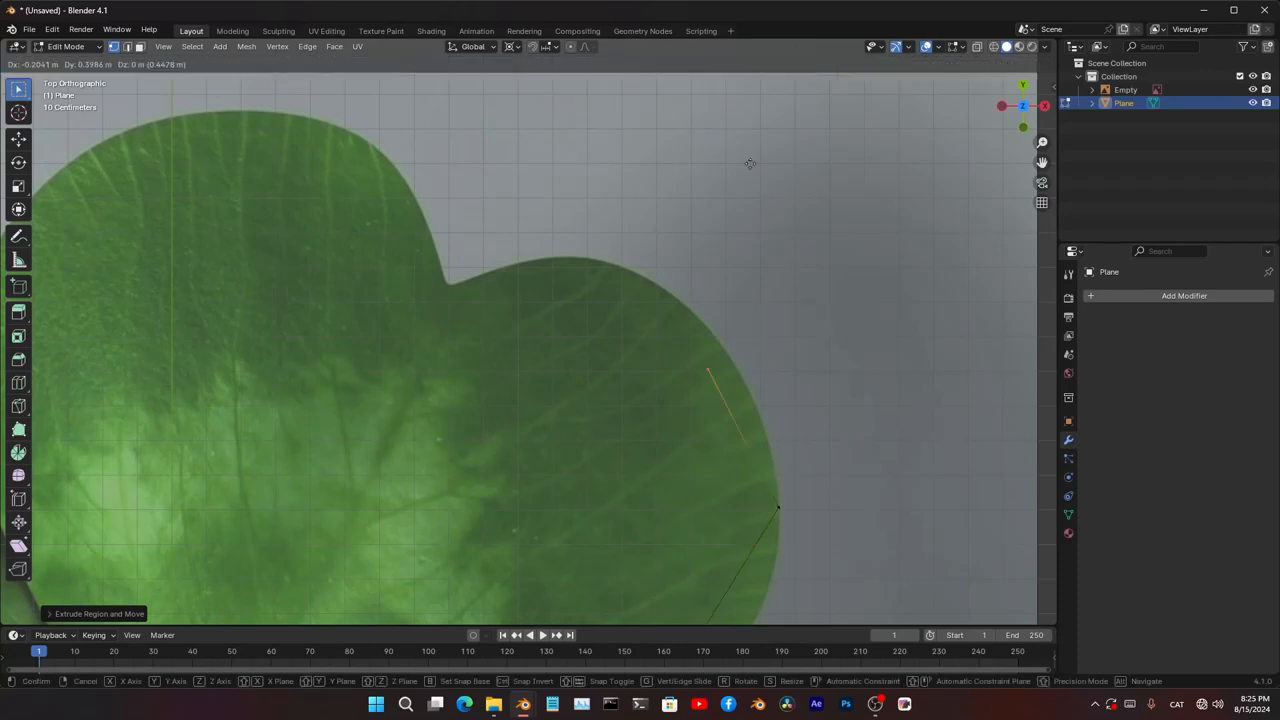
left_click(743, 126)
- Extrude two edge segments over the top of the right lobe, ending at the notch between the two lobes
middle_click_drag(762, 222, 849, 314, "shift")
key("e")
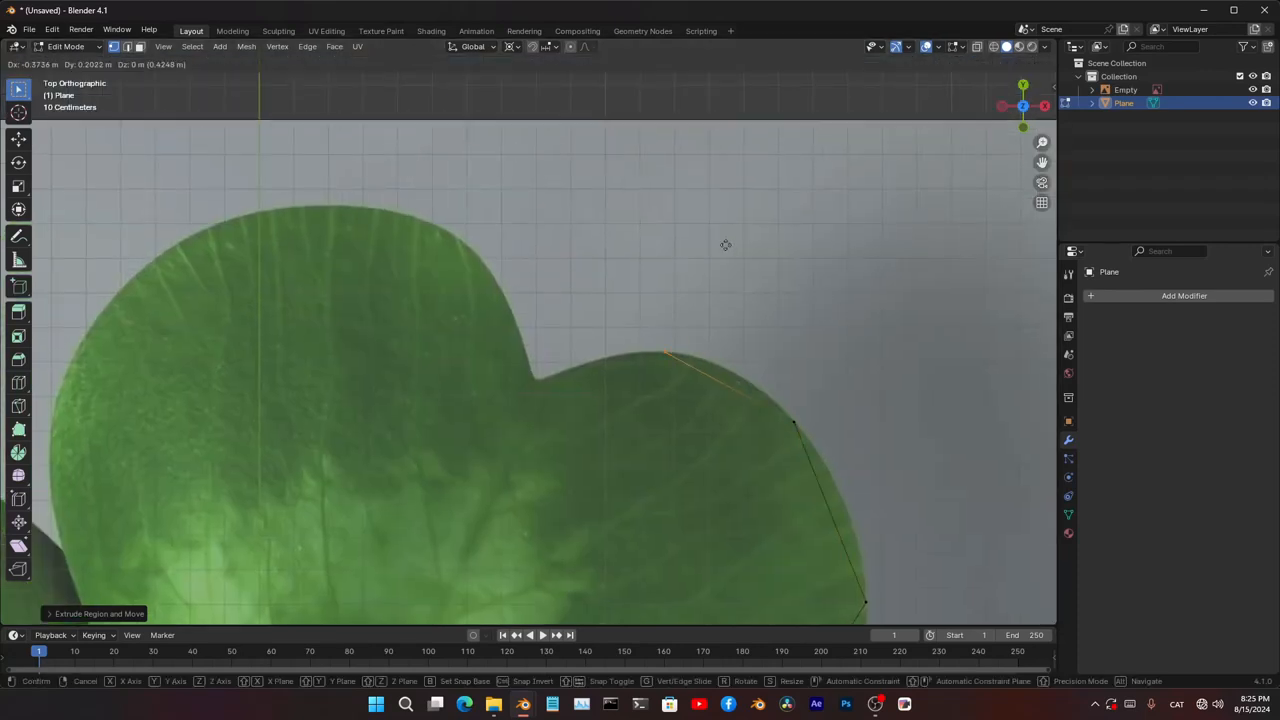
left_click(725, 241)
key("e")
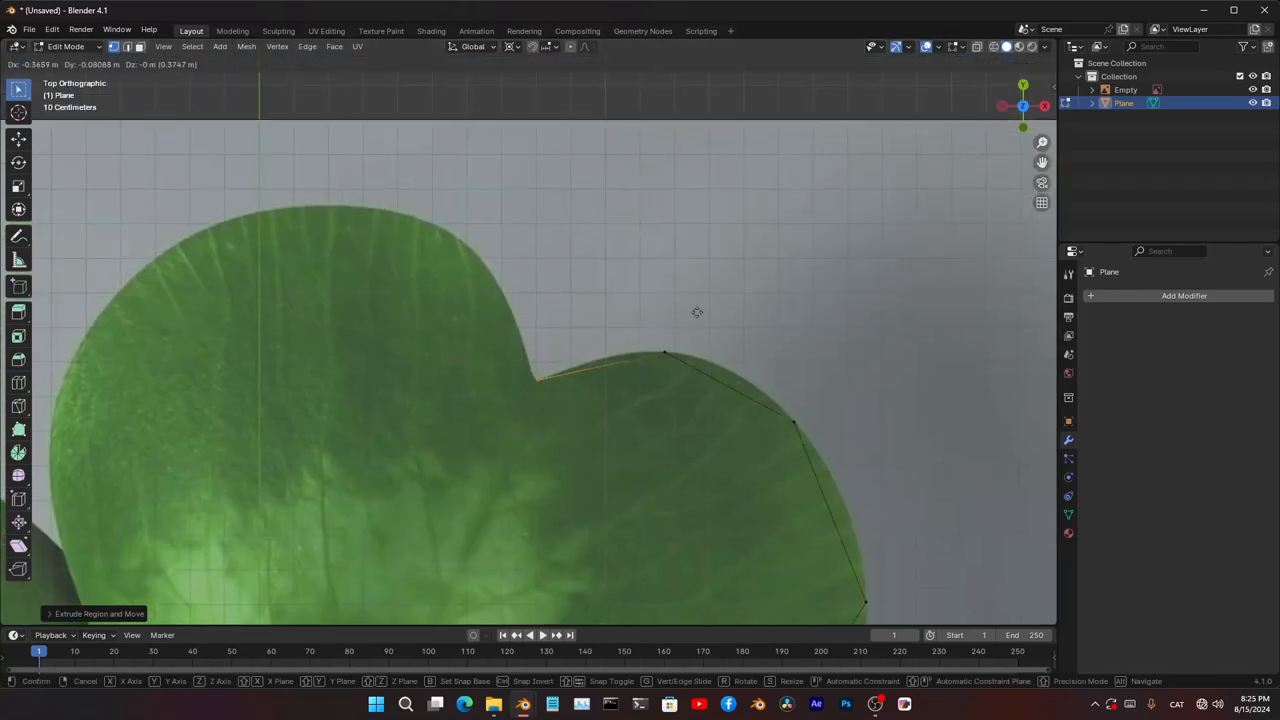
left_click(697, 311)
- Extrude three edge segments from the notch over the top of the left lobe to its outer side
scroll(690, 347, "down", 2)
middle_click_drag(690, 347, 604, 157, "shift")
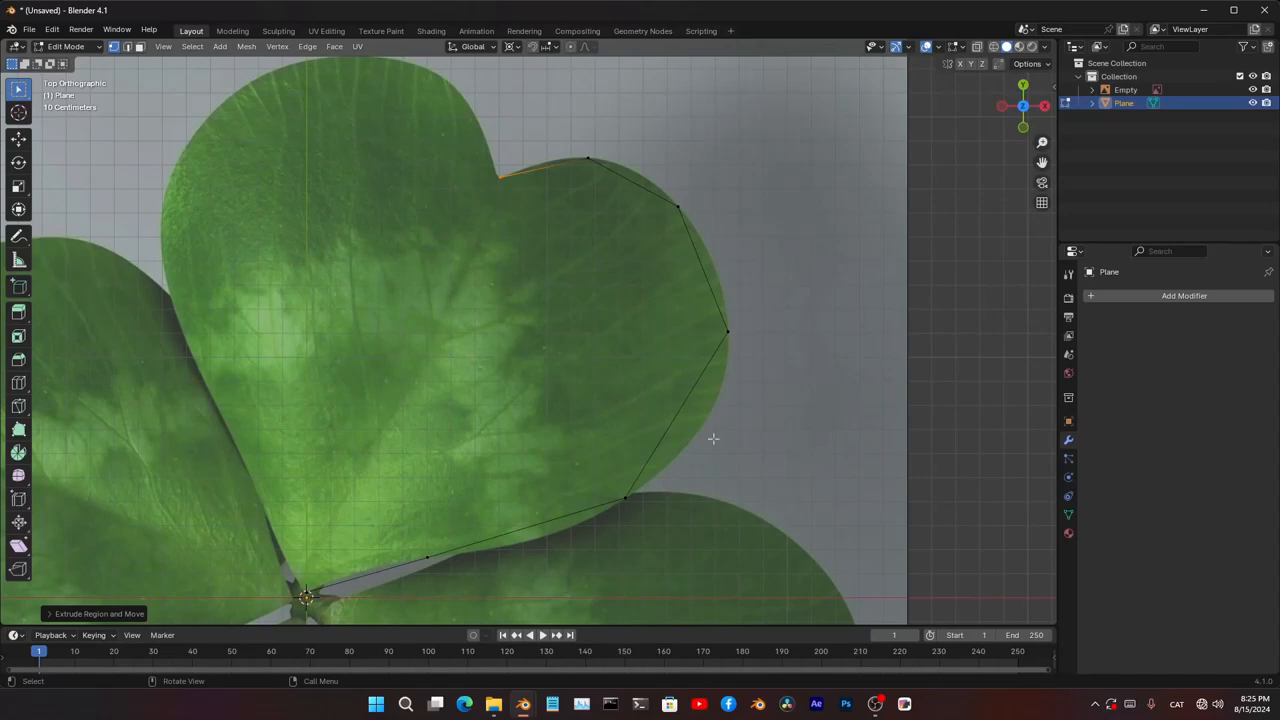
middle_click_drag(567, 175, 692, 420, "shift")
key("e")
left_click(583, 342)
key("e")
left_click(470, 328)
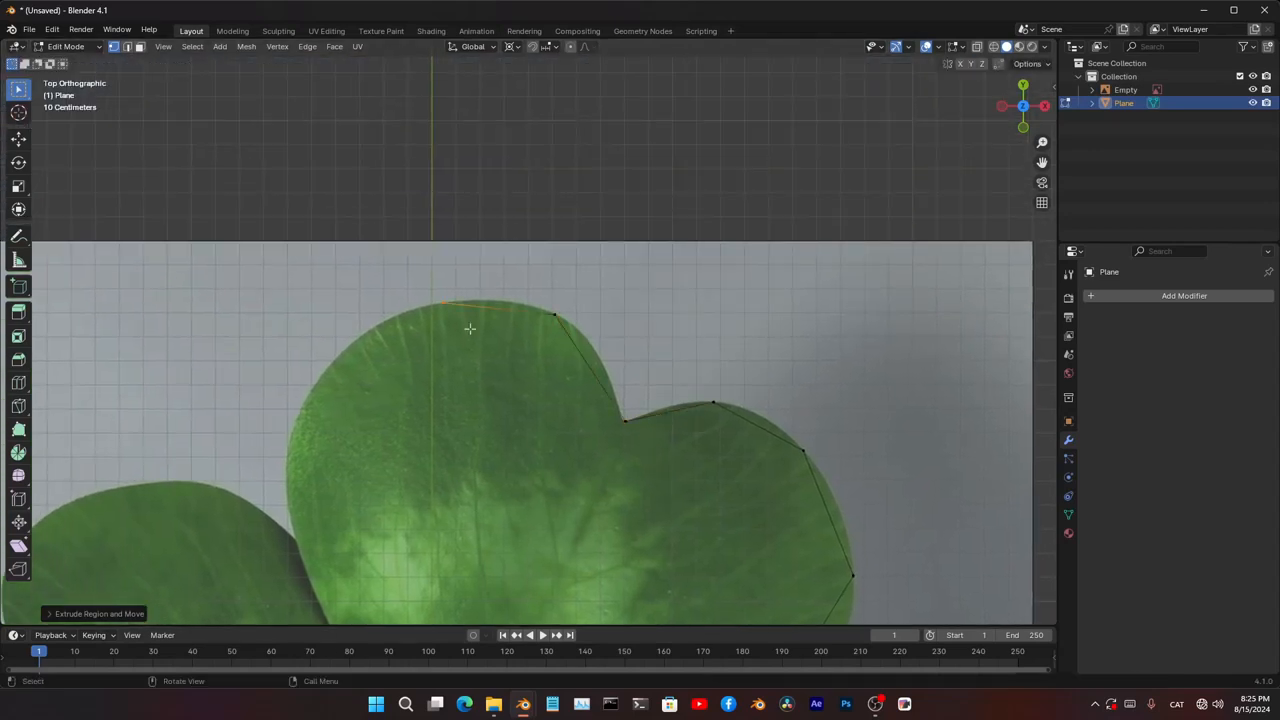
key("e")
left_click(340, 417)
- Extrude two more edge segments down the leaf's left side, following the border with the neighbouring left leaf
middle_click_drag(384, 542, 429, 399, "shift")
key("e")
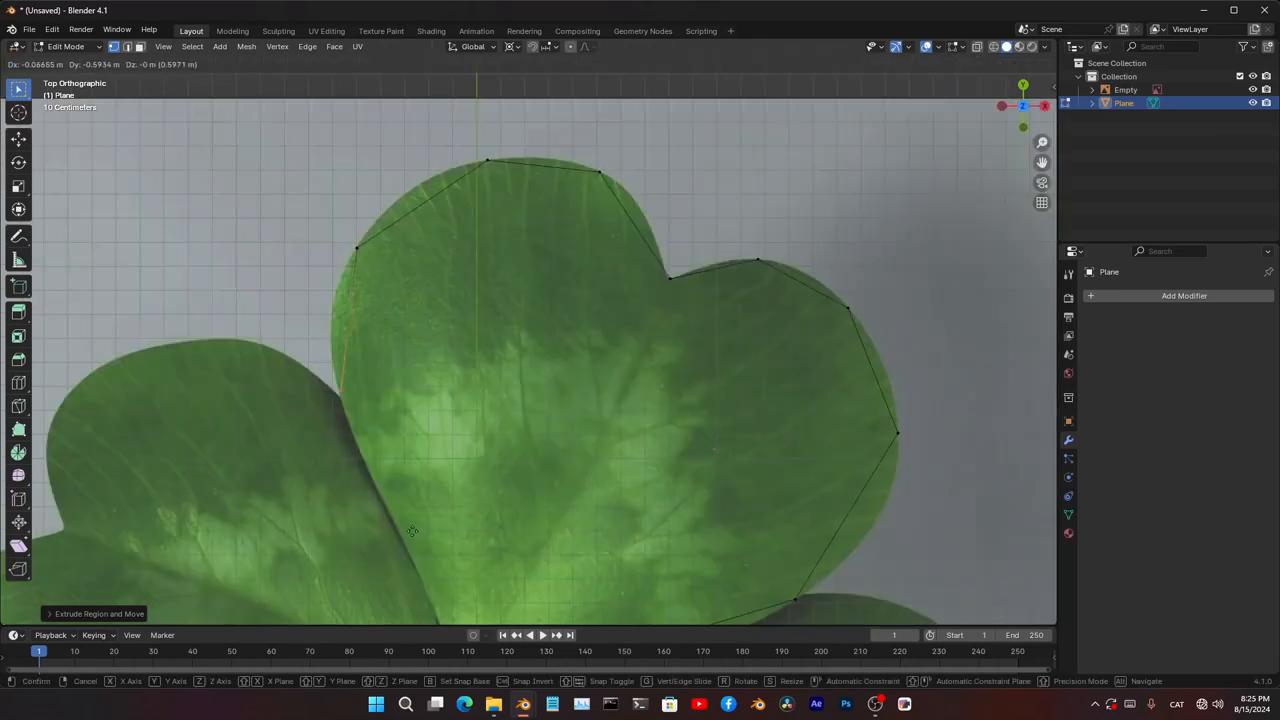
left_click(413, 540)
middle_click_drag(413, 540, 424, 386, "shift")
key("e")
left_click(508, 517)
- Extrude a final edge segment from the left side down to the leaf's base tip, beside the starting vertex
scroll(507, 418, "up", 3)
middle_click_drag(522, 532, 543, 408, "shift")
scroll(507, 418, "up", 1)
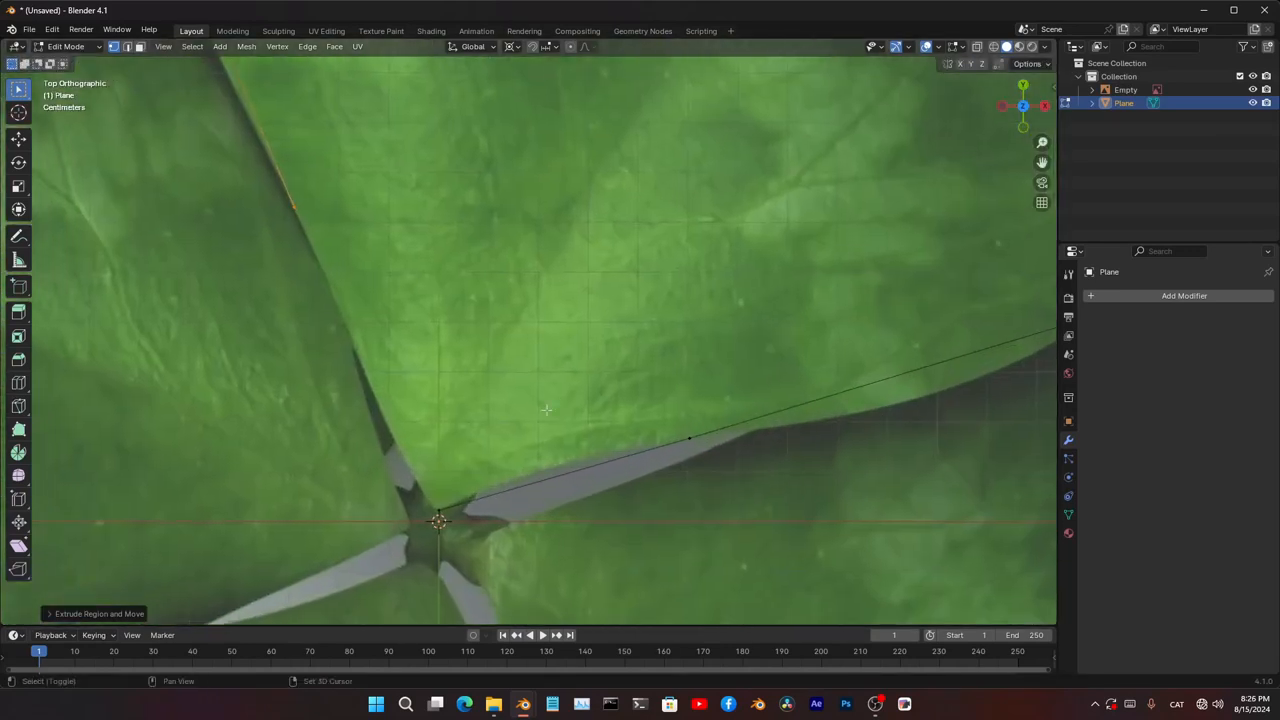
key("e")
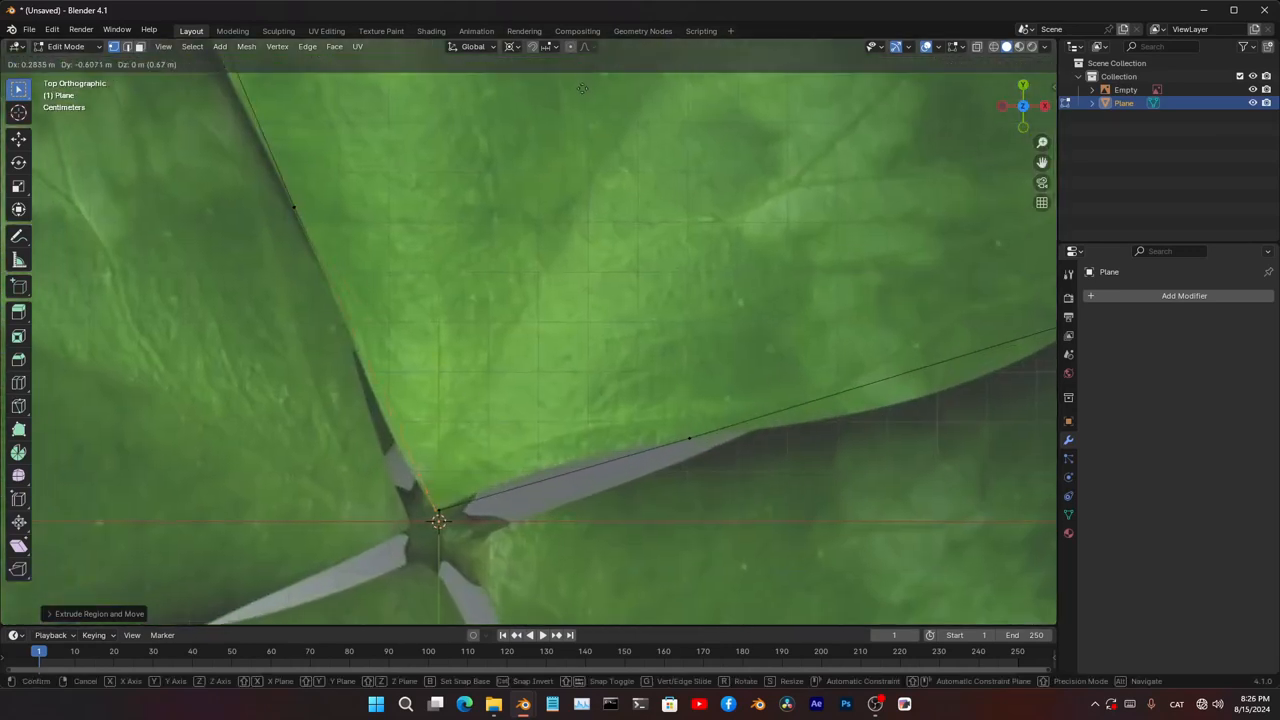
left_click(438, 512)
- Merge the outline's end vertex with its starting vertex at the base tip, using At Last
scroll(438, 512, "up", 2)
middle_click_drag(394, 478, 577, 208, "shift")
scroll(619, 409, "up", 3)
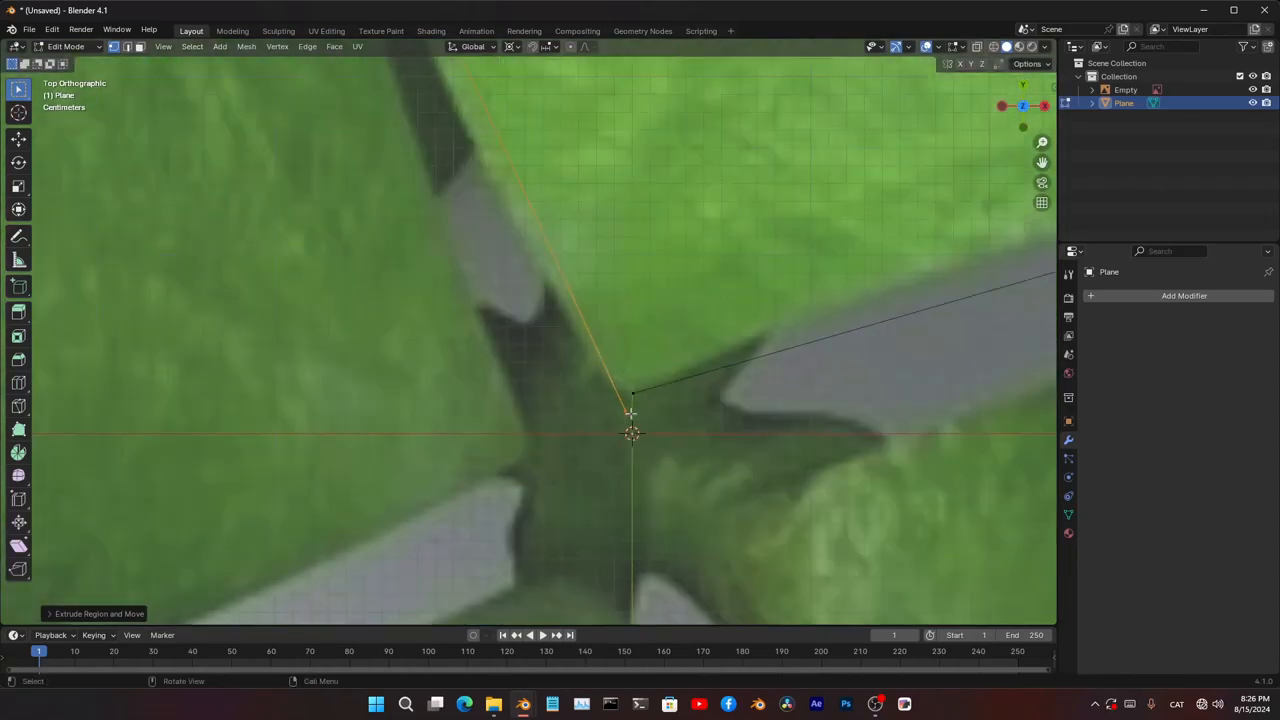
left_click(633, 393, "shift")
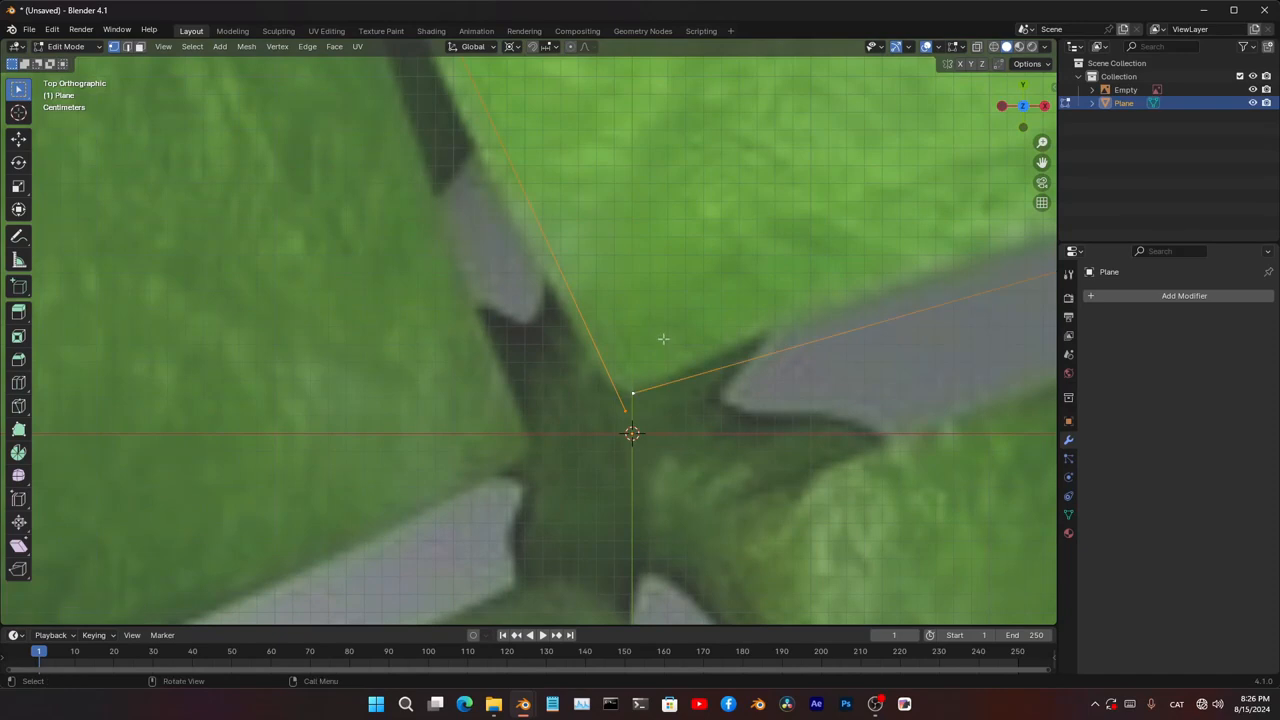
key("m")
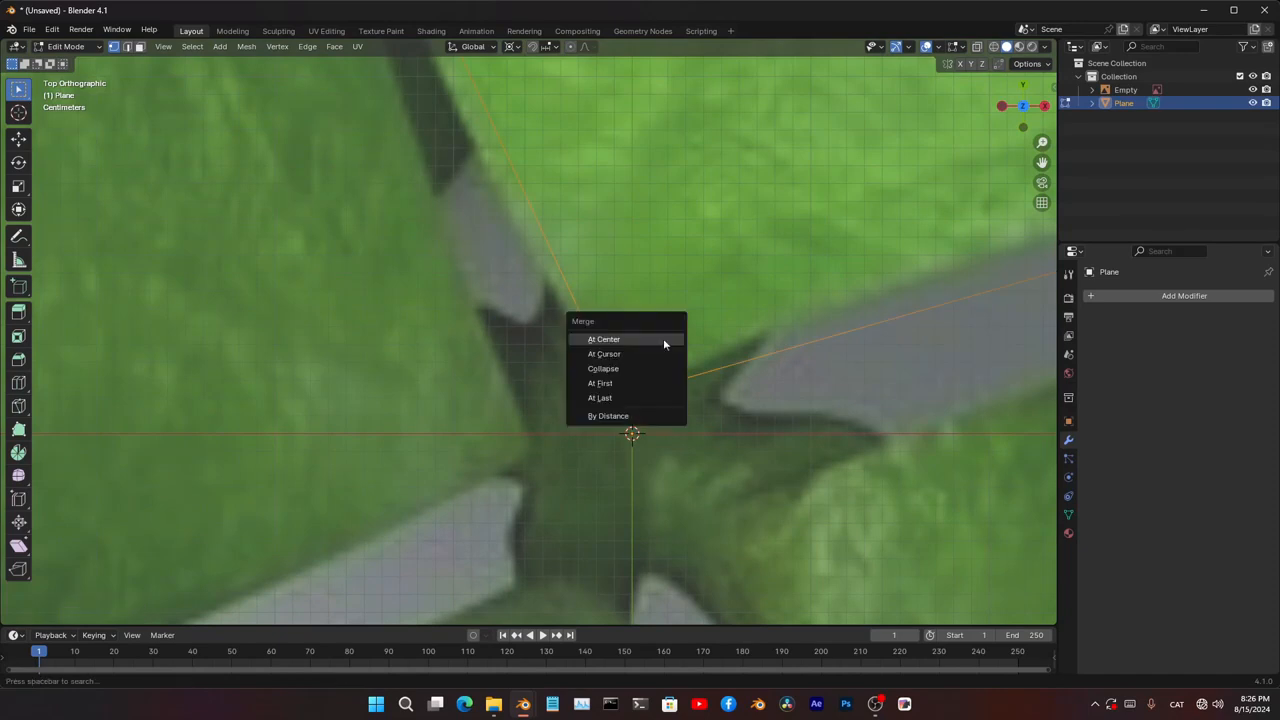
left_click(605, 400)
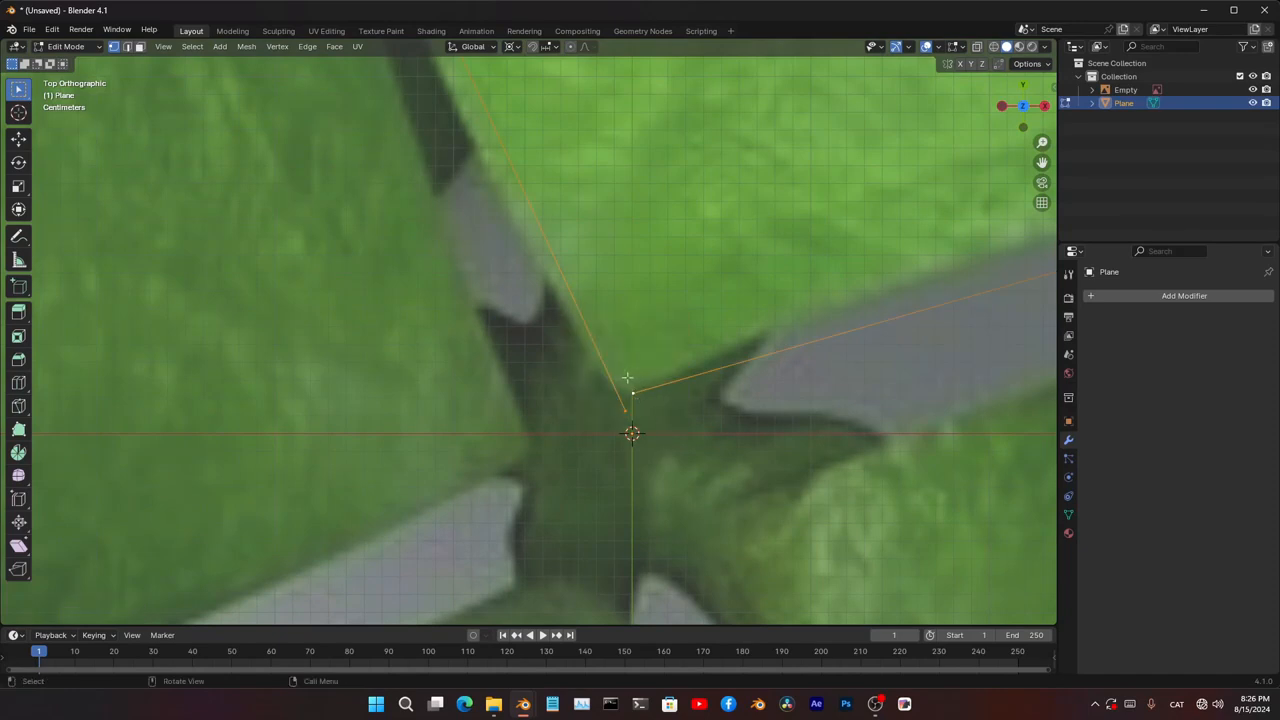
key("m")
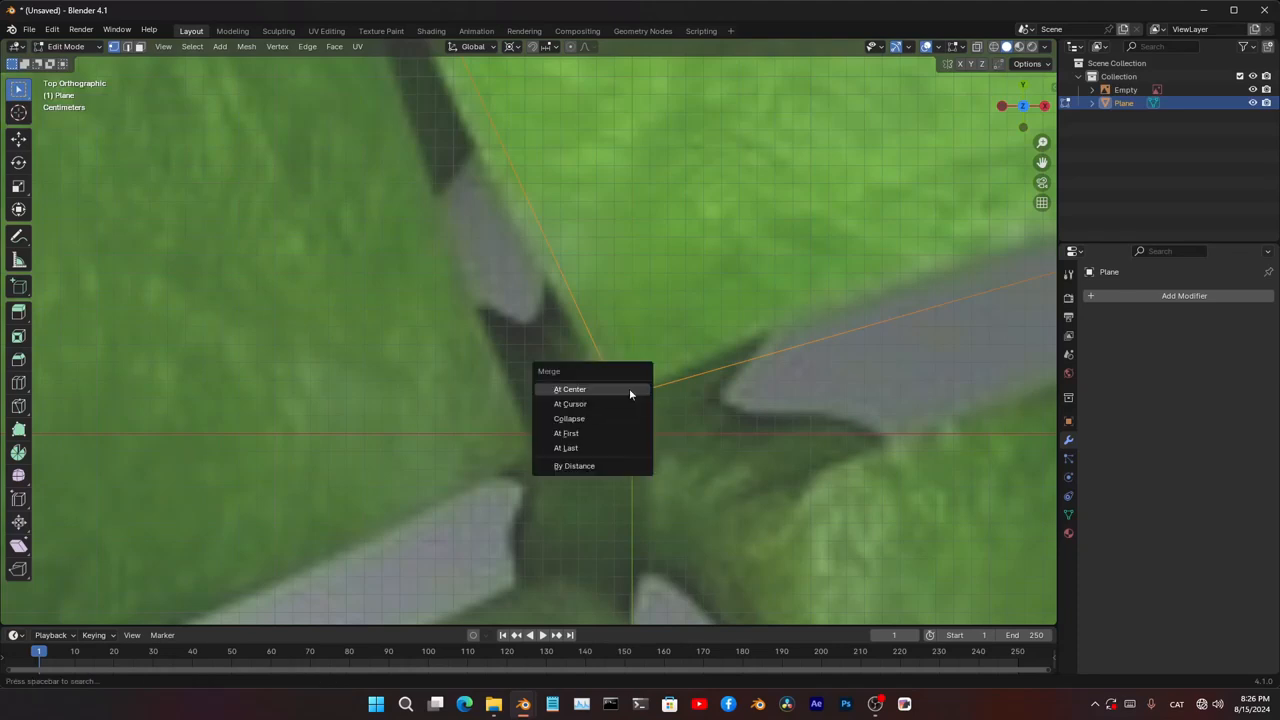
left_click(598, 447)
- Move the merged base vertex about 0.004 m onto the tip of the leaf in the reference
scroll(600, 440, "down", 5)
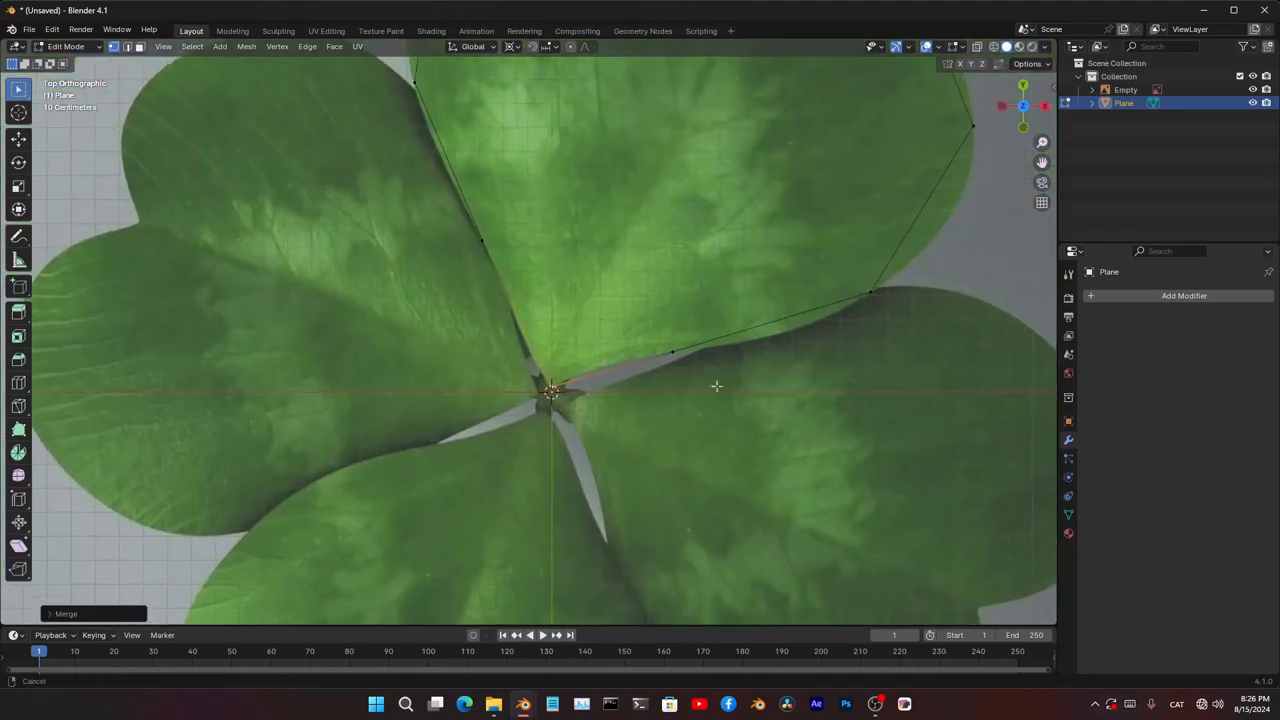
scroll(754, 364, "up", 8)
key("g")
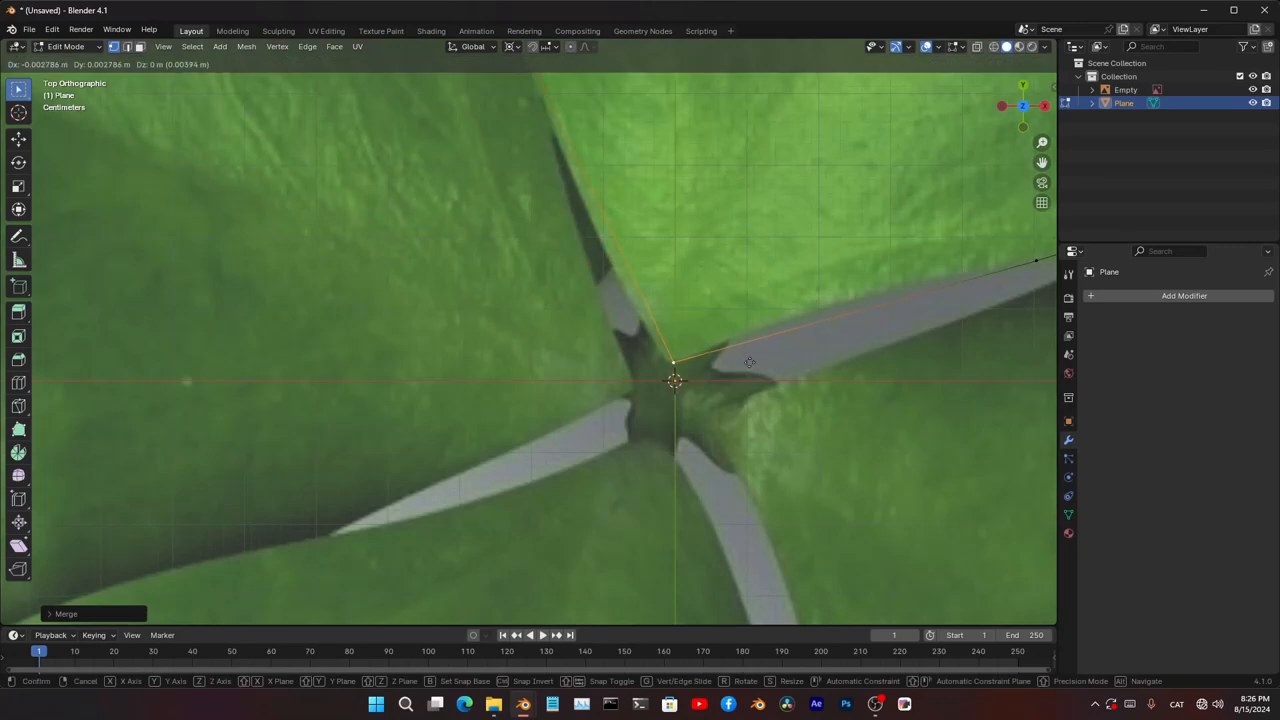
left_click(751, 361)
- Adjust the two vertices on the leaf's straight left edge to the reference outline, moving the upper one about 0.096 m towards the base
scroll(754, 316, "down", 5)
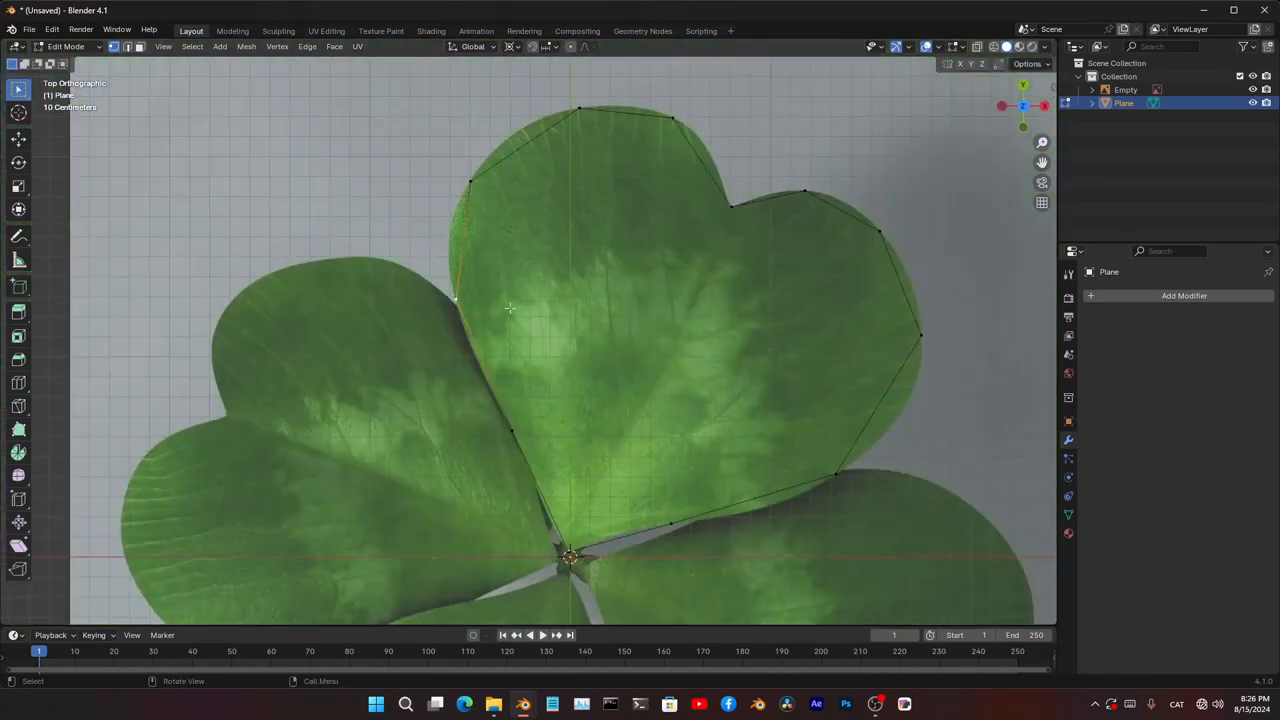
scroll(509, 308, "up", 5)
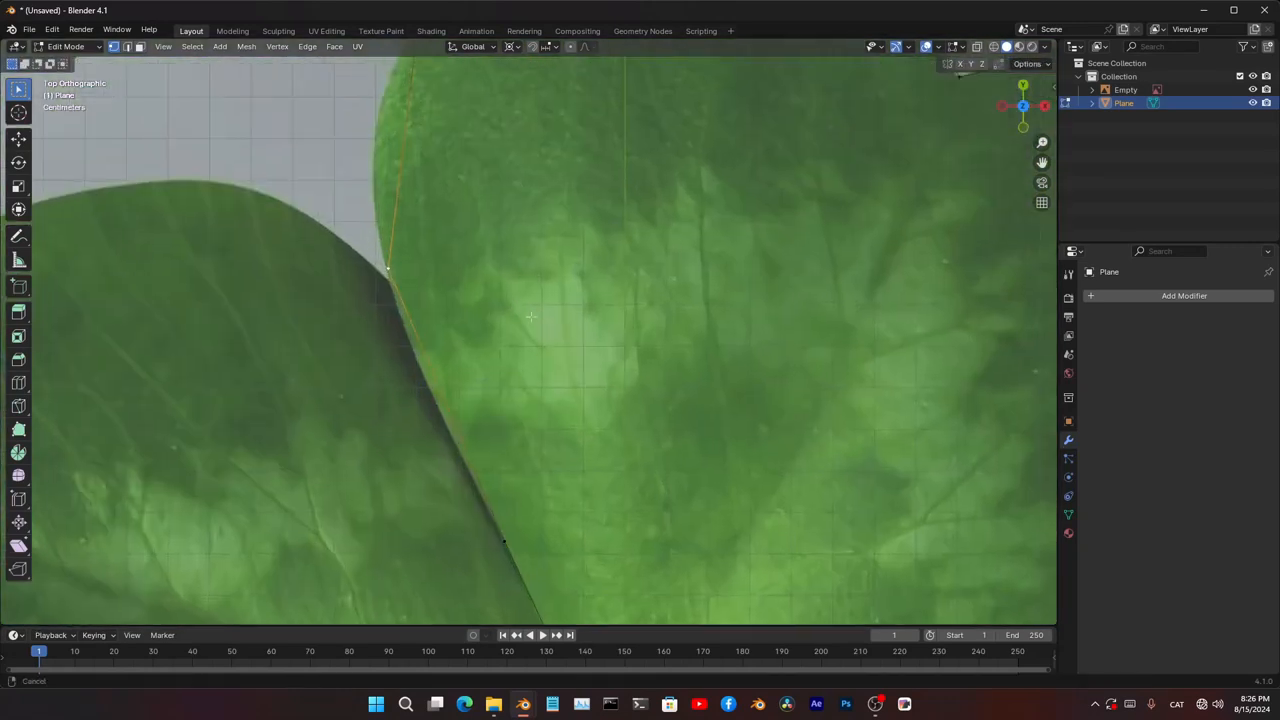
key("g")
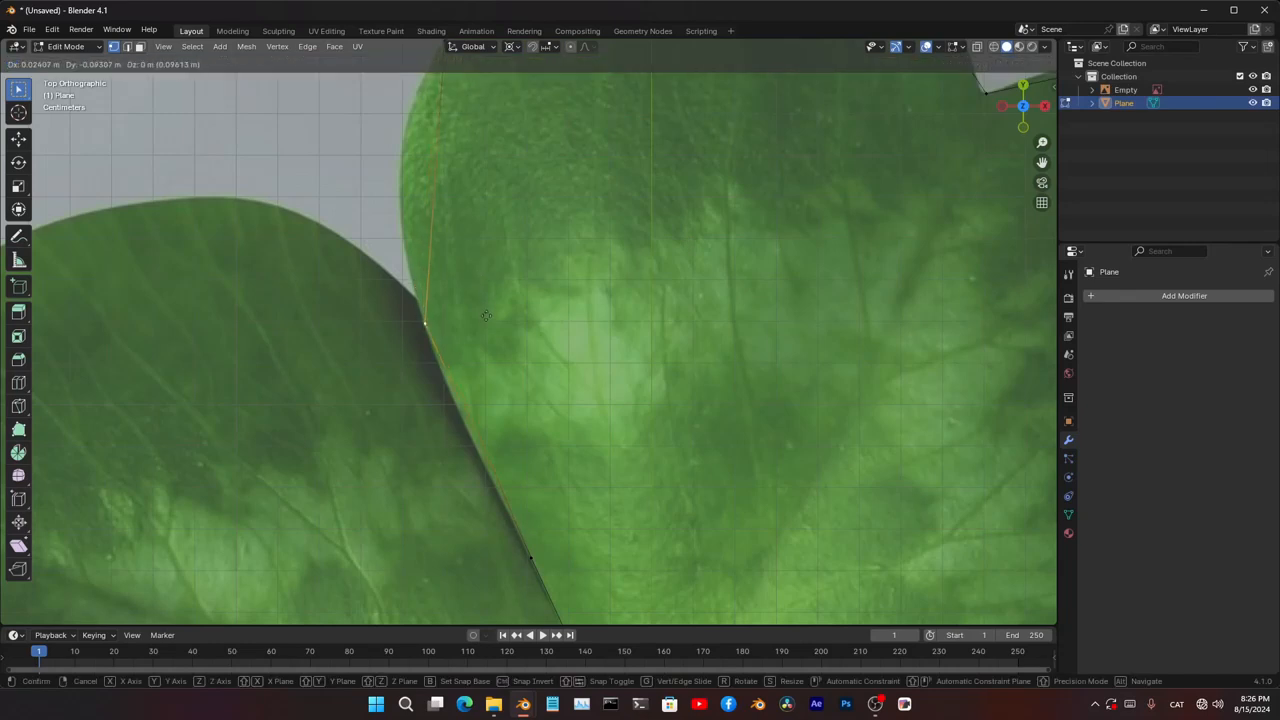
left_click(486, 318)
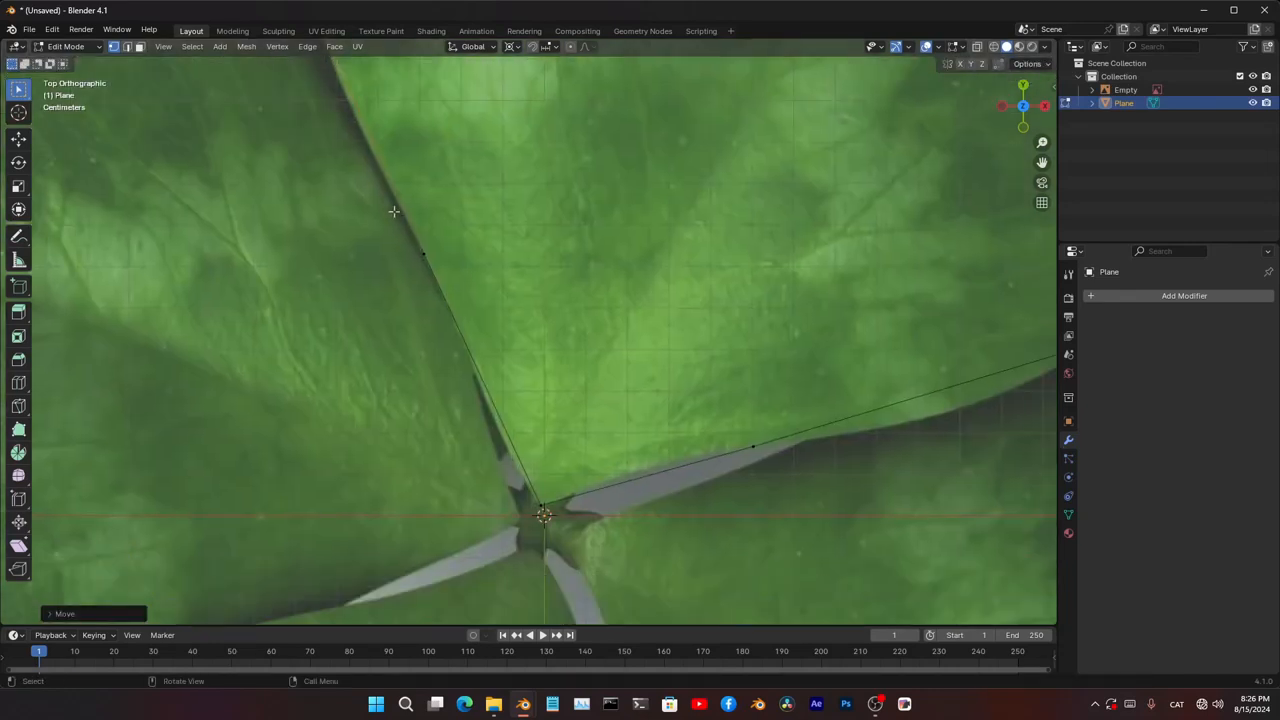
key("g")
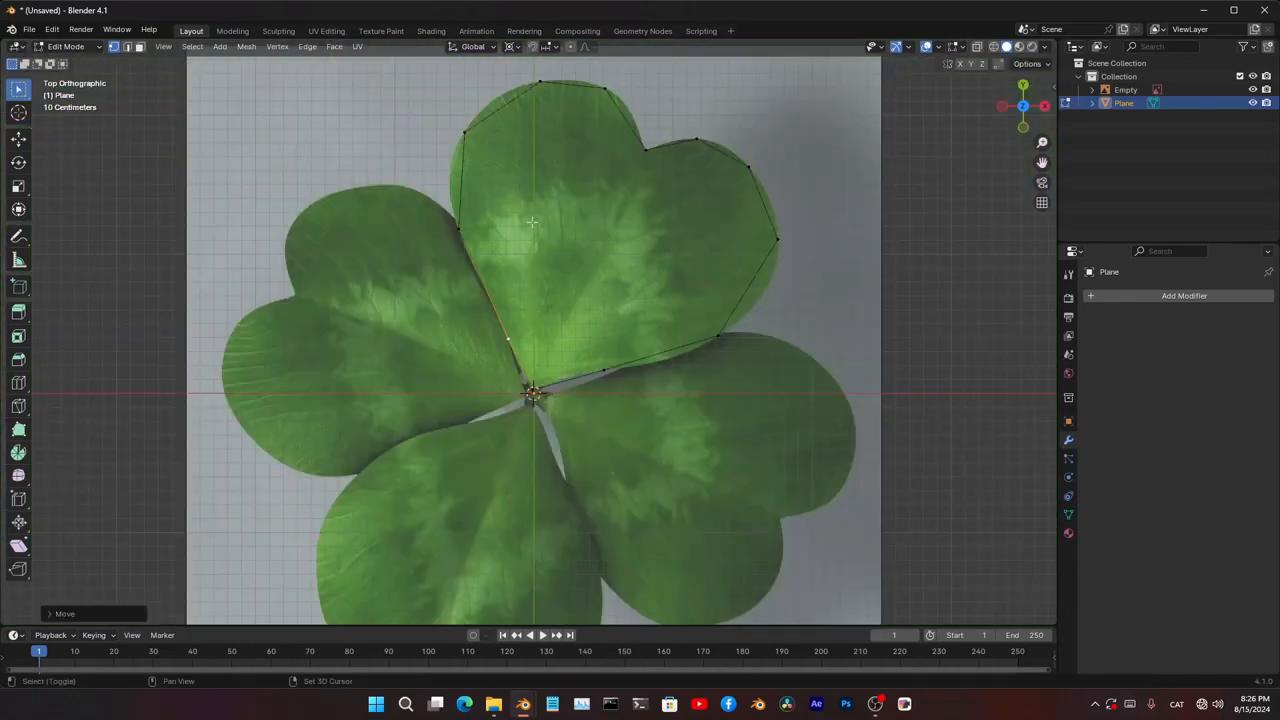
middle_click_drag(532, 222, 499, 342, "shift")
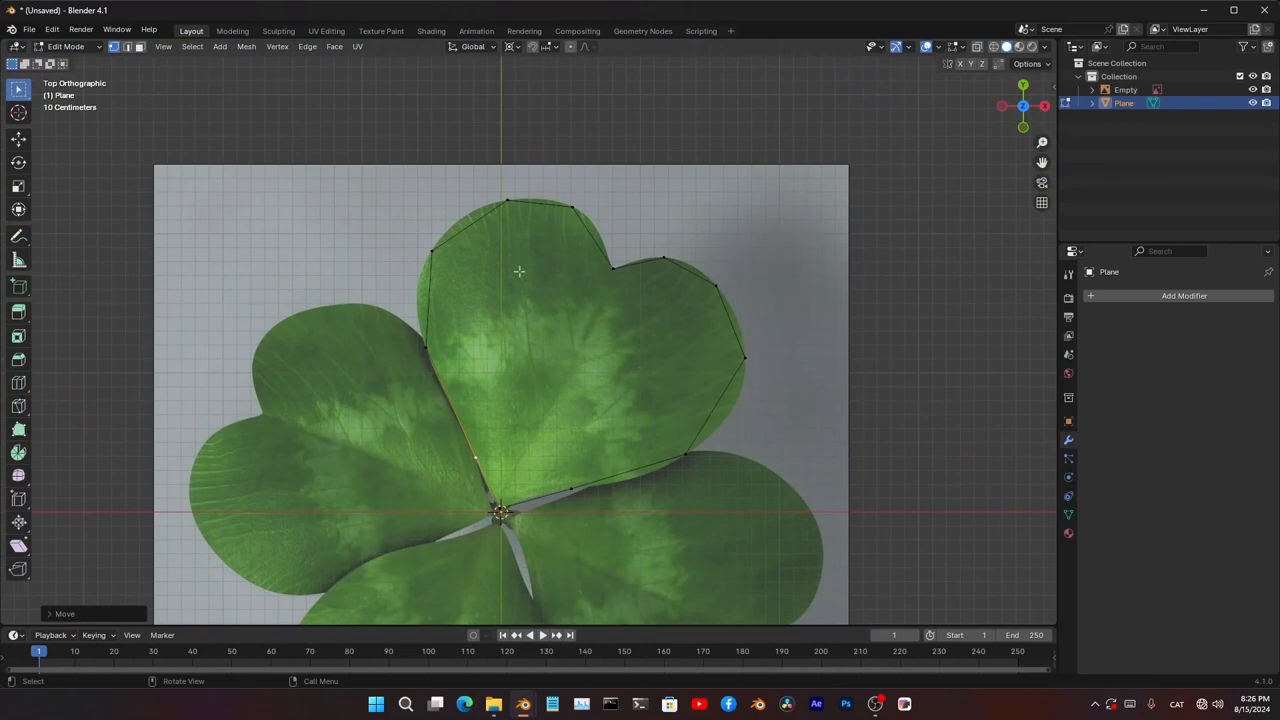
- Fill the whole leaf outline with Grid Fill, using a span of 2 and an offset of 4
key("a")
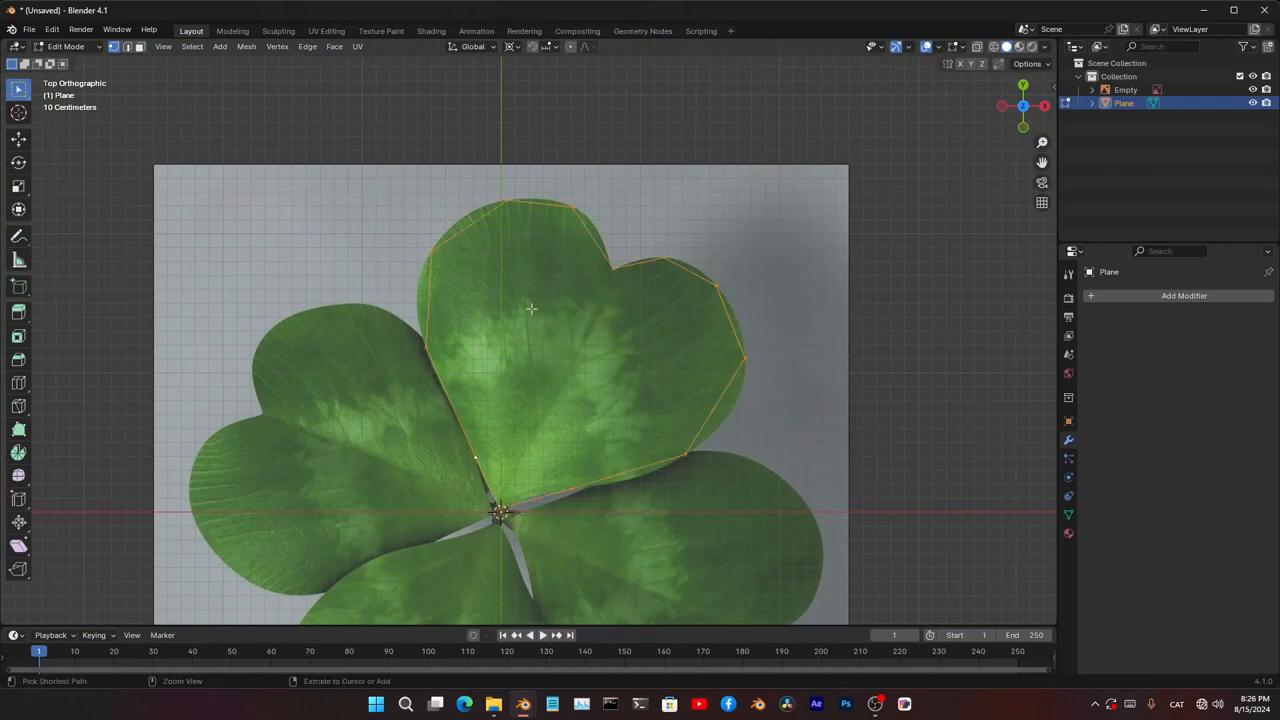
key("ctrl+f")
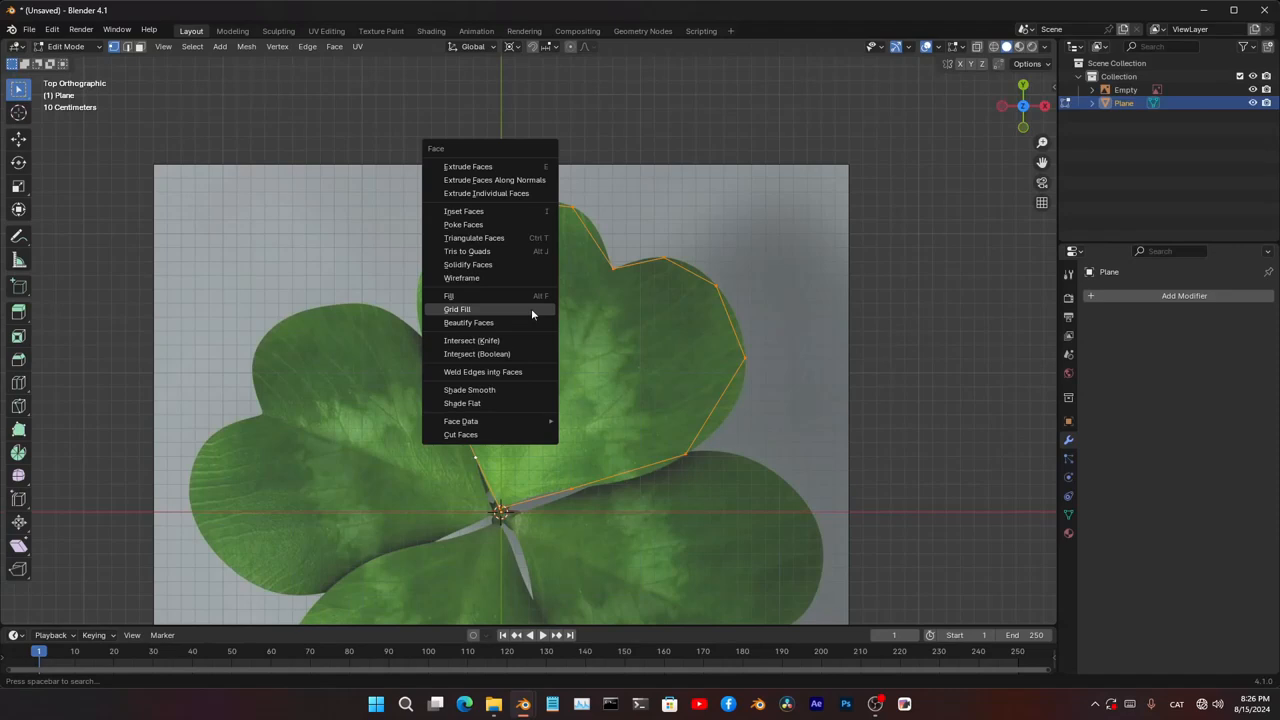
left_click(531, 308)
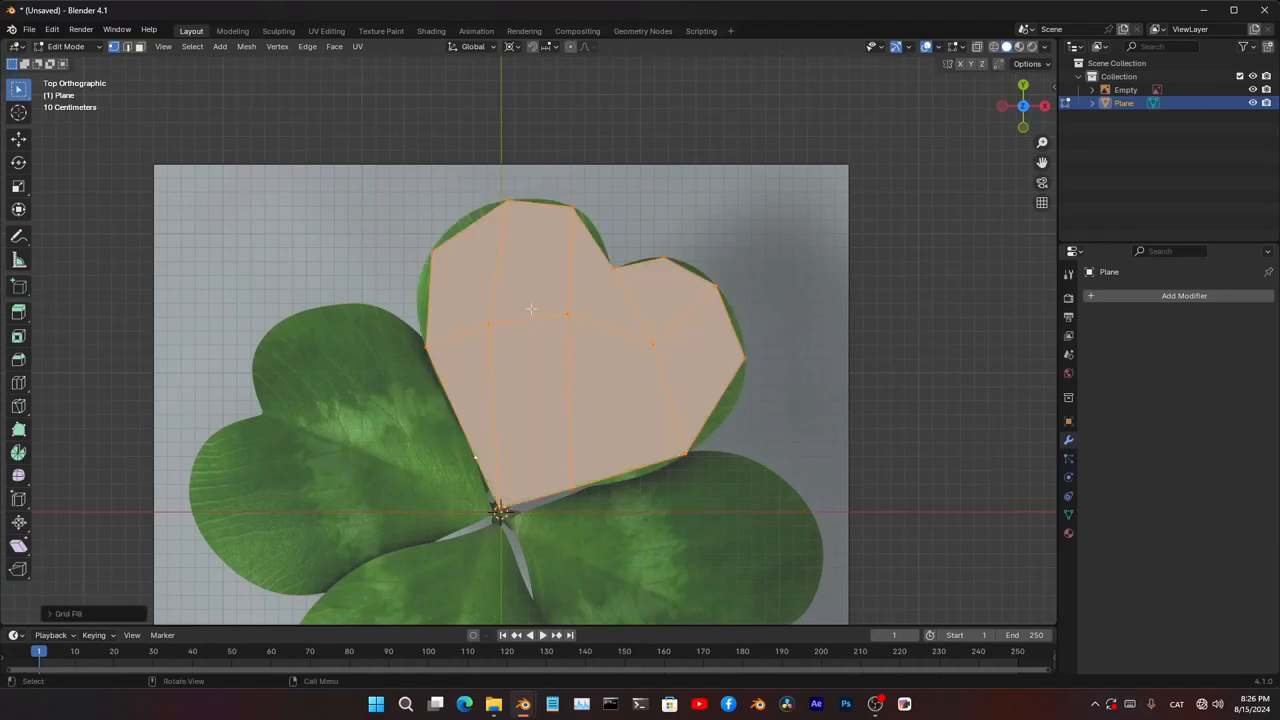
left_click(57, 614)
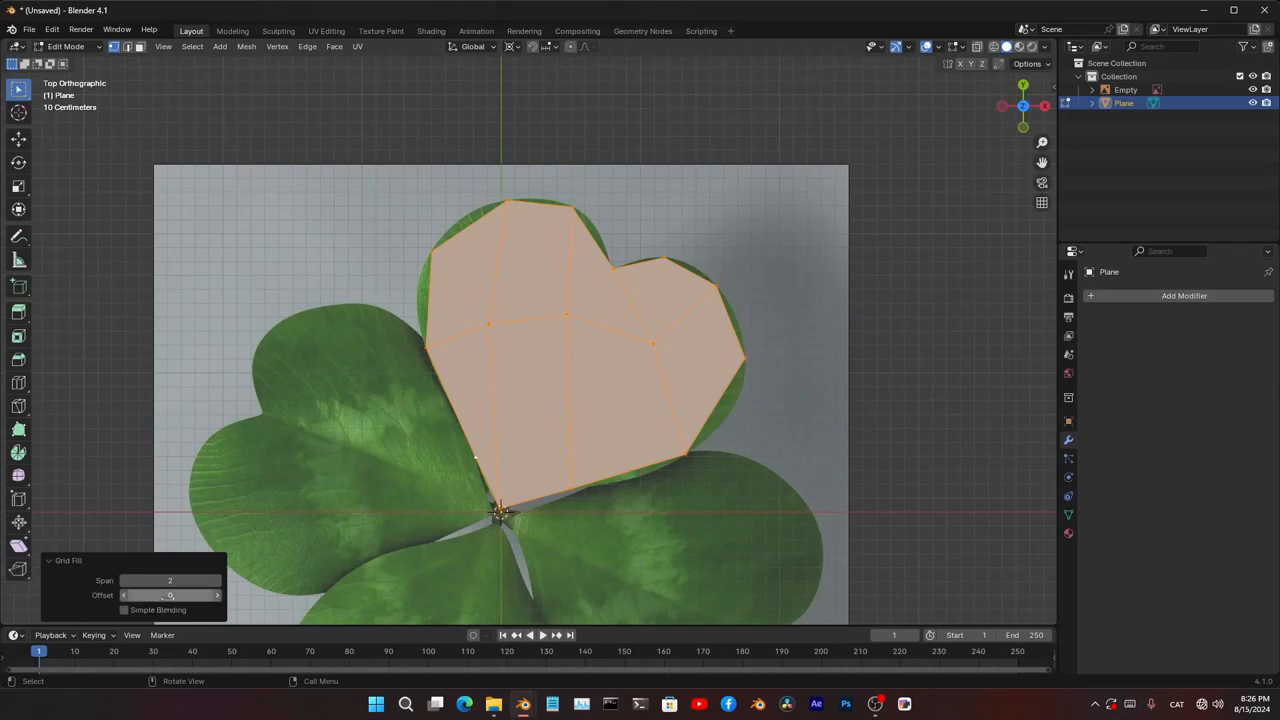
left_click_drag(169, 595, 200, 596)
- In X-ray view, move the interior vertex nearest the base tip about 0.032 m along X and 0.21 m along Y
scroll(600, 476, "up", 4)
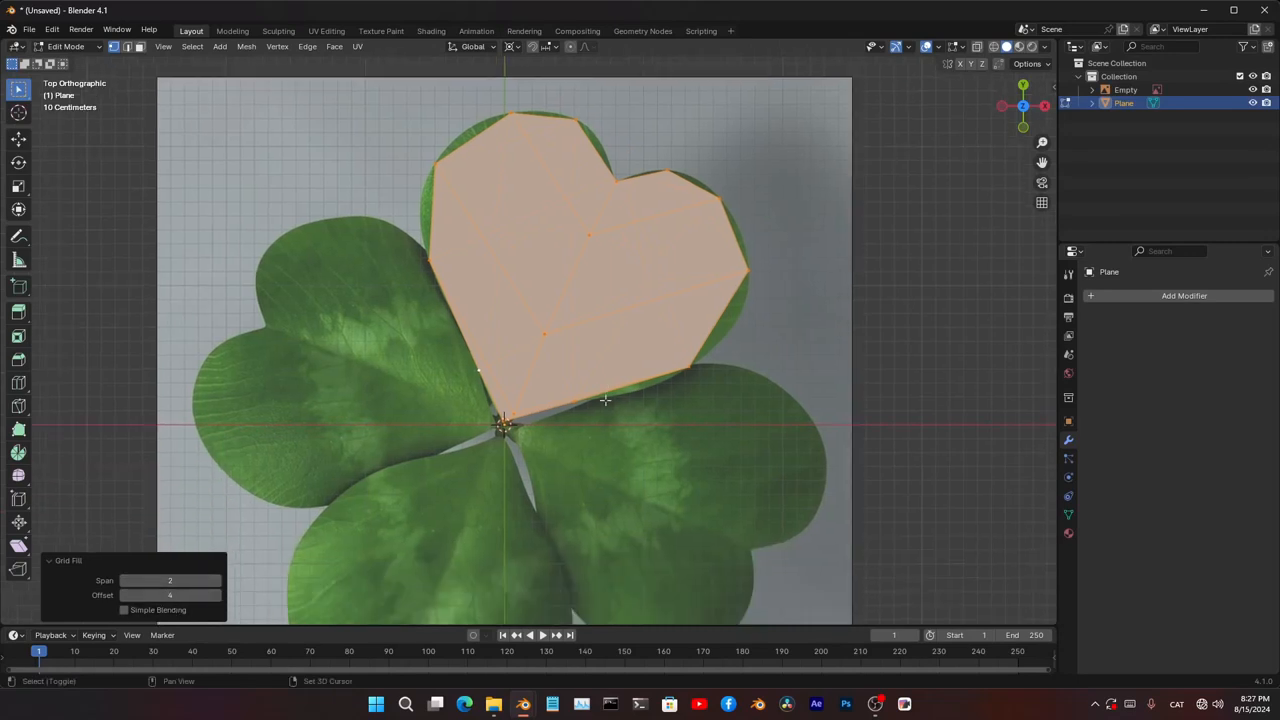
scroll(555, 292, "up", 2)
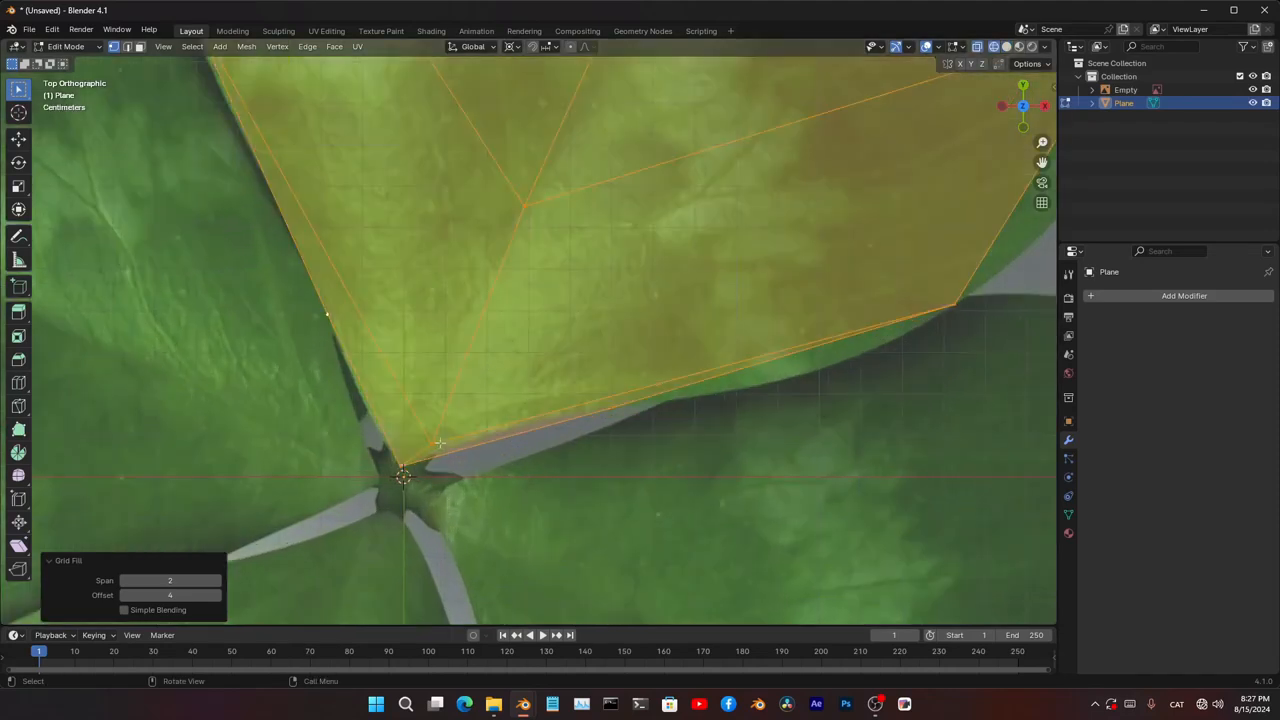
middle_click_drag(524, 365, 555, 442, "shift")
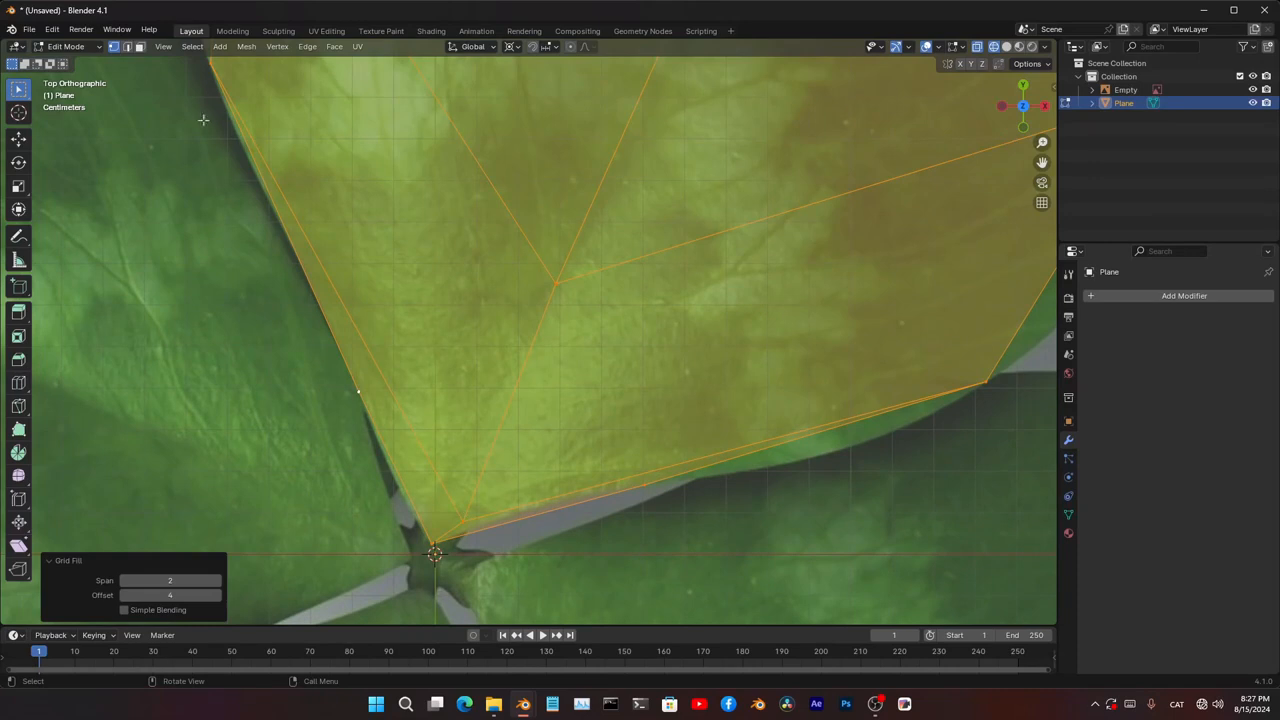
left_click(419, 450)
left_click(463, 516)
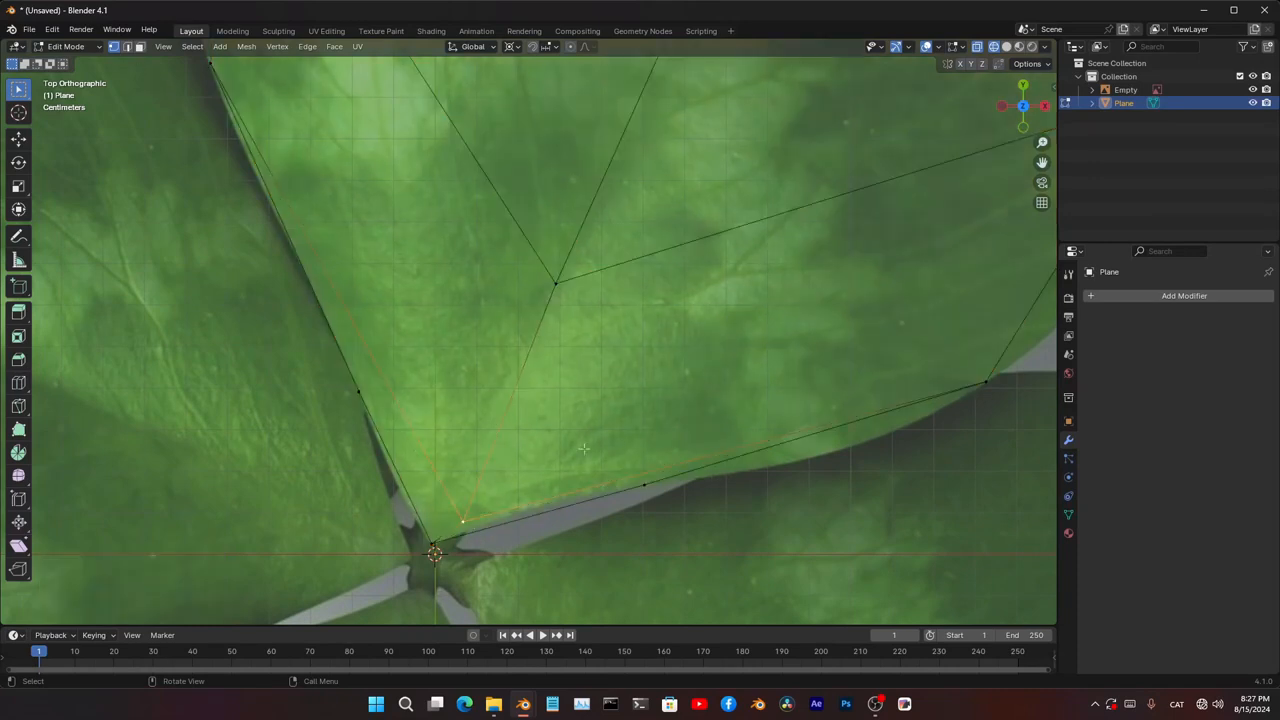
middle_click_drag(561, 389, 552, 413, "shift")
key("g")
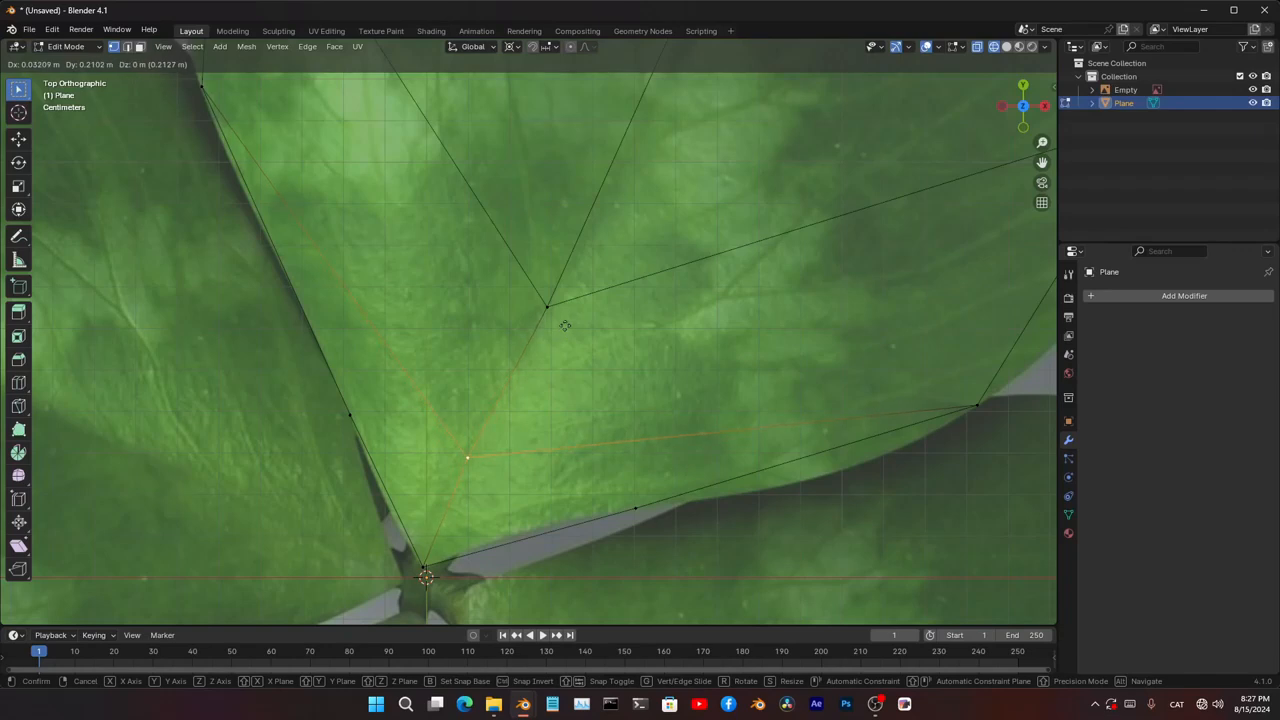
left_click(565, 325)
scroll(463, 537, "down", 8)
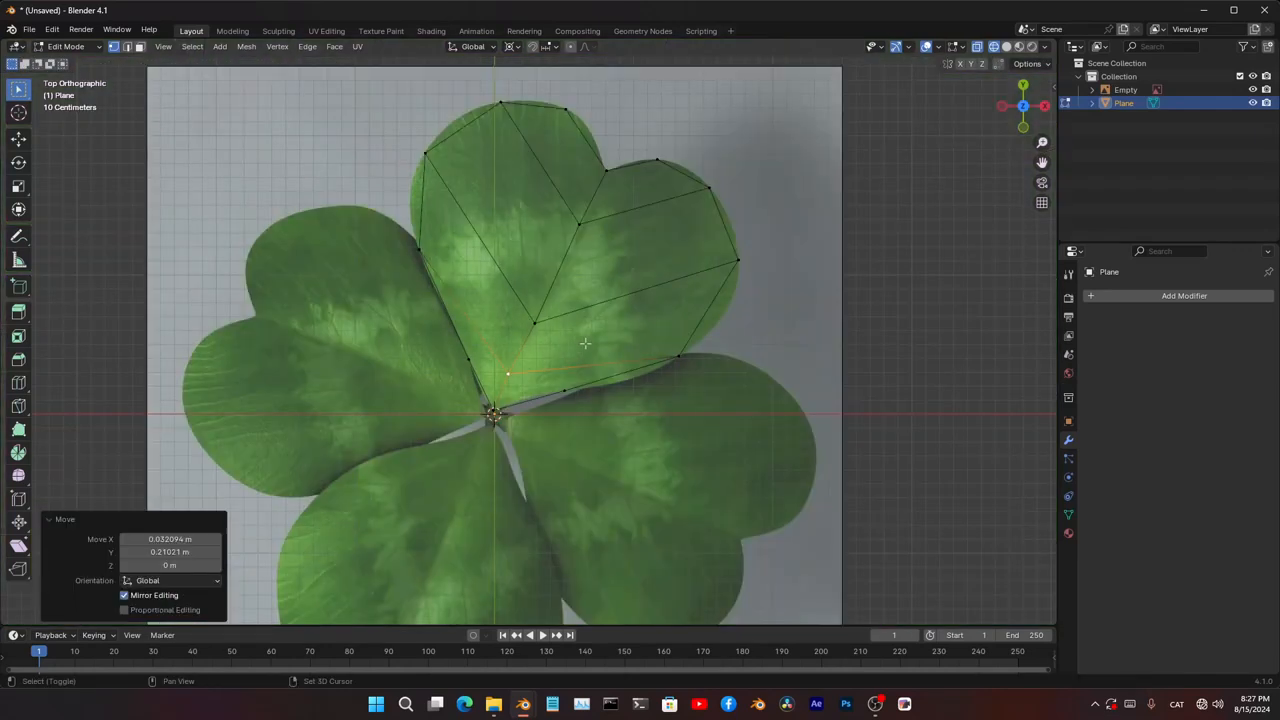
- Turn off X-ray, return to Object Mode and add a Subdivision modifier with viewport level 1 to the leaf
key("alt+z")
key("Tab")
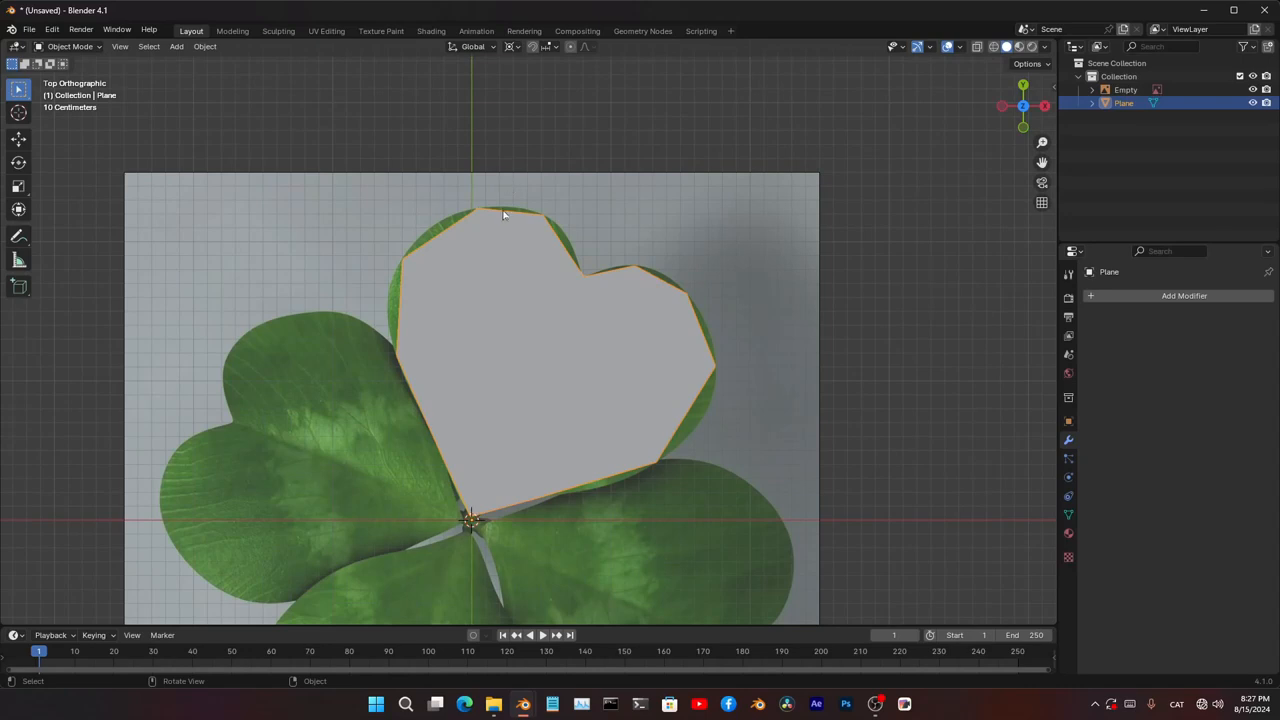
middle_click_drag(631, 328, 649, 349, "shift")
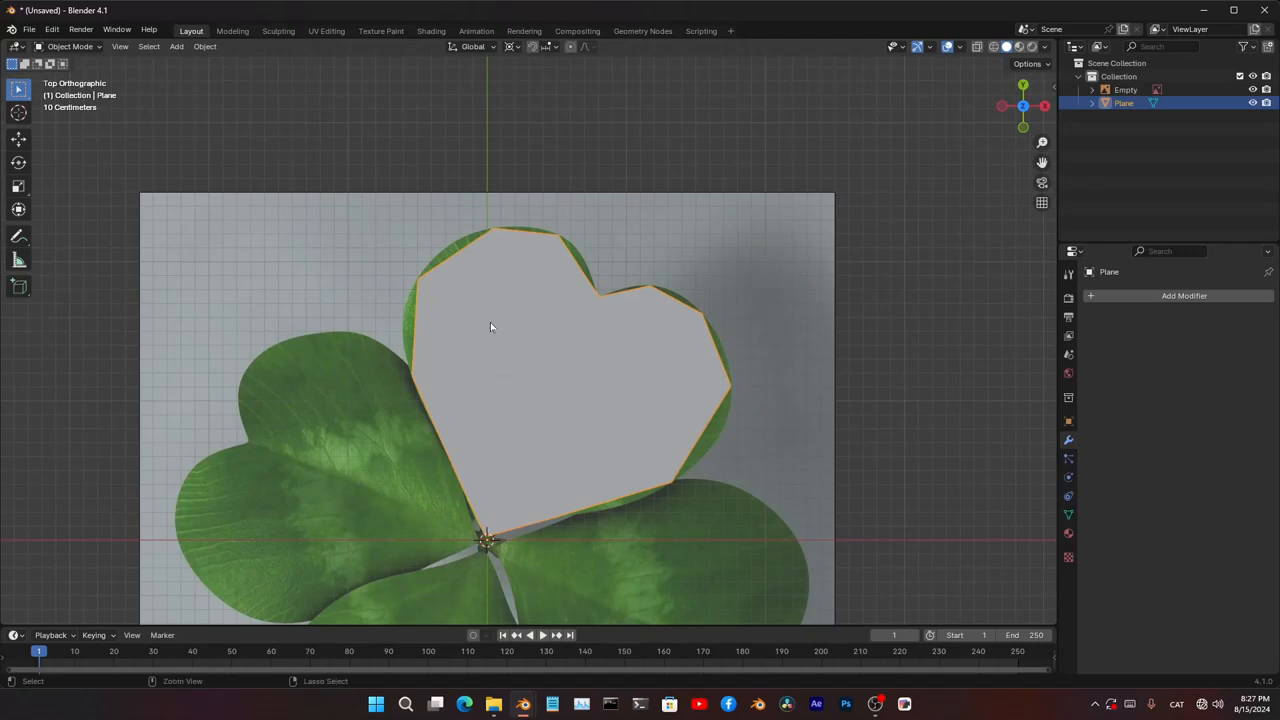
key("ctrl+1")
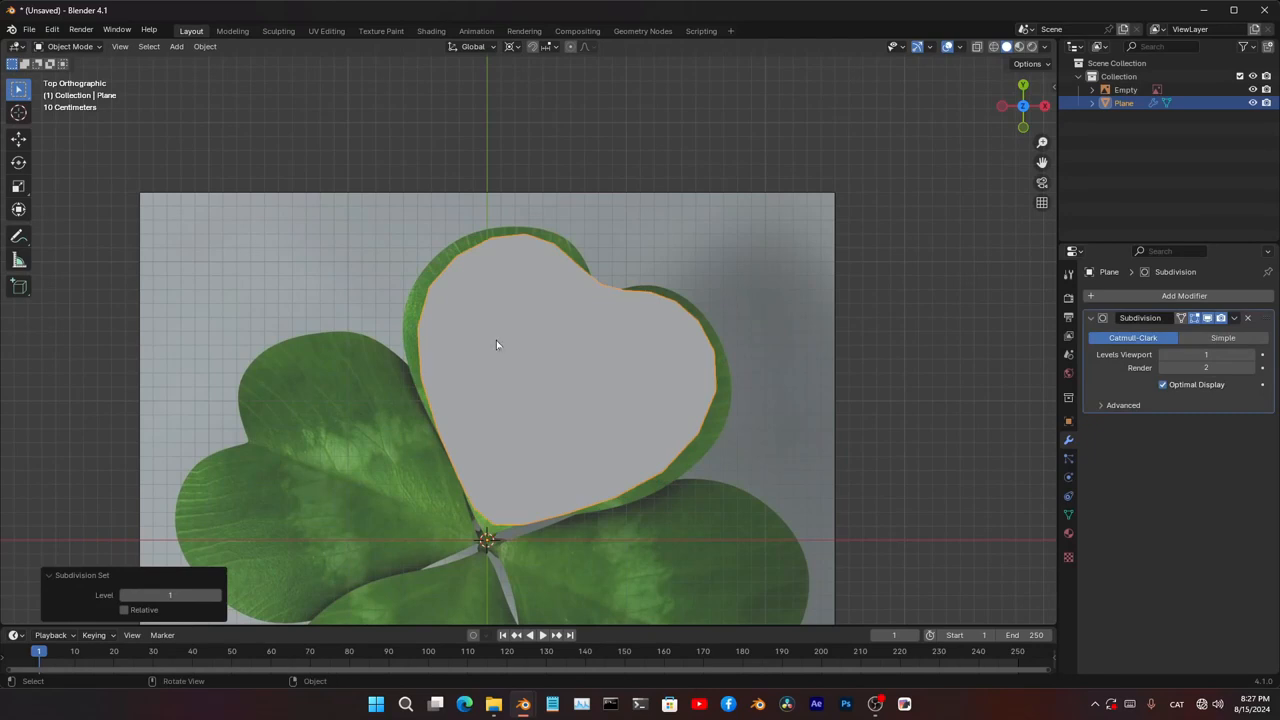
- Add one centred loop cut through each half of the leaf mesh
key("Tab")
scroll(554, 300, "up", 3)
middle_click_drag(555, 301, 614, 187, "shift")
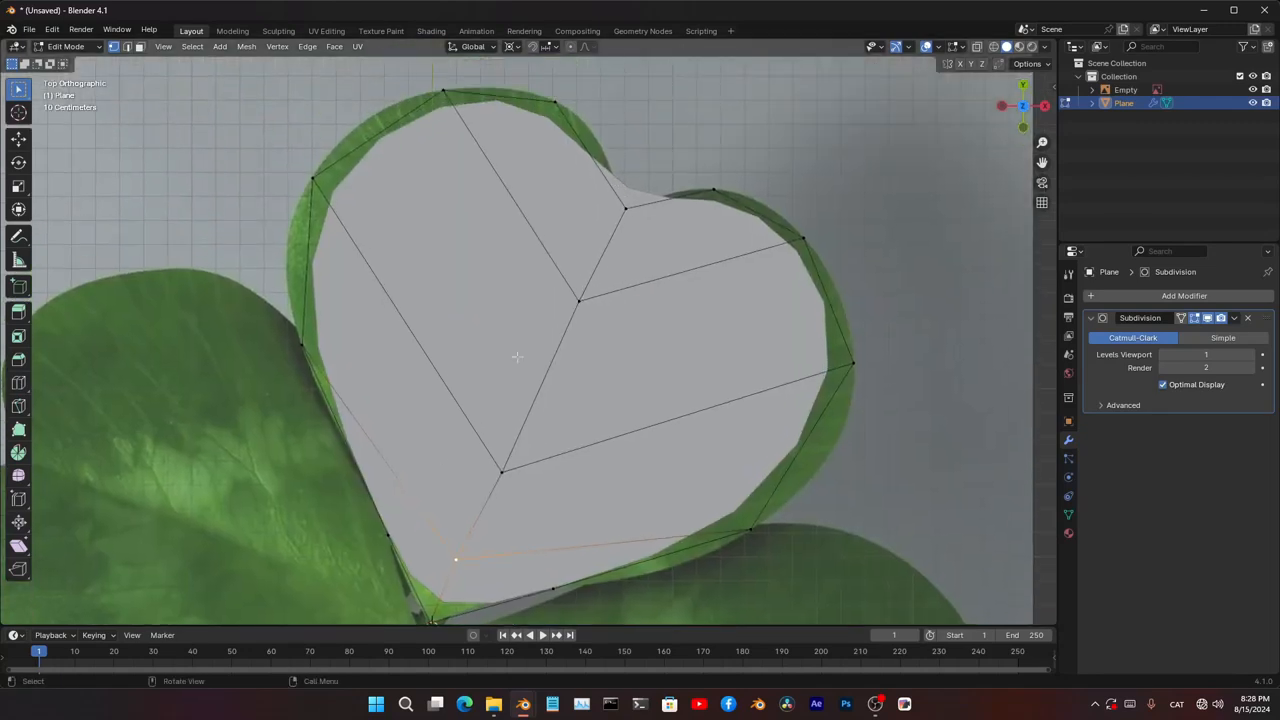
key("ctrl+r")
left_click(690, 218)
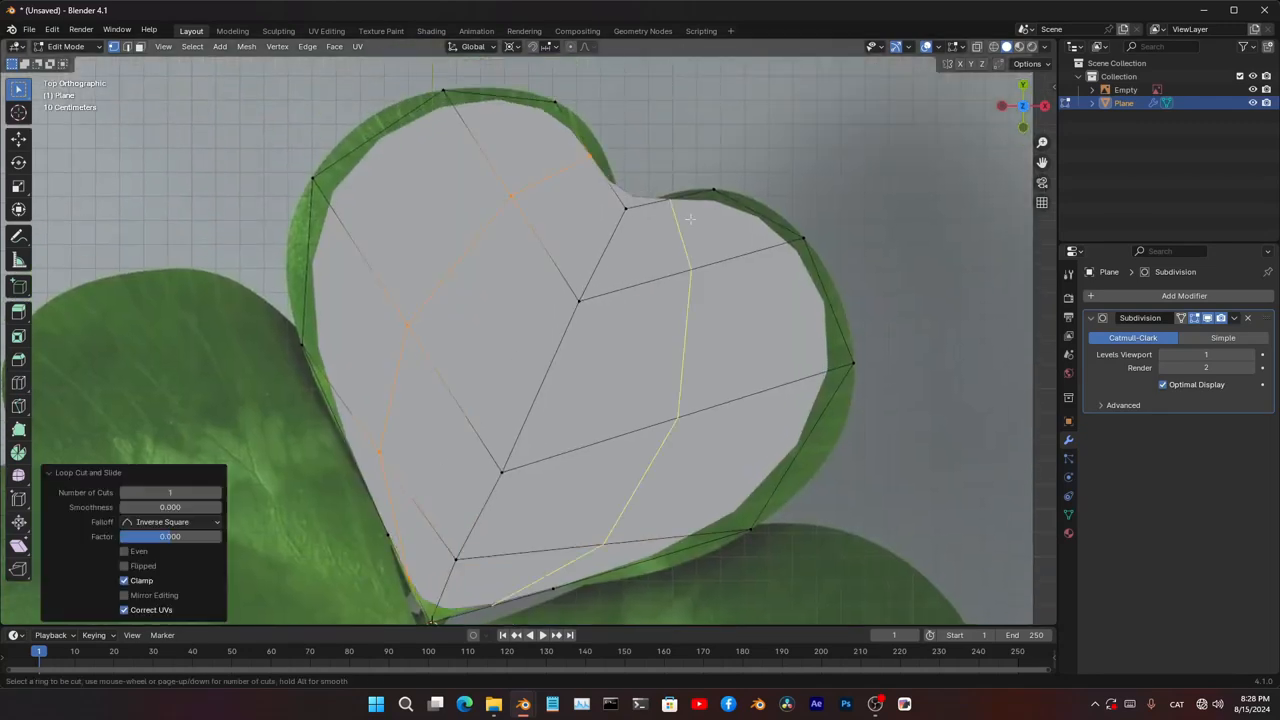
left_click(690, 218)
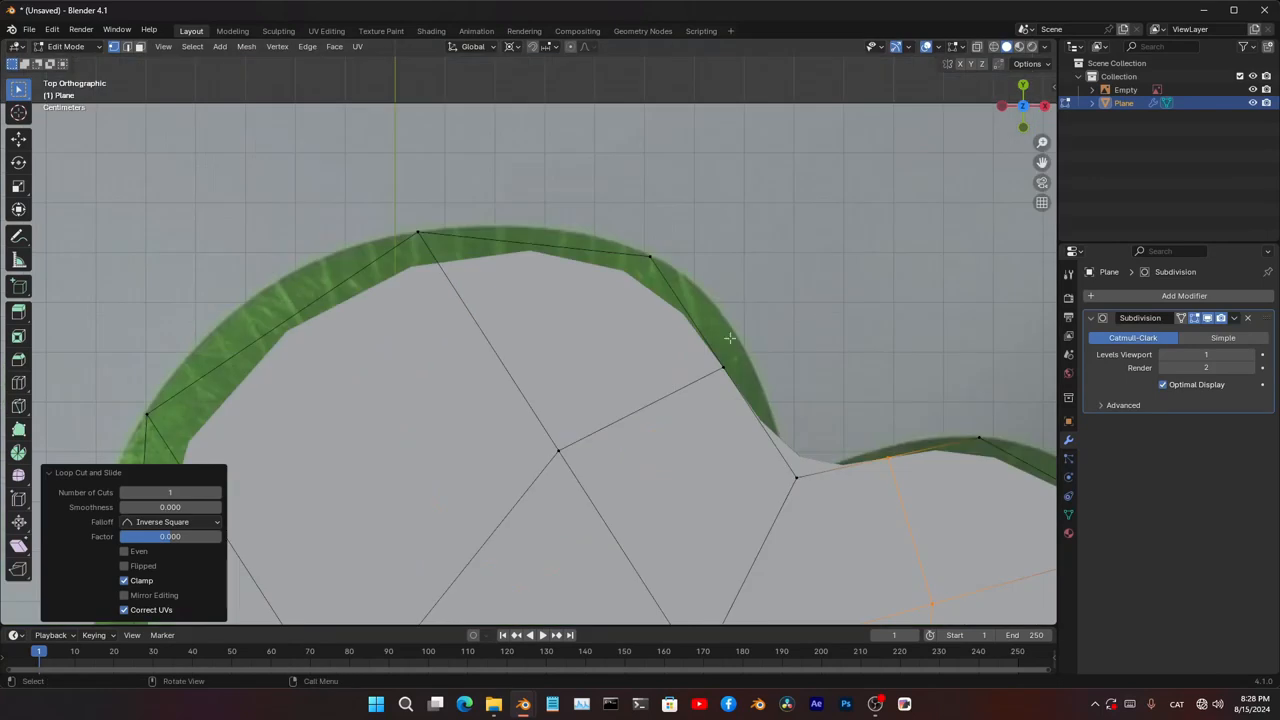
- Move the new outline vertices on both sides of the notch outward, the right lobe's one about 0.009 m along X and 0.031 m along Y
left_click(724, 360)
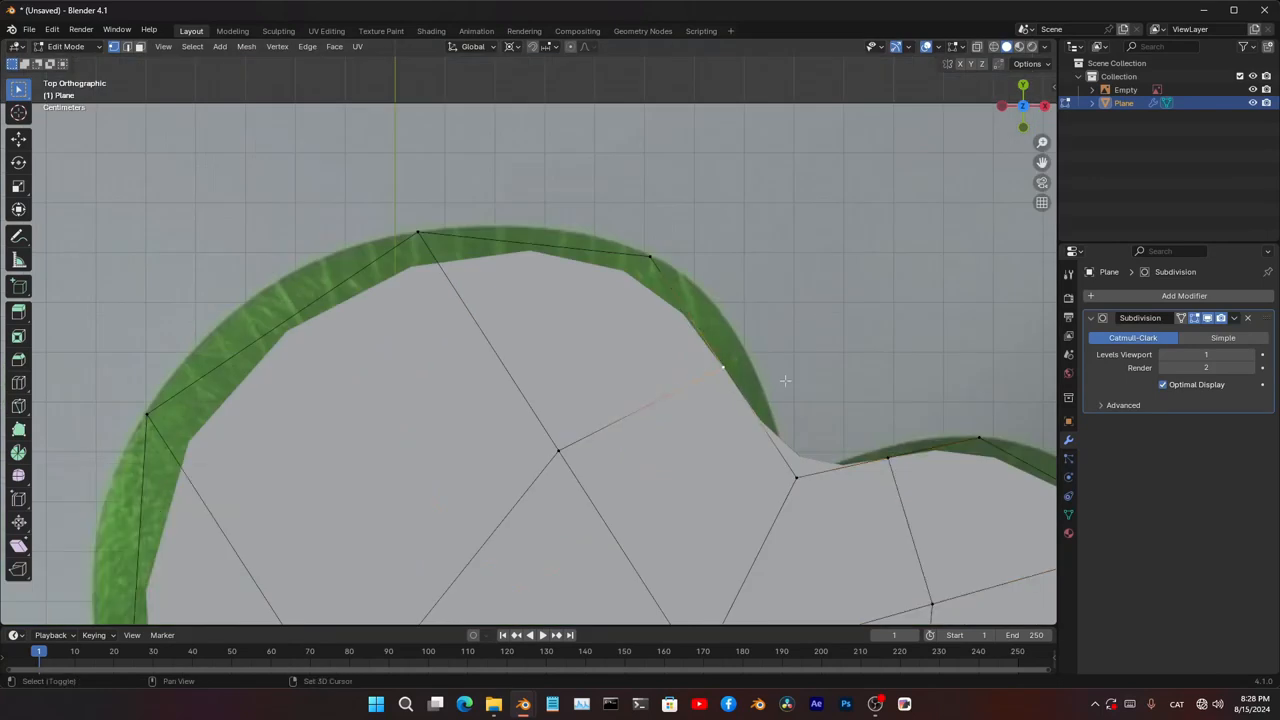
middle_click_drag(776, 380, 600, 346, "shift")
key("g")
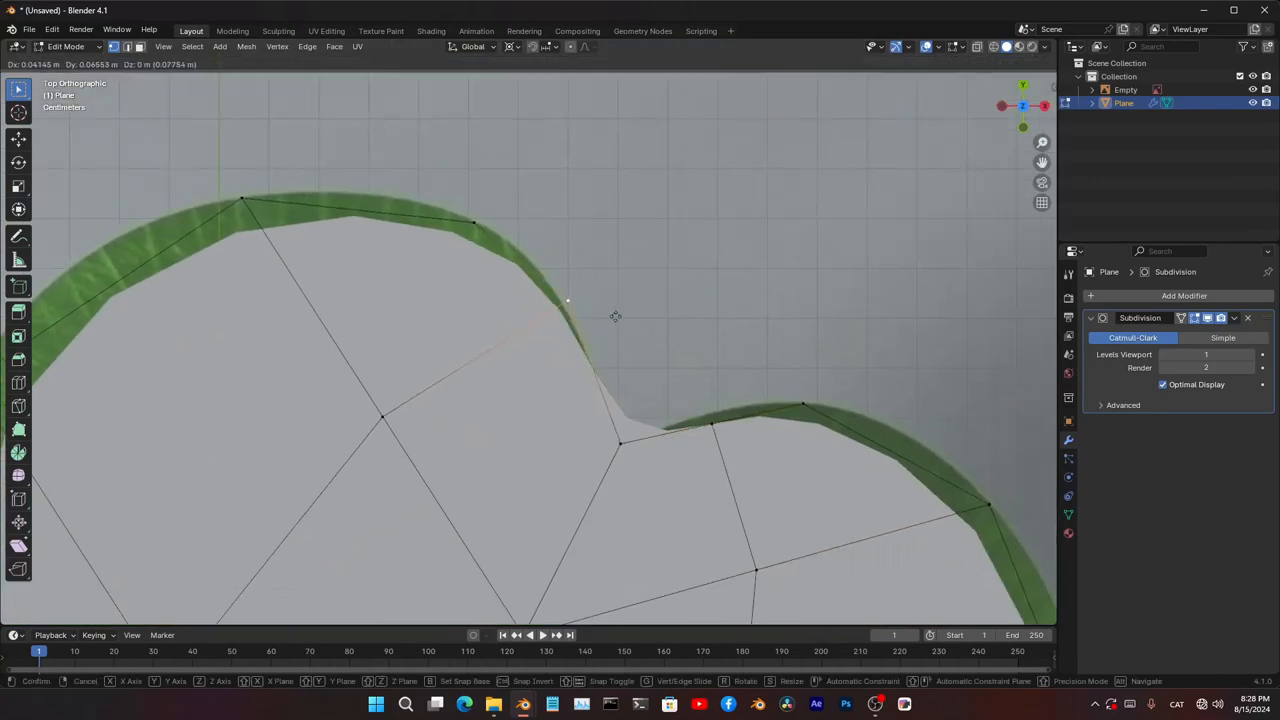
left_click(622, 312)
left_click(713, 426)
key("g")
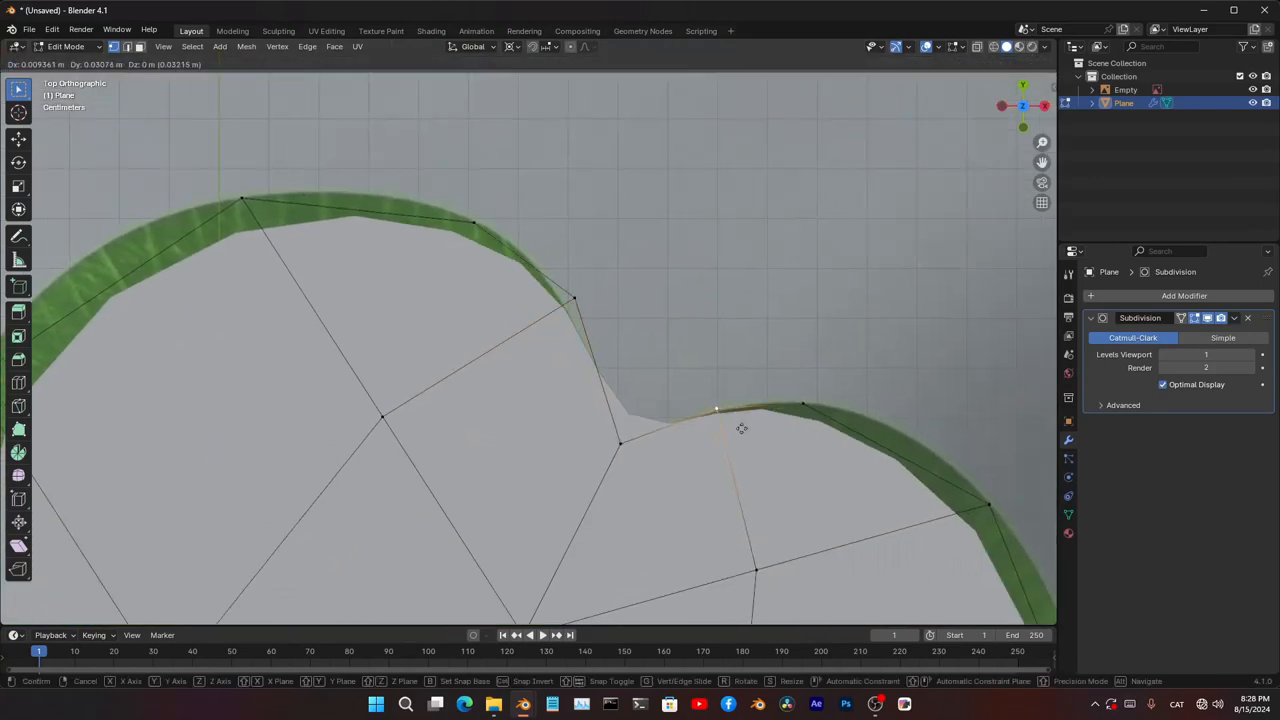
left_click(743, 429)
- In X-ray view, move the notch vertex about -0.044 m along X and -0.095 m along Y to deepen the notch
key("alt+z")
middle_click_drag(665, 484, 719, 408, "shift")
left_click(672, 368)
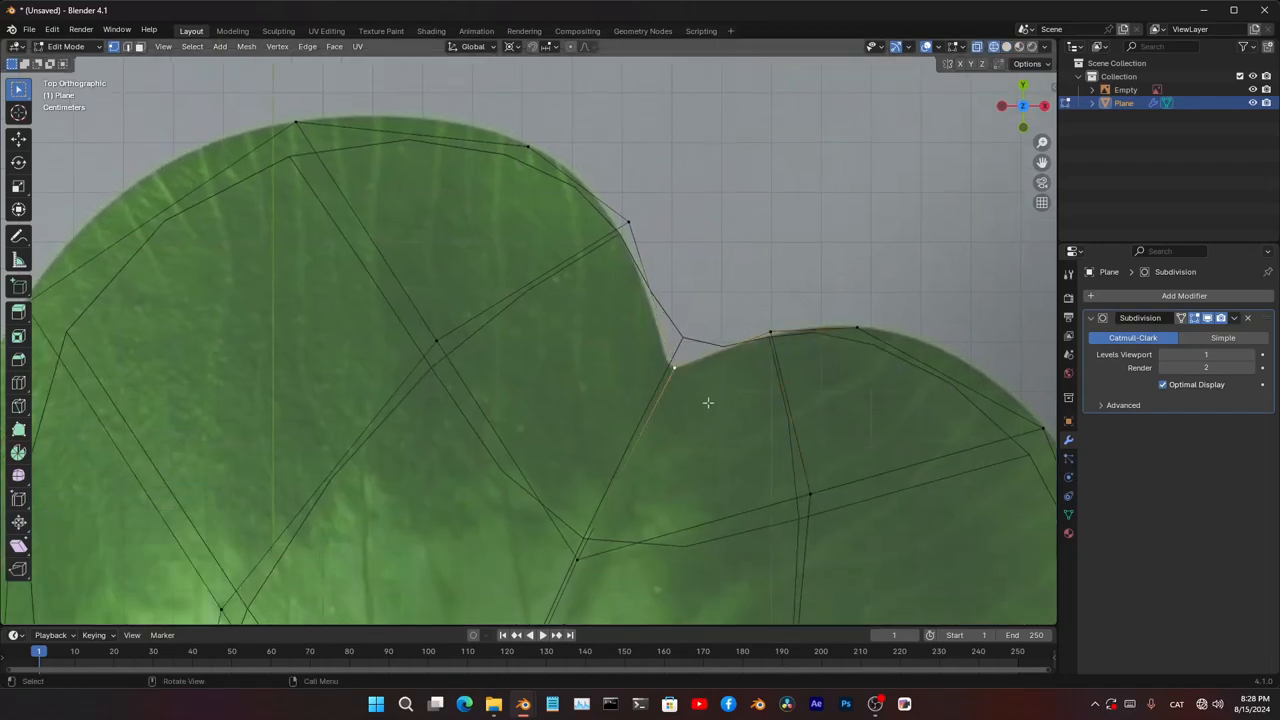
key("g")
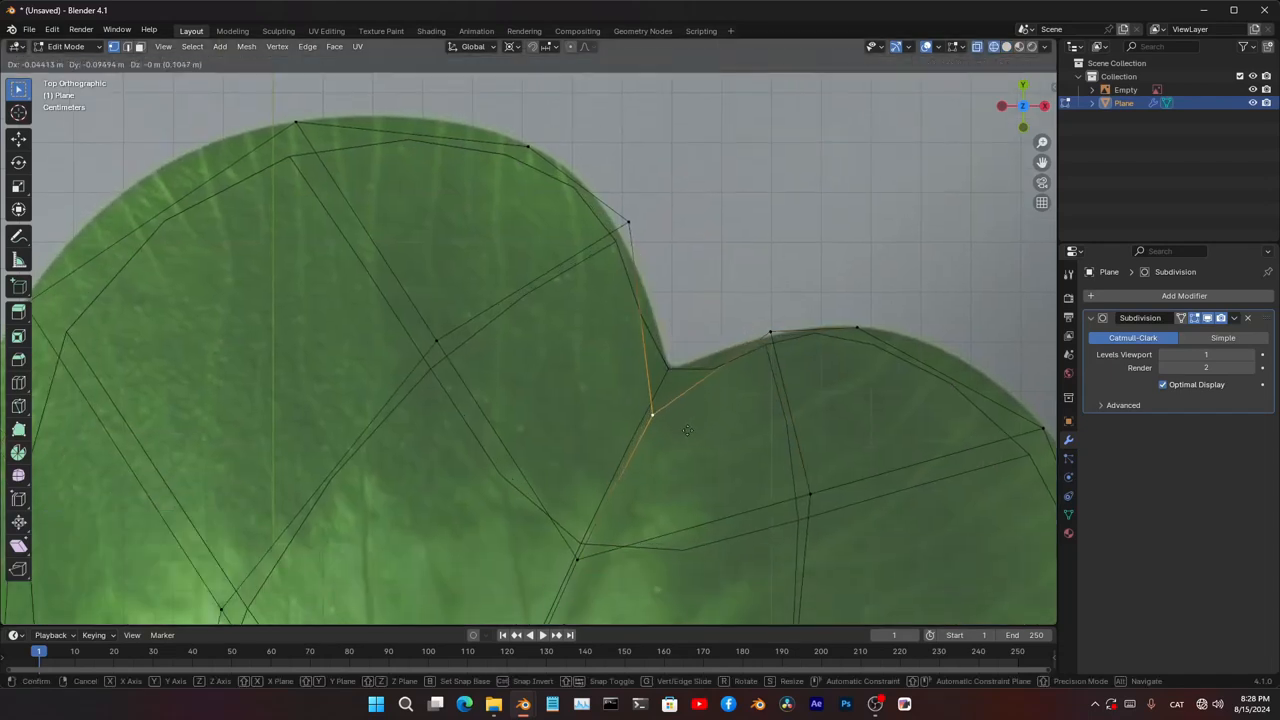
left_click(689, 432)
key("alt+z")
key("alt+z")
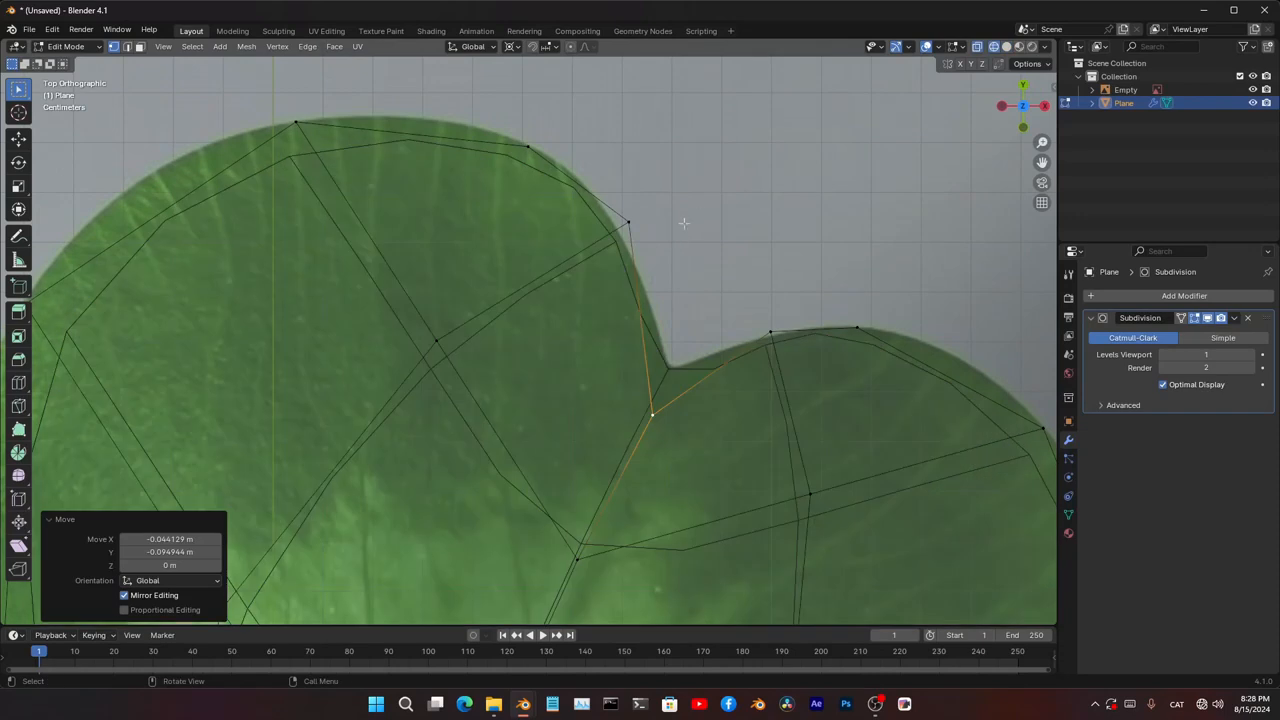
key("alt+z")
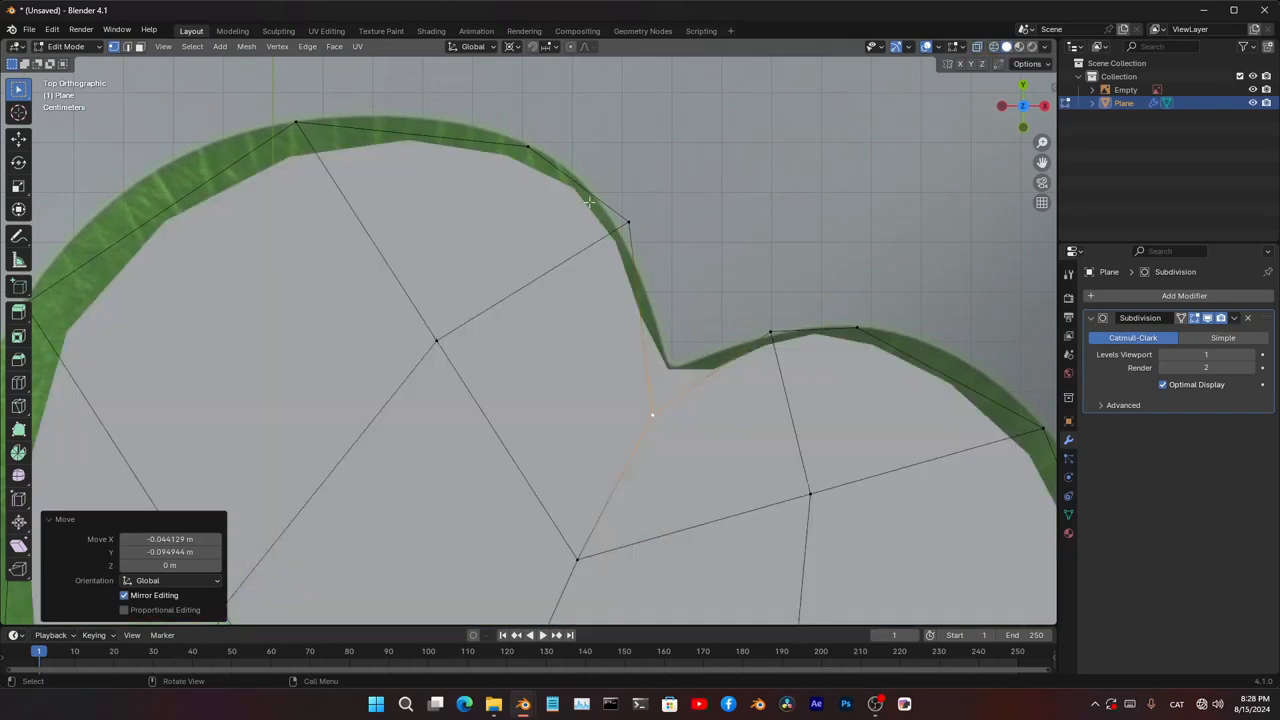
key("alt+z")
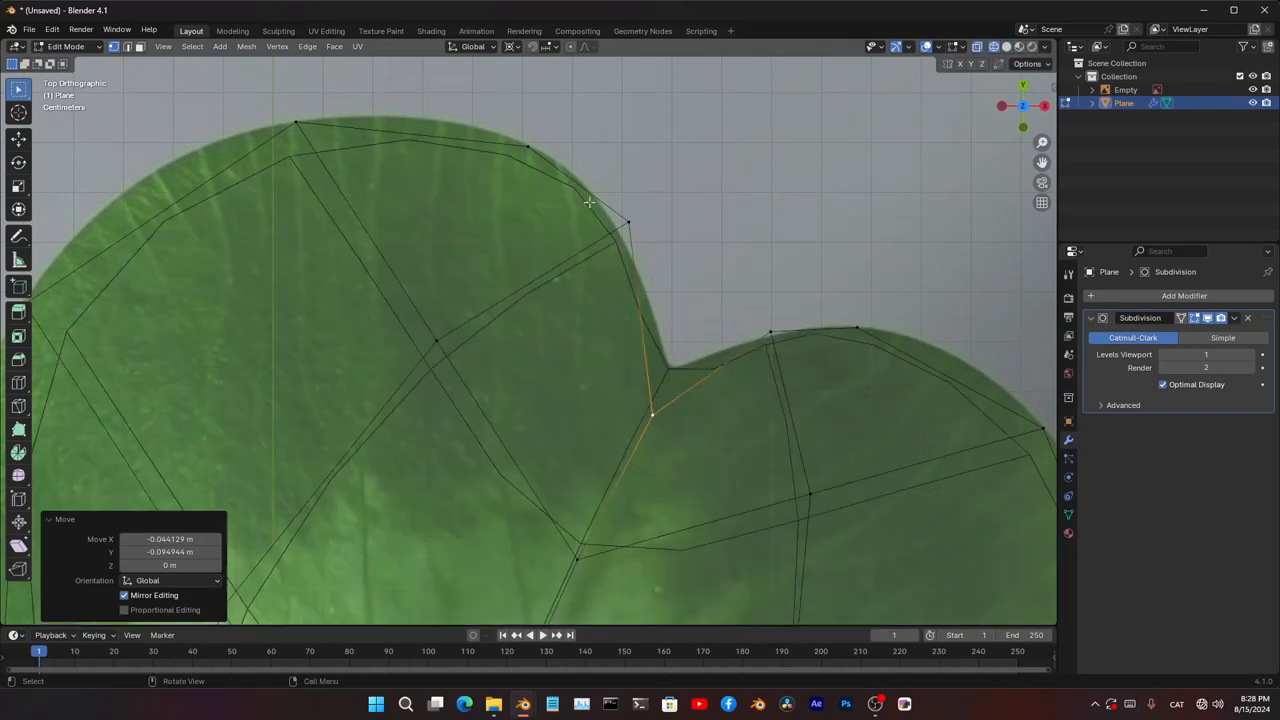
key("alt+z")
- Move the left lobe's outline vertex just above the notch about 0.011 m along X and 0.019 m along Y
left_click(628, 221)
key("alt+z")
key("g")
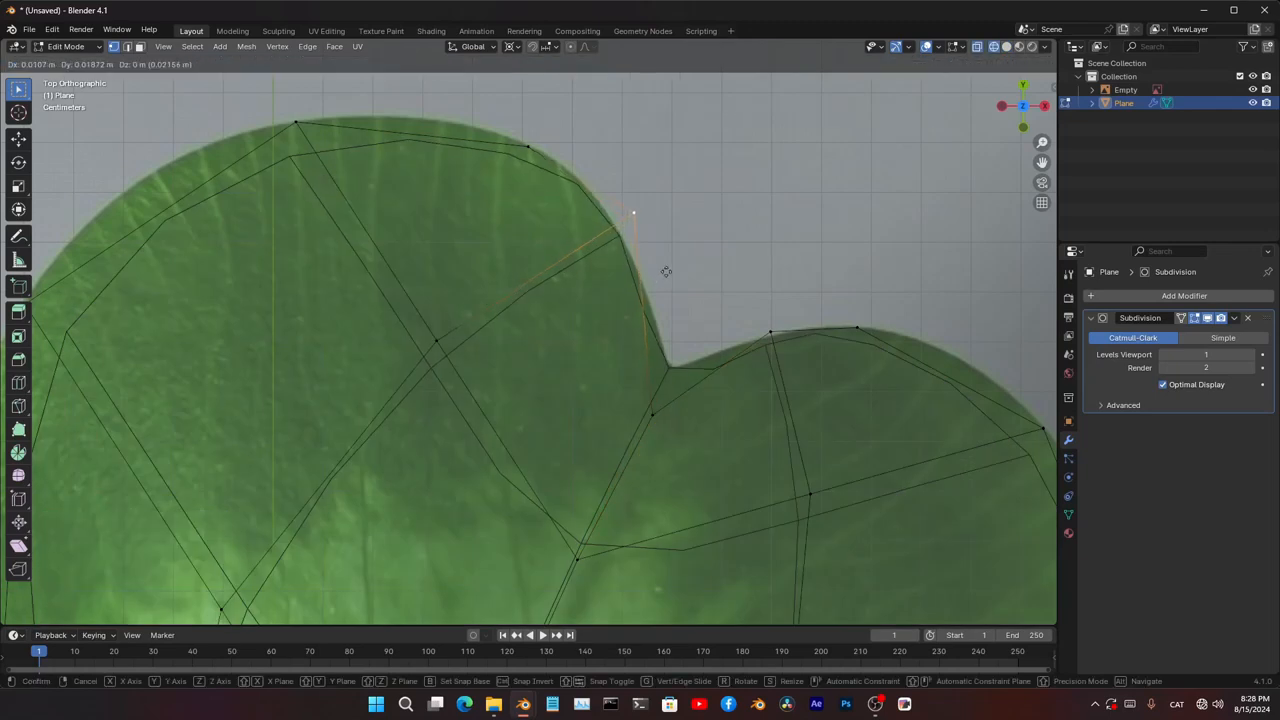
left_click(666, 271)
middle_click_drag(635, 241, 675, 338, "shift")
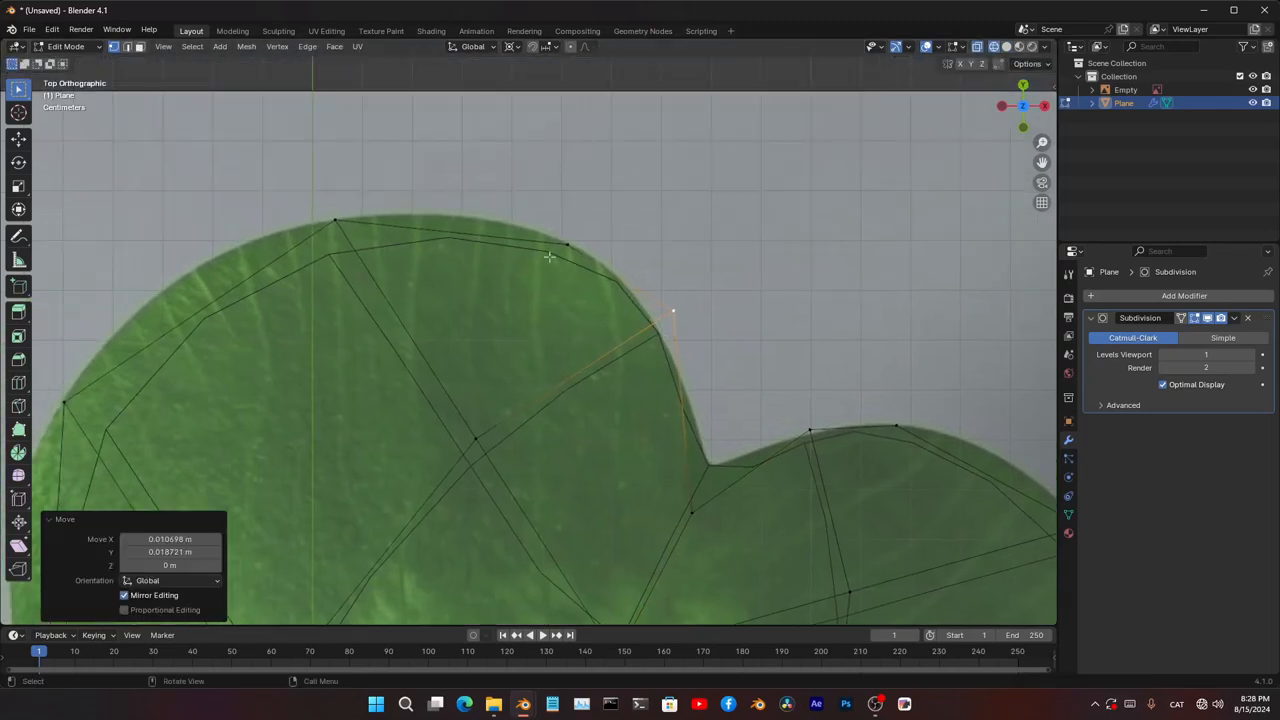
- Move the left lobe's top vertex about -0.079 m along X and 0.063 m along Y, and pull its upper-left vertex outward
left_click(337, 216)
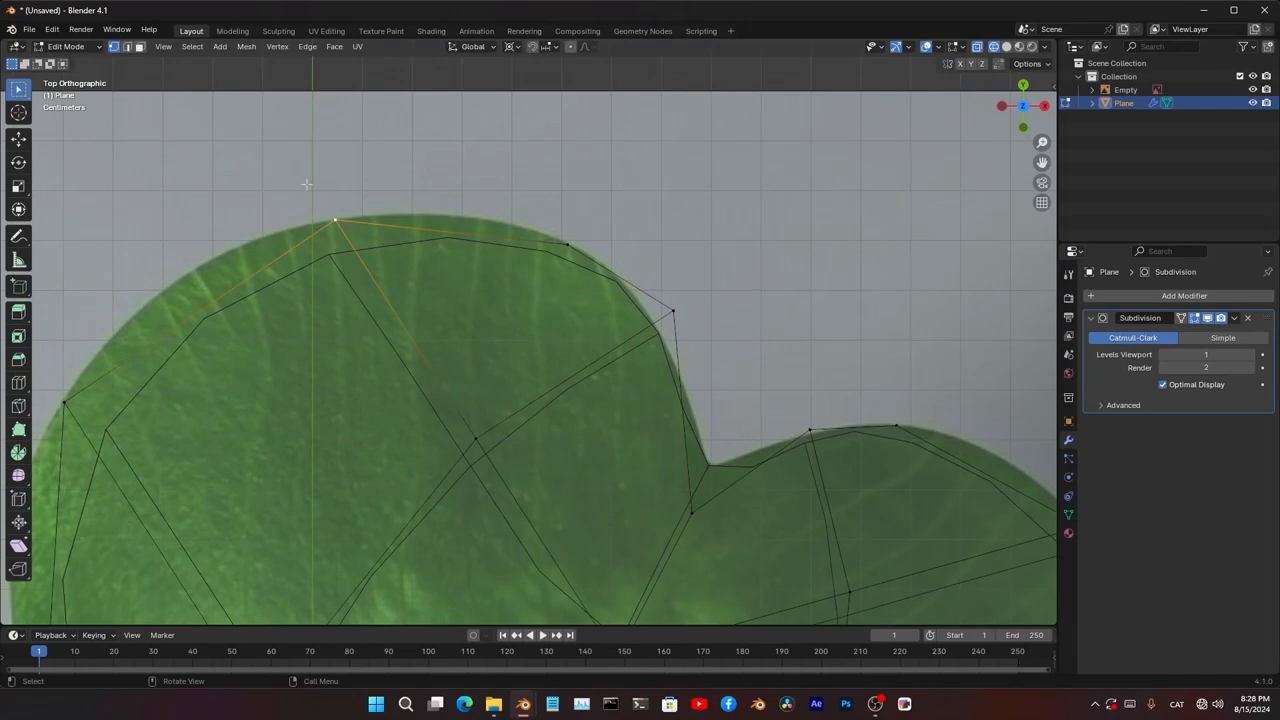
middle_click_drag(571, 270, 645, 394, "shift")
left_click(639, 363)
key("g")
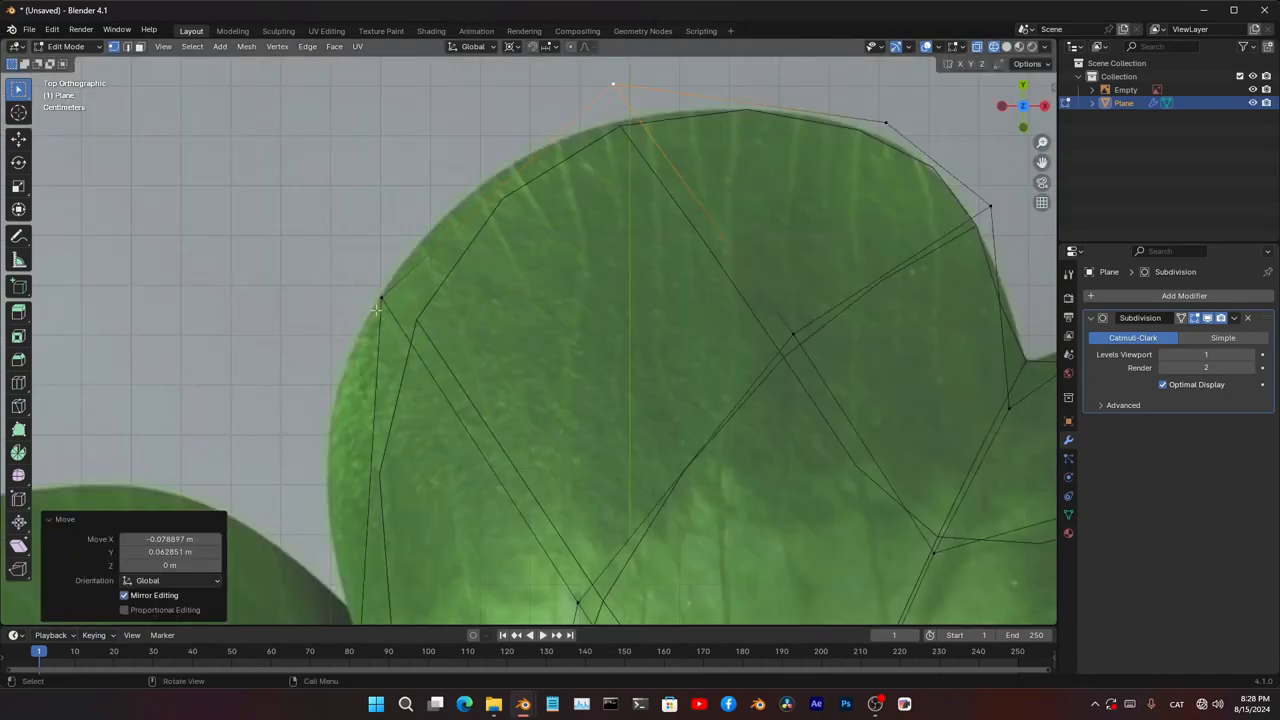
left_click(378, 300)
key("g")
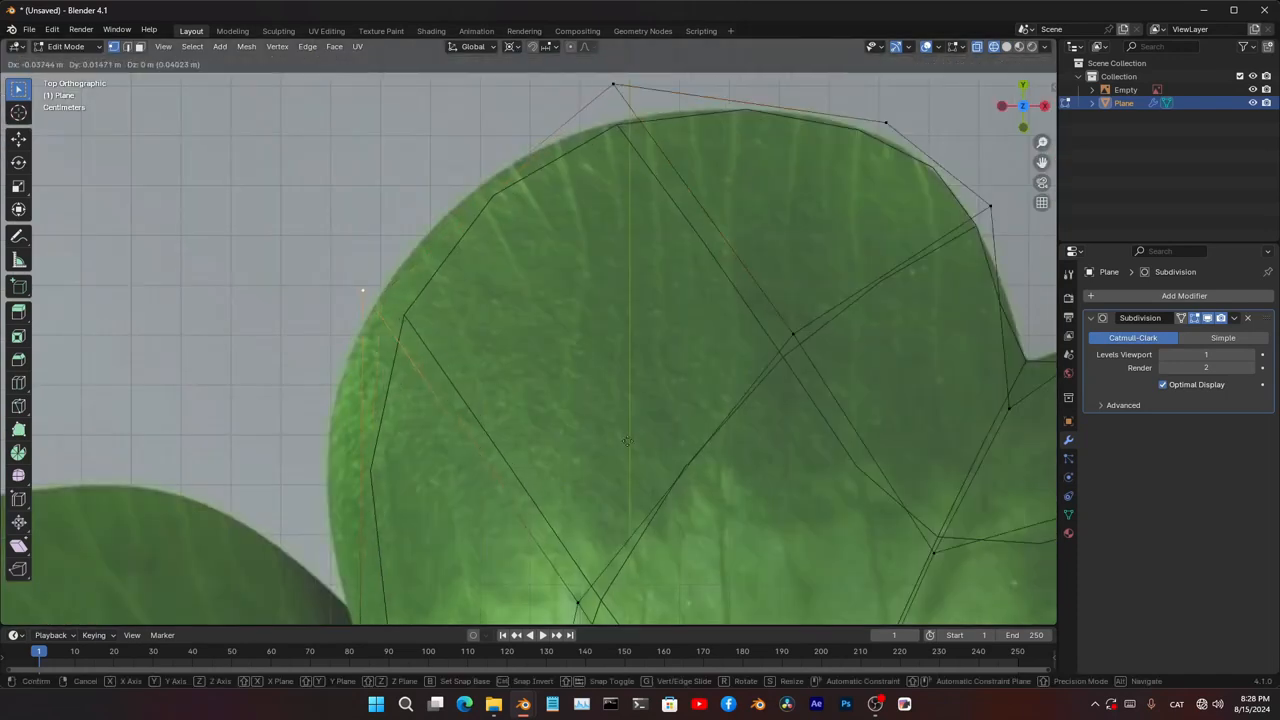
left_click(331, 277)
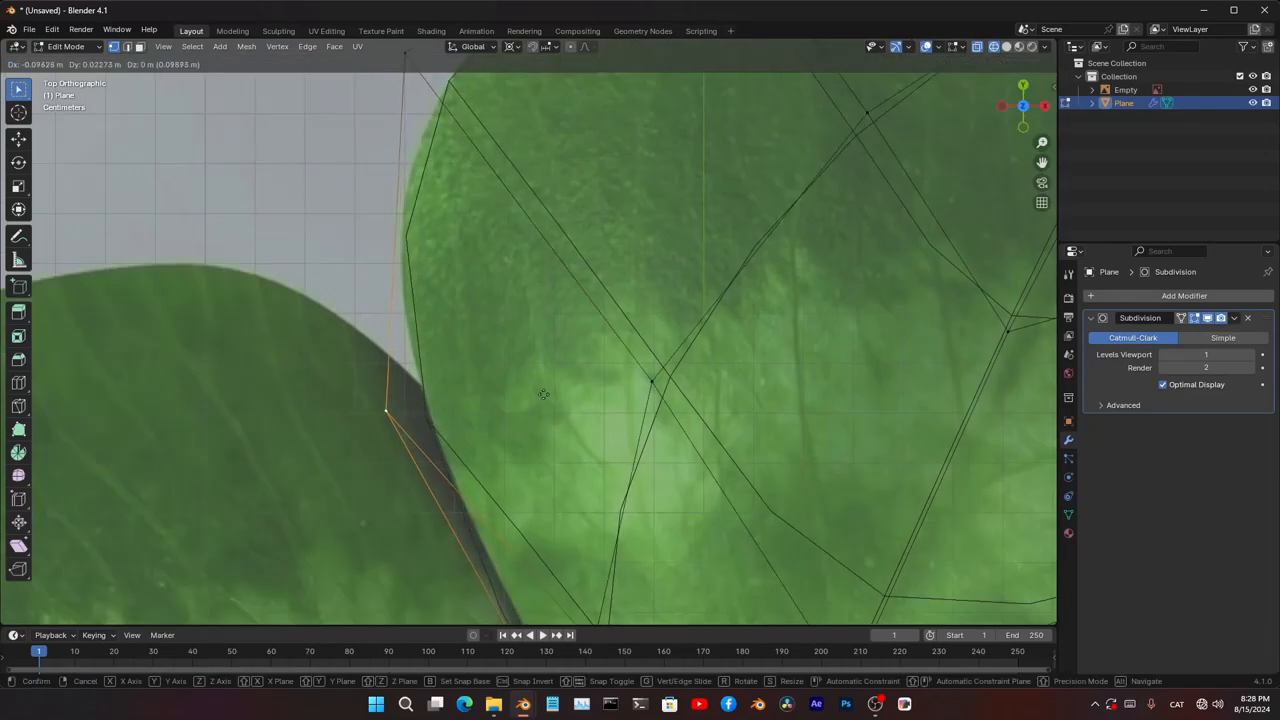
- Pull the left side vertex outward about 0.1 m and move the straight edge's next vertex about -0.104 m along X and 0.253 m along Y
left_click(545, 398)
scroll(561, 432, "up", 4)
key("g")
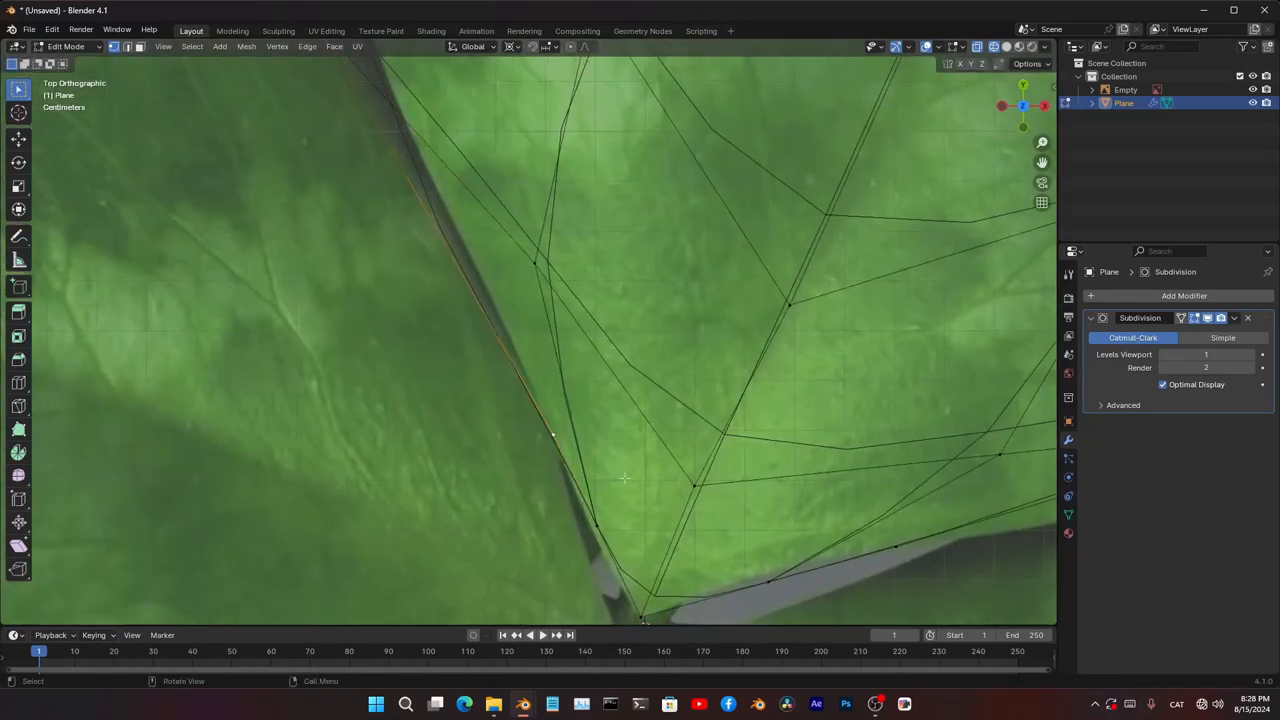
left_click(572, 352)
- Move the vertices flanking the base tip: the left about -0.011 m X, -0.027 m Y, the right about -0.016 m X, 0.012 m Y
middle_click_drag(628, 534, 634, 518, "shift")
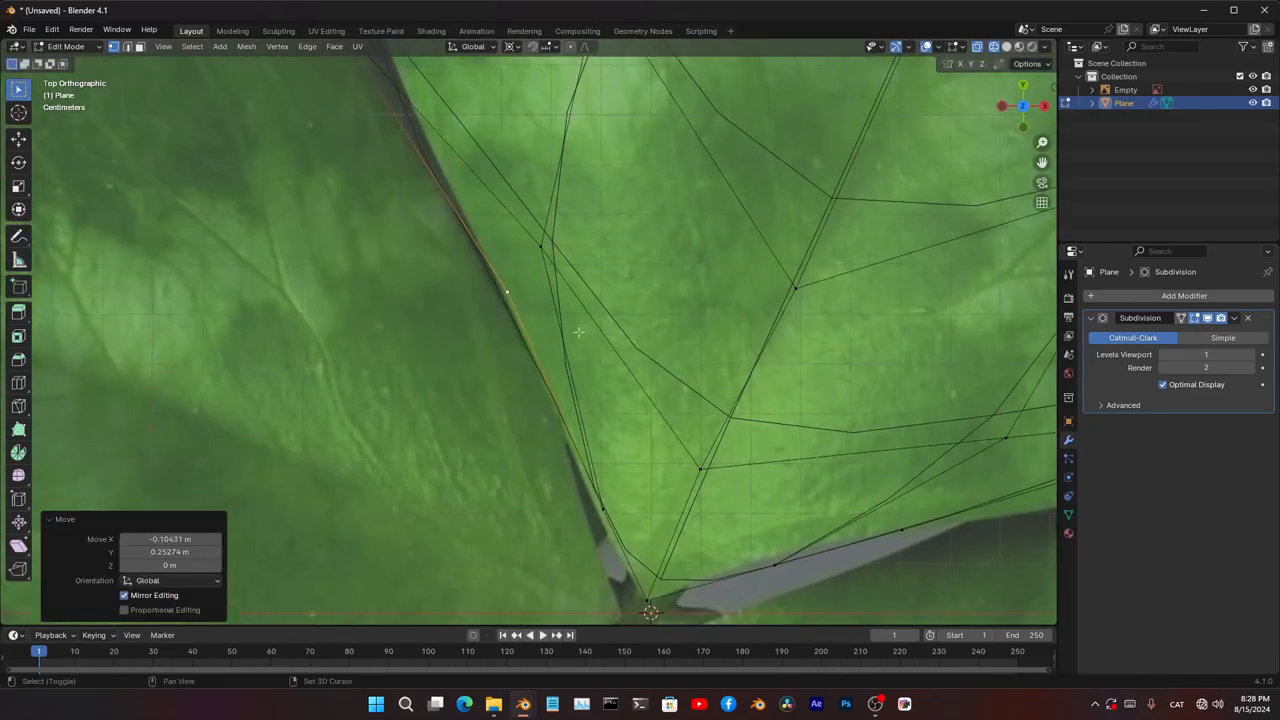
left_click(620, 515)
key("g")
left_click(615, 528)
middle_click_drag(775, 574, 684, 424, "shift")
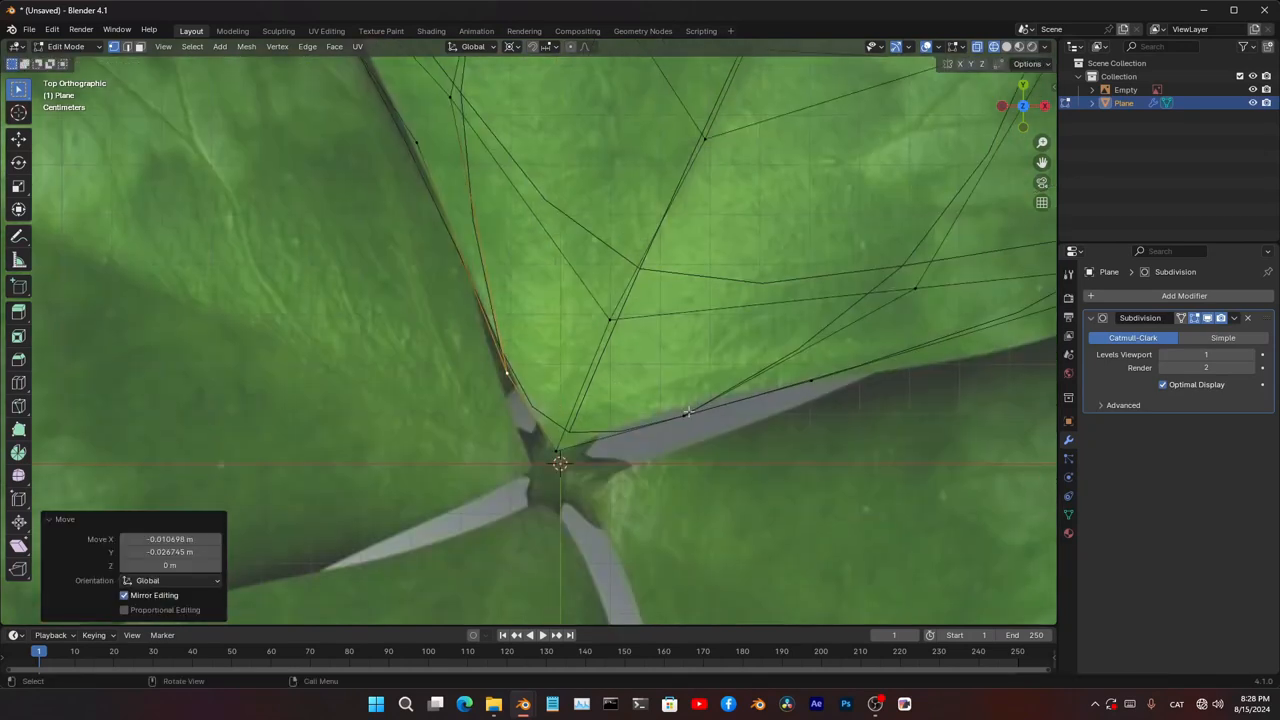
key("g")
left_click(671, 400)
- Pull the right lobe's outline vertices outward to fit the reference, moving its top vertex about 0.065 m along X and 0.019 m along Y
scroll(671, 400, "up", 3)
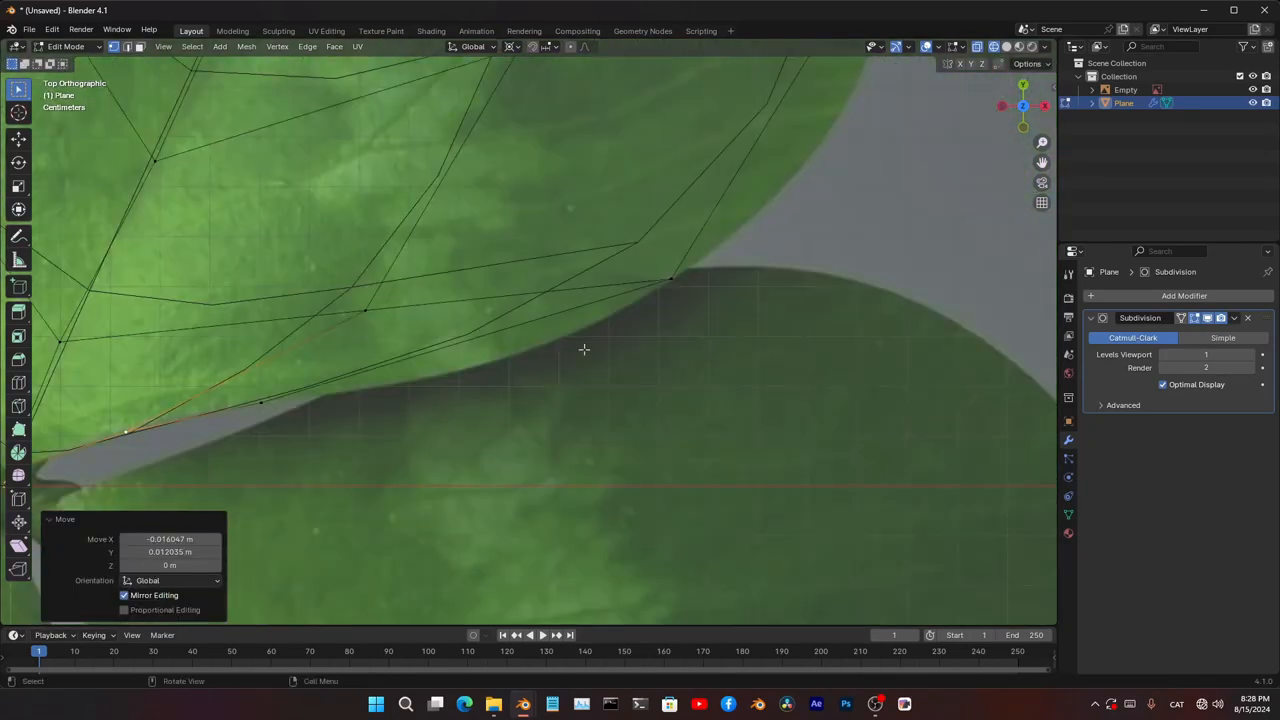
left_click(671, 283)
key("g")
left_click(743, 326)
middle_click_drag(803, 92, 608, 534, "shift")
left_click(692, 387)
key("g")
left_click(760, 380)
middle_click_drag(730, 250, 755, 453, "shift")
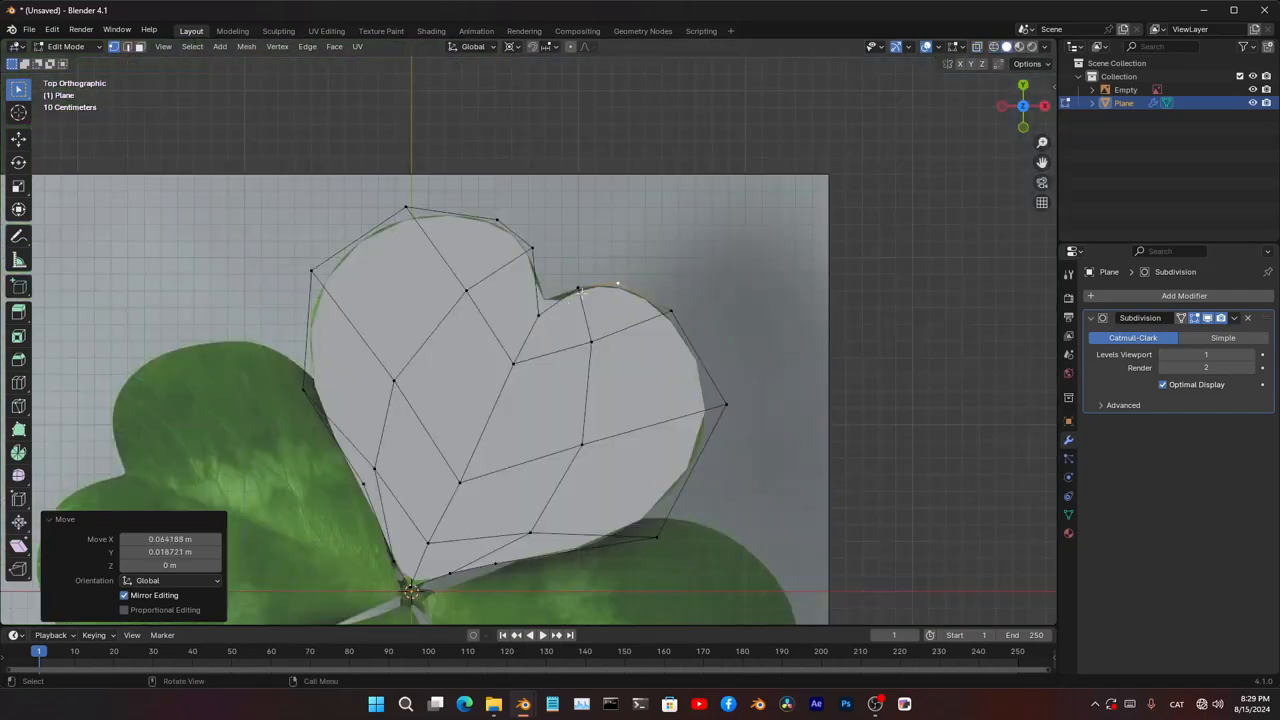
- Readjust the notch vertex and the left lobe's outline vertices beside it so the smoothed edge follows the reference
middle_click_drag(522, 415, 630, 316, "shift")
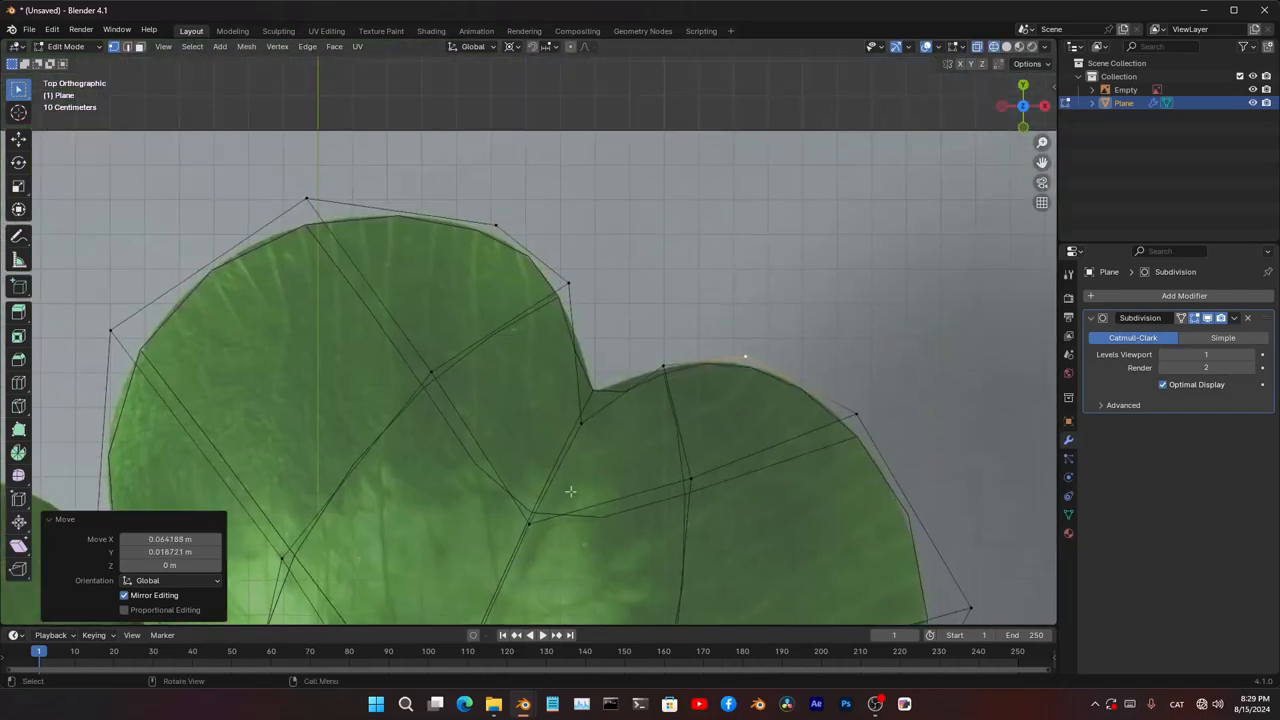
left_click(579, 439)
key("g")
scroll(620, 330, "up", 3)
left_click(640, 286)
middle_click_drag(481, 192, 524, 249, "shift")
left_click(502, 163)
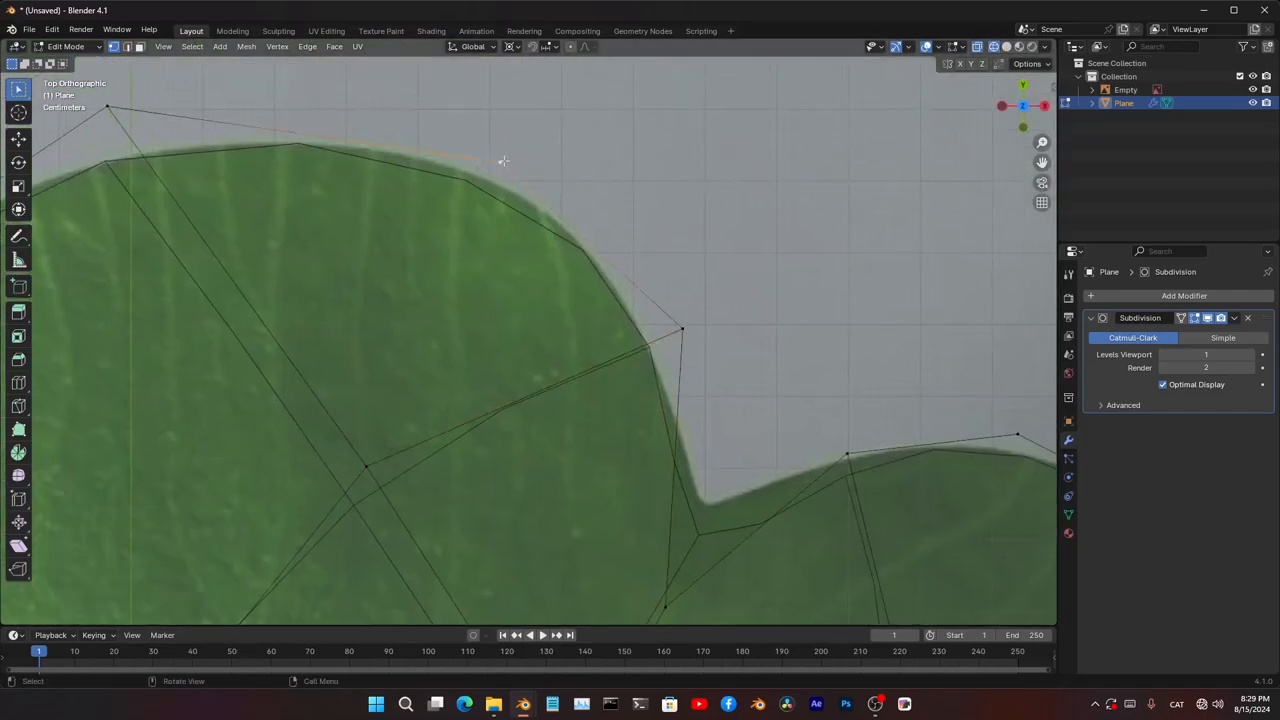
key("g")
left_click(495, 144)
- Move the notch vertex about 0.012 m along X and 0.039 m along Y to match the reference notch
middle_click_drag(870, 502, 700, 366, "shift")
left_click(505, 465)
key("g")
left_click(510, 437)
- Turn off X-ray, return to Object Mode and set the Subdivision modifier's viewport level to 2
scroll(600, 423, "down", 8)
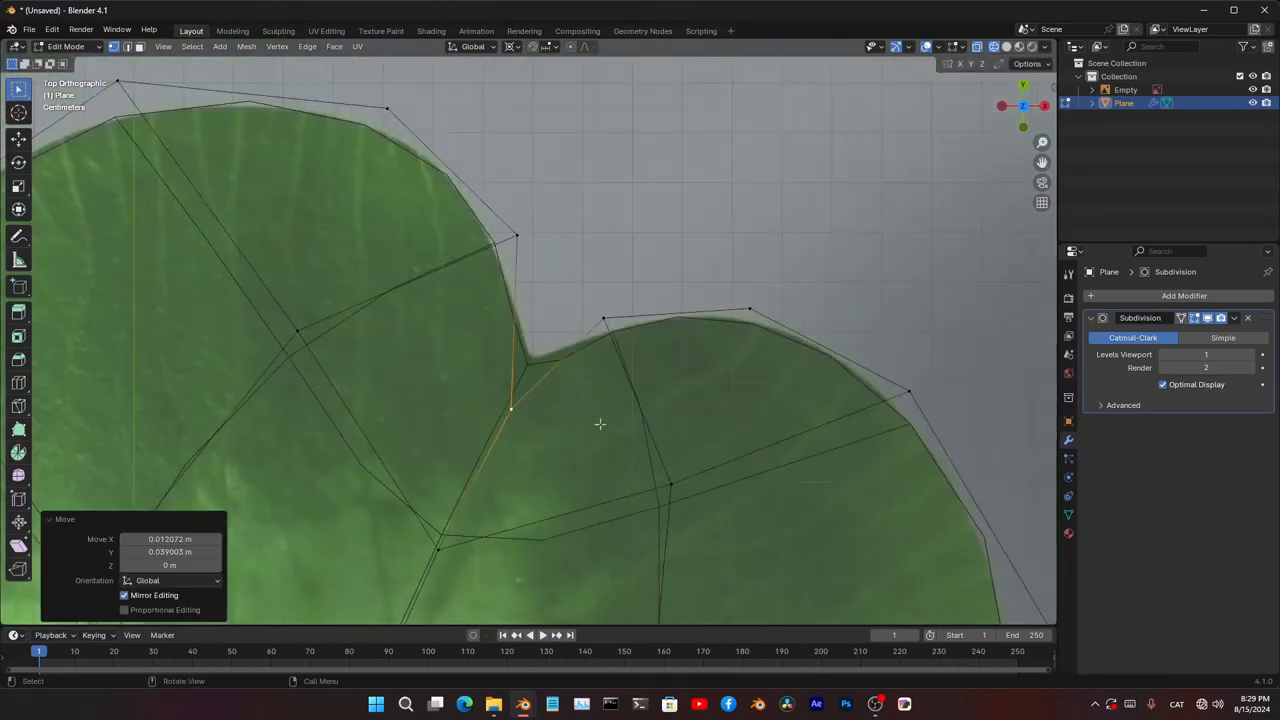
key("alt+z")
key("Tab")
middle_click_drag(649, 331, 700, 410)
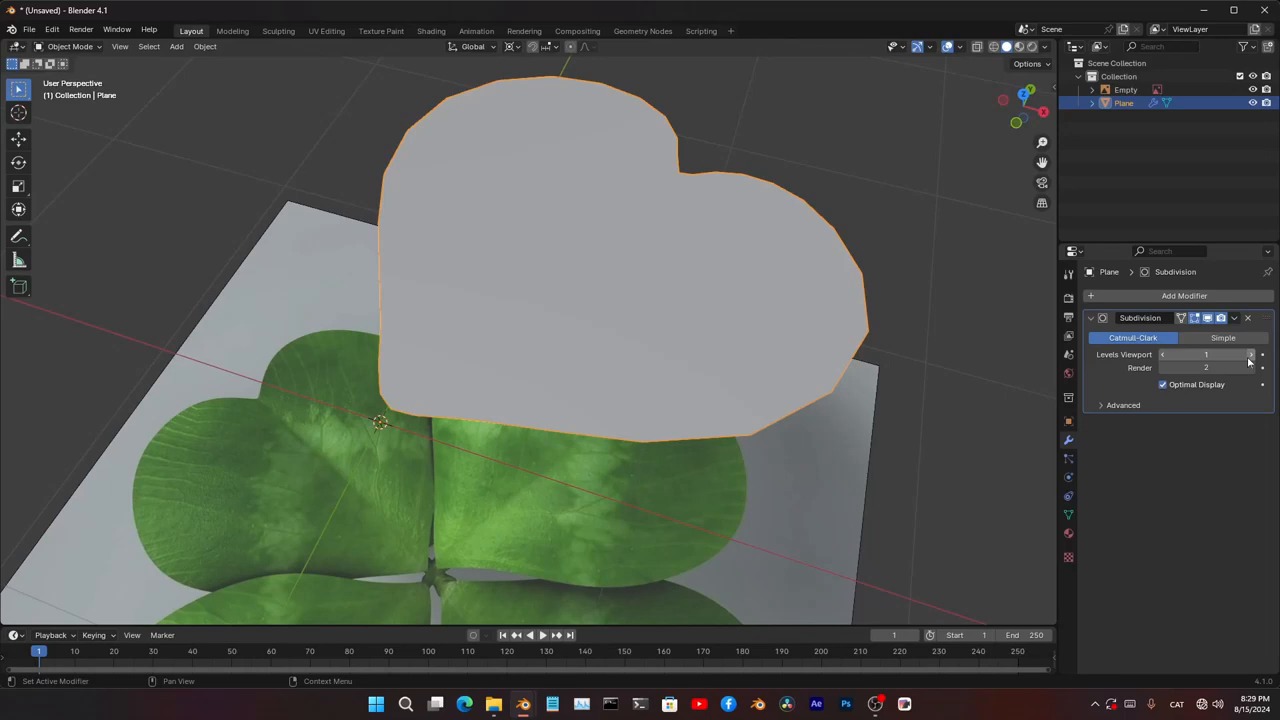
left_click(1251, 355)
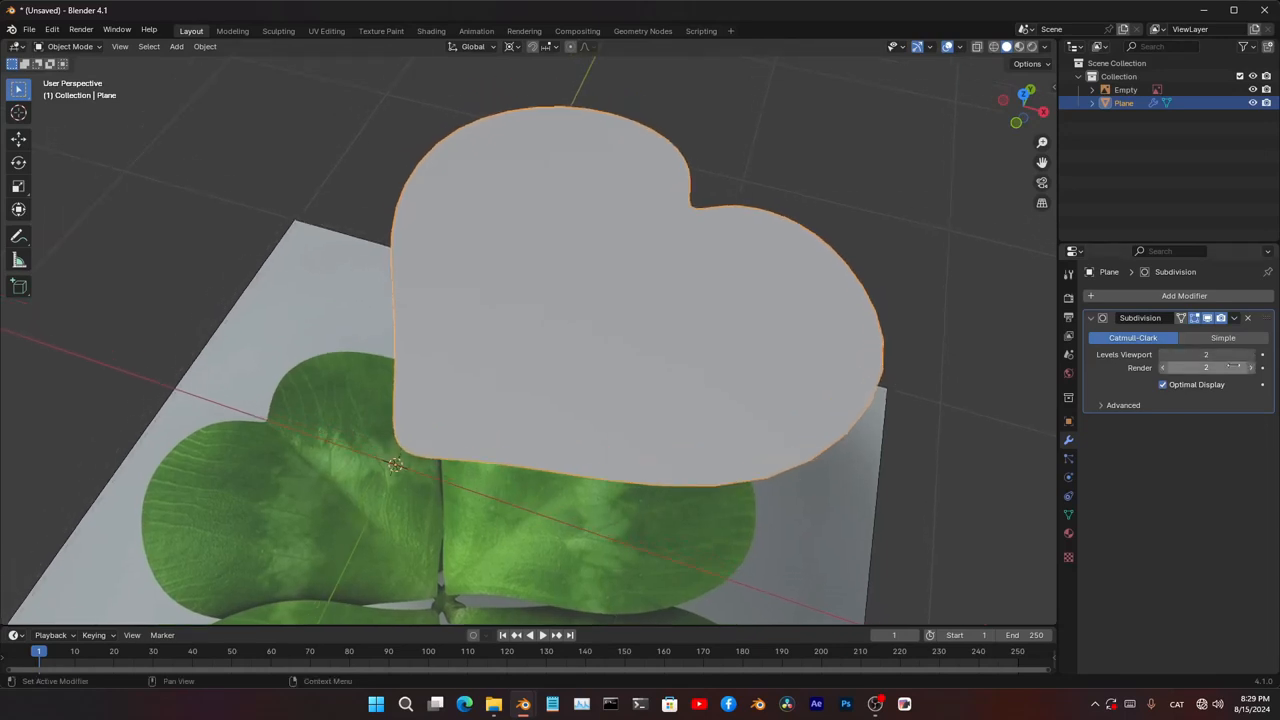
left_click(1164, 355)
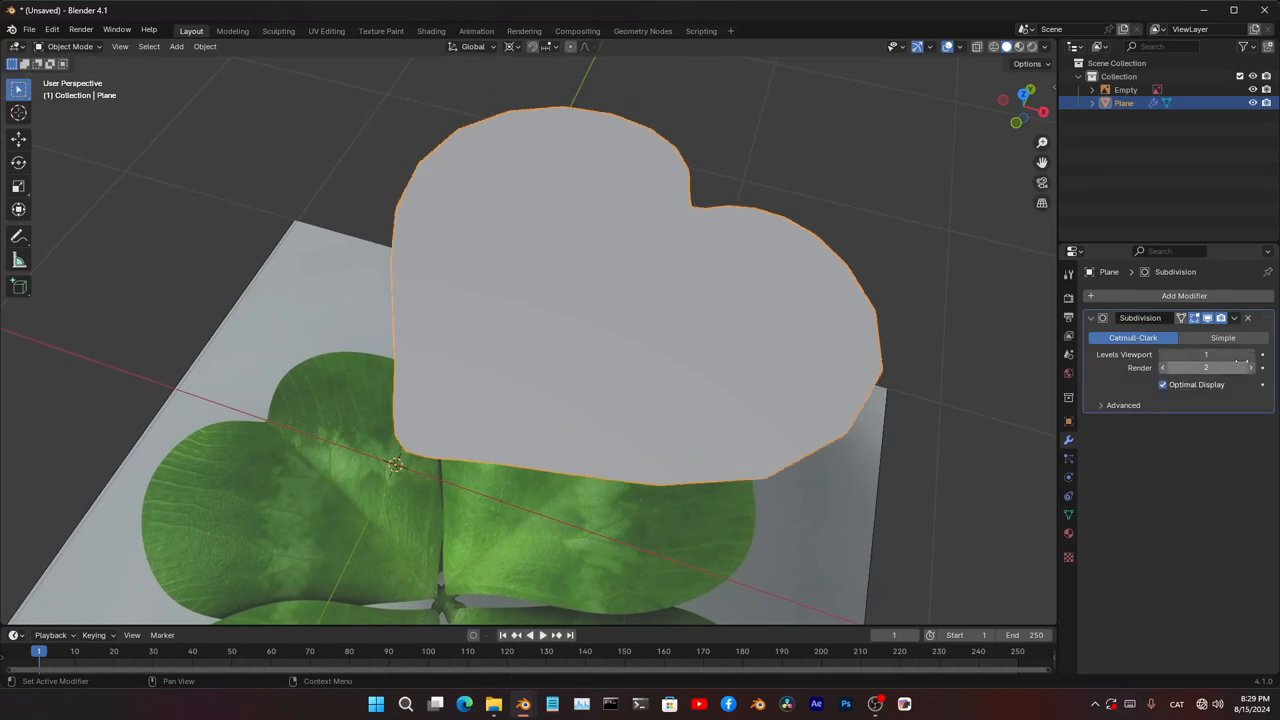
left_click(1250, 355)
- Select the leaf's central edge loop in Edit Mode and lower it about 0.054 m along Z
scroll(566, 331, "down", 1)
middle_click_drag(566, 331, 563, 271)
scroll(600, 280, "up", 2)
key("Tab")
middle_click_drag(690, 285, 667, 353)
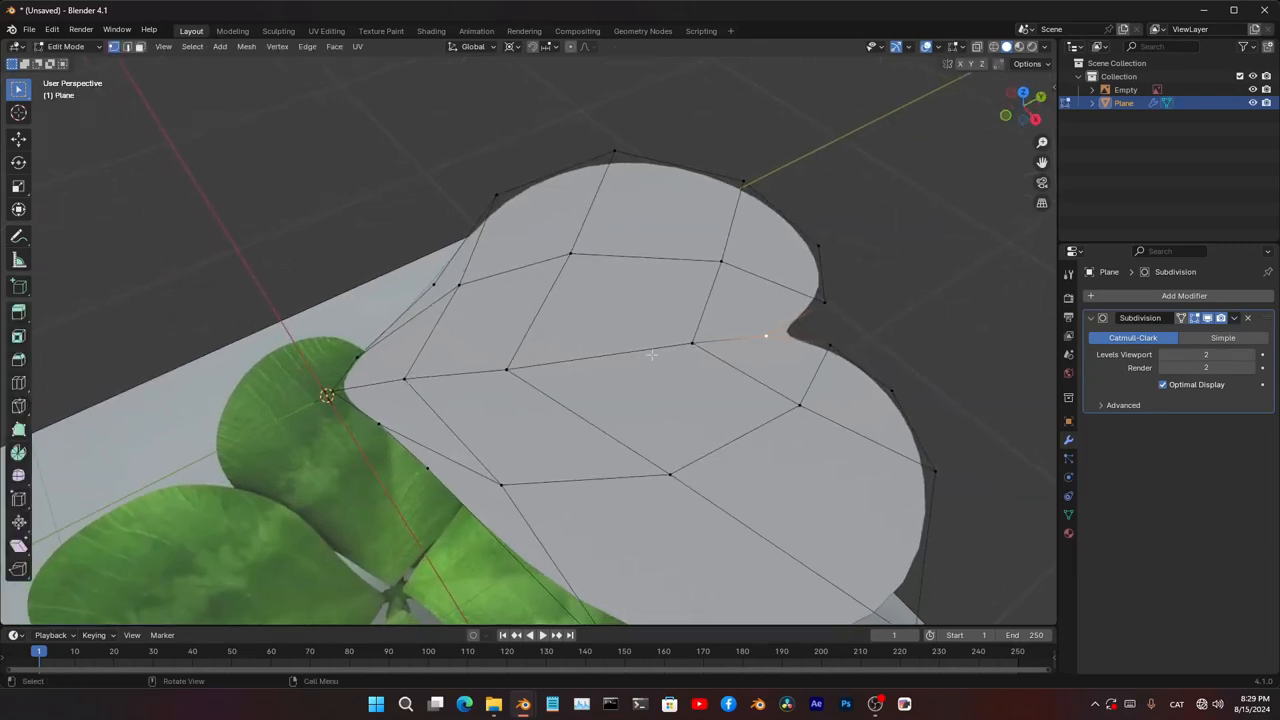
key("2")
left_click(742, 341)
left_click(742, 341, "alt")
middle_click_drag(742, 341, 594, 362)
key("g")
key("z")
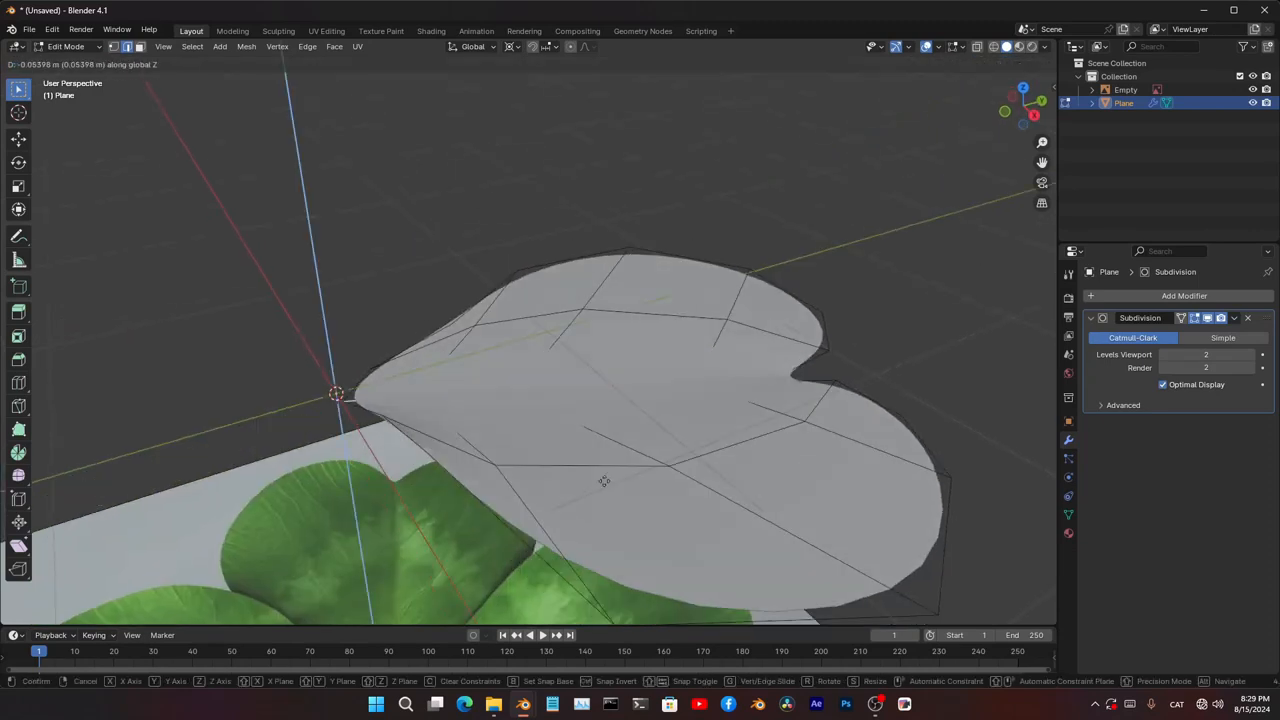
left_click(603, 480)
- Return to Object Mode and apply smooth shading to the leaf
key("Tab")
middle_click_drag(738, 412, 740, 337)
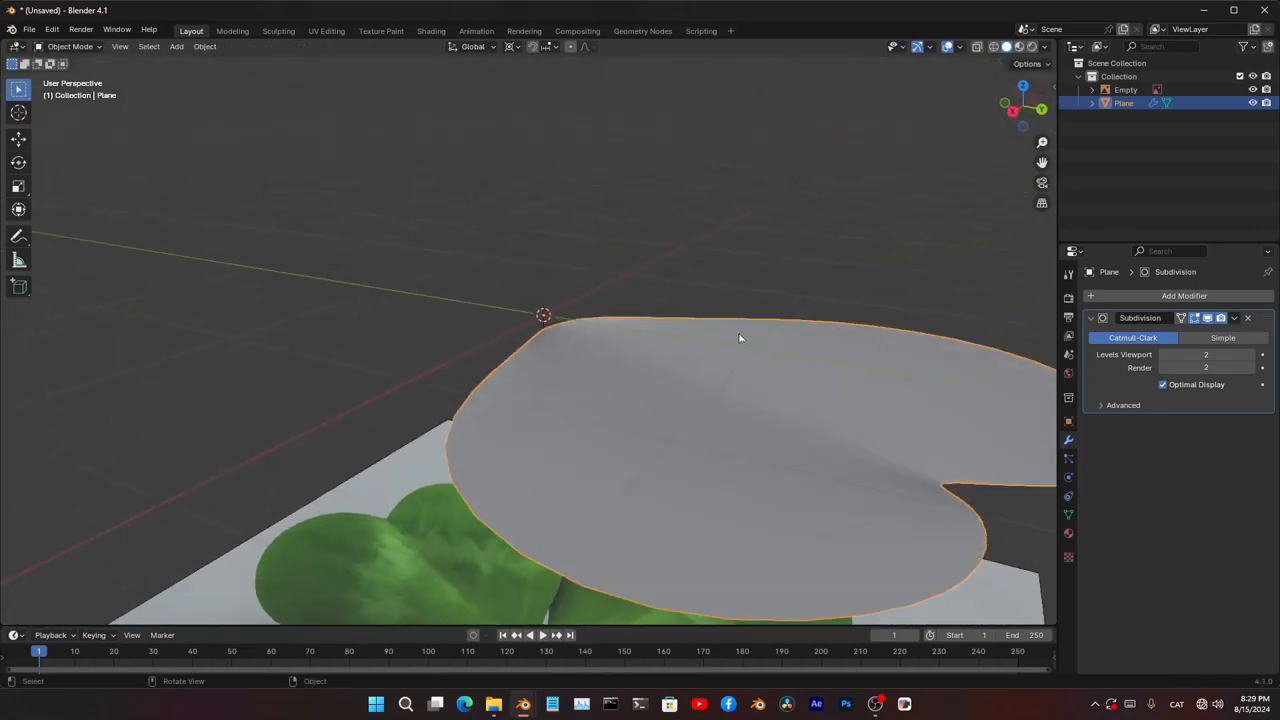
right_click(737, 337)
left_click(734, 337)
- Reshape the leaf's surface at the lobe's outer rim vertex, return to Object Mode and view the leaf from the top
key("Tab")
middle_click_drag(760, 386, 609, 388)
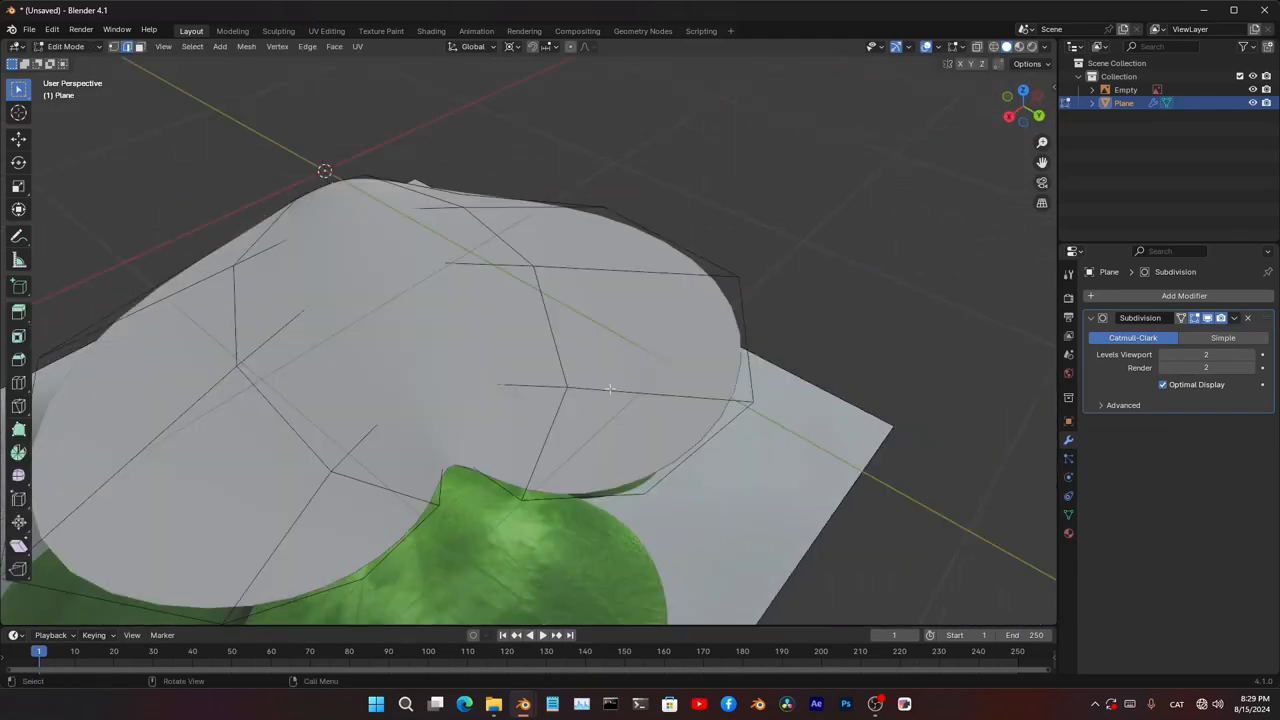
key("1")
left_click(738, 278)
middle_click_drag(740, 280, 763, 331)
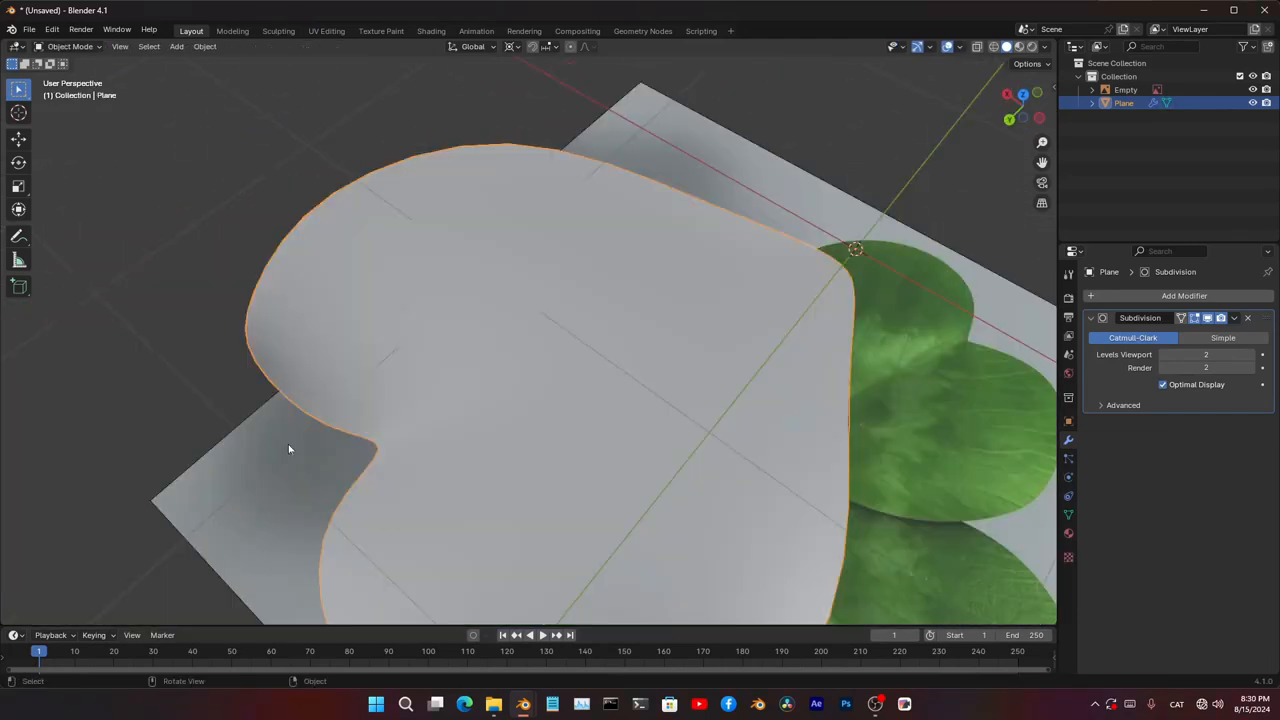
scroll(288, 449, "down", 5)
middle_click_drag(288, 449, 628, 412)
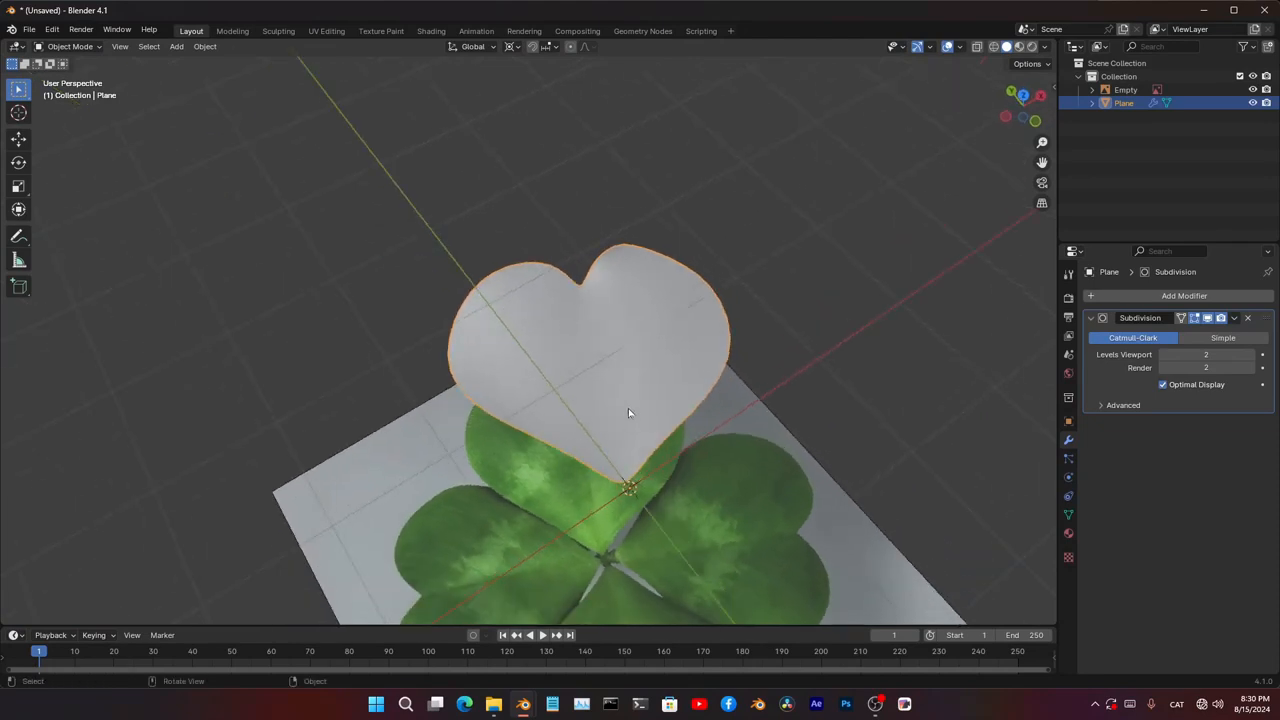
key("KP_7")
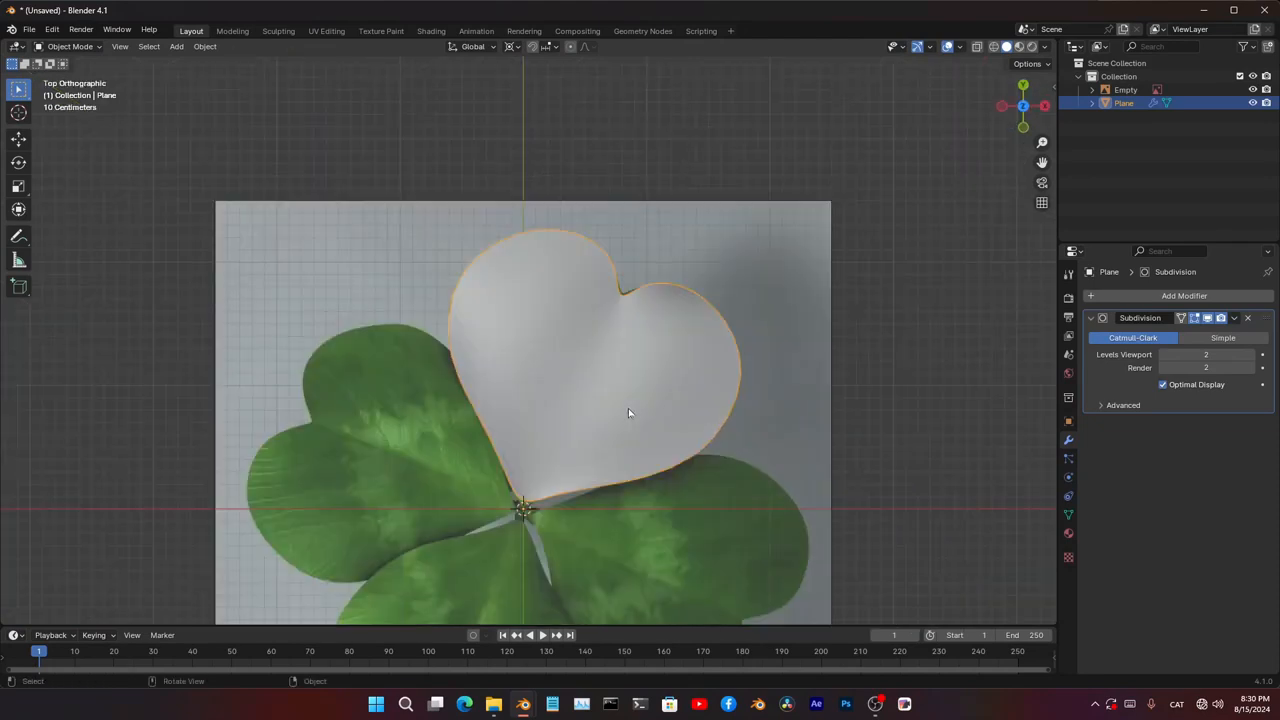
- Switch to the top view, enter Edit Mode, select the whole leaf mesh and duplicate it in place
left_click(128, 50)
mouse_move(165, 225)
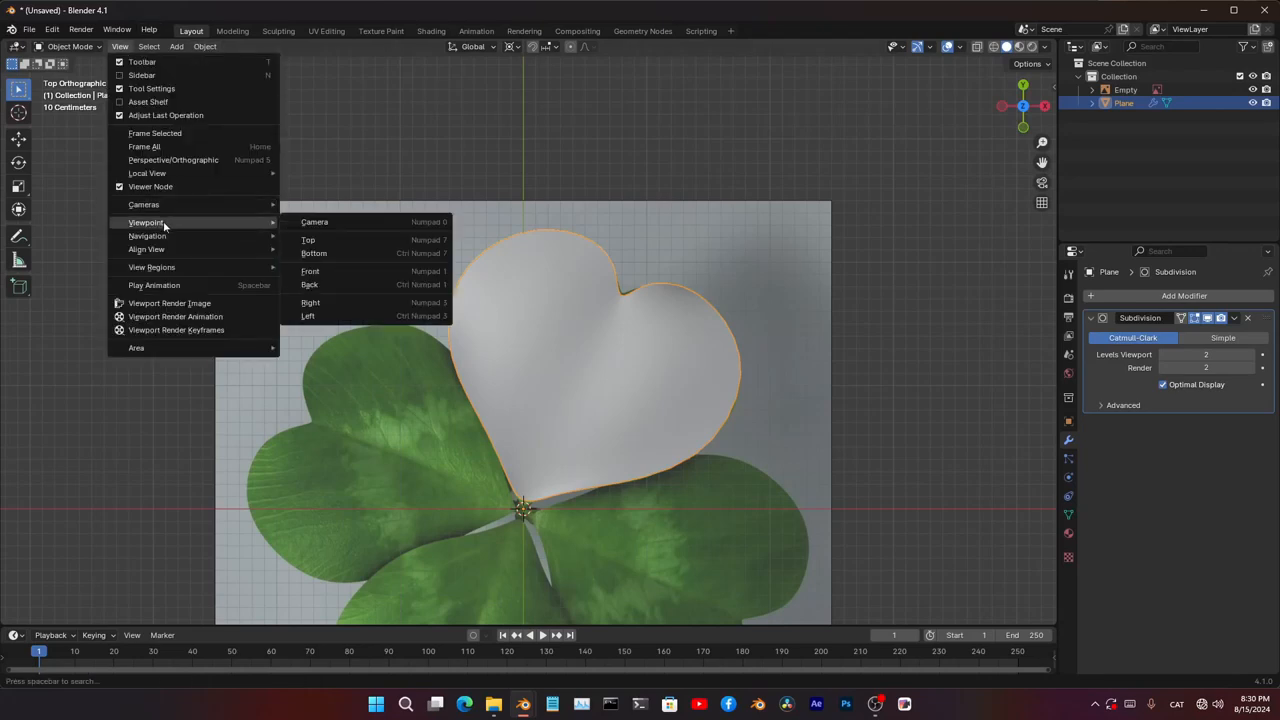
left_click(341, 240)
key("Tab")
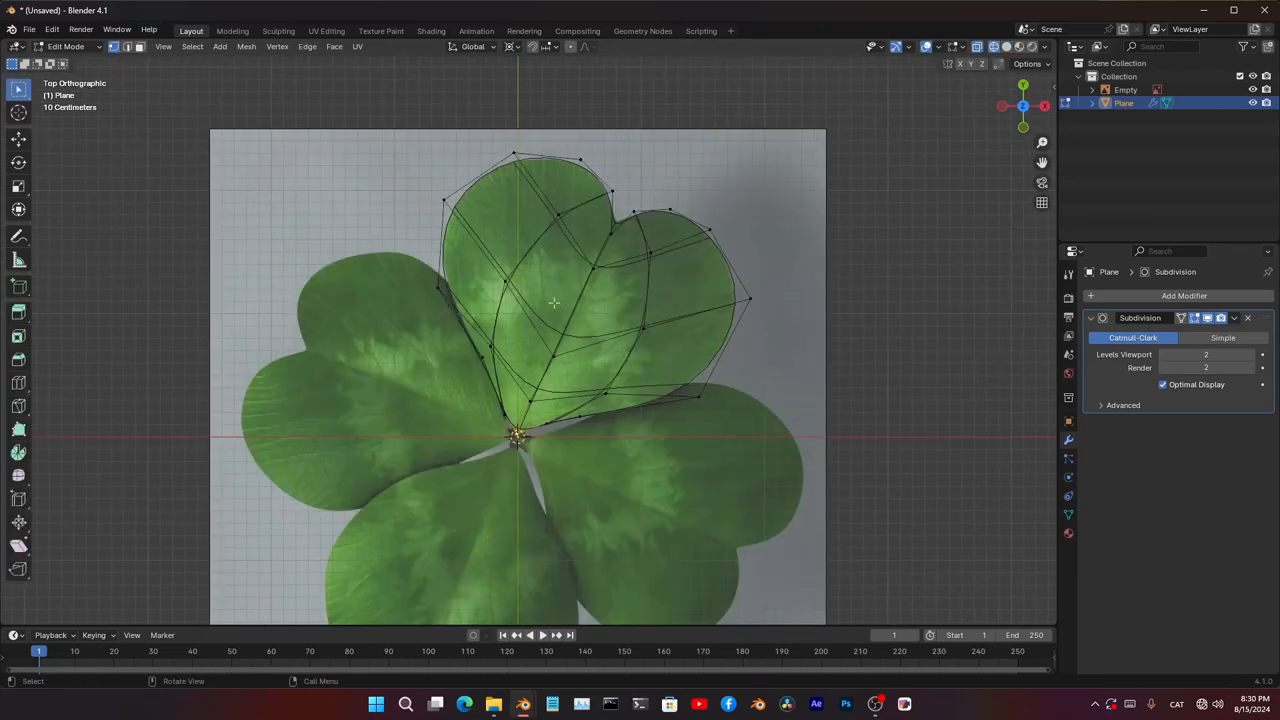
key("a")
scroll(600, 389, "up", 3)
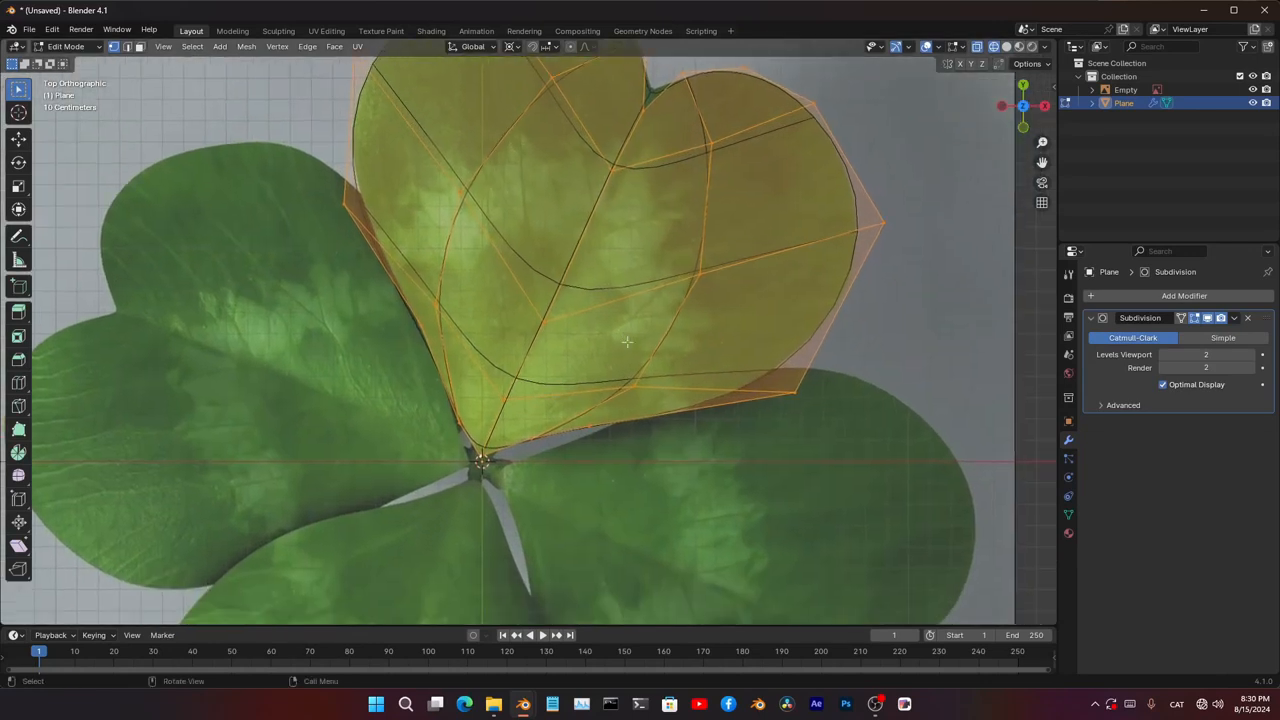
key("shift+d")
right_click(894, 407)
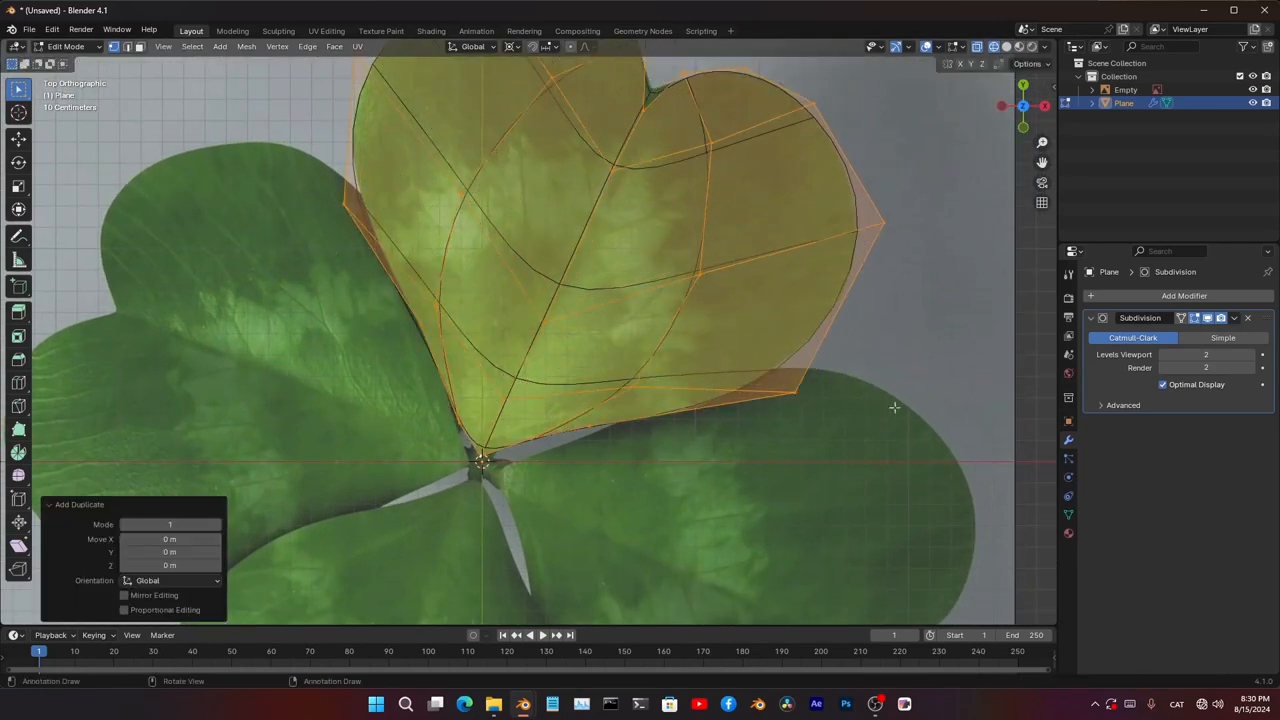
- Set the pivot point to the 3D Cursor and rotate the duplicated leaf about -96.6° around Z
left_click(511, 47)
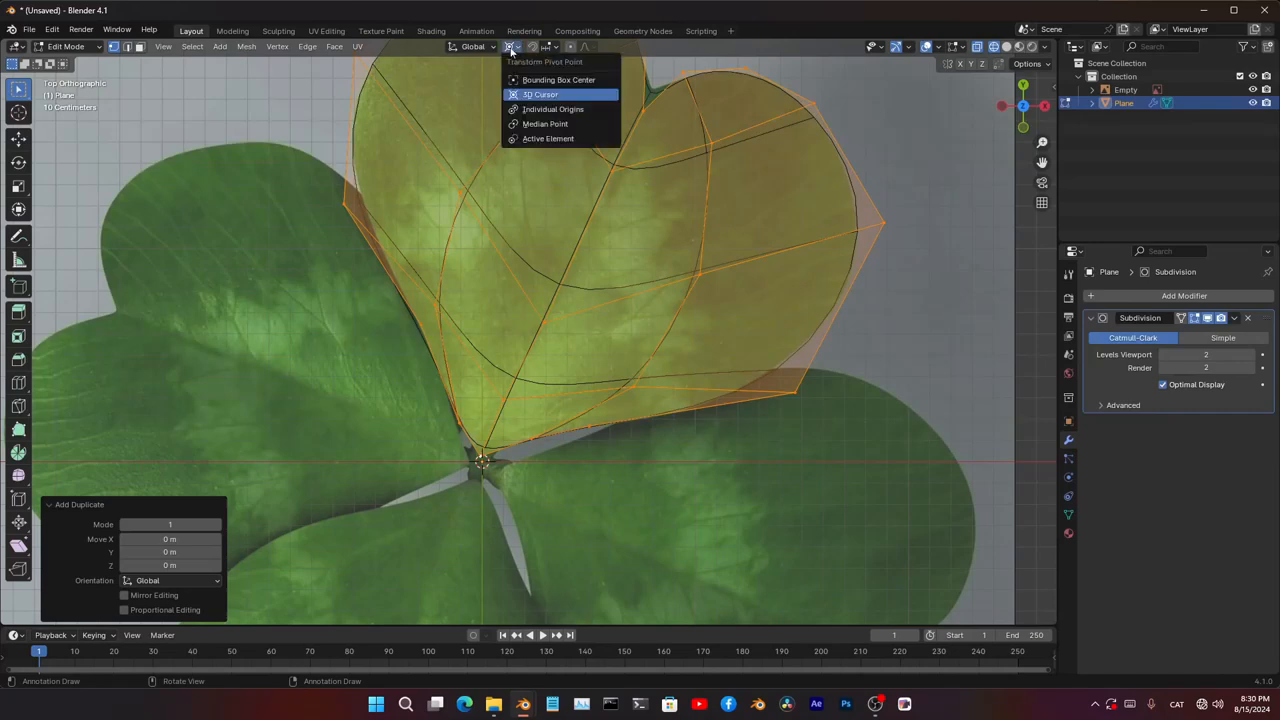
left_click(530, 95)
key("r")
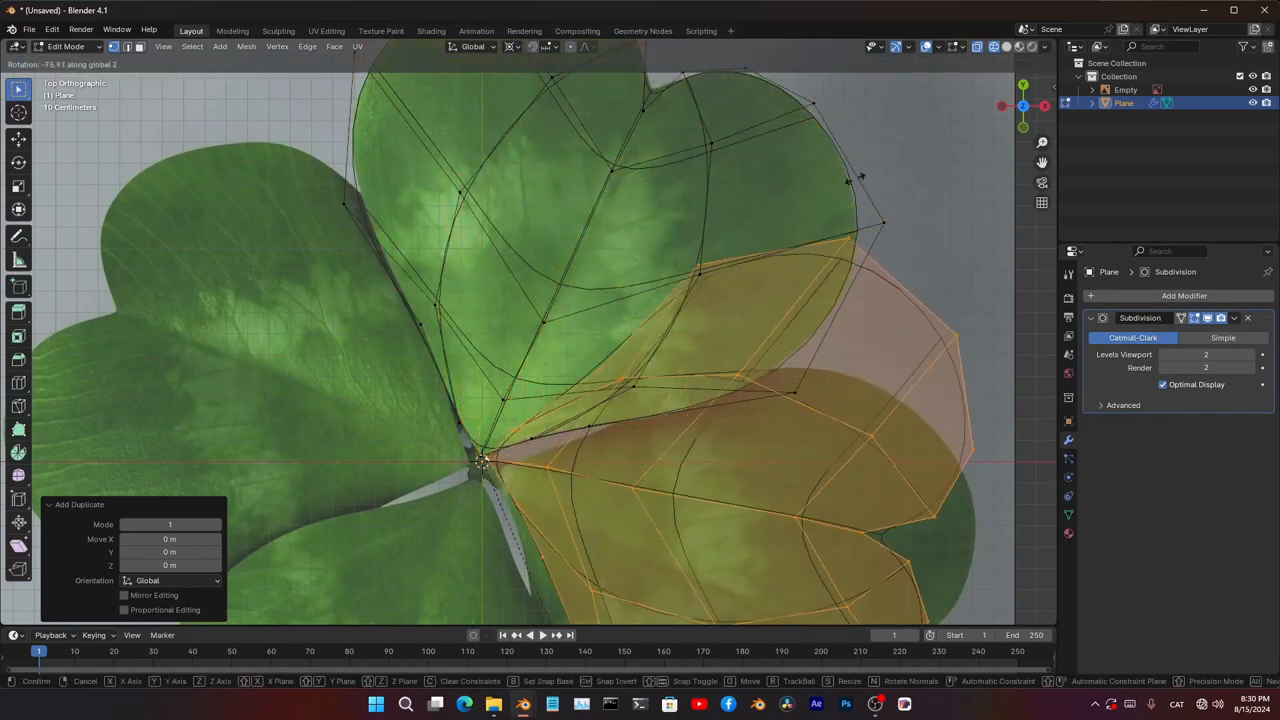
left_click(522, 525)
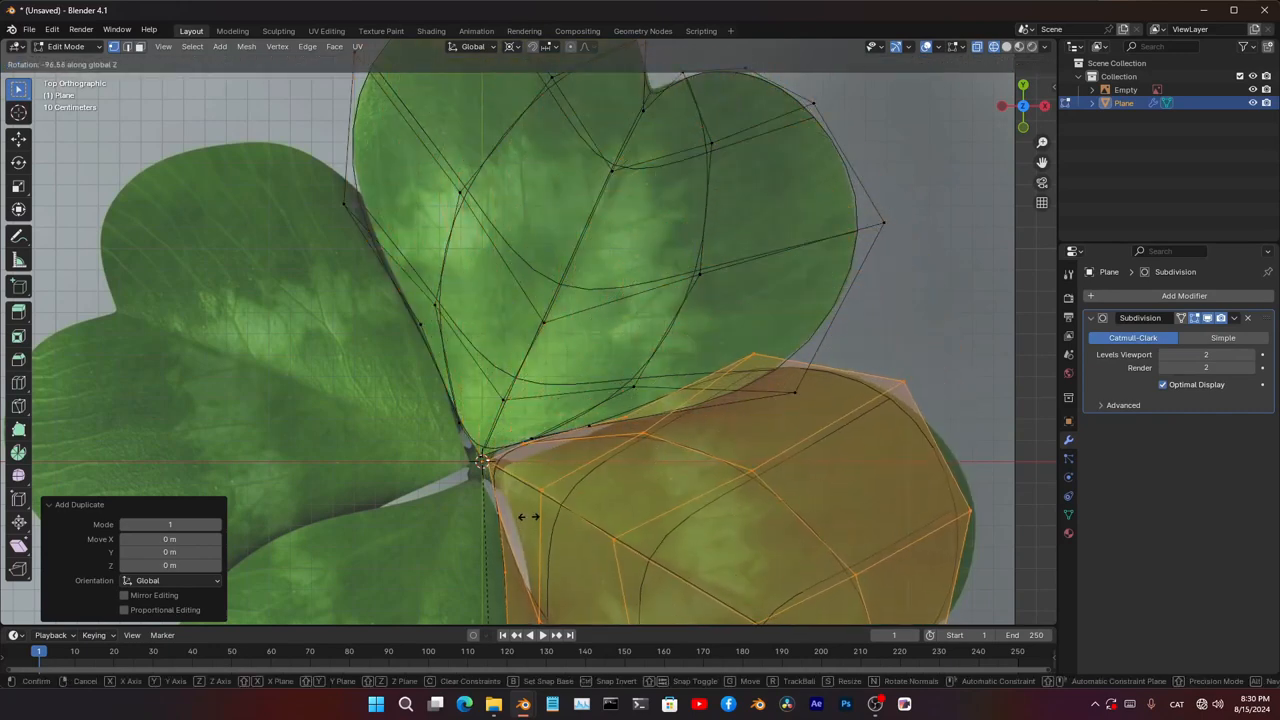
- Lower the duplicated leaf about 0.043 m along Z and return to the top view
middle_click_drag(523, 514, 696, 168)
key("g")
key("z")
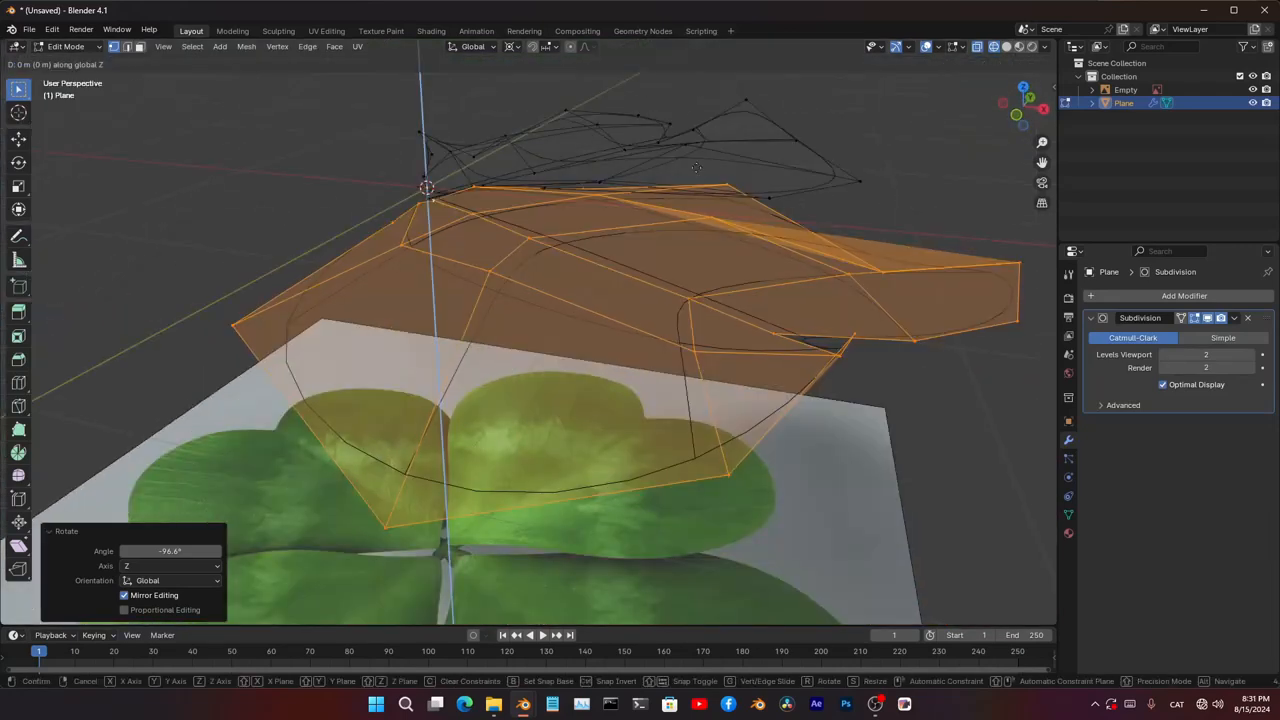
left_click(847, 295)
key("KP_7")
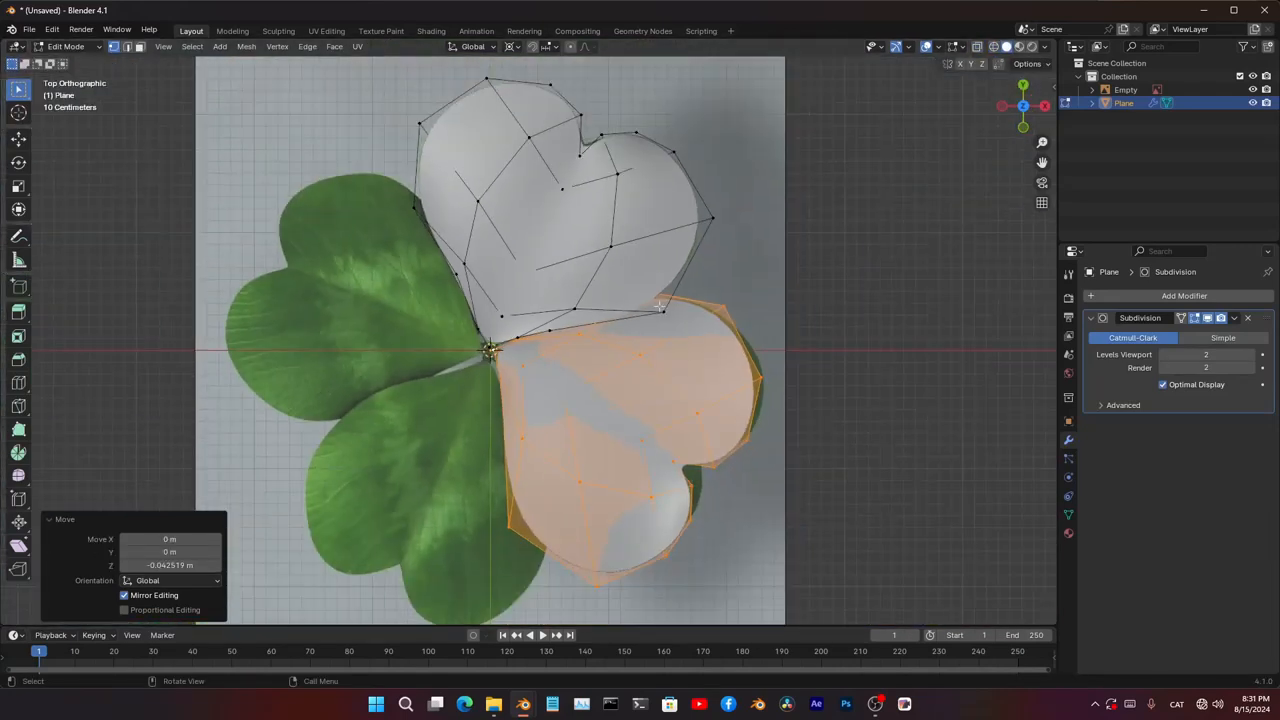
- Duplicate both leaves in place and rotate the copies about -171° around Z to complete the four-leaf clover
key("a")
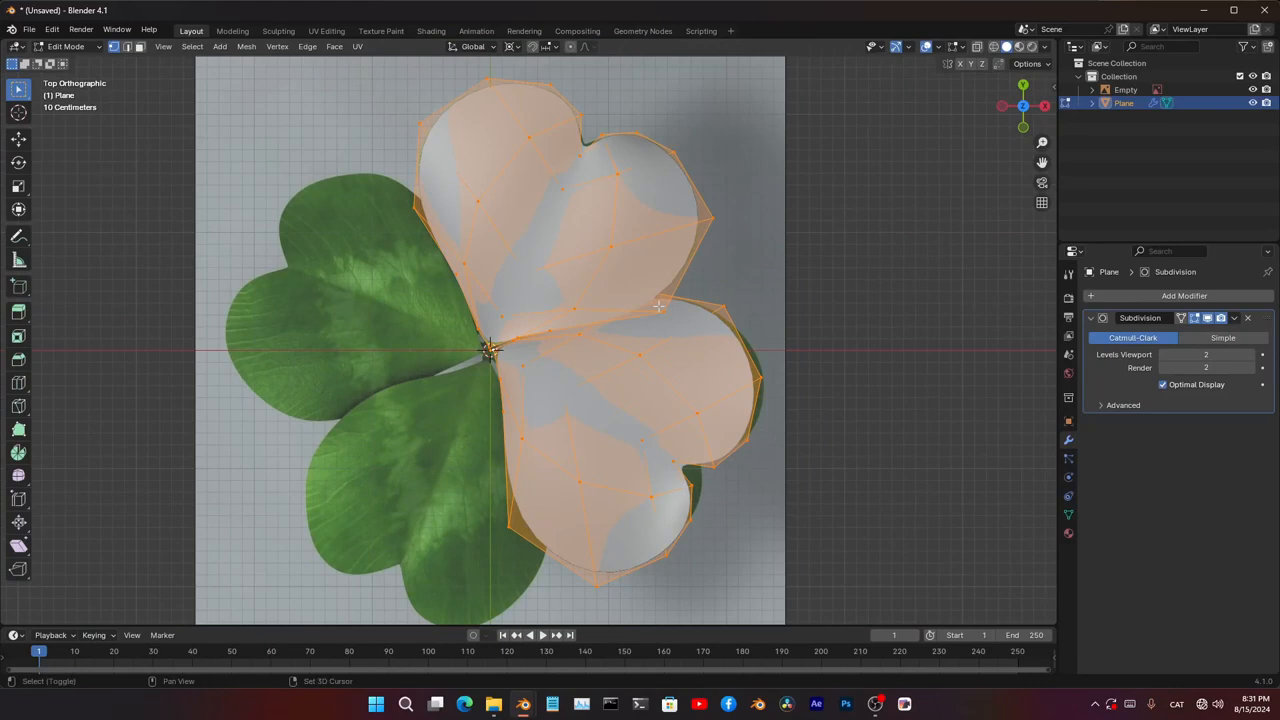
key("shift+d")
key("Escape")
key("r")
key("z")
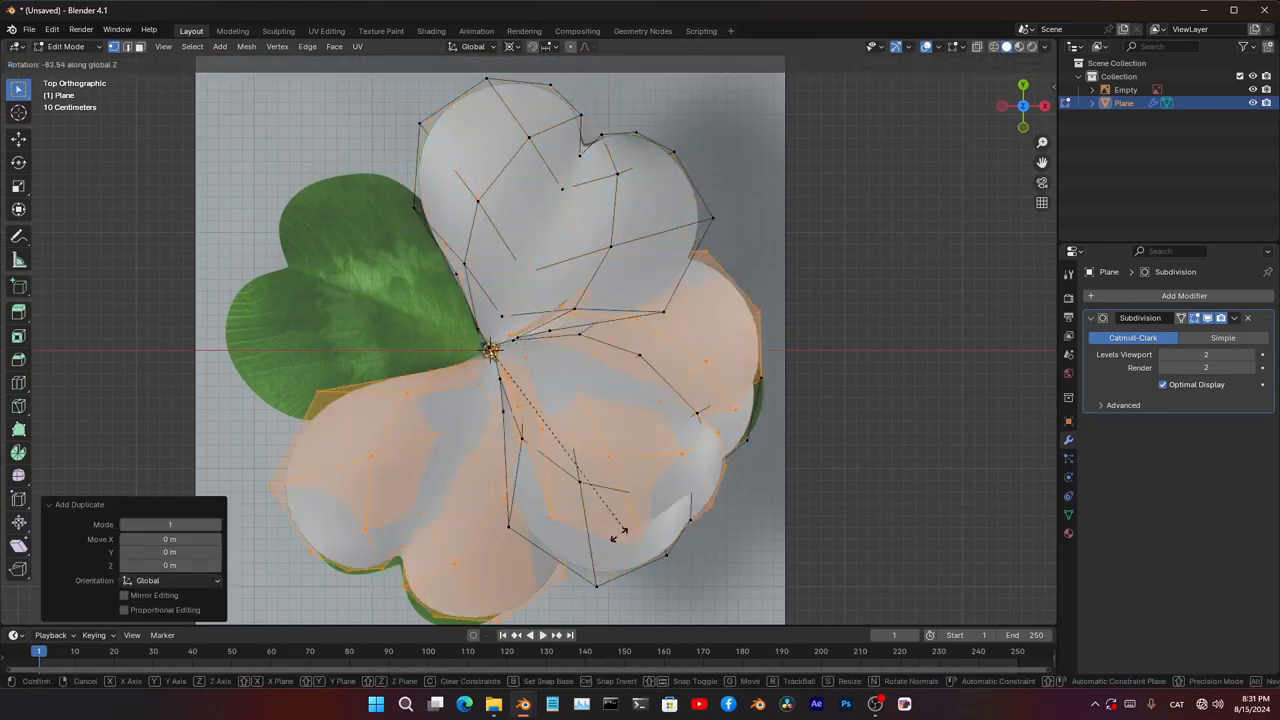
left_click(680, 465)
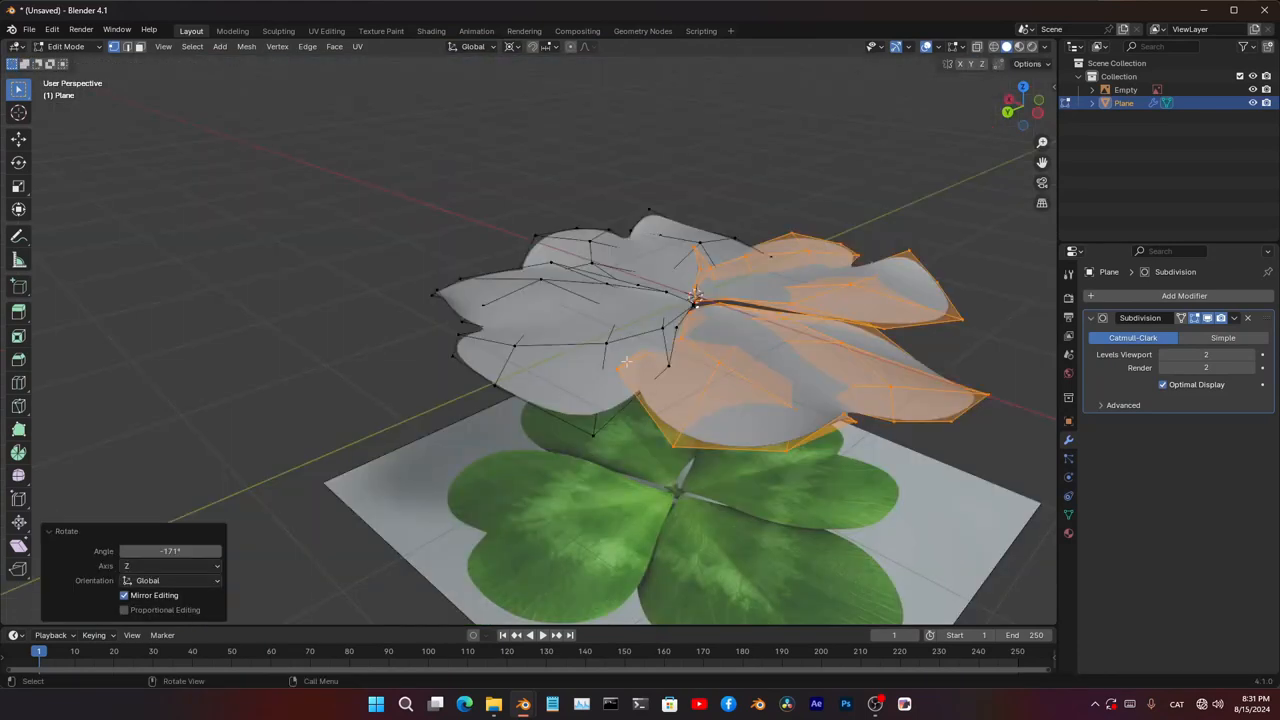
- Select the rim vertex where two neighbouring leaves intersect and move it along Z to separate them
left_click(622, 366)
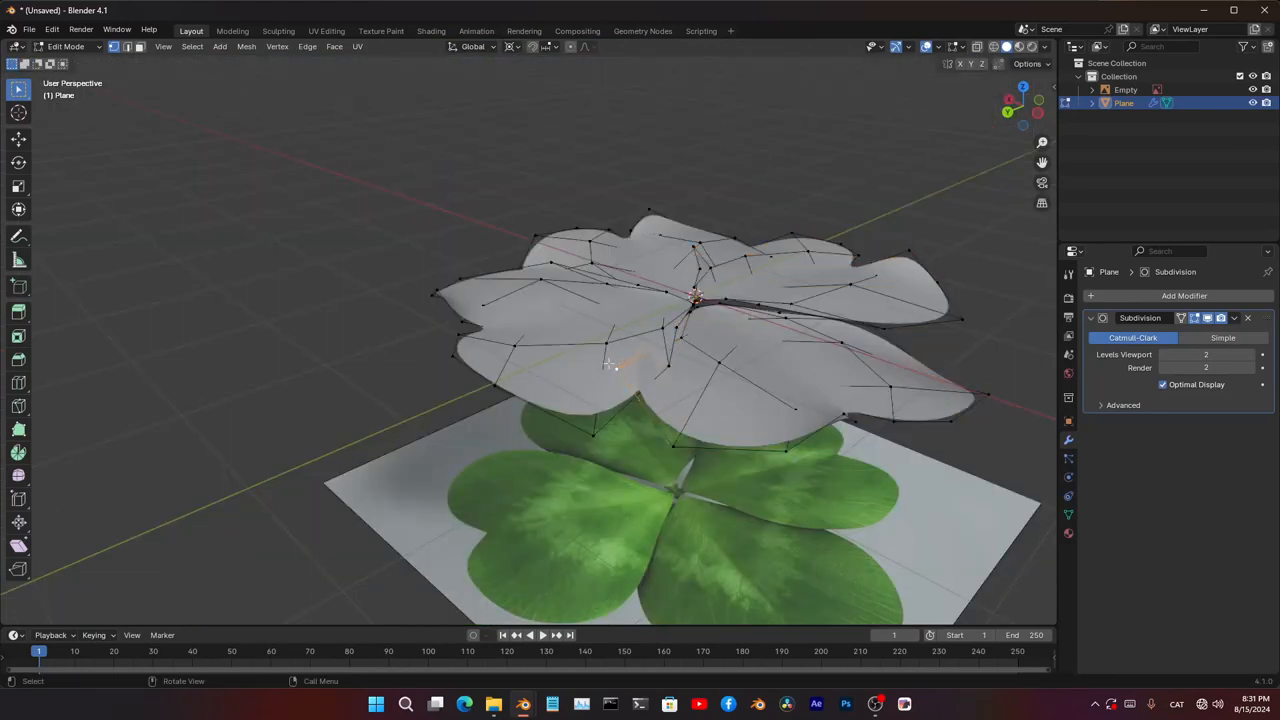
middle_click_drag(622, 366, 622, 232)
scroll(700, 338, "up", 3)
middle_click_drag(622, 232, 575, 298)
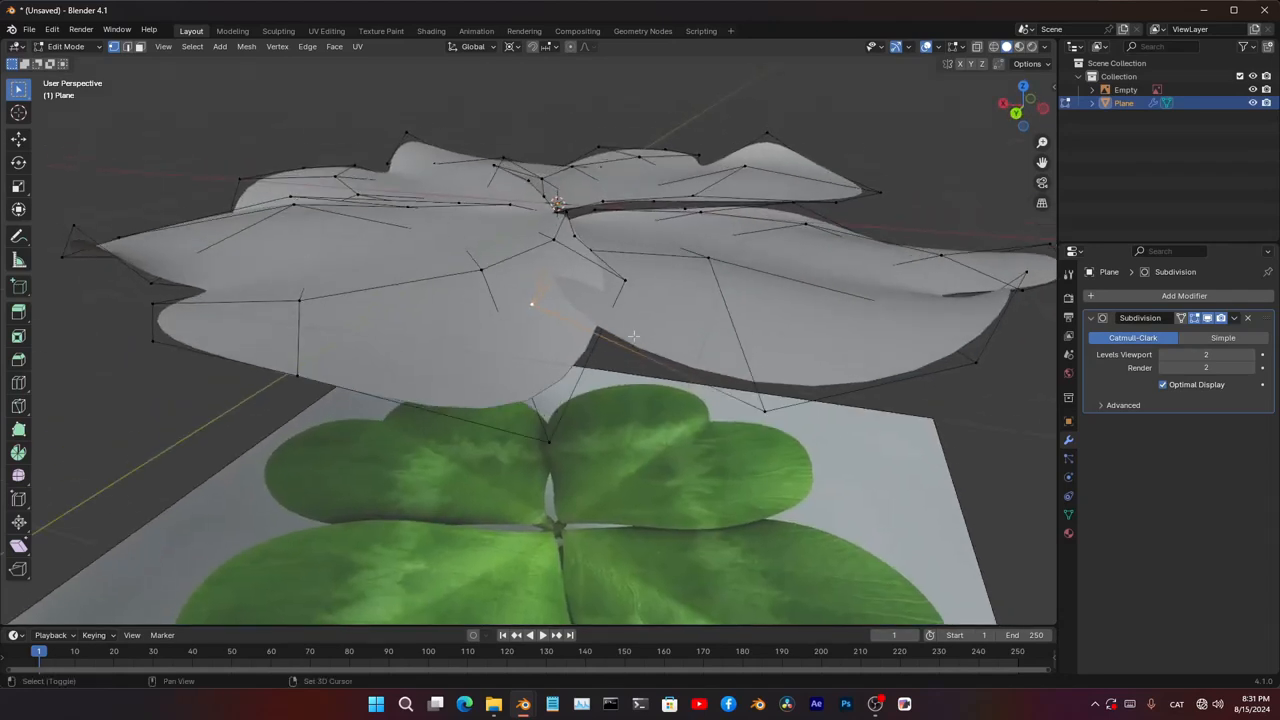
key("g")
key("z")
left_click(665, 318)
- Check the leaf overlap in Object Mode and readjust the mesh's height along Z in Edit Mode
middle_click_drag(665, 318, 699, 298)
key("Tab")
key("Tab")
key("g")
key("z")
left_click(709, 344)
key("Tab")
key("Tab")
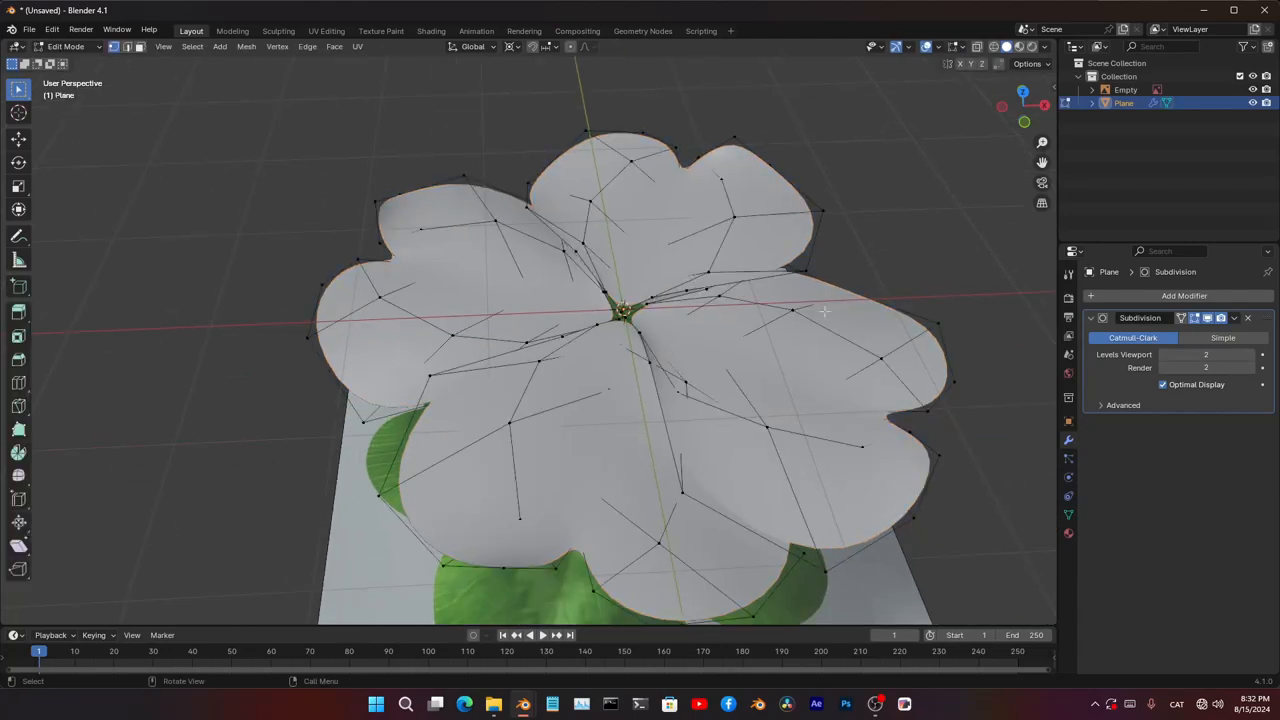
key("Tab")
scroll(700, 298, "up", 5)
key("Tab")
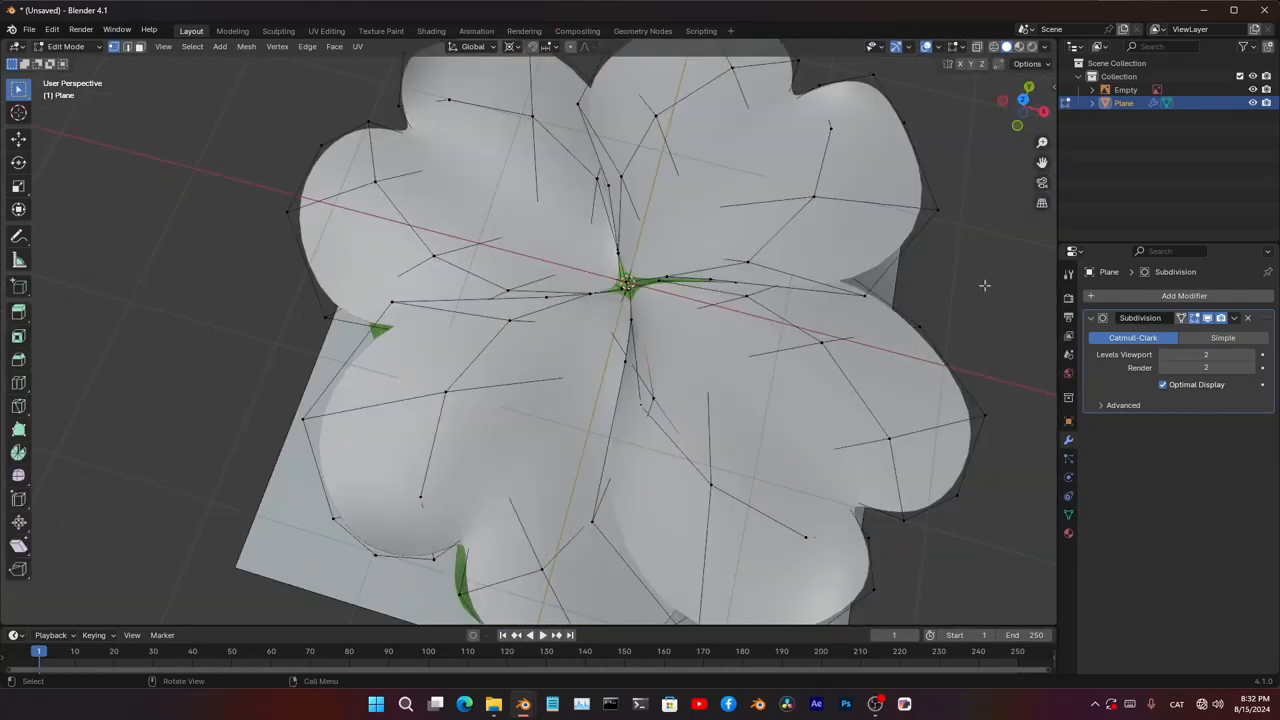
scroll(753, 276, "down", 3)
middle_click_drag(837, 274, 903, 352, "shift")
key("shift+z")
key("shift+a")
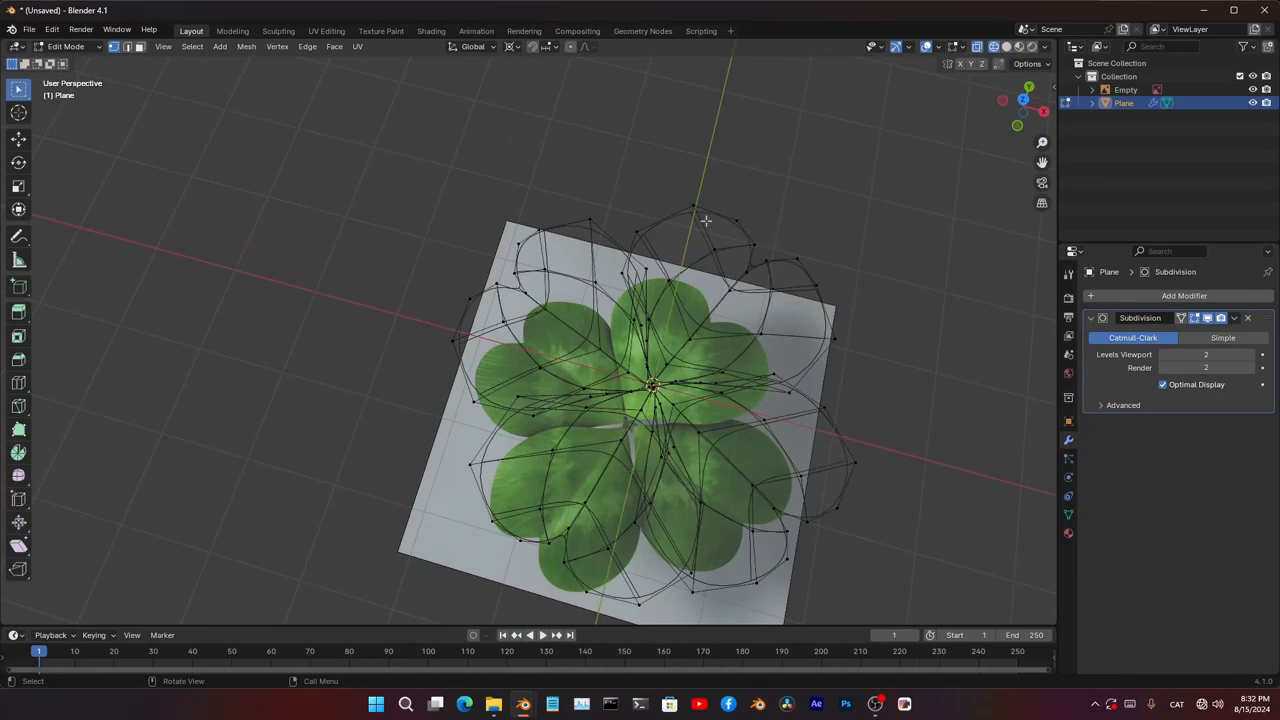
key("shift+z")
- Add a cube at the clover's centre in Edit Mode and scale it down to 0.048
scroll(564, 286, "up", 5)
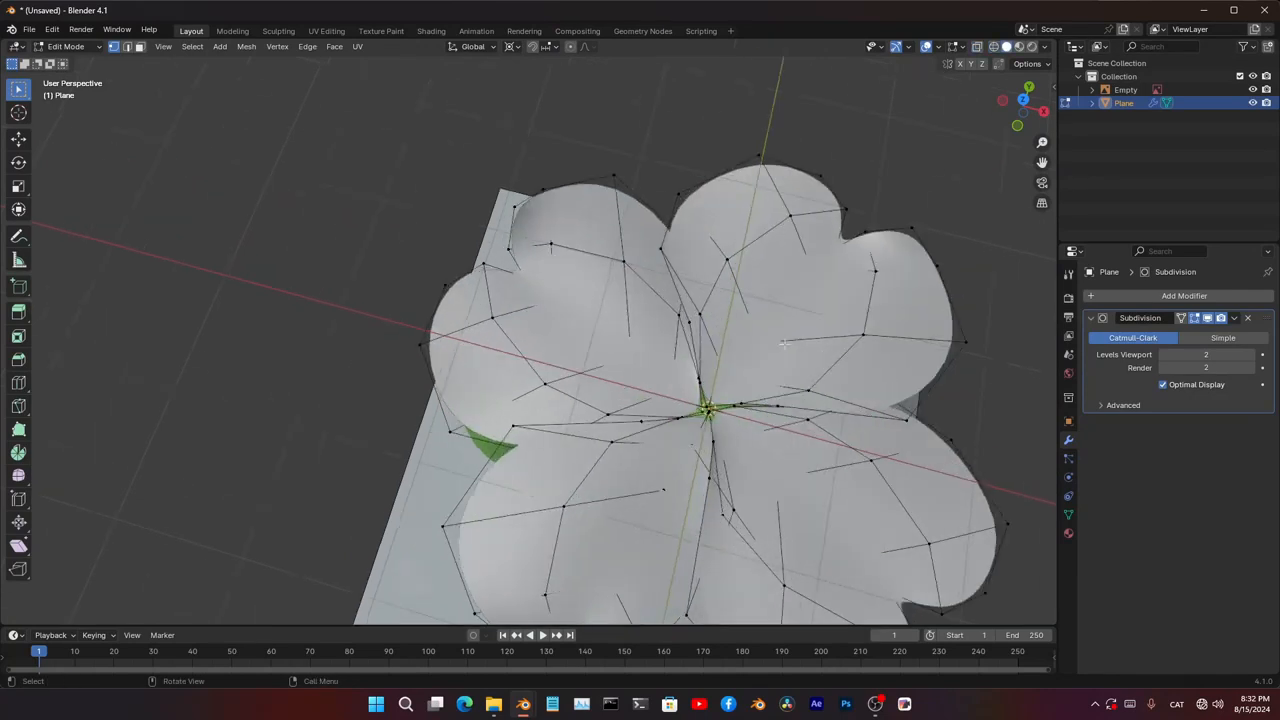
middle_click_drag(564, 286, 490, 242)
key("shift+a")
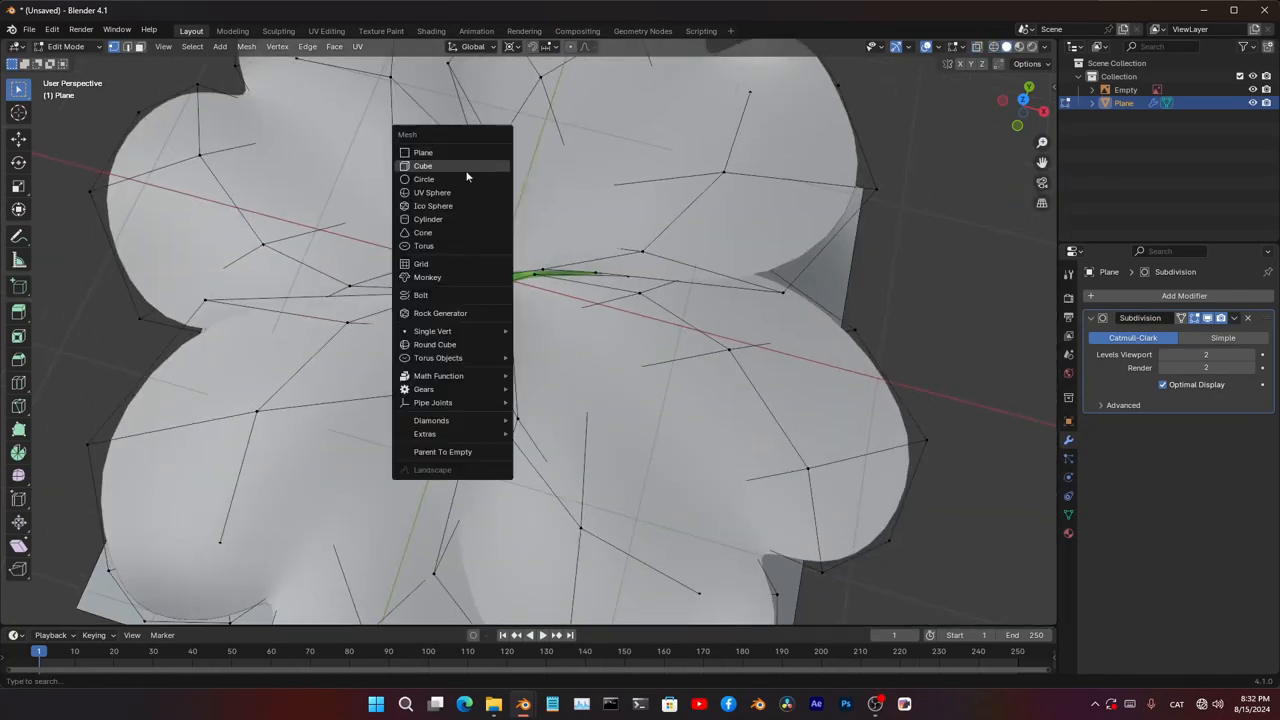
left_click(466, 172)
key("s")
left_click(514, 282)
scroll(545, 302, "up", 4)
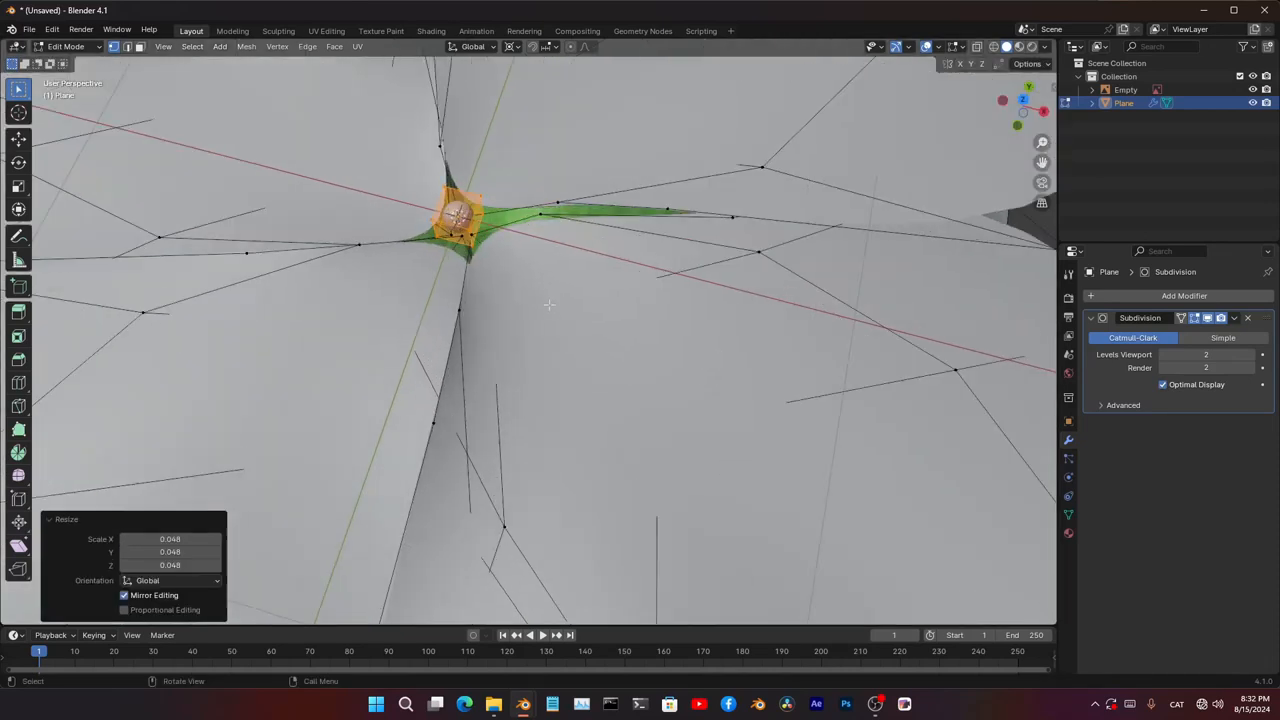
- Scale the centre cube up by 2.91 and lower it about 0.095 m along Z beneath the leaves
middle_click_drag(443, 418, 664, 379)
scroll(670, 378, "up", 4)
key("s")
left_click(874, 367)
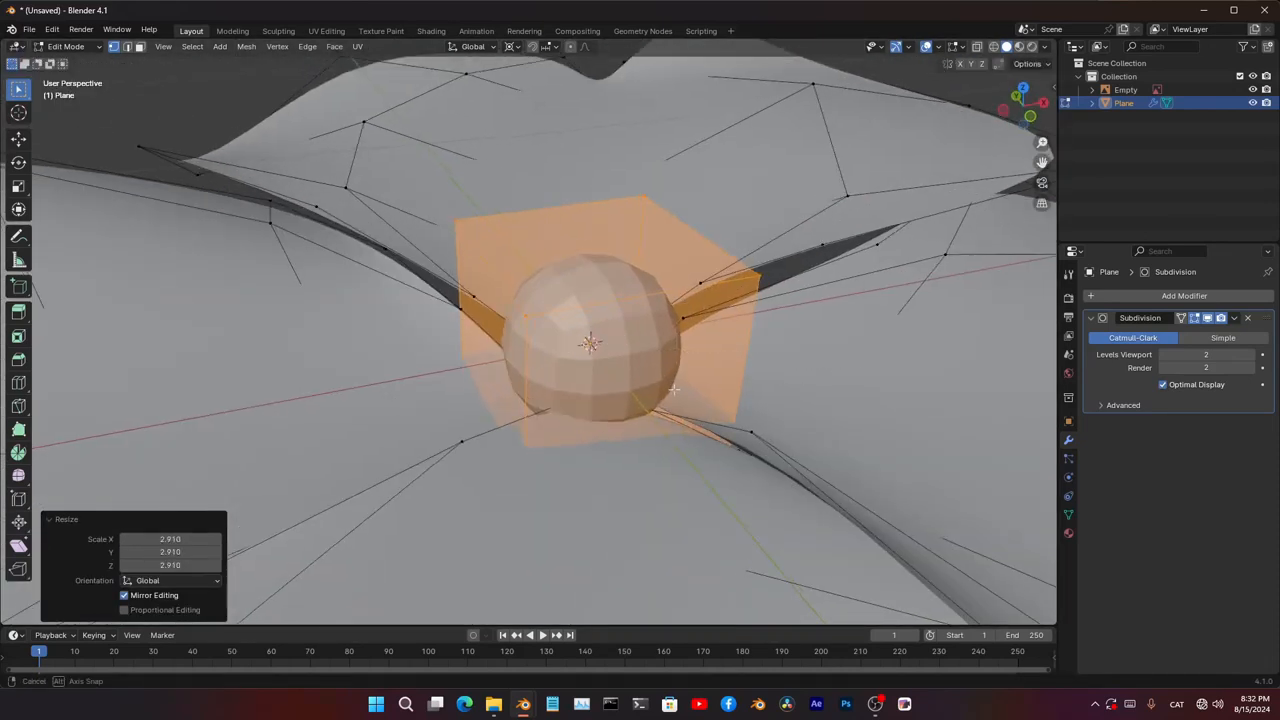
middle_click_drag(698, 243, 712, 279)
left_click(728, 346)
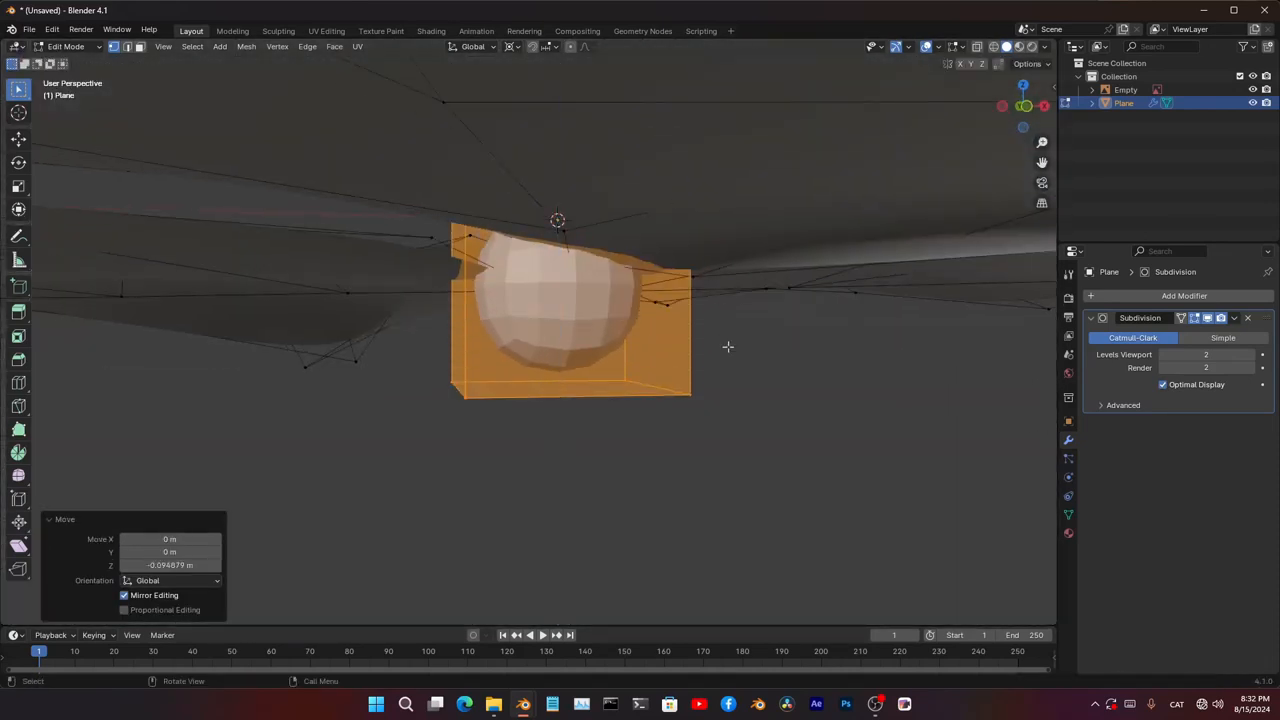
- Add a centred loop cut at the cube beneath the leaves and inset the cube's bottom face by about 0.038 m
middle_click_drag(728, 346, 438, 346)
key("ctrl+r")
left_click(496, 301)
right_click(496, 301)
key("3")
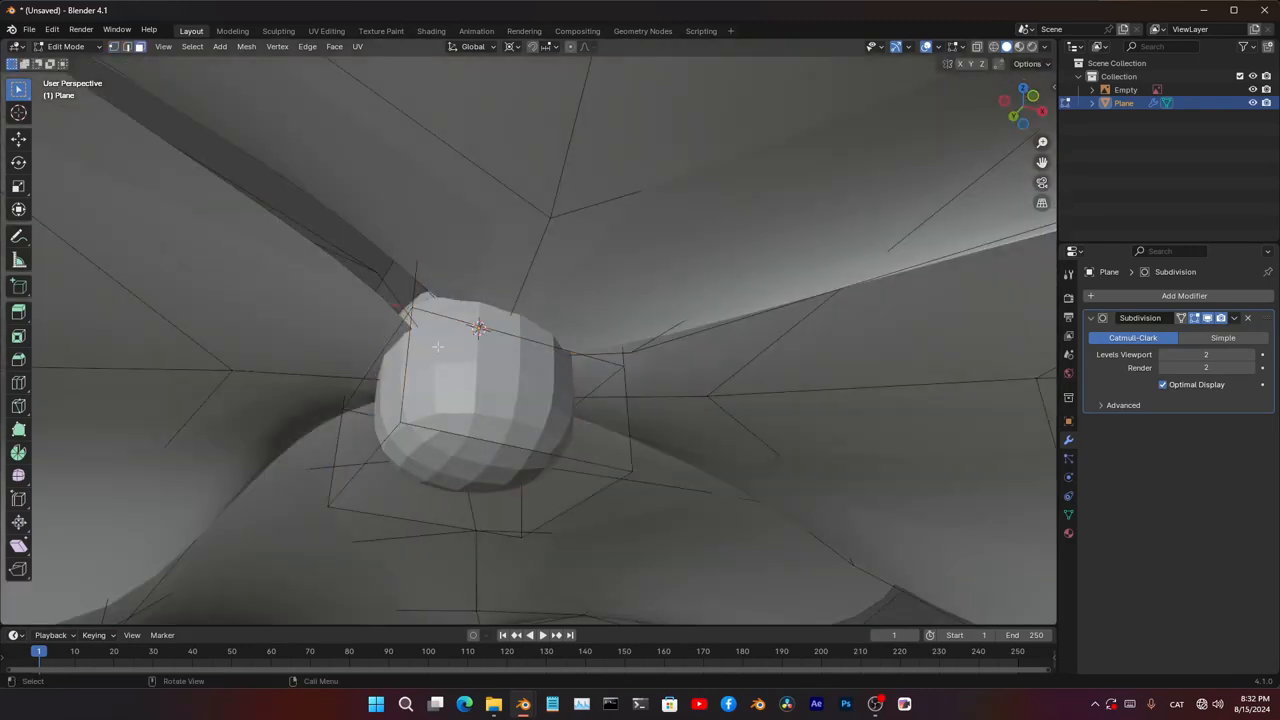
left_click(464, 474)
middle_click_drag(464, 474, 557, 307)
scroll(563, 491, "down", 1)
scroll(557, 307, "down", 5)
scroll(556, 307, "up", 4)
key("i")
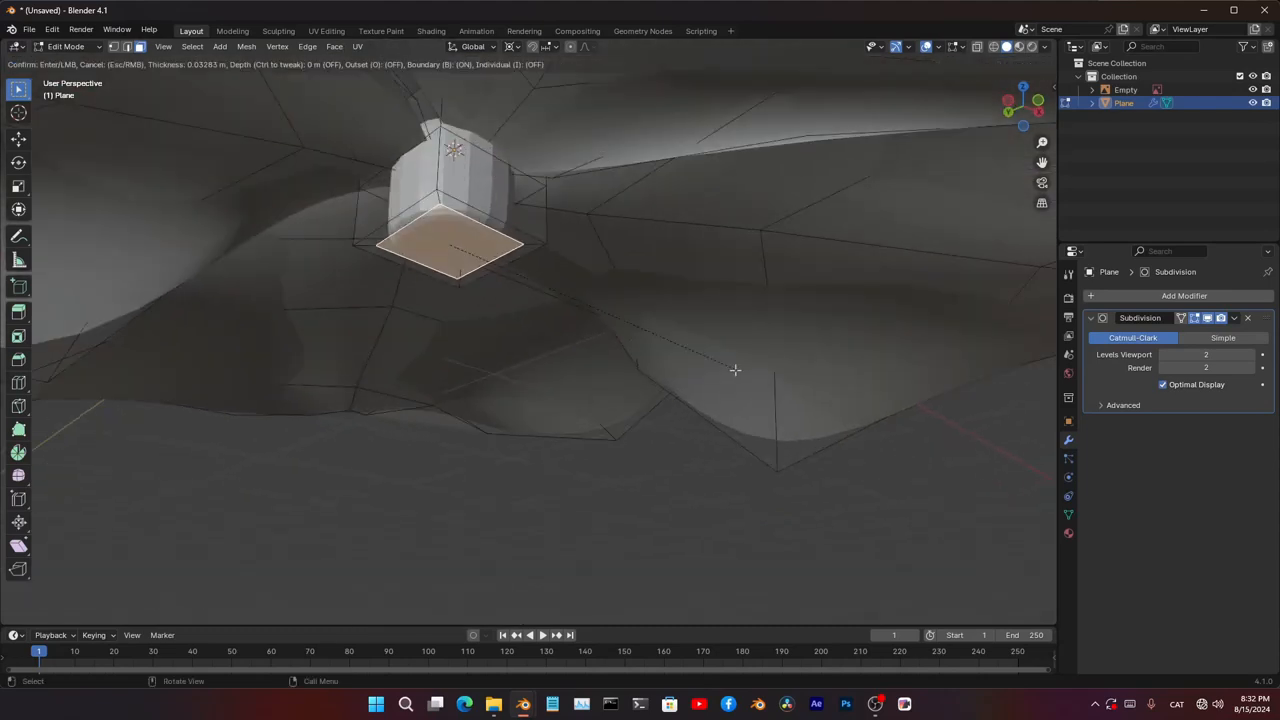
left_click(735, 370)
- Switch to the front view and extrude the inset bottom face about 1.72 m straight down as a stem
scroll(604, 265, "down", 6)
key("KP_1")
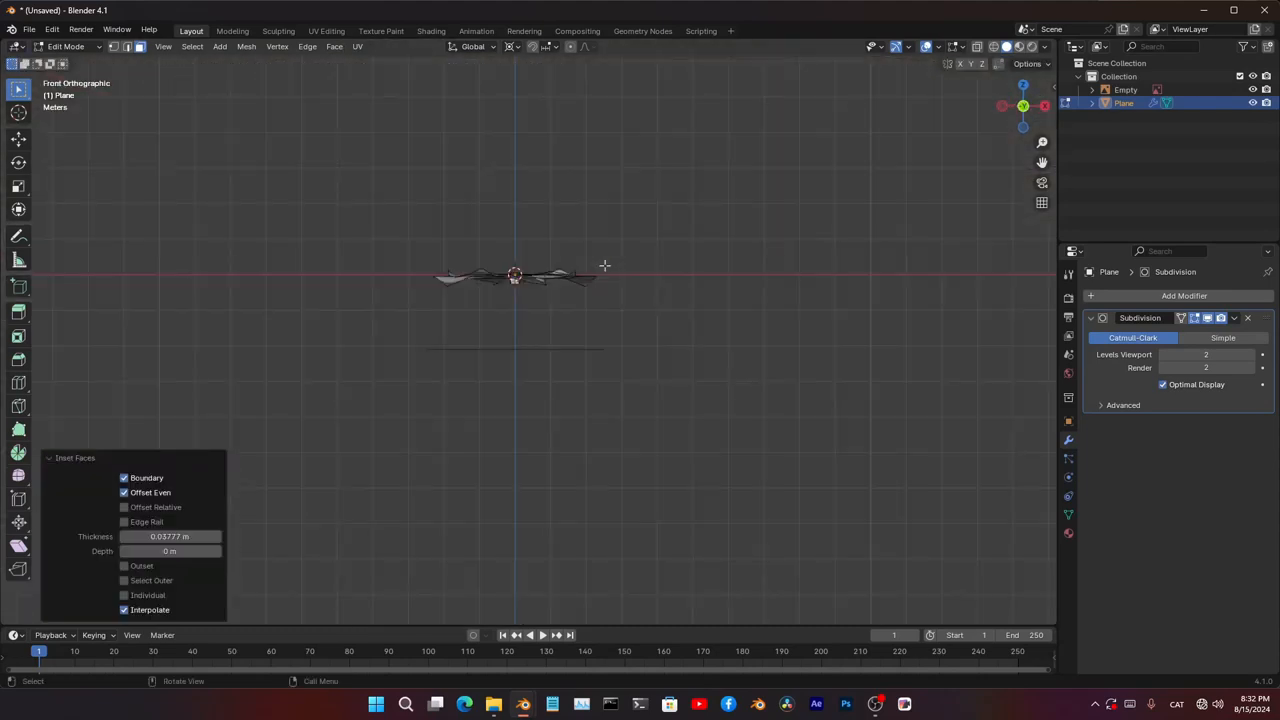
key("e")
left_click(603, 349)
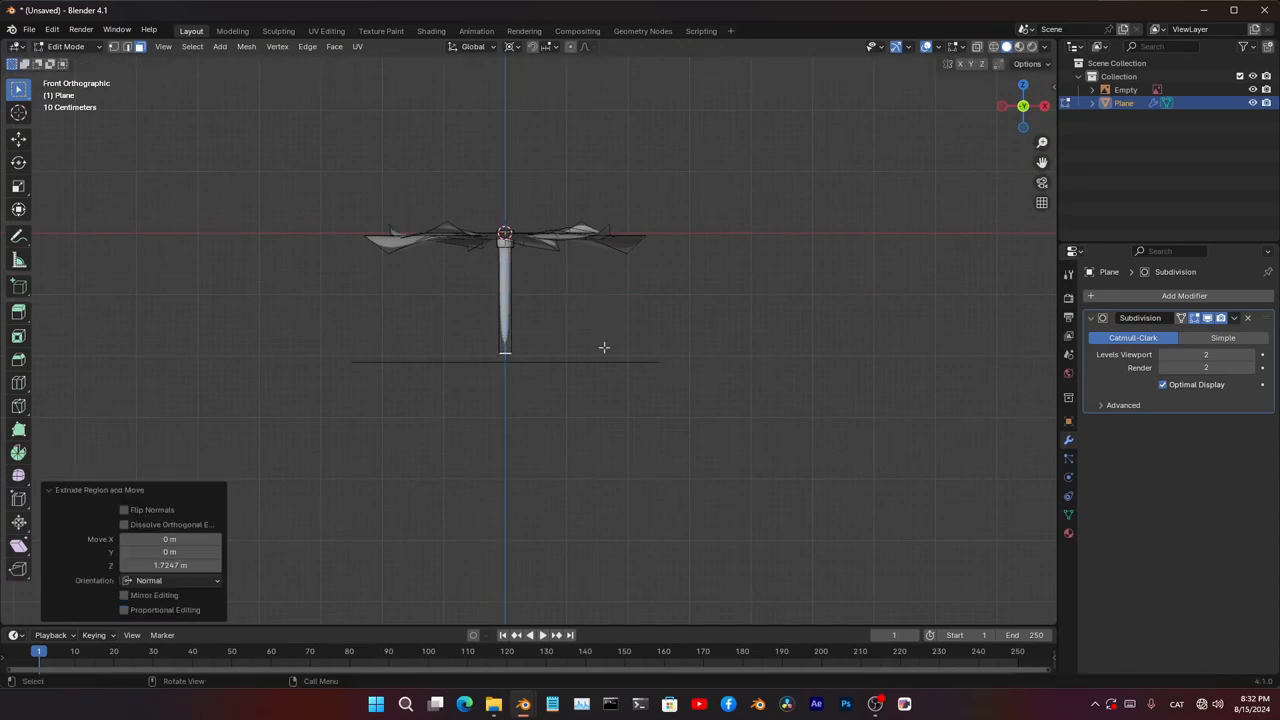
- Extrude the stem's end diagonally downward toward -X and move it a further -0.66 m in X and -0.95 m in Z
key("e")
middle_click(567, 406)
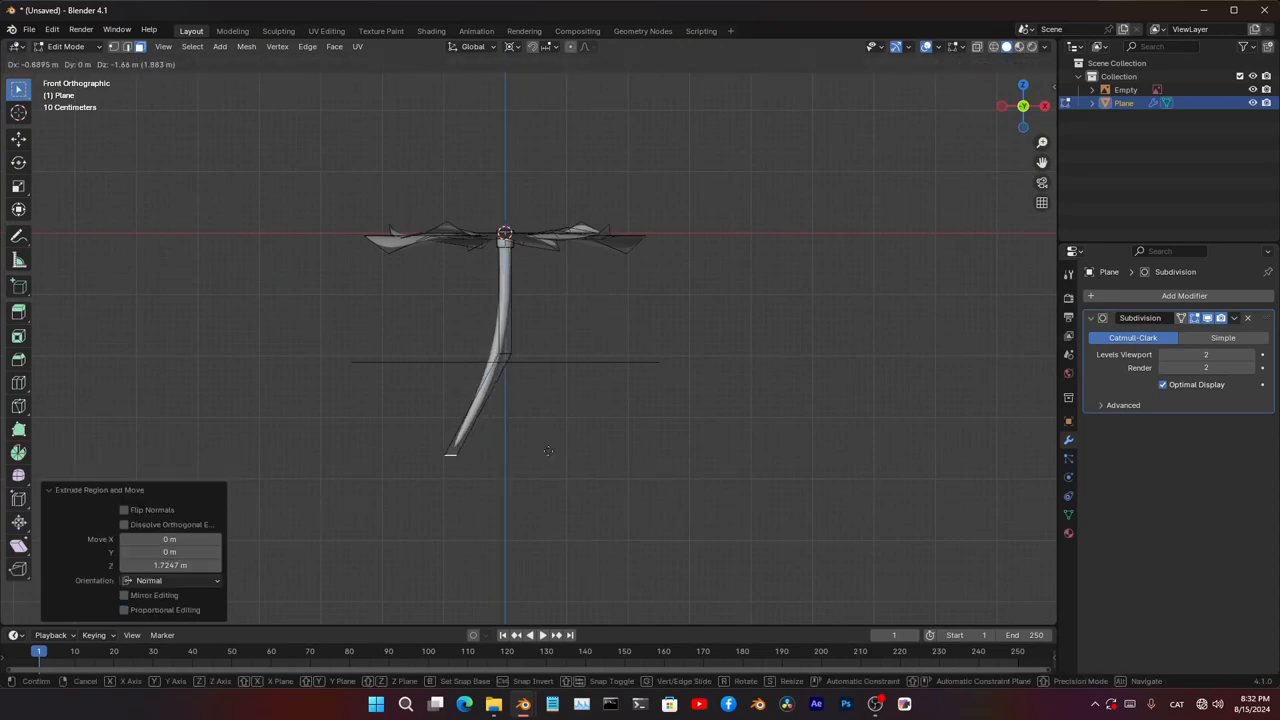
left_click(511, 478)
middle_click_drag(504, 424, 614, 299, "shift")
key("g")
left_click(575, 357)
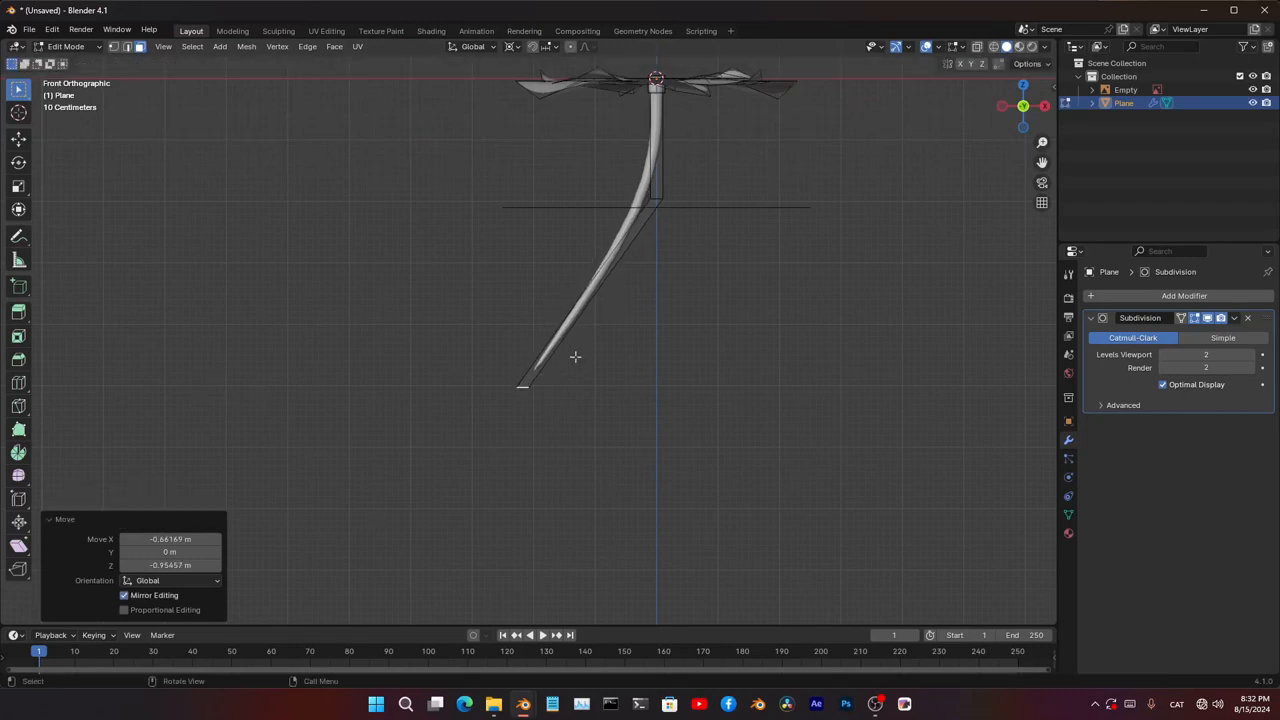
- Add a single loop cut close to the stem's lower end with a slide factor of about -0.883
key("g")
key("g")
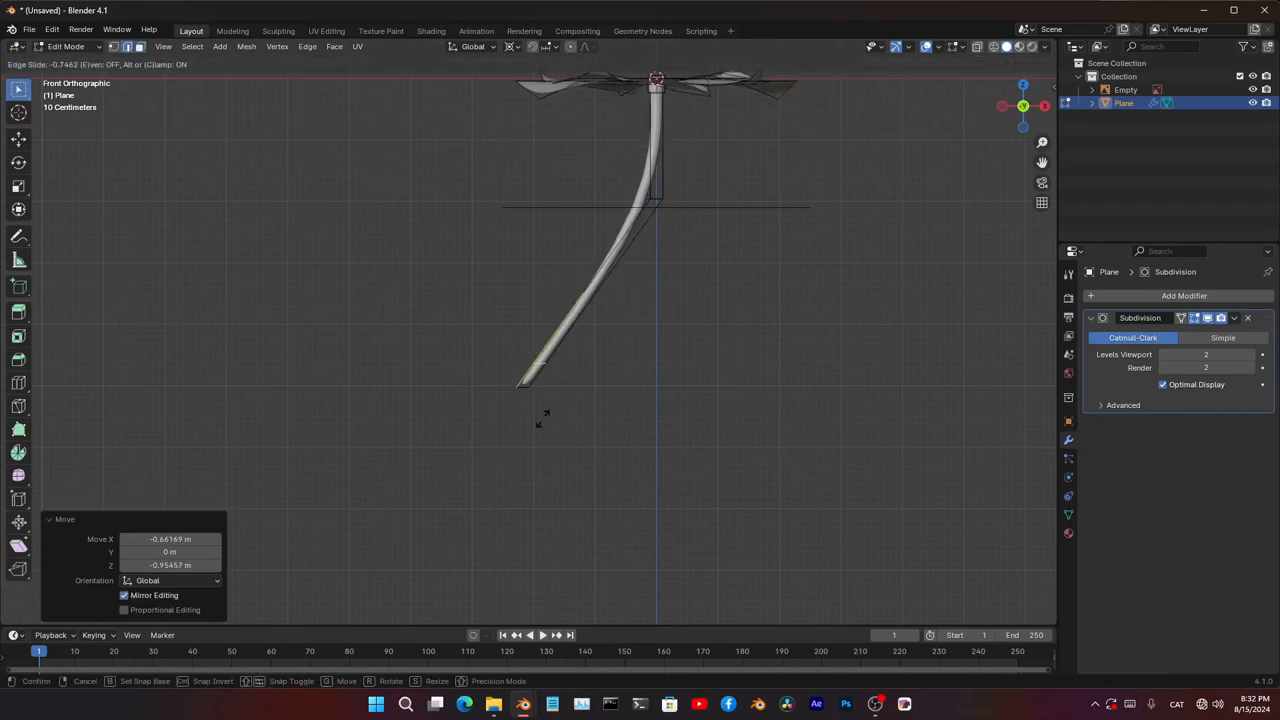
left_click(538, 433)
scroll(538, 433, "up", 3)
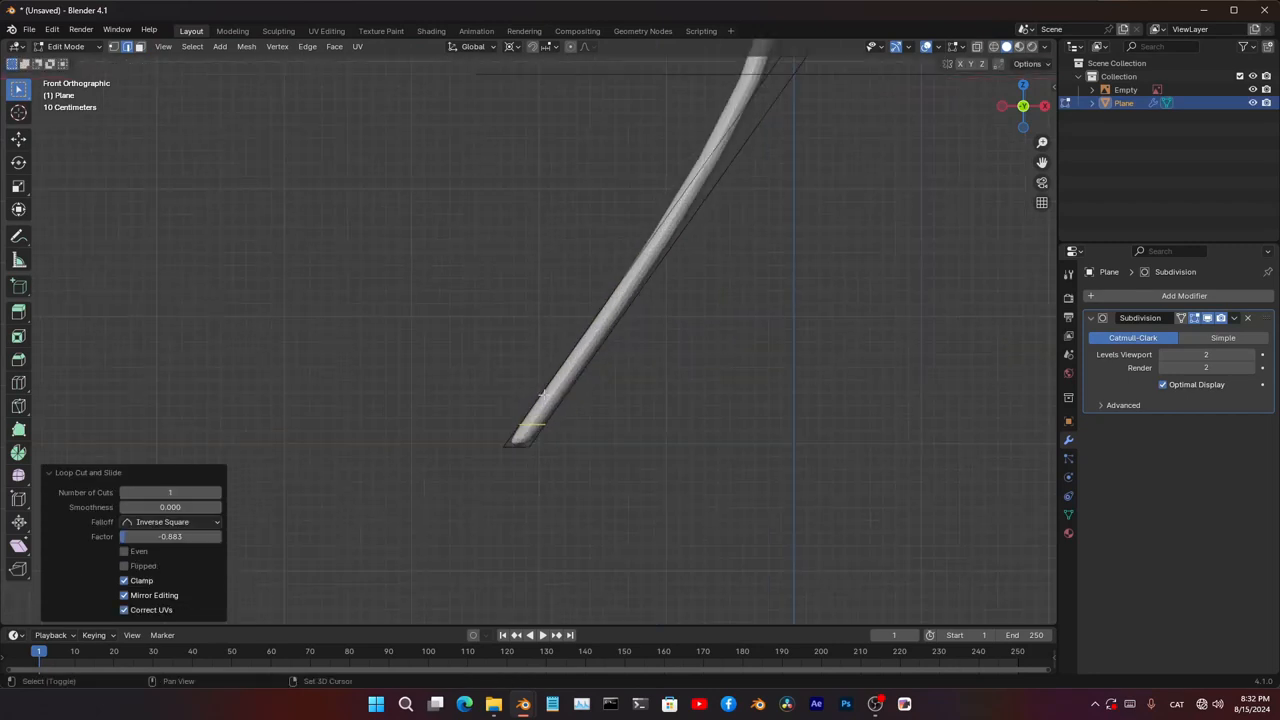
middle_click_drag(548, 470, 586, 335, "shift")
- Turn on X-ray wireframe display, select the stem's end vertices and try to scale them down about the 3D cursor
key("1")
key("shift+z")
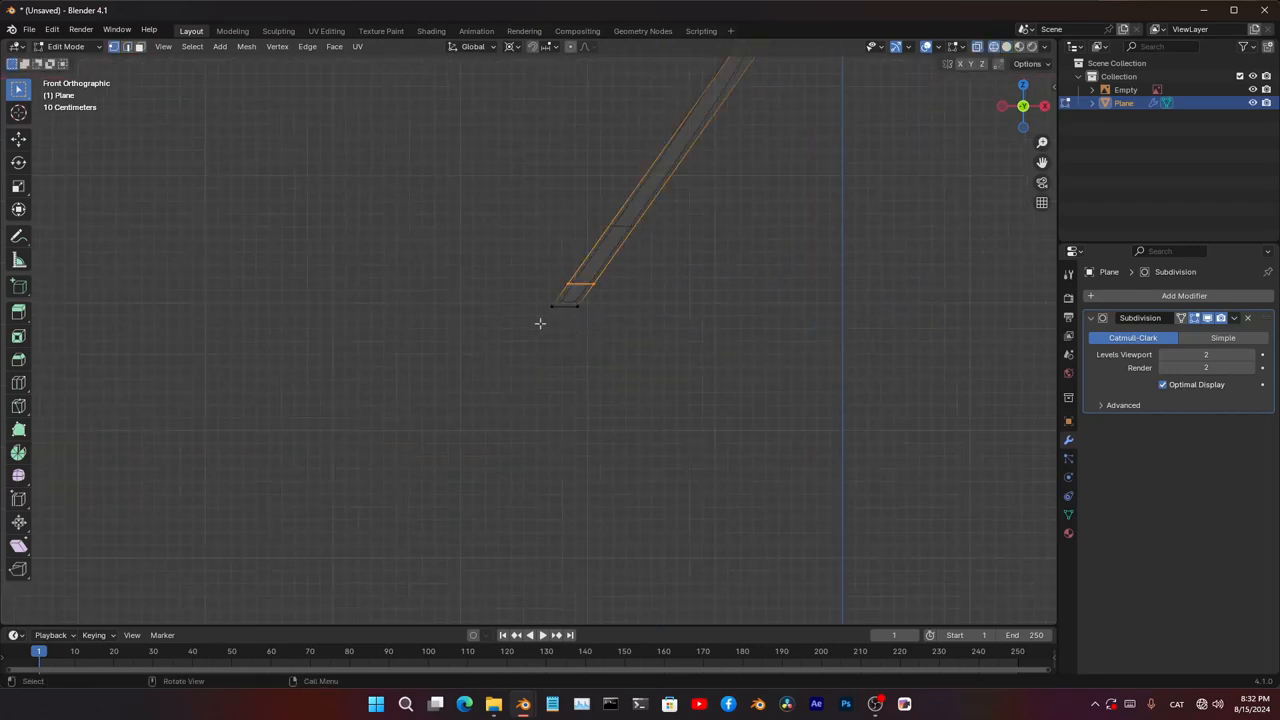
left_click_drag(529, 301, 590, 329)
scroll(700, 350, "up", 1)
key("s")
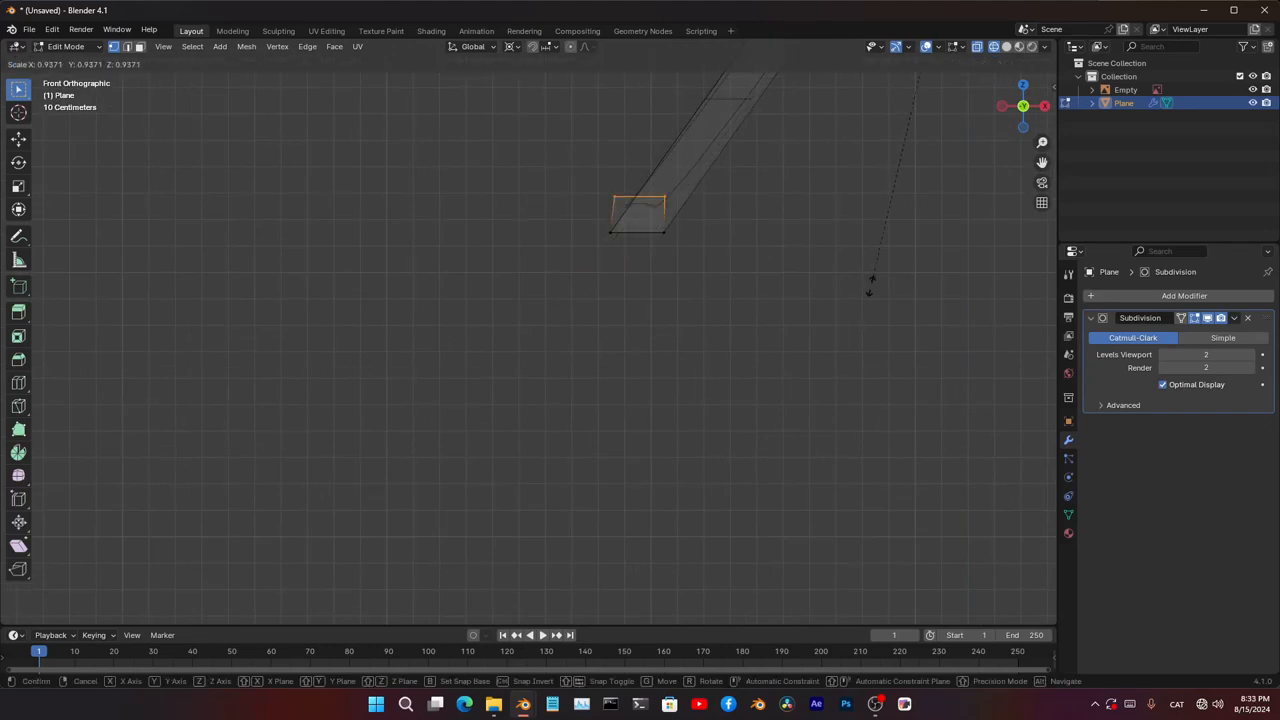
left_click(855, 328)
- Set the pivot to Median Point, scale the stem's end vertices to 0.161 and restore solid shading
left_click(513, 47)
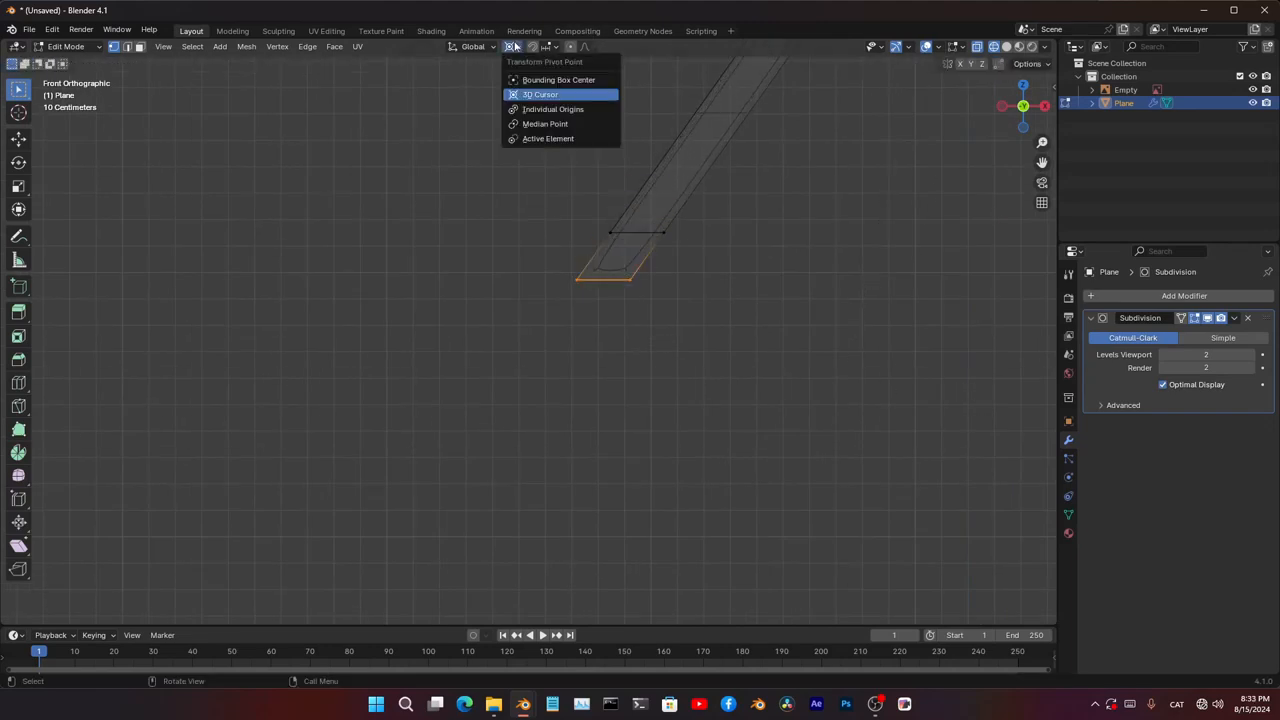
left_click(566, 125)
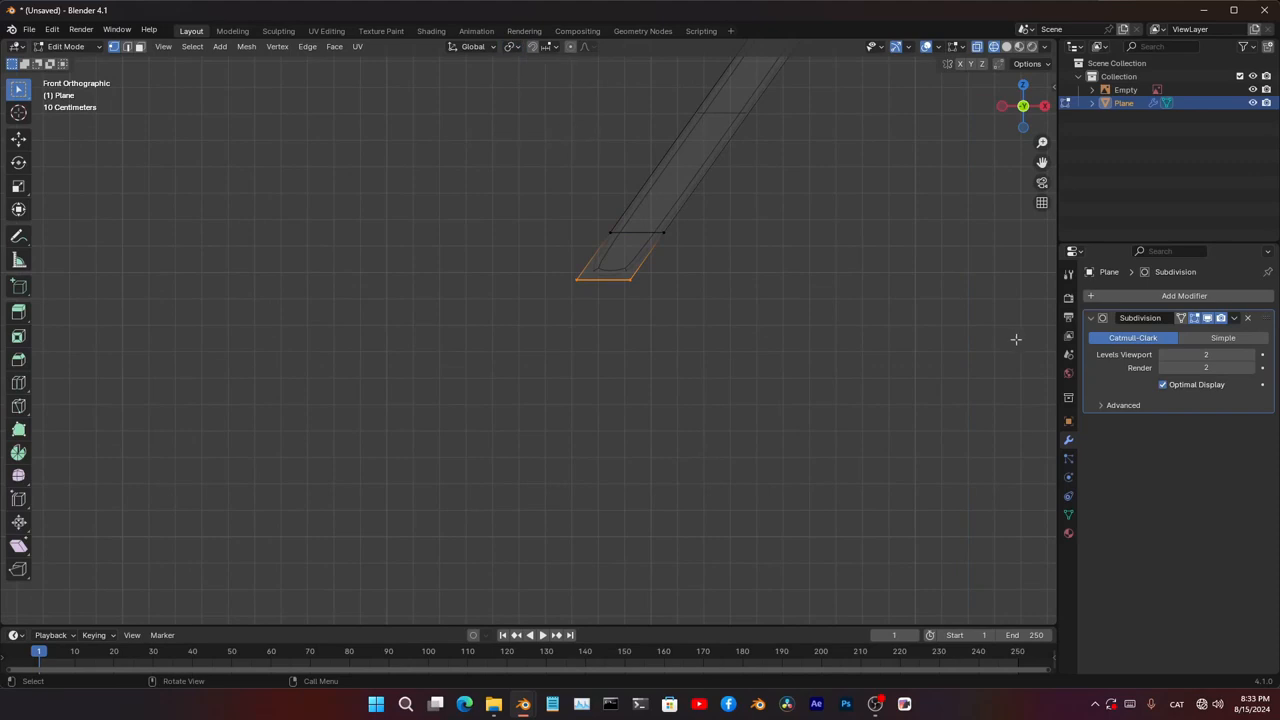
key("s")
left_click(670, 282)
scroll(680, 258, "down", 5)
key("shift+z")
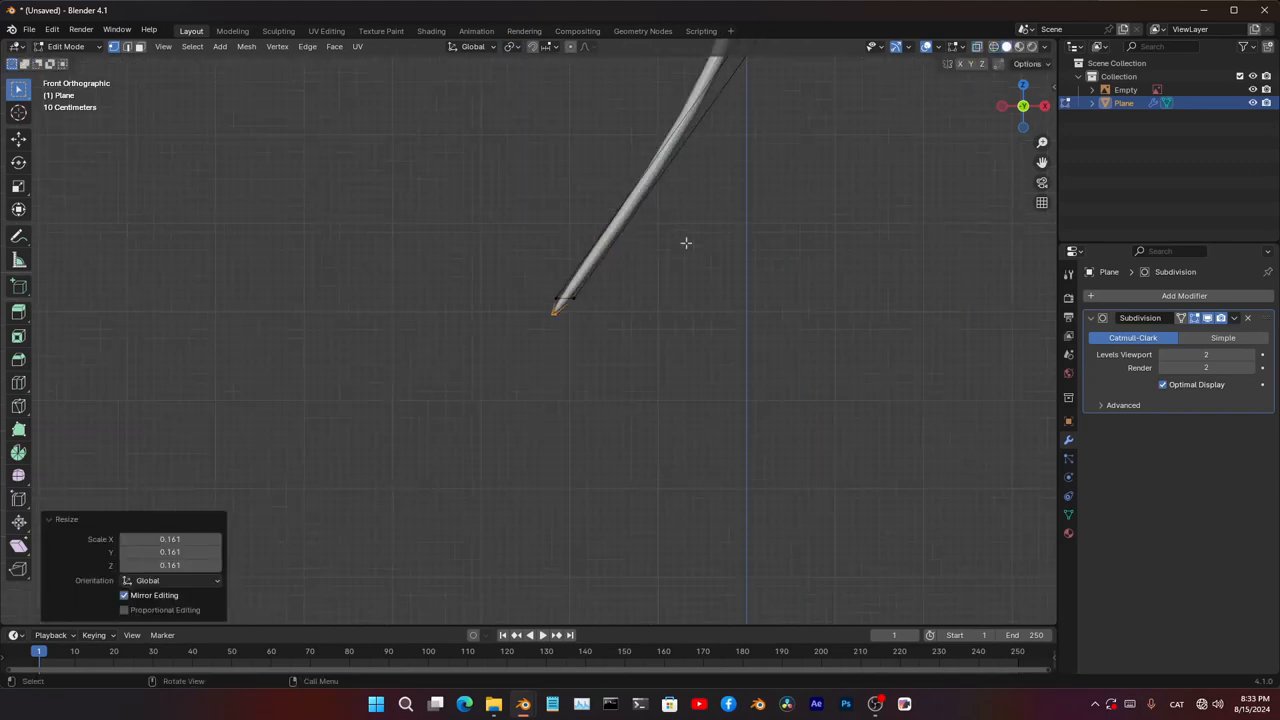
- Leave Edit Mode and apply smooth shading to the whole clover
key("Tab")
mouse_move(686, 243)
middle_mouse_down()
mouse_move(814, 200)
mouse_move(651, 340)
middle_mouse_up()
right_click(668, 224)
left_click(669, 224)
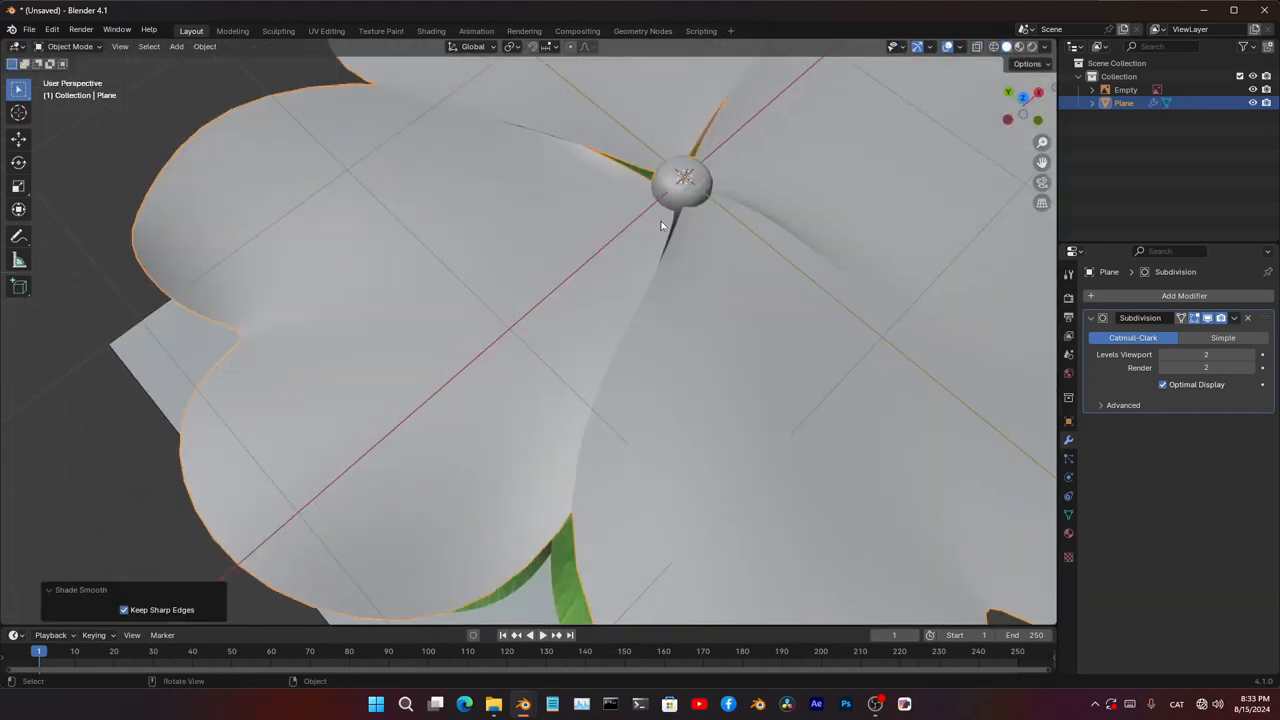
- Select the stem's linked geometry in the clover mesh, separate it into its own object and return to Object Mode
middle_click_drag(669, 228, 649, 311)
scroll(663, 357, "down", 8)
scroll(651, 390, "up", 6)
middle_click_drag(651, 390, 792, 453, "shift")
scroll(606, 231, "up", 4)
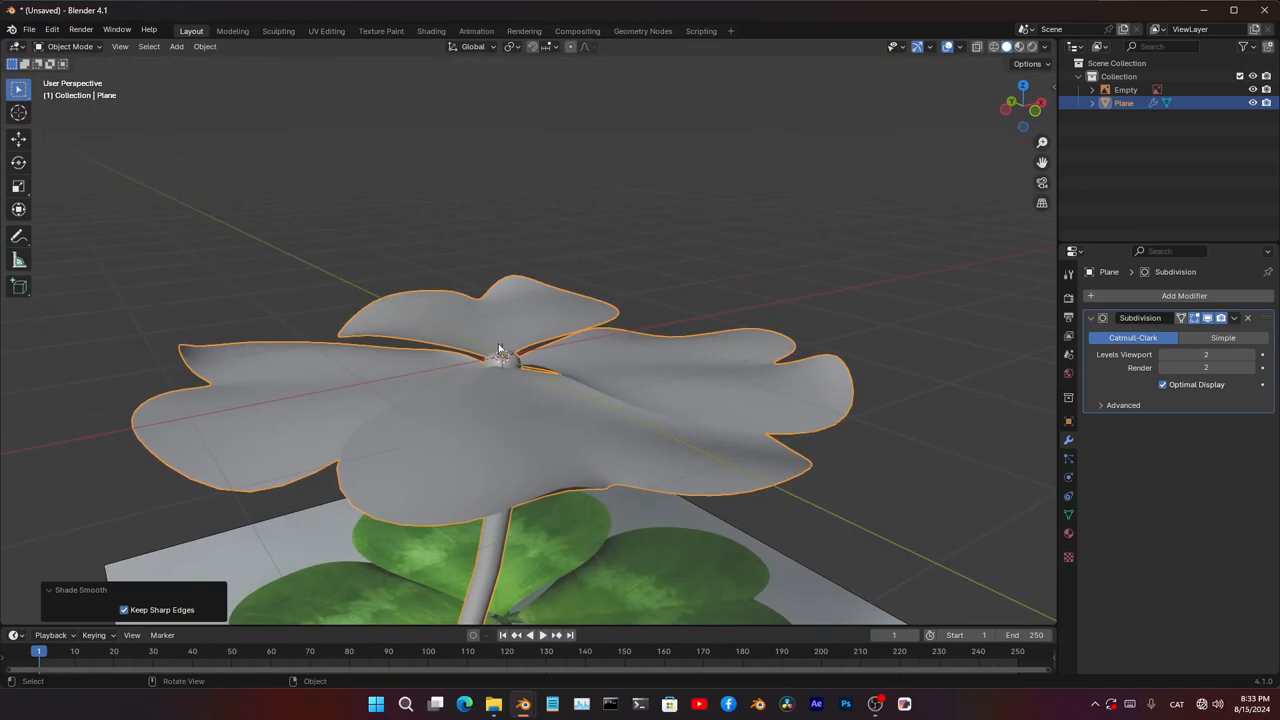
key("Tab")
middle_click_drag(530, 372, 544, 380)
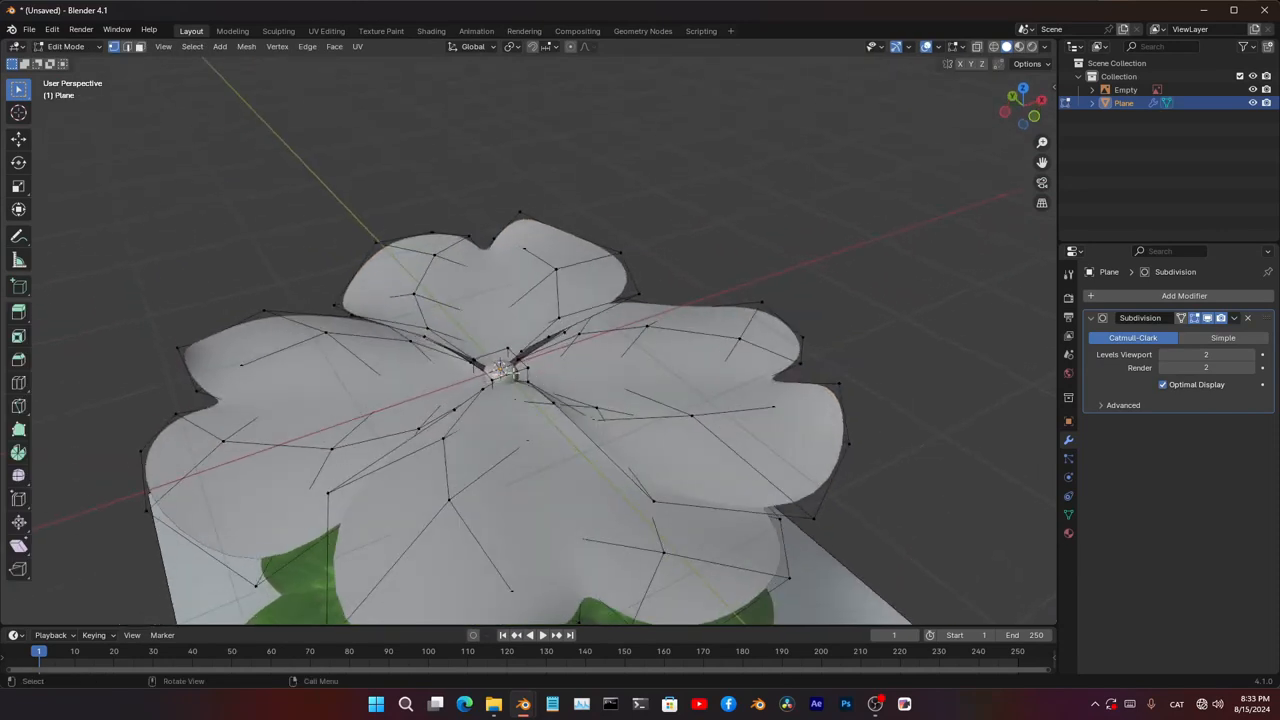
key("l")
key("p")
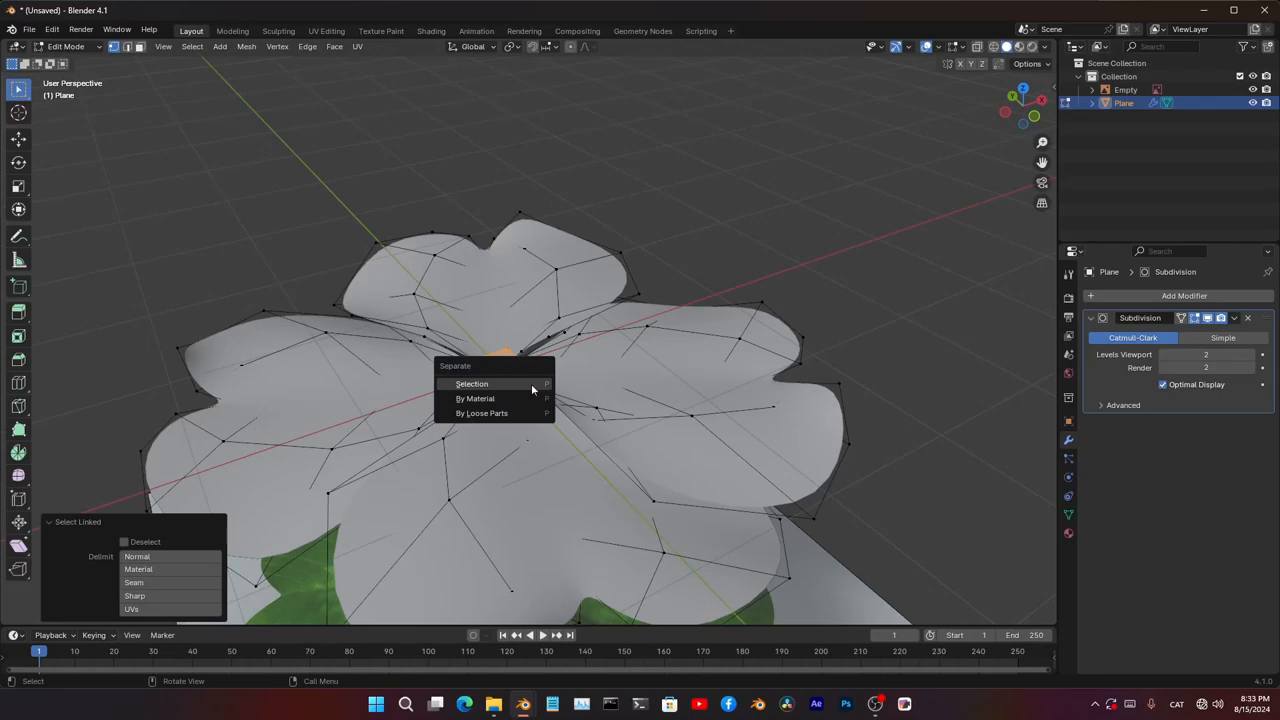
left_click(532, 384)
key("Tab")
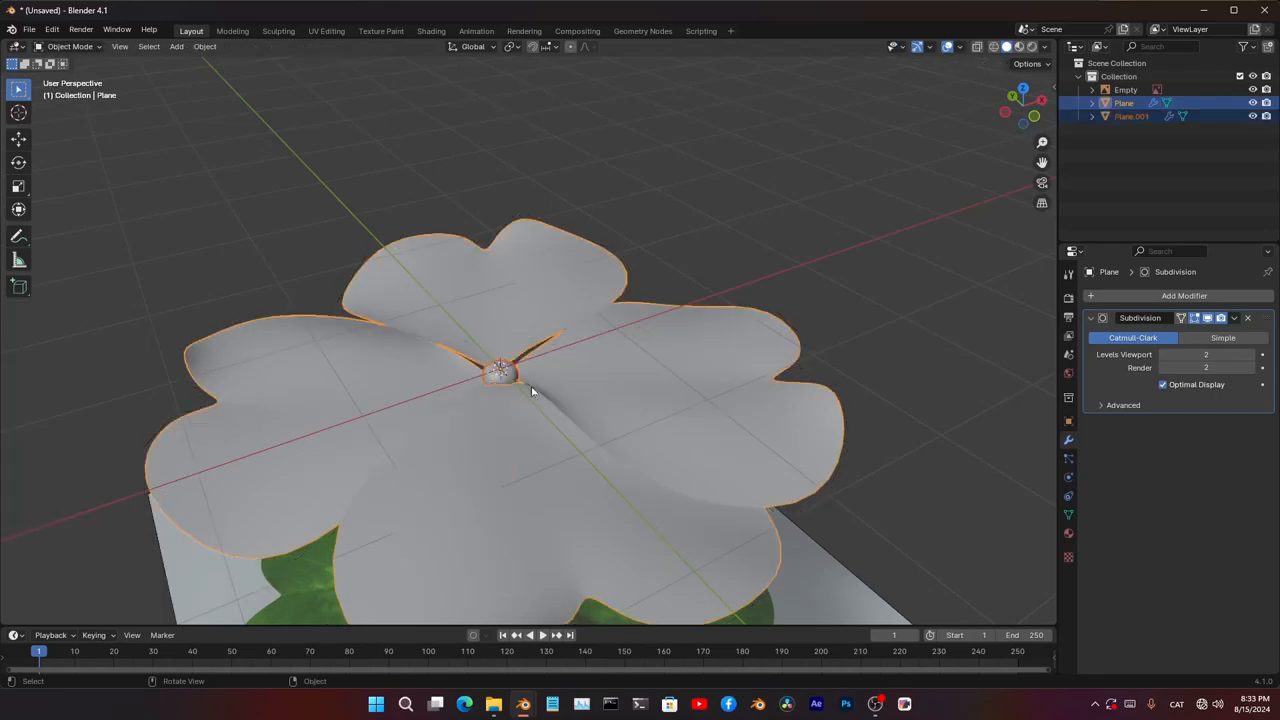
- Select only the clover leaves and set their origin to Center of Mass (Surface)
scroll(556, 414, "down", 3)
mouse_move(628, 395)
middle_mouse_down()
mouse_move(591, 346)
mouse_move(621, 354)
mouse_move(624, 382)
middle_mouse_up()
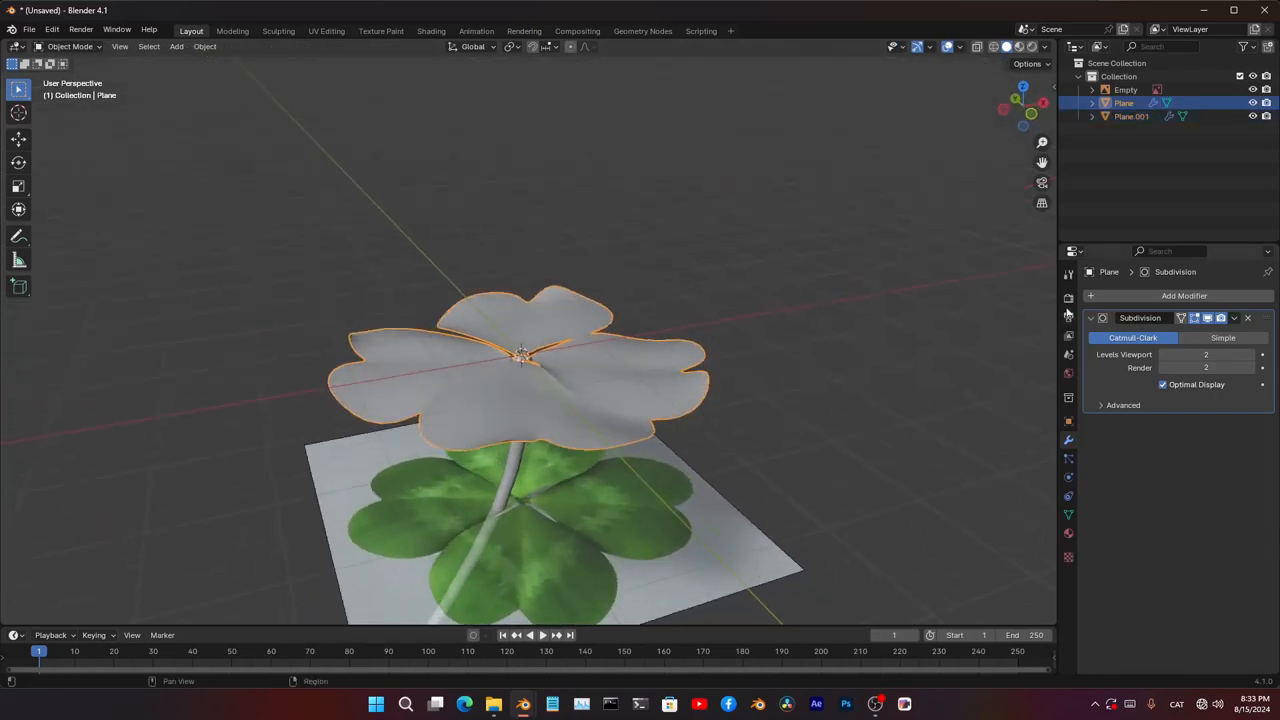
key("q")
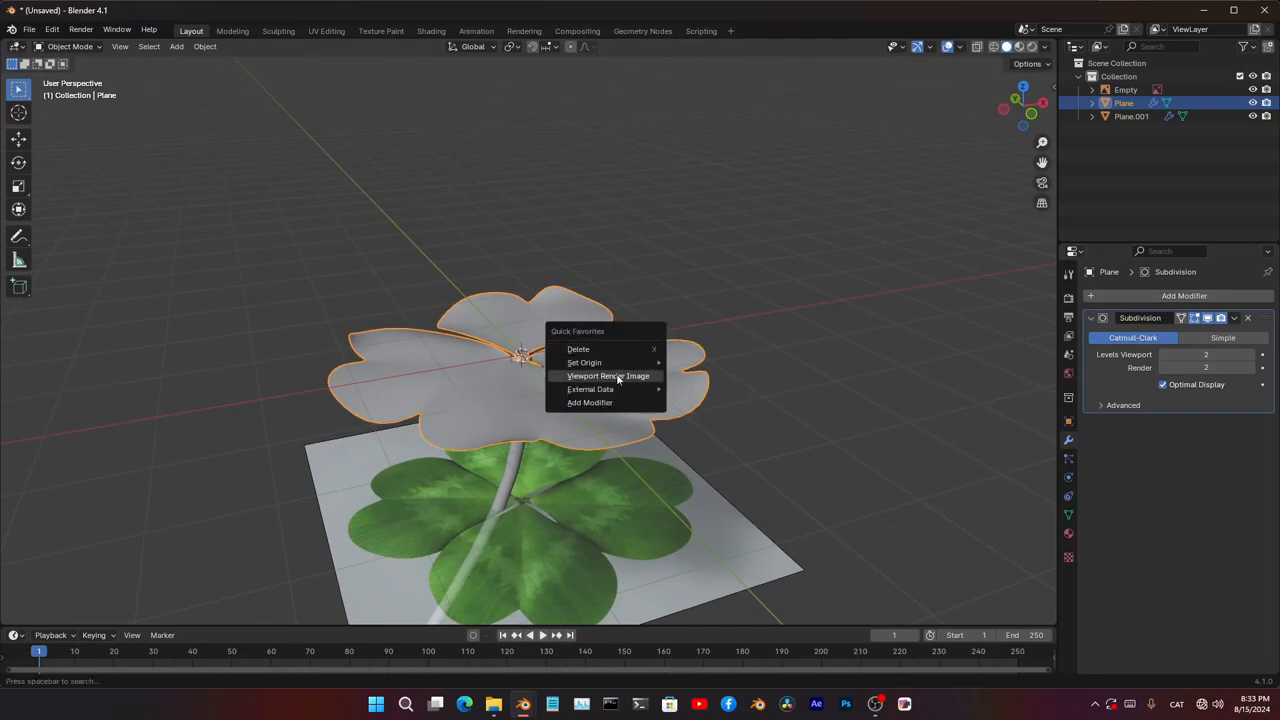
mouse_move(602, 366)
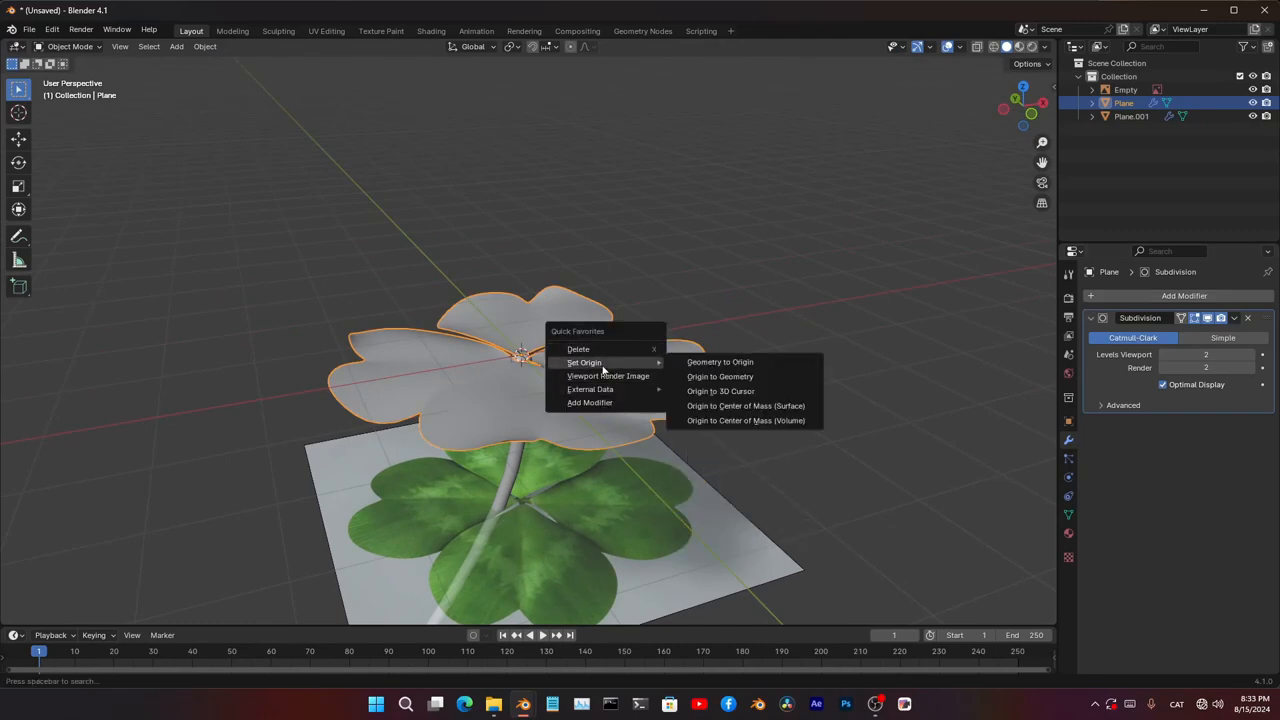
left_click(750, 408)
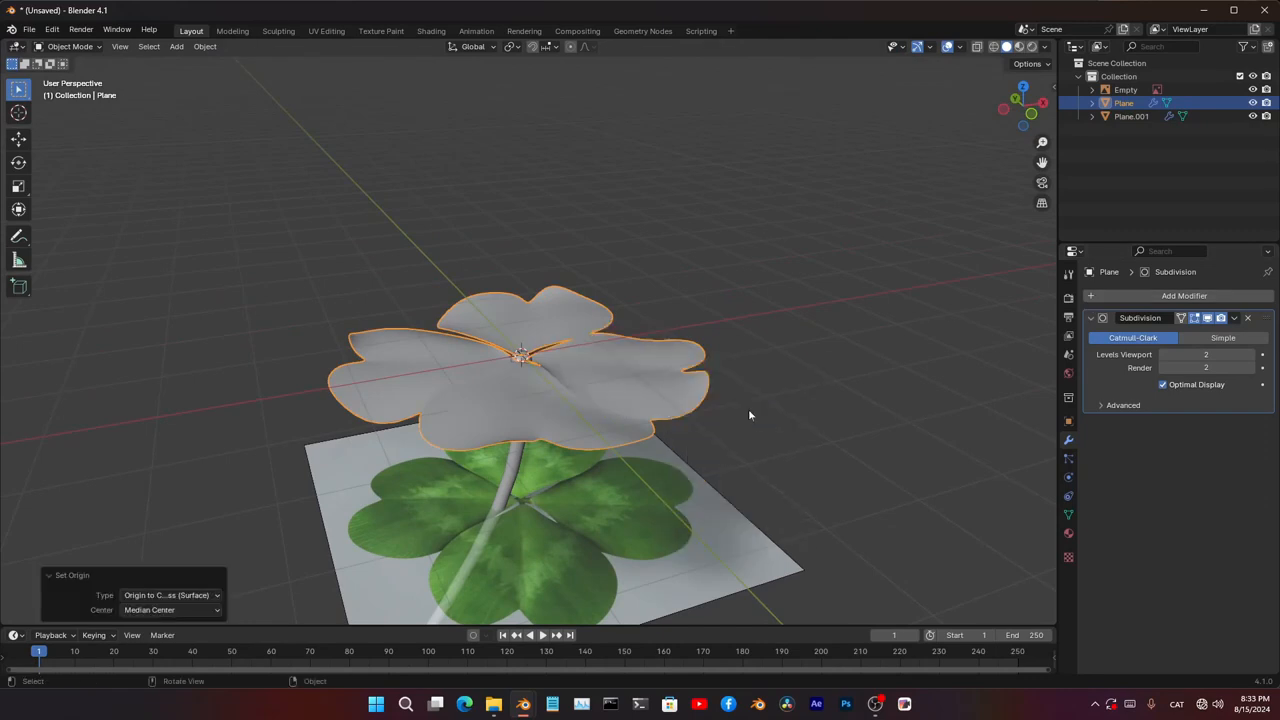
left_click(206, 47)
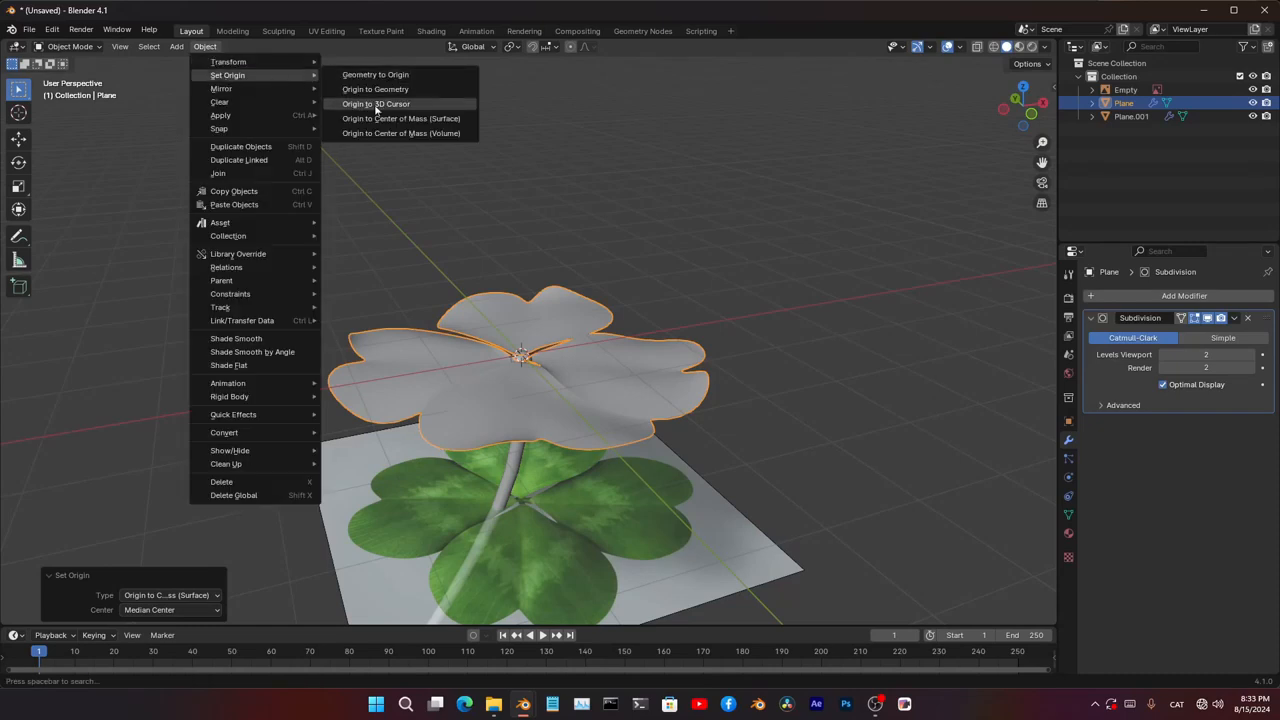
left_click(395, 120)
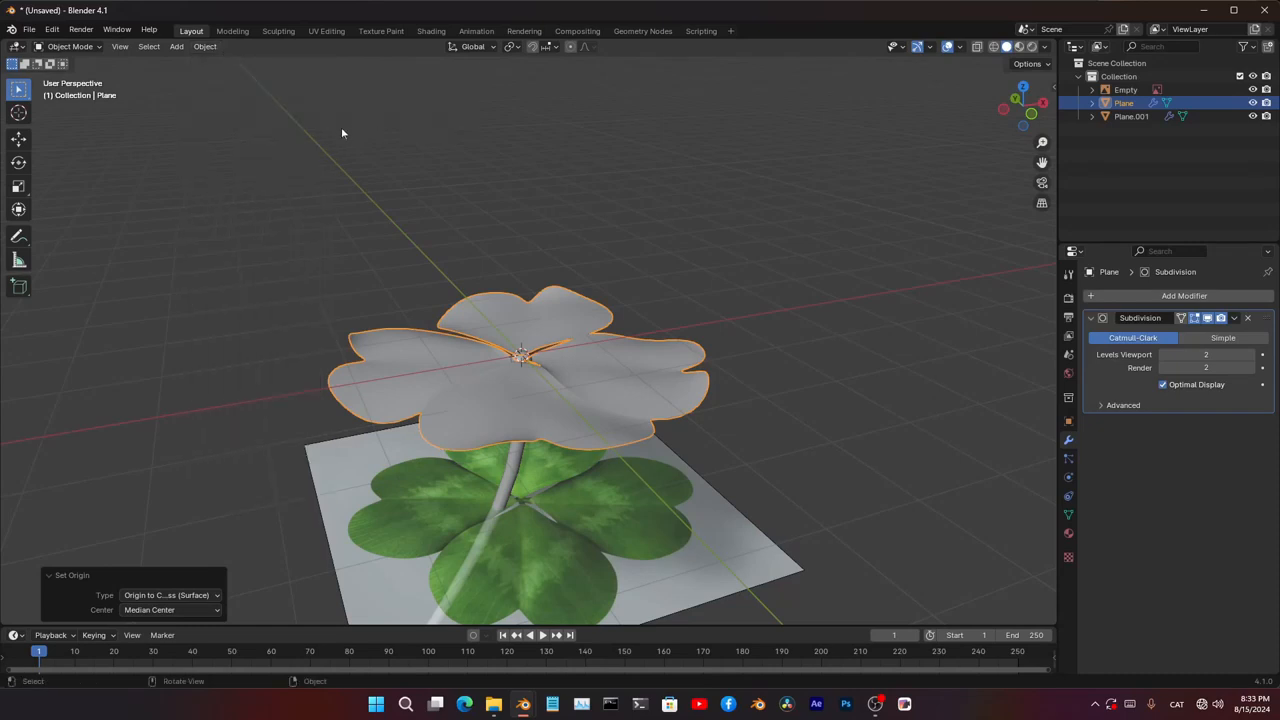
left_click(208, 47)
right_click(252, 75)
key("q")
mouse_move(533, 308)
scroll(702, 386, "up", 4)
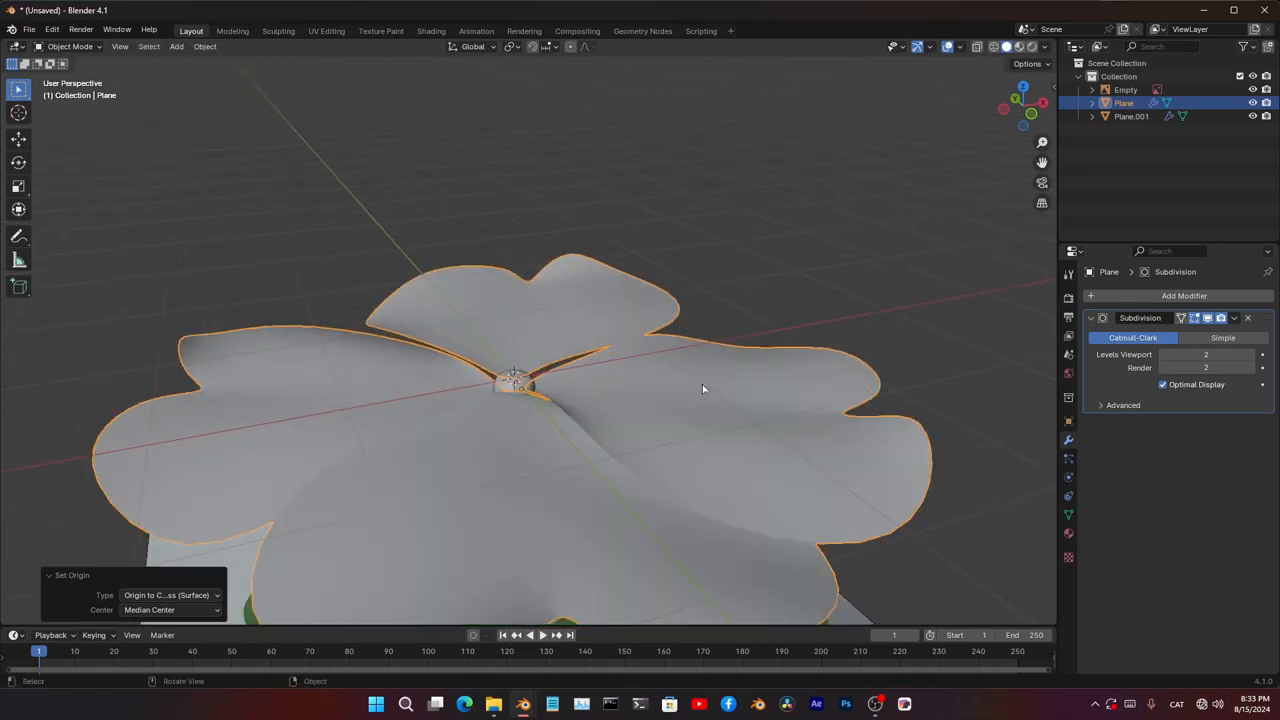
- Add a Solidify modifier to the clover leaves and place it above the Subdivision modifier in the stack
middle_click_drag(675, 310, 658, 344)
scroll(684, 338, "up", 4)
scroll(684, 338, "down", 6)
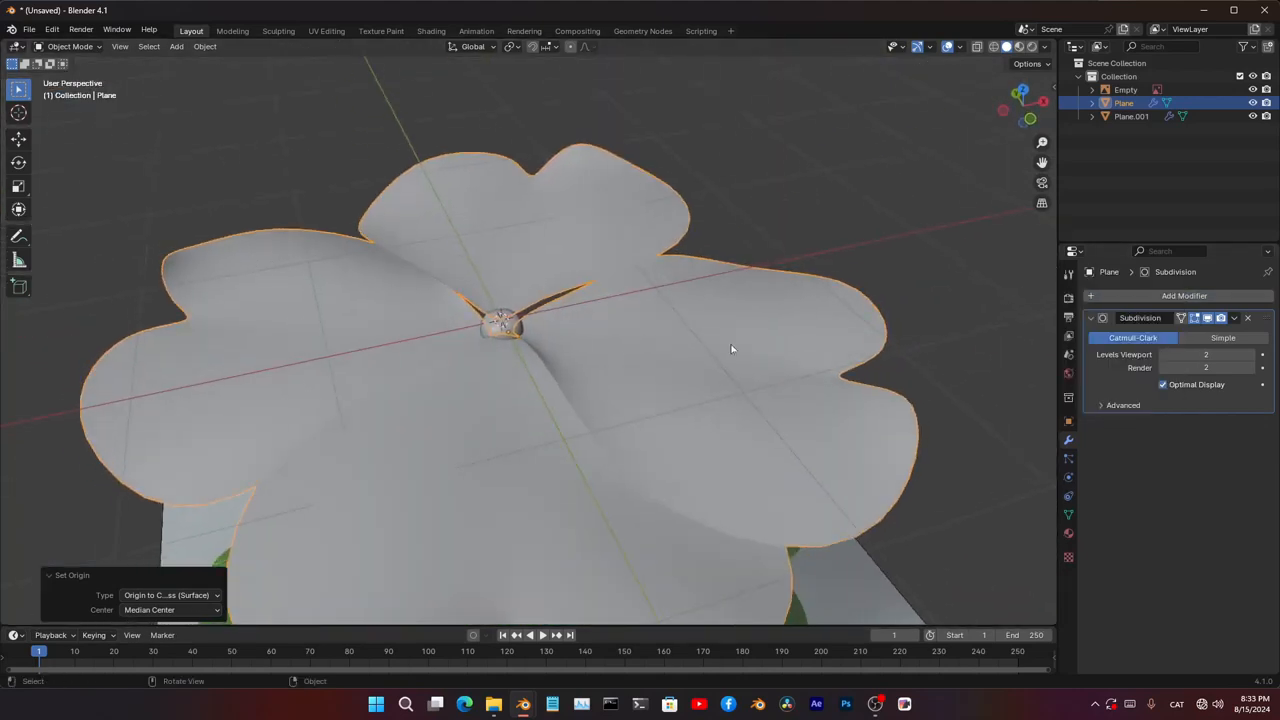
left_click(1180, 298)
left_click(1180, 299)
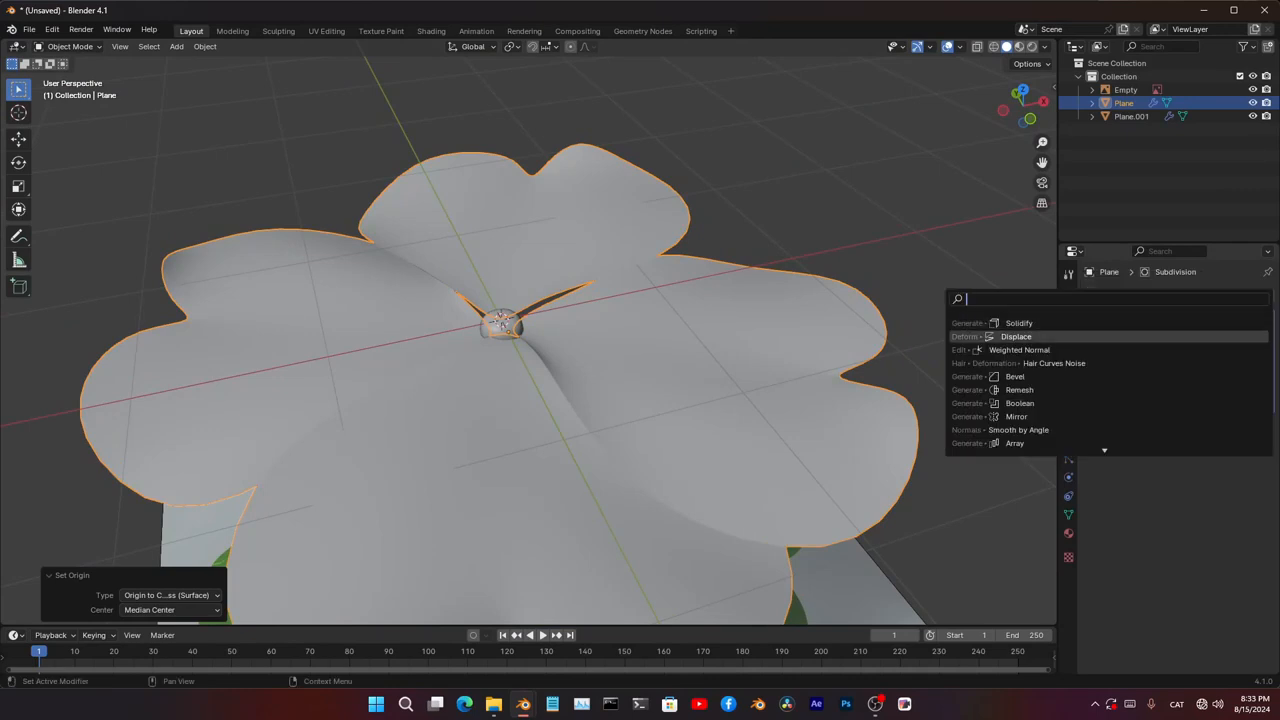
left_click(1058, 324)
middle_click_drag(1048, 540, 1028, 513)
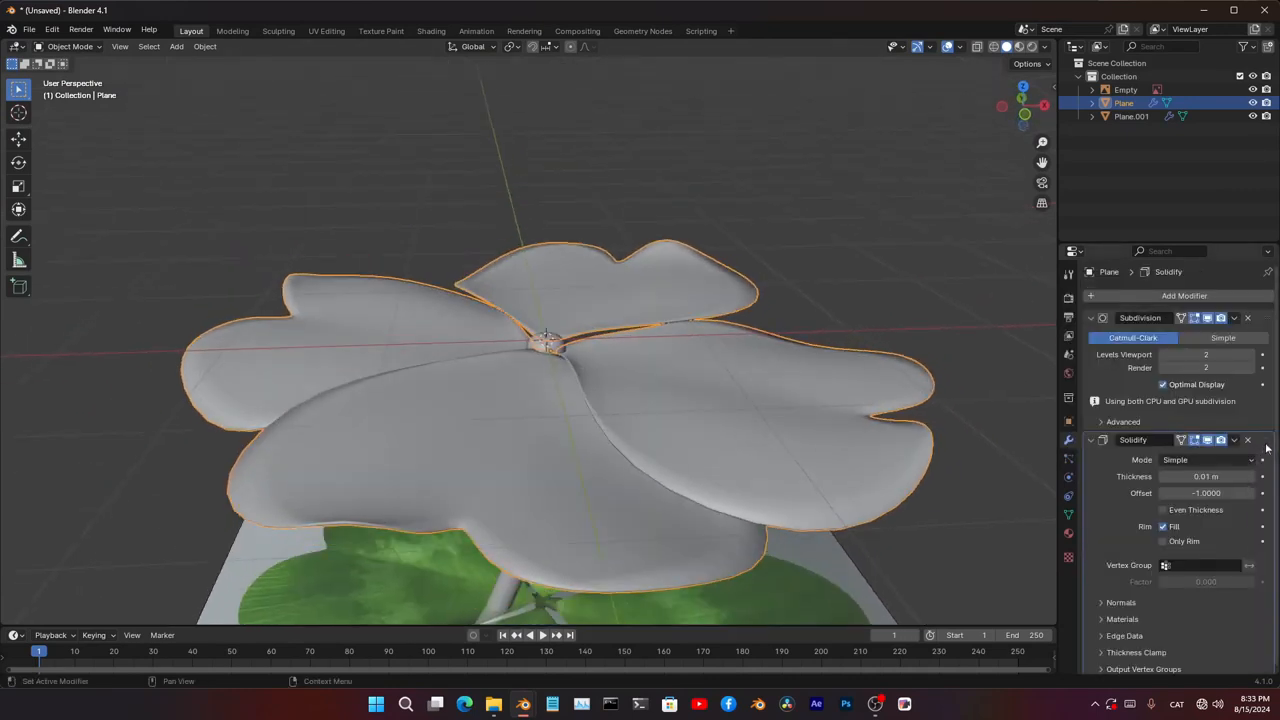
left_click_drag(1264, 443, 1261, 310)
- Move the stem and leaves together into a new collection named Clover and exclude that collection from the view layer
middle_click_drag(605, 467, 604, 400)
scroll(626, 317, "down", 4)
left_click(491, 243)
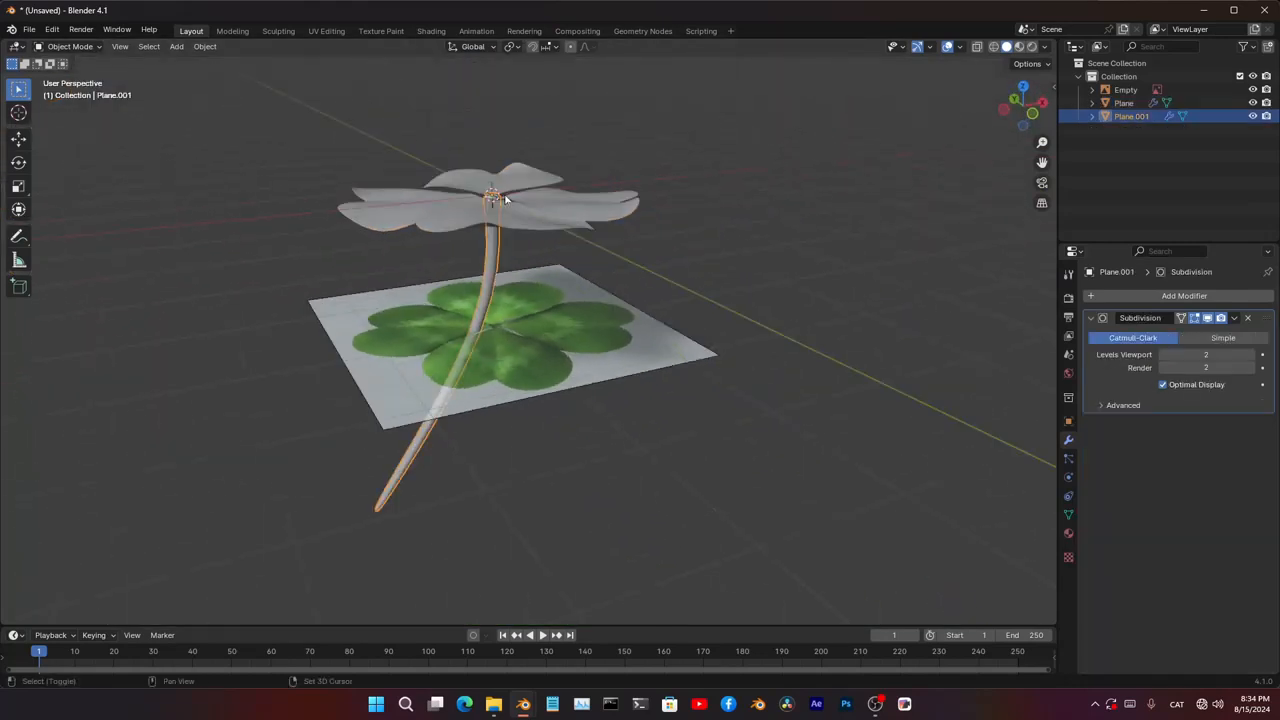
left_click(505, 200)
key("m")
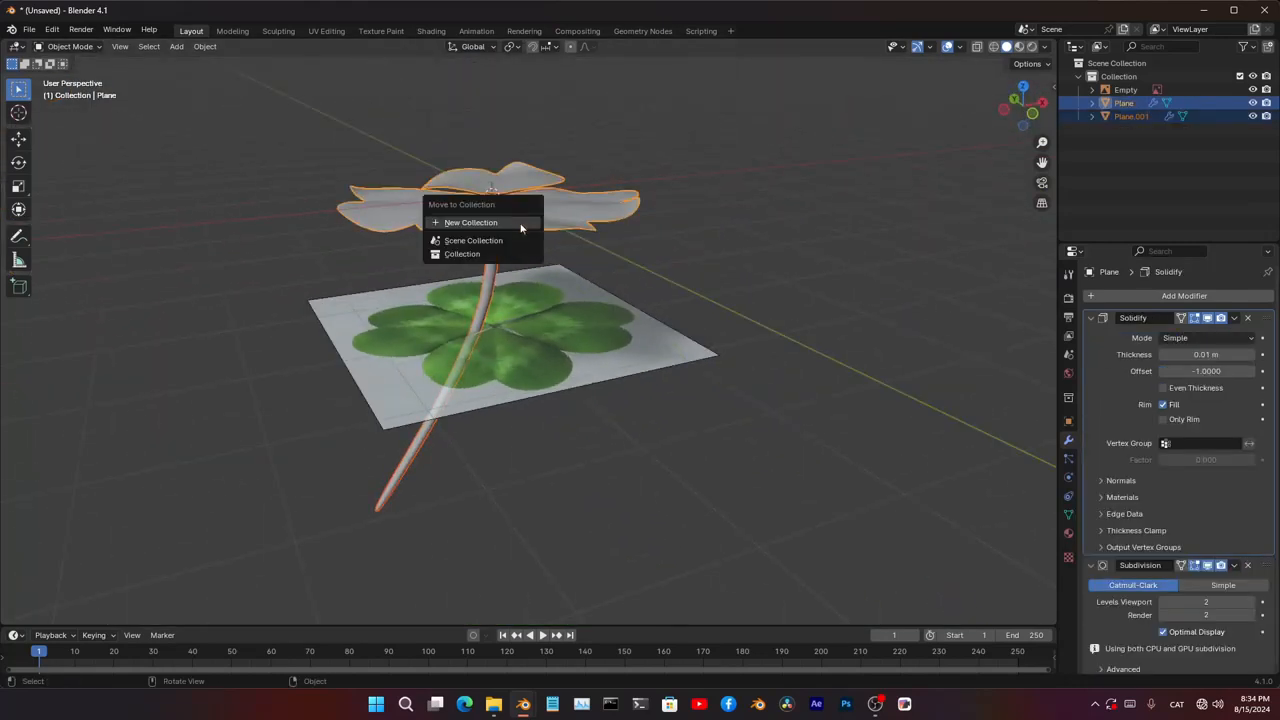
left_click(471, 222)
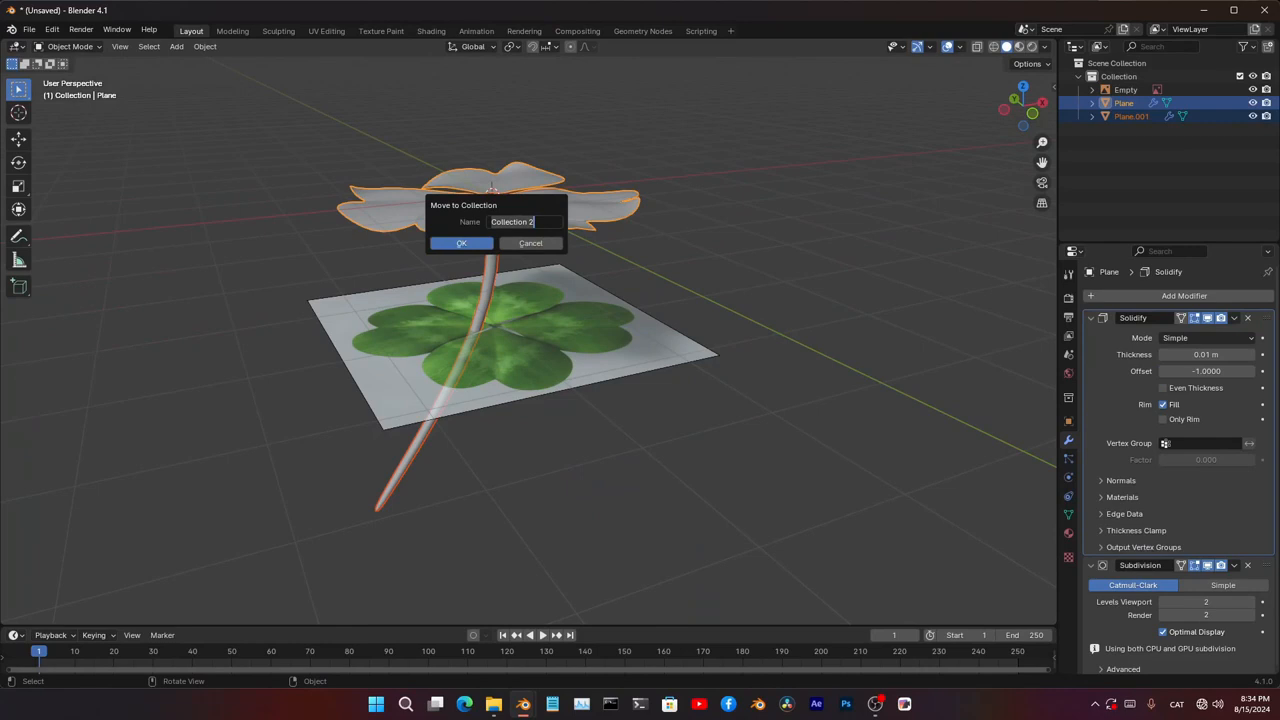
type("Clover")
key("Return")
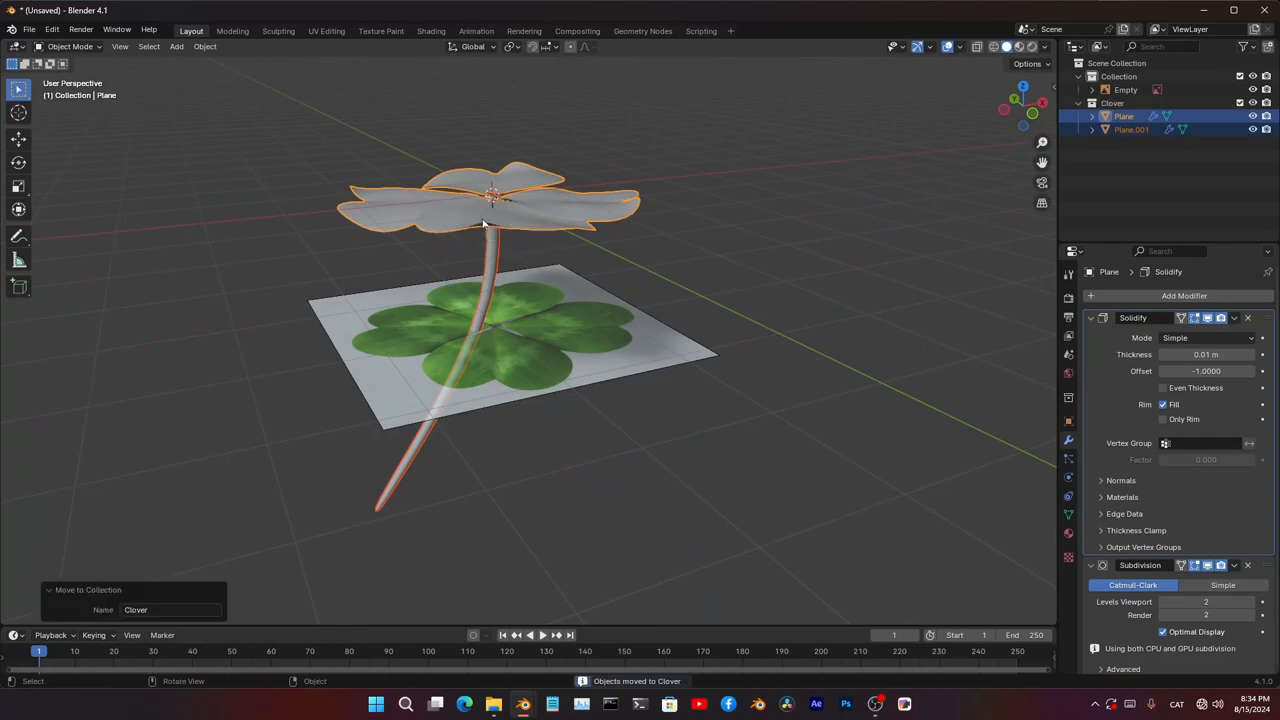
left_click(1079, 103)
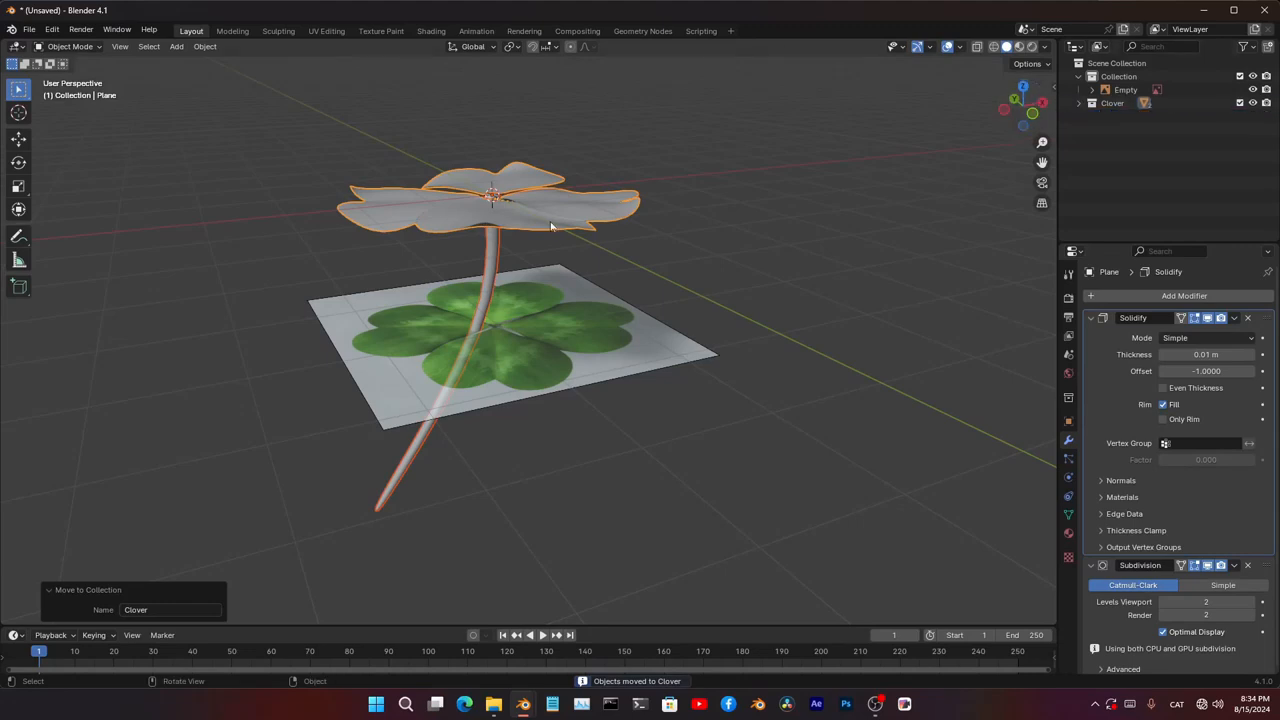
left_click(1240, 103)
- Move the clover reference image into a new collection named ref and exclude that collection from the view layer
middle_click_drag(629, 200, 588, 337)
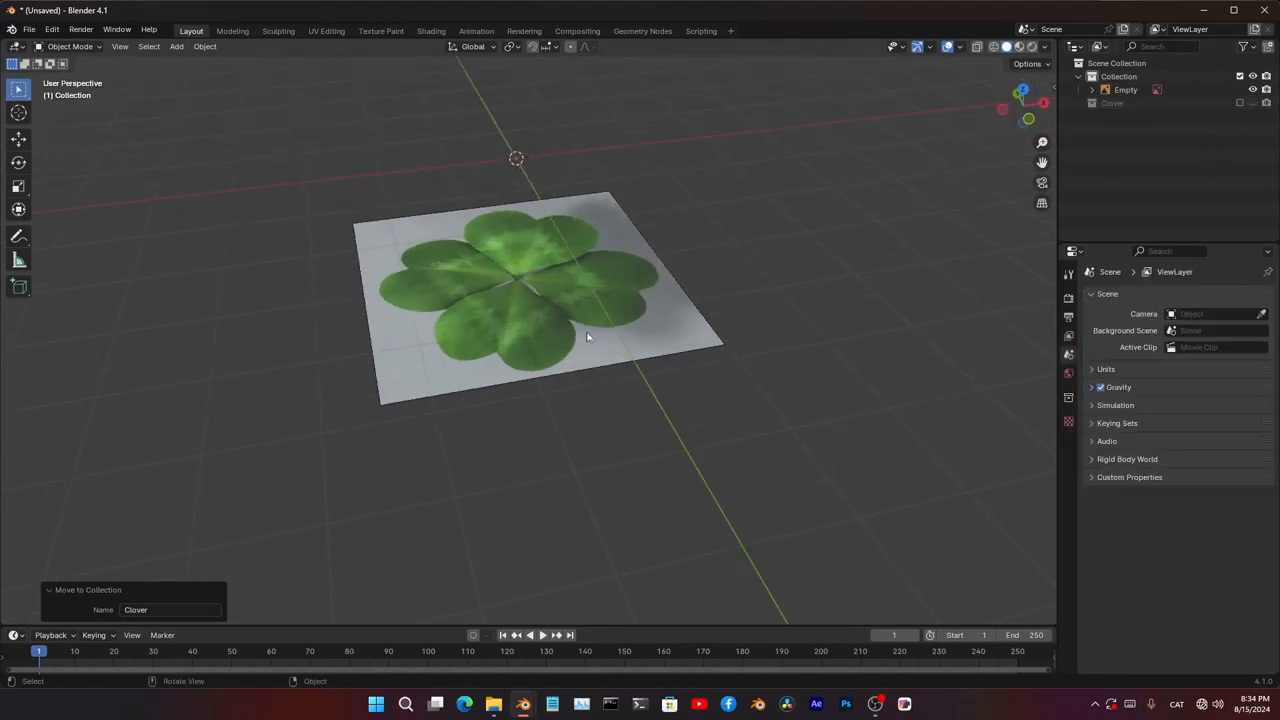
left_click(587, 337)
left_click(1252, 90)
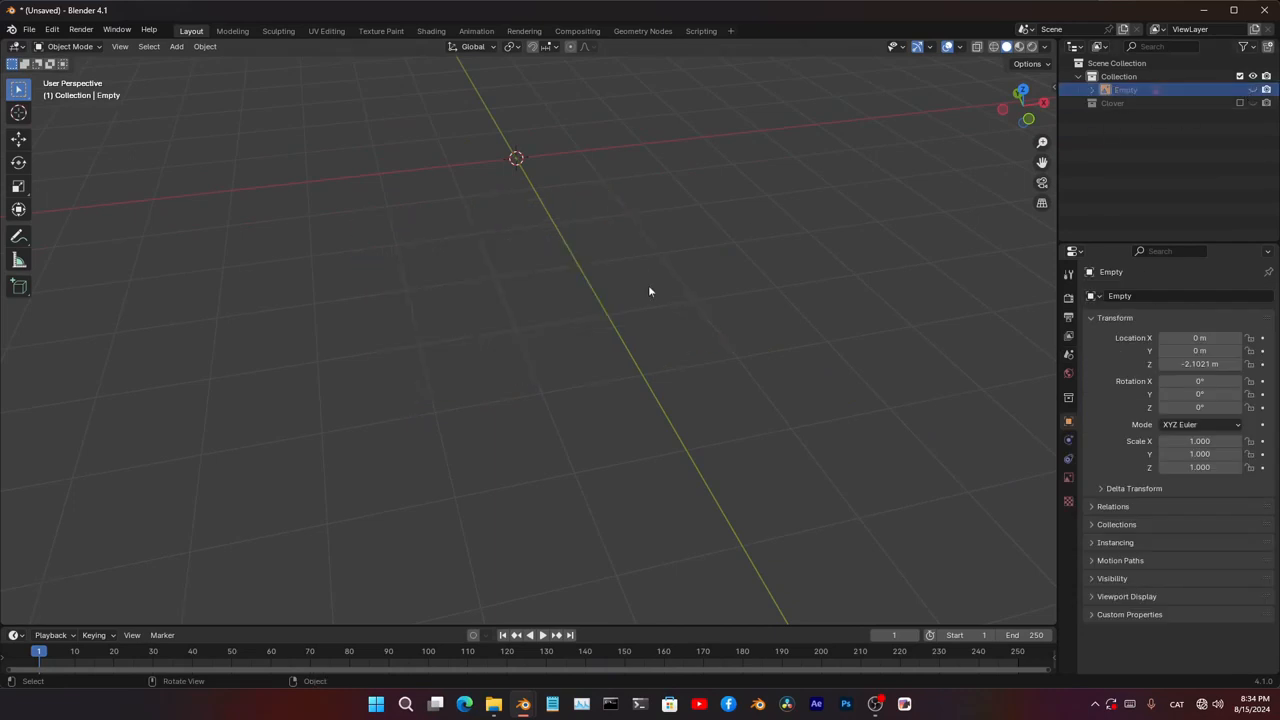
left_click(1252, 90)
middle_click_drag(580, 257, 586, 355)
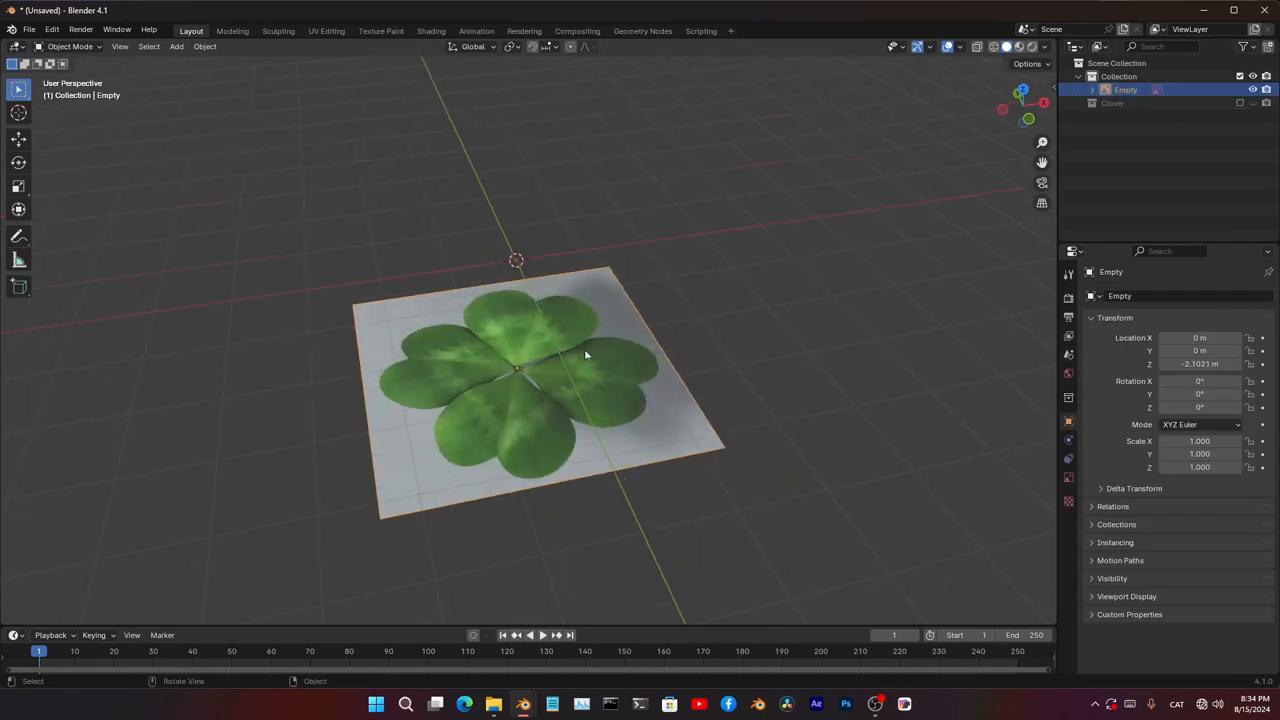
key("m")
left_click(584, 348)
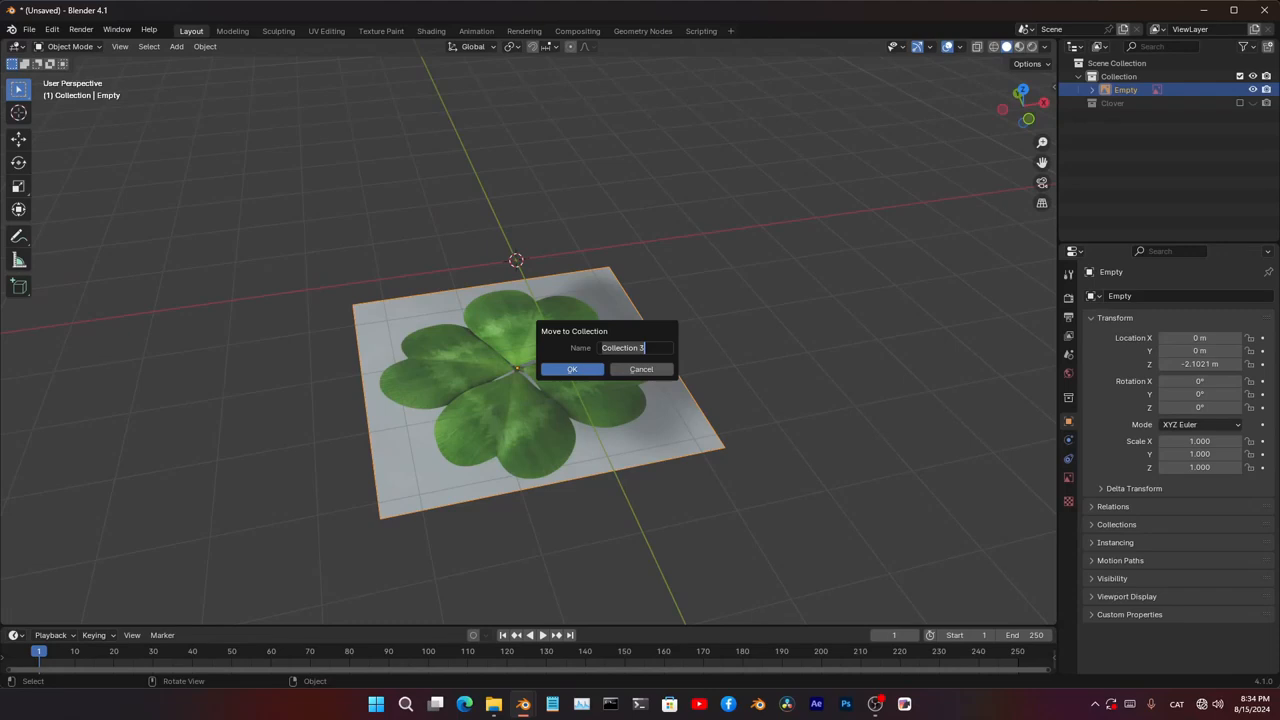
type("C")
key("Return")
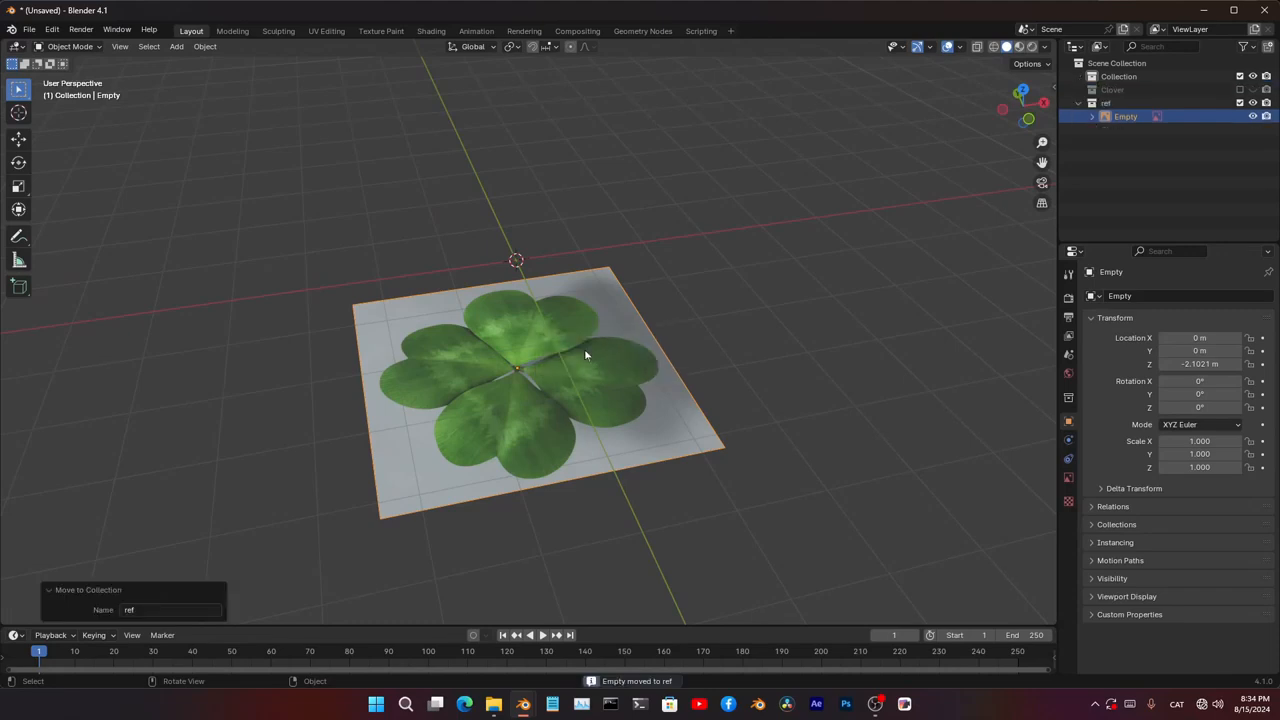
left_click(1240, 103)
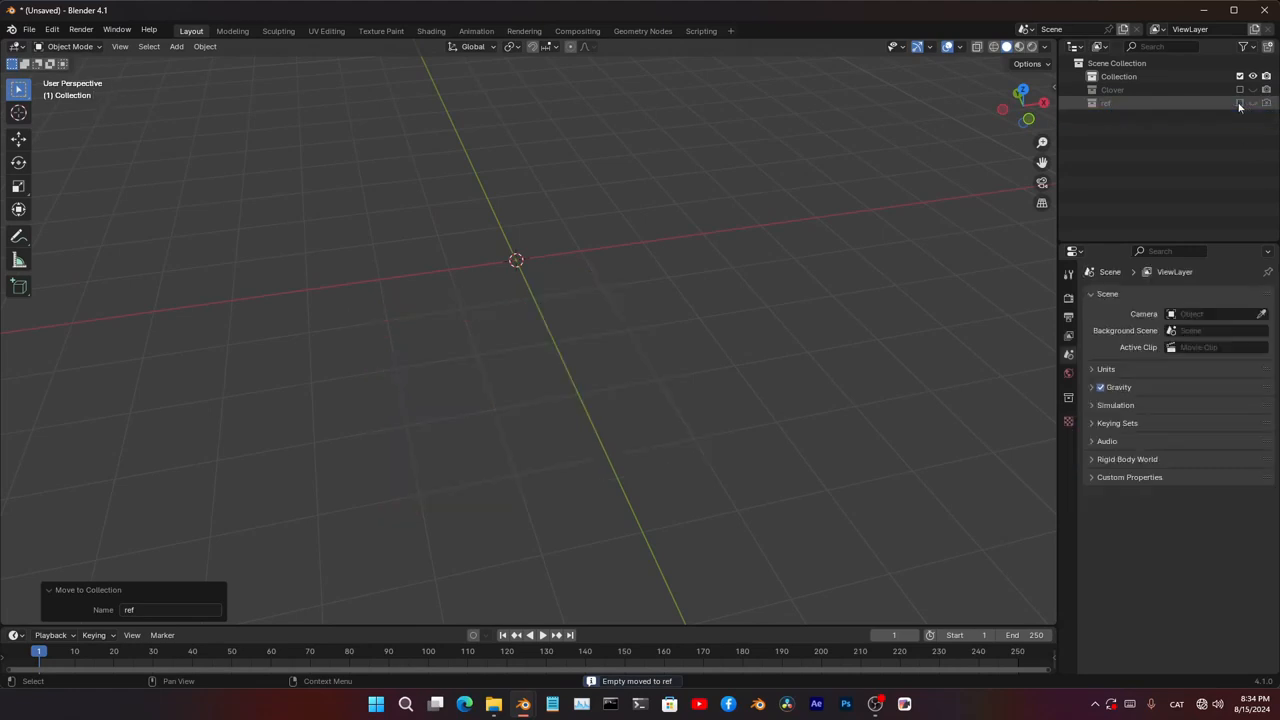
- Switch to File Explorer and try to bring the OIP (7) lily pad image from Downloads into Blender's top view
middle_click_drag(563, 304, 534, 423)
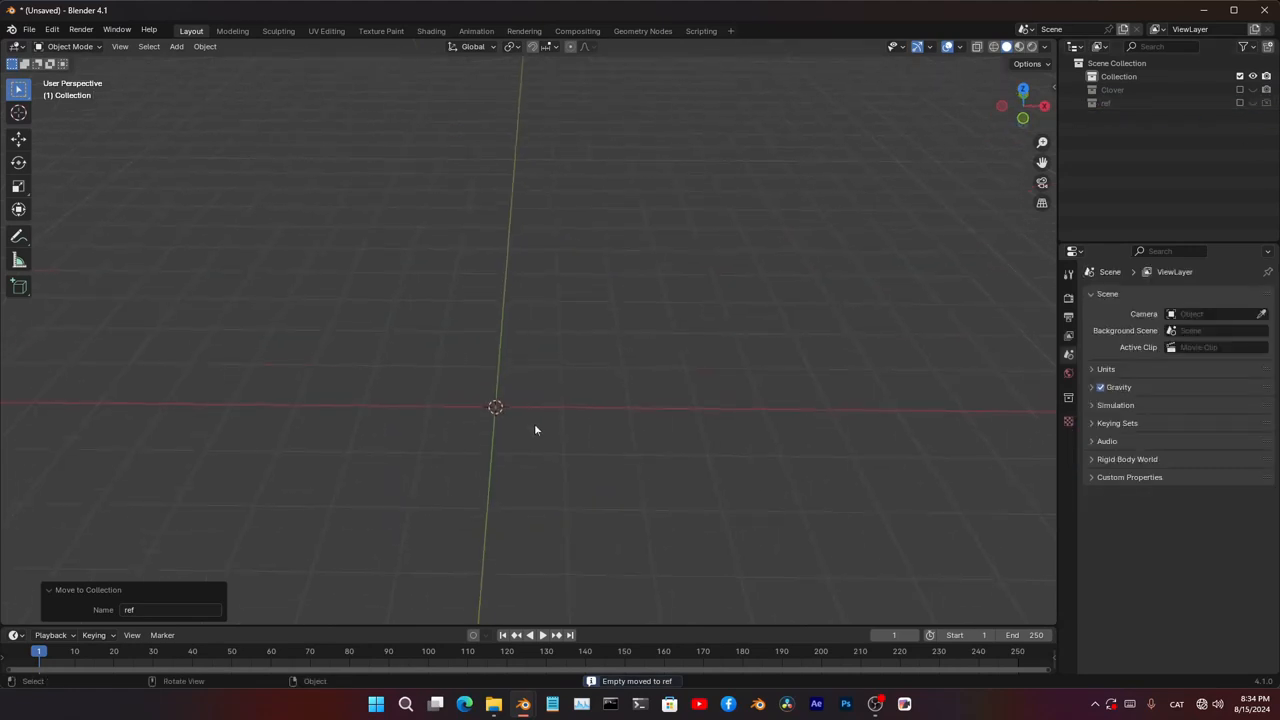
key("KP_7")
key("alt+Tab")
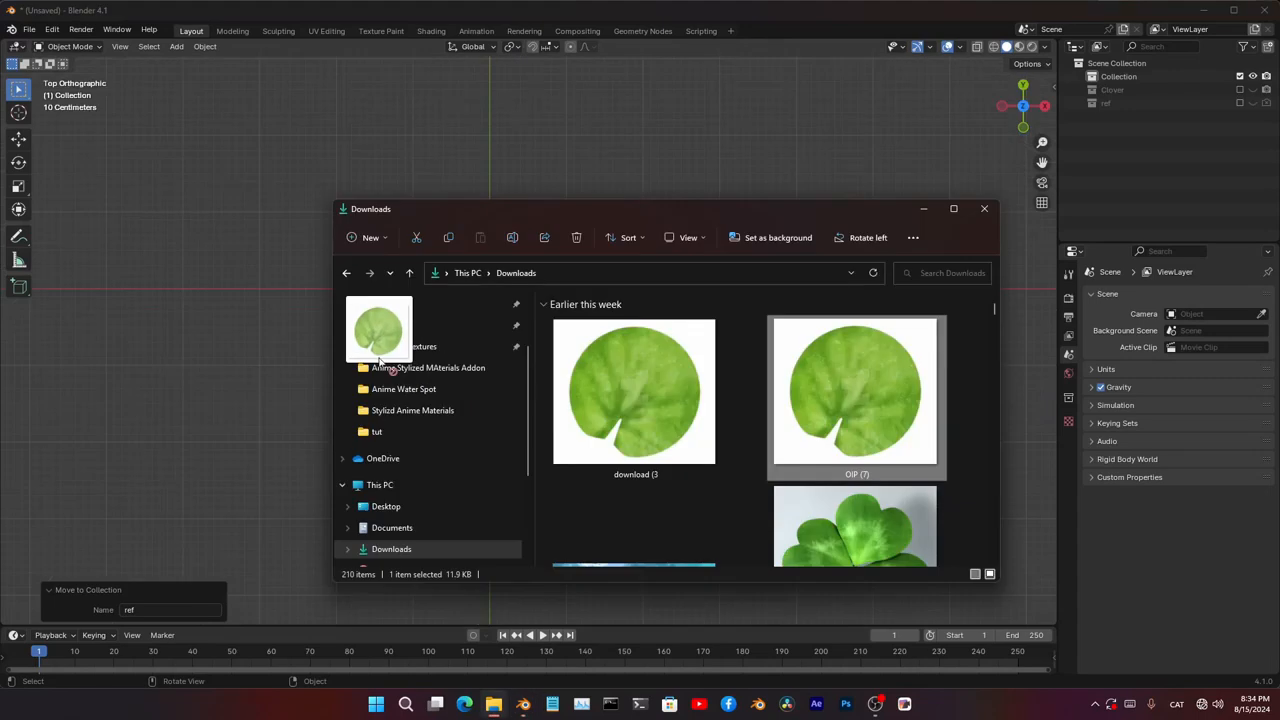
left_click_drag(894, 205, 809, 394)
left_click_drag(802, 573, 521, 326)
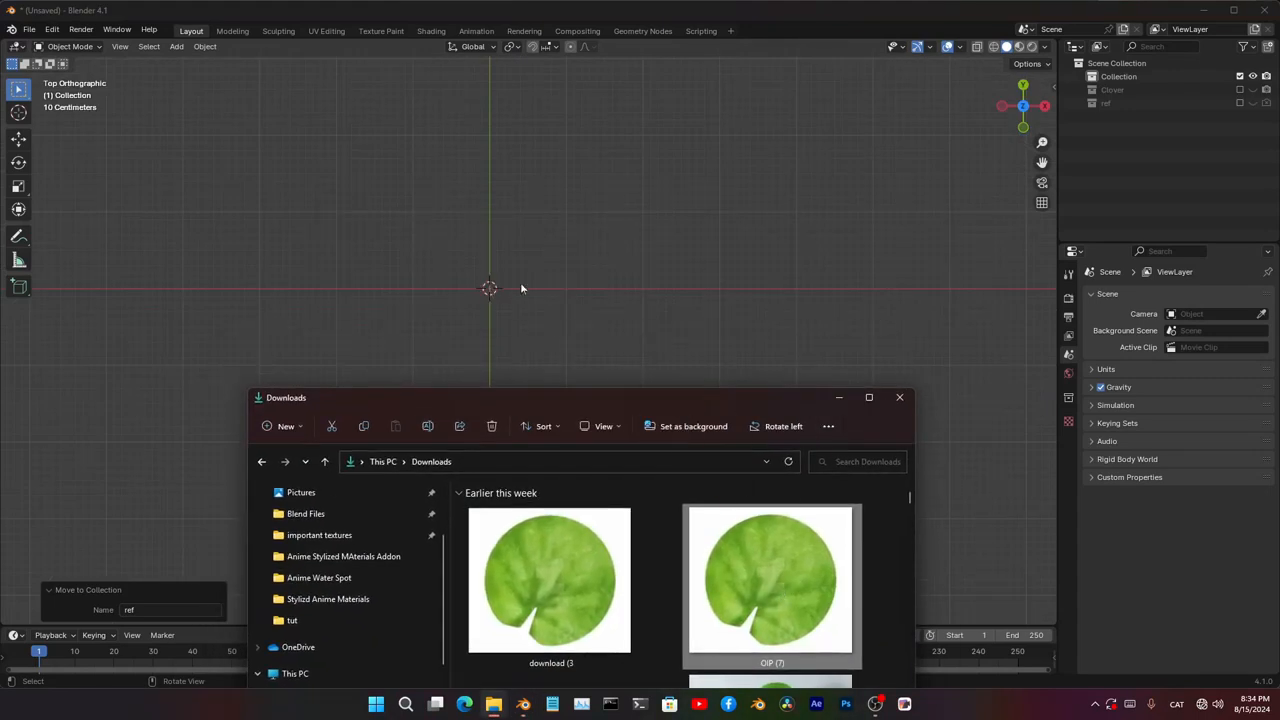
- Make the default Collection active and add the lily pad picture download (3.png from the Downloads folder as a reference image
left_click(1135, 89)
left_click(1135, 78)
middle_click_drag(720, 250, 513, 267)
key("shift+a")
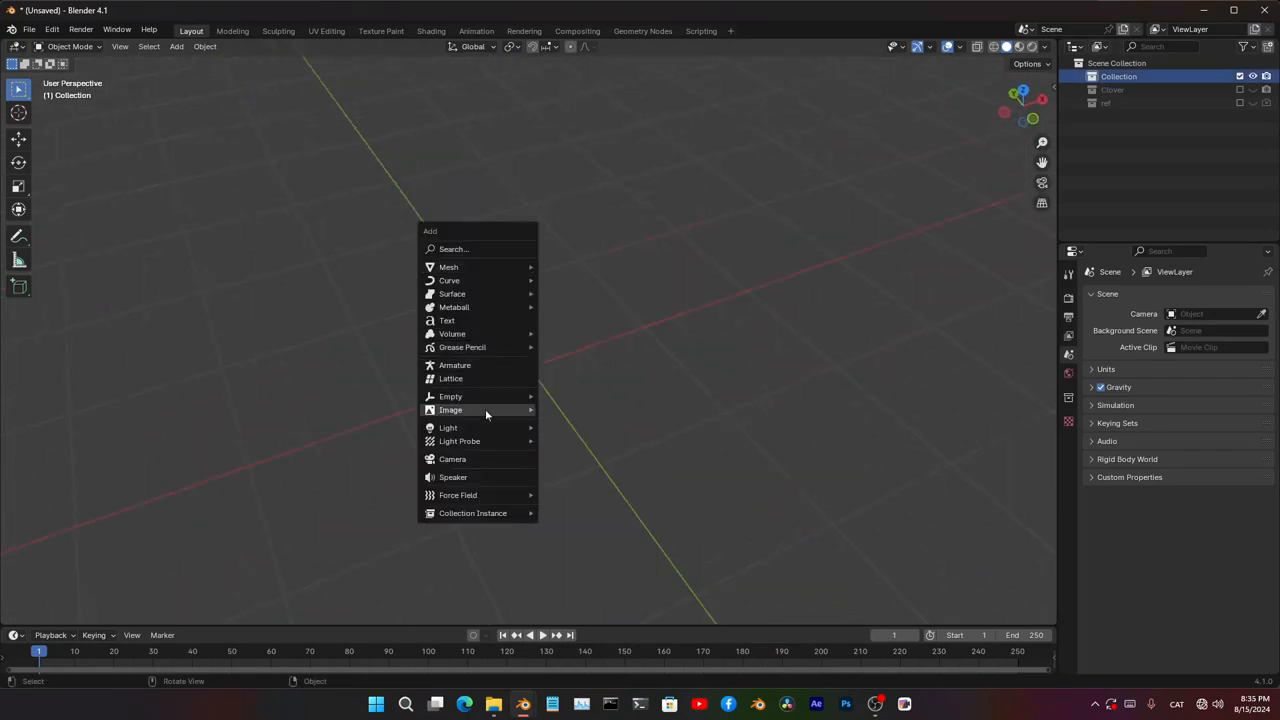
mouse_move(508, 410)
left_click(594, 411)
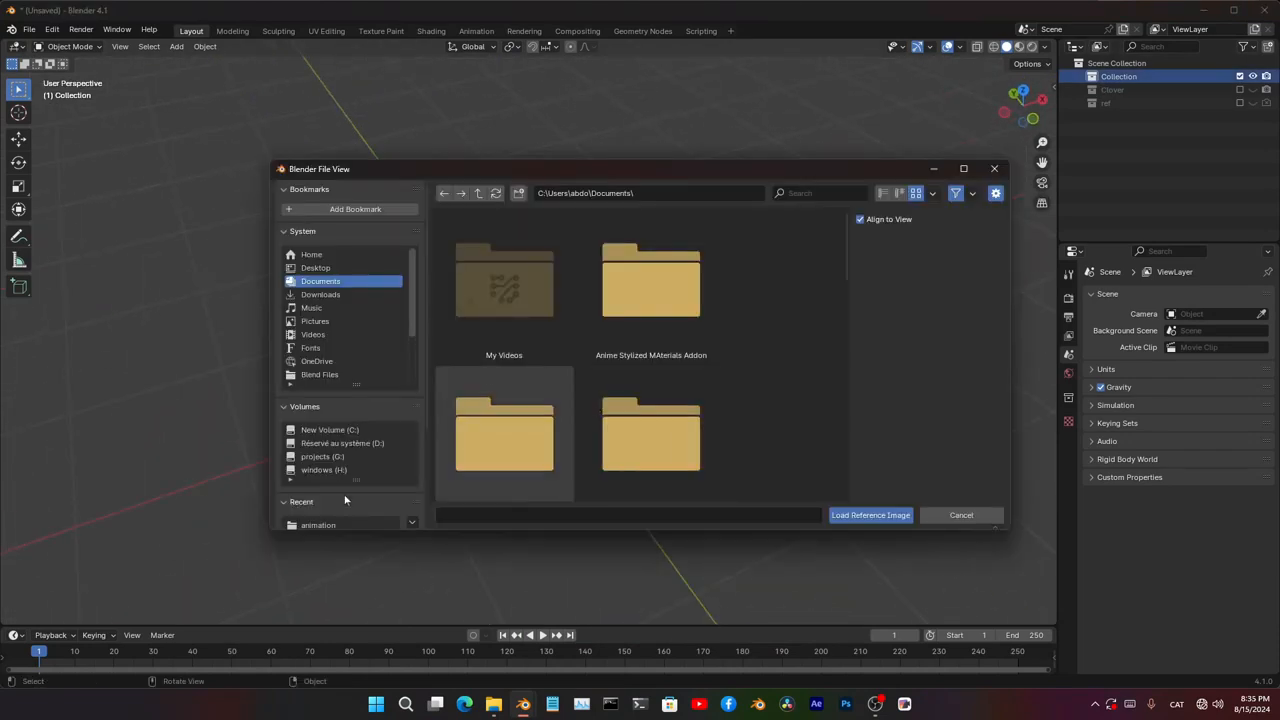
left_click(335, 294)
scroll(636, 319, "down", 3)
left_click(500, 370)
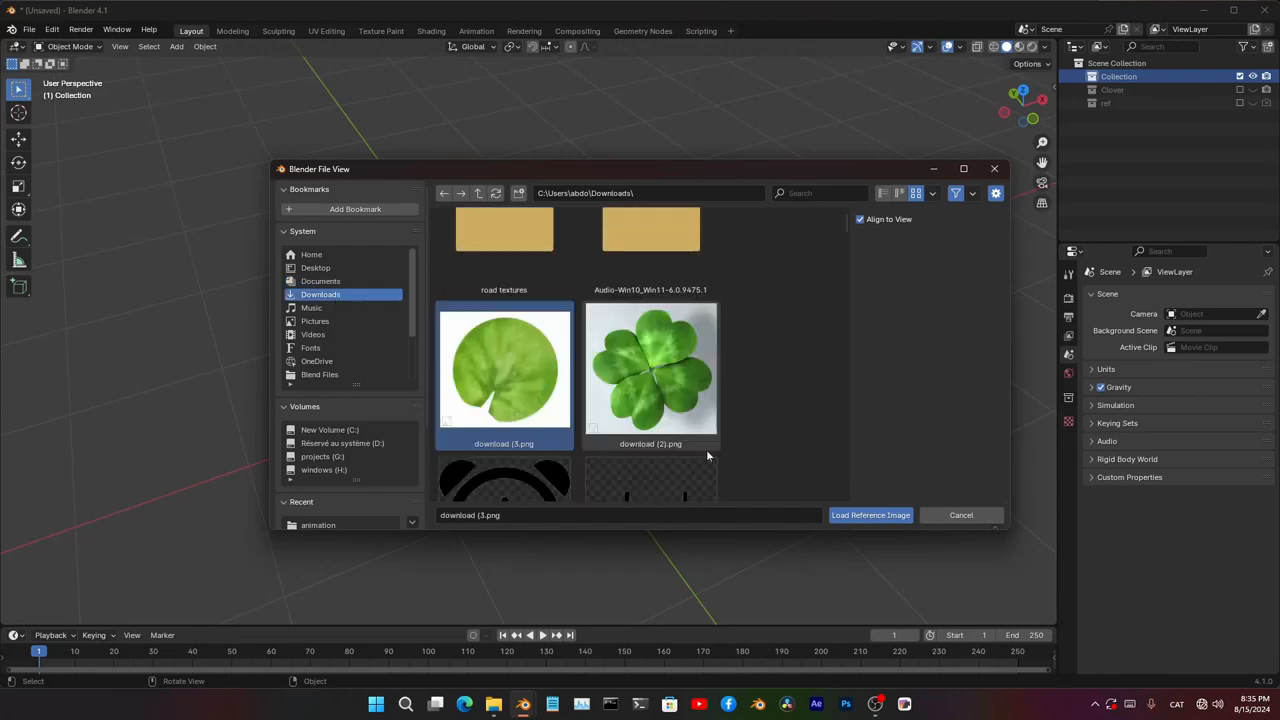
left_click(870, 515)
scroll(709, 443, "down", 5)
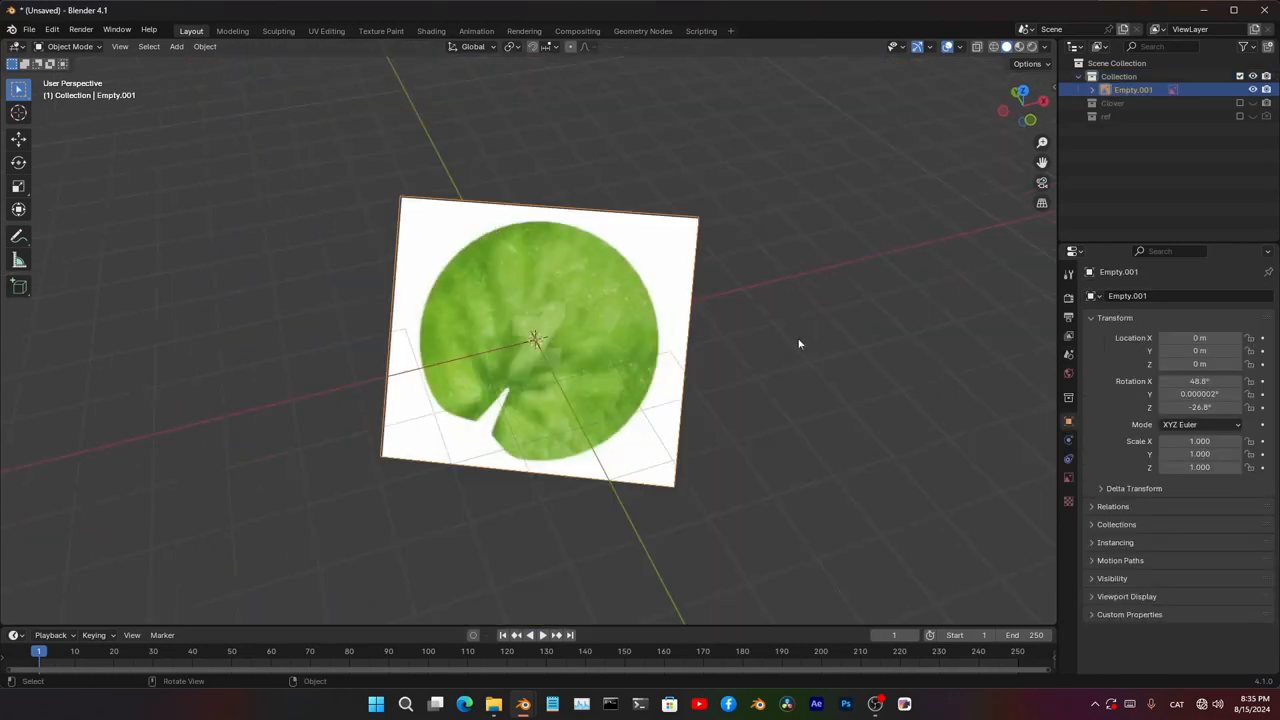
- Reset the lily pad reference image's X, Y and Z rotation to 0° so it lies flat
key("n")
key("comma")
left_click(672, 330)
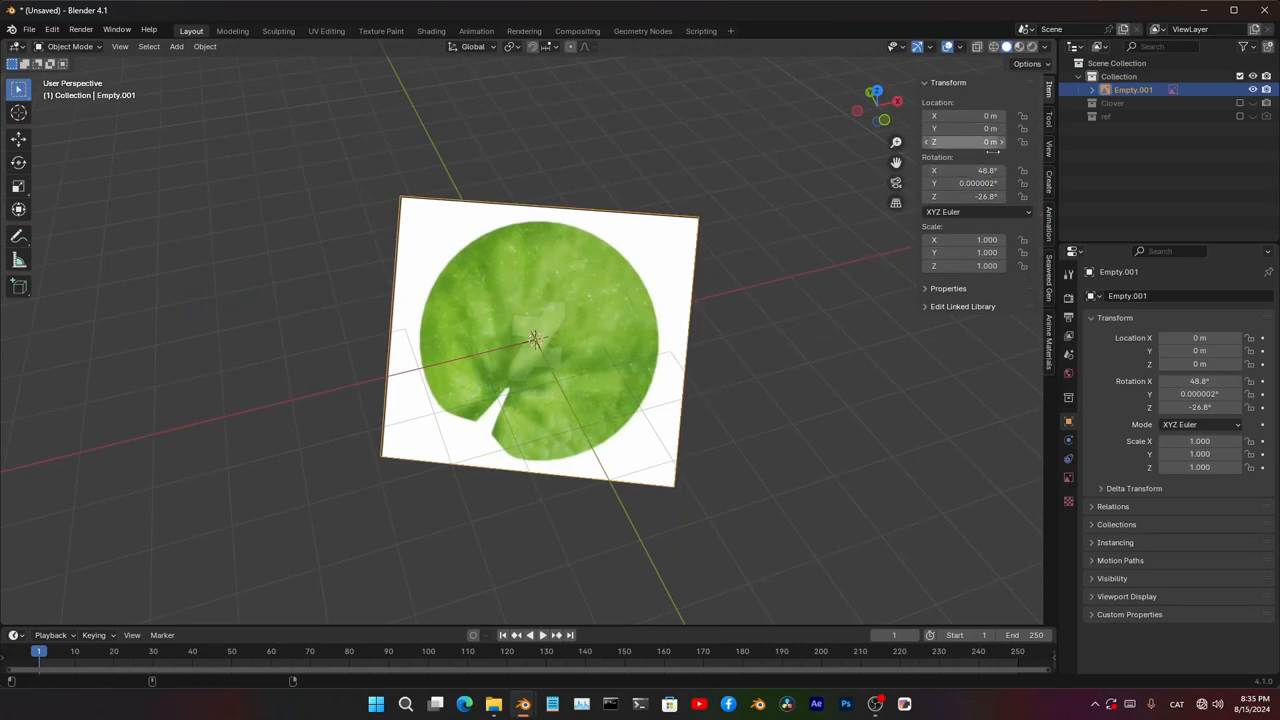
left_click_drag(985, 170, 985, 196)
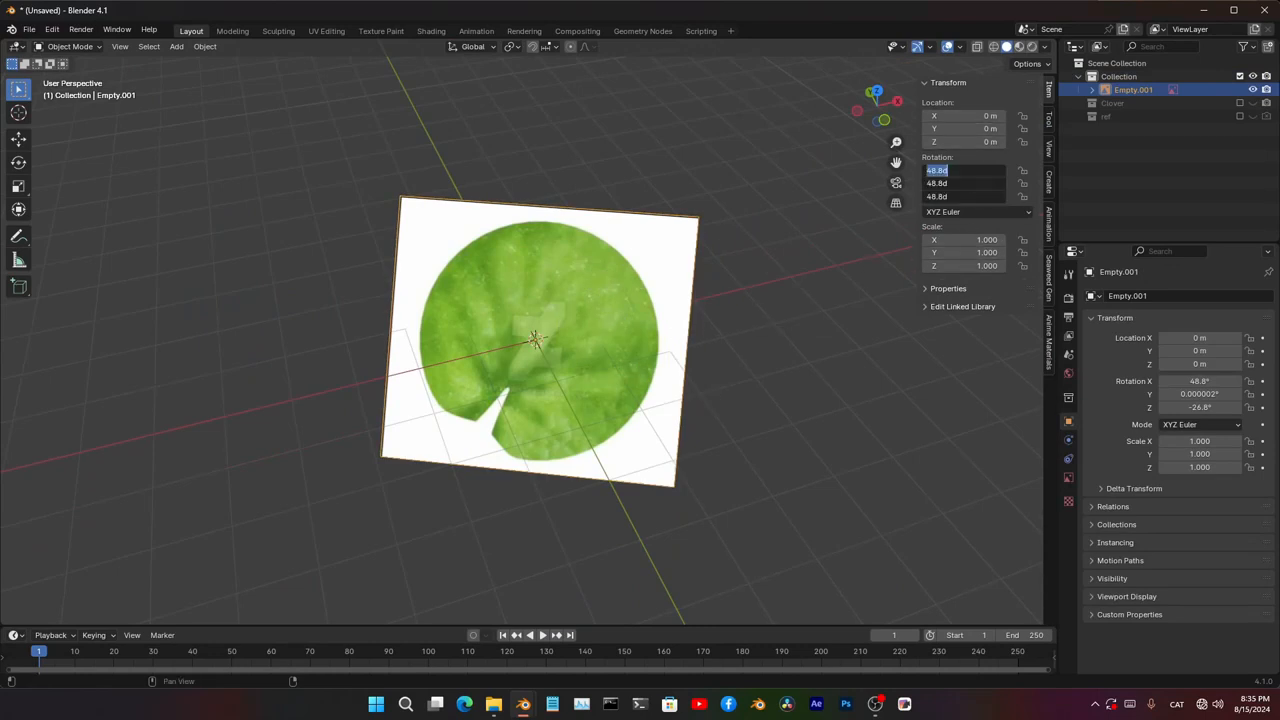
key("Return")
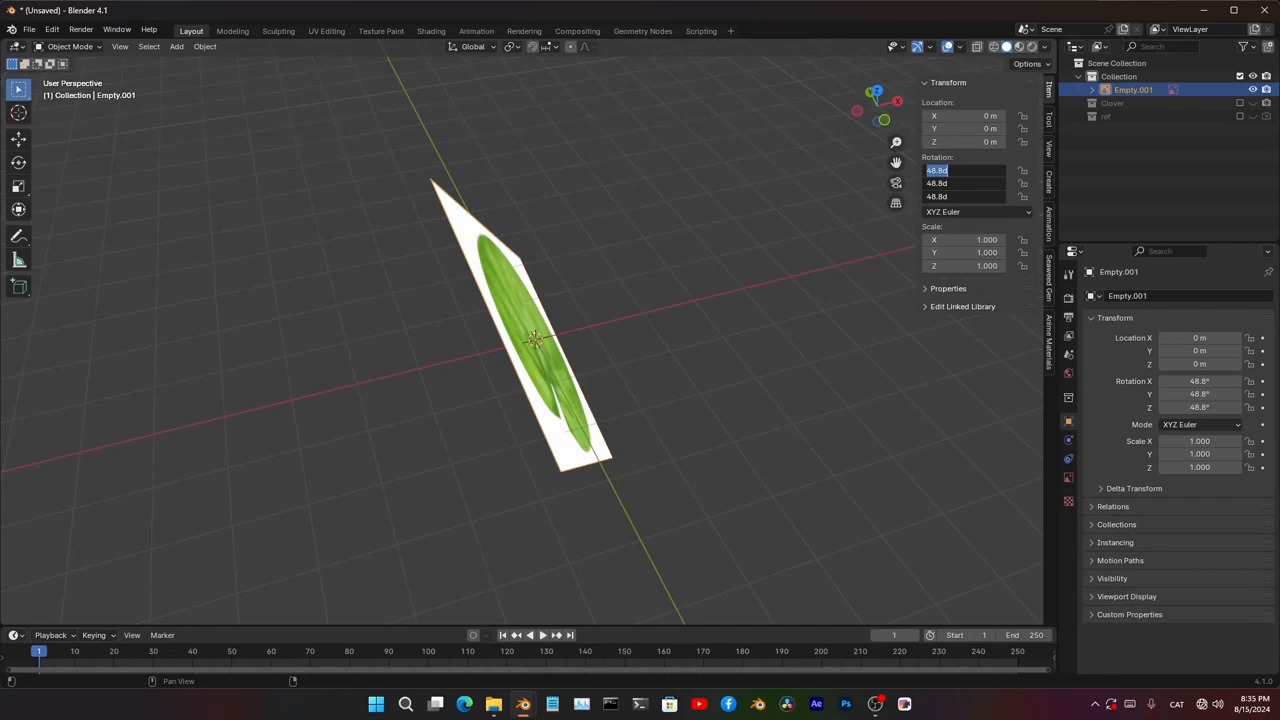
type("0")
key("Return")
scroll(586, 354, "up", 4)
middle_click_drag(694, 342, 638, 352)
scroll(668, 323, "down", 4)
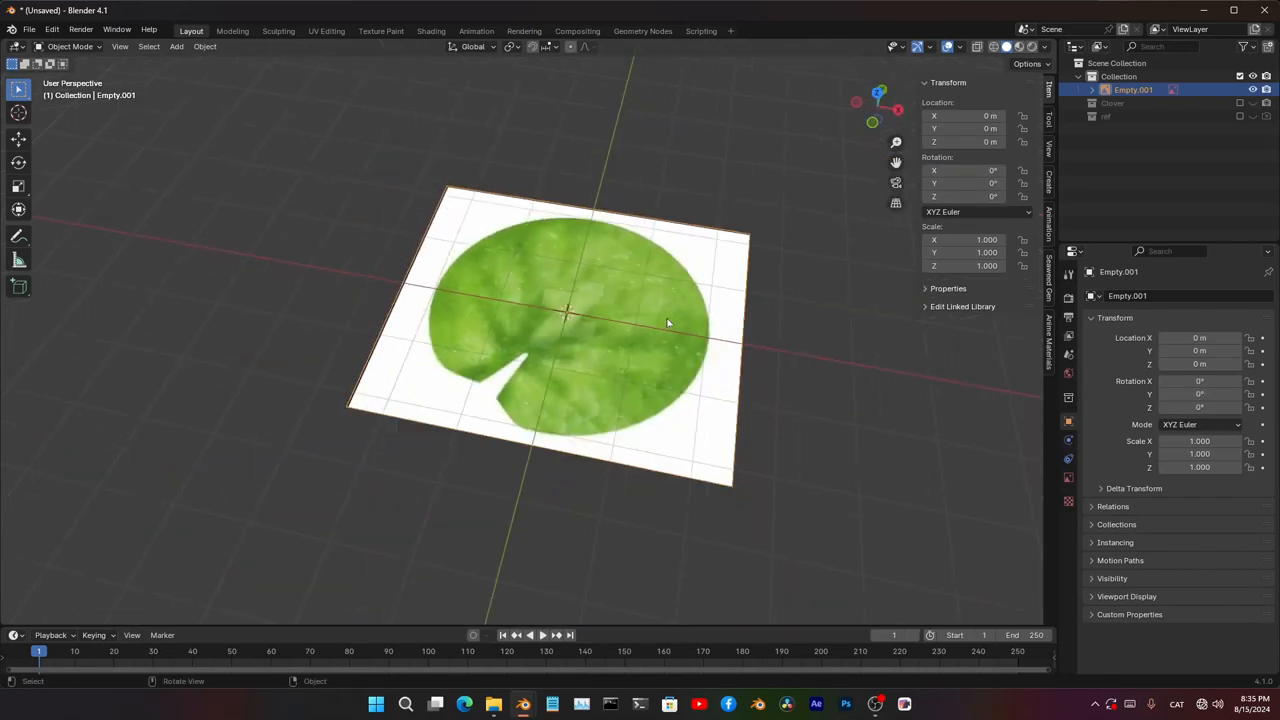
- Lower the reference image about 1.3 m along Z and enable its opacity at about 0.228
key("g")
key("z")
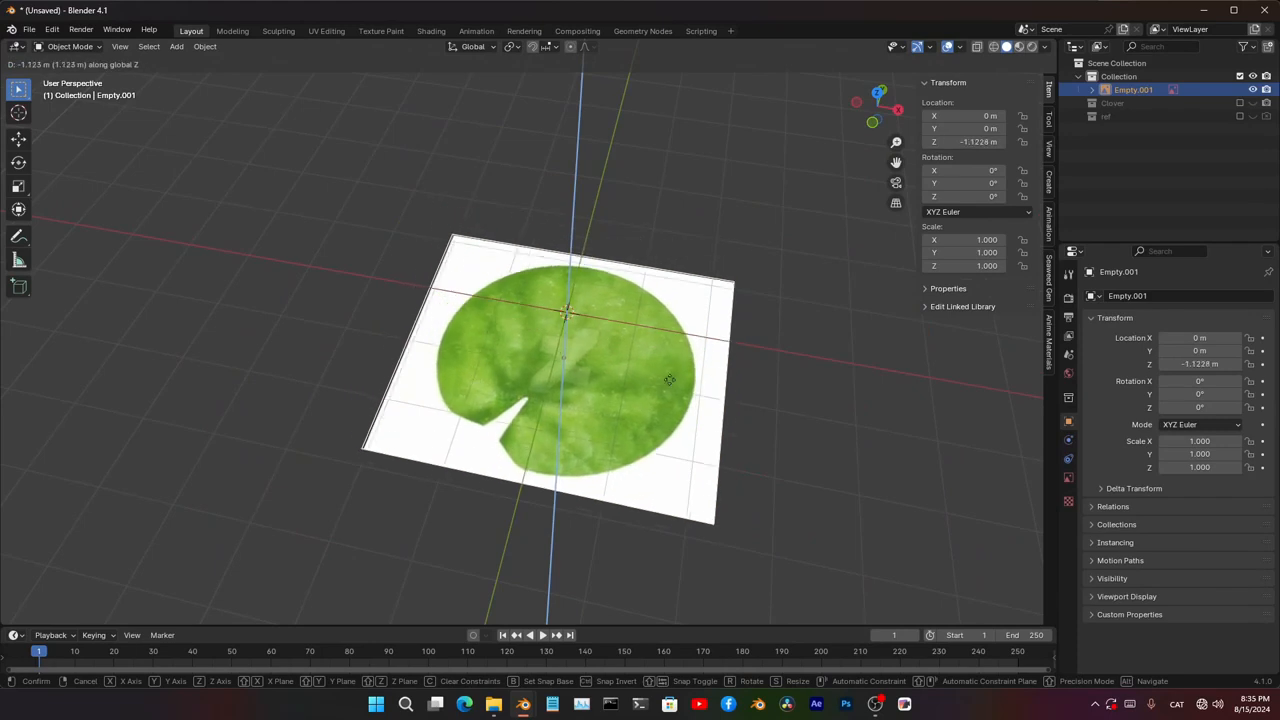
left_click(681, 396)
left_click(1068, 477)
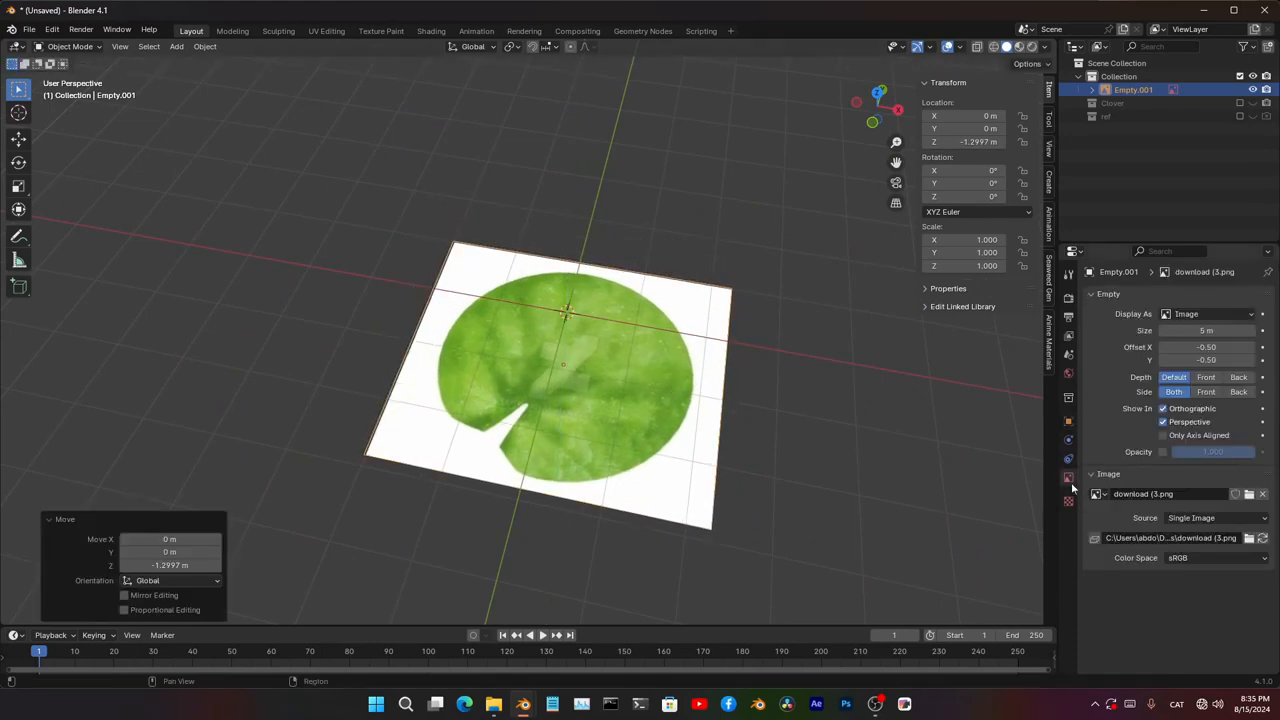
left_click(1163, 452)
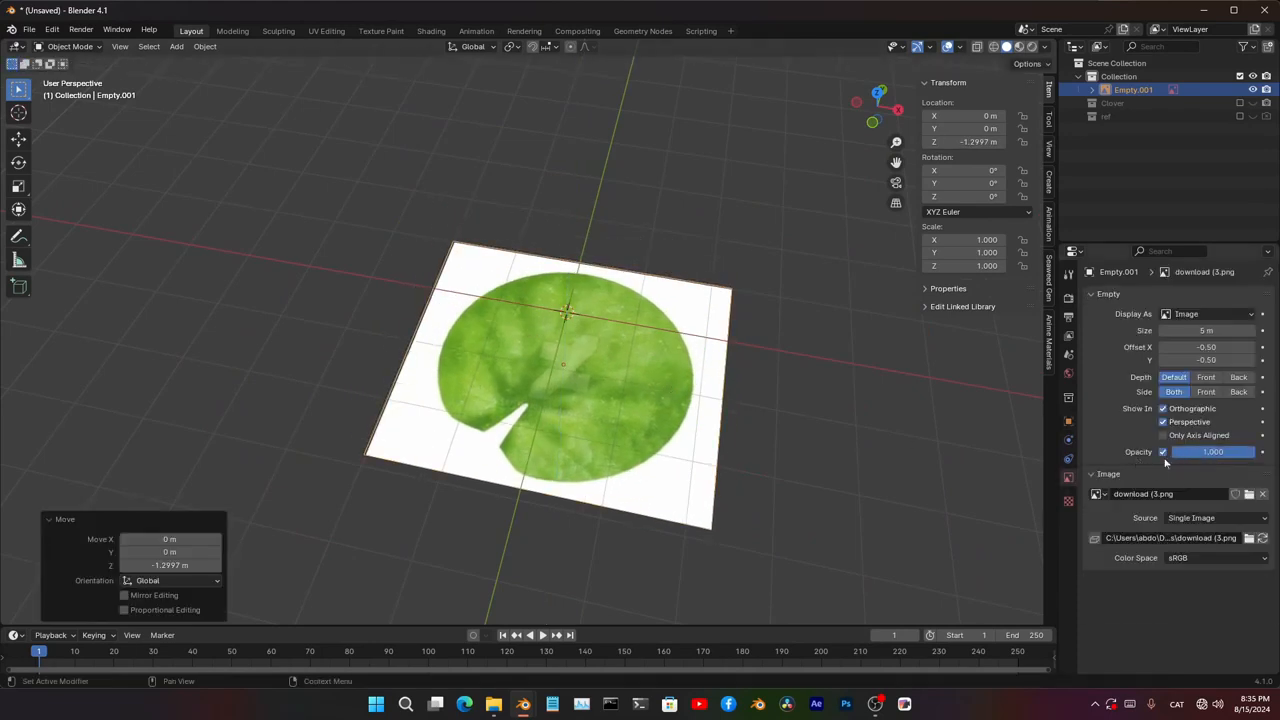
mouse_move(1213, 452)
left_mouse_down()
mouse_move(1178, 452)
mouse_move(1238, 452)
mouse_move(1200, 456)
left_mouse_up()
- Add a plane mesh in top view and merge all its vertices at the center into a single point
key("KP_7")
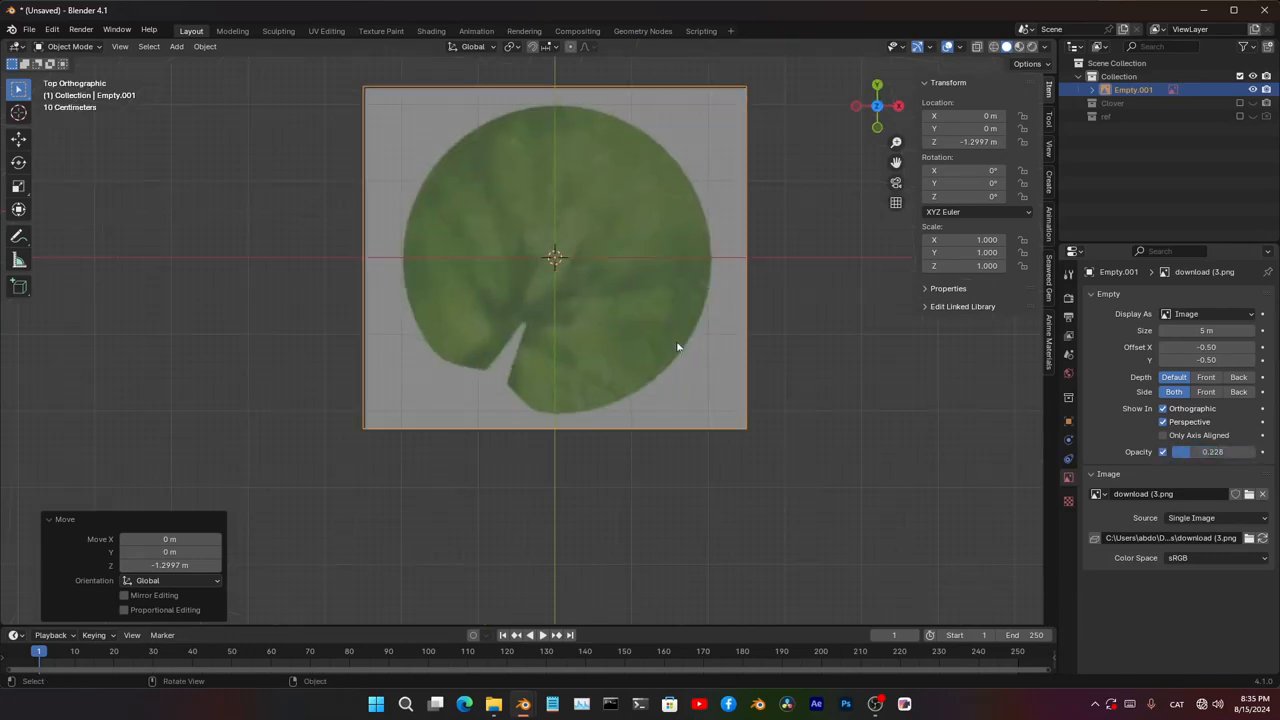
scroll(589, 276, "up", 1)
middle_click_drag(589, 276, 619, 356, "shift")
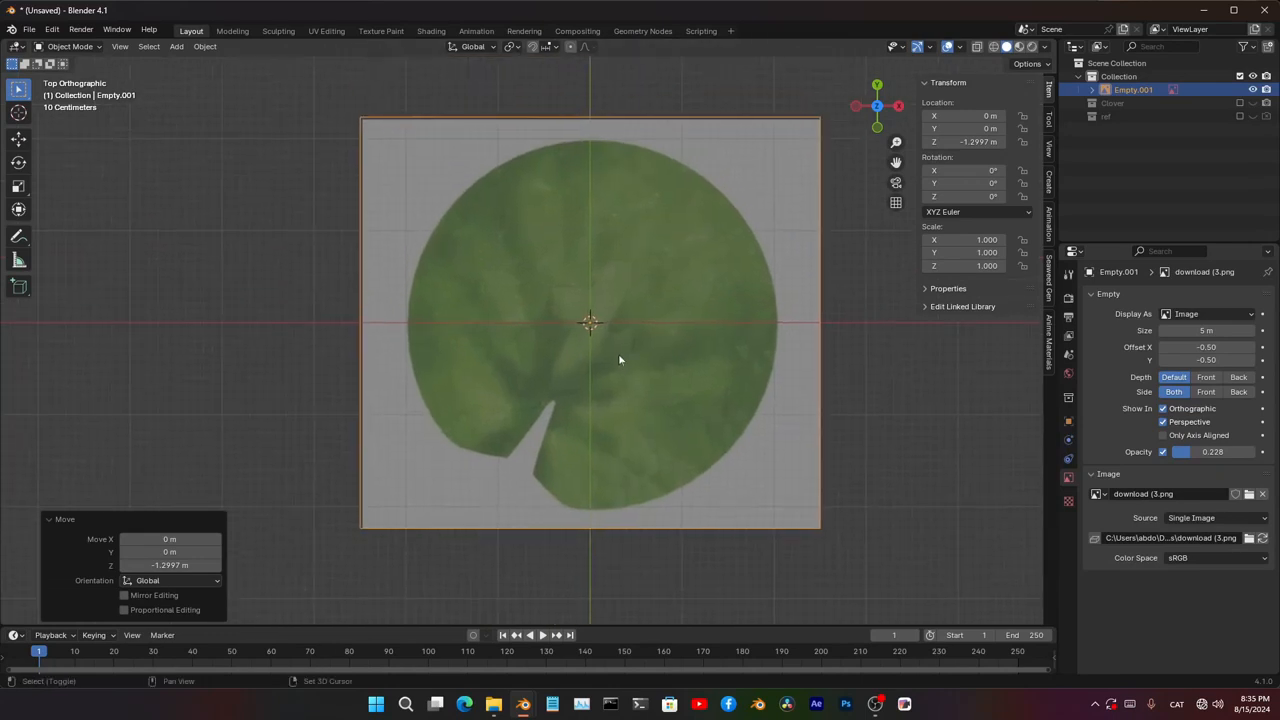
key("shift+a")
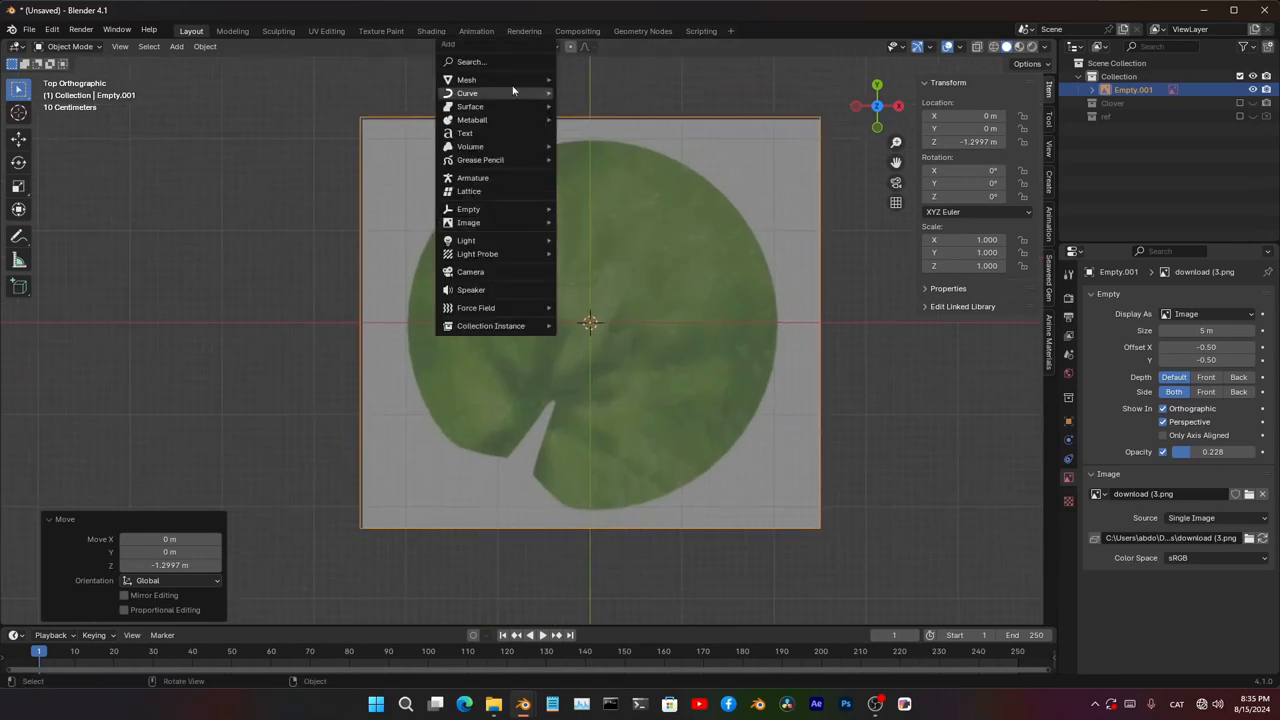
mouse_move(500, 80)
left_click(586, 80)
key("Tab")
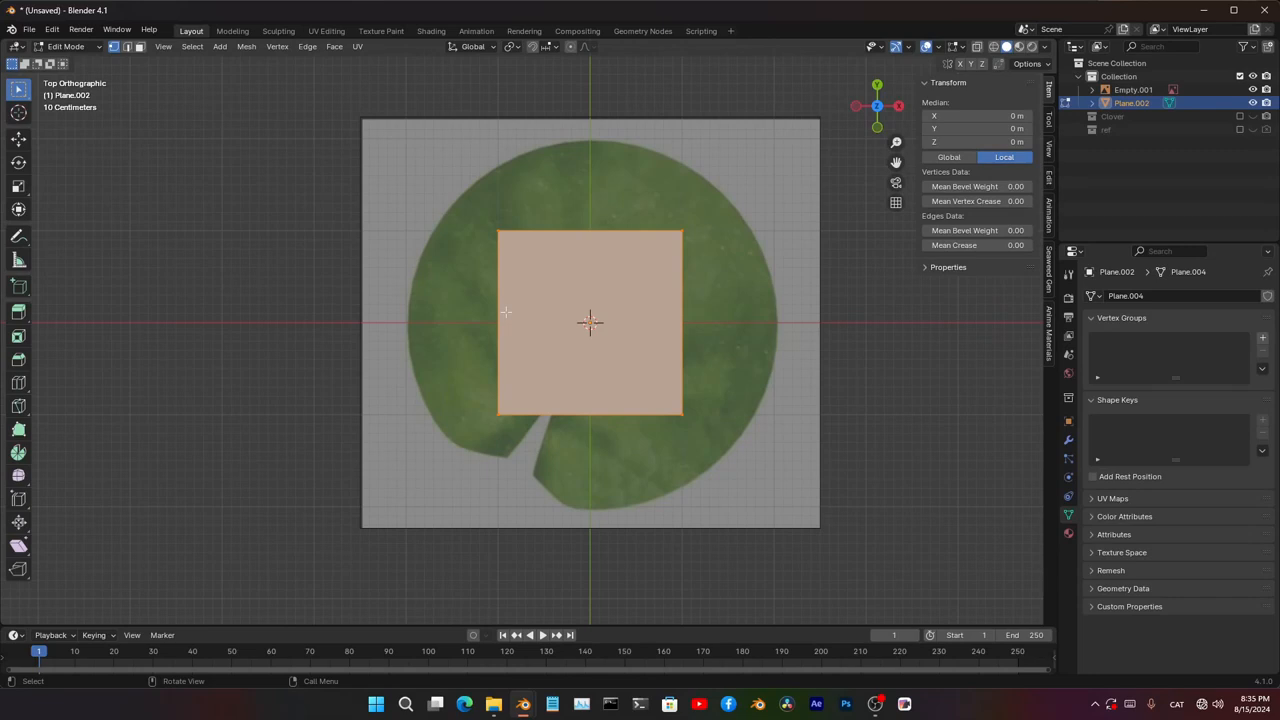
key("m")
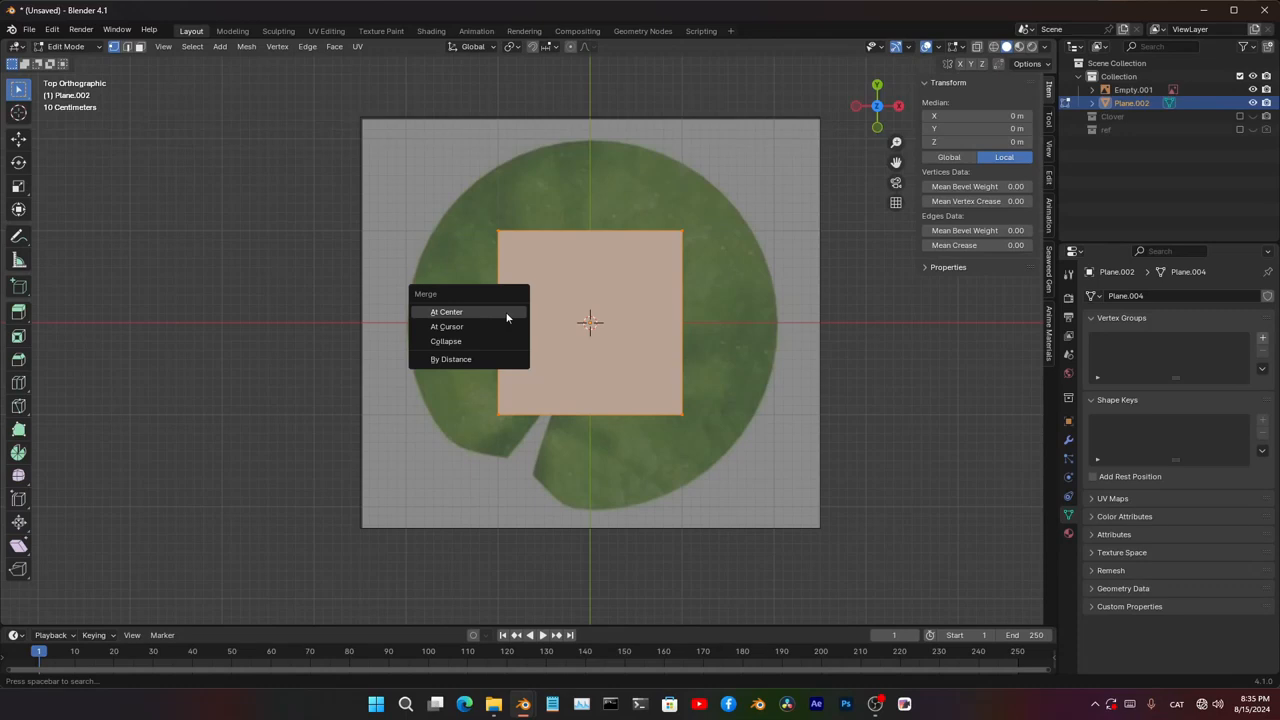
left_click(507, 317)
- Move the single vertex onto the inner tip of the lily pad's notch
scroll(560, 440, "up", 4)
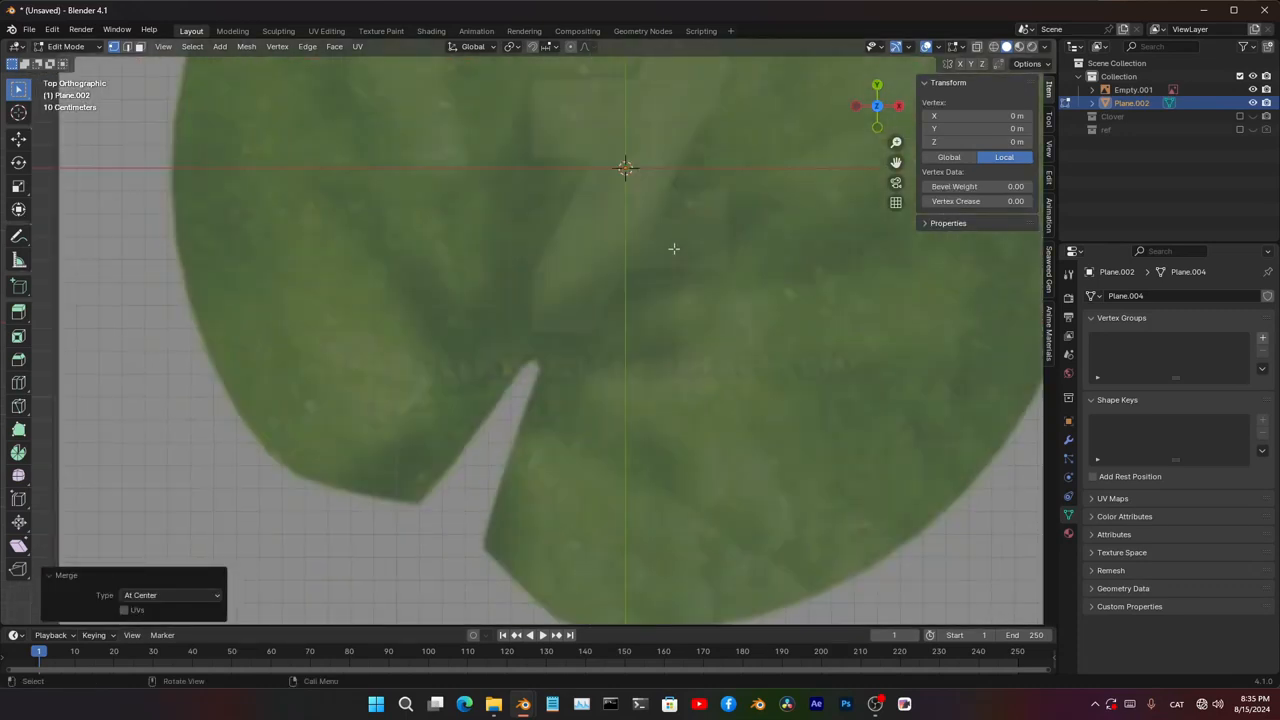
key("g")
left_click(585, 445)
scroll(528, 480, "down", 4)
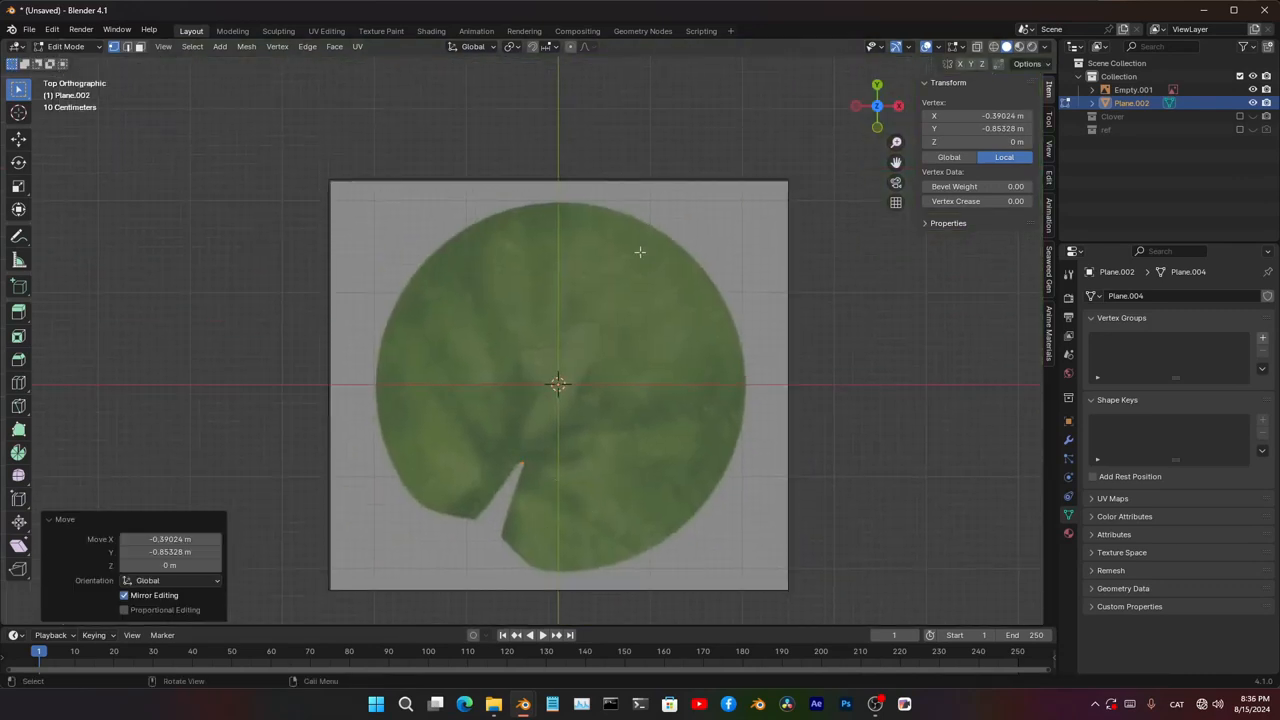
- In Object Mode, annotate a diagonal line through the notch across the lily pad and a zigzag mark on each half
key("Tab")
left_click(19, 238)
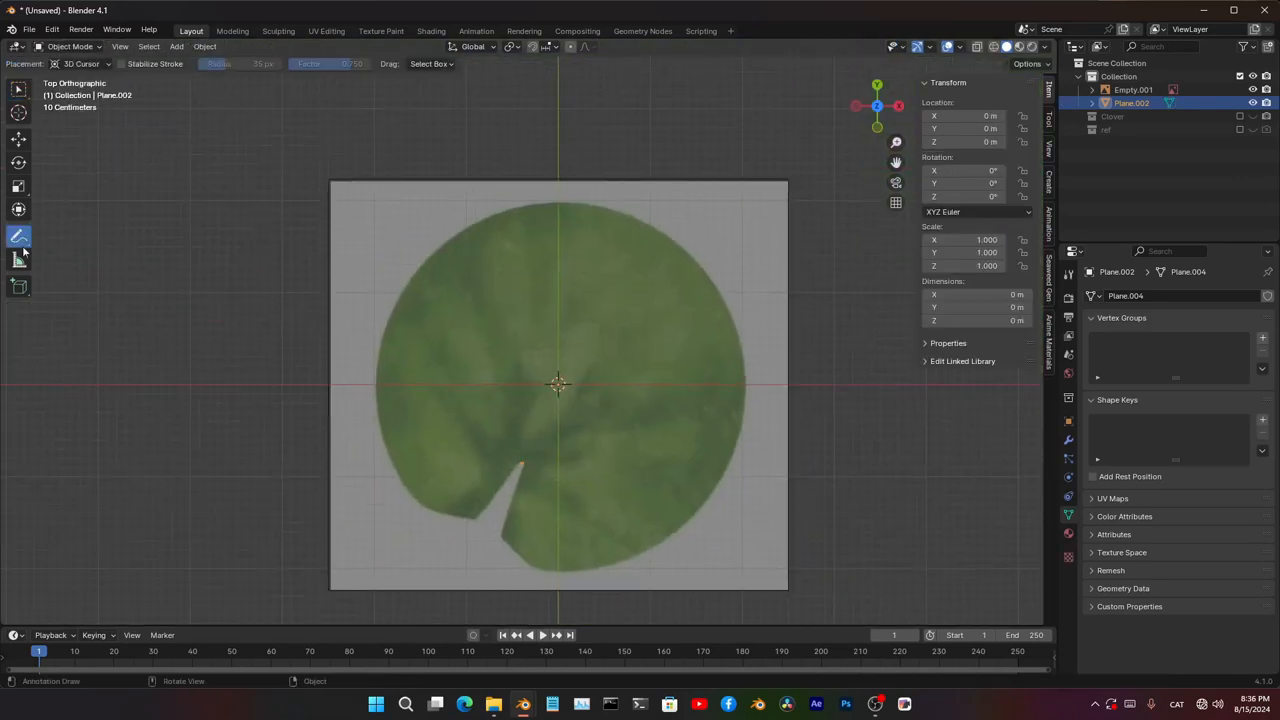
left_click_drag(654, 224, 505, 538)
key("ctrl+z")
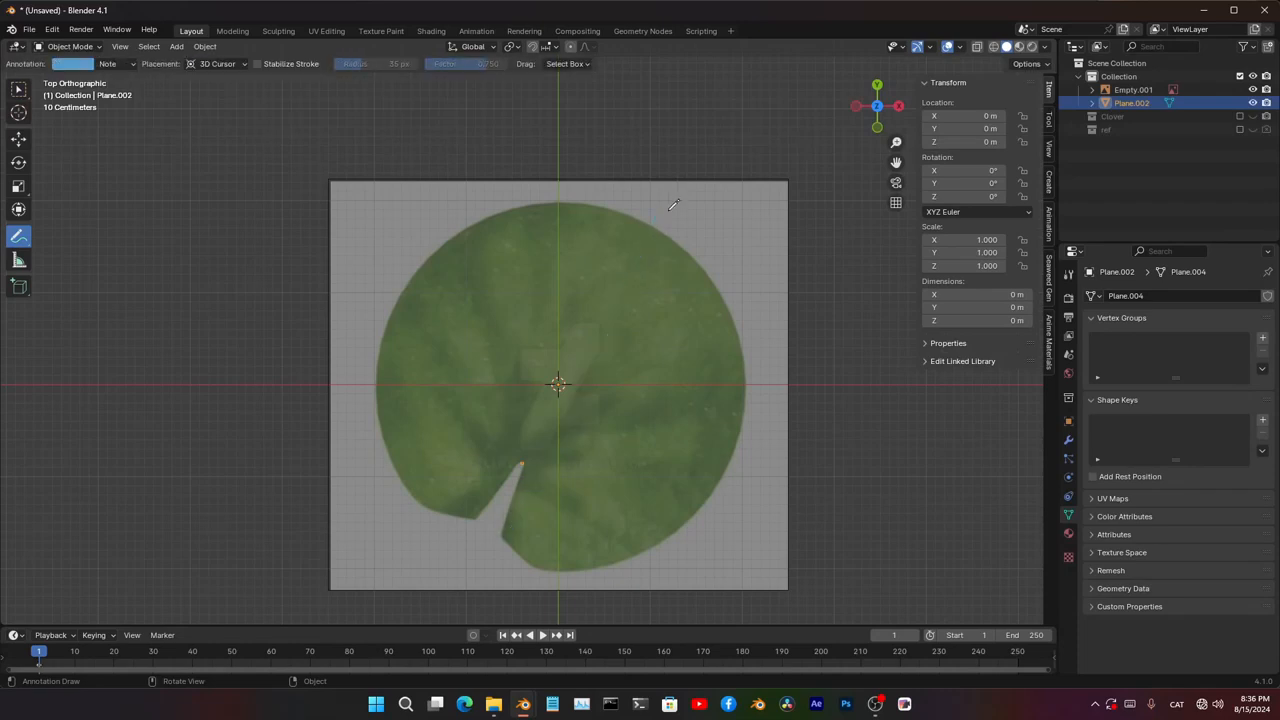
left_click_drag(672, 202, 560, 410)
mouse_move(614, 409)
middle_mouse_down("shift")
mouse_move(605, 374)
mouse_move(617, 372)
middle_mouse_up("shift")
mouse_move(672, 265)
left_mouse_down()
mouse_move(682, 332)
mouse_move(647, 445)
left_mouse_up()
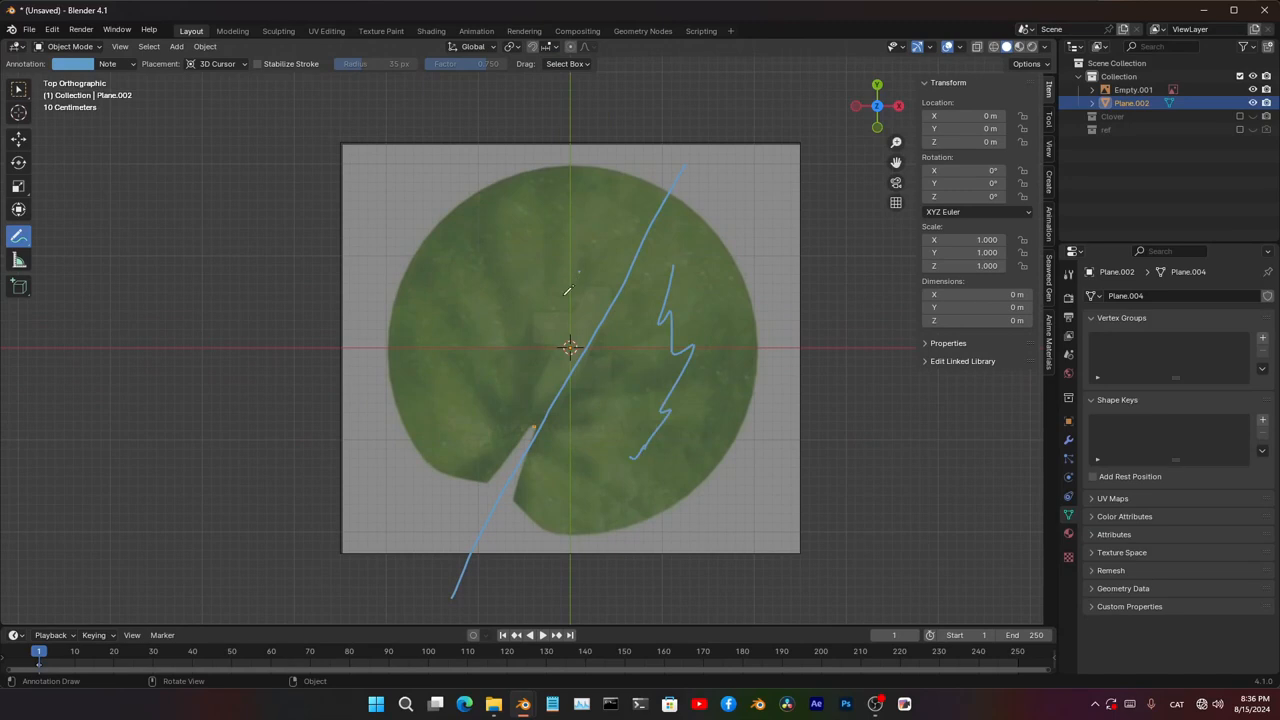
mouse_move(567, 291)
left_mouse_down()
mouse_move(455, 315)
mouse_move(430, 350)
left_mouse_up()
scroll(540, 366, "up", 4)
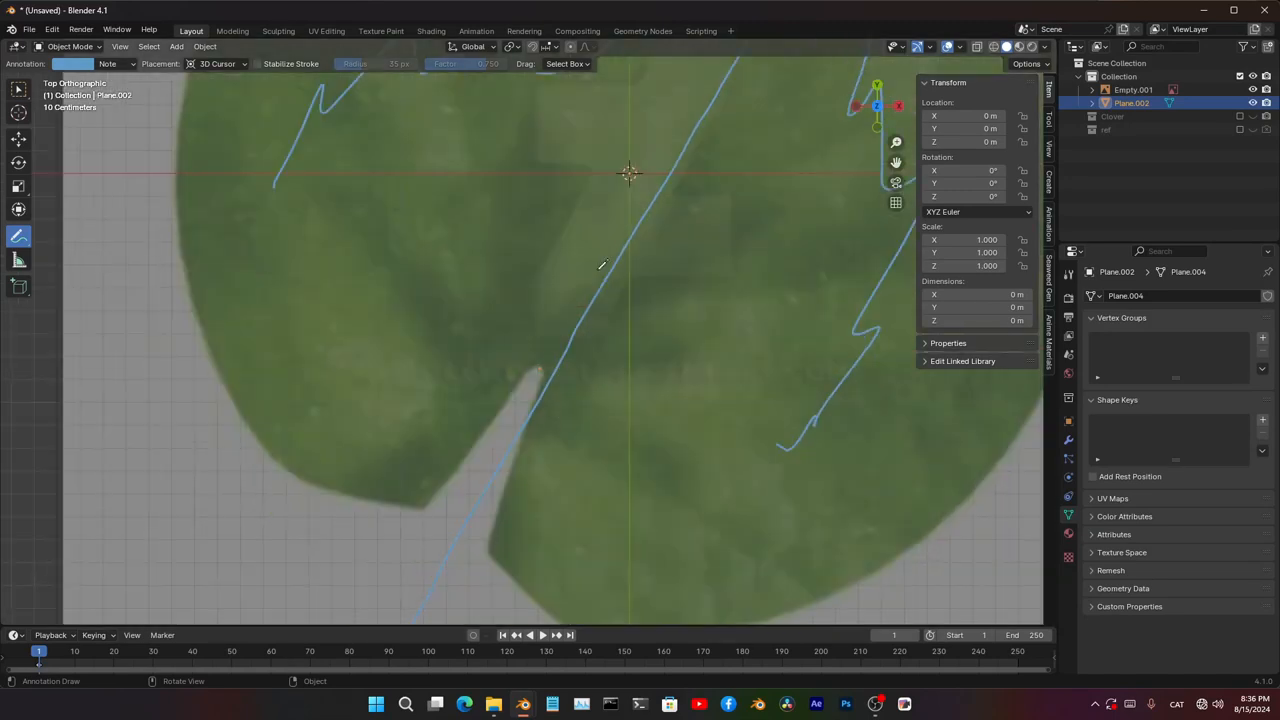
scroll(601, 265, "down", 5)
scroll(660, 294, "up", 2)
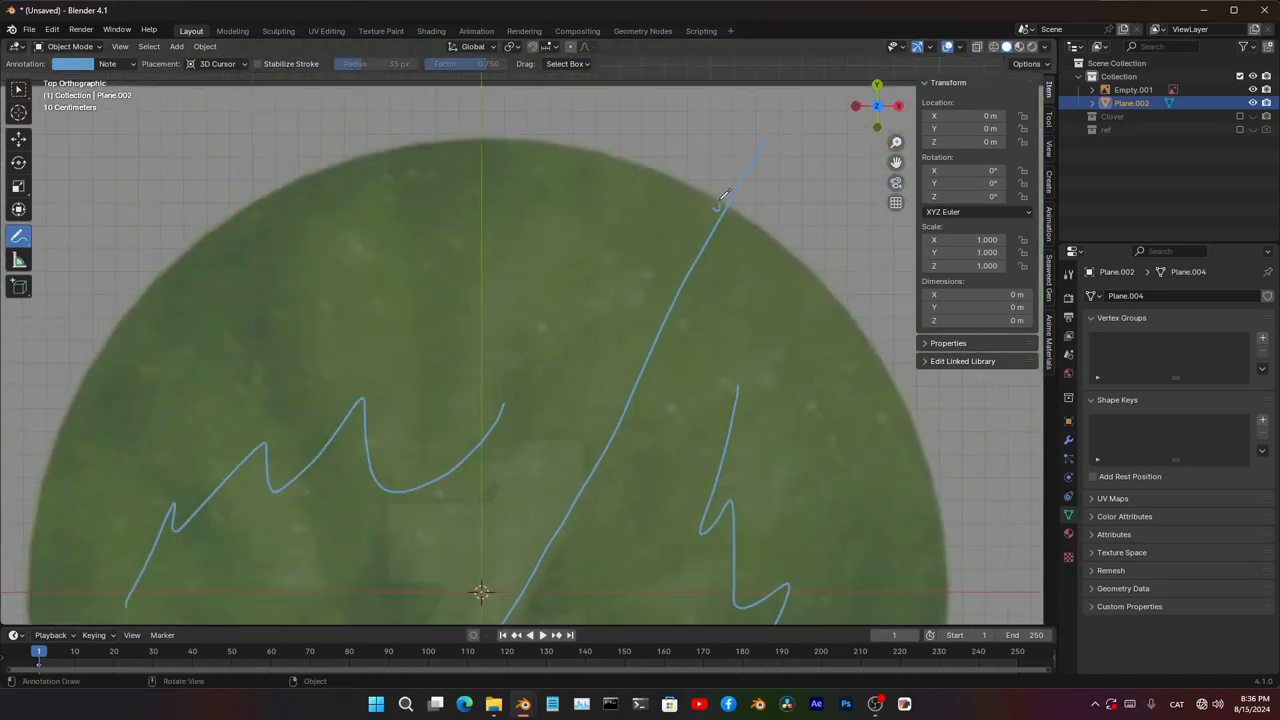
middle_click_drag(670, 366, 744, 5, "shift")
- In Edit Mode, extrude the notch vertex three times to trace the notch's right side and the pad's lower edge
key("Tab")
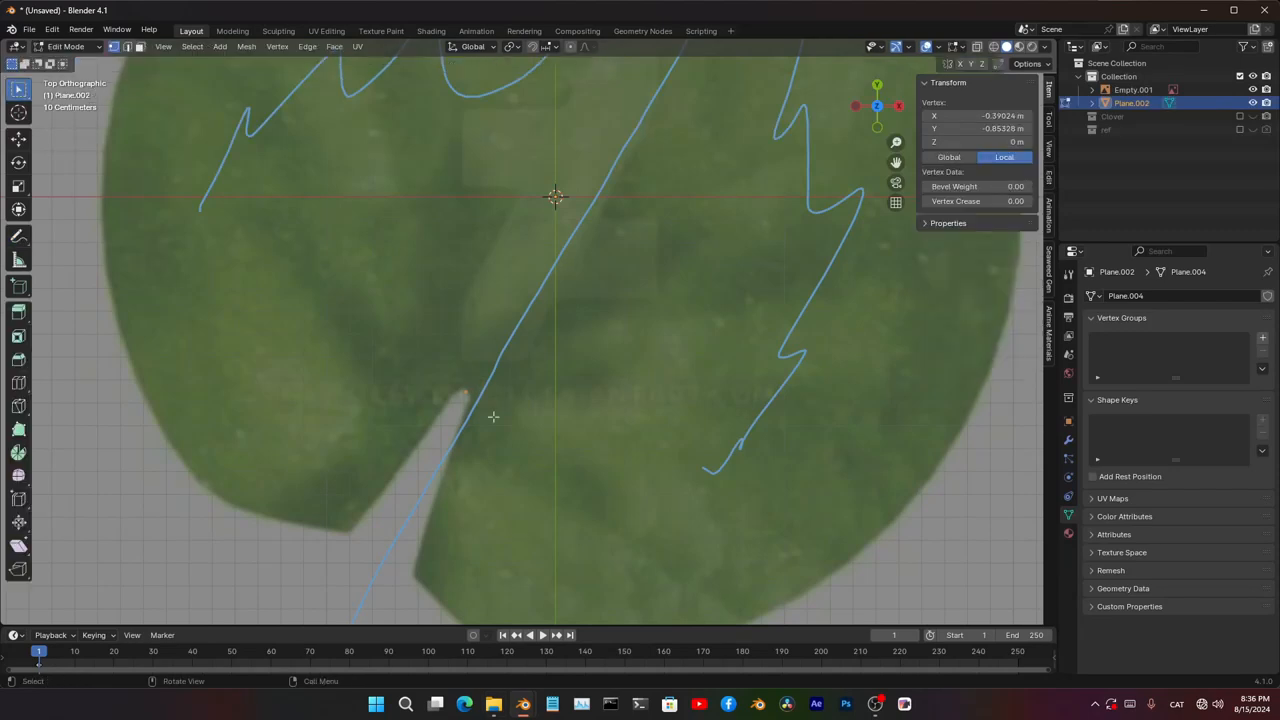
scroll(708, 298, "up", 5)
key("e")
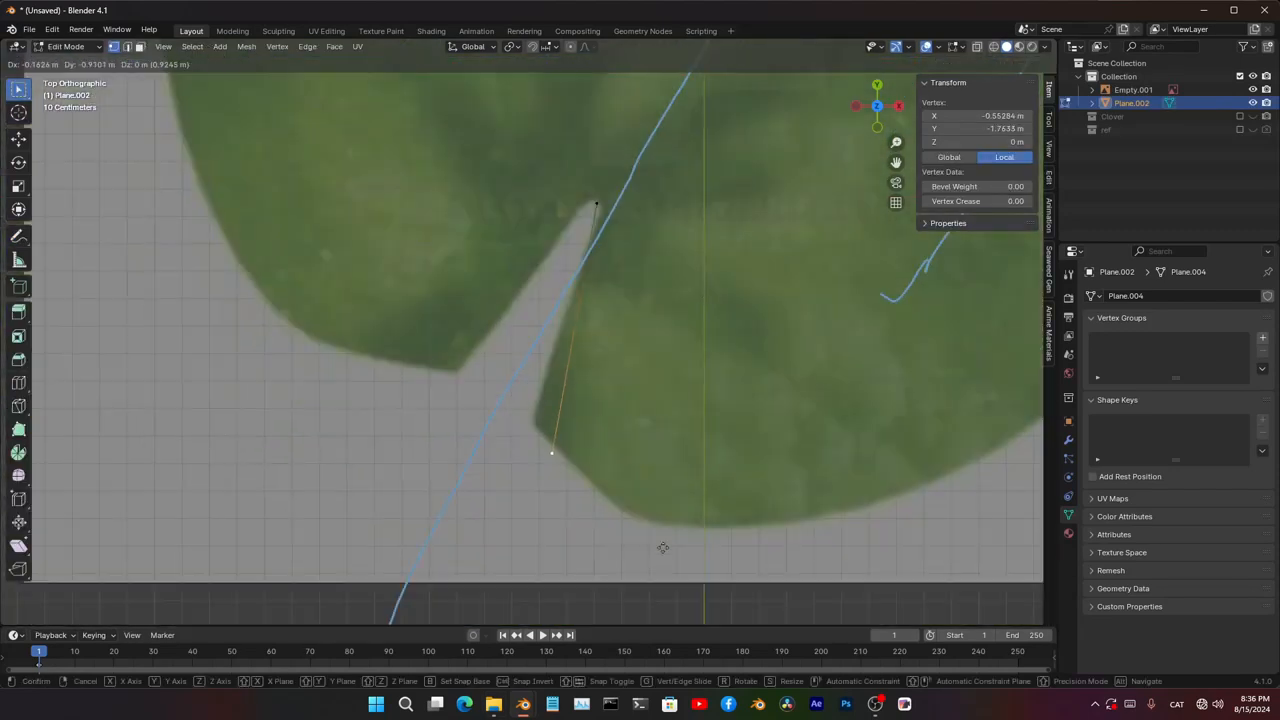
left_click(647, 519)
middle_click_drag(647, 519, 568, 465, "shift")
key("e")
left_click(734, 569)
middle_click_drag(792, 534, 608, 560, "shift")
key("e")
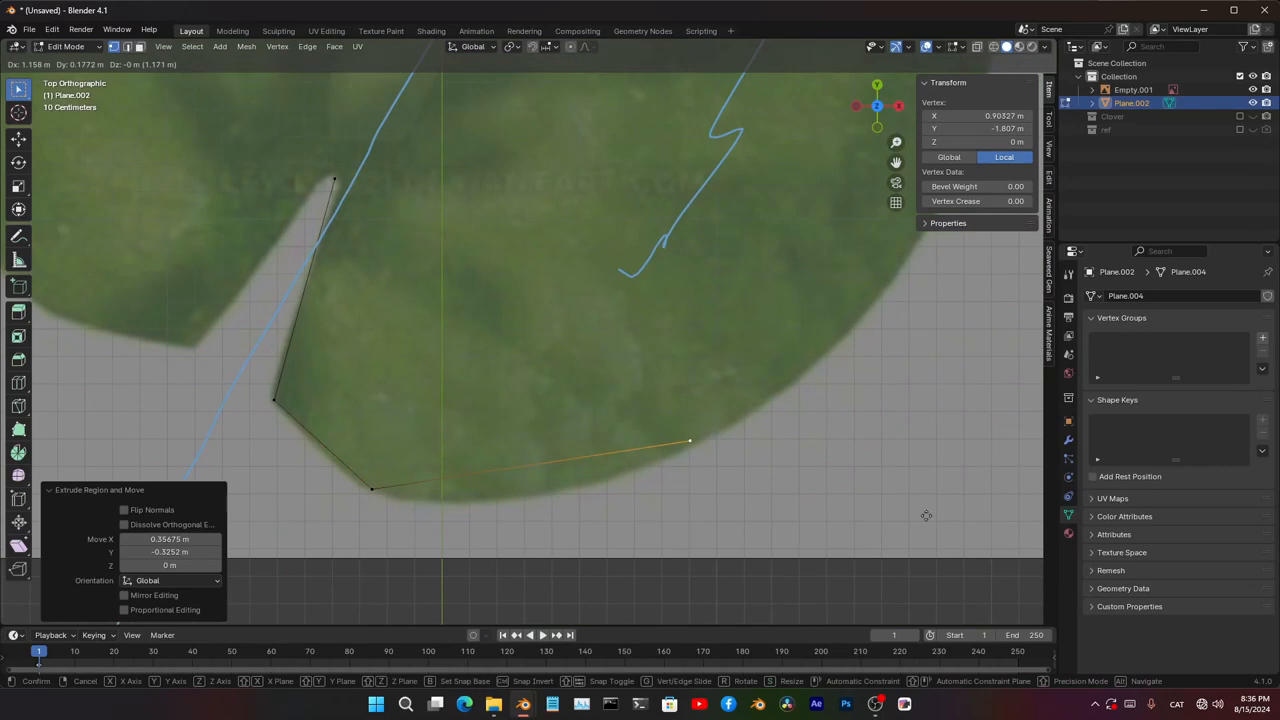
left_click(931, 514)
- Continue extruding four vertices up the pad's right edge until the outline meets the upper end of the diagonal annotation line
scroll(800, 400, "down", 5)
middle_click_drag(780, 360, 749, 519, "shift")
key("e")
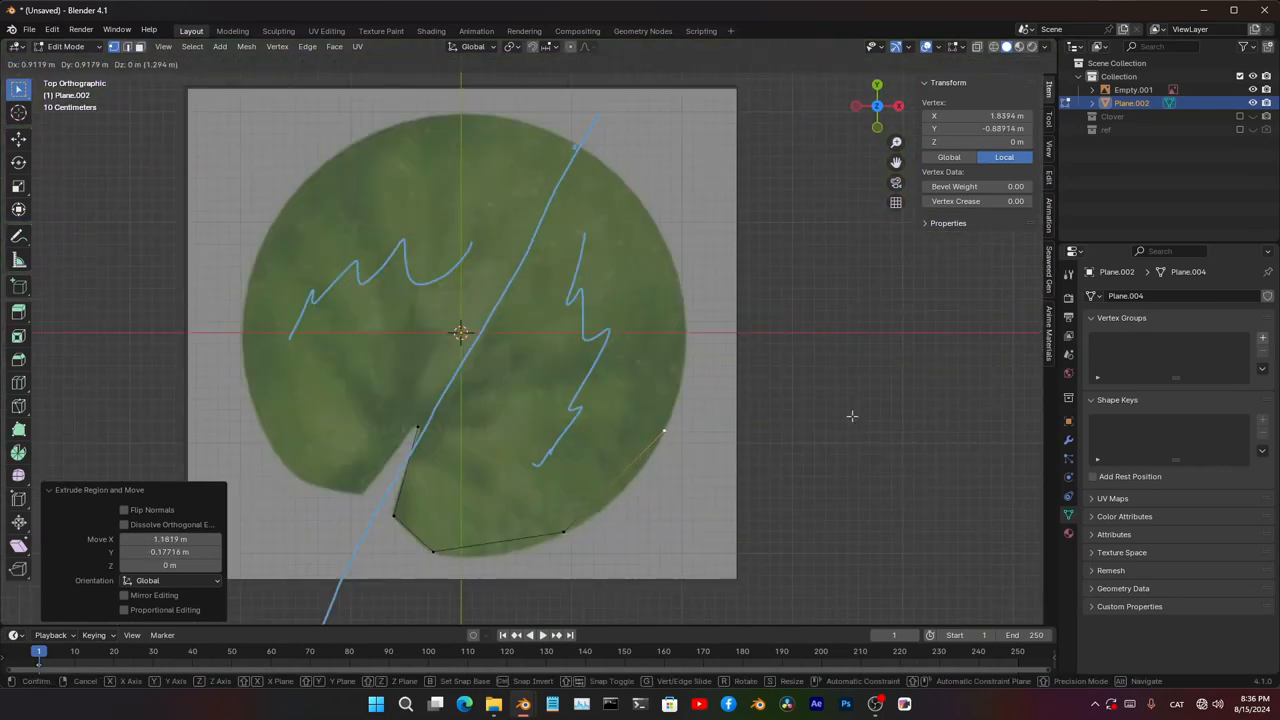
left_click(852, 416)
key("e")
left_click(867, 278)
middle_click_drag(821, 221, 800, 363, "shift")
key("e")
left_click(745, 390)
key("e")
left_click(686, 339)
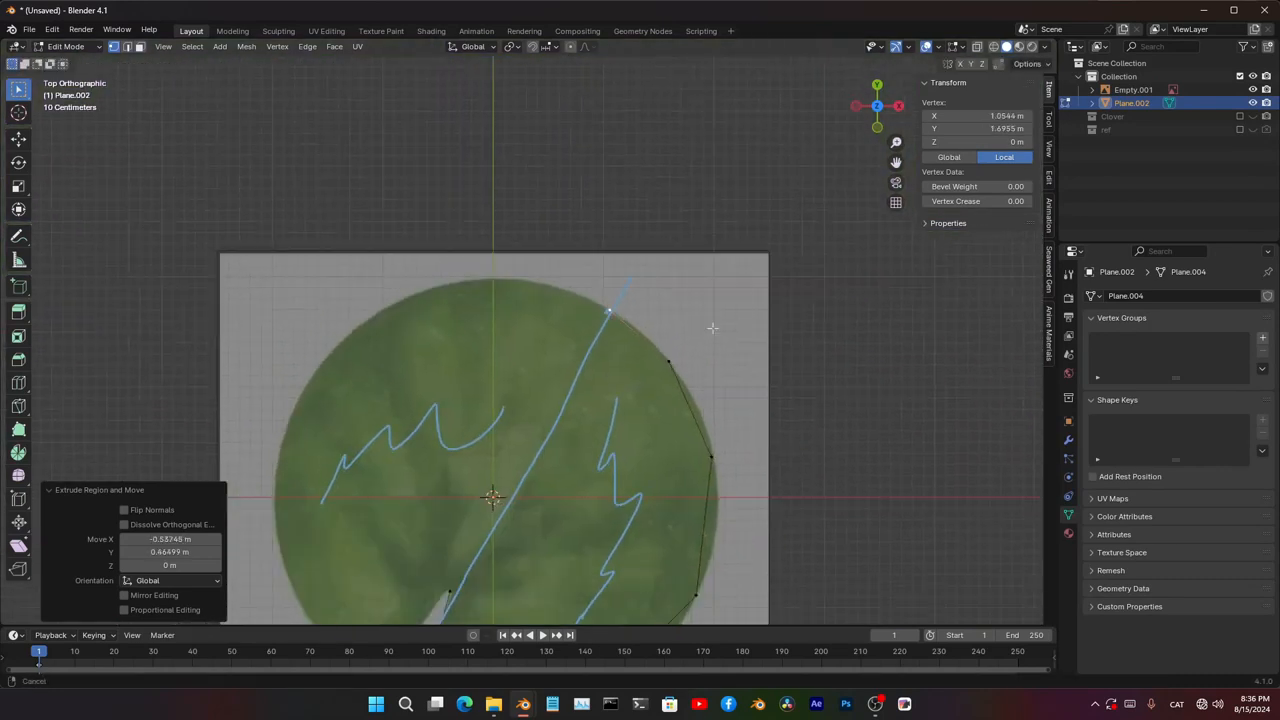
- Select the whole half outline, duplicate it in place and mirror the copy by scaling it -1 along X
middle_click_drag(713, 328, 734, 242, "shift")
scroll(691, 349, "down", 3)
middle_click_drag(691, 349, 739, 295, "shift")
key("a")
scroll(680, 346, "up", 3)
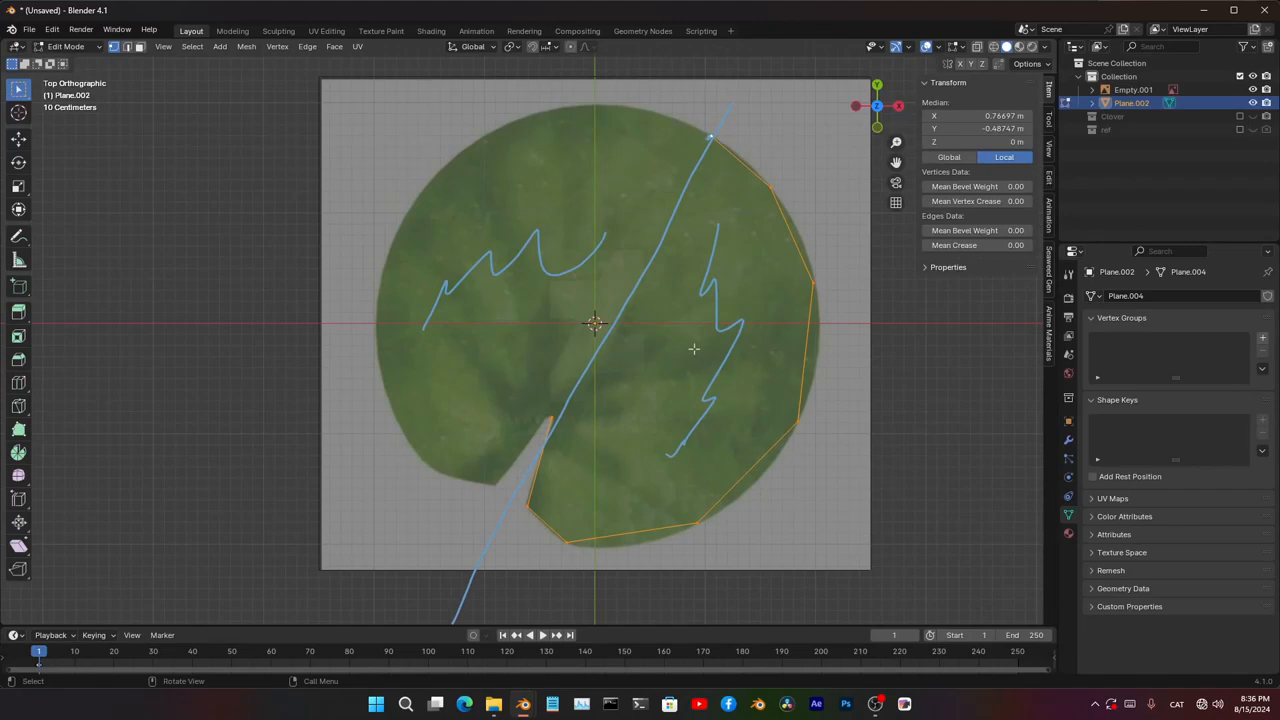
key("shift+d")
right_click(673, 285)
type("sx")
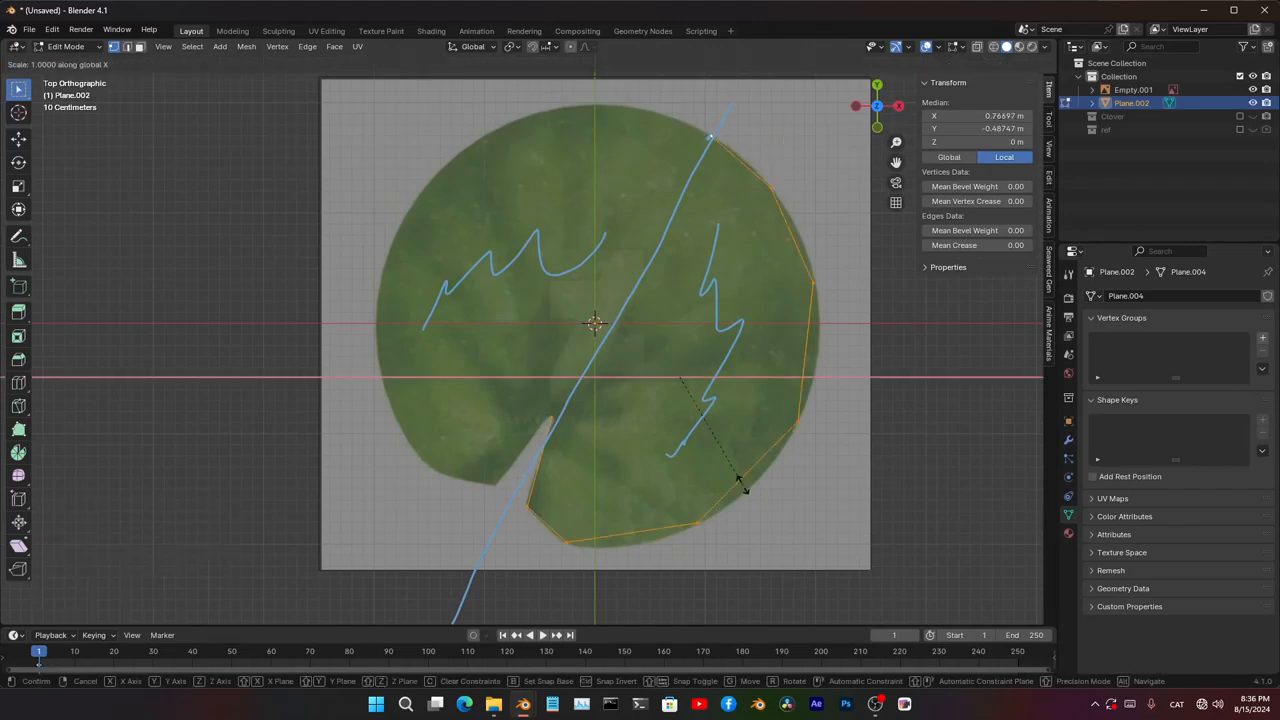
type("-1")
key("Return")
- Rotate and move the mirrored outline so it follows the pad's left edge and its end meets the notch tip
key("r")
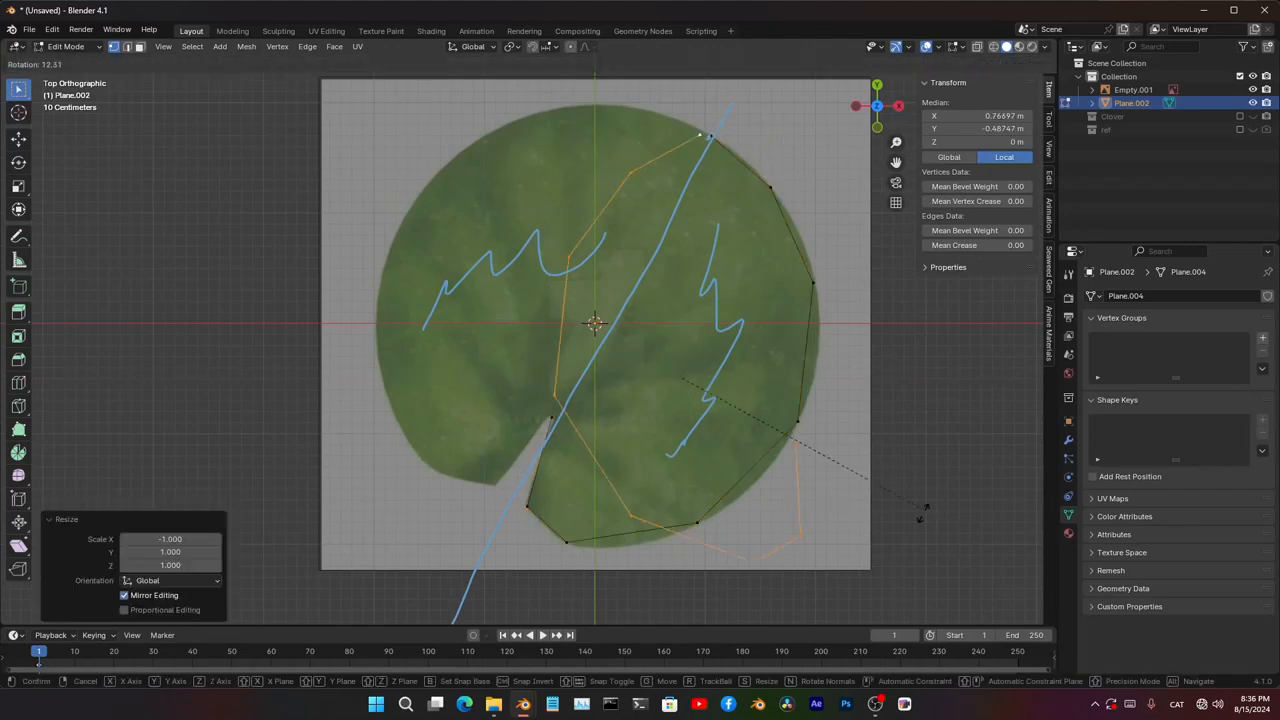
key("Return")
key("g")
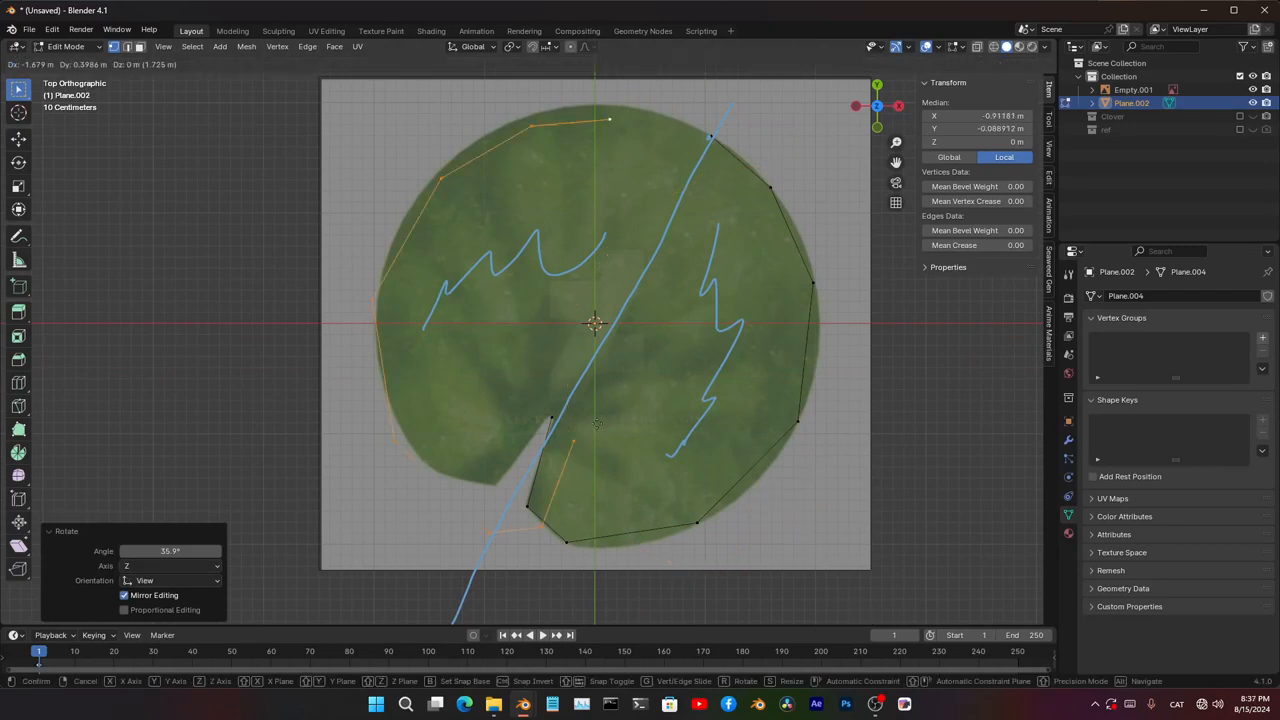
left_click(591, 398)
scroll(472, 437, "up", 4)
key("r")
left_click(692, 517)
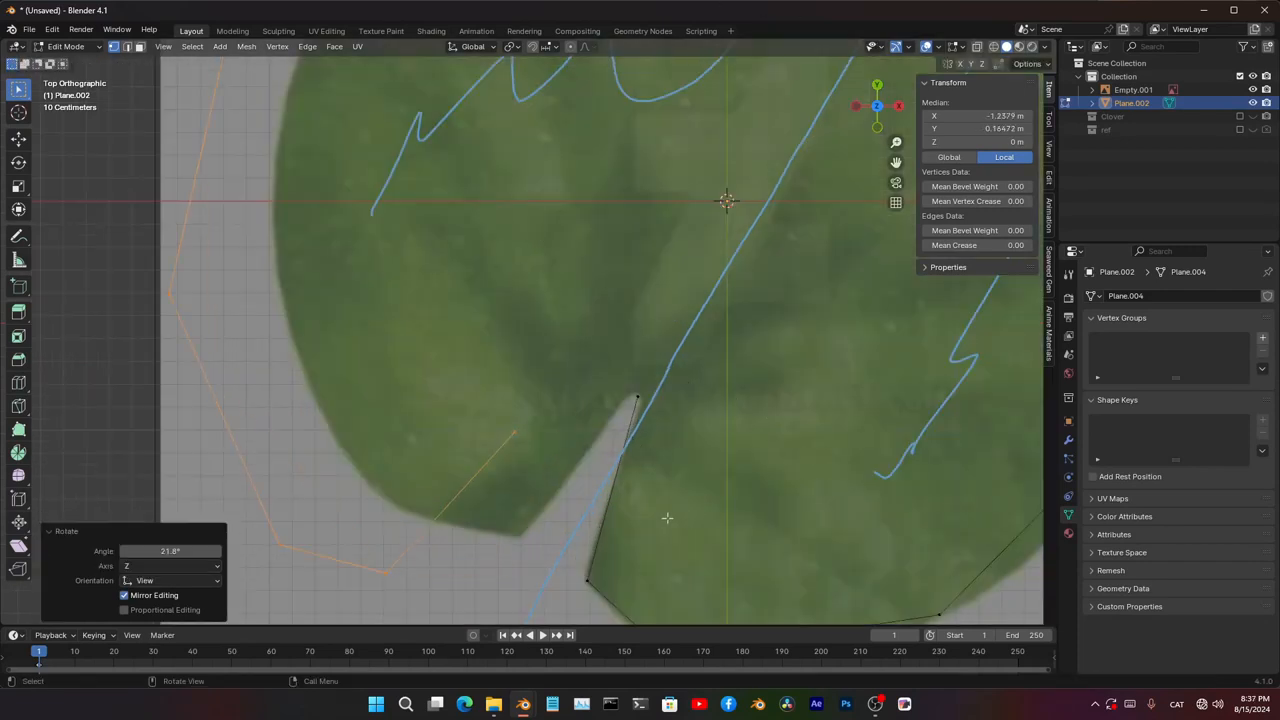
key("g")
left_click(786, 483)
- Merge the two outline end vertices at the notch tip using At Last
scroll(760, 240, "down", 1)
mouse_move(758, 223)
middle_mouse_down("shift")
mouse_move(742, 374)
mouse_move(738, 233)
middle_mouse_up("shift")
scroll(666, 363, "up", 4)
middle_click_drag(695, 425, 658, 226, "shift")
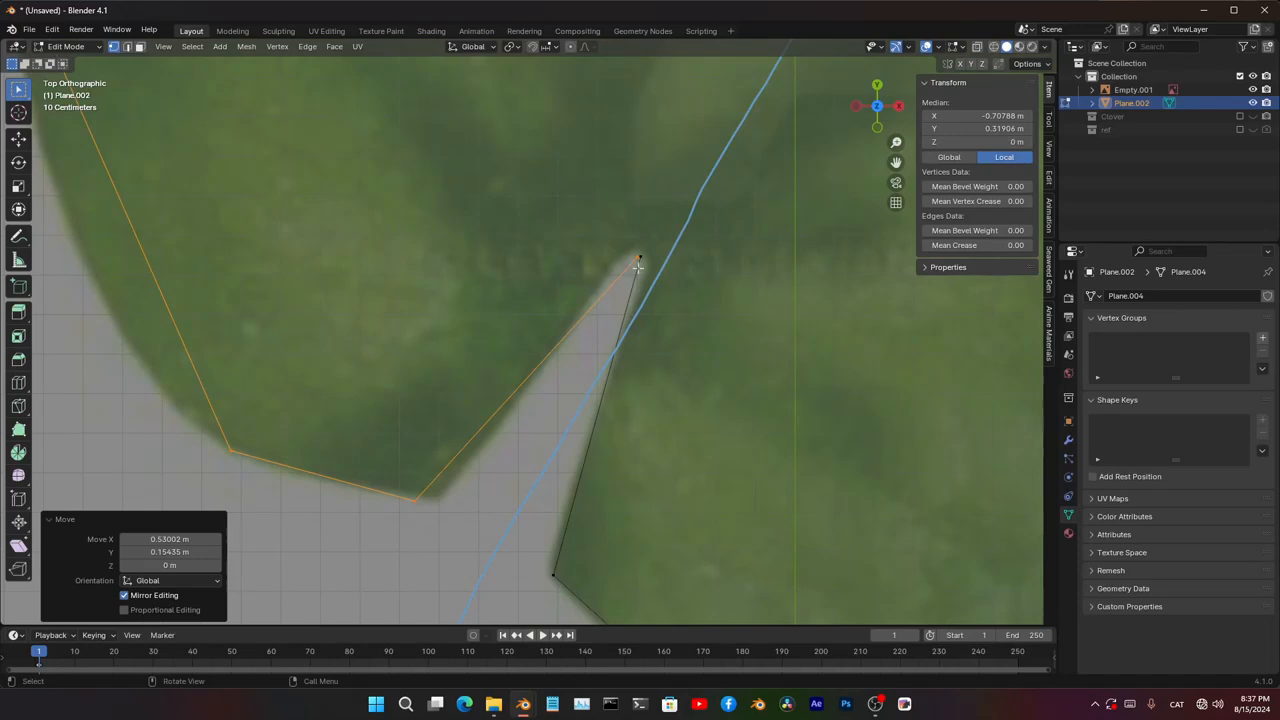
left_click(638, 259)
scroll(640, 262, "up", 3)
left_click(697, 263, "shift")
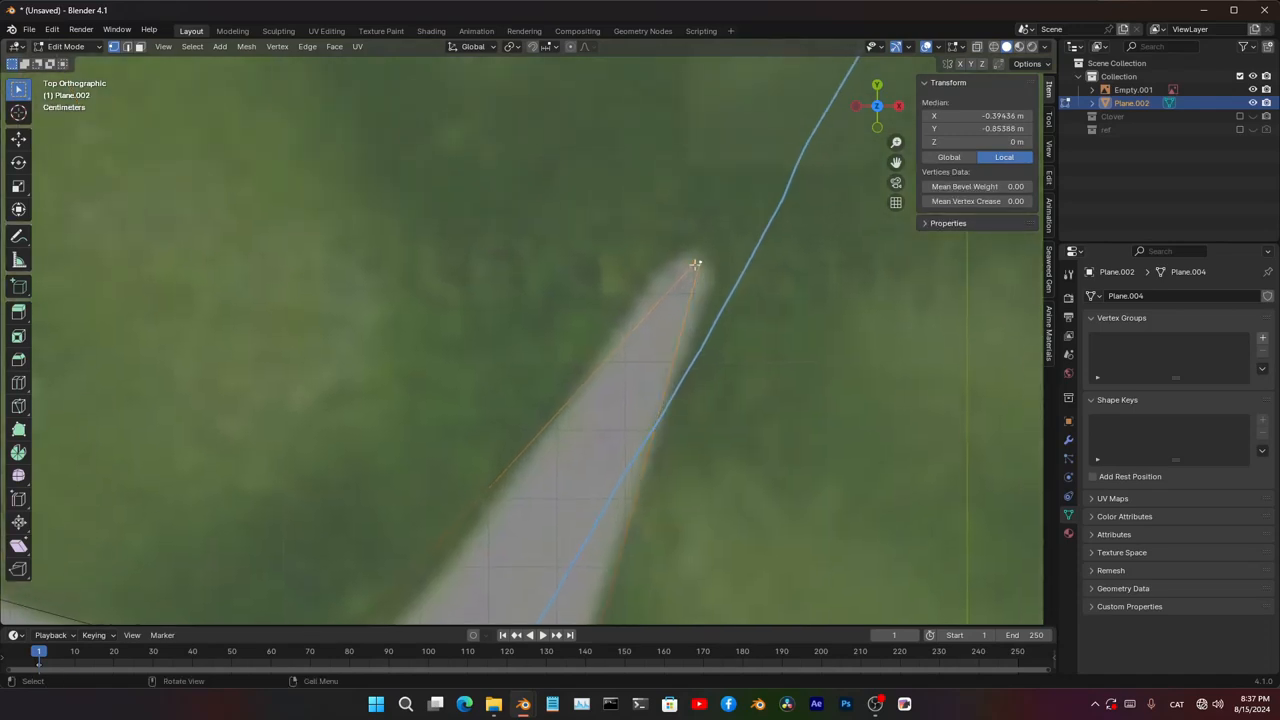
key("m")
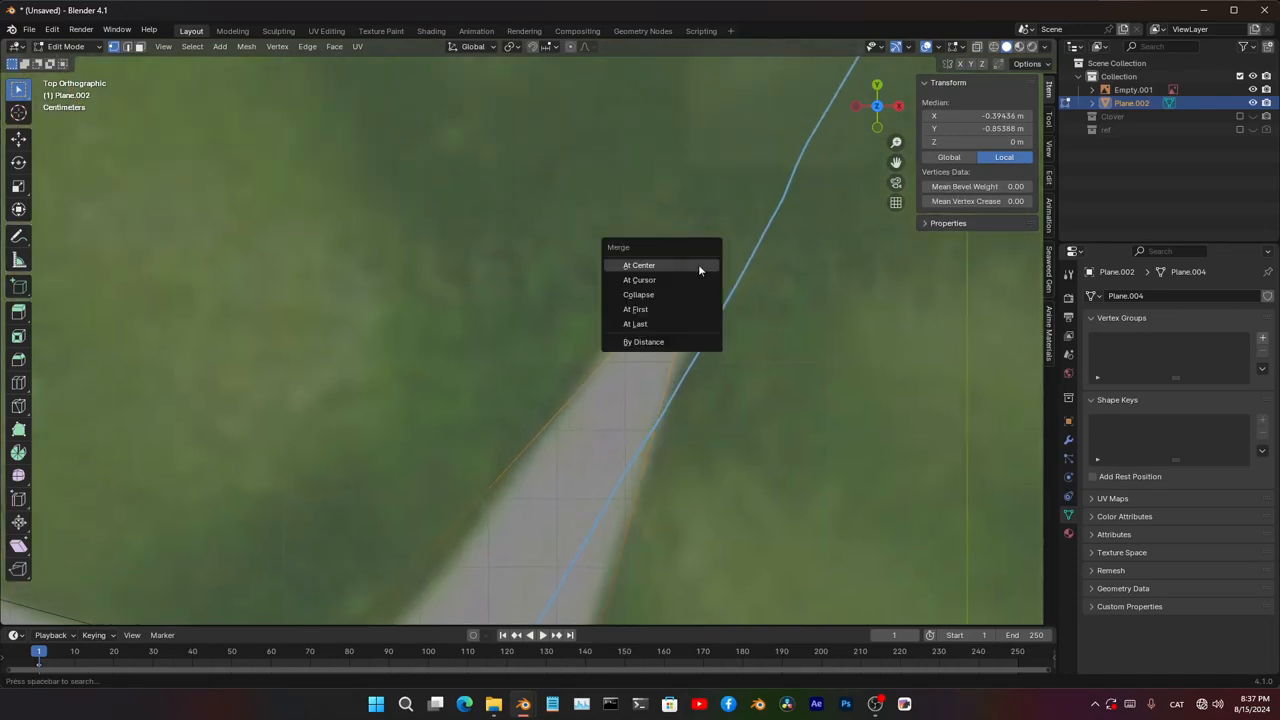
left_click(663, 325)
- Merge the two outline end vertices at the upper end of the annotation line using At Last
scroll(663, 325, "down", 3)
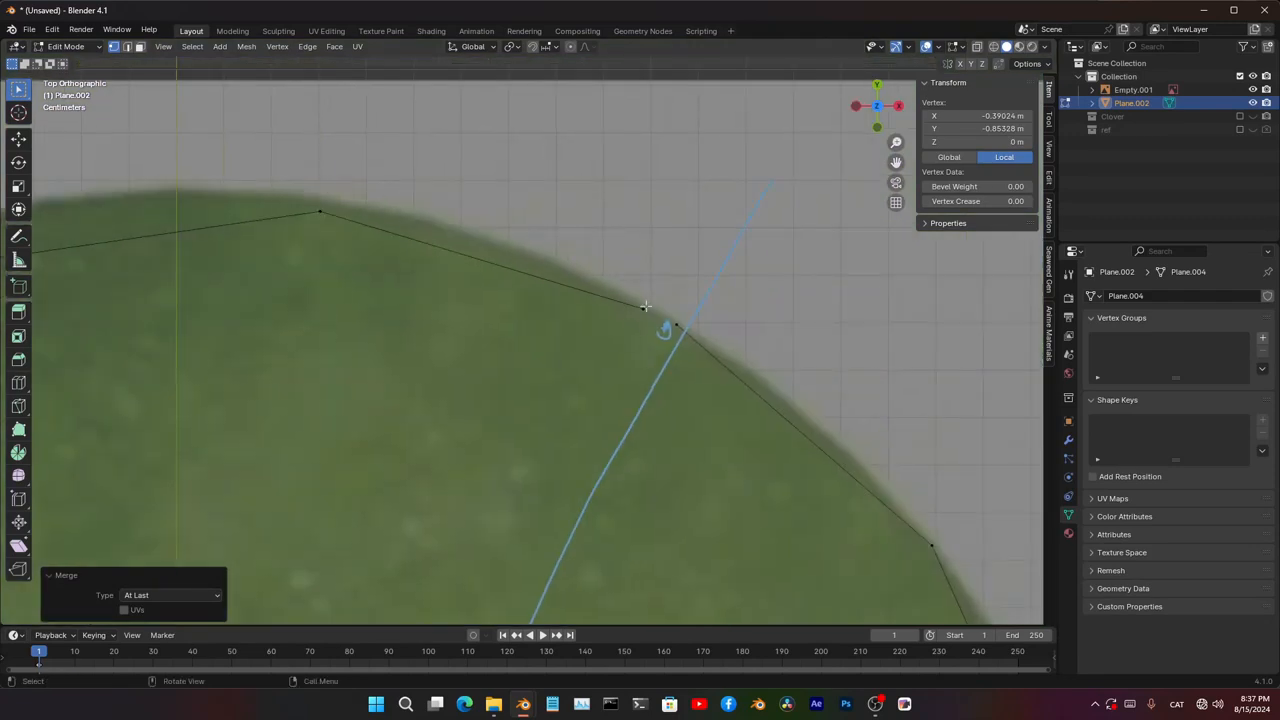
left_click(645, 306)
left_click(673, 327, "shift")
key("m")
left_click(691, 343)
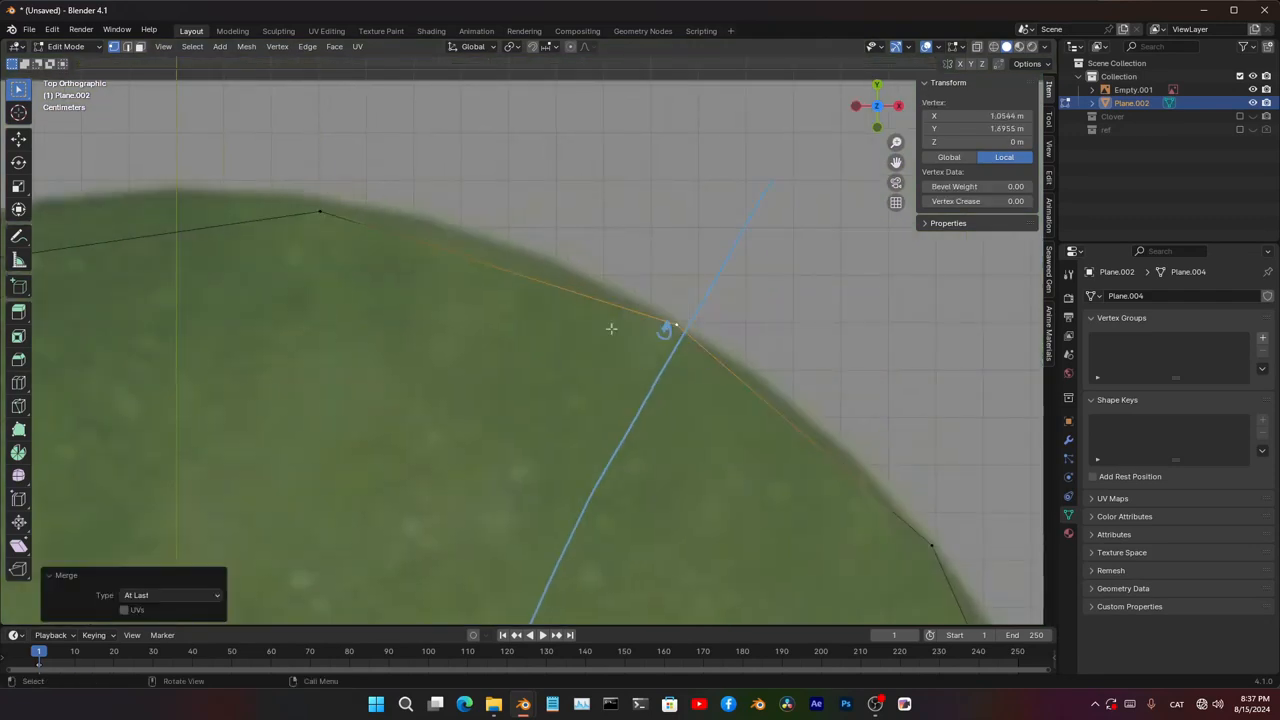
- Move the outline's topmost vertex and leftmost vertex outward onto the lily pad's edge in the reference image
scroll(528, 316, "down", 3)
middle_click_drag(414, 260, 563, 357, "shift")
left_click(564, 357)
scroll(643, 433, "up", 3)
key("g")
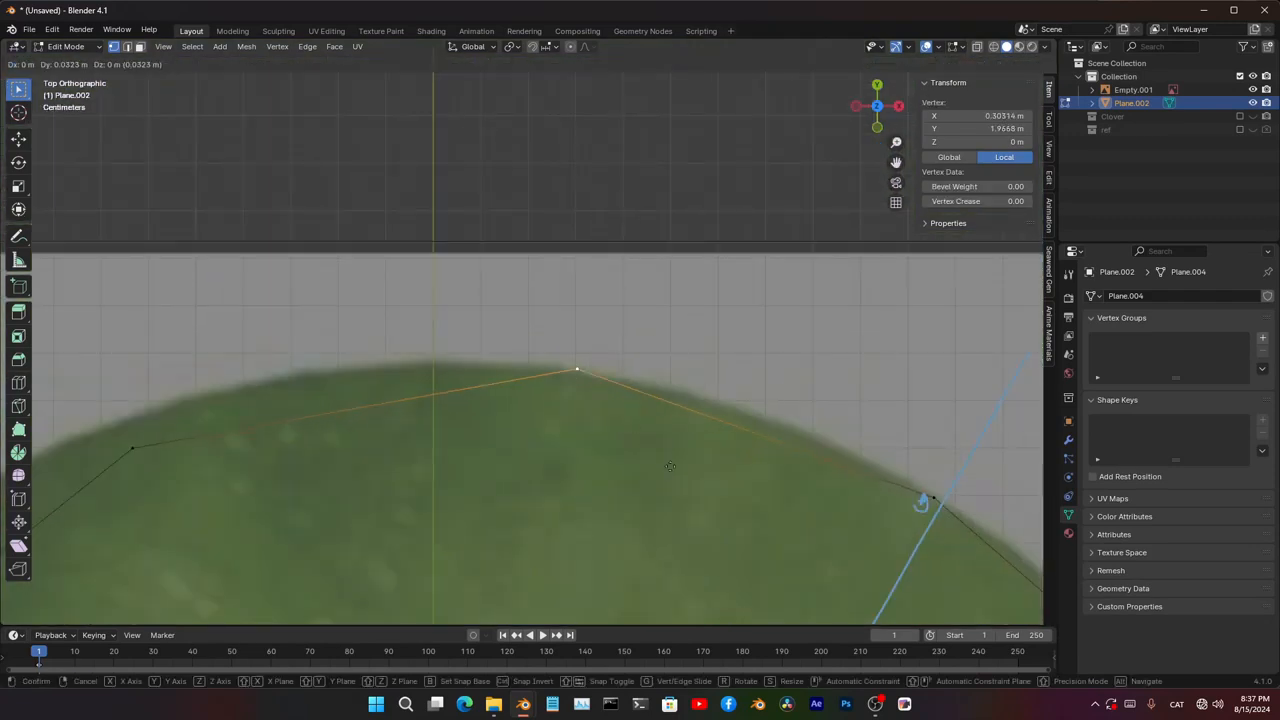
left_click(670, 468)
scroll(670, 468, "down", 3)
left_click(602, 319)
scroll(637, 380, "up", 6)
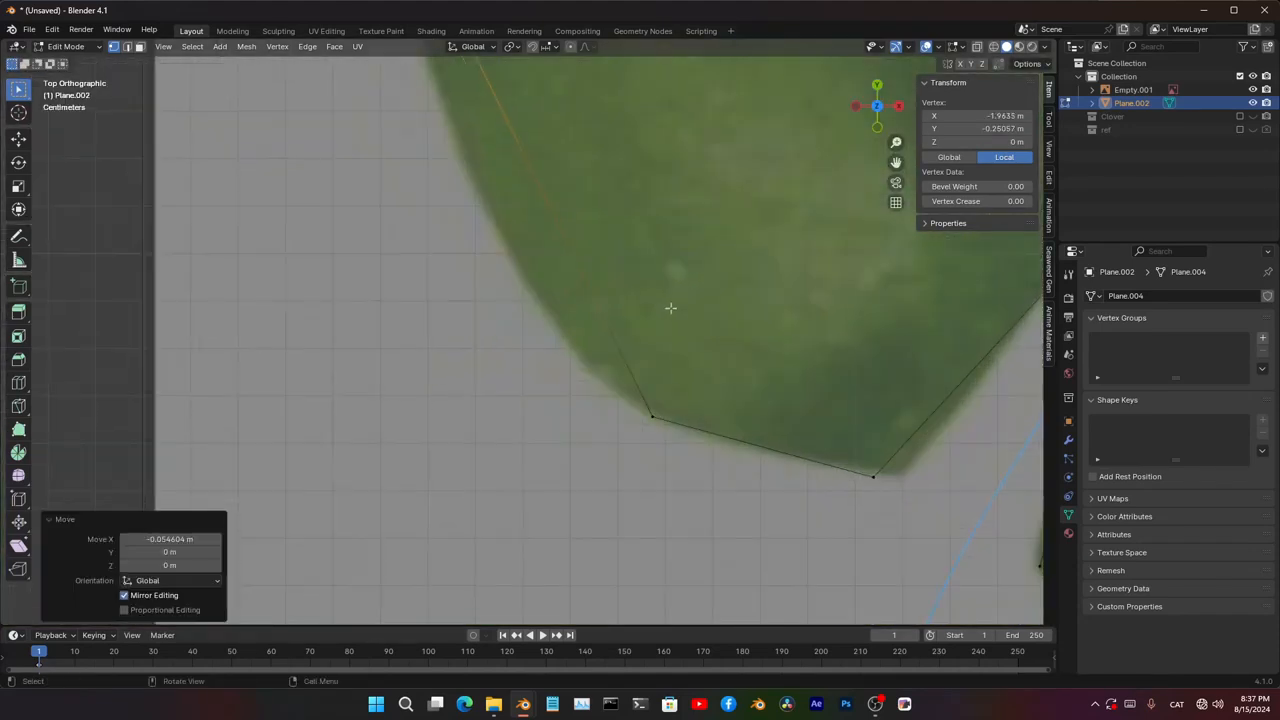
- Move the vertex at the left corner of the notch along X onto the pad's corner and leave Edit Mode
middle_click_drag(891, 452, 714, 404, "shift")
left_click(707, 426)
key("g")
key("x")
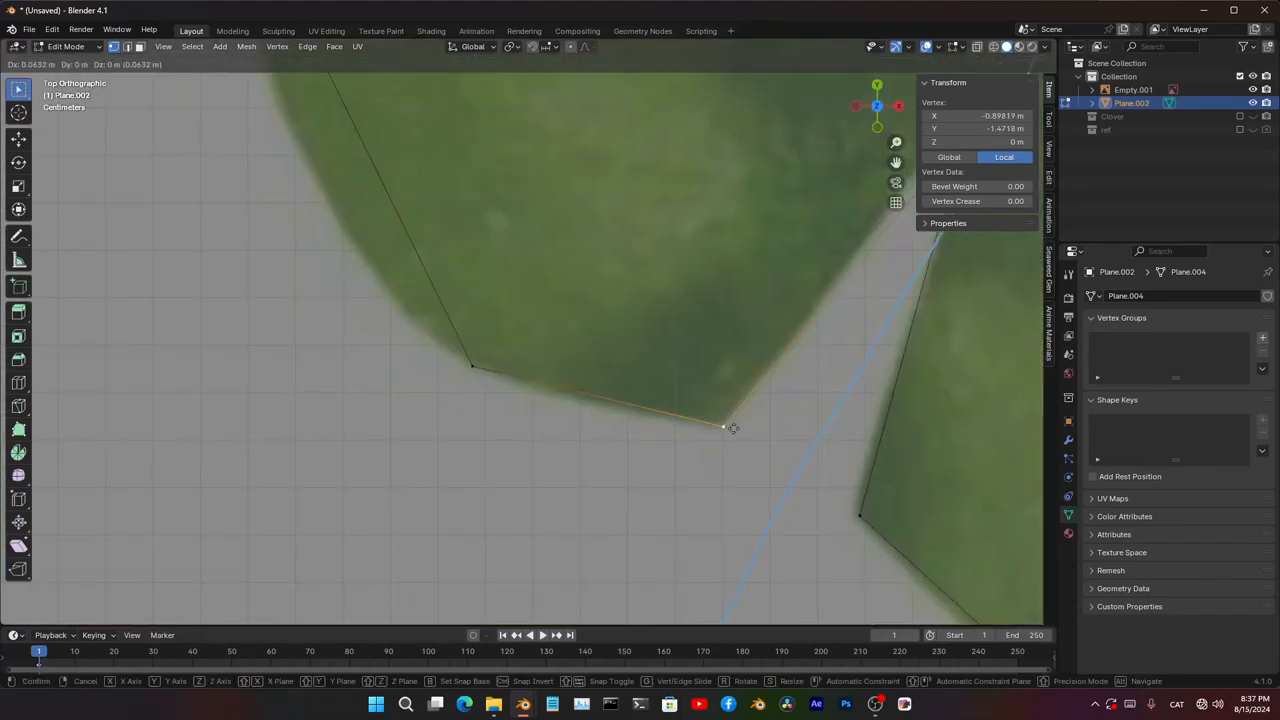
left_click(729, 423)
scroll(698, 294, "down", 6)
scroll(734, 279, "up", 2)
key("Tab")
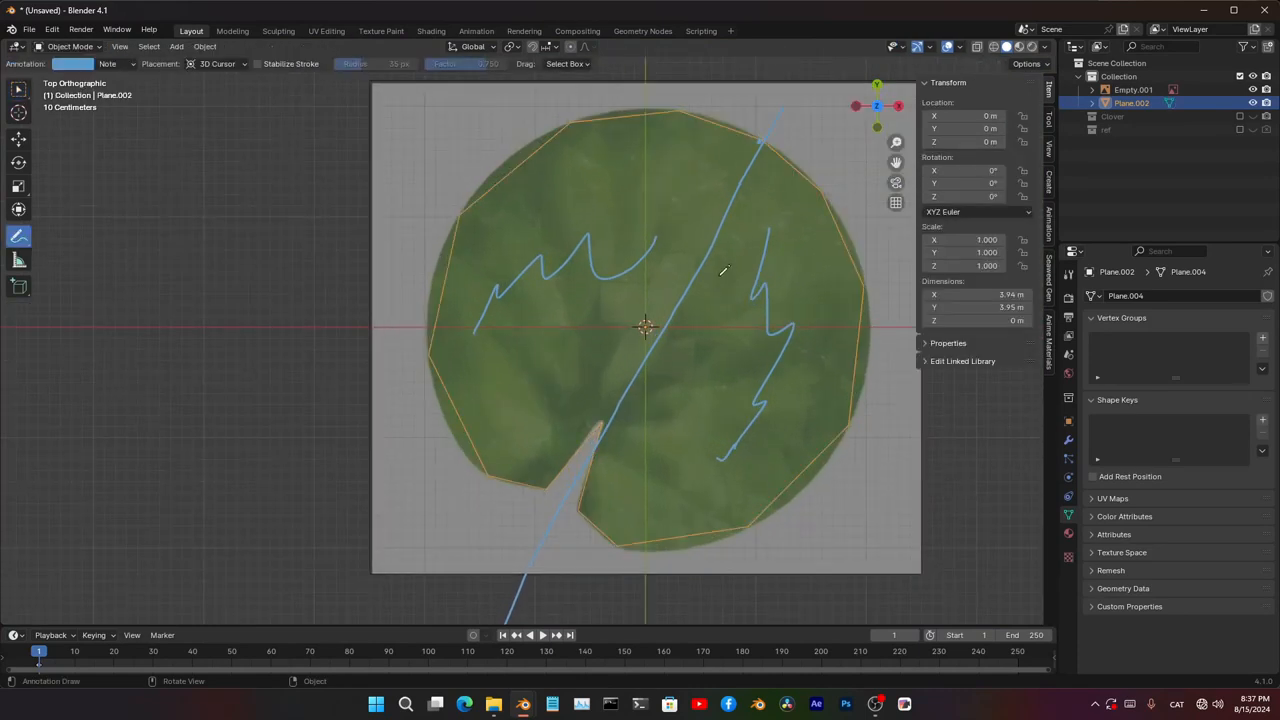
- Select the whole lily pad outline in Edit Mode and merge its vertices by distance
key("Tab")
key("a")
middle_click_drag(760, 318, 678, 312)
key("m")
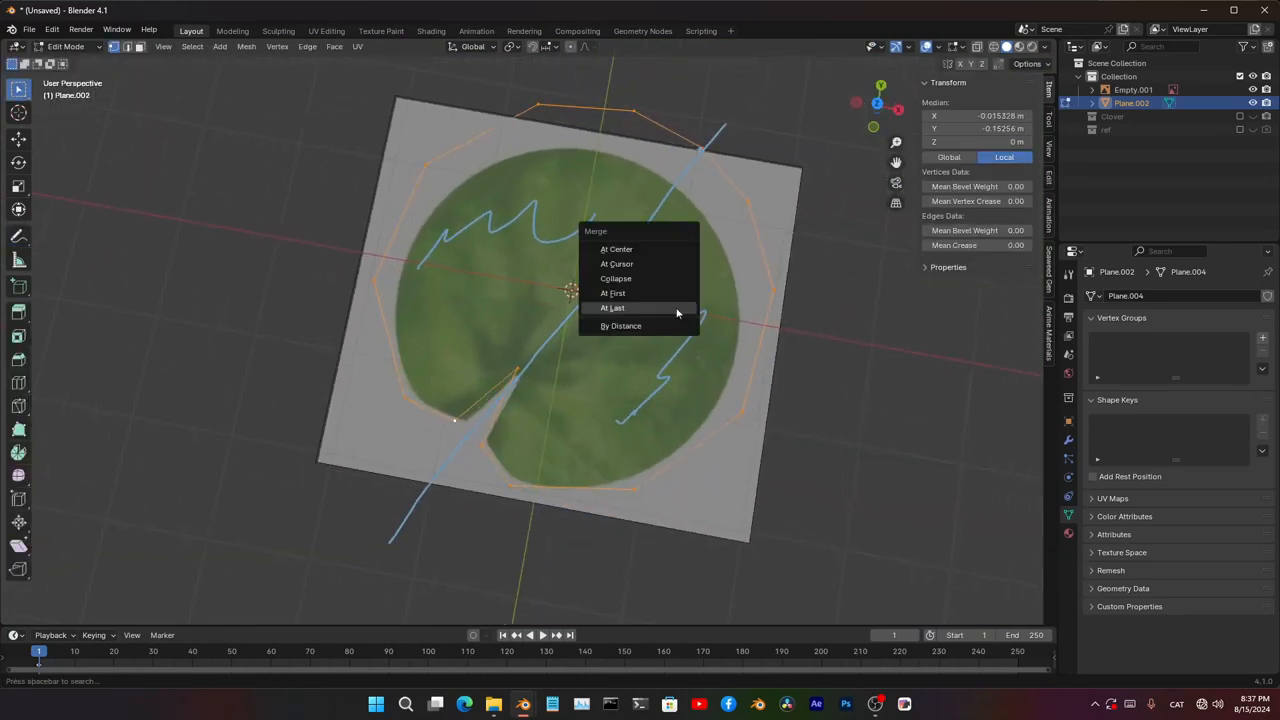
left_click(655, 326)
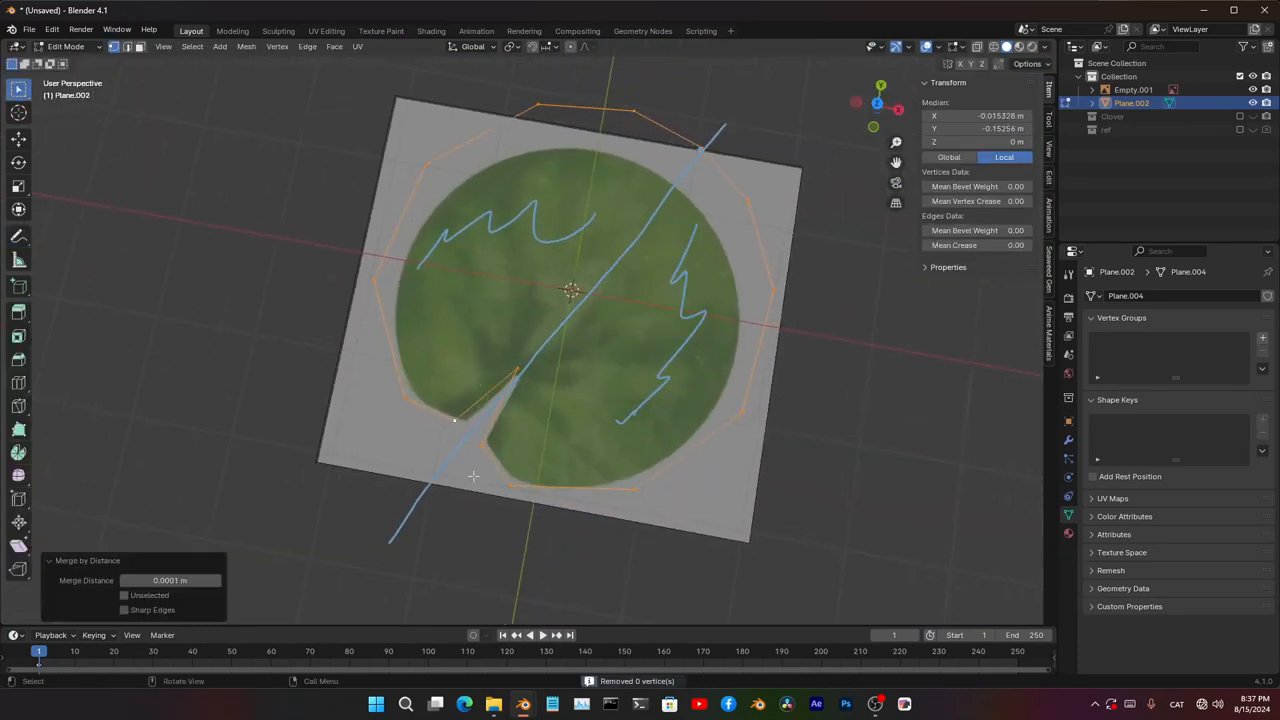
- Try filling the outline from top view using Grid Fill with span 3 and offset -12
key("KP_7")
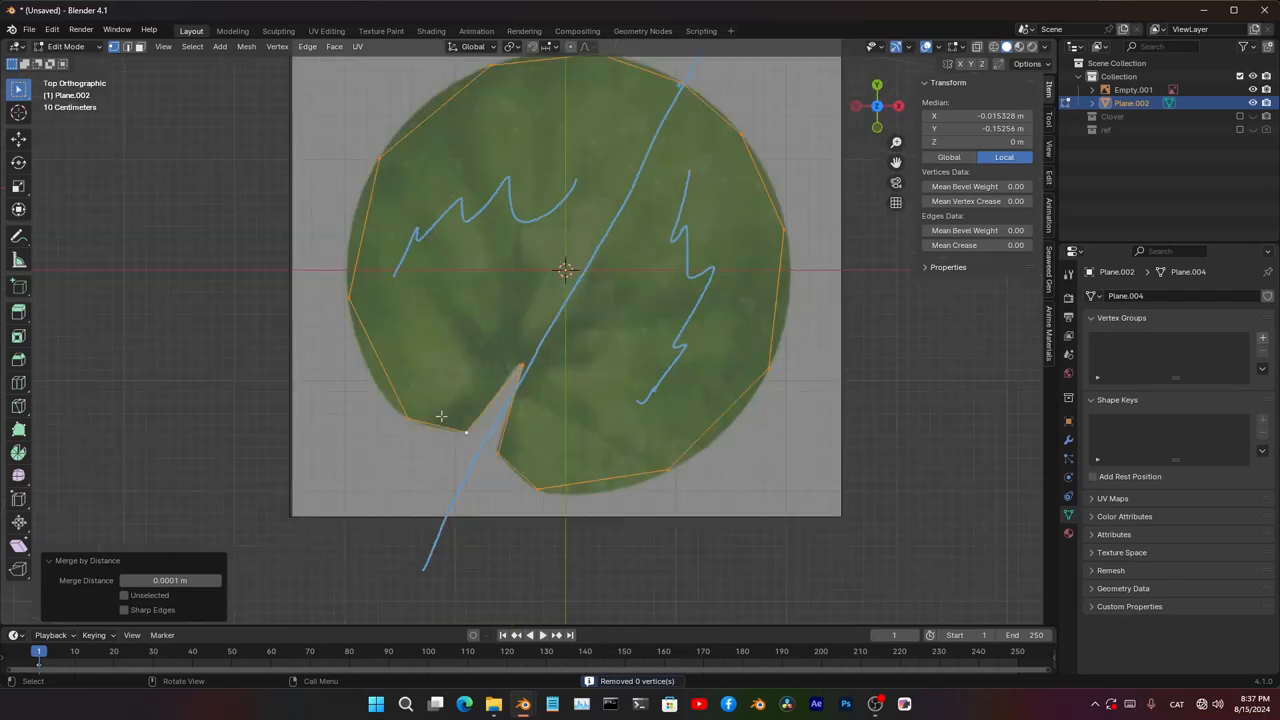
key("ctrl+f")
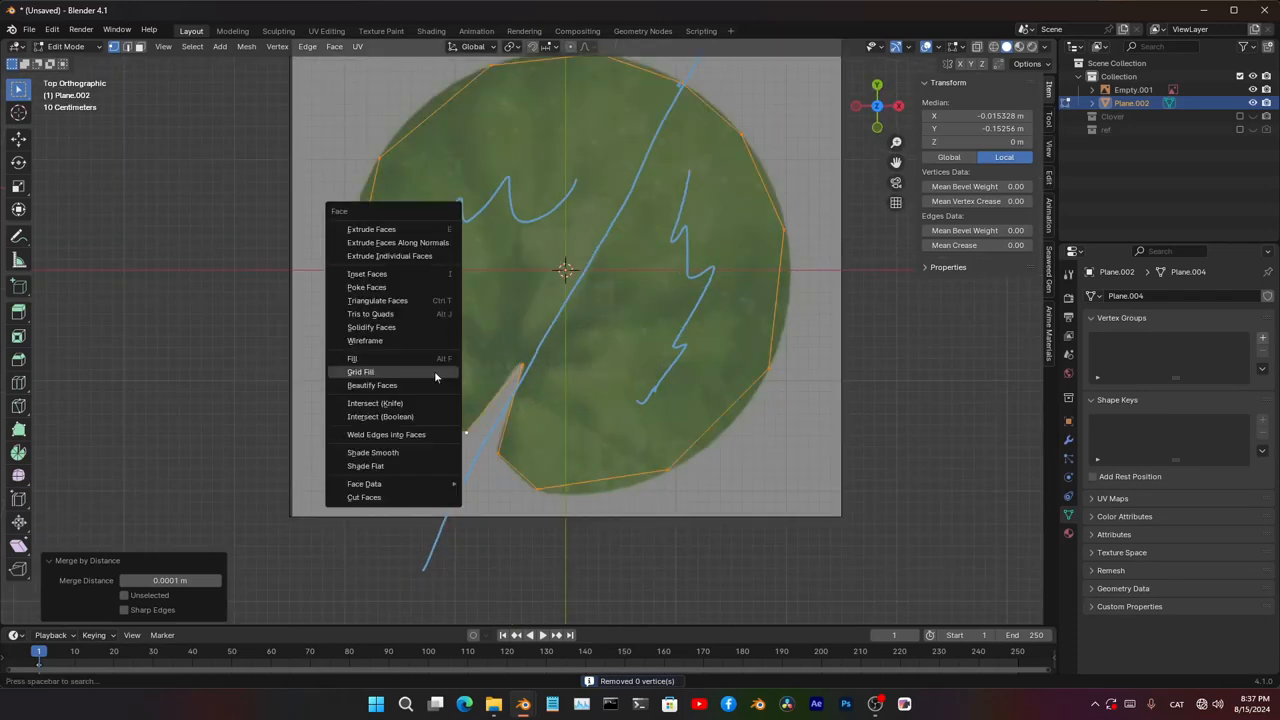
left_click(434, 371)
scroll(567, 467, "up", 3, "shift")
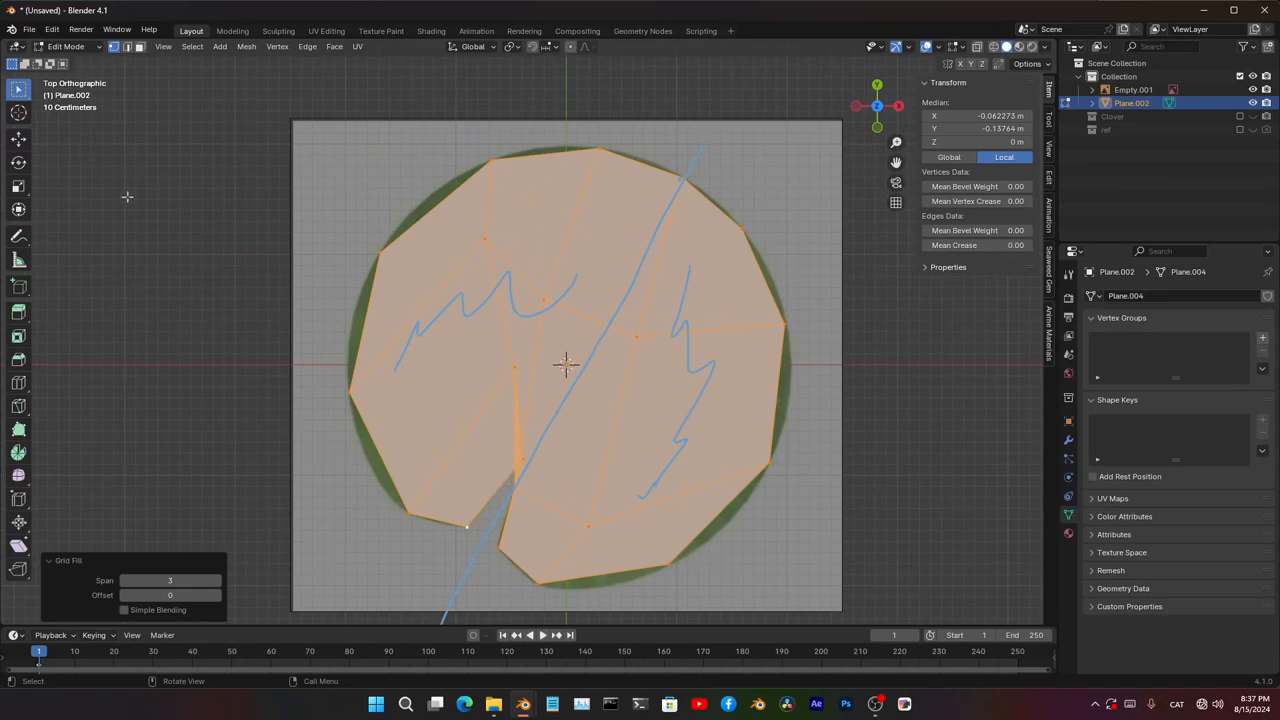
left_click_drag(181, 595, 125, 595)
scroll(571, 453, "up", 6)
middle_click_drag(571, 453, 608, 404, "shift")
scroll(612, 390, "down", 6)
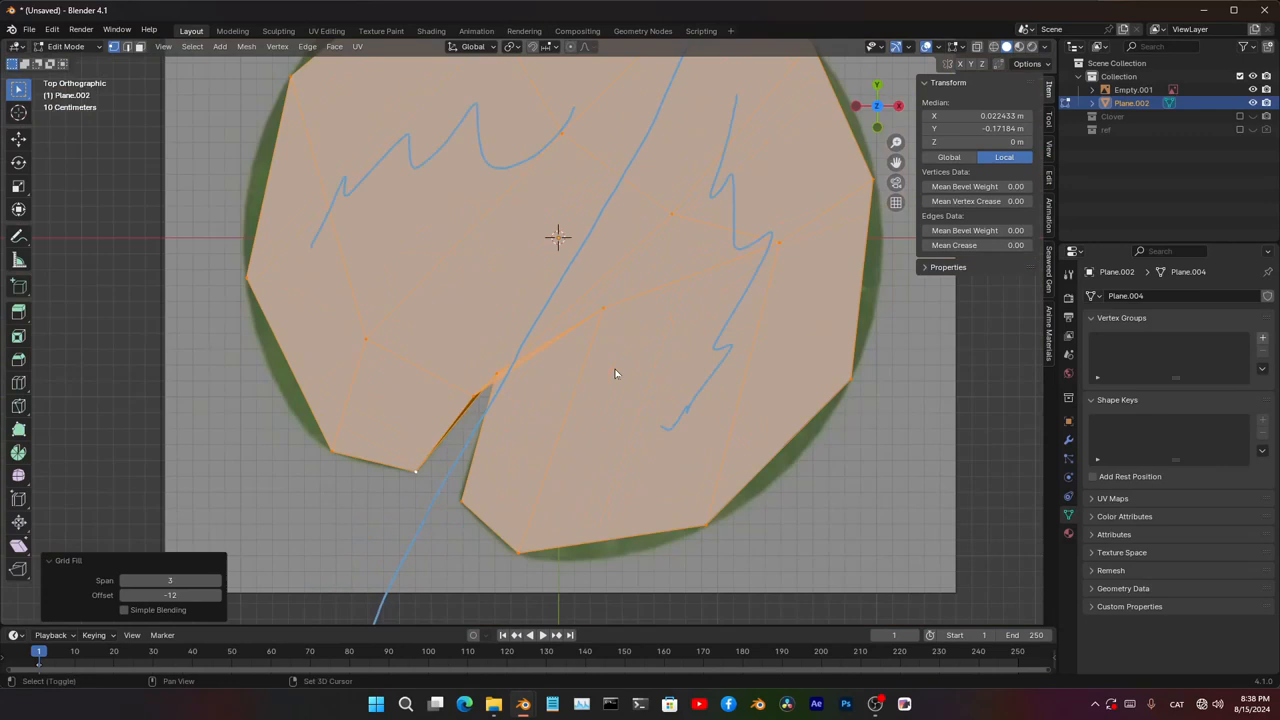
key("ctrl+z")
middle_click_drag(643, 240, 640, 345, "shift")
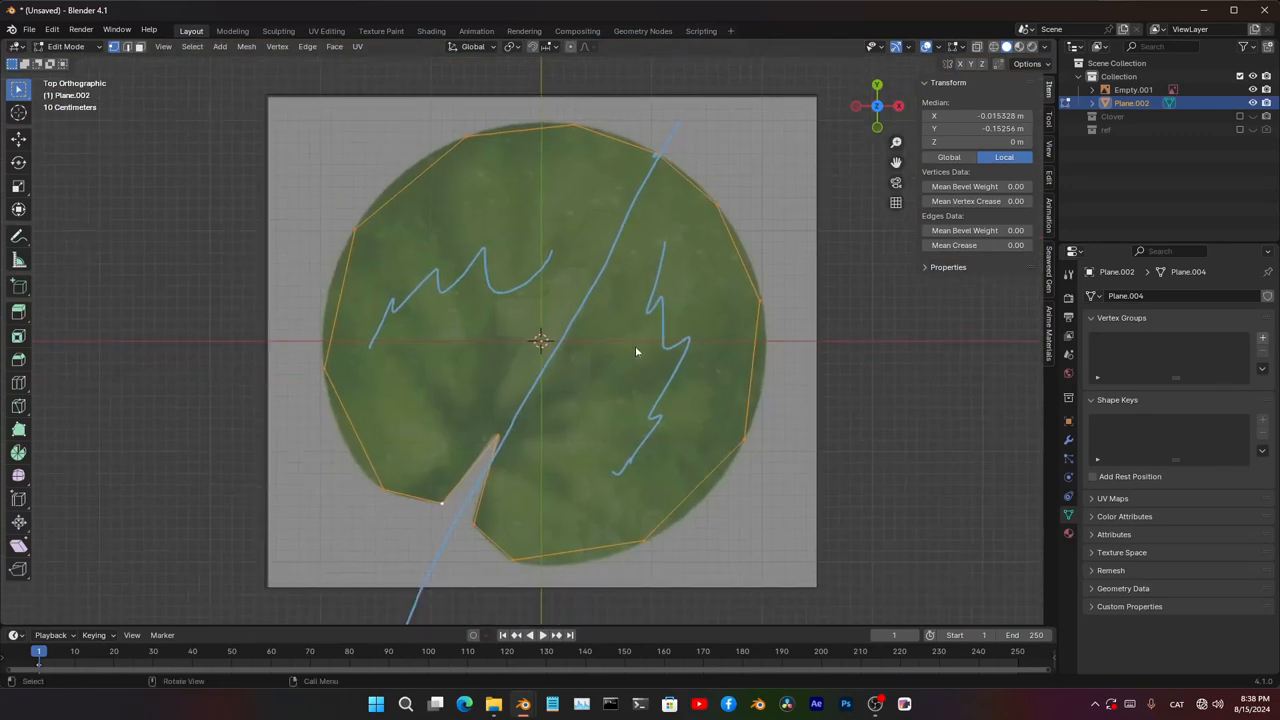
- Make the rim vertex opposite the notch active, select the whole outline and Grid Fill it with span 4 and offset -9
left_click(500, 429)
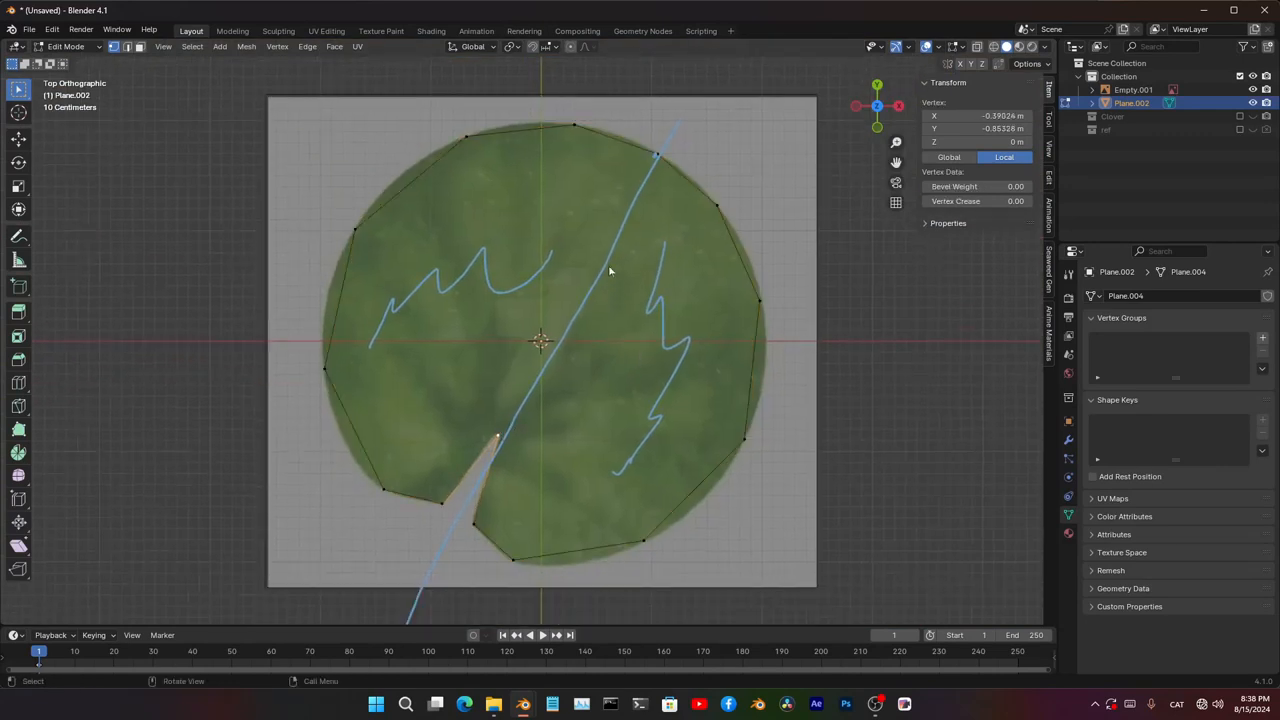
left_click(656, 158, "shift")
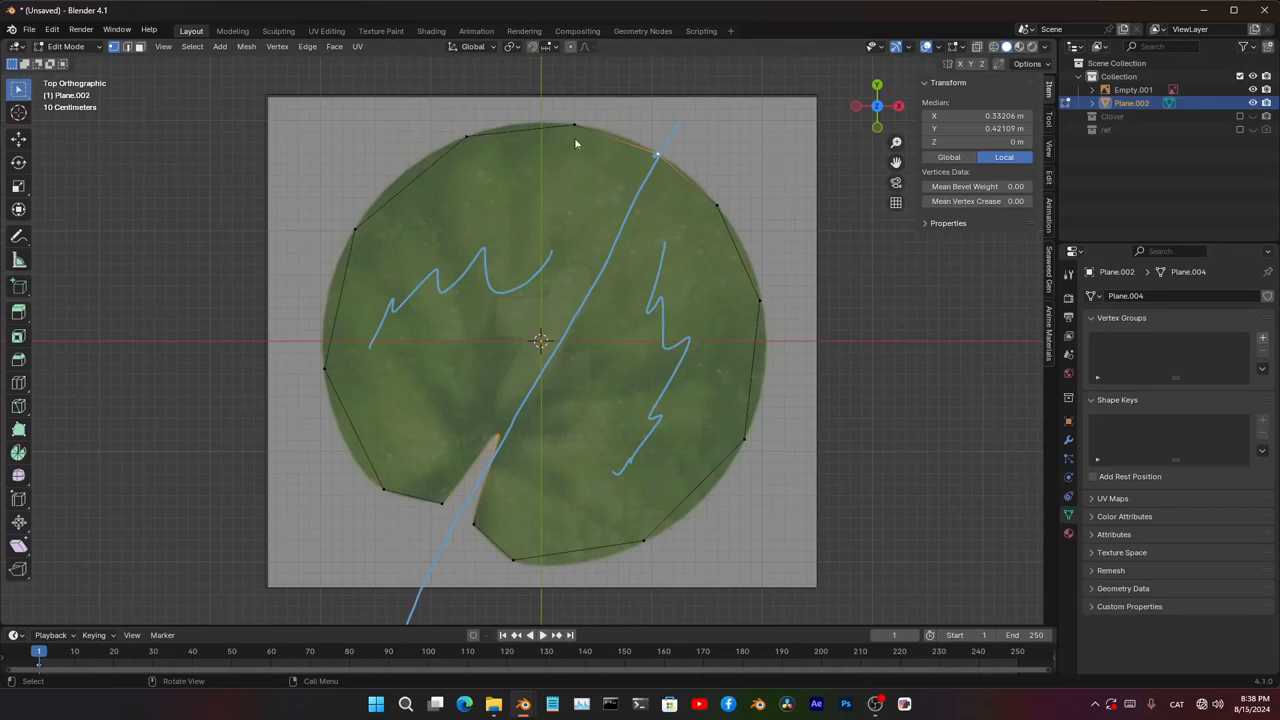
key("a")
scroll(486, 436, "up", 1)
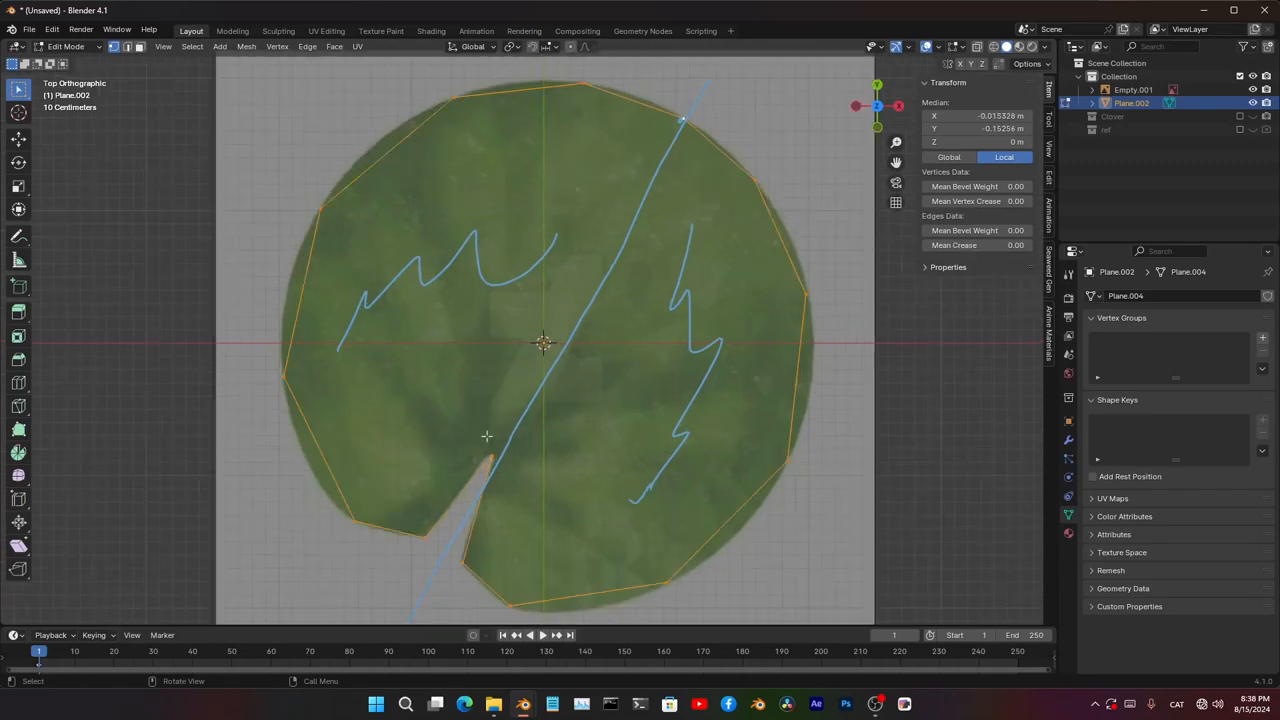
key("ctrl+f")
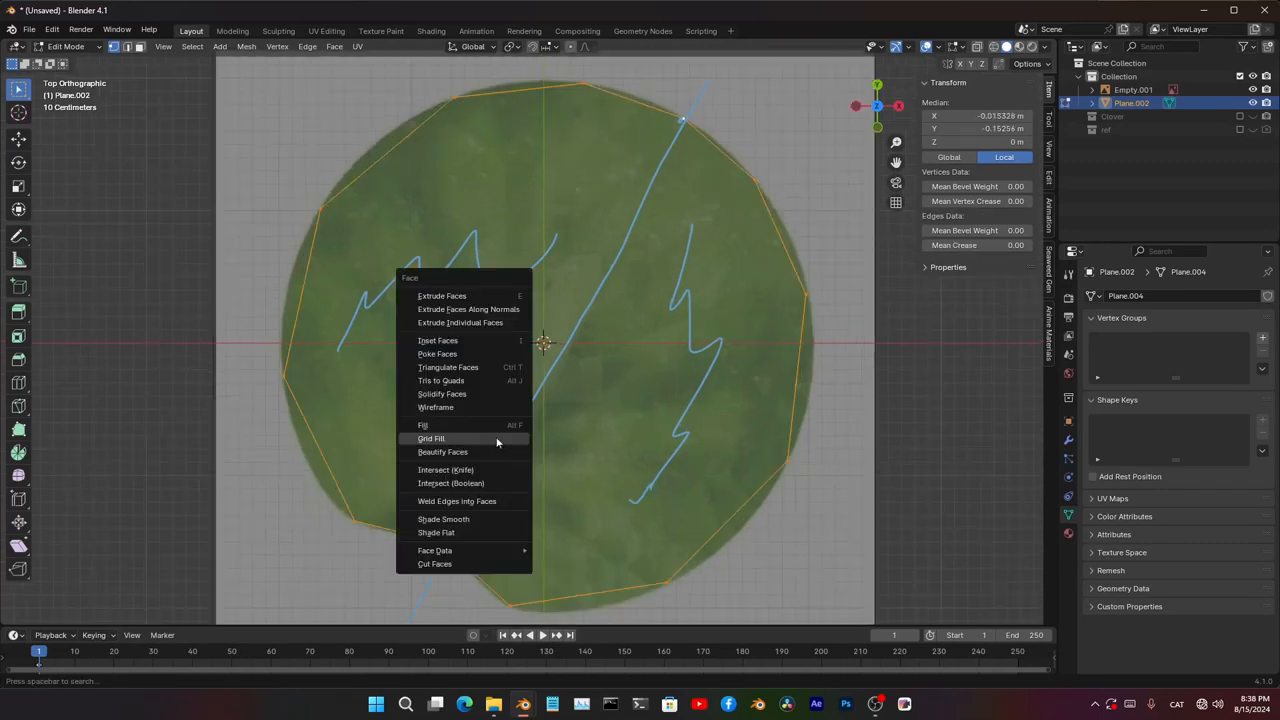
left_click(497, 441)
mouse_move(170, 595)
left_mouse_down()
mouse_move(141, 595)
mouse_move(156, 595)
left_mouse_up()
left_click(123, 583)
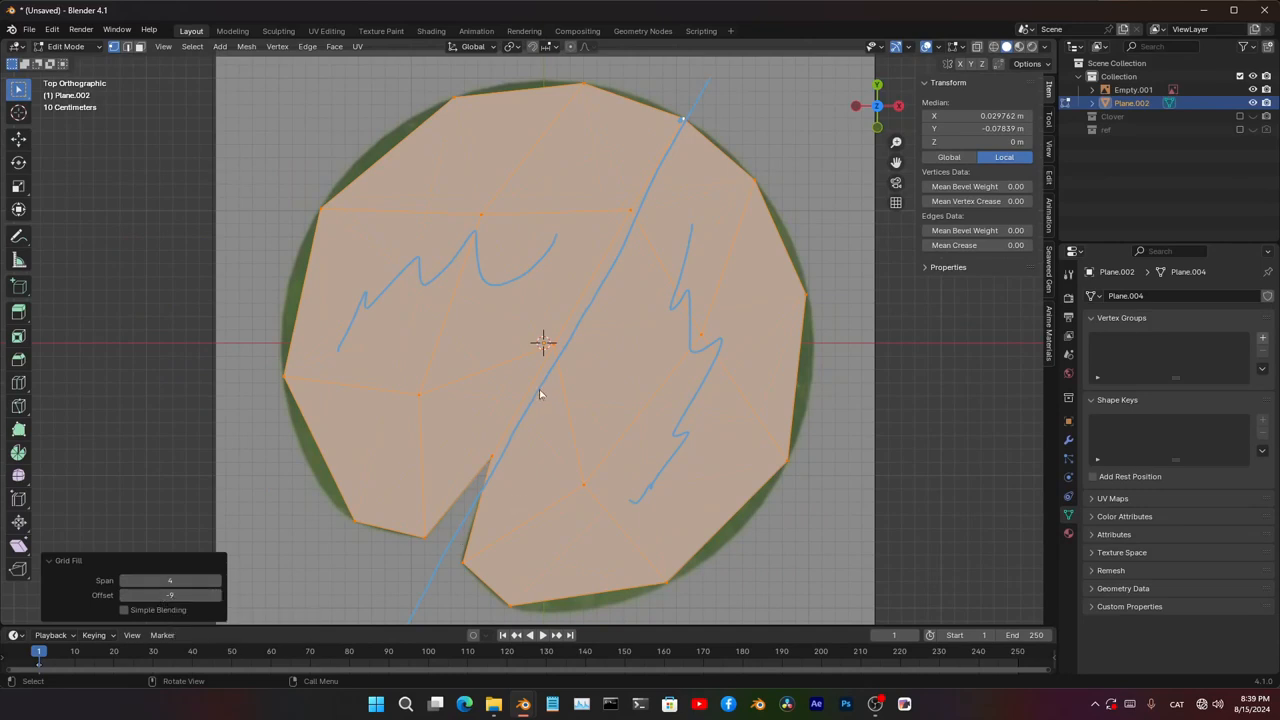
- Return to Object Mode in top view, remove the Note annotation layer and switch to the selection tool
mouse_move(540, 391)
middle_mouse_down()
mouse_move(686, 509)
mouse_move(645, 393)
mouse_move(564, 379)
middle_mouse_up()
key("Tab")
key("KP_7")
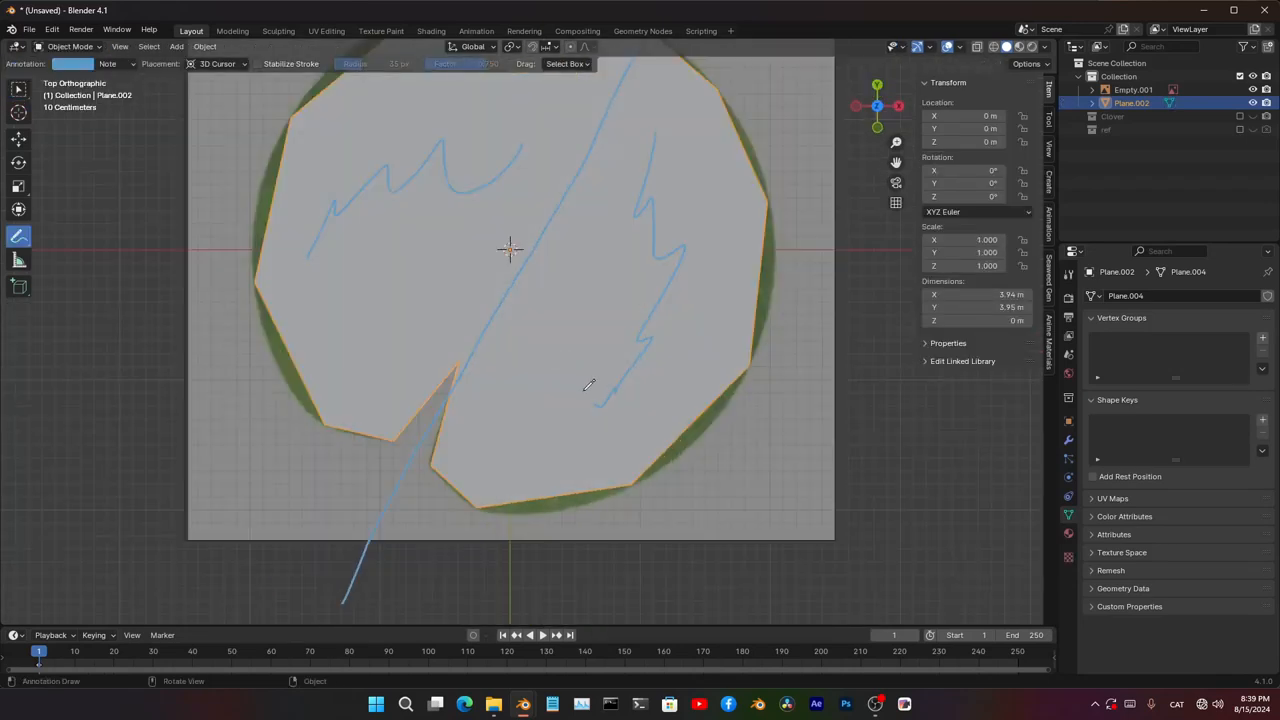
scroll(589, 385, "down", 3)
left_click(127, 66)
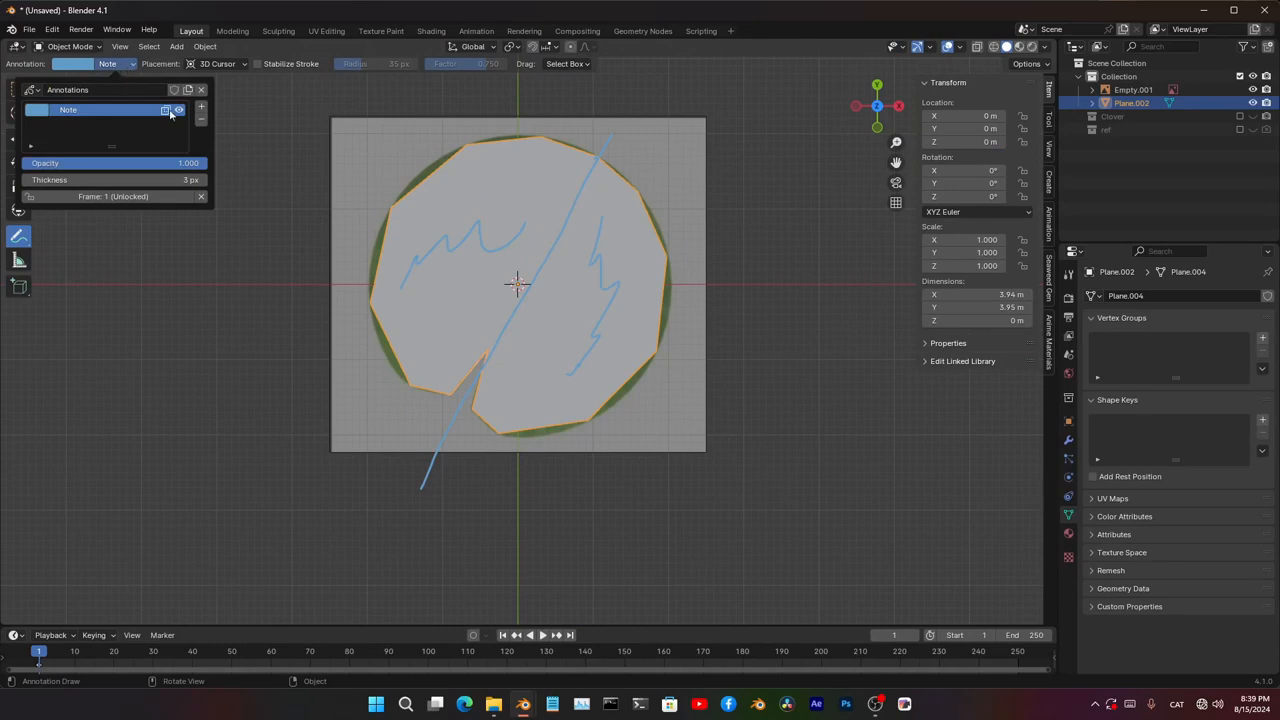
left_click(201, 119)
key("w")
- Add a level 1 subdivision to the lily pad and scale its whole mesh up by 1.064 and again by 1.027
scroll(583, 357, "up", 3)
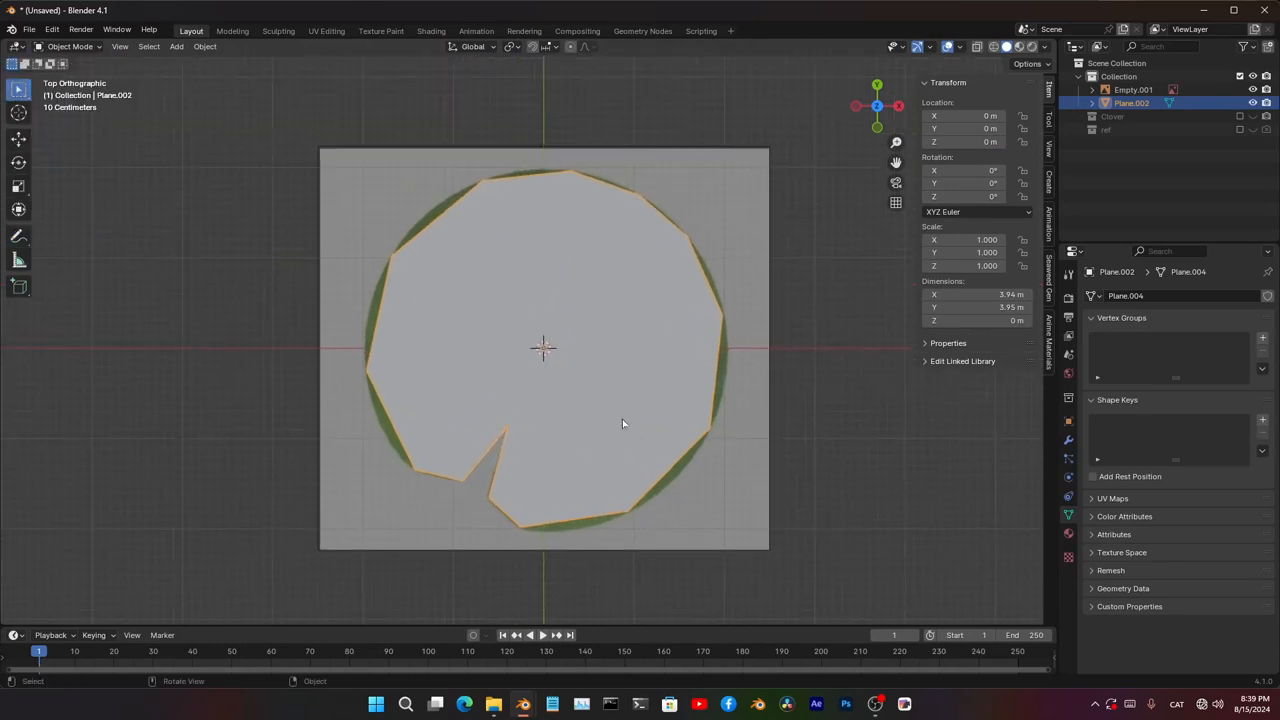
key("ctrl+1")
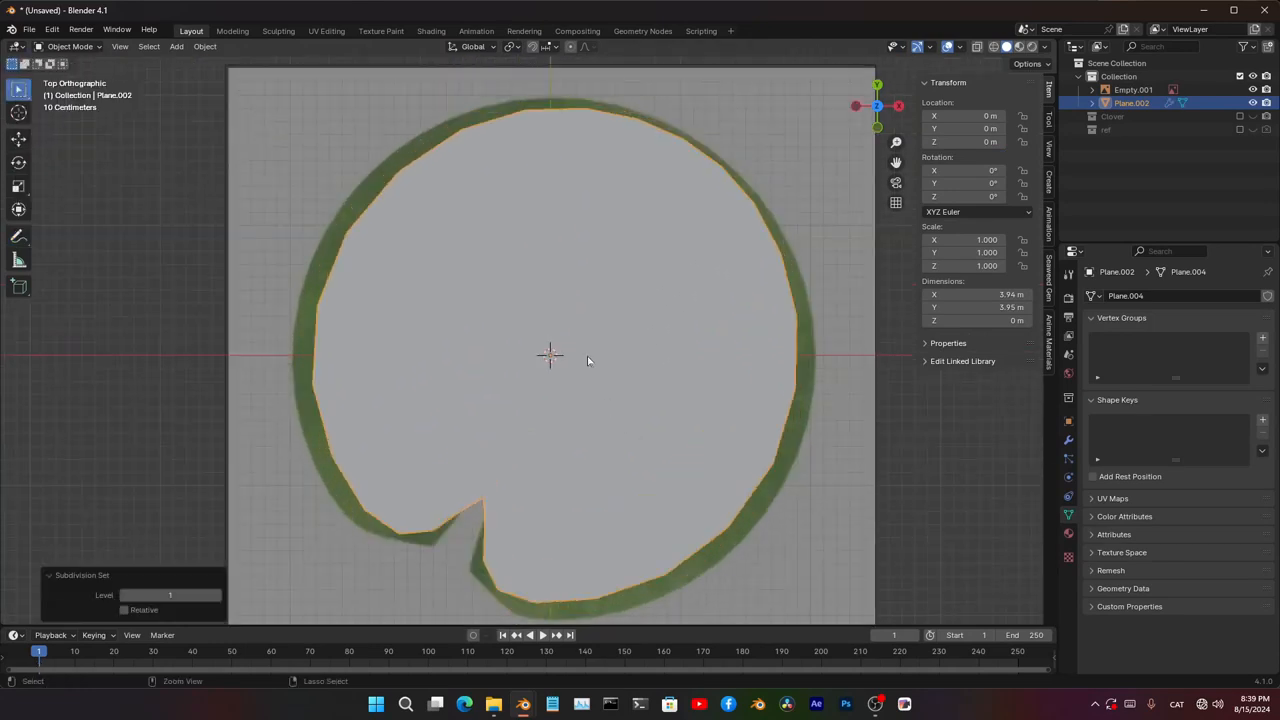
key("Tab")
key("a")
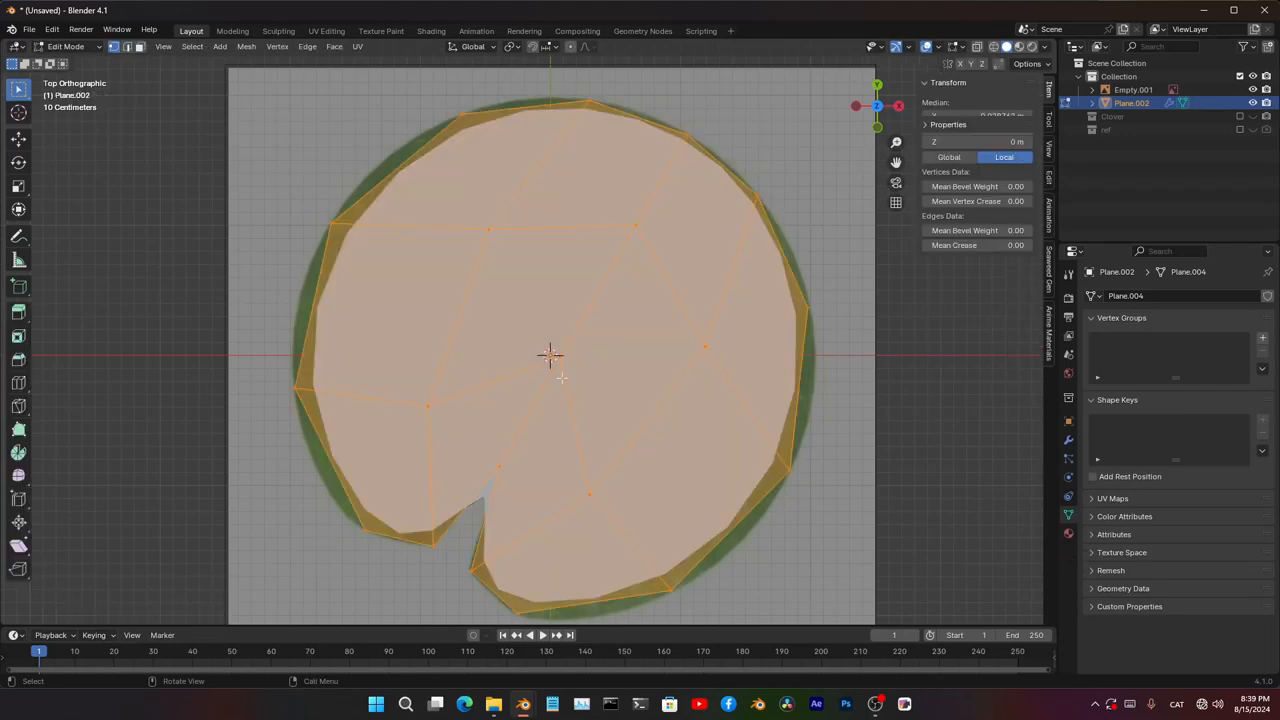
key("s")
left_click(775, 443)
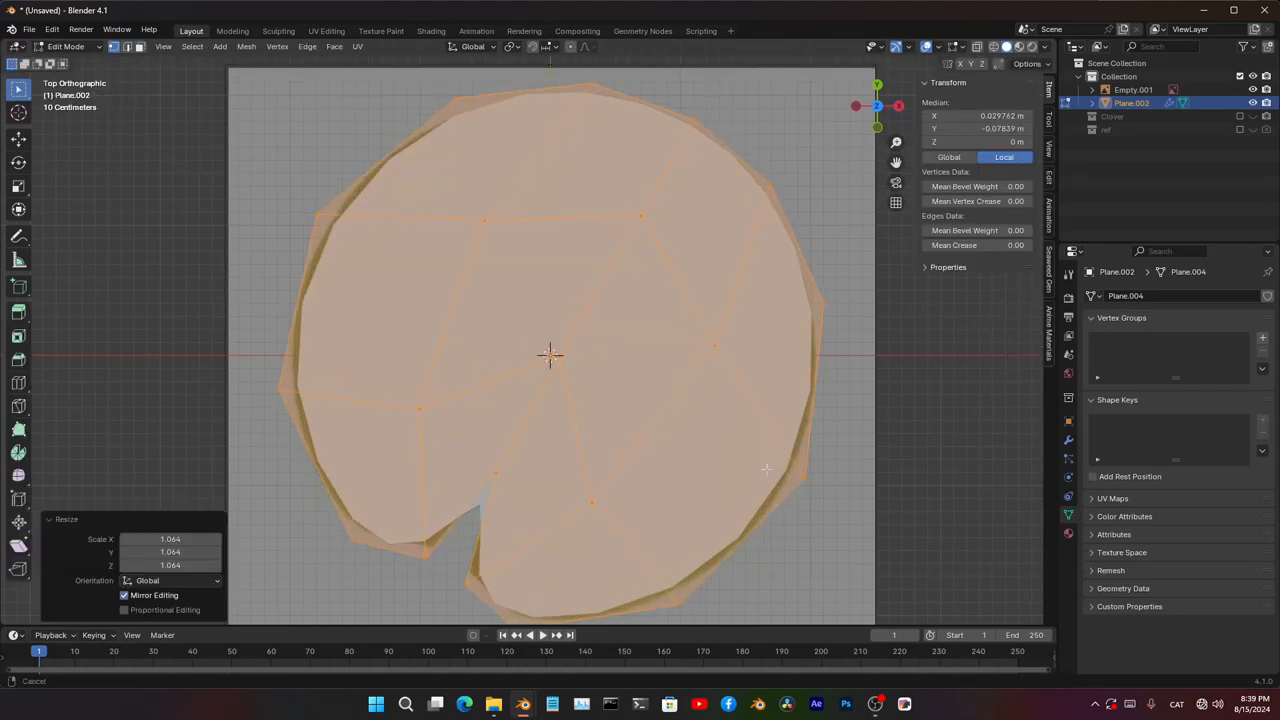
middle_click_drag(768, 468, 753, 434, "shift")
key("s")
left_click(766, 437)
- Show the mesh as wireframe over the reference and scale the whole lily pad by 0.953
scroll(717, 411, "down", 3)
key("shift+z")
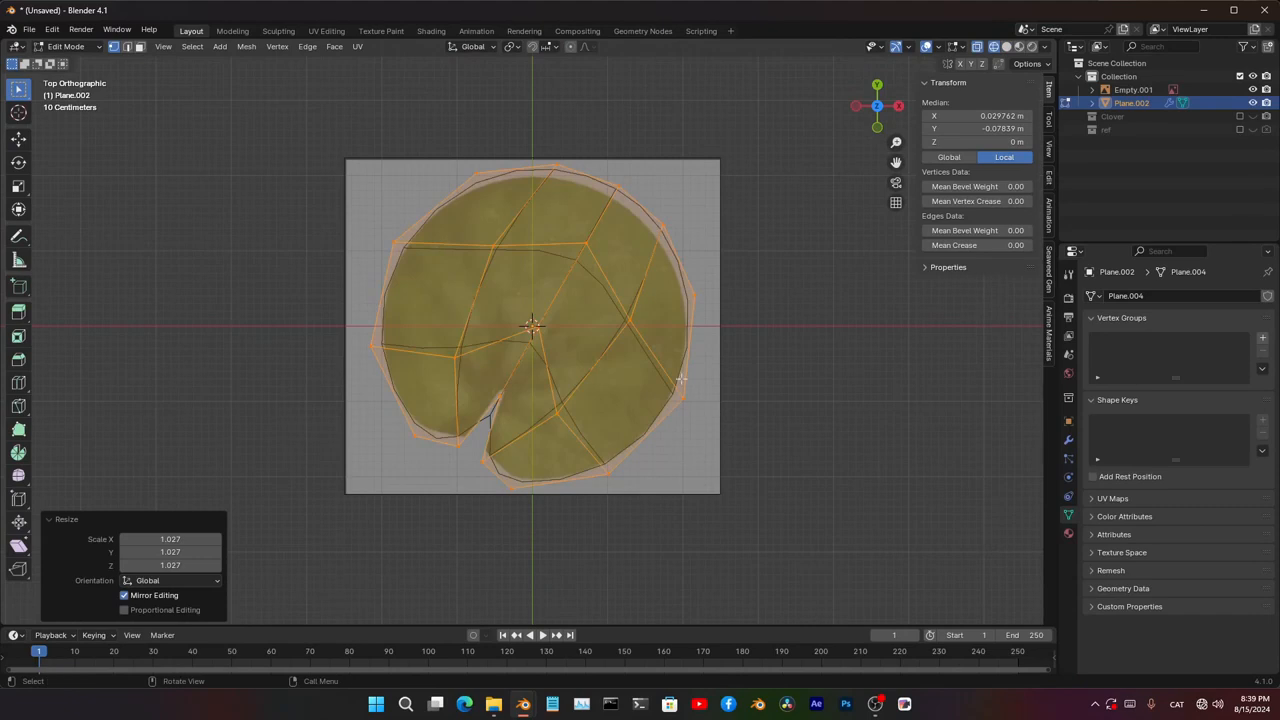
key("Tab")
key("Tab")
middle_click_drag(682, 359, 686, 394, "shift")
scroll(684, 371, "up", 2)
key("shift+z")
key("shift+z")
key("s")
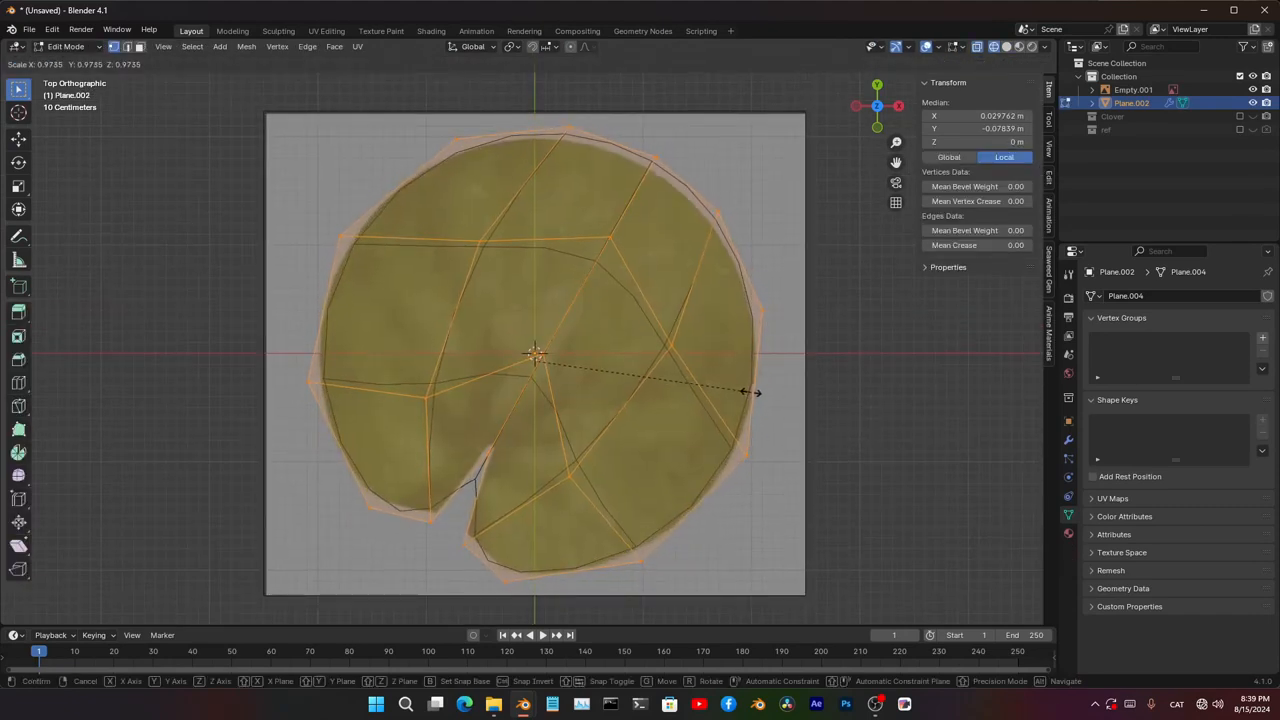
left_click(745, 393)
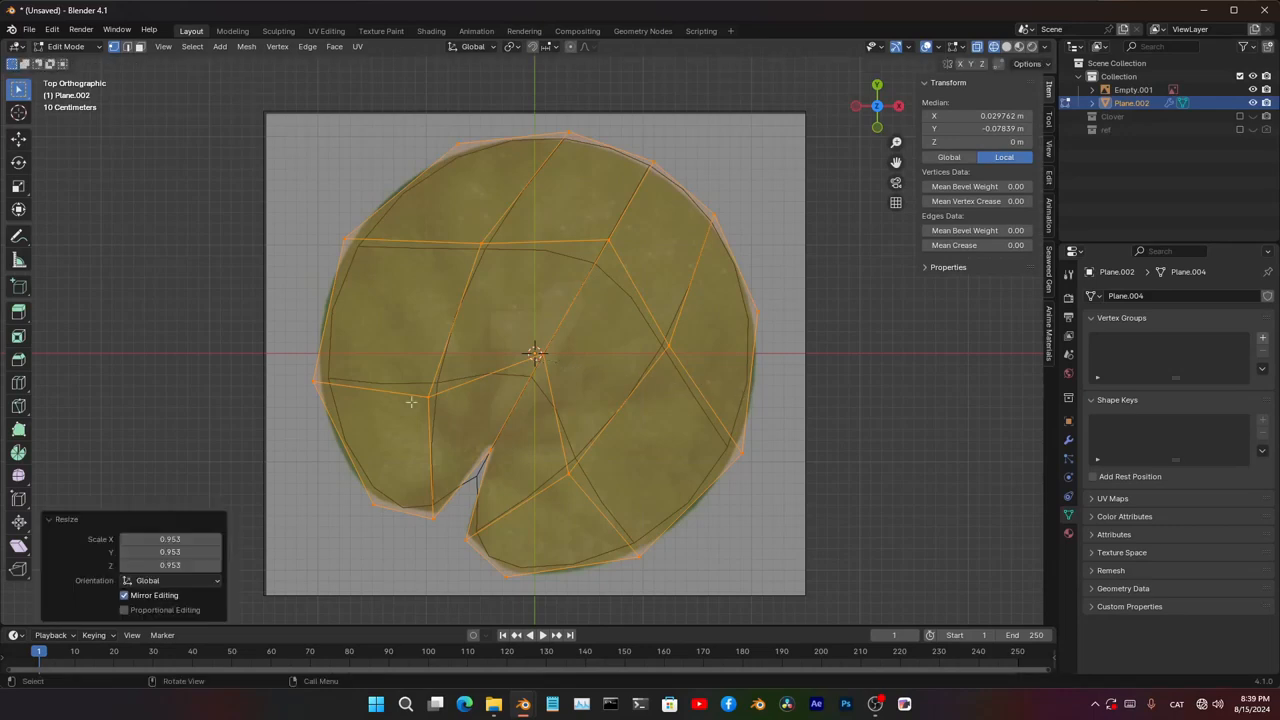
- Move the leftmost and upper-left cage vertices outward so the subdivided rim follows the reference edge
left_click(308, 382)
middle_click_drag(416, 416, 475, 443, "shift")
key("g")
left_click(468, 444)
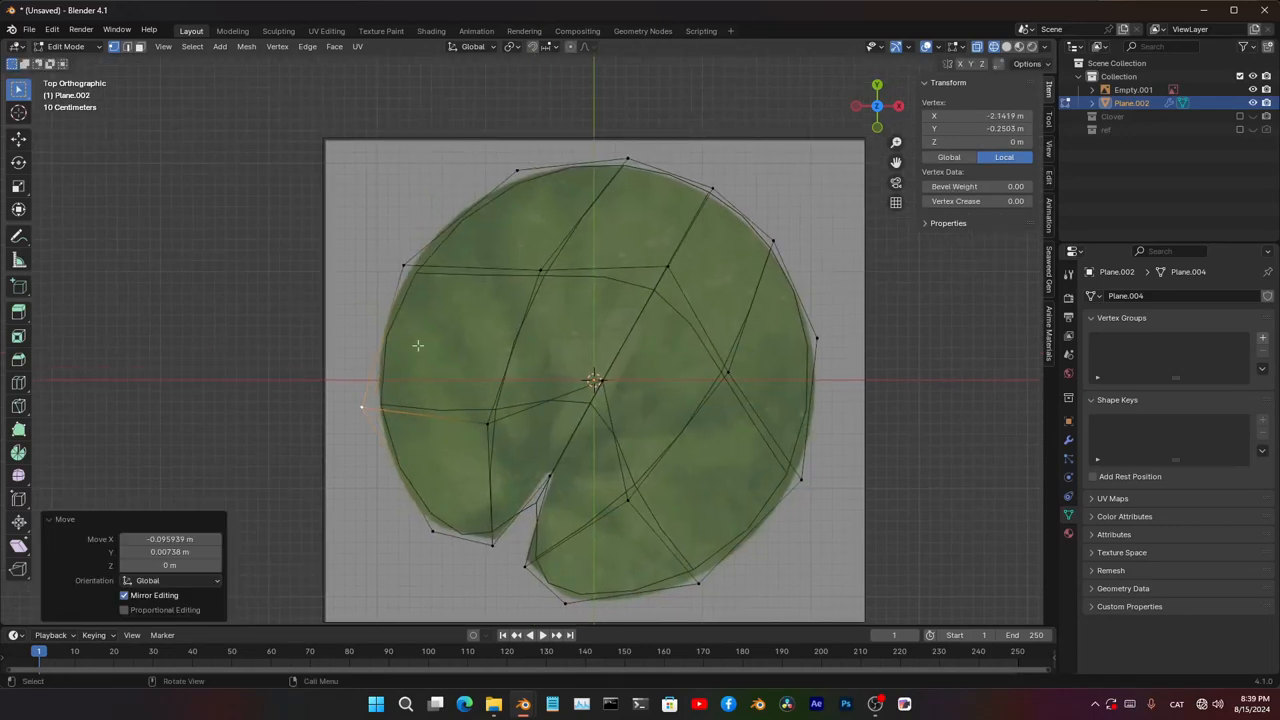
left_click(405, 279)
key("g")
left_click(462, 319)
key("ctrl+z")
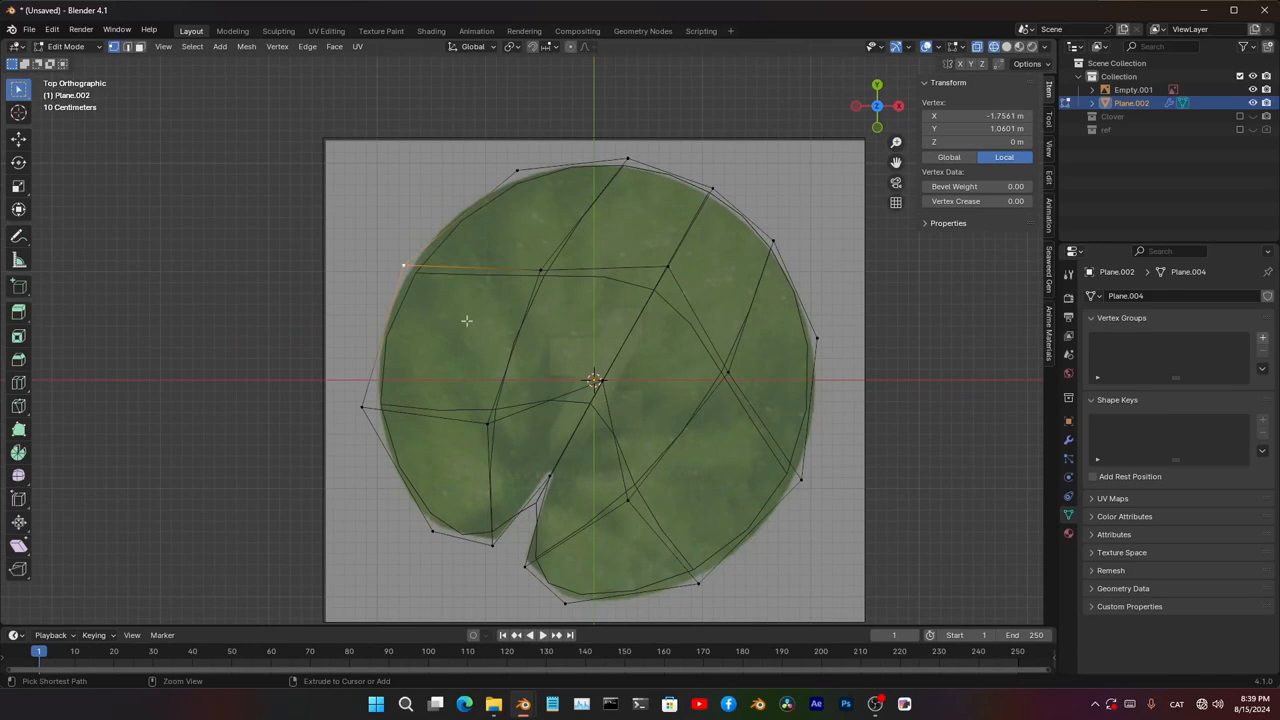
key("g")
left_click(473, 327)
middle_click_drag(678, 562, 606, 411, "shift")
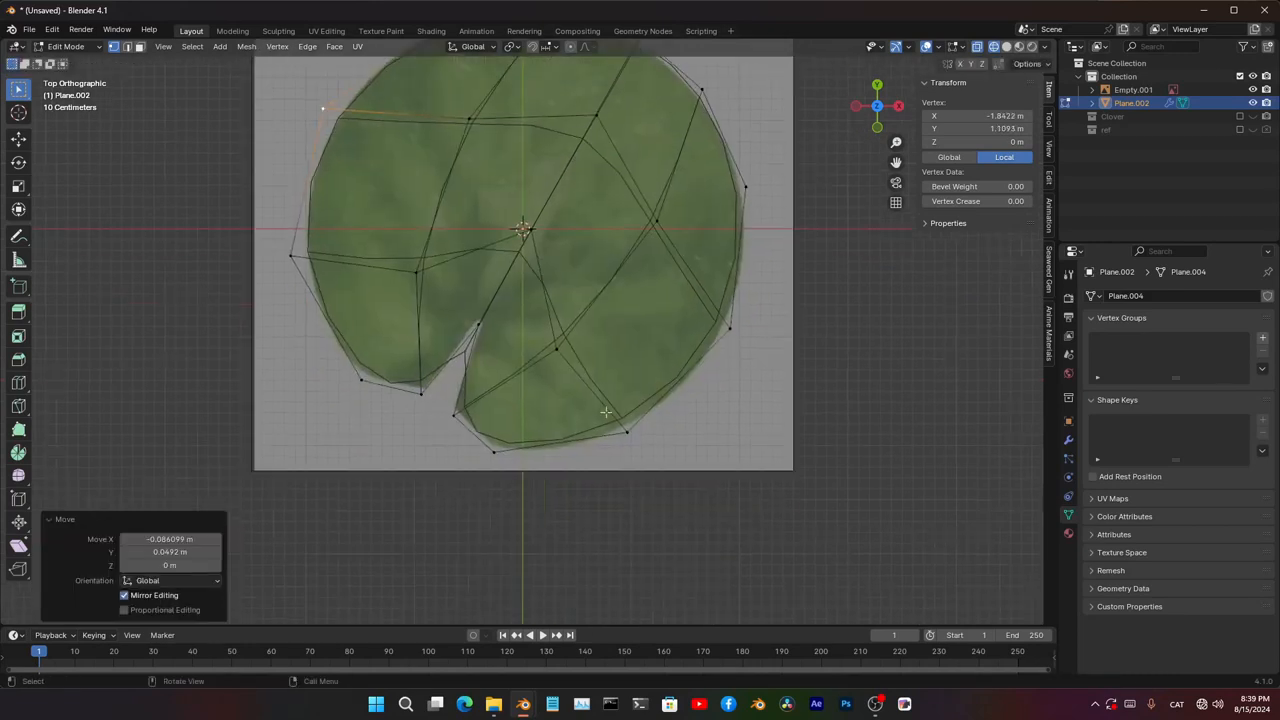
- Move the lower-right, lower-left and bottom cage vertices slightly outward to fit the rim to the reference edge
left_click(735, 331)
key("g")
left_click(749, 333)
left_click(353, 376)
key("g")
left_click(344, 379)
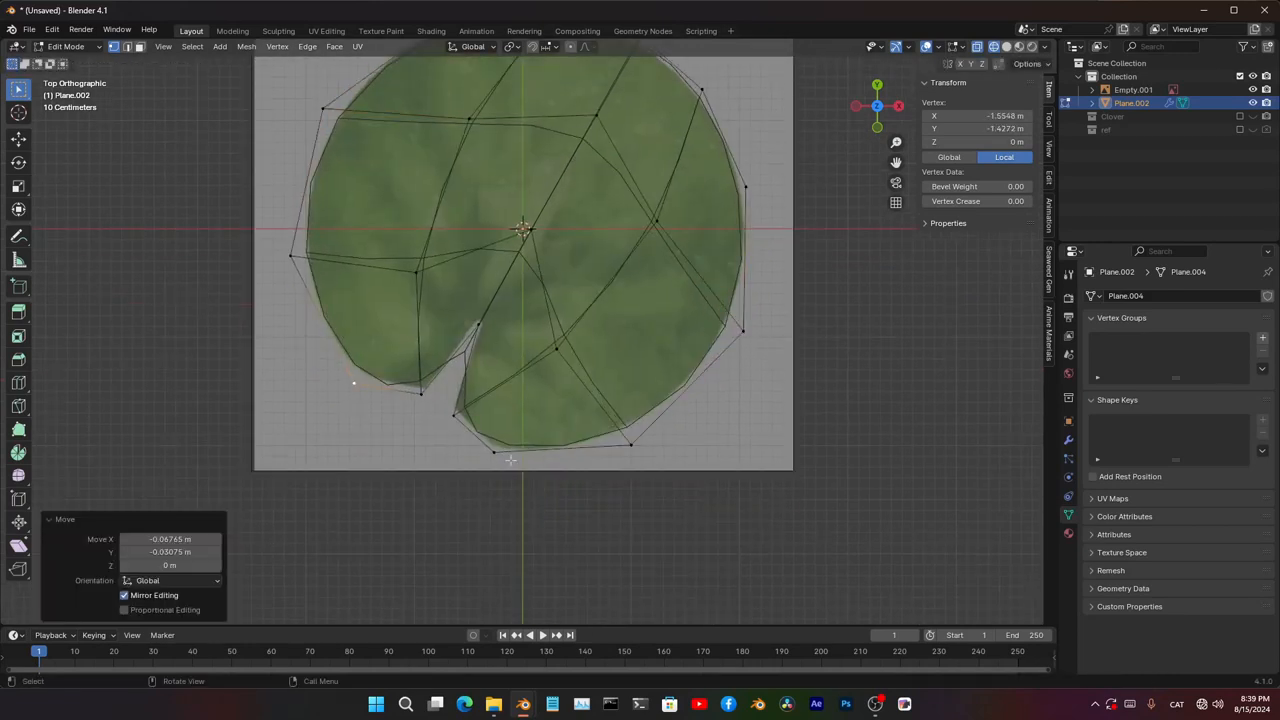
left_click(494, 451)
key("g")
left_click(497, 455)
- Try lowering the notch's right corner vertex about 0.24 m along Z
scroll(524, 371, "down", 4)
middle_click_drag(524, 371, 537, 290)
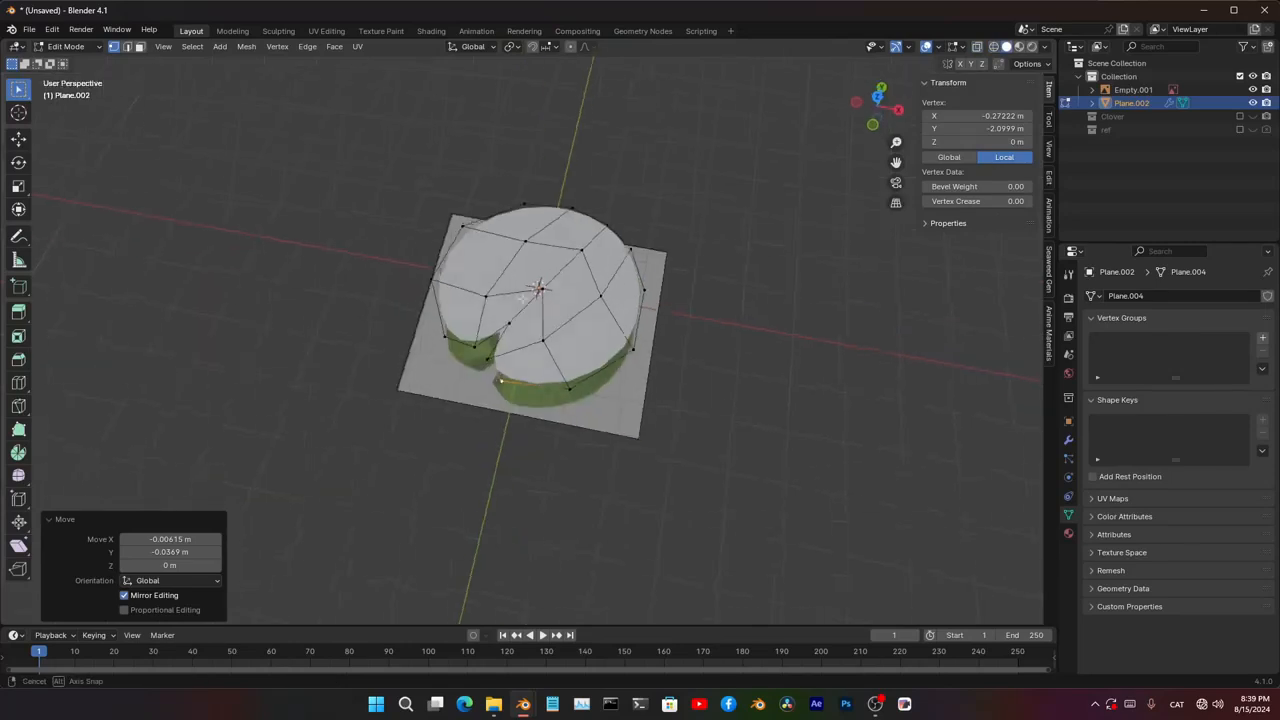
scroll(560, 310, "up", 5)
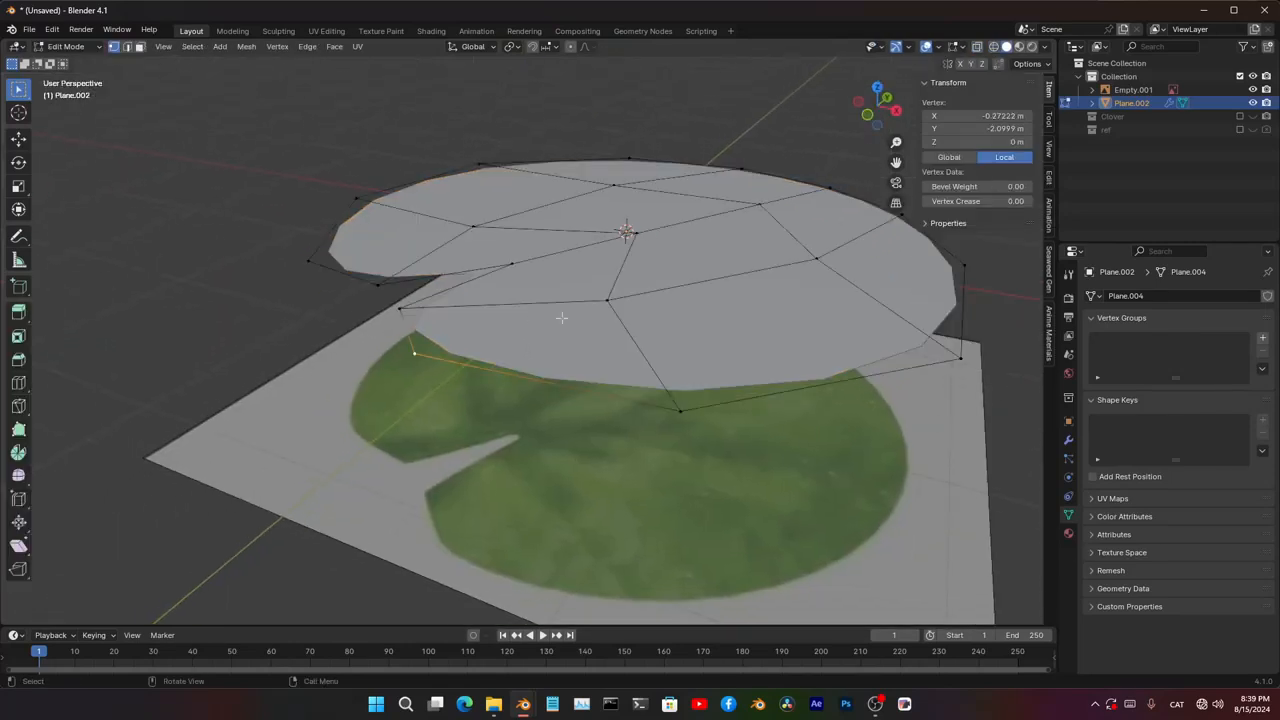
left_click(405, 317)
middle_click_drag(432, 337, 495, 302)
key("g")
key("z")
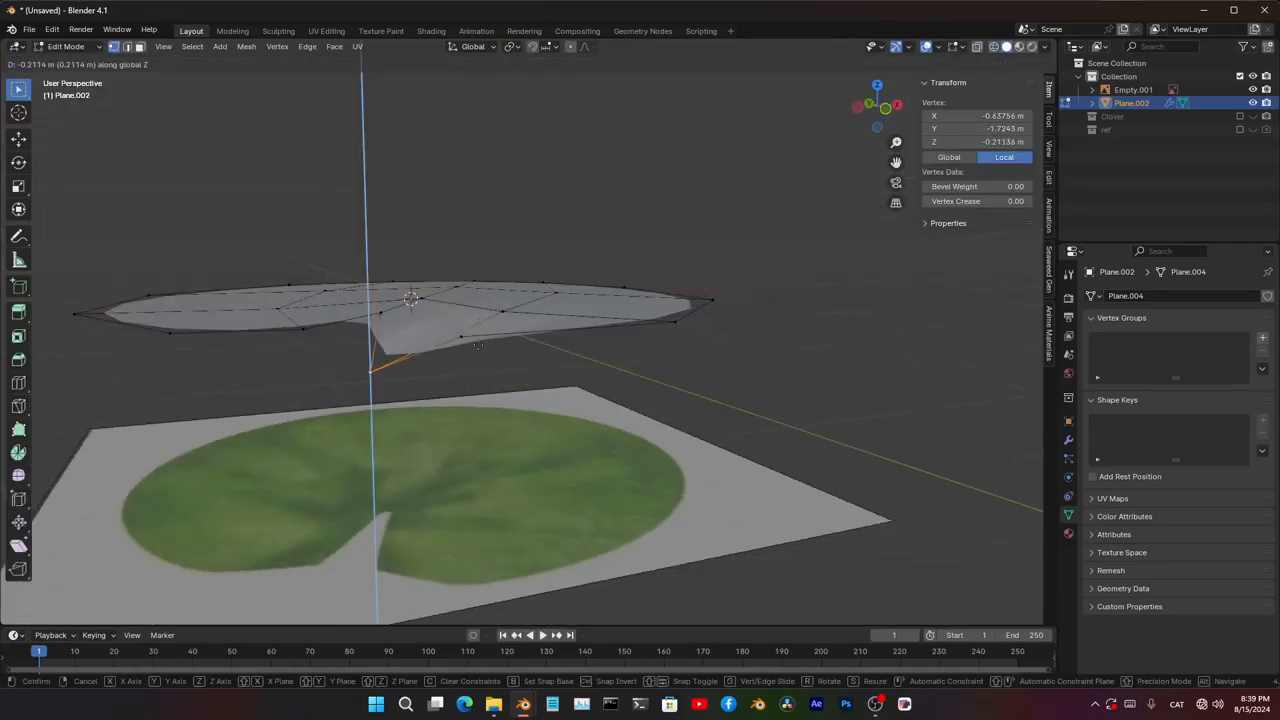
left_click(480, 349)
middle_click_drag(480, 349, 505, 420)
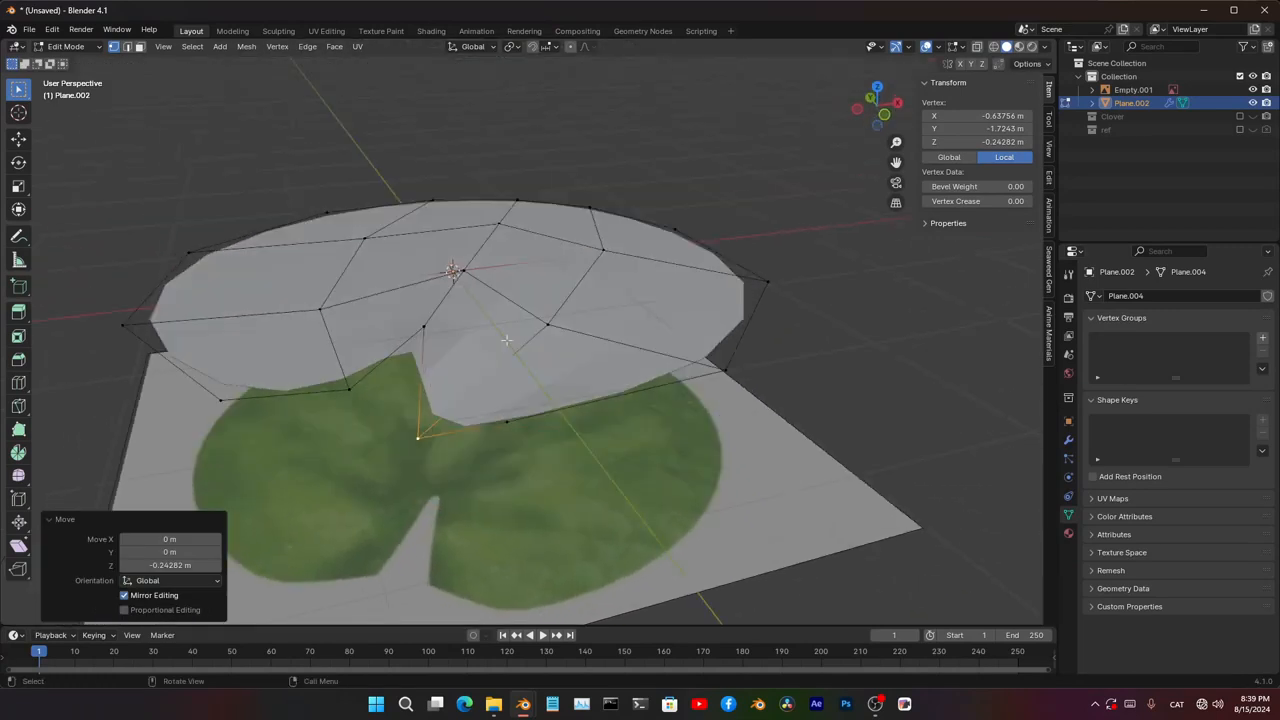
- Lower the bottom rim vertex next to the notch's right corner about 0.19 m along Z
left_click(509, 425)
key("g")
key("z")
left_click(549, 482)
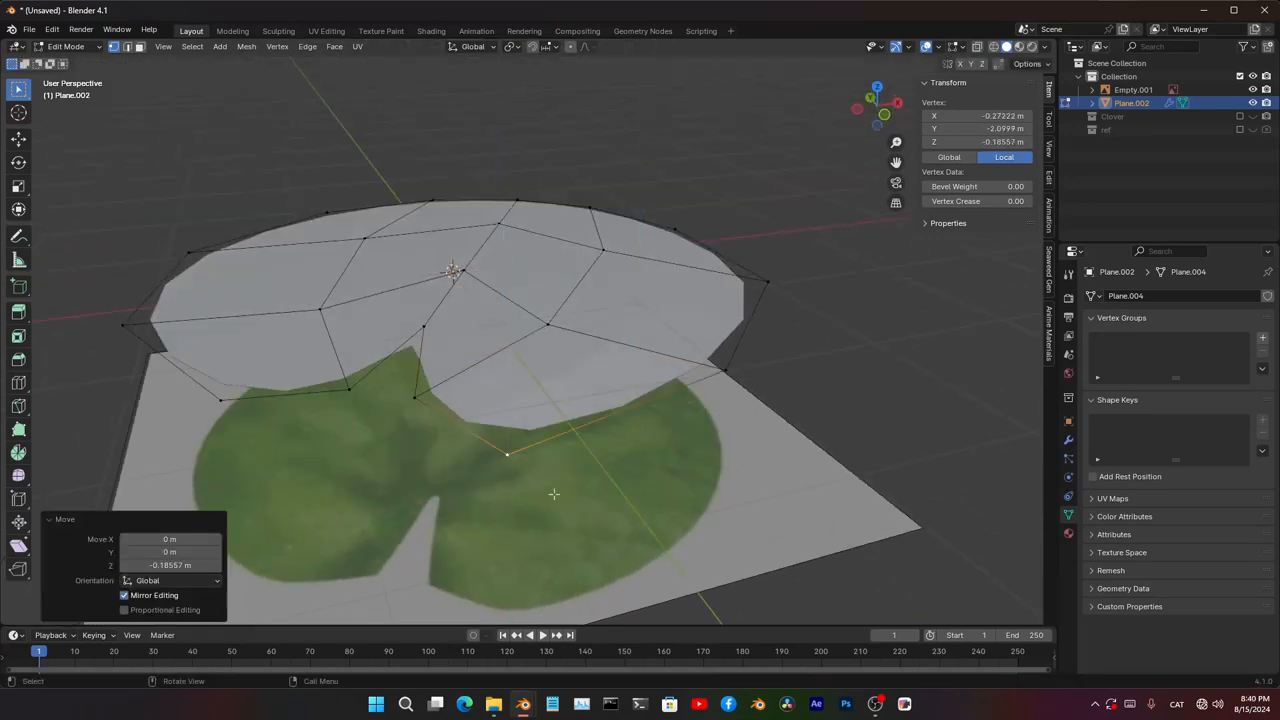
middle_click_drag(549, 482, 593, 372)
- Apply smooth shading to the lily pad mesh
key("Tab")
right_click(549, 429)
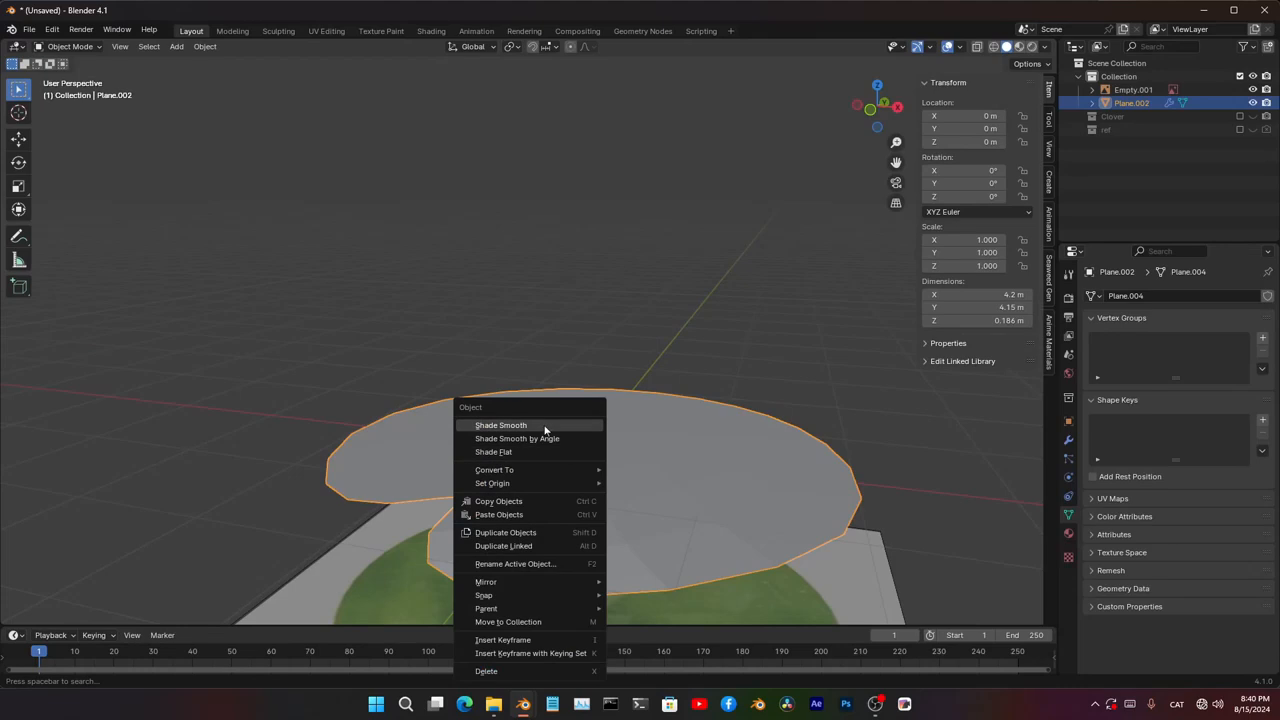
left_click(549, 429)
- Lower the rim vertex opposite the notch along Z to about -0.38 m
key("Tab")
middle_click_drag(638, 474, 526, 309)
left_click(511, 353)
key("g")
key("z")
left_click(548, 346)
key("Tab")
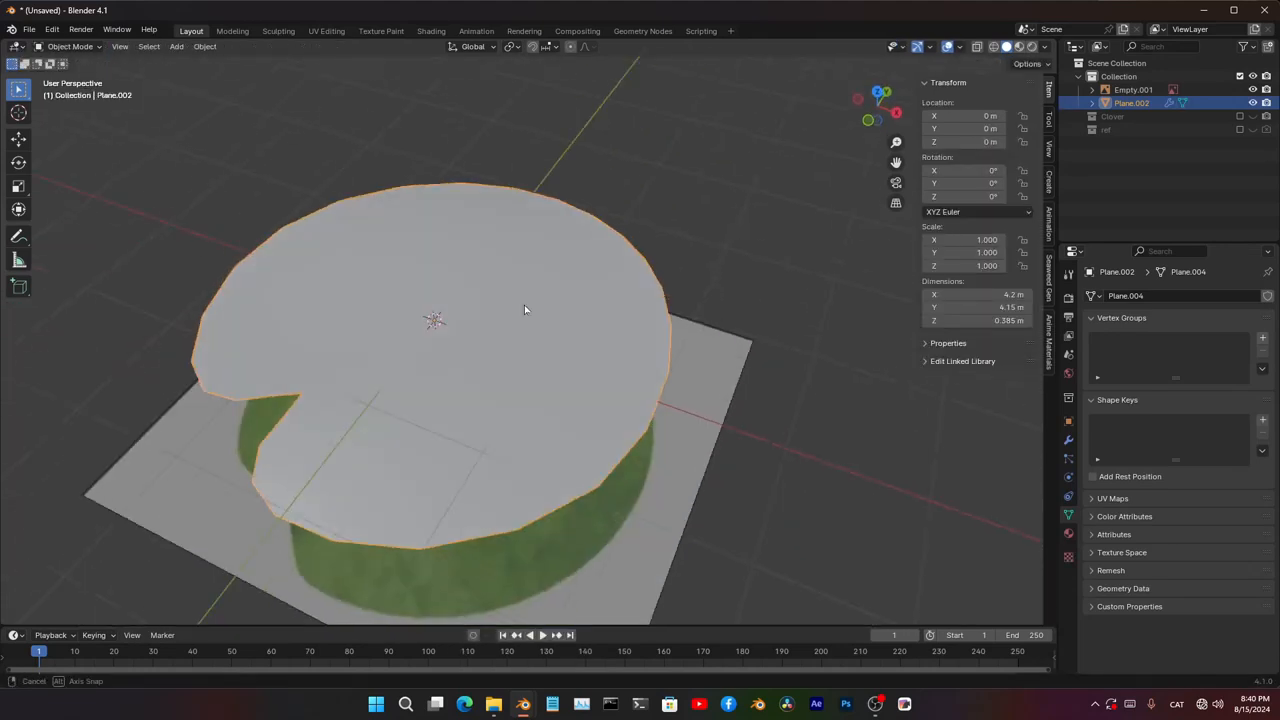
key("Tab")
key("g")
key("z")
left_click(673, 286)
- Lower the line of vertices from the rim opposite the notch through the centre to the notch tip slightly along Z
middle_click_drag(673, 286, 608, 345)
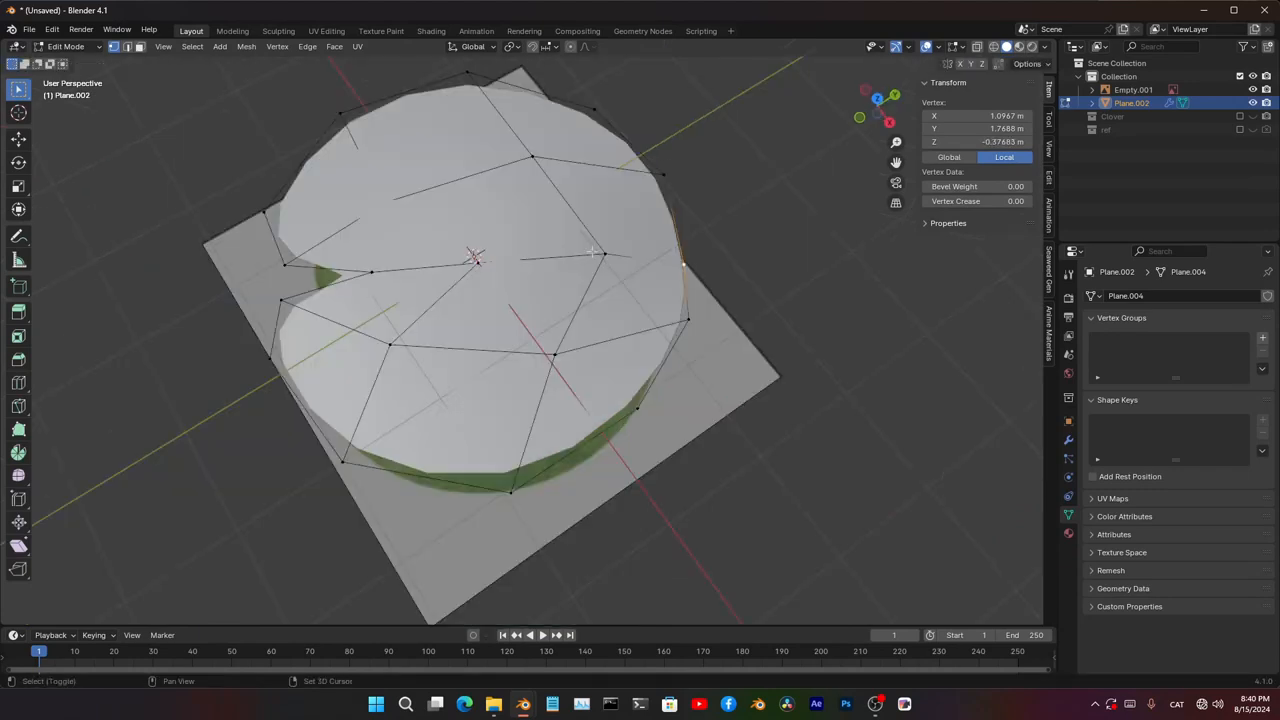
left_click(602, 268, "shift")
left_click(476, 260, "shift")
left_click(376, 271, "shift")
middle_click_drag(582, 288, 564, 273)
key("g")
key("z")
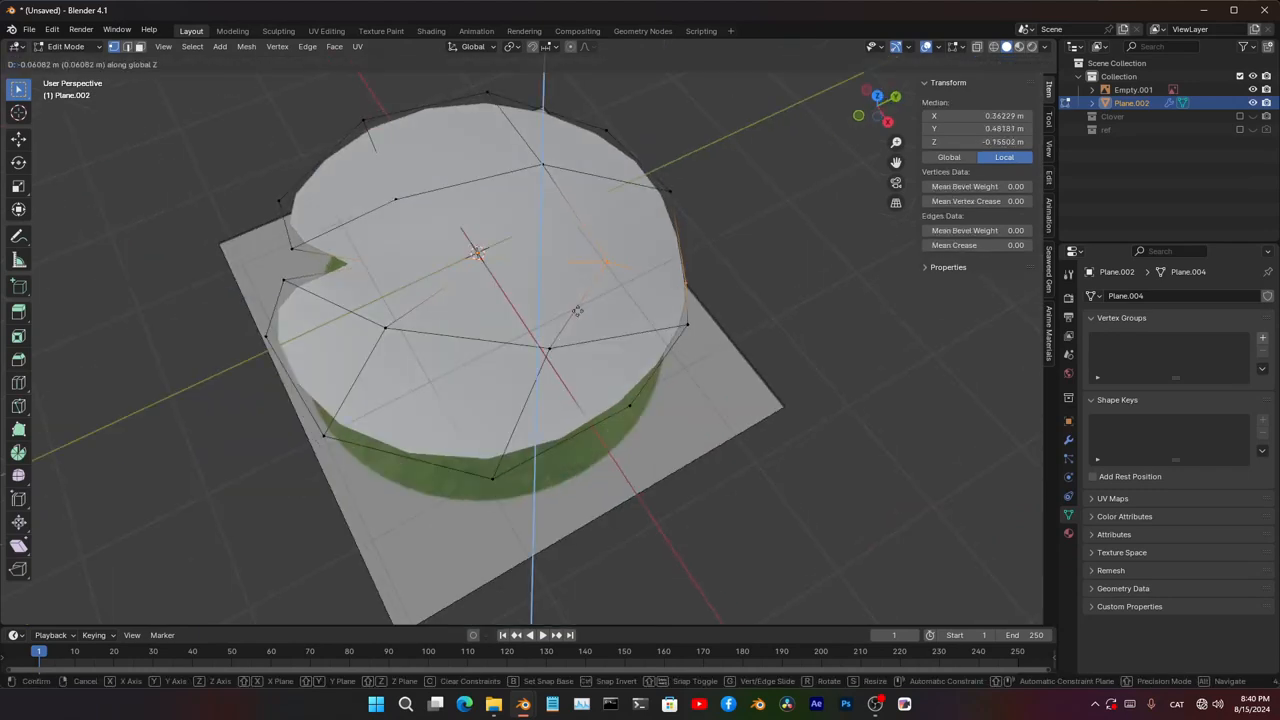
left_click(580, 315)
key("Tab")
- Move the lily pad mesh to a new collection named lily pad and exclude that collection from the view layer
middle_click_drag(583, 318, 615, 349)
scroll(628, 344, "down", 3)
key("m")
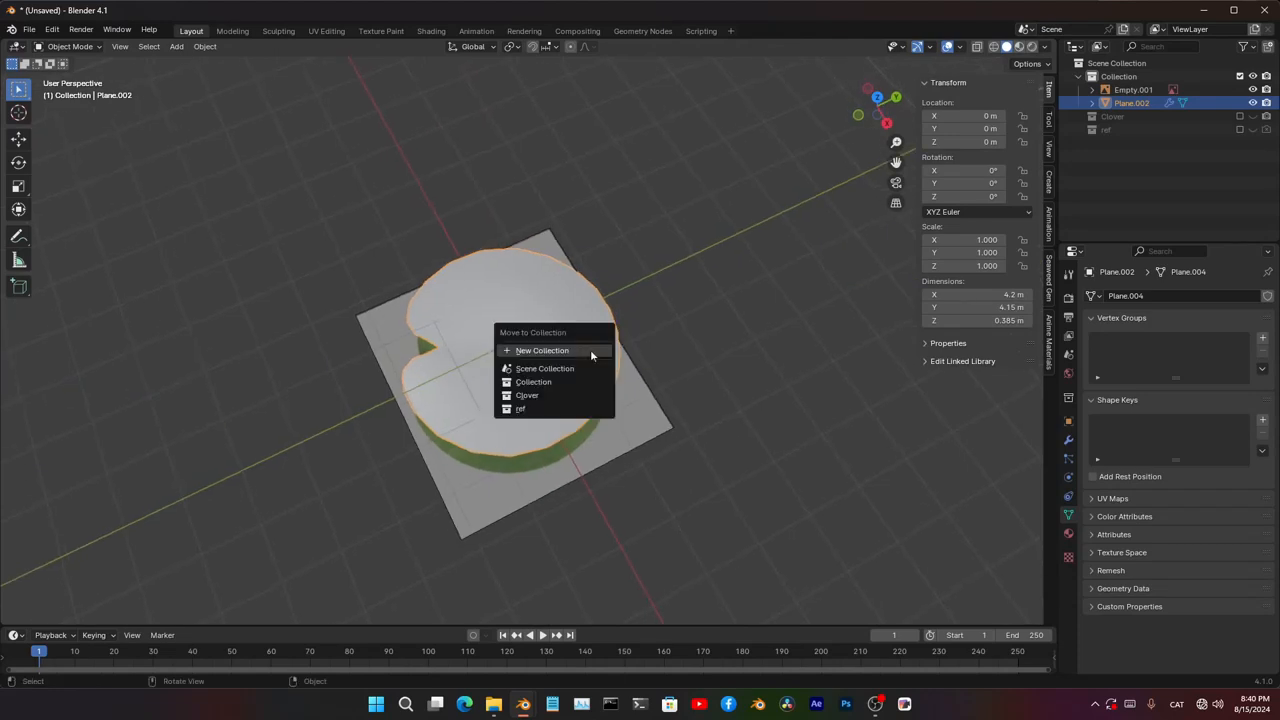
left_click(590, 349)
type("lily pad")
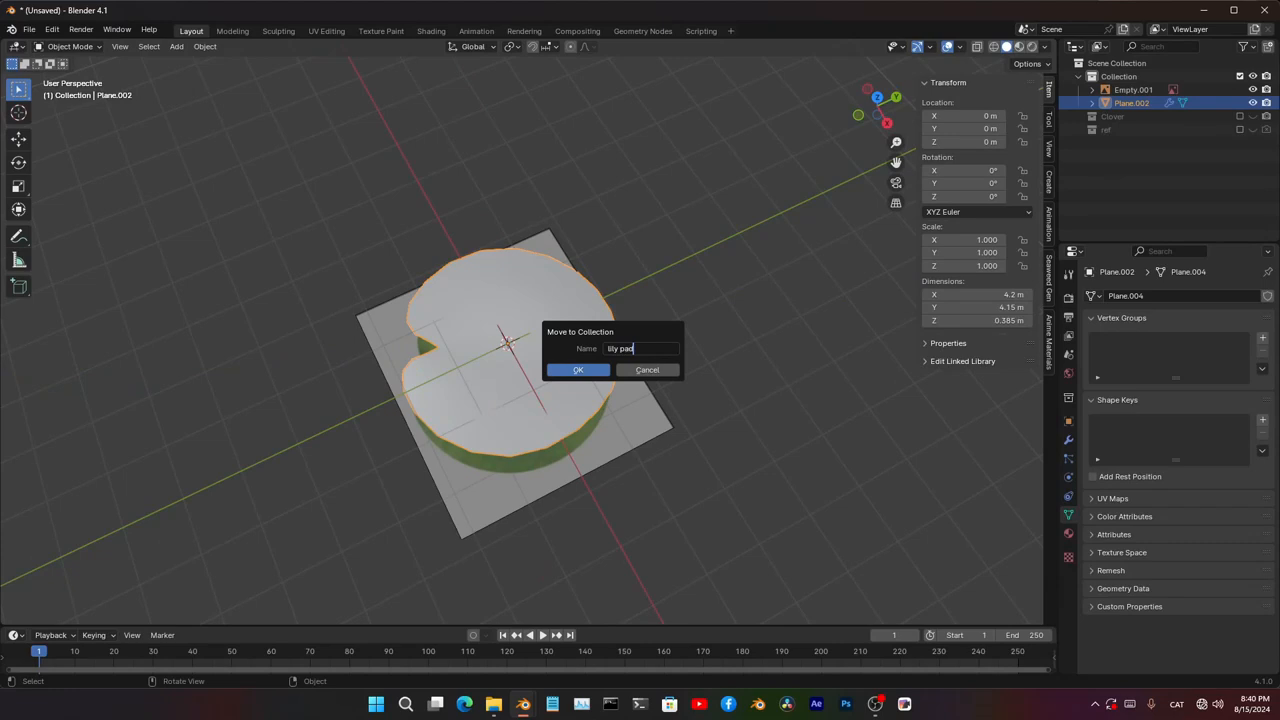
key("Return")
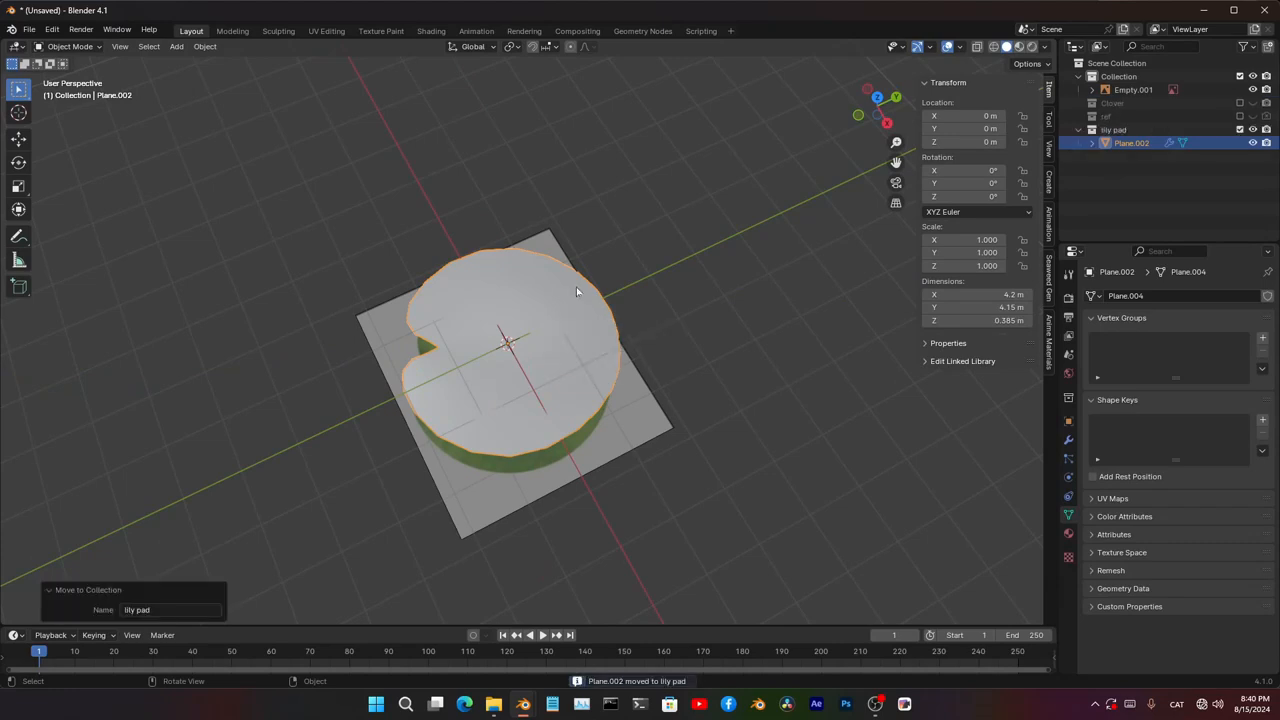
left_click(1240, 129)
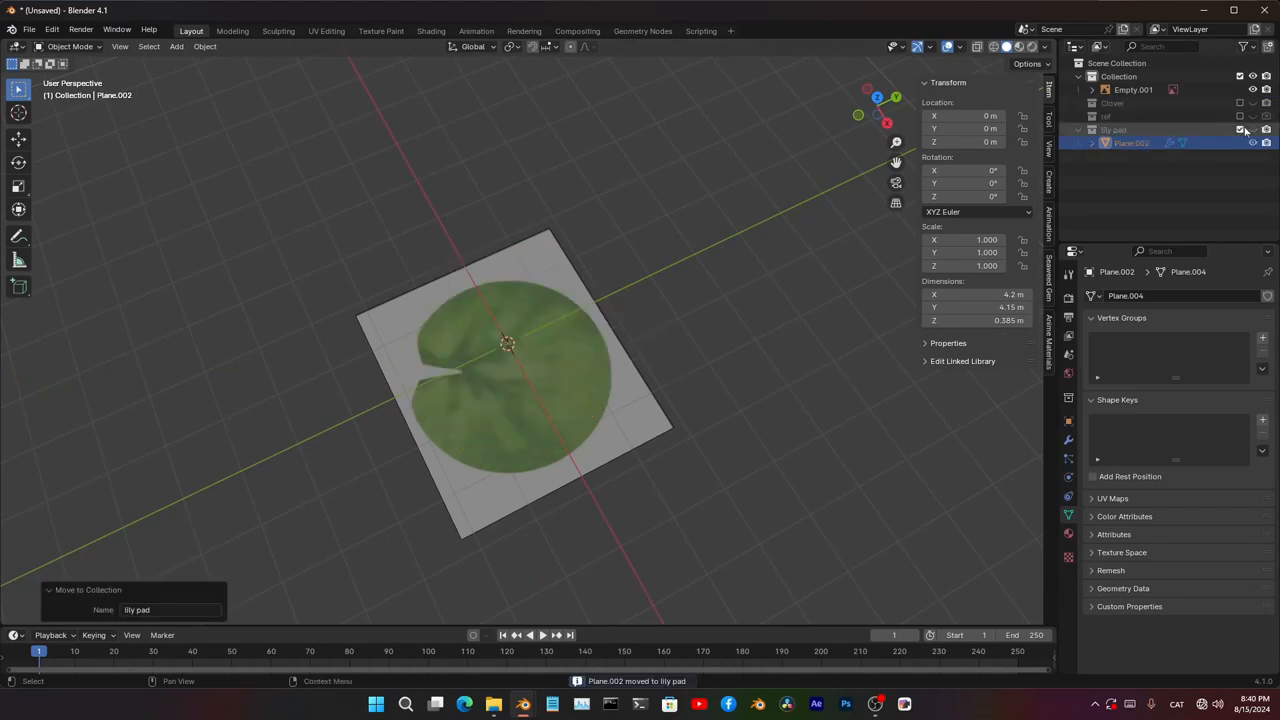
- Move the lily pad reference image to the ref collection
left_click(507, 396)
key("m")
left_click(473, 451)
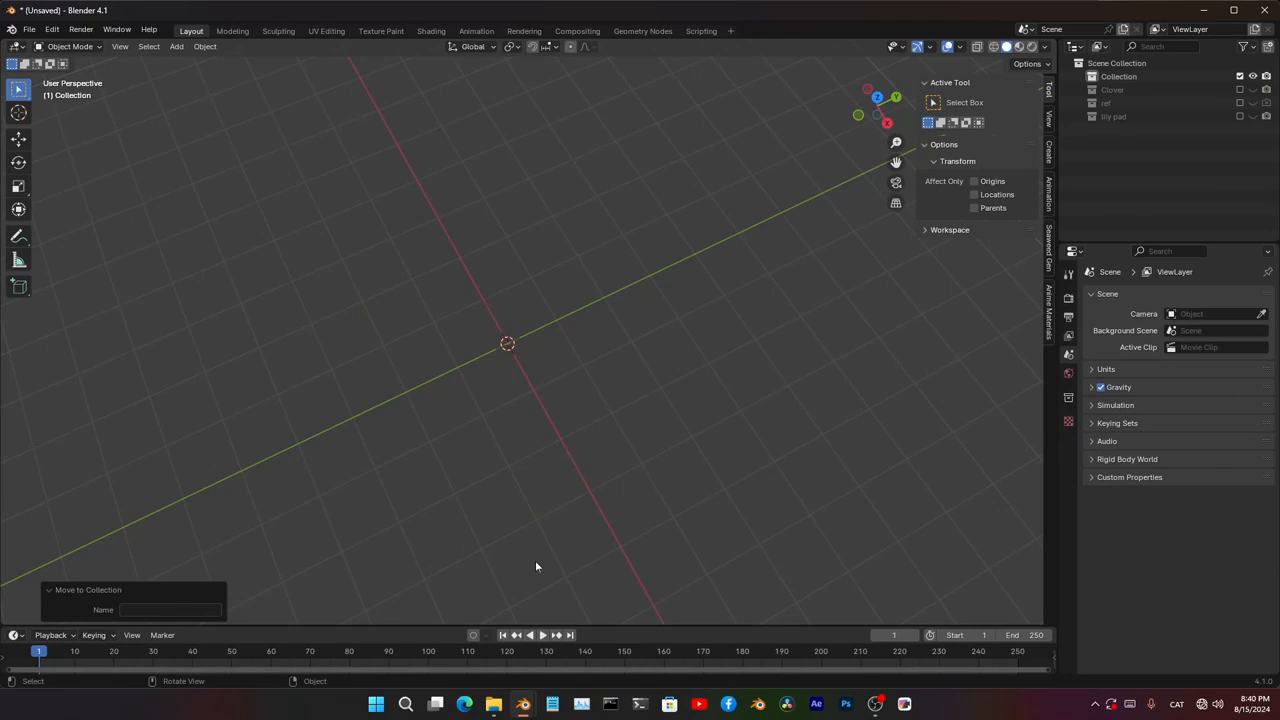
- Examine the branches in the finished pond scene render, and put the render window away
mouse_move(523, 702)
left_click(521, 632)
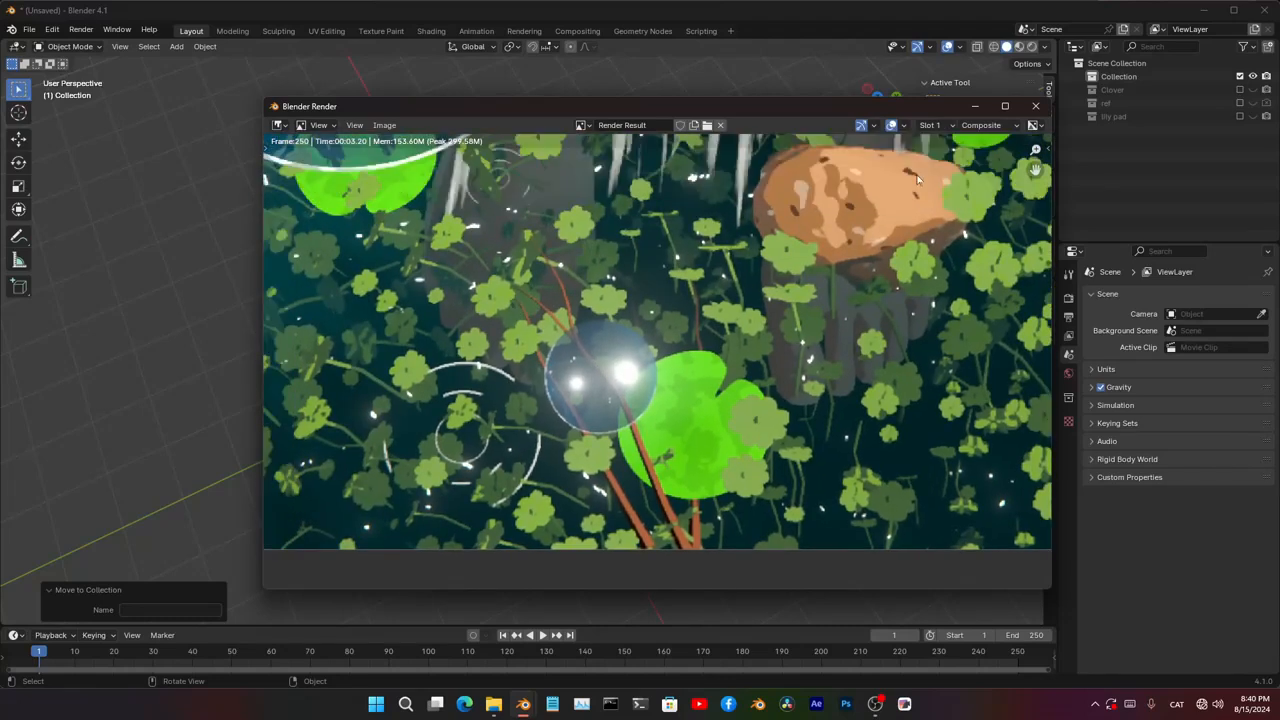
left_click(975, 106)
mouse_move(567, 347)
middle_mouse_down()
mouse_move(545, 348)
mouse_move(554, 362)
middle_mouse_up()
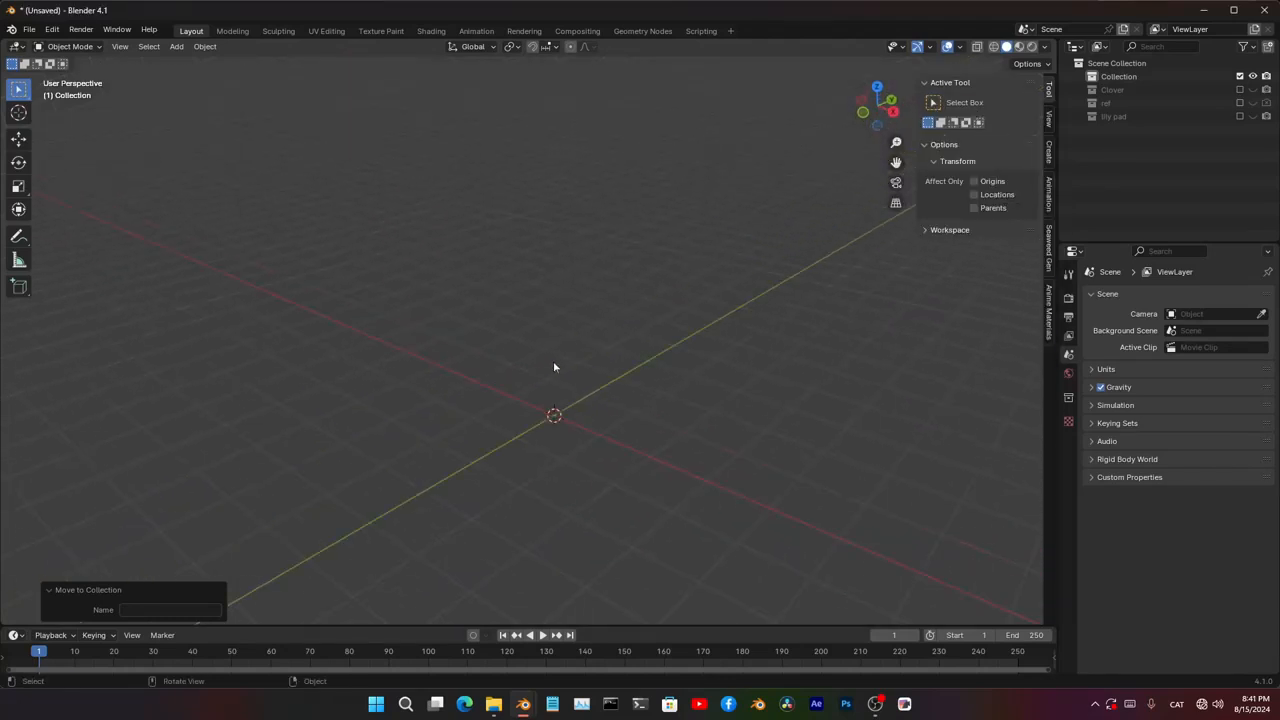
- Search the add-on preferences for "sapli" to check whether Sapling Tree Gen is enabled
key("shift+a")
mouse_move(430, 265)
left_click(52, 30)
left_click(62, 202)
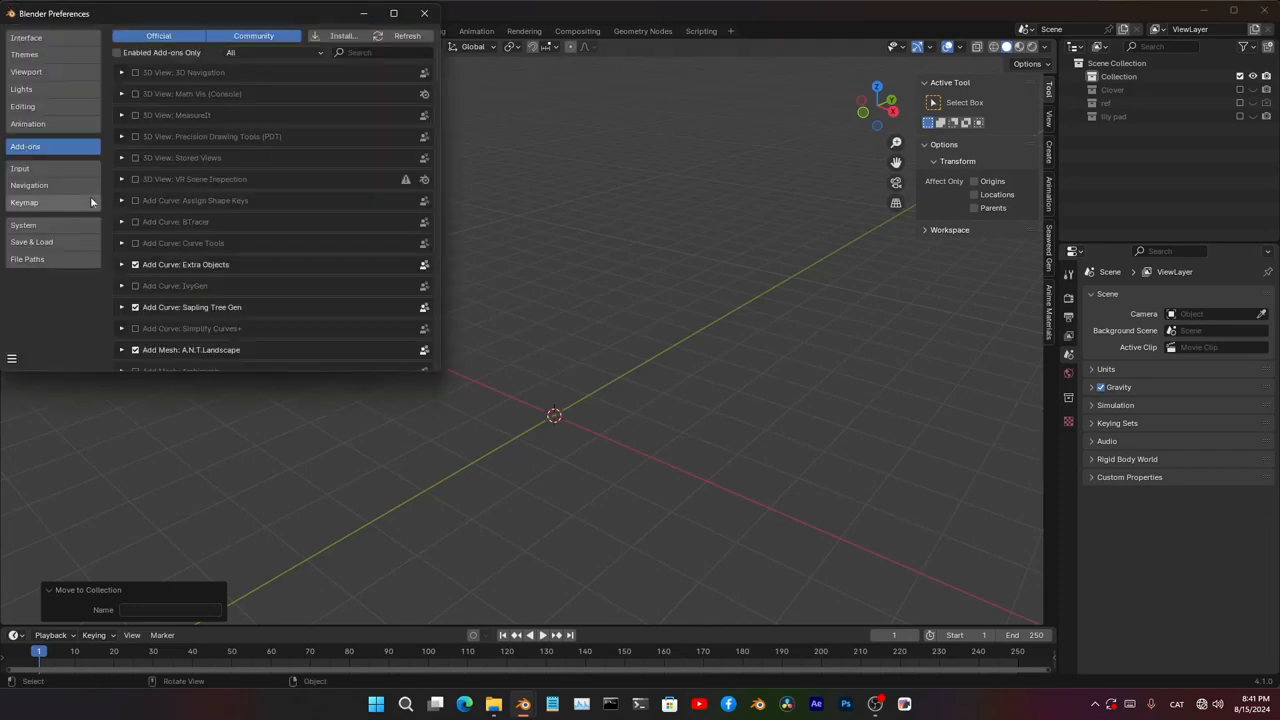
left_click_drag(80, 13, 224, 212)
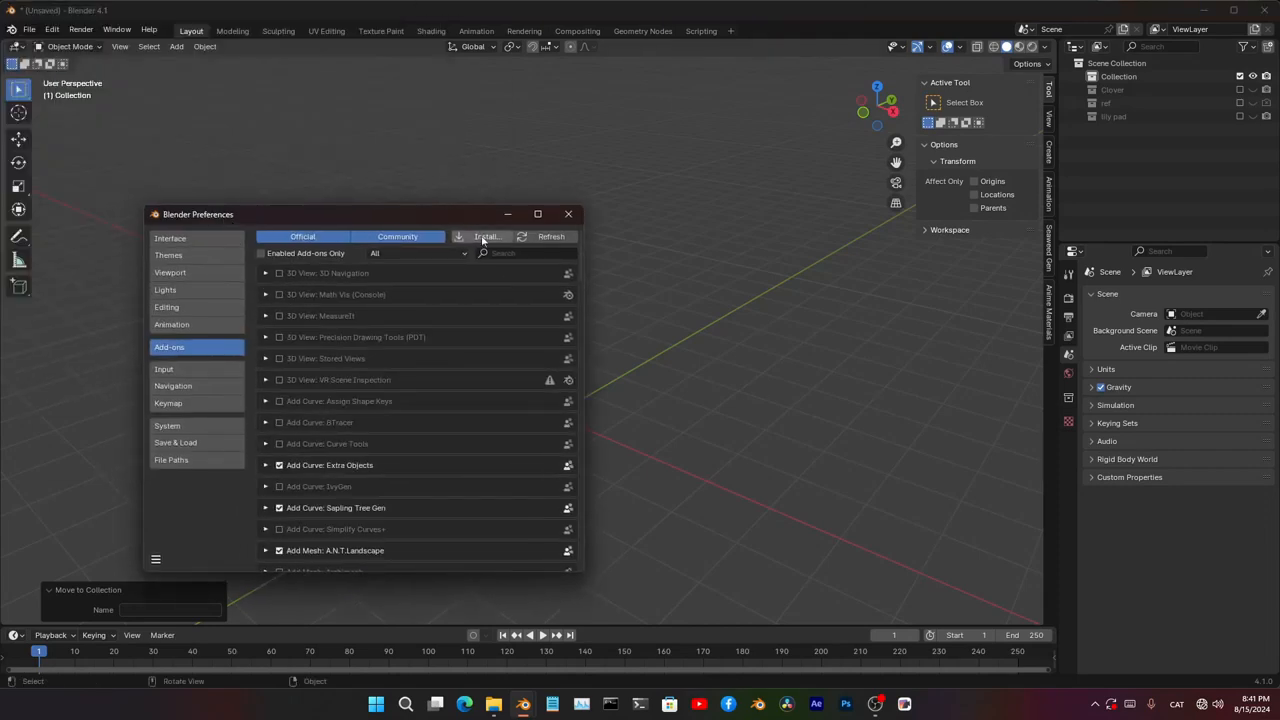
left_click(536, 256)
type("sapli")
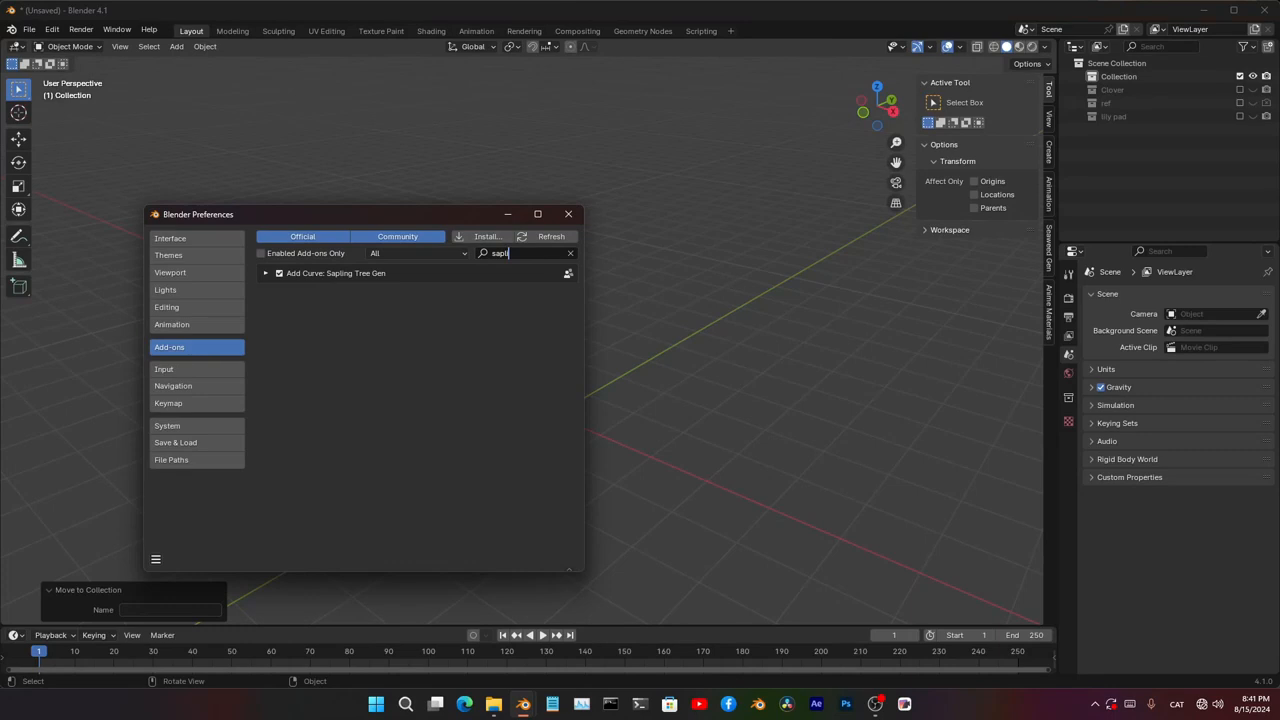
left_click(568, 214)
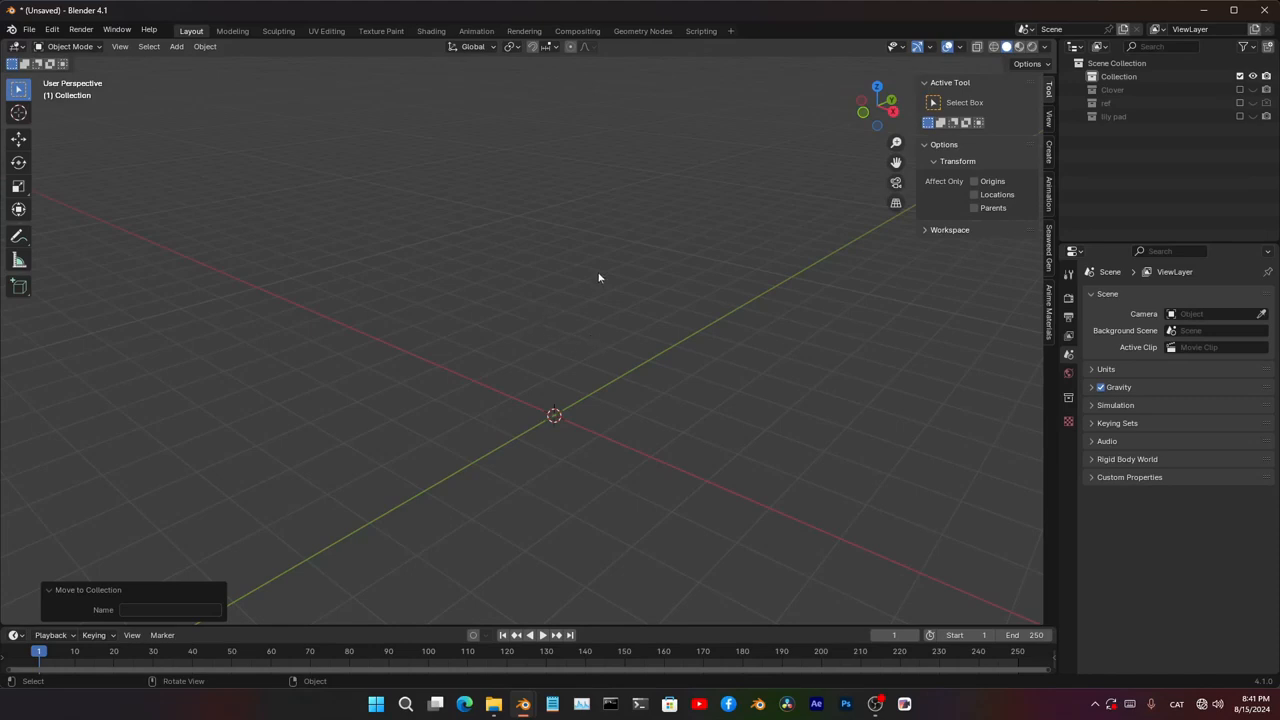
- Add a Sapling Tree Gen curve and load the japanese_maple preset
middle_click_drag(557, 323, 410, 172)
key("shift+a")
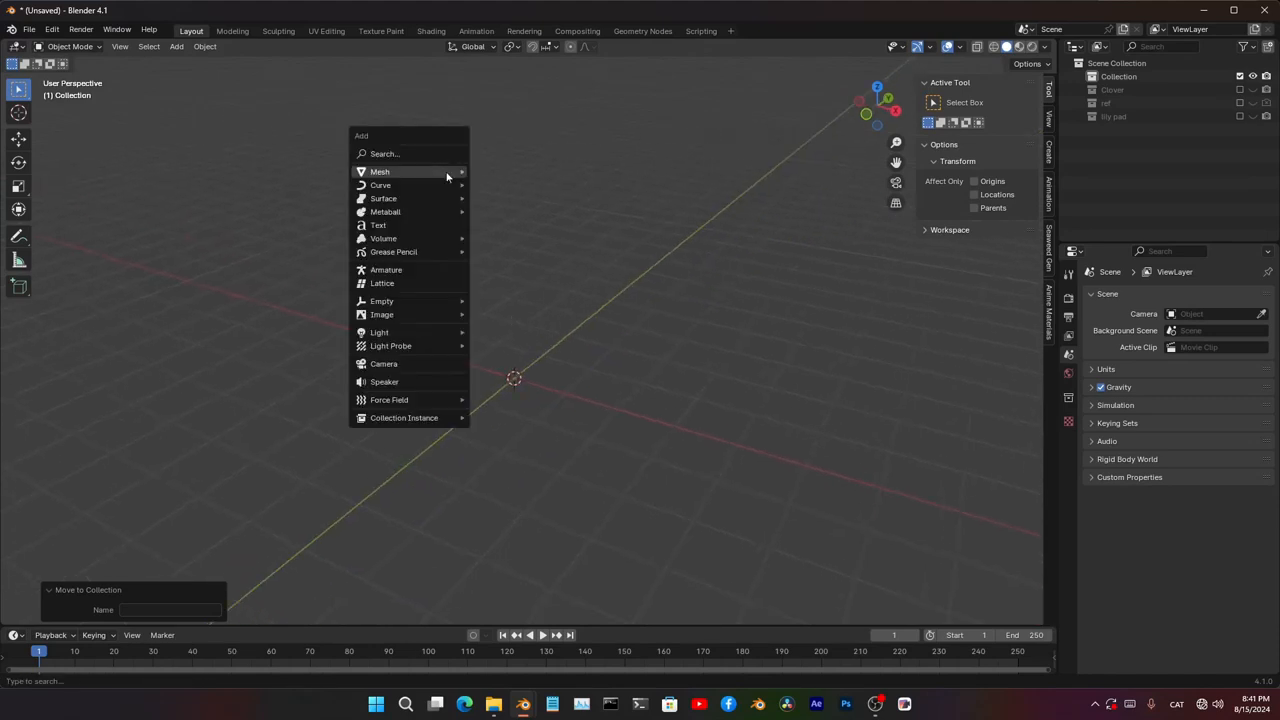
mouse_move(437, 176)
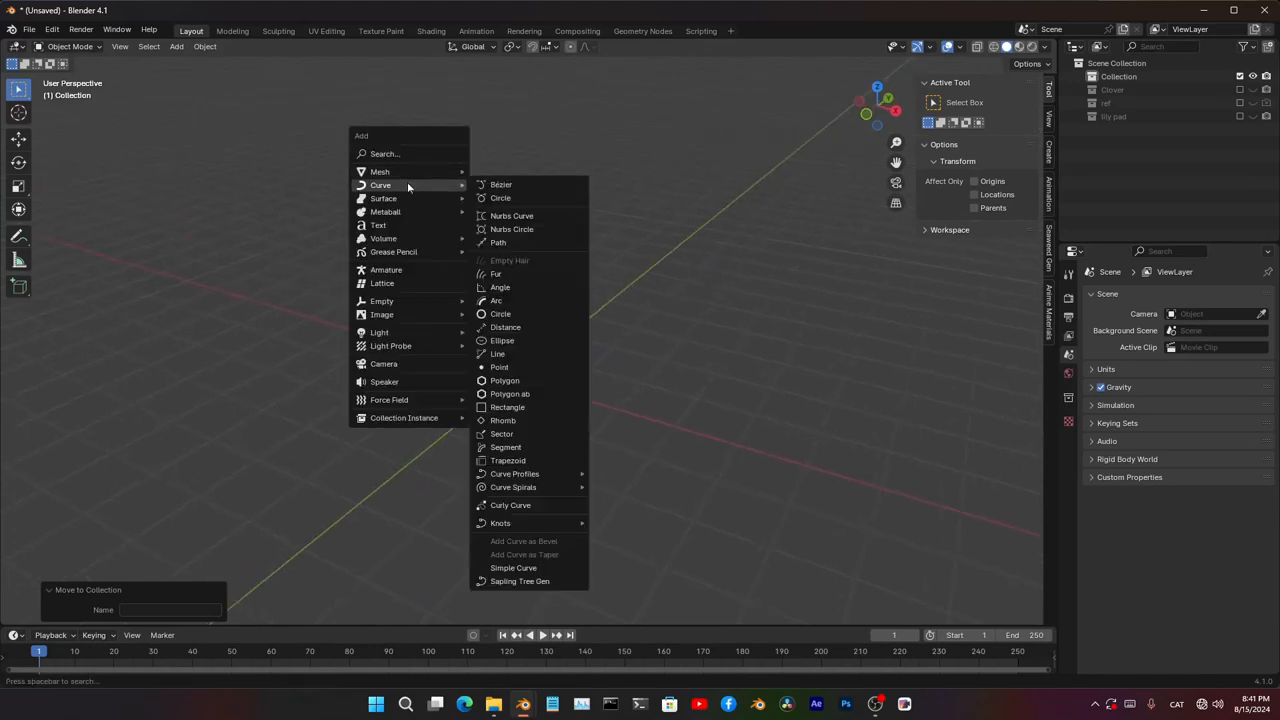
left_click(519, 581)
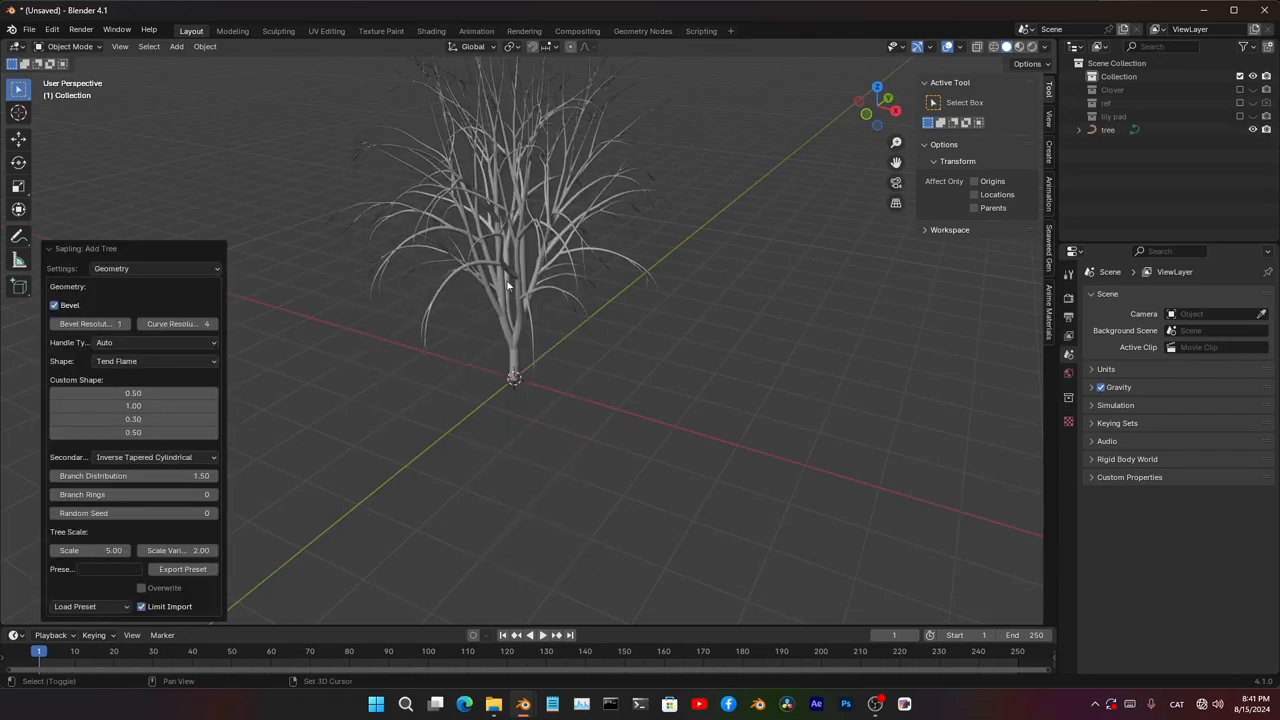
left_click(89, 607)
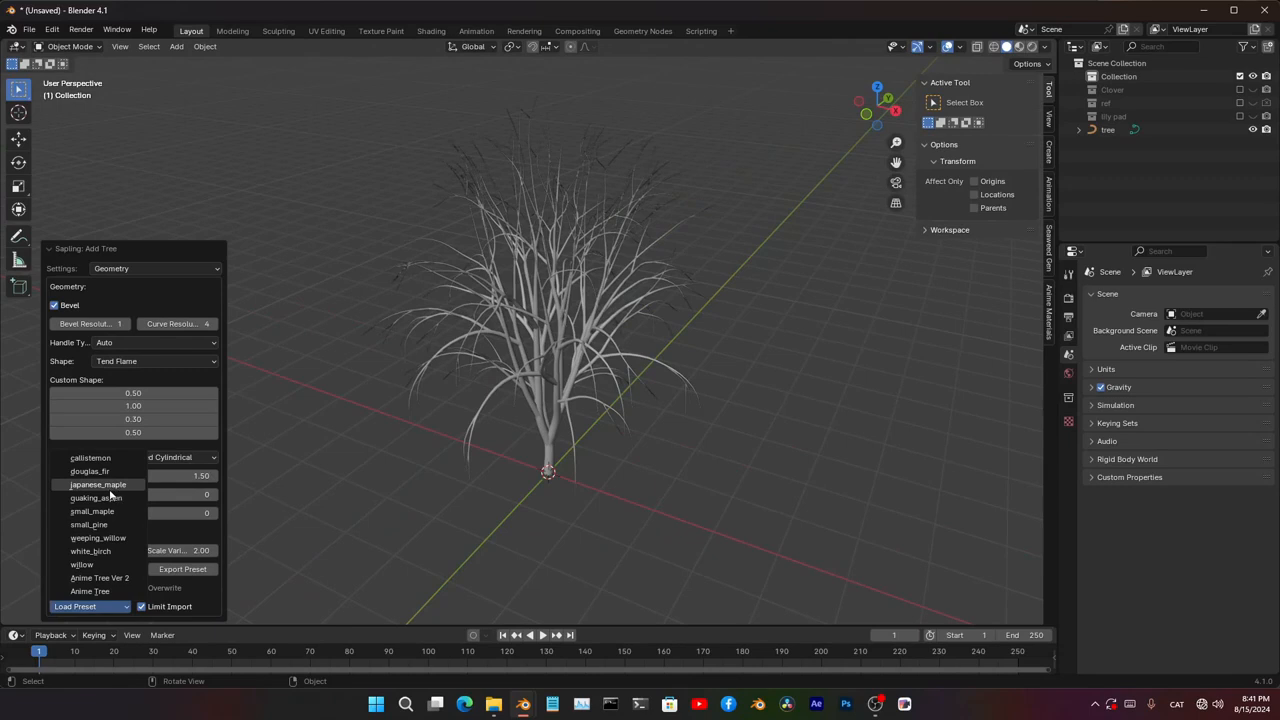
left_click(98, 485)
- Select the control points of a low drooping branch and its twigs in the tree curve
middle_click_drag(555, 387, 406, 343)
scroll(615, 276, "up", 3)
left_click(424, 353)
key("Tab")
left_click(409, 274, "shift")
left_click(355, 527, "shift")
middle_click_drag(414, 517, 565, 551)
left_click(366, 523, "shift")
left_click(408, 605, "shift")
left_click(514, 548, "shift")
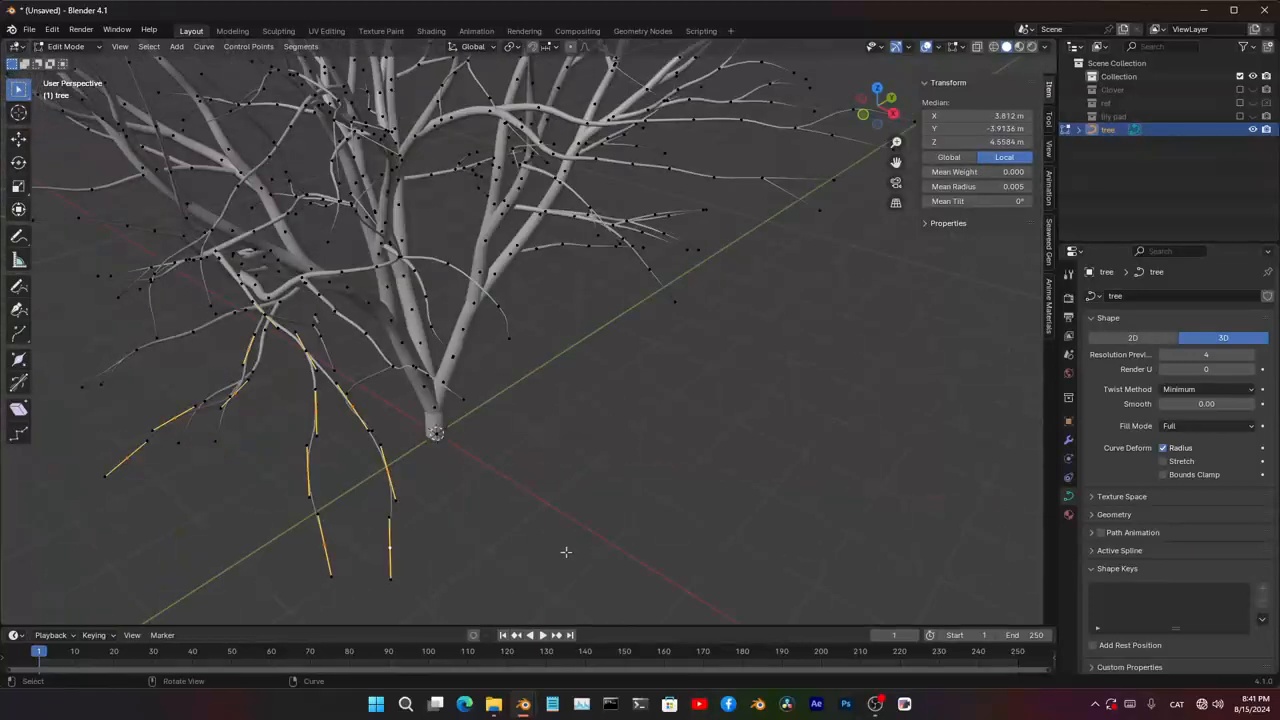
- Try deleting every control point of the tree except the selected drooping branch
key("ctrl+i")
key("x")
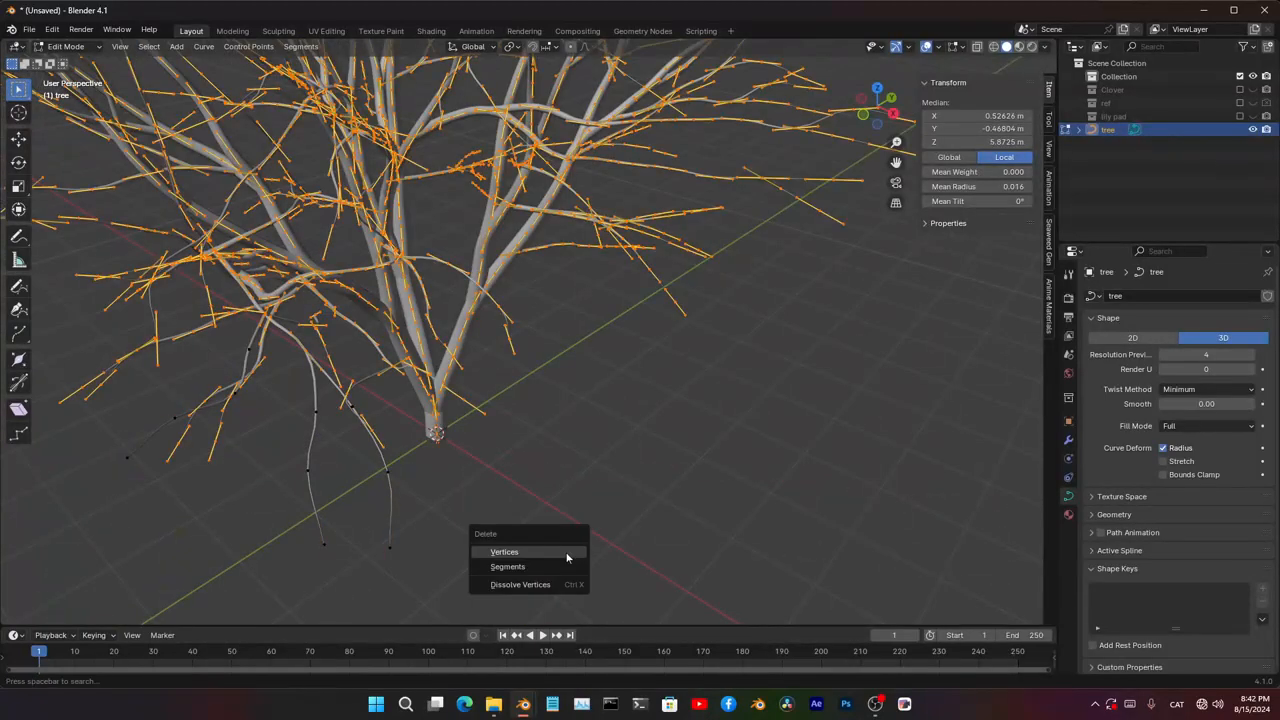
left_click(566, 557)
middle_click_drag(460, 423, 427, 293)
key("ctrl+z")
middle_click_drag(455, 229, 407, 324, "shift")
key("ctrl+z")
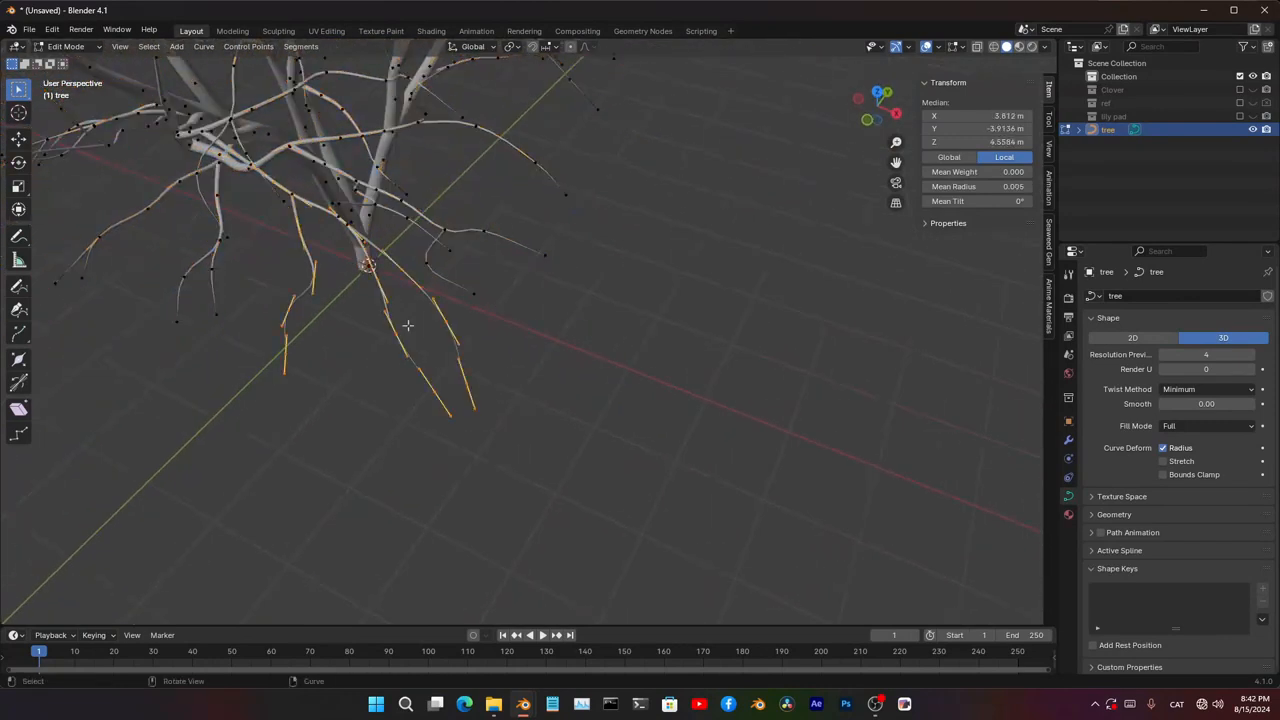
- Retry deleting the rest of the tree with more of the branch's points included in the kept selection
scroll(409, 325, "up", 4)
middle_click_drag(498, 364, 525, 376)
middle_click_drag(546, 397, 503, 355, "shift")
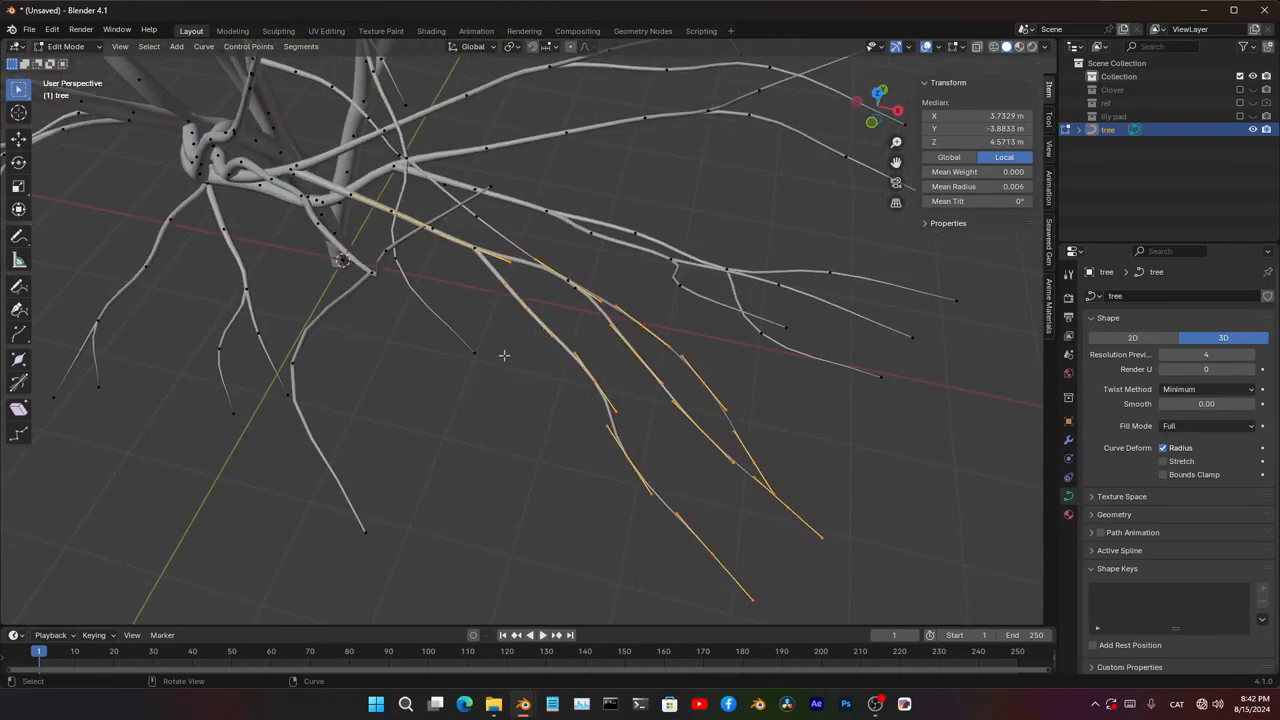
key("ctrl+i")
key("x")
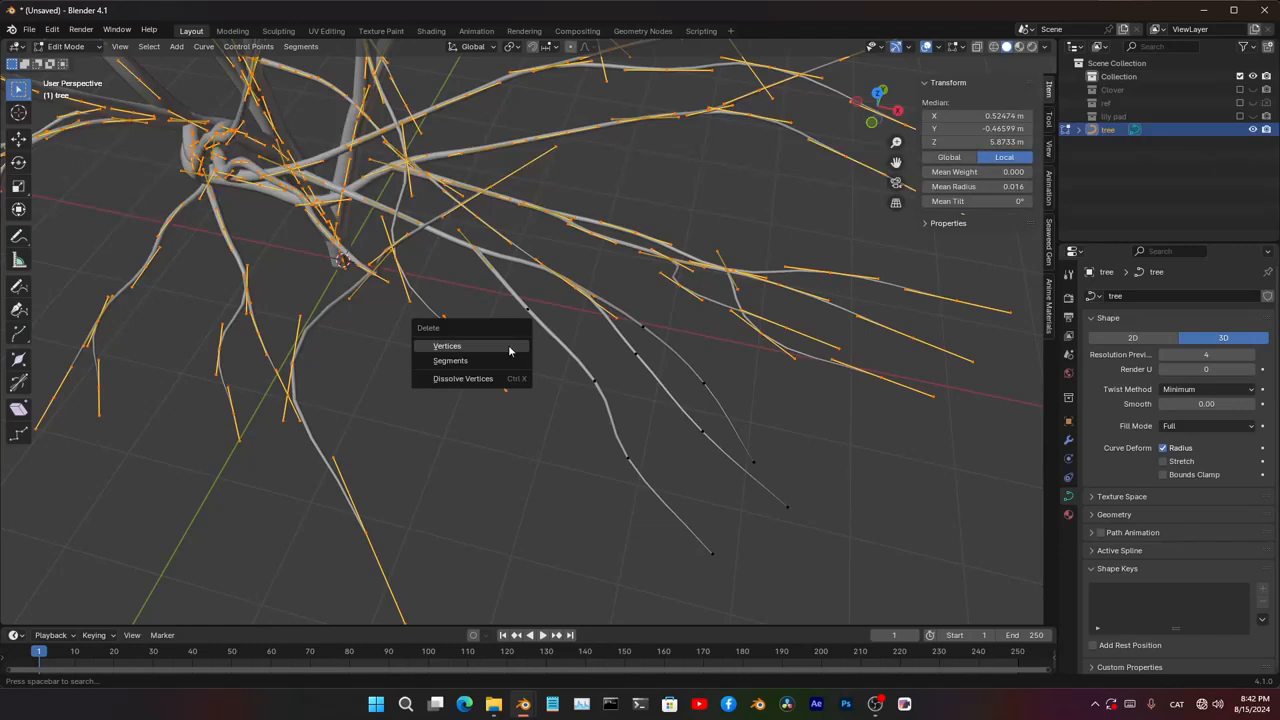
left_click(508, 344)
key("ctrl+z")
- Extend the selection along the branch toward its thick base, working in wireframe display
middle_click_drag(592, 378, 603, 388)
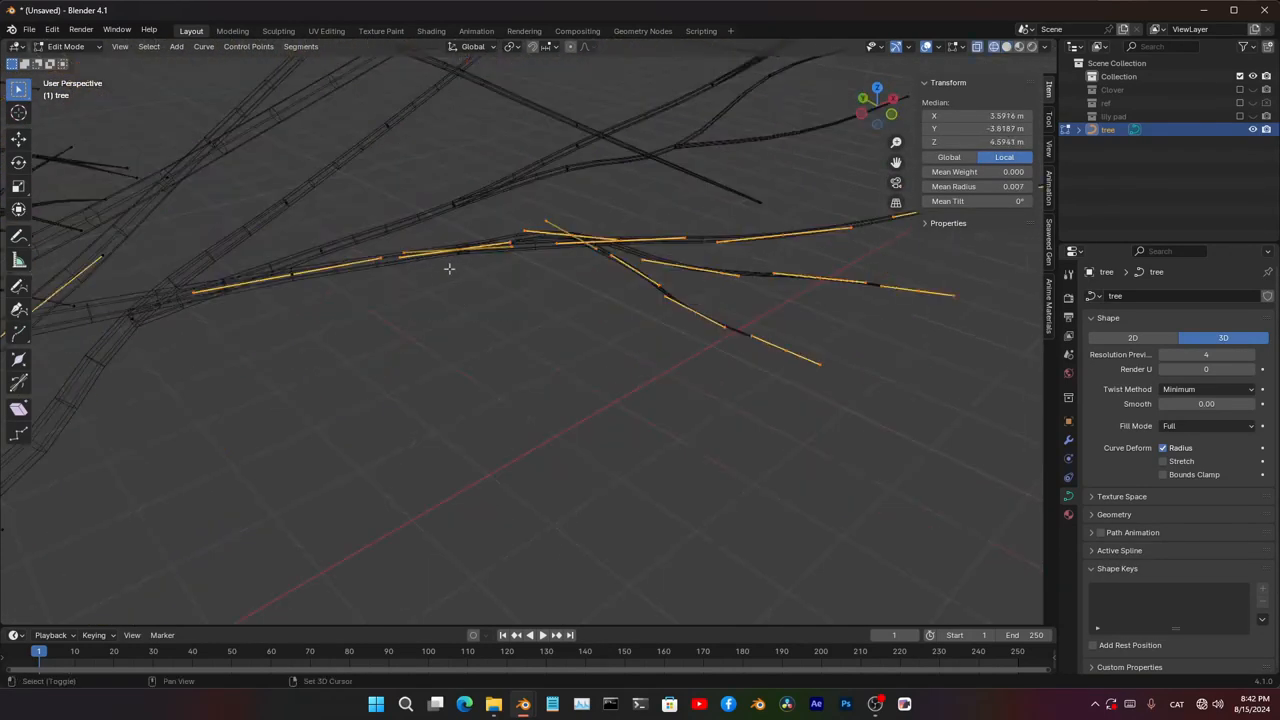
middle_click_drag(449, 266, 521, 381, "shift")
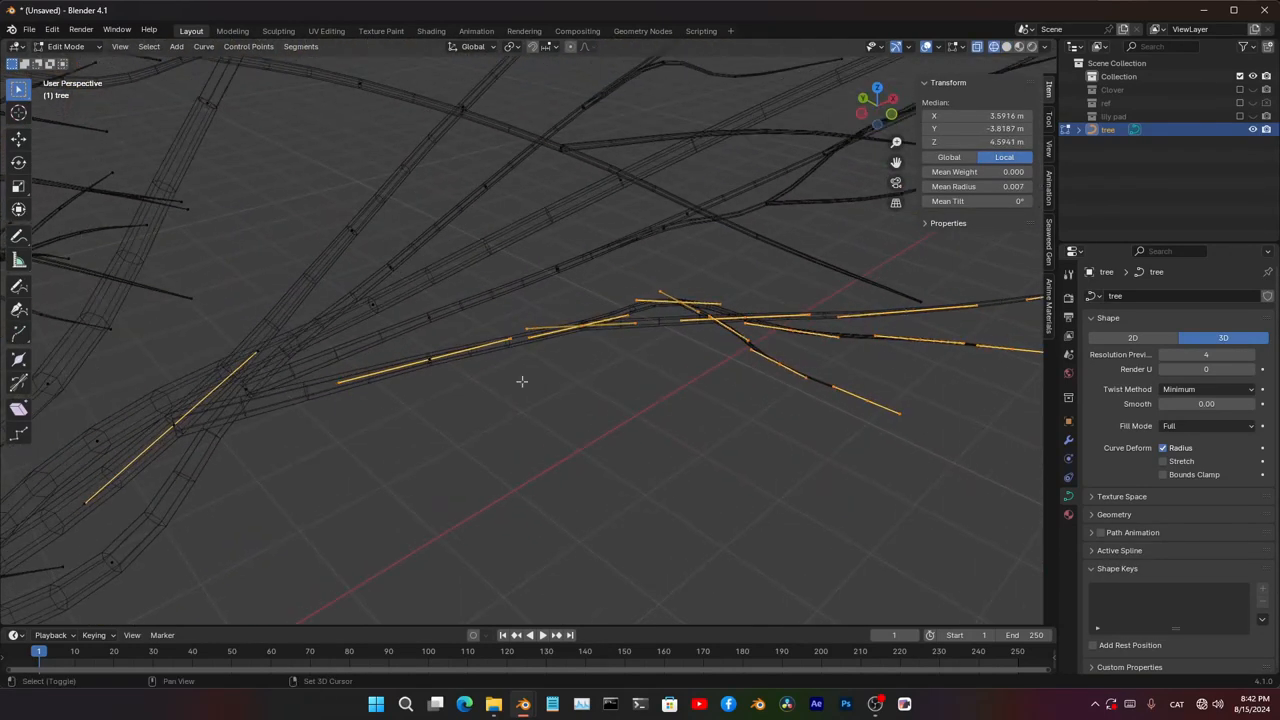
left_click(500, 400, "shift")
middle_click_drag(267, 367, 237, 326)
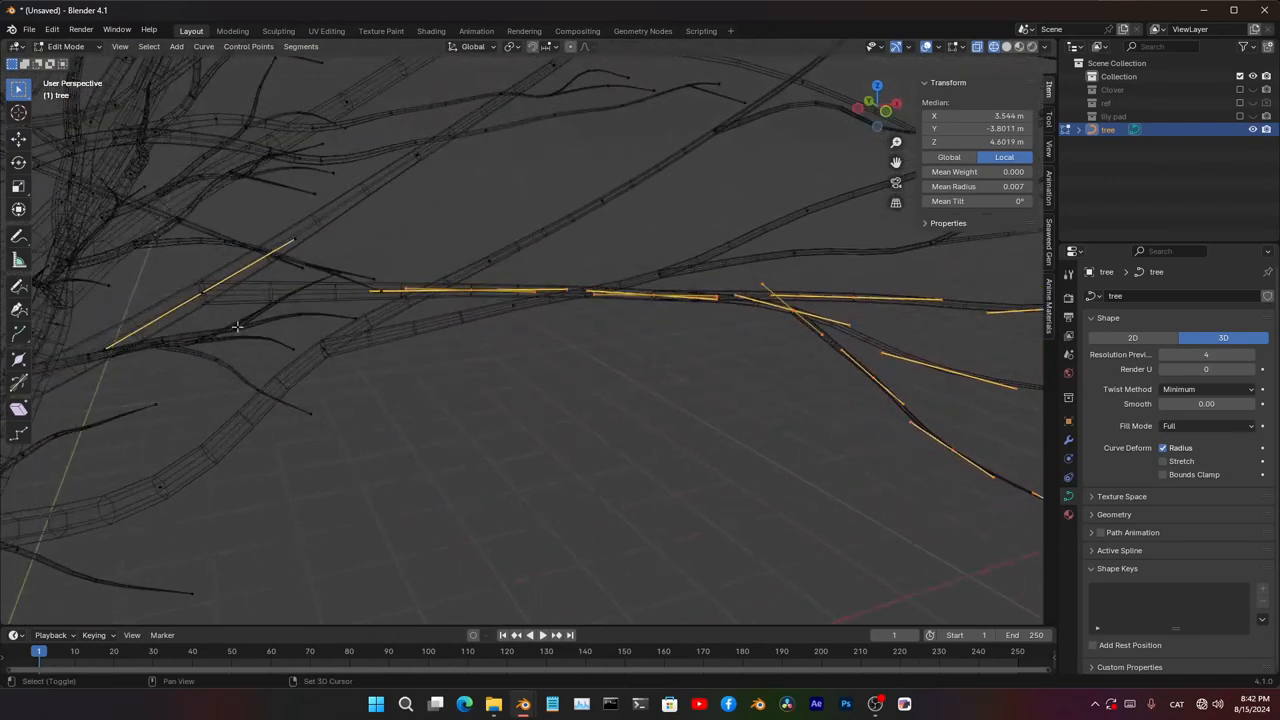
left_click(208, 300, "shift")
middle_click_drag(282, 272, 471, 278, "shift")
scroll(320, 366, "down", 8)
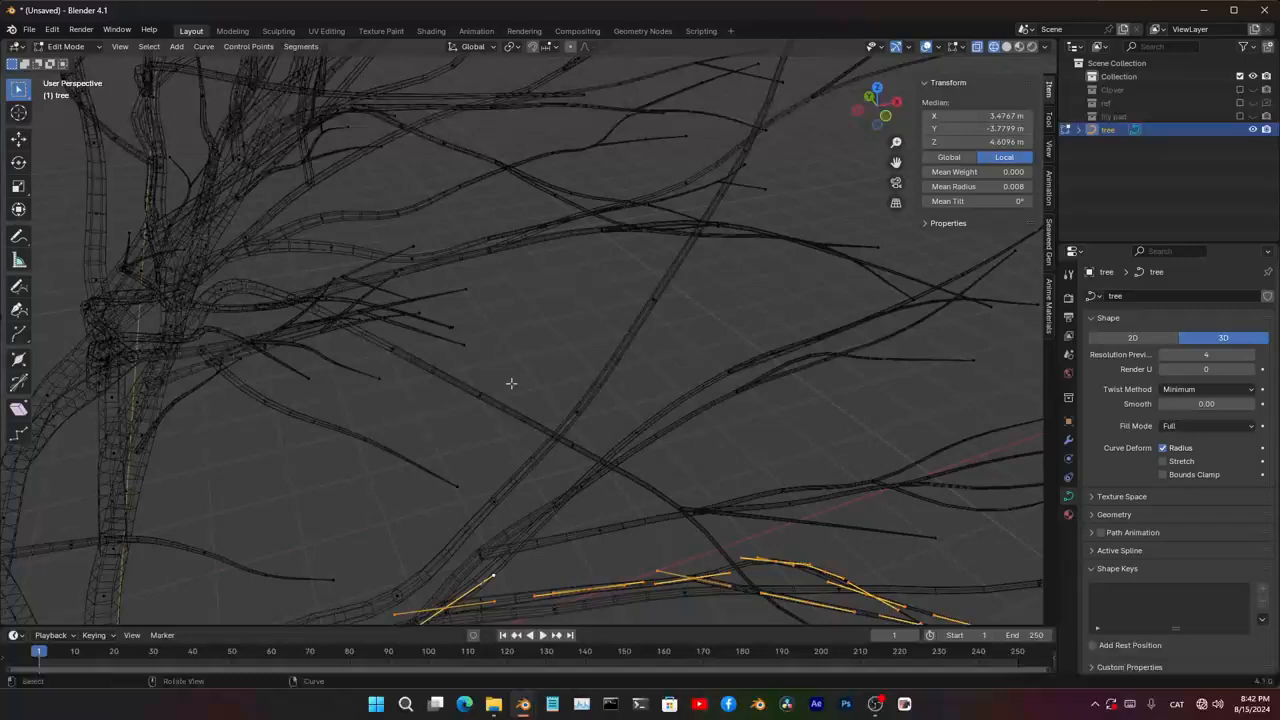
- Delete all control points outside the selected branch and return to solid shading
key("ctrl+i")
key("x")
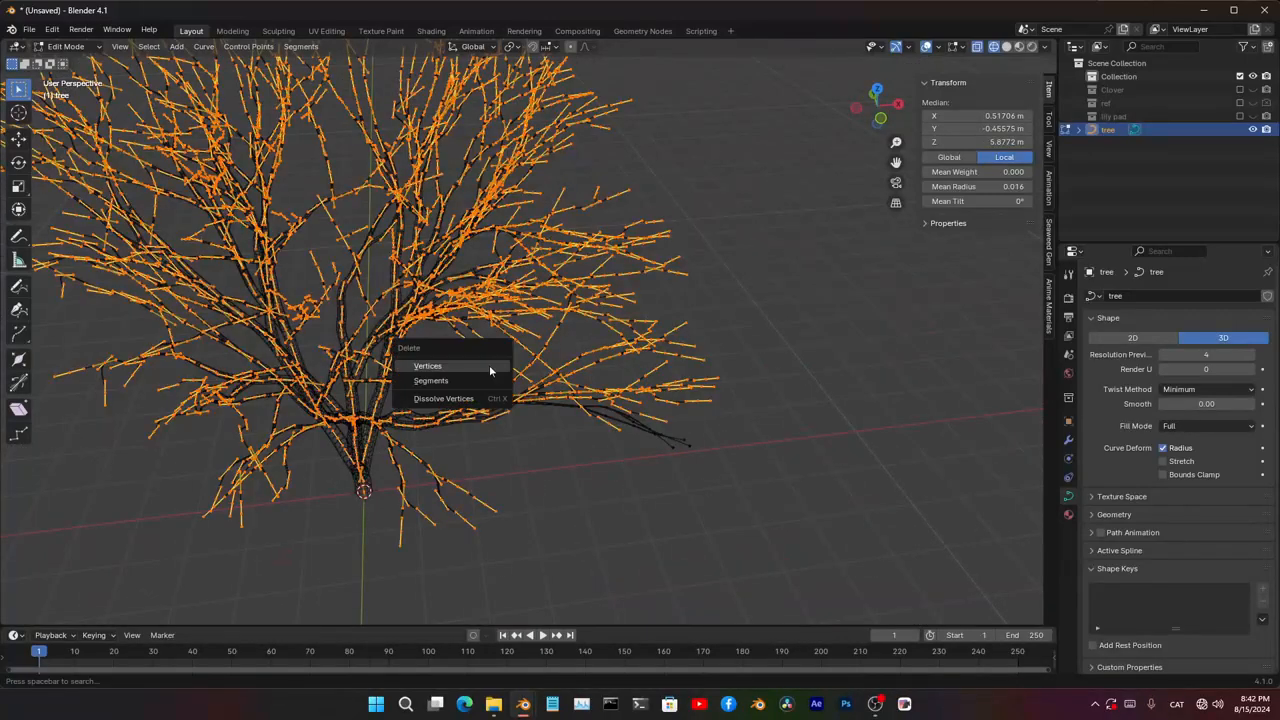
left_click(489, 365)
key("shift+z")
middle_click_drag(685, 435, 565, 500)
mouse_move(703, 571)
middle_mouse_down("shift")
mouse_move(572, 375)
mouse_move(514, 358)
mouse_move(500, 383)
mouse_move(643, 349)
mouse_move(530, 400)
middle_mouse_up("shift")
- Thicken the whole isolated branch by increasing the radius of all its control points with Shrink/Fatten
key("Tab")
key("Tab")
key("a")
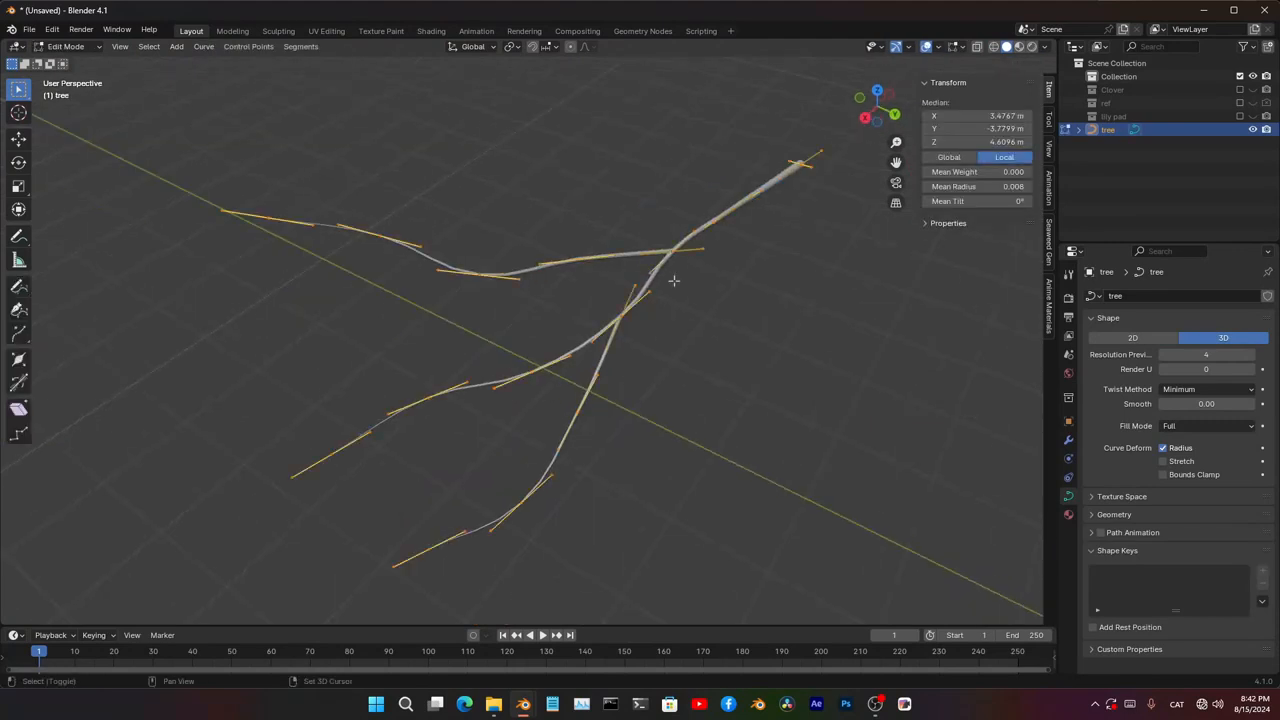
middle_click_drag(674, 280, 510, 454, "shift")
key("alt+s")
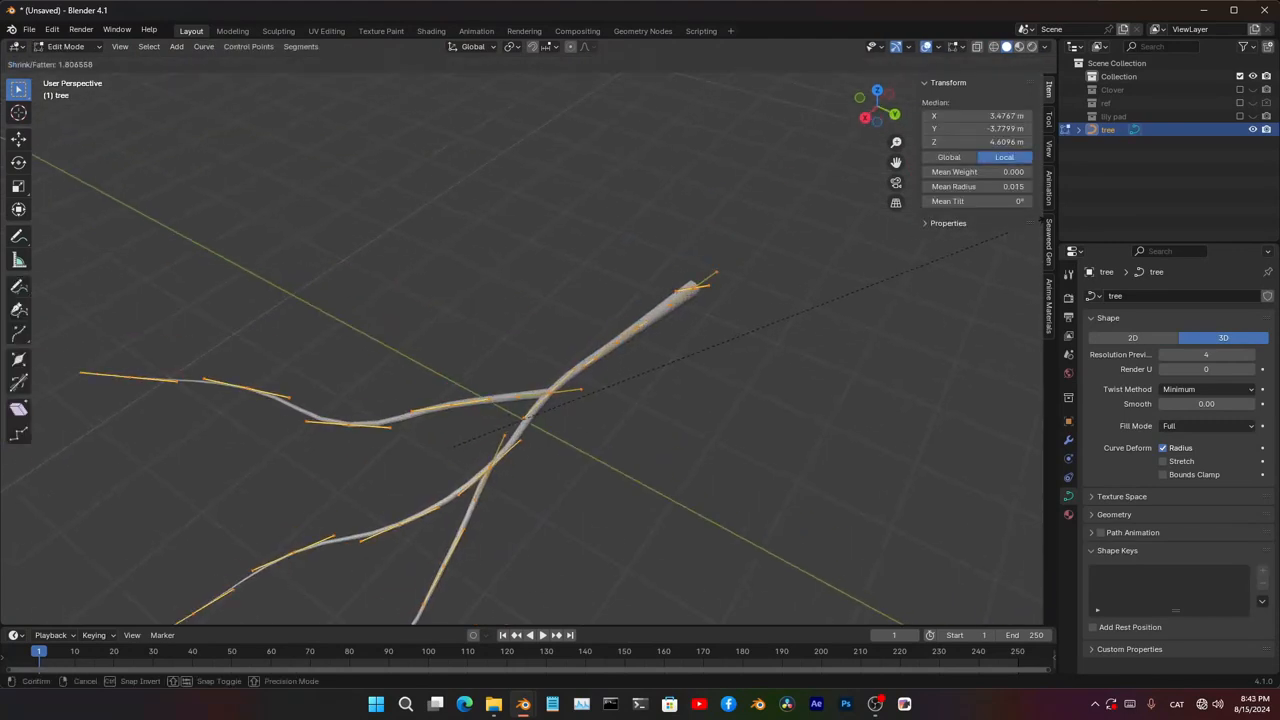
left_click(443, 105)
key("Tab")
- Set the branch's origin to its center of mass (surface) and snap the branch to the 3D cursor at the world origin
middle_click_drag(443, 105, 519, 282)
right_click(506, 277)
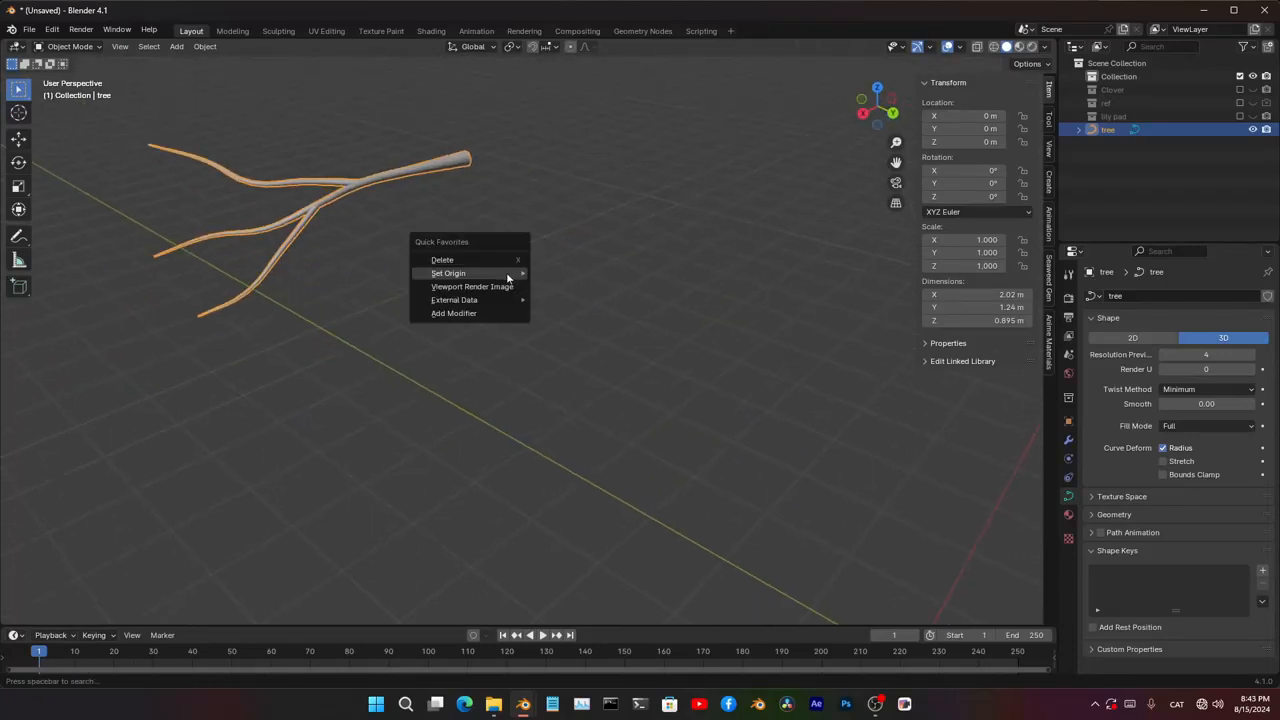
mouse_move(515, 272)
left_click(641, 317)
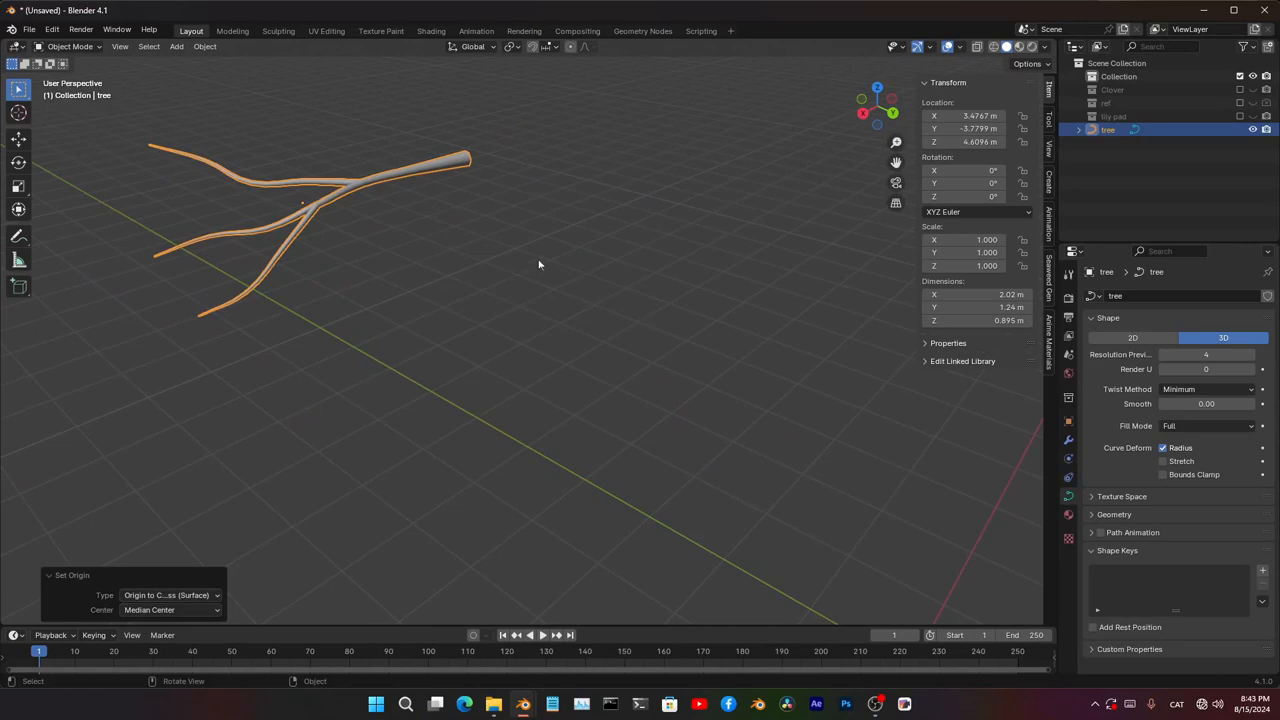
key("shift+s")
key("shift+s")
middle_click_drag(608, 262, 260, 250, "shift")
left_click(204, 46)
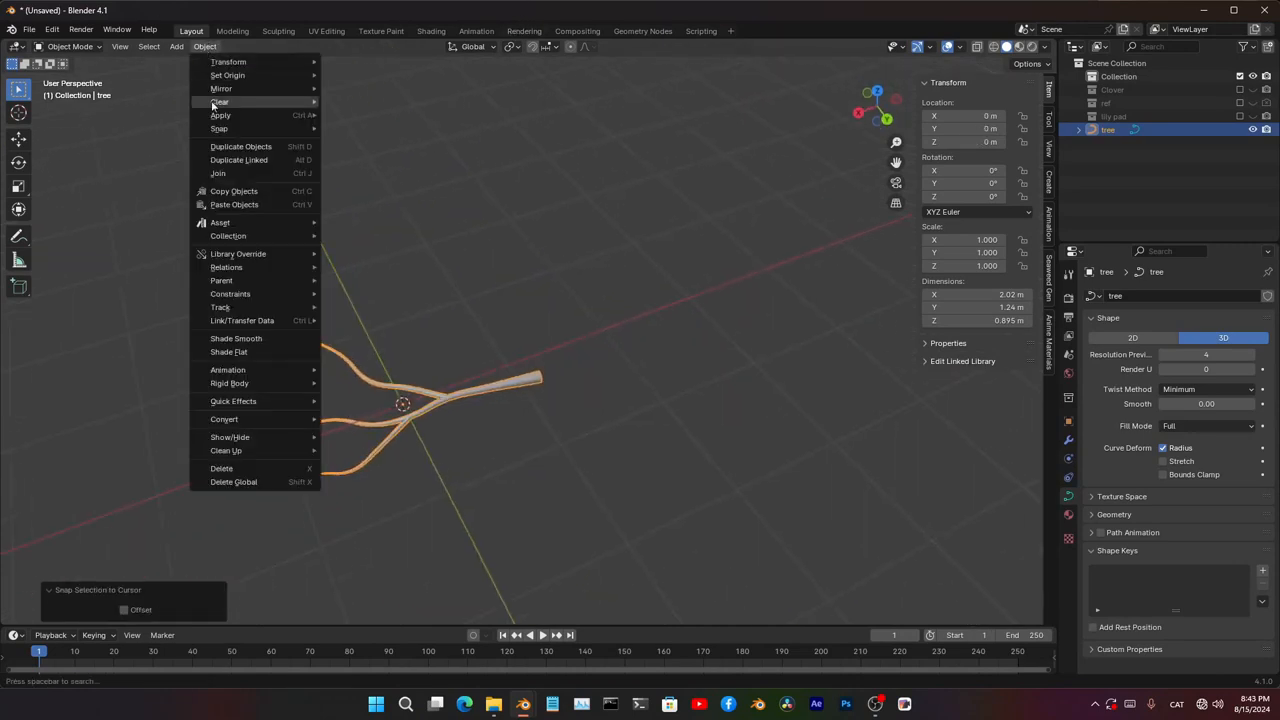
mouse_move(273, 75)
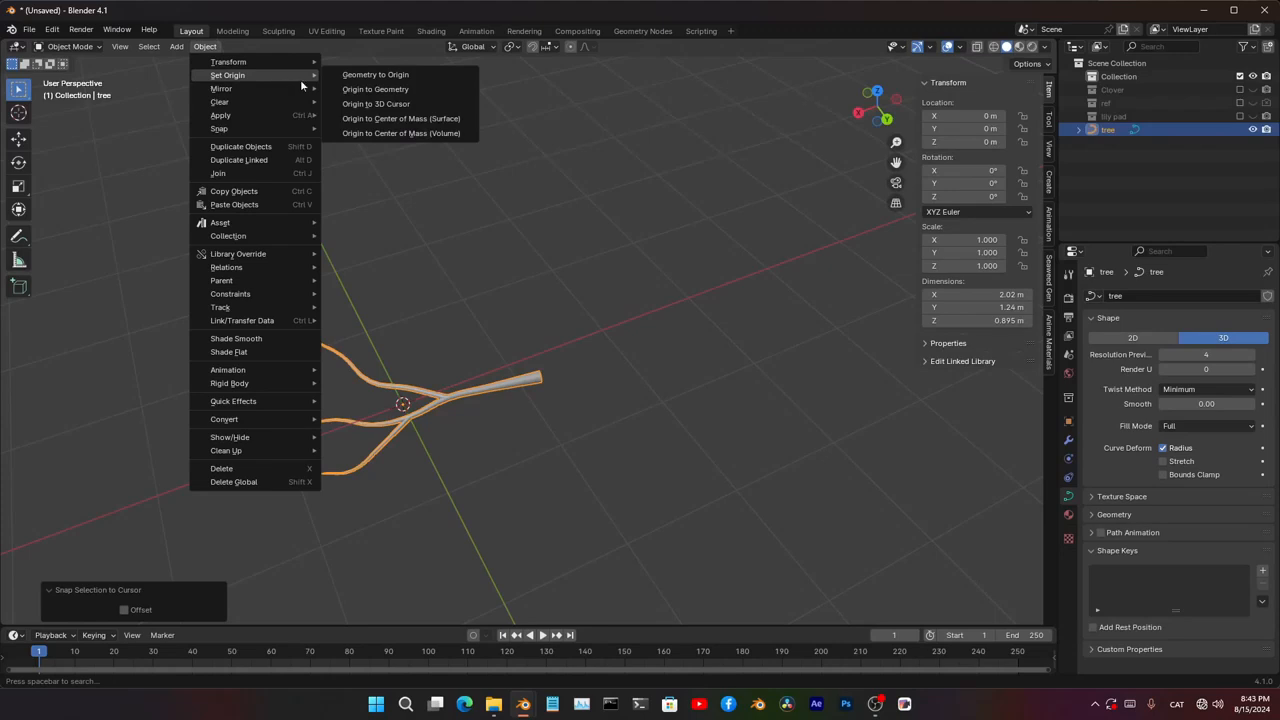
middle_click_drag(480, 300, 515, 357)
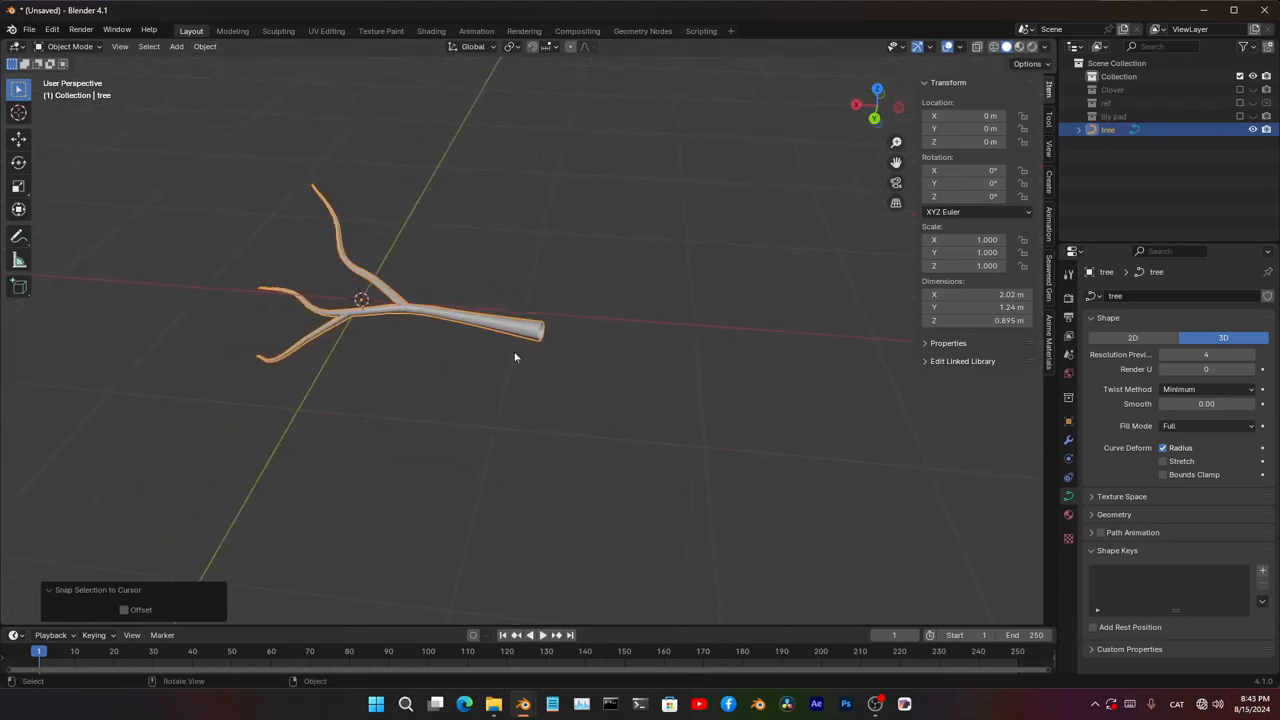
key("m")
left_click(515, 355)
key("ctrl+z")
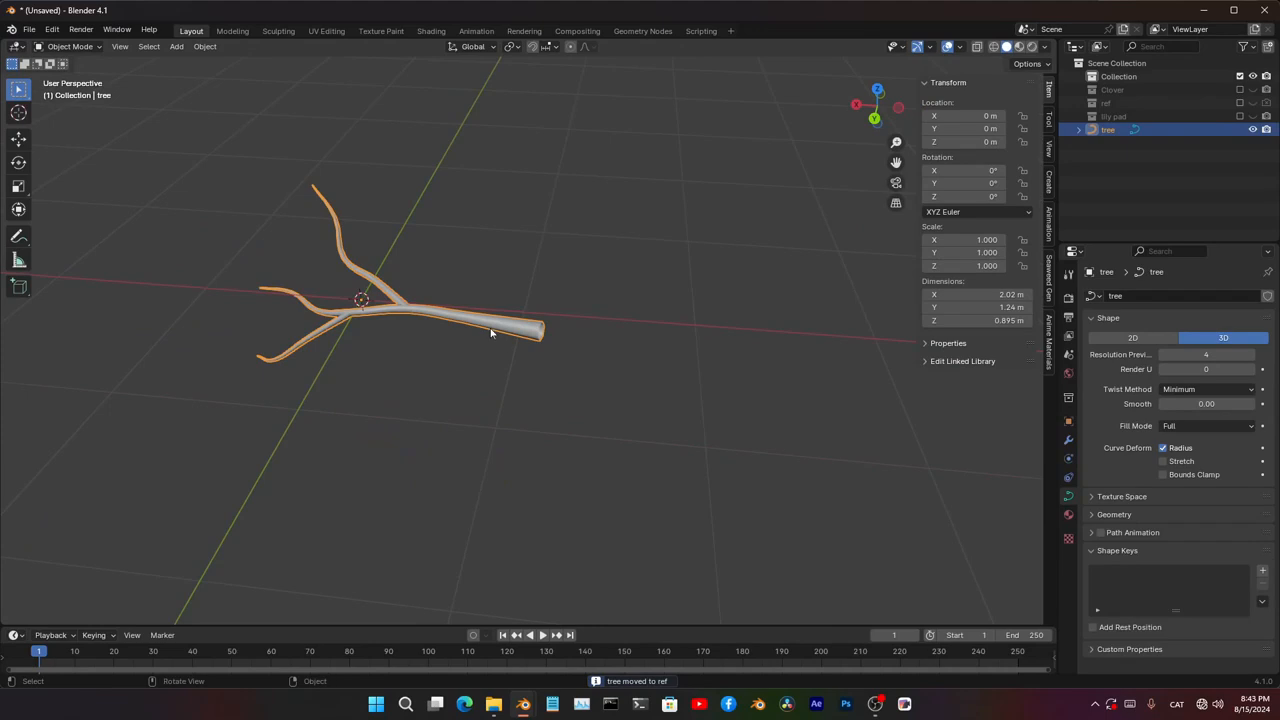
- Move the branch into a new collection named "wood log" and hide the branch object
key("m")
left_click(440, 270)
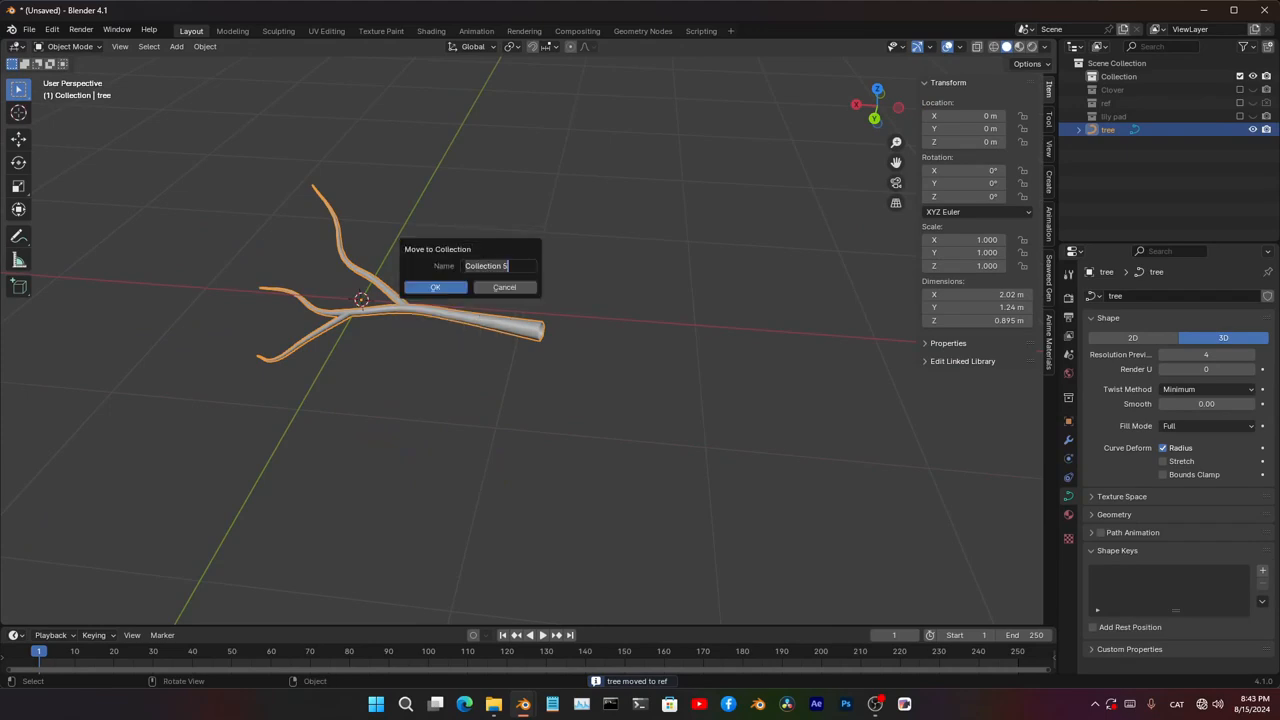
key("BackSpace")
type("wood log")
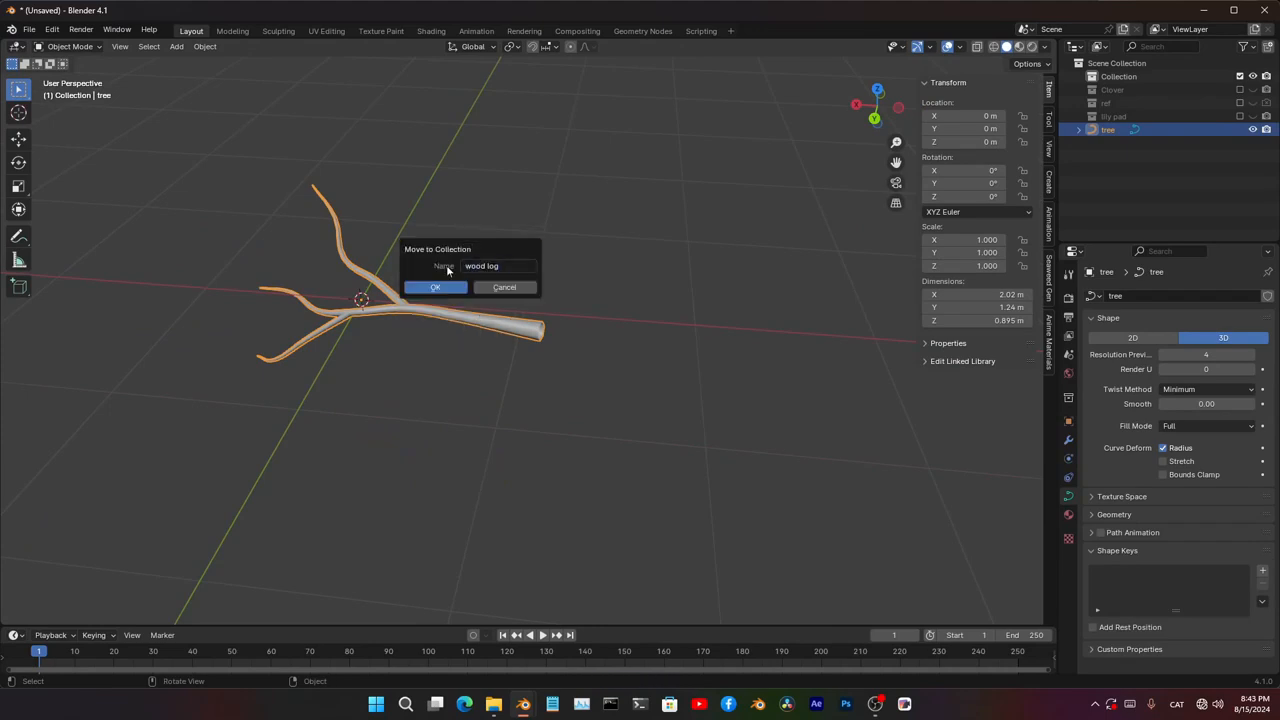
key("Return")
left_click(1078, 130)
key("h")
- Examine the reference render of the finished water scene, then return to the modelling file
middle_click_drag(410, 315, 494, 328)
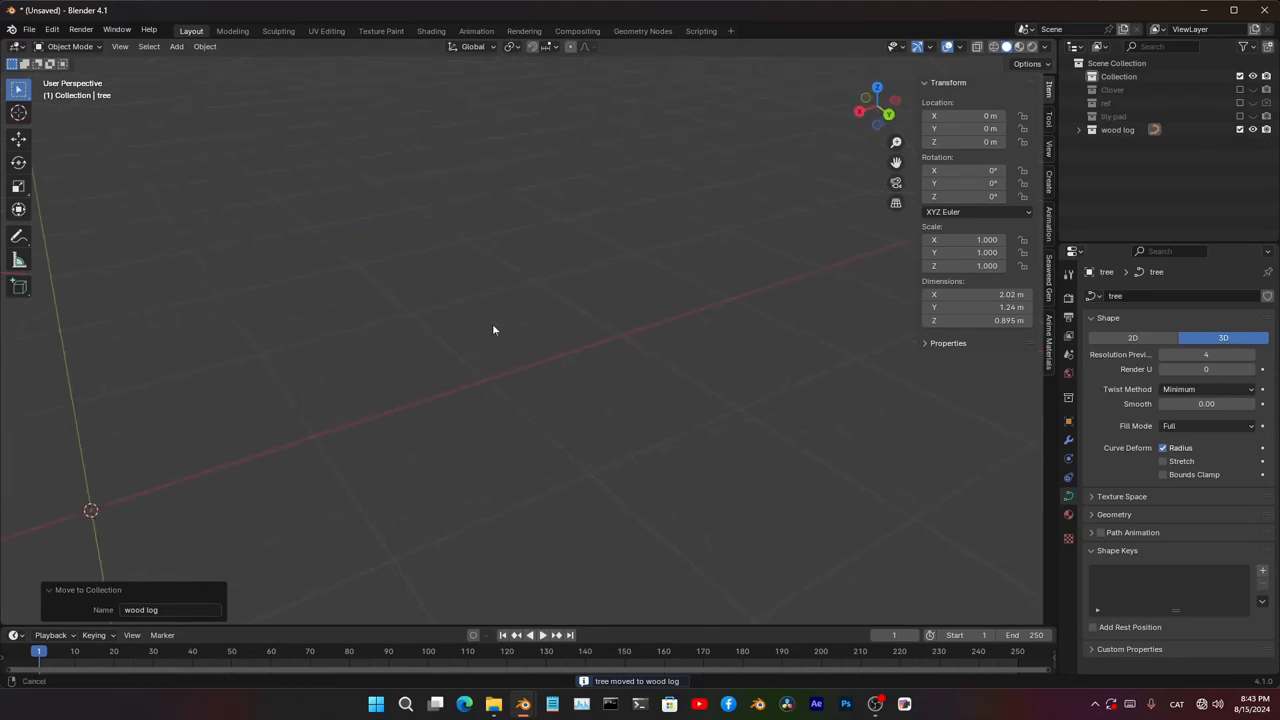
middle_click_drag(330, 400, 512, 334, "shift")
mouse_move(524, 704)
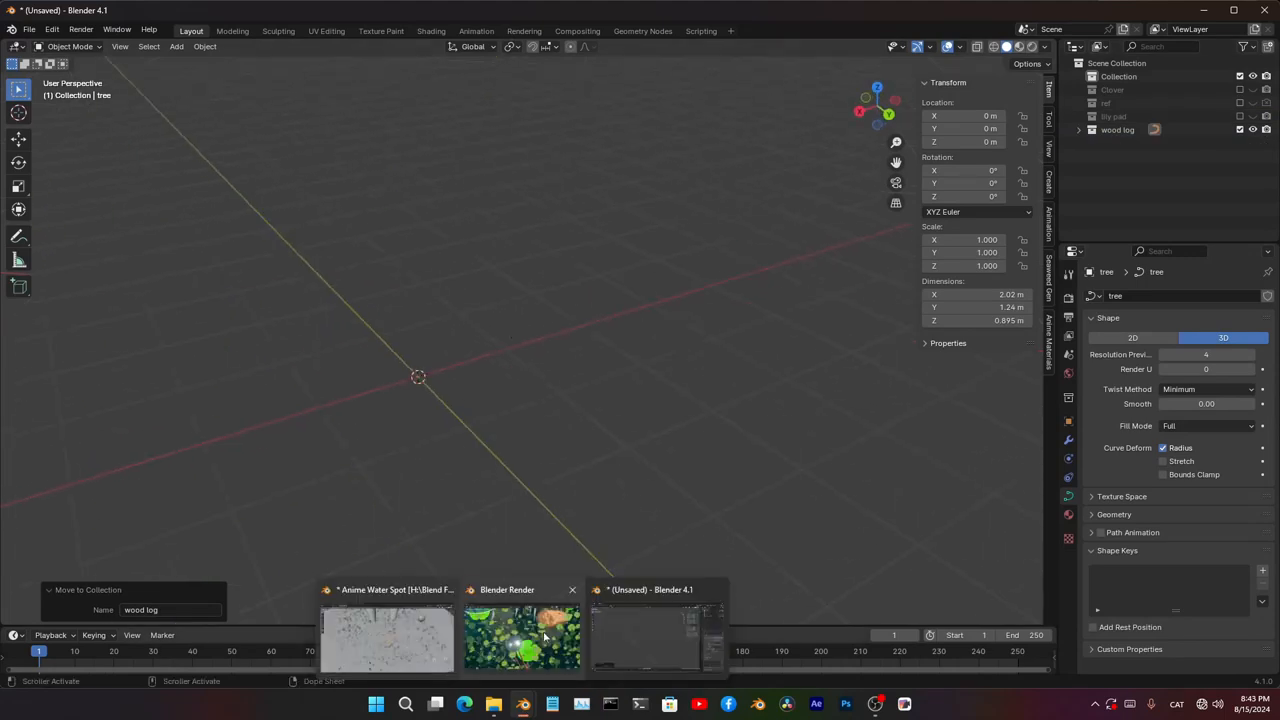
left_click(528, 626)
scroll(709, 478, "down", 4)
scroll(672, 310, "up", 5)
middle_click_drag(567, 556, 718, 368)
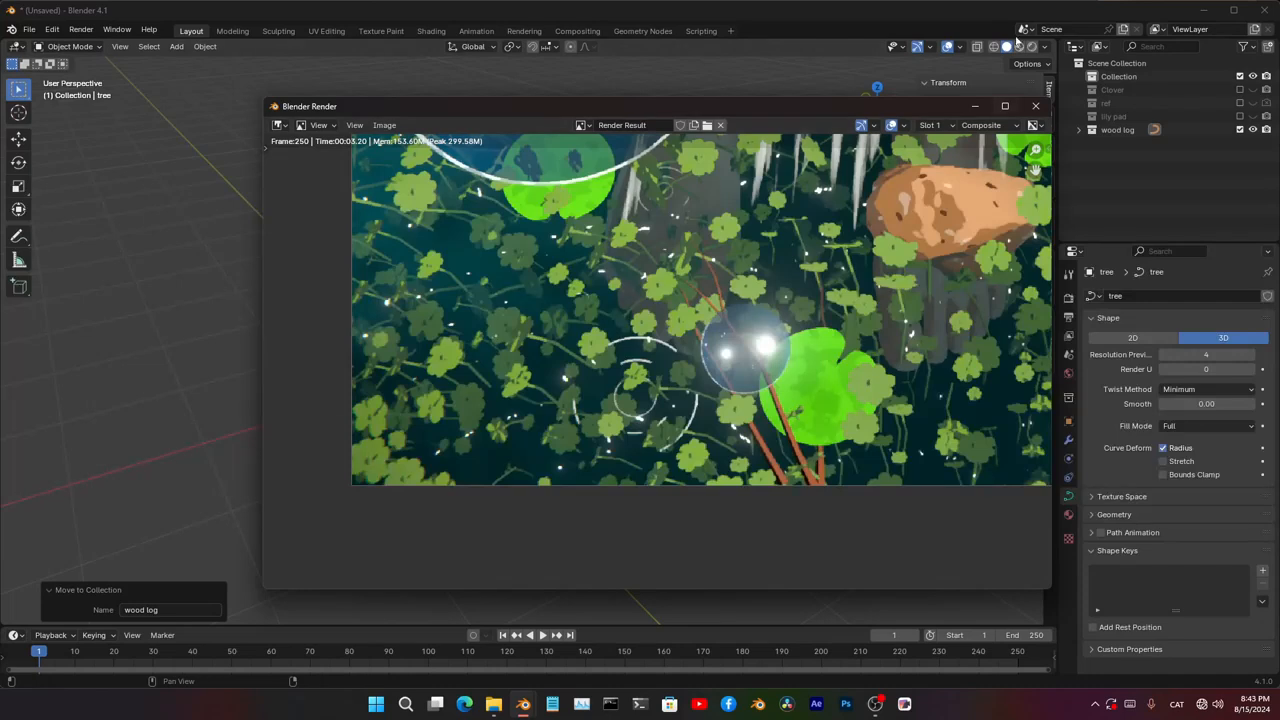
left_click(975, 106)
- Add a plane mesh at the world origin
middle_click_drag(362, 352, 474, 343)
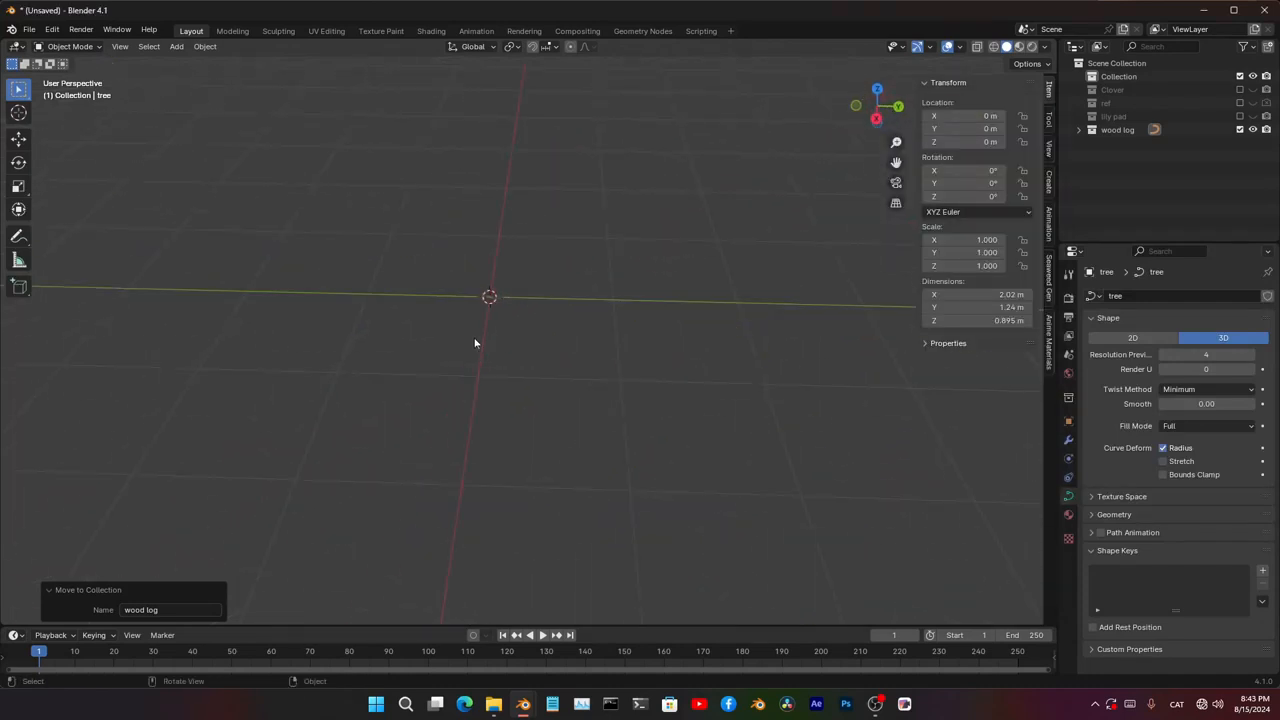
key("shift+a")
mouse_move(471, 218)
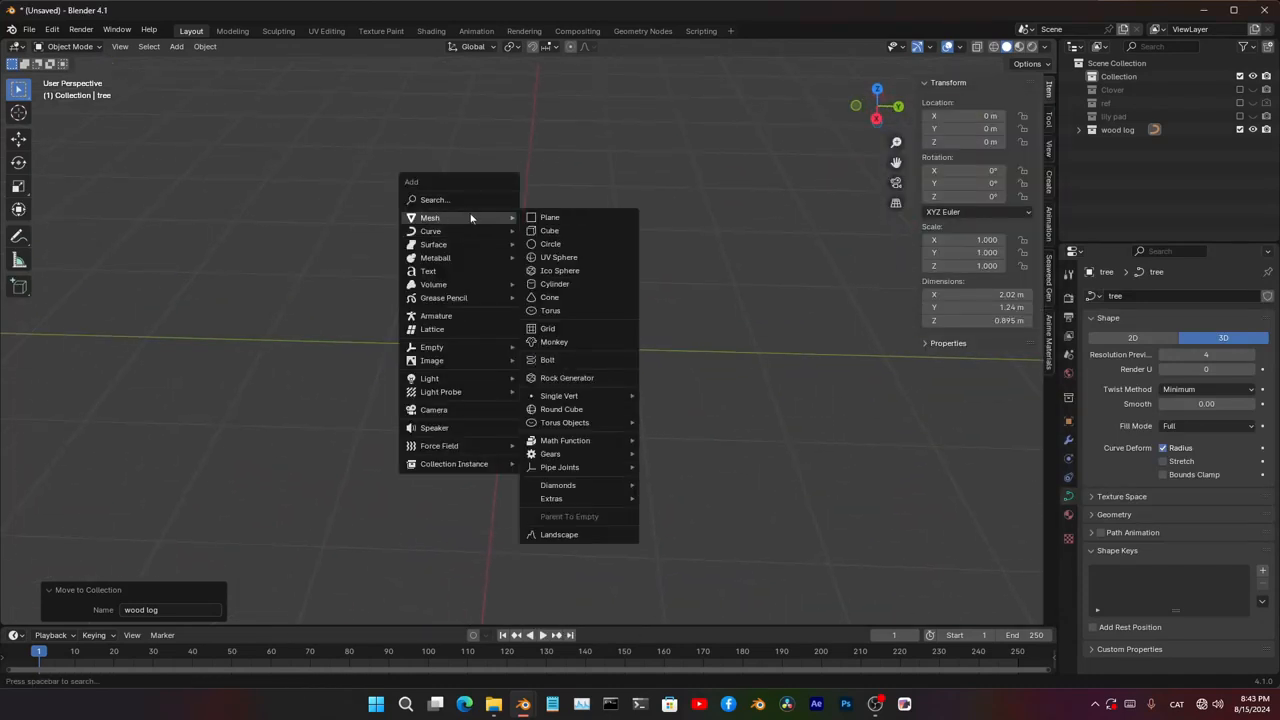
left_click(594, 217)
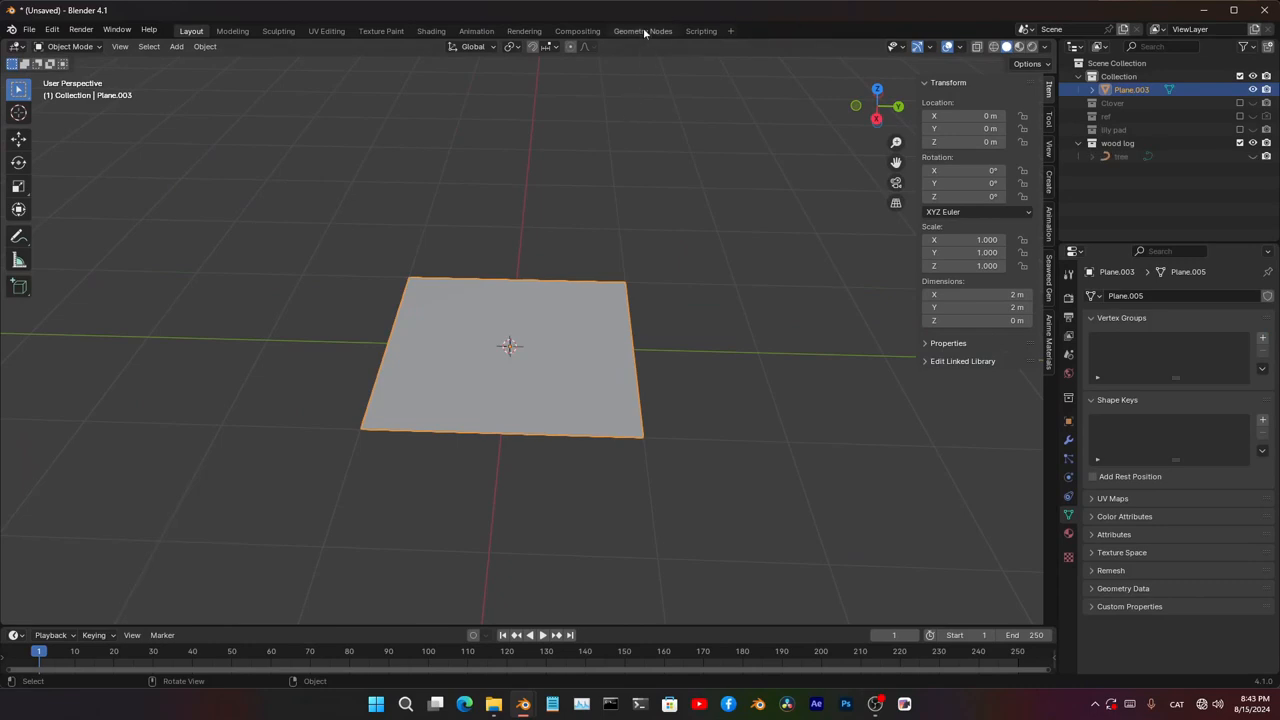
- Open the Geometry Nodes workspace and create a new node tree named "water" on the plane
left_click(645, 31)
scroll(660, 265, "up", 5)
middle_click_drag(660, 266, 690, 276)
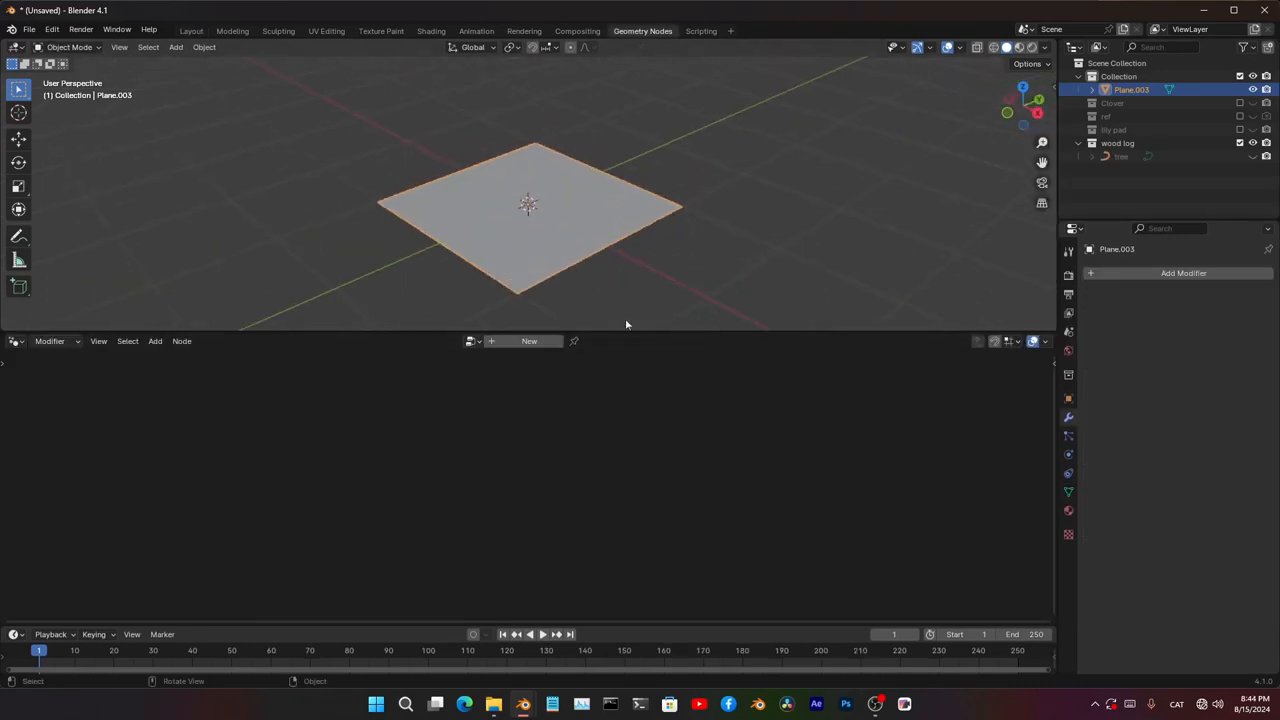
left_click(516, 343)
left_click(497, 341)
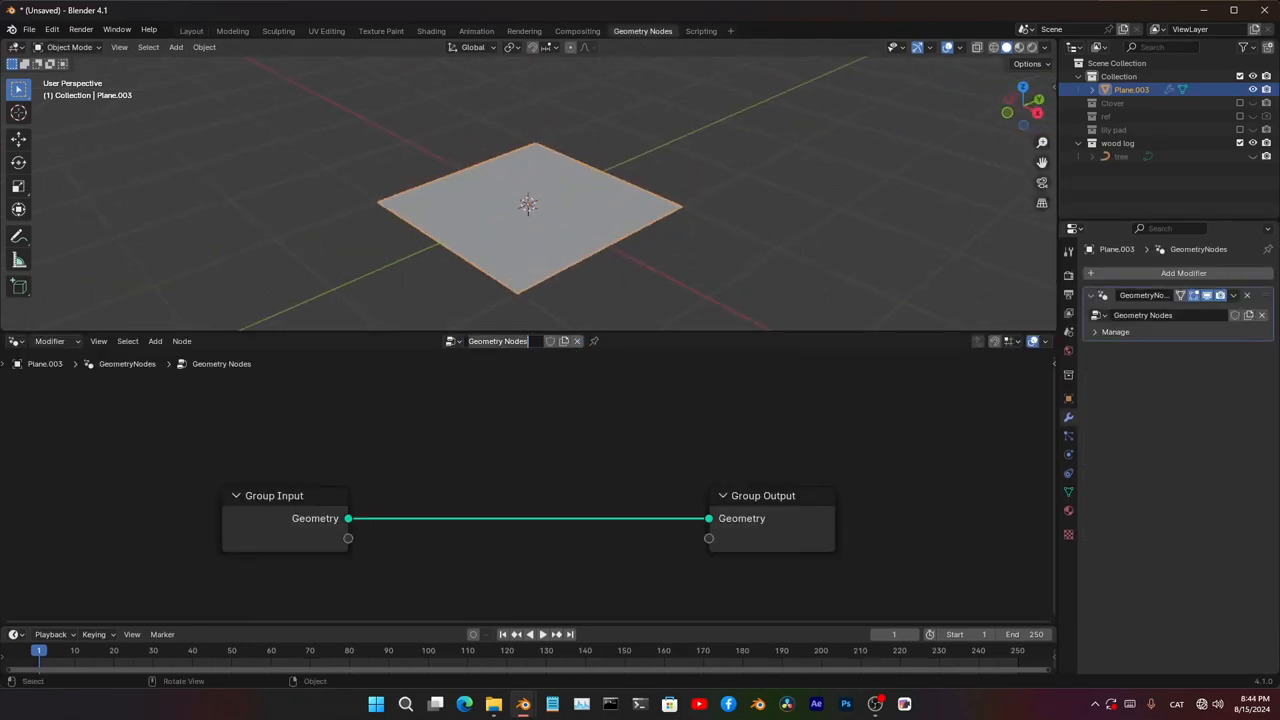
type("s")
type("ater")
key("Return")
- Move the Group Input node away from the Group Output to make room for more nodes
mouse_move(561, 289)
middle_mouse_down()
mouse_move(590, 278)
mouse_move(545, 291)
middle_mouse_up()
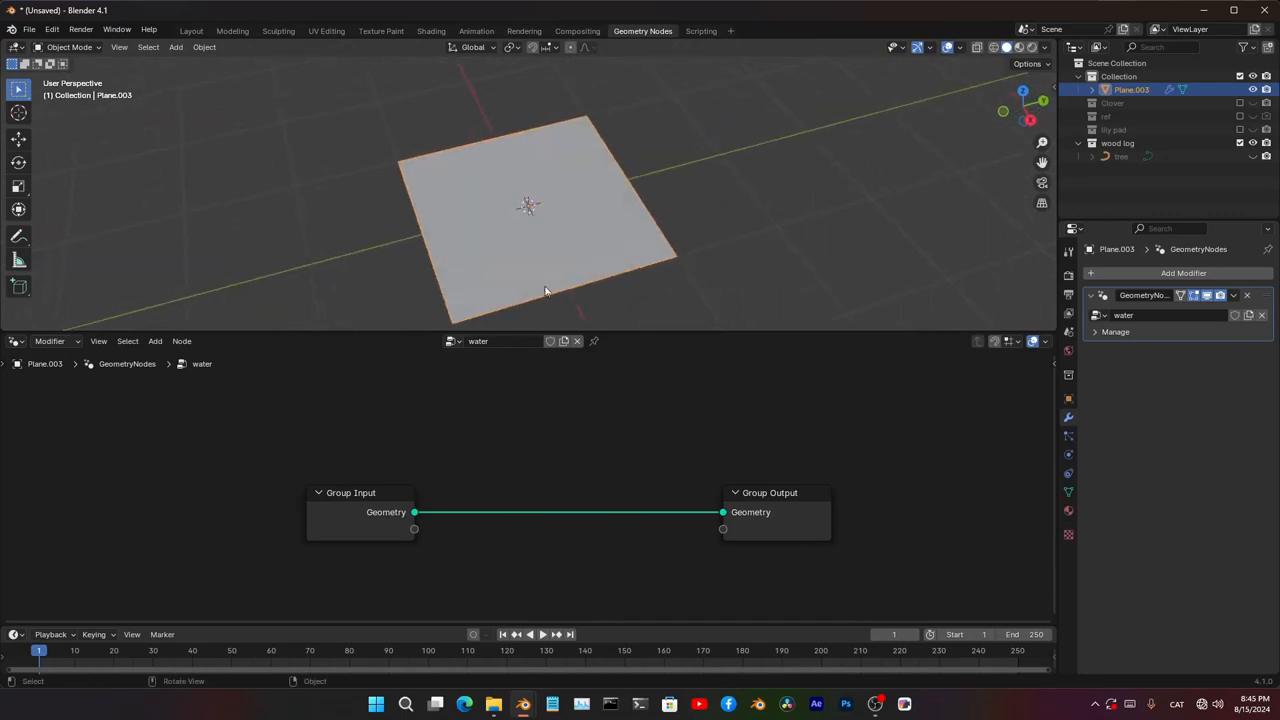
scroll(515, 485, "up", 1)
left_click_drag(379, 532, 112, 537)
left_click(240, 482)
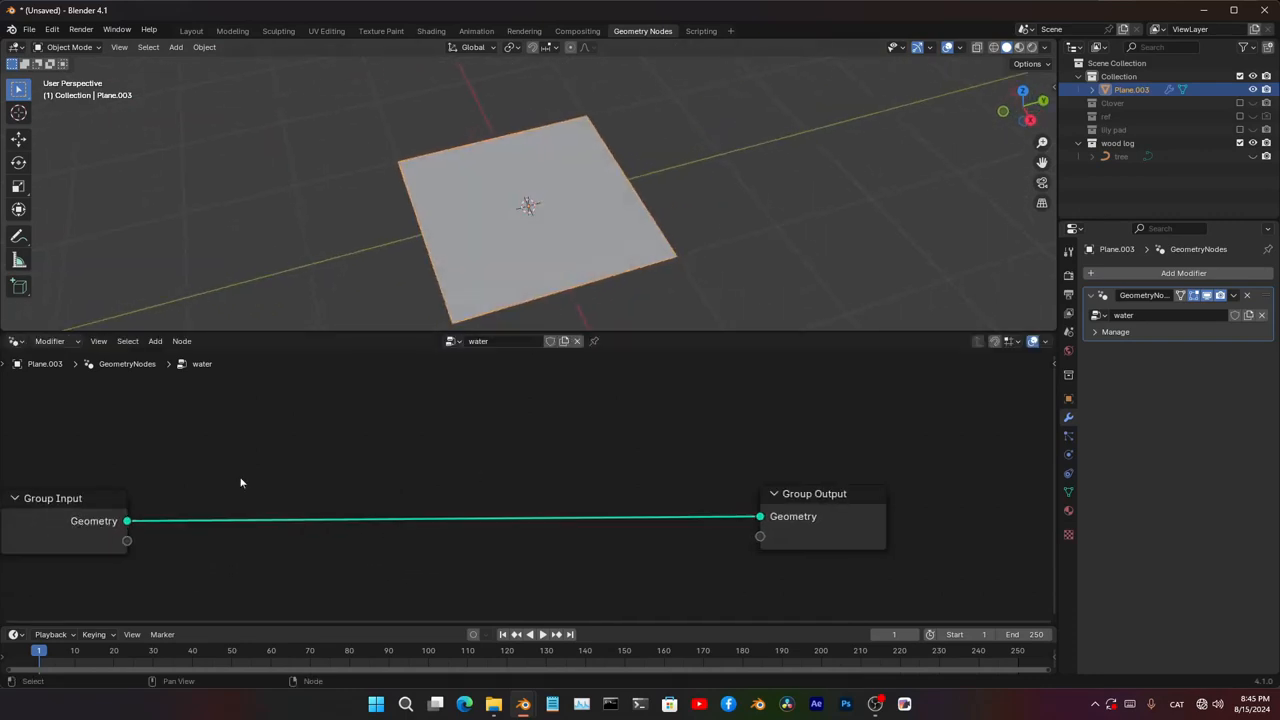
middle_click_drag(289, 456, 399, 467)
- Add a Grid node and connect its Mesh output to the Group Output geometry in place of the input geometry
key("shift+a")
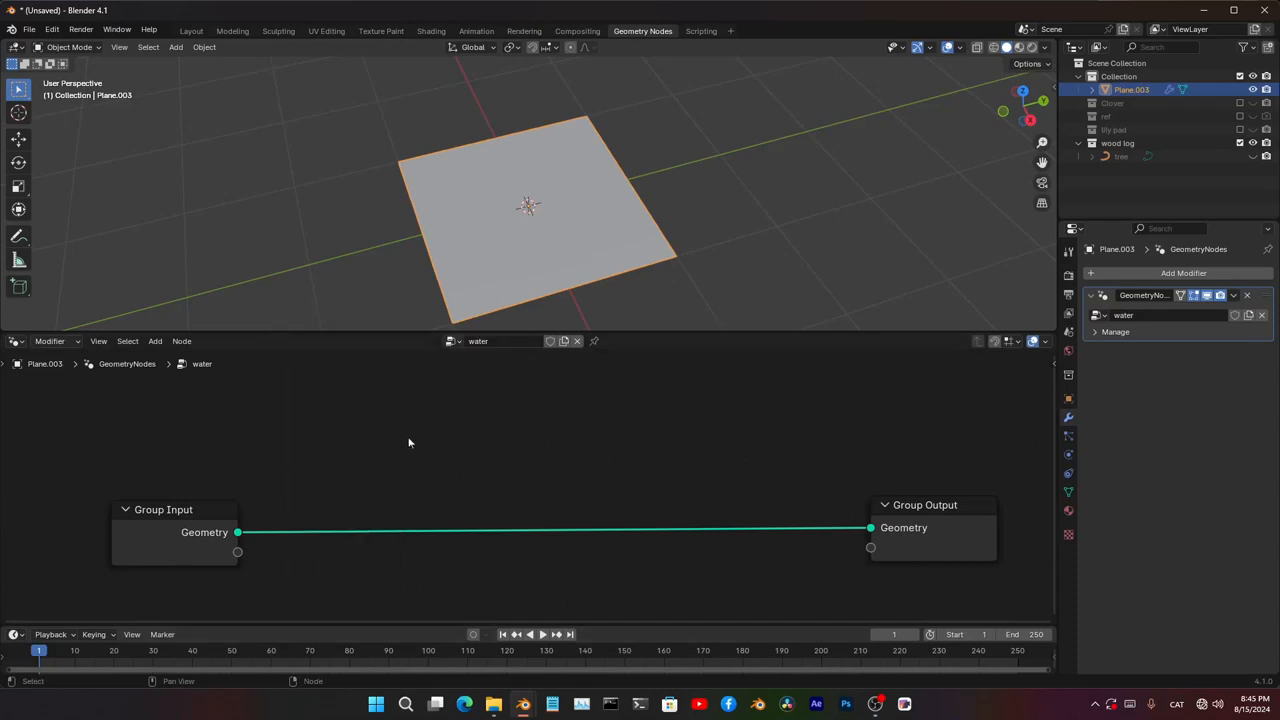
key("shift+a")
left_click(385, 316)
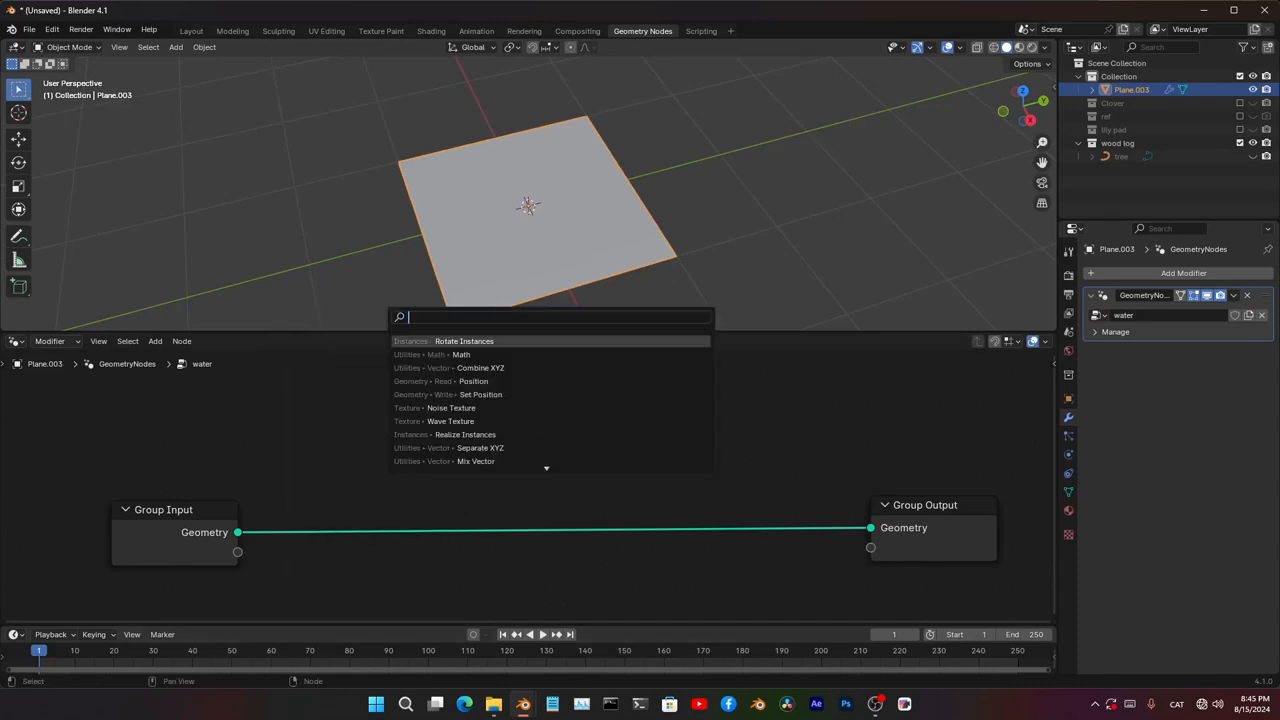
type("grid")
key("Return")
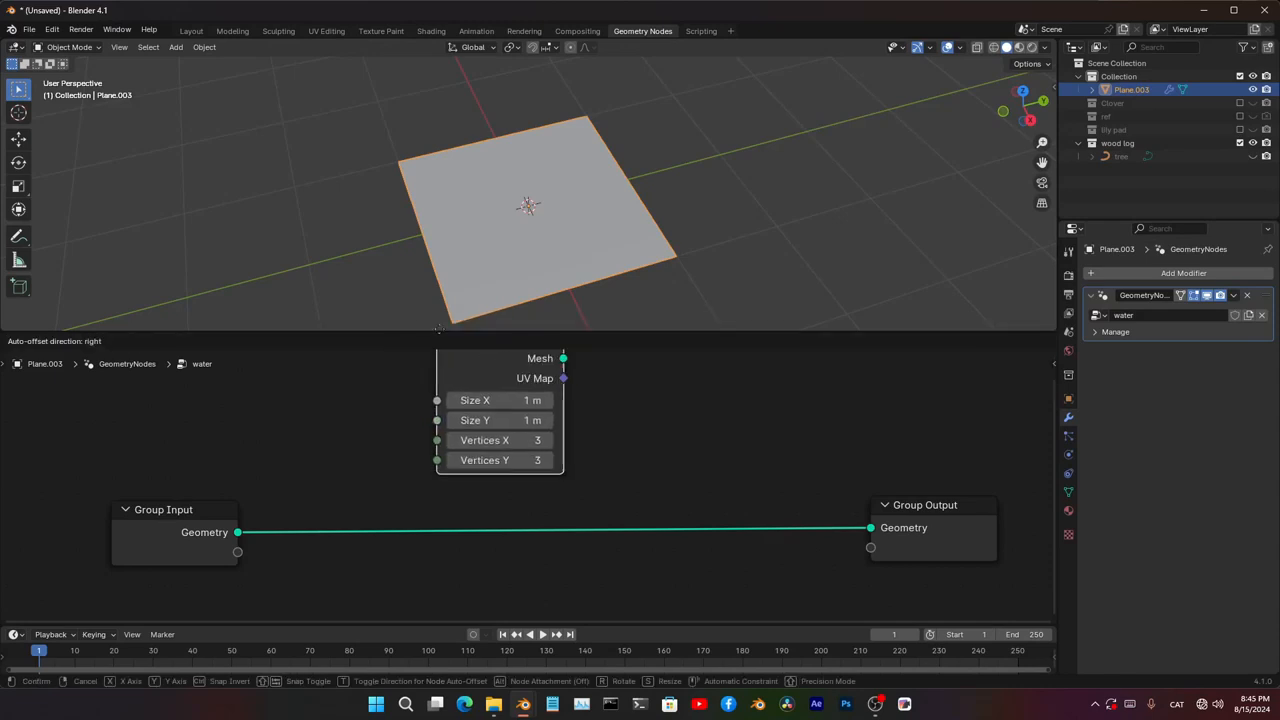
left_click(431, 358)
left_click_drag(407, 406, 404, 441)
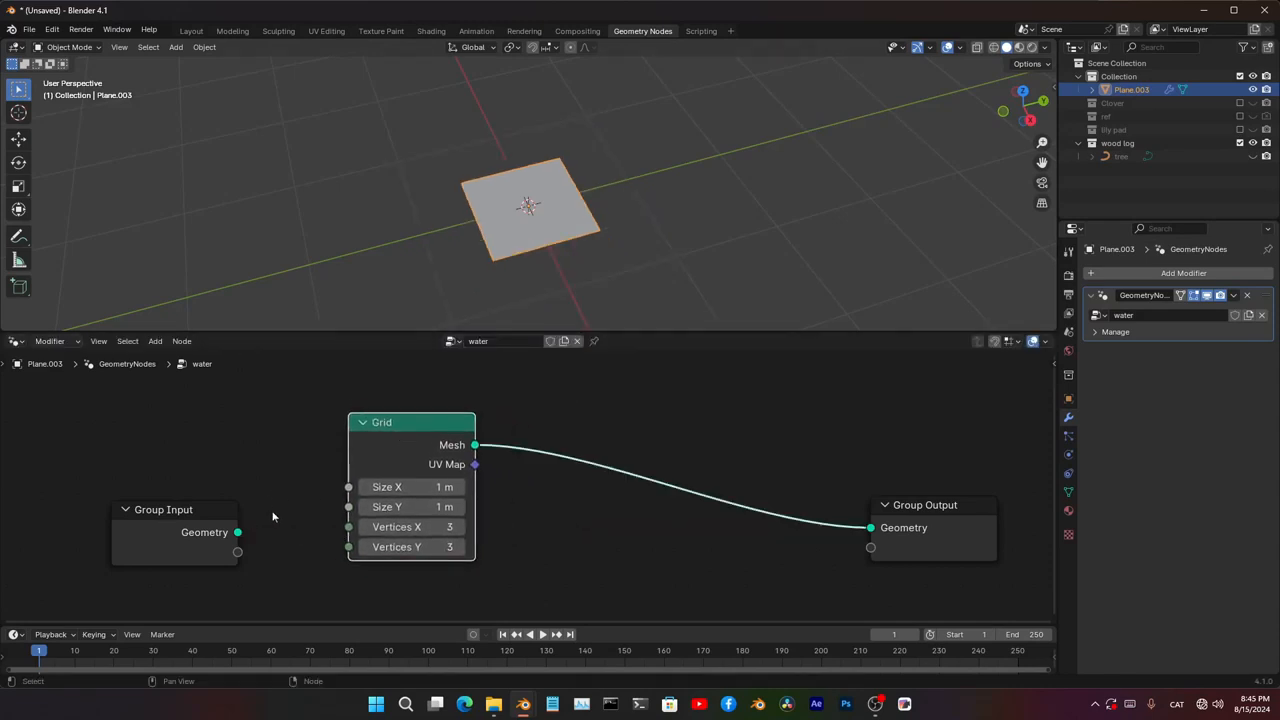
- Expose the grid's Size X on the Group Input and link that same input to Size Y
left_click_drag(241, 519, 214, 482)
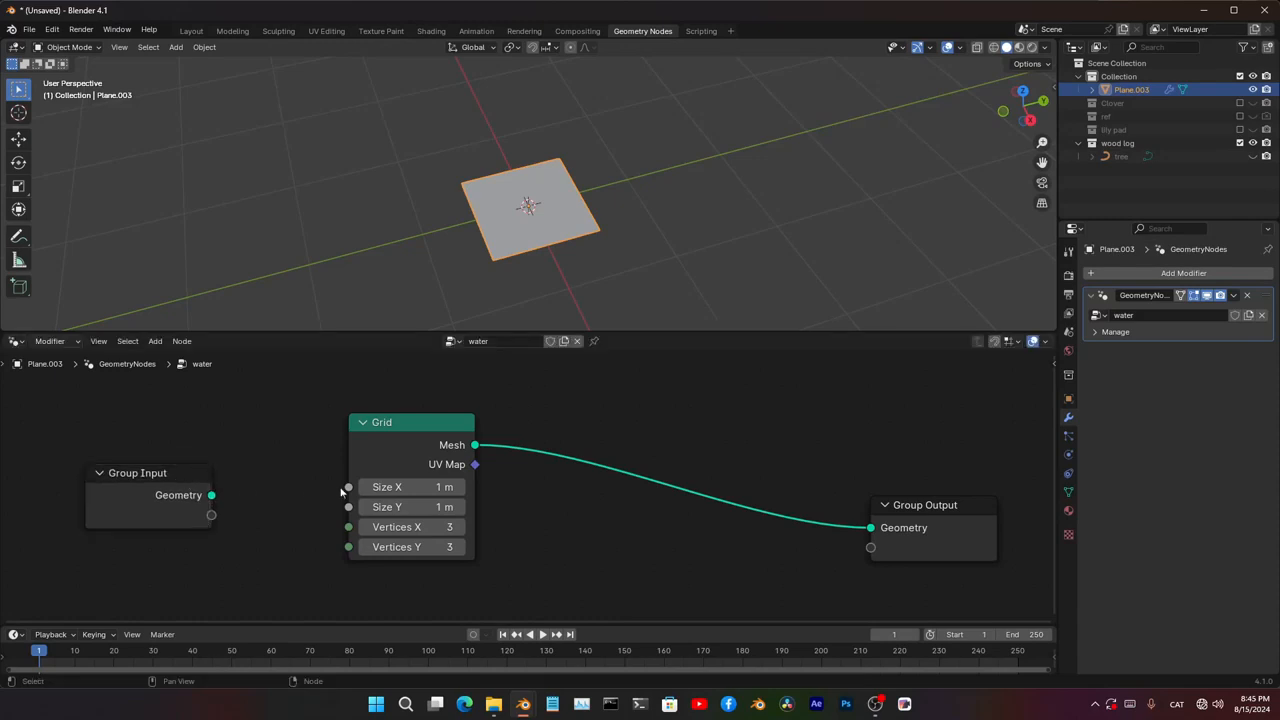
left_click_drag(348, 487, 196, 522)
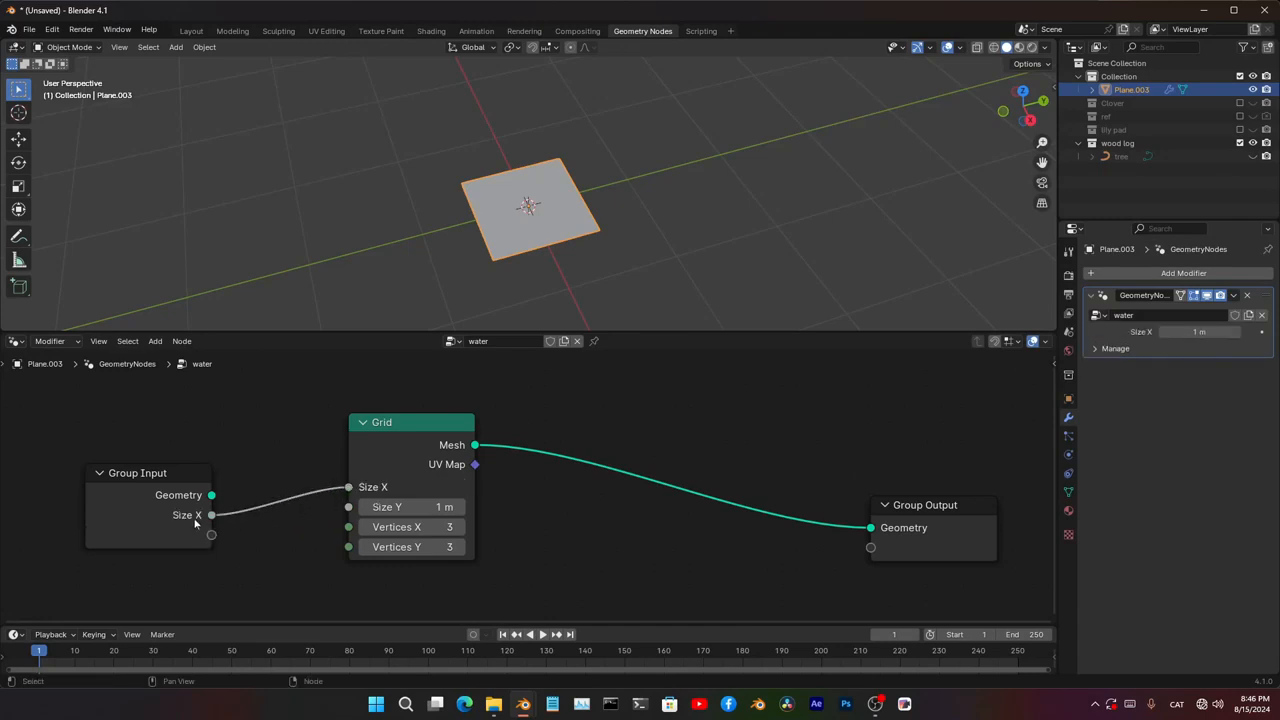
left_click_drag(348, 507, 212, 515)
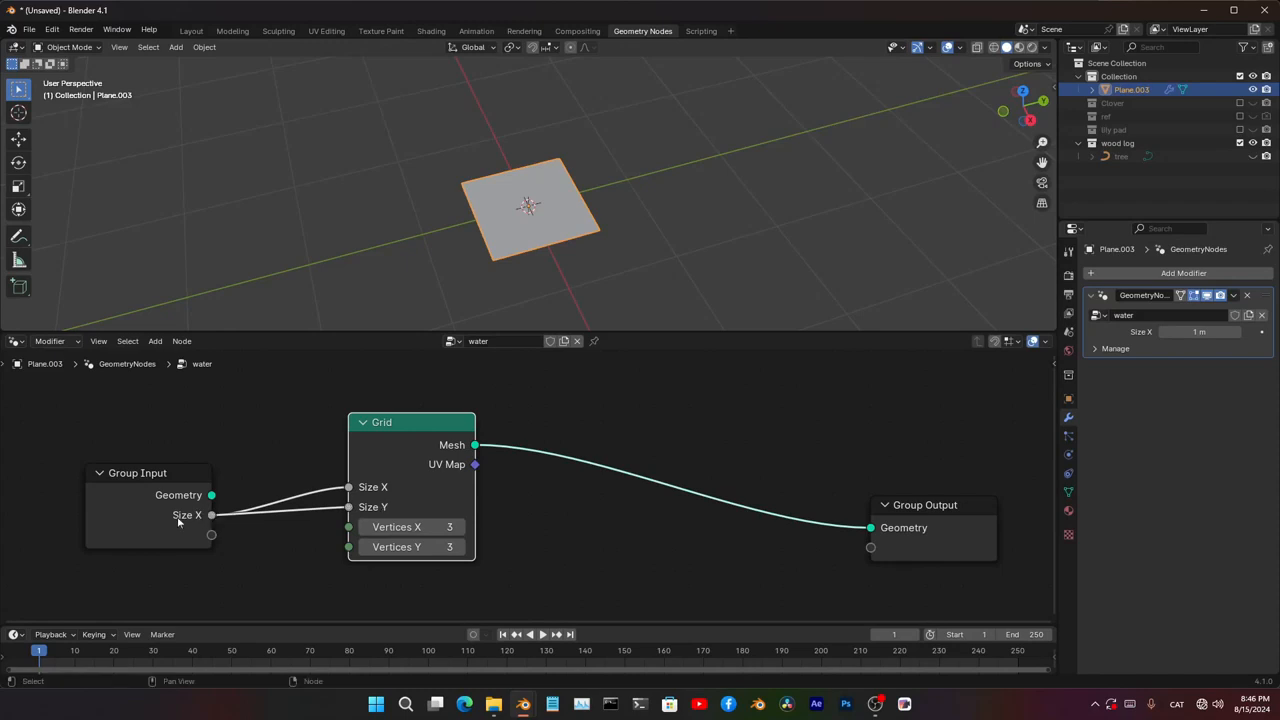
- Rename the Size X group input to "Size" and try changing its value in the modifier
key("n")
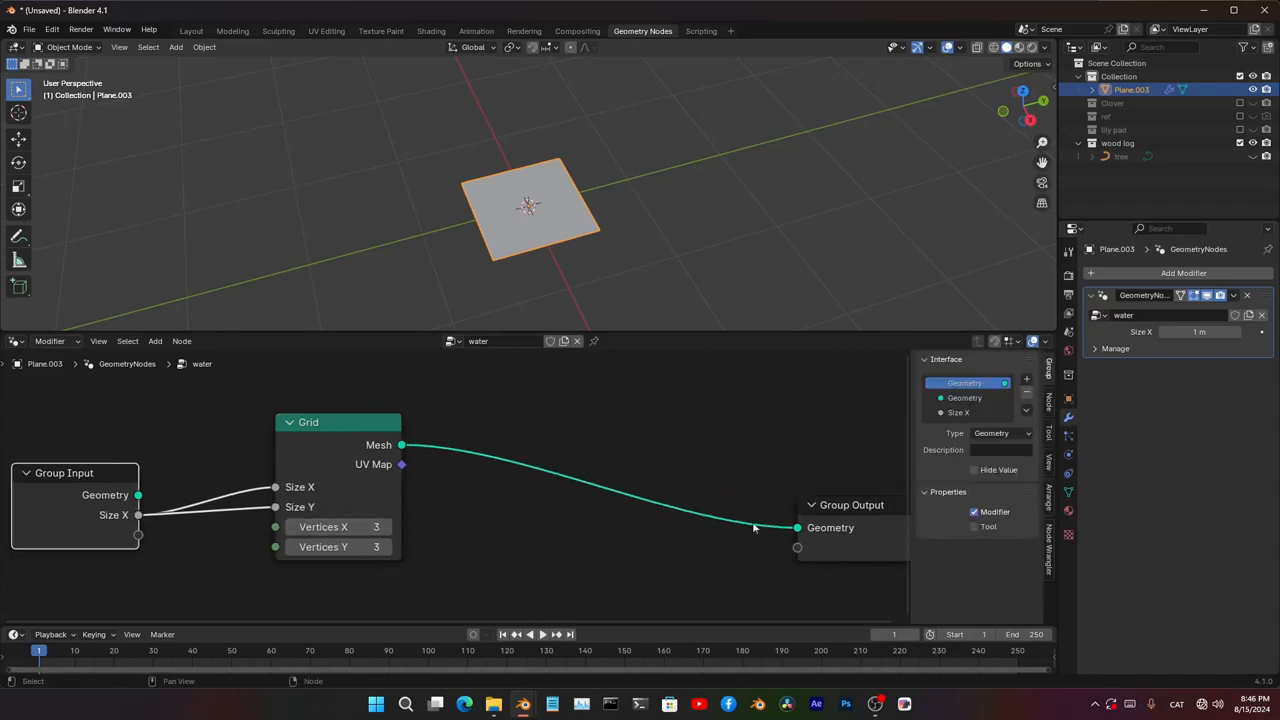
left_click(948, 412)
double_click(948, 412)
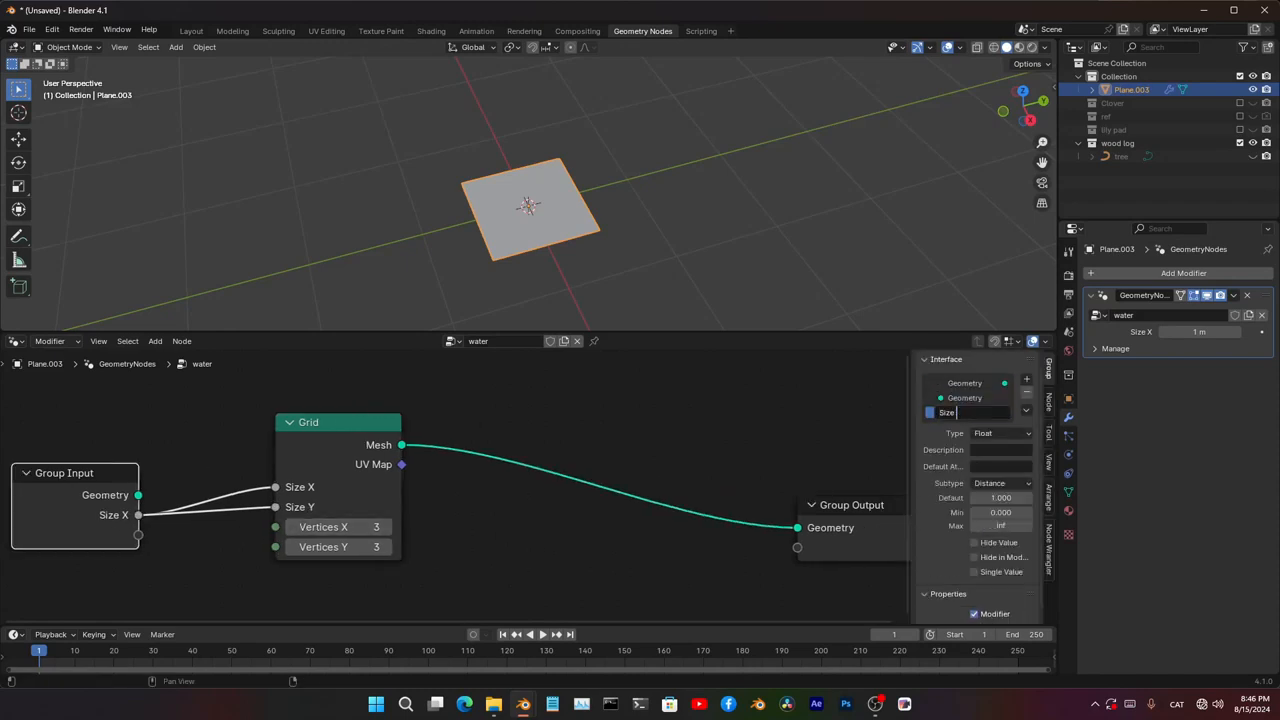
key("Return")
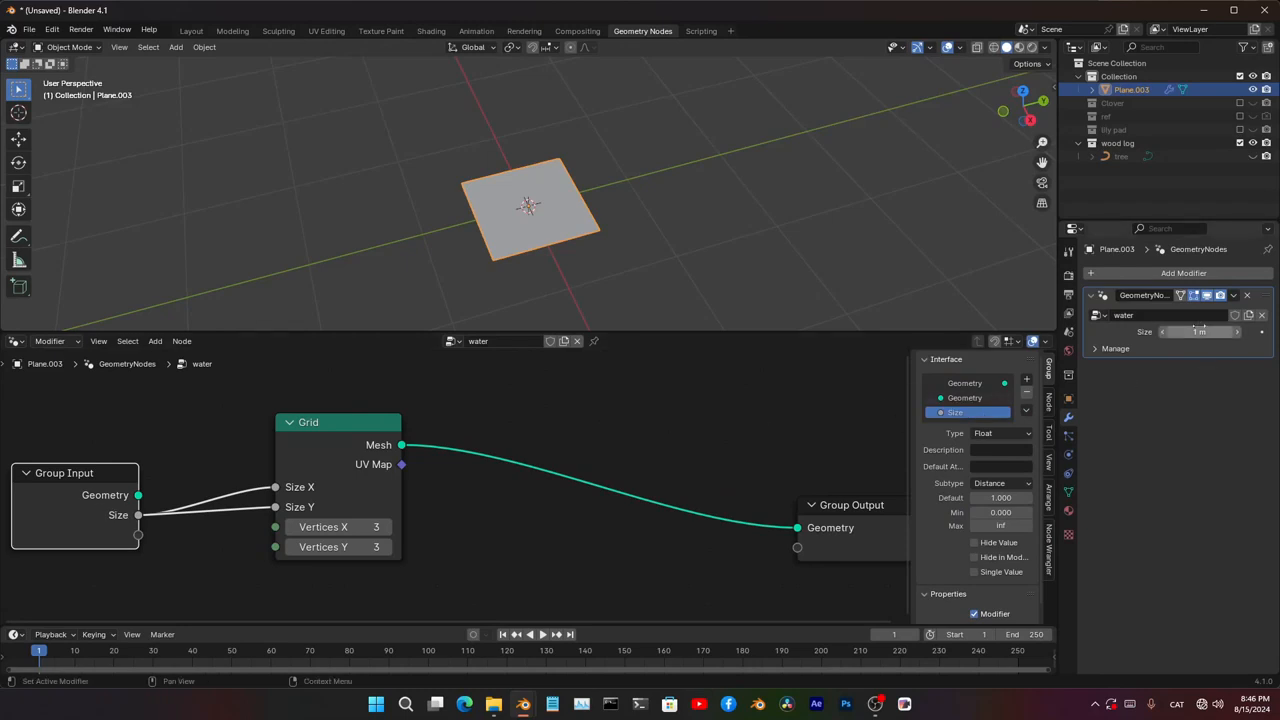
left_click_drag(1200, 331, 1240, 331)
right_click(1200, 331)
middle_click_drag(600, 180, 645, 211)
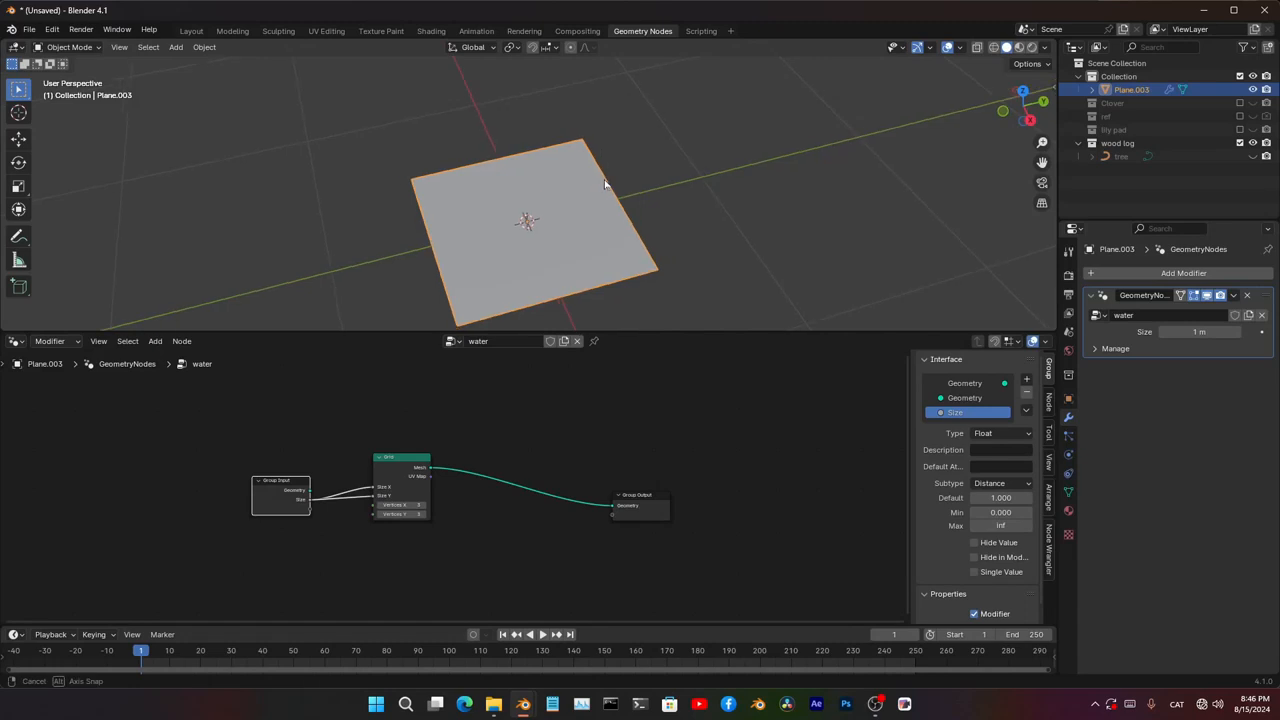
key("shift+z")
key("shift+z")
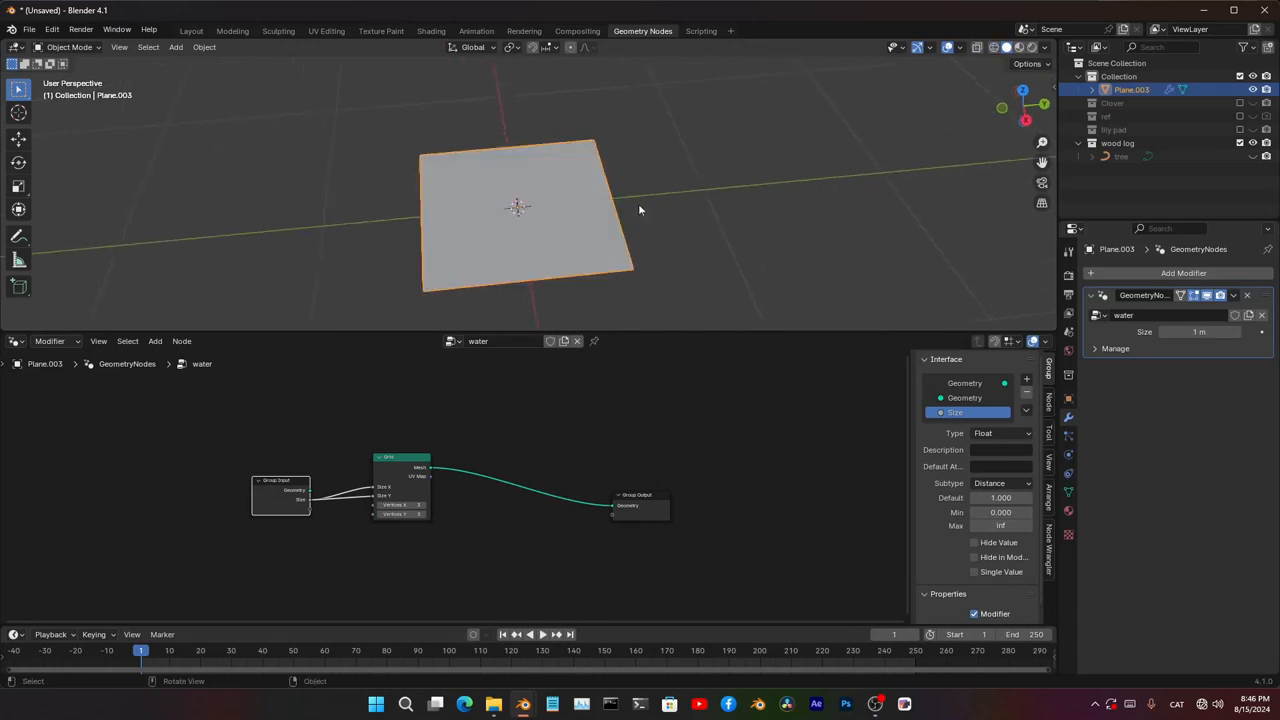
key("z")
left_click(645, 283)
key("z")
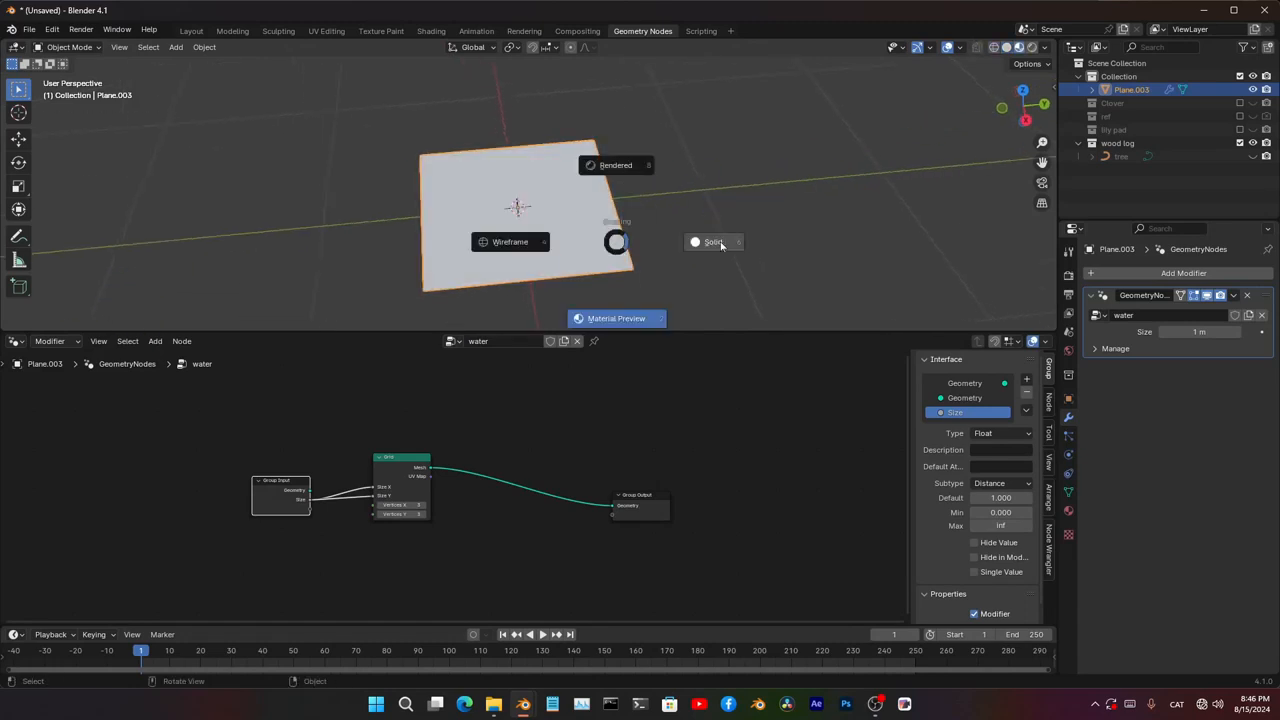
left_click(714, 242)
scroll(694, 243, "up", 4)
middle_click_drag(698, 266, 697, 189)
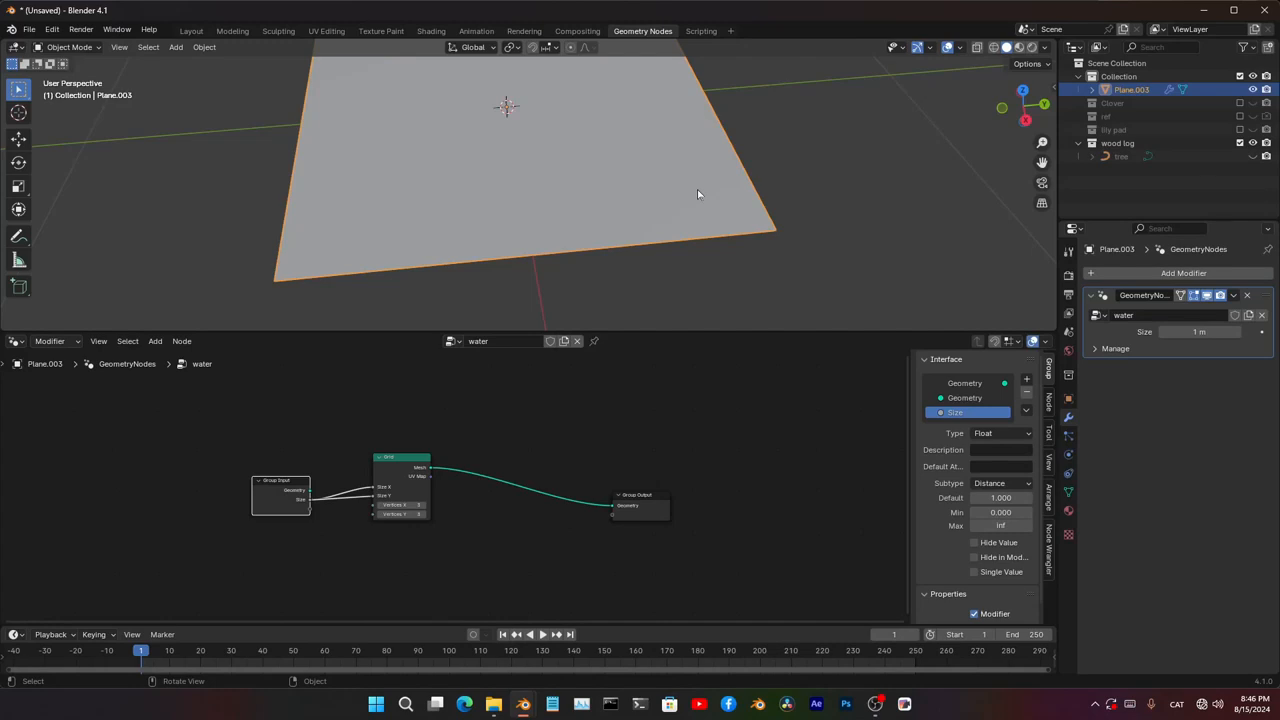
scroll(633, 524, "up", 3)
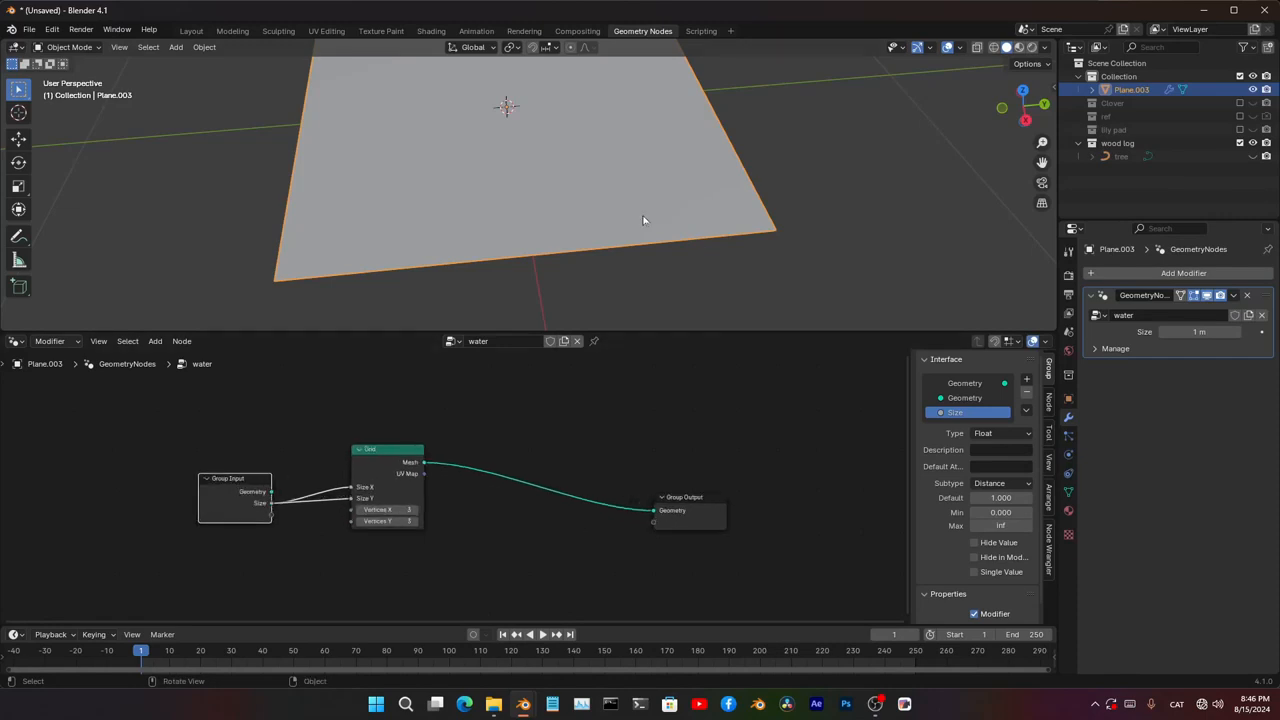
mouse_move(630, 188)
middle_mouse_down()
mouse_move(683, 192)
mouse_move(645, 180)
middle_mouse_up()
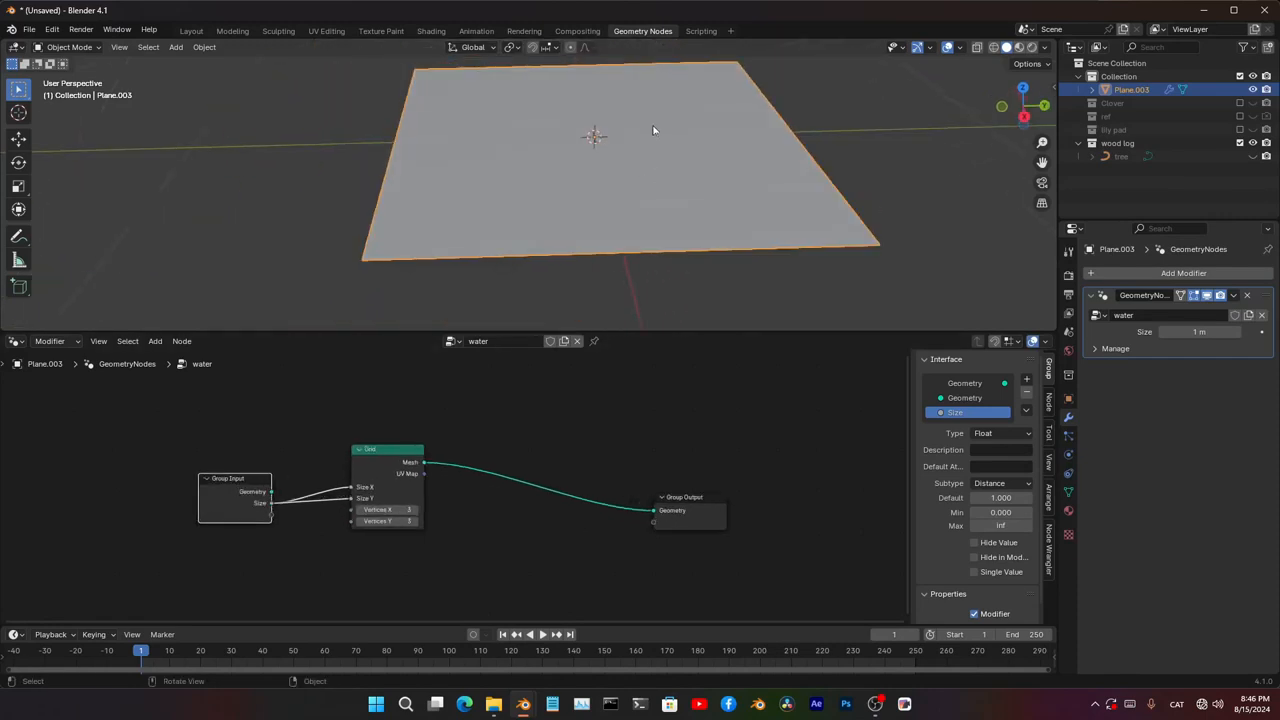
- Reposition the Grid and Group Input nodes to leave more space between them
scroll(550, 456, "up", 2)
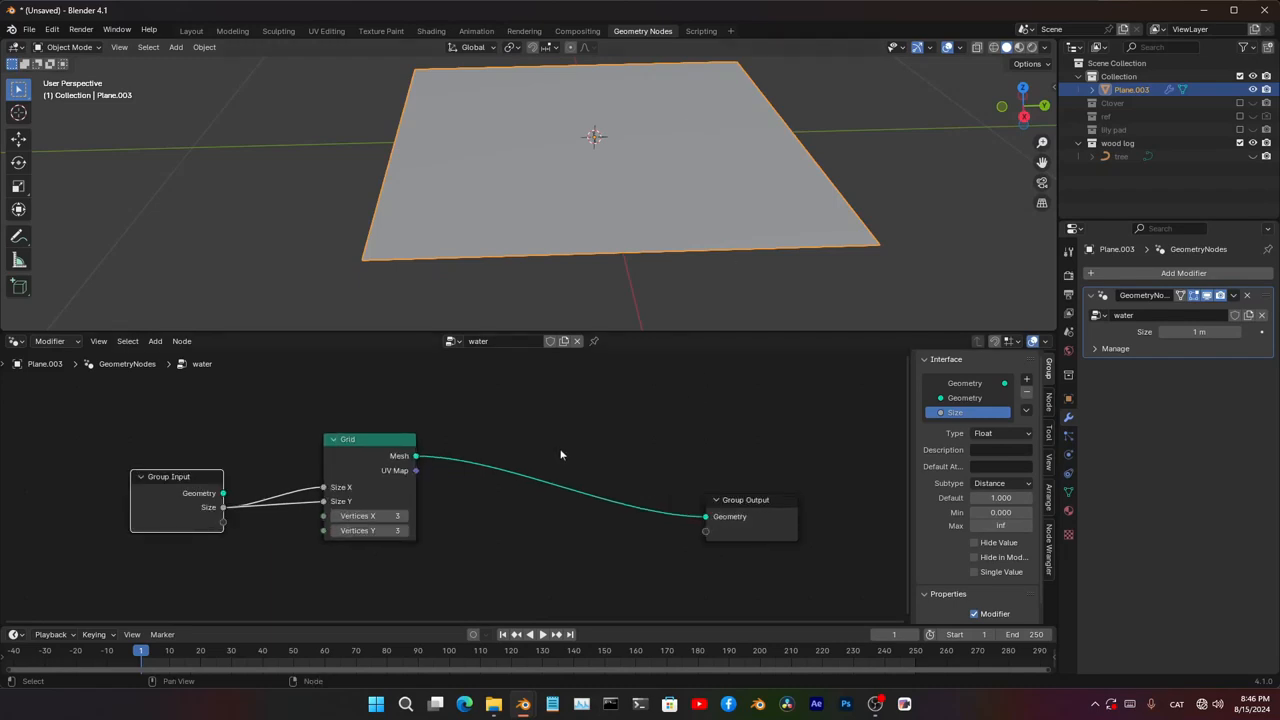
scroll(500, 512, "down", 3)
middle_click_drag(498, 513, 650, 459)
left_click_drag(532, 407, 511, 393)
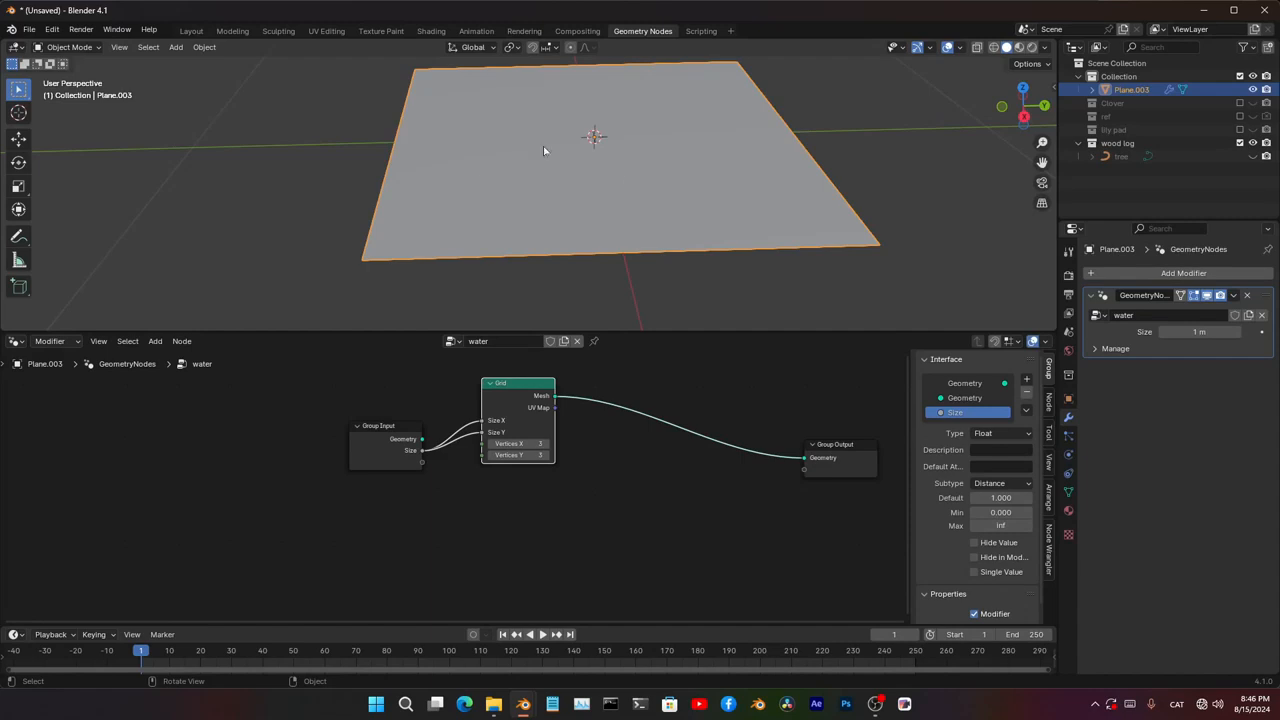
middle_click_drag(360, 542, 454, 517)
left_click_drag(463, 434, 295, 470)
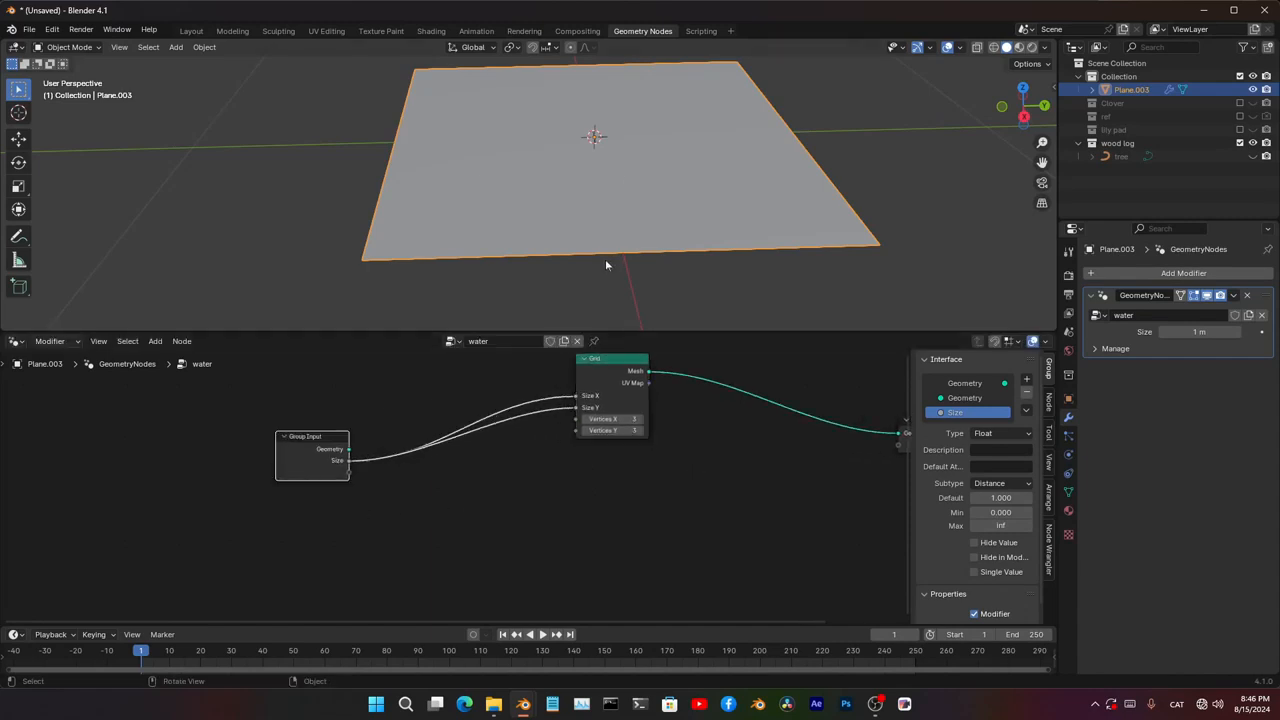
- Add a UV sphere at the plane's centre, scale it down to about 0.22 and apply its transform
key("shift+a")
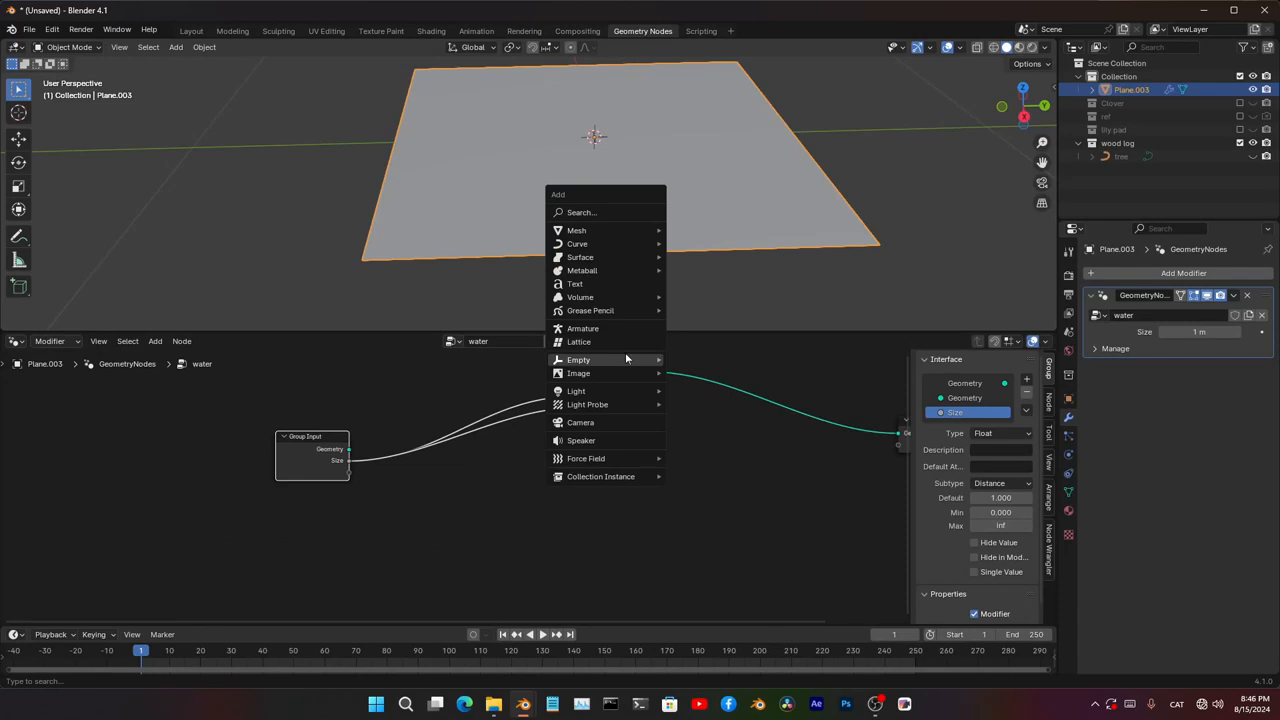
mouse_move(615, 238)
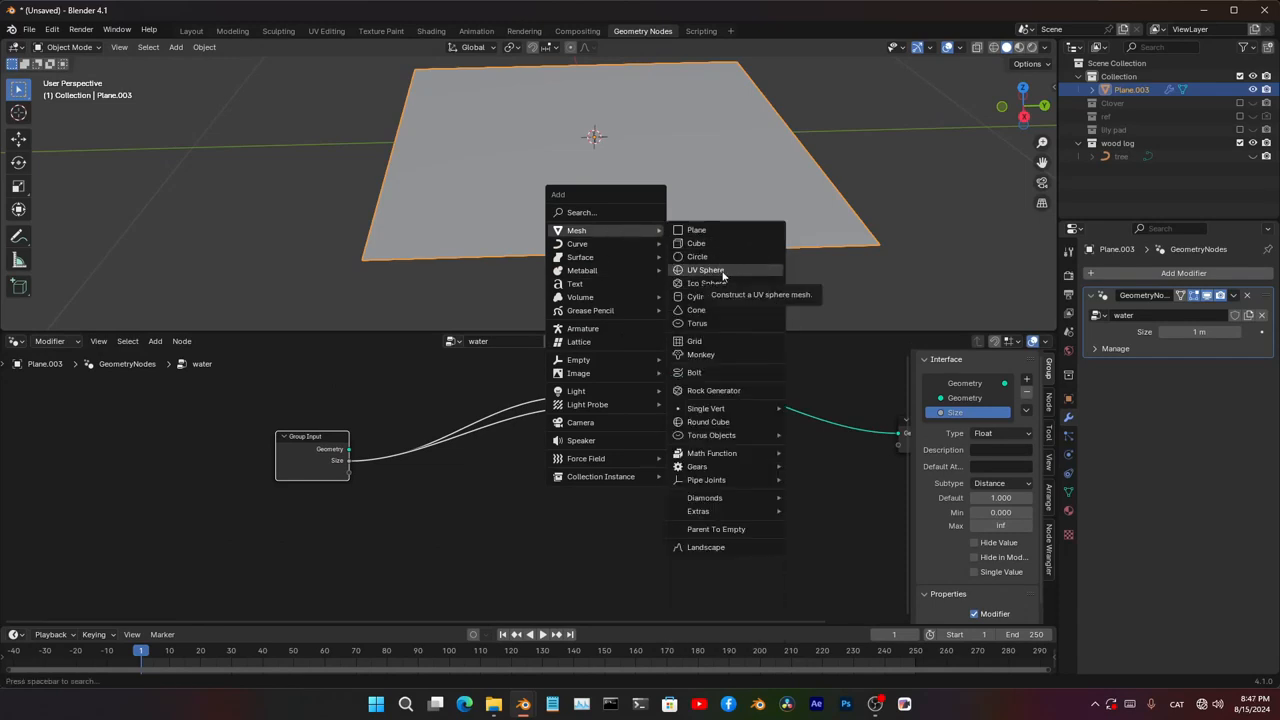
left_click(723, 275)
key("s")
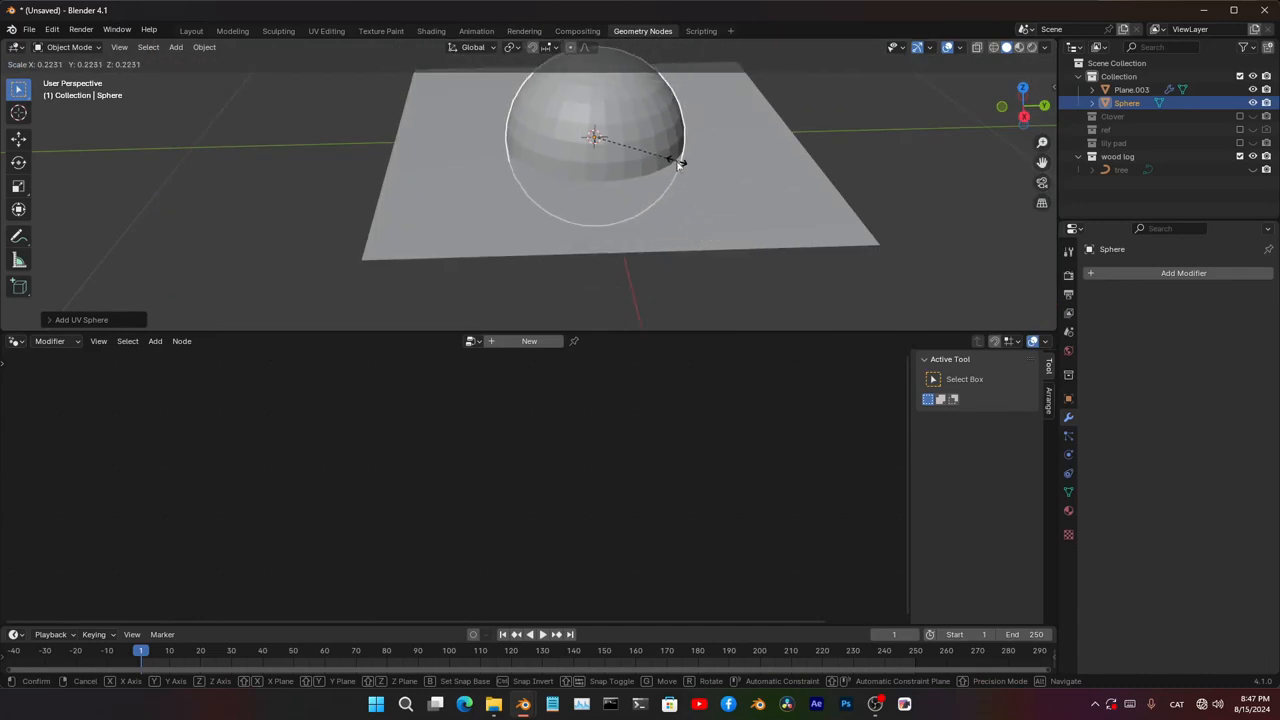
left_click(652, 148)
key("ctrl+a")
left_click(576, 152)
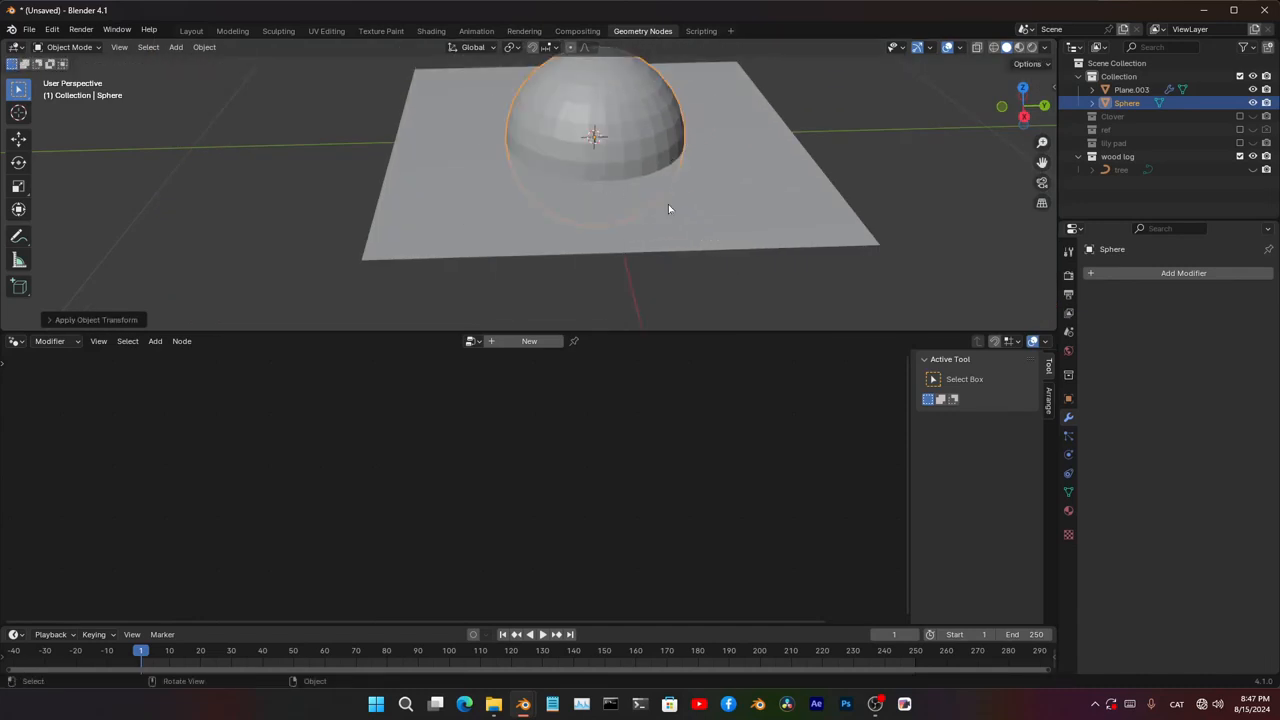
- Shade the new sphere smooth
scroll(669, 209, "up", 2)
right_click(663, 152)
left_click(663, 152)
middle_click_drag(668, 170, 660, 198)
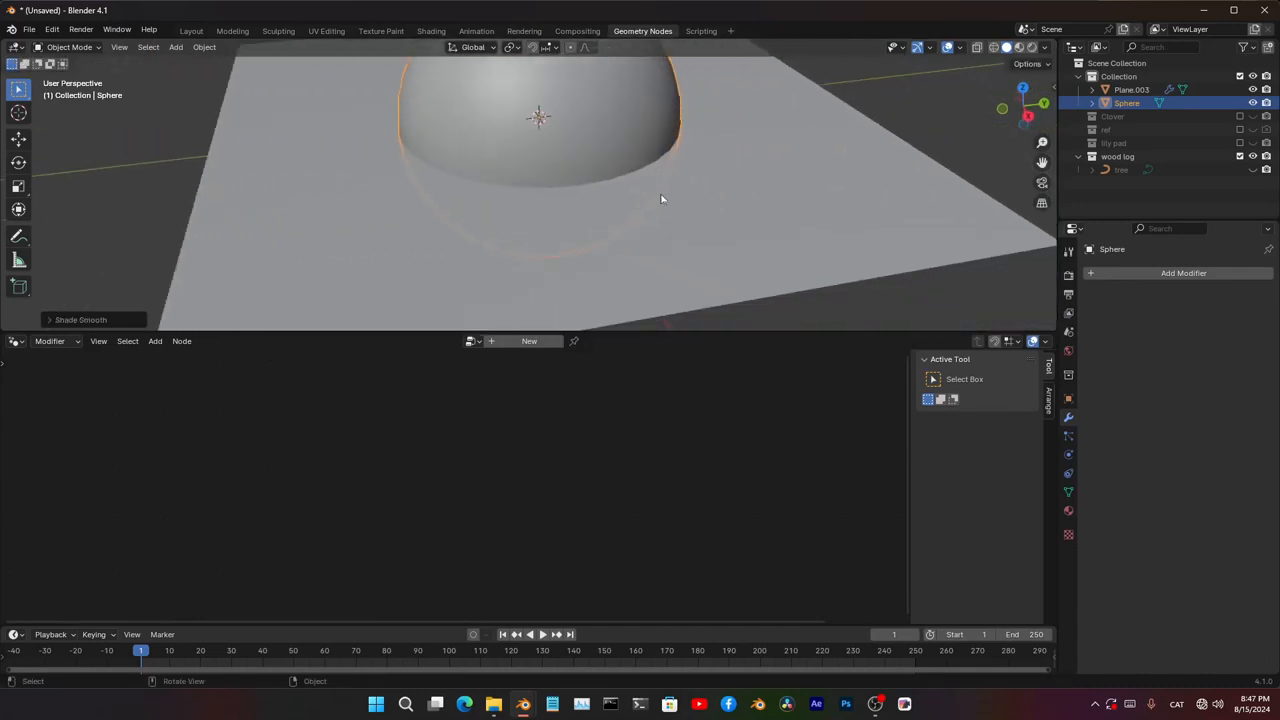
- Bring the sphere into the plane's water node tree as an Object Info node below the Group Input
left_click(618, 232)
scroll(650, 320, "down", 3)
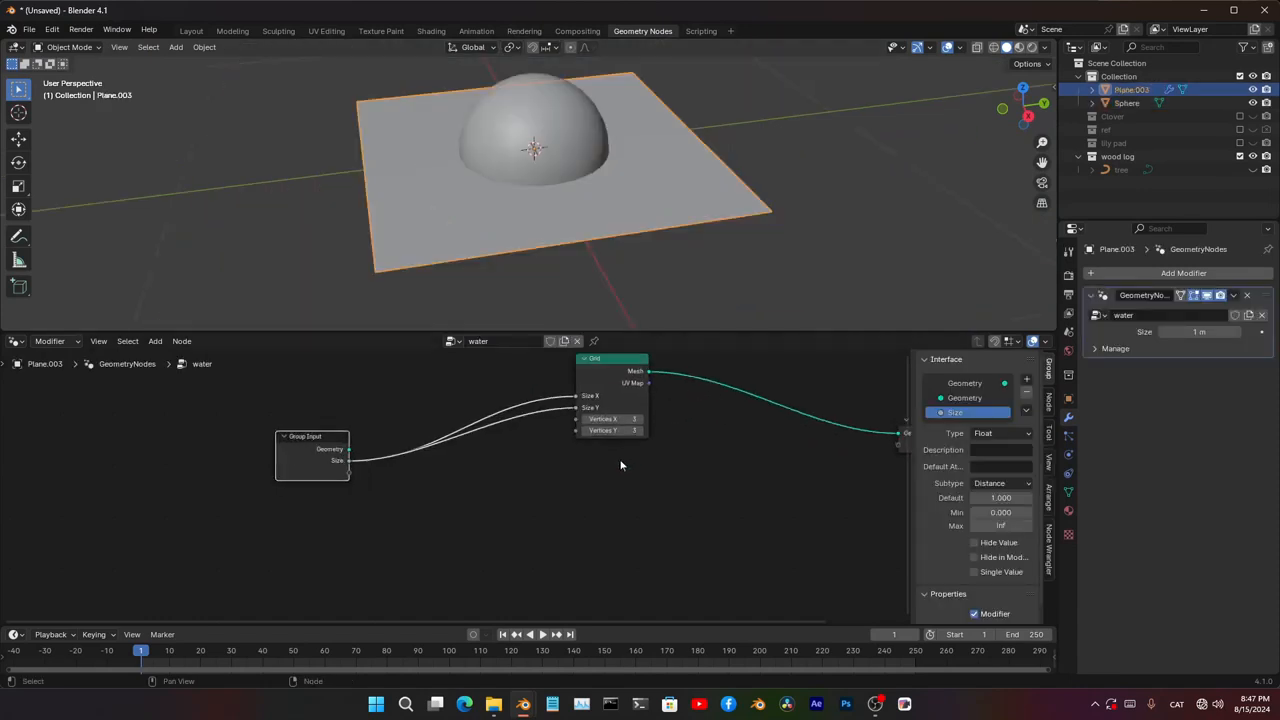
scroll(620, 465, "up", 2)
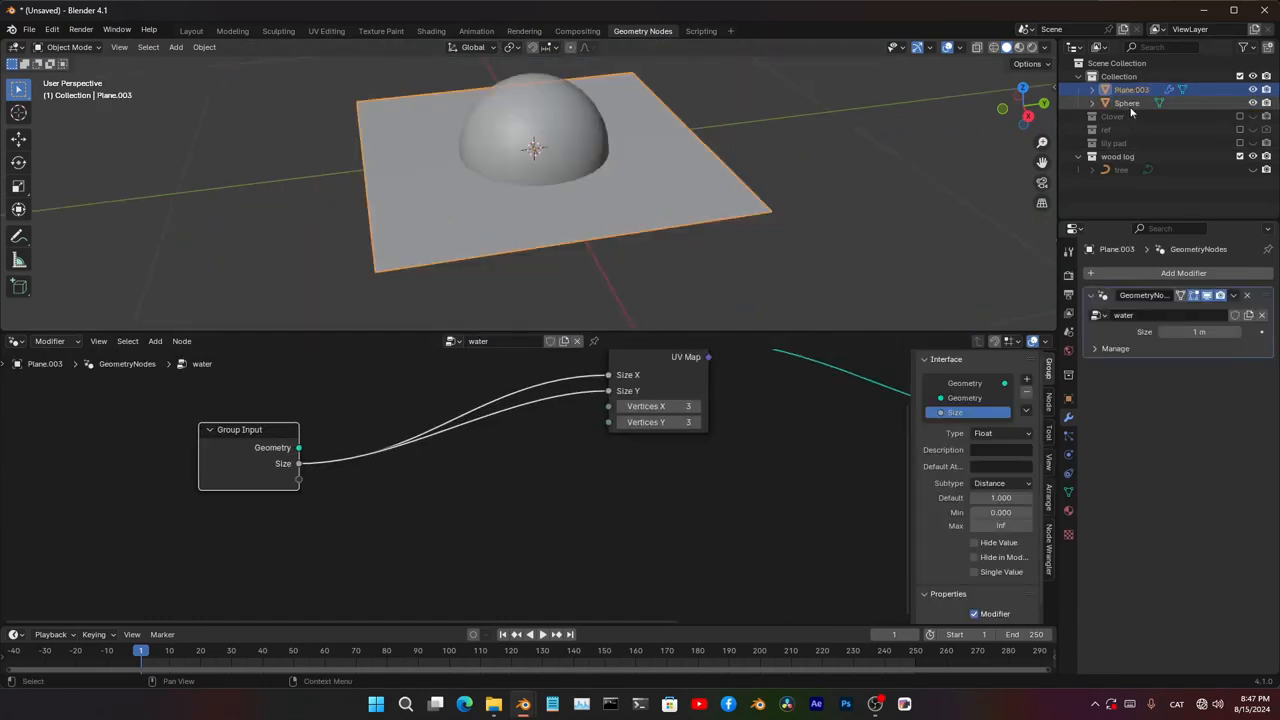
left_click_drag(1128, 104, 417, 522)
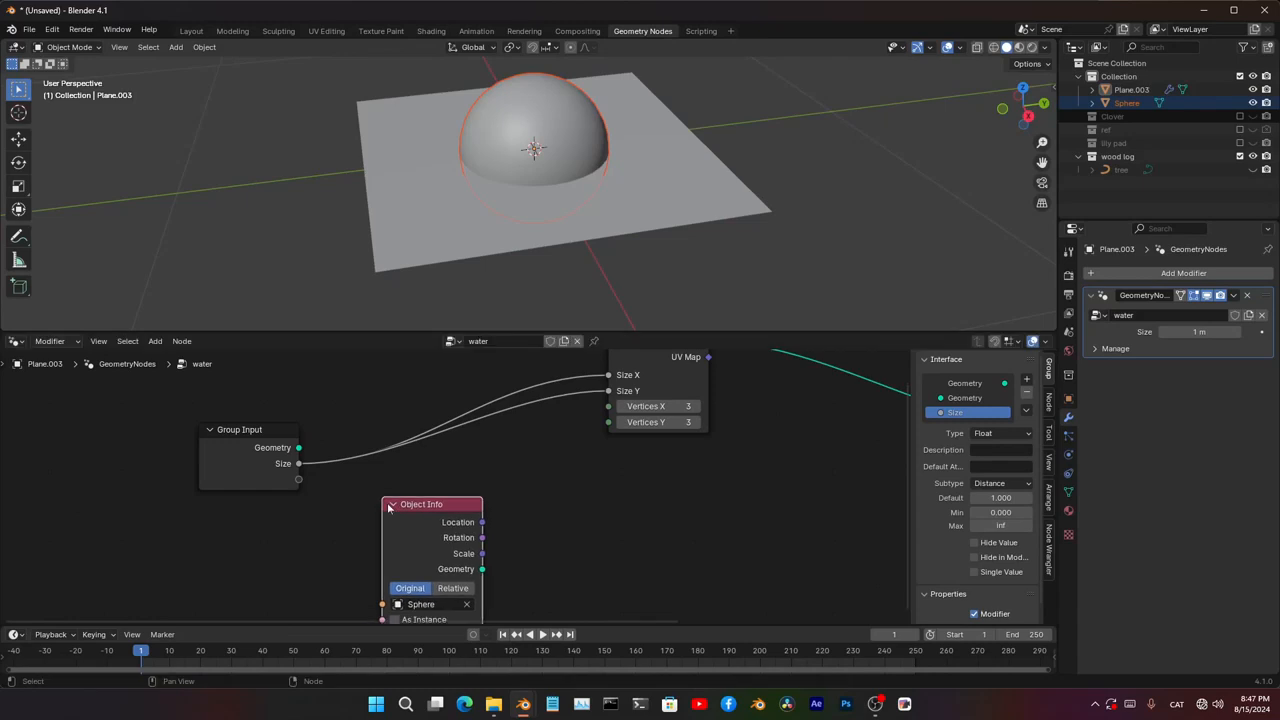
middle_click_drag(457, 547, 427, 530)
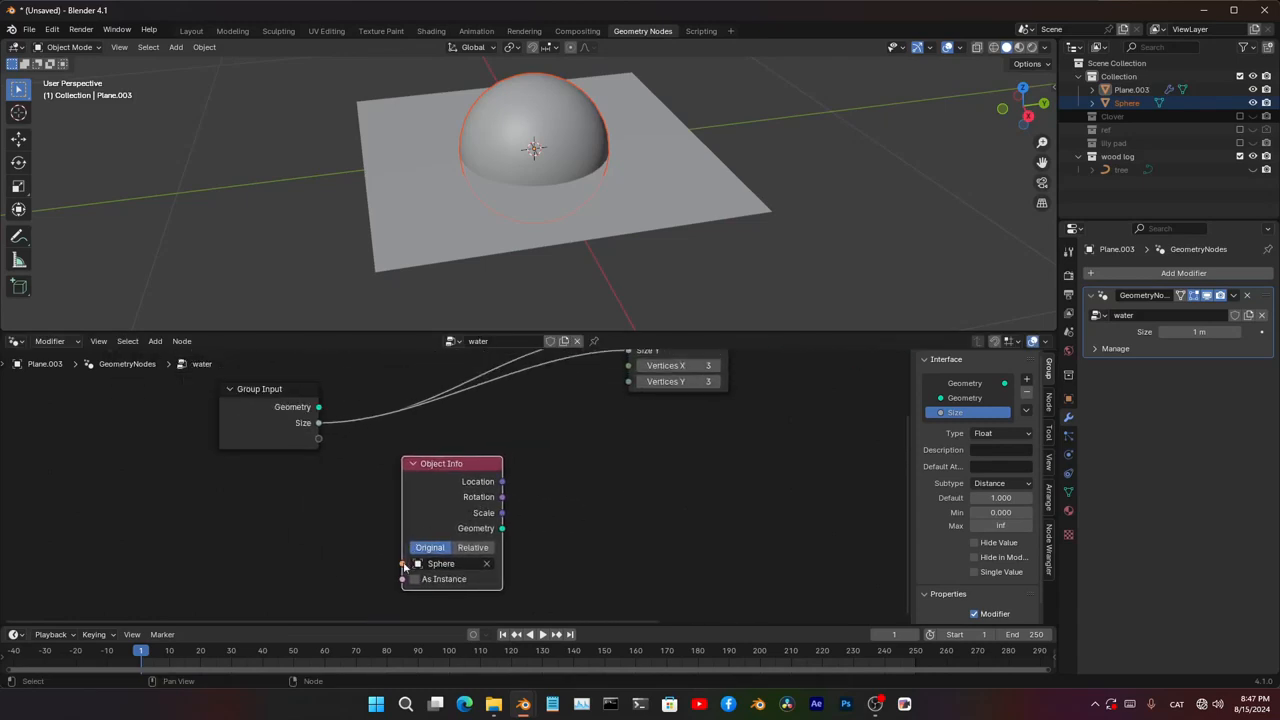
- Expose the Object Info node's Object input on the Group Input and assign the sphere to it in the modifier
left_click_drag(402, 563, 248, 443)
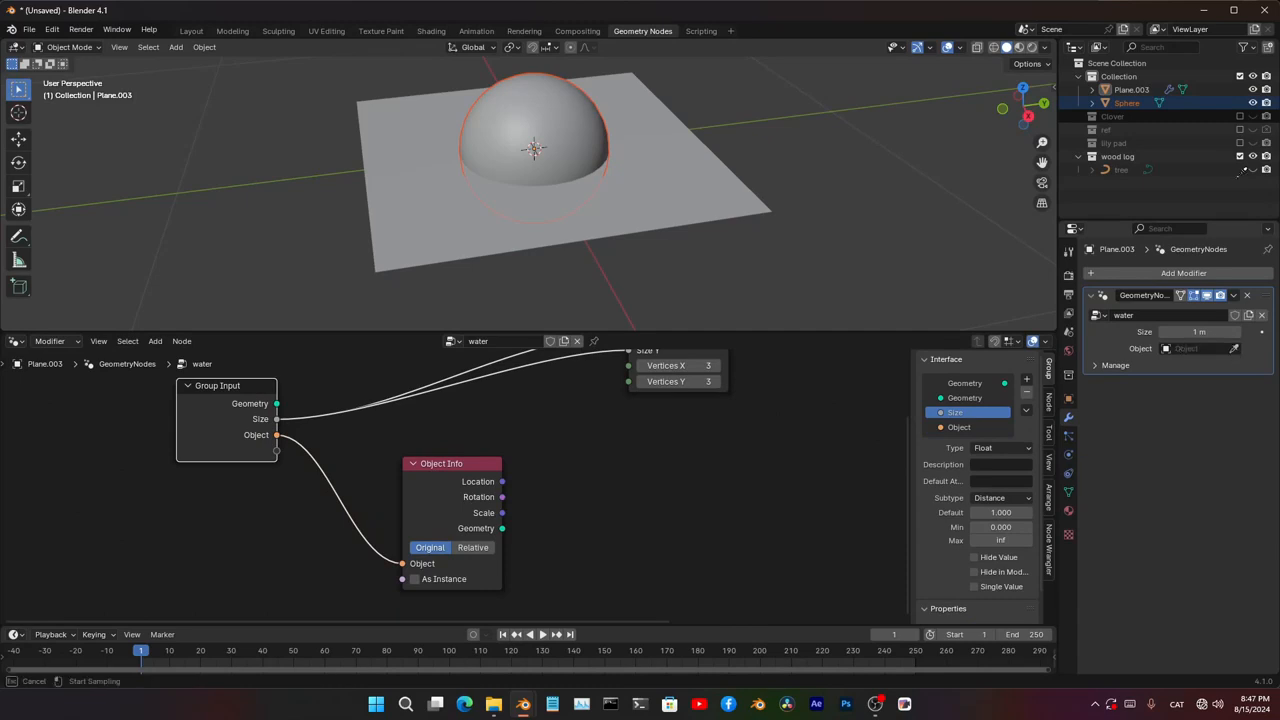
- Start adding a node linked from the Object Info node's Geometry output
middle_click_drag(588, 571, 431, 567)
left_click_drag(324, 492, 440, 470)
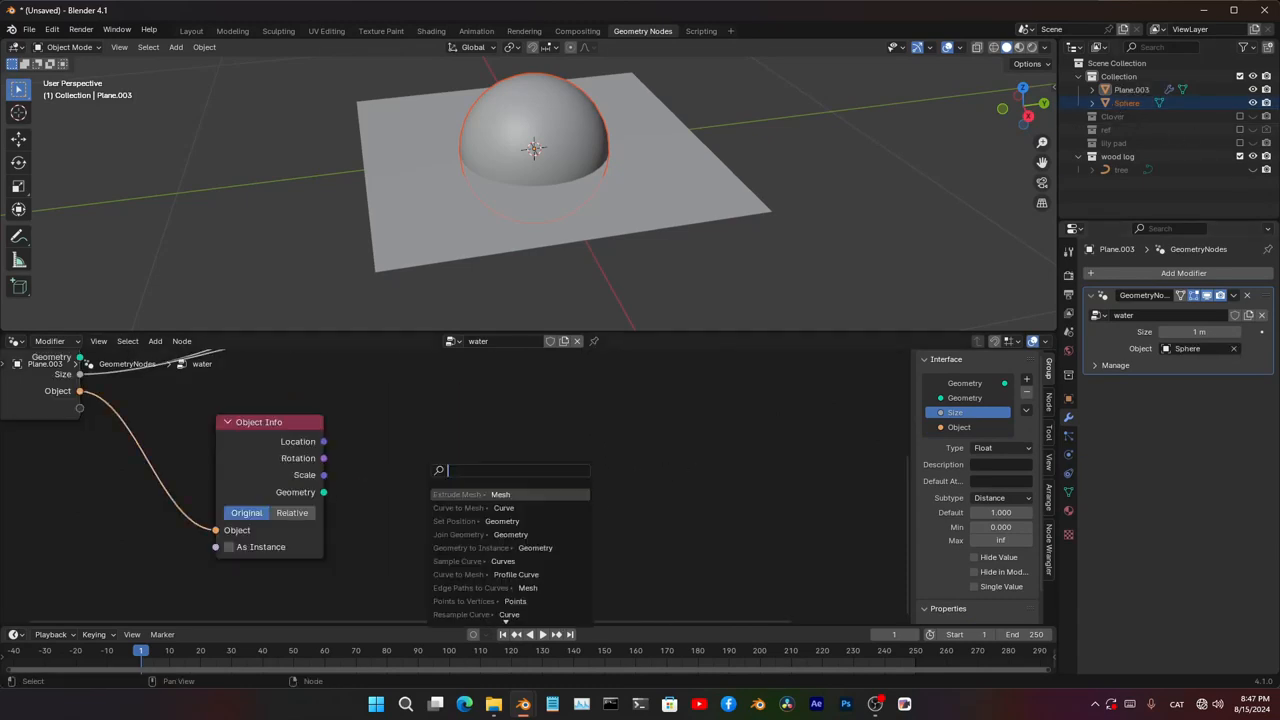
- Add a Realize Instances node fed by the Object Info geometry and space the two nodes apart
type("real")
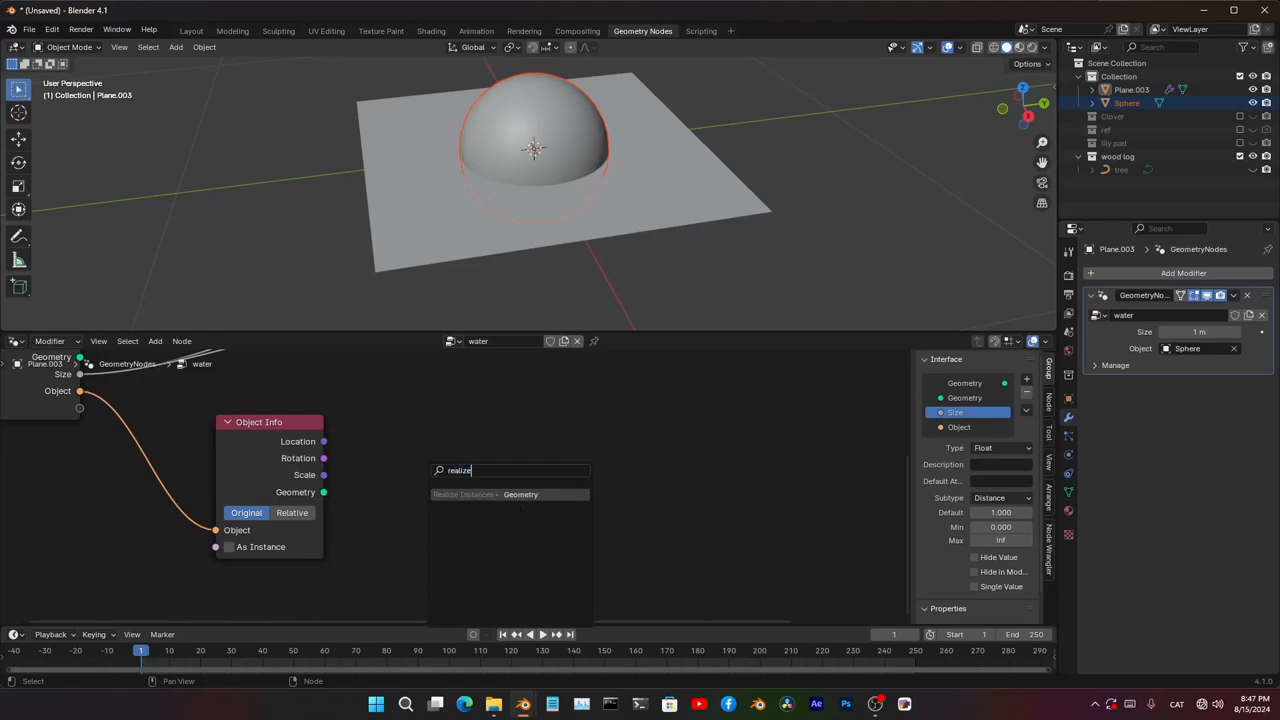
type("ize")
key("Return")
left_click(420, 505)
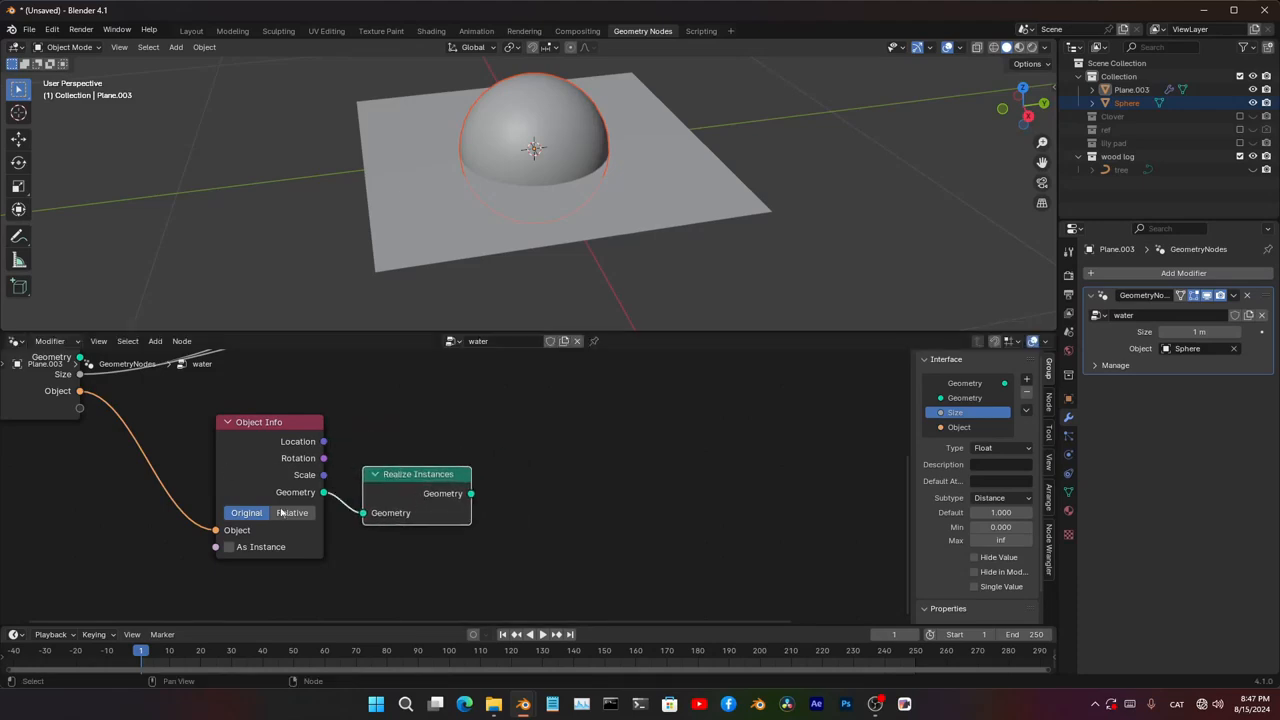
left_click_drag(281, 451, 252, 454)
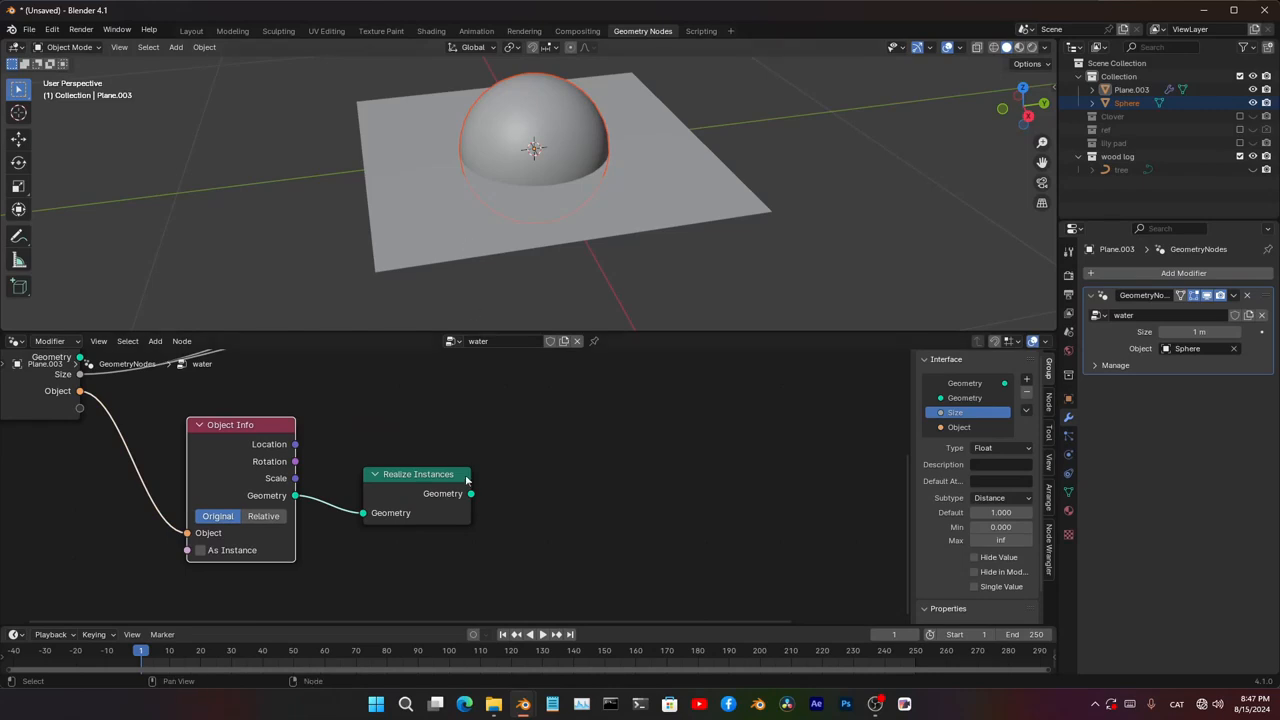
- Add a Geometry Proximity node after Realize Instances and connect the realized geometry to its Geometry input
middle_click_drag(547, 523, 477, 495)
left_click(470, 440)
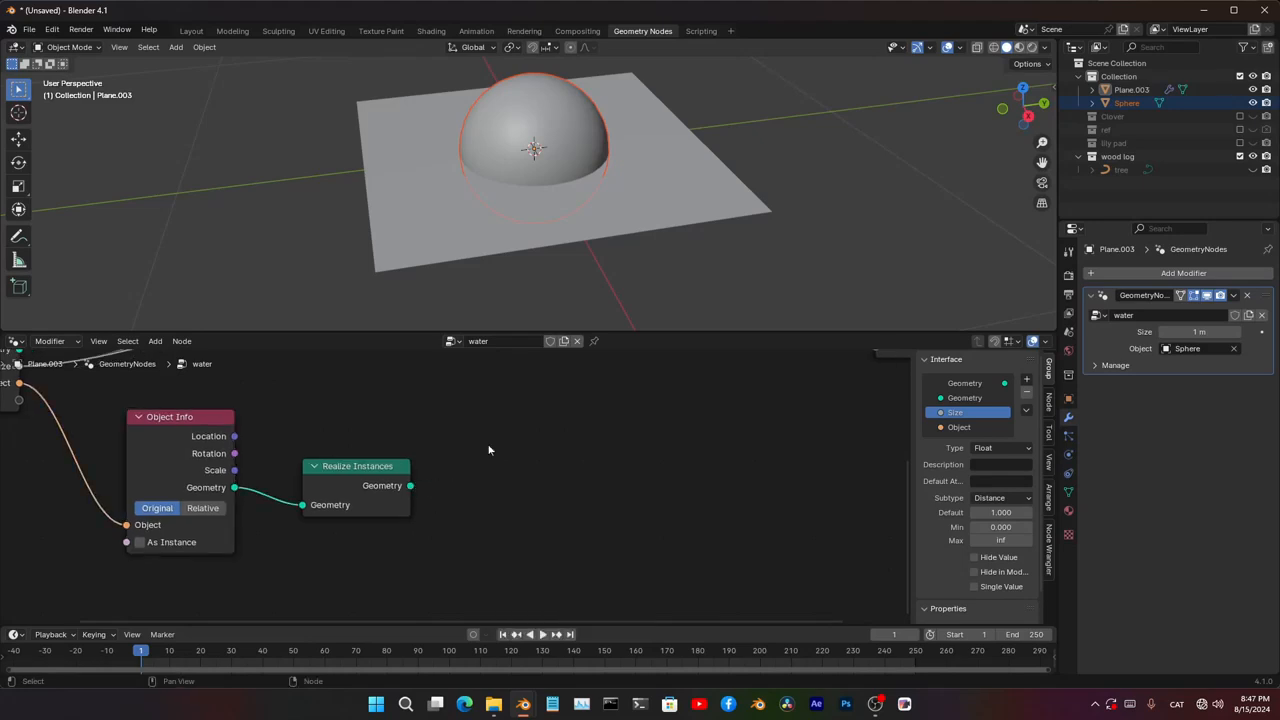
key("shift+a")
left_click(460, 343)
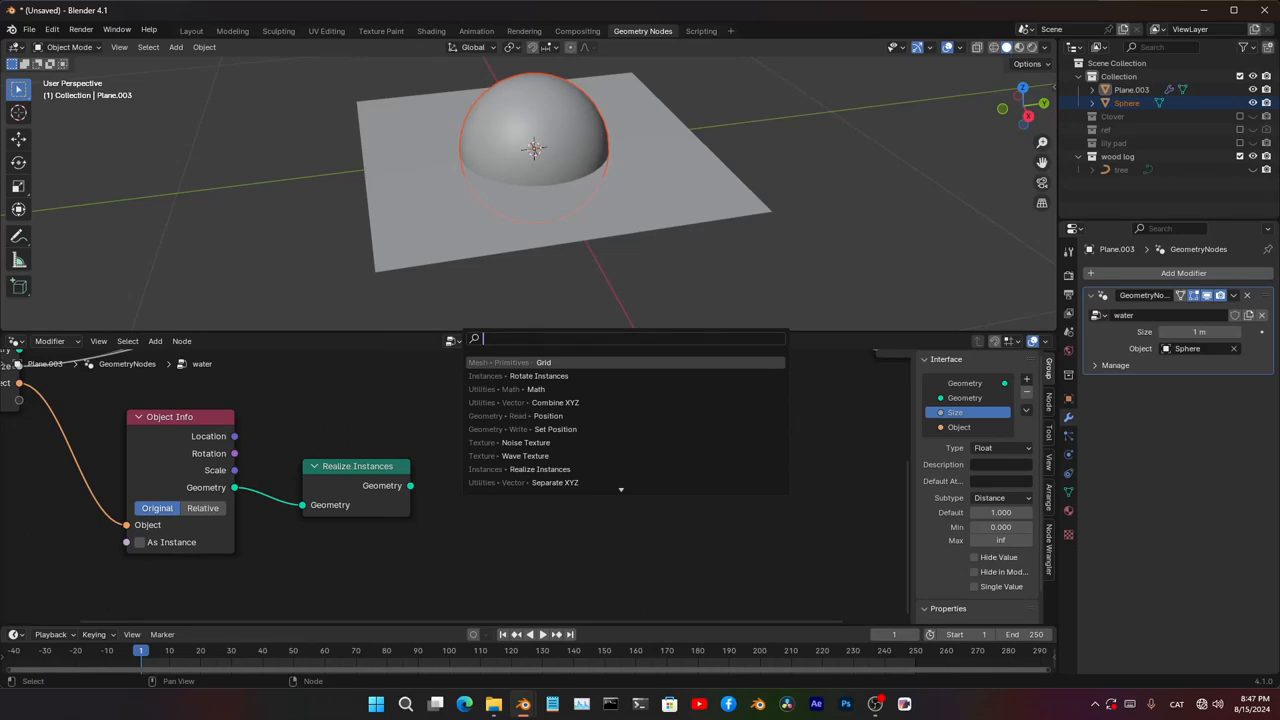
type("proxi")
right_click(597, 364)
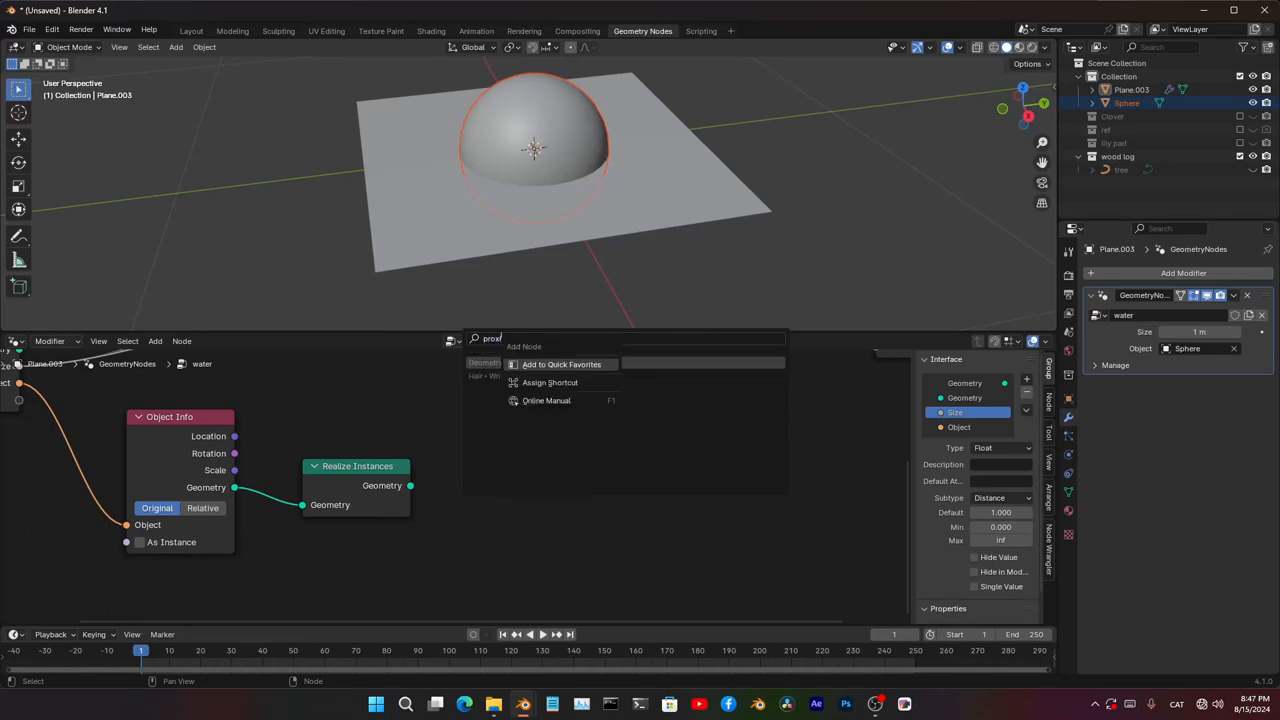
key("Escape")
key("Return")
left_click(437, 436)
key("q")
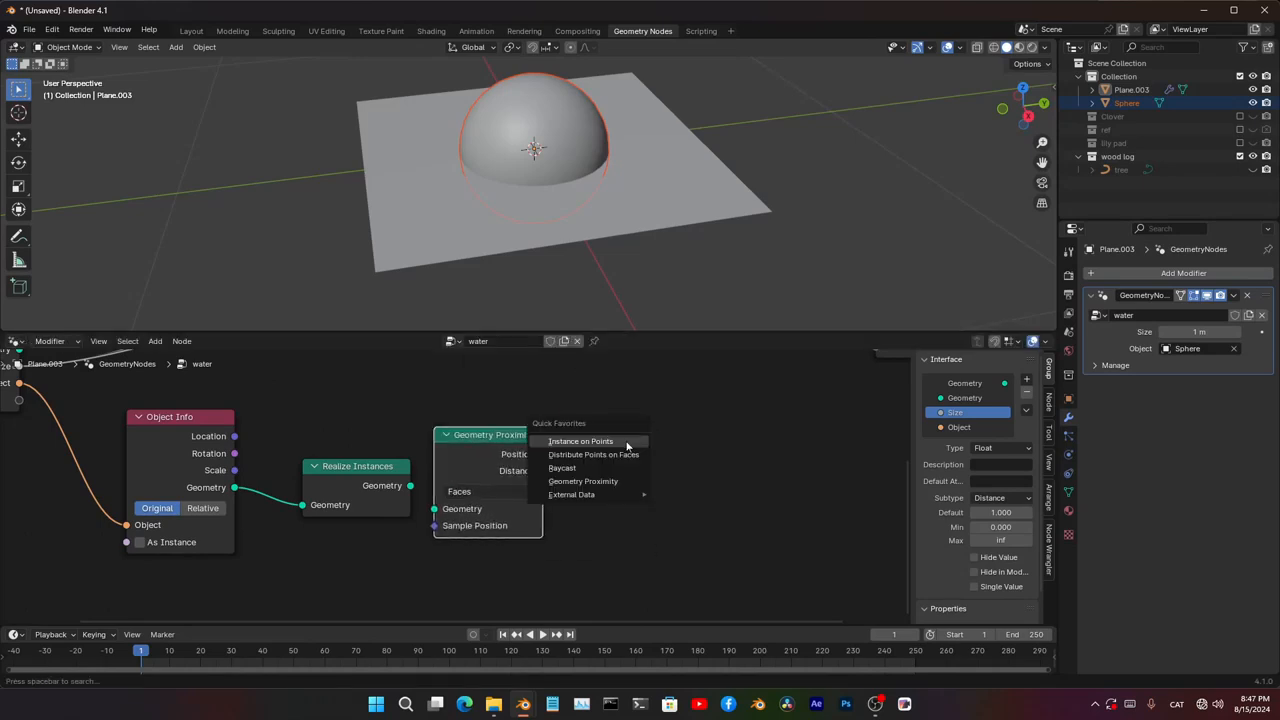
middle_click_drag(619, 524, 666, 515)
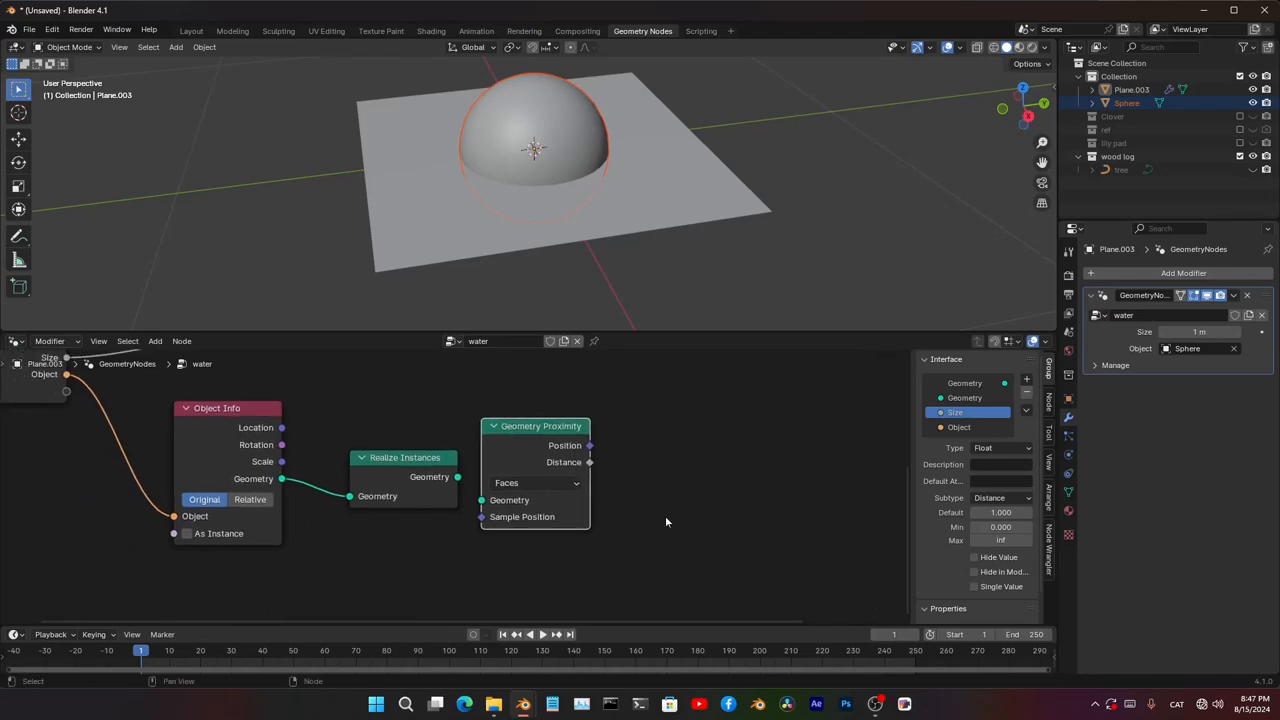
left_click_drag(537, 427, 552, 432)
left_click_drag(457, 477, 498, 506)
- Preview the Geometry Proximity output on the Grid mesh through a Viewer node
middle_click_drag(668, 485, 508, 508)
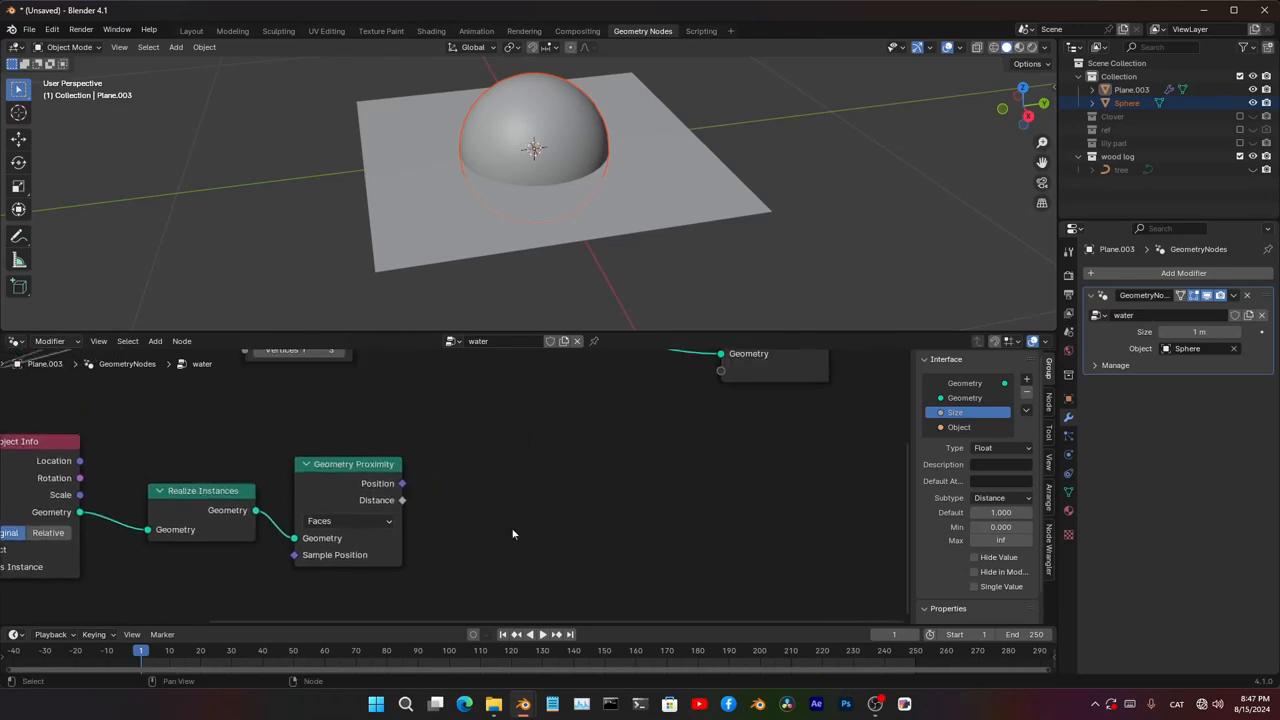
left_click(400, 500, "ctrl+shift")
middle_click_drag(405, 505, 475, 601)
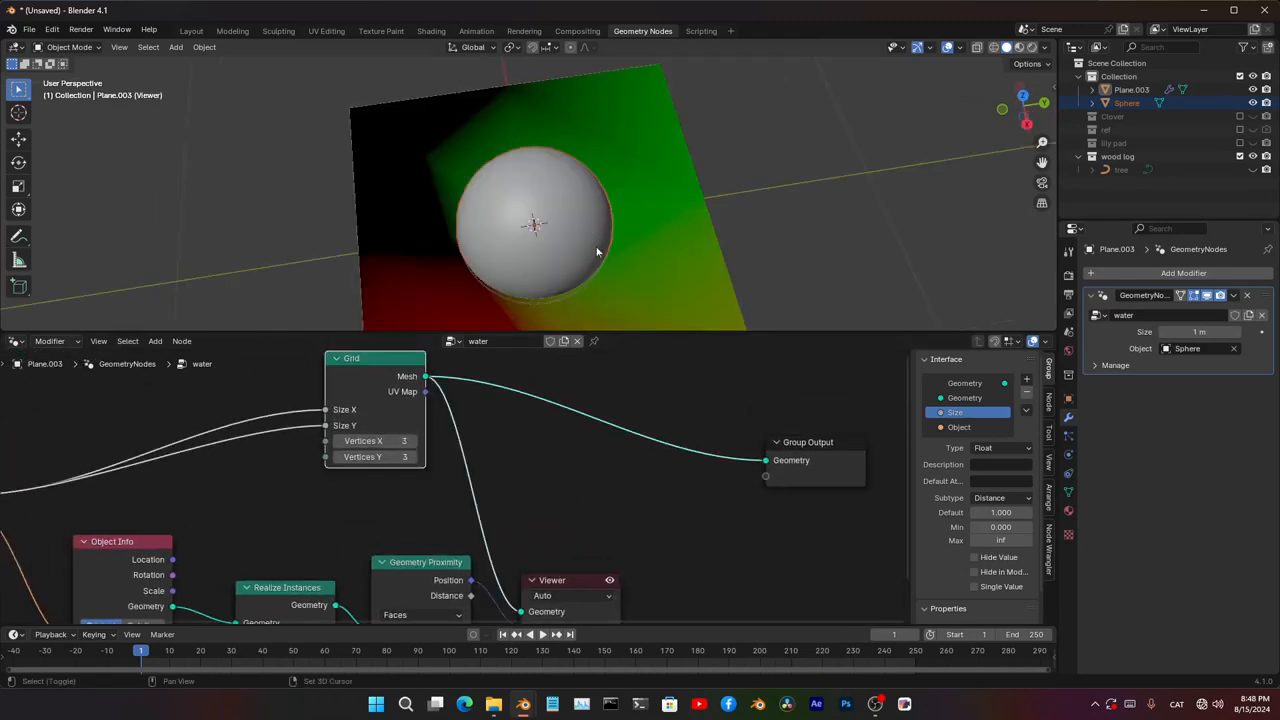
middle_click_drag(597, 252, 589, 214, "shift")
- Set both Vertices X and Vertices Y of the Grid node to 500
scroll(464, 535, "up", 1)
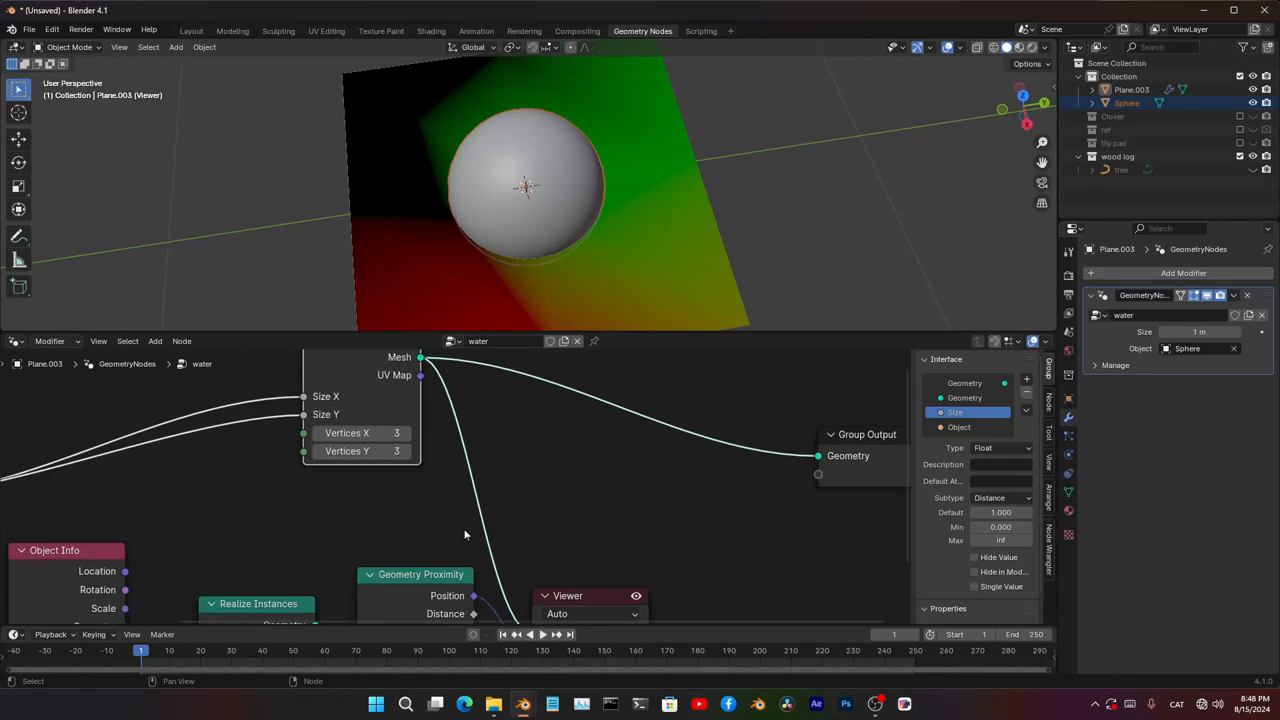
left_click_drag(360, 433, 360, 451)
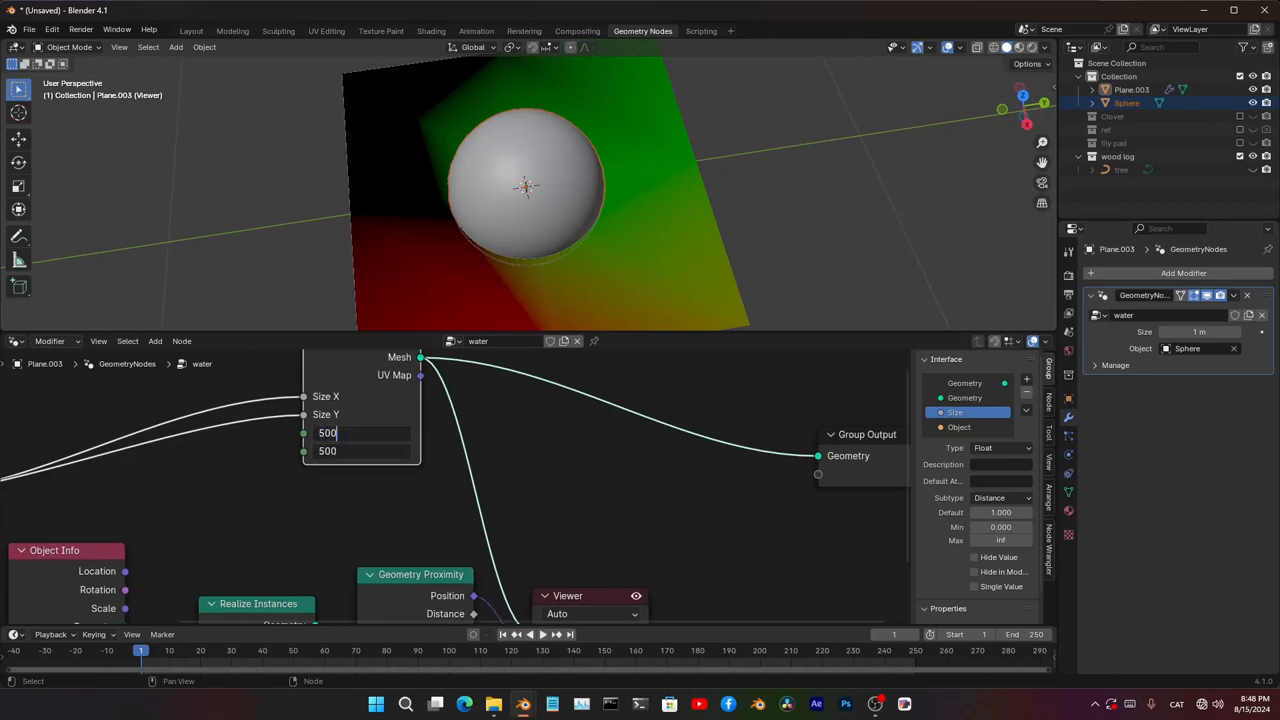
key("Return")
middle_click_drag(586, 257, 501, 200)
scroll(629, 549, "down", 5)
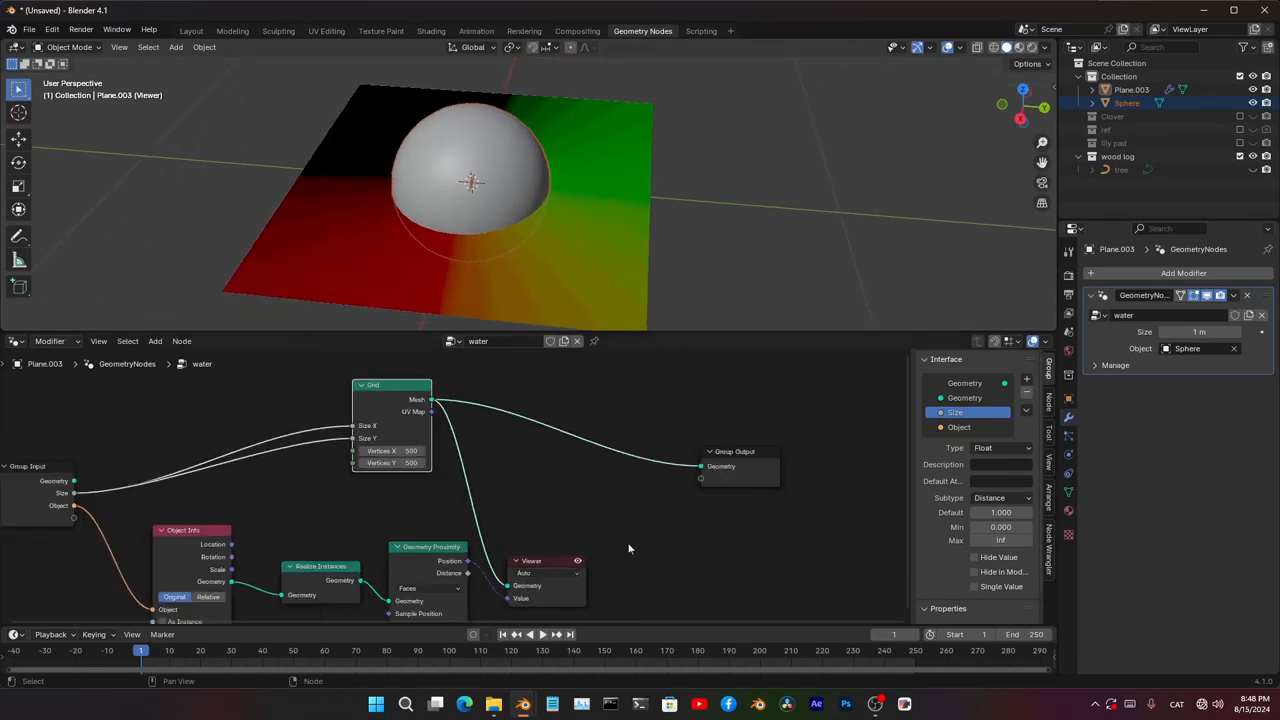
- Connect the Distance output of Geometry Proximity to the Viewer's Value input
middle_click_drag(629, 549, 551, 443)
scroll(551, 443, "up", 2)
left_click_drag(456, 475, 530, 495)
mouse_move(525, 235)
middle_mouse_down()
mouse_move(533, 205)
mouse_move(517, 211)
middle_mouse_up()
- Move the Viewer aside and insert a Map Range node between the proximity Distance and the Viewer
left_click(598, 475)
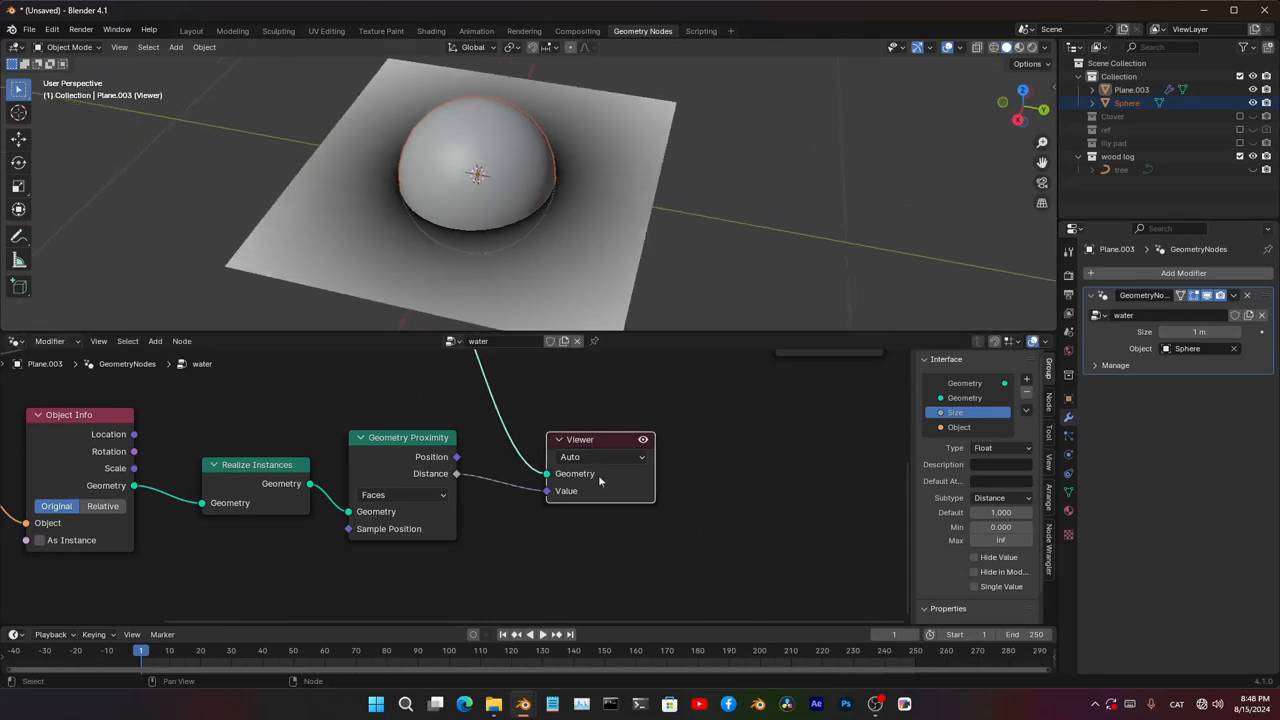
left_click_drag(598, 475, 820, 448)
key("shift+a")
left_click(561, 400)
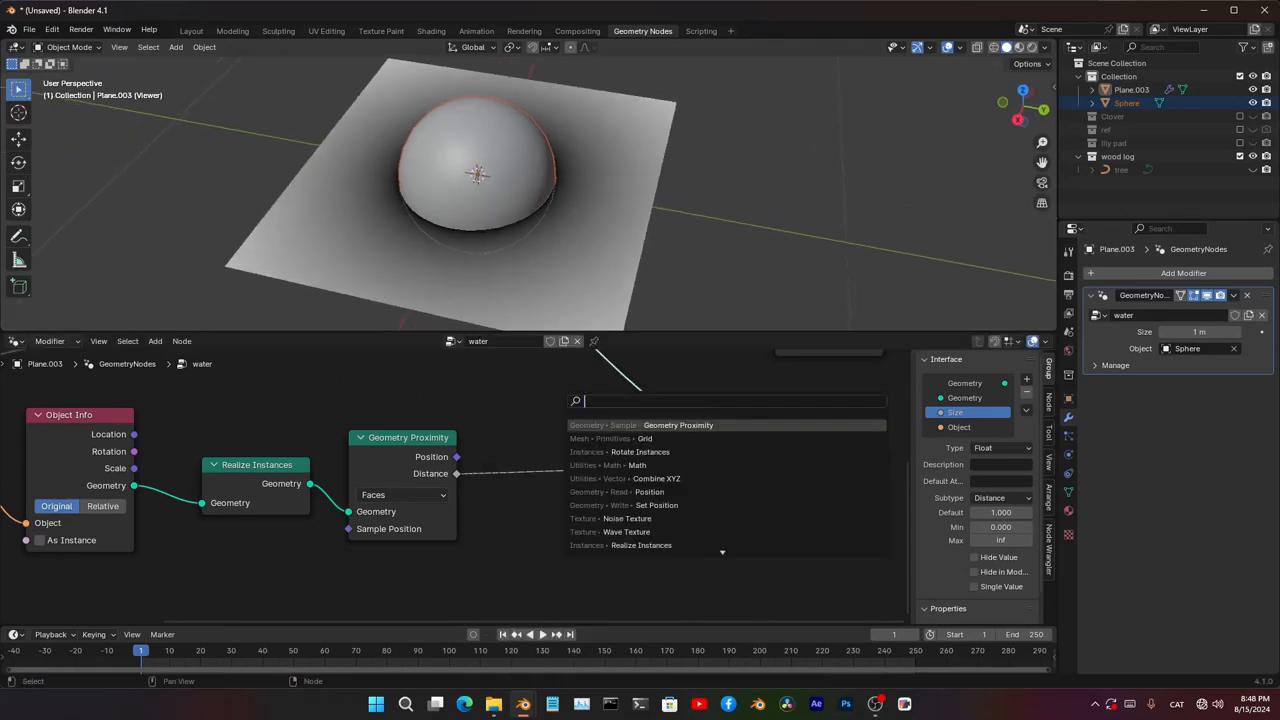
type("map range")
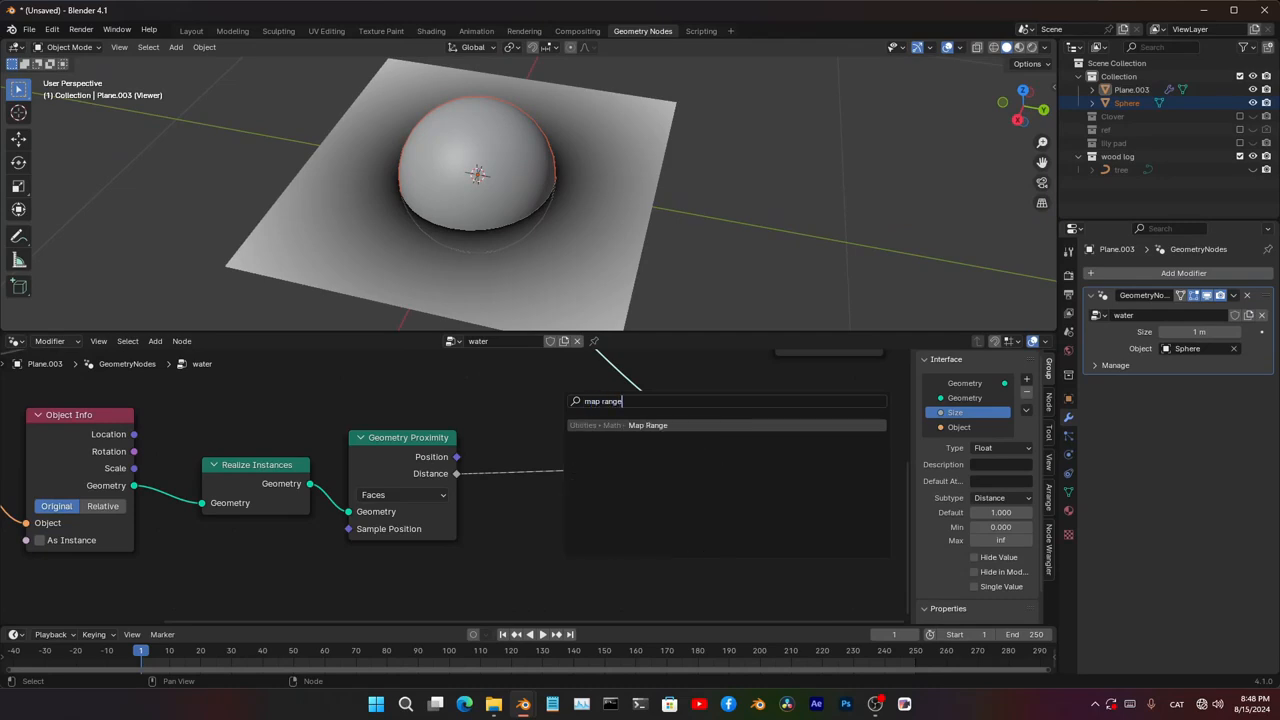
key("Return")
left_click(604, 398)
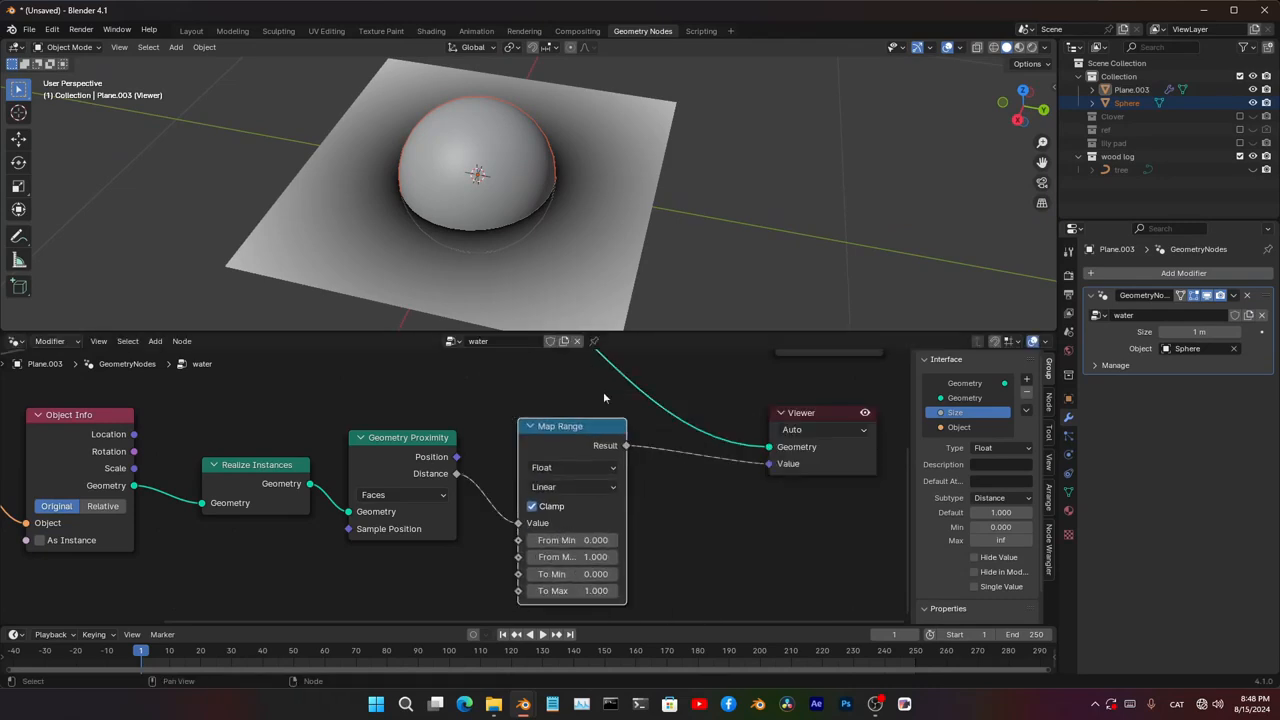
- Invert the Map Range input by setting From Min to 1 and From Max to 0
middle_click_drag(580, 561, 543, 529)
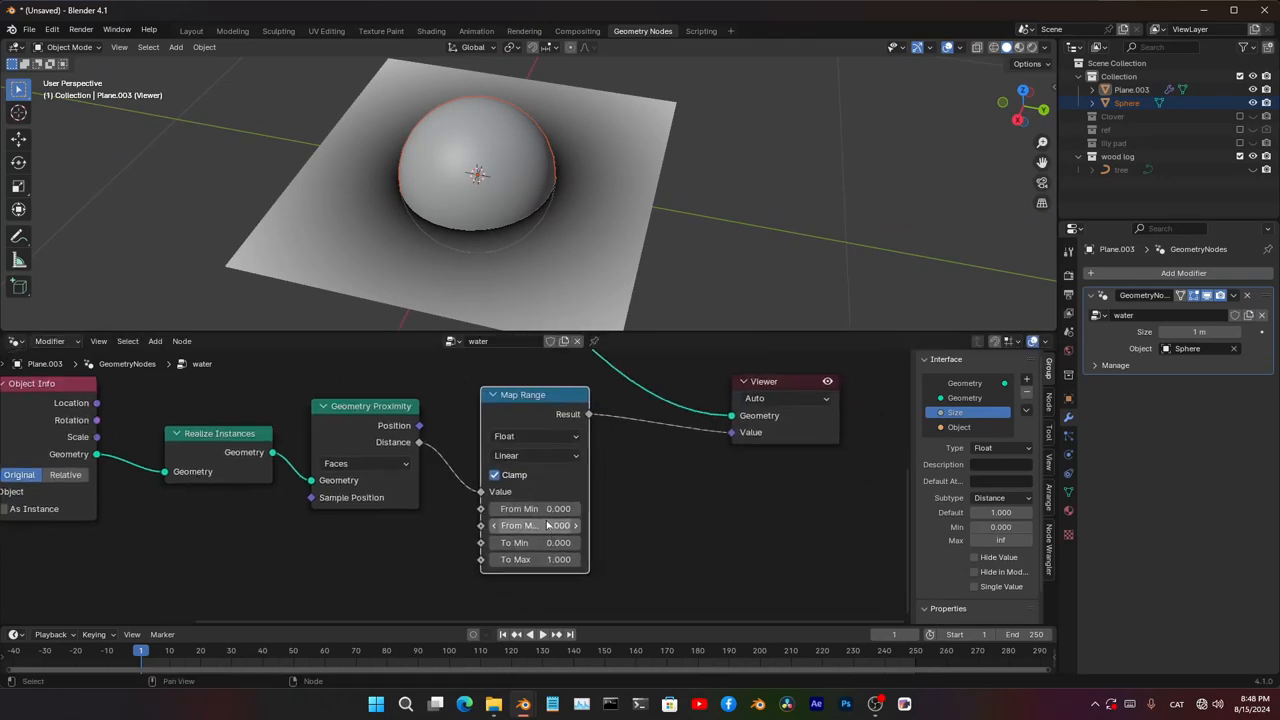
left_click(546, 510)
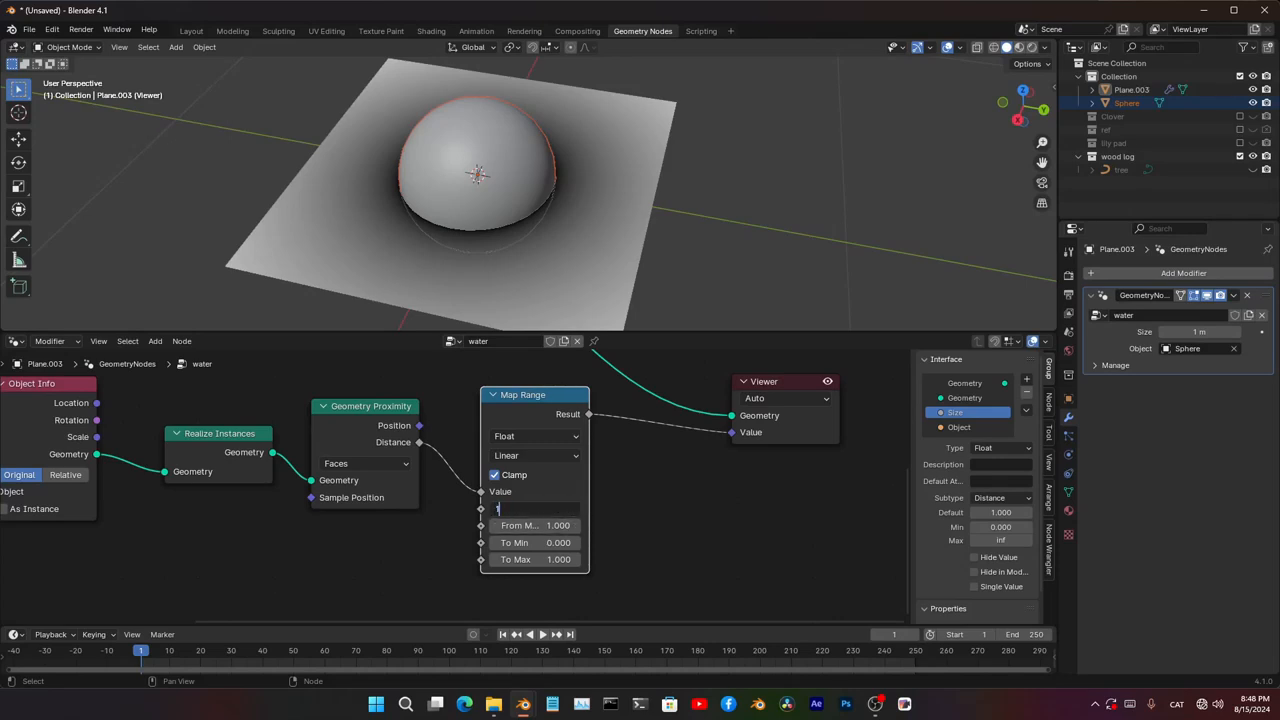
type("1")
key("Return")
left_click(546, 526)
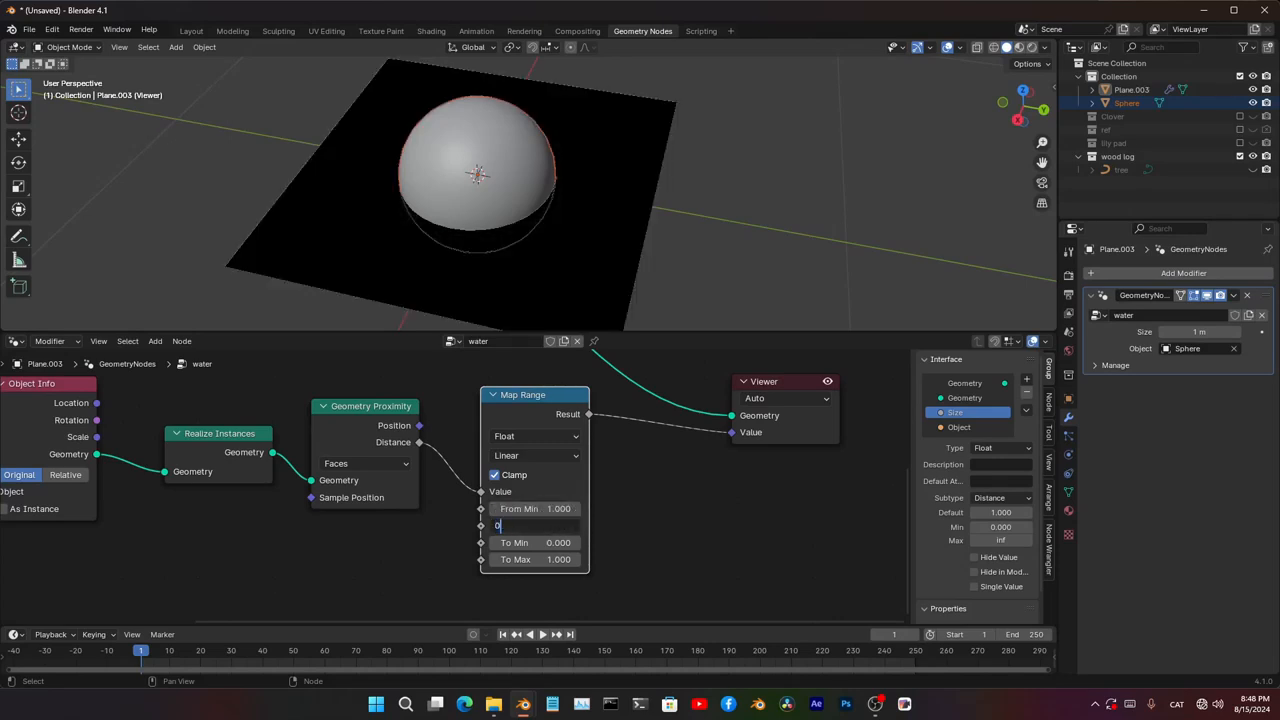
key("Return")
- Lower the Map Range To Min to about -20.84 and inspect the narrow ring around the sphere
scroll(658, 512, "up", 1)
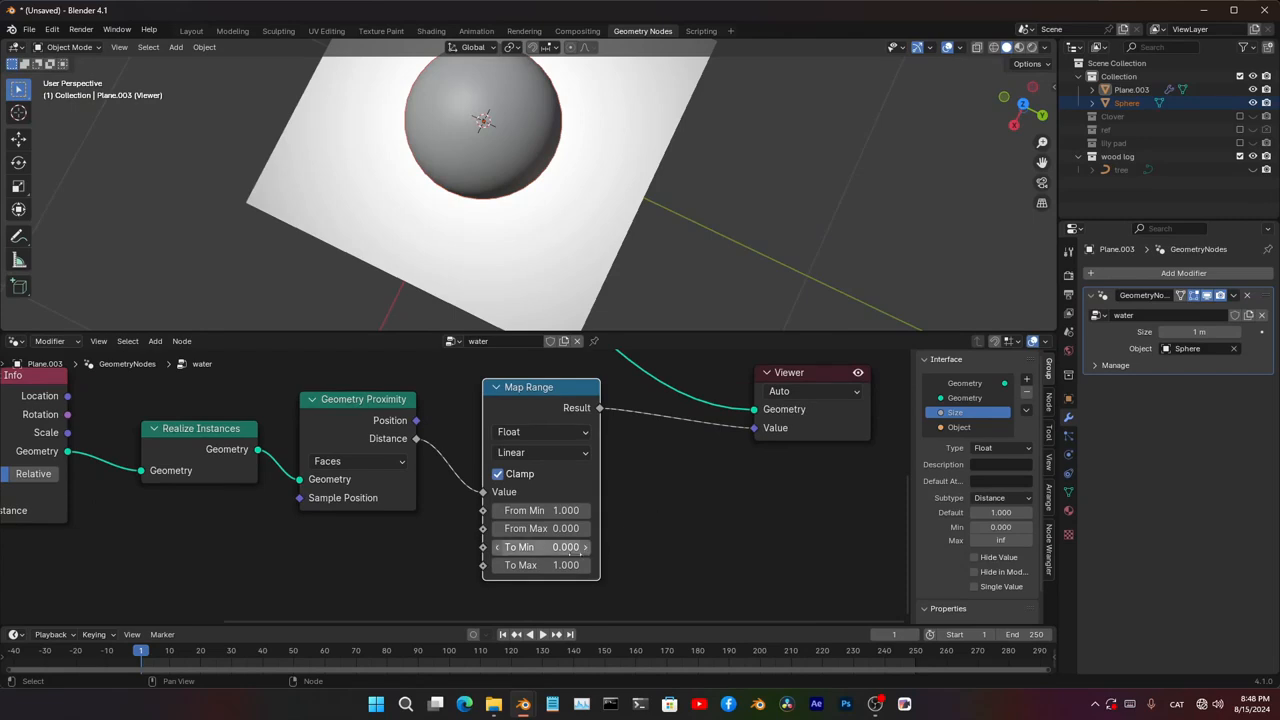
left_click_drag(573, 549, 393, 550)
scroll(540, 290, "up", 5)
middle_click_drag(538, 292, 615, 52)
scroll(565, 211, "up", 4)
scroll(636, 243, "down", 6)
middle_click_drag(620, 144, 689, 206)
scroll(689, 206, "up", 4)
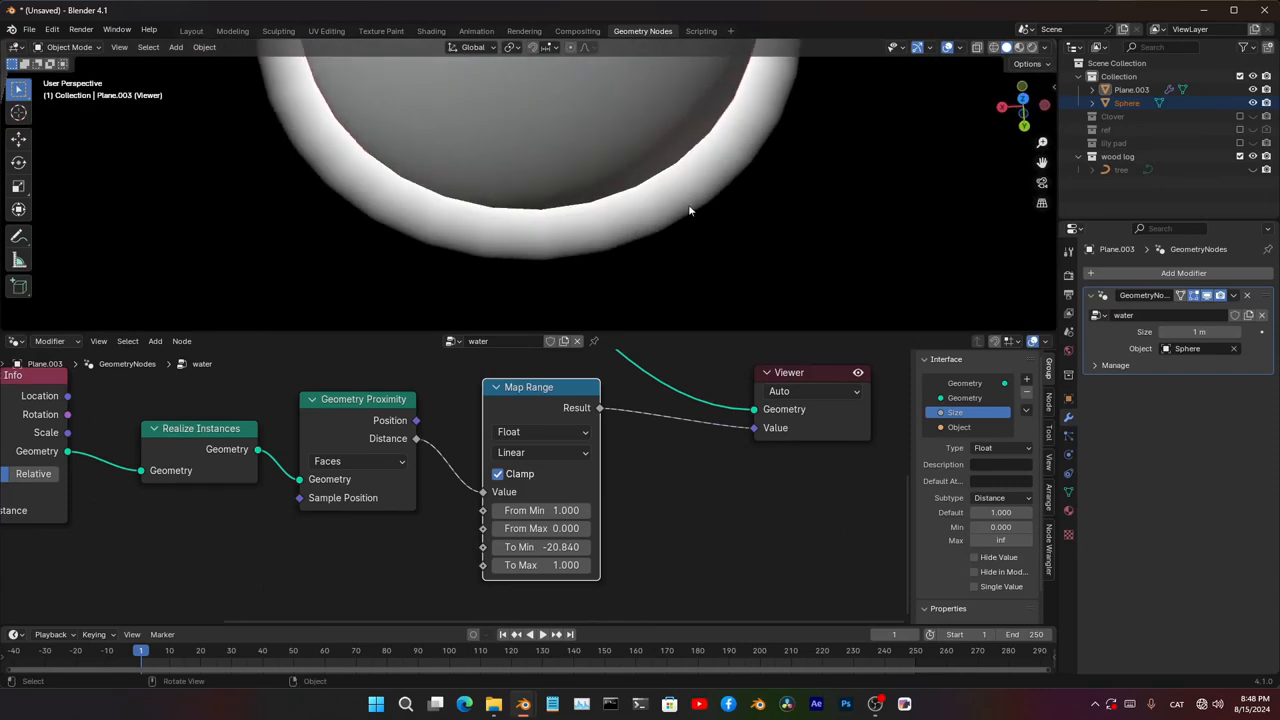
scroll(717, 237, "up", 3)
scroll(717, 237, "down", 5)
scroll(706, 400, "down", 3)
- Move the Viewer away and connect the Map Range Result to a new Group Output socket
middle_click_drag(706, 400, 699, 485)
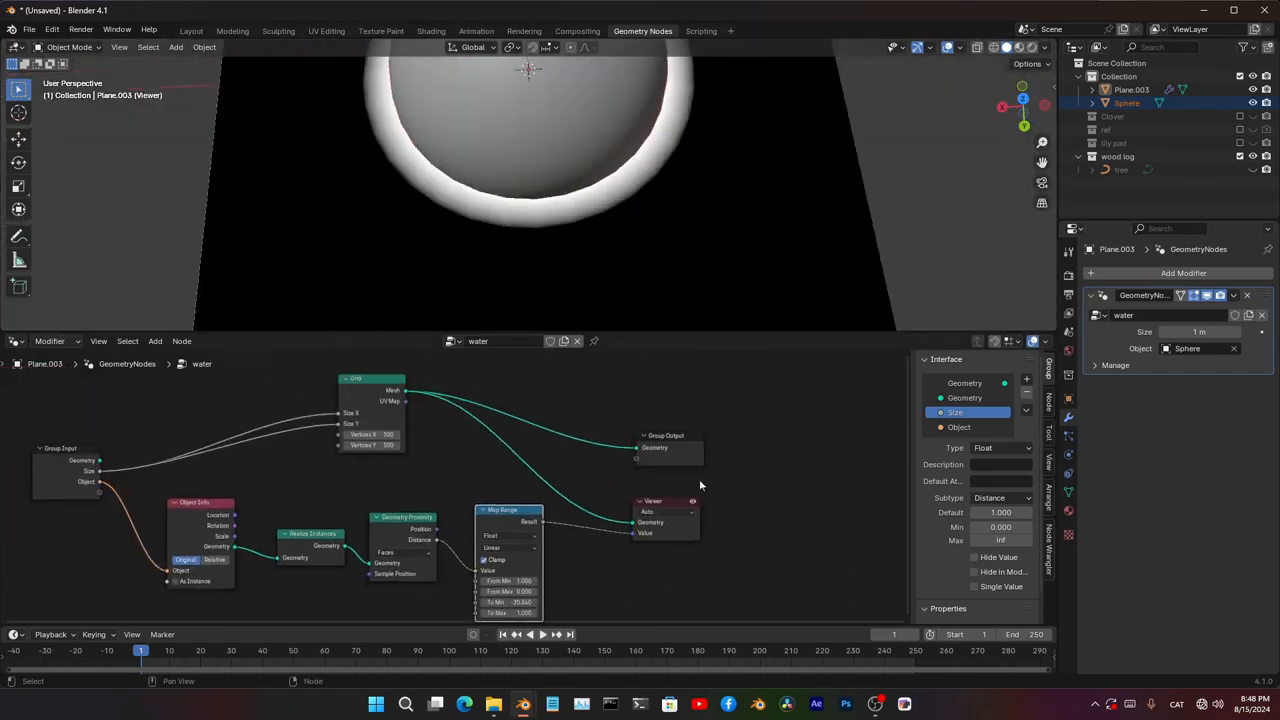
left_click_drag(695, 524, 702, 448)
scroll(675, 547, "up", 4)
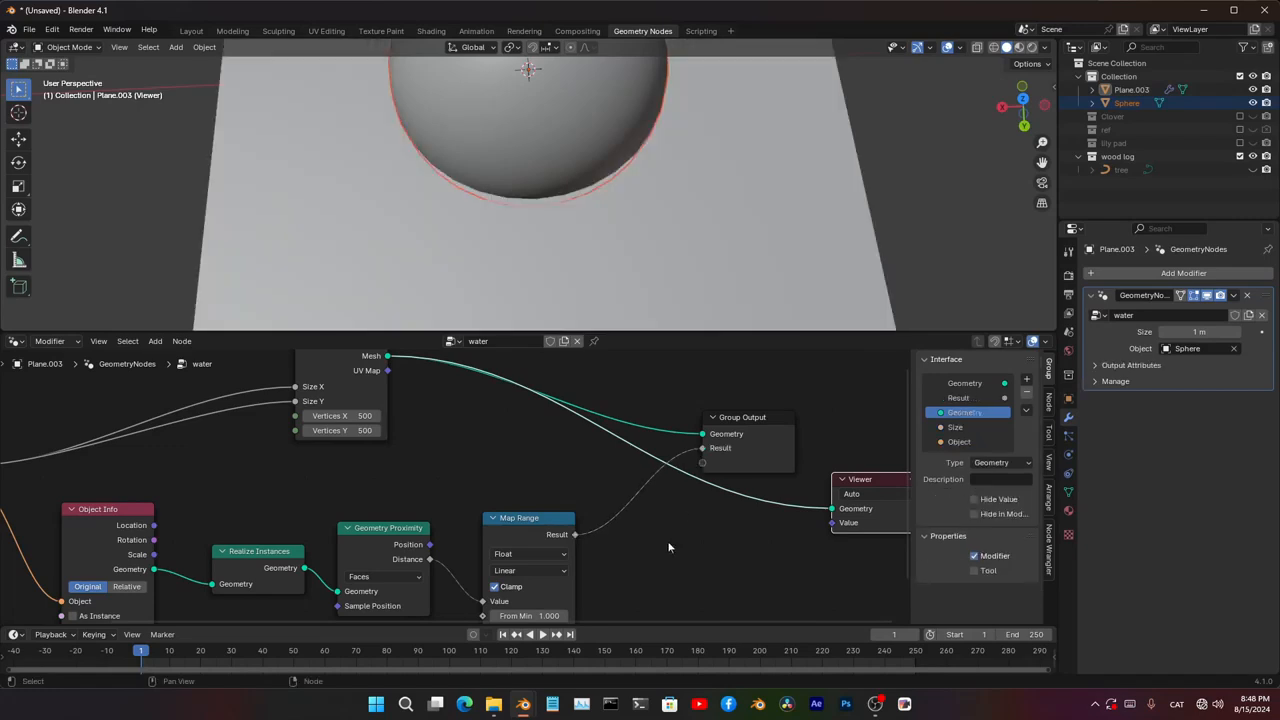
- Change the group's Result output to the Color type and rename it Color
left_click(958, 399)
left_click(998, 463)
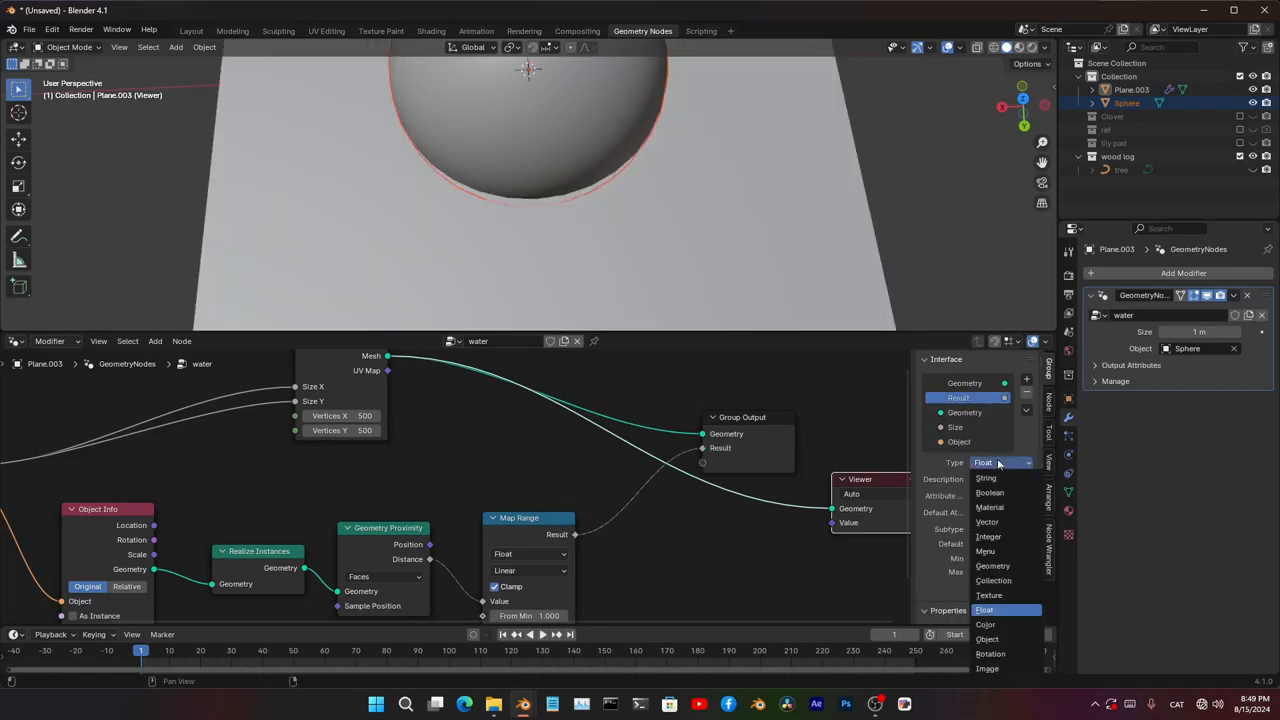
left_click(986, 624)
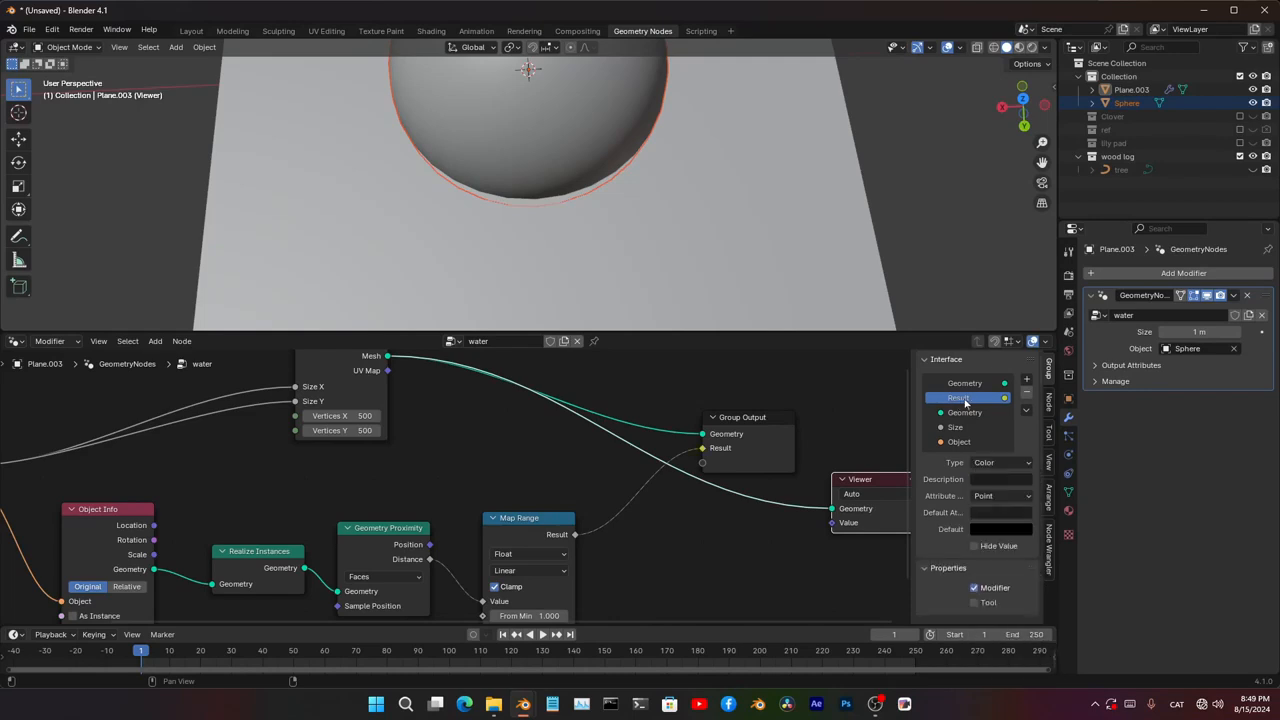
left_click(1097, 365)
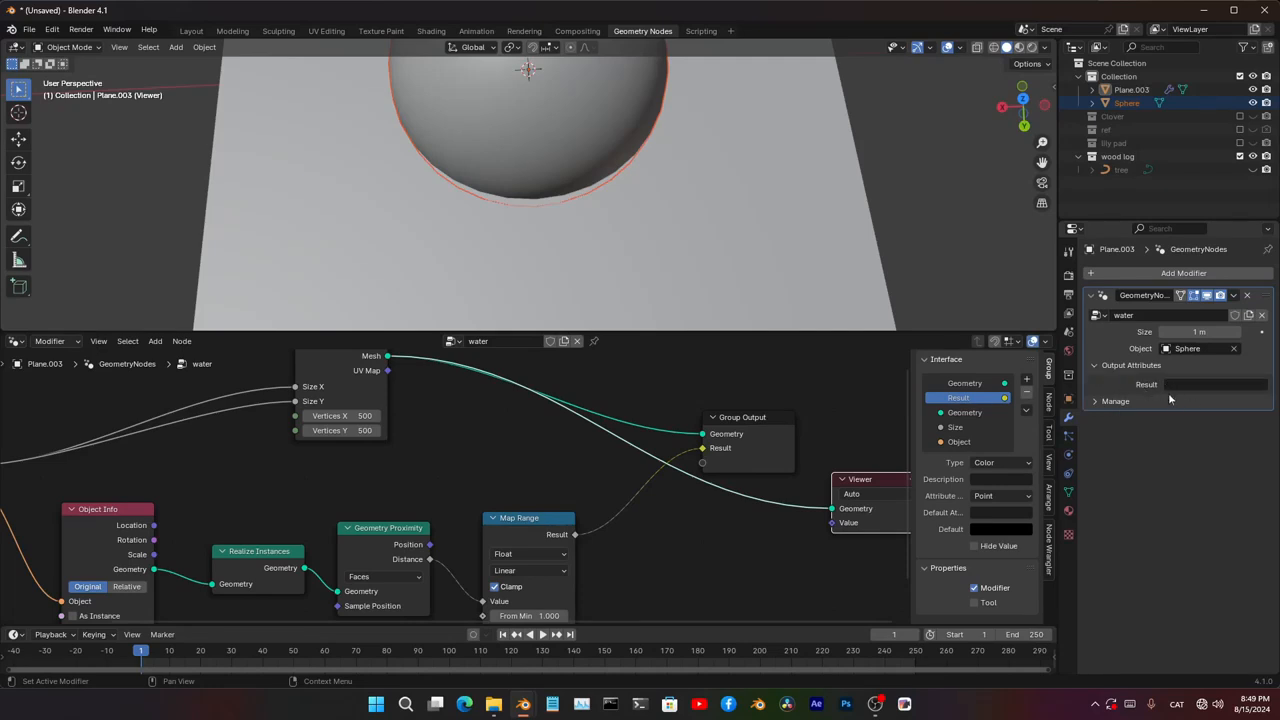
double_click(950, 397)
type("Color")
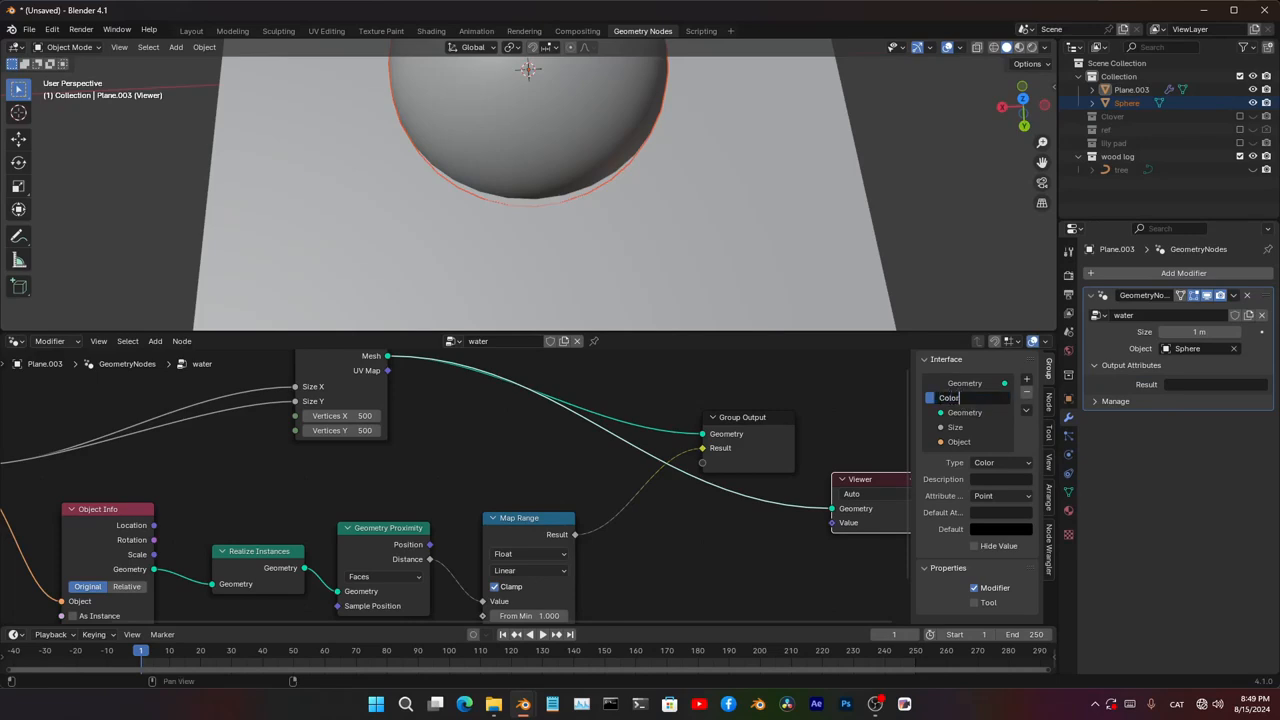
key("Return")
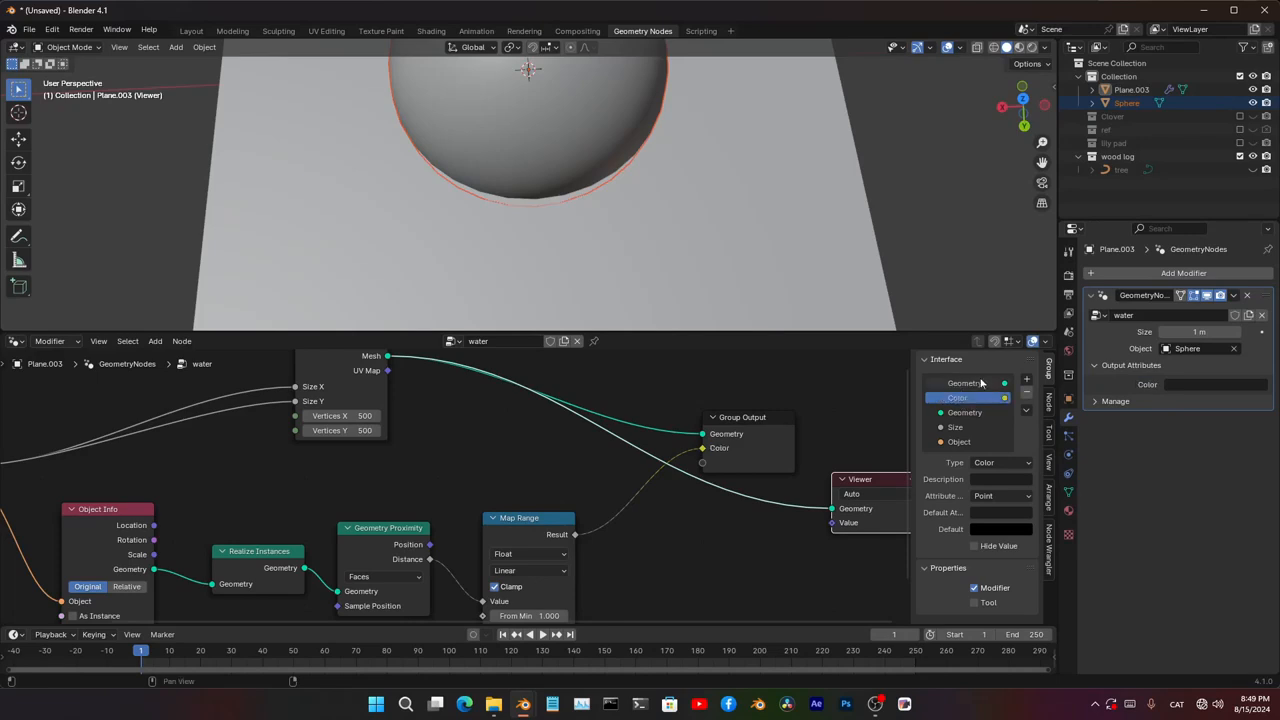
- Enter Color as the attribute name for the modifier's Color output
left_click(1226, 385)
type("Color")
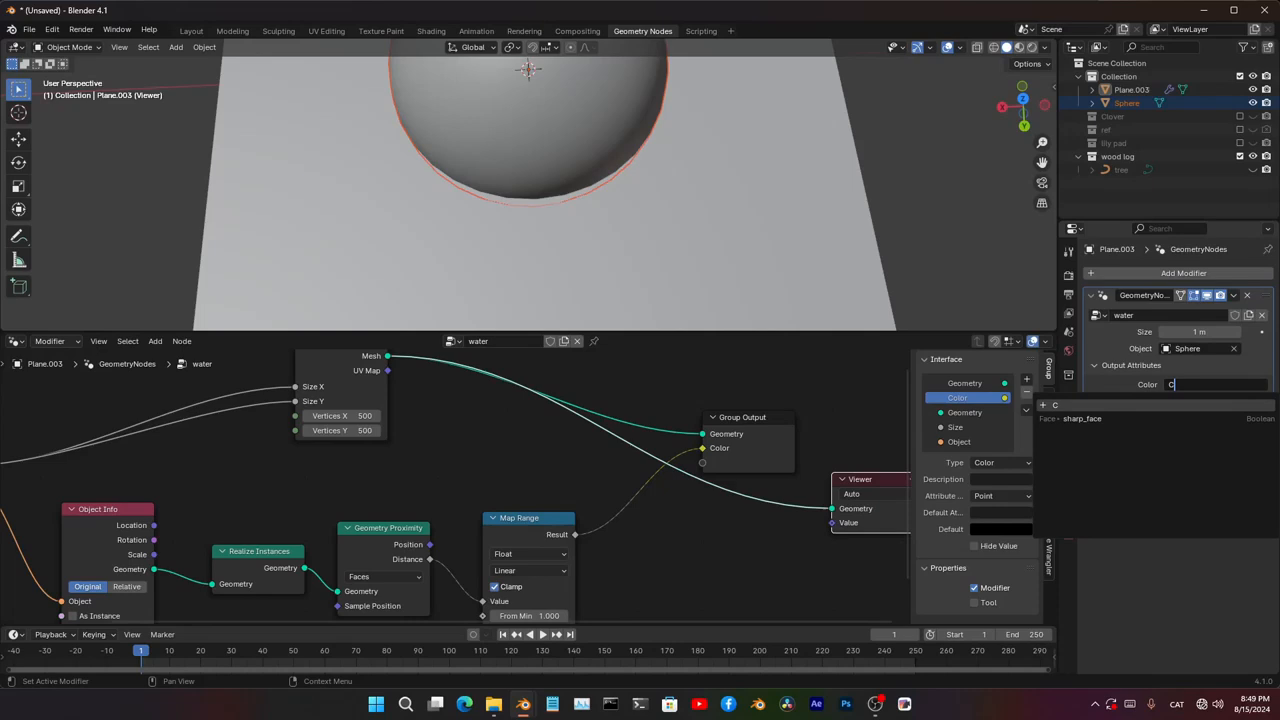
key("Return")
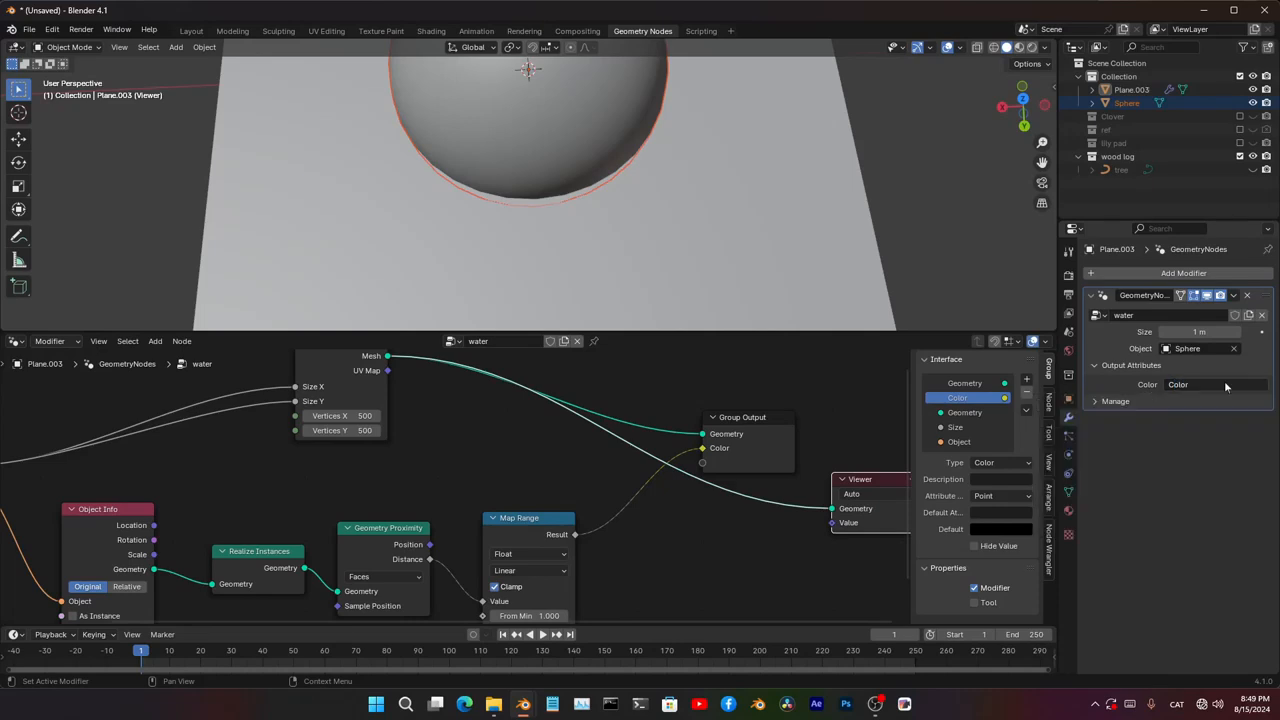
- Add a color attribute named Color to the plane's mesh data, with Vertex domain and Color data type
left_click(1069, 493)
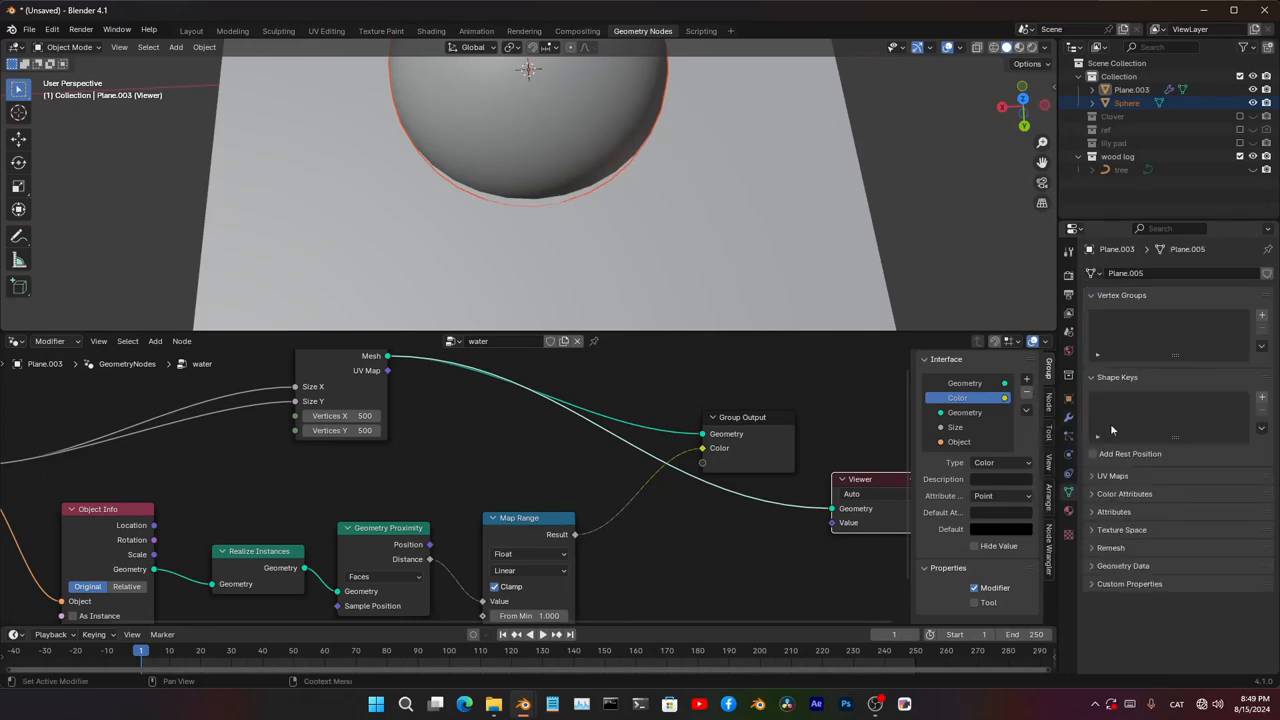
left_click(1101, 494)
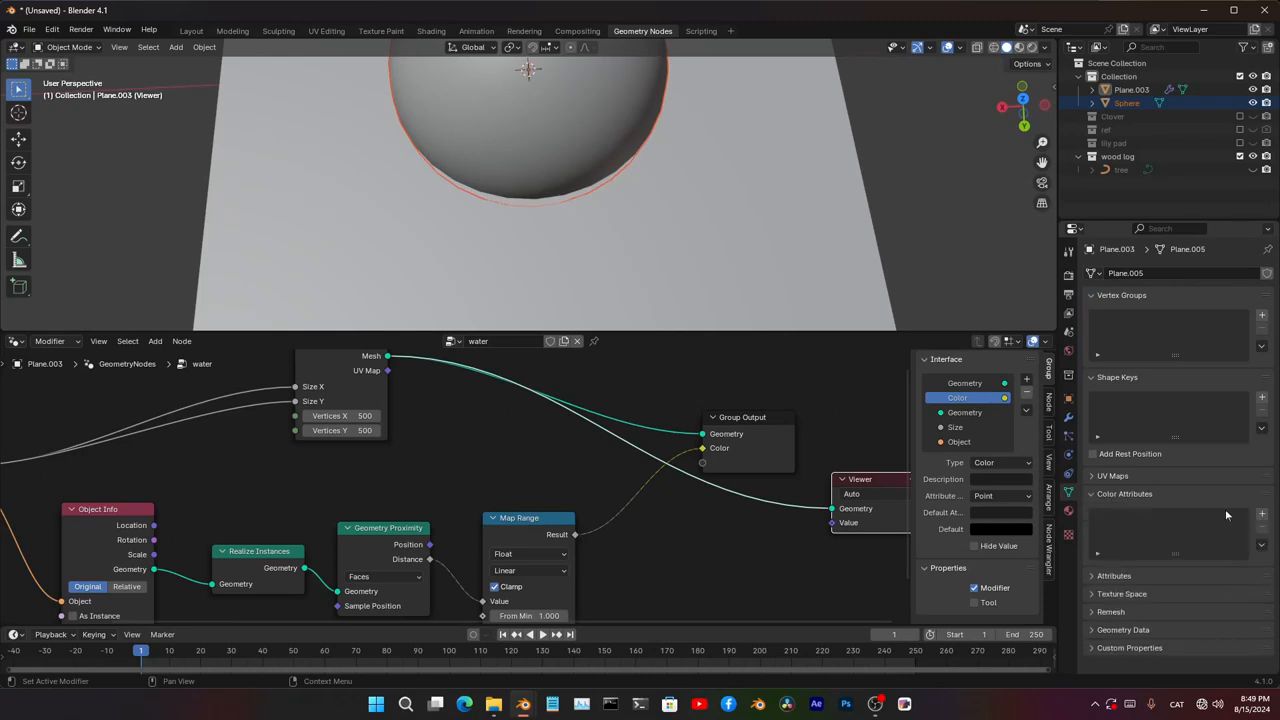
left_click(1261, 516)
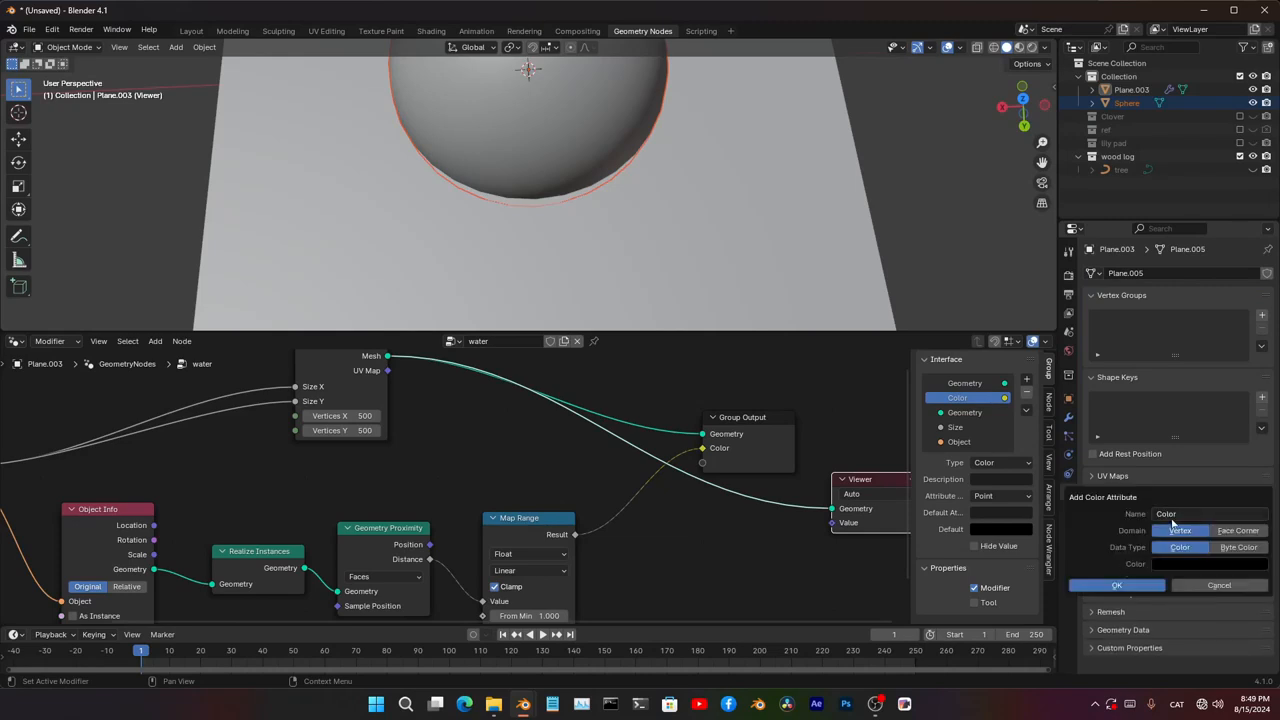
left_click(1118, 586)
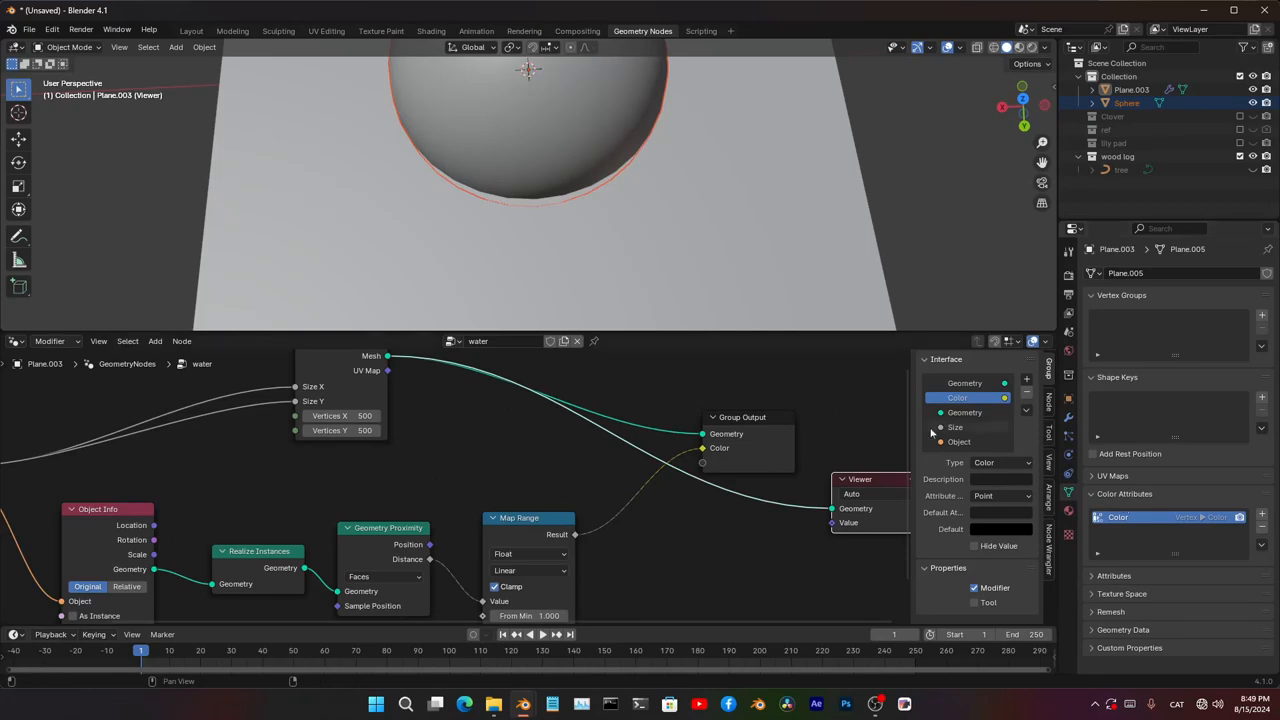
- Hide the node editor's sidebar and hide the Sphere in the viewport
key("n")
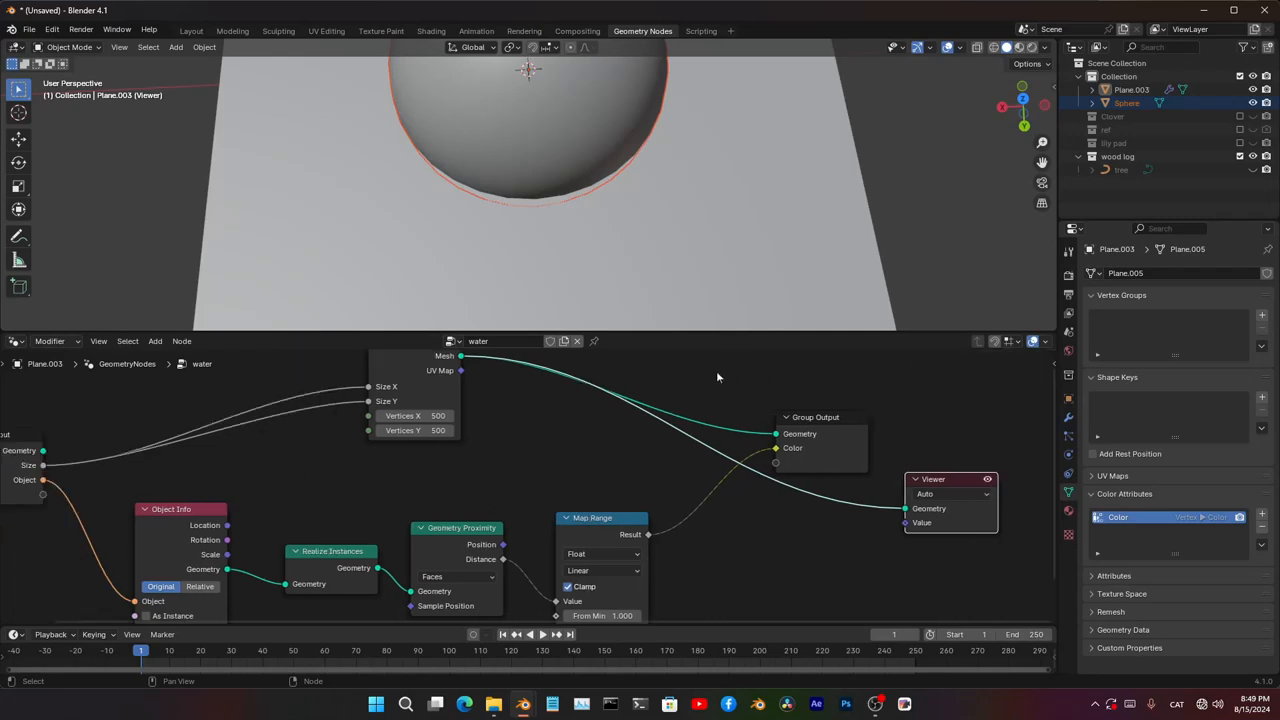
scroll(775, 166, "down", 4)
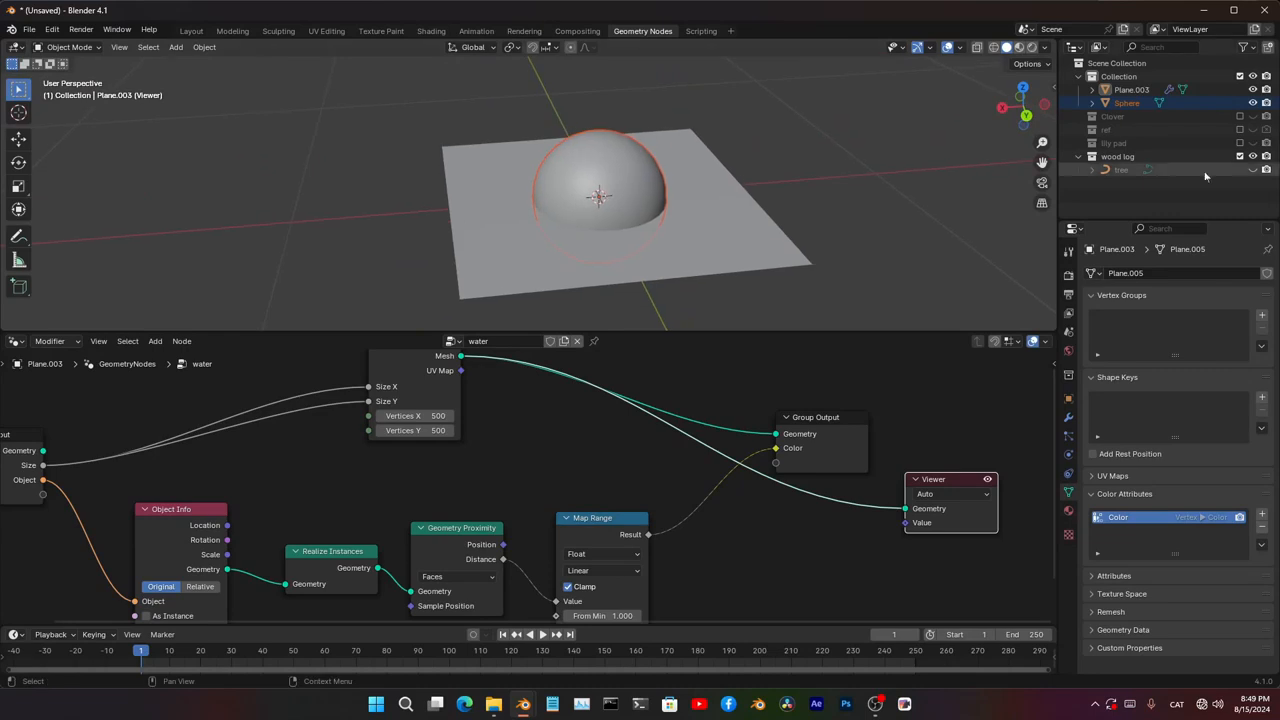
left_click_drag(1253, 104, 1253, 104)
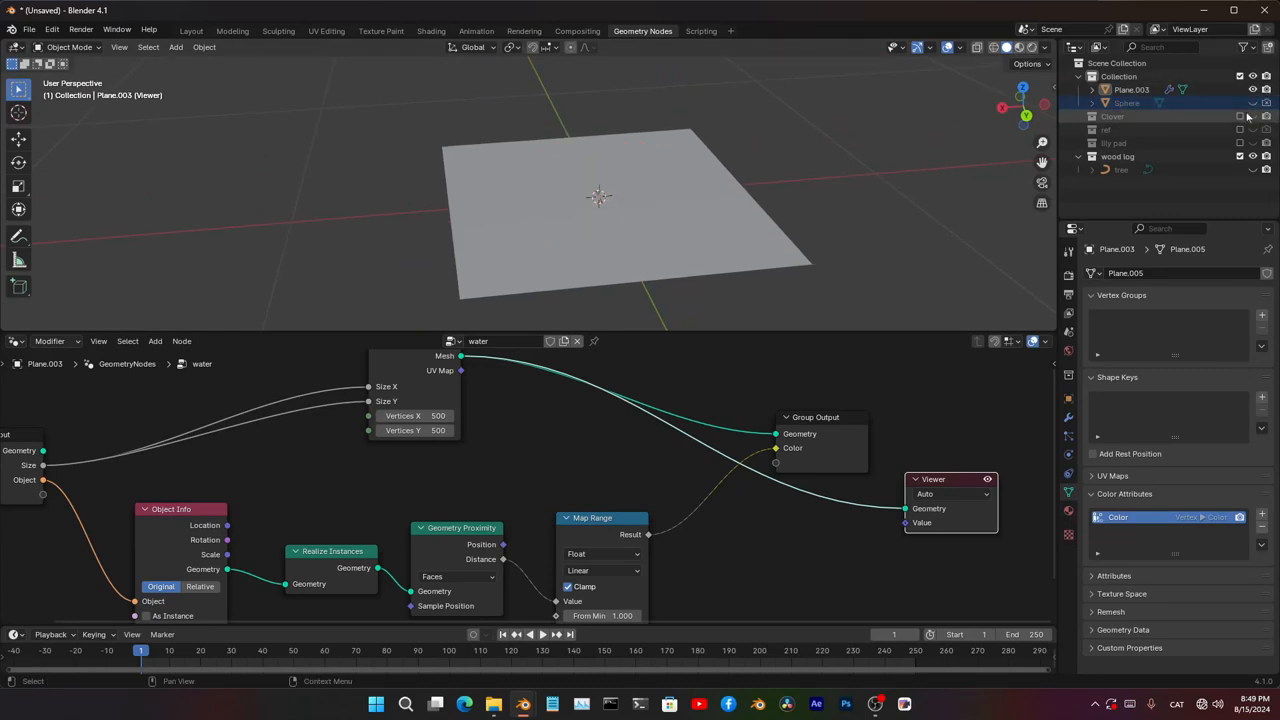
middle_click_drag(612, 236, 638, 233)
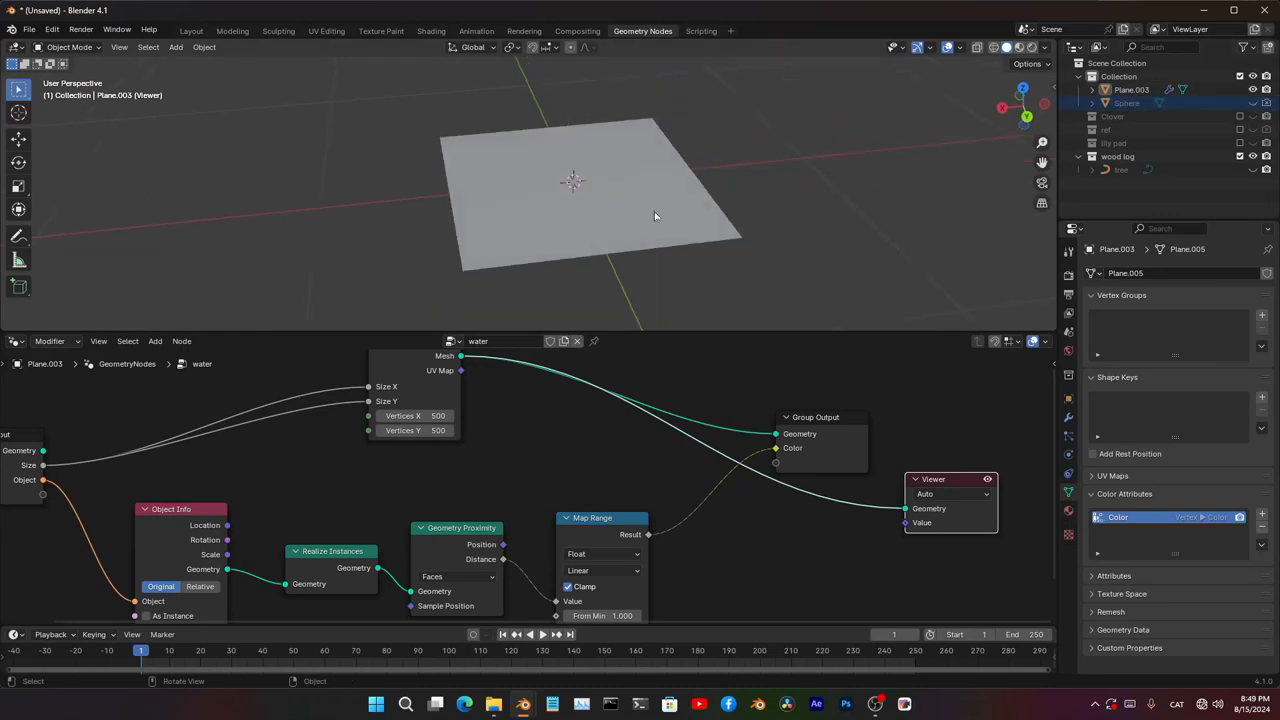
- Move the Object Info, Realize Instances, Geometry Proximity and Map Range nodes together down below the rest of the tree
scroll(712, 413, "down", 4)
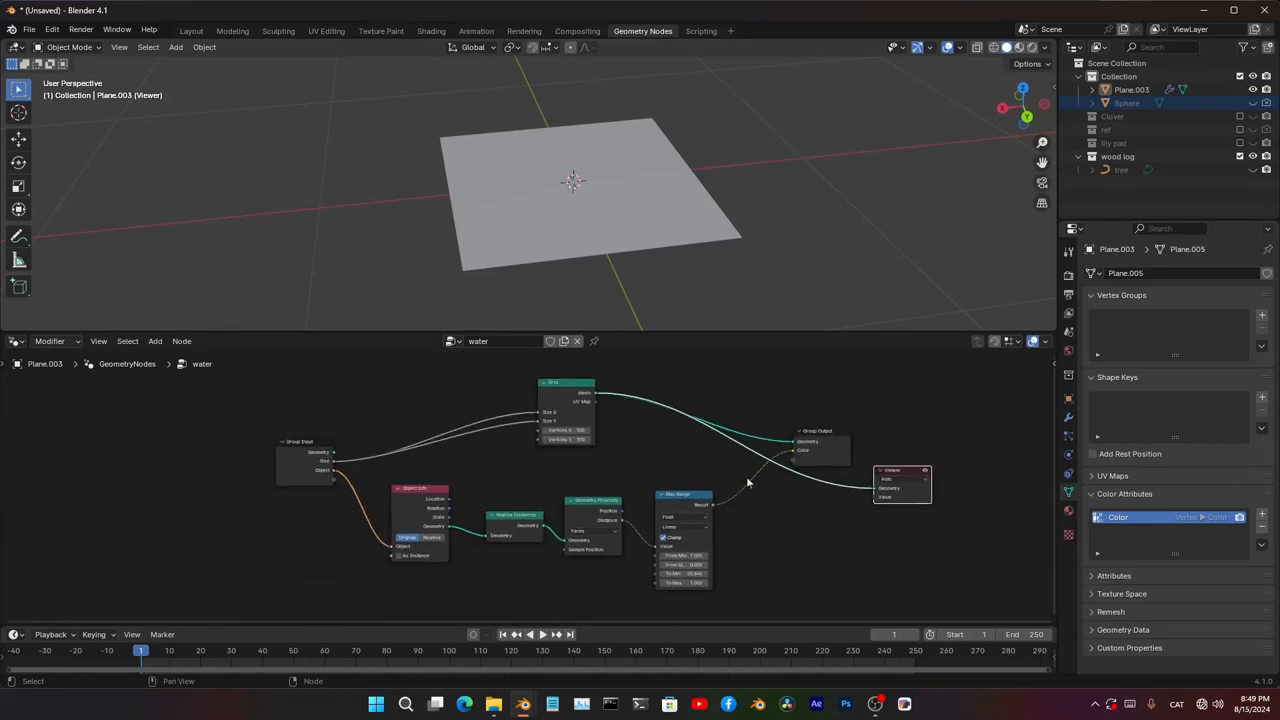
middle_click_drag(748, 482, 876, 405)
left_click_drag(835, 405, 550, 485)
key("g")
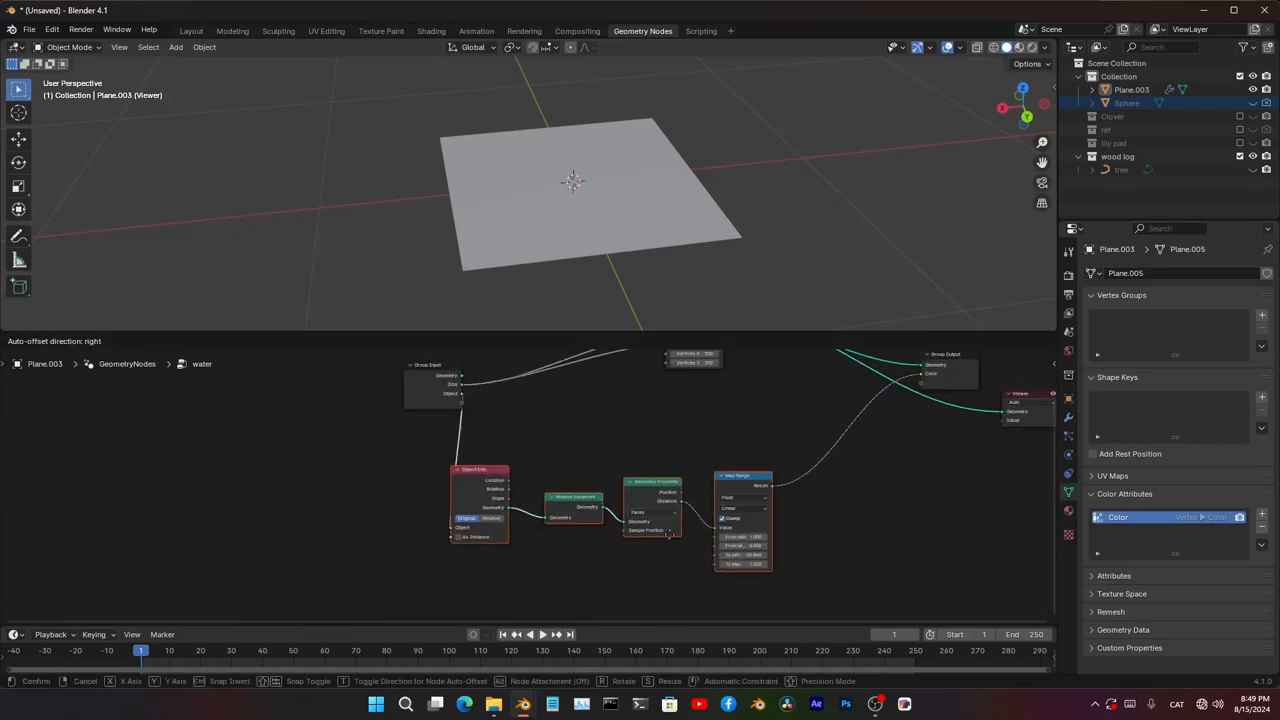
left_click(597, 578)
- Join the four selected proximity mask nodes into a frame labelled Foam Detect
scroll(674, 394, "up", 1)
middle_click_drag(629, 520, 677, 441)
scroll(664, 478, "up", 2)
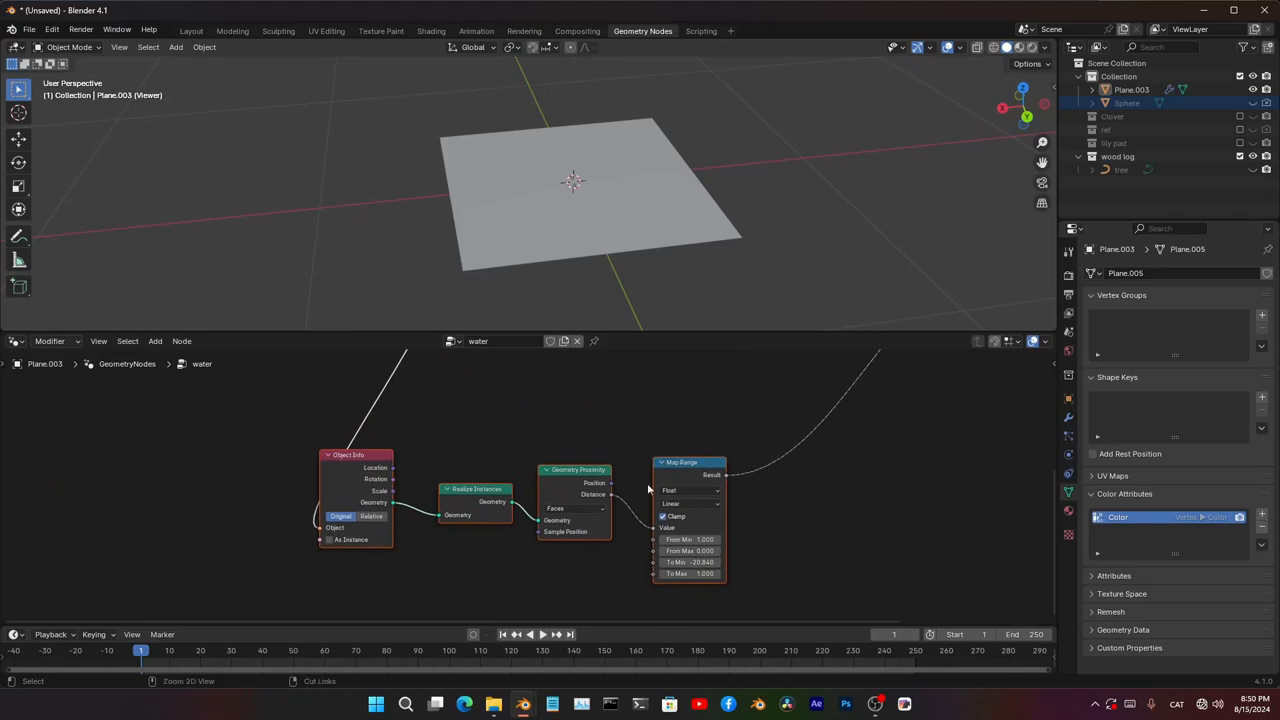
key("ctrl+j")
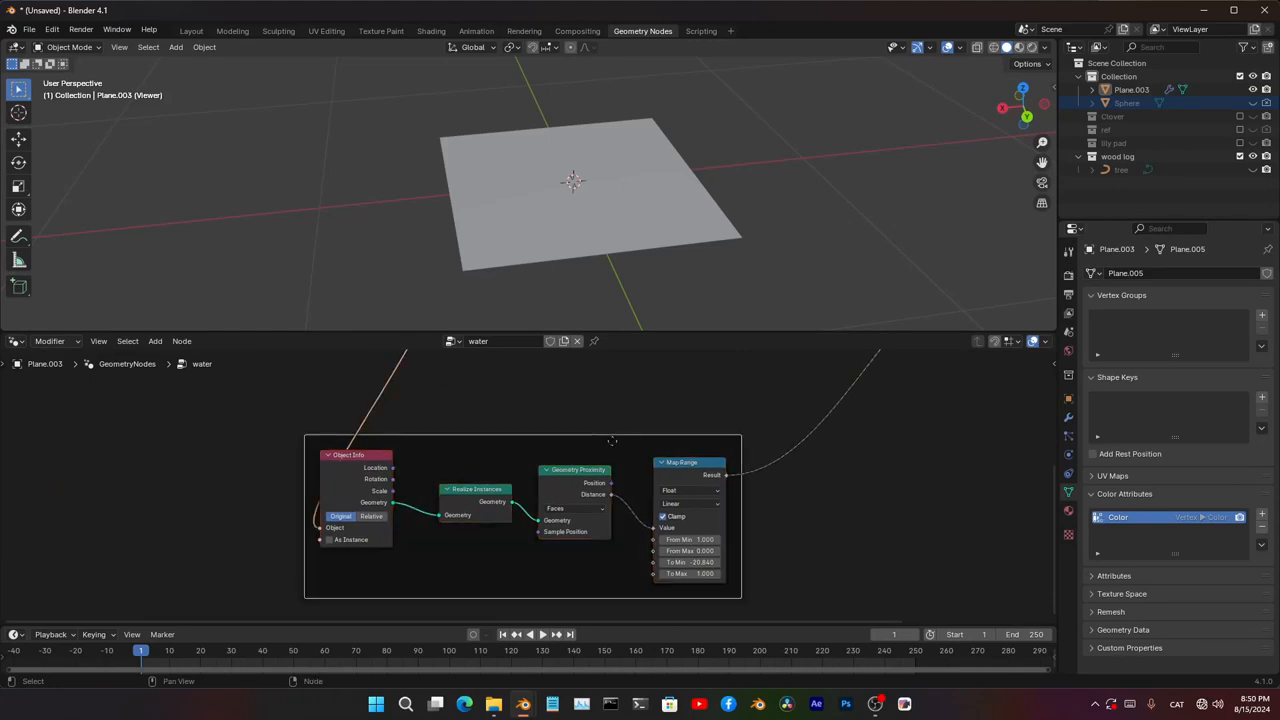
key("F2")
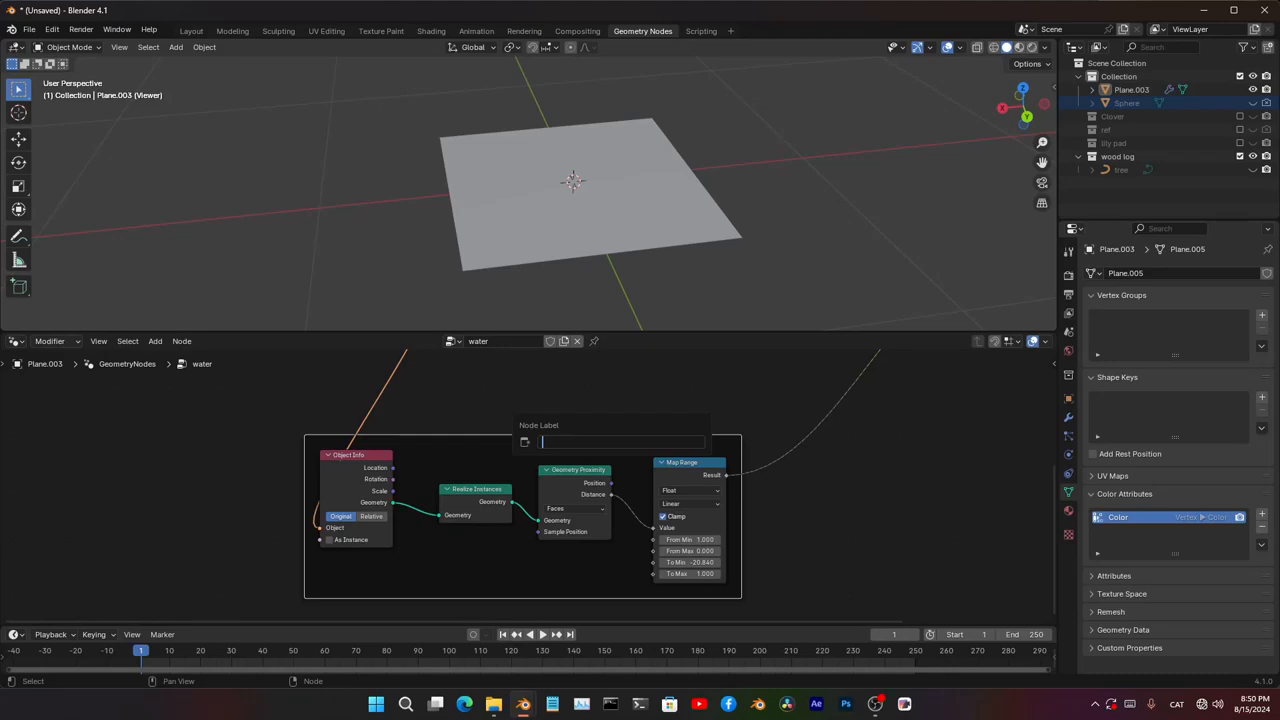
type("Foam")
type(" Def")
key("Return")
left_click(603, 408)
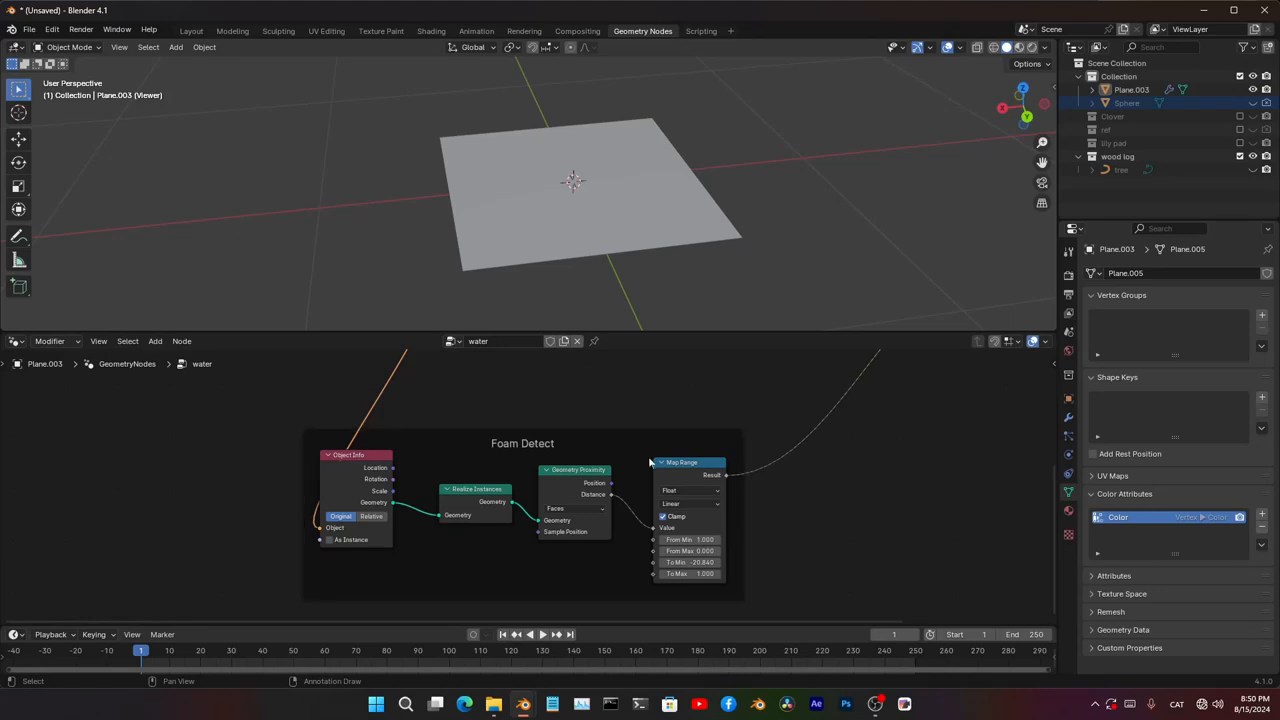
- Delete the Viewer node beside the Group Output
middle_click_drag(650, 460, 629, 519)
scroll(629, 519, "up", 1)
scroll(640, 500, "down", 12)
middle_click_drag(716, 426, 688, 511)
left_click_drag(688, 461, 780, 537)
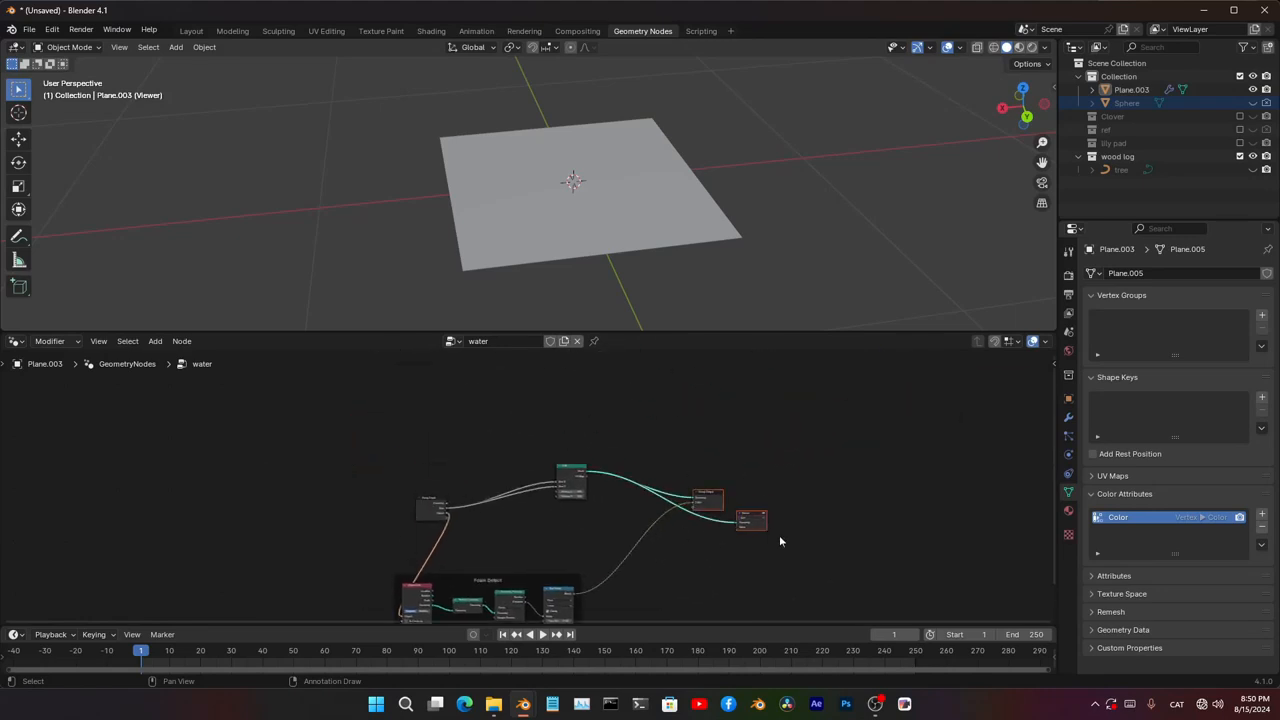
left_click(779, 541)
left_click(754, 526)
key("x")
- Spread the tree out by moving Group Output far to the right and the Grid node up and left
scroll(749, 517, "up", 4)
middle_click_drag(641, 535, 479, 559)
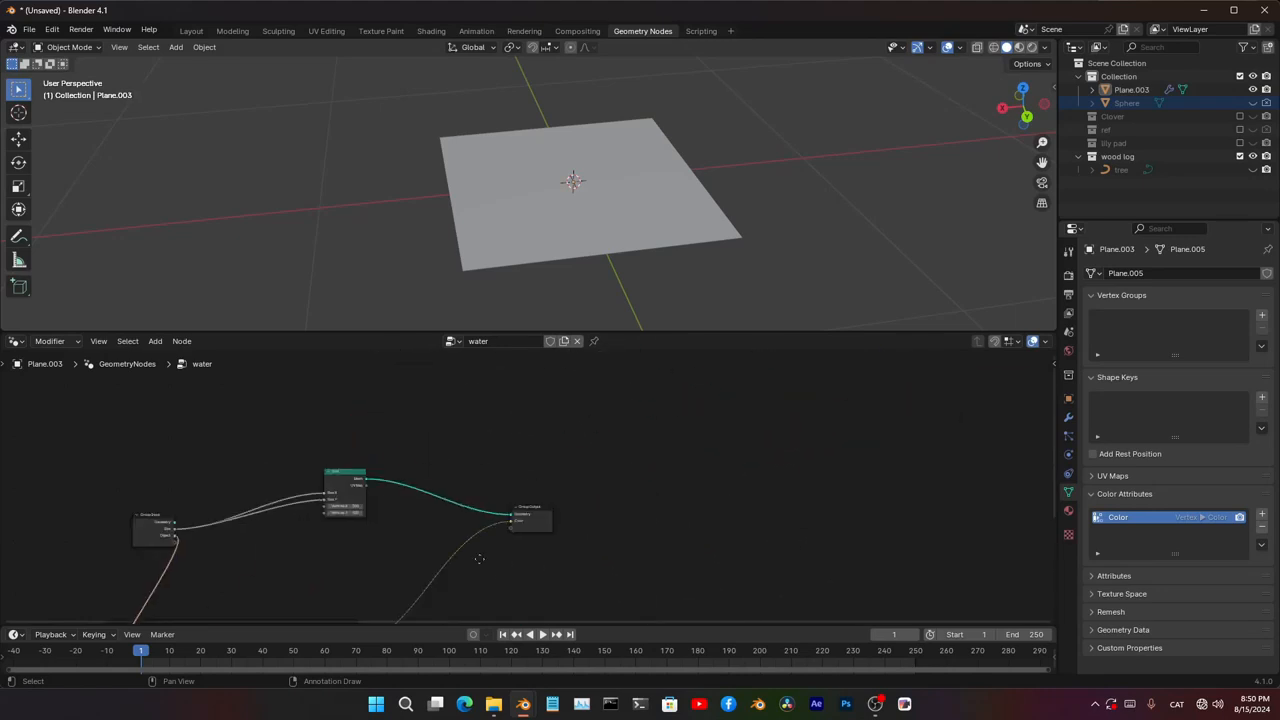
left_click_drag(533, 532, 975, 511)
middle_click_drag(337, 485, 490, 473)
scroll(490, 473, "up", 1)
left_click_drag(500, 472, 387, 431)
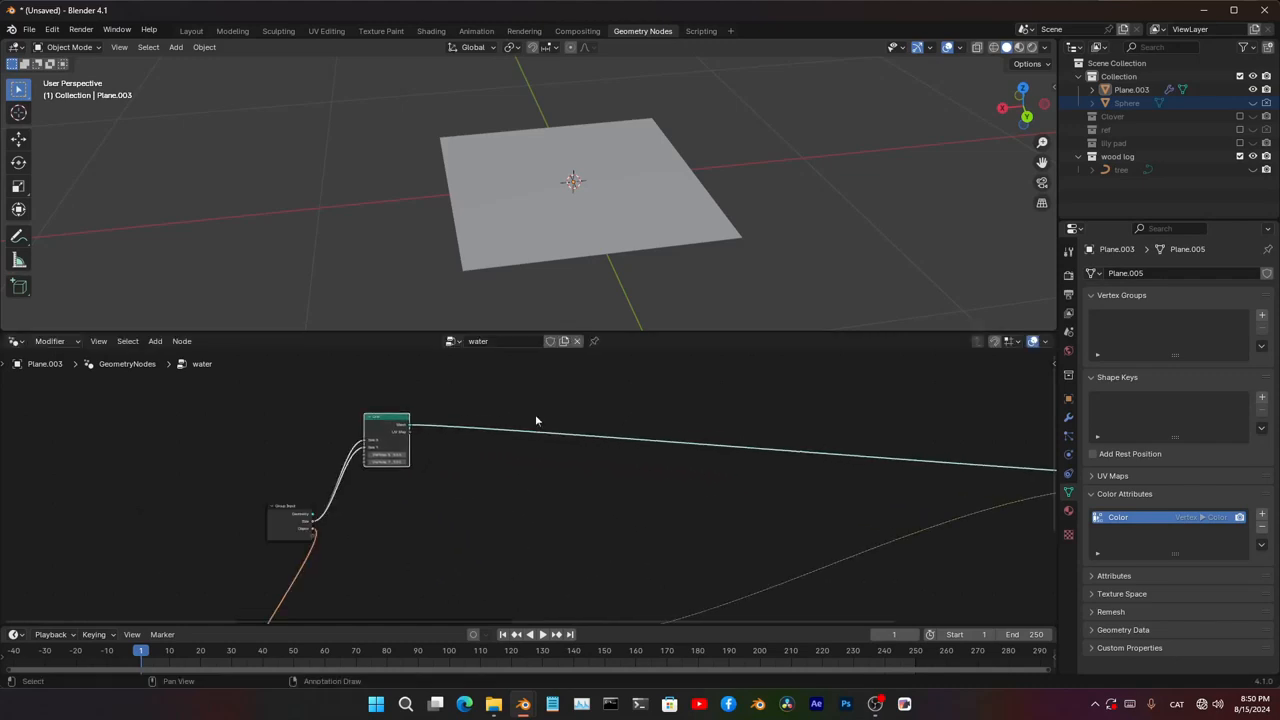
- Insert a Distribute Points on Faces node on the link after the Grid node
scroll(637, 403, "up", 2)
middle_click_drag(637, 403, 637, 466)
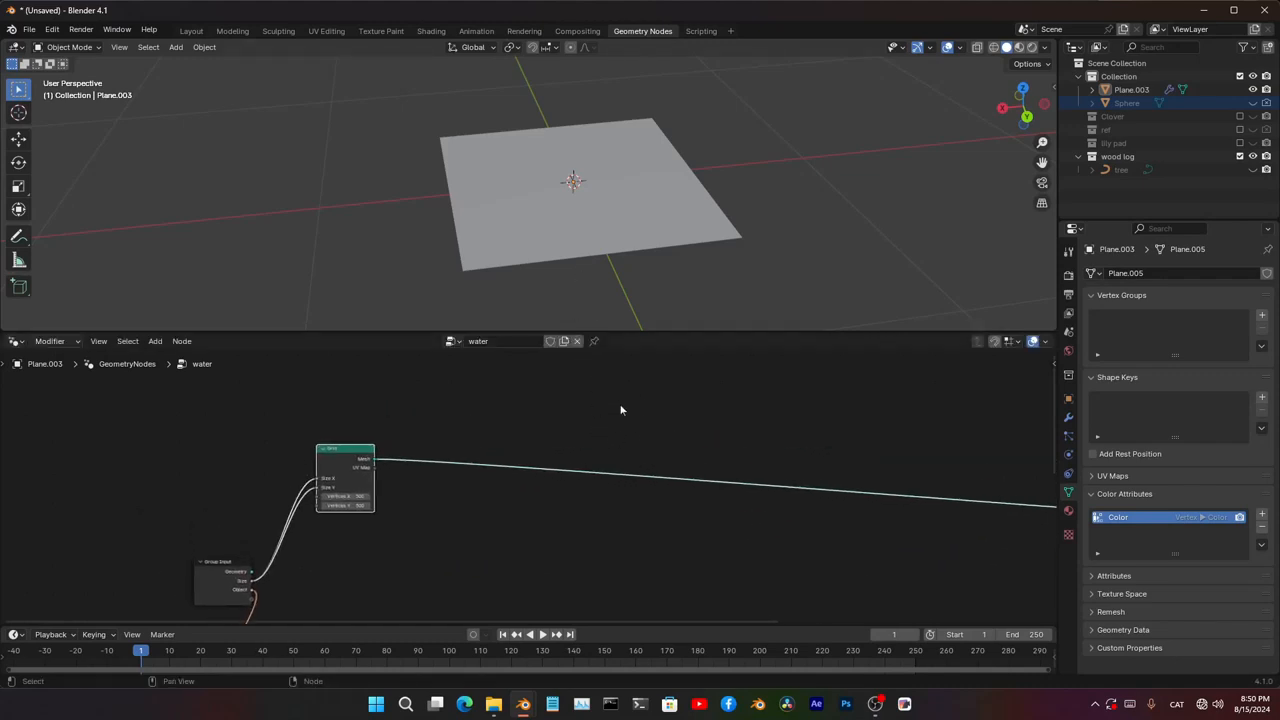
key("q")
left_click(598, 437)
middle_click_drag(579, 437, 631, 477)
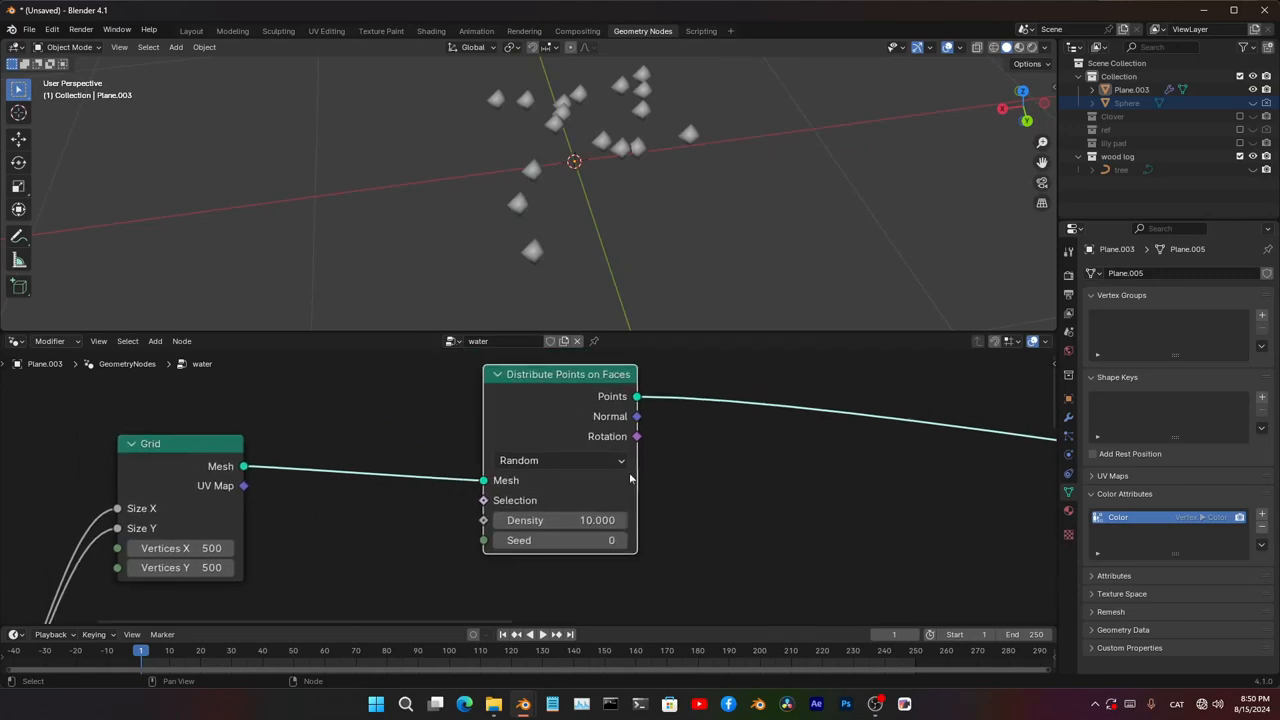
- Switch the point distribution method to Poisson Disk and set Density Max to 152
left_click(551, 466)
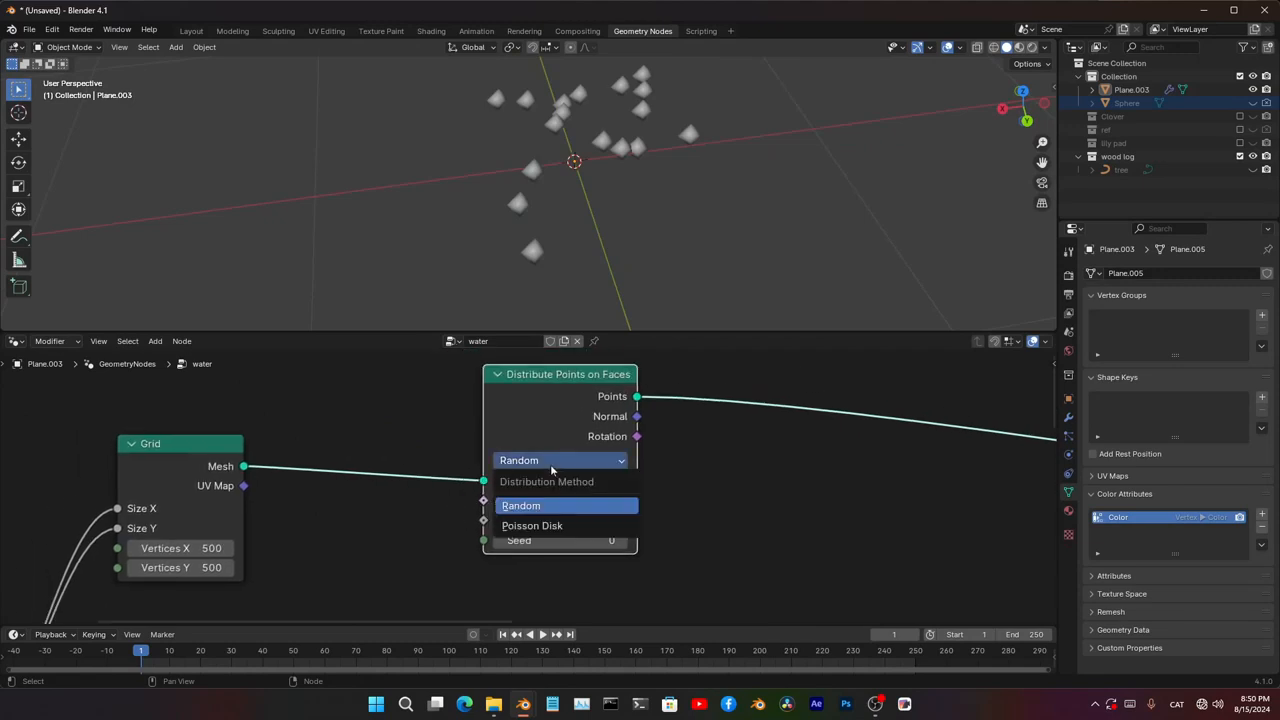
left_click(563, 526)
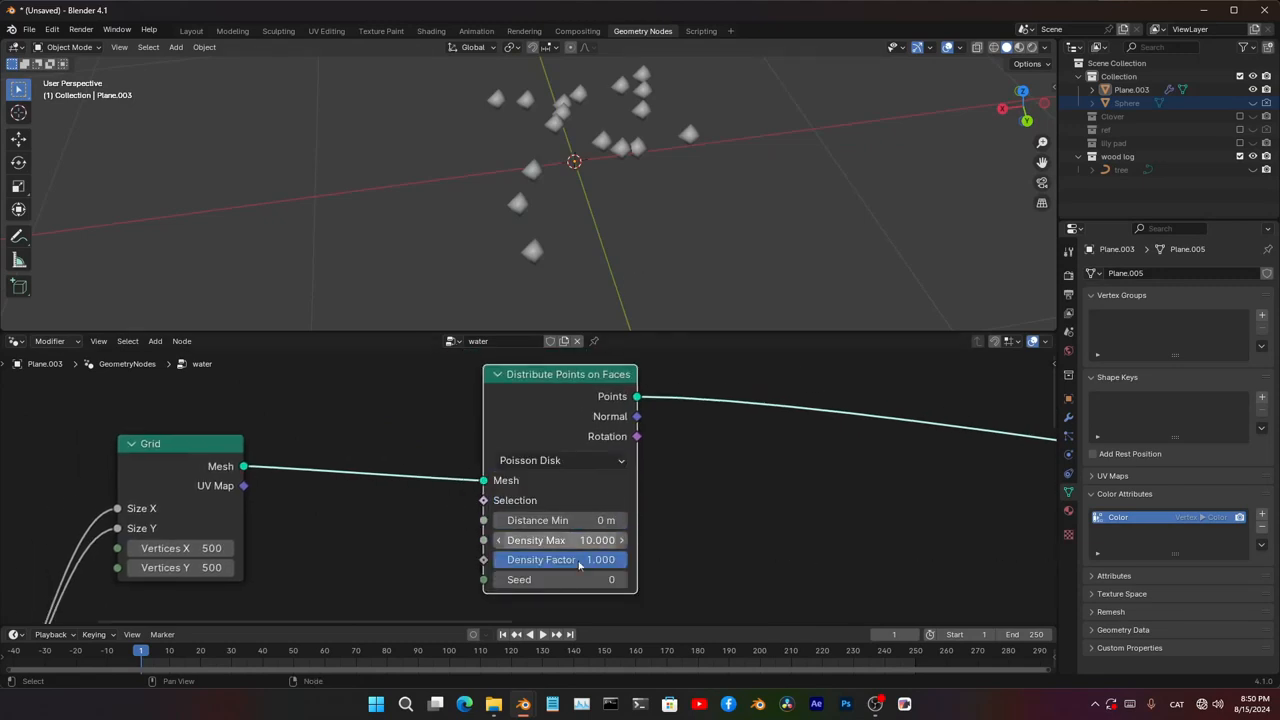
left_click_drag(567, 541, 715, 541)
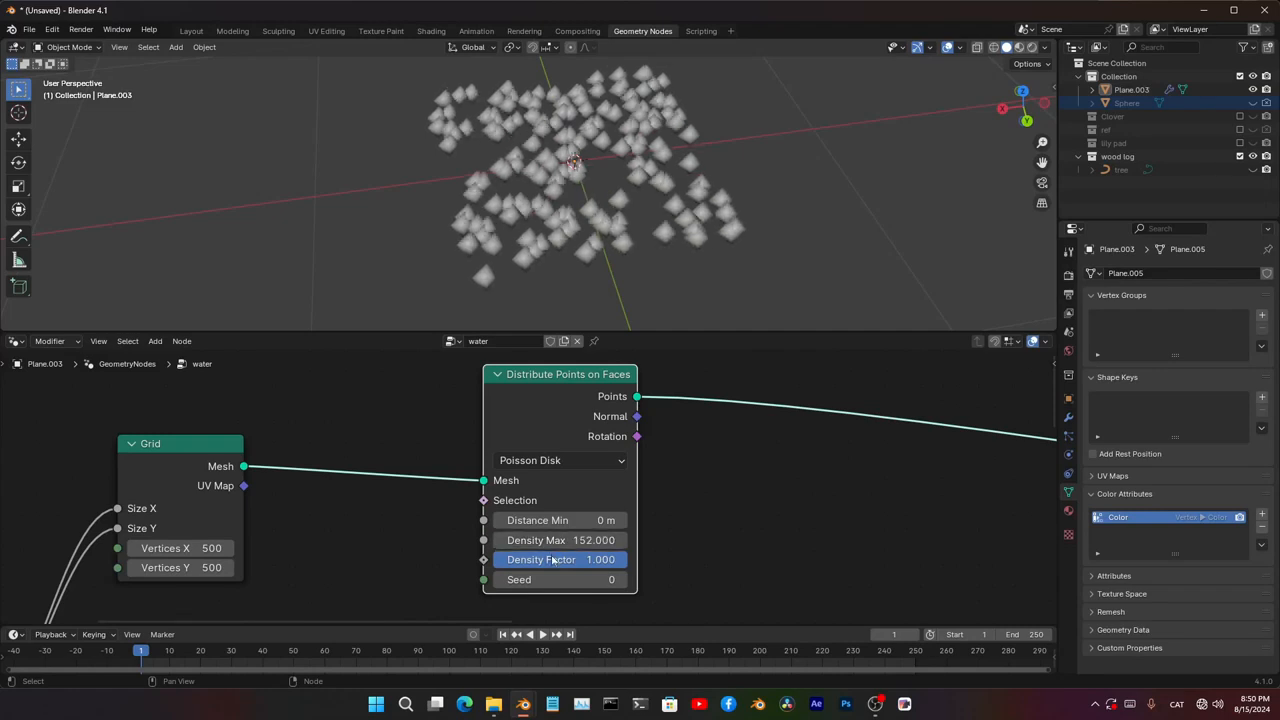
- Set the modifier's Size to 4.86 m and the Grid's Vertices X and Vertices Y to 10
left_click(1068, 417)
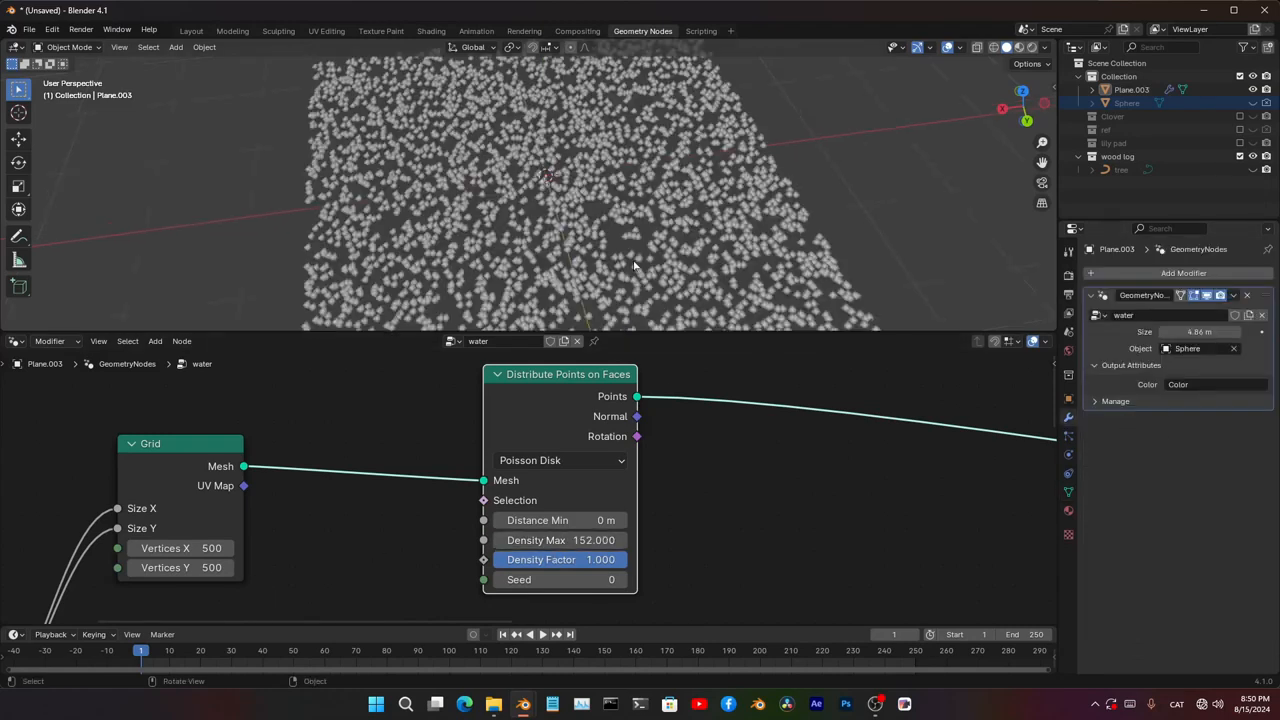
scroll(529, 193, "down", 1)
left_click_drag(191, 548, 191, 568)
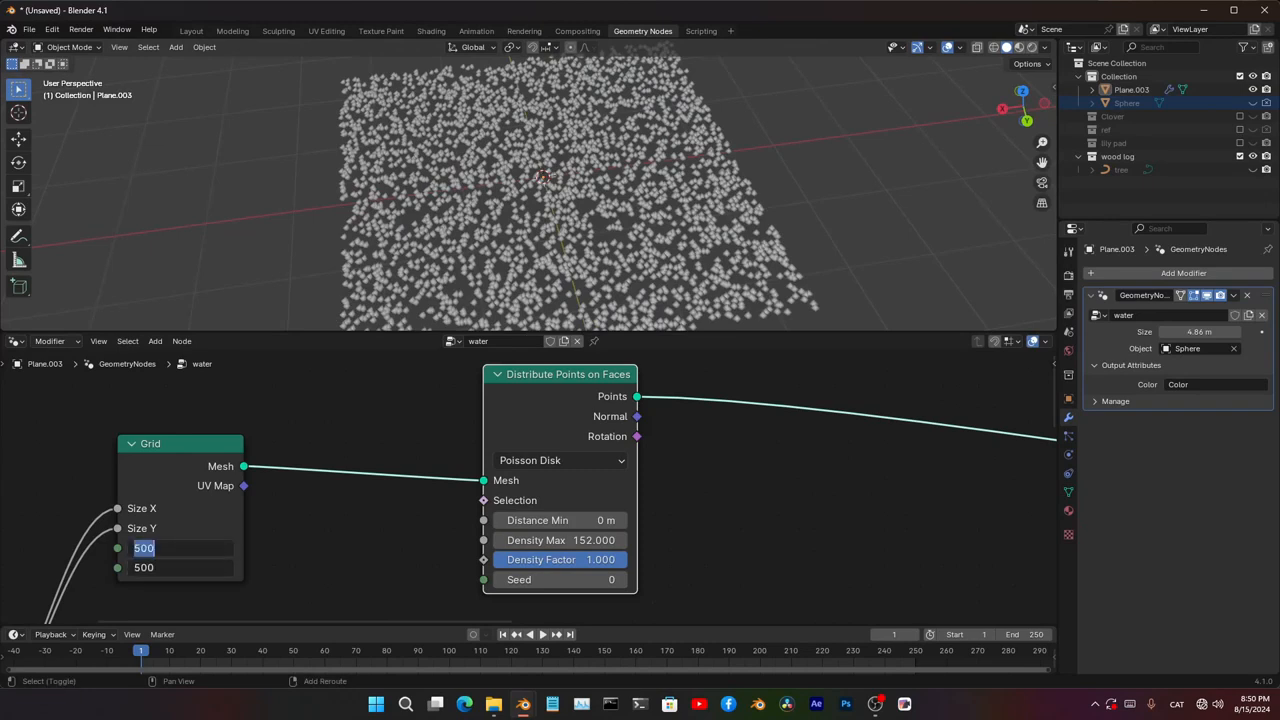
type("10")
key("Return")
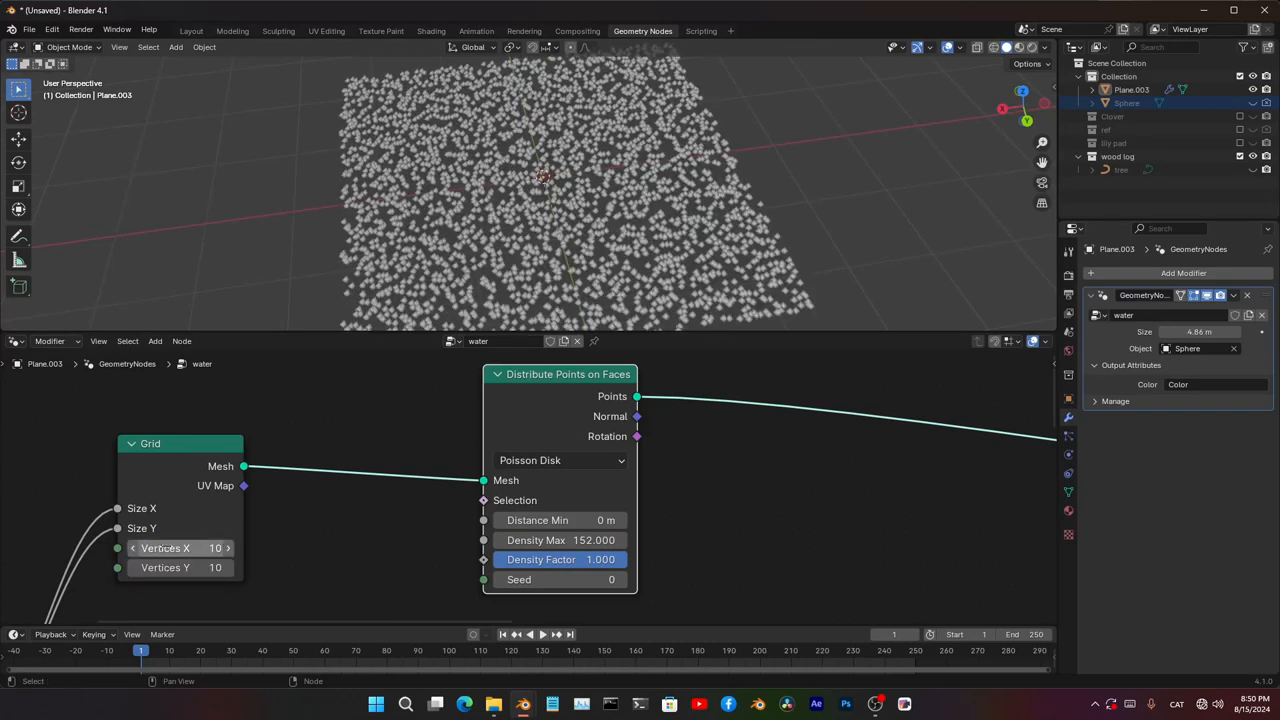
- Insert an Instance on Points node on the link after Distribute Points on Faces
middle_click_drag(560, 240, 582, 208)
scroll(563, 220, "down", 5)
scroll(563, 220, "up", 1)
scroll(582, 208, "up", 5)
scroll(582, 208, "down", 6)
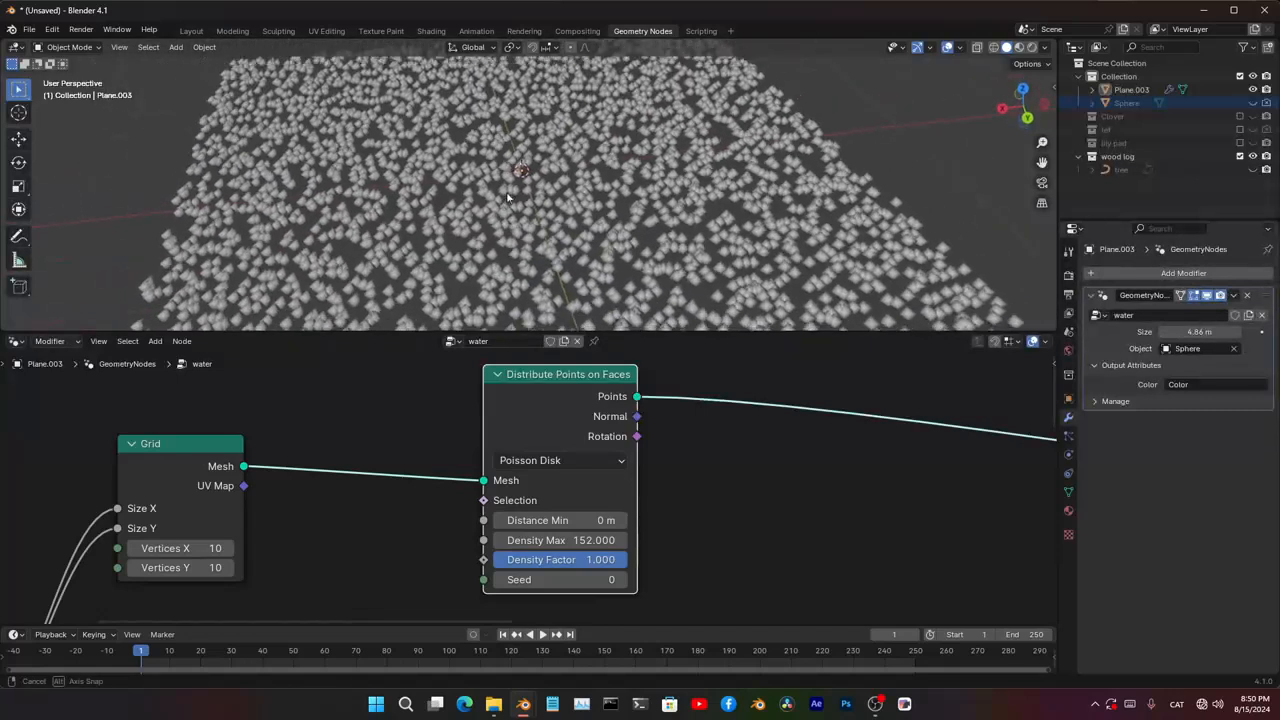
scroll(677, 480, "down", 3)
scroll(677, 480, "up", 2)
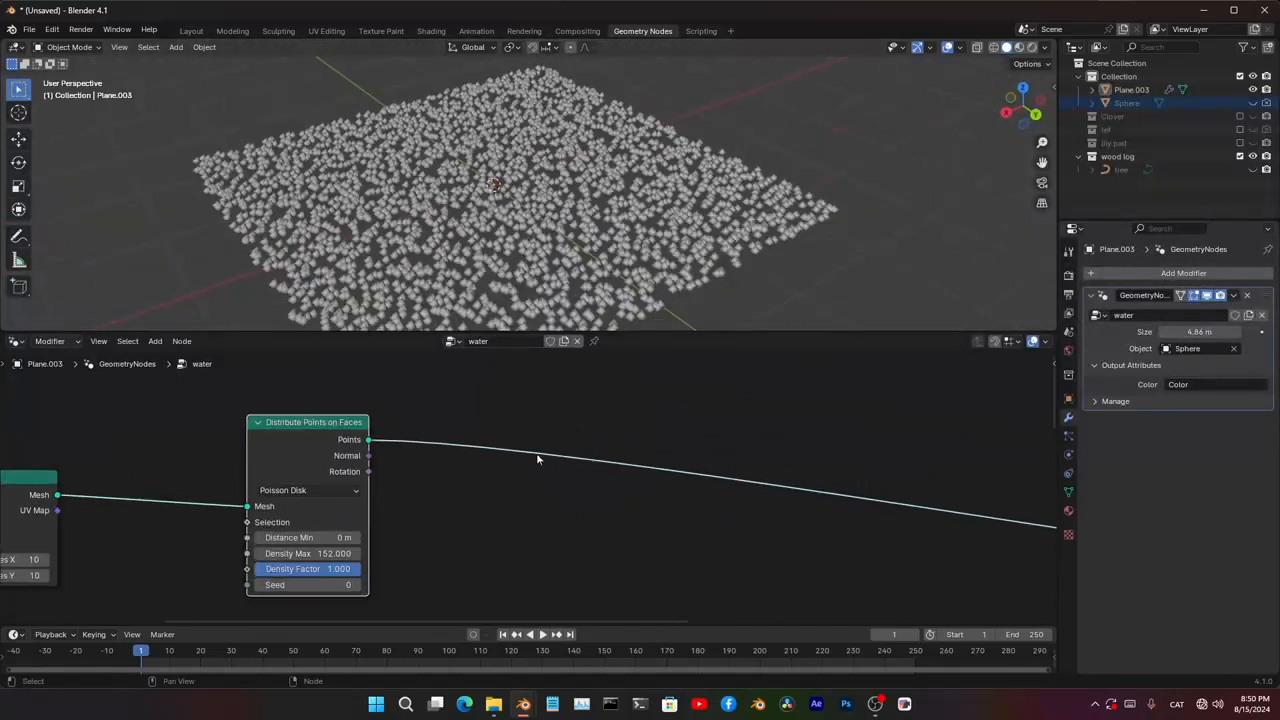
key("q")
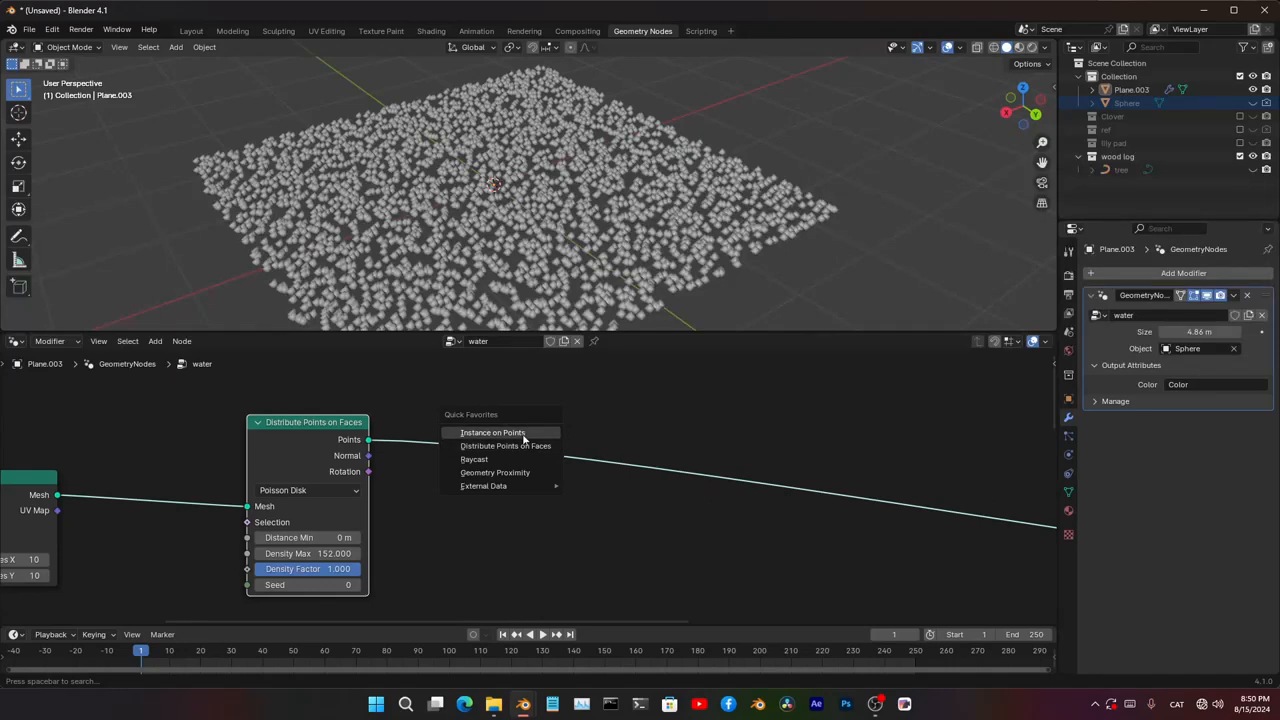
left_click(505, 432)
left_click(862, 411)
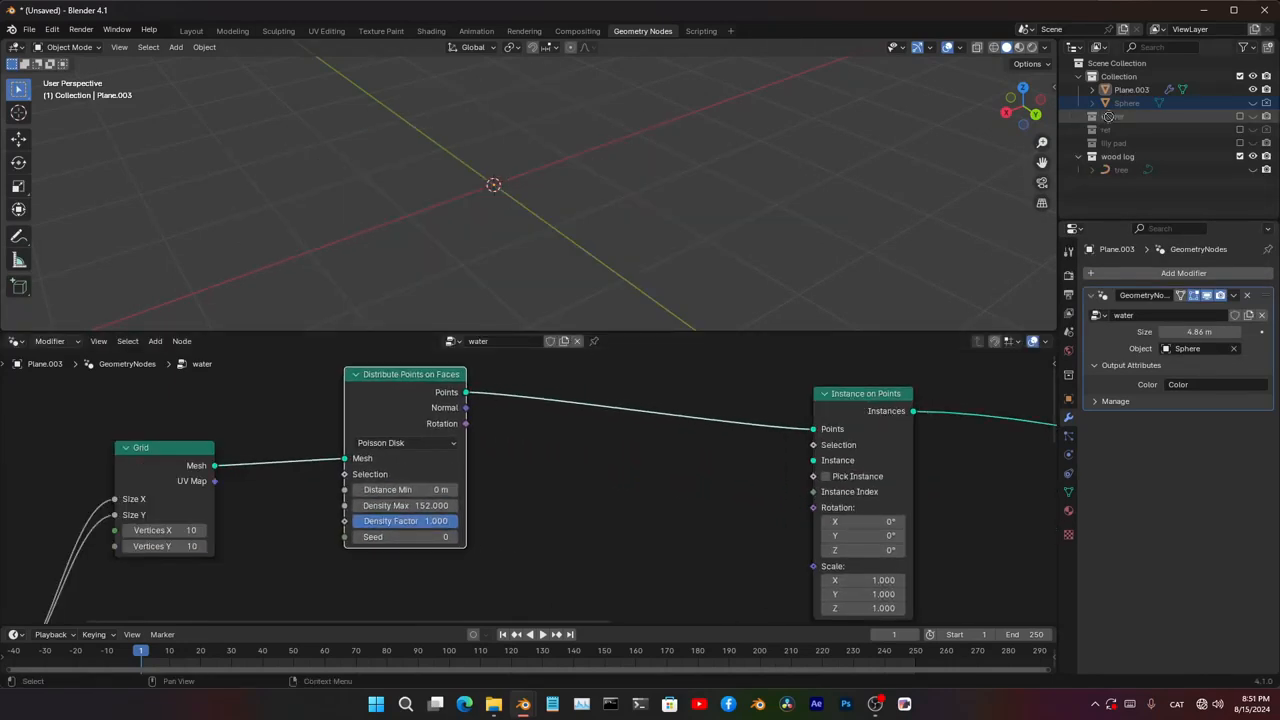
- Bring the Clover collection into the tree as a Collection Info node below the main node chain
left_click_drag(1108, 116, 661, 547)
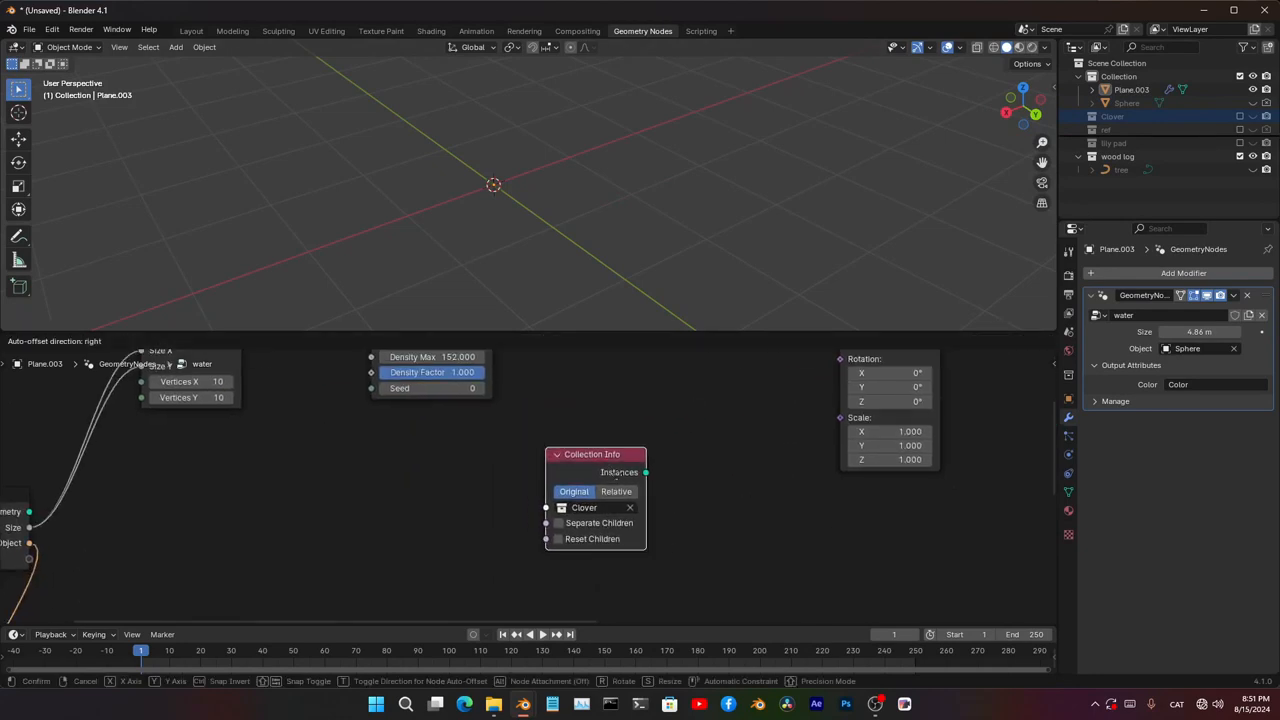
left_click(533, 507)
middle_click_drag(636, 465, 564, 556)
key("shift+a")
left_click(574, 398)
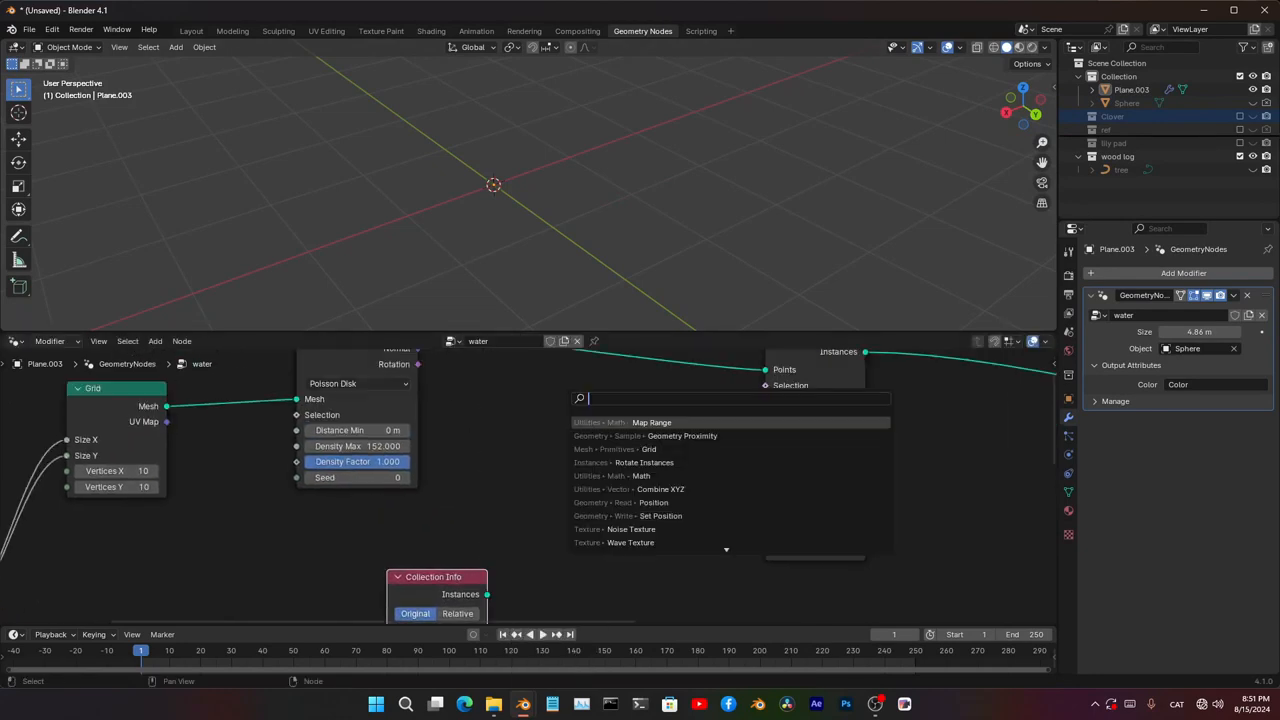
type("object")
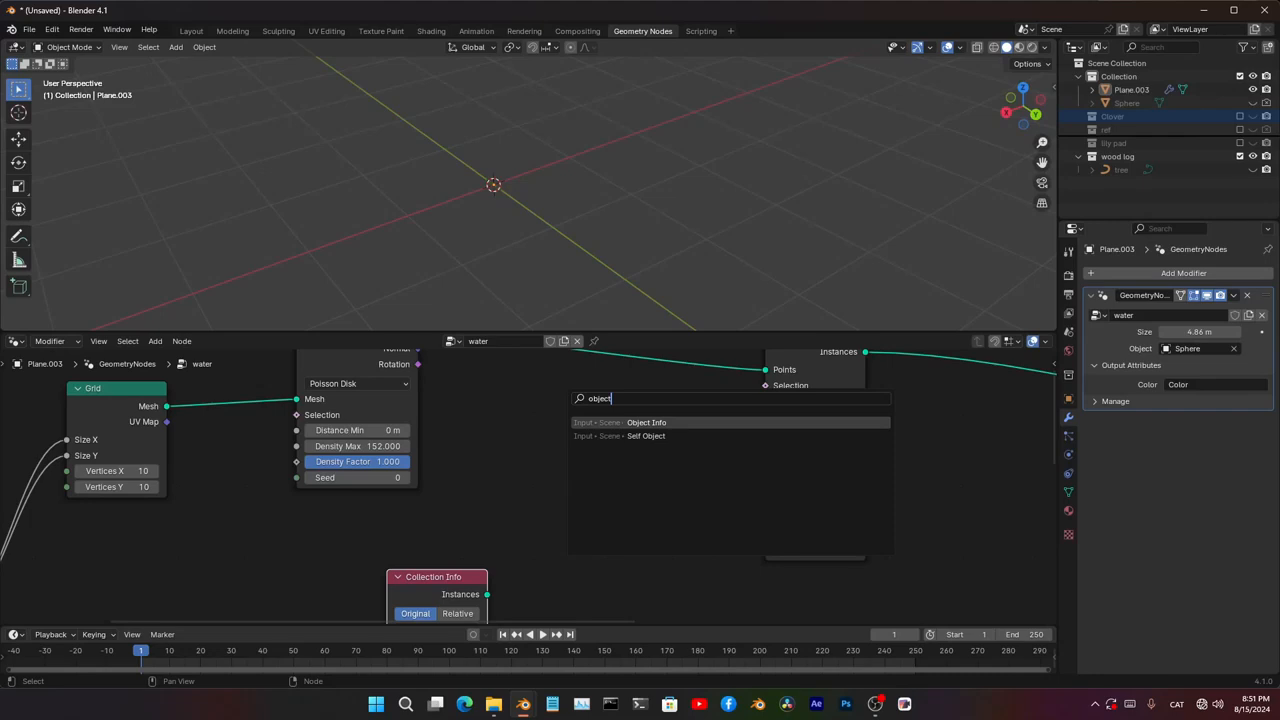
key("Return")
left_click(586, 420)
key("x")
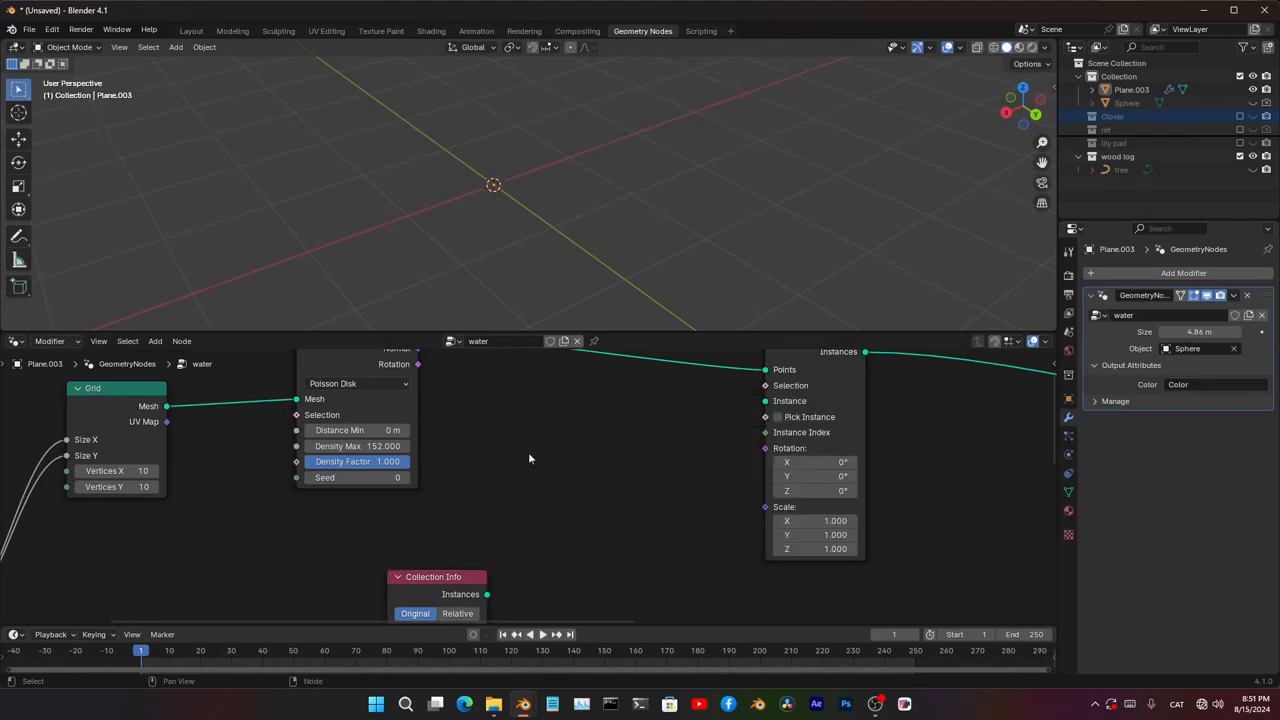
- Place the Clover Collection Info node beside Instance on Points and connect its Instances output to the Instance input
left_click_drag(437, 591, 615, 385)
middle_click_drag(663, 433, 609, 517)
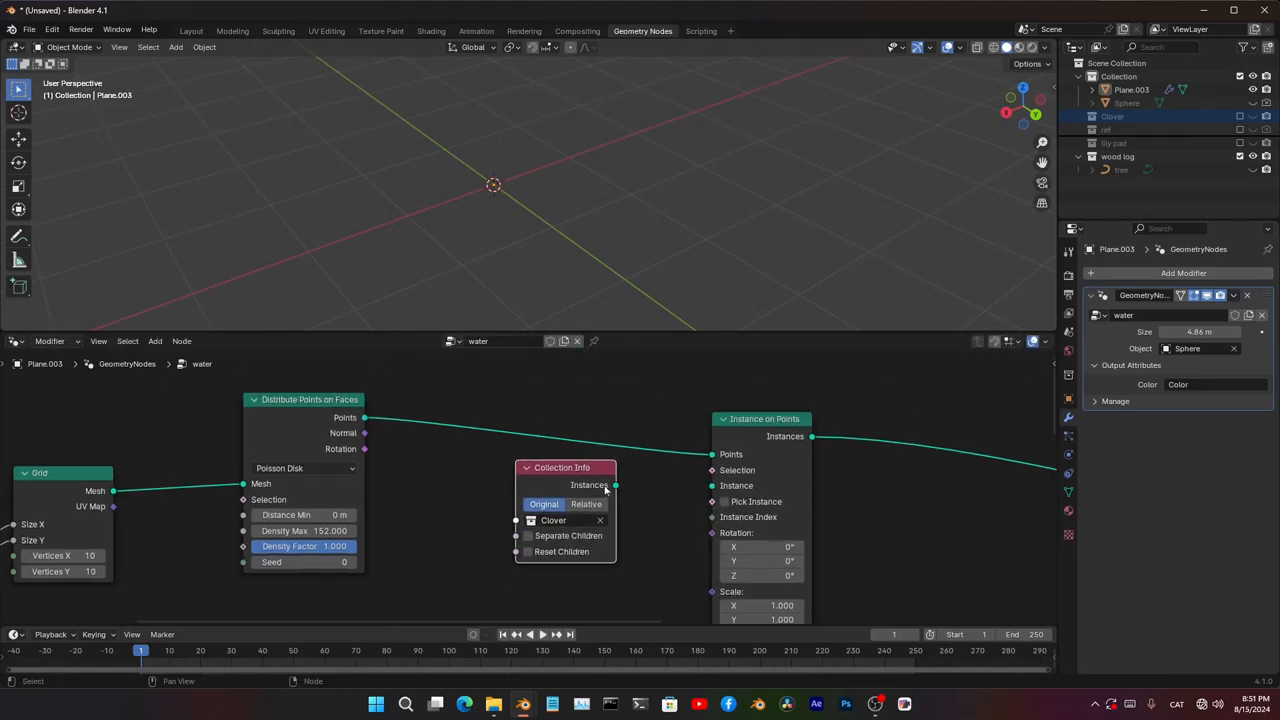
left_click_drag(610, 486, 712, 485)
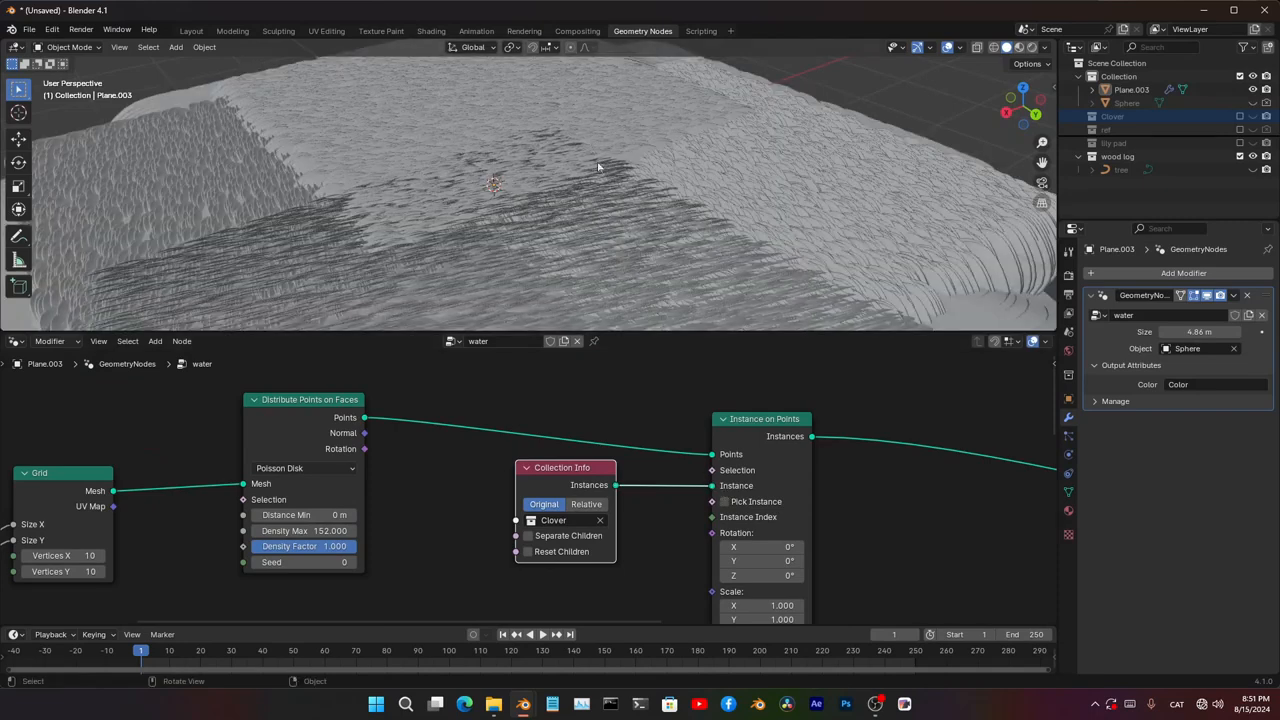
- Set the Scale of Instance on Points to 0.020 on X, Y and Z
middle_click_drag(598, 167, 584, 306)
scroll(524, 515, "up", 2)
middle_click_drag(530, 517, 424, 384)
left_click_drag(708, 488, 616, 520)
scroll(688, 240, "up", 4)
middle_click_drag(688, 240, 622, 205)
- Move the Distribute Points on Faces, Collection Info and Instance on Points nodes right, leaving a gap after Grid
scroll(525, 470, "down", 5)
middle_click_drag(376, 403, 577, 469)
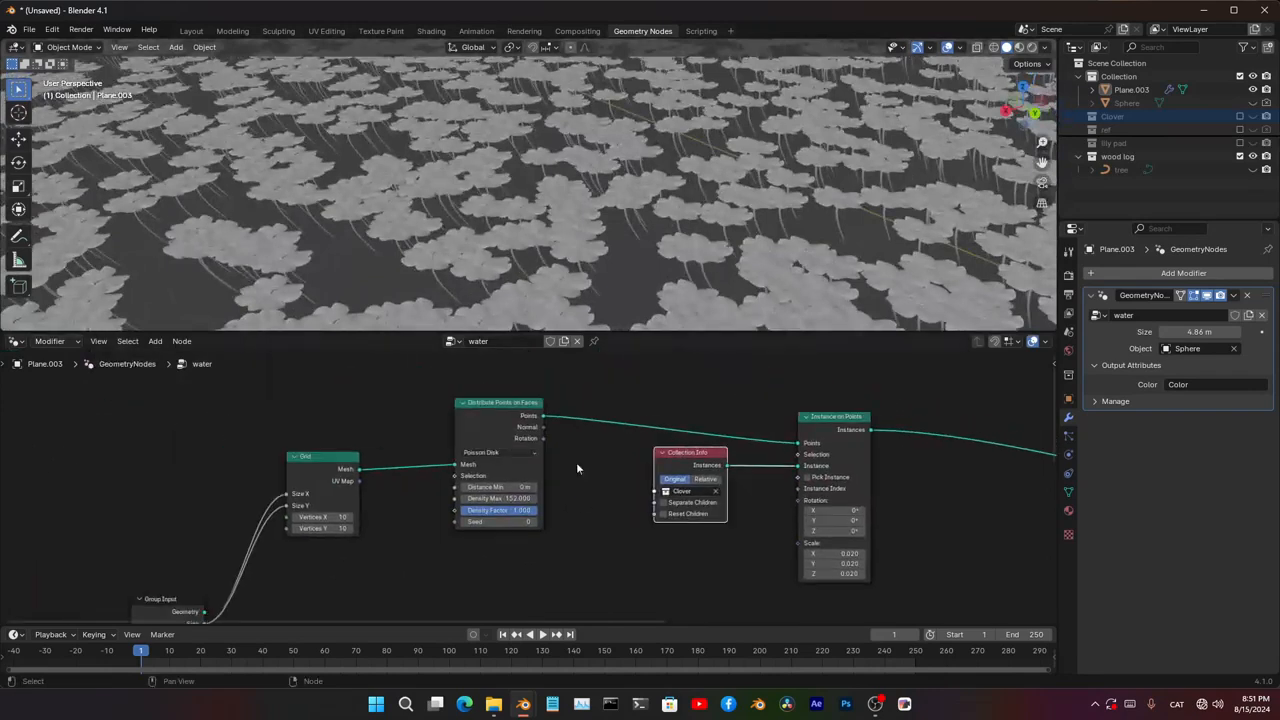
left_click_drag(430, 389, 844, 490)
left_click_drag(480, 420, 955, 400)
left_click(558, 402)
- Insert a Set Position node between Grid and Distribute Points on Faces
key("shift+a")
left_click(534, 391)
type("set pos")
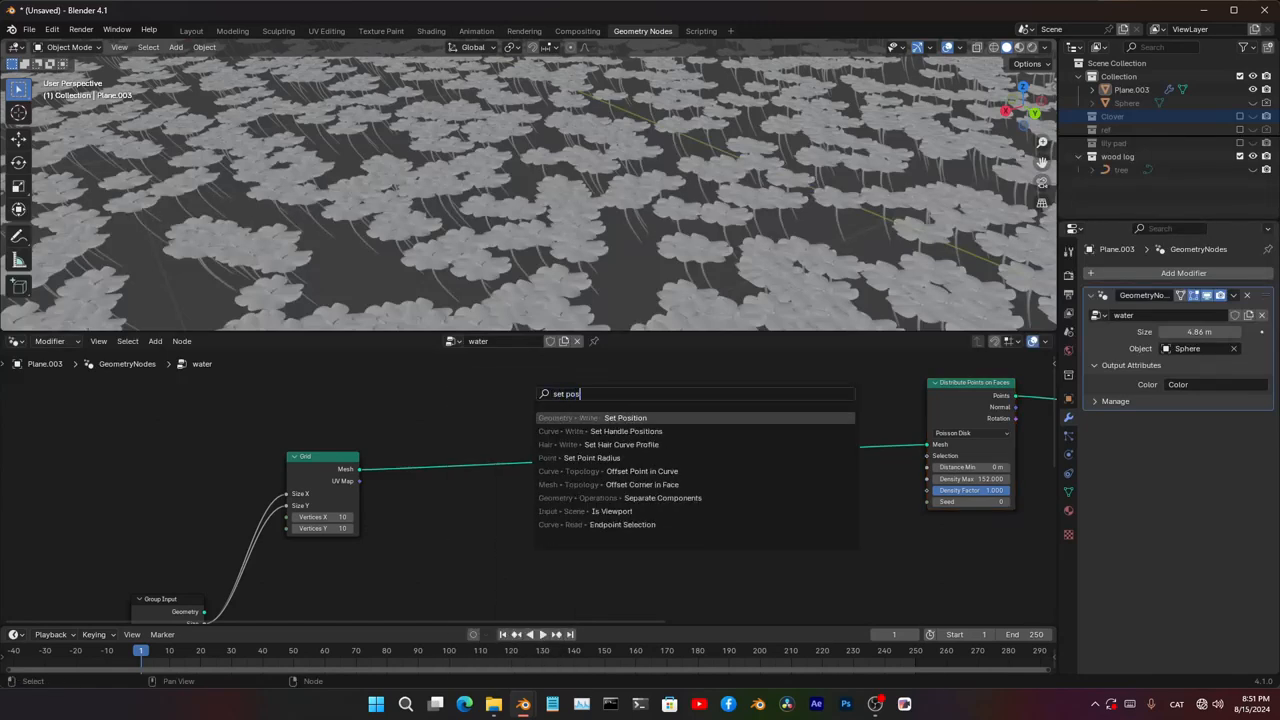
left_click(622, 418)
left_click(452, 430)
scroll(375, 490, "up", 4)
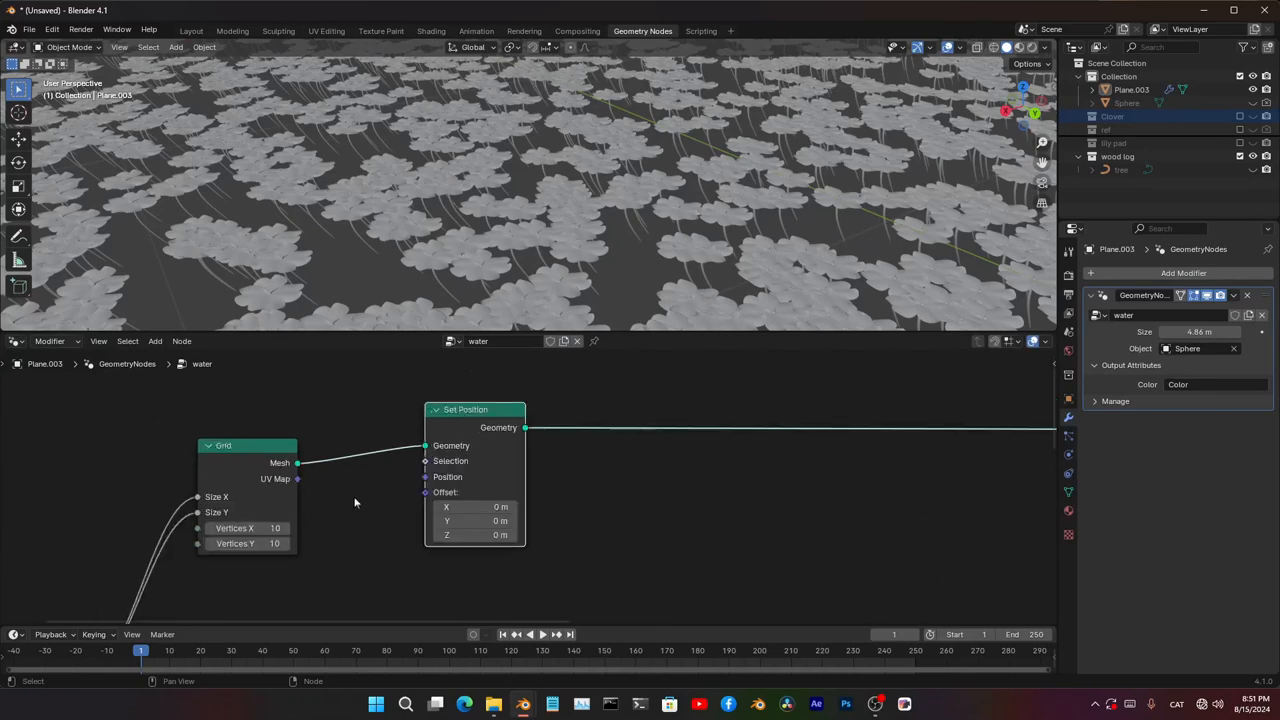
middle_click_drag(249, 529, 376, 459, "shift")
double_click(376, 458)
key("Escape")
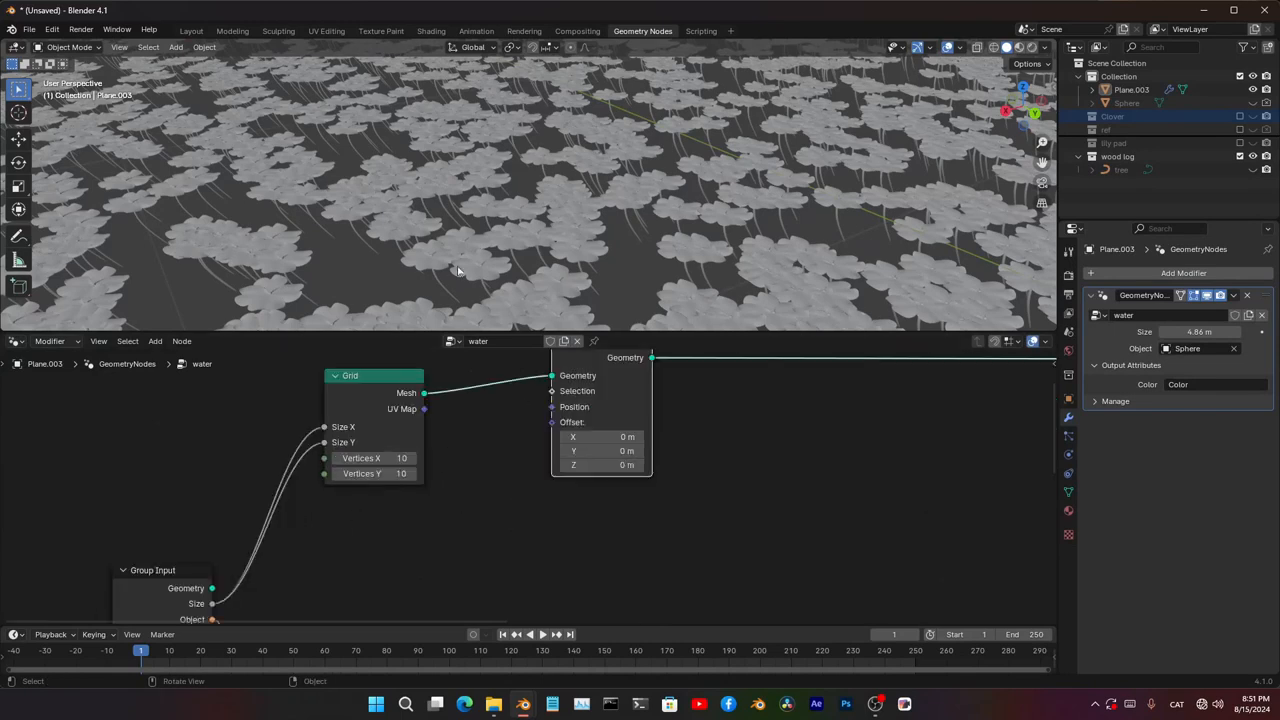
- Set the Grid node's Vertices X and Vertices Y to 20
scroll(468, 188, "down", 6)
key("shift+z")
left_click_drag(583, 186, 557, 223)
mouse_move(557, 223)
middle_mouse_down()
mouse_move(530, 241)
mouse_move(560, 222)
middle_mouse_up()
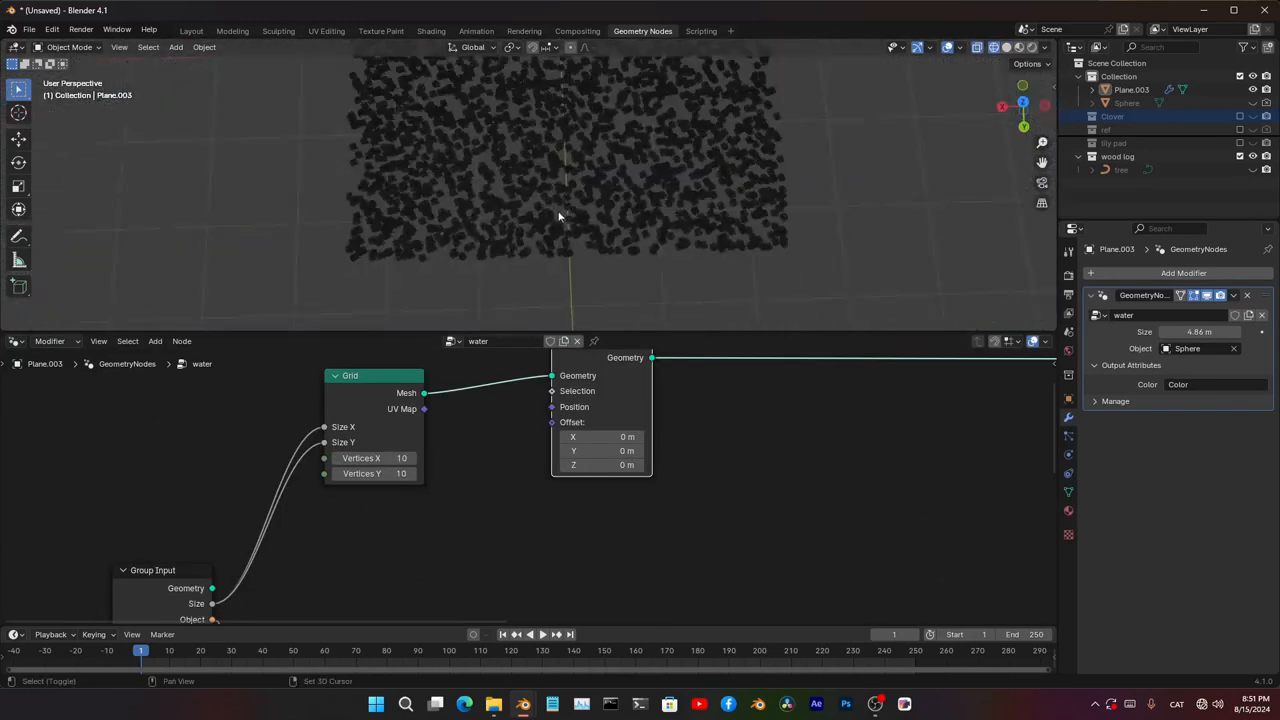
key("shift+z")
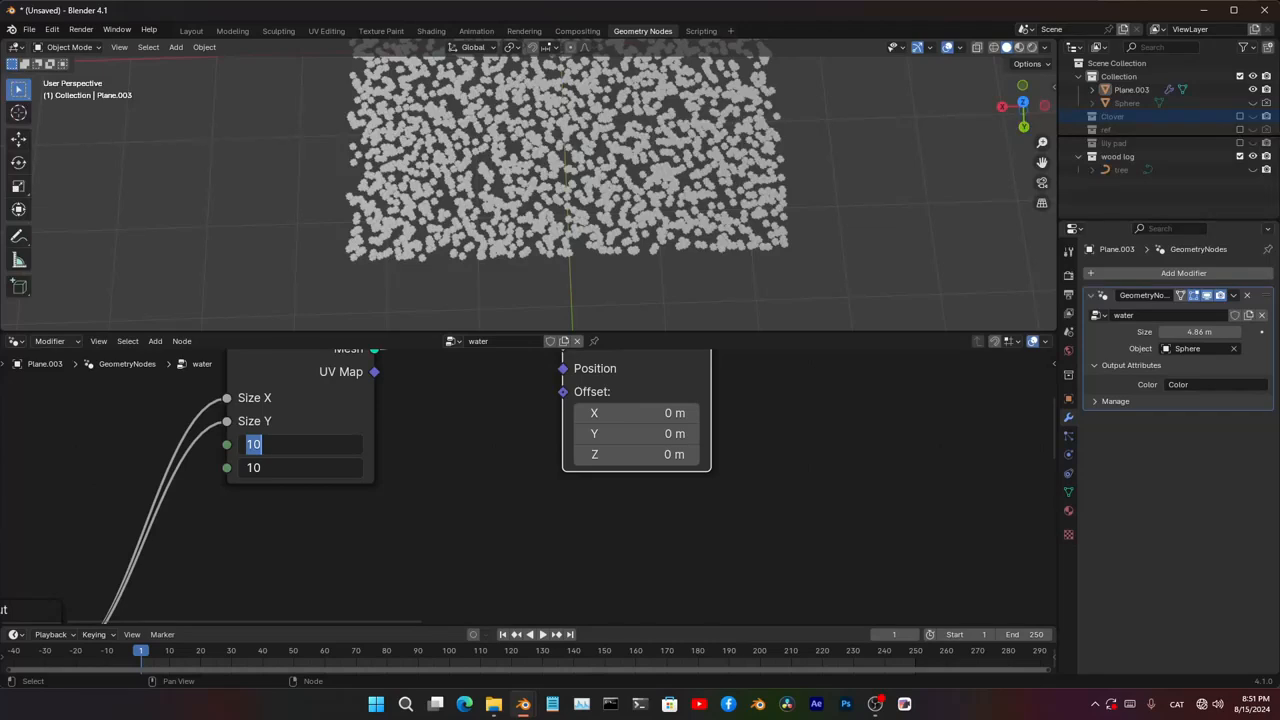
type("20")
key("Tab")
type("20")
key("Return")
- Add a Noise Texture node below Grid and connect its Fac output to the Offset of Set Position
scroll(608, 472, "down", 5)
middle_click_drag(608, 472, 602, 412)
key("shift+a")
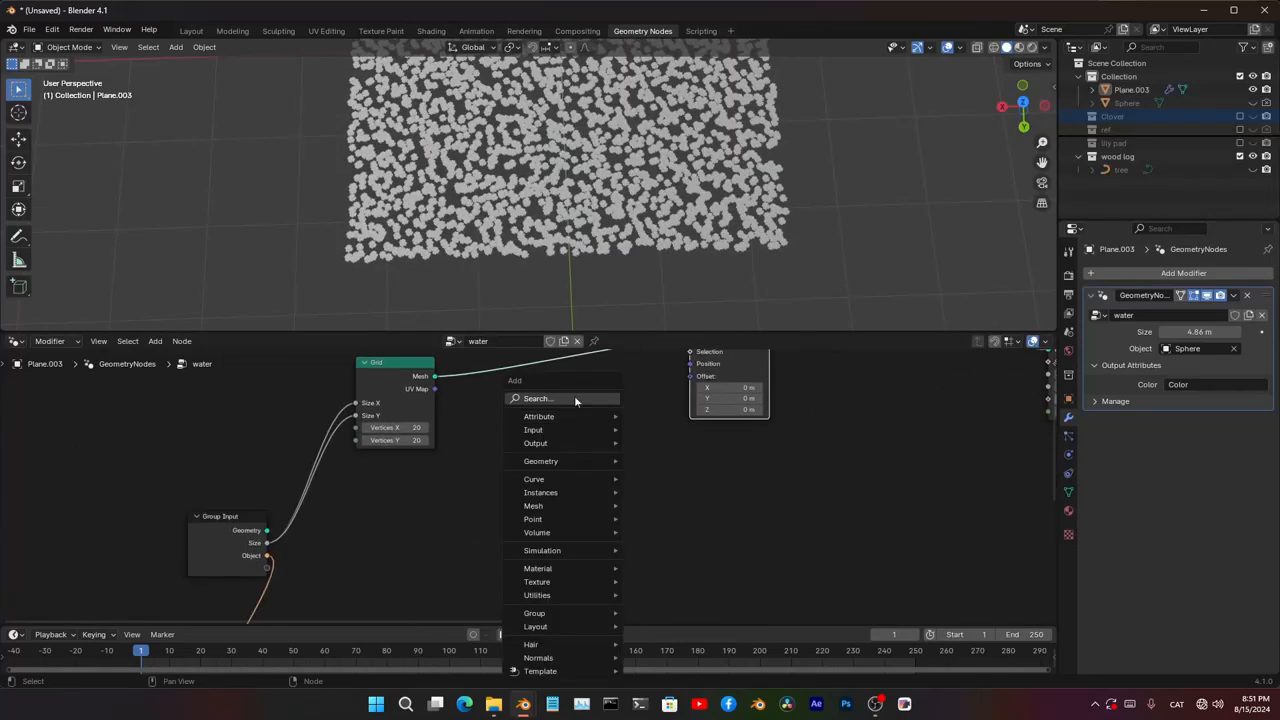
left_click(575, 400)
type("v")
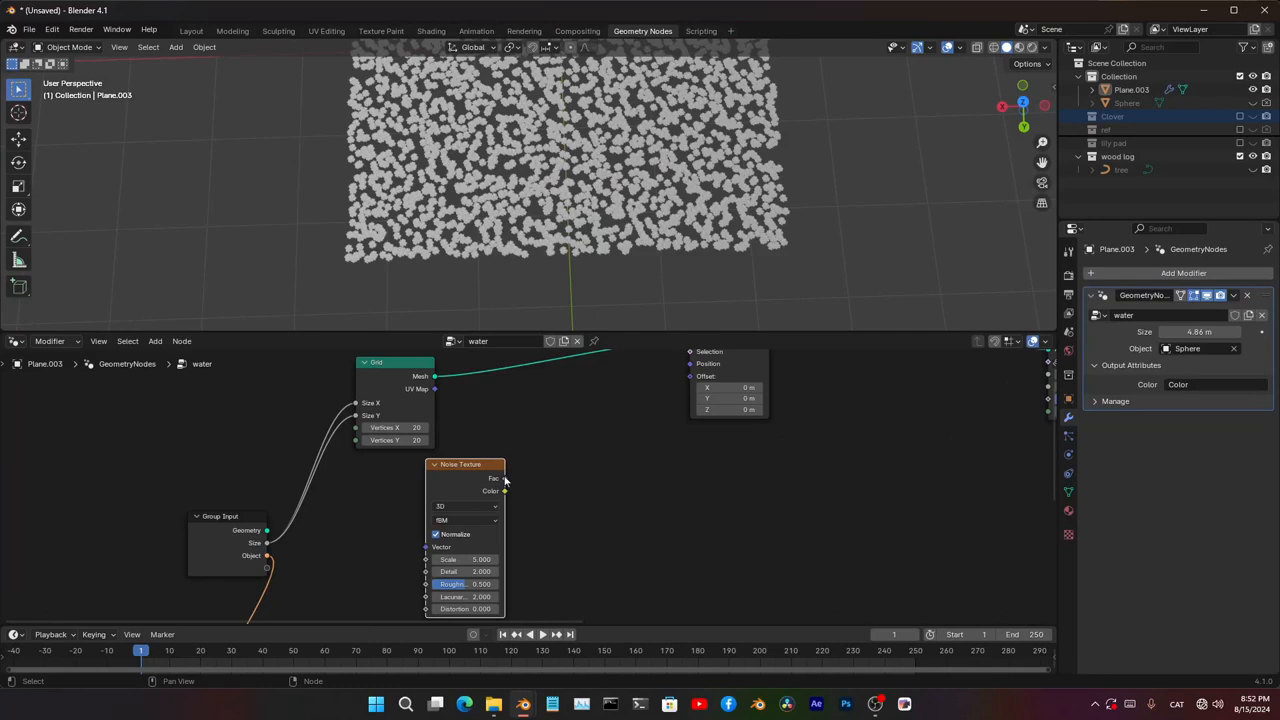
left_click_drag(505, 480, 690, 376)
middle_click_drag(543, 179, 614, 225)
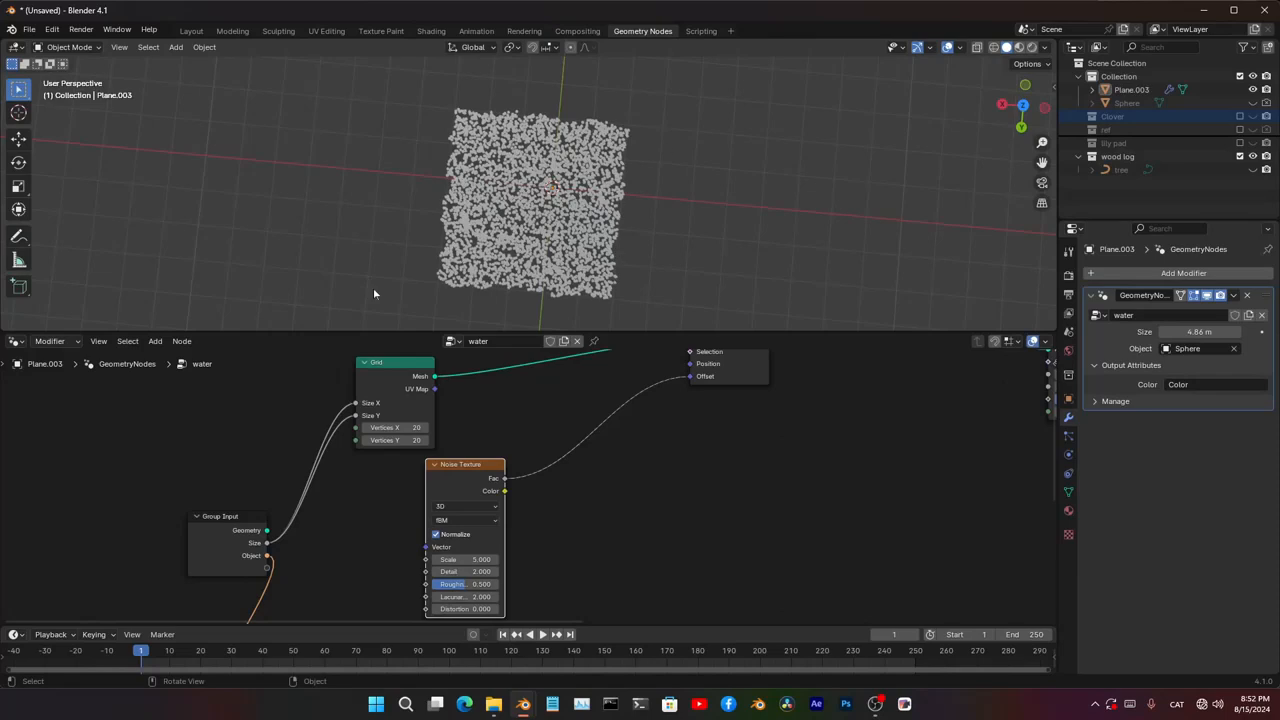
middle_click_drag(592, 286, 610, 222)
scroll(610, 222, "up", 4)
middle_click_drag(607, 79, 550, 243)
mouse_move(490, 301)
middle_mouse_down()
mouse_move(508, 191)
mouse_move(499, 313)
middle_mouse_up()
- Insert a Combine XYZ node between Noise Texture and Set Position, routing the noise Fac into its Z input
left_click_drag(461, 489, 494, 435)
scroll(592, 439, "up", 4)
middle_click_drag(599, 437, 571, 534)
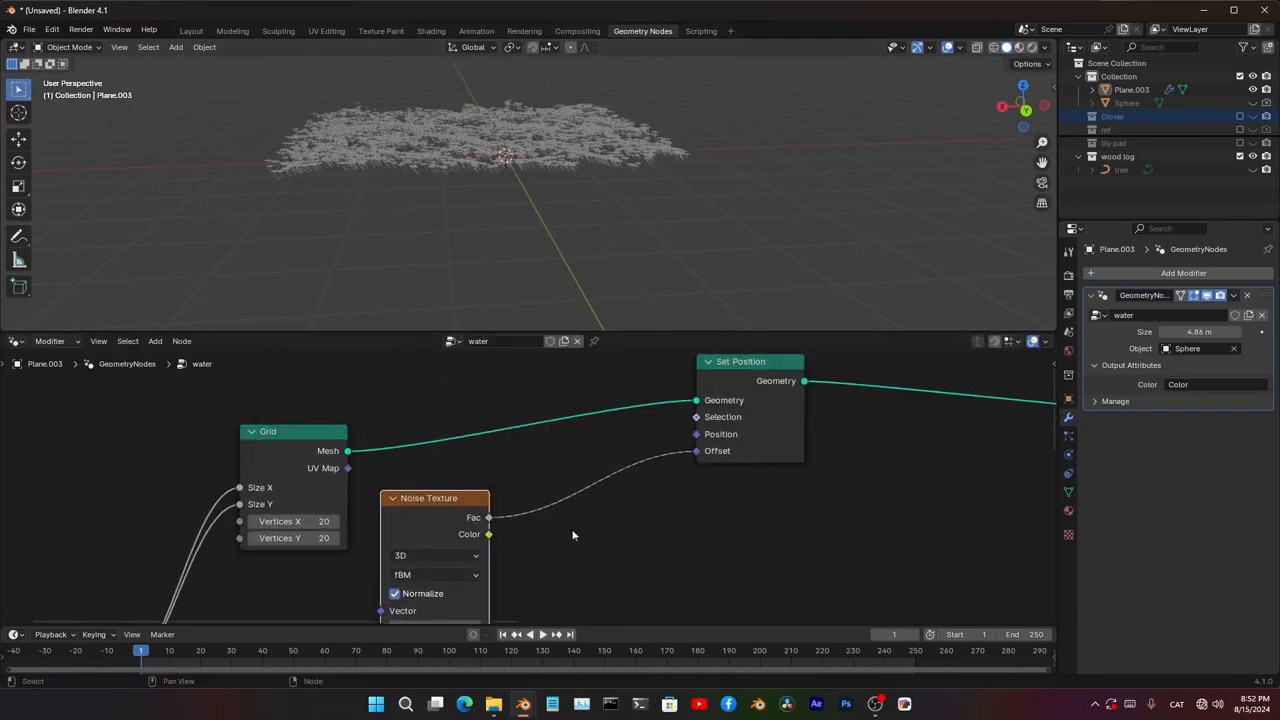
key("shift+a")
left_click(567, 400)
type("combine")
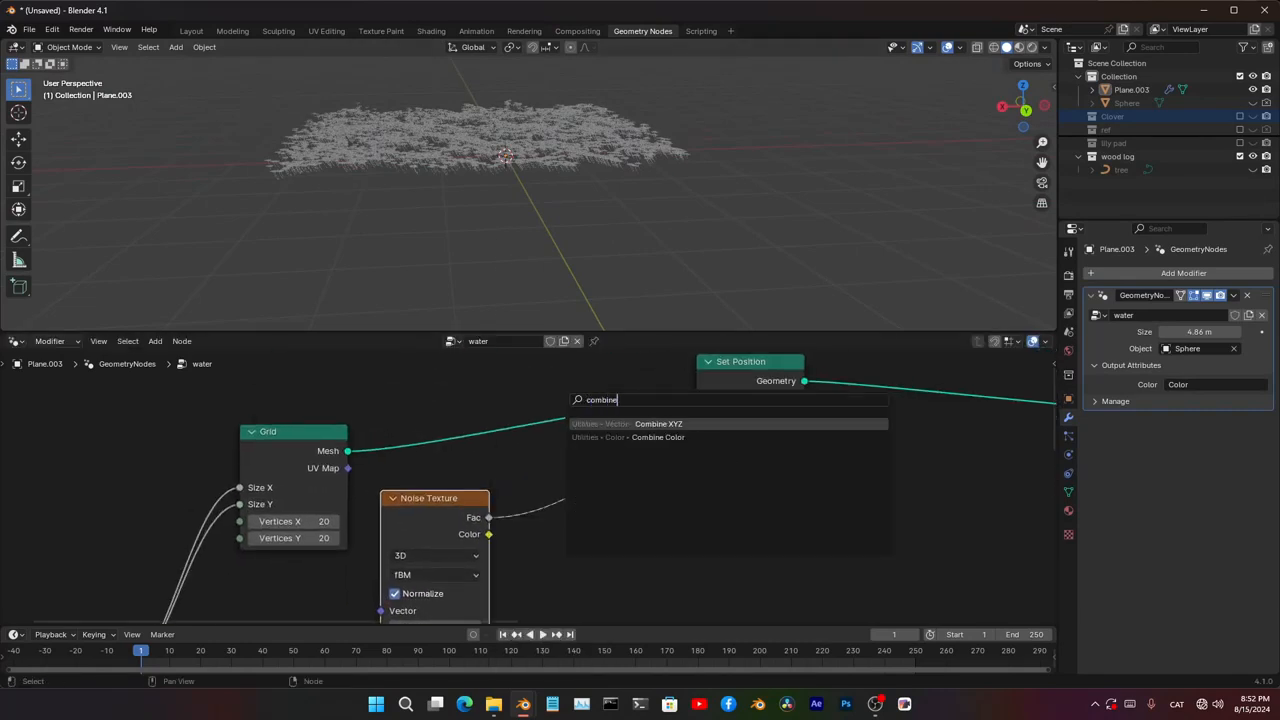
key("Return")
left_click(557, 452)
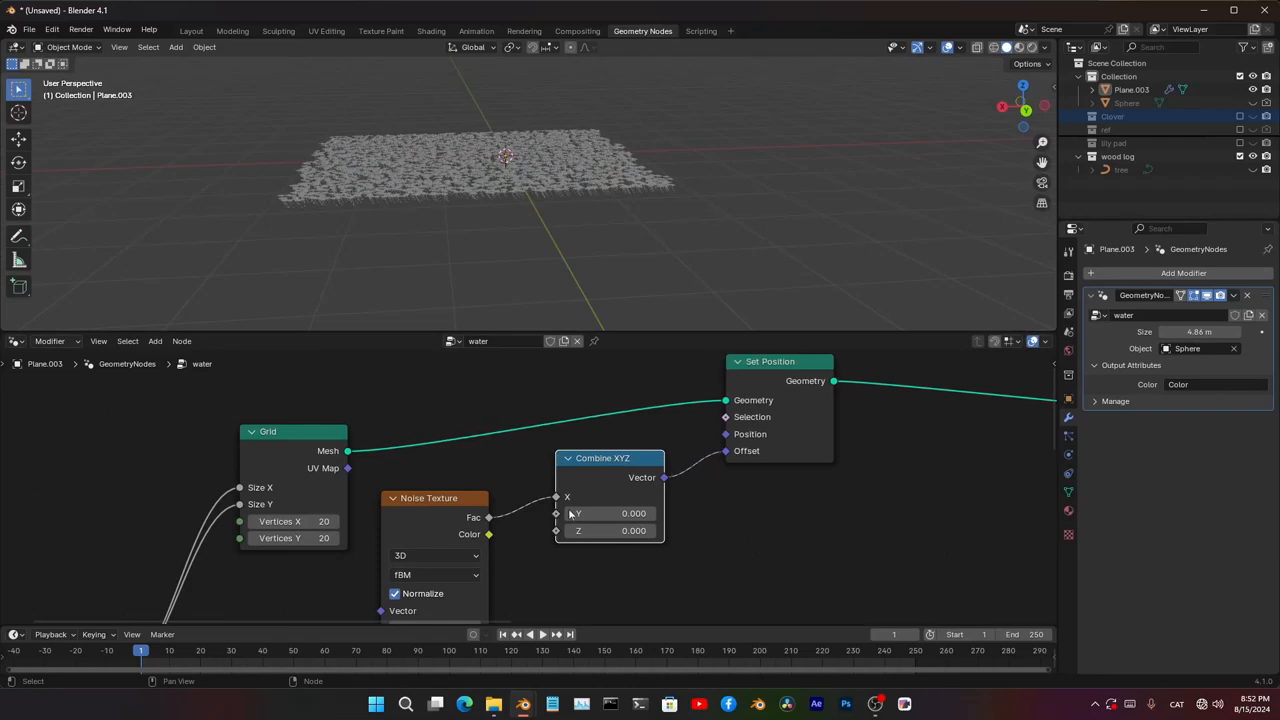
left_click_drag(551, 504, 557, 531)
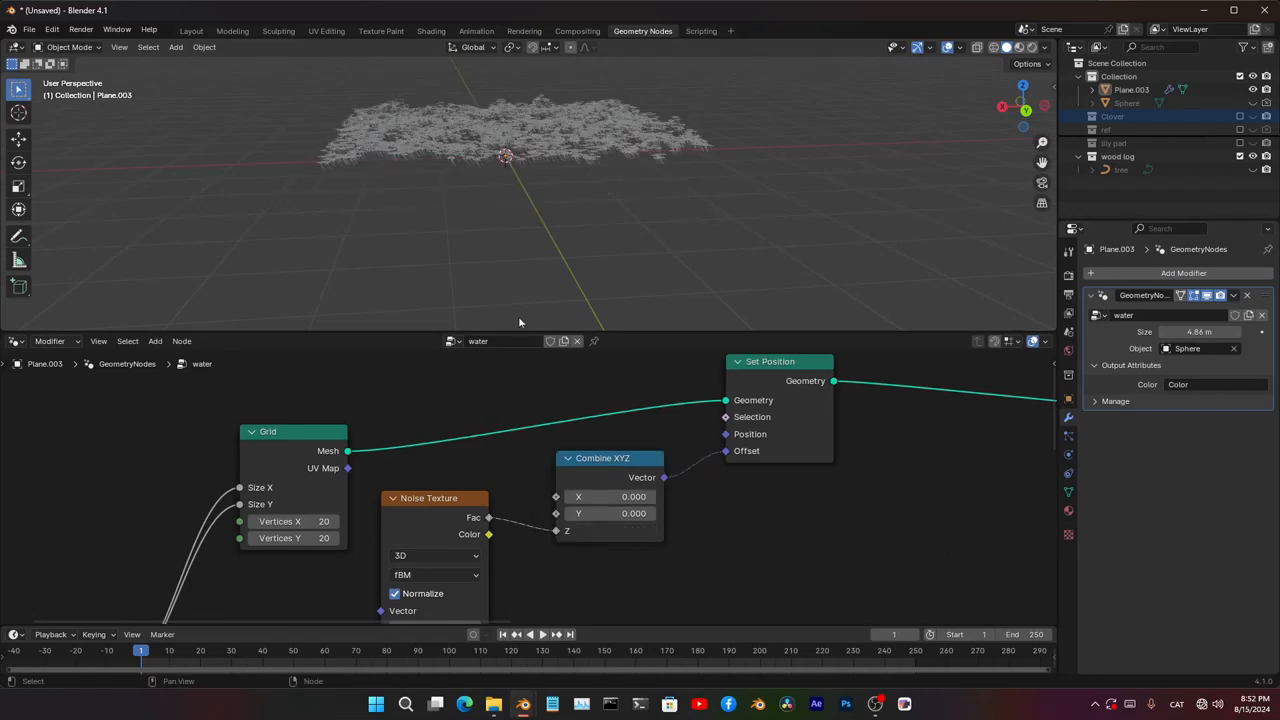
middle_click_drag(518, 316, 563, 306)
- Insert a Math node between Noise Texture and Combine XYZ, set it to Multiply, and give it a value of 2.110
left_click_drag(623, 471, 700, 472)
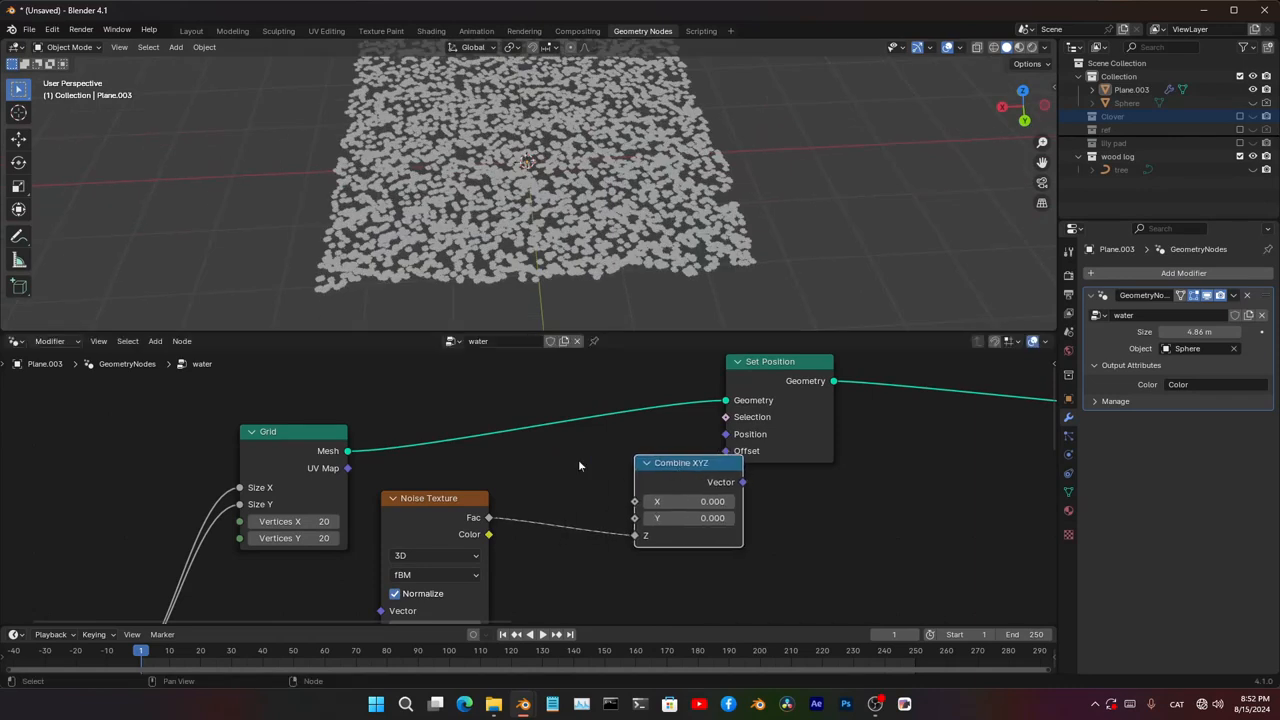
key("shift+a")
left_click(598, 405)
type("math")
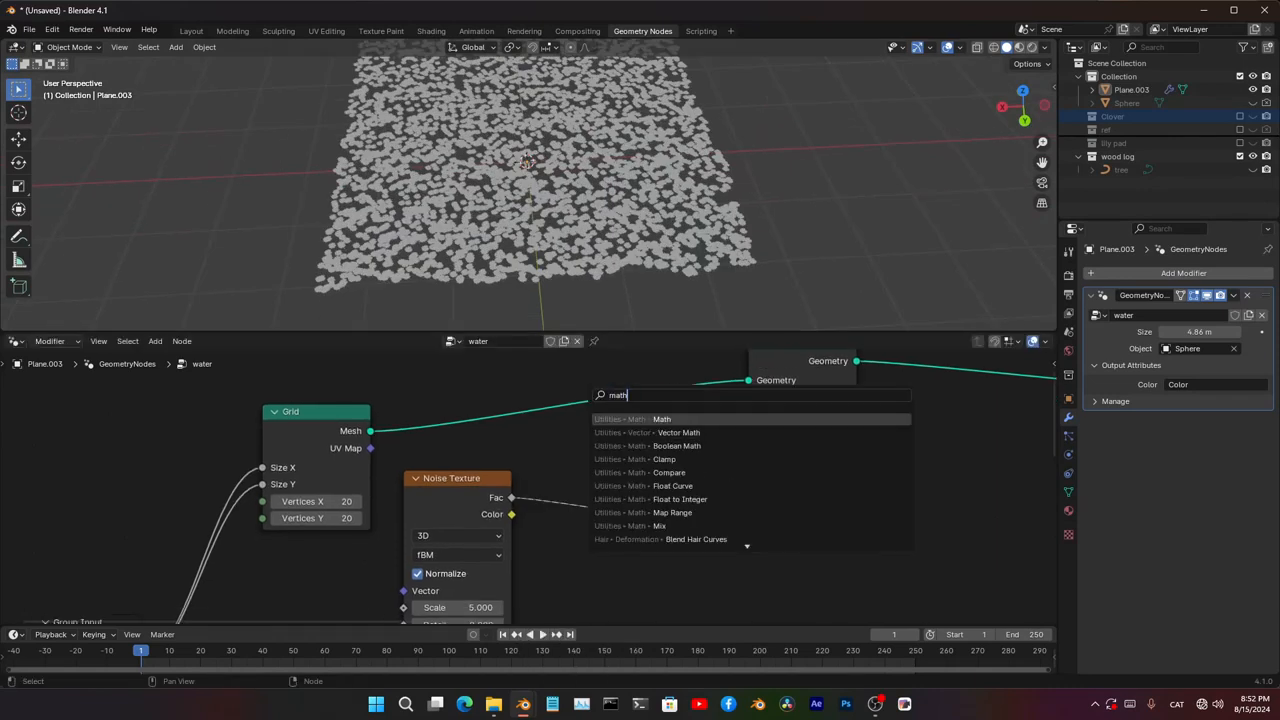
key("Return")
left_click(532, 443)
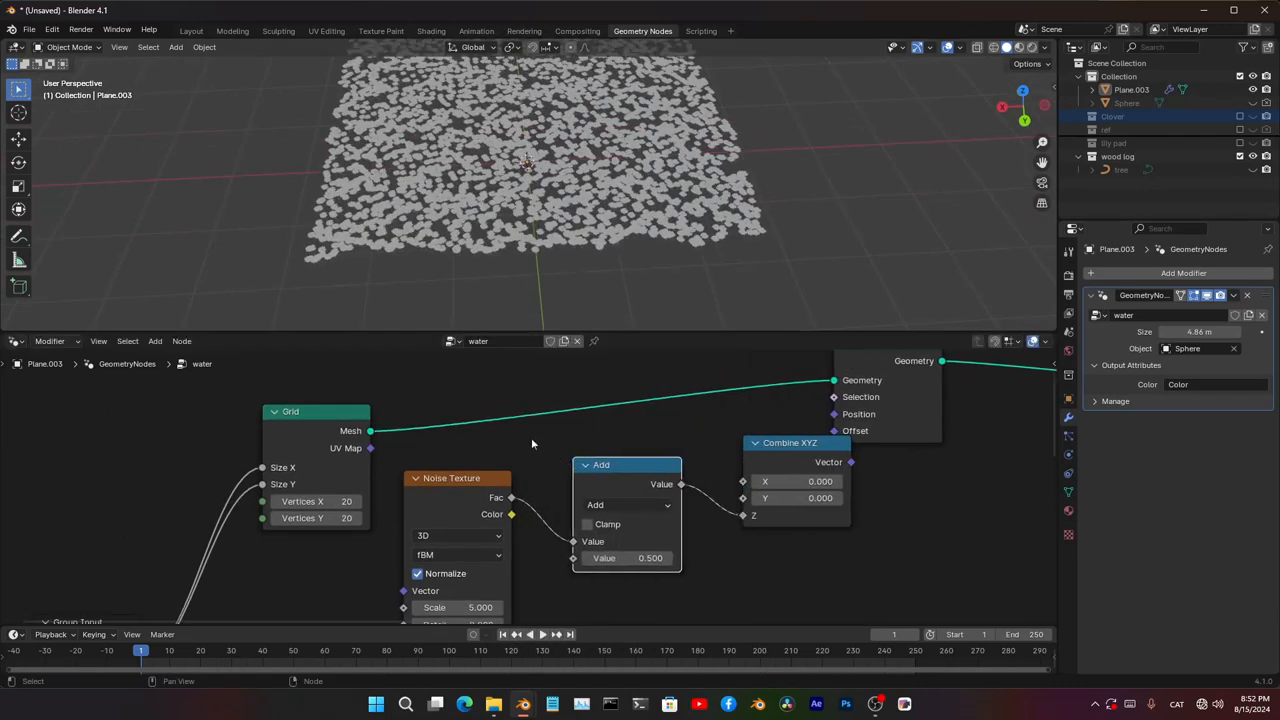
left_click(632, 508)
left_click(648, 336)
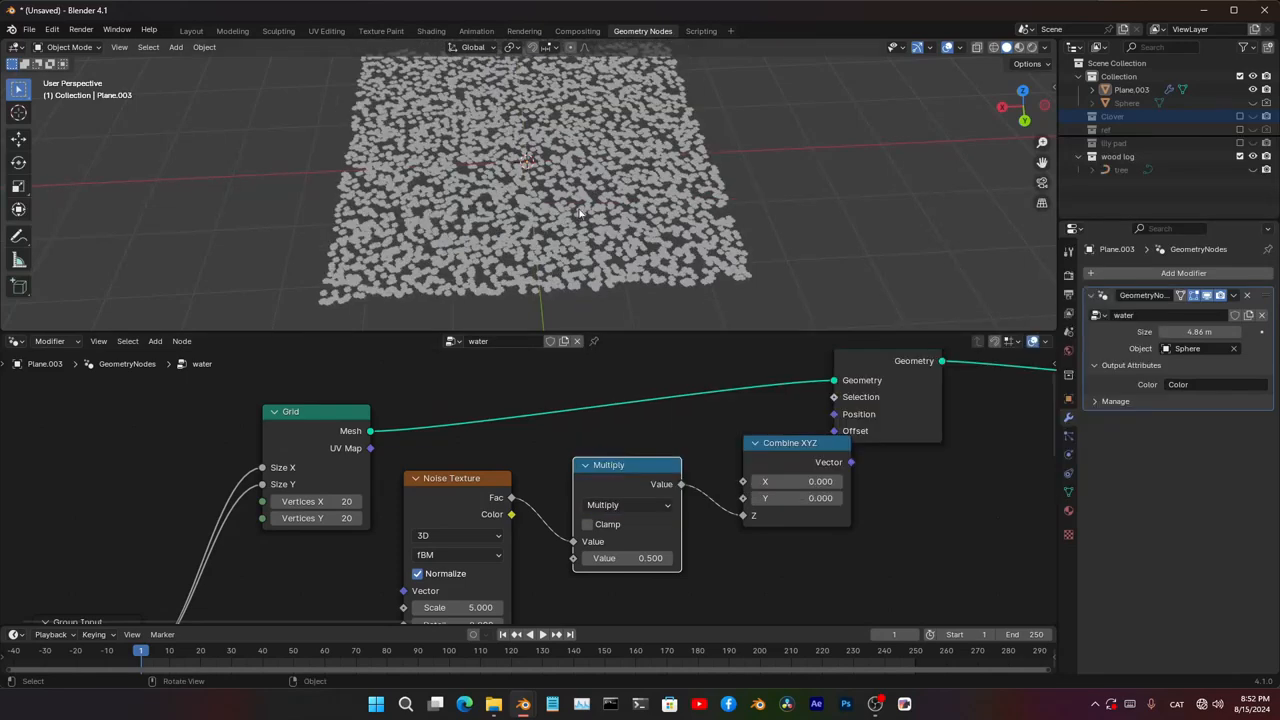
middle_click_drag(578, 213, 307, 208)
mouse_move(640, 558)
left_mouse_down()
mouse_move(580, 558)
mouse_move(630, 558)
mouse_move(659, 370)
left_mouse_up()
mouse_move(630, 160)
middle_mouse_down()
mouse_move(625, 250)
mouse_move(617, 180)
middle_mouse_up()
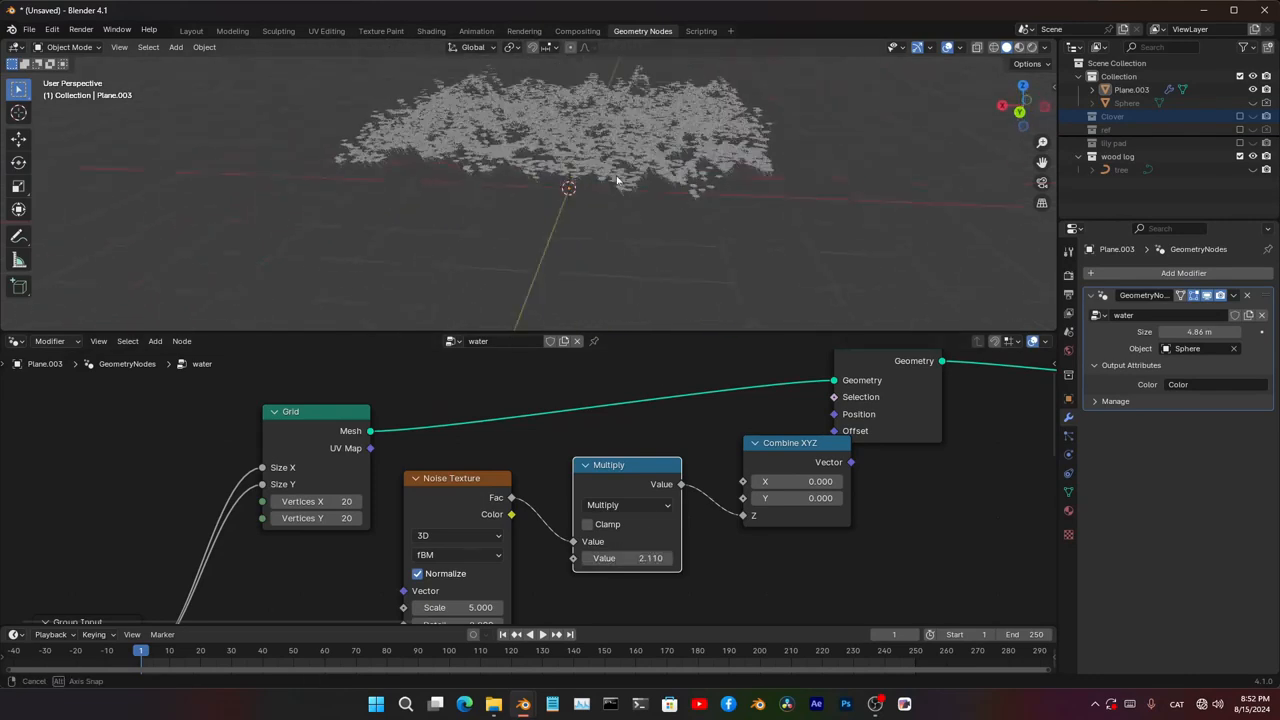
- Change the Math node's operation to Multiply Add and set its Addend to -0.650
middle_click_drag(720, 485, 696, 408)
left_click(607, 427)
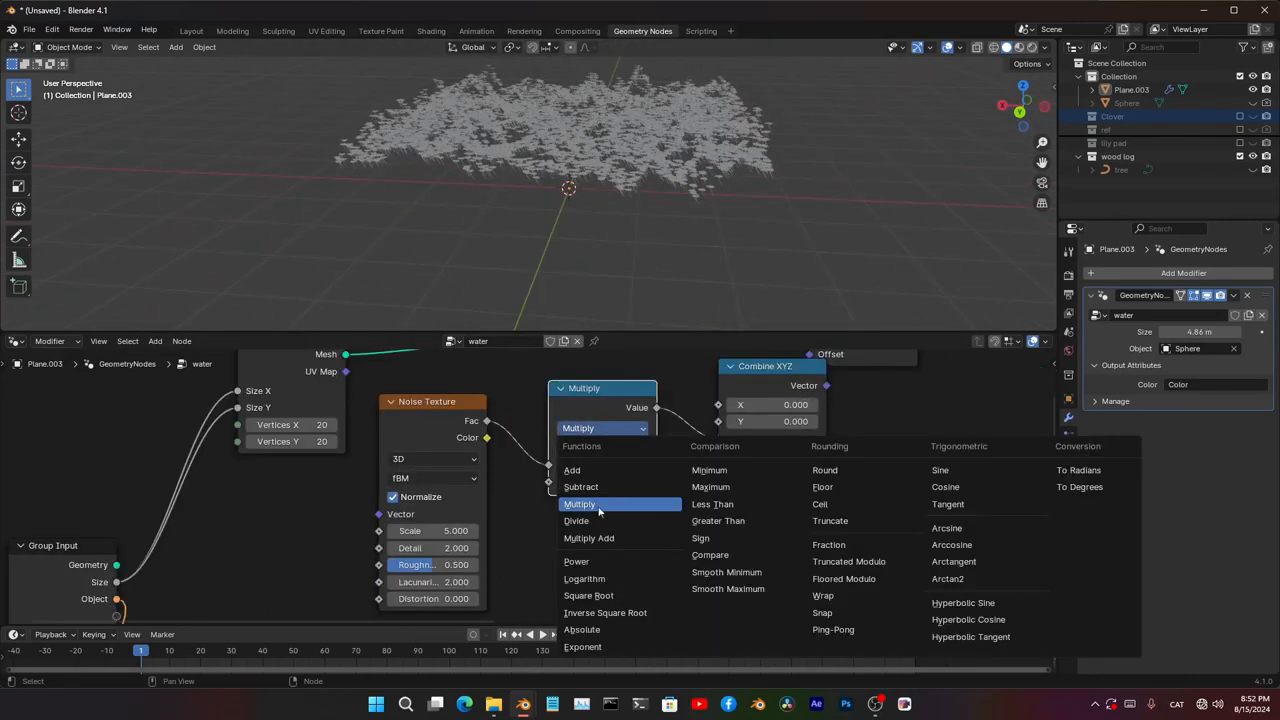
left_click(613, 538)
middle_click_drag(643, 250, 664, 246)
left_click_drag(603, 499, 554, 499)
middle_click_drag(567, 303, 531, 272)
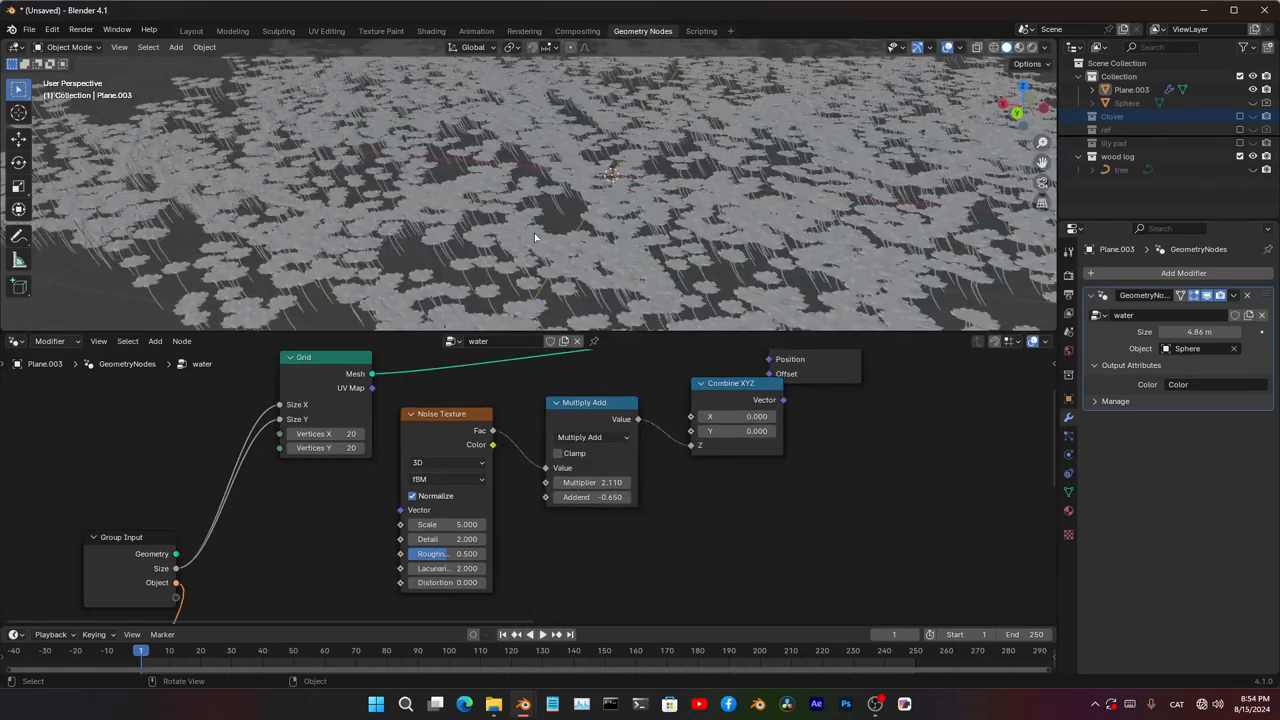
- Set the Multiply Add node's Multiplier to 0.560 and Addend to -0.230 to soften the surface displacement
scroll(636, 224, "down", 6)
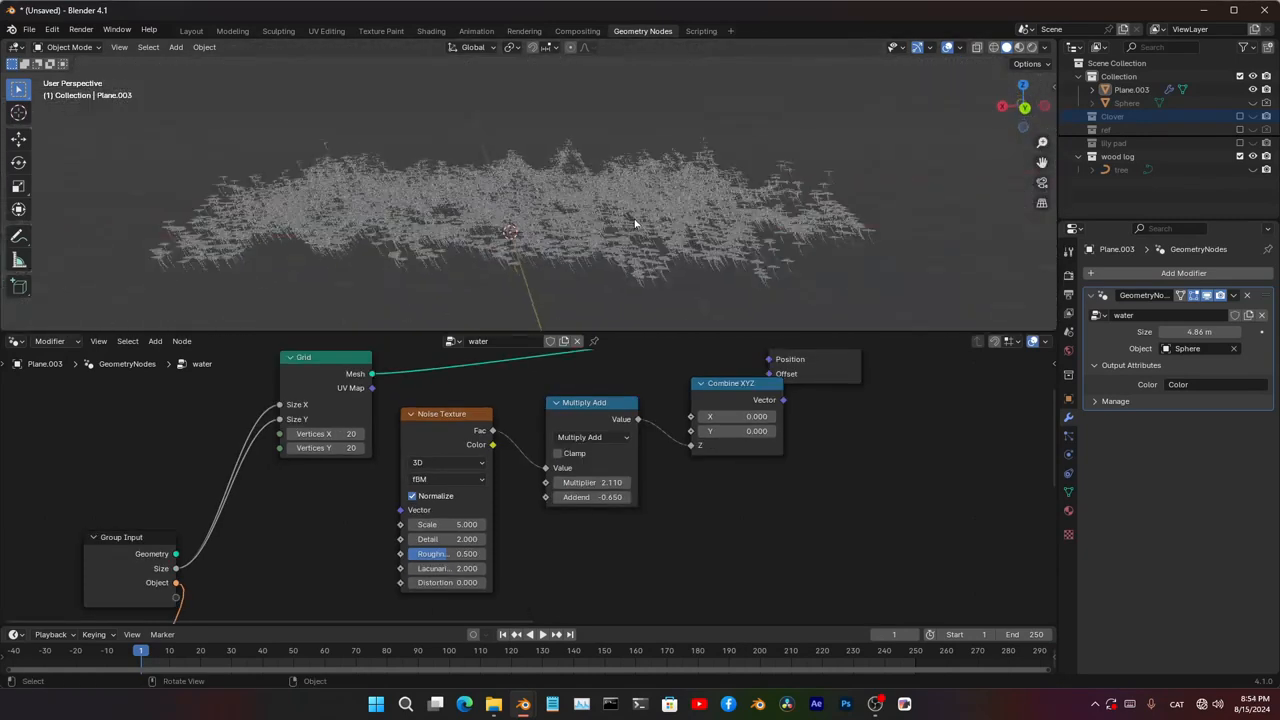
scroll(528, 484, "up", 2)
left_click_drag(622, 481, 596, 481)
middle_click_drag(615, 228, 665, 343)
scroll(667, 180, "up", 3)
key("ctrl+alt+space")
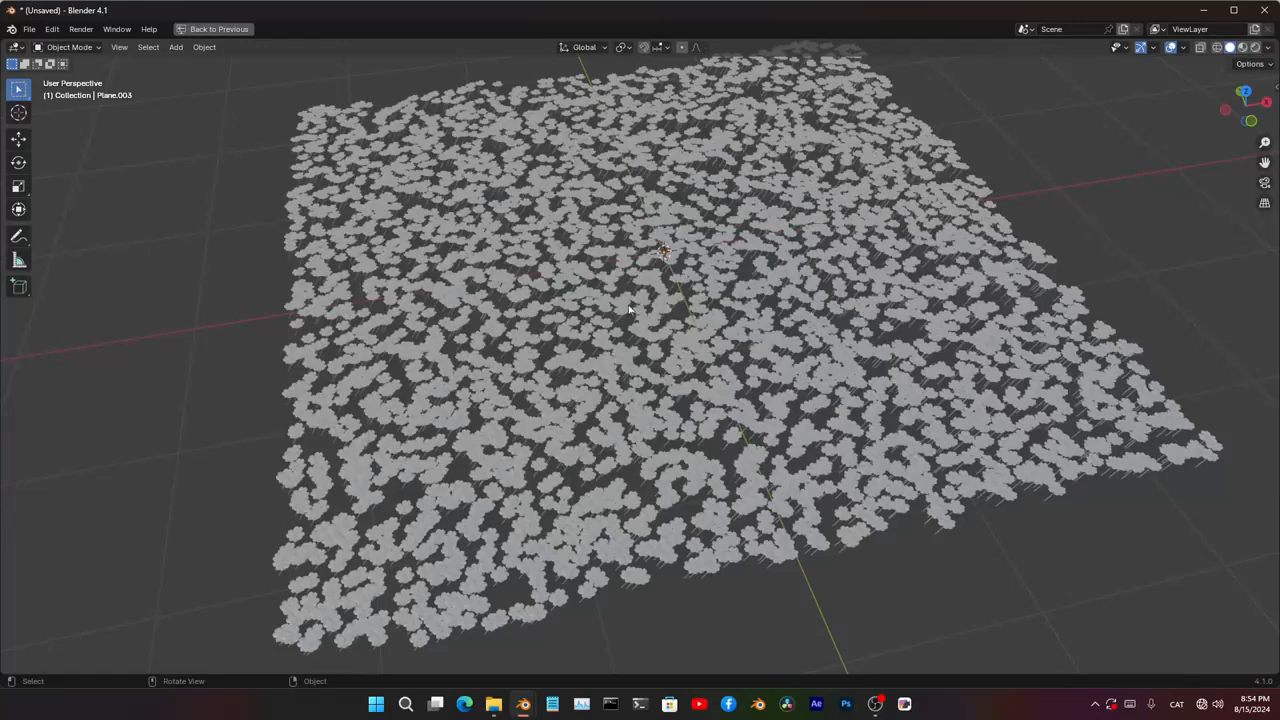
key("ctrl+space")
- Rearrange the nodes, moving Grid and Set Position up and grouping Noise Texture, Multiply Add and Combine XYZ beneath Set Position
middle_click_drag(481, 501, 514, 531)
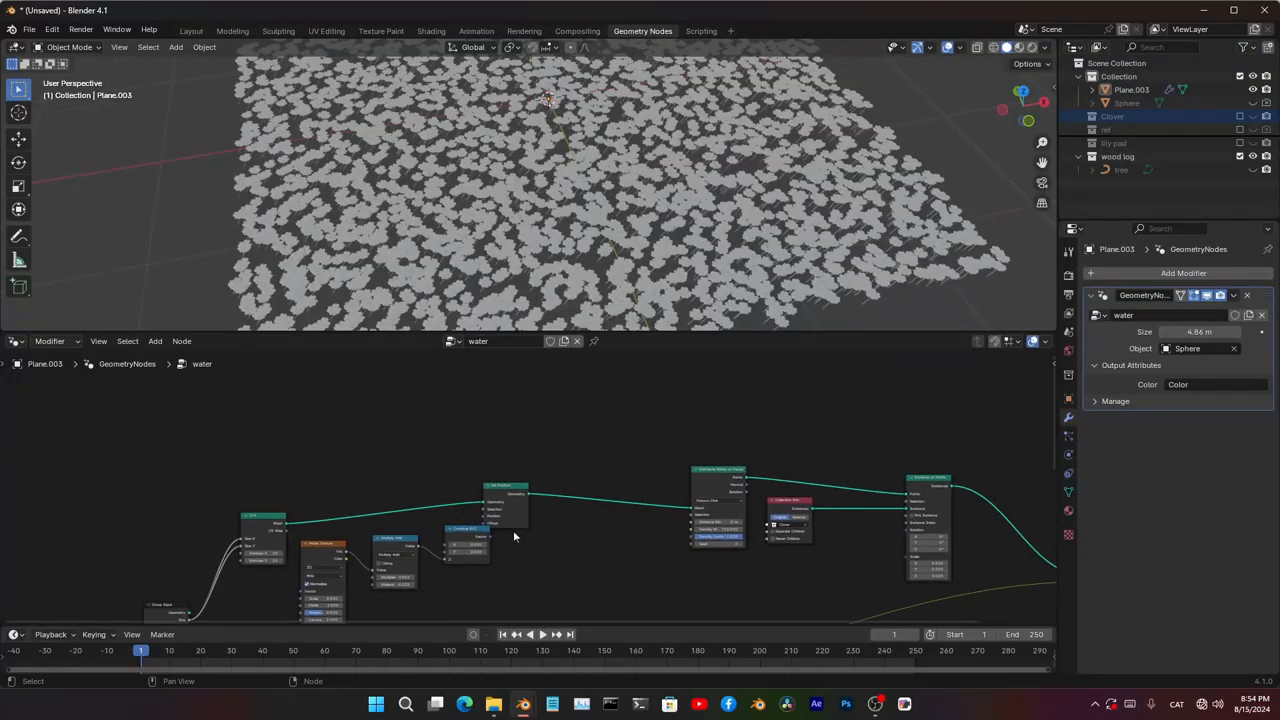
left_click_drag(266, 527, 239, 445)
left_click_drag(493, 508, 520, 458)
left_click_drag(467, 535, 533, 526)
left_click_drag(380, 544, 469, 497)
left_click_drag(330, 550, 438, 509)
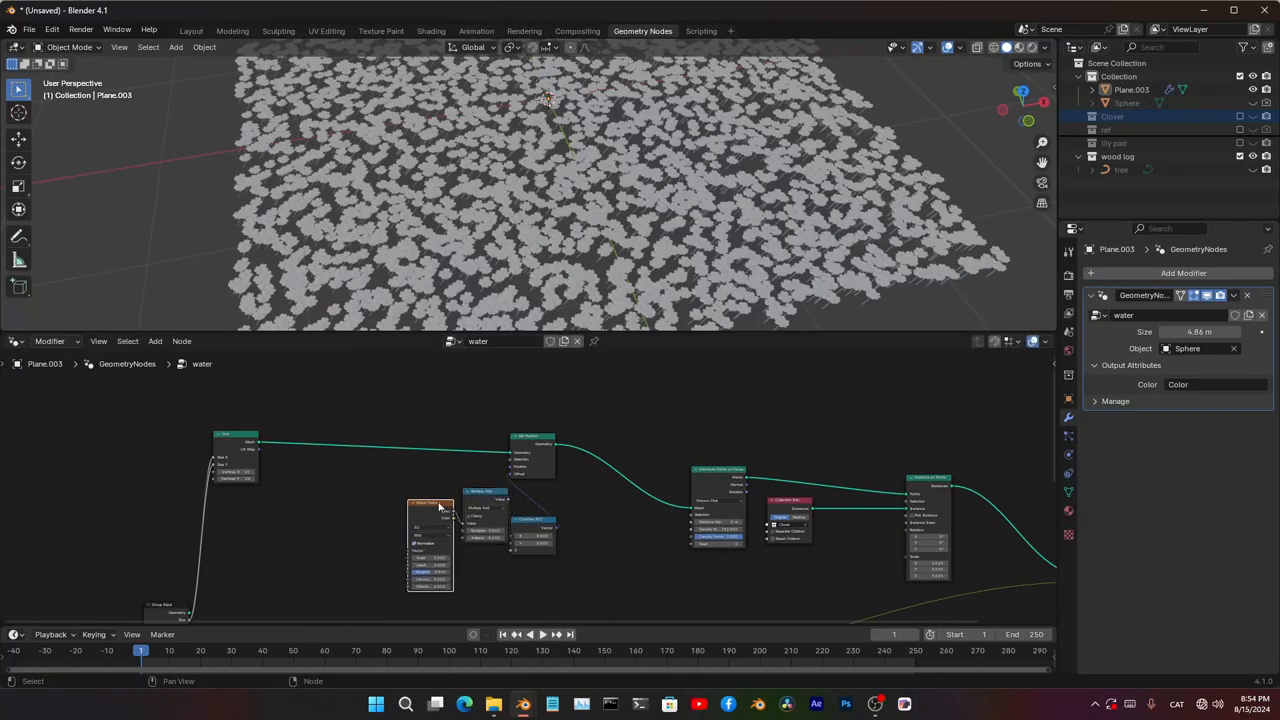
scroll(631, 211, "down", 2)
scroll(631, 211, "down", 3)
key("shift+a")
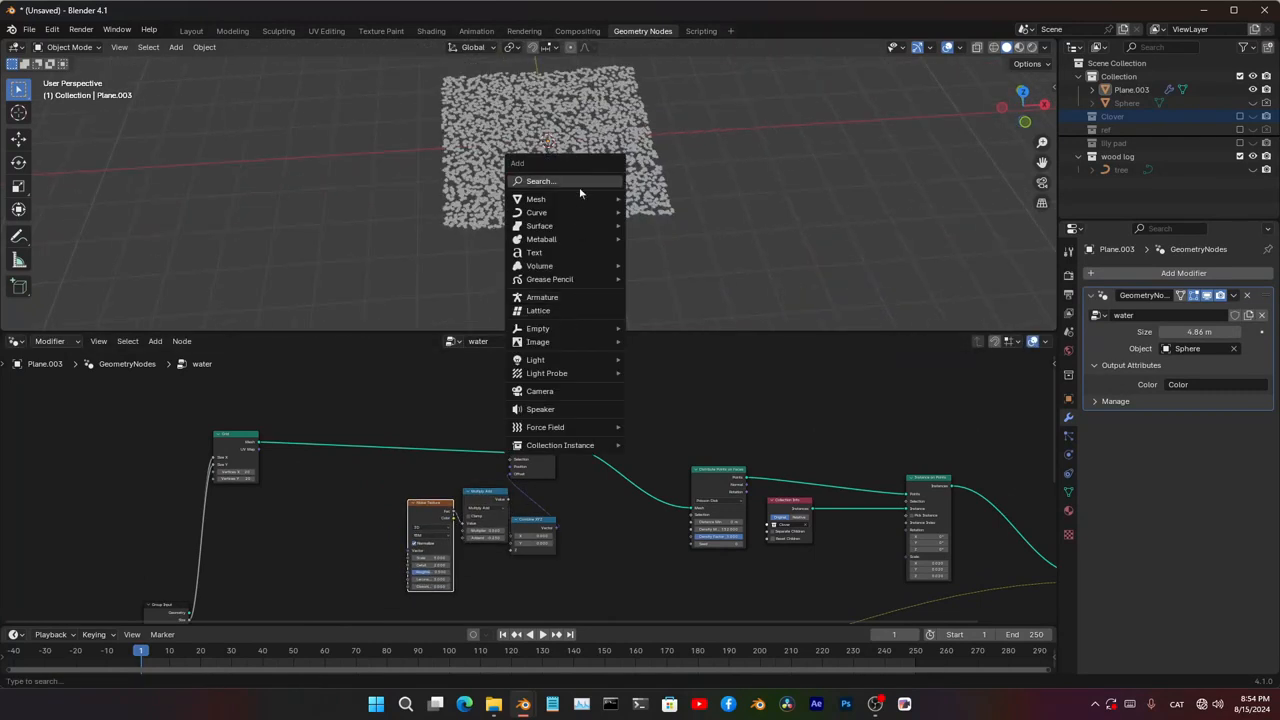
left_click(540, 409)
scroll(611, 243, "up", 4)
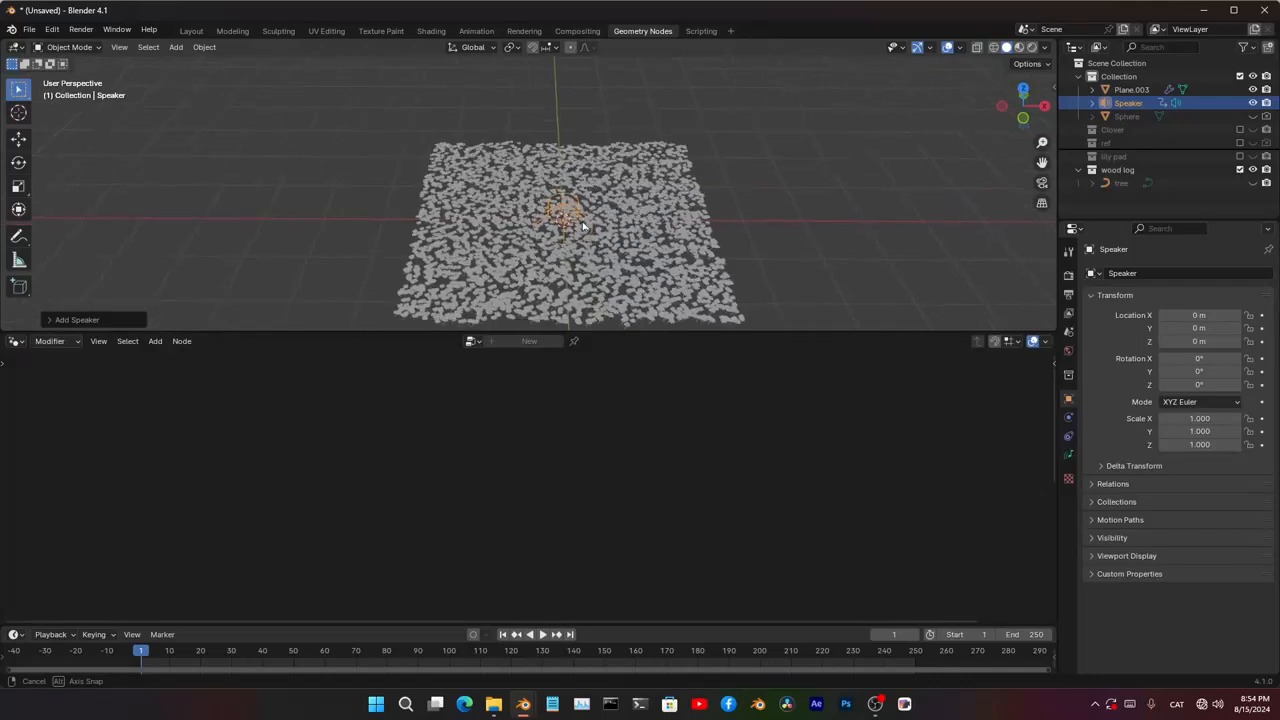
key("ctrl+z")
- Add a camera to the scene and look through it at the clover plane
key("shift+a")
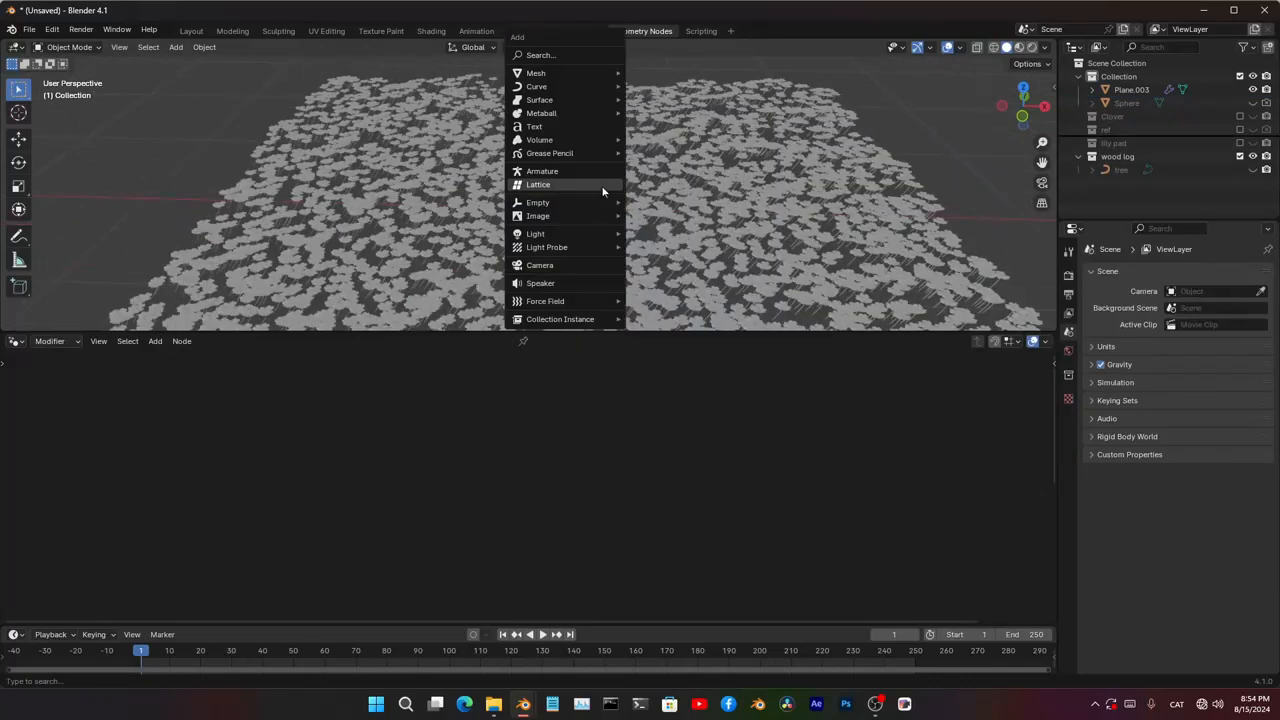
left_click(571, 267)
key("ctrl+space")
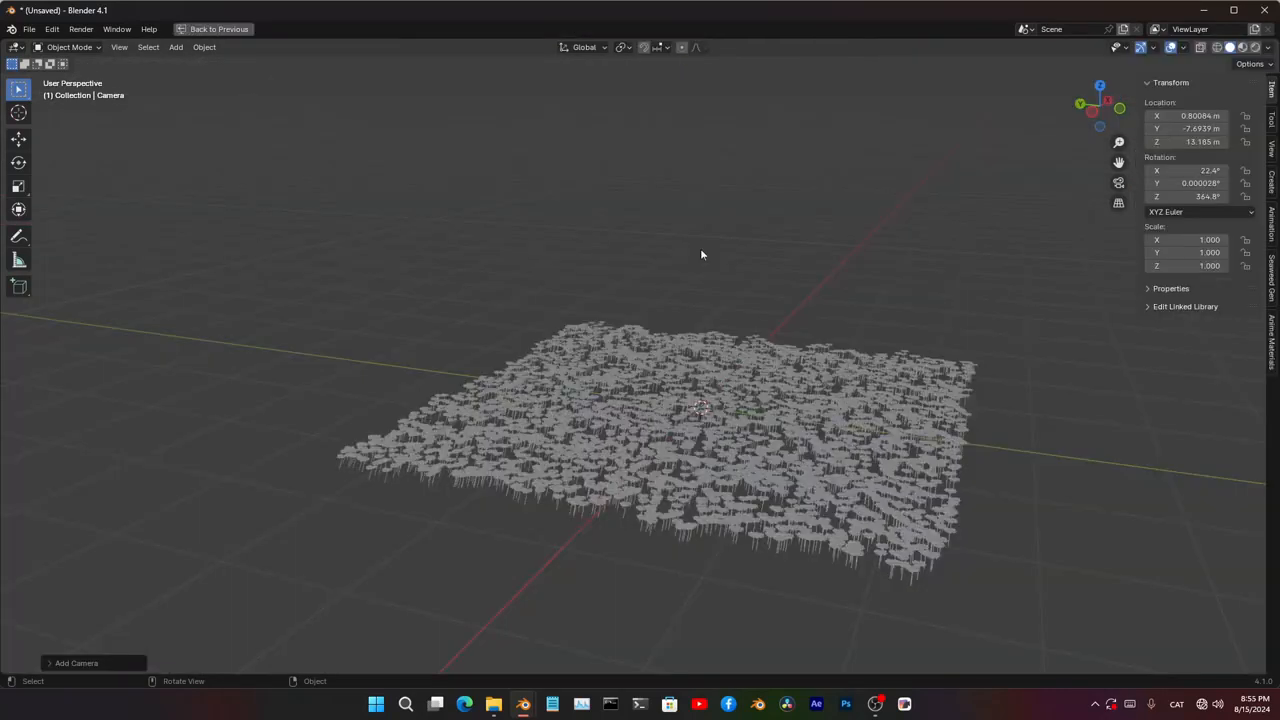
scroll(873, 289, "down", 5)
middle_click_drag(840, 294, 760, 334)
scroll(793, 219, "down", 2)
scroll(680, 298, "up", 2)
scroll(690, 298, "down", 2)
scroll(758, 310, "down", 4)
key("KP_0")
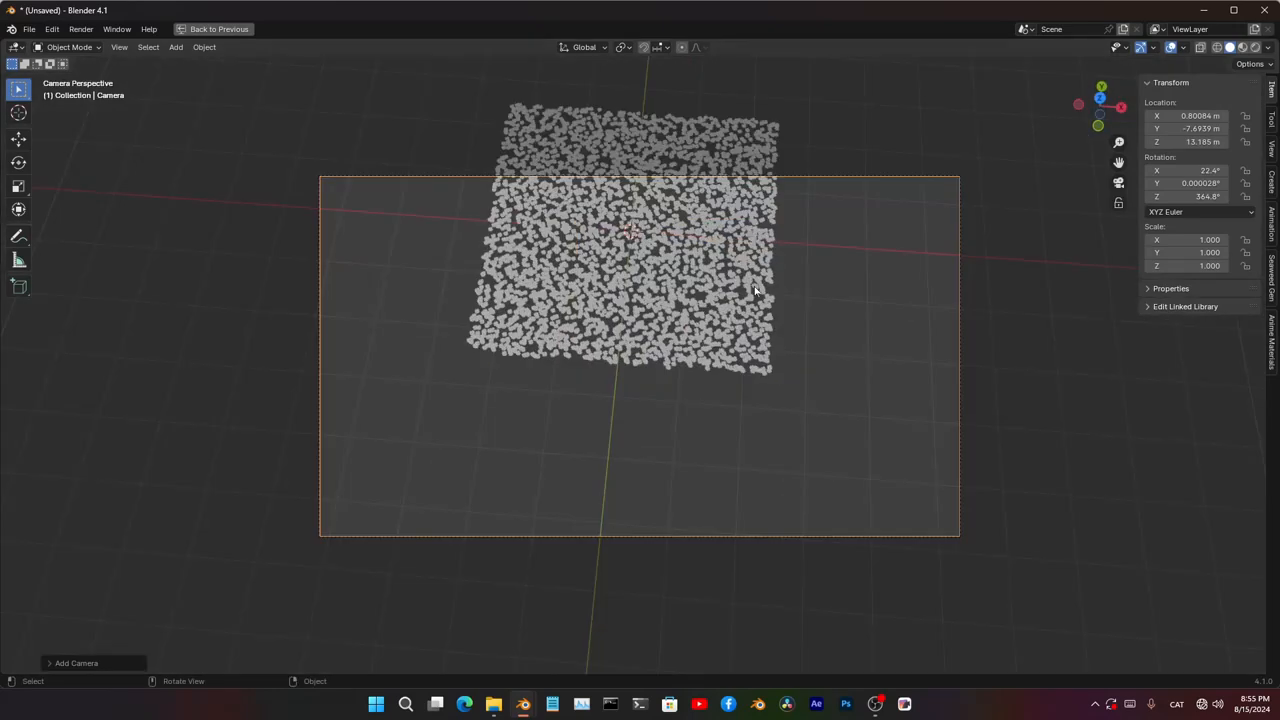
- Select the clover plane and set the water modifier's Size to 14.2 m so it fills the camera frame
scroll(678, 197, "up", 2)
left_click(718, 265)
scroll(722, 272, "down", 3)
key("ctrl+space")
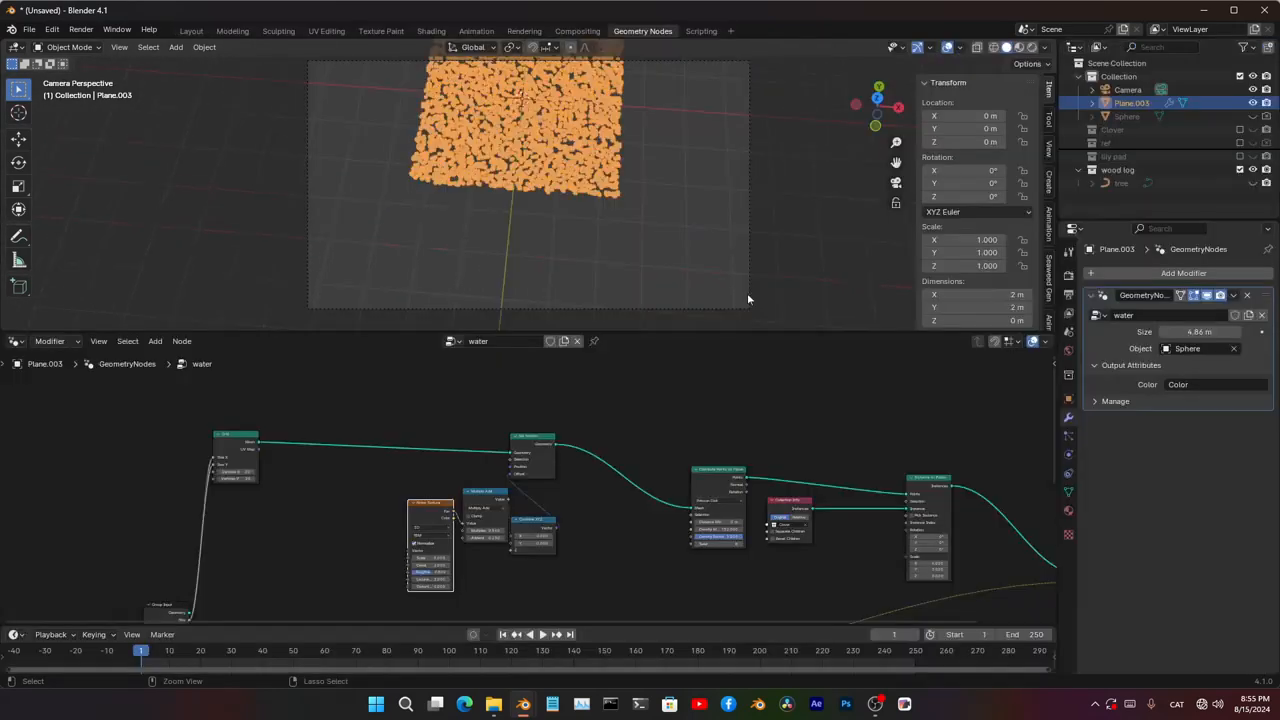
left_click_drag(1200, 331, 1248, 331)
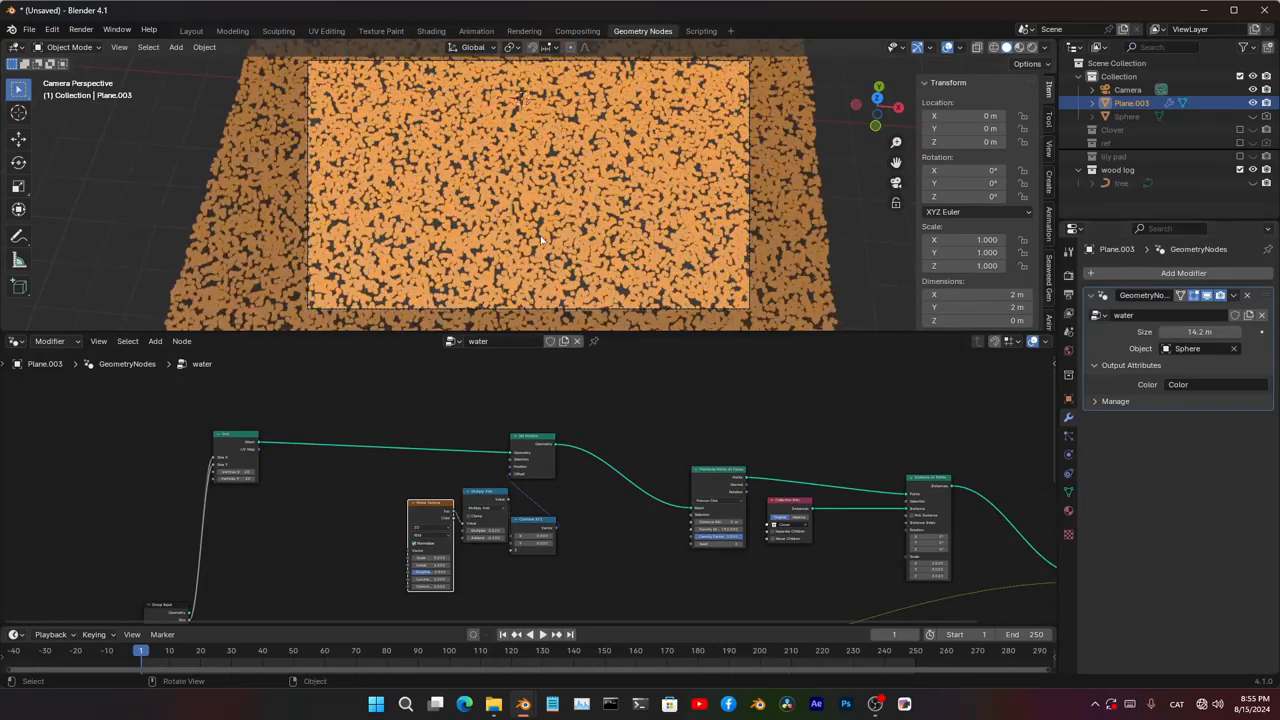
- Preview the Points output of Distribute Points on Faces with a Viewer node
middle_click_drag(566, 229, 596, 207)
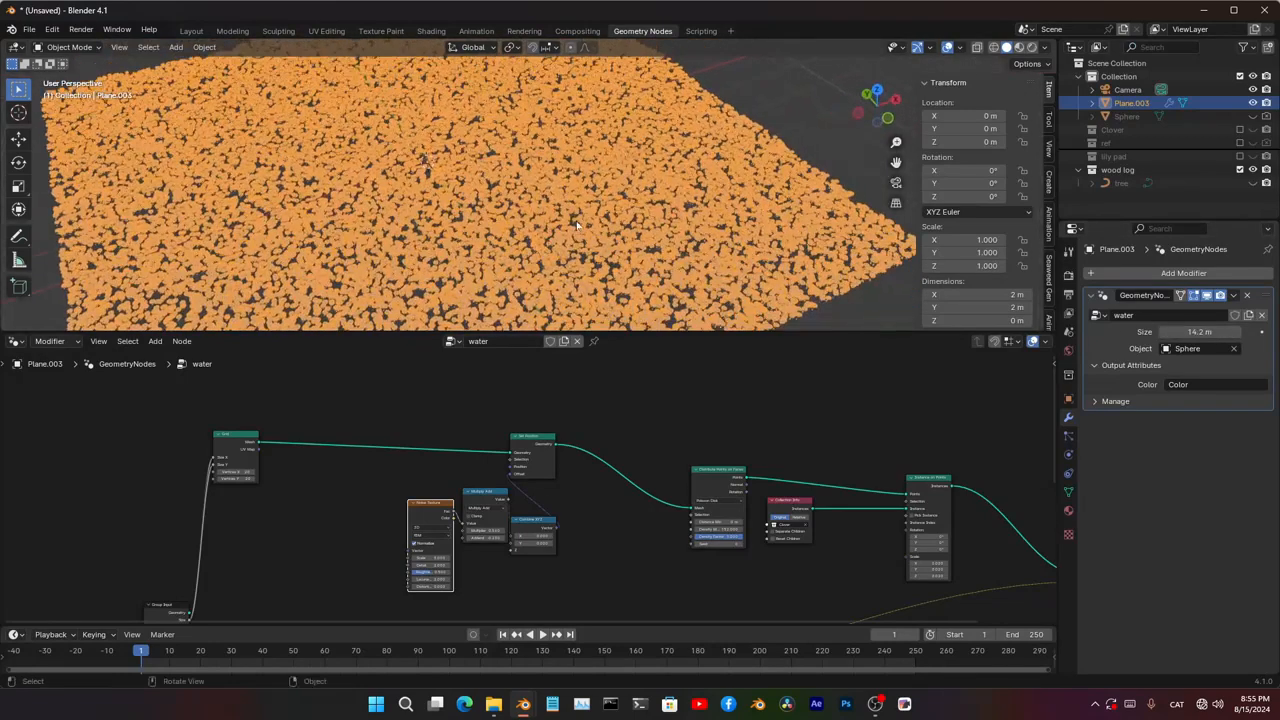
scroll(552, 190, "down", 8)
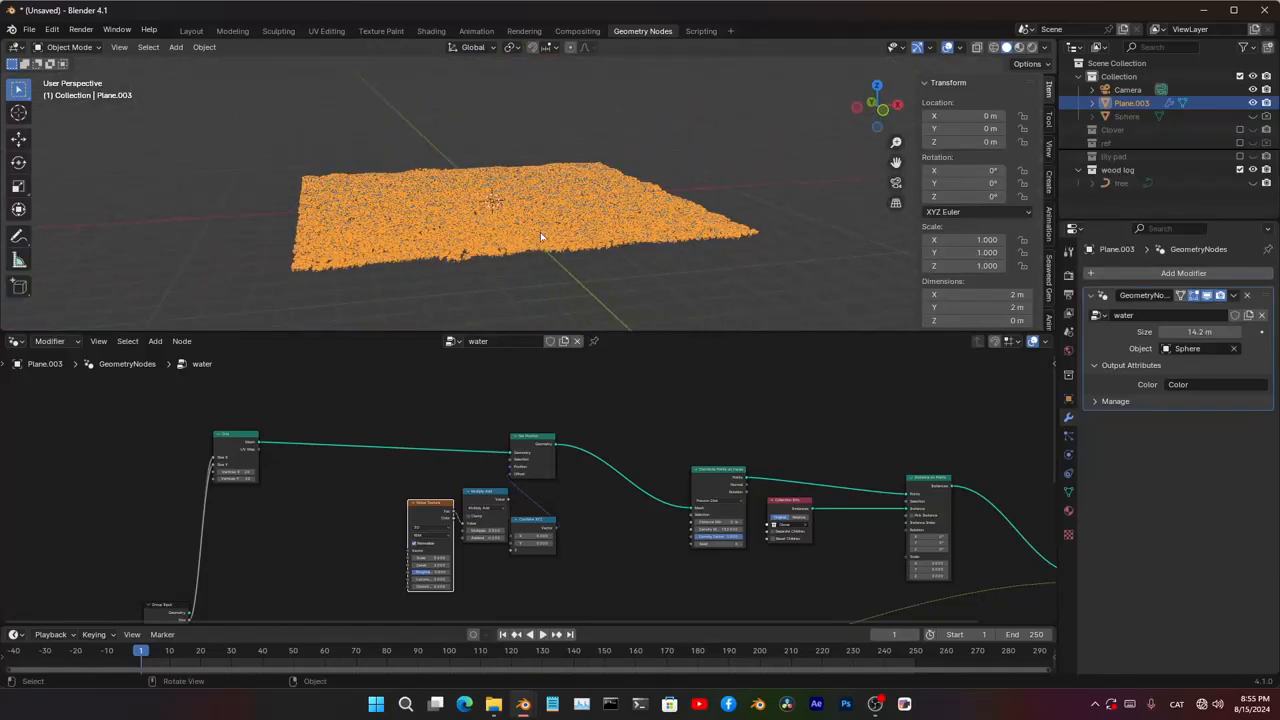
scroll(648, 437, "up", 5)
scroll(648, 437, "up", 2)
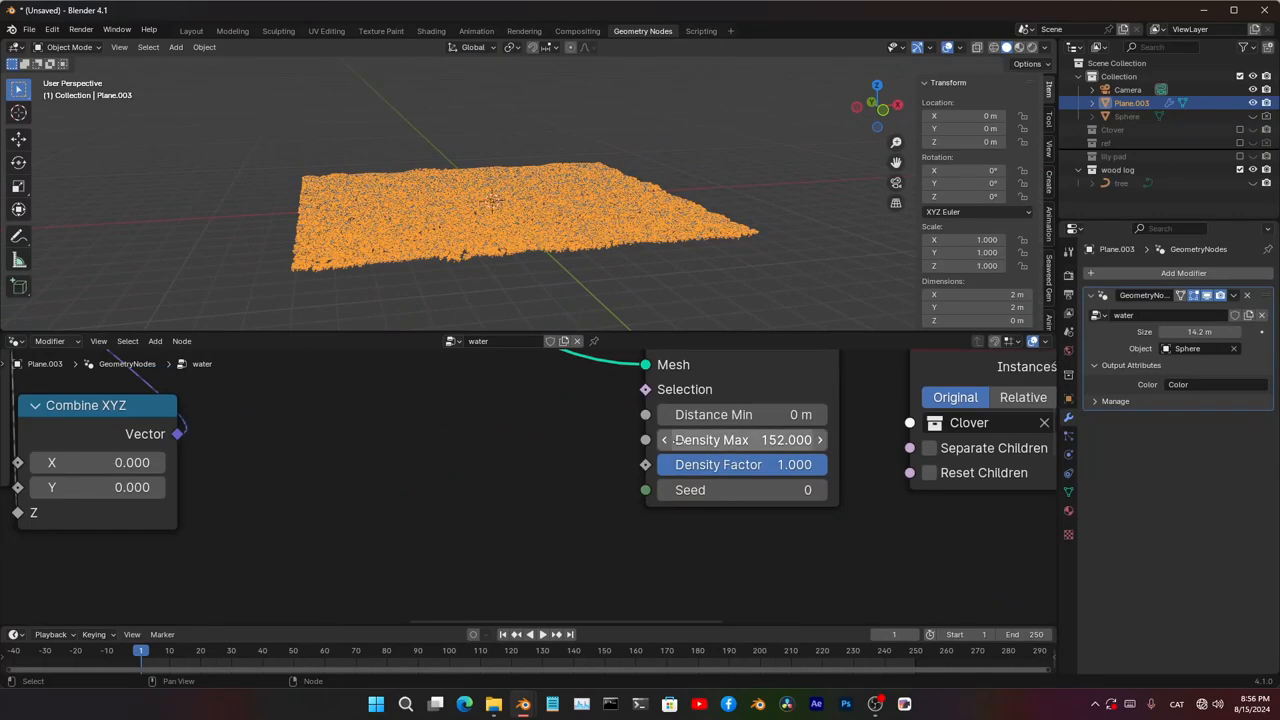
scroll(645, 519, "down", 5)
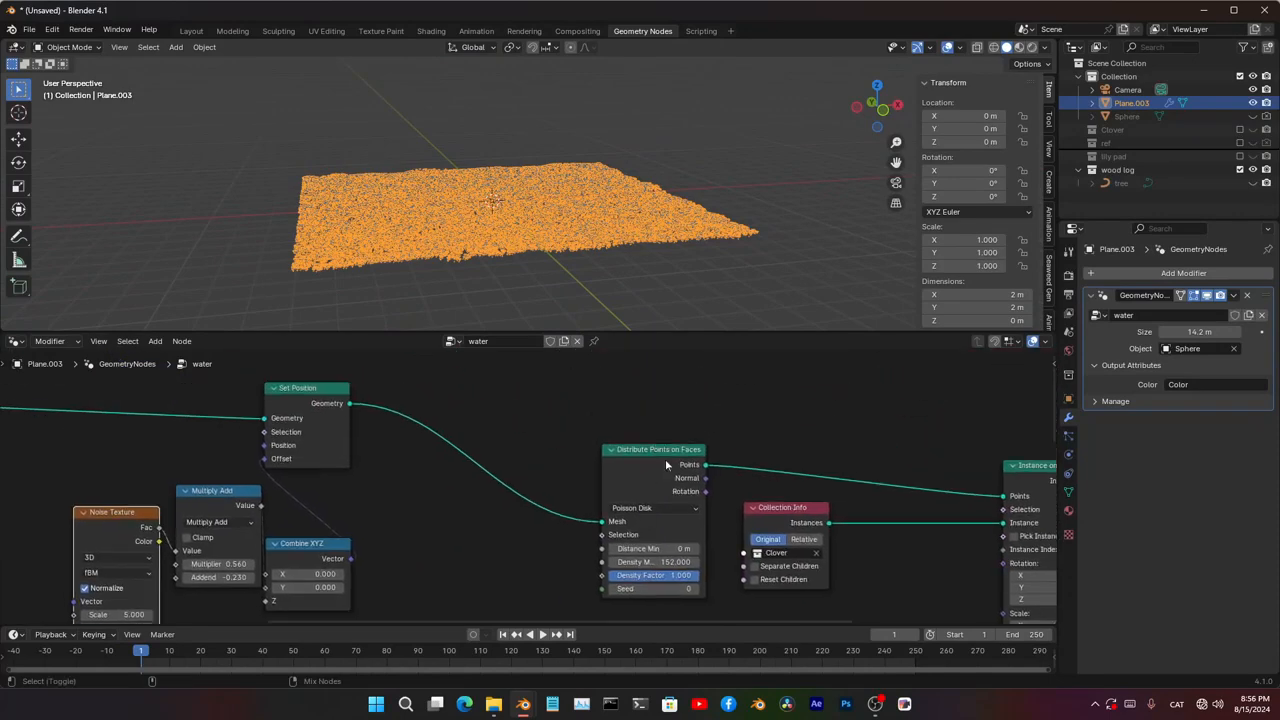
left_click(665, 459, "ctrl+shift")
scroll(543, 242, "up", 10)
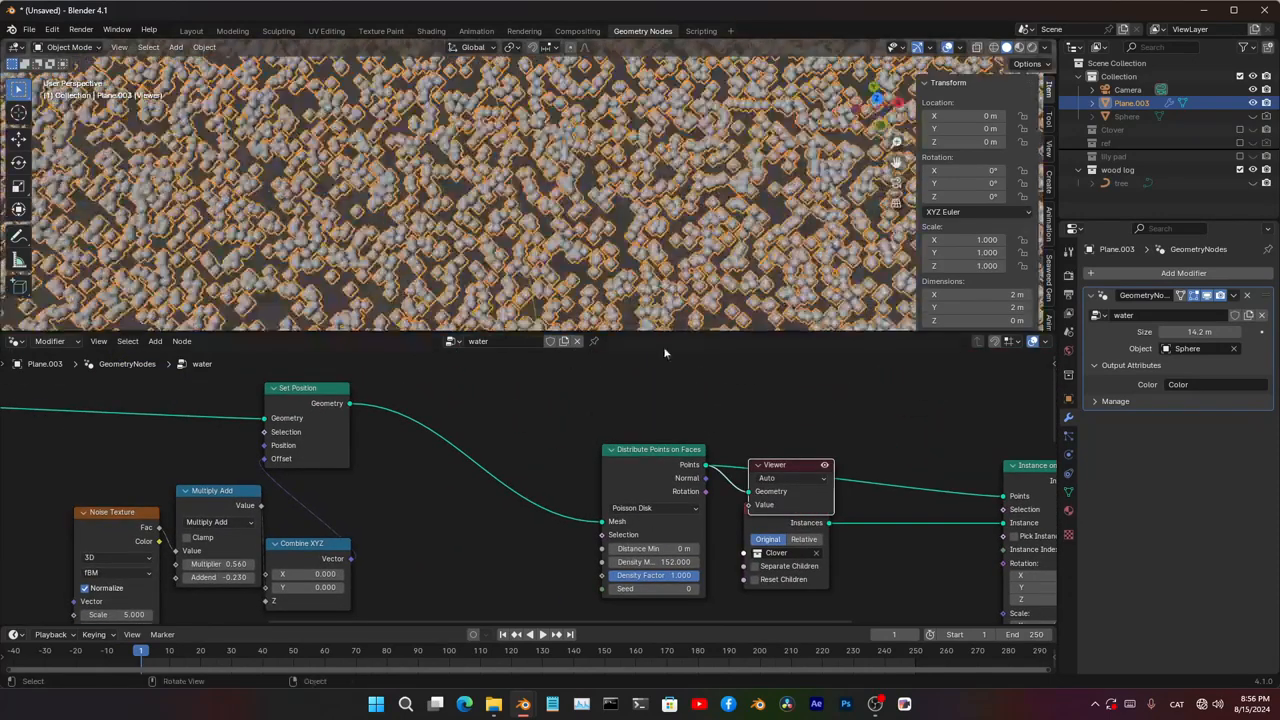
- Set the Distance Min of Distribute Points on Faces to 0.11 m to space the points apart
scroll(643, 237, "up", 4)
scroll(655, 540, "up", 4)
middle_click_drag(655, 540, 660, 458)
scroll(660, 460, "up", 4)
left_click_drag(657, 441, 712, 441, "shift")
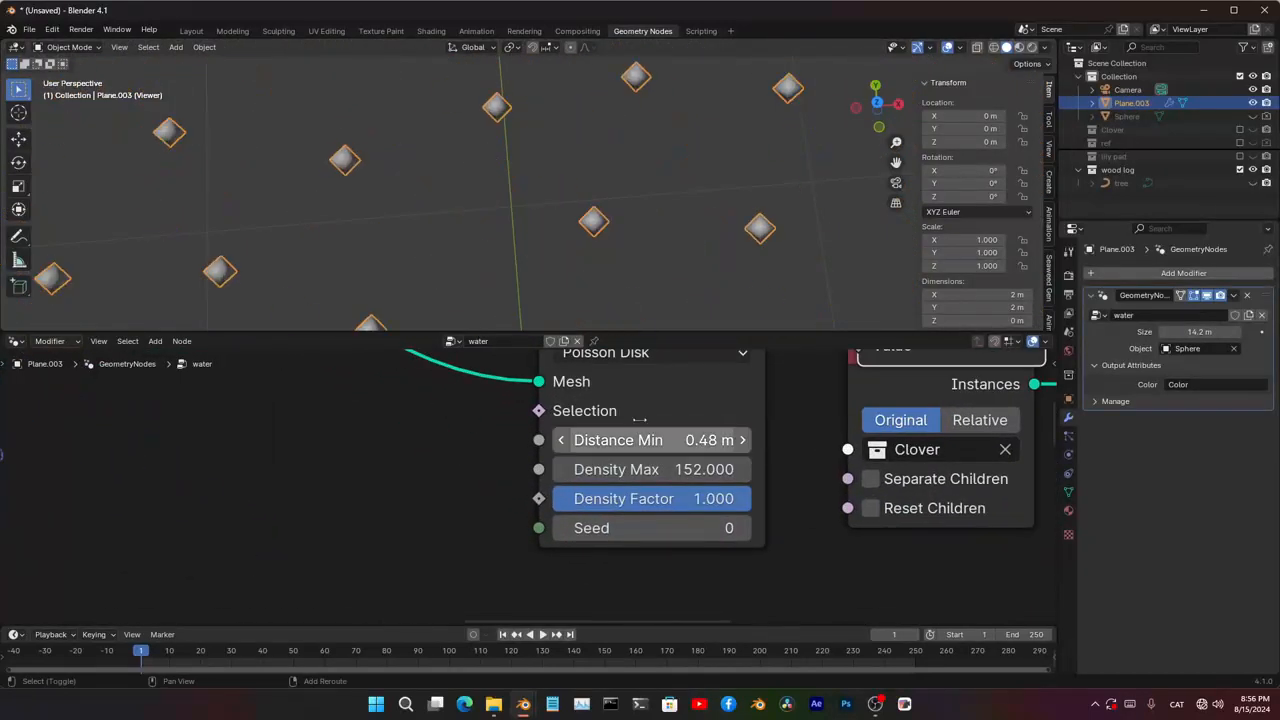
scroll(551, 223, "down", 8)
middle_click_drag(551, 223, 576, 163)
scroll(576, 163, "up", 2)
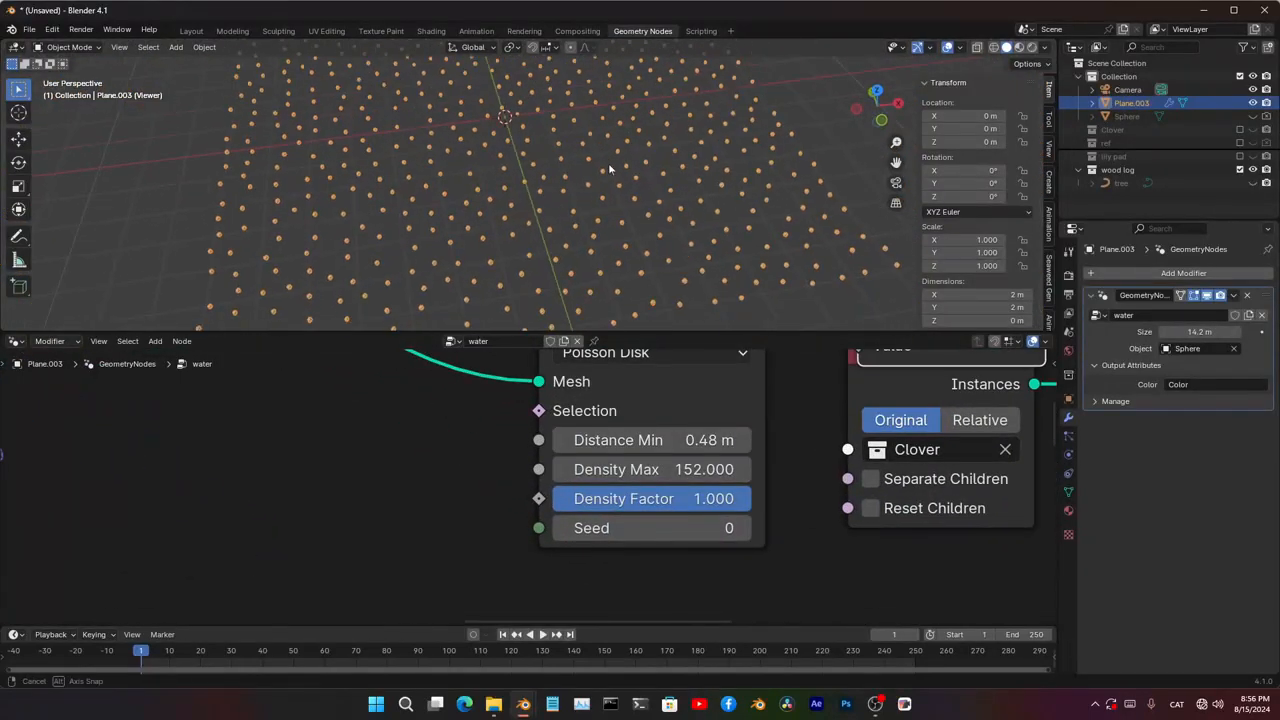
left_click_drag(700, 441, 655, 441, "shift")
scroll(620, 222, "up", 8)
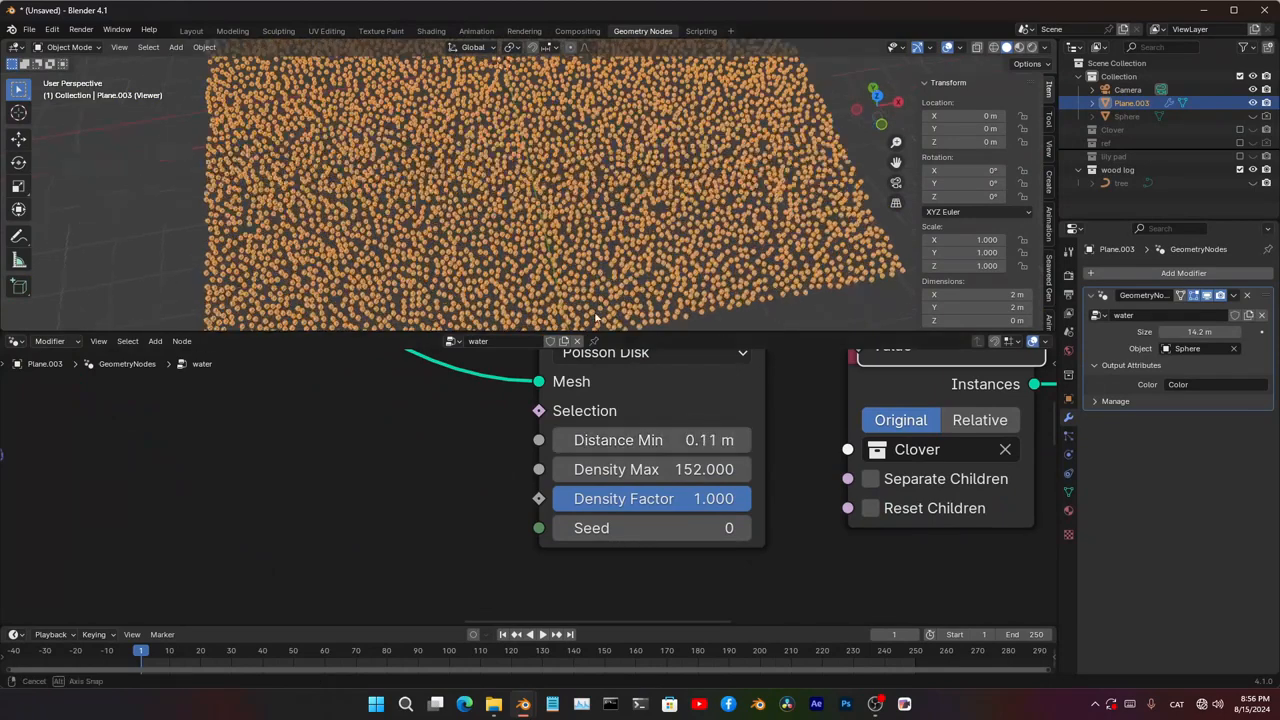
- Thin out the scattered points by setting Density Max to 78.720 and Density Factor to 0.140 on Distribute Points on Faces
scroll(620, 222, "down", 10)
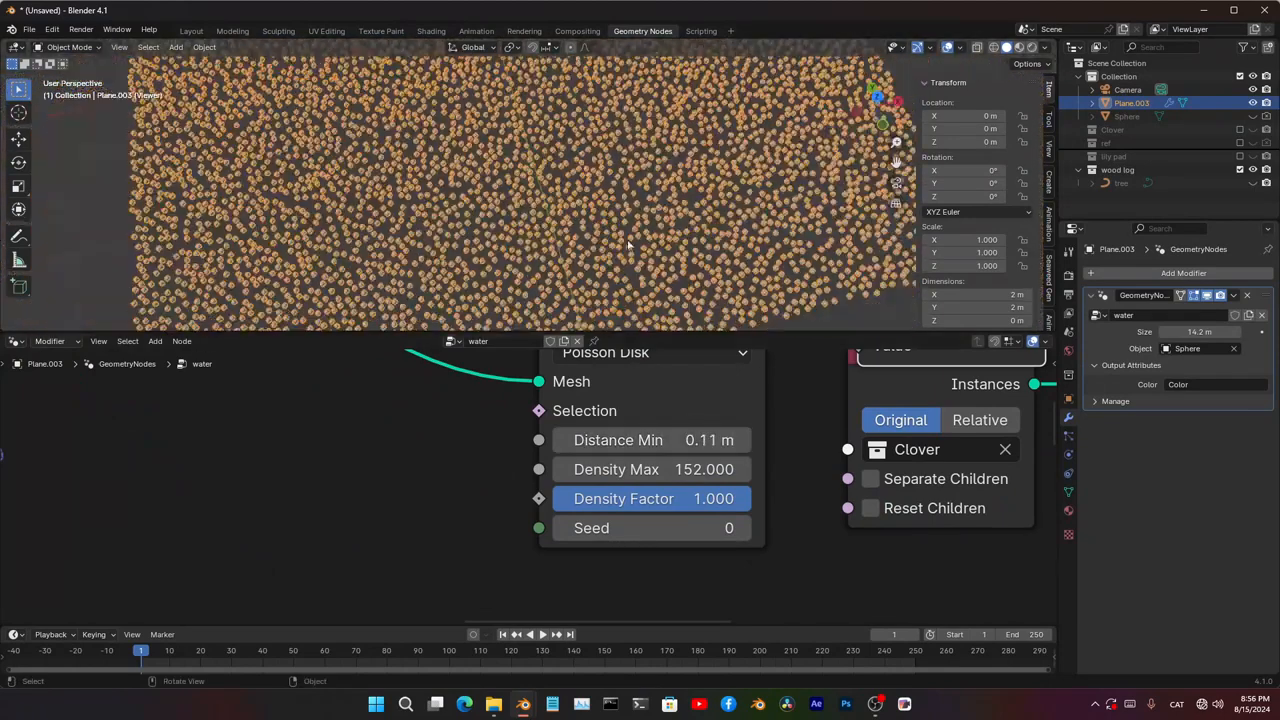
mouse_move(724, 469)
left_mouse_down("shift")
mouse_move(657, 469)
mouse_move(660, 498)
mouse_move(616, 498)
left_mouse_up("shift")
middle_click_drag(540, 250, 588, 205)
scroll(585, 208, "down", 4)
key("z")
key("z")
scroll(719, 456, "down", 12)
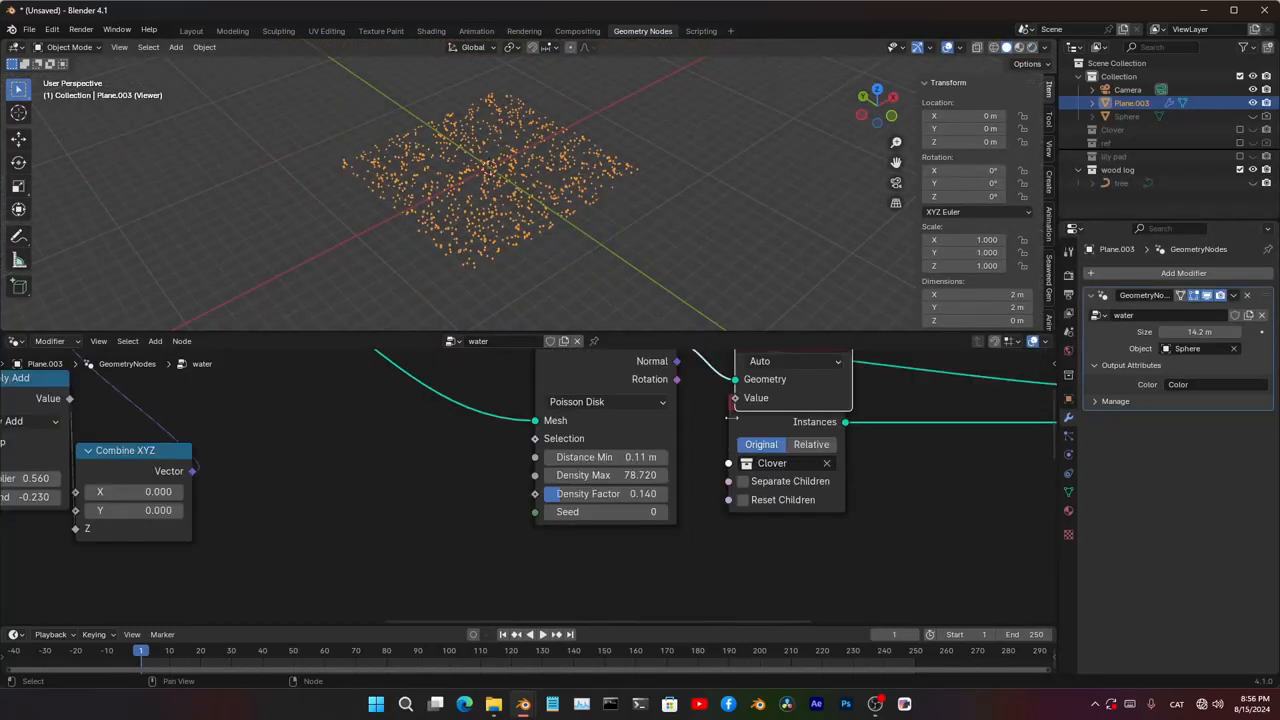
- Preview the Instance on Points output with the Viewer node and inspect the spacing of the clovers
left_click(719, 456, "ctrl+shift")
scroll(563, 168, "up", 9)
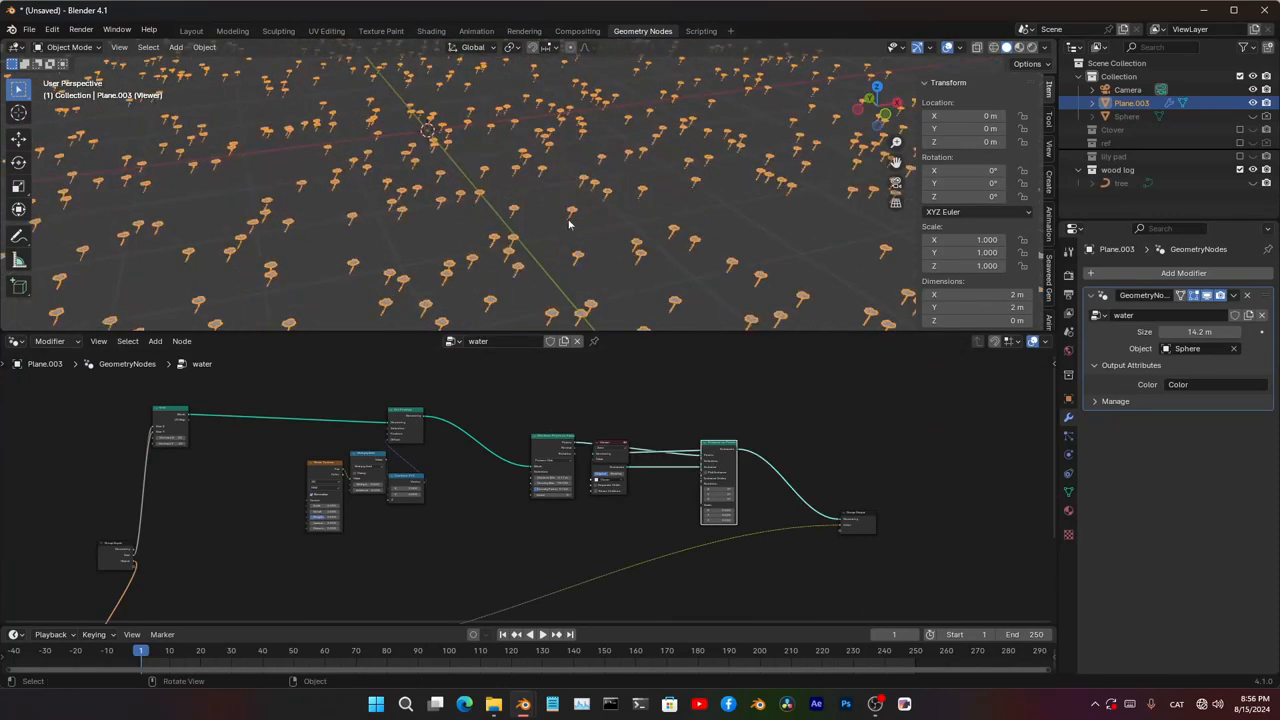
middle_click_drag(571, 218, 619, 213)
scroll(619, 213, "down", 3)
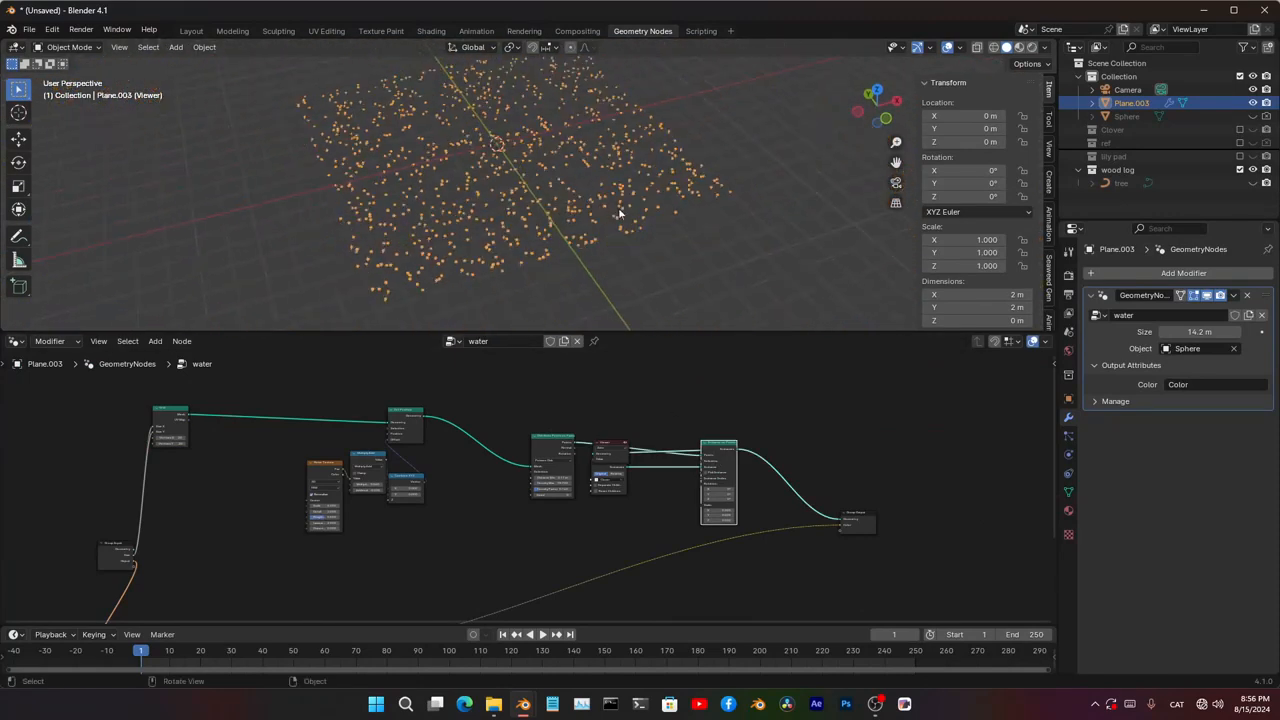
- Move the point distribution and instancing nodes away from Set Position and take the Viewer node out from between them
middle_click_drag(328, 591, 418, 610)
left_click_drag(572, 406, 824, 420)
left_click(705, 467)
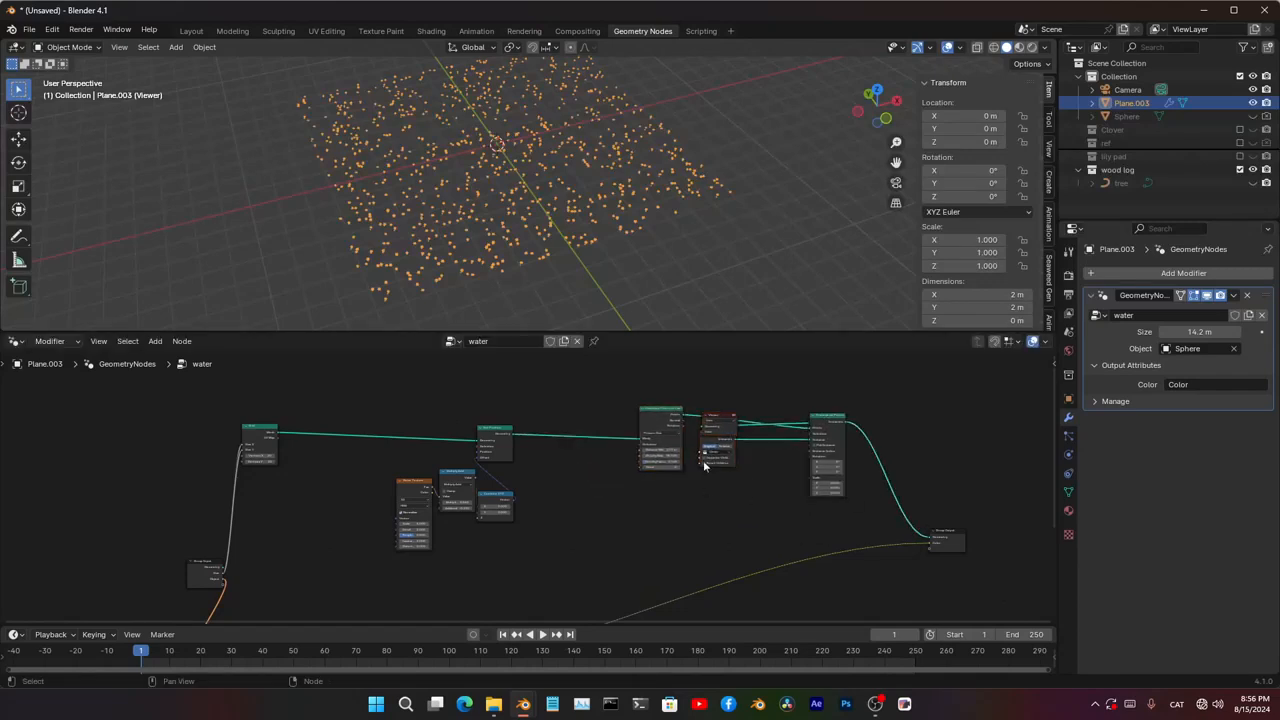
left_click_drag(715, 418, 946, 419)
scroll(699, 487, "up", 3)
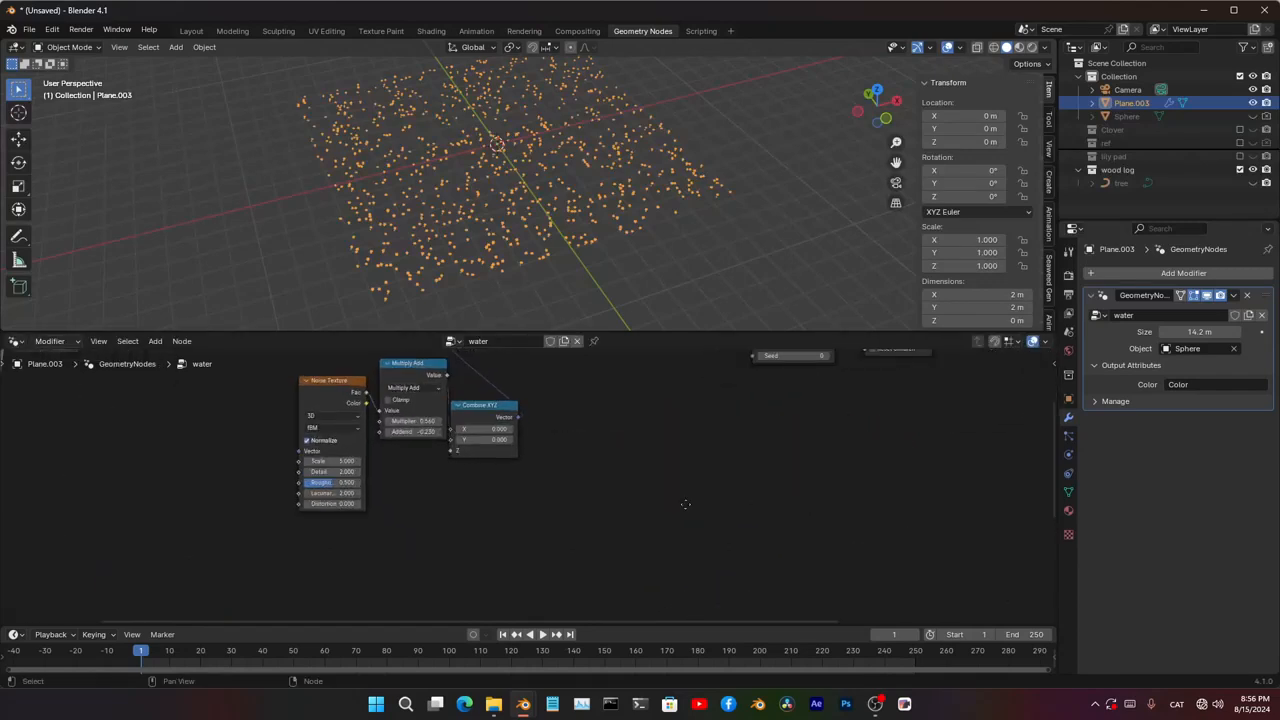
- Add an Active Camera node in the empty area below the clover instancing nodes
scroll(555, 454, "up", 2)
key("shift+a")
type("active")
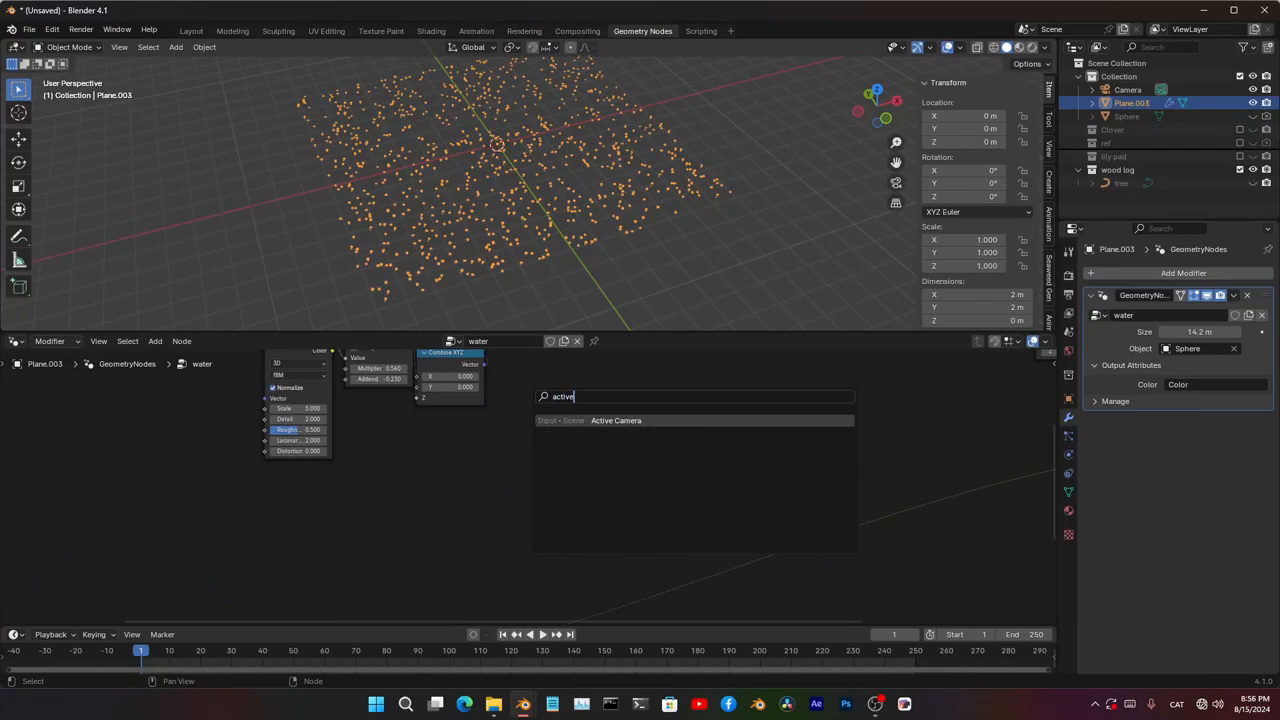
key("Return")
left_click(484, 470)
- Add an Object Info node and feed the Active Camera output into its Object input
key("shift+a")
left_click(611, 399)
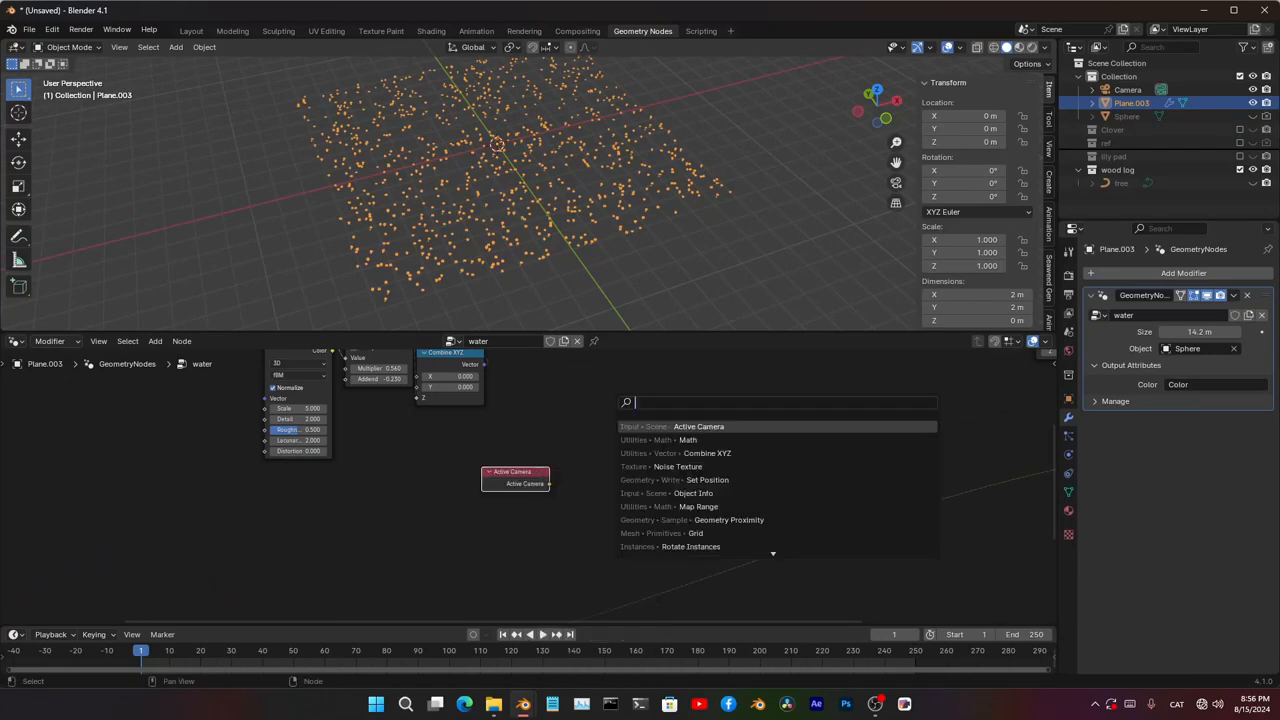
type("object")
key("Return")
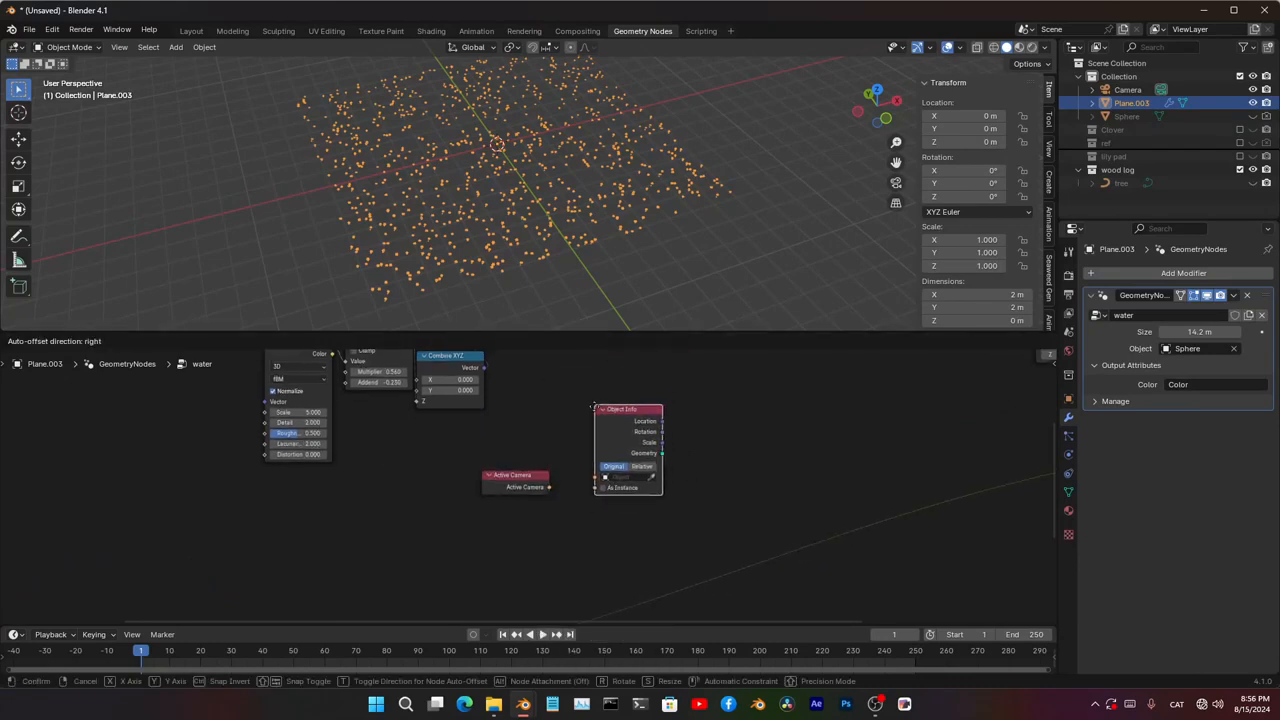
left_click(588, 420)
left_click_drag(550, 484, 596, 480)
- Add a Vector Math node set to Subtract, fed by the Location output of the camera's Object Info node
scroll(593, 491, "down", 5)
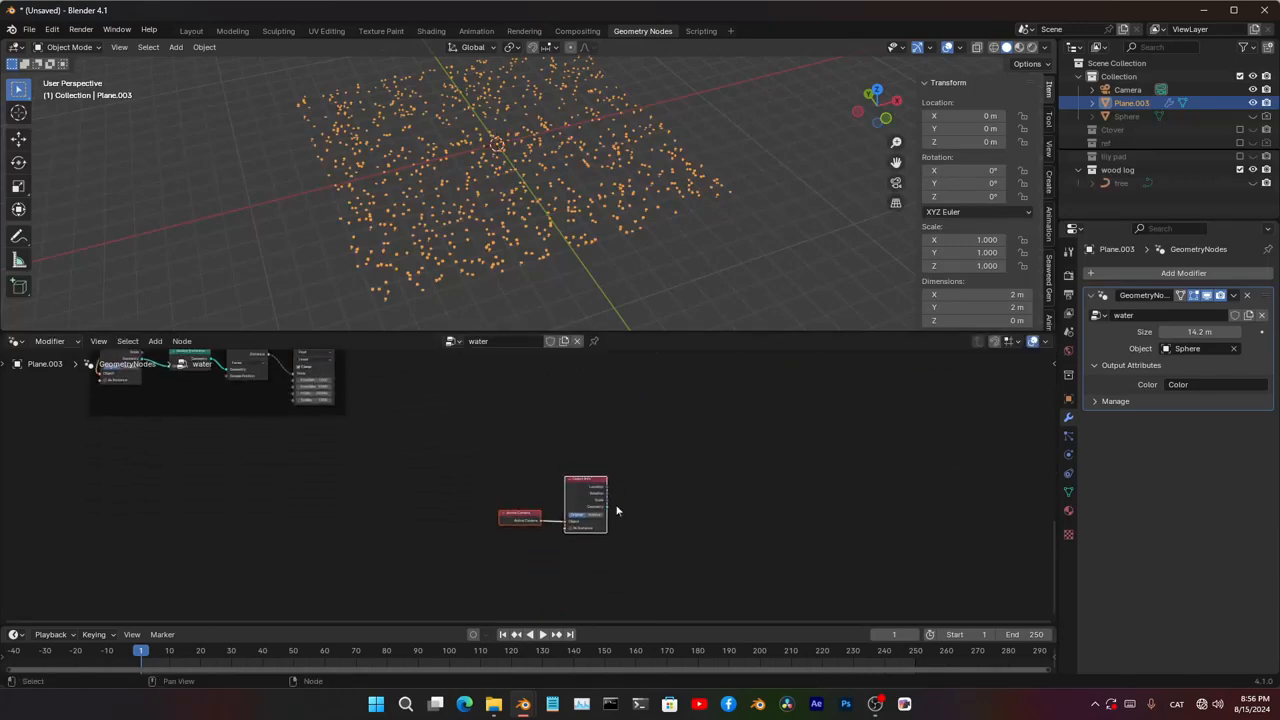
scroll(620, 511, "up", 4)
middle_click_drag(686, 529, 406, 440)
middle_click_drag(340, 403, 432, 505)
scroll(465, 518, "up", 3)
left_click(465, 518)
scroll(465, 520, "up", 3)
left_click_drag(330, 445, 490, 445)
type("subt")
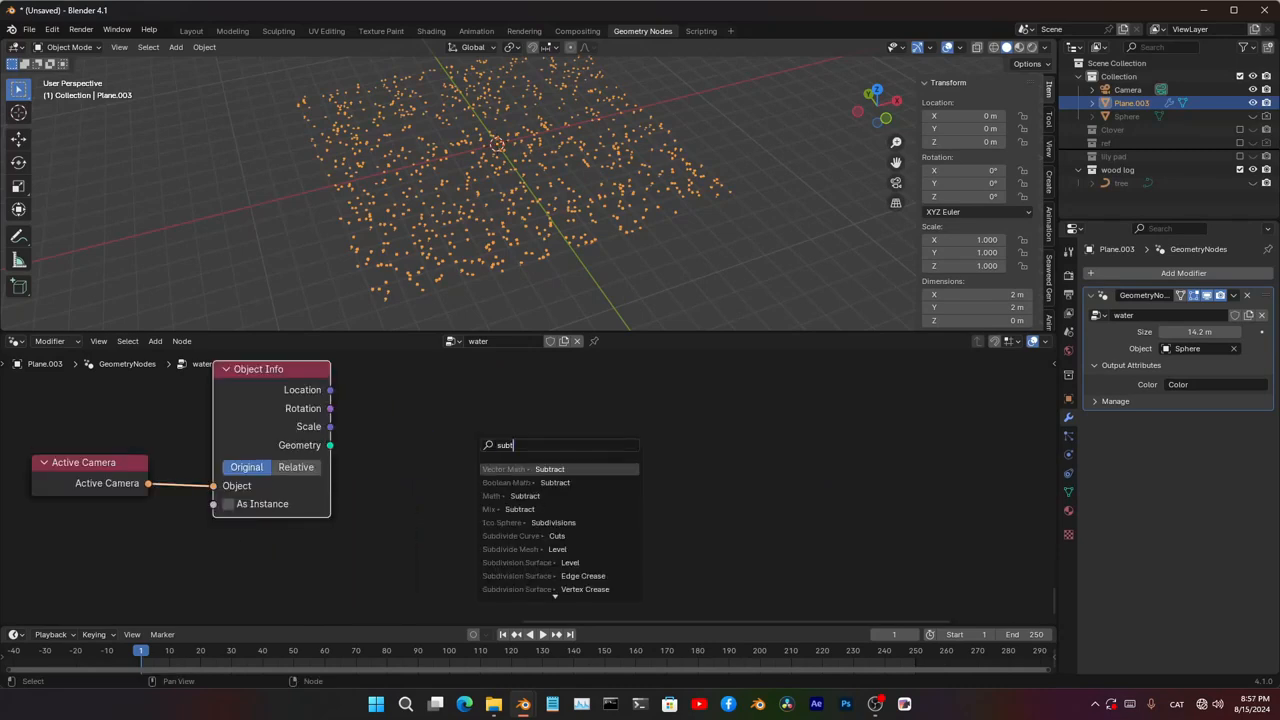
key("Return")
- Add a Position node and connect it to the second vector input of the Subtract node
middle_click_drag(390, 478, 491, 419)
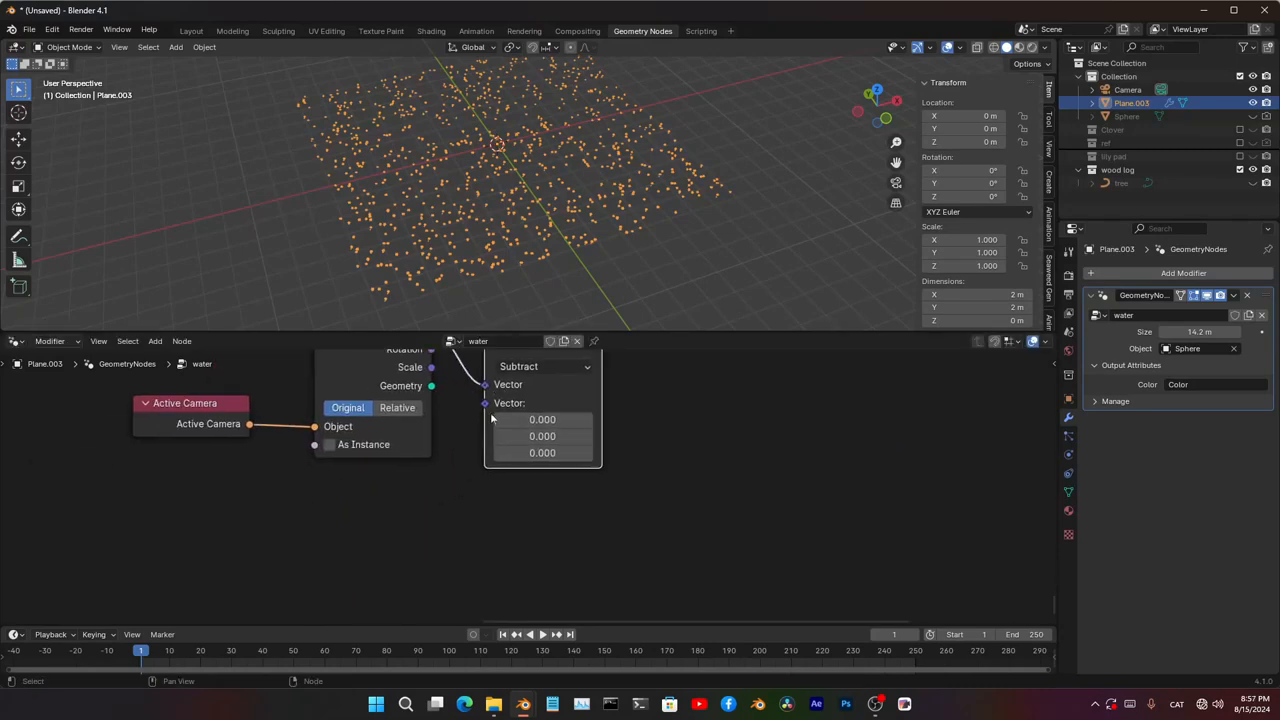
left_click_drag(480, 437, 303, 520)
type("position")
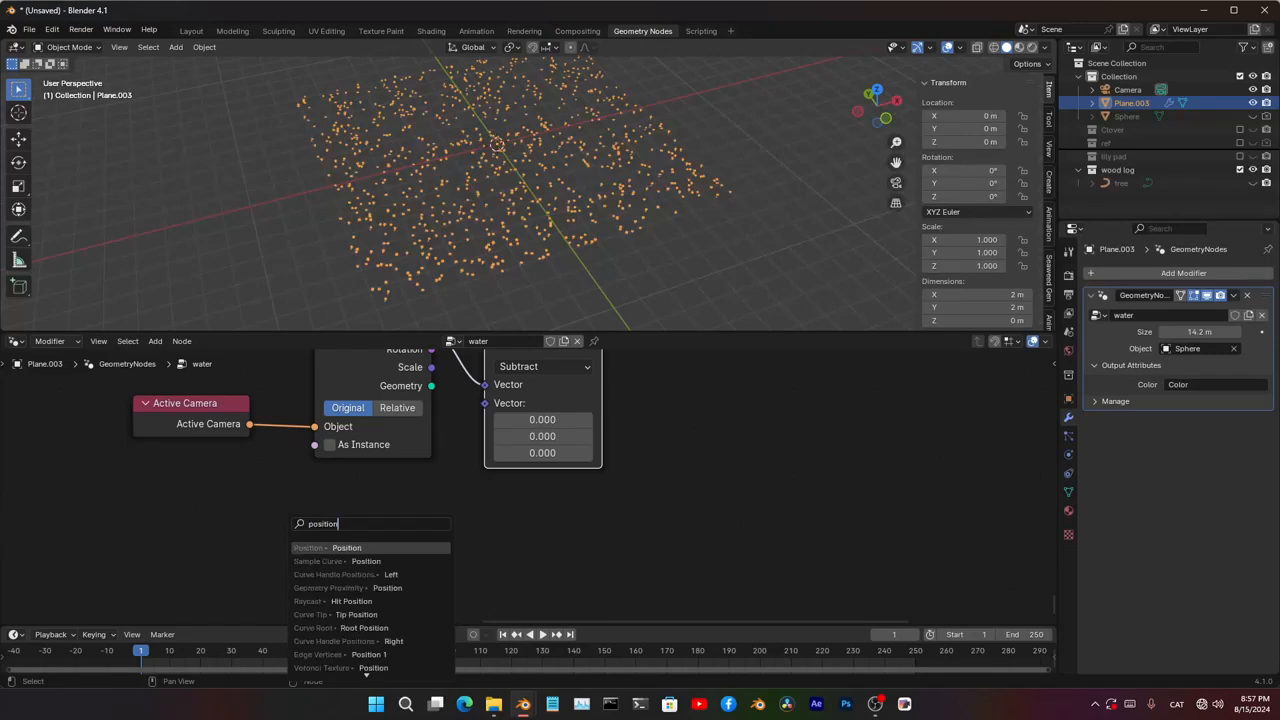
key("Return")
left_click(468, 488)
middle_click_drag(476, 484, 454, 604)
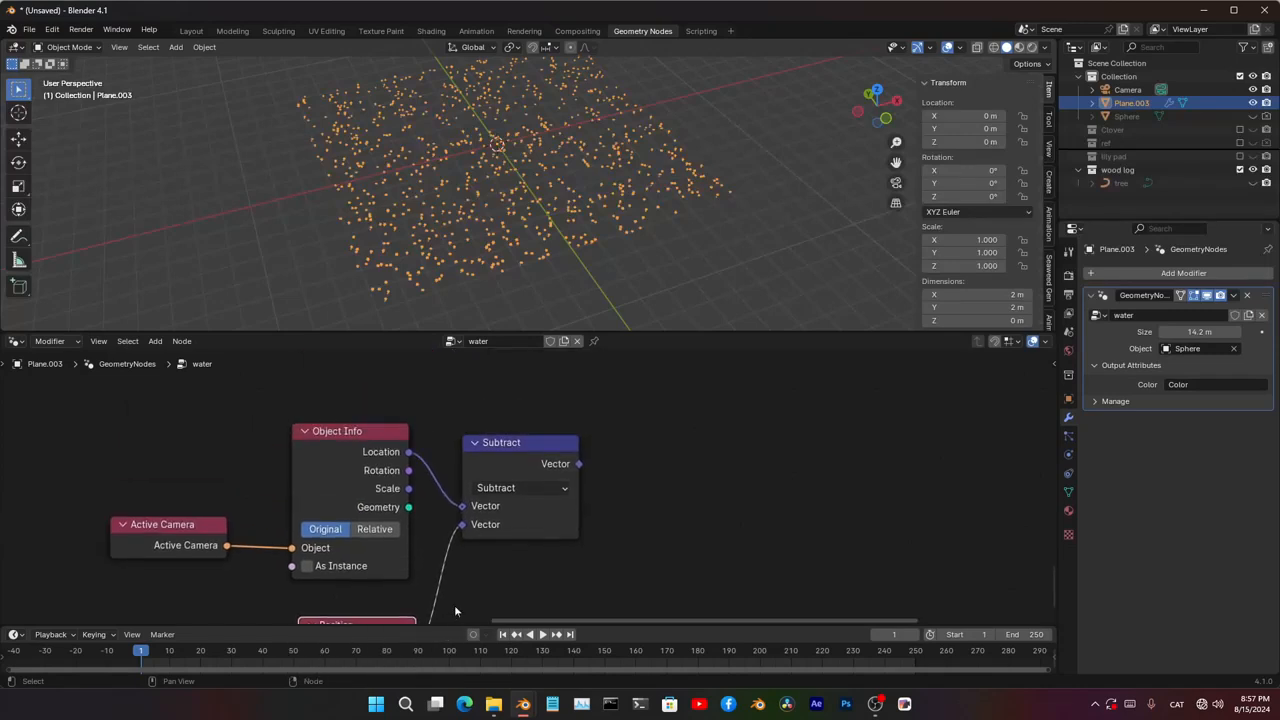
- Add a Grid mesh primitive node above the camera's Object Info node
scroll(509, 506, "down", 5)
middle_click_drag(495, 443, 548, 615)
key("shift+a")
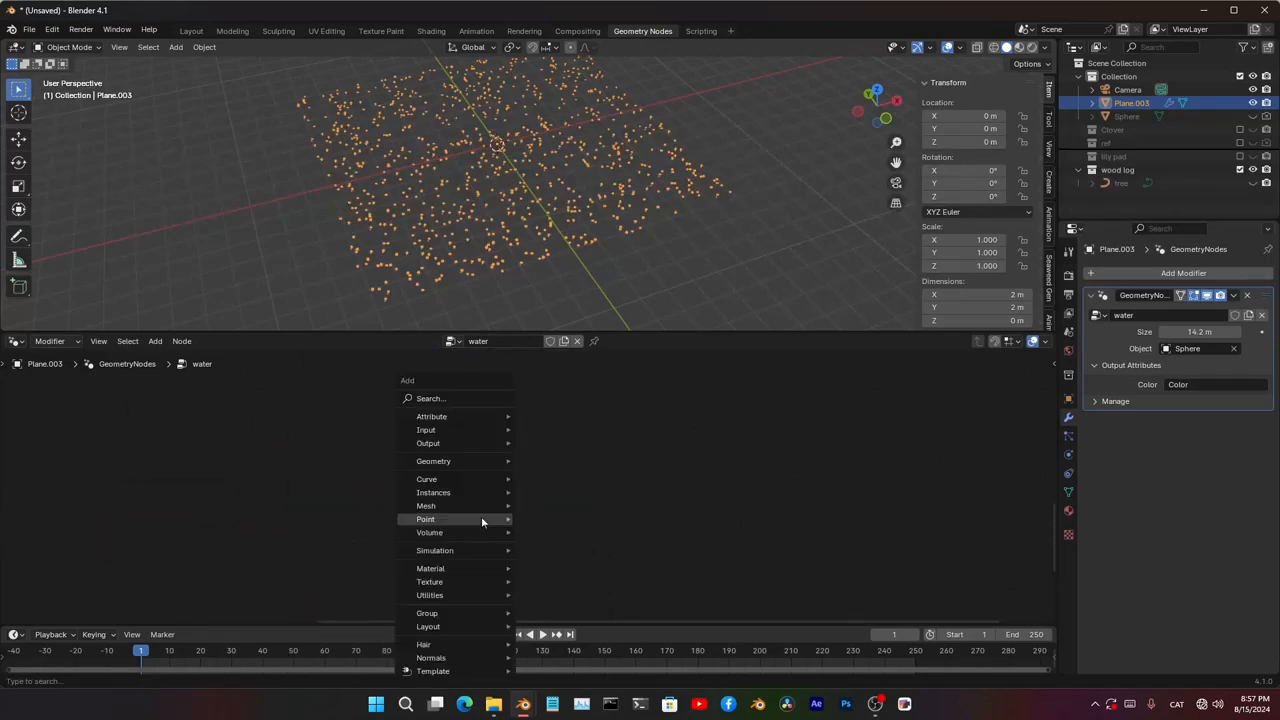
left_click(458, 399)
type("grid")
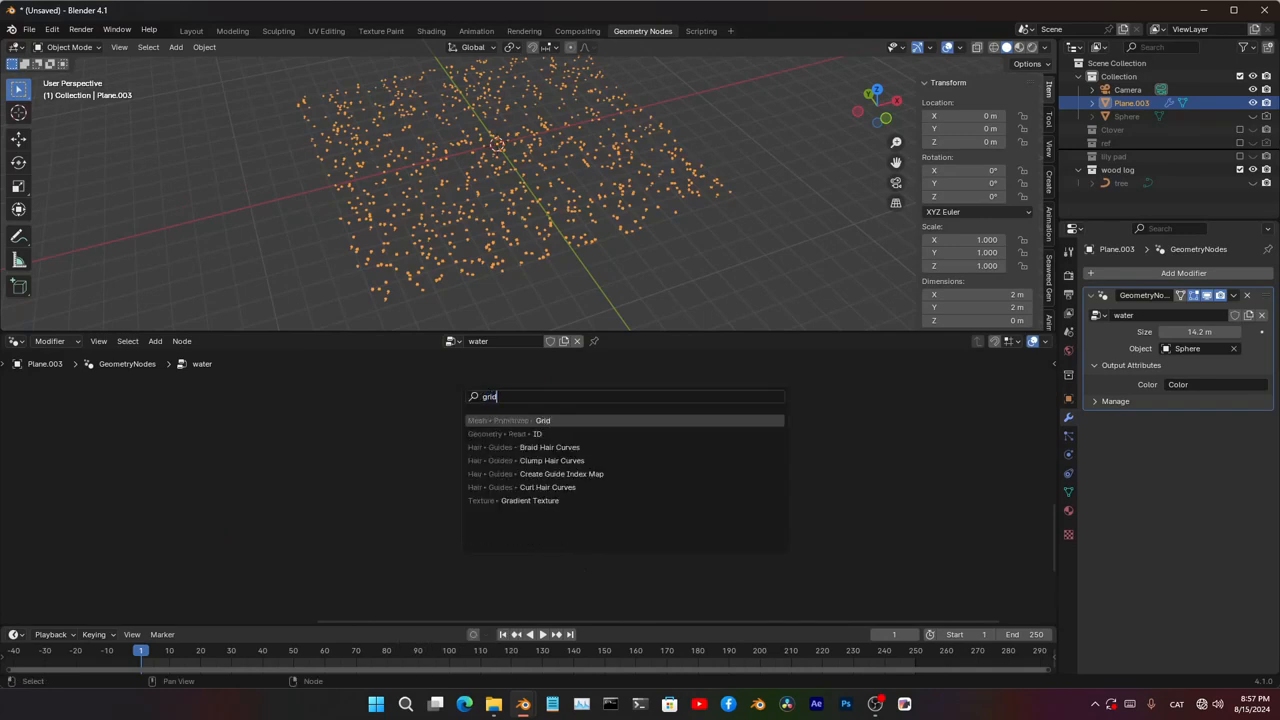
key("Return")
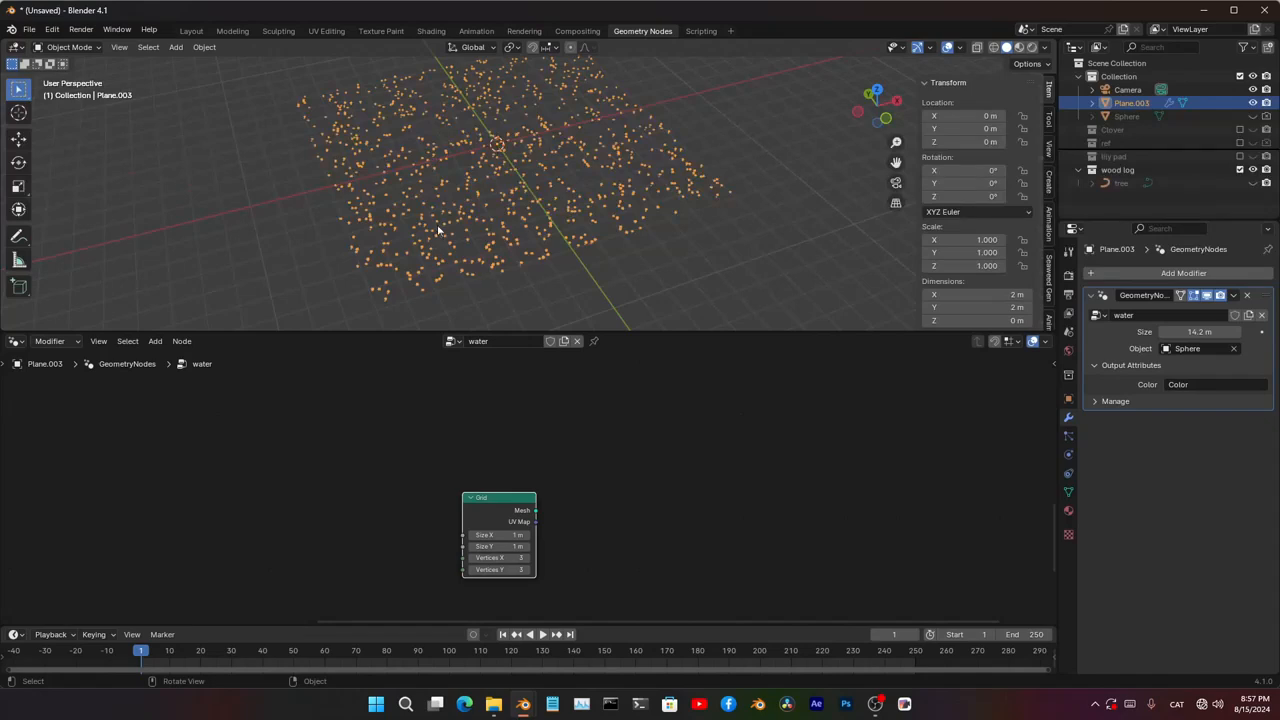
- Maximize the viewport and sketch an annotation line from the camera down toward the clover points
mouse_move(518, 250)
middle_mouse_down()
mouse_move(465, 173)
mouse_move(410, 188)
middle_mouse_up()
scroll(465, 173, "down", 5)
key("ctrl+space")
scroll(410, 188, "up", 4)
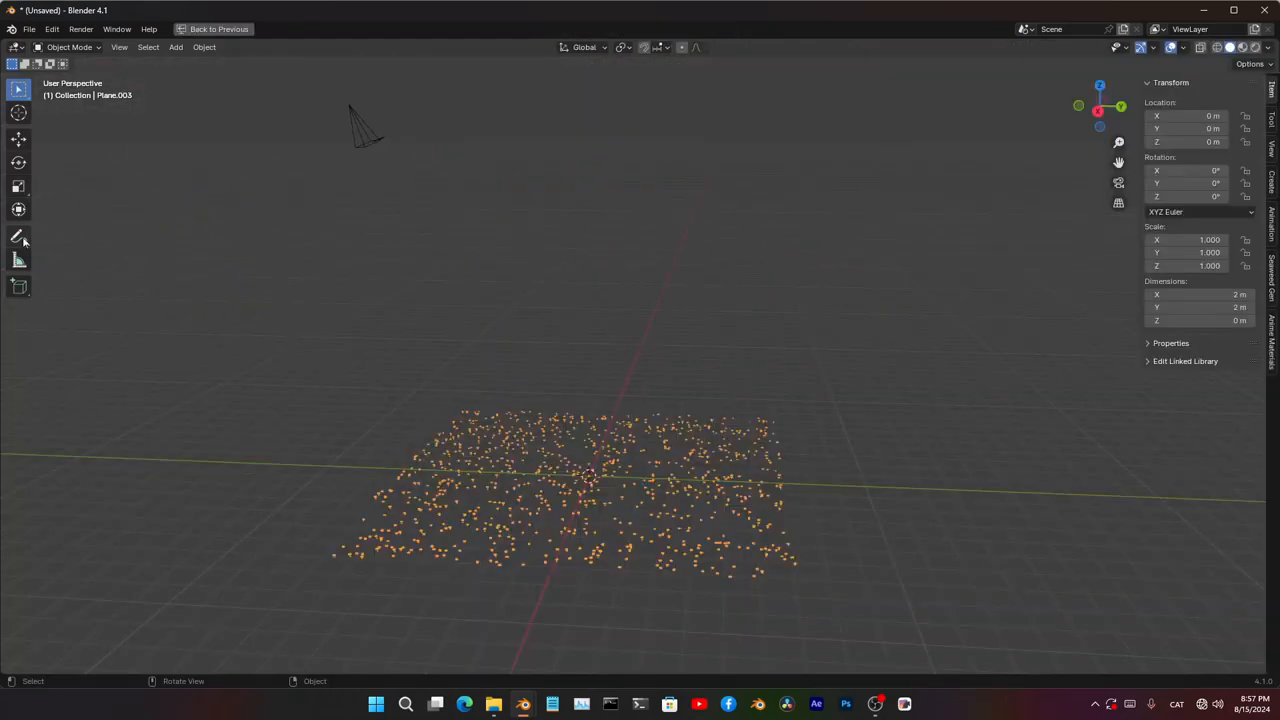
left_click(20, 238)
left_click_drag(358, 148, 390, 314)
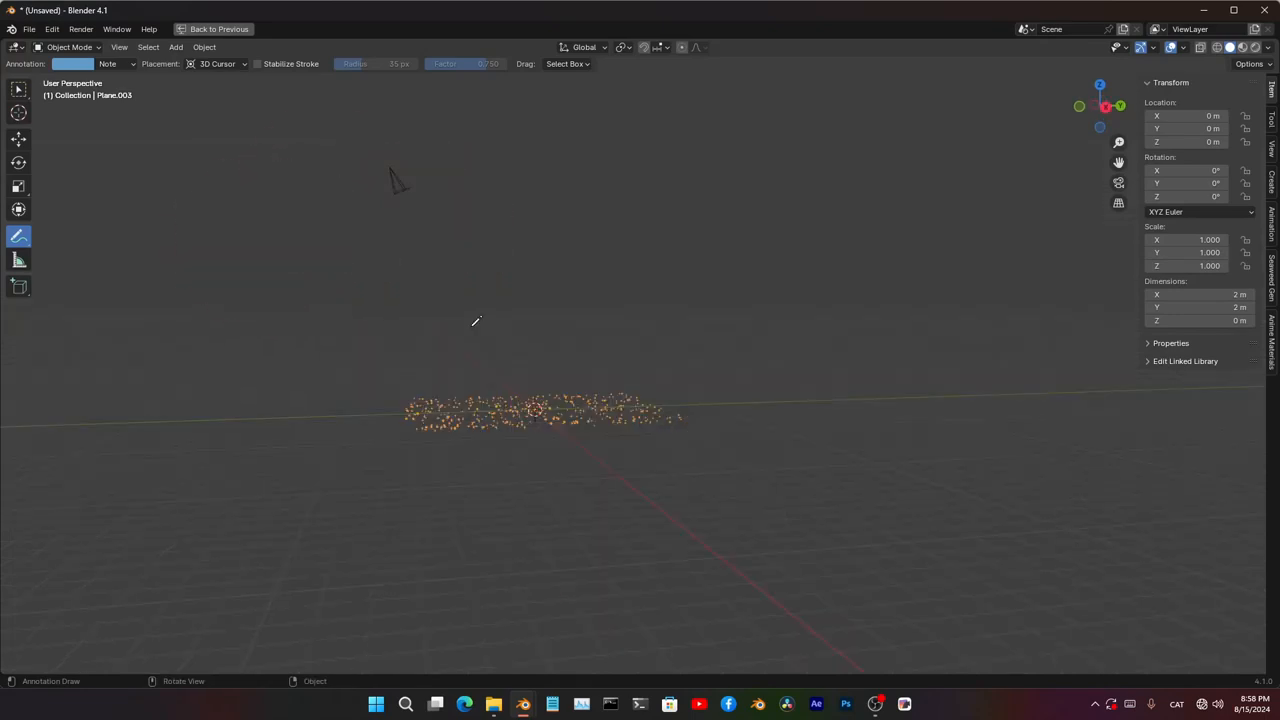
middle_click_drag(476, 321, 602, 420)
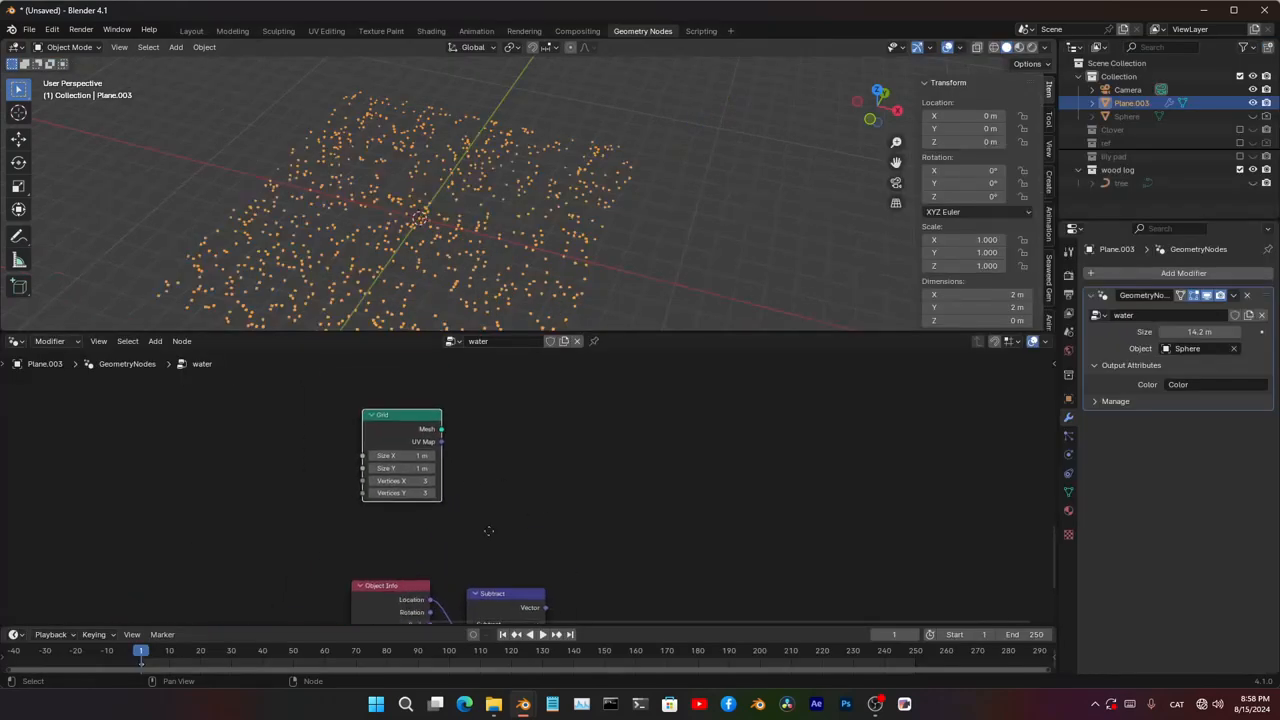
- Add a Transform Geometry node and connect the new Grid's Mesh output to its Geometry input
key("shift+a")
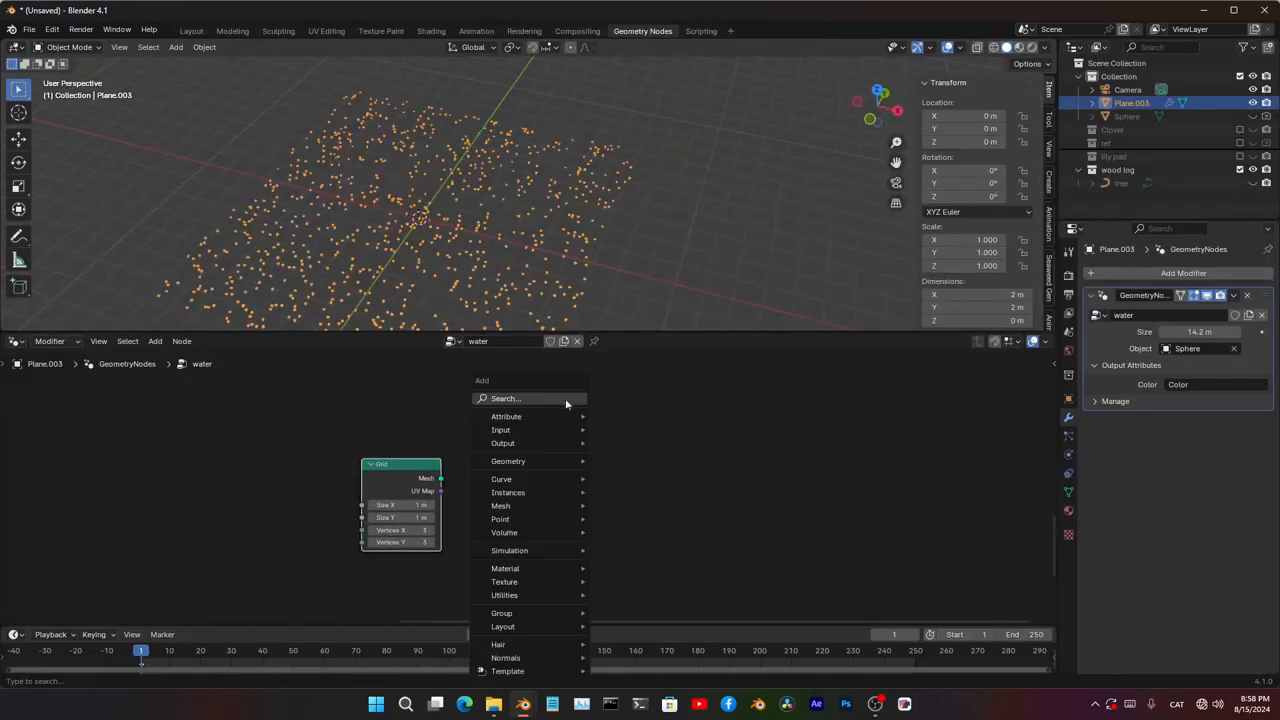
left_click(540, 398)
type("trans")
key("Return")
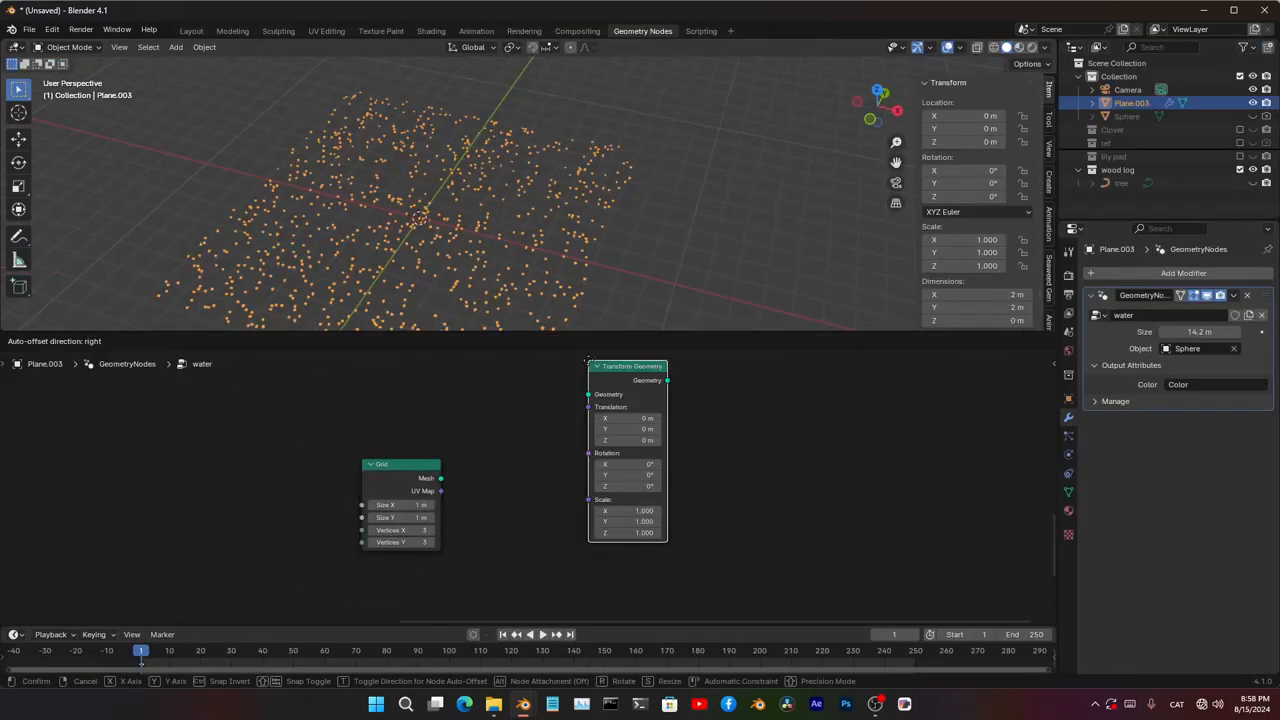
left_click(489, 464)
left_click_drag(441, 479, 491, 460)
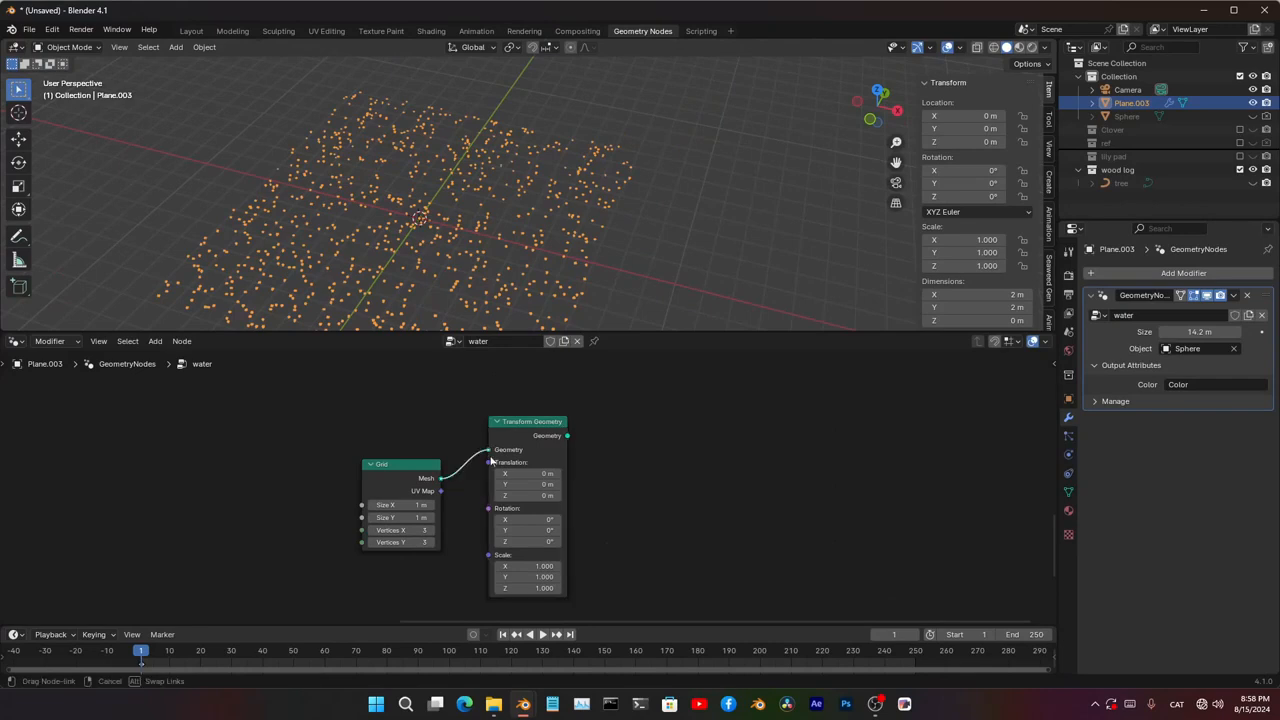
- Duplicate the Transform Geometry node and place the copy beside the first one
middle_click_drag(592, 492, 440, 404)
key("shift+d")
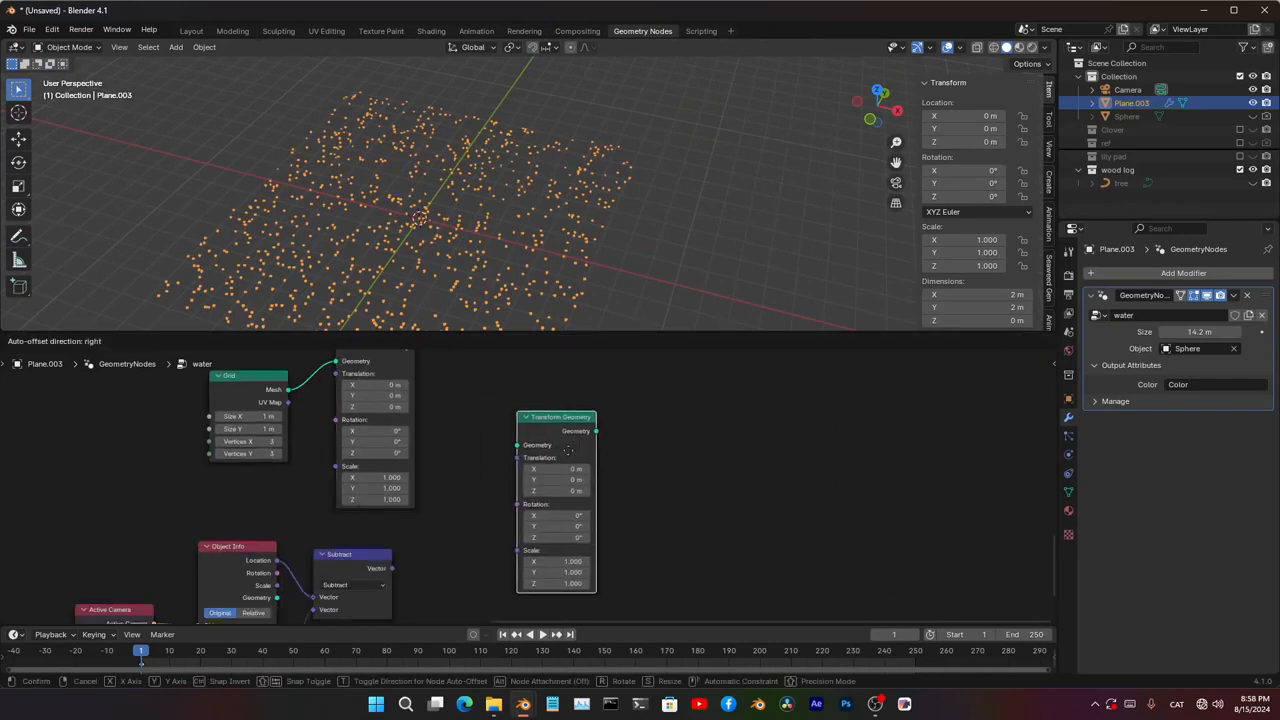
left_click(538, 434)
- Link the camera's Location and Rotation to the second Transform Geometry node and feed it the first one's geometry
mouse_move(397, 600)
middle_mouse_down()
mouse_move(401, 559)
mouse_move(407, 577)
middle_mouse_up()
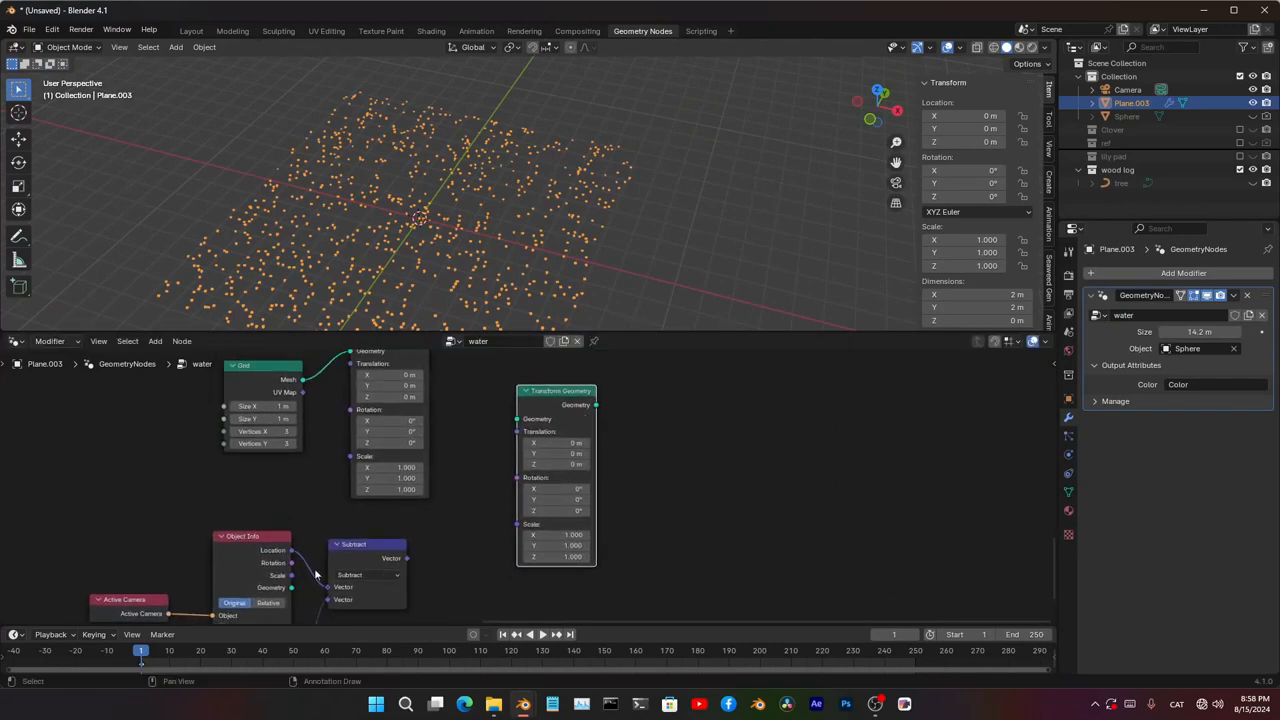
left_click_drag(290, 551, 364, 521)
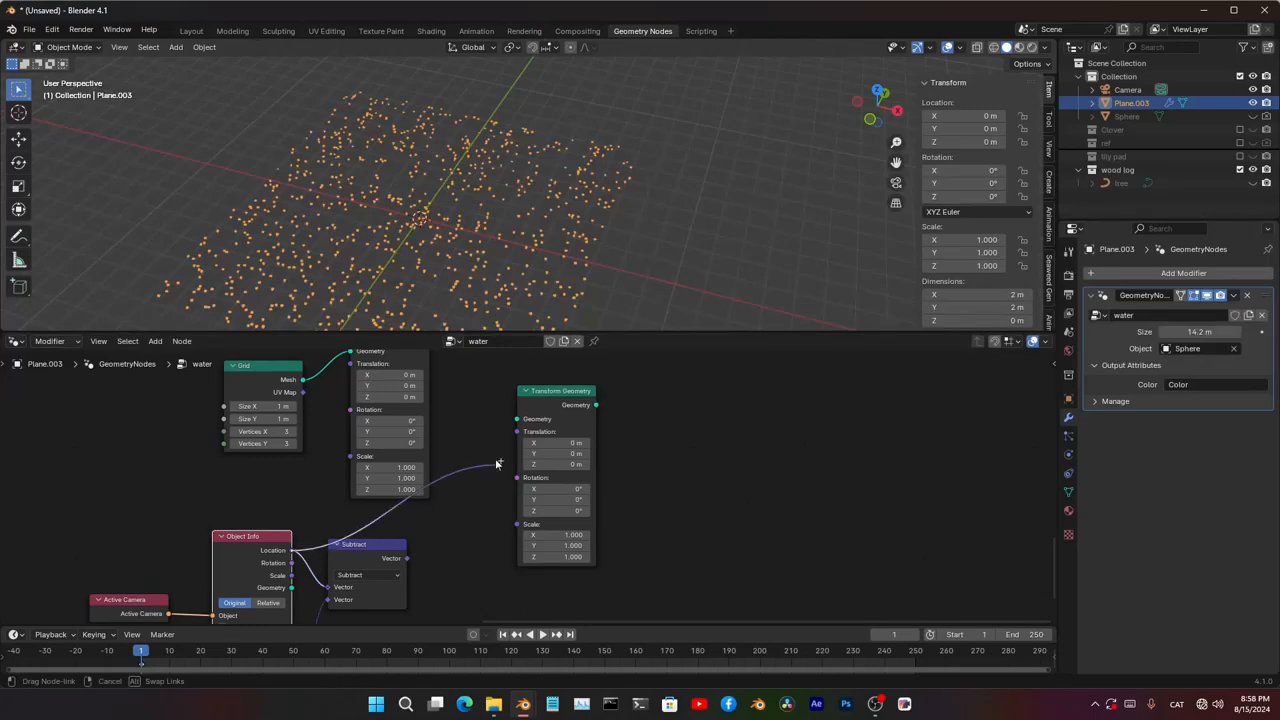
left_click_drag(507, 431, 526, 460)
middle_click_drag(470, 462, 508, 541)
left_click_drag(455, 425, 522, 498)
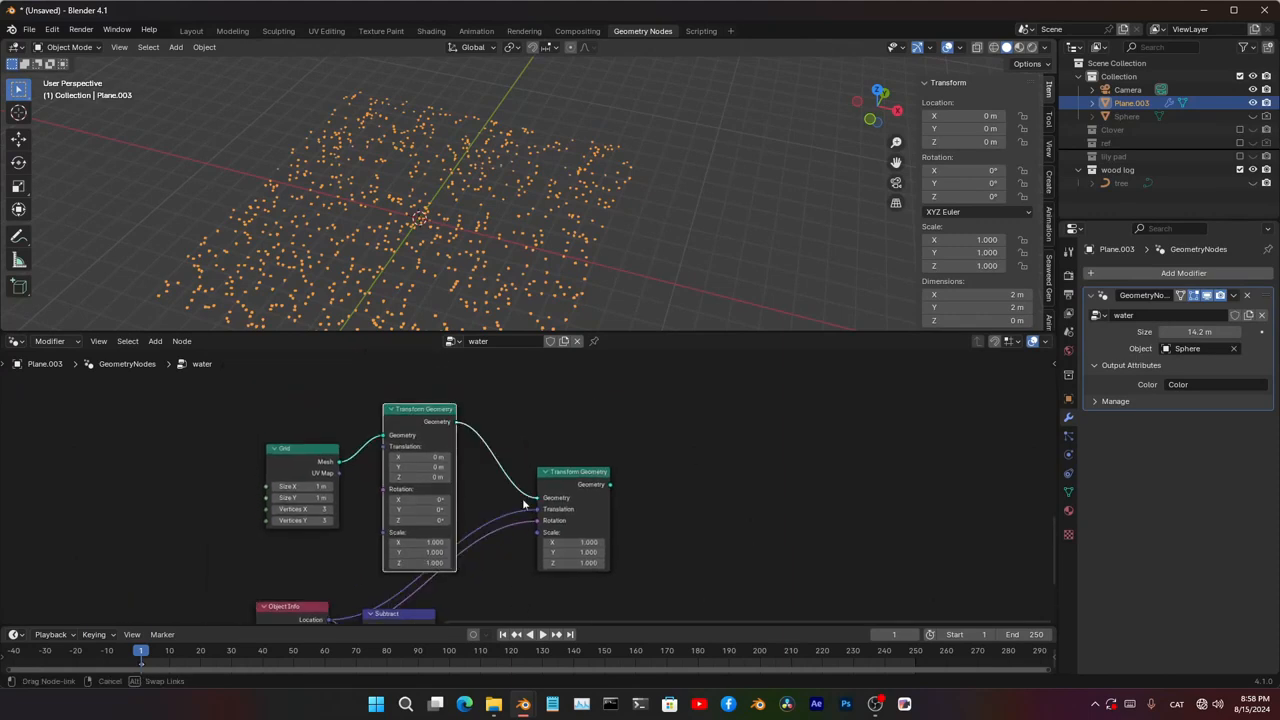
middle_click_drag(597, 550, 477, 499)
key("shift+a")
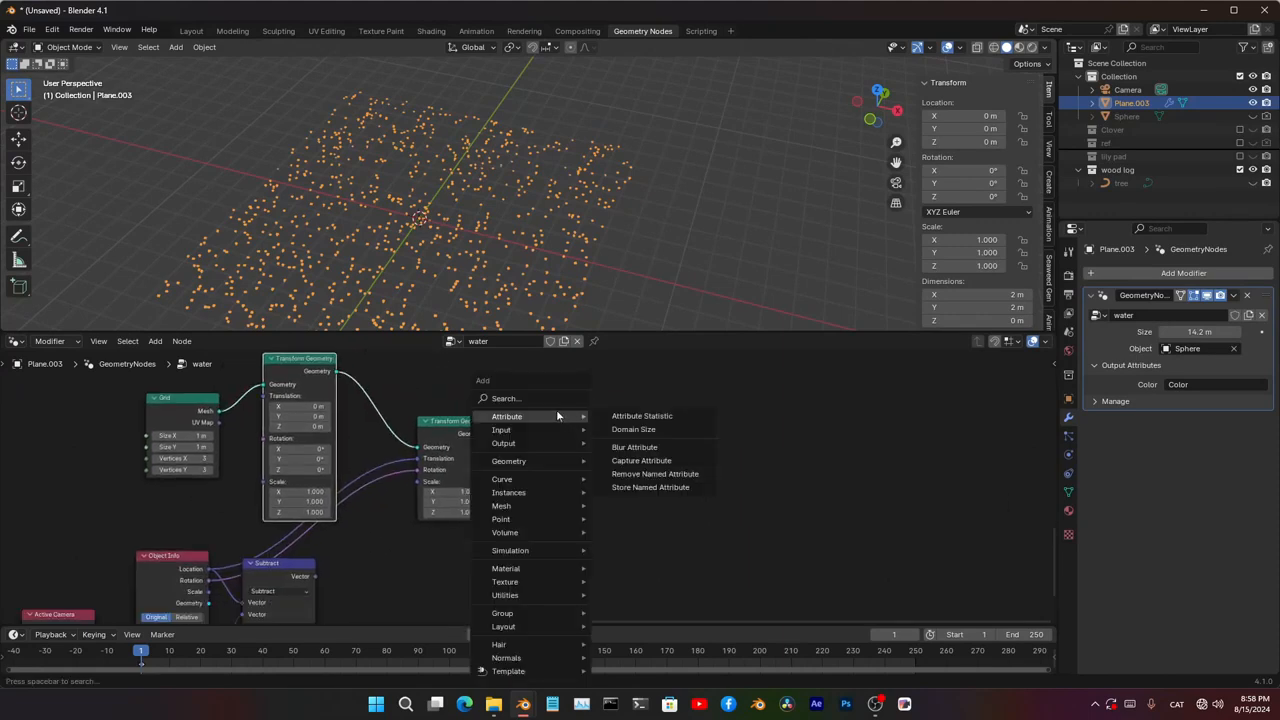
left_click(543, 397)
key("Escape")
key("q")
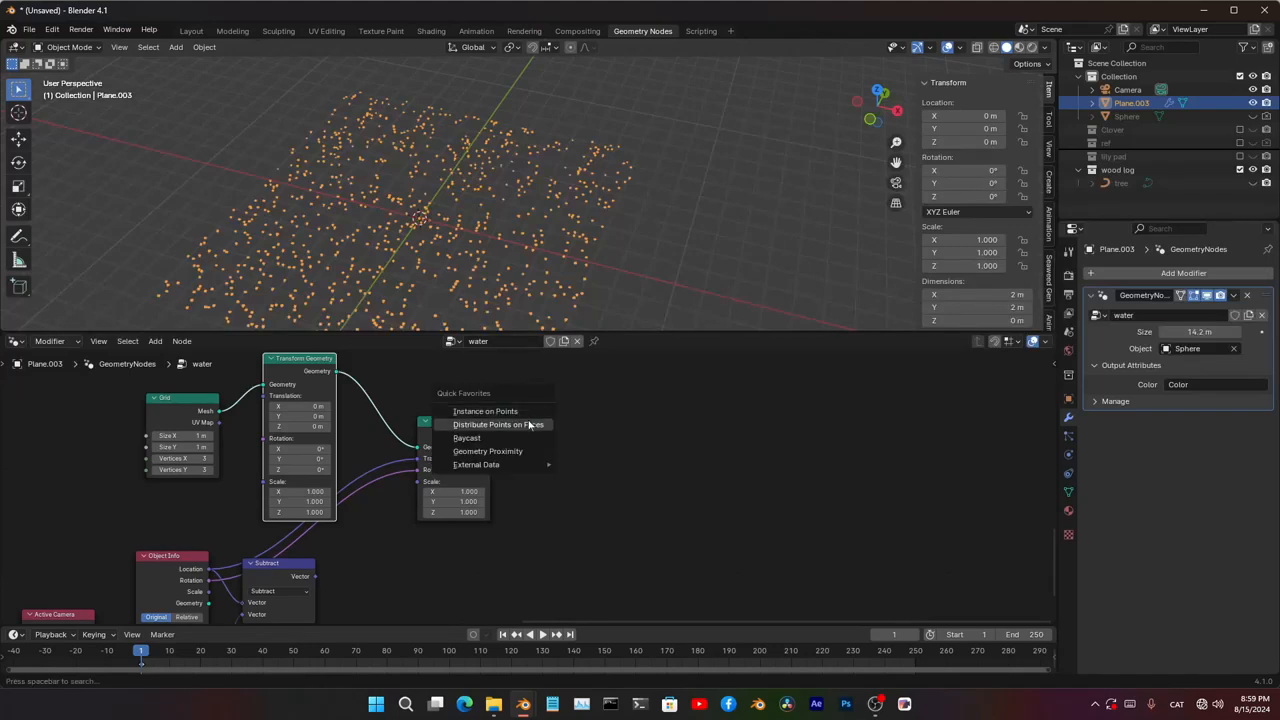
key("q")
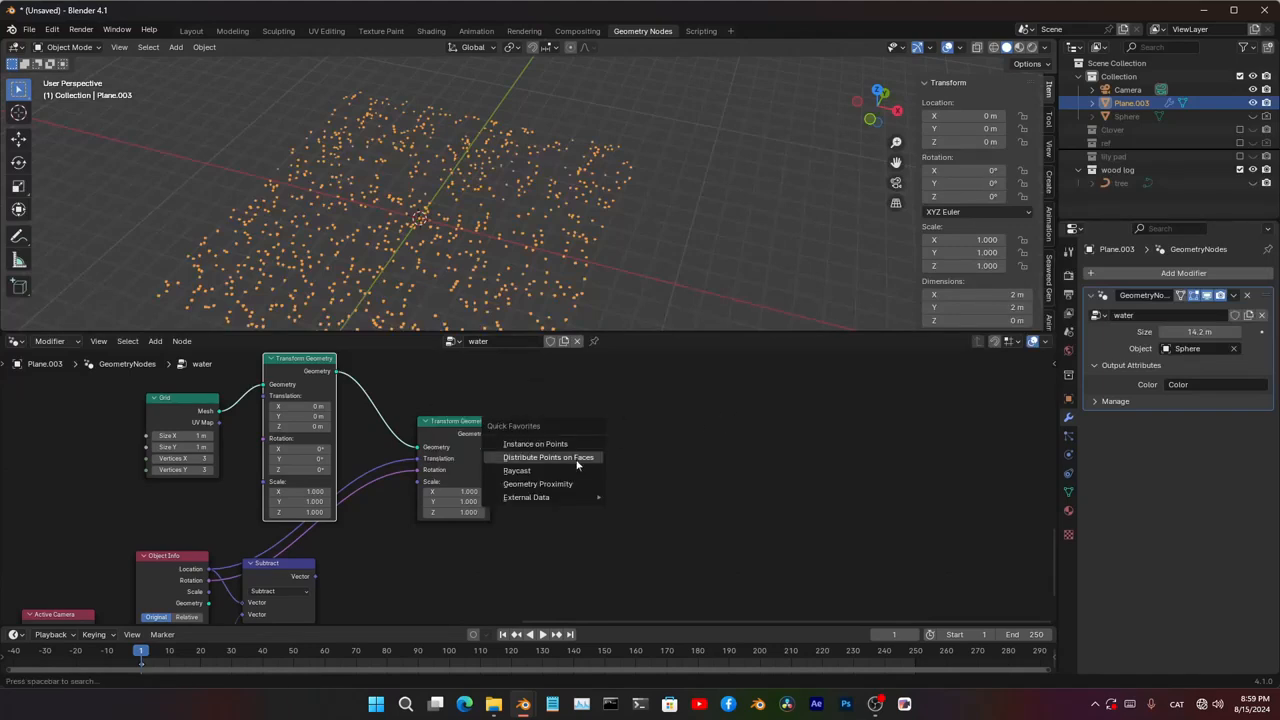
key("Escape")
key("shift+a")
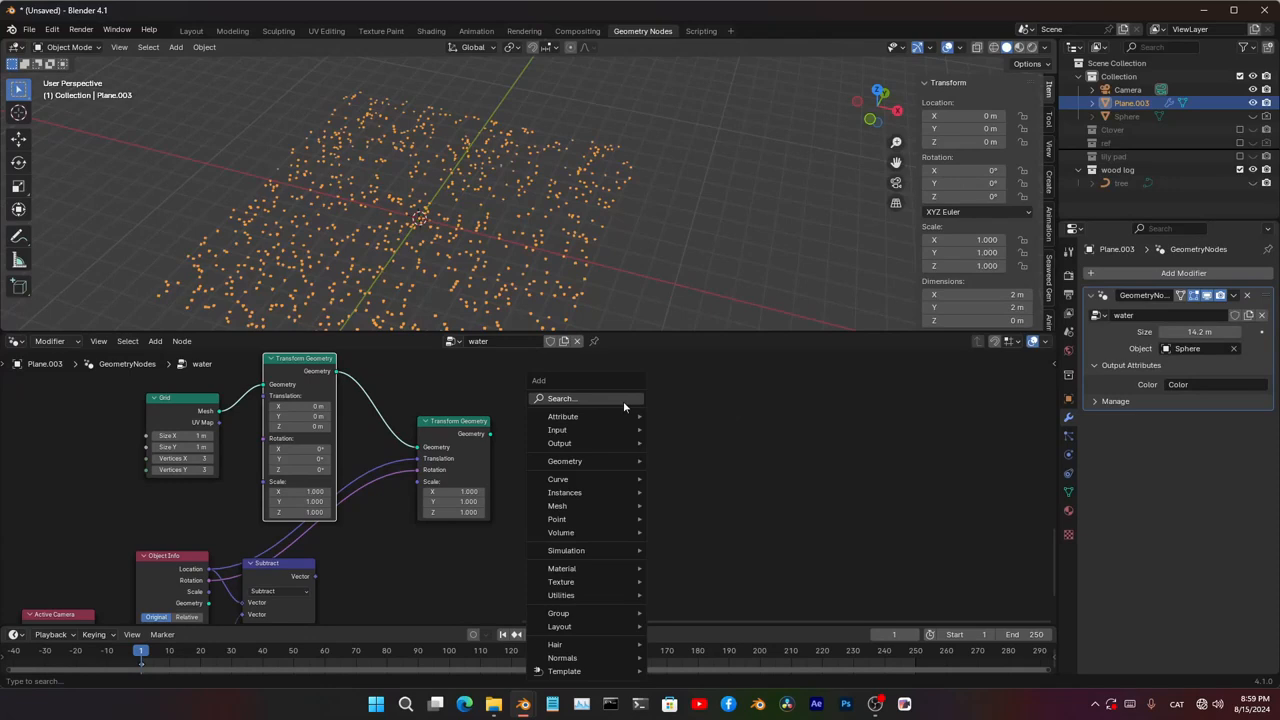
left_click(623, 401)
type("raycas")
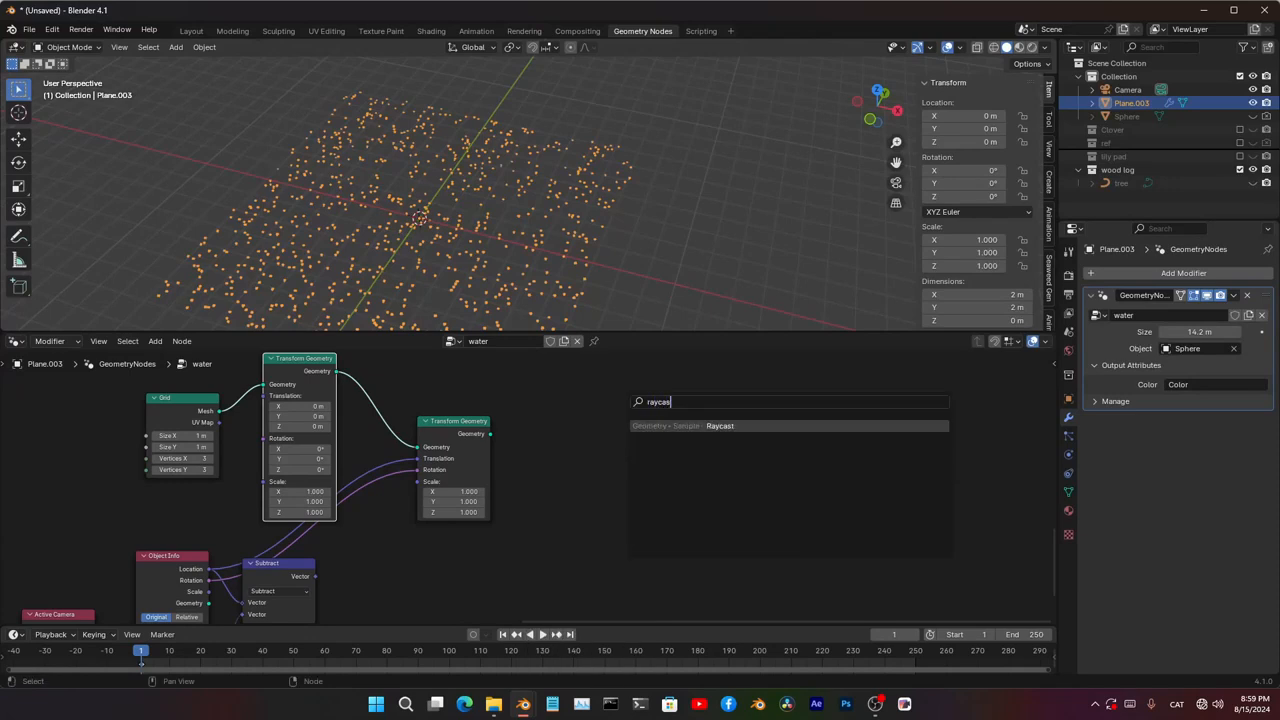
key("Escape")
- Add a Raycast node and connect the second Transform Geometry output to its Target Geometry input
key("shift+a")
left_click(580, 397)
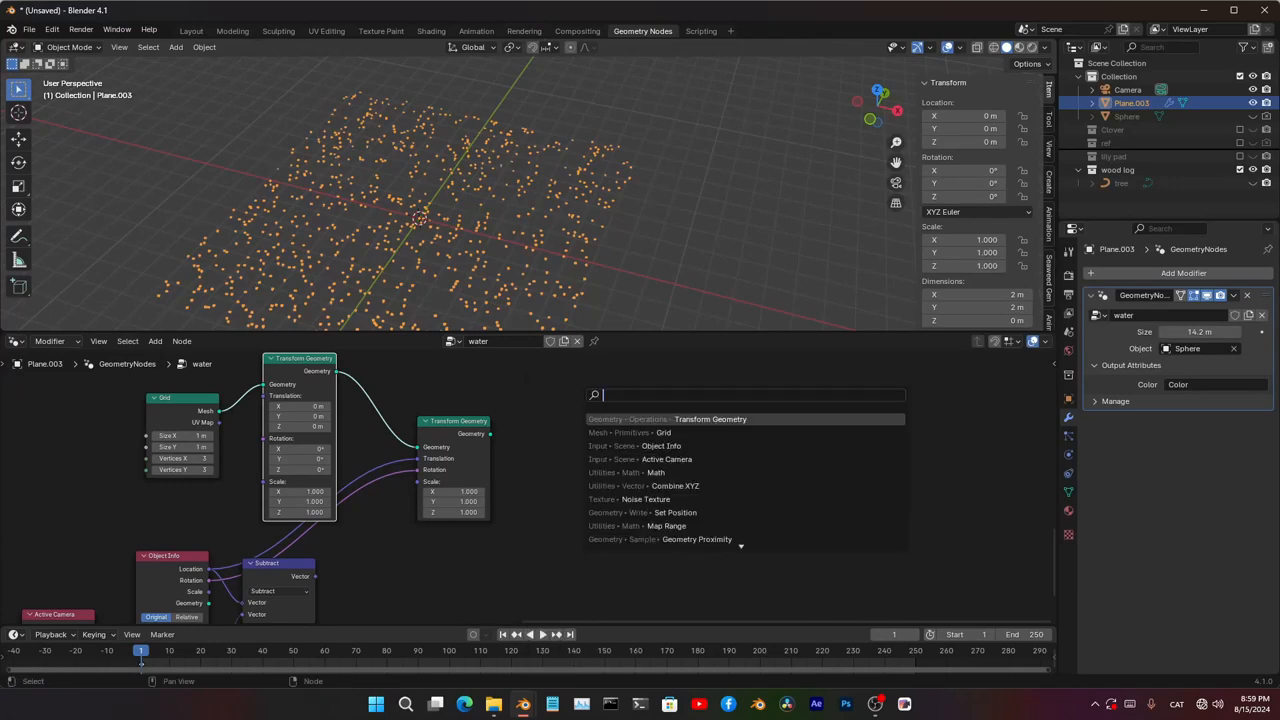
type("ra")
left_click(665, 433)
left_click(529, 422)
left_click_drag(490, 434, 530, 516)
scroll(598, 474, "up", 1)
middle_click_drag(540, 595, 554, 562)
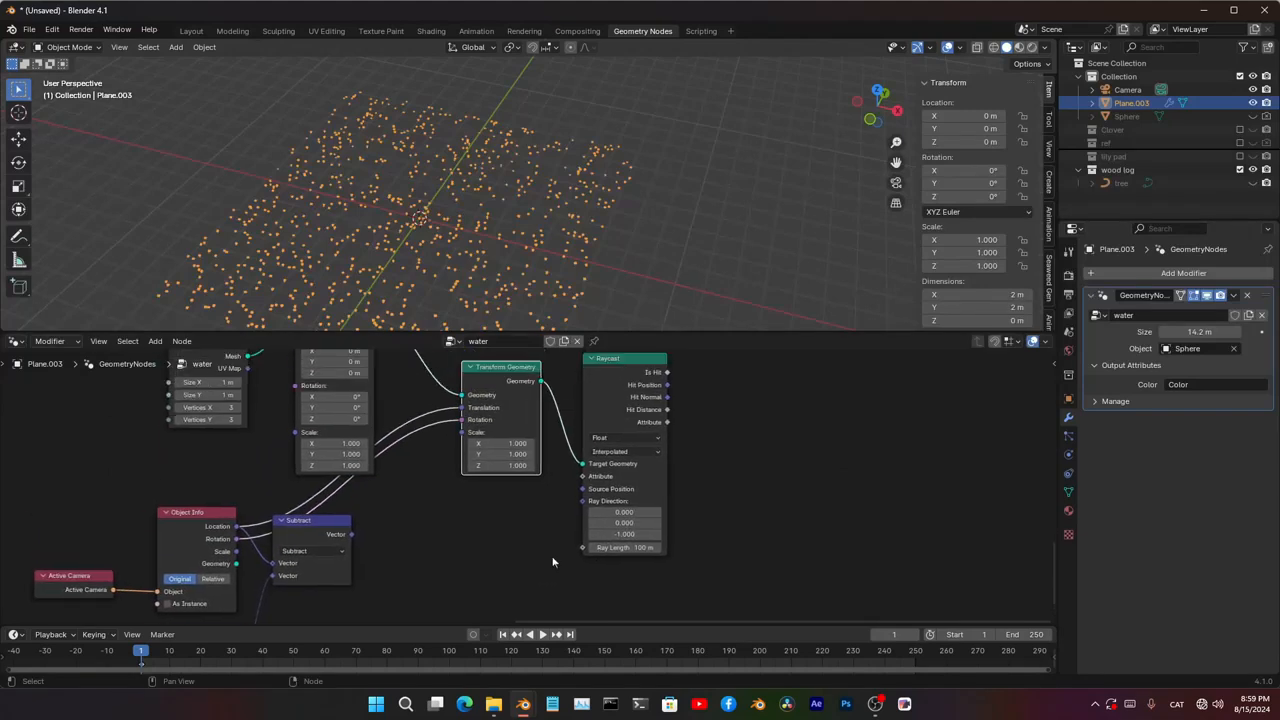
scroll(590, 538, "up", 2)
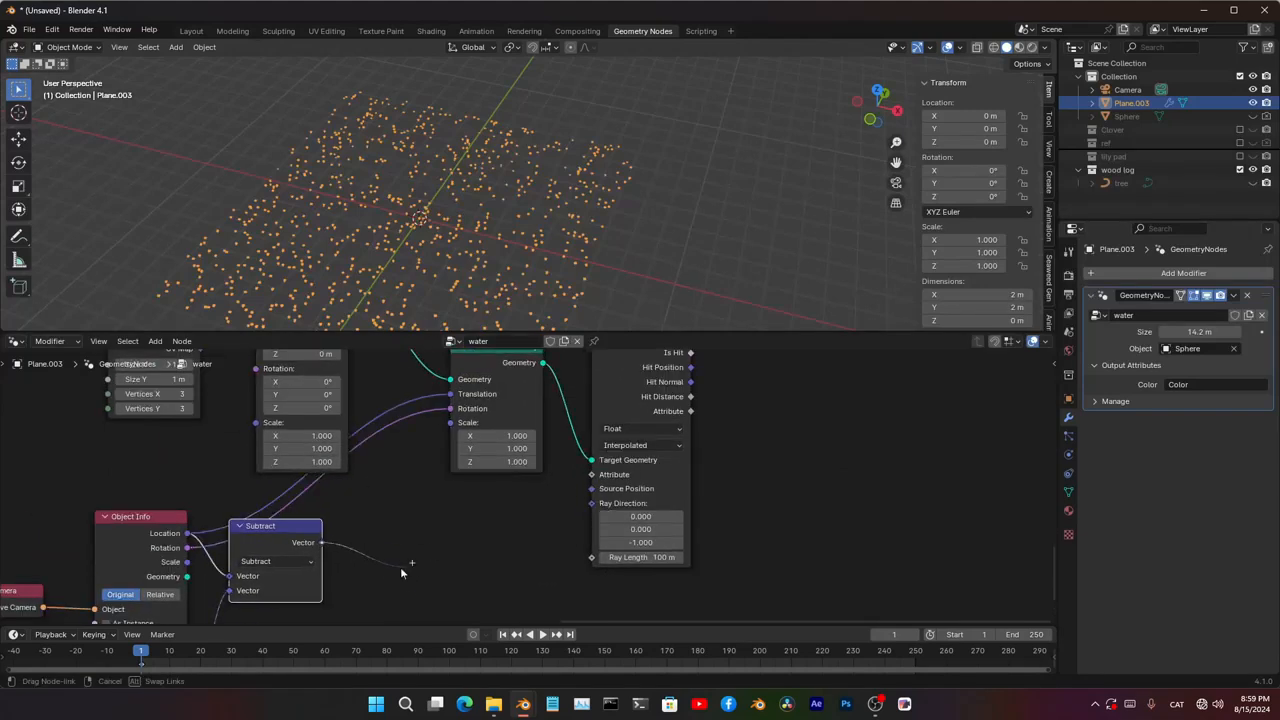
- Link the Subtract vector to the Raycast's Ray Direction and add a Not node fed by Is Hit
left_click_drag(602, 497, 595, 504)
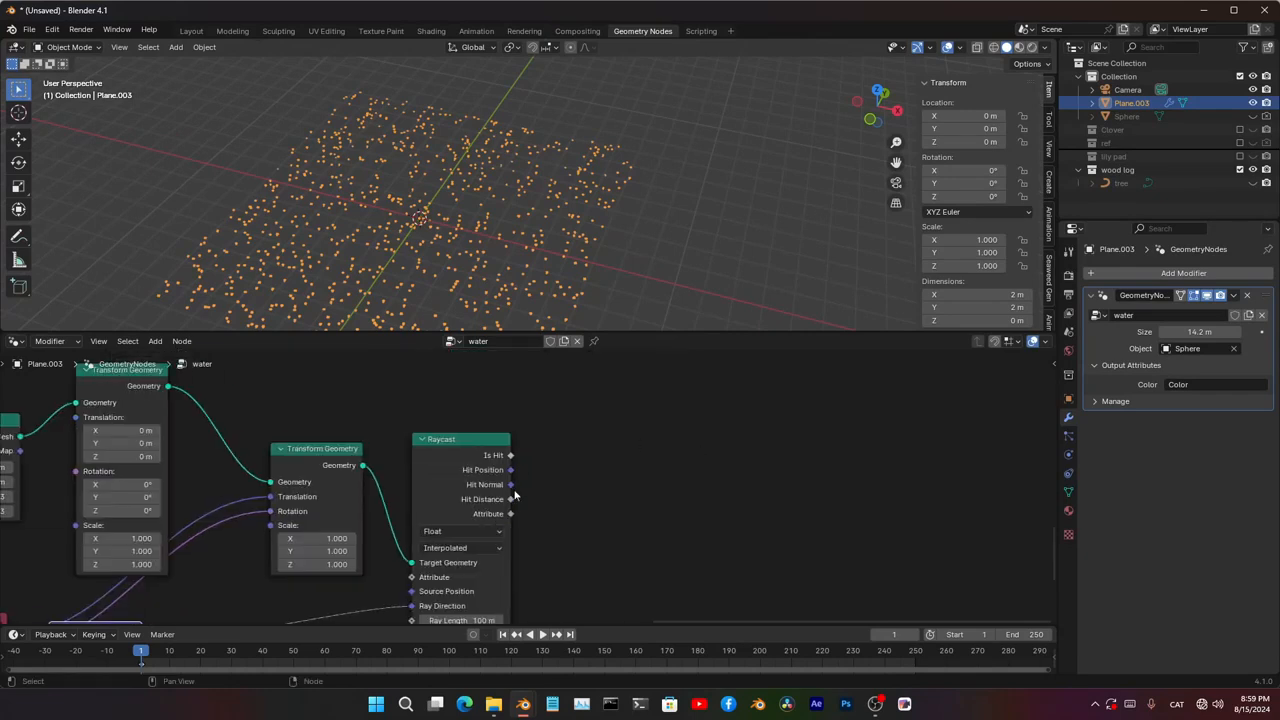
left_click_drag(512, 456, 602, 443)
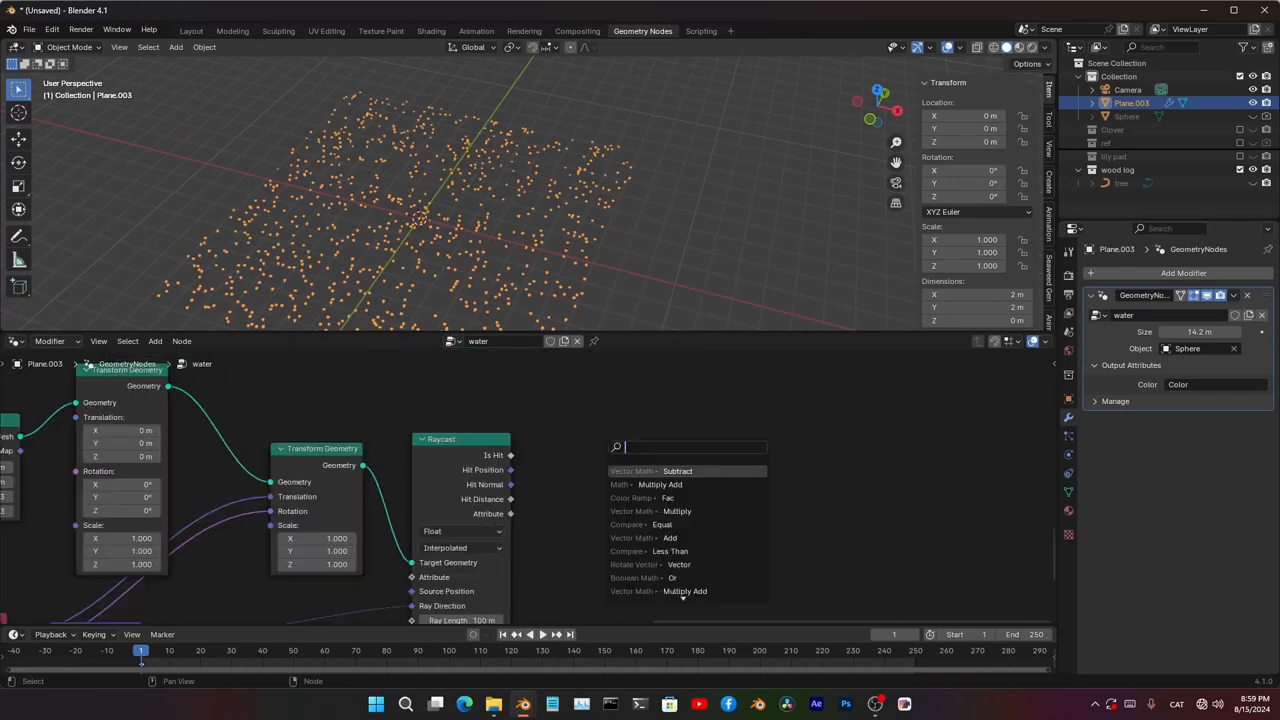
type("not")
key("Return")
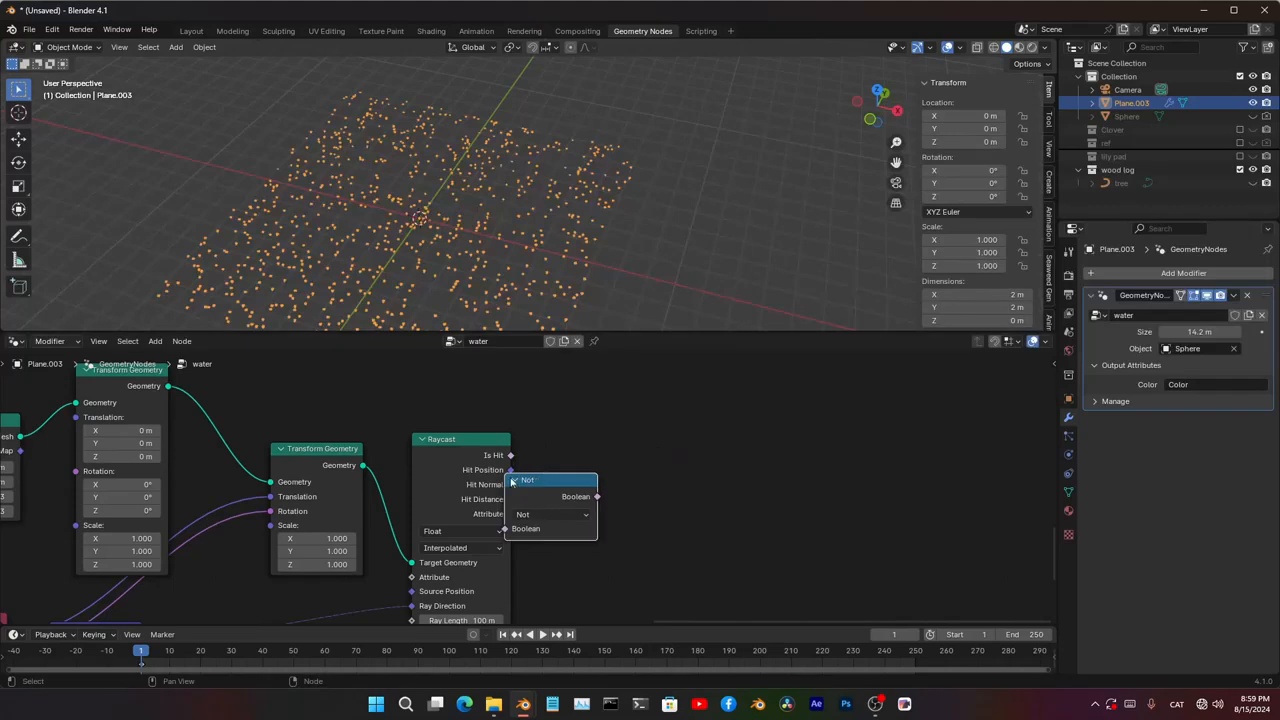
scroll(514, 500, "down", 12)
key("shift+a")
key("Escape")
left_click(602, 446)
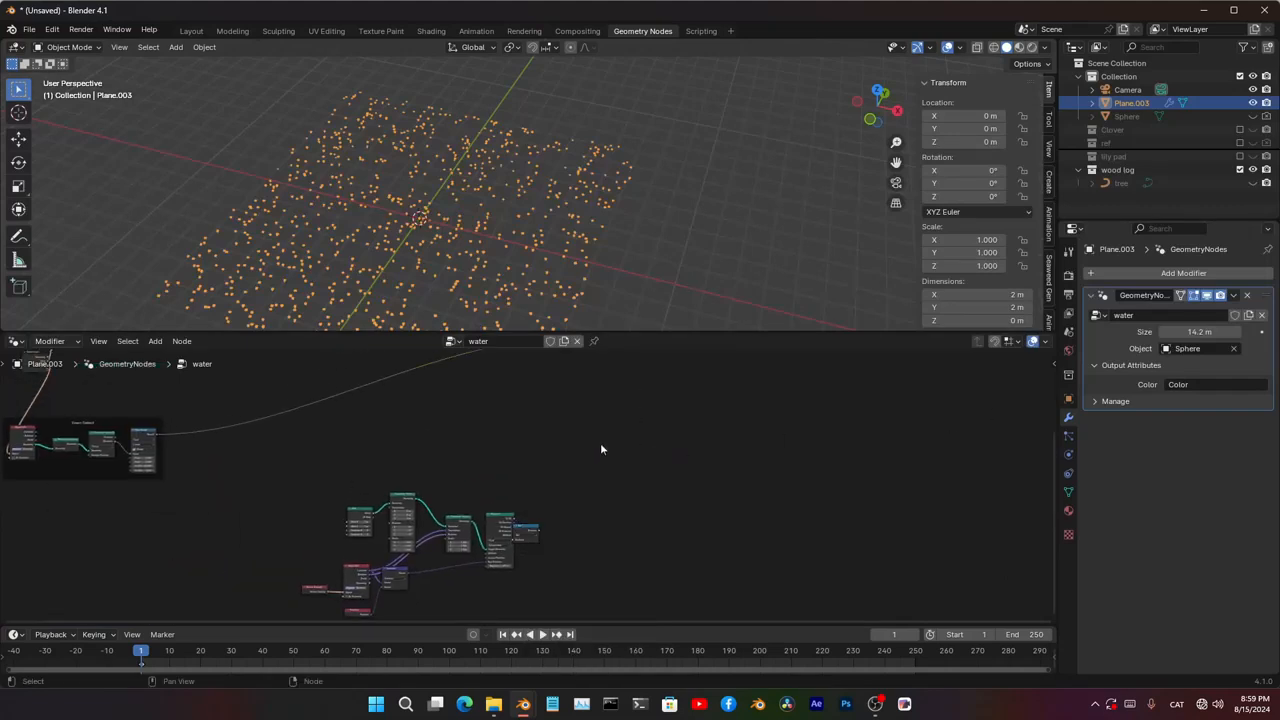
- Group the camera, grid and raycast nodes and connect the Not node's Boolean to the Group Output
scroll(580, 445, "down", 3)
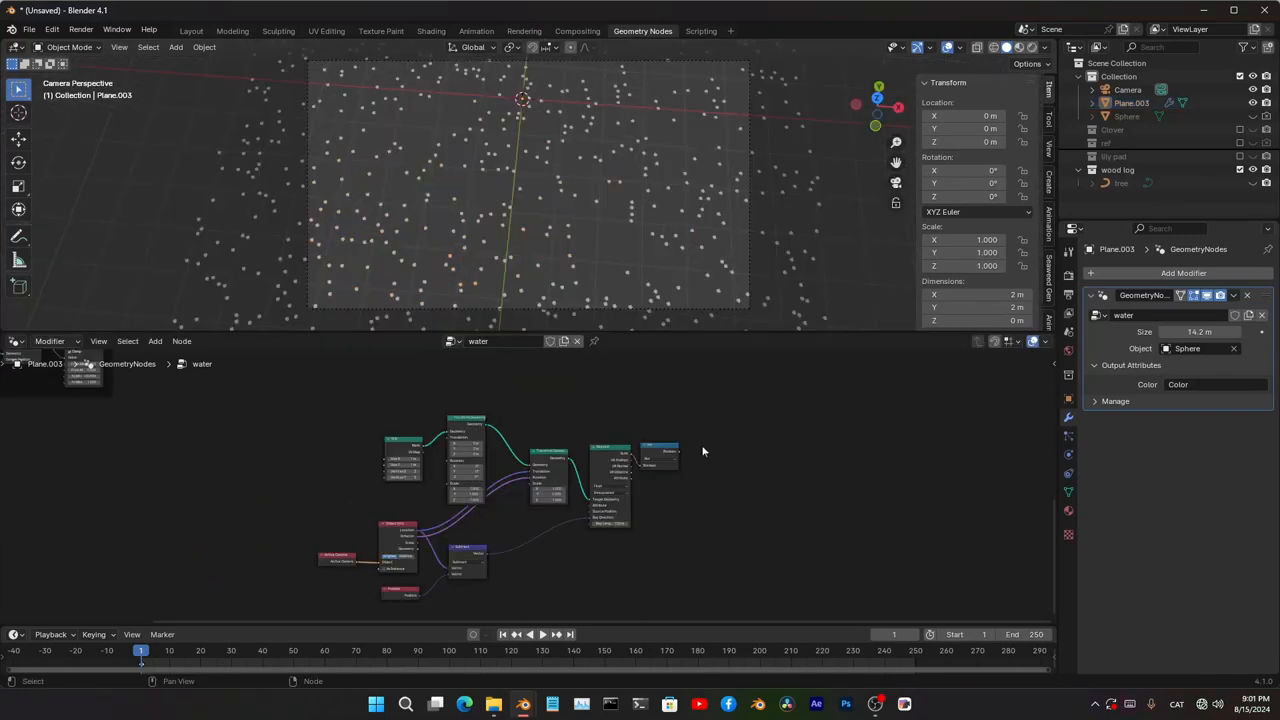
left_click_drag(700, 403, 312, 600)
key("ctrl+g")
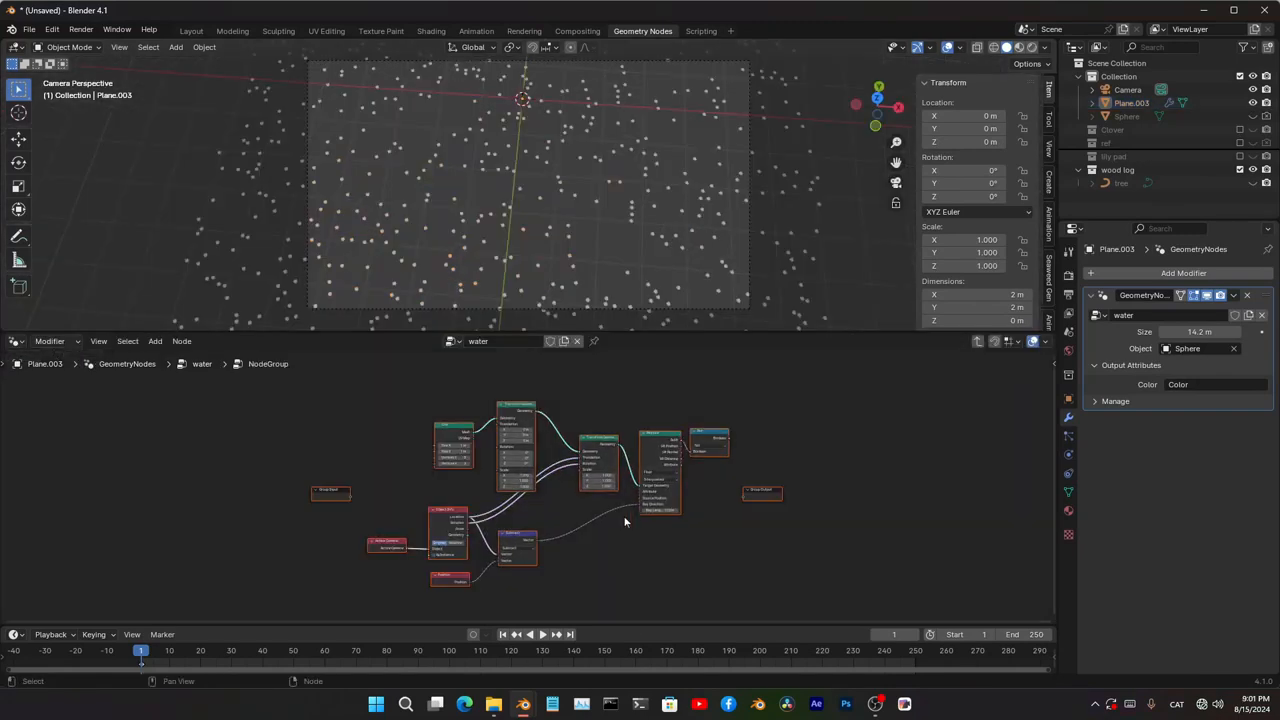
left_click(703, 484)
middle_click_drag(752, 446, 636, 491)
scroll(636, 491, "up", 4)
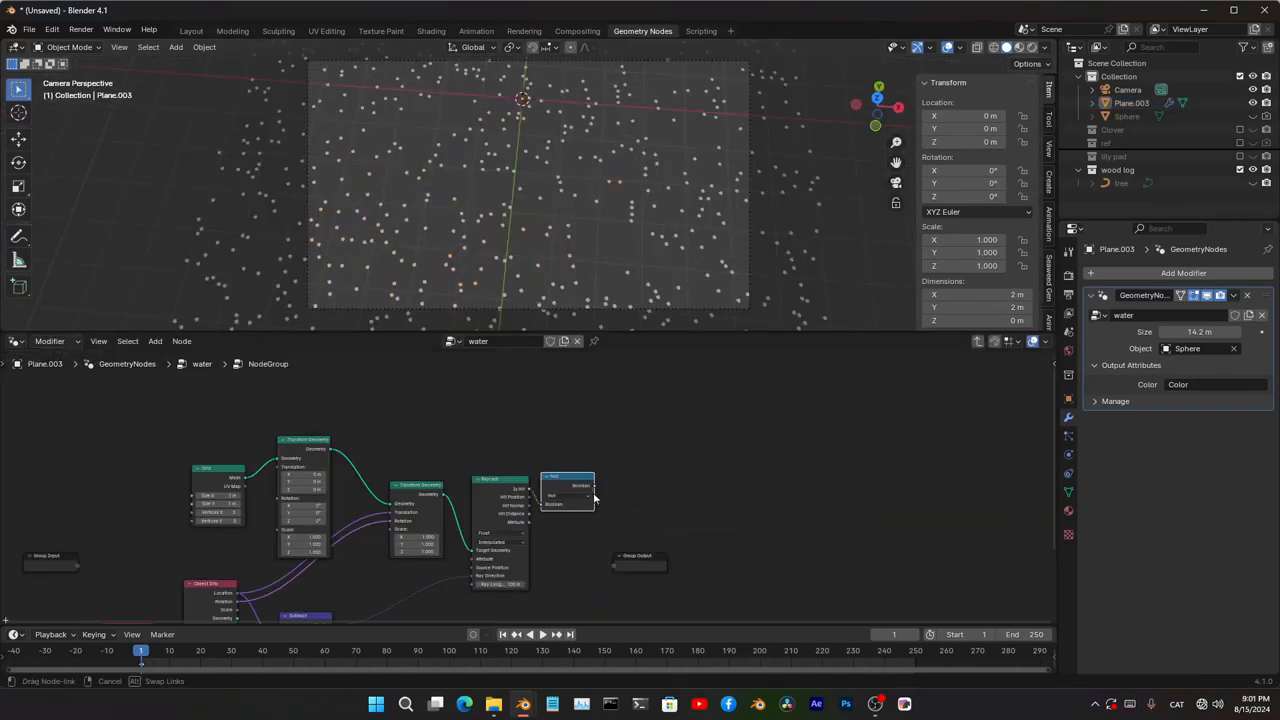
scroll(590, 530, "up", 2)
left_click_drag(615, 560, 637, 584)
scroll(535, 545, "down", 3)
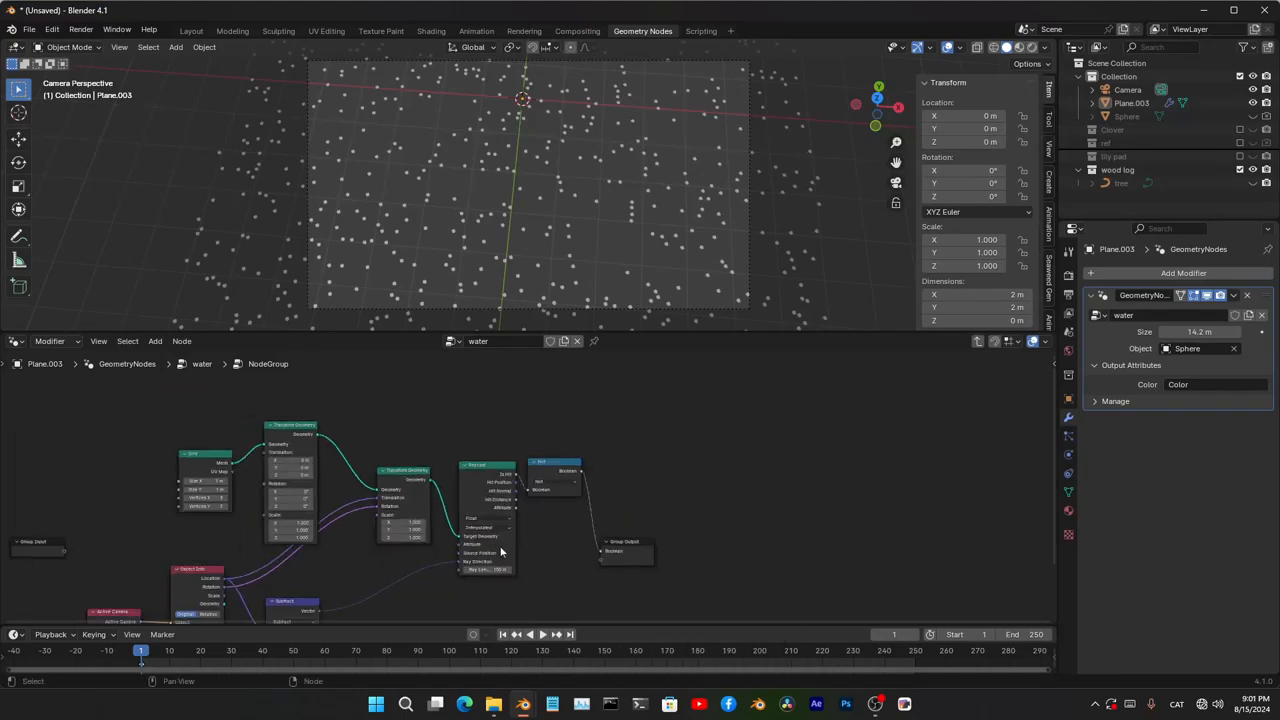
- Try previewing the new node group's Boolean output with a Viewer node in the main tree
middle_click_drag(500, 547, 618, 575)
key("Tab")
left_click(480, 531, "ctrl+shift")
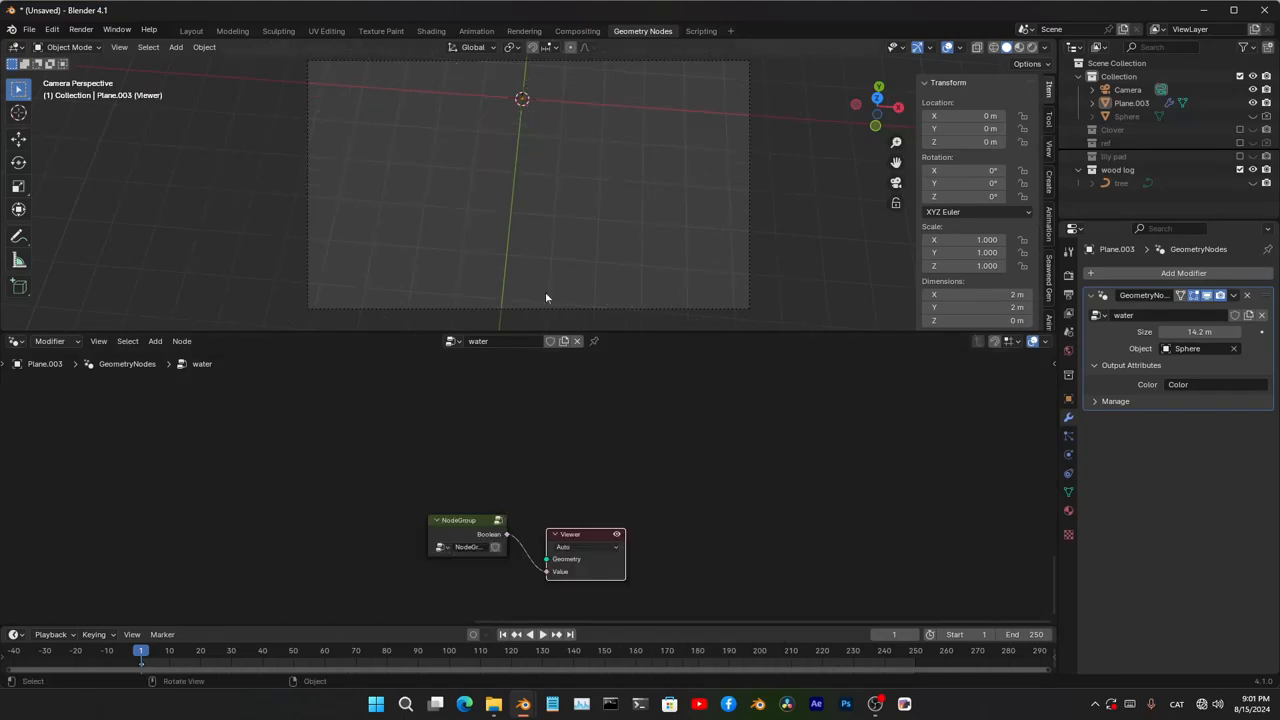
scroll(599, 548, "down", 1)
key("x")
left_click(479, 523)
key("Tab")
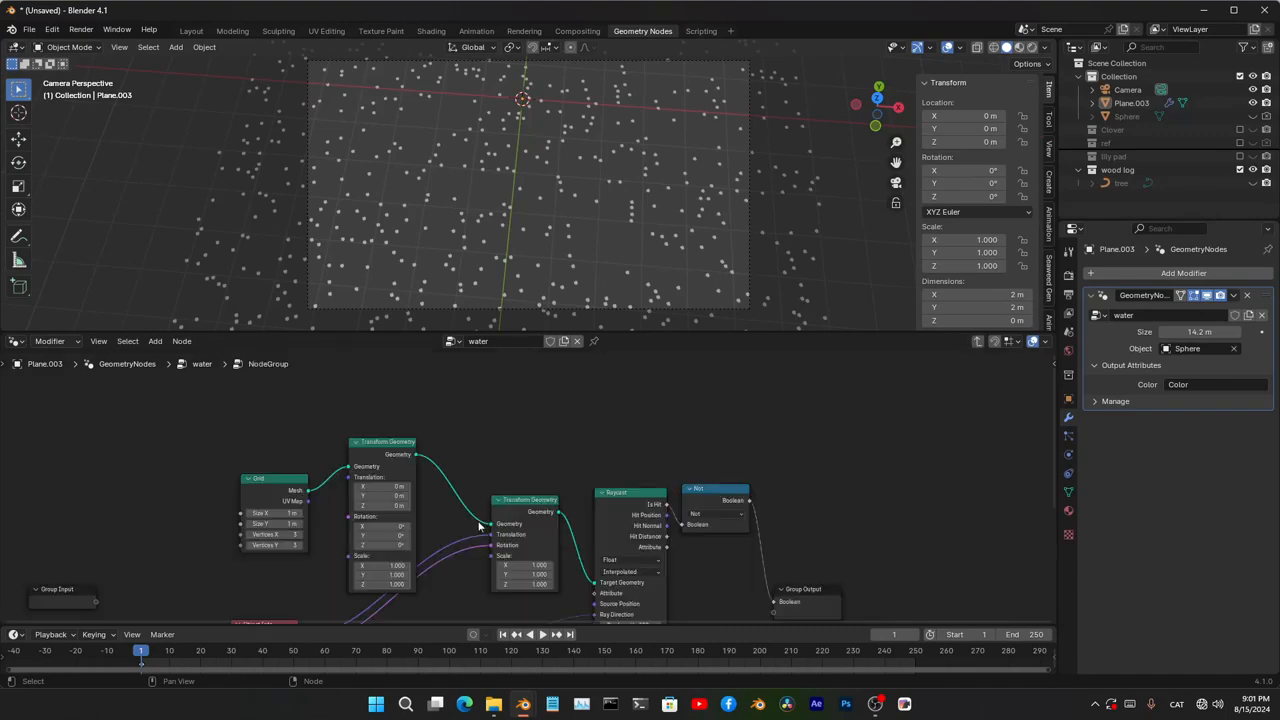
scroll(523, 480, "up", 4)
middle_click_drag(363, 531, 558, 431)
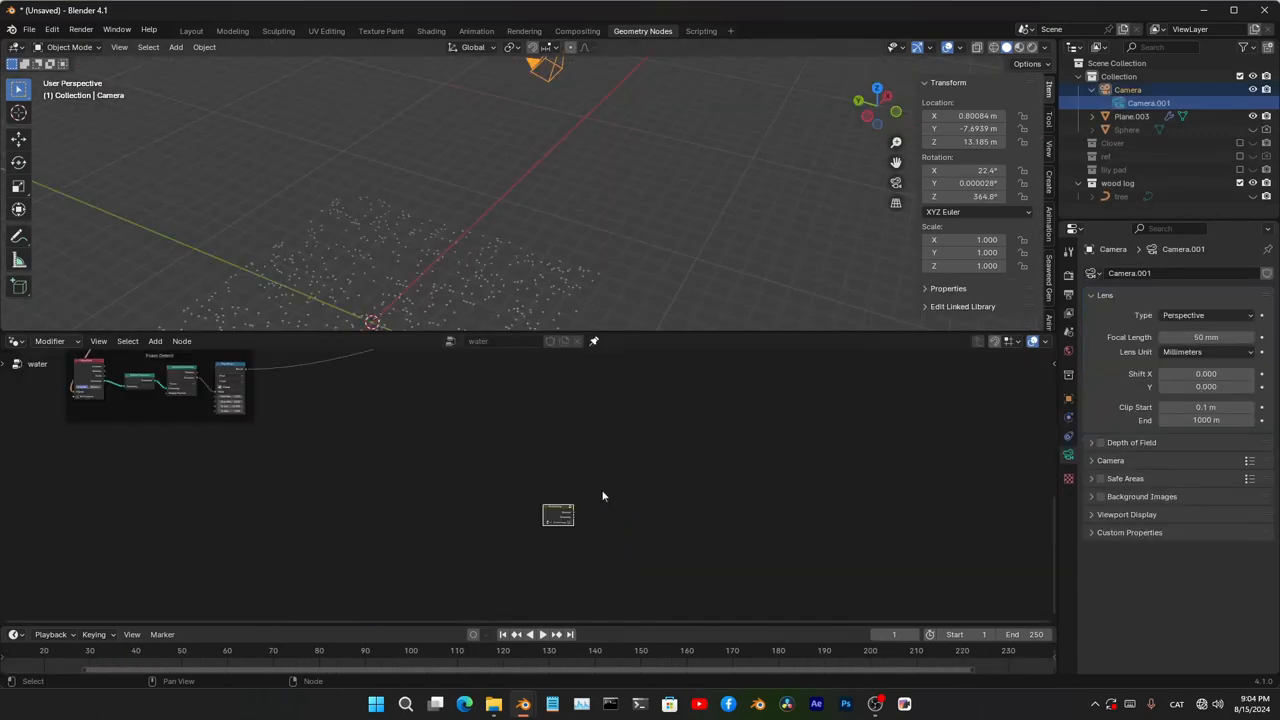
- Move the node group beside the Group Output and join its Geometry output with the clover instances
scroll(584, 511, "up", 3)
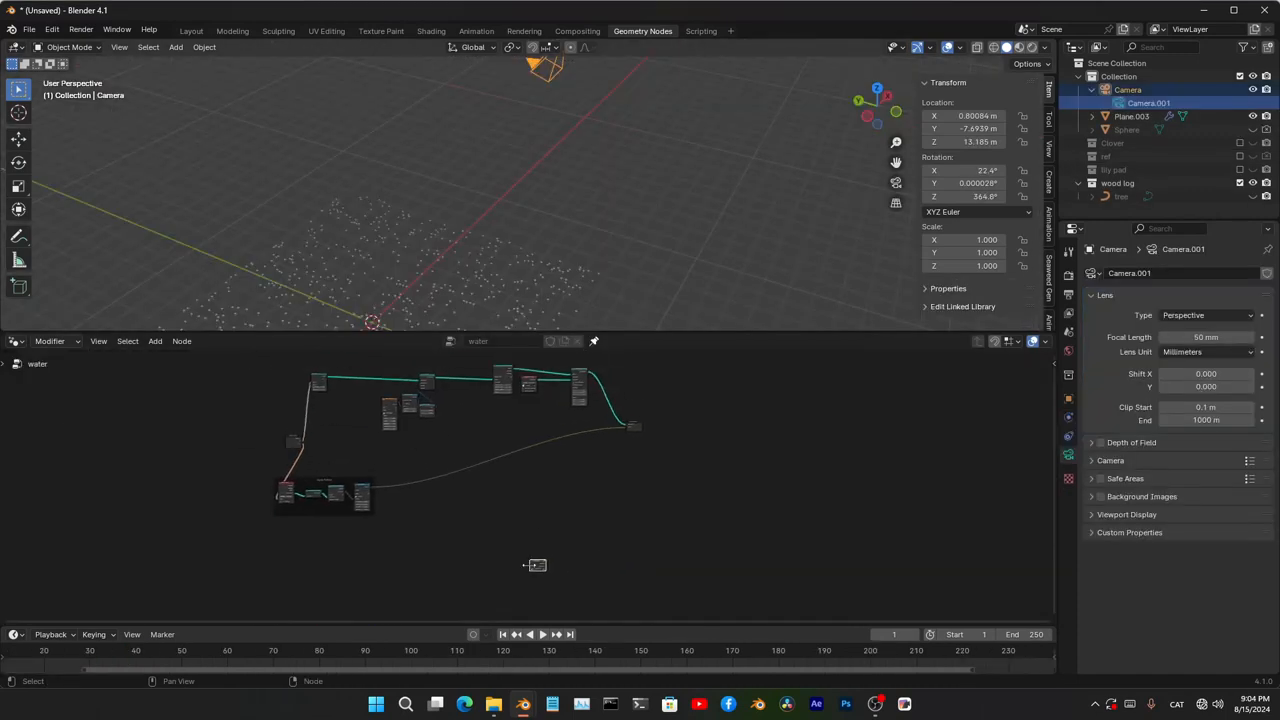
key("g")
left_click(583, 425)
scroll(662, 410, "up", 5)
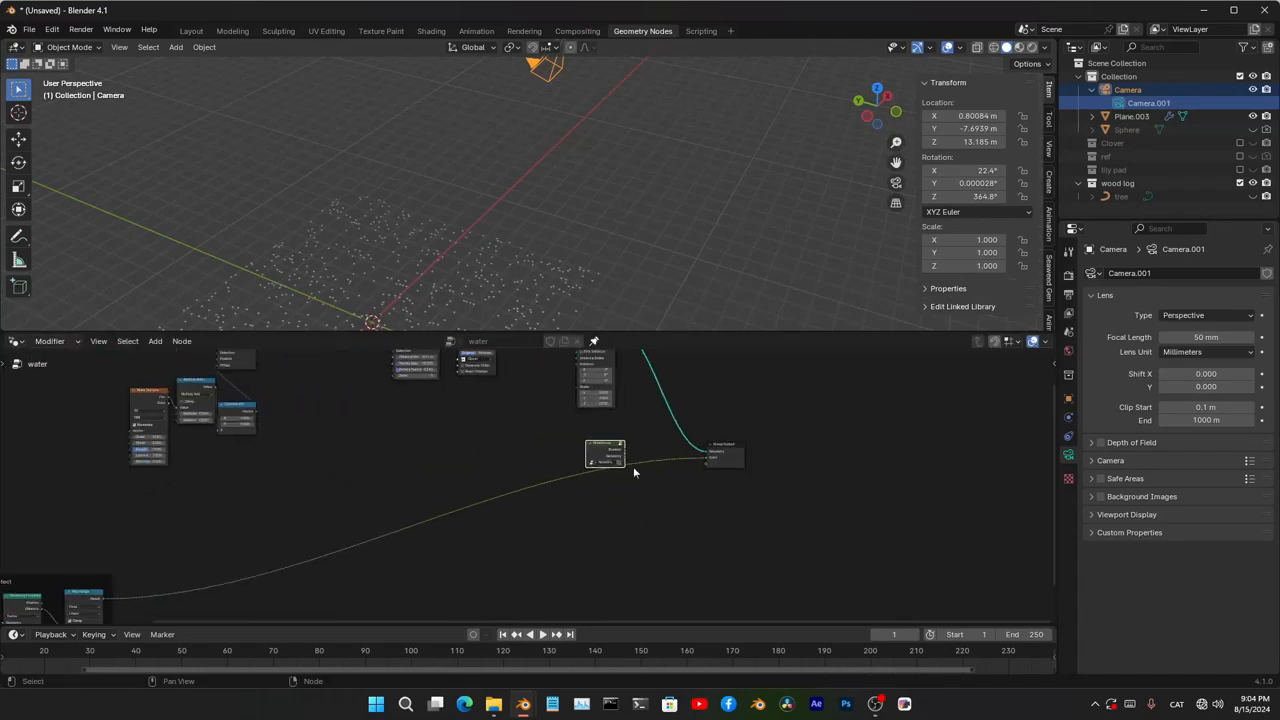
scroll(590, 450, "up", 6)
left_click_drag(651, 555, 670, 435)
- Open the node group and set the first Transform Geometry's Translation Z to -1.5 m
middle_click_drag(655, 72, 590, 236, "shift")
scroll(591, 237, "up", 6)
middle_click_drag(618, 311, 597, 187, "shift")
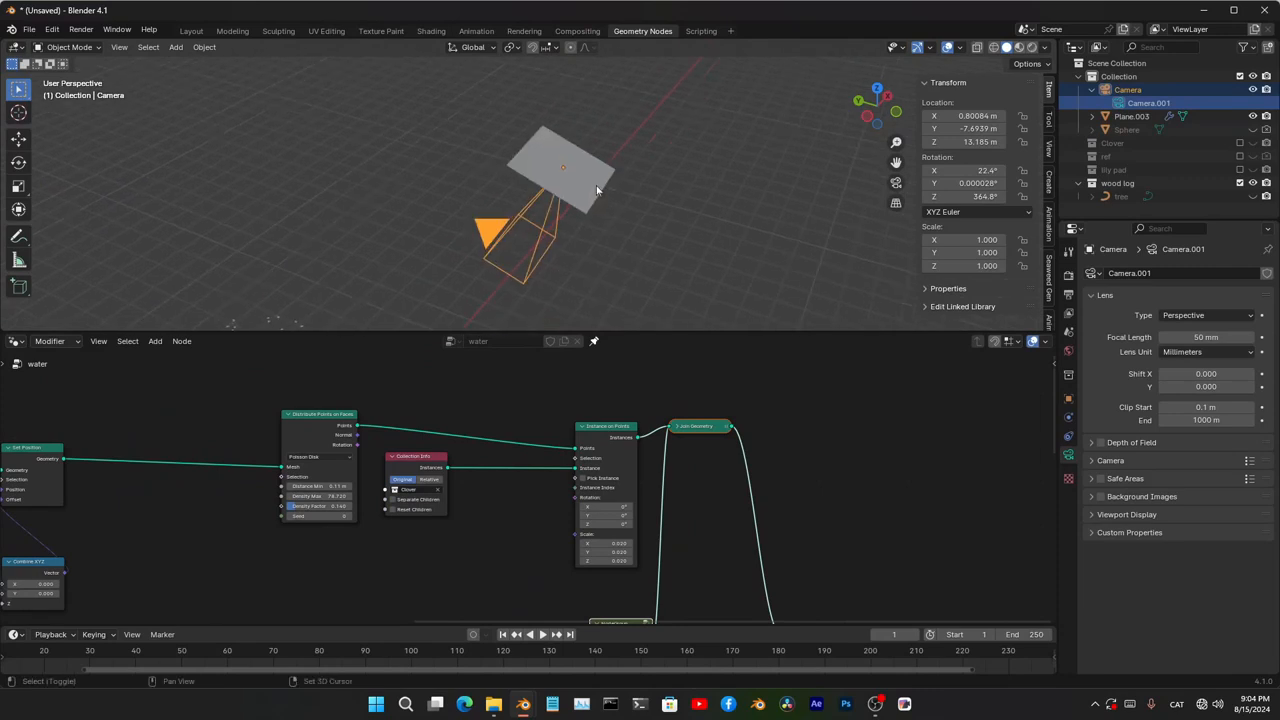
middle_click_drag(606, 234, 588, 208)
scroll(621, 611, "up", 1)
middle_click_drag(621, 611, 619, 538)
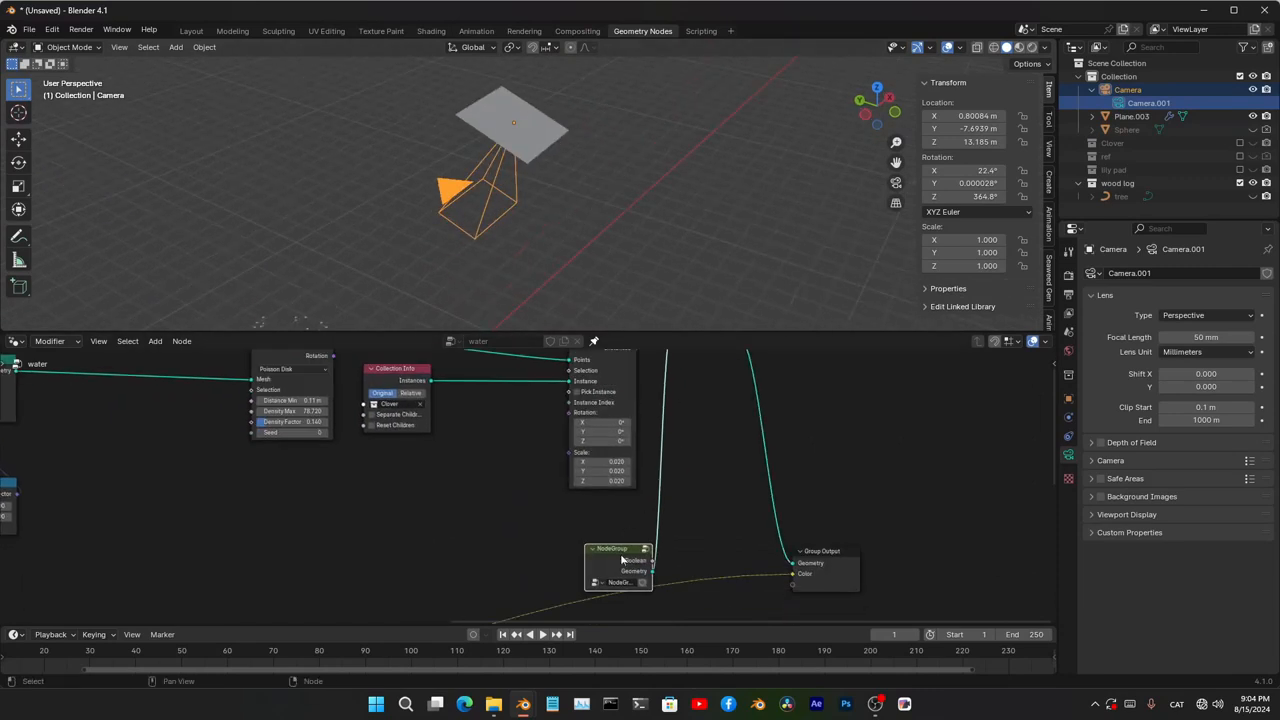
key("Tab")
middle_click_drag(521, 497, 577, 505)
scroll(467, 423, "up", 3)
middle_click_drag(467, 423, 511, 408)
middle_click_drag(520, 240, 575, 215)
middle_click_drag(388, 389, 483, 437)
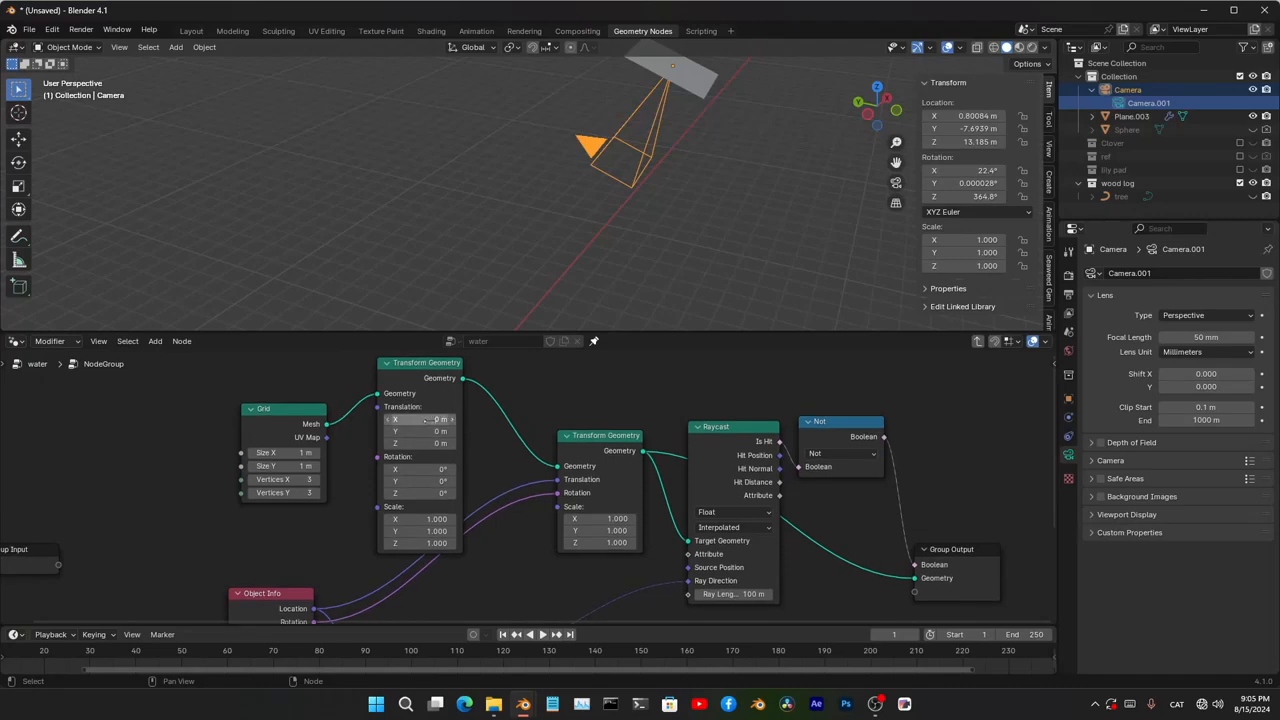
left_click_drag(436, 443, 388, 443)
- Look through the camera and adjust the first Transform Geometry's Translation Z to -1.35 m
middle_click_drag(593, 196, 675, 240)
key("KP_0")
scroll(587, 210, "down", 2)
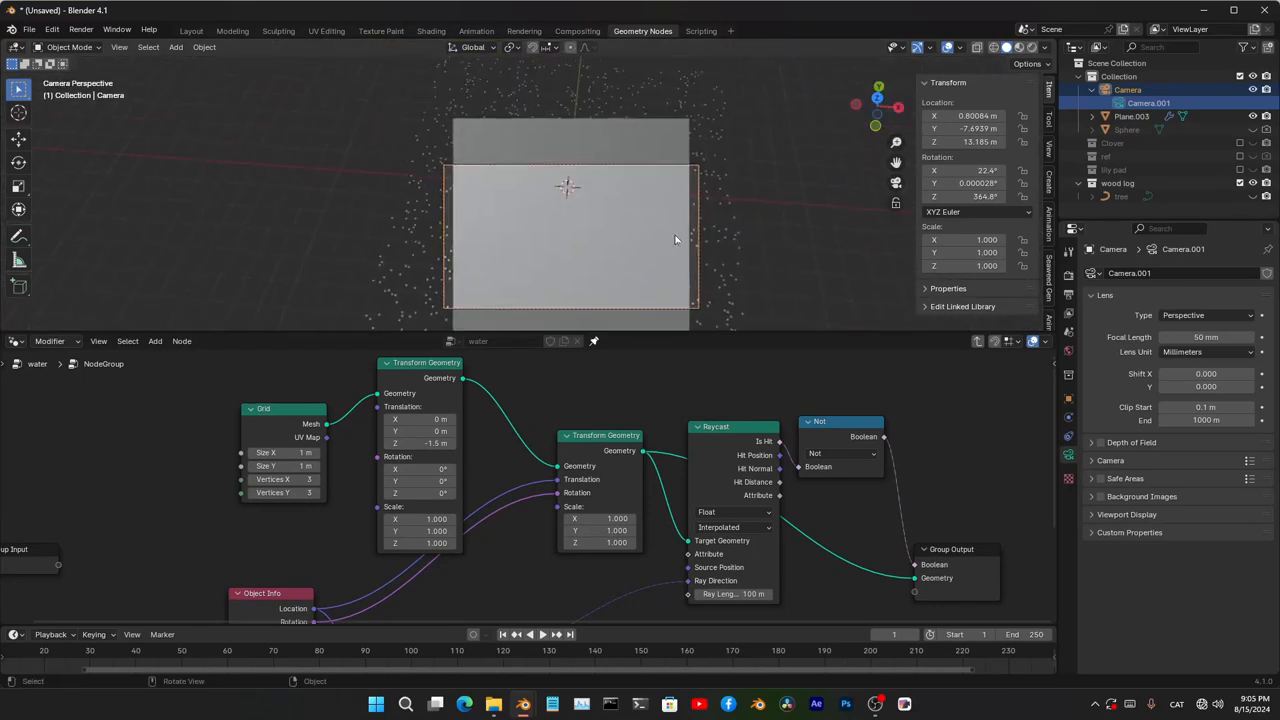
left_click_drag(433, 443, 452, 443)
- Set the first Transform Geometry's Scale to X 1.080, Y 0.650 and Z 0.080 so the grid slightly overlaps the camera frame
middle_click_drag(543, 260, 587, 193, "shift")
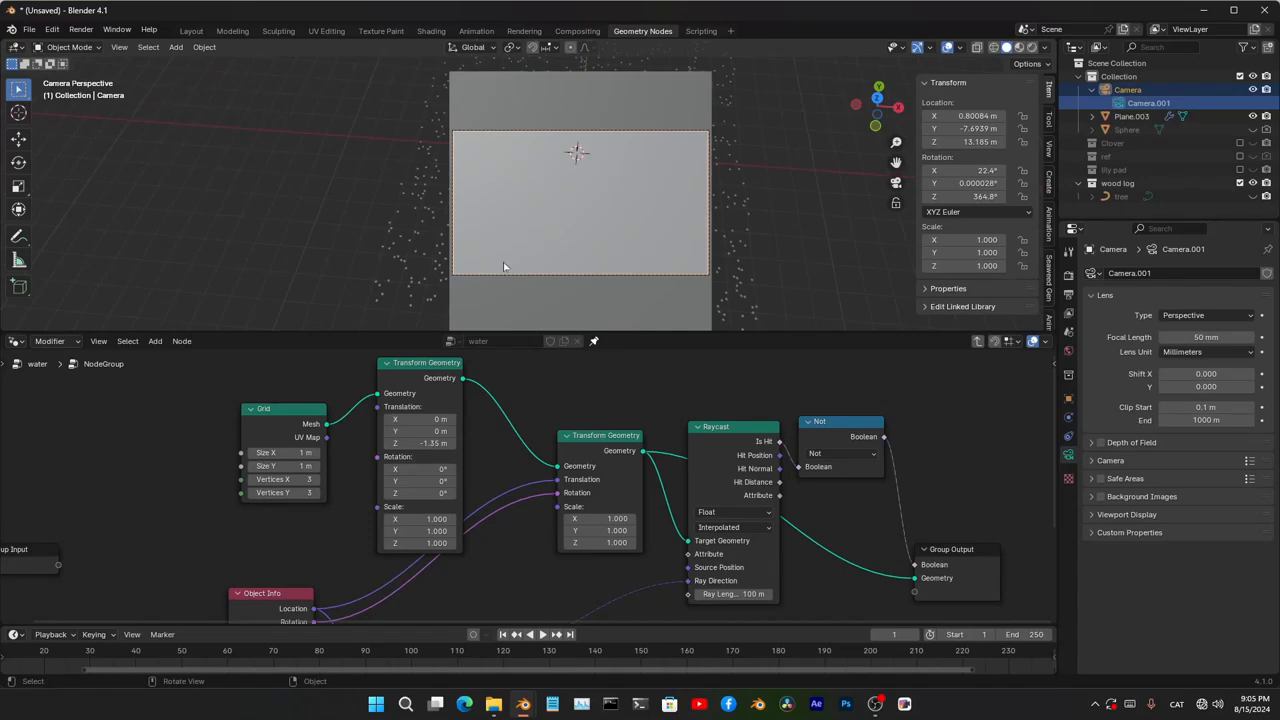
middle_click_drag(504, 267, 502, 233, "shift")
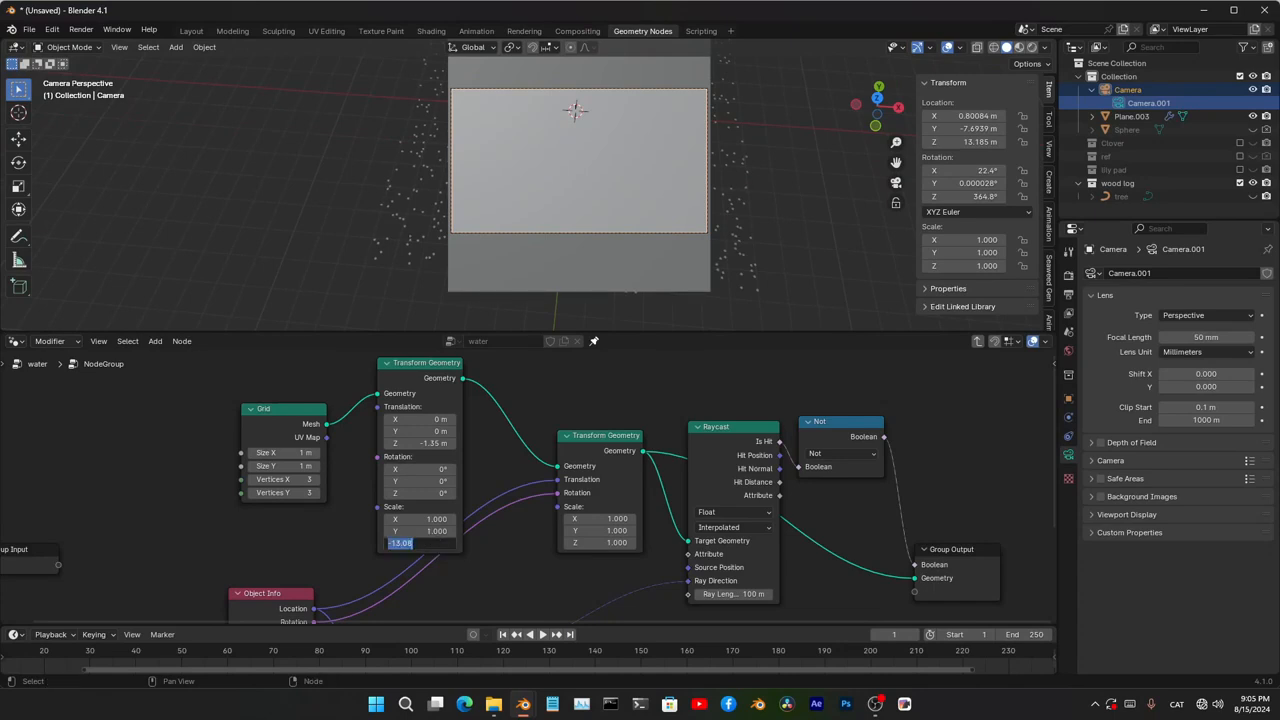
left_click_drag(420, 531, 452, 519)
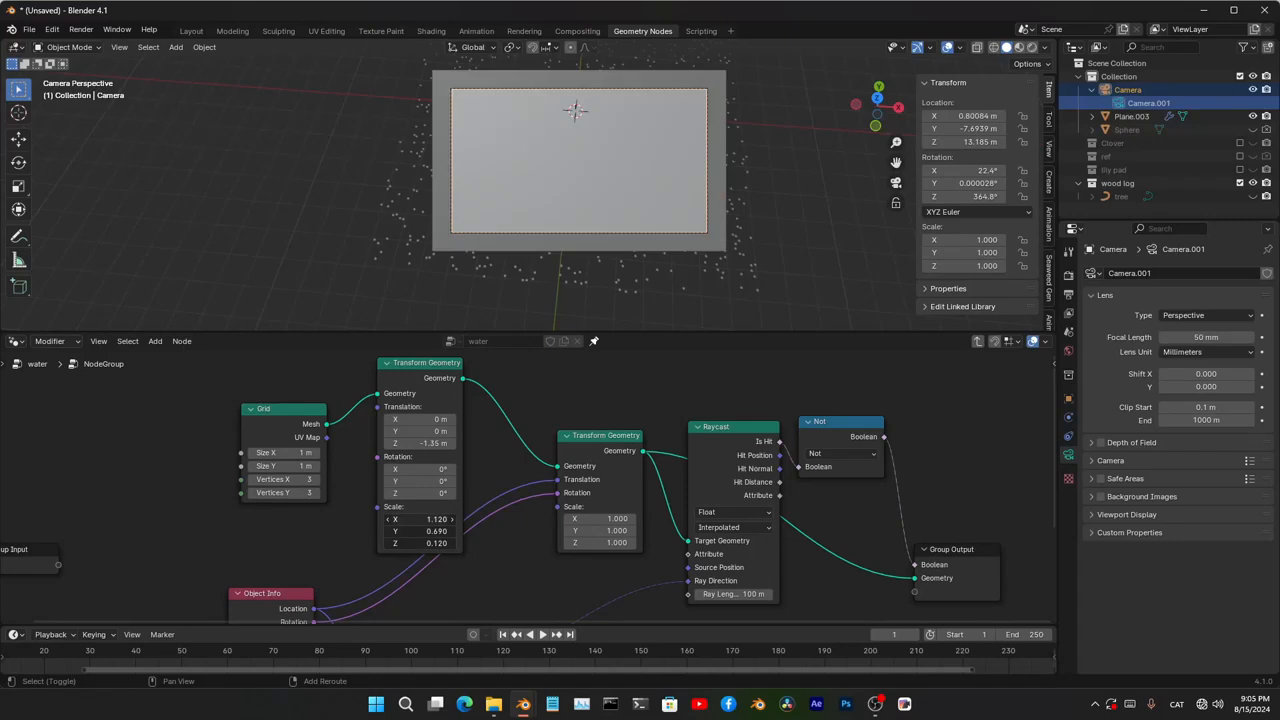
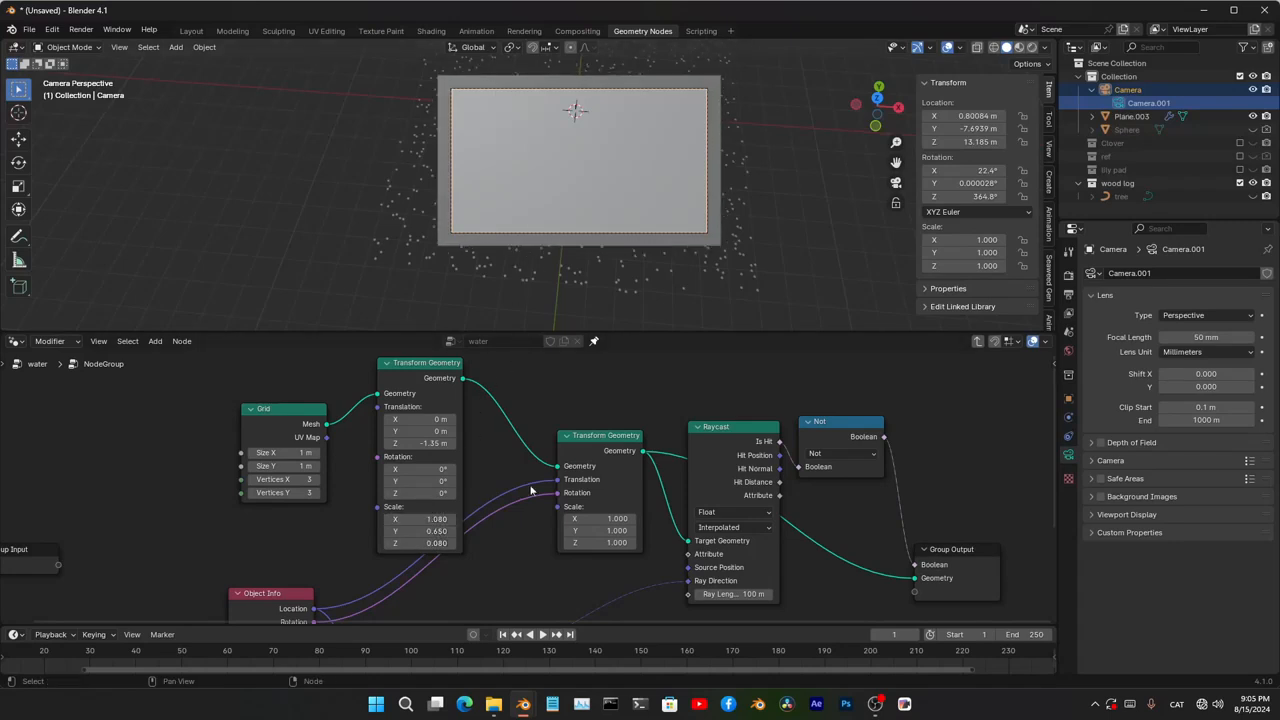
- Leave the node group and move its node back below the point distribution nodes
scroll(705, 488, "down", 2)
middle_click_drag(705, 485, 676, 488)
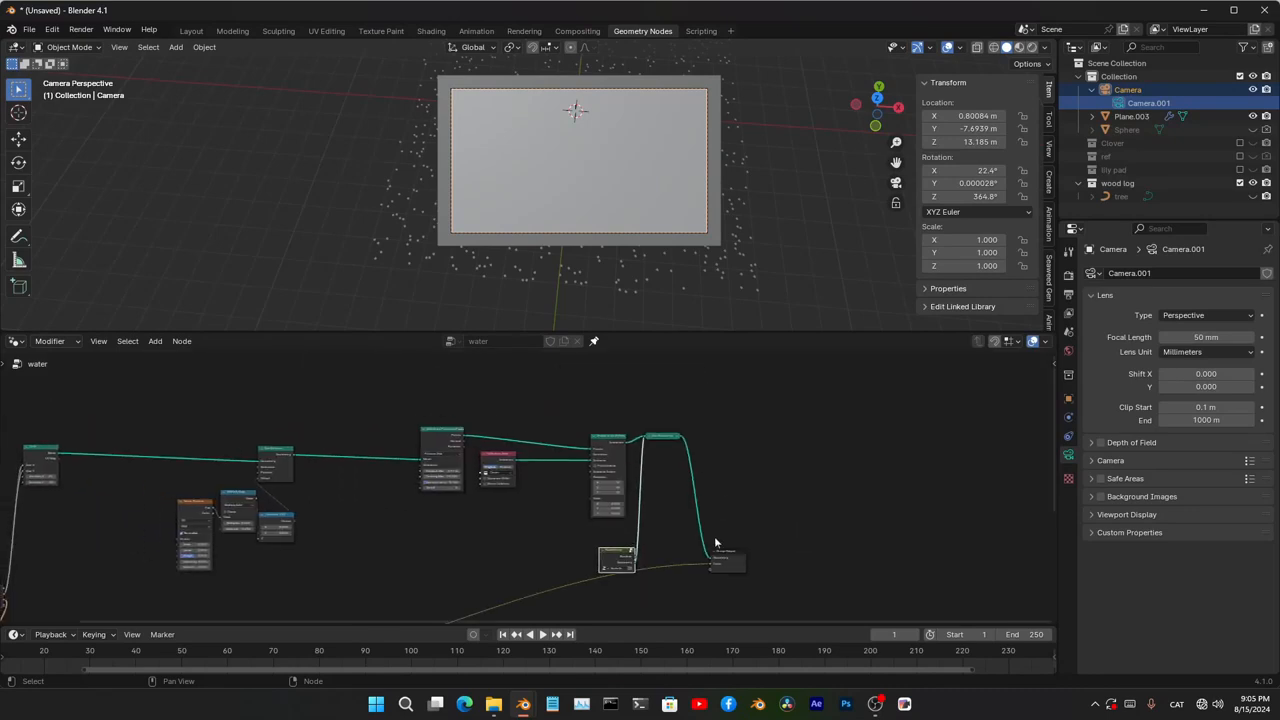
left_click_drag(621, 558, 345, 480)
scroll(335, 488, "up", 3)
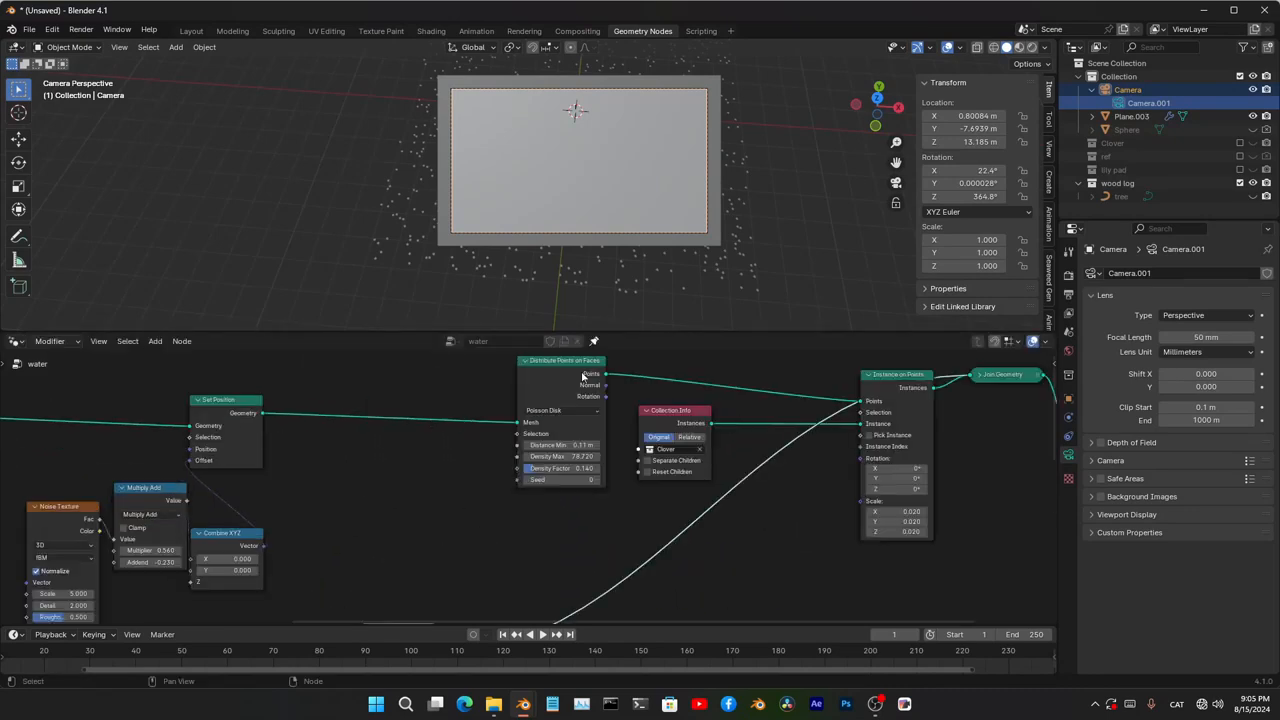
- Move Distribute Points on Faces beside Set Position and insert a Delete Geometry node with the Point domain on its Points link
left_click_drag(578, 374, 500, 397)
type("de")
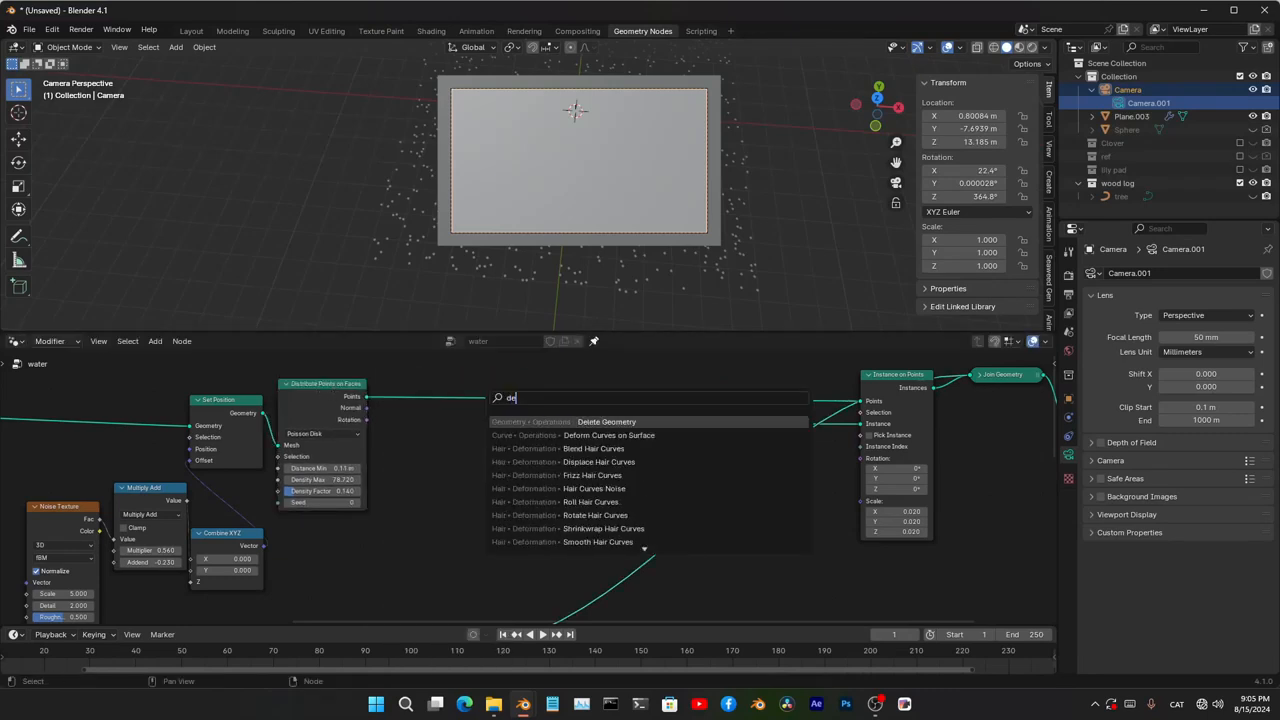
type("lete")
key("Return")
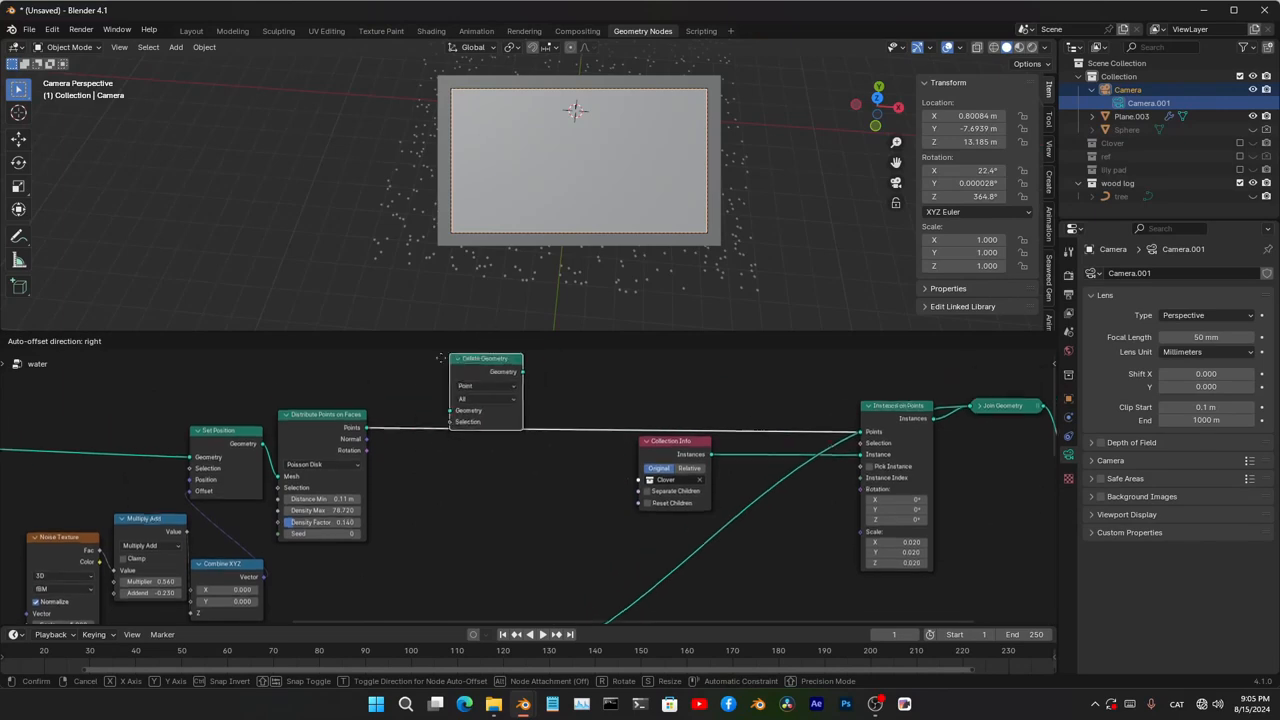
left_click(437, 410)
scroll(437, 410, "up", 2)
left_click(437, 402)
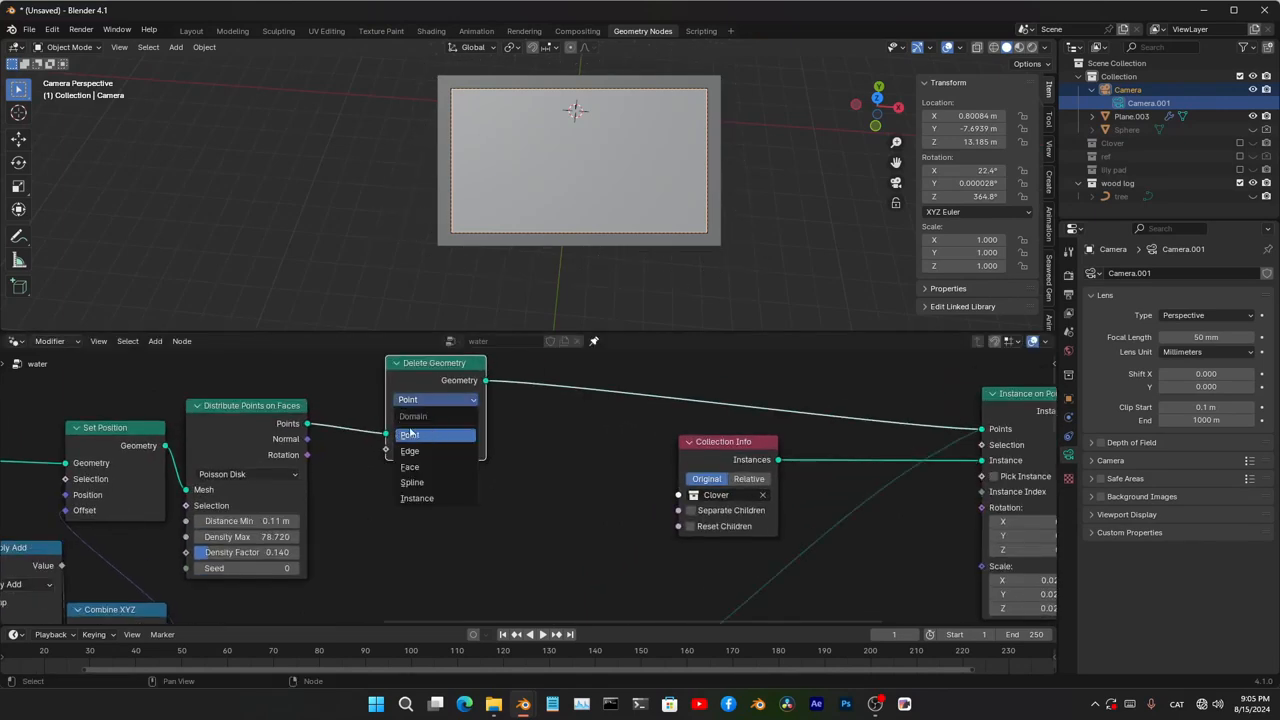
- Connect the node group's Boolean to the Delete Geometry Selection and cut the group's Geometry link to Join Geometry
left_click_drag(411, 371, 424, 425)
middle_click_drag(424, 425, 465, 270)
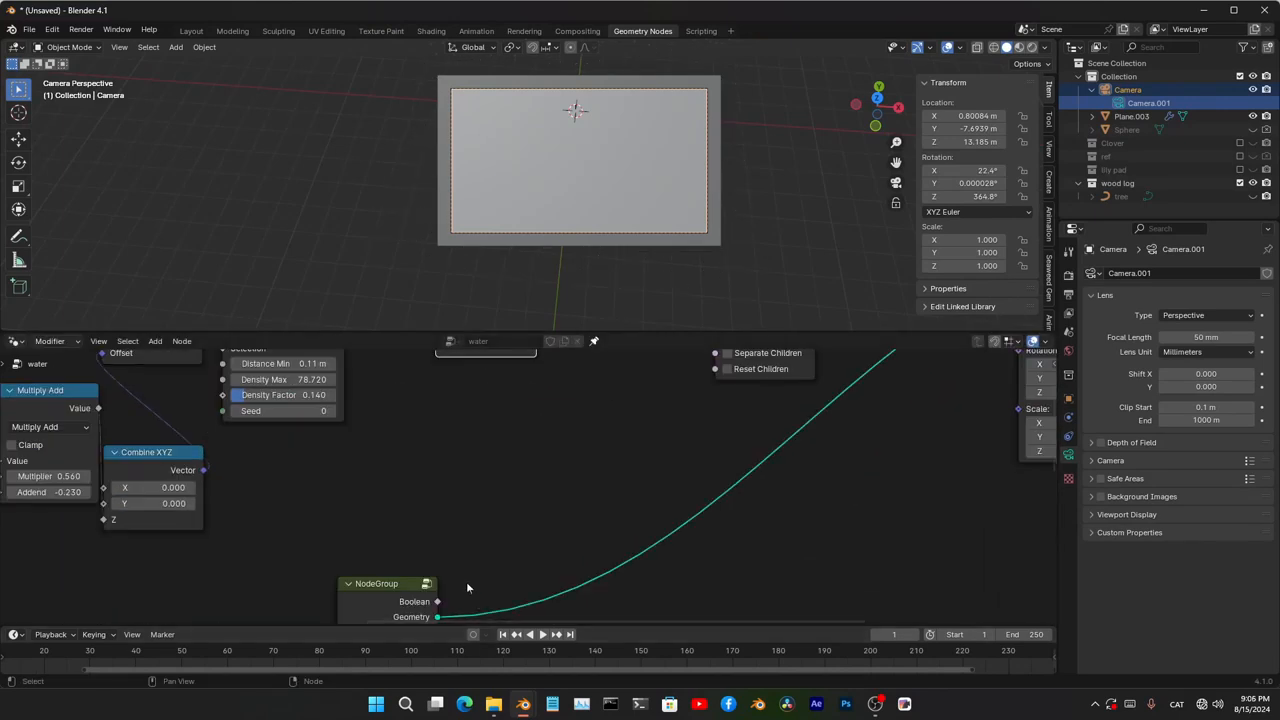
scroll(468, 586, "down", 3)
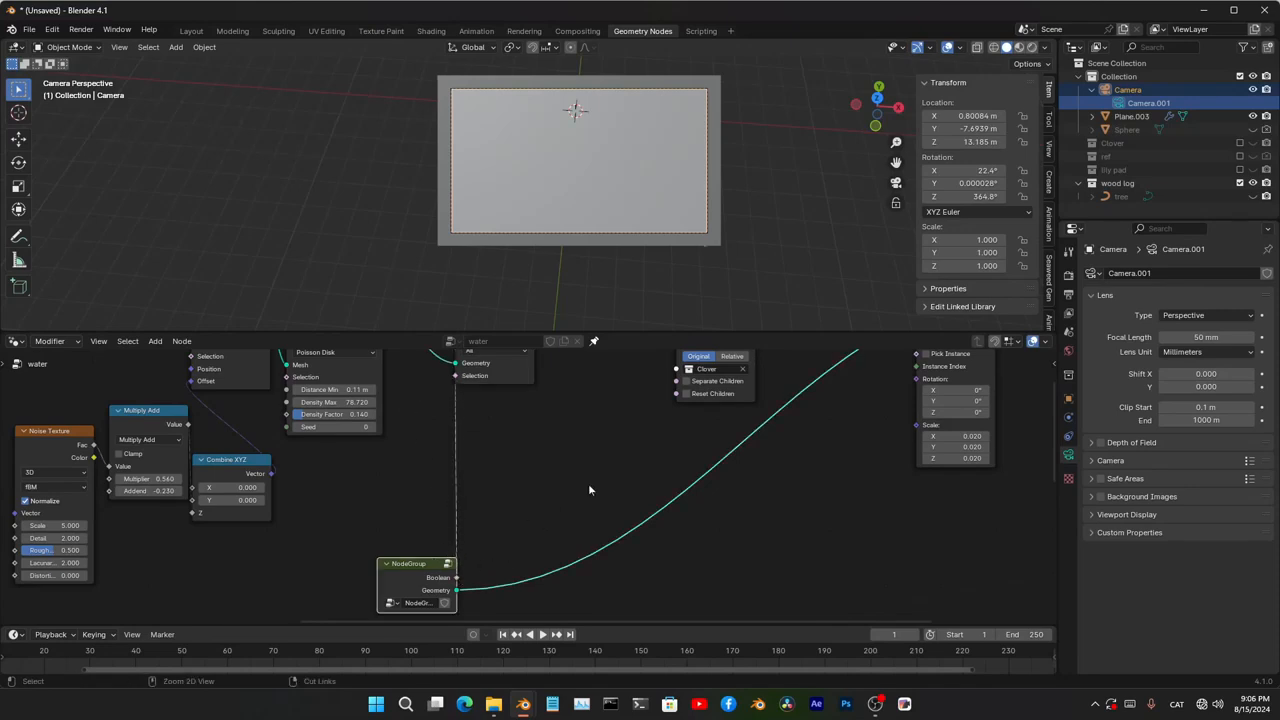
right_click_drag(588, 490, 618, 536, "ctrl")
middle_click_drag(603, 252, 653, 243)
scroll(656, 243, "down", 6)
middle_click_drag(529, 406, 549, 506)
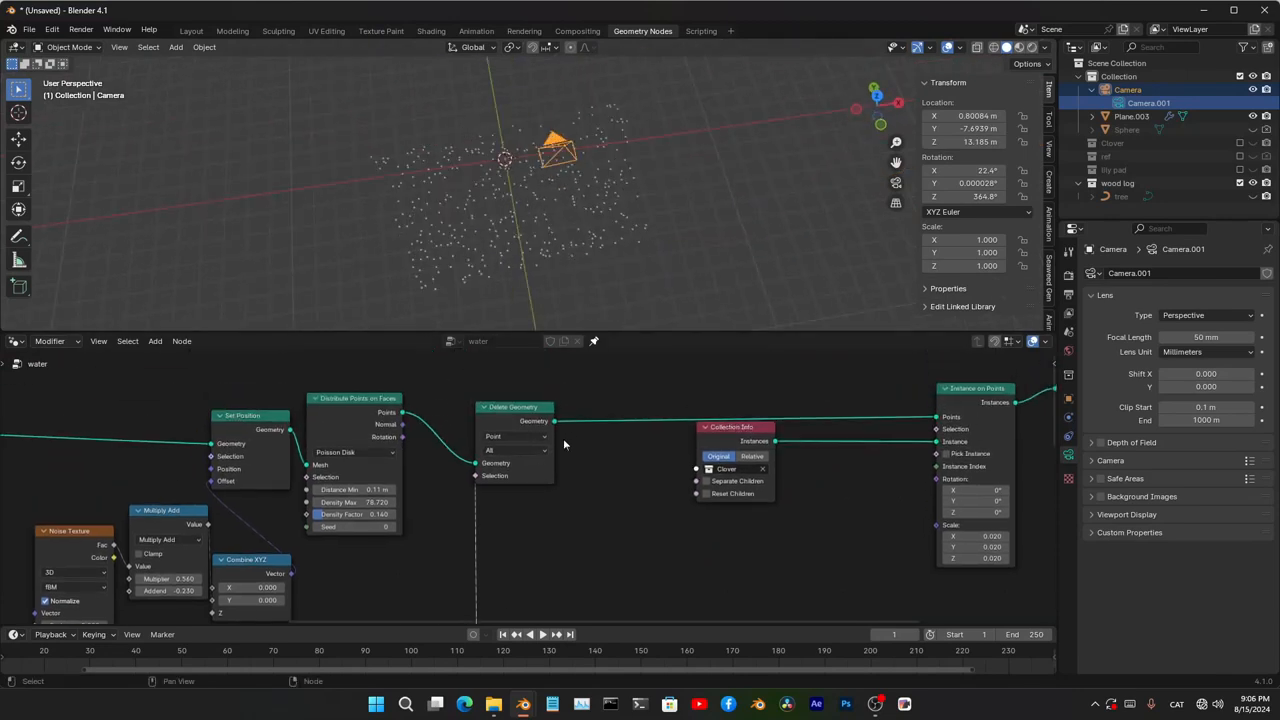
- Lower the Delete Geometry node and compare the distributed points, the culled points and the clover instances using a Viewer
middle_click_drag(564, 444, 565, 479)
left_click_drag(515, 441, 524, 517)
left_click(375, 452, "ctrl+shift")
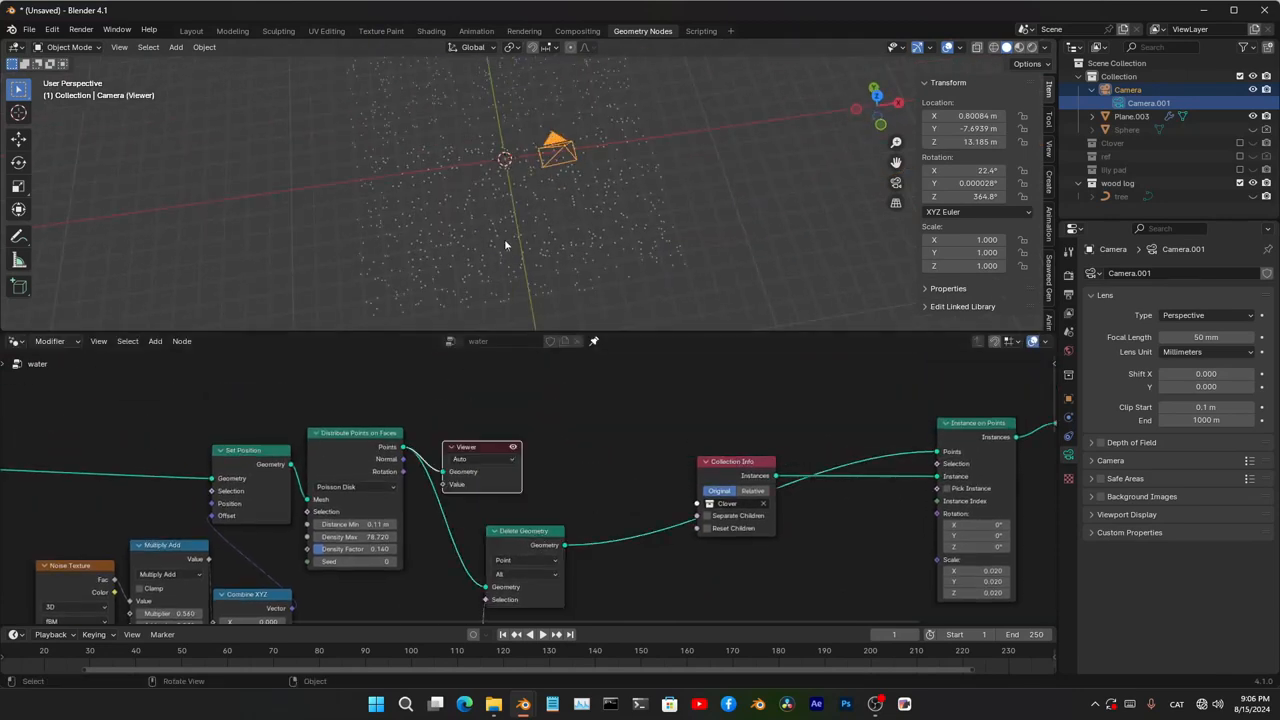
middle_click_drag(505, 244, 593, 264)
left_click(532, 537, "ctrl+shift")
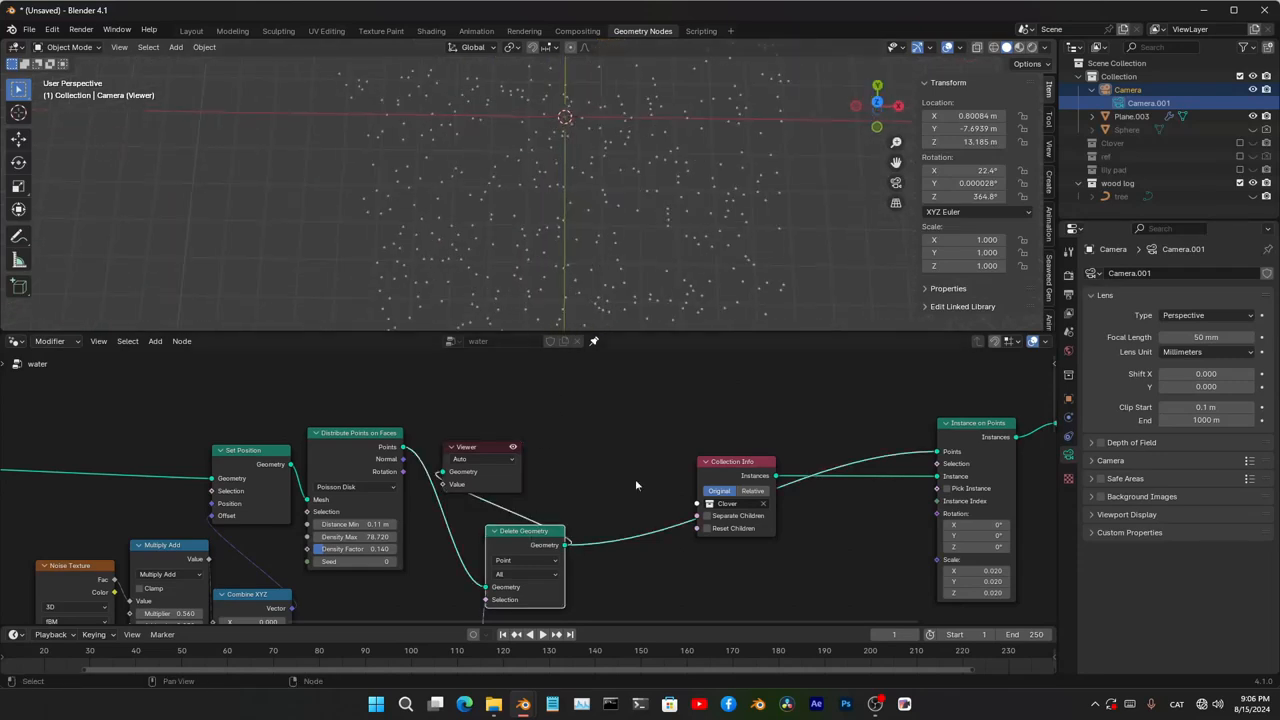
scroll(632, 490, "down", 6)
middle_click_drag(606, 523, 540, 491)
left_click(722, 432, "ctrl+shift")
middle_click_drag(663, 223, 756, 341)
key("ctrl+space")
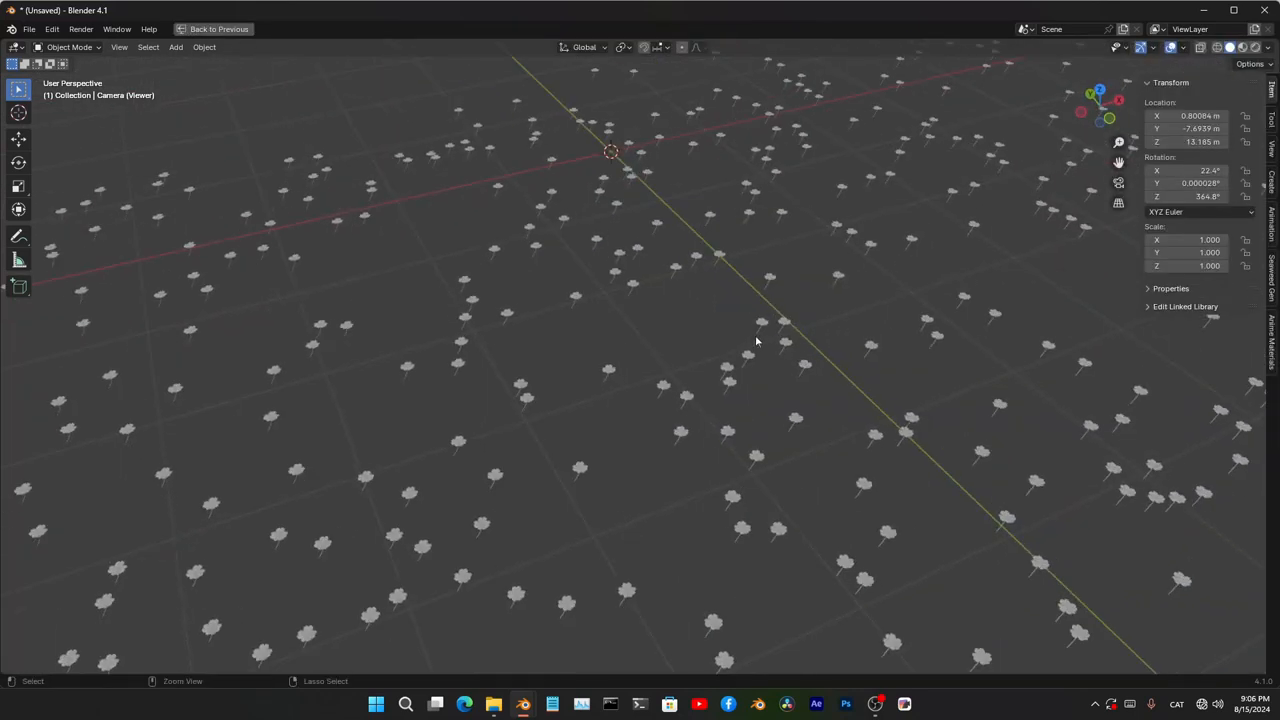
key("ctrl+space")
- Set the Poisson Disk Distance Min of Distribute Points on Faces to 0.23 m
middle_click_drag(434, 445, 640, 429)
scroll(635, 174, "down", 5)
middle_click_drag(635, 174, 640, 150)
scroll(640, 170, "up", 2)
scroll(502, 465, "up", 8)
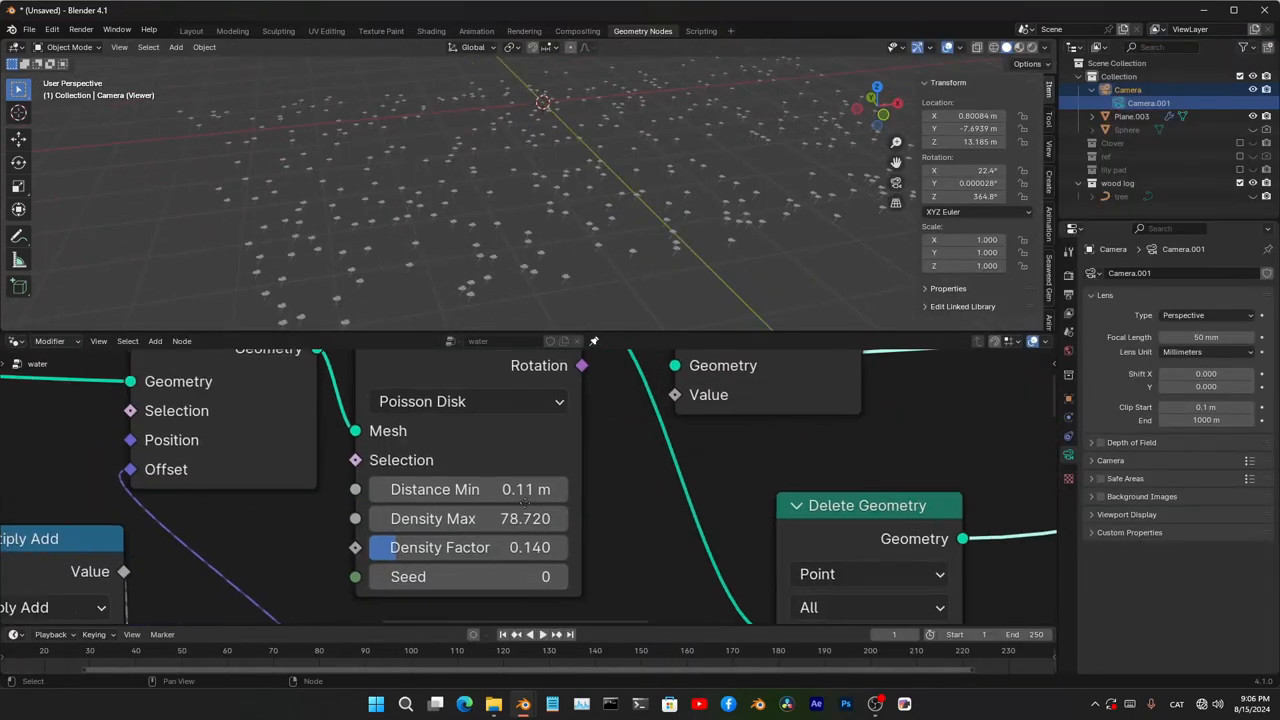
left_click(525, 499)
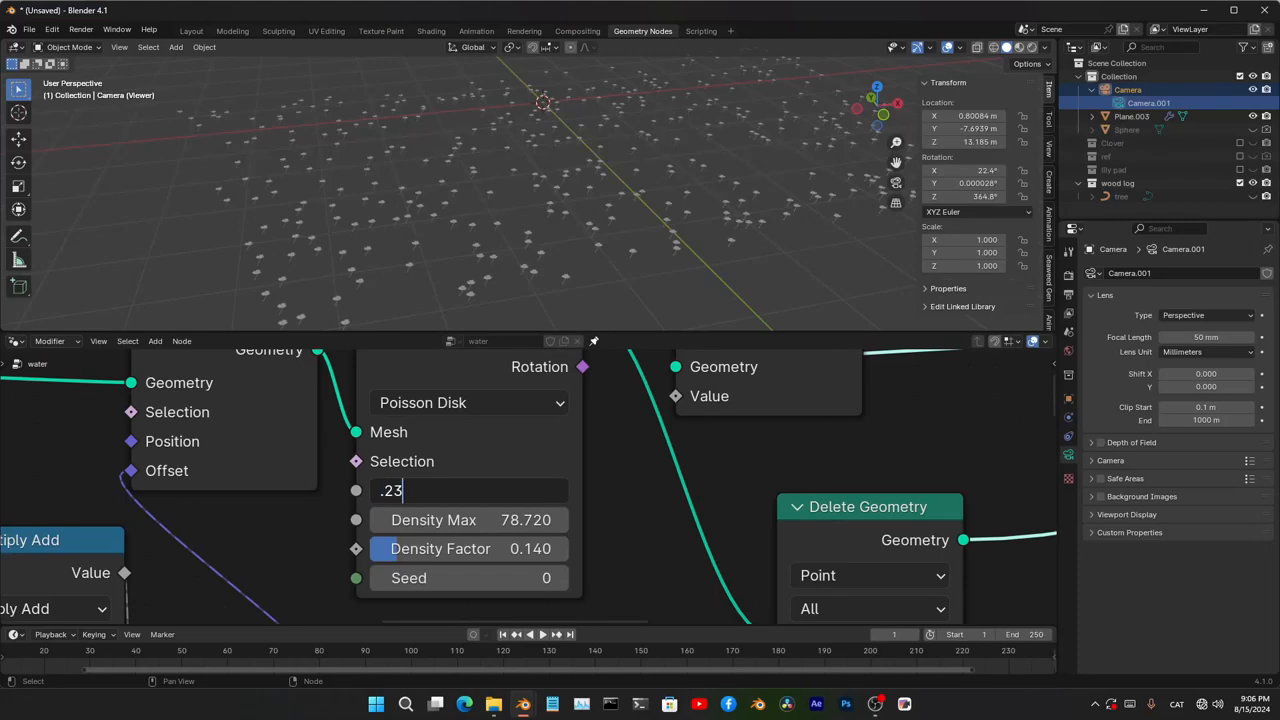
key("Return")
- Set Density Max to 10 and Density Factor to 1 on Distribute Points on Faces
left_click(480, 520)
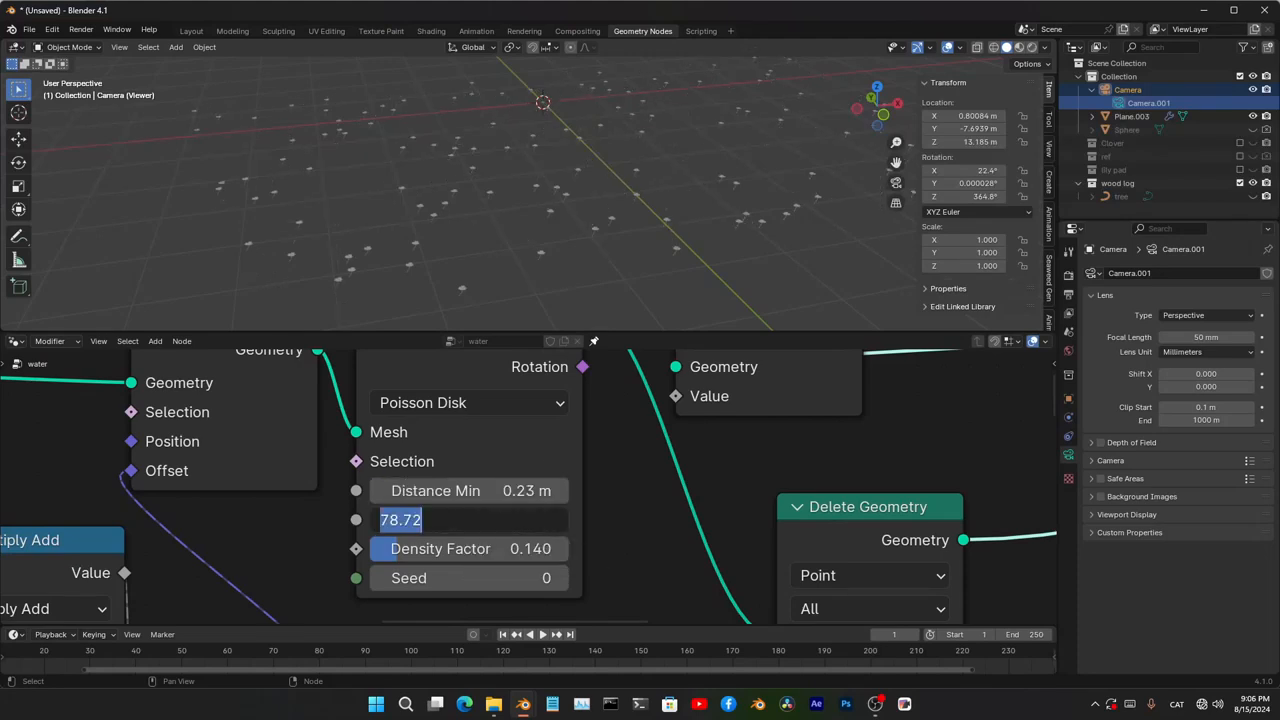
type("10")
key("Return")
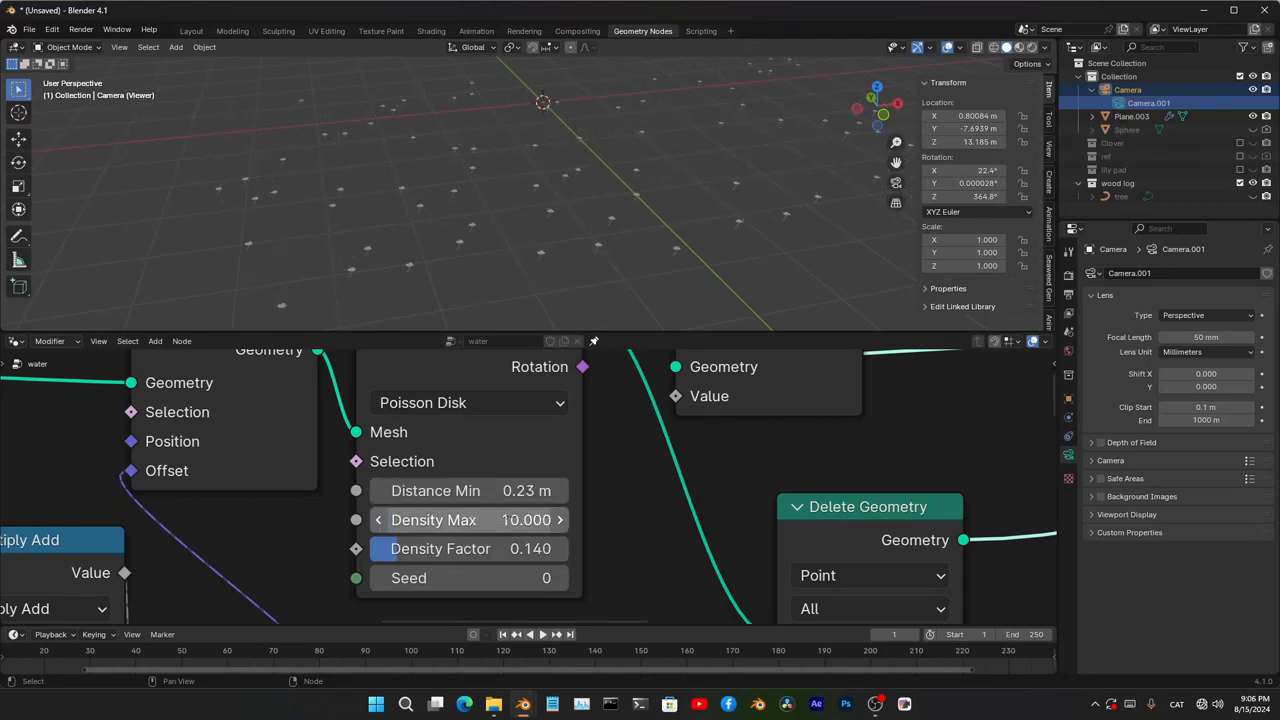
type("1")
key("Return")
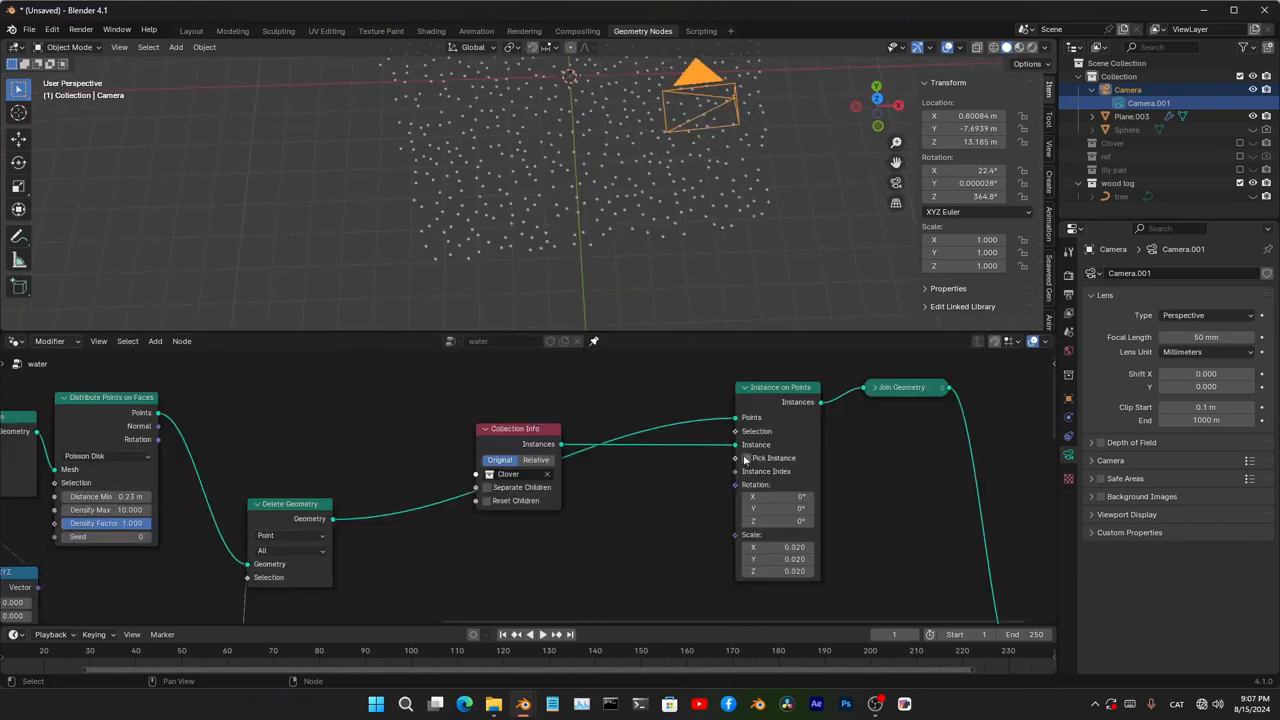
- Move the Instance on Points node closer to the Collection Info node
left_click_drag(750, 408, 639, 445)
middle_click_drag(575, 558, 561, 492)
scroll(653, 300, "up", 2)
scroll(653, 300, "up", 1)
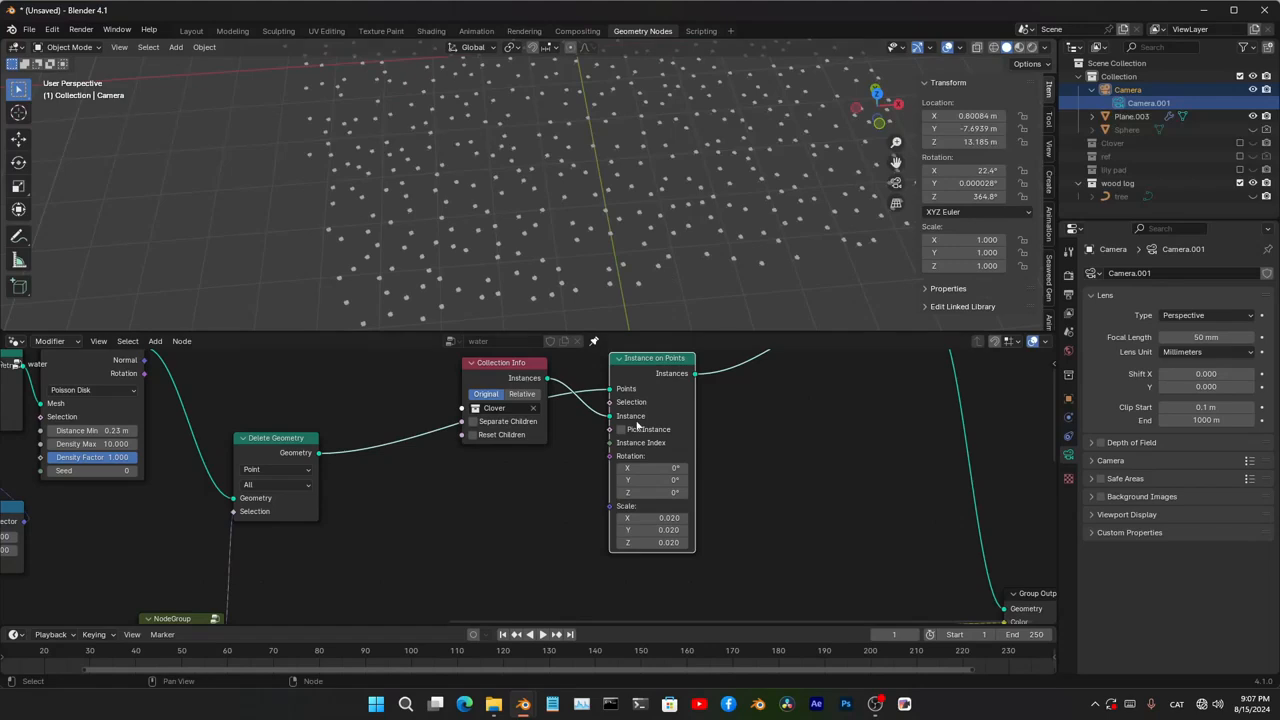
scroll(678, 405, "up", 3)
- Add a Random Value node feeding the Scale of Instance on Points and set its data type to Float
left_click_drag(713, 412, 580, 456)
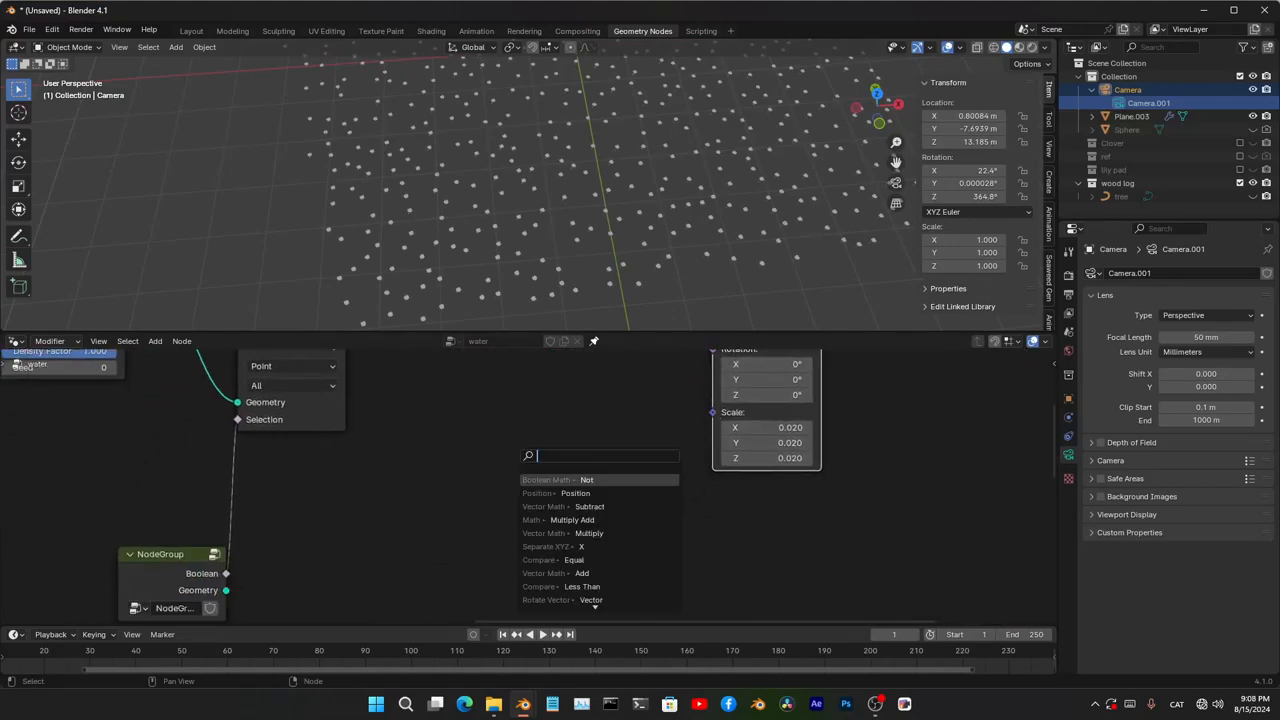
type("rand")
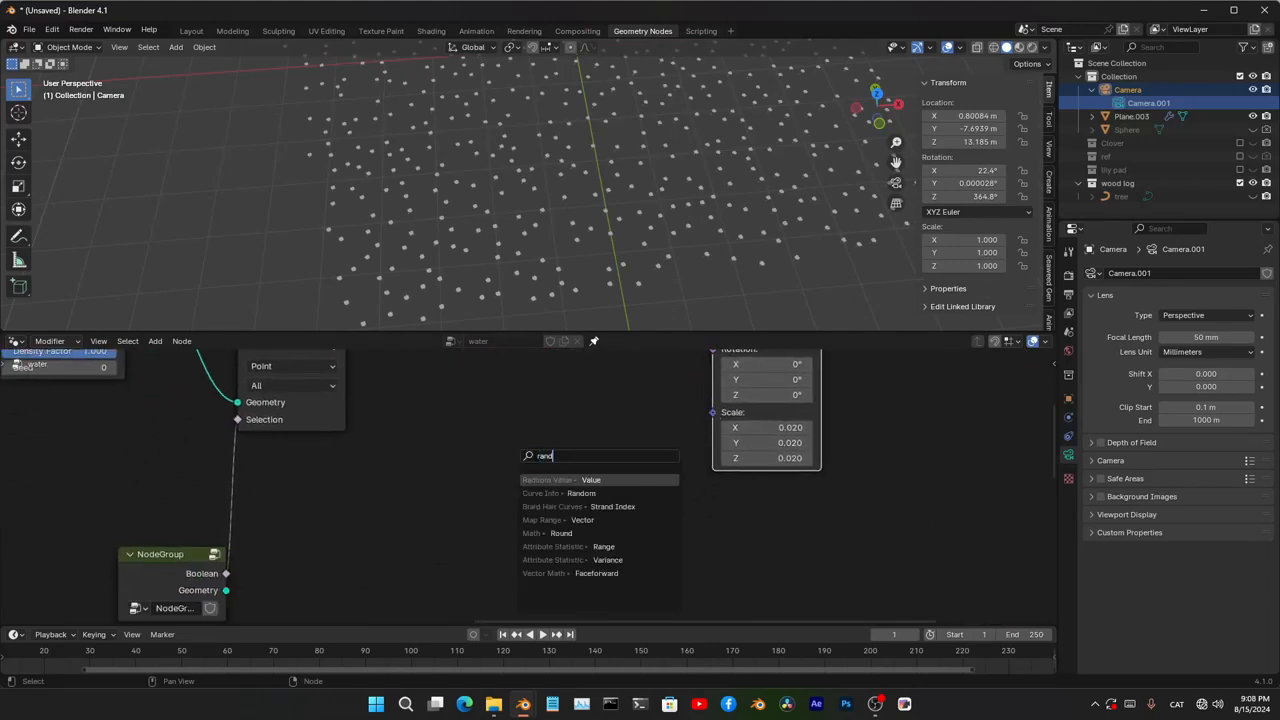
key("Return")
left_click(537, 476)
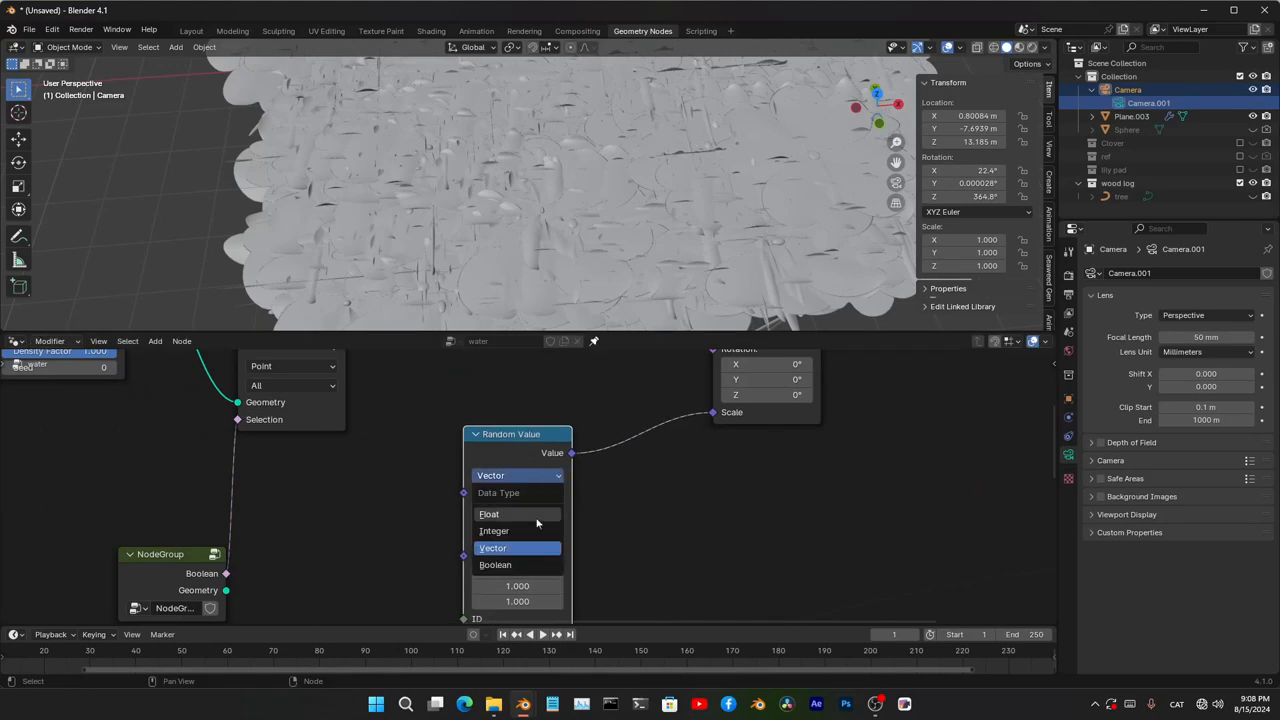
left_click(537, 515)
- Rearrange the Random Value and Instance on Points nodes and set the random scale to Min 0.02 and Max 0.1
middle_click_drag(587, 460, 579, 541)
left_click_drag(566, 535, 704, 497)
left_click_drag(520, 517, 624, 469)
middle_click_drag(627, 530, 564, 432)
scroll(564, 432, "up", 2)
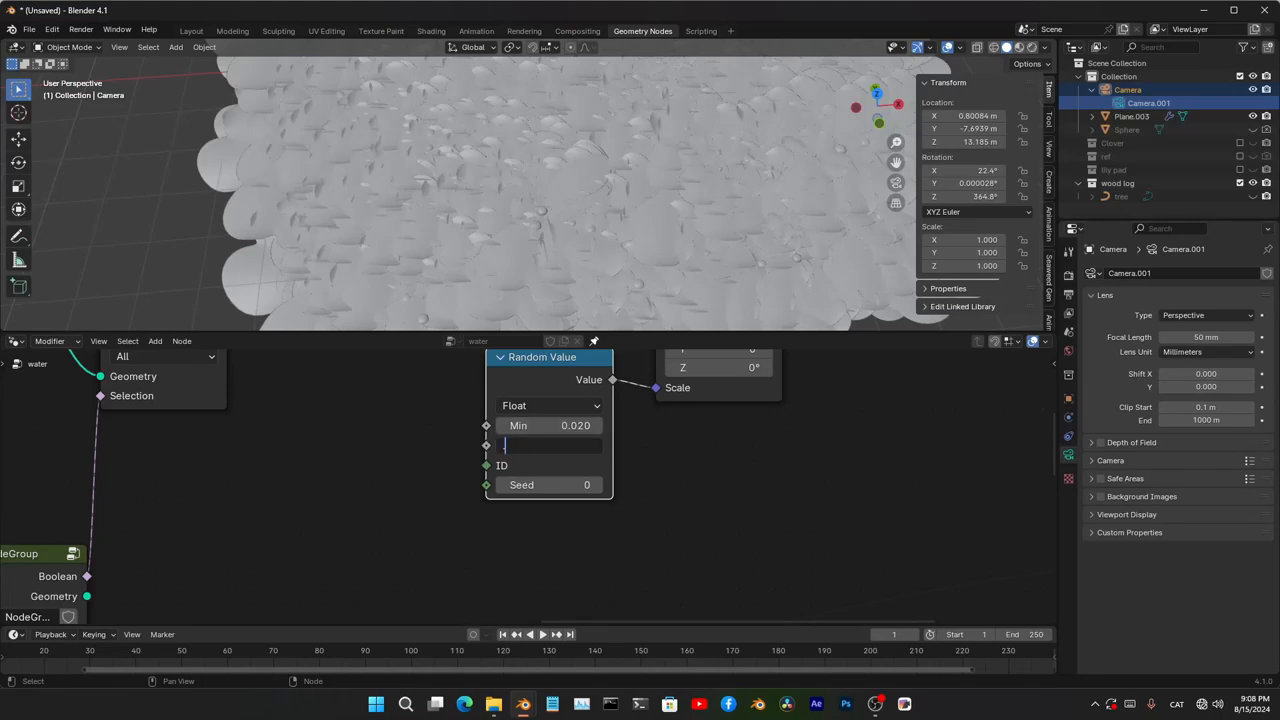
key("Return")
- Tune the Multiply Add node to Multiplier 1.82 and Addend -0.63 from the front view and check the clovers' height variation
middle_click_drag(600, 260, 716, 150)
key("KP_1")
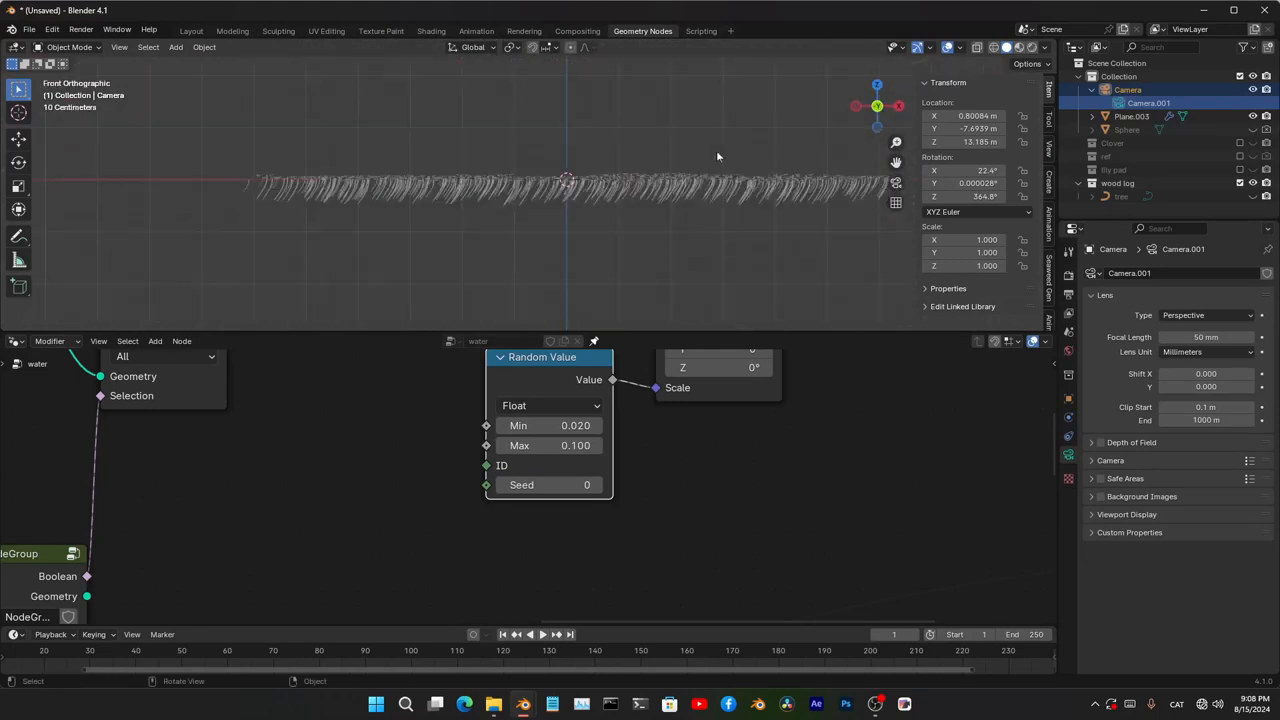
scroll(391, 472, "down", 5)
middle_click_drag(375, 470, 746, 531)
middle_click_drag(421, 494, 646, 436)
scroll(646, 438, "up", 4)
middle_click_drag(447, 446, 500, 492)
scroll(500, 492, "up", 4)
left_click_drag(500, 492, 420, 492, "shift")
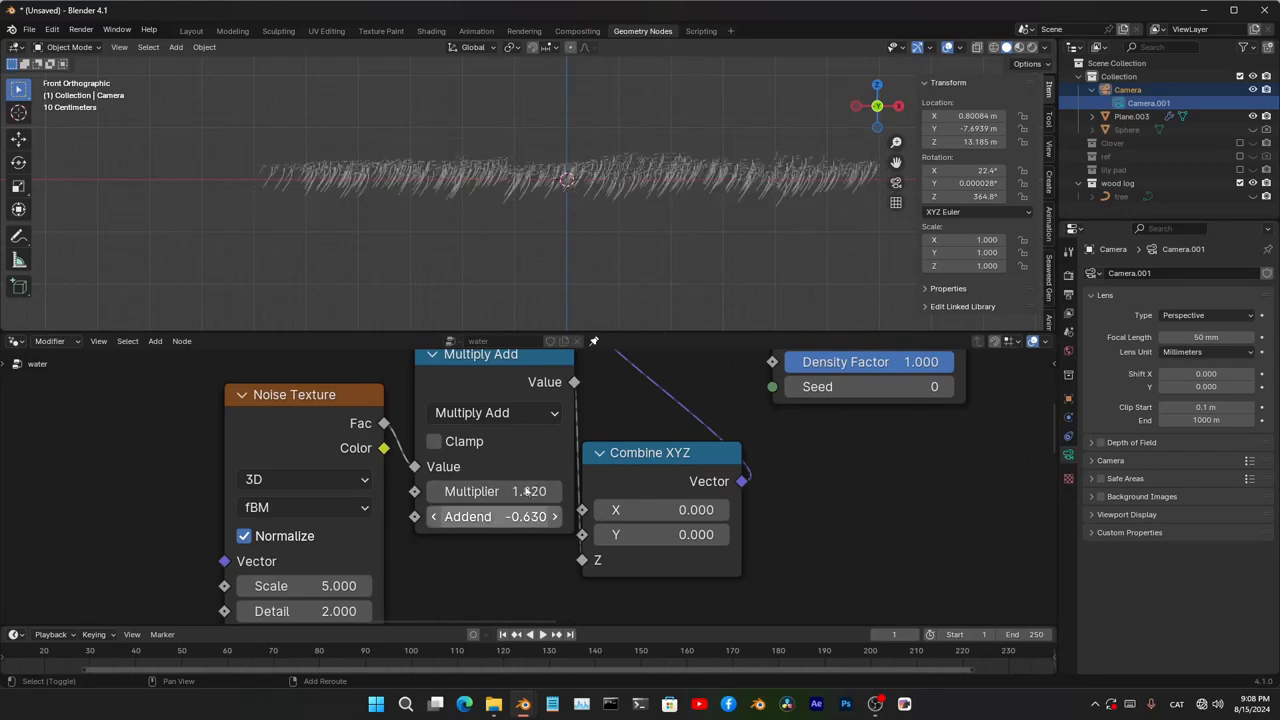
middle_click_drag(606, 226, 492, 250)
middle_click_drag(492, 250, 780, 270, "shift")
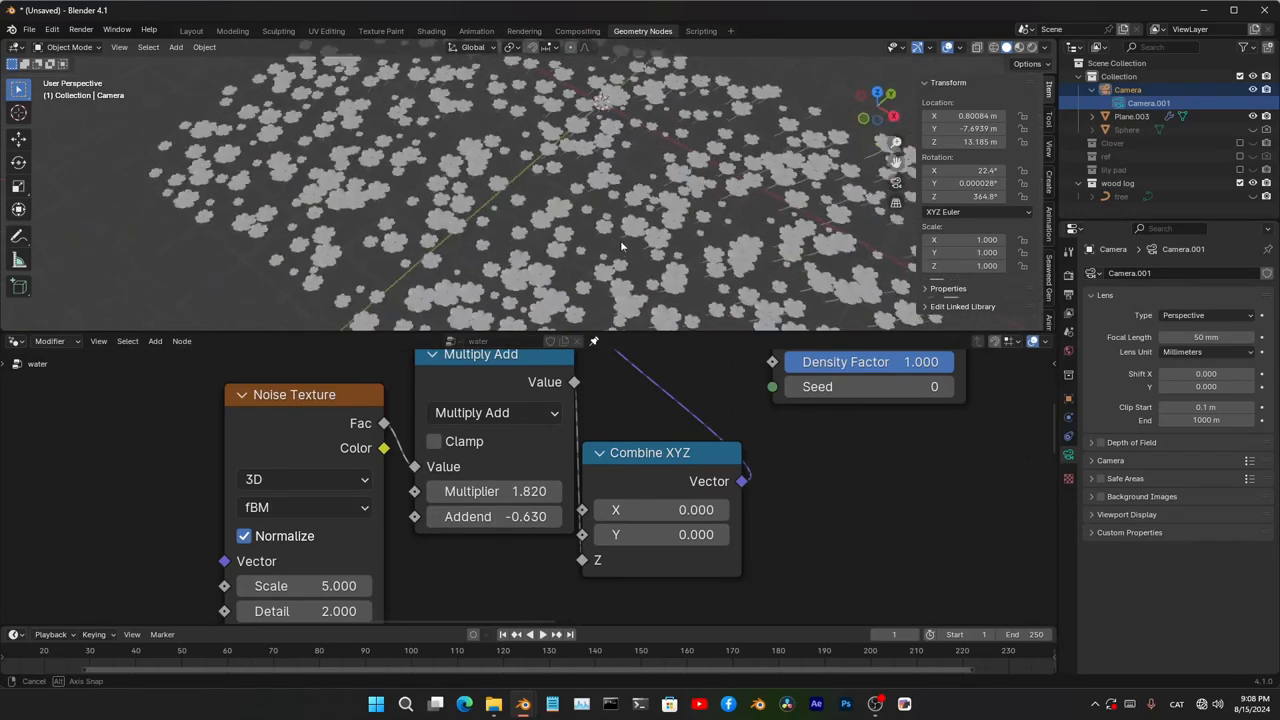
scroll(690, 240, "down", 4)
scroll(645, 242, "up", 3)
middle_click_drag(643, 242, 667, 178)
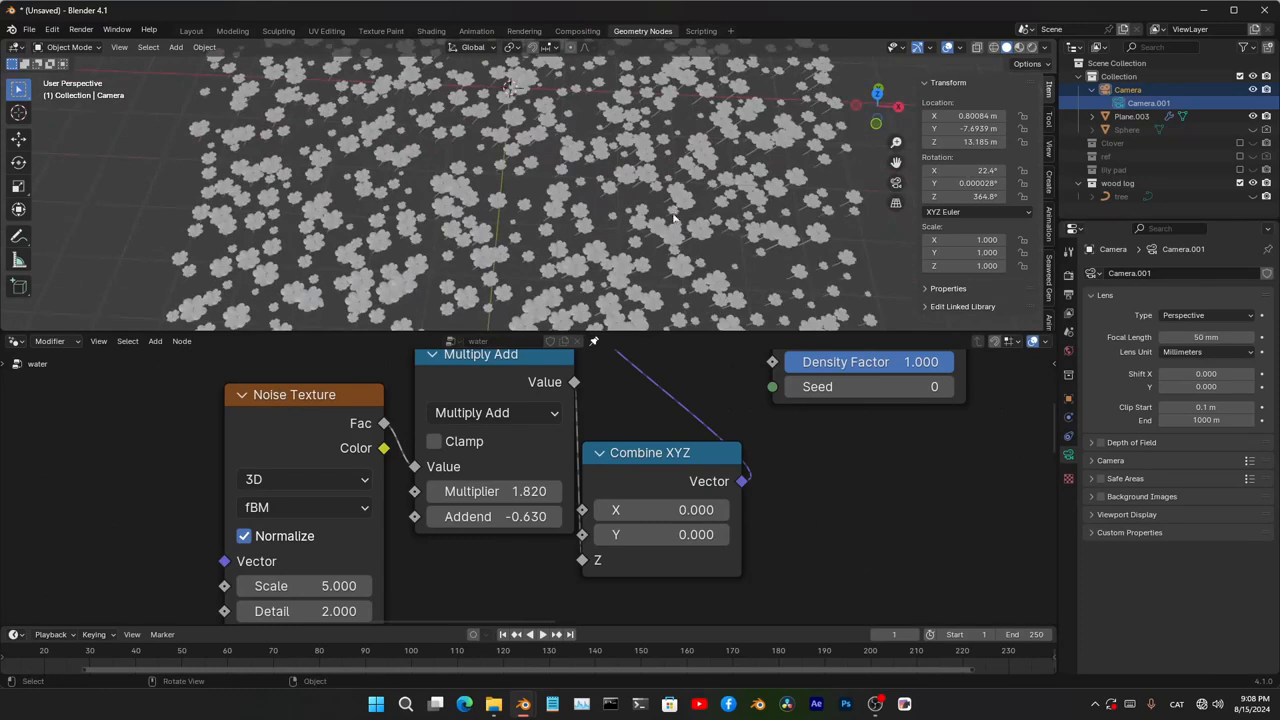
- Move Instance on Points and its Random Value node farther from Collection Info to make room between them
scroll(692, 425, "down", 7)
middle_click_drag(692, 425, 164, 526)
left_click_drag(652, 435, 717, 444)
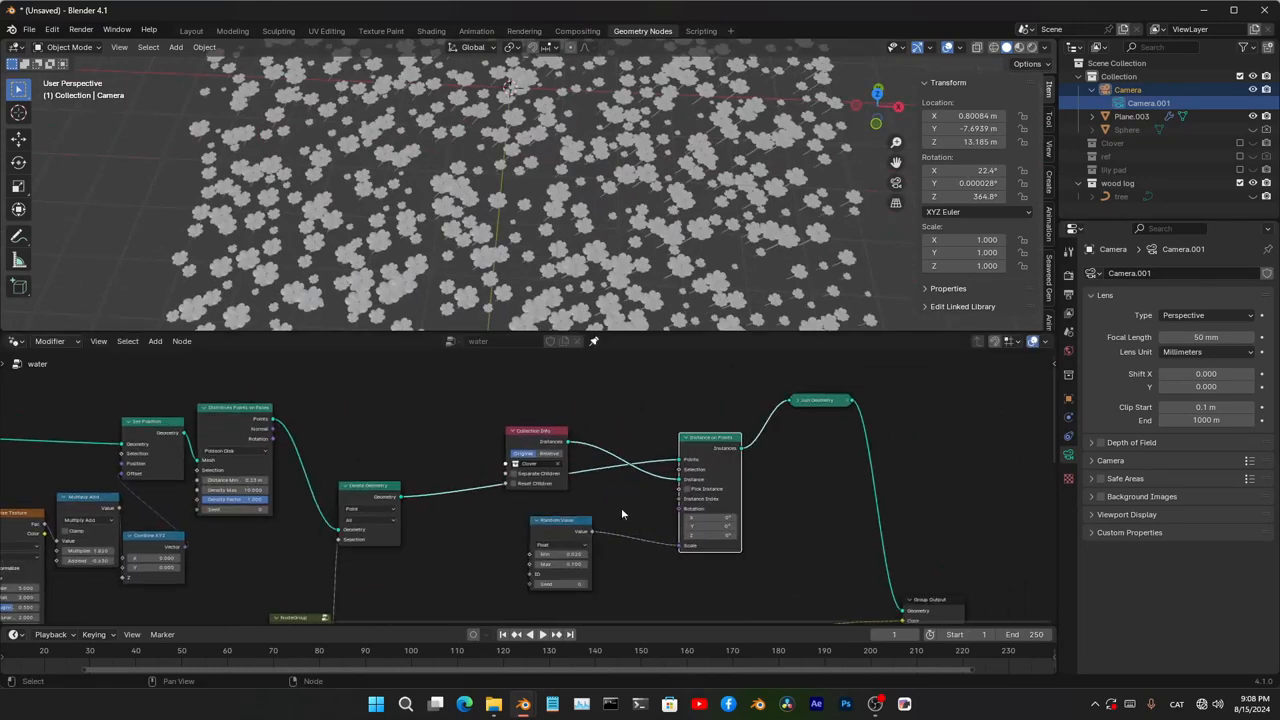
left_click_drag(575, 521, 672, 551)
middle_click_drag(350, 435, 288, 465)
scroll(288, 465, "up", 5)
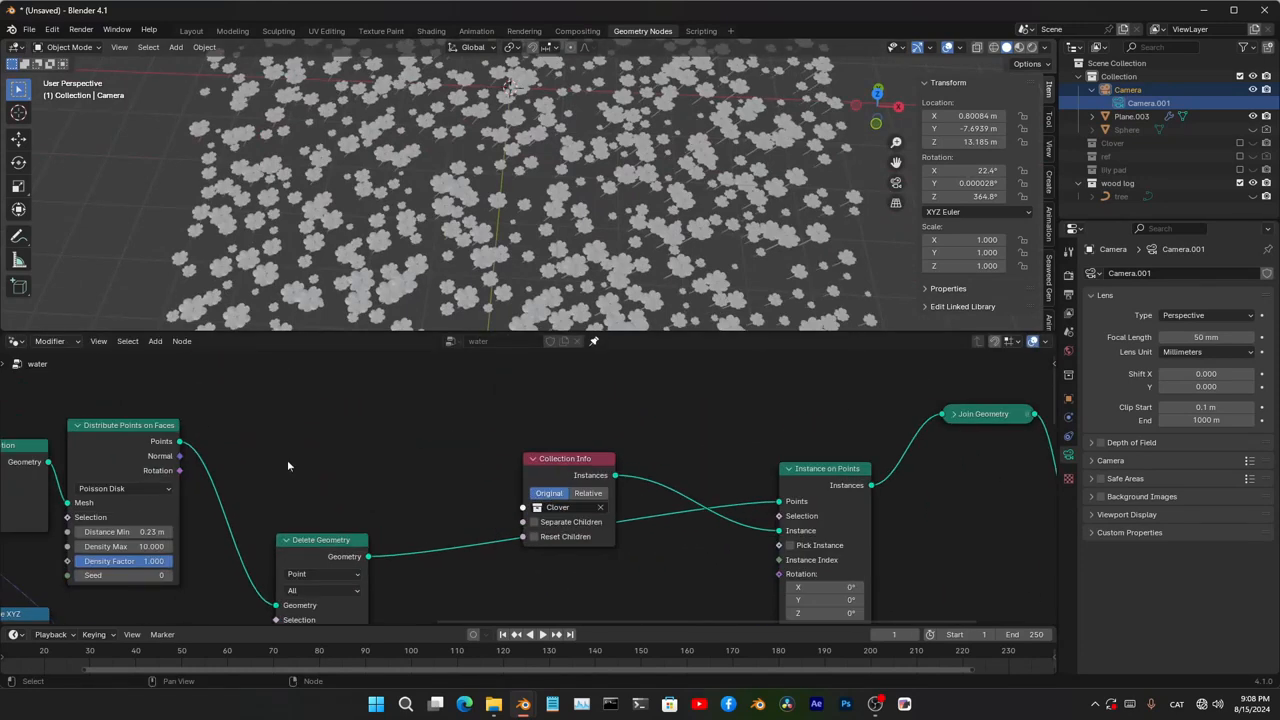
- Connect the Rotation output of Distribute Points on Faces to the Rotation input of Instance on Points
left_click_drag(179, 476, 235, 420)
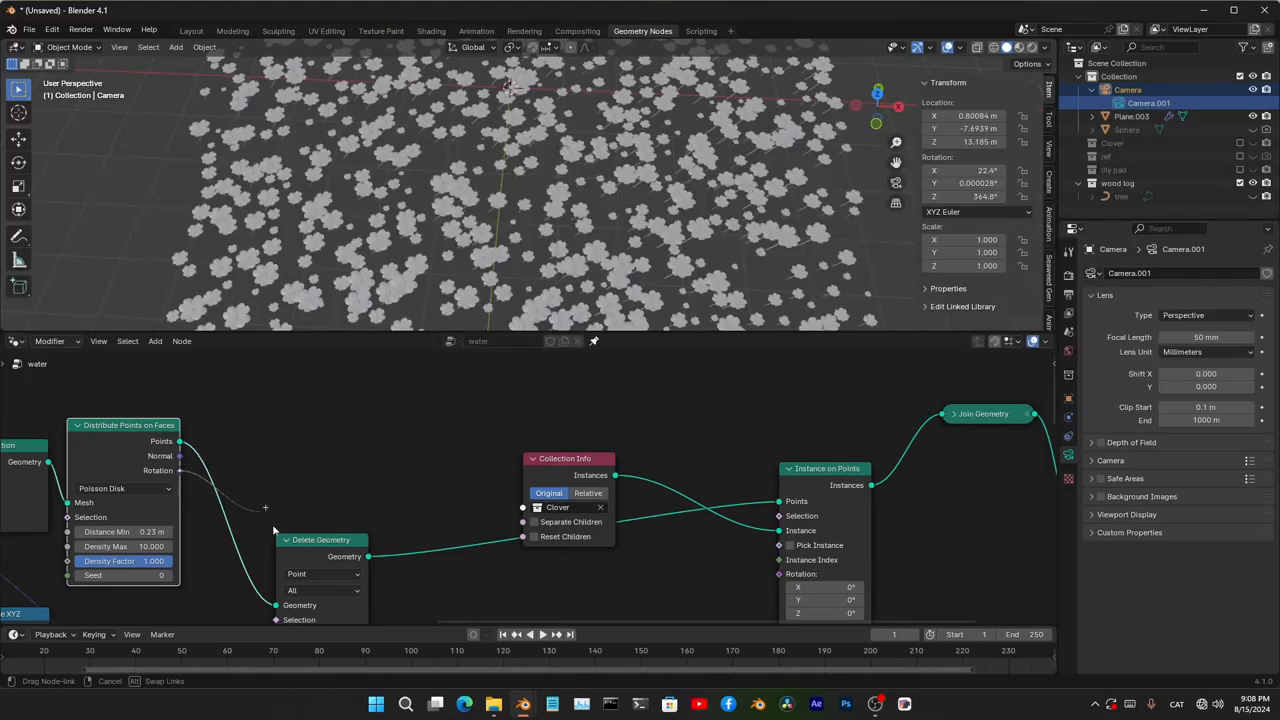
left_click_drag(272, 528, 770, 571)
middle_click_drag(683, 568, 669, 501)
- Insert a Rotate Rotation node on the Rotation link, place it below Collection Info and feed the point rotation into Rotate By
key("shift+a")
left_click(599, 400)
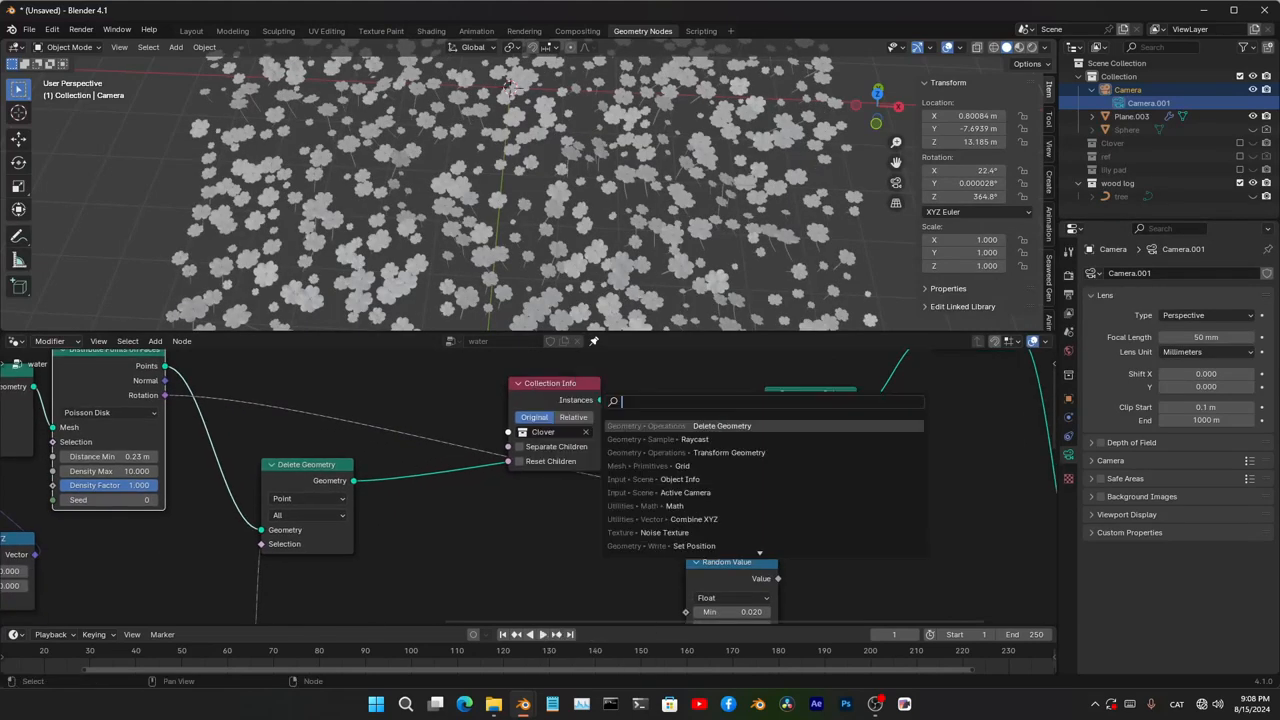
type("rptate")
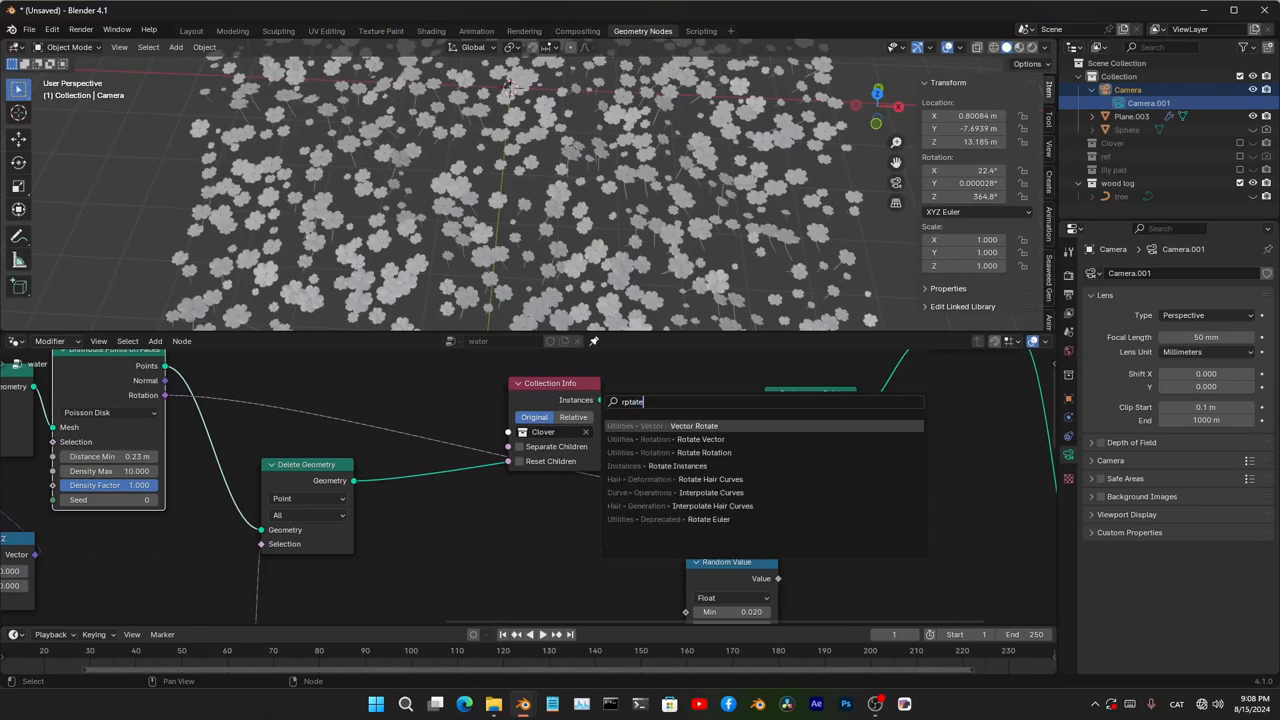
key("Down")
key("Down")
key("Return")
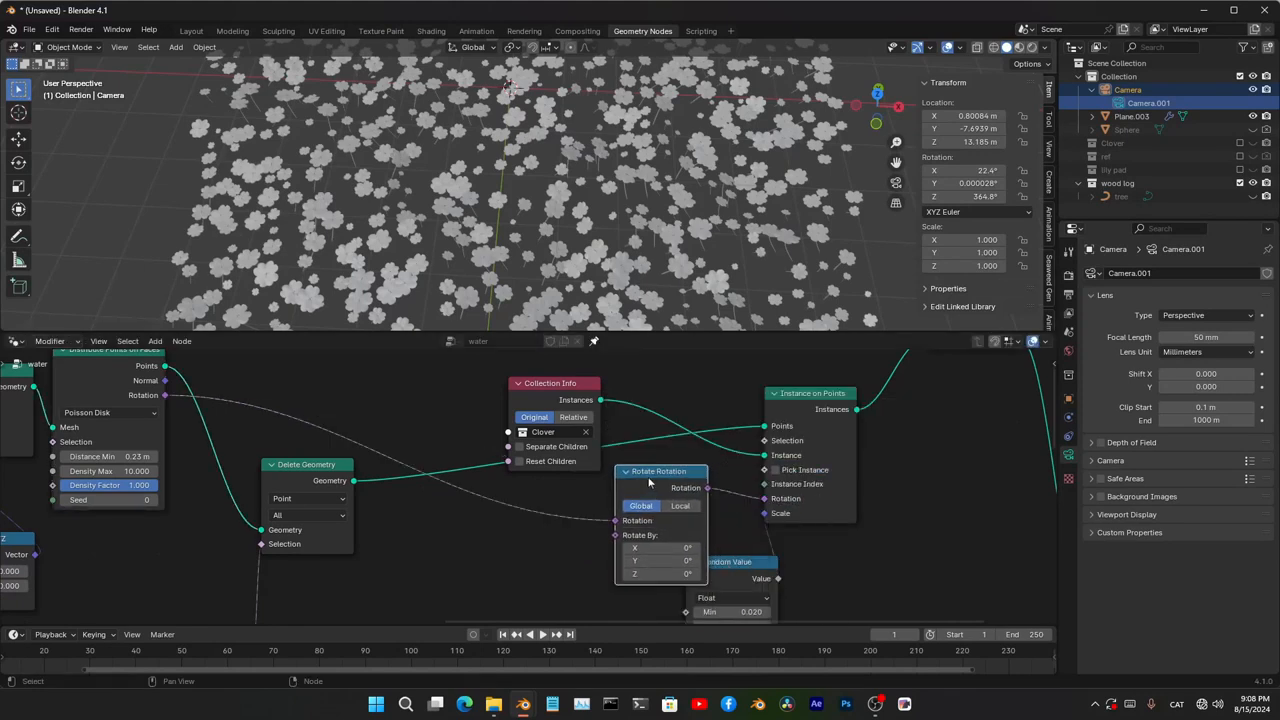
left_click_drag(649, 481, 543, 592)
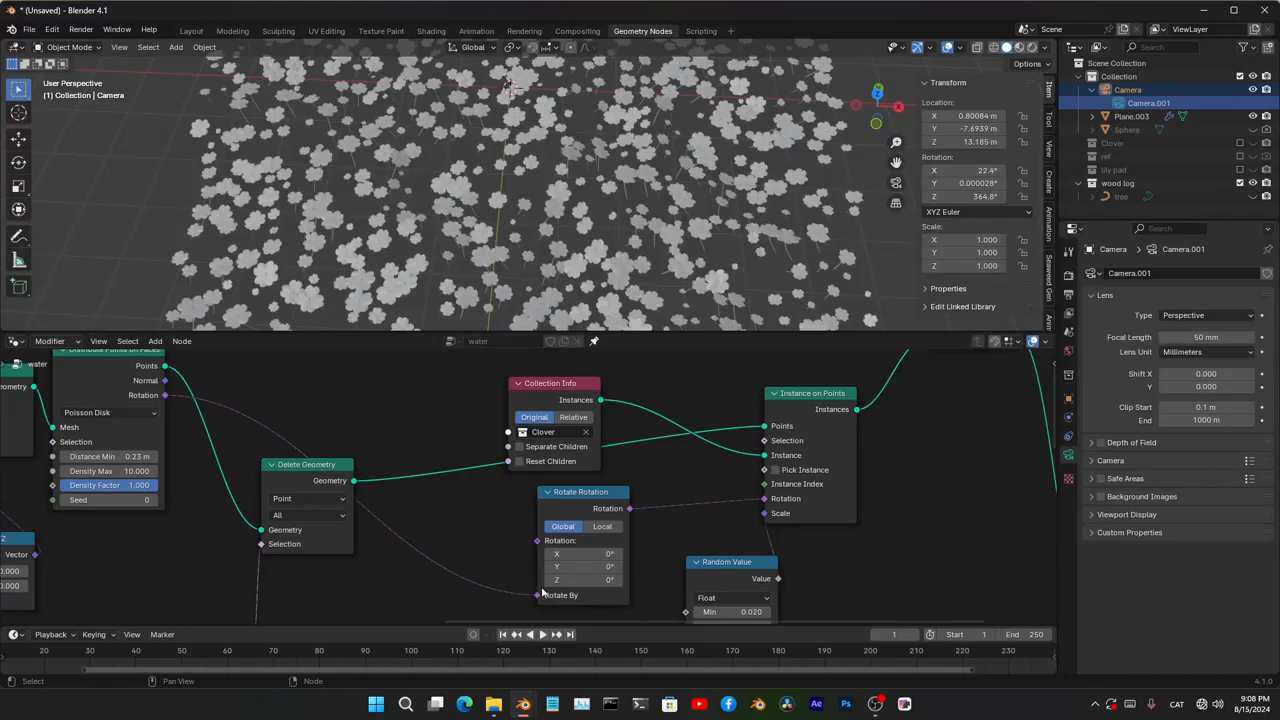
- Duplicate the Random Value node beside NodeGroup and connect its Value to the Rotation input of Rotate Rotation
middle_click_drag(585, 518, 719, 406)
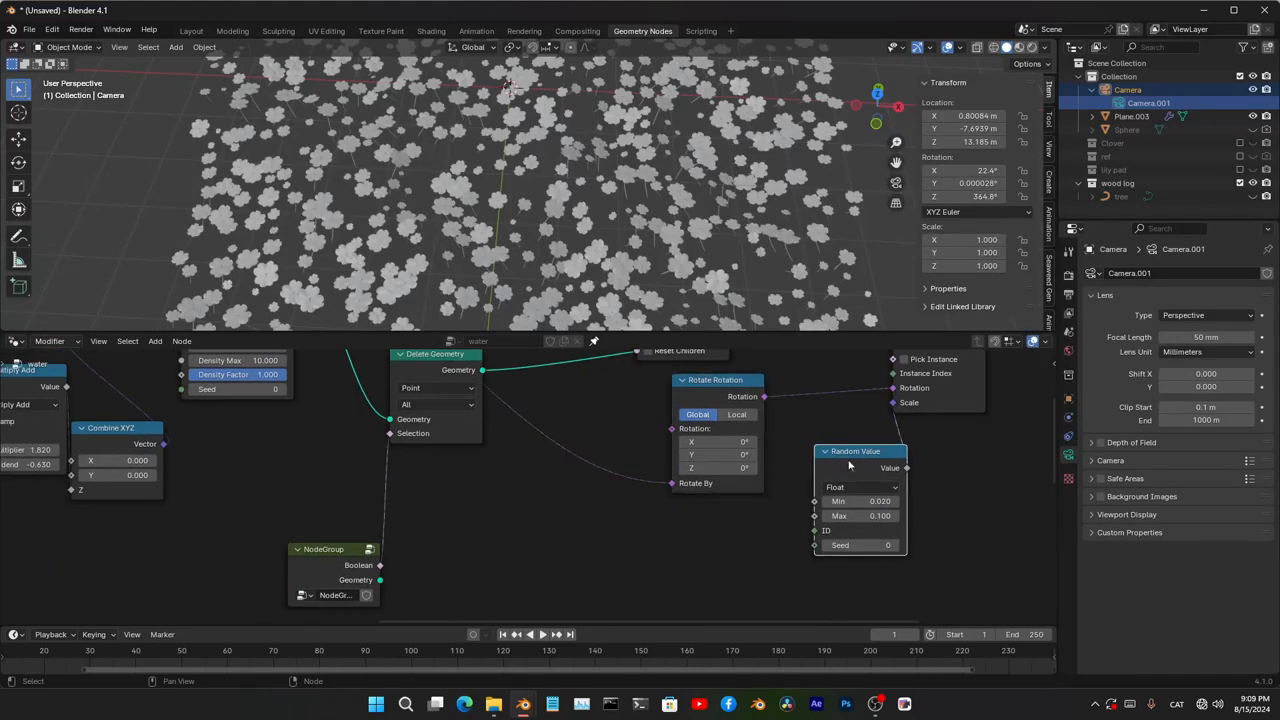
key("shift+d")
left_click(511, 531)
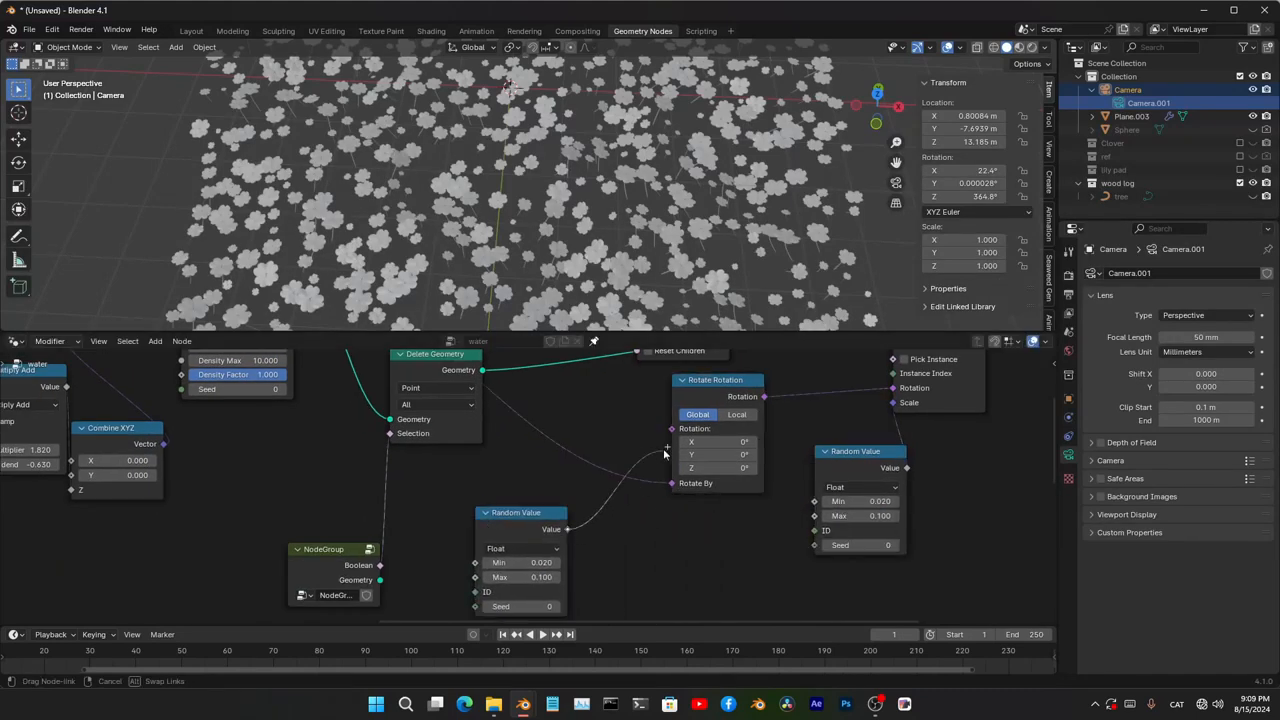
left_click_drag(664, 452, 670, 430)
middle_click_drag(603, 541, 618, 440)
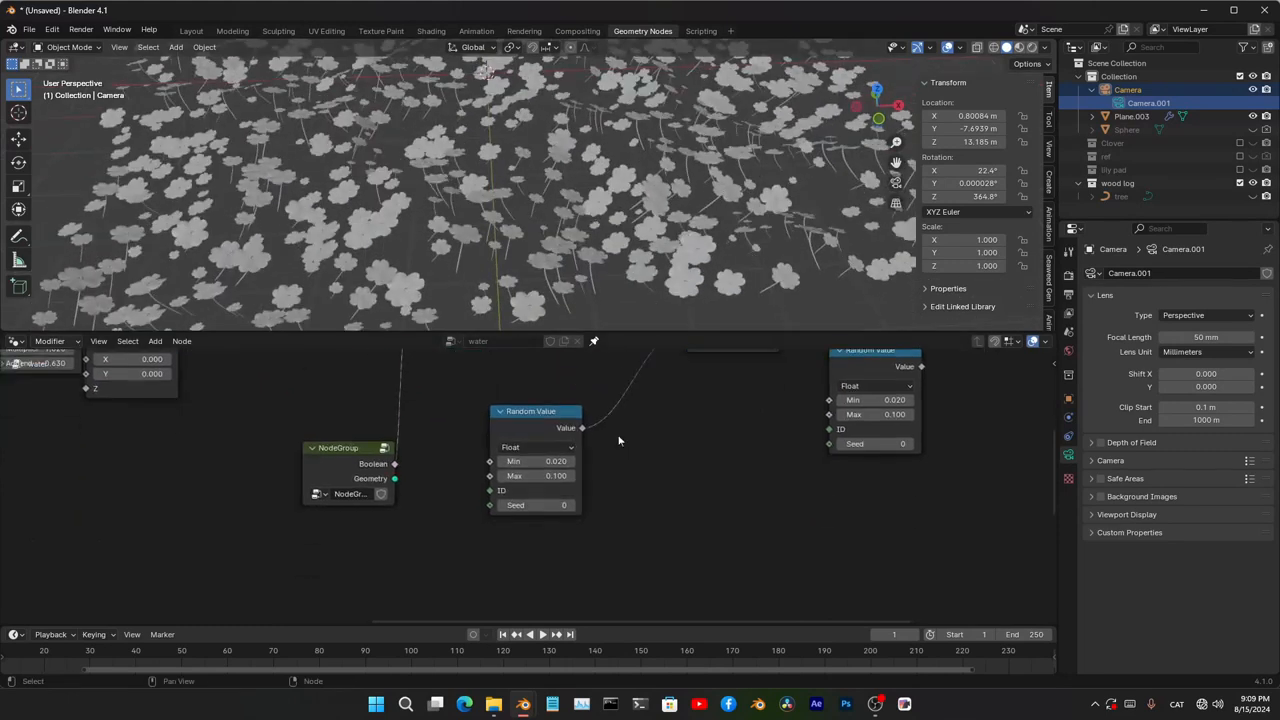
- Set the duplicated Random Value node's Min to 0 and Max to 1
scroll(618, 440, "up", 3)
left_click(540, 443)
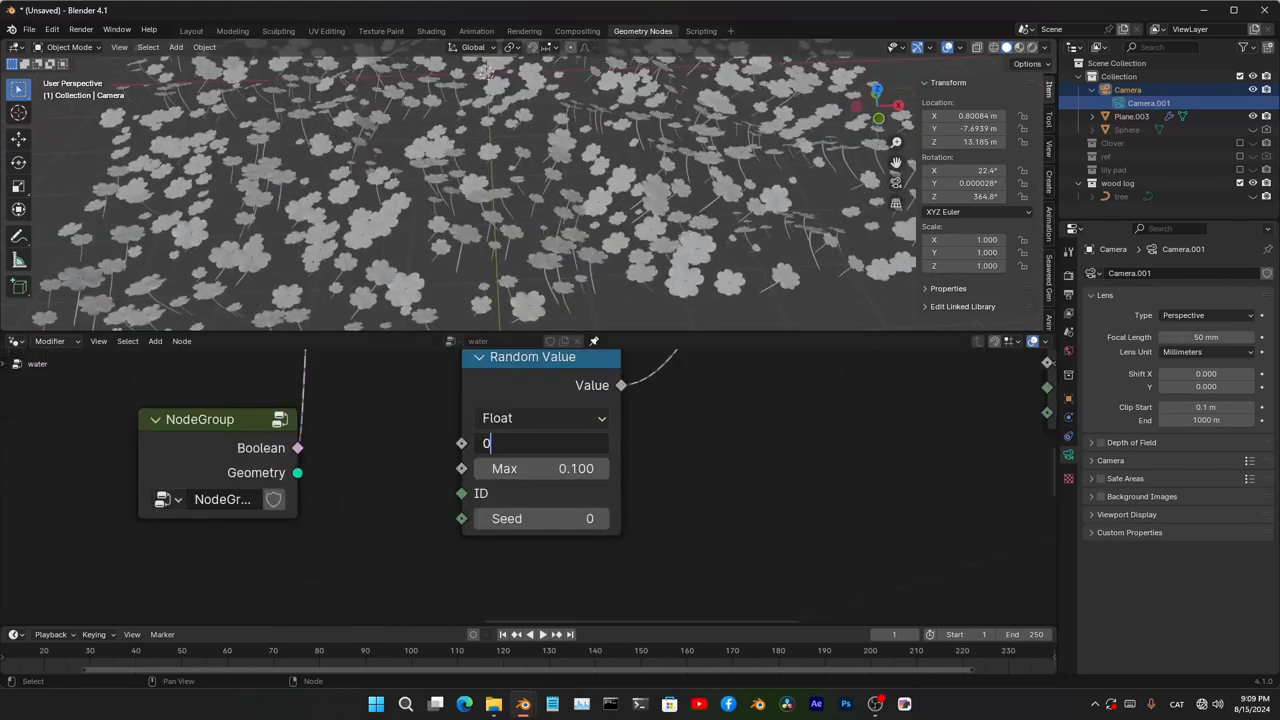
type("0")
key("Return")
left_click(550, 468)
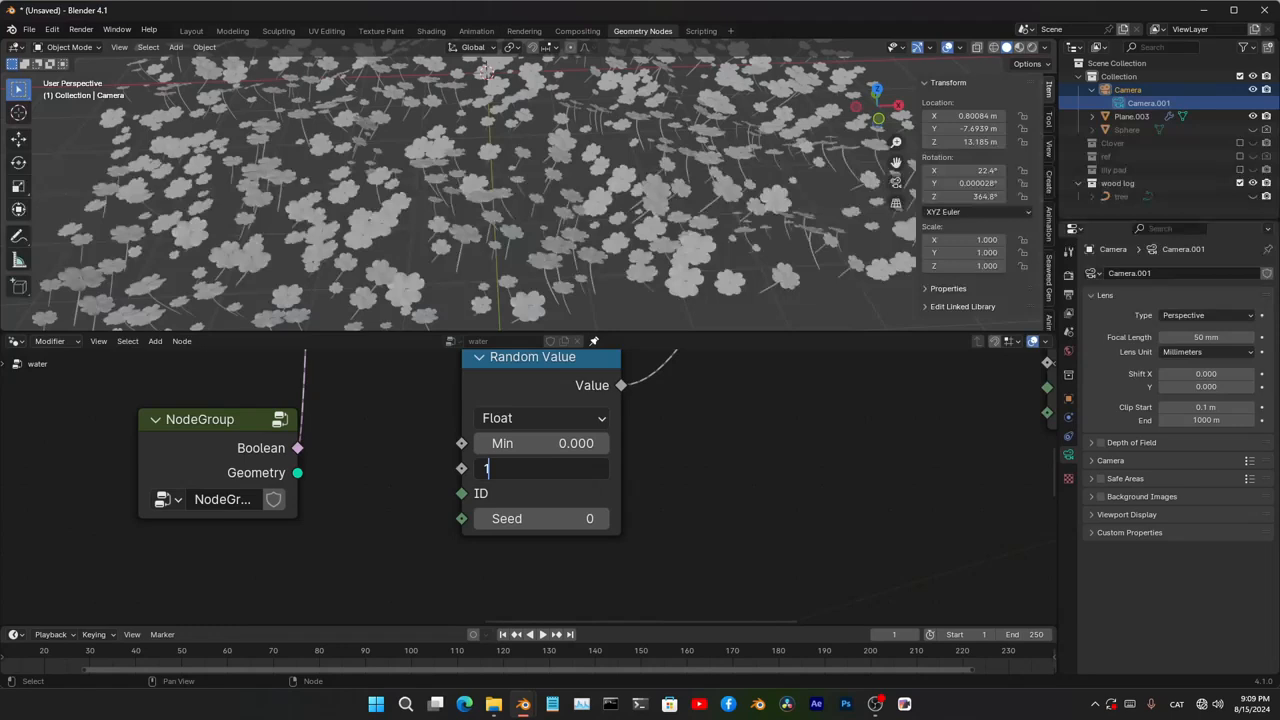
type("1")
key("Return")
- Examine the randomly rotated clovers up close in the maximized viewport and through the camera
scroll(622, 190, "down", 3)
scroll(622, 190, "up", 4)
middle_click_drag(636, 190, 520, 207)
scroll(515, 210, "up", 2)
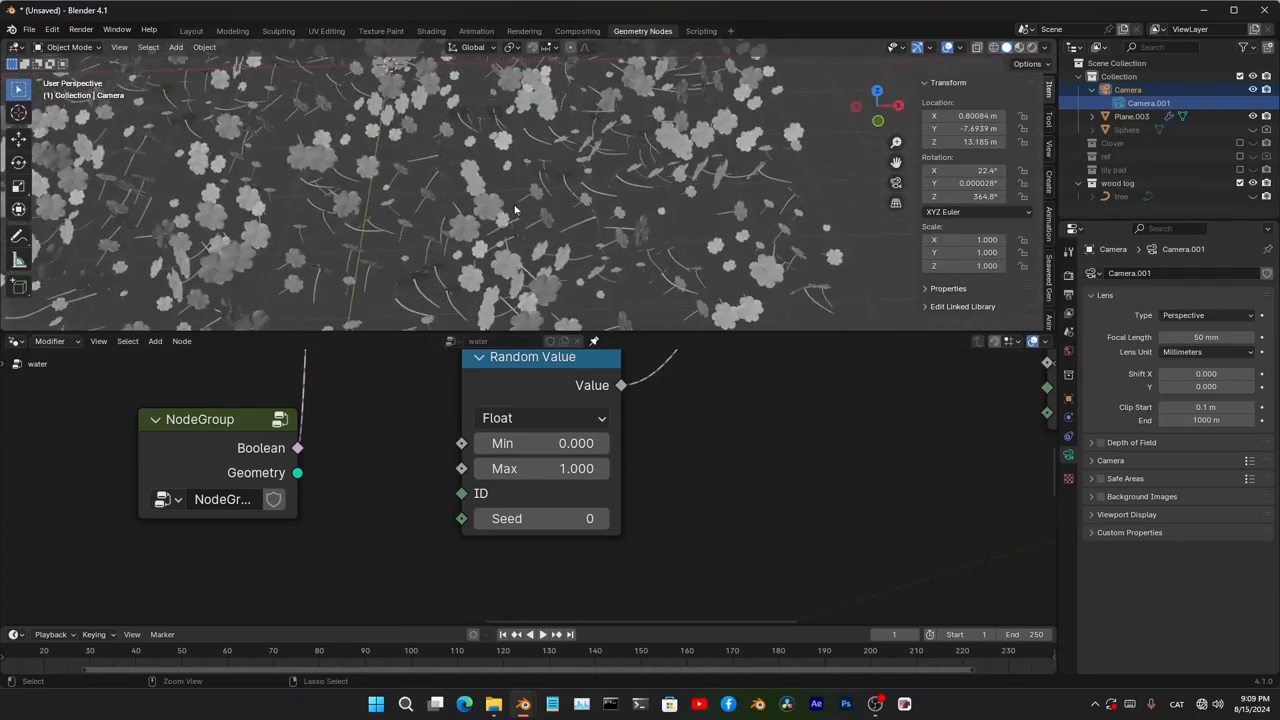
key("ctrl+space")
scroll(510, 272, "down", 4)
scroll(560, 278, "up", 3)
middle_click_drag(560, 278, 561, 338)
scroll(560, 336, "down", 3)
key("KP_0")
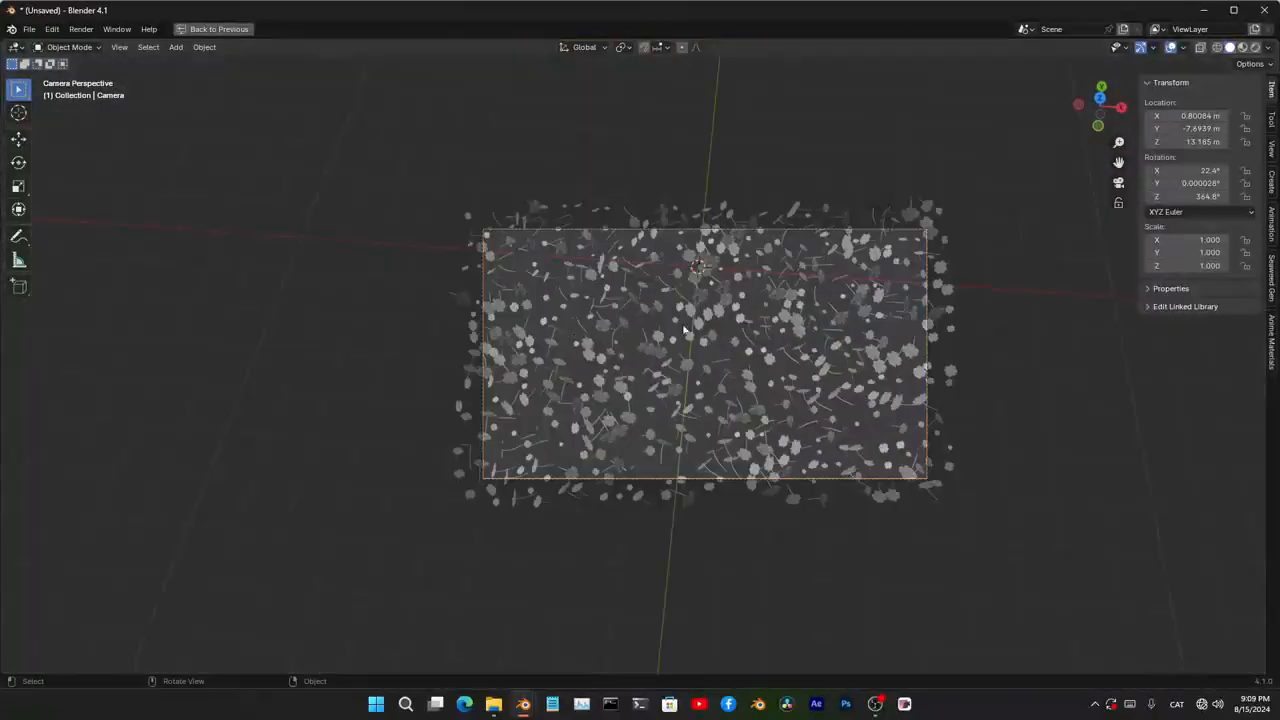
scroll(738, 336, "up", 7)
scroll(457, 430, "down", 6)
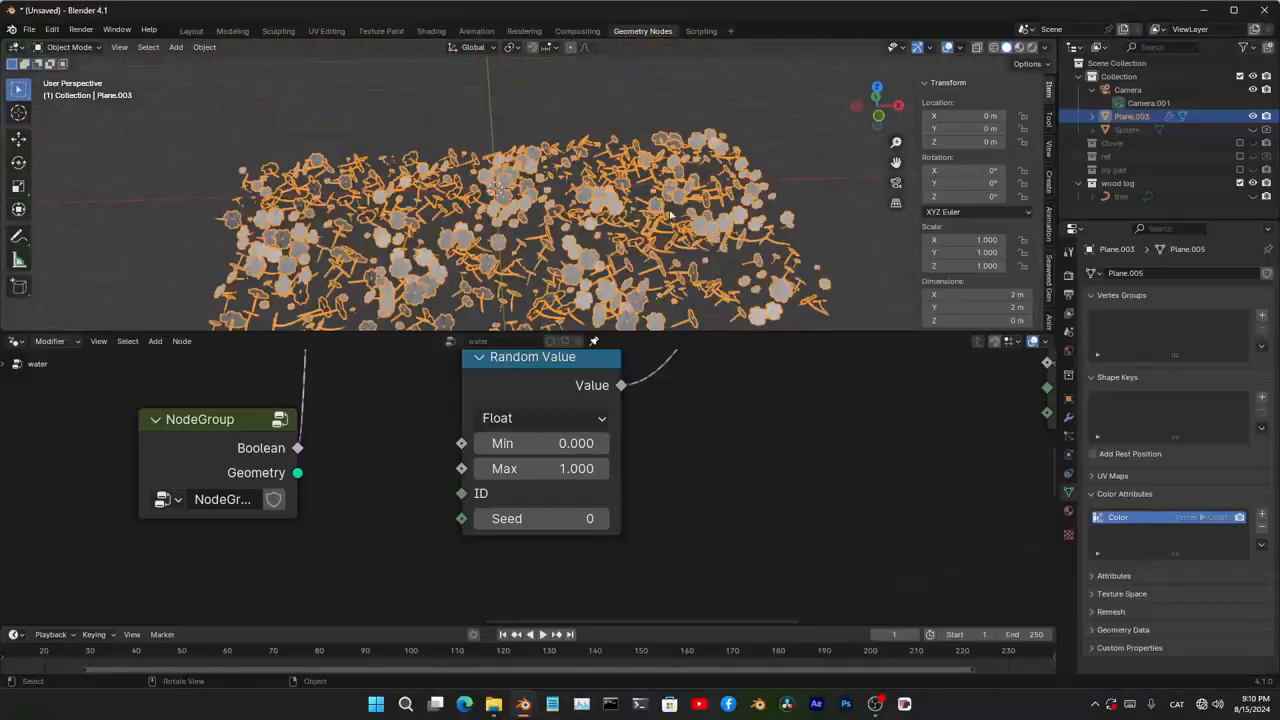
- Add a Transform Geometry node after Instance on Points, fed by its Instances and joined into Join Geometry alongside the original link
scroll(525, 200, "down", 4)
scroll(700, 500, "down", 5)
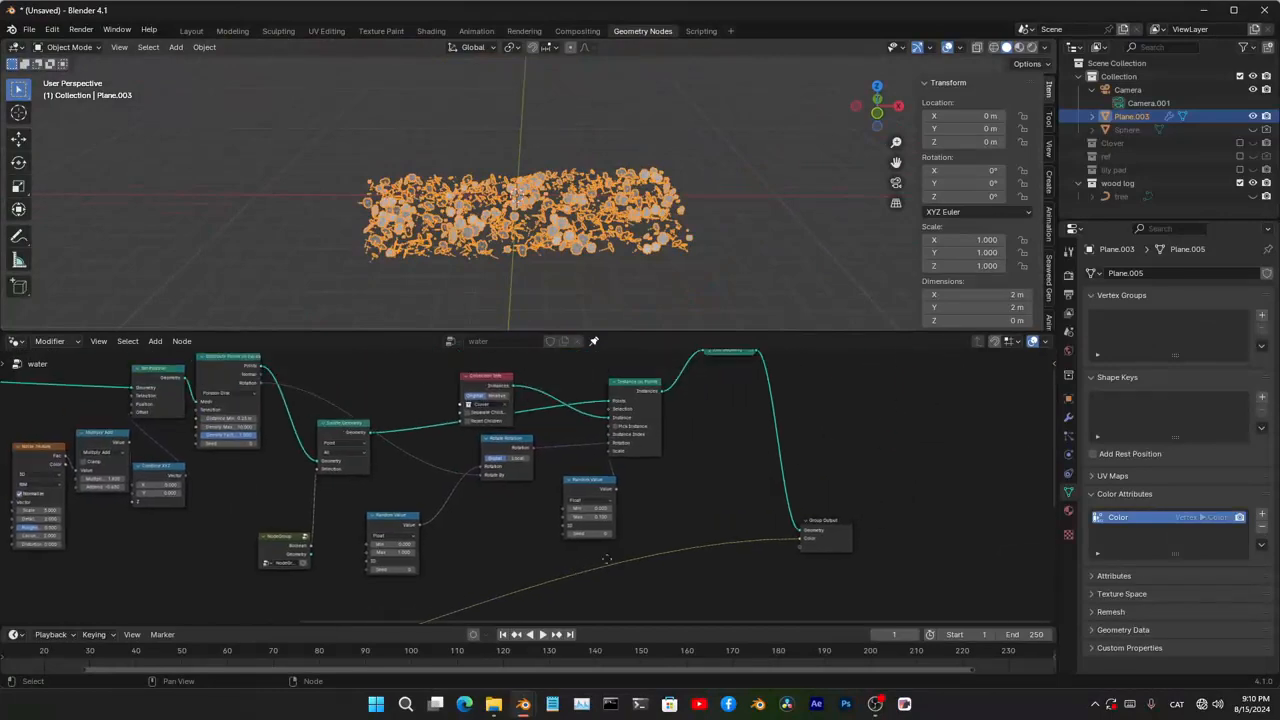
scroll(600, 557, "up", 3)
left_click_drag(555, 409, 571, 389)
middle_click_drag(681, 458, 600, 484)
key("shift+a")
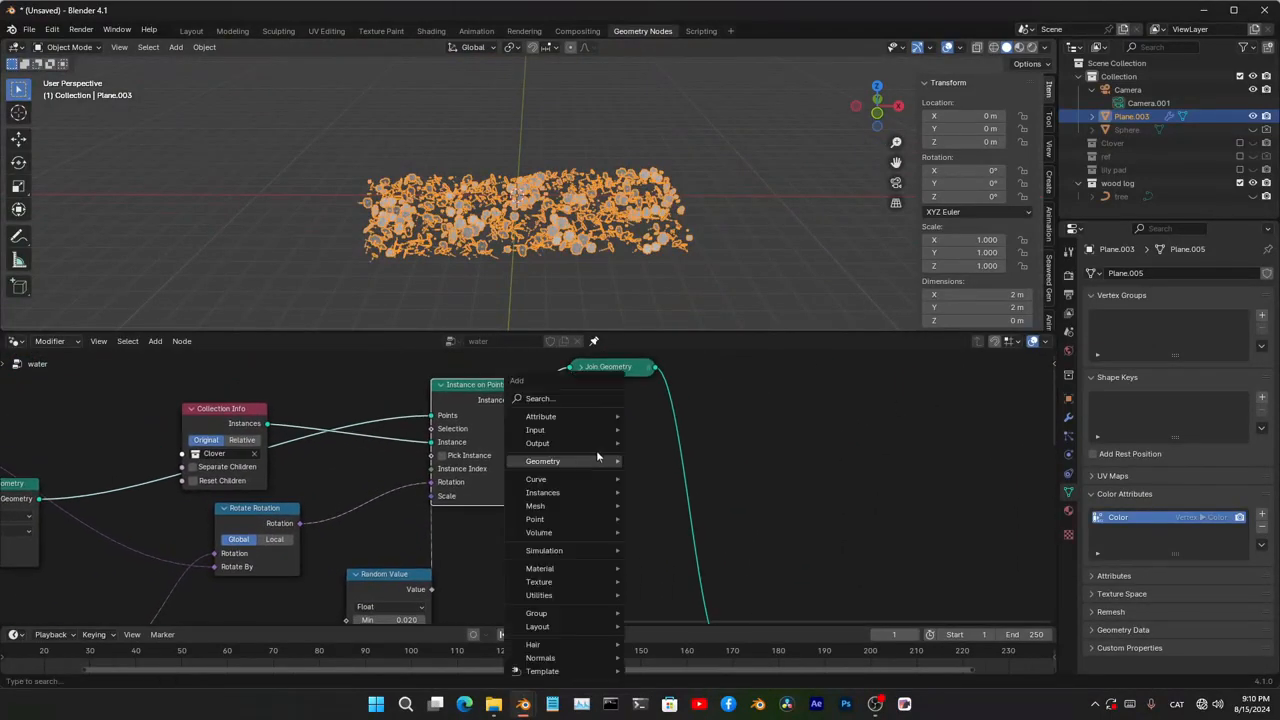
left_click(540, 398)
type("transf")
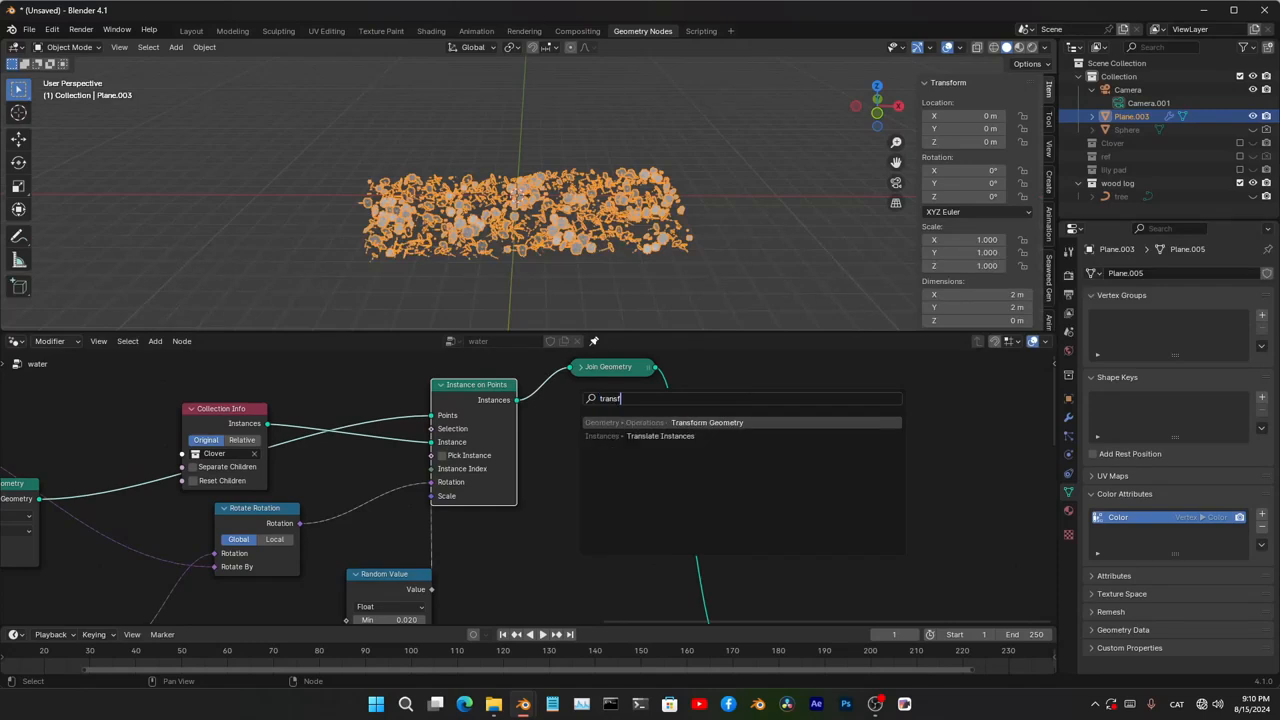
key("Return")
left_click_drag(517, 402, 536, 480)
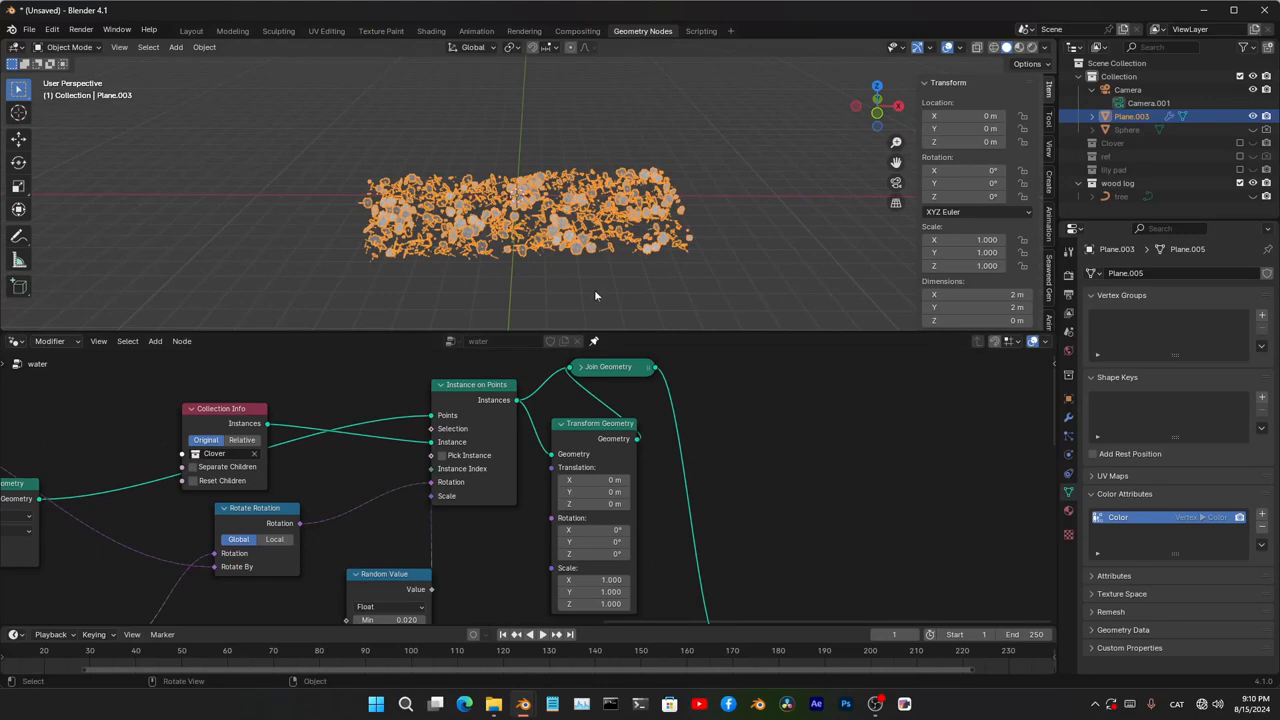
- Set the Transform Geometry node's Z translation to -0.92 m and its Z rotation to 180°
scroll(615, 492, "up", 2)
mouse_move(620, 510)
left_mouse_down()
mouse_move(555, 510)
mouse_move(600, 510)
left_mouse_up()
scroll(640, 511, "up", 2)
middle_click_drag(690, 517, 610, 437)
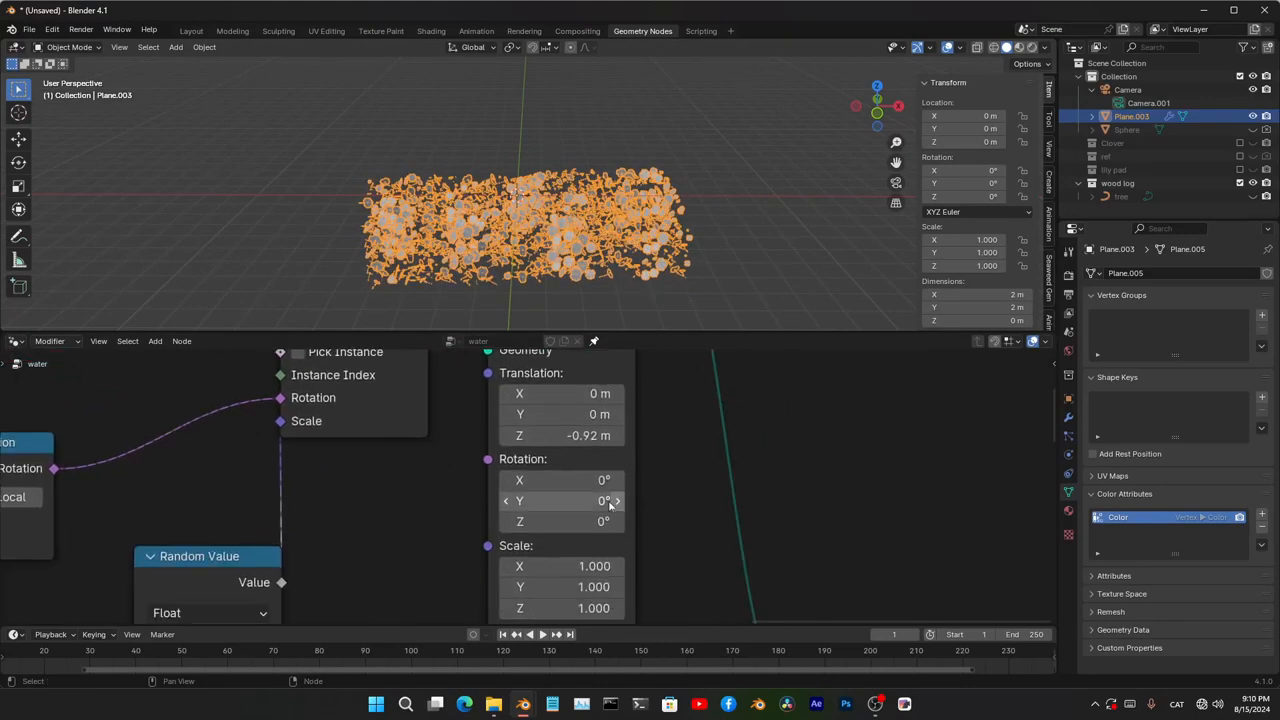
left_click_drag(606, 522, 608, 522)
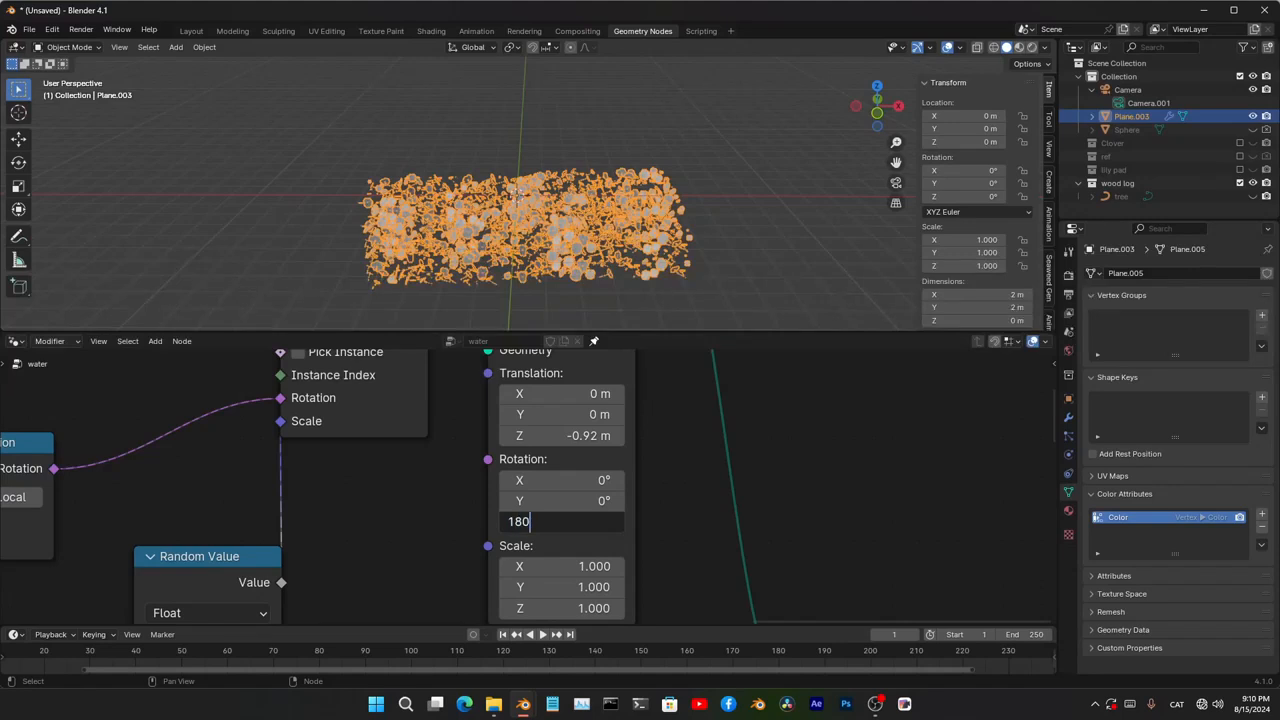
key("Return")
- Set the Transform Geometry translation to X 0.61 m, Y -3.7 m and Z -0.73 m, and deselect the water object
left_click_drag(575, 436, 500, 436)
middle_click_drag(628, 173, 636, 273)
key("KP_7")
left_click_drag(565, 394, 611, 394)
left_click_drag(588, 440, 569, 451)
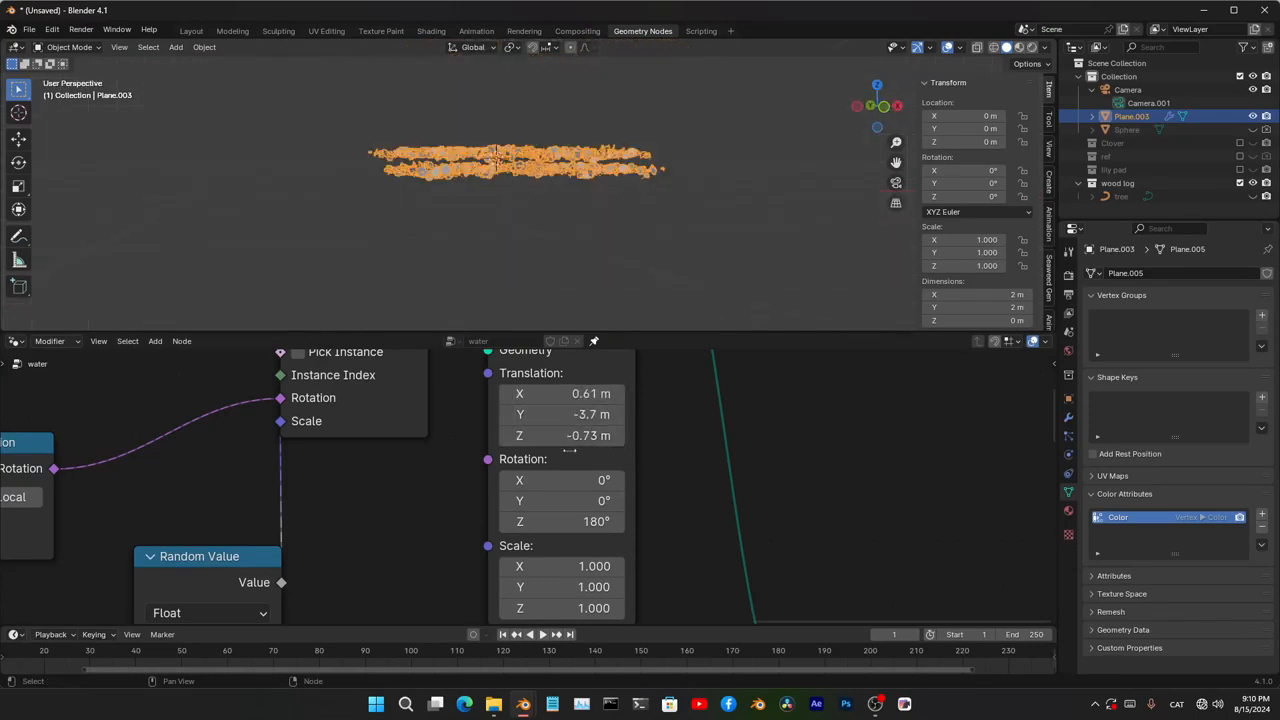
middle_click_drag(568, 232, 622, 248)
middle_click_drag(590, 192, 613, 255)
scroll(619, 212, "up", 3)
left_click(590, 250)
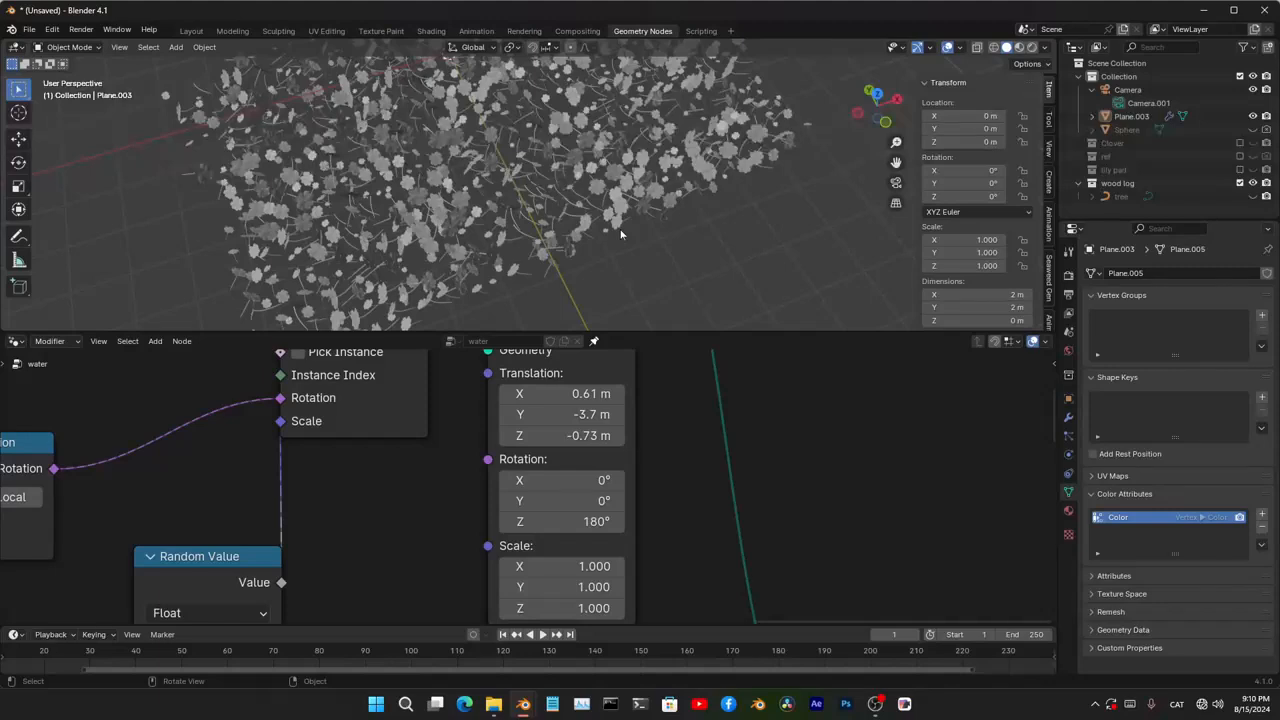
- Move the Join Geometry node up and connect the Grid's Mesh output into it
key("Home")
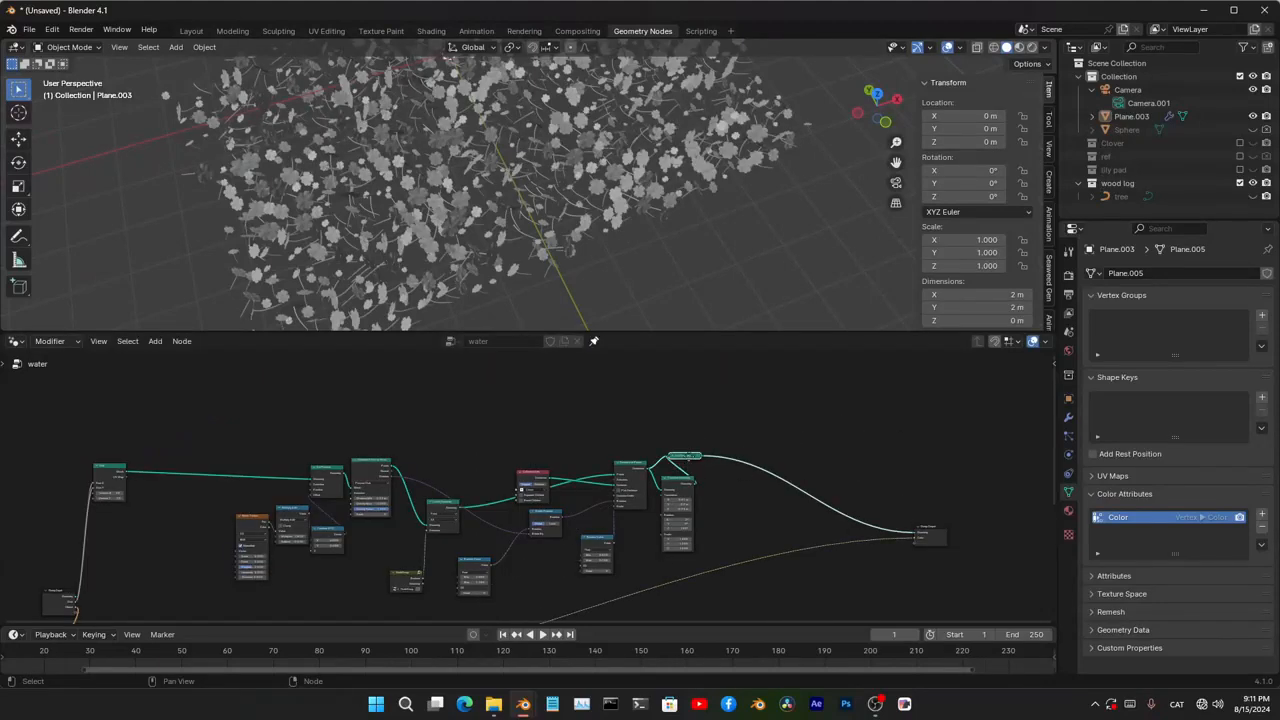
left_click_drag(688, 457, 714, 415)
middle_click_drag(502, 117, 542, 88)
scroll(542, 88, "down", 3)
scroll(152, 447, "up", 10)
middle_click_drag(602, 460, 448, 483)
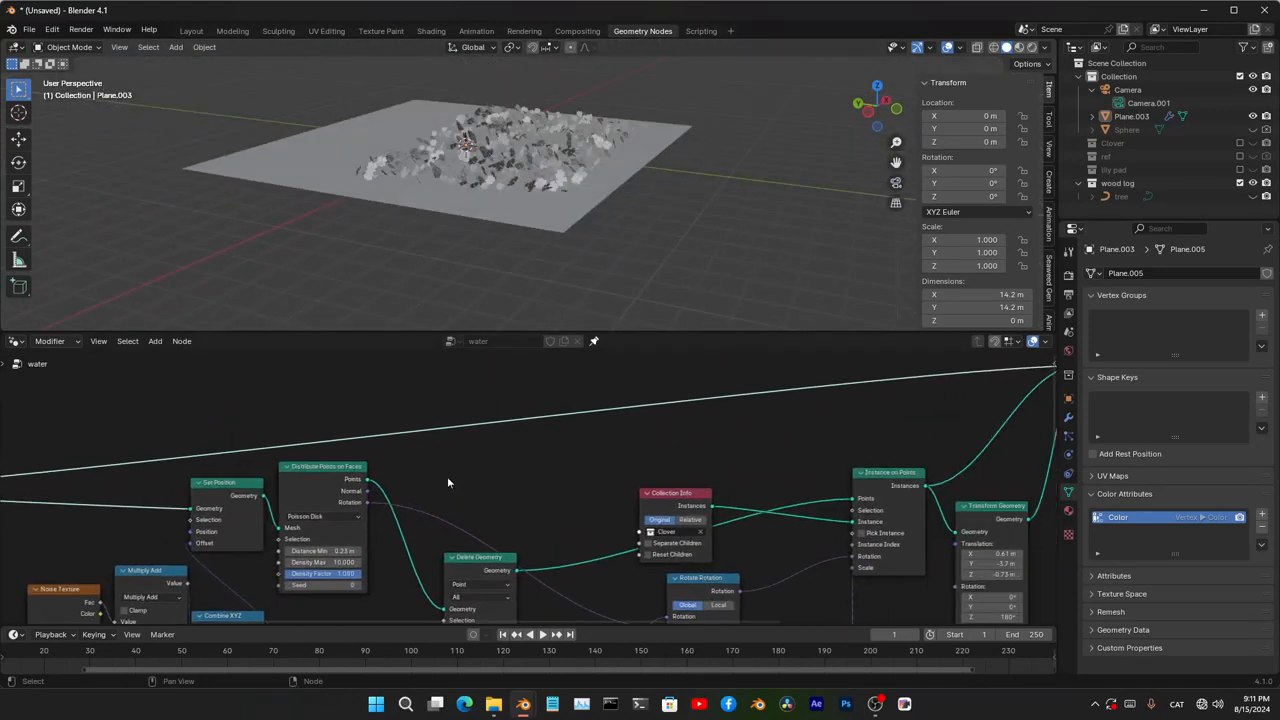
- Connect the Set Position node's Geometry output to Join Geometry as well
middle_click_drag(282, 496, 264, 497)
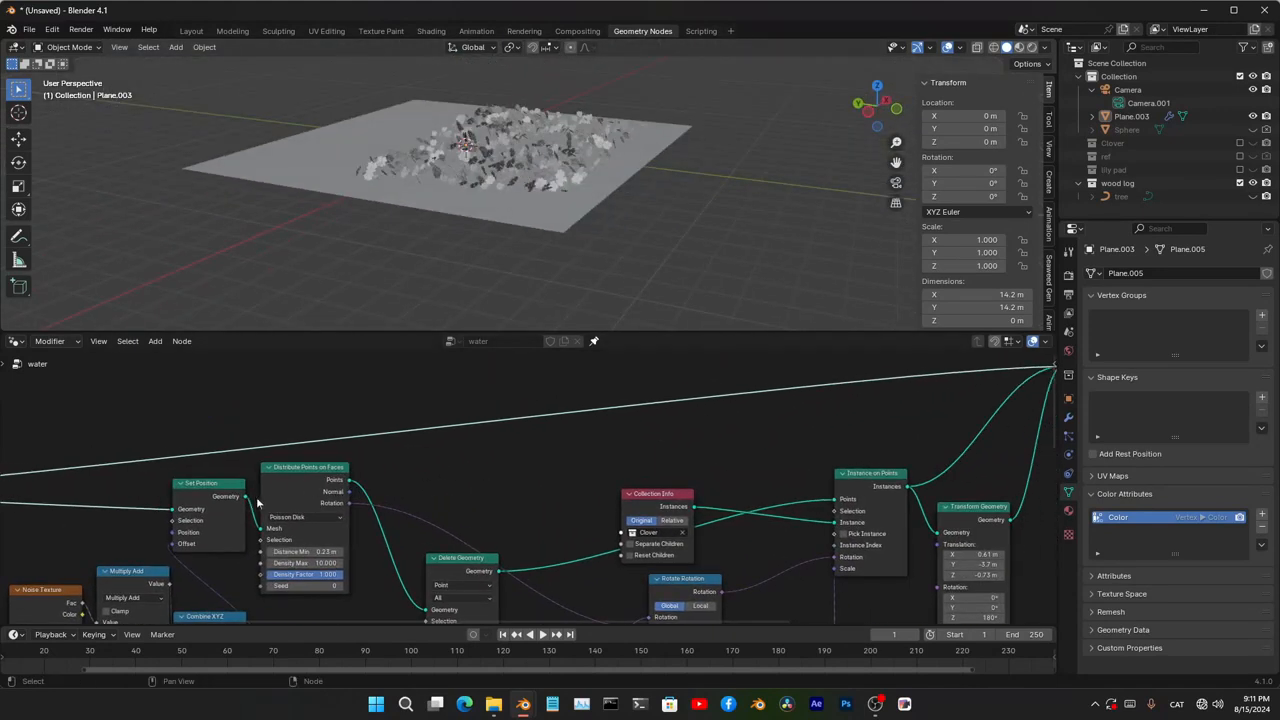
left_click_drag(248, 498, 940, 496)
middle_click_drag(640, 225, 597, 283)
scroll(597, 283, "up", 2)
middle_click_drag(612, 240, 560, 235)
right_click(495, 126)
left_click(495, 126)
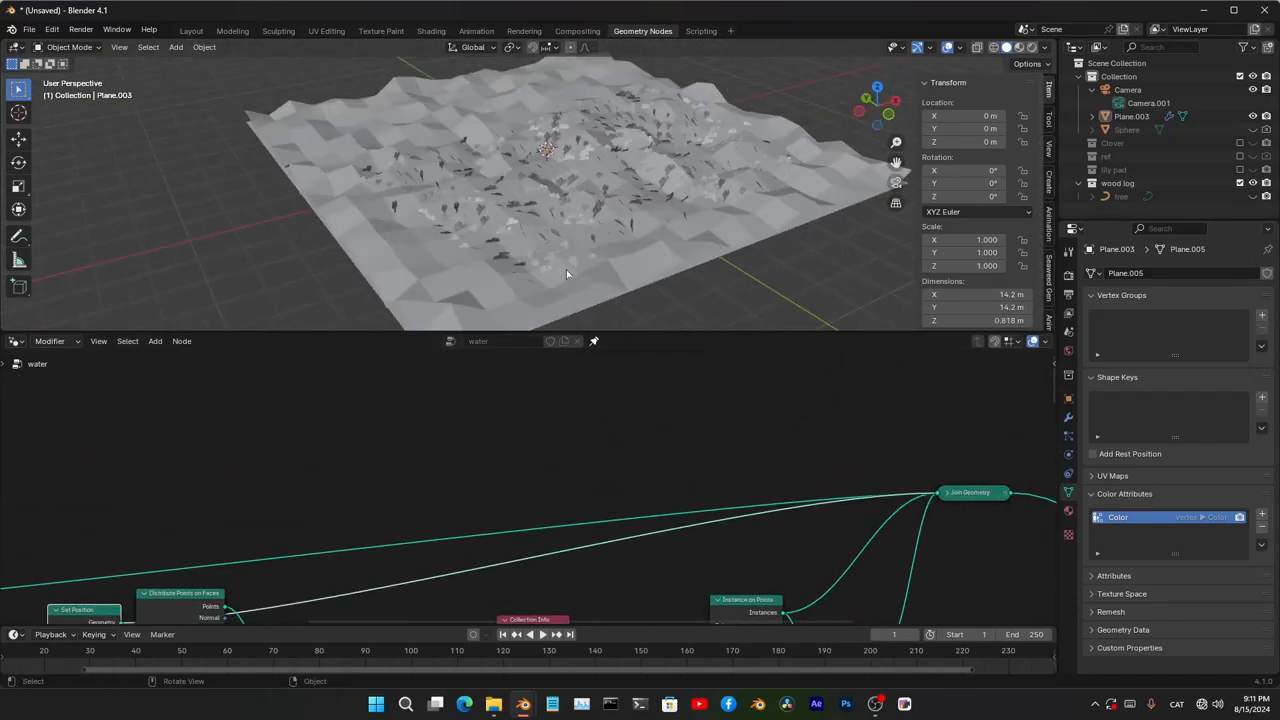
- Add a Set Shade Smooth node on the link between Grid and Join Geometry
key("Home")
key("shift+a")
left_click(520, 399)
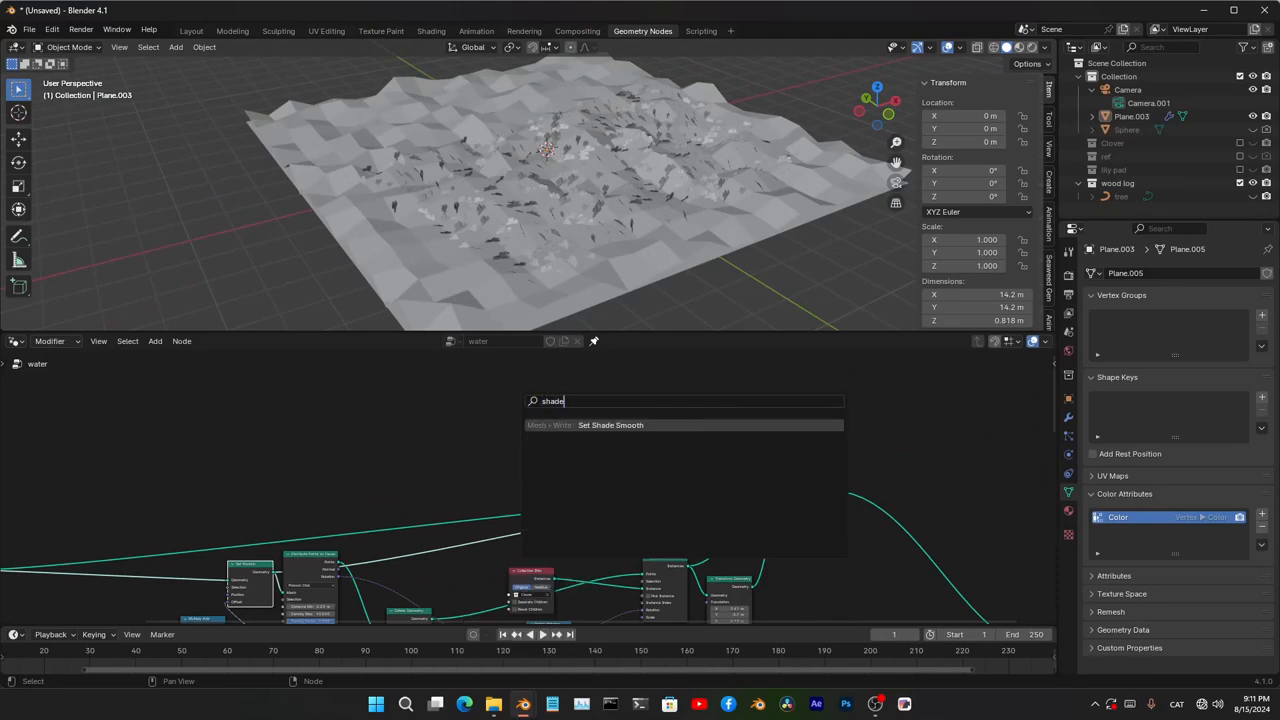
key("Return")
left_click(451, 497)
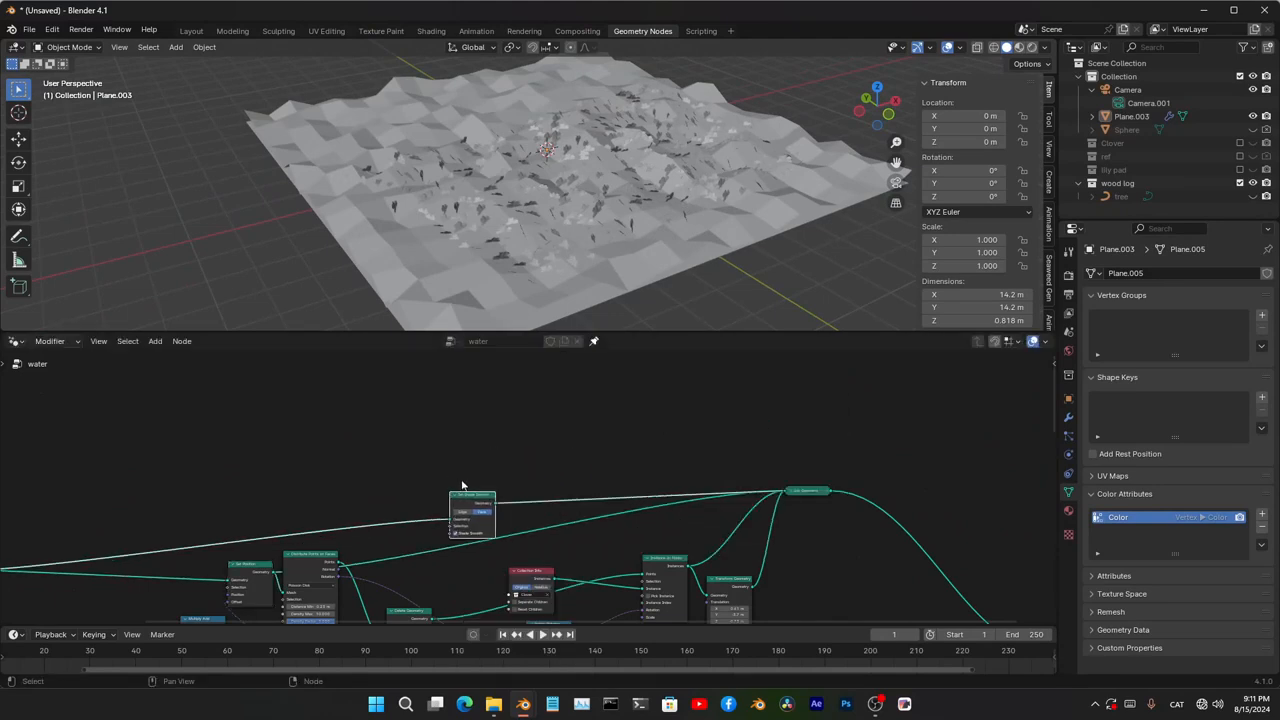
- Remove the direct Grid link and route Set Position's Geometry through Set Shade Smooth into Join Geometry
scroll(290, 512, "up", 2)
middle_click_drag(372, 322, 435, 307)
scroll(340, 441, "up", 6)
middle_click_drag(322, 457, 402, 446)
scroll(402, 447, "down", 6)
middle_click_drag(310, 530, 453, 456)
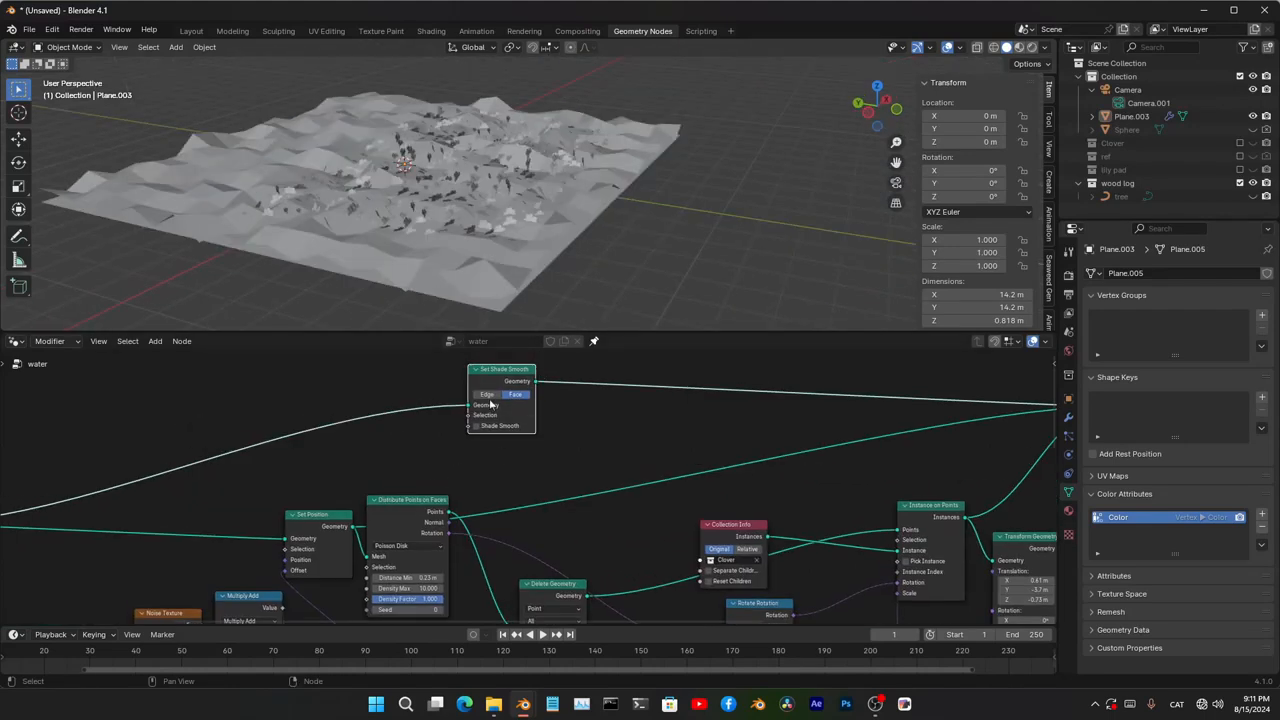
middle_click_drag(823, 406, 663, 437)
key("ctrl+z")
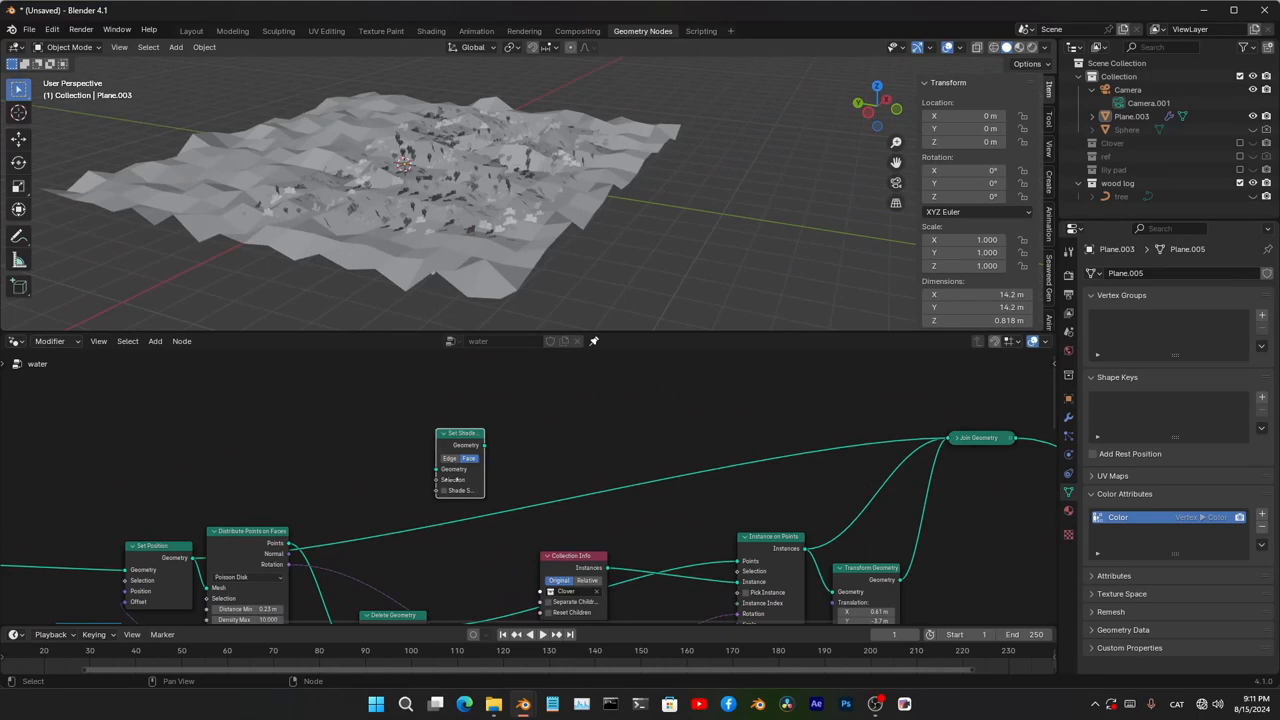
key("ctrl+shift+z")
- Set the Noise Texture node's Scale to 0.2 for broader waves
scroll(457, 243, "up", 3)
scroll(480, 424, "up", 5)
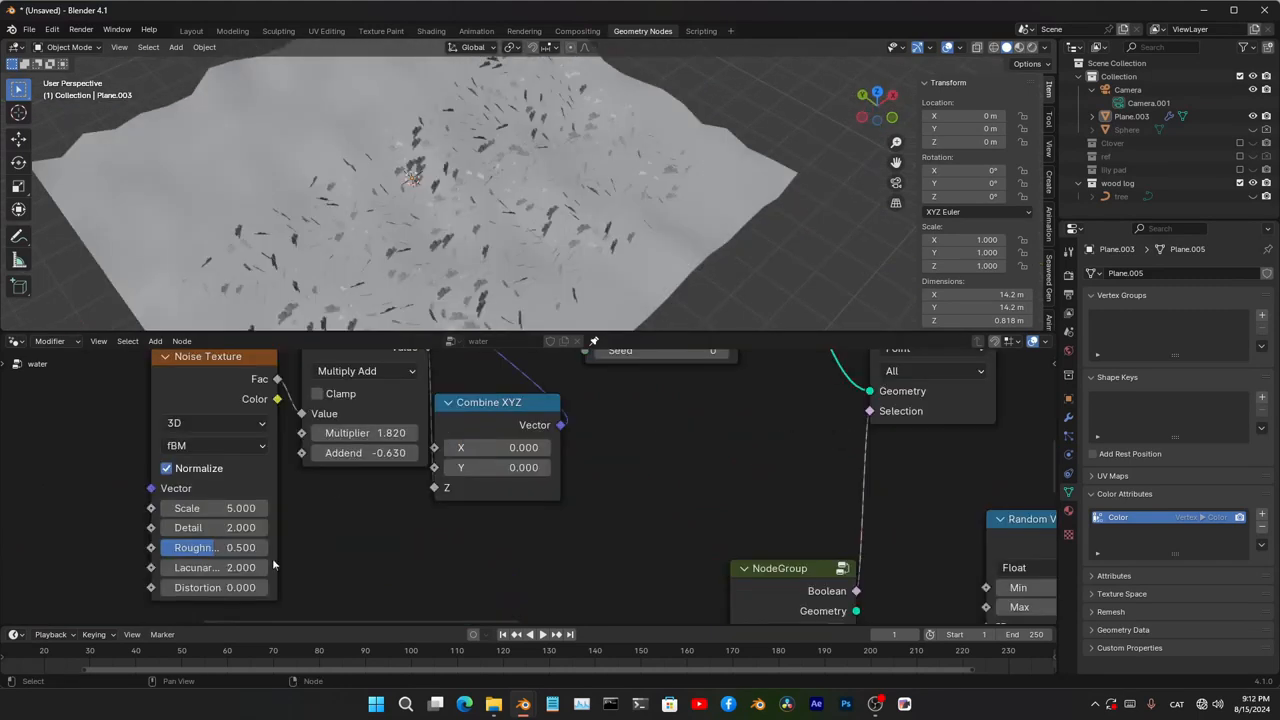
left_click_drag(222, 508, 110, 508)
left_click_drag(222, 508, 161, 508)
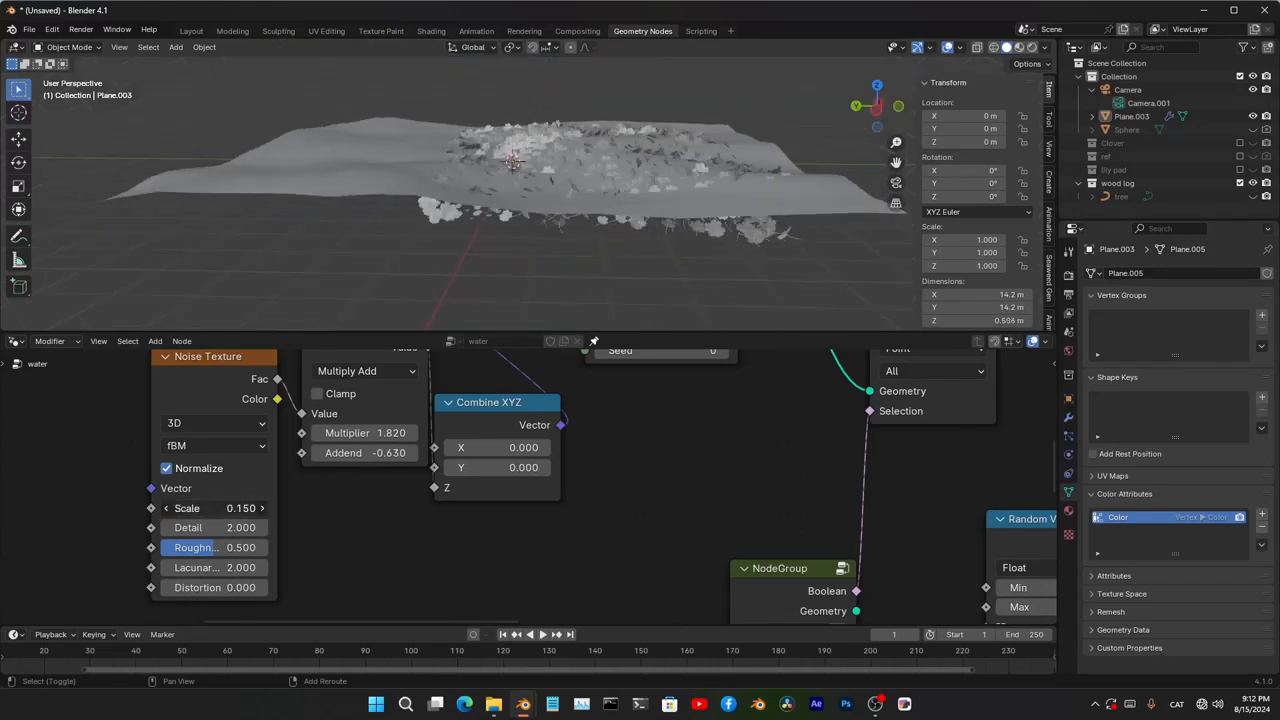
middle_click_drag(445, 400, 420, 481)
middle_click_drag(550, 185, 588, 258)
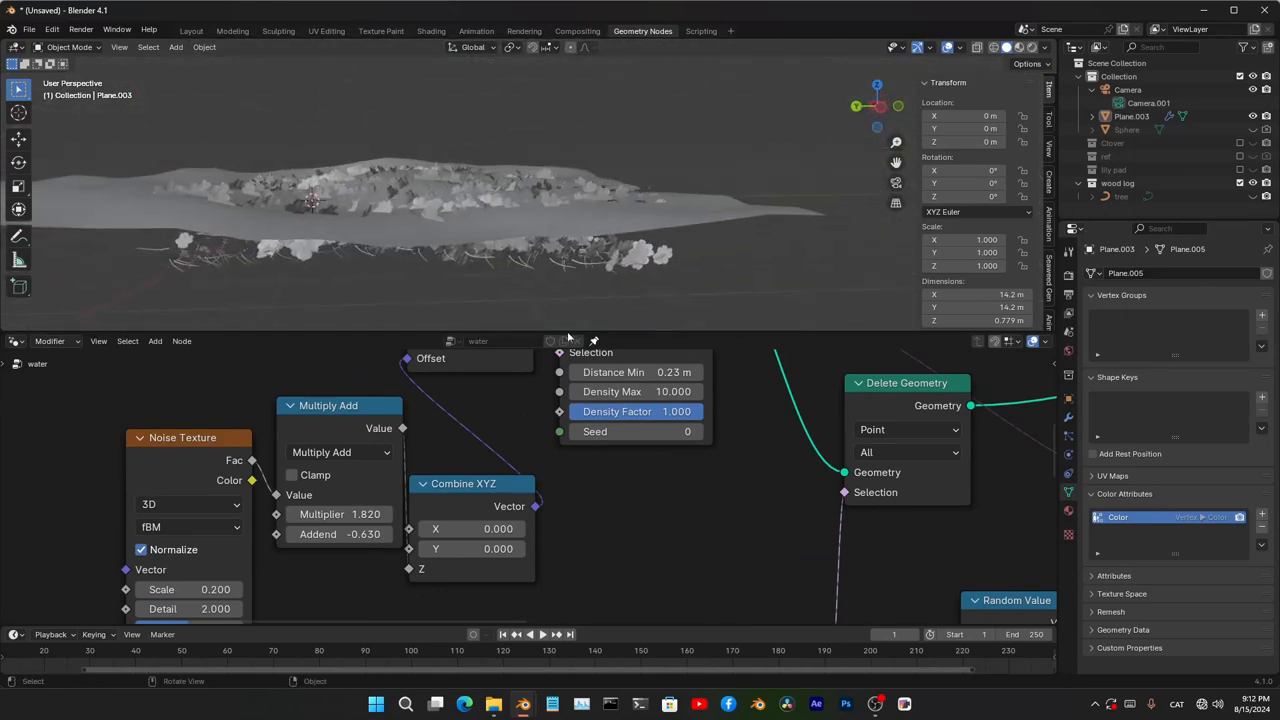
- Spread the nodes around Set Position apart and add a Transform Geometry node above them
scroll(572, 530, "down", 10)
left_click_drag(593, 447, 639, 484)
scroll(528, 485, "up", 5)
left_click_drag(552, 446, 455, 403)
left_click(715, 484)
key("shift+a")
left_click(717, 482)
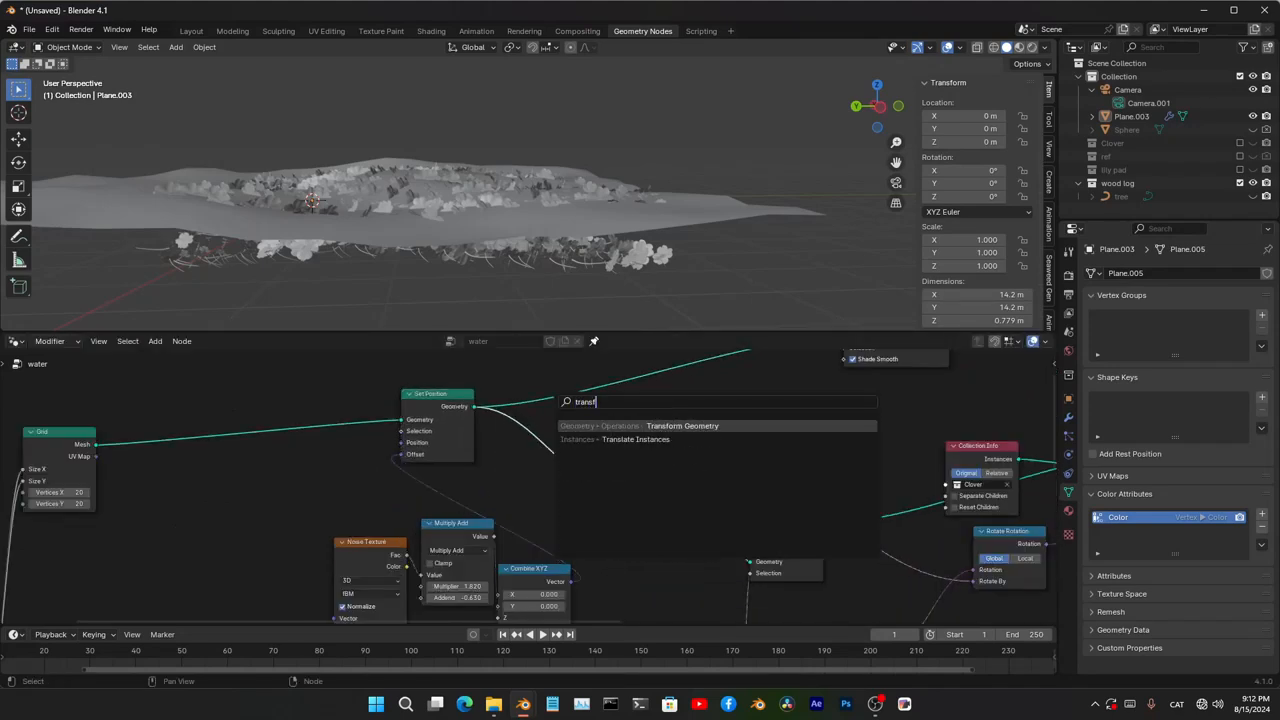
key("Return")
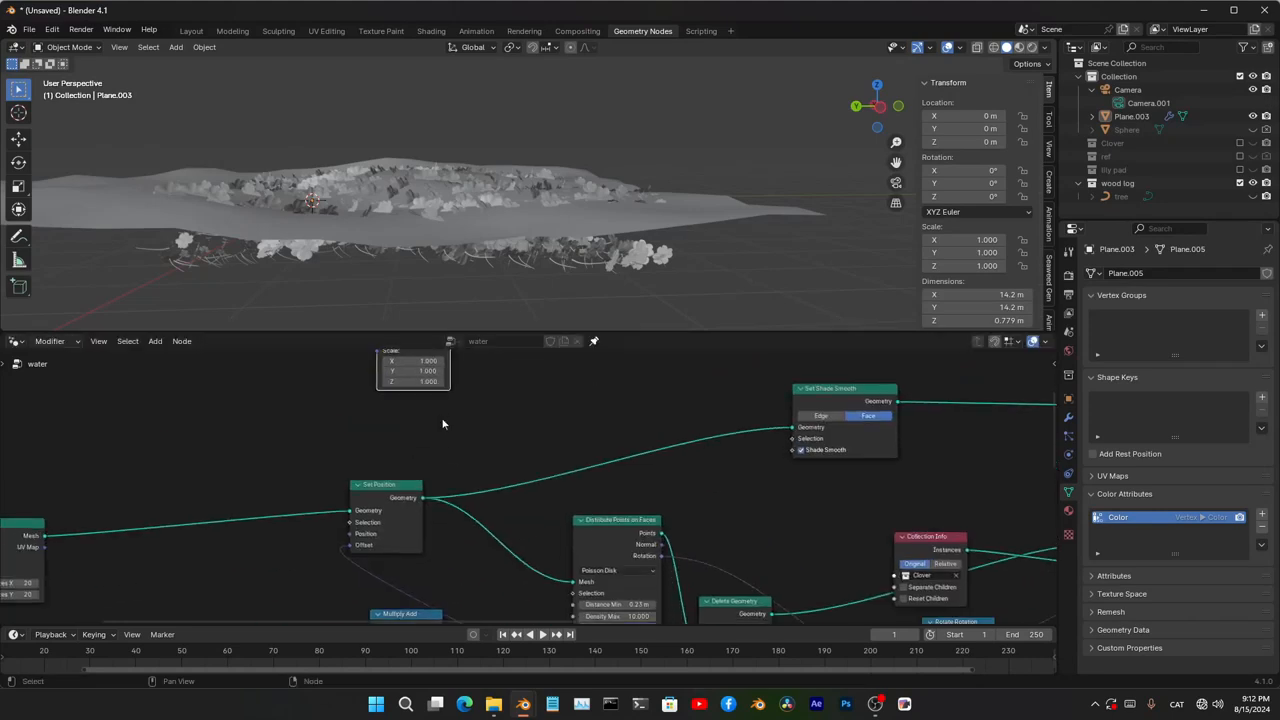
- Duplicate Set Position with its incoming links and connect the copy's Geometry to the new Transform Geometry node
key("ctrl+shift+d")
left_click(308, 406)
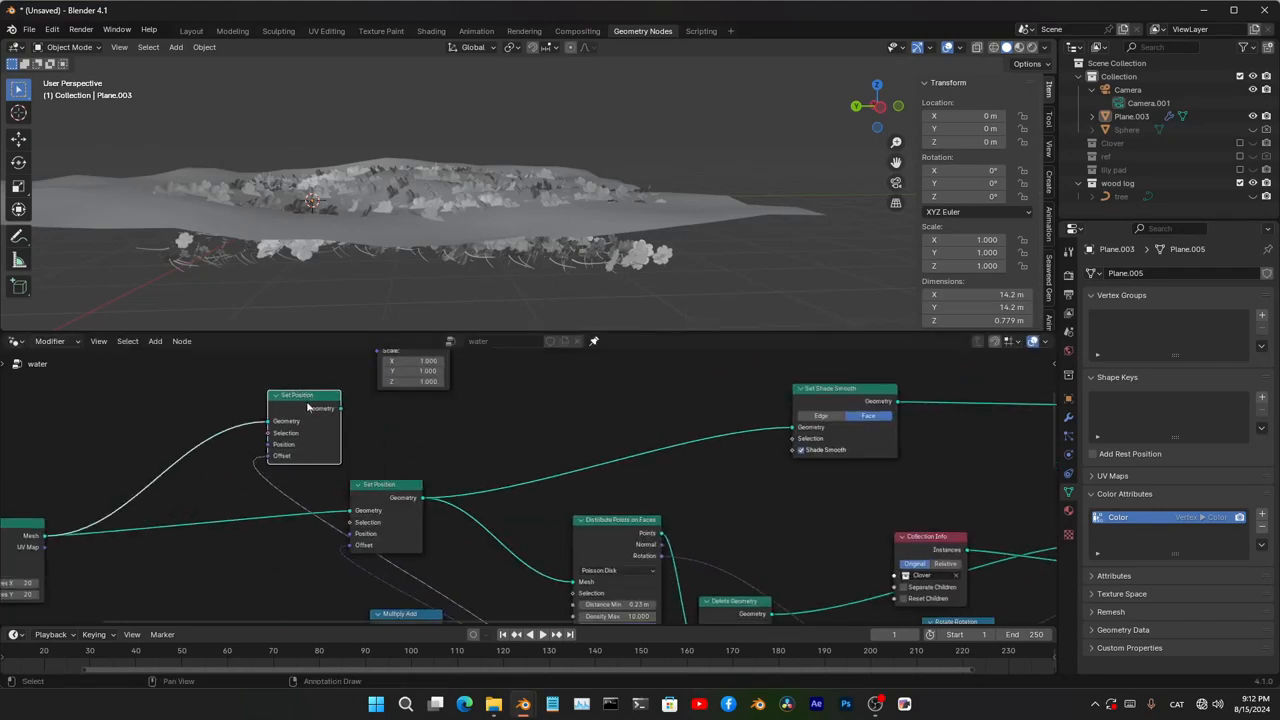
middle_click_drag(361, 409, 360, 530)
left_click_drag(340, 529, 376, 374)
middle_click_drag(458, 363, 461, 408)
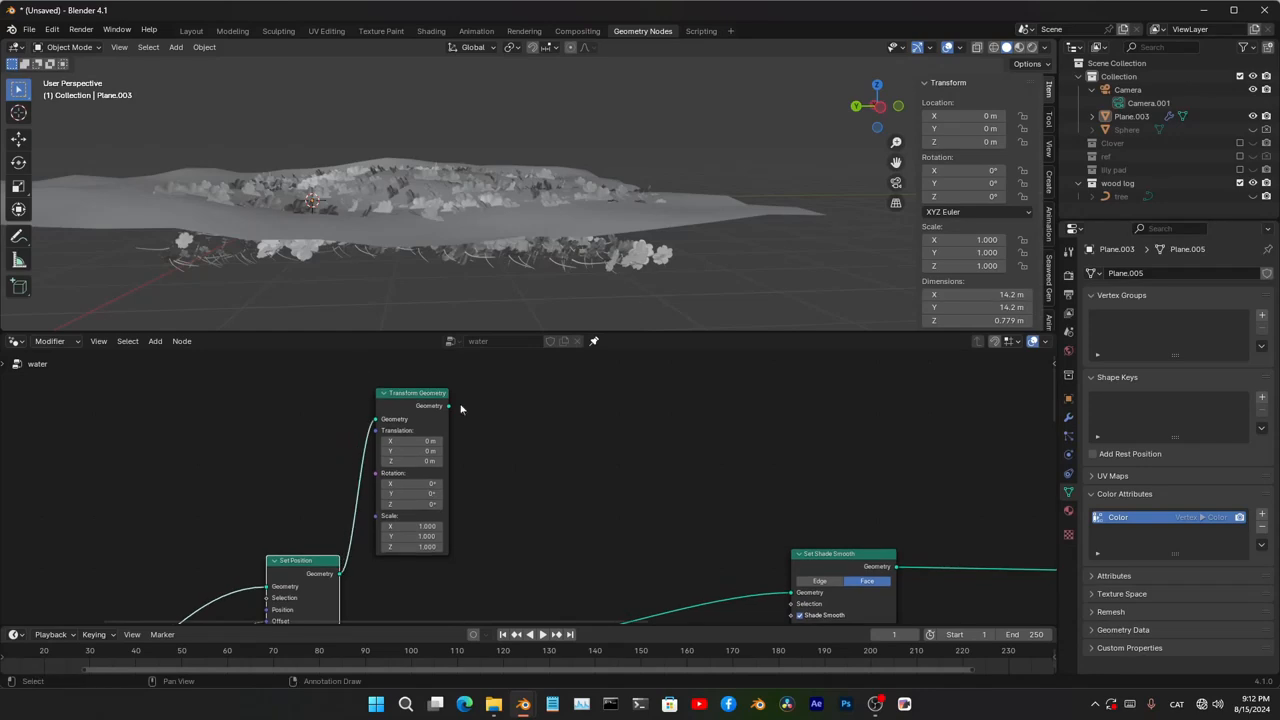
- Connect the new Transform Geometry node to Set Shade Smooth and set its Z translation to -0.14 m
left_click_drag(787, 598, 789, 594)
middle_click_drag(717, 568, 677, 431)
key("KP_Decimal")
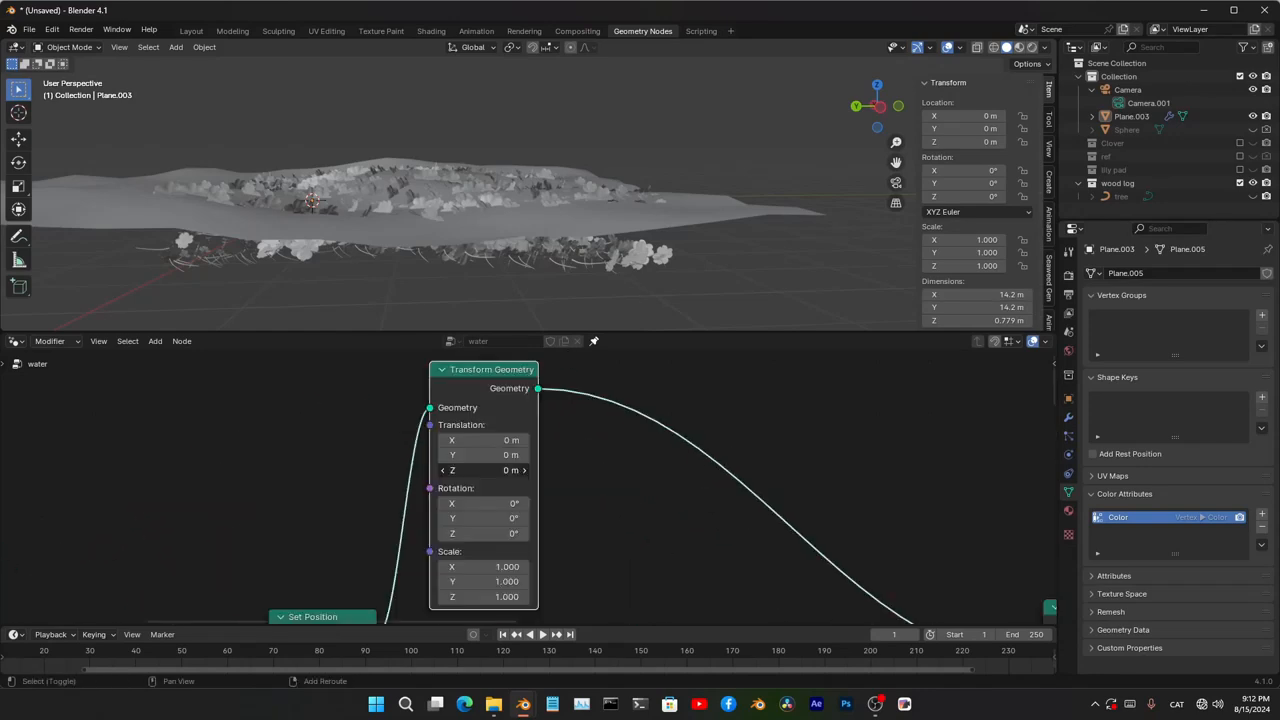
mouse_move(485, 470)
left_mouse_down()
mouse_move(452, 470)
mouse_move(468, 470)
left_mouse_up()
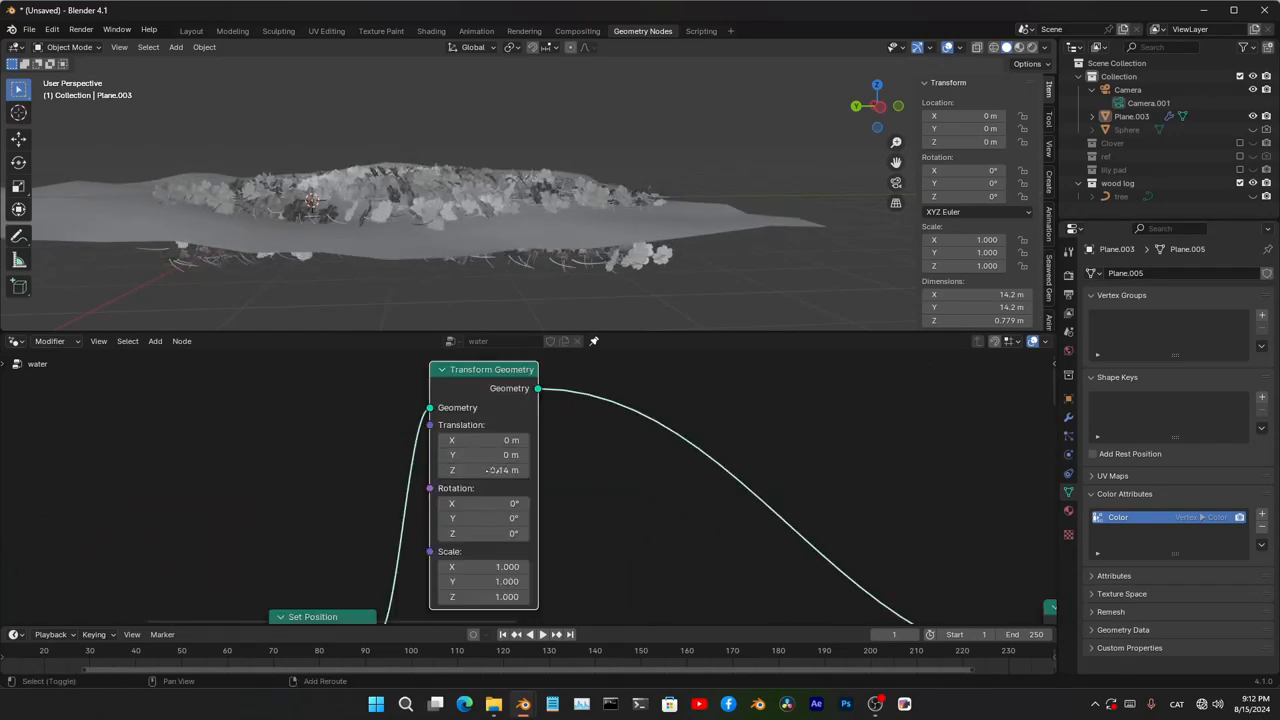
- Examine the lowered water surface among the clovers from several angles and look over the whole node tree
middle_click_drag(541, 150, 543, 234)
scroll(560, 235, "up", 3)
middle_click_drag(630, 265, 464, 220)
scroll(516, 513, "up", 1)
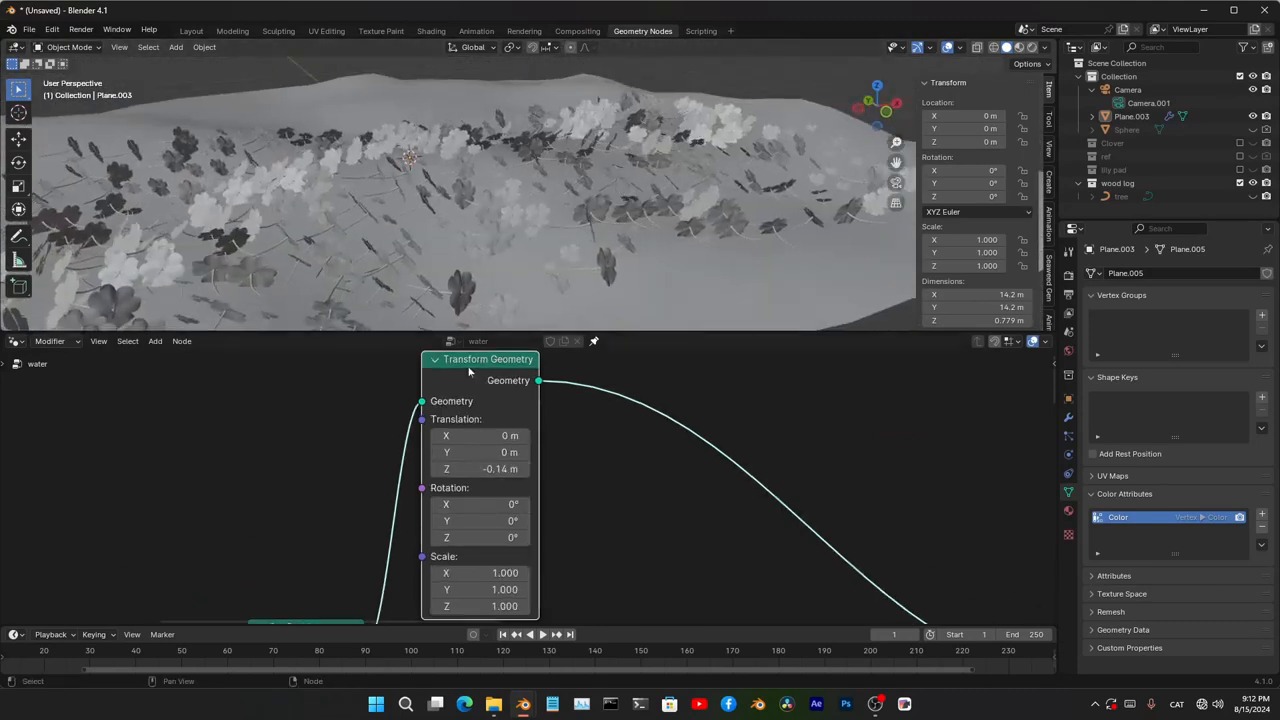
scroll(420, 100, "down", 5)
middle_click_drag(420, 100, 525, 275)
scroll(558, 269, "up", 1)
scroll(750, 526, "down", 15)
middle_click_drag(844, 539, 548, 474)
scroll(543, 480, "down", 4)
middle_click_drag(503, 526, 634, 424)
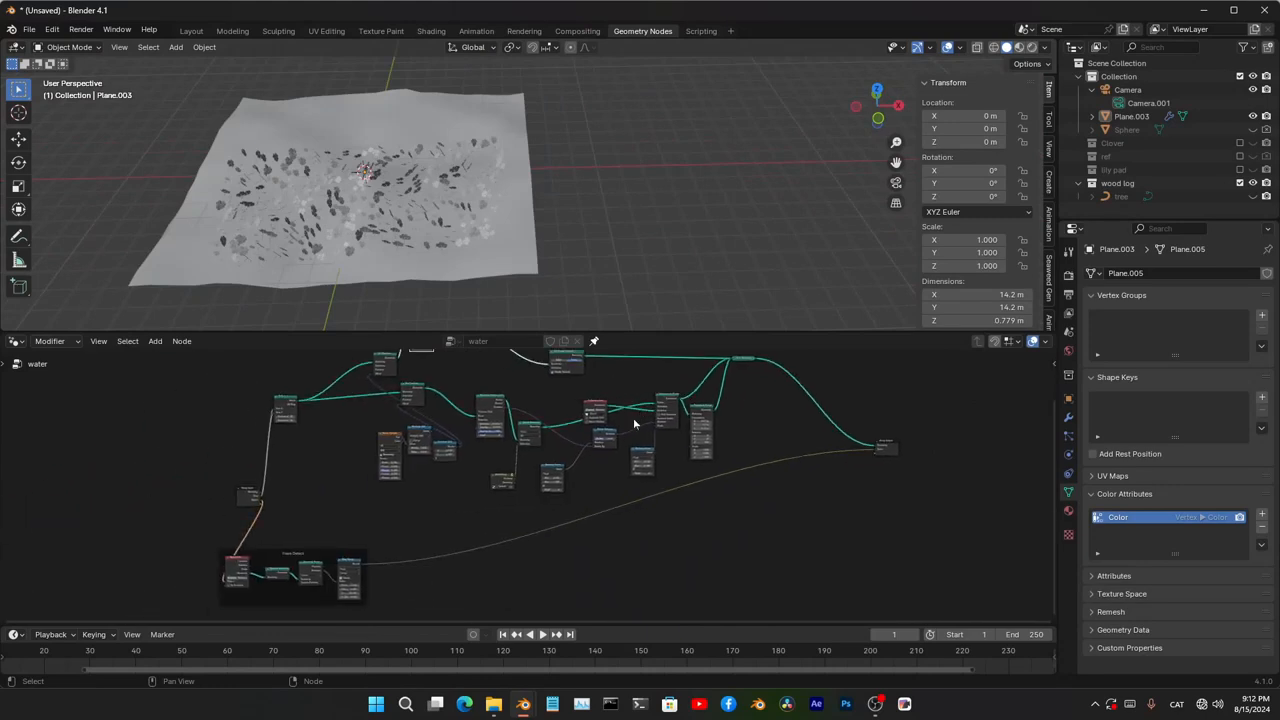
middle_click_drag(532, 473, 572, 525)
scroll(661, 447, "up", 1)
middle_click_drag(661, 447, 681, 473)
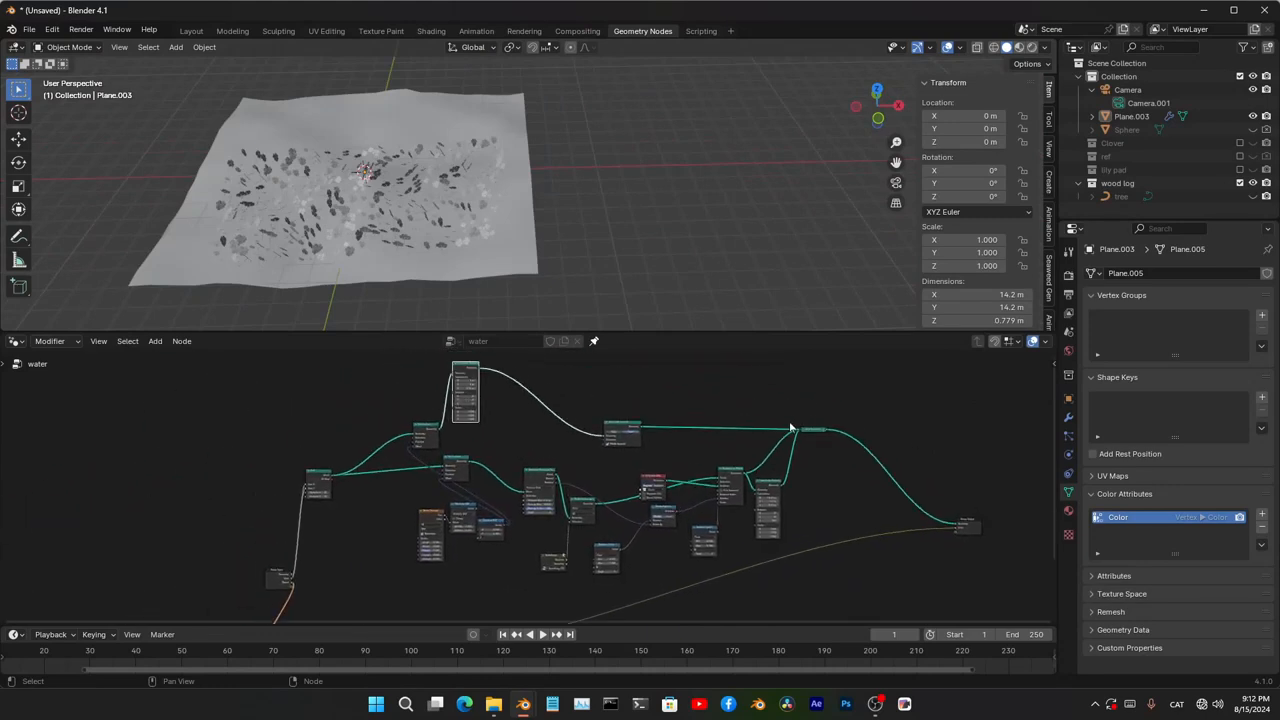
- Maximize the node editor, align the two Set Position nodes in one column and place Transform Geometry beside them
key("ctrl+space")
scroll(737, 443, "up", 5)
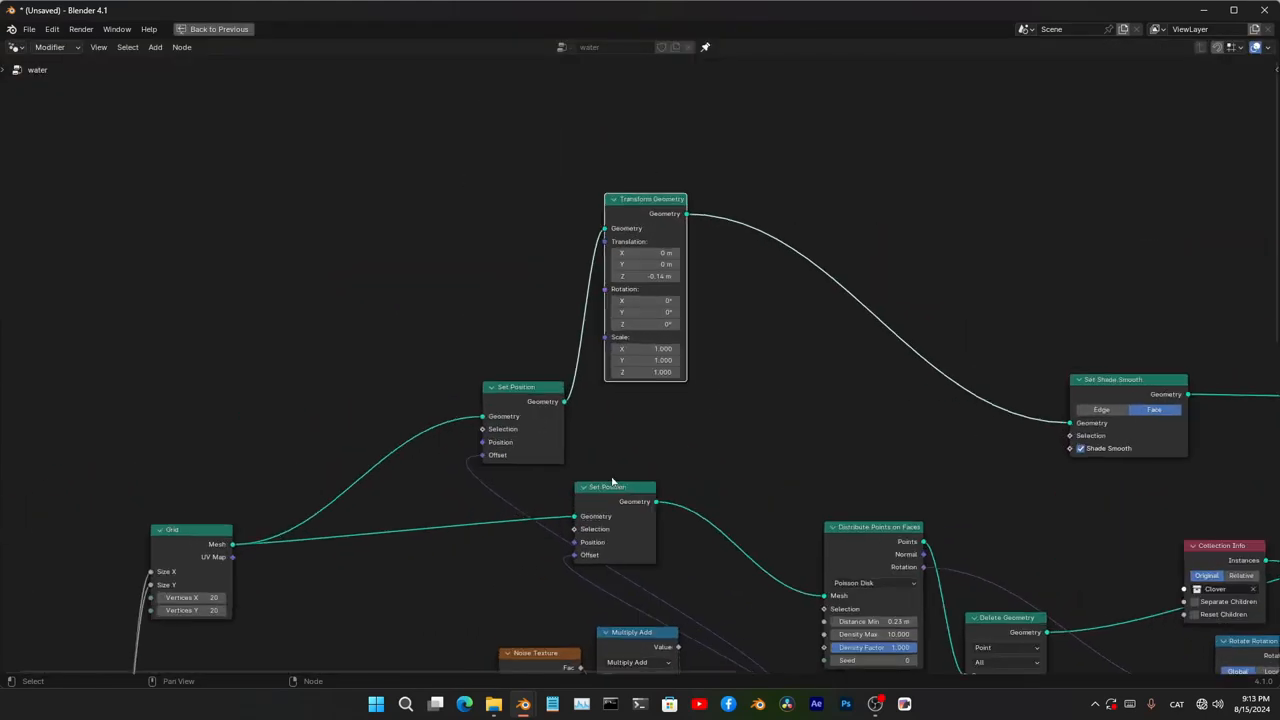
left_click_drag(614, 490, 523, 477)
middle_click_drag(530, 485, 551, 382)
left_click_drag(500, 507, 543, 473)
key("s")
key("0")
left_click(619, 554)
left_click(704, 494)
middle_click_drag(704, 494, 684, 614)
left_click_drag(660, 231, 643, 423)
- Pack the point distribution, deletion, instancing, Set Shade Smooth and Join Geometry nodes closely beside the Set Position column
scroll(846, 555, "up", 1)
middle_click_drag(846, 555, 774, 431)
left_click_drag(774, 431, 517, 491)
middle_click_drag(965, 512, 710, 440)
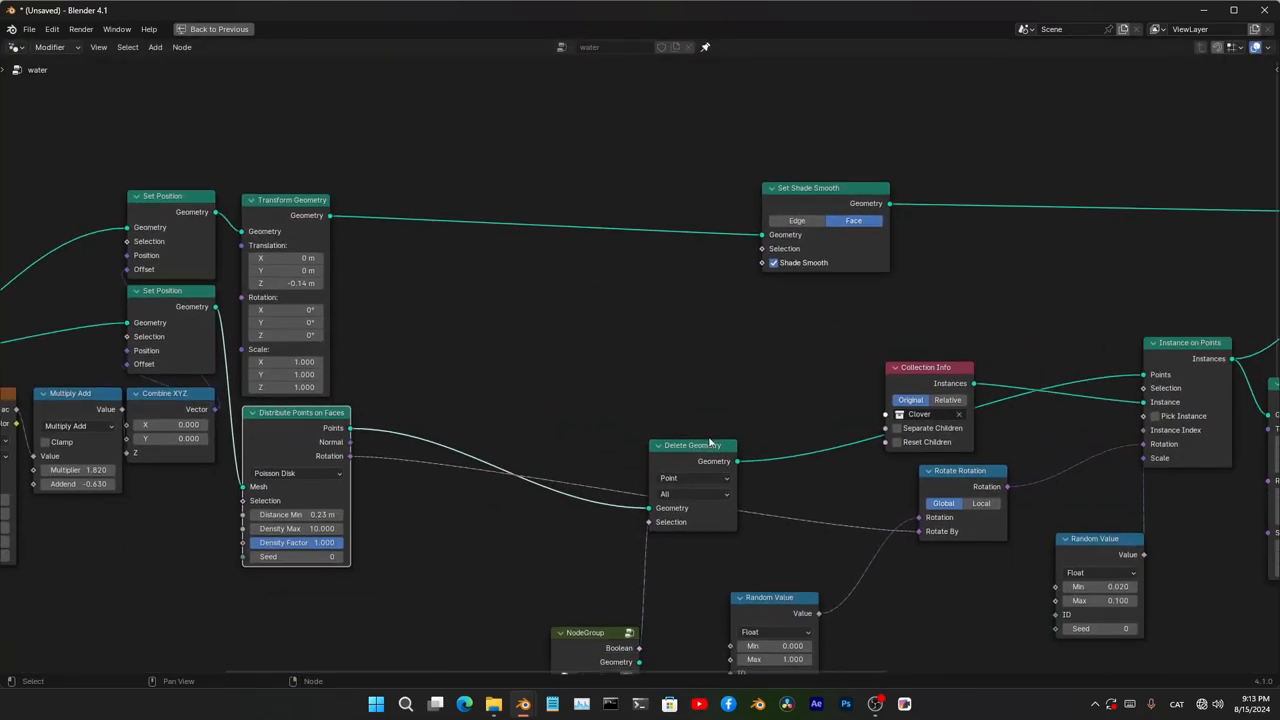
left_click_drag(708, 457, 427, 429)
middle_click_drag(576, 644, 605, 554)
left_click_drag(605, 554, 404, 427)
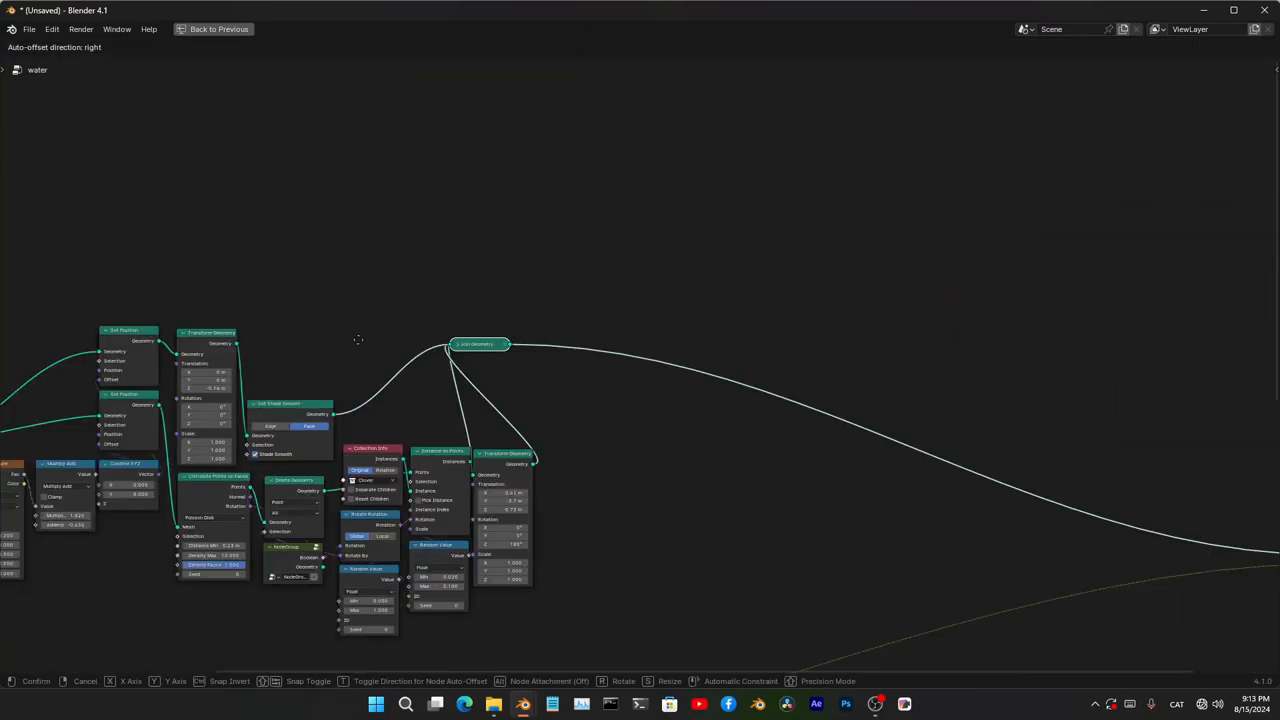
left_click_drag(490, 344, 435, 405)
left_click(429, 417)
- Move Group Output next to the clover Transform Geometry node and add reroutes on the Map Range to Color link
scroll(450, 418, "down", 5)
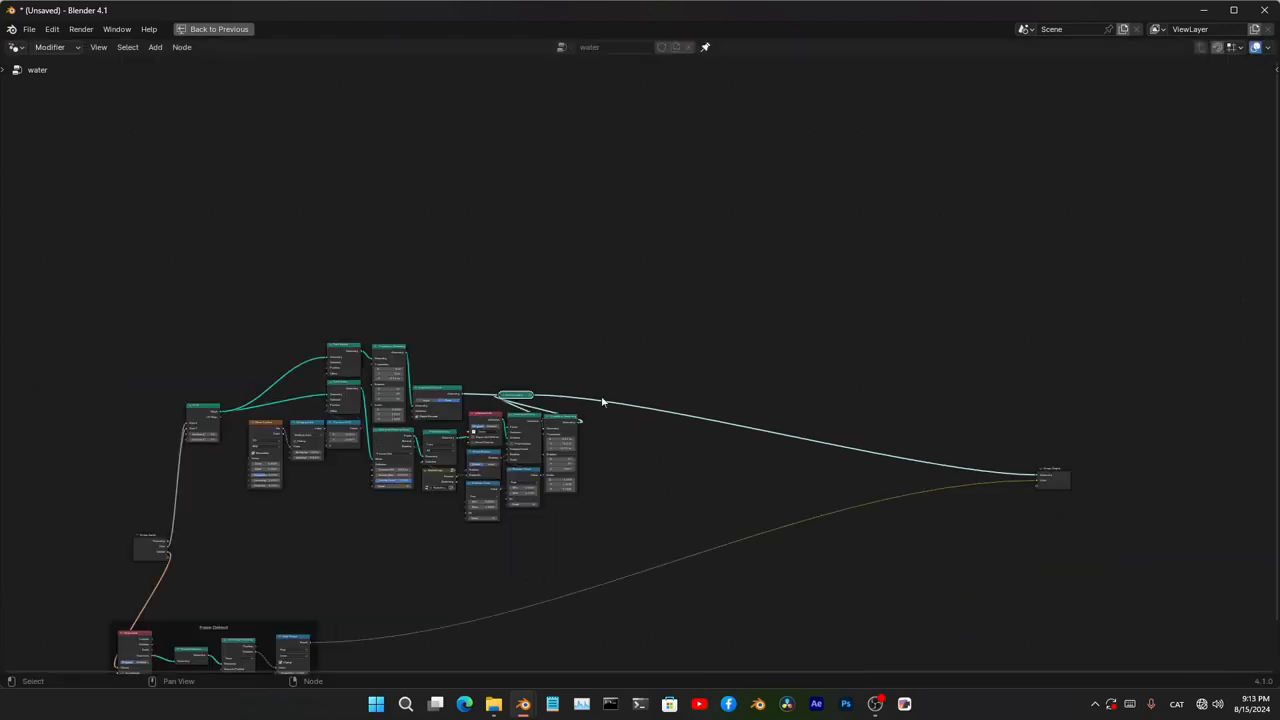
middle_click_drag(603, 400, 532, 343)
left_click_drag(986, 348, 1036, 436)
key("g")
left_click(545, 401)
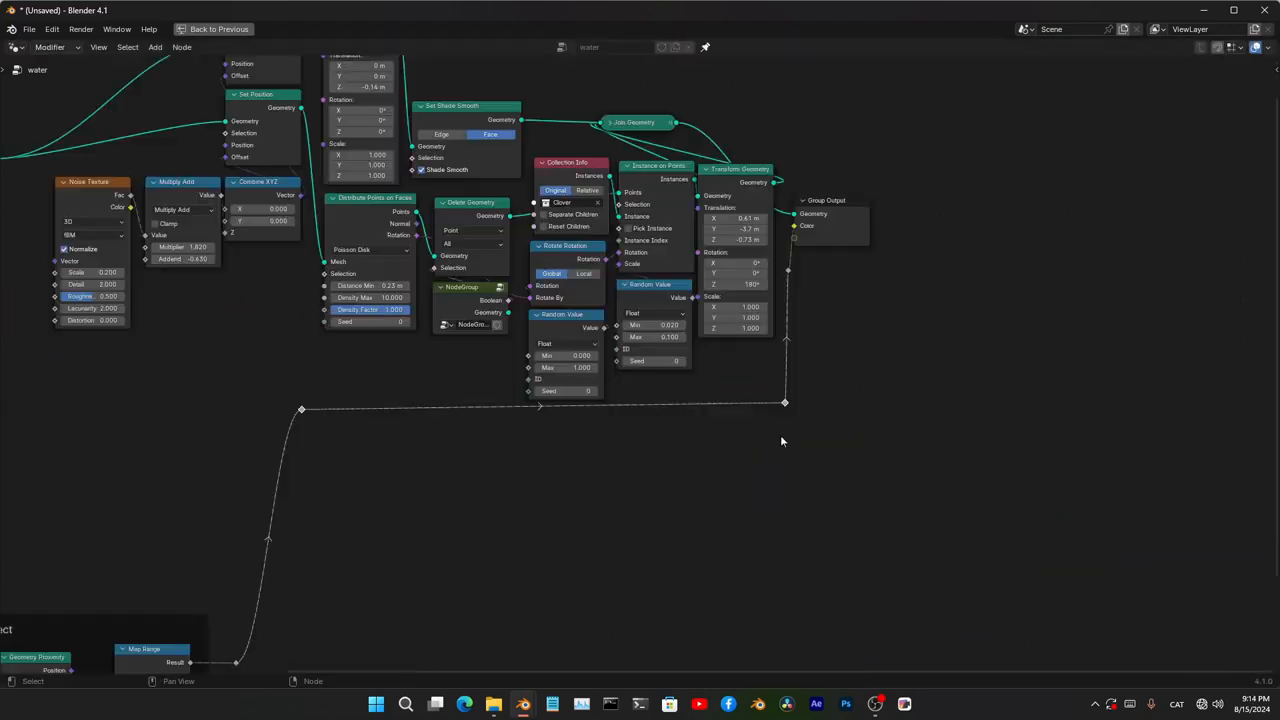
- Align the reroutes on the Foam Detect link so it runs in straight horizontal and vertical segments below the nodes
scroll(780, 434, "down", 4)
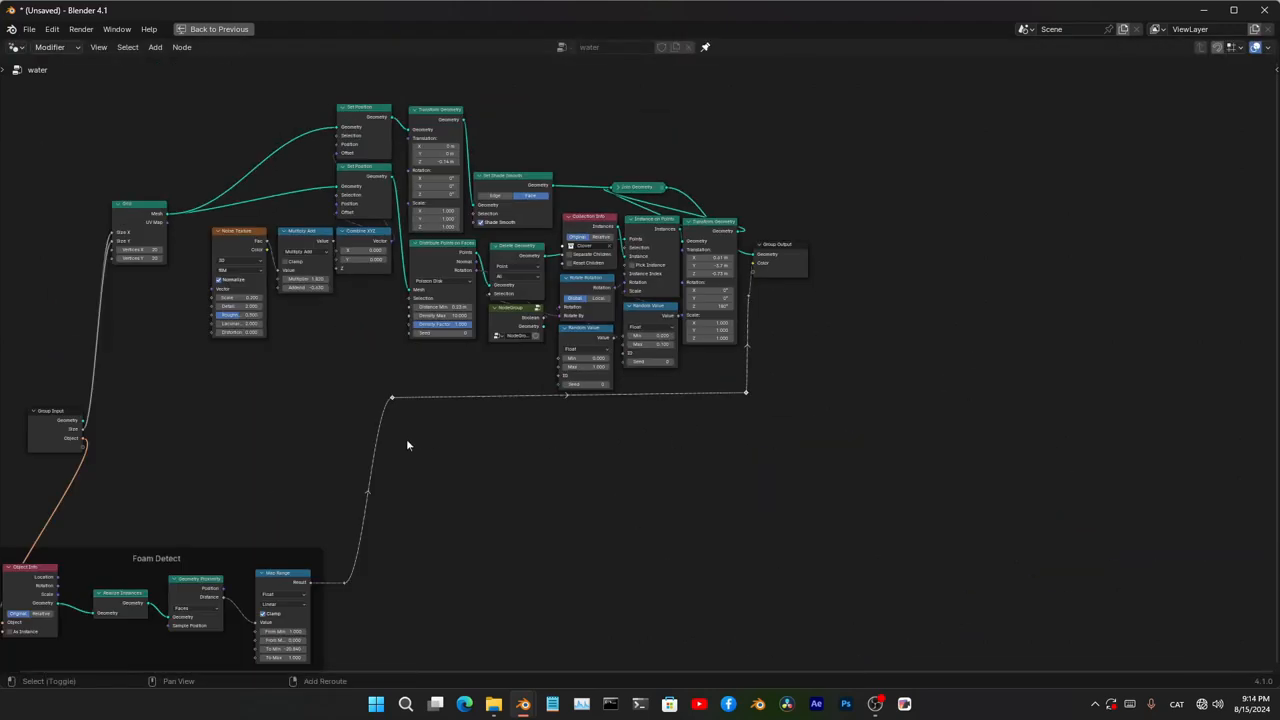
middle_click_drag(355, 487, 391, 443)
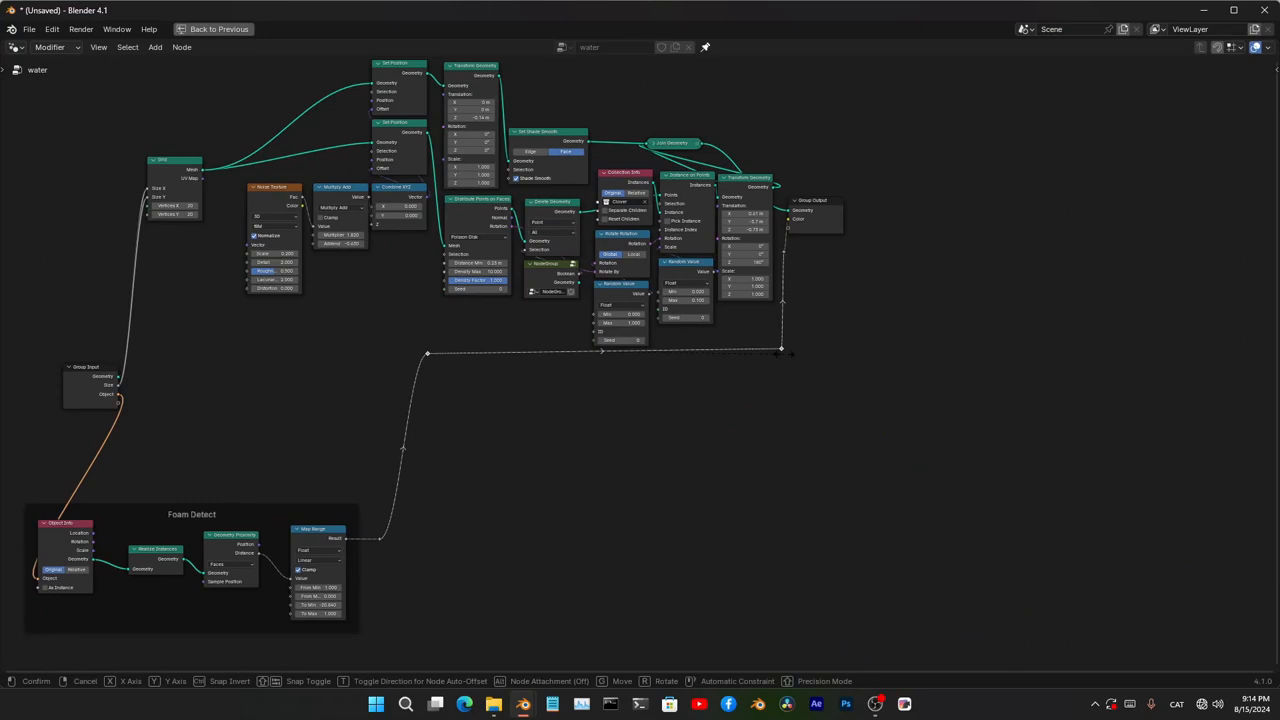
key("y")
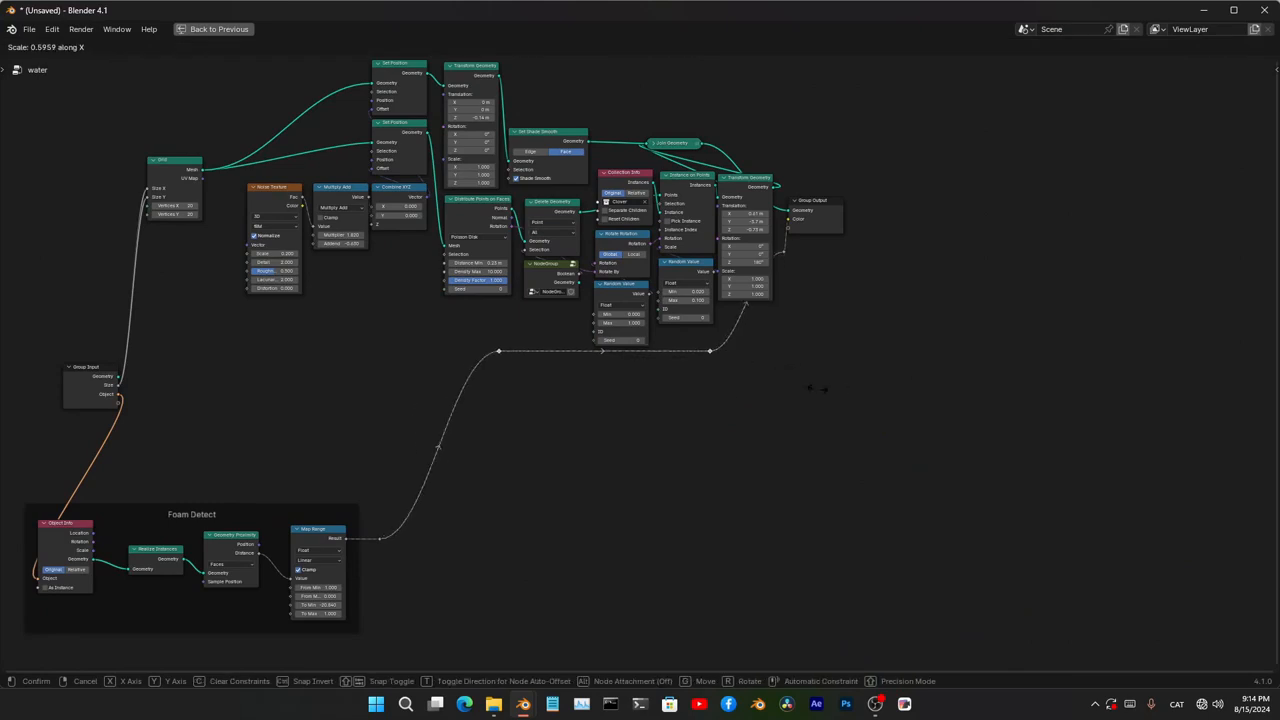
left_click(689, 390)
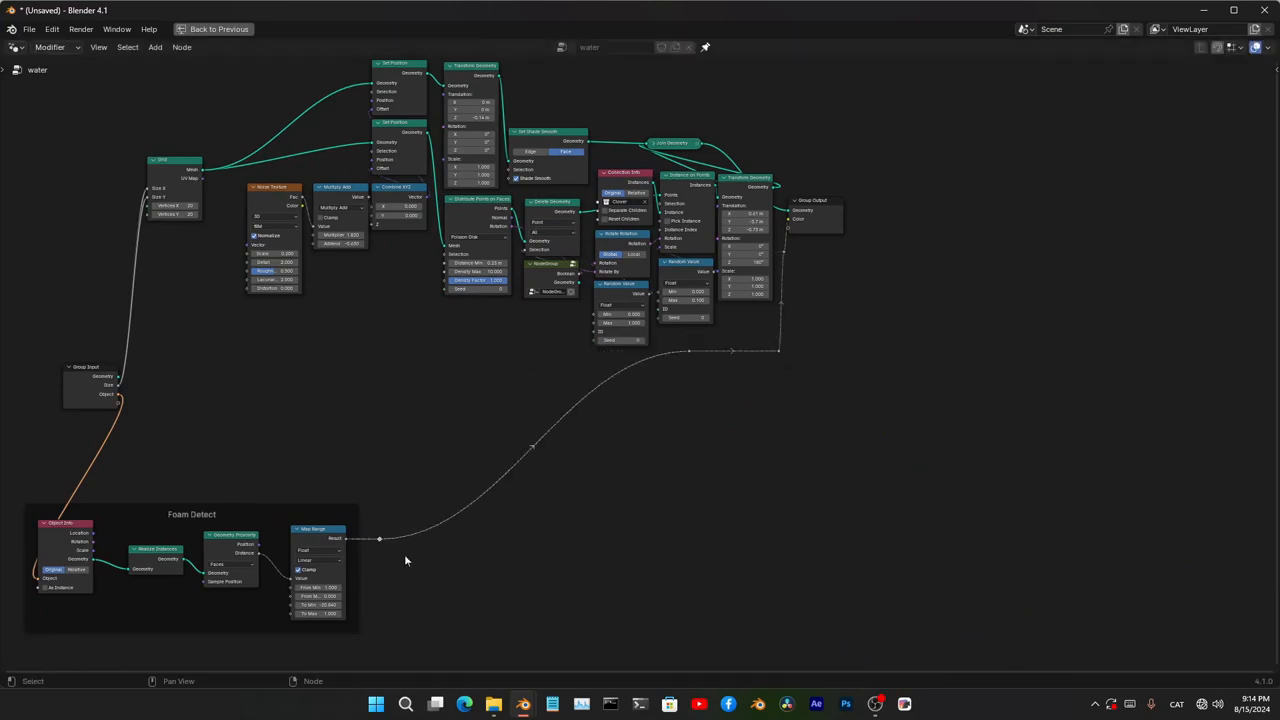
key("g")
key("x")
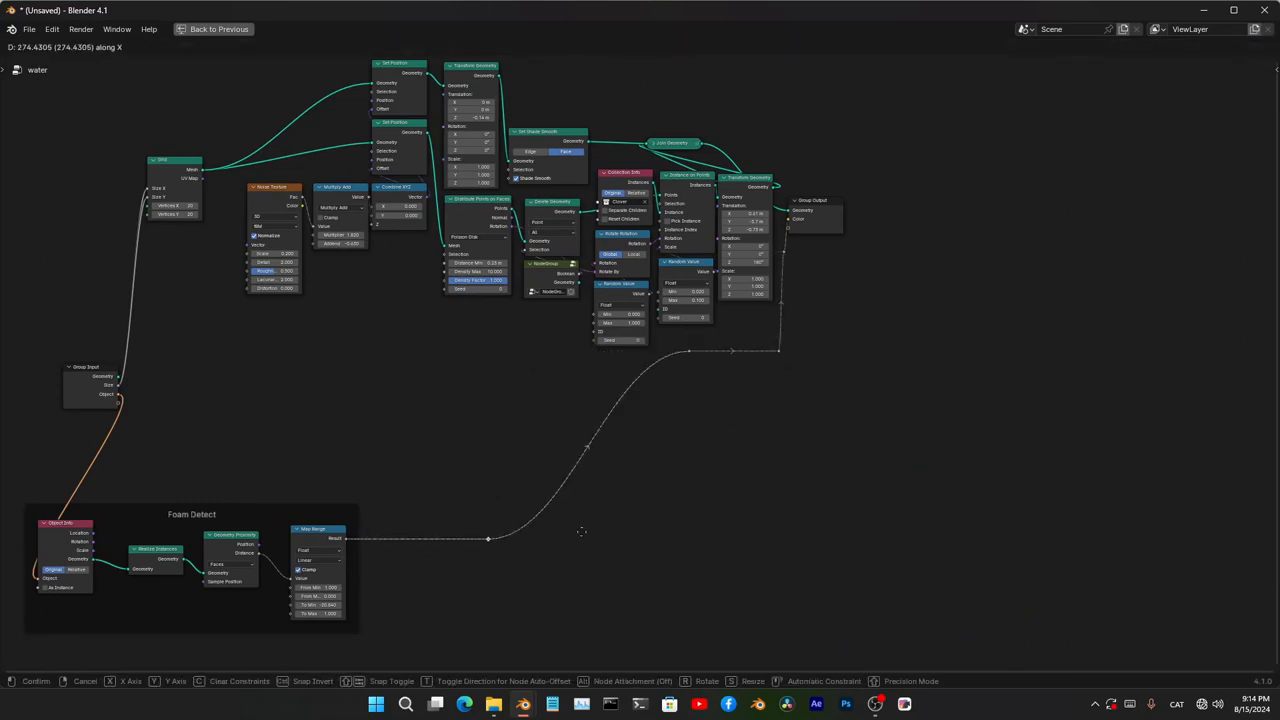
left_click(722, 528)
scroll(663, 451, "down", 3)
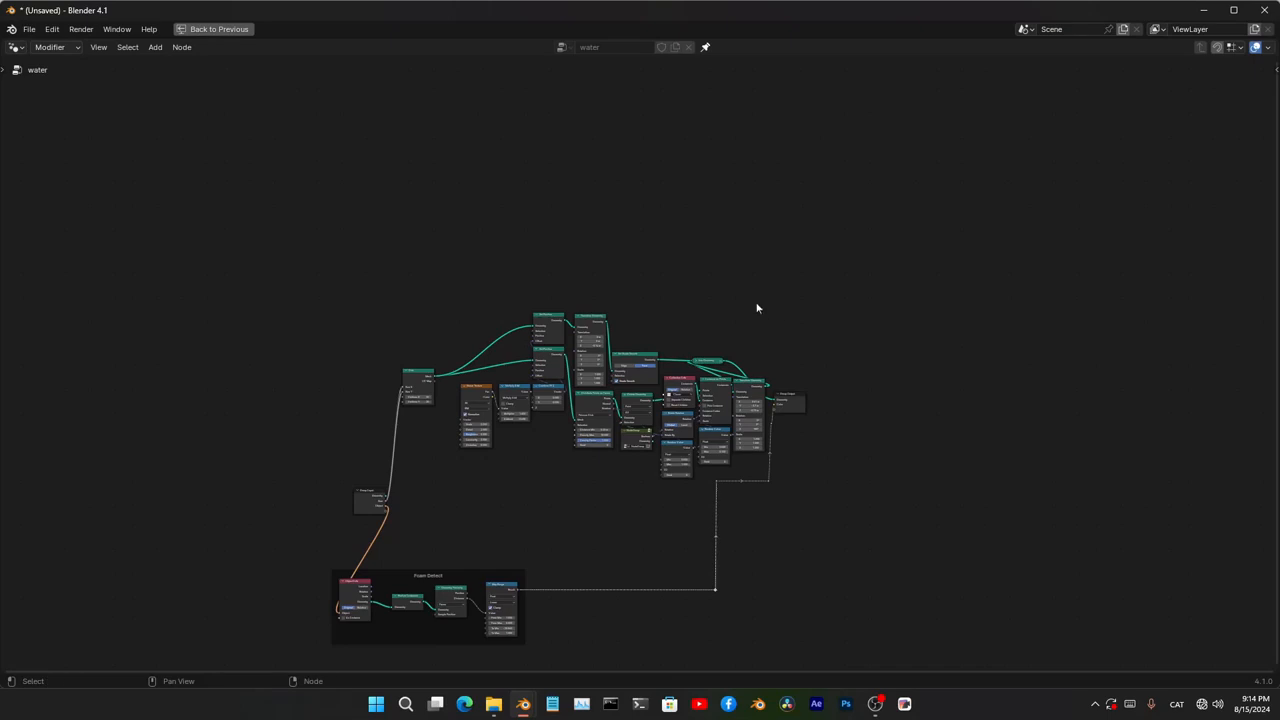
- Move the Grid node up against the Set Position nodes and place Group Input further out ahead of the Foam Detect frame
left_click_drag(757, 294, 458, 482)
left_click_drag(413, 374, 469, 350)
left_click_drag(363, 495, 233, 528)
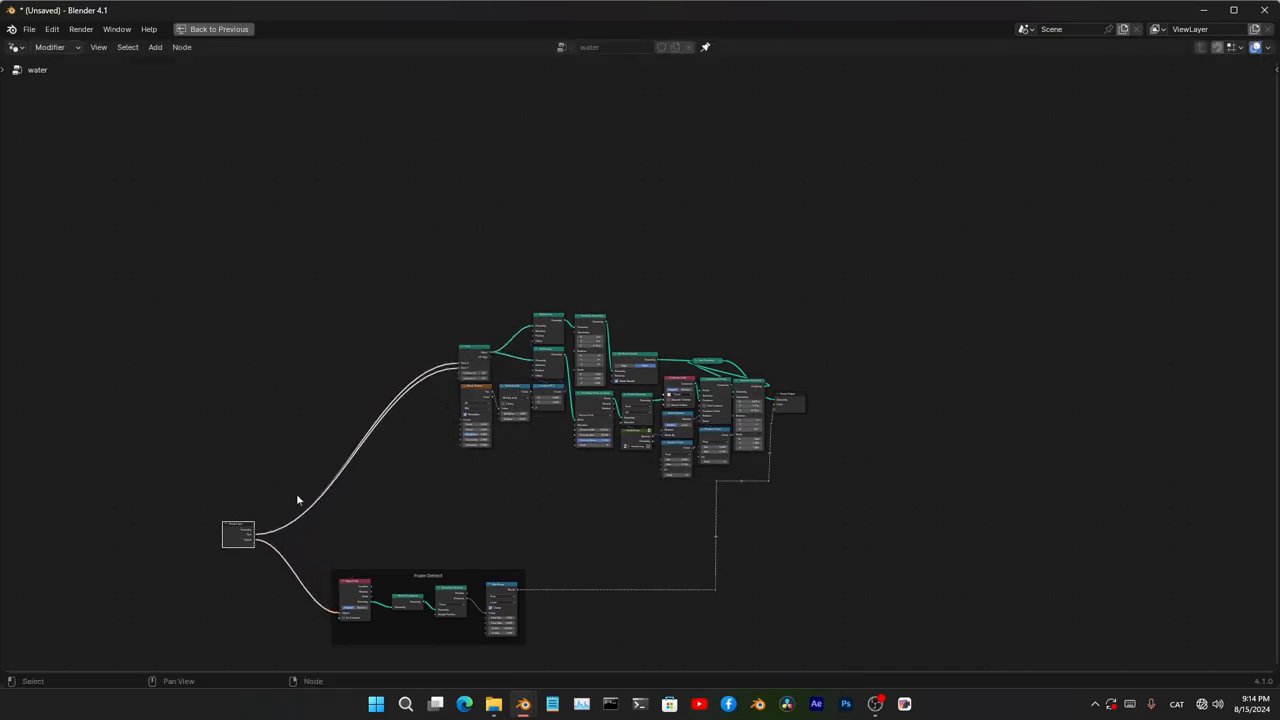
- Enclose the water surface and clover nodes in a new frame and restore the node editor to its normal size
left_click_drag(757, 260, 437, 461)
key("ctrl+j")
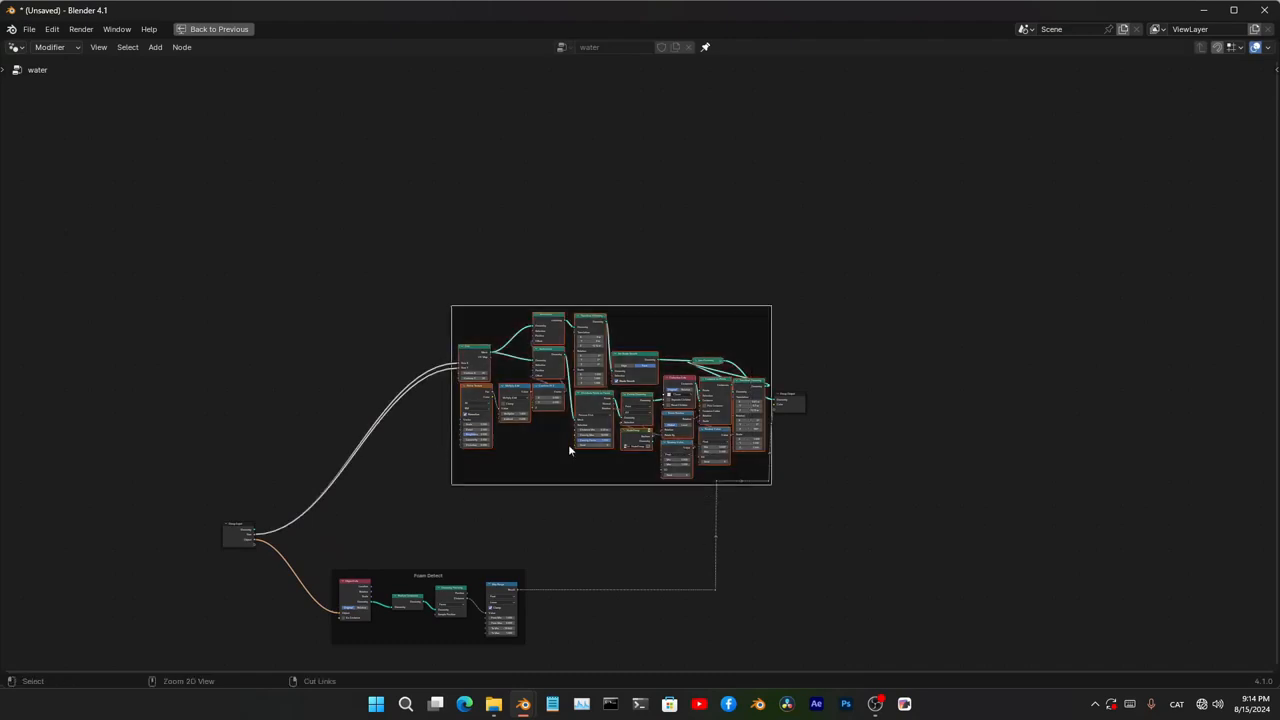
left_click(657, 302)
left_click_drag(654, 307, 646, 298)
left_click(866, 212)
scroll(867, 216, "up", 2)
key("ctrl+space")
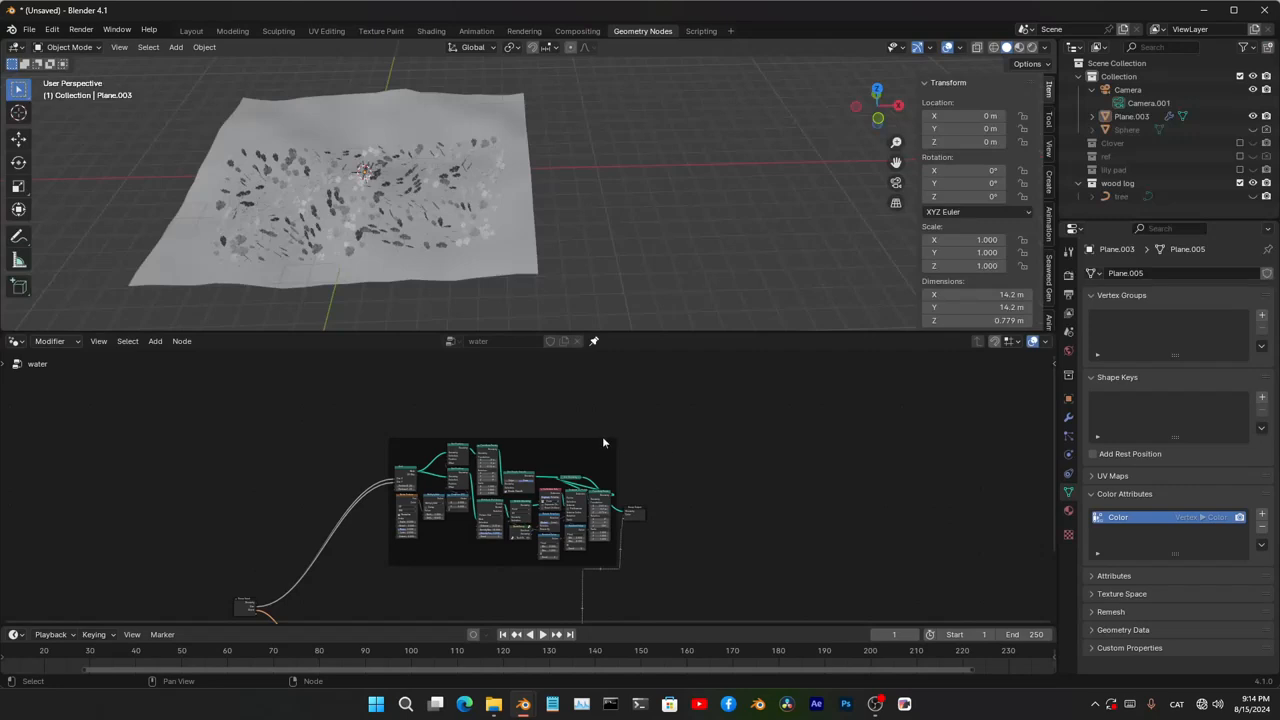
- Switch to the Layout workspace and view the whole water plane with its clovers
middle_click_drag(599, 451, 661, 620)
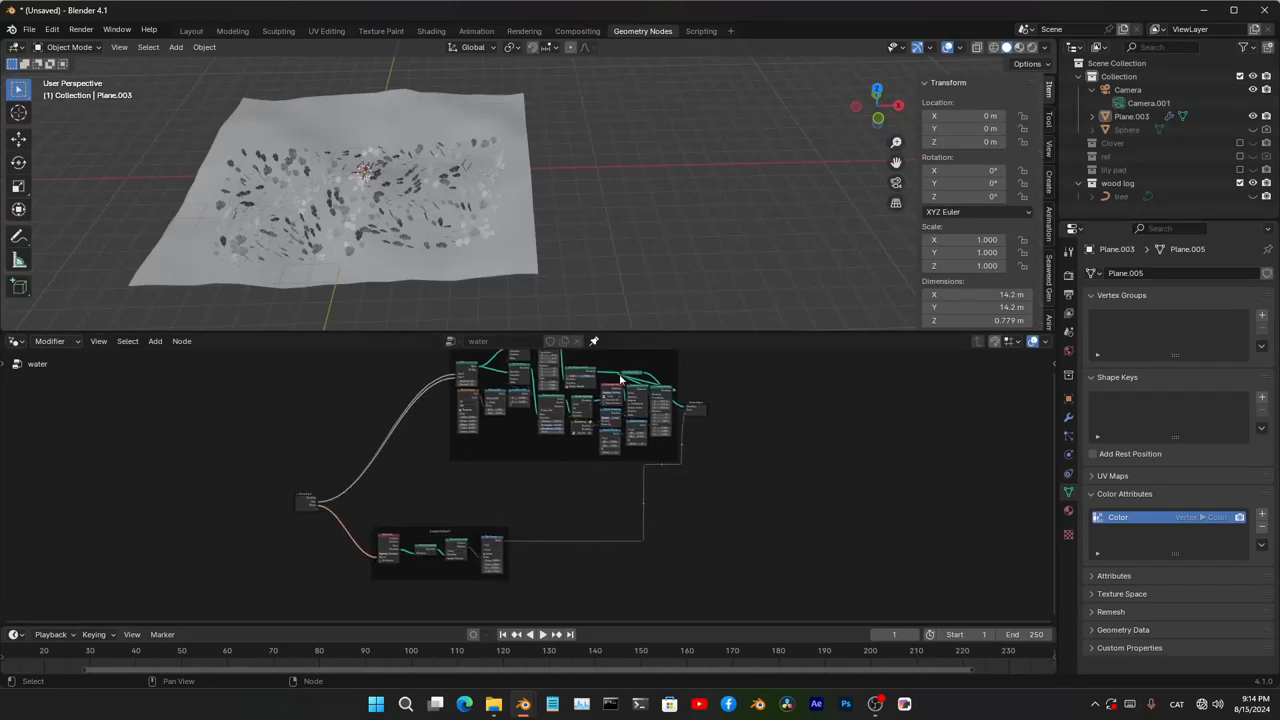
scroll(620, 378, "up", 4)
middle_click_drag(462, 186, 332, 87)
left_click(190, 31)
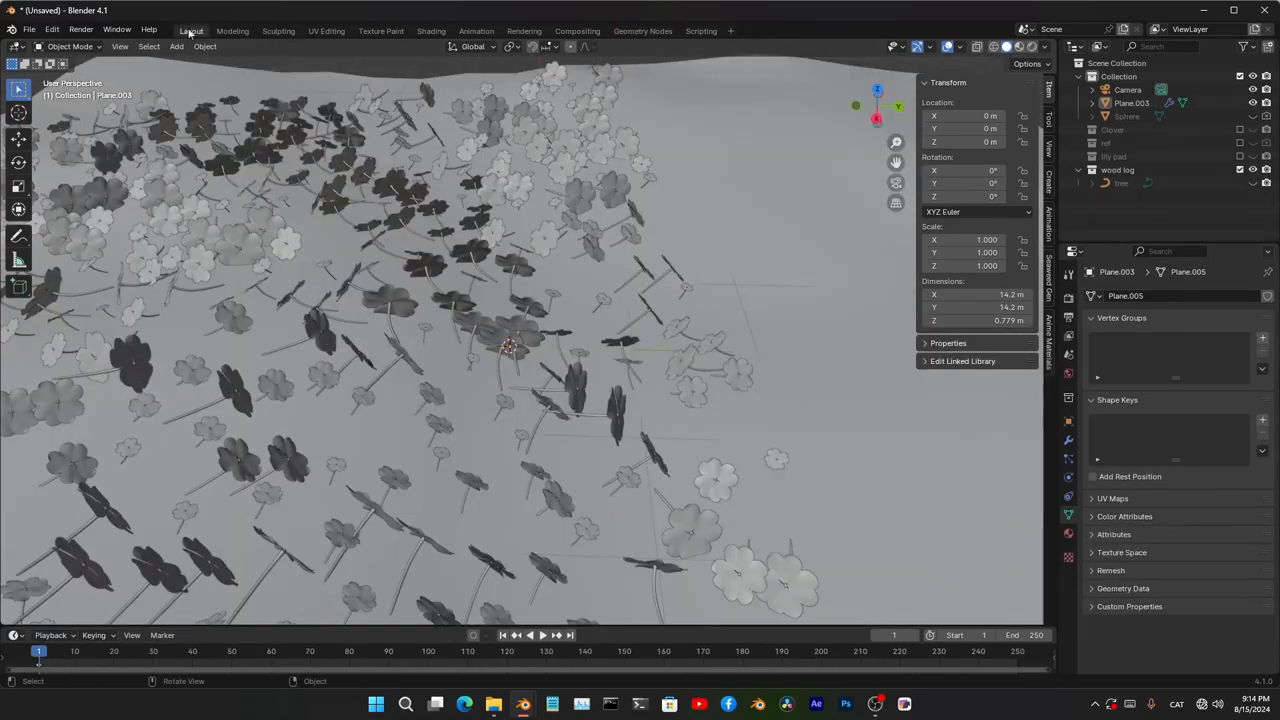
scroll(432, 268, "down", 7)
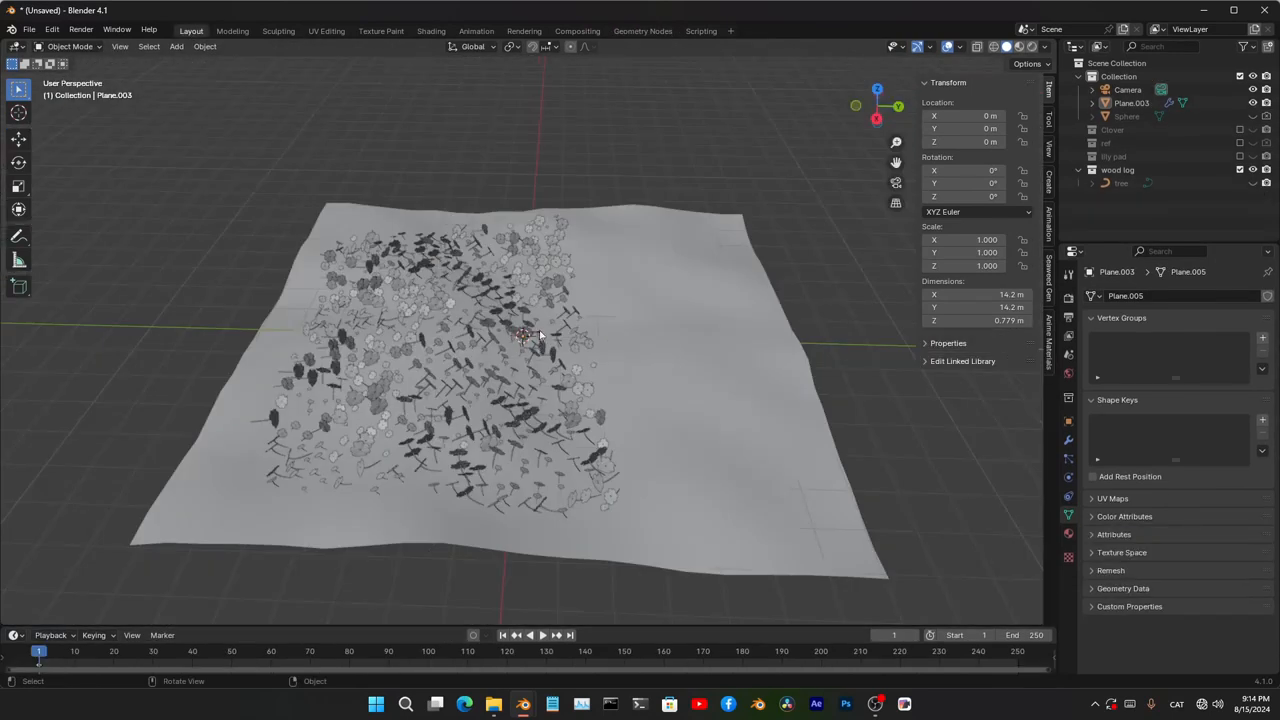
middle_click_drag(554, 233, 673, 343)
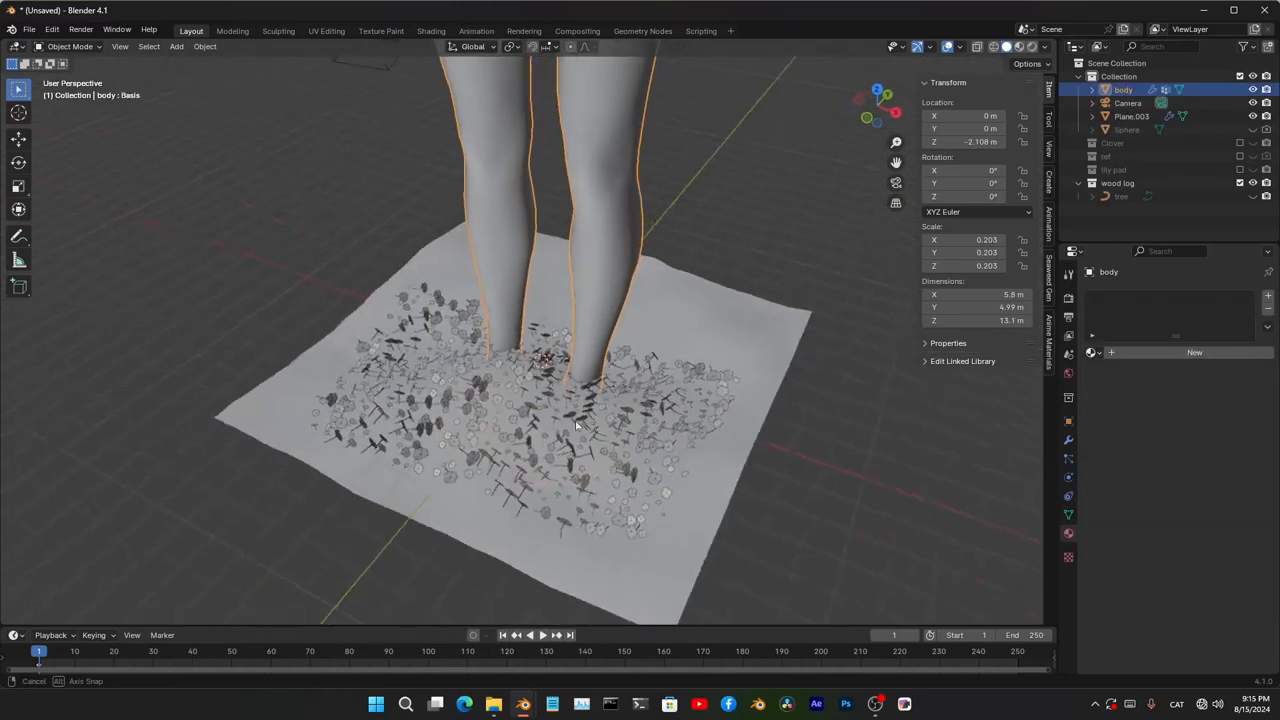
scroll(600, 408, "down", 4)
middle_click_drag(609, 391, 657, 453)
key("s")
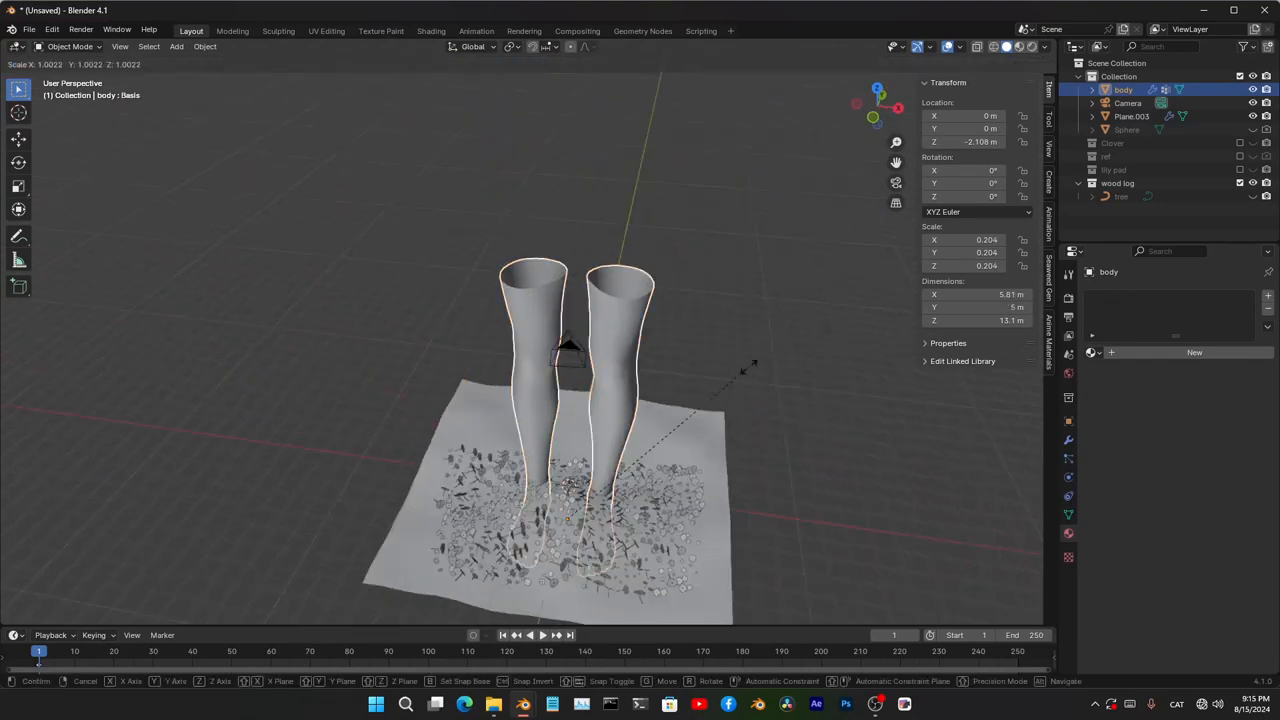
right_click(690, 408)
middle_click_drag(726, 411, 660, 495)
key("s")
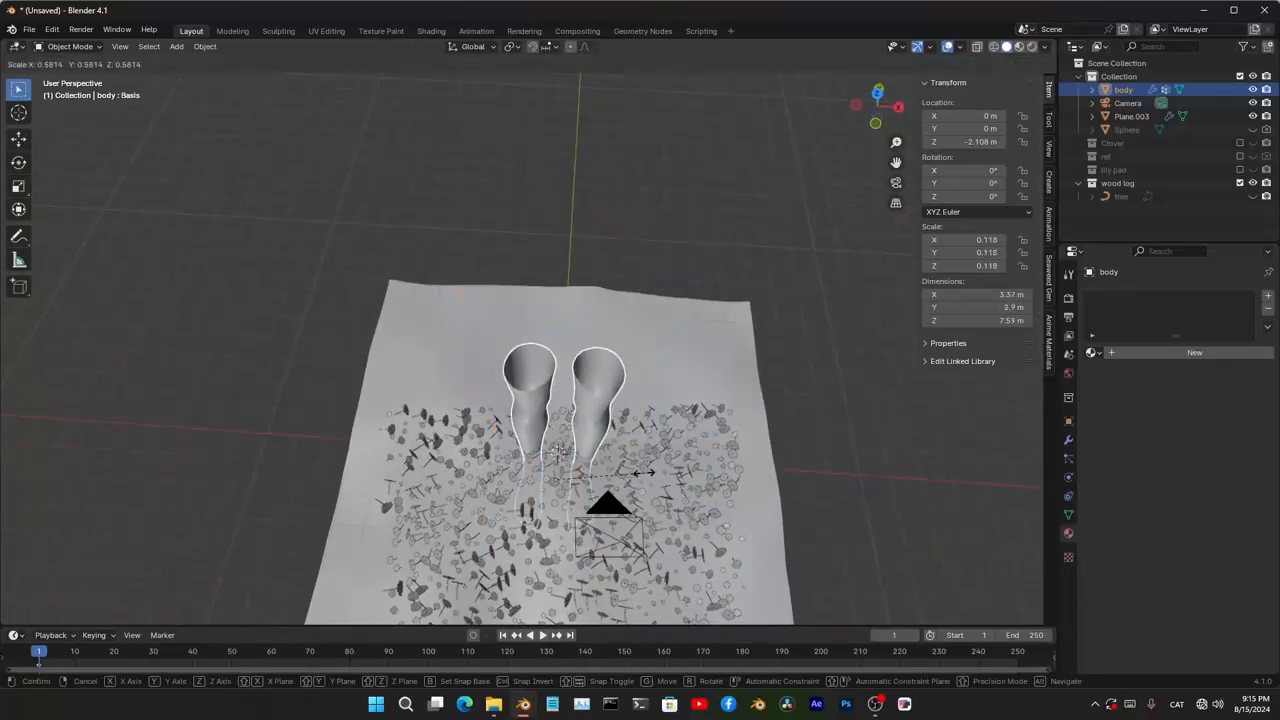
left_click(748, 445)
- Check the legs and clovers on the water through the camera and from the front, and clear the selection
key("KP_0")
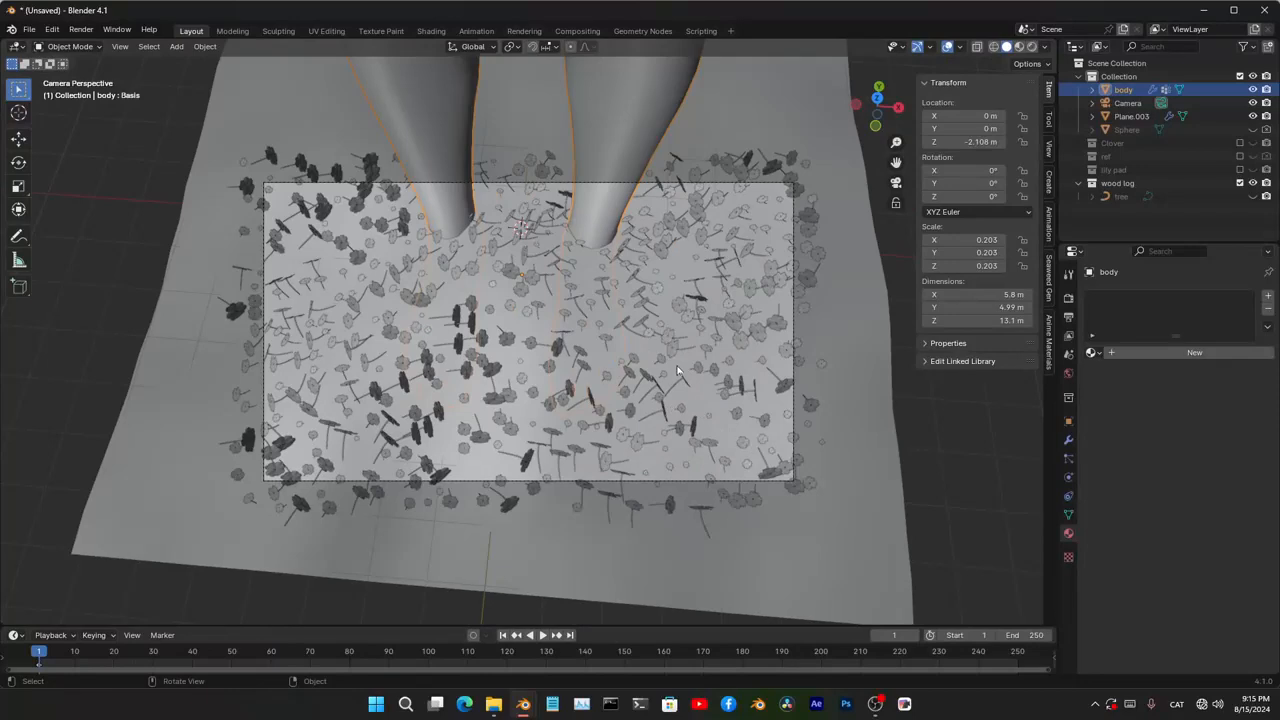
middle_click_drag(560, 348, 530, 267, "shift")
scroll(573, 459, "up", 1)
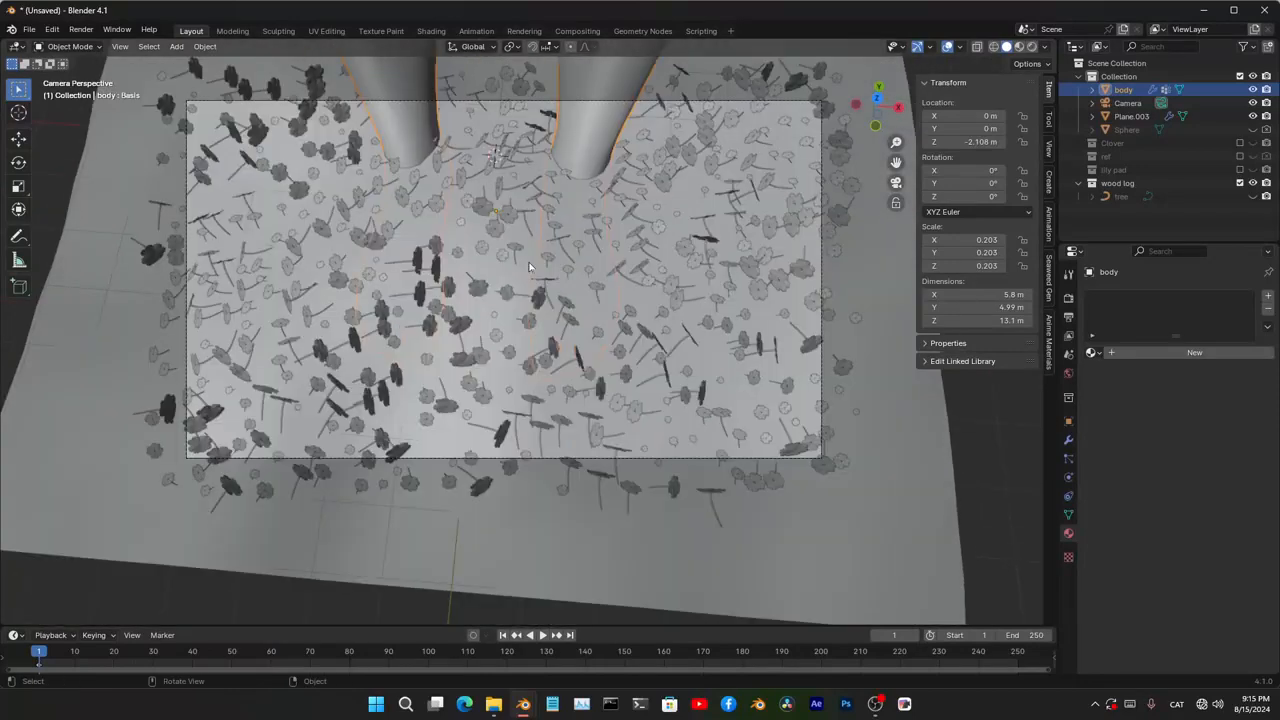
middle_click_drag(489, 388, 480, 292)
scroll(526, 325, "down", 3)
scroll(470, 300, "up", 1)
left_click(303, 338)
- Save the file as Anime Water Spot Tutorial.blend in the Anime Water Spot folder
key("ctrl+s")
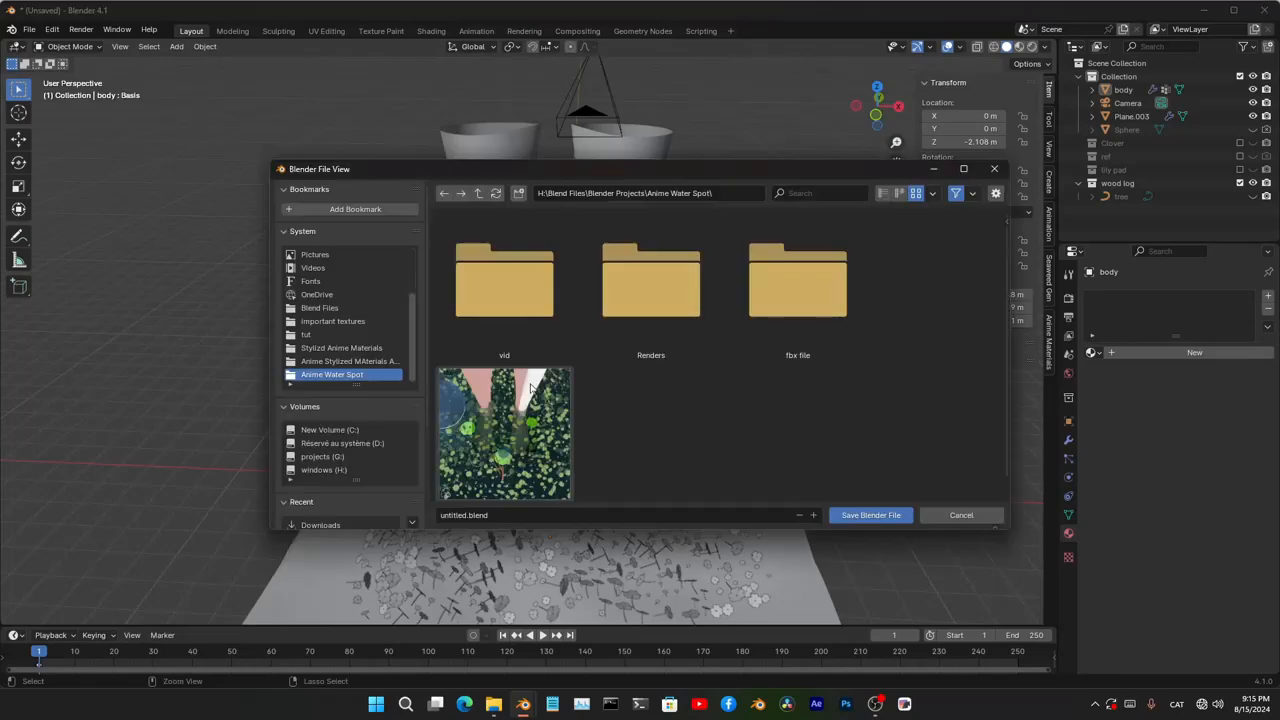
scroll(556, 365, "down", 1)
left_click(558, 420)
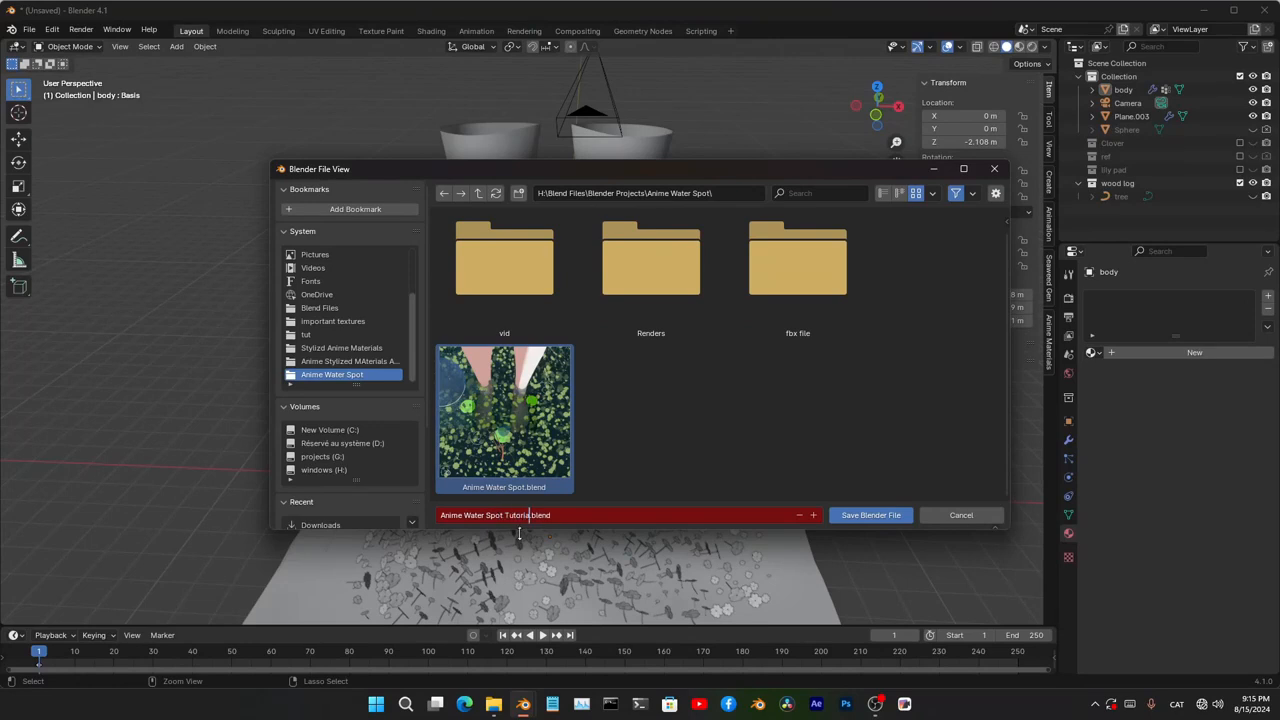
key("Return")
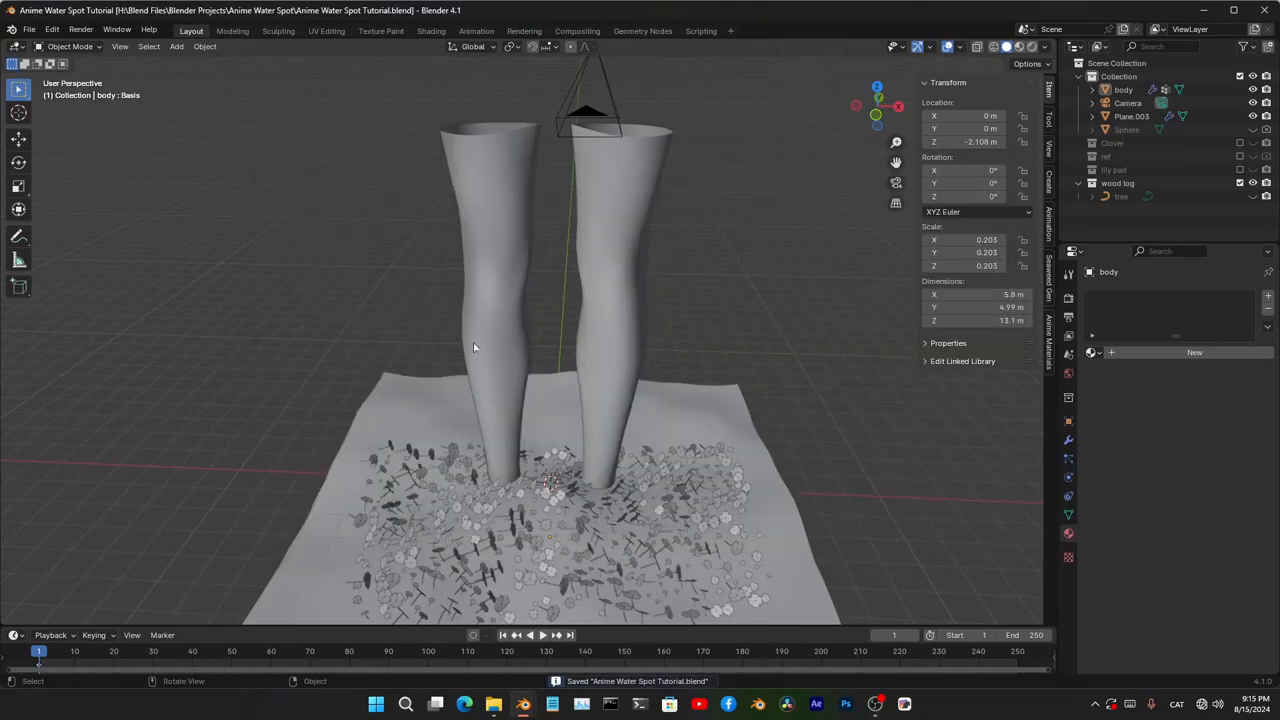
- Enable the lily pad collection, select its lily pad plane and view it from above
scroll(600, 370, "down", 3)
scroll(585, 380, "up", 1)
middle_click_drag(585, 380, 575, 355)
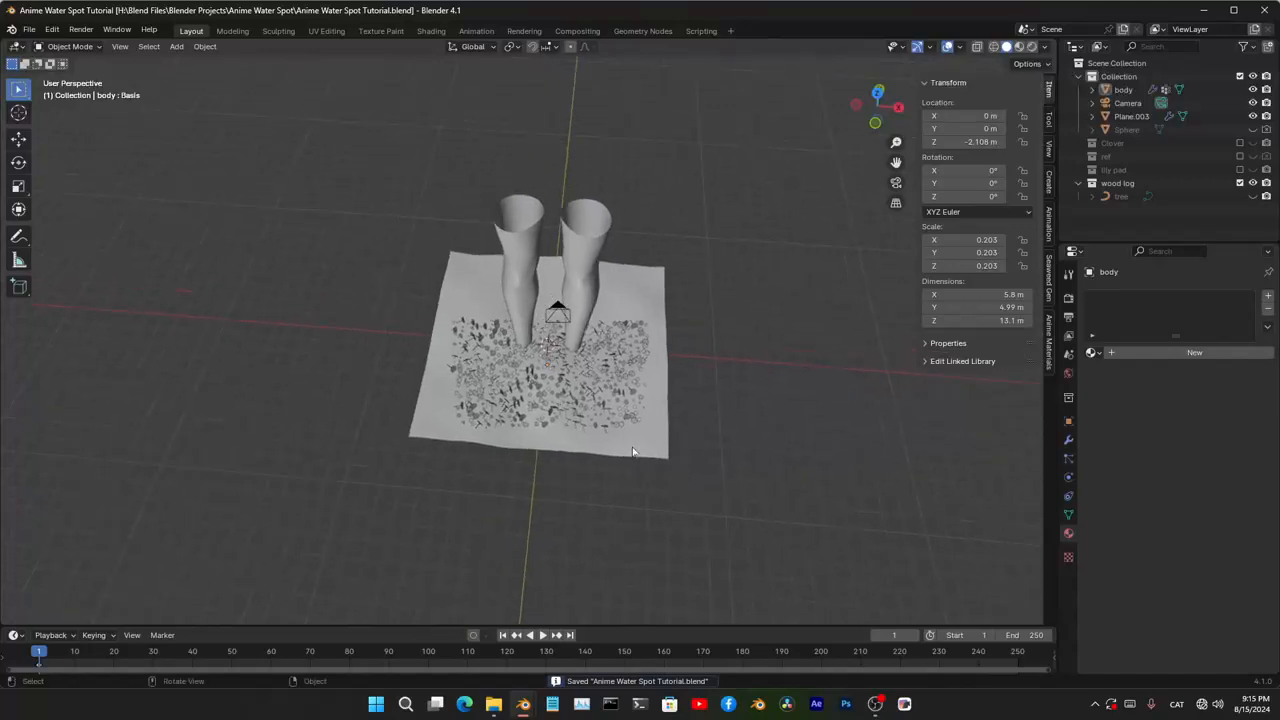
scroll(572, 349, "up", 4)
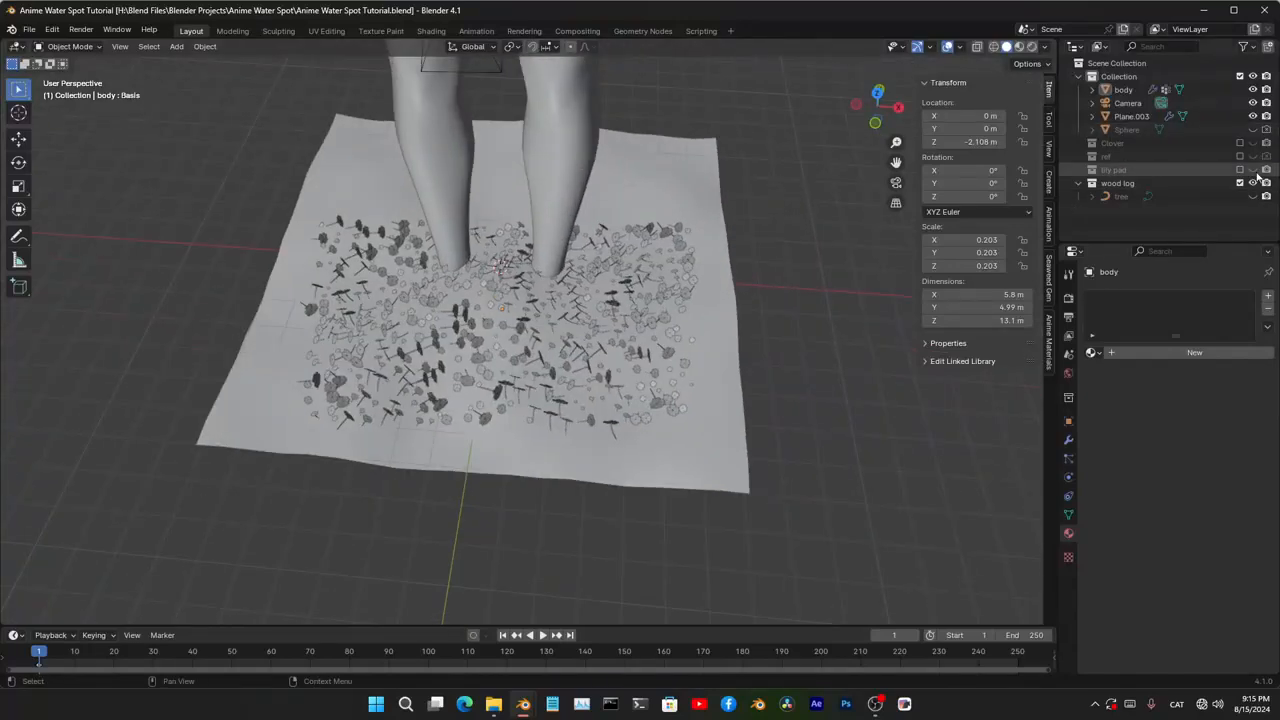
scroll(553, 352, "up", 3)
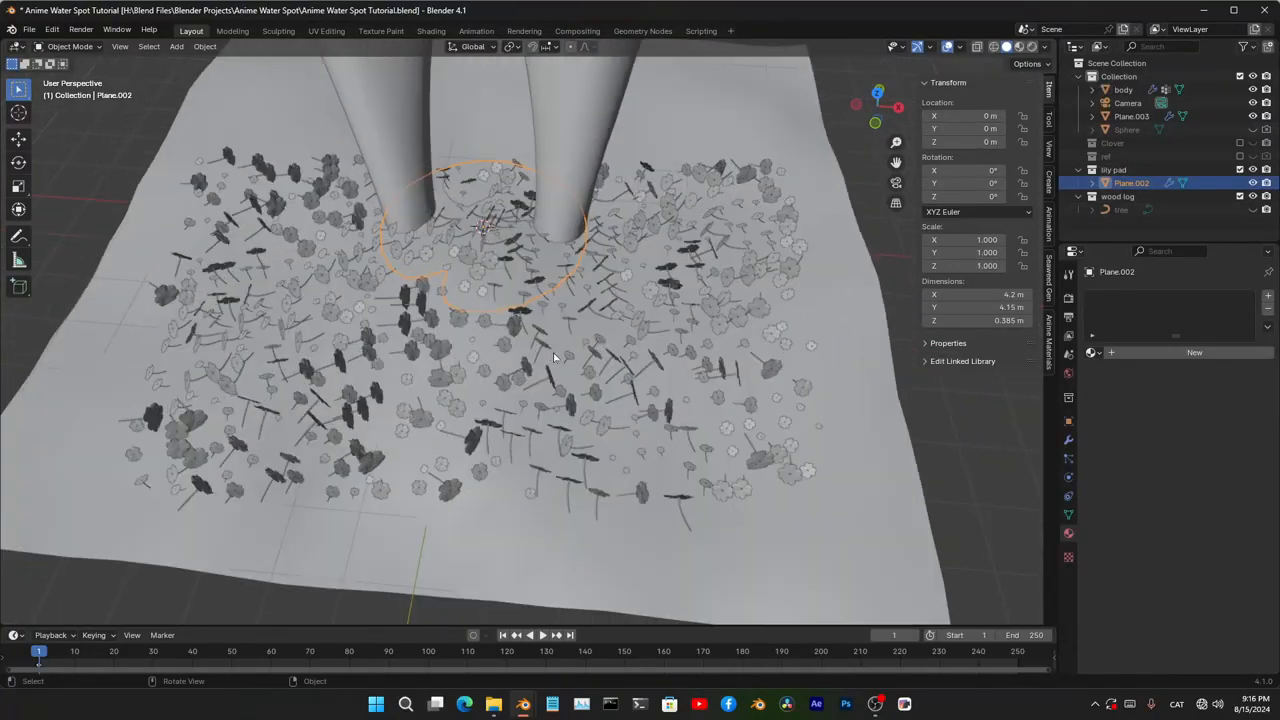
key("KP_7")
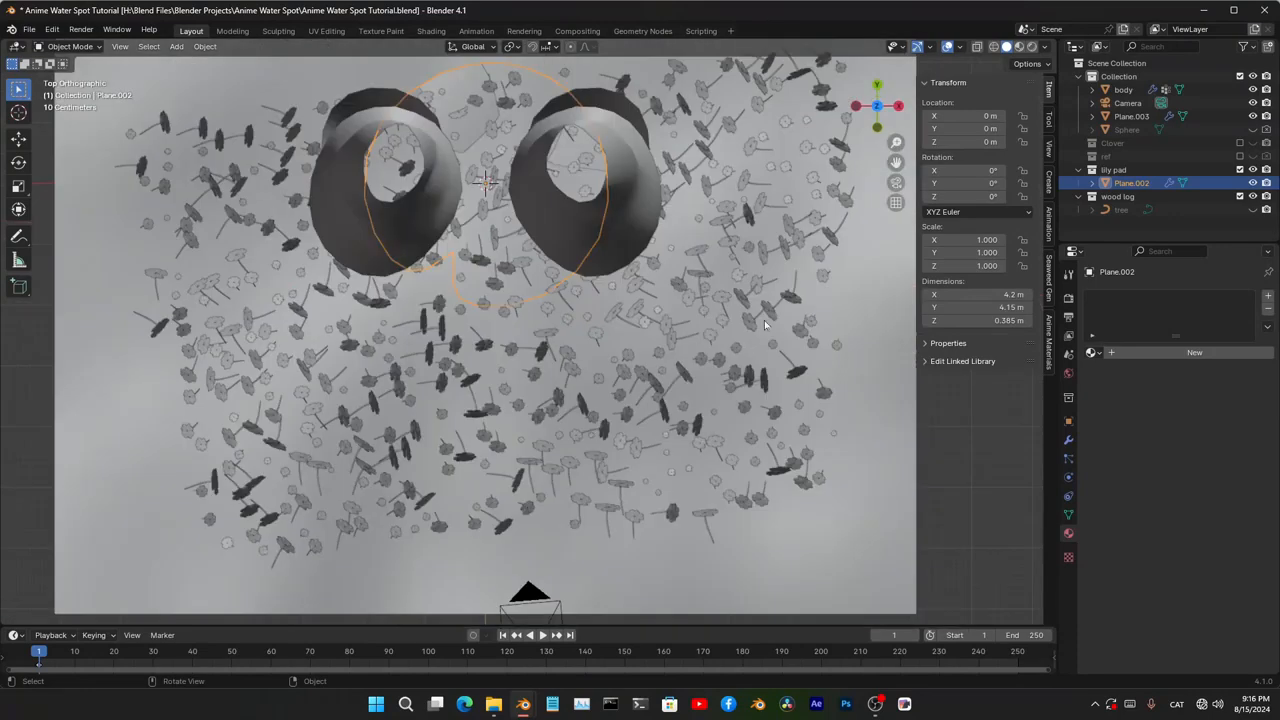
- Scale the lily pad to about 0.21 and move it to about X 3.48 m, Y -1.7 m, Z 0.42 m
key("s")
left_click(543, 214)
key("g")
left_click(744, 314)
middle_click_drag(836, 400, 628, 446)
scroll(628, 446, "up", 3)
key("g")
key("z")
left_click(646, 366)
scroll(646, 366, "up", 2)
middle_click_drag(646, 366, 610, 352)
scroll(712, 345, "up", 3)
middle_click_drag(705, 350, 660, 418)
- Add a Shrinkwrap modifier to the lily pad, targeting Plane.003 with an offset of 0.022 m
left_click(1070, 442)
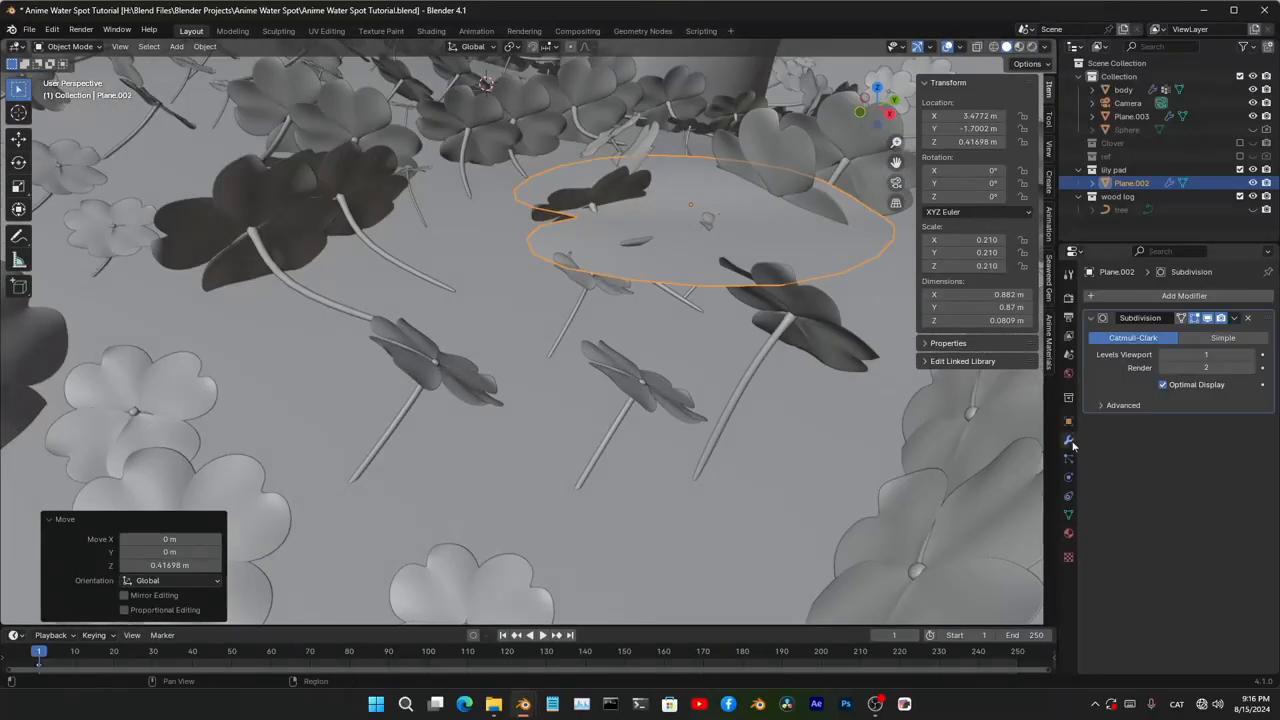
left_click(1203, 303)
key("space")
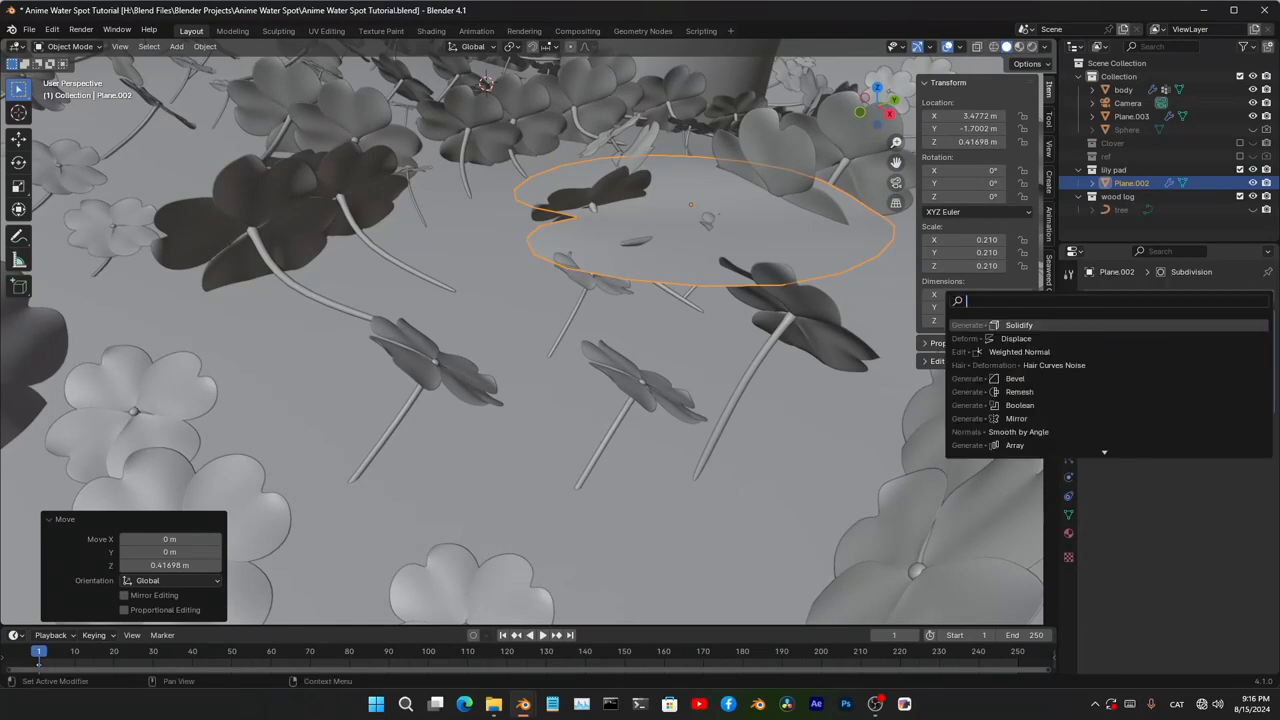
type("shrin")
key("Return")
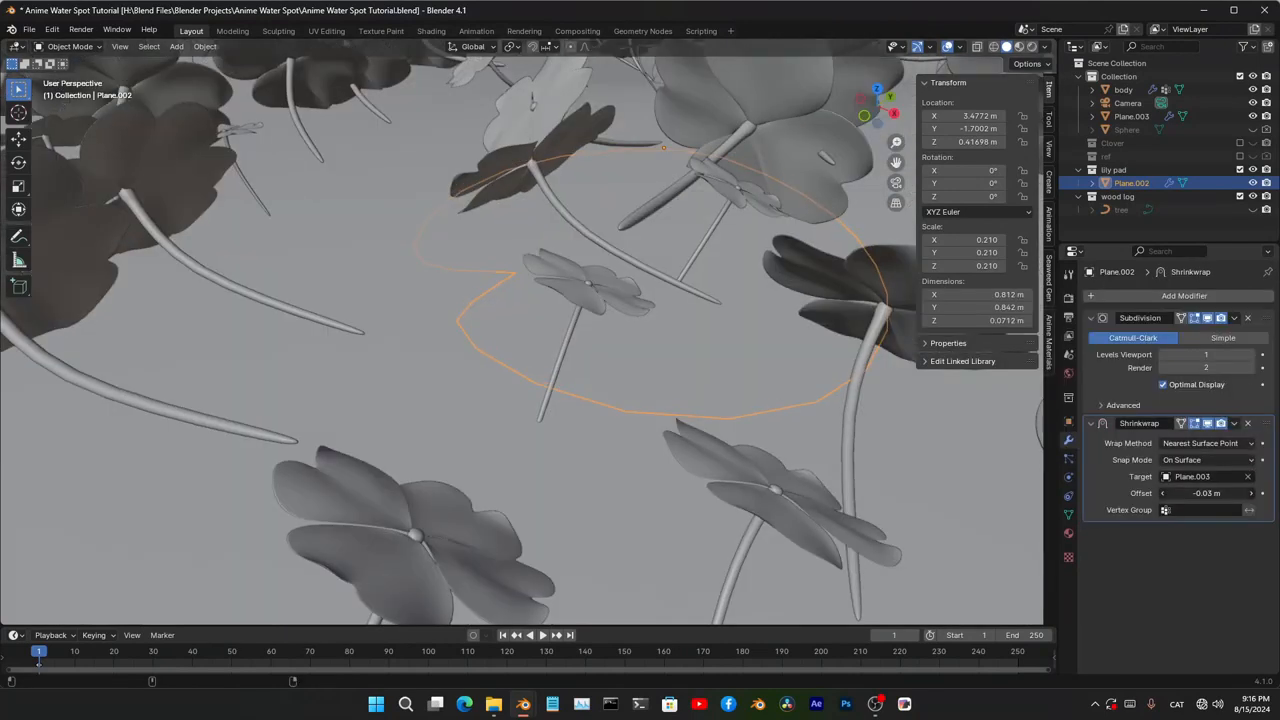
middle_click_drag(900, 440, 668, 278)
scroll(668, 278, "down", 8)
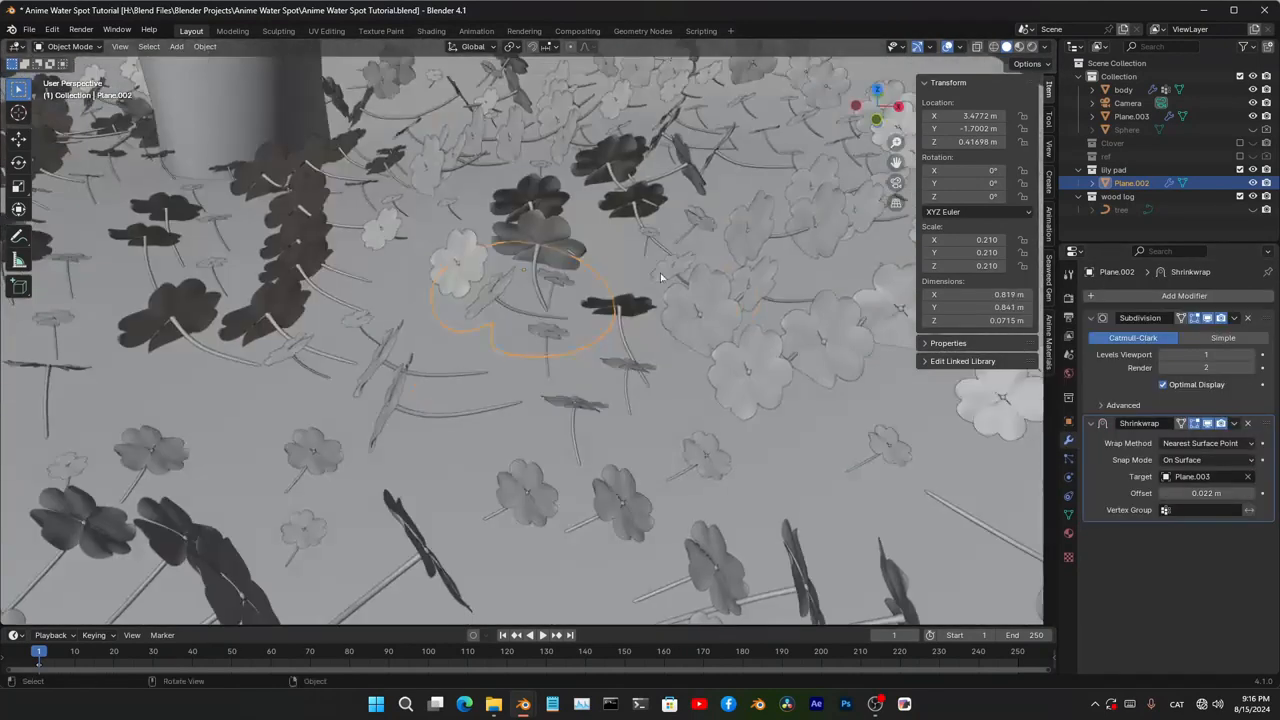
- Duplicate the lily pad to about X -2.19 m, Y -3.18 m, scaled to about 0.28 and rotated about 48° on Z
key("KP_7")
middle_click_drag(634, 398, 751, 280, "shift")
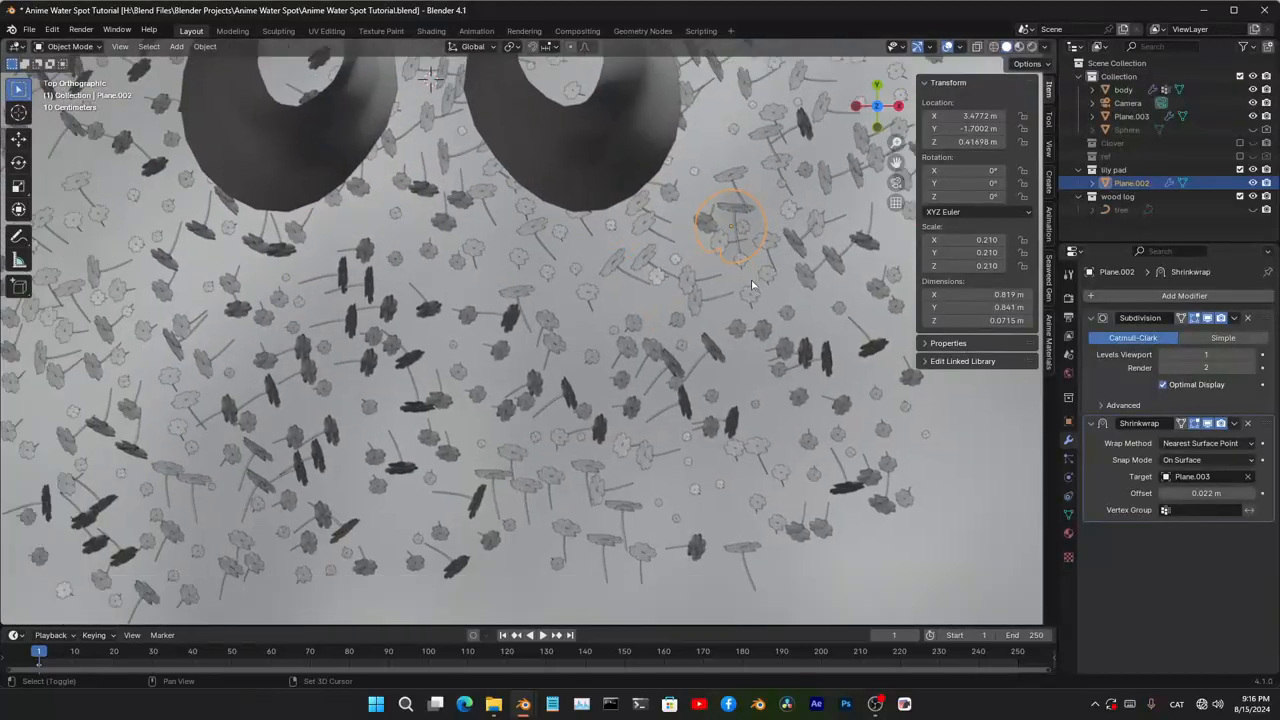
key("shift+d")
left_click(271, 412)
key("s")
left_click(372, 400)
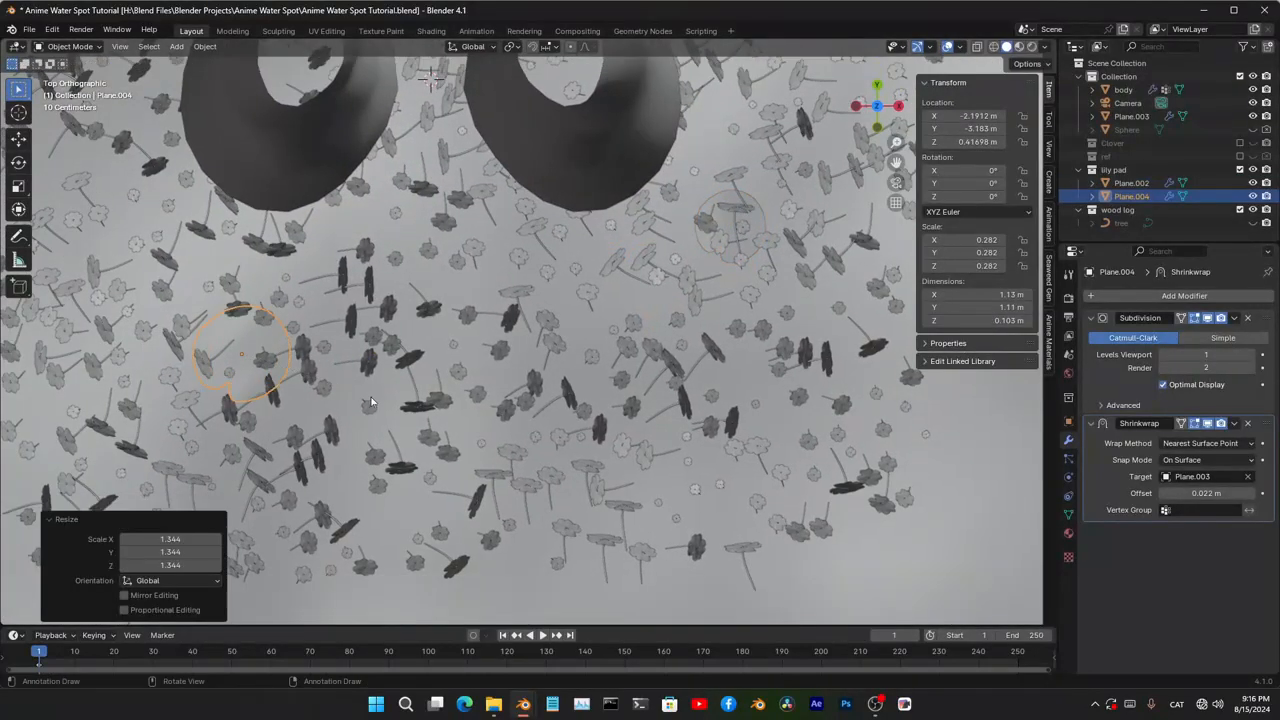
key("r")
left_click(424, 418)
- Duplicate the second lily pad to about X 1.72 m, Y -4.75 m, with Z rotation about -7.6° and scale about 0.276
middle_click_drag(424, 418, 454, 208, "shift")
key("shift+d")
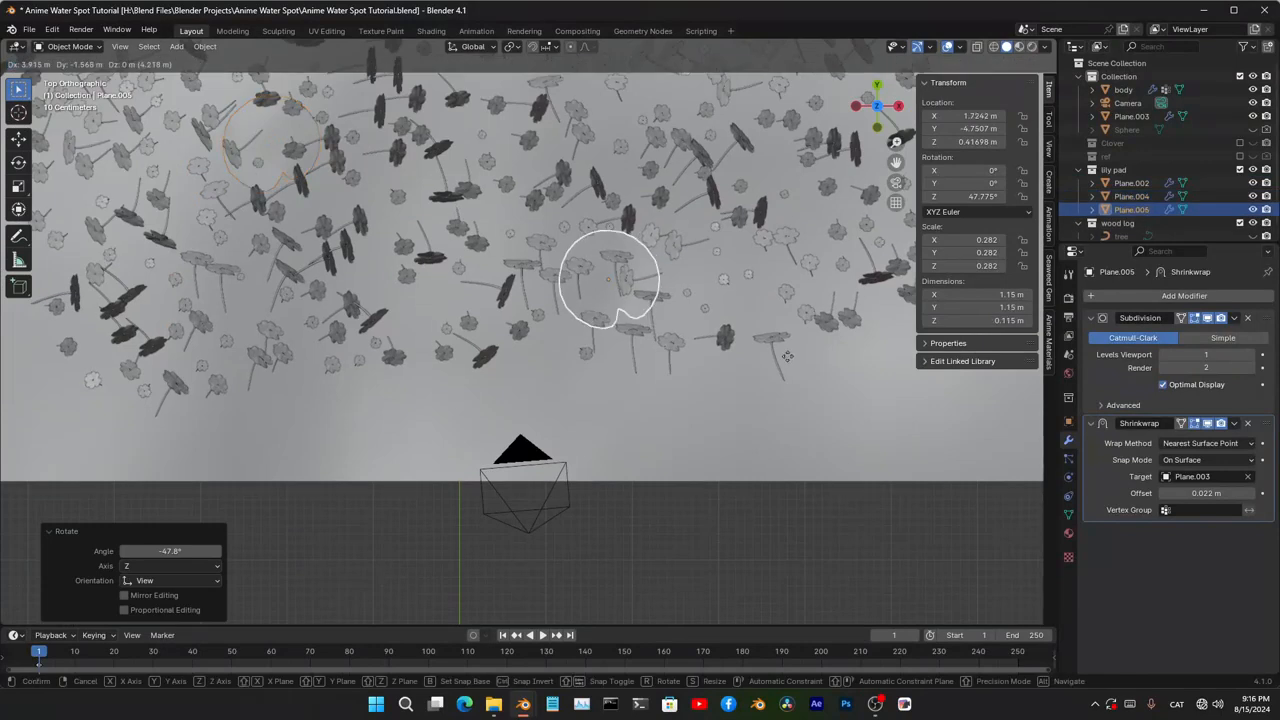
left_click(610, 280)
key("r")
left_click(720, 513)
key("s")
left_click(787, 467)
middle_click_drag(787, 467, 682, 385)
scroll(765, 374, "up", 7)
scroll(657, 480, "down", 3)
key("s")
left_click(688, 458)
scroll(682, 385, "down", 2)
scroll(620, 390, "down", 6)
middle_click_drag(600, 382, 561, 506)
left_click(530, 436)
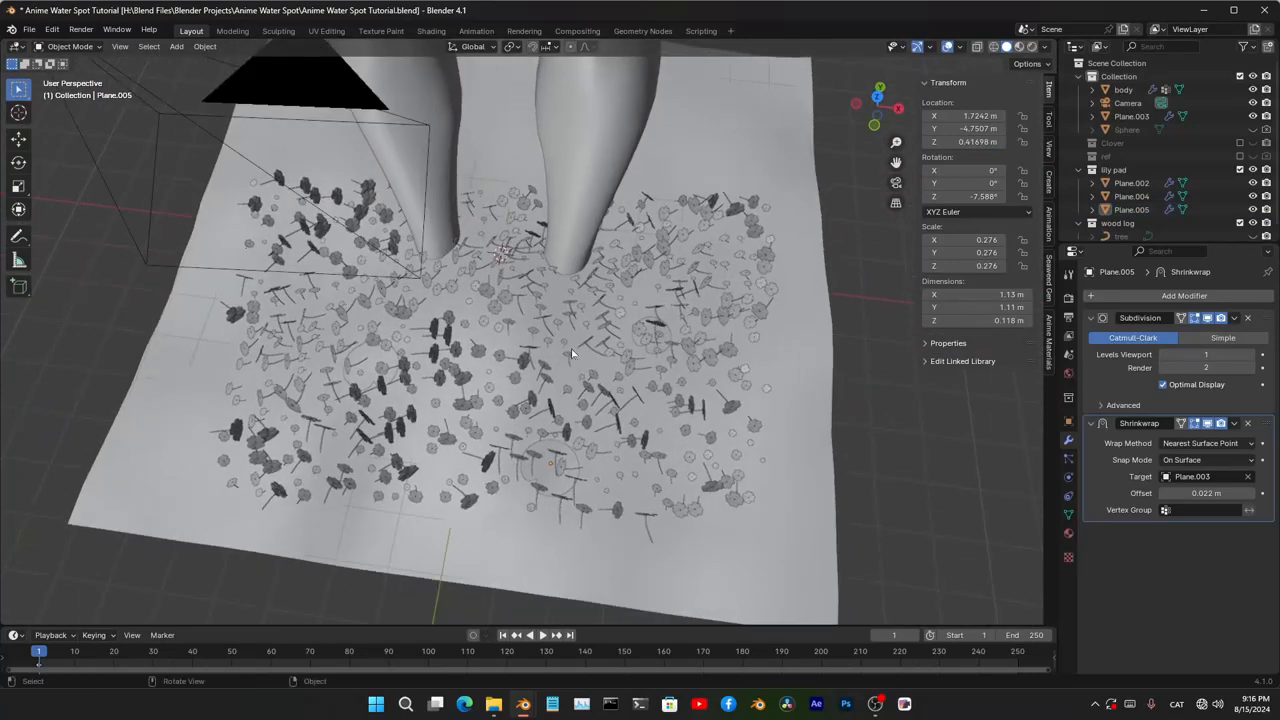
- Open the finished reference render and examine the bubble, lily pads and clovers, and close it again
scroll(572, 353, "down", 5)
middle_click_drag(572, 353, 585, 368)
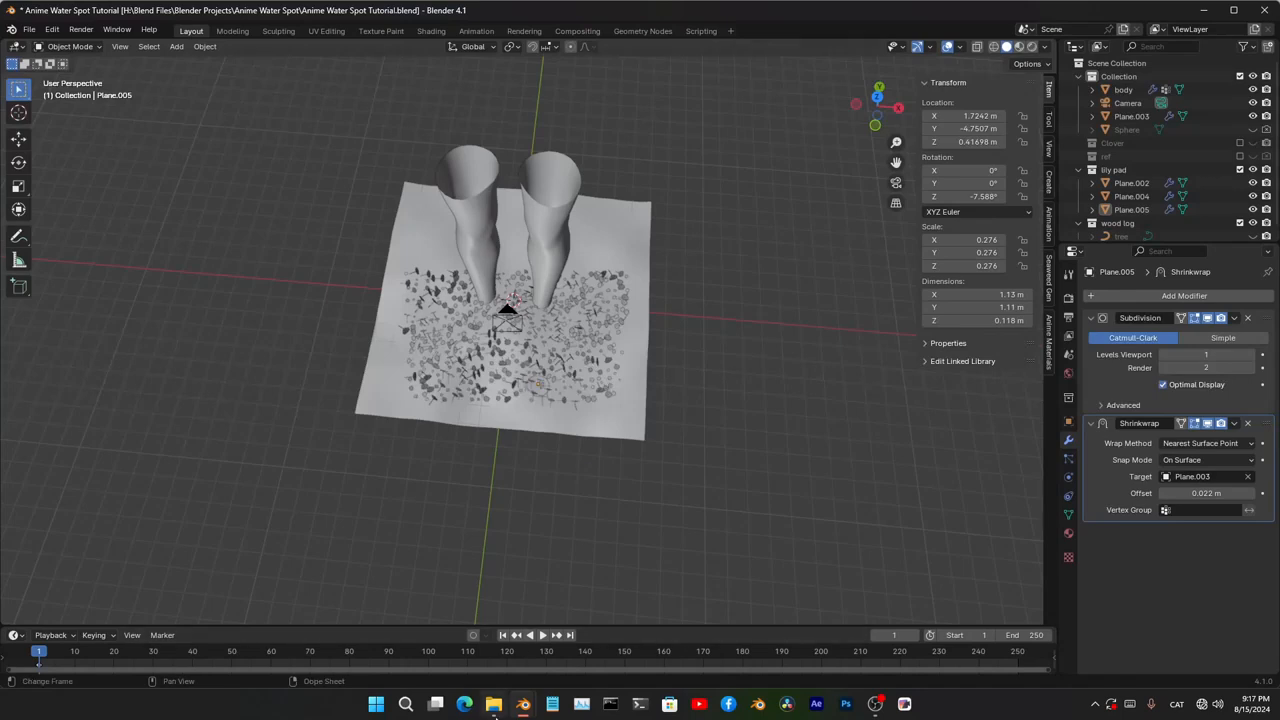
mouse_move(517, 708)
left_click(540, 660)
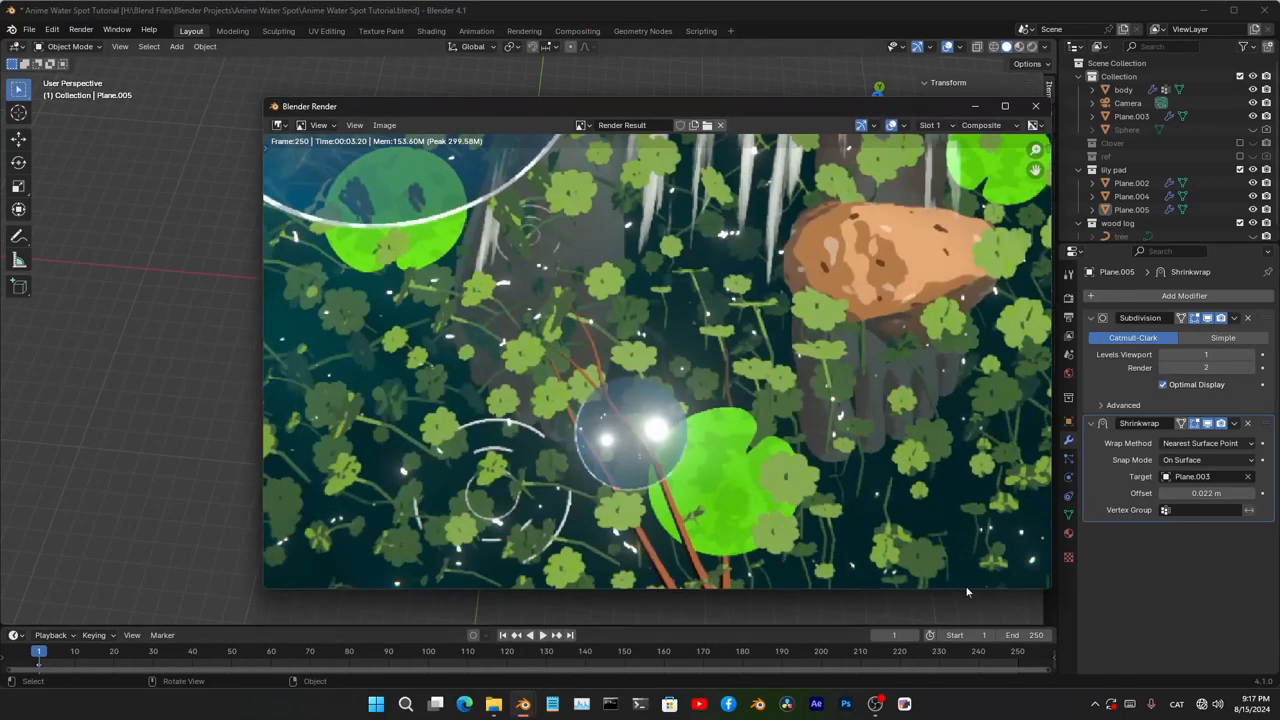
middle_click_drag(656, 490, 702, 455)
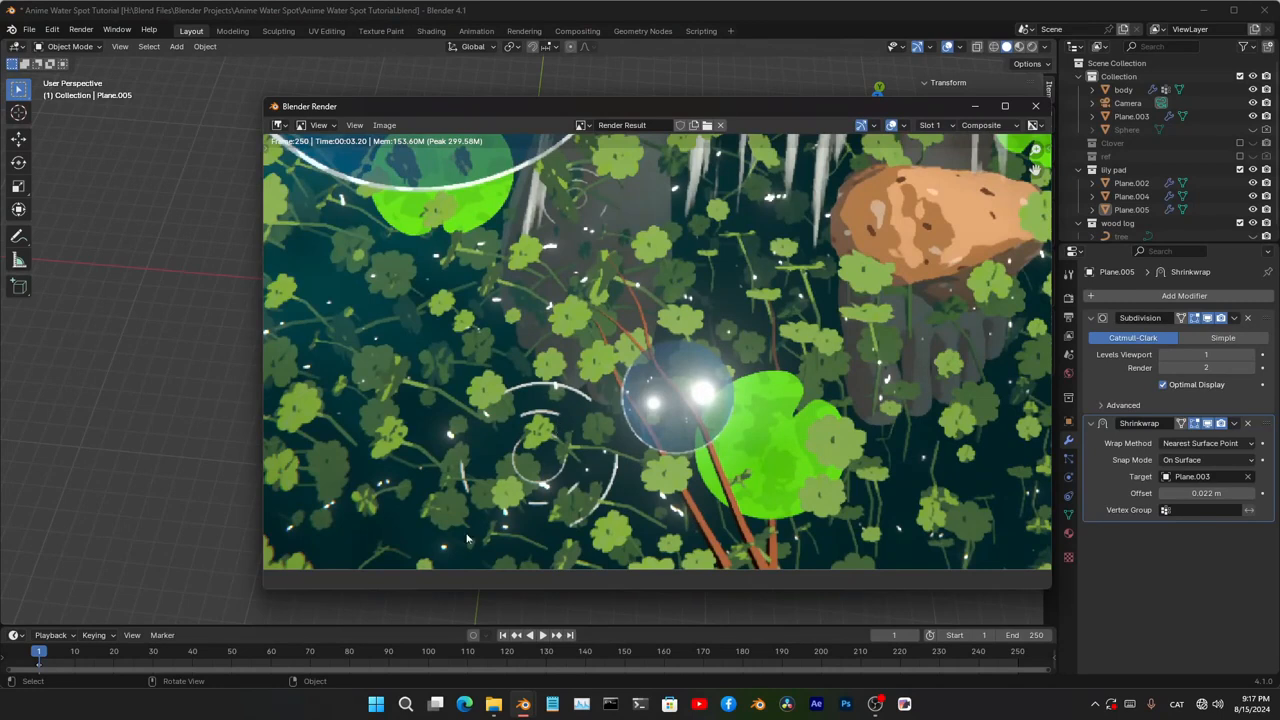
key("Escape")
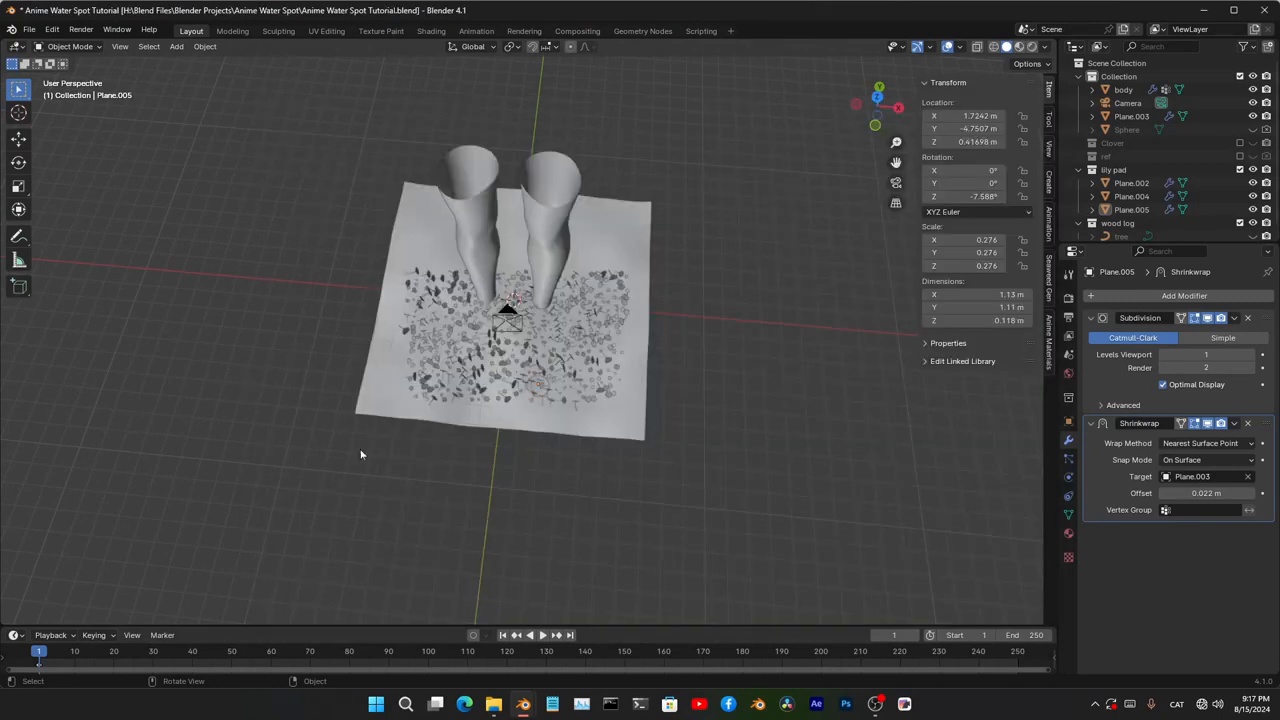
key("shift+a")
mouse_move(689, 355)
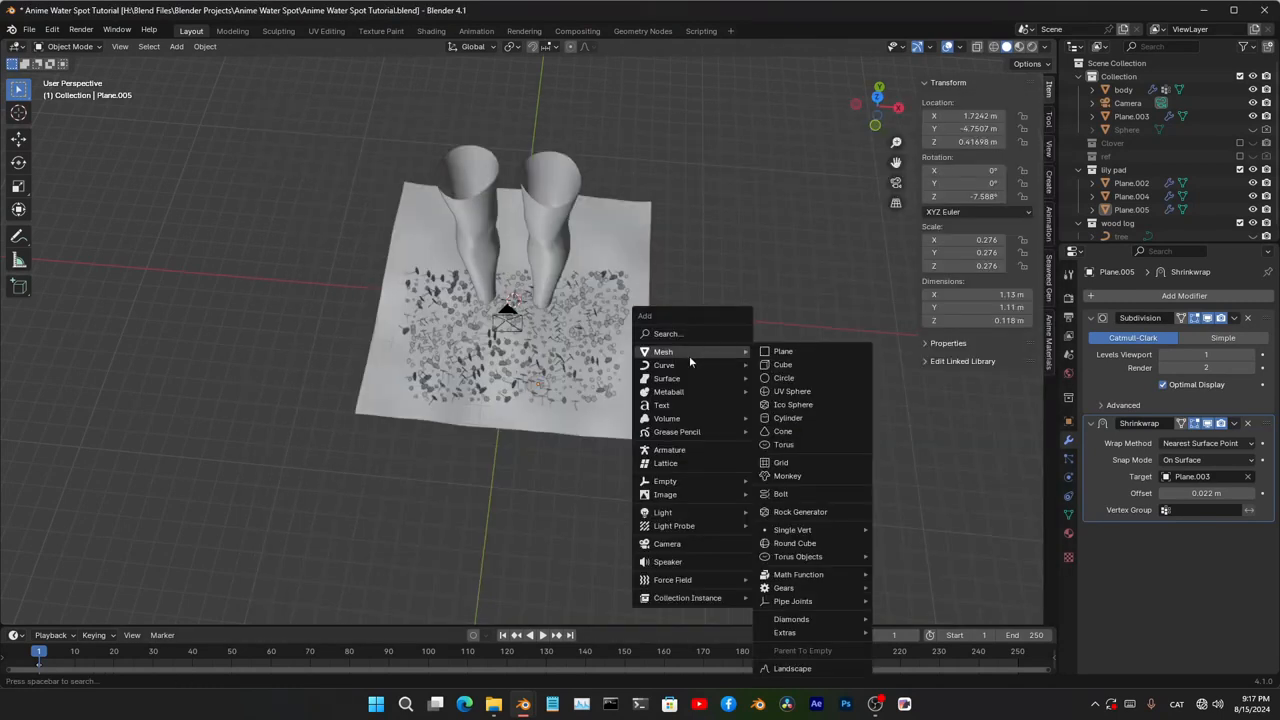
left_click(810, 352)
key("KP_Divide")
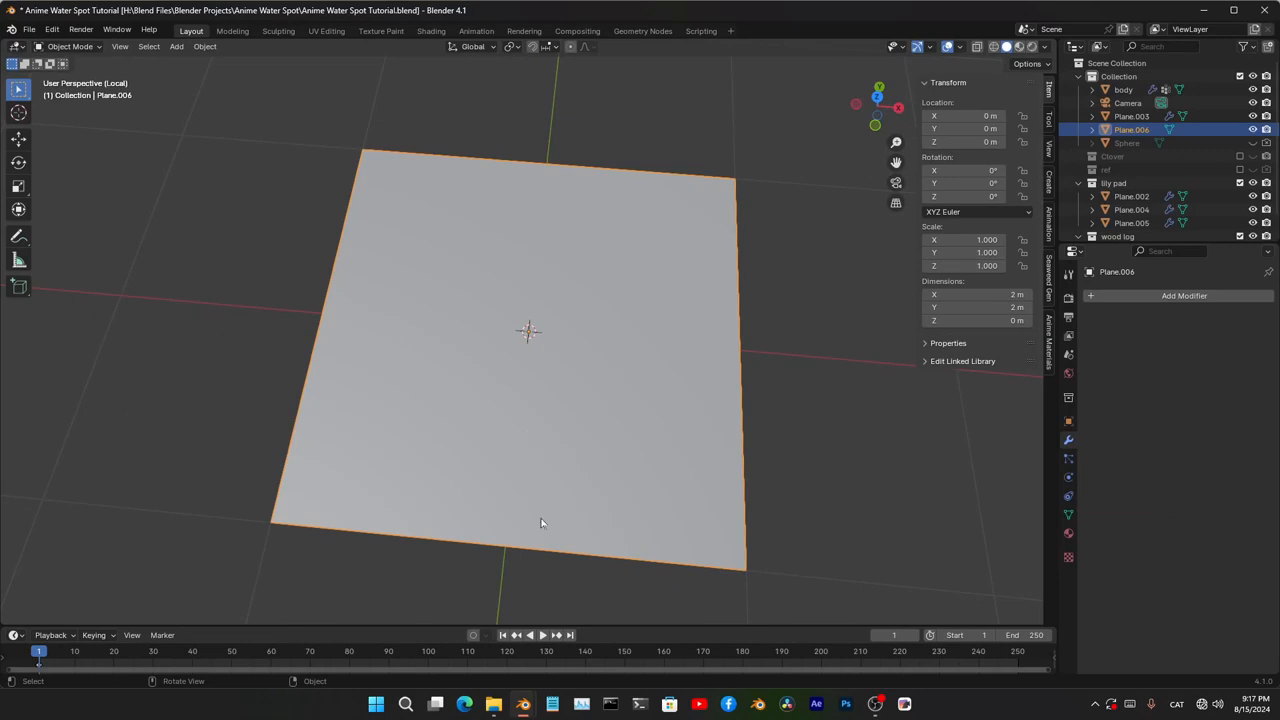
key("Delete")
- Paste the copied animated sphere into the scene and play the animation
key("ctrl+v")
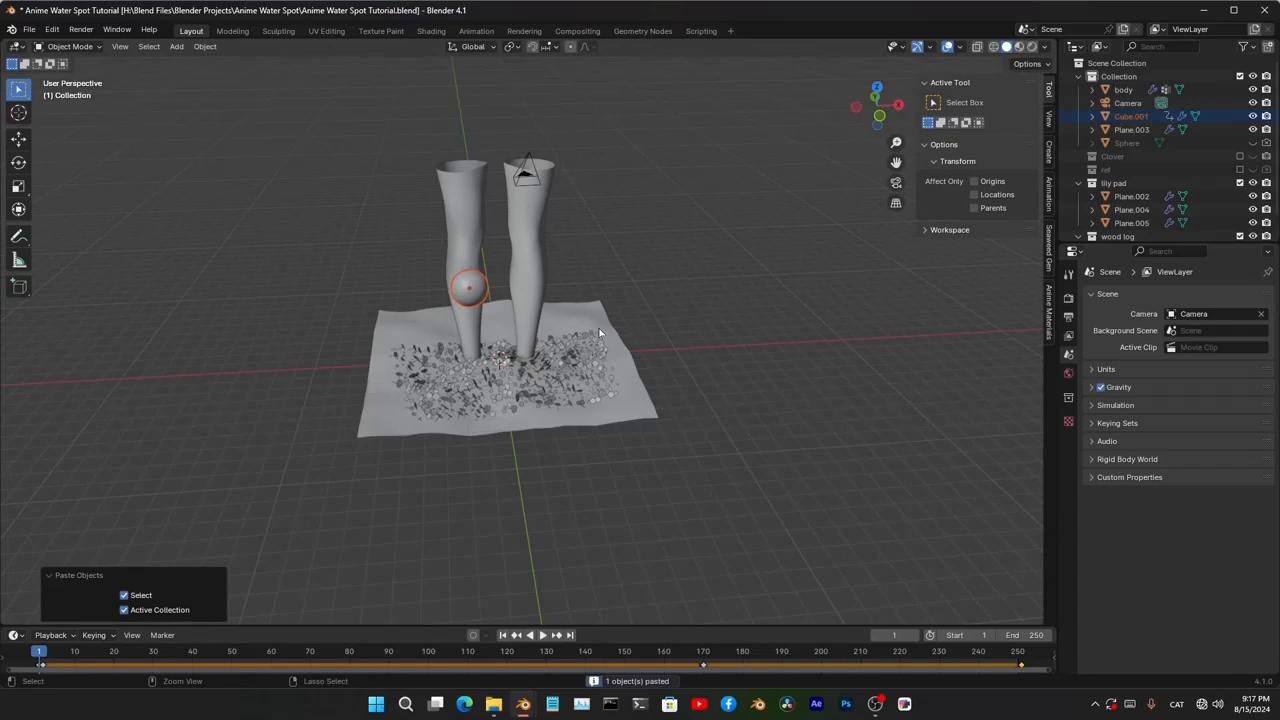
scroll(505, 338, "up", 4)
middle_click_drag(505, 338, 465, 240, "shift")
scroll(600, 290, "up", 2)
middle_click_drag(465, 240, 512, 340, "shift")
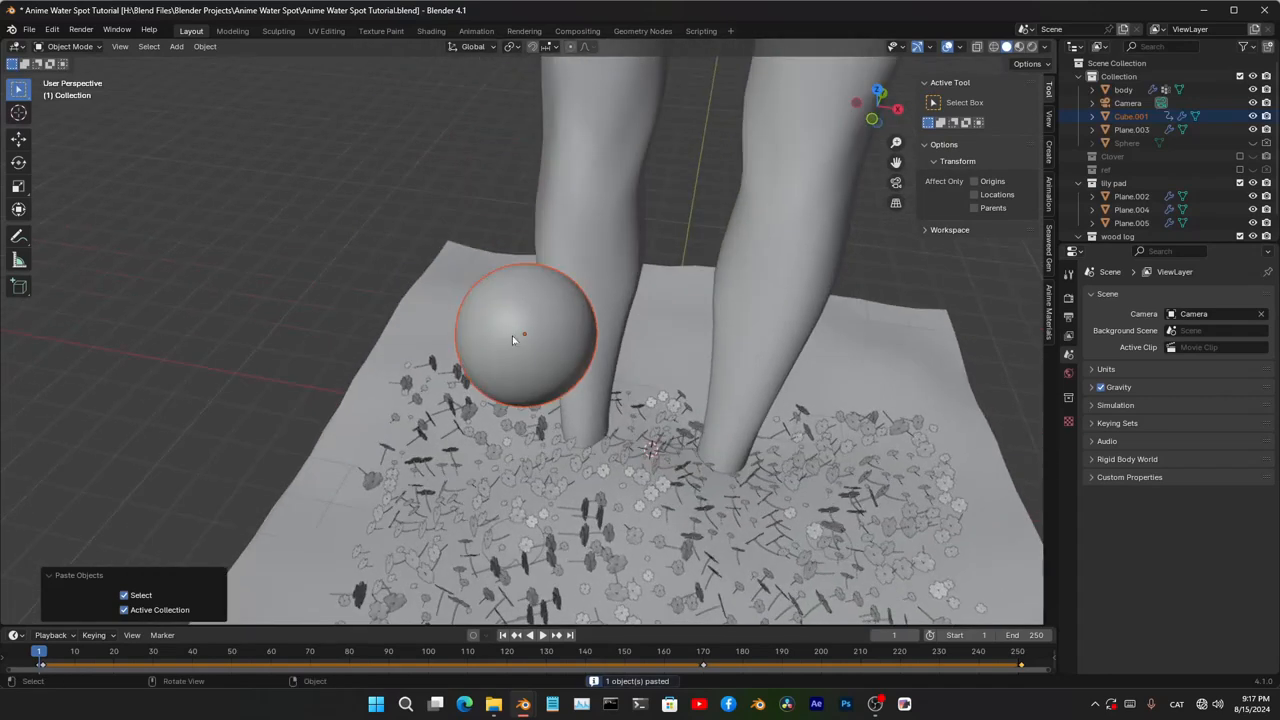
middle_click_drag(491, 421, 586, 346)
key("space")
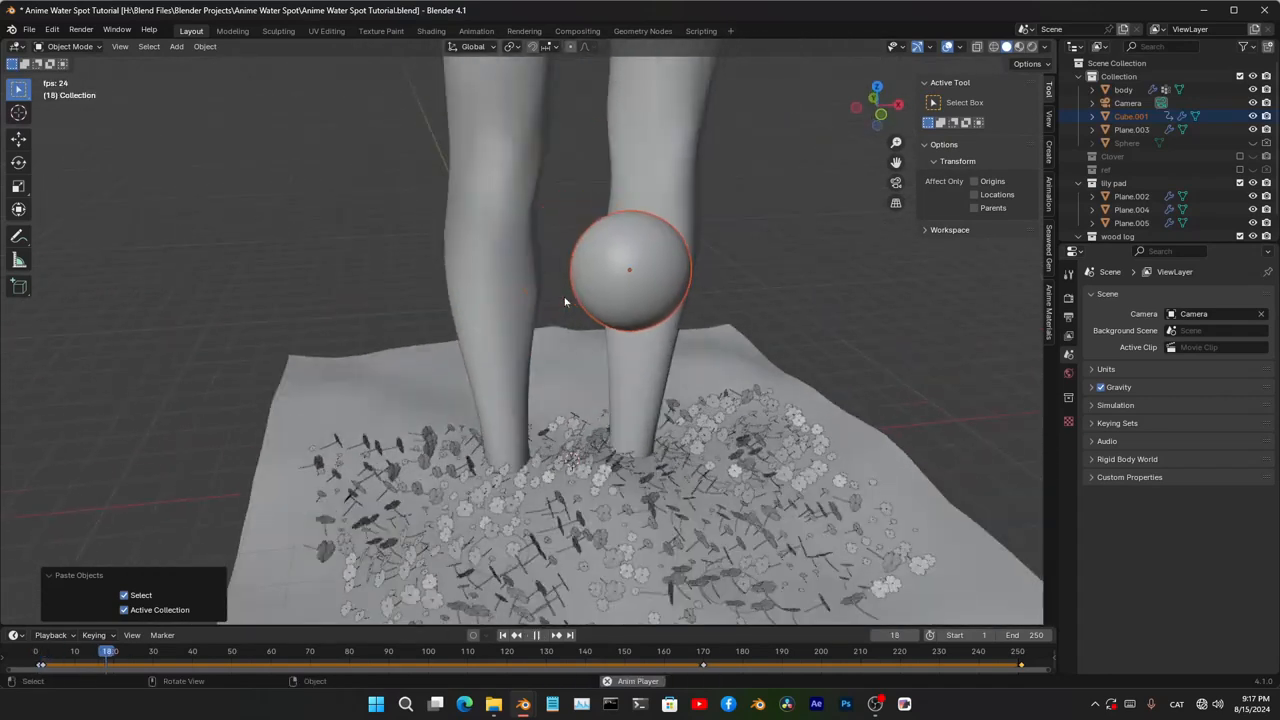
- Stop the playback and delete all of the pasted sphere's keyframes
key("space")
left_click_drag(473, 624, 473, 514)
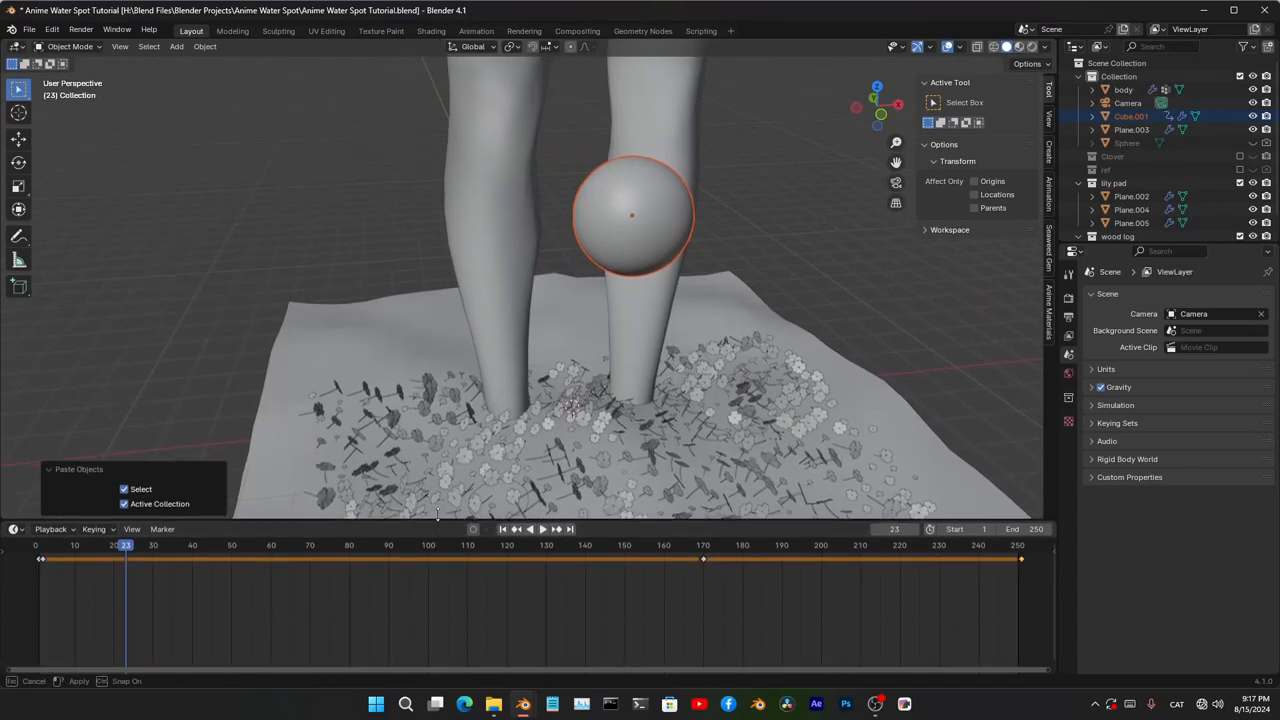
left_click_drag(1029, 595, 18, 548)
key("x")
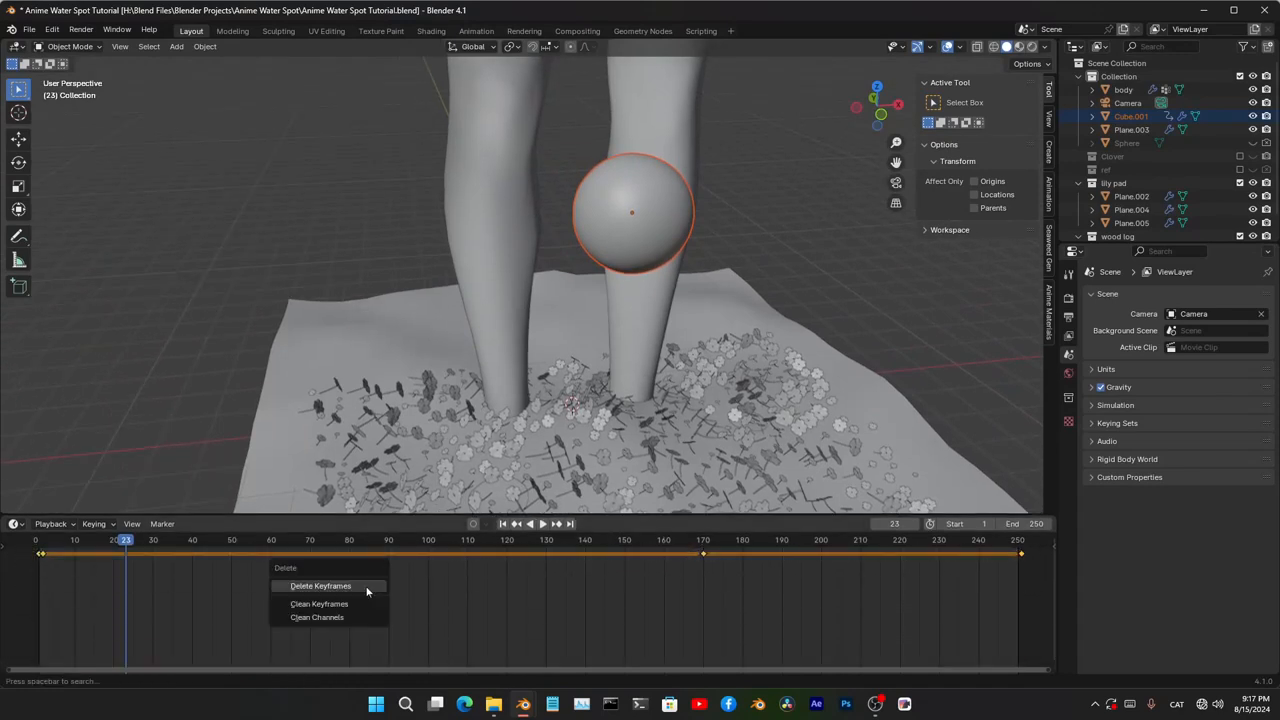
left_click(367, 591)
key("space")
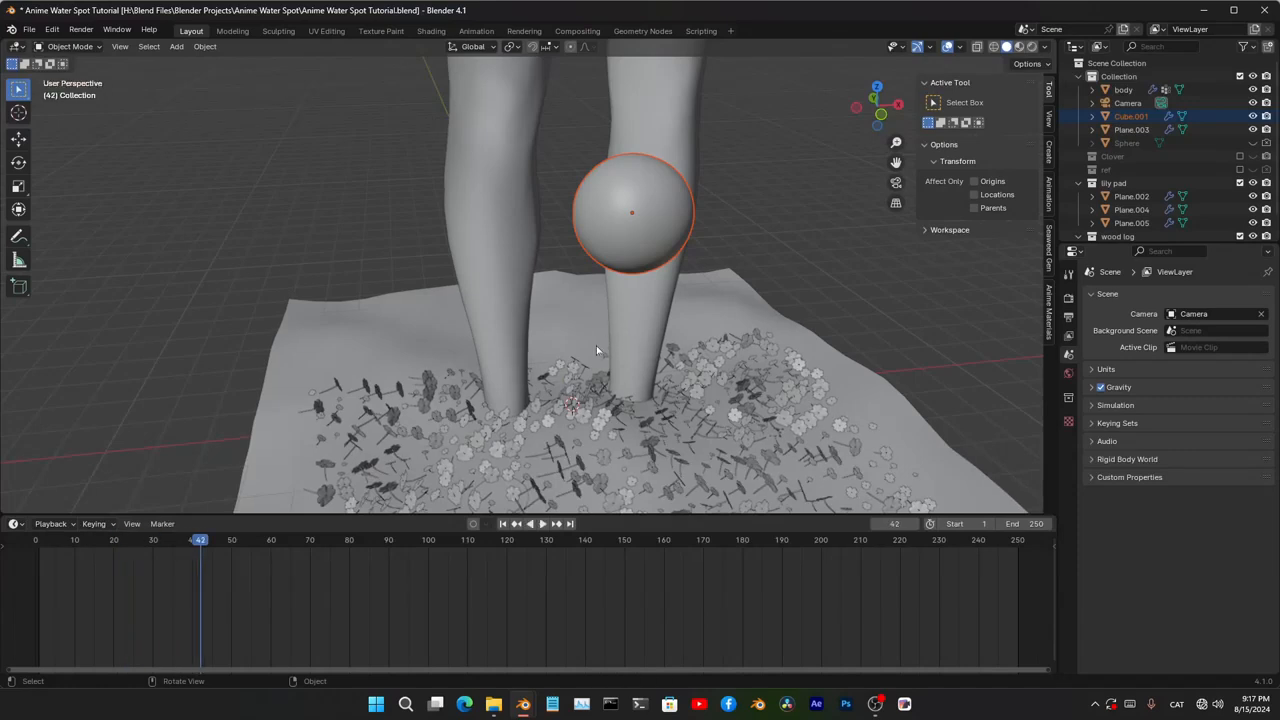
middle_click_drag(596, 345, 511, 497)
left_click_drag(370, 514, 374, 660)
- Examine the sphere's material in Material Preview shading and switch back to Solid shading
middle_click_drag(545, 462, 642, 345)
key("z")
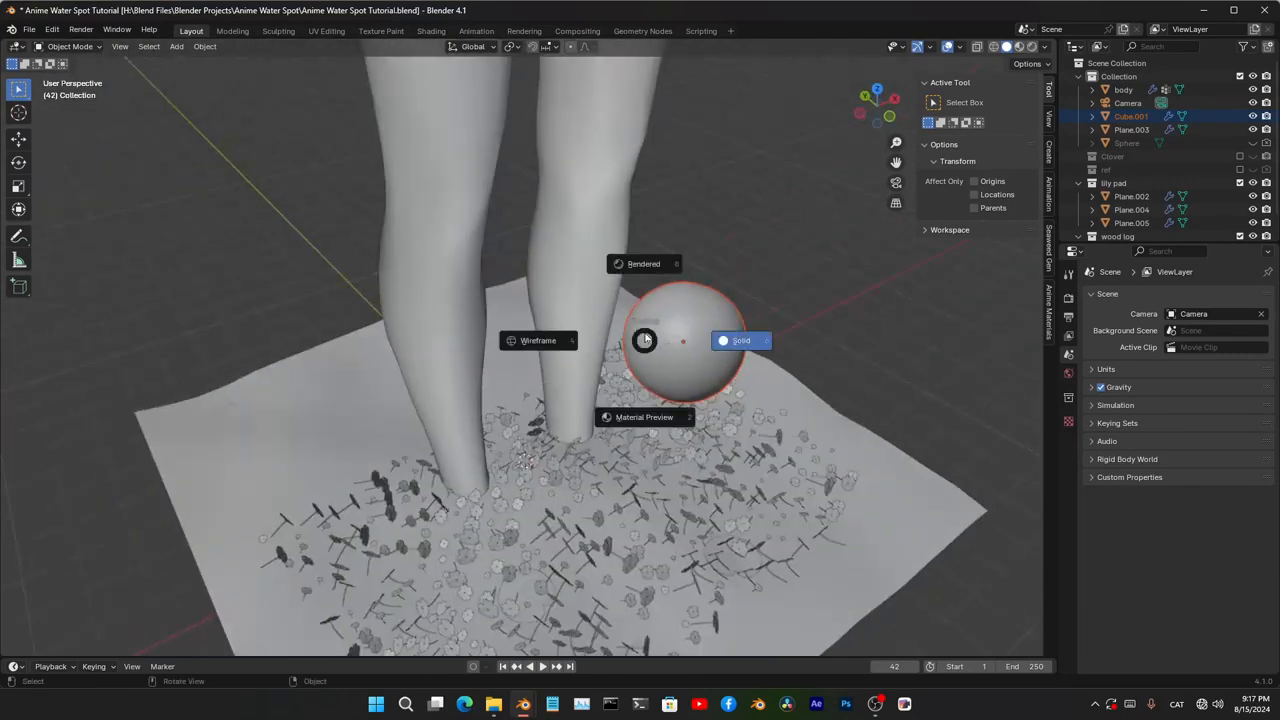
left_click(650, 464)
middle_click_drag(650, 464, 609, 459)
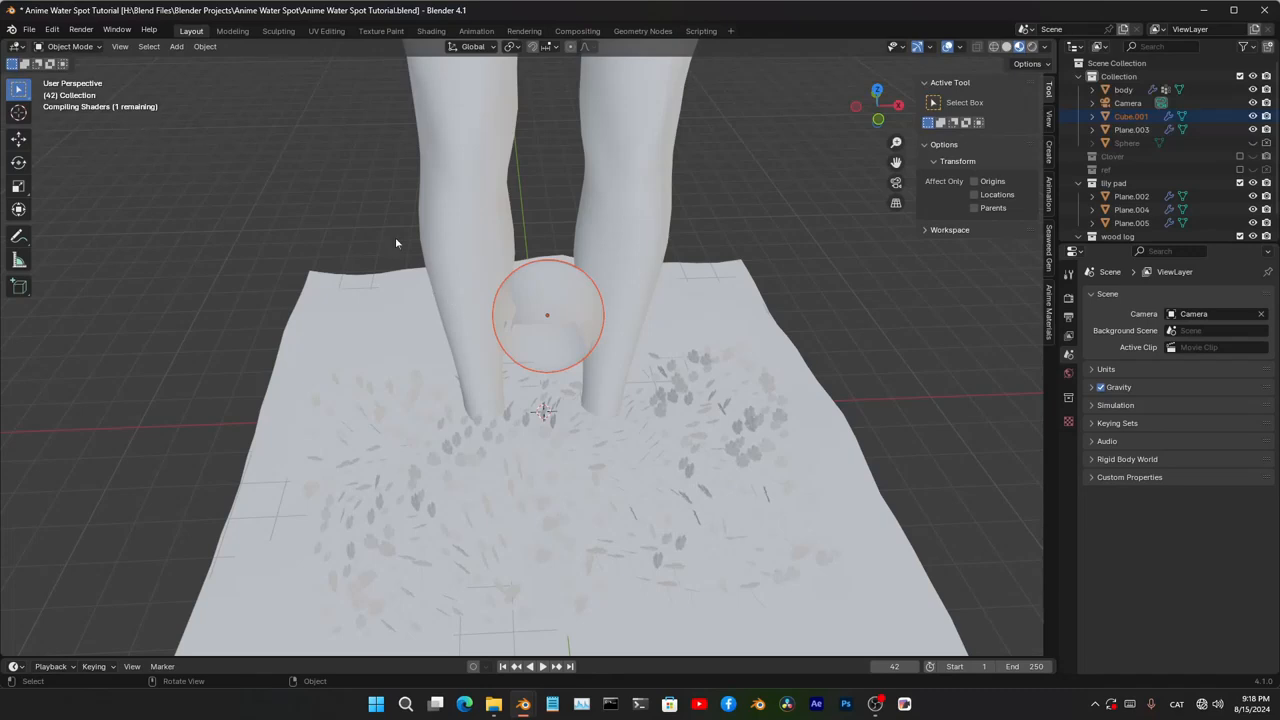
mouse_move(669, 393)
middle_mouse_down()
mouse_move(682, 382)
mouse_move(727, 390)
middle_mouse_up()
key("z")
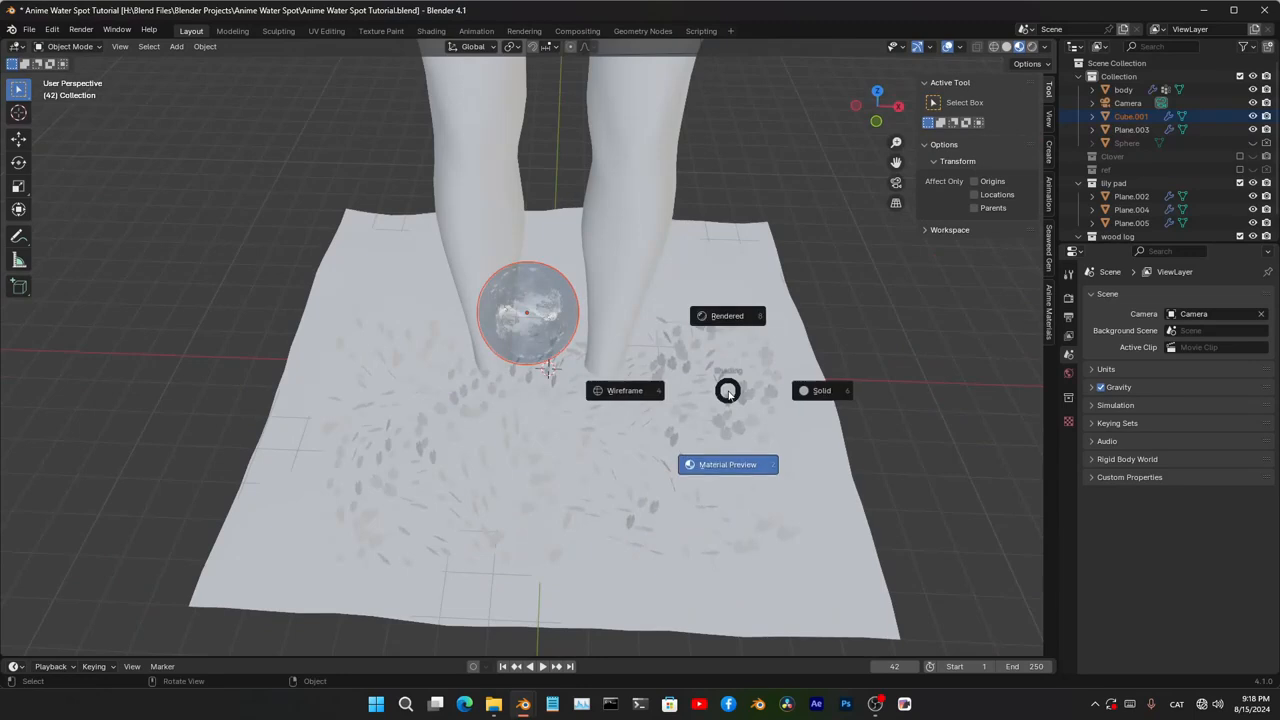
left_click(879, 408)
middle_click_drag(879, 408, 598, 453)
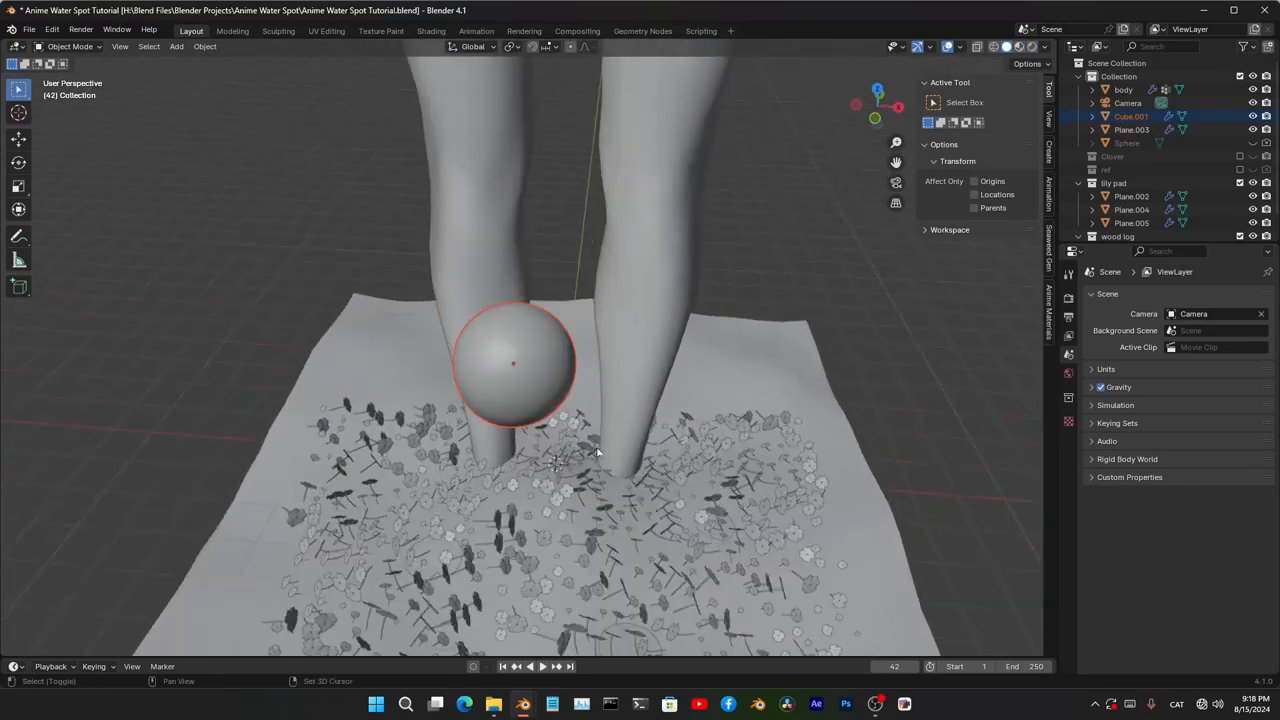
- Move the sphere into a new collection named Bubble
key("m")
left_click(661, 413)
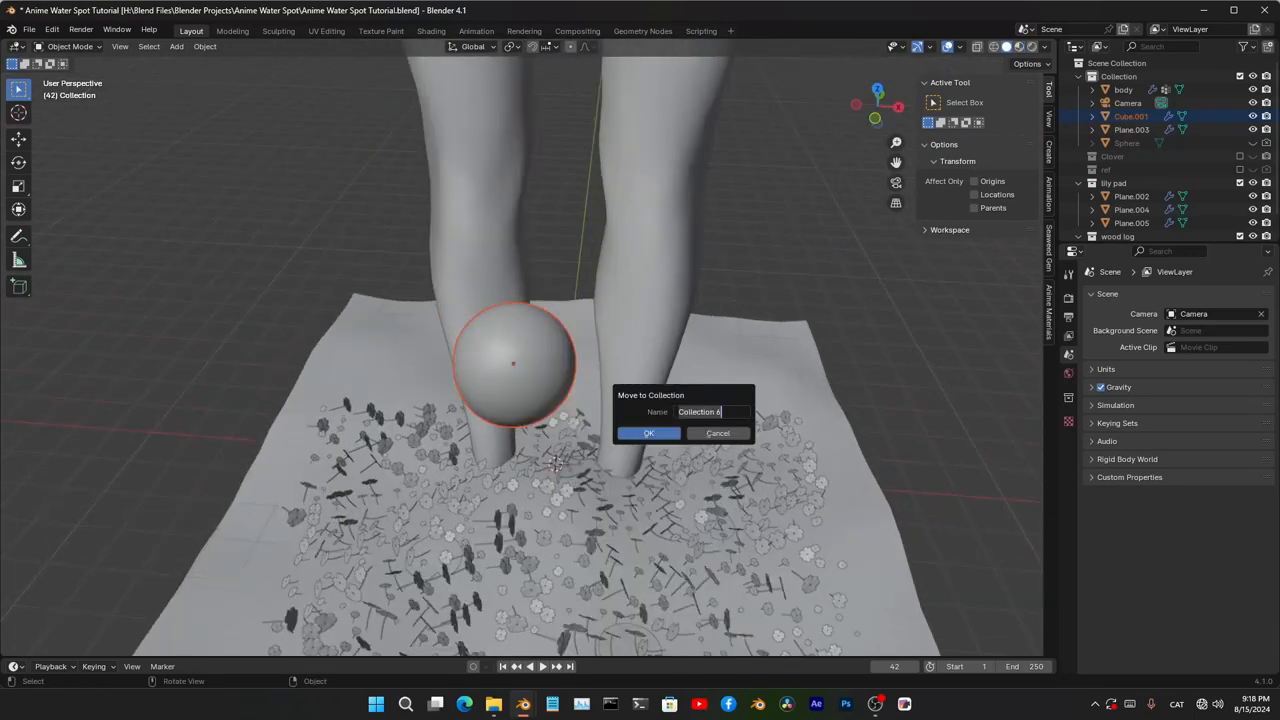
type("Bubble")
key("Return")
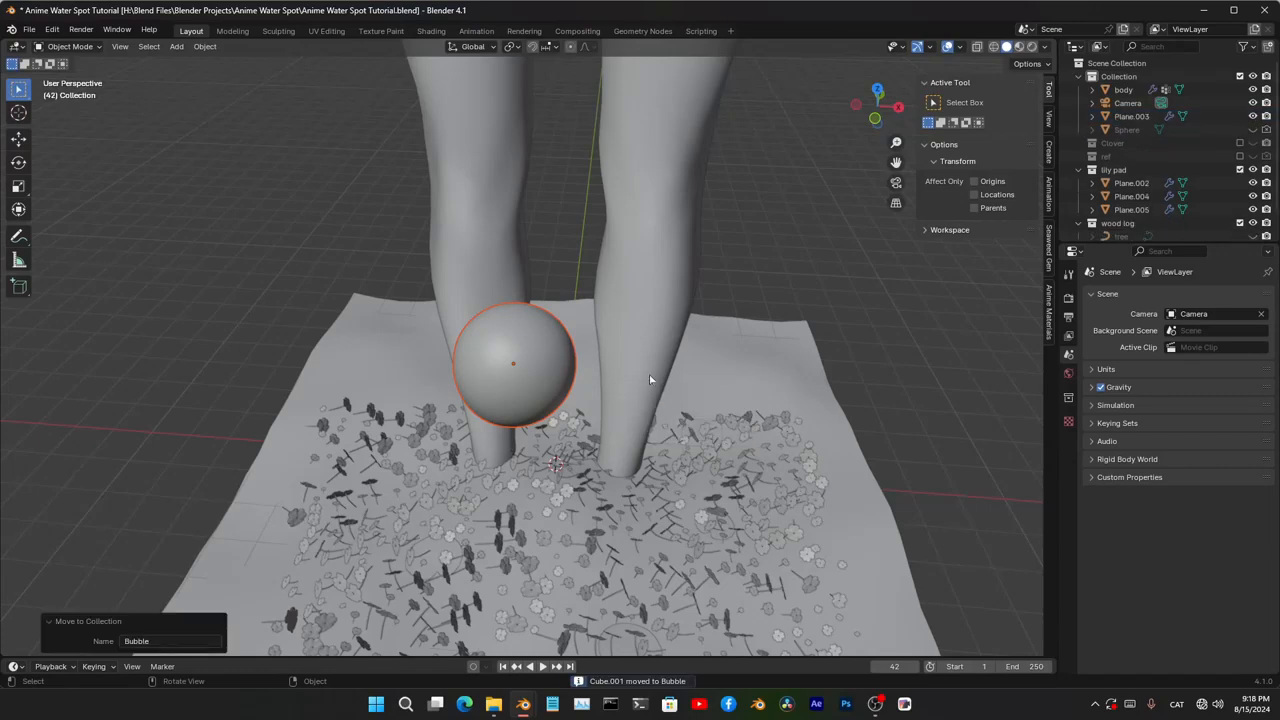
- View the finished reference render, examine the rock among the clovers, and return to the scene
key("F12")
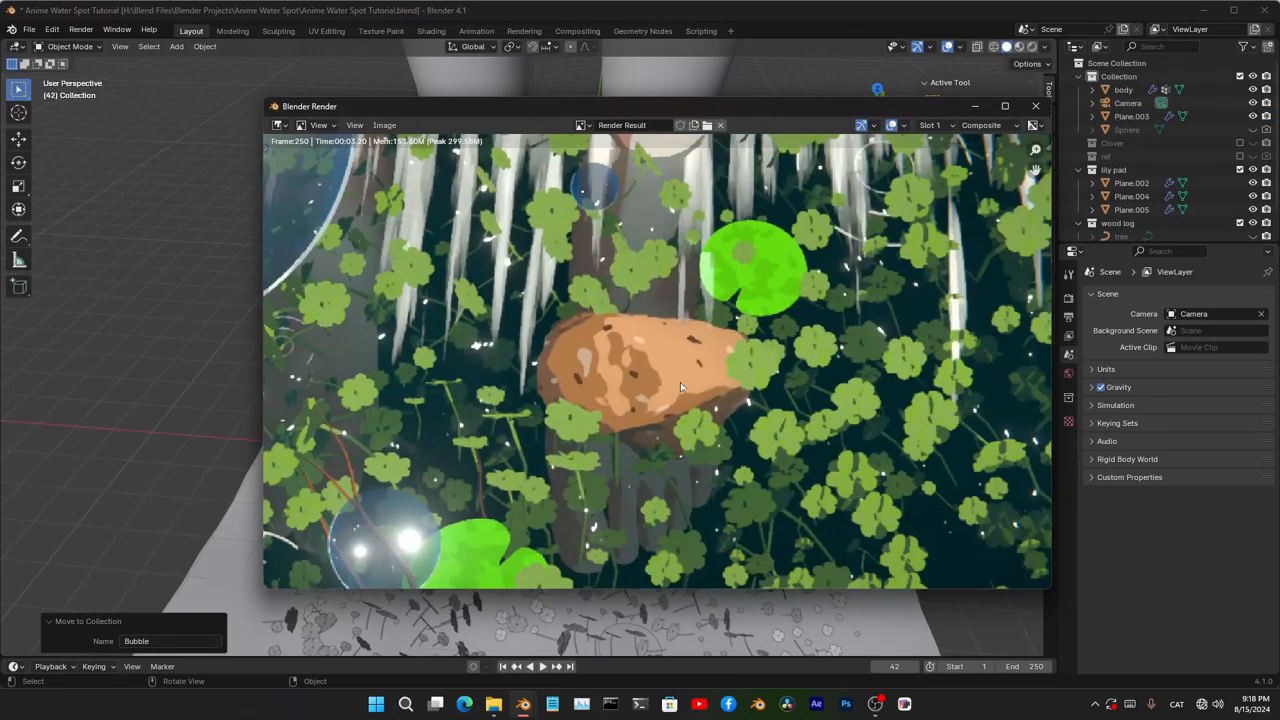
key("Escape")
middle_click_drag(680, 386, 798, 420)
left_click(799, 417)
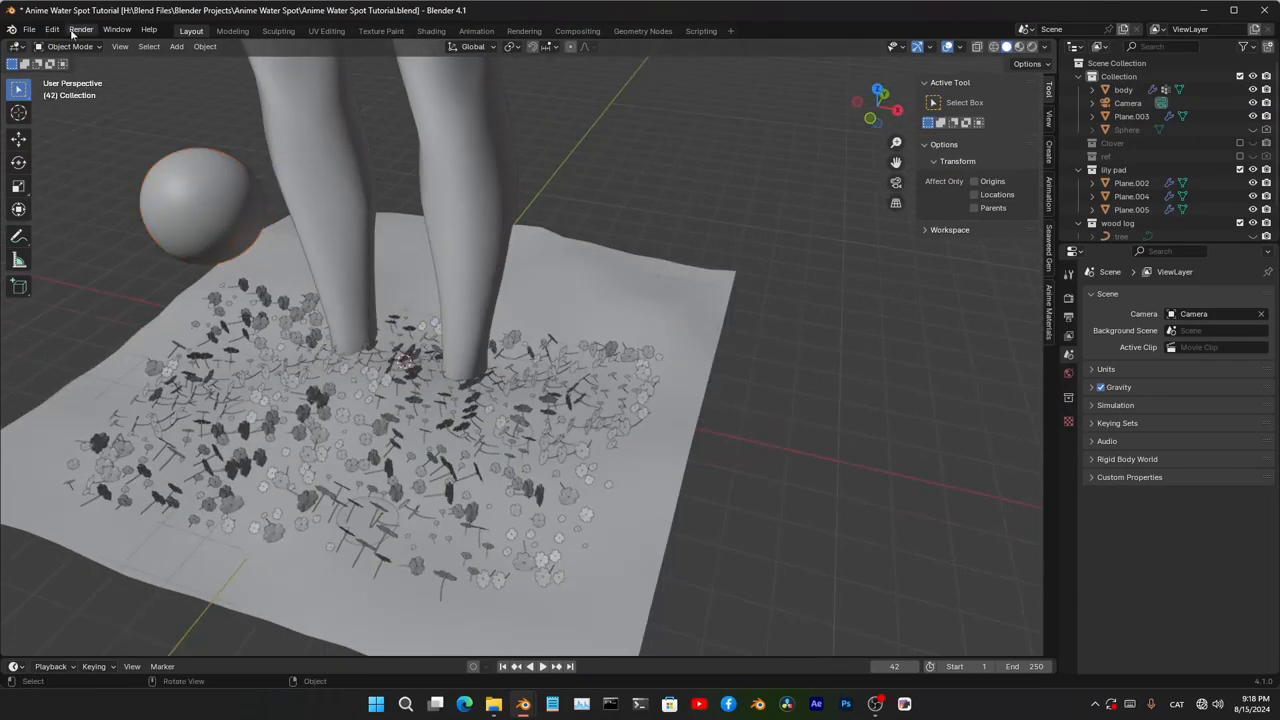
- Search the add-ons for "Extra" to check whether Add Mesh: Extra Objects is enabled, and close the preferences
key("shift+a")
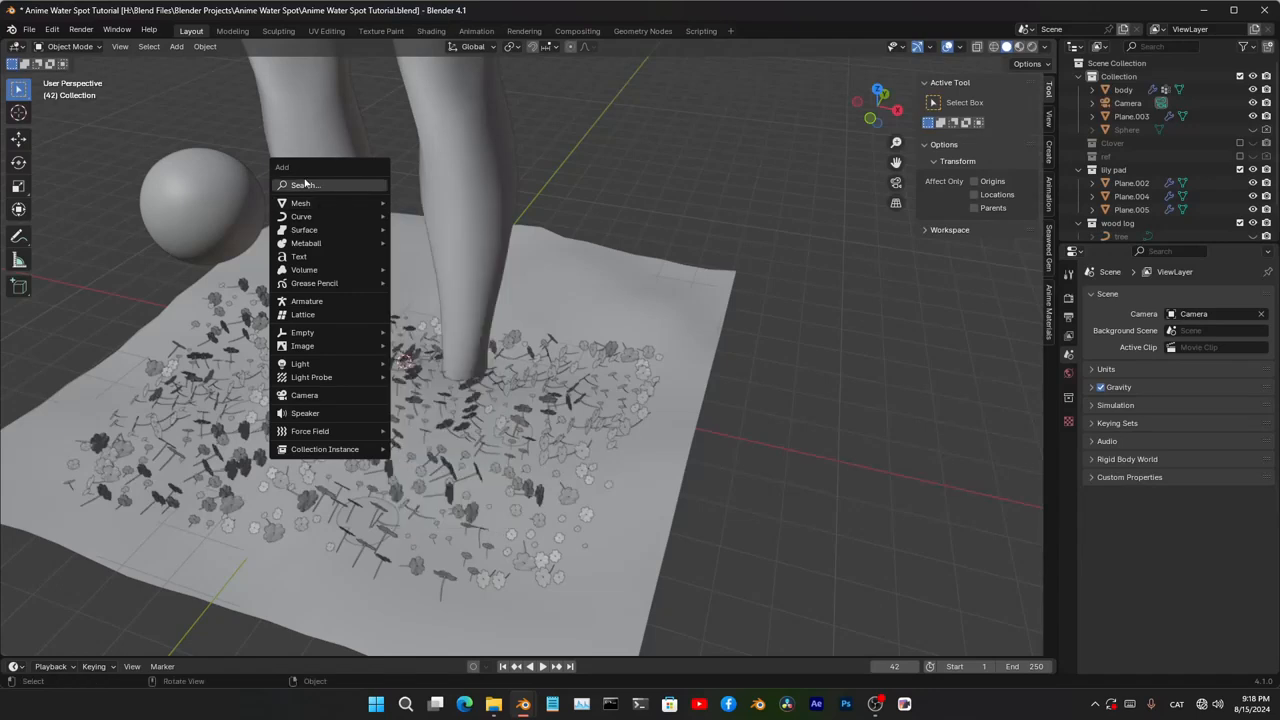
mouse_move(313, 204)
mouse_move(470, 484)
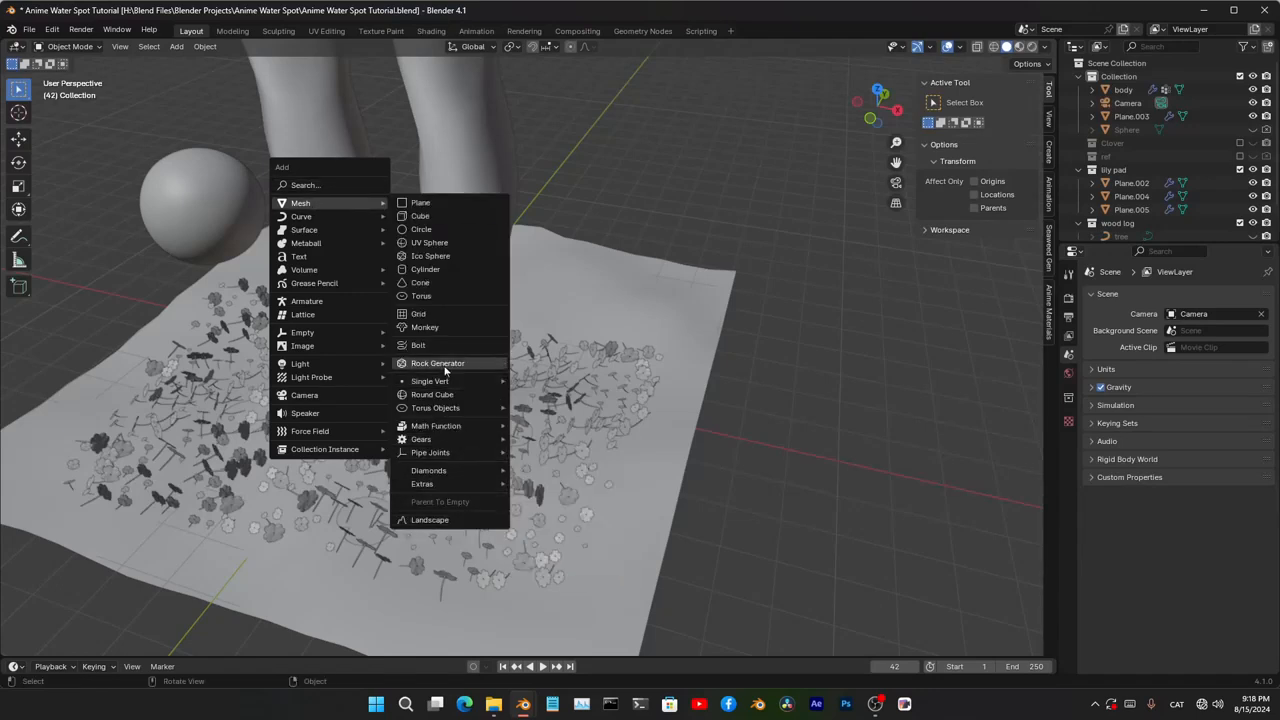
left_click(52, 30)
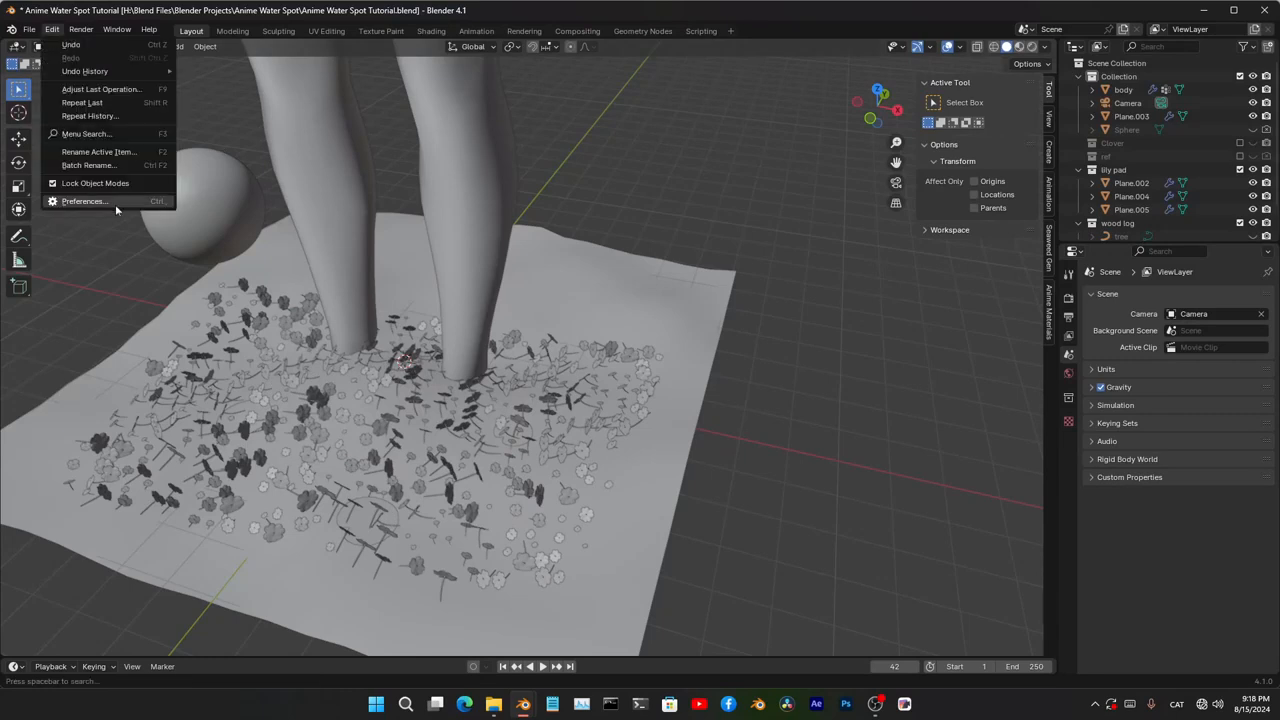
left_click(115, 204)
type("Rock")
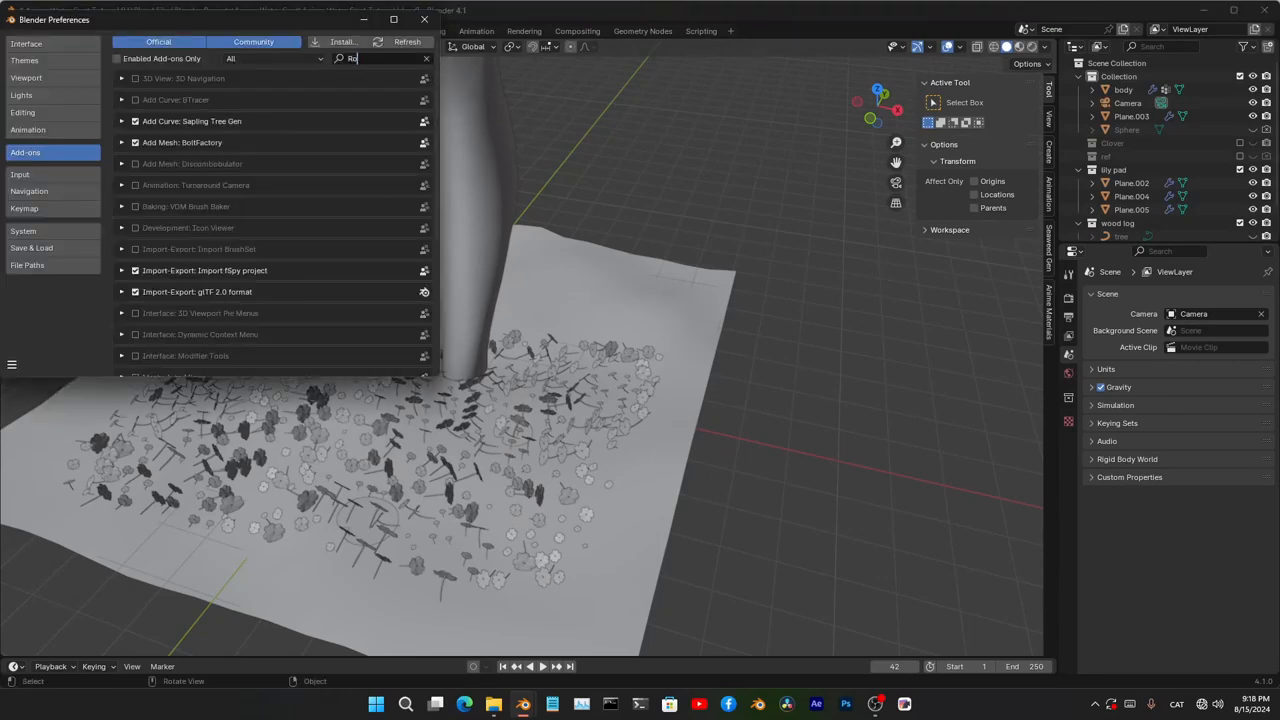
key("BackSpace")
key("BackSpace")
key("BackSpace")
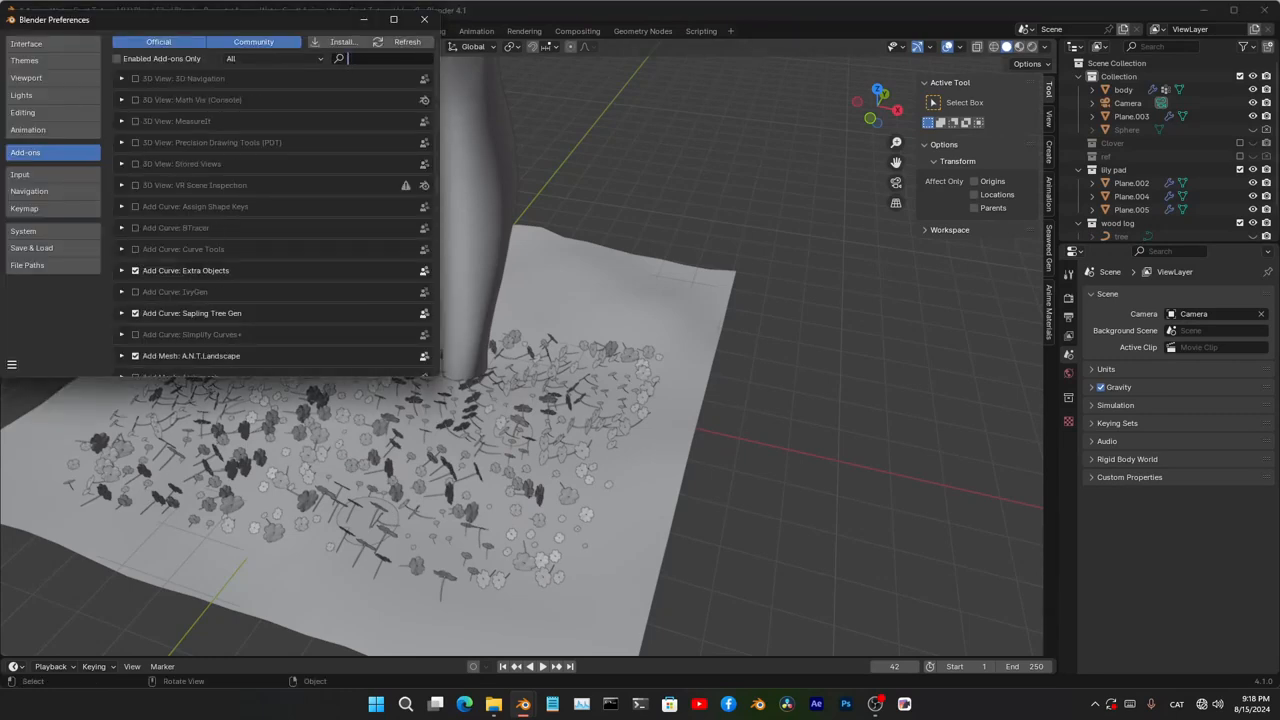
type("Extra")
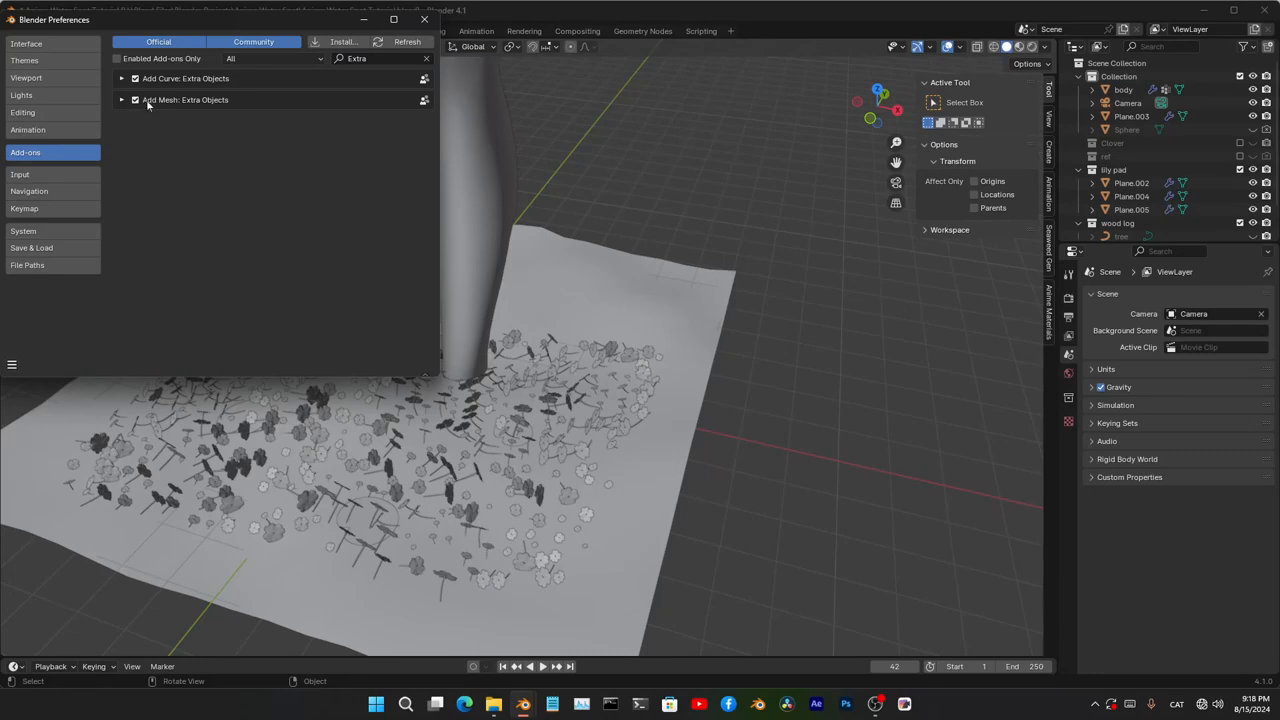
left_click(424, 19)
- Try a rock mesh from the Rock Generator, inspect it in local view, and delete it
key("shift+a")
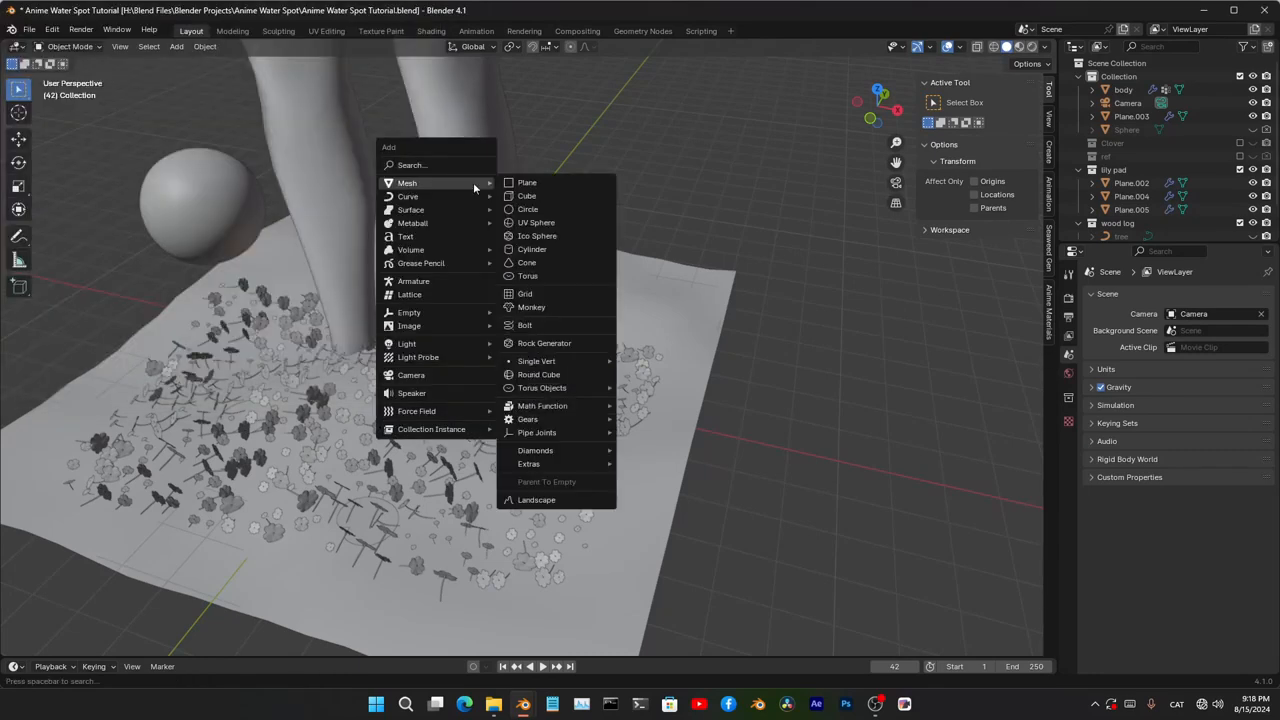
mouse_move(440, 183)
left_click(575, 345)
middle_click_drag(577, 346, 652, 358)
key("KP_Divide")
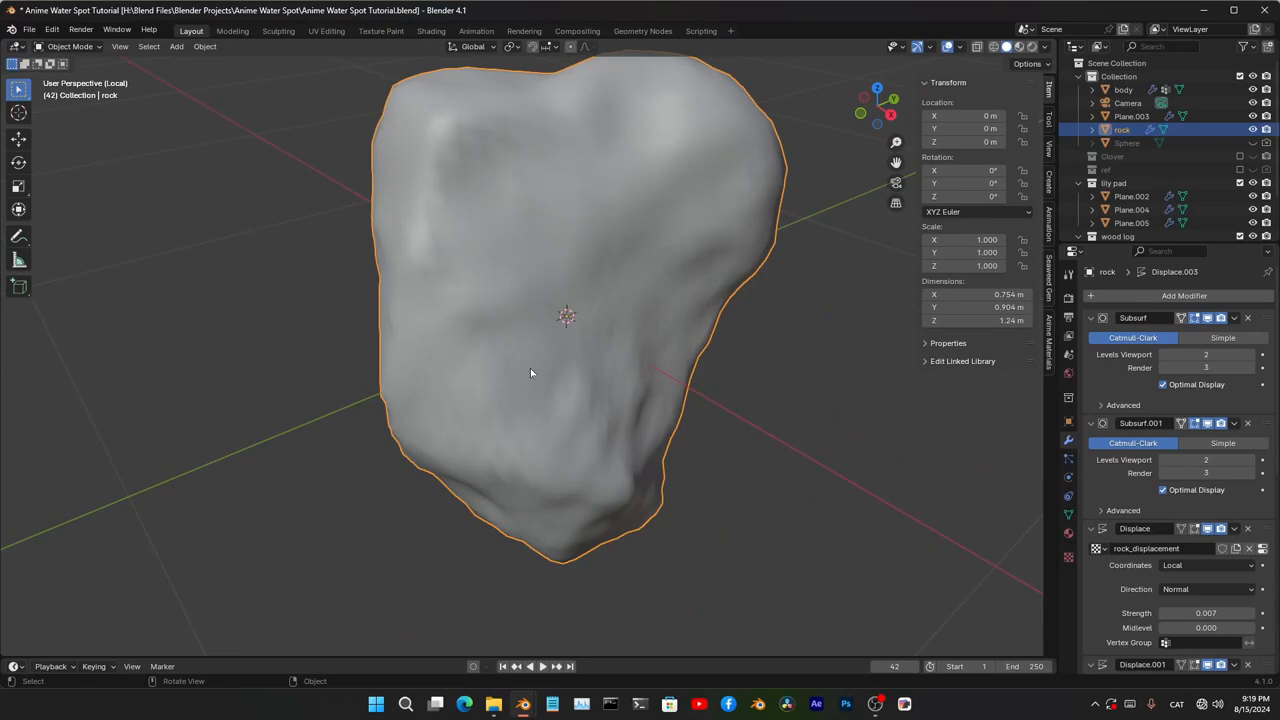
key("Delete")
- Generate a new smooth rock with Detail level 1 and Display Detail 1, and leave local view
key("shift+a")
mouse_move(531, 368)
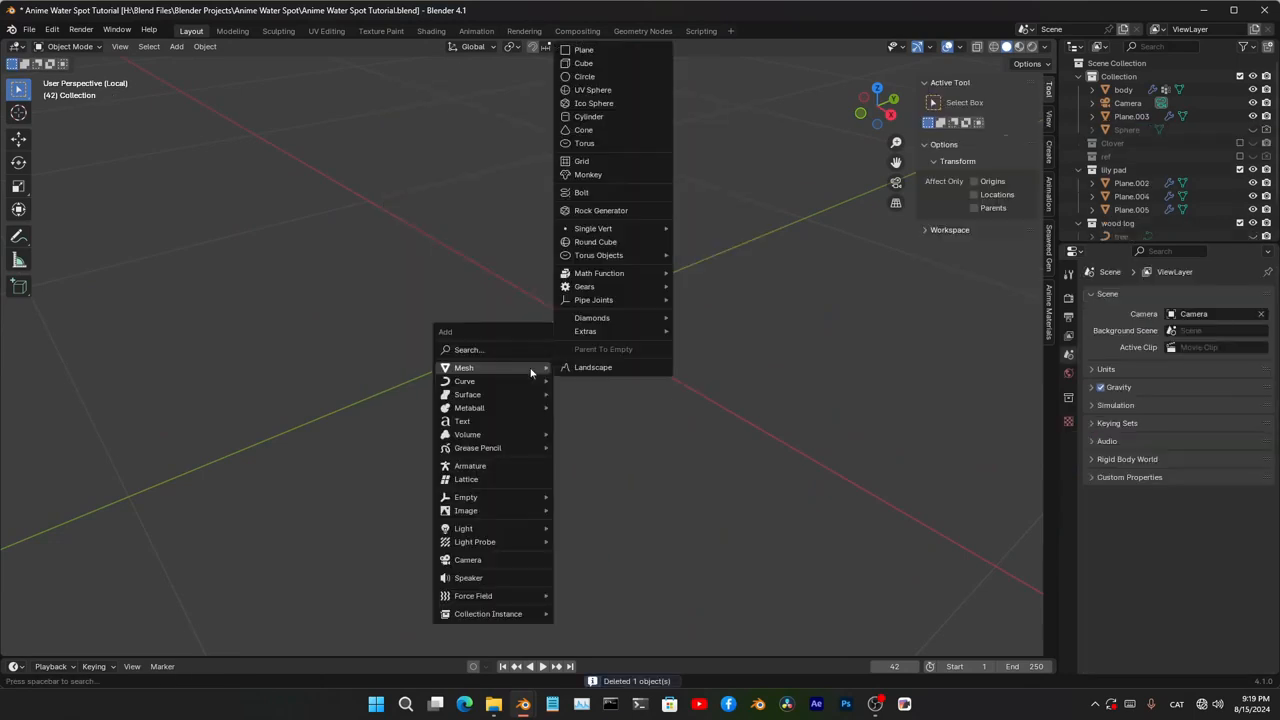
left_click(621, 213)
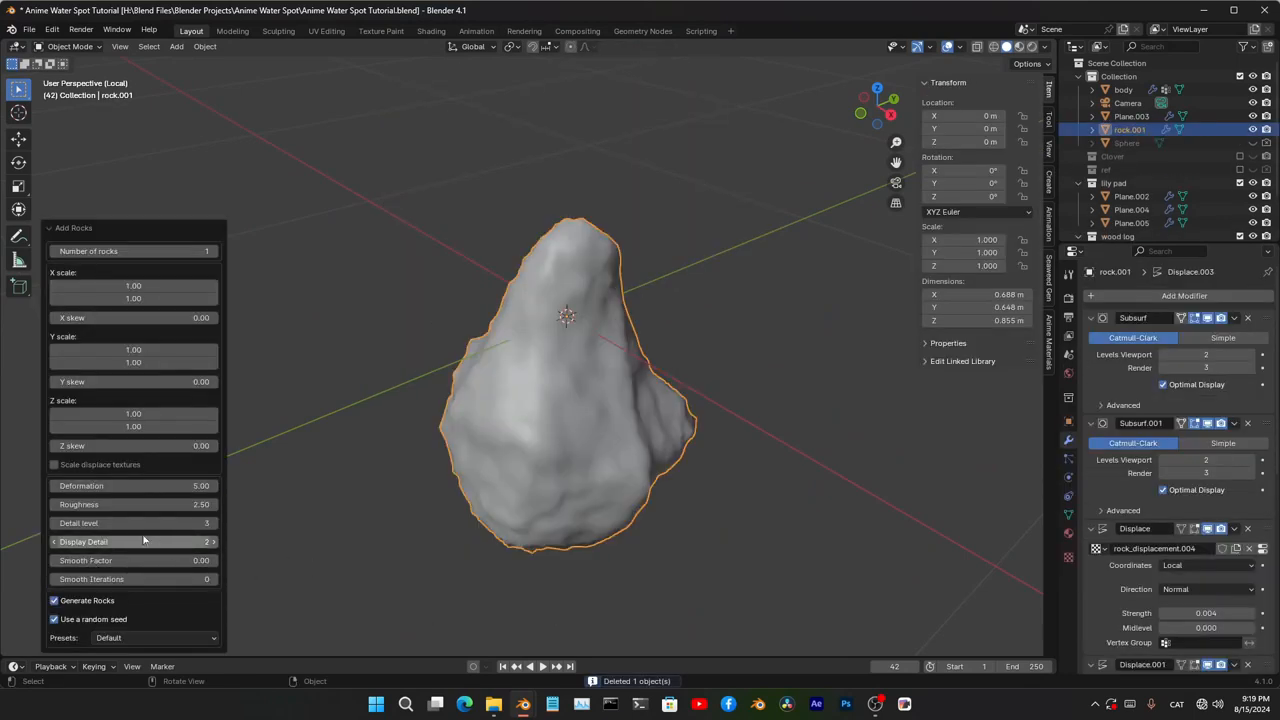
left_click_drag(147, 525, 118, 542)
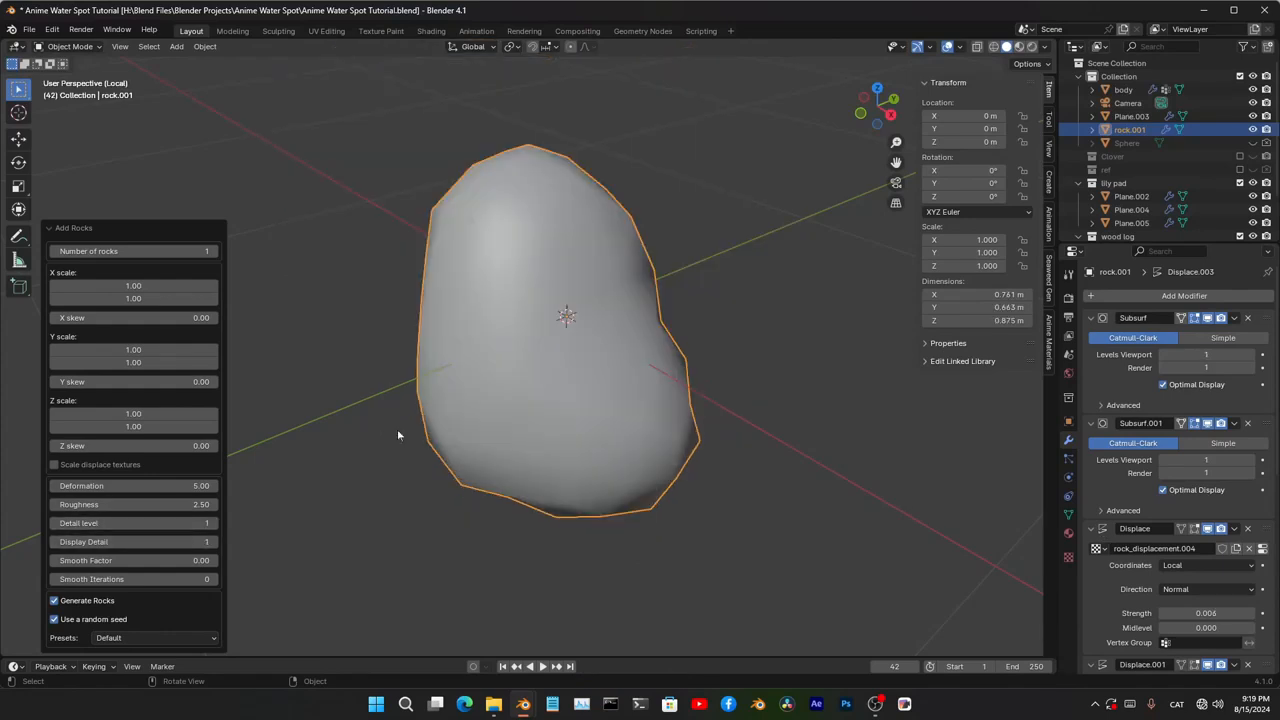
mouse_move(397, 435)
middle_mouse_down()
mouse_move(614, 371)
mouse_move(694, 266)
mouse_move(835, 380)
mouse_move(646, 371)
mouse_move(646, 229)
mouse_move(560, 391)
mouse_move(580, 300)
mouse_move(600, 371)
mouse_move(543, 443)
mouse_move(452, 499)
mouse_move(466, 471)
mouse_move(554, 480)
mouse_move(534, 371)
mouse_move(543, 410)
mouse_move(604, 427)
middle_mouse_up()
key("shift+z")
key("shift+z")
key("KP_Divide")
- Scale the rock to about 2.279 and move it to about X 2.5 m, Y -2.77 m in top view
scroll(562, 430, "up", 4)
key("s")
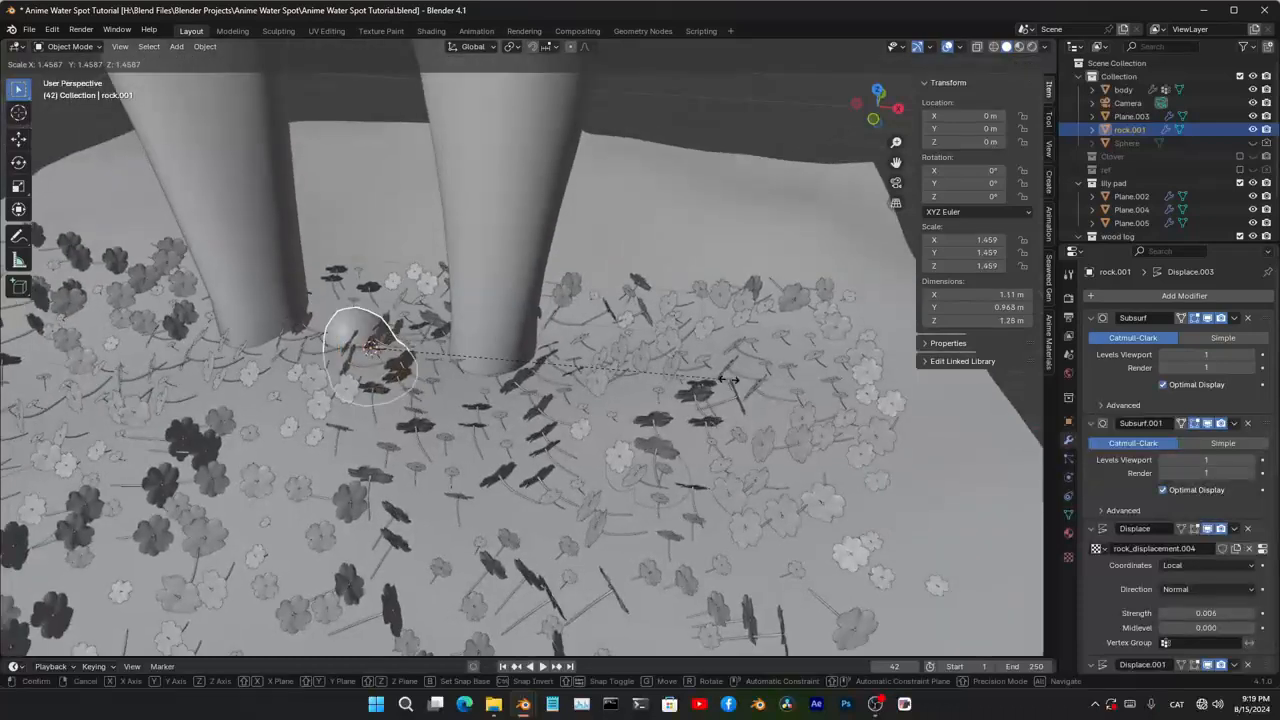
left_click(929, 367)
middle_click_drag(929, 367, 693, 462)
key("KP_7")
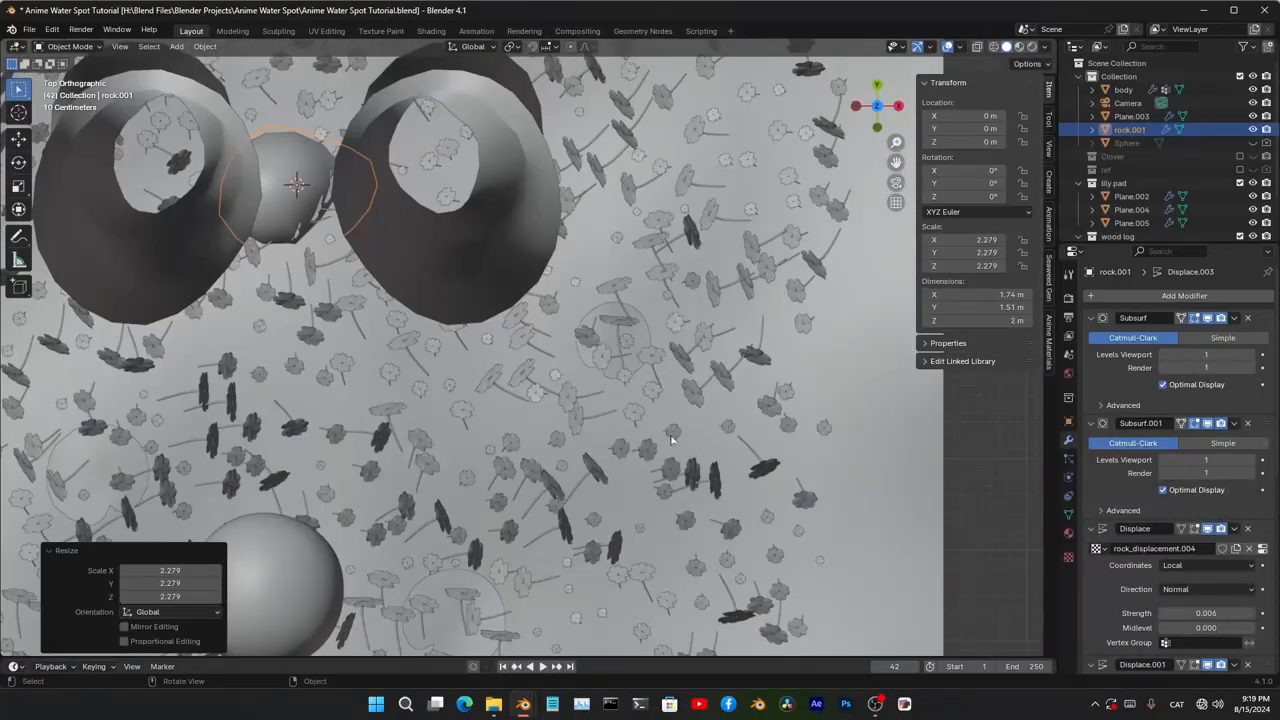
key("g")
left_click(838, 608)
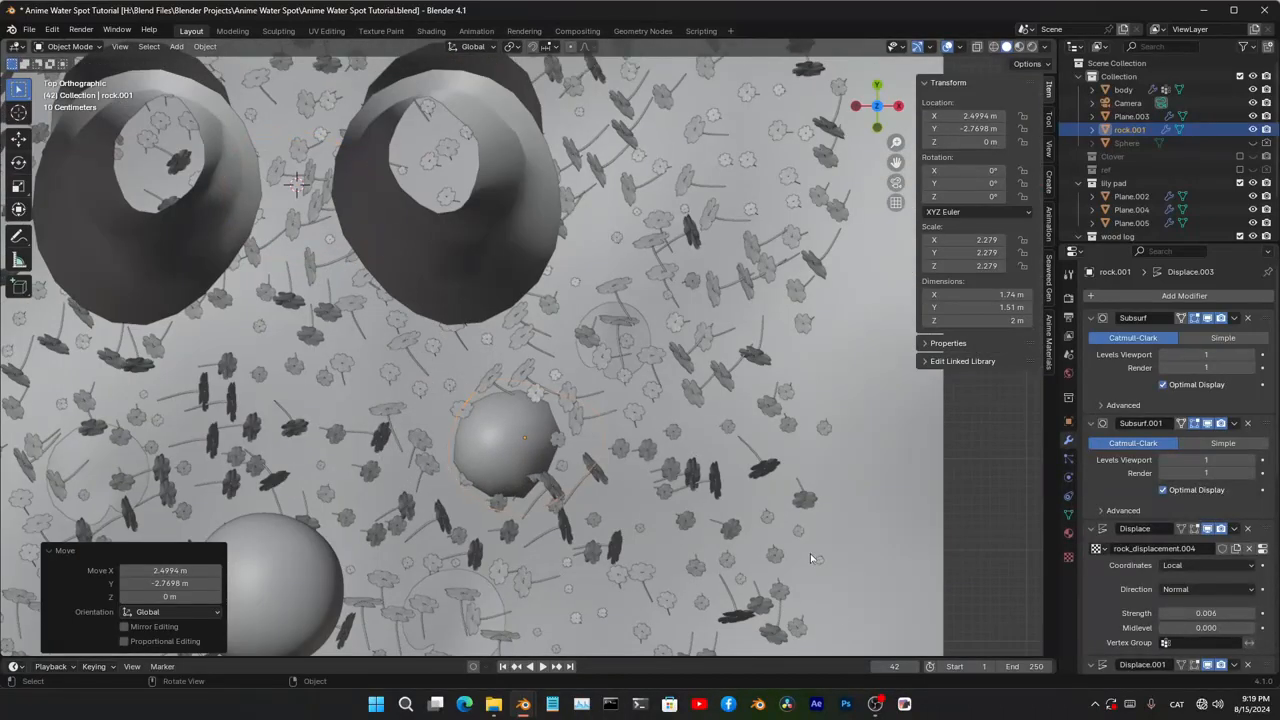
- Rotate the rock about -42.4° on Y and raise it to about Z 0.267 m
key("r")
key("x")
key("y")
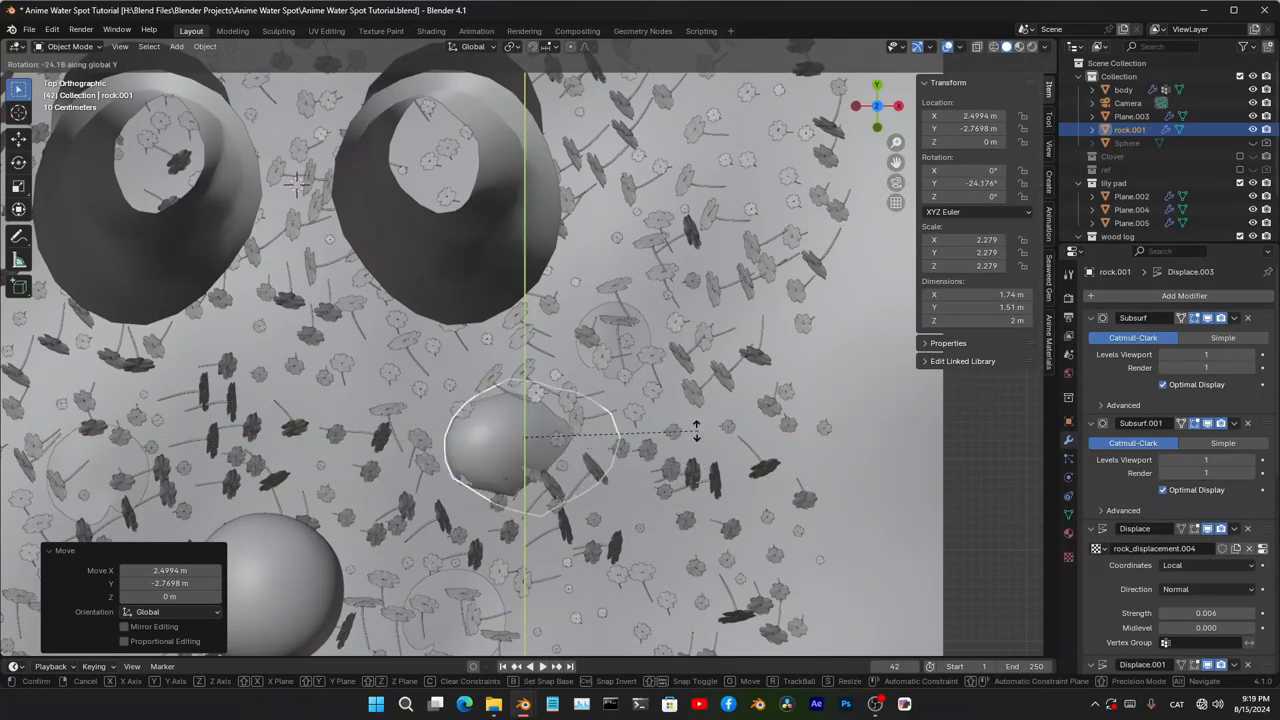
left_click(626, 418)
middle_click_drag(655, 640, 669, 554)
key("g")
key("z")
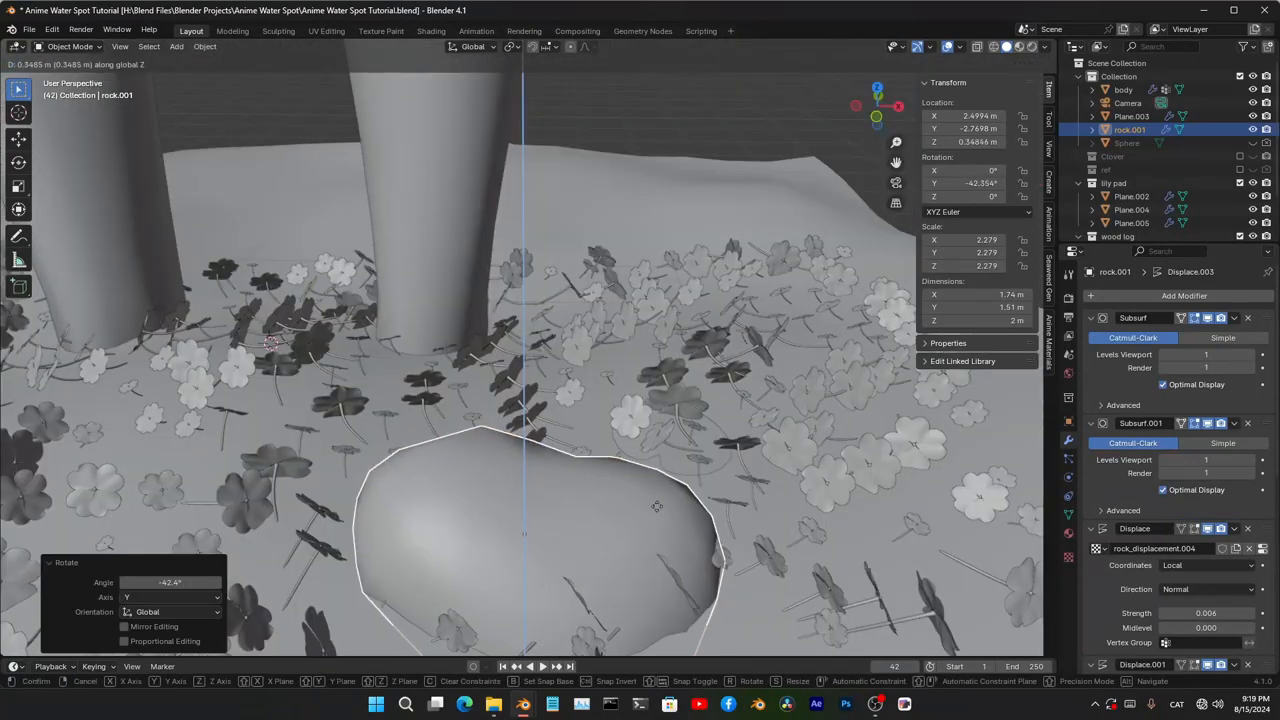
left_click(660, 512)
- Scale the rock down to about 2.0 while looking through the camera
key("KP_0")
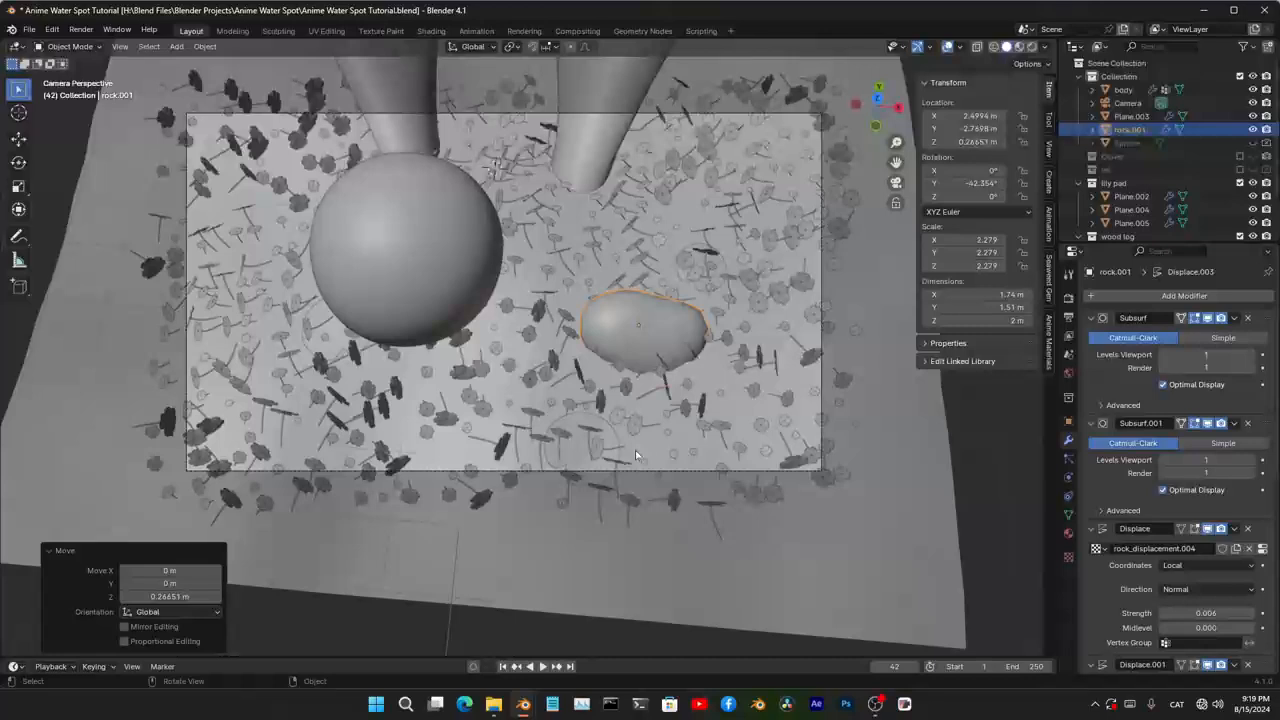
middle_click_drag(635, 451, 632, 399, "shift")
scroll(611, 538, "up", 1)
key("s")
left_click(642, 521)
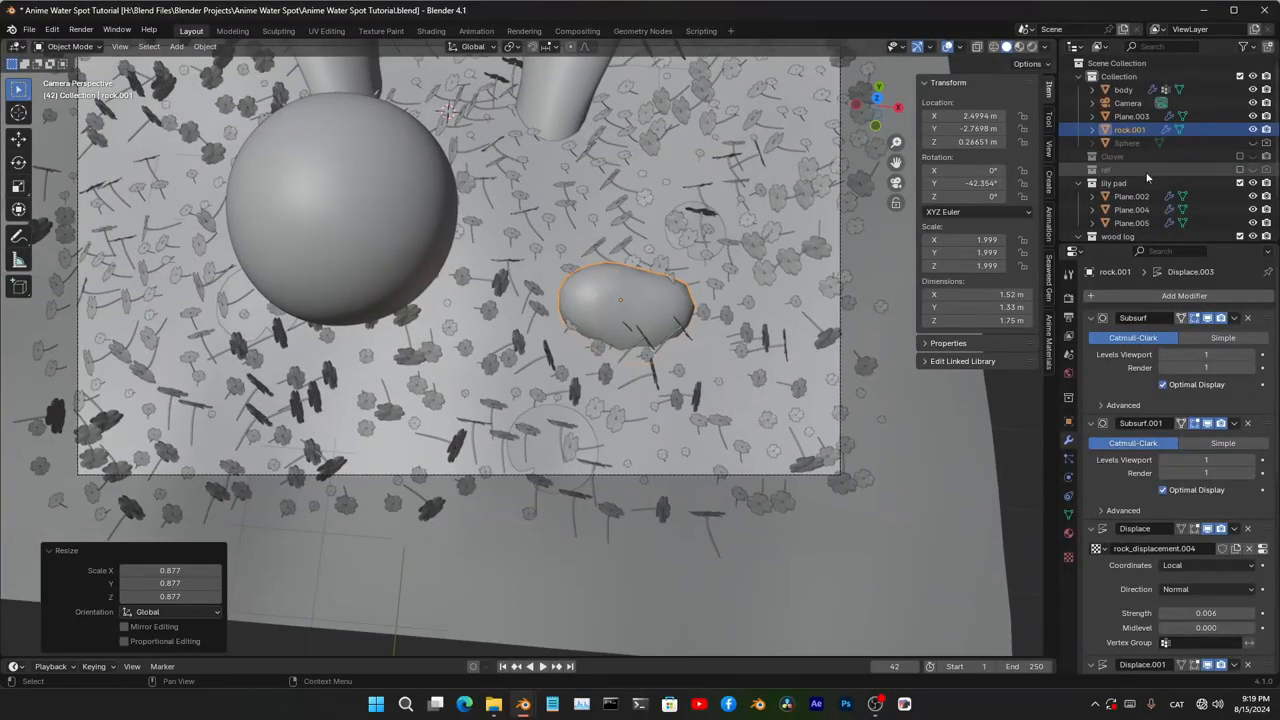
- Unhide the tree curve in the wood log collection and move it to about Y -4.45 m
scroll(1150, 180, "down", 2)
left_click(1251, 202)
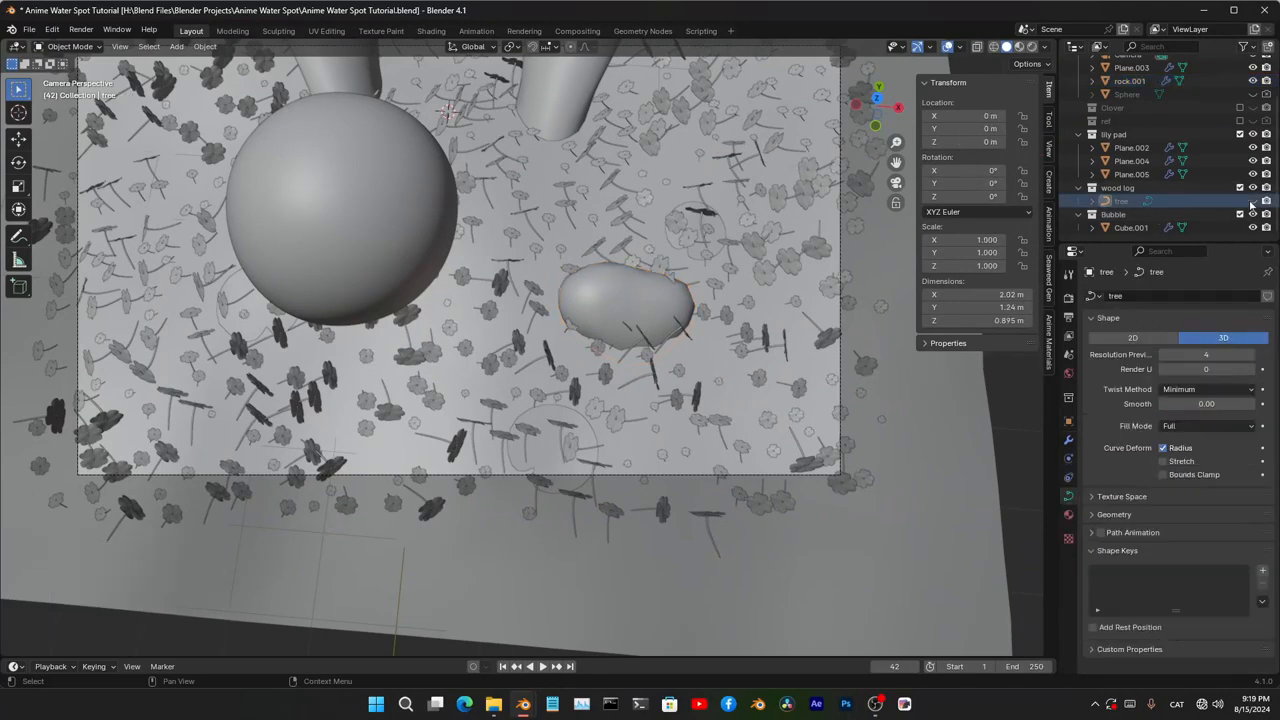
left_click(1251, 204)
mouse_move(622, 415)
middle_mouse_down()
mouse_move(691, 274)
mouse_move(612, 423)
middle_mouse_up()
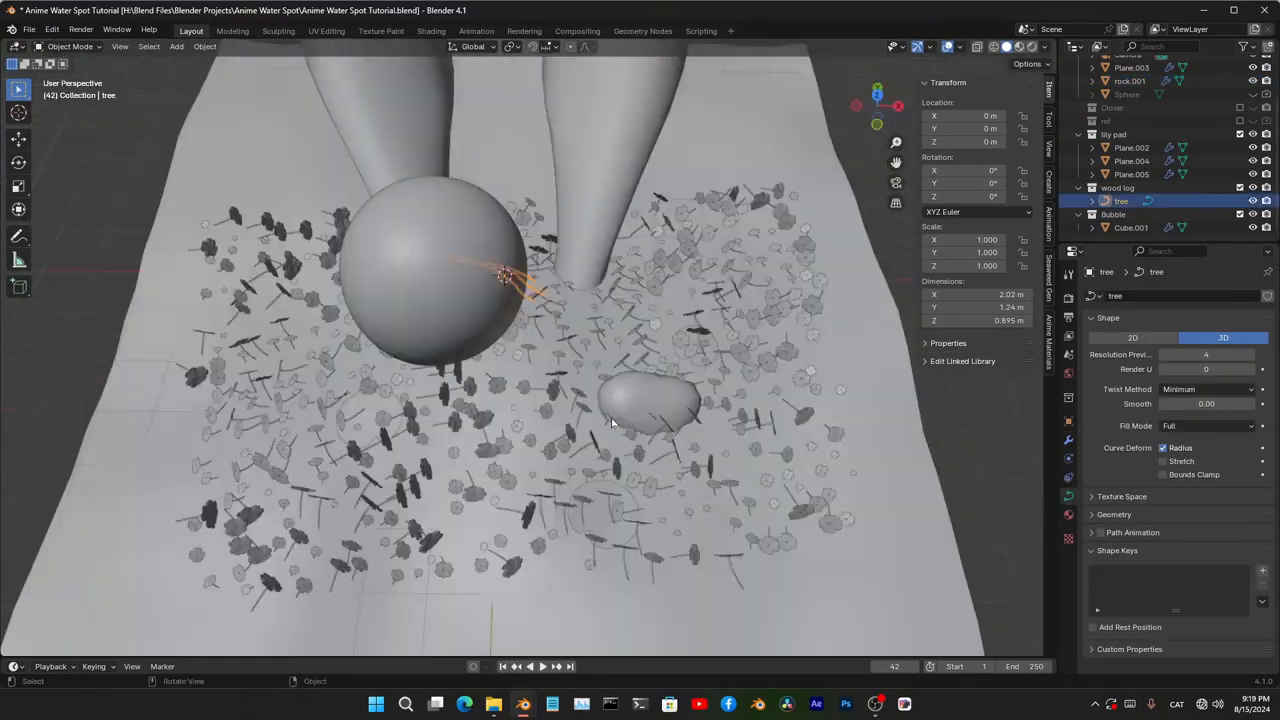
key("g")
key("y")
left_click(680, 612)
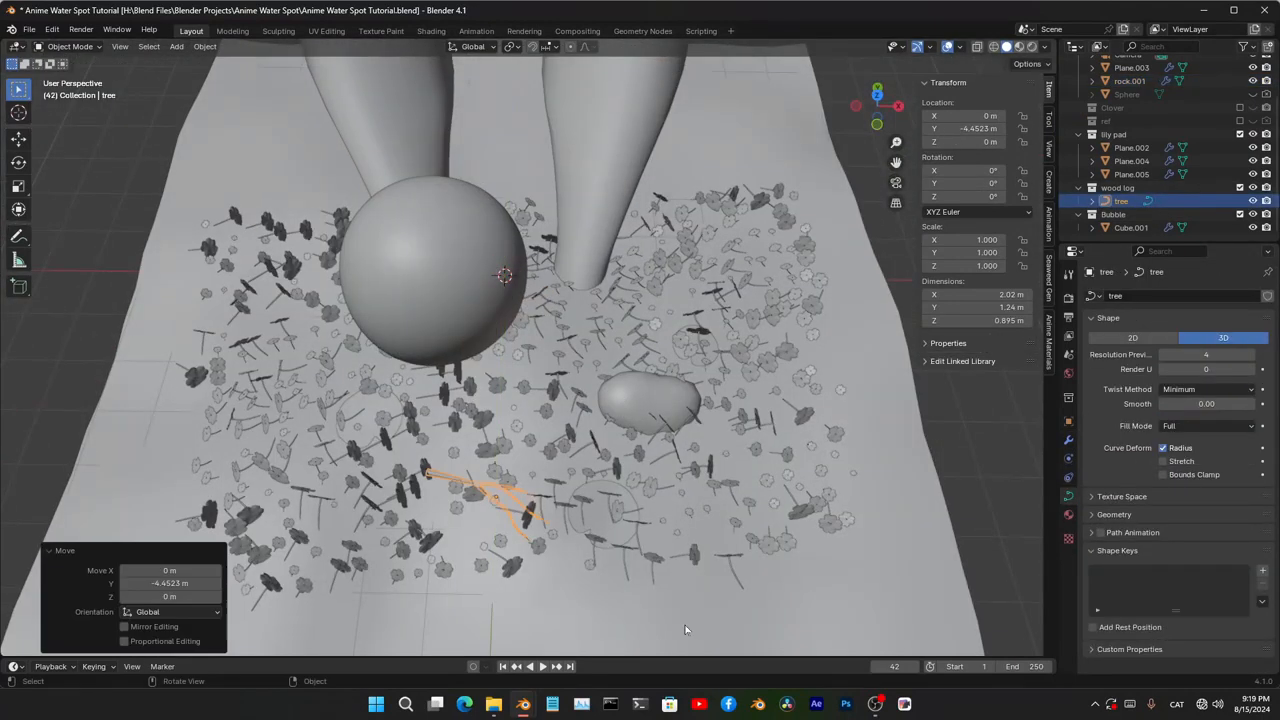
type("rz")
type("-90")
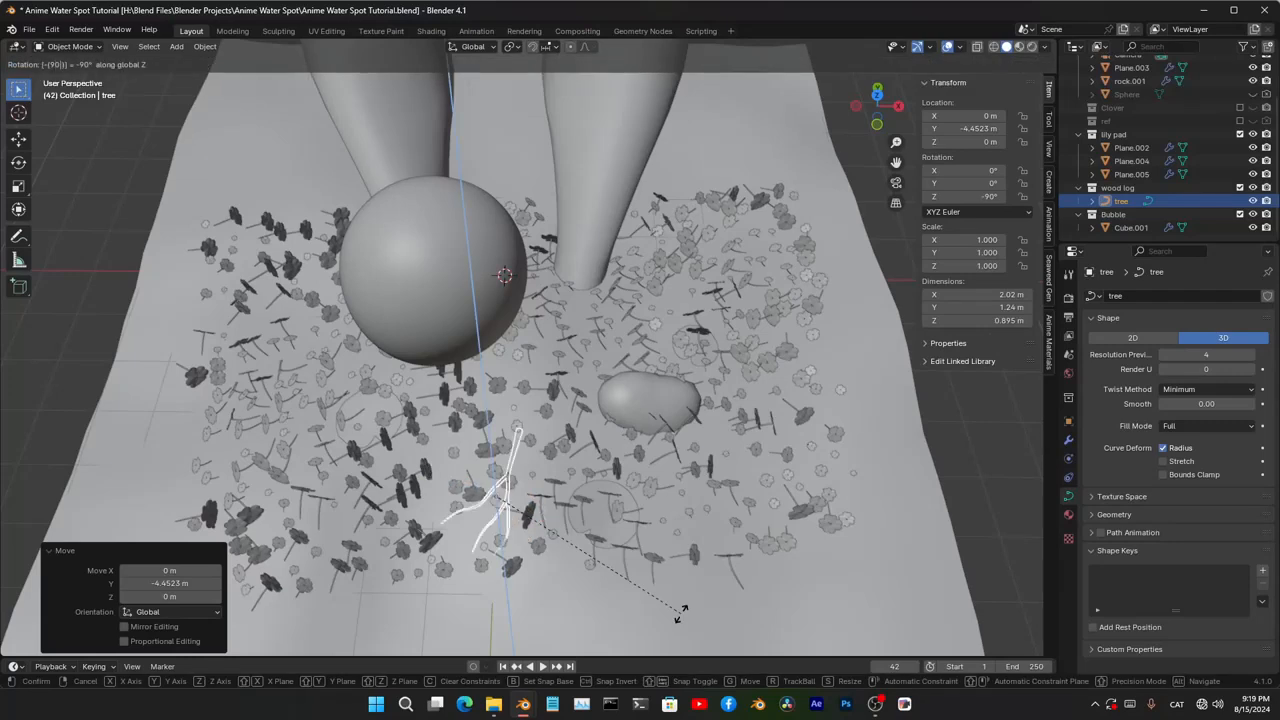
key("Escape")
- Rotate the tree 90° on Z, scale it to about 1.91, and check it through the camera
type("rz90")
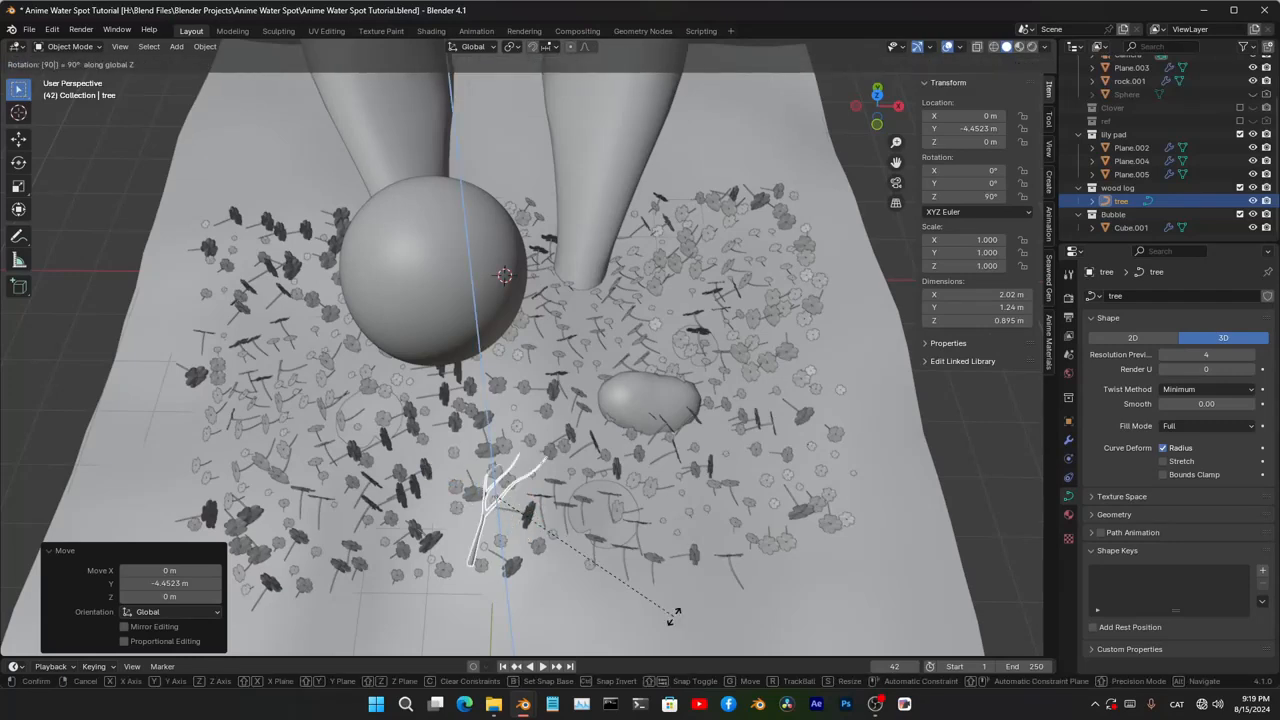
key("Return")
key("s")
left_click(888, 606)
key("KP_0")
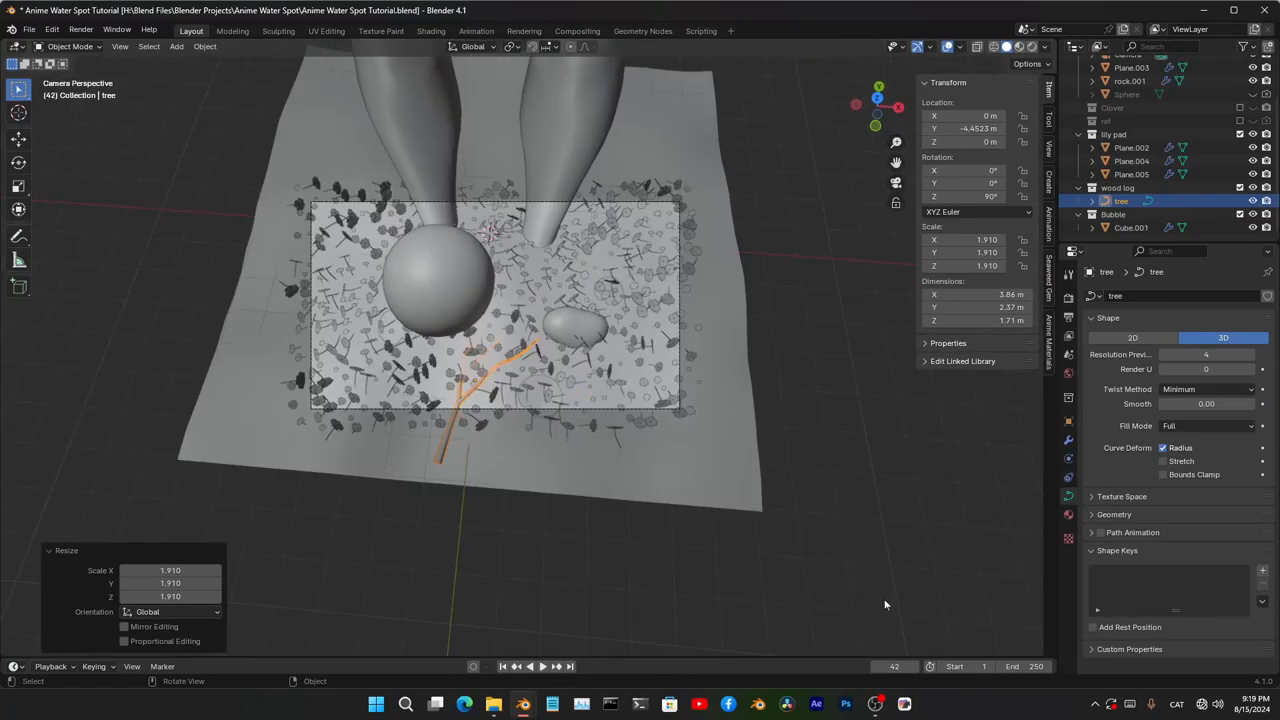
- Scale the tree branch down to about 1.66 and move it to about Y -3.71 m
scroll(556, 476, "up", 7)
key("s")
left_click(598, 465)
key("g")
key("z")
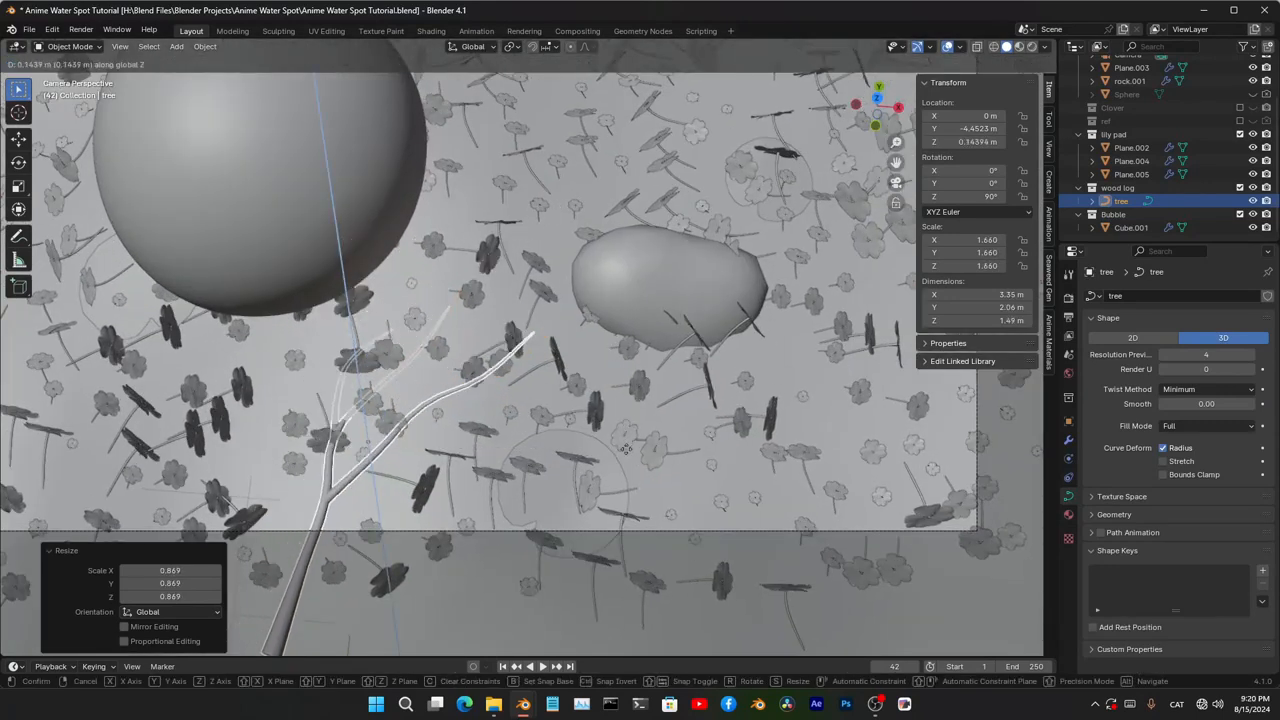
key("y")
left_click(643, 386)
- Tilt the tree branch about 9.2° around the global X axis and move it to about X 0.52 m and Z 0.30 m
key("r")
key("x")
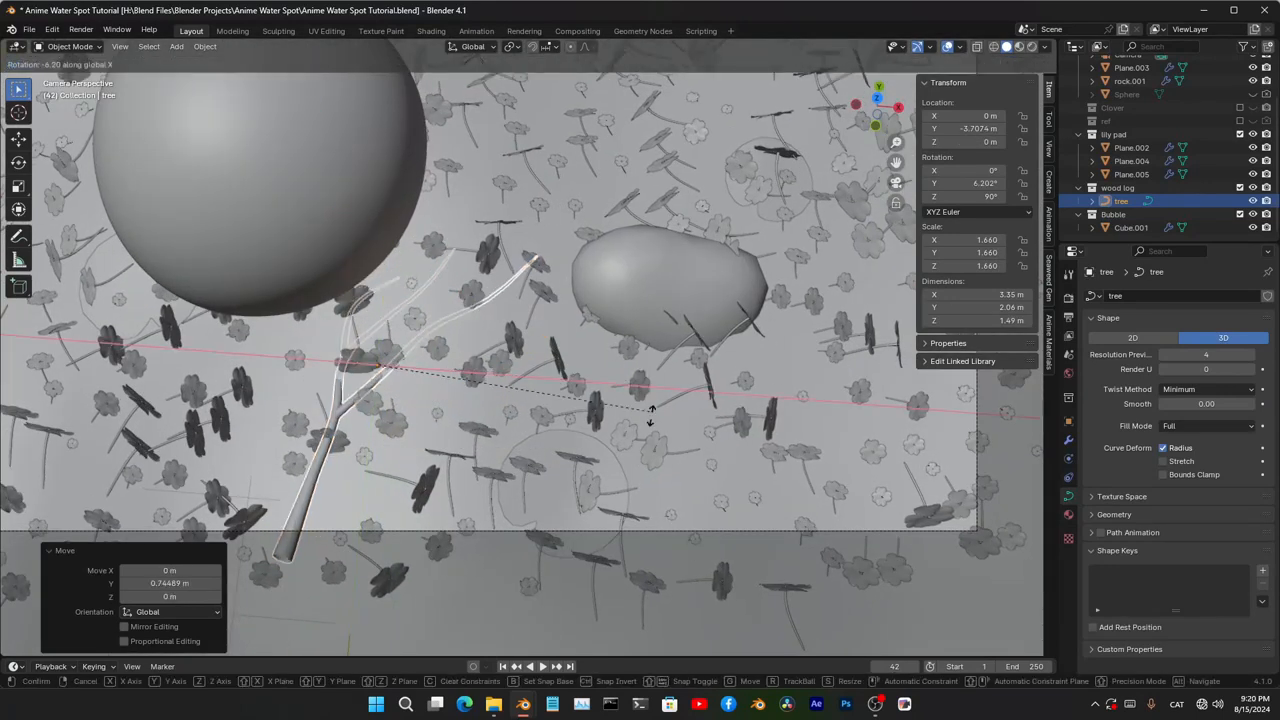
left_click(636, 338)
key("g")
key("z")
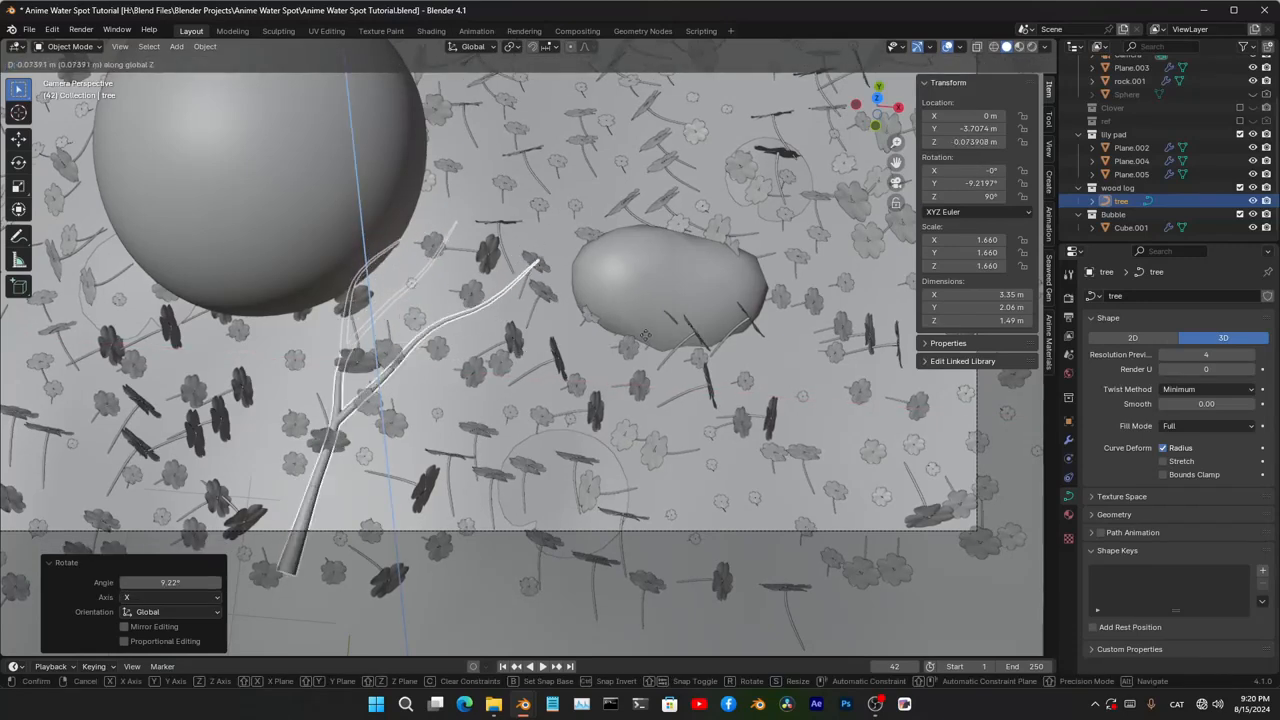
key("x")
left_click(730, 288)
- Rotate the tree branch to about 114.3° on Z, deselect it, and check its placement among the clovers
key("r")
key("z")
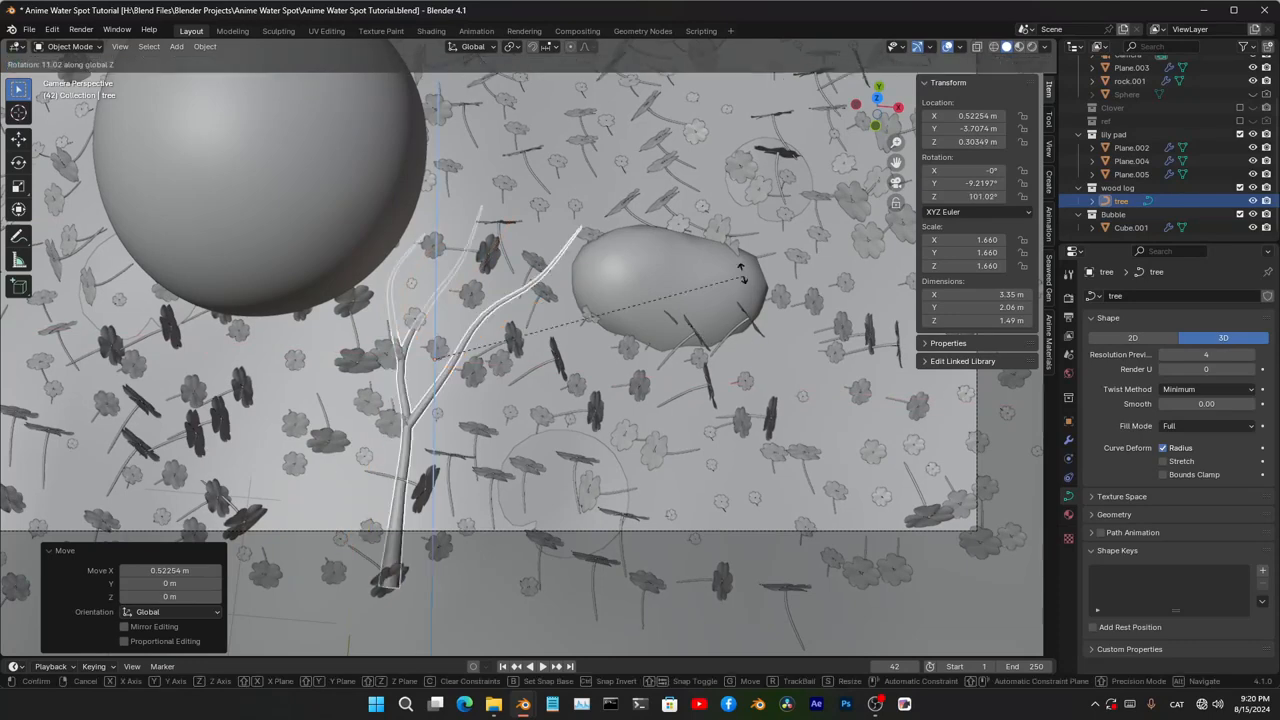
left_click(671, 203)
middle_click_drag(668, 207, 748, 122)
left_click(815, 448)
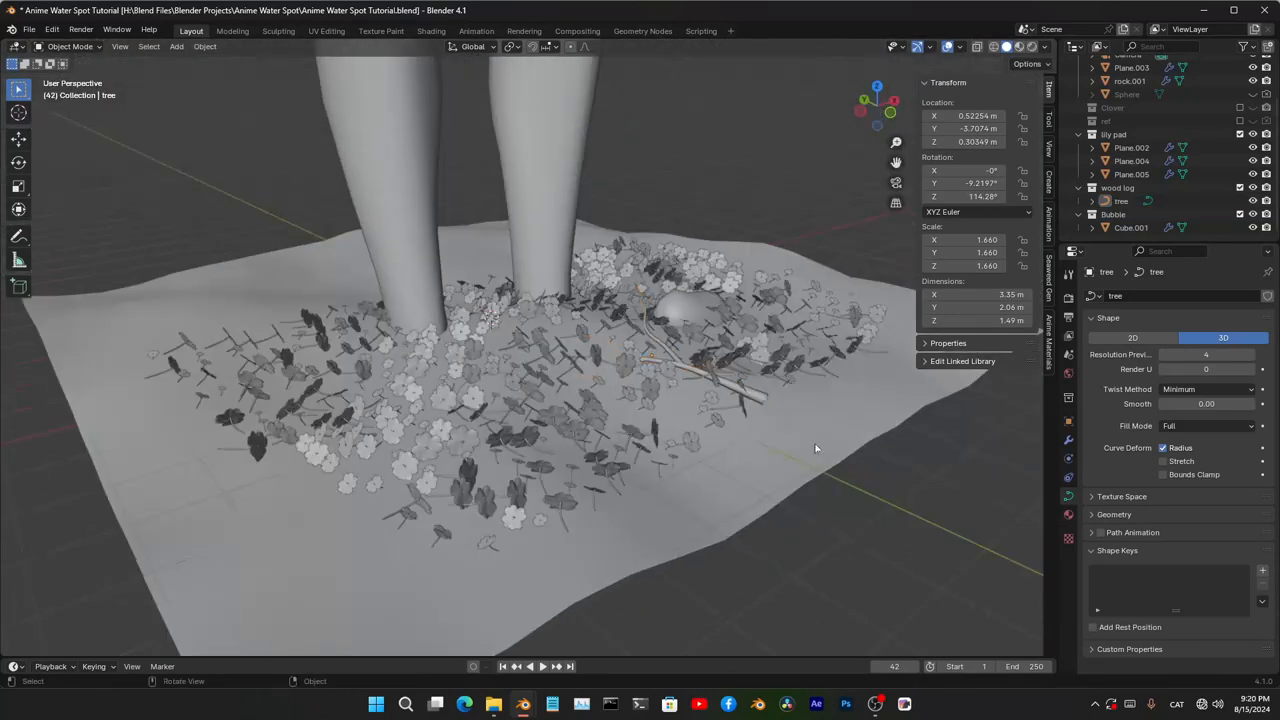
middle_click_drag(815, 448, 725, 425)
scroll(690, 410, "up", 5)
middle_click_drag(610, 385, 391, 351)
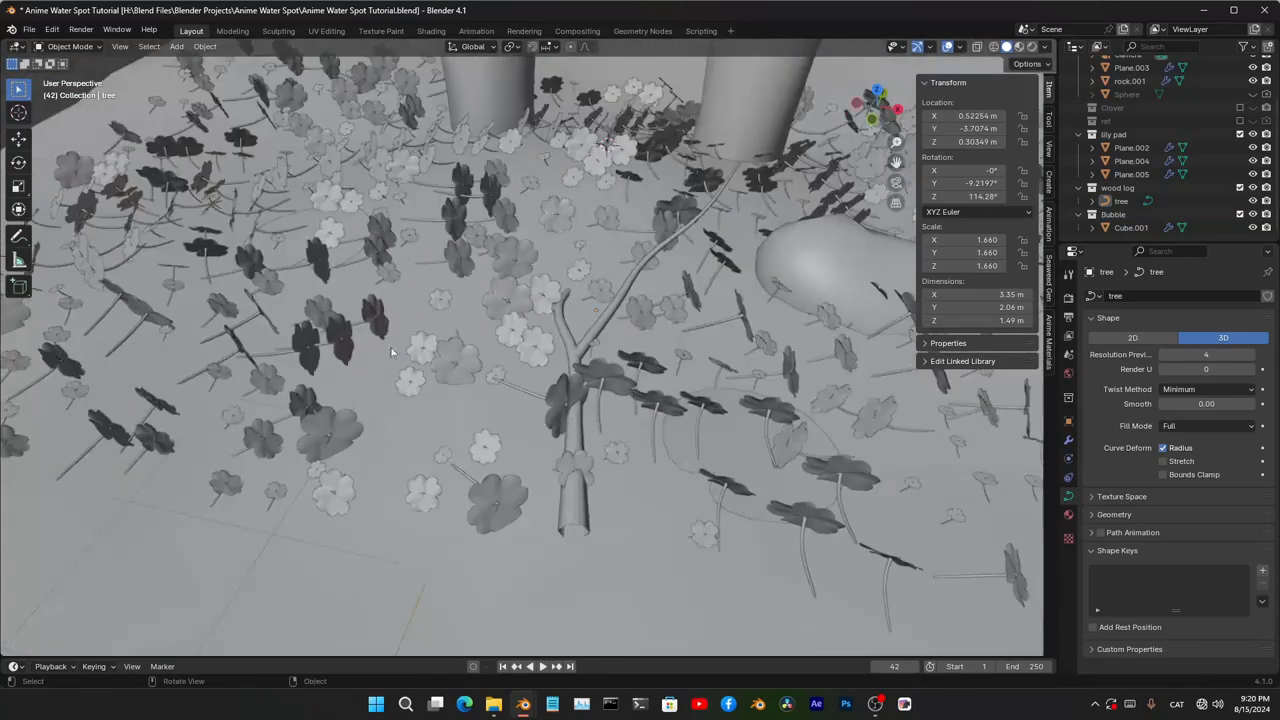
scroll(577, 393, "down", 10)
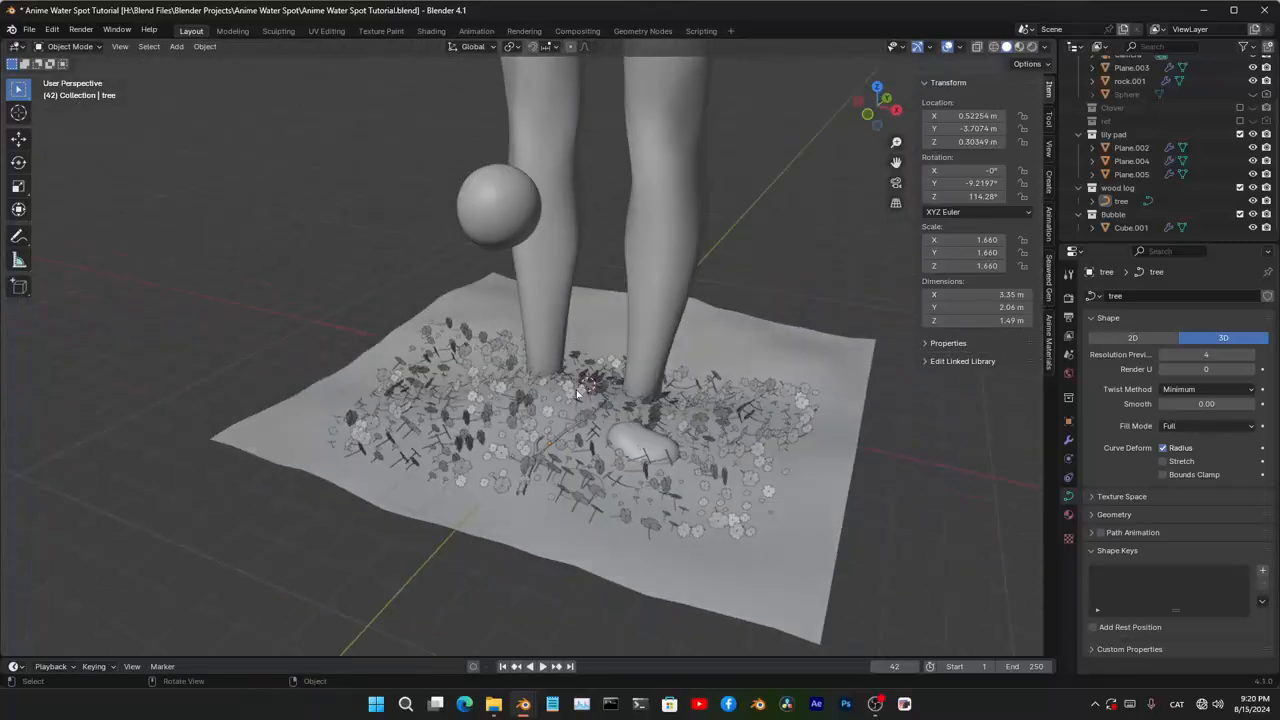
- Save the project file
key("ctrl+s")
middle_click_drag(577, 393, 493, 428)
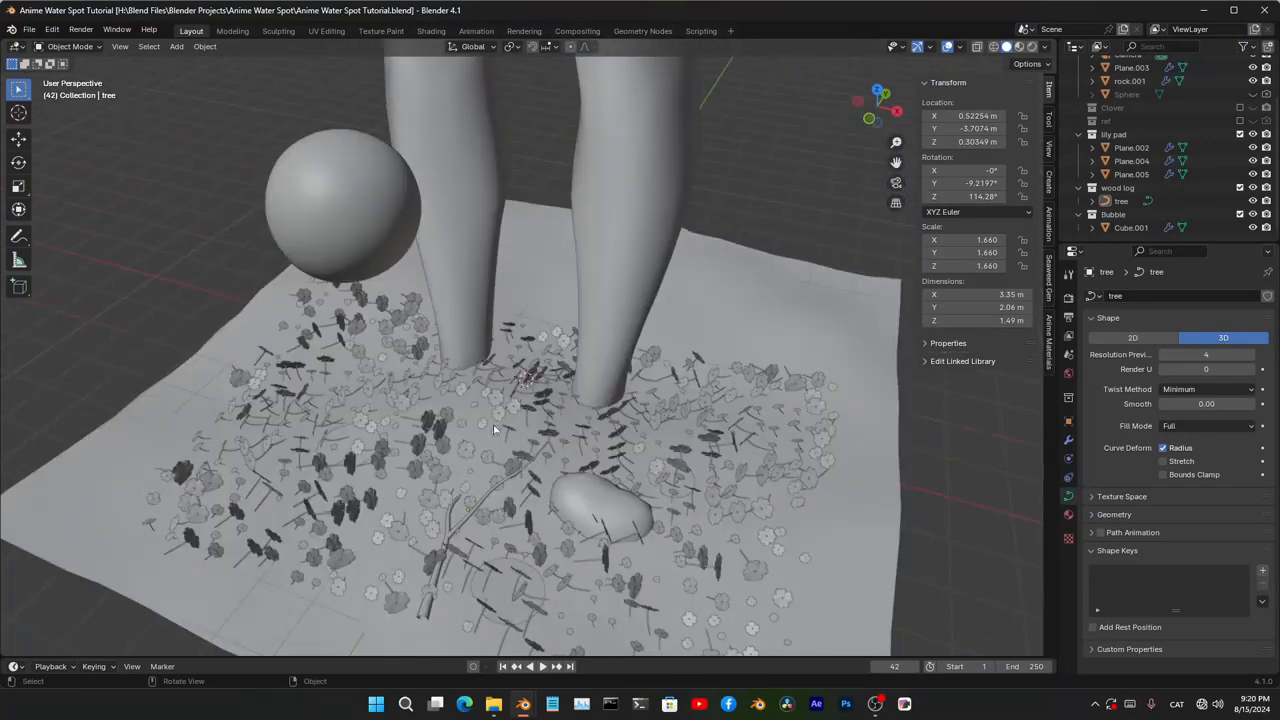
middle_click_drag(405, 404, 663, 498)
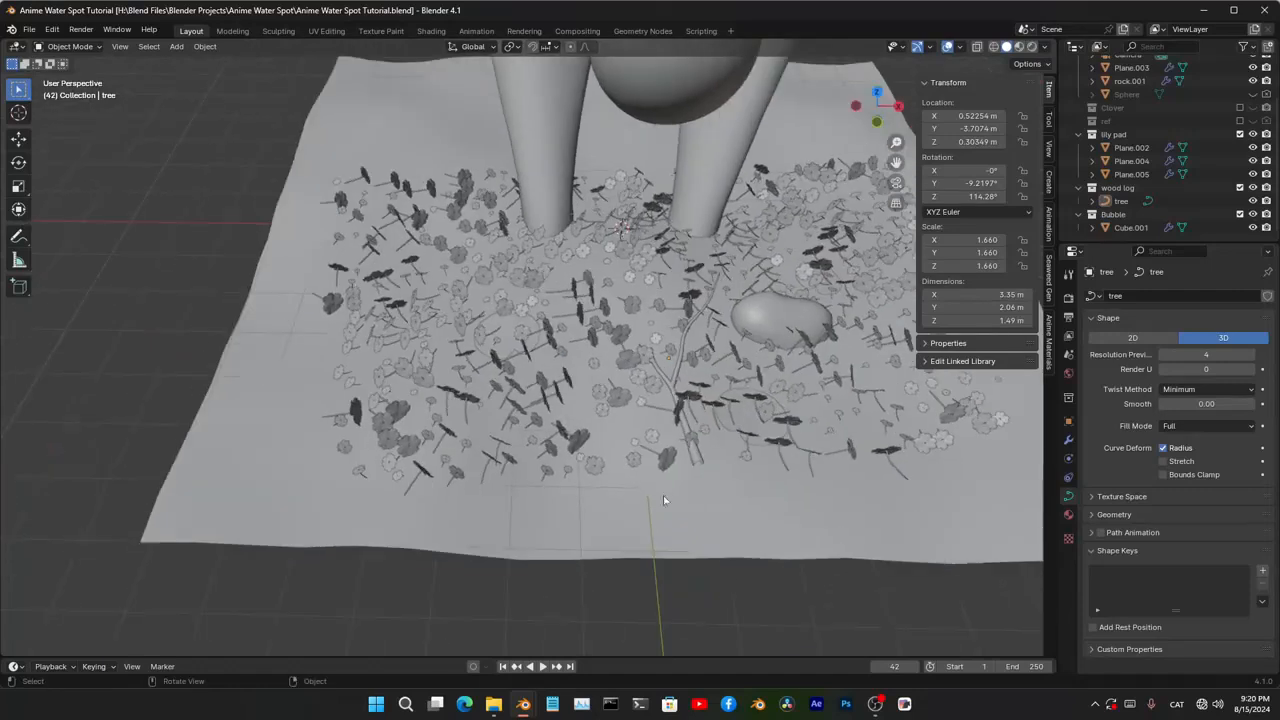
- Add a plane mesh at the origin and isolate it in local view with Material Preview shading
key("shift+a")
mouse_move(549, 263)
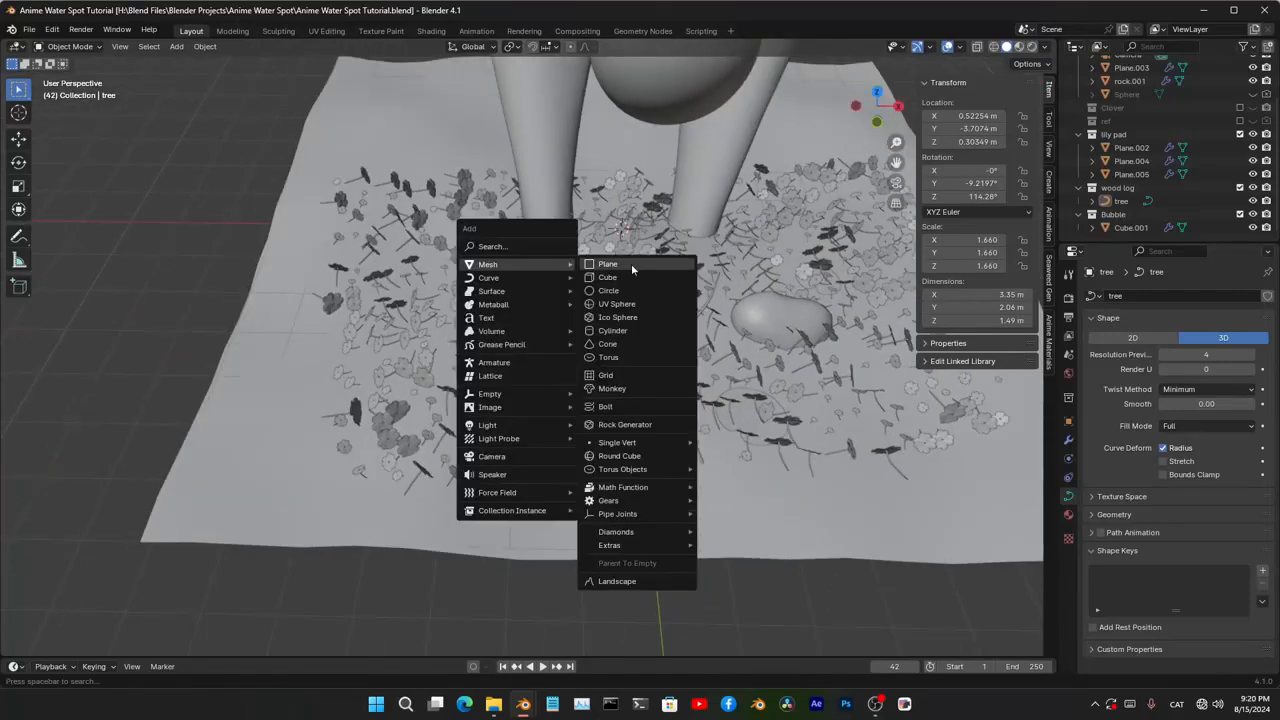
left_click(608, 264)
key("KP_Divide")
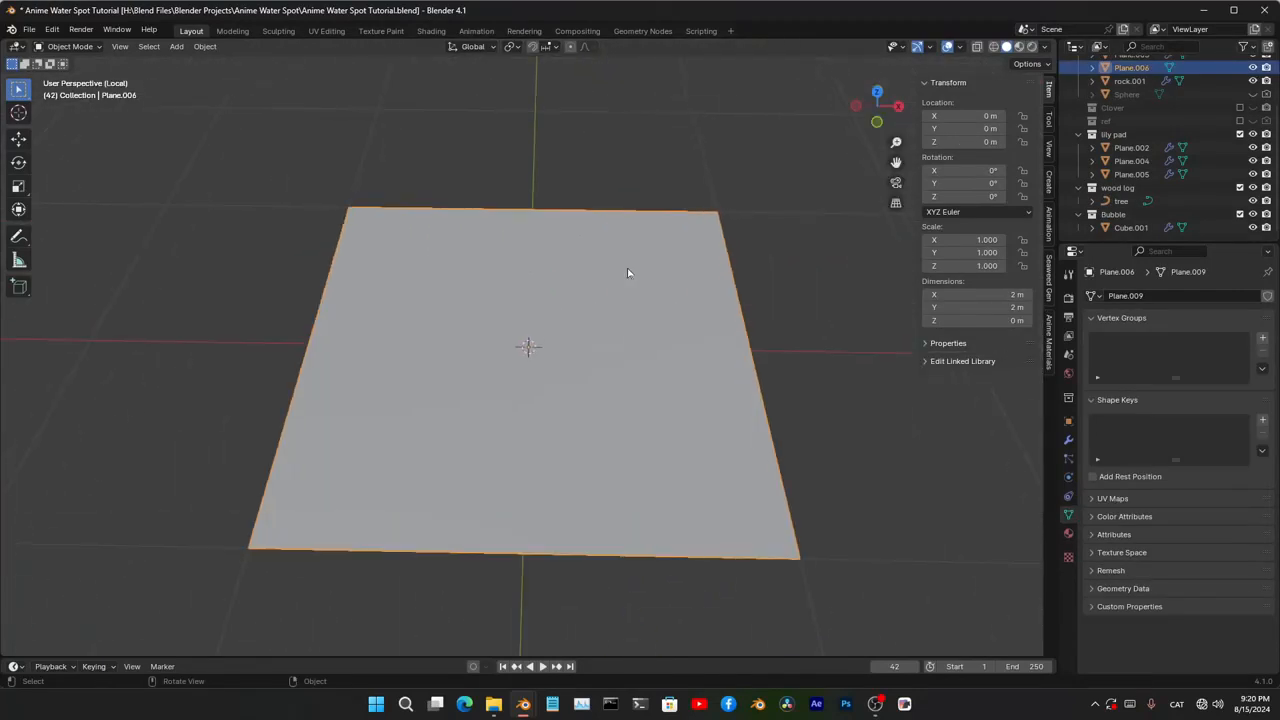
scroll(627, 268, "down", 3)
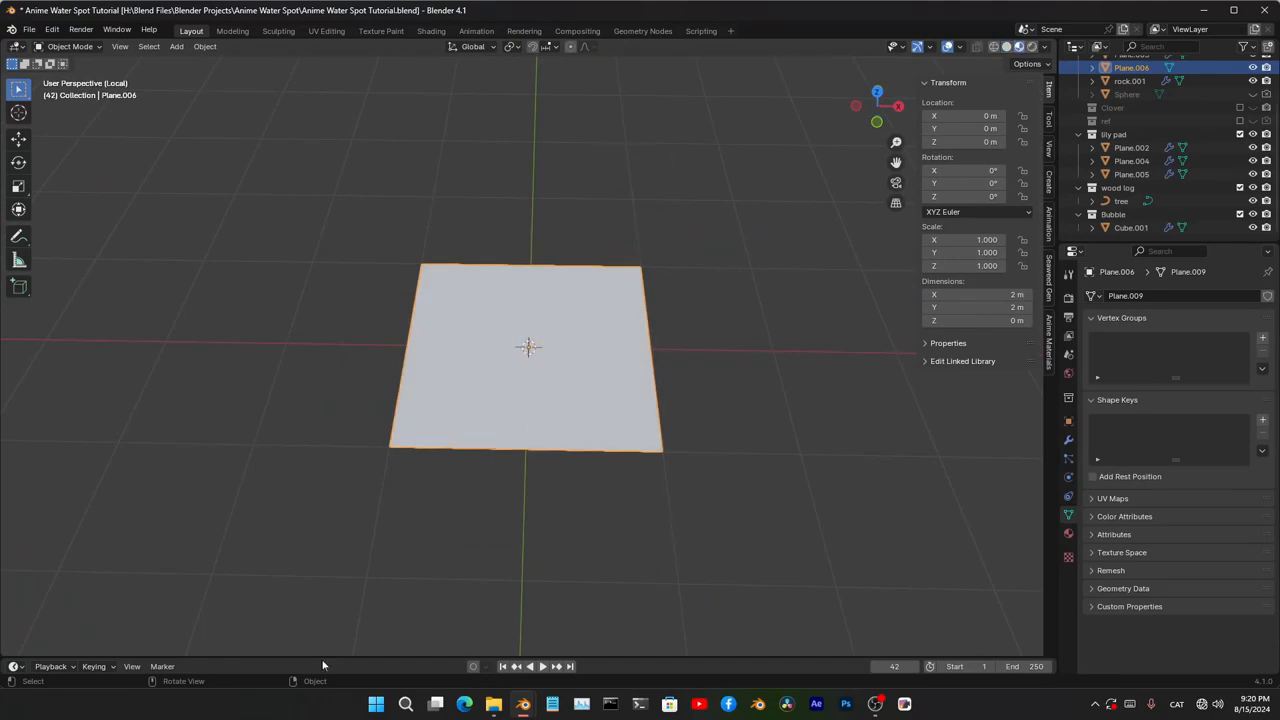
- Check the reference render in its separate window, then scale the new plane uniformly by 2.631
mouse_move(524, 704)
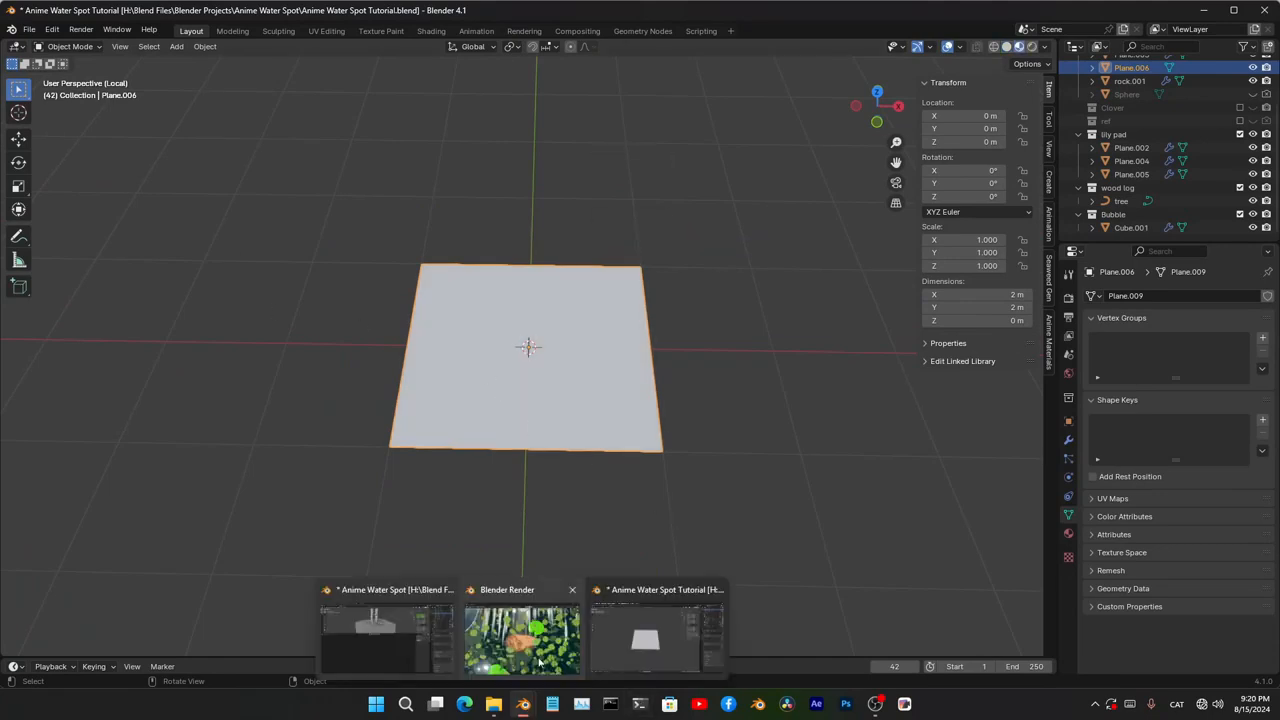
left_click(529, 640)
left_click(74, 450)
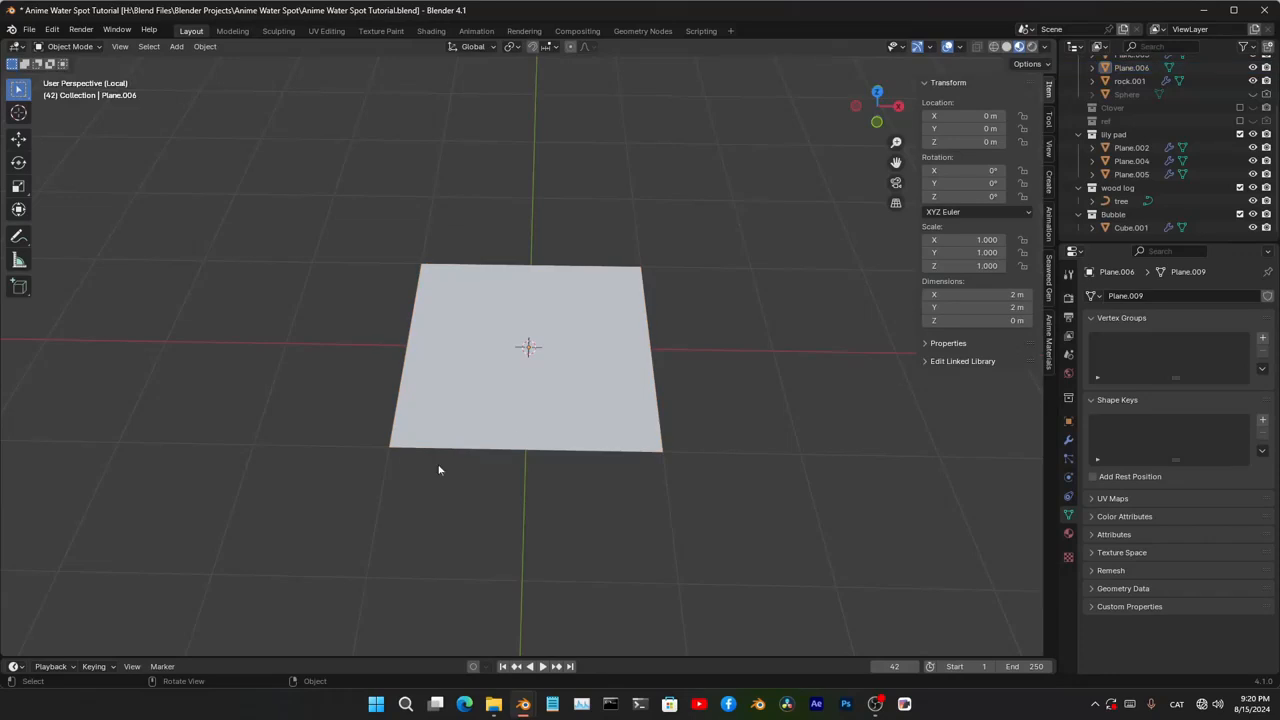
scroll(537, 426, "up", 3)
left_click(571, 407)
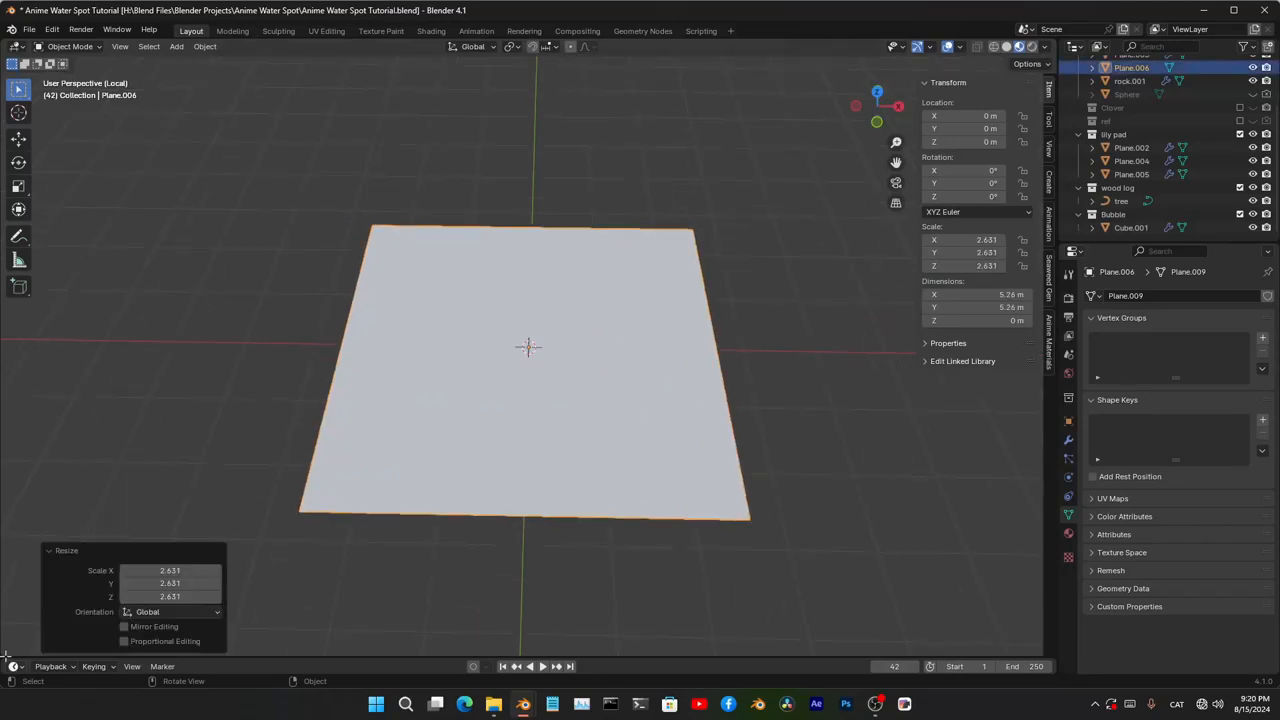
- Open a Shader Editor below the viewport and create a new material named Ripple on the plane
left_click_drag(354, 659, 350, 428)
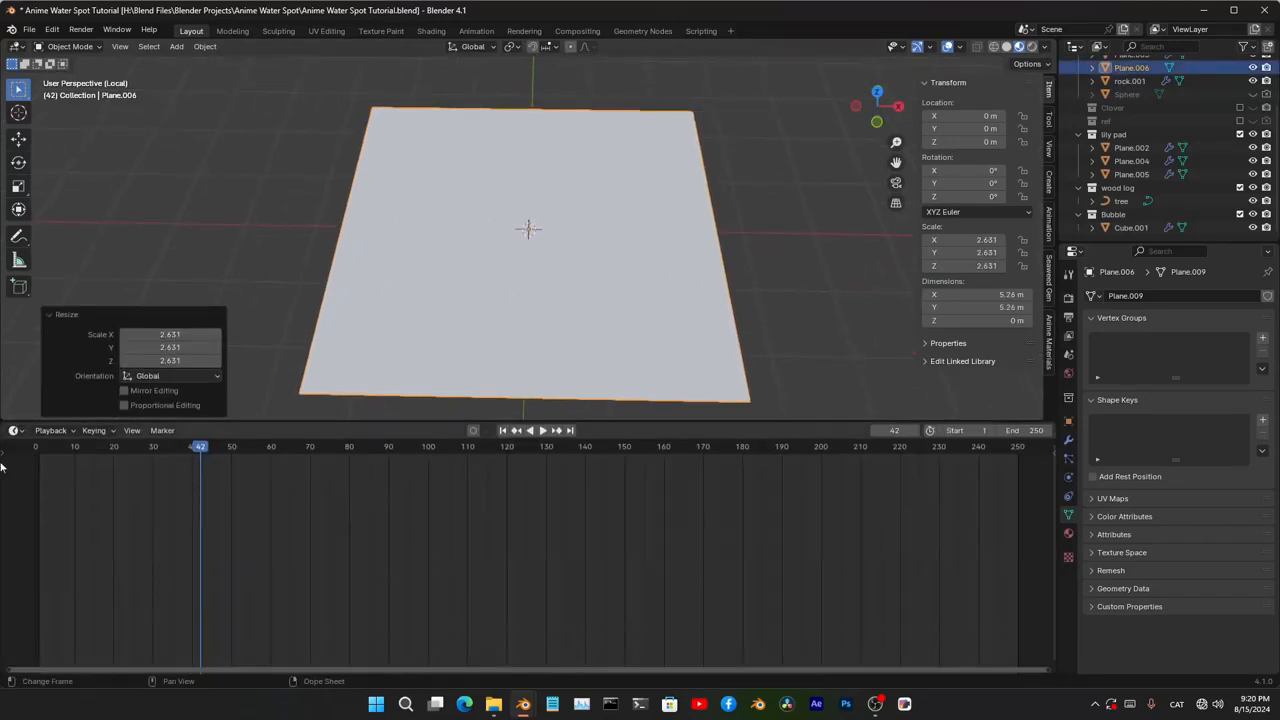
left_click(15, 430)
left_click(55, 563)
left_click(557, 430)
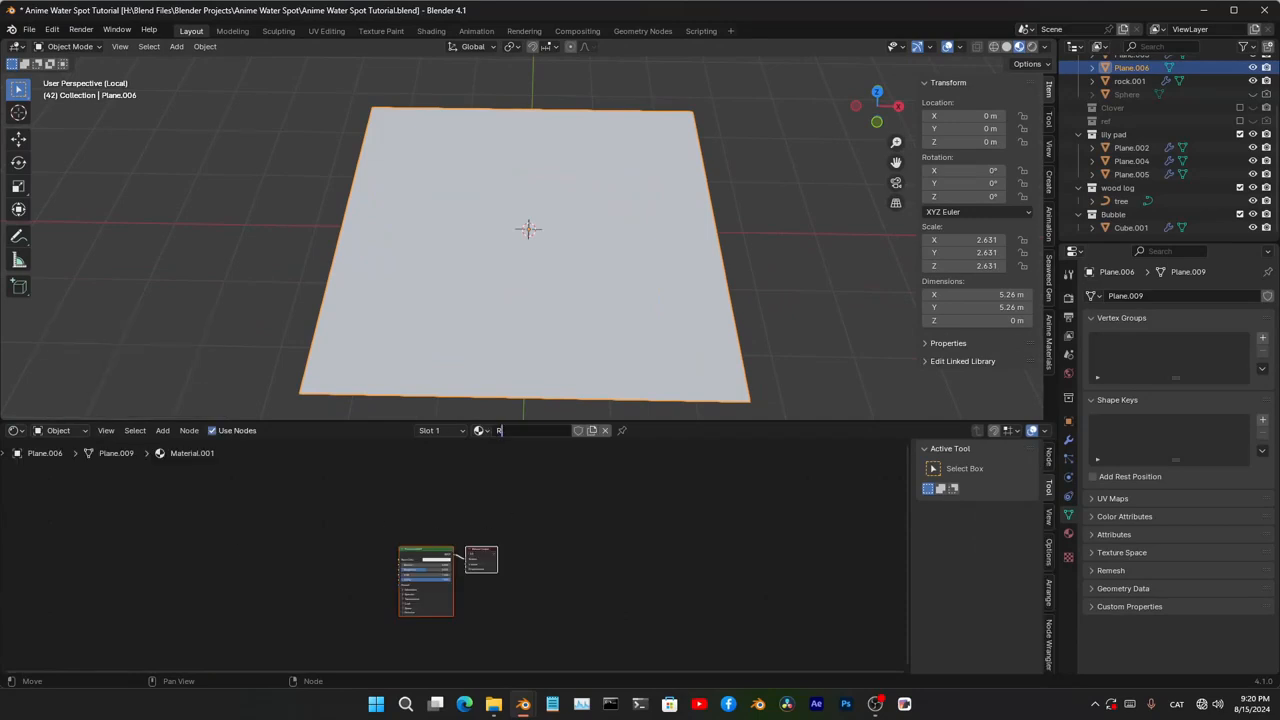
- Replace the Principled BSDF with an Emission node connected to the Material Output's Surface input
scroll(460, 597, "up", 4)
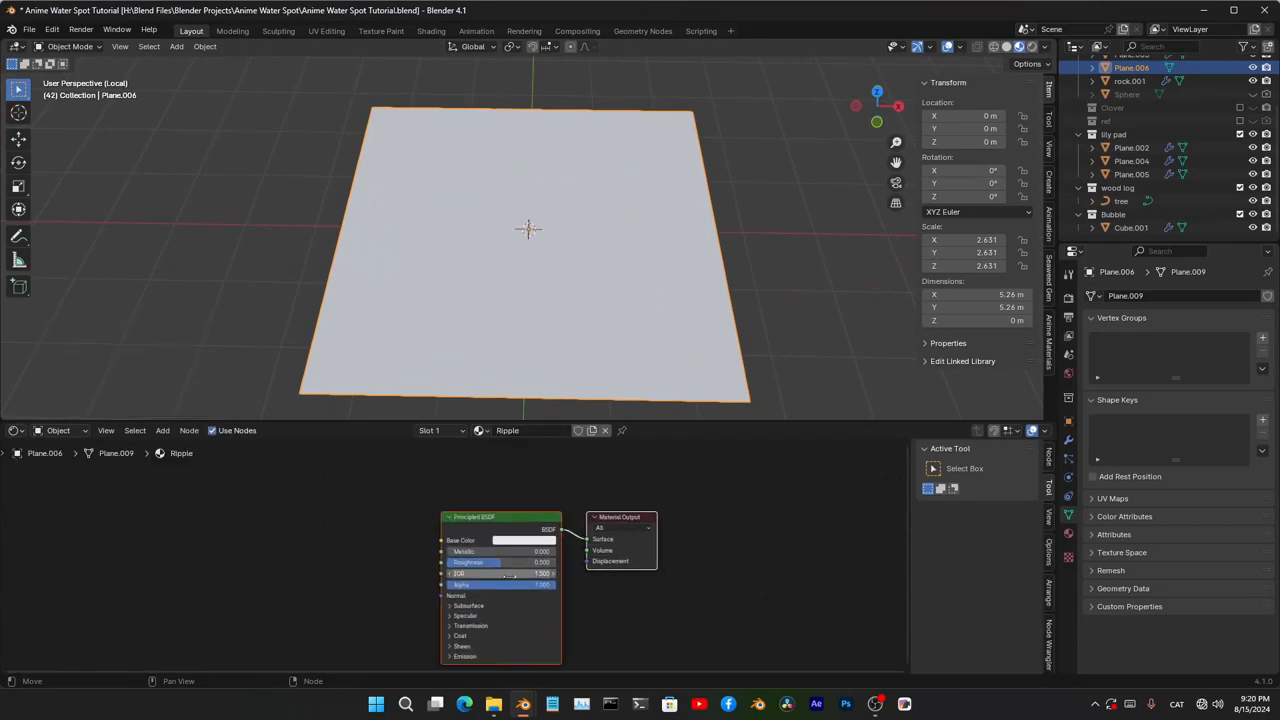
key("Delete")
scroll(512, 571, "down", 3)
key("shift+a")
type("em")
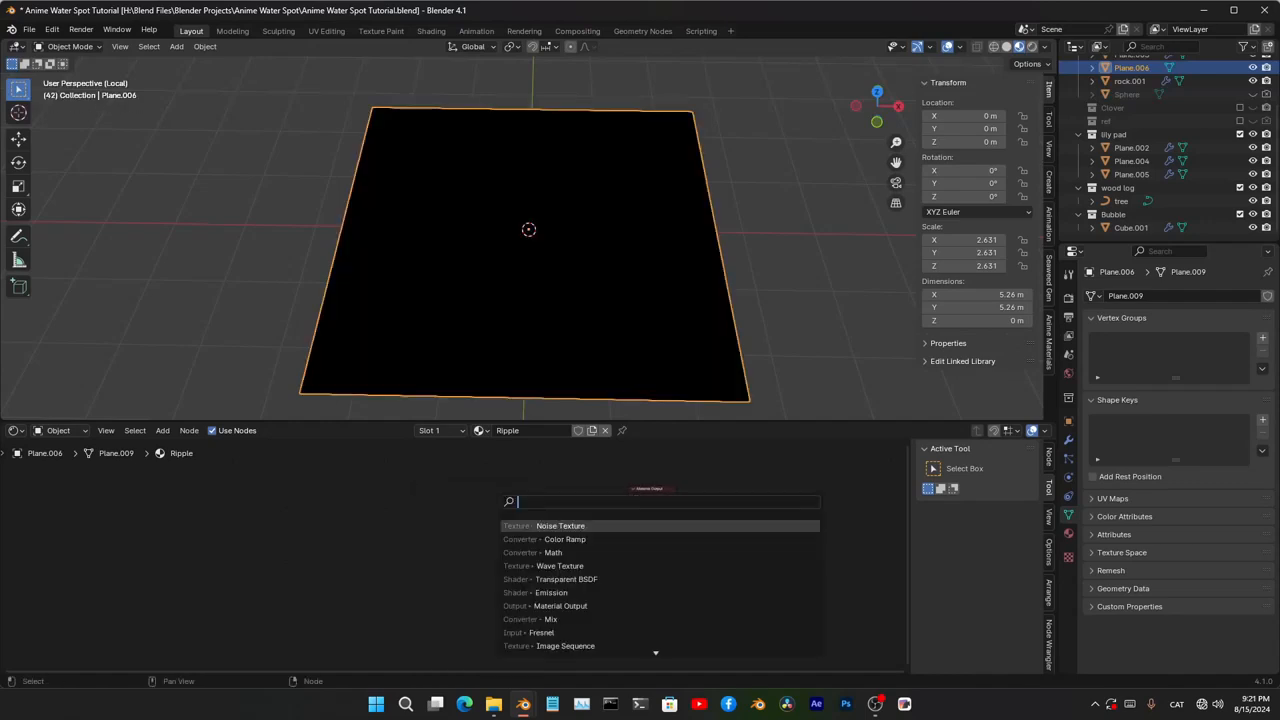
key("Return")
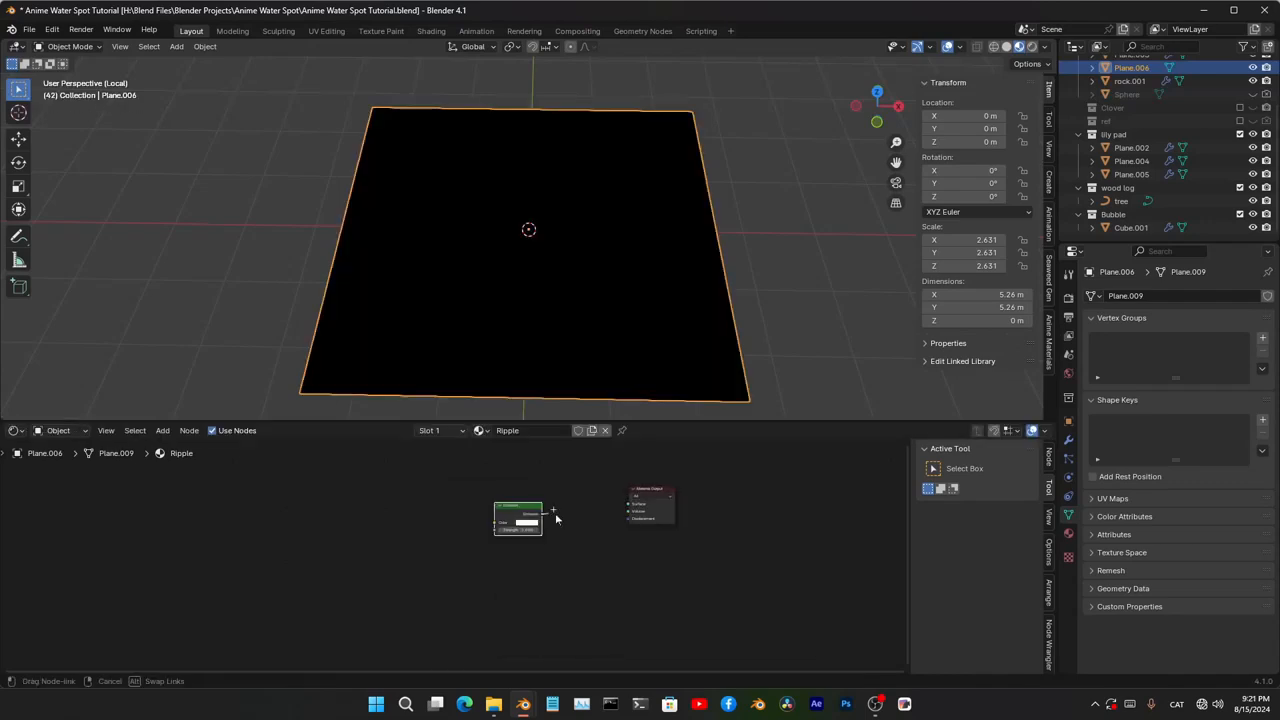
left_click_drag(630, 510, 631, 508)
- Add a Transparent BSDF node and place it just below the Emission node
key("shift+a")
type("transpare")
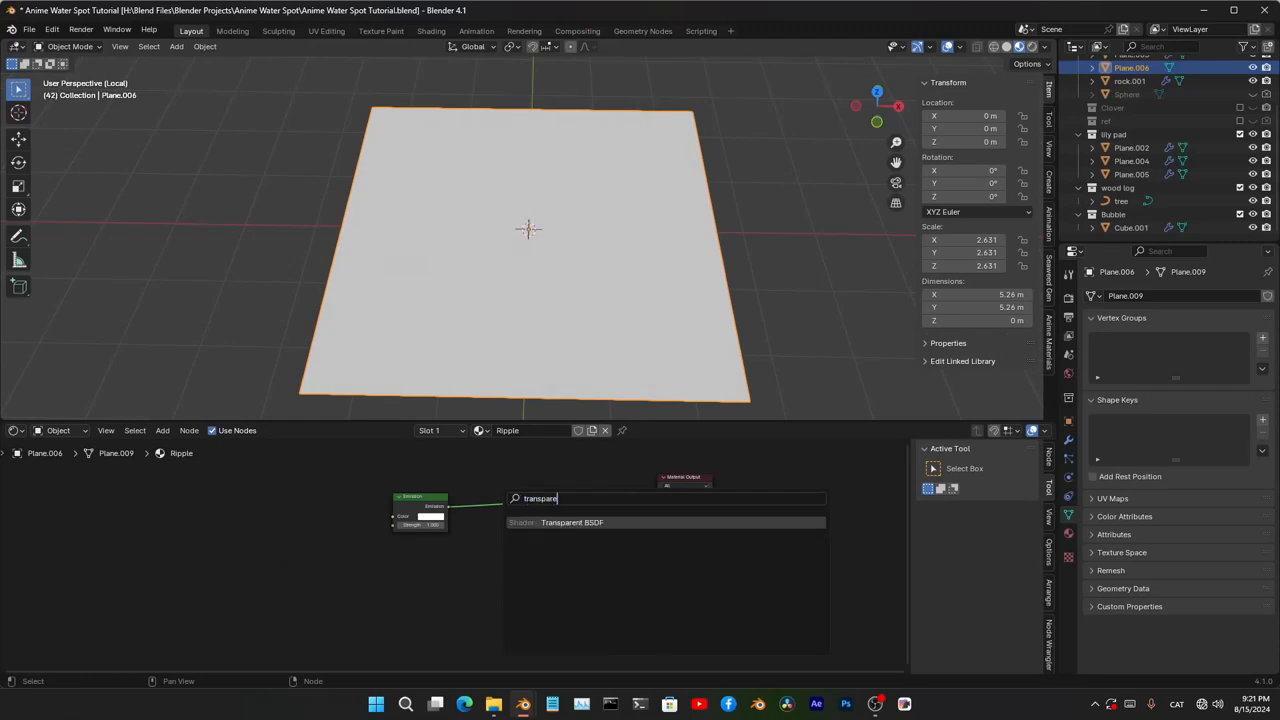
key("Return")
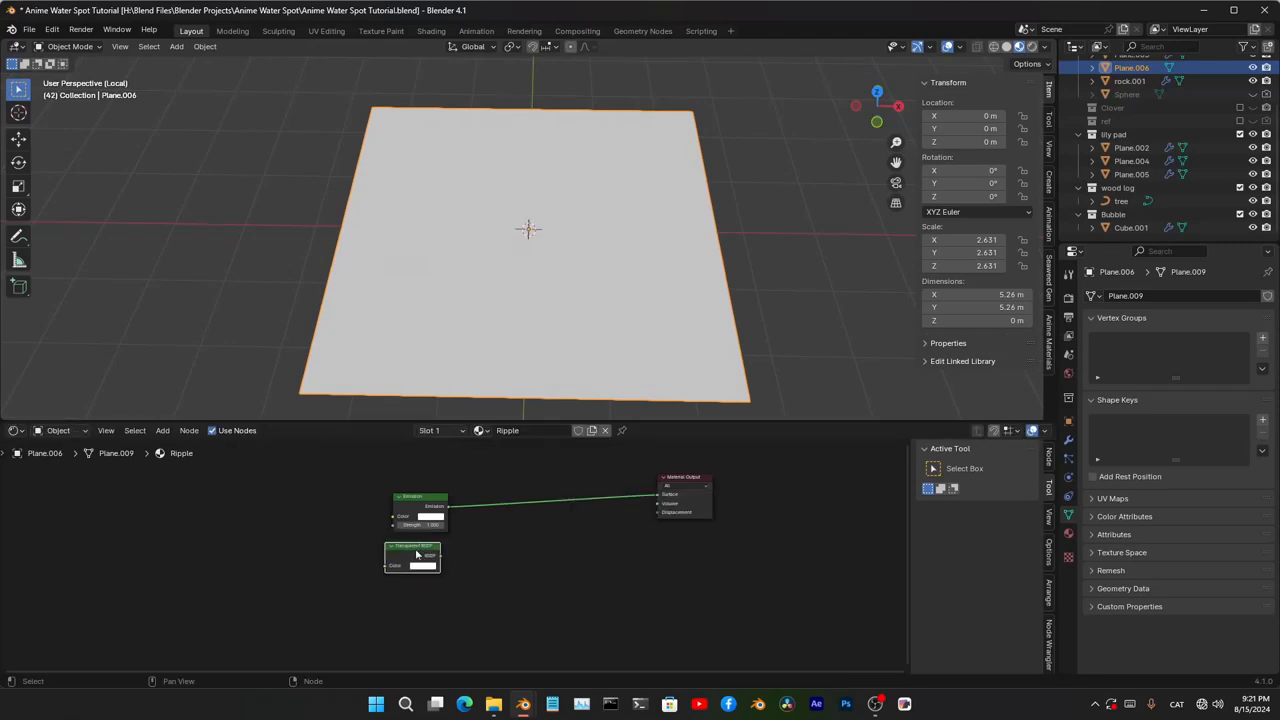
scroll(404, 545, "up", 2)
left_click(400, 534)
- Blend the Emission and Transparent BSDF through a Mix Shader into the material output, deleting the spare Mix Shader
key("shift+a")
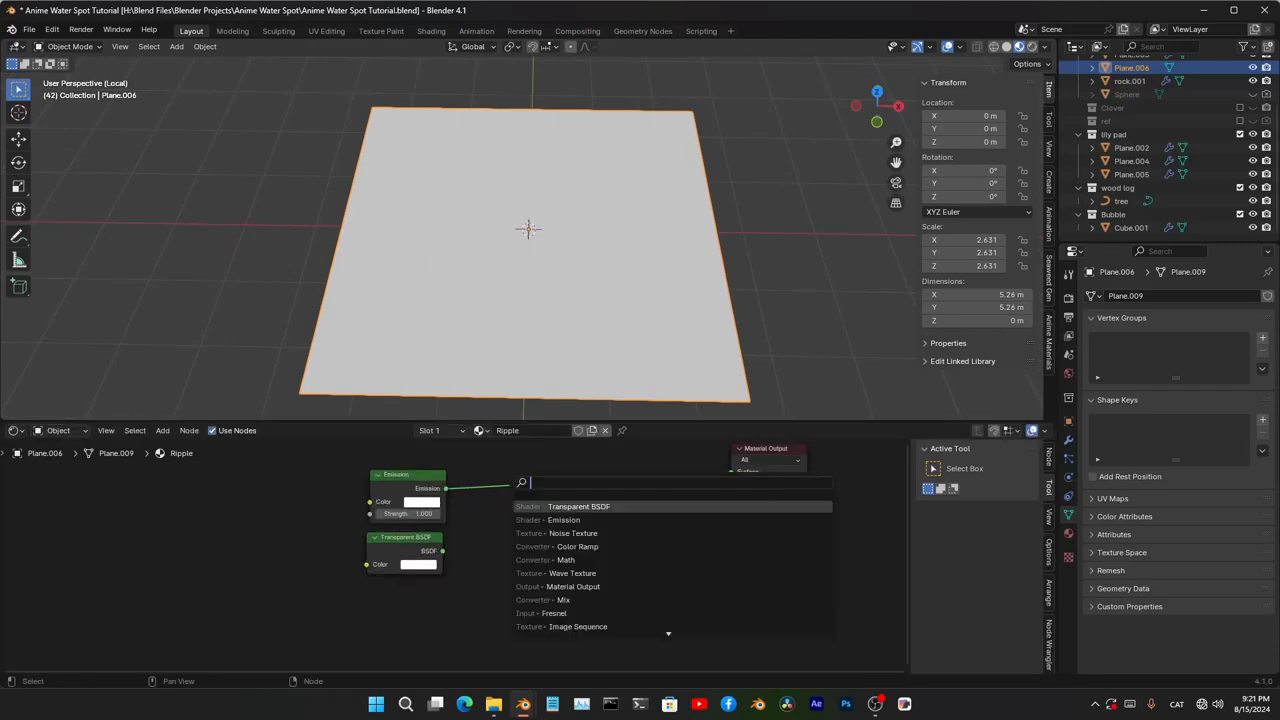
type("mix shader")
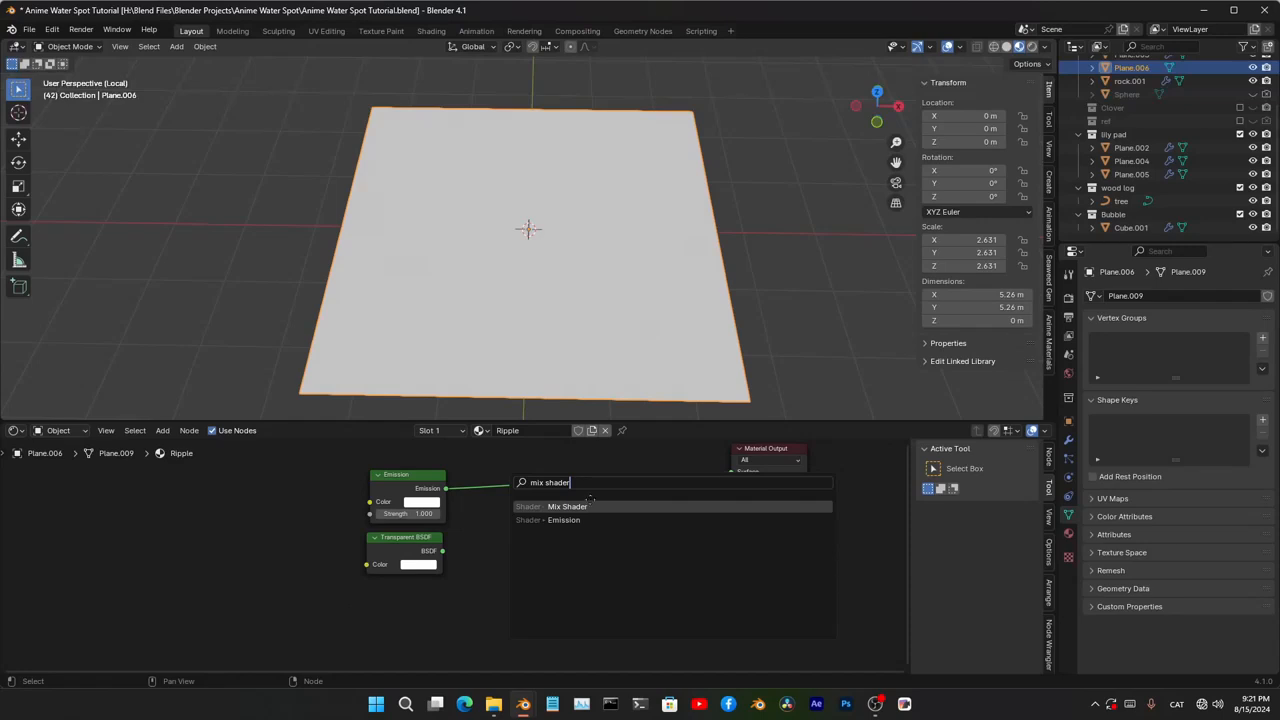
key("Return")
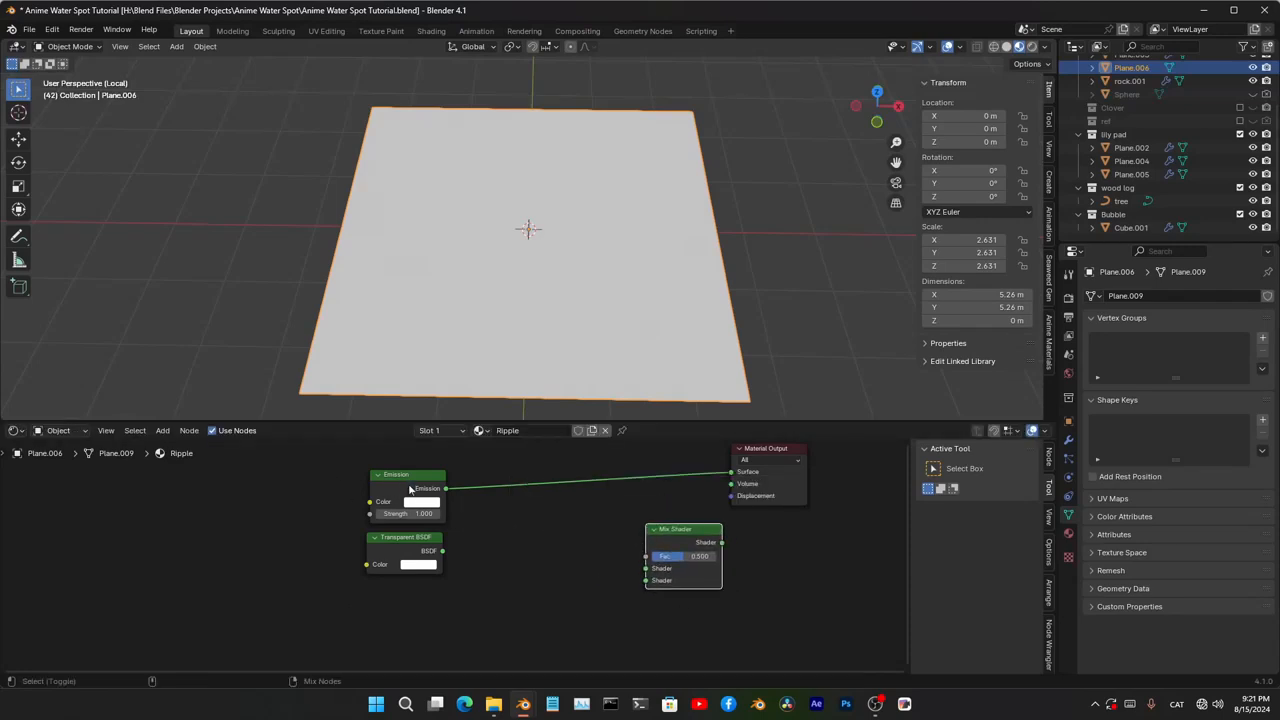
right_click_drag(409, 490, 410, 548, "ctrl+shift")
left_click(662, 546)
key("x")
scroll(458, 564, "up", 5)
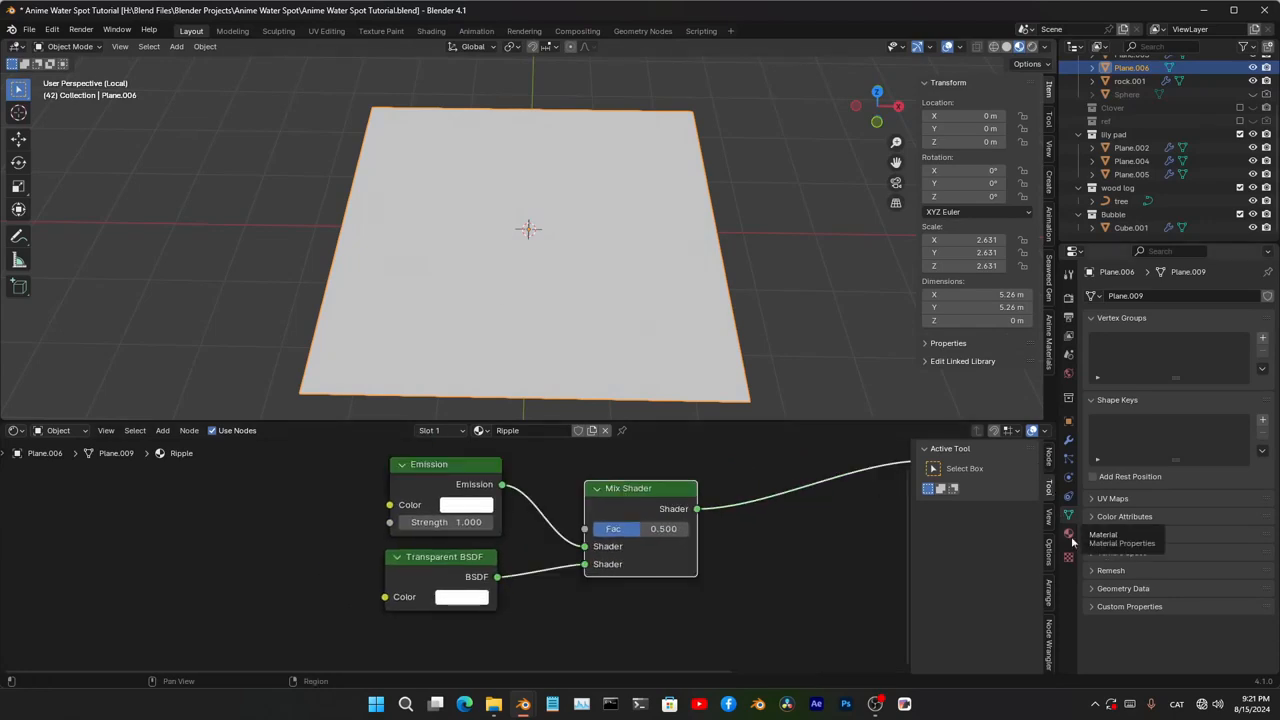
- Set the Ripple material's Blend Mode to Alpha Blend
left_click(1069, 535)
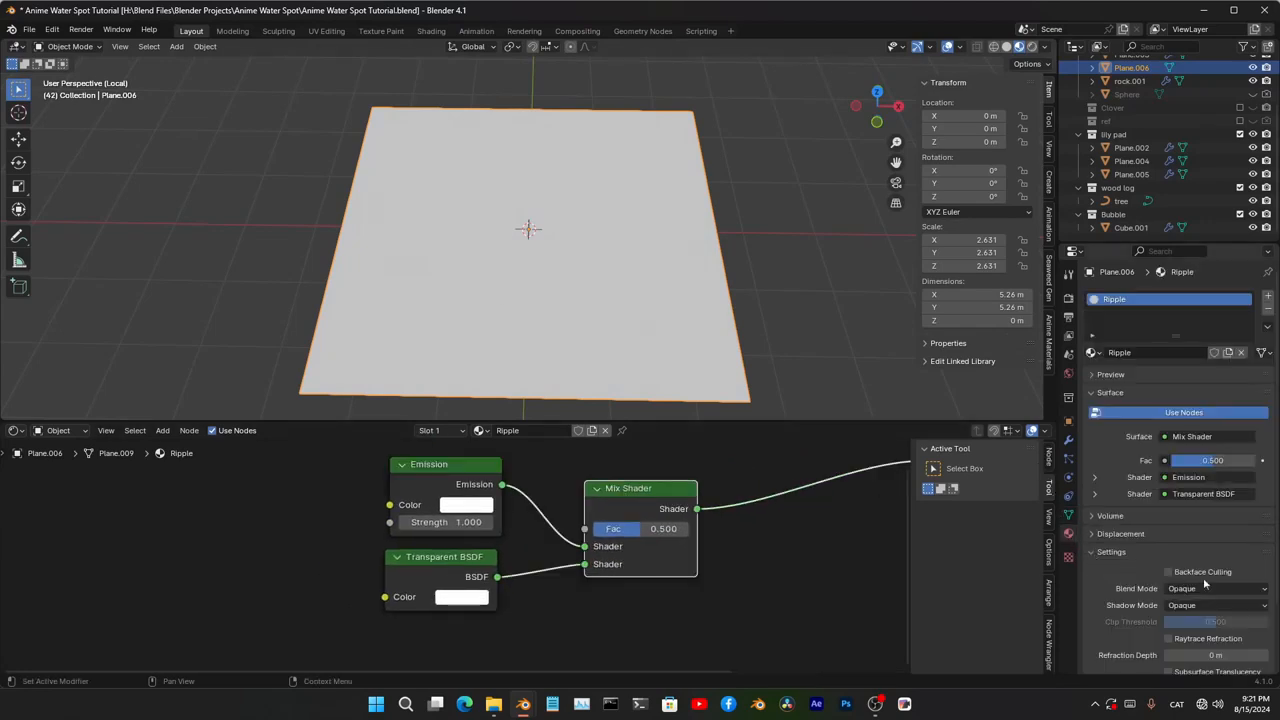
left_click(1205, 592)
left_click(1195, 646)
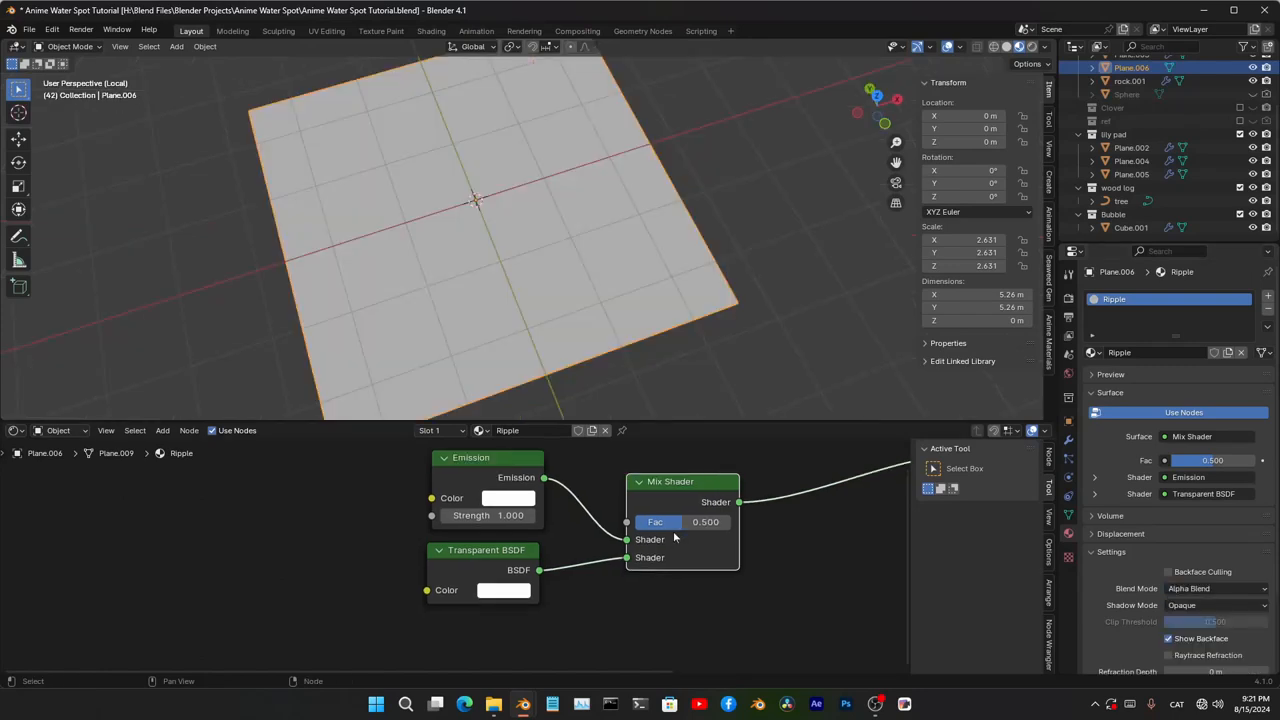
left_click_drag(676, 507, 658, 490)
scroll(490, 559, "down", 7)
middle_click_drag(502, 564, 774, 462)
key("shift+a")
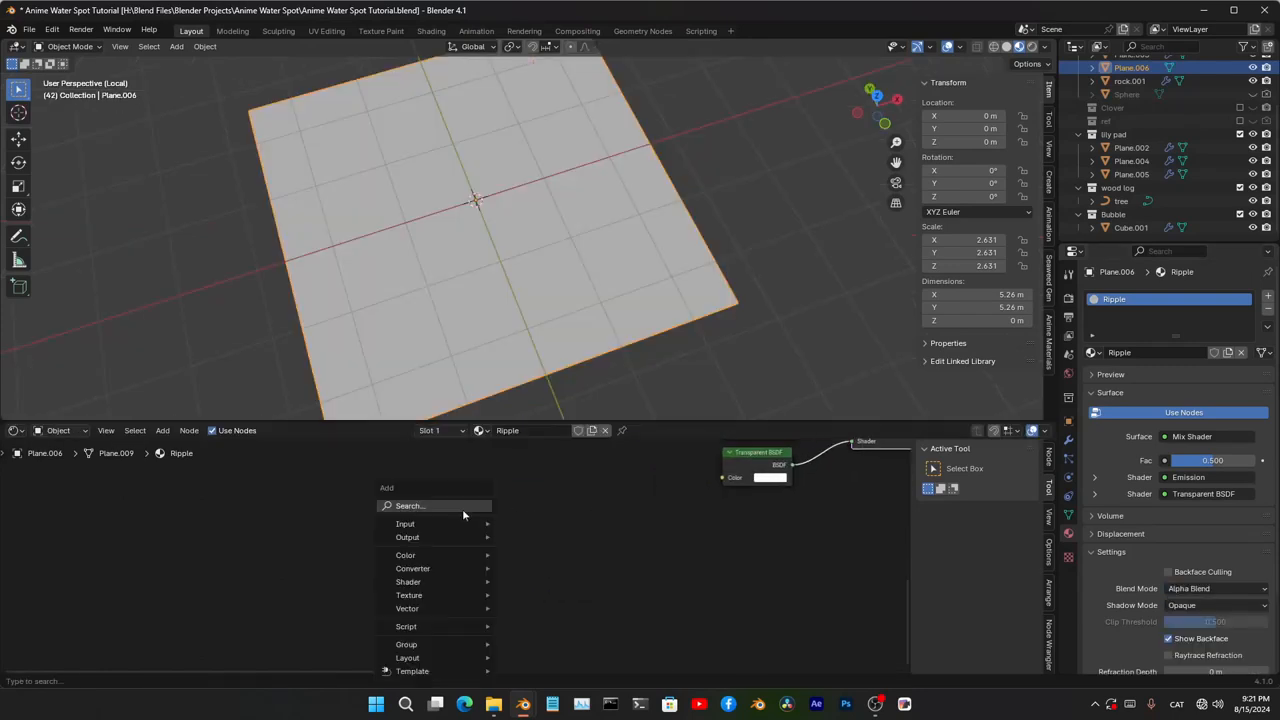
left_click(462, 508)
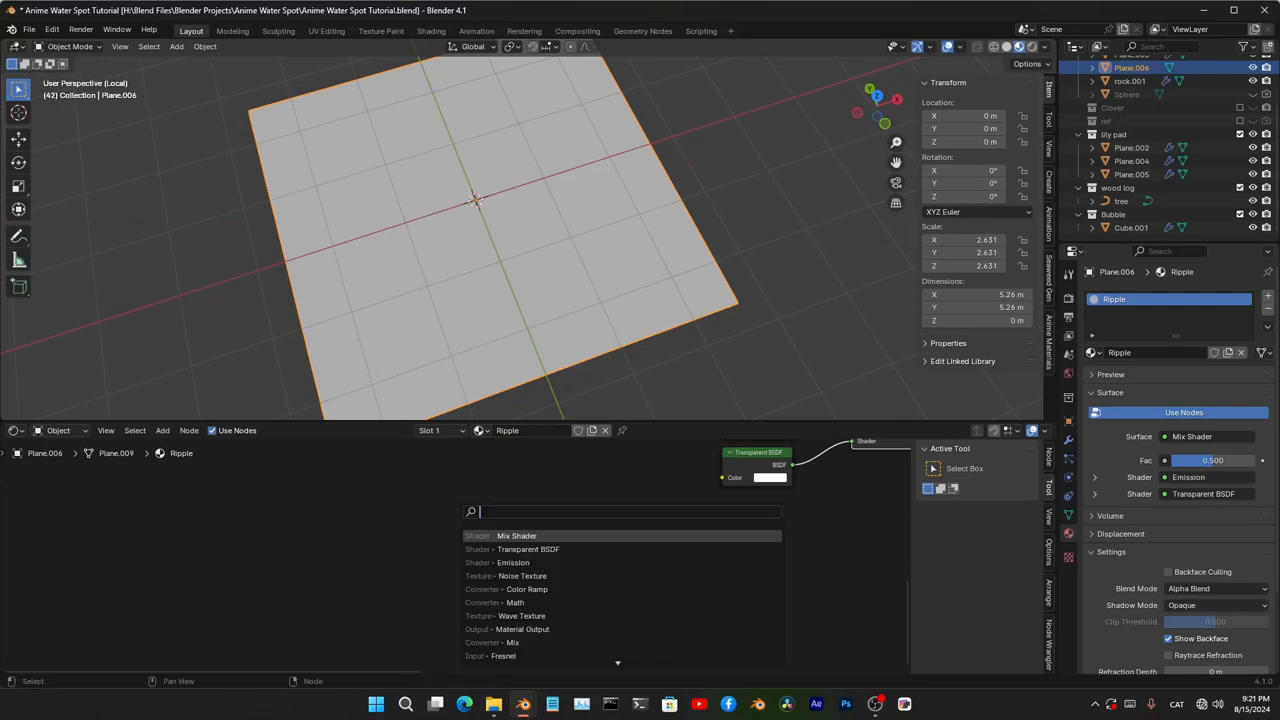
type("gradien")
key("Escape")
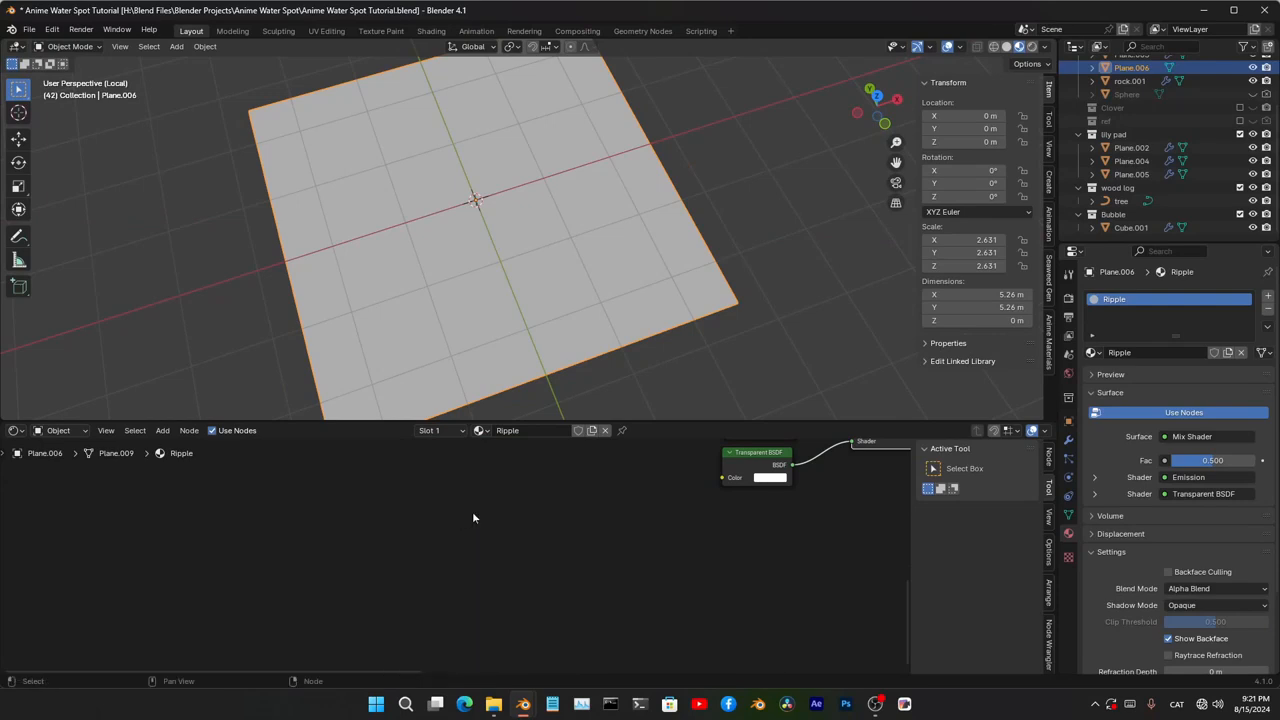
- Add a Wave Texture node and preview its Color output directly on the plane
key("shift+a")
left_click(464, 510)
scroll(412, 520, "up", 4)
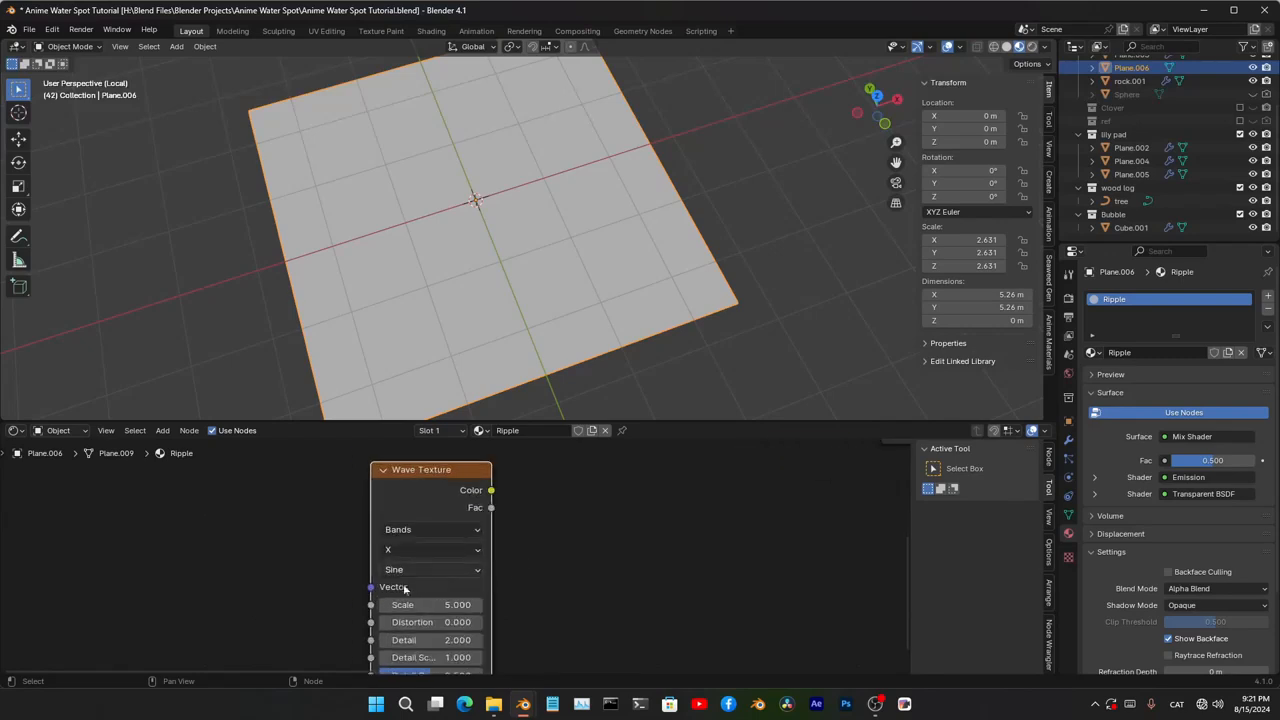
left_click(437, 484, "ctrl+shift")
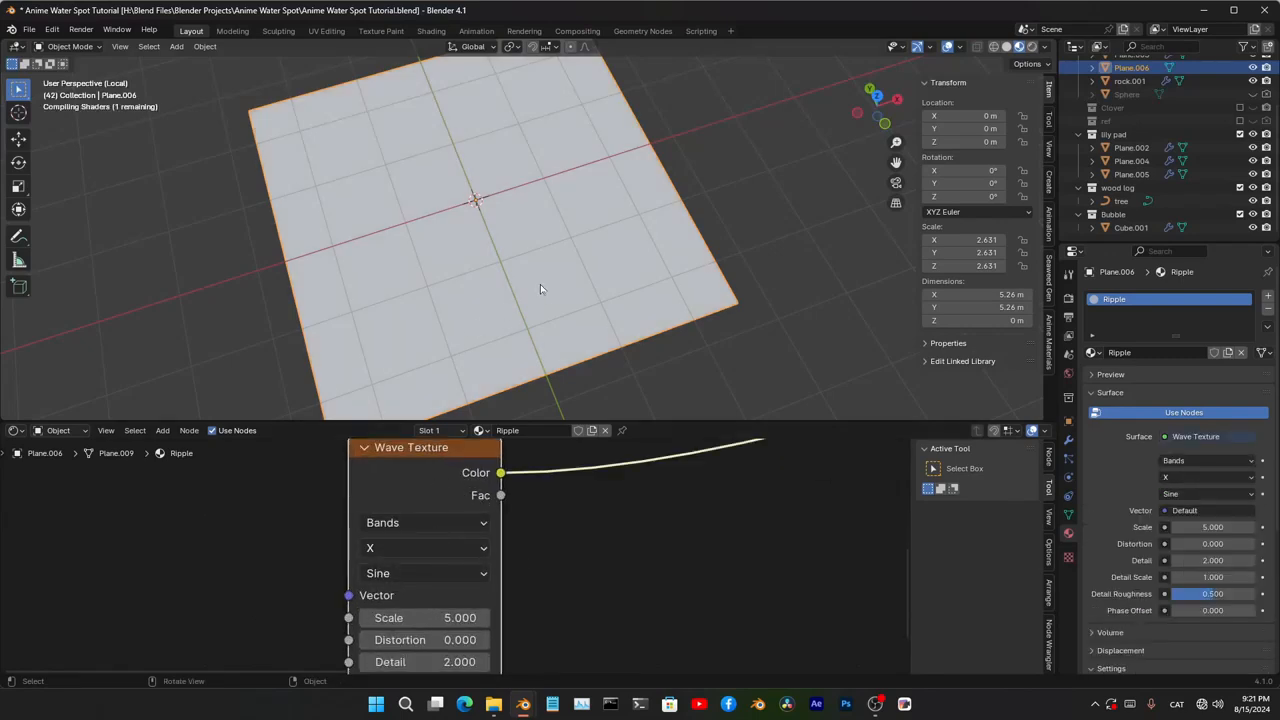
- Set the Wave Texture's type to Rings
scroll(451, 540, "up", 1)
left_click(440, 517)
left_click(433, 603)
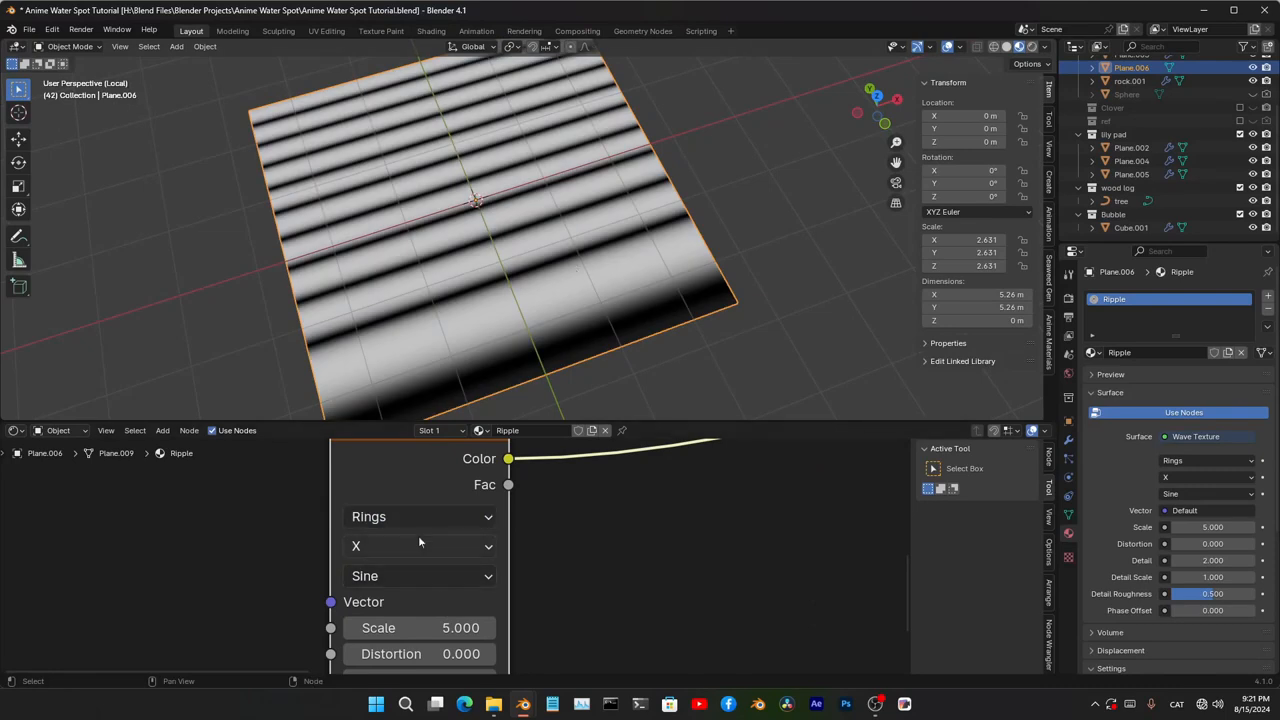
- Add Texture Coordinate and Mapping nodes to the Wave Texture, feeding the mapping from the Object coordinates
scroll(452, 550, "down", 3)
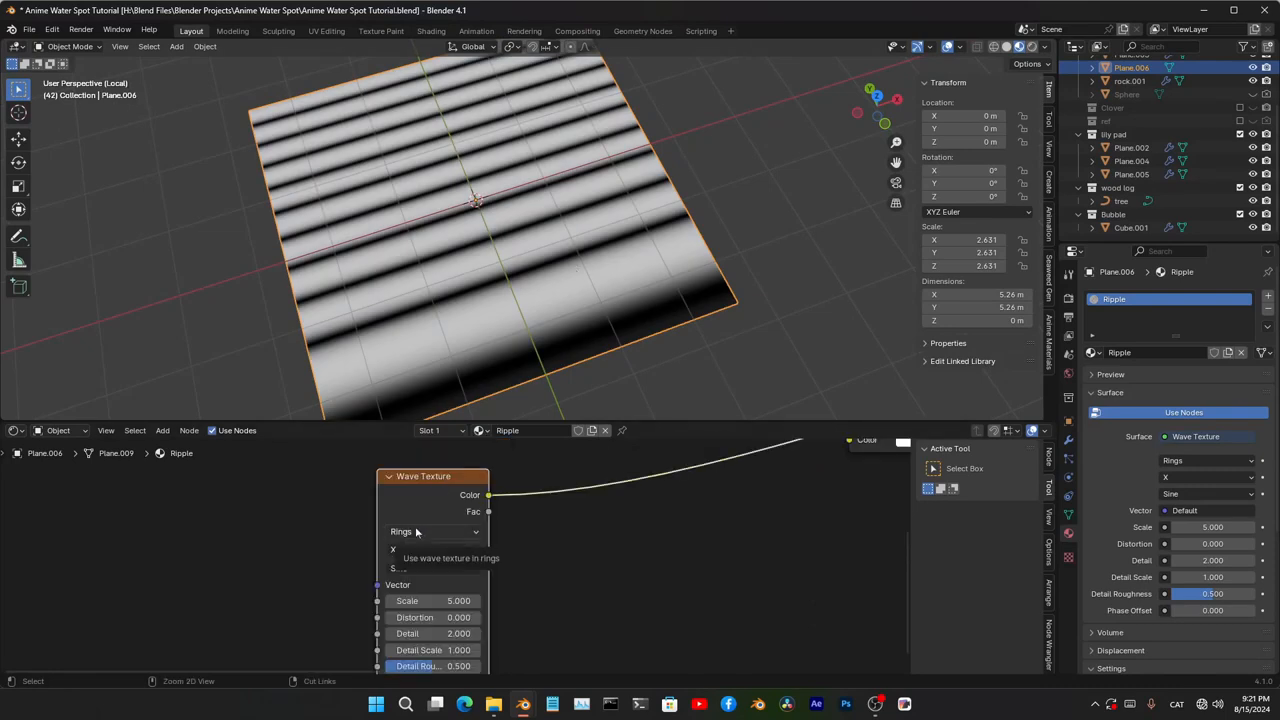
key("ctrl+t")
middle_click_drag(265, 592, 343, 571)
left_click_drag(293, 555, 330, 553)
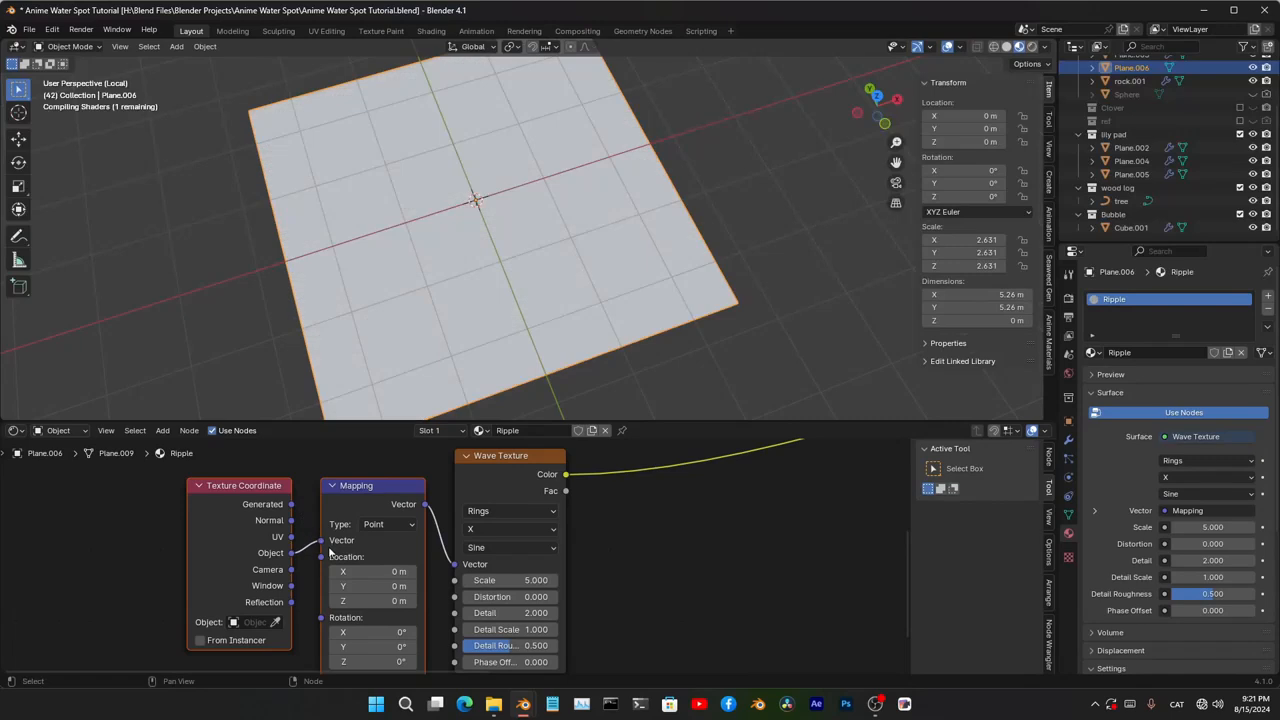
- Set the Wave Texture's rings direction to Spherical and its scale to 0.400
scroll(448, 557, "up", 2)
left_click(528, 519)
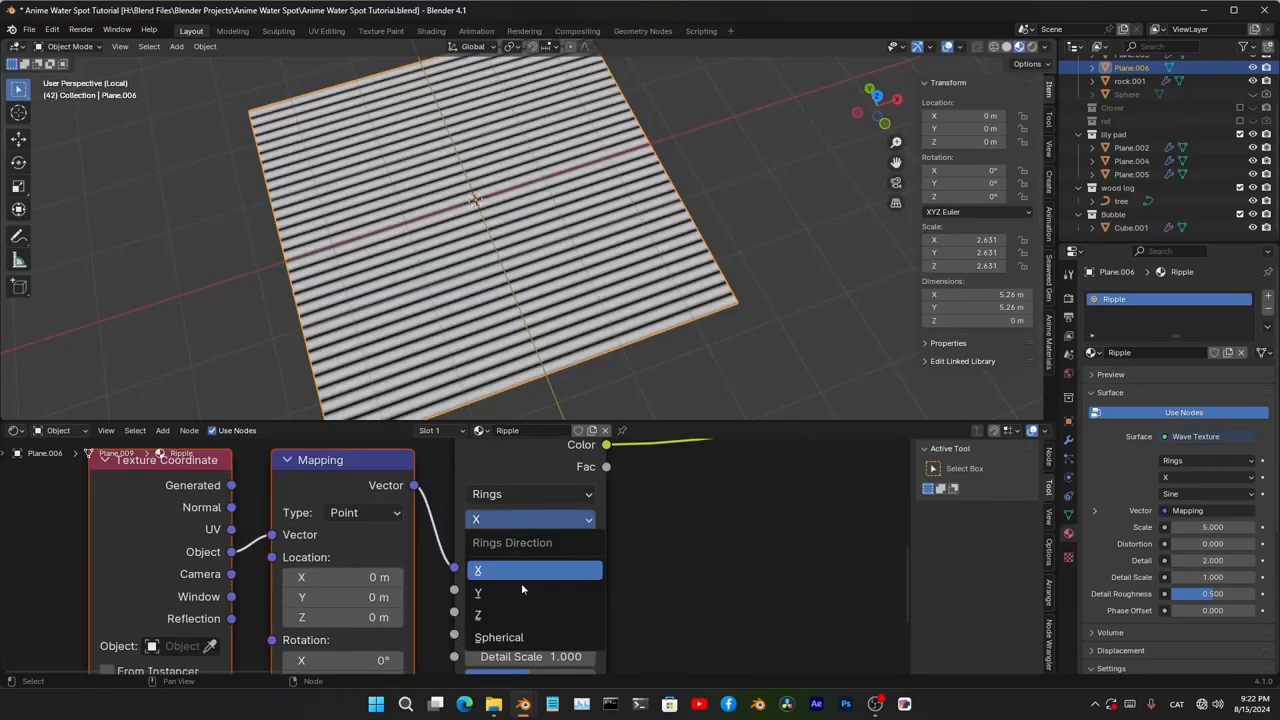
left_click(532, 638)
scroll(540, 184, "up", 3)
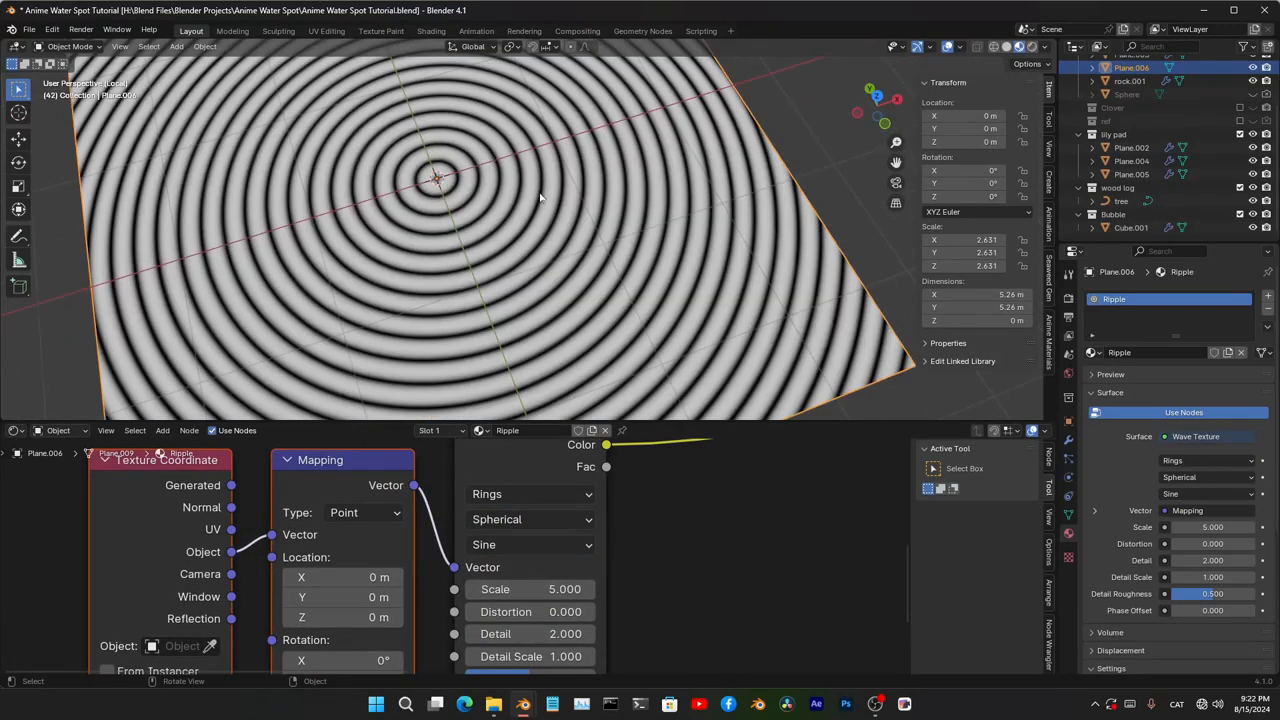
scroll(543, 198, "down", 2)
middle_click_drag(618, 596, 614, 487)
left_click_drag(560, 480, 480, 480)
- Insert a Color Ramp node on the link between the Wave Texture and the material output
scroll(645, 483, "down", 5)
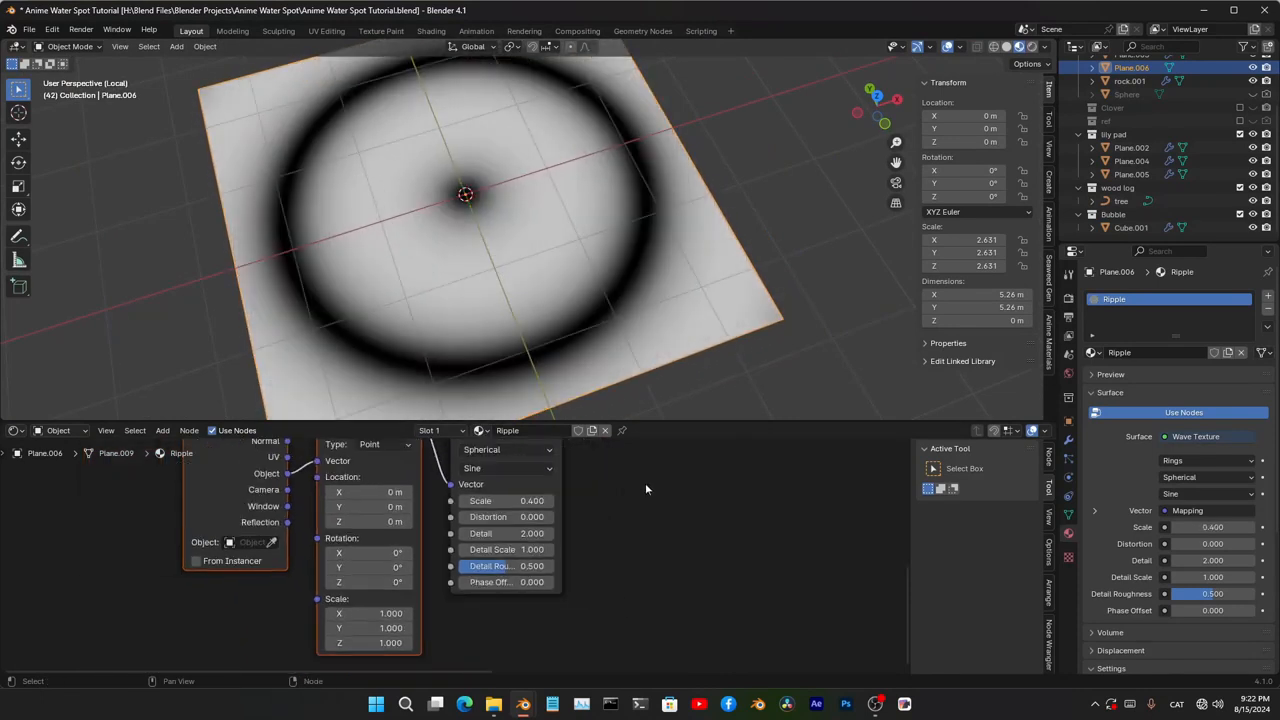
key("shift+a")
left_click(630, 508)
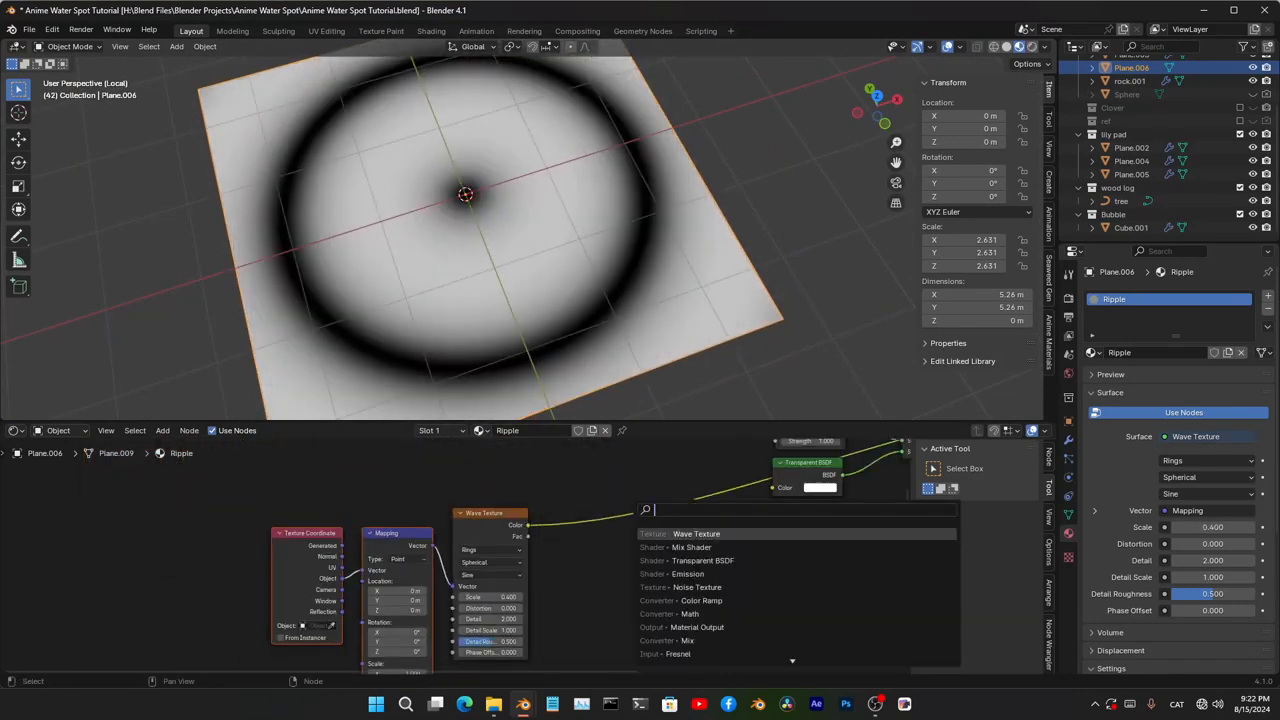
key("Return")
left_click(590, 485)
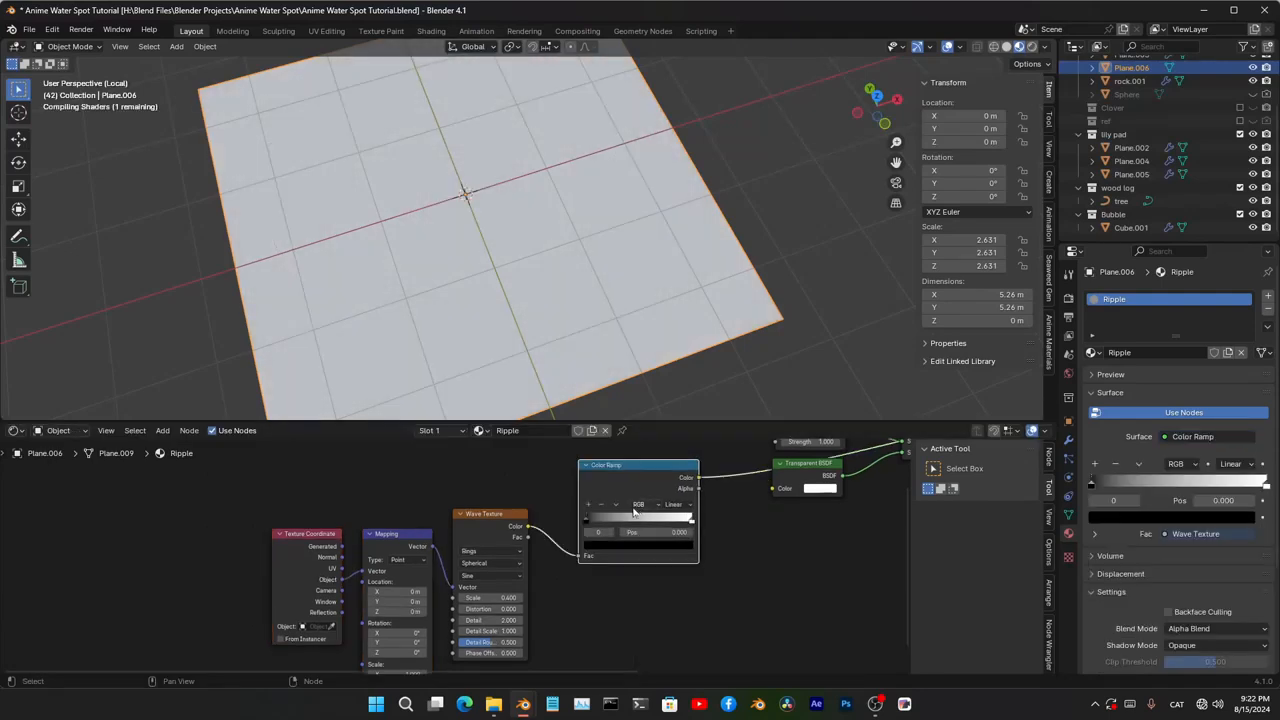
- Flip the Color Ramp and move its black stop to position 0.018 to isolate a thin white ring
left_click(615, 505)
left_click(648, 517)
left_click_drag(690, 520, 580, 525)
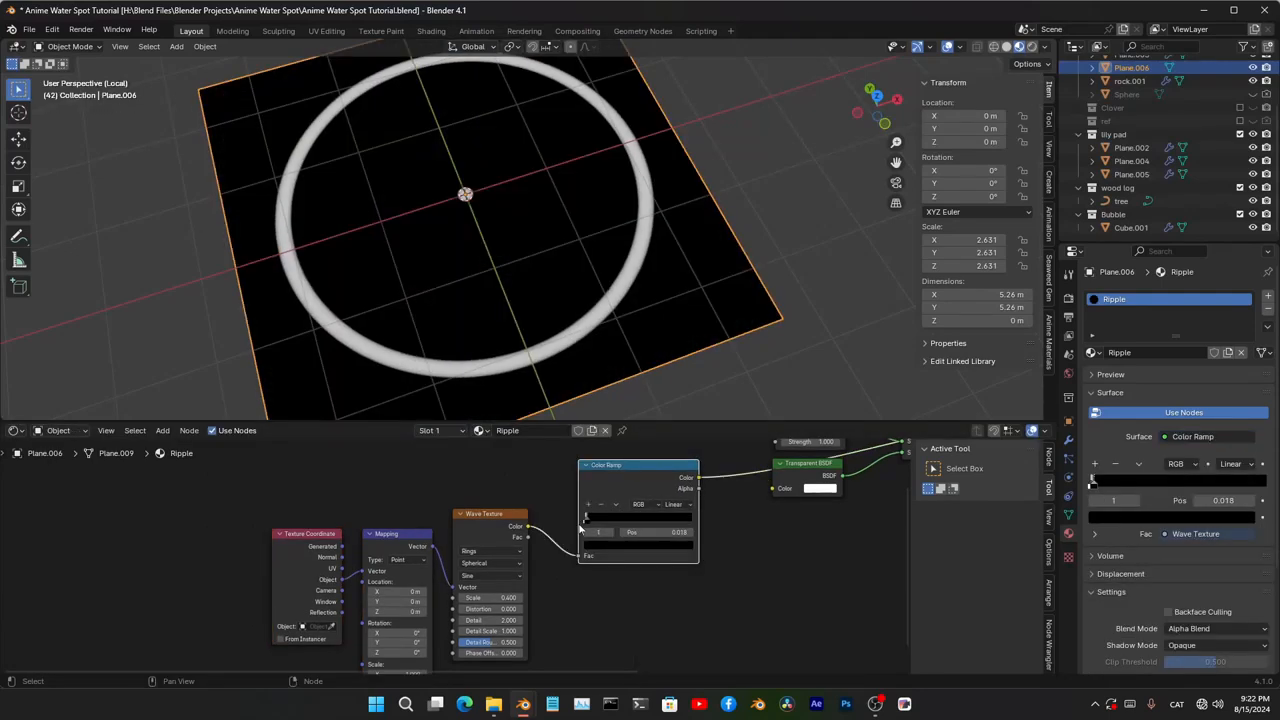
- Set the Wave Texture's scale to -0.440
scroll(449, 563, "up", 4)
middle_click_drag(510, 612, 496, 591, "shift")
left_click_drag(496, 591, 420, 591, "shift")
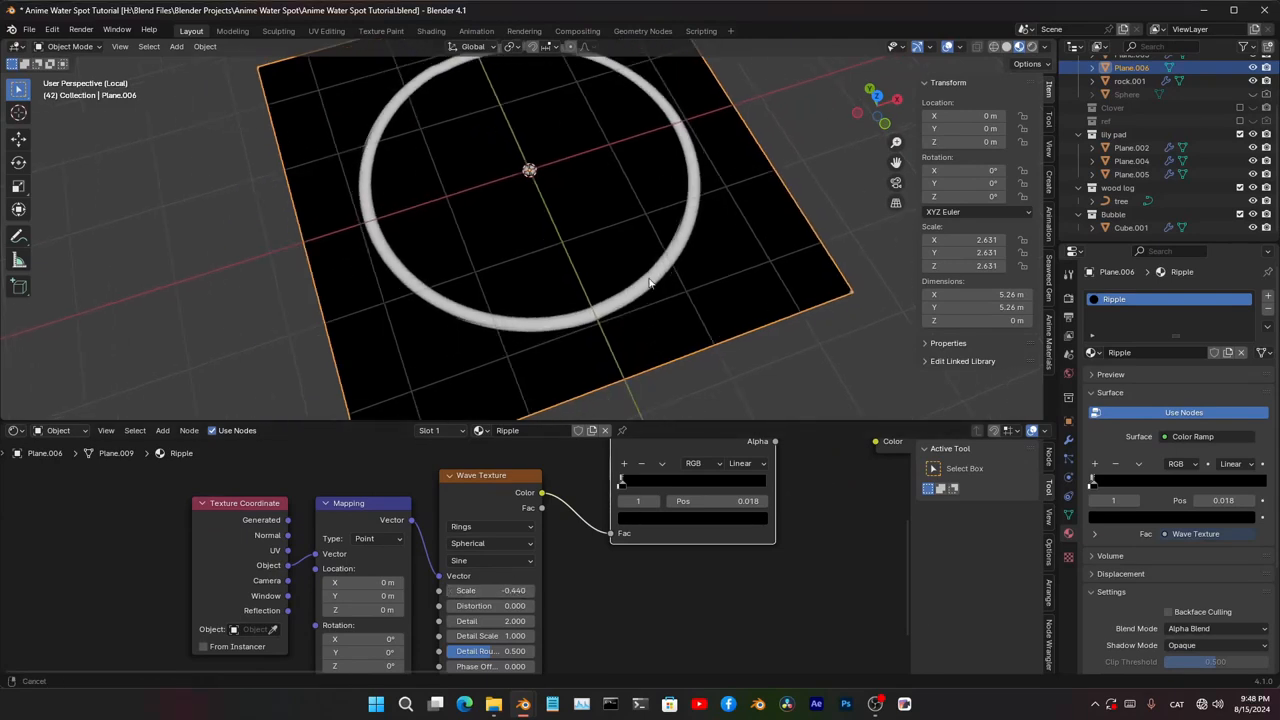
- Switch the Color Ramp's interpolation to Constant to give the ring hard edges
scroll(855, 547, "up", 4)
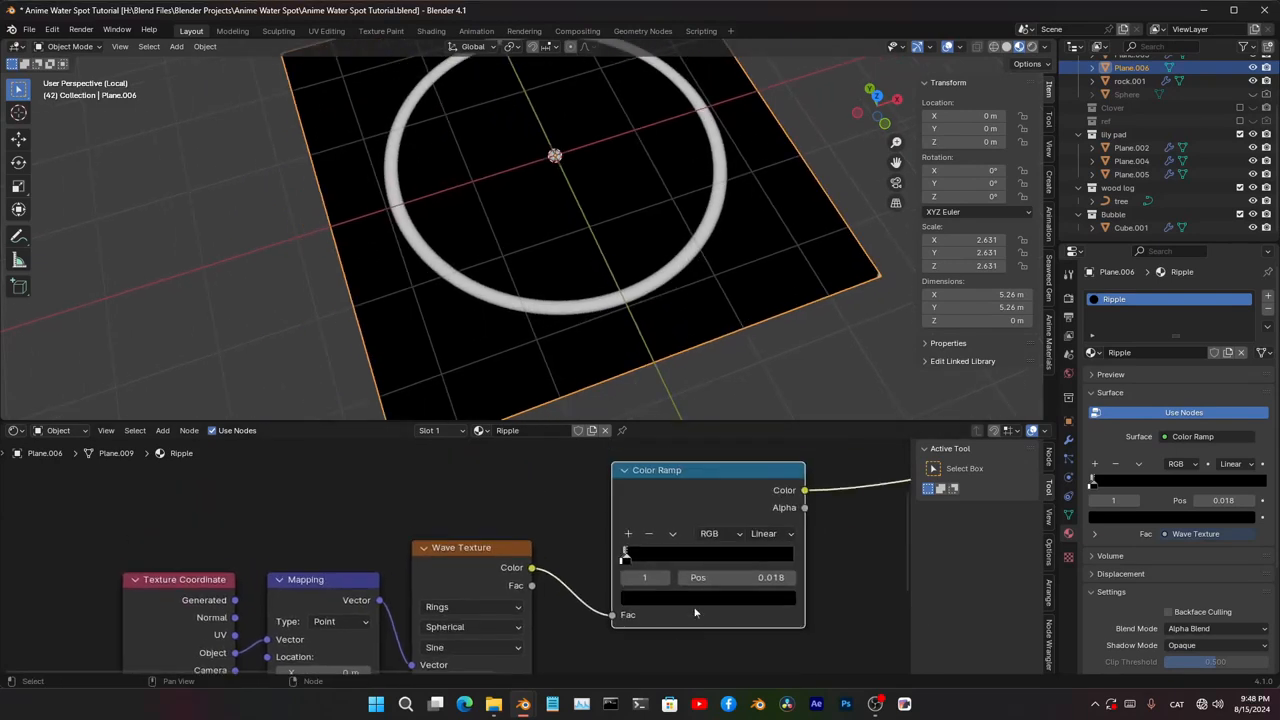
left_click(876, 525)
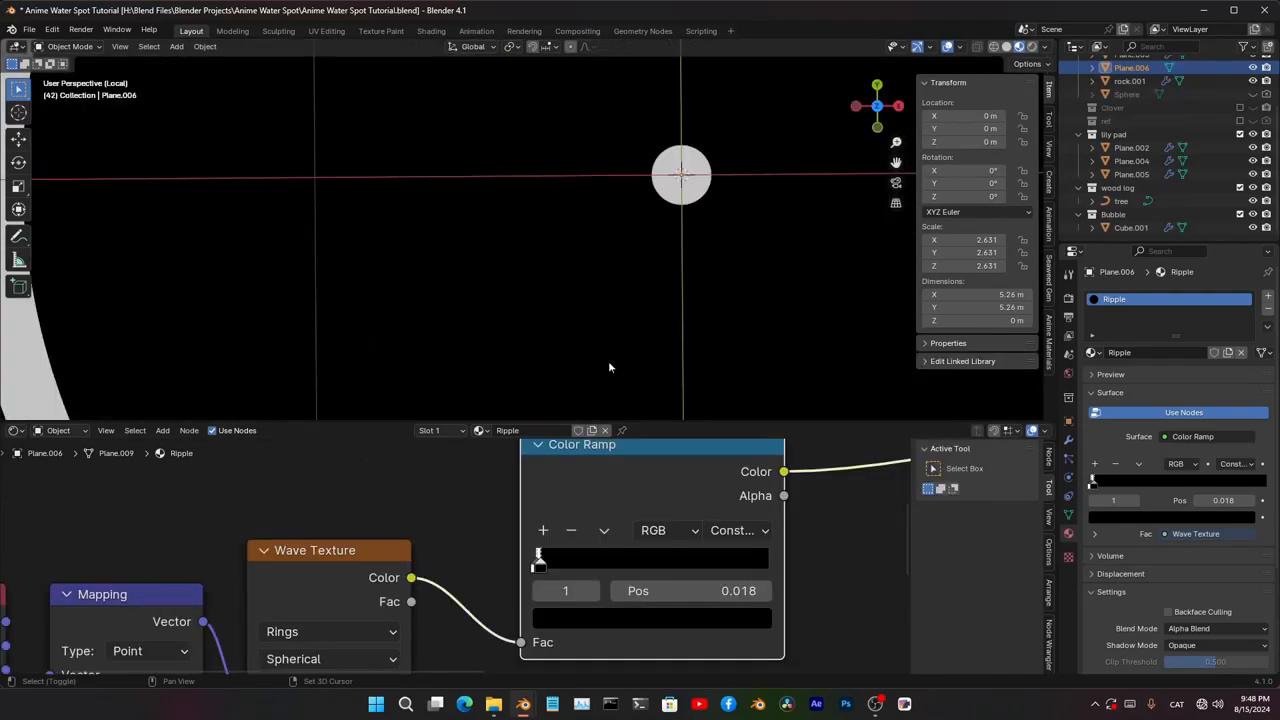
scroll(613, 248, "down", 3)
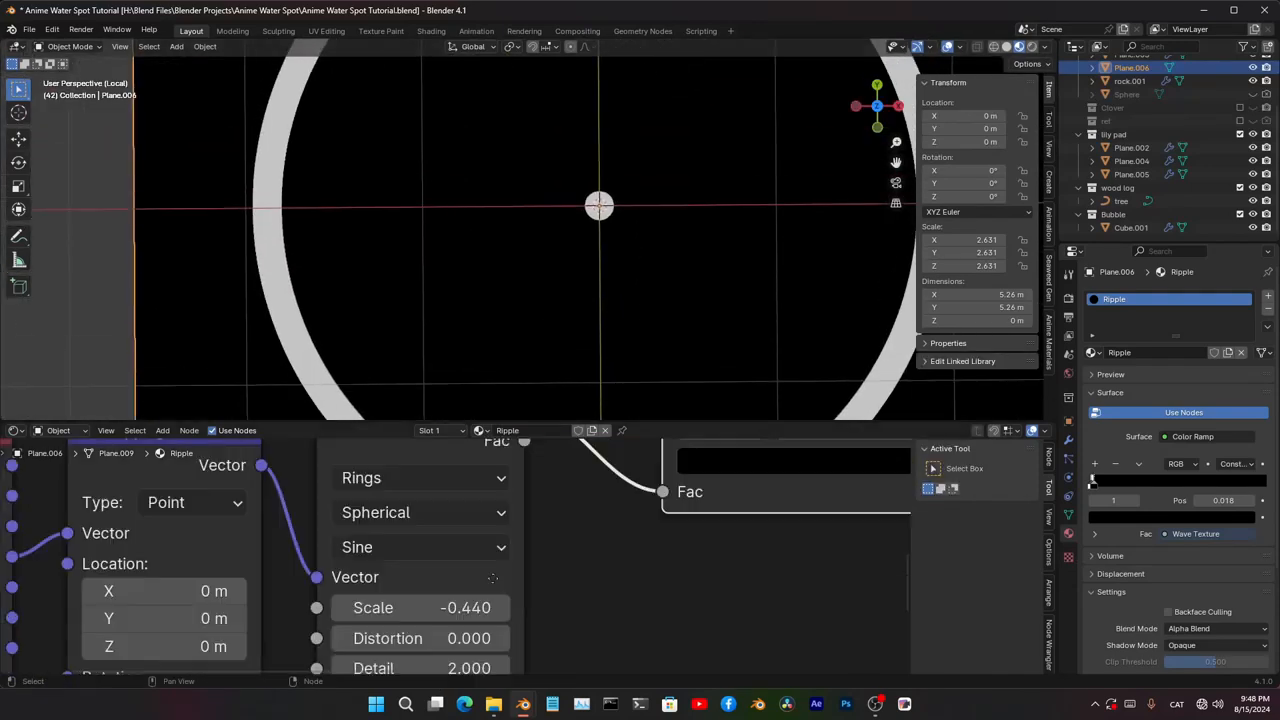
- Try the Wave Texture's Bands type and return it to Rings with the Spherical direction
middle_click_drag(431, 490, 457, 541)
left_click(455, 536)
left_click(440, 599)
scroll(548, 335, "down", 5)
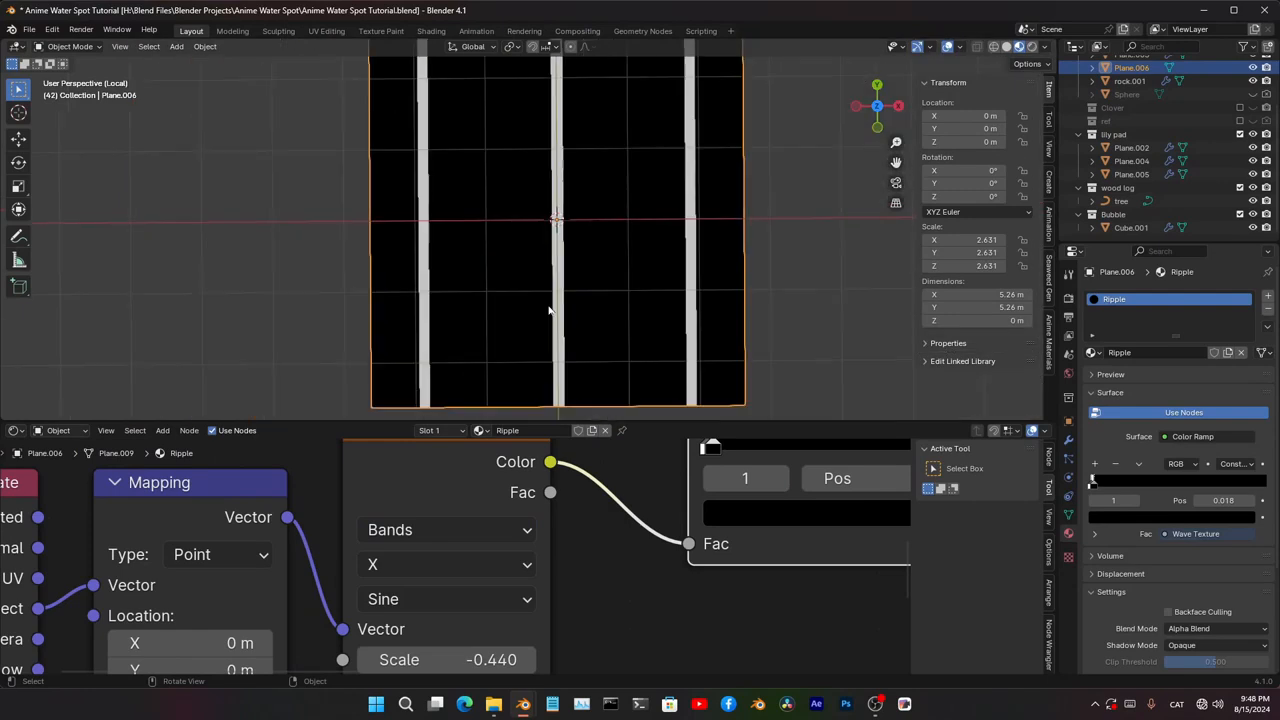
left_click(446, 528)
left_click(469, 631)
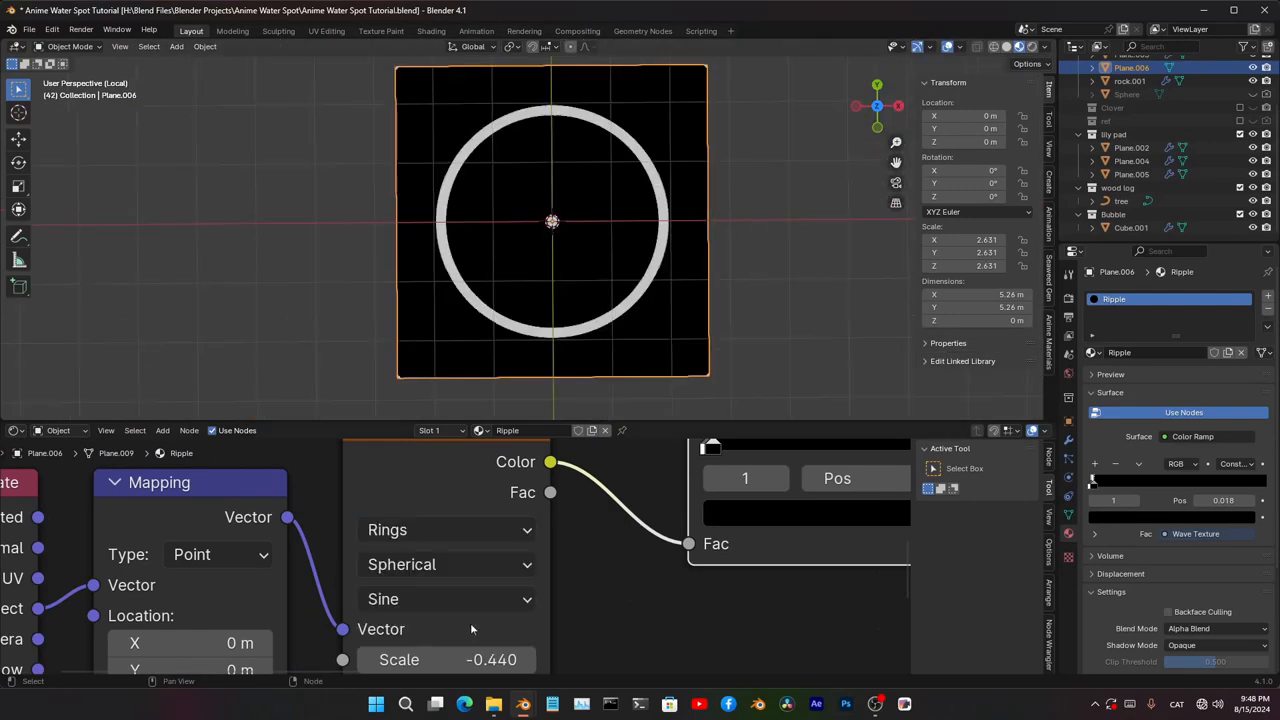
- Try the Saw wave profile on the Wave Texture and inspect the ring up close
left_click(488, 597)
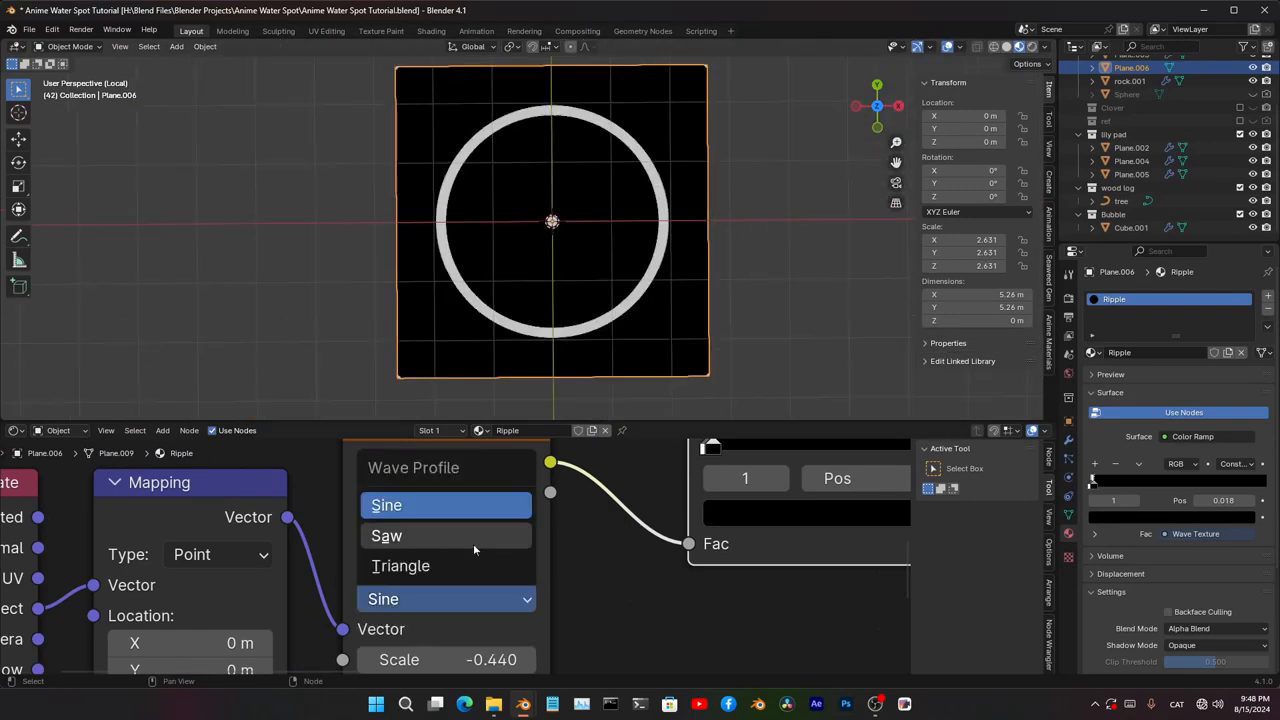
left_click(473, 543)
scroll(650, 300, "up", 5)
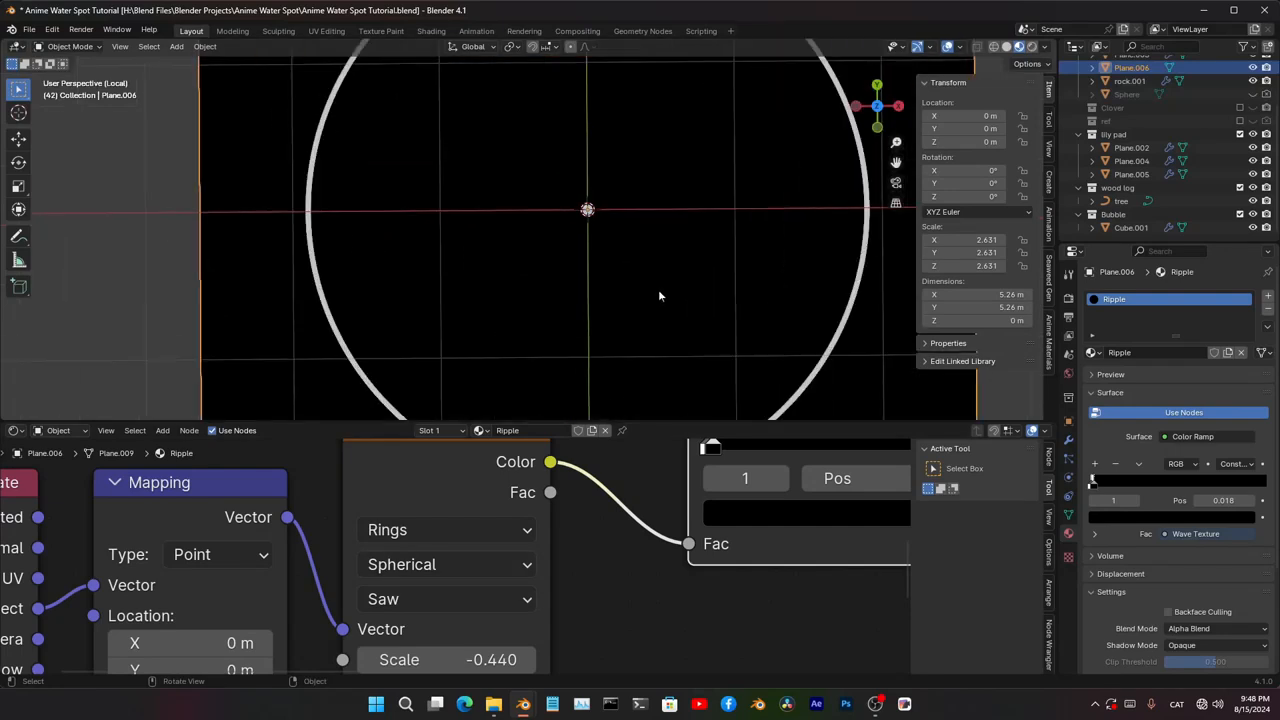
scroll(660, 295, "down", 4)
left_click(527, 600)
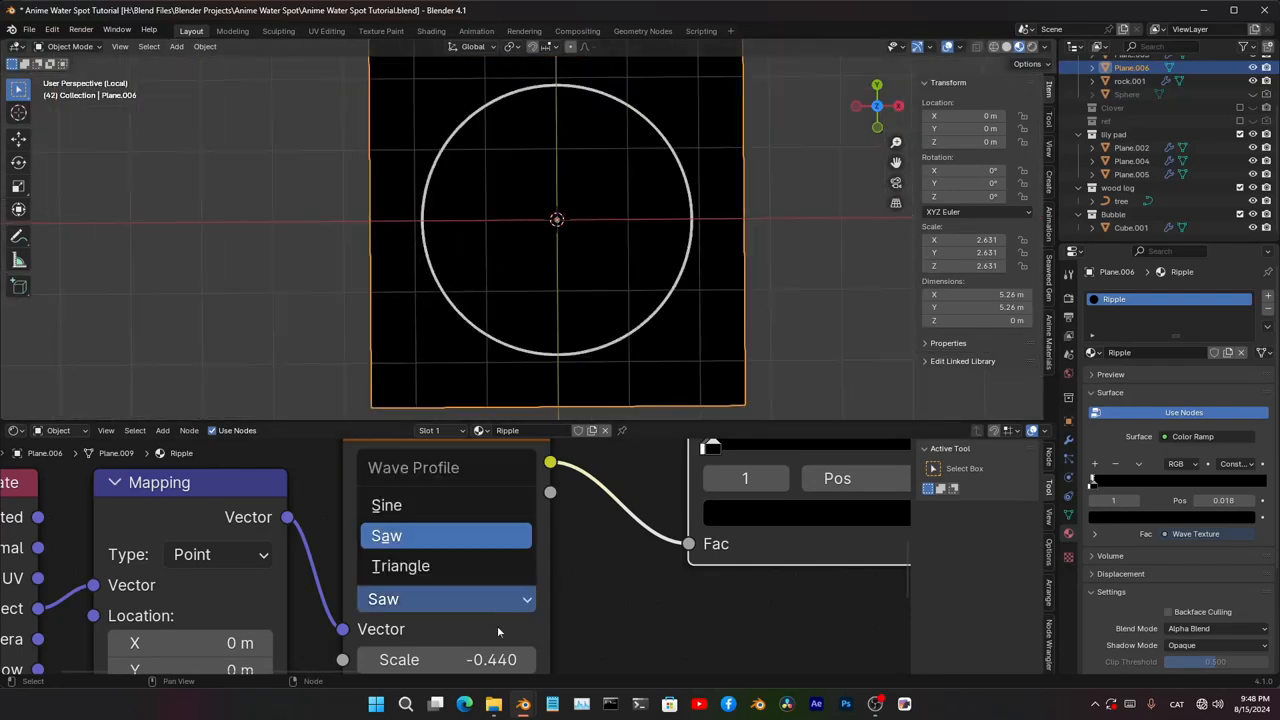
left_click(453, 566)
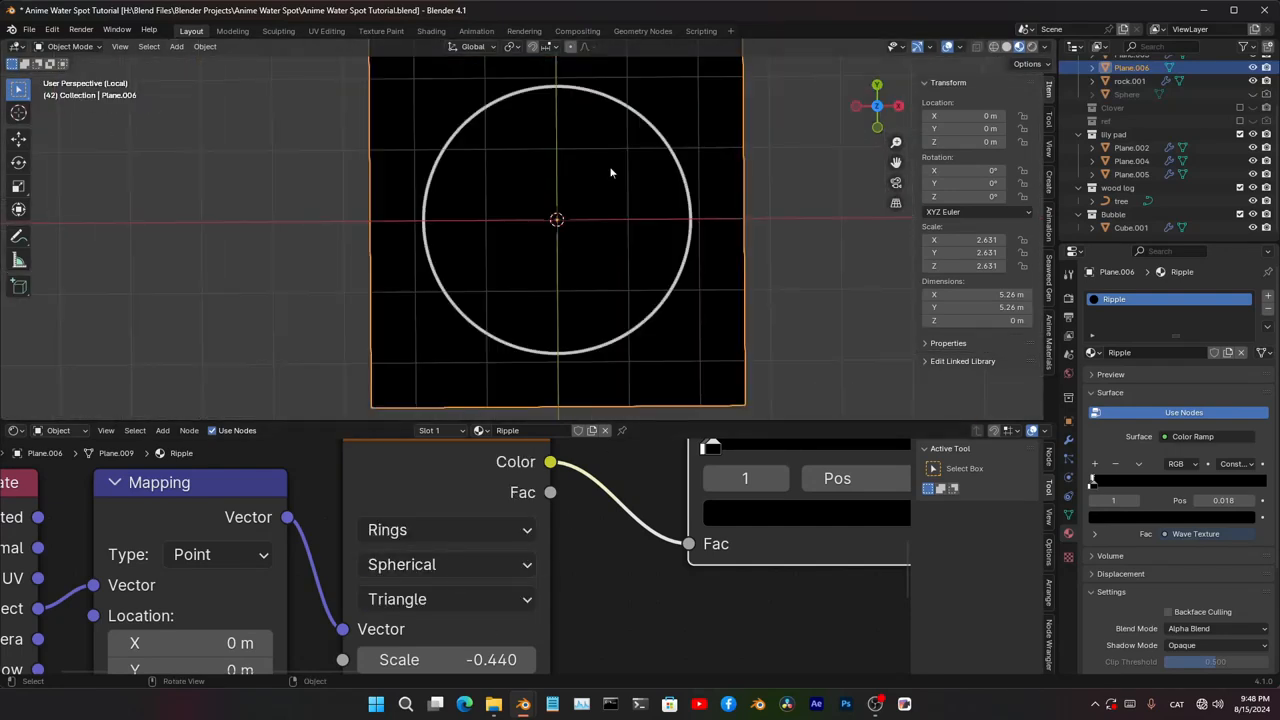
scroll(610, 172, "up", 6)
scroll(578, 236, "up", 4)
middle_click_drag(611, 277, 577, 155, "shift")
scroll(570, 226, "down", 18)
scroll(568, 221, "up", 4)
scroll(632, 612, "down", 6)
middle_click_drag(680, 612, 627, 436)
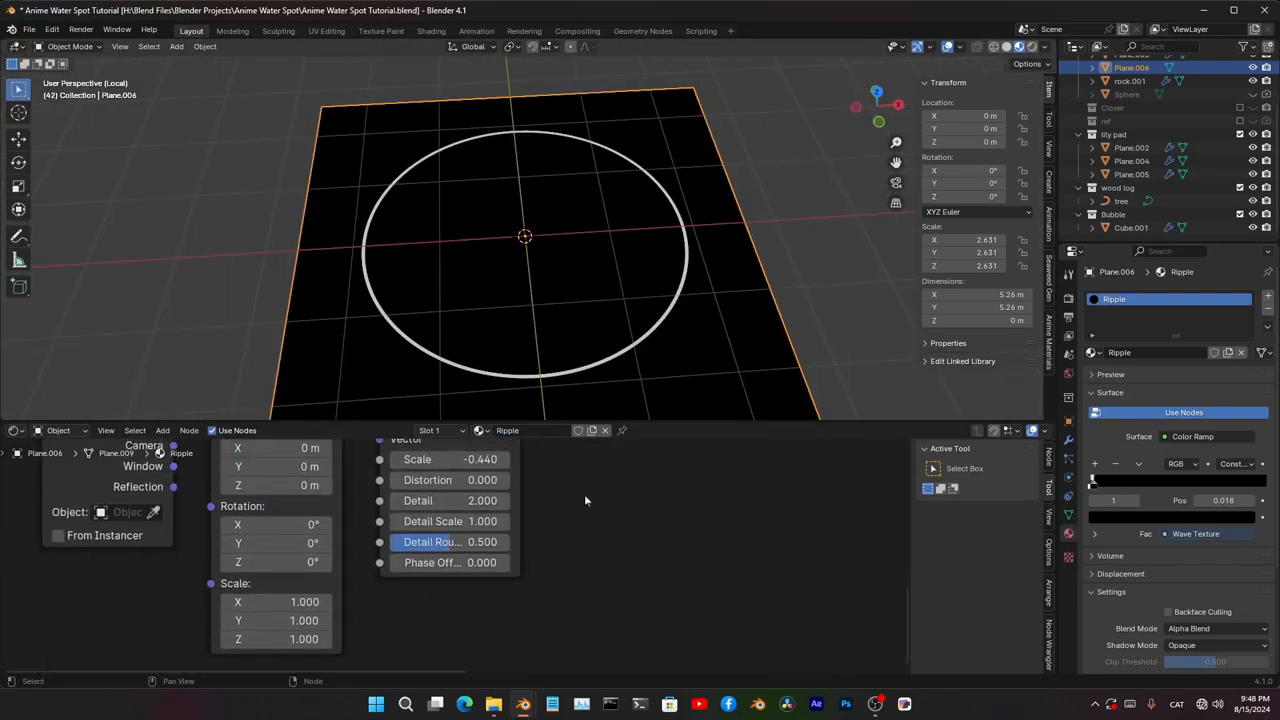
- Try different scale values on the Wave Texture
middle_click_drag(560, 520, 614, 574)
scroll(614, 574, "up", 6)
left_click_drag(505, 486, 600, 486)
mouse_move(516, 486)
left_mouse_down()
mouse_move(491, 486)
mouse_move(507, 486)
left_mouse_up()
right_click(510, 486)
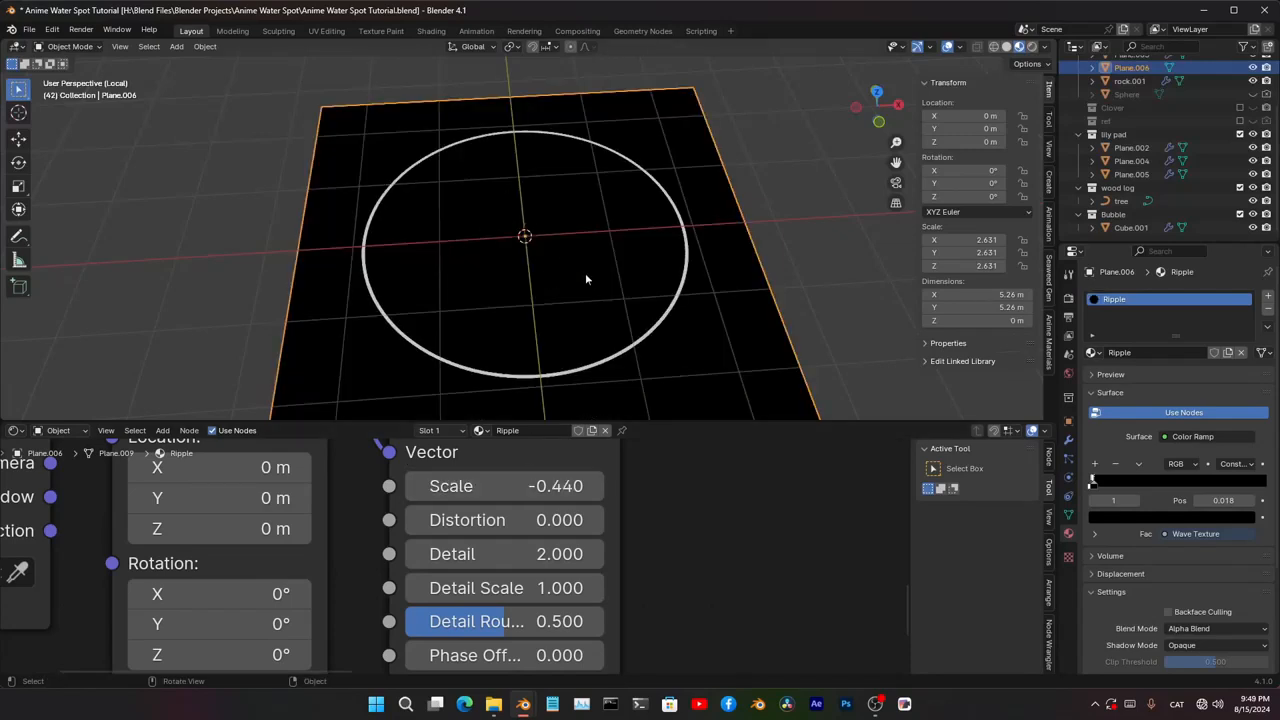
- Move the Color Ramp's black stop to position 0.086 to thicken the ring
scroll(651, 503, "down", 5)
middle_click_drag(796, 467, 586, 629)
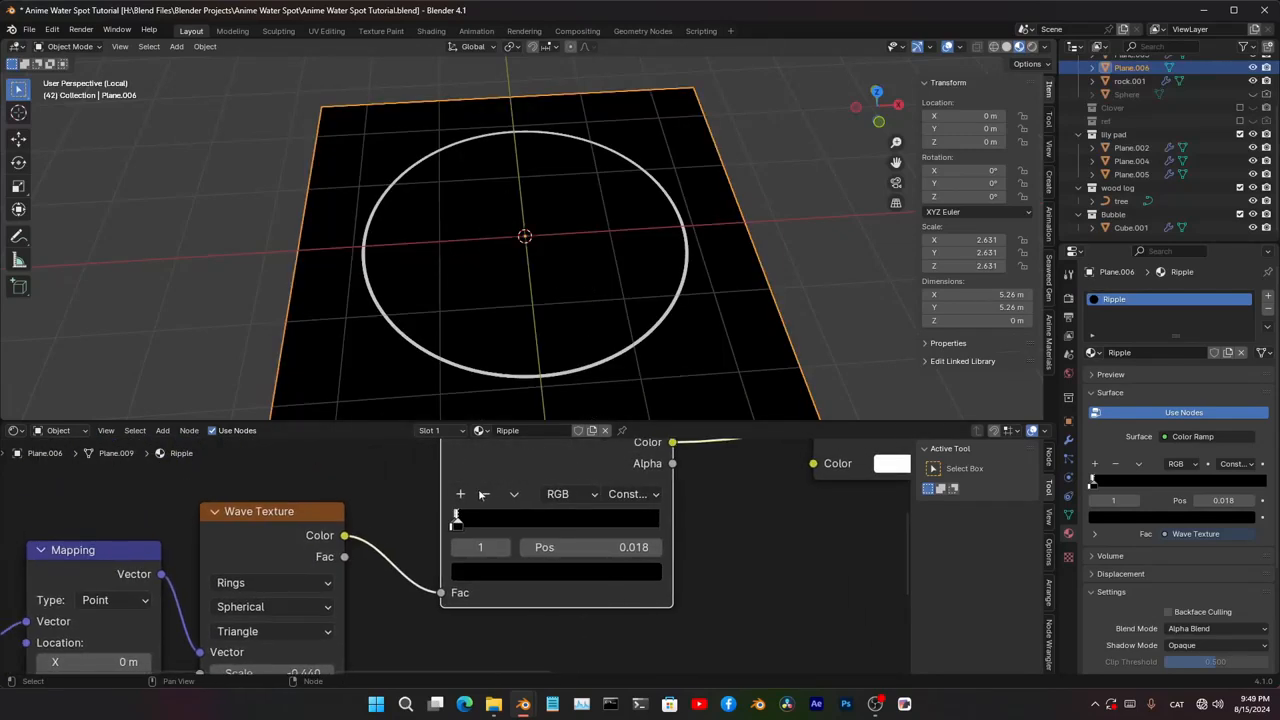
left_click_drag(465, 519, 471, 519)
- Duplicate the Texture Coordinate, Mapping, Wave Texture and Color Ramp nodes and place the copies below the originals
scroll(627, 545, "down", 6)
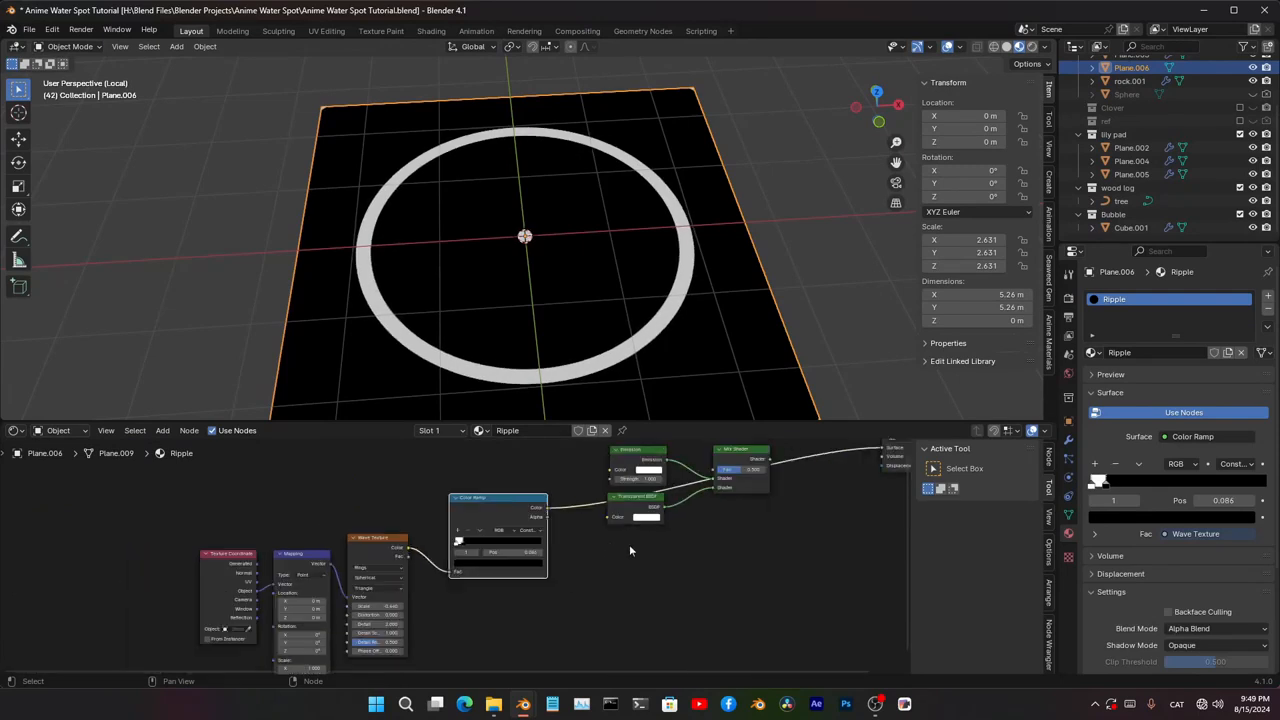
left_click_drag(509, 471, 336, 620)
middle_click_drag(531, 613, 531, 525)
key("shift+d")
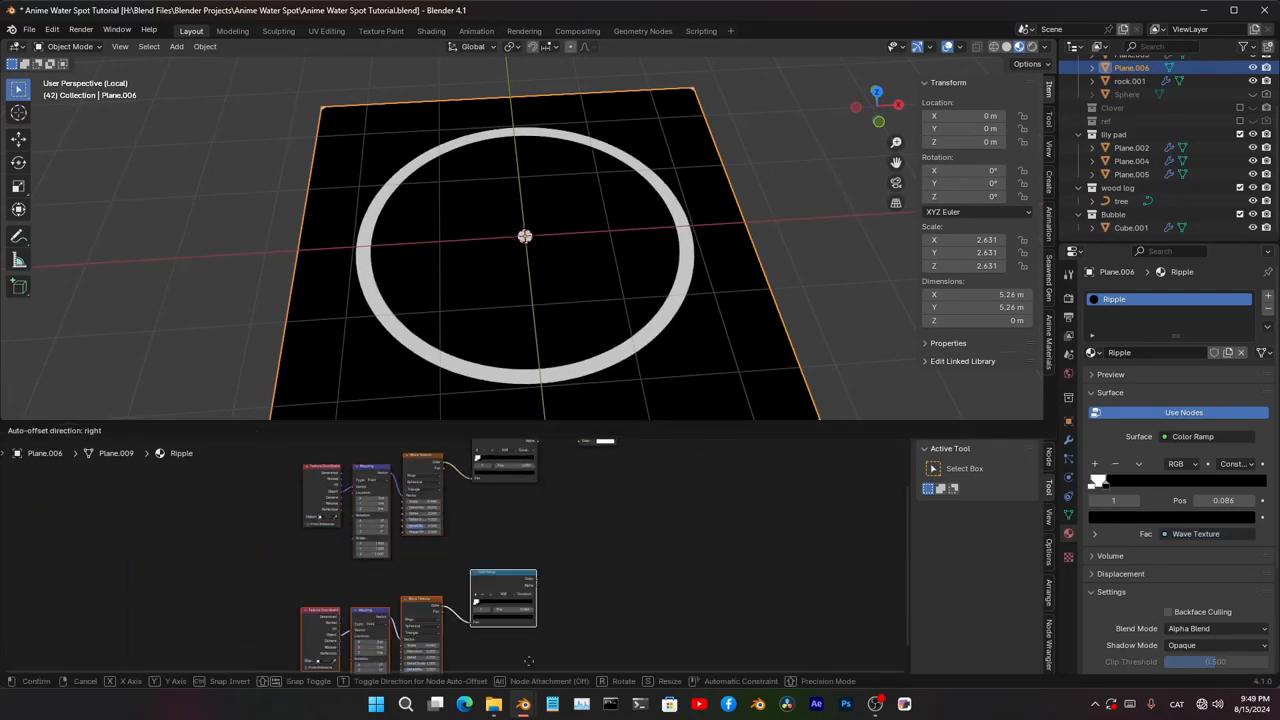
left_click(522, 602)
- Join the original and duplicated Color Ramps with a Mix color node and expand it
scroll(548, 540, "up", 3)
middle_click_drag(563, 452, 583, 518)
right_click_drag(503, 492, 502, 600, "ctrl+shift")
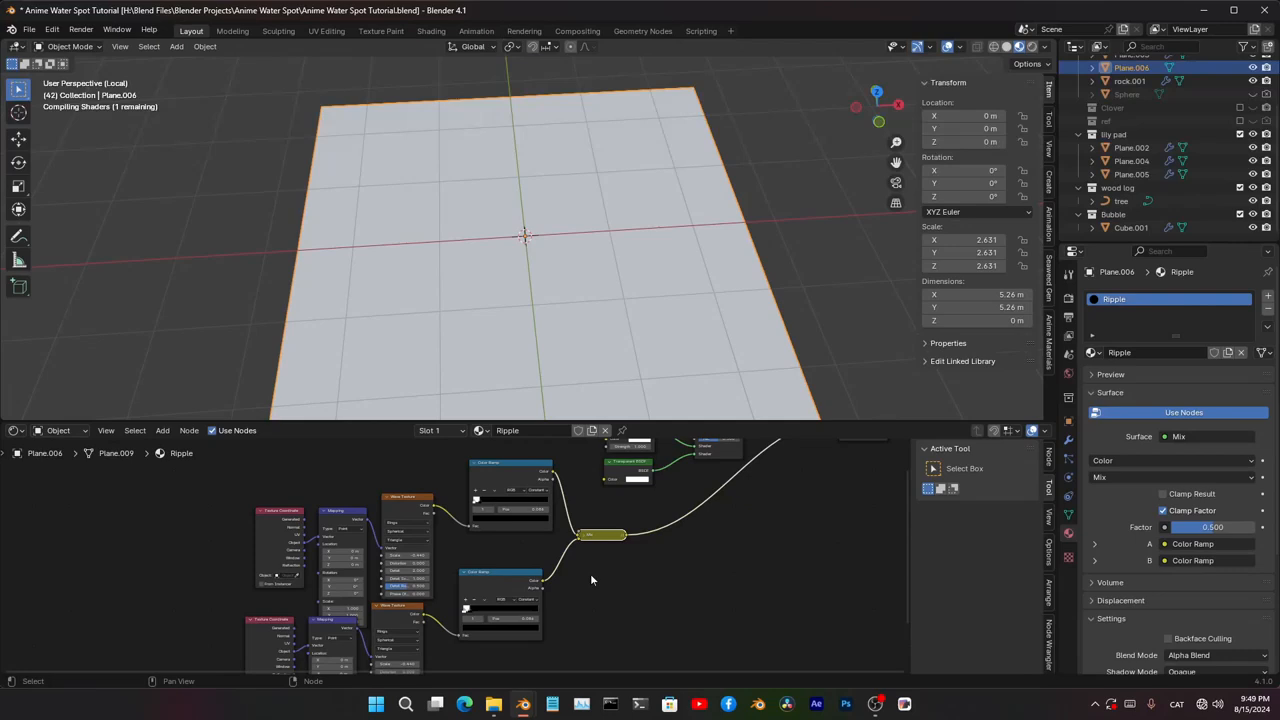
scroll(588, 540, "up", 6)
middle_click_drag(569, 546, 573, 571)
key("h")
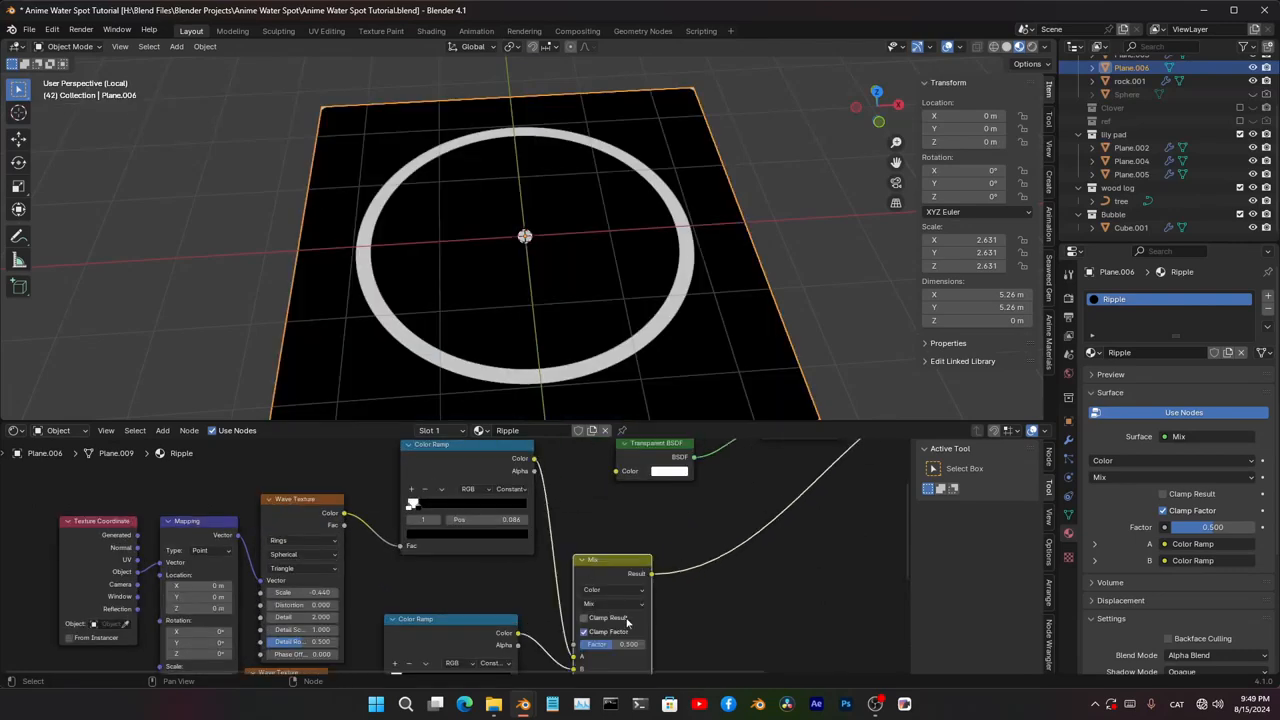
- Set the Mix node's blending mode to Add at factor 1.000, trying Multiply first
left_click(617, 605)
left_click(610, 501)
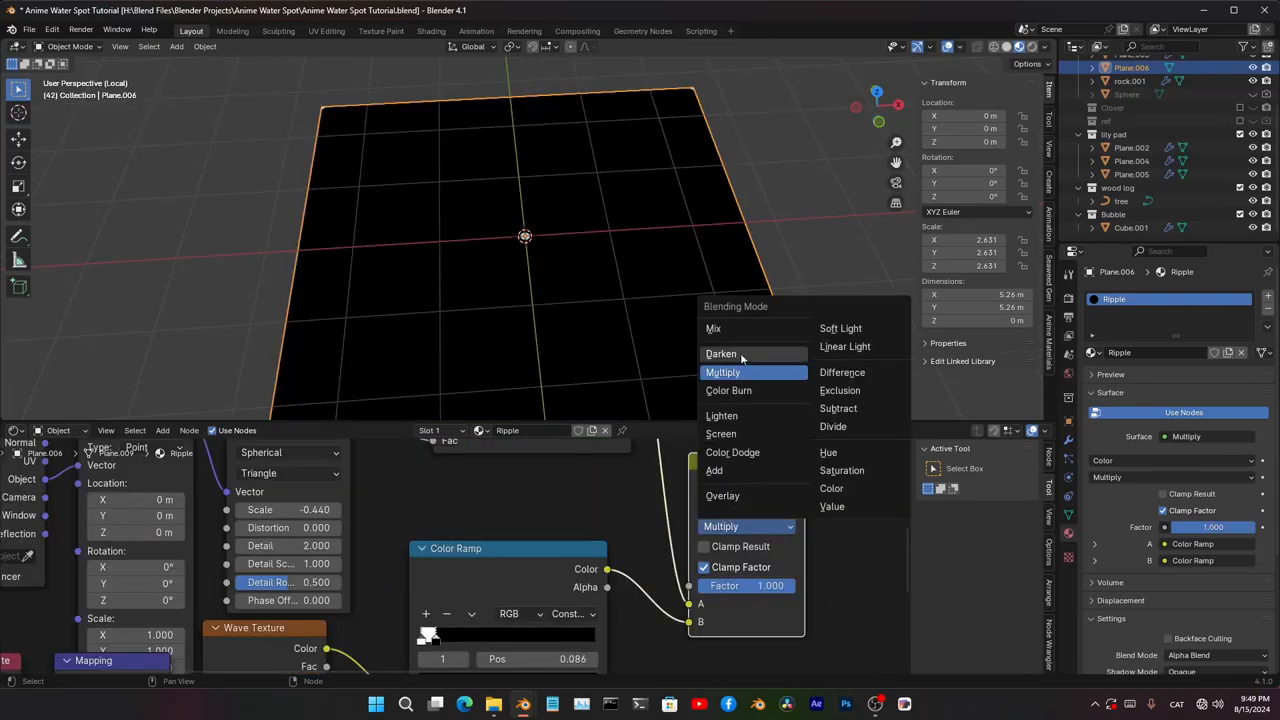
left_click(760, 470)
- Set the duplicated Wave Texture's scale to -1.260 and move its Color Ramp's black stop to position 0.223
middle_click_drag(479, 654, 708, 437)
left_click_drag(498, 549, 484, 549, "shift")
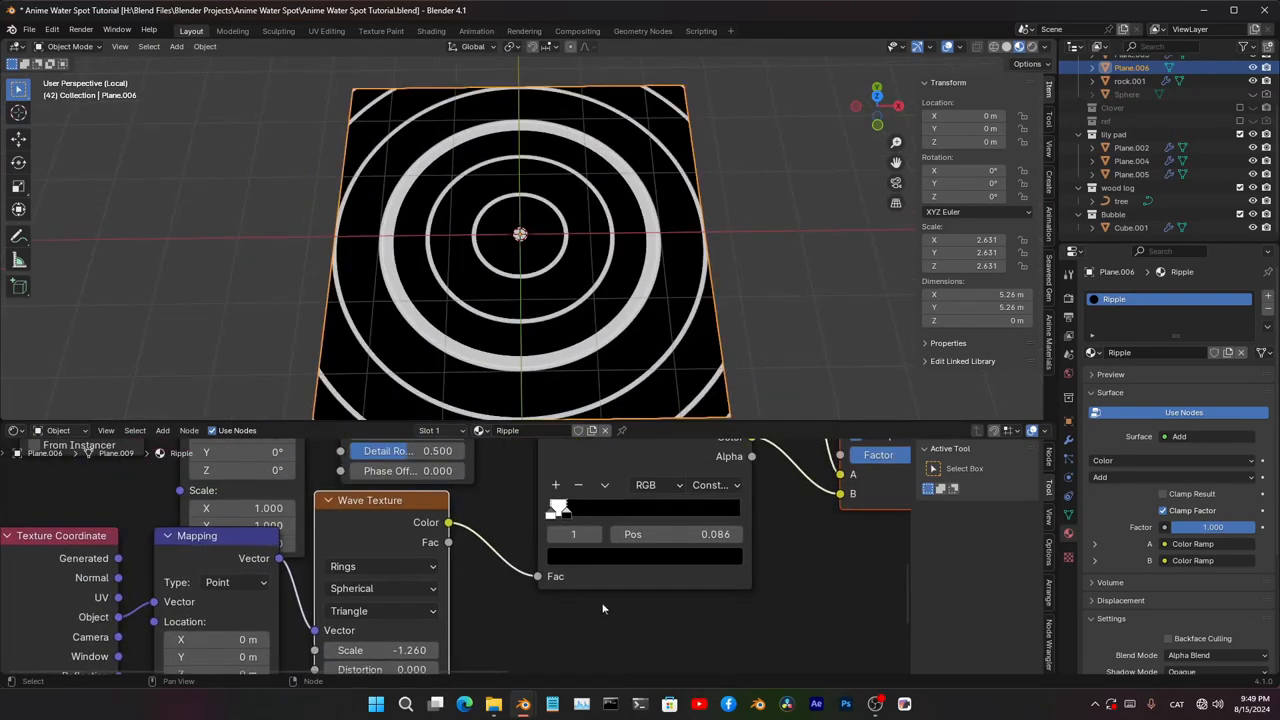
scroll(640, 500, "up", 2)
left_click_drag(618, 490, 656, 490)
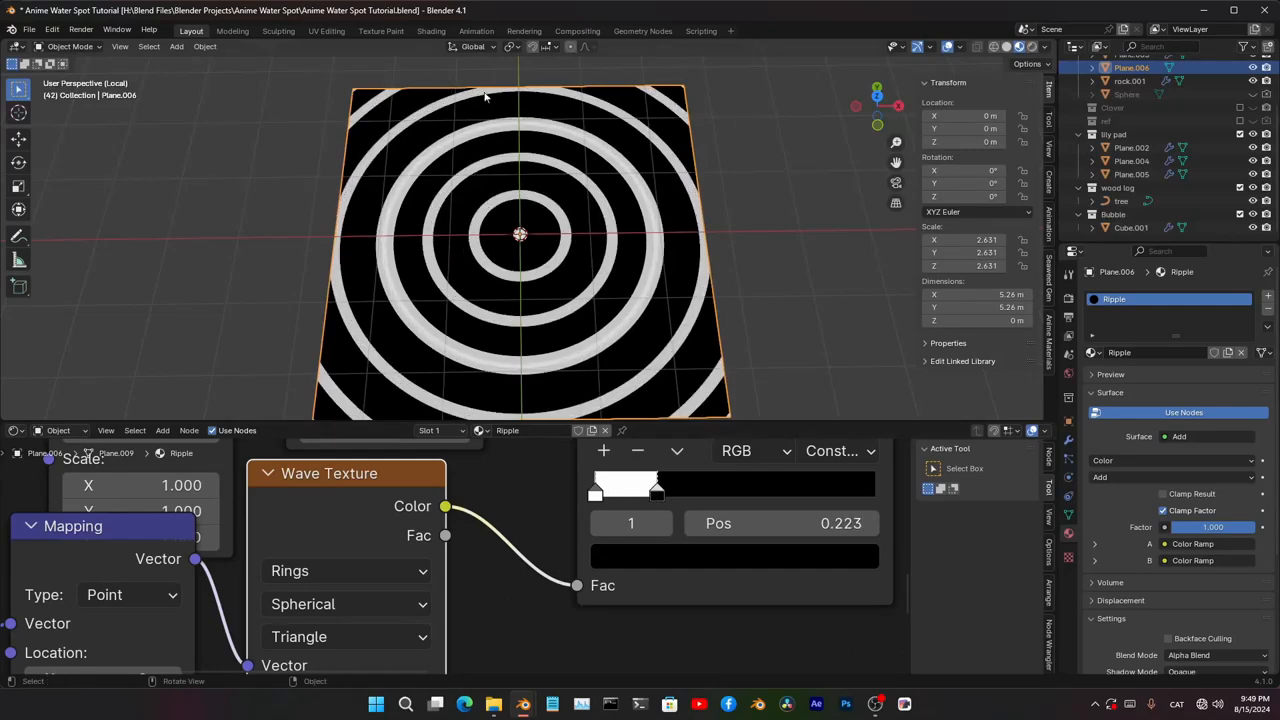
- Move the duplicated Color Ramp, Wave Texture, Mapping and Texture Coordinate nodes further down to separate them from the first chain
scroll(454, 552, "down", 8)
left_click_drag(571, 503, 585, 628)
middle_click_drag(460, 601, 476, 508)
left_click_drag(451, 461, 468, 574)
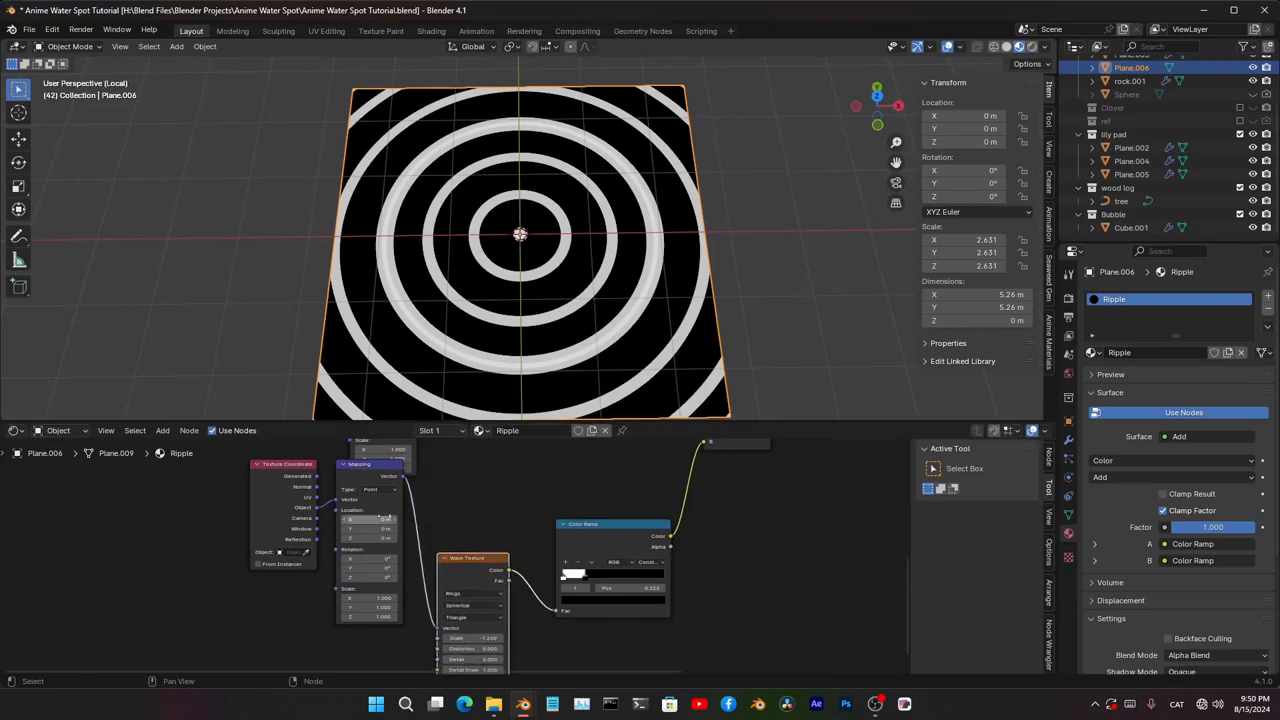
left_click_drag(363, 478, 394, 581)
left_click_drag(288, 494, 324, 623)
- Add a Gradient Texture node below the duplicated ring nodes
middle_click_drag(640, 650, 491, 476)
left_click(561, 536)
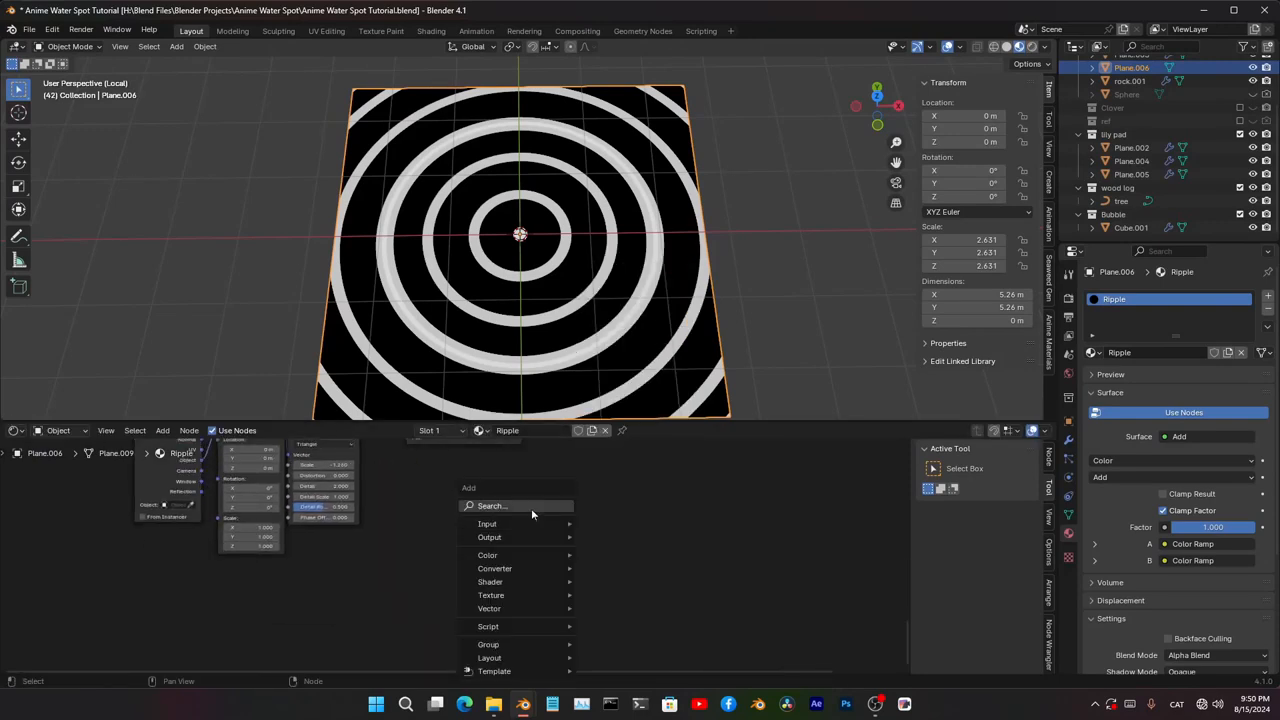
left_click(532, 514)
key("Return")
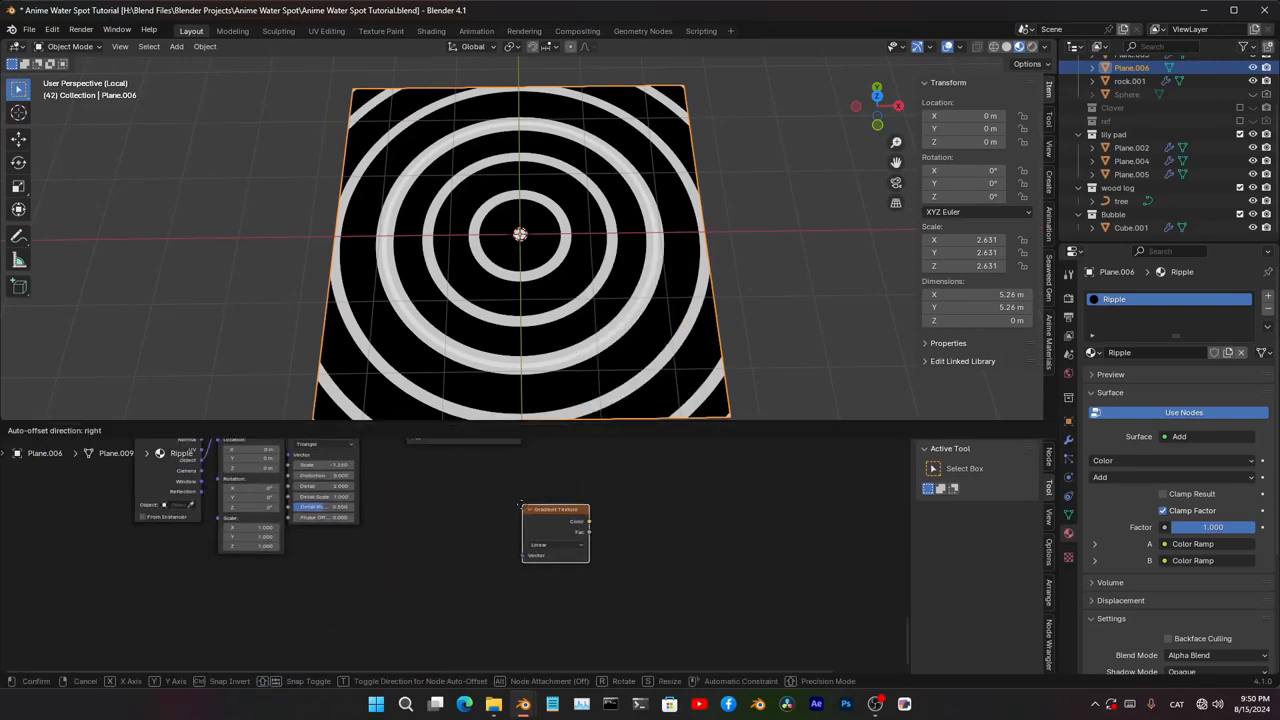
left_click(446, 545)
- Add Texture Coordinate and Mapping nodes to the Gradient Texture using Object coordinates, and preview the gradient on the plane
key("ctrl+t")
scroll(445, 555, "up", 4)
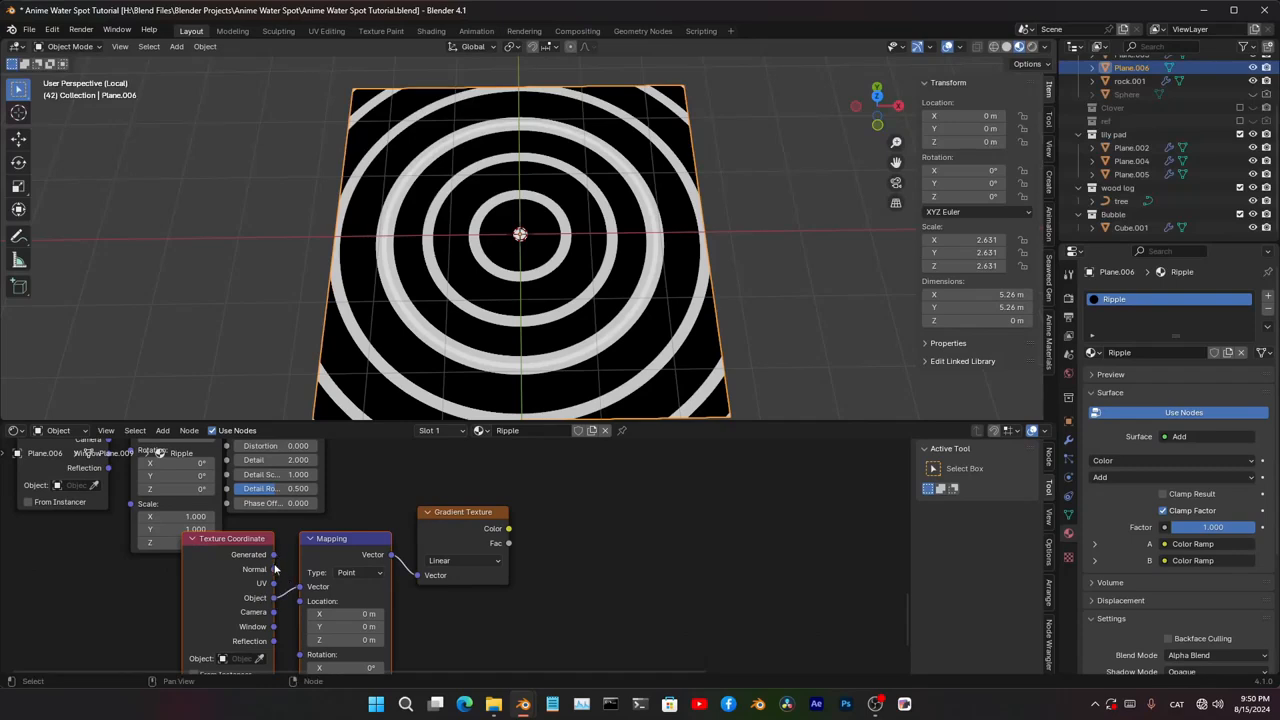
left_click_drag(275, 569, 270, 621)
left_click(458, 520, "ctrl+shift")
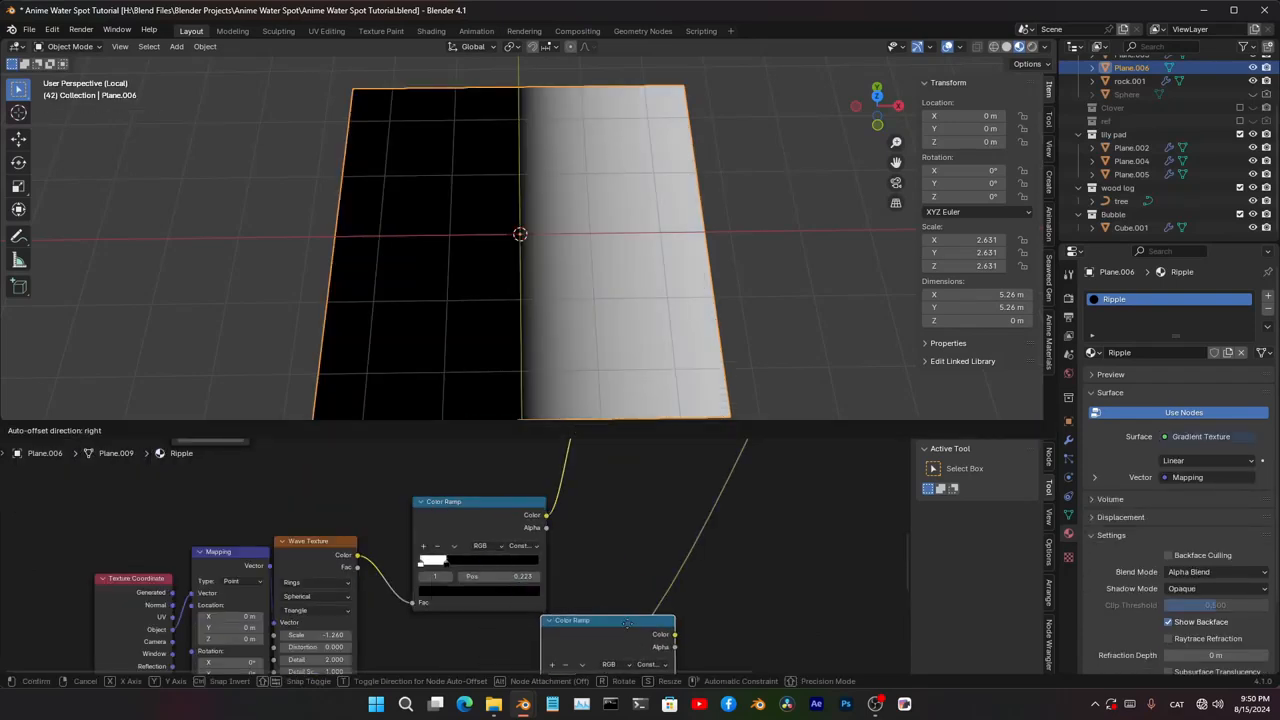
- Attach a copy of the Color Ramp to the Gradient Texture and set the gradient type to Spherical
scroll(402, 505, "up", 2)
left_click(402, 505)
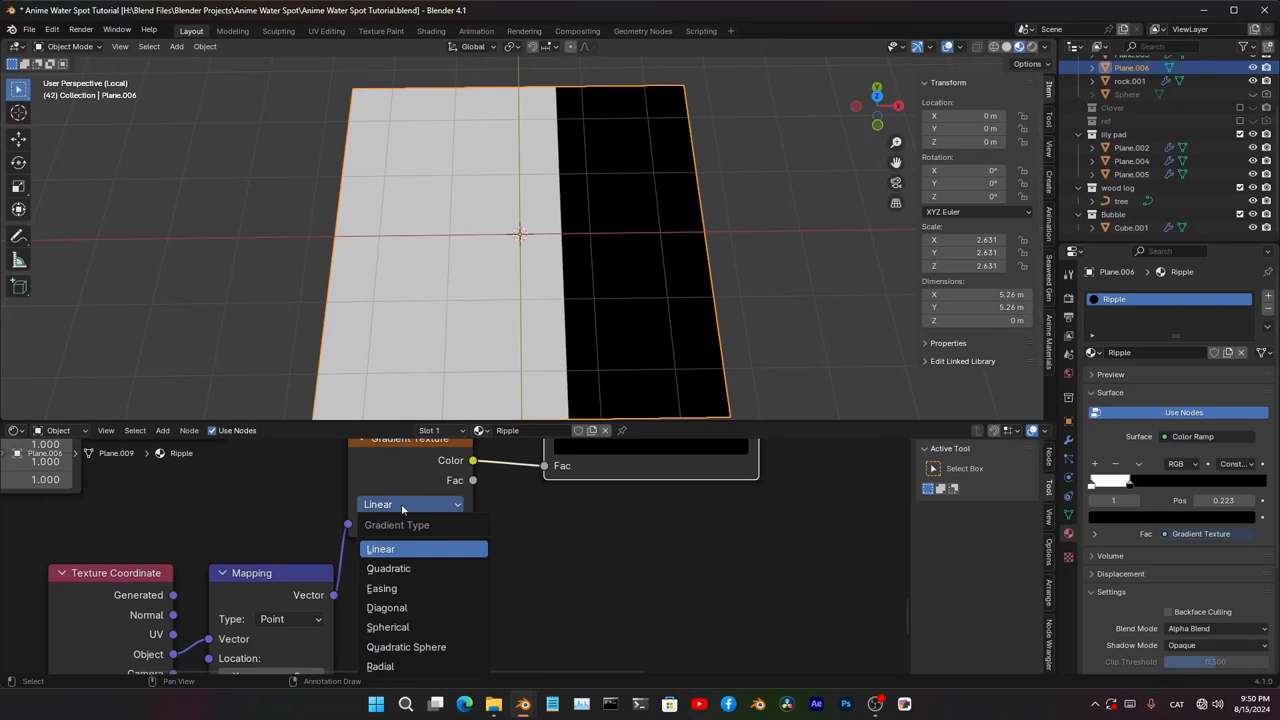
left_click(427, 627)
scroll(531, 522, "down", 4)
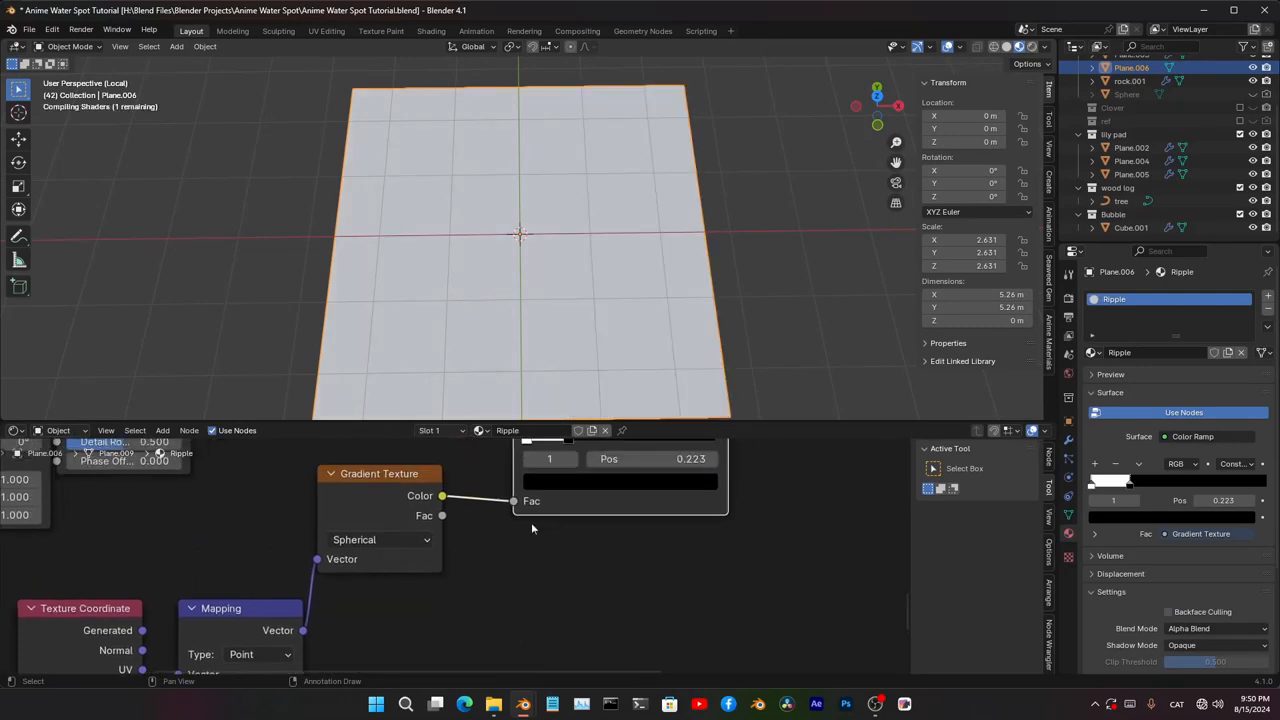
- Combine the second ring chain's Color Ramp with the gradient's Color Ramp in a Mix node and expand it
right_click_drag(400, 578, 506, 628, "ctrl+shift")
scroll(548, 616, "up", 3)
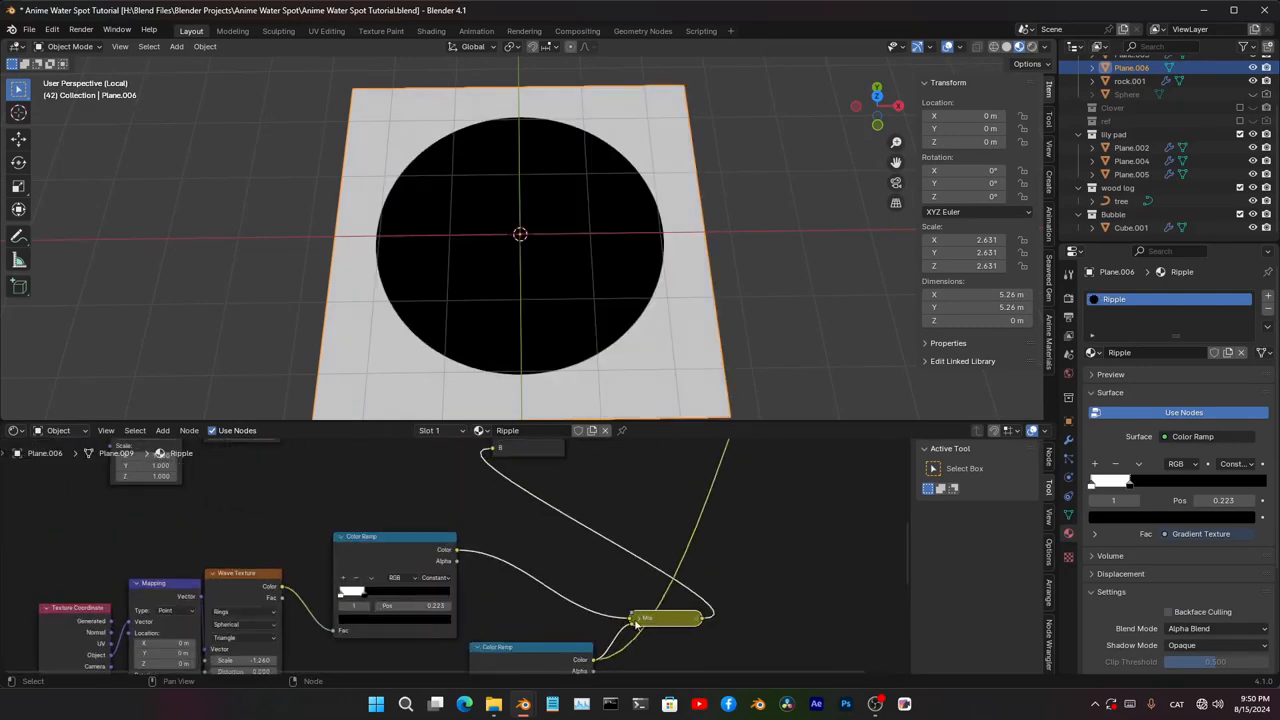
middle_click_drag(657, 647, 575, 563)
left_click(573, 553)
left_click(564, 562)
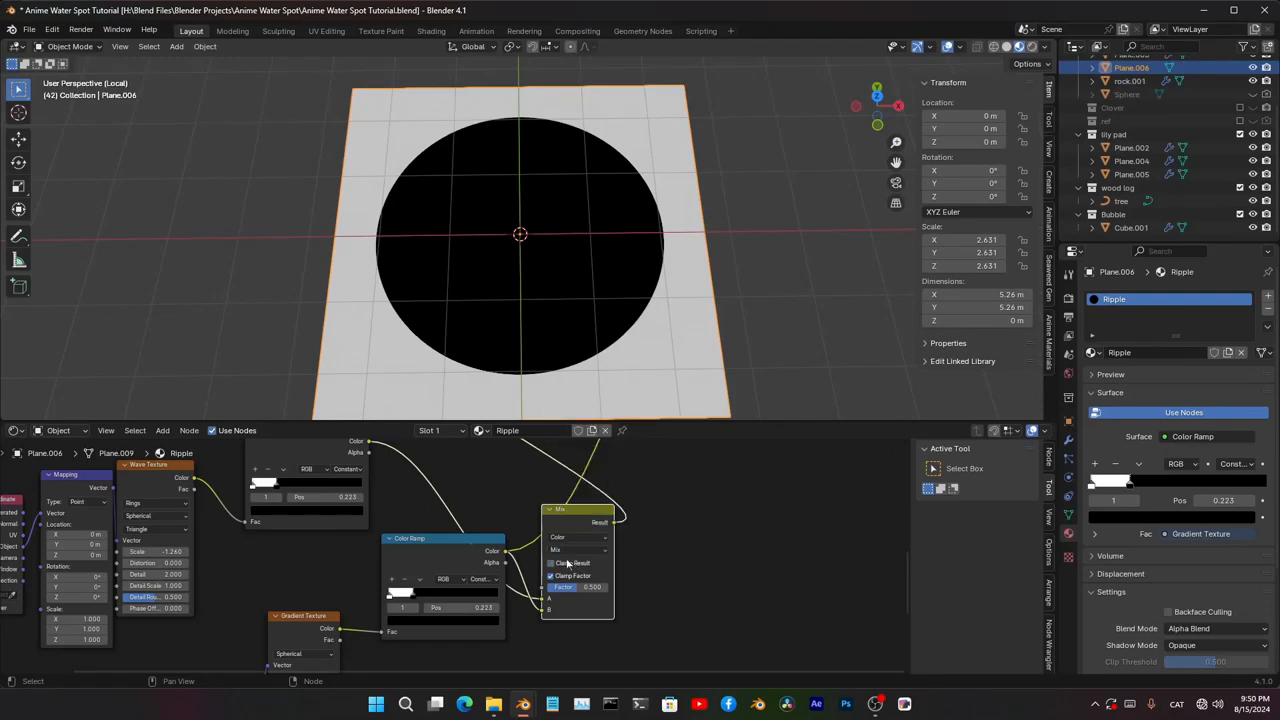
- Set the new Mix node to Multiply at factor 1.000, reposition it and preview its result on the plane
left_click(600, 550)
left_click(574, 456)
scroll(418, 549, "up", 1)
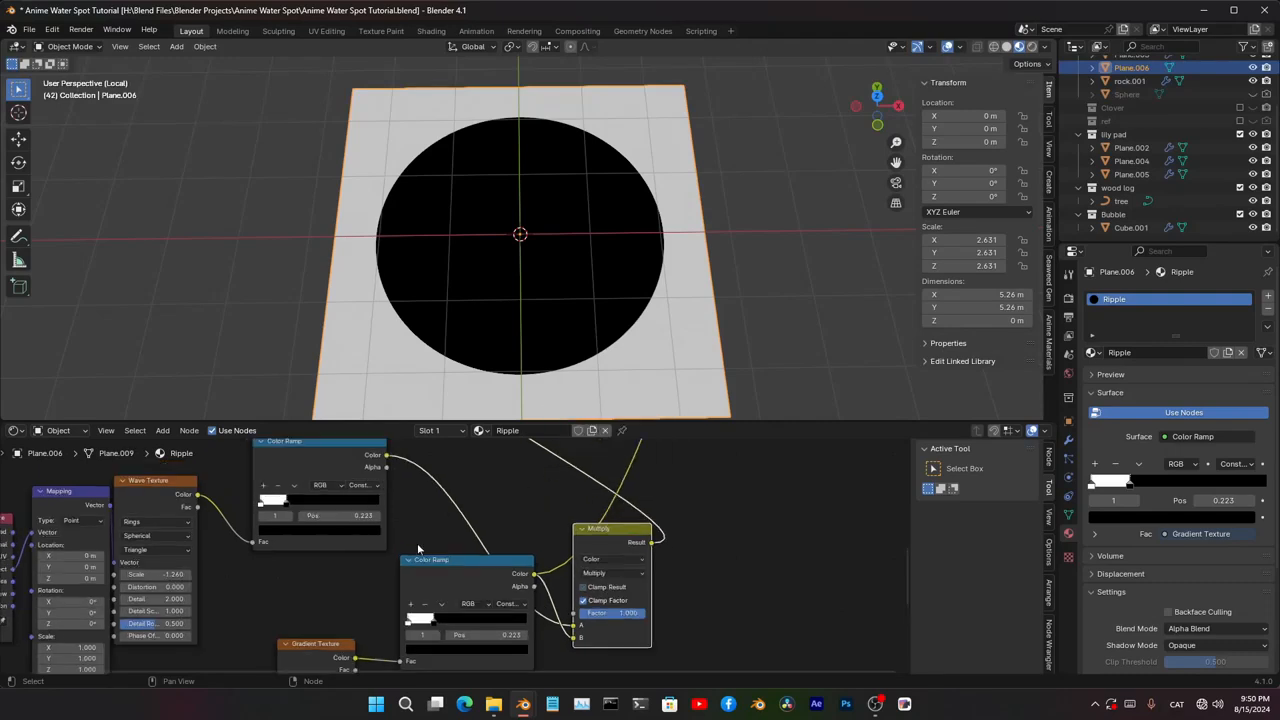
left_click_drag(612, 534, 547, 503)
left_click(547, 503, "ctrl+shift")
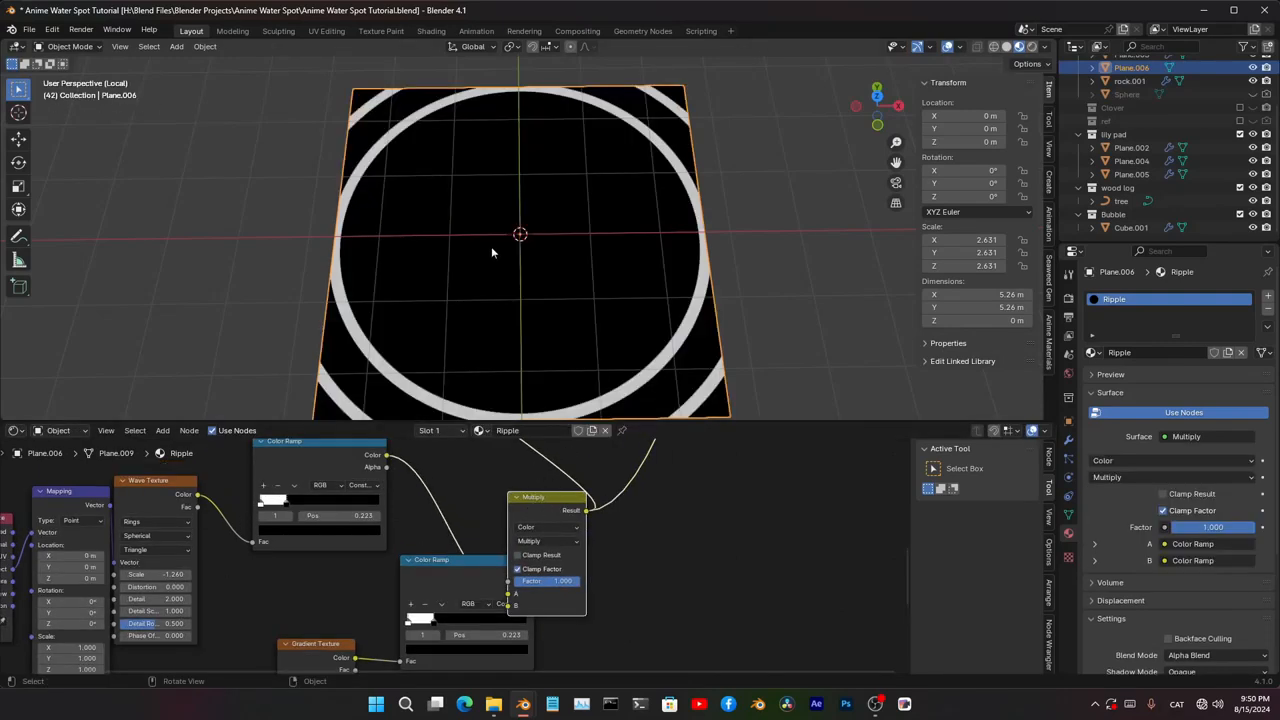
- Flip the gradient's Color Ramp and move its white stop to position 0.155 to keep only the inner rings
middle_click_drag(467, 522, 519, 471)
scroll(519, 471, "up", 2)
mouse_move(520, 518)
left_mouse_down()
mouse_move(612, 515)
mouse_move(503, 531)
left_mouse_up()
middle_click_drag(507, 281, 534, 240)
scroll(600, 260, "up", 4)
middle_click_drag(800, 302, 760, 340)
scroll(680, 590, "down", 6)
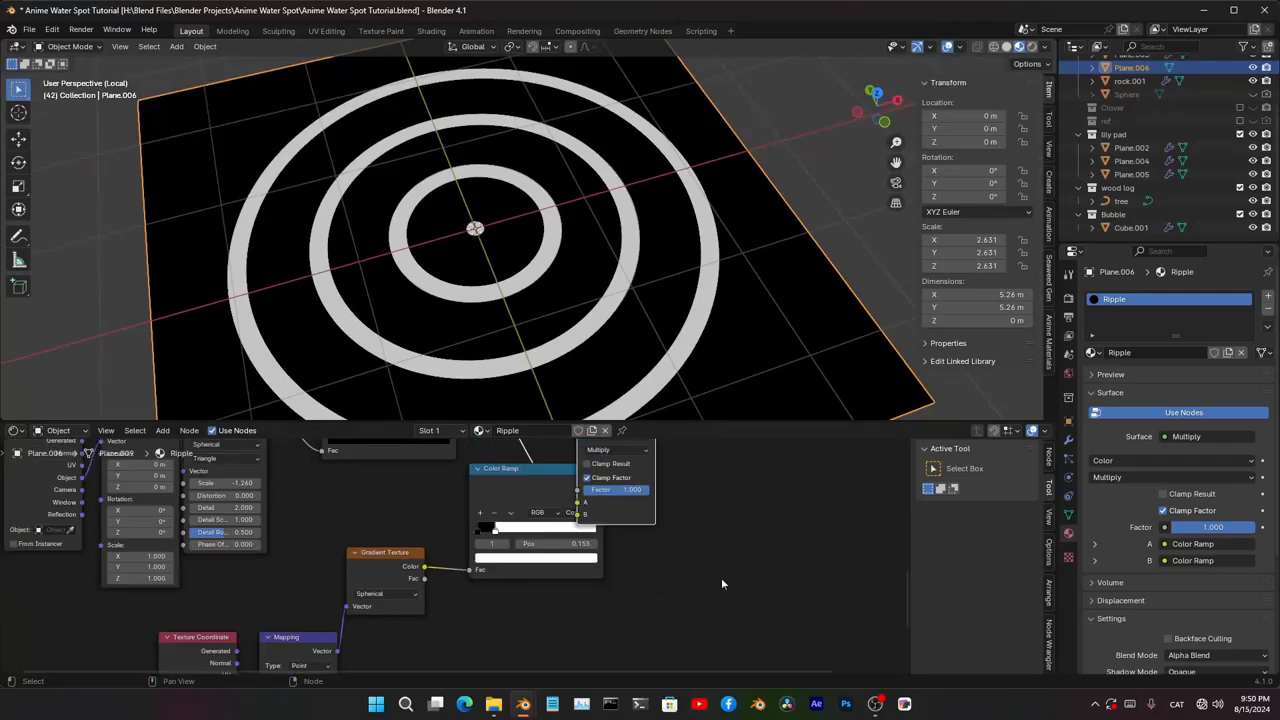
- Duplicate the spherical gradient chain, from Texture Coordinate through Color Ramp, and place the copy beside the existing nodes
scroll(640, 610, "up", 3)
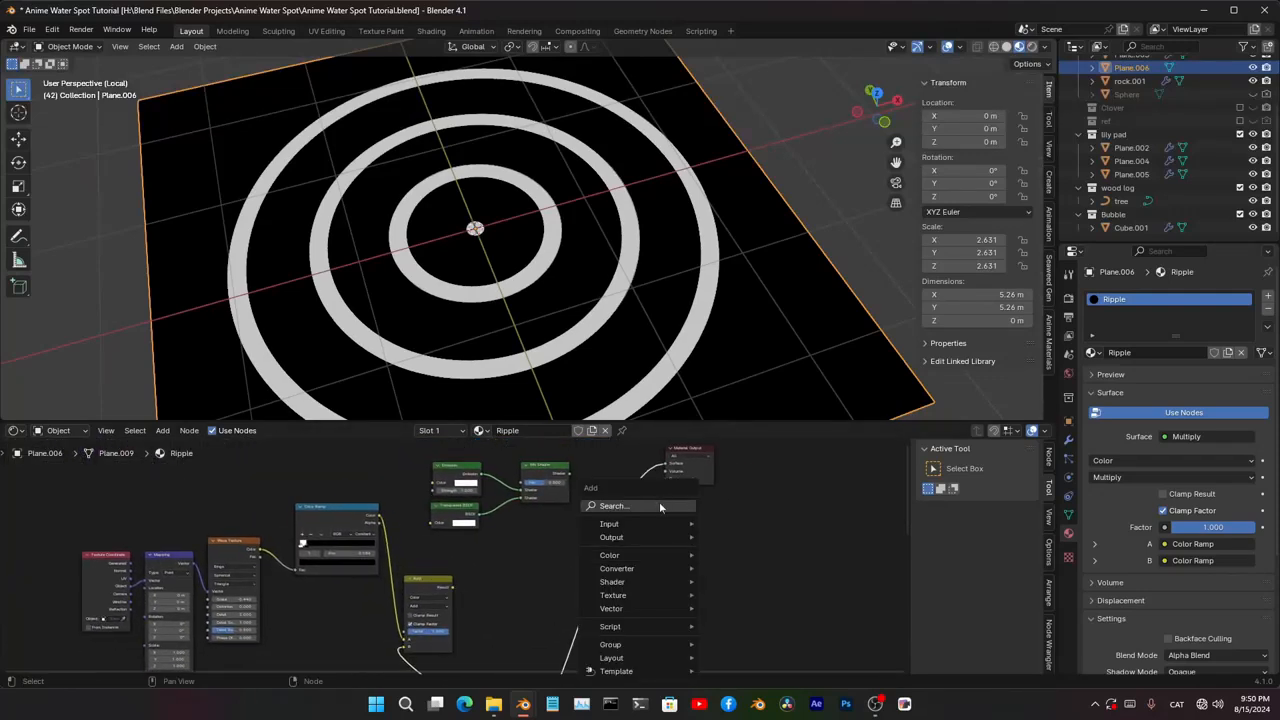
scroll(402, 631, "down", 5)
middle_click_drag(404, 631, 428, 491)
scroll(430, 560, "up", 3)
middle_click_drag(431, 596, 426, 529)
left_click(392, 463)
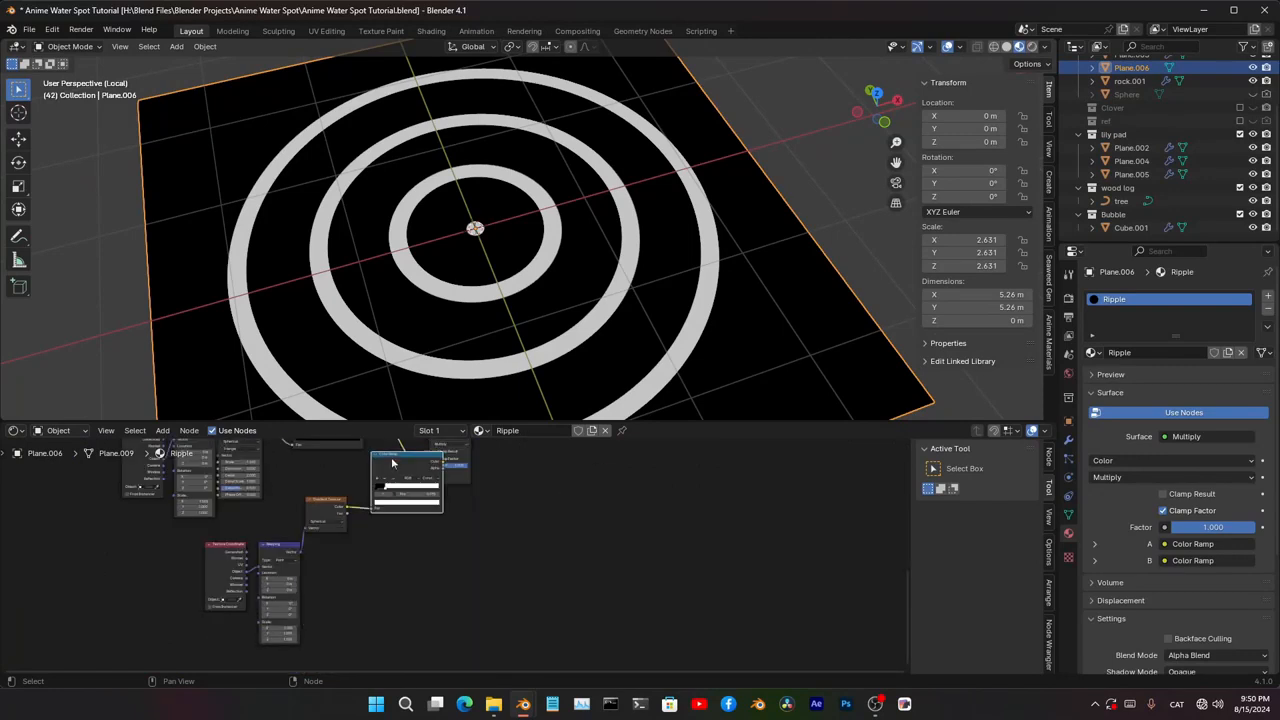
middle_click_drag(494, 500, 388, 593)
key("shift+d")
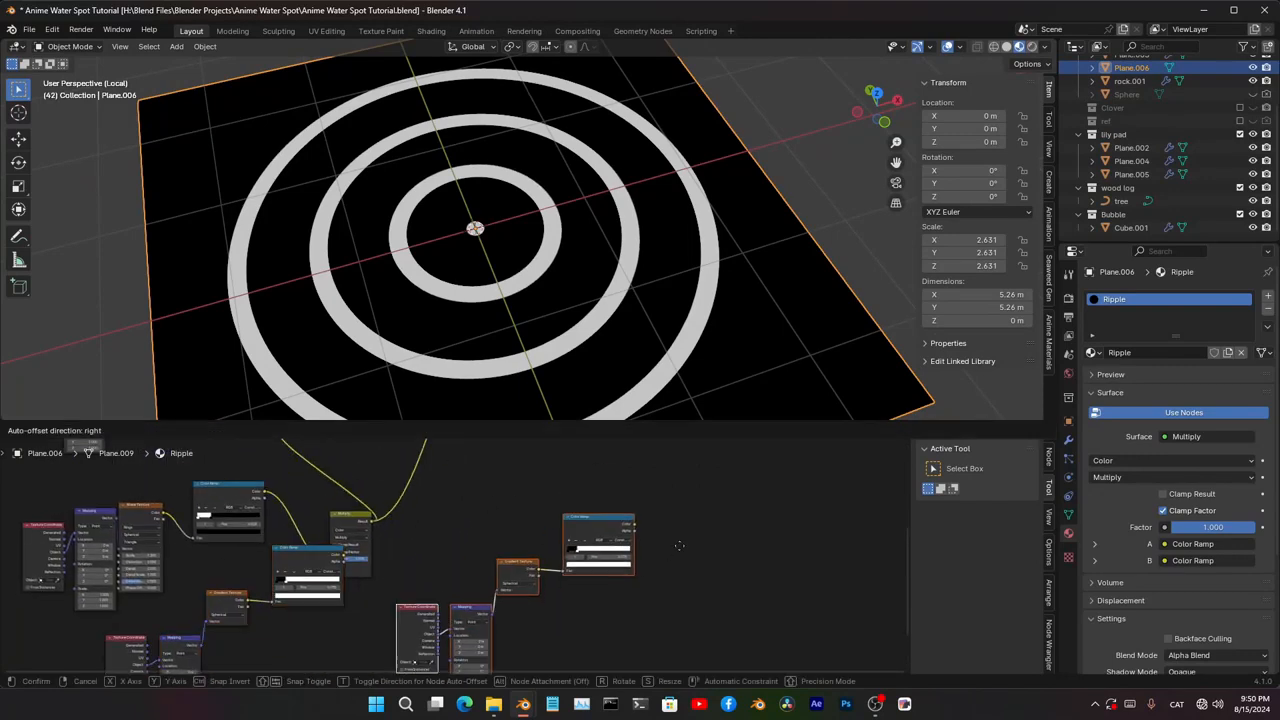
left_click(677, 543)
- Combine the Add node with the copied gradient's Color Ramp in a new Mix node, reposition it and expand it
middle_click_drag(515, 488, 494, 617)
scroll(506, 595, "down", 3)
right_click_drag(378, 540, 541, 593, "ctrl+shift")
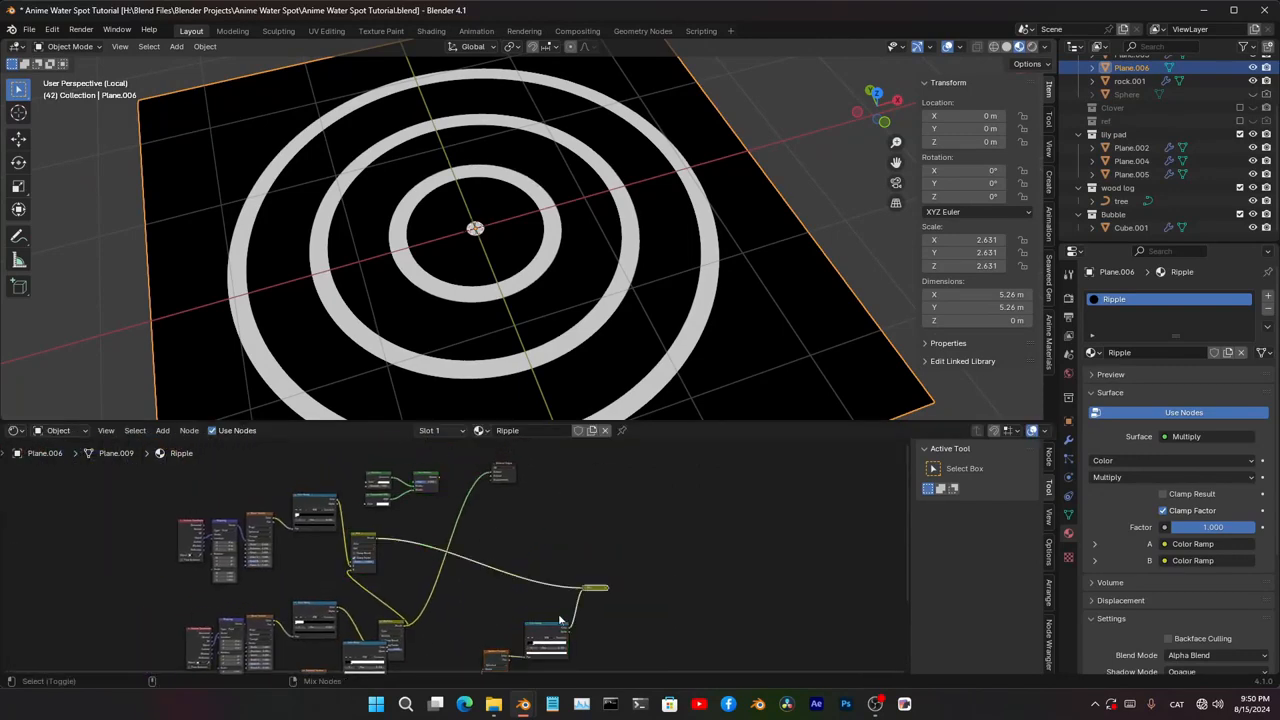
scroll(560, 620, "up", 3)
left_click_drag(670, 612, 551, 543)
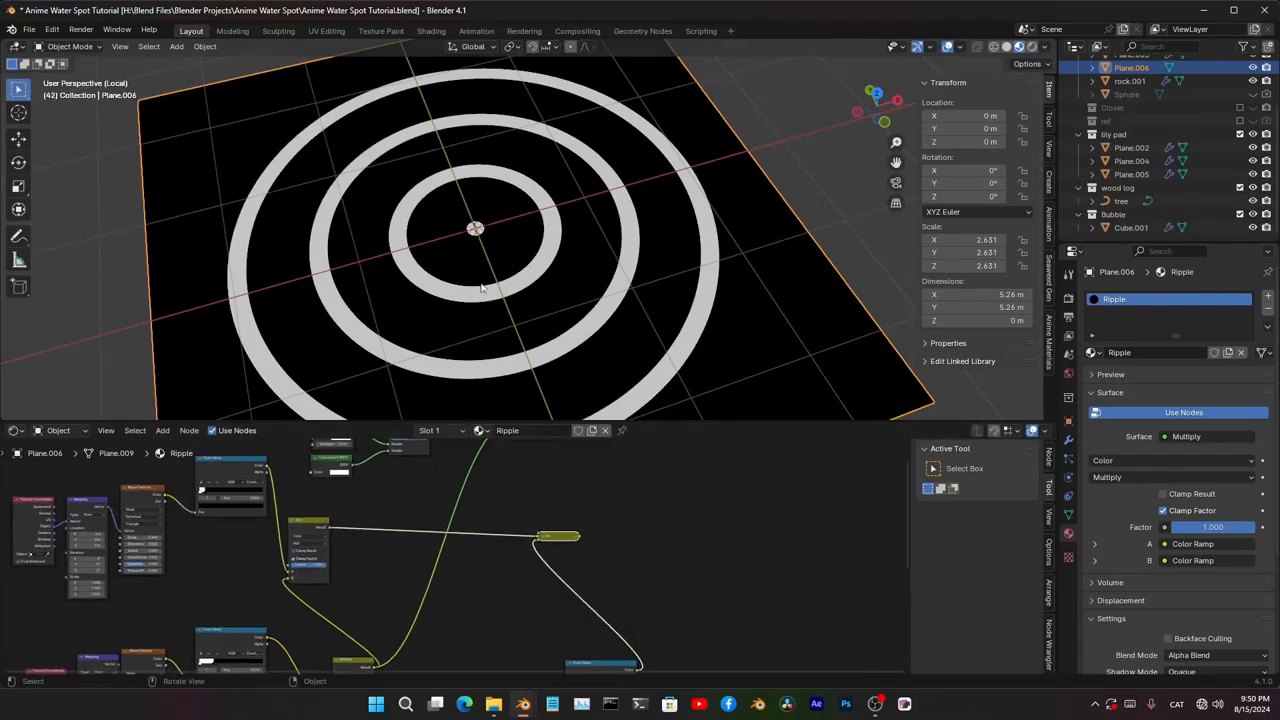
key("h")
middle_click_drag(600, 595, 551, 520)
scroll(551, 520, "up", 5)
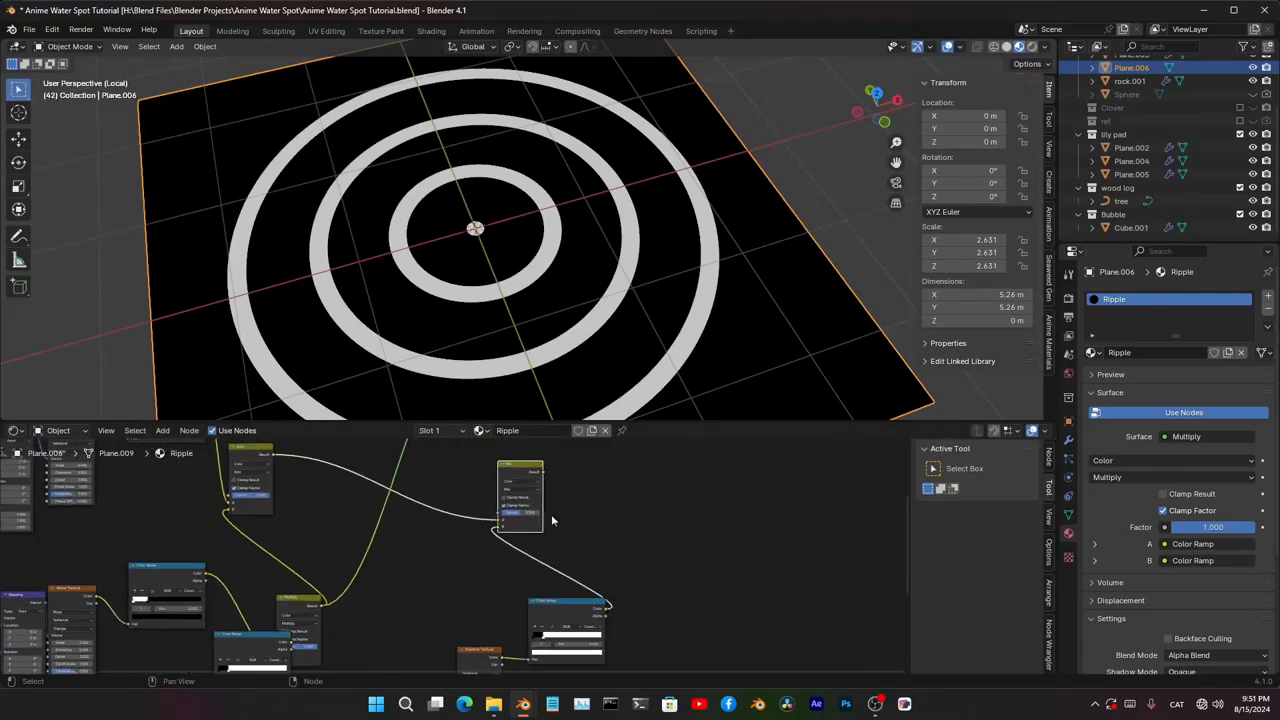
- Preview the new Mix node's result on the plane and set its factor to 1.000
left_click(543, 449, "ctrl+shift")
middle_click_drag(478, 660, 498, 540)
scroll(497, 580, "up", 3)
middle_click_drag(527, 638, 525, 450)
left_click_drag(440, 587, 520, 587)
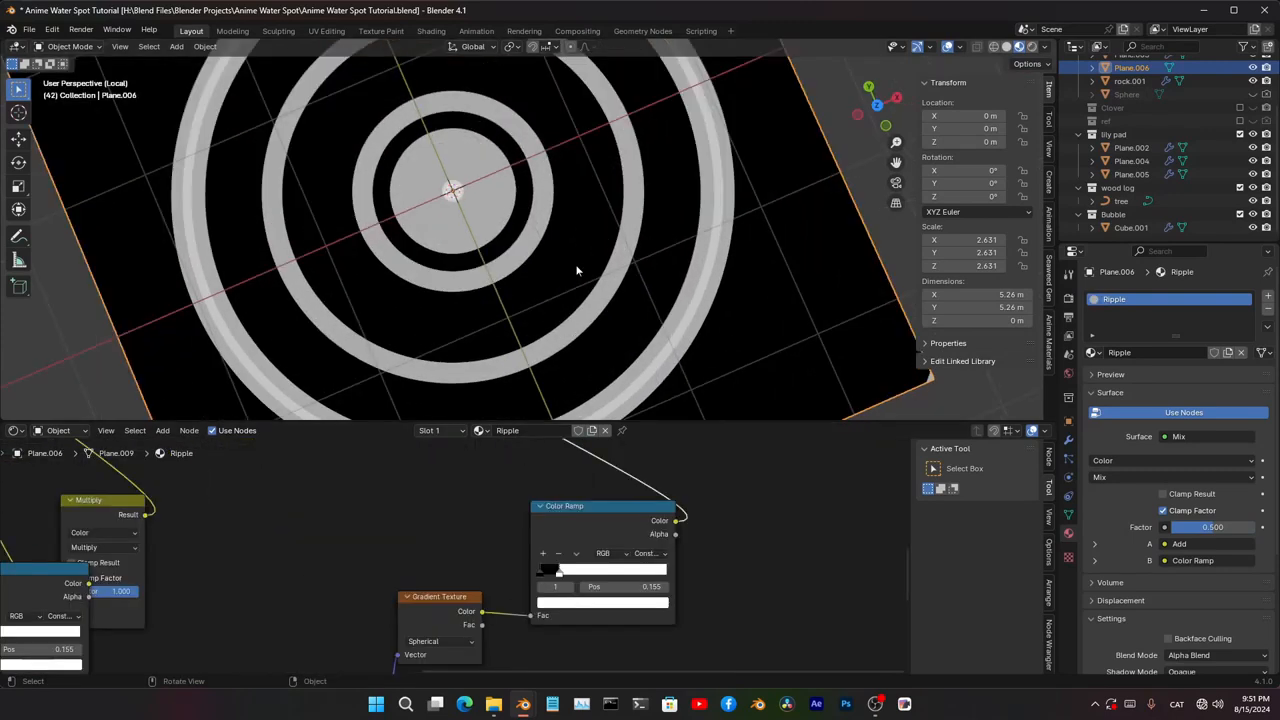
key("KP_0")
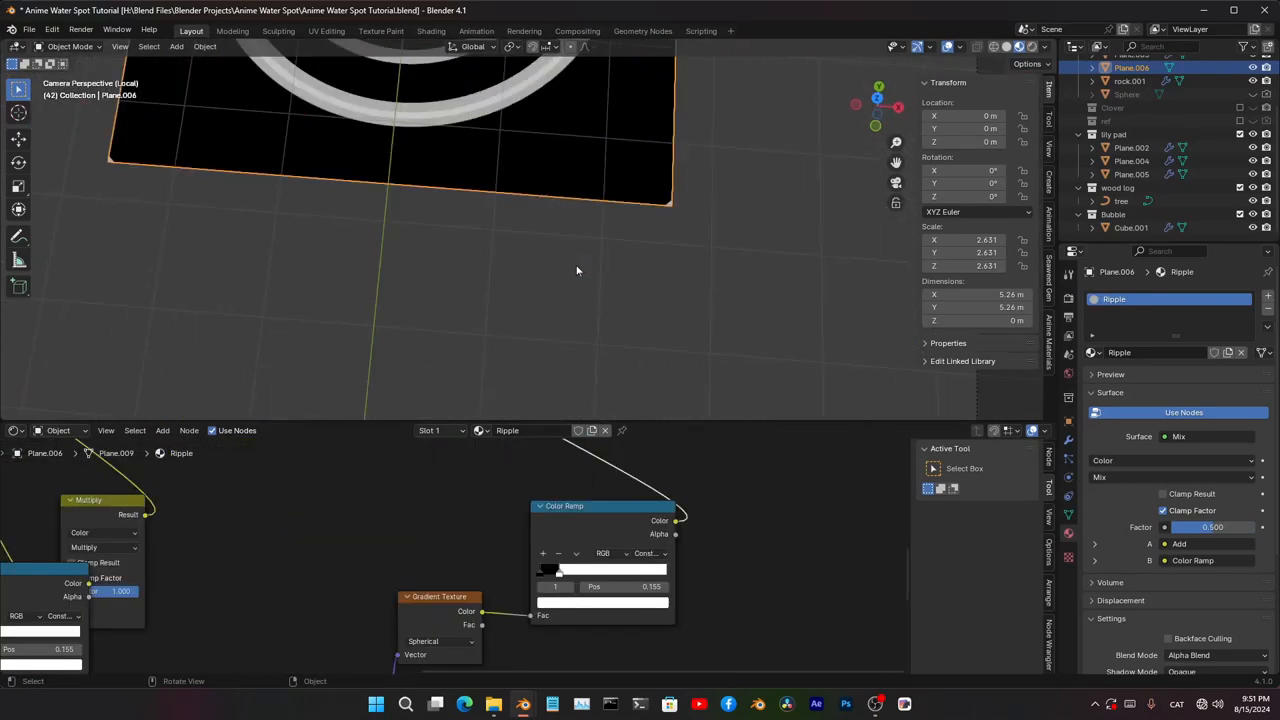
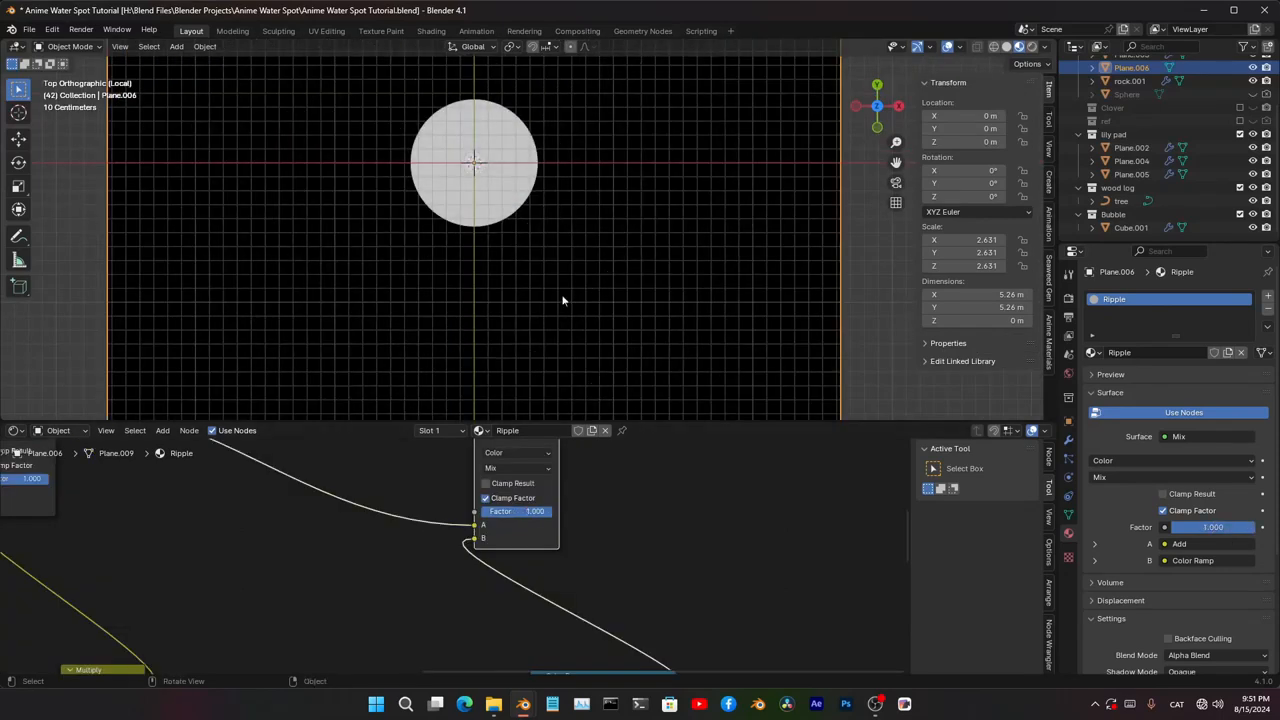
- Adjust the copied gradient's Color Ramp, placing its white stop at position 0.195
middle_click_drag(669, 555, 622, 314)
left_click(534, 485)
left_click(572, 503)
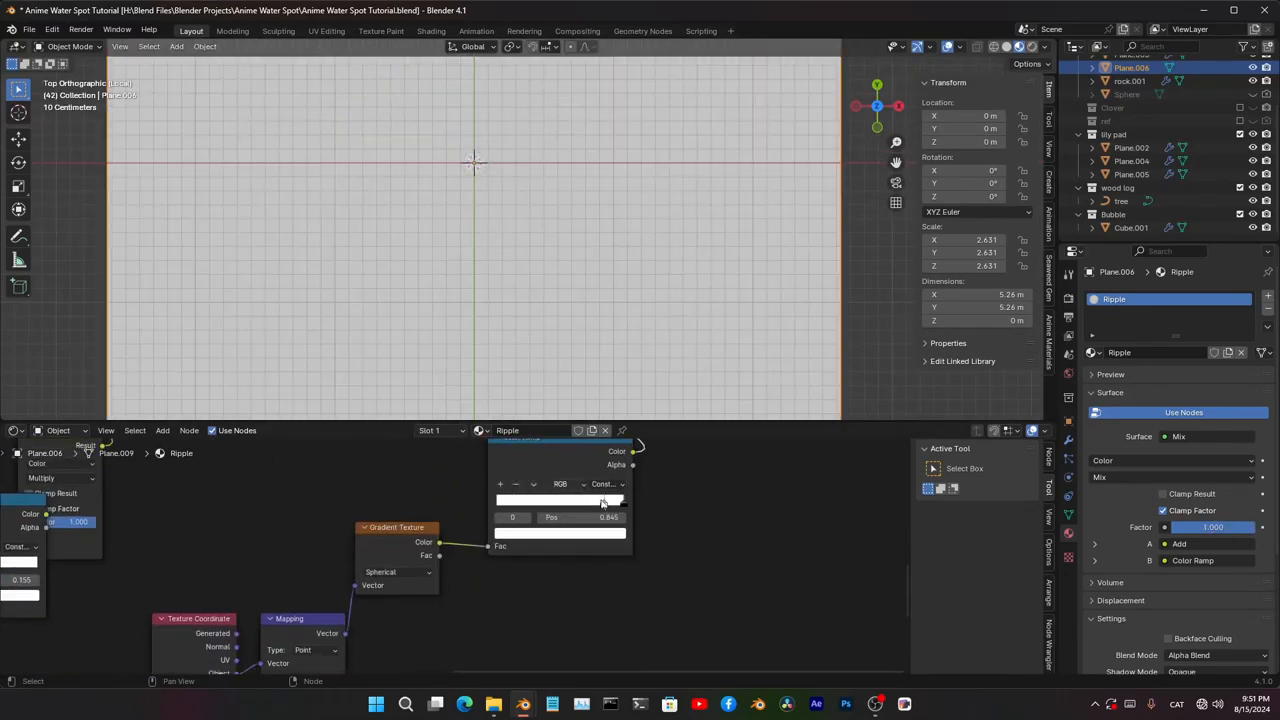
scroll(600, 510, "down", 3)
middle_click_drag(571, 251, 569, 283)
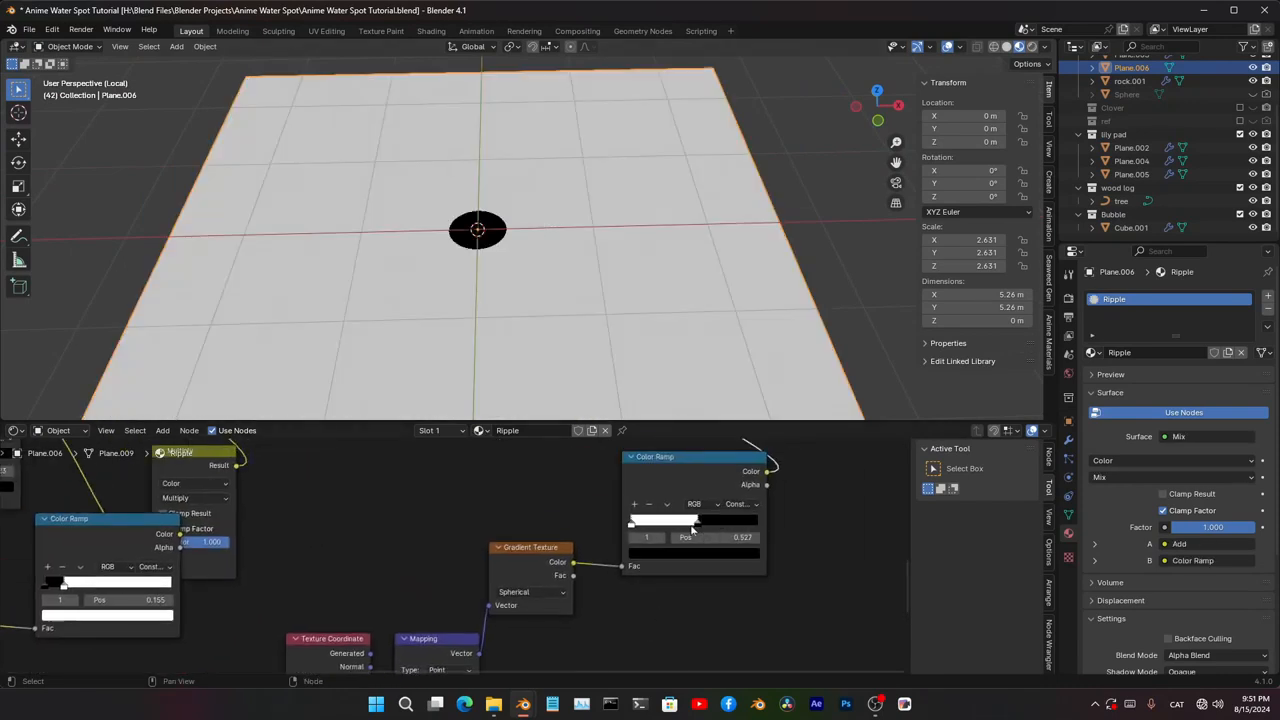
middle_click_drag(536, 597, 563, 471)
scroll(554, 508, "down", 3)
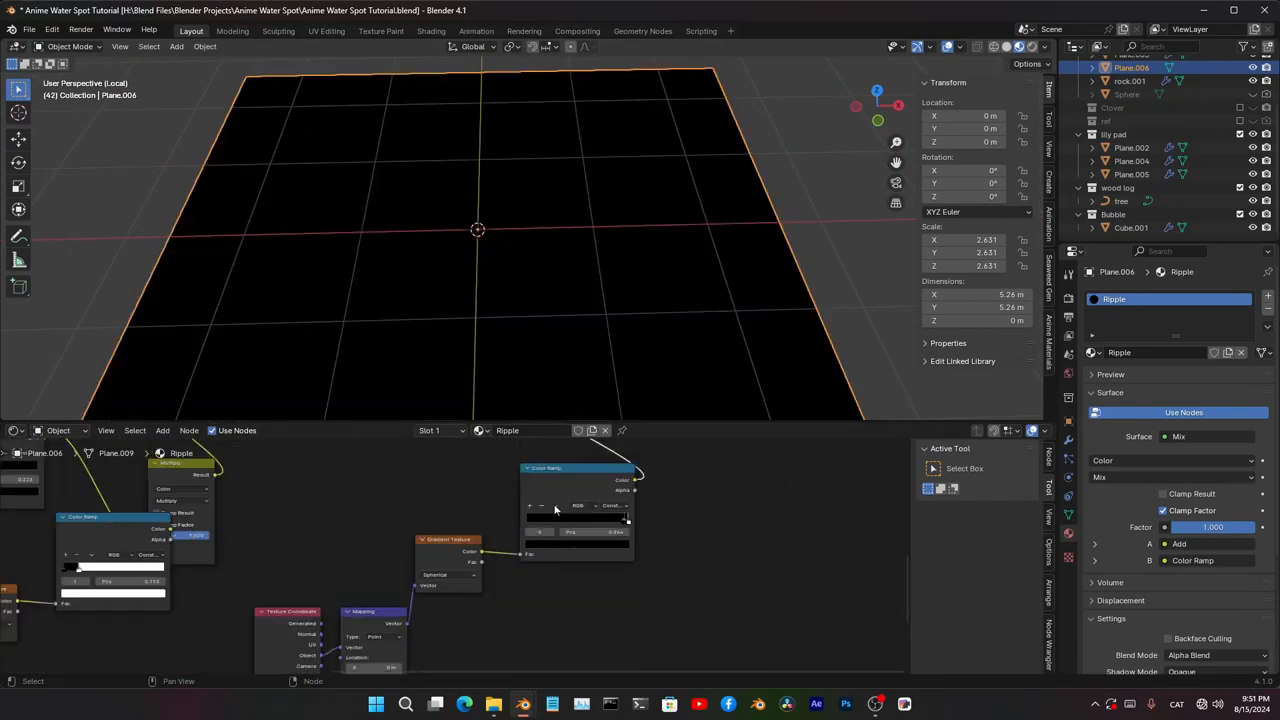
middle_click_drag(575, 654, 626, 581)
scroll(487, 576, "up", 2)
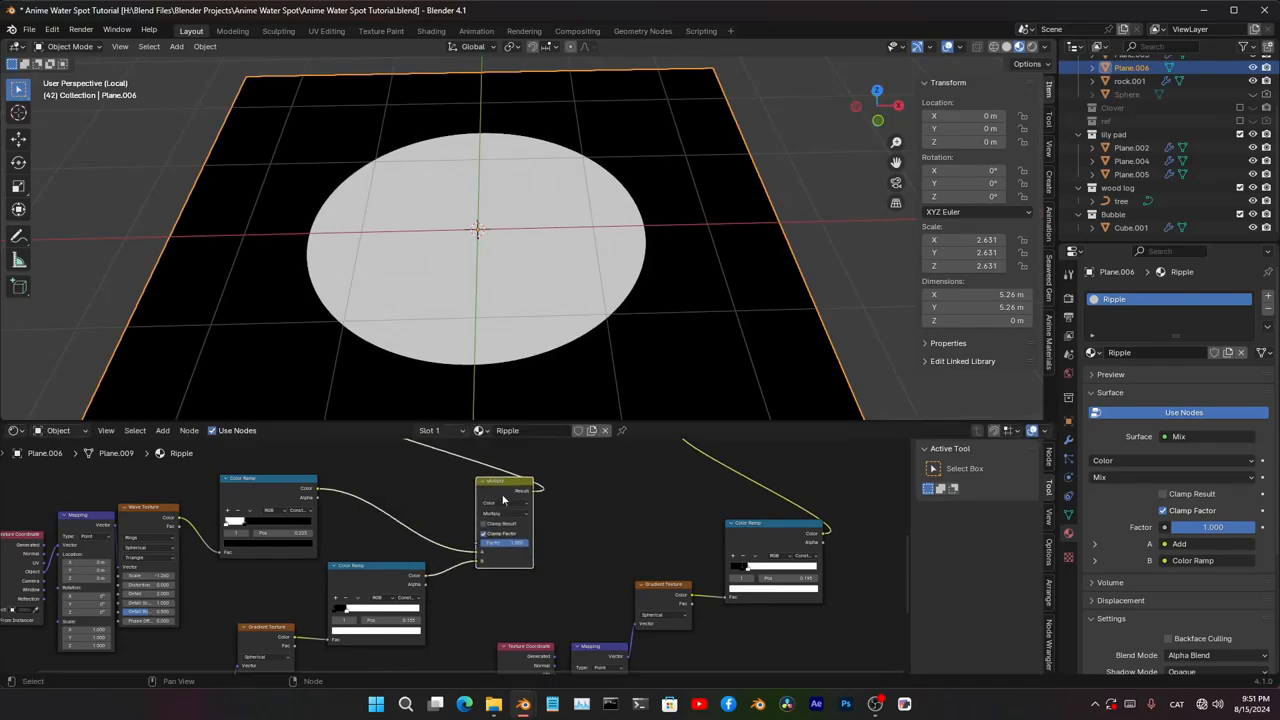
- Set the blending mode of the new Mix node to Multiply
scroll(650, 600, "up", 5)
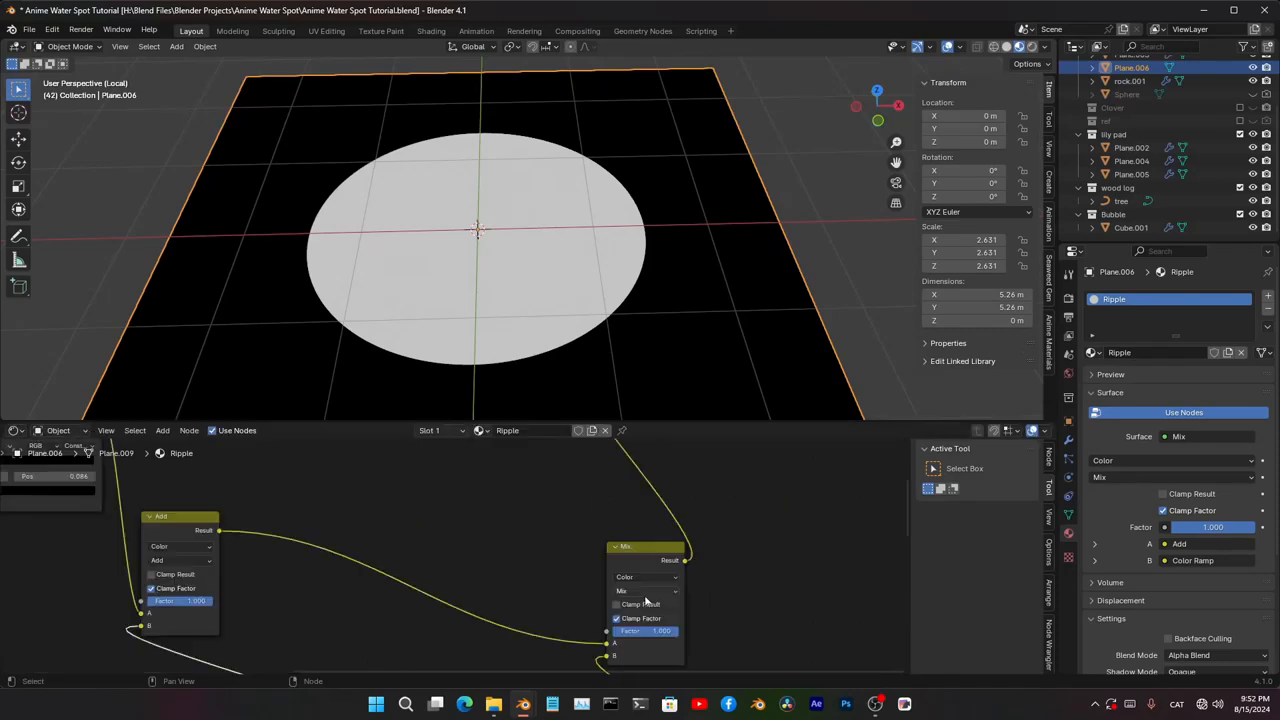
left_click(648, 604)
left_click(640, 604)
left_click(648, 591)
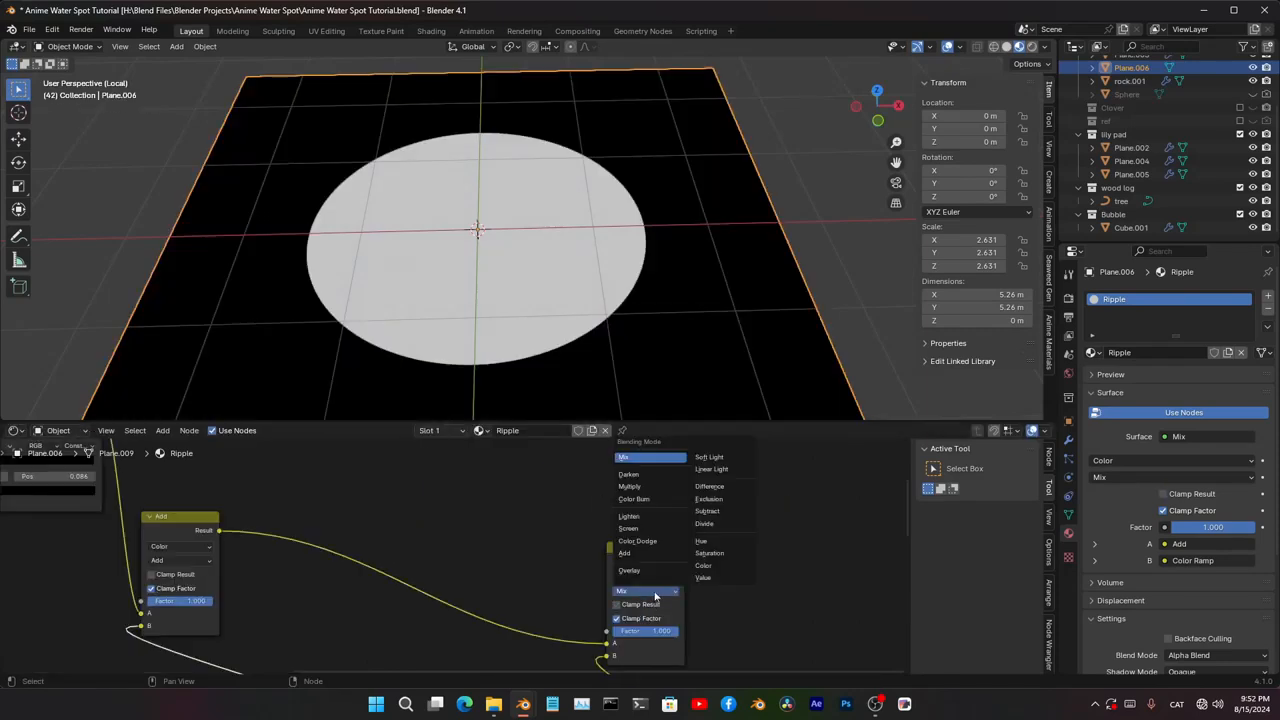
left_click(630, 487)
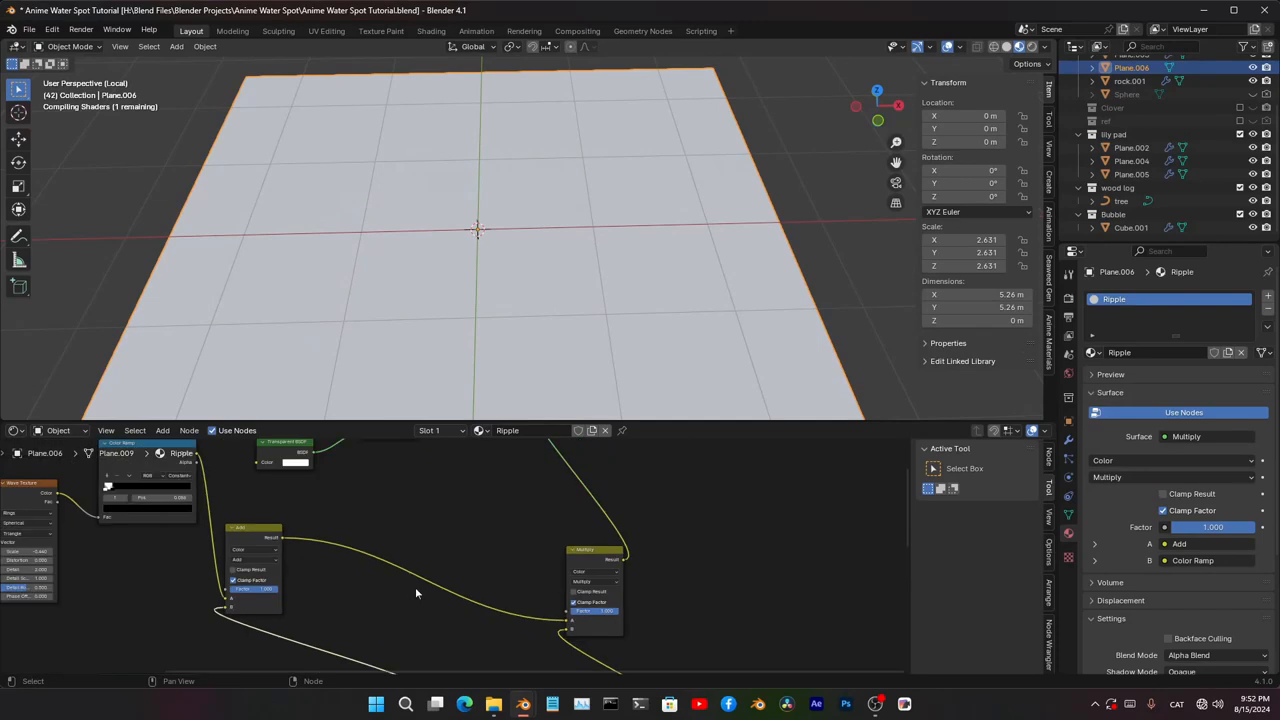
- Set the copied gradient's Mapping scale to 4.960 on all axes and flip its Color Ramp
left_click_drag(463, 547, 490, 570, "shift")
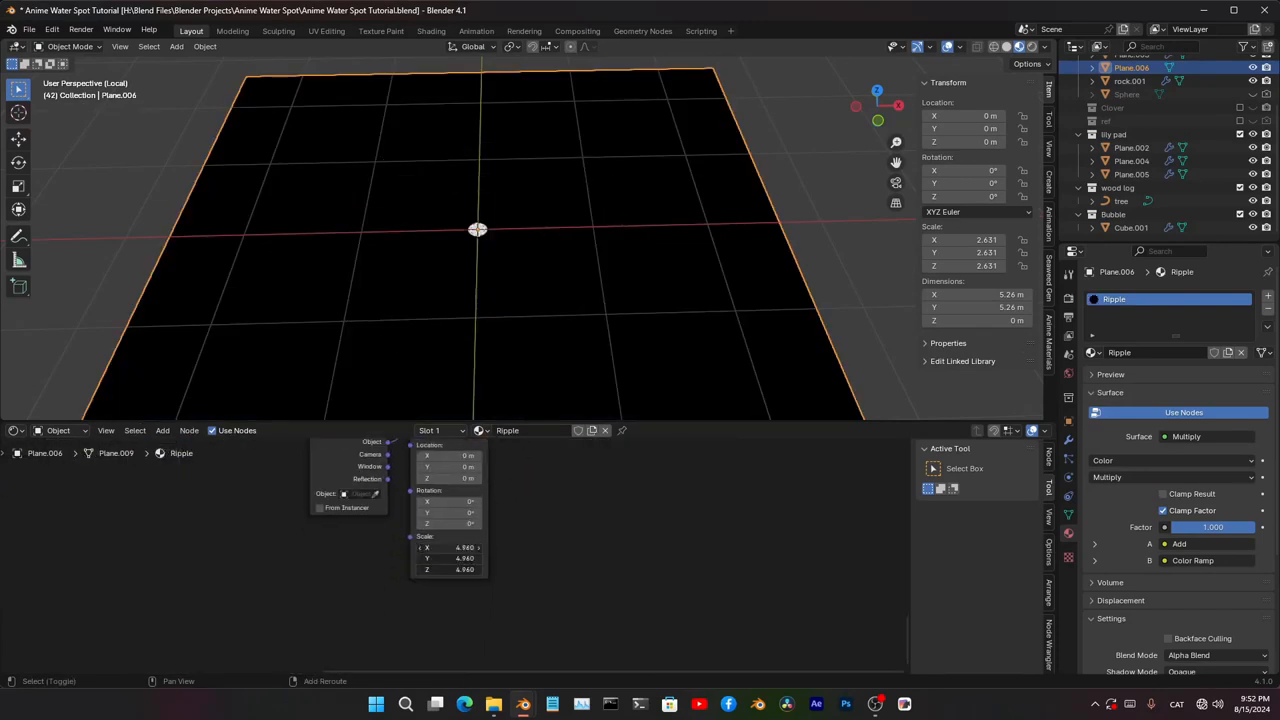
middle_click_drag(603, 494, 523, 674)
scroll(572, 335, "up", 2)
middle_click_drag(575, 335, 584, 91)
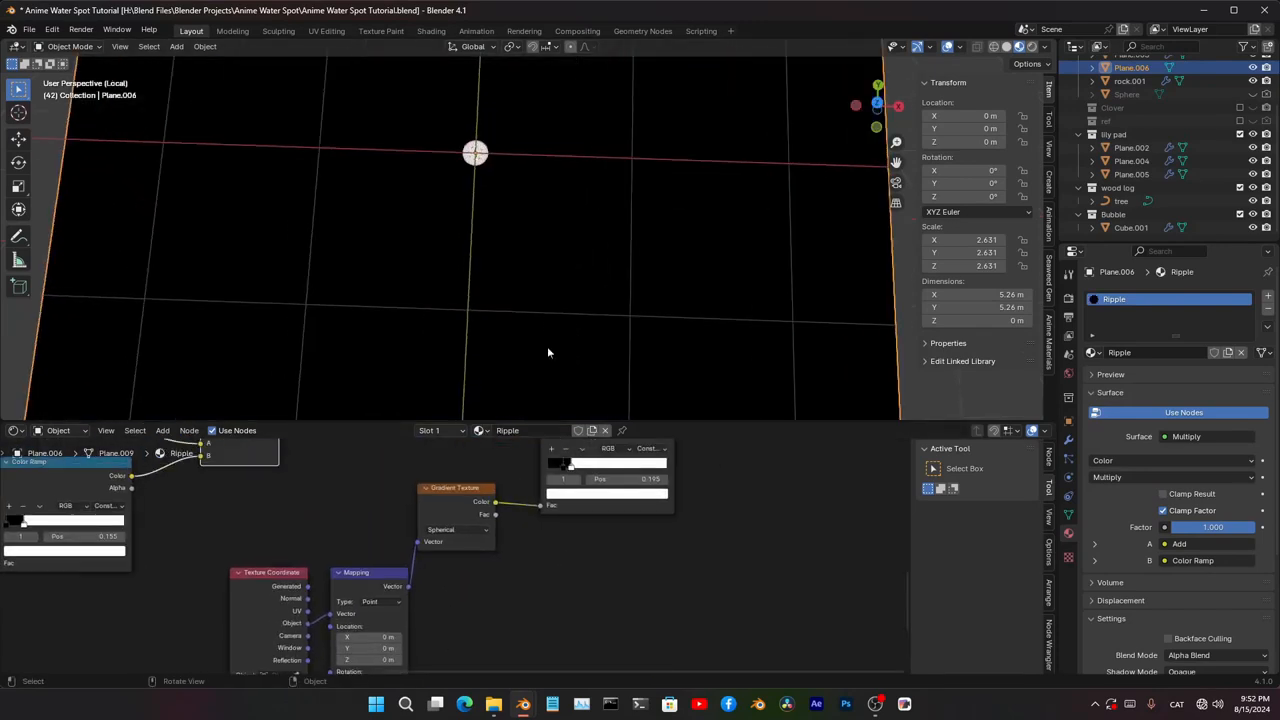
left_click(583, 450)
left_click(616, 466)
middle_click_drag(588, 240, 601, 157)
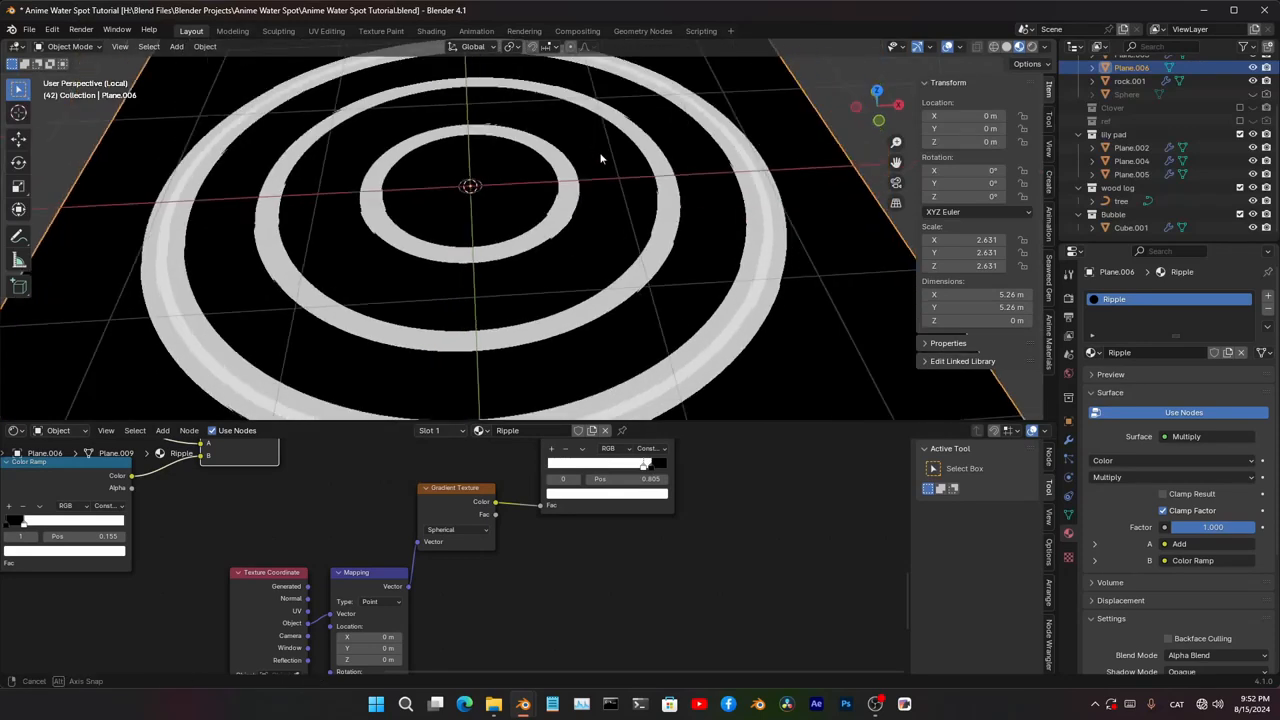
- Try a Mapping scale of 4.680 on all axes for the copied gradient and check the rings
scroll(601, 157, "up", 4)
middle_click_drag(459, 634, 564, 462)
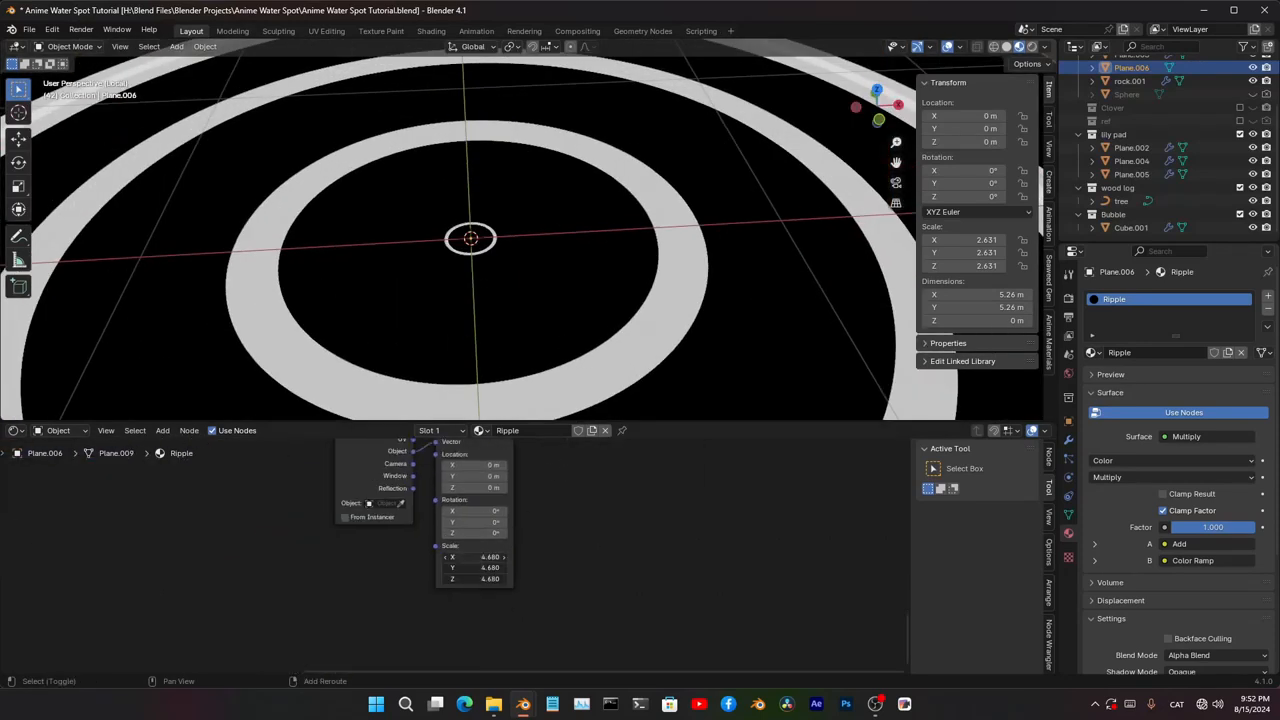
scroll(567, 285, "down", 5)
middle_click_drag(573, 212, 608, 260)
scroll(608, 260, "down", 5)
scroll(550, 490, "down", 4)
scroll(520, 358, "up", 1)
middle_click_drag(518, 360, 524, 347)
scroll(524, 347, "up", 4)
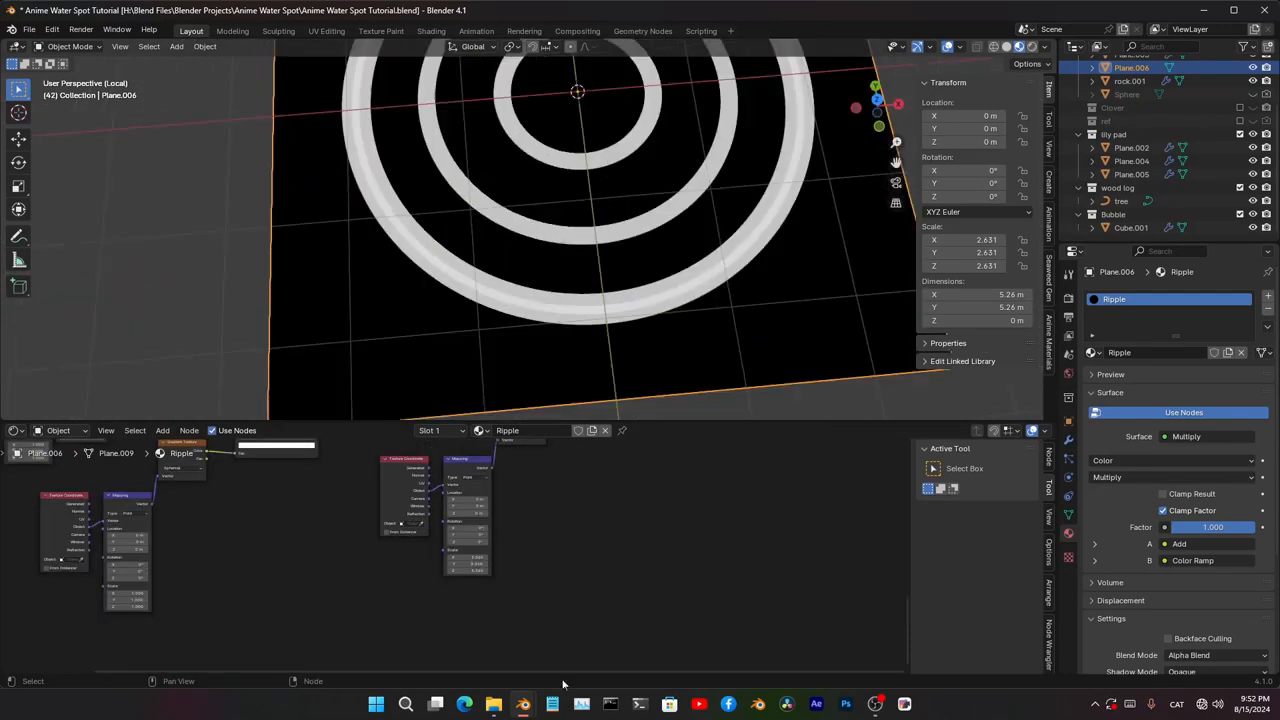
- Set the copied gradient's Mapping scale to 1.470 on all axes to trim the outer ring
scroll(600, 560, "up", 5)
scroll(592, 584, "down", 3)
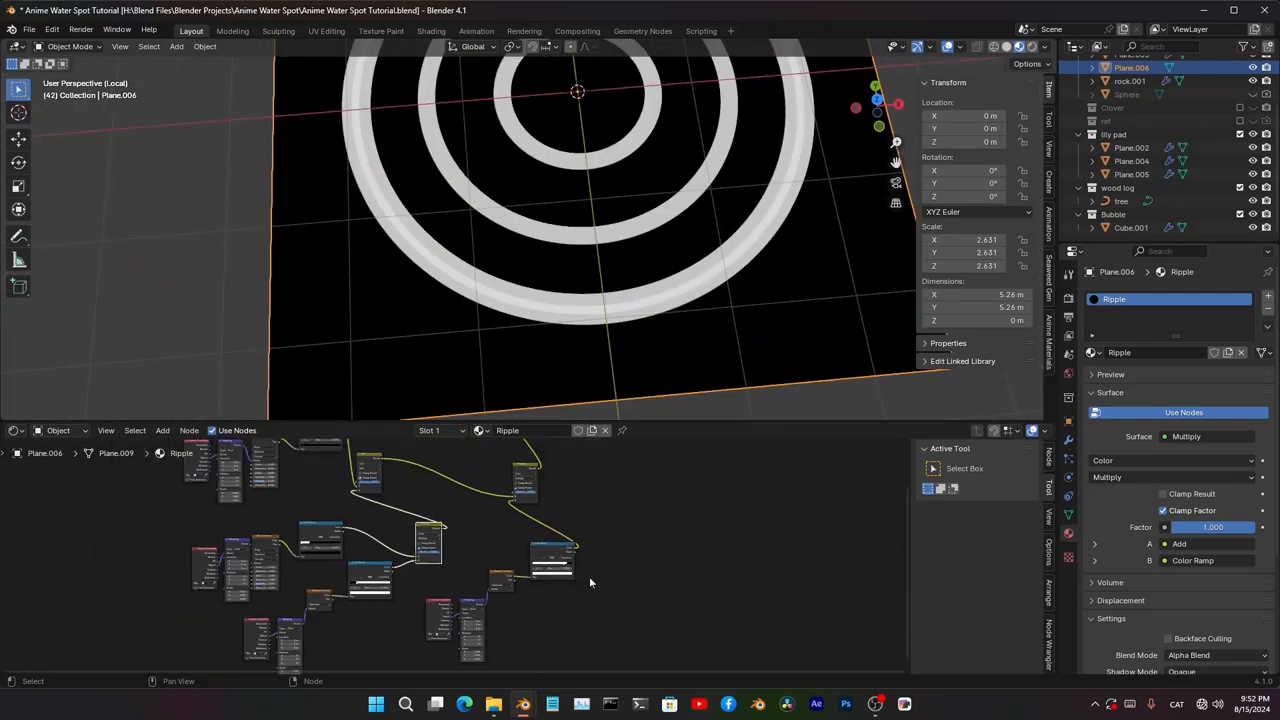
scroll(508, 543, "up", 5)
middle_click_drag(400, 534, 580, 436)
scroll(545, 455, "up", 4)
scroll(466, 530, "up", 5)
middle_click_drag(450, 470, 476, 535)
left_click_drag(516, 561, 540, 585)
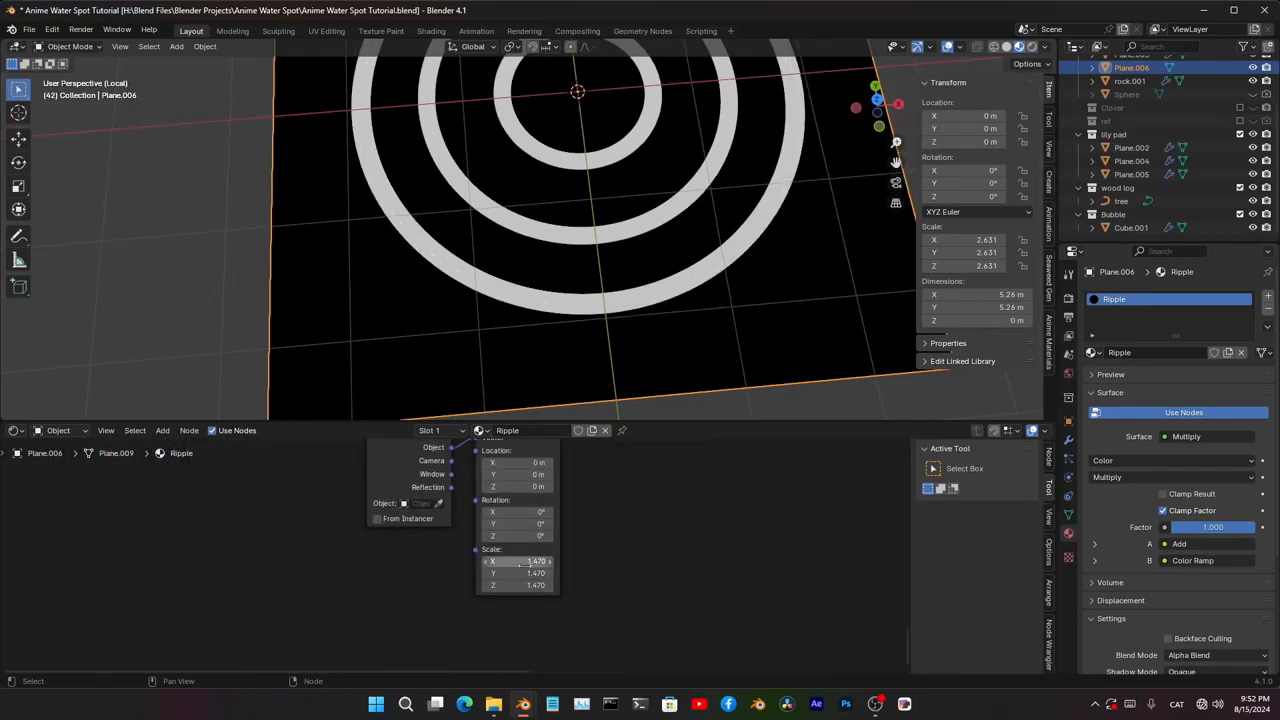
- Examine the masked ring pattern on the whole plane from several angles and up close
scroll(575, 310, "down", 3)
middle_click_drag(586, 323, 600, 380, "shift")
middle_click_drag(618, 310, 564, 257)
scroll(562, 256, "up", 4)
scroll(601, 266, "down", 5)
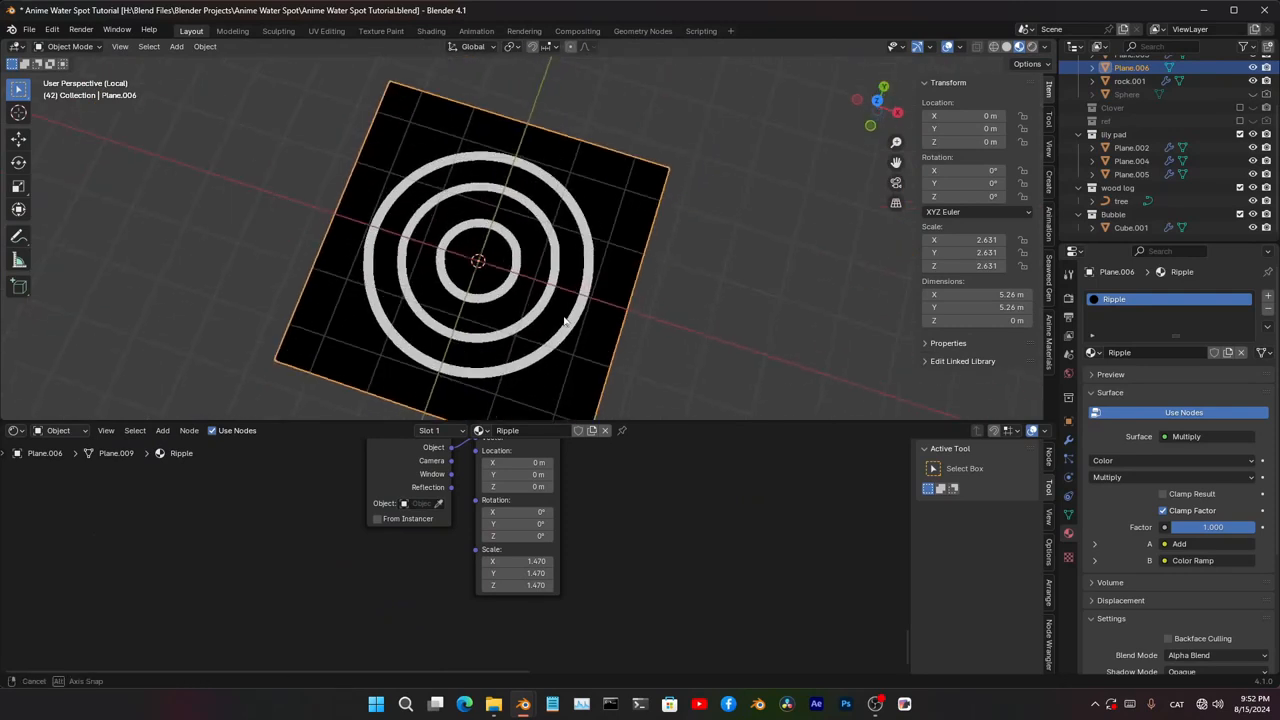
scroll(564, 257, "up", 7)
scroll(564, 257, "down", 3)
scroll(724, 529, "down", 3)
scroll(727, 536, "down", 2)
- Connect the final Multiply node's result to the factor of the Mix Shader
middle_click_drag(727, 536, 500, 665)
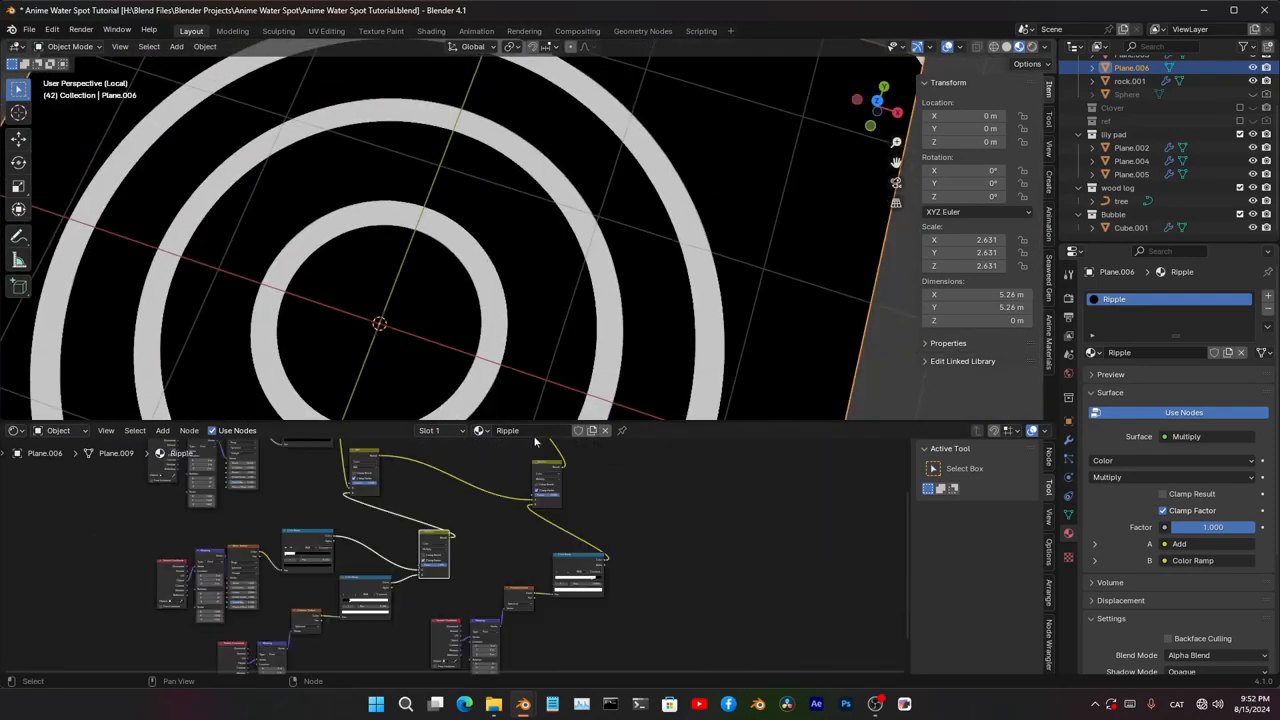
middle_click_drag(545, 445, 695, 643)
scroll(625, 230, "up", 4)
scroll(637, 580, "up", 3)
middle_click_drag(637, 580, 685, 513)
left_click_drag(733, 506, 686, 491)
middle_click_drag(650, 531, 646, 511)
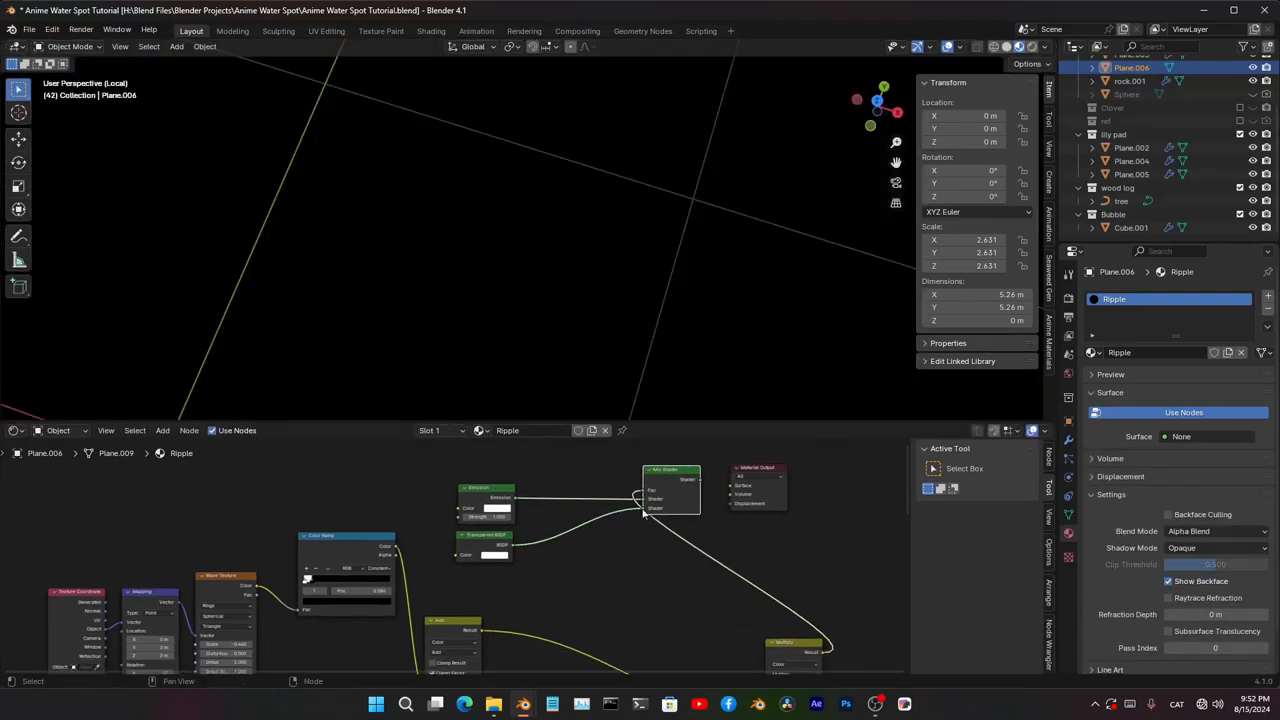
- Connect the Mix Shader to the Material Output's surface and rearrange the shader nodes
scroll(640, 450, "down", 5)
left_click_drag(634, 482, 478, 549)
left_click_drag(478, 510, 478, 459)
left_click_drag(619, 454, 655, 512)
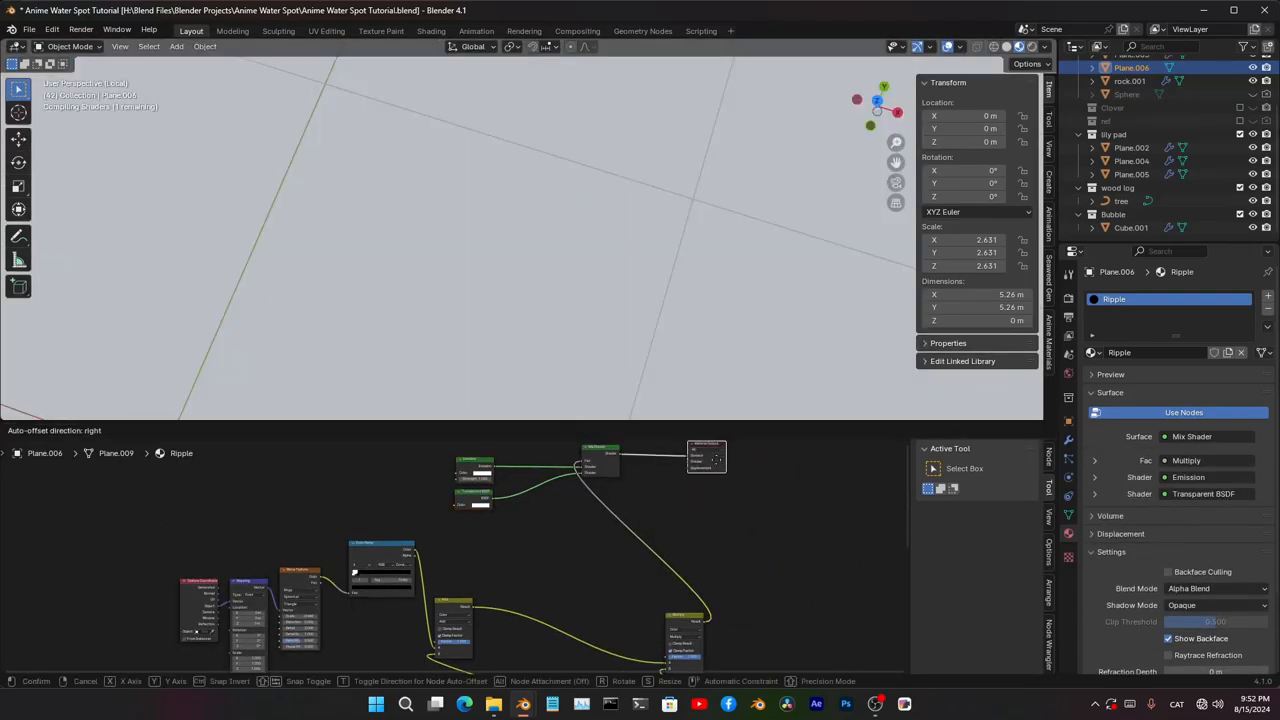
- Insert an Invert Color node between the final Multiply node and the Mix Shader's factor
middle_click_drag(626, 509, 626, 517)
scroll(614, 597, "down", 3)
scroll(614, 597, "up", 5)
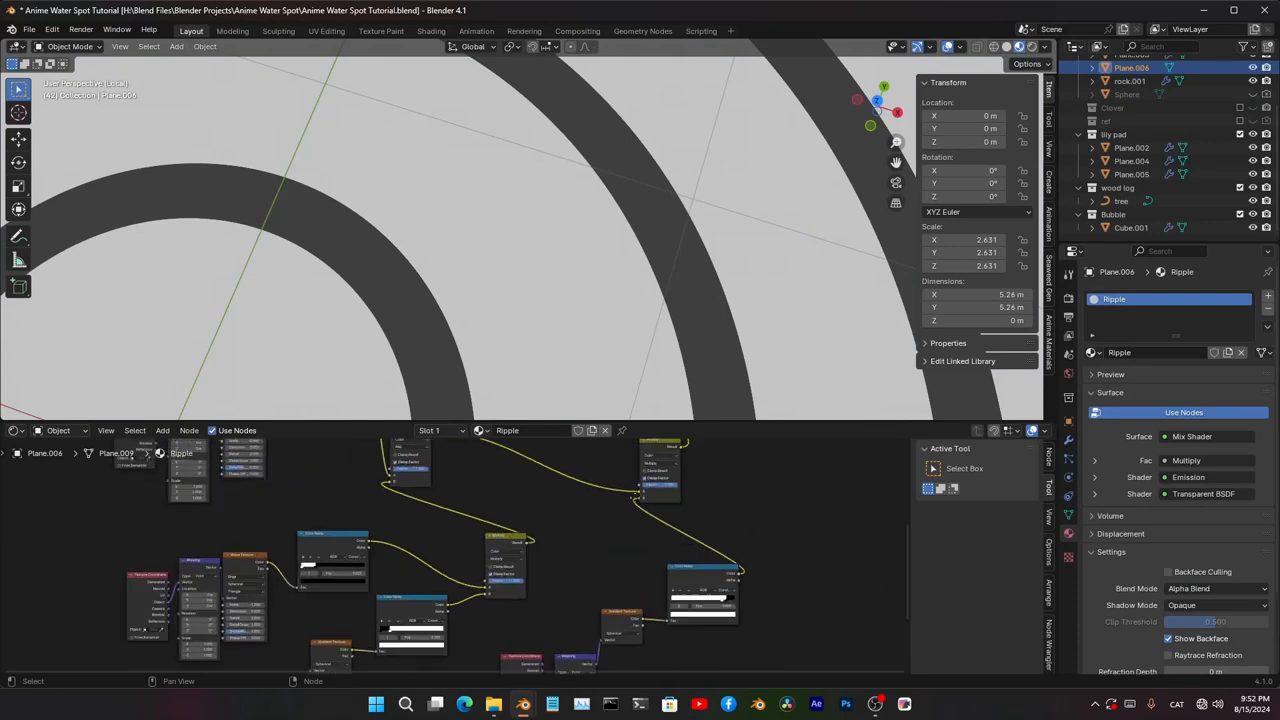
key("shift+a")
left_click(520, 508)
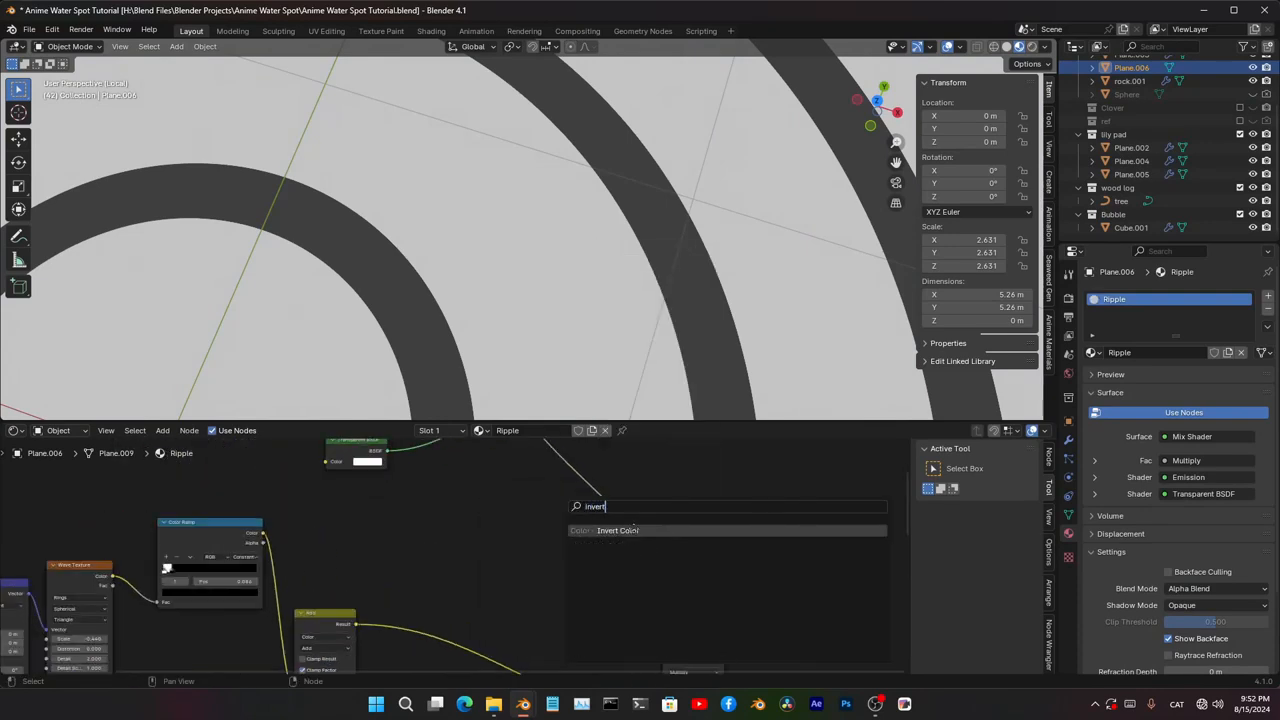
type("invert")
key("Return")
- Raise the Emission shader's strength to 21.900 and check the glowing rings on the plane
middle_click_drag(441, 329, 409, 254)
scroll(440, 573, "up", 1)
middle_click_drag(450, 450, 353, 619)
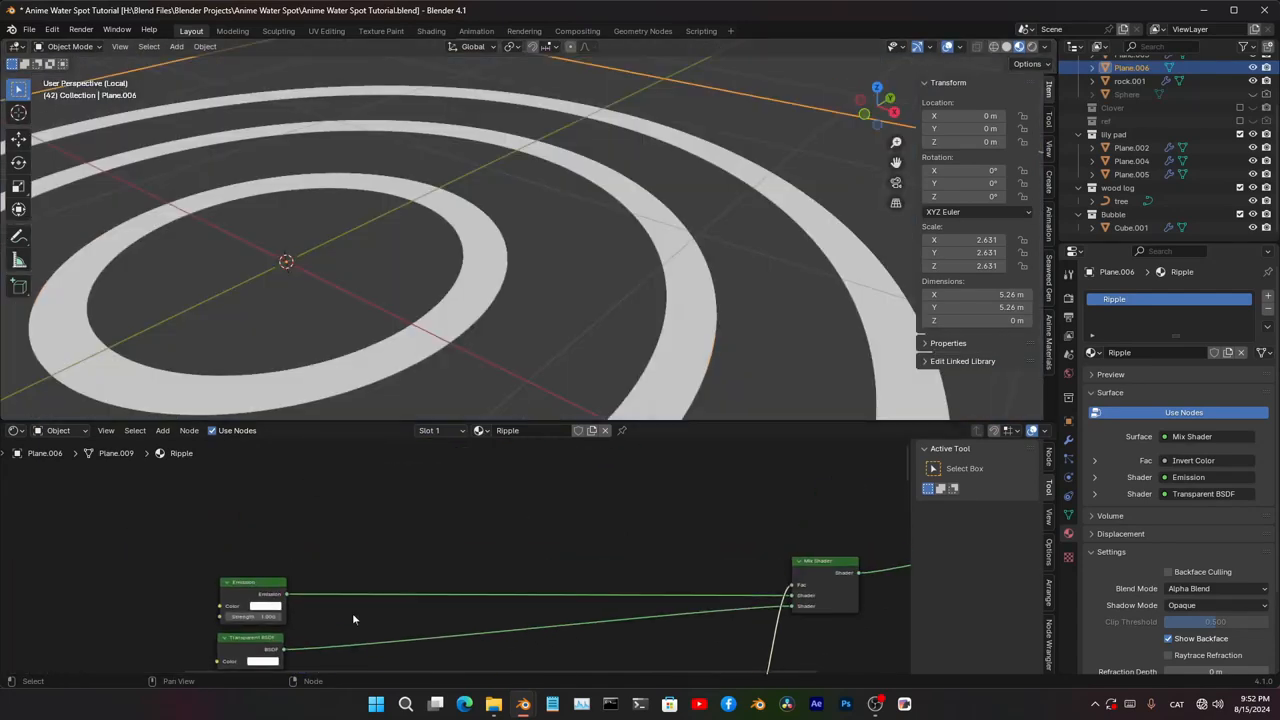
left_click_drag(254, 617, 394, 617)
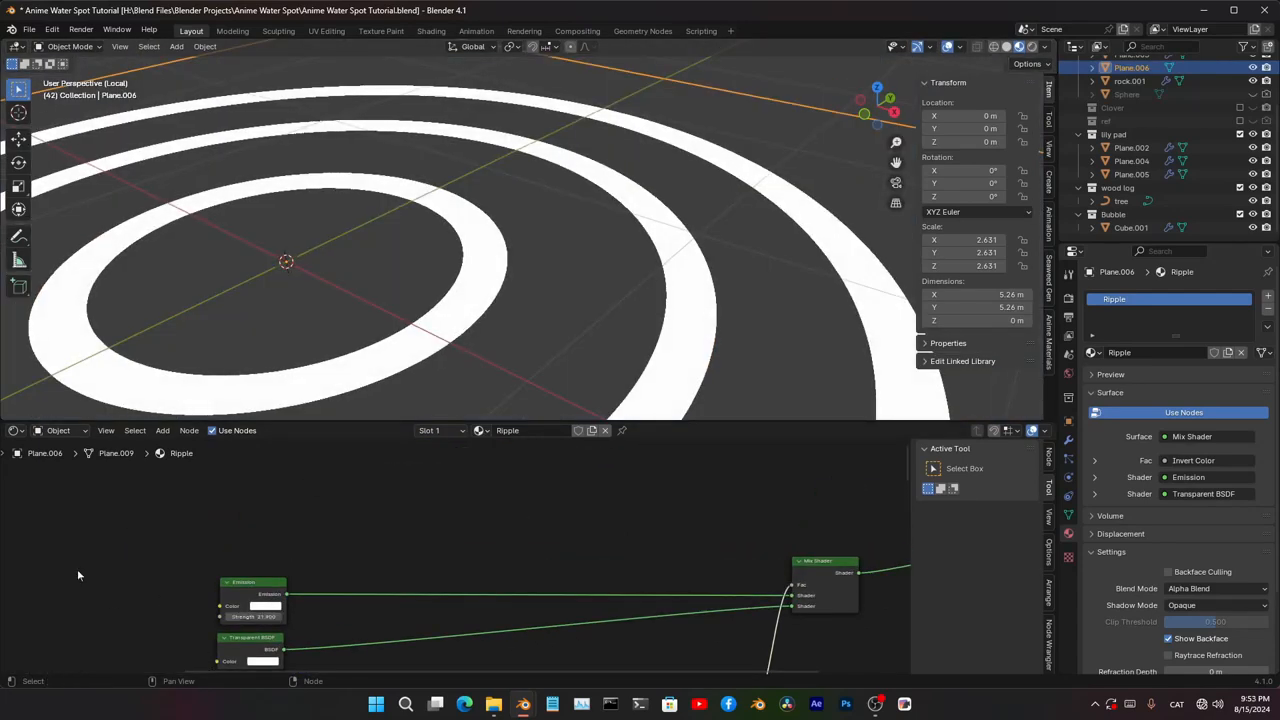
scroll(545, 316, "down", 6)
middle_click_drag(545, 316, 507, 379)
scroll(550, 323, "down", 6)
scroll(550, 327, "up", 4)
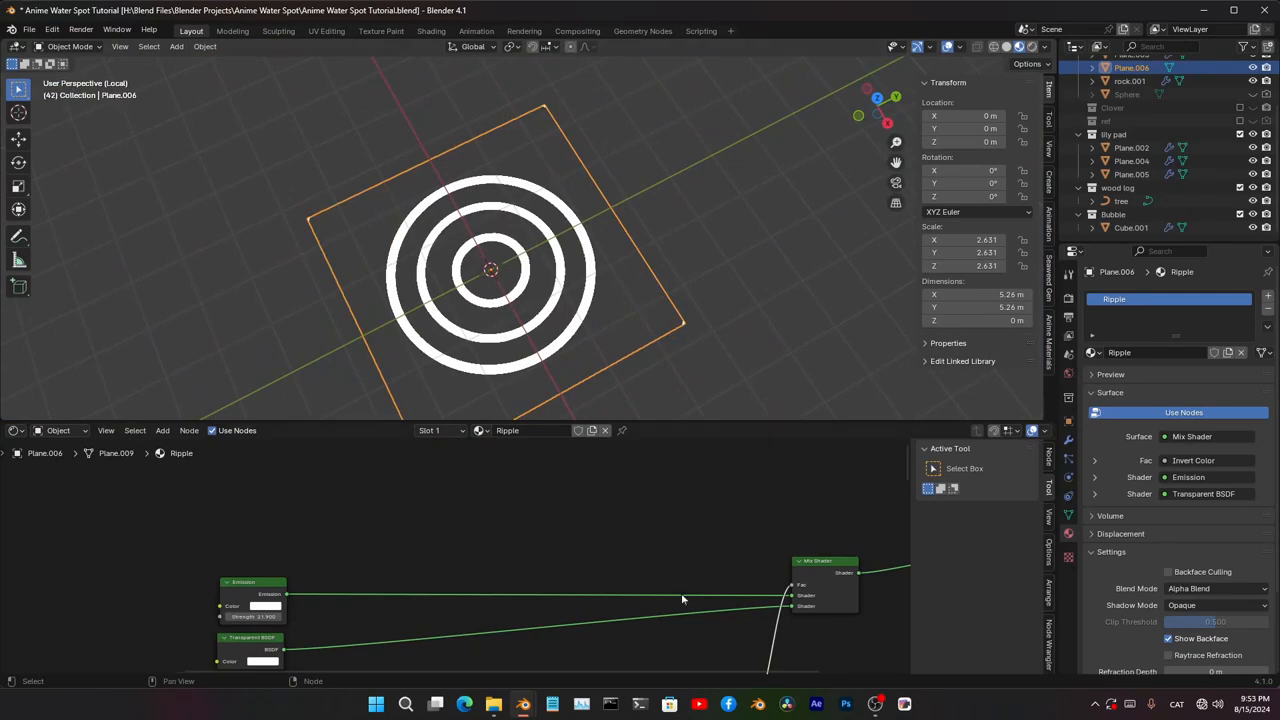
- Thin the wave rings by moving stop 1 of the Wave Texture's Color Ramp to about 0.040
middle_click_drag(681, 598, 390, 430)
key("KP_7")
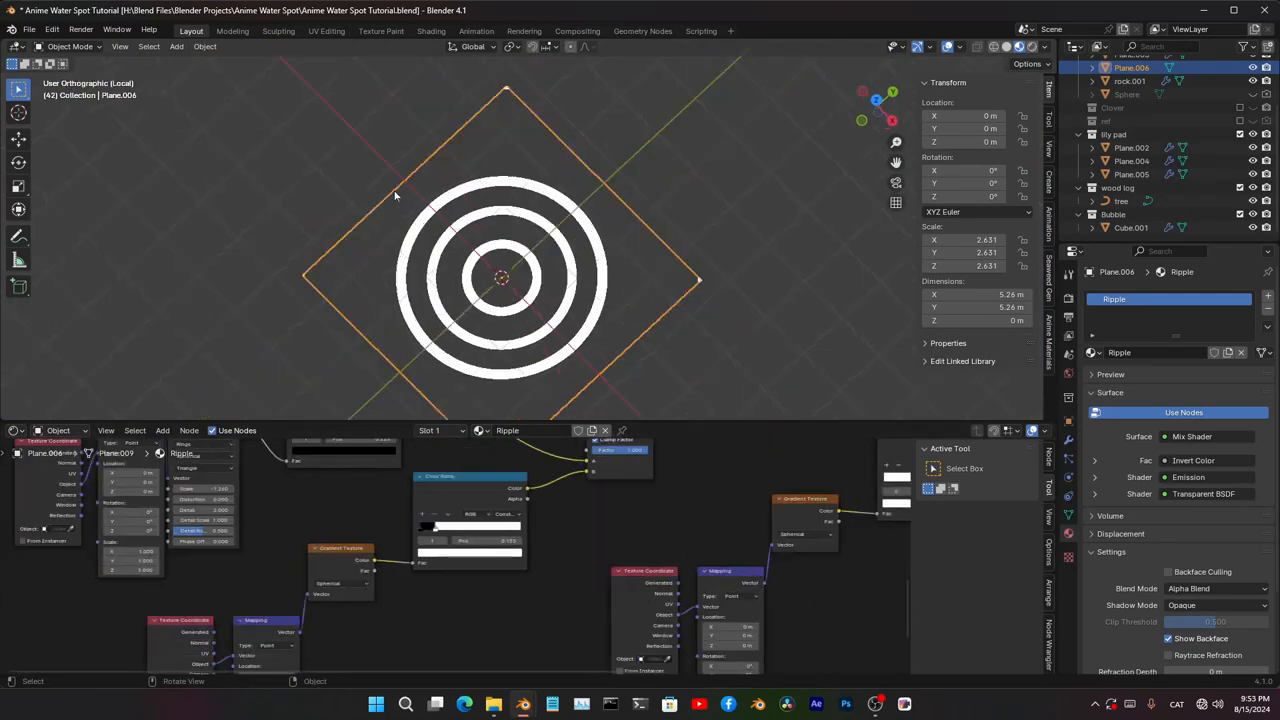
scroll(446, 555, "up", 6)
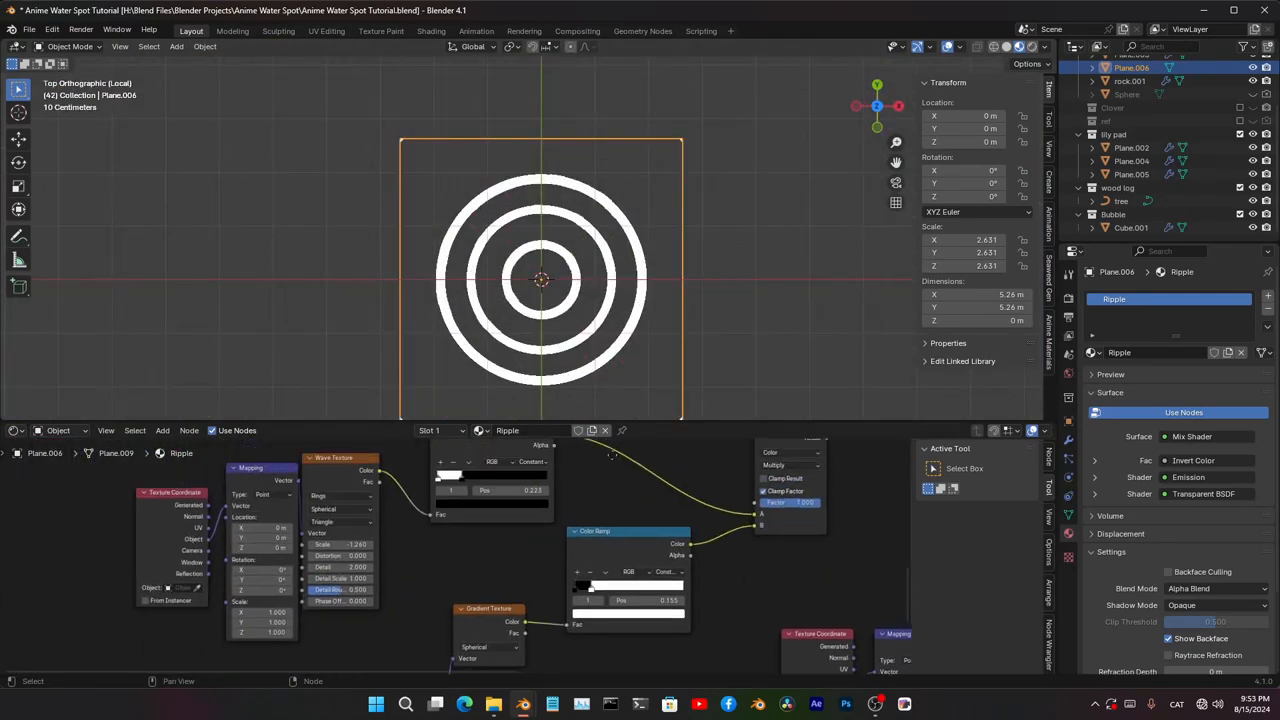
left_click_drag(432, 470, 390, 470)
left_click(530, 495)
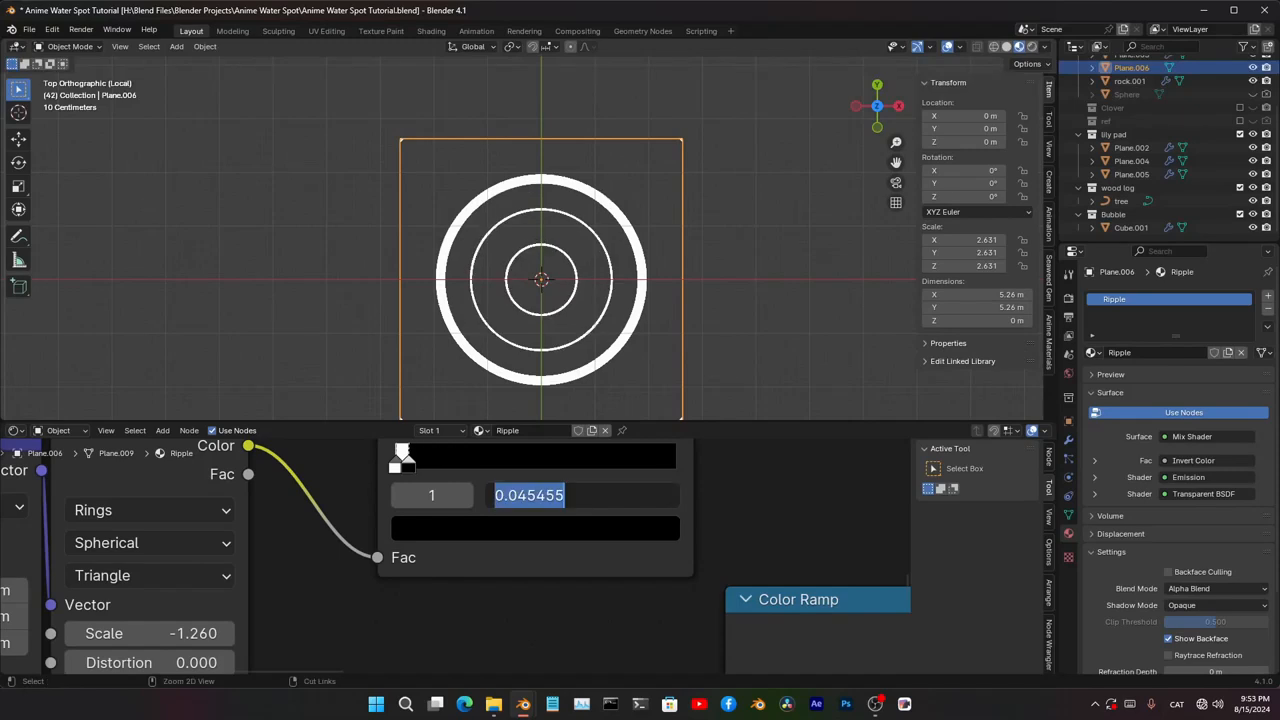
left_click(621, 653)
scroll(621, 653, "down", 2)
middle_click_drag(621, 653, 710, 449)
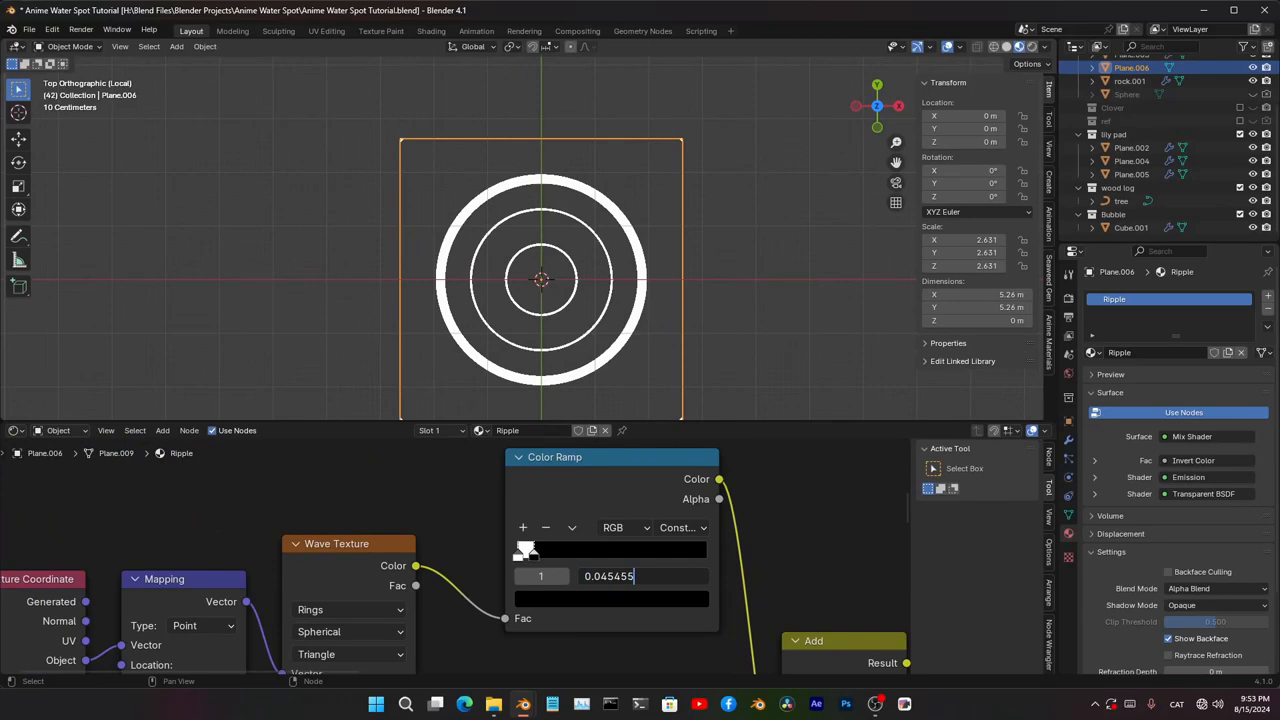
key("Return")
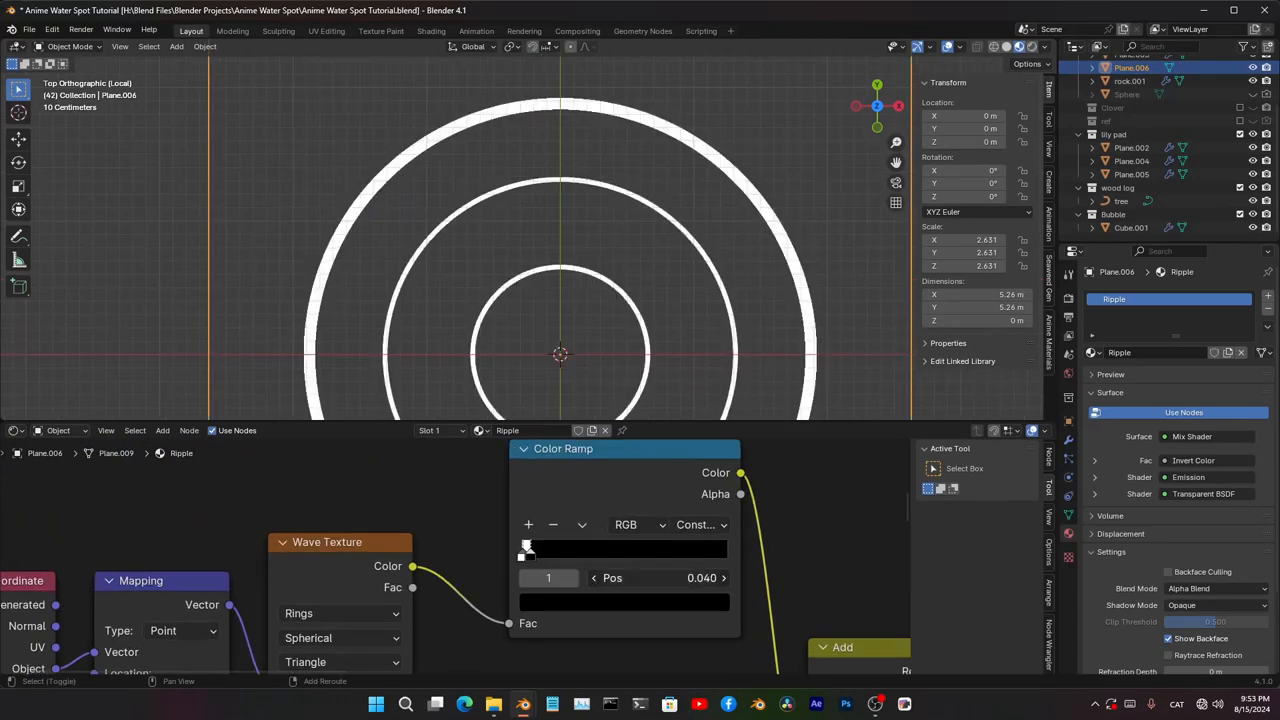
left_click_drag(662, 578, 624, 578, "shift")
scroll(697, 314, "down", 8)
middle_click_drag(697, 314, 678, 312)
scroll(735, 566, "down", 10)
- Add a Noise Texture after the final Multiply node and mix both outputs through a new color Mix node
middle_click_drag(735, 566, 354, 572)
scroll(472, 620, "up", 6)
middle_click_drag(548, 612, 482, 564)
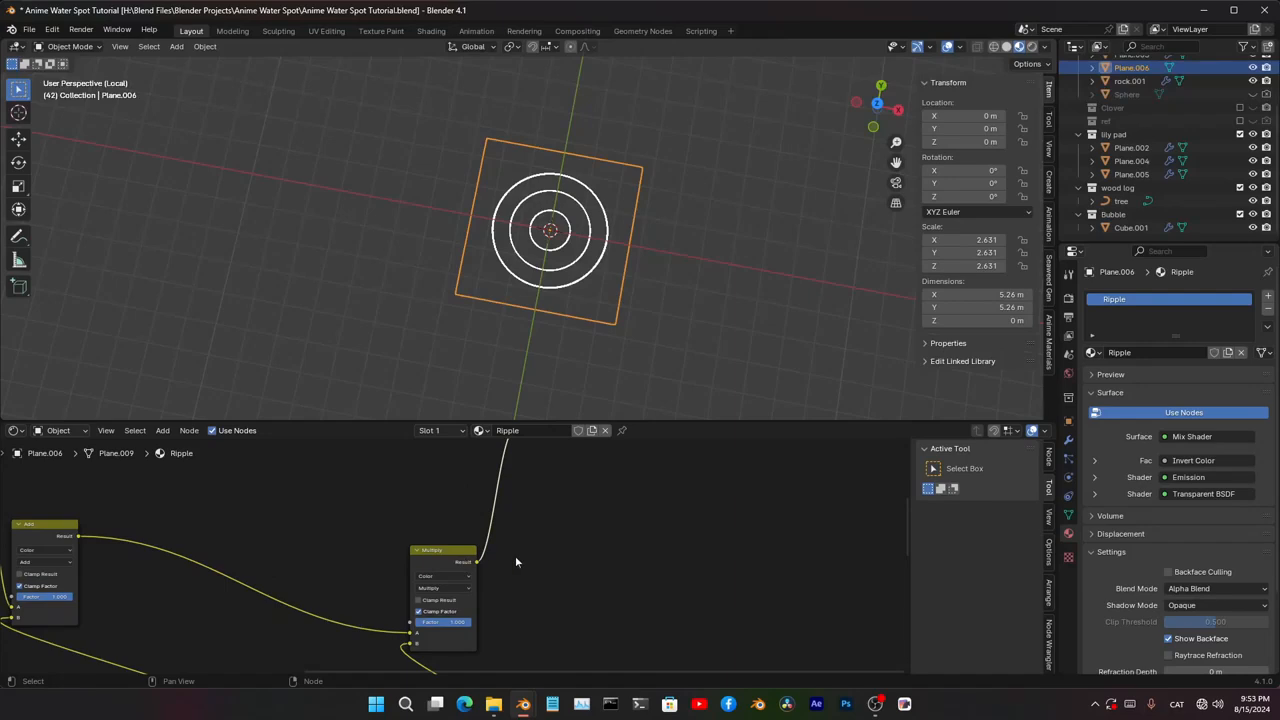
key("shift+a")
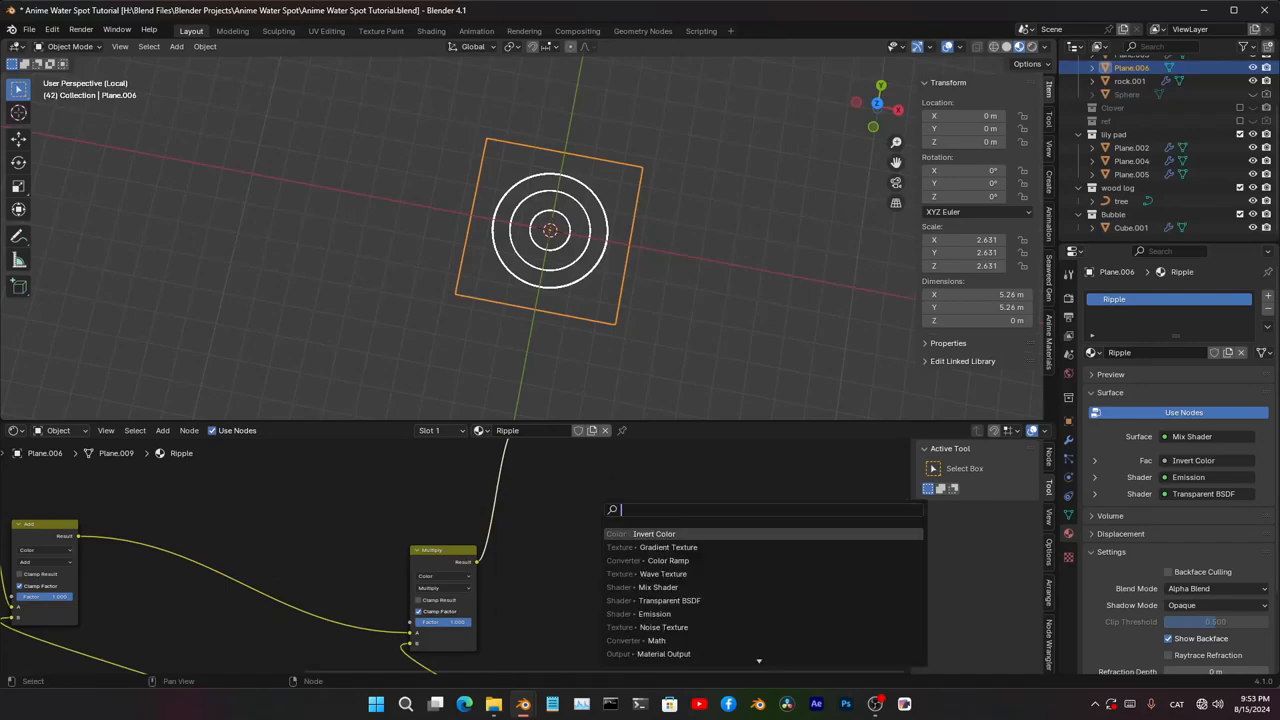
type("noise")
key("Return")
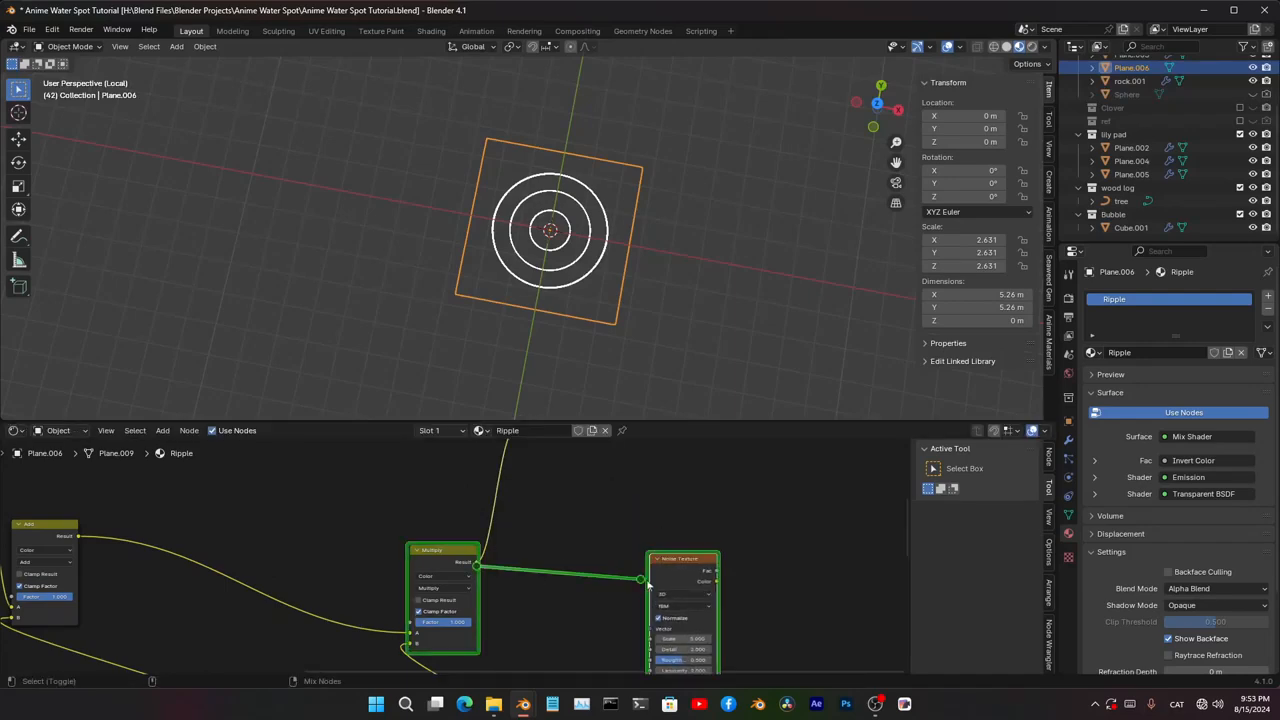
right_click_drag(648, 585, 672, 584, "ctrl+shift")
middle_click_drag(722, 571, 582, 517)
left_click_drag(678, 522, 765, 522)
left_click_drag(692, 523, 759, 448)
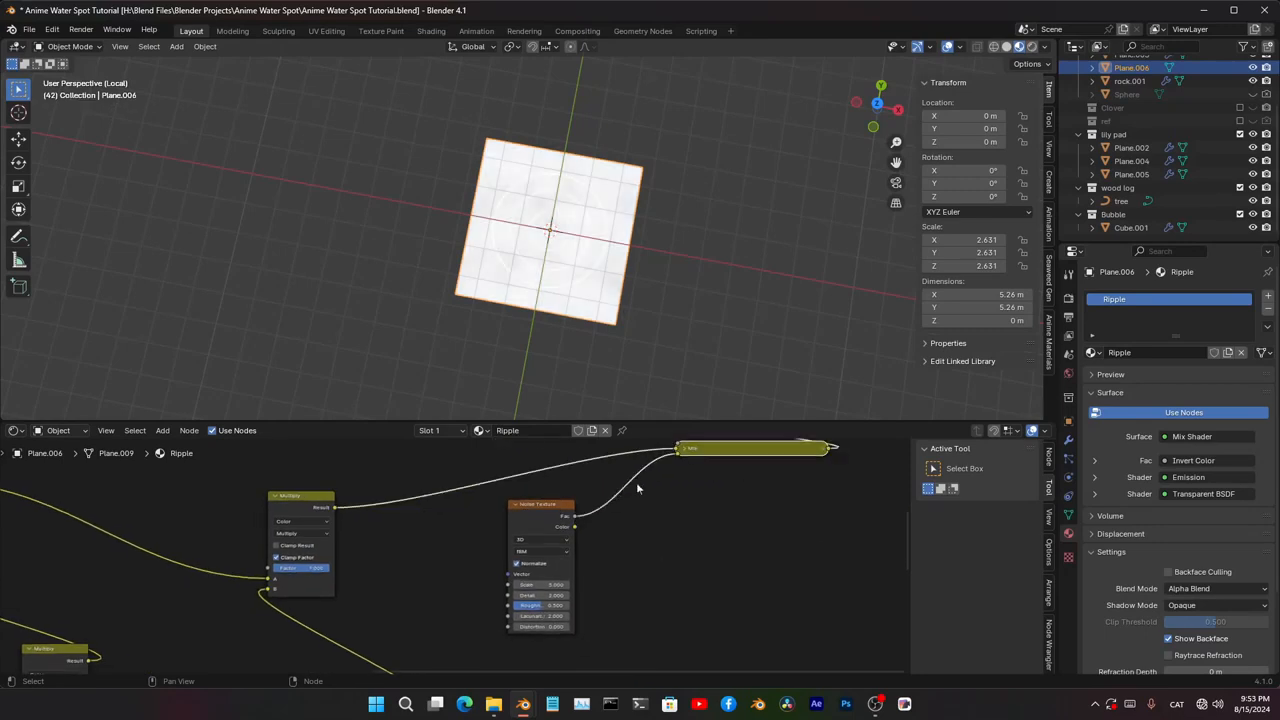
- Insert a Color Ramp between the Noise Texture's Fac output and the Mix node
left_click_drag(552, 503, 516, 551)
key("shift+a")
type("ramp")
key("Return")
left_click(577, 499)
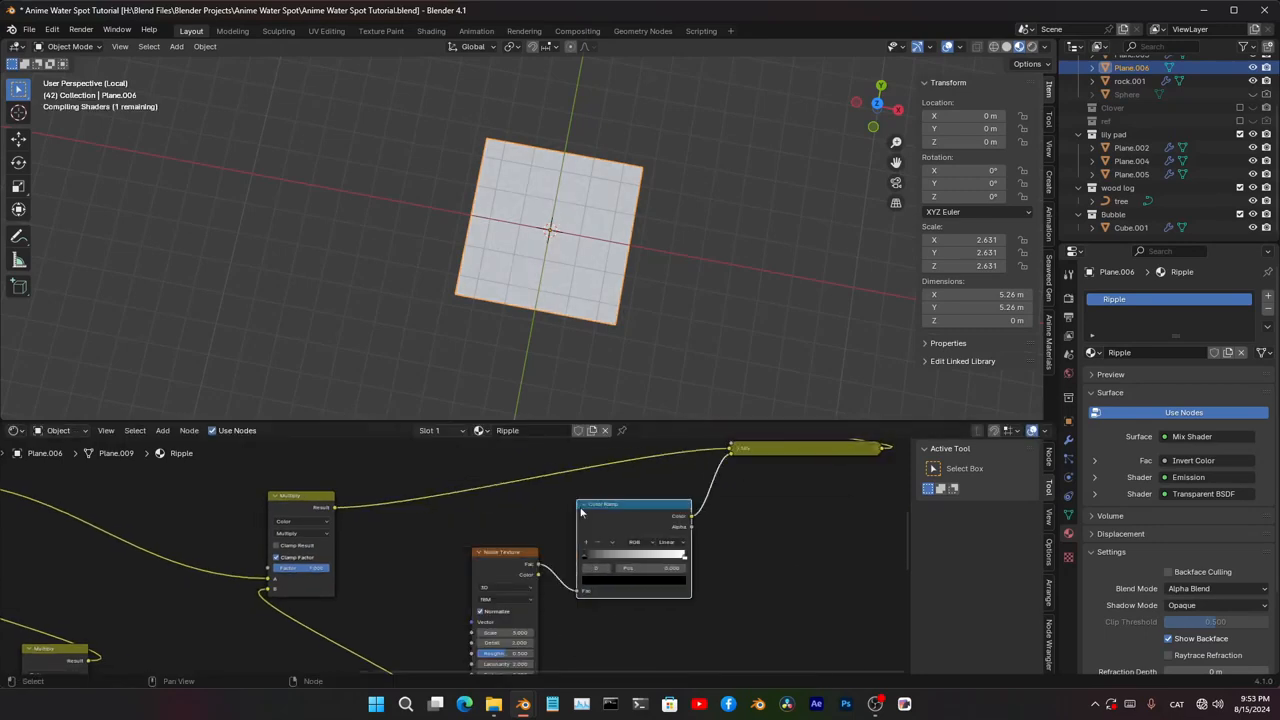
- Set the new Mix node's blending mode to Multiply and narrow the node beside the noise Color Ramp
middle_click_drag(640, 480, 587, 531)
left_click_drag(818, 506, 780, 507)
left_click(688, 499)
left_click(724, 538)
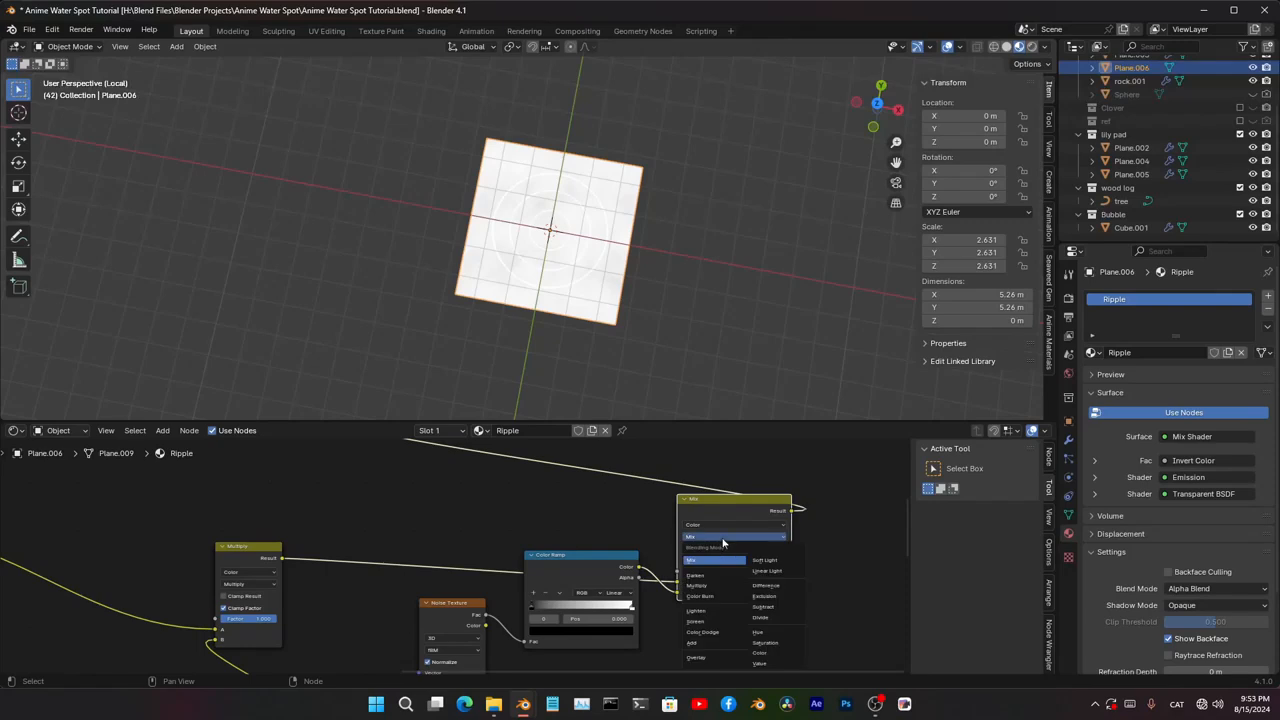
left_click(724, 585)
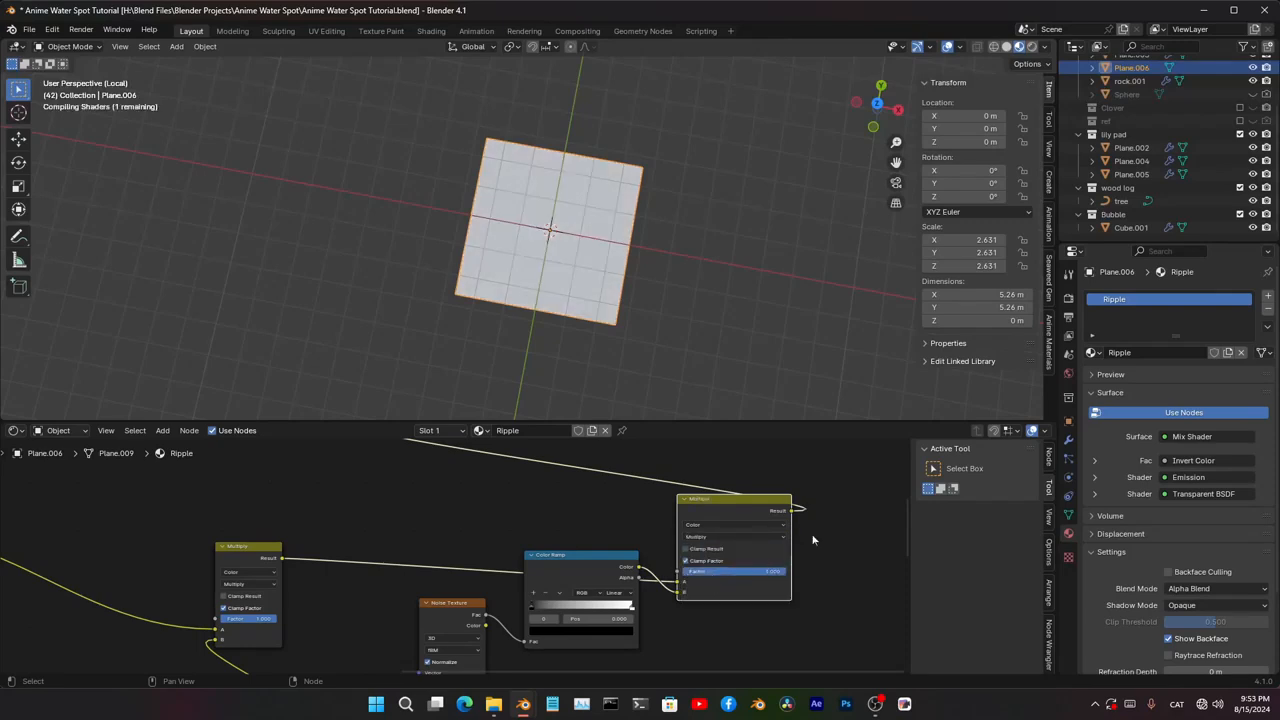
left_click_drag(793, 532, 731, 543)
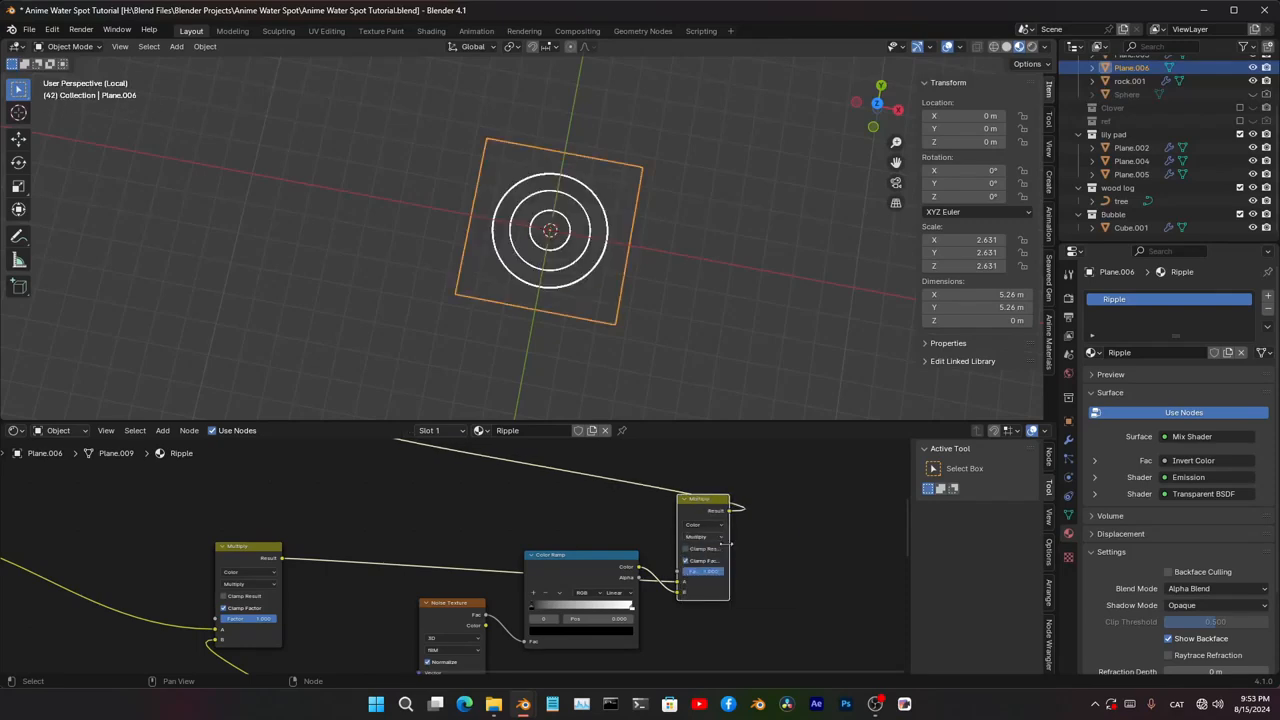
- Preview the new Multiply node and break up the rings by setting the noise Color Ramp's black stop to 0.509 and white stop near the end
scroll(550, 272, "up", 6)
middle_click_drag(600, 294, 606, 244)
left_click(701, 508, "ctrl+shift")
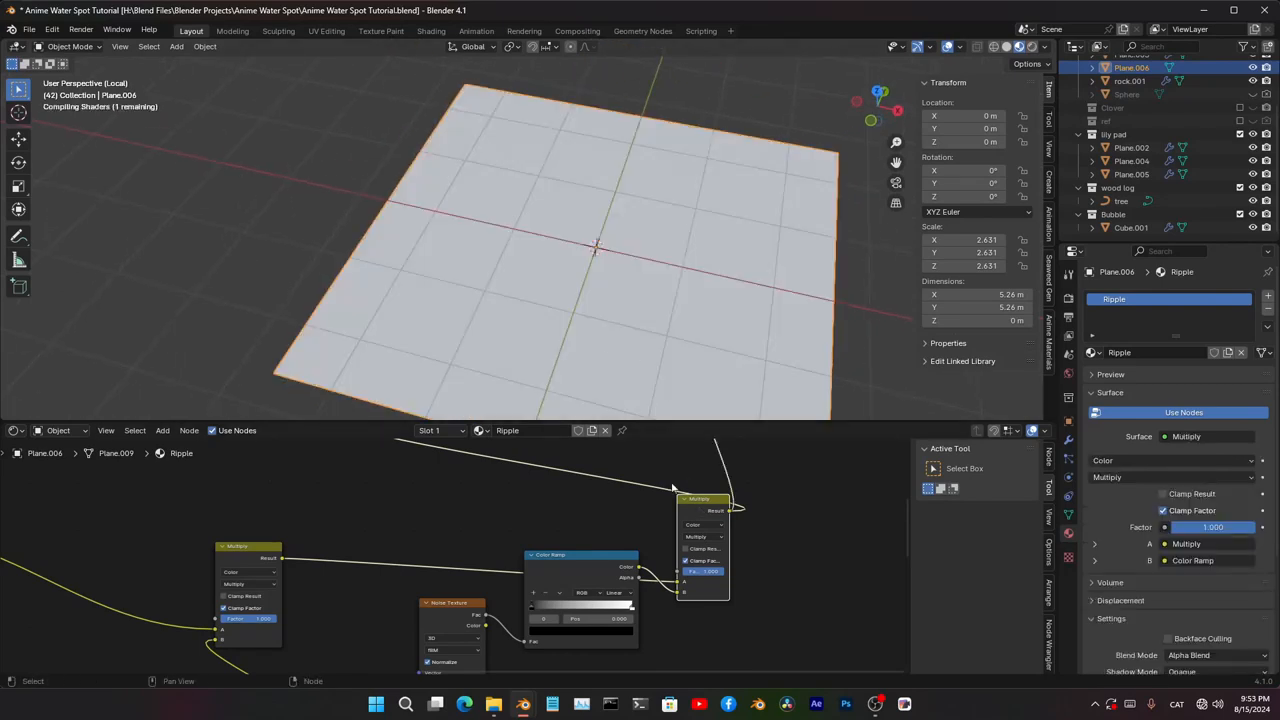
scroll(634, 604, "up", 6)
middle_click_drag(634, 604, 696, 520)
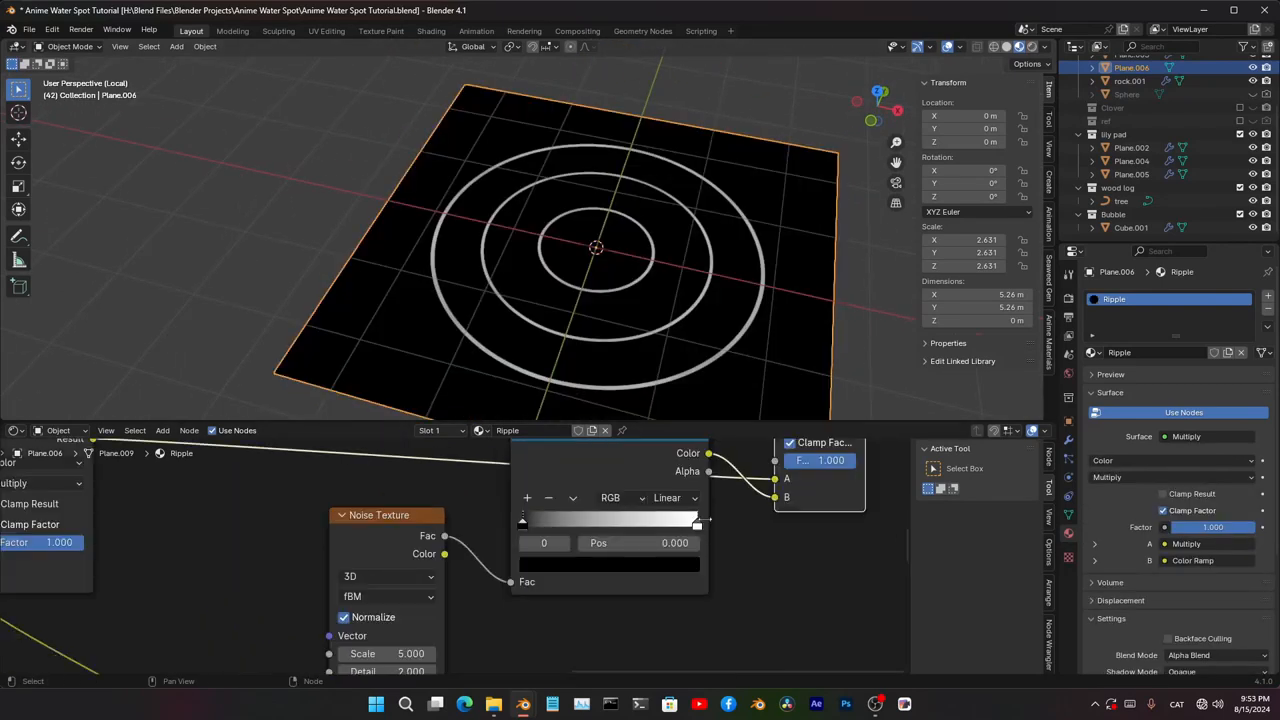
left_click_drag(697, 524, 663, 533)
left_click_drag(527, 526, 639, 534)
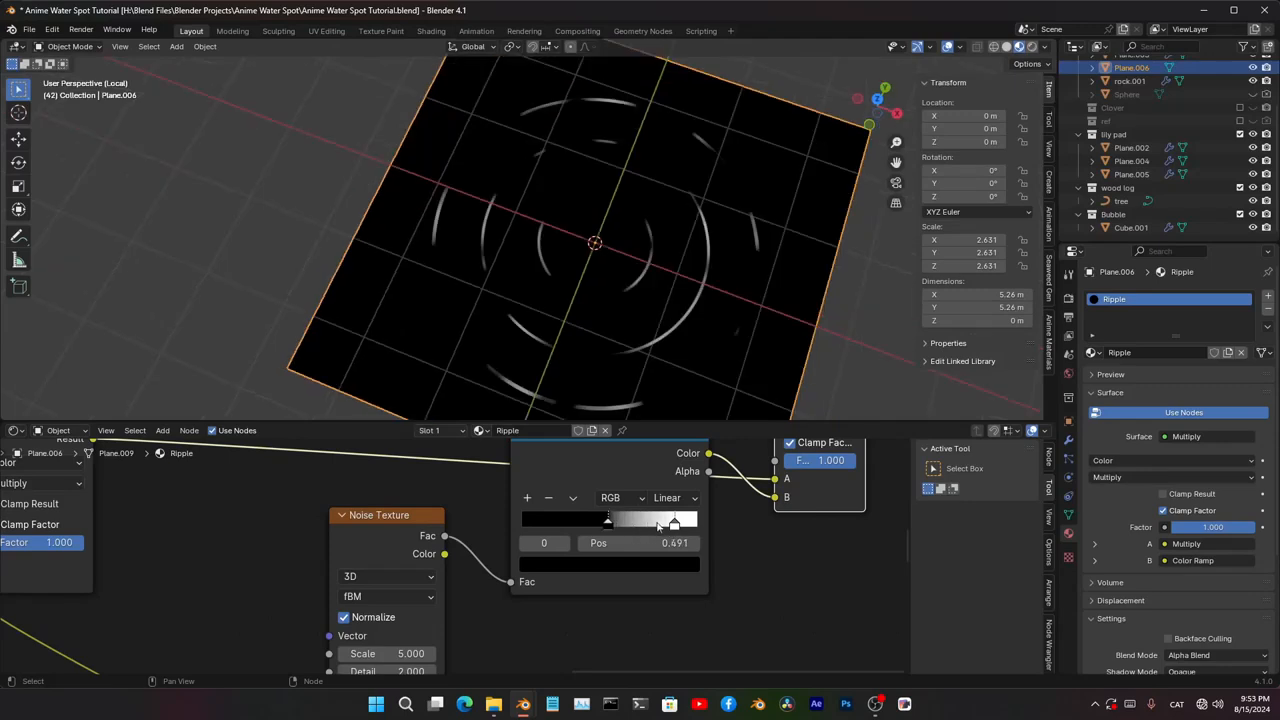
left_click_drag(673, 524, 696, 523)
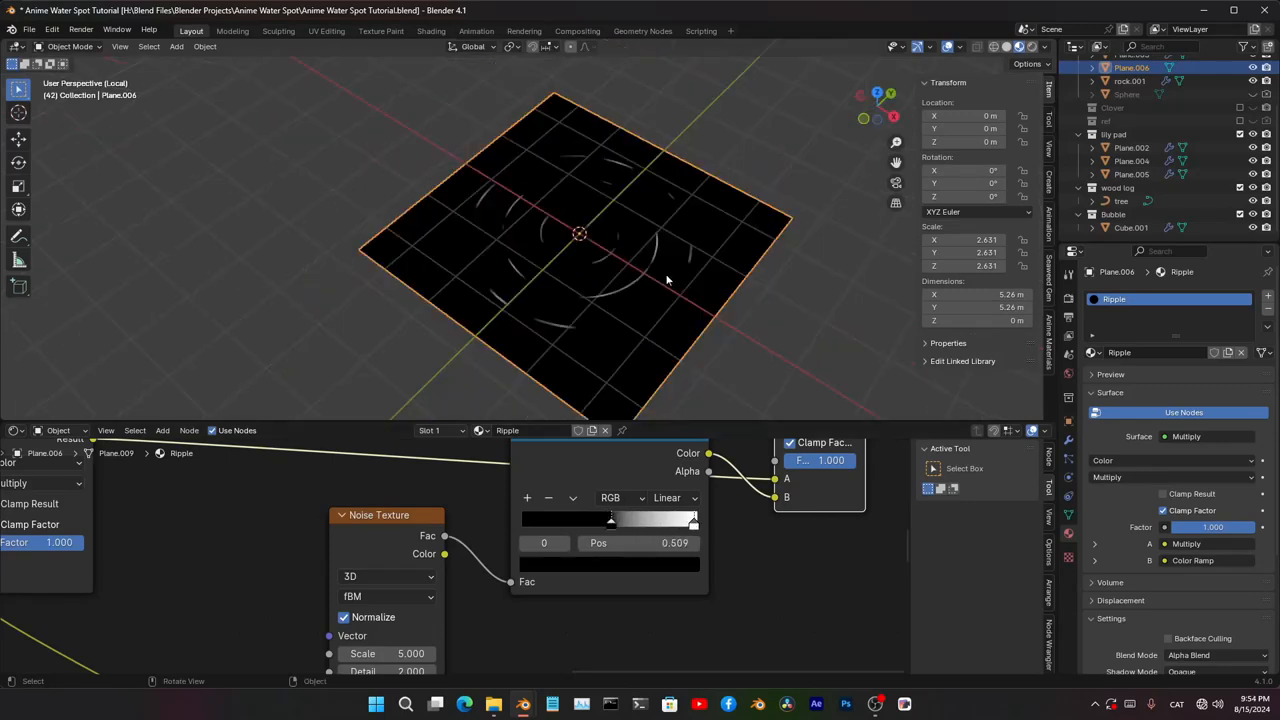
- Reconnect the Mix Shader to the Material Output's surface and check the broken rings on the plane
scroll(620, 540, "down", 3)
mouse_move(700, 470)
middle_mouse_down()
mouse_move(688, 566)
mouse_move(690, 458)
middle_mouse_up()
left_click(499, 538, "ctrl+shift")
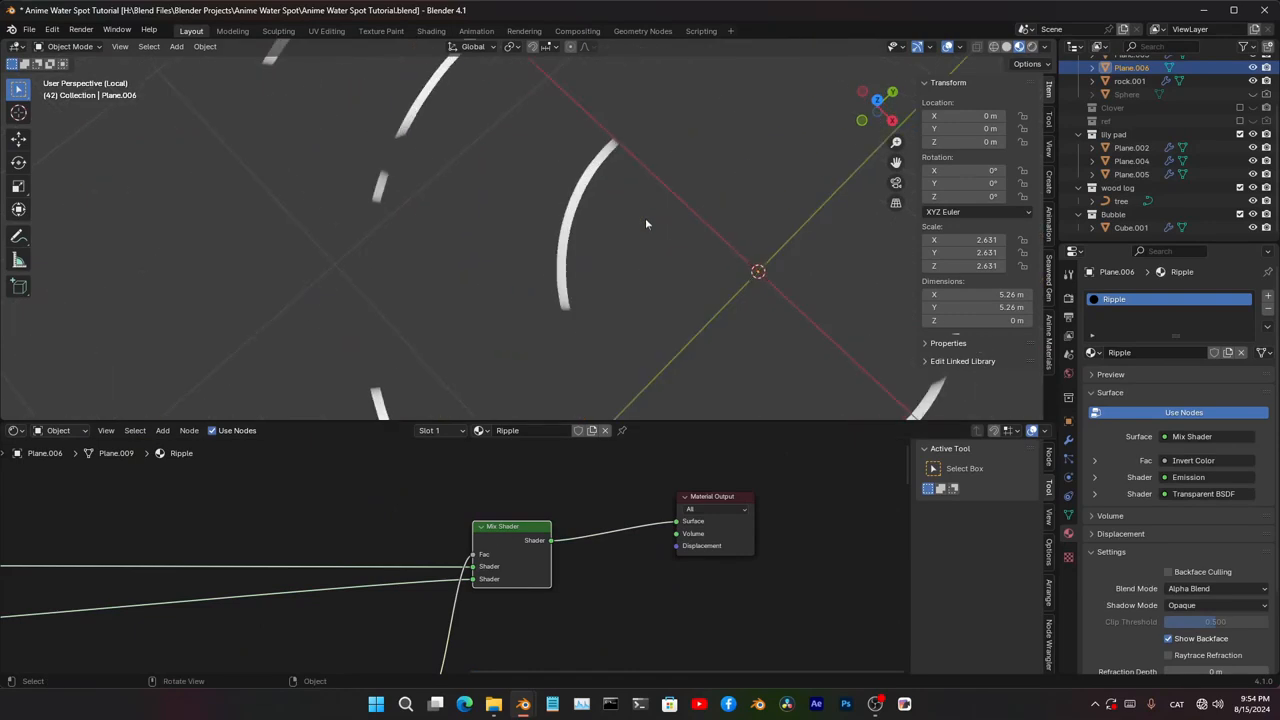
scroll(645, 217, "down", 6)
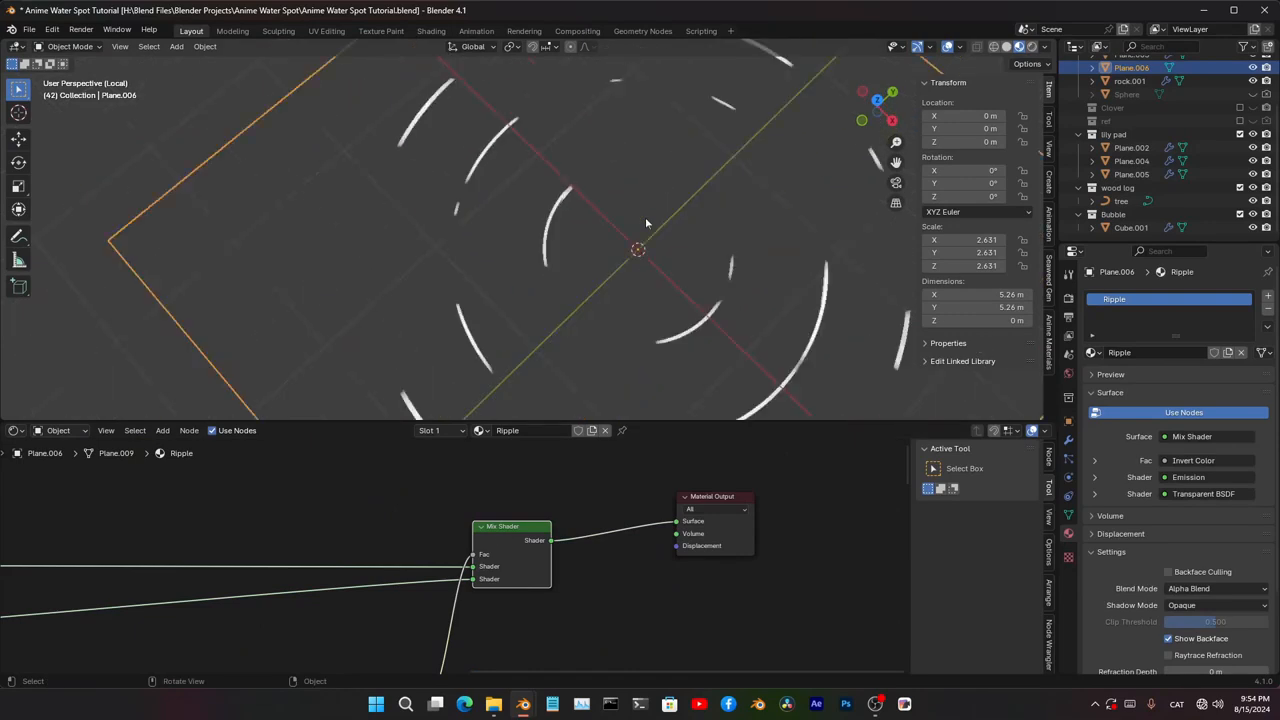
middle_click_drag(645, 217, 630, 202)
scroll(629, 201, "down", 5)
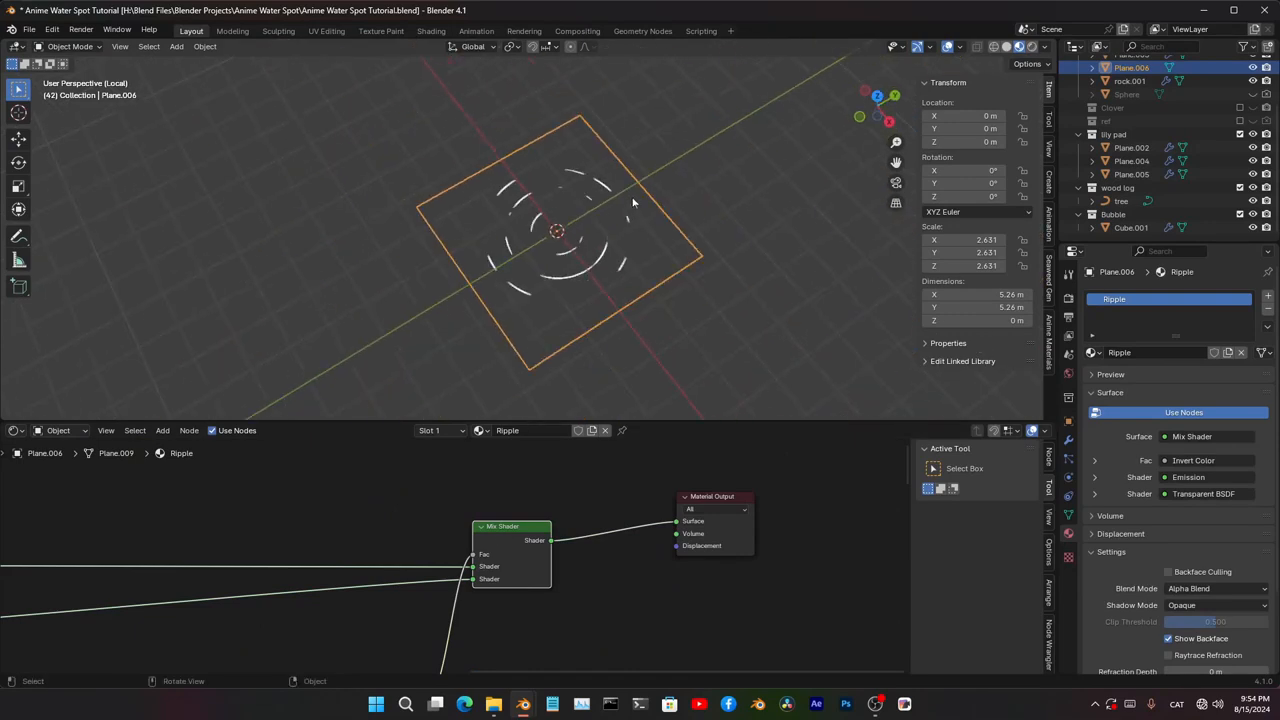
- Try to subdivide the ripple plane's mesh with one cut, and undo the subdivision
key("Tab")
right_click(622, 232)
key("Tab")
key("Tab")
right_click(547, 270)
left_click(535, 287)
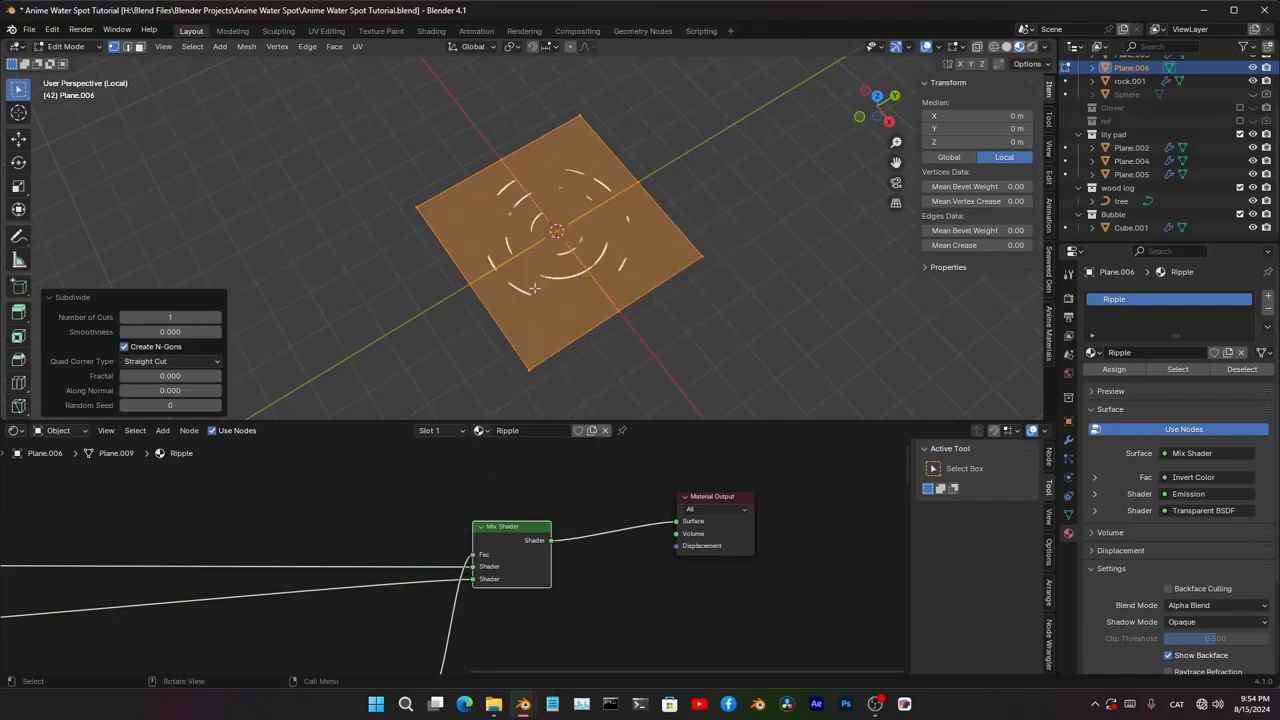
key("ctrl+z")
key("Tab")
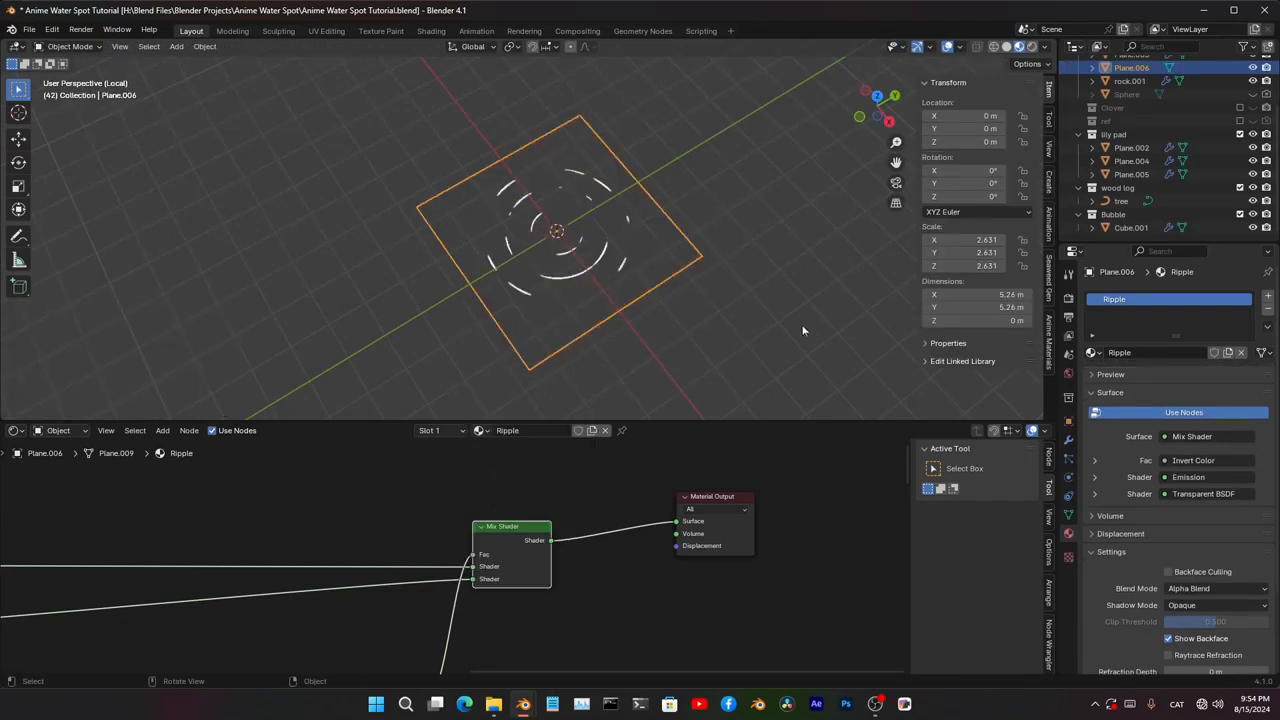
- Return to the full scene and add a Simple Subdivision Surface modifier to the plane with 2 viewport levels
key("KP_Divide")
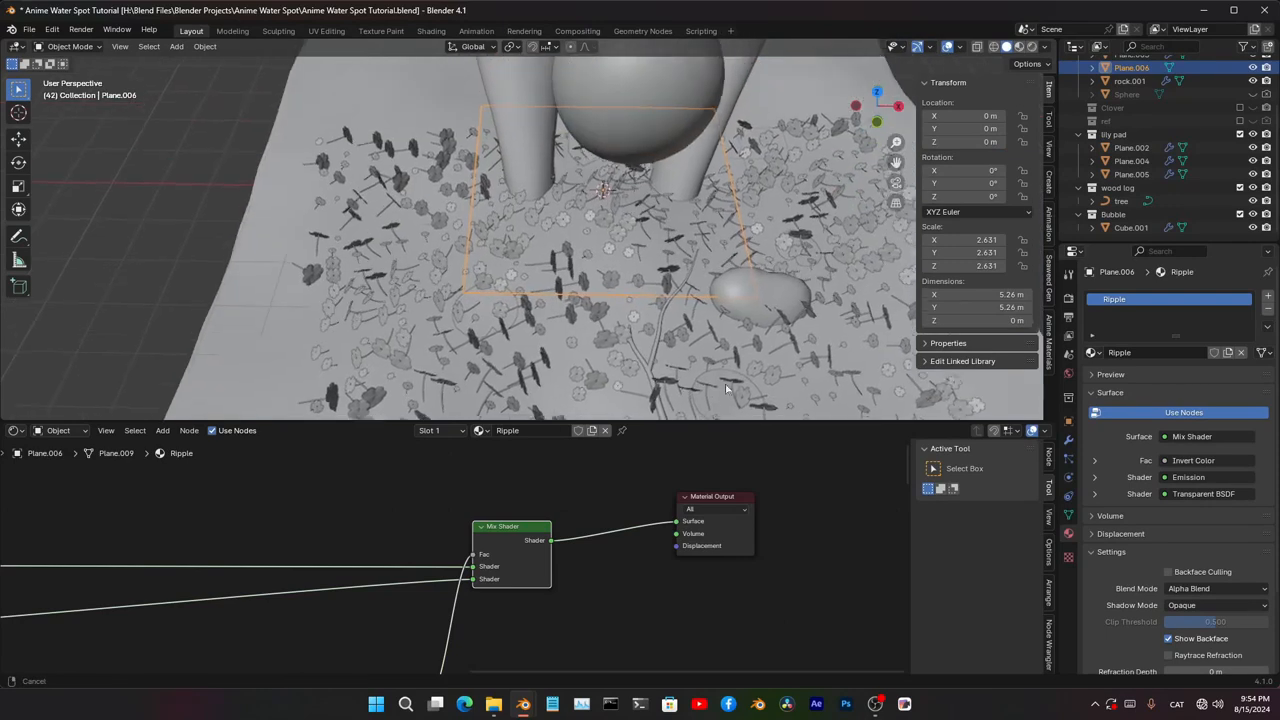
left_click(1068, 439)
left_click(1161, 301)
type("s")
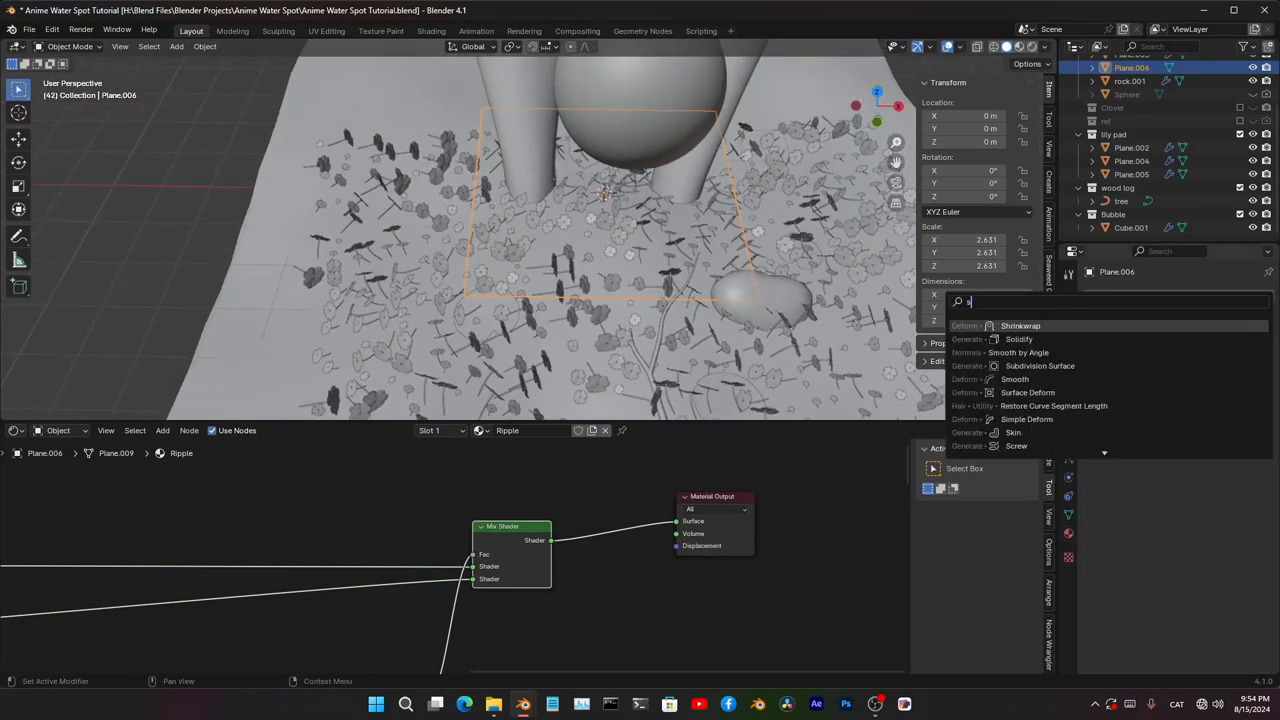
key("Return")
left_click(1223, 338)
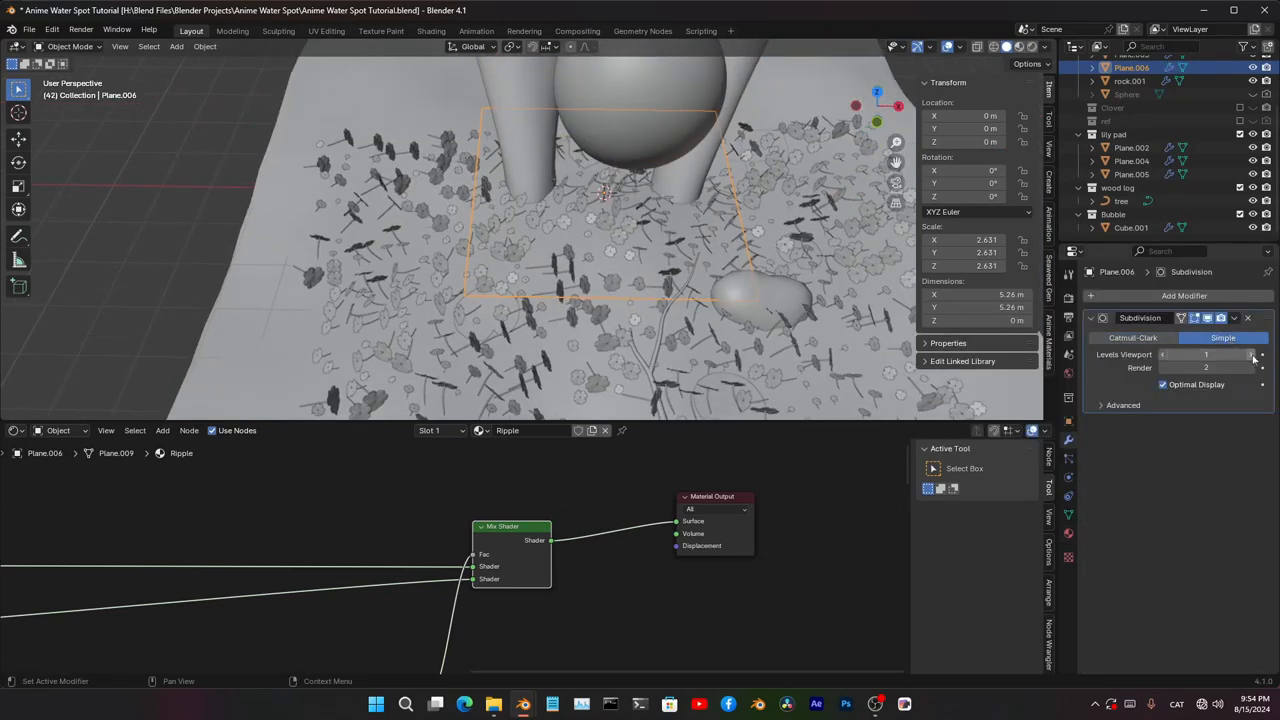
left_click(1253, 355)
left_click(1253, 355)
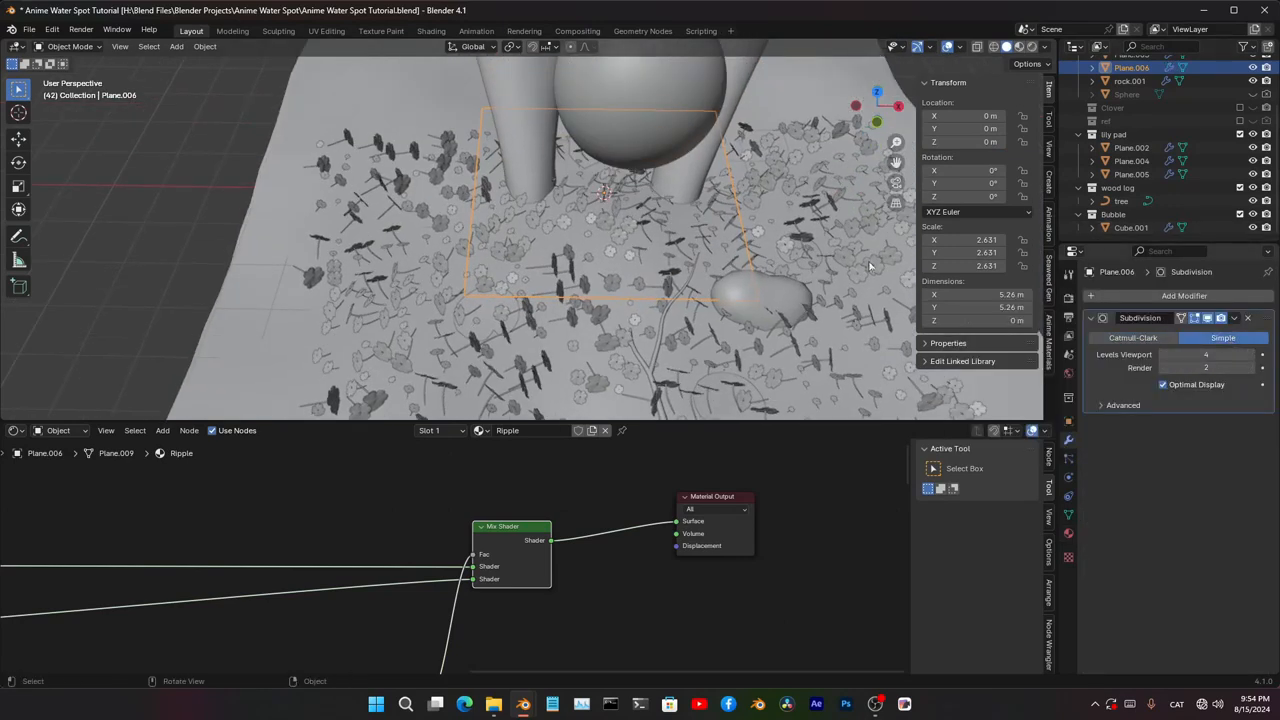
left_click(1163, 356)
- Try applying the Subdivision modifier on the isolated plane, inspect its mesh, and undo the application
key("shift+z")
middle_click_drag(683, 231, 744, 284)
scroll(744, 284, "up", 3)
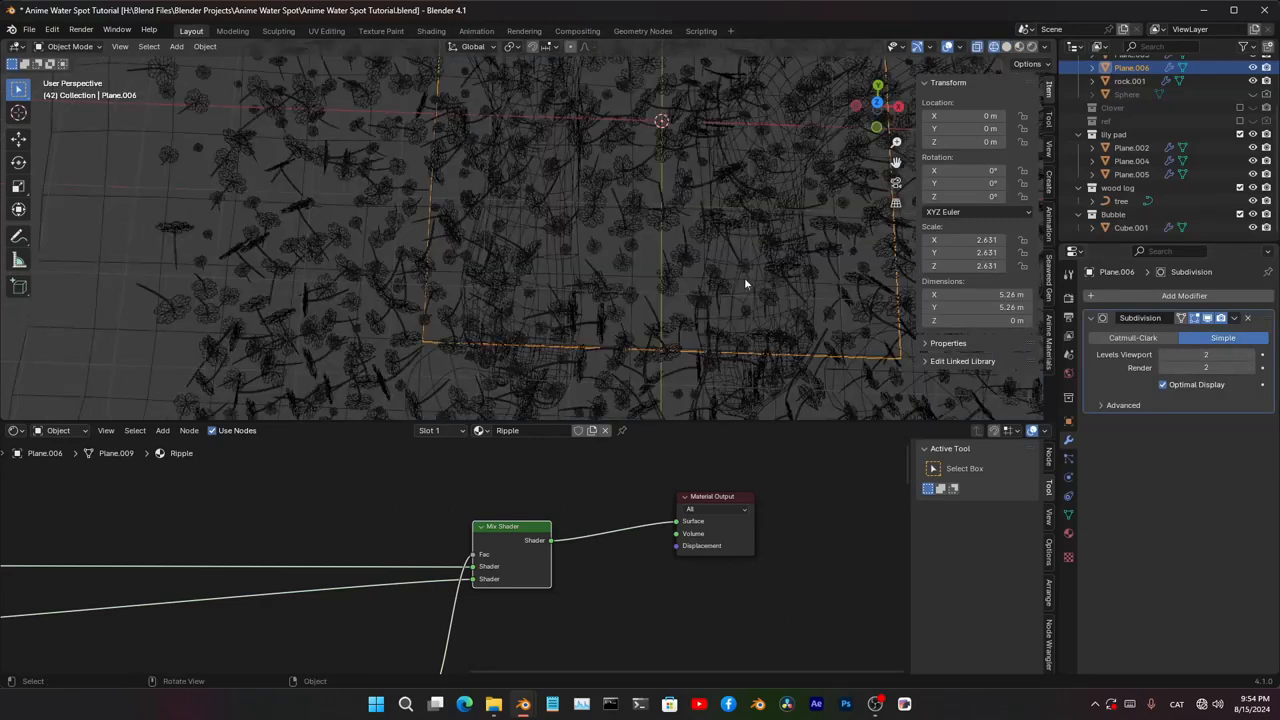
key("shift+z")
key("KP_Divide")
key("ctrl+a")
key("Tab")
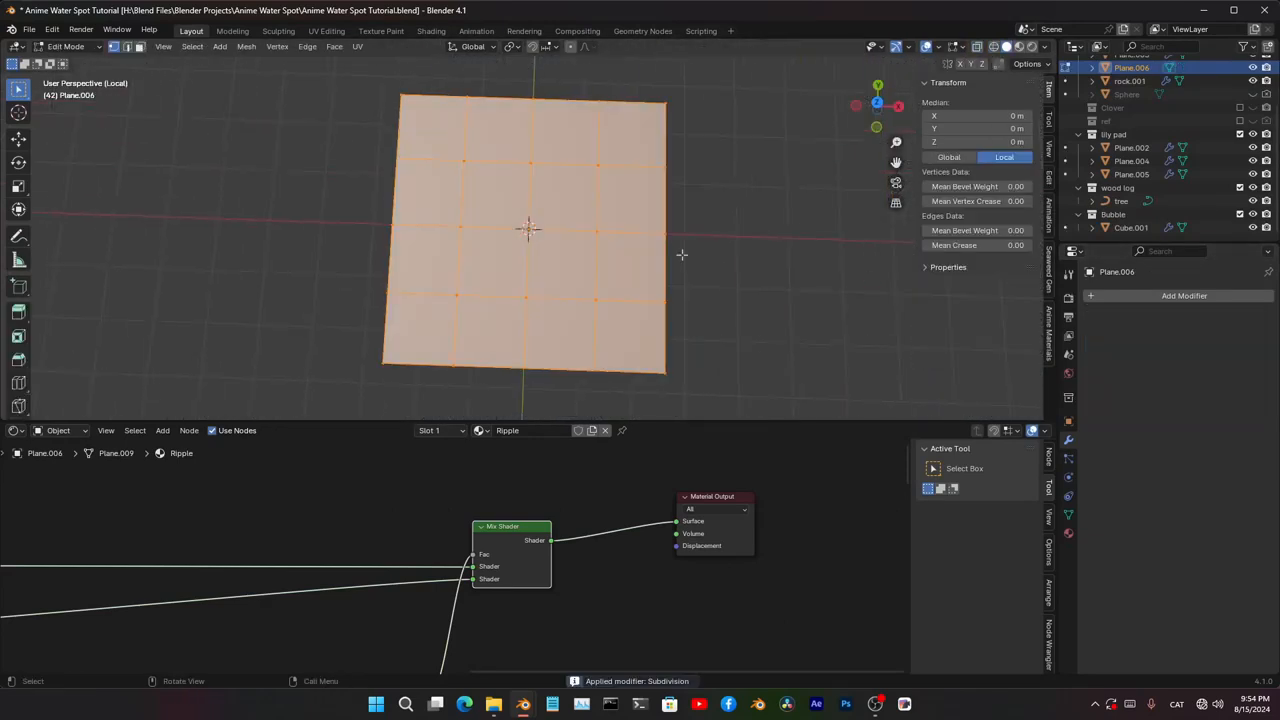
key("Tab")
key("Tab")
key("ctrl+z")
key("ctrl+z")
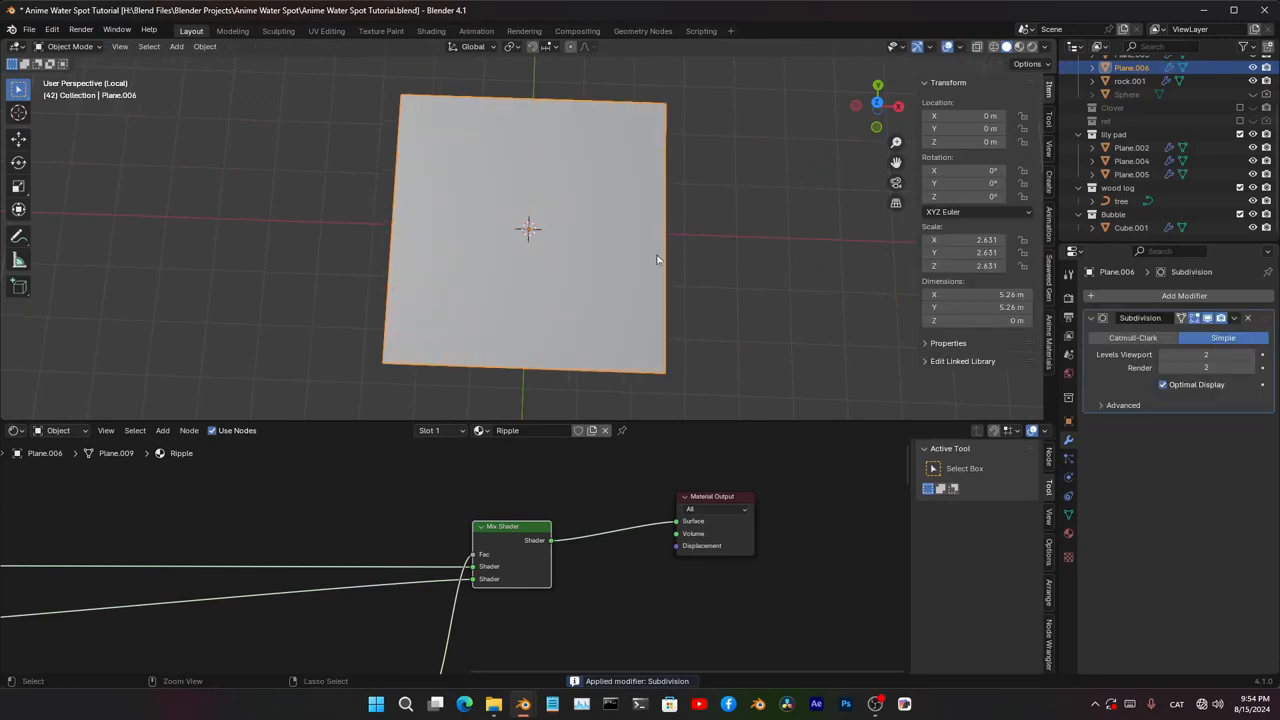
key("Tab")
key("Tab")
key("KP_Divide")
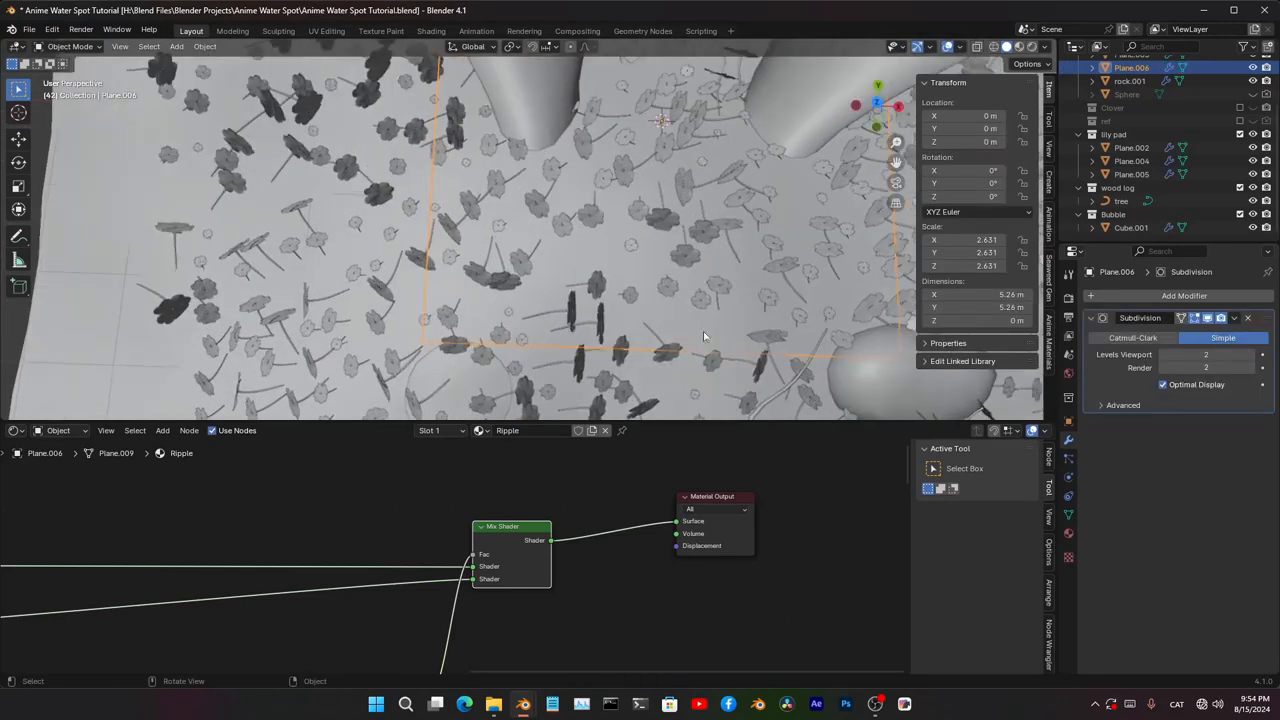
- From the top view, scale the ripple plane to about 0.695 and move it to about X -2.37 m, Y -3.18 m
middle_click_drag(703, 331, 748, 275)
key("KP_7")
scroll(784, 281, "down", 5)
key("s")
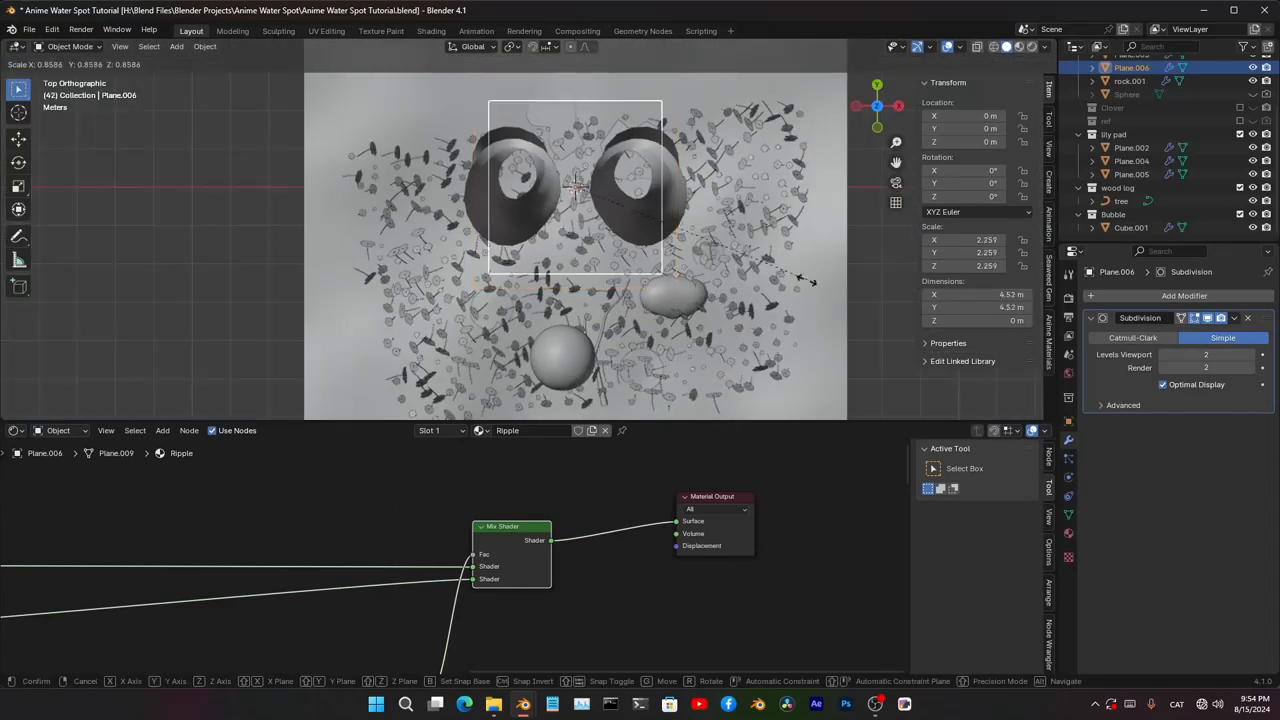
left_click(613, 214)
key("g")
left_click(529, 342)
key("s")
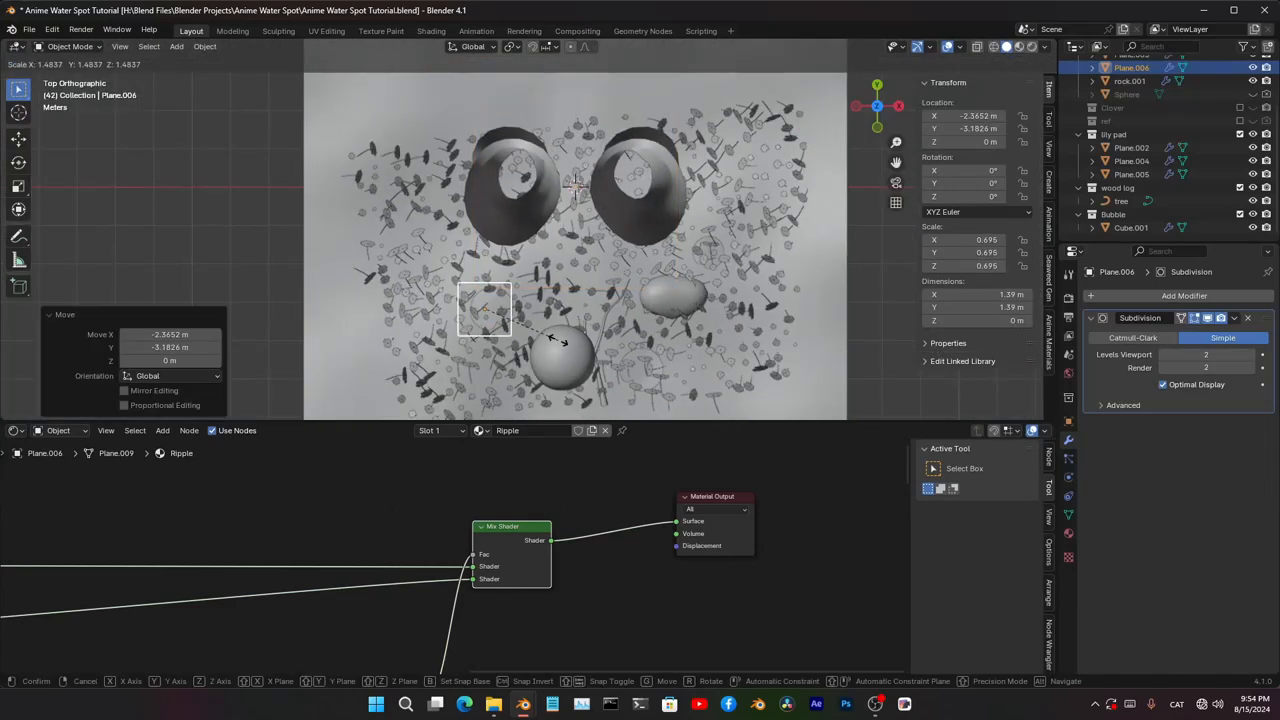
left_click(560, 344)
- Add a Shrinkwrap modifier to the ripple plane, targeting Plane.003 with an offset of about -0.019 m
left_click(1234, 297)
left_click(1234, 297)
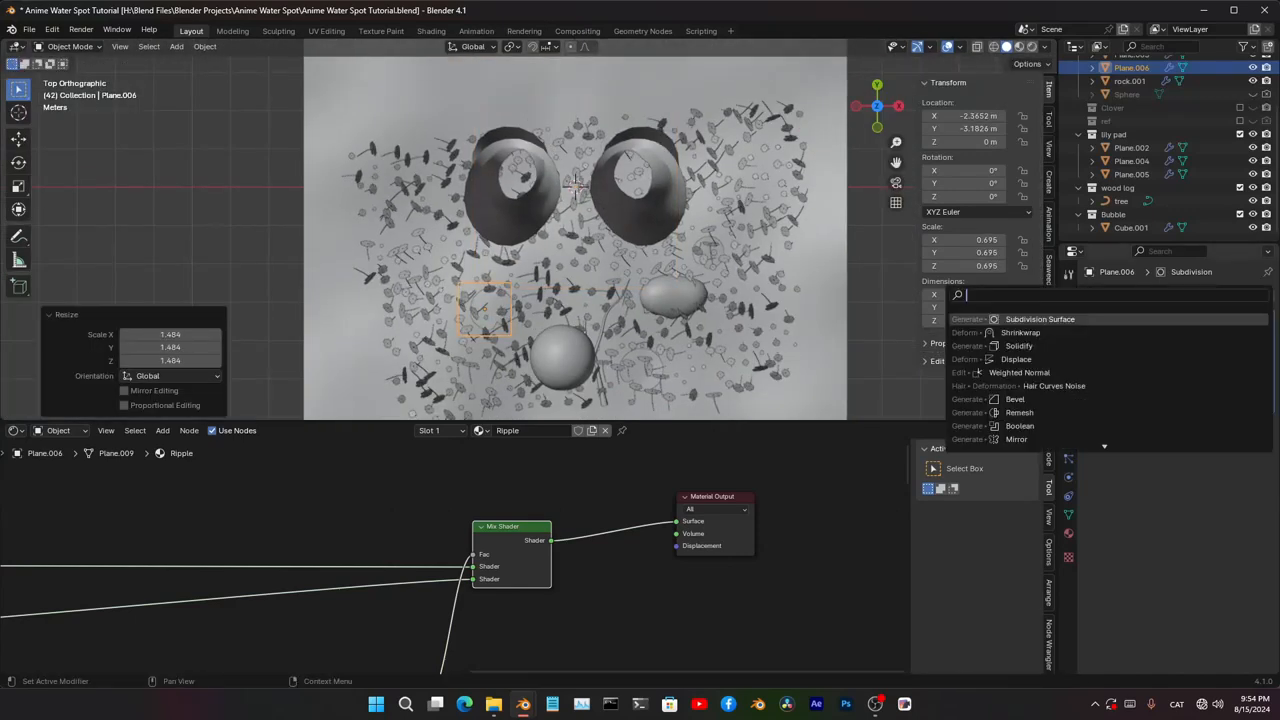
key("Down")
key("Return")
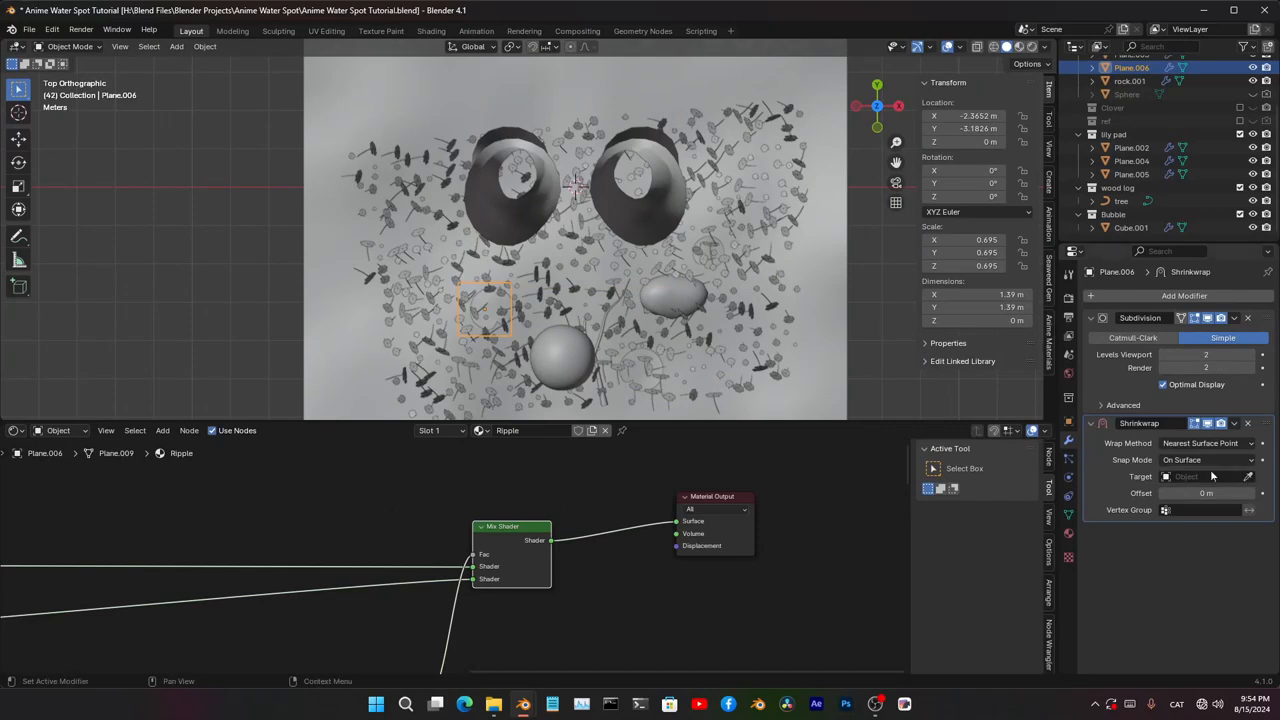
left_click(1212, 477)
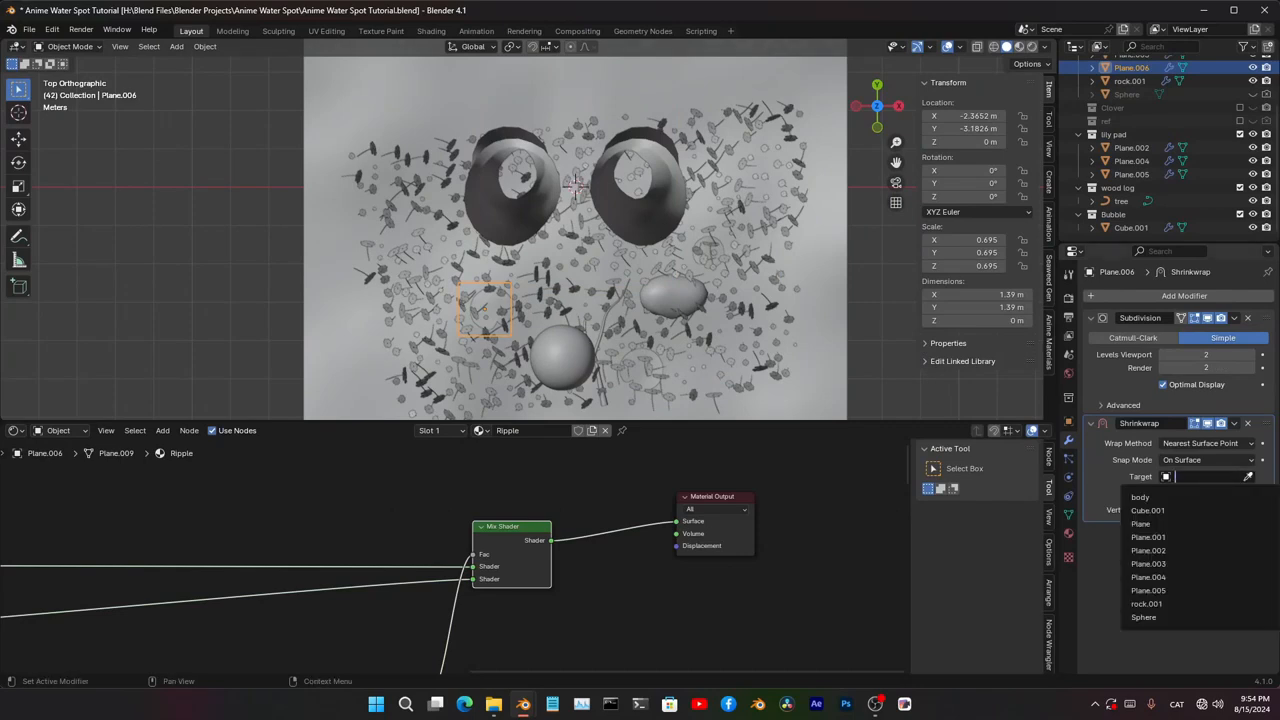
left_click(1248, 477)
left_click(709, 373)
middle_click_drag(555, 336, 593, 219)
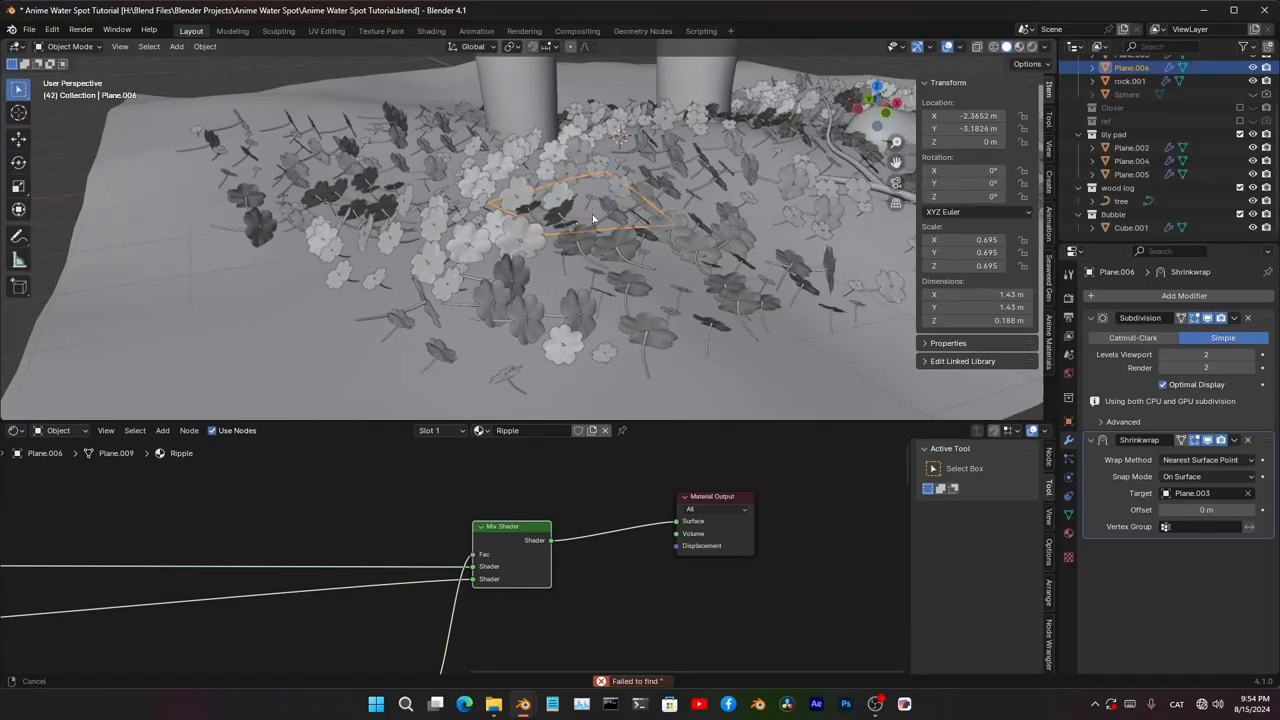
left_click_drag(1206, 510, 1187, 510)
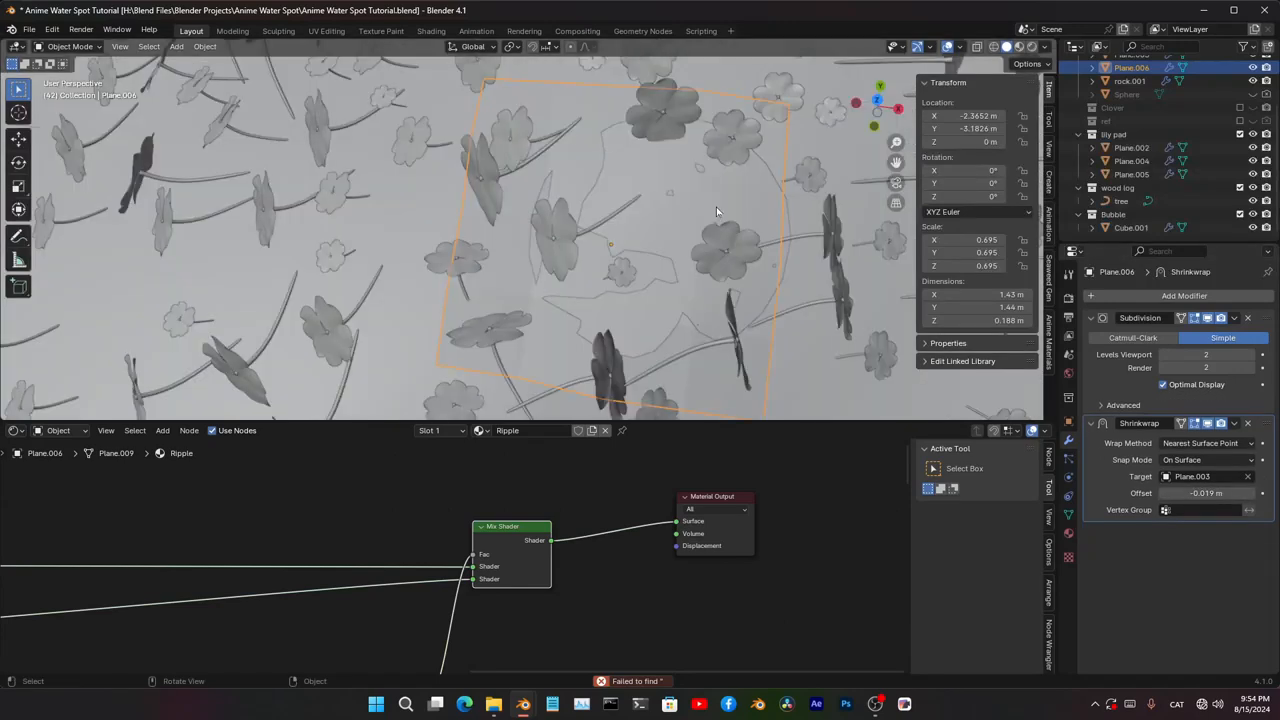
- From the top view, duplicate the ripple plane to about X -1.66 m, Y -5.39 m and scale the copy by about 1.525
scroll(720, 209, "down", 7)
mouse_move(722, 209)
middle_mouse_down()
mouse_move(706, 251)
mouse_move(704, 221)
middle_mouse_up()
key("KP_7")
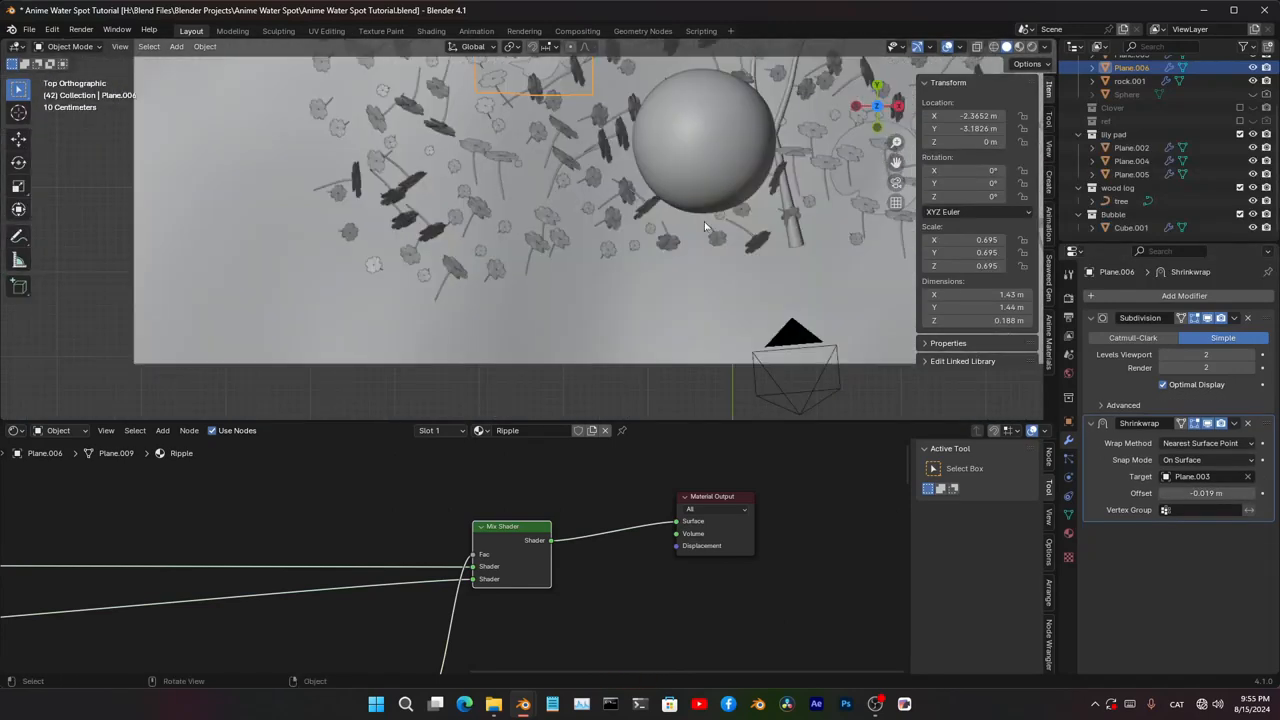
key("ctrl+space")
scroll(723, 311, "down", 2)
scroll(723, 306, "up", 3)
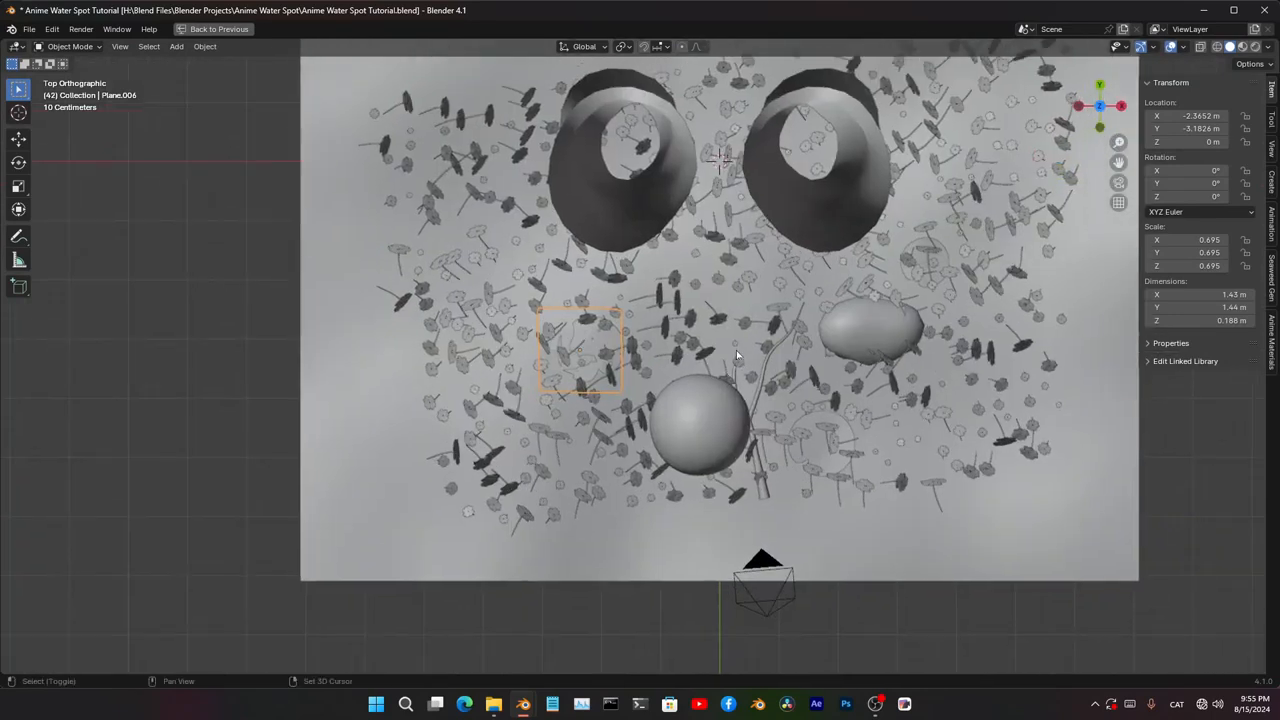
key("shift+d")
left_click(775, 476)
key("s")
left_click(869, 452)
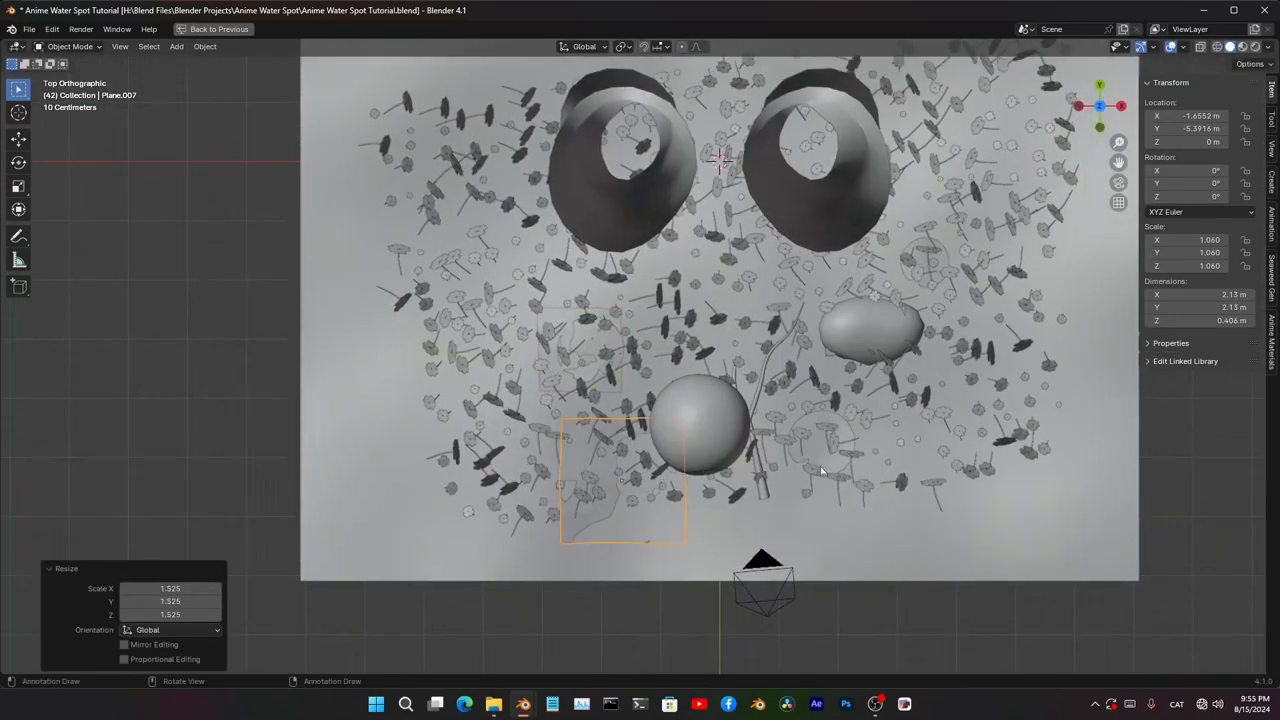
- Duplicate the ripple plane again to about X 3.83 m, Y -0.69 m, scale it by about 0.57, and shade it smooth
key("shift+d")
left_click(1106, 221)
key("s")
left_click(1037, 220)
right_click(902, 189)
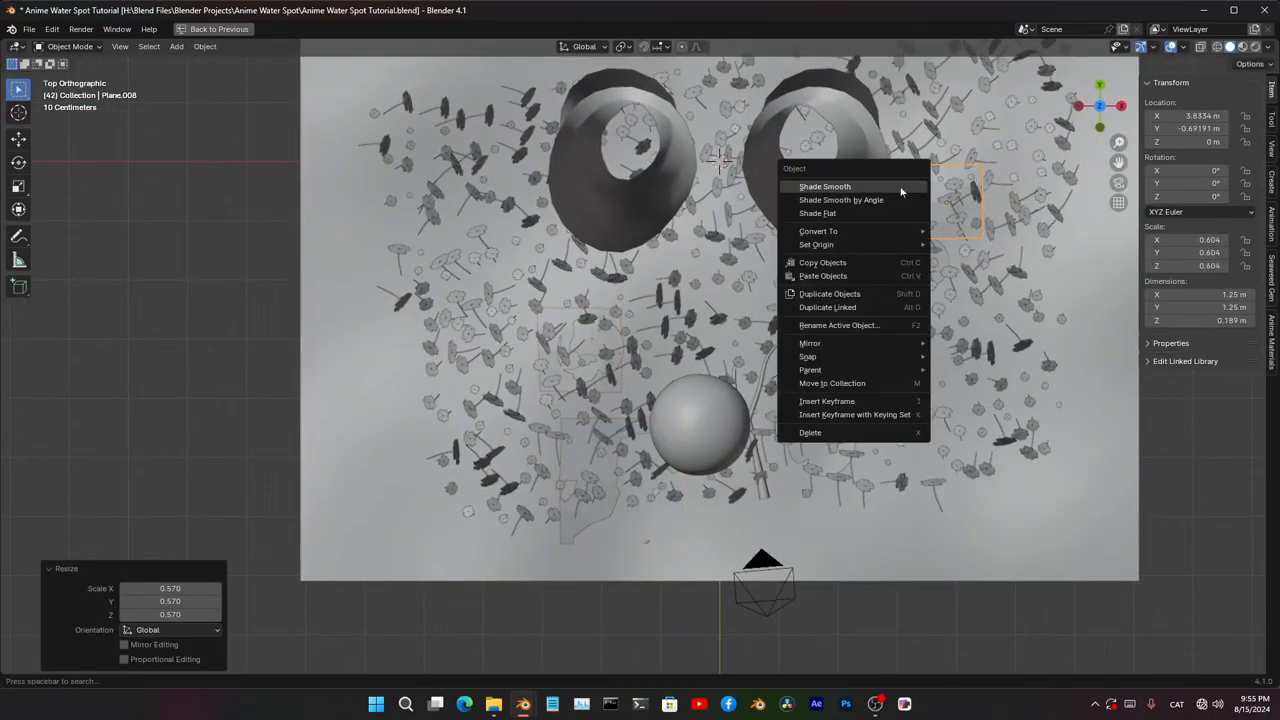
left_click(902, 189)
- Examine the three ripple planes on the water surface in material preview and solid shading
scroll(877, 248, "up", 5)
middle_click_drag(877, 248, 920, 208)
scroll(900, 212, "down", 7)
key("z")
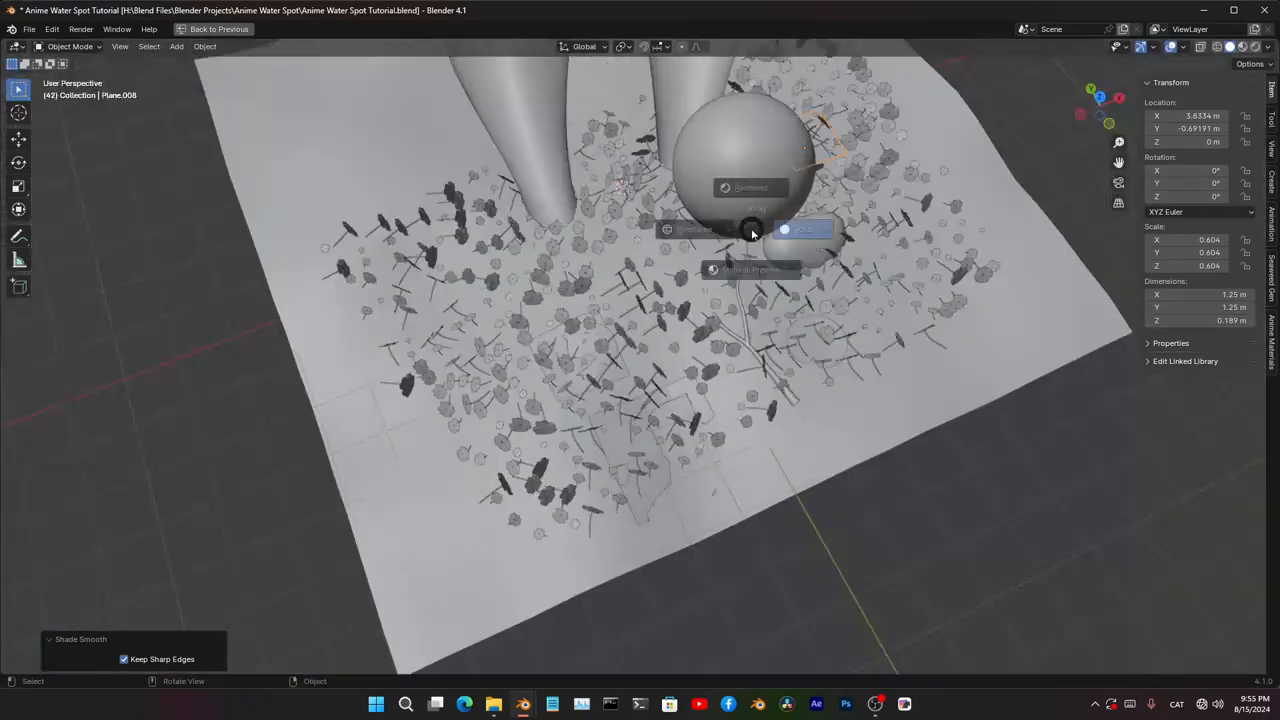
left_click(755, 272)
scroll(743, 370, "up", 5)
mouse_move(755, 410)
middle_mouse_down()
mouse_move(743, 370)
mouse_move(707, 347)
middle_mouse_up()
scroll(707, 348, "down", 5)
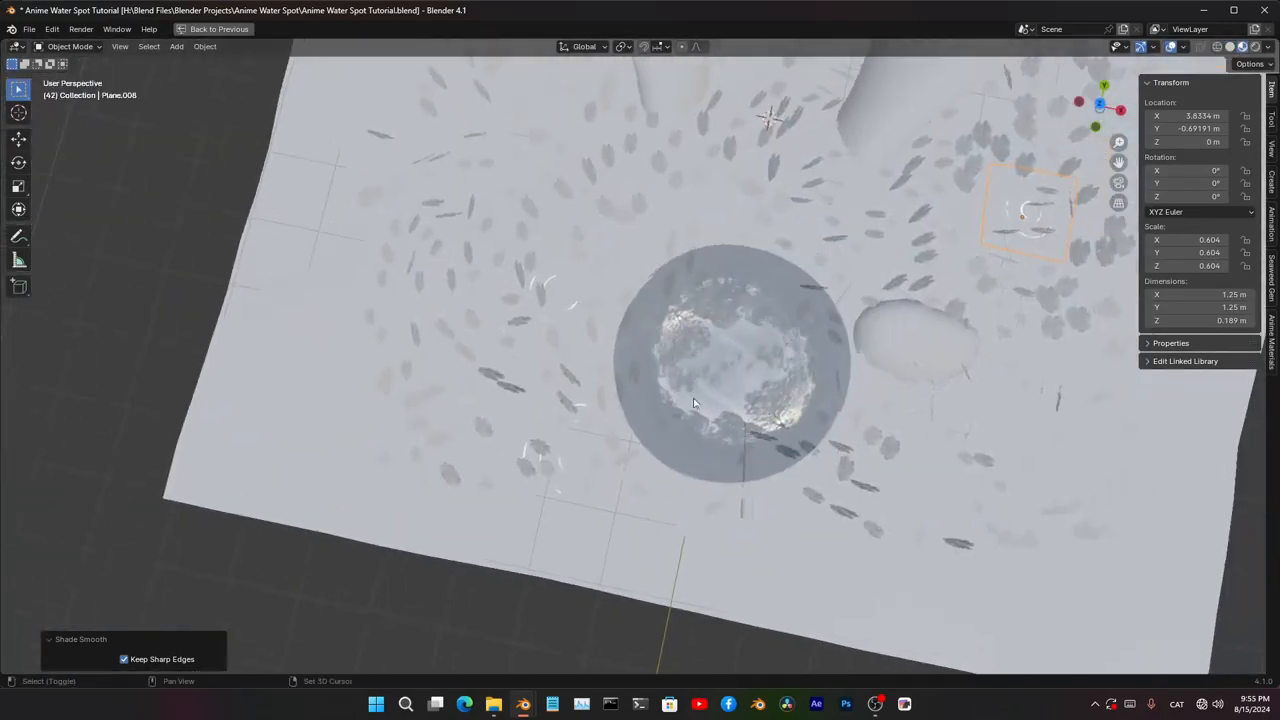
key("z")
left_click(715, 356)
key("z")
left_click(790, 354)
middle_click_drag(765, 430, 817, 355)
scroll(817, 355, "down", 3)
middle_click_drag(596, 288, 681, 240, "shift")
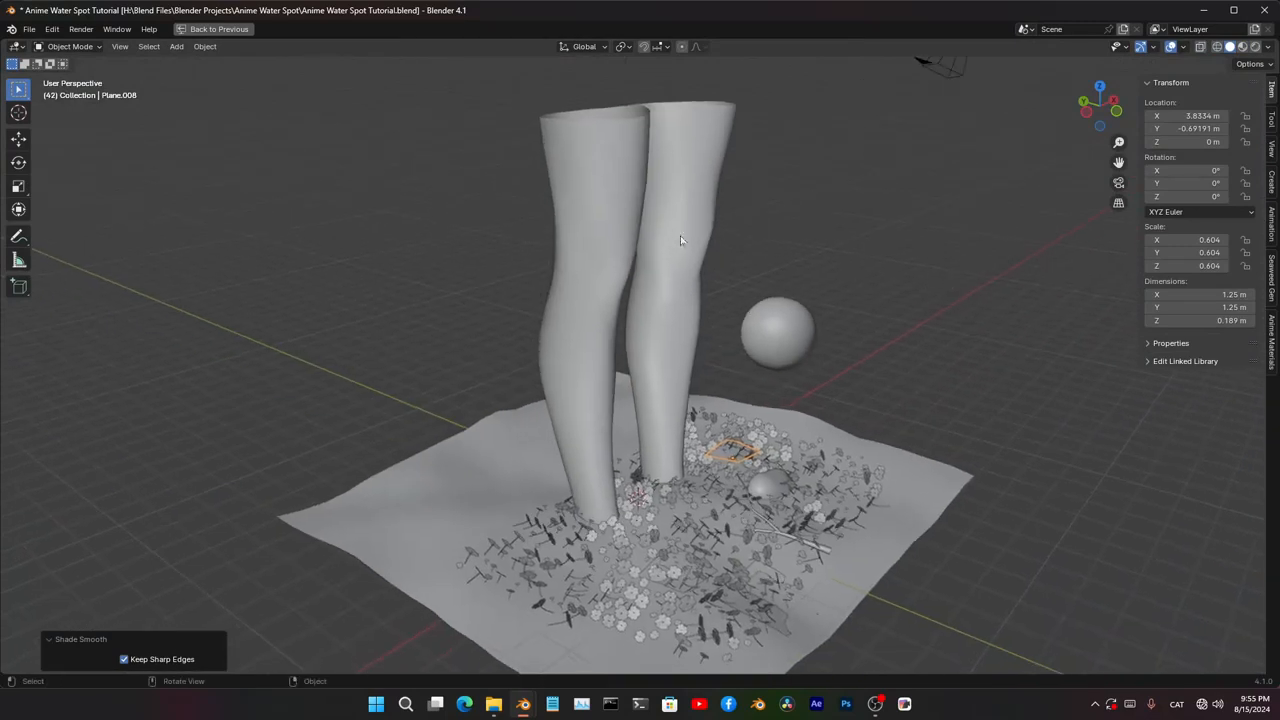
- Select the legs model, switch to material preview, and isolate the legs in local view
left_click(643, 214)
key("z")
left_click(760, 262)
middle_click_drag(764, 268, 713, 272)
middle_click_drag(713, 272, 738, 243, "shift")
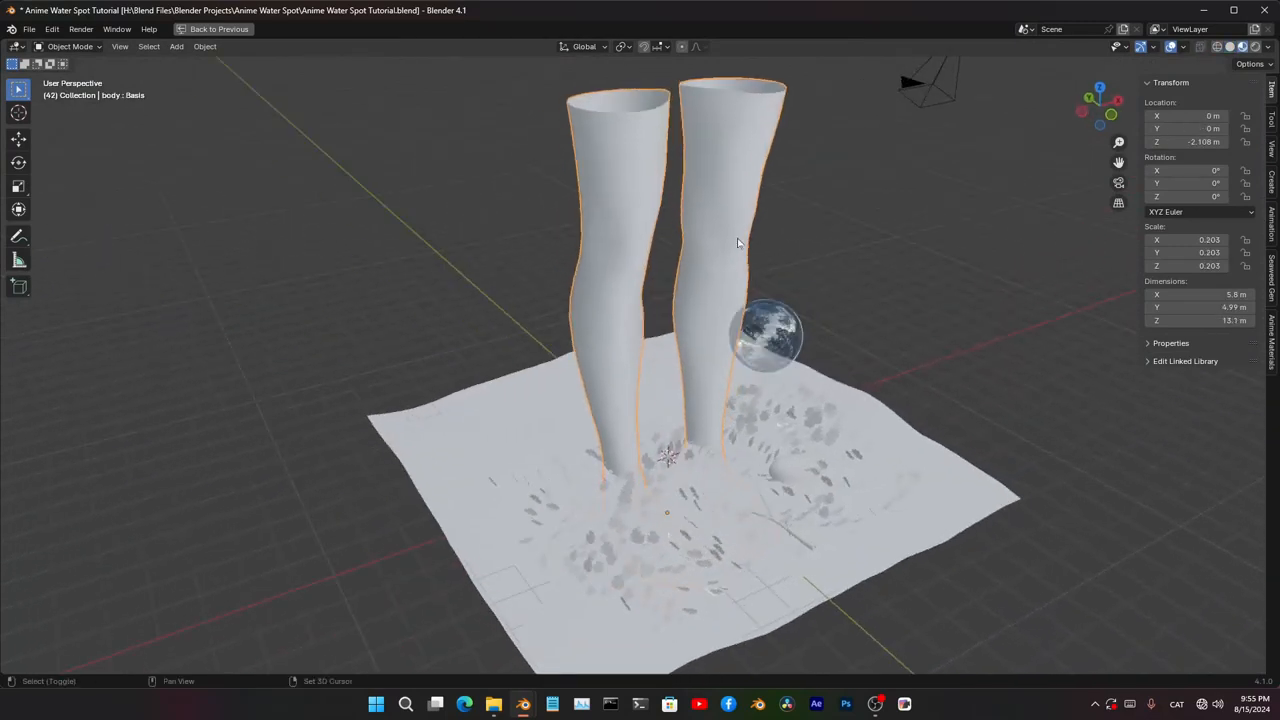
key("KP_Divide")
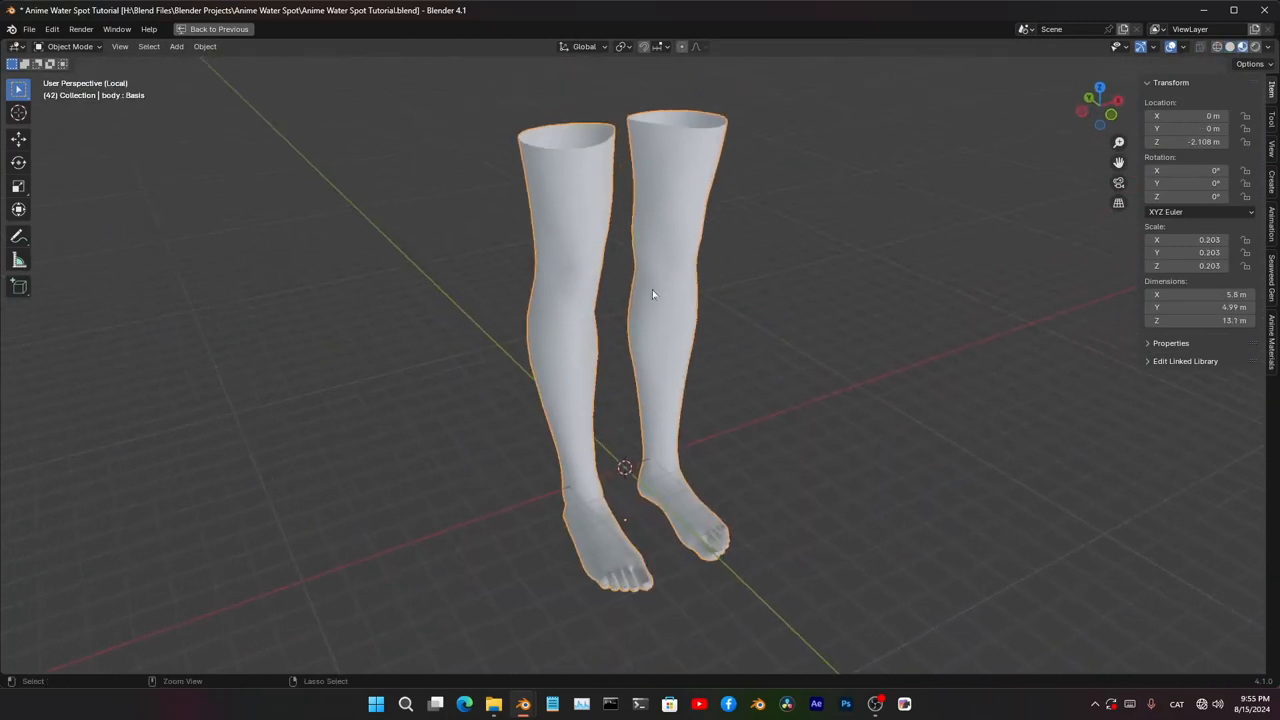
- Create a new material named Skin for the legs, enlarge the shader editor, and delete the Principled BSDF node
key("ctrl+space")
left_click(531, 434)
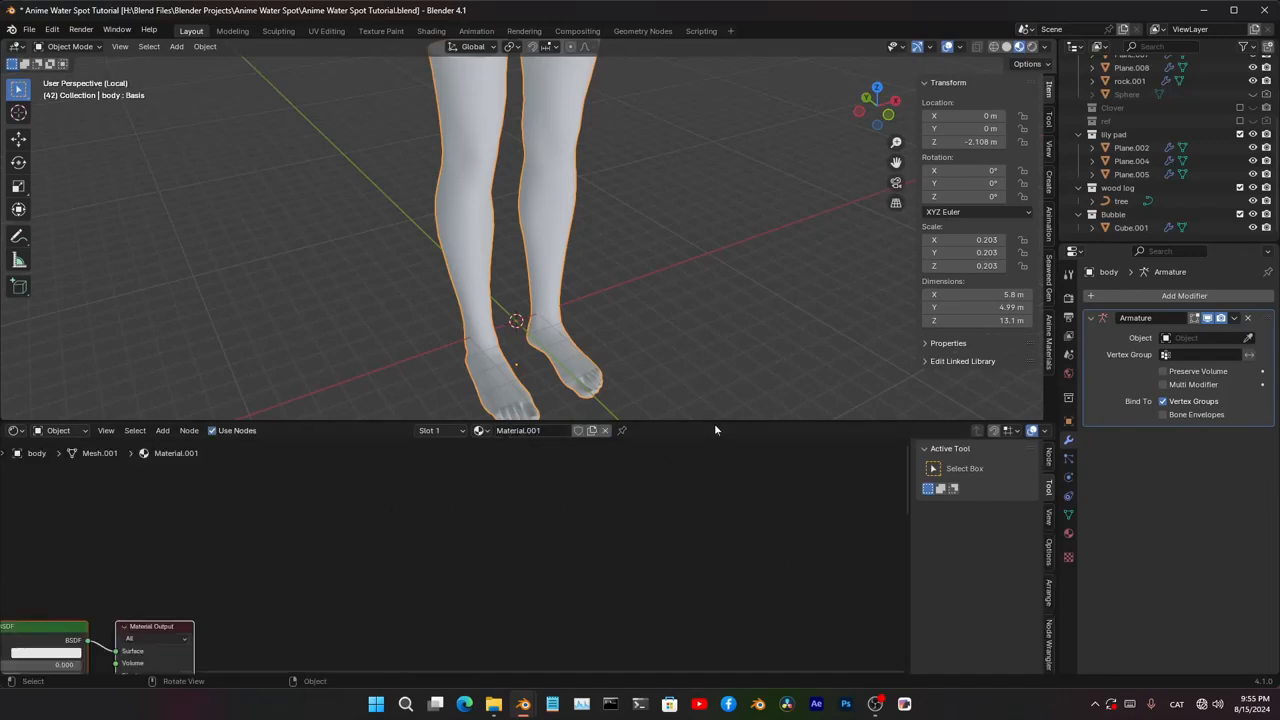
left_click_drag(711, 421, 705, 338)
scroll(610, 238, "down", 4)
middle_click_drag(606, 240, 550, 184)
scroll(558, 205, "up", 4)
middle_click_drag(484, 457, 837, 517)
middle_click_drag(521, 625, 637, 375)
scroll(502, 398, "up", 3)
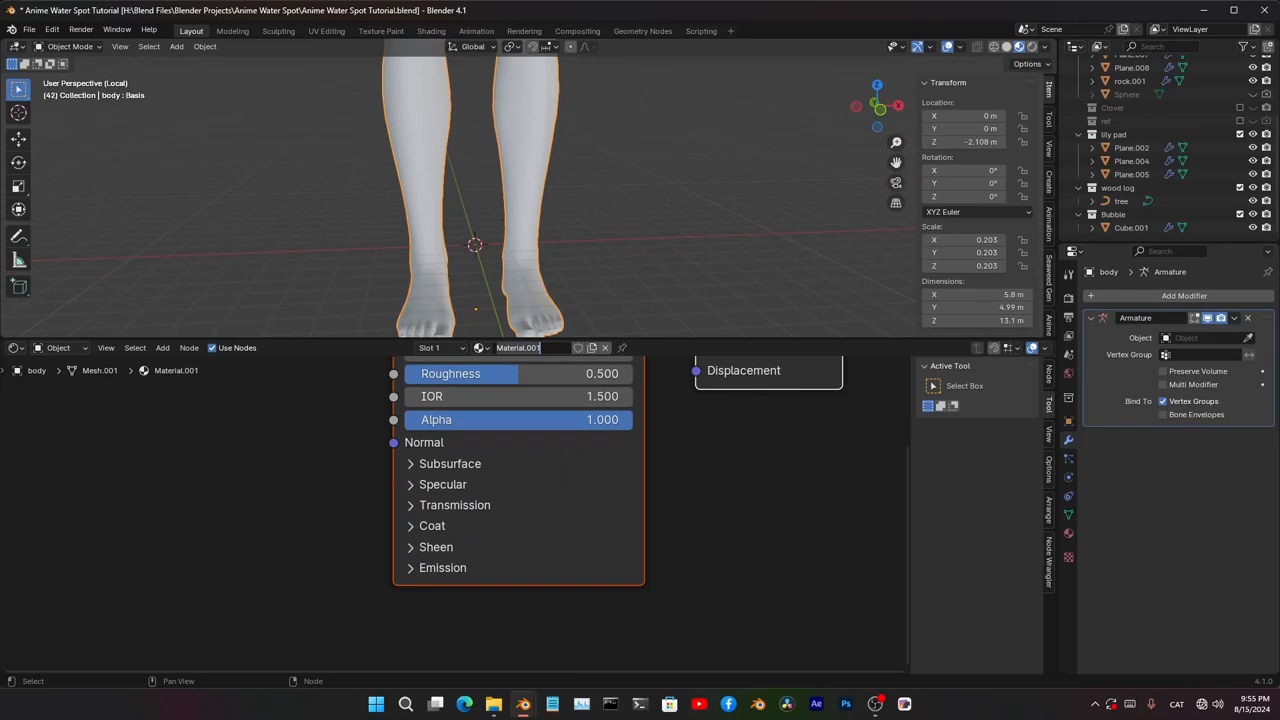
scroll(513, 492, "down", 5)
key("Delete")
scroll(493, 500, "up", 2)
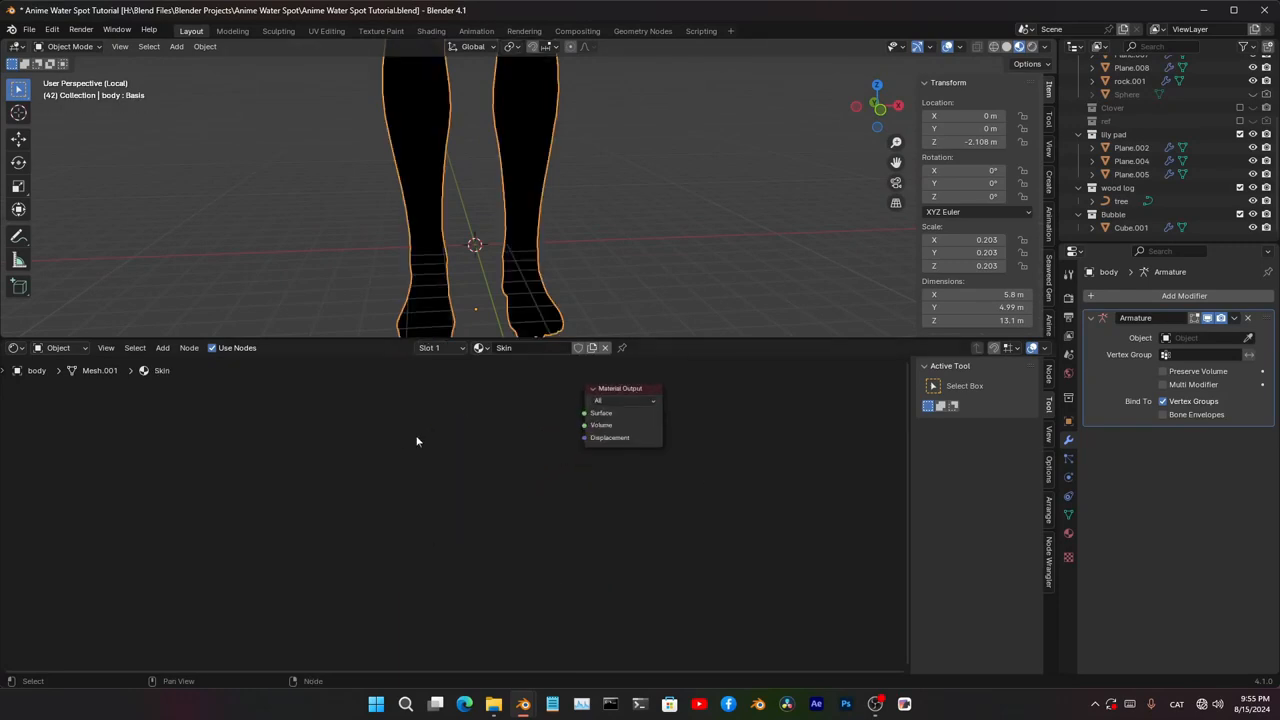
- Add Diffuse BSDF, Shader to RGB and Color Ramp nodes to the Skin material and connect them in sequence
key("shift+a")
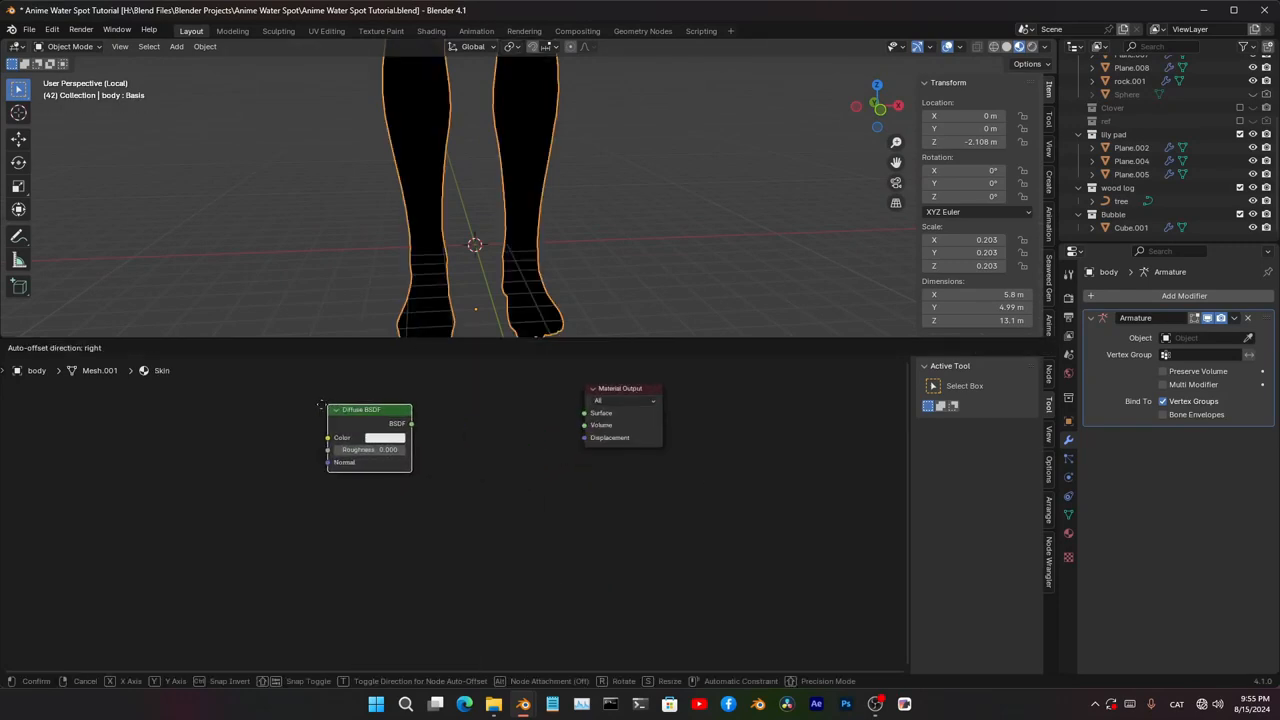
left_click(318, 404)
middle_click_drag(459, 427, 502, 462)
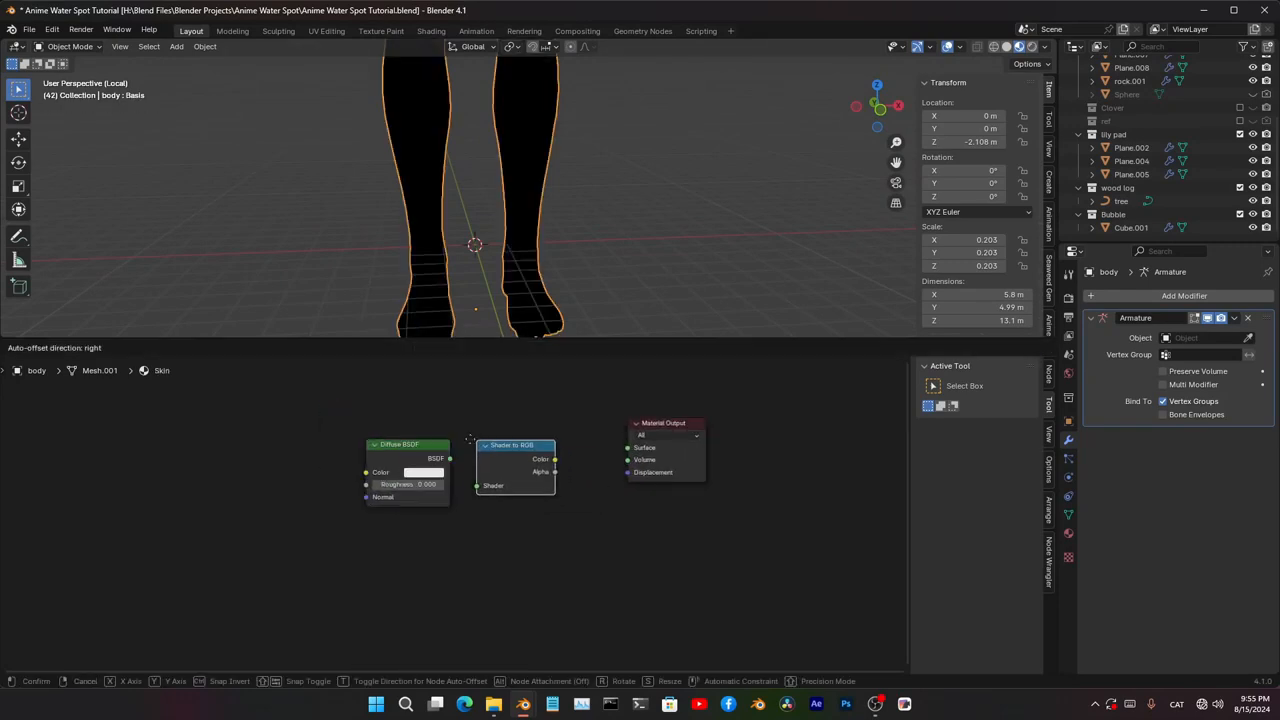
left_click(466, 439)
left_click_drag(450, 458, 410, 535)
key("q")
left_click(410, 496)
left_click(408, 430)
left_click(399, 468)
- Connect the Color Ramp to Surface and set it to Constant with a pasted pinkish first stop and the white stop at 0.295
left_click(520, 479)
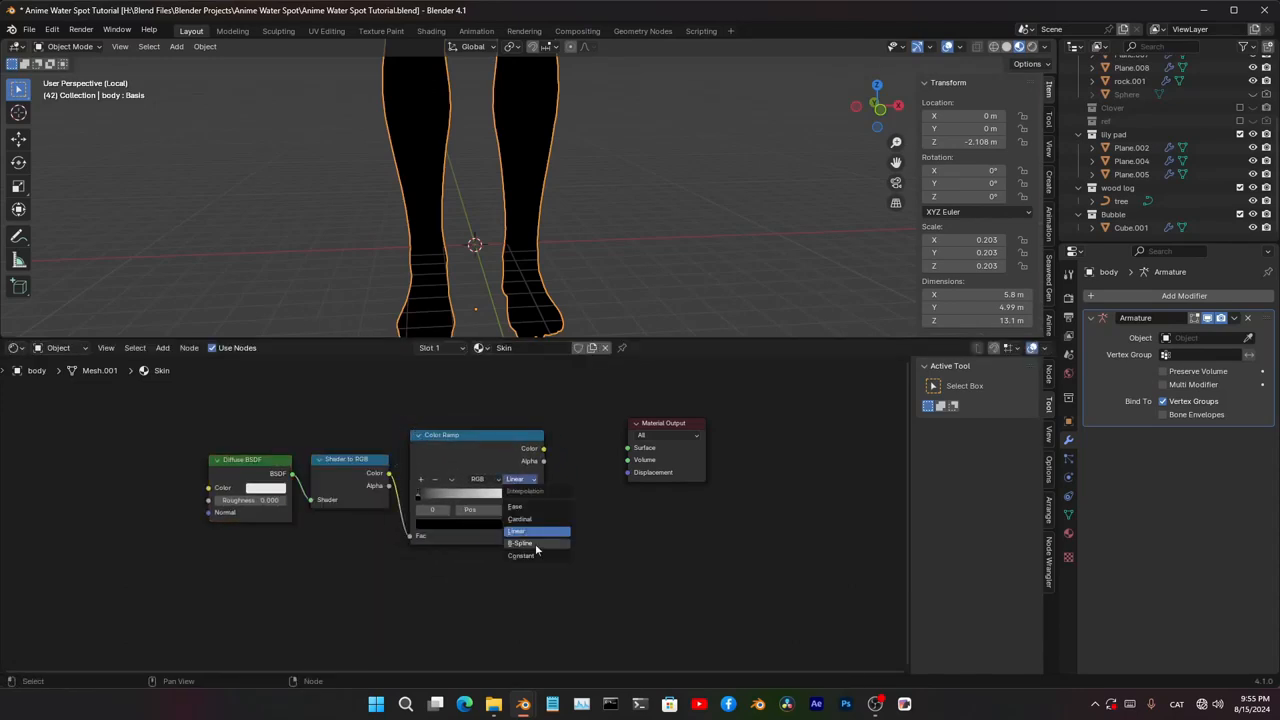
left_click(534, 555)
scroll(440, 508, "up", 5)
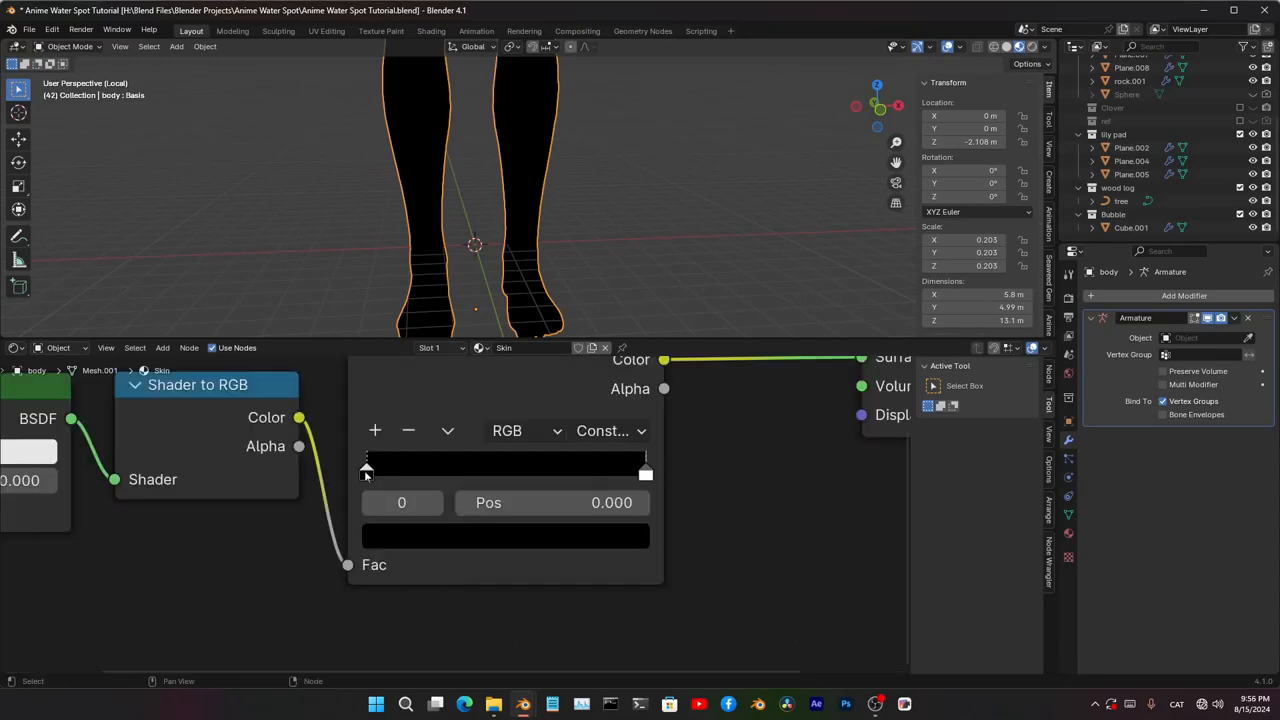
key("ctrl+v")
mouse_move(638, 470)
left_mouse_down()
mouse_move(417, 470)
mouse_move(447, 470)
left_mouse_up()
scroll(578, 180, "up", 6)
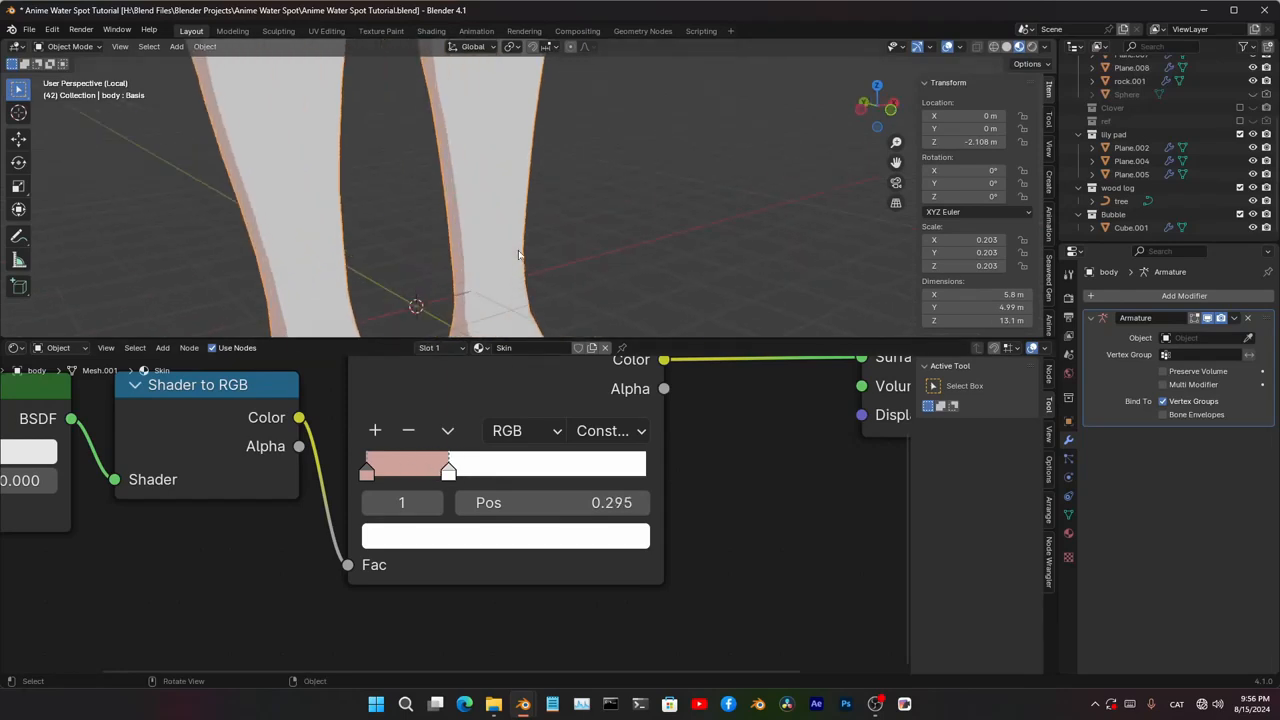
- Inspect the toon shading on the legs, return to the full scene, and switch it to solid shading
scroll(578, 180, "down", 8)
middle_click_drag(600, 110, 482, 537, "shift")
scroll(545, 425, "down", 2)
scroll(569, 466, "down", 4)
scroll(540, 260, "down", 5)
middle_click_drag(510, 265, 592, 236)
scroll(580, 200, "down", 4)
middle_click_drag(566, 182, 517, 340, "shift")
key("ctrl+space")
key("KP_Divide")
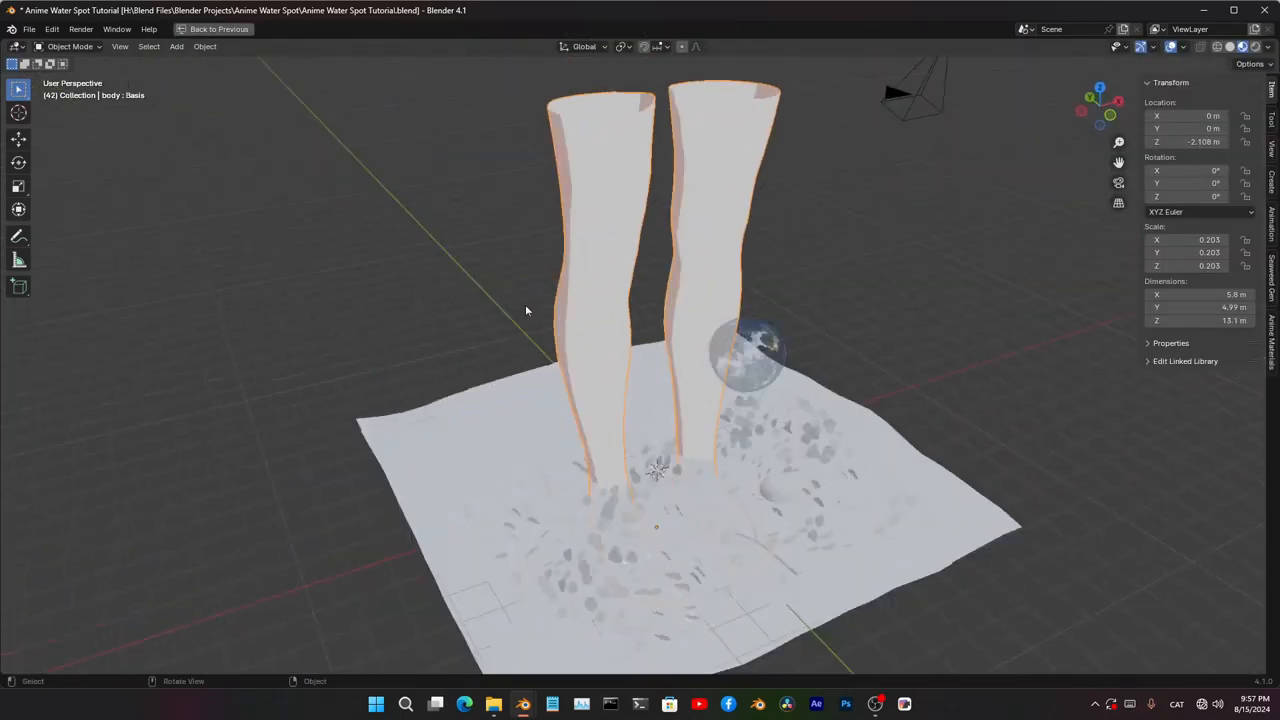
key("z")
left_click(692, 288)
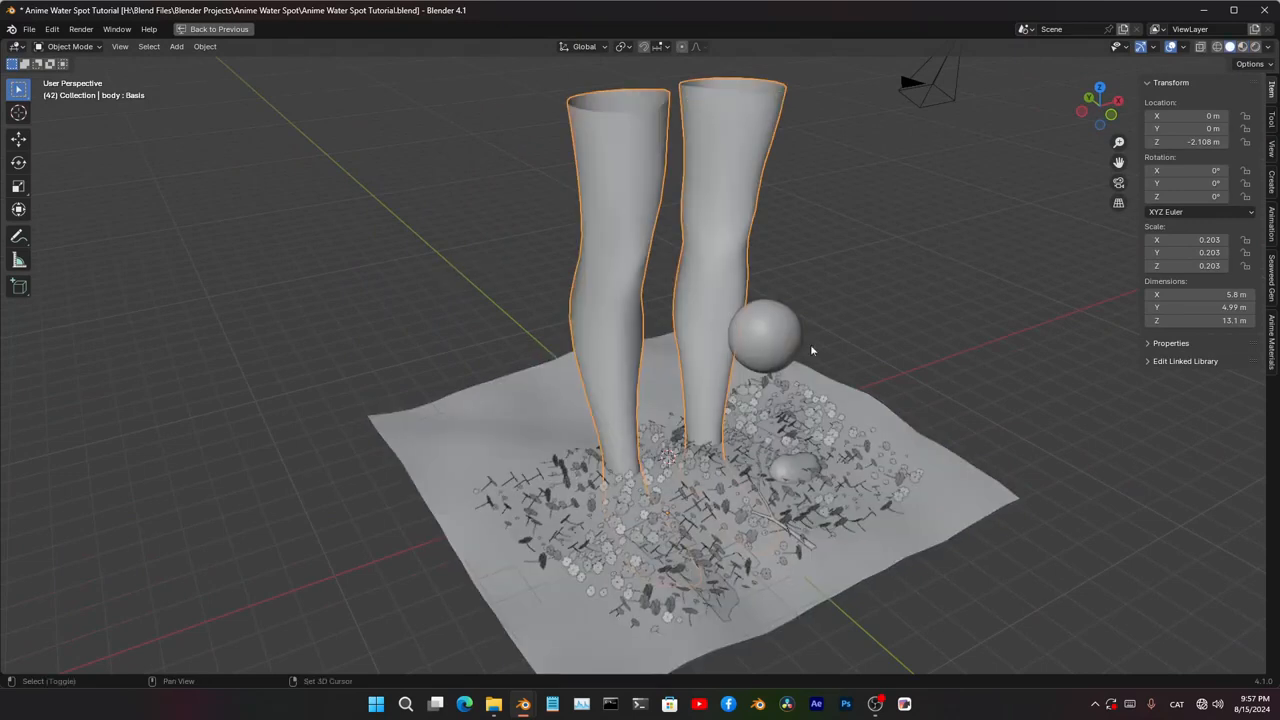
- Enable the Clover collection, select its Plane and Plane.001 objects, and isolate them in local view
middle_click_drag(860, 448, 731, 326, "shift")
key("ctrl+alt+space")
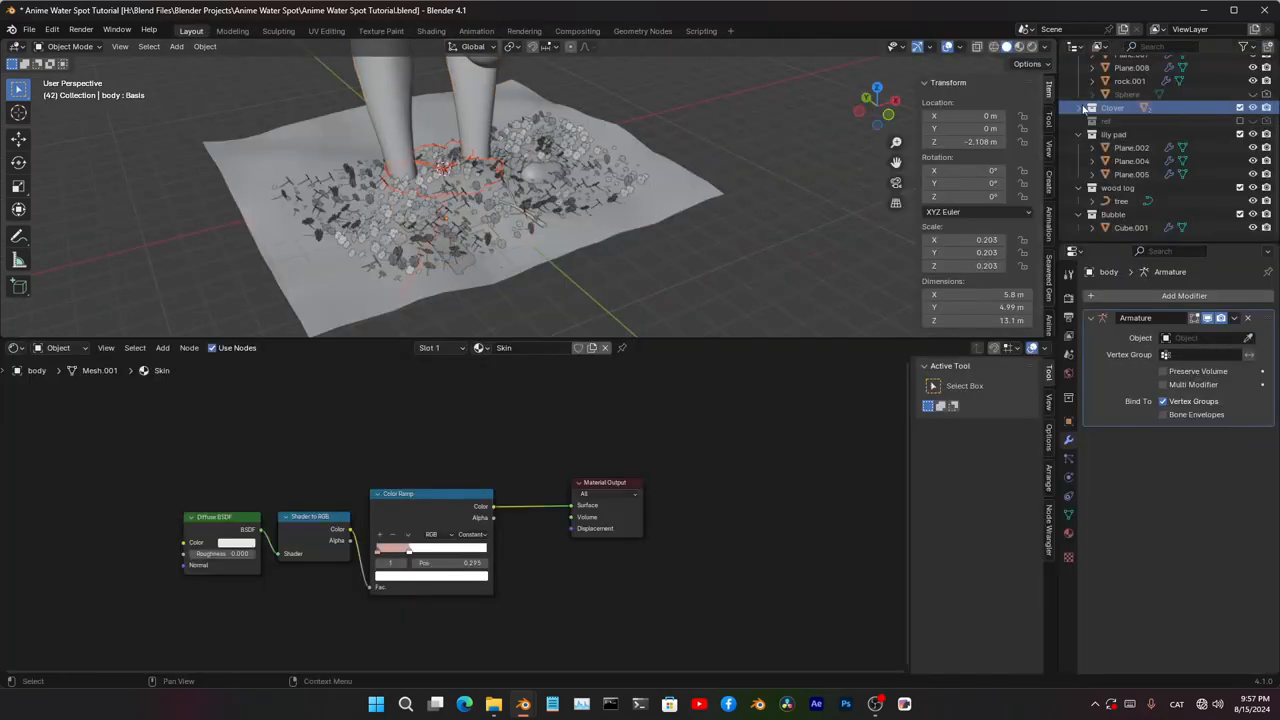
left_click(1081, 108)
left_click(1138, 122)
left_click(1125, 136, "shift")
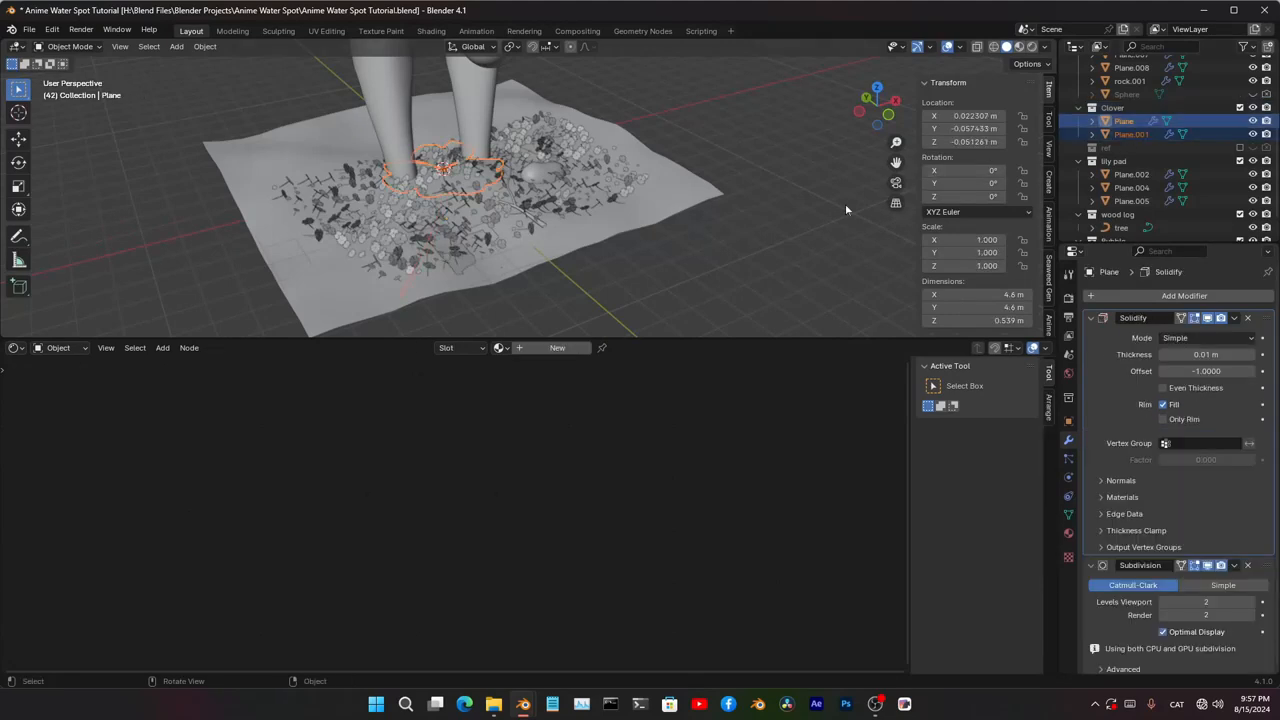
key("KP_Divide")
- Create a new material named Clover on the clover leaves and assign the same material to the stem
middle_click_drag(772, 173, 624, 182)
left_click(624, 182)
left_click(557, 347)
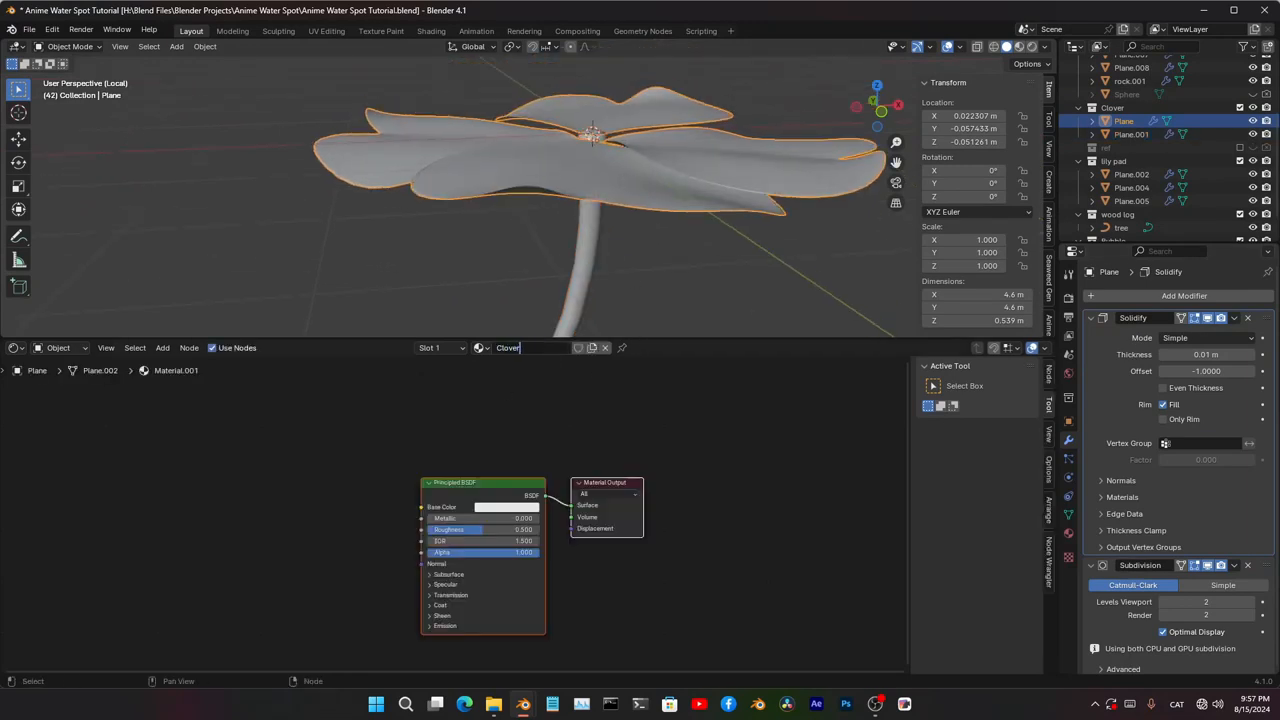
left_click(583, 207)
left_click(499, 347)
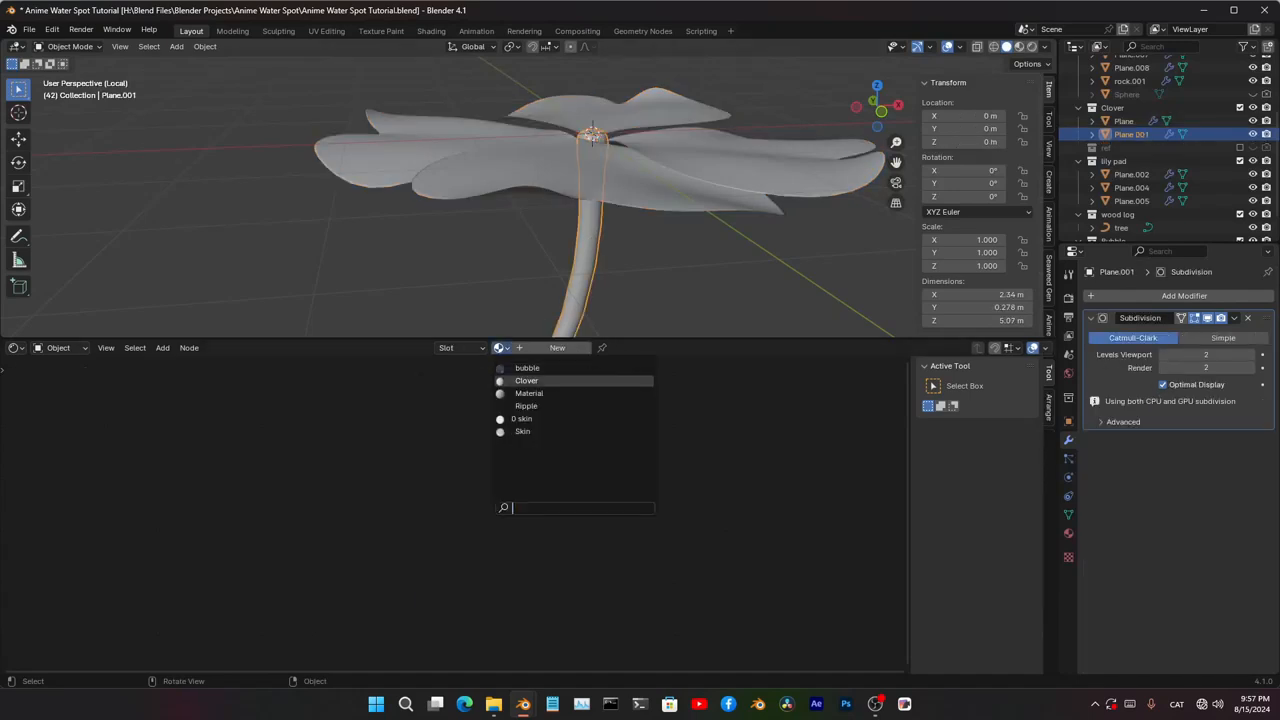
left_click(526, 380)
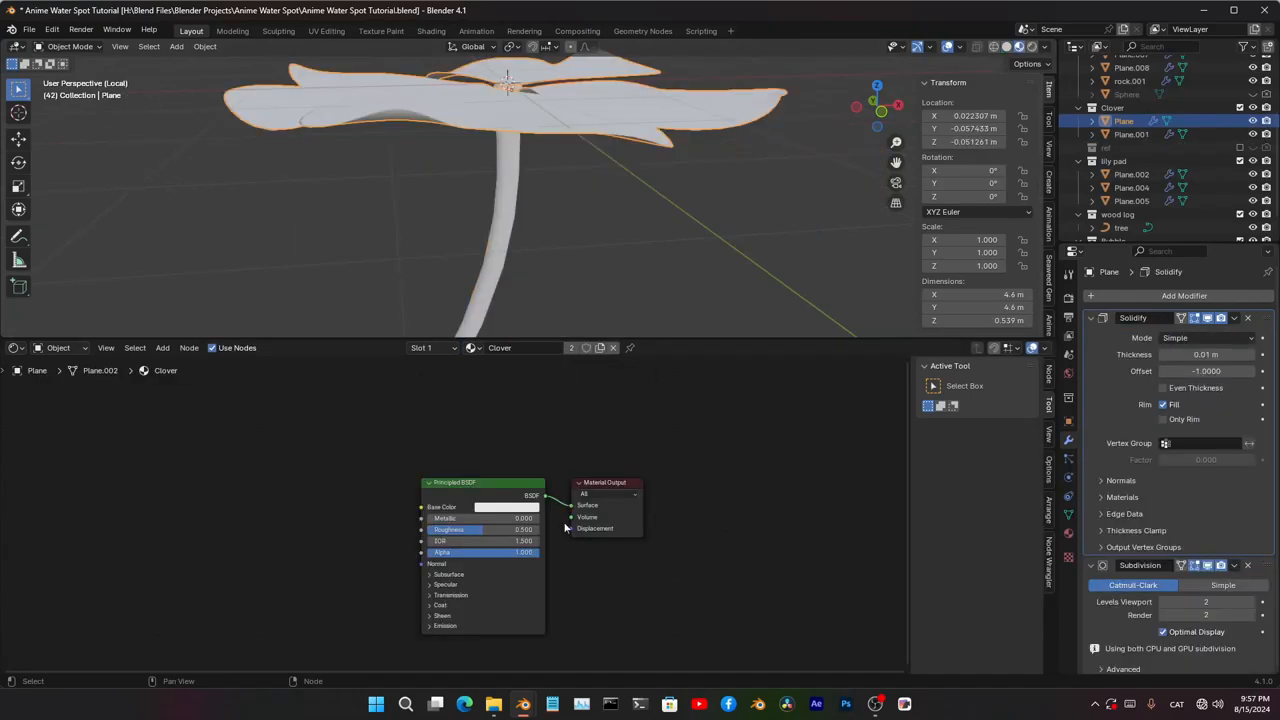
- Replace the Clover material's Principled BSDF with Diffuse BSDF, Shader to RGB and Color Ramp nodes
scroll(438, 520, "up", 1)
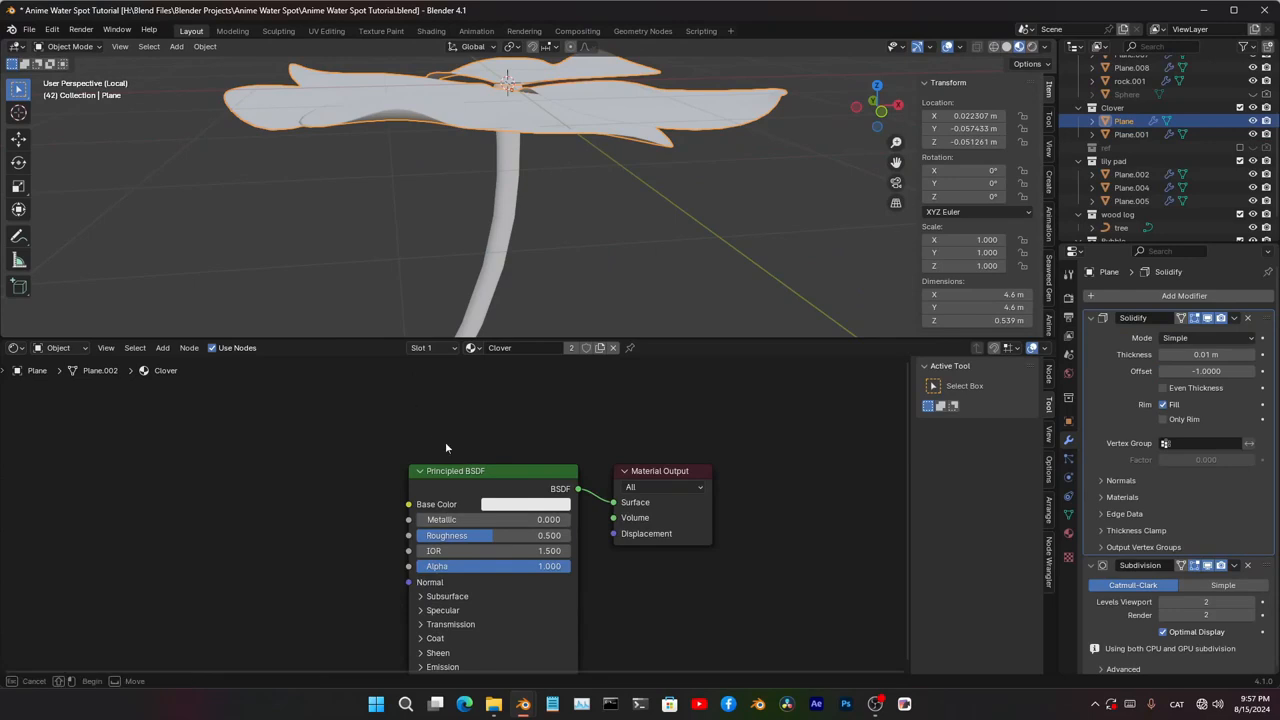
left_click_drag(445, 441, 490, 523)
key("x")
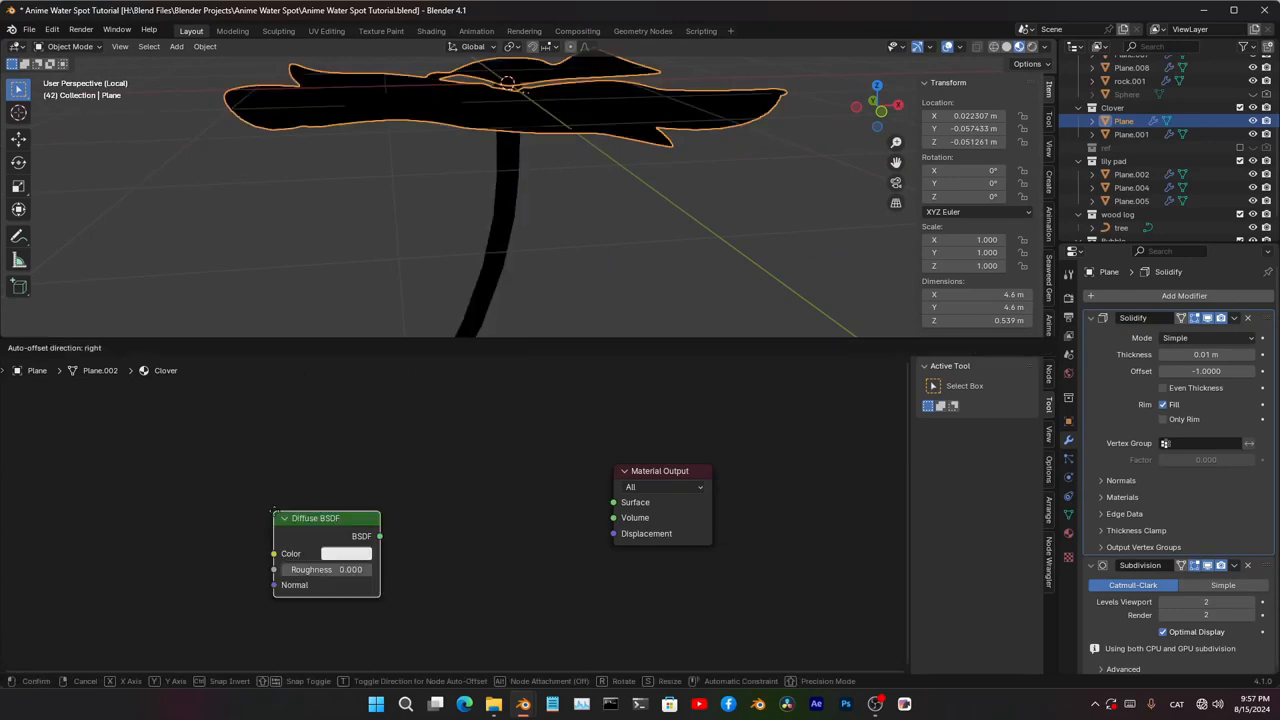
left_click(168, 485)
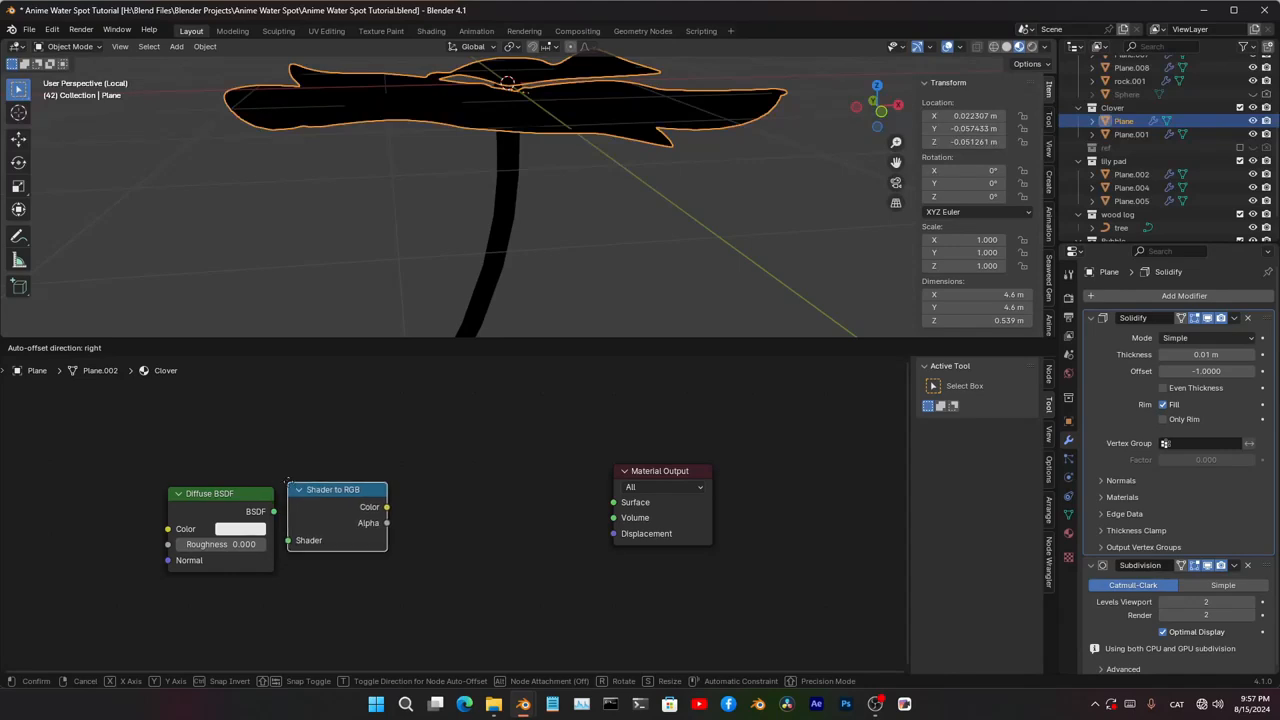
left_click(302, 480)
key("q")
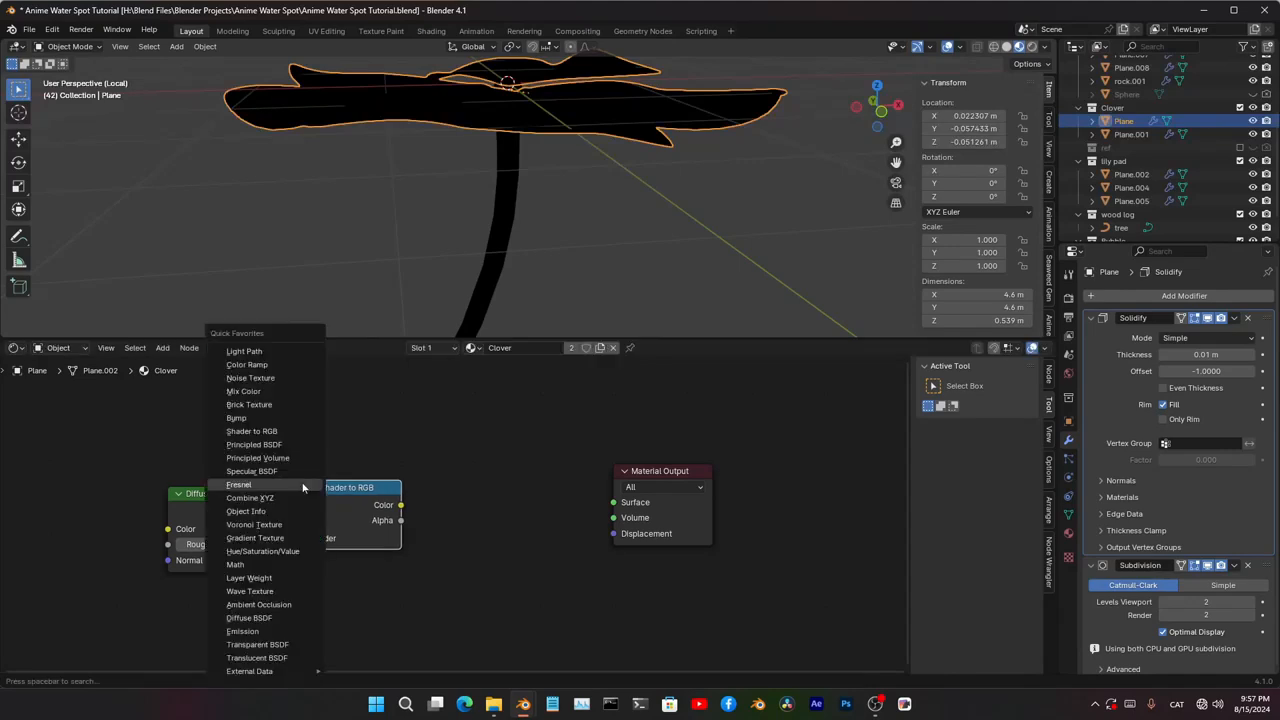
left_click(306, 486)
left_click(424, 446)
- Connect the Clover nodes from Diffuse BSDF through Shader to RGB and Color Ramp into the Material Output's Surface
left_click_drag(491, 399, 182, 612)
left_click_drag(298, 547, 226, 517)
left_click_drag(325, 484, 350, 562)
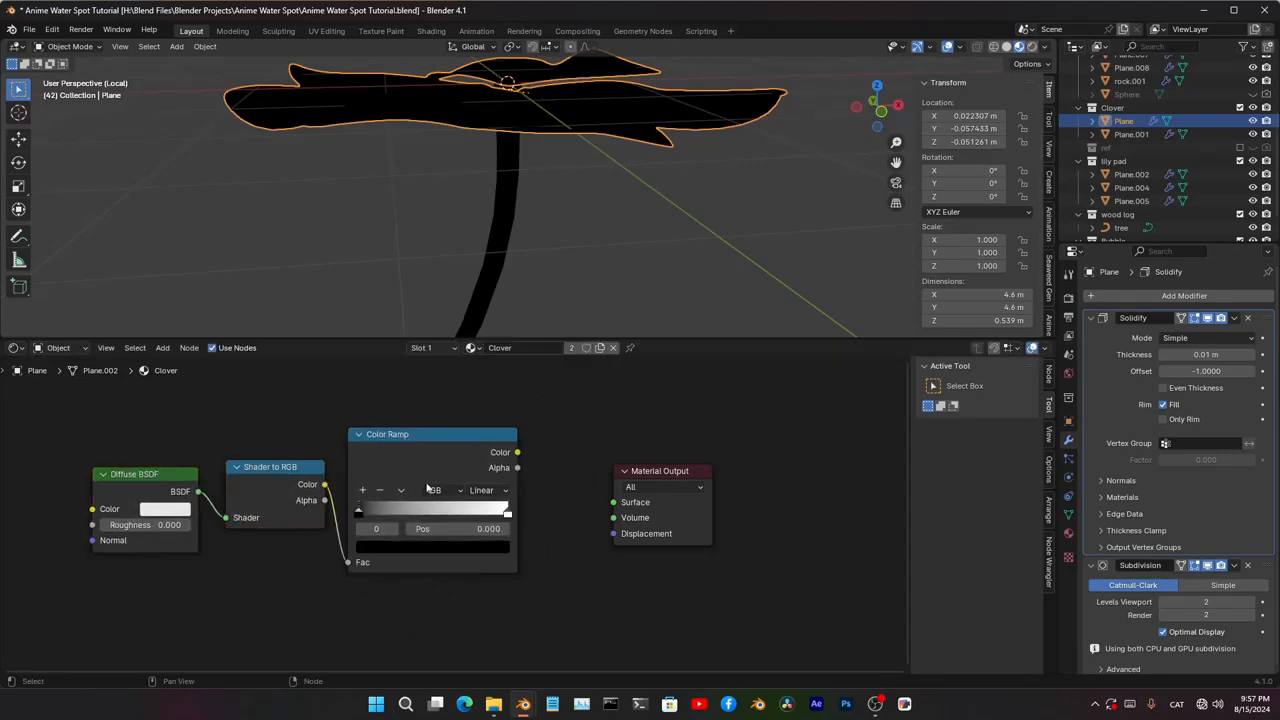
left_click_drag(612, 502, 613, 502)
scroll(603, 423, "up", 2)
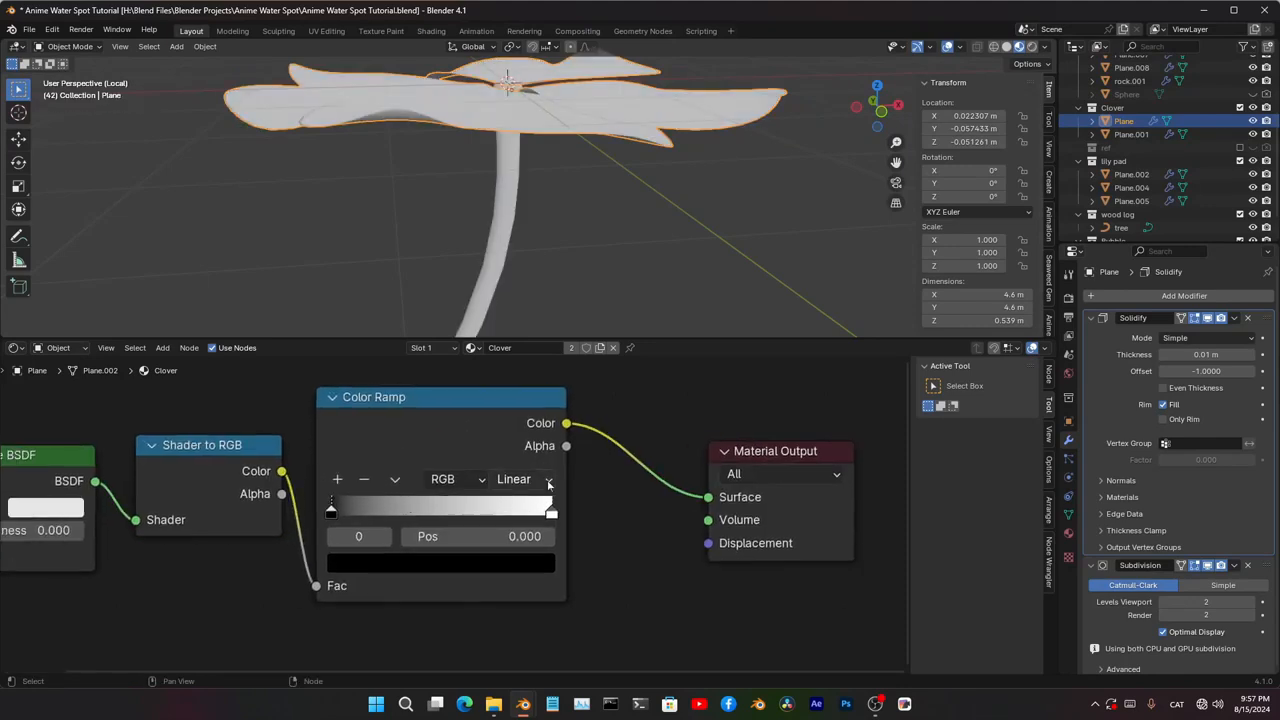
- Set the Clover Color Ramp's interpolation to Constant and colour its first stop dark green with hue 0.297, saturation 0.446 and value 0.117
left_click(520, 479)
left_click(540, 623)
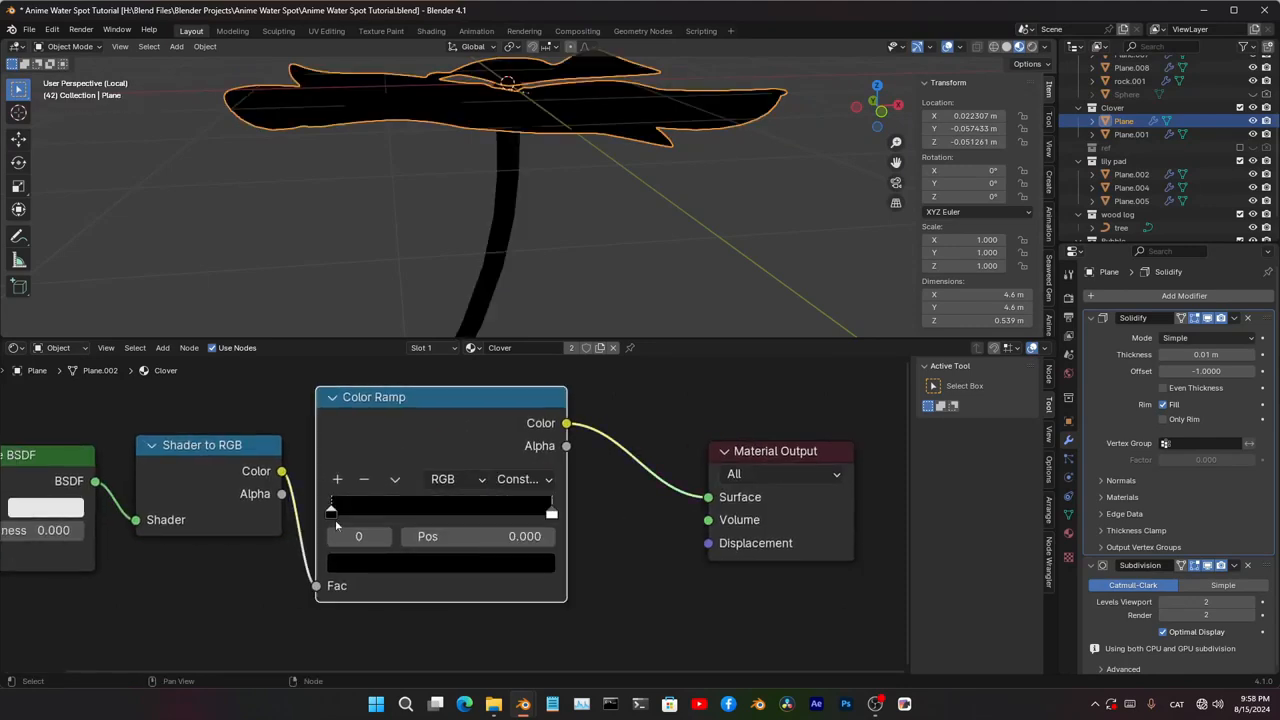
key("ctrl+v")
left_click(410, 562)
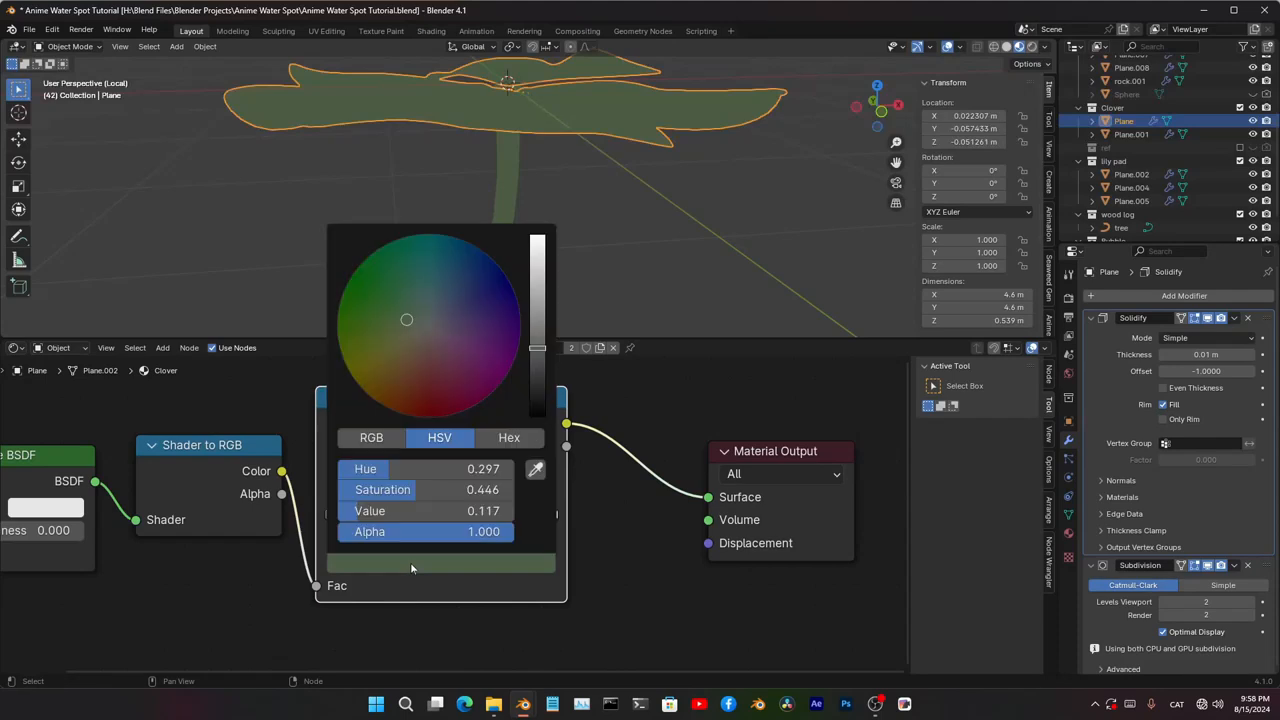
left_click(509, 438)
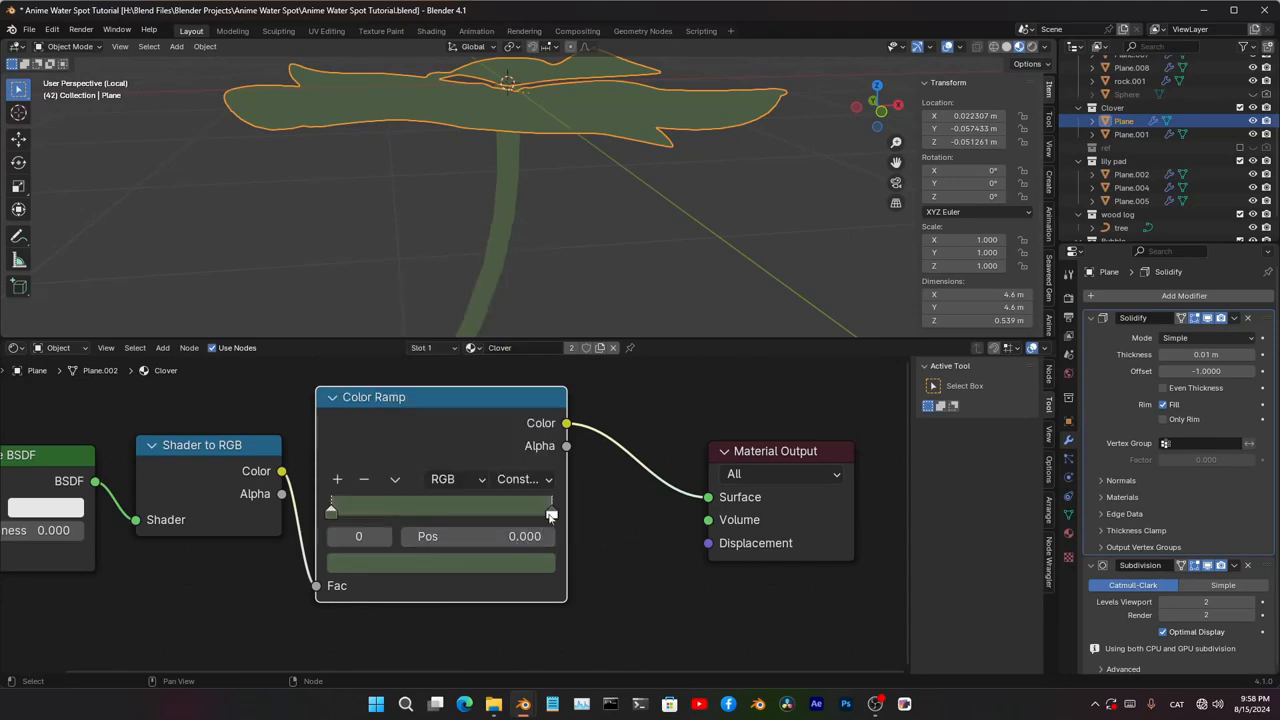
- Move the Clover ramp's white stop to position 0.186 and colour it light green
left_click_drag(550, 515, 365, 522)
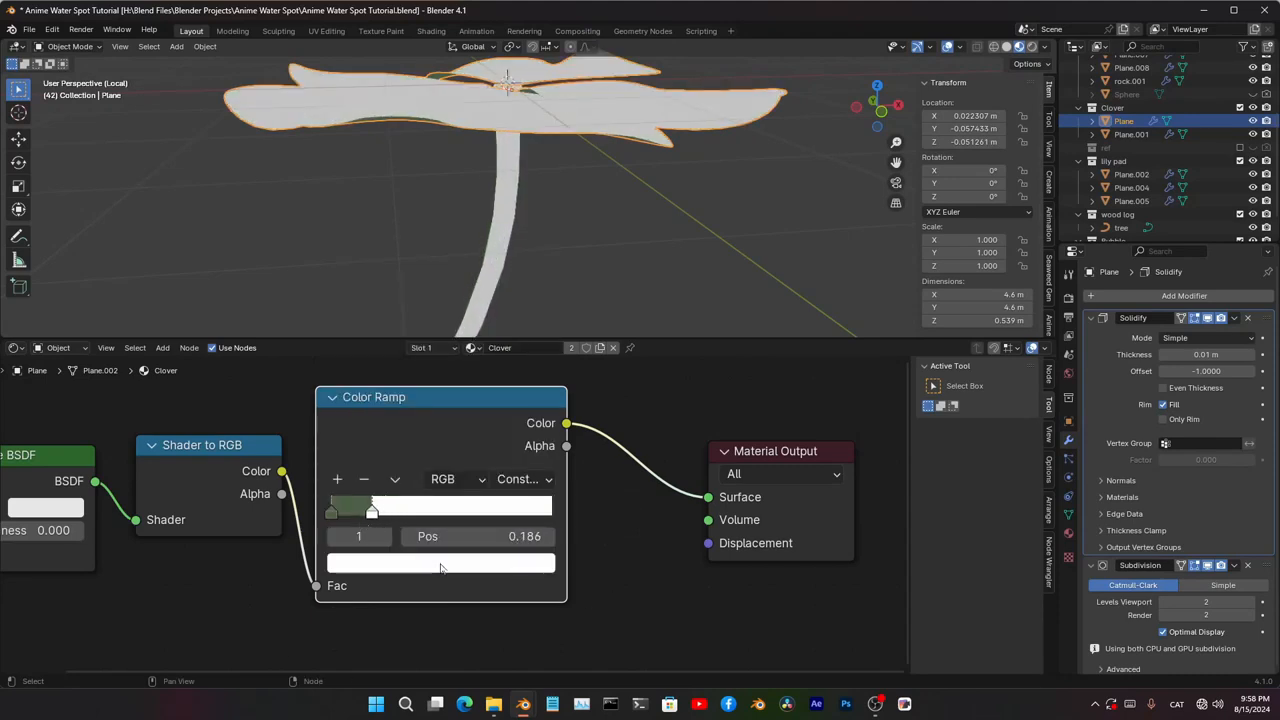
key("ctrl+v")
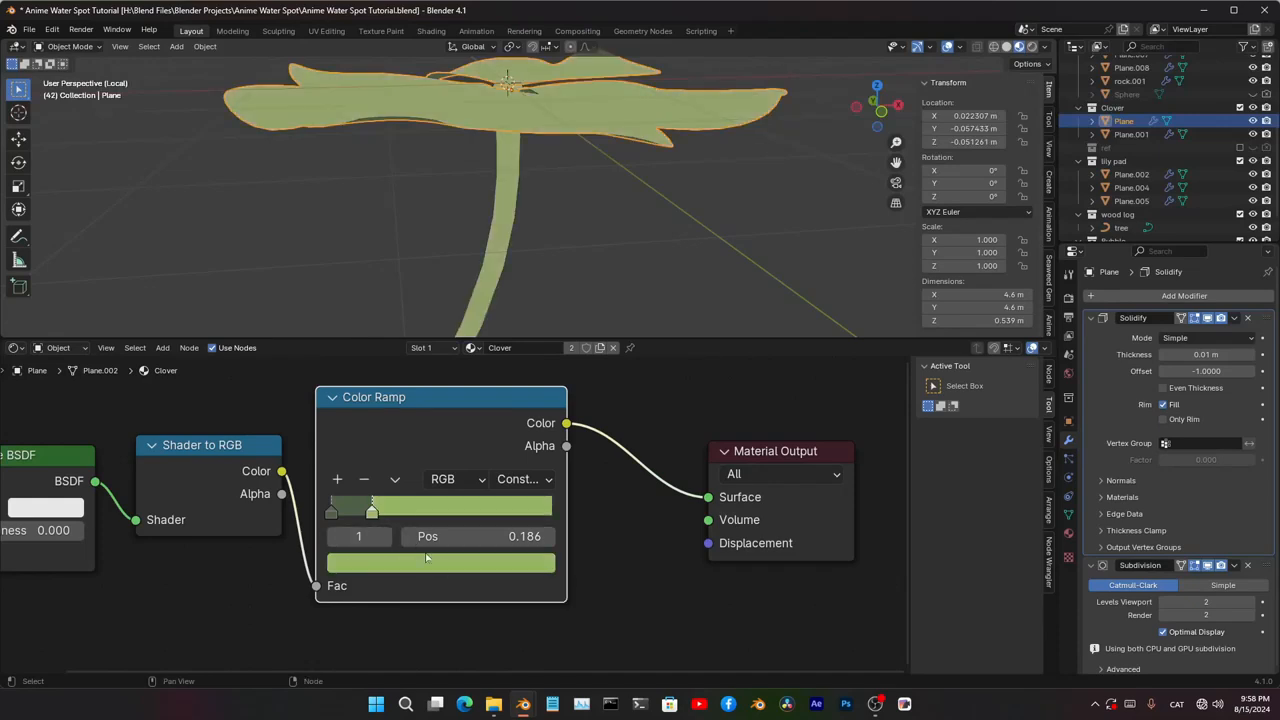
left_click(430, 563)
- Add a third stop to the Clover ramp at position 0.843 and give it a slightly paler light green
left_click(340, 481)
left_click_drag(365, 512, 516, 513)
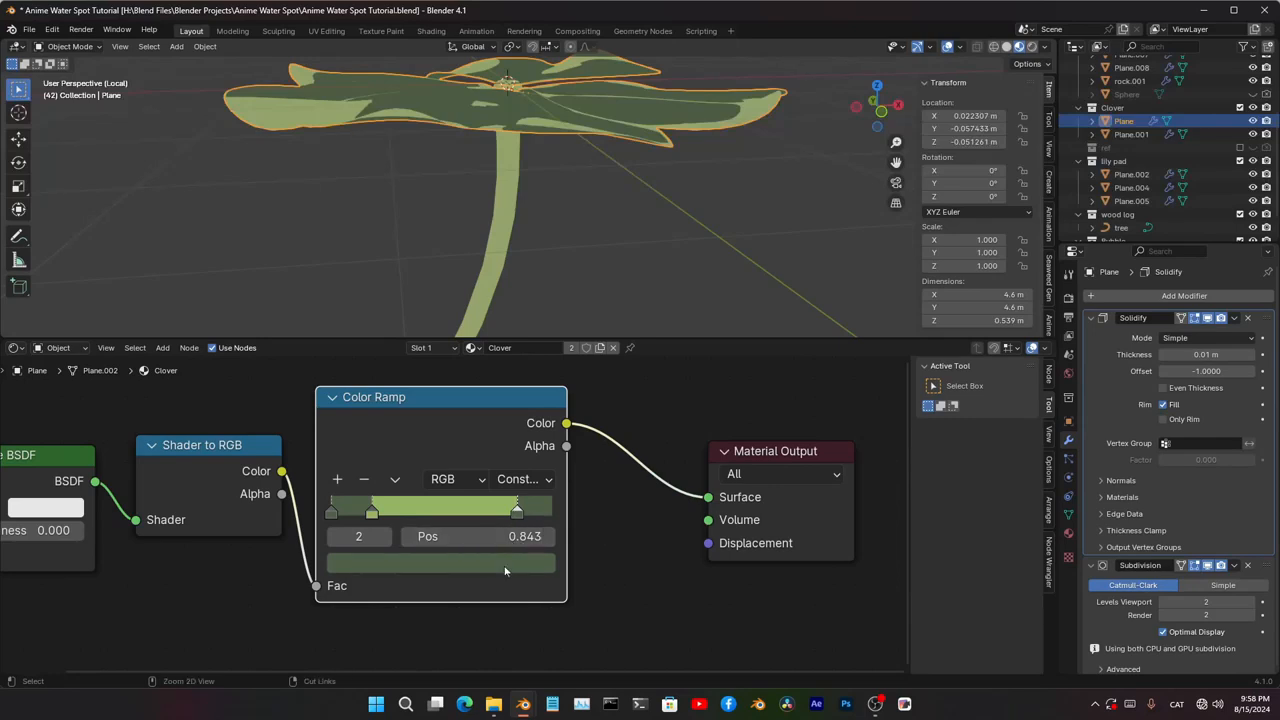
left_click(505, 571)
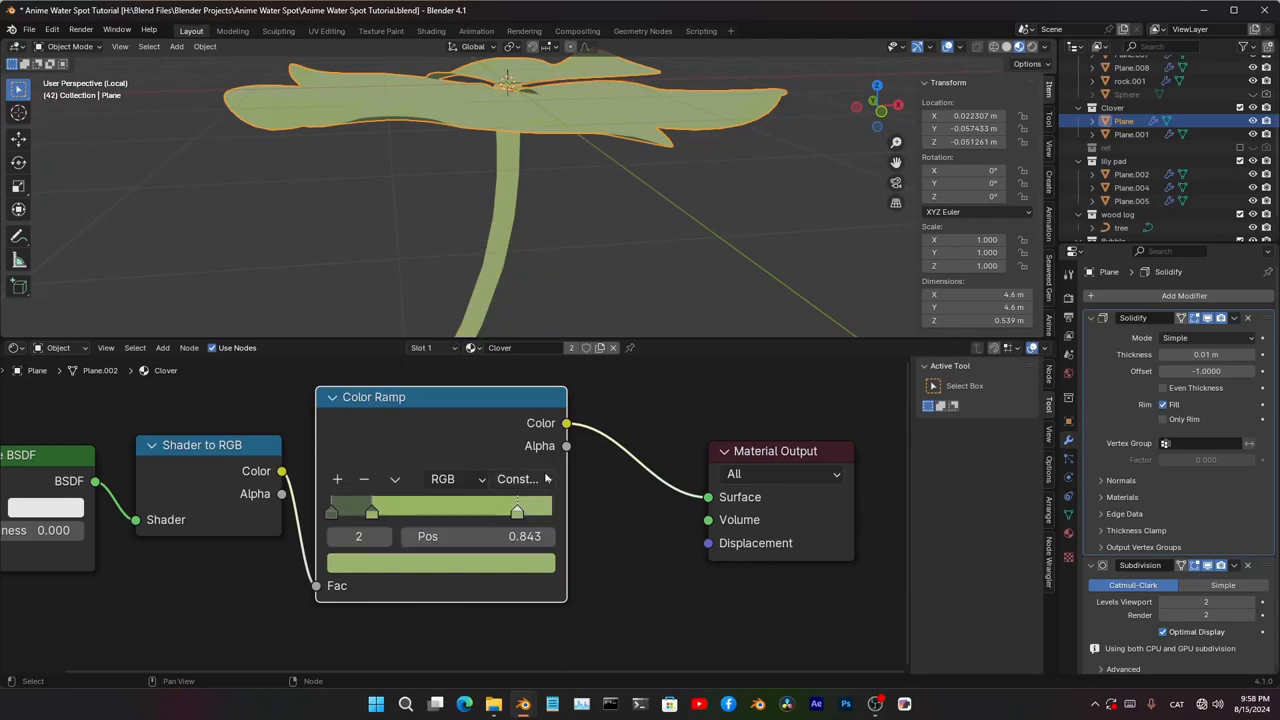
middle_click_drag(560, 130, 528, 157)
scroll(600, 233, "up", 3)
scroll(600, 233, "down", 3)
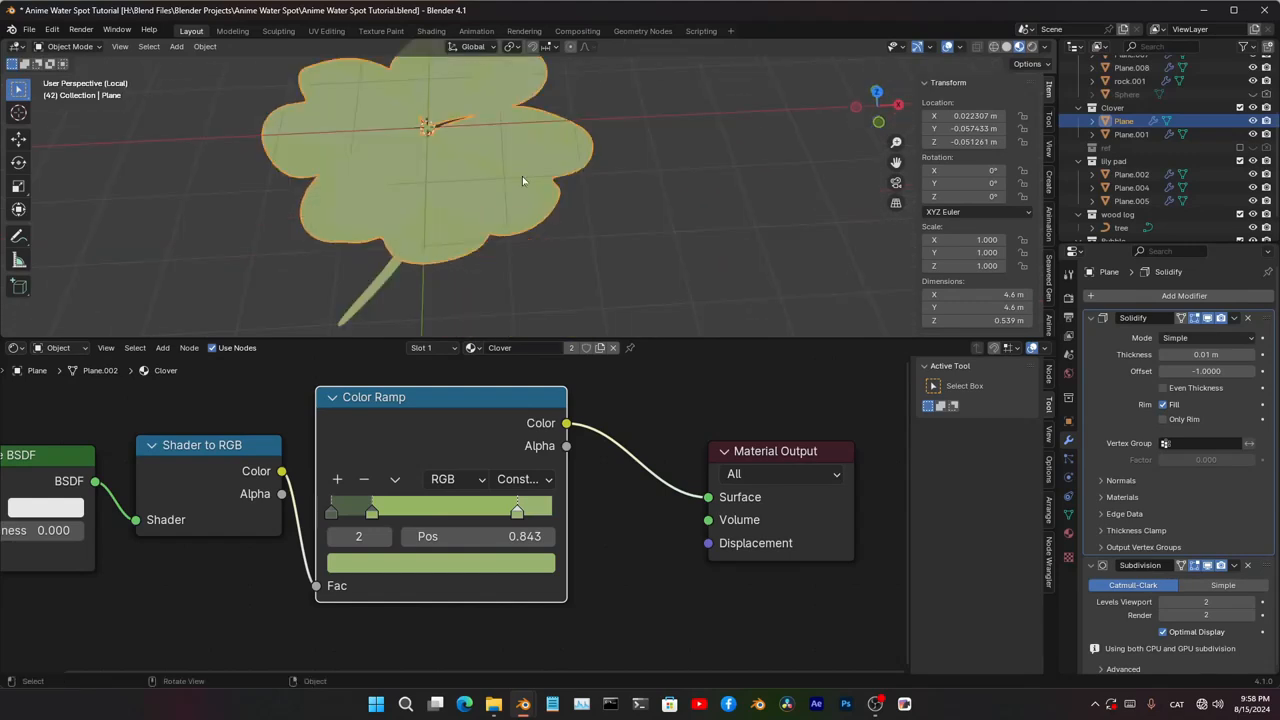
- Exclude the Clover collection, select the lily pad objects Plane.002, Plane.004 and Plane.005, and isolate them in local view
left_click(1240, 108)
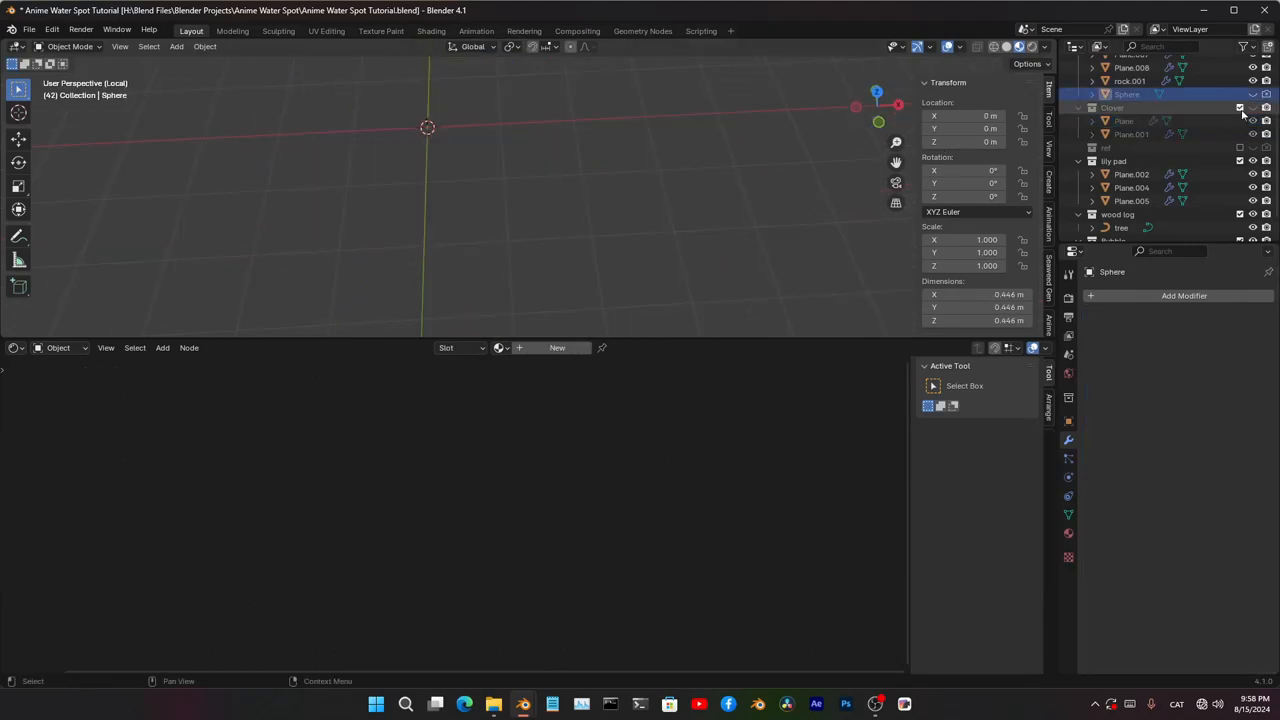
left_click(1116, 121)
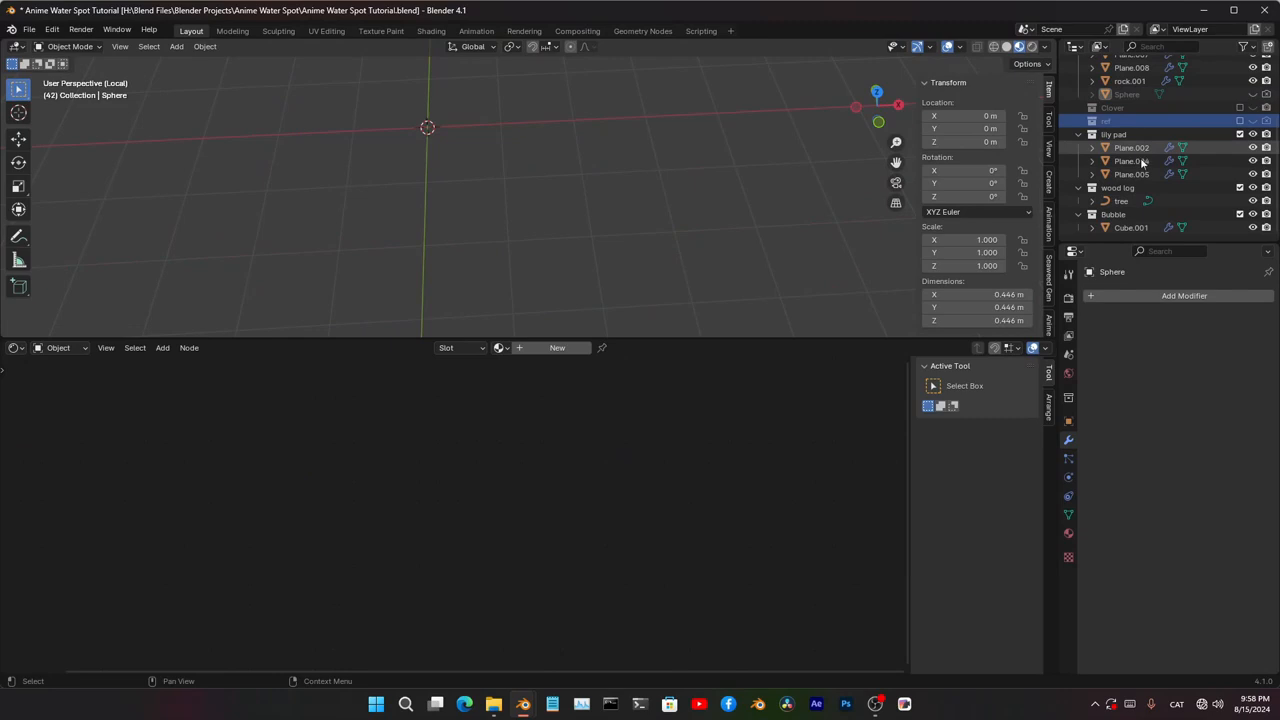
left_click(1134, 150)
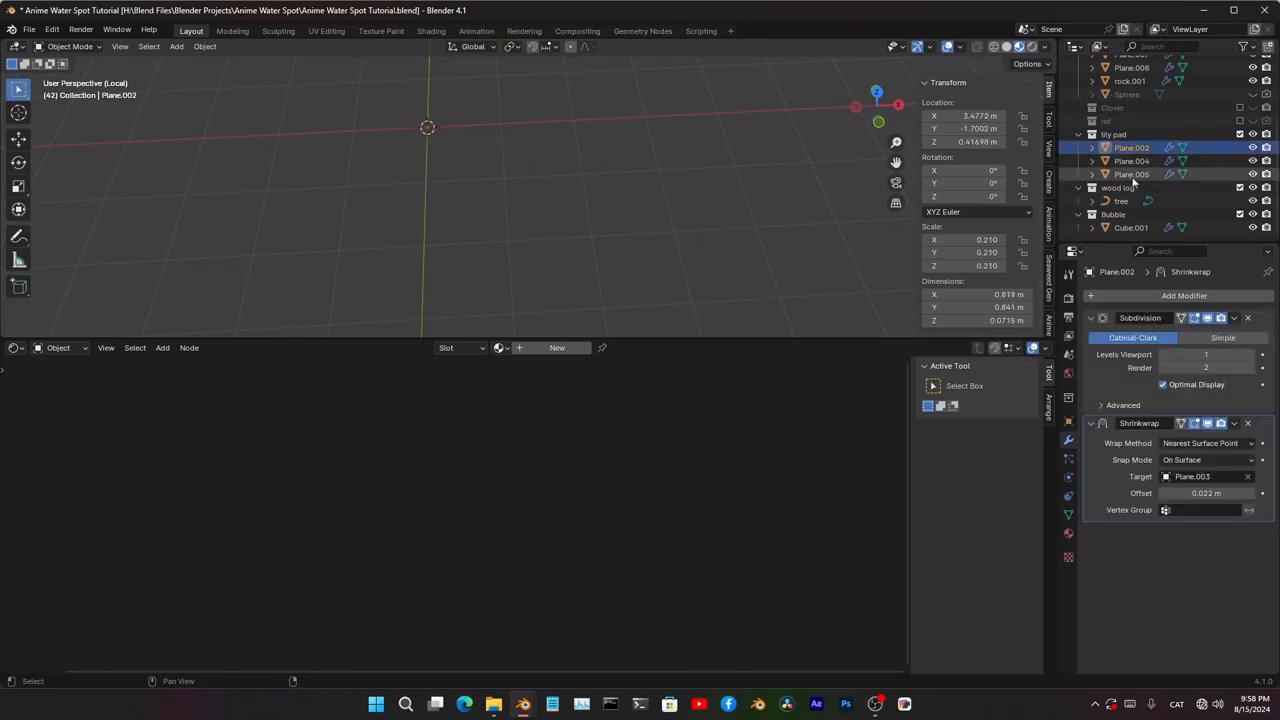
key("KP_Divide")
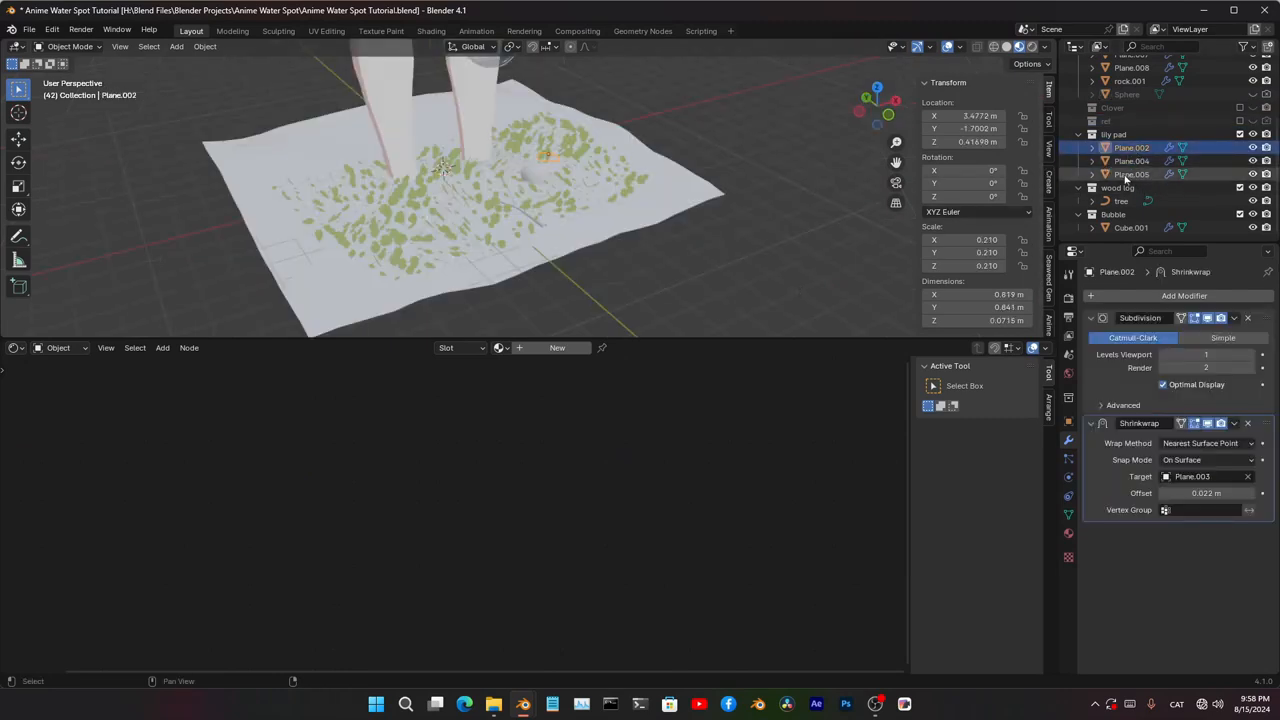
key("KP_Divide")
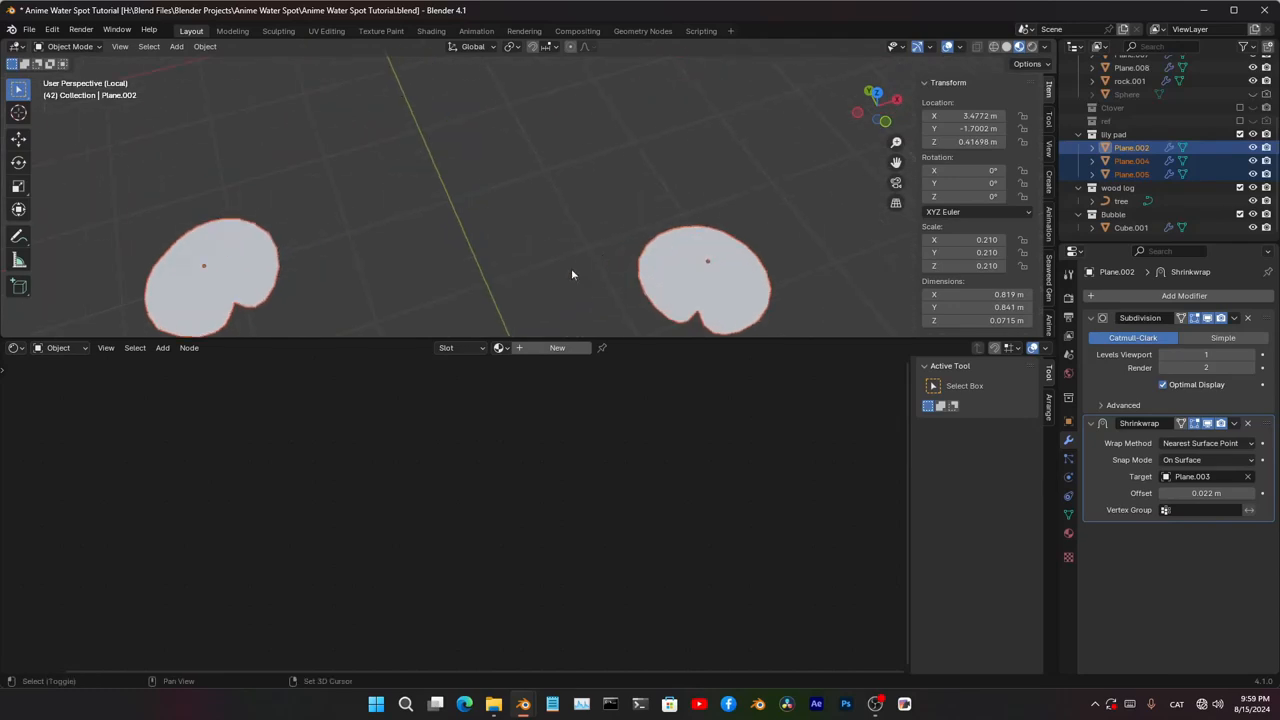
- Create a material named lily pad on Plane.004 and replace its Principled BSDF with Diffuse BSDF, Shader to RGB and Color Ramp nodes
left_click(305, 141)
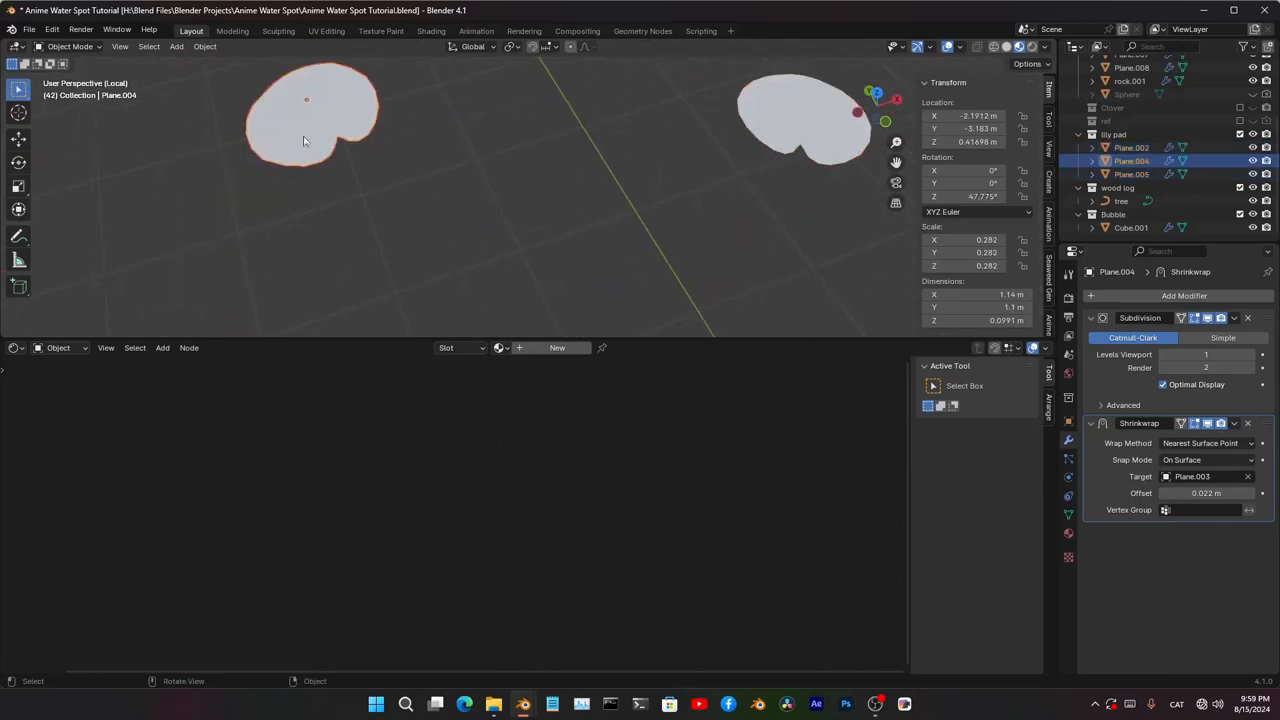
left_click(557, 348)
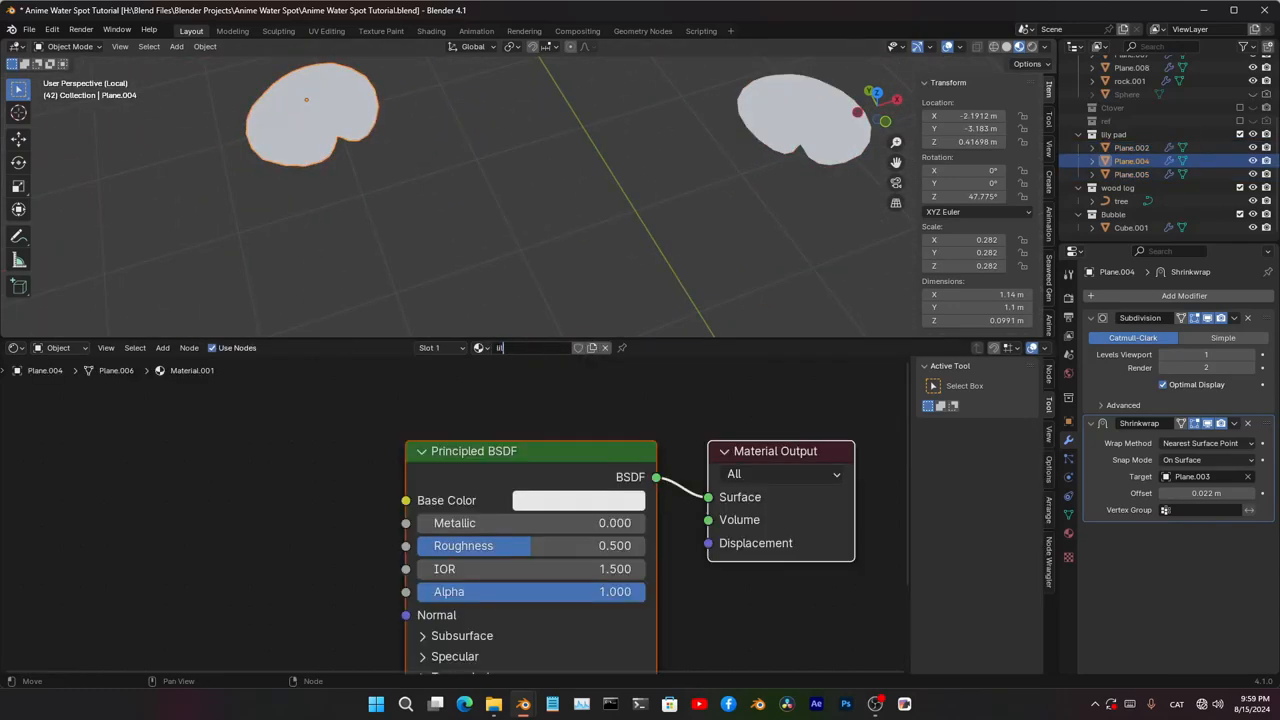
scroll(453, 540, "down", 5)
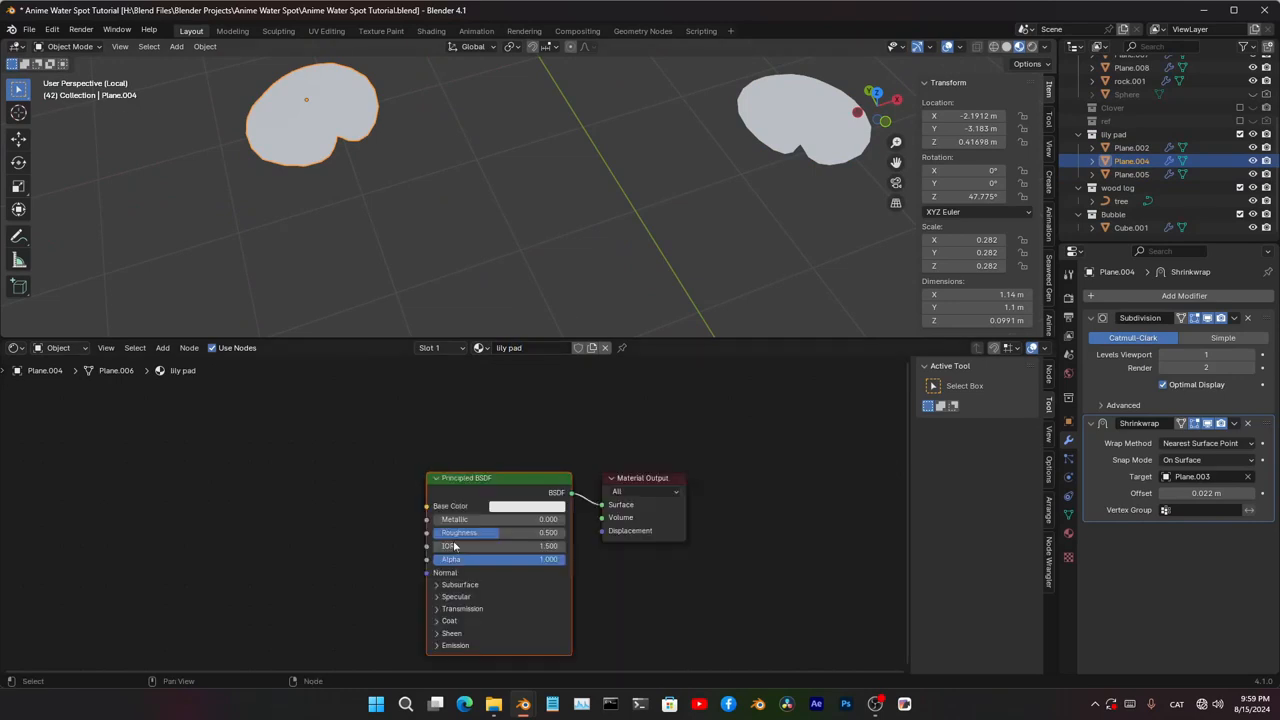
key("x")
middle_click_drag(452, 543, 511, 521)
key("shift+a")
left_click(288, 457)
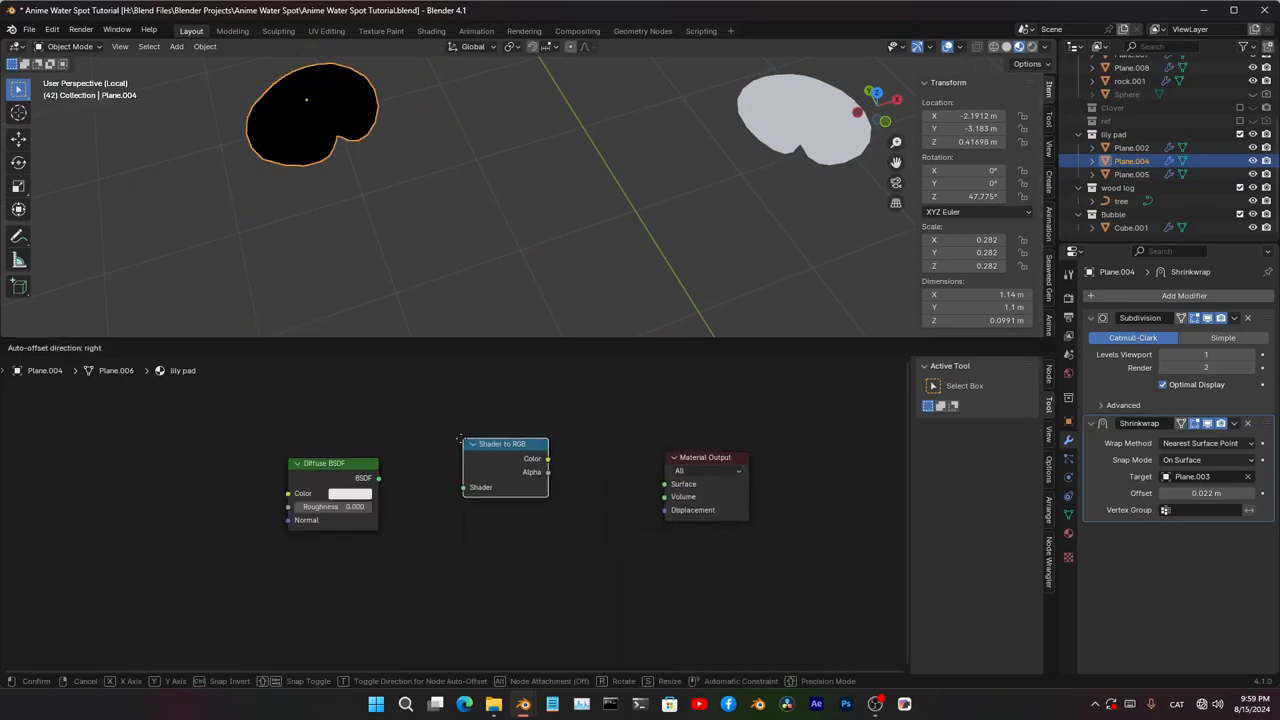
left_click(440, 470)
key("c")
- Link the lily pad nodes from Diffuse BSDF through Shader to RGB and Color Ramp into the Material Output's Surface
left_click_drag(378, 478, 405, 519)
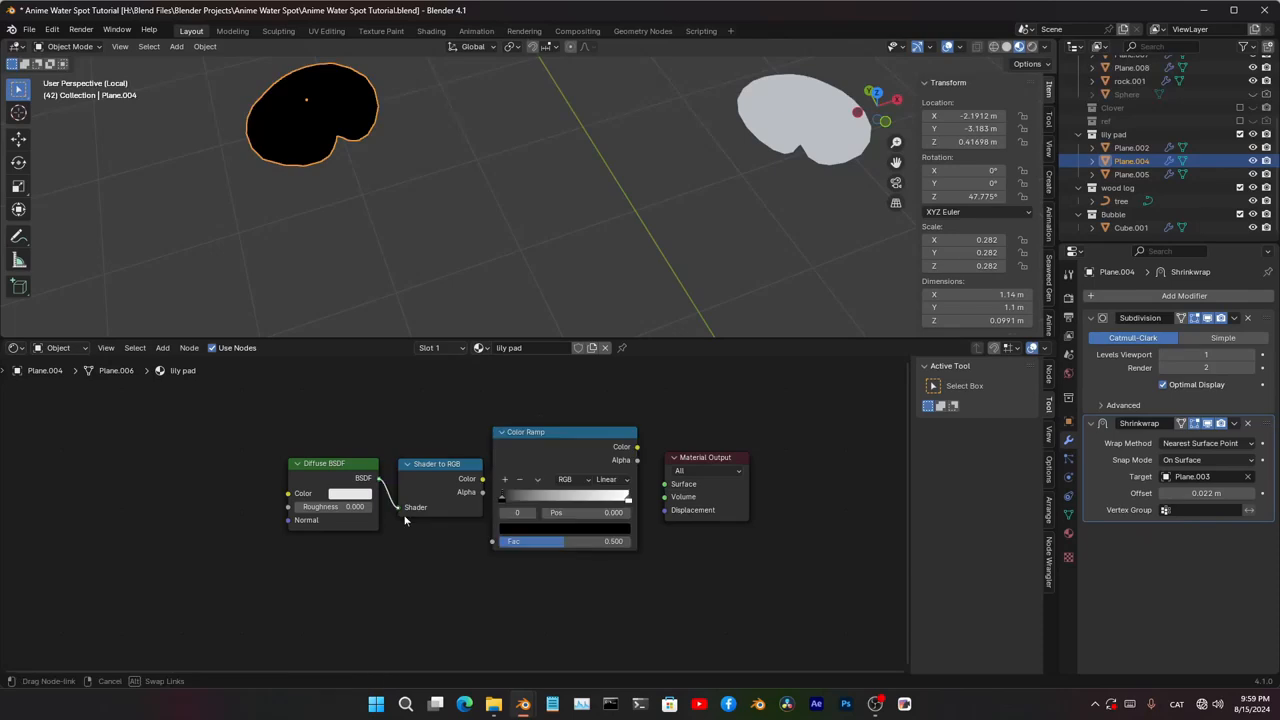
left_click_drag(482, 479, 491, 541)
left_click_drag(636, 446, 664, 484)
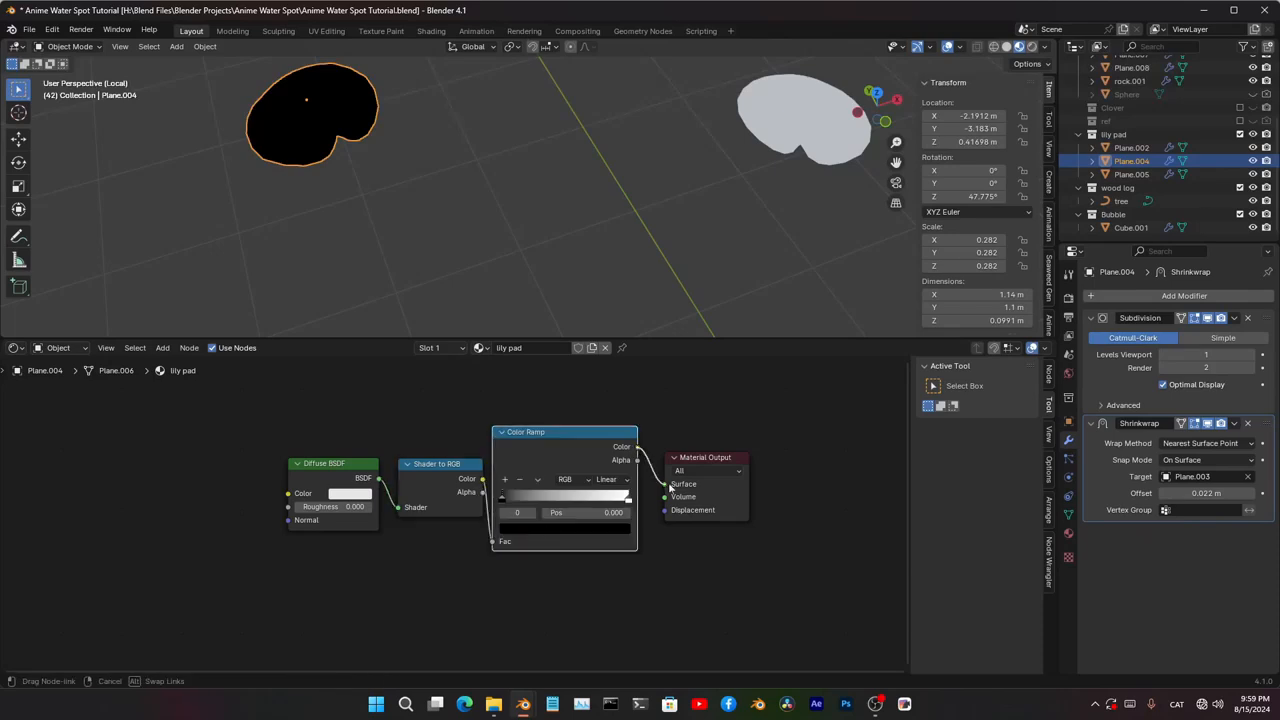
- Set the lily pad ramp's interpolation to Constant and colour its first stop a saturated green
scroll(742, 453, "up", 3)
left_click(745, 448)
left_click(768, 611)
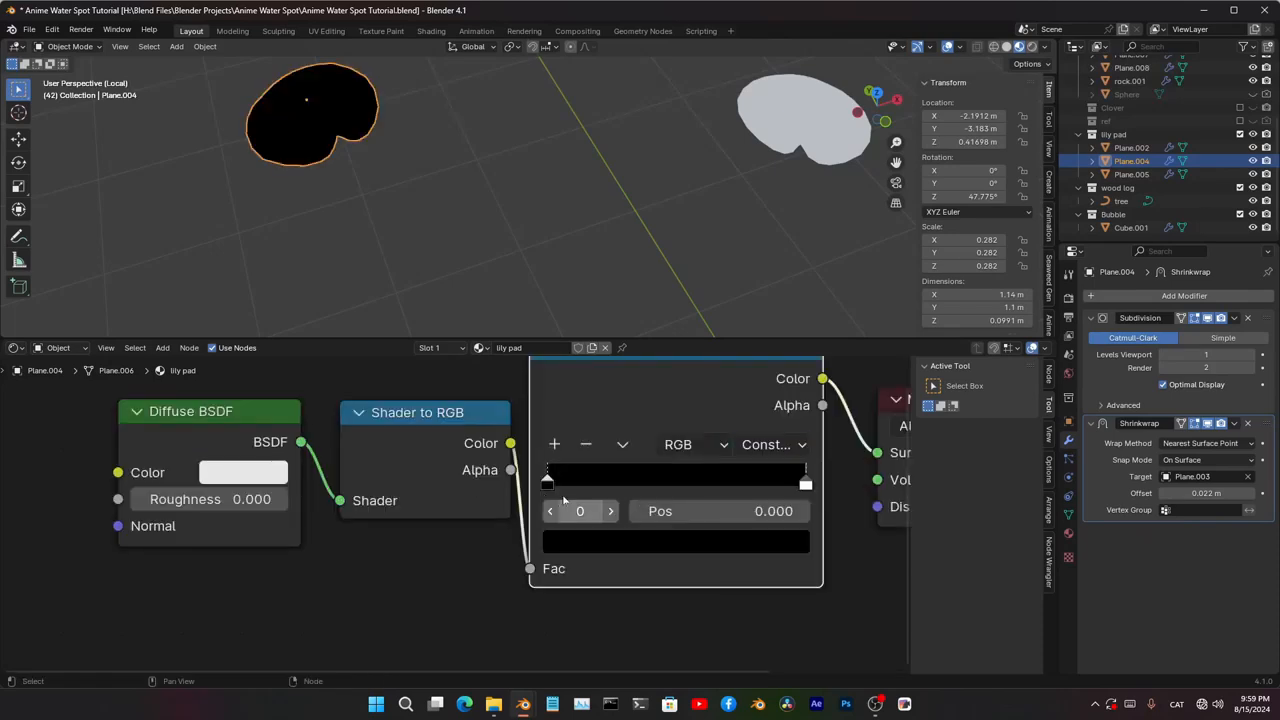
left_click(625, 541)
left_click_drag(788, 334, 785, 265)
left_click_drag(602, 255, 555, 251)
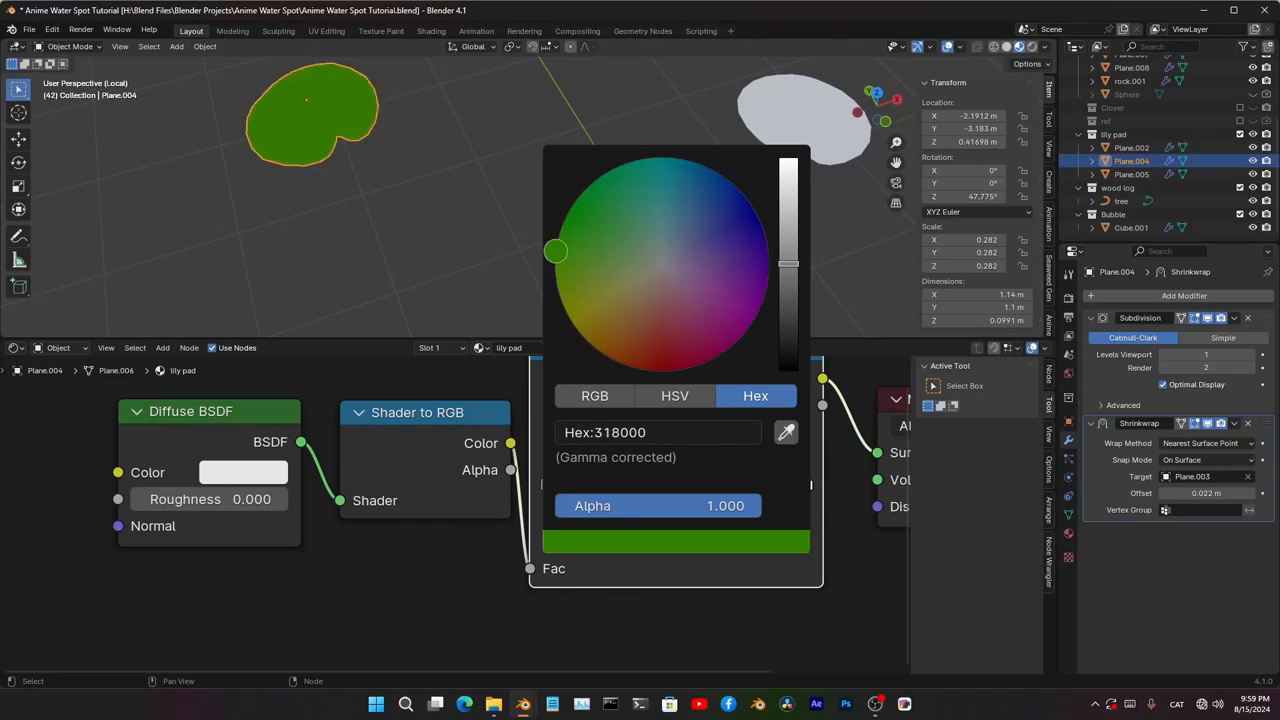
left_click_drag(785, 264, 788, 229)
- Move the lily pad ramp's white stop to position 0.536 and colour it bright light green
middle_click_drag(657, 633, 446, 633)
left_click_drag(594, 484, 474, 491)
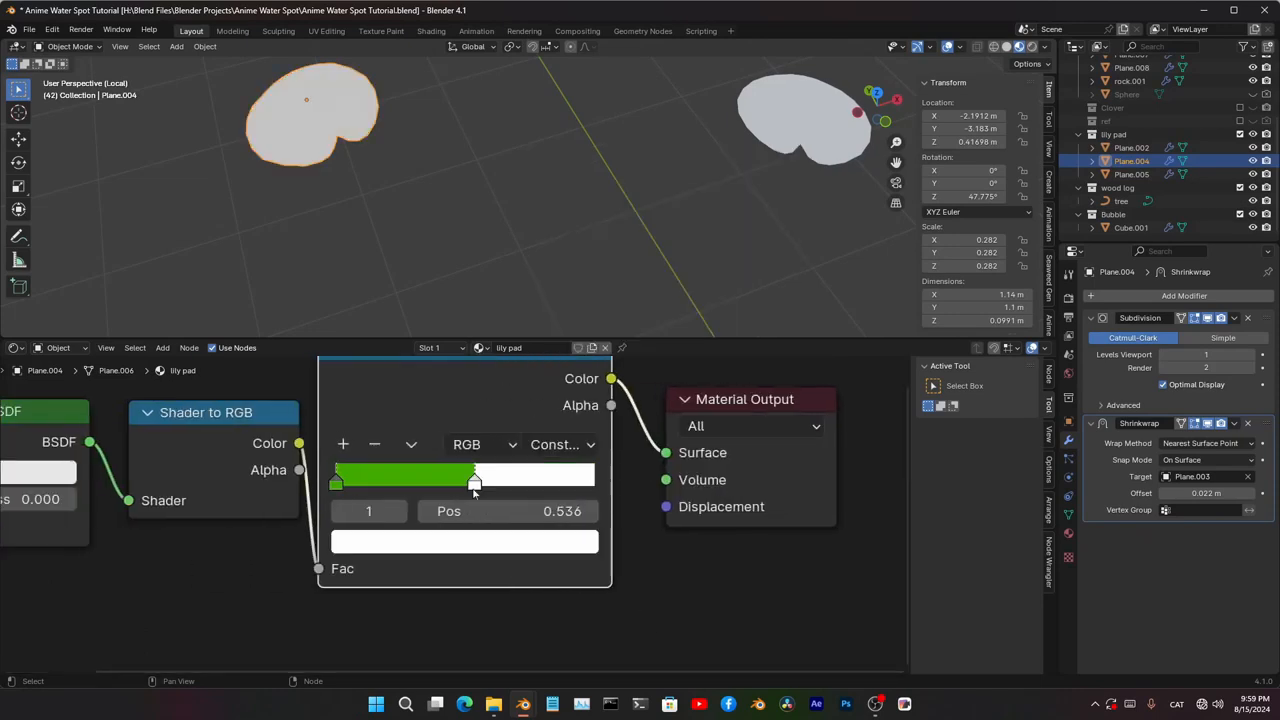
left_click(474, 551)
left_click_drag(380, 240, 386, 243)
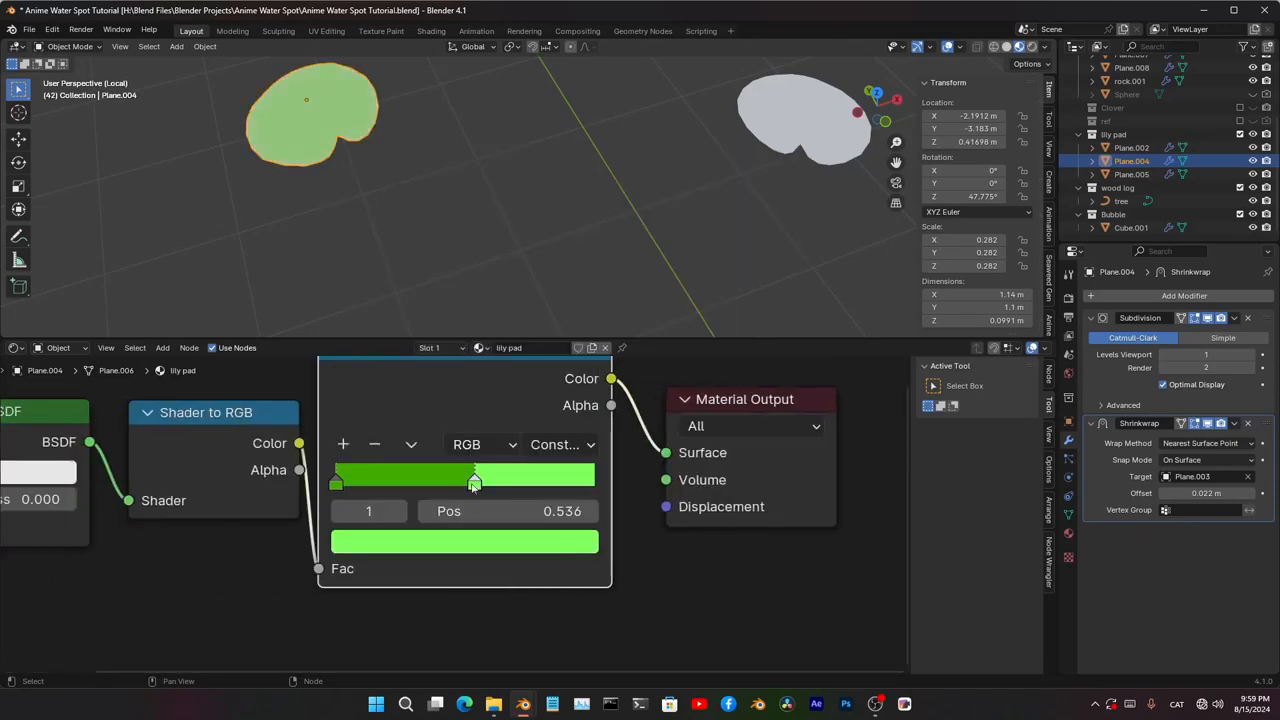
- Recolour the lily pad ramp's first stop to hex 3B8A28 and its second stop to hex 6AB04F
left_click(336, 482)
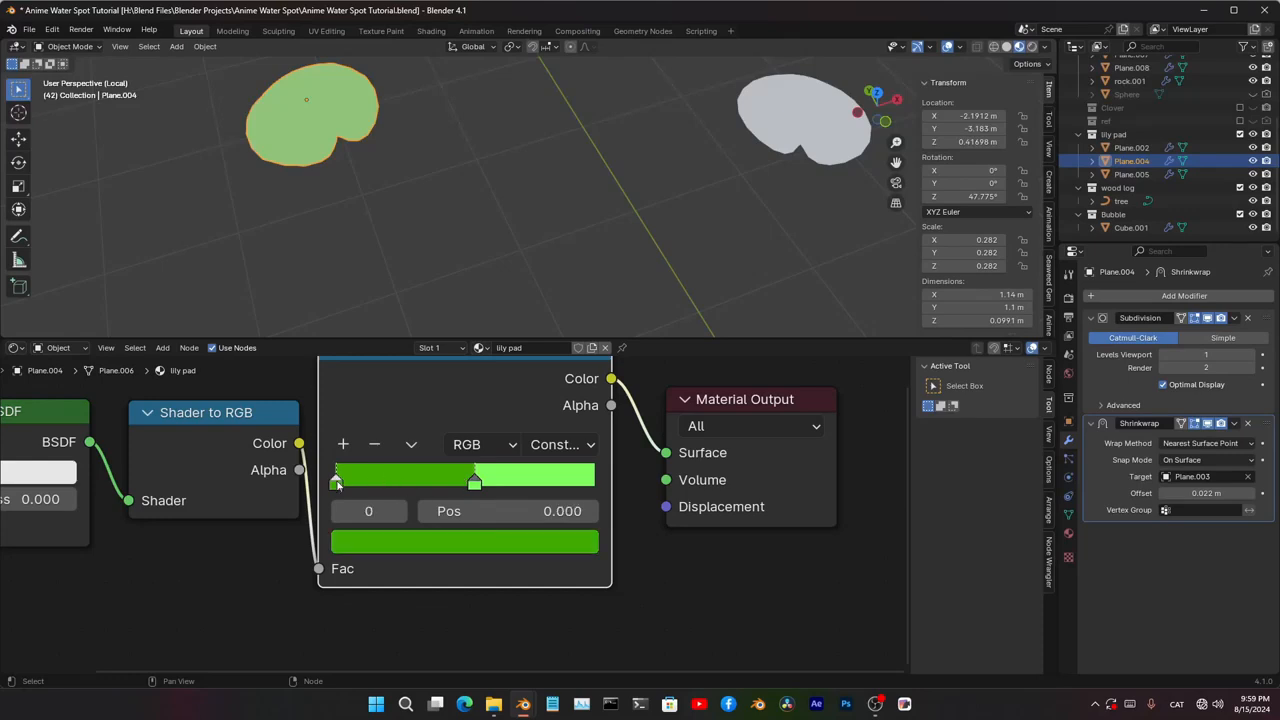
key("ctrl+v")
left_click(418, 545)
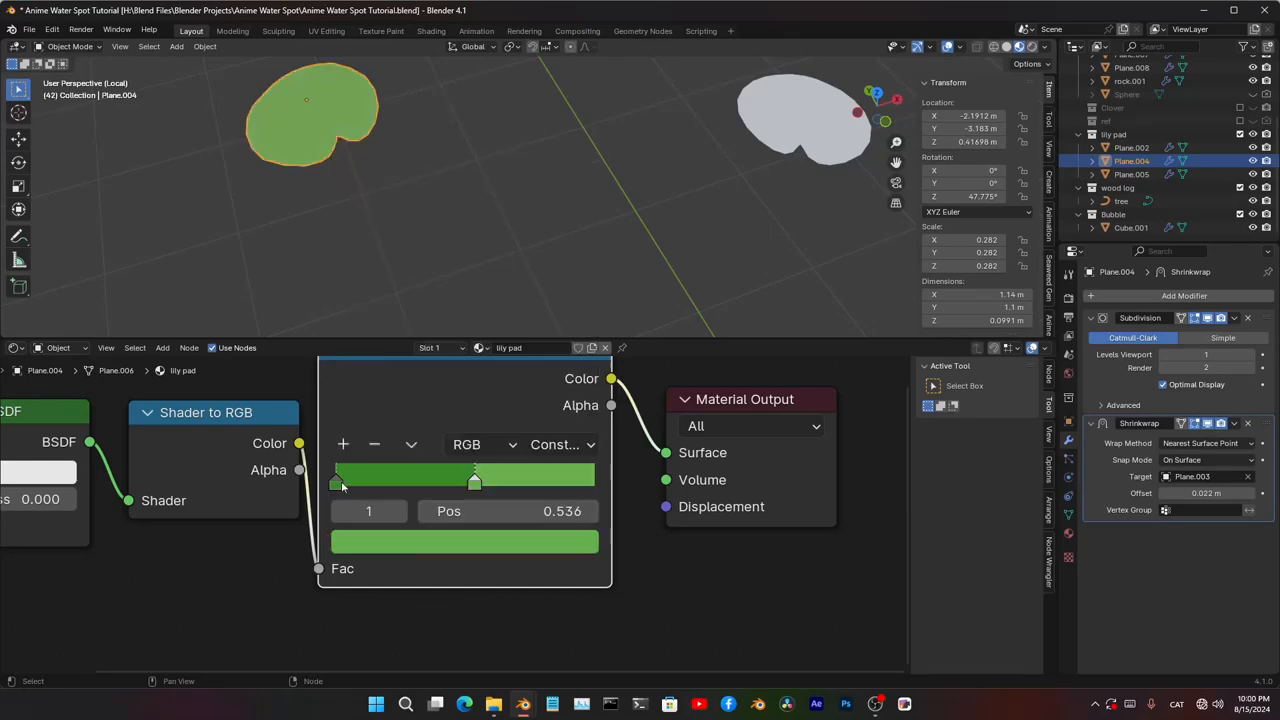
left_click(341, 484)
left_click(396, 541)
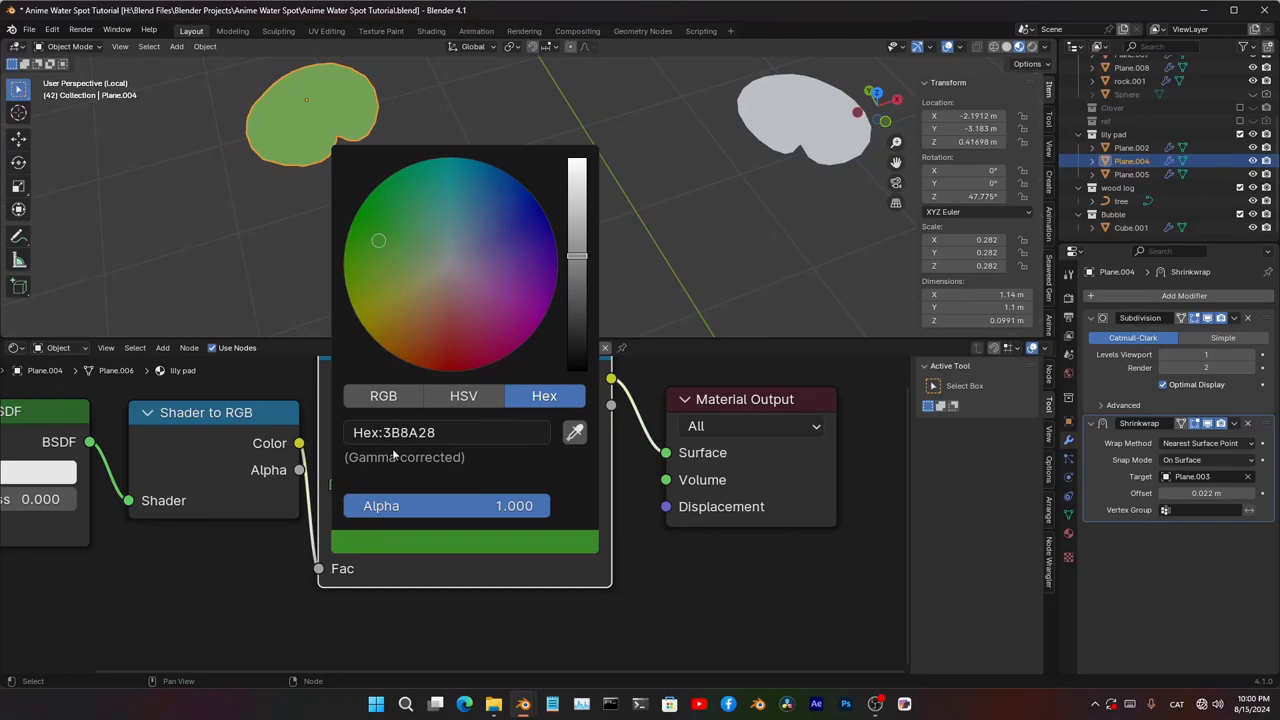
left_click(475, 485)
left_click(478, 540)
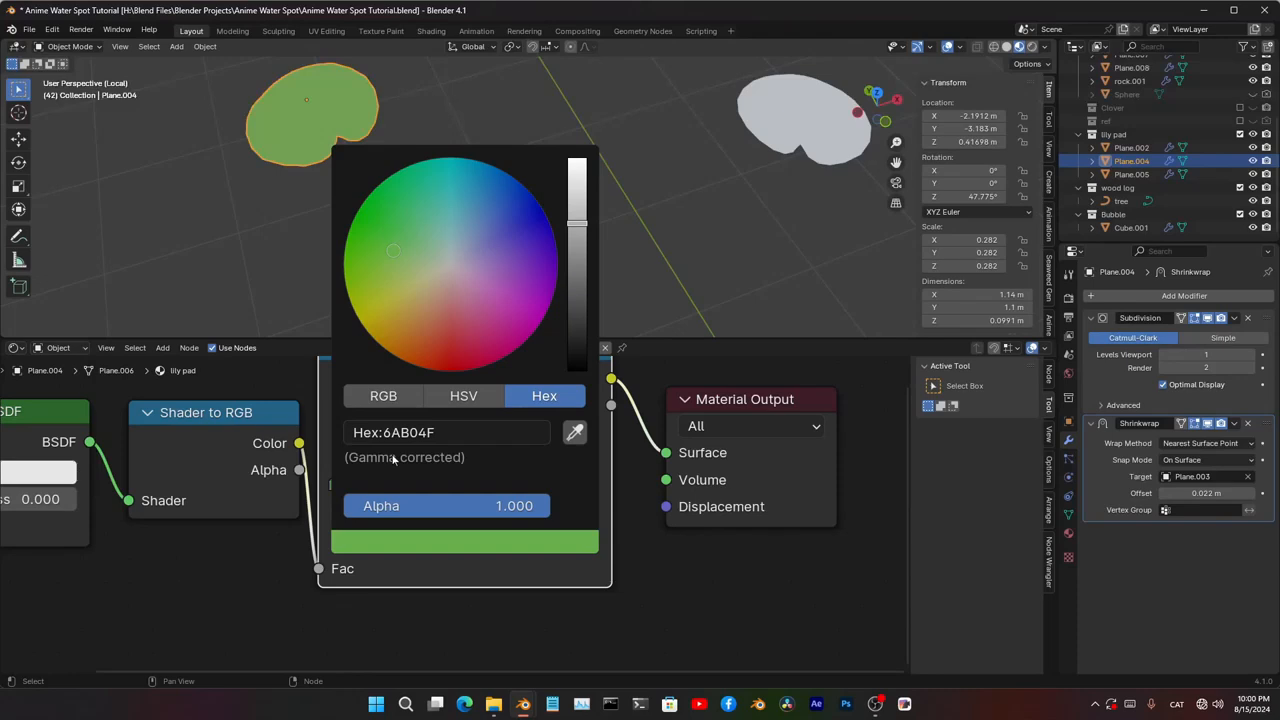
- Add a Mix Color node between the lily pad material's Color Ramp and Material Output
scroll(305, 516, "down", 6)
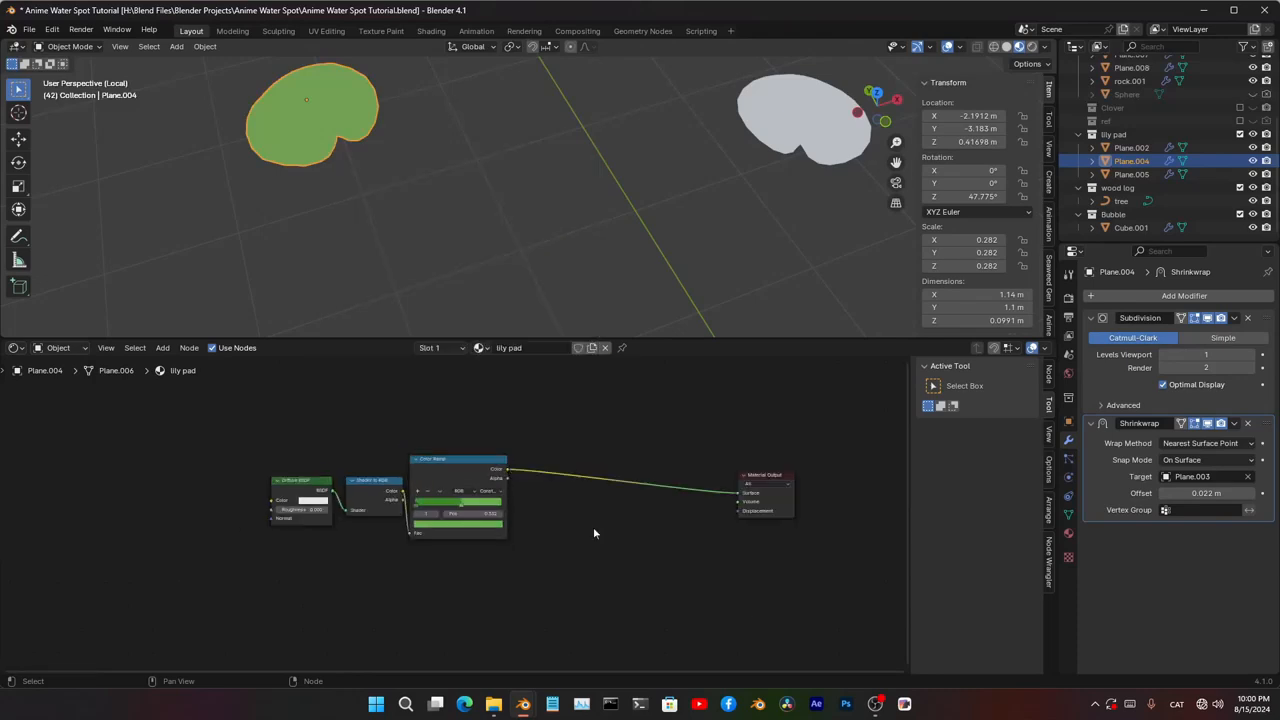
key("shift+a")
left_click(589, 455)
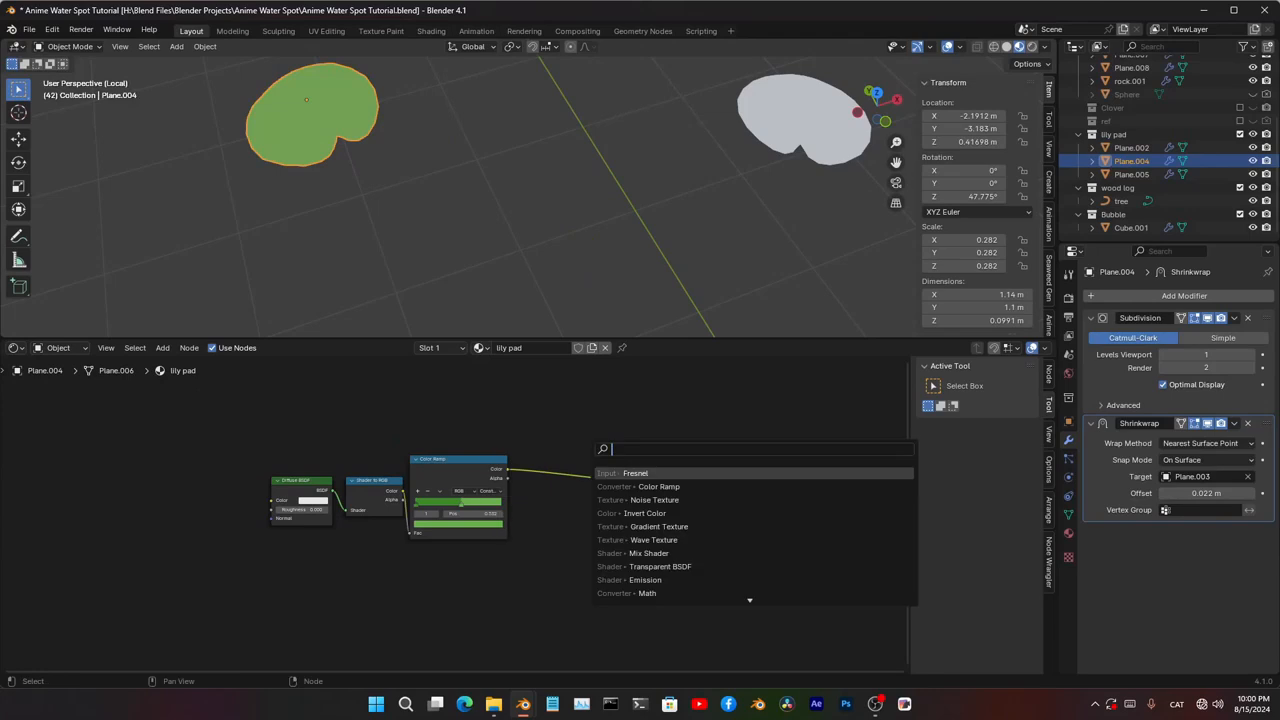
type("mix")
key("Down")
key("Return")
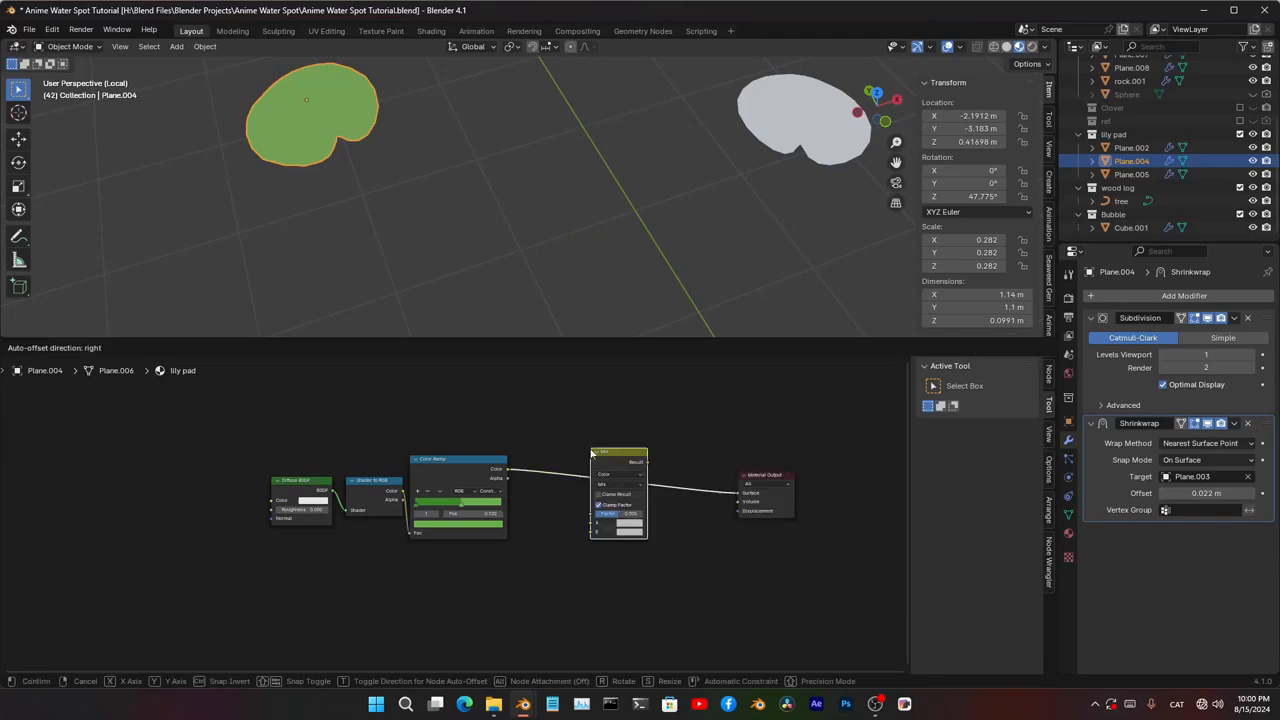
left_click(590, 453)
scroll(655, 483, "up", 4)
scroll(657, 484, "up", 2)
left_click(707, 467)
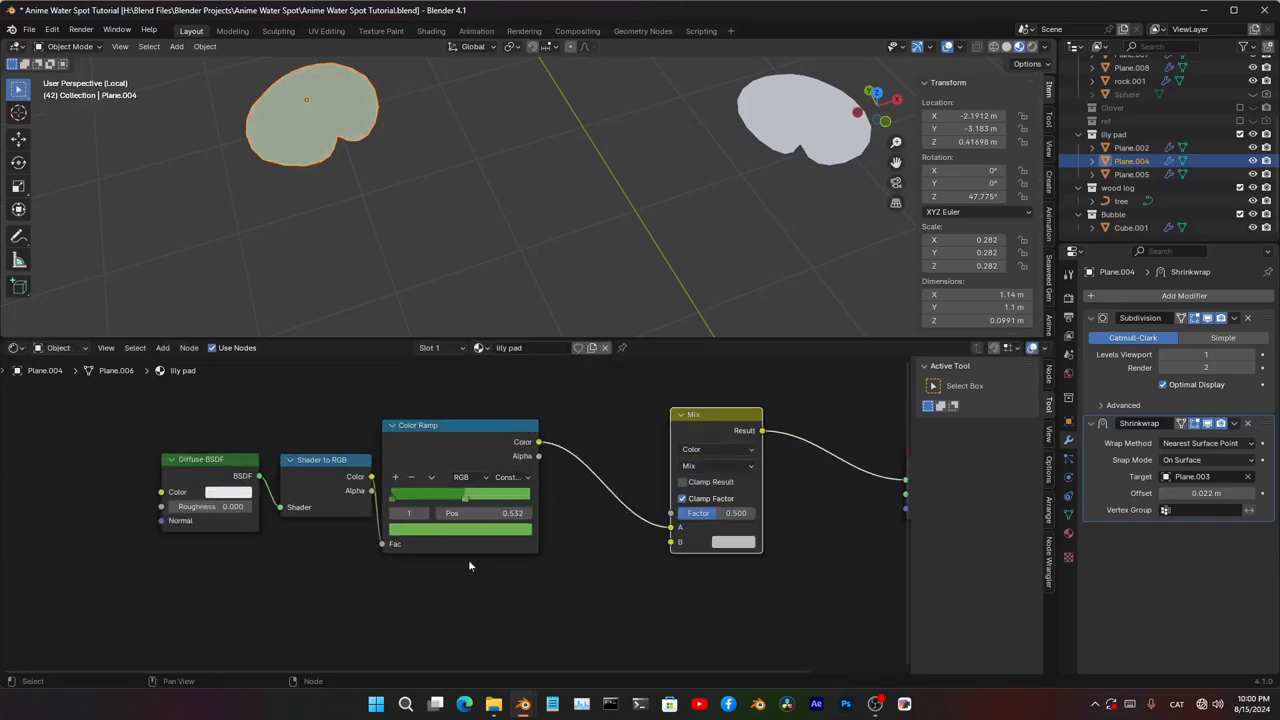
- Add a Noise Texture with Mapping and Texture Coordinate nodes below the ramp, driving the mapping with Object coordinates
middle_click_drag(468, 560, 498, 383)
key("shift+a")
left_click(520, 464)
type("n")
key("Return")
left_click(541, 473)
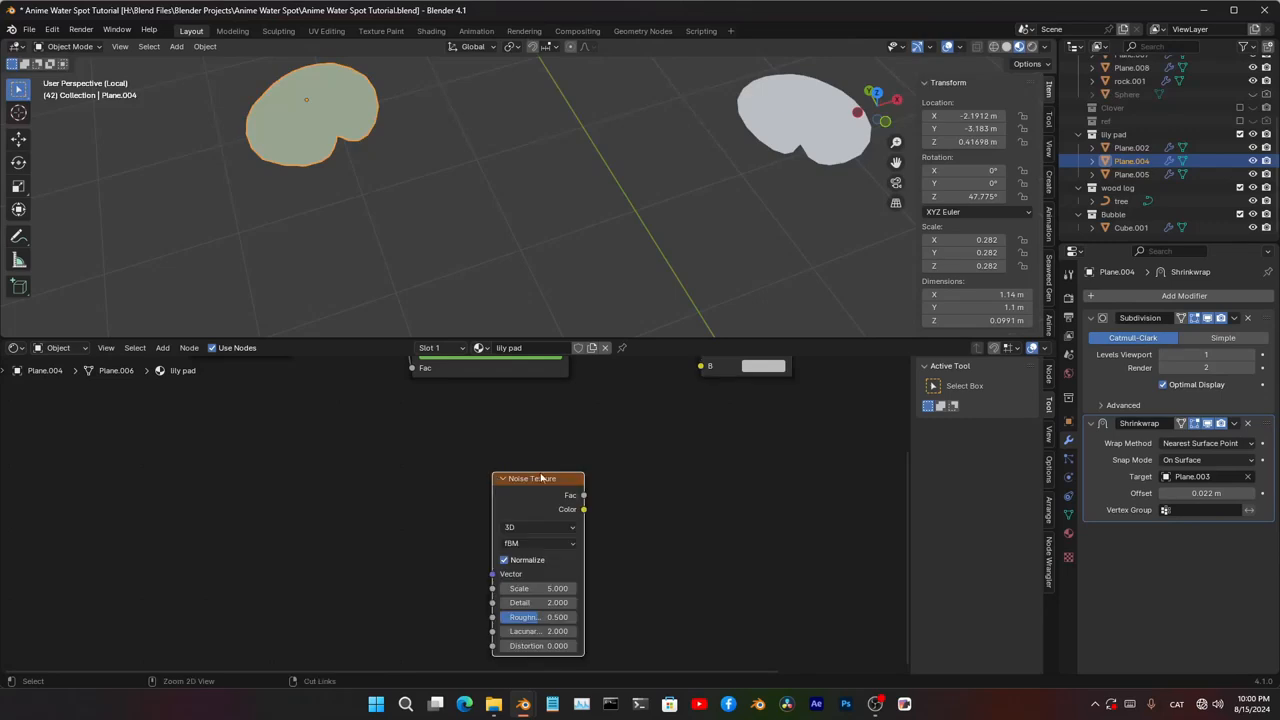
key("ctrl+t")
left_click_drag(362, 560, 395, 541)
key("Escape")
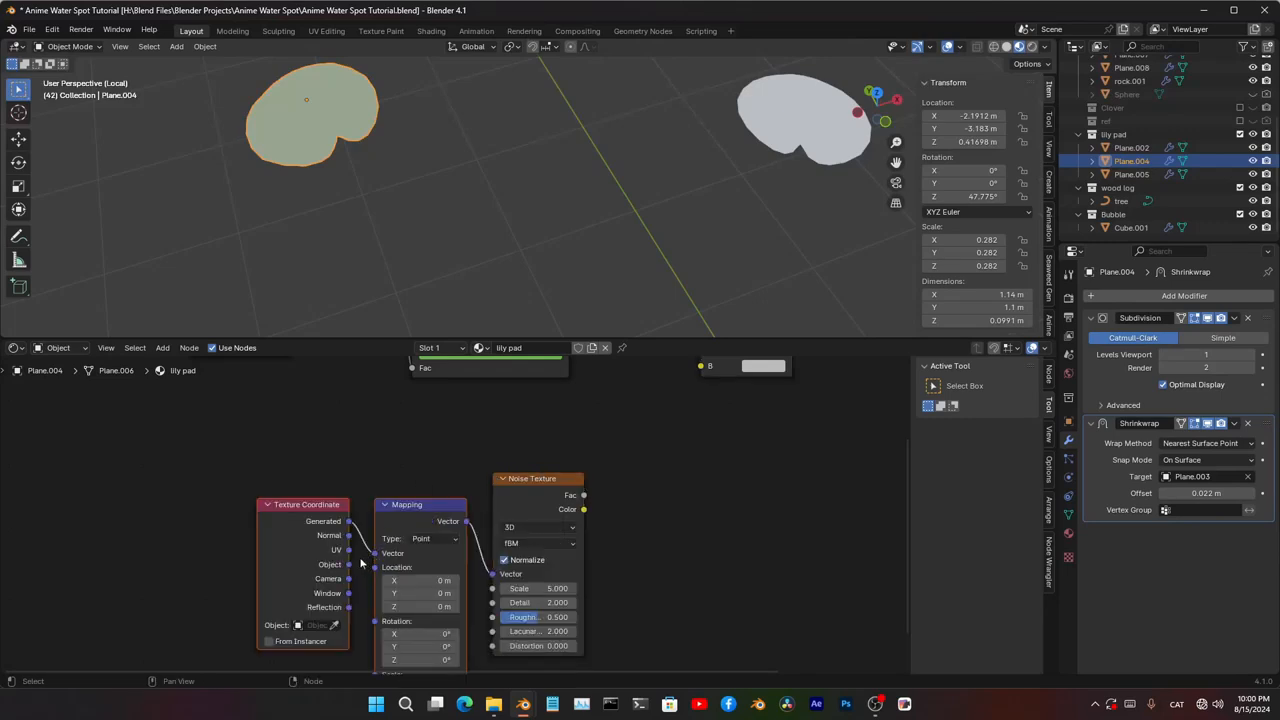
- Connect the Noise Texture's Fac output to the Mix node's B input
middle_click_drag(548, 528, 445, 588)
scroll(475, 562, "up", 1)
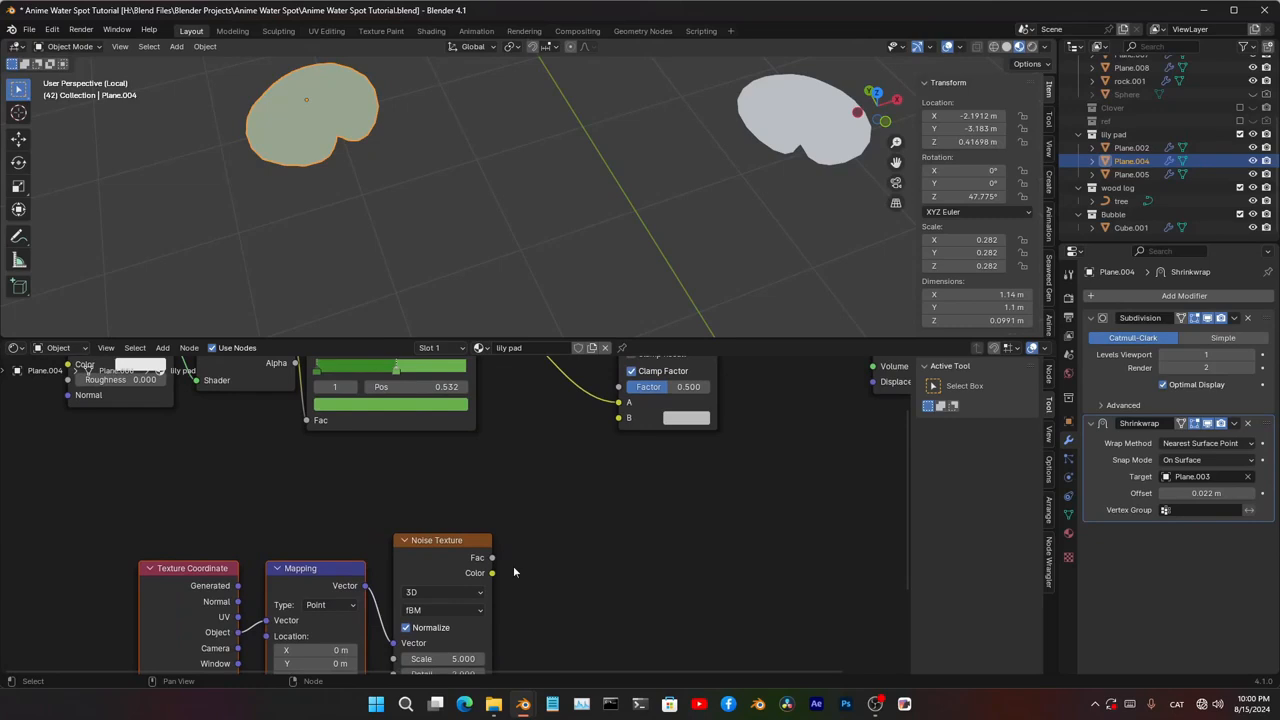
left_click_drag(493, 558, 577, 531)
left_click_drag(619, 423, 626, 418)
middle_click_drag(626, 418, 582, 524)
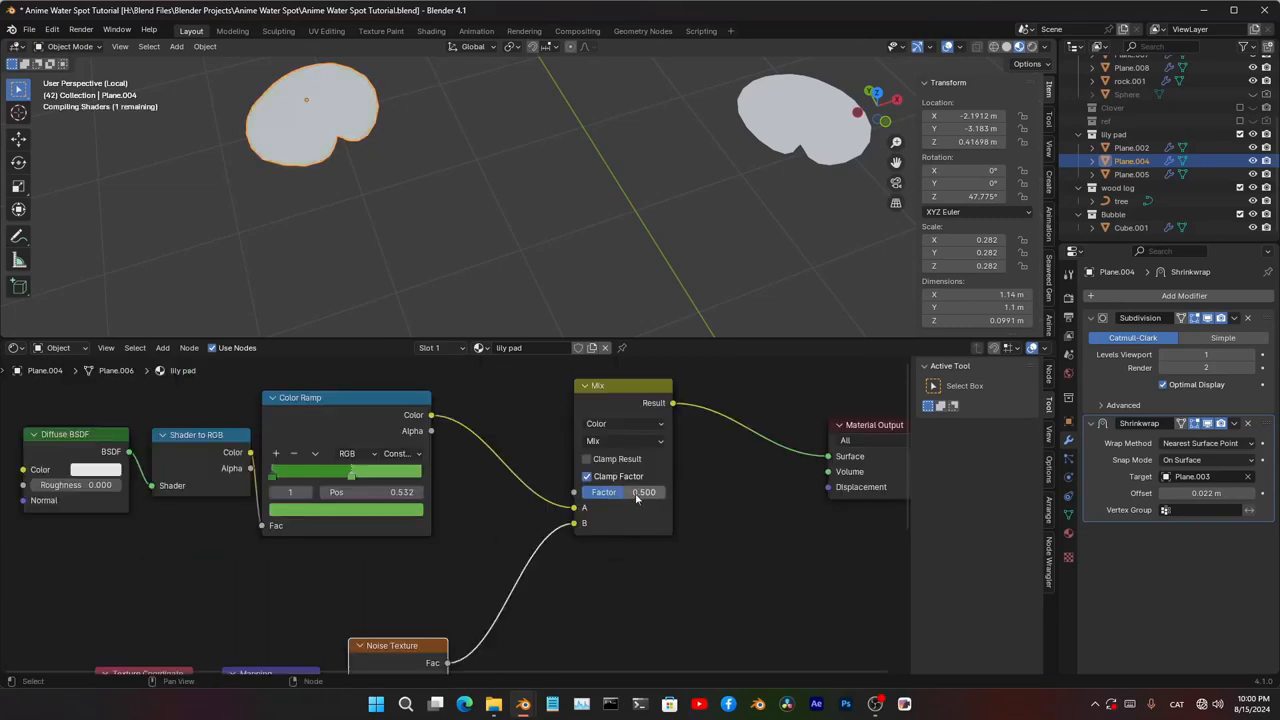
- Set the lily pad Mix node's factor to 1 and its blending mode to Overlay
middle_click_drag(550, 156, 540, 168)
middle_click_drag(415, 150, 531, 244, "shift")
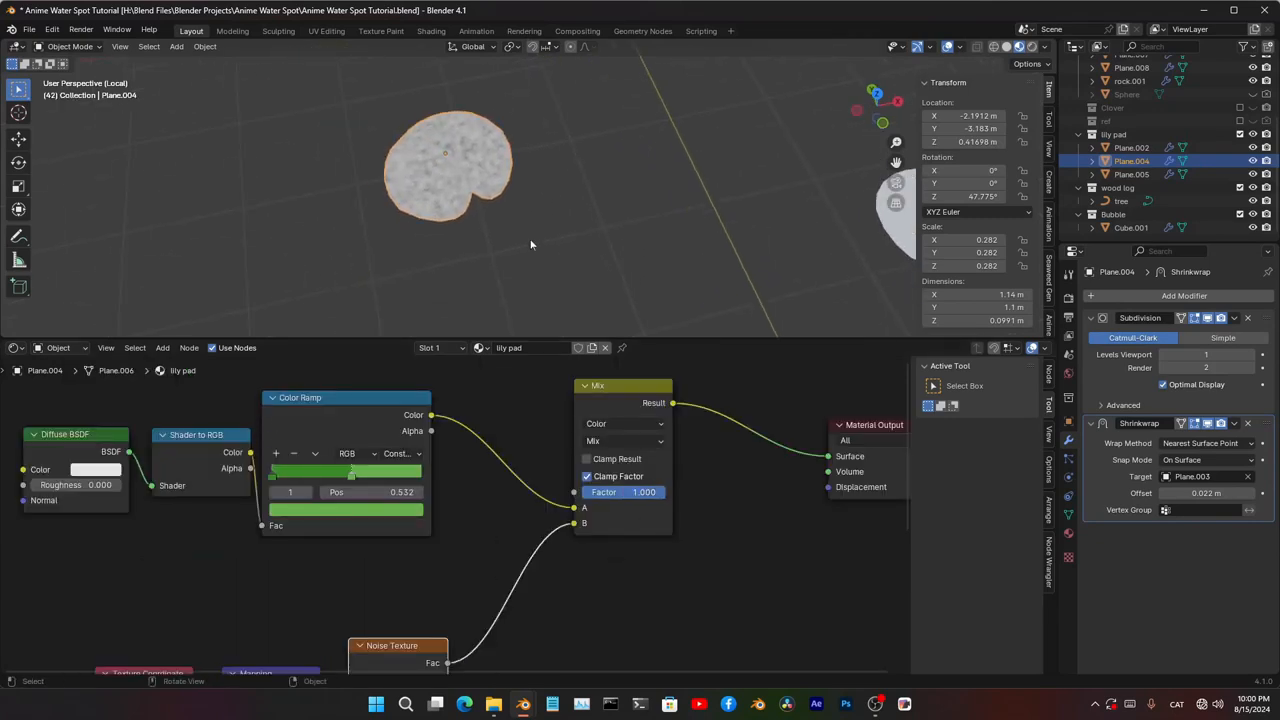
scroll(531, 244, "up", 5)
middle_click_drag(406, 183, 446, 201, "shift")
scroll(446, 202, "up", 4)
left_click_drag(645, 492, 582, 492)
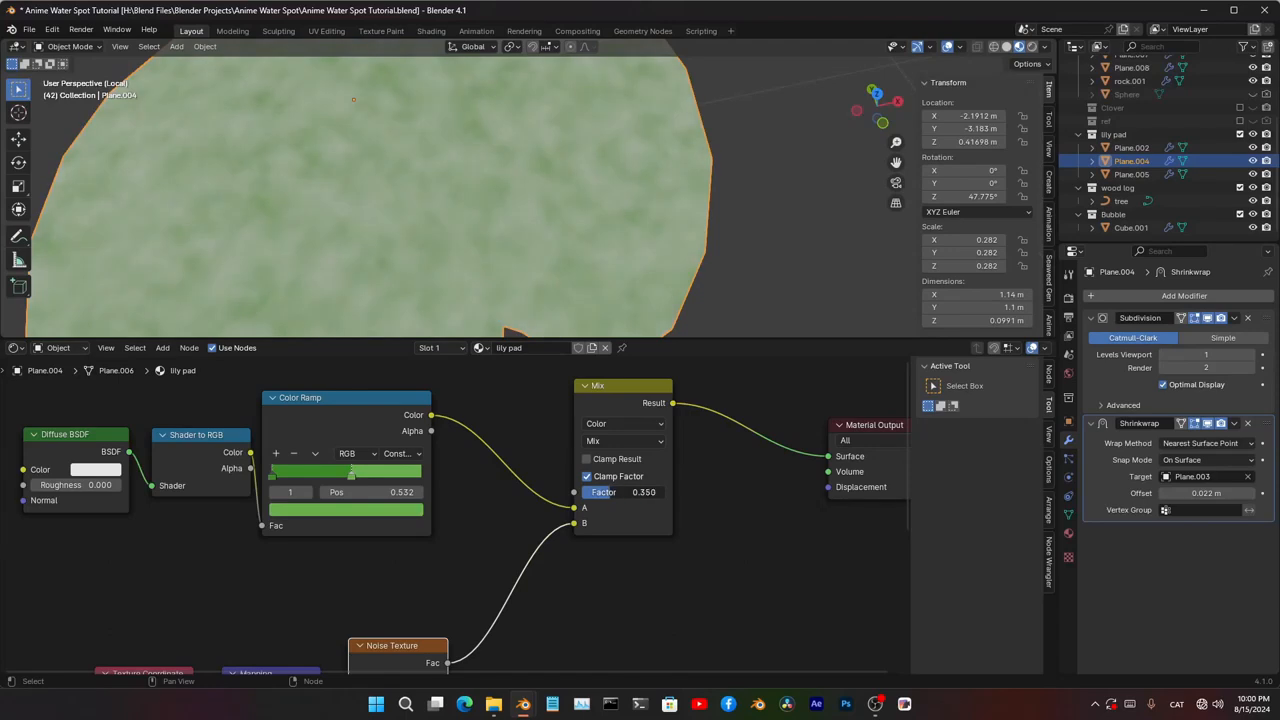
left_click_drag(706, 487, 720, 487)
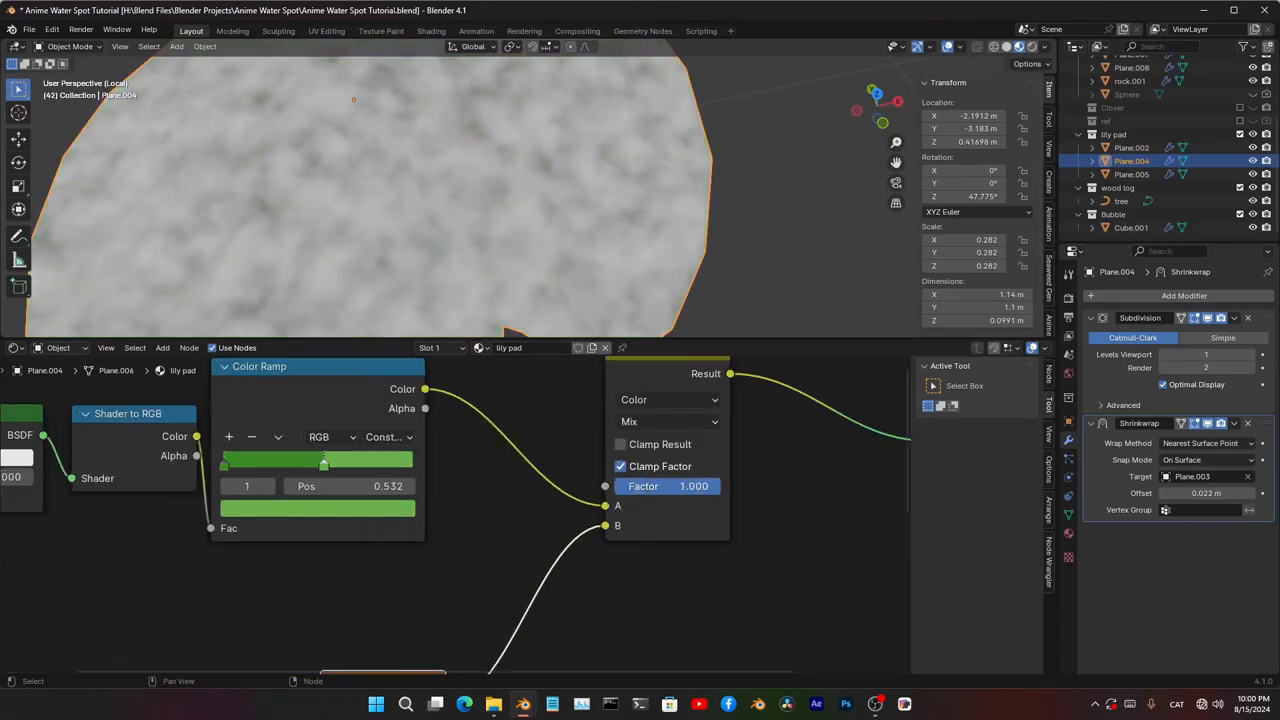
left_click(670, 421)
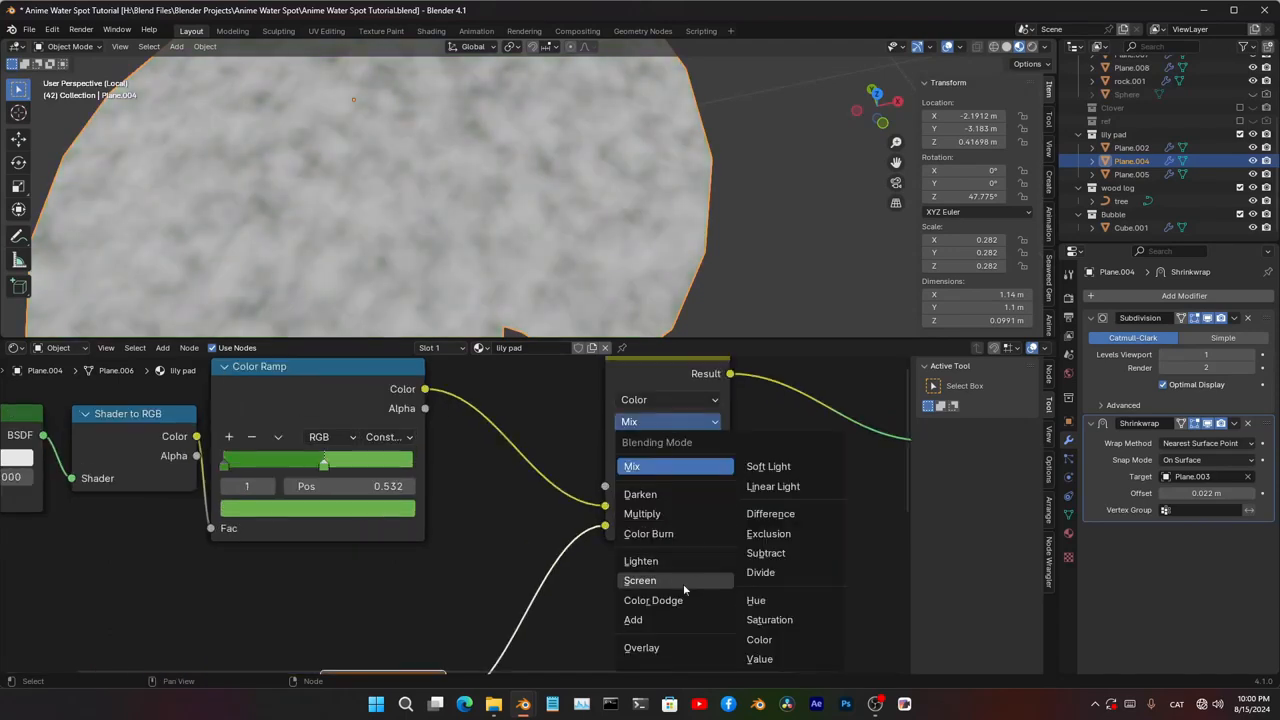
left_click(686, 643)
- Set the lily pad Noise Texture's scale to -0.9 and its detail to 0.3
scroll(620, 518, "down", 3)
scroll(530, 660, "up", 3)
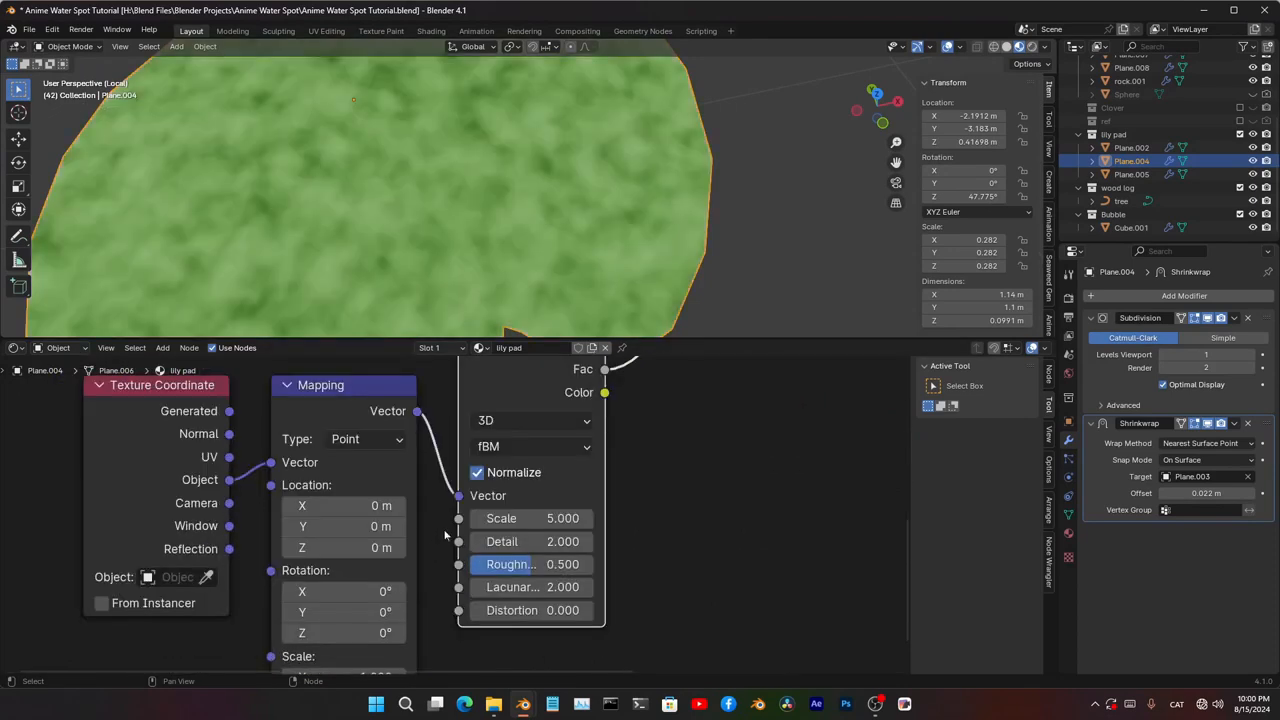
left_click_drag(560, 519, 513, 519)
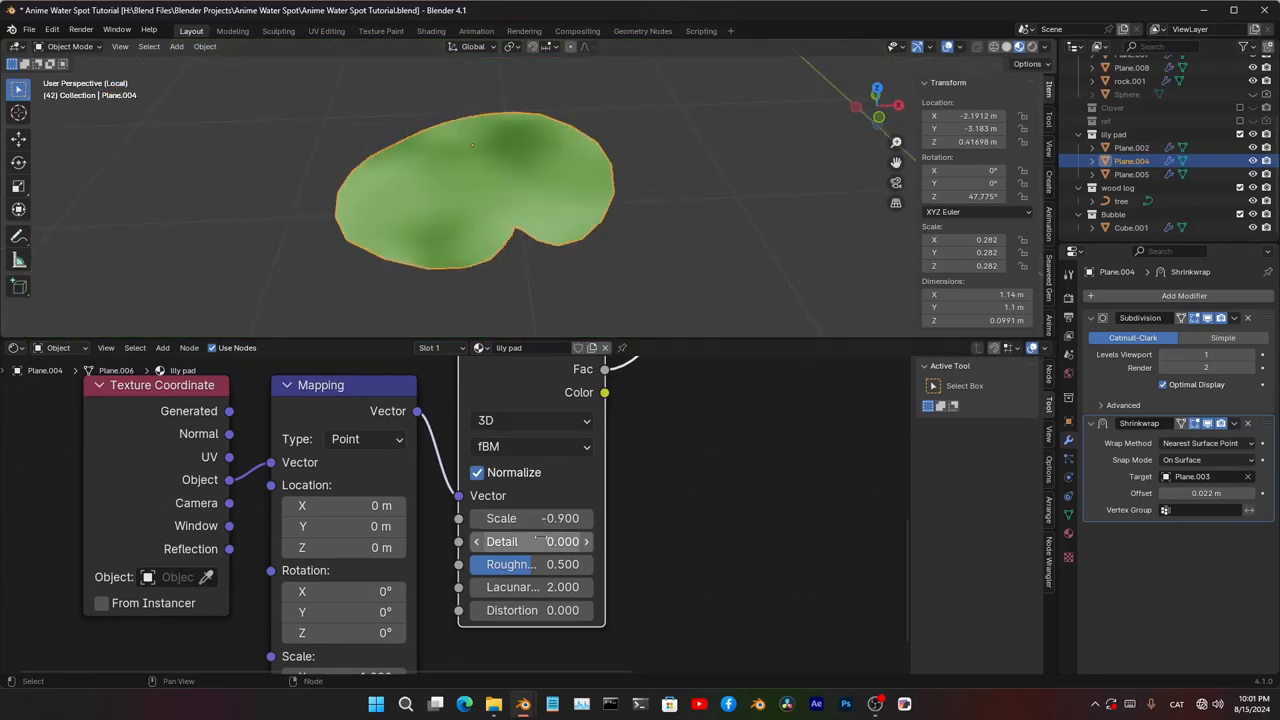
left_click_drag(540, 542, 569, 542)
left_click_drag(555, 542, 544, 542)
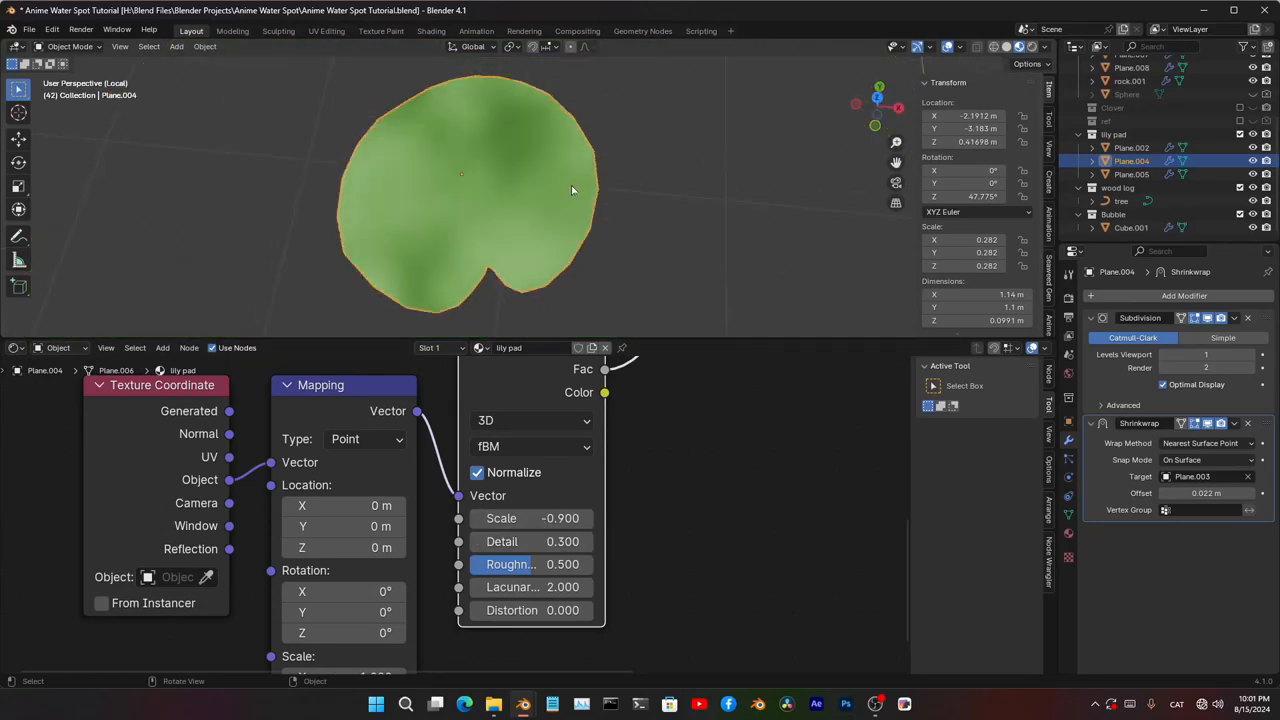
- Inspect the textured lily pad up close and within the whole scene, and save the file
middle_click_drag(571, 185, 668, 208, "shift")
scroll(595, 226, "up", 3)
scroll(584, 216, "up", 1)
scroll(626, 431, "down", 6)
middle_click_drag(626, 431, 502, 524)
scroll(502, 524, "up", 1)
scroll(503, 531, "up", 2)
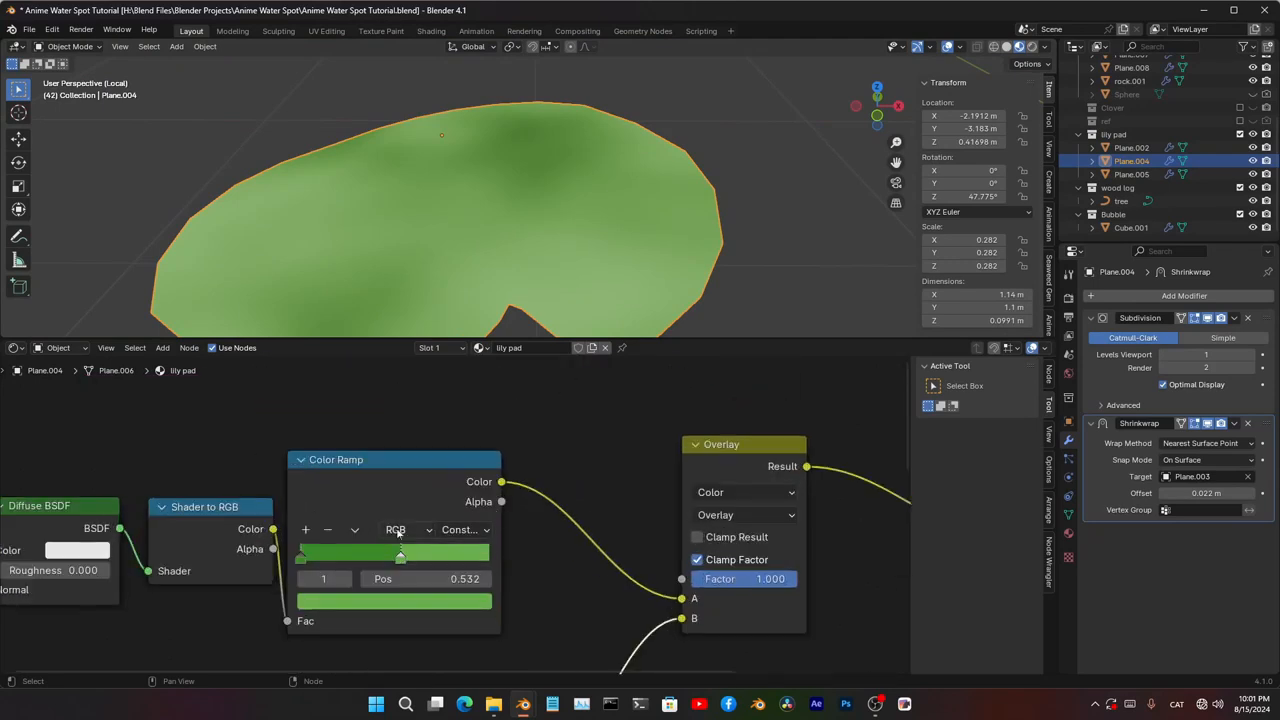
scroll(538, 265, "down", 6)
middle_click_drag(635, 186, 614, 225)
scroll(653, 430, "down", 6)
middle_click_drag(490, 520, 561, 442)
key("ctrl+s")
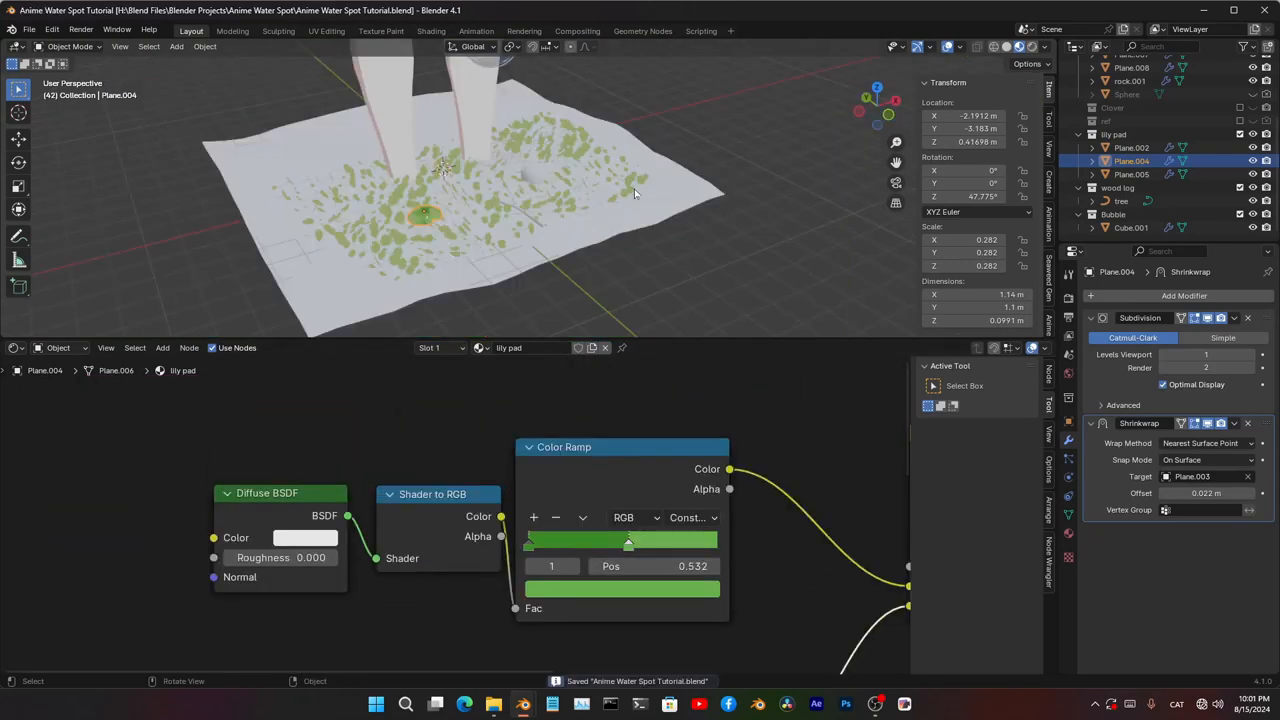
- Select the water plane and show its water node tree in the Geometry Node Editor
middle_click_drag(610, 227, 667, 269, "shift")
scroll(760, 222, "up", 4)
left_click(770, 237)
scroll(730, 245, "down", 4)
middle_click_drag(466, 276, 502, 263)
left_click(15, 348)
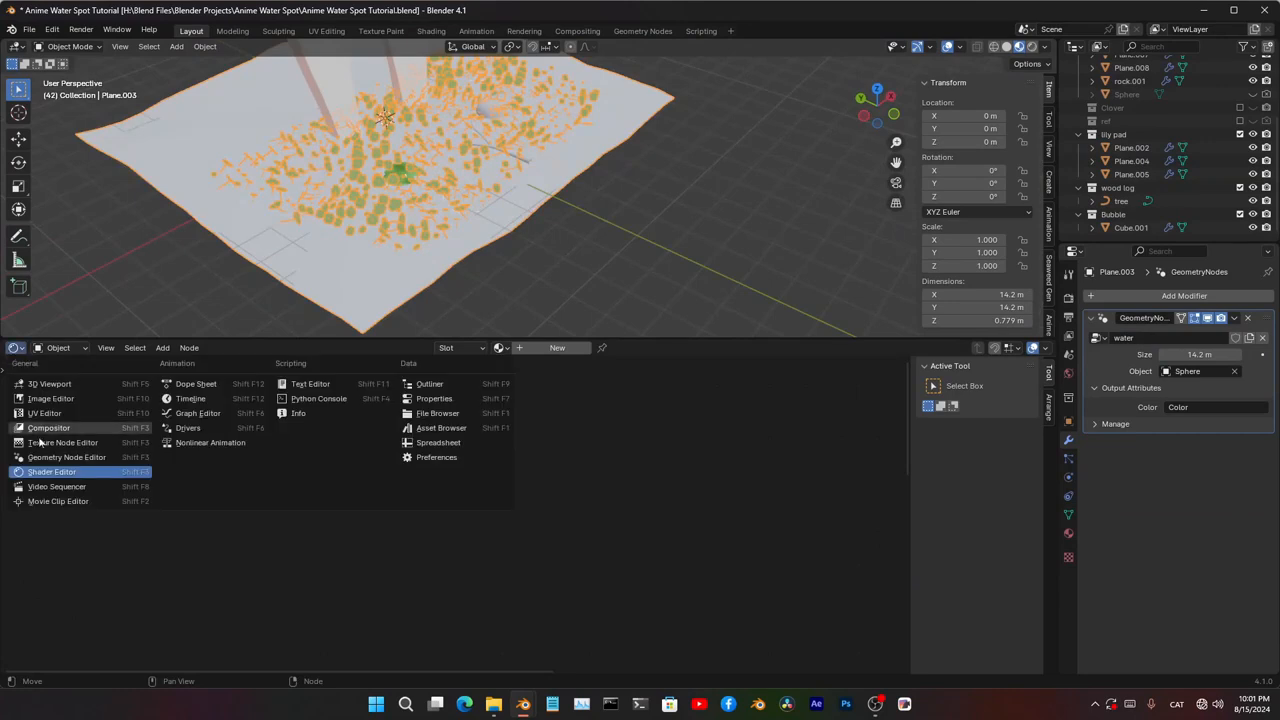
left_click(45, 464)
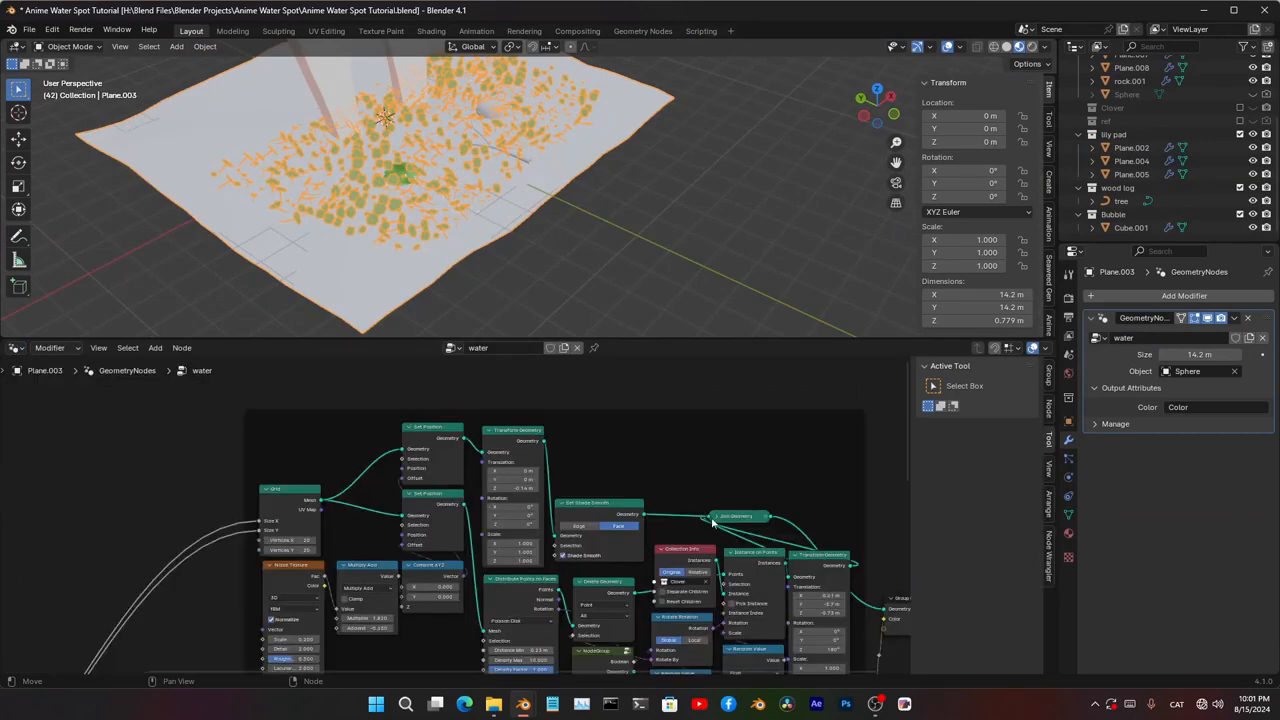
- Add a Set Material node between the Set Shade Smooth and Join Geometry nodes
left_click_drag(731, 508, 762, 435)
scroll(411, 510, "up", 3)
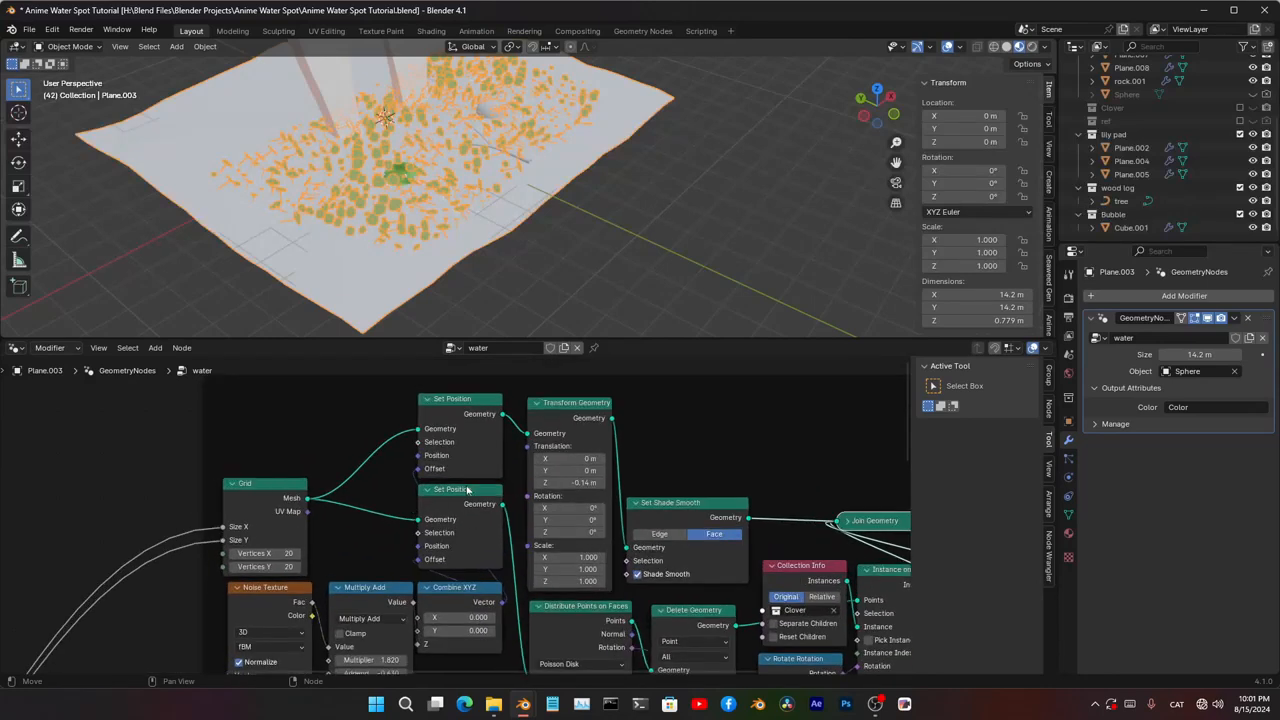
middle_click_drag(839, 479, 740, 457)
key("shift+a")
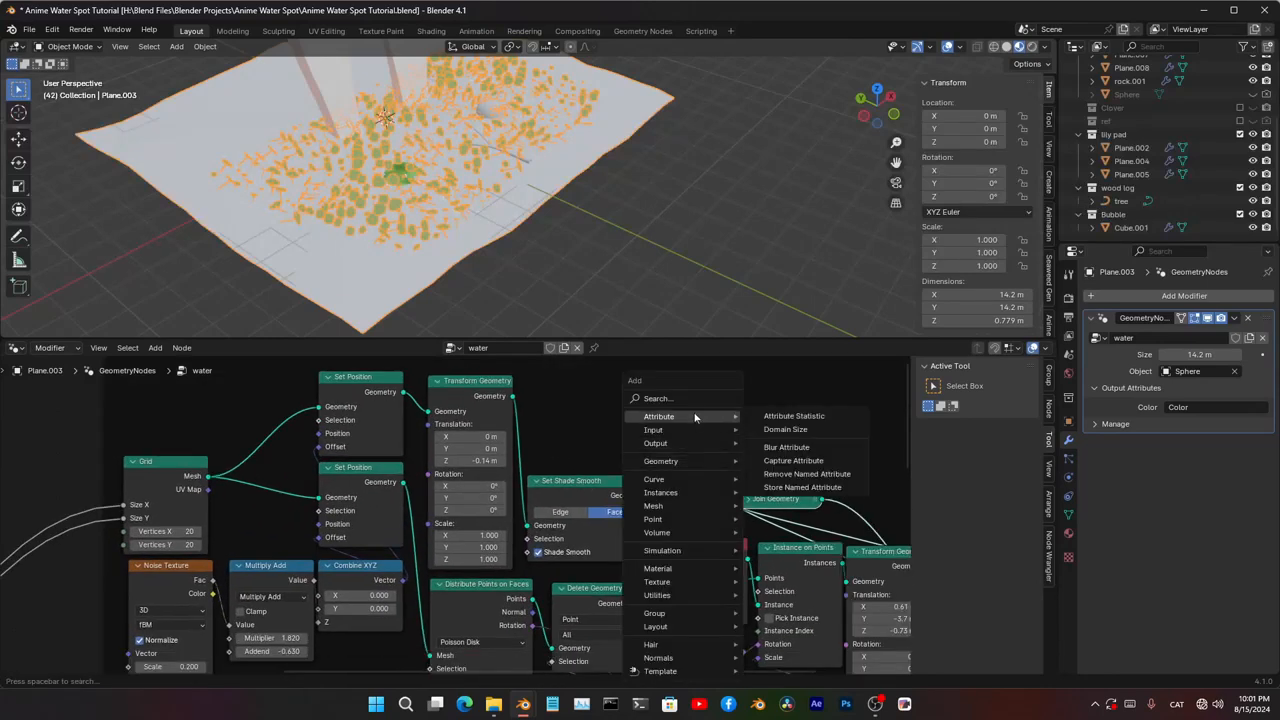
left_click(696, 399)
type("set mat")
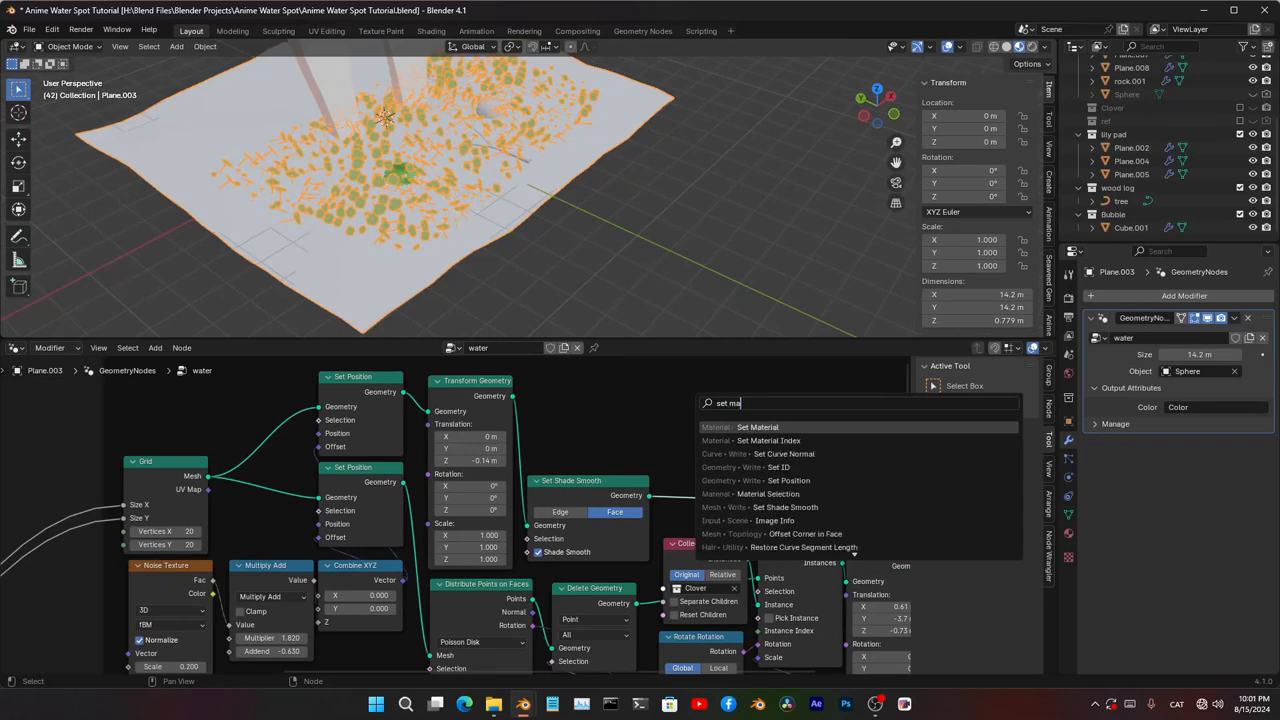
key("Return")
left_click(645, 457)
scroll(775, 511, "up", 3)
- Create a material named Water on the plane and assign it in the Set Material node
left_click(690, 514)
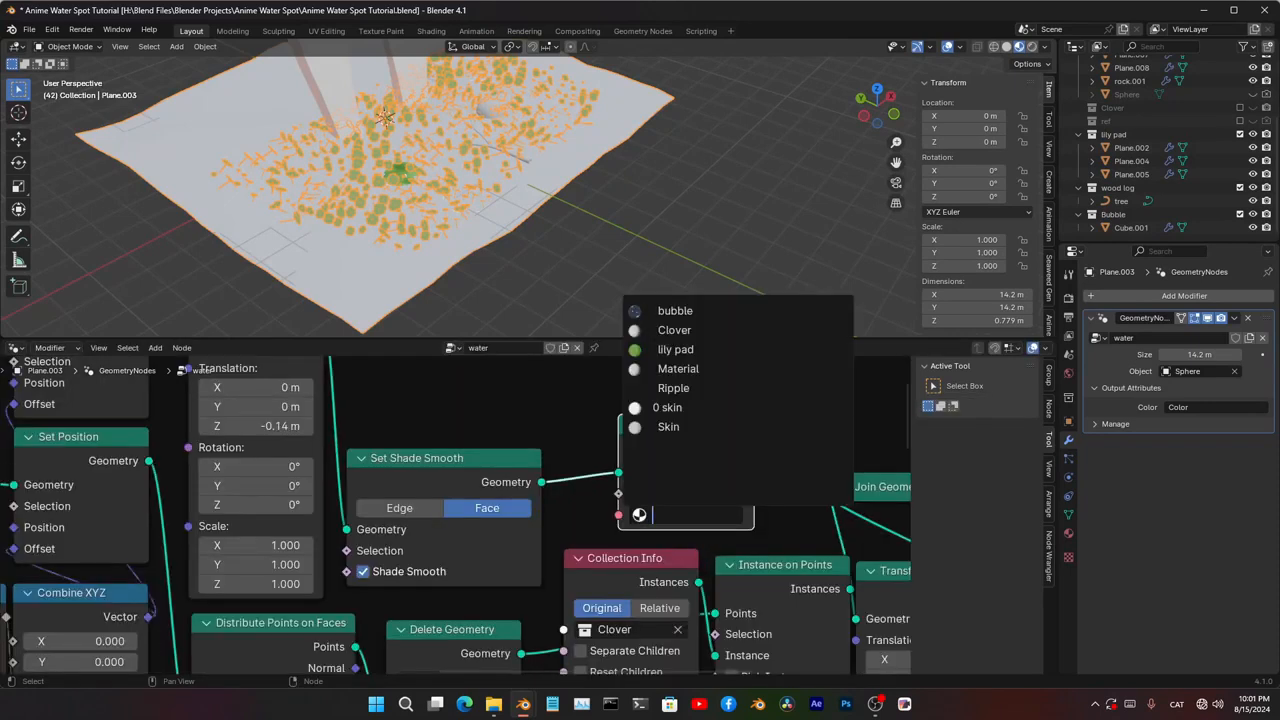
left_click(1068, 533)
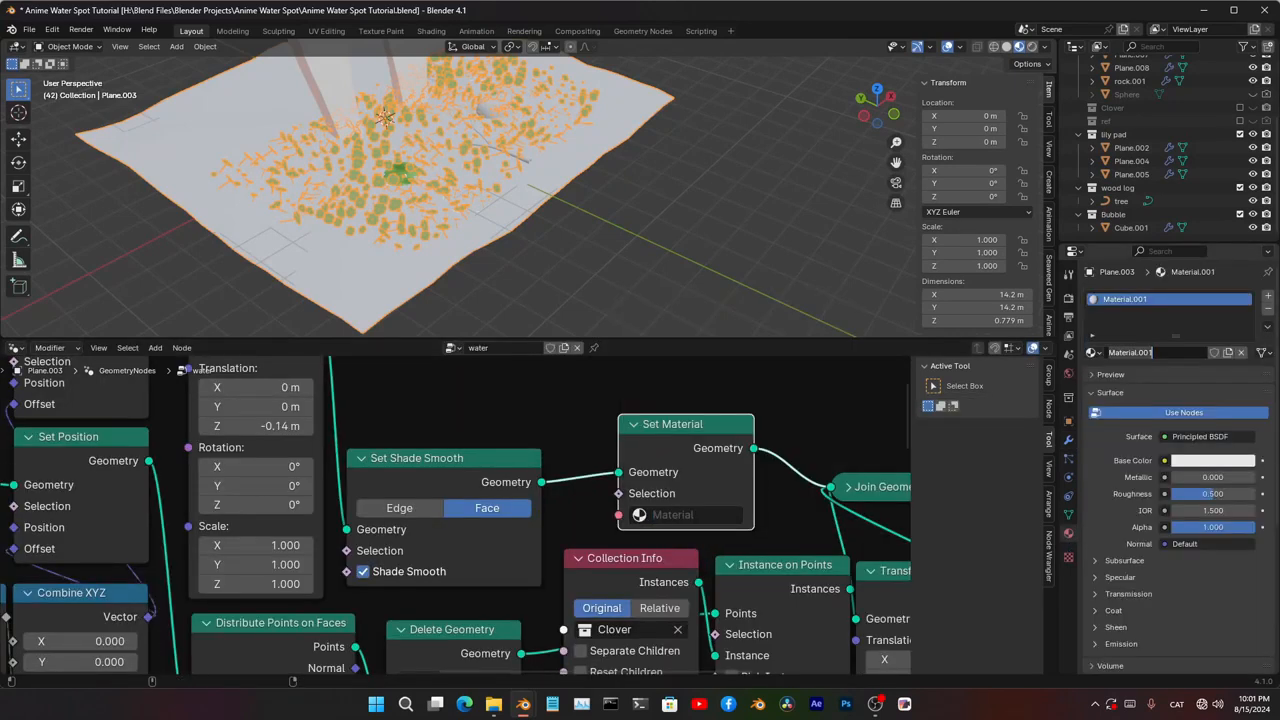
left_click(699, 516)
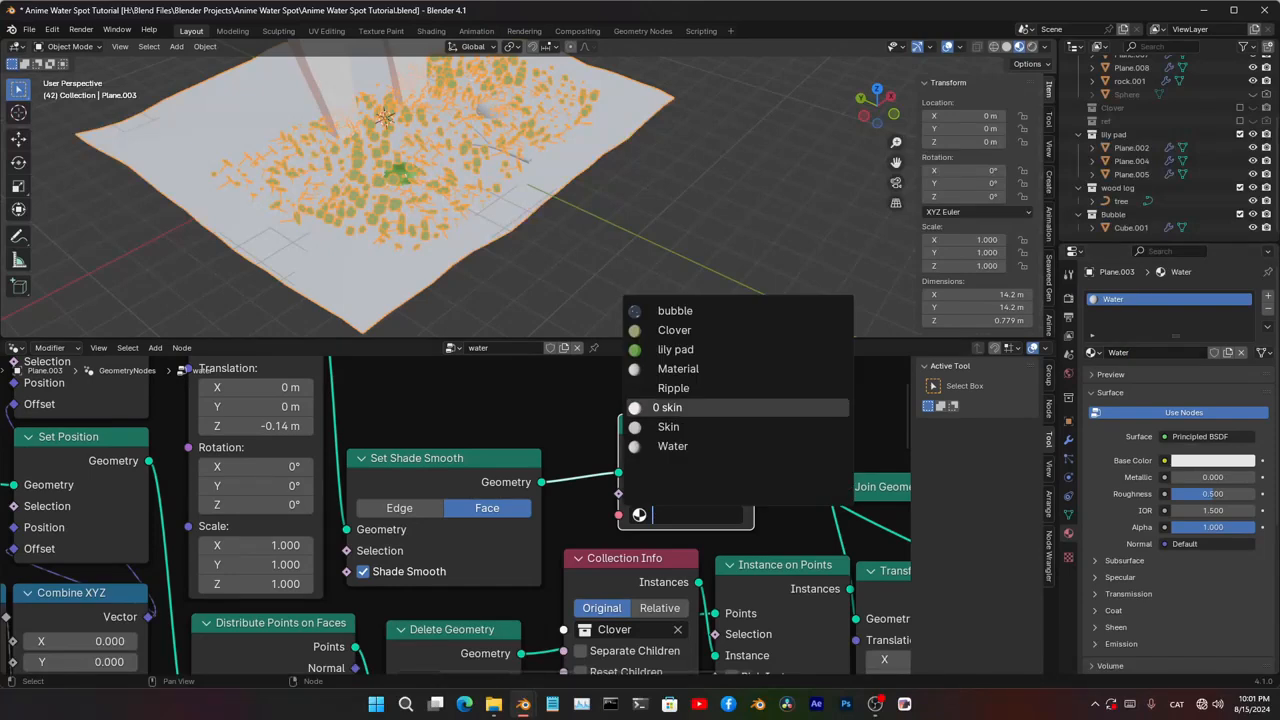
left_click(680, 446)
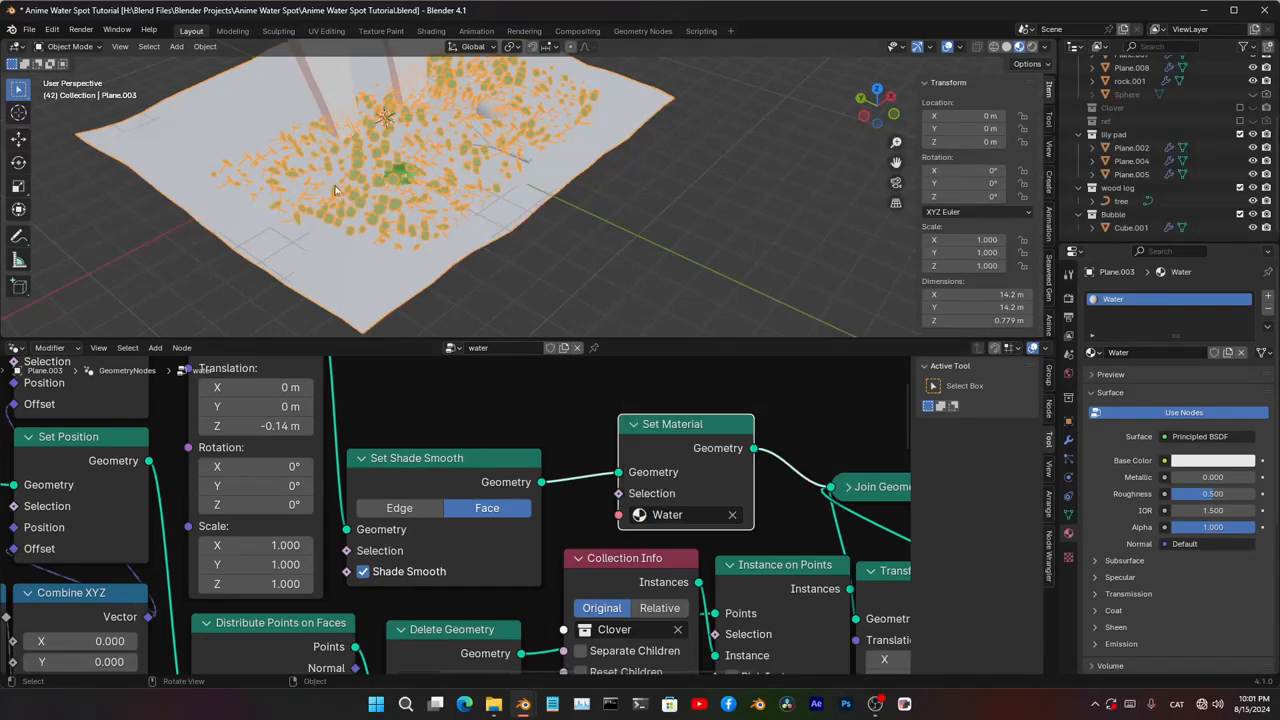
- Show the Water material in the Shader Editor and delete its Principled BSDF node
left_click(14, 349)
left_click(68, 473)
scroll(420, 460, "down", 7)
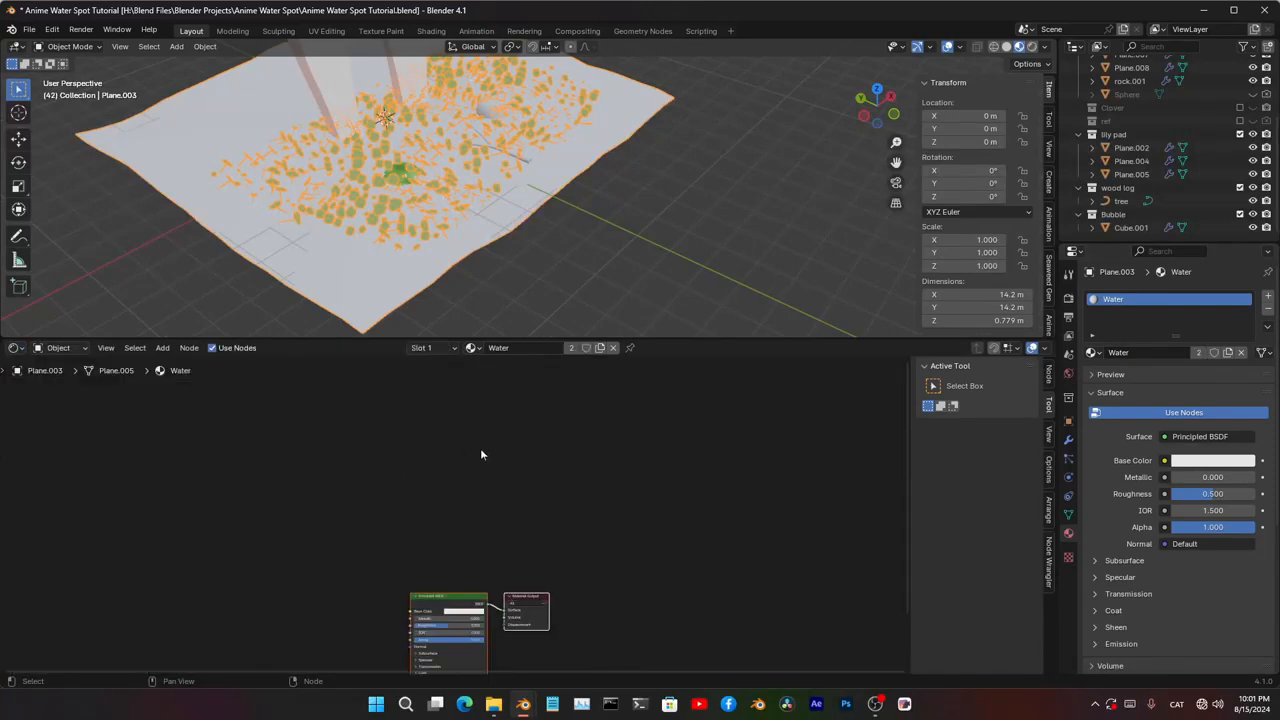
middle_click_drag(483, 454, 515, 392)
left_click(504, 538)
key("x")
- Add Emission and Transparent BSDF nodes, combine them with a Mix Shader and connect it to the Material Output's Surface
scroll(504, 537, "up", 6)
scroll(417, 527, "up", 4)
middle_click_drag(417, 527, 531, 461)
key("shift+a")
left_click(445, 435)
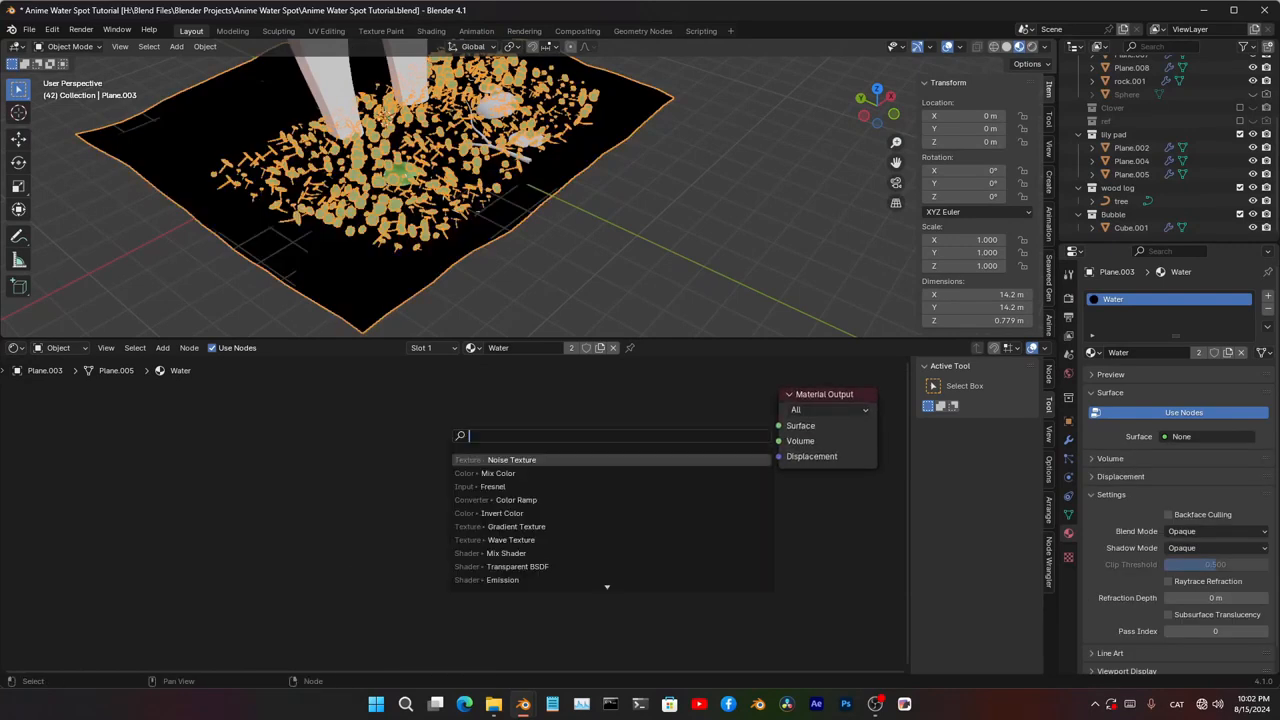
left_click(605, 582)
left_click(324, 438)
key("q")
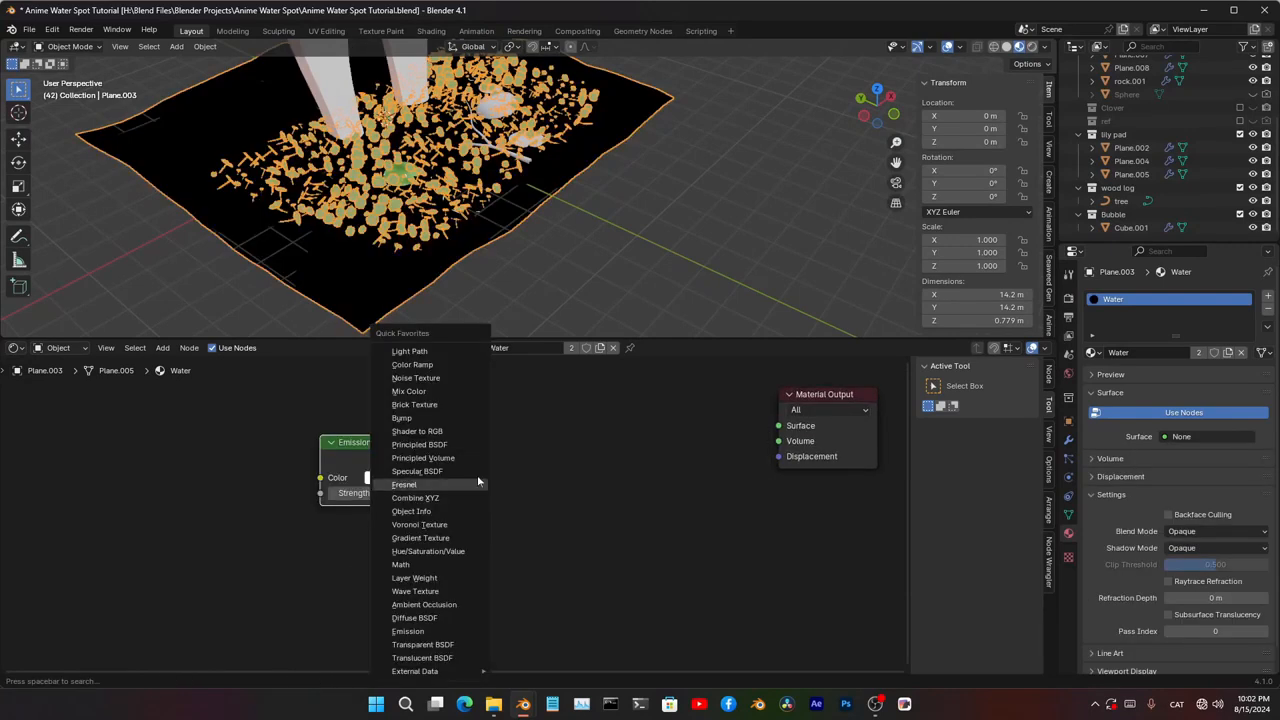
key("q")
left_click(390, 474)
left_click(325, 531)
right_click_drag(345, 548, 395, 490, "ctrl+shift")
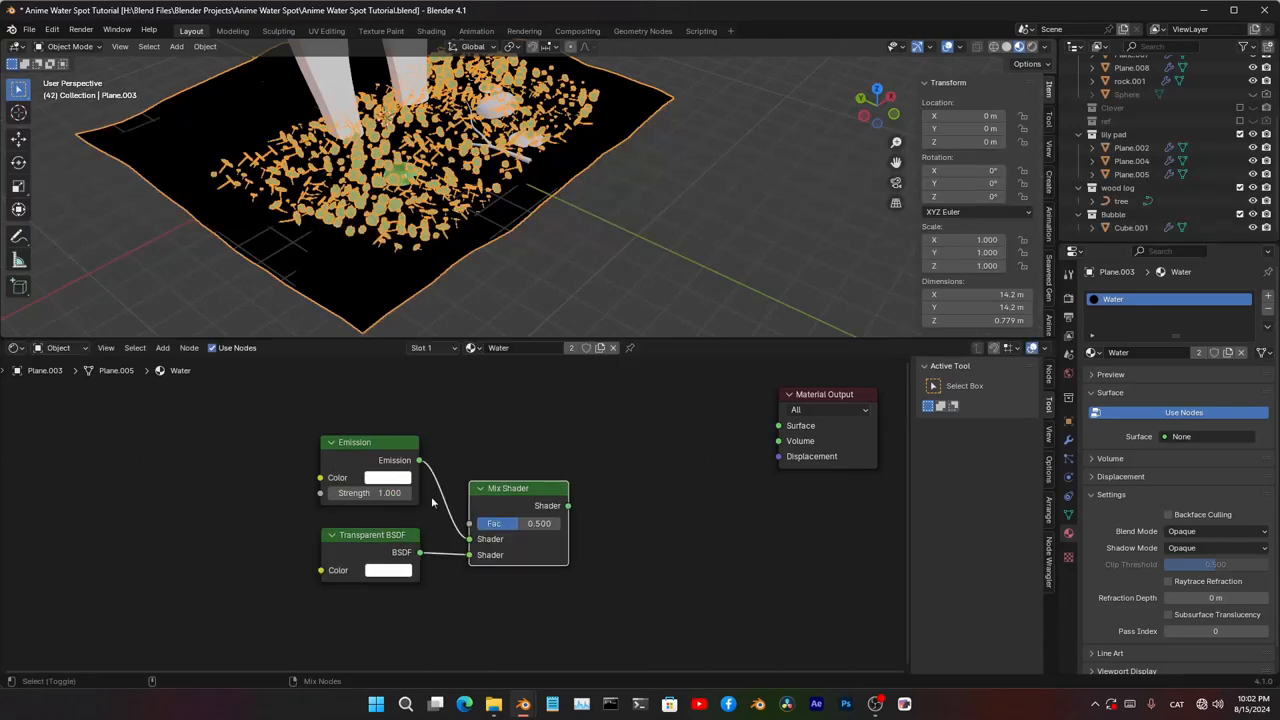
middle_click_drag(548, 490, 480, 557)
left_click_drag(692, 501, 708, 494)
- Add an Attribute node above the Emission node and set its name to Color
middle_click_drag(170, 400, 402, 502)
key("shift+a")
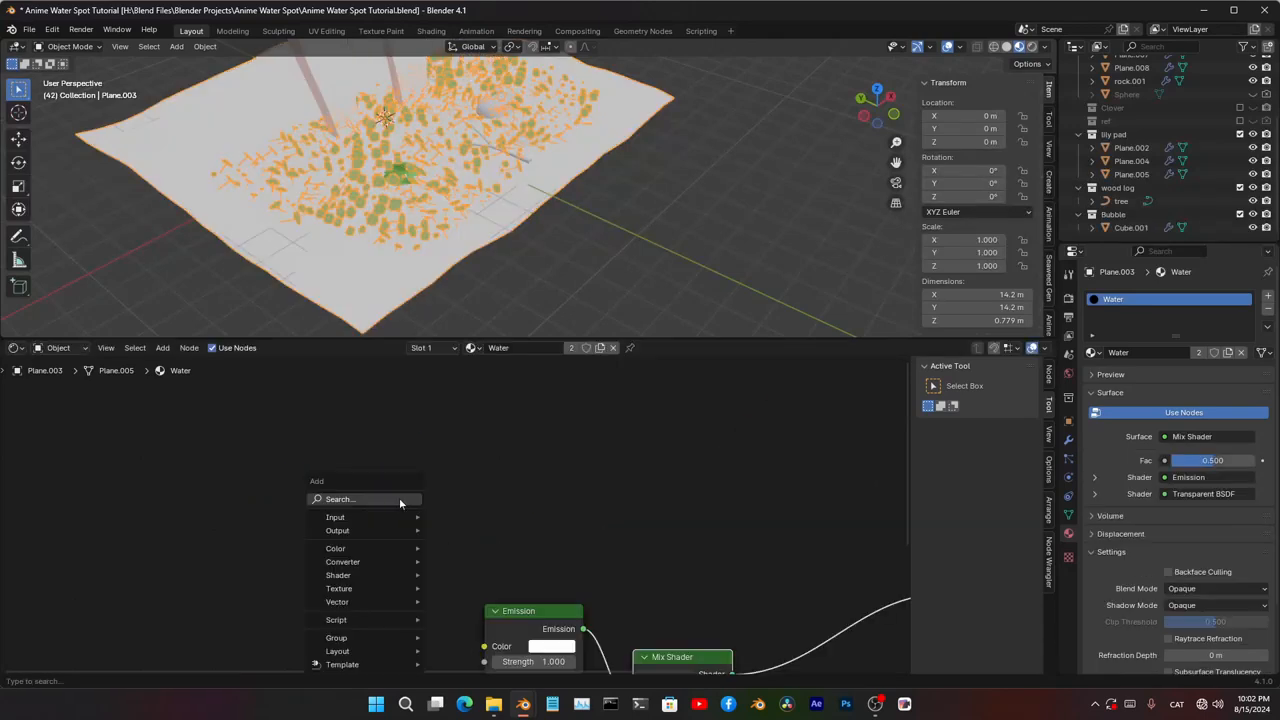
left_click(402, 502)
type("attr")
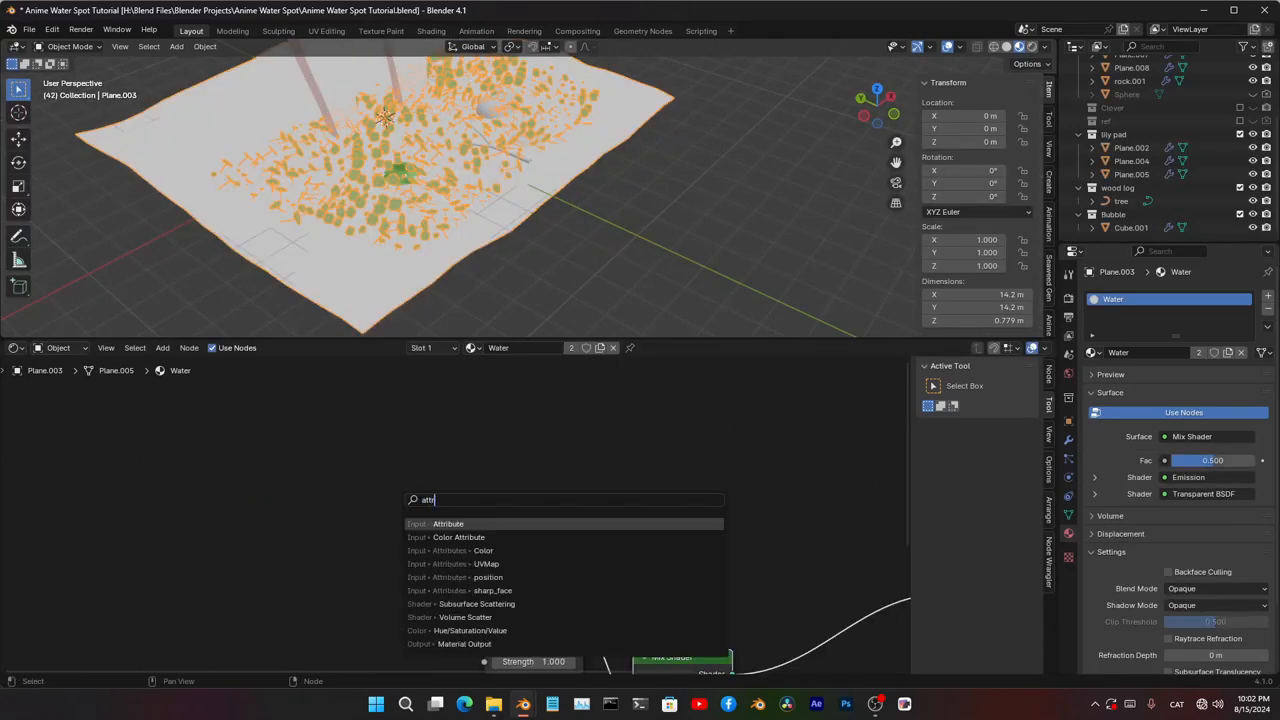
key("Return")
left_click(356, 466)
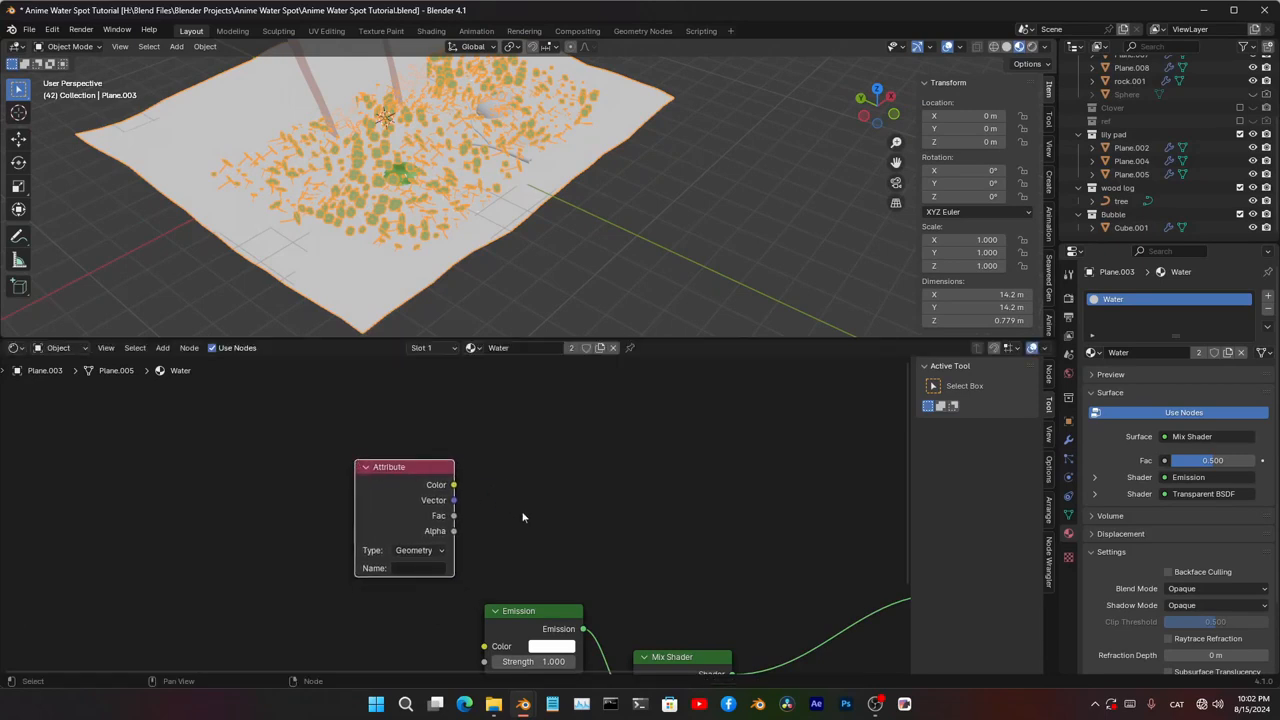
scroll(522, 517, "up", 3)
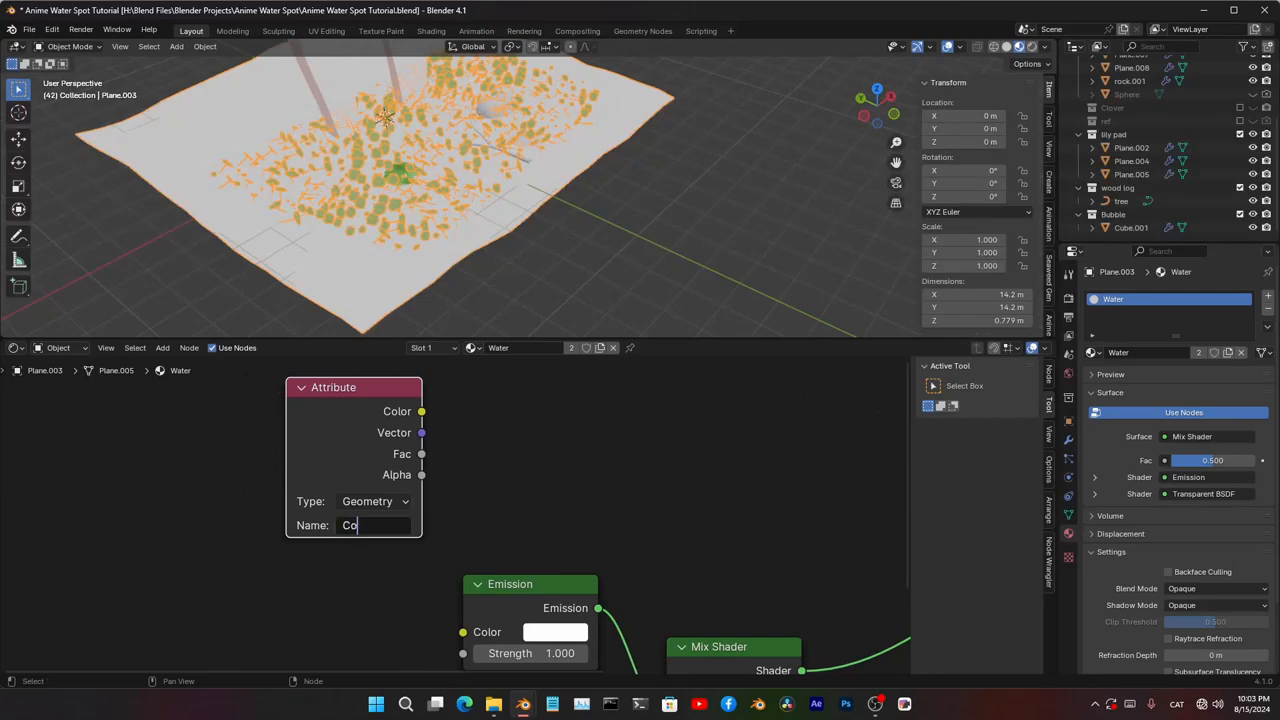
- Preview the Attribute node's Color output on the water surface and examine it around the legs
left_click(375, 425, "ctrl+shift")
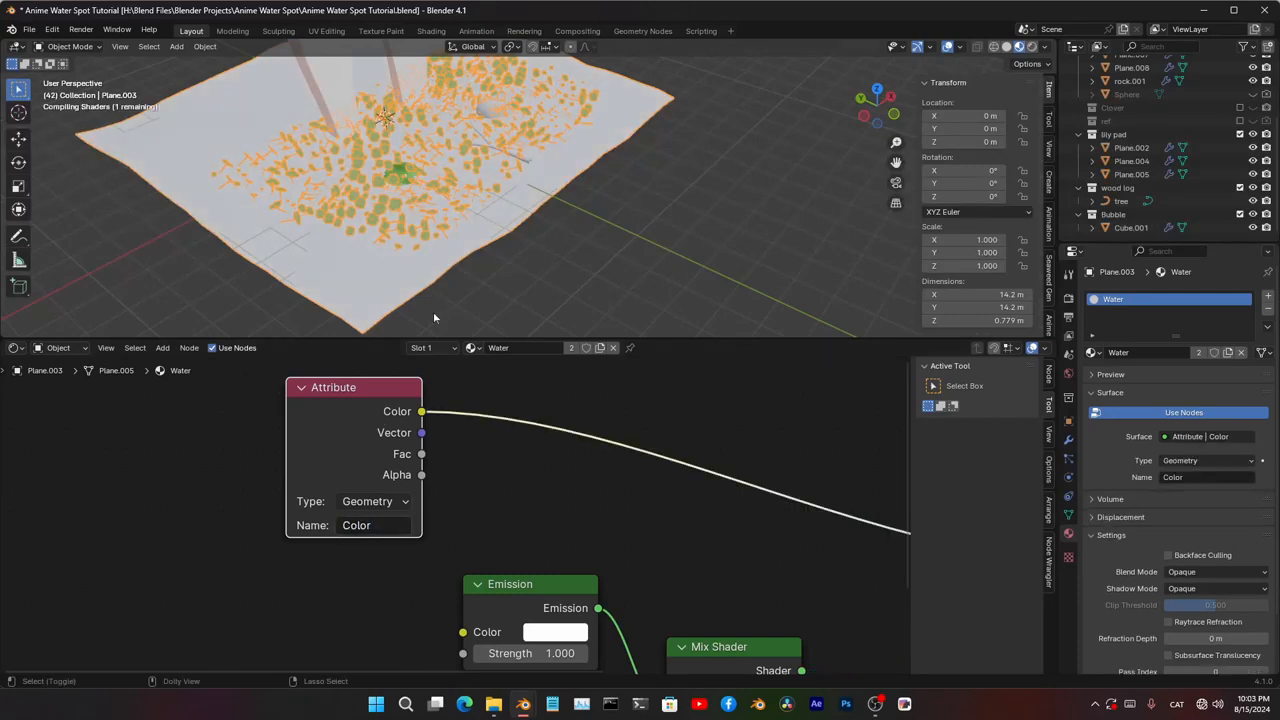
middle_click_drag(526, 273, 509, 281)
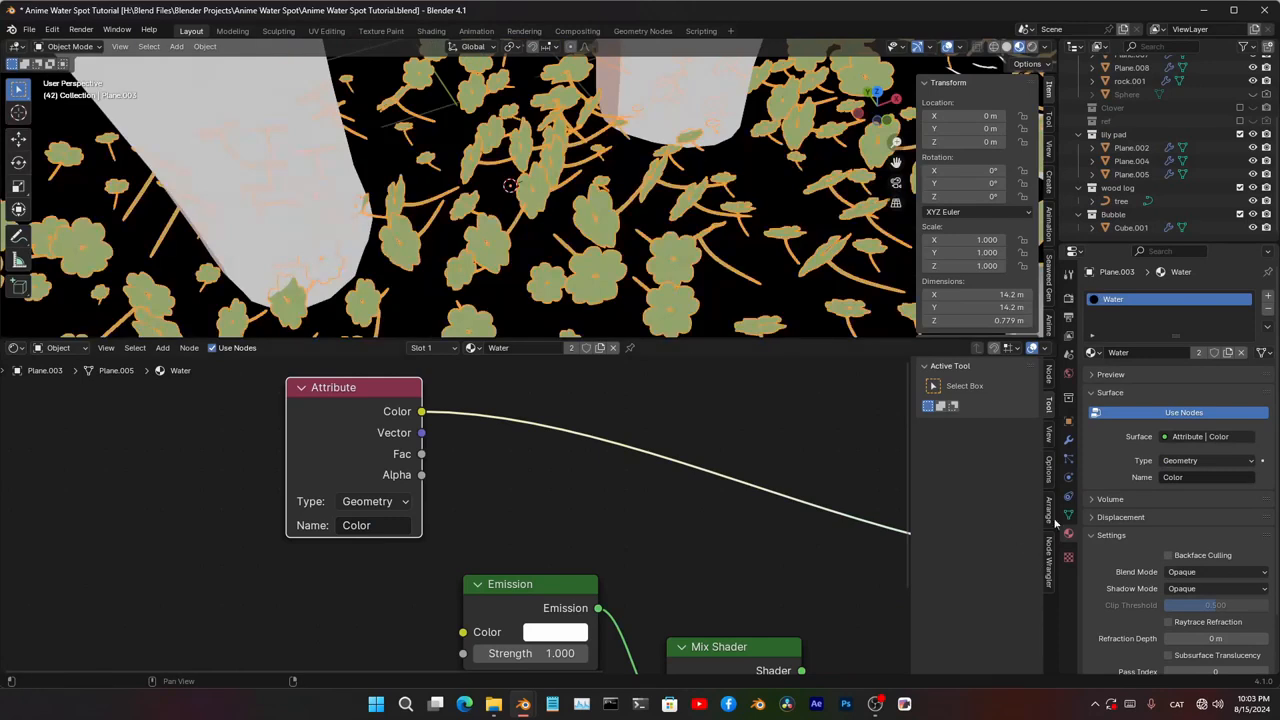
left_click(1068, 514)
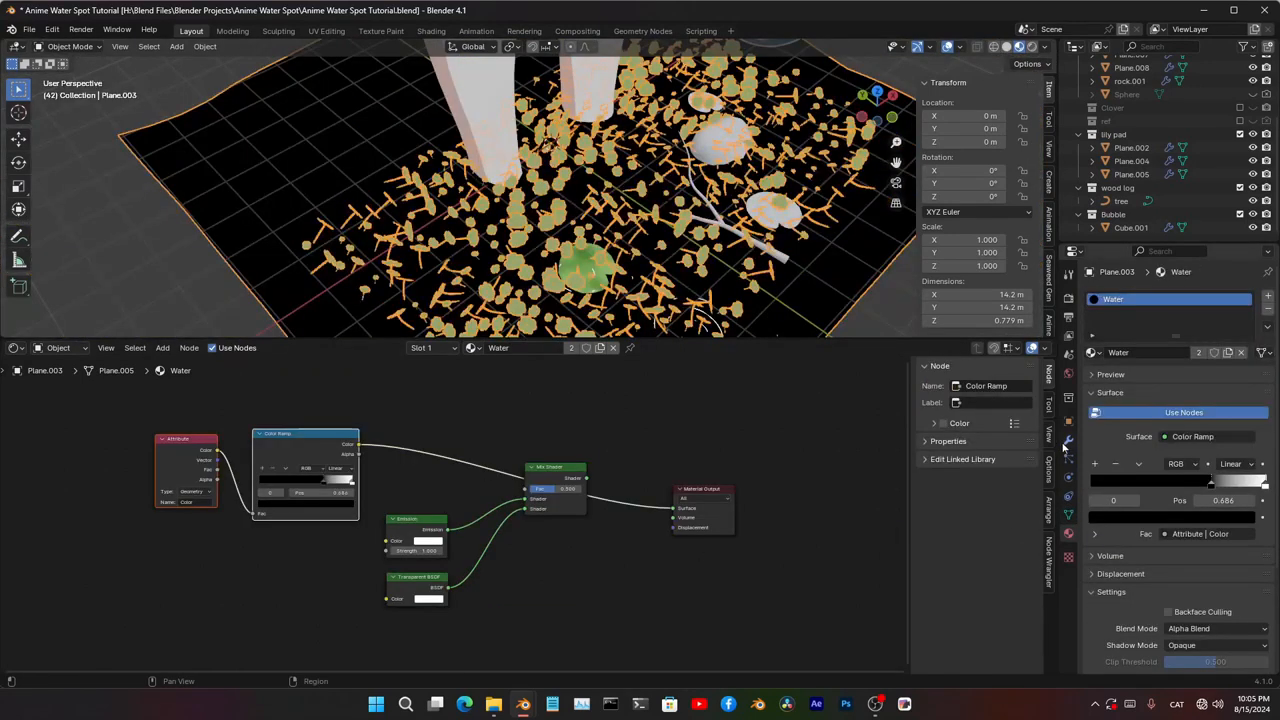
- Replace the Object in the water plane's Geometry Nodes modifier with body
left_click(1068, 440)
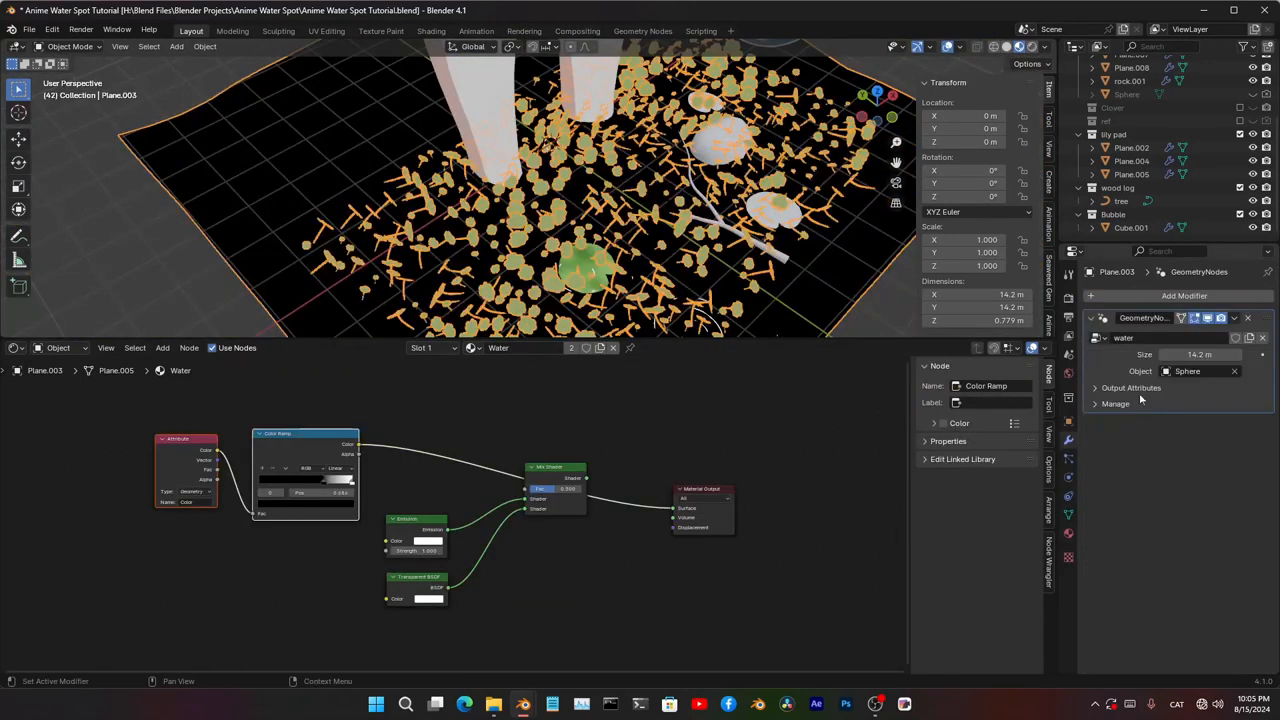
left_click(1236, 371)
left_click(512, 150)
scroll(563, 208, "up", 5)
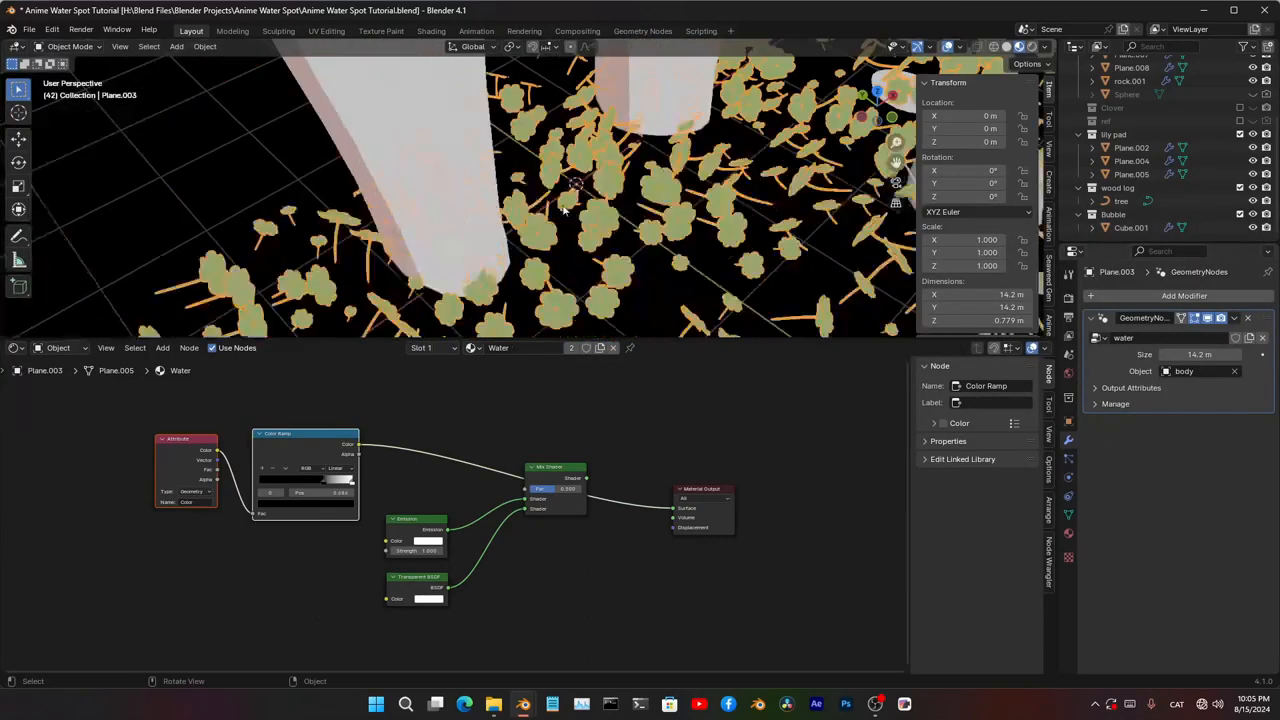
scroll(563, 208, "up", 3)
scroll(440, 553, "up", 2)
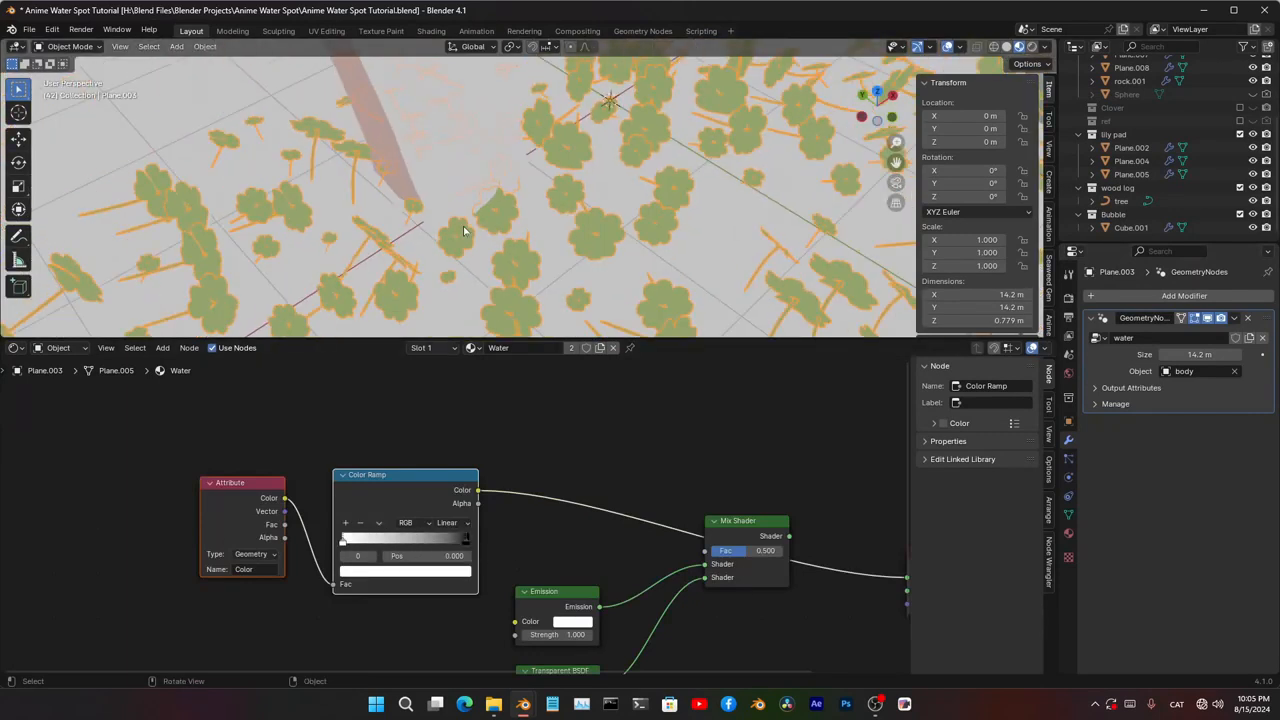
- Switch the node editor from the Shader Editor to the Geometry Node Editor to work on the water node tree
middle_click_drag(467, 230, 500, 205)
middle_click_drag(500, 205, 510, 200)
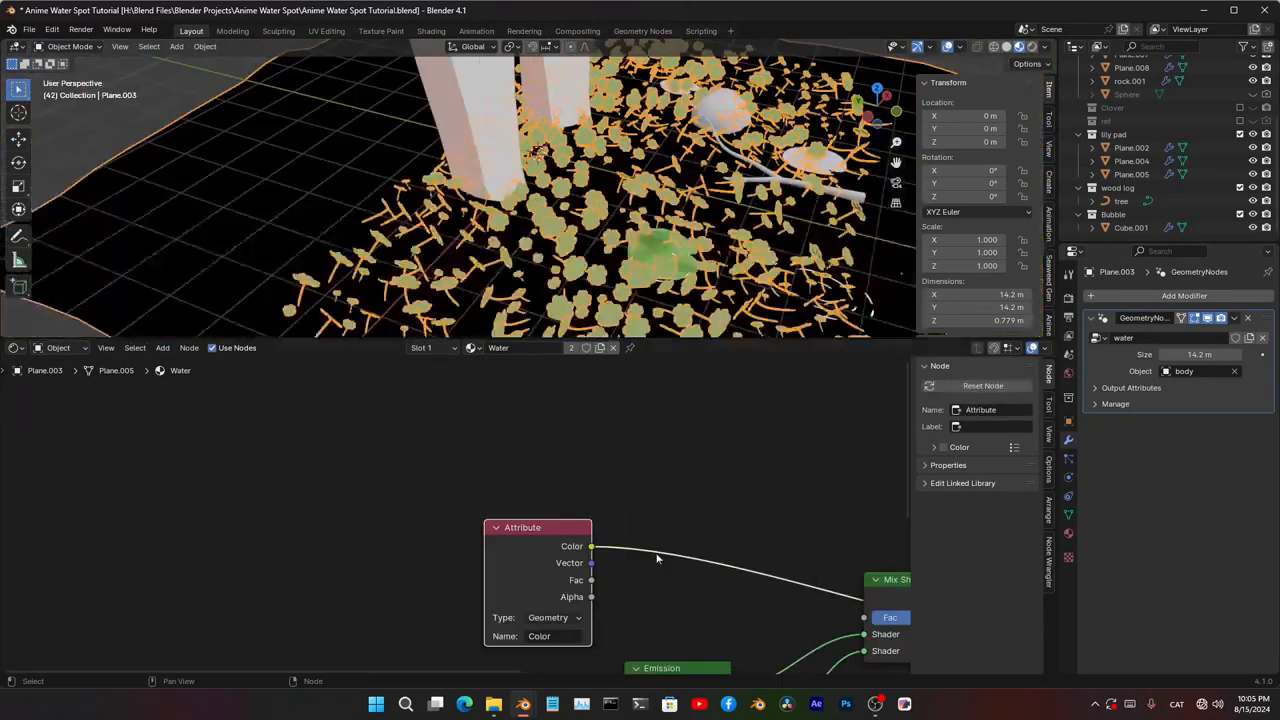
scroll(655, 552, "down", 3)
middle_click_drag(650, 535, 448, 473)
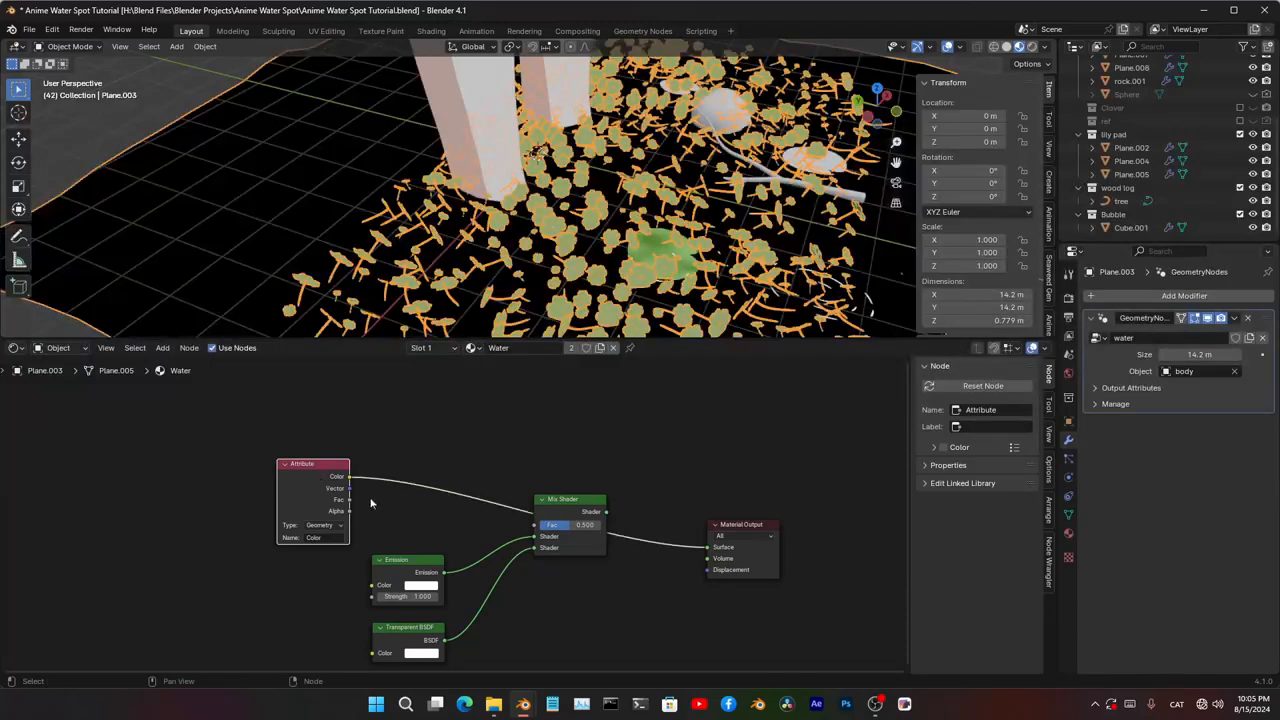
left_click(448, 137)
left_click(15, 347)
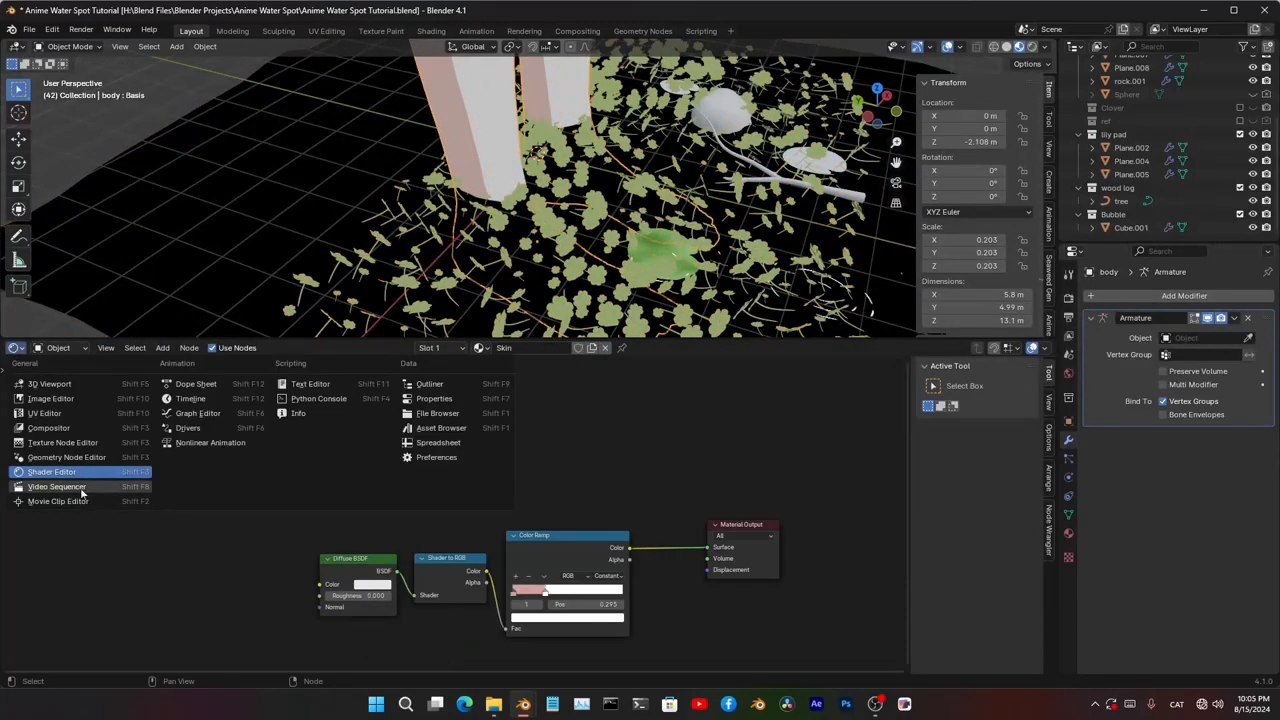
left_click(60, 461)
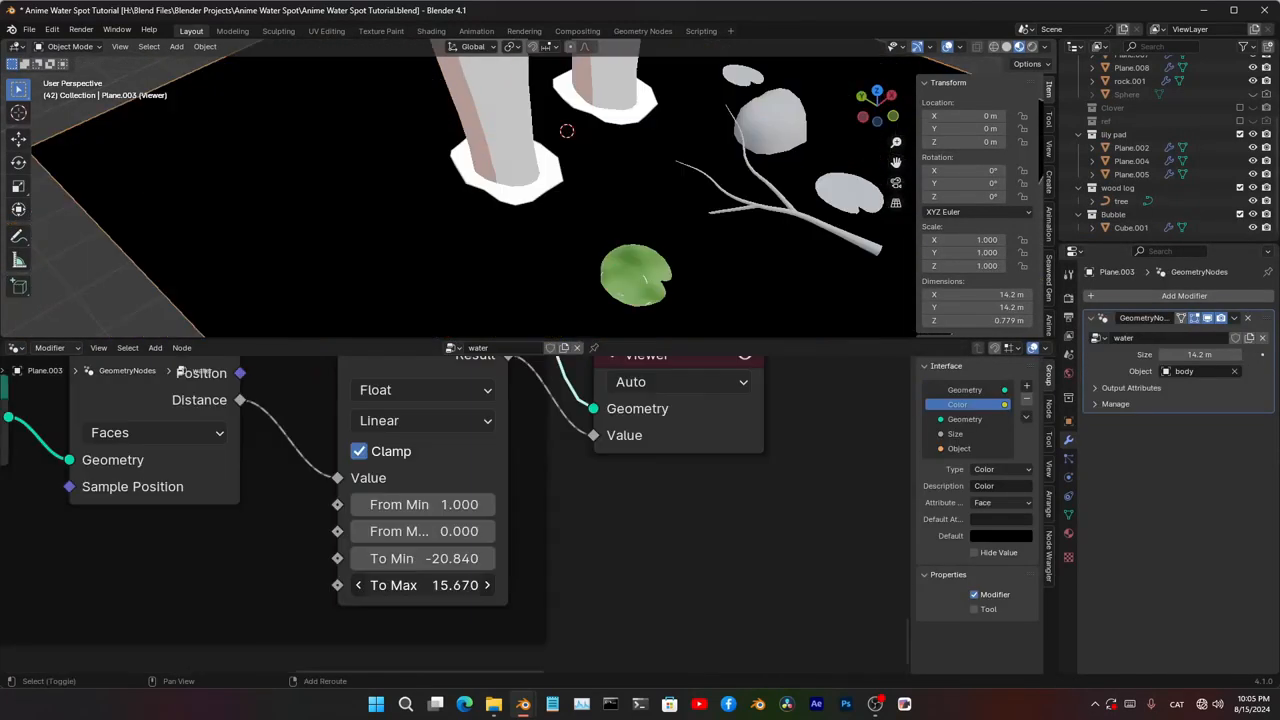
- Set the Foam Detect Map Range node's To Min to -1.31 and its To Max to 1
left_click_drag(423, 585, 380, 558)
key("BackSpace")
key("minus")
left_click(423, 558)
type("-0.01")
key("Return")
- Examine the foam gradient where the legs meet the water surface from closer and wider views
scroll(580, 194, "up", 5)
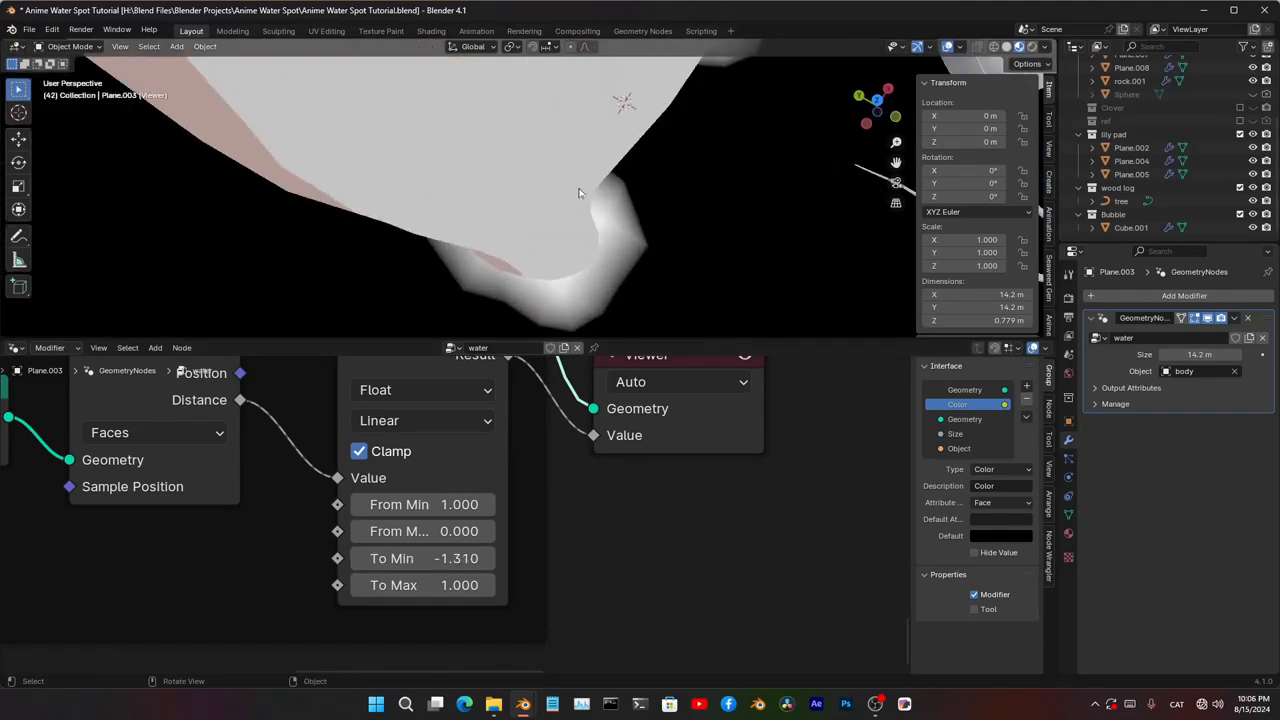
scroll(460, 516, "up", 2)
middle_click_drag(580, 194, 566, 249, "shift")
left_click(517, 176)
key("Tab")
middle_click_drag(517, 176, 540, 203)
scroll(475, 214, "down", 4)
right_click(543, 201)
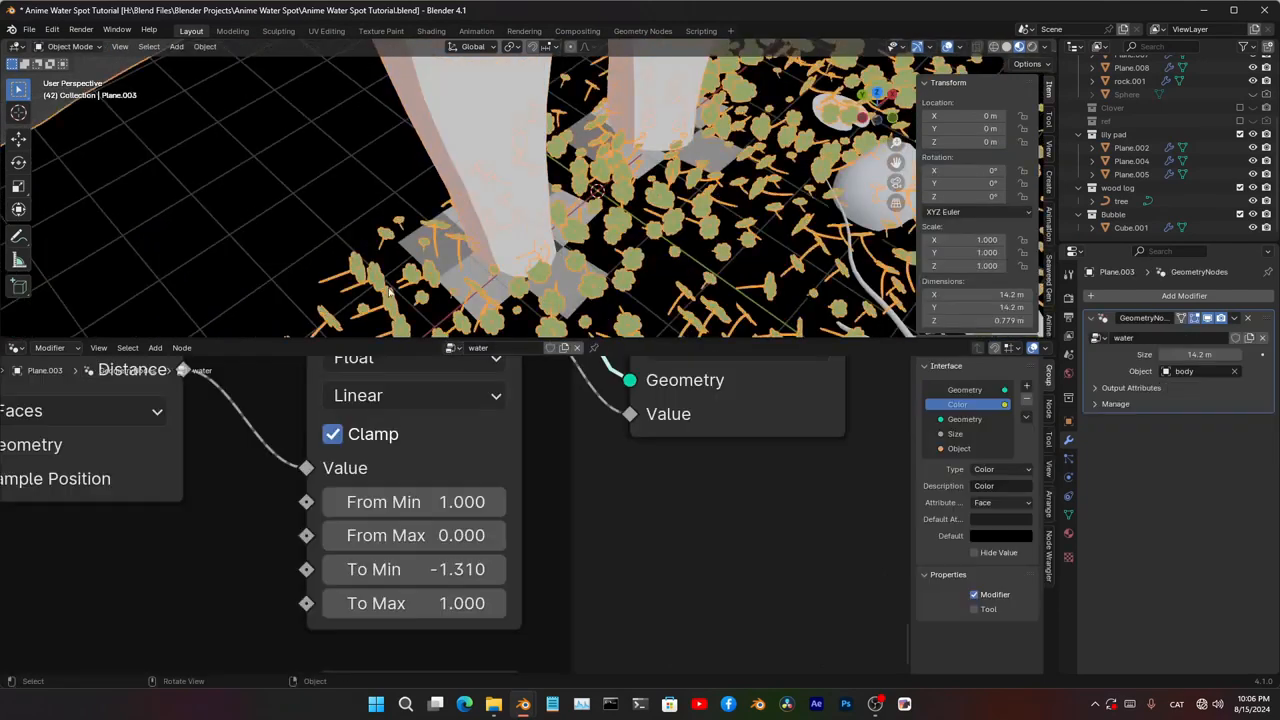
scroll(612, 535, "down", 3)
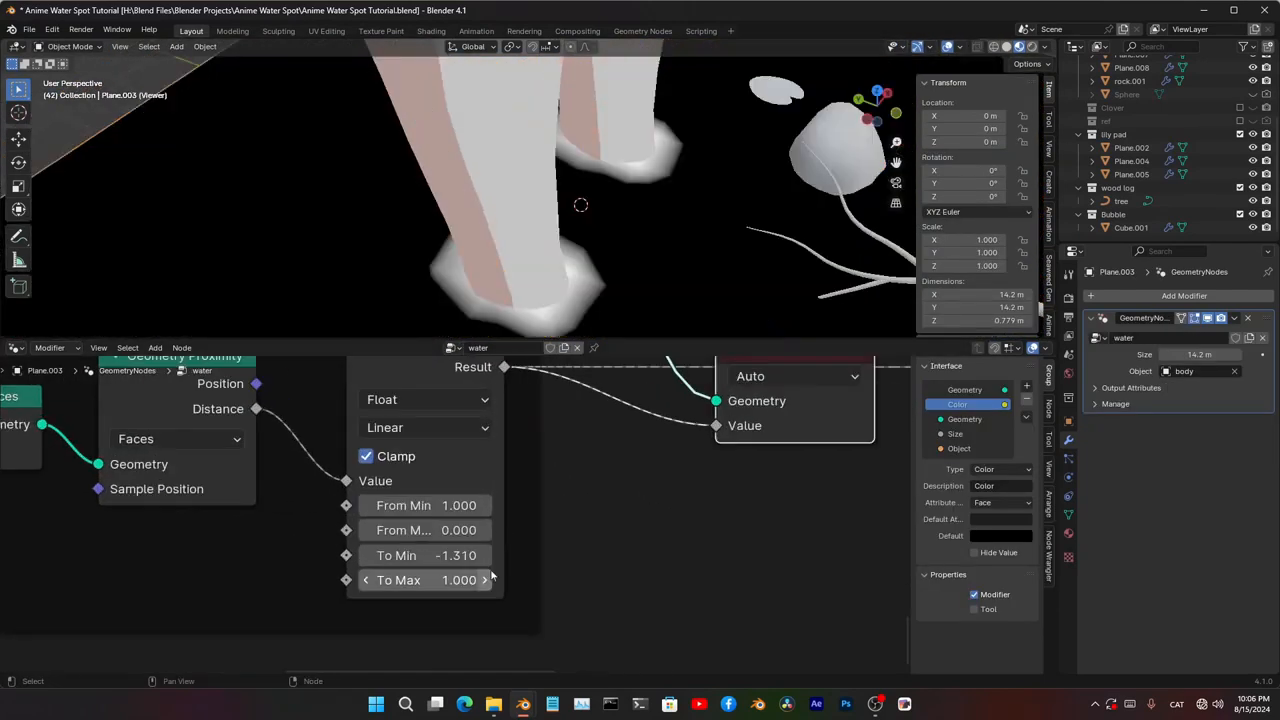
- Set the Map Range node's To Min to -0.4 and the Grid node's Vertices X and Y to 400
middle_click_drag(600, 500, 665, 491)
mouse_move(495, 552)
left_mouse_down()
mouse_move(540, 552)
mouse_move(450, 552)
mouse_move(550, 552)
mouse_move(334, 577)
mouse_move(500, 577)
left_mouse_up()
scroll(500, 577, "down", 4)
middle_click_drag(540, 385, 502, 443)
scroll(592, 421, "up", 3)
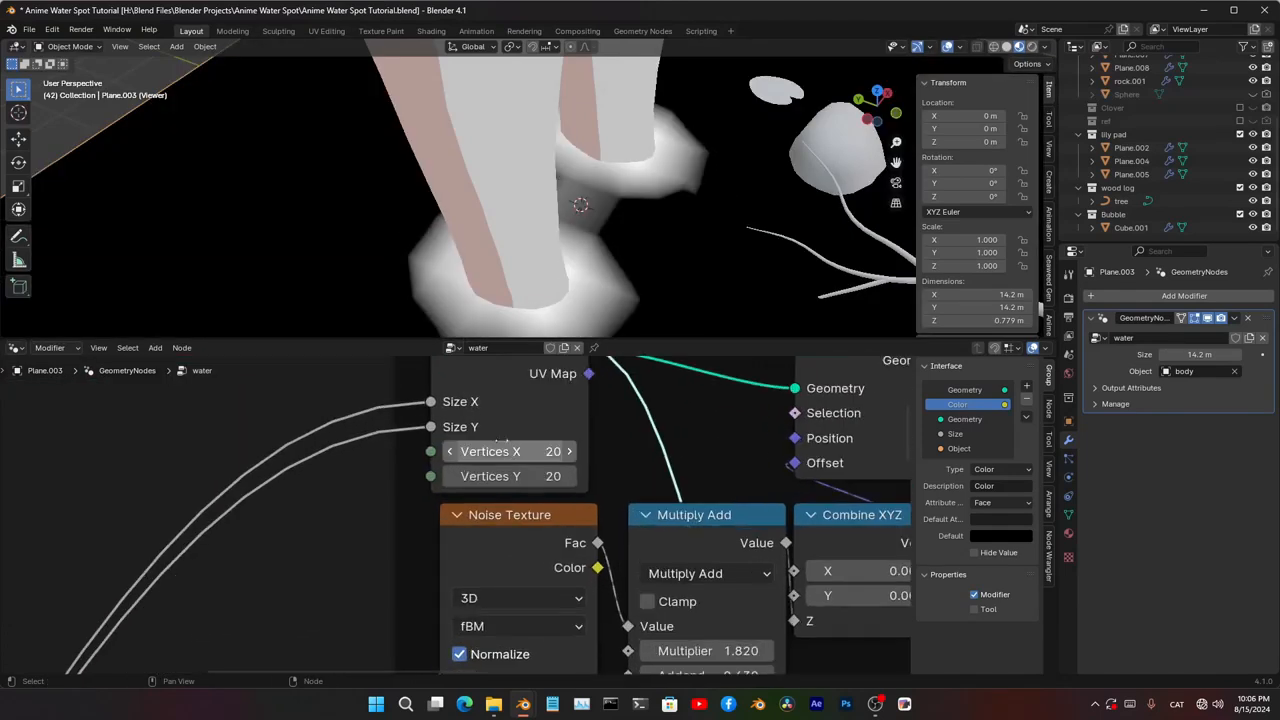
left_click_drag(502, 451, 502, 476)
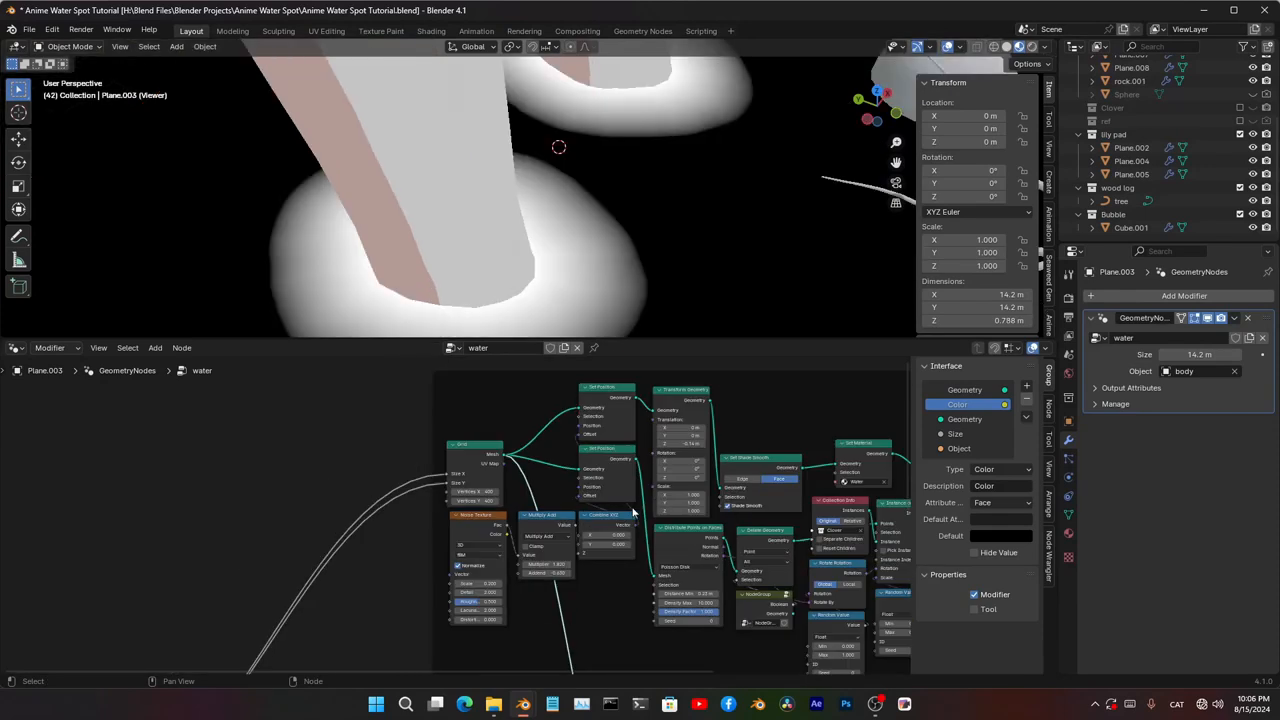
- Reduce the Grid node's Vertices X and Y together
middle_click_drag(634, 514, 625, 431)
scroll(470, 407, "up", 5)
middle_click_drag(470, 407, 513, 461)
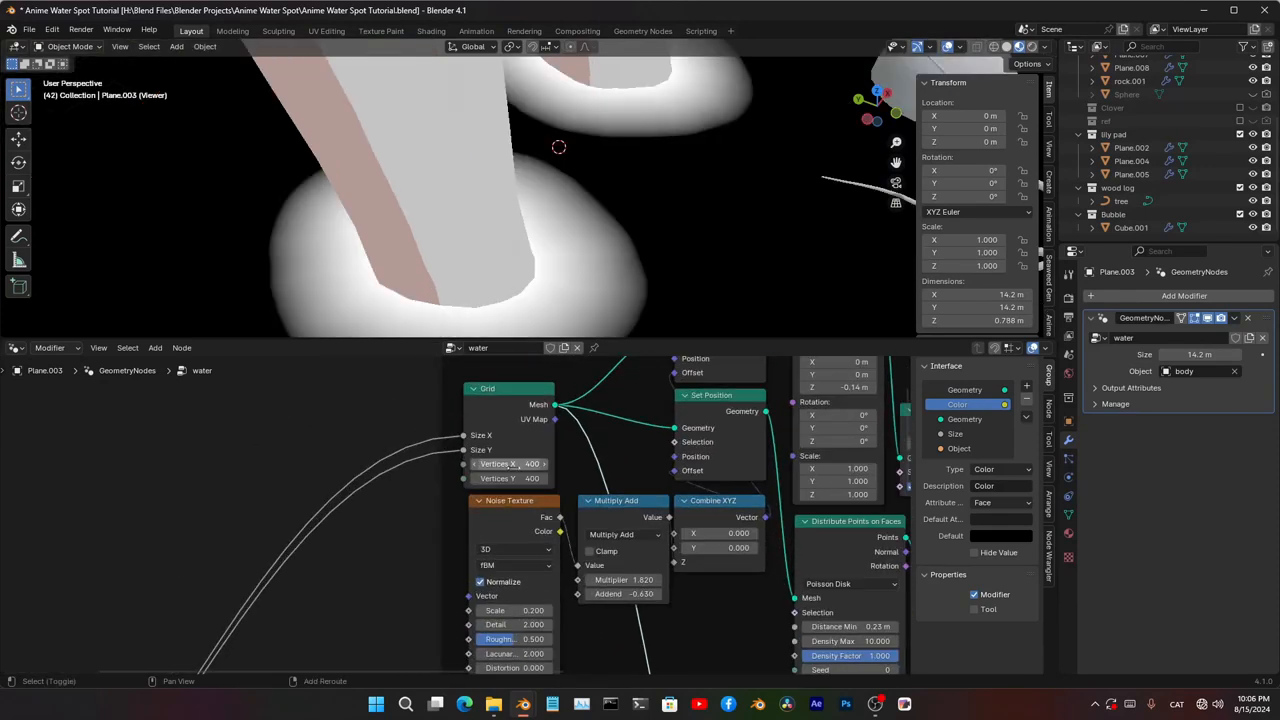
left_click_drag(513, 464, 513, 479)
key("Return")
scroll(470, 505, "down", 3)
scroll(589, 290, "down", 5)
- Tighten the foam around the legs by setting the Map Range node's From Max to 0.05 and To Min to -2.33
middle_click_drag(576, 250, 547, 156, "shift")
scroll(646, 534, "down", 4)
middle_click_drag(646, 534, 575, 555)
scroll(572, 490, "up", 5)
scroll(445, 497, "up", 5)
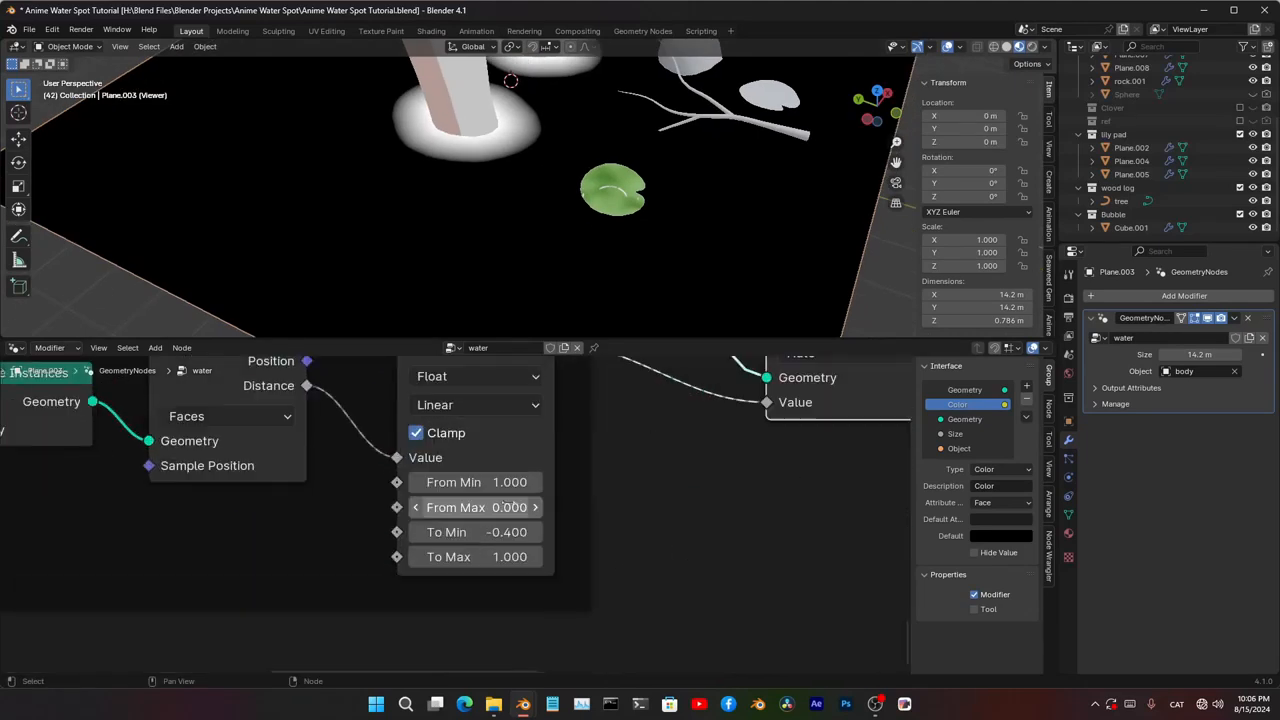
left_click_drag(495, 559, 502, 533)
scroll(526, 309, "up", 5)
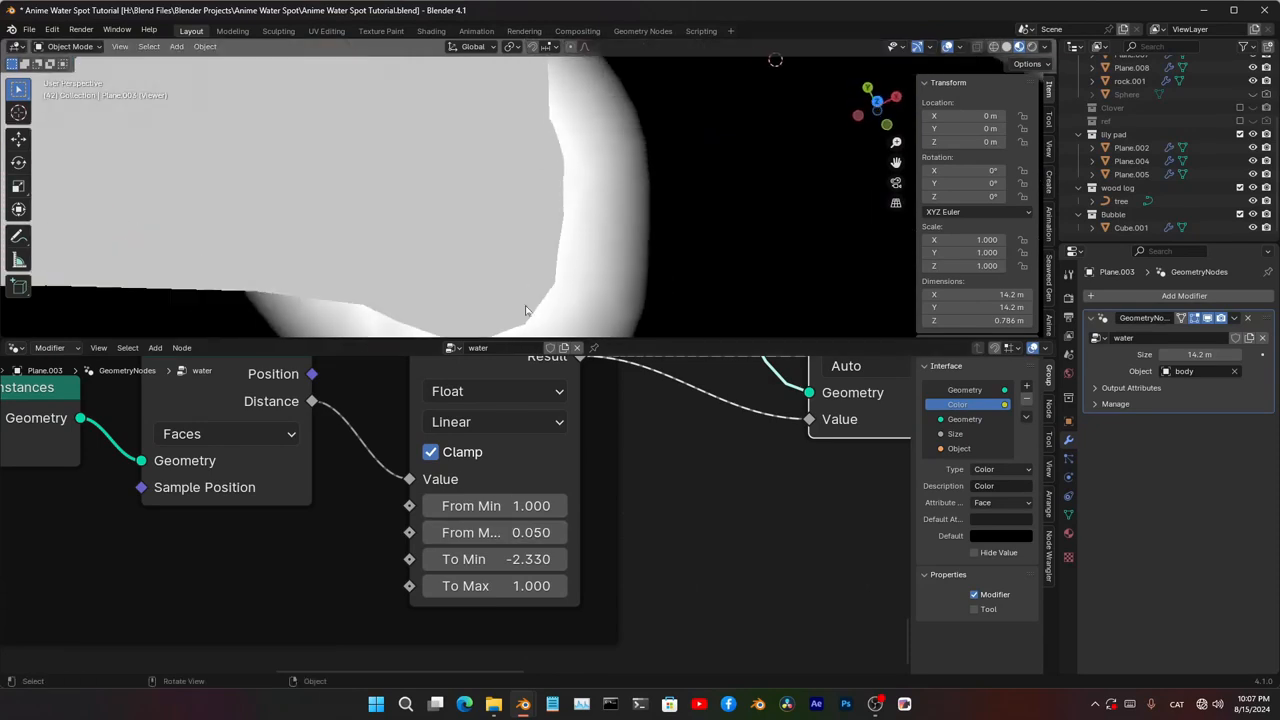
middle_click_drag(526, 309, 551, 203, "shift")
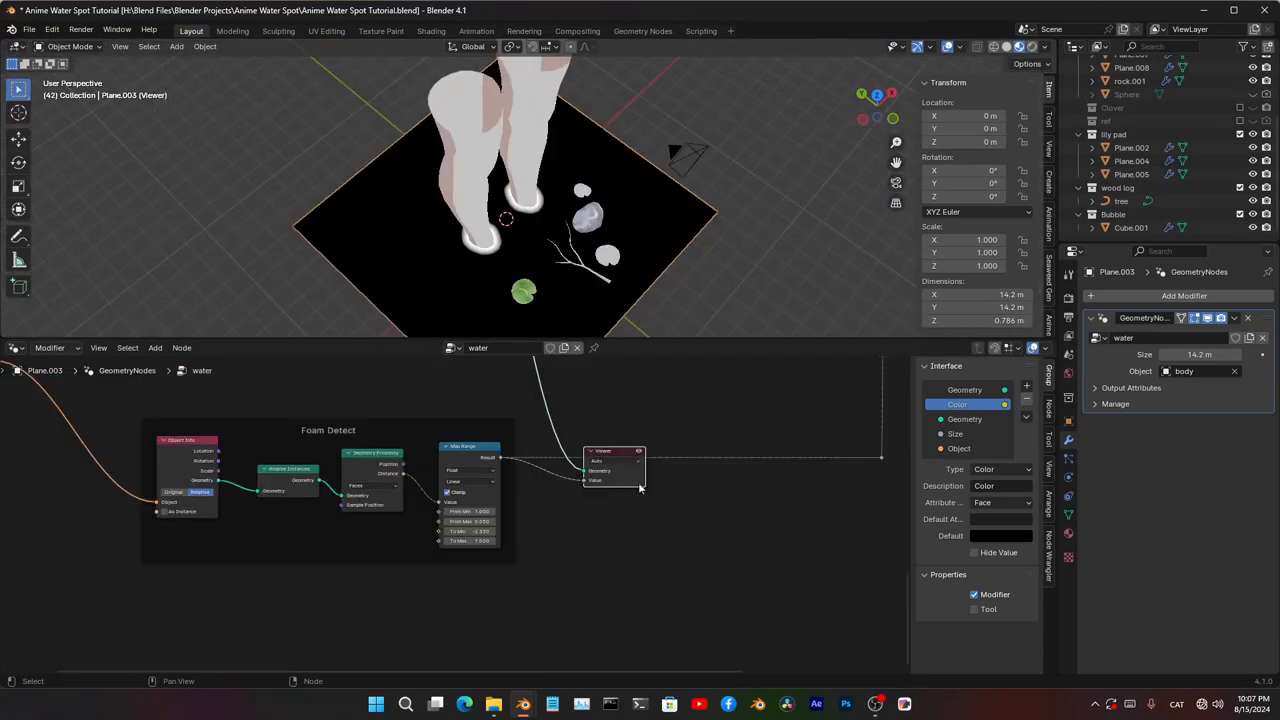
- Delete the Viewer node and return to the Water material in the Shader Editor
key("x")
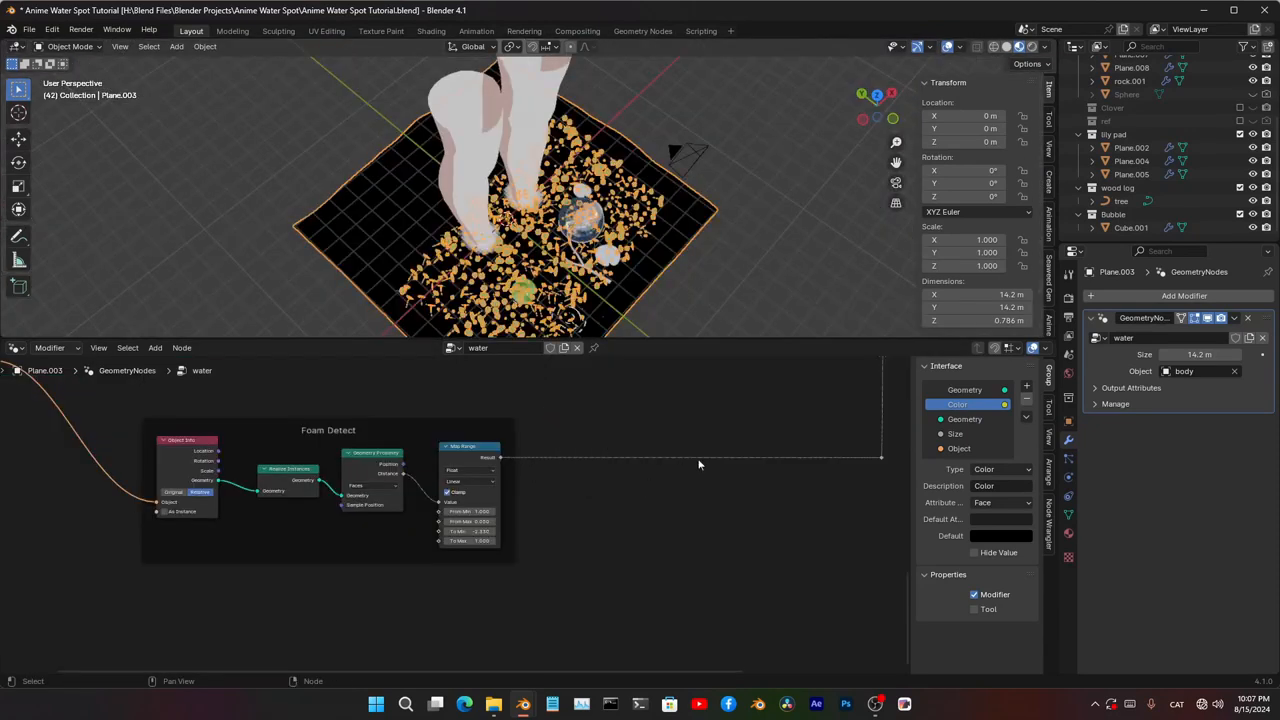
middle_click_drag(700, 466, 618, 576)
scroll(523, 277, "up", 3)
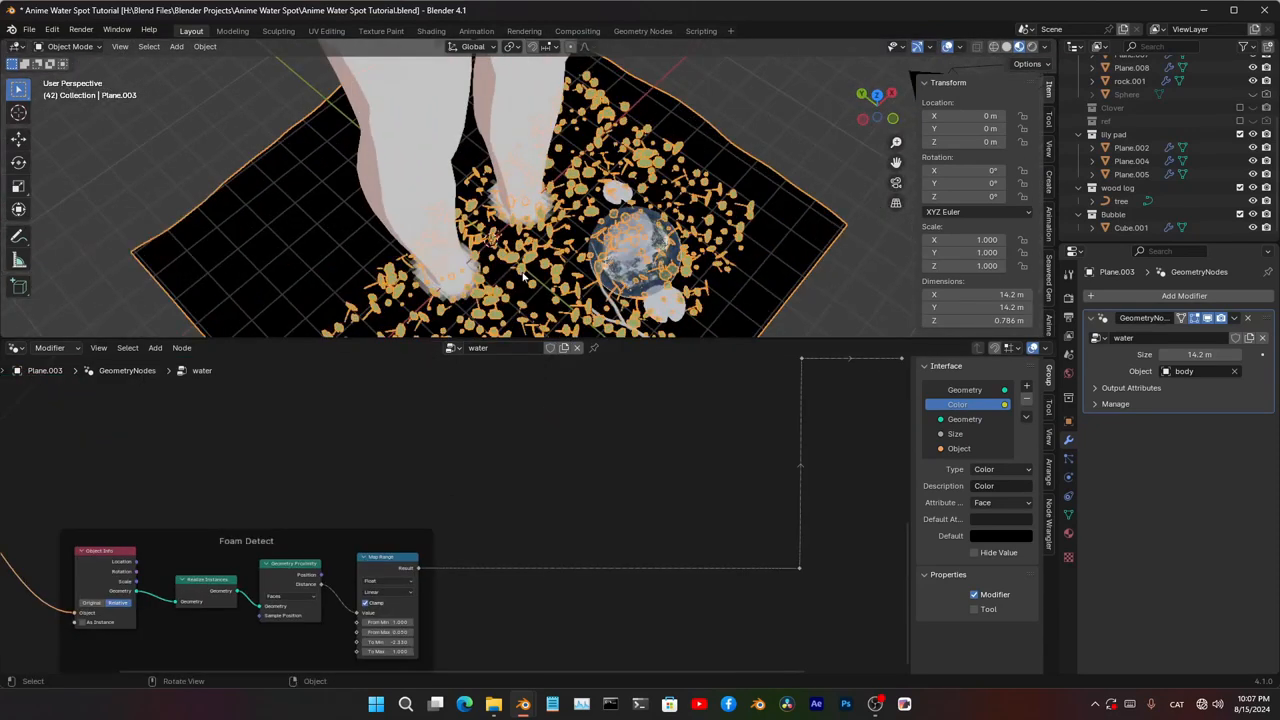
left_click(15, 349)
left_click(47, 473)
- Examine how the Color attribute renders on the water surface around the legs
scroll(428, 491, "down", 4)
scroll(380, 550, "up", 6)
middle_click_drag(428, 491, 514, 536)
left_click_drag(318, 214, 708, 320)
middle_click_drag(708, 320, 580, 262)
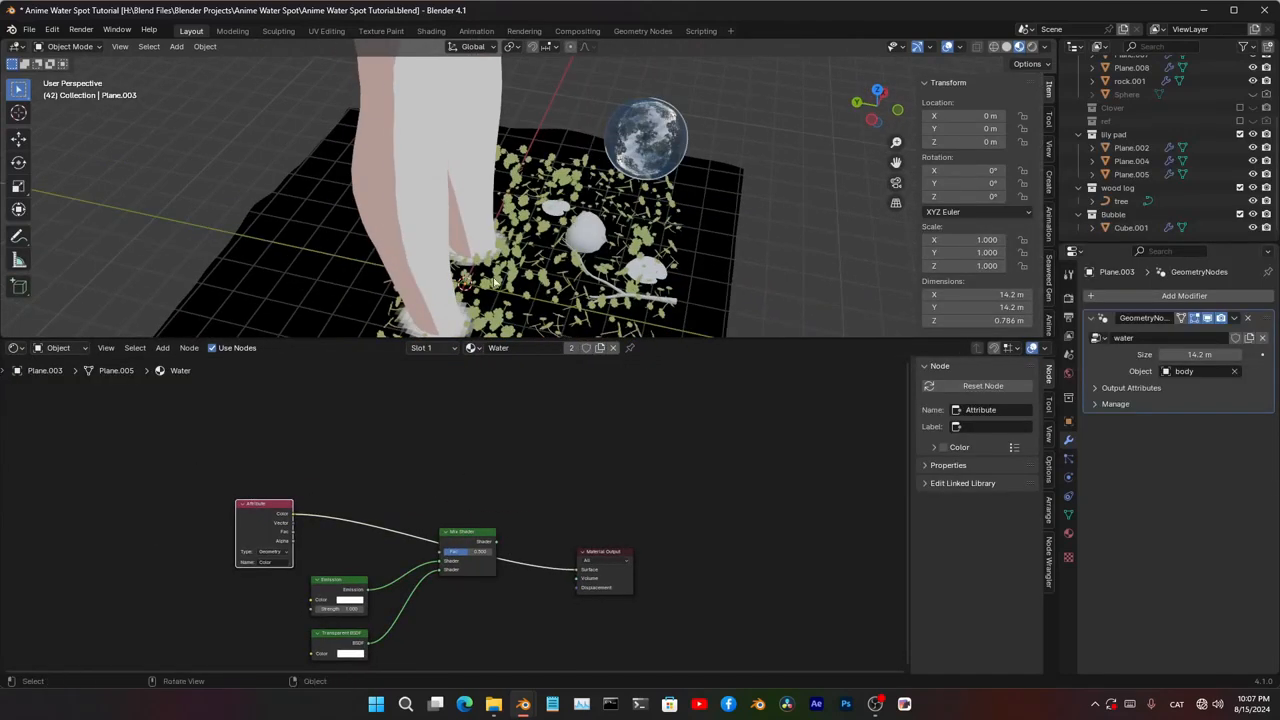
scroll(494, 282, "up", 3)
middle_click_drag(494, 282, 523, 229)
scroll(382, 260, "up", 3)
right_click(423, 251)
left_click(449, 231)
scroll(449, 231, "up", 3)
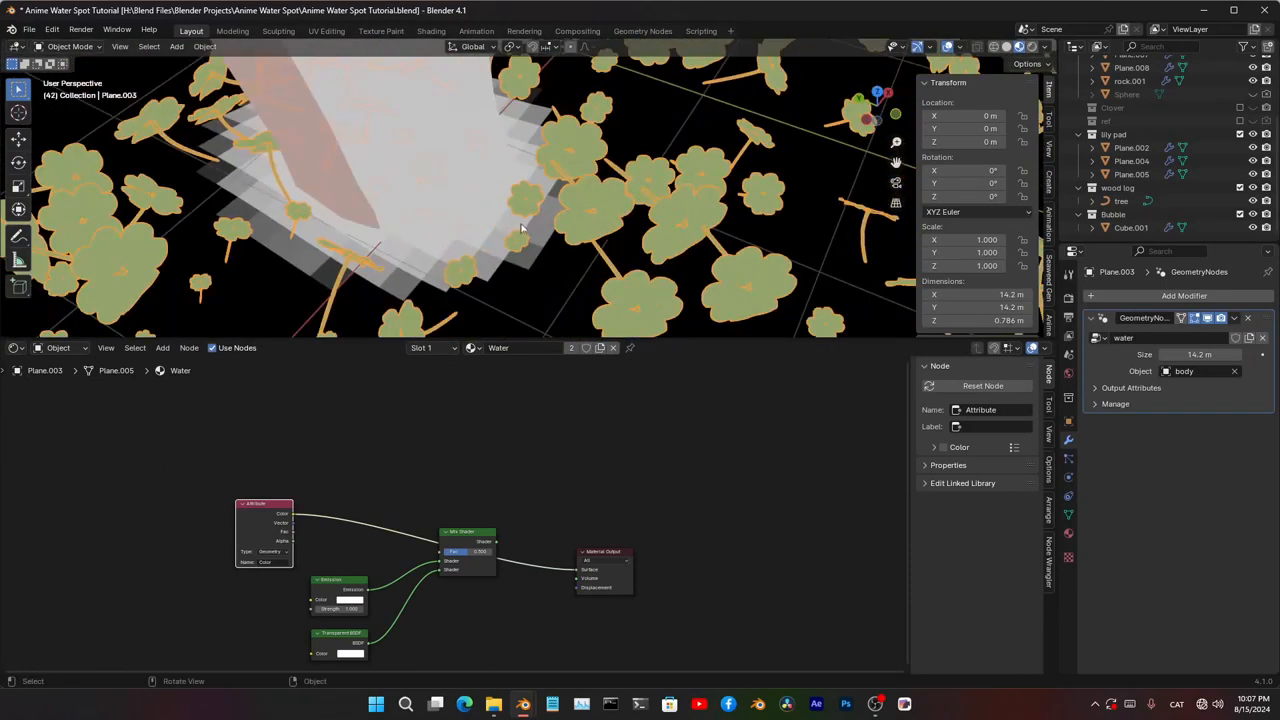
scroll(522, 228, "down", 3)
scroll(532, 415, "down", 3)
- Add a Color Ramp node on the link coming from the Attribute node's Color output
scroll(410, 568, "up", 4)
middle_click_drag(410, 568, 510, 592)
key("shift+a")
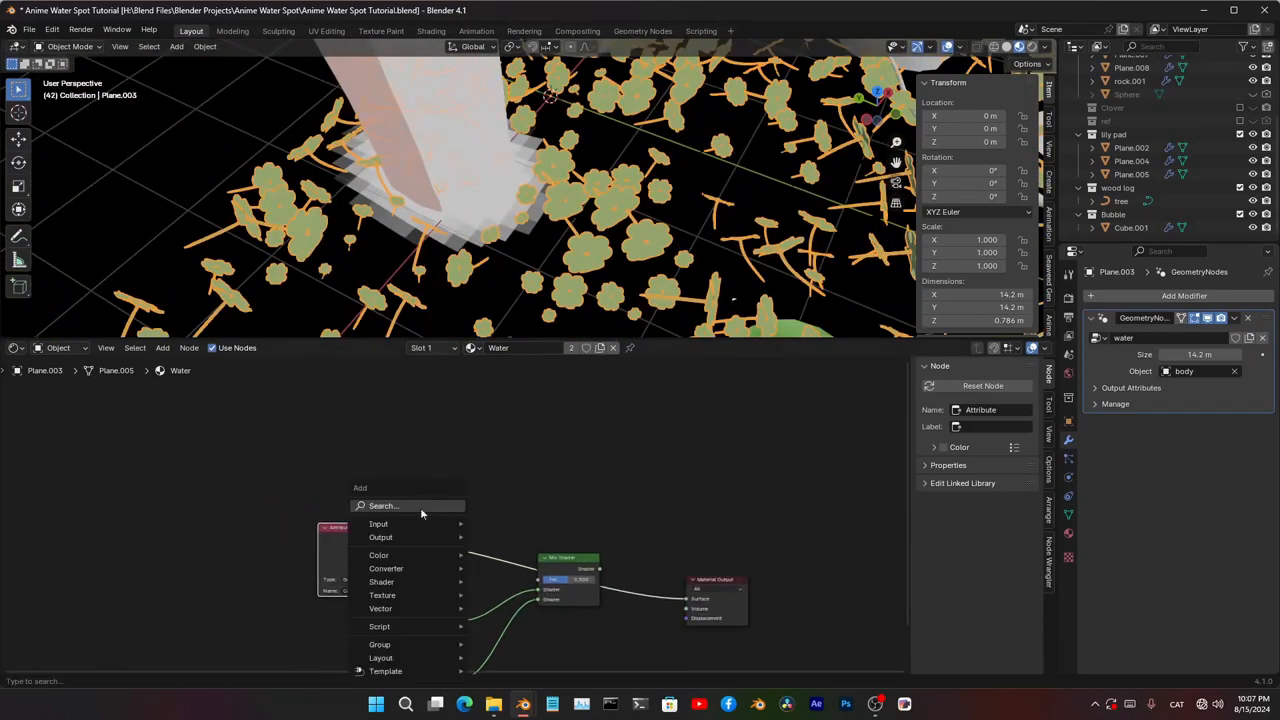
left_click(421, 509)
type("co")
key("Return")
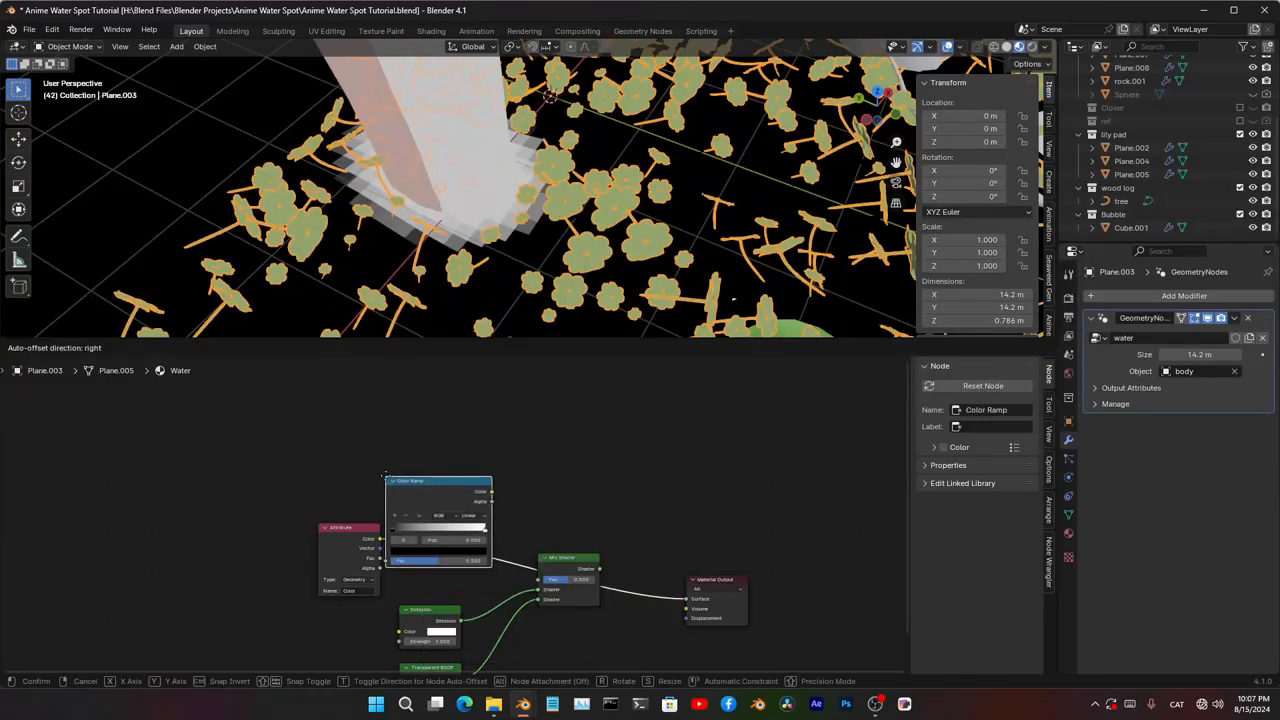
left_click(415, 478)
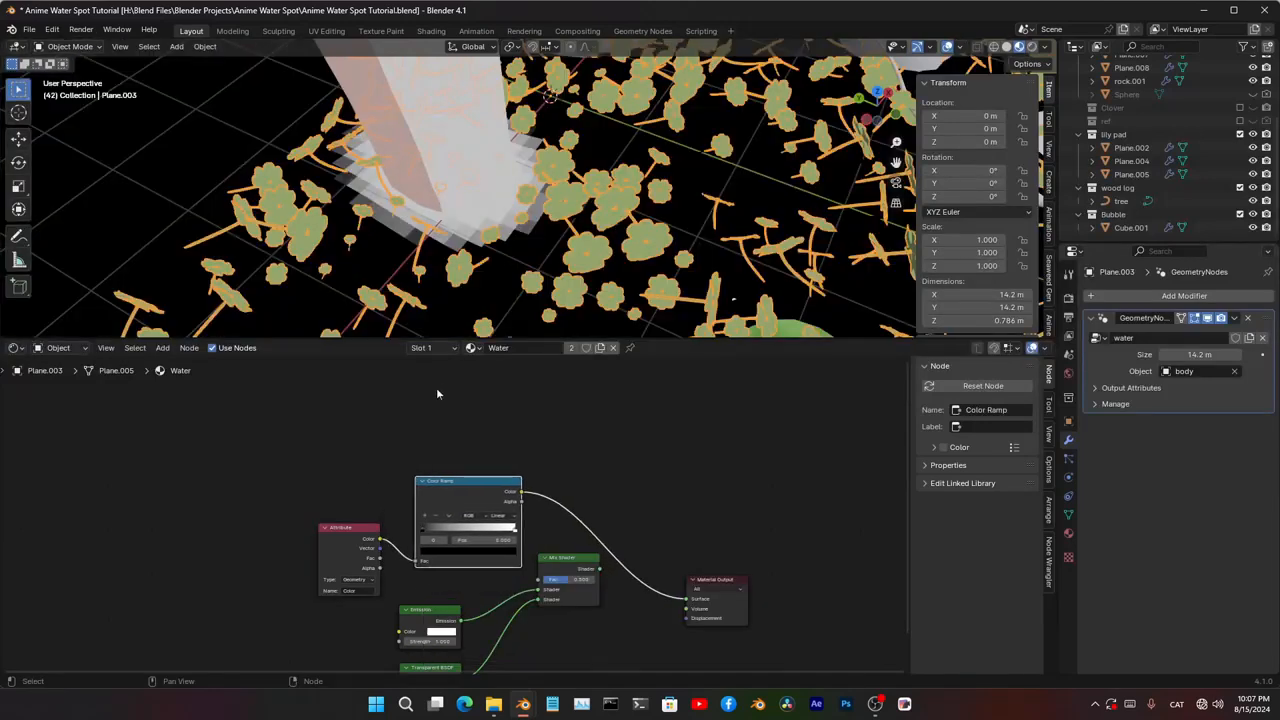
- In the Geometry Node Editor, set the Grid node's Vertices X and Y to 406 and check the foam edge
left_click(15, 350)
left_click(57, 472)
left_click(14, 350)
left_click(49, 458)
scroll(391, 508, "down", 2)
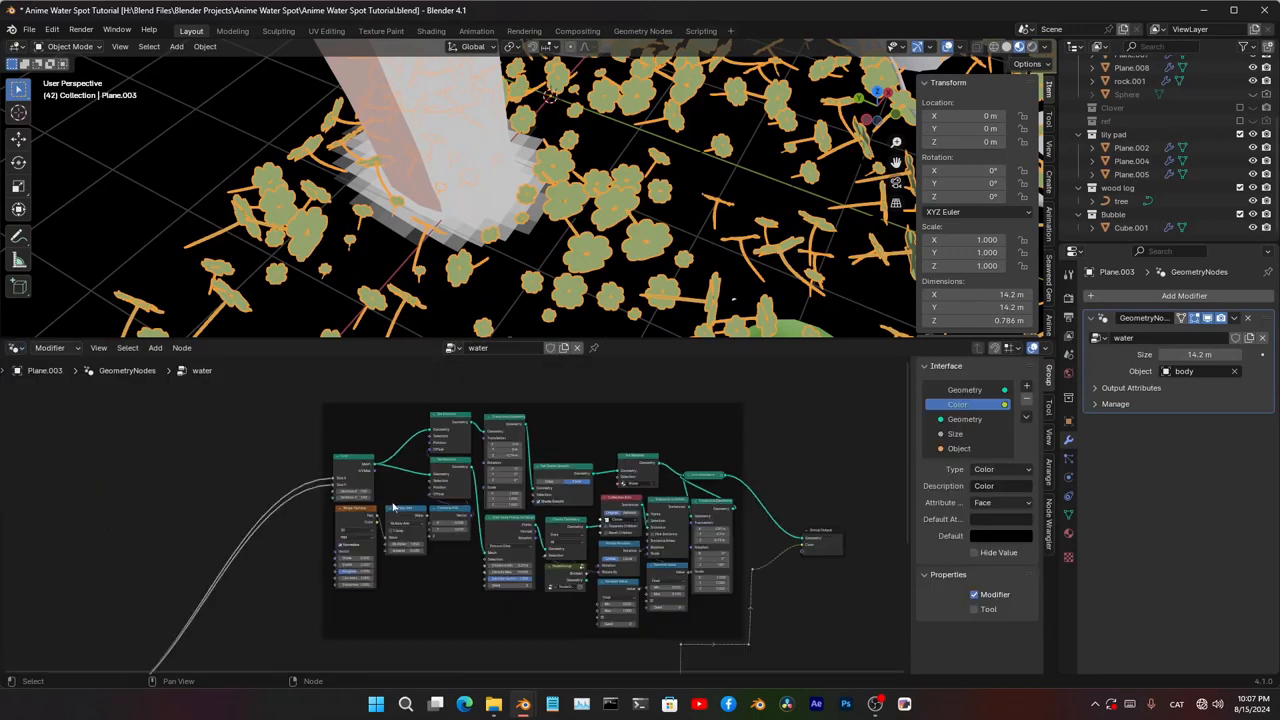
middle_click_drag(391, 508, 434, 563)
left_click_drag(290, 489, 360, 489, "shift")
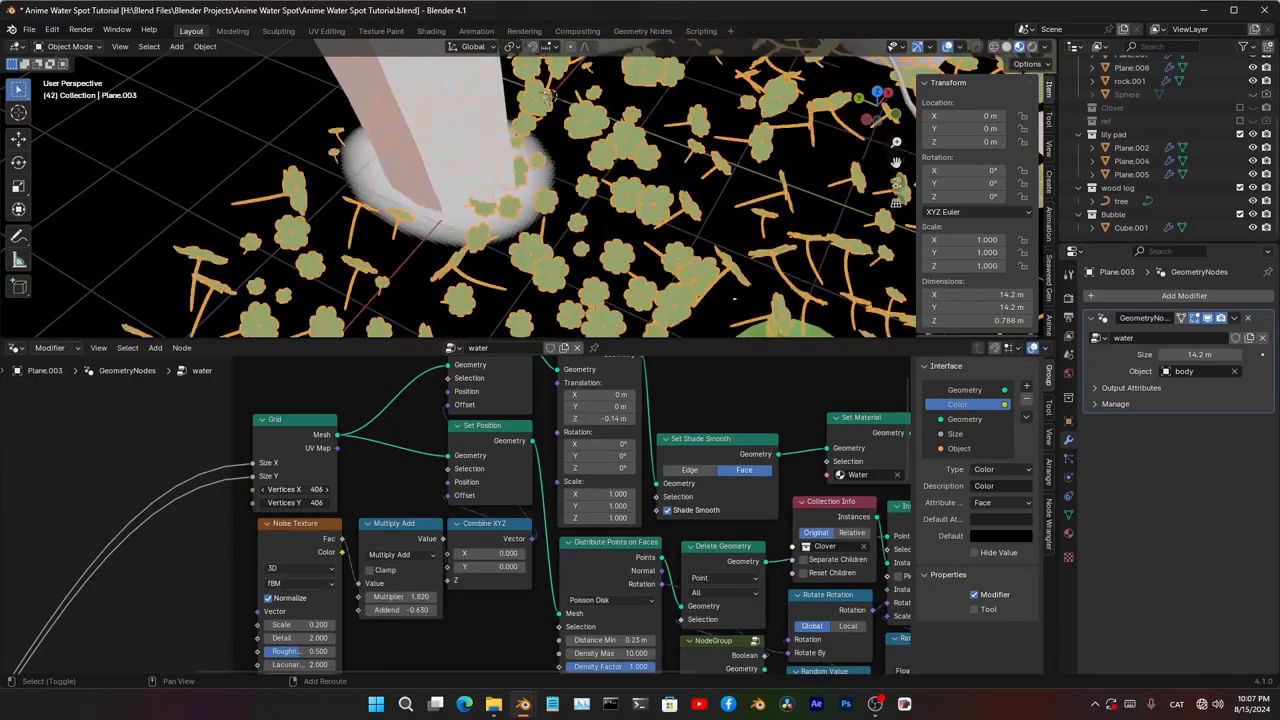
scroll(416, 318, "up", 6)
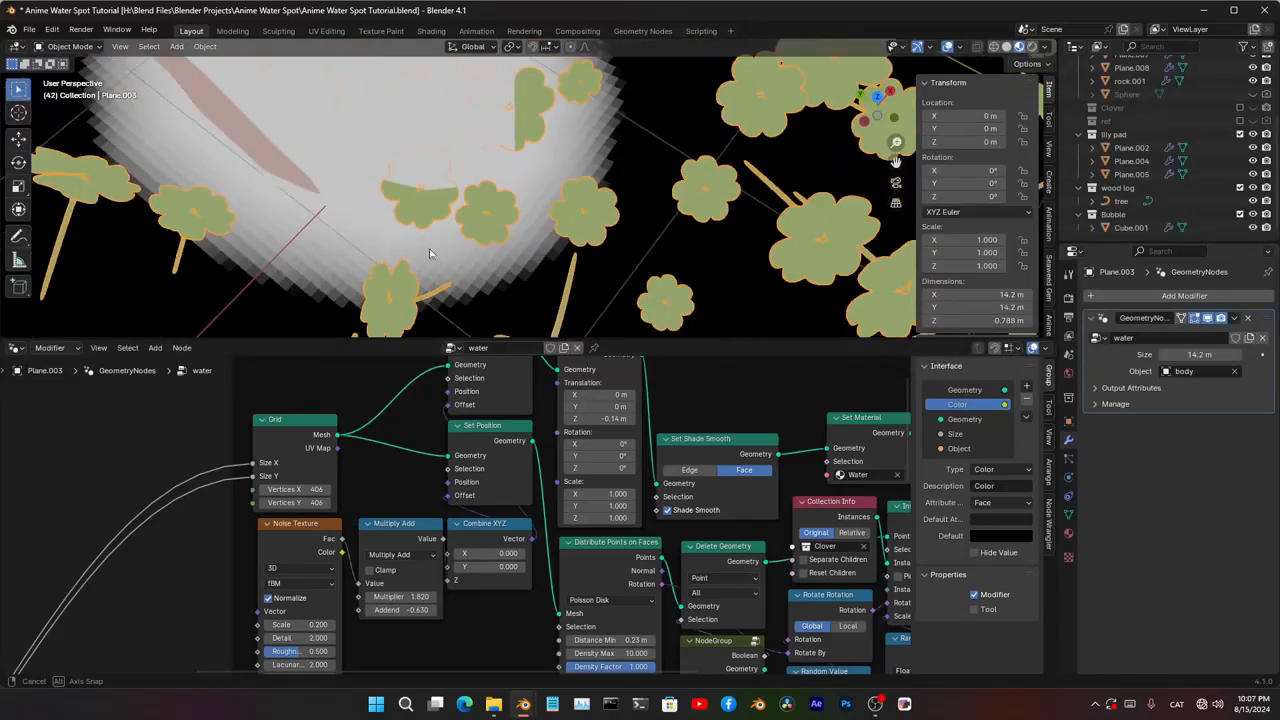
scroll(462, 518, "down", 1)
- Return to the Shader Editor, move the Color Ramp's white stop to position 0.05 and inspect the foam edge
left_click(15, 350)
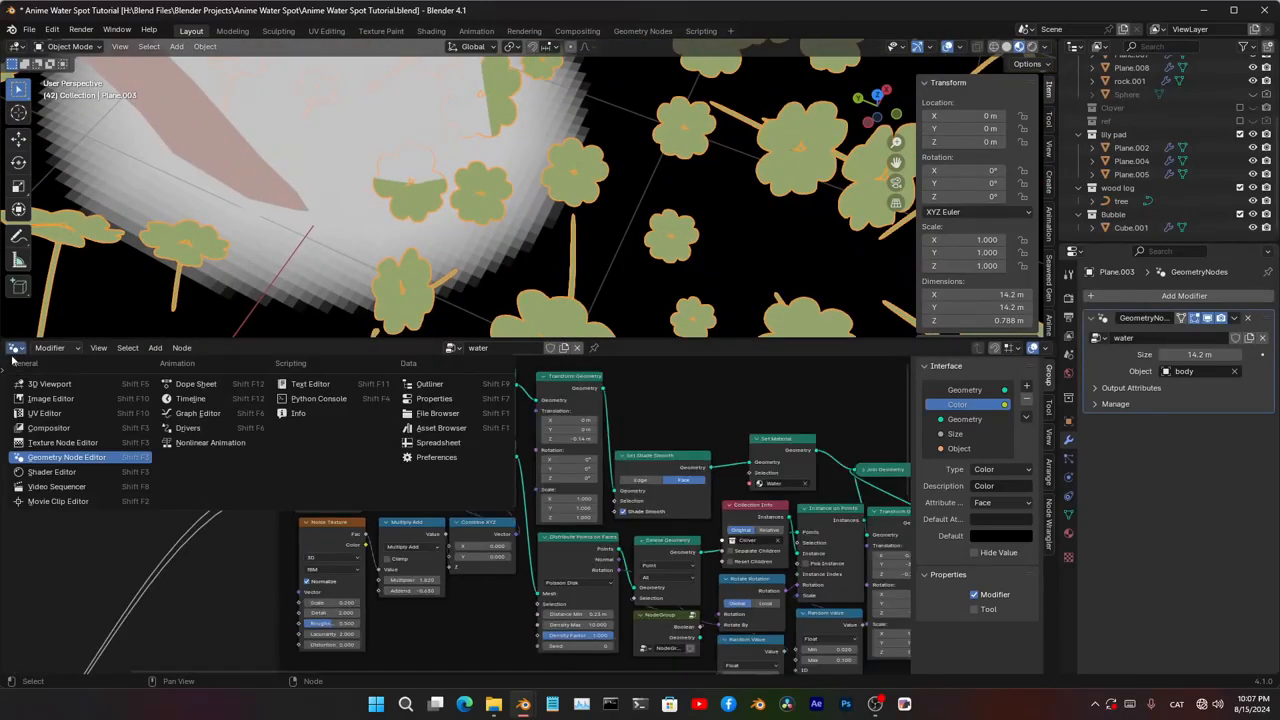
left_click(57, 473)
scroll(537, 573, "up", 5)
scroll(600, 240, "down", 5)
middle_click_drag(730, 160, 528, 192)
scroll(405, 258, "up", 10)
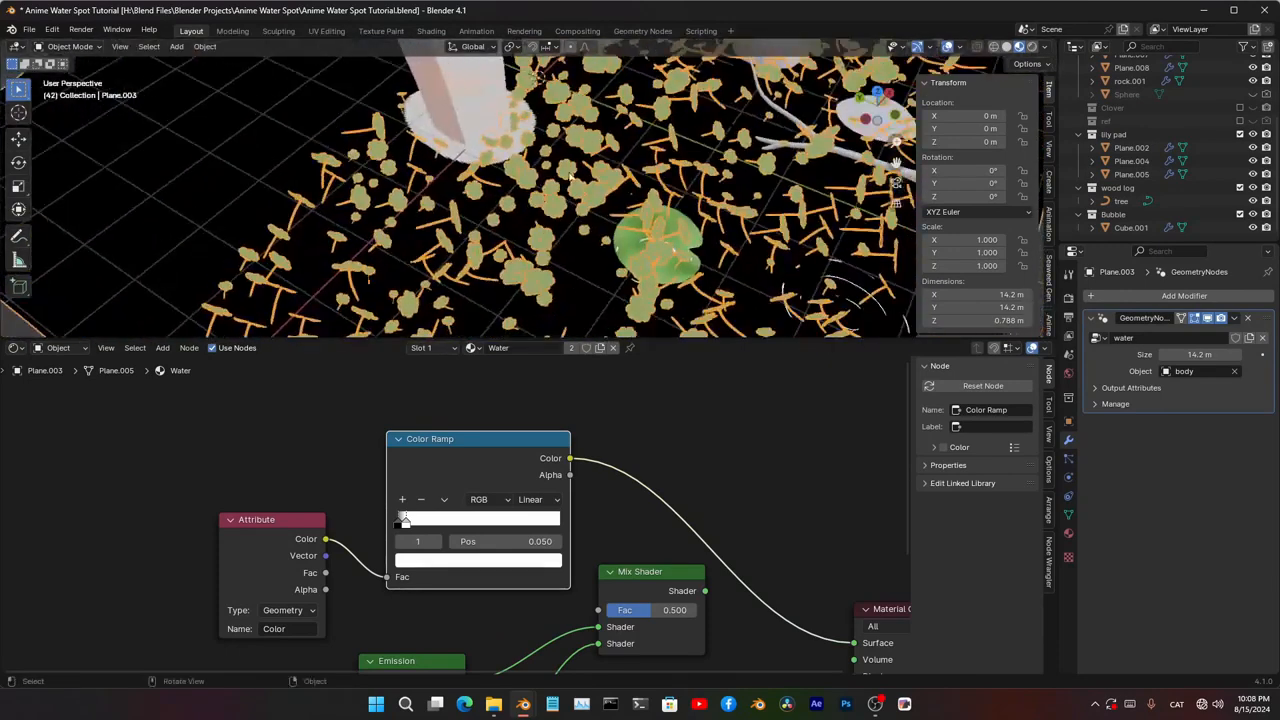
middle_click_drag(587, 222, 704, 264, "shift")
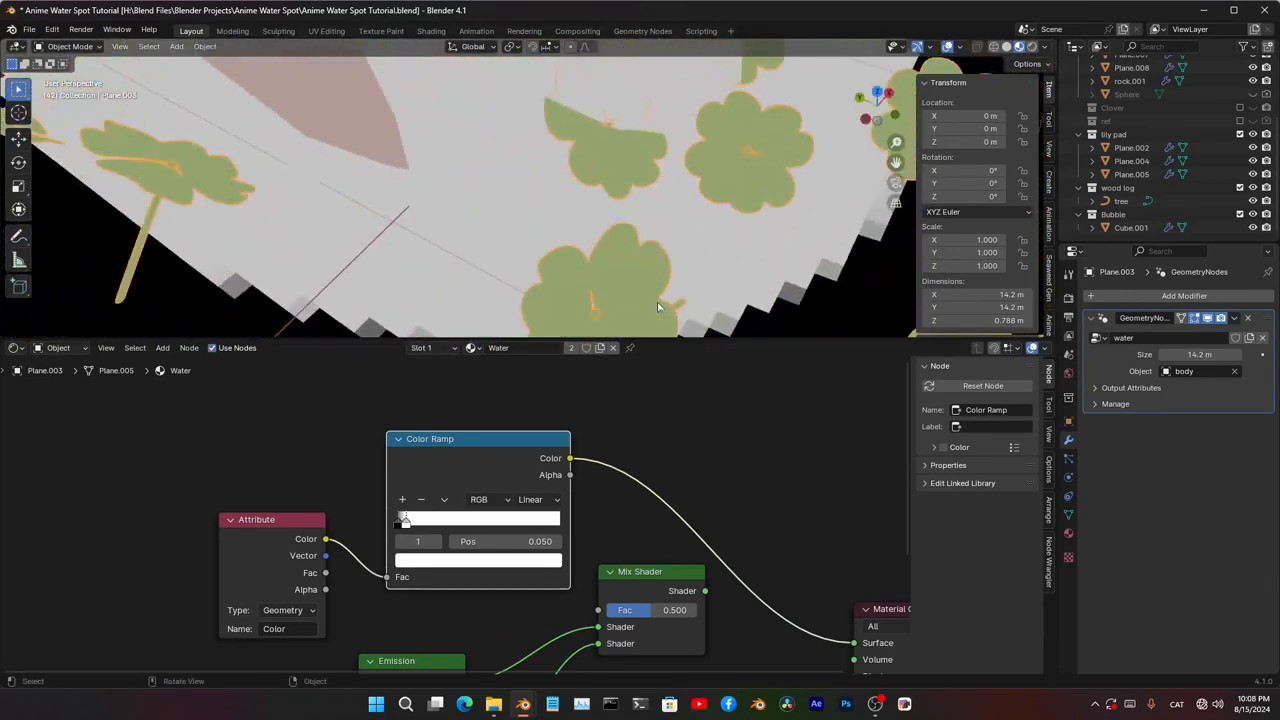
scroll(704, 264, "down", 7)
middle_click_drag(650, 306, 458, 323)
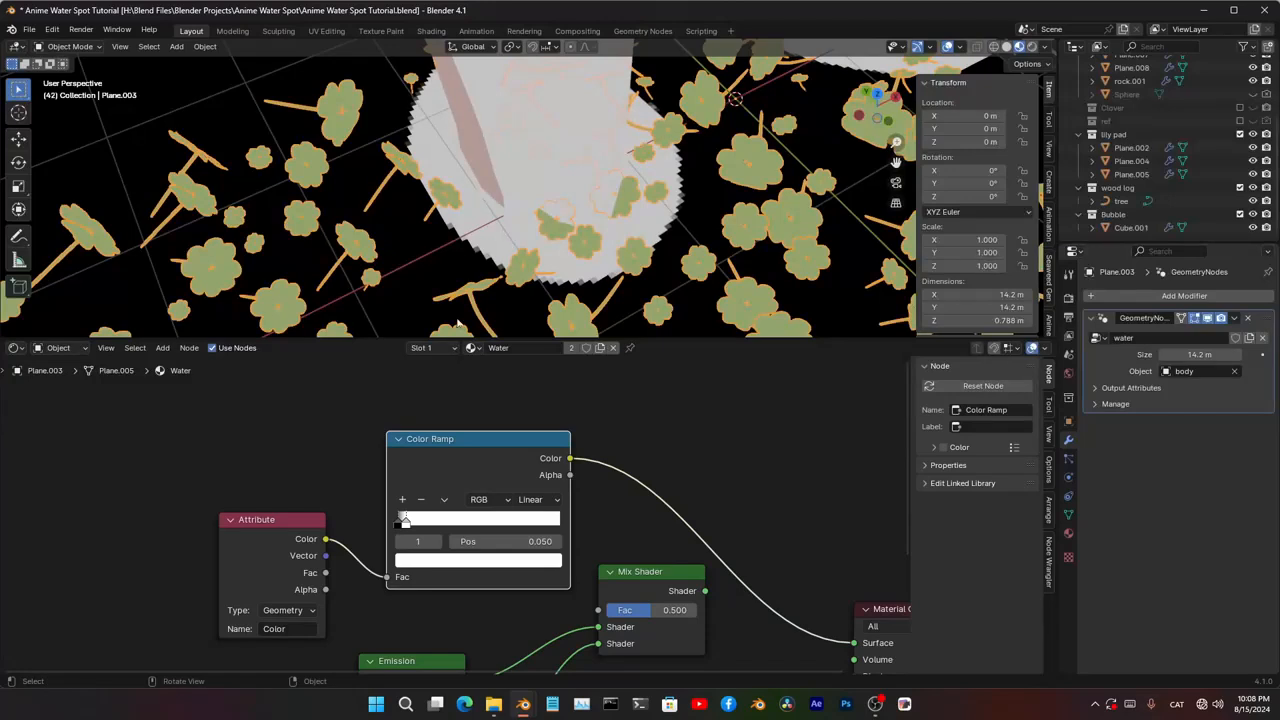
- Set the Color Ramp's white stop to position 0.018 and its interpolation to Constant
left_click_drag(398, 530, 401, 527)
left_click(530, 499)
left_click(540, 603)
- Feed the Color Ramp into the Mix Shader's Fac and connect the Mix Shader to the Material Output's Surface
scroll(437, 513, "down", 2)
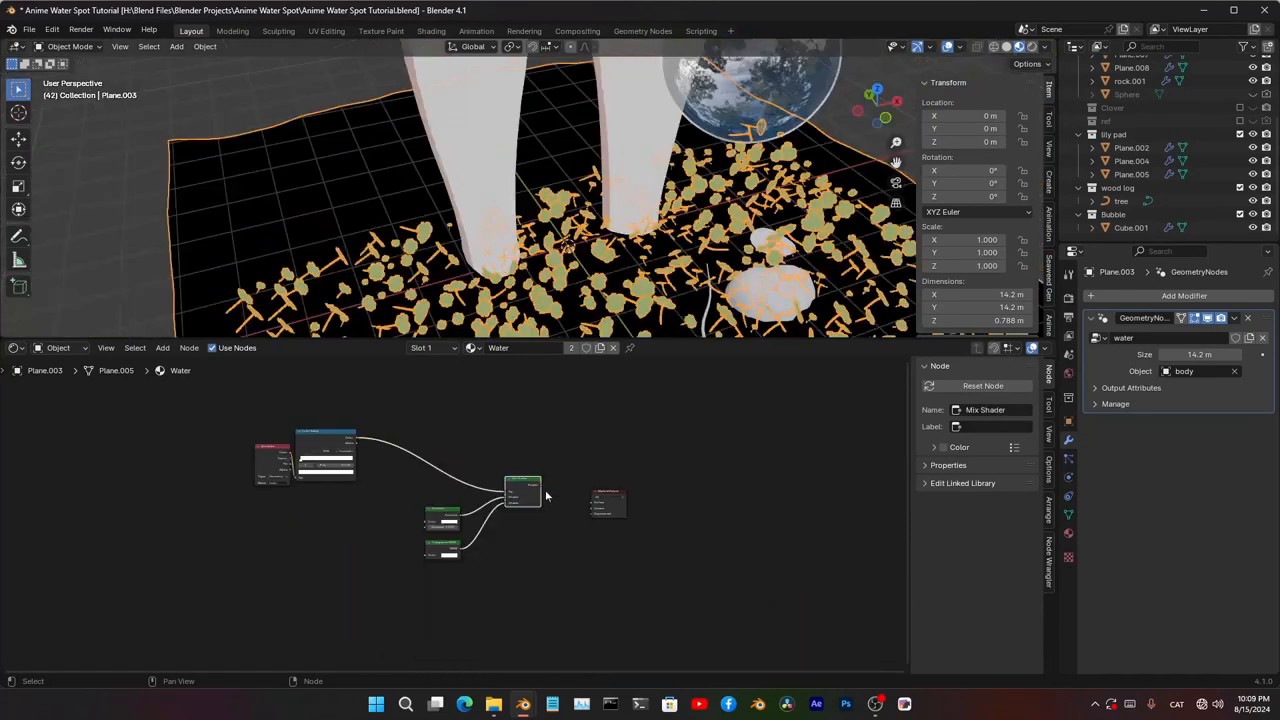
left_click_drag(541, 485, 591, 503)
scroll(573, 212, "up", 3)
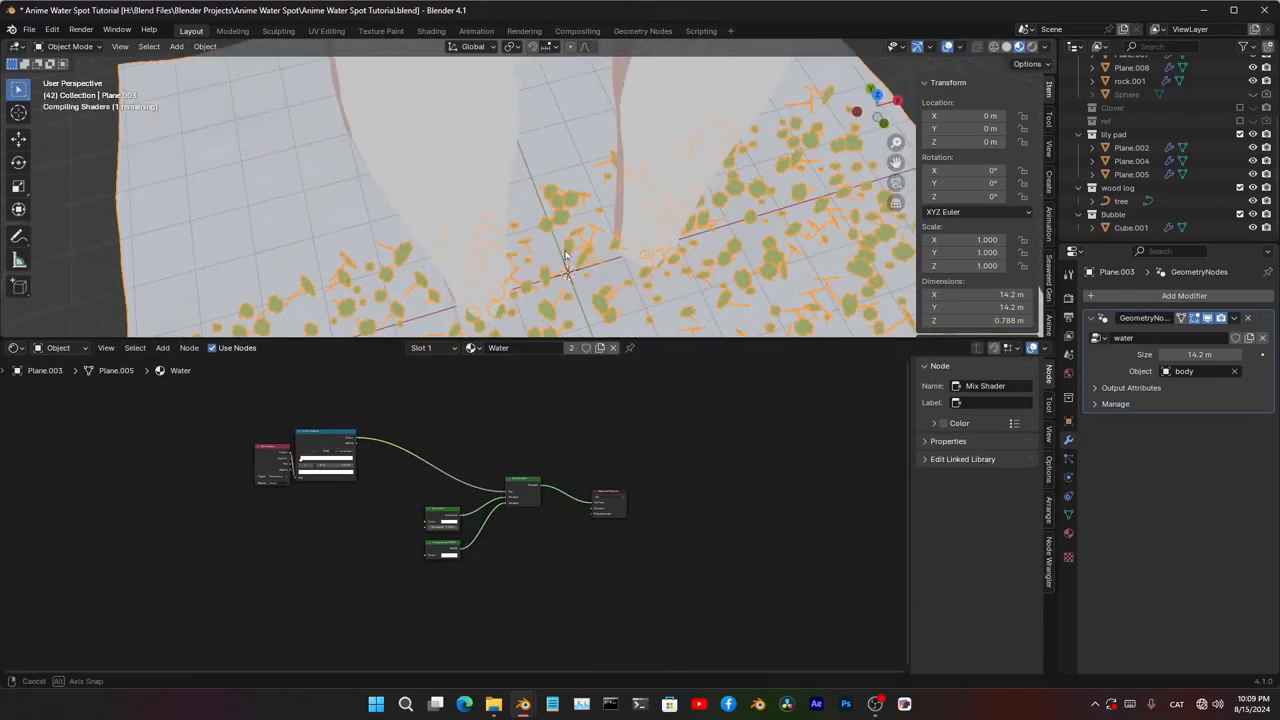
middle_click_drag(570, 148, 572, 200)
scroll(347, 436, "up", 4)
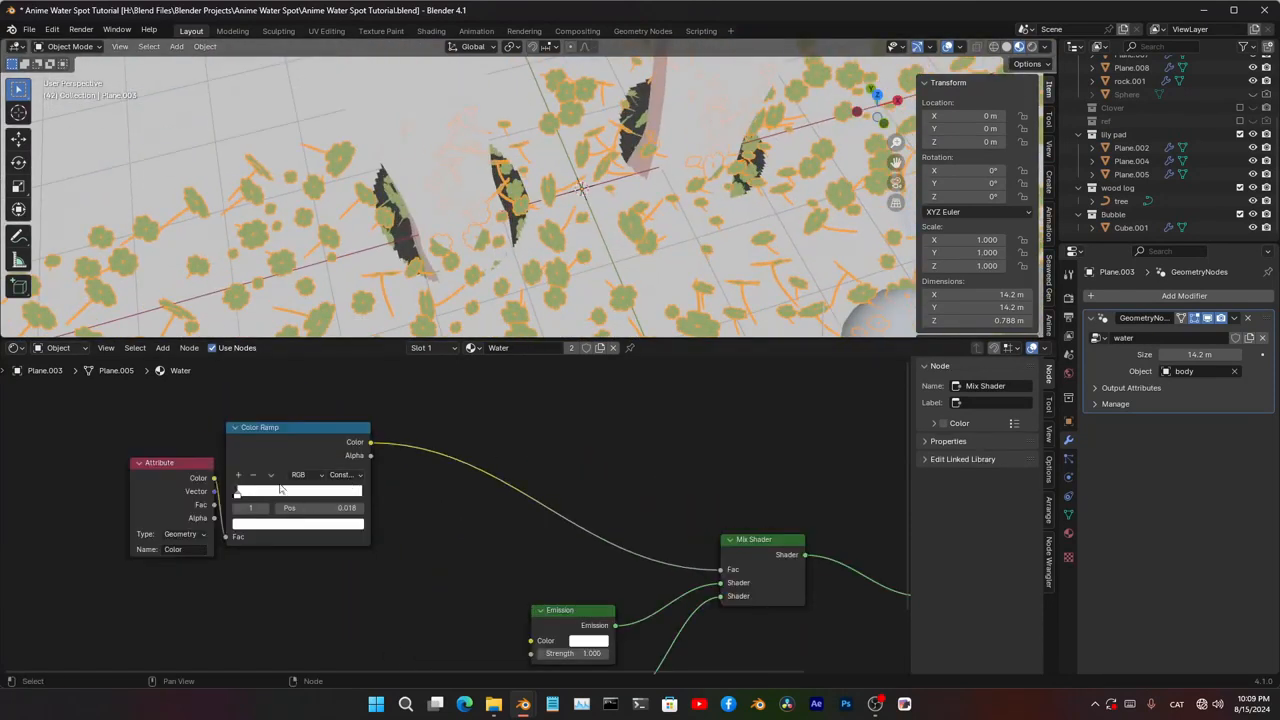
- Flip the Color Ramp and move its end stop inward to adjust the foam width around the legs
left_click(270, 475)
left_click(291, 489)
left_click_drag(359, 495, 320, 497)
middle_click_drag(640, 260, 700, 255)
- Move the Material Output node farther from the Mix Shader to make room for more nodes
middle_click_drag(742, 645, 598, 535)
scroll(480, 525, "up", 5)
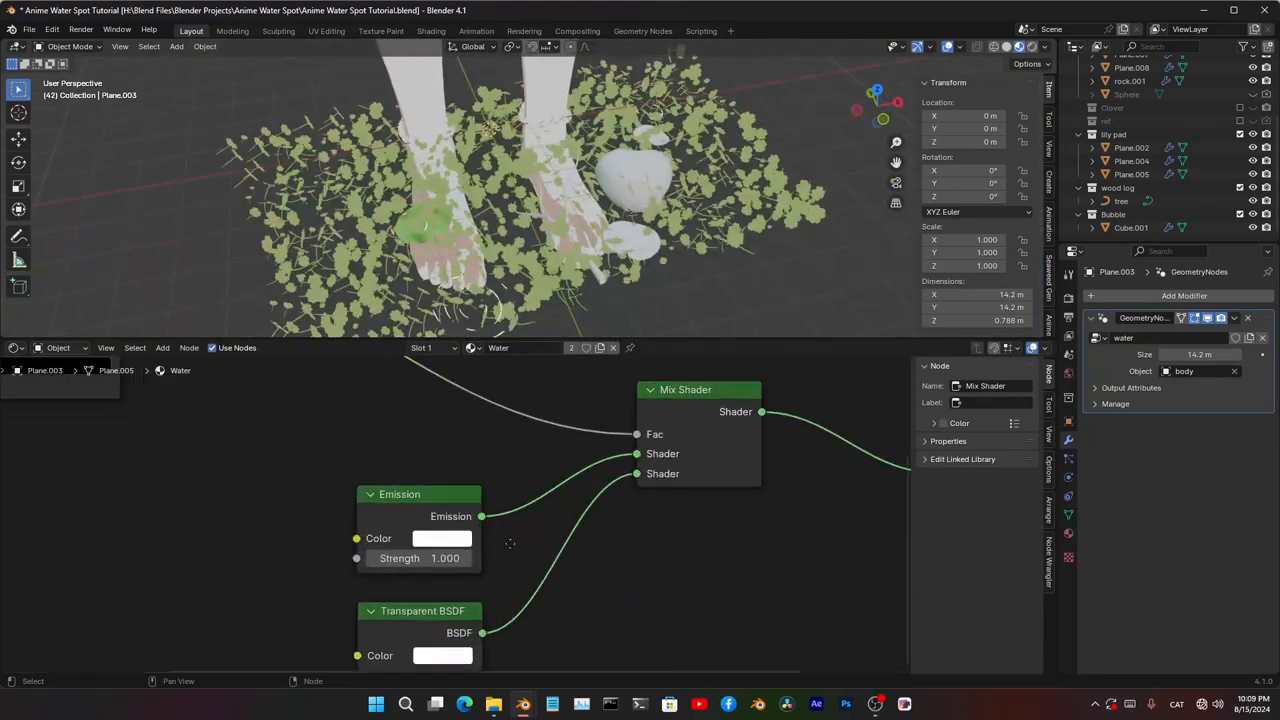
middle_click_drag(840, 520, 509, 565)
scroll(509, 565, "down", 5)
scroll(515, 560, "up", 3)
middle_click_drag(580, 545, 495, 521)
left_click_drag(495, 521, 875, 448)
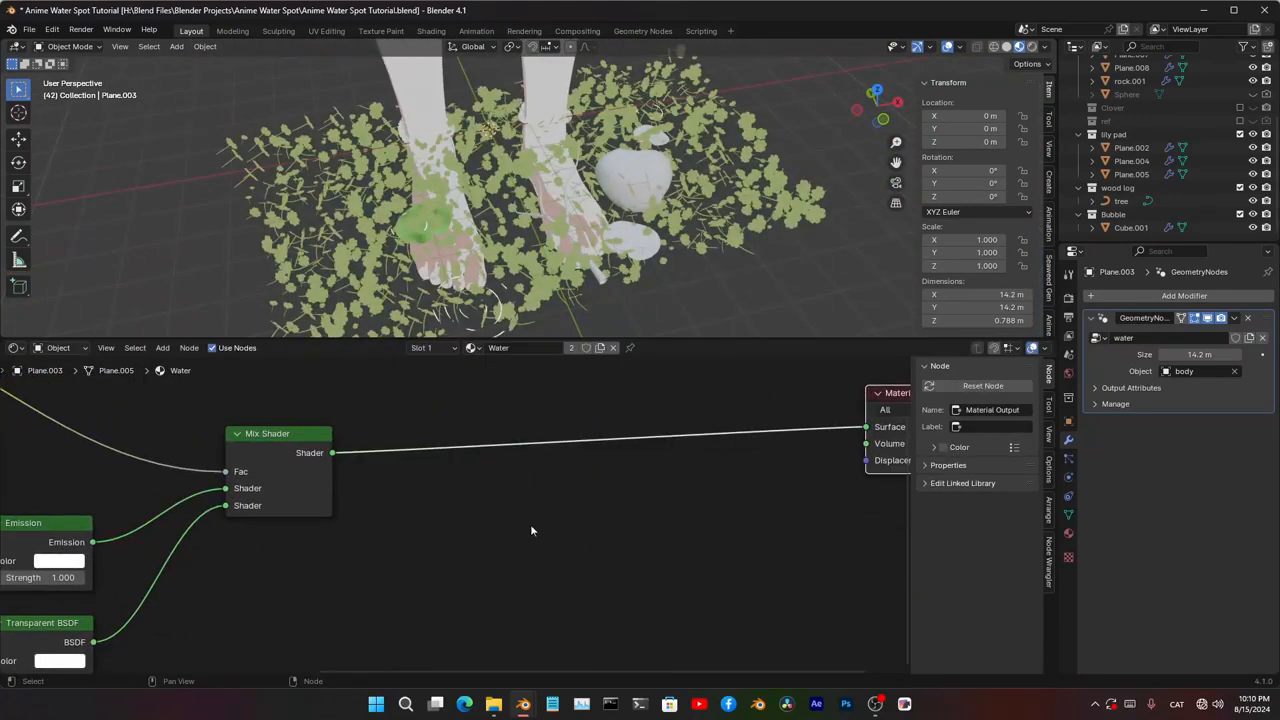
- Add a Translucent BSDF node and combine it with the existing Mix Shader through a second Mix Shader
key("shift+a")
left_click(514, 531)
left_click(514, 531)
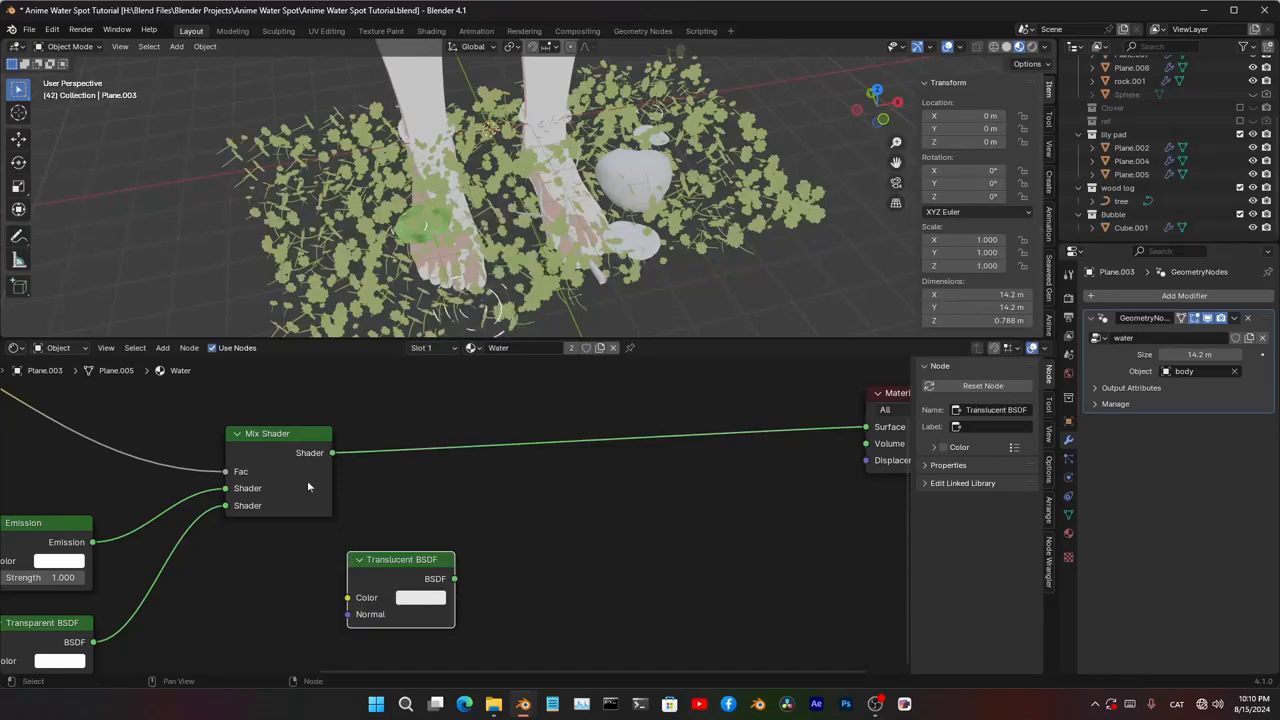
right_click_drag(289, 459, 390, 560, "alt")
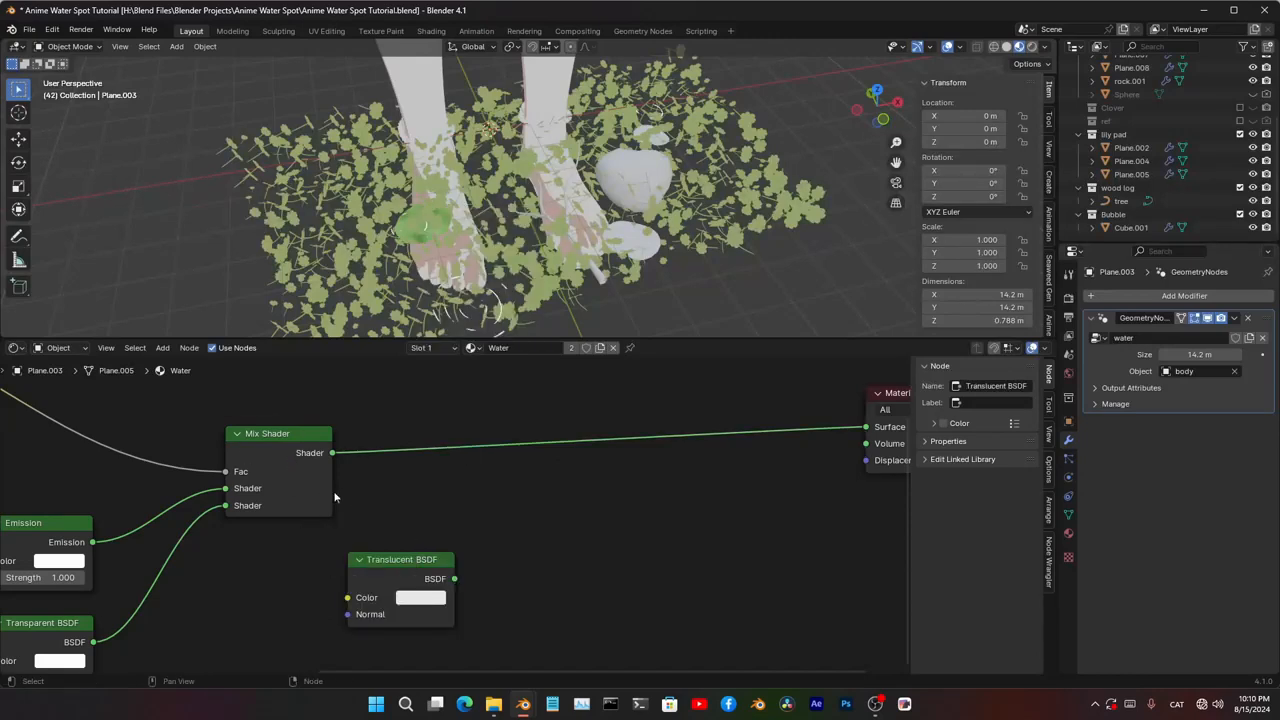
right_click_drag(286, 462, 385, 578, "ctrl+shift")
- Tint the Translucent BSDF's color light blue
left_click(436, 597)
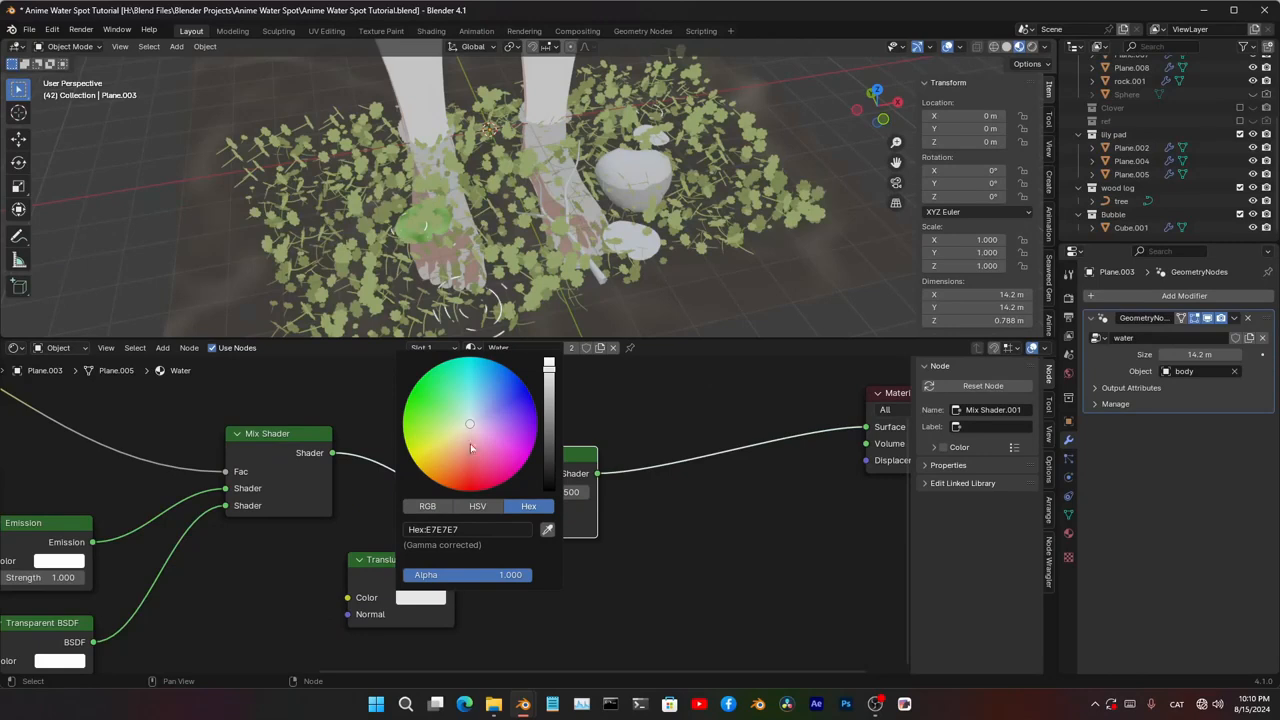
left_click_drag(471, 448, 477, 394)
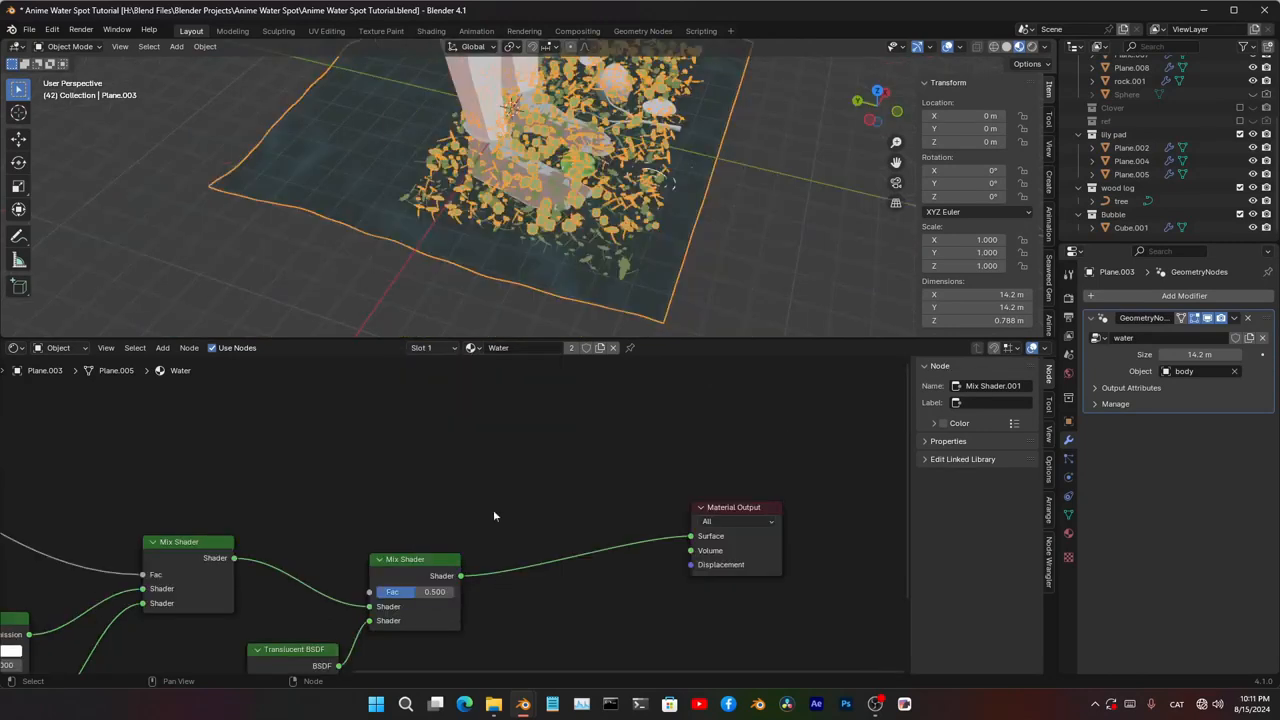
- Add a Specular BSDF above the last Mix Shader and blend it with that shader through a new Mix Shader
key("shift+a")
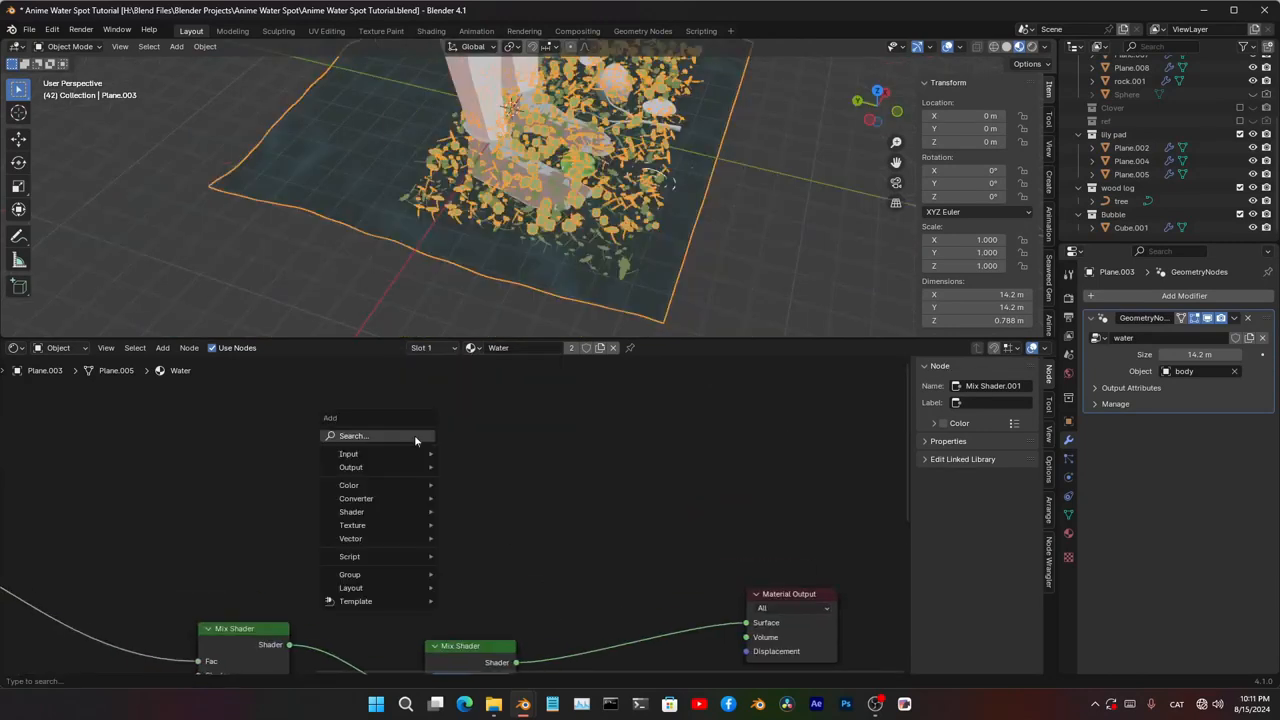
key("q")
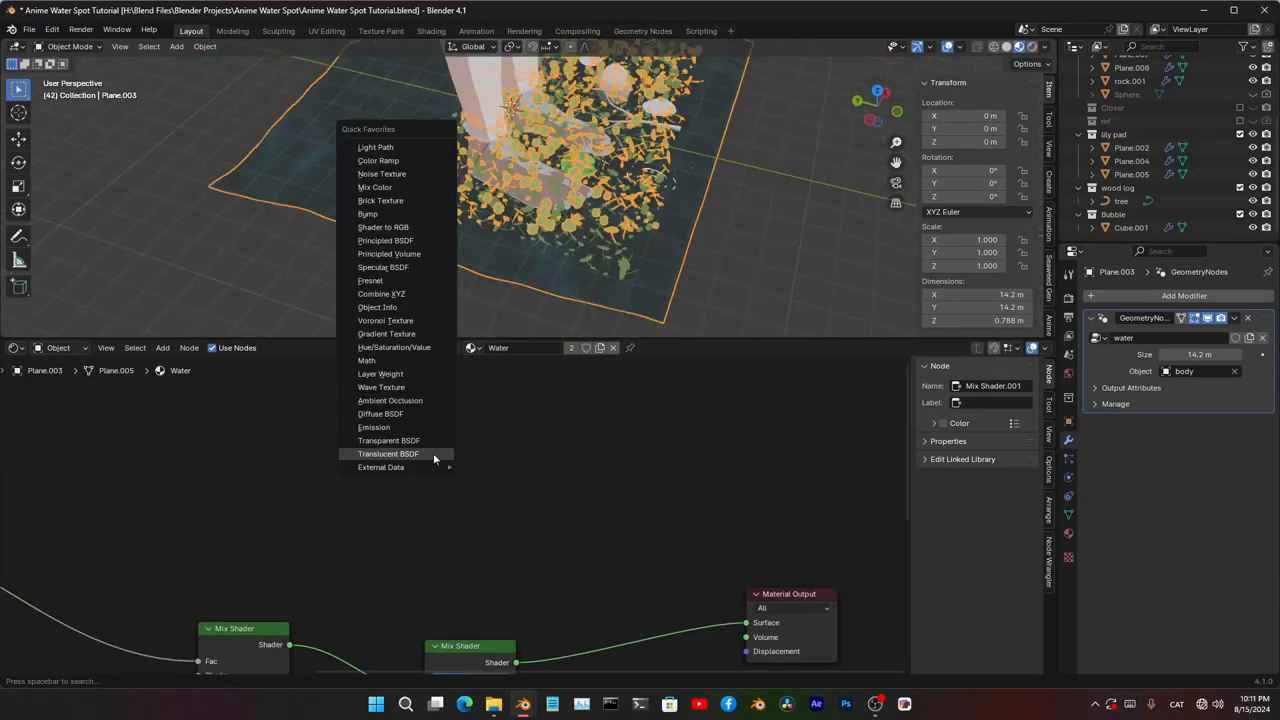
left_click(383, 267)
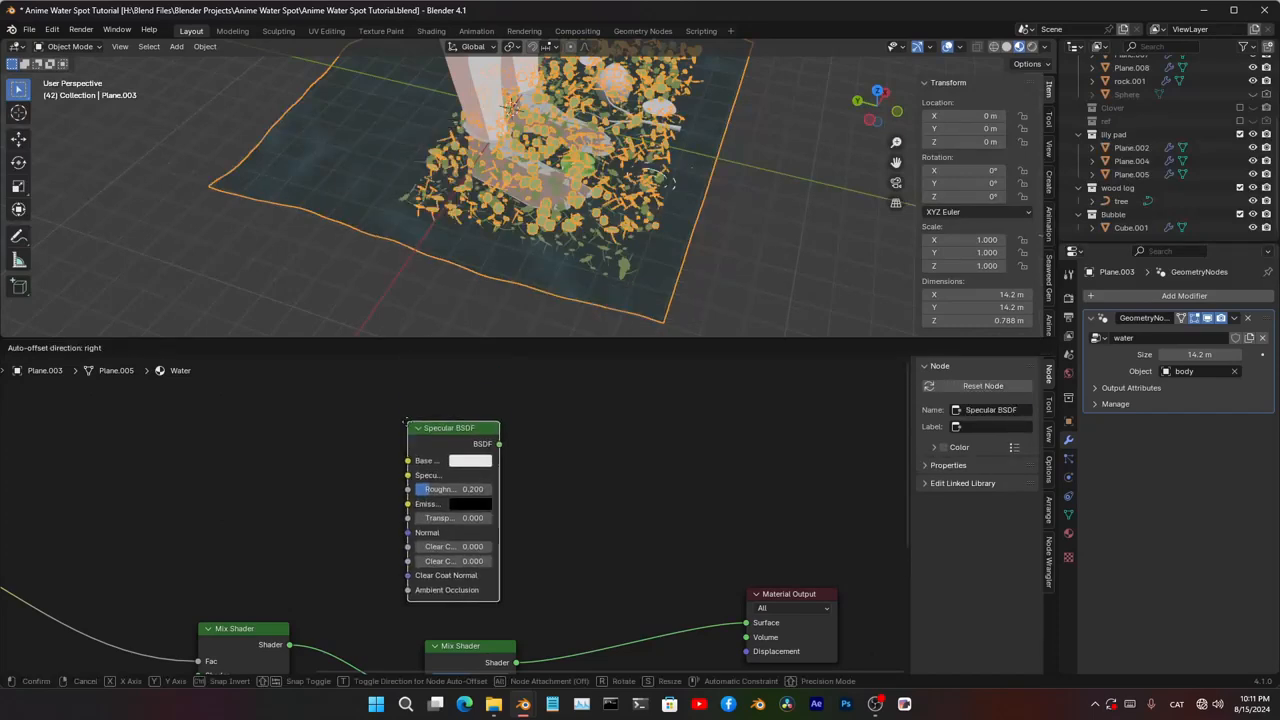
left_click(533, 570)
middle_click_drag(533, 570, 523, 487)
right_click_drag(447, 484, 475, 575, "ctrl+shift")
- Set the Specular BSDF's specular color to white and its base color to black
middle_click_drag(505, 474, 500, 617)
scroll(423, 537, "up", 6)
left_click(422, 531)
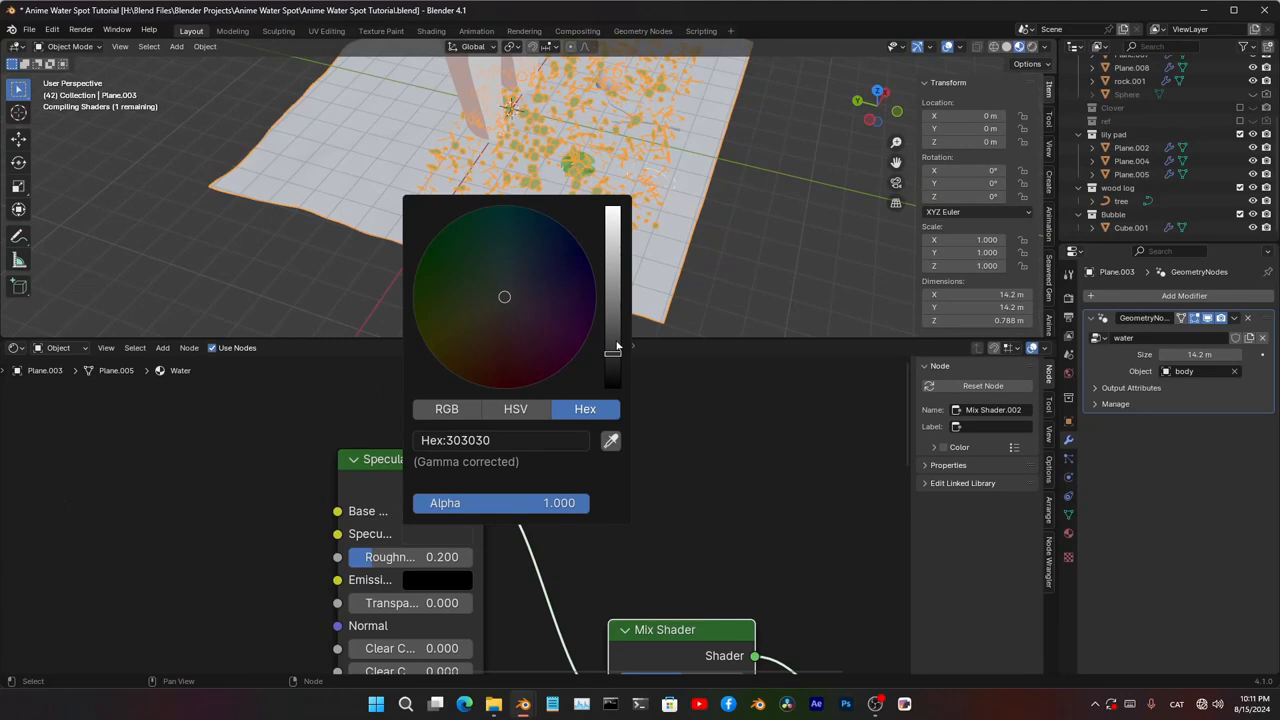
left_click_drag(613, 352, 614, 210)
left_click(422, 511)
left_click_drag(617, 314, 621, 370)
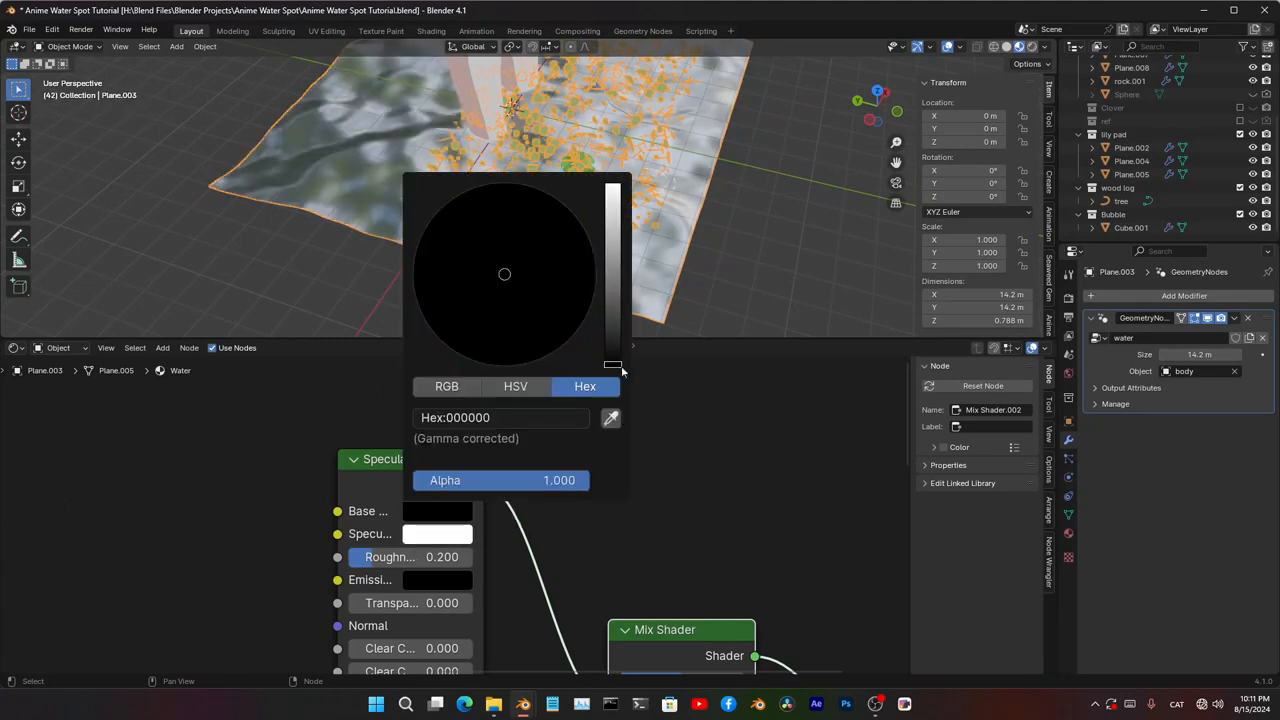
- Set the Specular BSDF's roughness to 0.05 and its clear coat to 0.5
scroll(302, 118, "up", 5)
middle_click_drag(302, 118, 250, 96)
middle_click_drag(421, 565, 443, 503)
left_click_drag(443, 502, 509, 502)
type(".5")
key("Return")
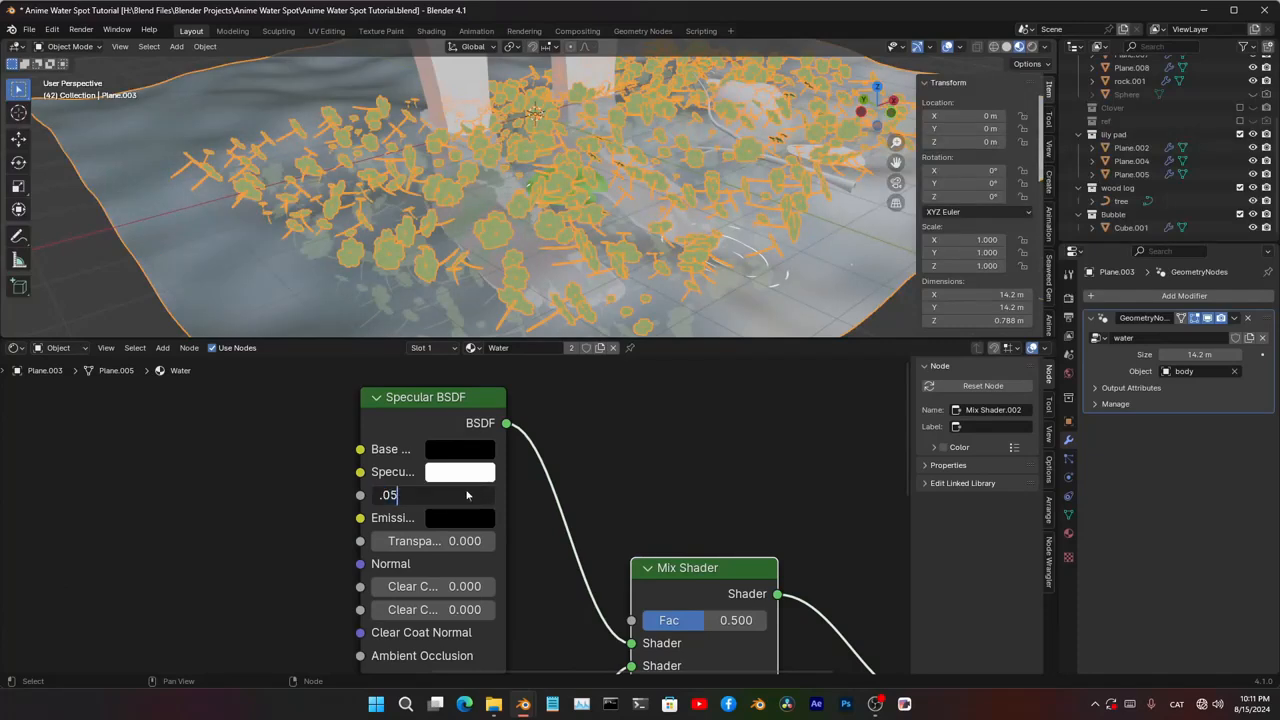
key("Tab")
type(".5")
key("Return")
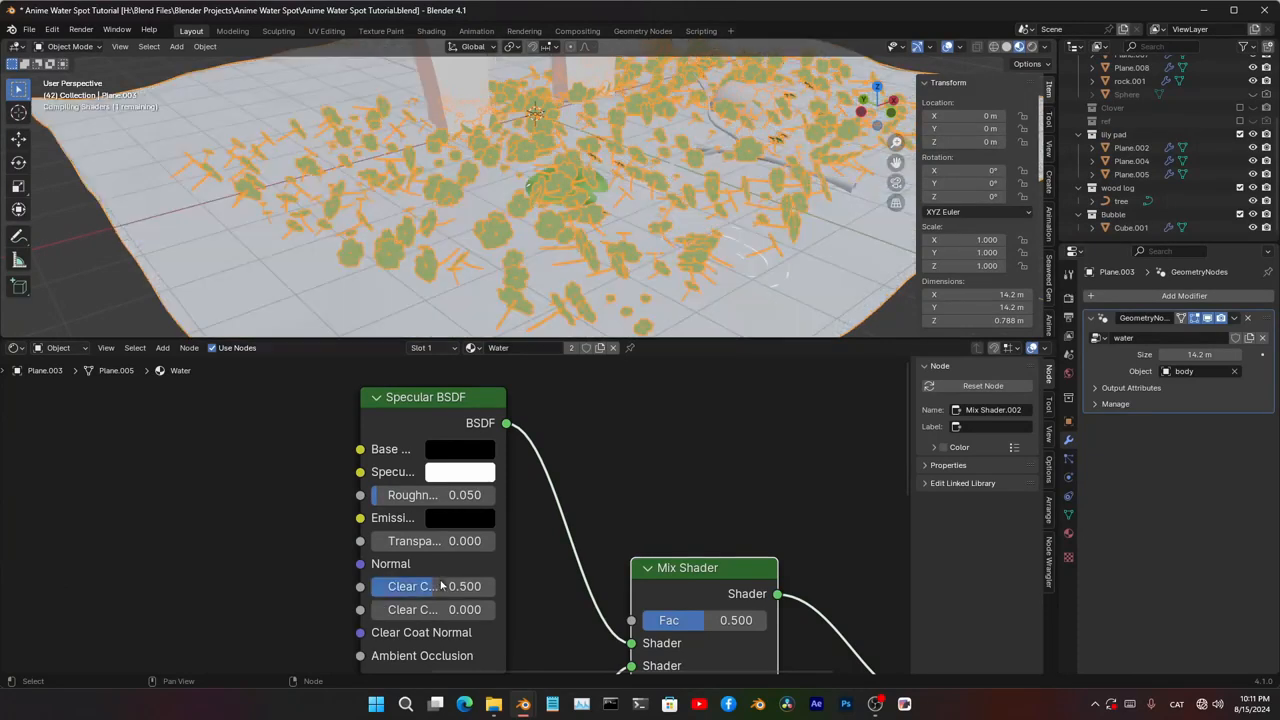
- Paste black into the Specular BSDF's specular color
middle_click_drag(457, 211, 390, 226)
scroll(437, 443, "up", 2)
scroll(437, 443, "up", 1)
middle_click_drag(437, 443, 464, 486)
left_click(487, 495)
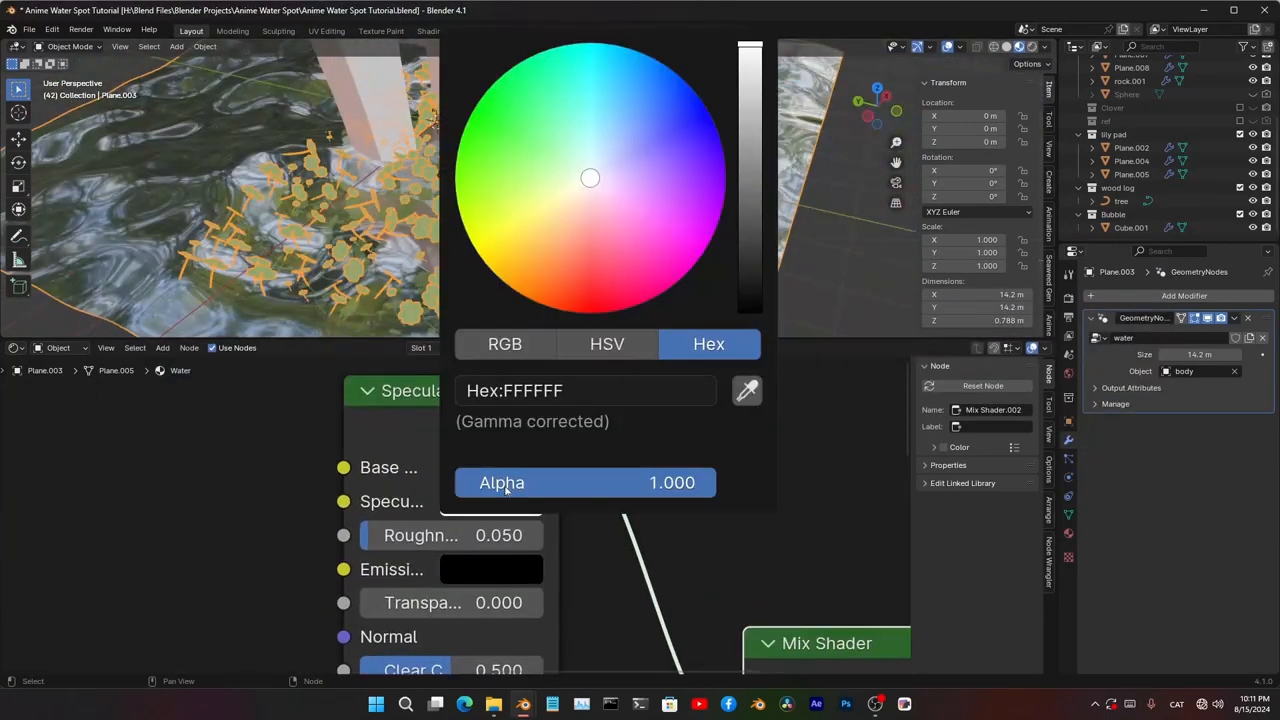
key("ctrl+v")
mouse_move(396, 248)
middle_mouse_down()
mouse_move(420, 251)
mouse_move(392, 226)
middle_mouse_up()
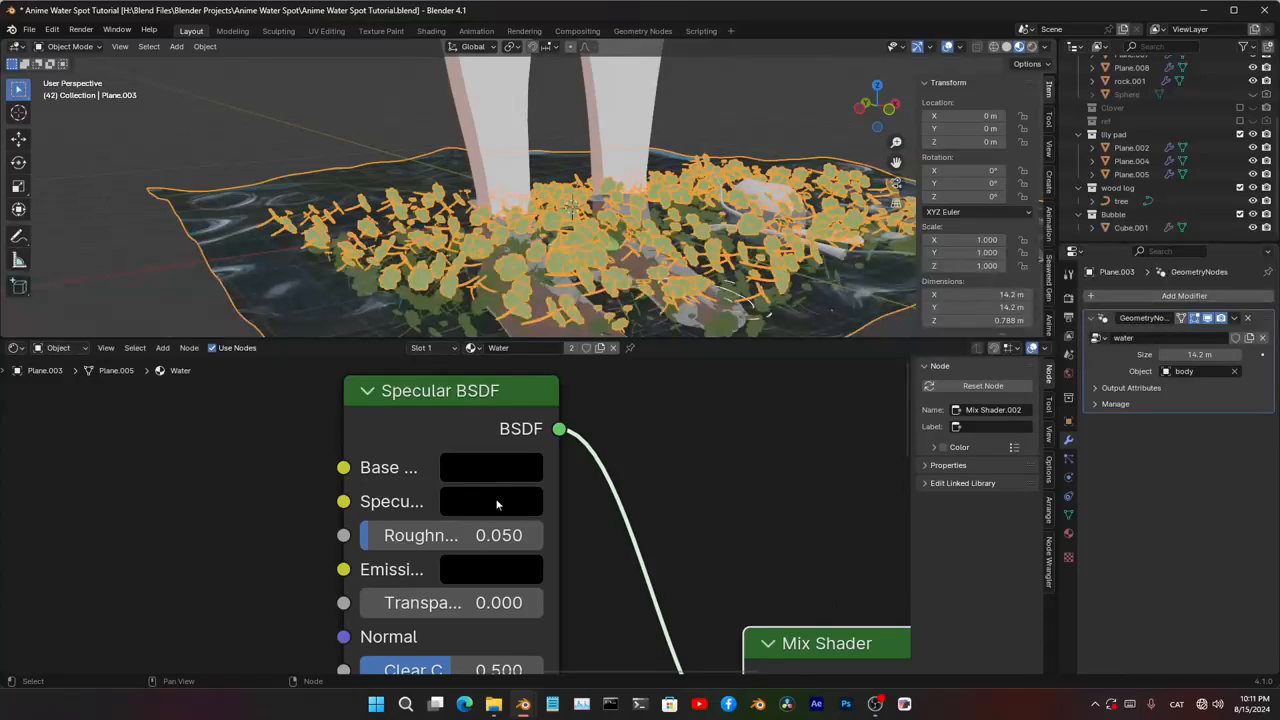
- Sample the dark grey of the node editor for the Specular BSDF's specular and base colors
left_click(498, 505)
left_click(748, 389)
left_click(424, 450)
left_click(517, 470)
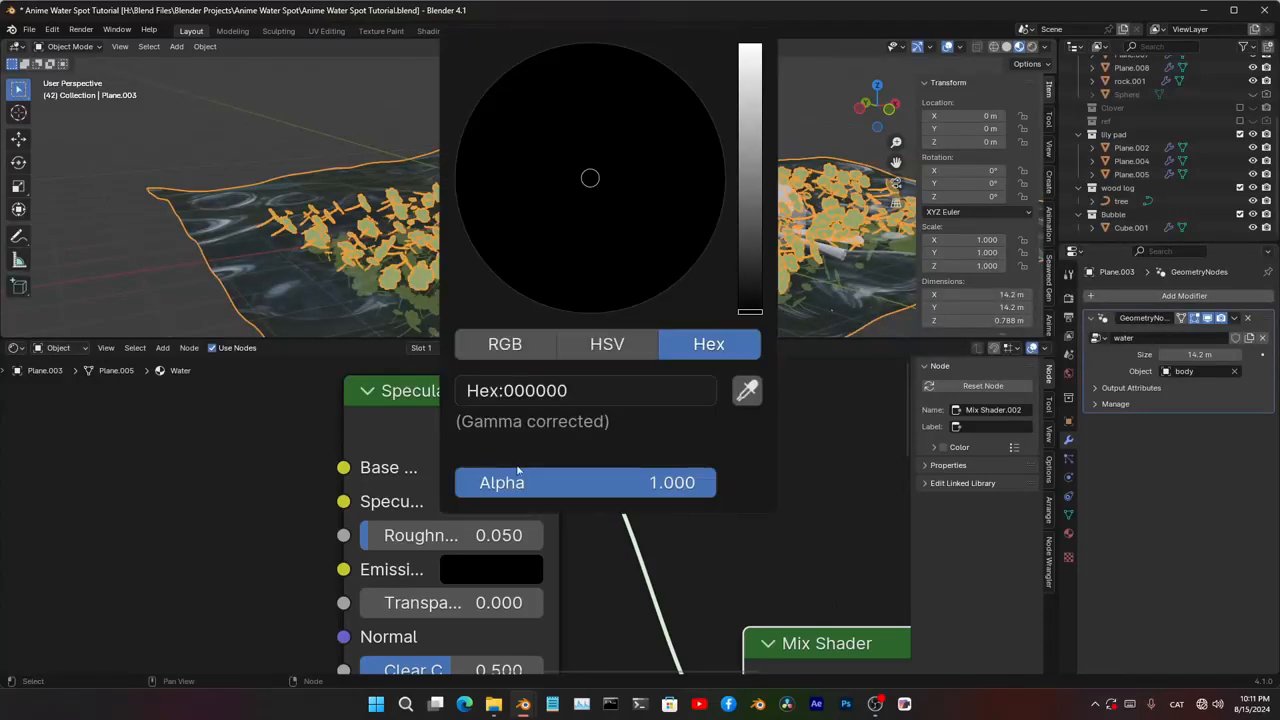
left_click(751, 393)
left_click(392, 486)
- Set the factor of the Mix Shader holding the Translucent BSDF to 0.767 and slightly raise the specular Mix Shader's factor
middle_click_drag(420, 210, 538, 222)
left_click_drag(540, 503, 546, 503, "shift")
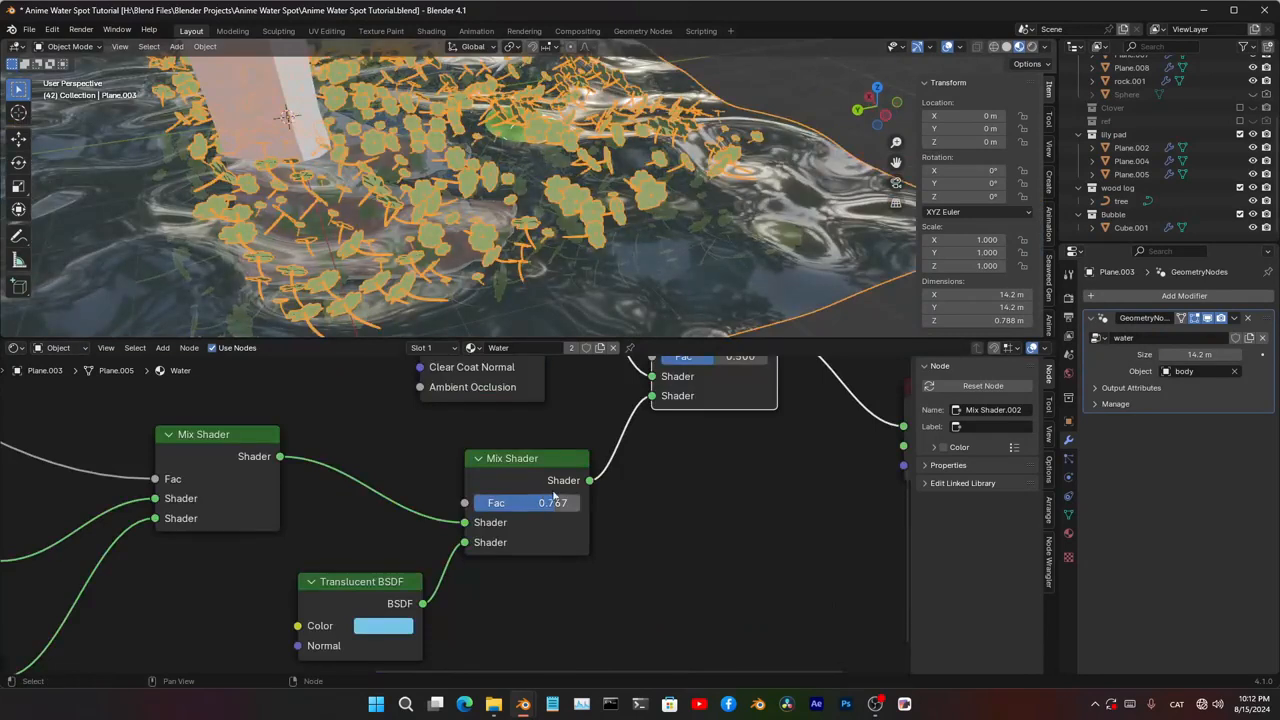
middle_click_drag(545, 247, 672, 310)
middle_click_drag(717, 454, 654, 564, "shift")
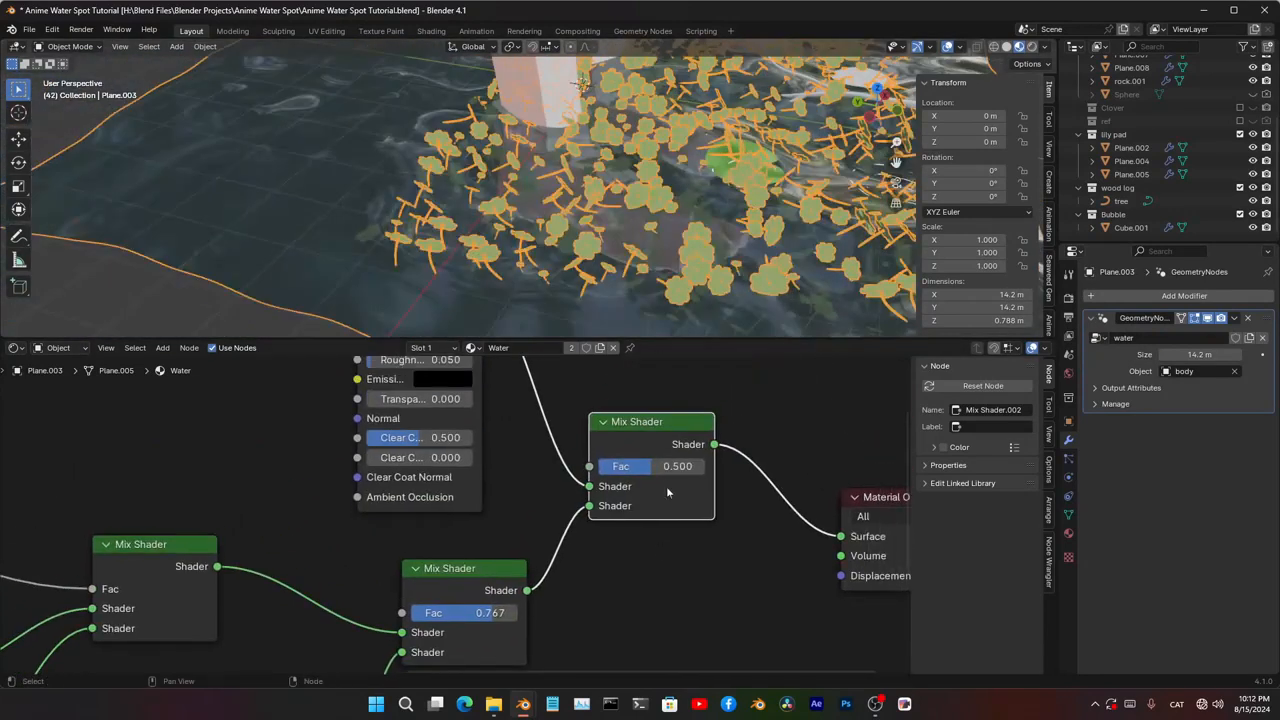
left_click_drag(663, 468, 677, 468, "shift")
scroll(629, 296, "down", 4)
scroll(612, 310, "up", 3)
middle_click_drag(629, 270, 490, 265)
- Move the Material Output node well away from the last Mix Shader to make room for more nodes
scroll(673, 556, "down", 8)
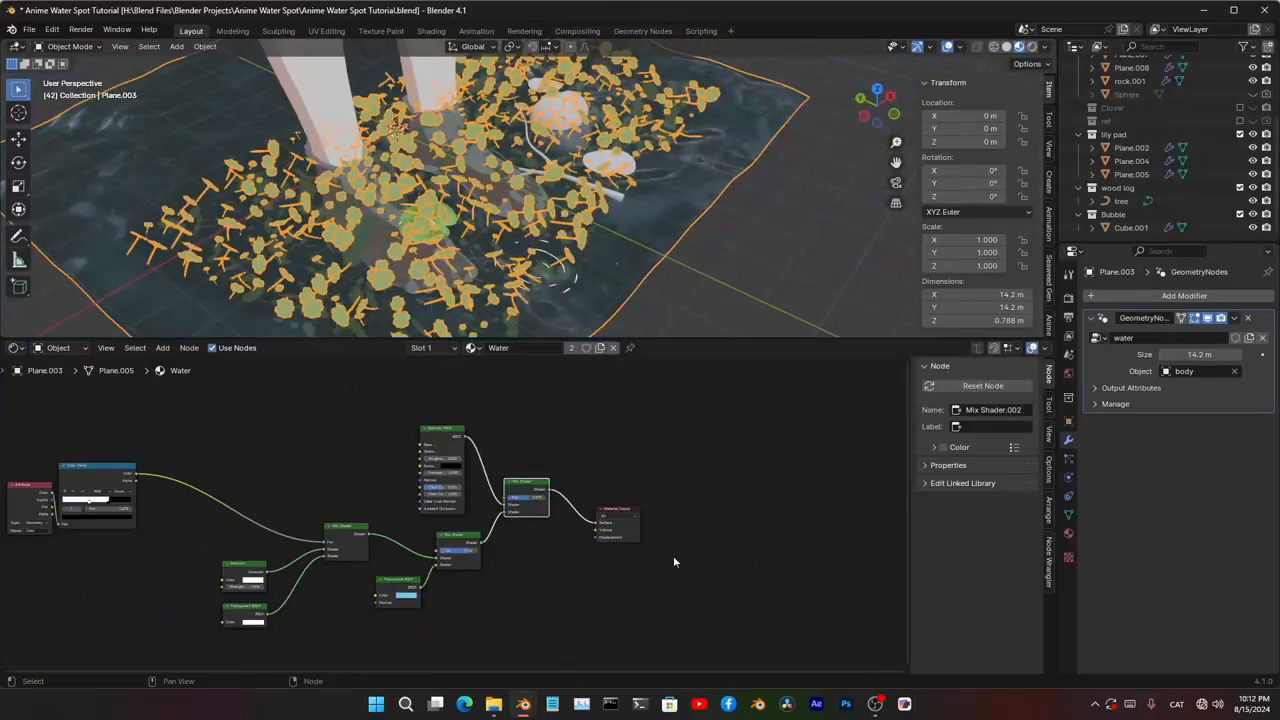
middle_click_drag(673, 556, 581, 547)
left_click_drag(511, 523, 716, 512)
left_click(495, 543)
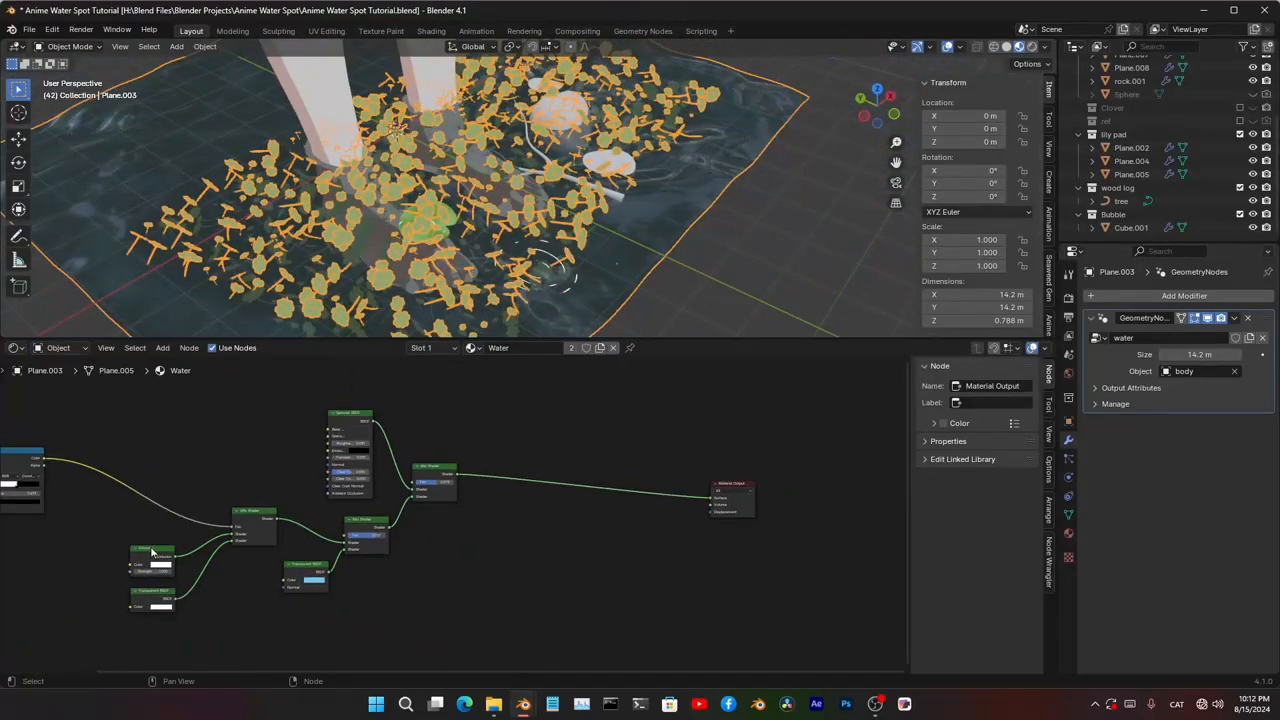
- Duplicate the Emission node beside the specular Mix Shader and blend the two through another Mix Shader
left_click(152, 552)
key("shift+d")
left_click(479, 540)
scroll(478, 533, "up", 10)
right_click_drag(400, 425, 488, 588, "ctrl+shift")
- Change the strength of the original Emission node that colors the foam
middle_click_drag(488, 590, 1, 508)
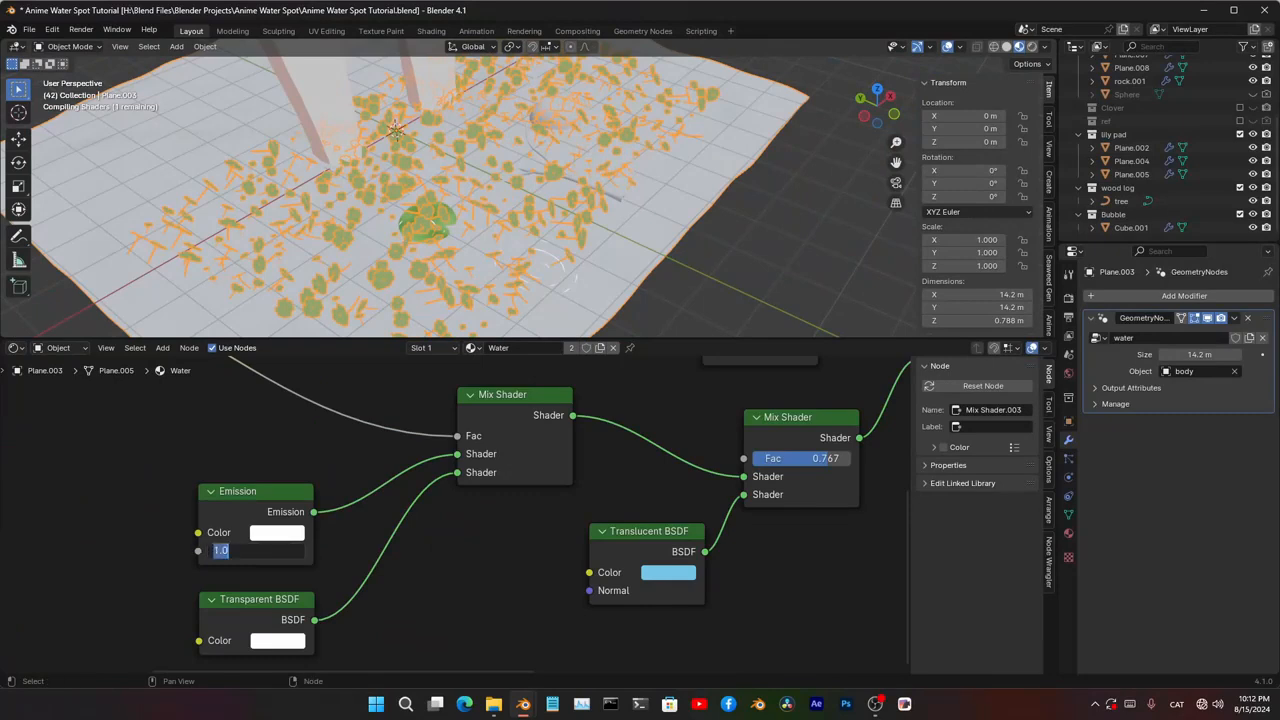
type("0.3")
key("Return")
- Add a Noise Texture below the duplicated Emission node and place a duplicate of it underneath
scroll(257, 551, "down", 6)
middle_click_drag(815, 603, 539, 448)
key("shift+a")
type("noise")
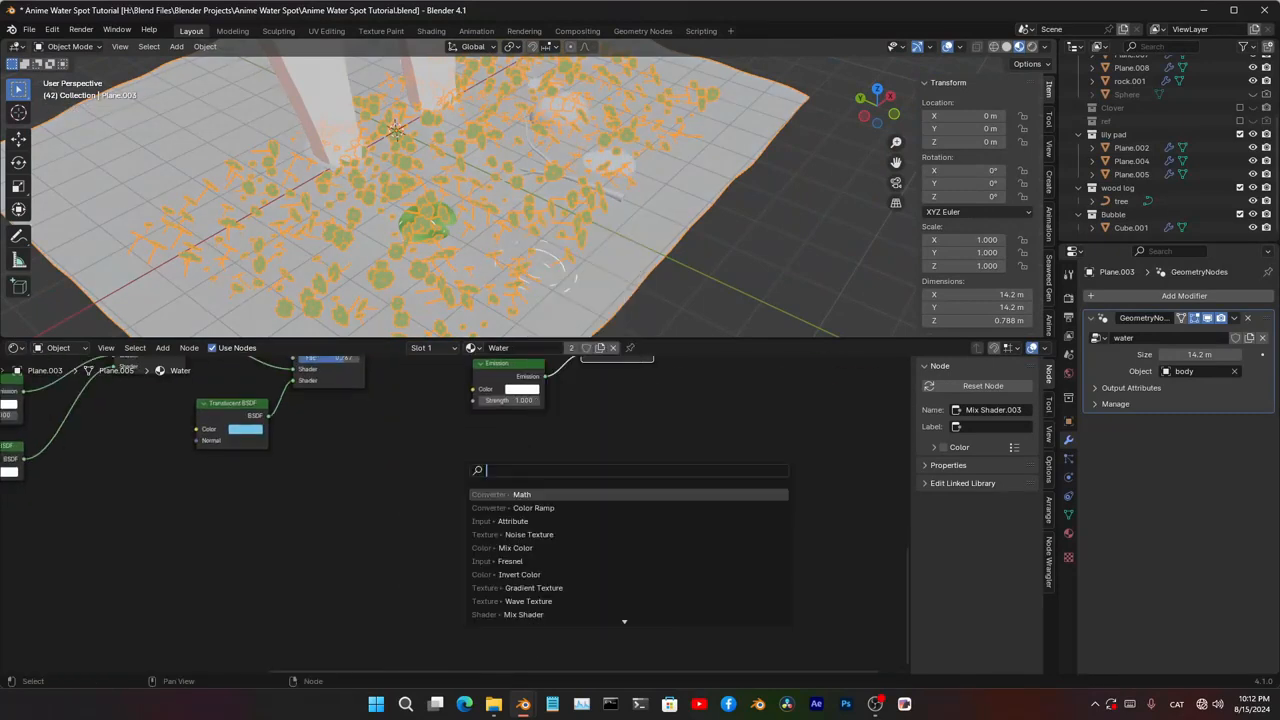
key("Return")
left_click(486, 555)
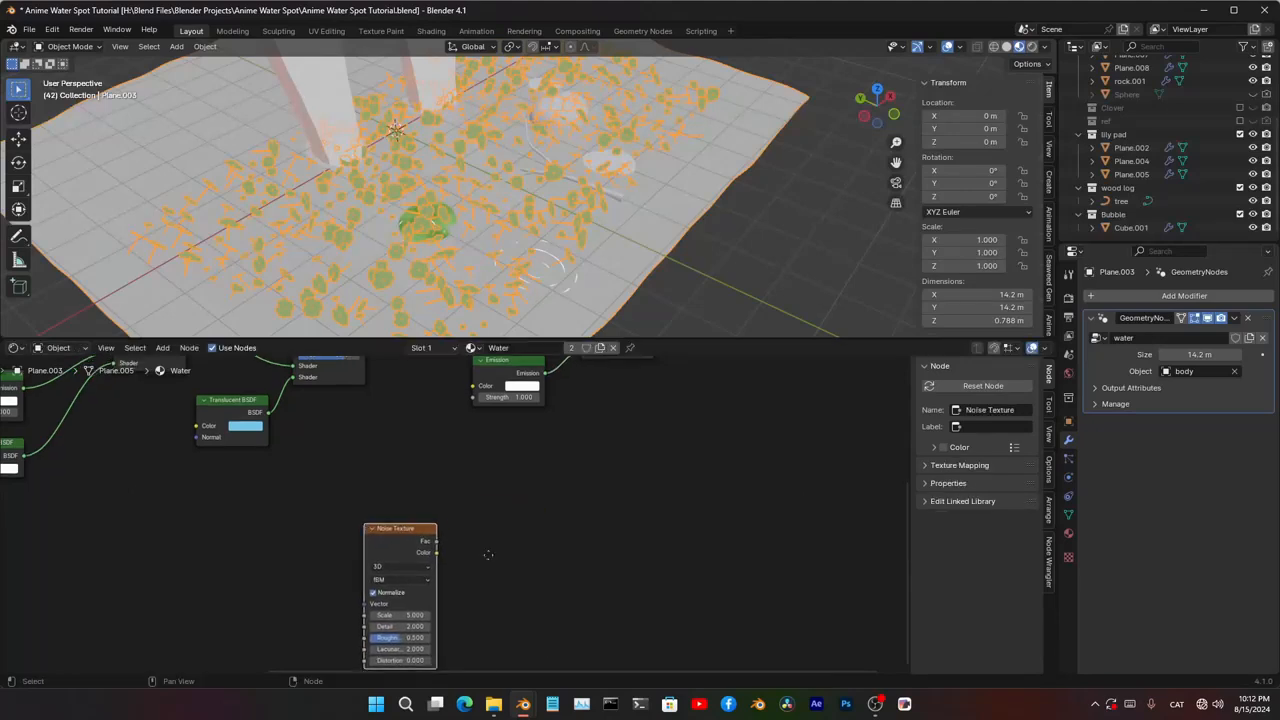
middle_click_drag(486, 555, 490, 486)
key("shift+d")
left_click(489, 641)
- Give both Noise Textures their own Mapping and Texture Coordinate nodes, driven by the Object coordinates
left_click_drag(293, 414, 461, 636)
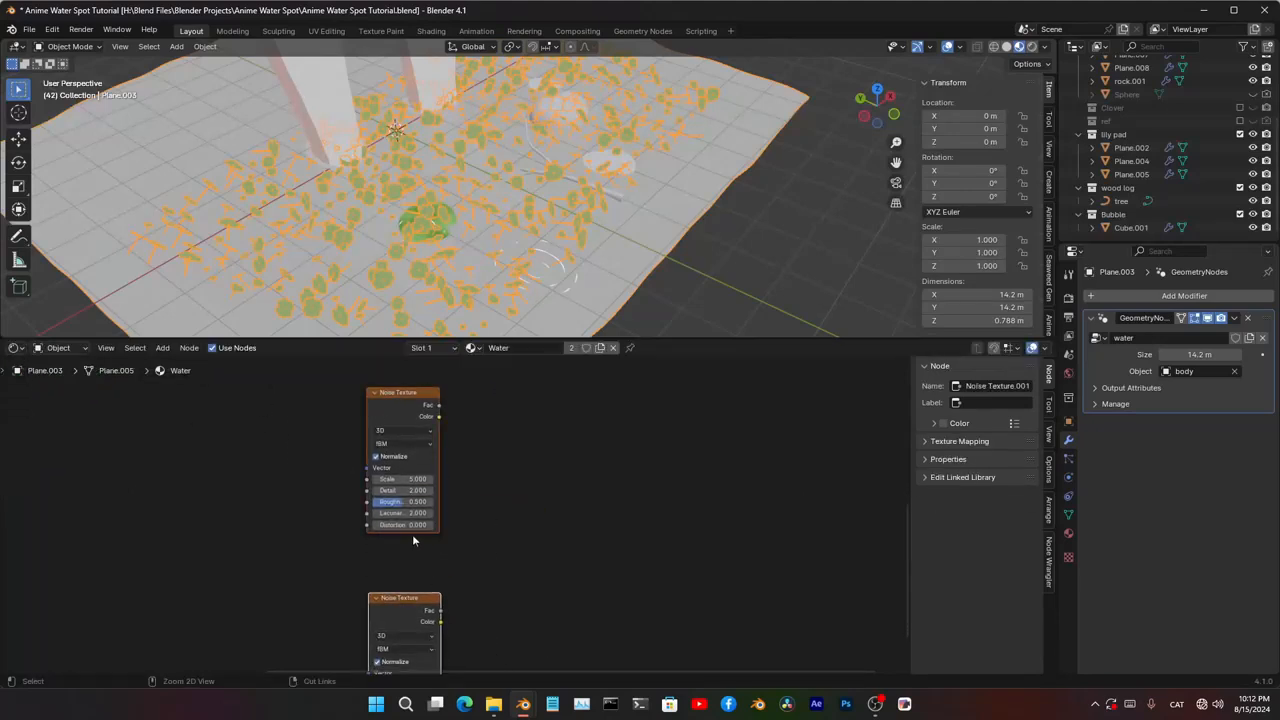
key("ctrl+t")
middle_click_drag(247, 466, 407, 483)
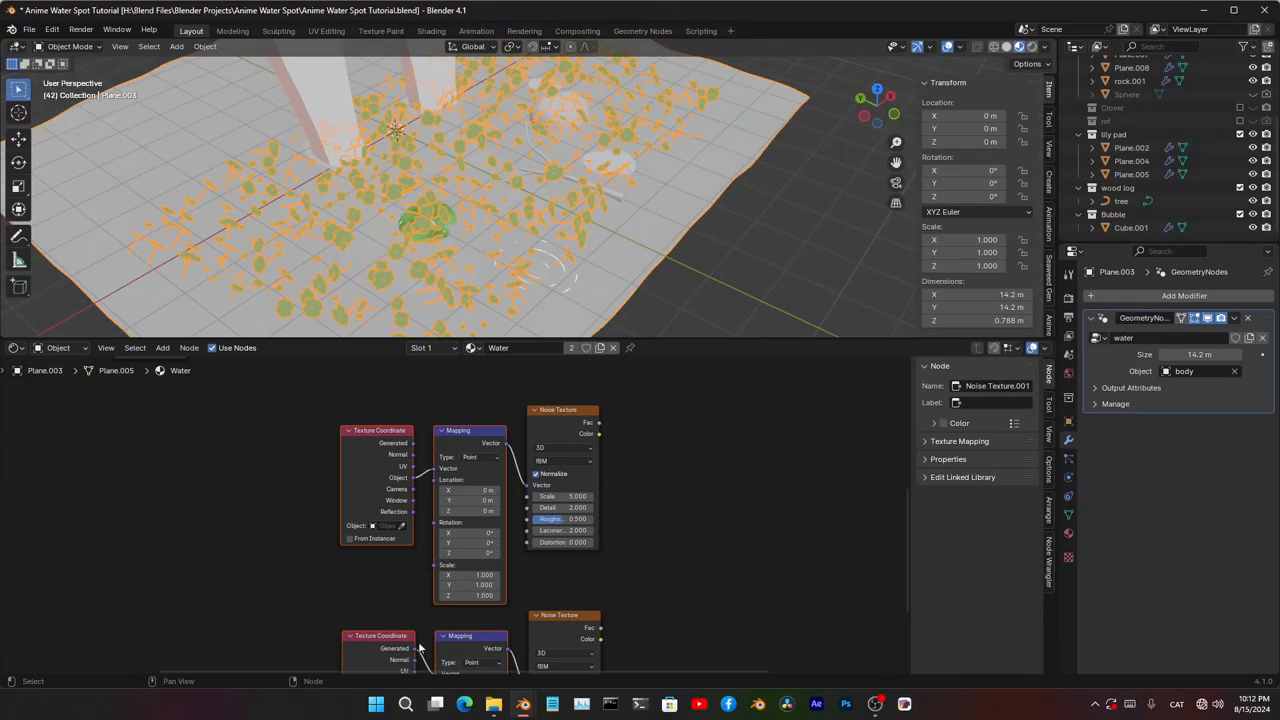
middle_click_drag(419, 648, 380, 519)
left_click_drag(380, 519, 392, 549)
left_click(702, 470)
- Preview the first Noise Texture directly on the water surface
middle_click_drag(579, 465, 577, 598)
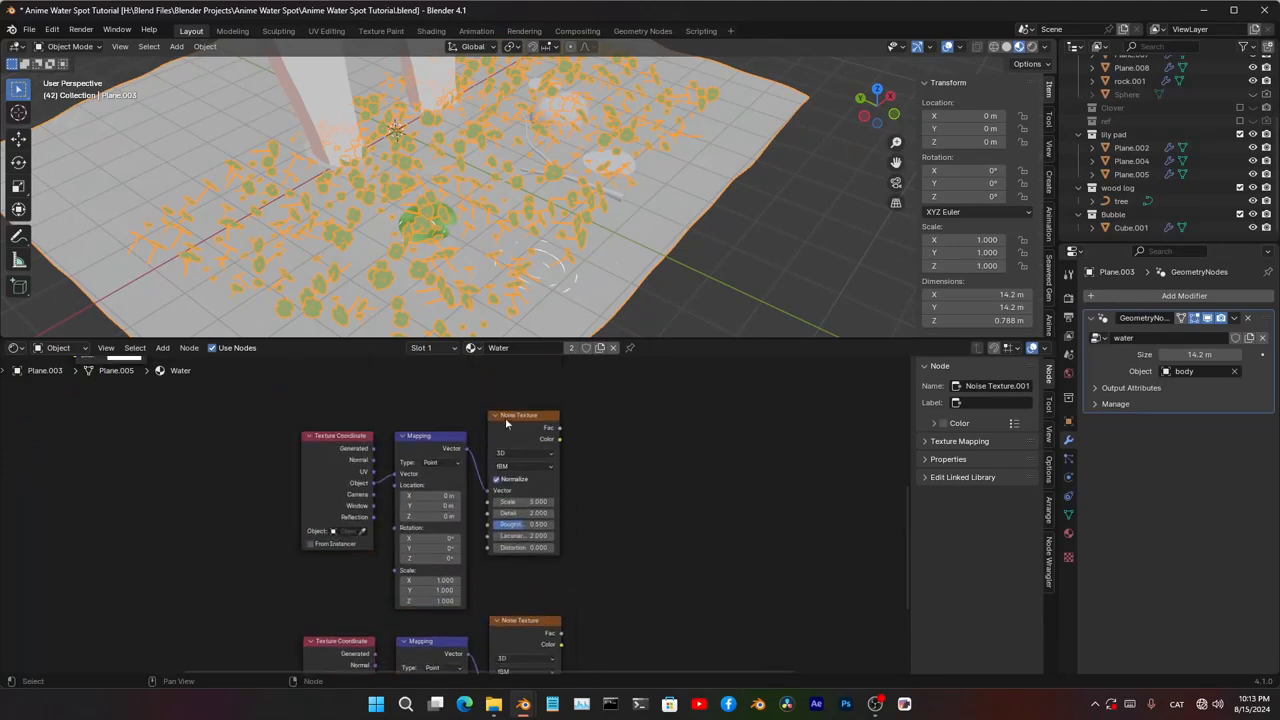
left_click(513, 416, "ctrl+shift")
middle_click_drag(551, 369, 508, 489)
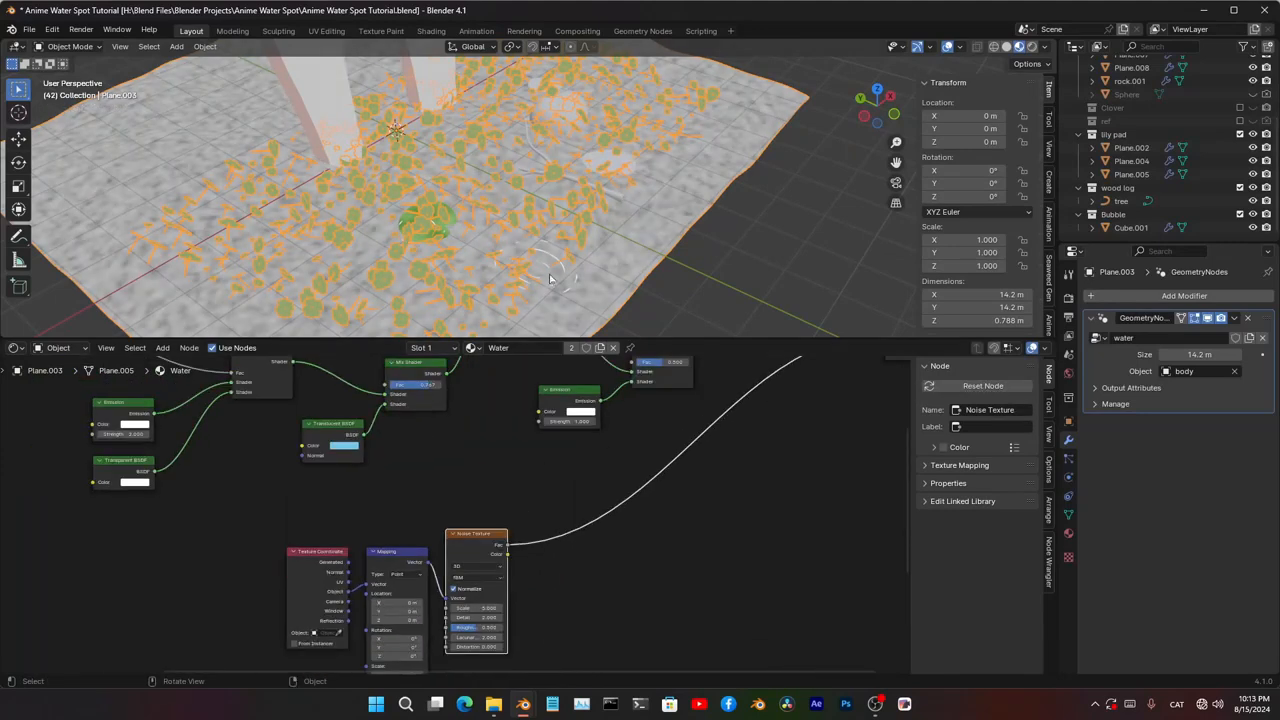
- Insert a Color Ramp after the first Noise Texture, with Constant interpolation and the white stop at about 0.686
scroll(525, 495, "up", 3)
key("q")
left_click(534, 472)
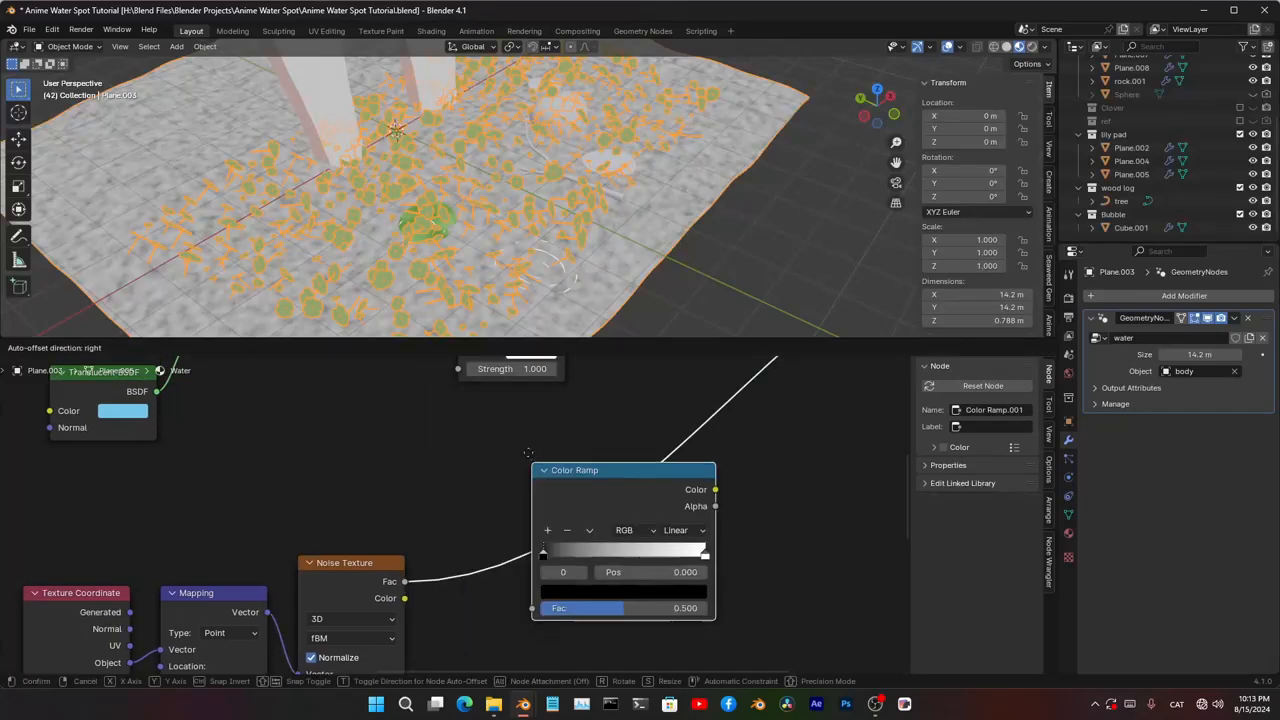
left_click(469, 459)
left_click(621, 513)
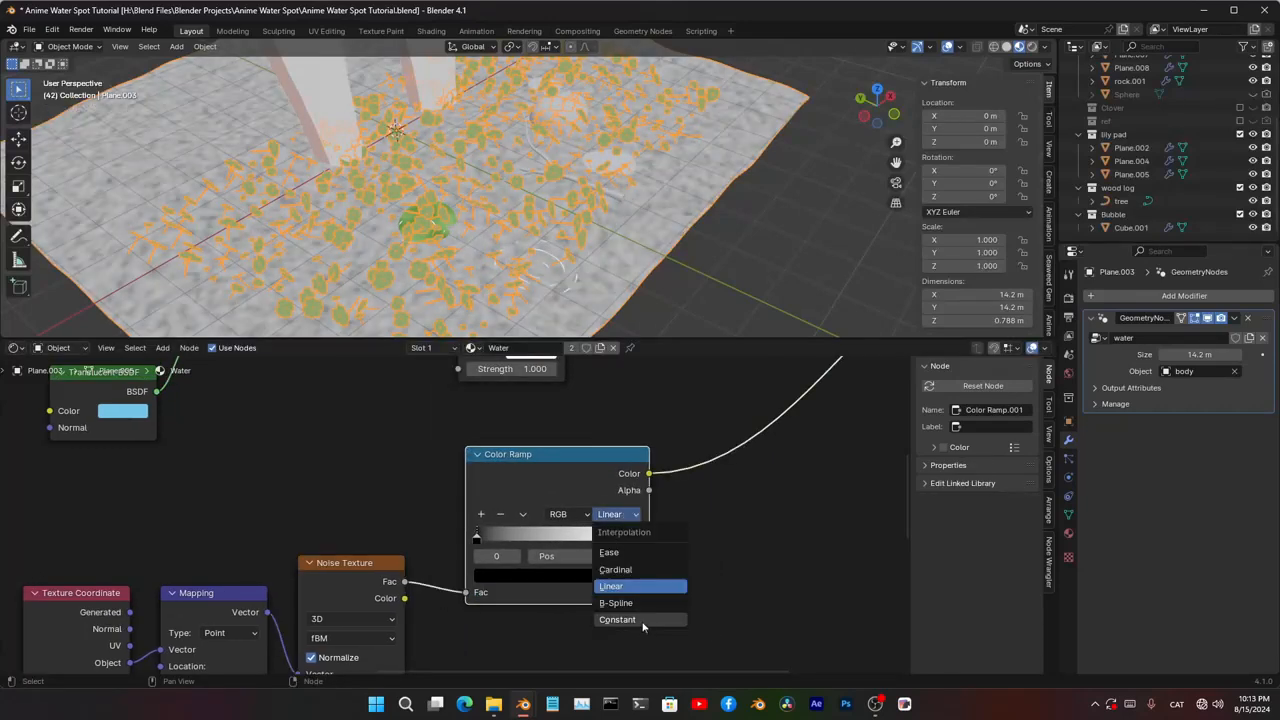
left_click(620, 619)
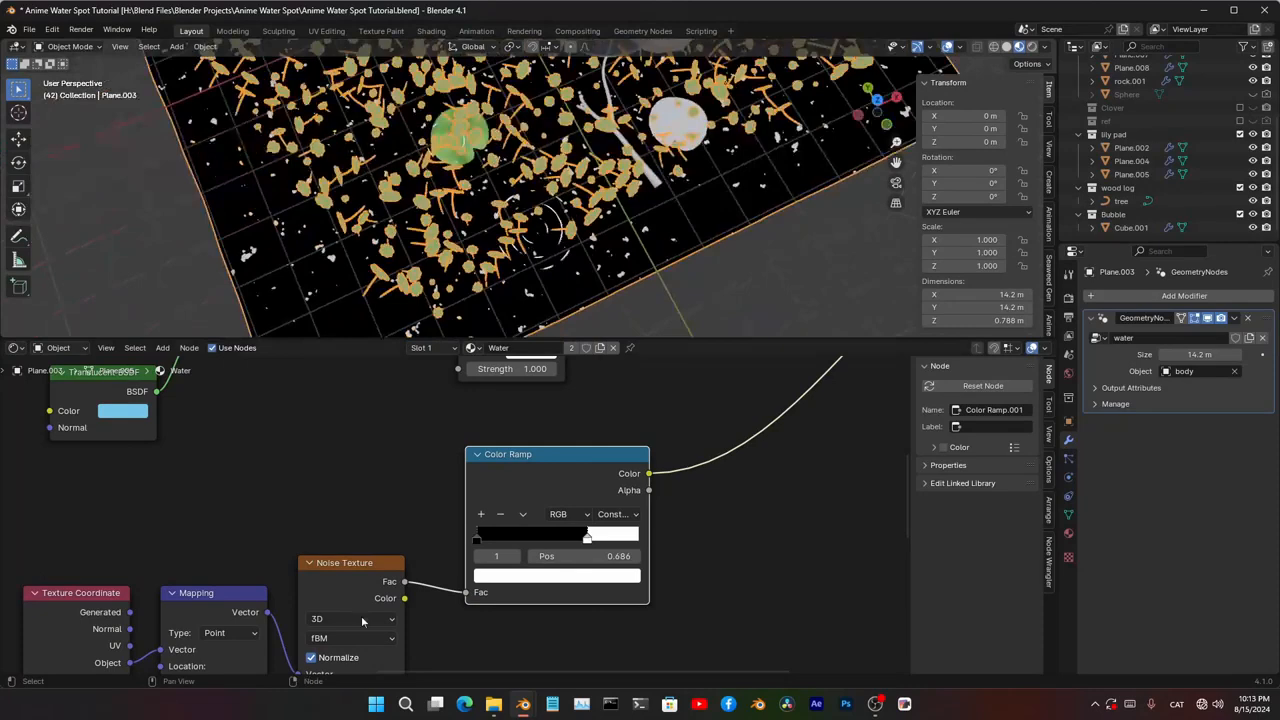
- Raise the first Noise Texture's scale to about 22.52 for finer specks
middle_click_drag(361, 615, 431, 408)
left_click_drag(430, 490, 560, 490)
scroll(640, 210, "up", 4)
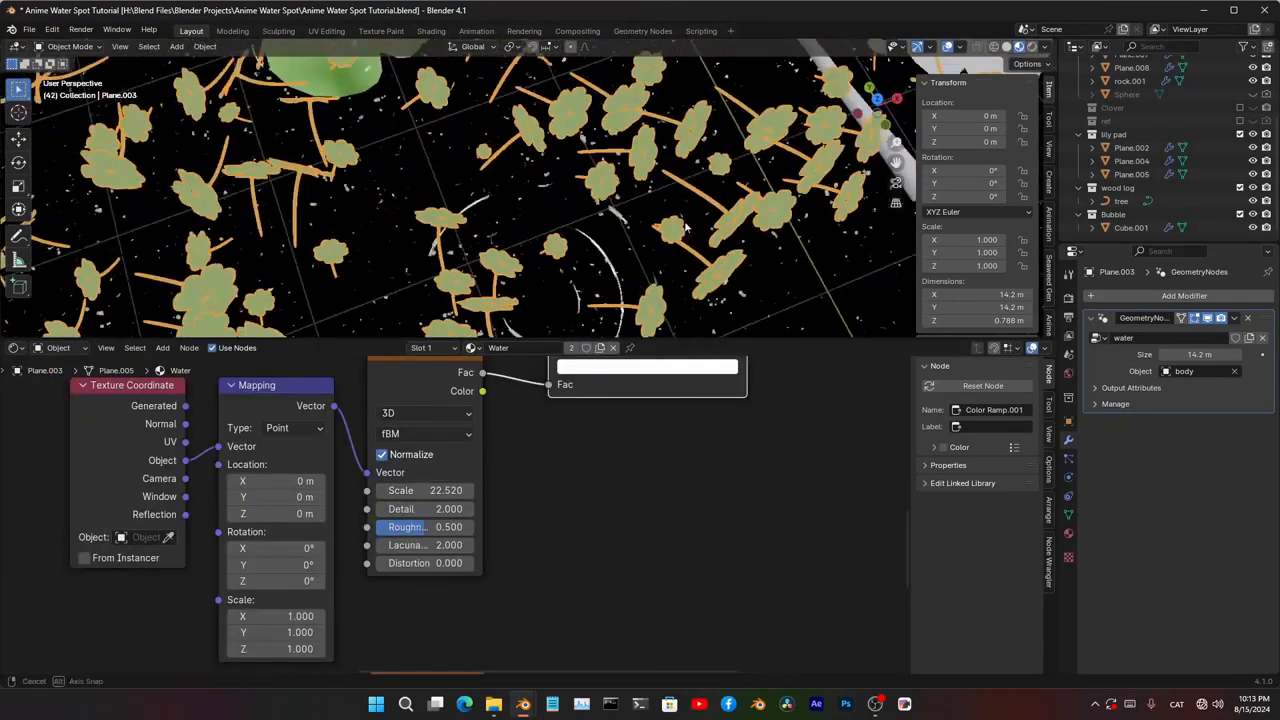
scroll(640, 210, "down", 4)
middle_click_drag(704, 254, 678, 268)
scroll(490, 460, "down", 6)
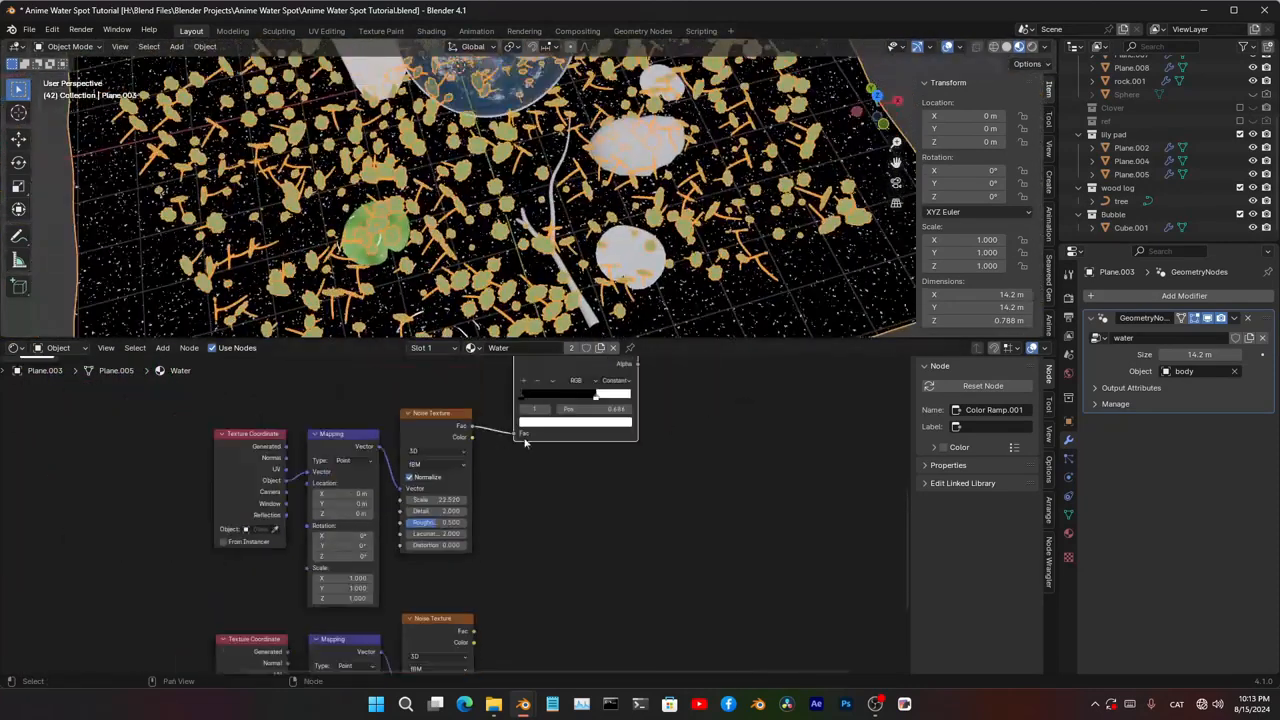
- Fine-tune the Color Ramp's white stop to 0.695 to thin out the specks
middle_click_drag(498, 437, 536, 500)
scroll(536, 500, "up", 3)
mouse_move(660, 451)
left_mouse_down()
mouse_move(636, 450)
mouse_move(662, 450)
left_mouse_up()
scroll(673, 234, "down", 3)
middle_click_drag(673, 234, 677, 175, "shift")
scroll(586, 573, "down", 5)
- Duplicate the Color Ramp and feed the second Noise Texture's Fac output into the copy
middle_click_drag(532, 647, 536, 499)
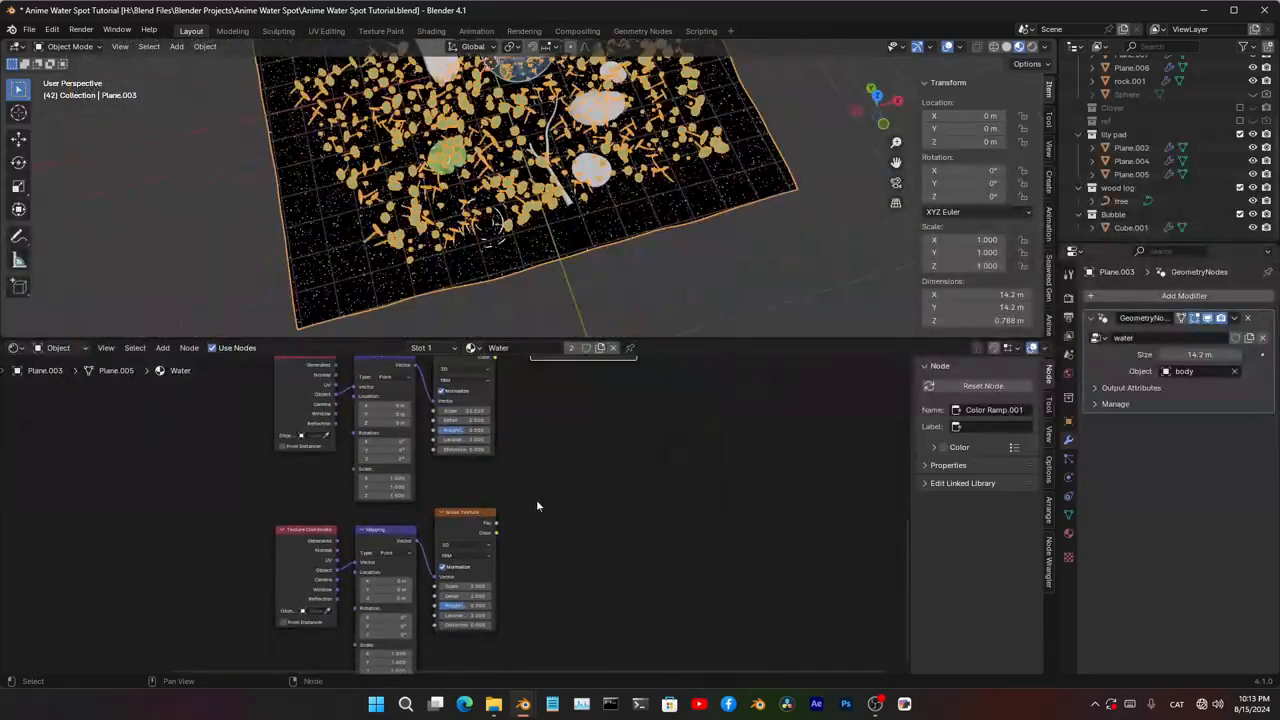
middle_click_drag(598, 389, 533, 504)
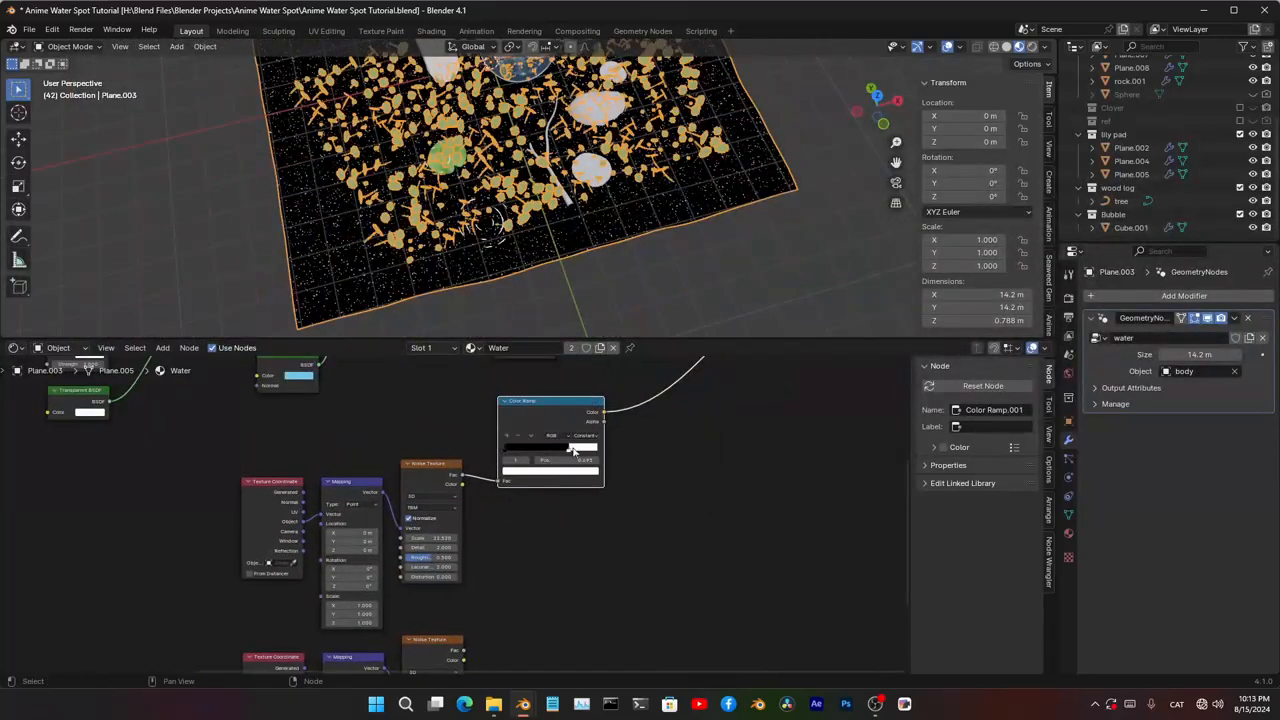
key("shift+d")
left_click(550, 609)
middle_click_drag(532, 604, 556, 531)
left_click_drag(488, 577, 498, 573)
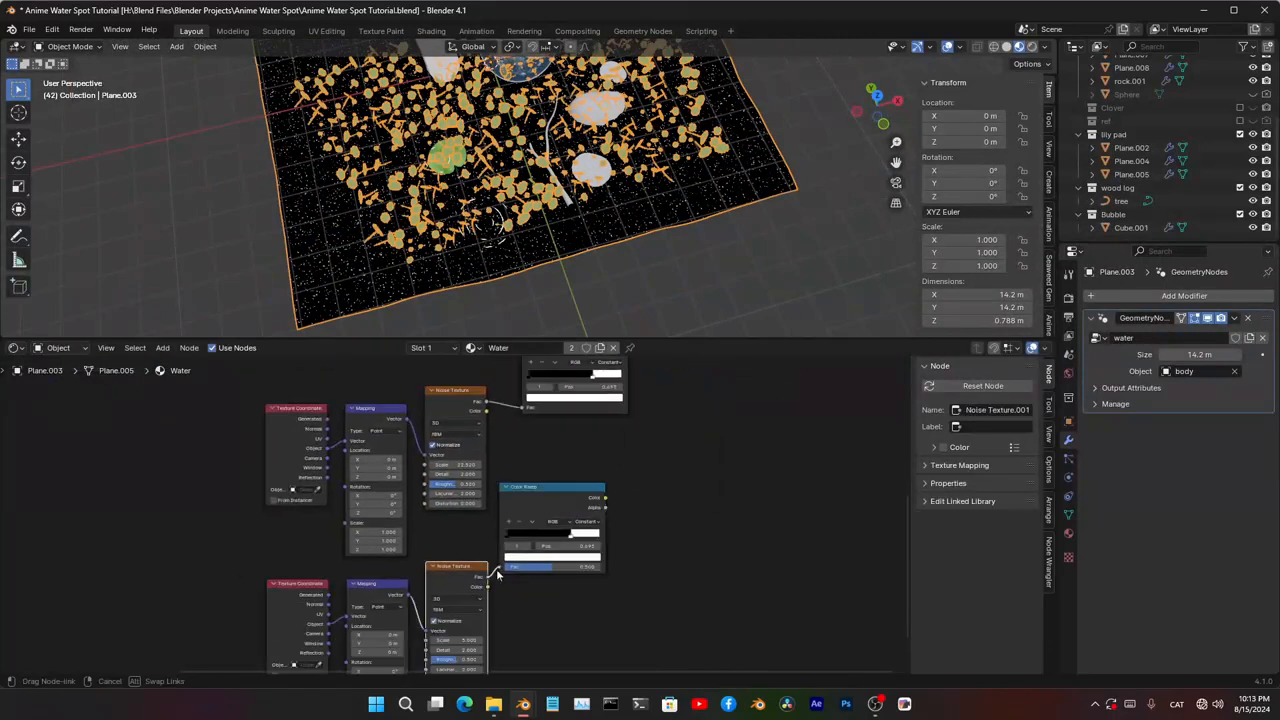
- Combine the two Color Ramps with a Mix Color node set to Multiply
middle_click_drag(583, 438, 591, 540)
right_click_drag(583, 466, 545, 614, "ctrl+shift")
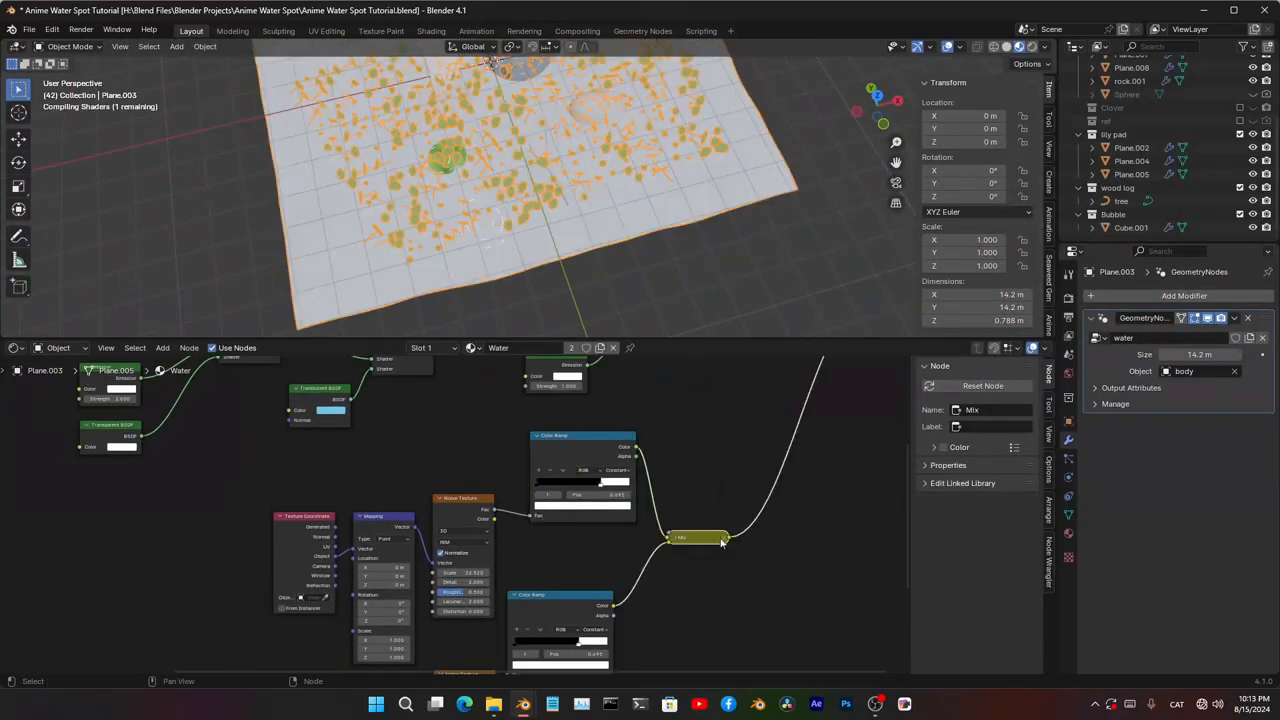
scroll(737, 560, "up", 4)
left_click(644, 512)
left_click(676, 560)
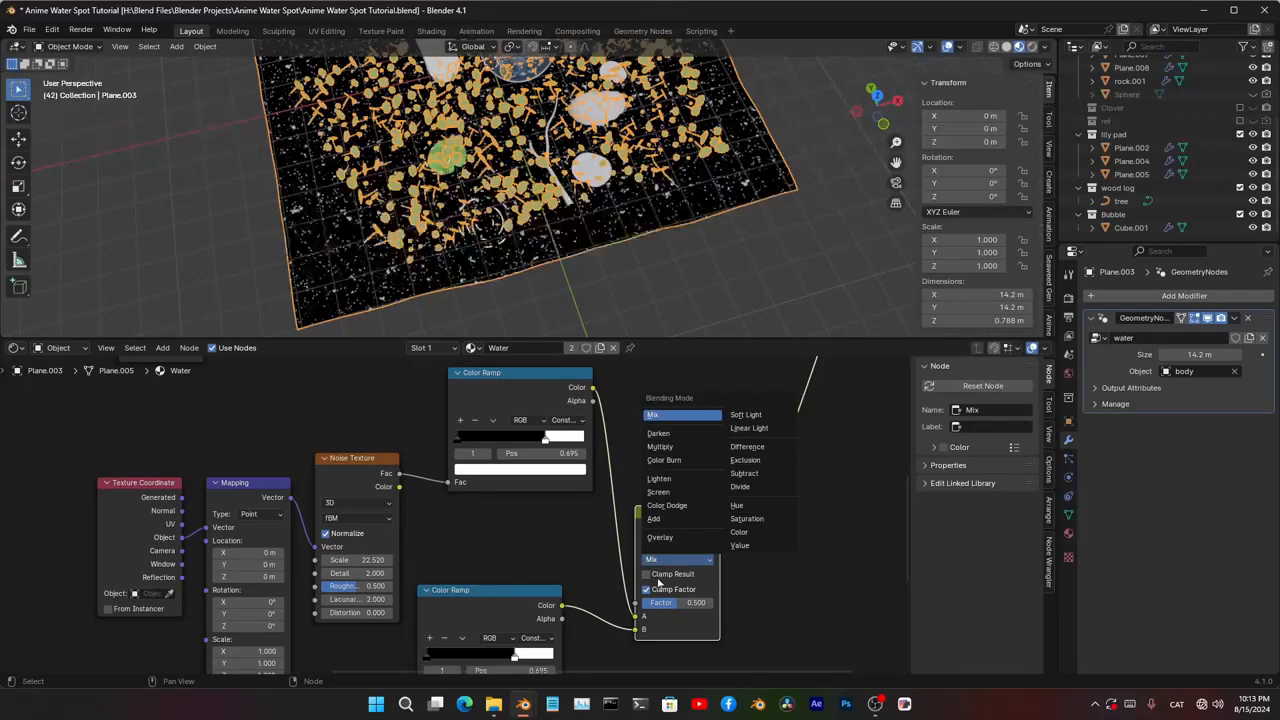
left_click(660, 446)
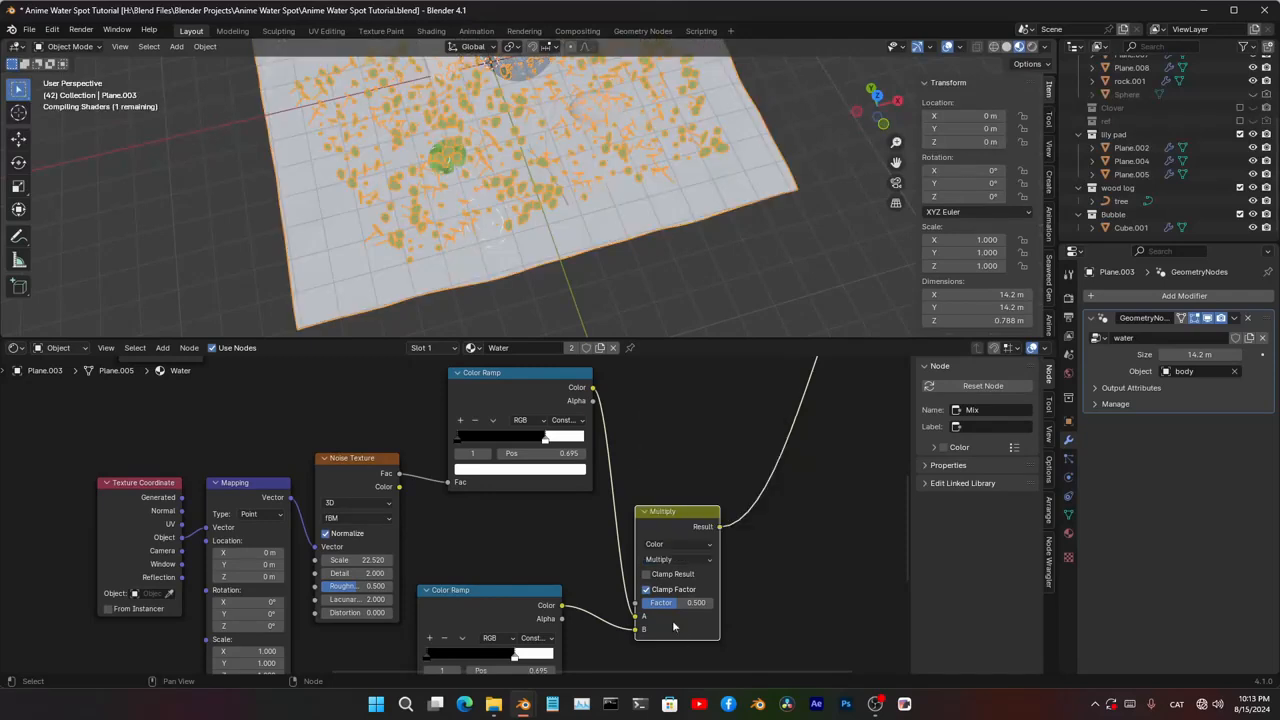
- Lower the second Color Ramp's white stop to 0.573
middle_click_drag(440, 655, 583, 449)
scroll(480, 560, "up", 6)
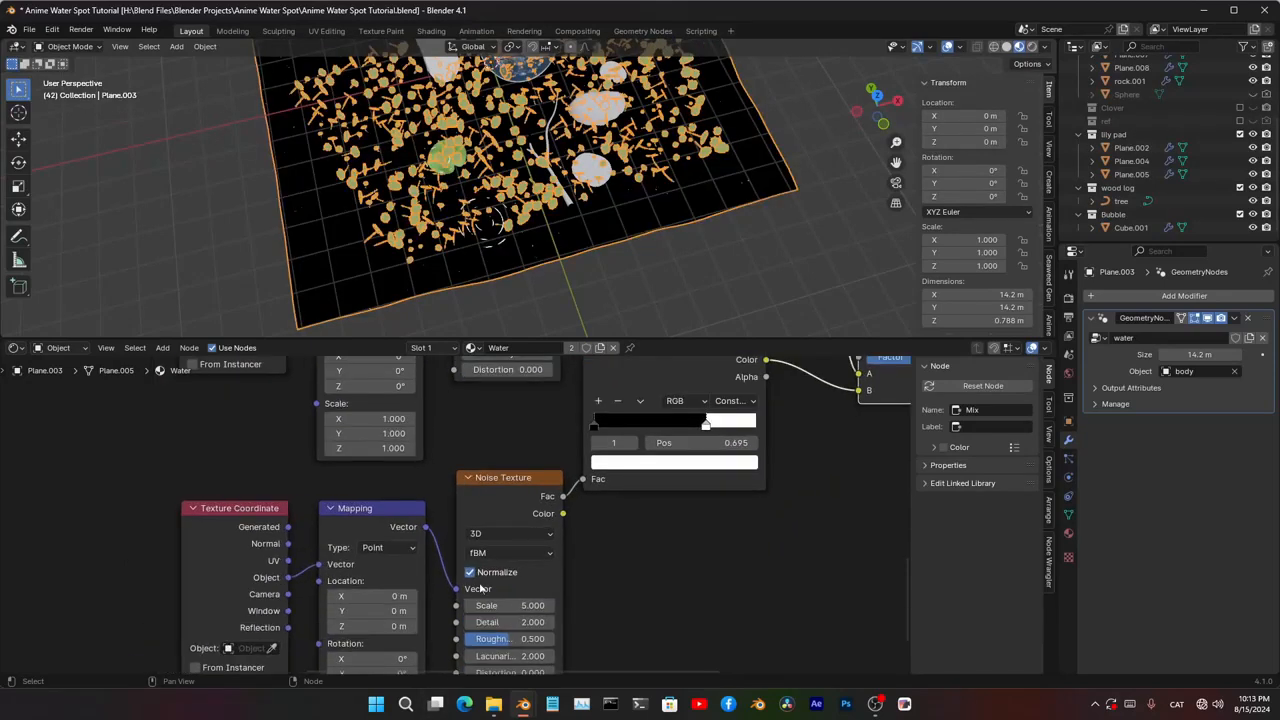
middle_click_drag(711, 390, 631, 505)
scroll(560, 250, "up", 4)
middle_click_drag(540, 231, 500, 110)
left_click_drag(689, 514, 664, 514)
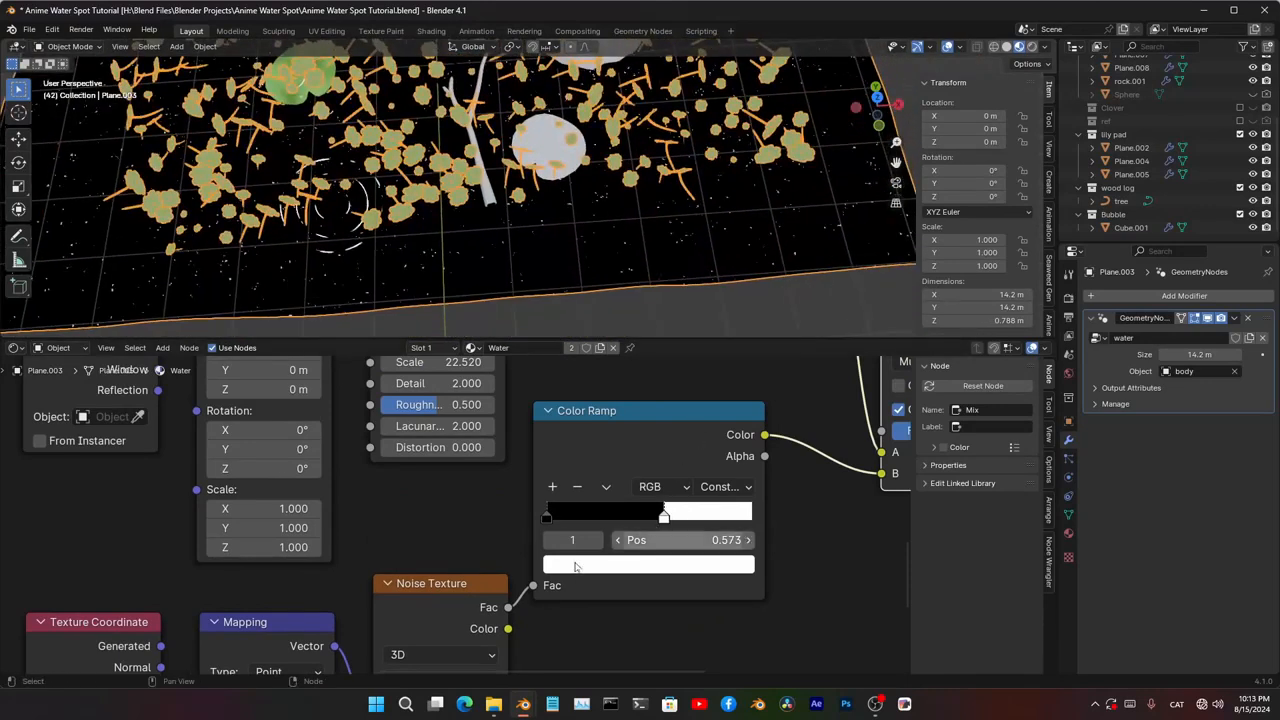
- Reduce the second Noise Texture's scale to 0.56 and move its Color Ramp's white stop to 0.423
middle_click_drag(430, 668, 470, 612)
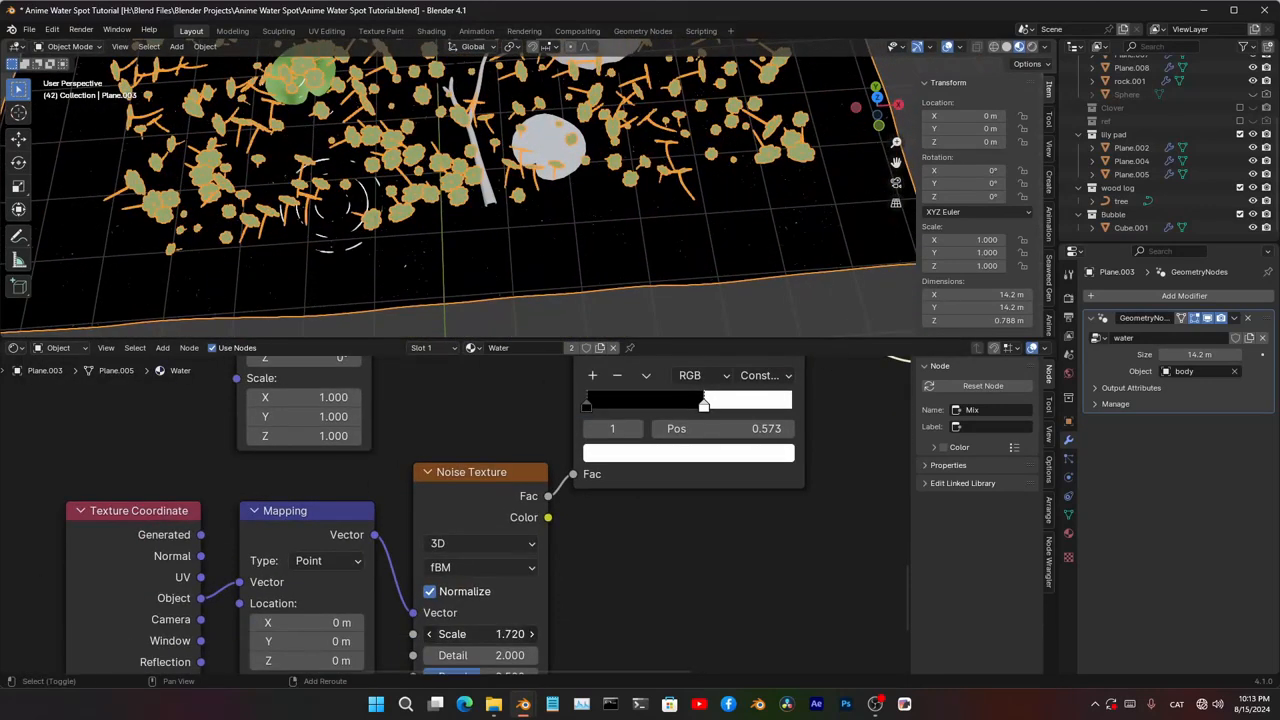
middle_click_drag(505, 250, 523, 294)
scroll(590, 295, "up", 3)
middle_click_drag(612, 300, 667, 404, "shift")
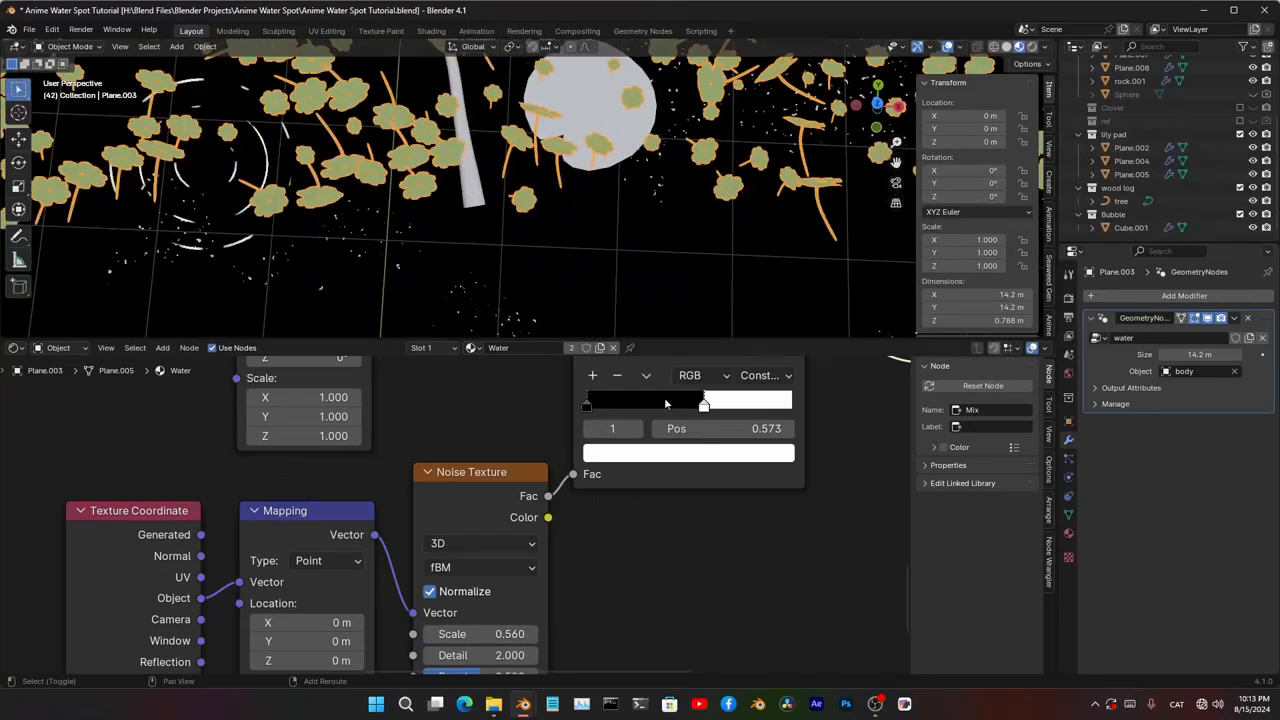
left_click_drag(675, 407, 663, 405)
scroll(635, 310, "down", 4)
middle_click_drag(630, 315, 620, 366, "shift")
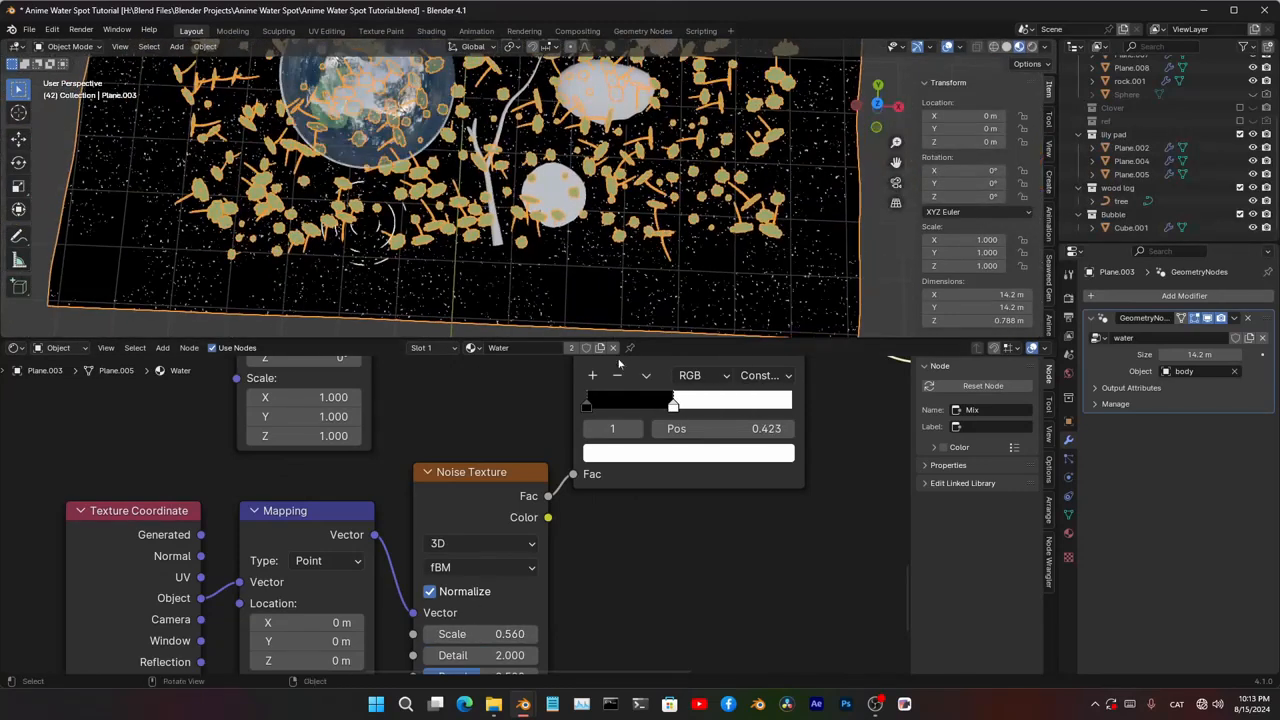
- Set the second Noise Texture's detail to 6.27 and scale to 2.44, checking the speck distribution across the water surface
middle_click_drag(534, 533, 586, 400)
left_click_drag(540, 522, 541, 505)
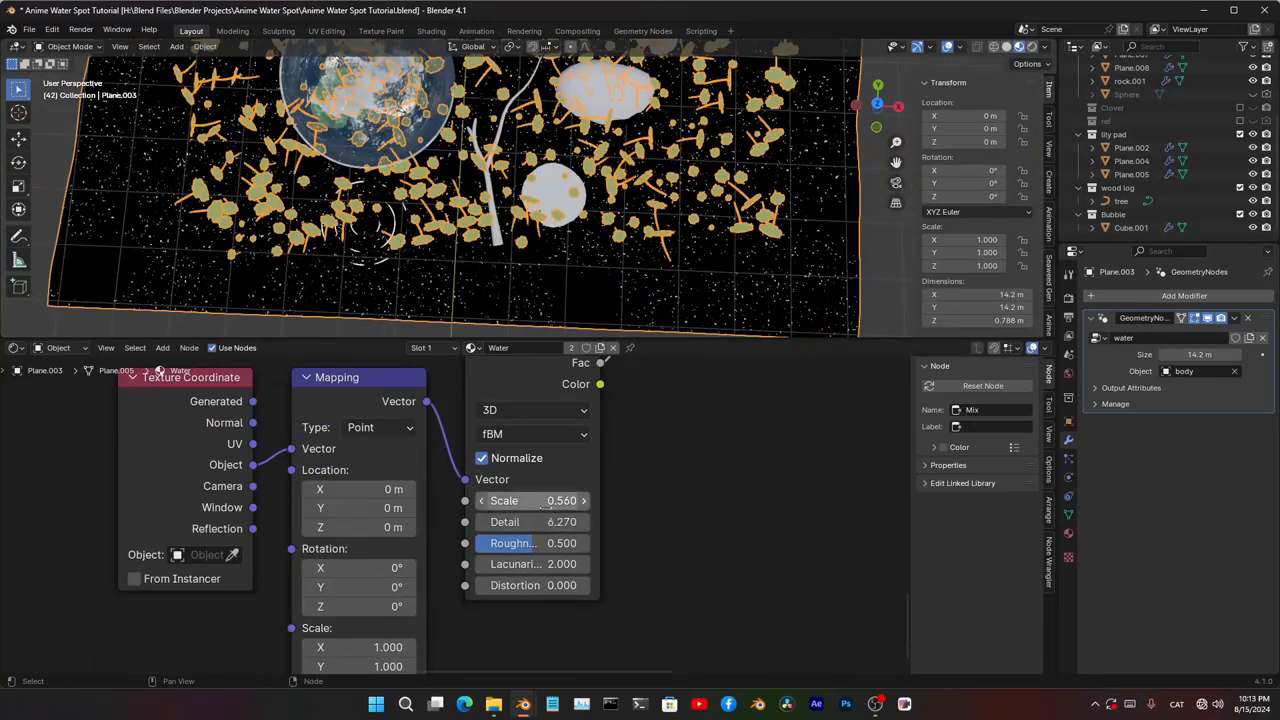
middle_click_drag(371, 228, 543, 12)
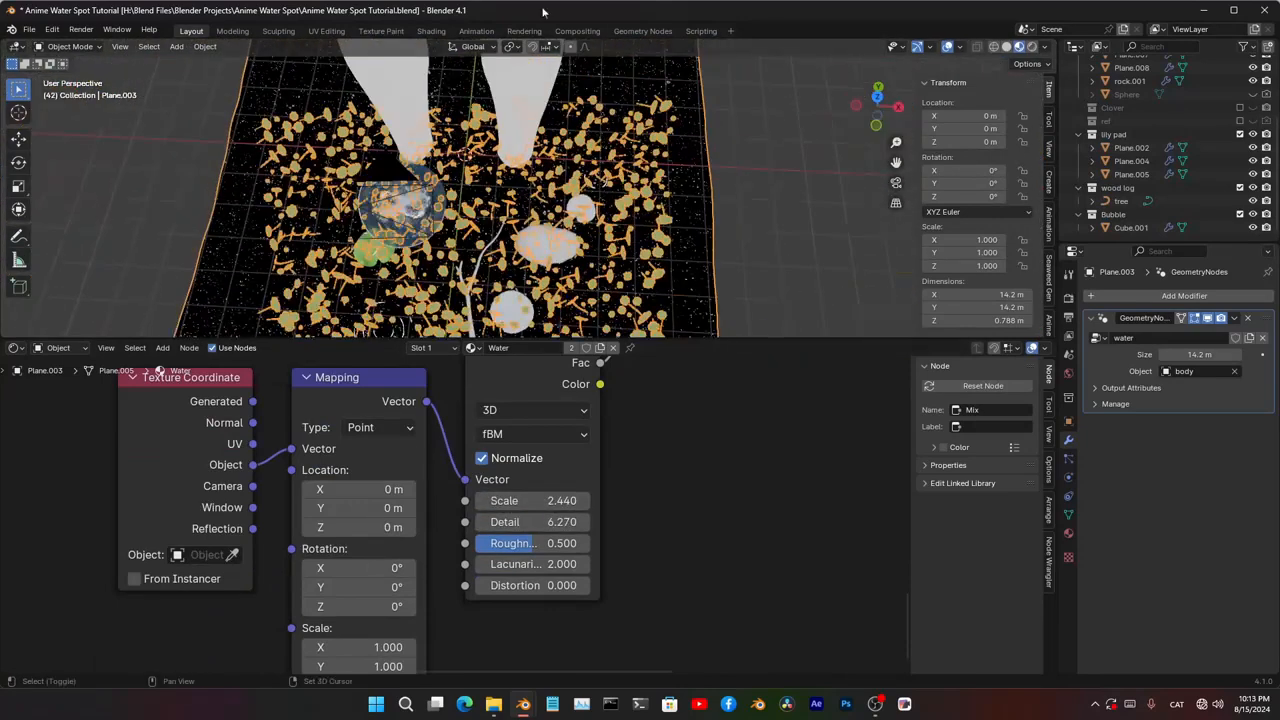
key("ctrl+space")
middle_click_drag(474, 255, 570, 225)
scroll(570, 300, "up", 4)
middle_click_drag(580, 380, 636, 296, "shift")
key("ctrl+space")
- Drive the final Mix Shader's factor with the Multiply result and connect that shader to the Material Output
middle_click_drag(638, 594, 611, 633)
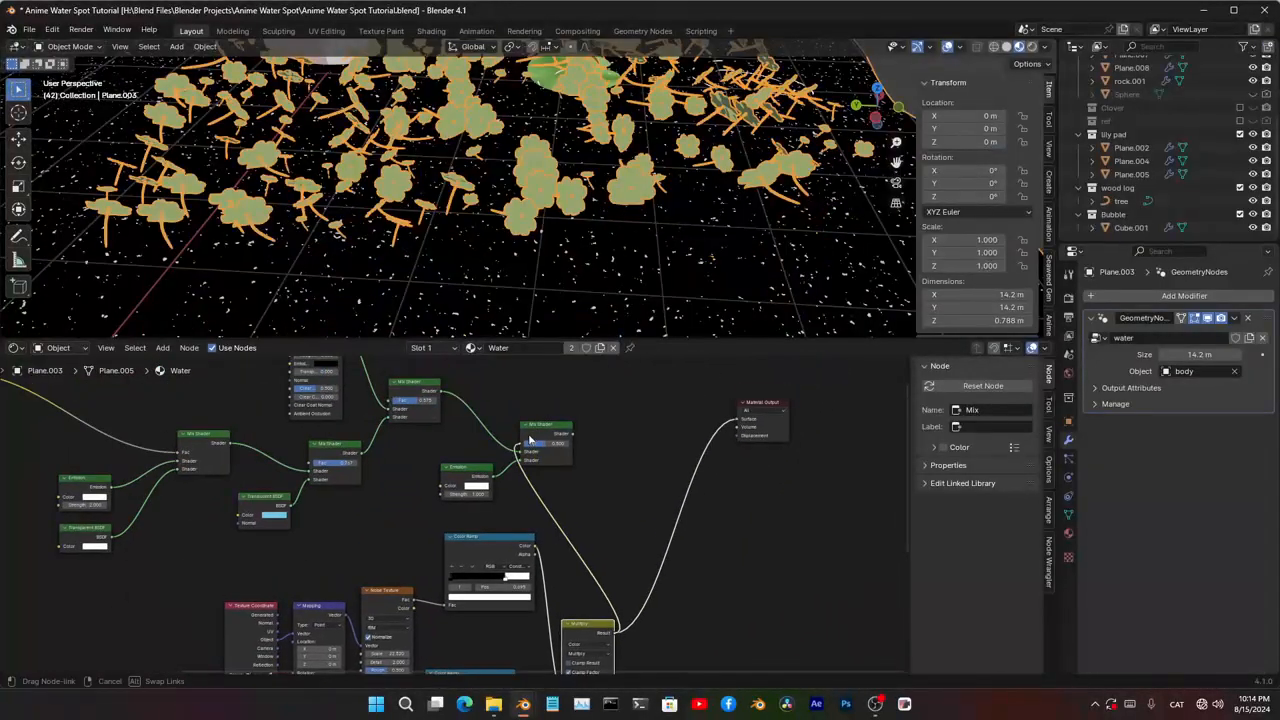
left_click_drag(530, 440, 548, 436)
left_click(551, 430)
middle_click_drag(596, 232, 610, 210)
scroll(451, 181, "down", 4)
middle_click_drag(451, 181, 509, 252)
- Select the tree branch in the water and give it a new material named "wood log"
left_click(432, 278)
middle_click_drag(432, 278, 687, 373)
key("ctrl+space")
scroll(444, 290, "up", 5)
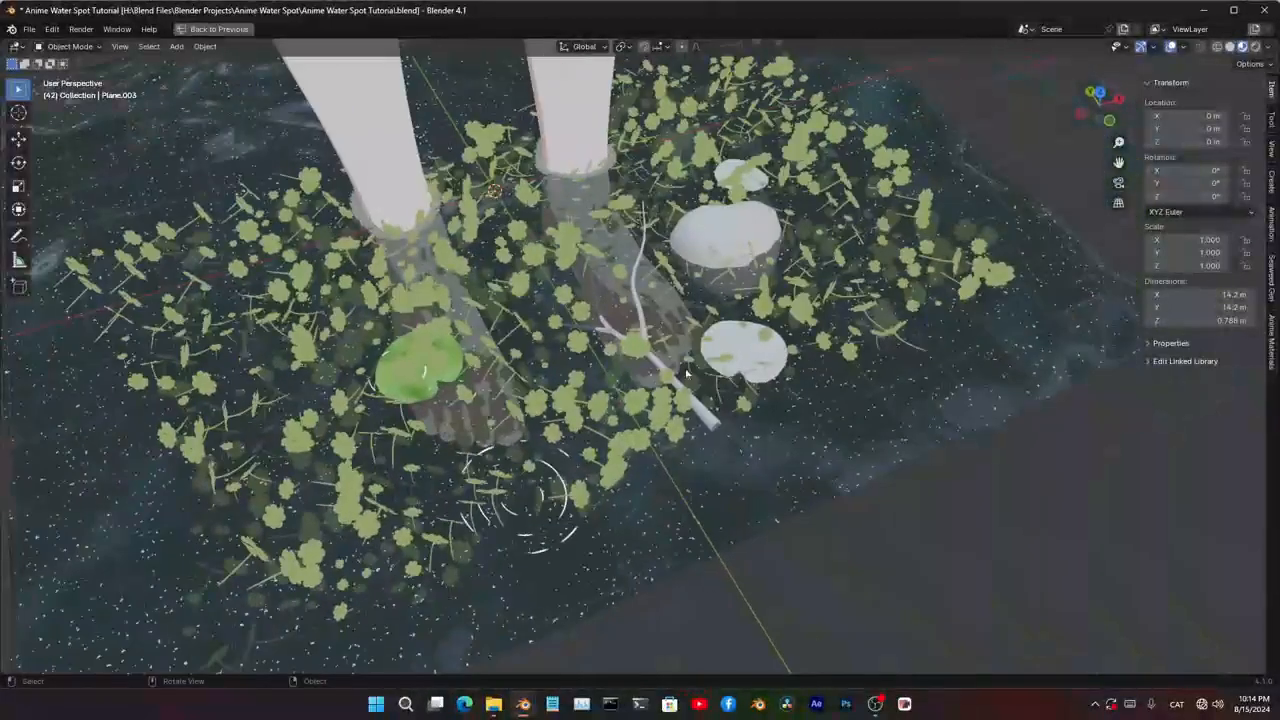
left_click(657, 362)
key("ctrl+space")
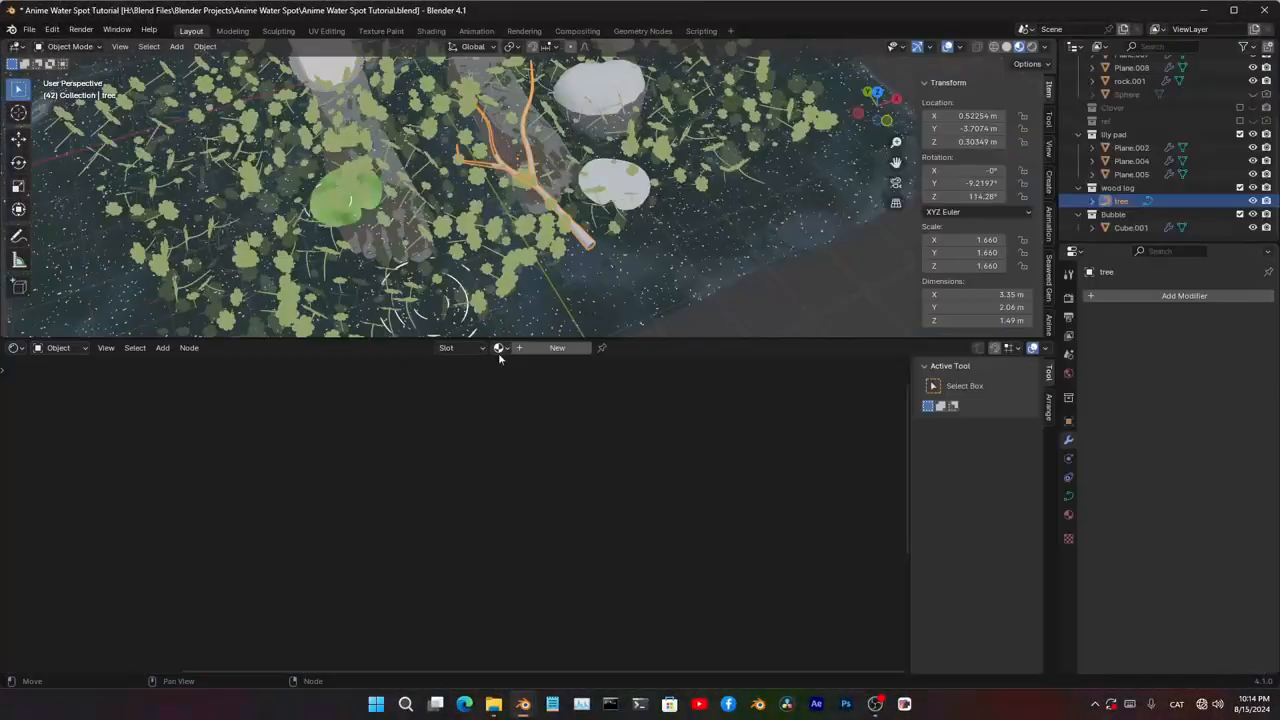
left_click(556, 348)
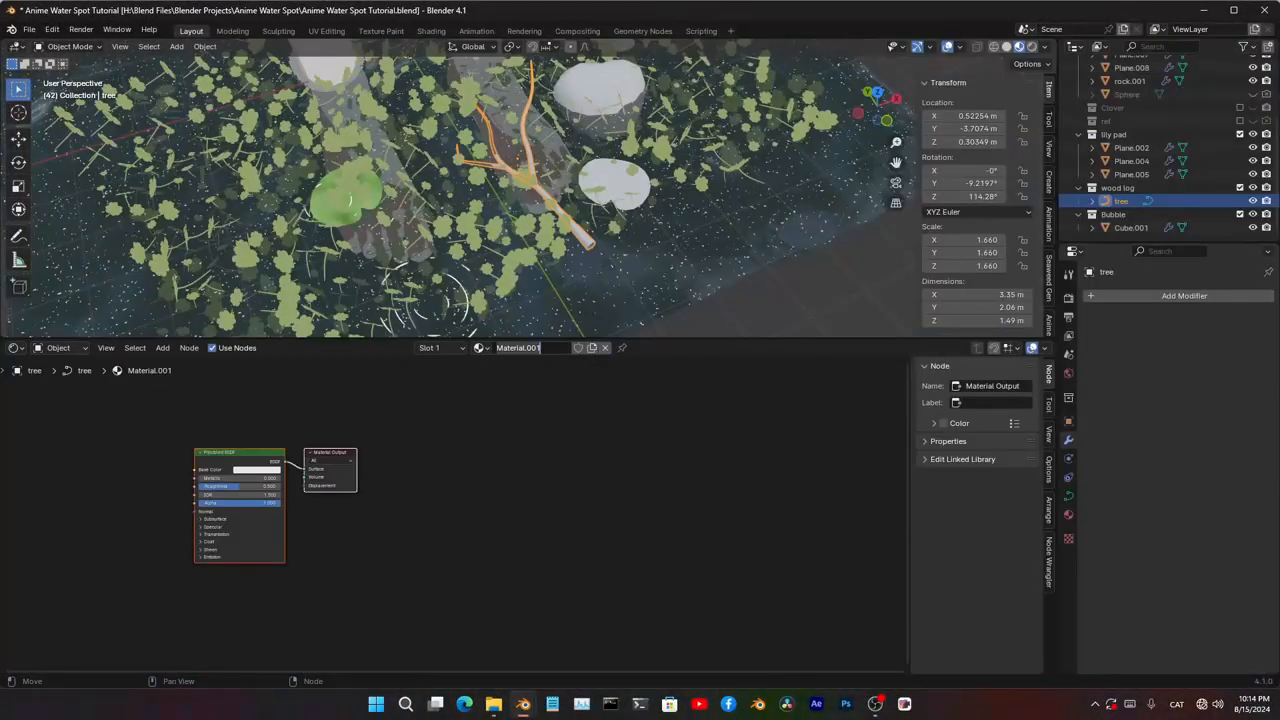
key("Return")
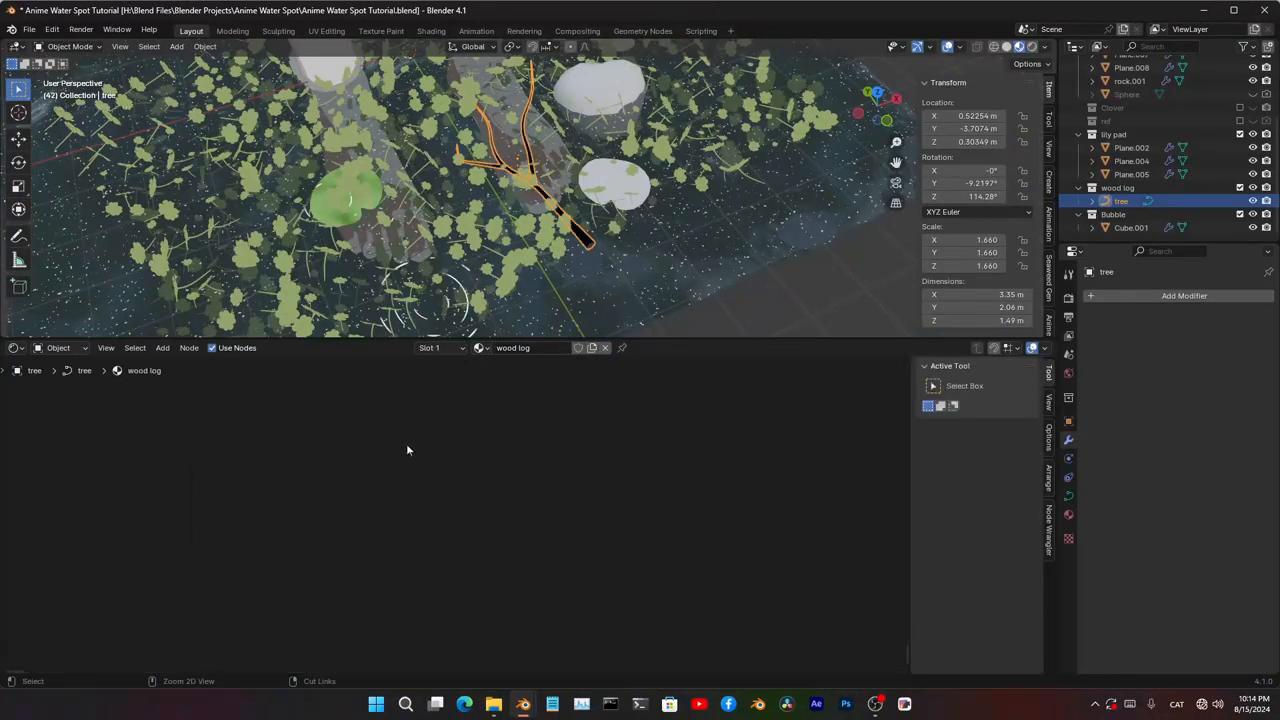
- Undo the node deletion and remove only the Principled BSDF, keeping the Material Output
key("ctrl+z")
middle_click_drag(291, 482, 421, 469)
left_click_drag(421, 469, 341, 405)
key("x")
- Add Diffuse BSDF, Shader to RGB and Color Ramp nodes to the wood log material
scroll(315, 440, "up", 6)
key("q")
left_click(320, 488)
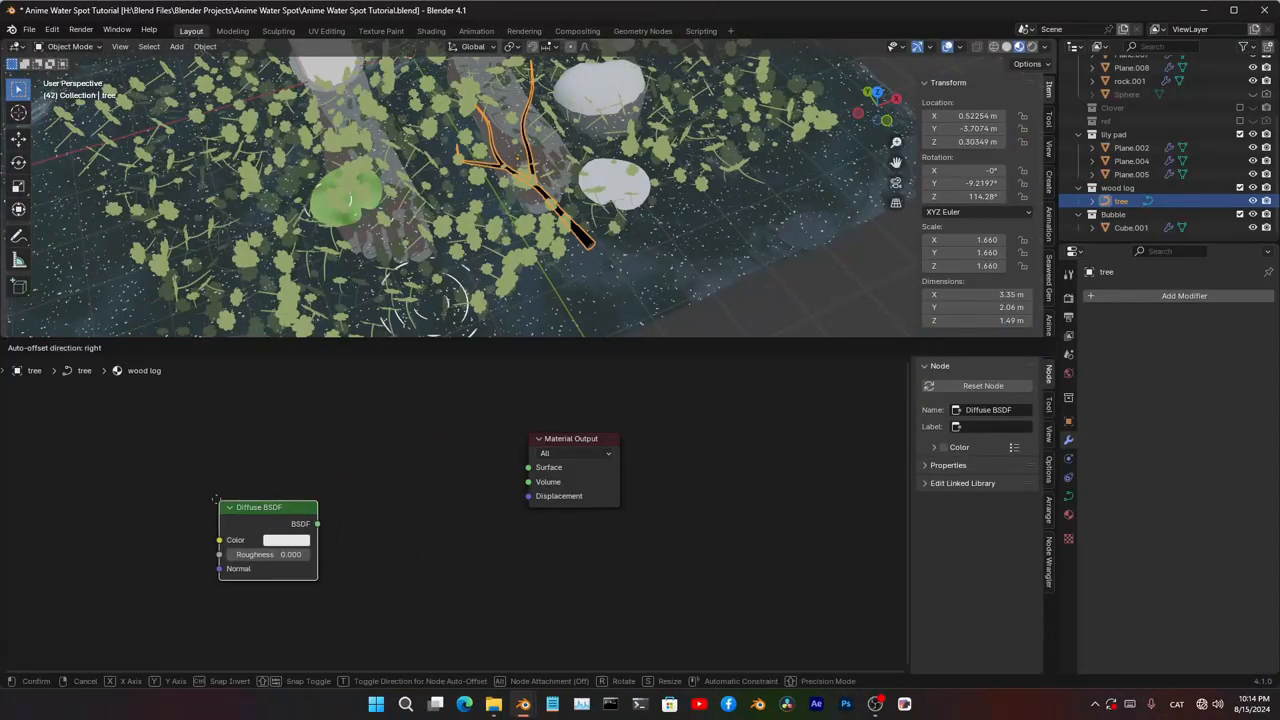
left_click(163, 455)
key("q")
left_click(328, 479)
left_click(293, 448)
key("q")
left_click(357, 450)
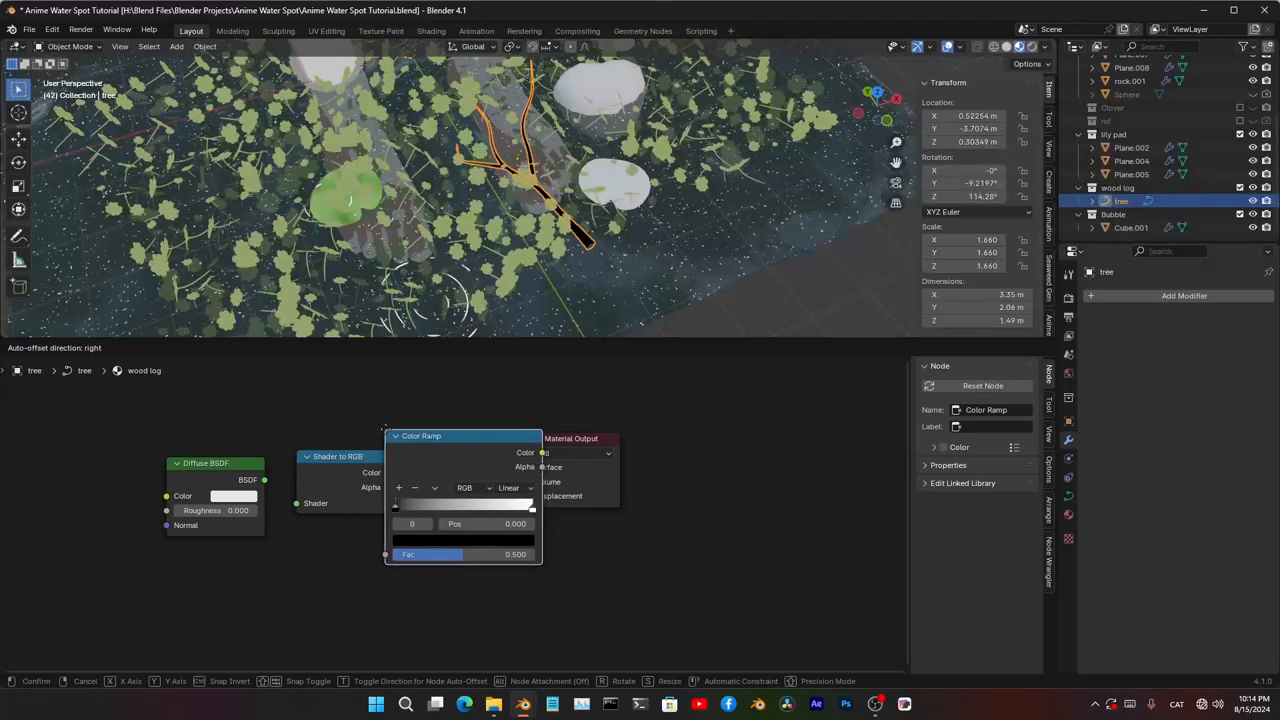
left_click(385, 430)
- Line up the new nodes, chain Diffuse BSDF through Shader to RGB into the Color Ramp, and connect the ramp to the output
left_click_drag(353, 457, 337, 457)
left_click_drag(411, 405, 151, 532)
left_click_drag(419, 446, 237, 448)
left_click(160, 432)
middle_click_drag(128, 443, 234, 449)
left_click_drag(295, 486, 309, 563)
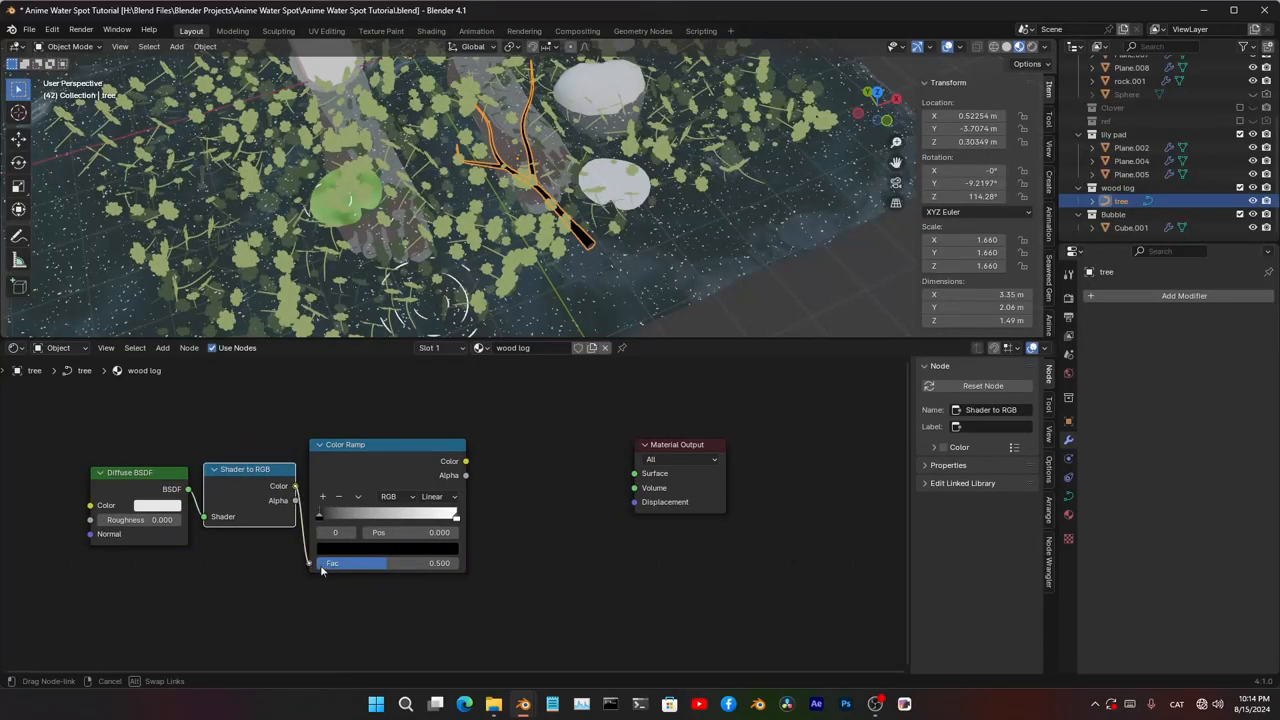
left_click(373, 566, "ctrl+shift")
- Colour the Color Ramp's black stop dark reddish brown and its white stop orange, and open its interpolation choices
left_click(375, 548)
mouse_move(452, 445)
left_mouse_down()
mouse_move(449, 407)
mouse_move(449, 420)
left_mouse_up()
left_click(386, 425)
left_click(456, 516)
left_click(436, 548)
left_click(440, 497)
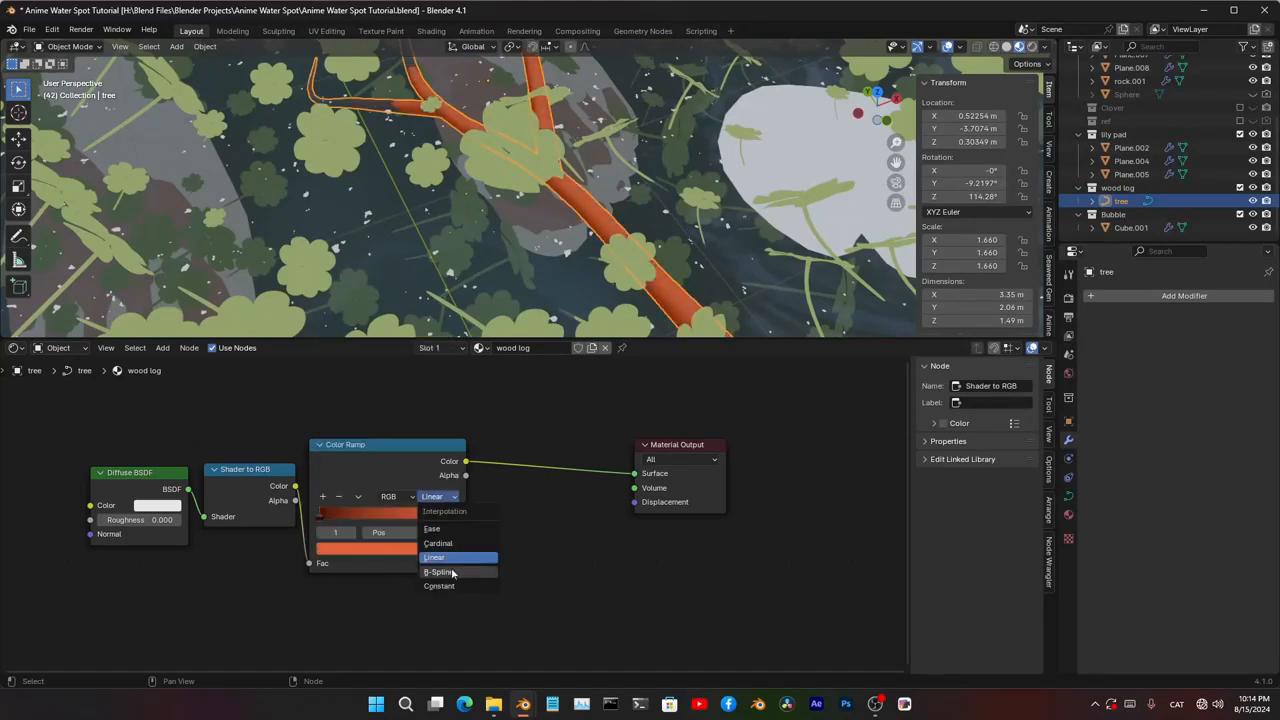
- Switch the wood log's Color Ramp to Constant interpolation and shift its orange stop toward the middle
left_click(442, 586)
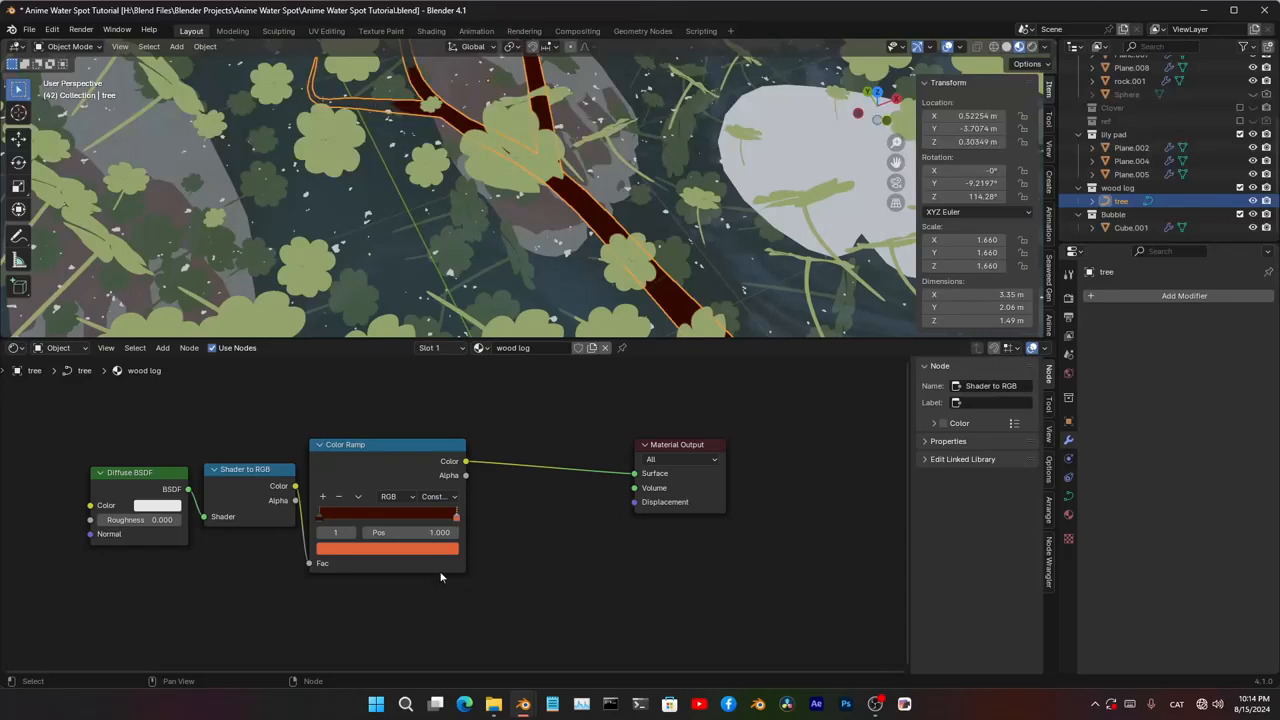
left_click_drag(455, 519, 381, 516)
- Assign the existing lily pad material to the two remaining white lily pads
middle_click_drag(500, 210, 610, 270)
left_click(555, 248)
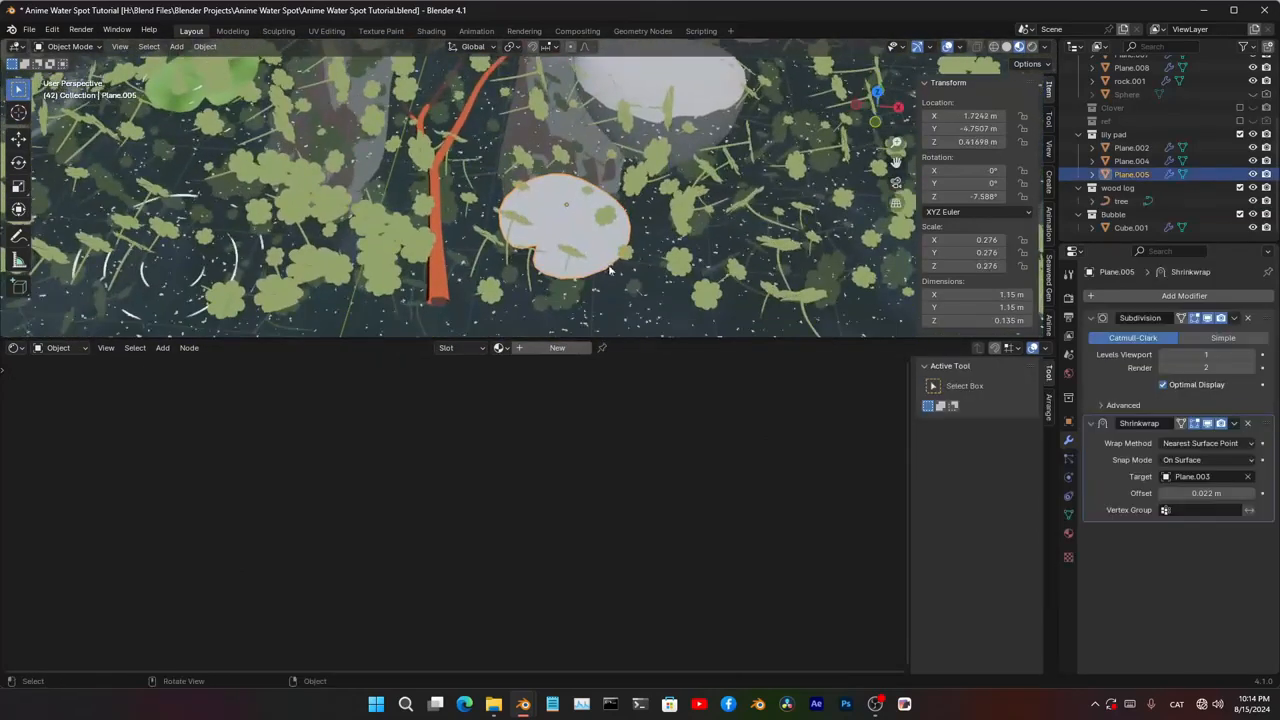
left_click(501, 348)
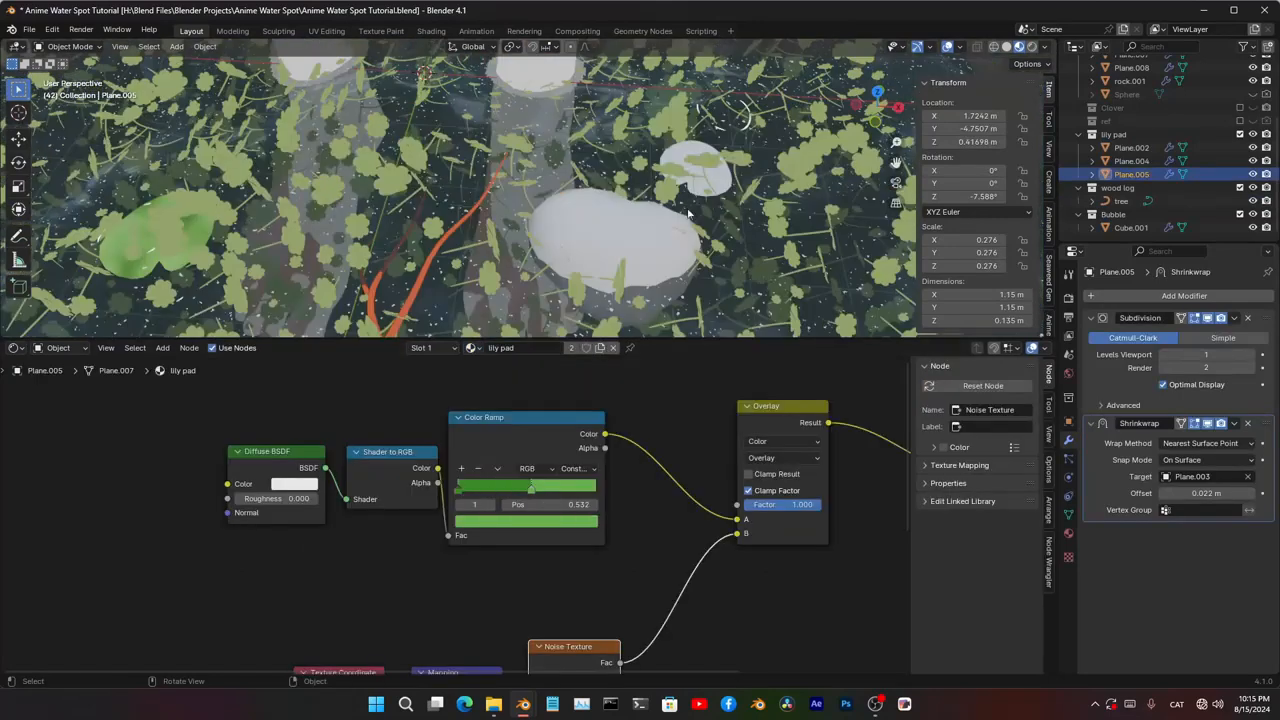
middle_click_drag(700, 190, 712, 193)
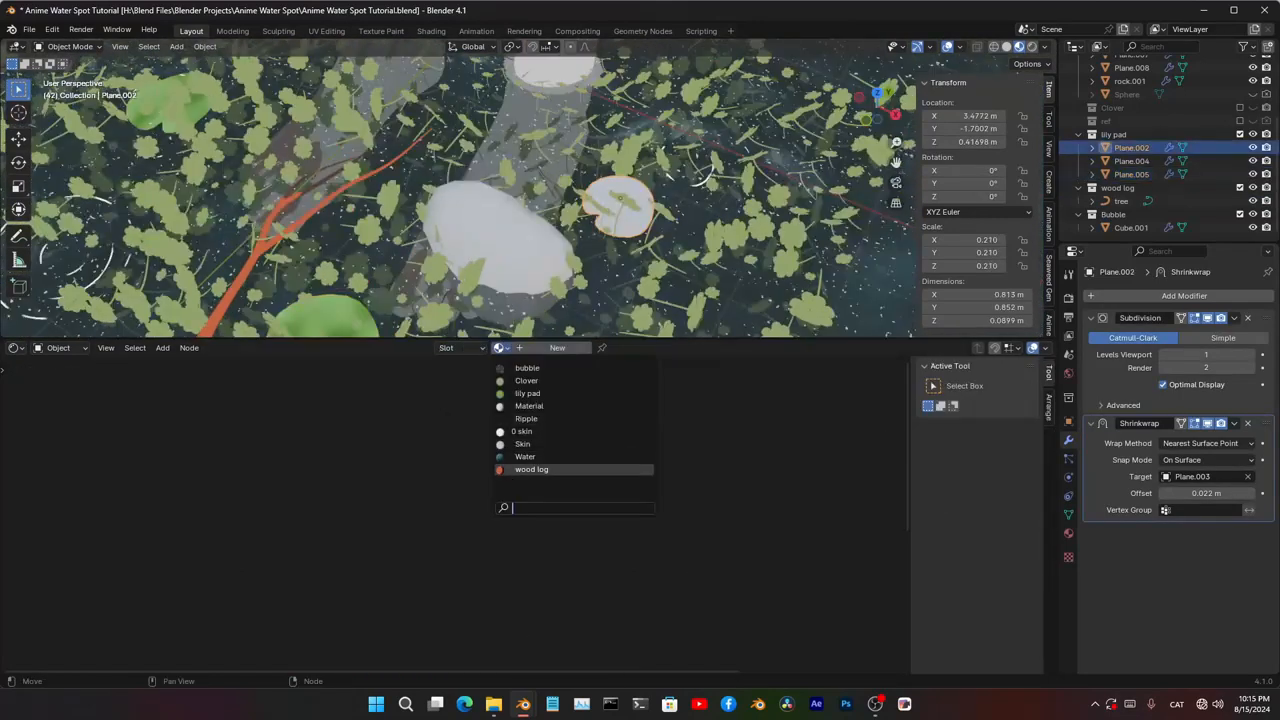
left_click(573, 395)
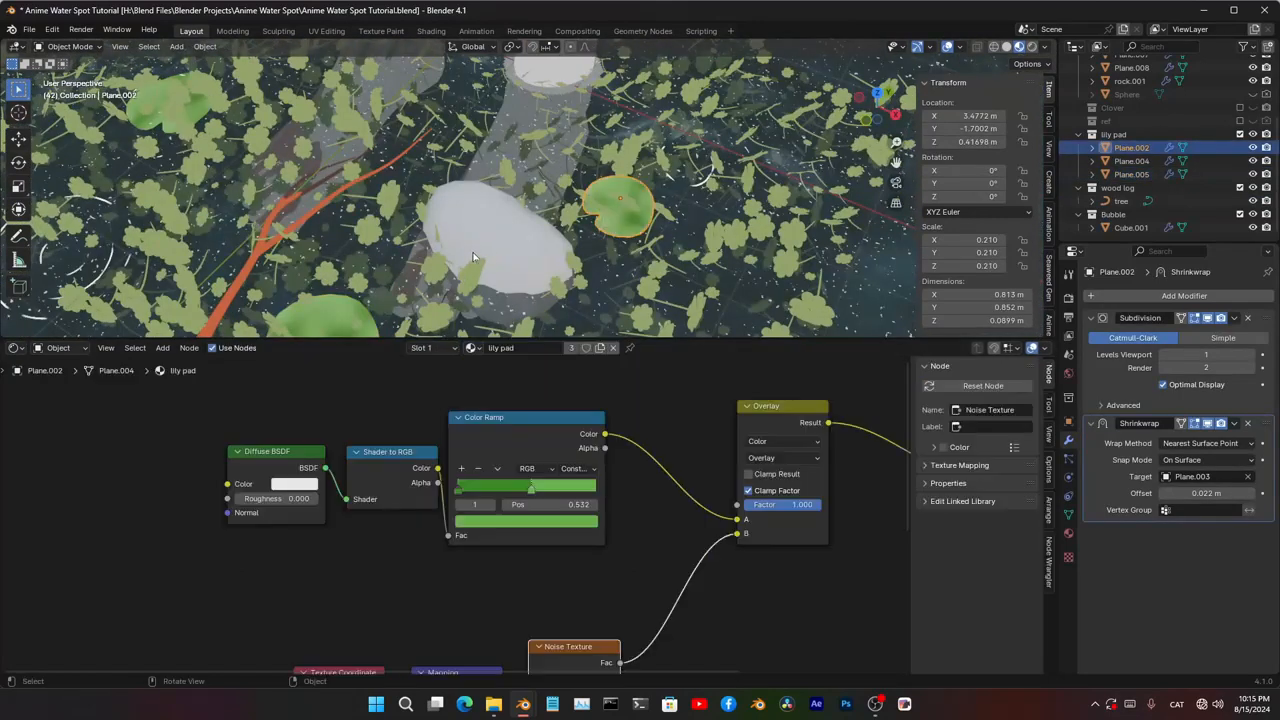
- Set the scale of the lily pad material's Noise Texture to -0.520
middle_click_drag(474, 256, 480, 150, "shift")
scroll(350, 221, "up", 6)
middle_click_drag(628, 531, 582, 363)
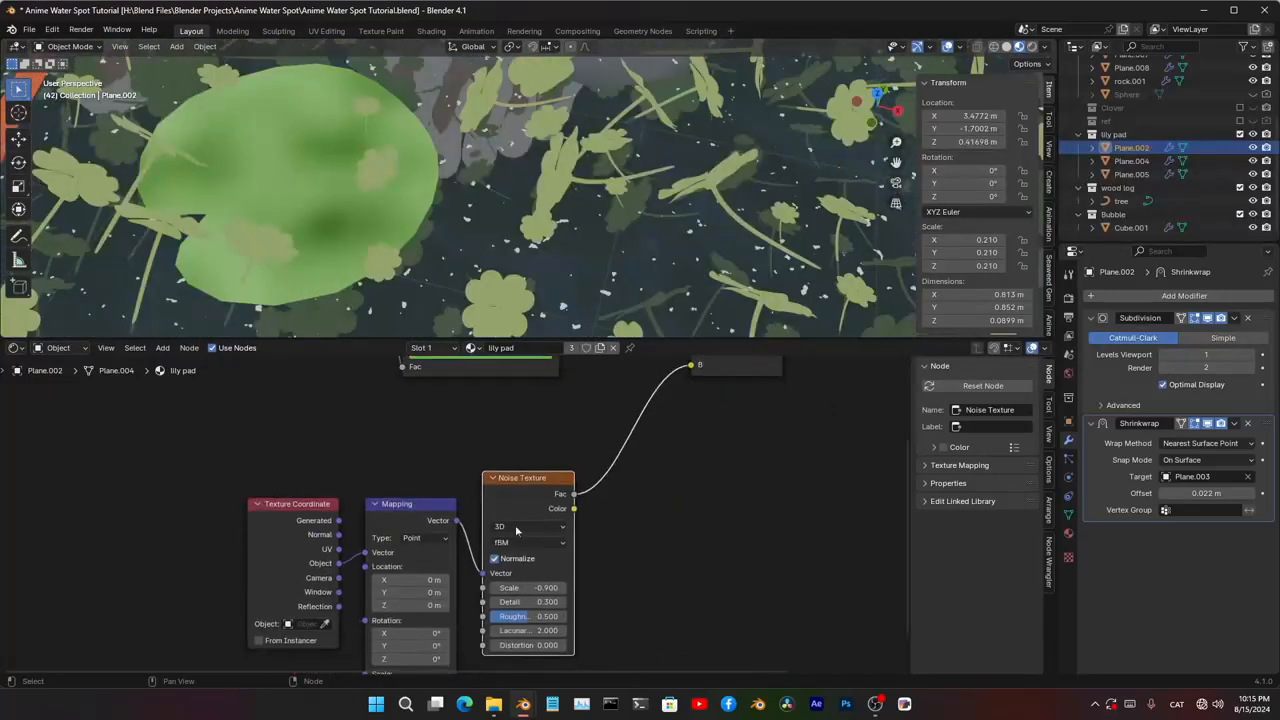
left_click_drag(525, 588, 482, 588, "shift")
- Create a new material named The Rock for the white rock near the lily pads
scroll(545, 190, "down", 5)
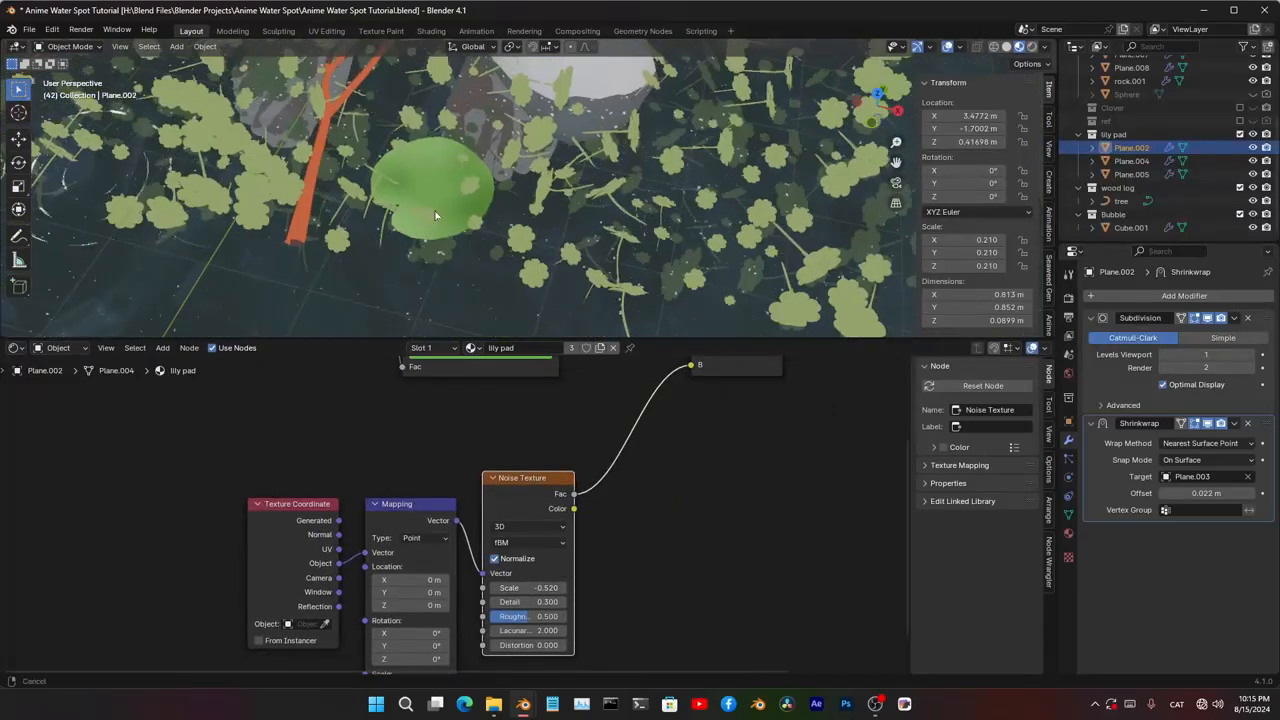
middle_click_drag(517, 190, 561, 195)
scroll(565, 205, "down", 3)
left_click(568, 207)
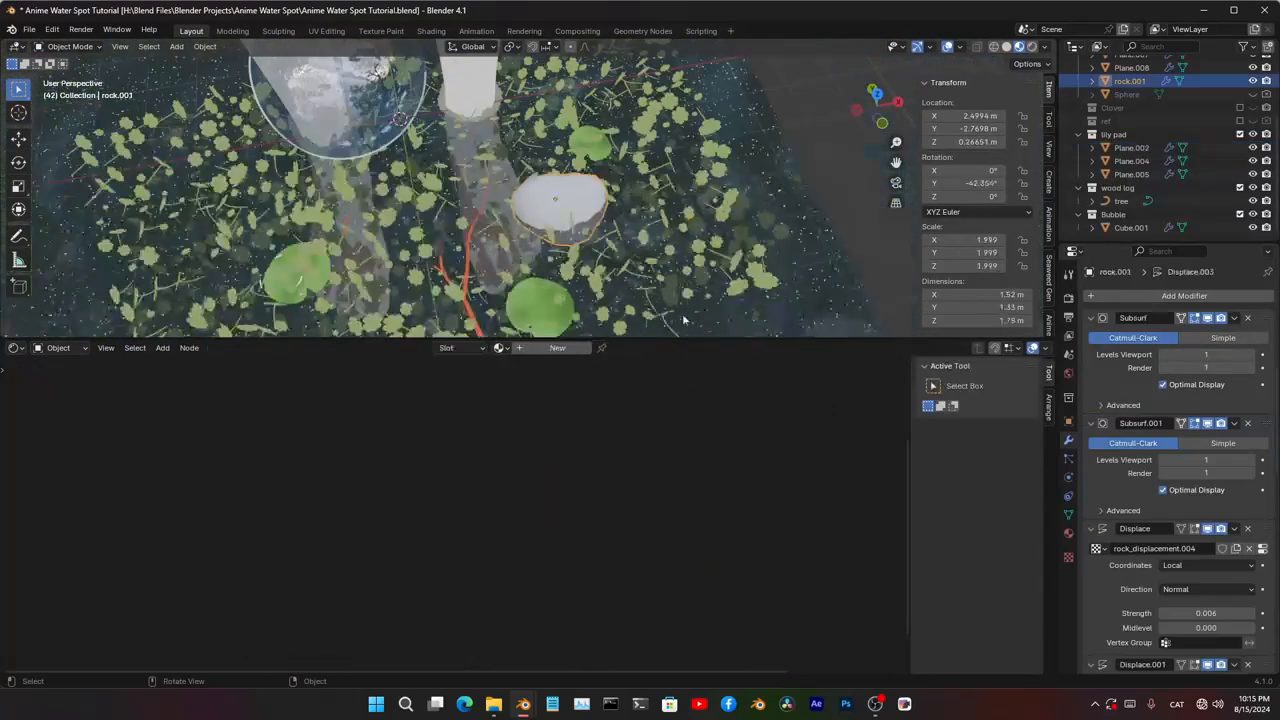
left_click(555, 348)
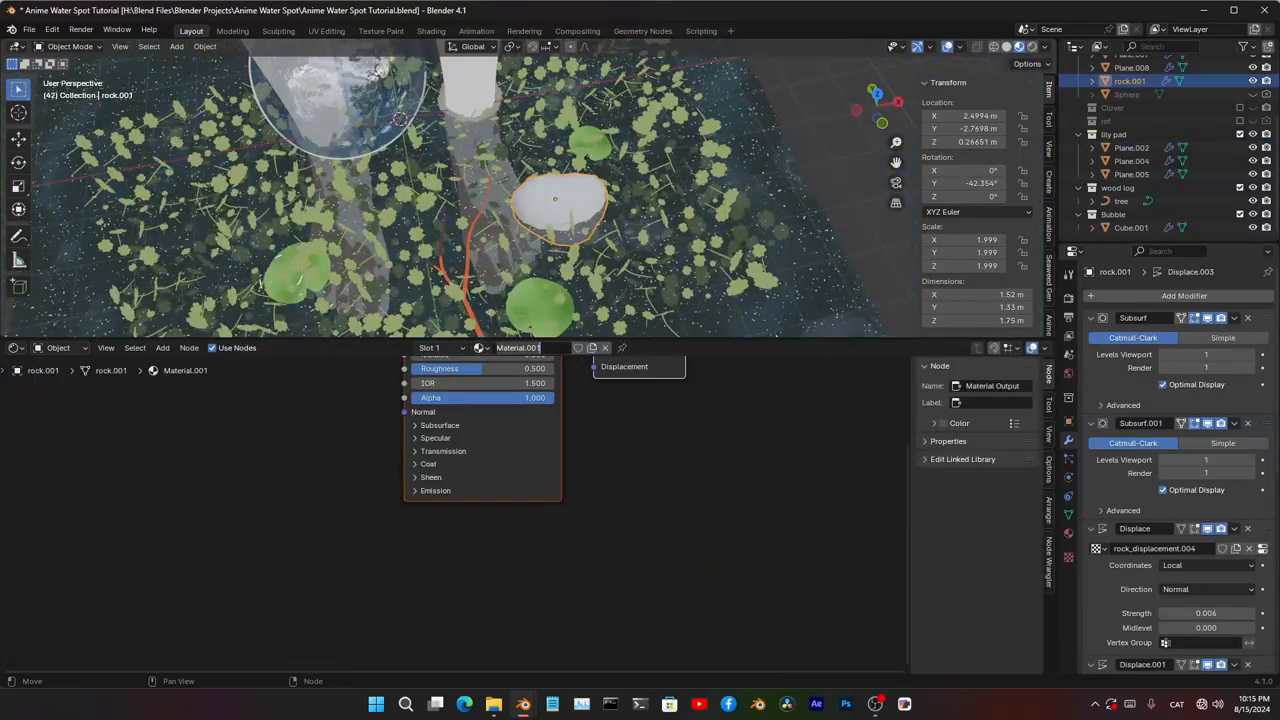
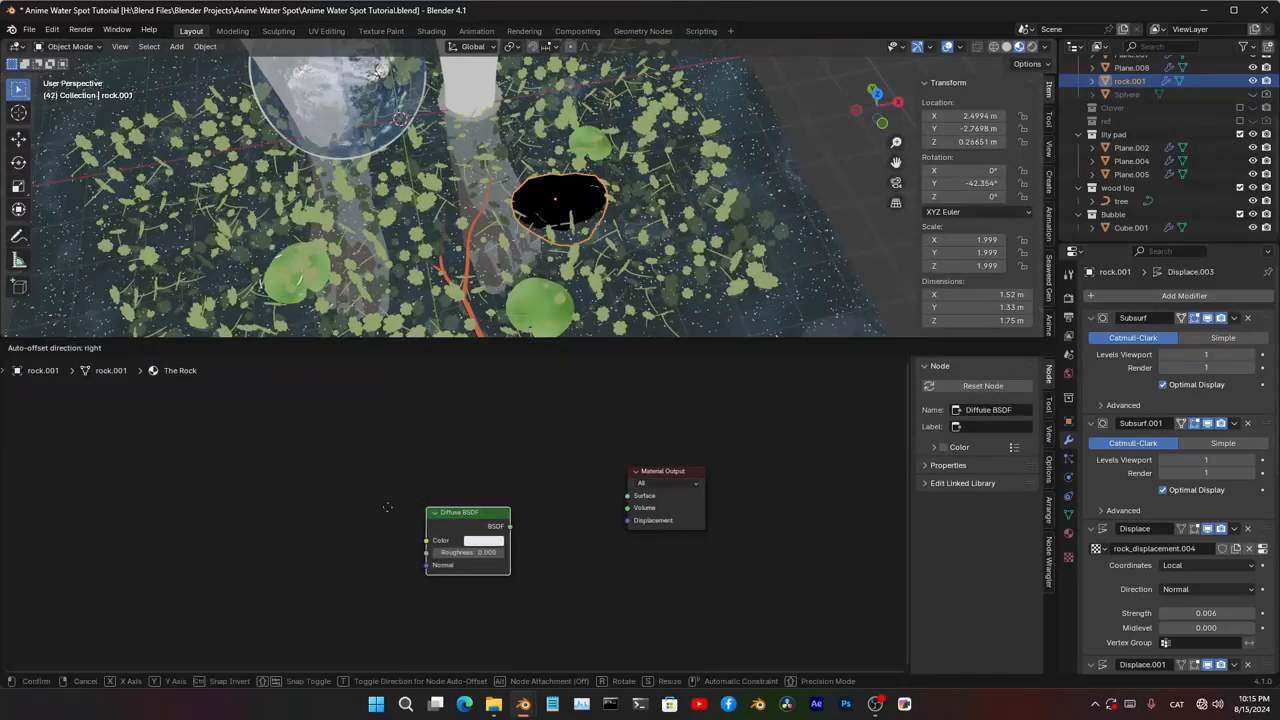
- Place Diffuse BSDF, Shader to RGB and Color Ramp nodes in the rock material instead of the Principled shader
left_click(270, 489)
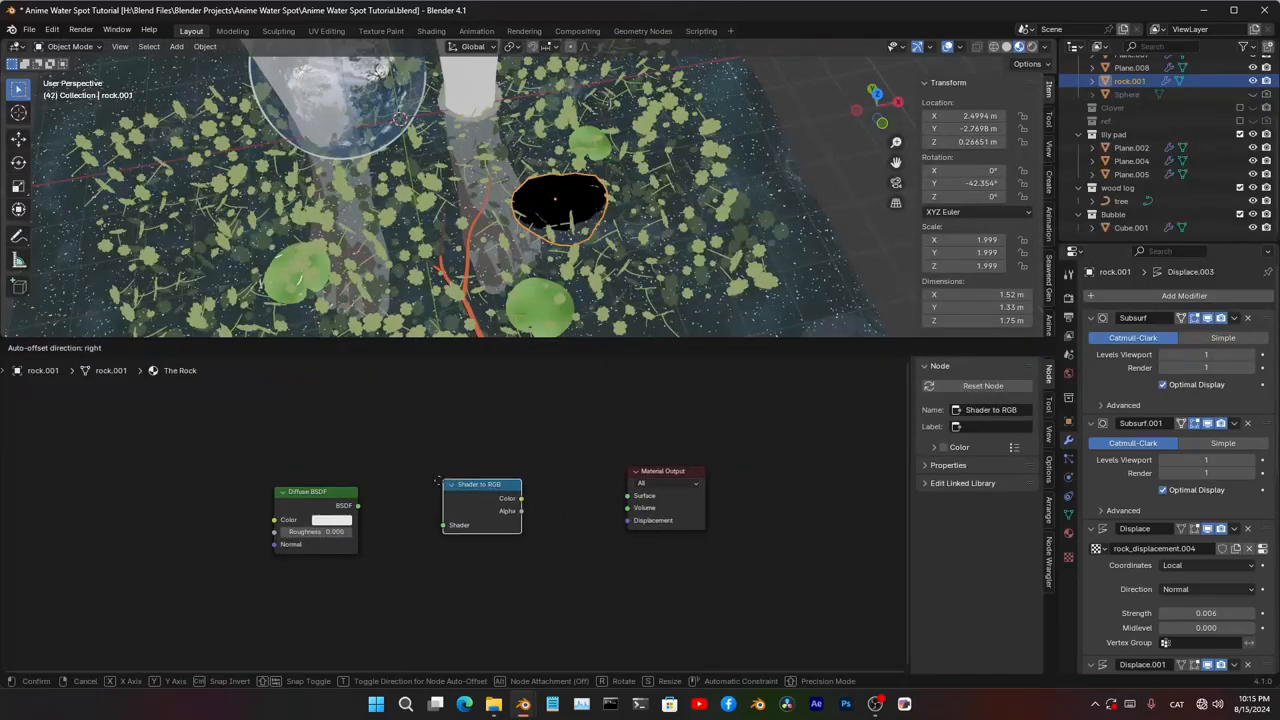
left_click(403, 489)
key("shift+a")
left_click(469, 473)
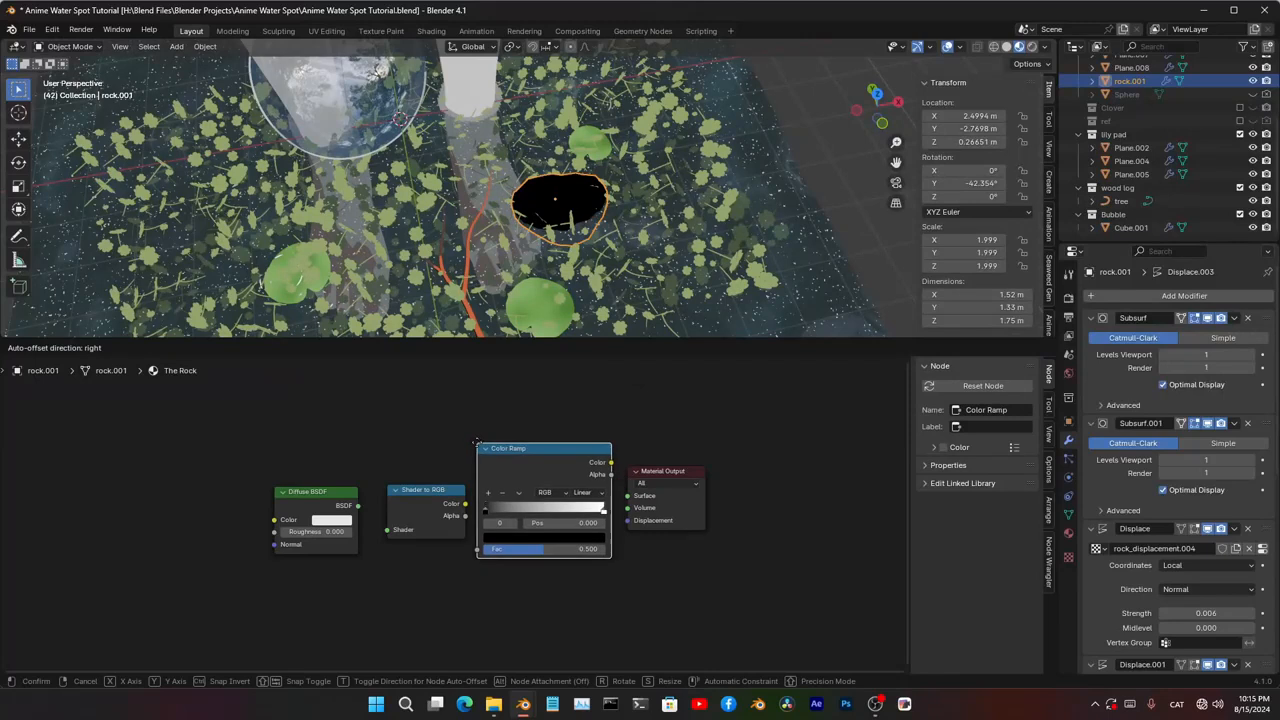
left_click(494, 448)
- Chain Diffuse BSDF through Shader to RGB and the Color Ramp into the Material Output's Surface, shifting the shader nodes aside
left_click_drag(465, 504, 477, 549)
left_click_drag(358, 506, 387, 530)
left_click_drag(297, 374, 585, 498)
key("g")
left_click(342, 511)
left_click_drag(334, 507, 627, 496)
- Add a middle stop at 0.500 to the rock's Color Ramp and colour the first stop dark brown, hex 491700
scroll(480, 205, "up", 6)
middle_click_drag(480, 205, 492, 105, "shift")
left_click_drag(252, 529, 343, 506)
scroll(309, 490, "up", 2)
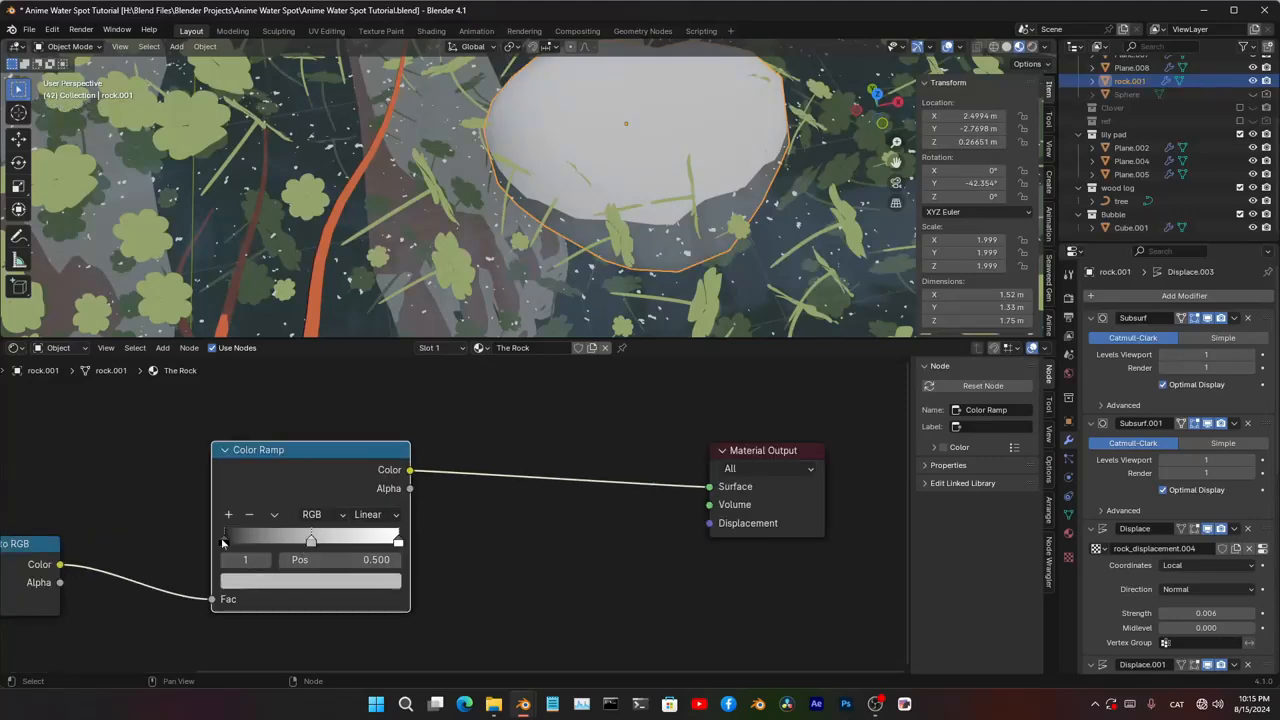
left_click(274, 581)
left_click_drag(327, 438, 277, 461)
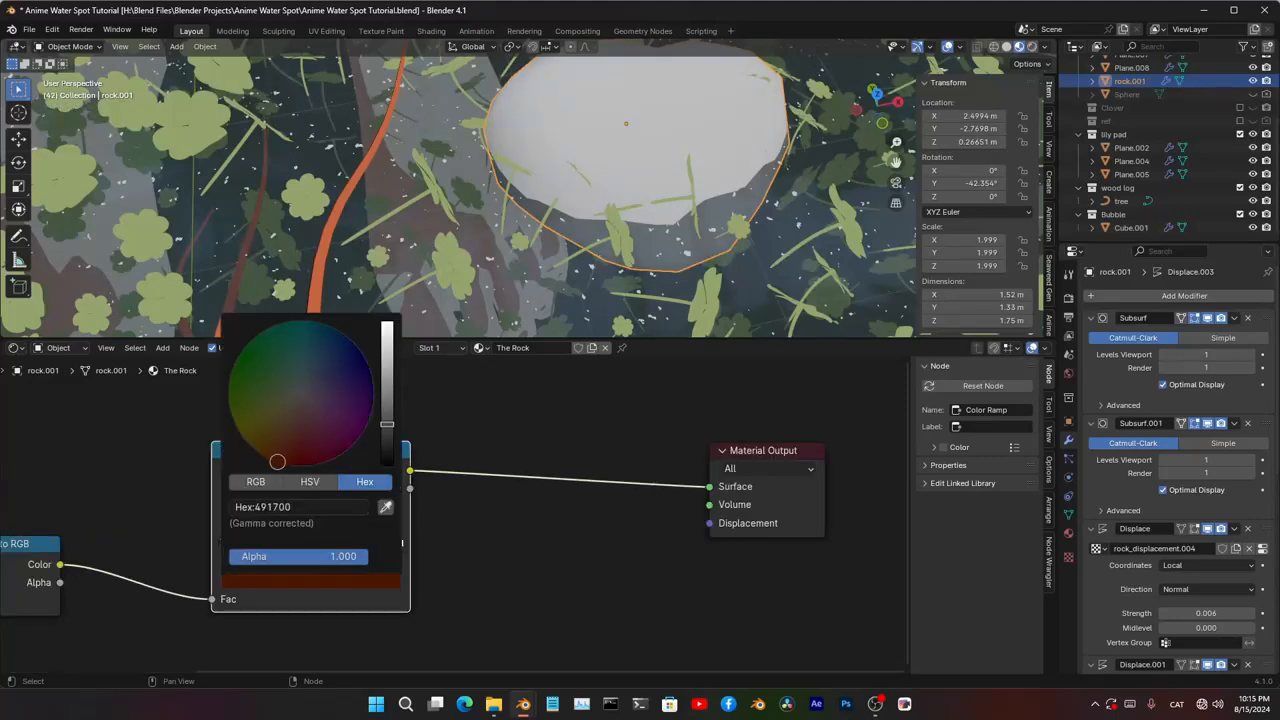
left_click(327, 532)
- Colour the rock ramp's middle stop a muted dark brown and its last stop a light orange
left_click(331, 581)
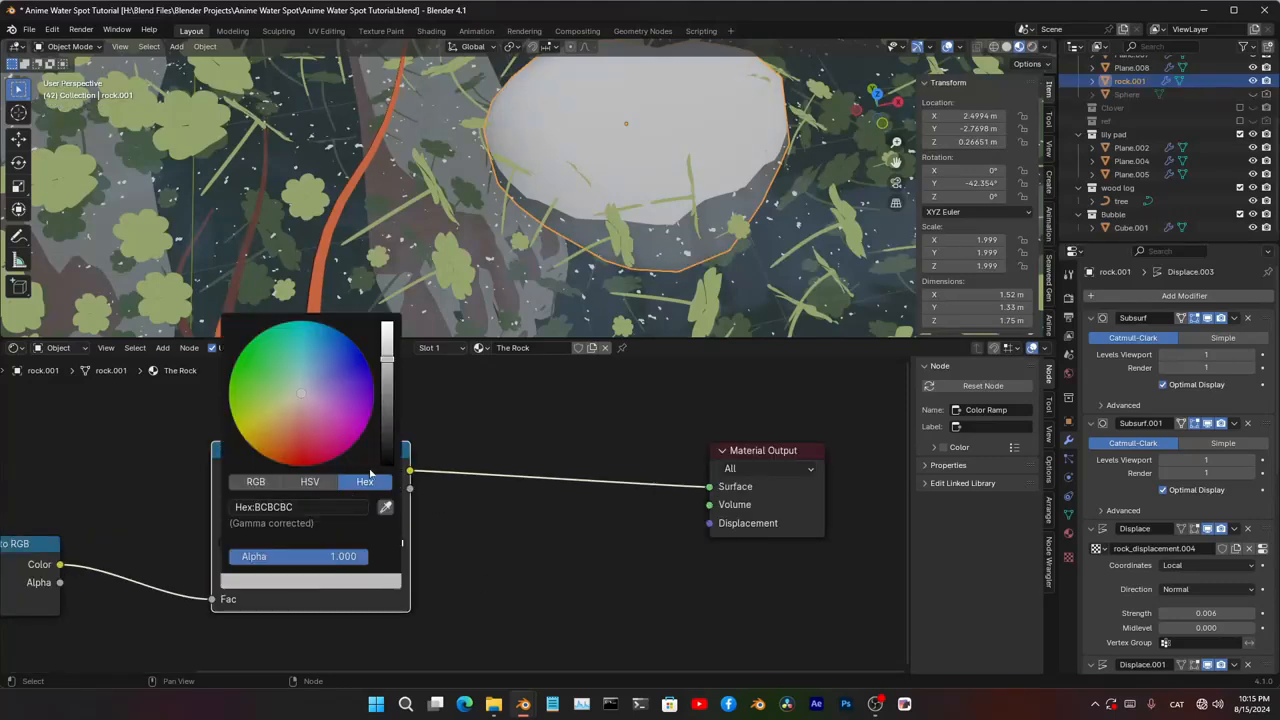
left_click_drag(387, 359, 387, 424)
left_click_drag(301, 394, 287, 435)
left_click(397, 543)
left_click(375, 581)
left_click_drag(387, 323, 387, 357)
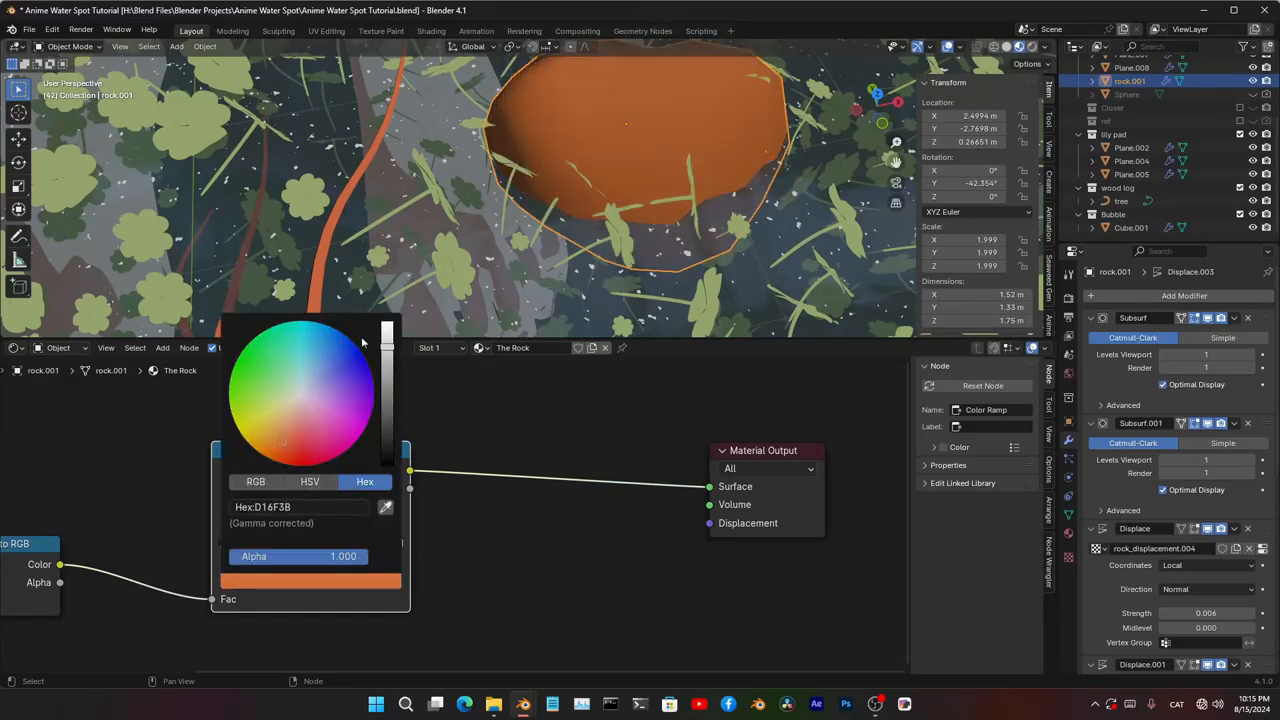
left_click_drag(387, 355, 387, 342)
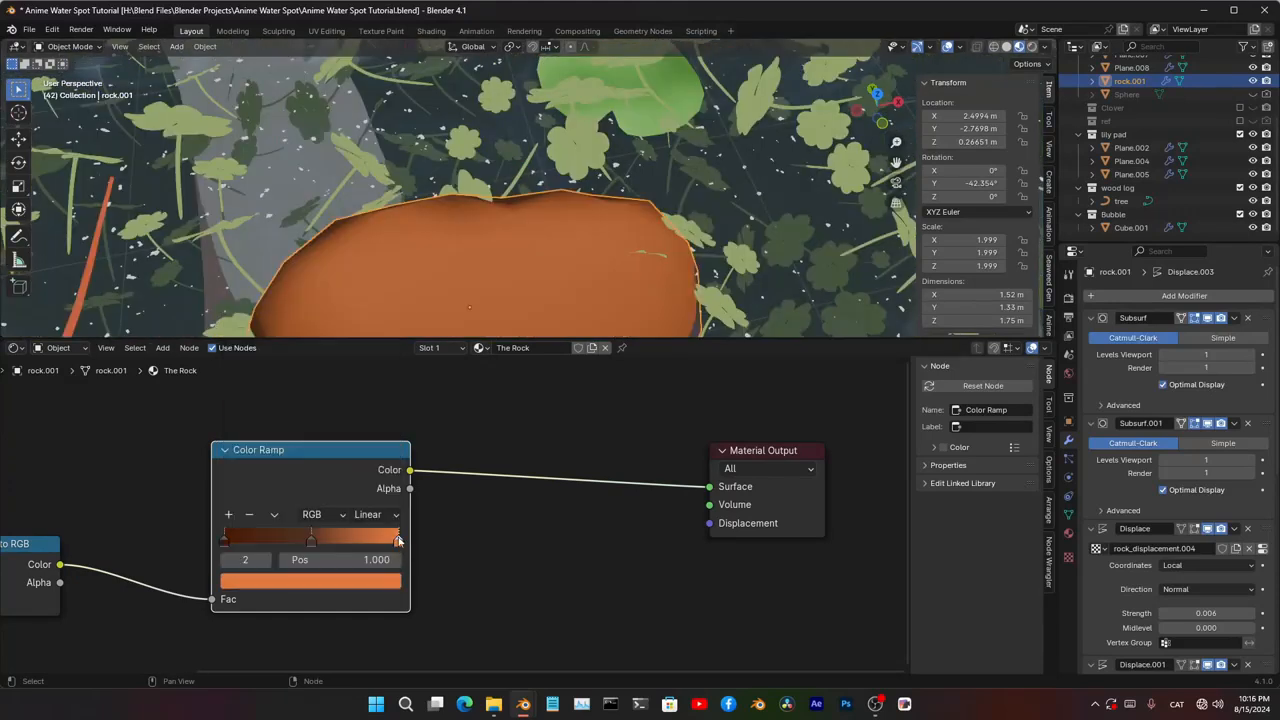
- Set the rock ramp to Constant interpolation, bring the orange stop inward and move the middle stop to 0.514
left_click(380, 514)
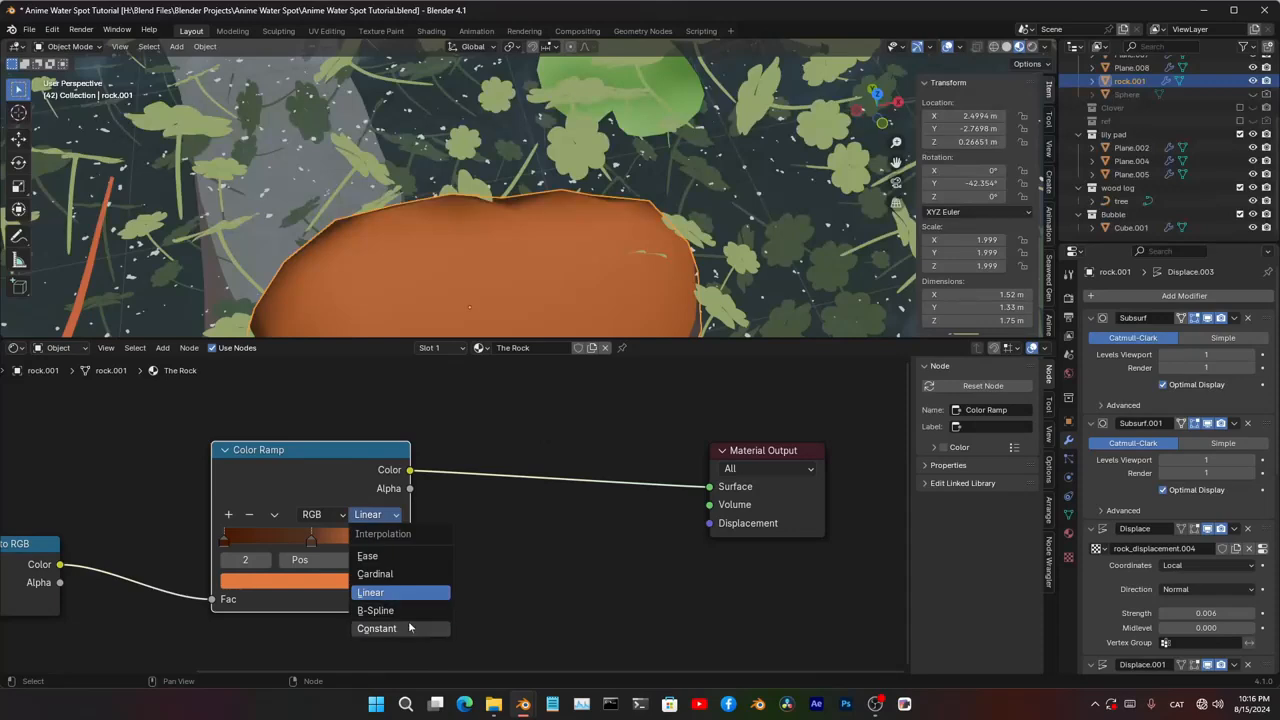
left_click(407, 627)
left_click_drag(311, 540, 307, 537)
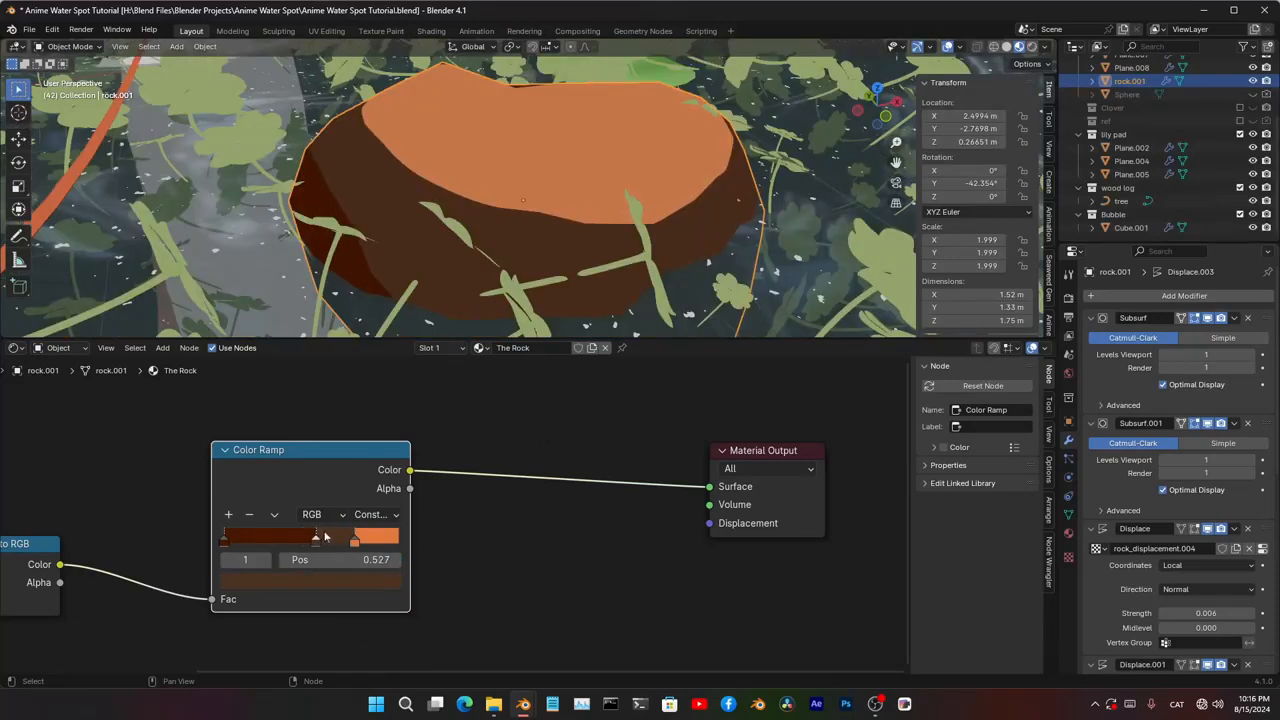
- Add a Noise Texture with Mapping and Texture Coordinate nodes to the rock material and preview it on the surface
scroll(520, 416, "down", 5)
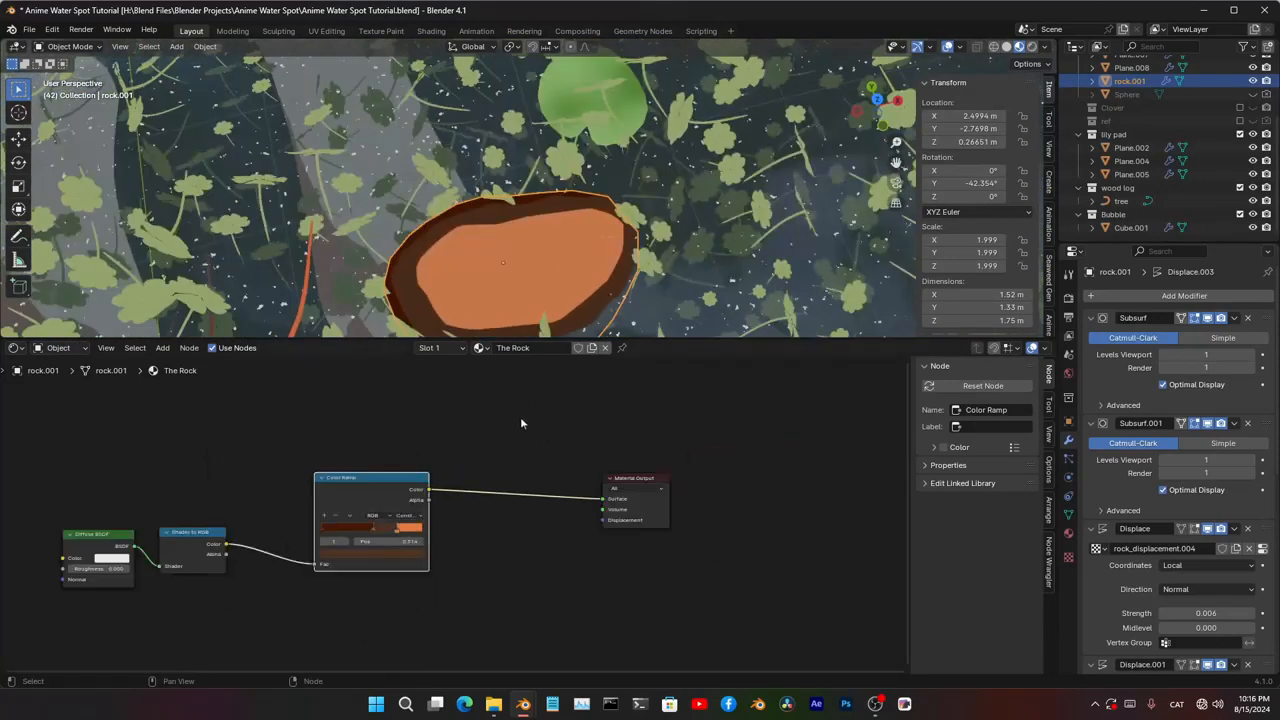
key("shift+a")
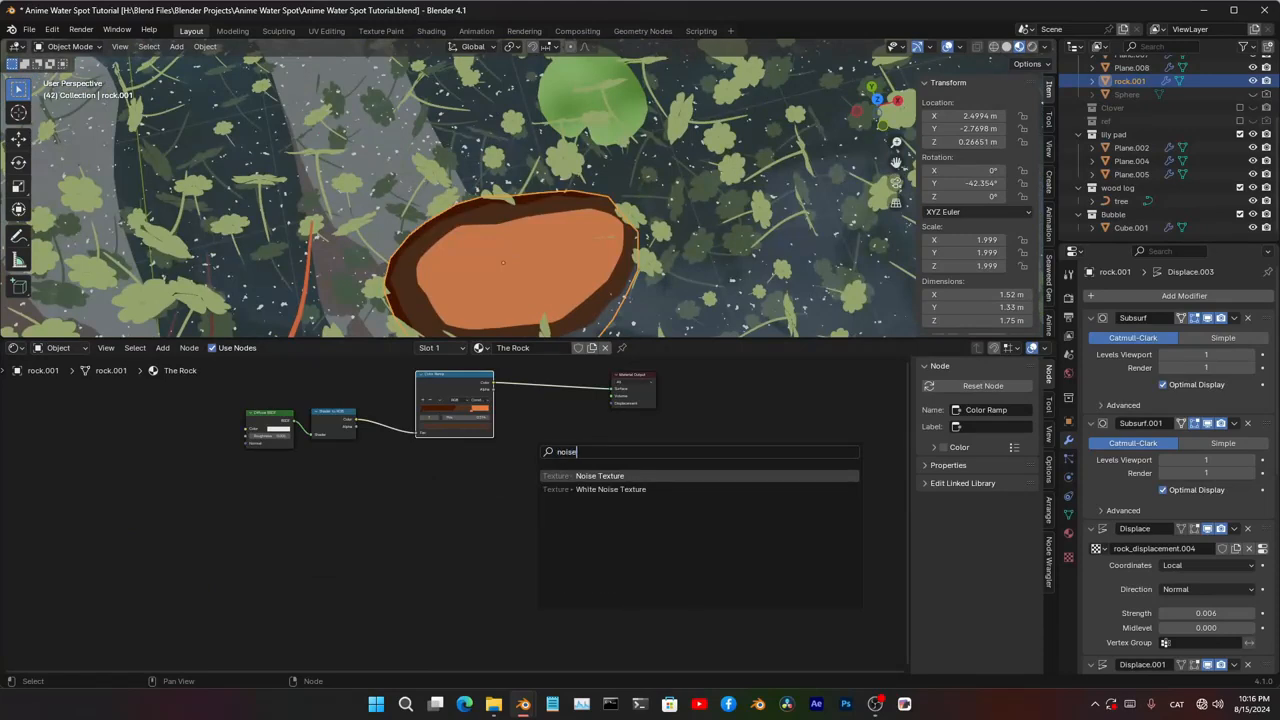
left_click(629, 475)
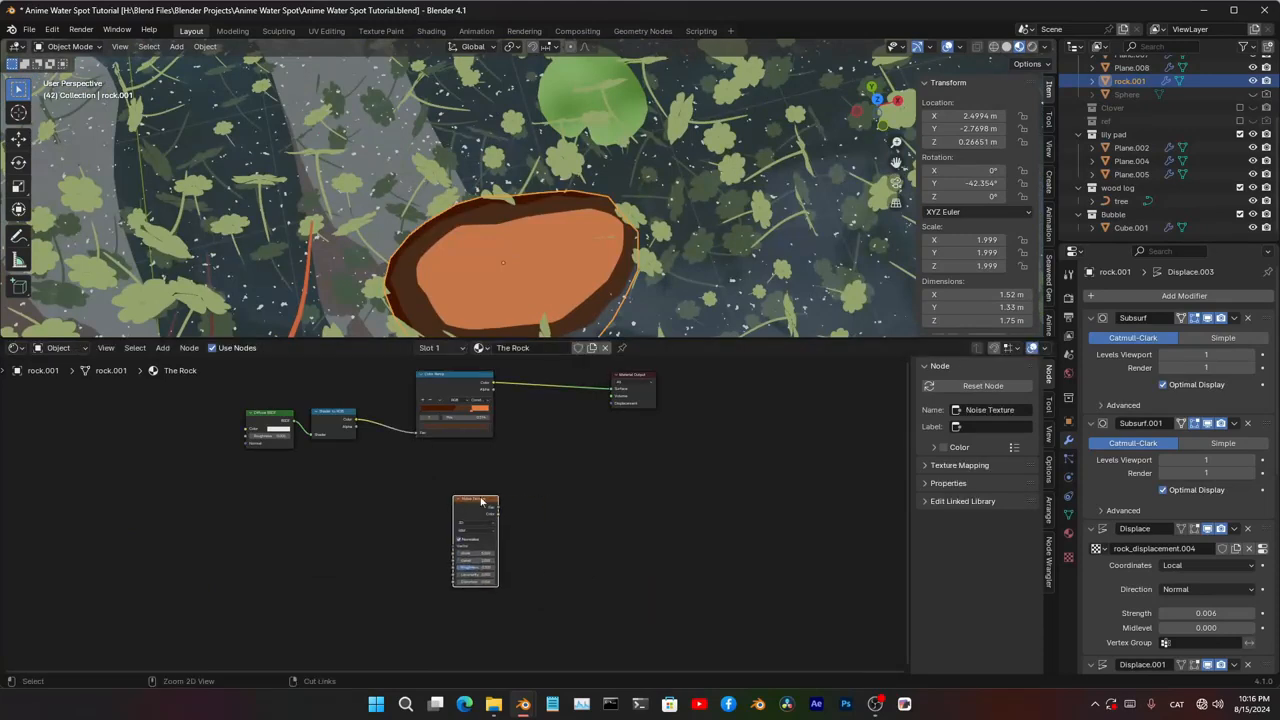
key("ctrl+t")
scroll(458, 511, "up", 6)
scroll(466, 526, "down", 1)
middle_click_drag(466, 526, 424, 577)
left_click(449, 543, "ctrl+shift")
scroll(466, 515, "up", 3)
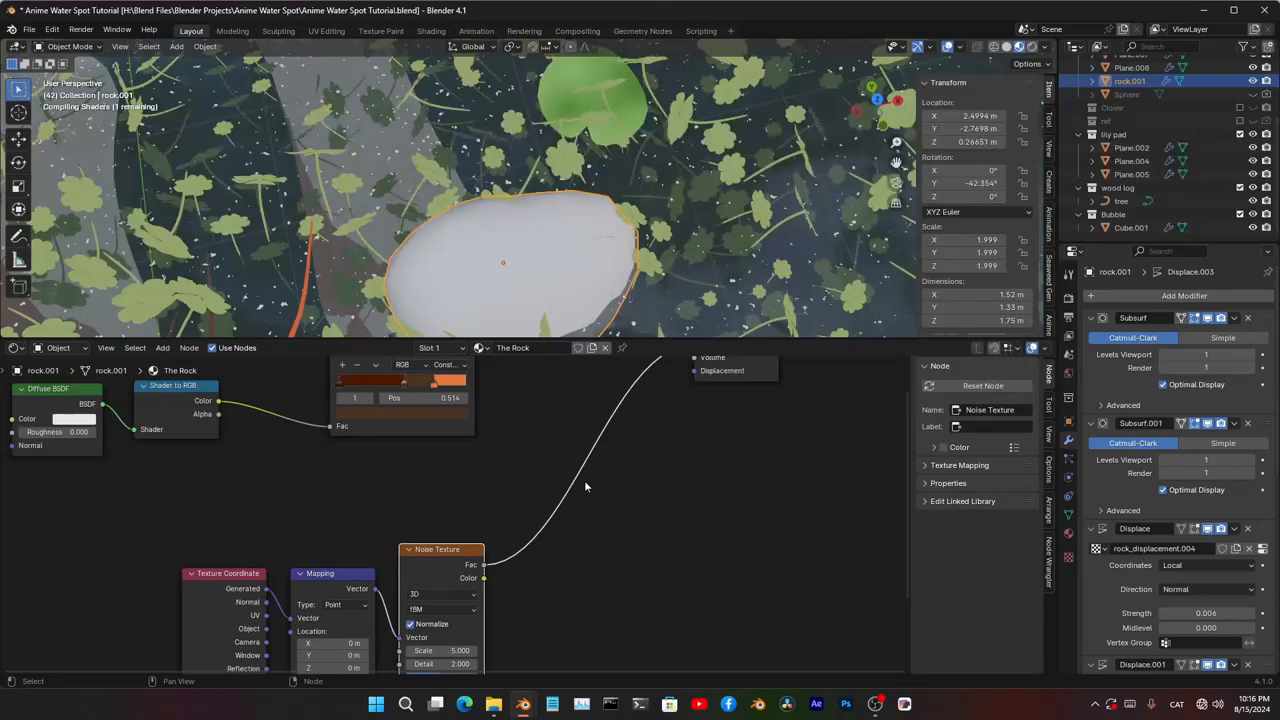
- Insert a second Color Ramp between the Noise Texture and the Material Output, with Constant interpolation
key("shift+a")
type("color ramp")
key("Return")
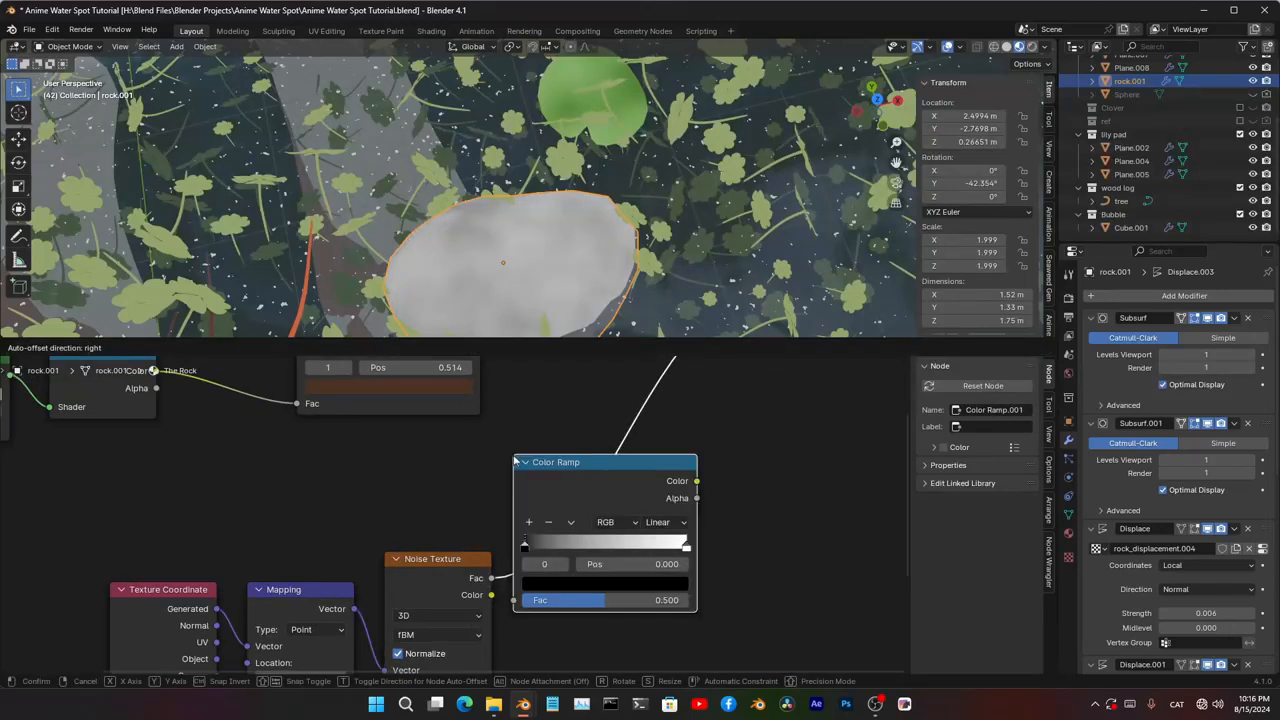
left_click(514, 460)
scroll(523, 604, "up", 2)
left_click(735, 437)
left_click(737, 594)
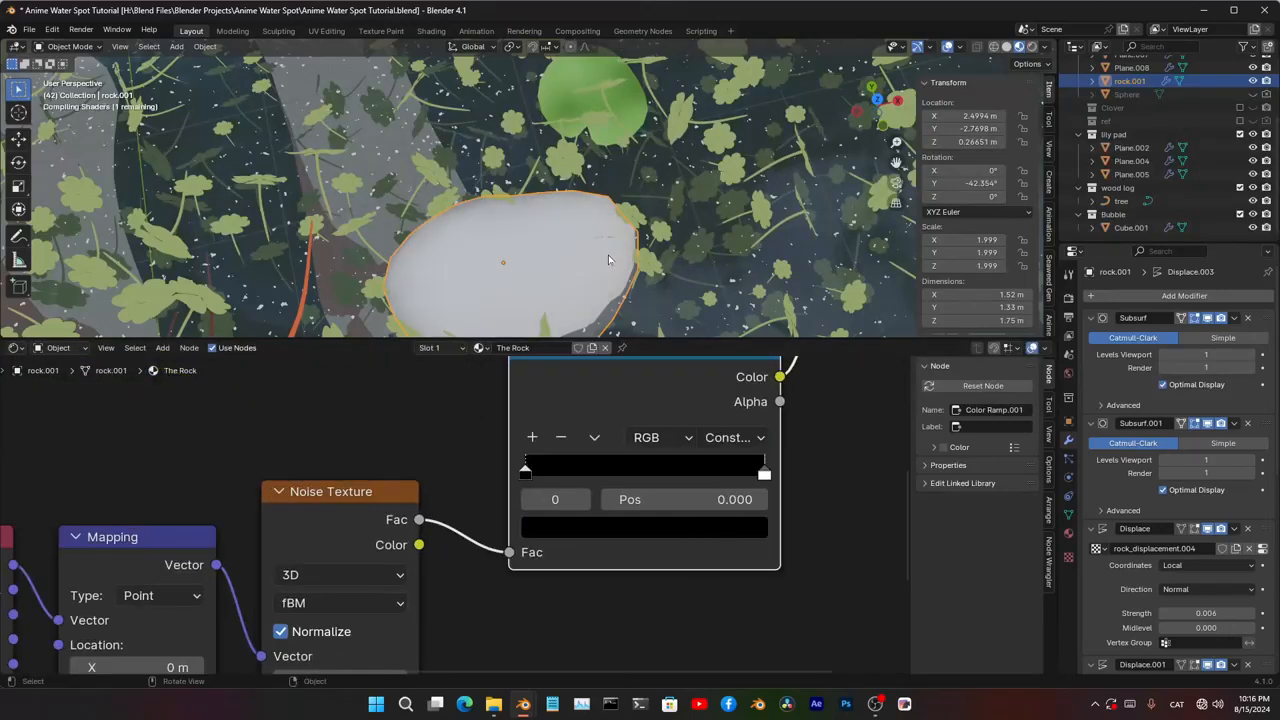
- Refine the rock's speckles with noise detail 0.300, a higher noise scale and the second ramp's white stop at 0.700
middle_click_drag(608, 260, 618, 258)
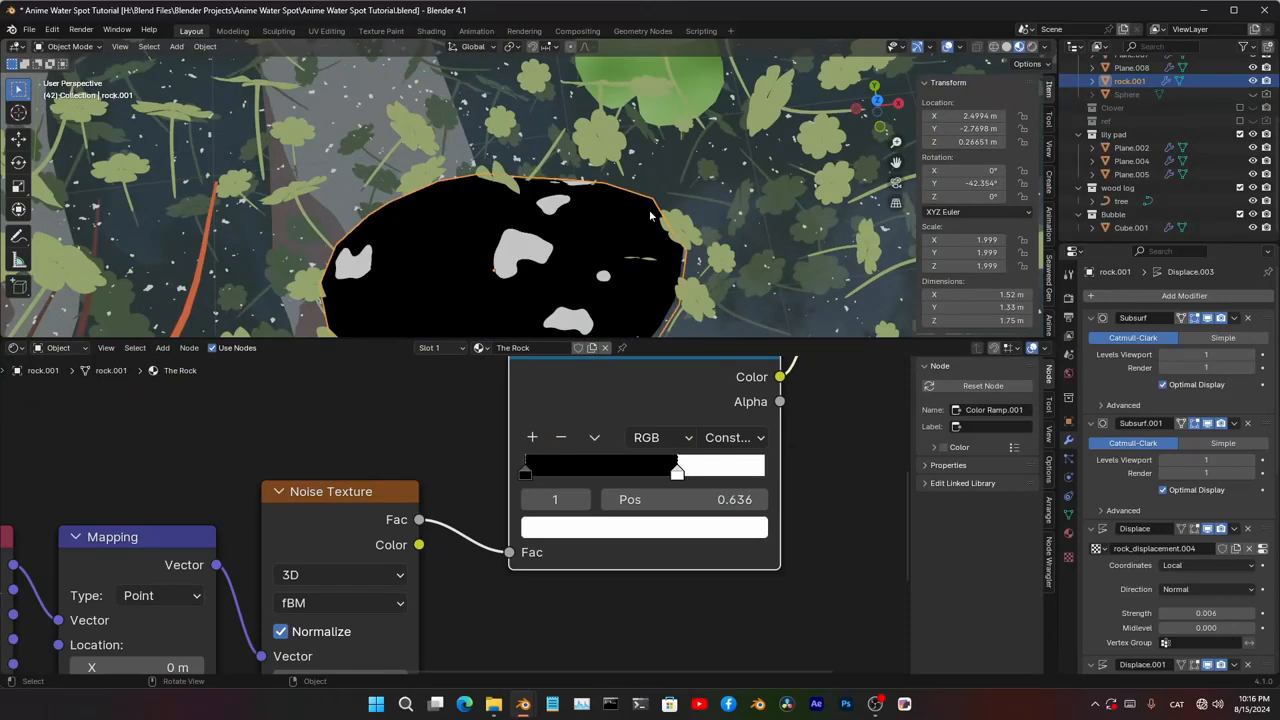
middle_click_drag(598, 276, 603, 203, "shift")
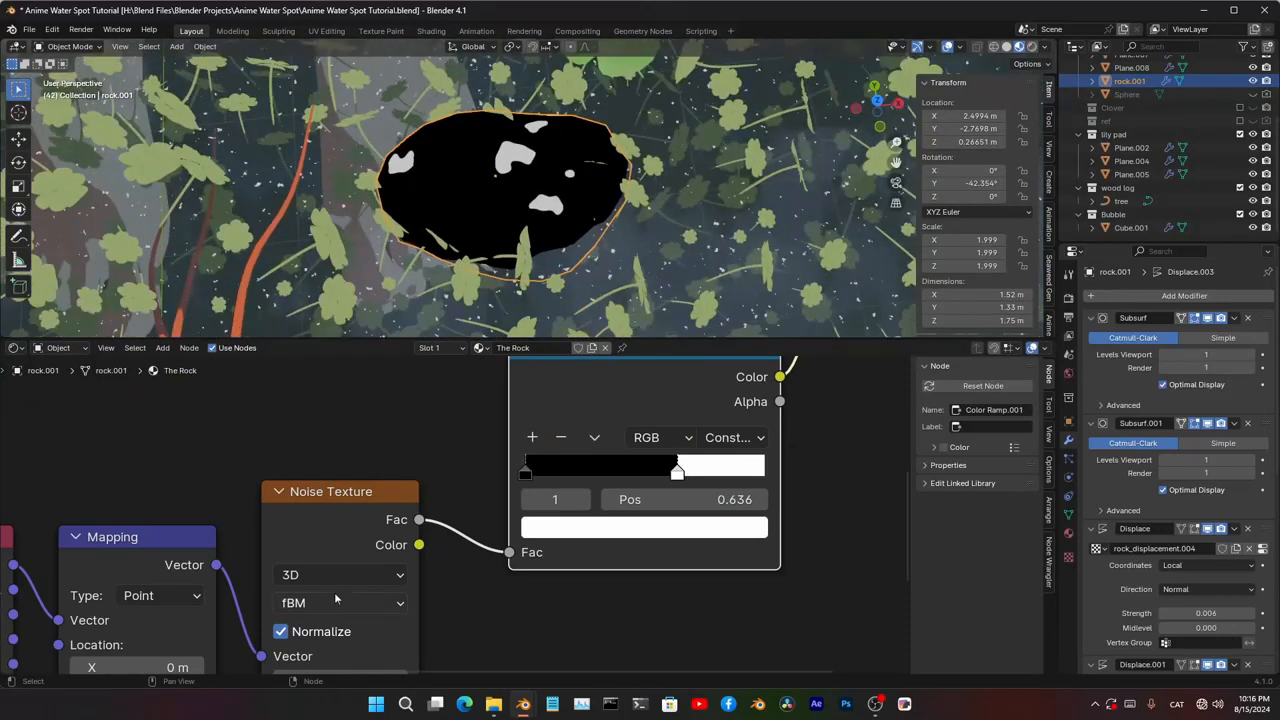
middle_click_drag(335, 598, 423, 367)
left_click_drag(440, 449, 477, 449)
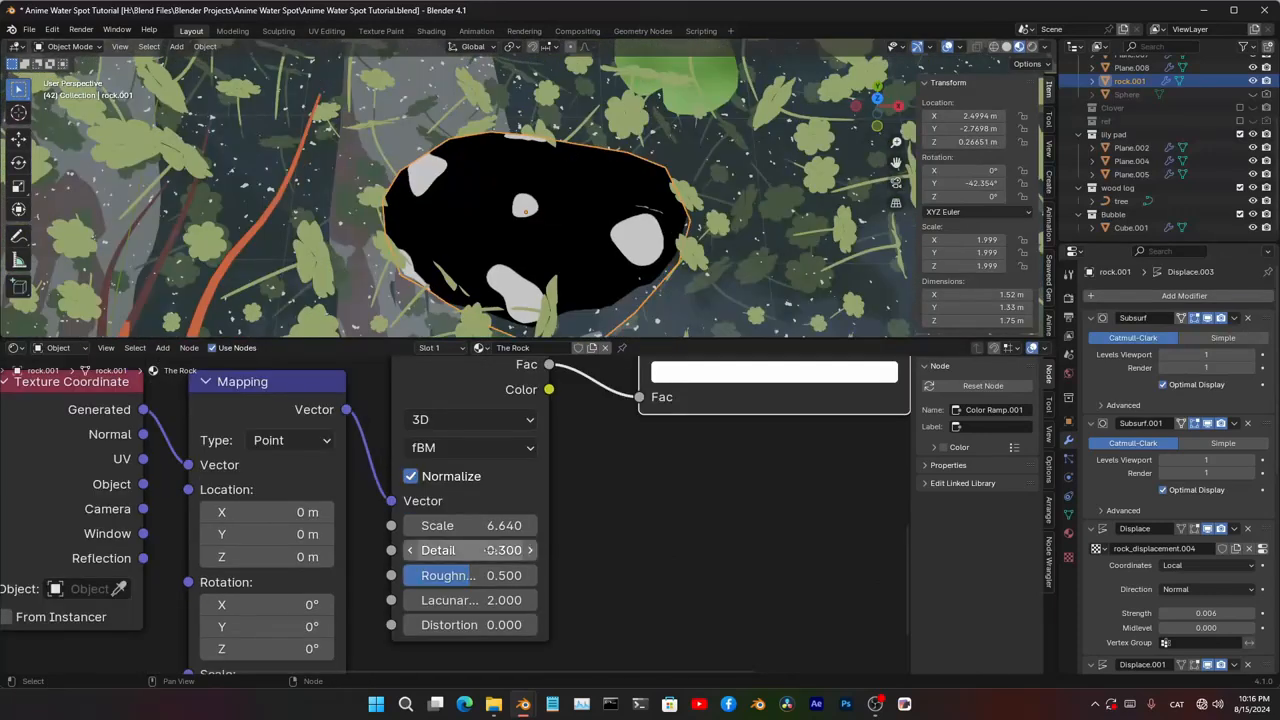
left_click_drag(490, 525, 715, 525)
middle_click_drag(626, 482, 417, 377)
left_click_drag(598, 531, 631, 527)
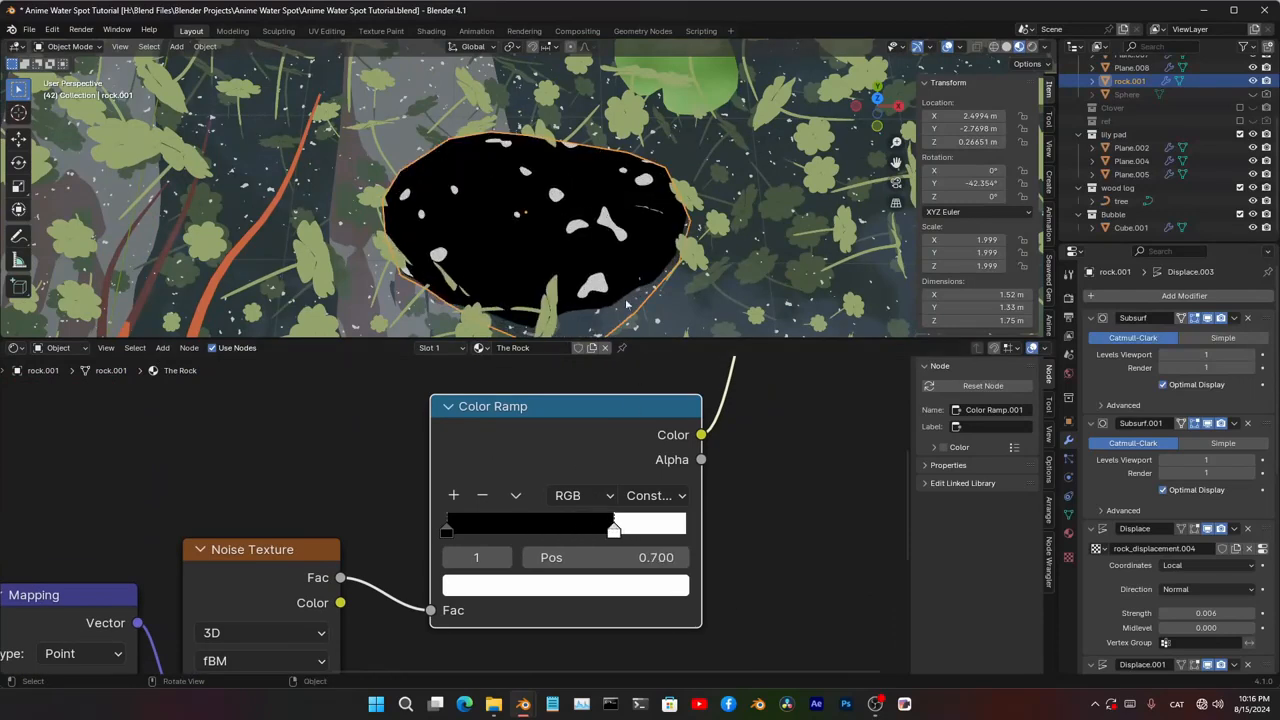
- Combine the rock's two Color Ramps with an Overlay mix node feeding the Material Output
scroll(626, 303, "down", 3)
scroll(709, 473, "down", 9)
middle_click_drag(631, 478, 587, 648)
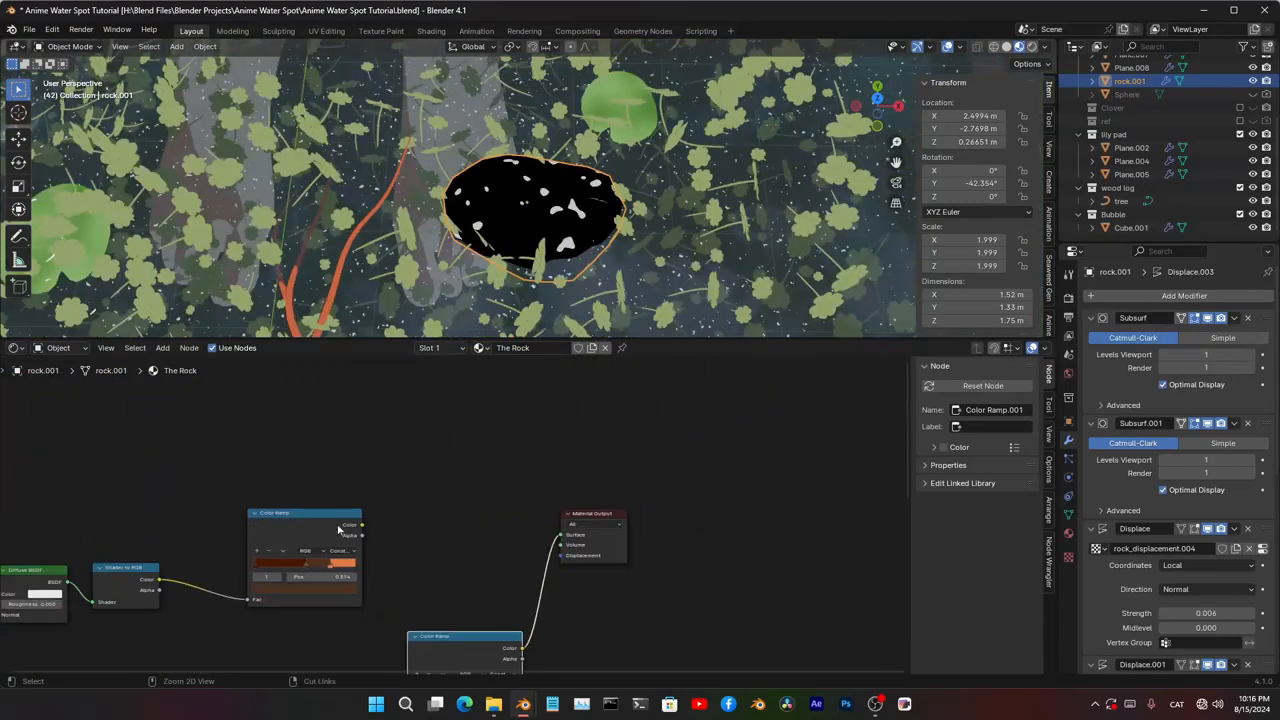
right_click_drag(338, 530, 450, 642, "ctrl+shift")
scroll(568, 606, "up", 5)
middle_click_drag(568, 606, 527, 551)
key("h")
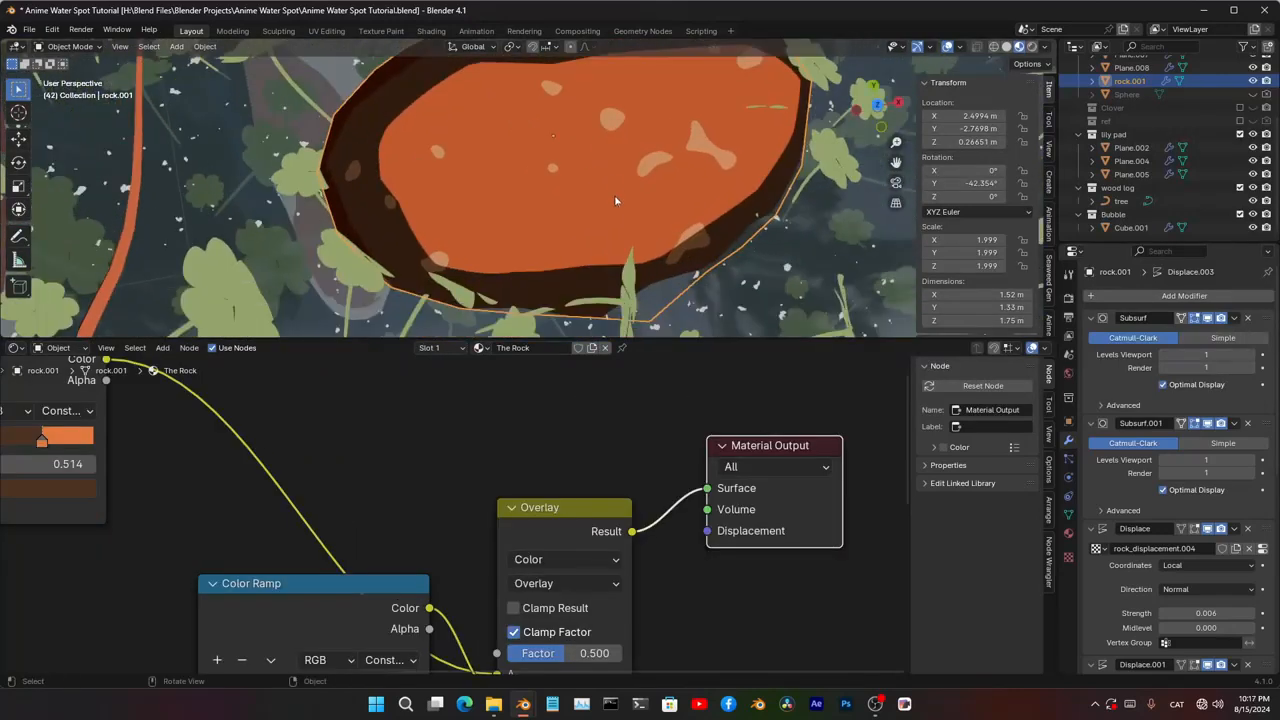
- Set the rock mix node's factor to 0.917 and try the Soft Light and Linear Light blending modes
middle_click_drag(625, 115, 695, 160)
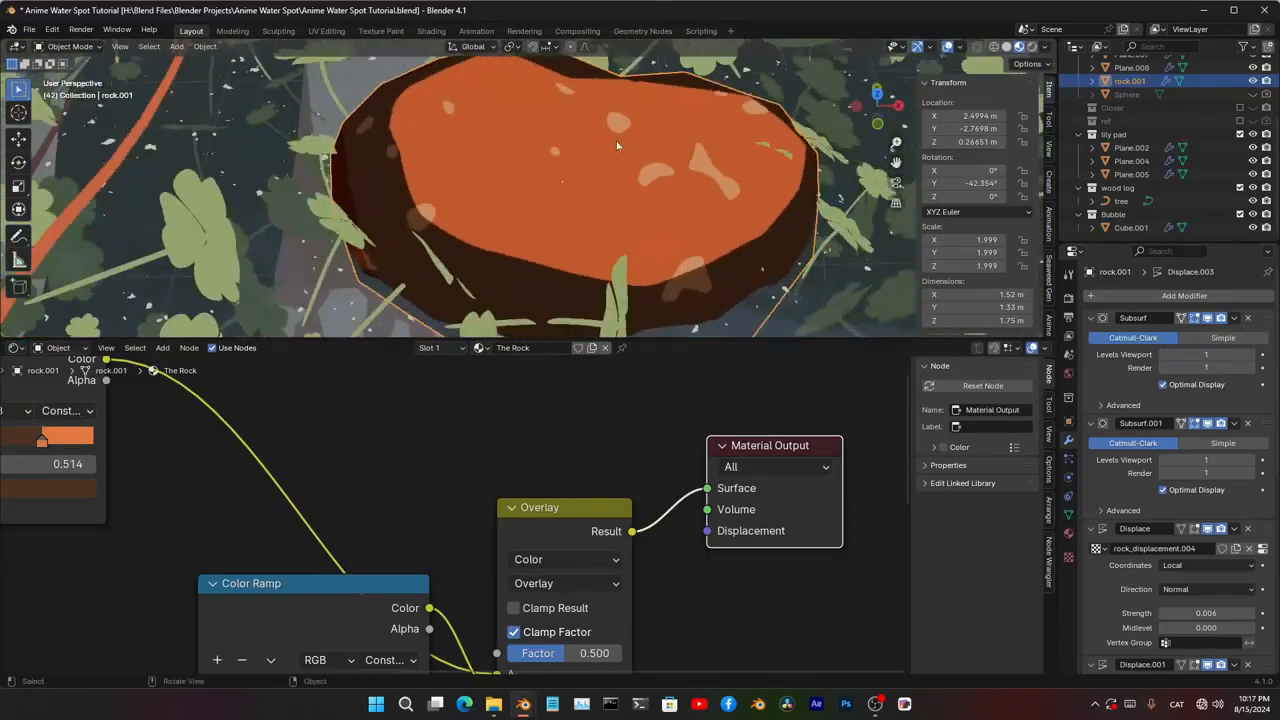
scroll(697, 160, "up", 3)
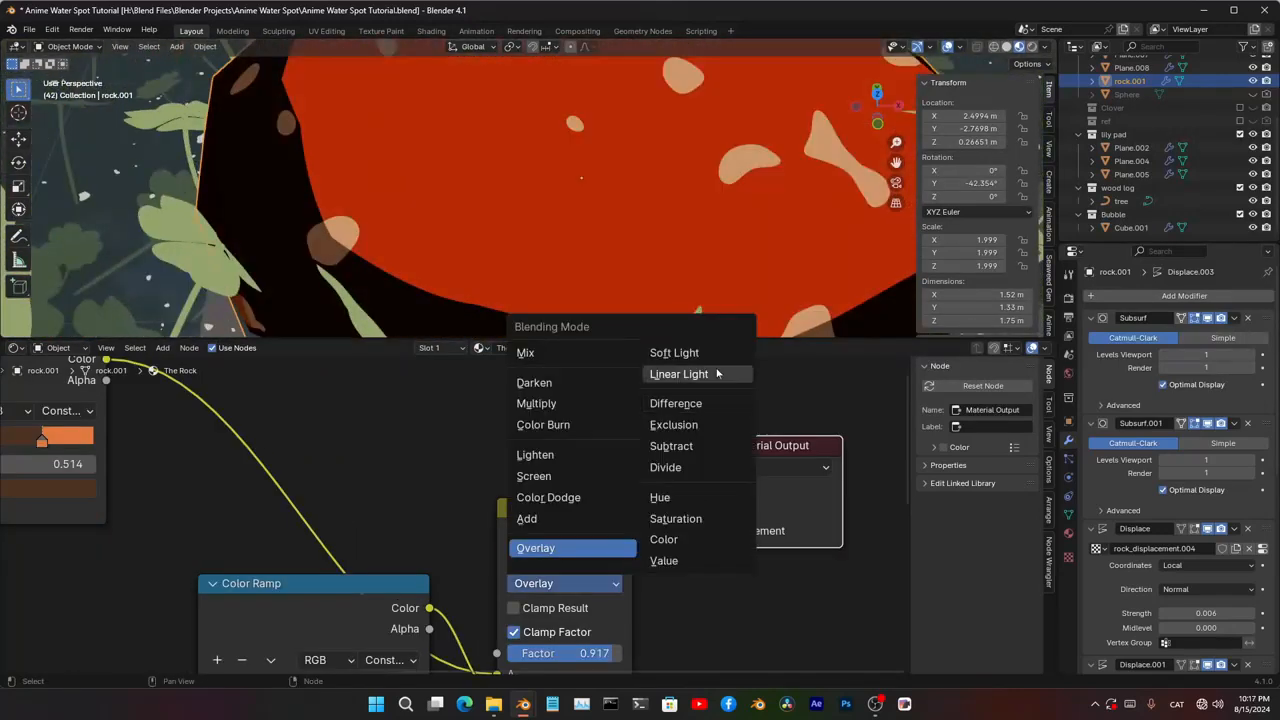
left_click(702, 357)
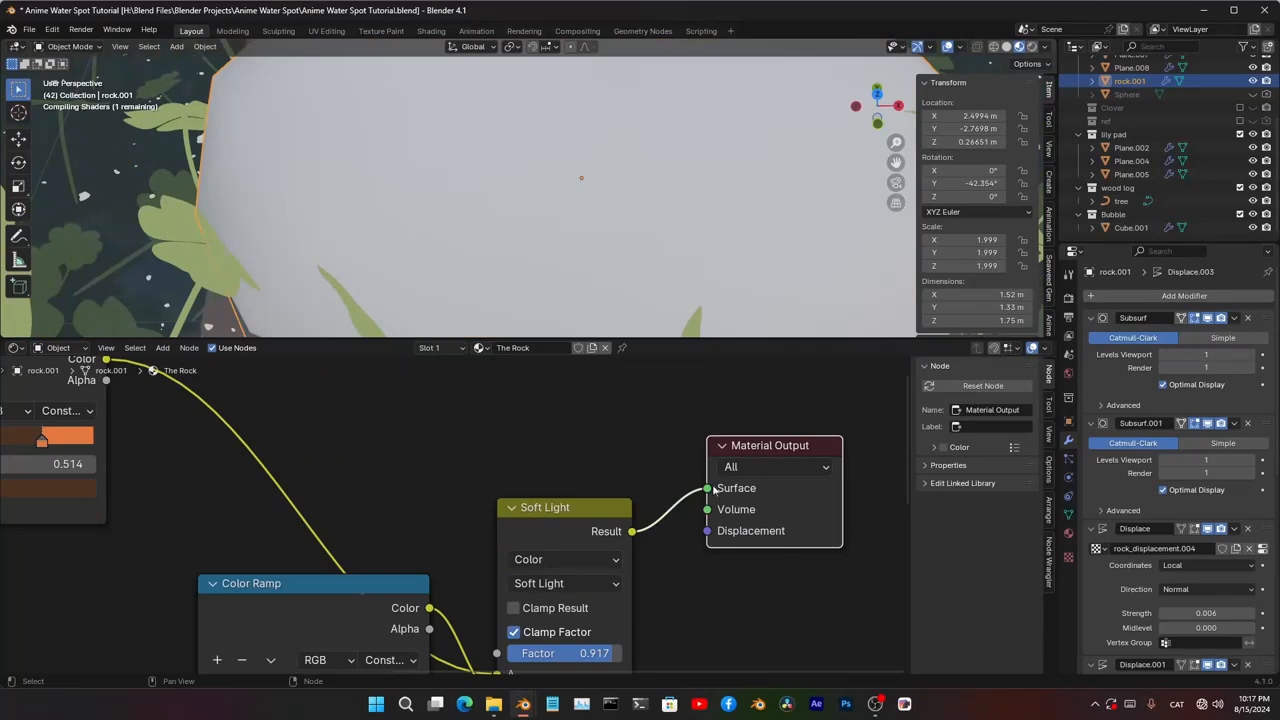
left_click(603, 586)
left_click(690, 375)
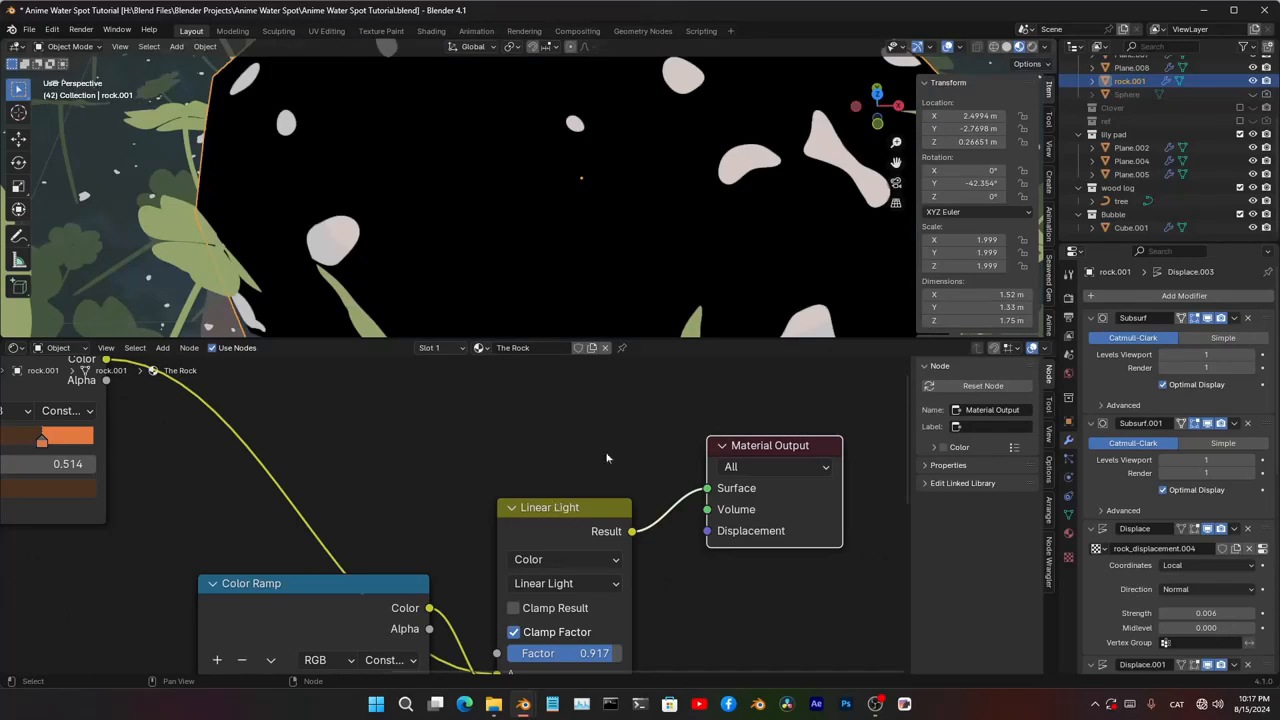
- Switch the rock's mix node to Lighten blending with a factor of 1.000
scroll(640, 300, "down", 2)
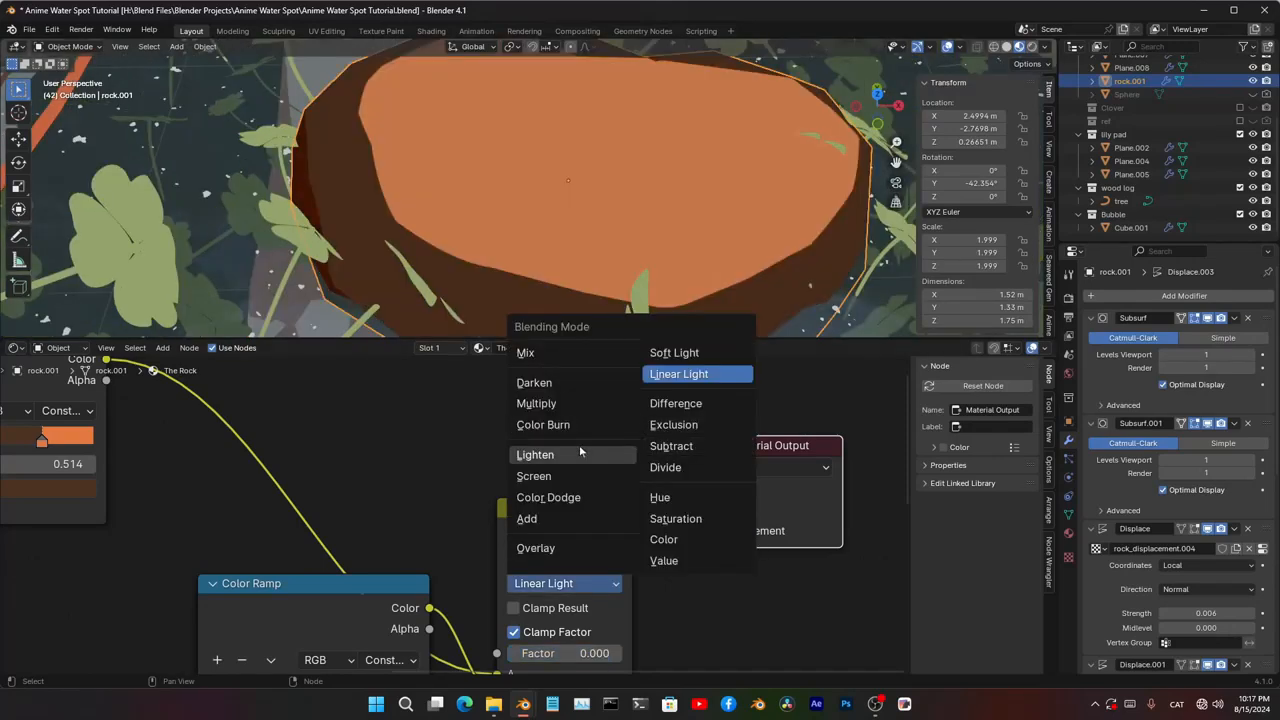
left_click(568, 457)
left_click_drag(550, 653, 640, 653)
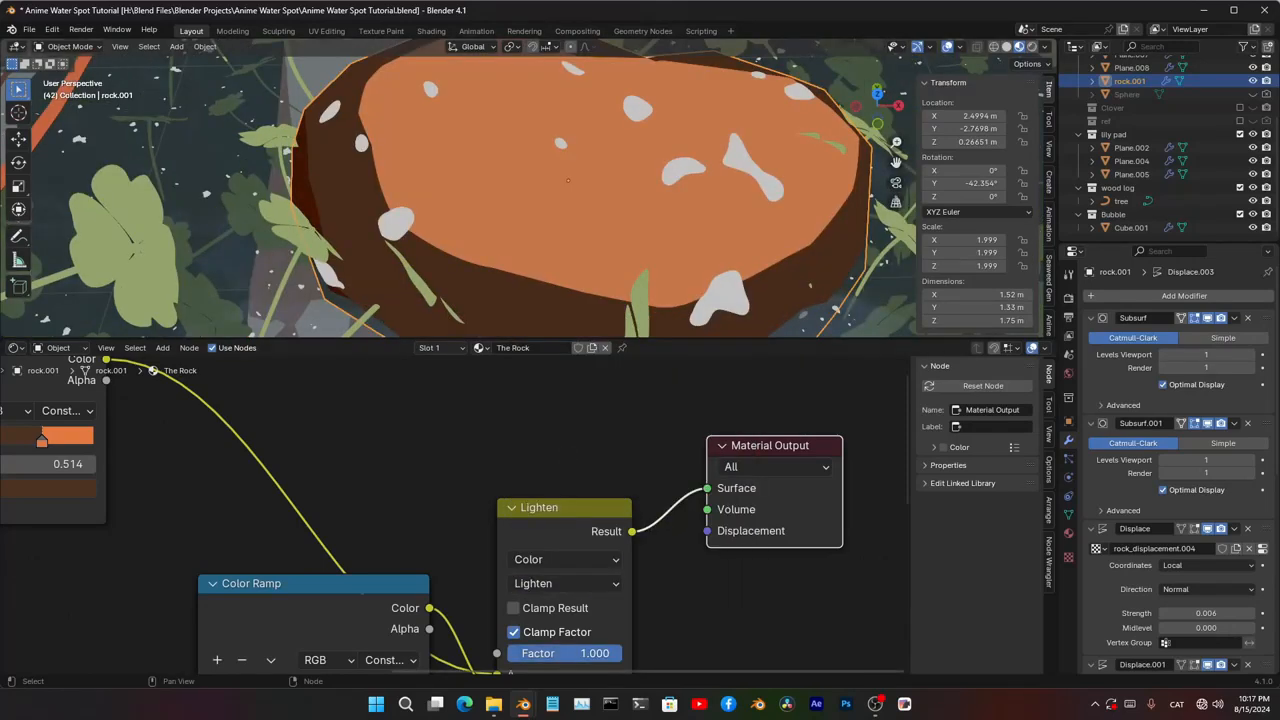
scroll(655, 230, "down", 3)
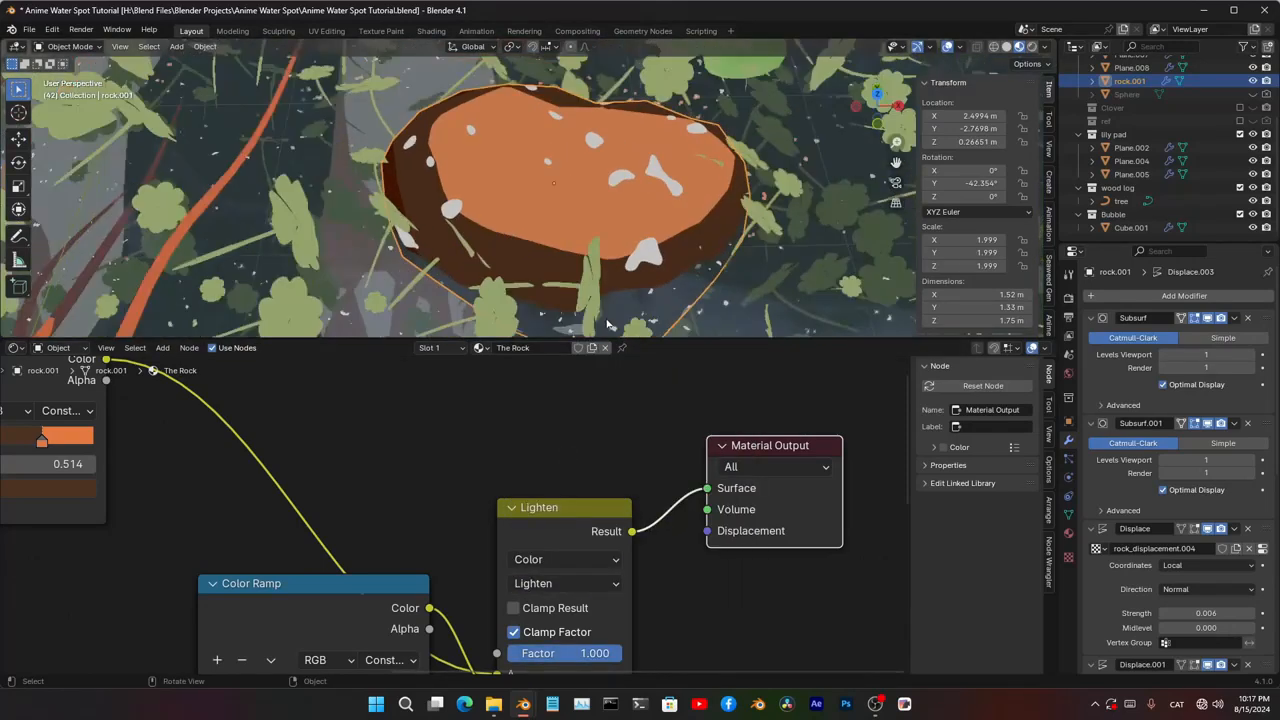
middle_click_drag(655, 235, 629, 294)
scroll(647, 196, "up", 4)
scroll(629, 290, "down", 7)
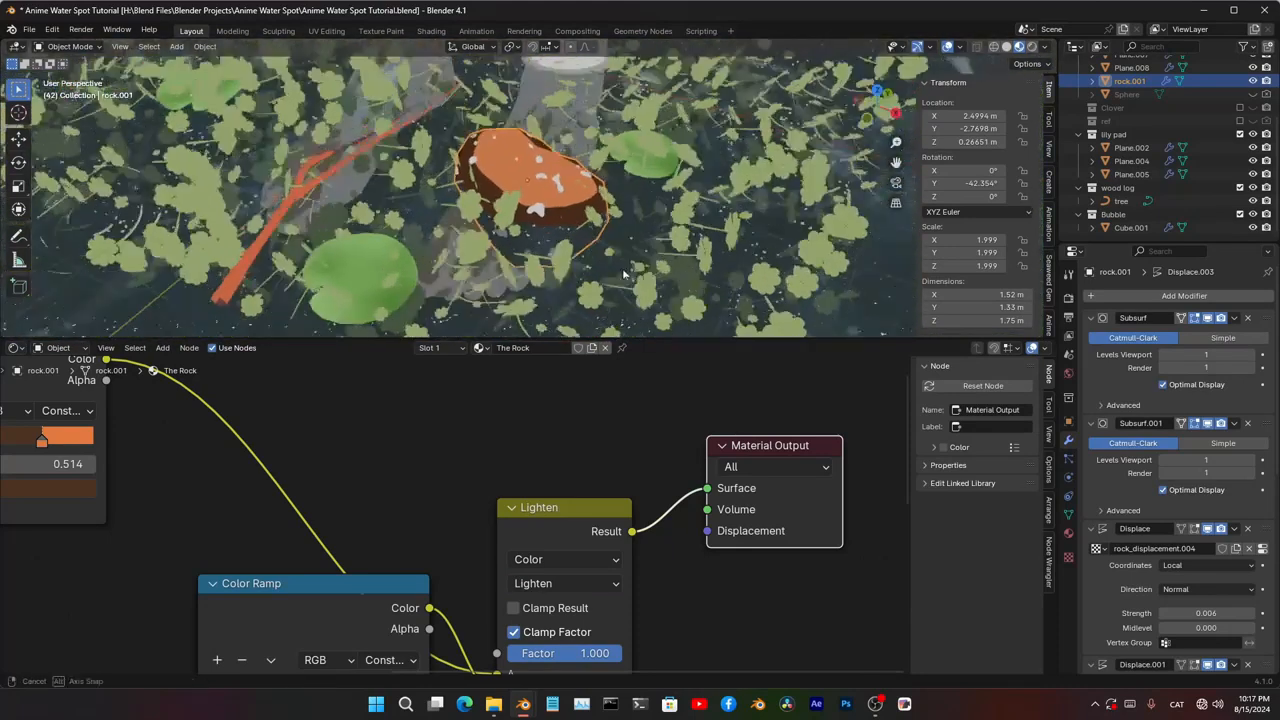
middle_click_drag(630, 230, 612, 270)
- Insert a duplicate of the Lighten mix node before the Material Output and set its blending mode to Multiply
scroll(550, 540, "down", 8)
middle_click_drag(552, 620, 541, 479)
left_click_drag(474, 399, 476, 461)
middle_click_drag(524, 400, 499, 523)
left_click(514, 499)
key("shift+d")
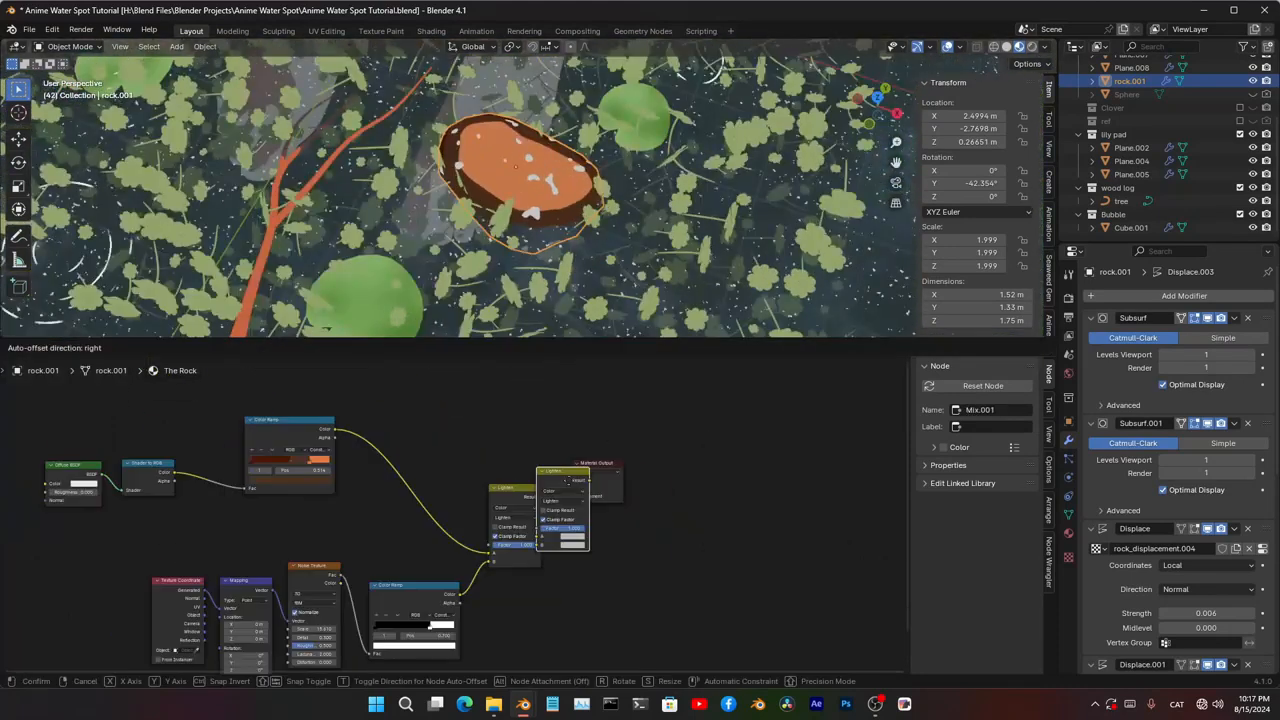
left_click(567, 481)
scroll(576, 508, "up", 4)
middle_click_drag(576, 510, 620, 506)
left_click(650, 495)
left_click(666, 553)
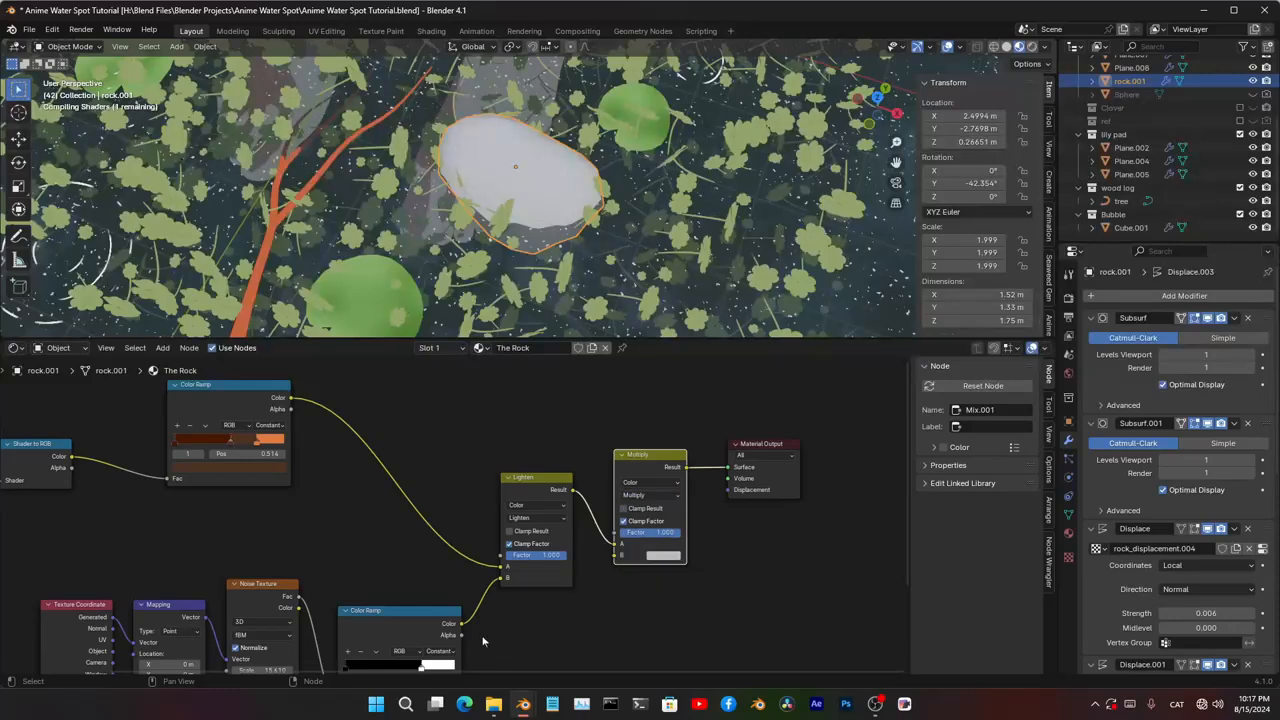
- Duplicate the speckle chain from Texture Coordinate to Color Ramp and connect the copy to the Multiply node's B input
middle_click_drag(484, 641, 494, 452)
left_click_drag(503, 542, 18, 477)
key("shift+d")
left_click(610, 560)
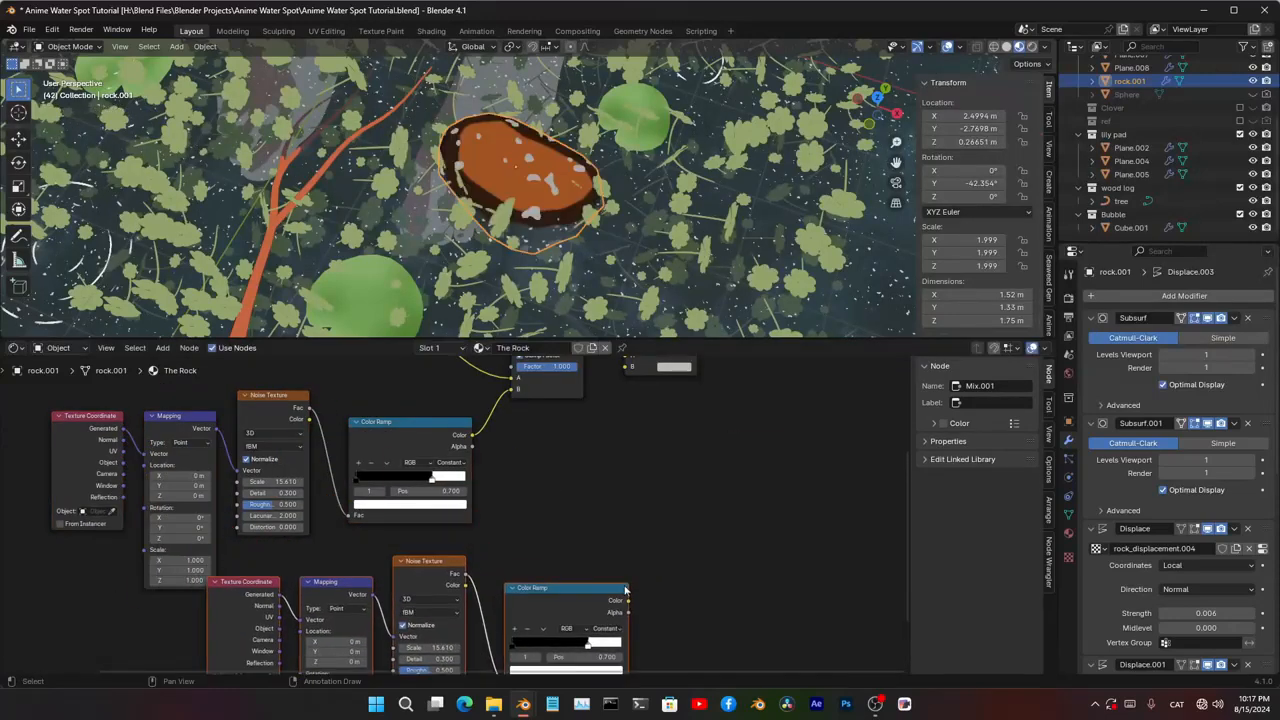
middle_click_drag(620, 542, 541, 572)
left_click_drag(549, 631, 566, 425)
middle_click_drag(503, 570, 488, 404)
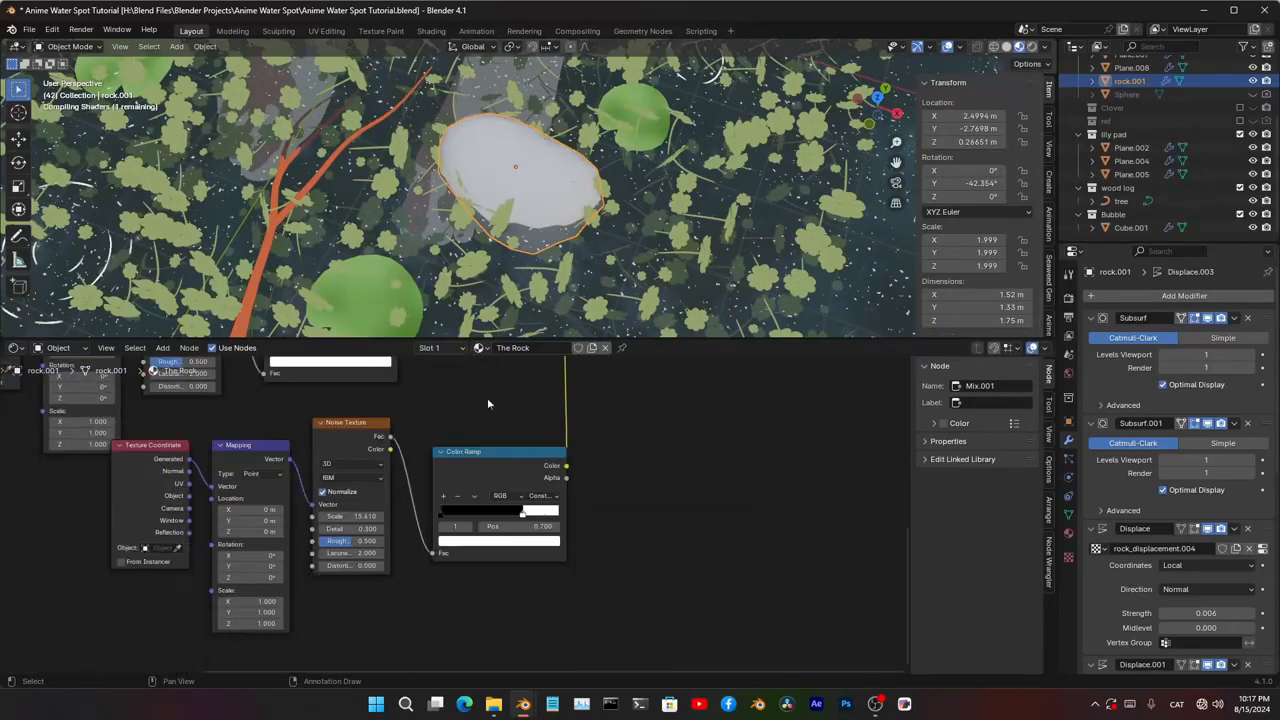
- Flip the duplicated Color Ramp with its black stop at 0.705 and set the duplicated noise scale to 19.050
scroll(543, 180, "up", 2)
left_click(475, 501)
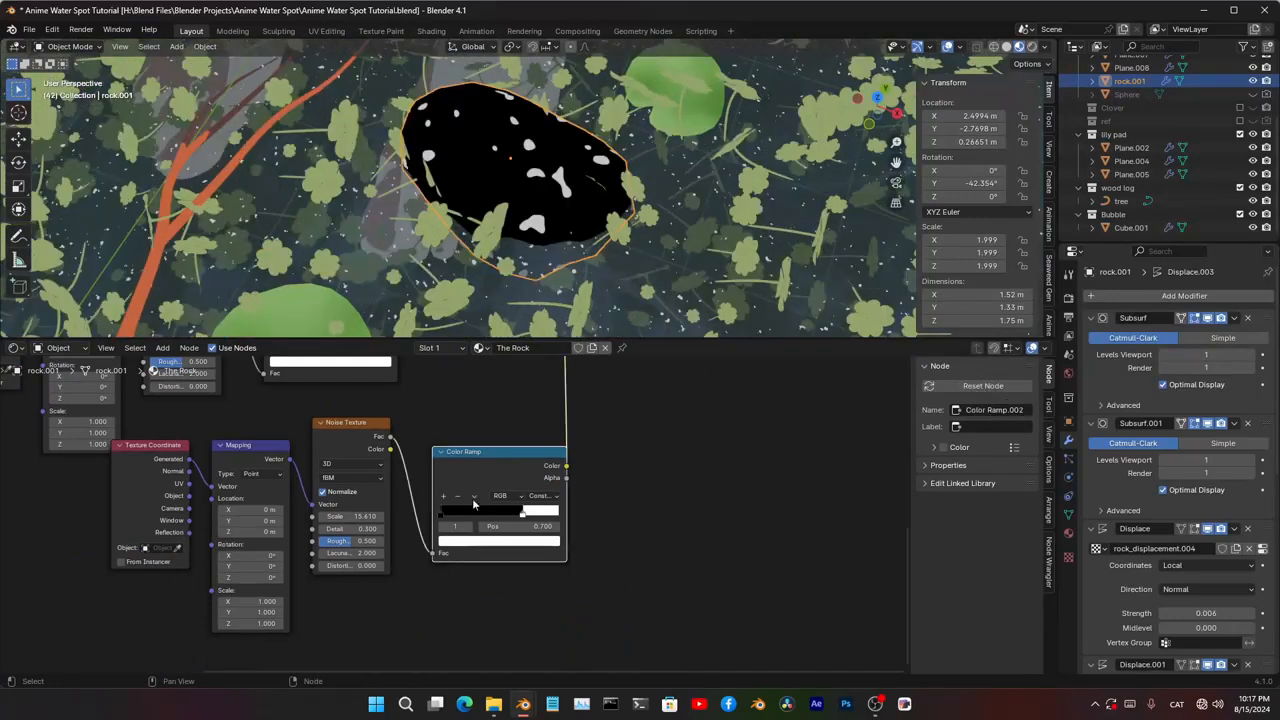
left_click(473, 497)
left_click(478, 507)
middle_click_drag(477, 473, 498, 481)
left_click_drag(372, 525, 386, 525, "shift")
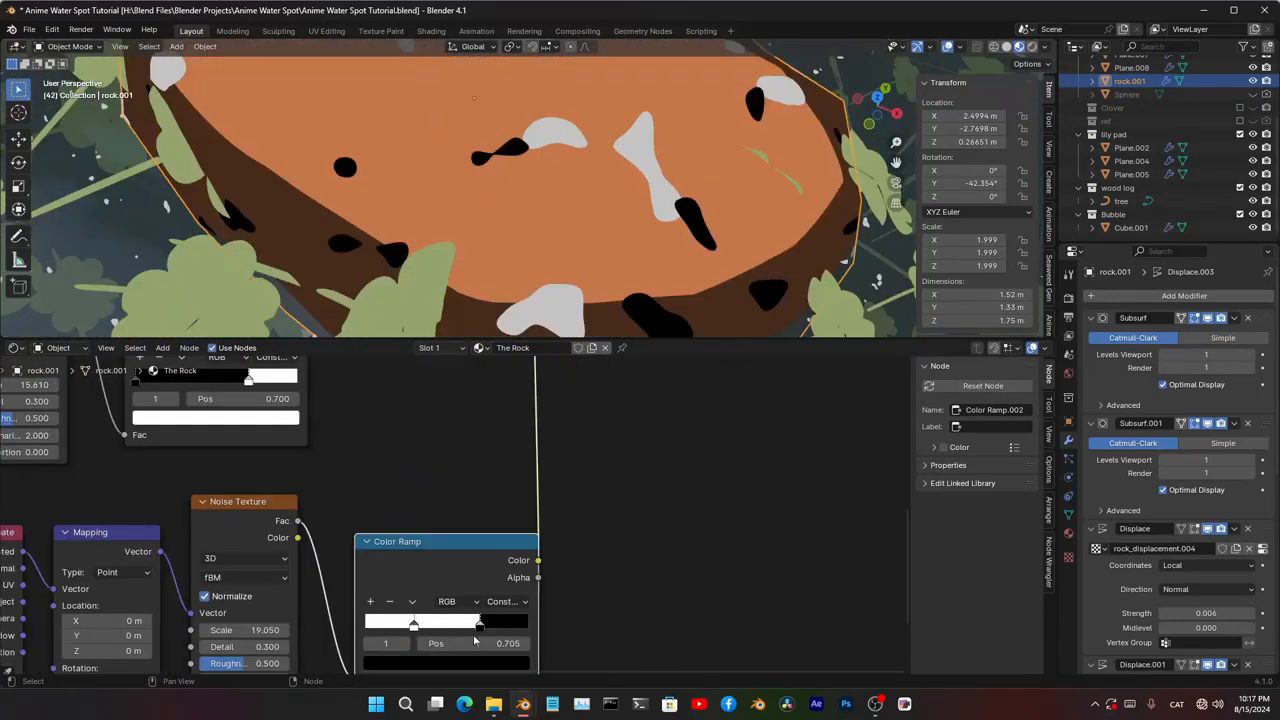
- Recolour the duplicated ramp's black stop to dark red 952600 and raise its noise scale to 21.710
scroll(497, 595, "up", 1)
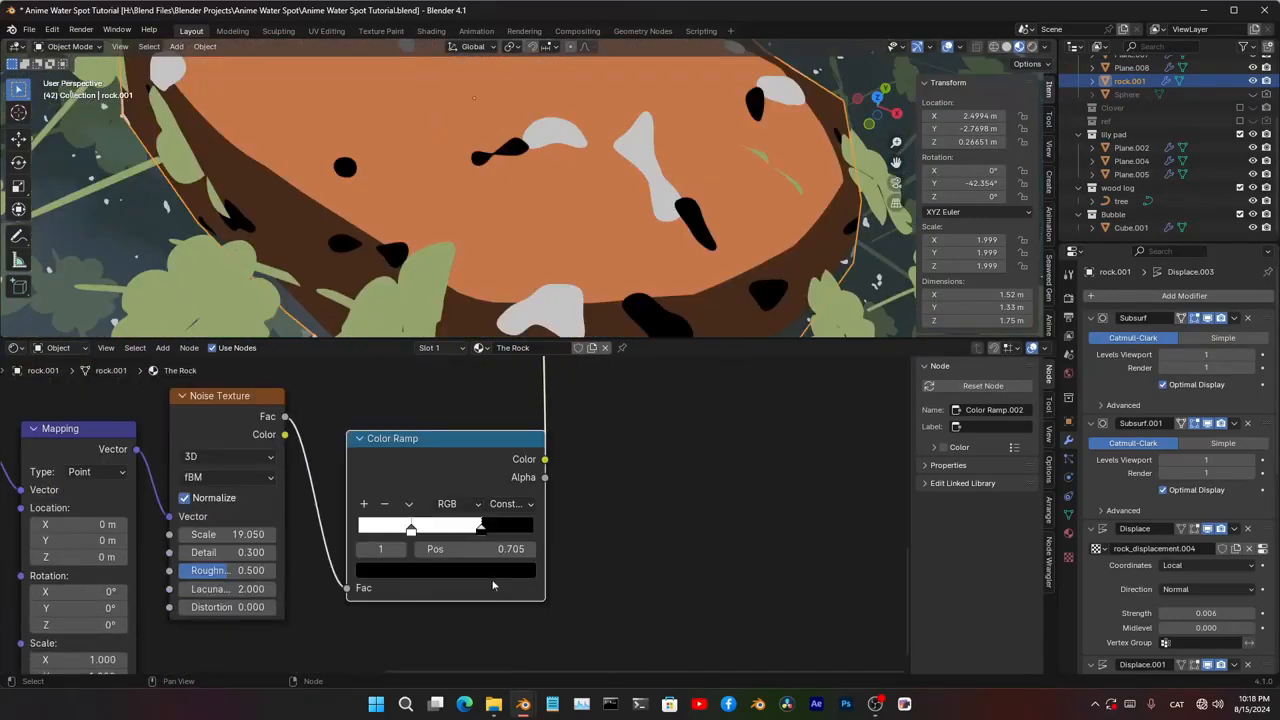
left_click(492, 572)
left_click_drag(418, 453, 430, 440)
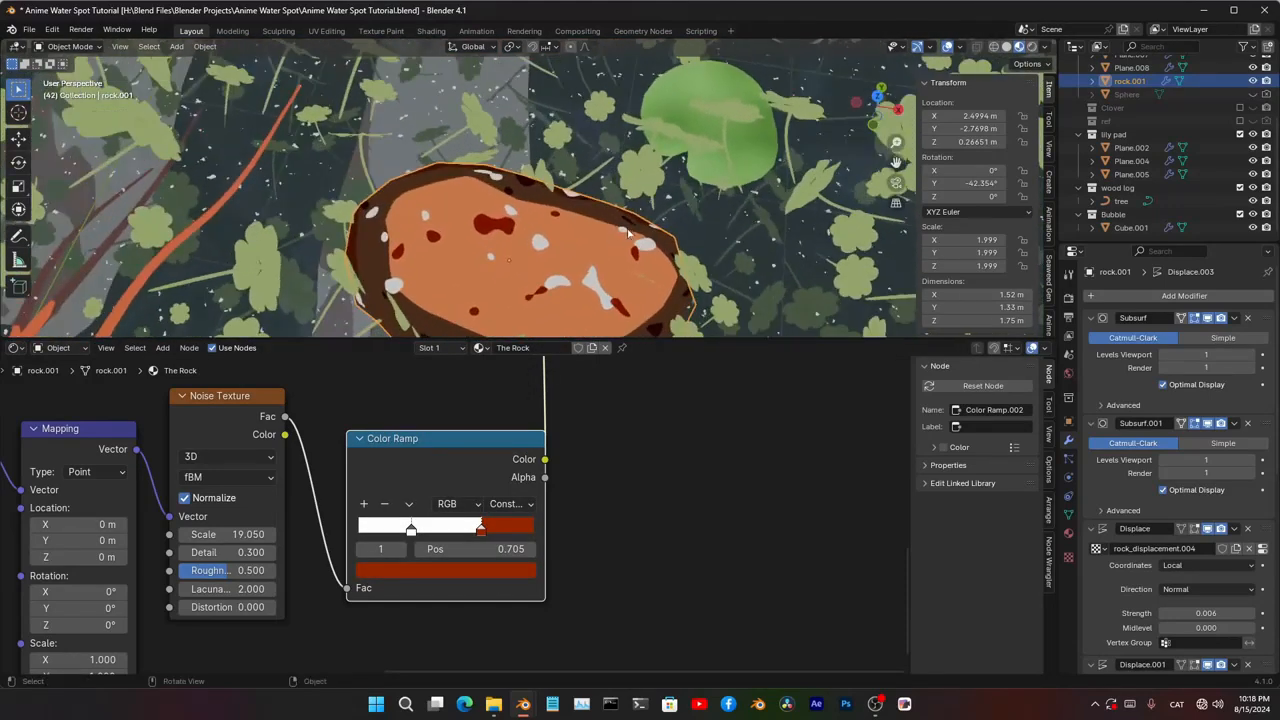
middle_click_drag(572, 300, 660, 318)
scroll(572, 226, "down", 3)
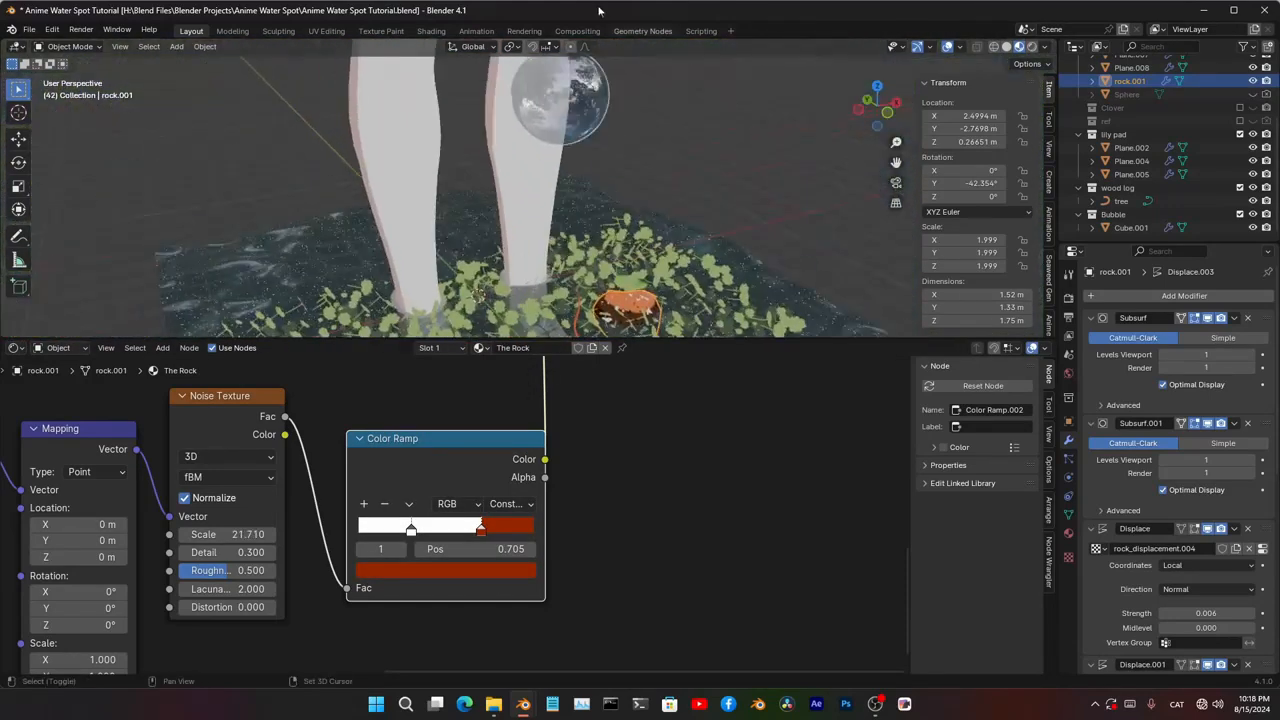
middle_click_drag(490, 230, 621, 222)
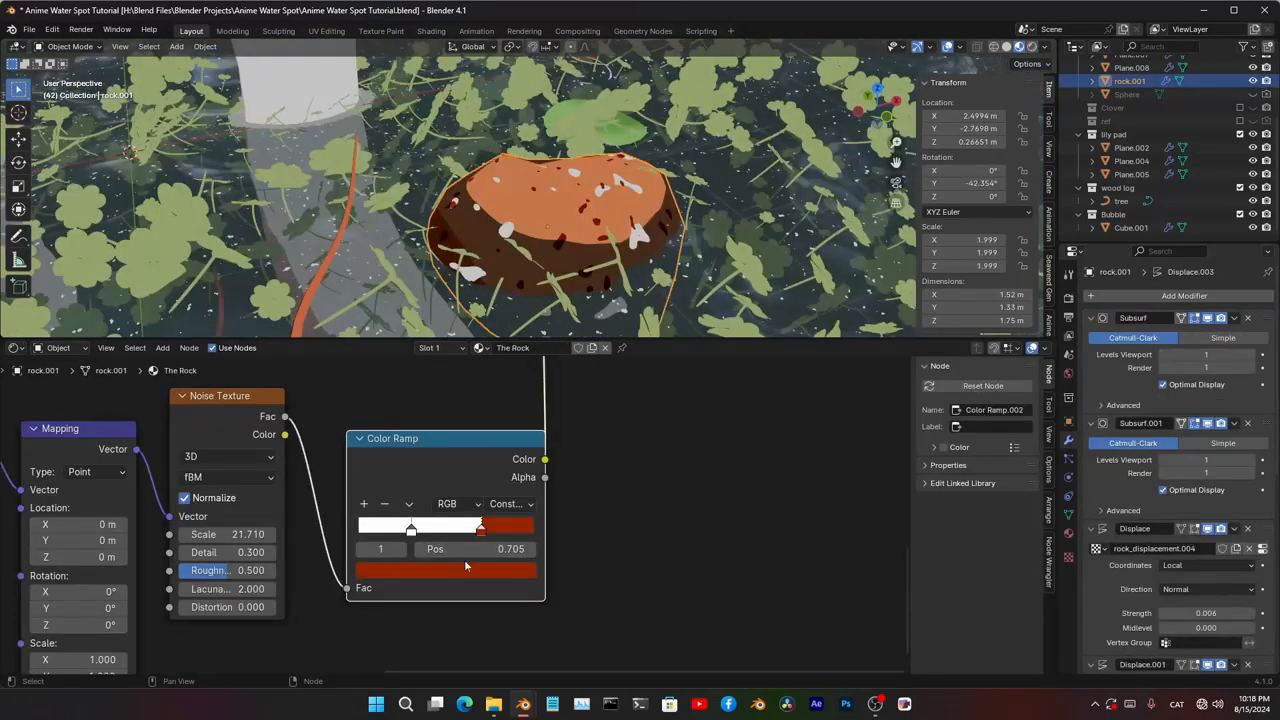
- Soften the duplicated ramp's dark red stop to a muted red by lowering its HSV saturation
left_click(465, 568)
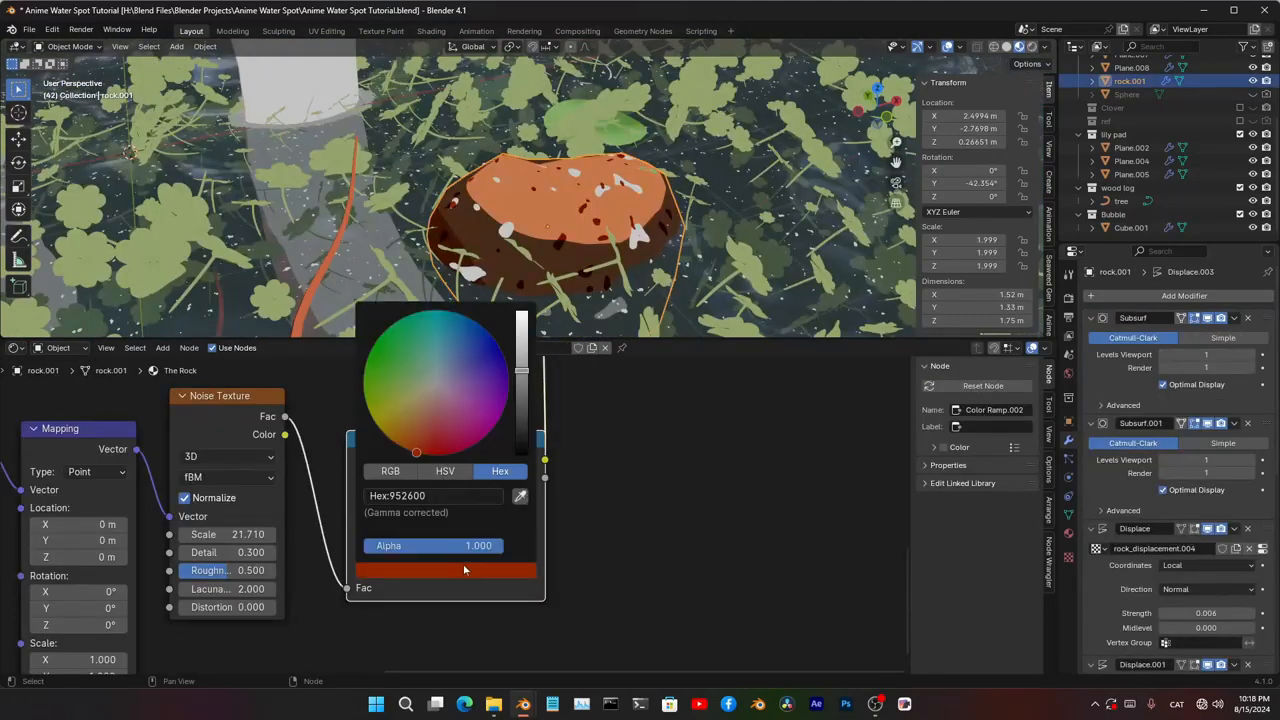
left_click(408, 474)
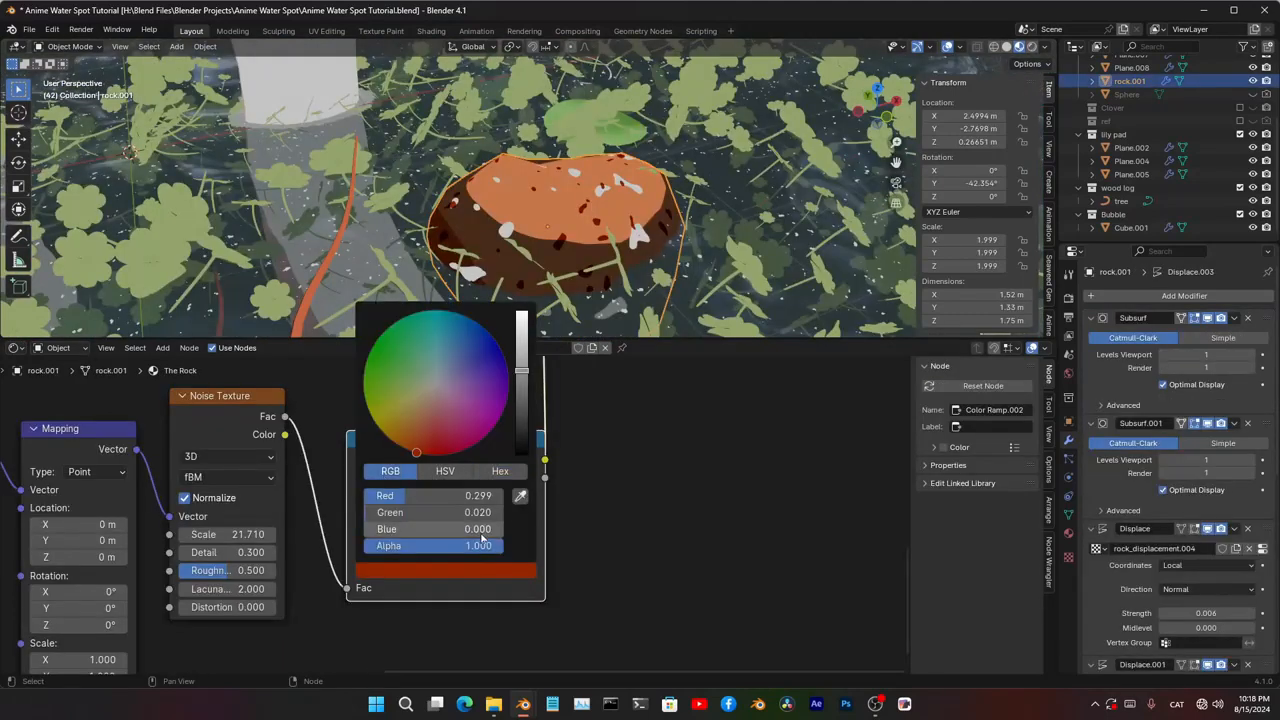
left_click(440, 471)
left_click_drag(440, 512, 392, 512)
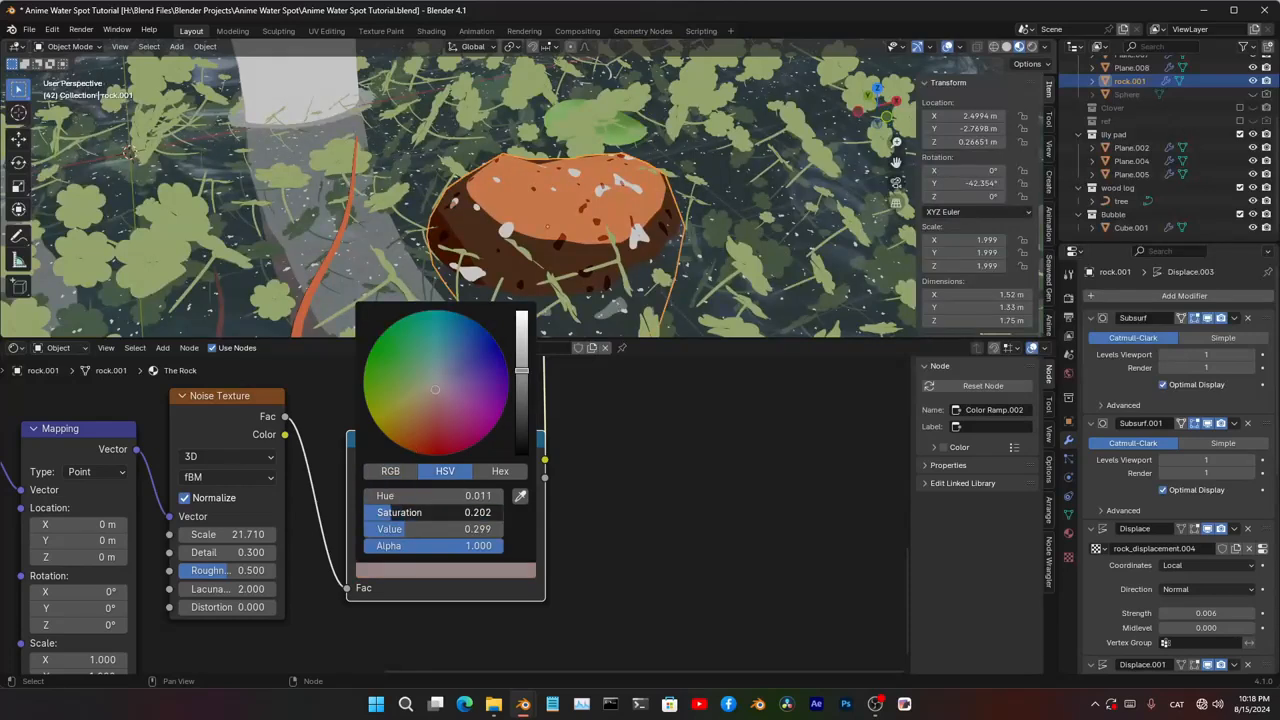
scroll(498, 412, "down", 6)
middle_click_drag(486, 420, 486, 541)
scroll(484, 541, "up", 5)
left_click(487, 652)
left_click_drag(447, 586, 480, 586)
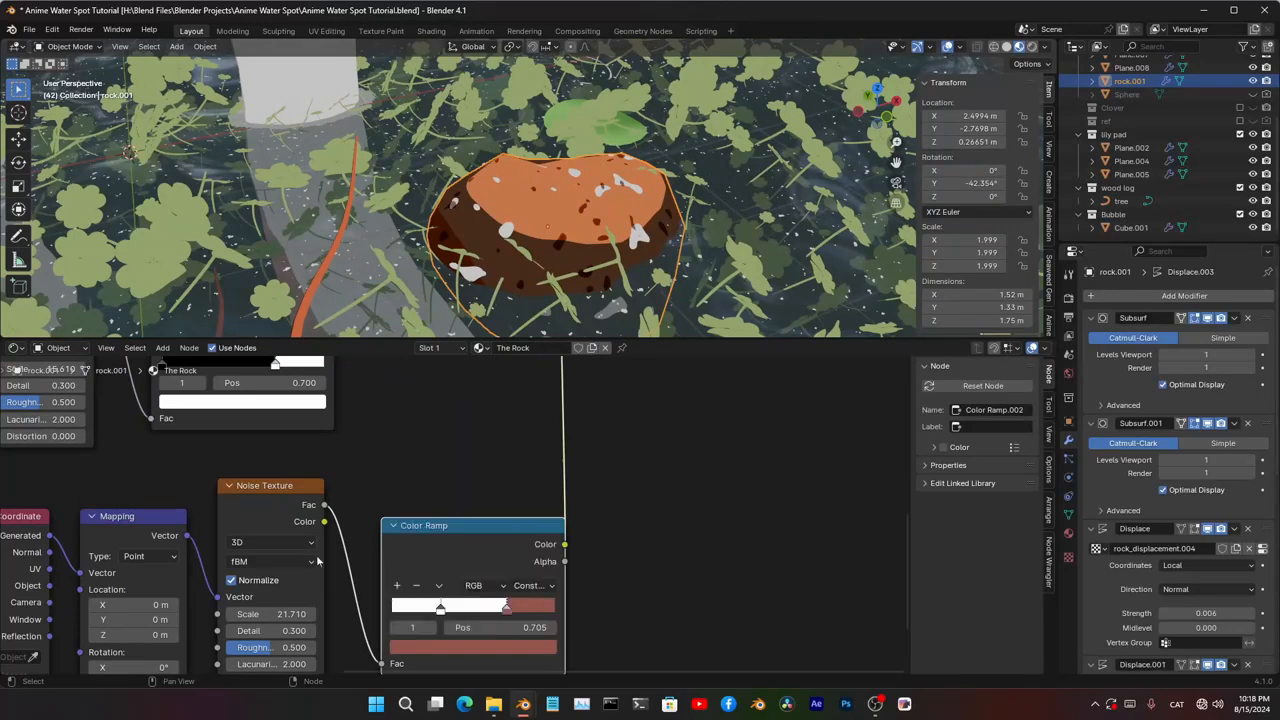
- Change the darkest stop of the rock's shading Color Ramp to a less saturated red-brown
scroll(317, 560, "down", 4)
middle_click_drag(455, 430, 340, 510)
scroll(340, 498, "up", 8)
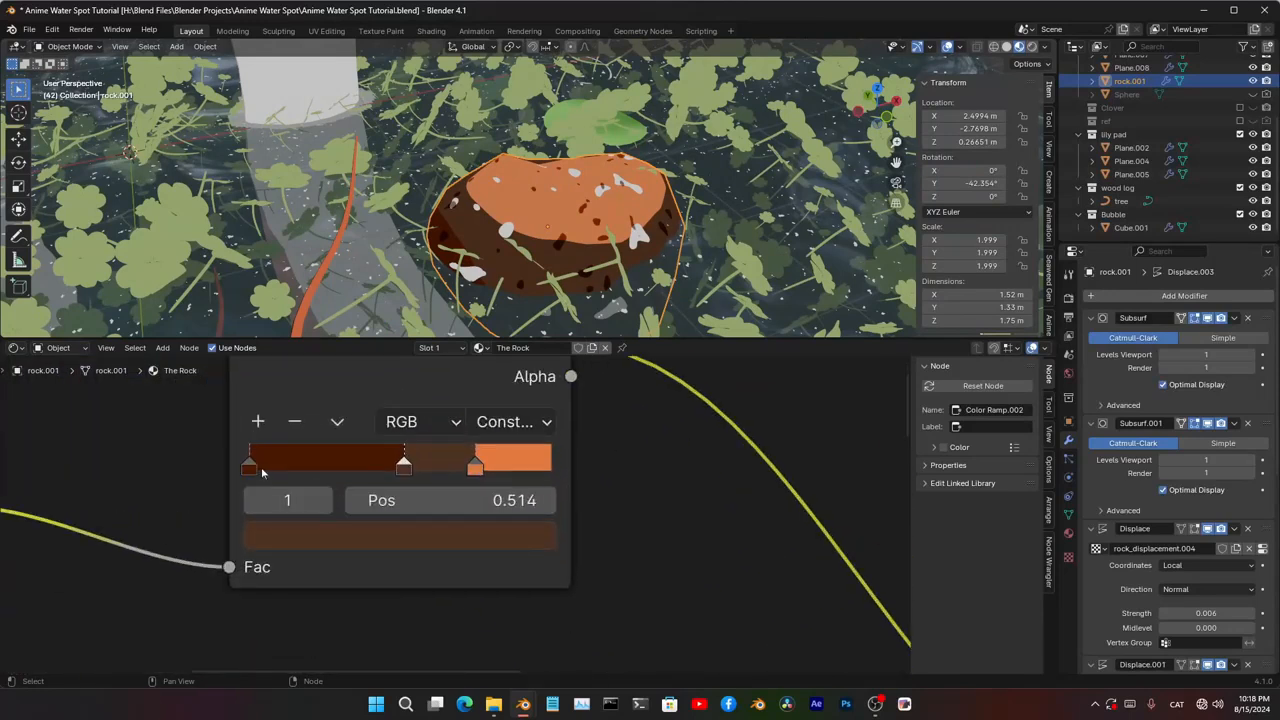
left_click(249, 465)
left_click(290, 537)
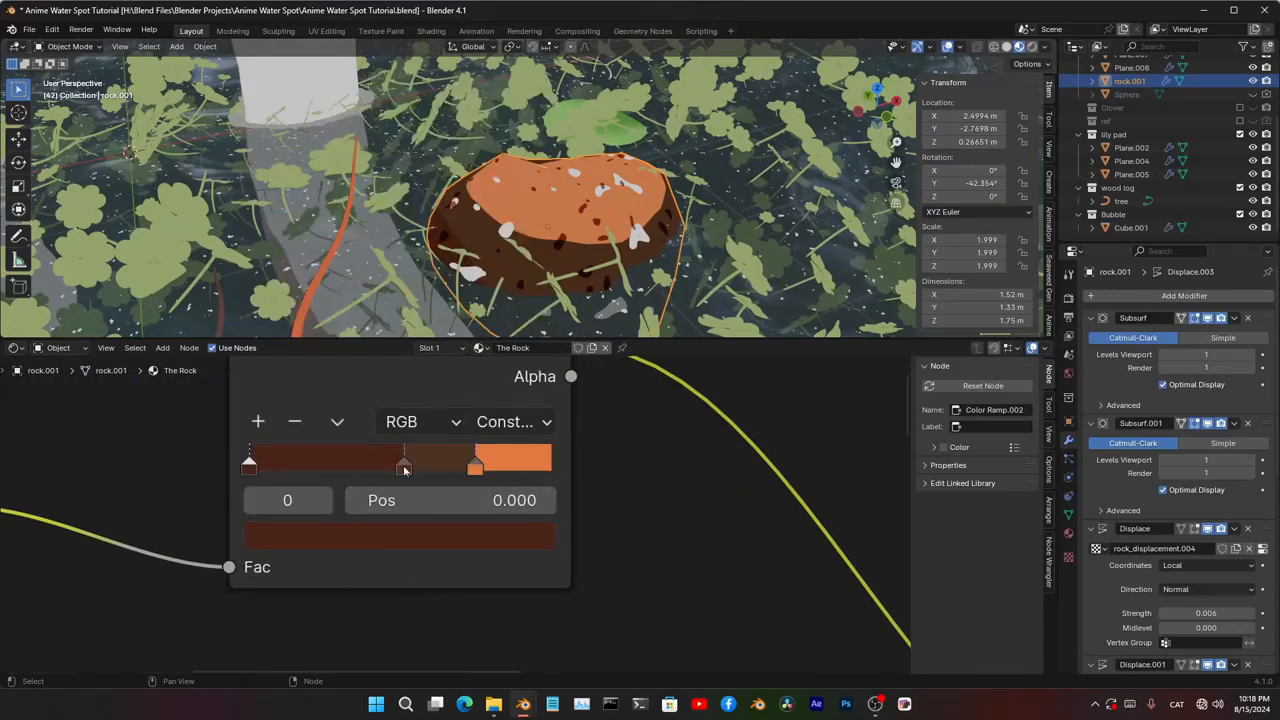
- Recolour the shading ramp's orange stop to salmon with saturation 0.619, and make its darkest stop a deeper red-brown
left_click(475, 467)
left_click(455, 535)
left_click_drag(455, 436, 378, 436)
scroll(455, 514, "down", 7)
scroll(545, 230, "up", 3)
left_click(474, 530)
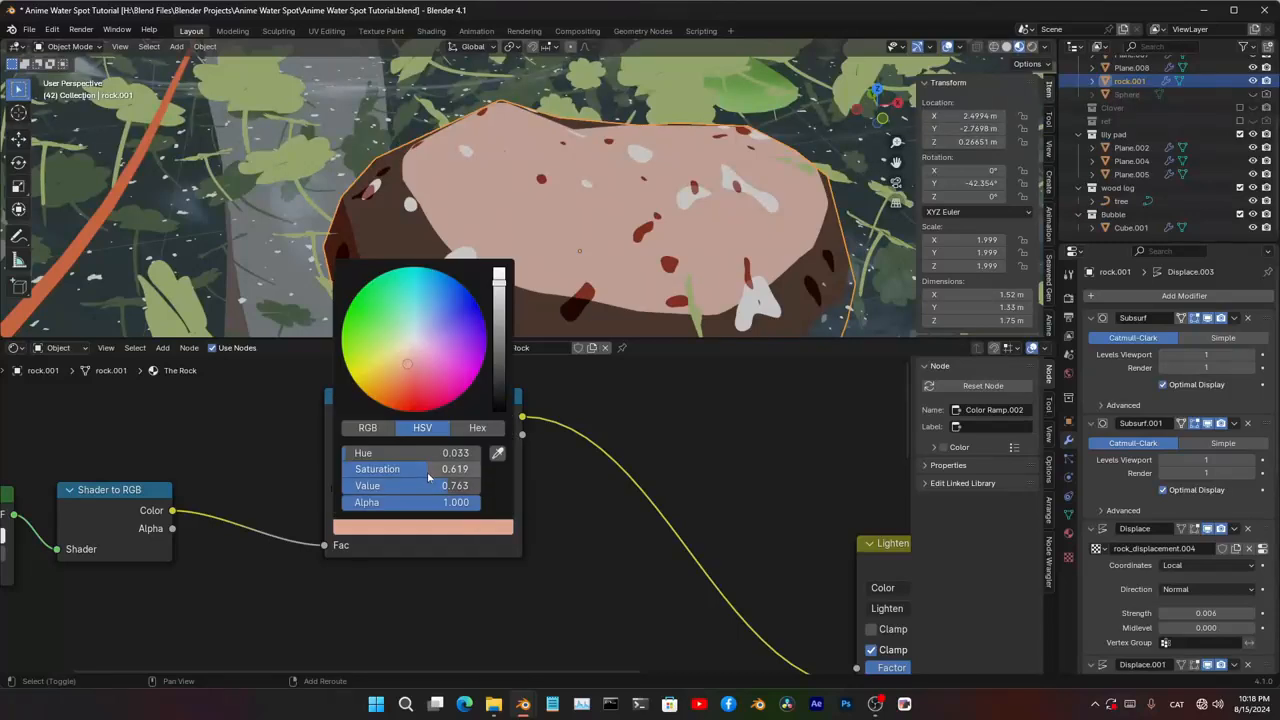
left_click(423, 527)
left_click(337, 486)
left_click(423, 527)
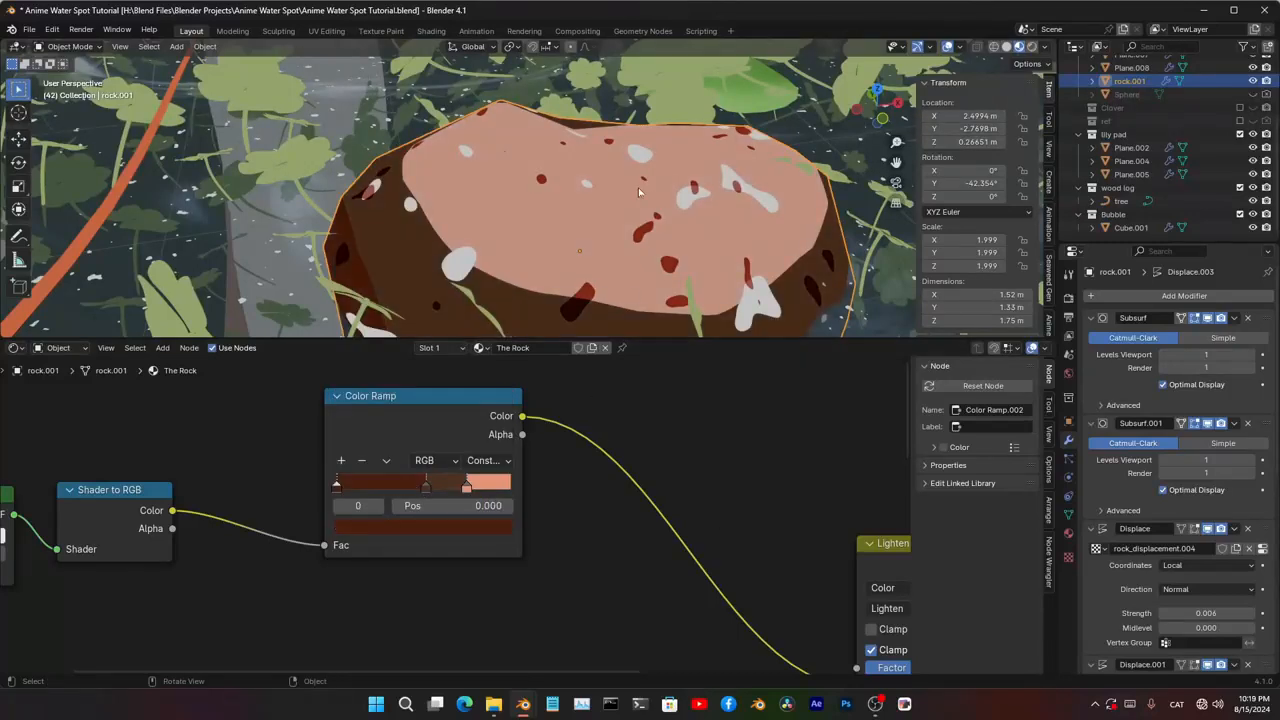
- Add a cube to the scene in a maximized viewport and scale it up to 7.138
scroll(689, 92, "down", 4)
middle_click_drag(610, 180, 645, 140)
scroll(614, 216, "down", 12)
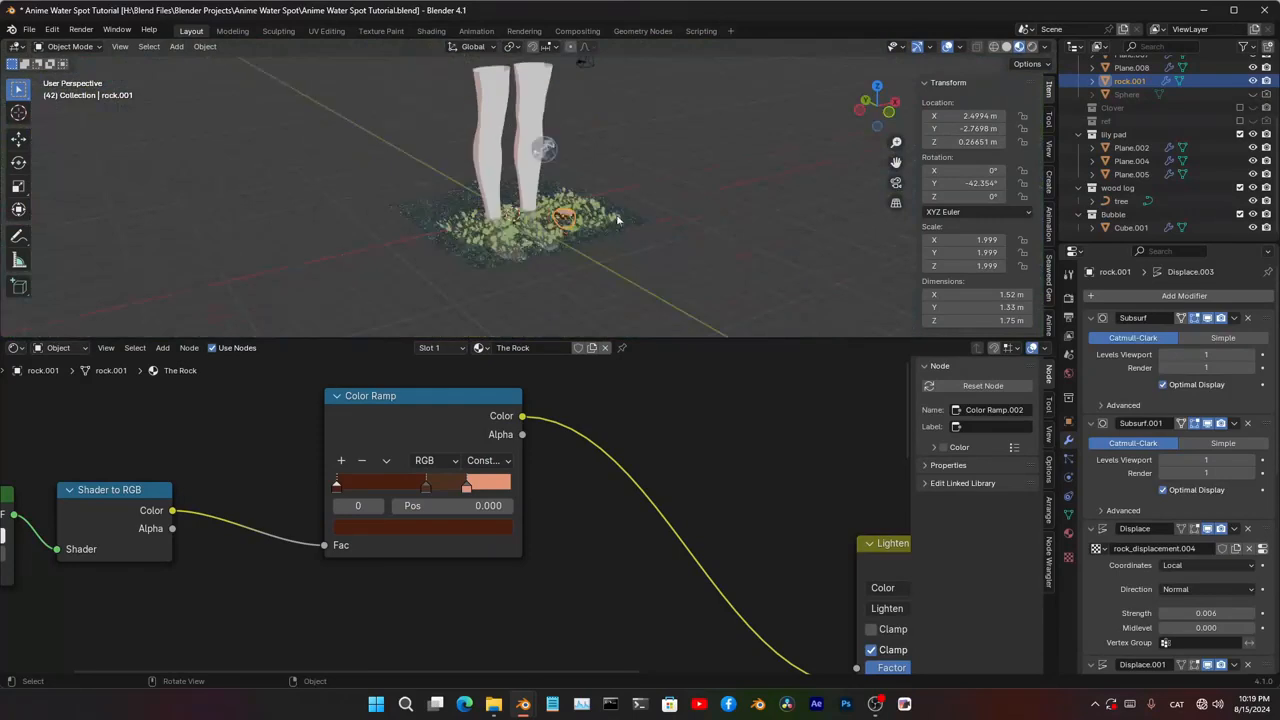
middle_click_drag(545, 298, 487, 193, "shift")
key("ctrl+space")
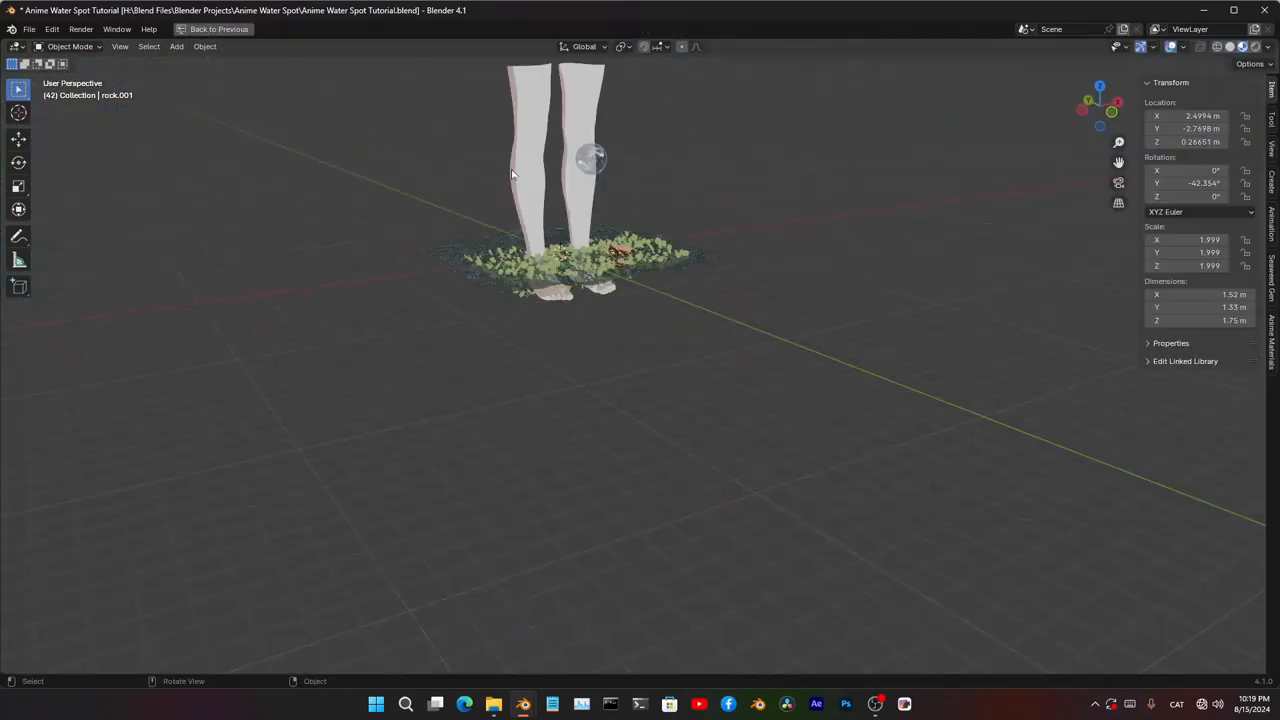
scroll(676, 361, "up", 6)
key("shift+a")
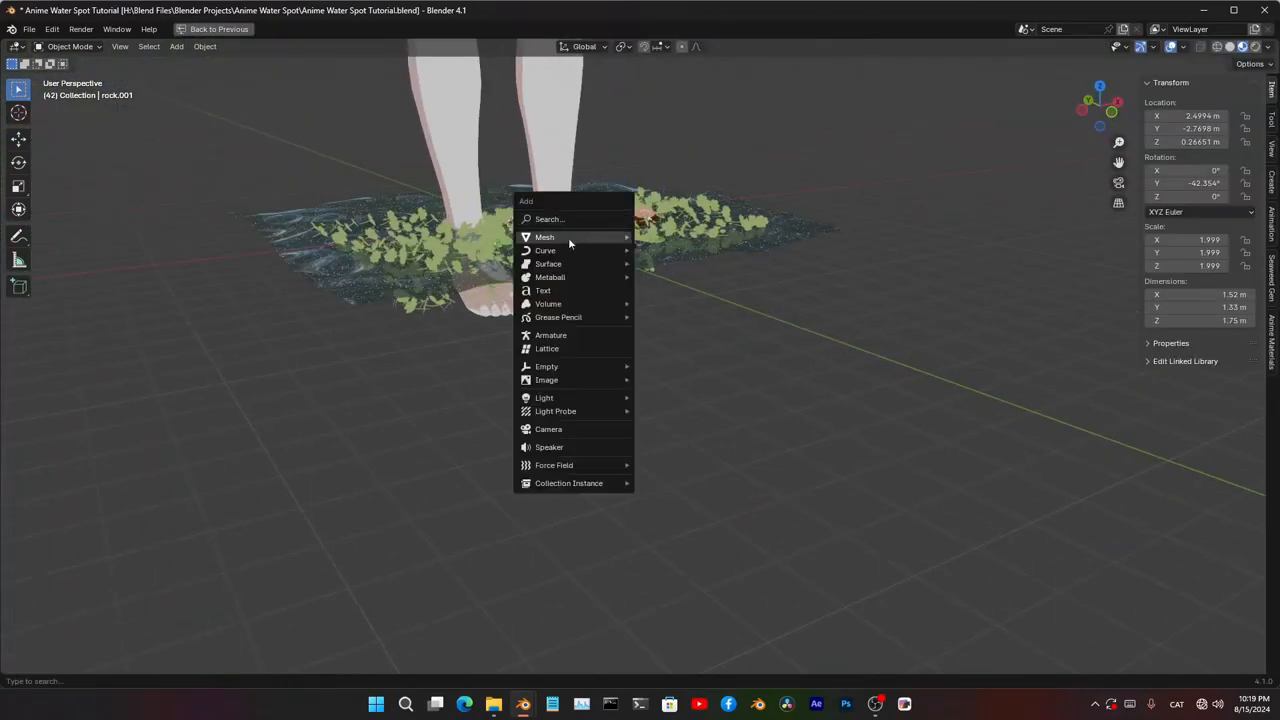
mouse_move(568, 237)
left_click(684, 250)
key("s")
left_click(131, 148)
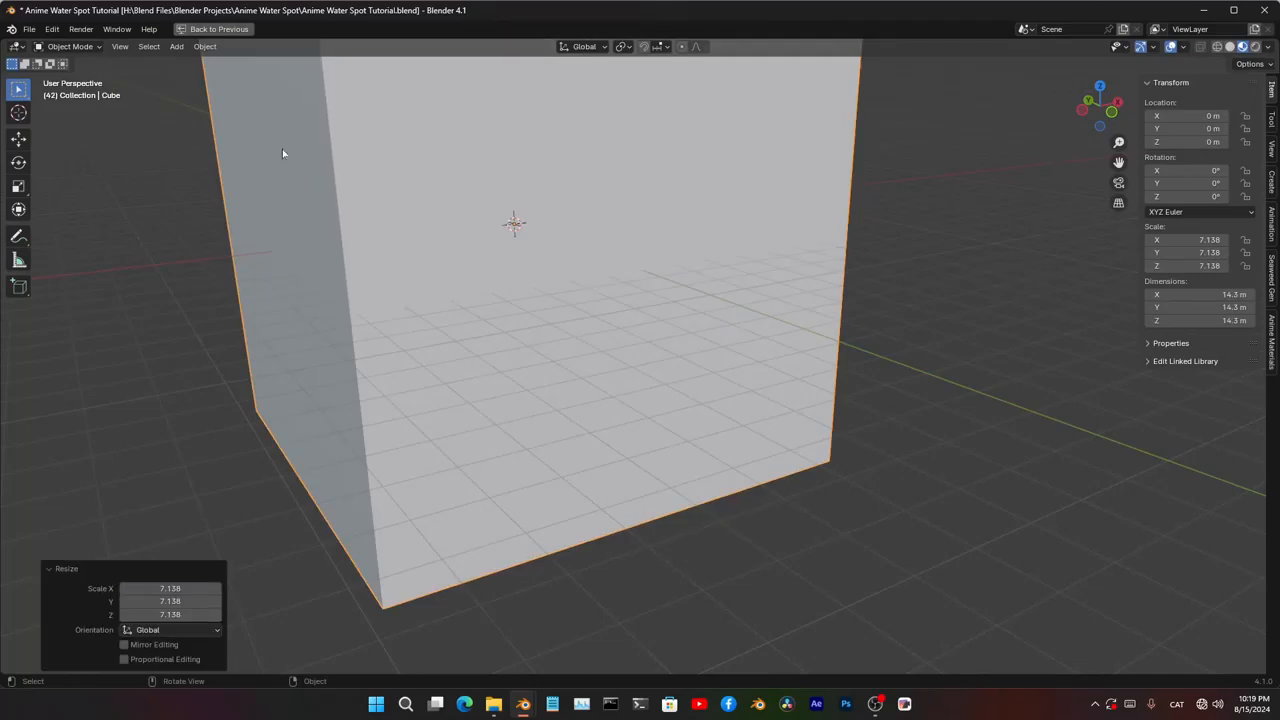
- Lower the cube along Z to about -7.53 m so its top sits just beneath the water surface
key("g")
key("z")
left_click(332, 411)
key("g")
key("z")
left_click(340, 418)
middle_click_drag(640, 290, 629, 315)
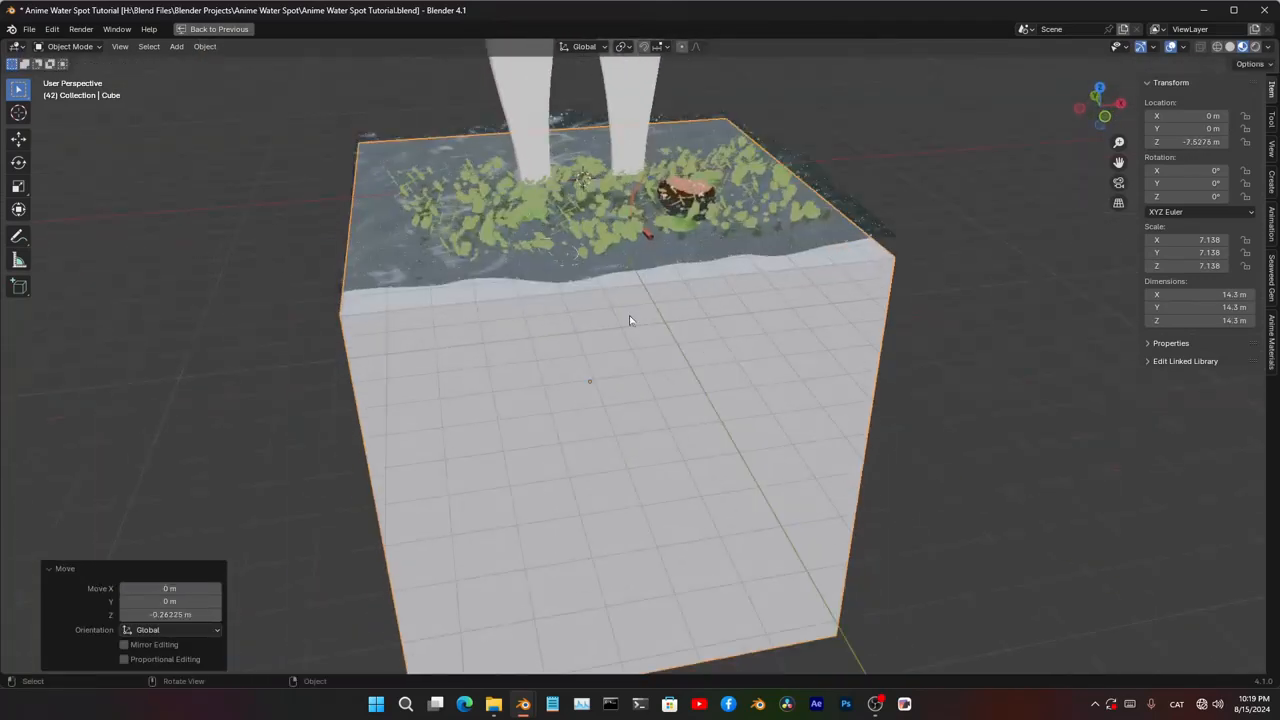
- Restore the split layout and give the cube a new material named Volume
key("ctrl+space")
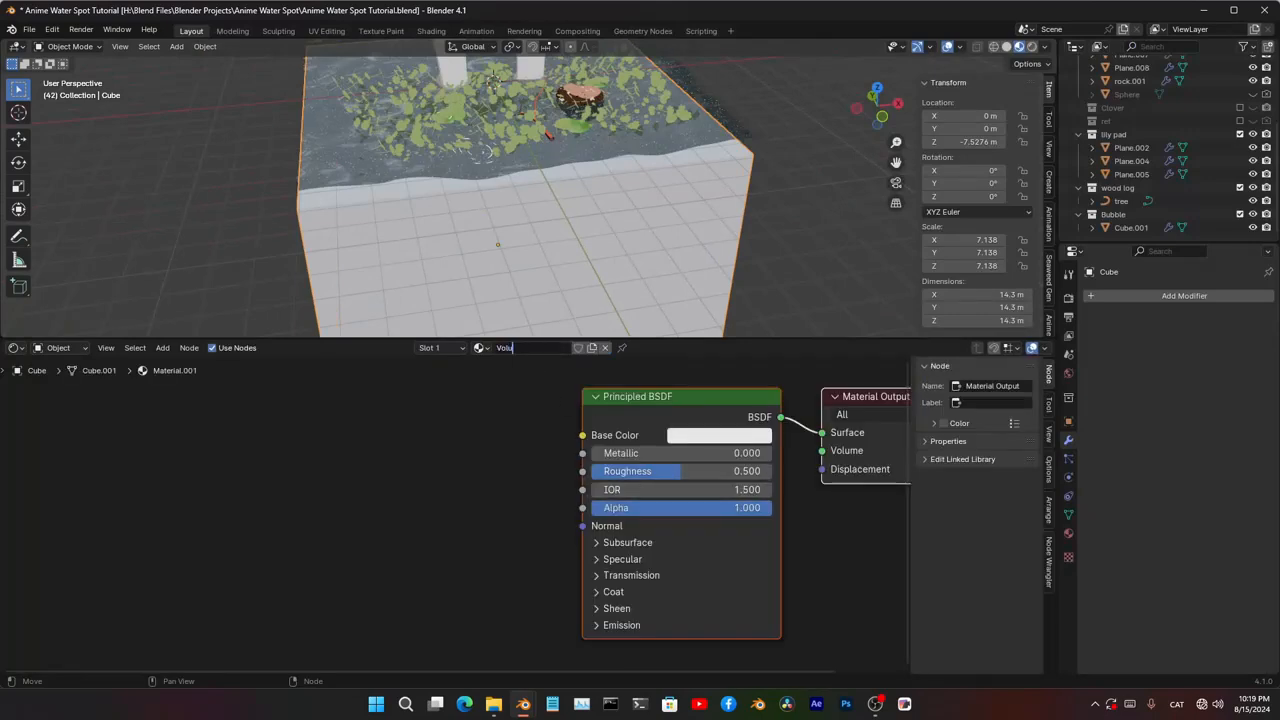
type("e")
key("Return")
- Replace the Principled BSDF with a Principled Volume node linked to the Material Output's Surface input
key("Delete")
key("shift+a")
type("vo")
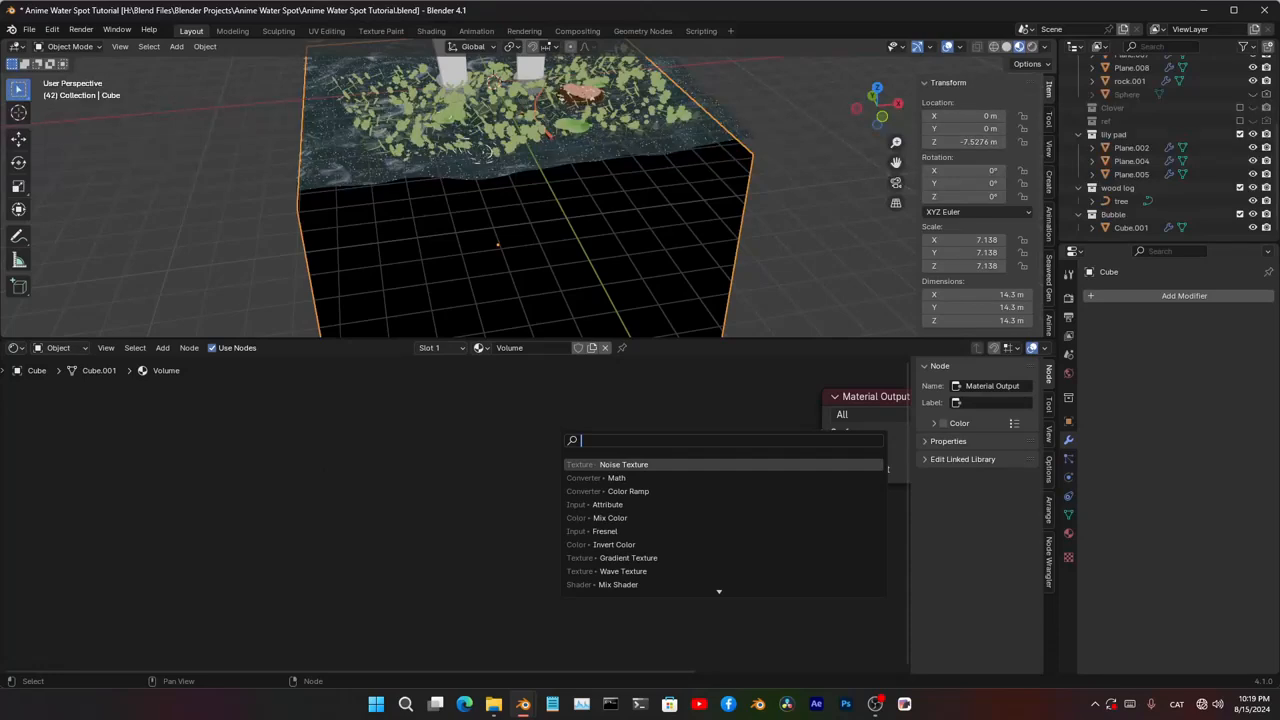
type("lume")
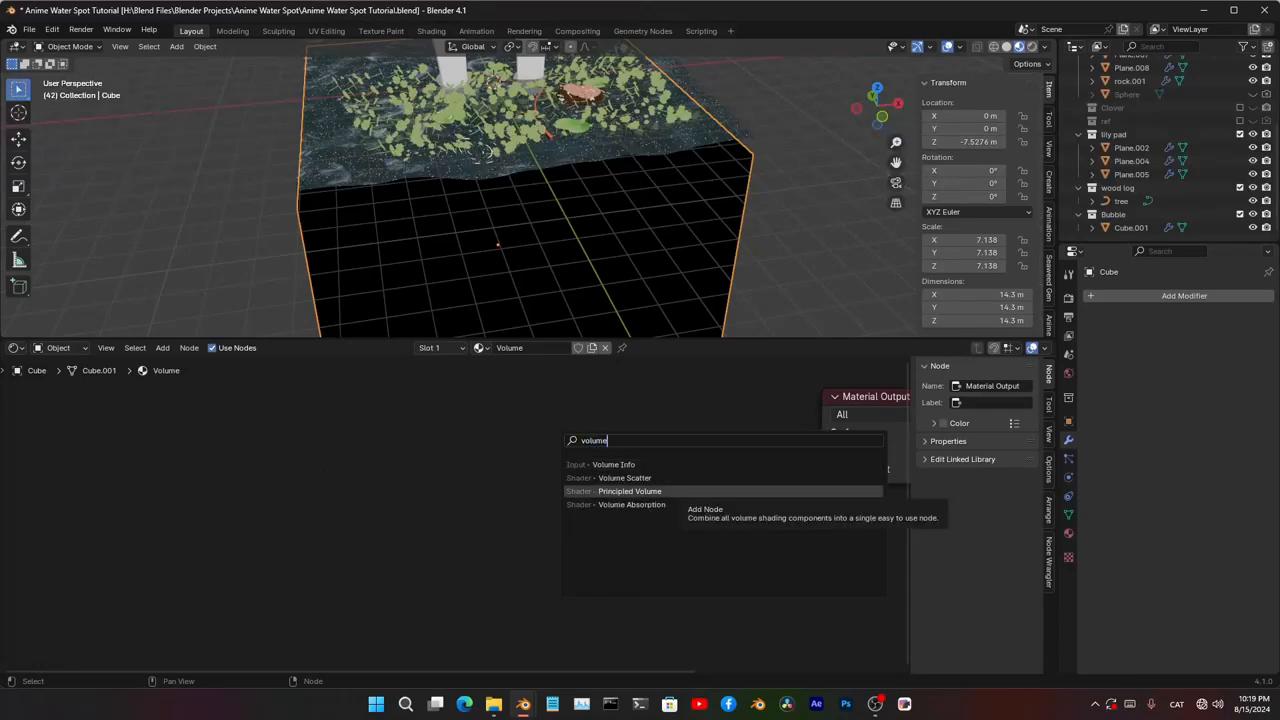
key("Down")
key("Up")
key("Up")
key("Down")
key("Return")
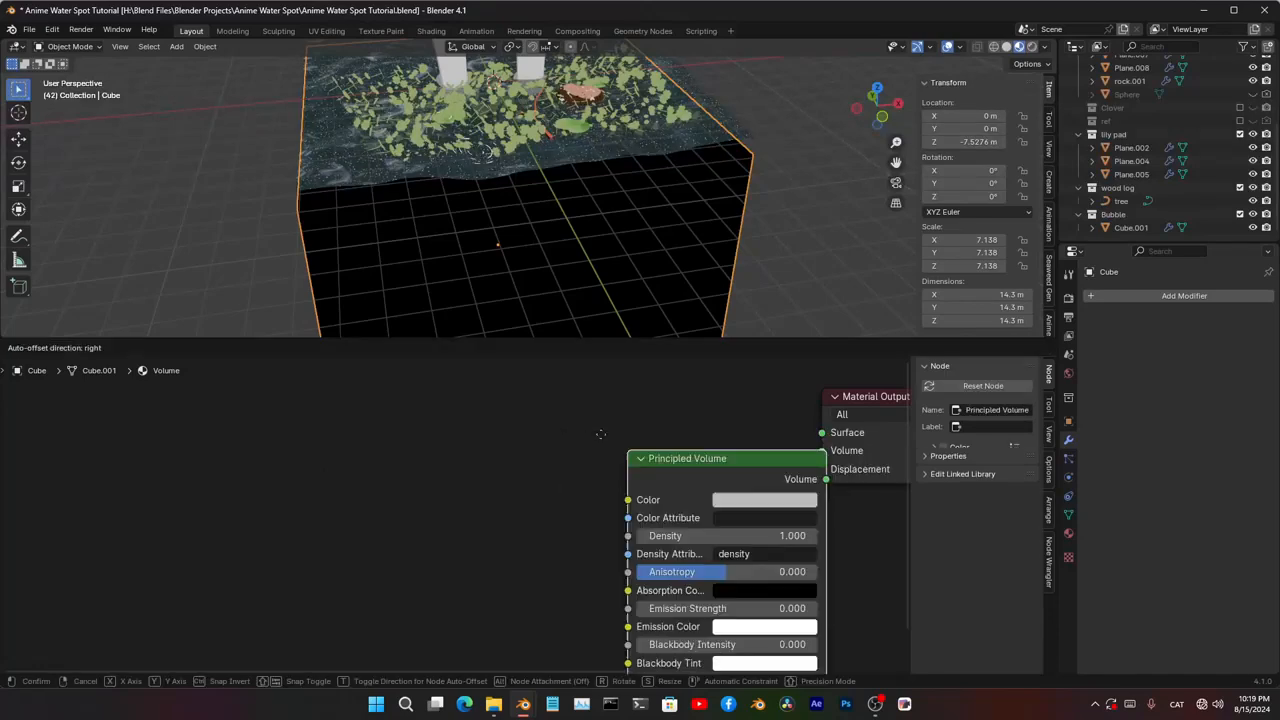
left_click(515, 384)
middle_click_drag(751, 433, 605, 457)
left_click_drag(570, 434, 674, 457)
- Set the Principled Volume's color to blue and reconnect its output to the Material Output's Volume input
scroll(490, 475, "up", 5)
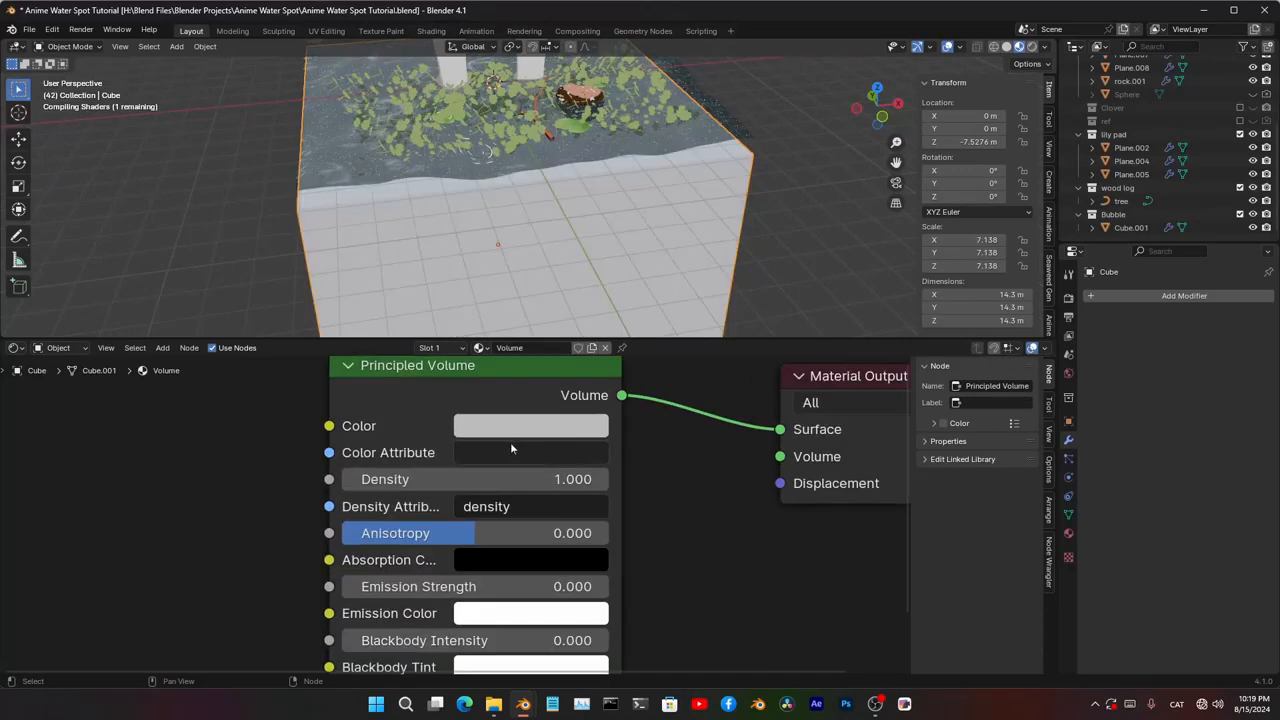
left_click(510, 427)
left_click_drag(577, 145, 593, 82)
middle_click_drag(430, 258, 550, 222)
left_click_drag(781, 429, 780, 456)
middle_click_drag(771, 430, 738, 519)
middle_click_drag(511, 209, 517, 265)
middle_click_drag(511, 577, 545, 496)
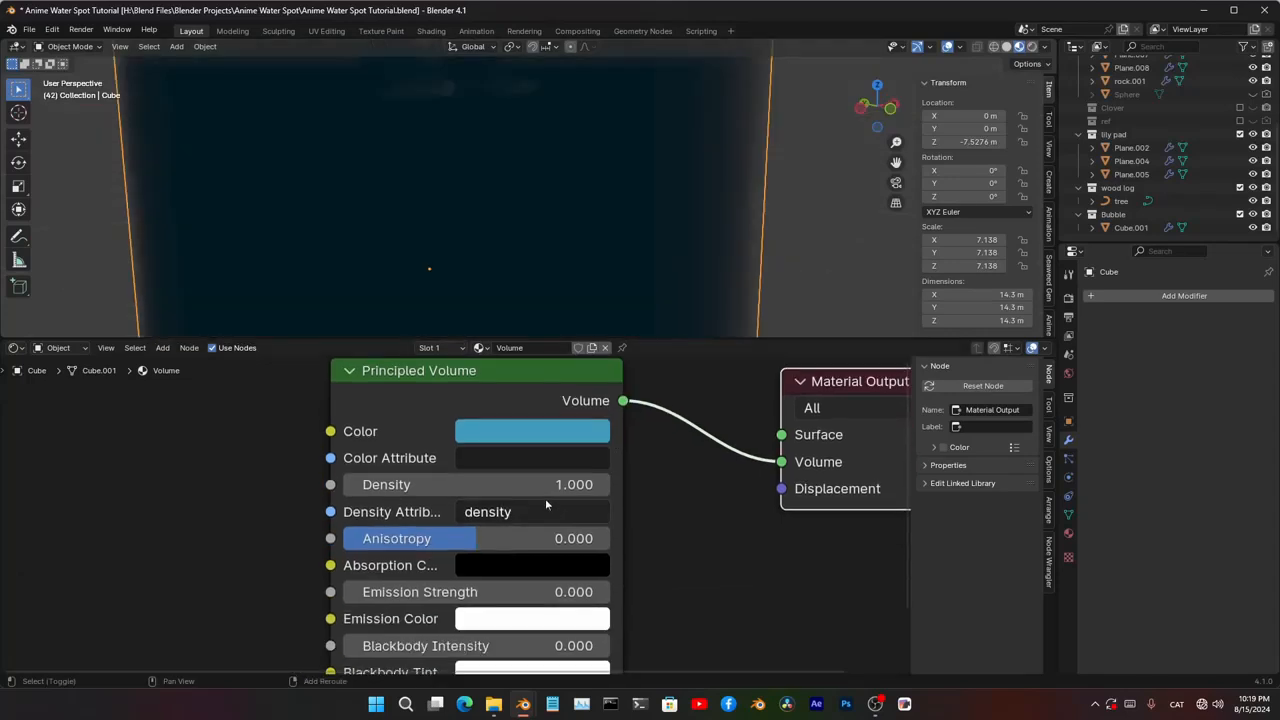
- Reduce the Principled Volume's density to 0.160 and check the cube in the viewport
left_click_drag(545, 490, 476, 490)
middle_click_drag(550, 135, 545, 175)
scroll(590, 186, "down", 6)
left_click_drag(332, 100, 743, 206)
- Raise the cube's bottom face along Z to make the cube about 4.38 m tall
middle_click_drag(679, 330, 654, 243, "shift")
key("Tab")
left_click(656, 240)
left_click_drag(693, 175, 347, 335)
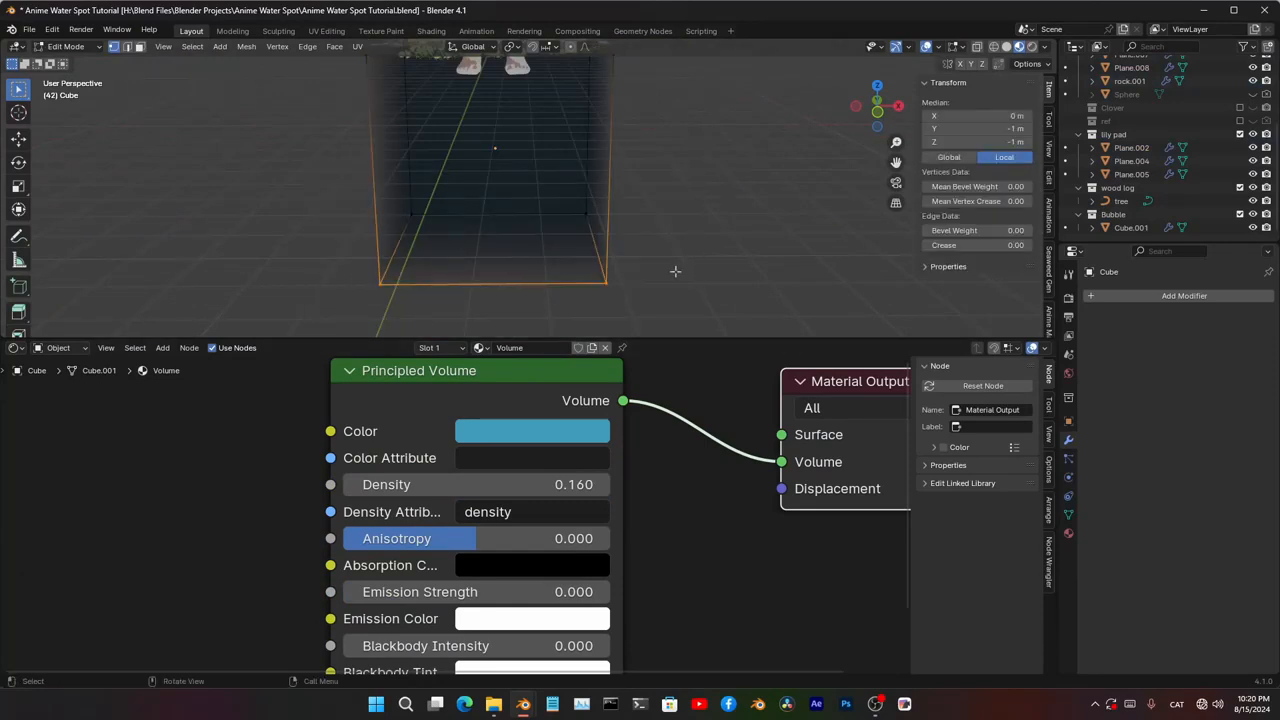
left_click_drag(708, 162, 375, 338)
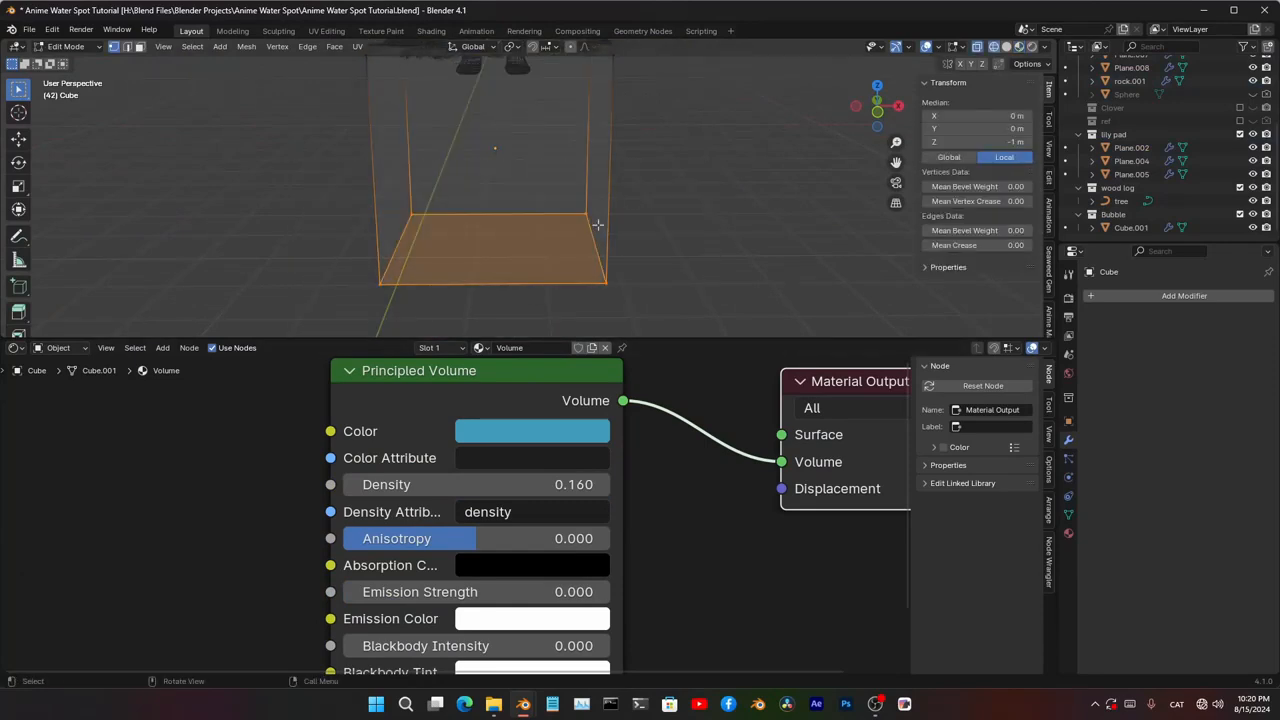
key("g")
key("z")
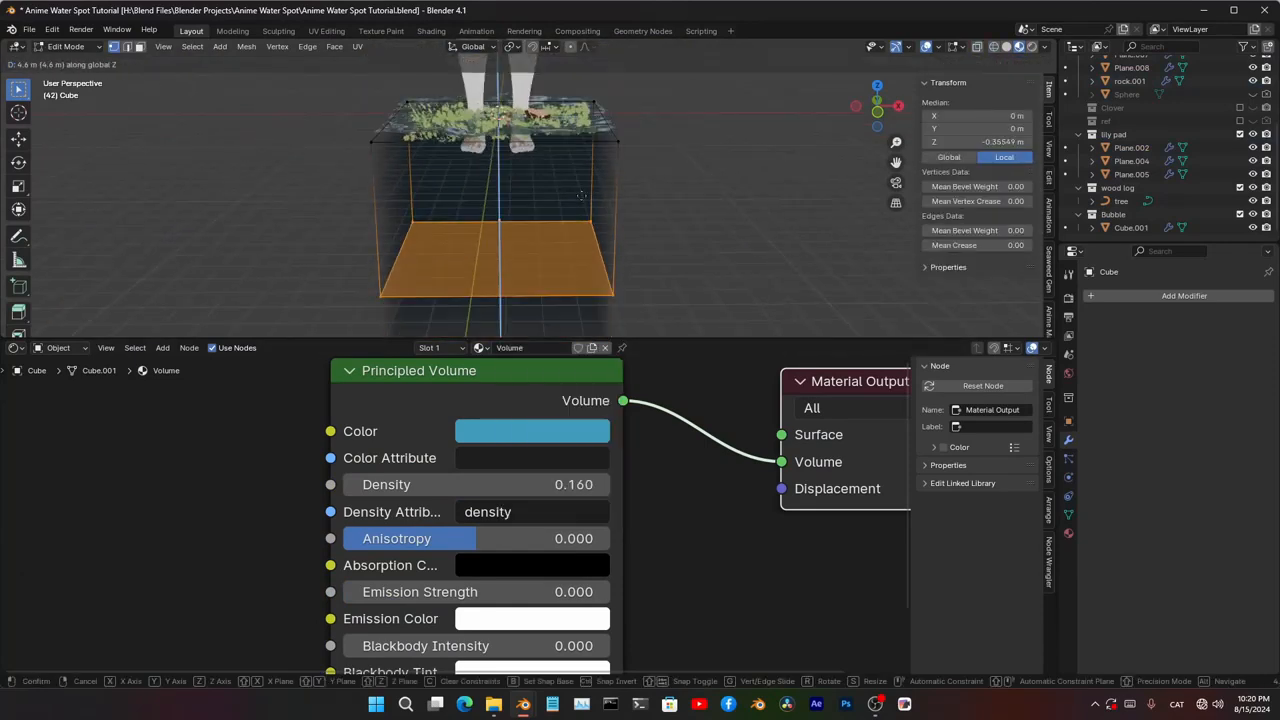
left_click(581, 195)
key("Tab")
- Show the scene in rendered shading in a maximized viewport and add a Sun light at the origin
mouse_move(581, 195)
middle_mouse_down()
mouse_move(600, 207)
mouse_move(585, 223)
mouse_move(628, 241)
mouse_move(603, 315)
mouse_move(440, 300)
middle_mouse_up()
key("ctrl+space")
scroll(600, 300, "up", 4)
key("z")
left_click(620, 243)
mouse_move(620, 243)
middle_mouse_down()
mouse_move(657, 335)
mouse_move(840, 268)
middle_mouse_up()
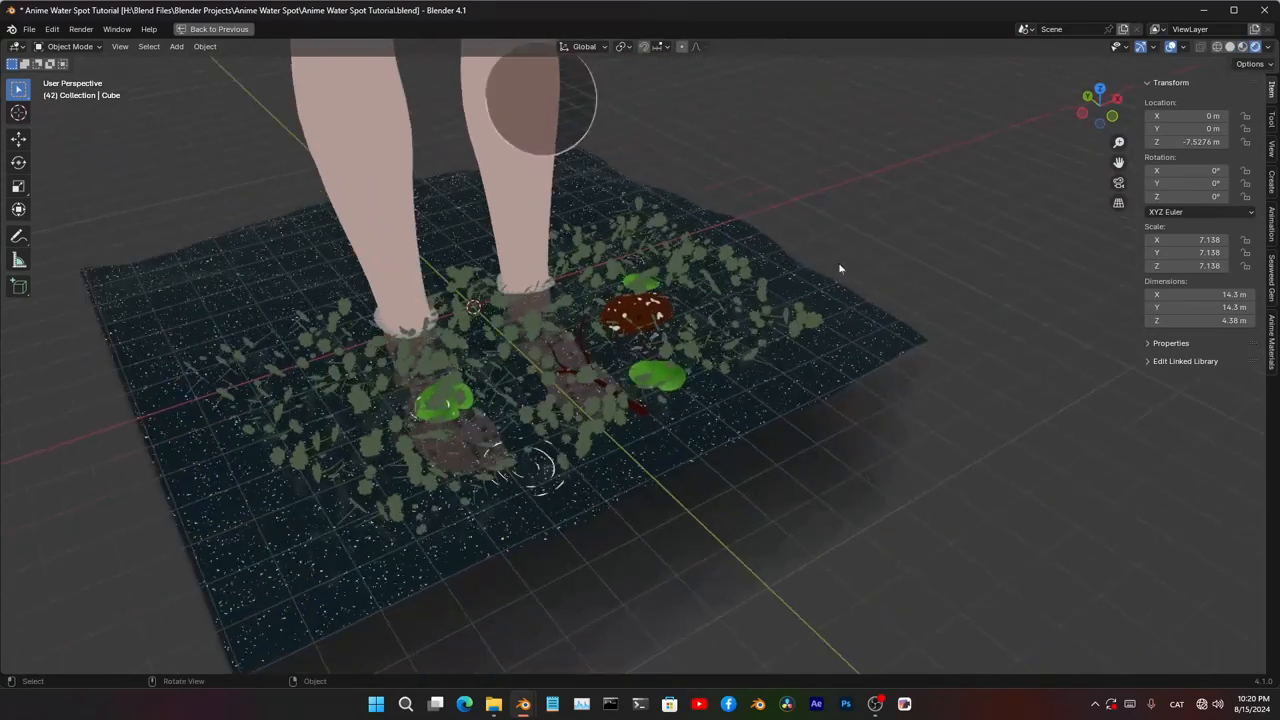
middle_click_drag(664, 225, 720, 517)
key("shift+a")
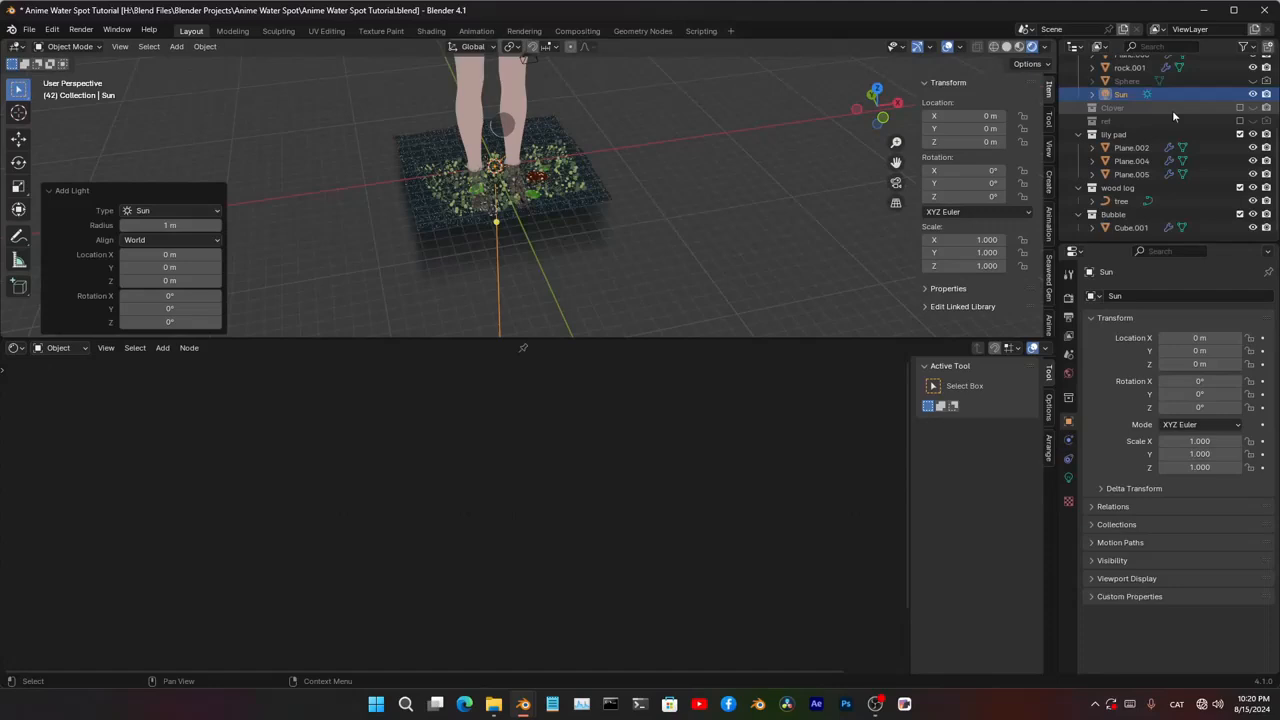
- Search the scene's object list for existing area or point lights
scroll(1172, 110, "down", 2)
scroll(1172, 110, "up", 3)
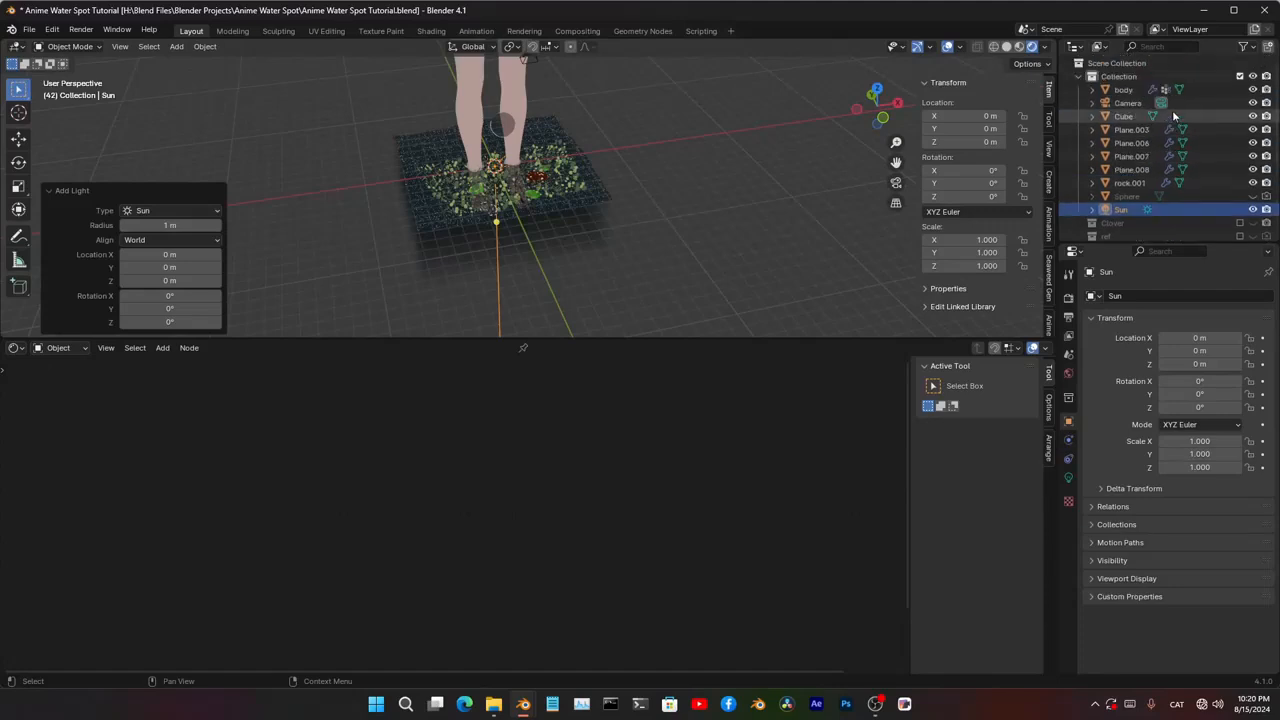
left_click(1152, 47)
type("s")
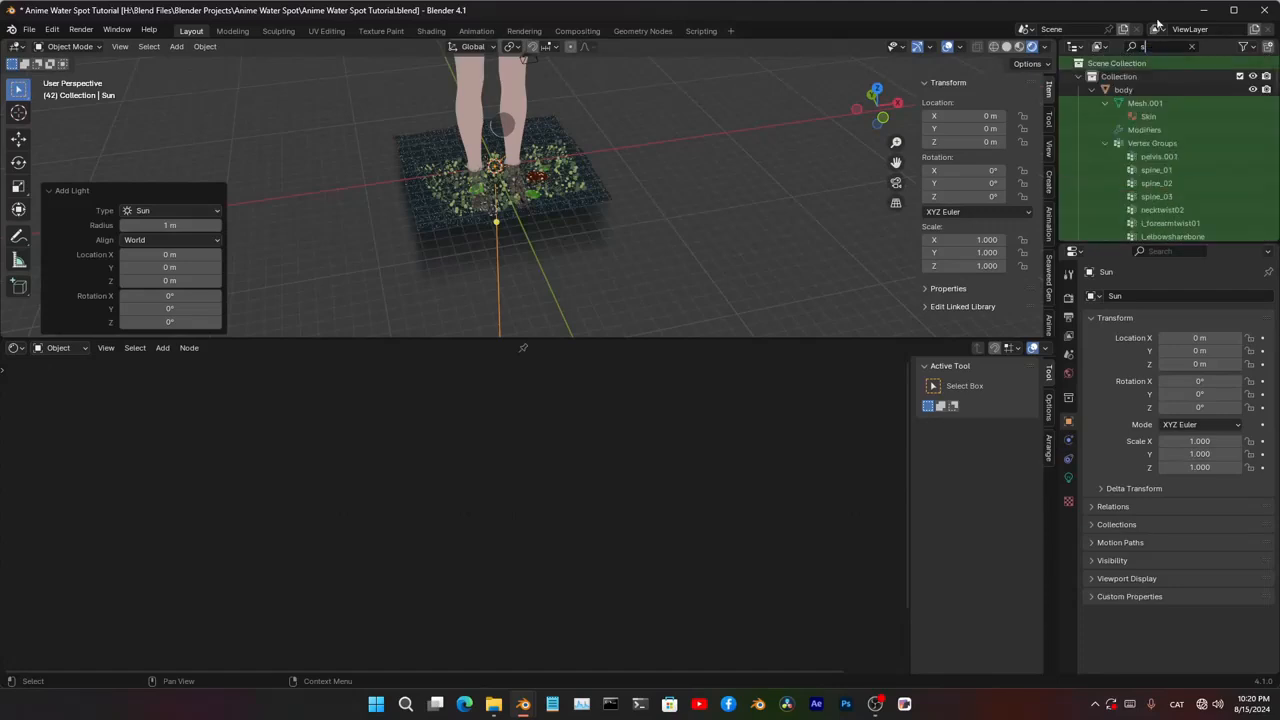
key("BackSpace")
type("area")
key("BackSpace")
key("BackSpace")
key("BackSpace")
key("BackSpace")
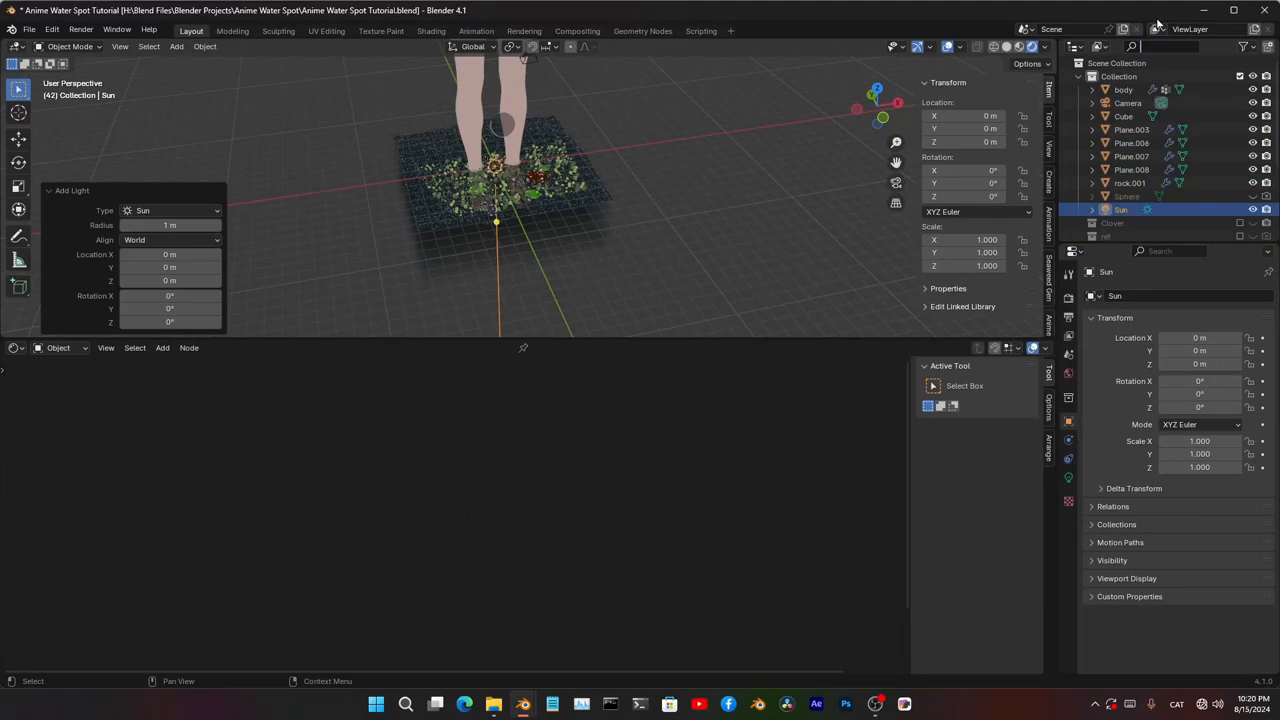
type("poi")
key("BackSpace")
key("BackSpace")
key("BackSpace")
left_click(1120, 192)
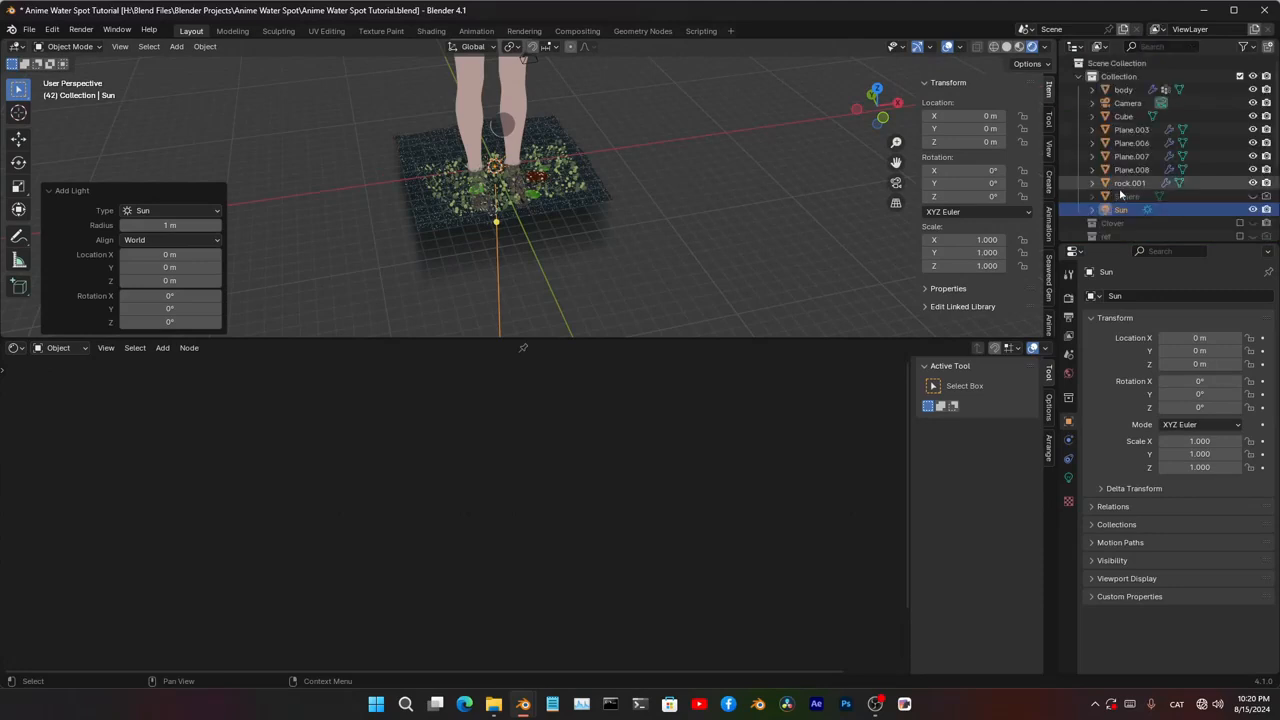
scroll(1135, 197, "down", 5)
scroll(788, 185, "up", 2)
- Move the sun to about X 10.5 m, Y 0.7 m, Z 5.3 m and rotate it 39.64° around Y
key("ctrl+space")
scroll(686, 309, "up", 3)
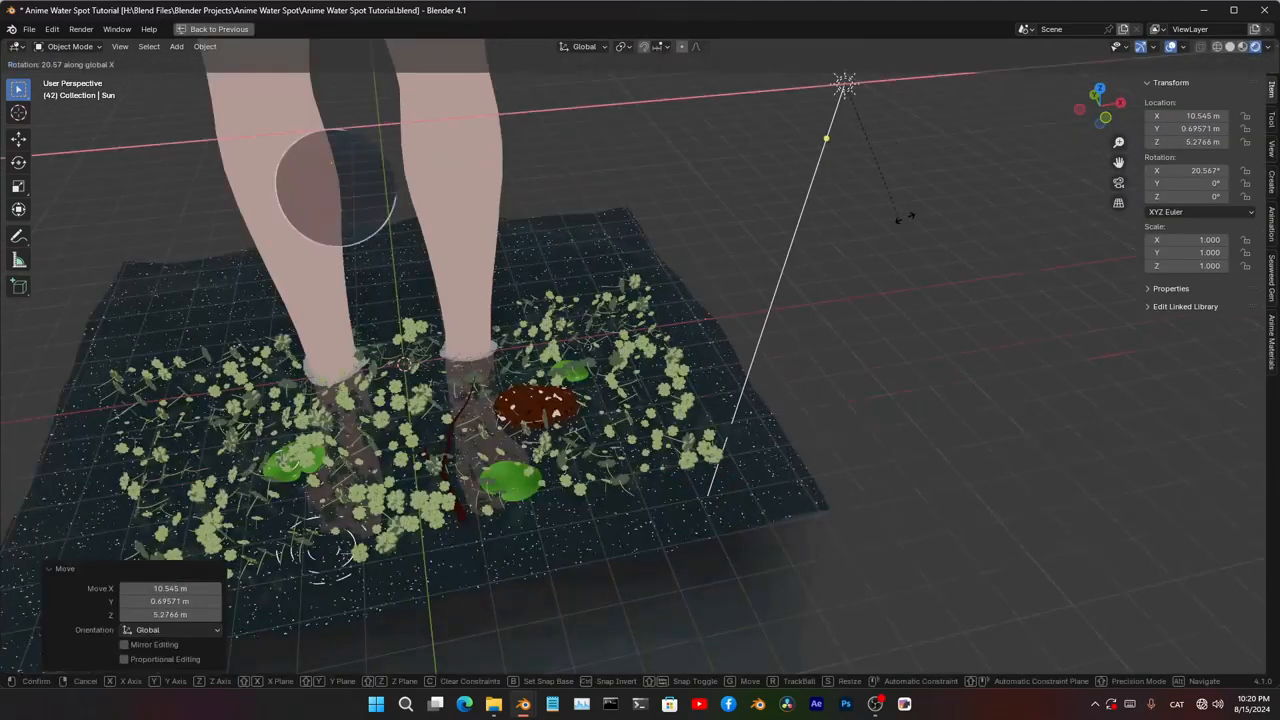
key("y")
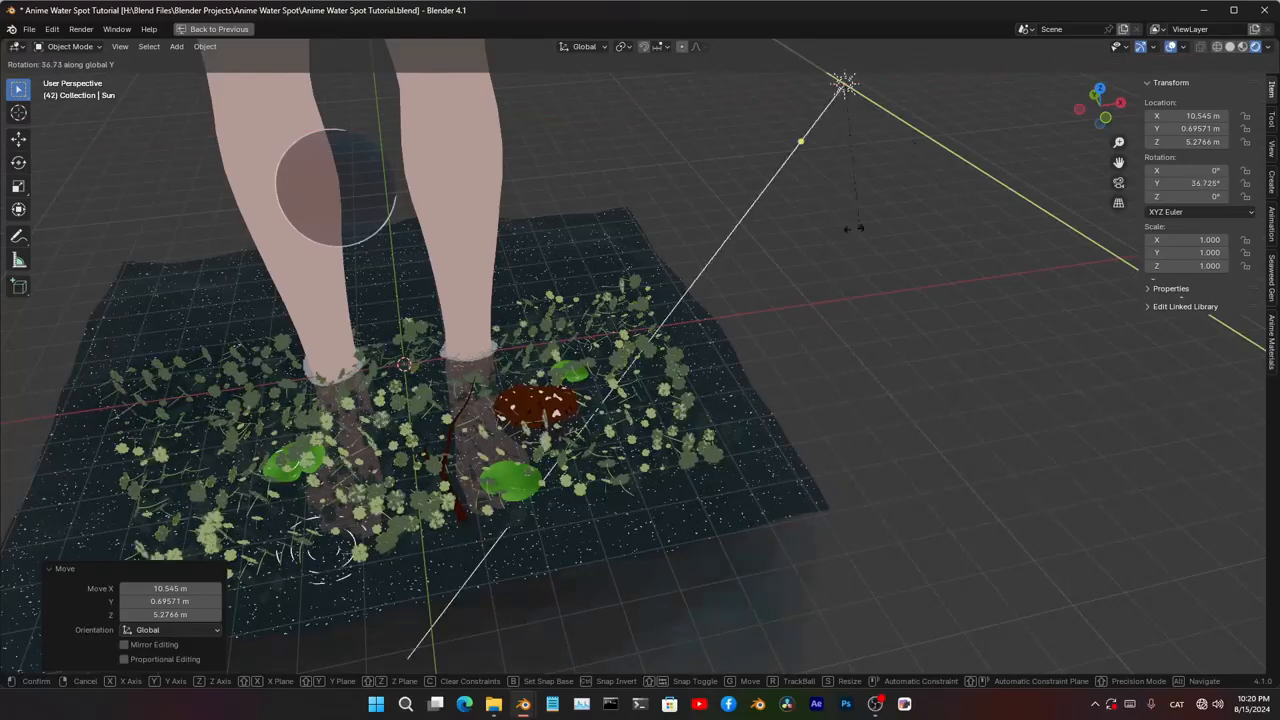
left_click(767, 208)
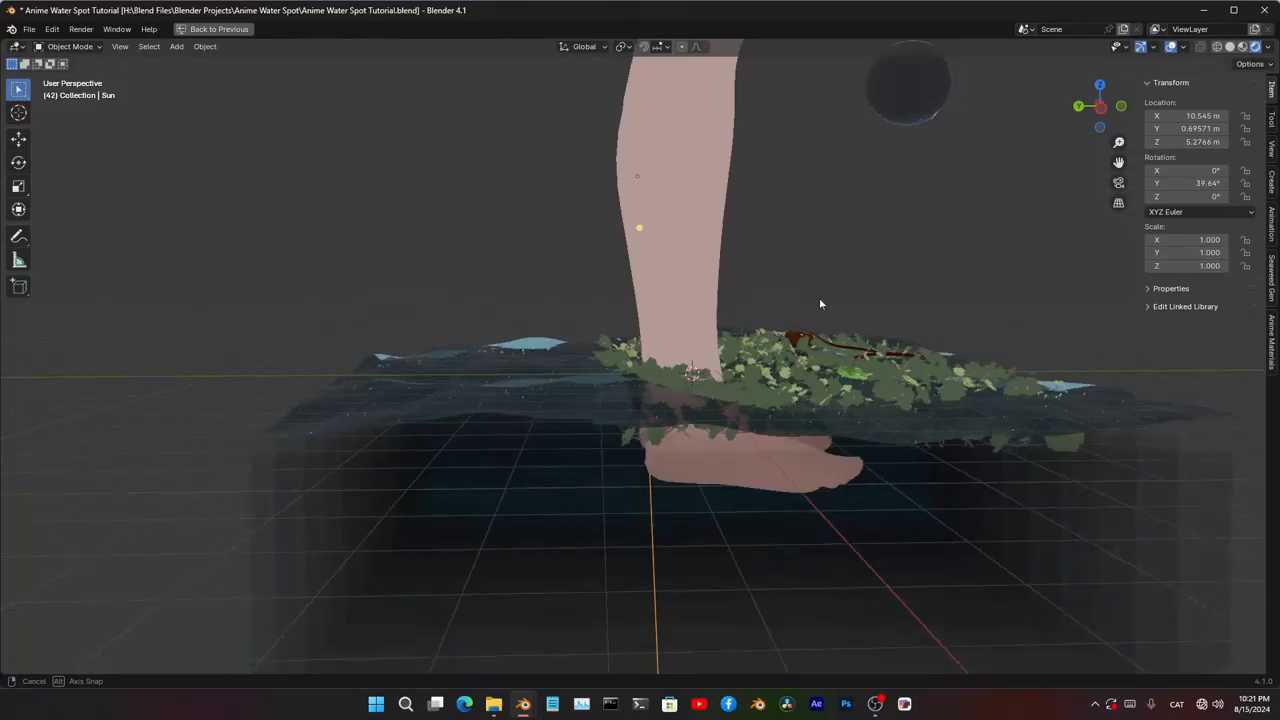
- Set the sun light's strength to 4.000 with shadows on and inspect how it lights the scene
middle_click_drag(819, 302, 649, 453)
key("ctrl+space")
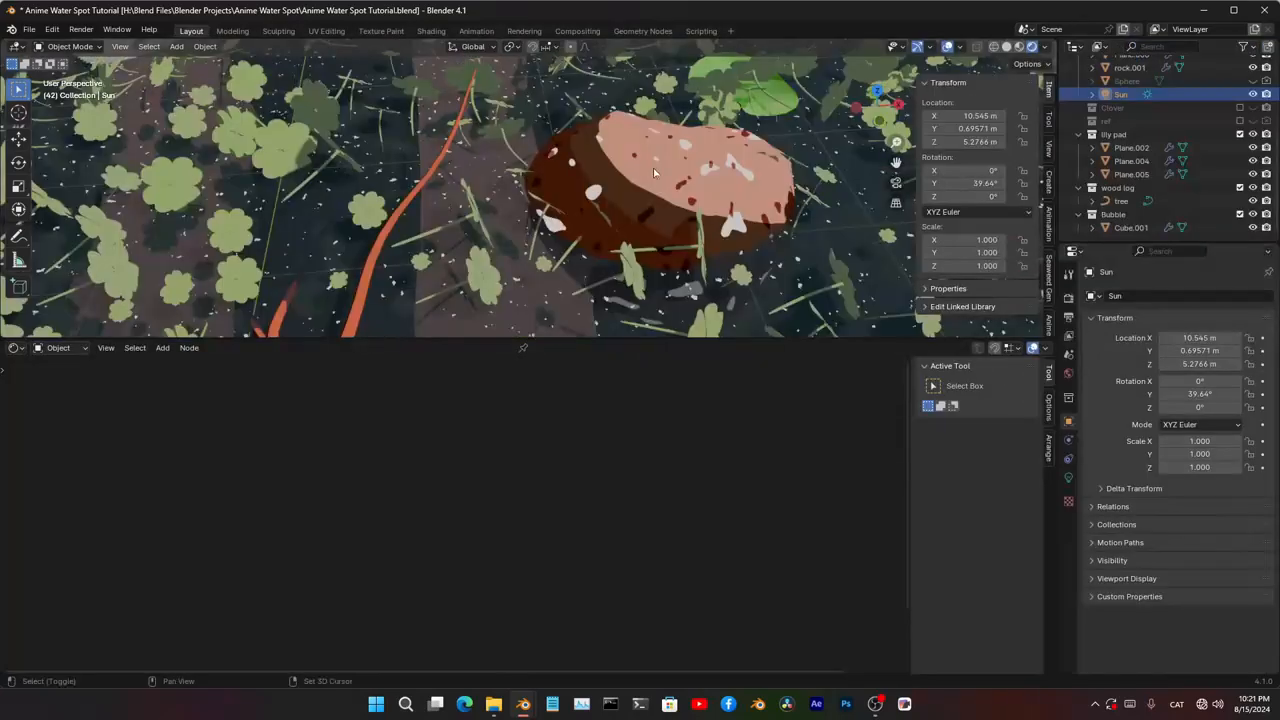
middle_click_drag(654, 170, 740, 230)
left_click(1068, 477)
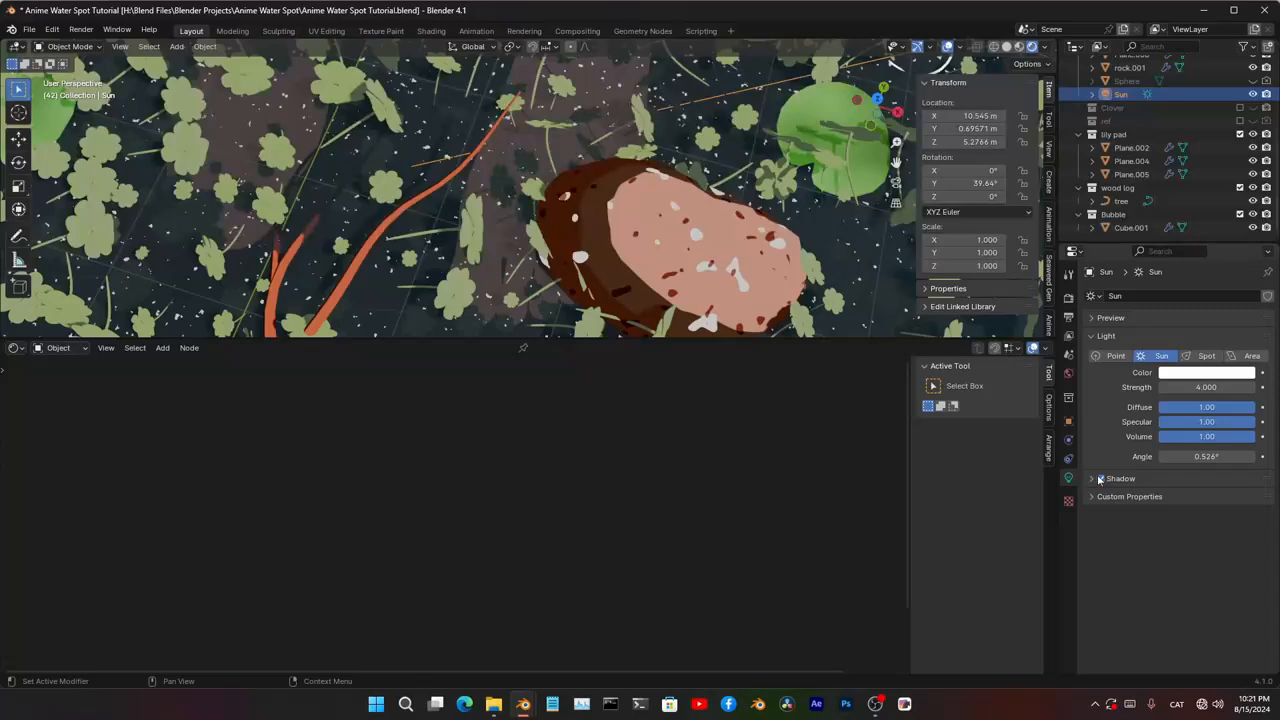
left_click(1101, 479)
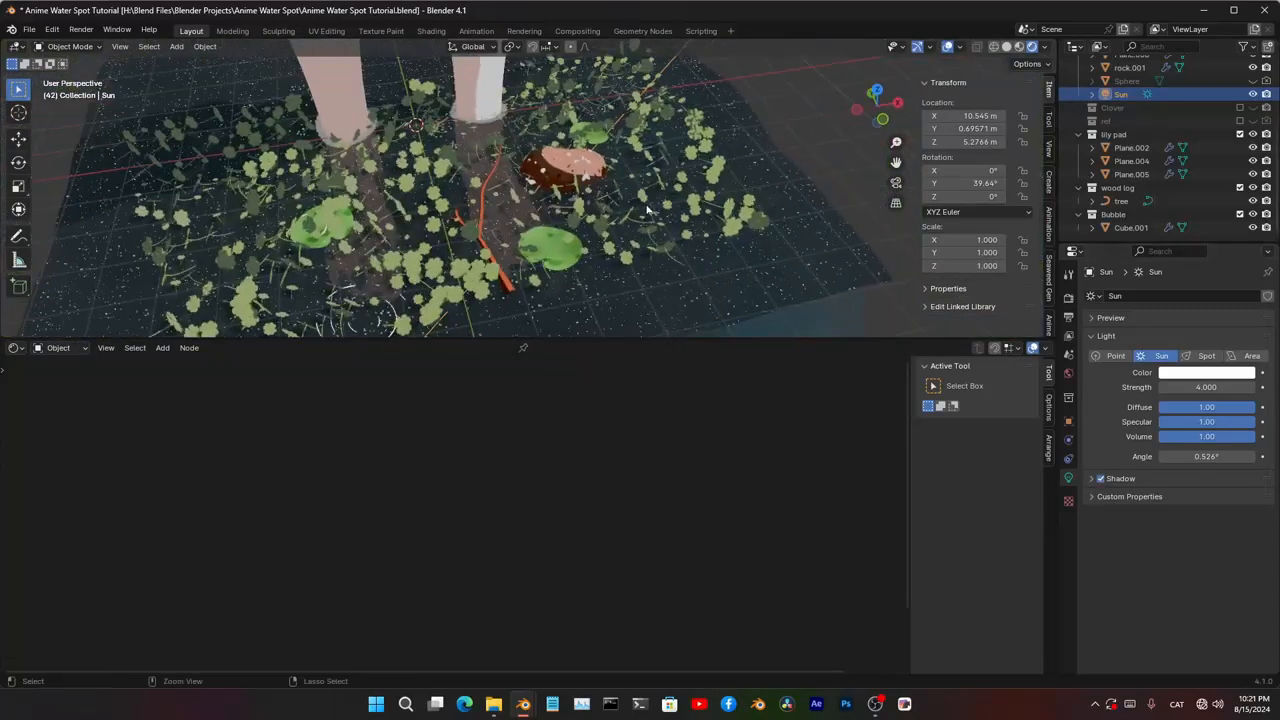
key("ctrl+space")
scroll(640, 300, "up", 3)
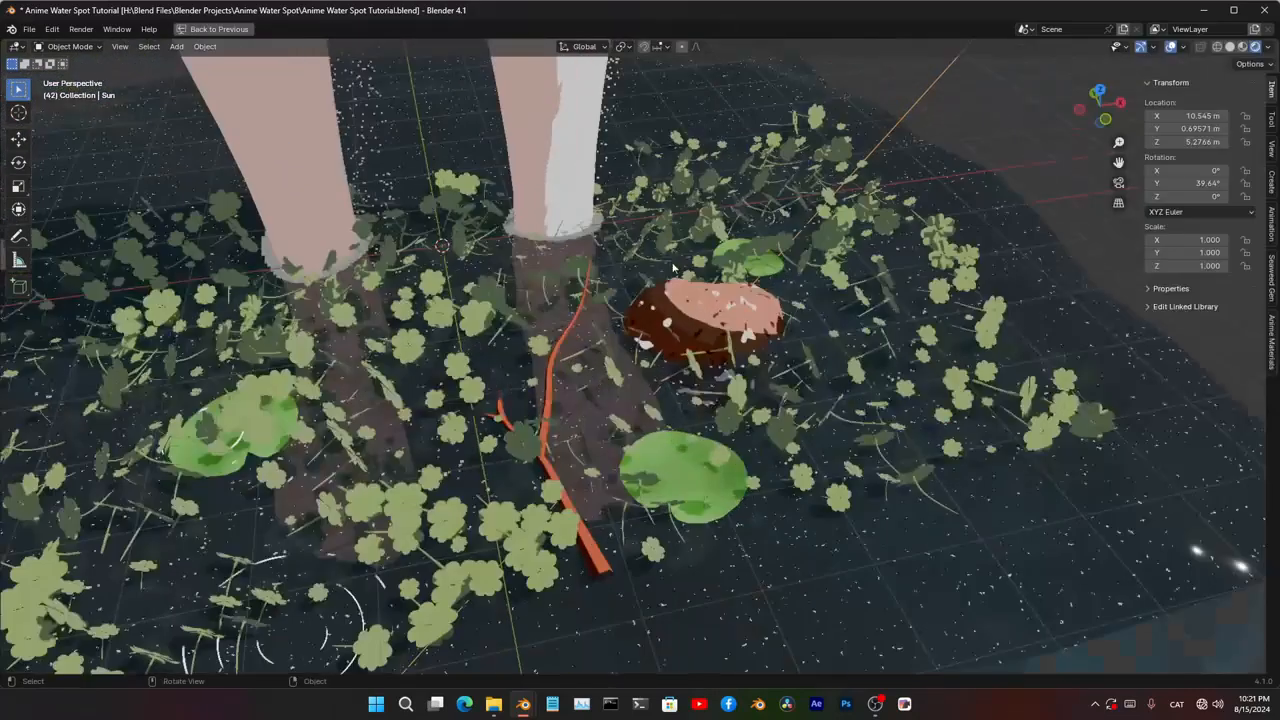
middle_click_drag(600, 310, 1060, 640)
middle_click_drag(475, 315, 528, 299)
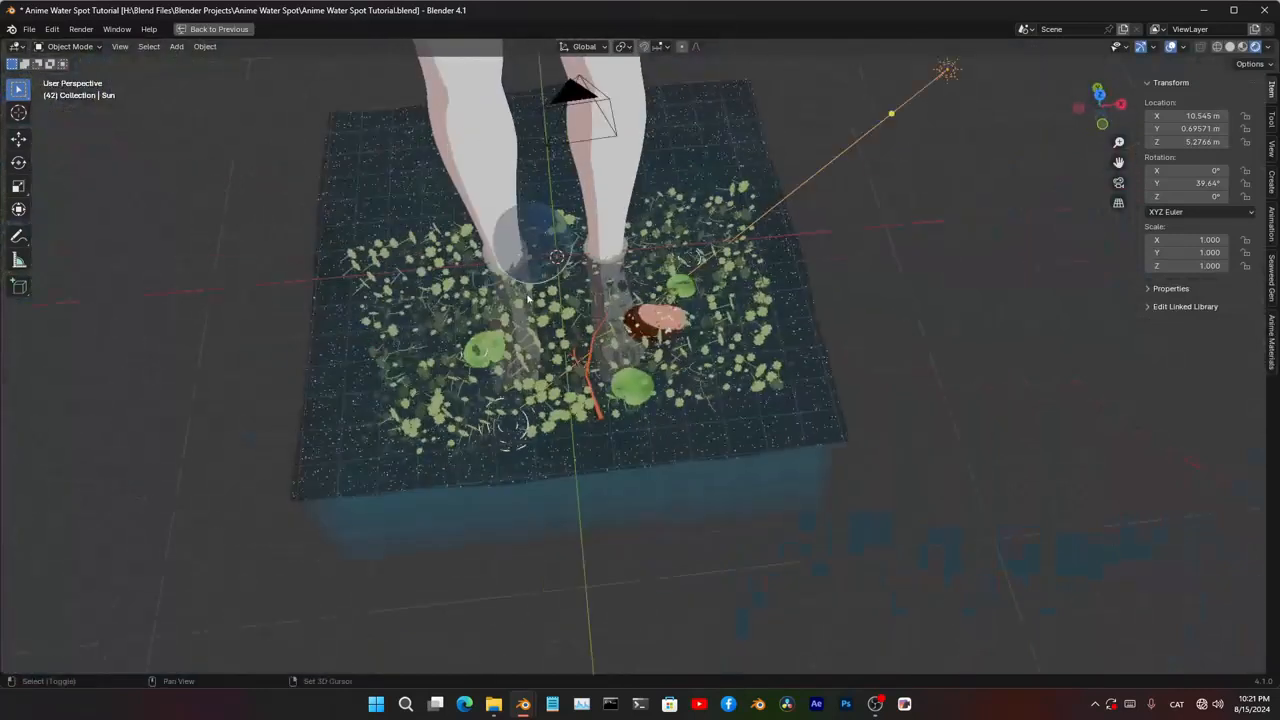
- Change the scene's color management view transform to Standard
key("ctrl+space")
left_click(1068, 299)
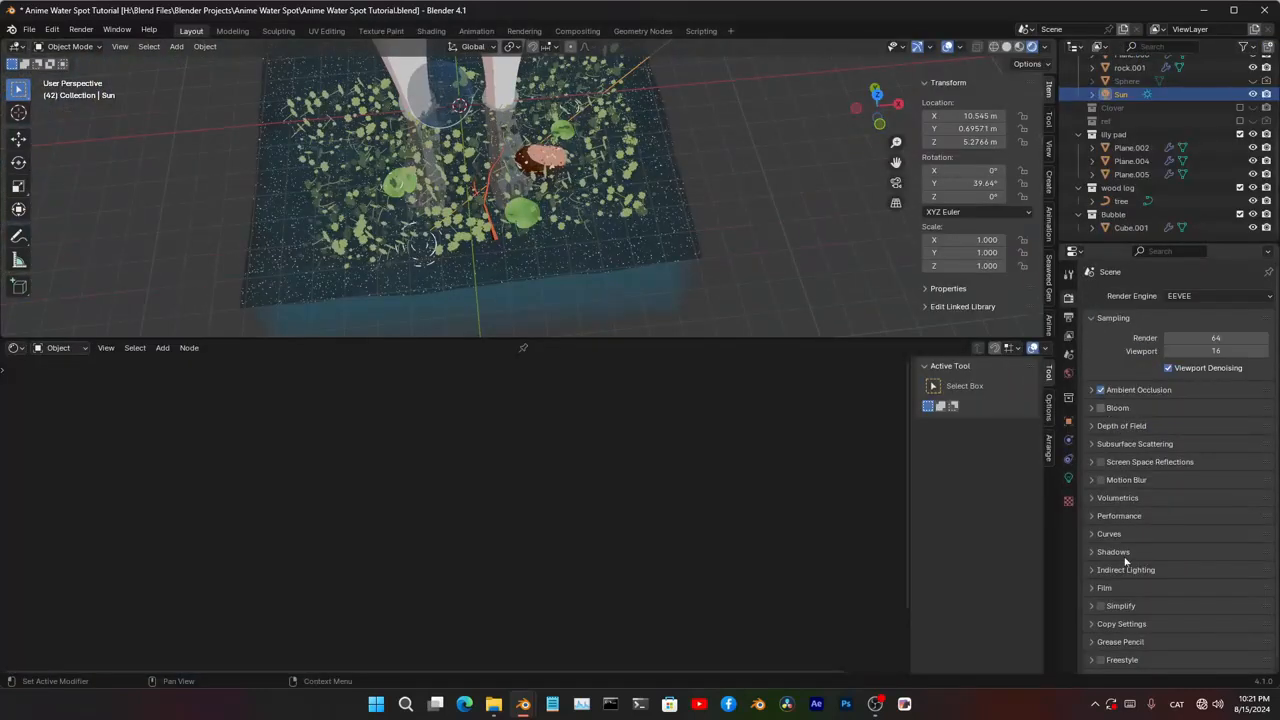
scroll(1125, 571, "down", 1)
left_click(1107, 665)
scroll(1110, 655, "down", 4)
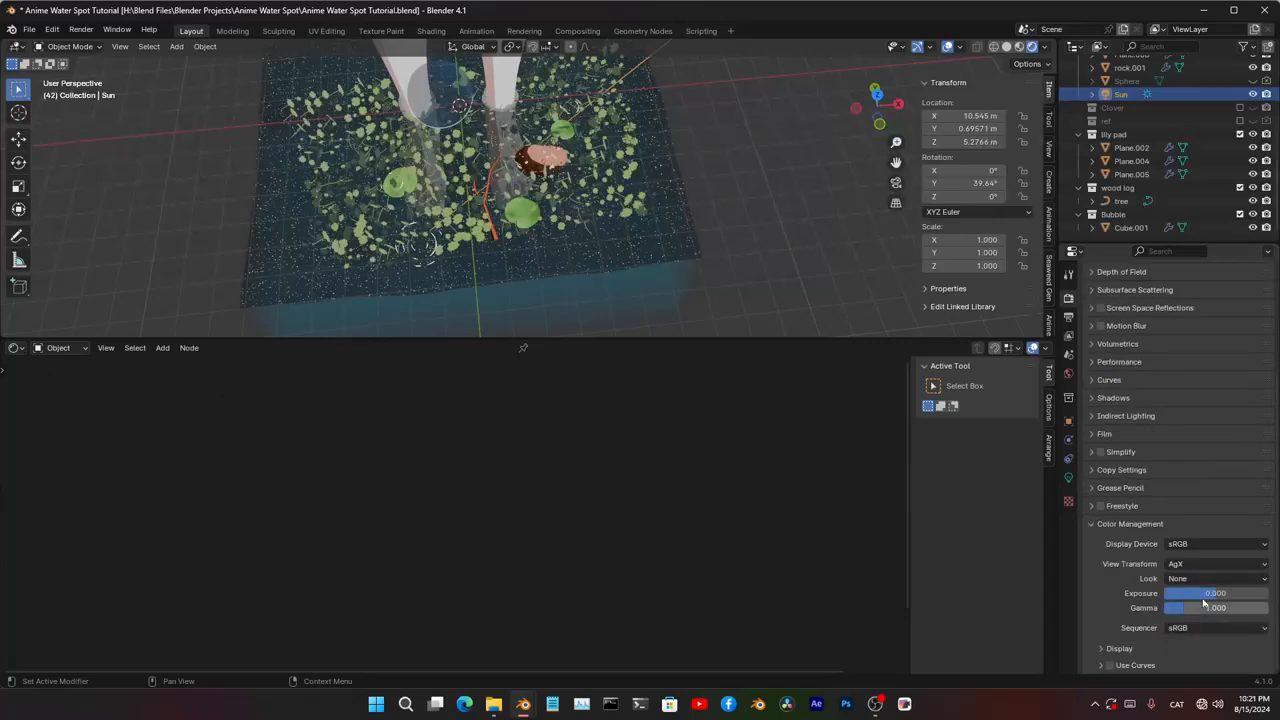
left_click(1227, 565)
left_click(1205, 580)
scroll(685, 295, "up", 1)
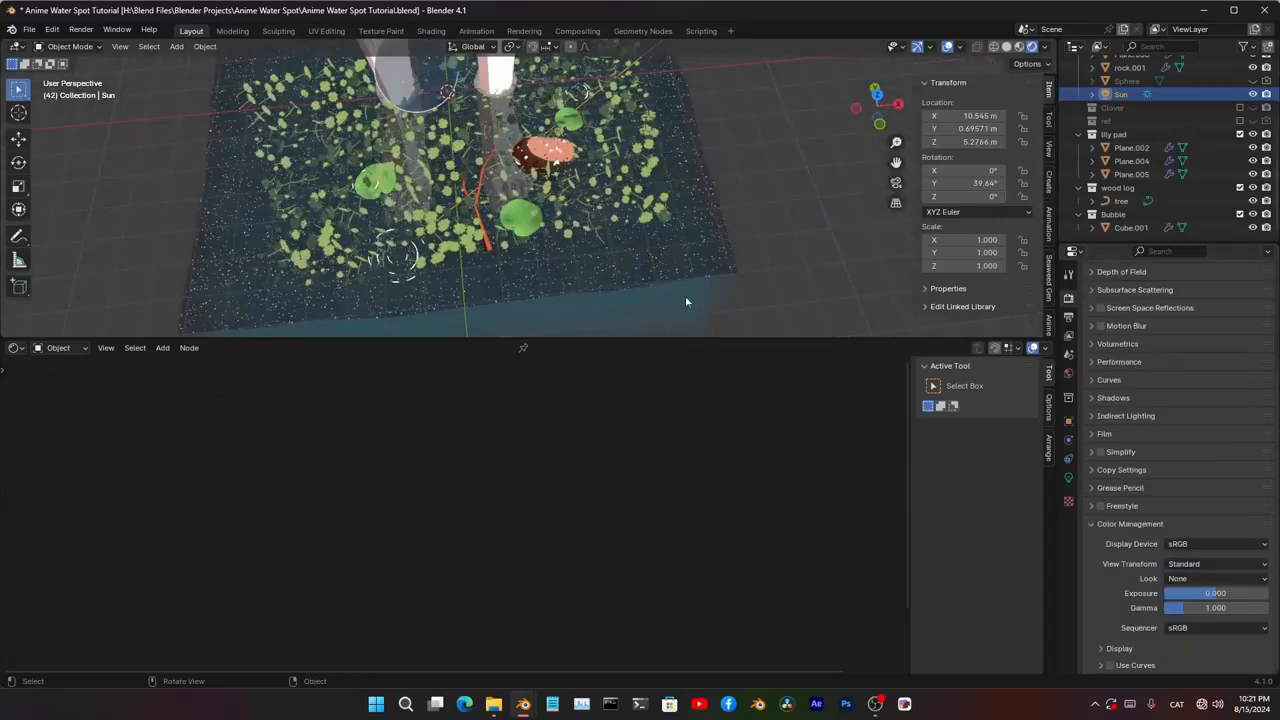
- Examine the colors and lighting in a maximized viewport, up close and through the camera
key("ctrl+space")
mouse_move(640, 300)
middle_mouse_down()
mouse_move(600, 255)
mouse_move(660, 300)
middle_mouse_up()
scroll(740, 370, "up", 4)
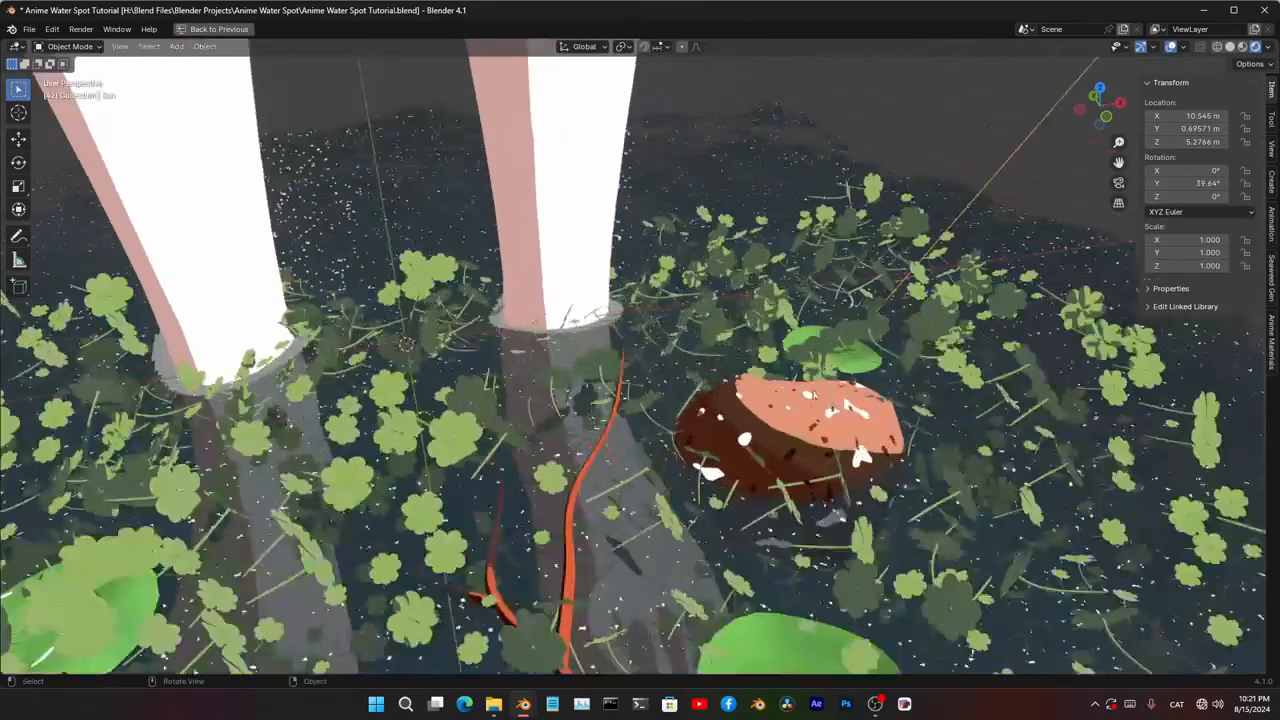
middle_click_drag(840, 395, 652, 368)
key("KP_0")
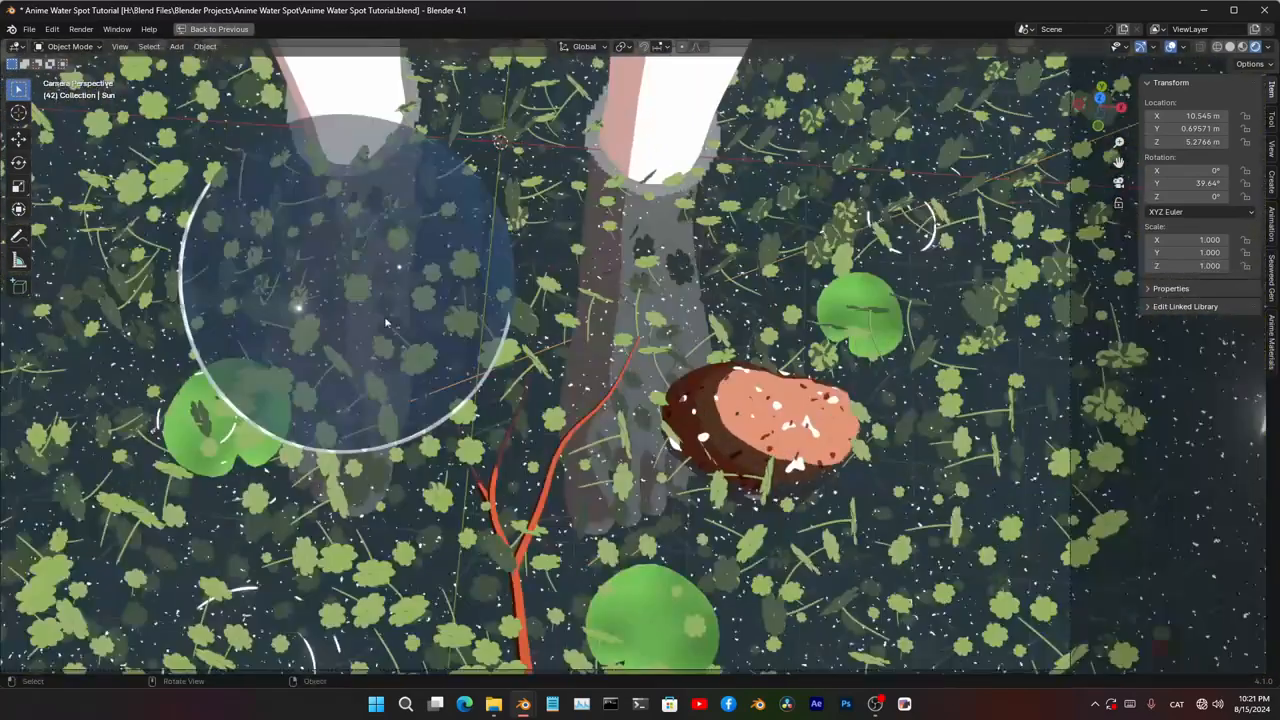
left_click(494, 318)
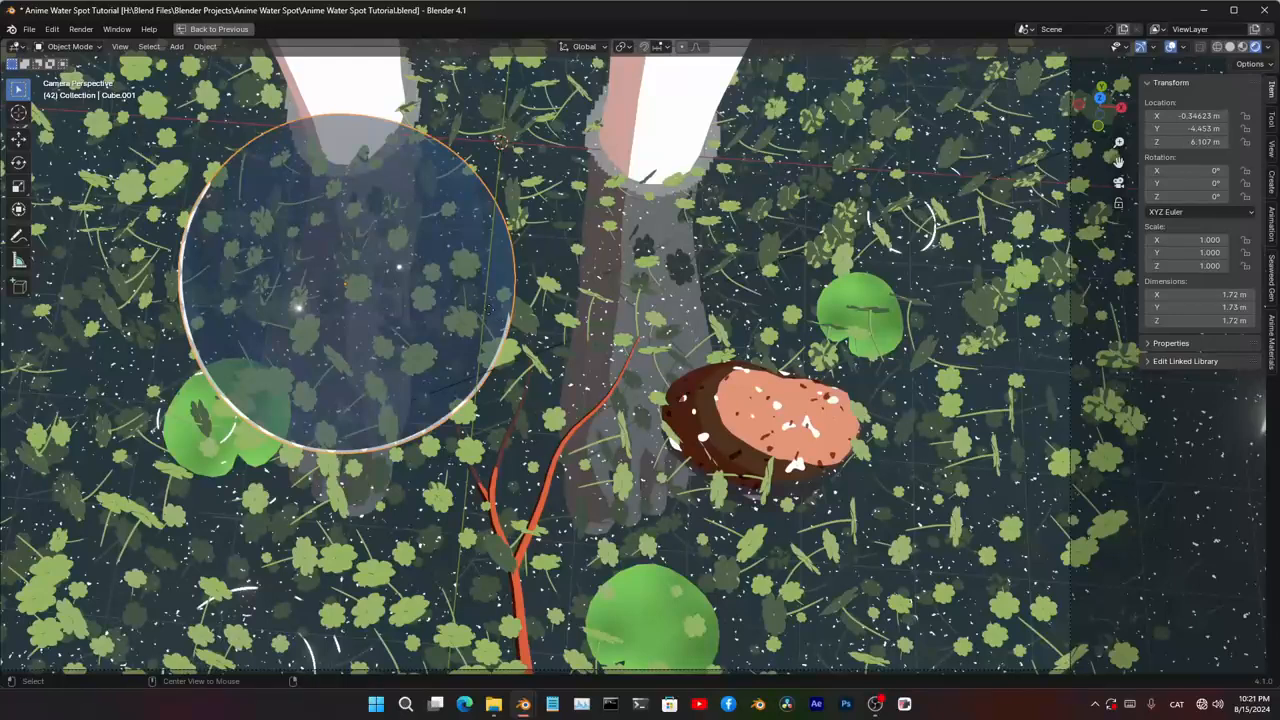
key("alt+d")
key("Escape")
key("x")
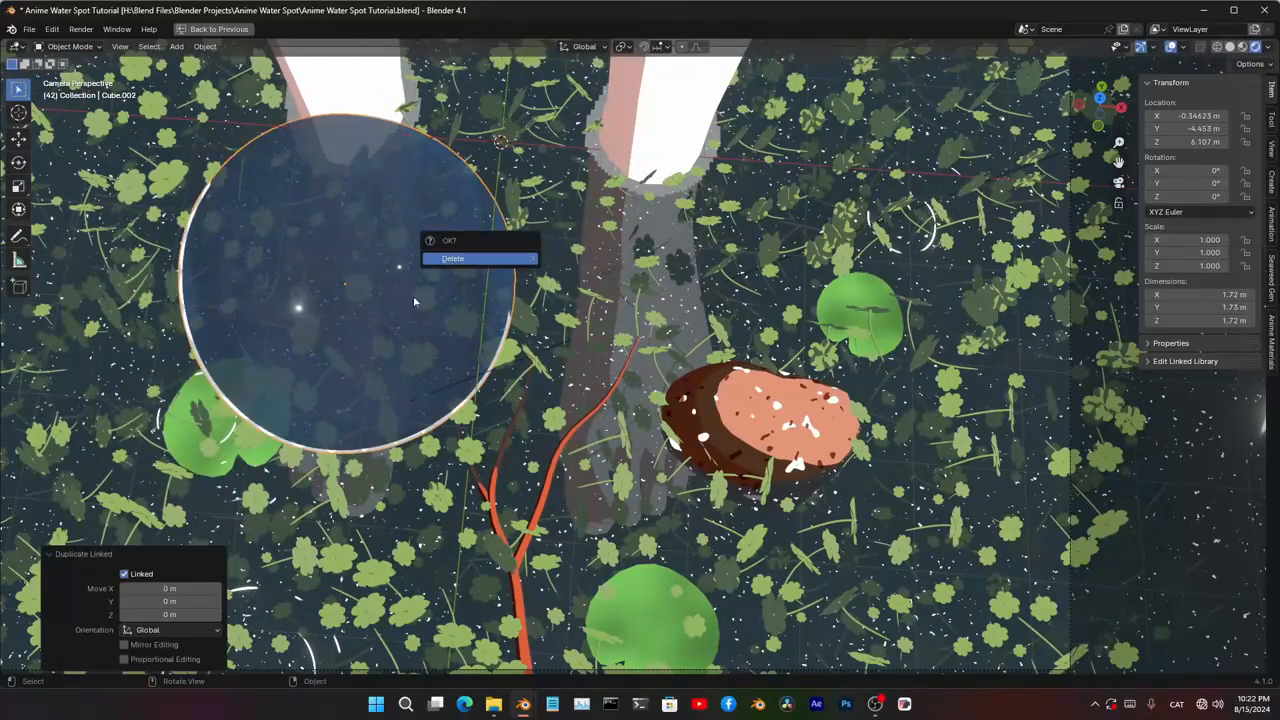
key("Return")
- Switch to solid shading and duplicate the bubble, offsetting the copy about 3.46 m along X
mouse_move(415, 302)
middle_mouse_down()
mouse_move(640, 263)
mouse_move(551, 237)
middle_mouse_up()
key("z")
left_click(929, 246)
left_click(502, 292)
middle_click_drag(610, 300, 566, 311)
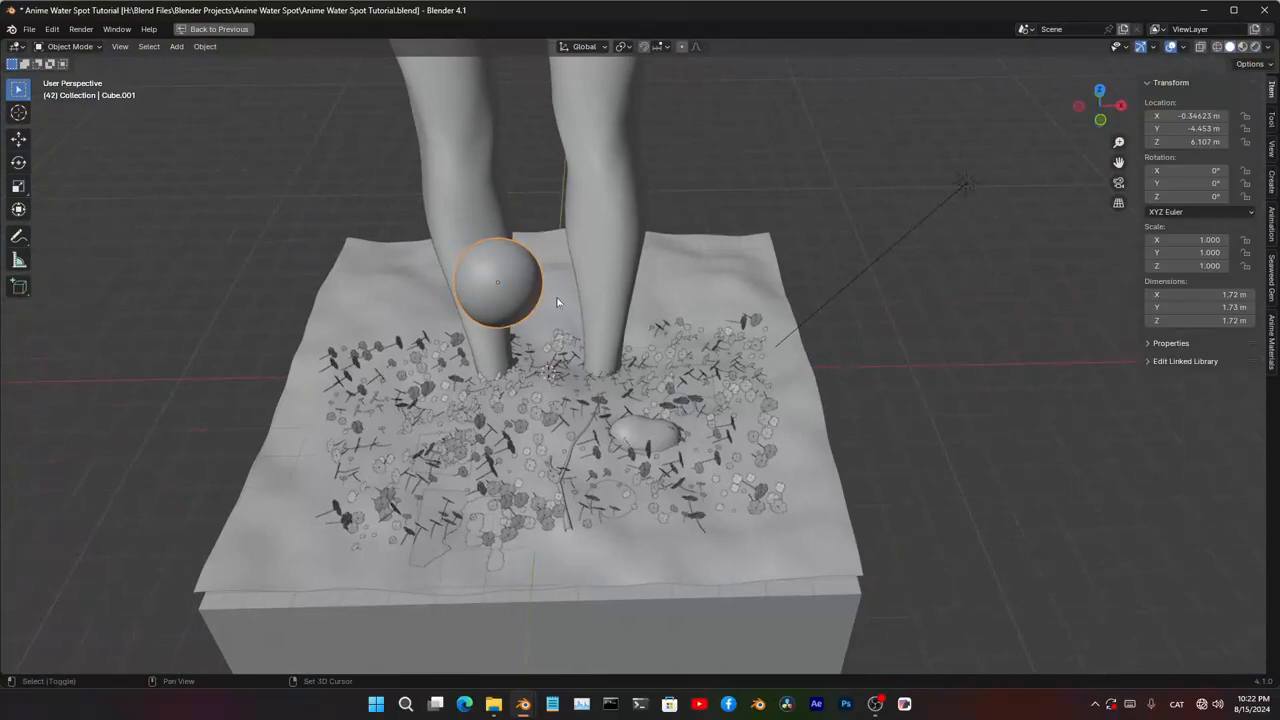
key("shift+d")
key("x")
left_click(741, 314)
- Lower the bubble copy to about Z 3.49 m, scale it to 0.249, and move it about 1.45 m along Y
key("g")
key("z")
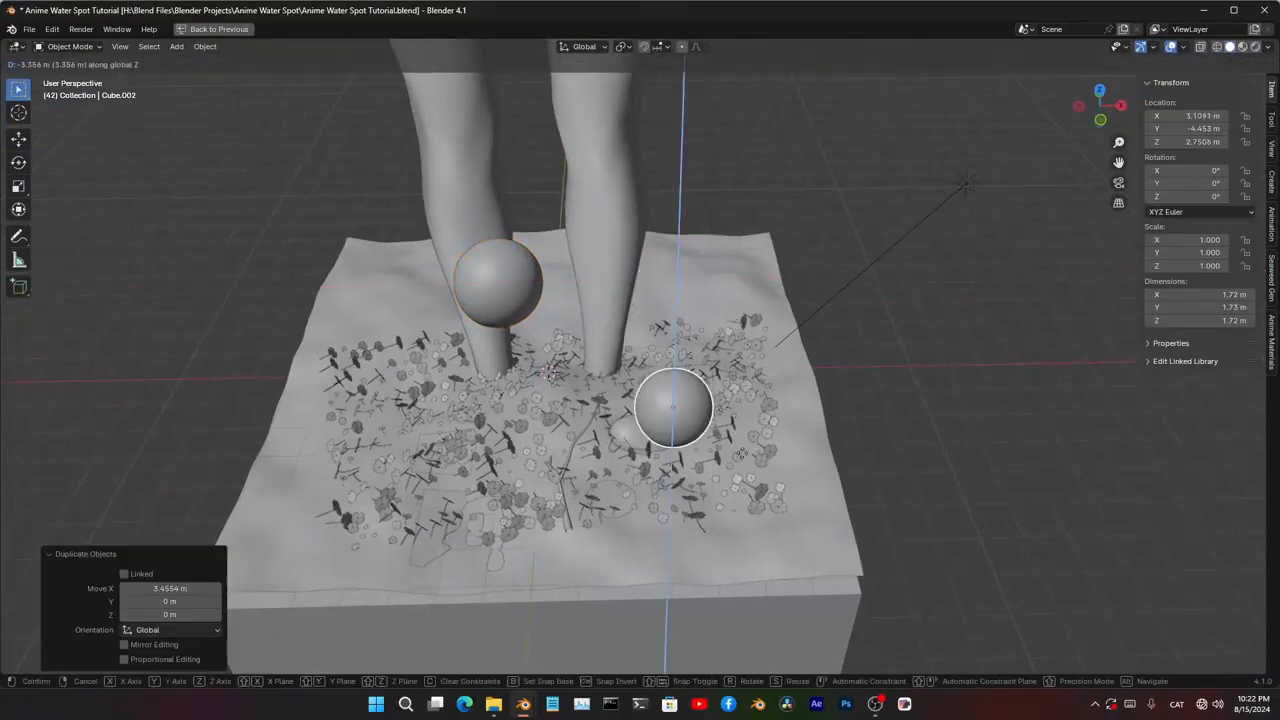
left_click(742, 428)
key("s")
left_click(731, 399)
middle_click_drag(731, 401, 697, 353)
key("g")
key("y")
left_click(702, 394)
scroll(680, 346, "down", 4)
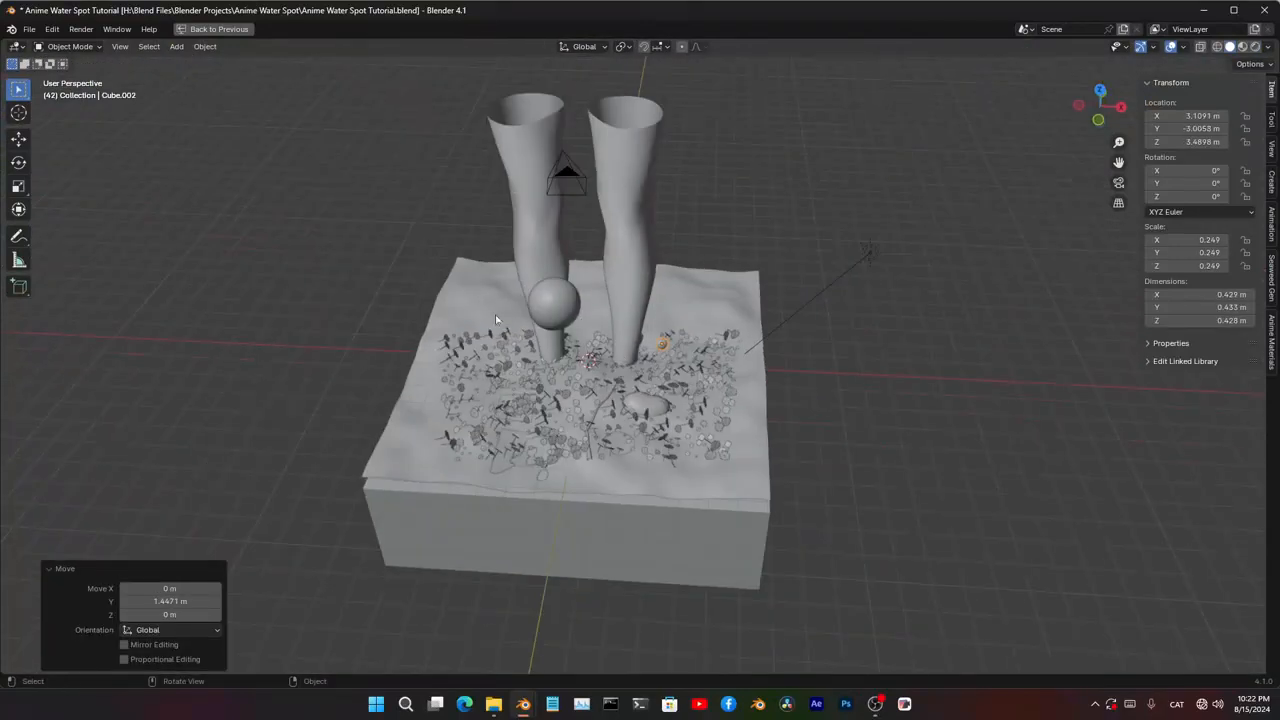
- Select the large bubble, restore the split layout, and replace the node editor with a Graph Editor set to frame 1
left_click(549, 308)
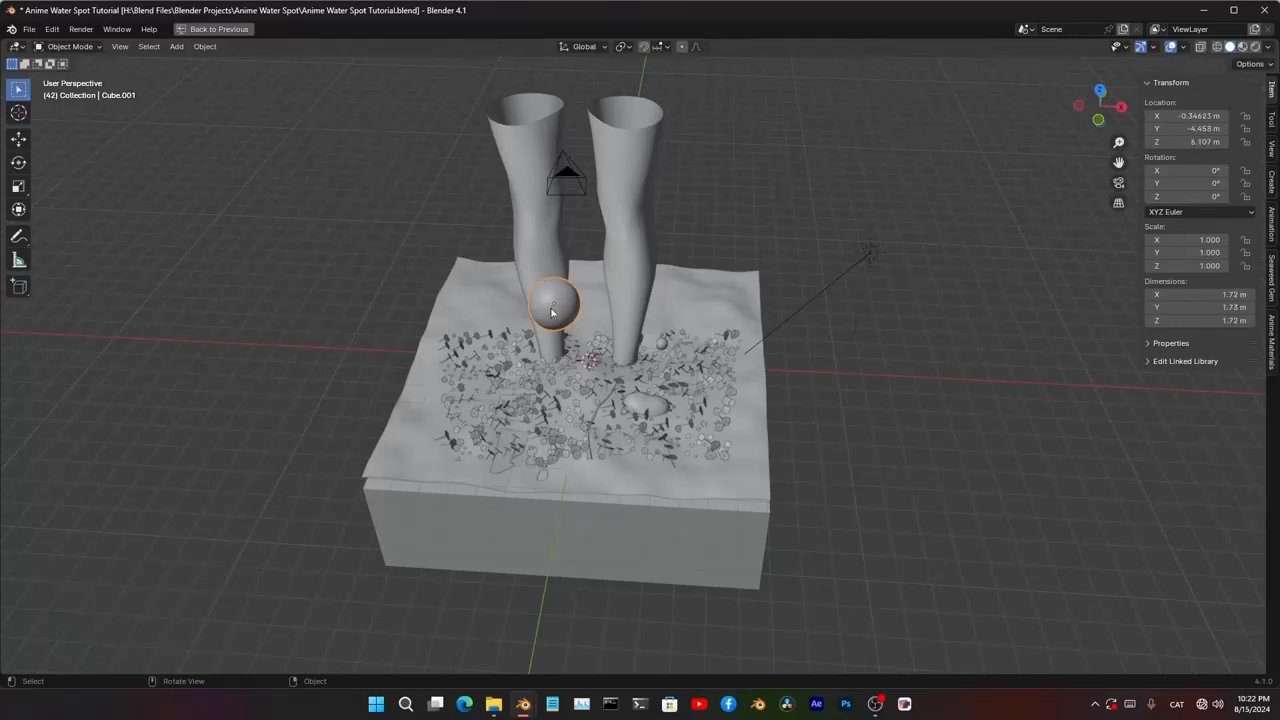
key("ctrl+space")
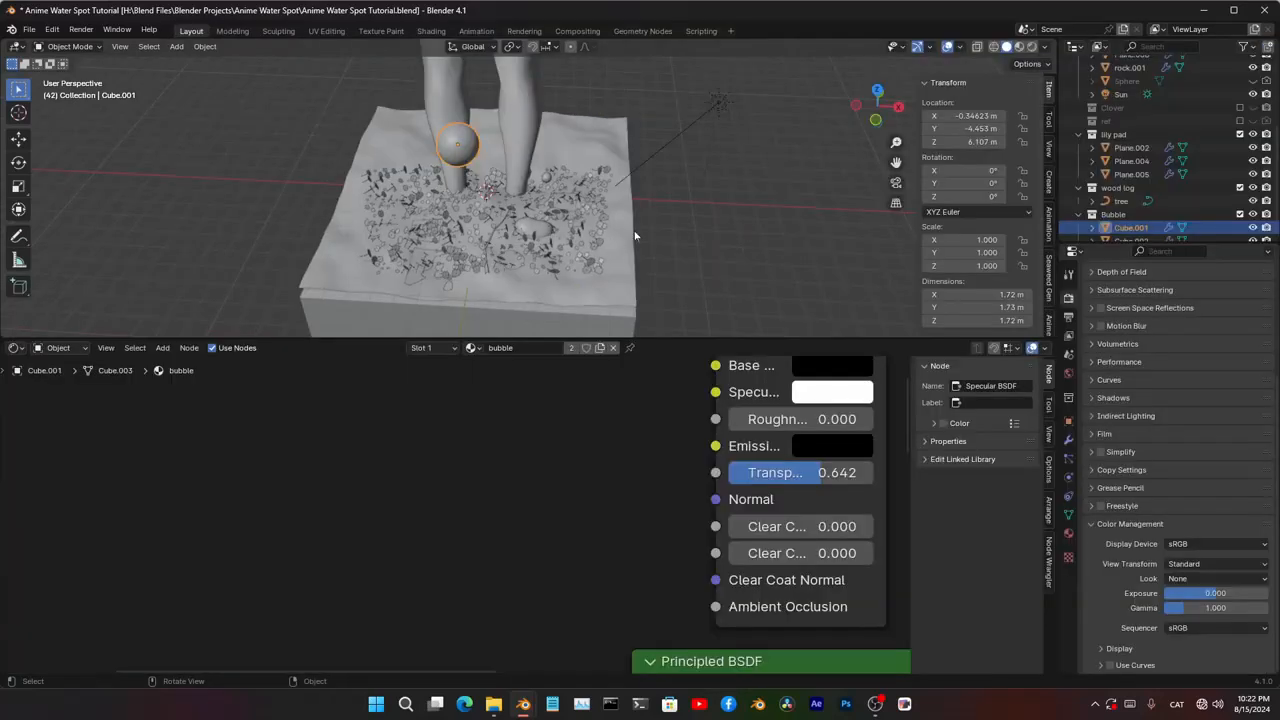
left_click_drag(58, 343, 58, 459)
left_click(15, 465)
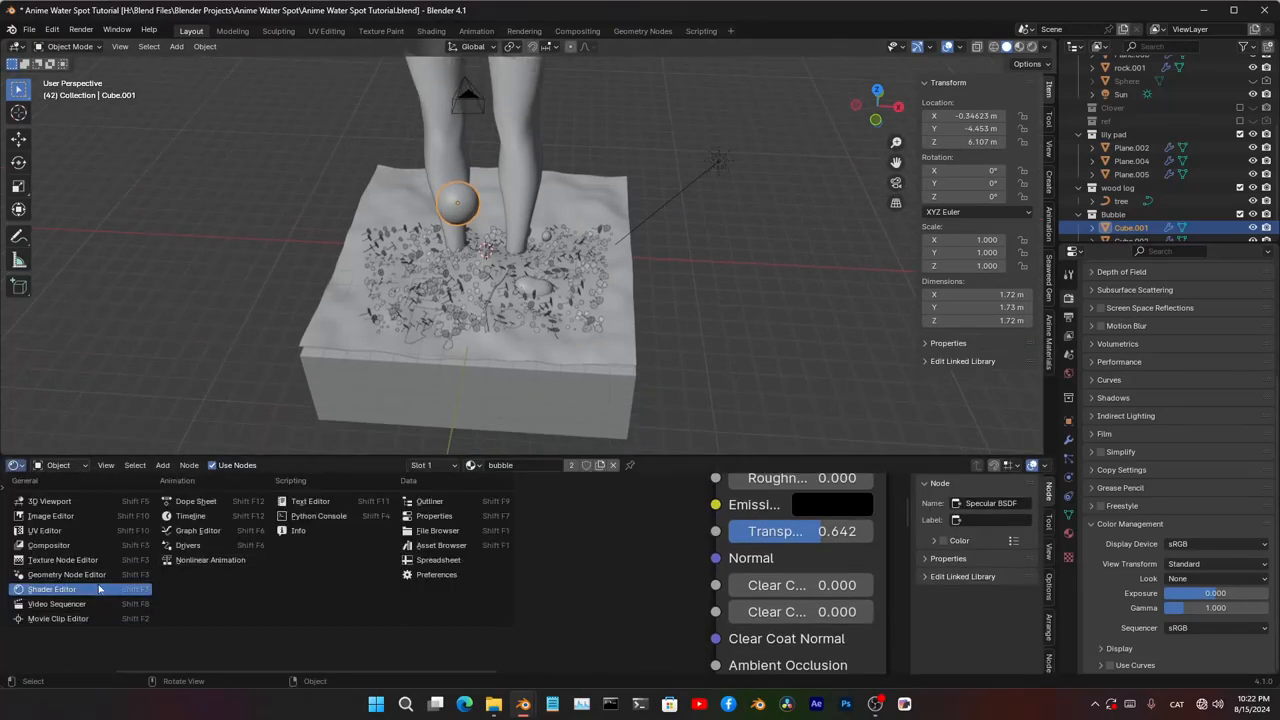
left_click(228, 530)
middle_click_drag(267, 500, 549, 498)
left_click_drag(545, 486, 423, 494)
- Disable the water plane's geometry nodes modifier in the viewport
left_click(541, 332)
left_click(1067, 442)
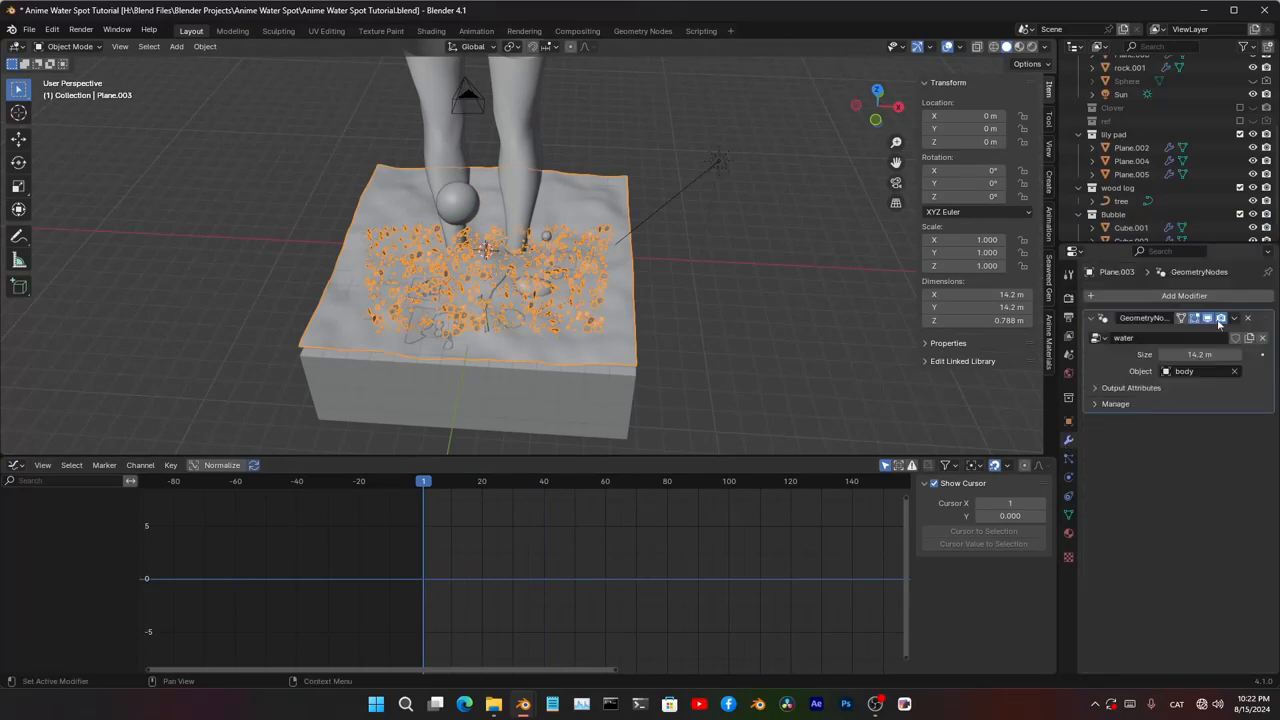
left_click(1208, 318)
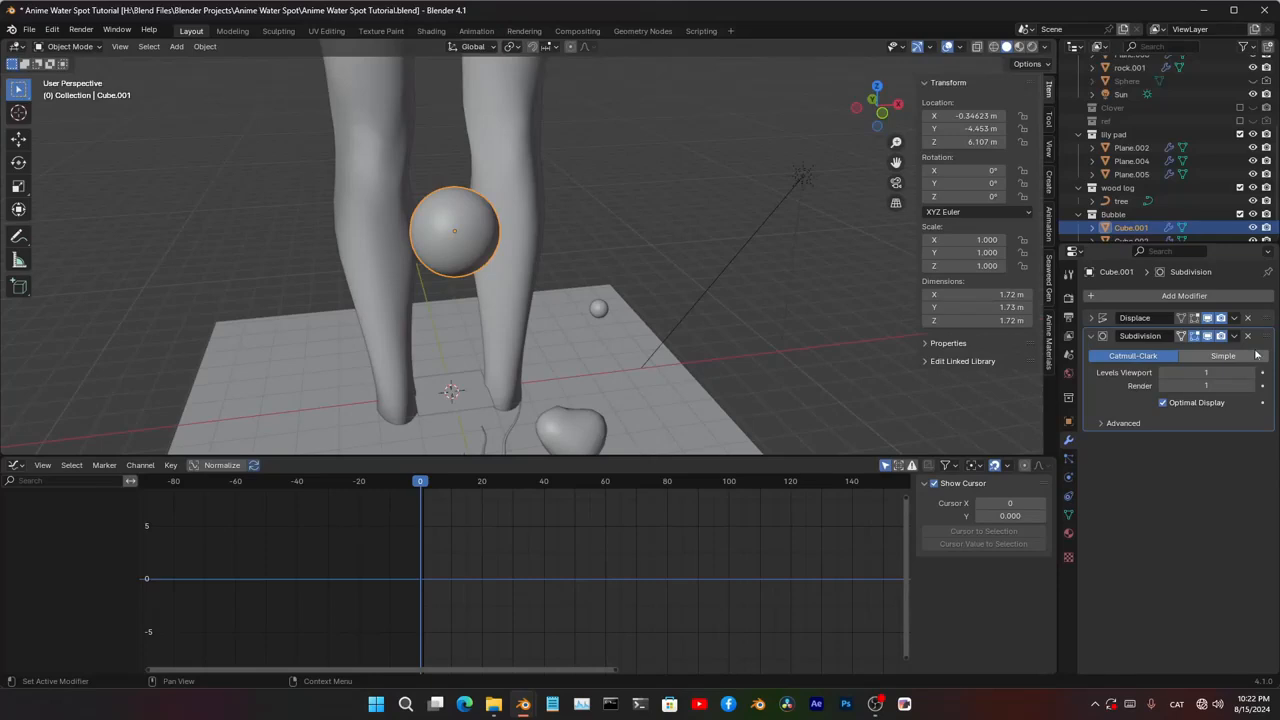
- Remove the Subdivision modifier from the large bubble and check its smoothness in rendered and solid shading
left_click(1249, 337)
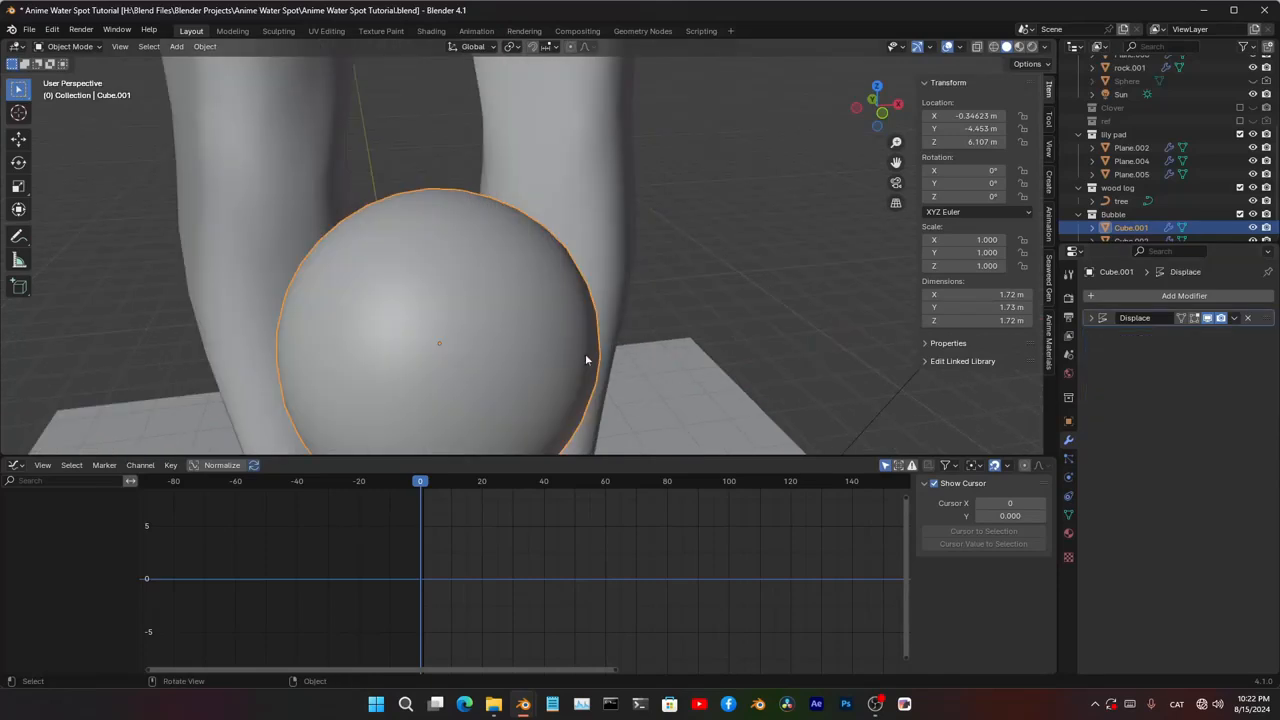
middle_click_drag(585, 353, 506, 346)
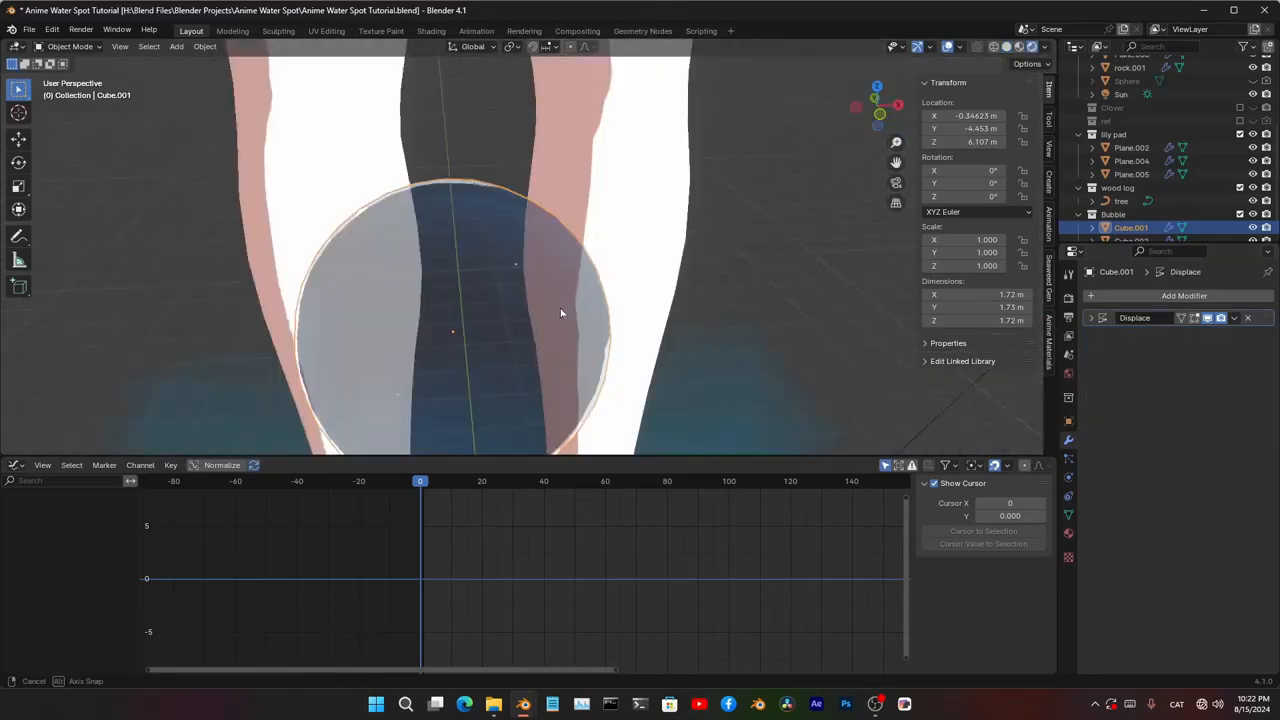
middle_click_drag(560, 308, 593, 315)
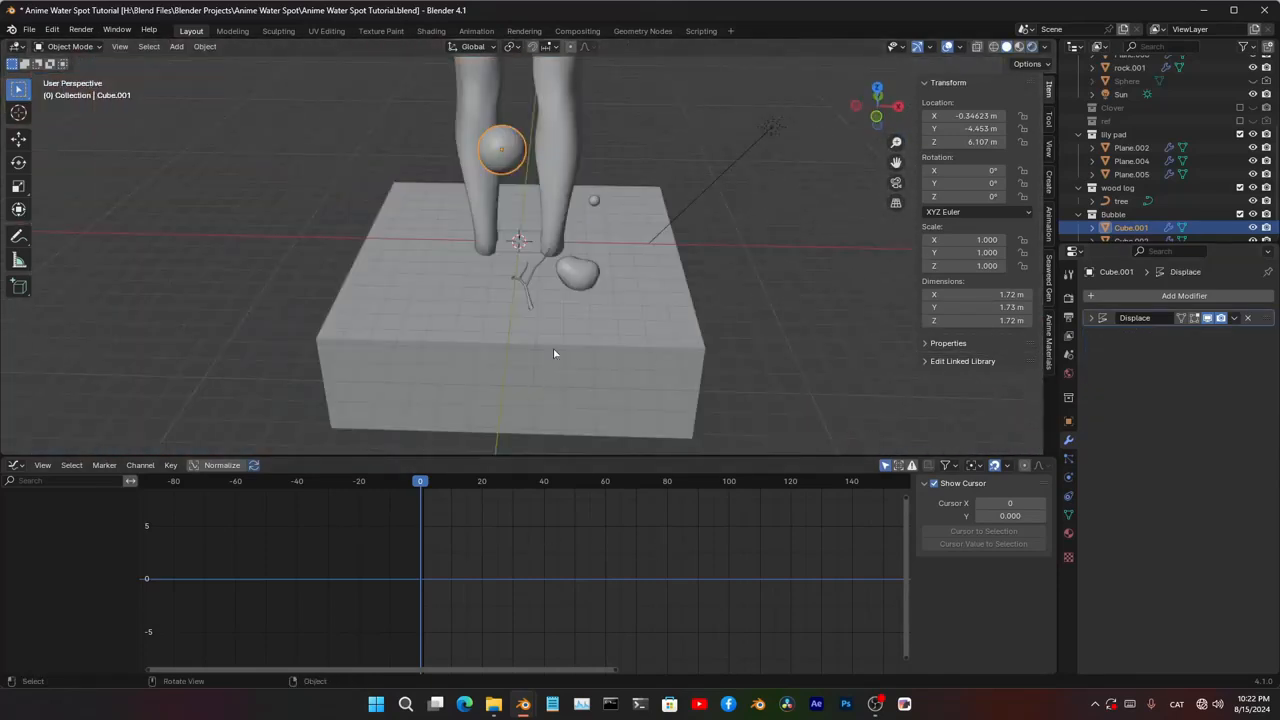
- Keyframe the large bubble's location at frame 0 and again at frame 170
key("i")
left_click(494, 347)
middle_click_drag(729, 518, 521, 547)
left_click_drag(445, 488, 737, 509)
key("k")
left_click(601, 156)
key("Home")
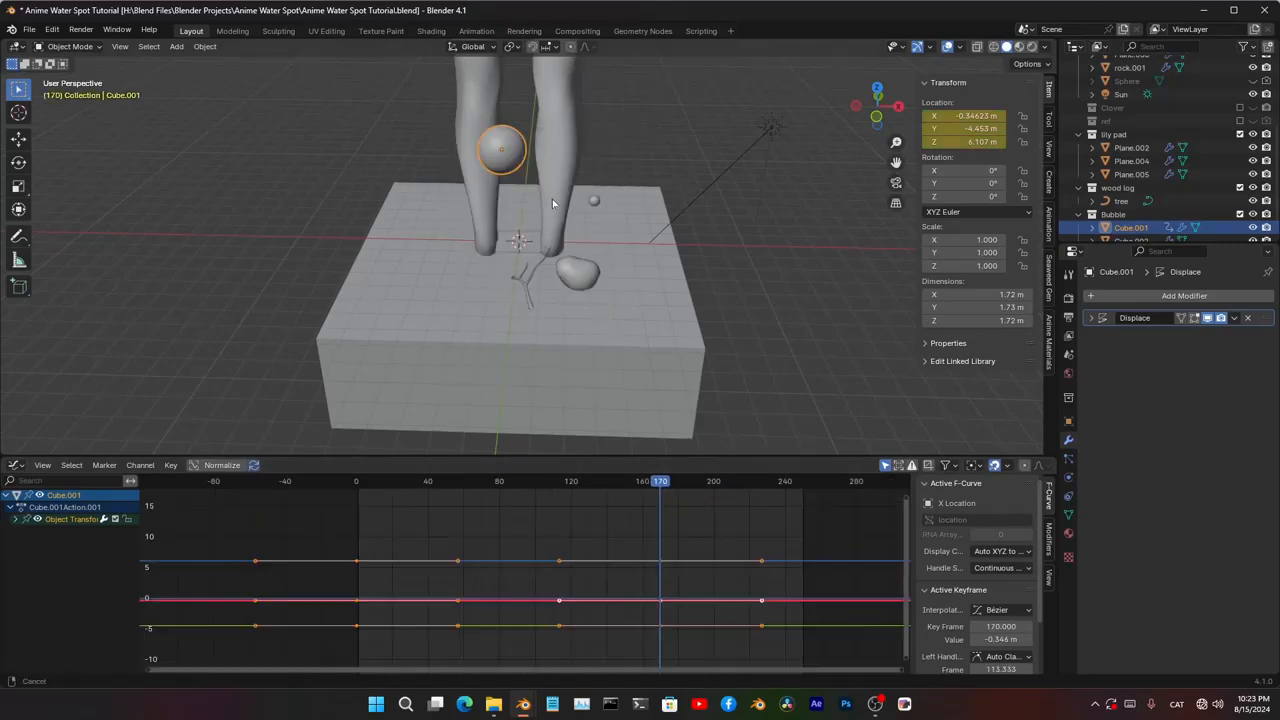
- Raise the large bubble about 0.5 m along Z and re-key its location at frame 170
middle_click_drag(552, 203, 565, 250, "shift")
key("g")
key("z")
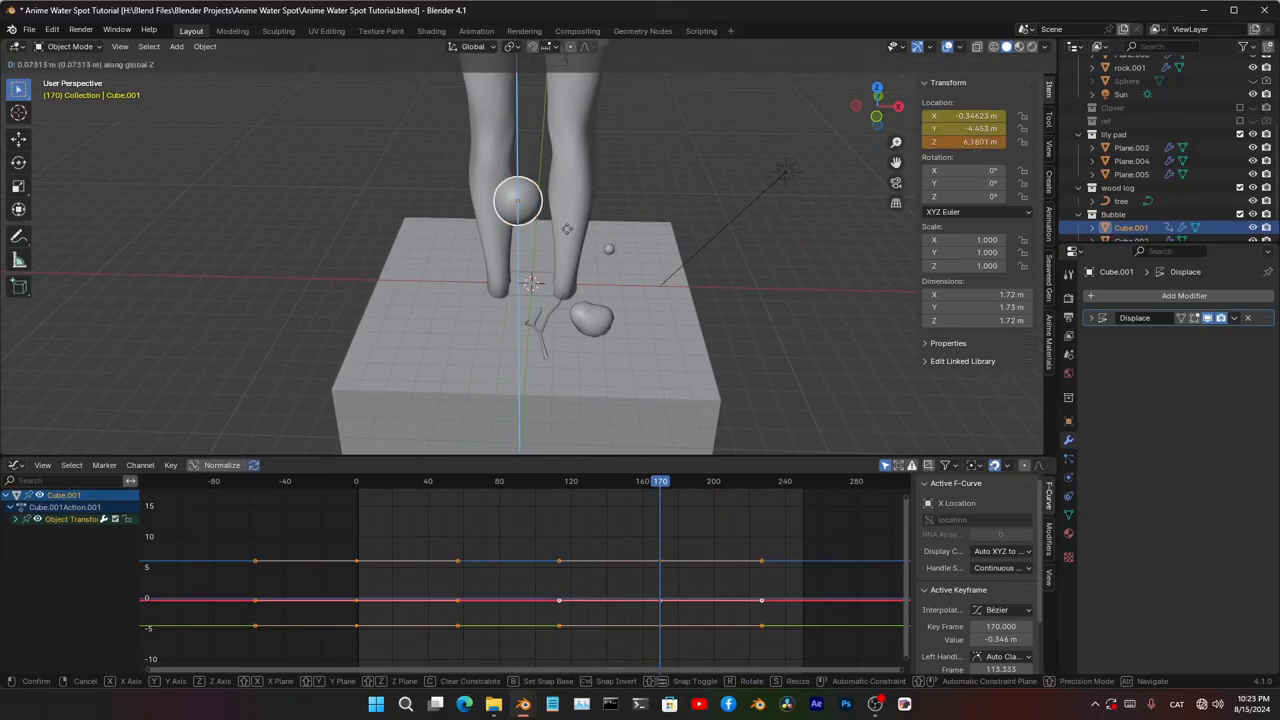
left_click(550, 126)
key("i")
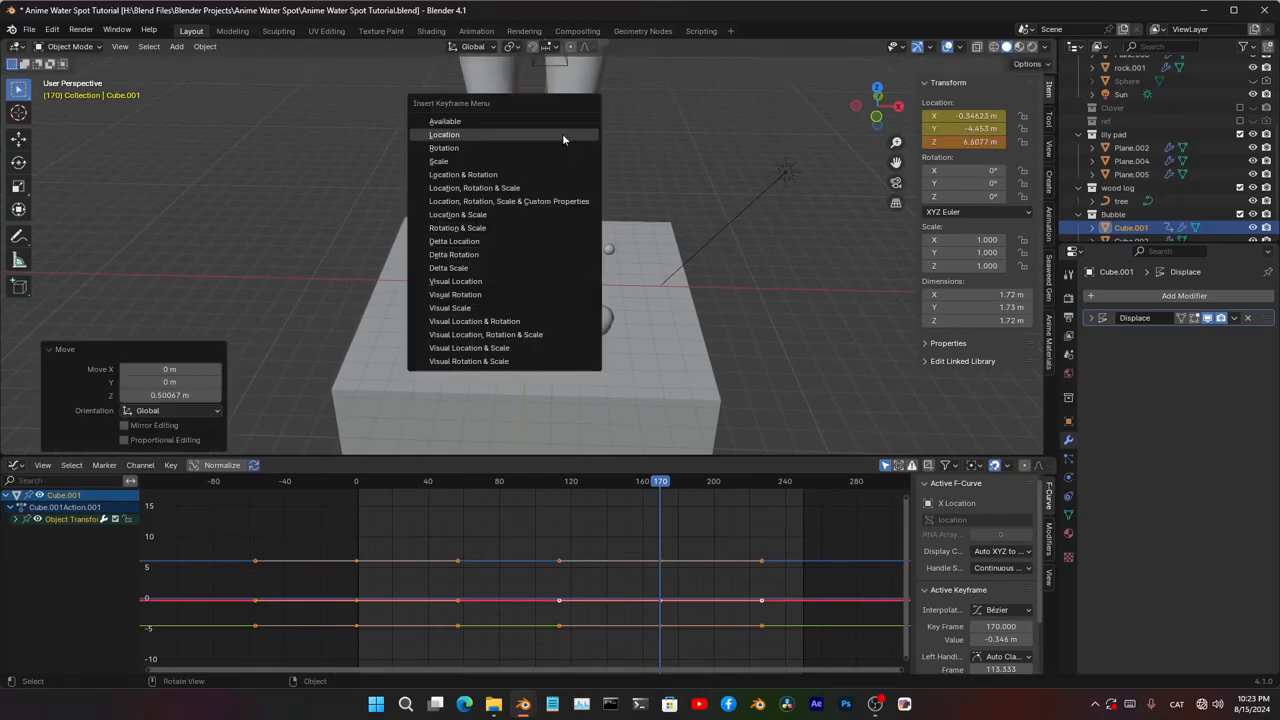
left_click(562, 133)
- Hide the X and Y Location curves to isolate the large bubble's Z Location, and undo a trial keyframe of all transforms
left_click(15, 519)
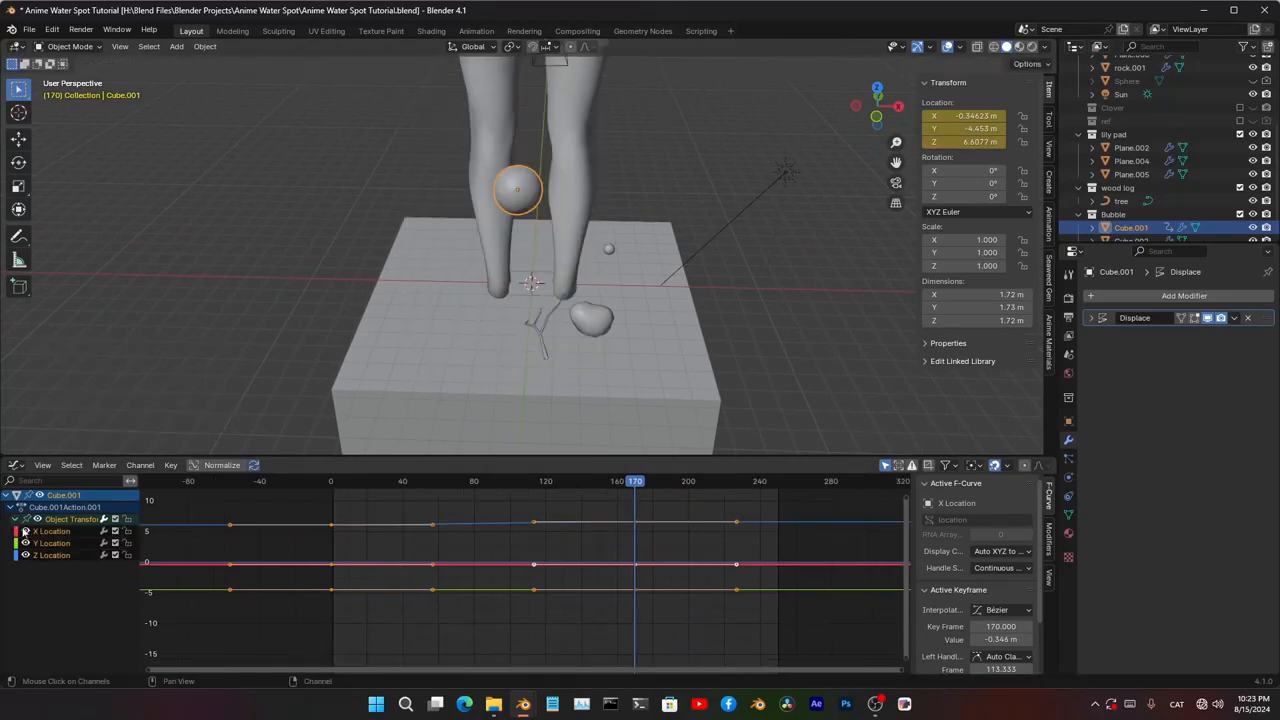
left_click(62, 557)
left_click(25, 531)
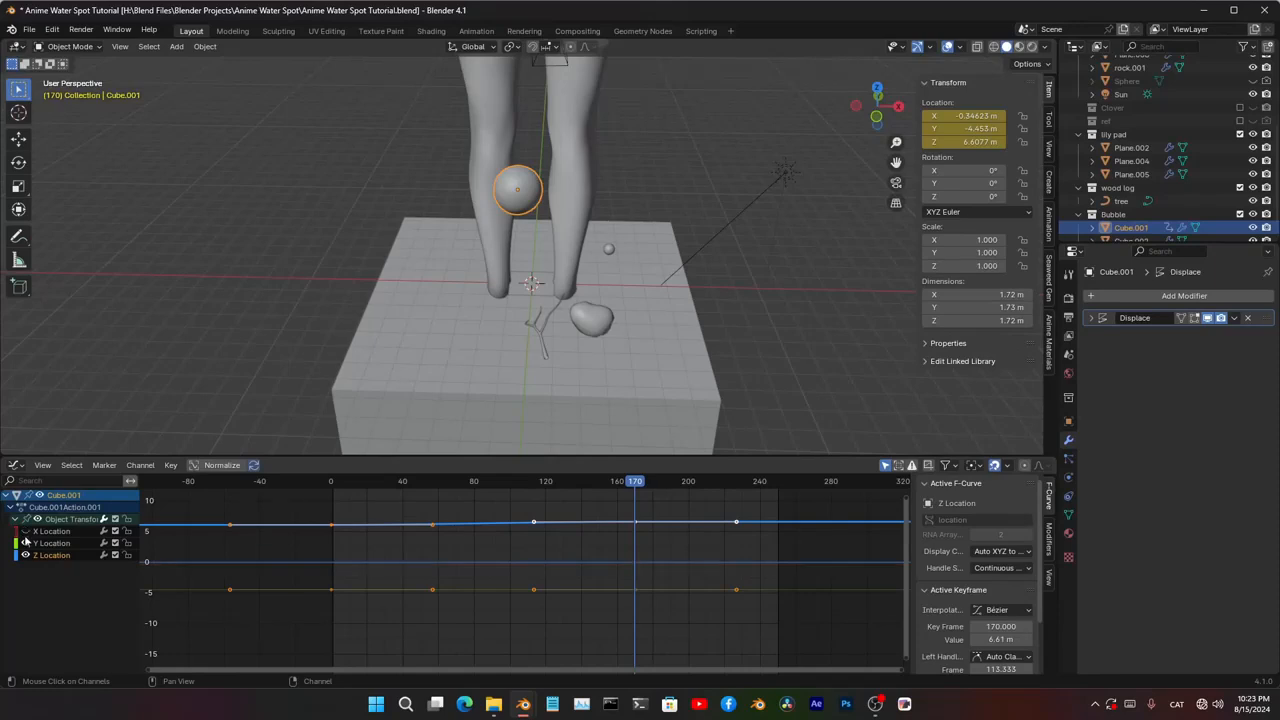
left_click(25, 543)
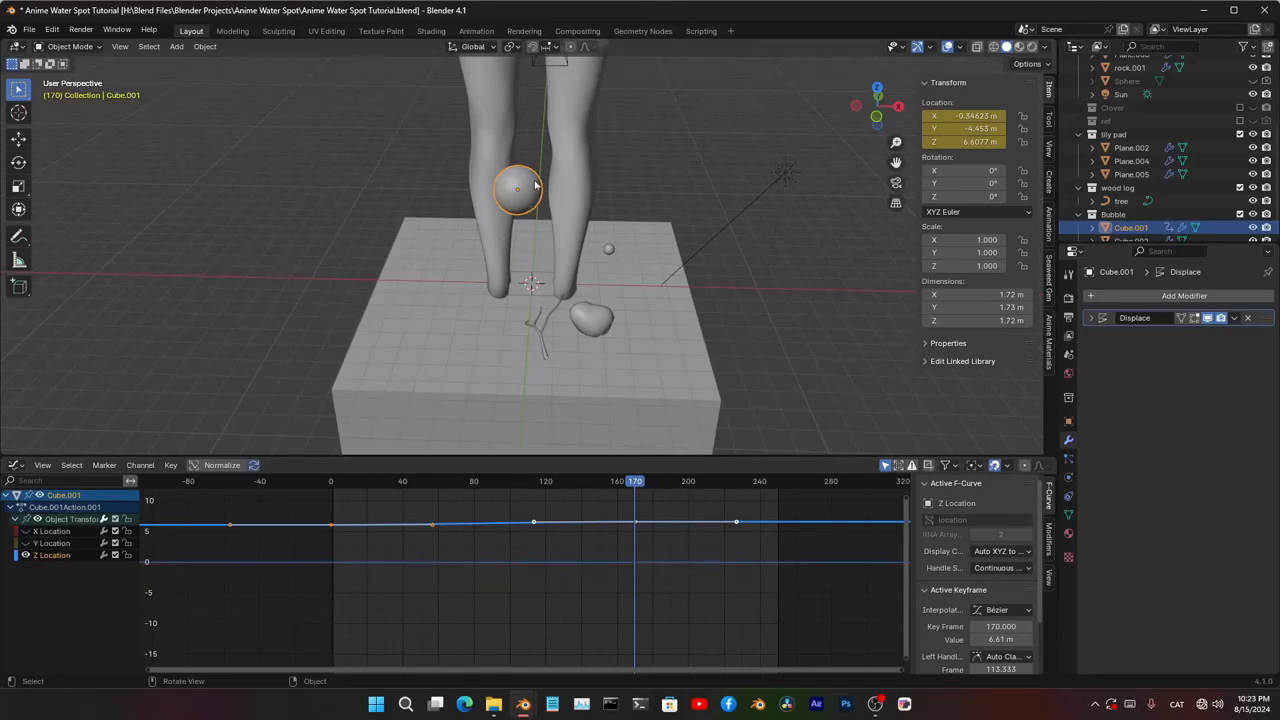
key("i")
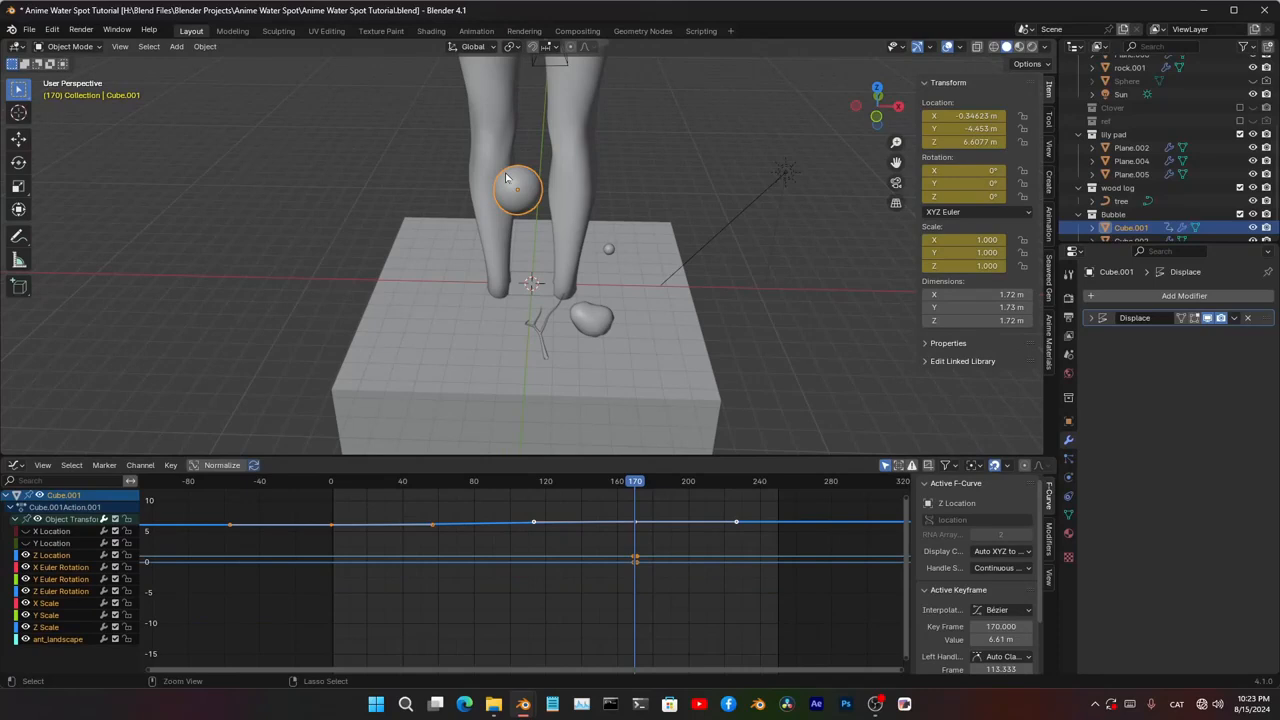
key("ctrl+z")
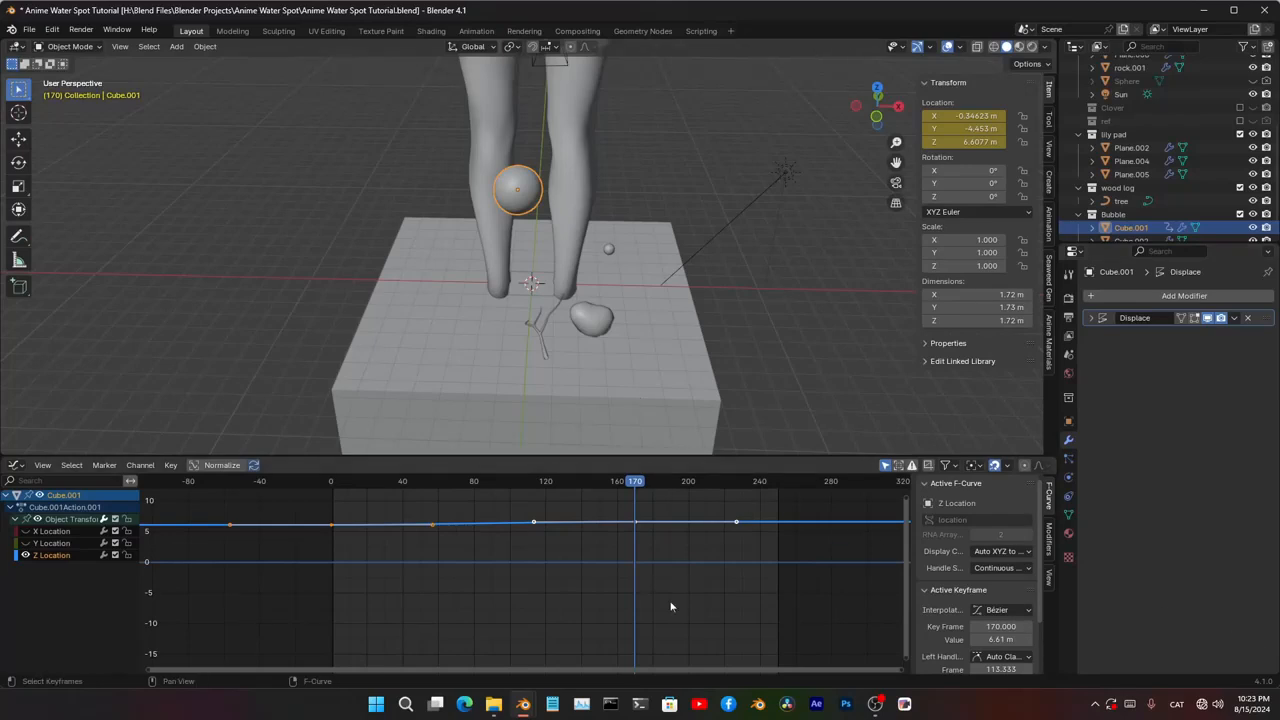
- Add a Noise modifier to the large bubble's Z Location curve with scale -35.480 and strength -2.190, and preview the motion
left_click(772, 610)
left_click(52, 555)
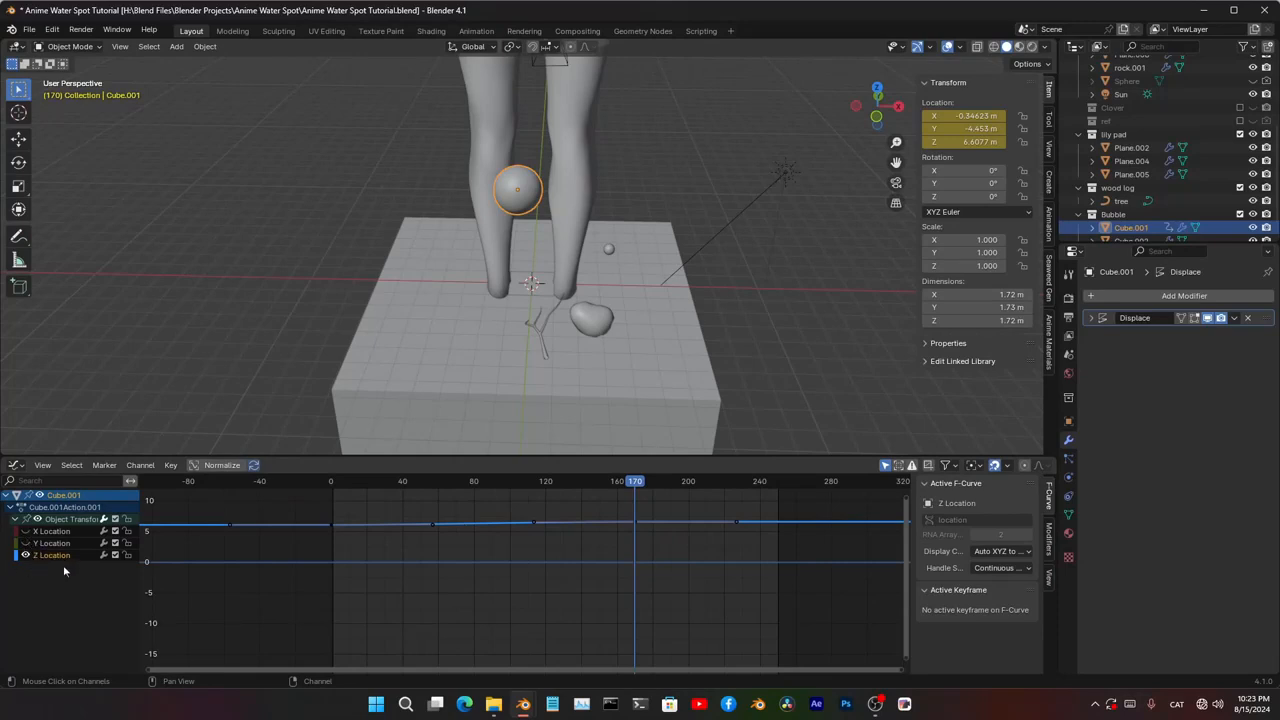
left_click(1050, 541)
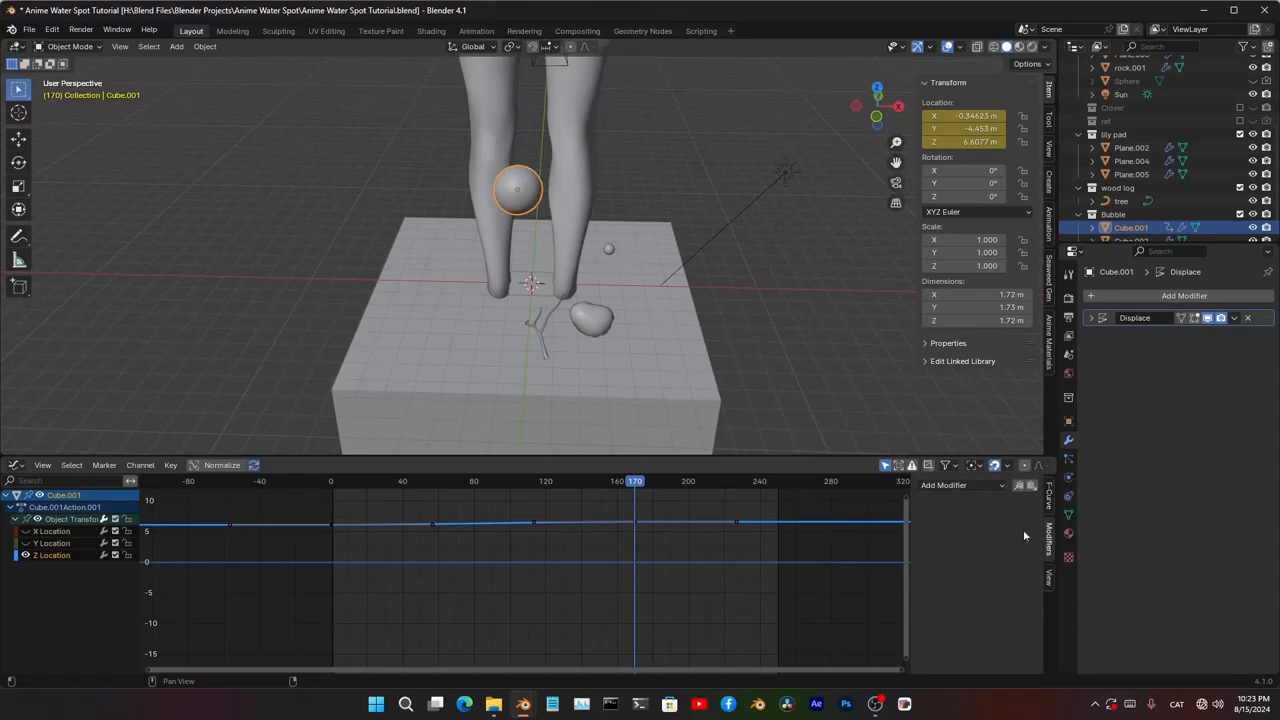
left_click(958, 486)
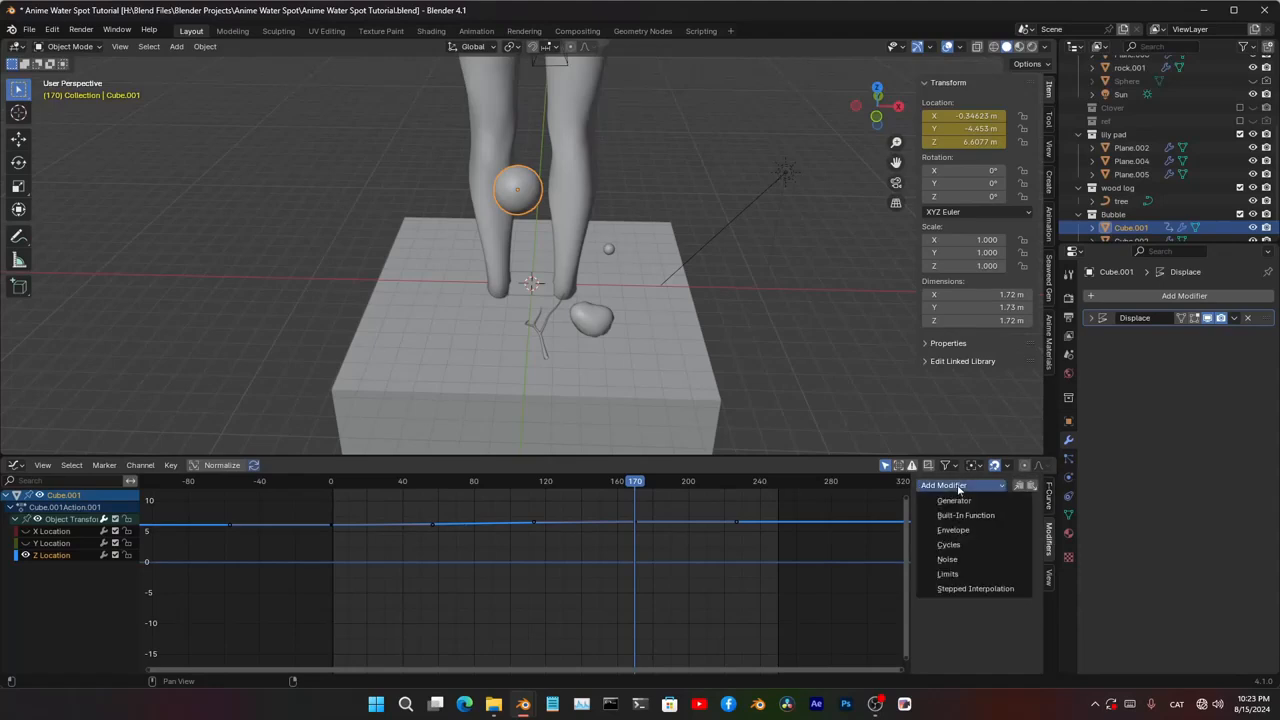
left_click(984, 561)
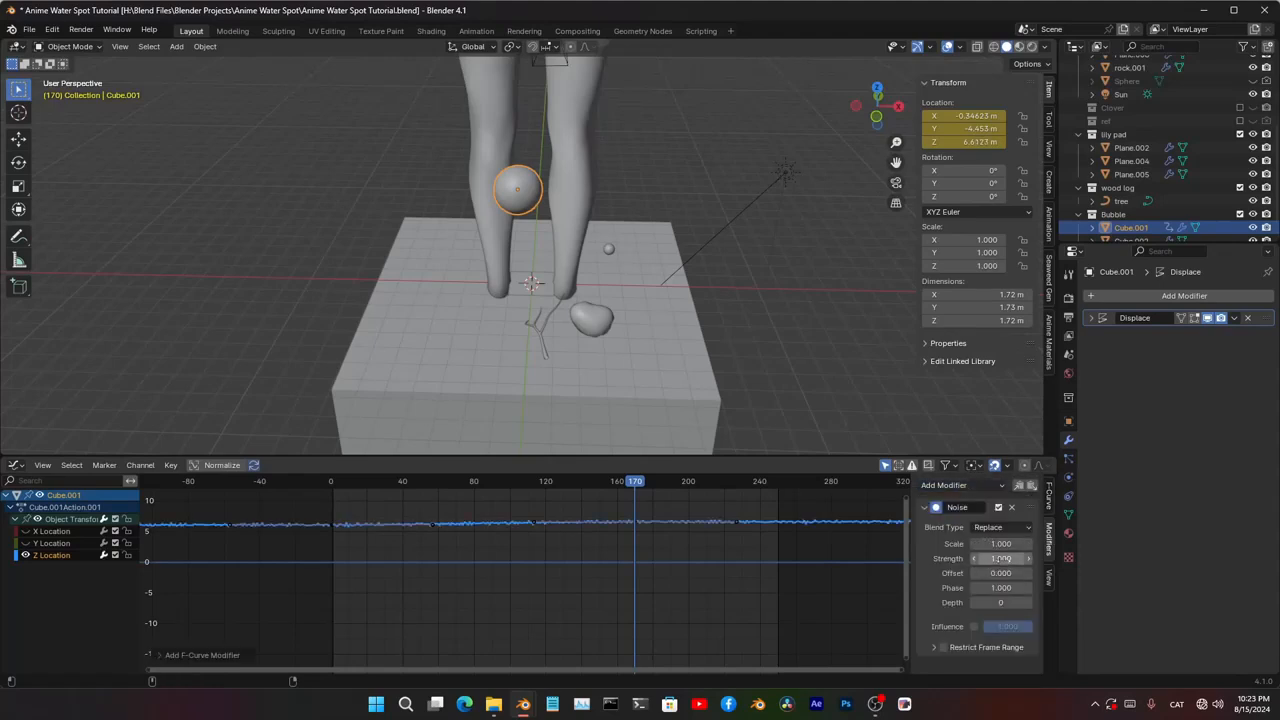
mouse_move(1001, 558)
left_mouse_down()
mouse_move(1062, 558)
mouse_move(950, 558)
mouse_move(1110, 543)
mouse_move(1001, 543)
left_mouse_up()
middle_click_drag(540, 385, 490, 316)
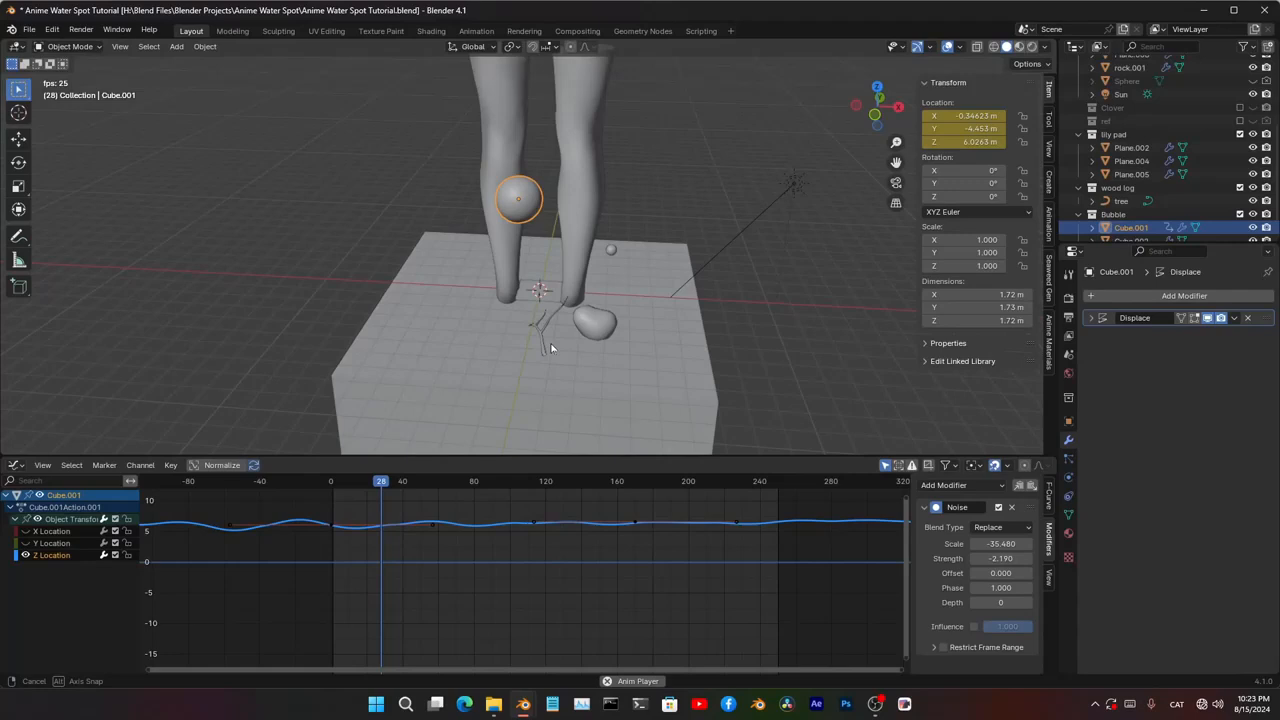
scroll(589, 249, "up", 3)
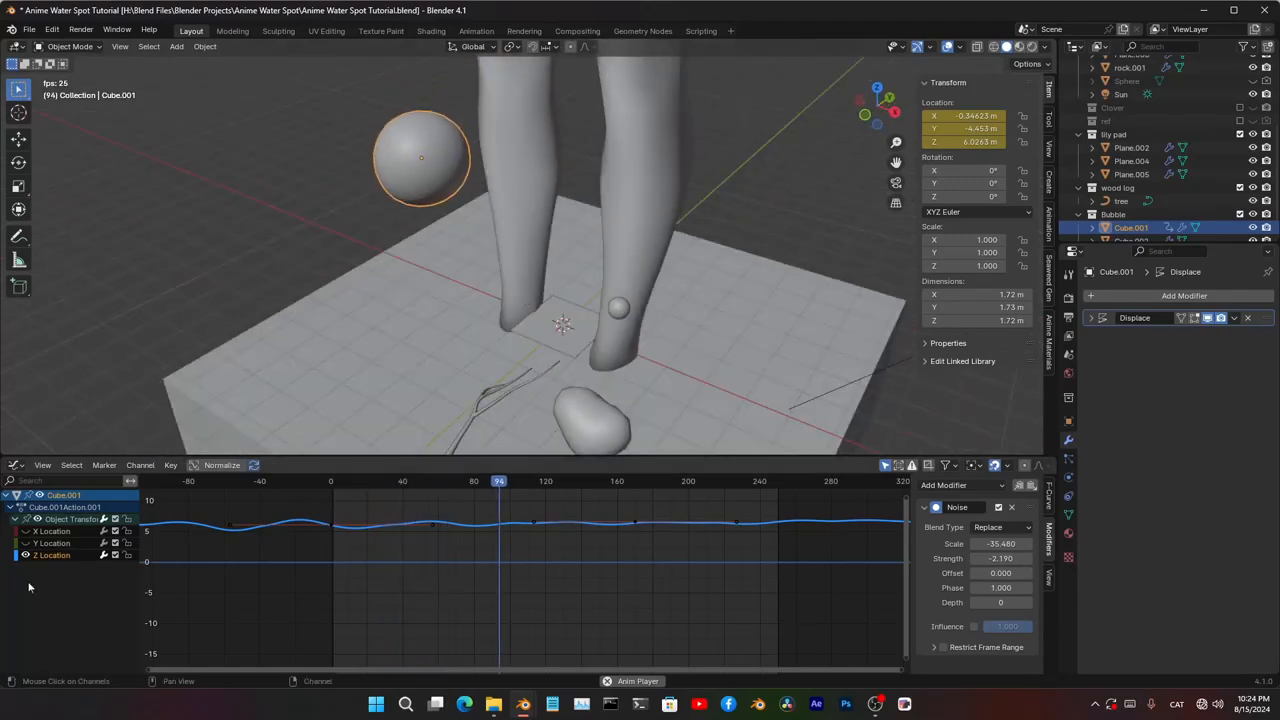
key("space")
- Add a Noise modifier to the large bubble's X Location curve with scale -33.620 and strength 3.000, and preview the motion
left_click(85, 540)
left_click(83, 551)
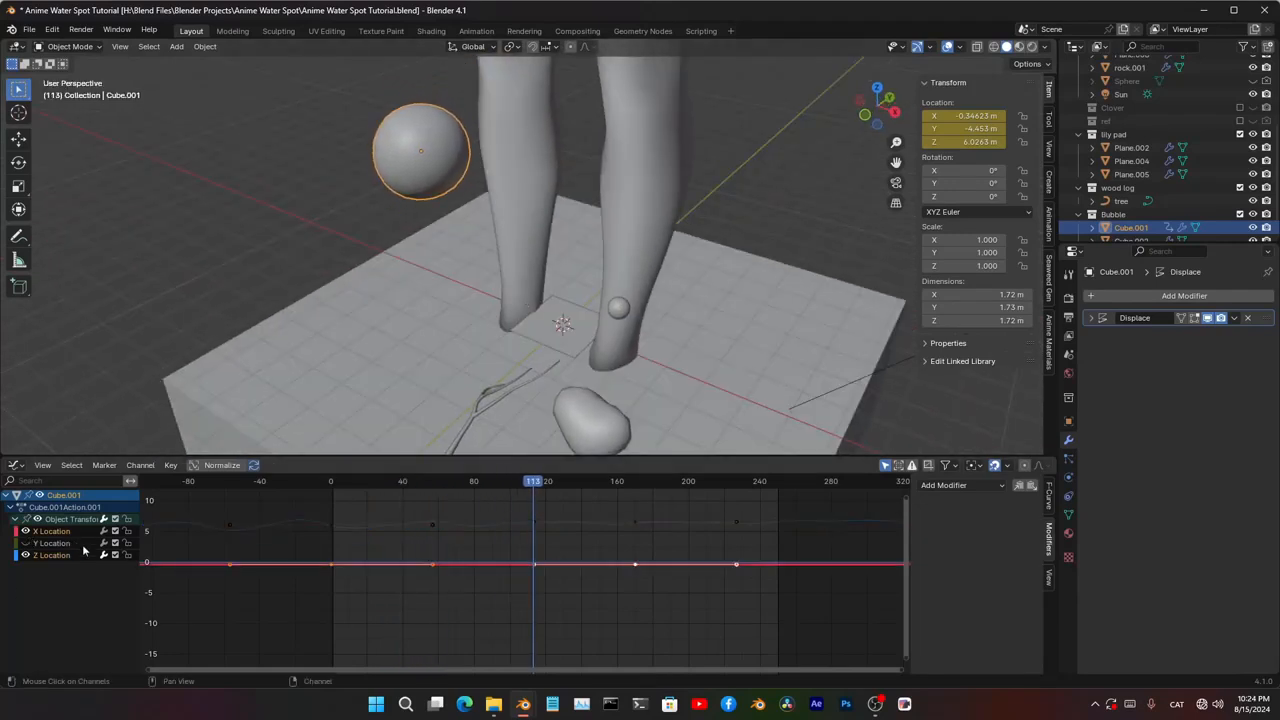
left_click(966, 489)
left_click(976, 556)
mouse_move(1001, 544)
left_mouse_down()
mouse_move(950, 544)
mouse_move(1028, 558)
mouse_move(999, 558)
mouse_move(996, 544)
left_mouse_up()
key("space")
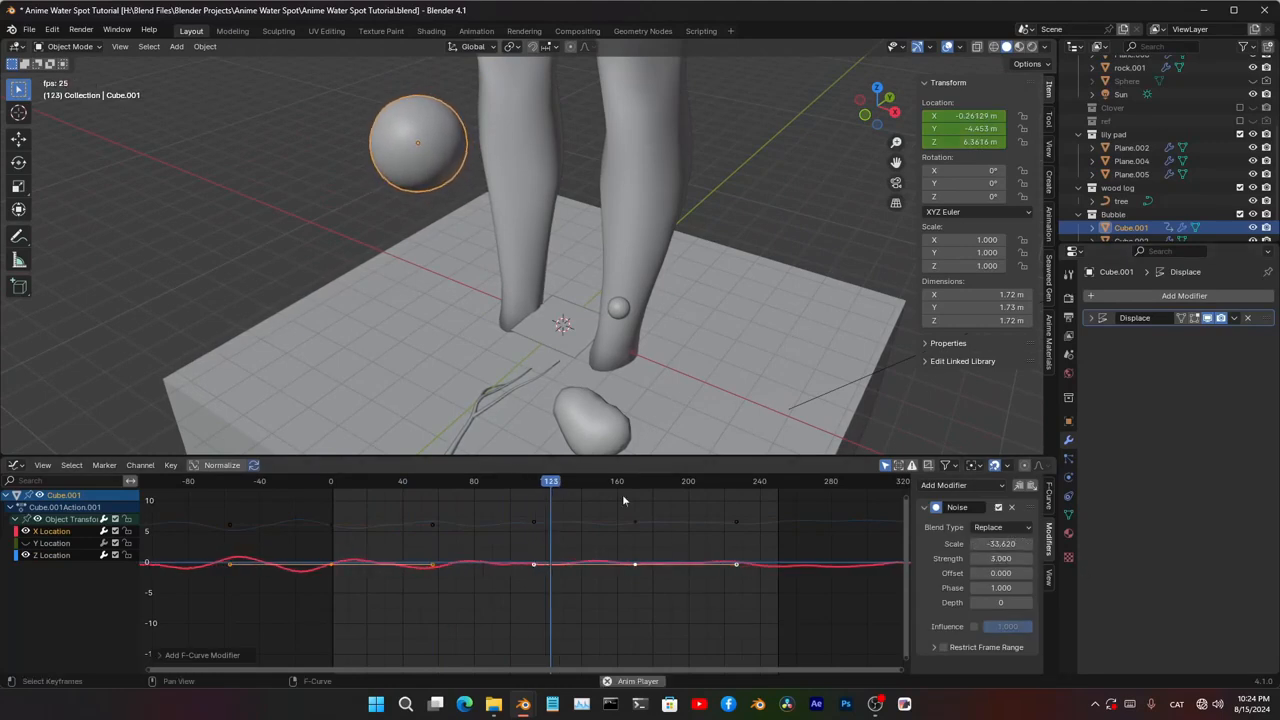
middle_click_drag(635, 238, 594, 308)
key("space")
- Remove the Subdivision modifier from the small bubble and collapse its Displace modifier
left_click(600, 297)
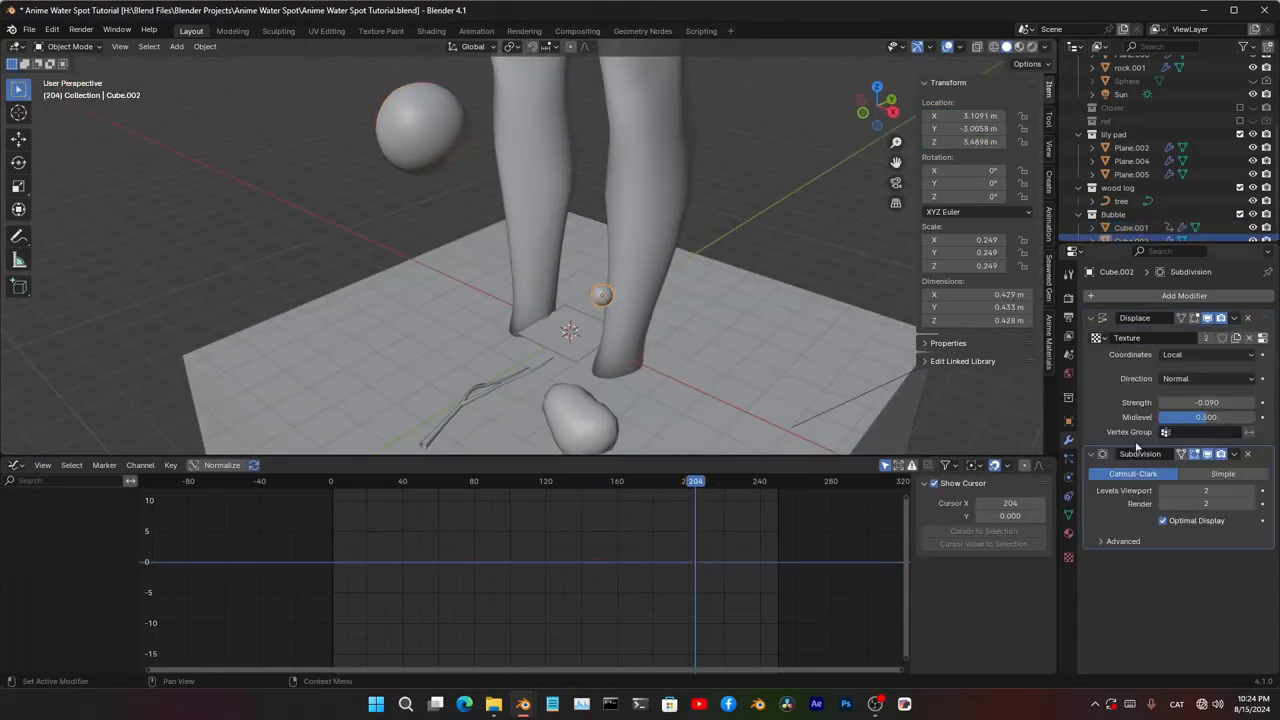
left_click(1249, 455)
left_click(1093, 318)
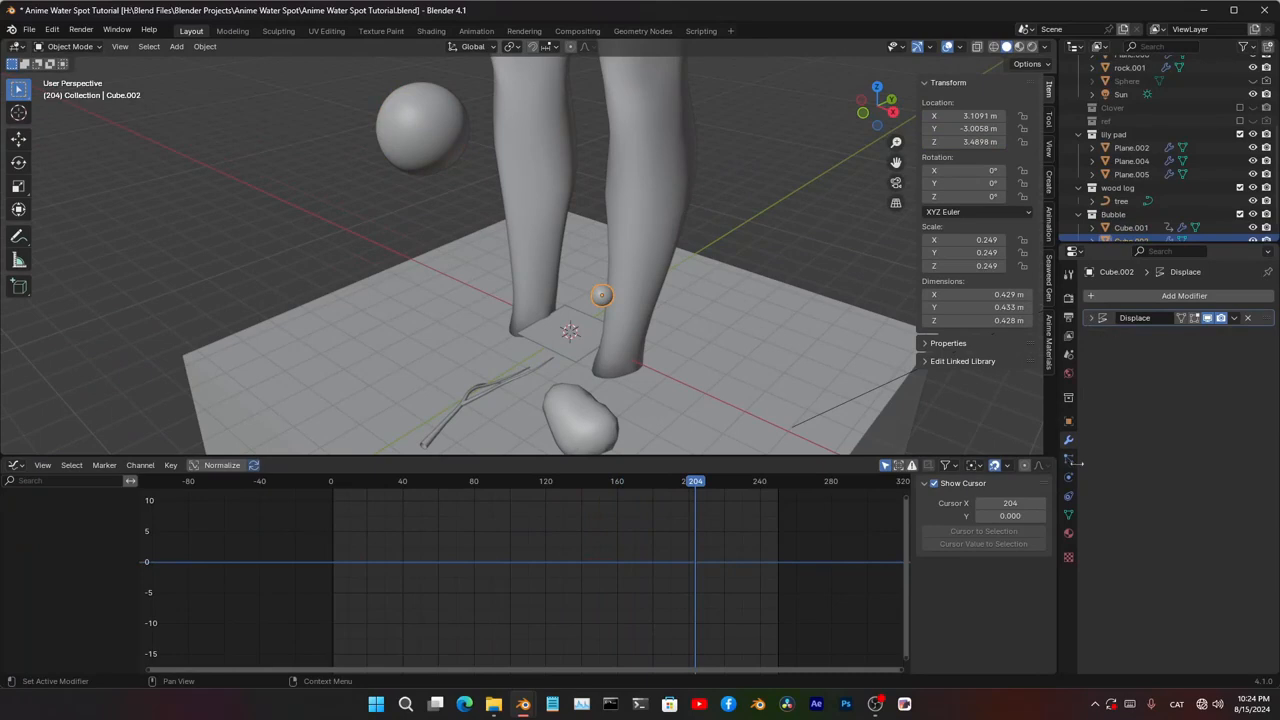
- Try a Copy Transforms constraint on the small bubble, targeting the large bubble with influence 0.082
left_click(1070, 498)
left_click(1180, 296)
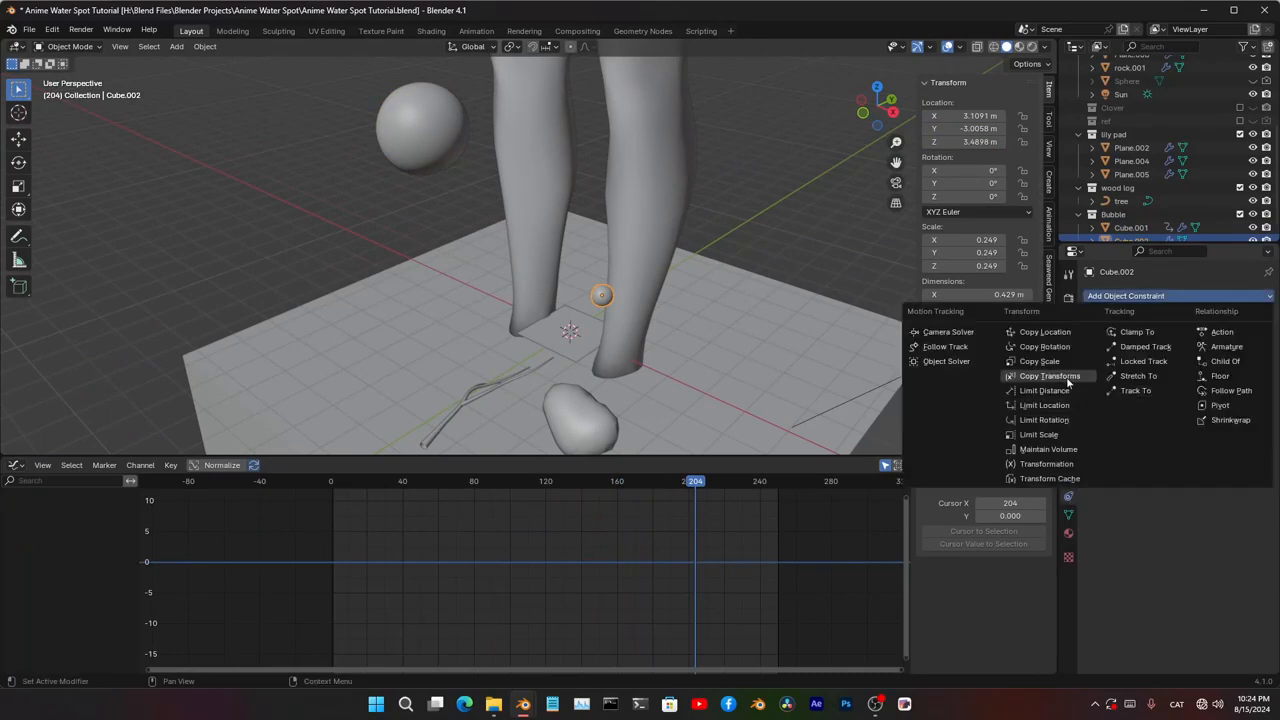
left_click(980, 374)
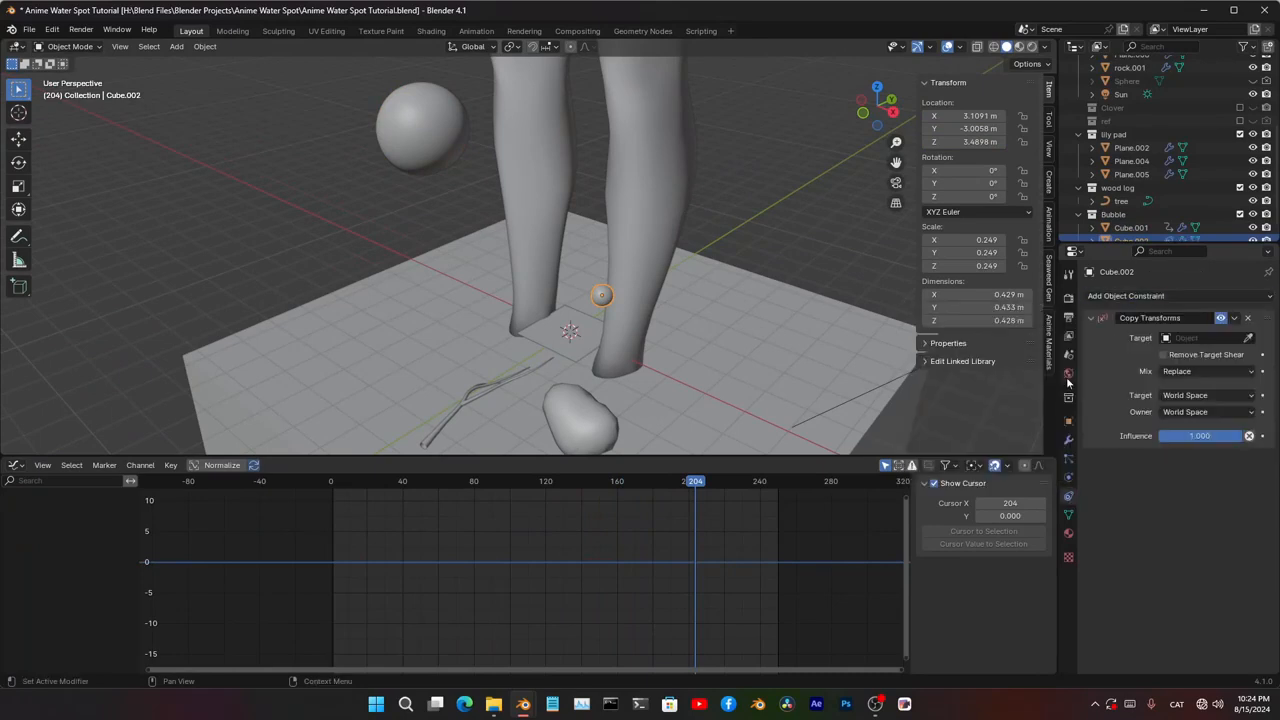
left_click(1248, 338)
left_click(412, 126)
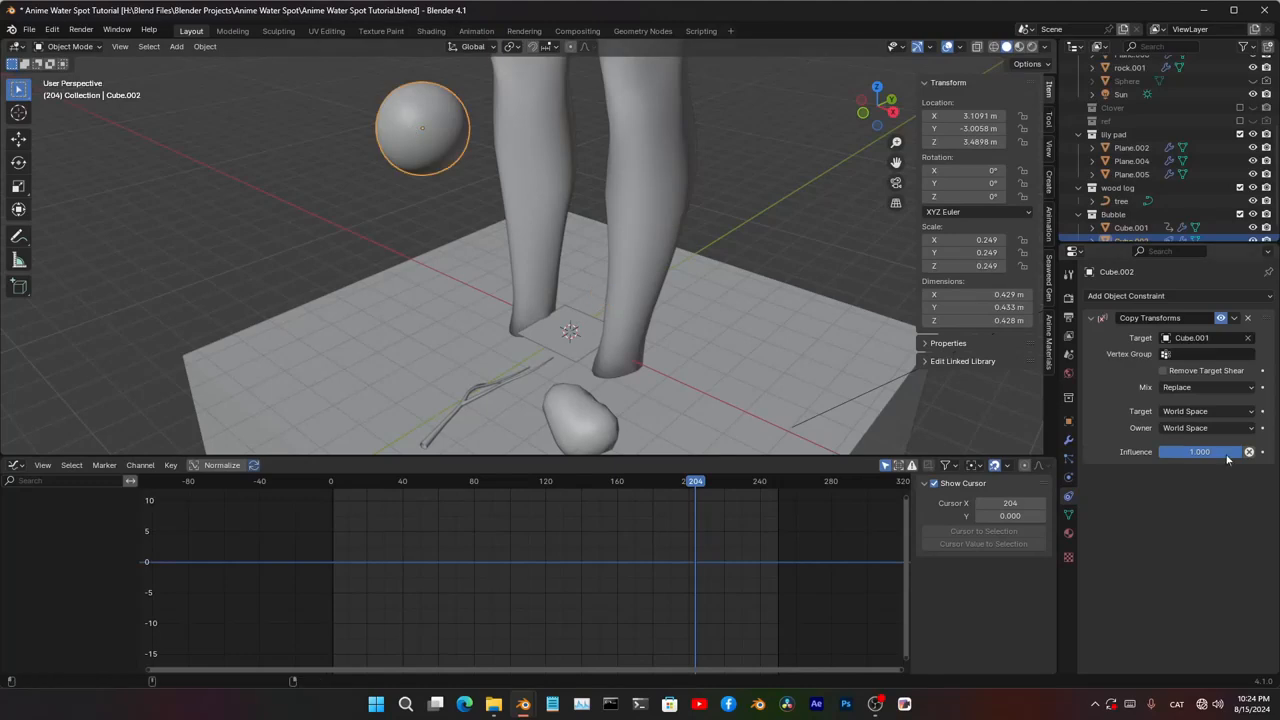
left_click_drag(1227, 459, 1160, 459)
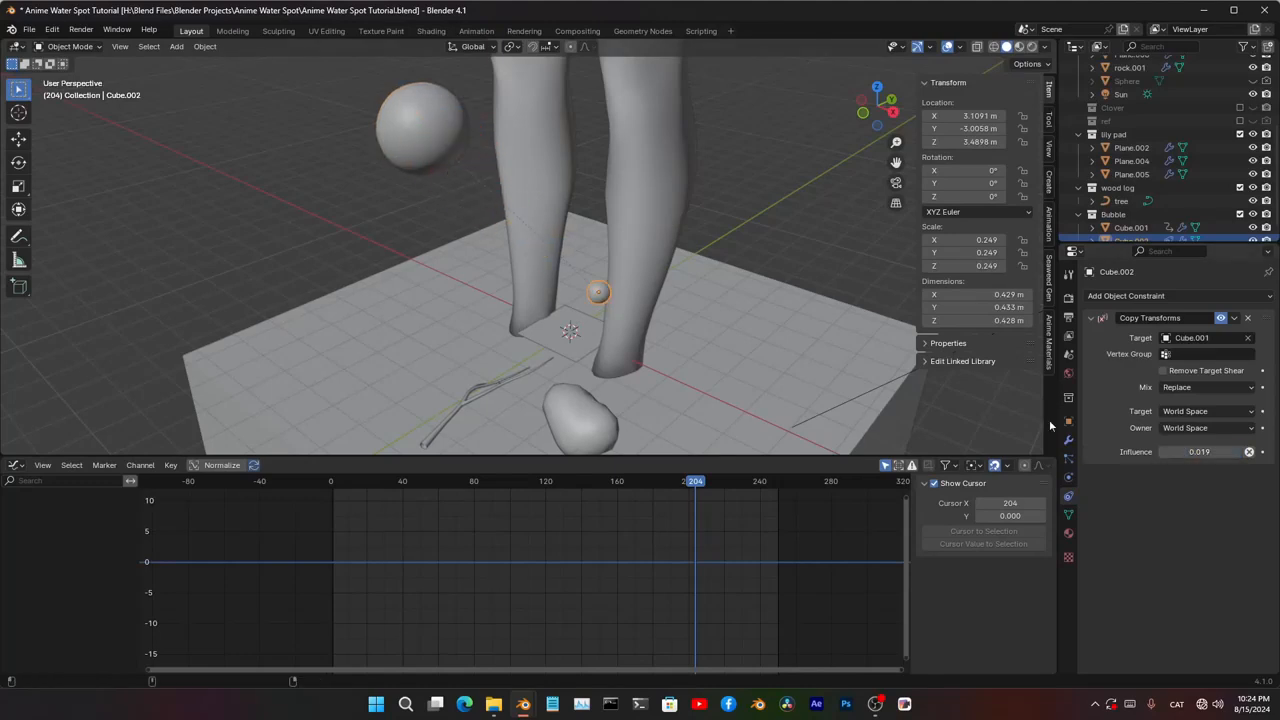
- Preview the small bubble's constrained motion, including from the camera, and delete the Copy Transforms constraint
key("space")
scroll(726, 312, "up", 3)
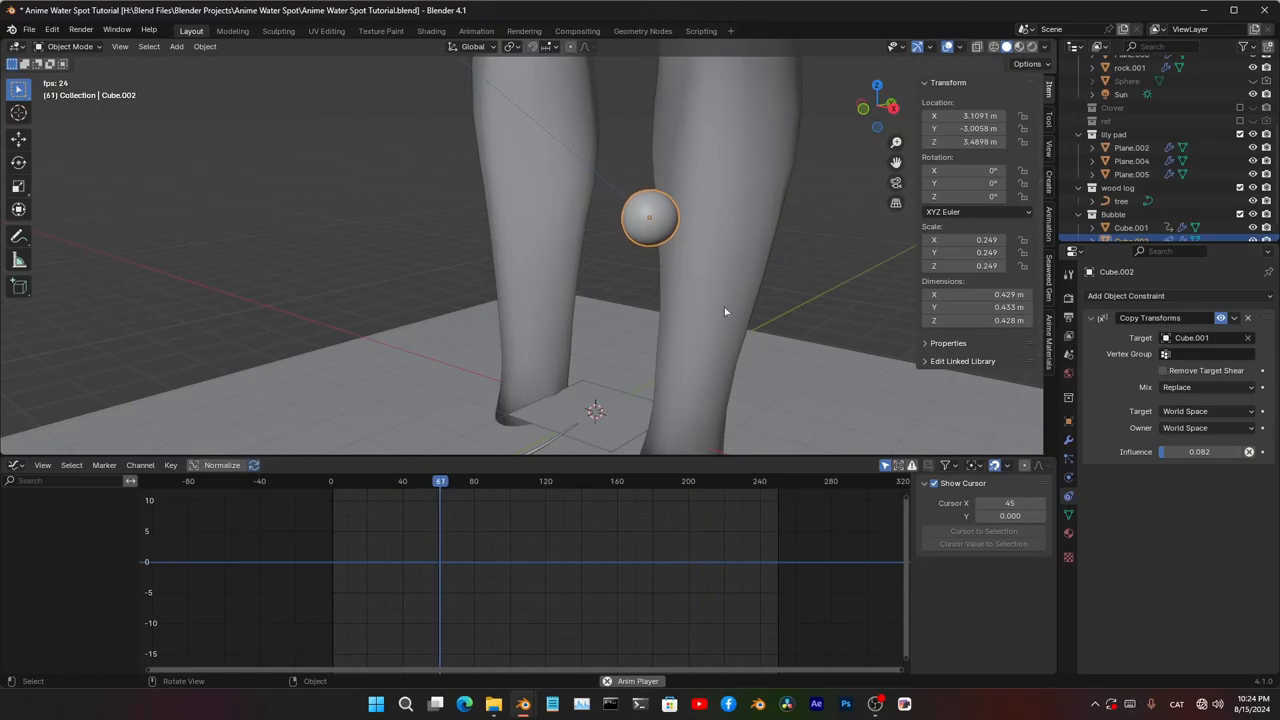
middle_click_drag(741, 260, 703, 320)
scroll(511, 309, "down", 4)
key("KP_0")
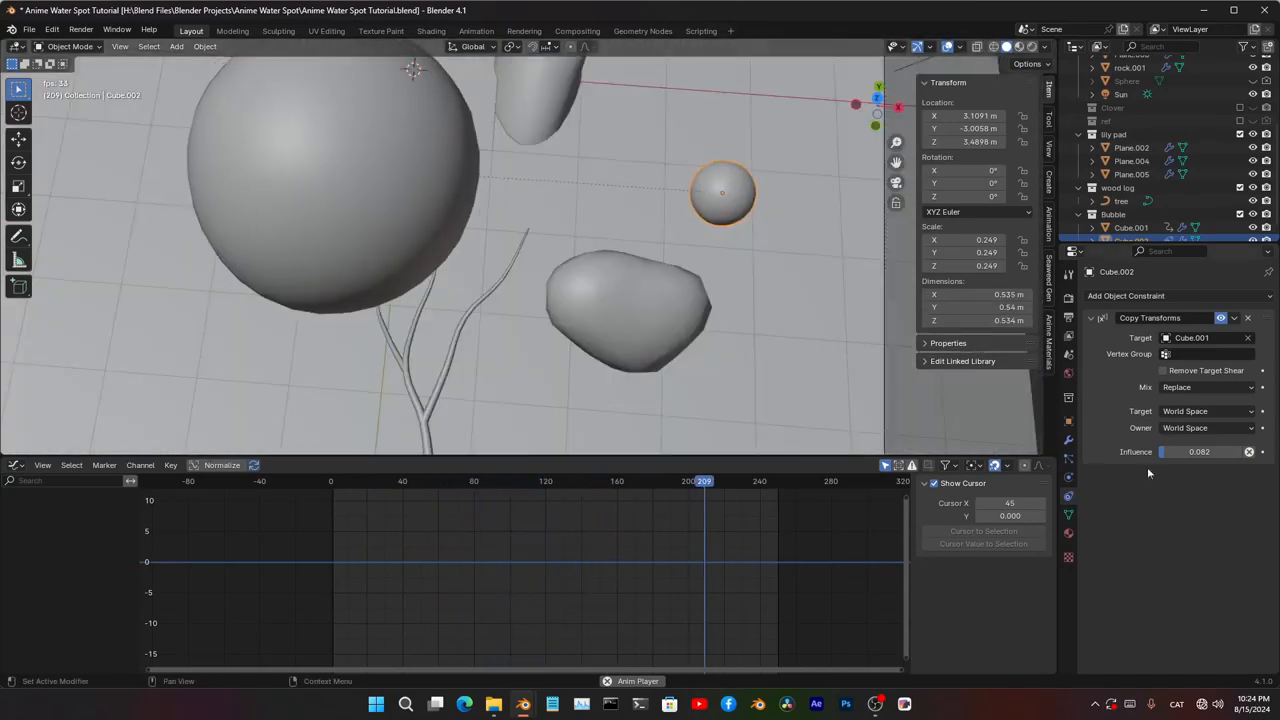
key("space")
left_click(1248, 318)
- Keyframe the small bubble's location at frame 0
middle_click_drag(728, 388, 702, 358)
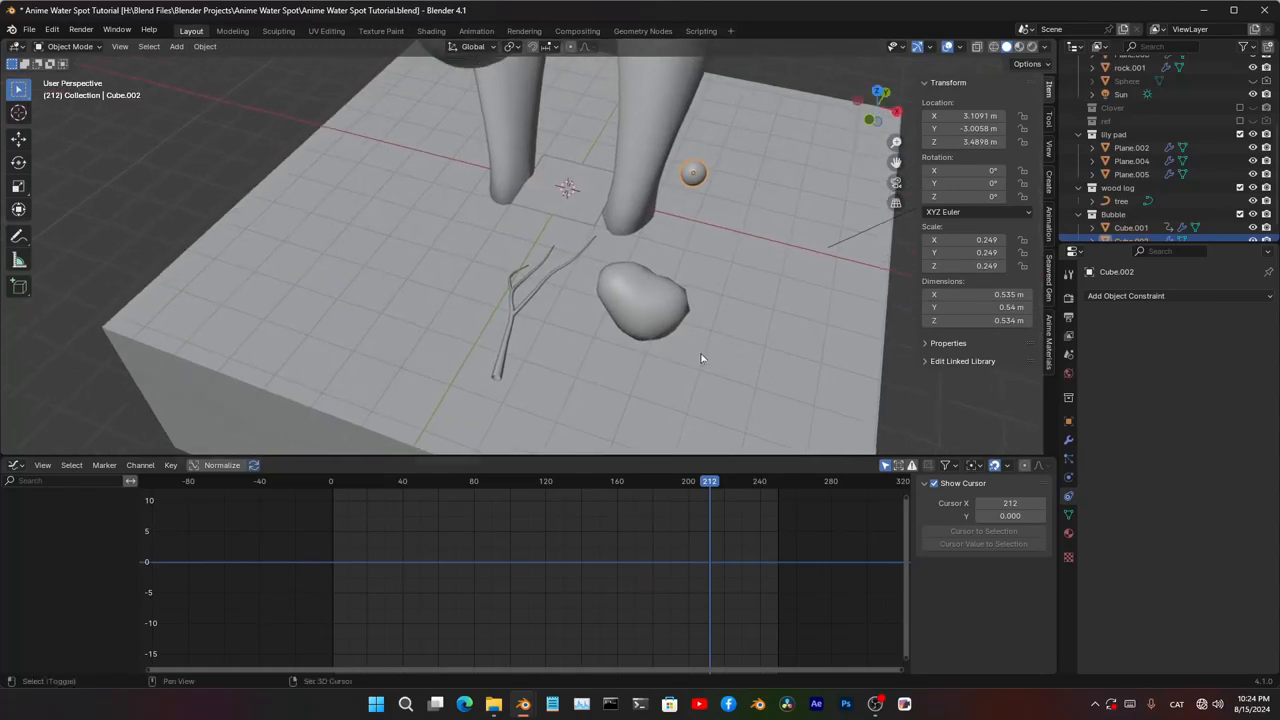
left_click_drag(374, 540, 346, 542)
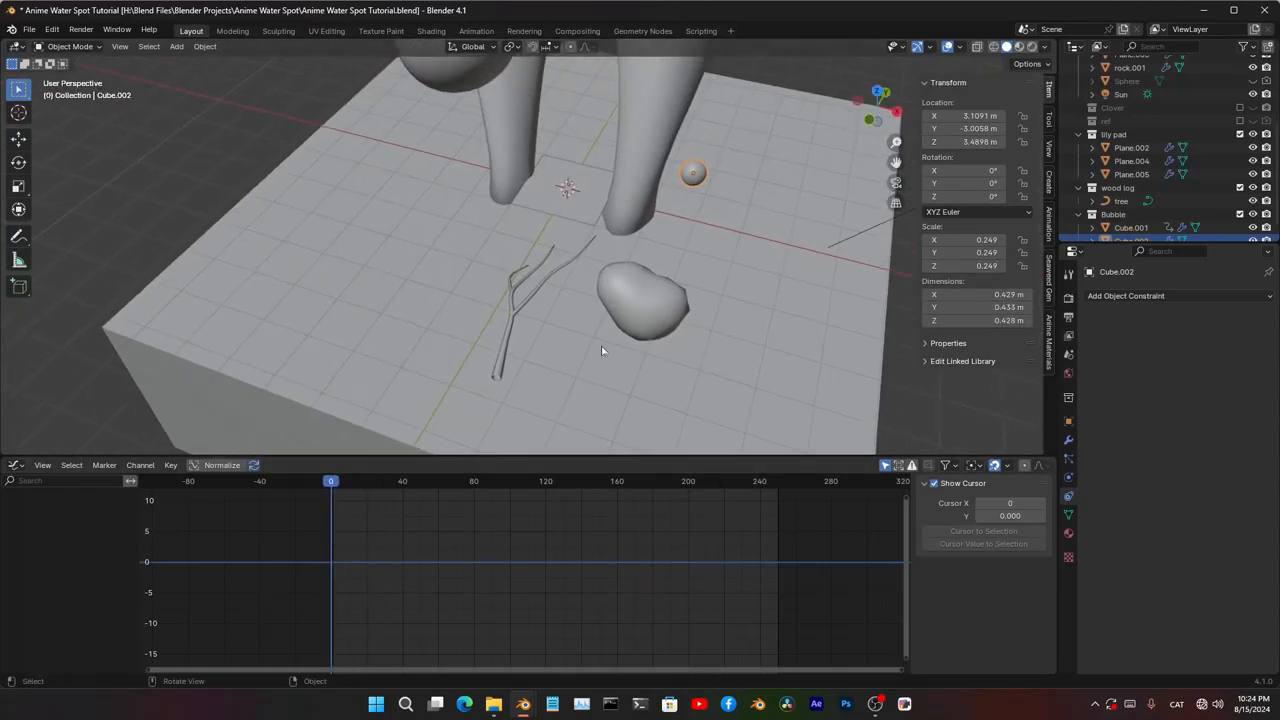
key("k")
left_click(658, 306)
- Set the current frame to 170 in the Timeline, return to the Graph Editor, and keyframe the small bubble's location
right_click_drag(734, 508, 667, 506, "shift")
left_click(15, 465)
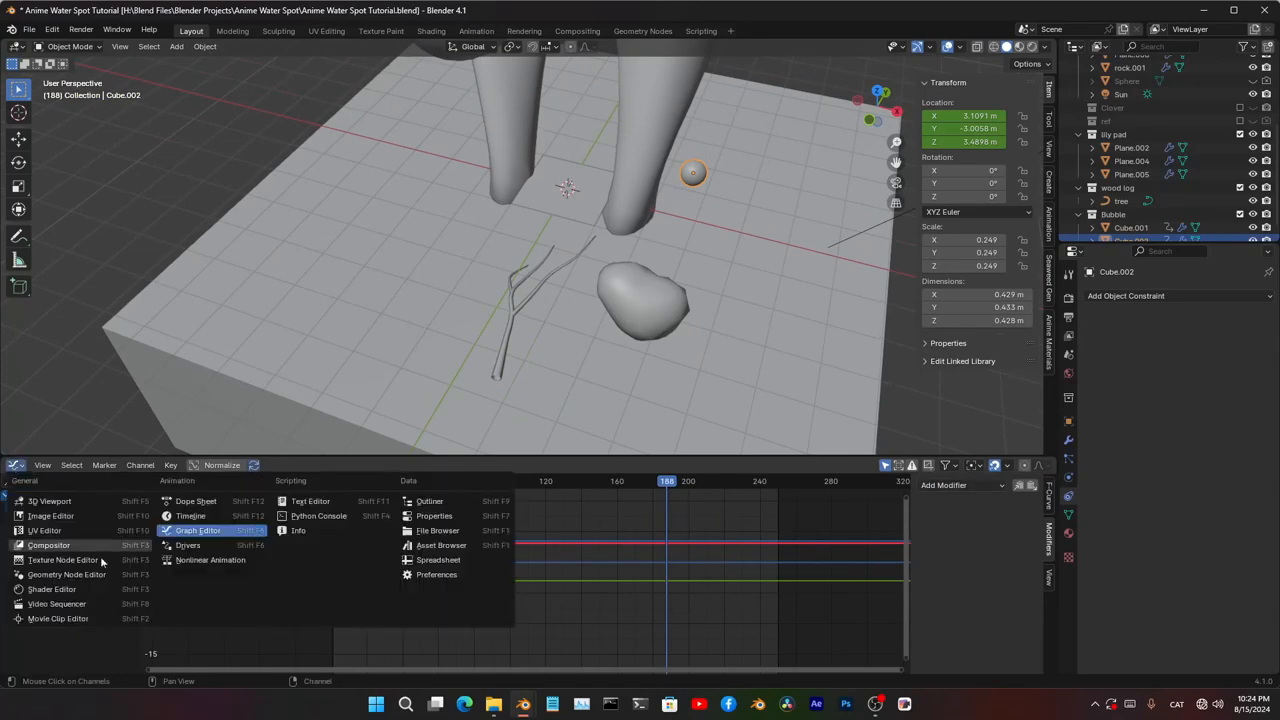
left_click(210, 517)
key("Return")
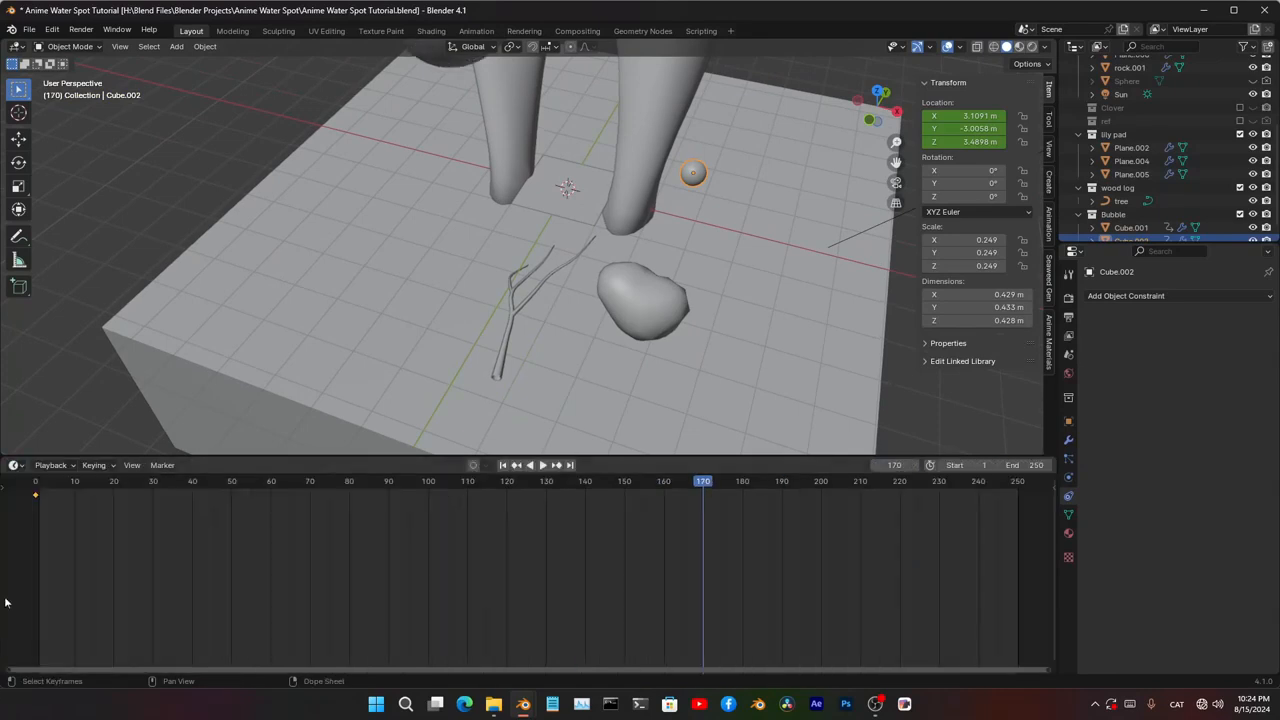
left_click(15, 465)
left_click(208, 531)
key("k")
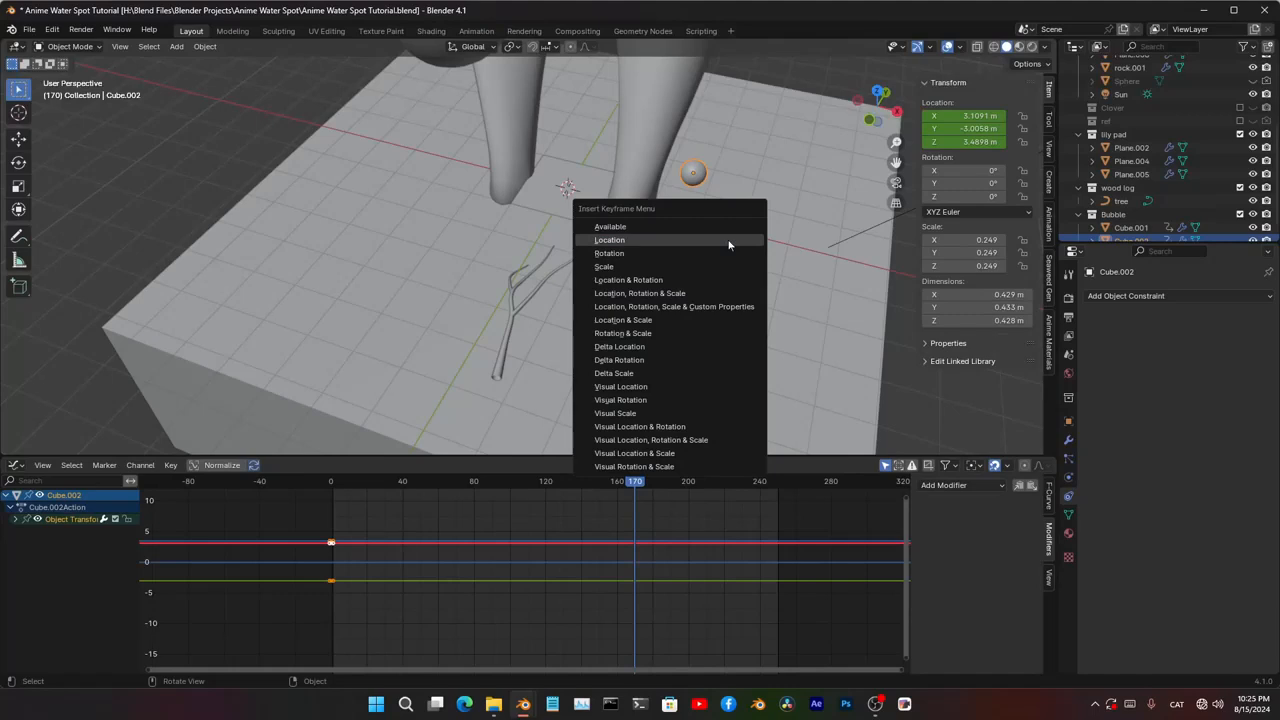
left_click(728, 241)
- Lower the small bubble to about Z 2.83 m and re-key its location at frame 170
key("g")
key("z")
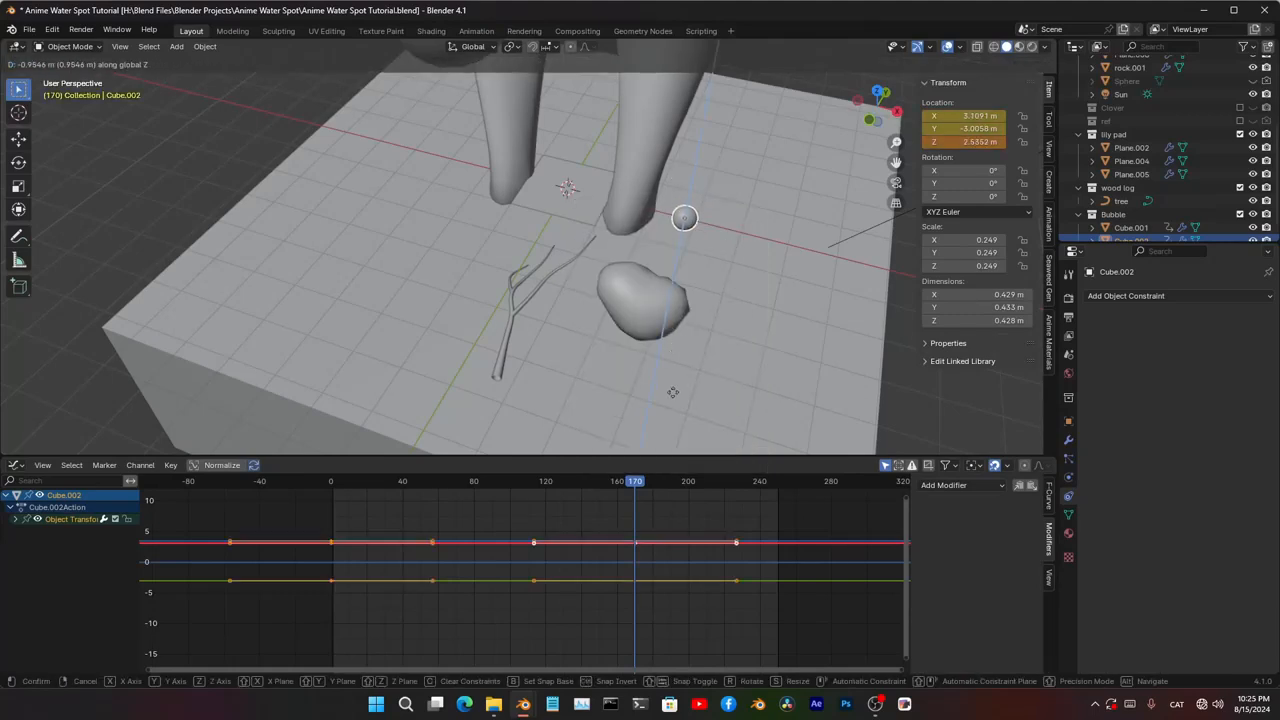
left_click(700, 345)
key("k")
left_click(719, 313)
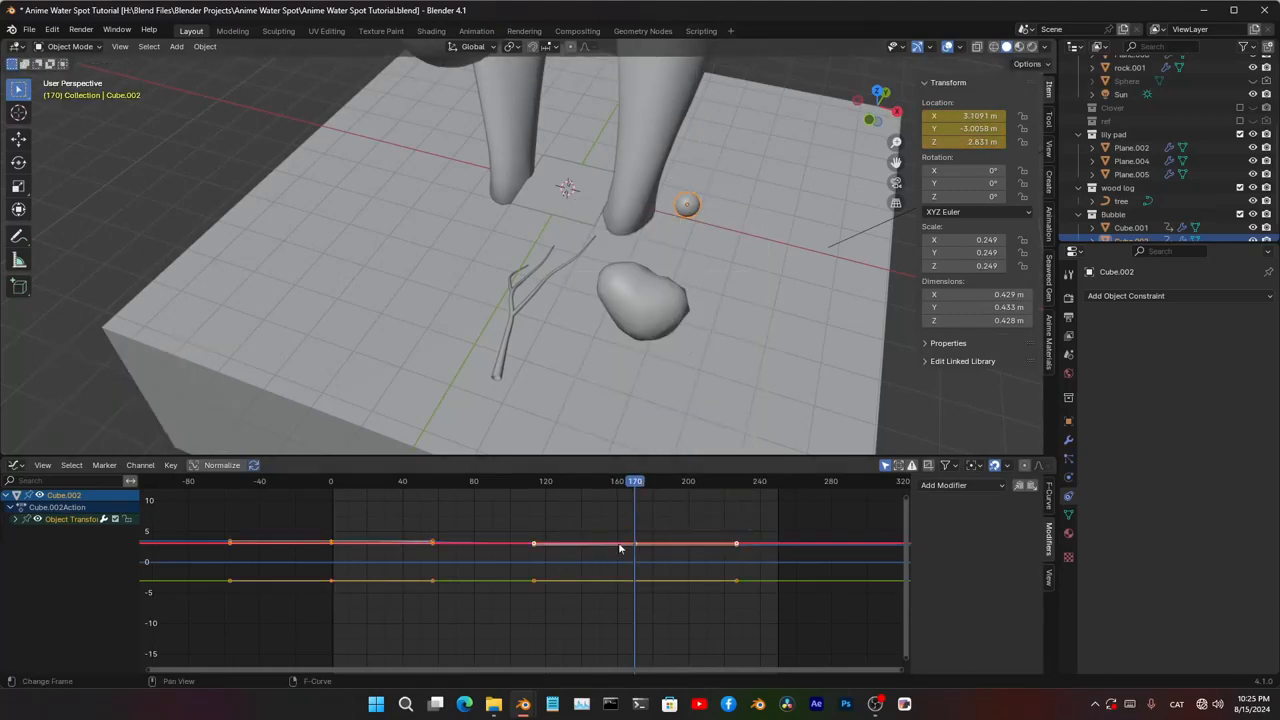
- Add a Noise modifier to the small bubble's Z Location curve and adjust its scale and strength
left_click(15, 519)
left_click(50, 555)
left_click(960, 485)
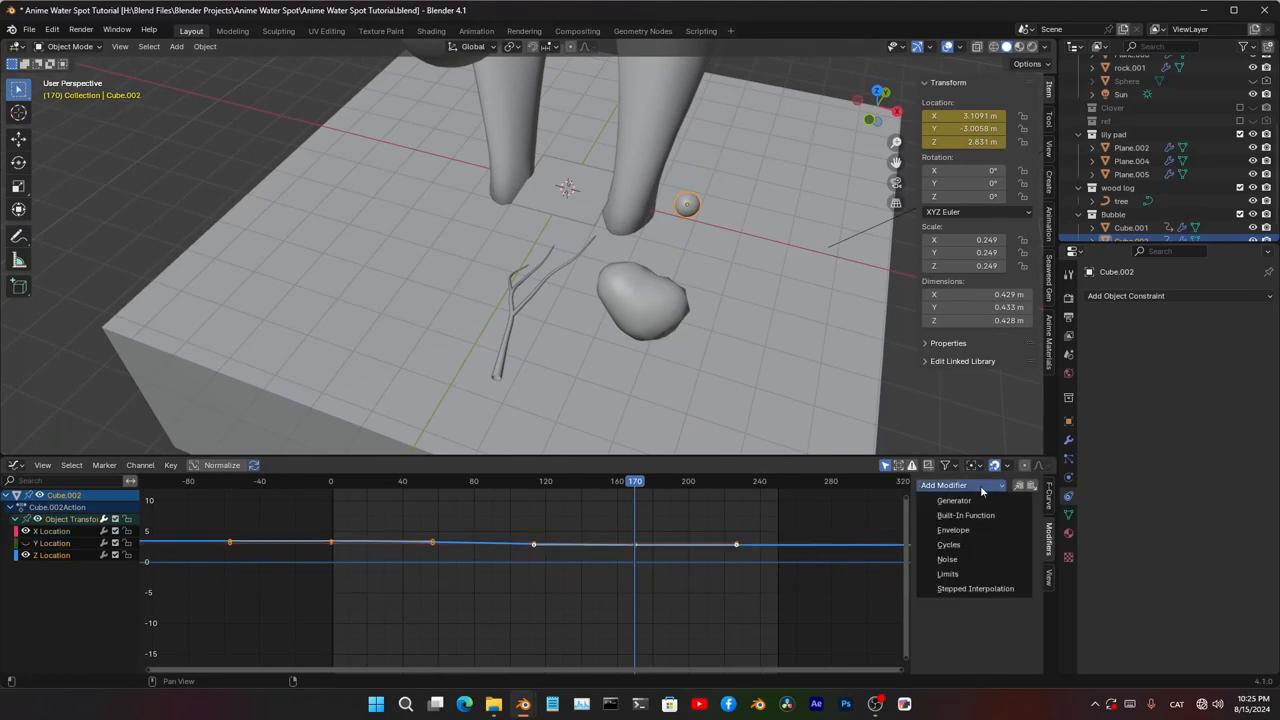
left_click(972, 560)
left_click_drag(980, 543, 880, 543)
left_click_drag(1013, 562, 1050, 562)
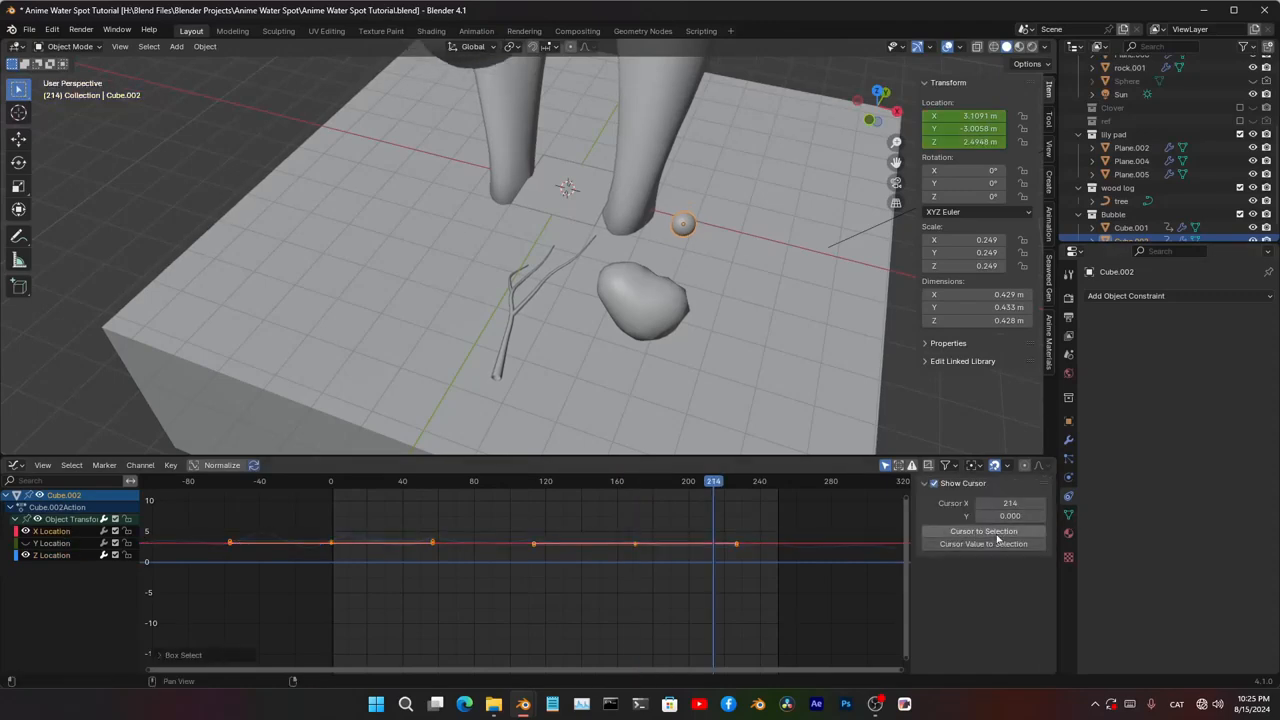
- Add a Noise modifier to the small bubble's X Location curve with scale -18.030 and strength 2.320, and play the animation
left_click(1048, 535)
left_click(965, 485)
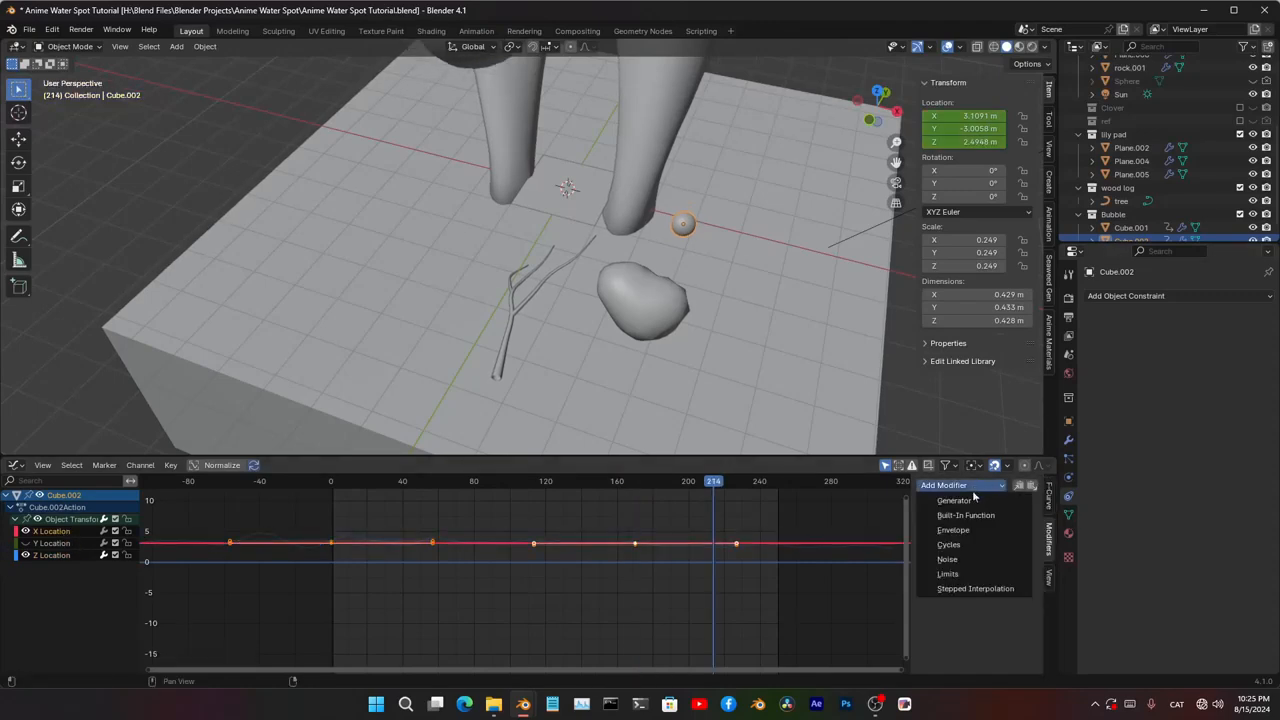
left_click(974, 554)
key("space")
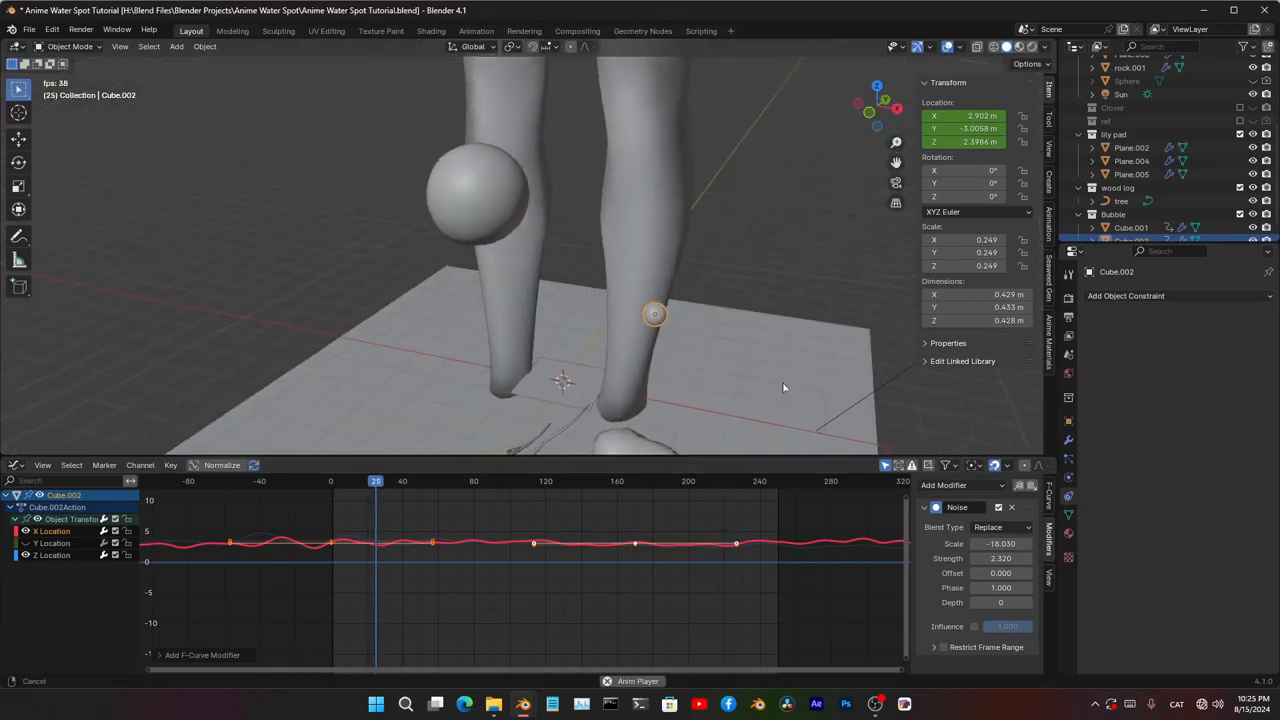
- Stop the playback, select the water plane, and re-enable its Geometry Nodes modifier in the solid-shaded viewport
key("space")
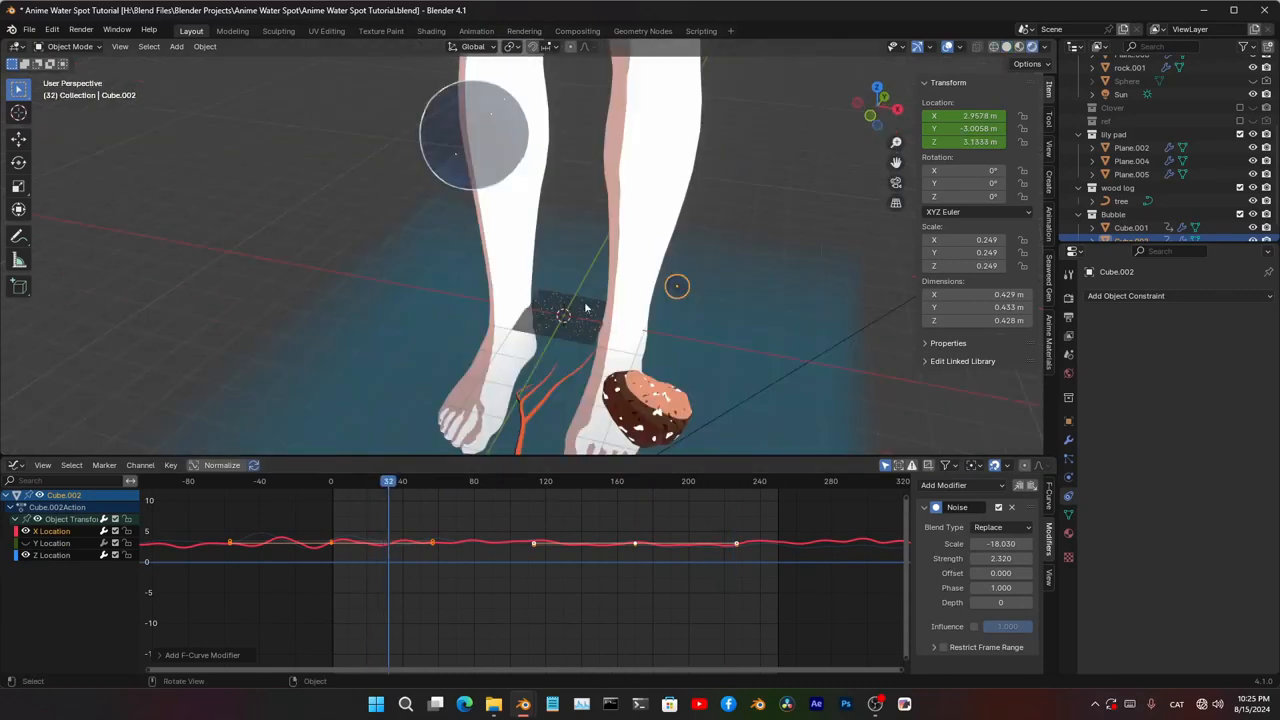
left_click(585, 307)
left_click(1203, 295)
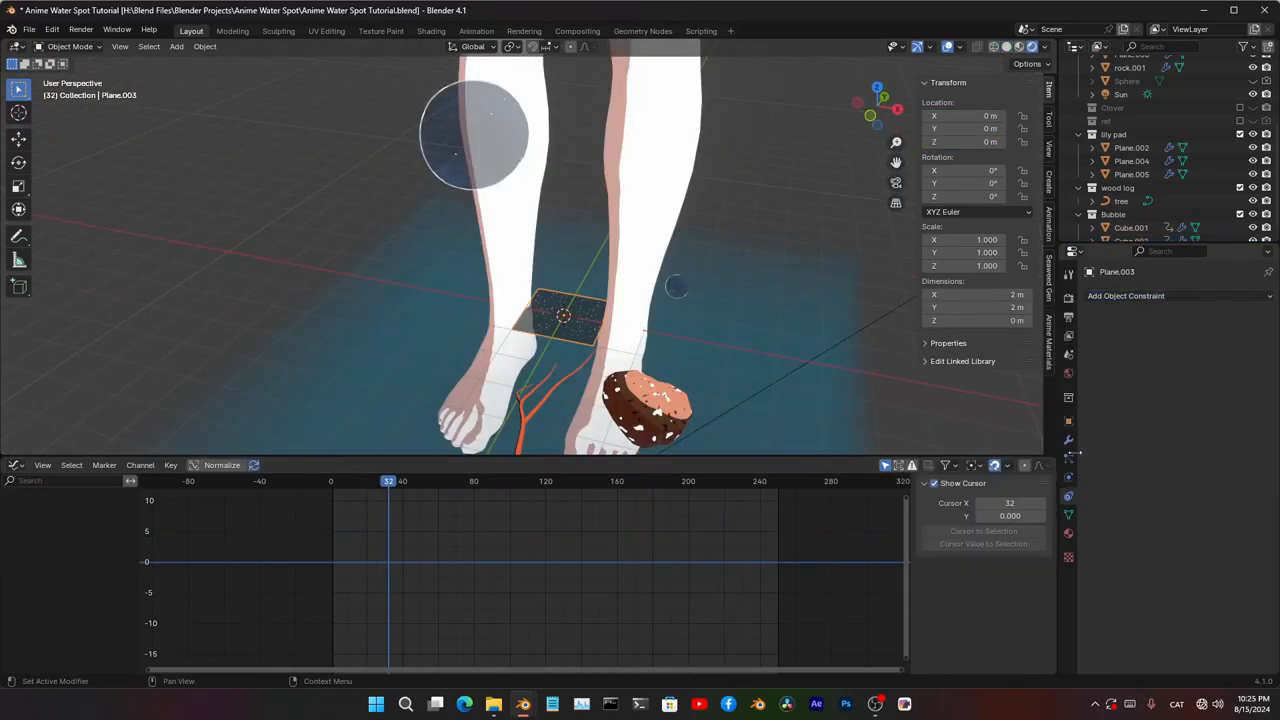
left_click(1068, 440)
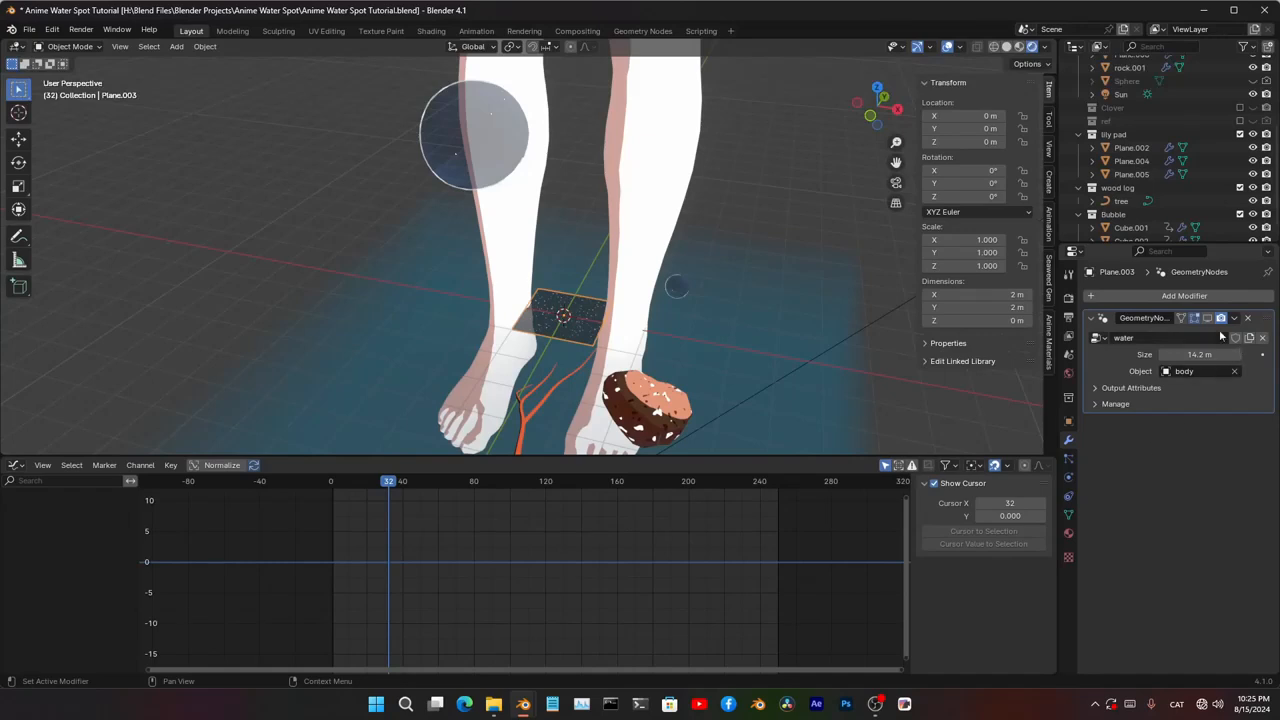
key("z")
left_click(634, 357)
middle_click_drag(590, 275, 657, 320)
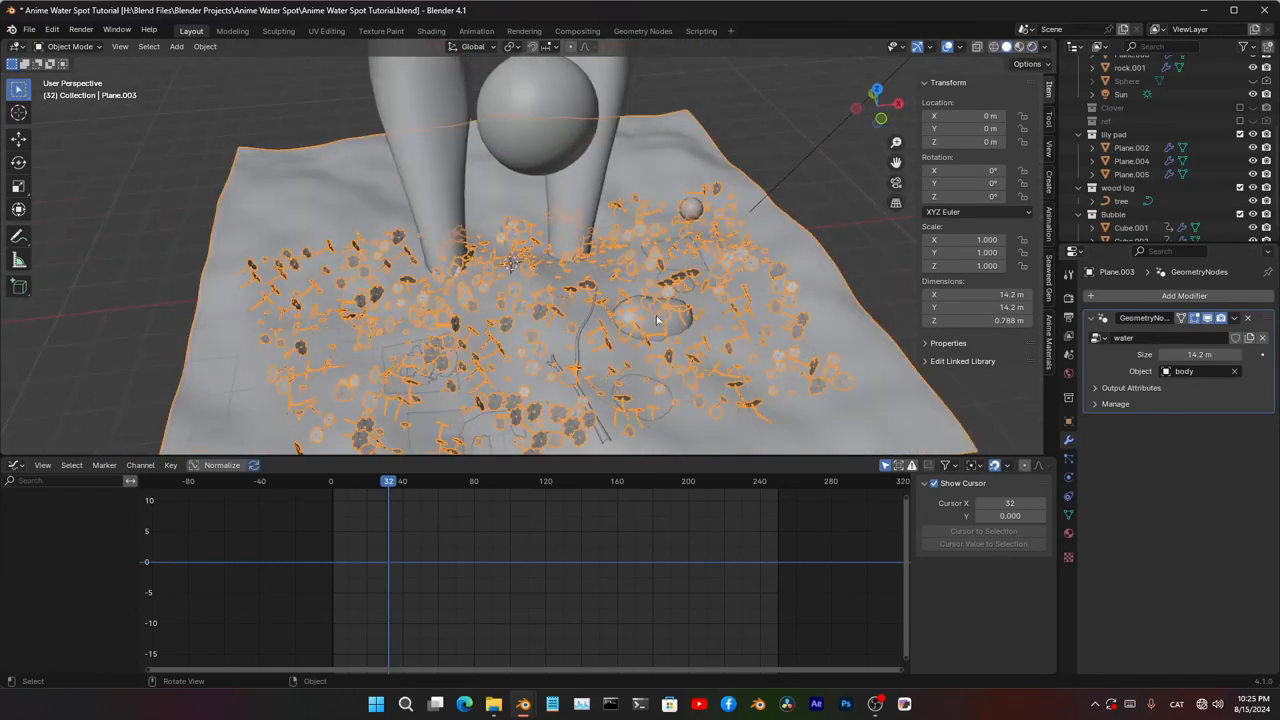
- Isolate the water plane in local view and open its node tree in an enlarged Geometry Node Editor
key("KP_Divide")
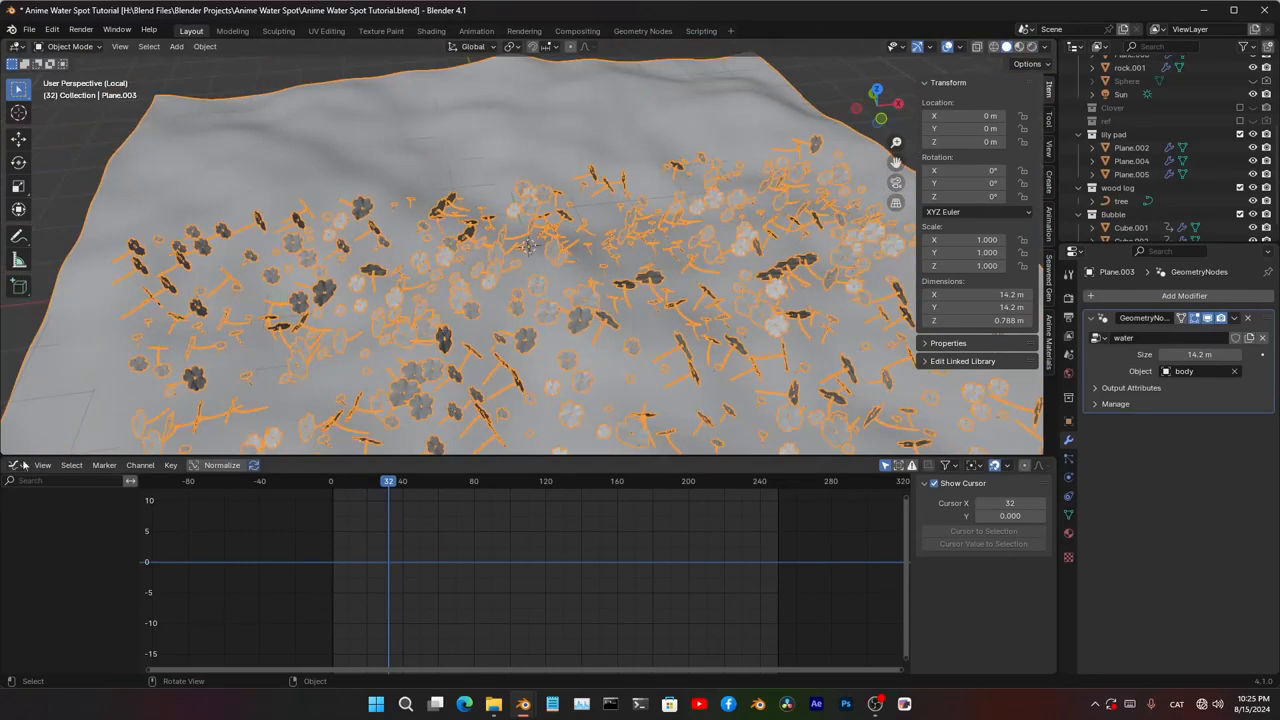
left_click(24, 465)
left_click(58, 576)
left_click_drag(603, 456, 603, 256)
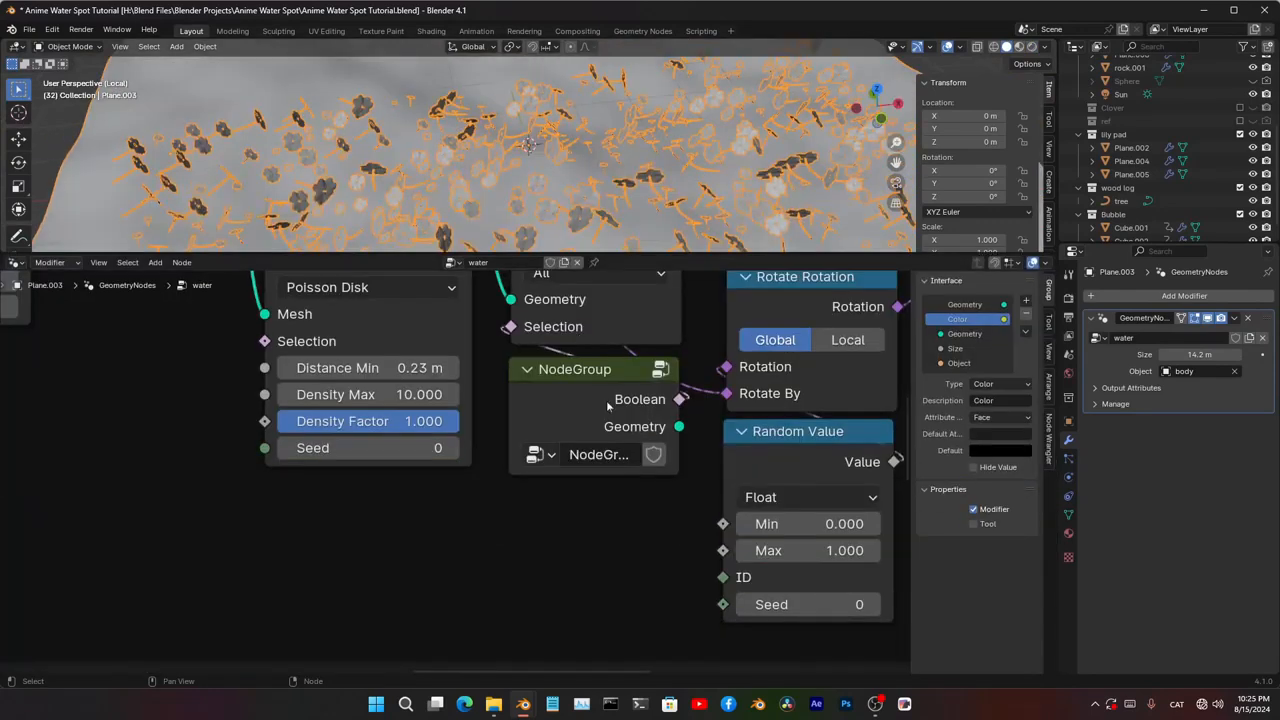
scroll(607, 405, "down", 3)
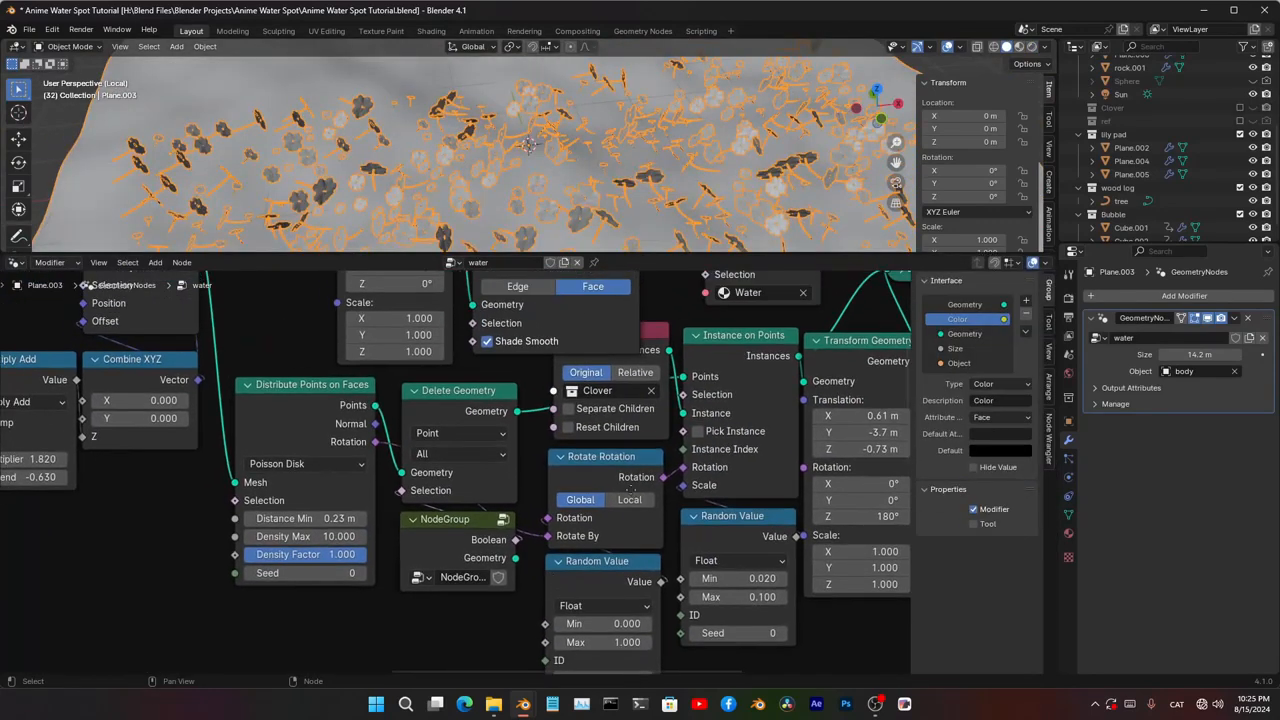
middle_click_drag(630, 489, 615, 416)
left_click_drag(577, 252, 577, 335)
- Try different minimum values on the Random Value node that drives the clover rotation, and undo the change
left_click_drag(608, 592, 400, 592)
right_click(400, 592)
left_click_drag(608, 592, 711, 592)
key("ctrl+z")
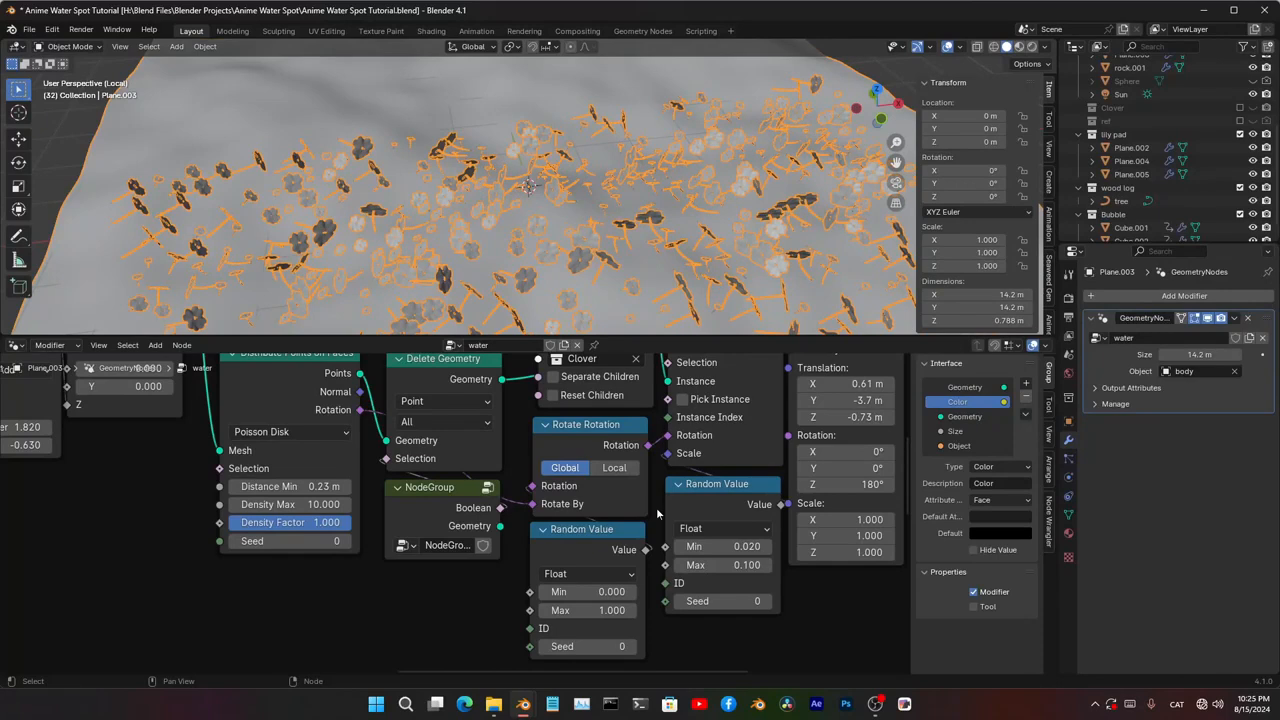
- Examine the water node tree, from the grid and point distribution to the clover instancing and join nodes
left_click(590, 548)
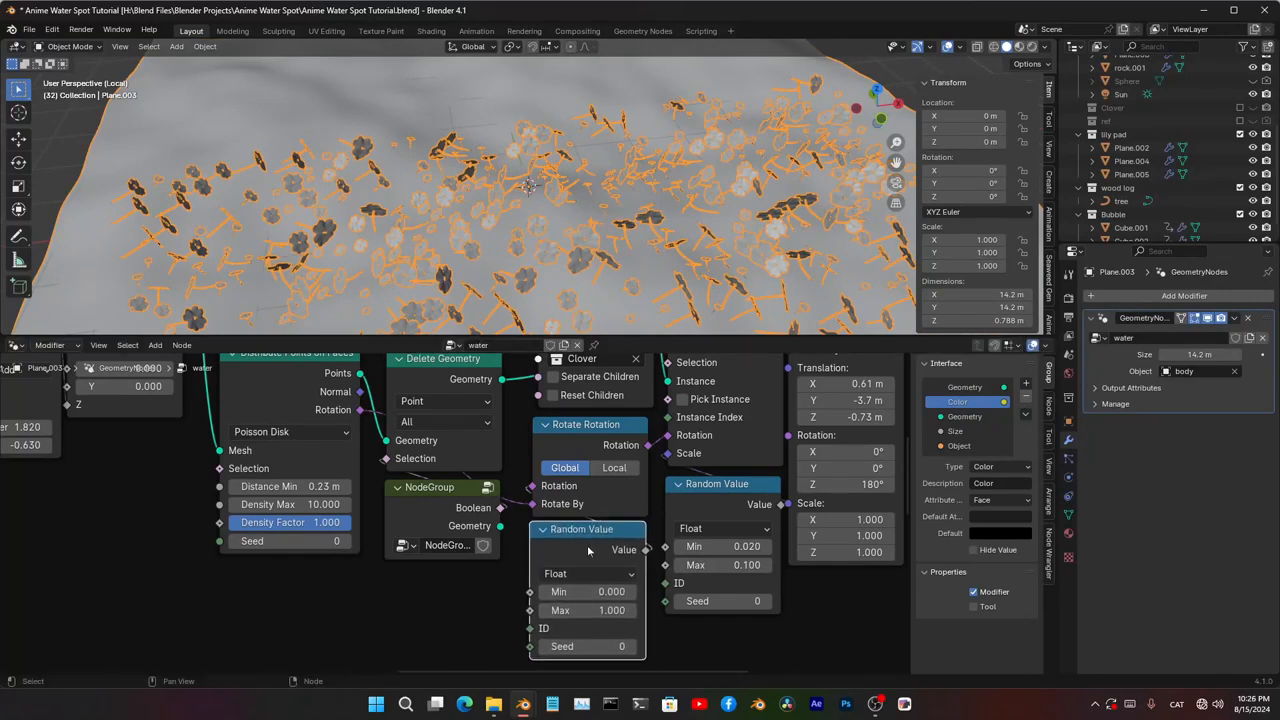
scroll(469, 555, "down", 6)
middle_click_drag(652, 483, 664, 550)
scroll(666, 556, "up", 4)
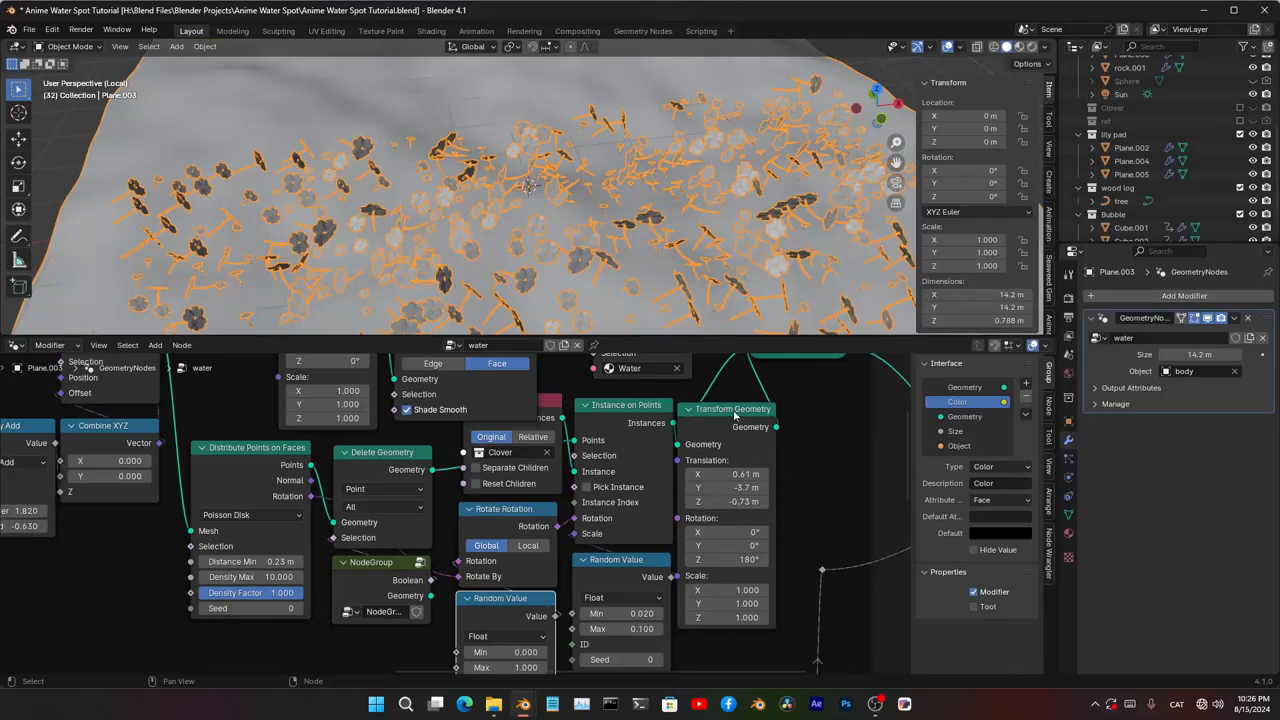
middle_click_drag(734, 444, 734, 491)
middle_click_drag(606, 520, 622, 541)
scroll(460, 515, "down", 5)
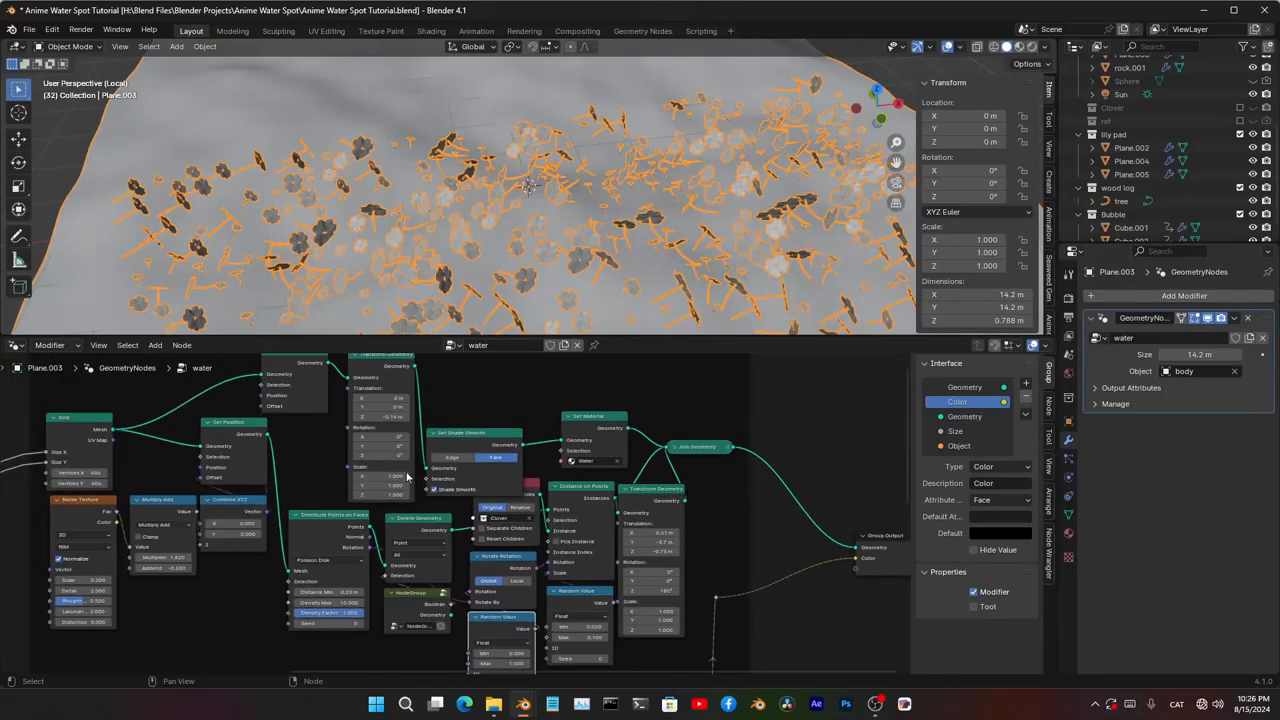
middle_click_drag(408, 477, 442, 511)
scroll(631, 289, "down", 4)
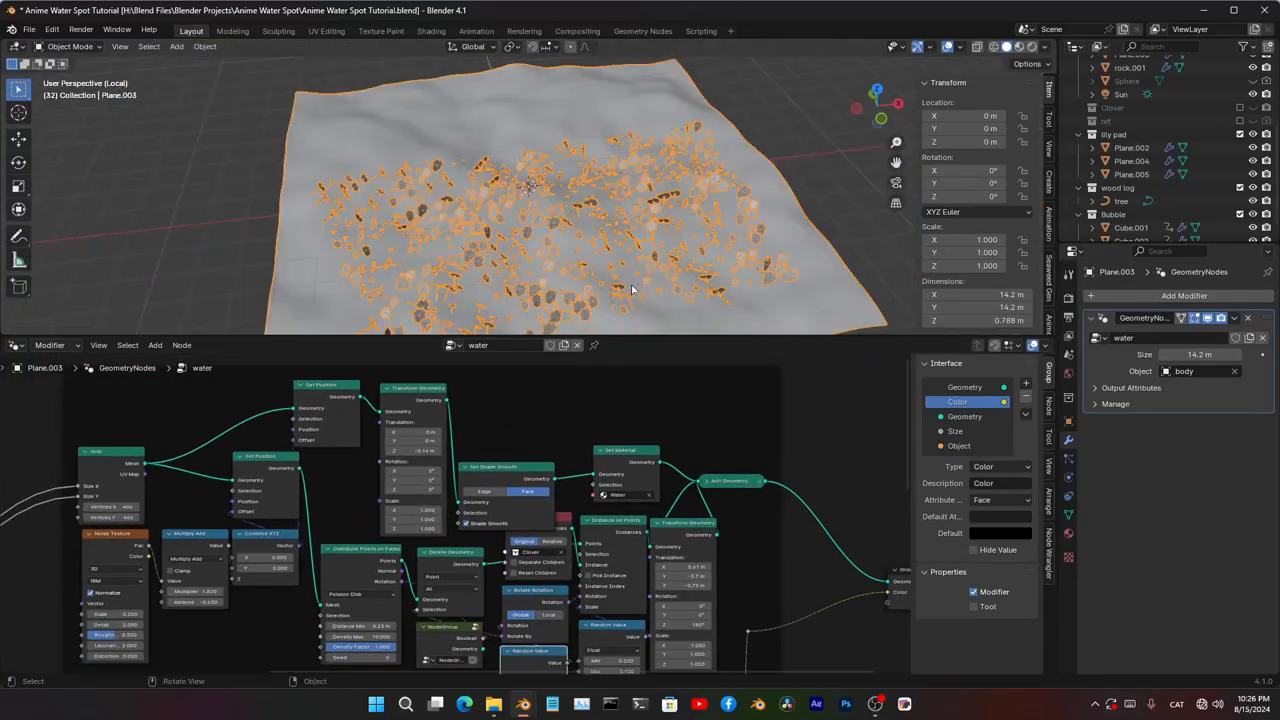
- Bring back the full rendered scene, open the volume cube's material in the Shader Editor, and darken its Principled Volume color to value 0.020
middle_click_drag(631, 289, 729, 260)
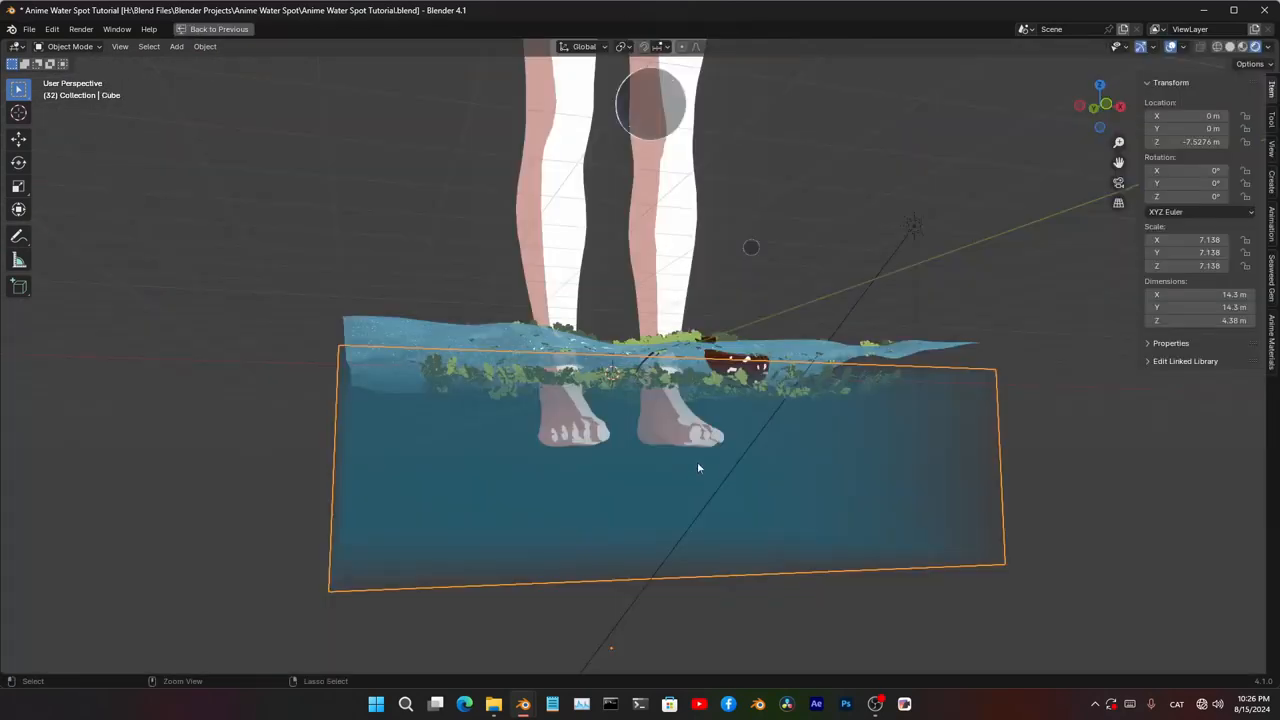
key("ctrl+space")
left_click(14, 345)
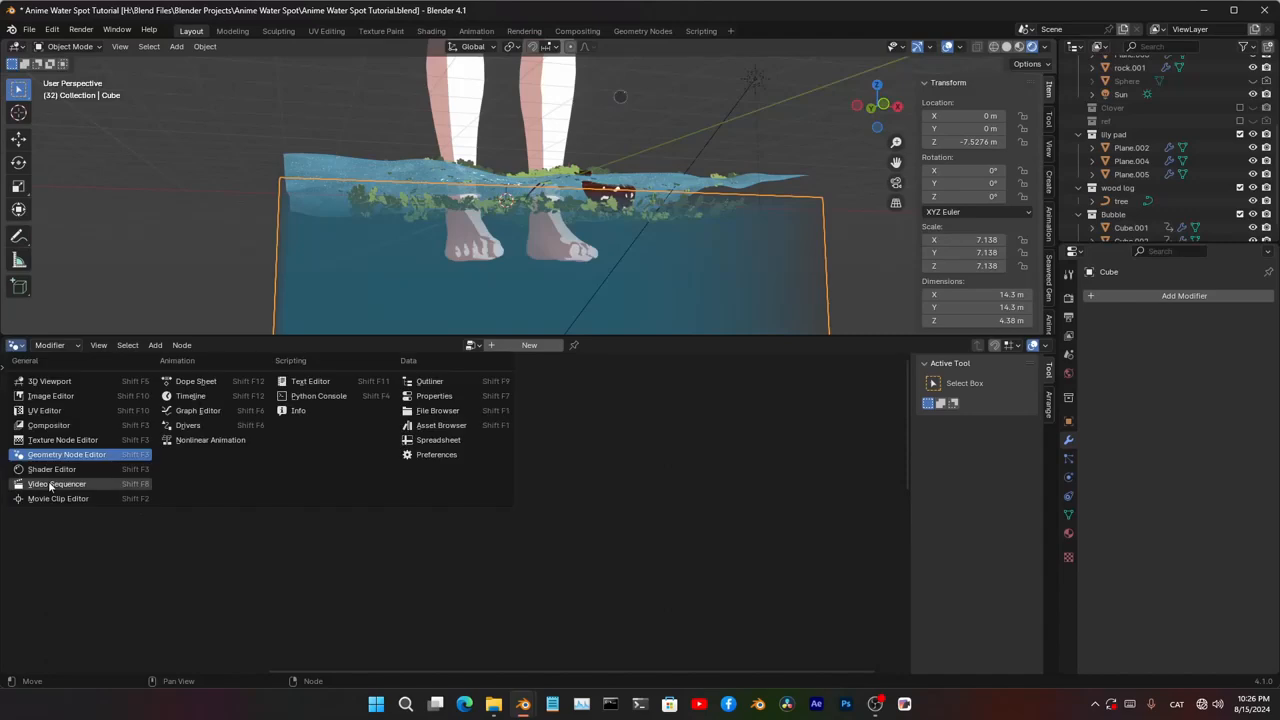
left_click(45, 486)
scroll(388, 528, "up", 3)
scroll(430, 600, "up", 3)
left_click(430, 531)
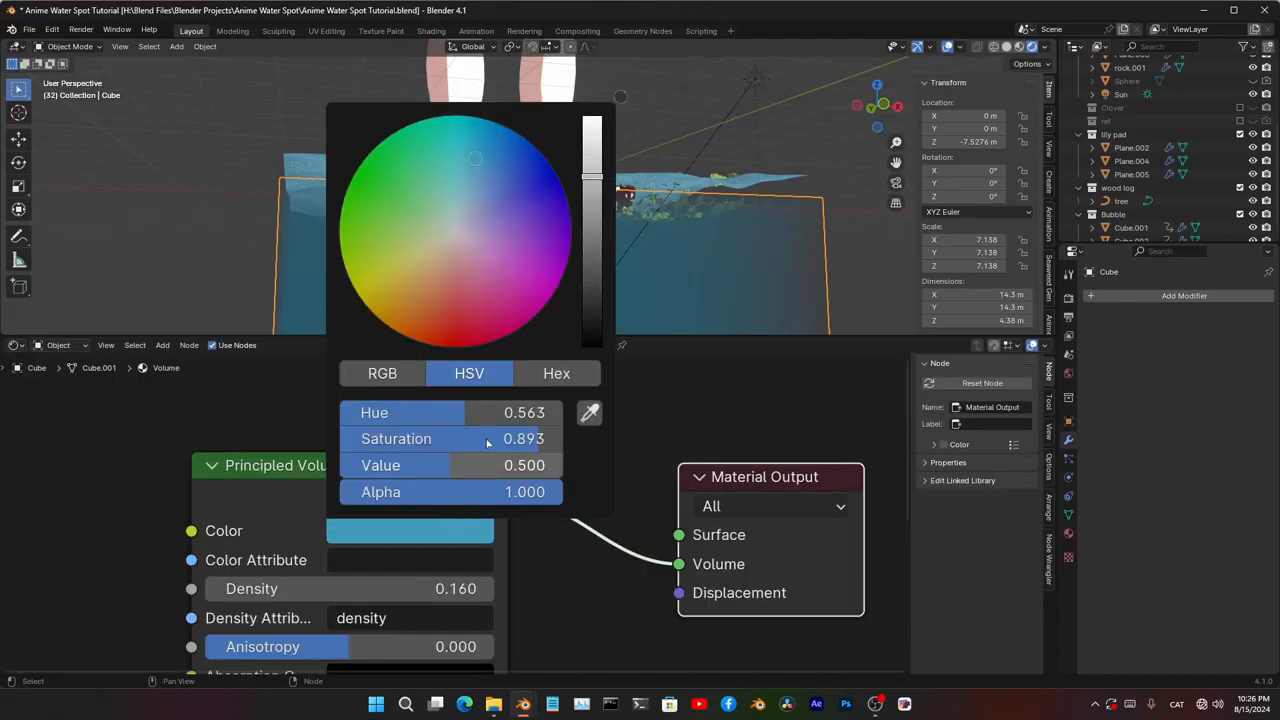
left_click_drag(594, 194, 592, 306)
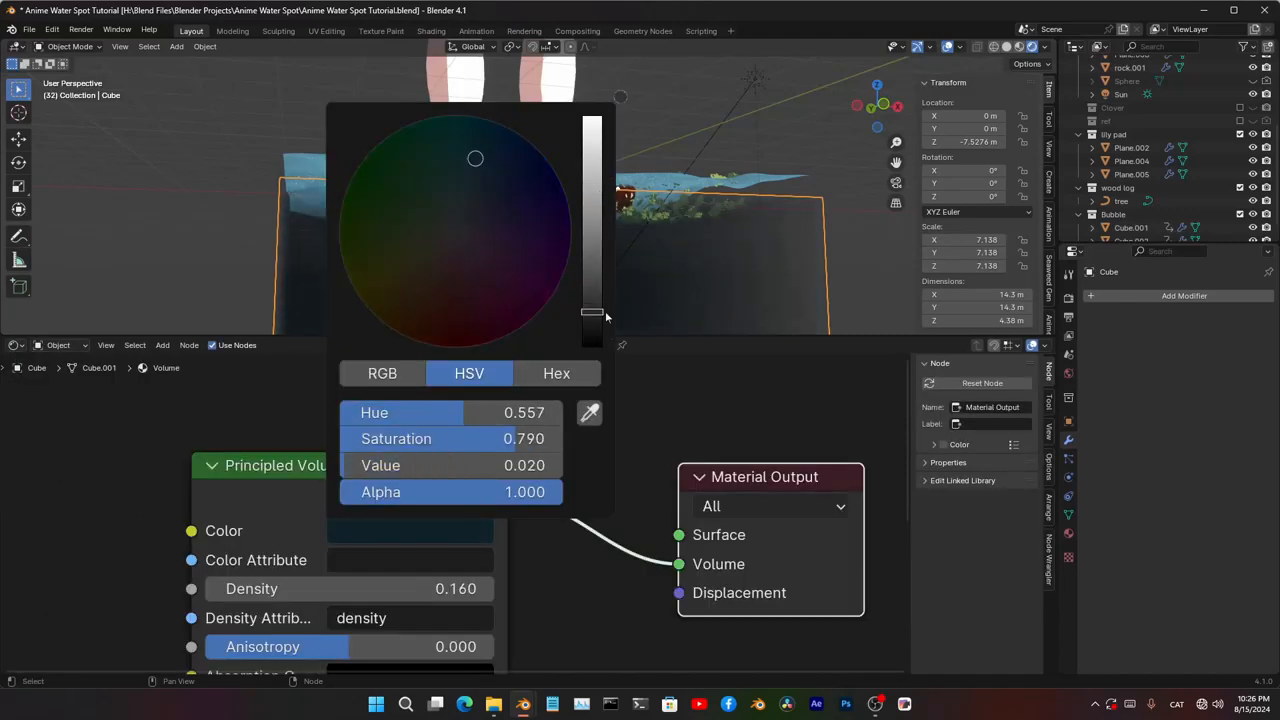
- Set the Principled Volume density to 0.6 and its anisotropy to about 0.709
middle_click_drag(738, 222, 760, 277)
double_click(499, 513)
type(".6")
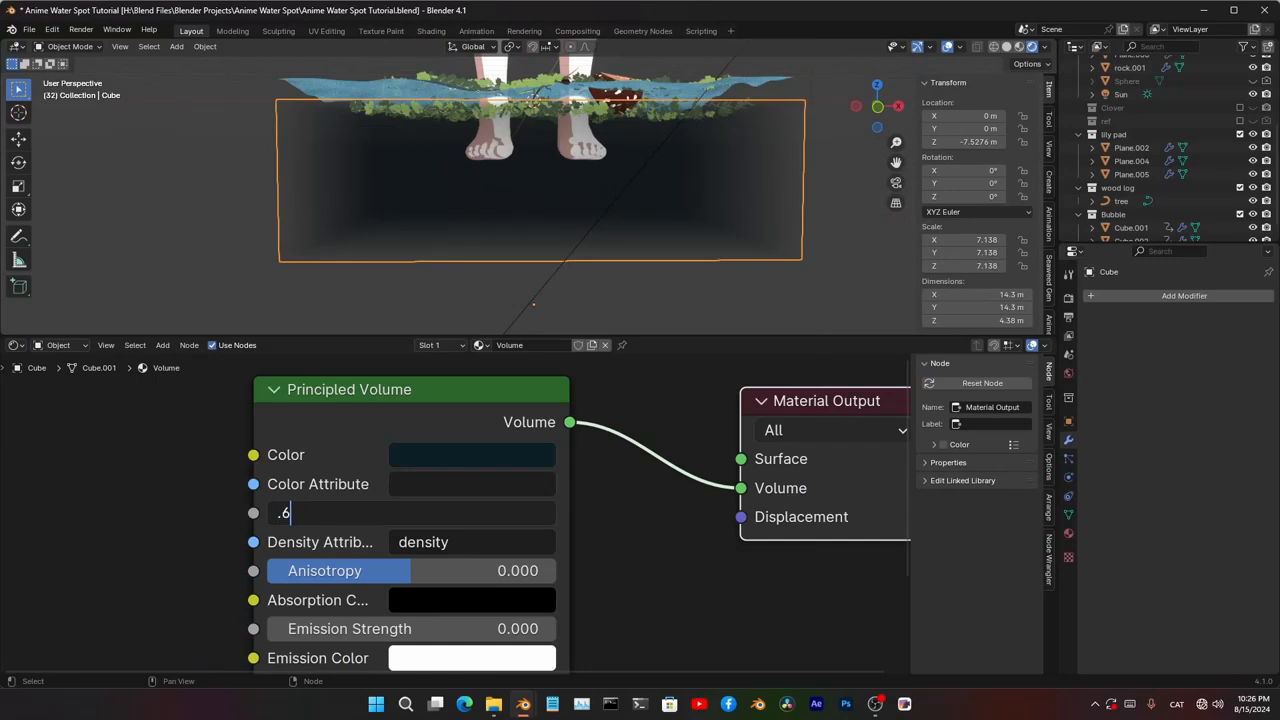
key("Return")
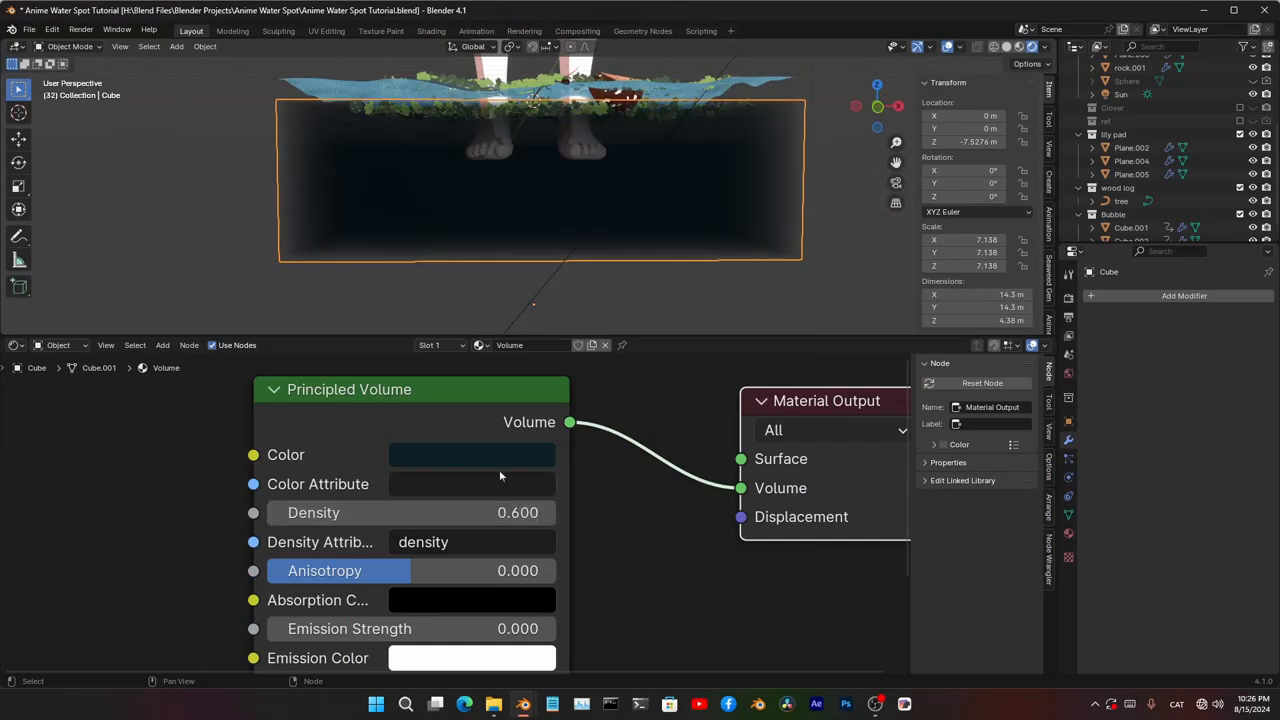
middle_click_drag(549, 568, 577, 441)
left_click_drag(437, 453, 492, 453)
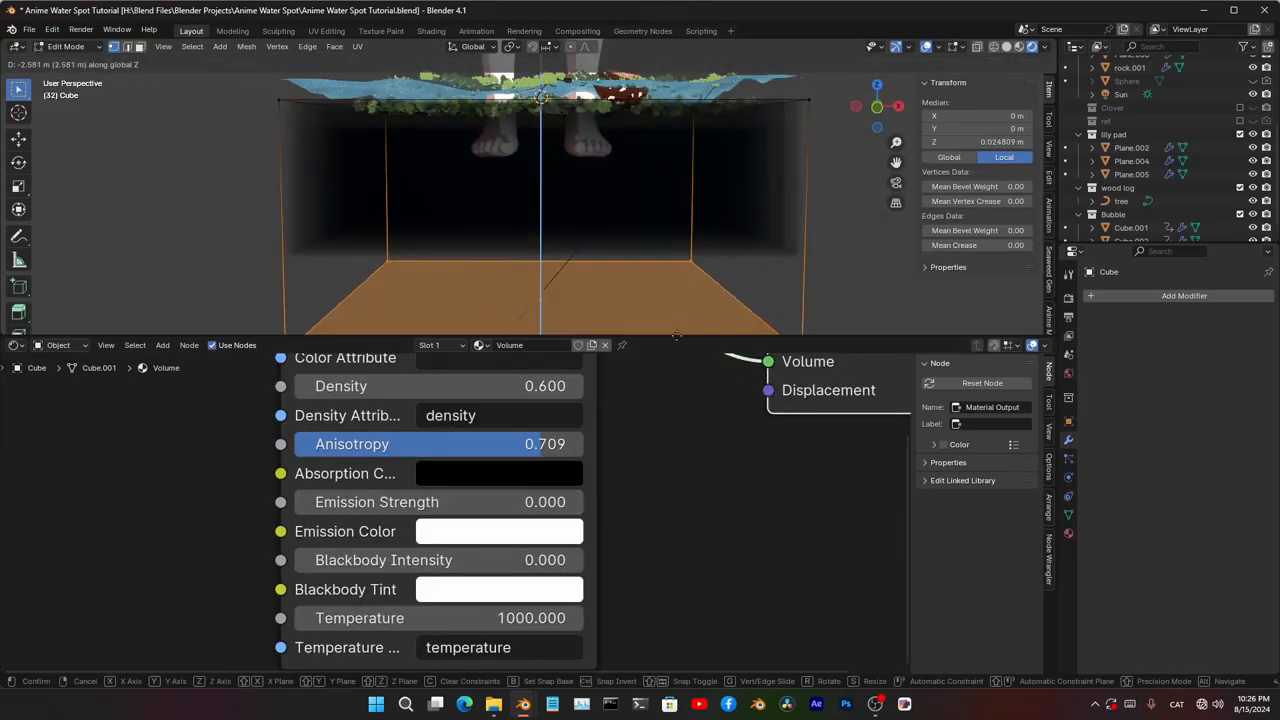
- Extend the volume cube's bottom face downward to a height of about 7.24 m, and snap the 3D cursor to the cube
left_click(677, 335)
key("Tab")
middle_click_drag(620, 237, 469, 194)
key("shift+a")
key("shift+s")
left_click(617, 309)
middle_click_drag(617, 309, 647, 216)
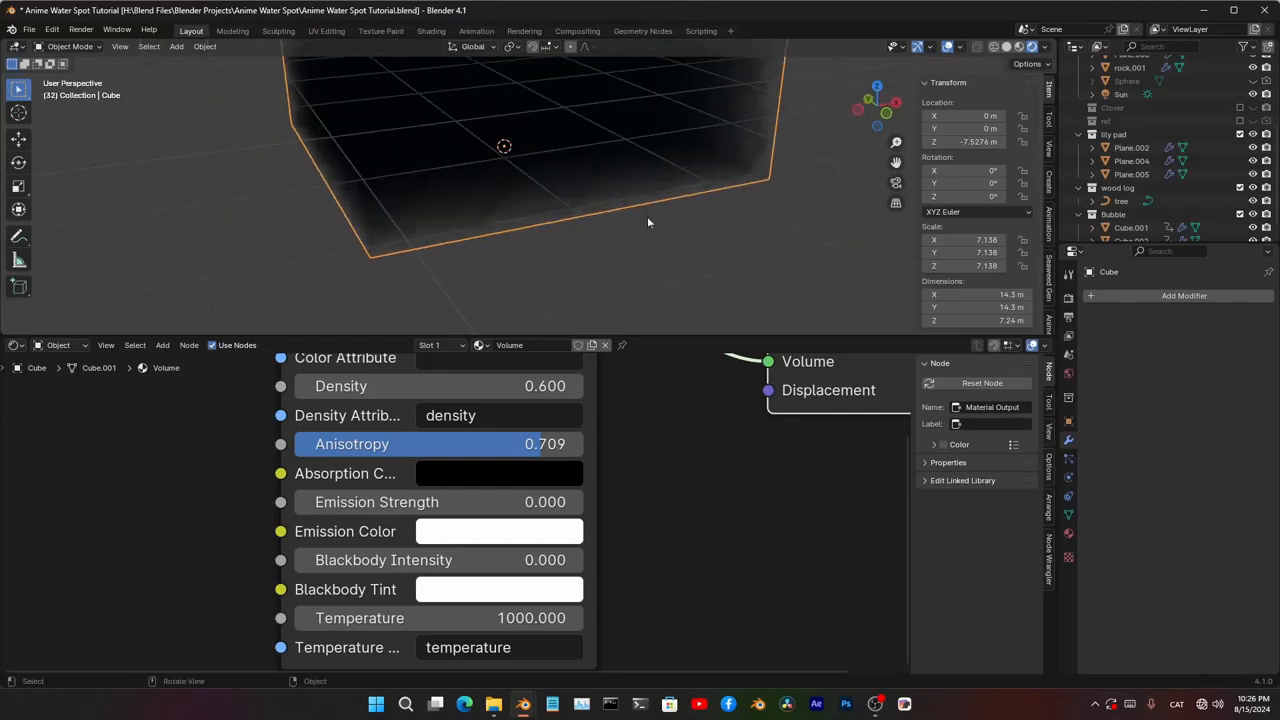
- Add a Point light at the 3D cursor inside the water volume
left_click(612, 219)
key("ctrl+space")
key("shift+a")
mouse_move(631, 246)
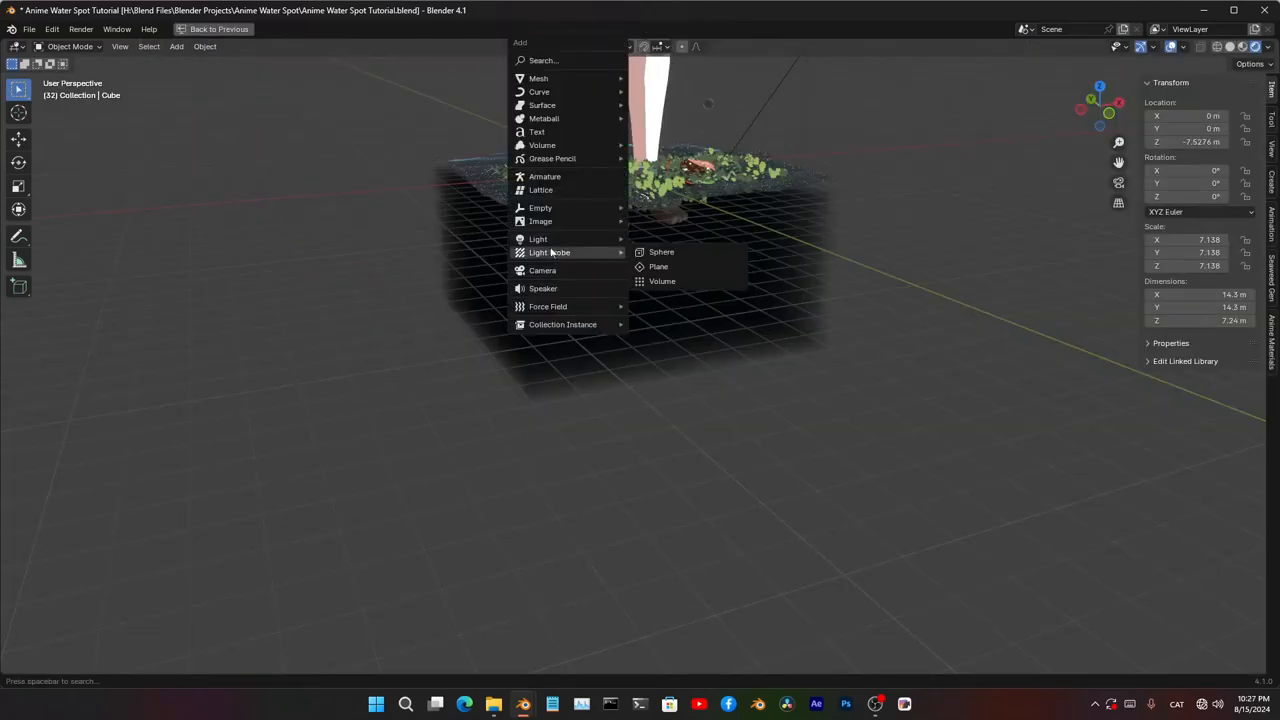
left_click(665, 240)
- Raise the Point light about 3.14 m along Z and shift it about -2.86 m along X
middle_click_drag(696, 305, 676, 416, "shift")
key("g")
key("z")
left_click(676, 357)
key("g")
key("y")
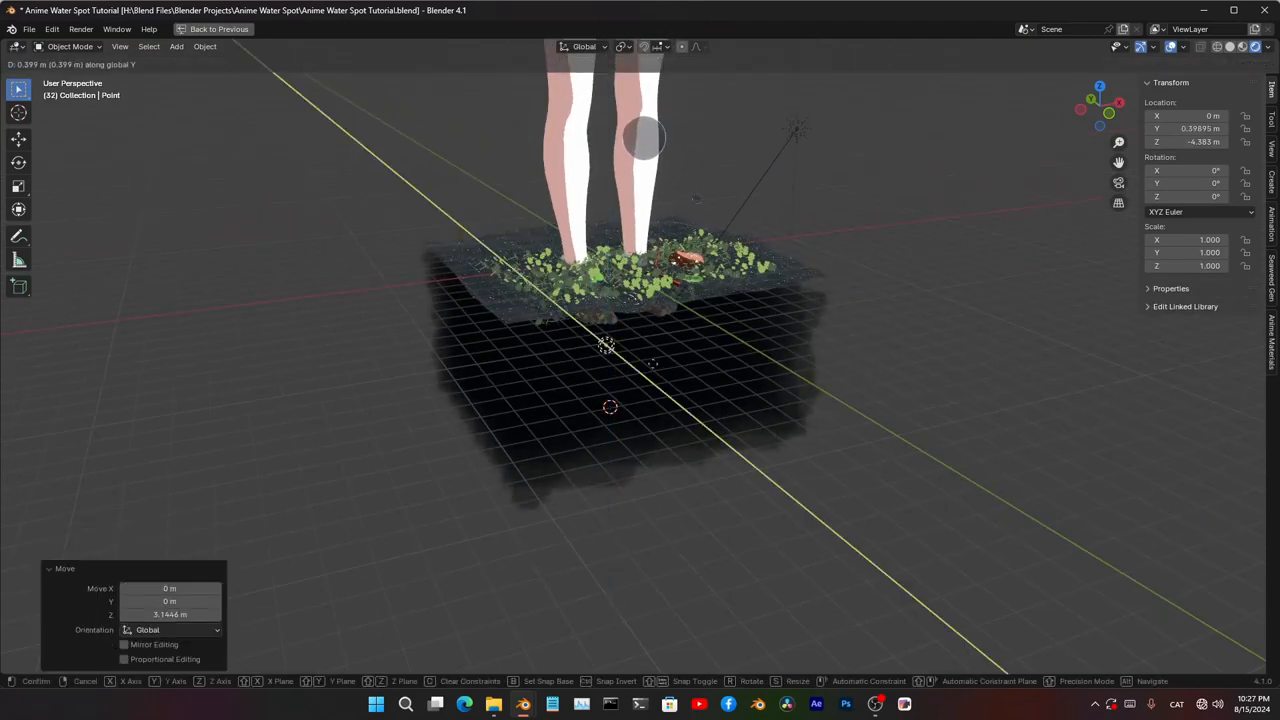
key("x")
left_click(626, 372)
scroll(626, 372, "up", 3)
middle_click_drag(627, 374, 597, 319)
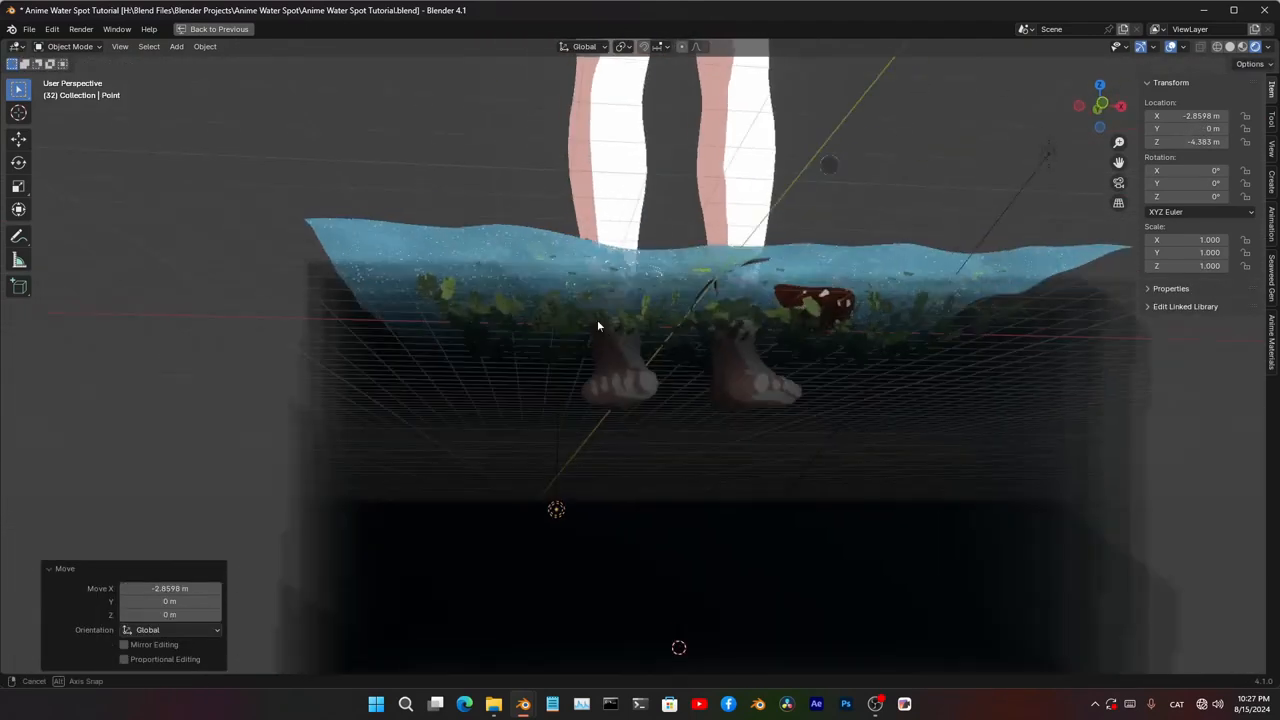
- Enlarge the Point light's radius to about 1.67 m and raise its power to about 1121 W
right_click(640, 372)
left_click(640, 372)
left_click(725, 387)
right_click(573, 318)
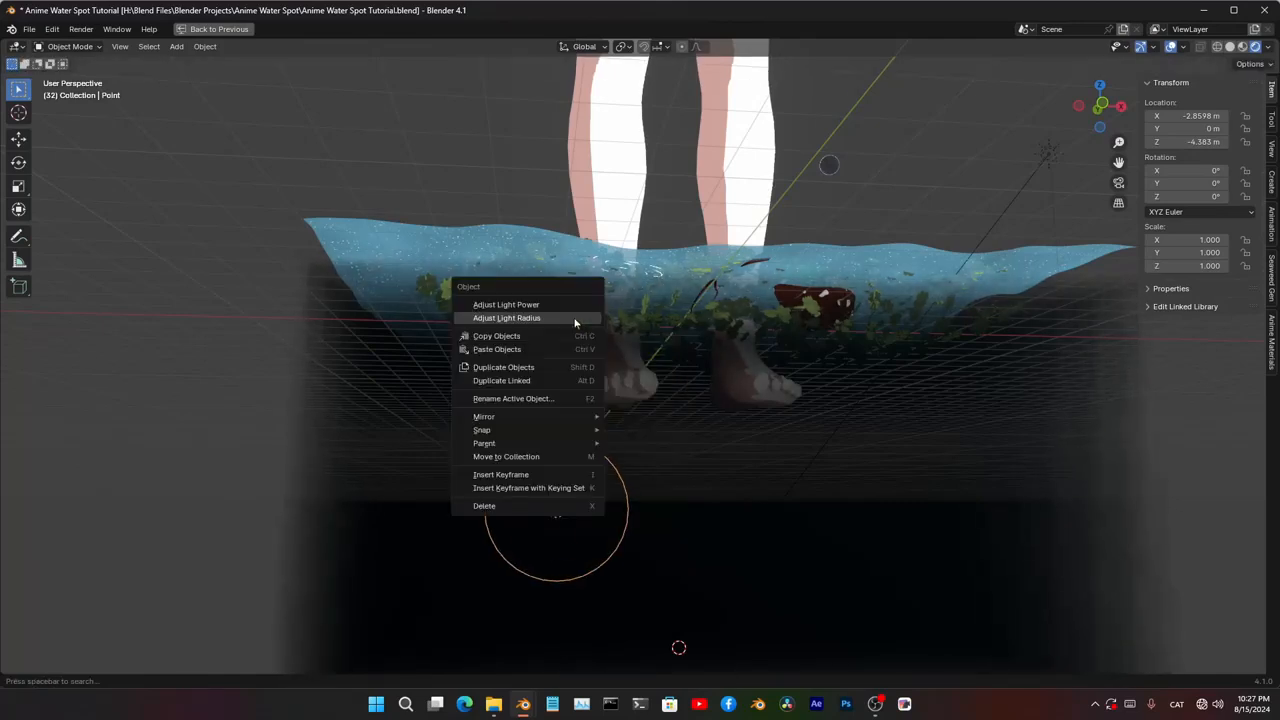
left_click(556, 306)
left_click(340, 332)
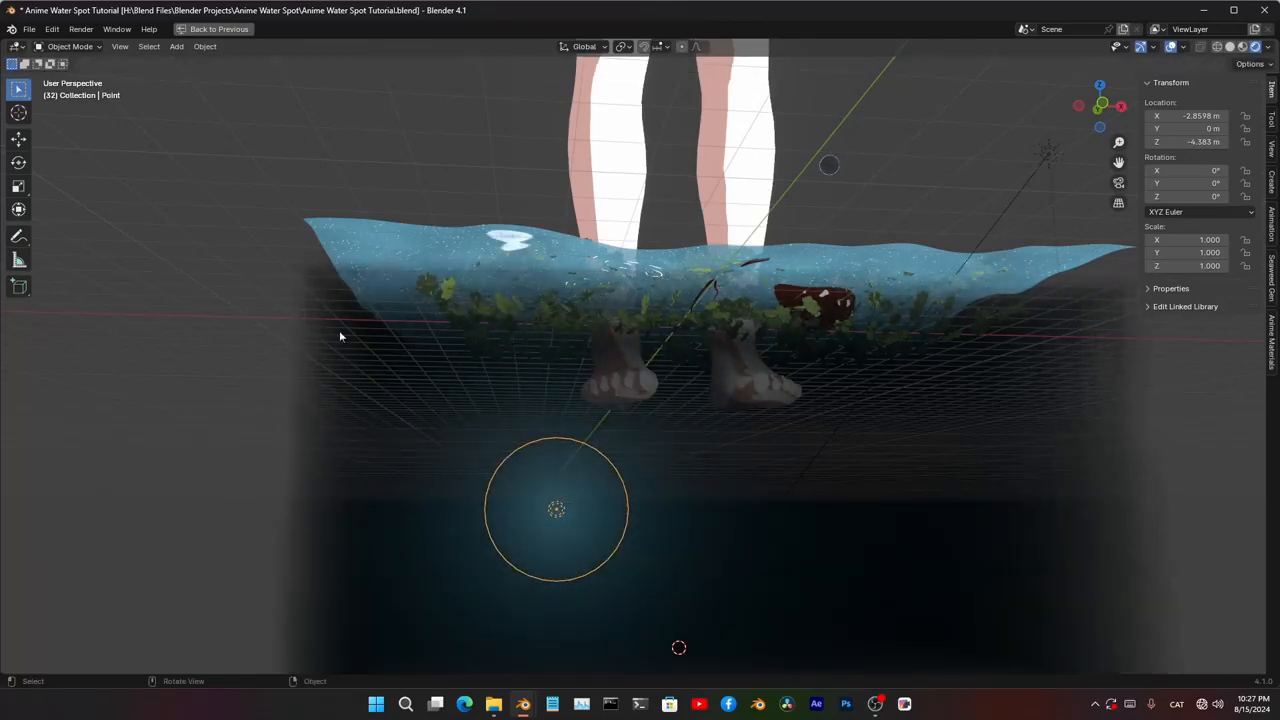
- Raise the Point light along Z to about -3.27 m, just under the water surface
middle_click_drag(505, 312, 592, 399)
middle_click_drag(535, 262, 637, 432, "shift")
middle_click_drag(329, 299, 600, 420)
key("g")
key("z")
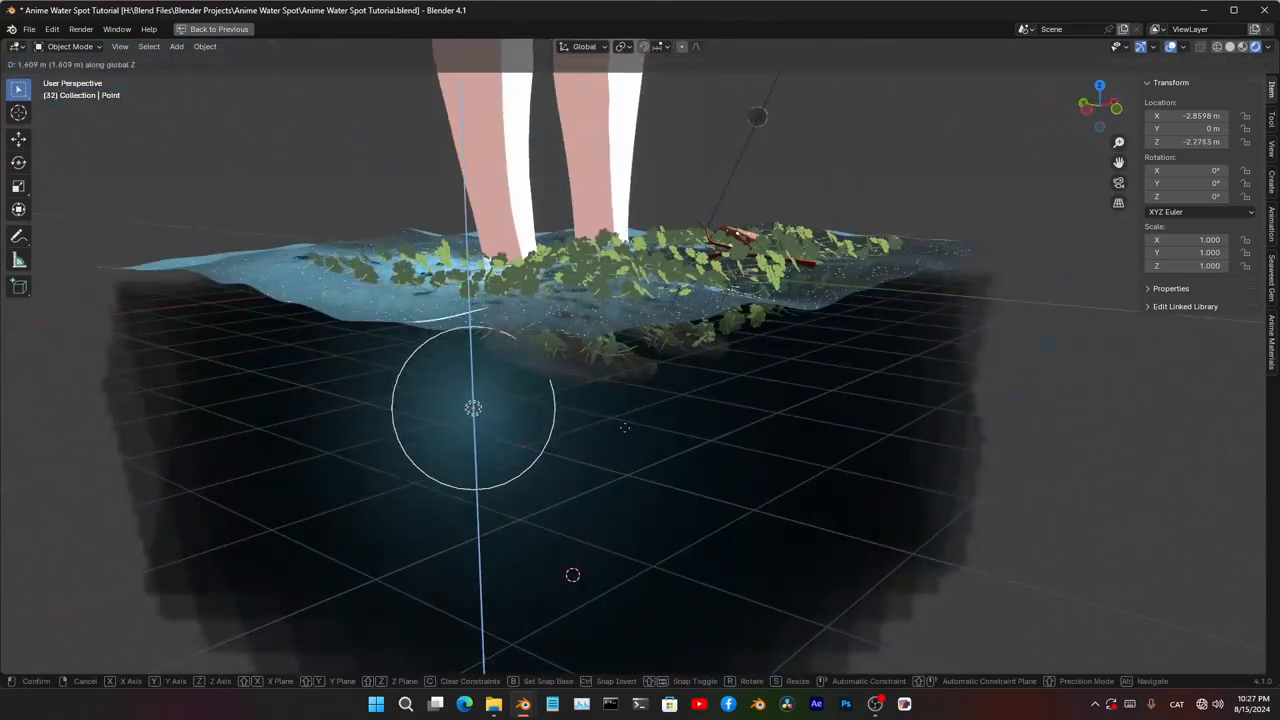
left_click(623, 424)
middle_click_drag(838, 235, 717, 430)
- Switch to the camera view and disable the Point light's shadow in its light settings
key("KP_0")
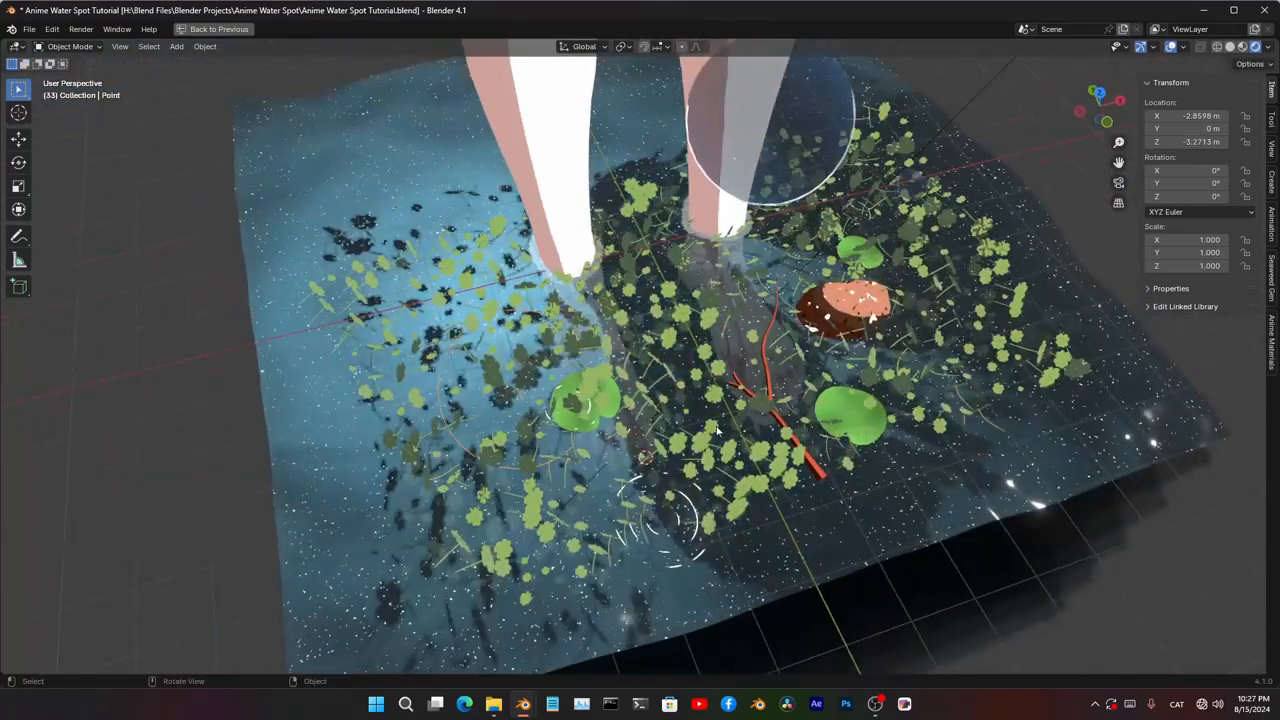
key("ctrl+space")
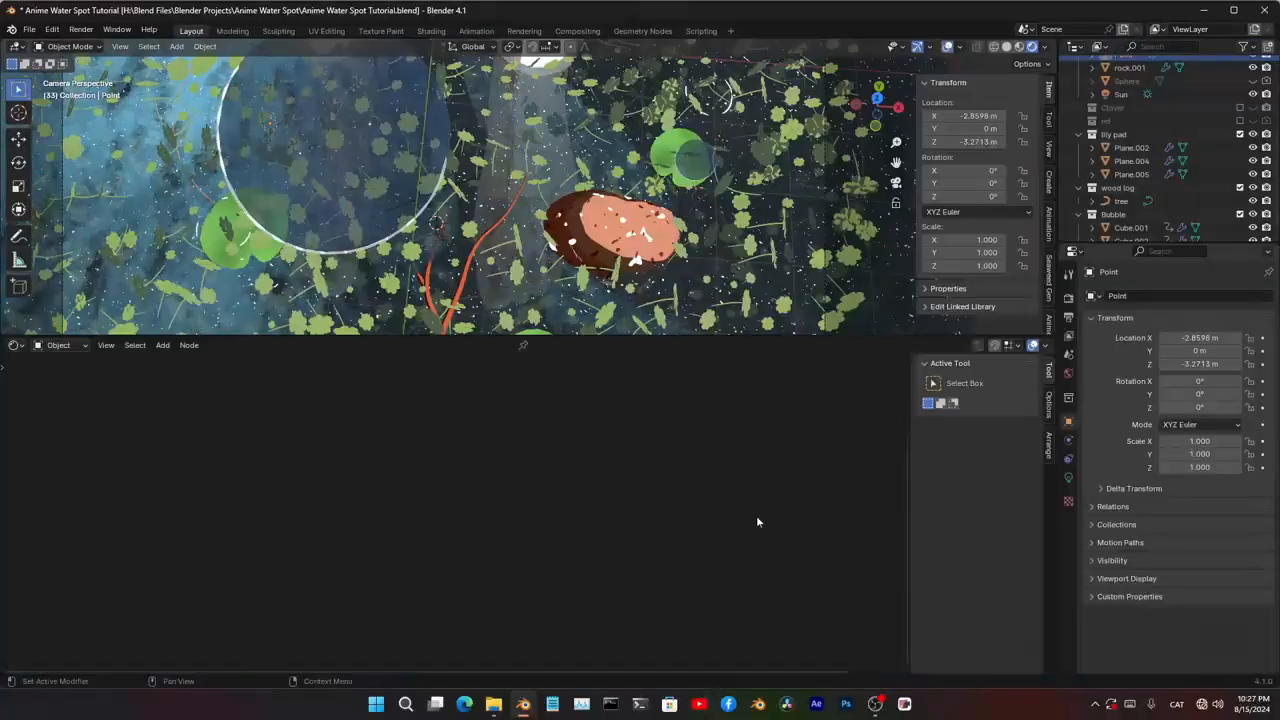
left_click(1069, 478)
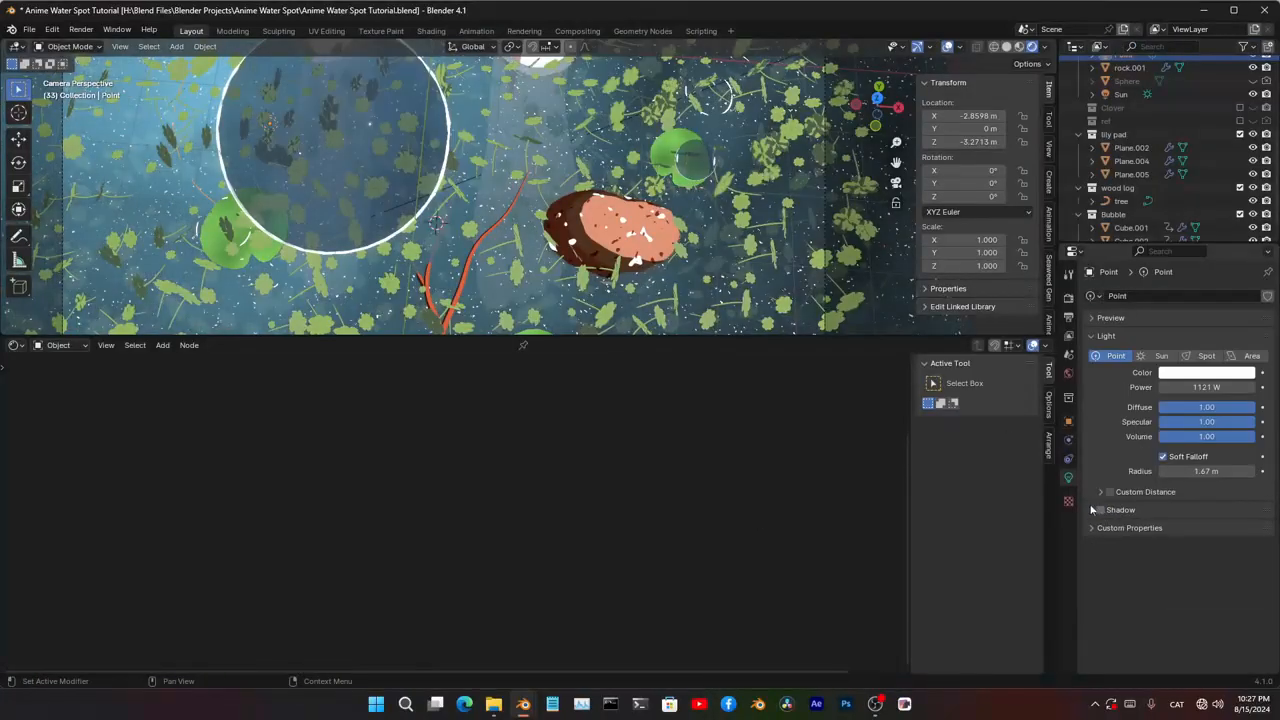
- Lower the Point light's power to 692 W and tint its color blue
key("ctrl+space")
right_click(505, 407)
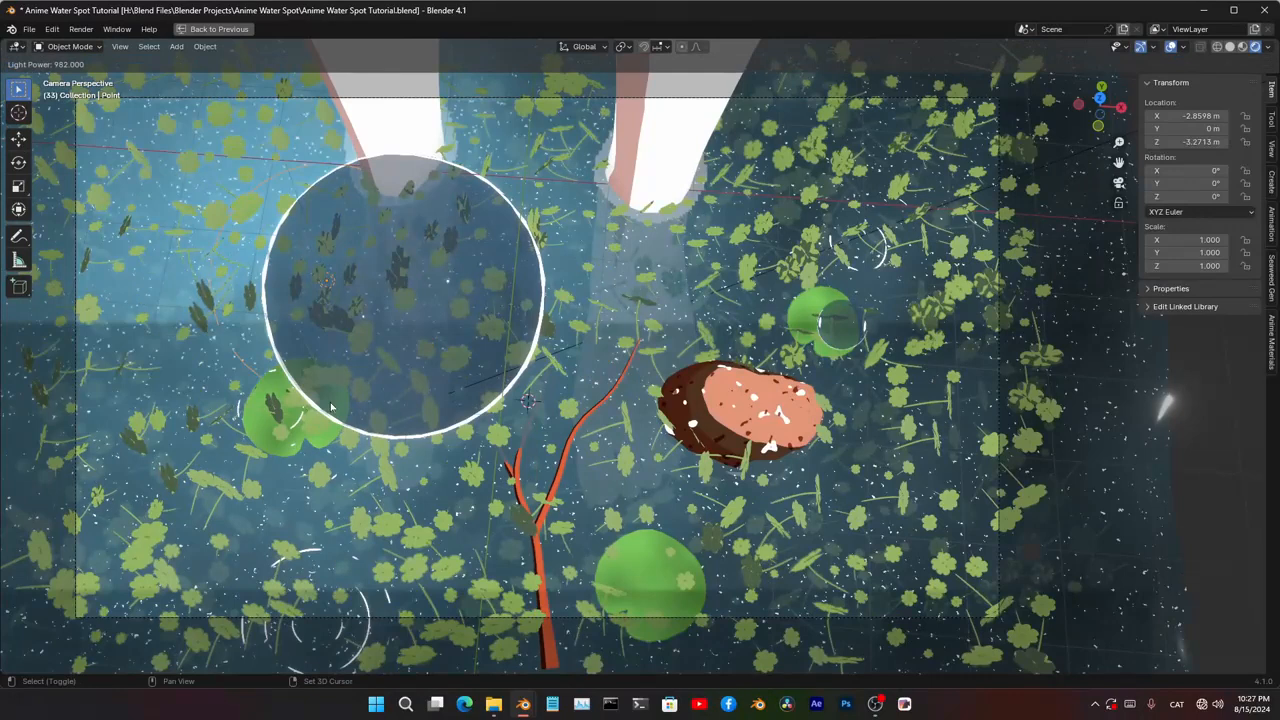
key("ctrl+space")
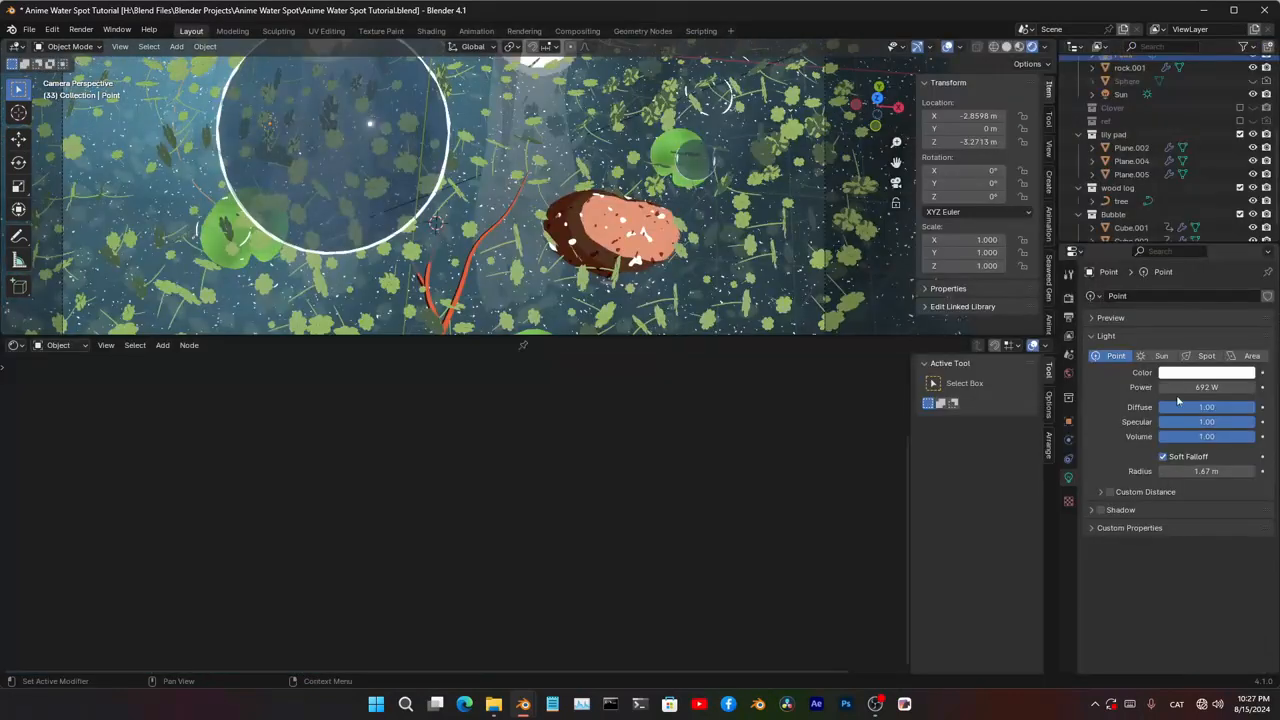
left_click(1195, 375)
key("ctrl+space")
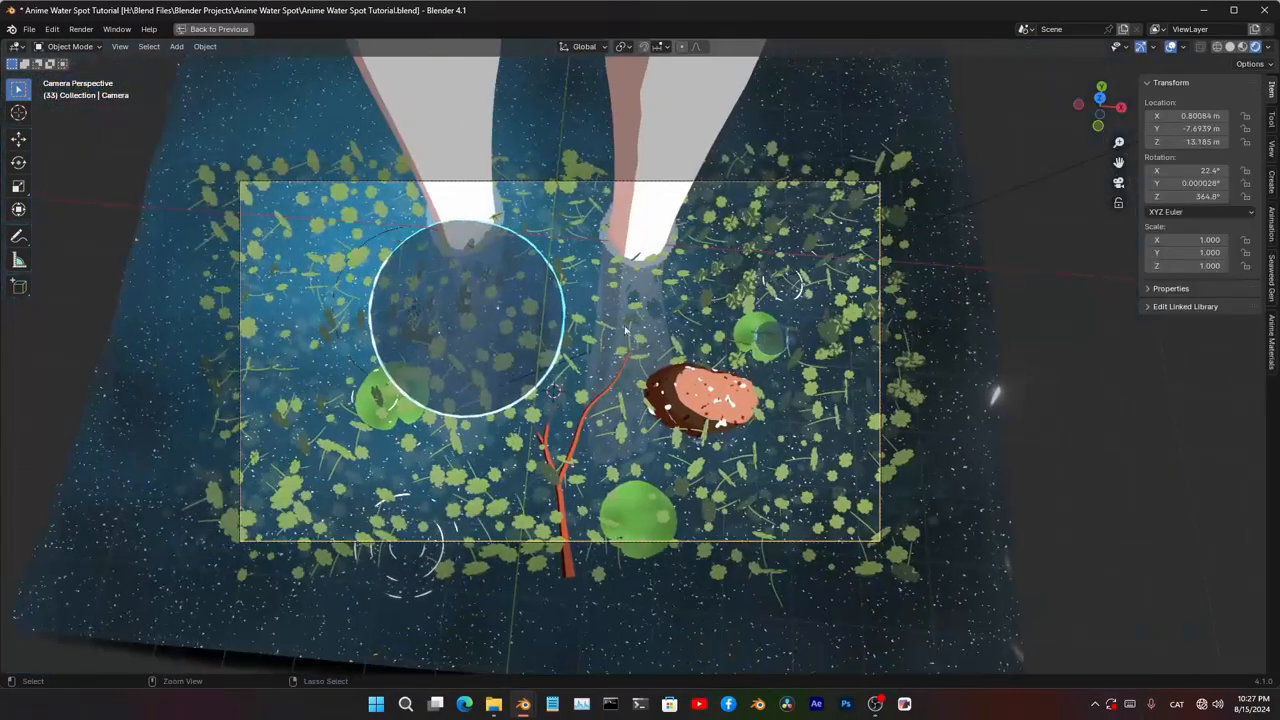
- Set the camera's viewport Passepartout opacity to 1.000 to black out everything beyond the frame
key("ctrl+space")
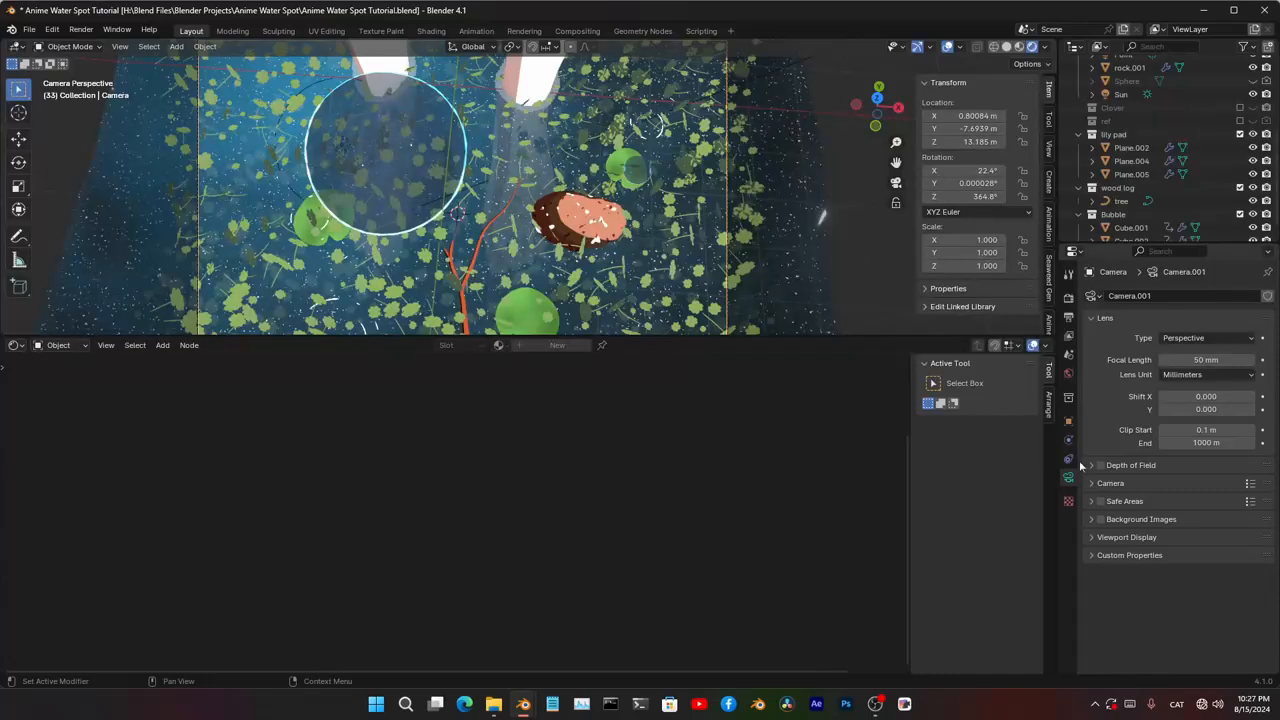
left_click(1103, 539)
left_click_drag(1177, 636, 1256, 636)
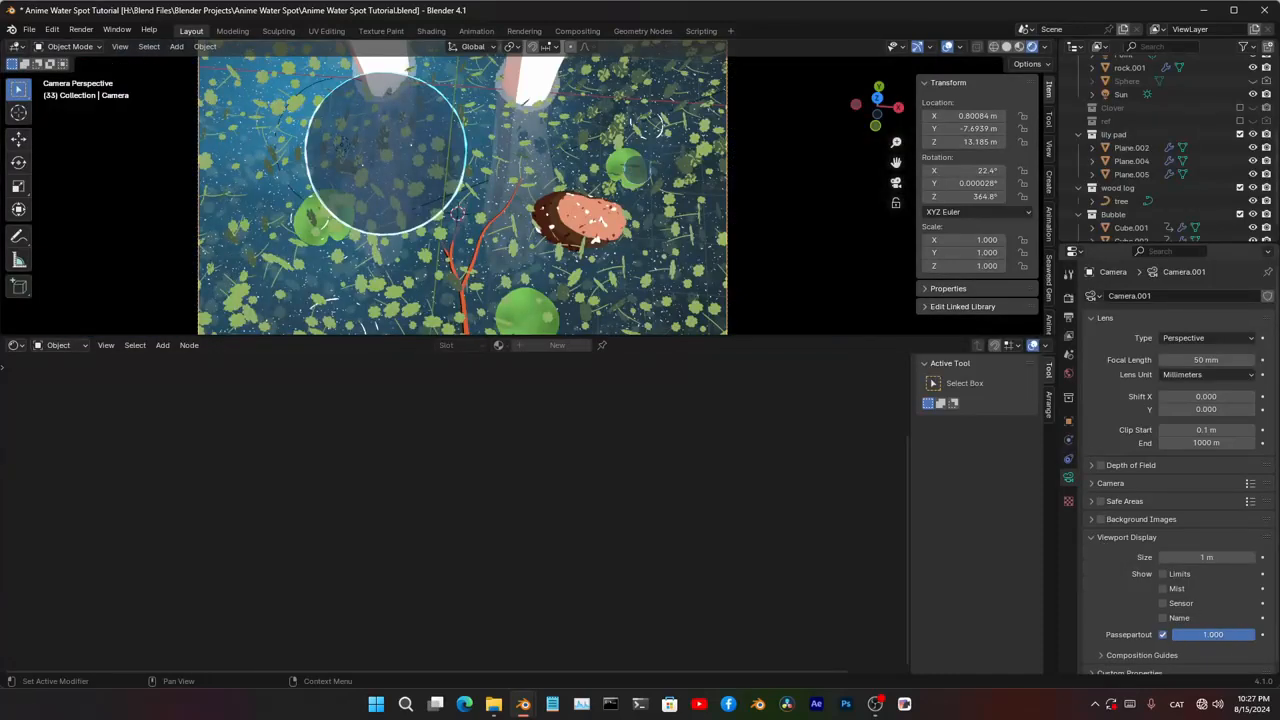
scroll(585, 228, "down", 2)
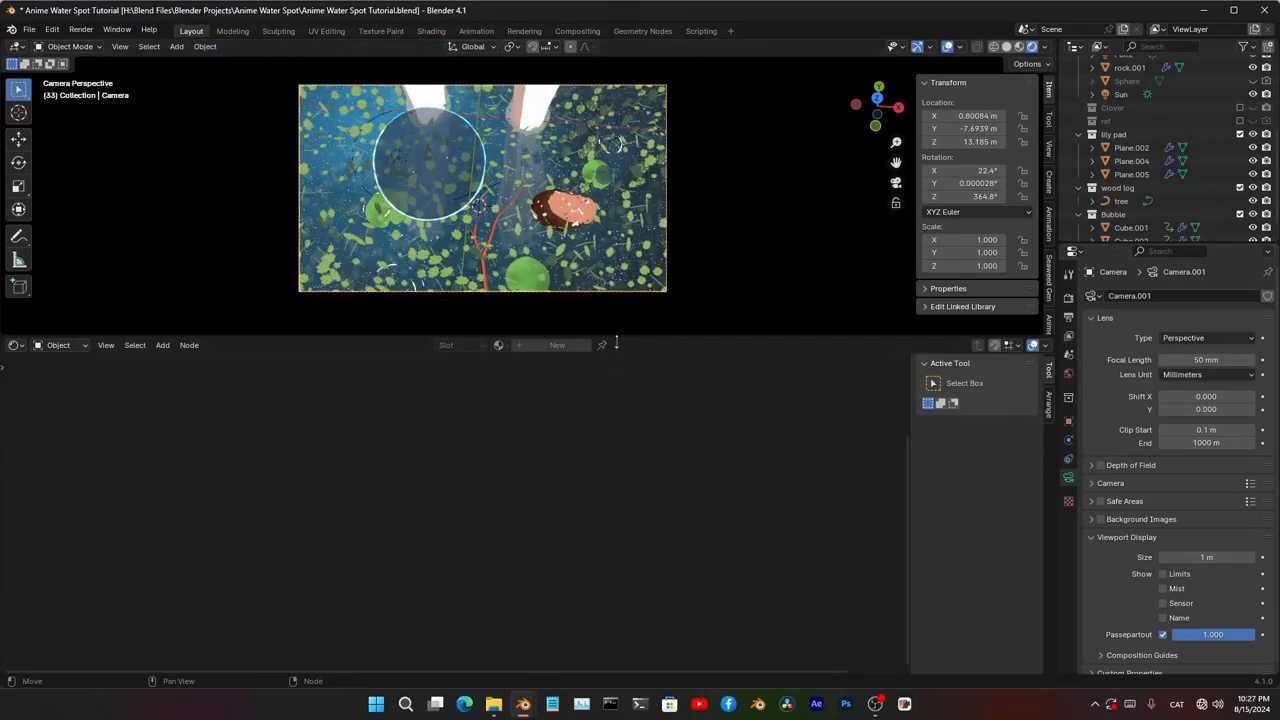
- Open the Compositor and insert a Glare node right after Render Layers
left_click(15, 345)
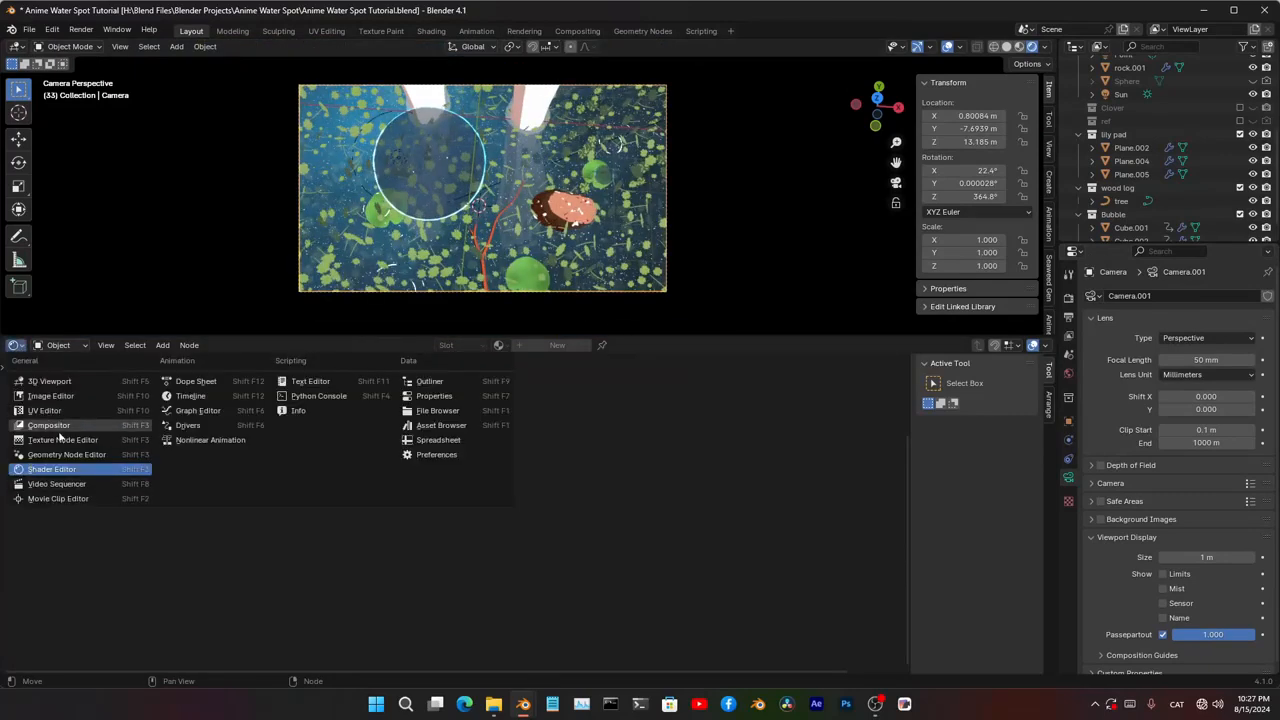
left_click(55, 426)
scroll(450, 455, "down", 4)
scroll(334, 486, "up", 2)
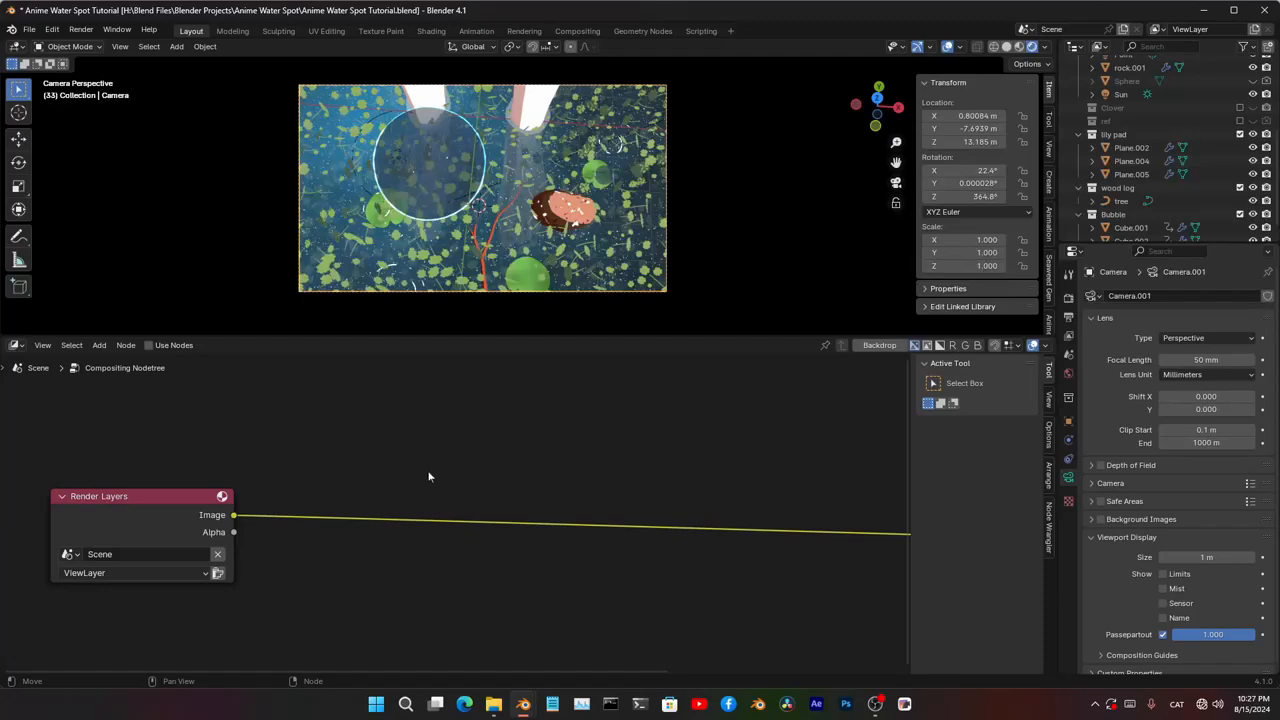
key("shift+a")
left_click(418, 462)
type("glare")
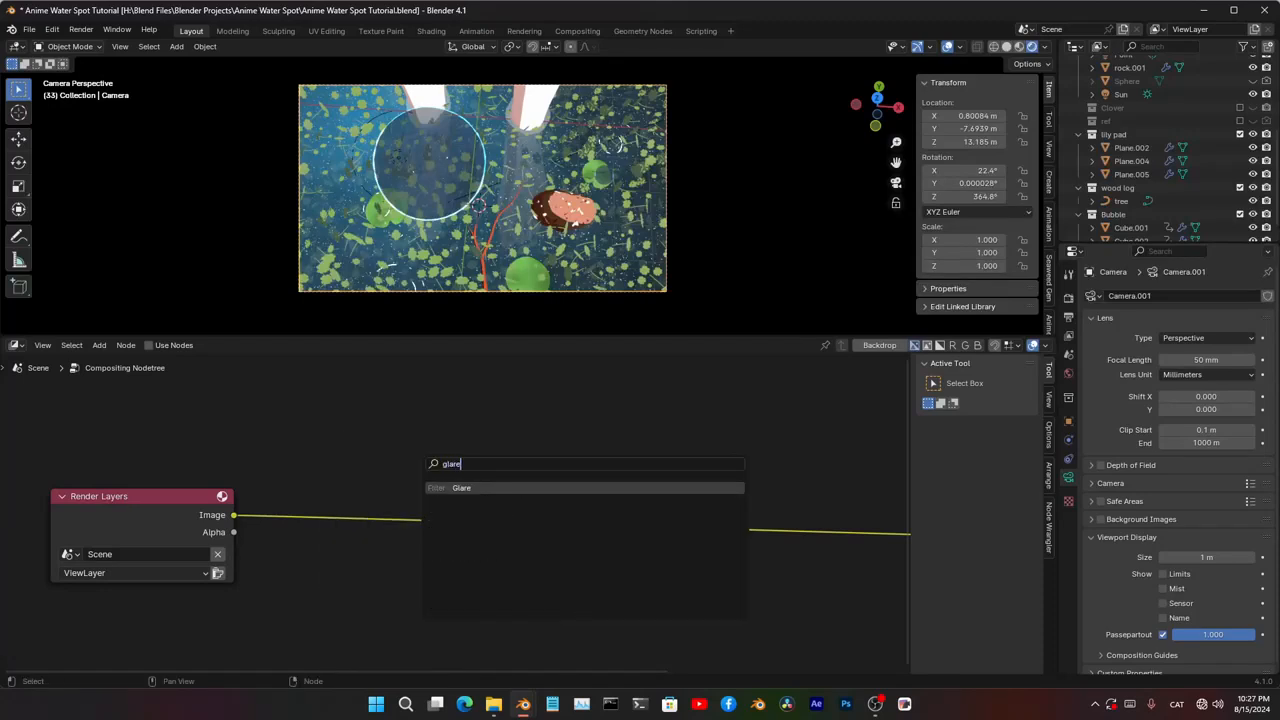
key("Return")
left_click(282, 444)
- Set the Glare node's type to Fog Glow and its threshold to 0.700
left_click(341, 489)
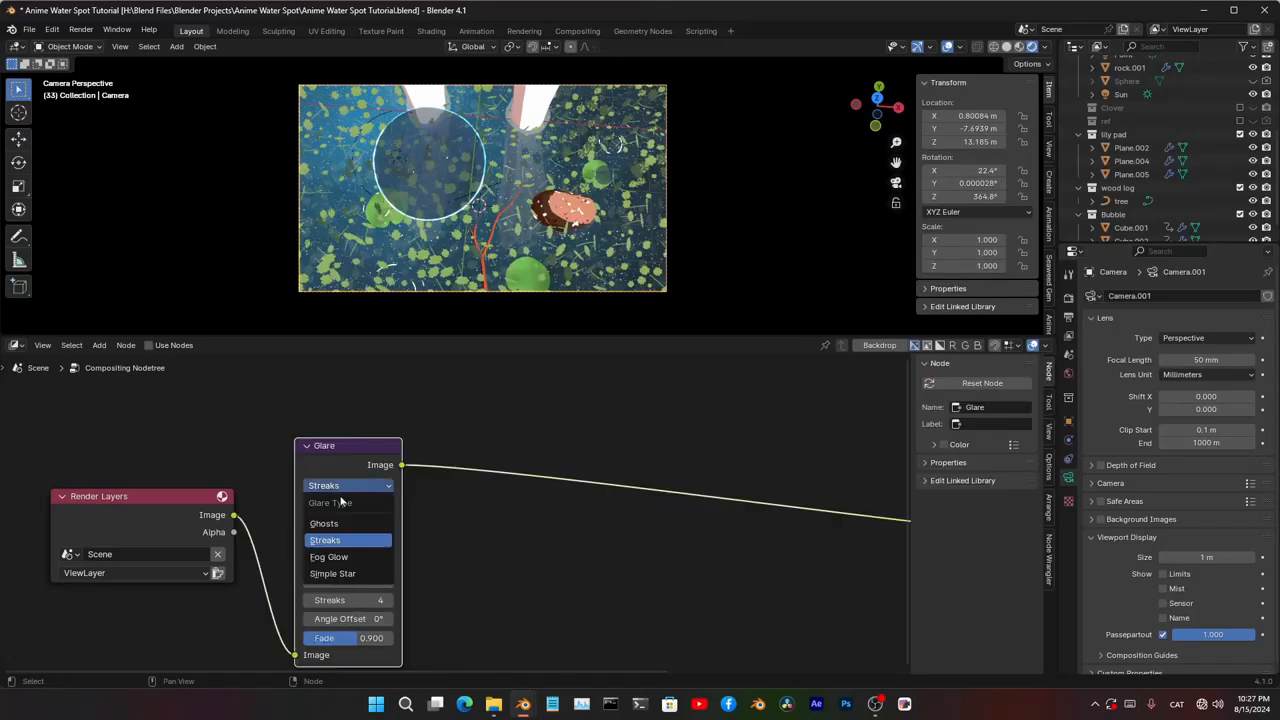
left_click(346, 558)
left_click(348, 506)
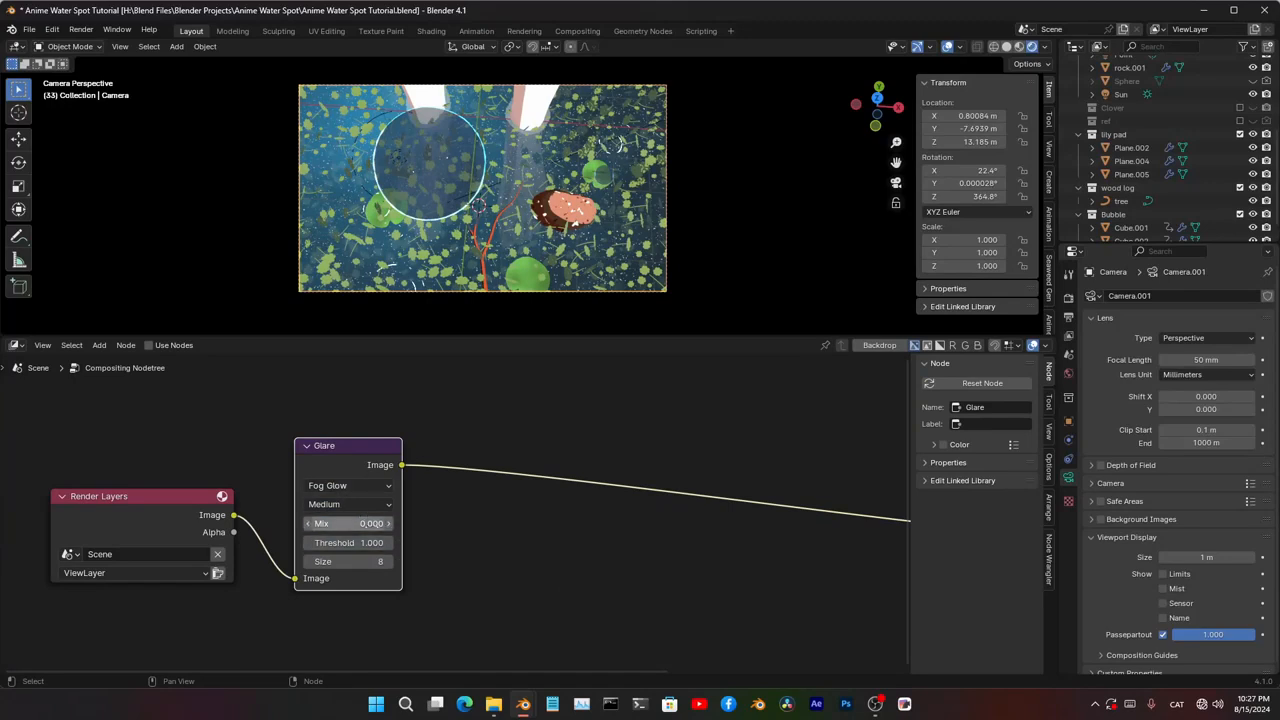
left_click(376, 543)
type("0")
key("Return")
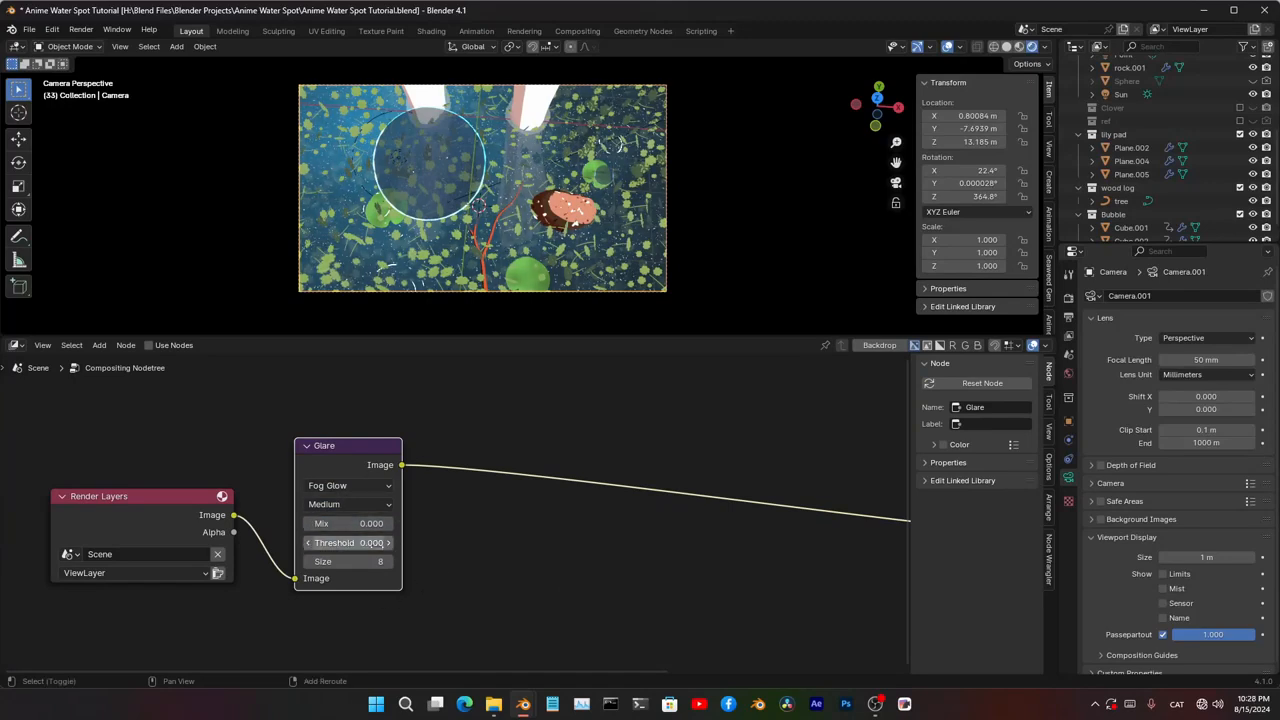
left_click_drag(376, 544, 452, 544, "shift")
left_click(376, 543)
type(".")
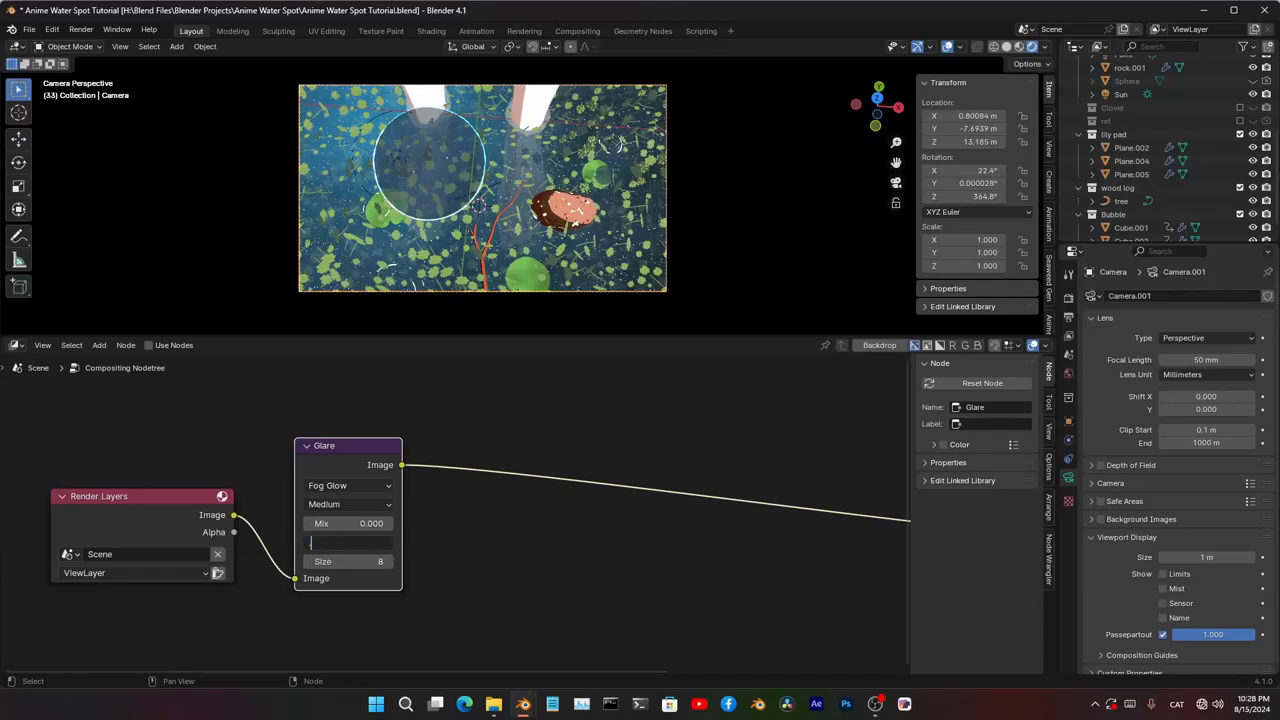
type("7")
key("Return")
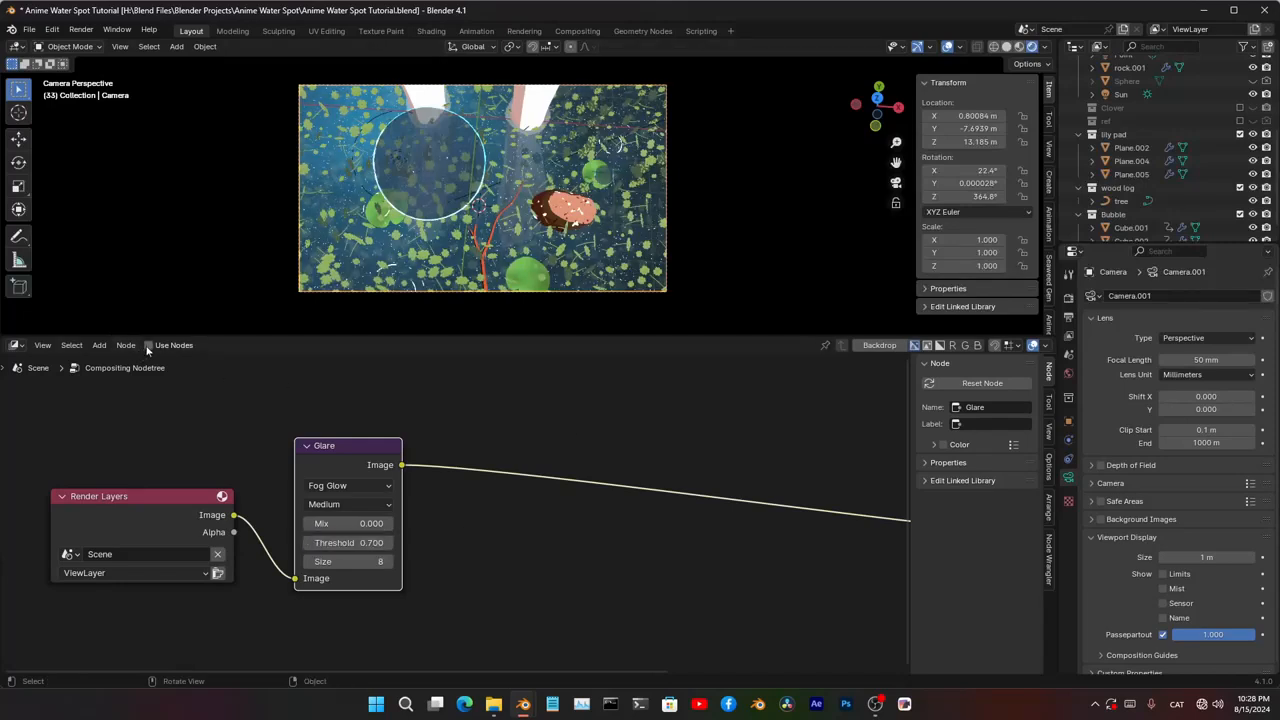
- Enable compositing nodes with a viewport preview for the camera view, and set the Glare size to 9
left_click(1046, 47)
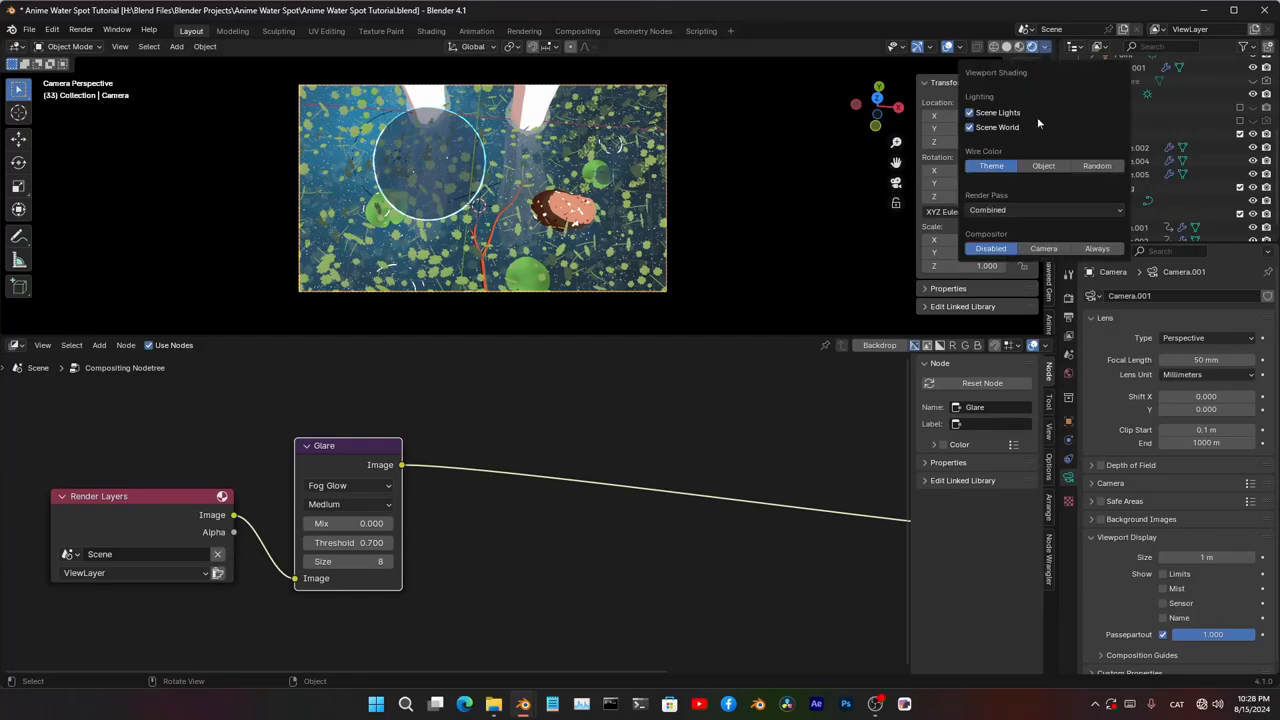
left_click(1070, 250)
scroll(529, 187, "up", 3)
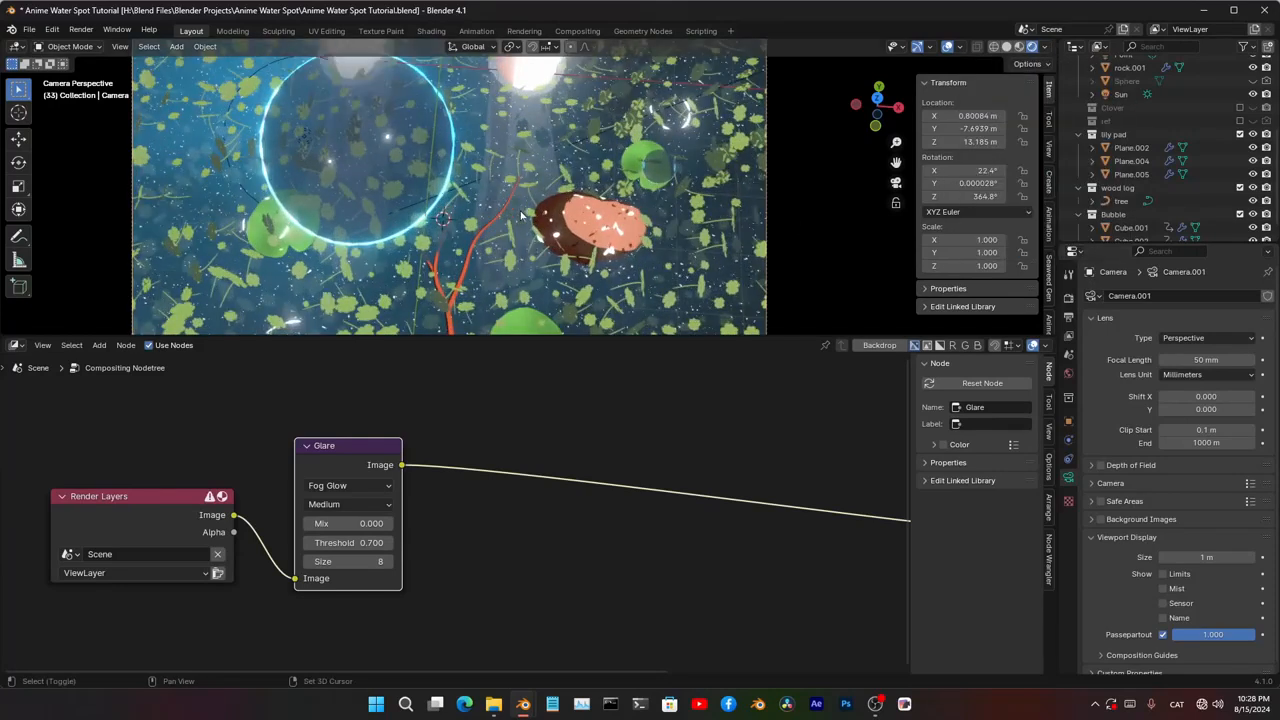
scroll(521, 215, "up", 2)
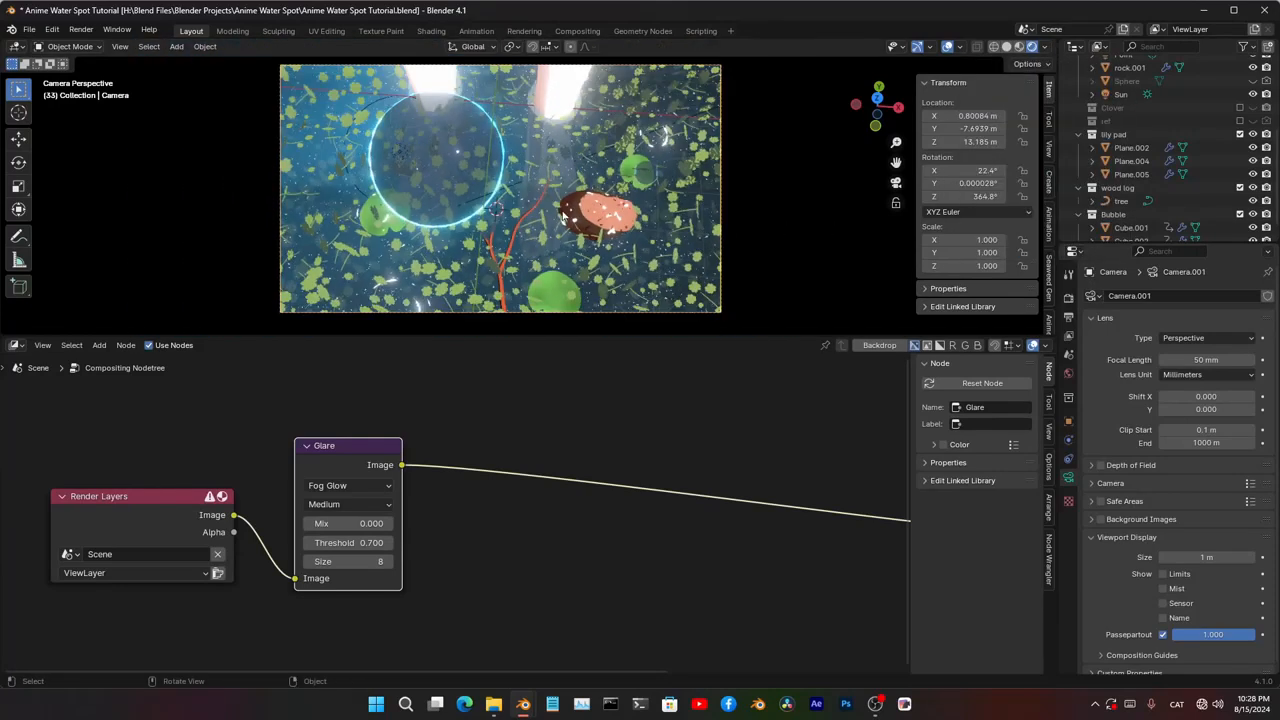
left_click(389, 562)
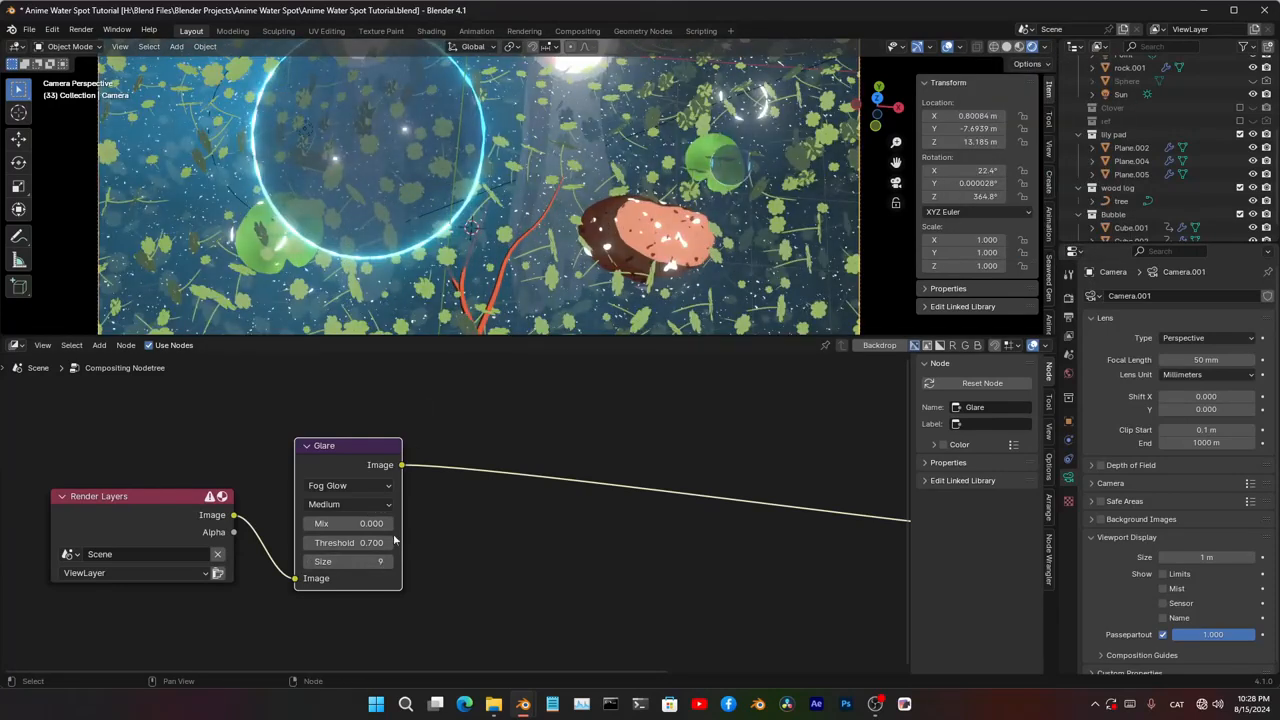
- Insert a Color Balance node between the Glare and Composite nodes
scroll(509, 411, "down", 2)
key("shift+a")
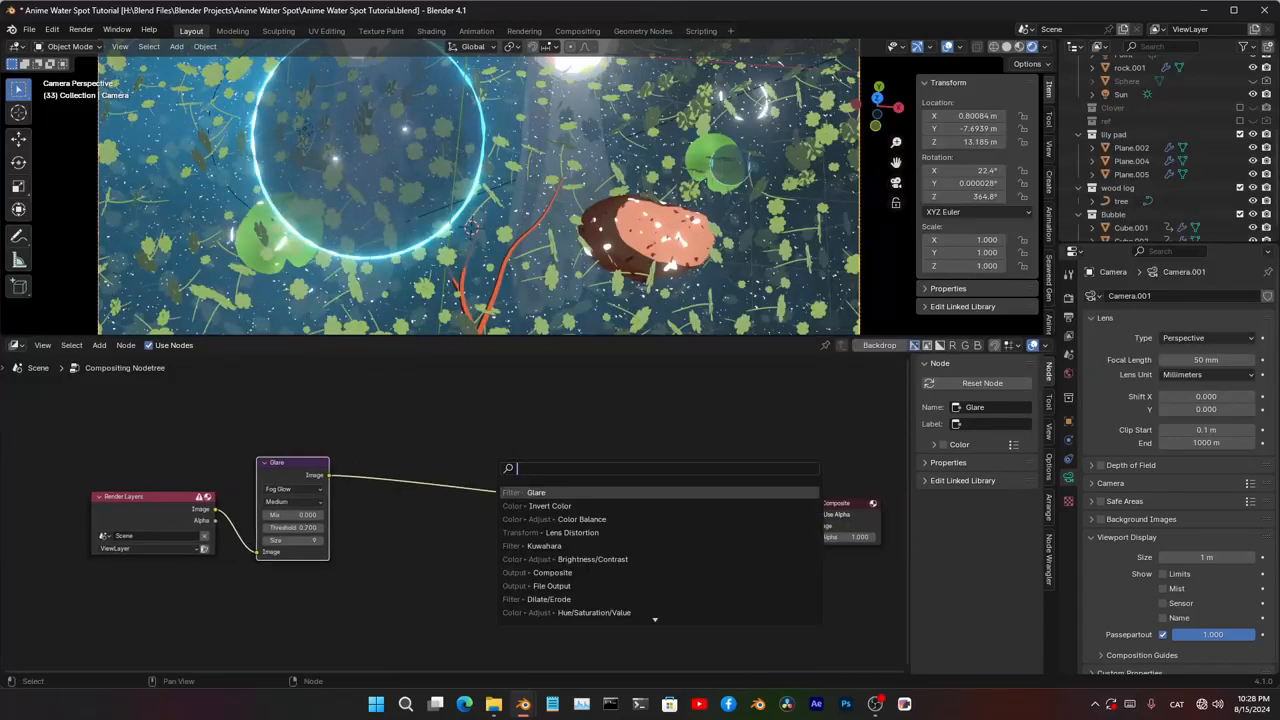
left_click(581, 519)
left_click(407, 489)
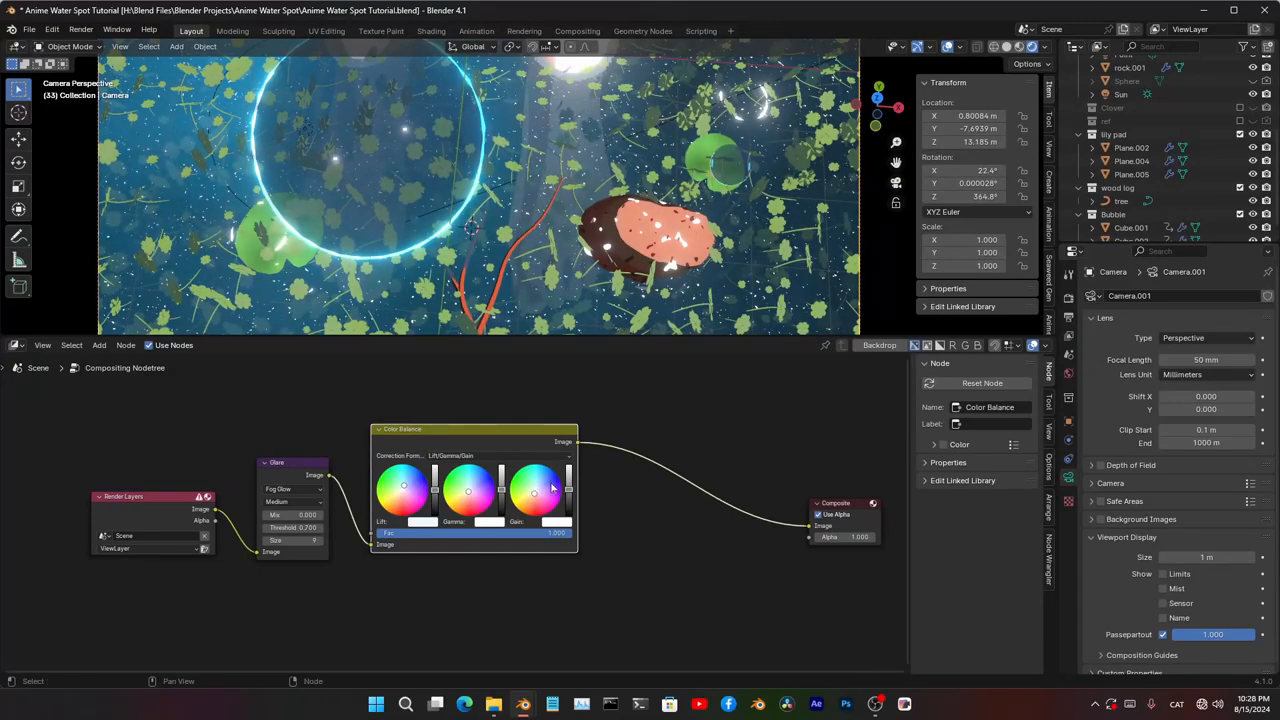
- Grade the image in Color Balance by slightly lowering Lift and Gain, tinting Lift pale blue, and nudging Gamma up
scroll(416, 483, "up", 2)
left_click_drag(422, 485, 422, 493, "shift")
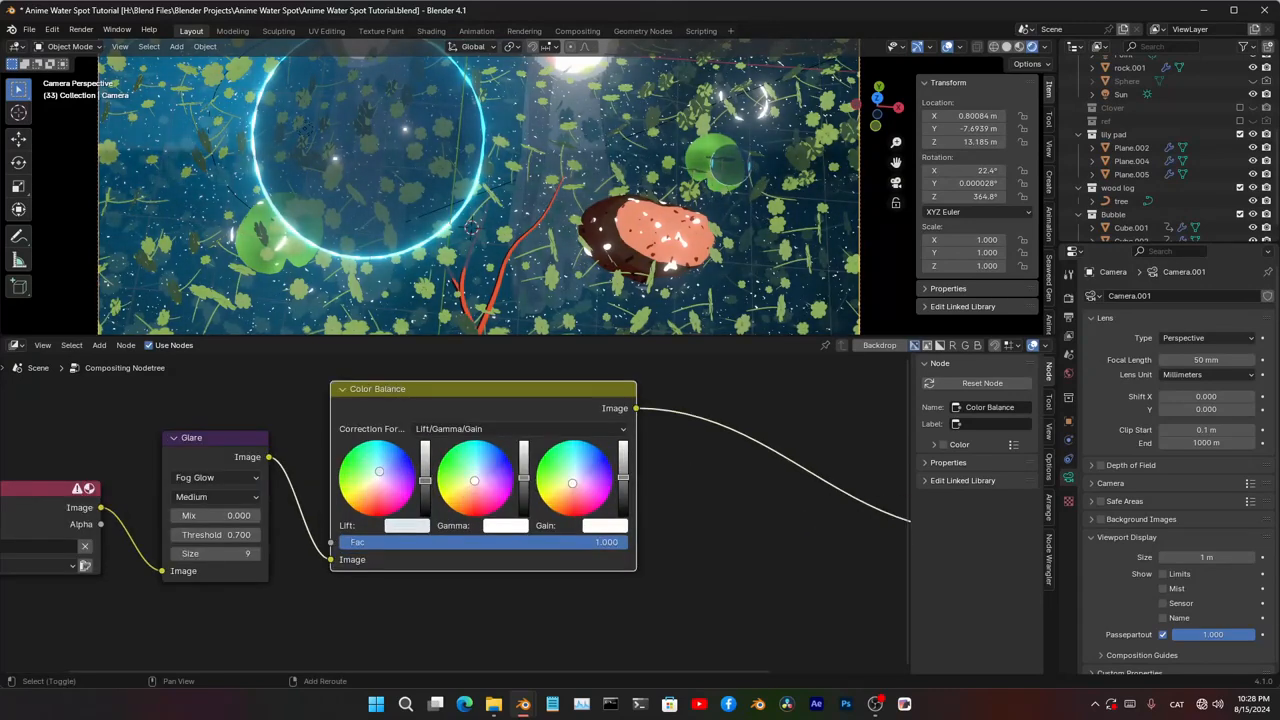
left_click_drag(622, 480, 622, 488, "shift")
left_click_drag(522, 484, 522, 477, "shift")
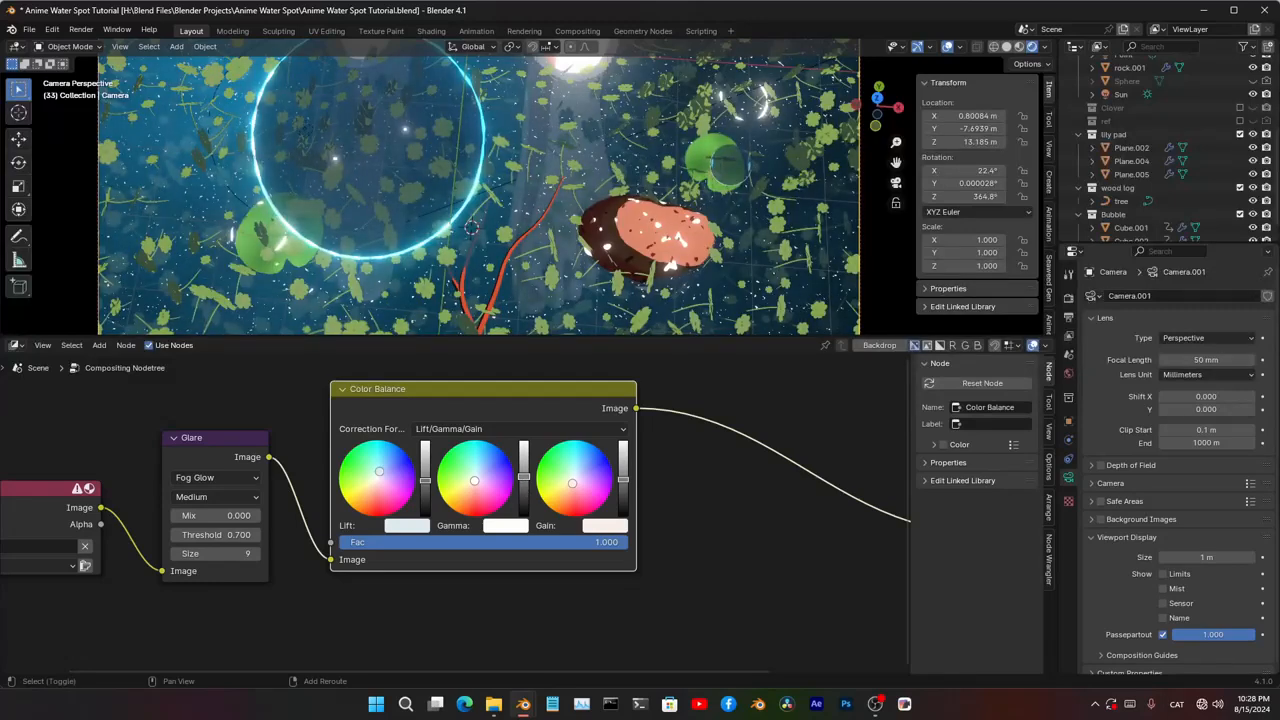
- Select the clover-covered water plane between the legs and bring up its Water material in the Shader Editor
middle_click_drag(615, 209, 618, 237, "shift")
scroll(706, 180, "down", 3)
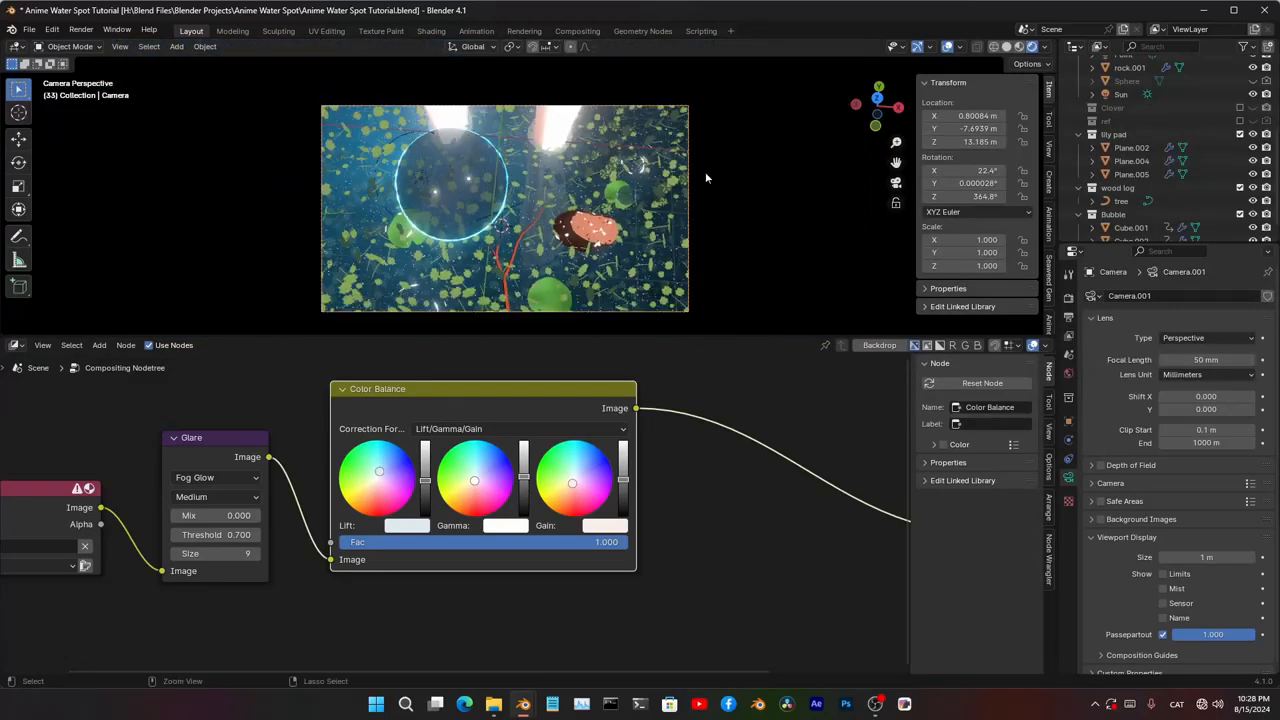
key("ctrl+space")
scroll(666, 297, "up", 4)
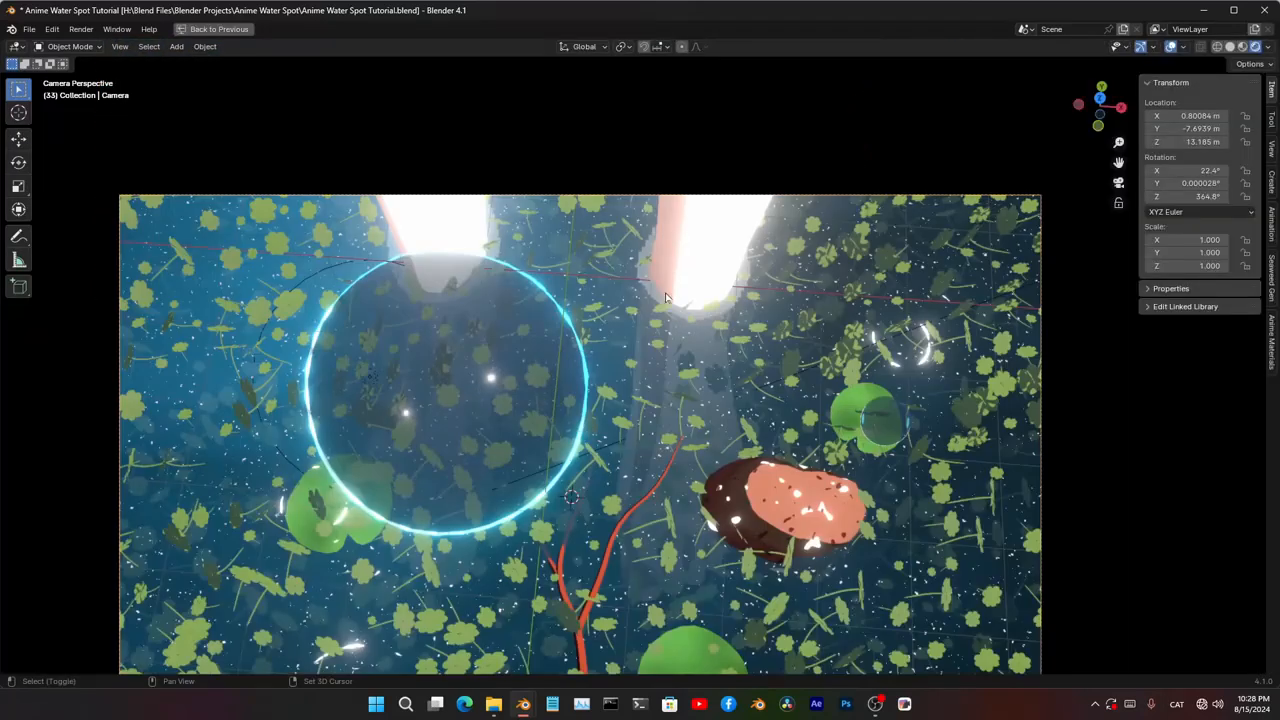
middle_click_drag(666, 297, 633, 195, "shift")
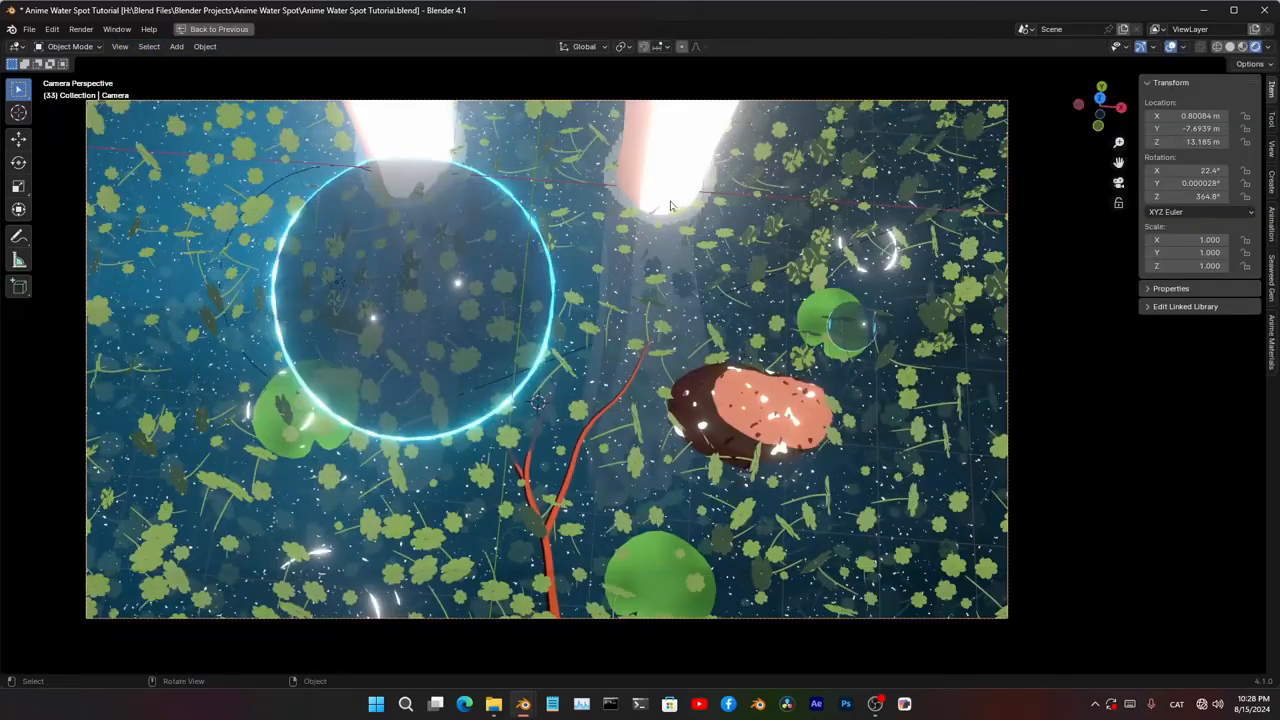
scroll(645, 383, "up", 5)
left_click(645, 383)
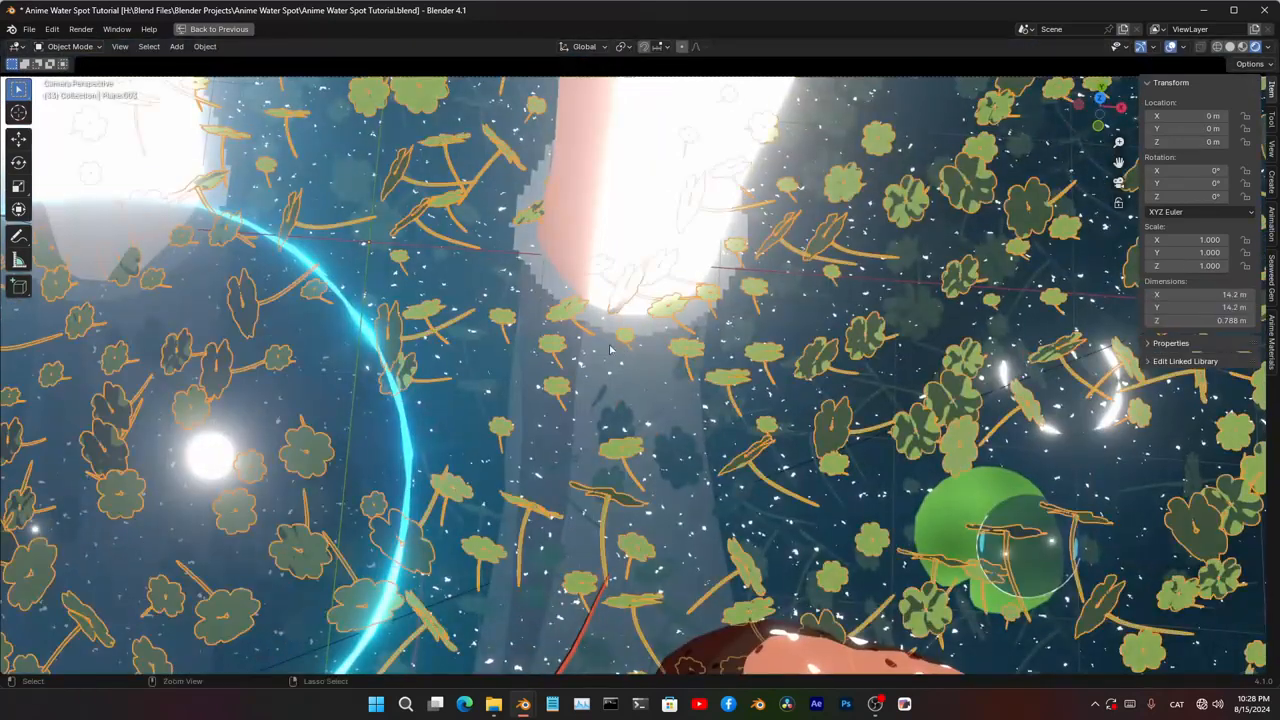
key("ctrl+space")
scroll(456, 481, "down", 2)
left_click(17, 345)
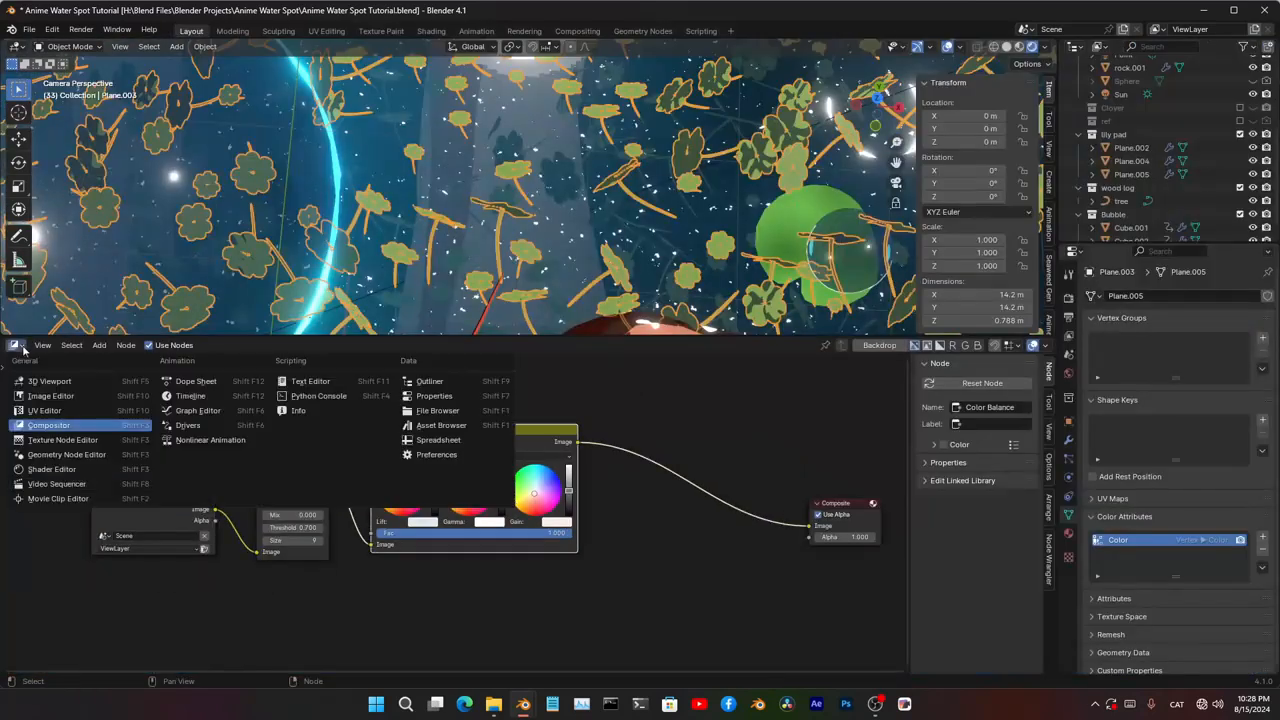
left_click(62, 469)
- Raise the Water material's Emission strength to 6.460 to brighten the foam around the legs
scroll(440, 464, "up", 3)
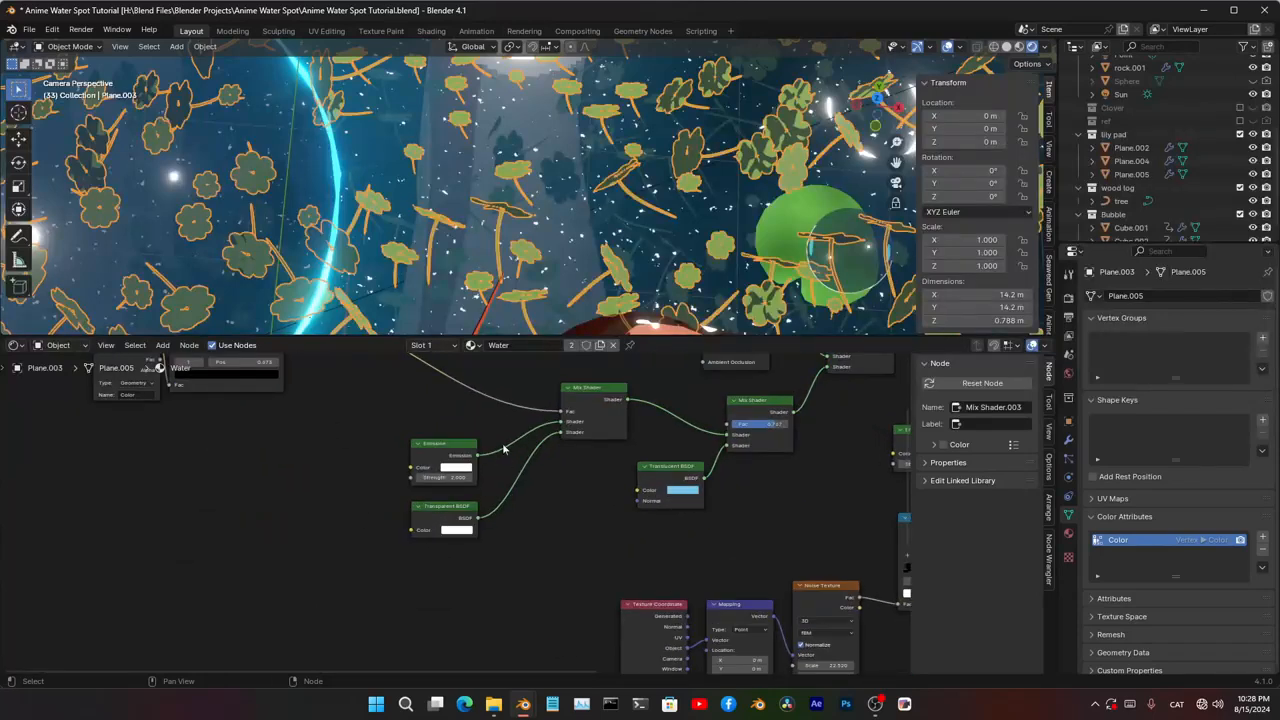
left_click_drag(440, 464, 464, 464, "shift")
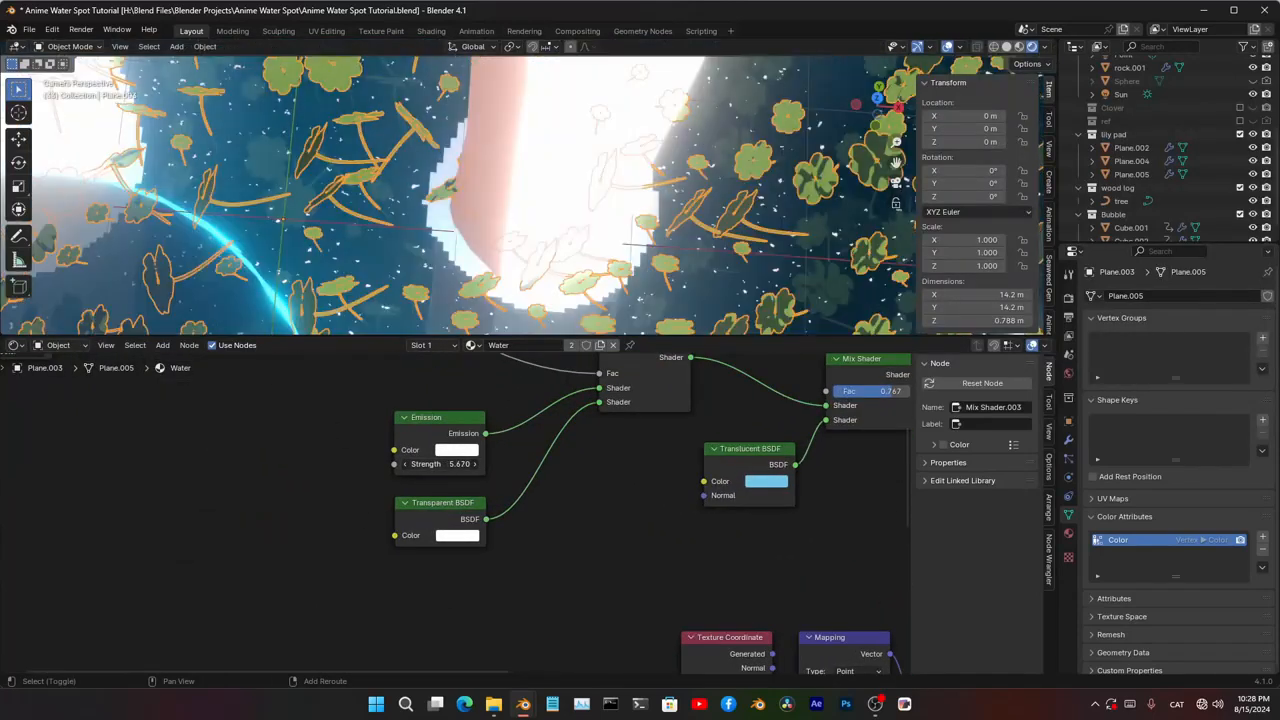
left_click_drag(464, 464, 478, 464, "shift")
scroll(562, 174, "down", 4)
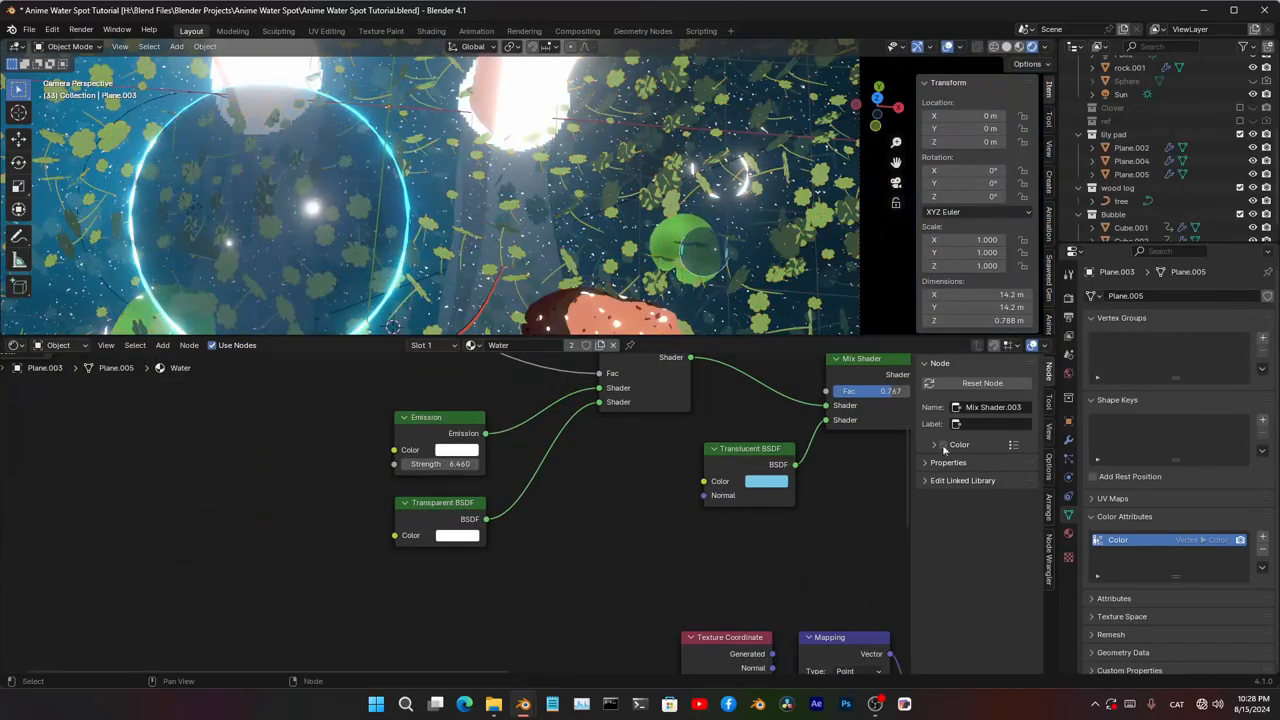
- Enable Freestyle in the render settings with an absolute line thickness of 0.6 px
left_click(1069, 298)
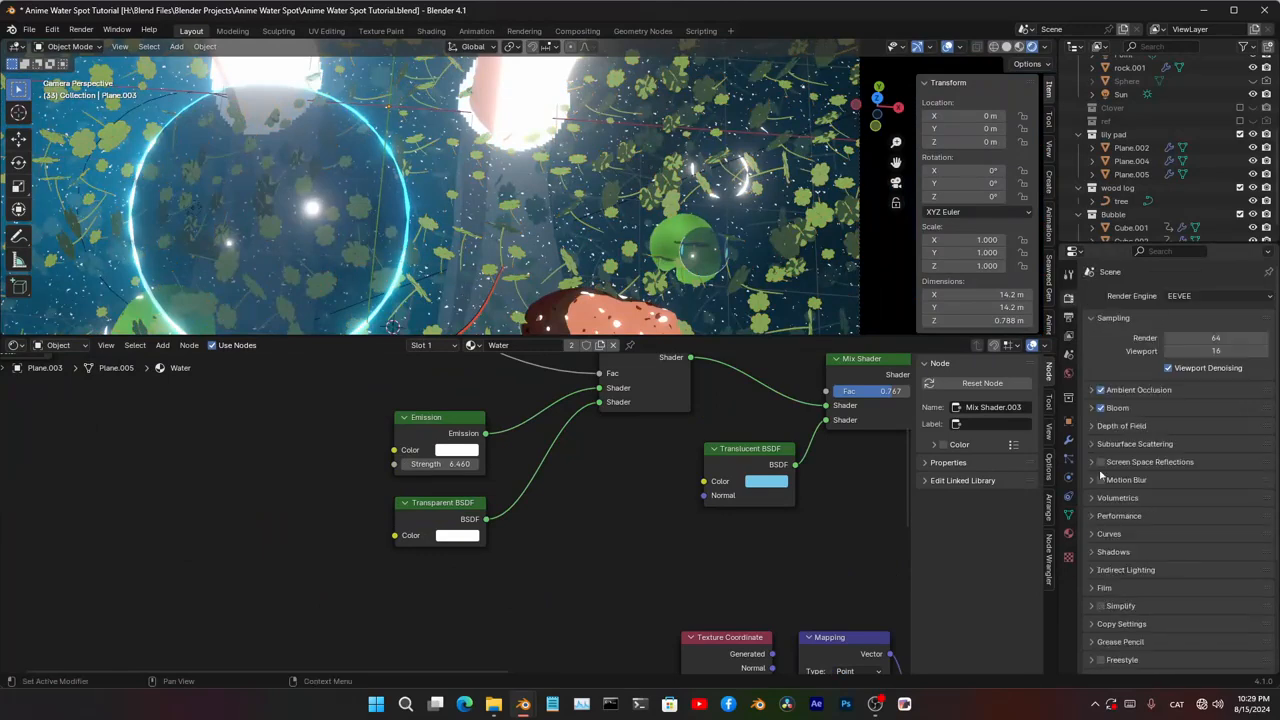
scroll(1117, 623, "down", 6)
left_click(1101, 506)
left_click(1125, 506)
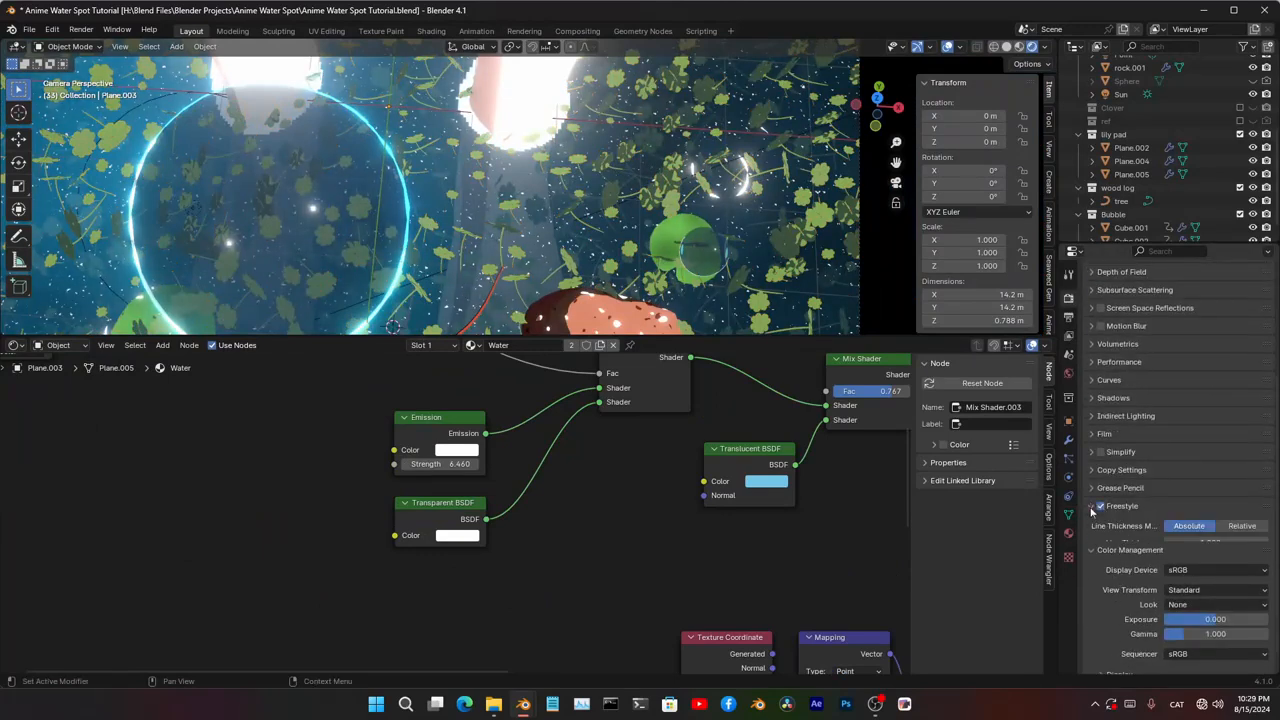
left_click(1175, 542)
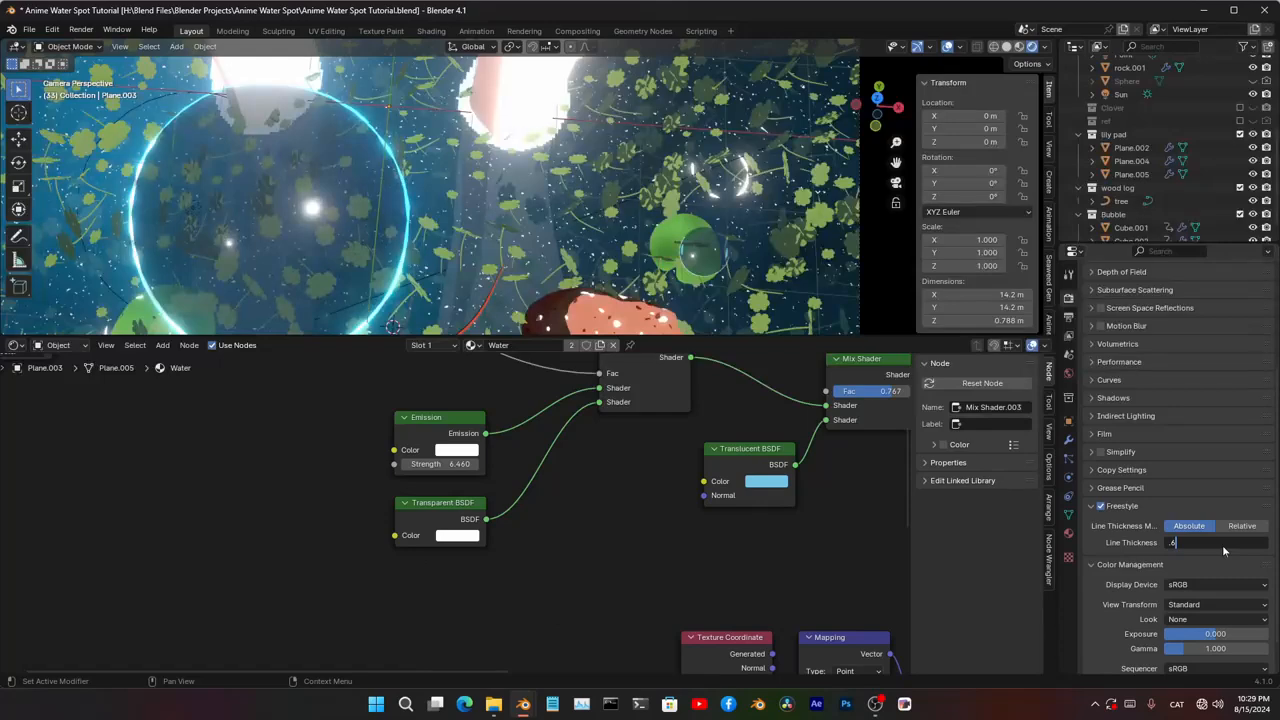
type(".6")
key("Return")
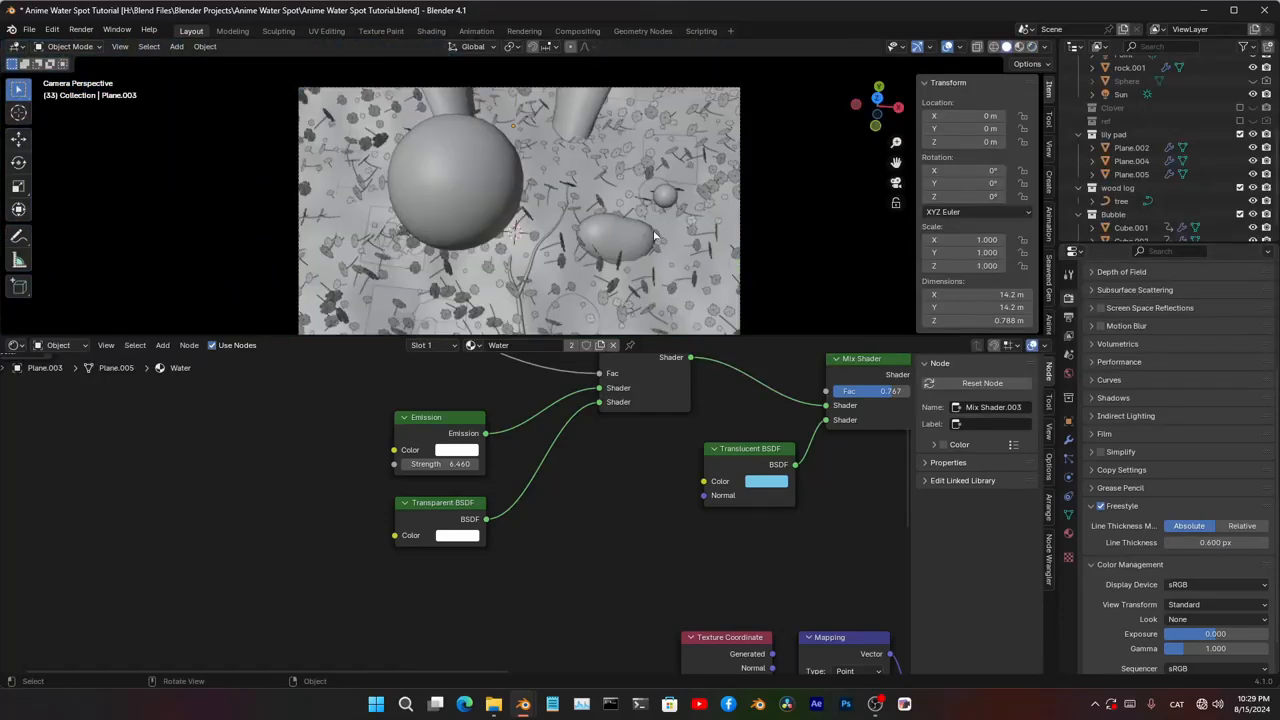
- Render the current frame and examine the Freestyle outlines around the bubble, lily pads, clovers and ripples
key("F12")
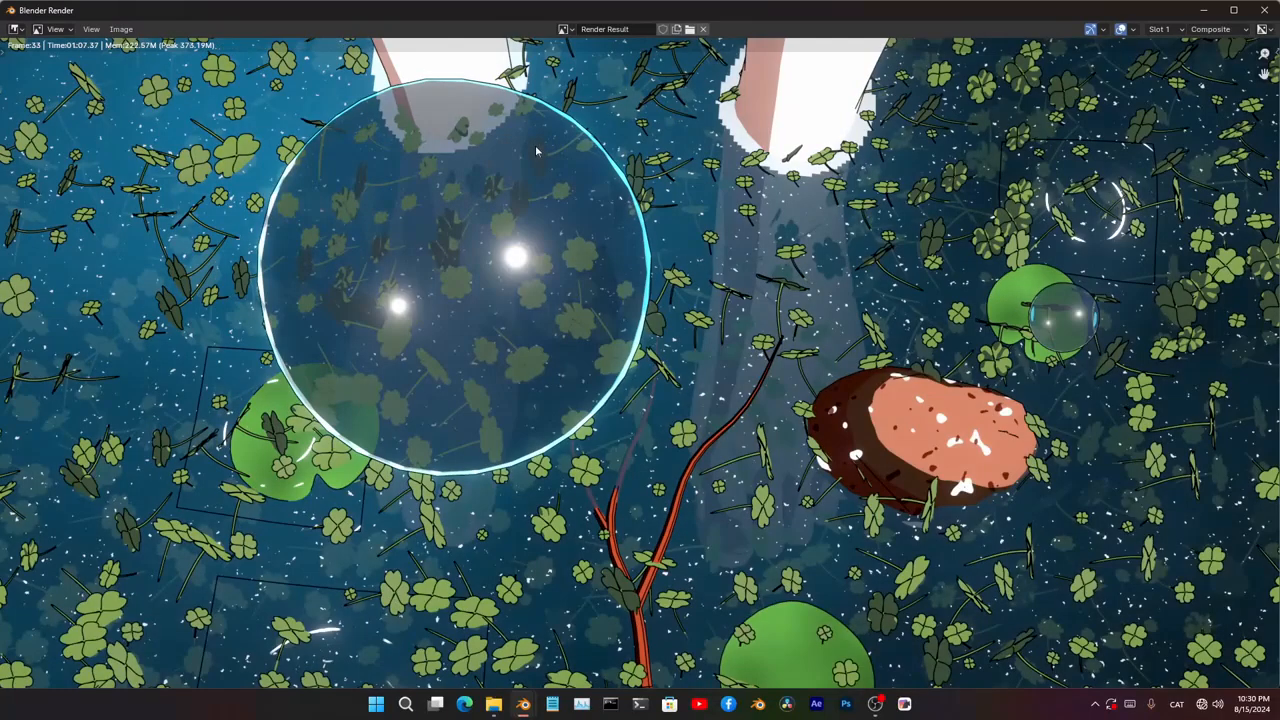
scroll(366, 477, "up", 2)
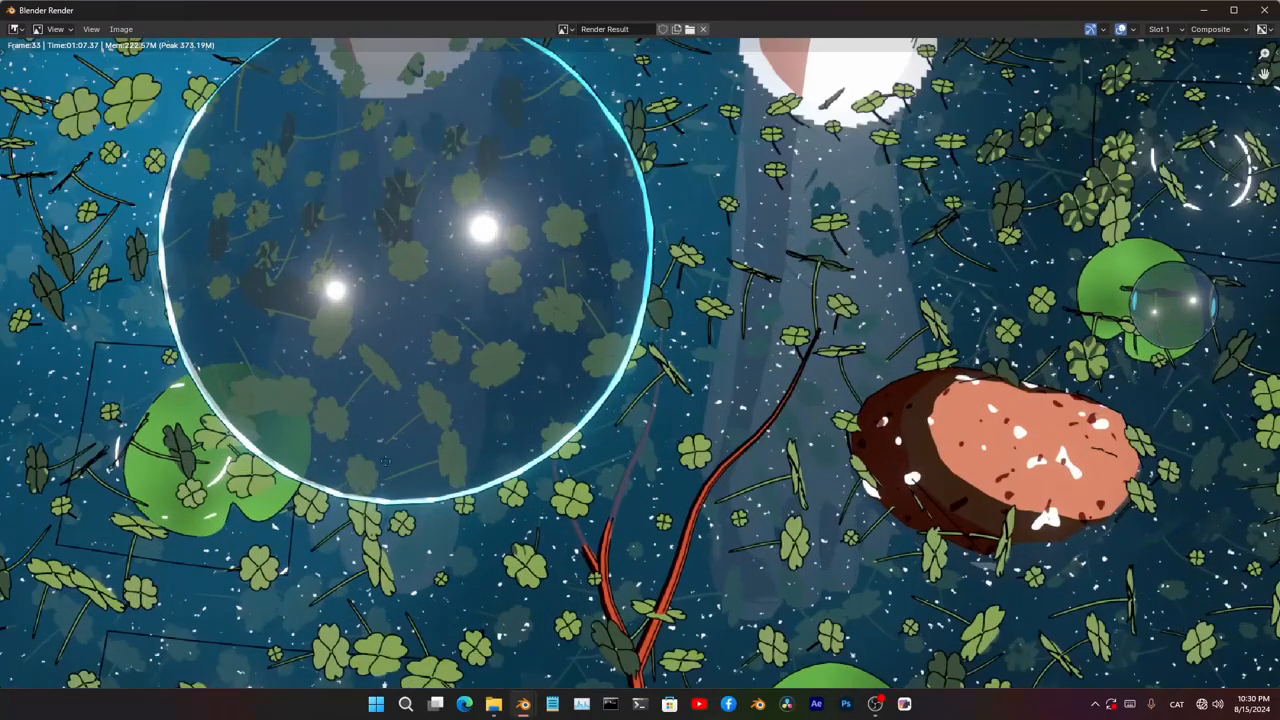
middle_click_drag(166, 448, 701, 356)
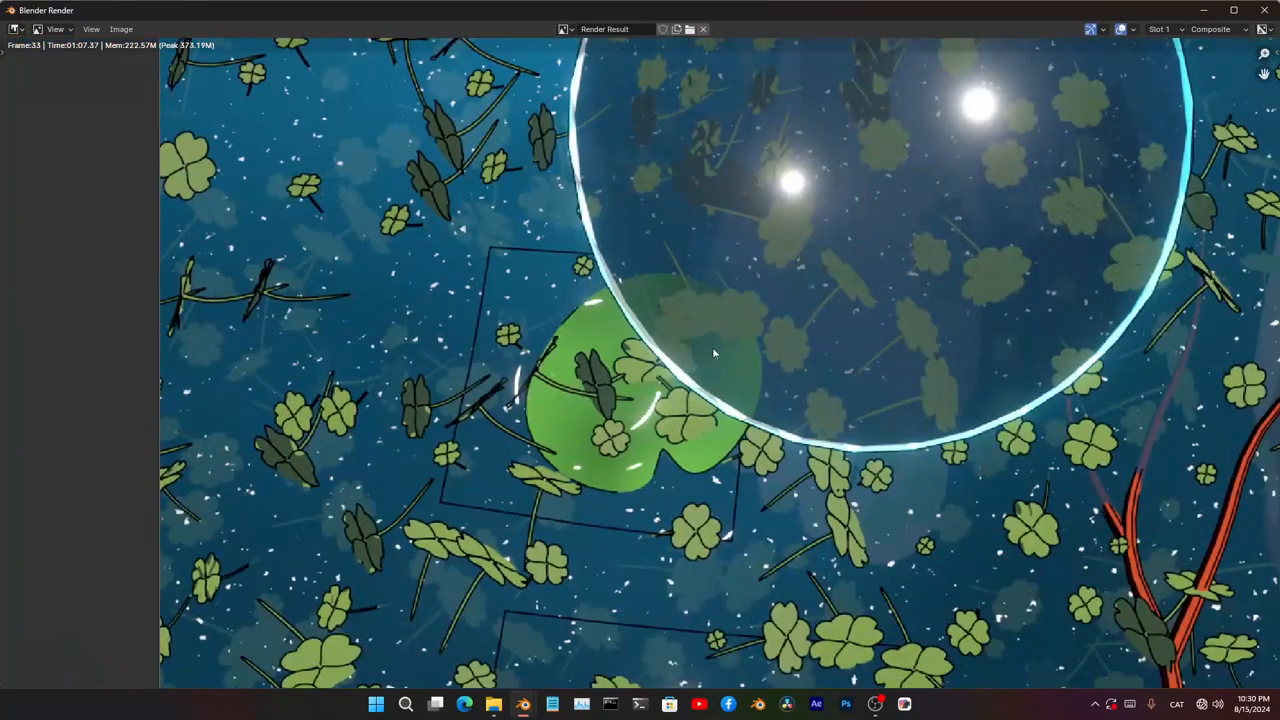
scroll(713, 352, "up", 4)
scroll(523, 297, "down", 6)
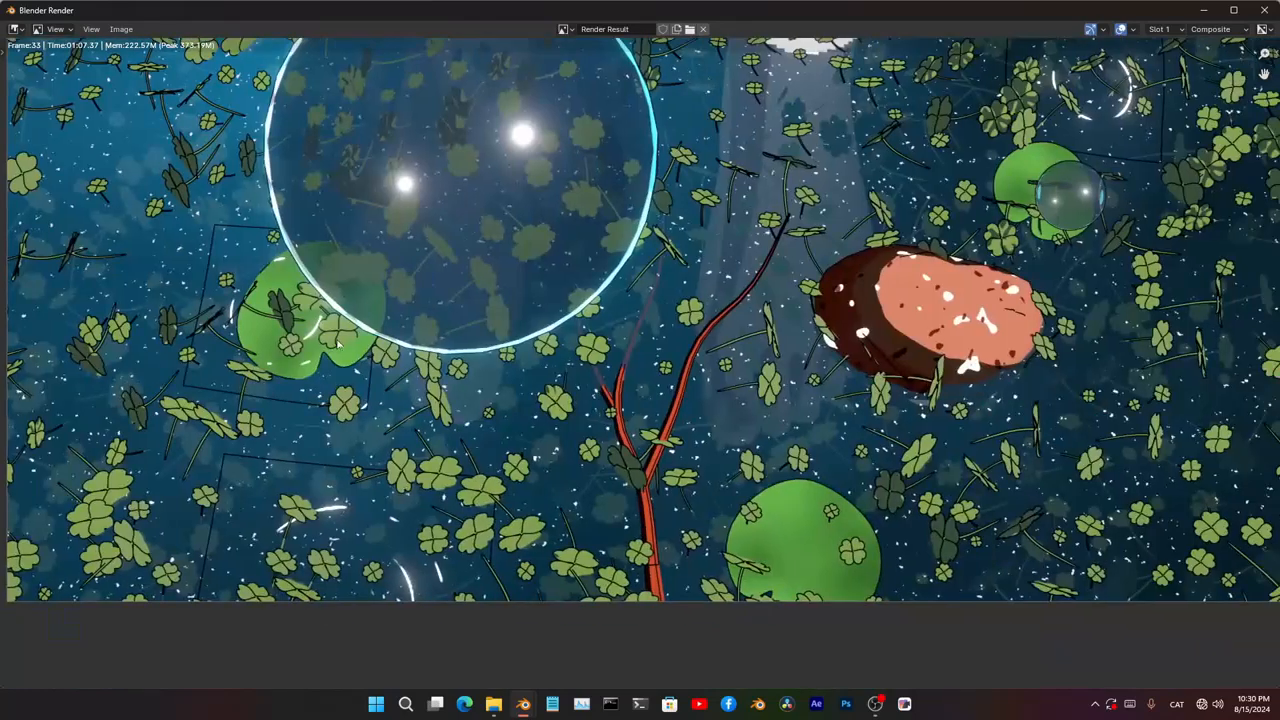
left_click(1203, 10)
- Leave the render result, select the ripple plane nearest the front edge of the water and show its modifiers
key("ctrl+space")
middle_click_drag(492, 361, 528, 322)
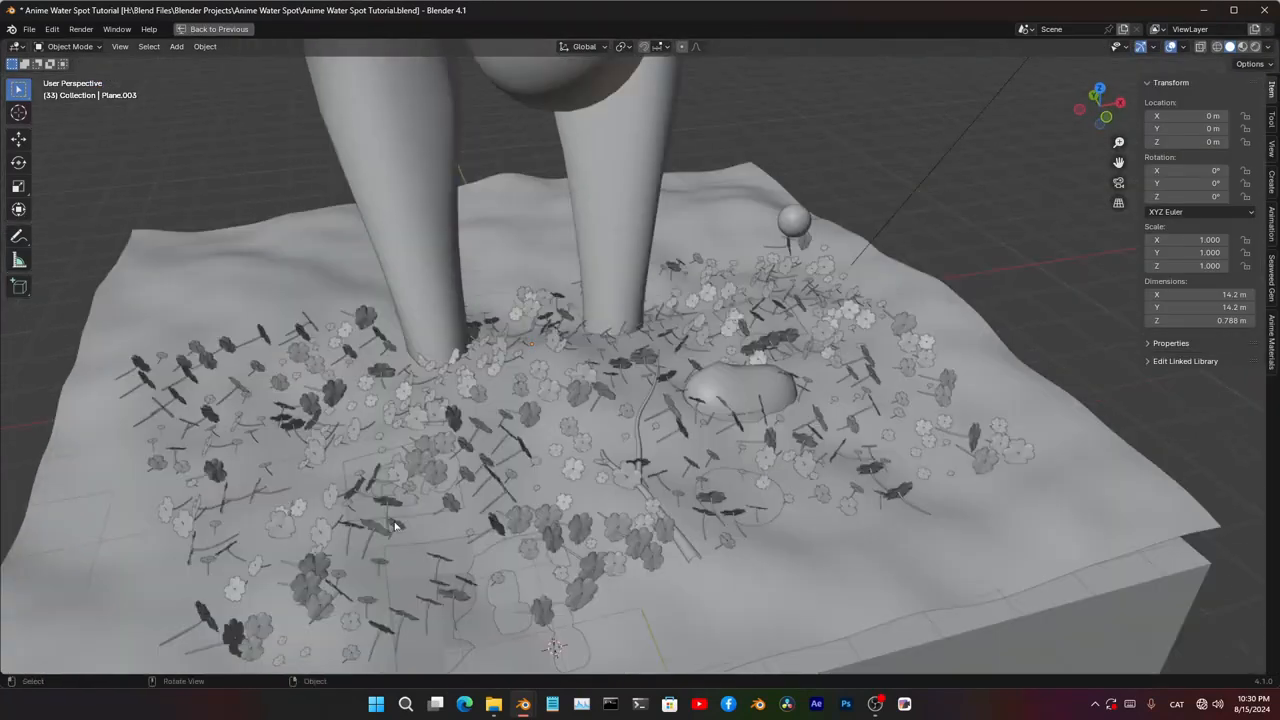
left_click(418, 559)
key("ctrl+space")
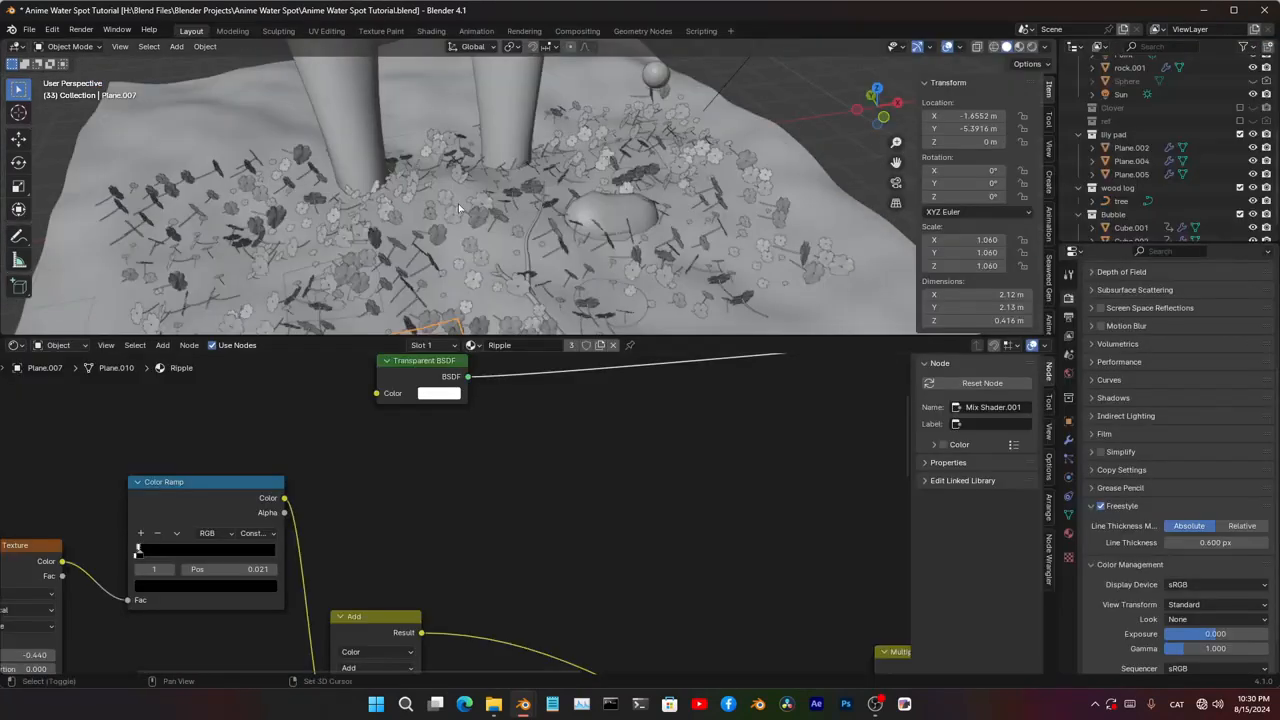
key("KP_Decimal")
left_click(1068, 441)
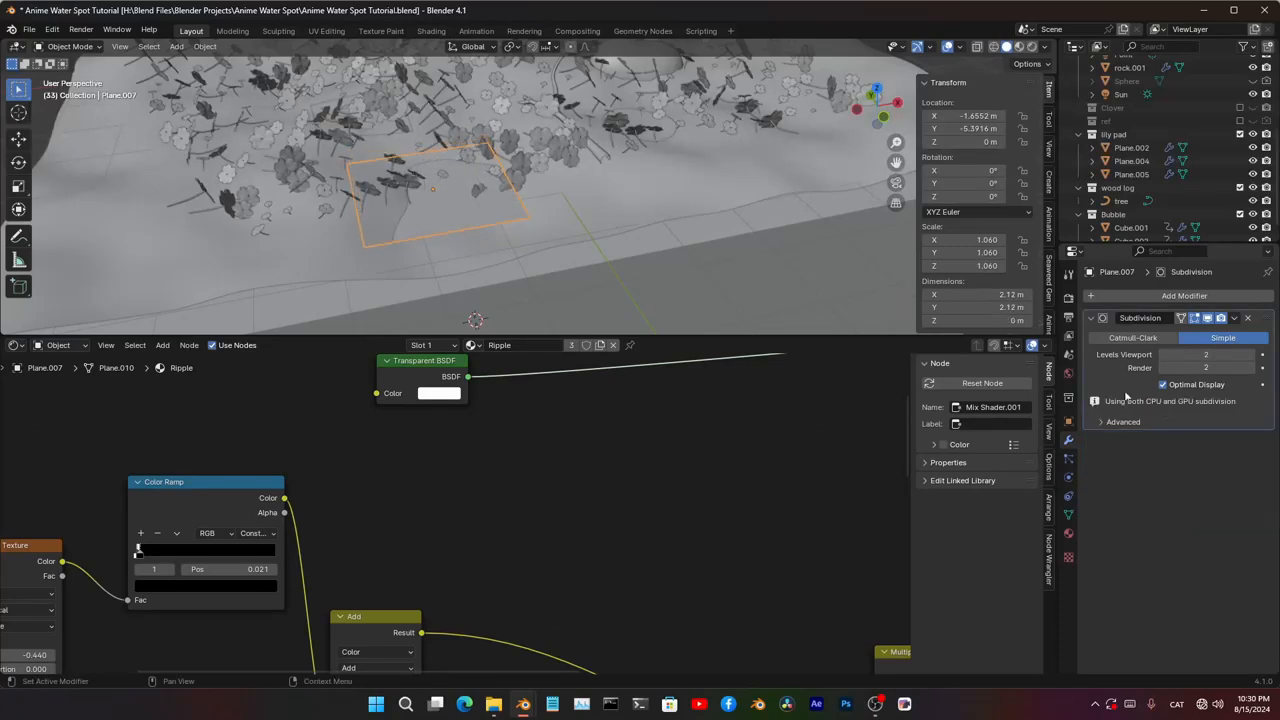
- Try removing the Shrinkwrap modifiers from the front ripple plane and the one behind it
scroll(614, 240, "down", 3)
left_click(355, 188)
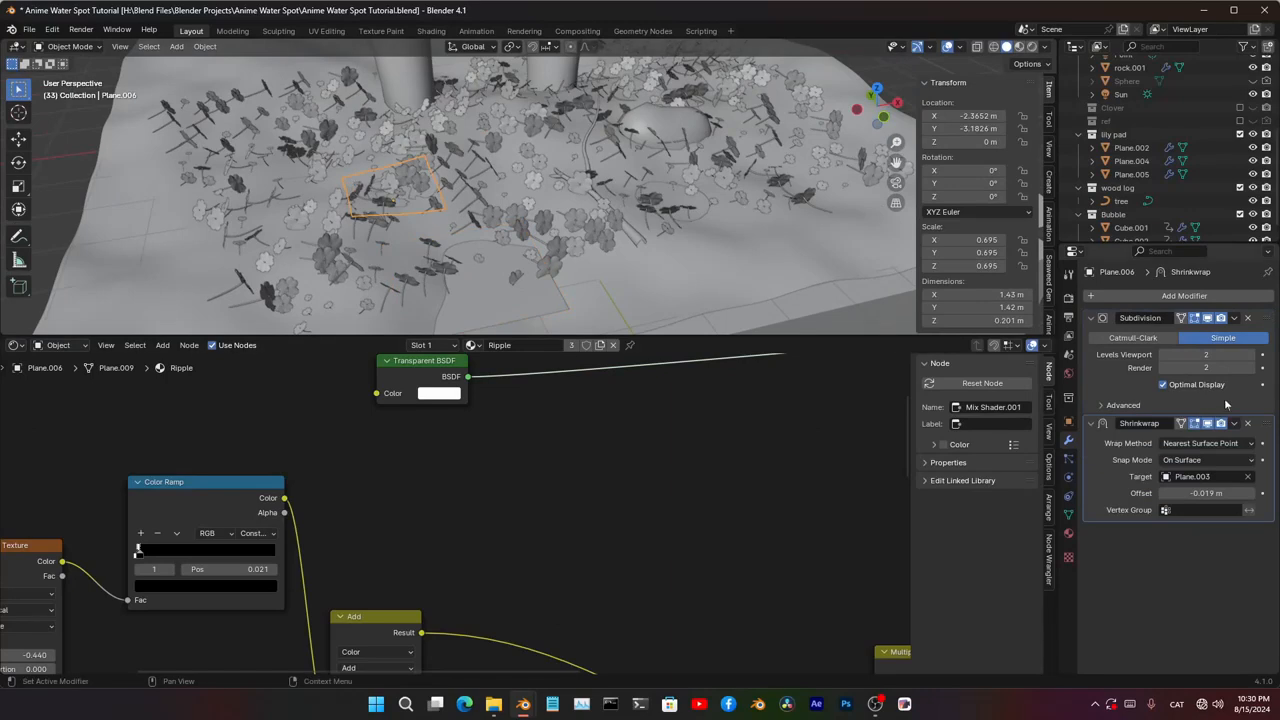
left_click(1248, 423)
key("ctrl+z")
key("ctrl+z")
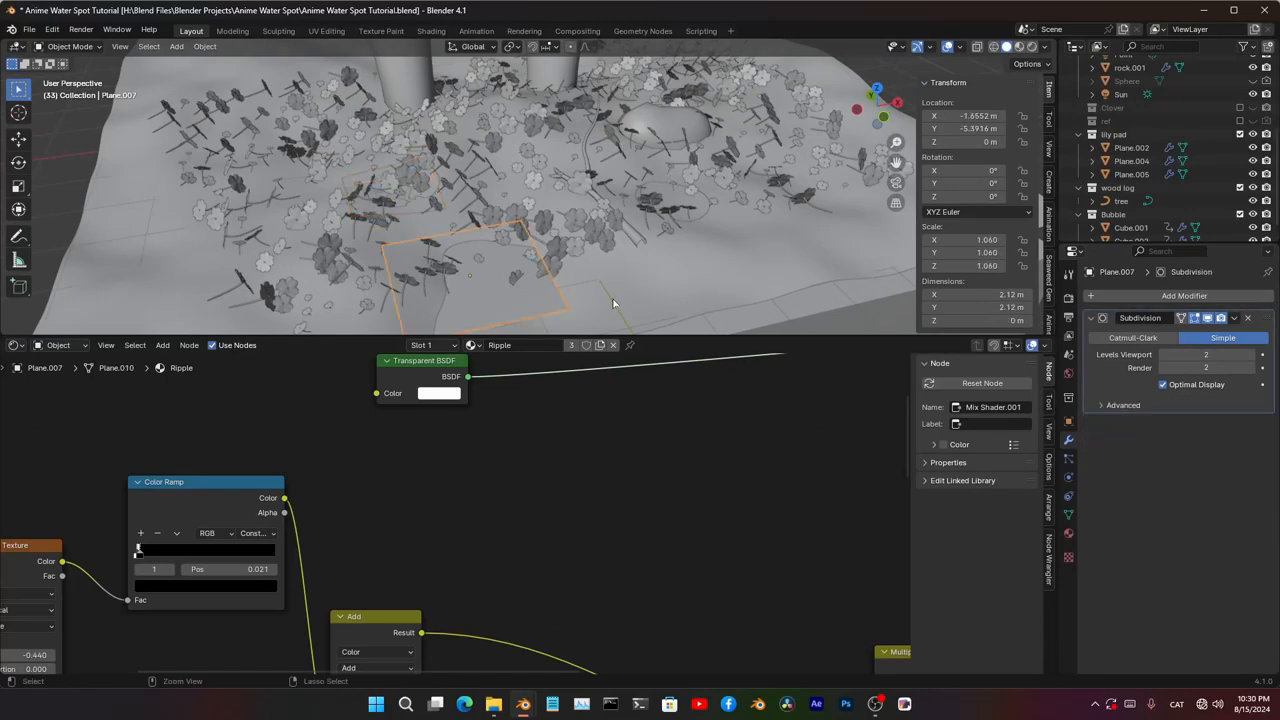
key("ctrl+shift+z")
- Set the front ripple plane's Shrinkwrap snap mode to Inside and its offset to 0.32 m
left_click_drag(677, 339, 680, 657)
left_click(1199, 477)
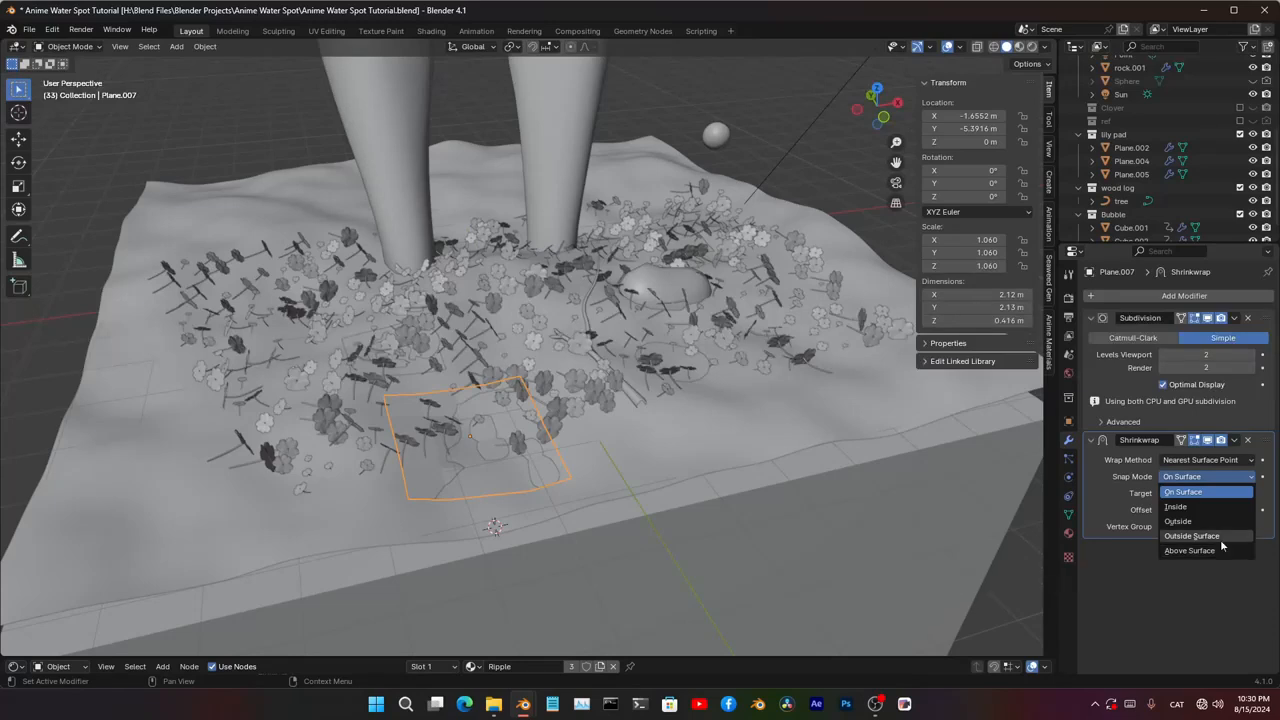
left_click(1175, 507)
scroll(608, 480, "up", 3)
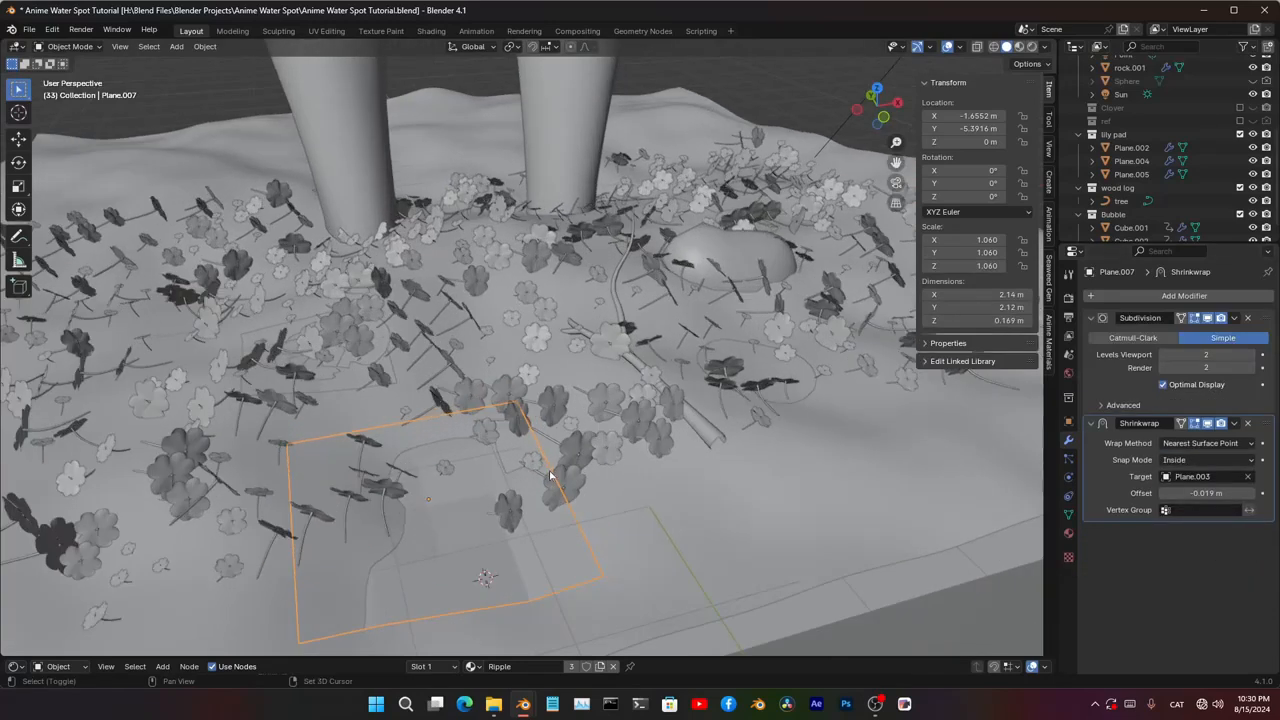
left_click_drag(1218, 493, 1262, 493)
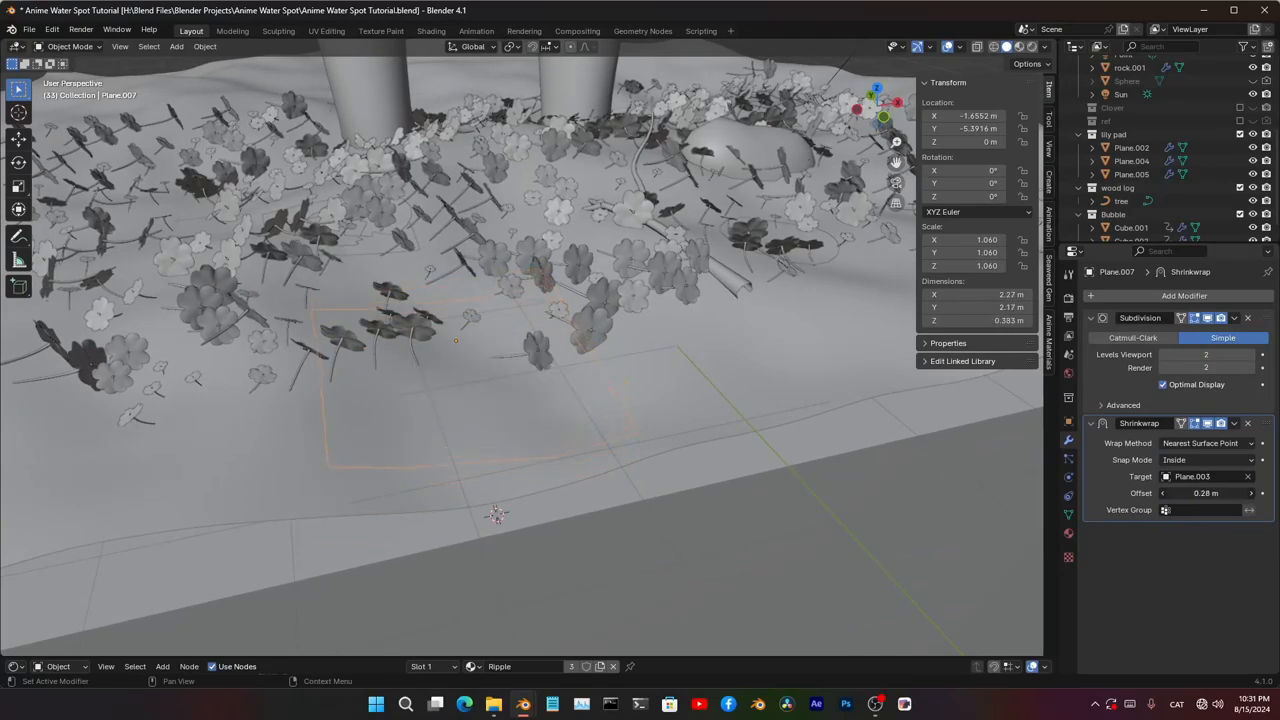
left_click(1208, 493)
key("Return")
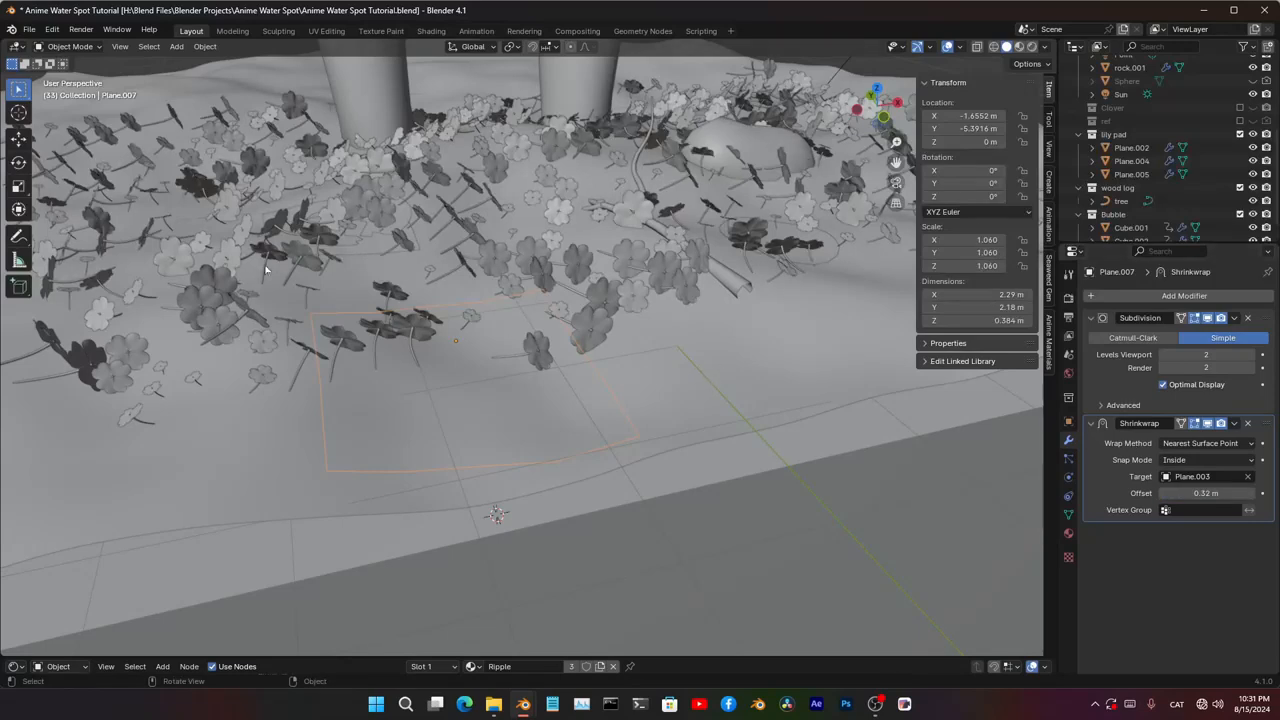
- Give the other two ripple planes' Shrinkwrap modifiers the Inside snap mode and a 0.321 m offset, and save the file
left_click(1208, 459)
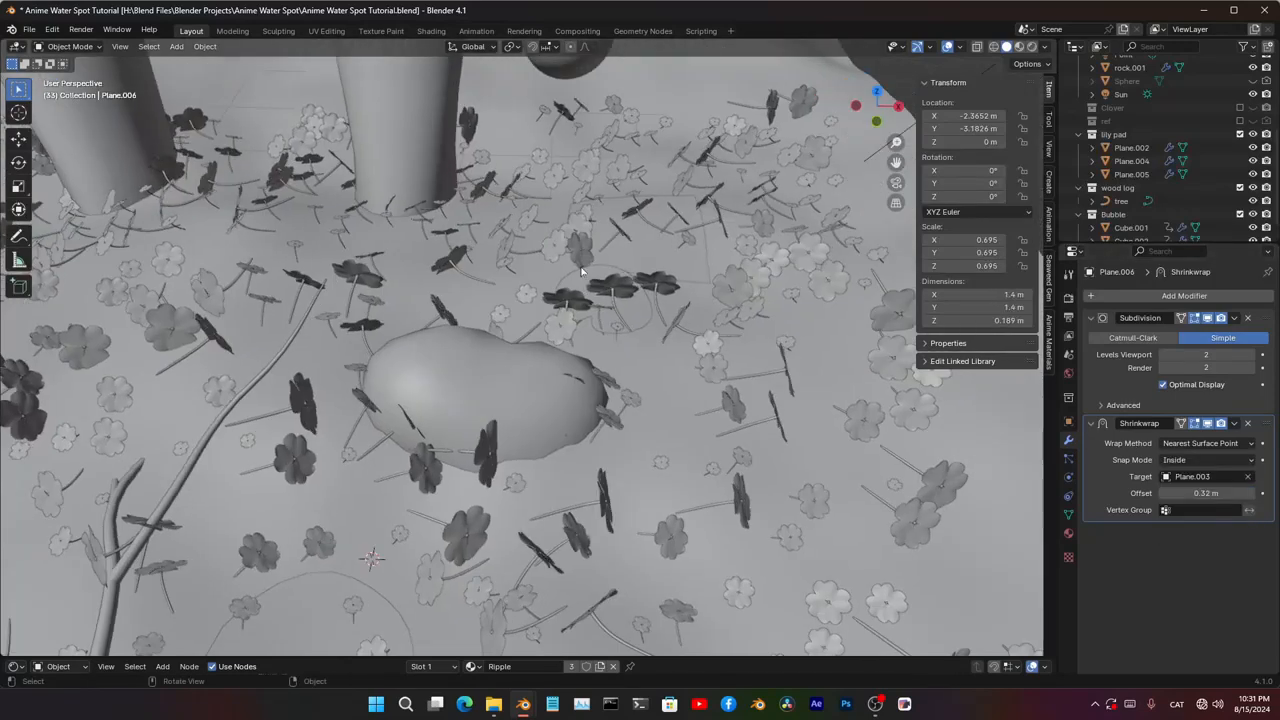
left_click(635, 240)
left_click(1208, 459)
left_click(1178, 490)
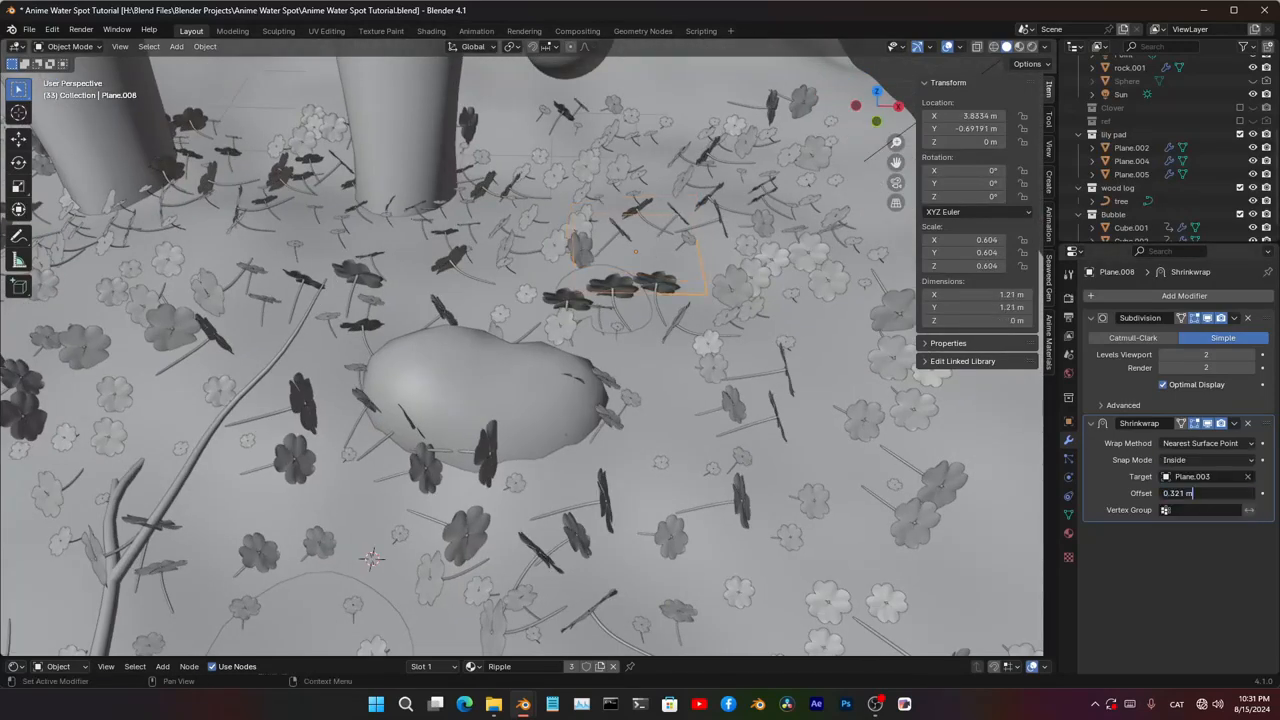
key("ctrl+s")
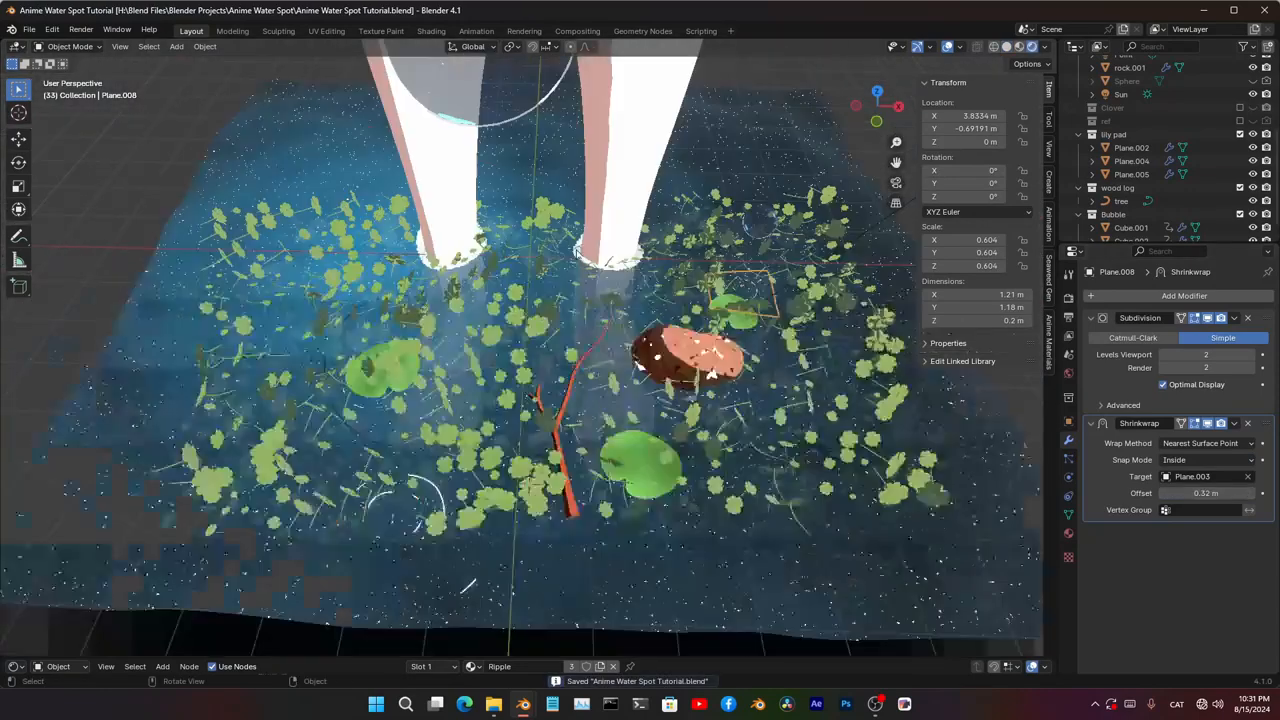
- Select the ripple plane beside the lily pad near the left leg and isolate it in local top view
middle_click_drag(520, 360, 455, 392)
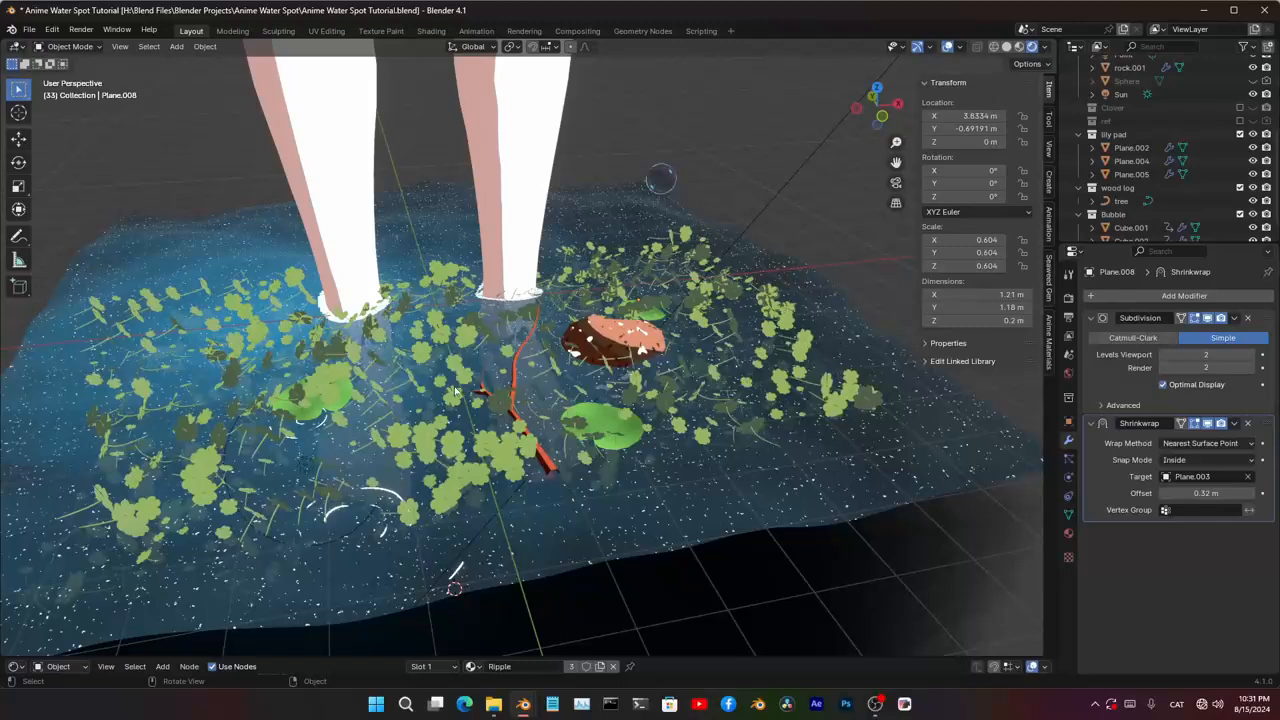
left_click(379, 494)
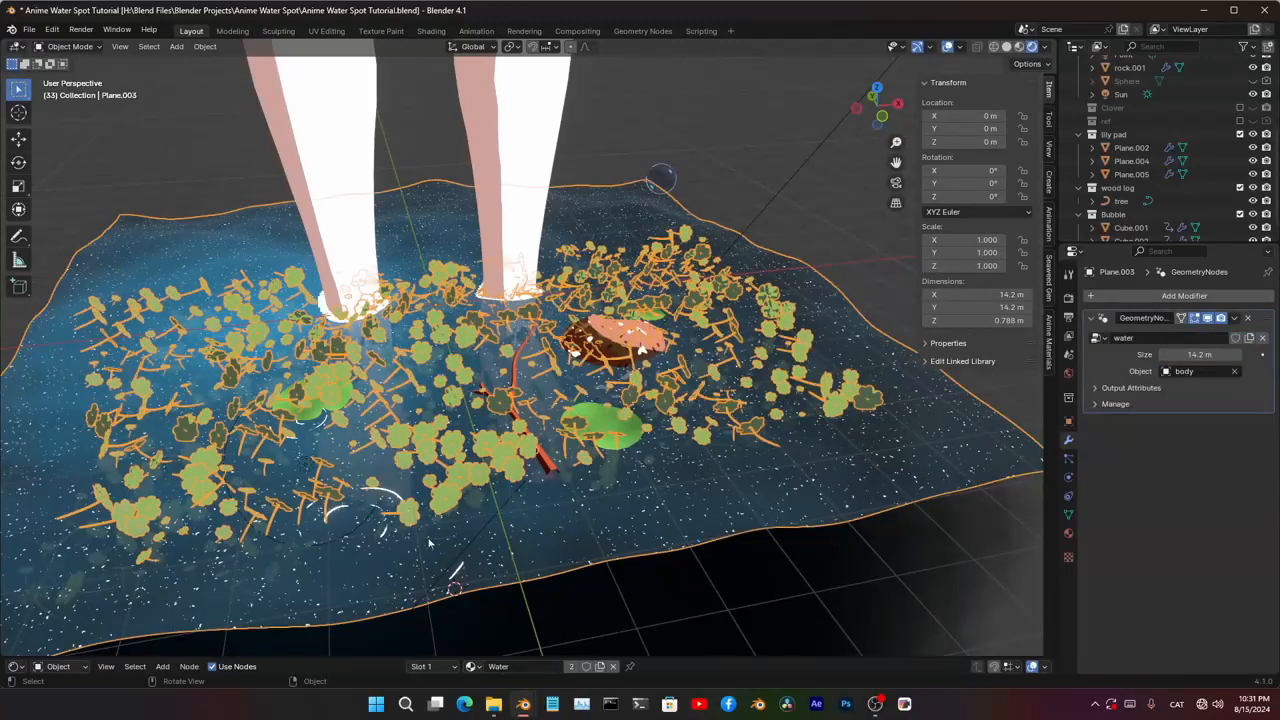
middle_click_drag(385, 490, 586, 560)
left_click(417, 413)
key("KP_Divide")
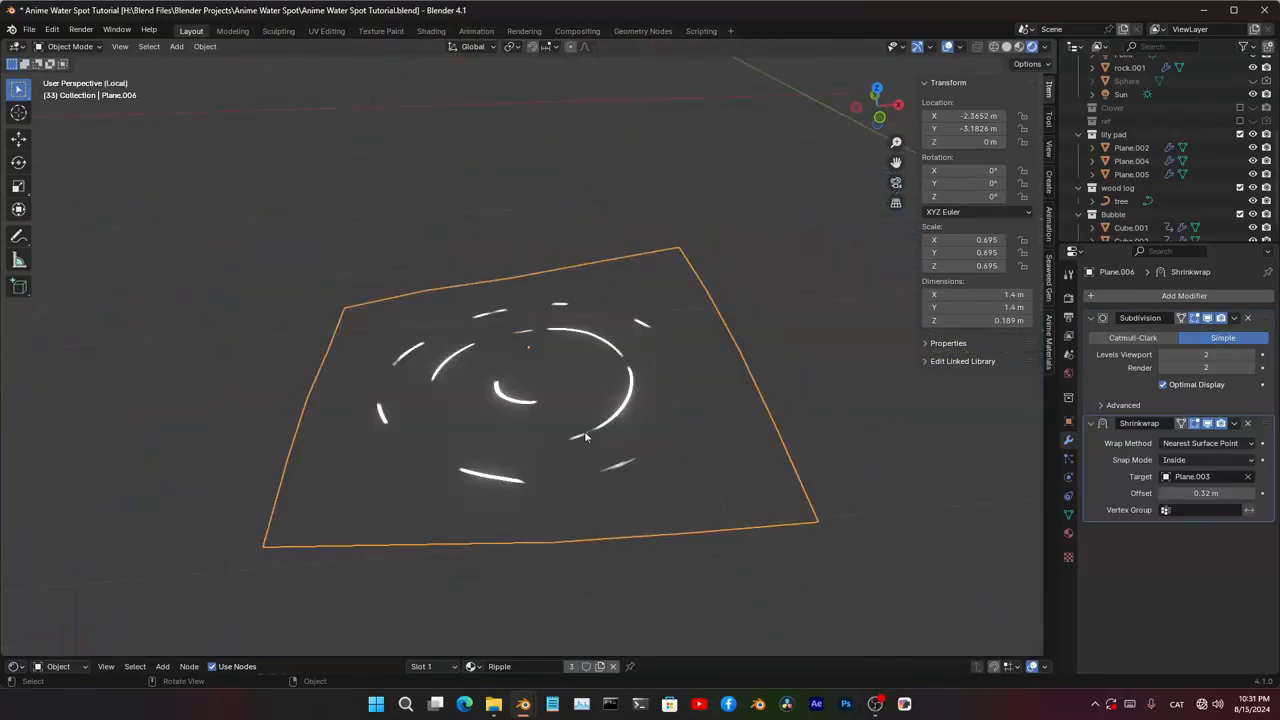
scroll(585, 438, "down", 4)
key("KP_7")
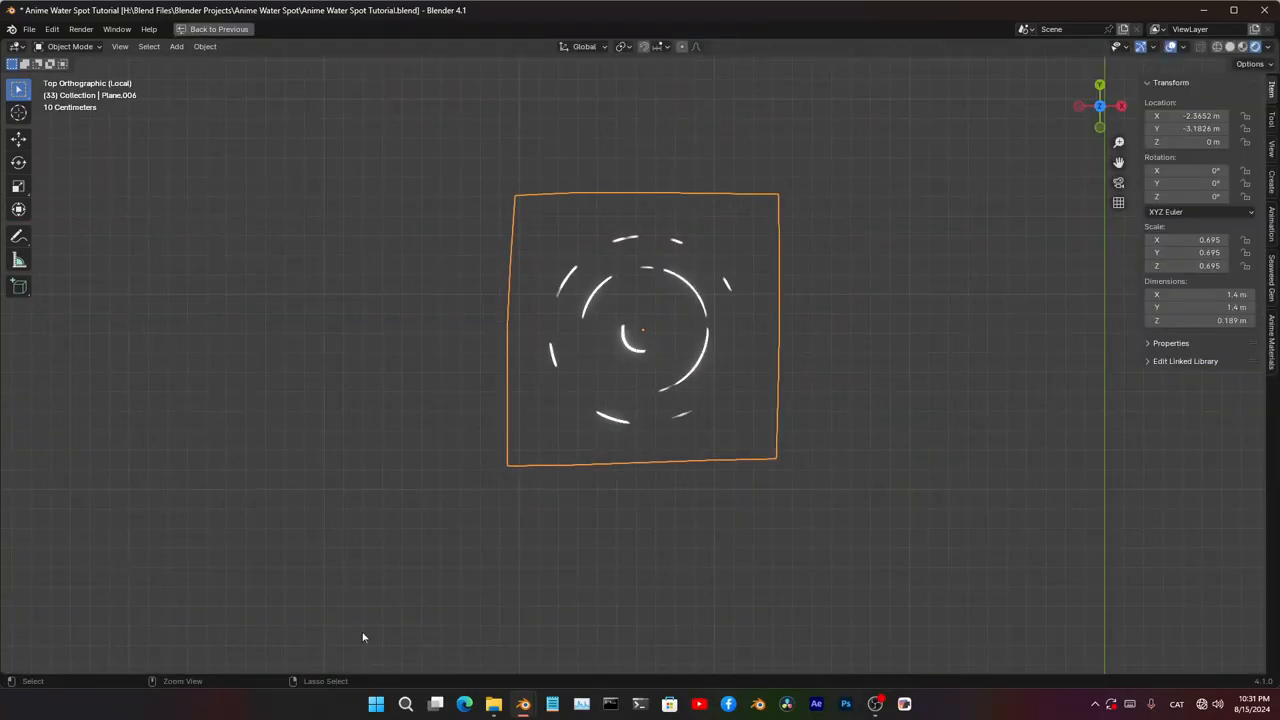
- Bring up the Ripple material's nodes and move the unconnected Value node below the Noise Texture
left_click_drag(382, 657, 335, 316)
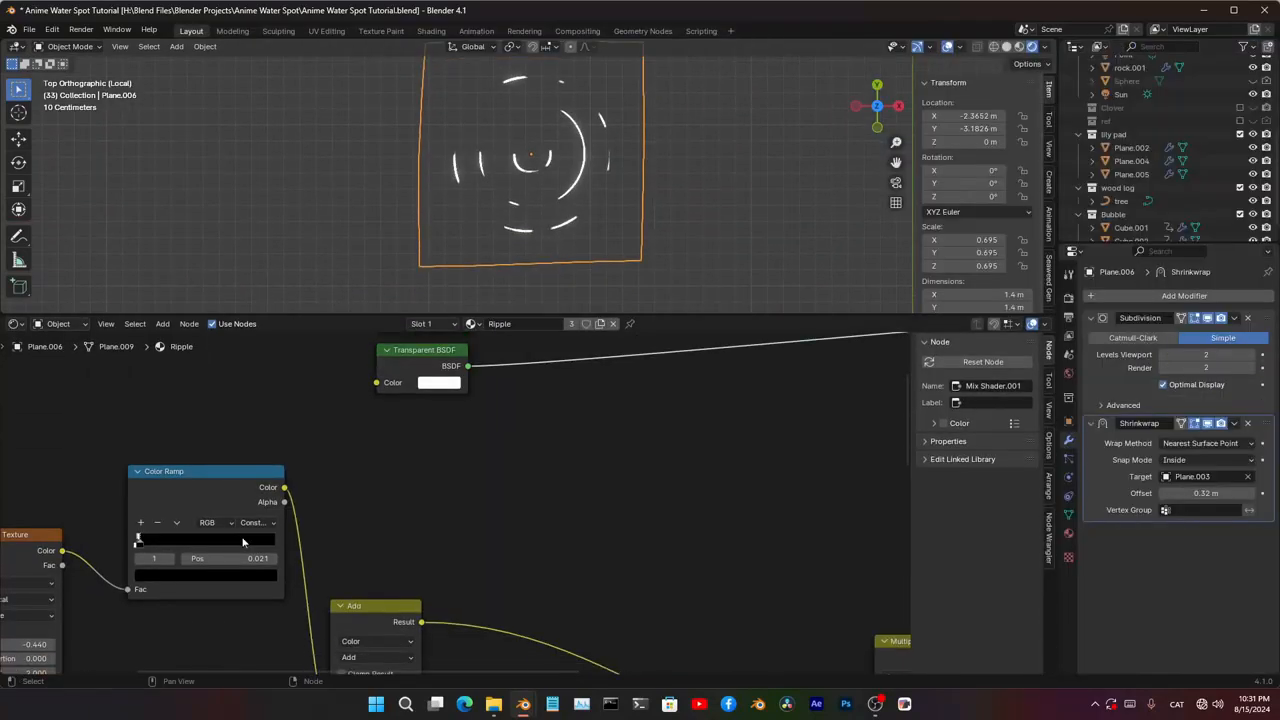
middle_click_drag(245, 542, 467, 533)
middle_click_drag(480, 160, 464, 257, "shift")
middle_click_drag(224, 610, 377, 531)
scroll(457, 498, "up", 8)
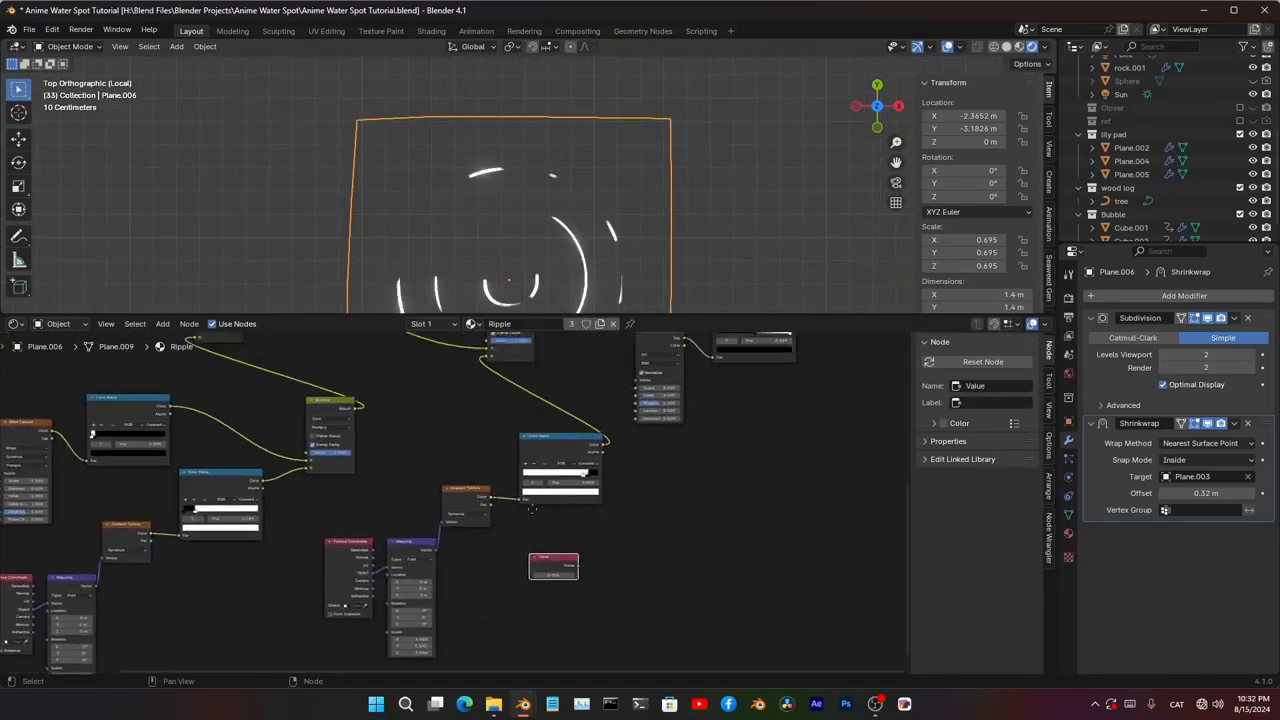
middle_click_drag(565, 445, 518, 488)
middle_click_drag(544, 285, 555, 170, "shift")
scroll(477, 586, "up", 3)
middle_click_drag(477, 586, 240, 651)
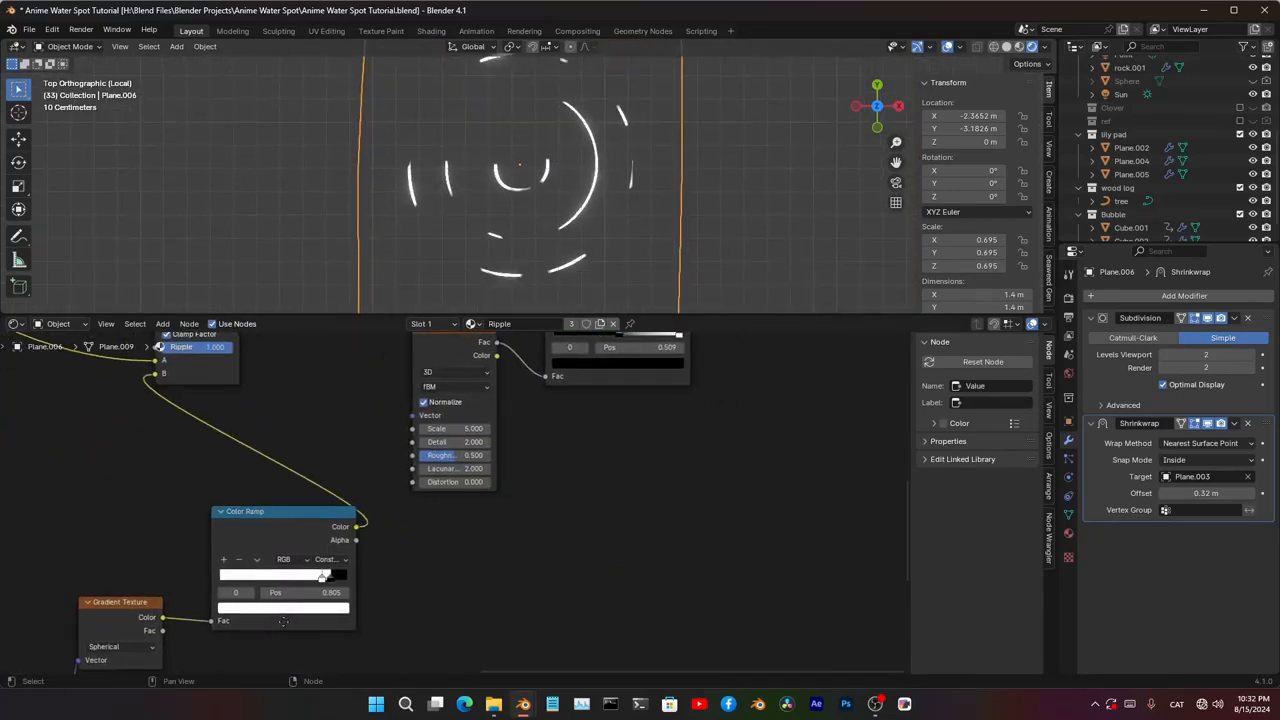
scroll(430, 470, "down", 2)
left_click_drag(300, 666, 458, 530)
- Set the Ripple material's Noise Texture to 4D and try out its W value
scroll(460, 502, "up", 4)
scroll(487, 466, "up", 2)
middle_click_drag(487, 466, 485, 577)
left_click(466, 457)
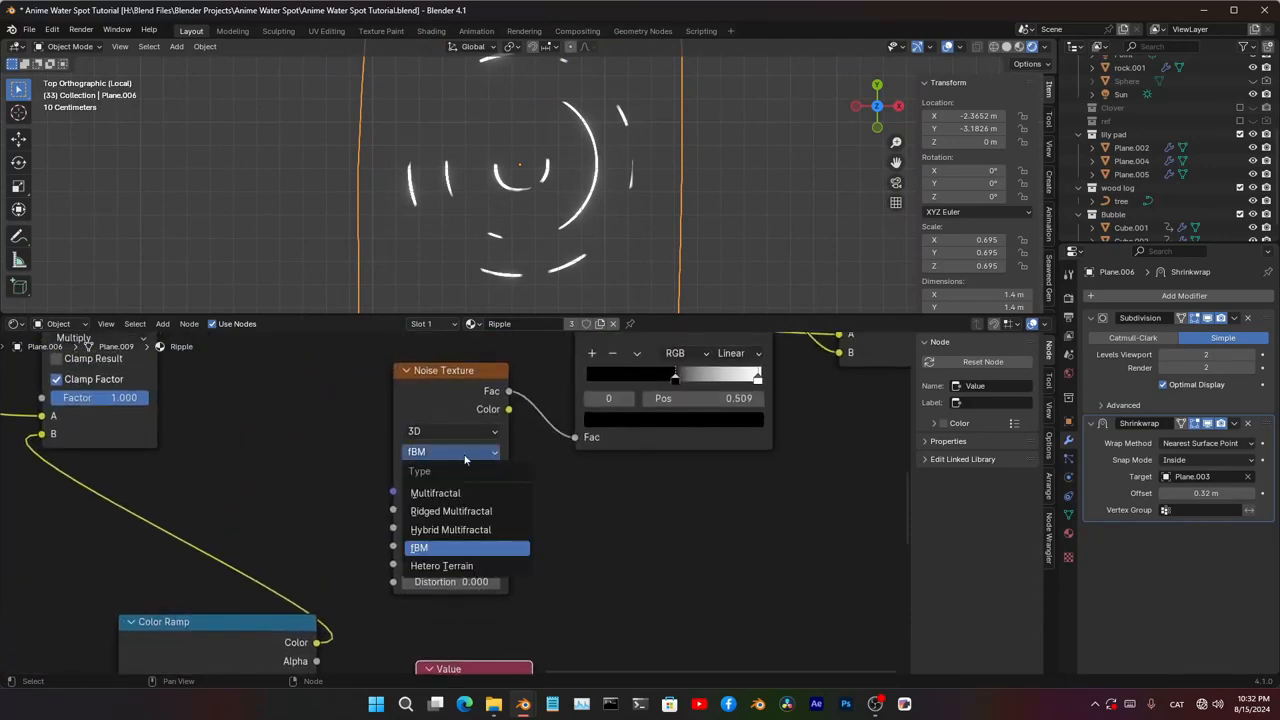
left_click(465, 435)
left_click(465, 435)
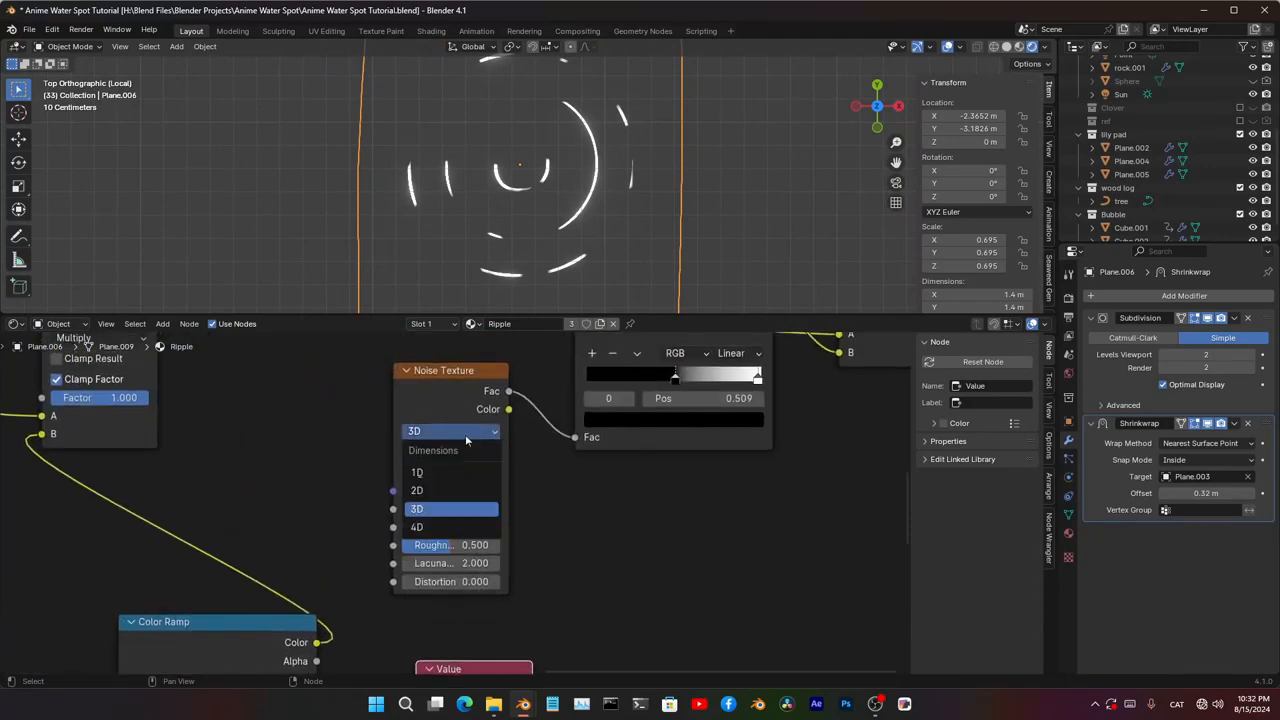
left_click(465, 528)
left_click_drag(479, 509, 500, 509)
right_click(479, 509)
- Connect the Value node to the Noise Texture's W input and drive it with the expression #frame/50
middle_click_drag(484, 563, 449, 434)
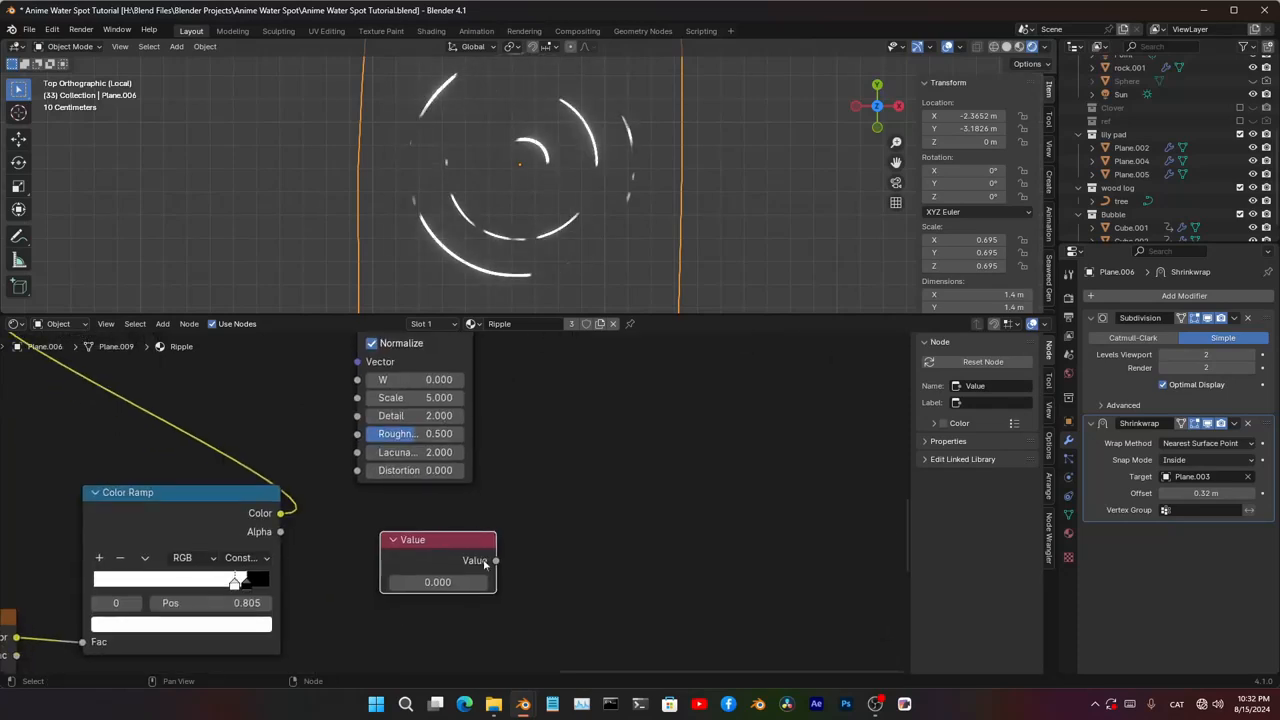
left_click_drag(496, 560, 357, 380)
left_click(438, 582)
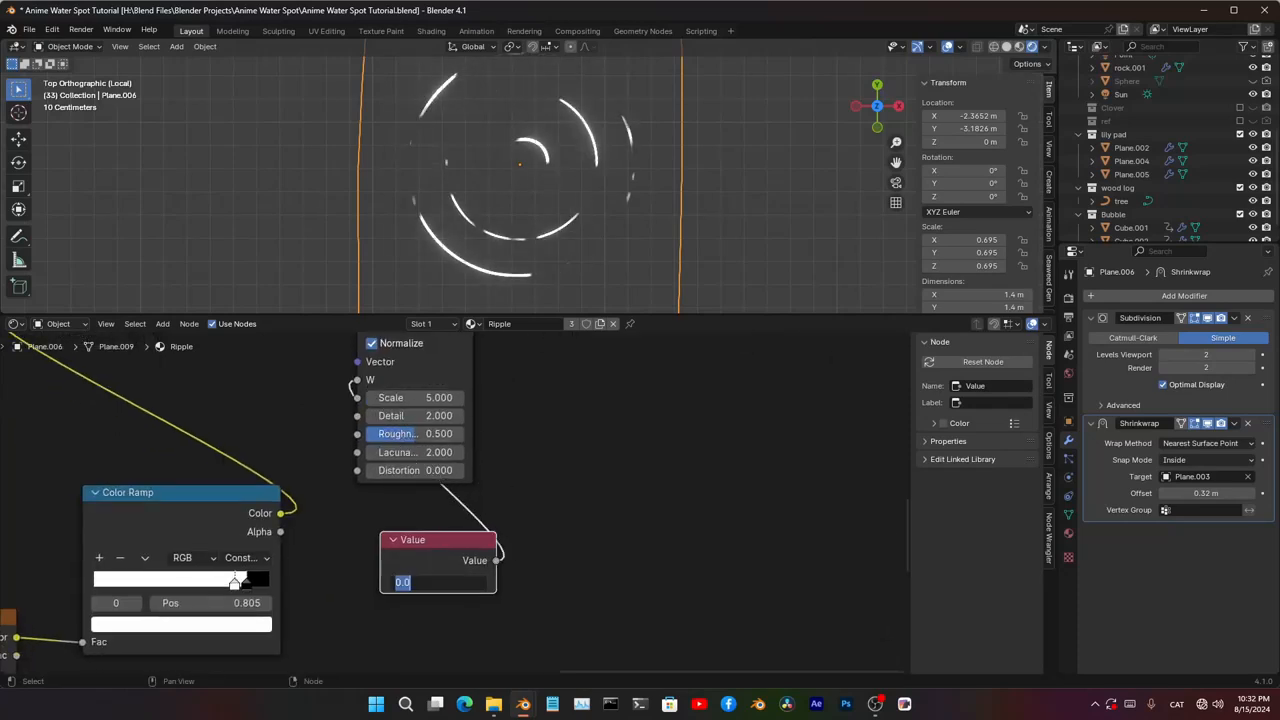
type("#frame/50")
key("Return")
- Change the Value node's driver expression to frame/80 and play back the isolated ripple animation
left_click(455, 583)
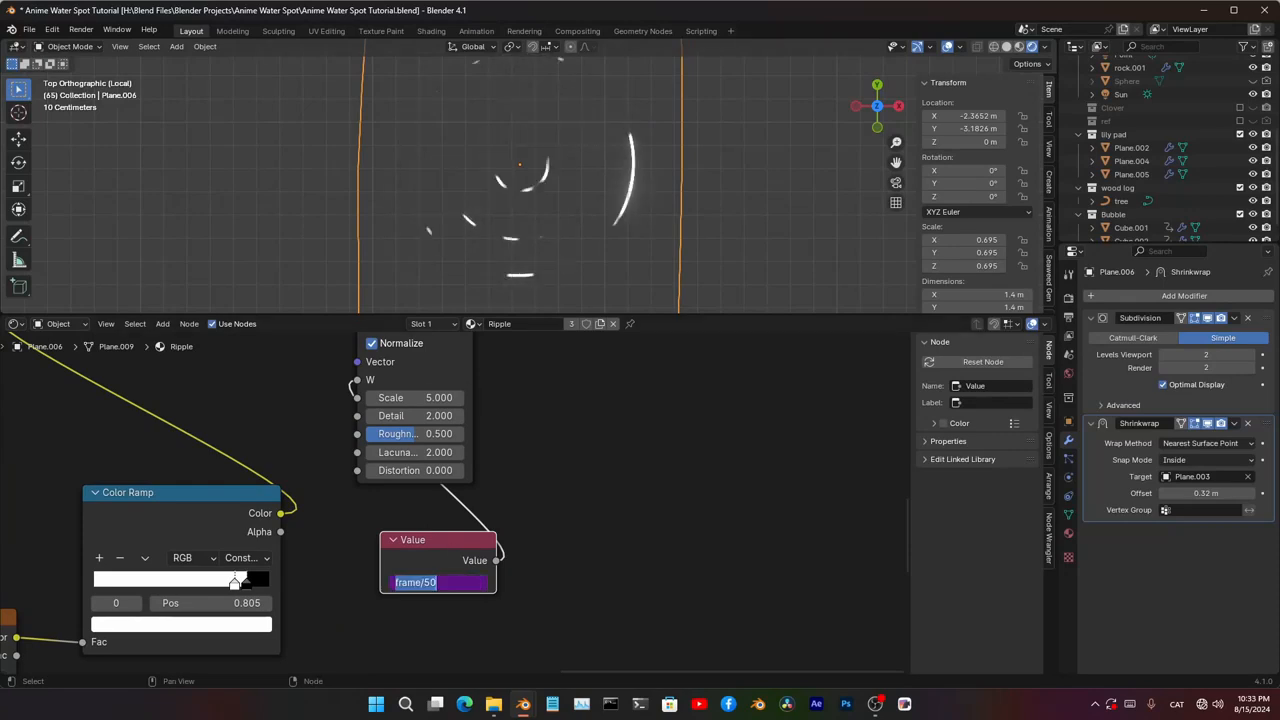
key("BackSpace")
key("BackSpace")
key("Return")
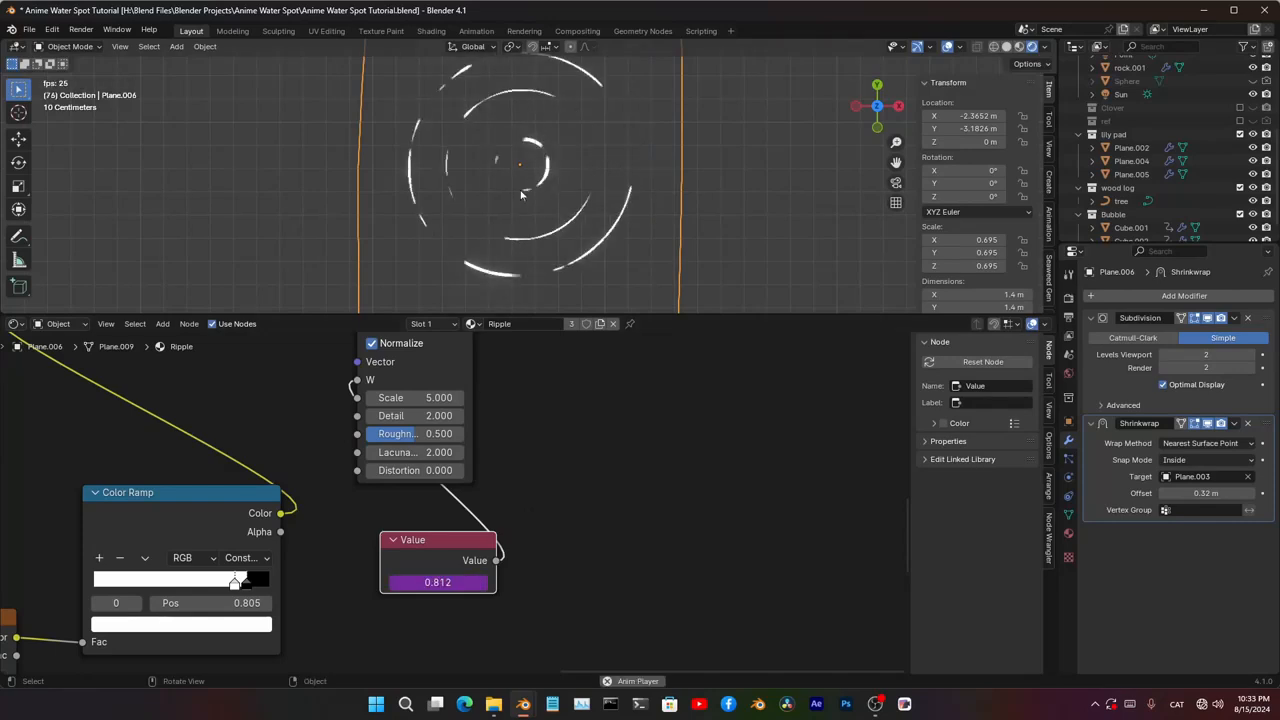
middle_click_drag(517, 190, 447, 157)
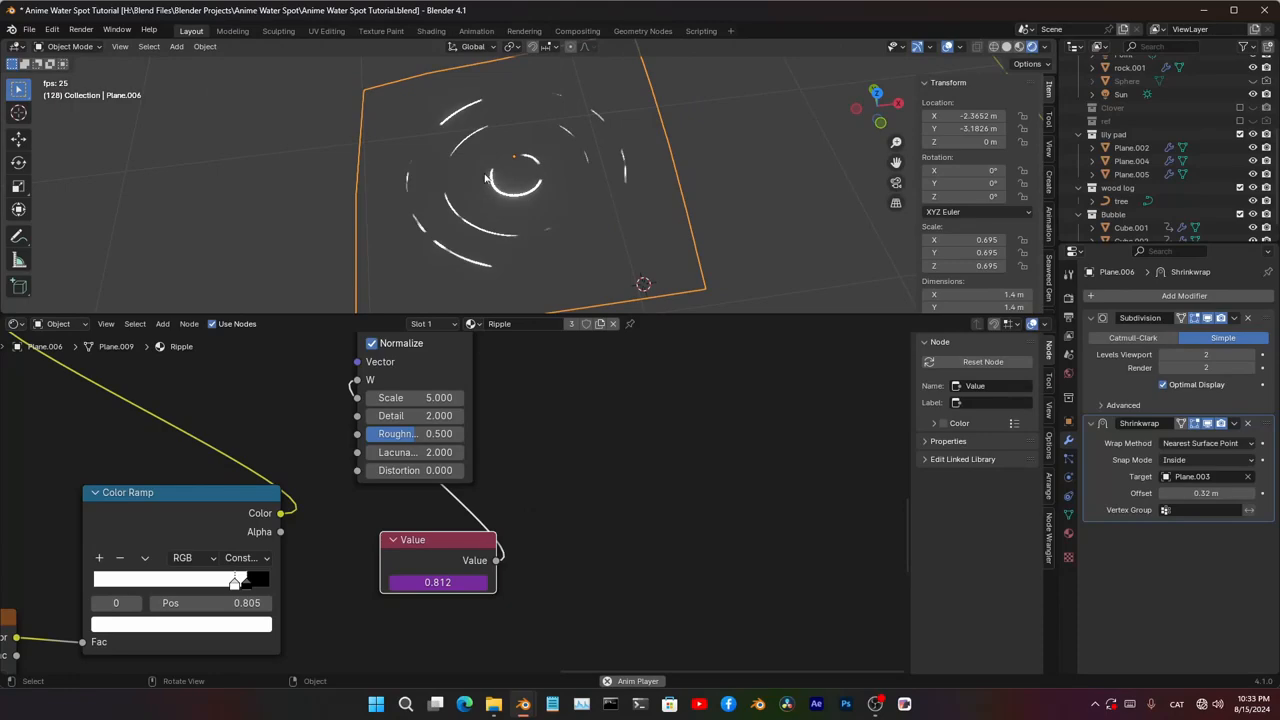
key("space")
- Return from local view to the full scene and play the animation to examine the ripples and water from several angles
scroll(517, 208, "up", 4)
key("KP_Divide")
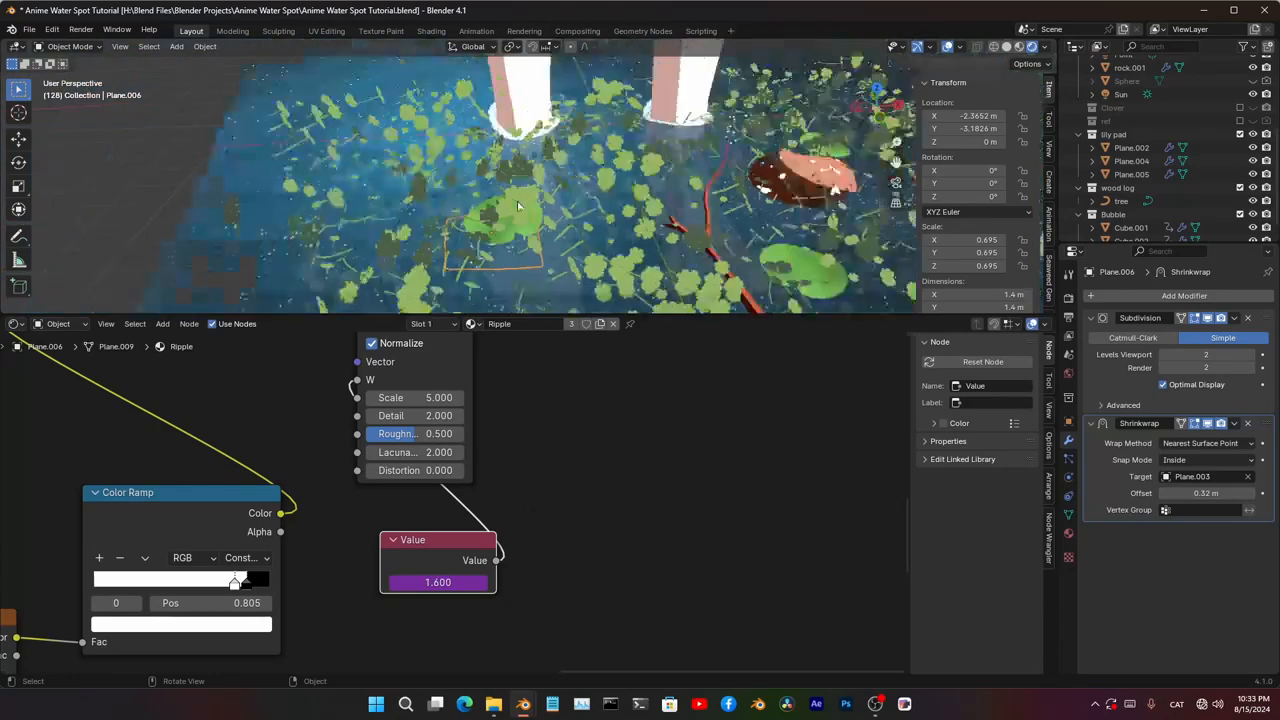
key("ctrl+space")
middle_click_drag(518, 207, 560, 320)
middle_click_drag(640, 390, 662, 352, "shift")
key("space")
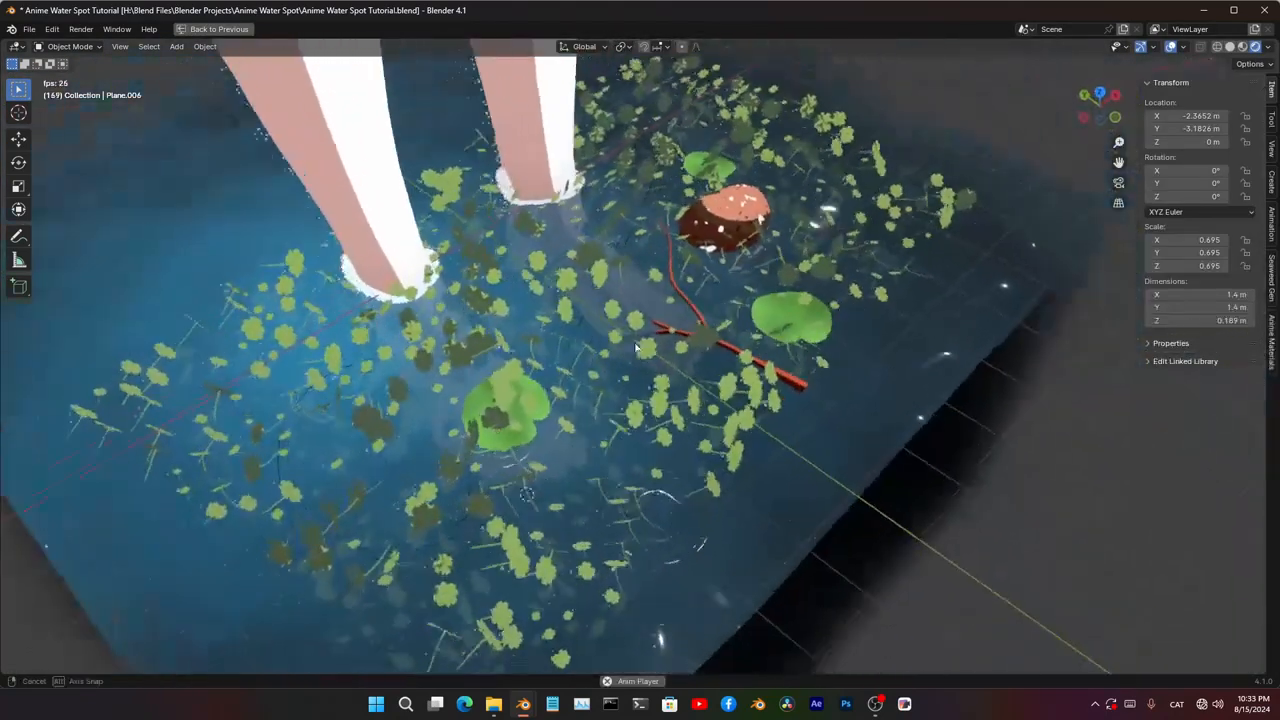
scroll(272, 133, "up", 1)
middle_click_drag(272, 133, 402, 204, "shift")
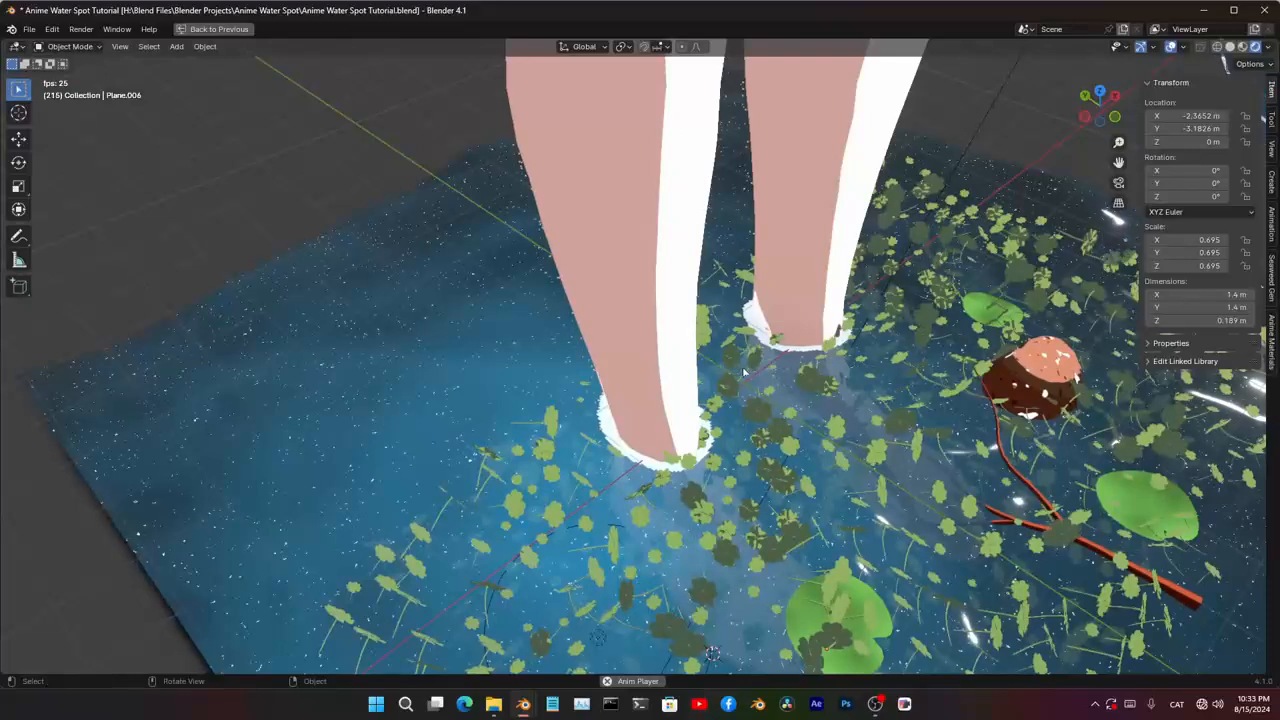
key("space")
scroll(903, 394, "down", 5)
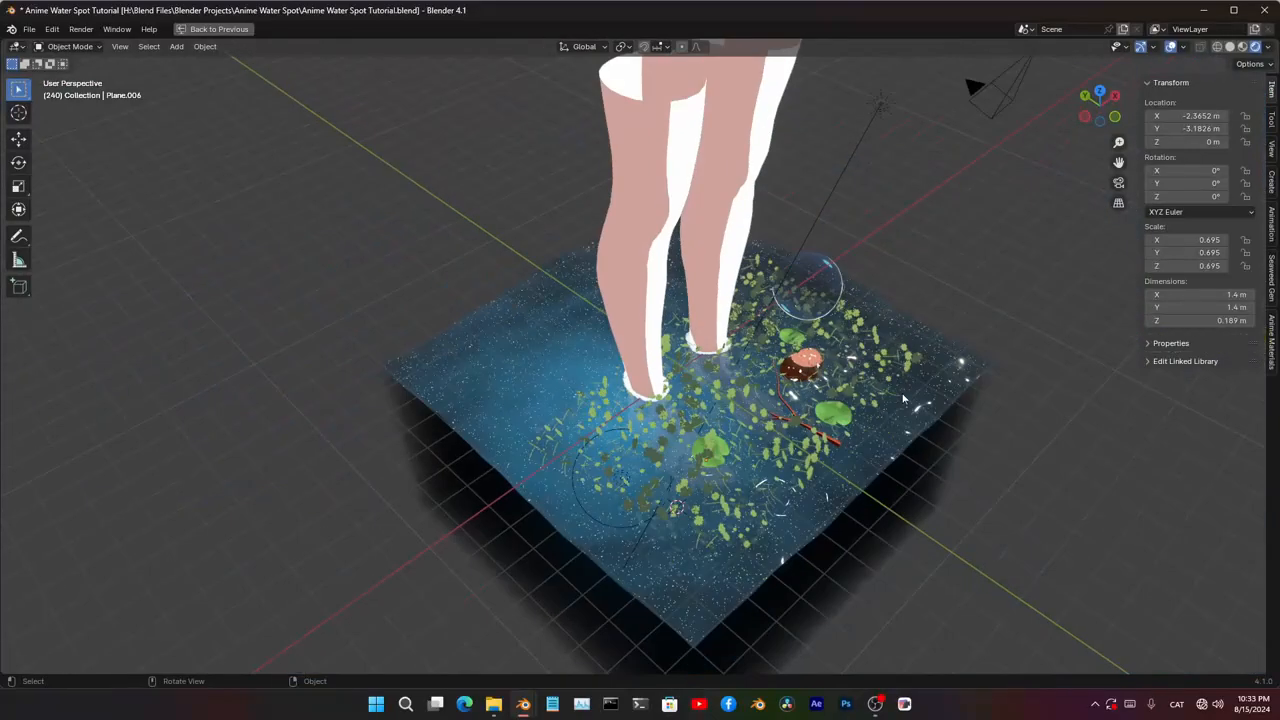
key("space")
middle_click_drag(905, 400, 828, 404)
middle_click_drag(813, 399, 604, 273)
- Add a plane beneath the water and scale it up to about 11.8 m wide
key("shift+a")
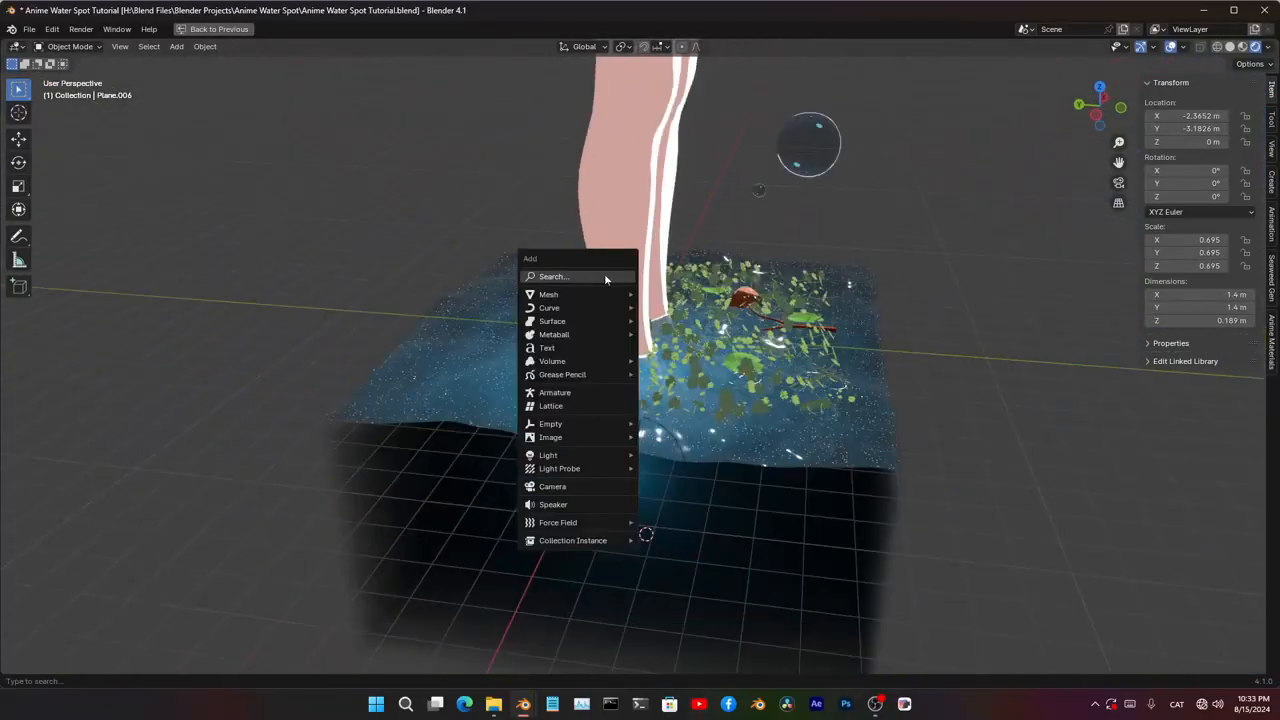
mouse_move(574, 294)
left_click(706, 296)
key("s")
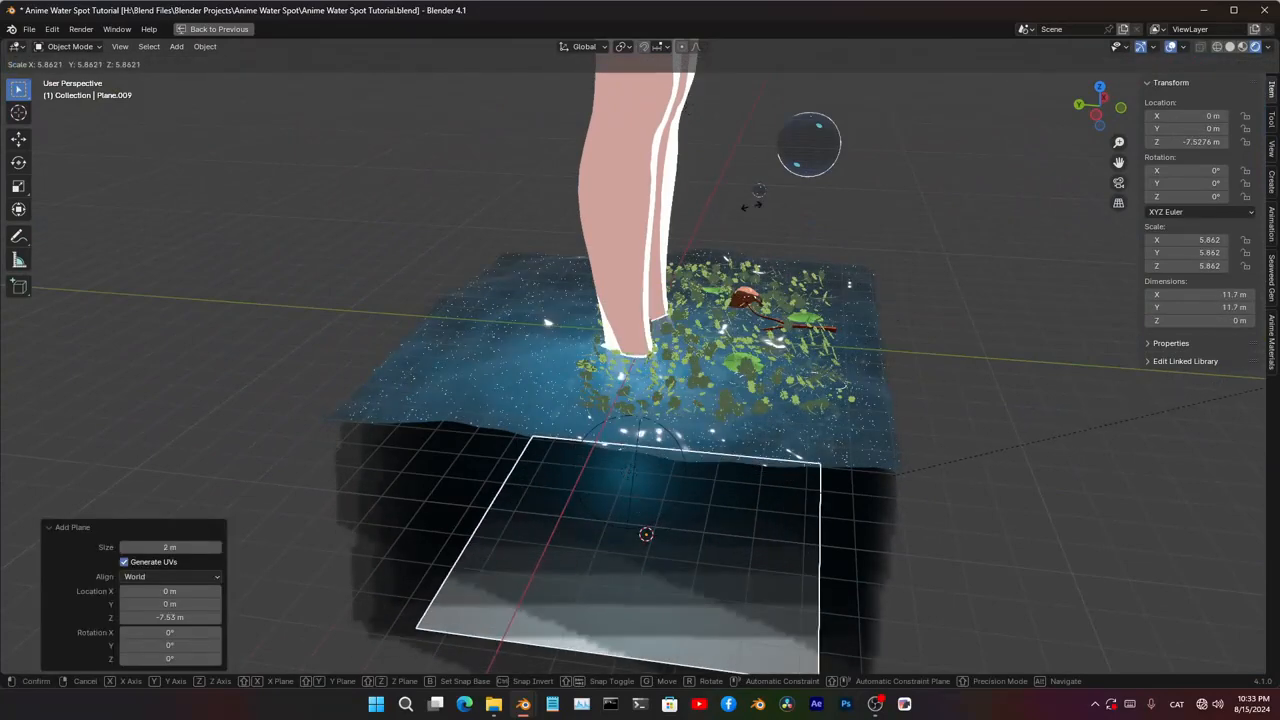
left_click(785, 430)
- Reset the 3D cursor to the world origin and snap the new plane to it
key("shift+s")
key("ctrl+z")
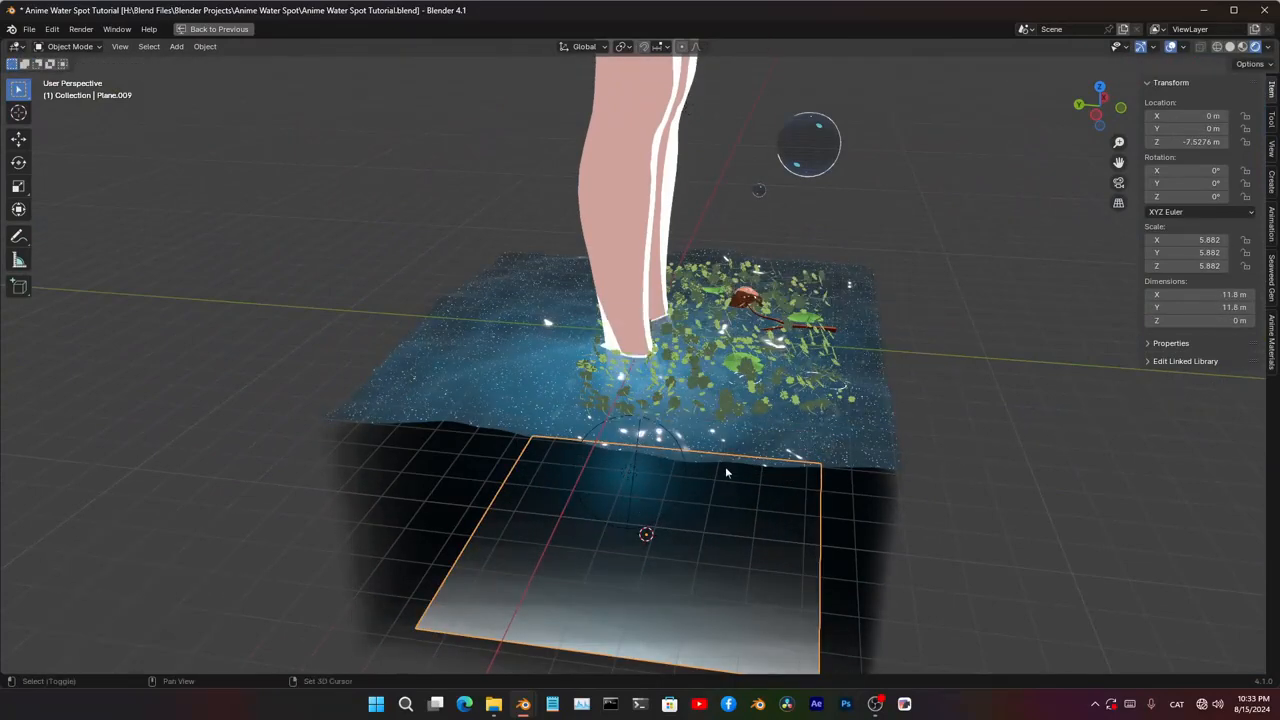
key("shift+s")
left_click(726, 392)
- Scale the new plane up to about 14.5 m wide and raise it to about 0.197 m on Z
scroll(726, 399, "up", 3)
middle_click_drag(726, 399, 770, 450)
key("s")
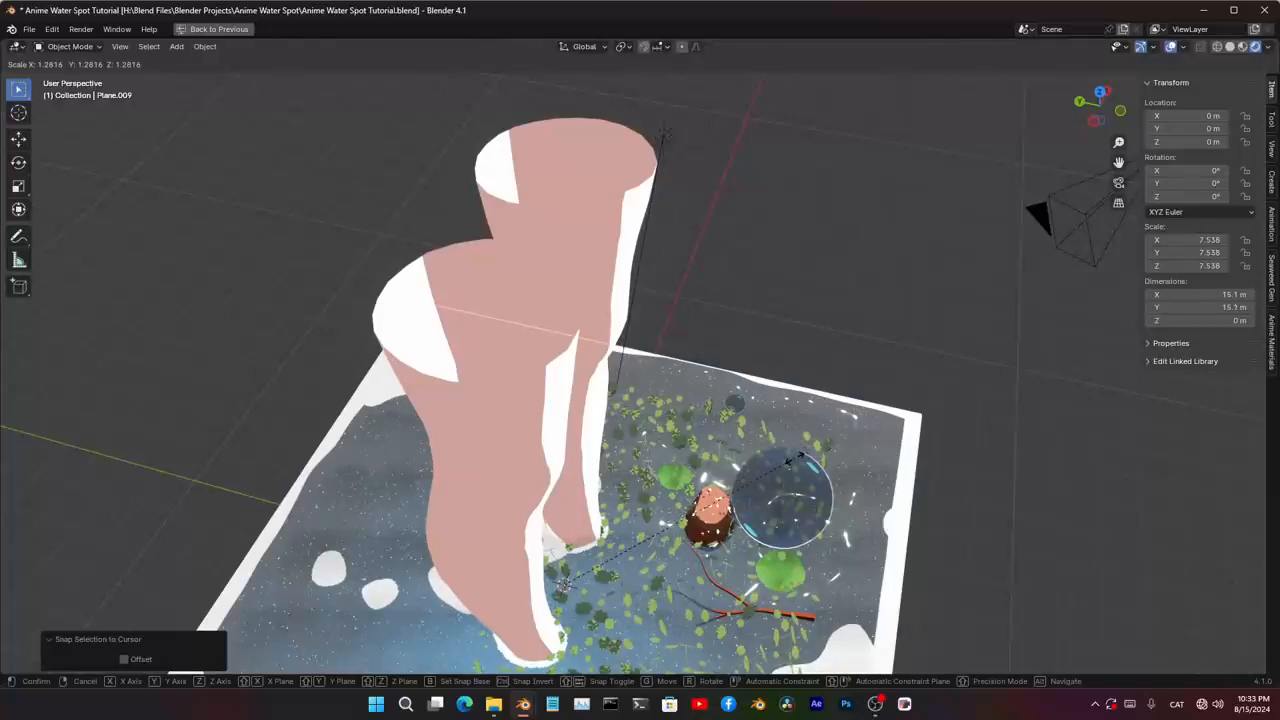
left_click(786, 467)
key("g")
key("z")
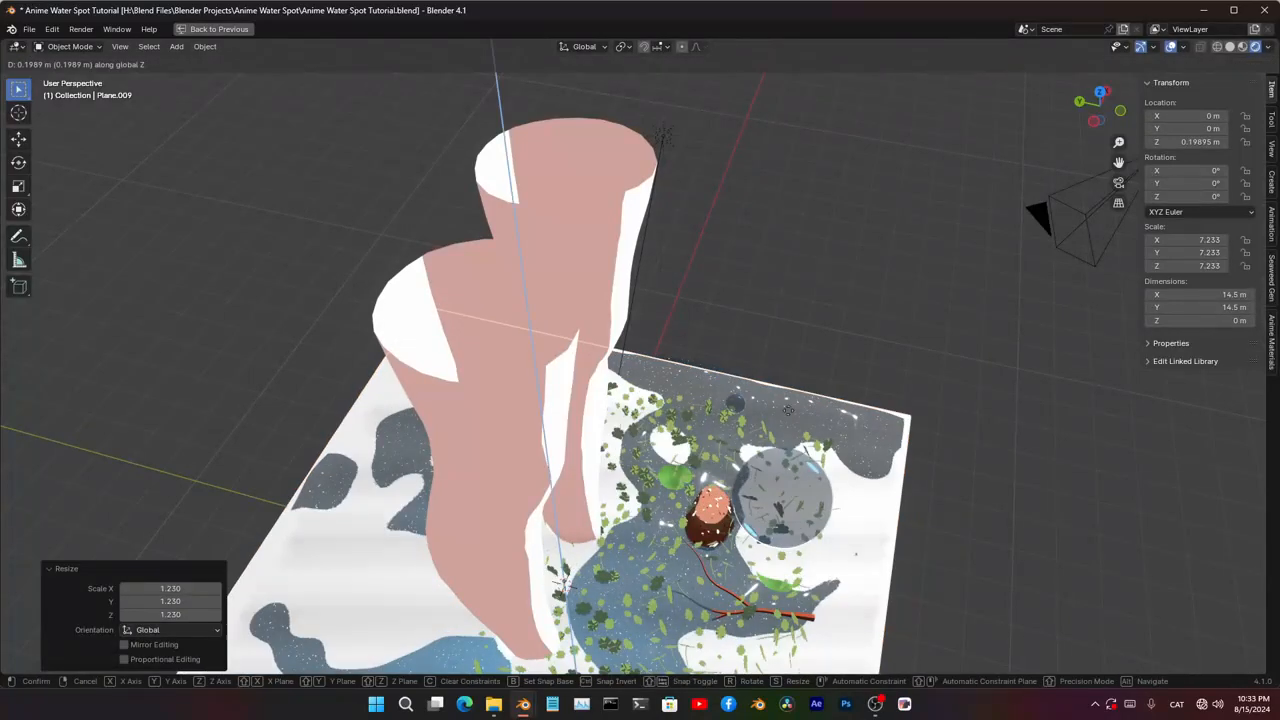
left_click(788, 408)
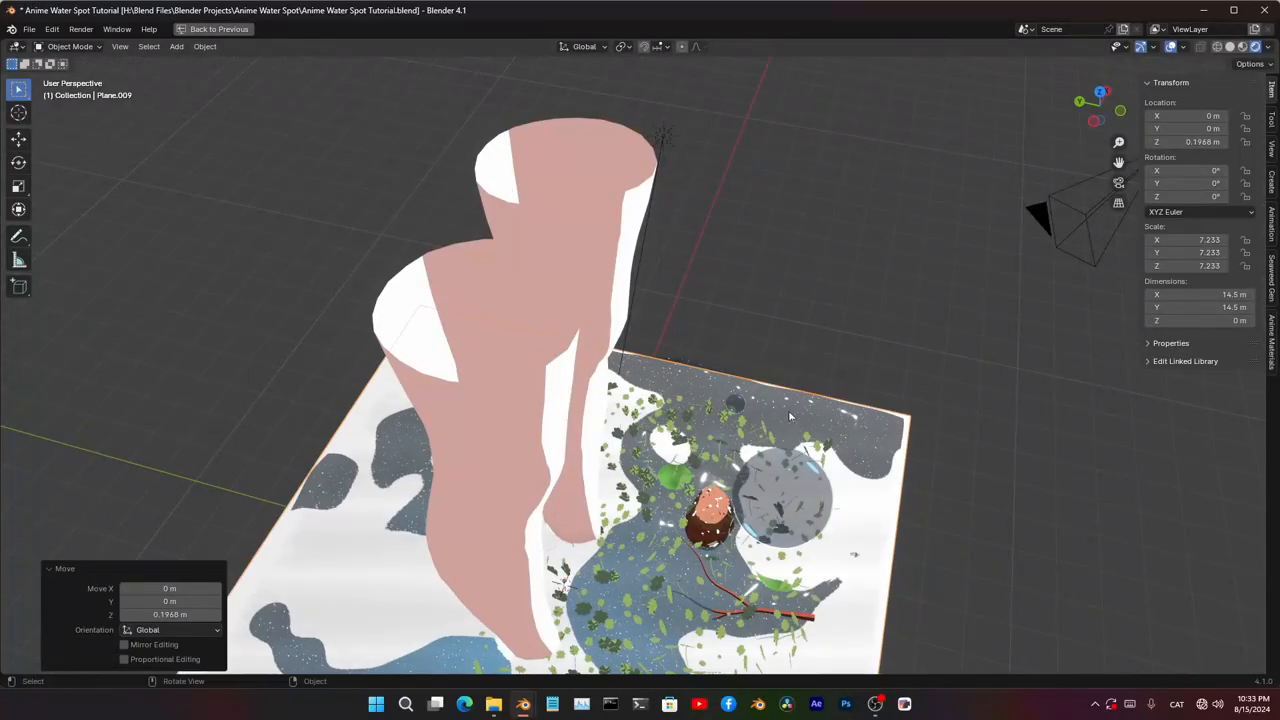
- Isolate the plane in local view and switch the viewport to Material Preview shading
key("KP_Divide")
middle_click_drag(788, 410, 692, 378)
middle_click_drag(692, 378, 643, 240, "shift")
key("z")
left_click(646, 429)
middle_click_drag(658, 349, 652, 423, "shift")
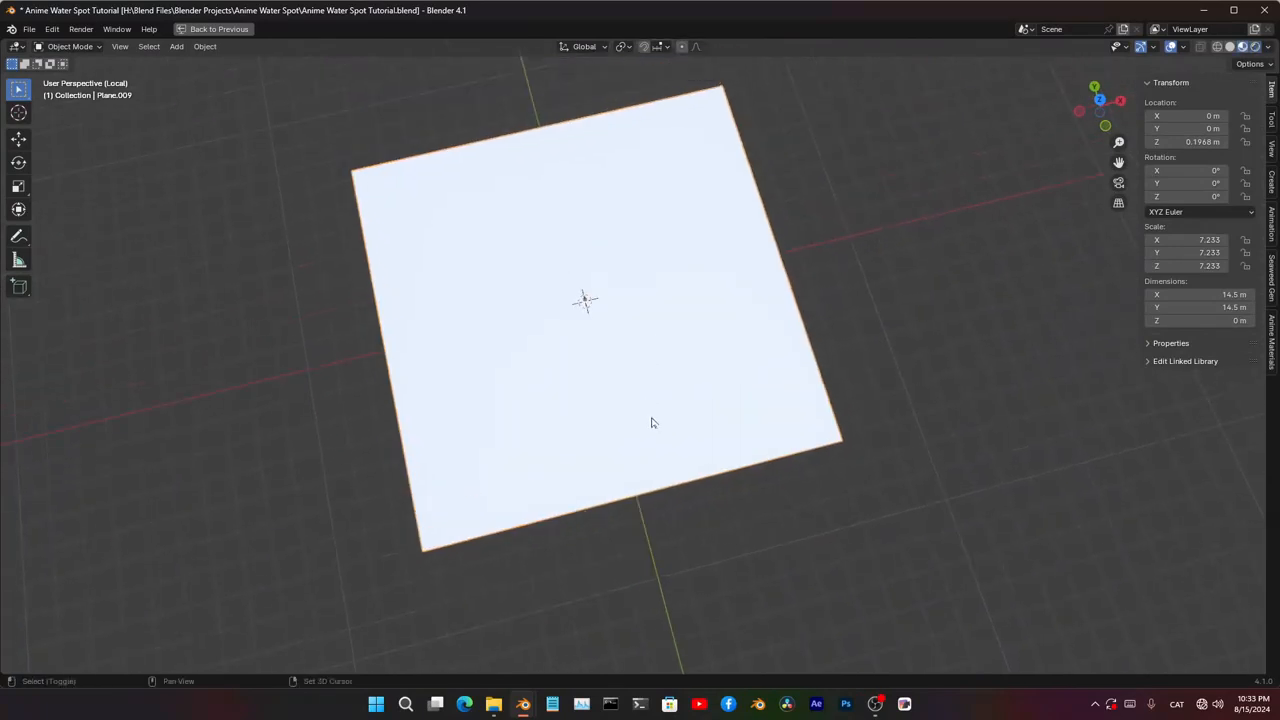
- Create a new material named wave for the plane and clear its default shader, keeping only the Material Output node
key("ctrl+space")
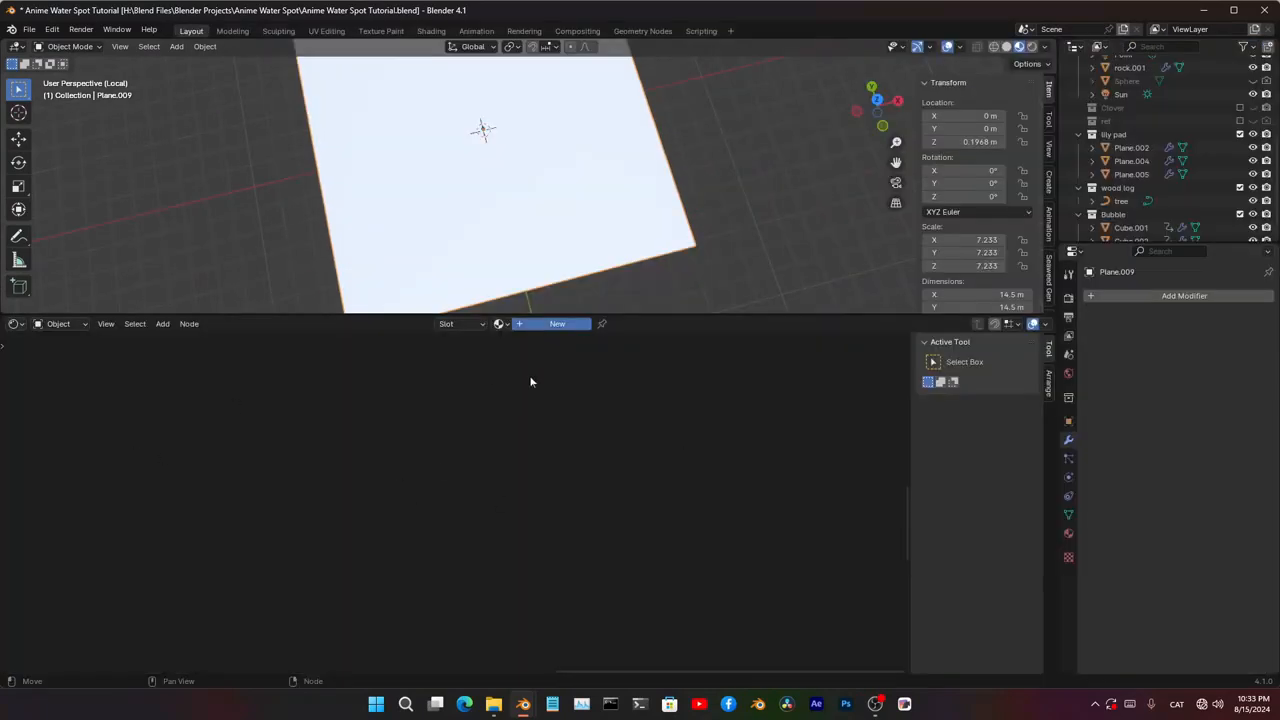
left_click(555, 324)
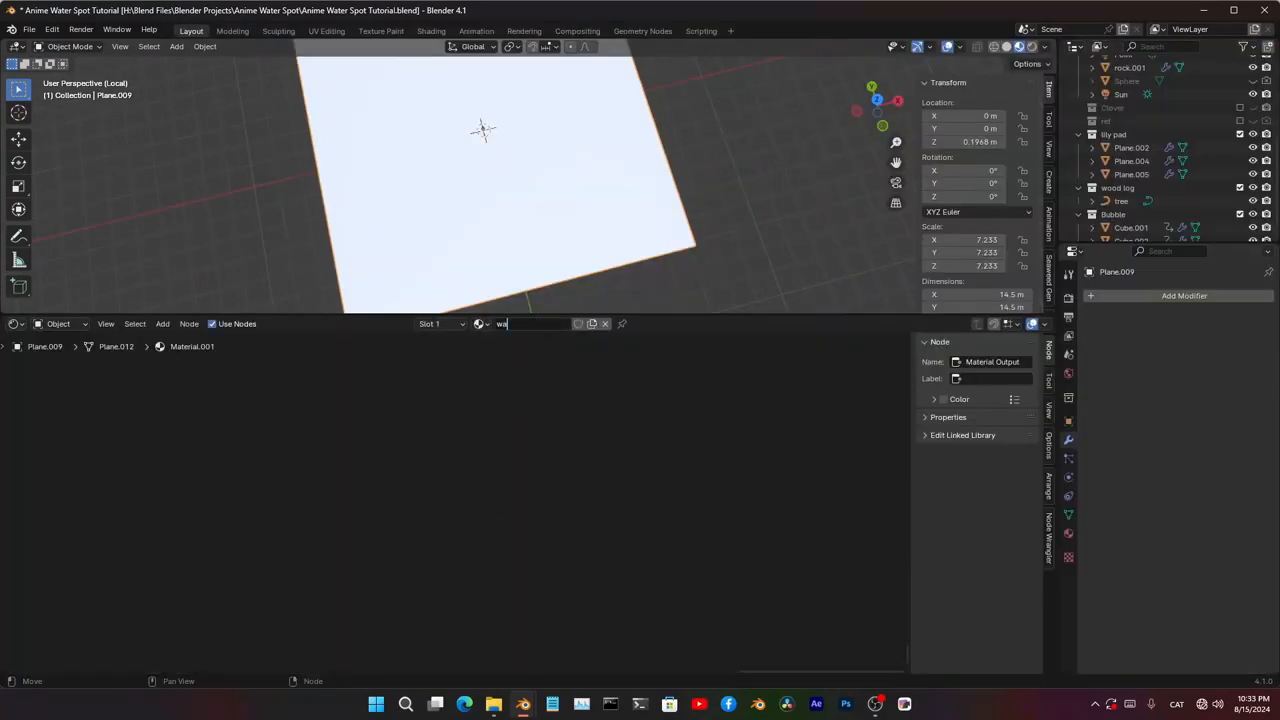
scroll(483, 510, "down", 5)
middle_click_drag(408, 511, 594, 608)
scroll(457, 500, "up", 7)
middle_click_drag(322, 518, 528, 552)
left_click_drag(529, 403, 547, 417)
- Add a Wave Texture node to the wave material, well before the Material Output
type("wave")
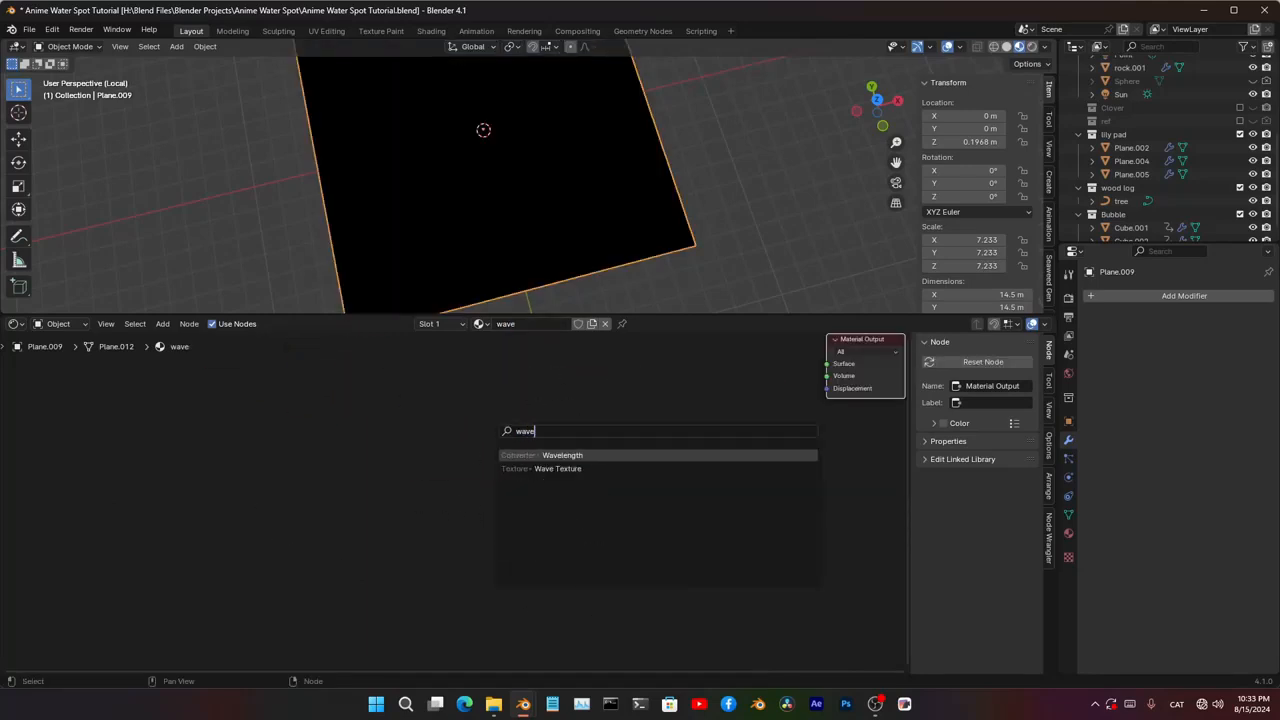
key("Return")
key("Down")
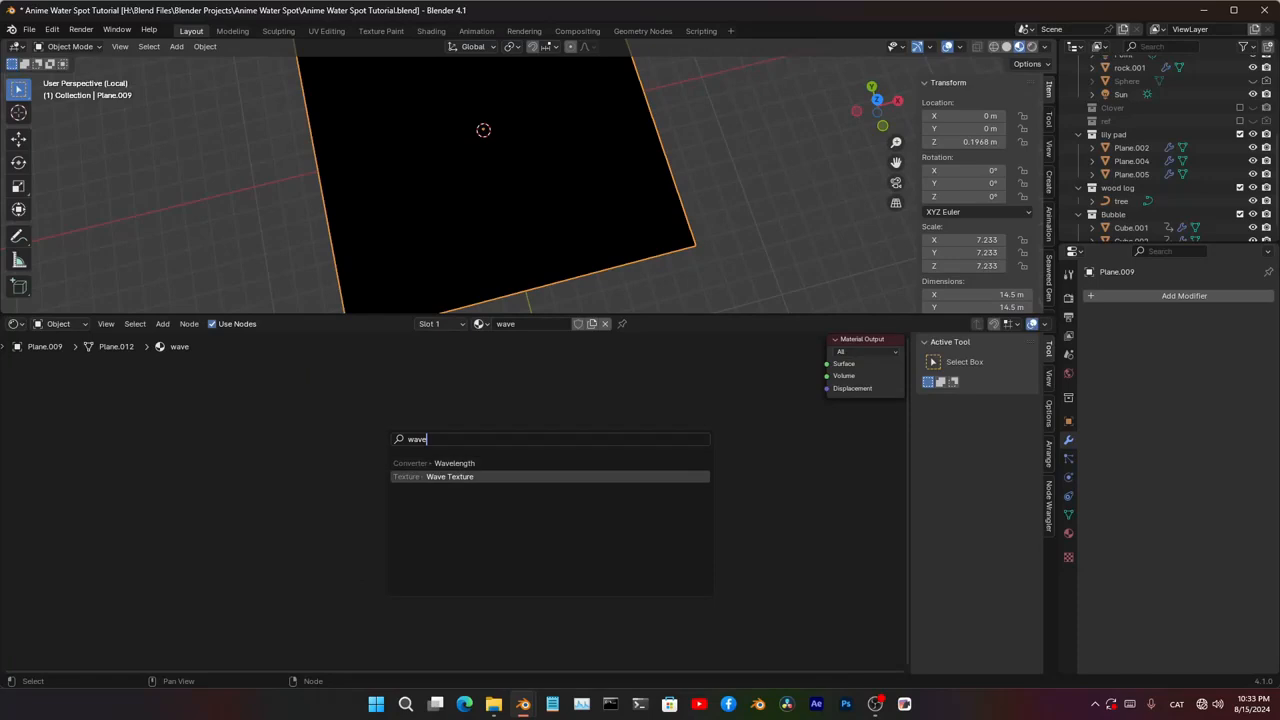
key("Return")
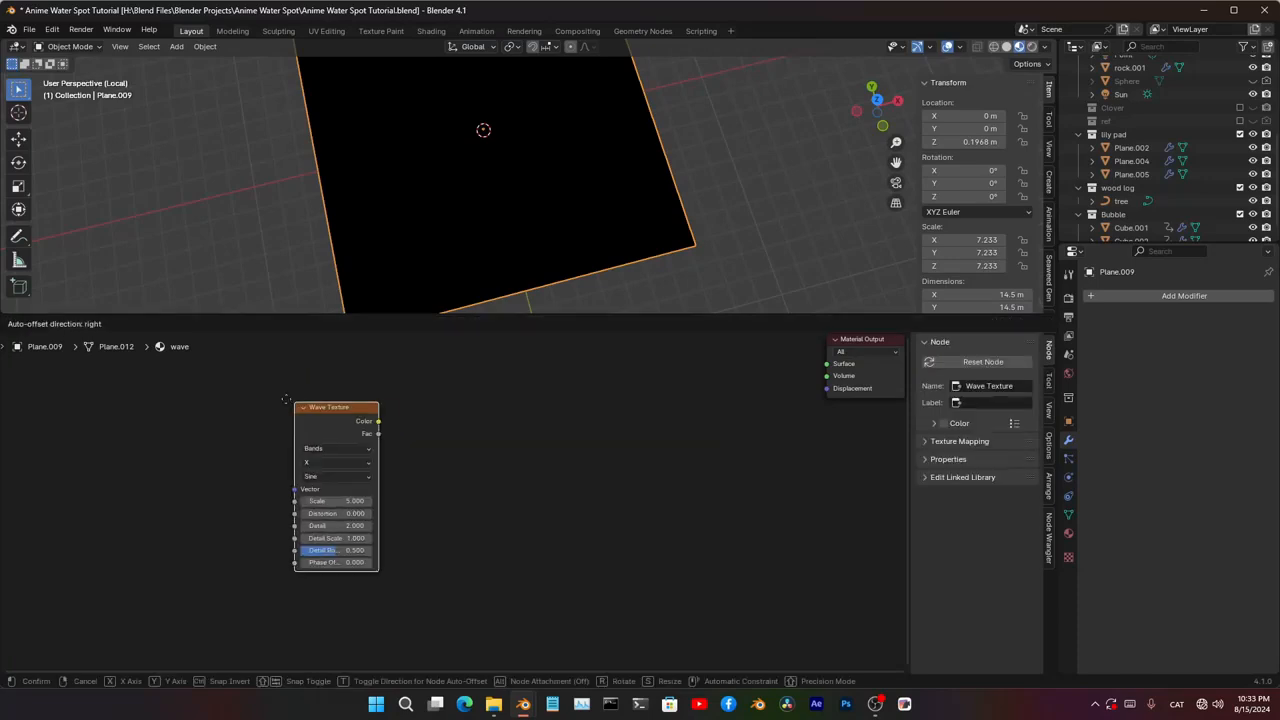
left_click(272, 394)
middle_click_drag(520, 421, 412, 500)
key("shift+a")
key("Escape")
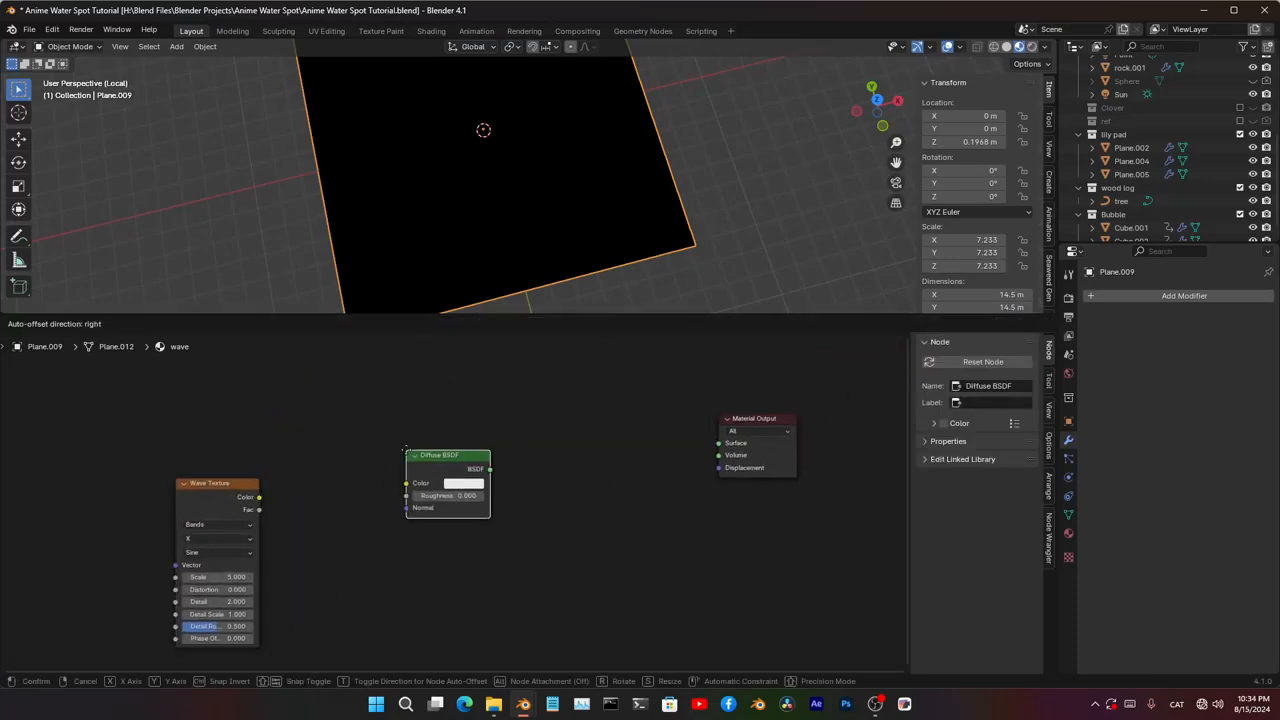
key("Escape")
- Add Emission and Transparent BSDF nodes, combine them in a Mix Shader and connect it to the Material Output surface
key("q")
left_click(391, 420)
key("q")
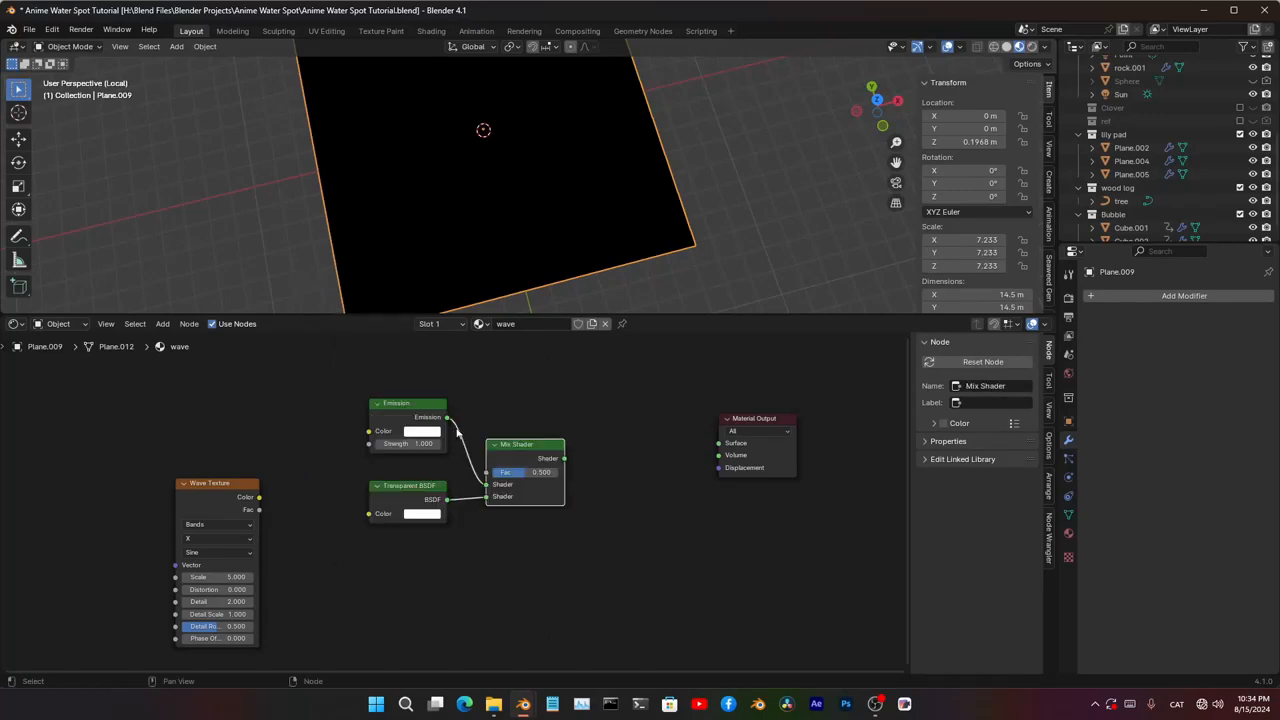
left_click_drag(564, 458, 659, 446)
left_click_drag(559, 481, 560, 481)
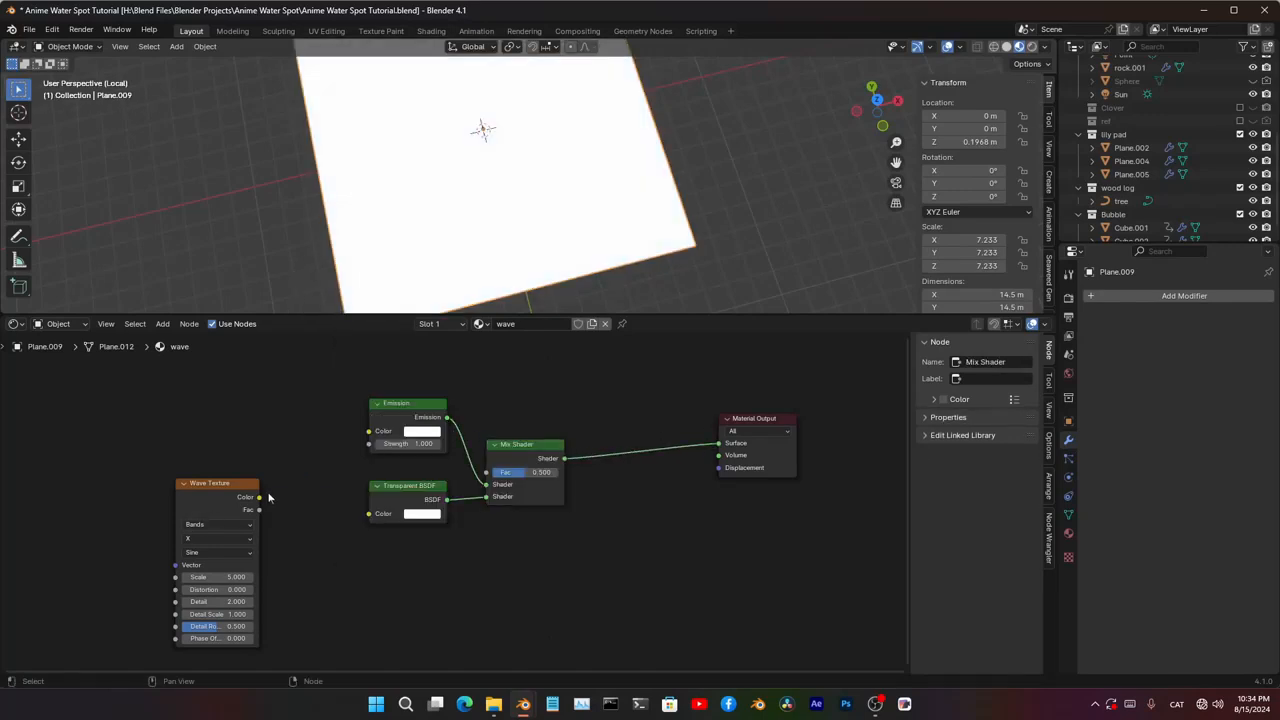
- Link the Wave Texture colour to the Mix Shader factor and preview the wave pattern directly on the plane
left_click_drag(482, 478, 488, 475)
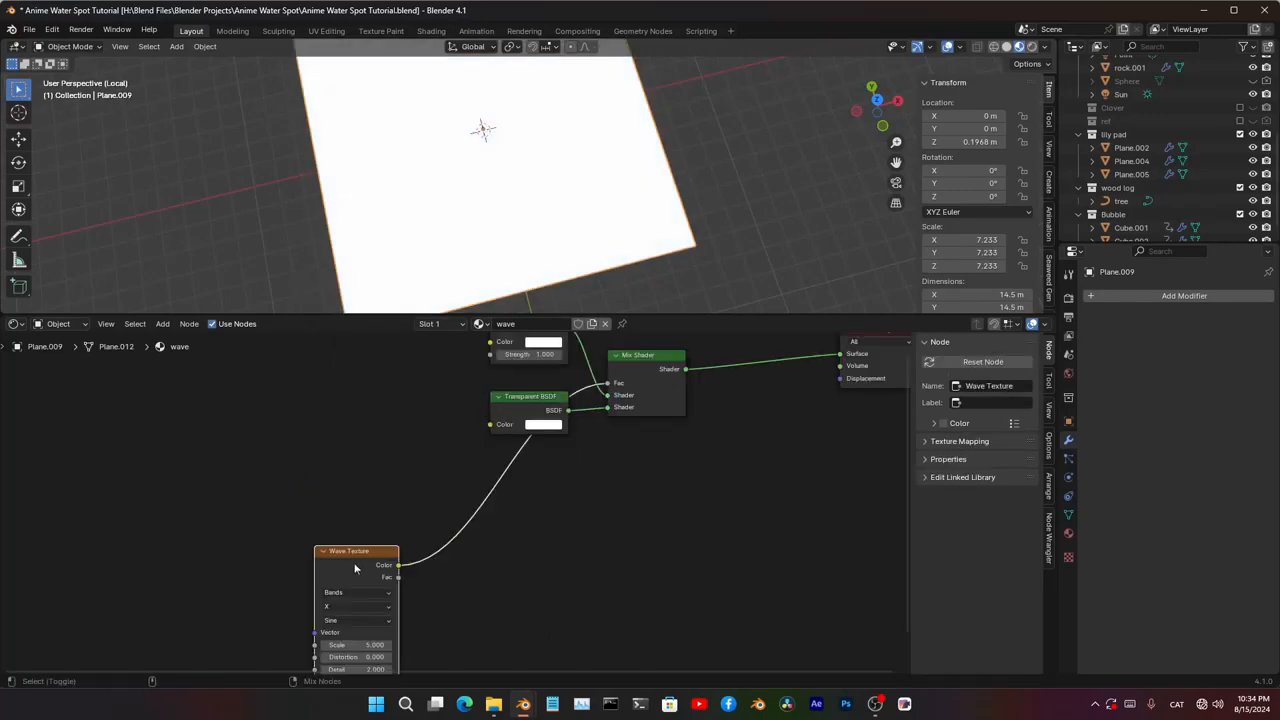
left_click(356, 564, "ctrl+shift")
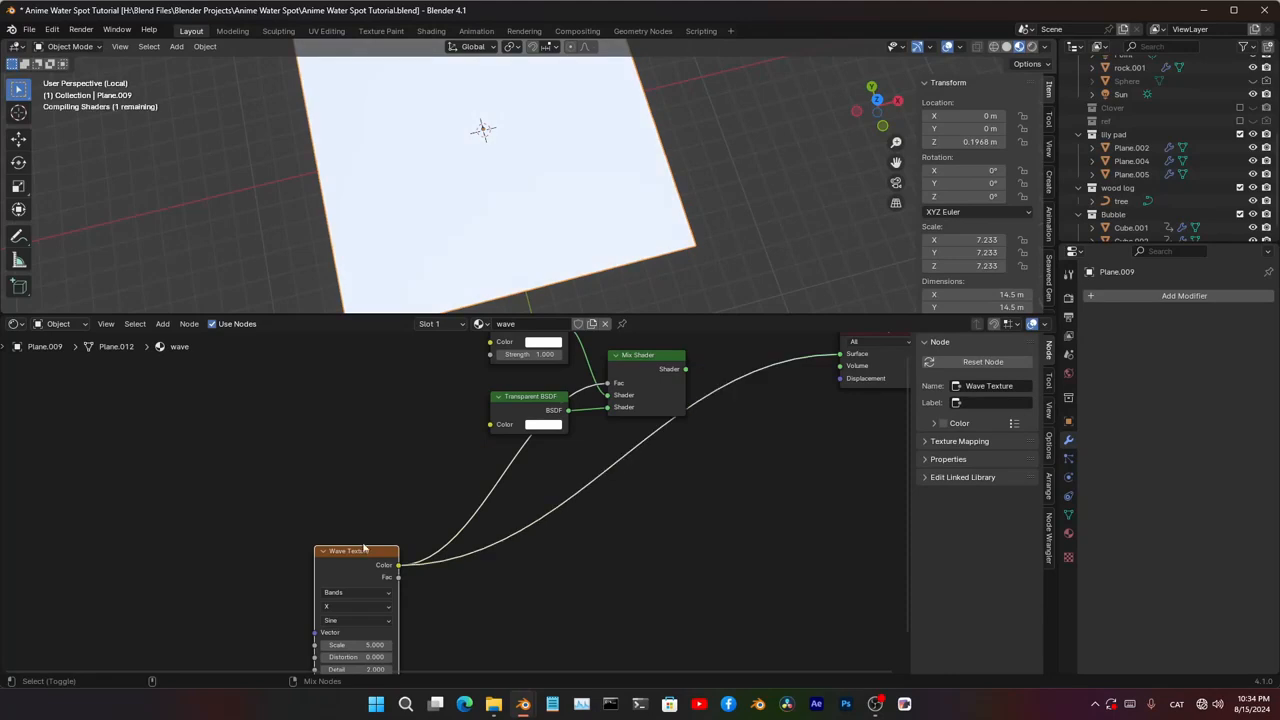
scroll(543, 498, "up", 2)
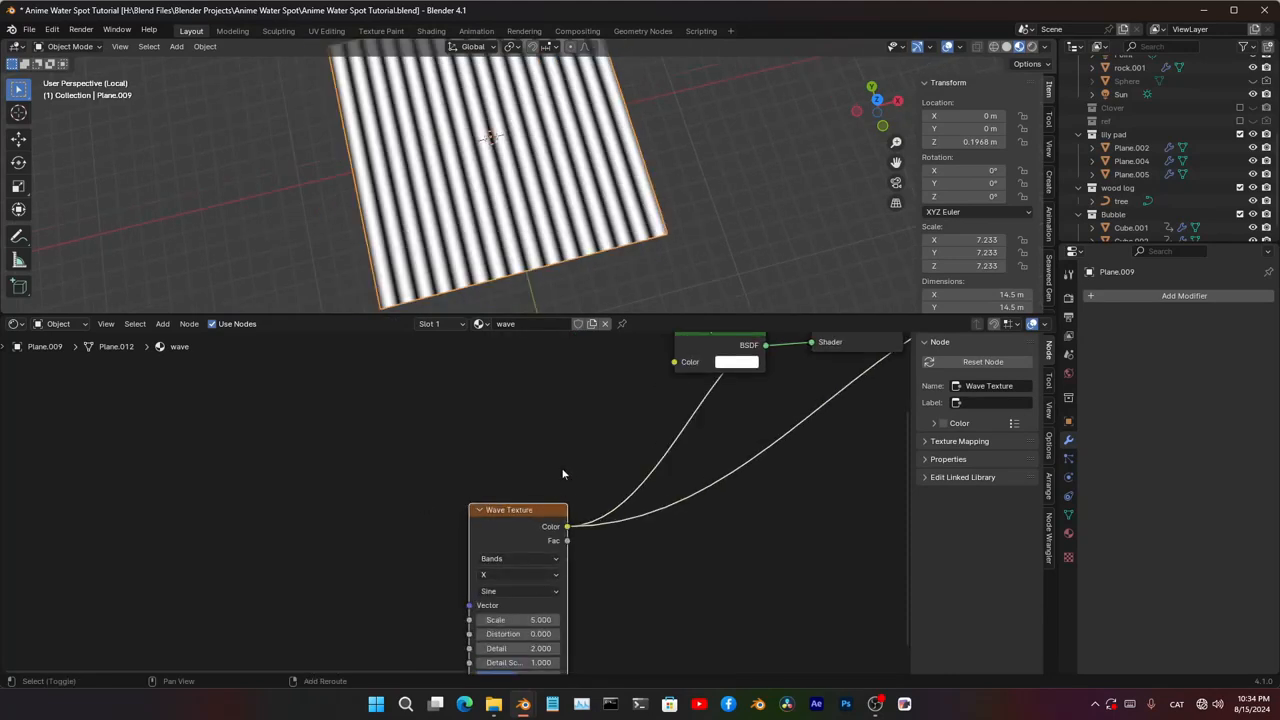
scroll(560, 480, "up", 4)
middle_click_drag(530, 605, 534, 520)
middle_click_drag(502, 588, 476, 491)
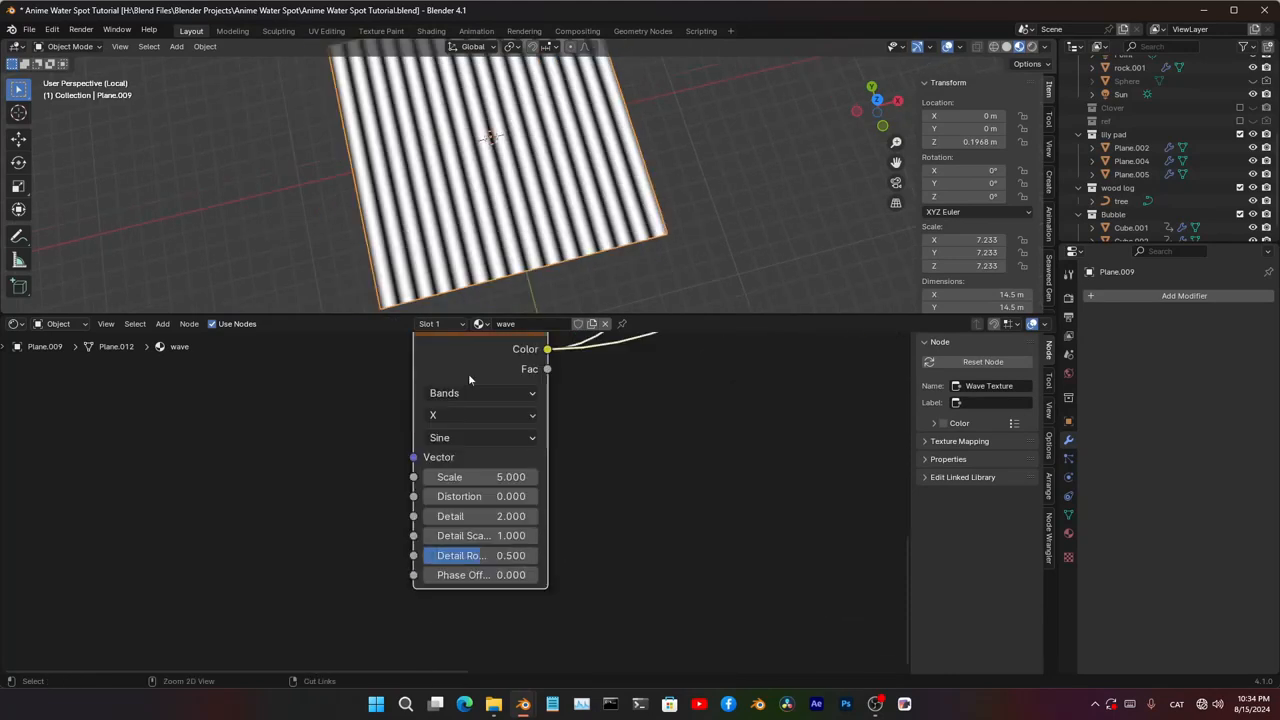
- Add Texture Coordinate and Mapping nodes to the Wave Texture and drive the mapping with Object coordinates
key("ctrl+t")
scroll(424, 487, "up", 3)
middle_click_drag(309, 480, 448, 527)
scroll(424, 487, "up", 1)
left_click_drag(324, 478, 371, 457)
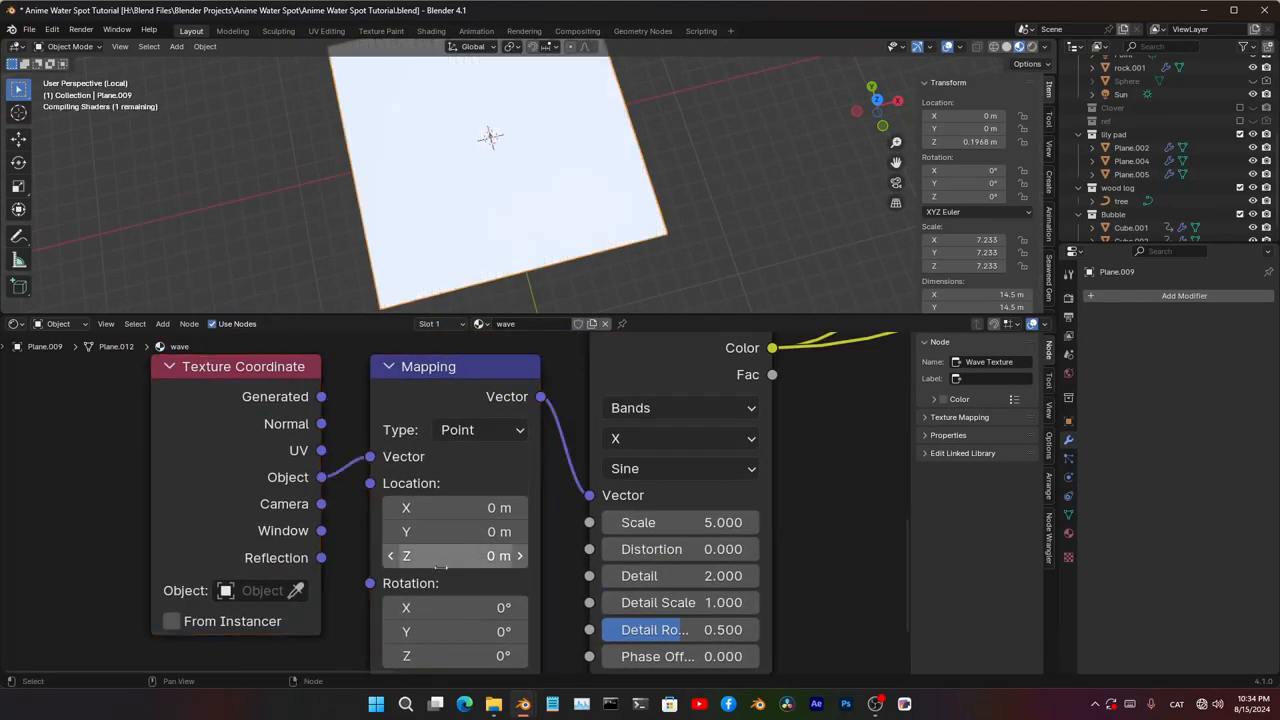
- Set the Mapping node's Z rotation to 90° and the Wave Texture scale to 0.320
middle_click_drag(422, 550, 409, 490)
scroll(393, 535, "up", 1)
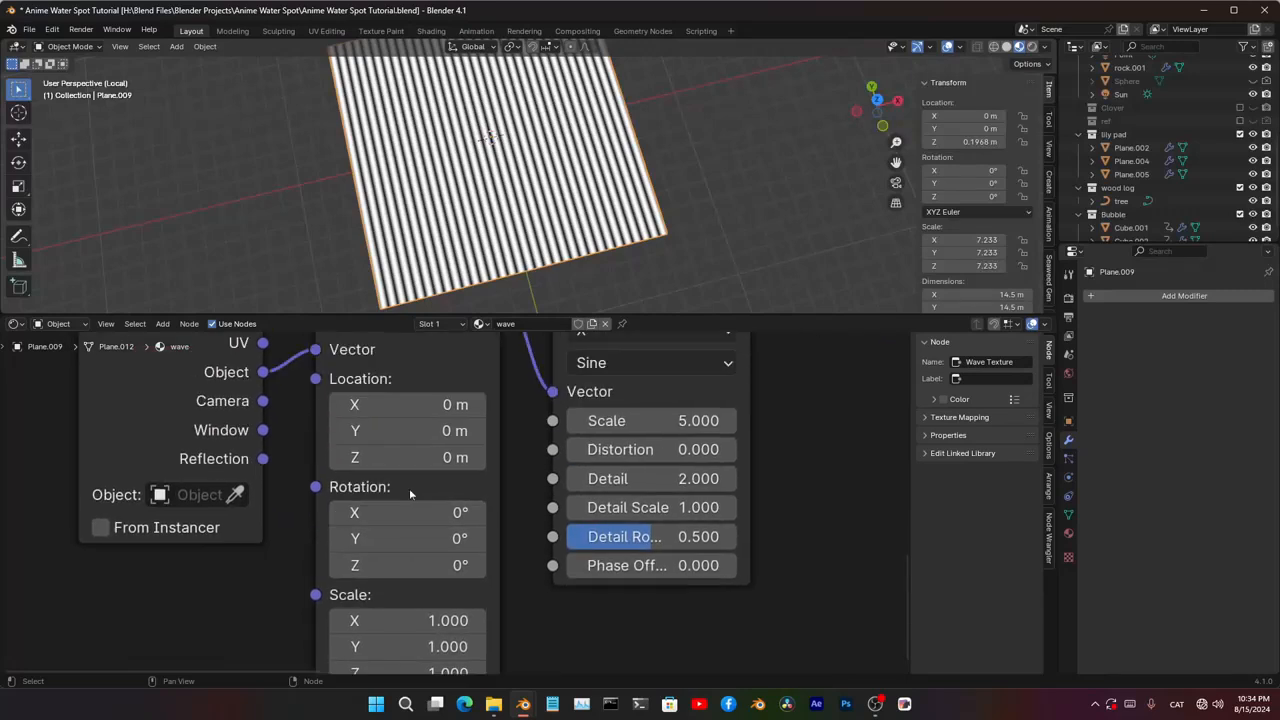
left_click_drag(408, 560, 492, 560)
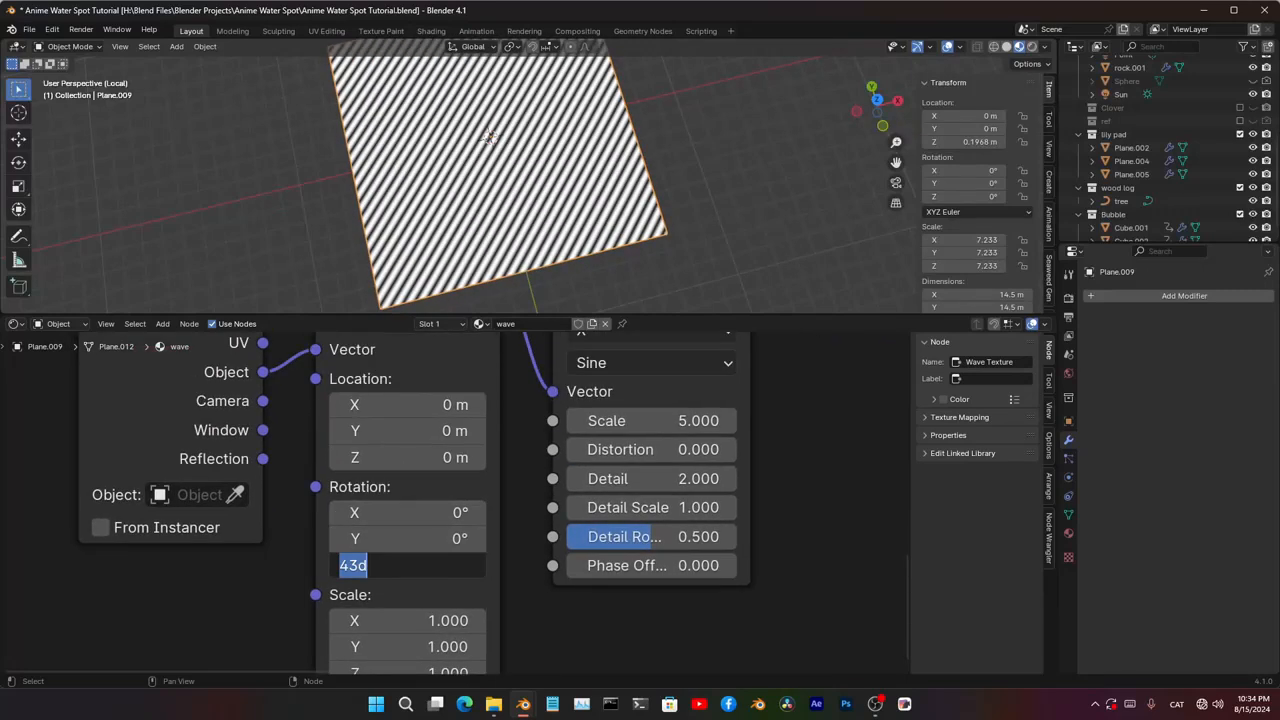
key("Return")
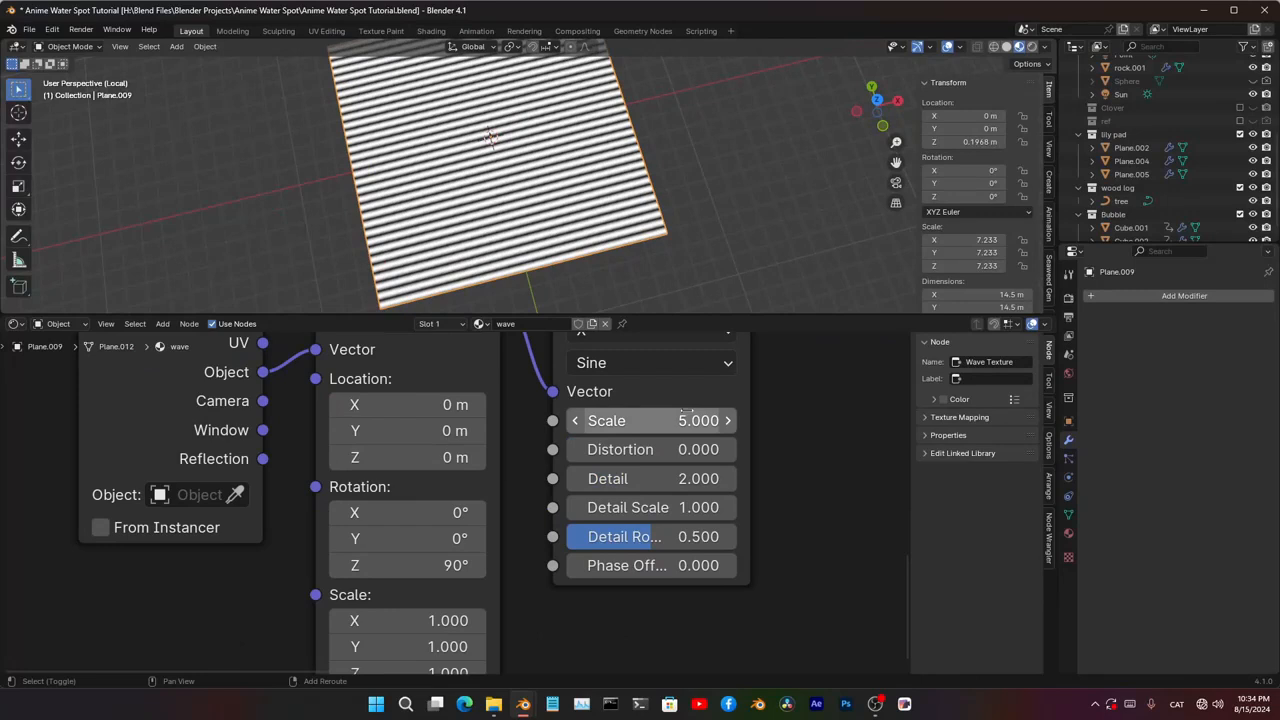
left_click_drag(660, 420, 548, 420)
scroll(630, 465, "down", 9)
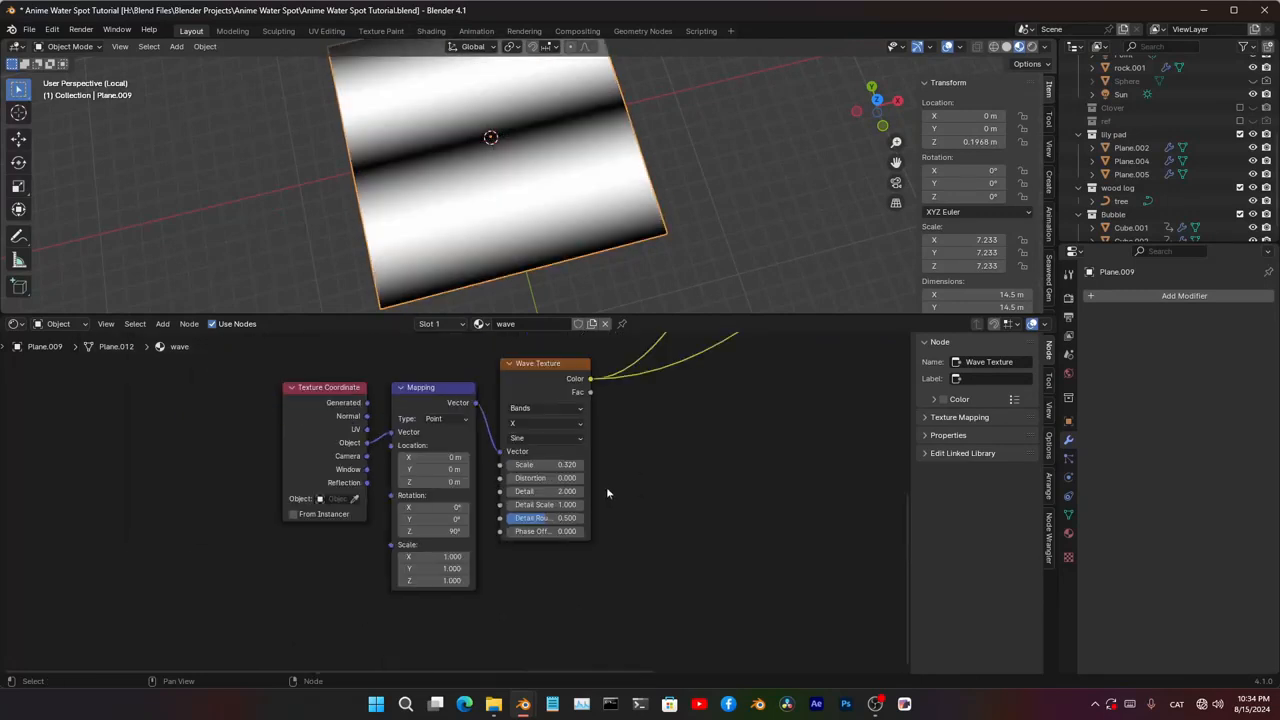
- Move the Texture Coordinate node away and insert a Mix Color node between it and the Mapping node
middle_click_drag(606, 486, 746, 514)
left_click_drag(484, 423, 218, 419)
key("shift+a")
type("m")
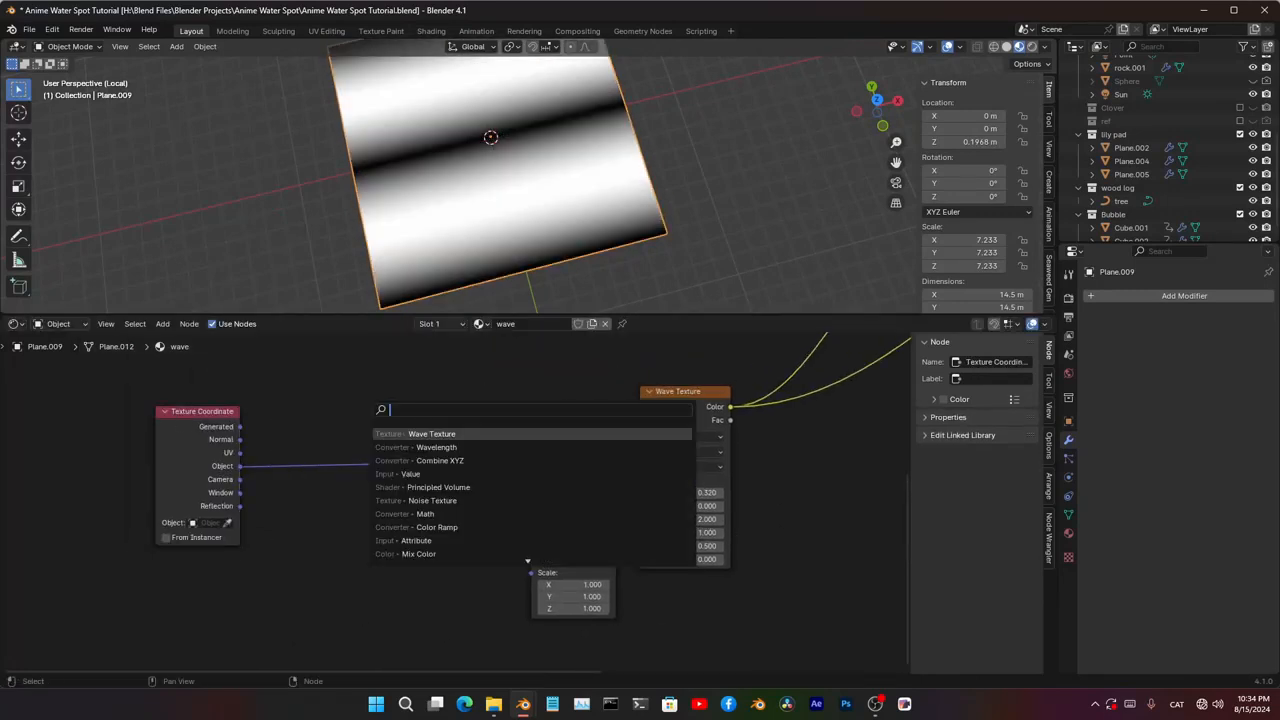
type("ix")
key("Down")
key("Return")
left_click(355, 418)
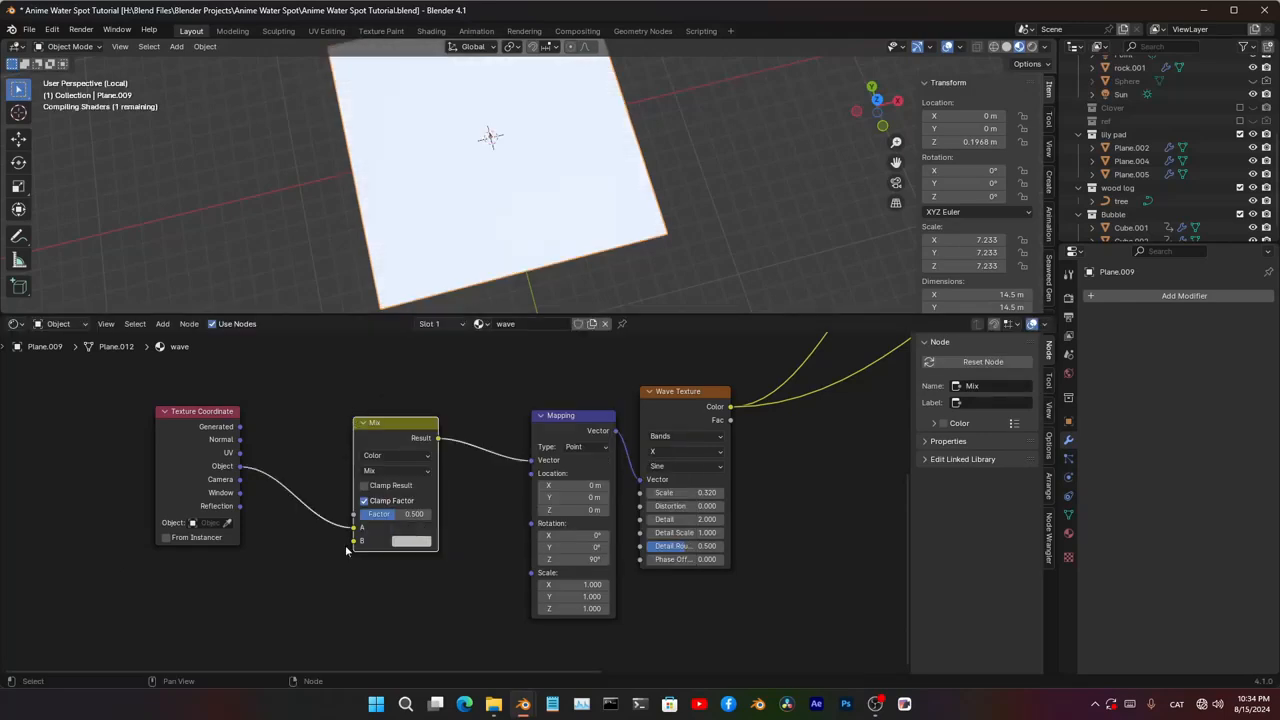
- Add a Noise Texture node and link its Fac output to the Mix node's B input
middle_click_drag(348, 549, 371, 453)
key("shift+a")
left_click(323, 483)
type("noise")
key("Return")
left_click(245, 517)
middle_click_drag(389, 408, 381, 482)
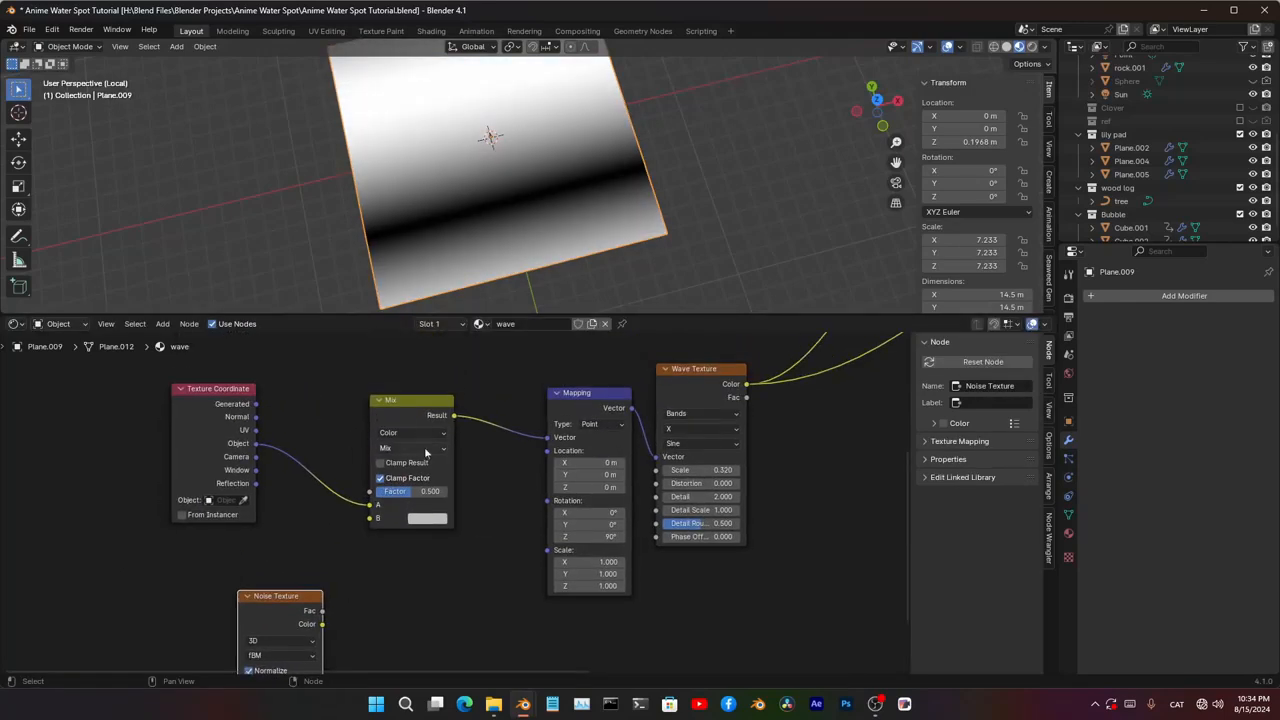
middle_click_drag(333, 600, 337, 551)
left_click_drag(329, 552, 377, 459)
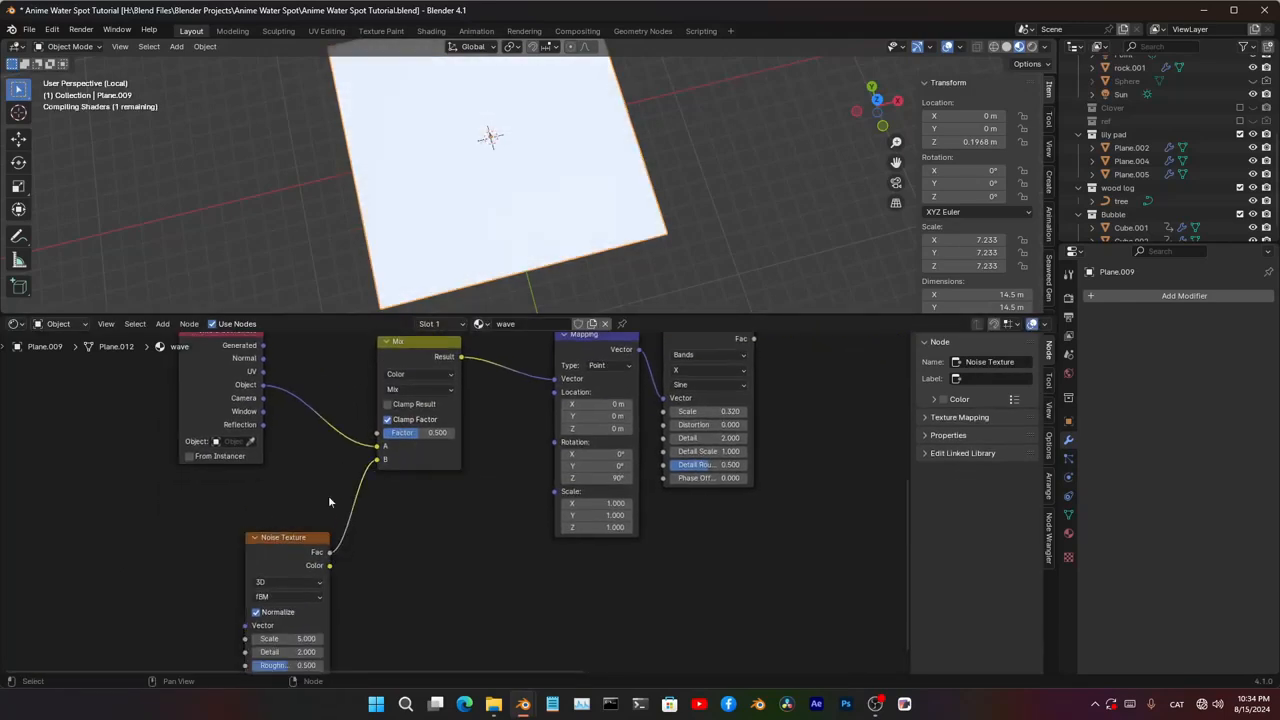
- Add Texture Coordinate and Mapping nodes to the Noise Texture, using Object coordinates
scroll(232, 558, "up", 1)
middle_click_drag(226, 556, 327, 507)
left_click(395, 515)
key("ctrl+t")
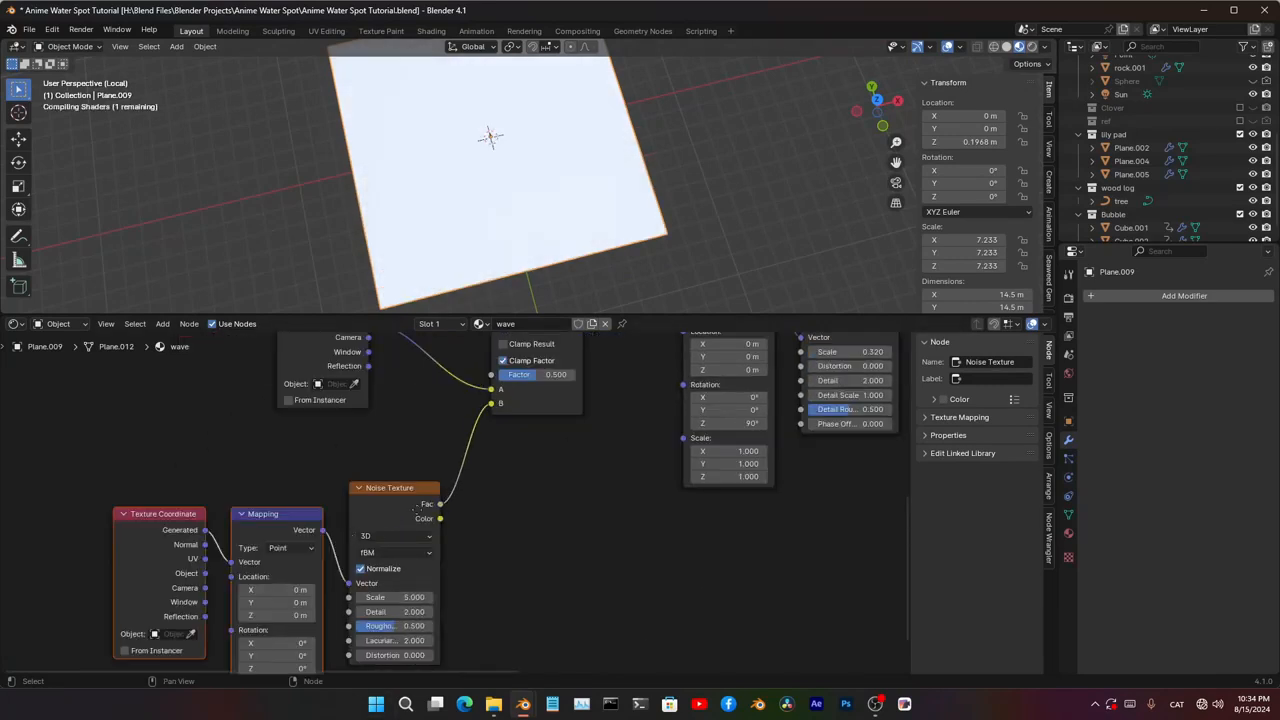
middle_click_drag(198, 574, 322, 520)
scroll(358, 497, "up", 1)
middle_click_drag(398, 640, 395, 462)
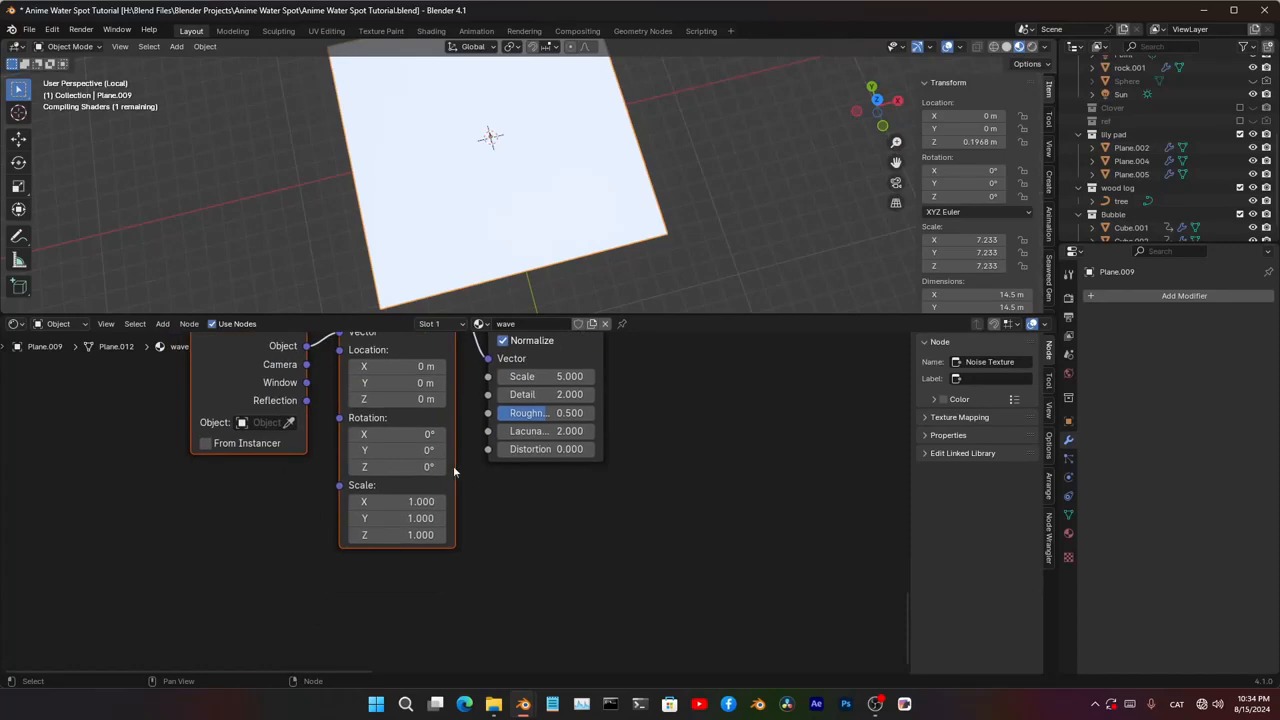
- Stretch the noise by increasing its Mapping X scale above 2 and setting the Y scale to 0.410
mouse_move(415, 518)
left_mouse_down()
mouse_move(380, 518)
mouse_move(415, 508)
mouse_move(372, 502)
mouse_move(442, 502)
left_mouse_up()
scroll(729, 467, "down", 5)
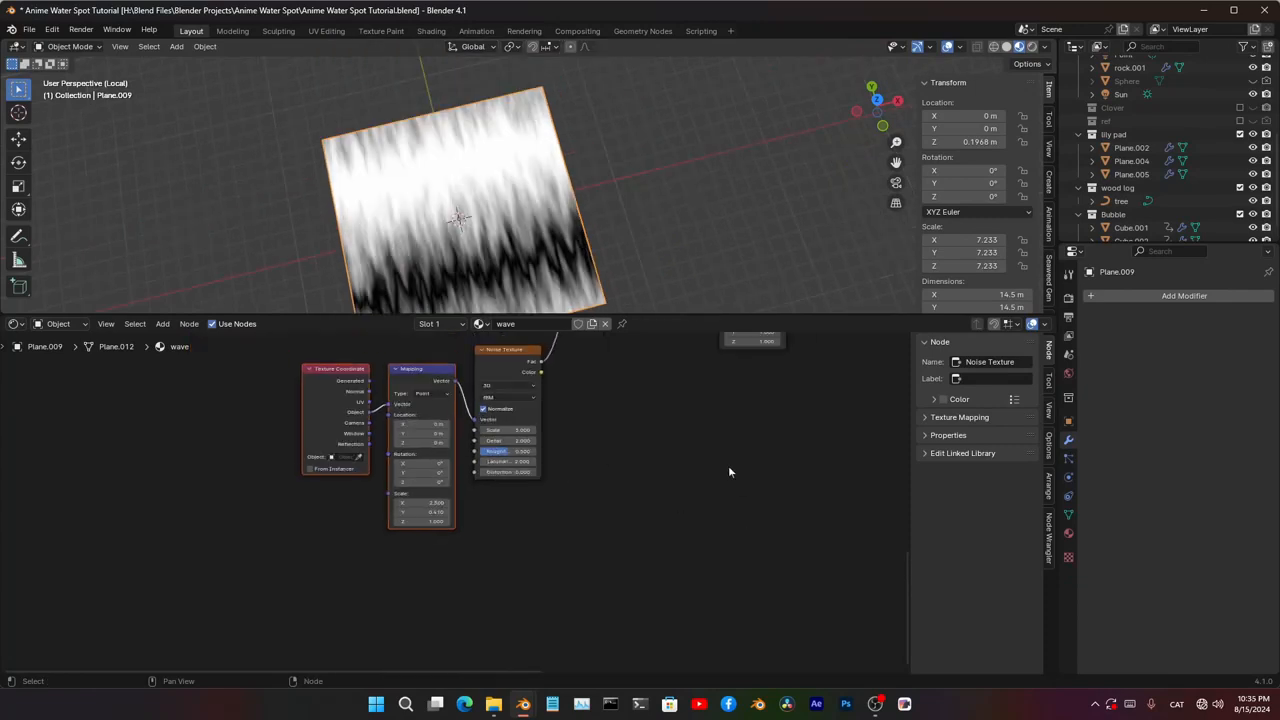
scroll(728, 467, "up", 1)
middle_click_drag(728, 465, 632, 672)
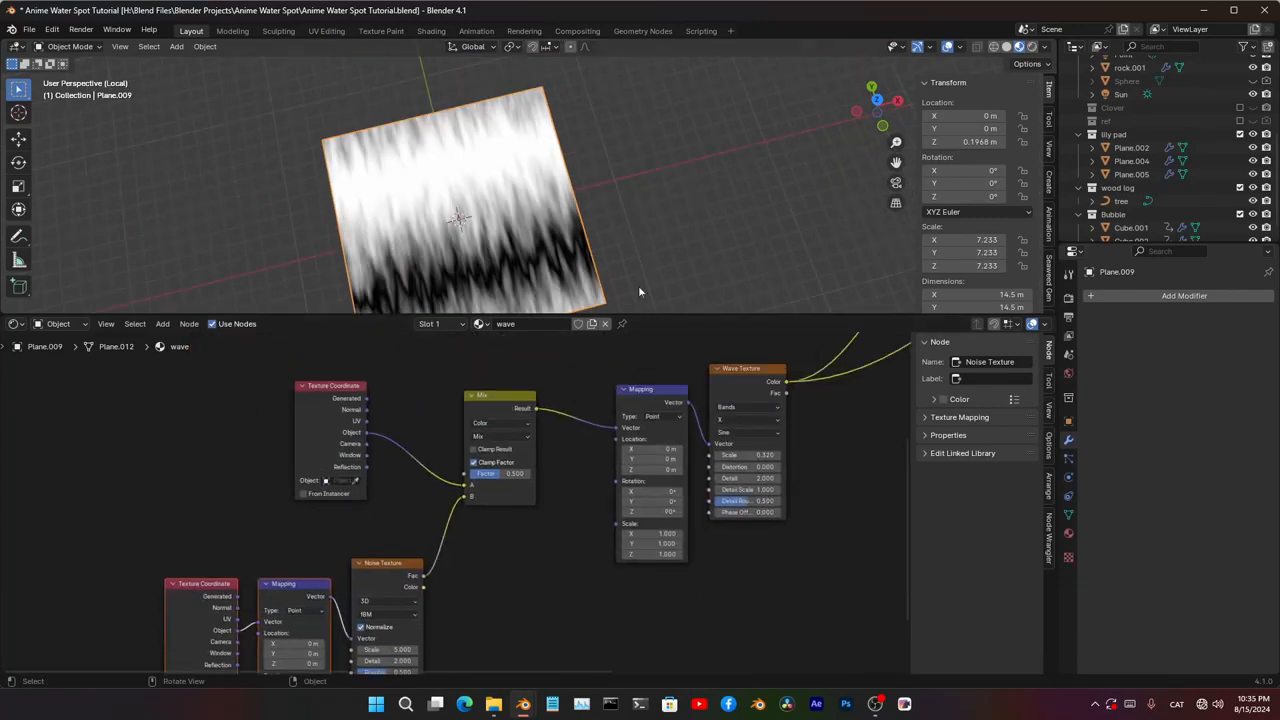
- Insert a Color Ramp node after the Wave Texture's colour output
middle_click_drag(846, 396, 539, 550)
key("shift+a")
left_click(517, 509)
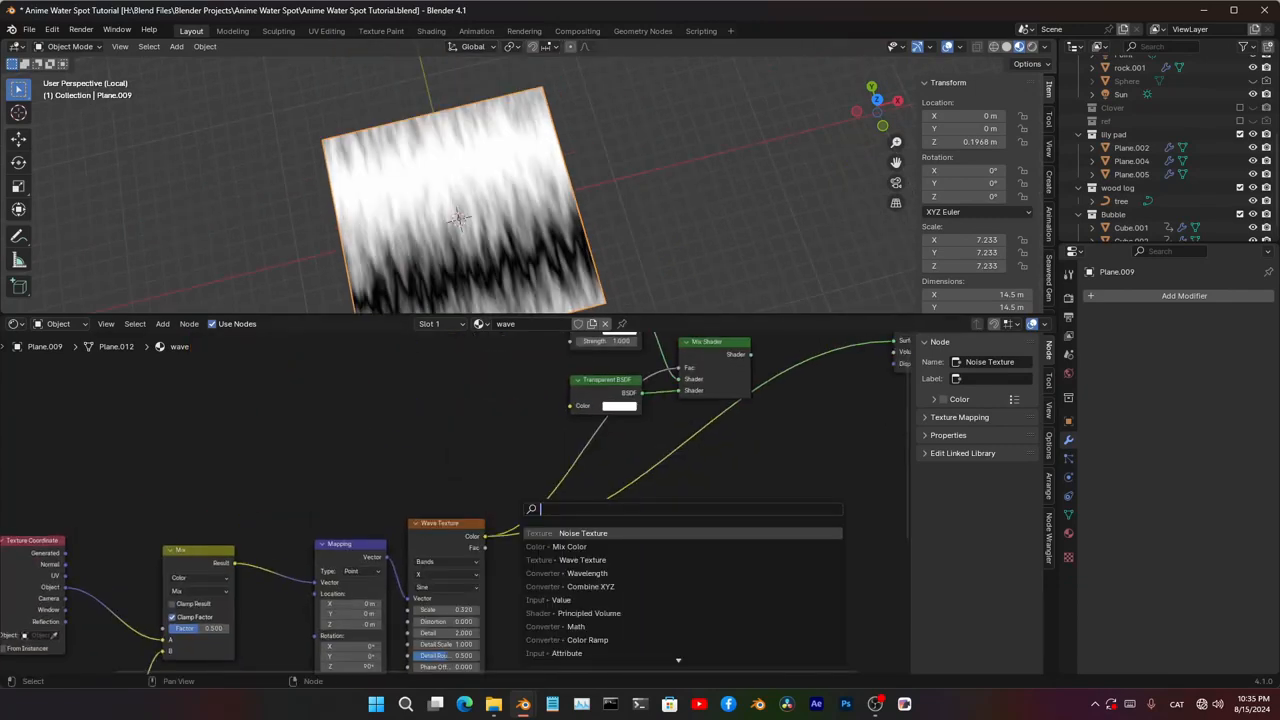
type("color ra")
key("Return")
left_click(557, 438)
- Set the Color Ramp's black stop to 0.800 and white stop to 0.959, and reconnect the Mix Shader to the Material Output
scroll(626, 464, "up", 5)
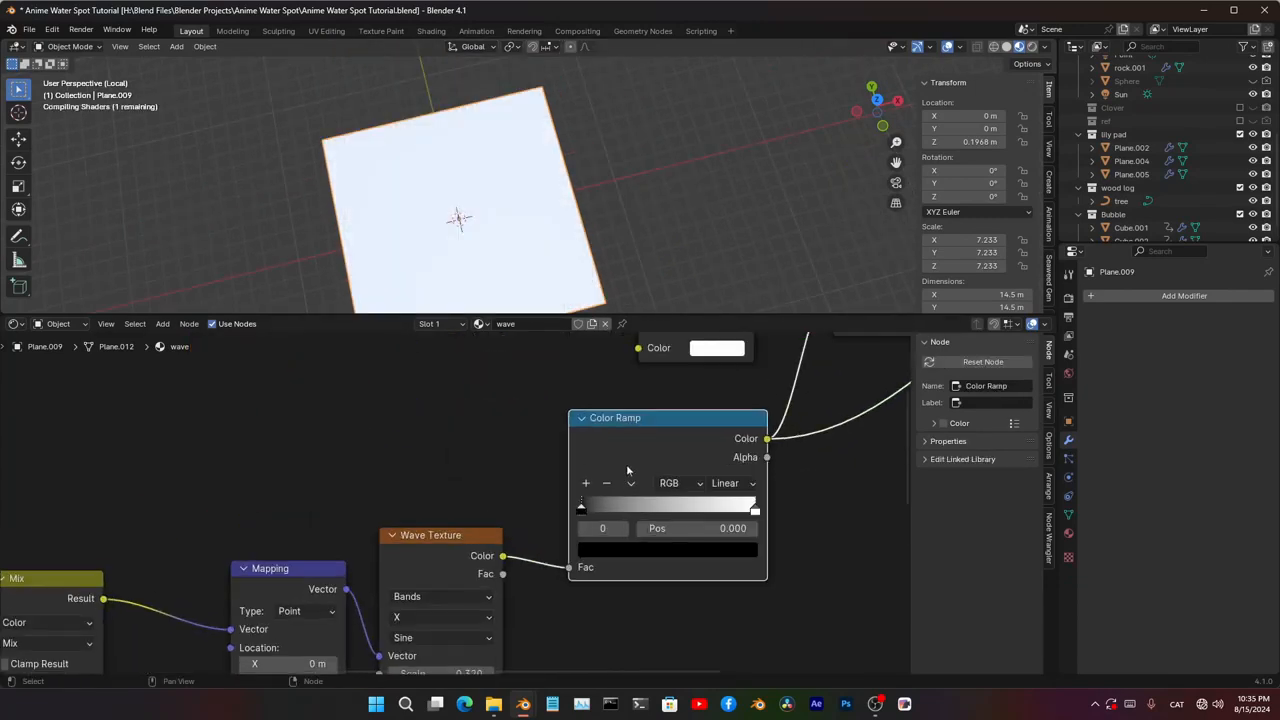
middle_click_drag(731, 436, 574, 501)
mouse_move(596, 574)
left_mouse_down()
mouse_move(443, 576)
mouse_move(594, 576)
left_mouse_up()
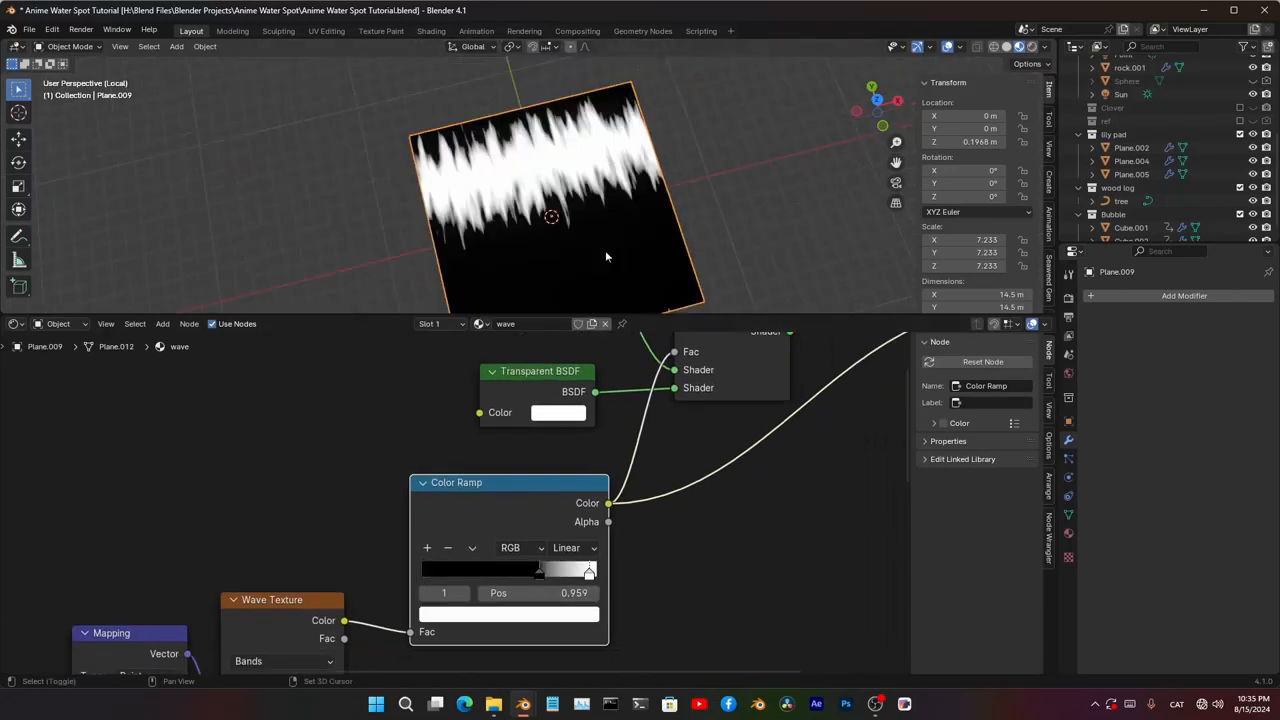
middle_click_drag(605, 257, 550, 228)
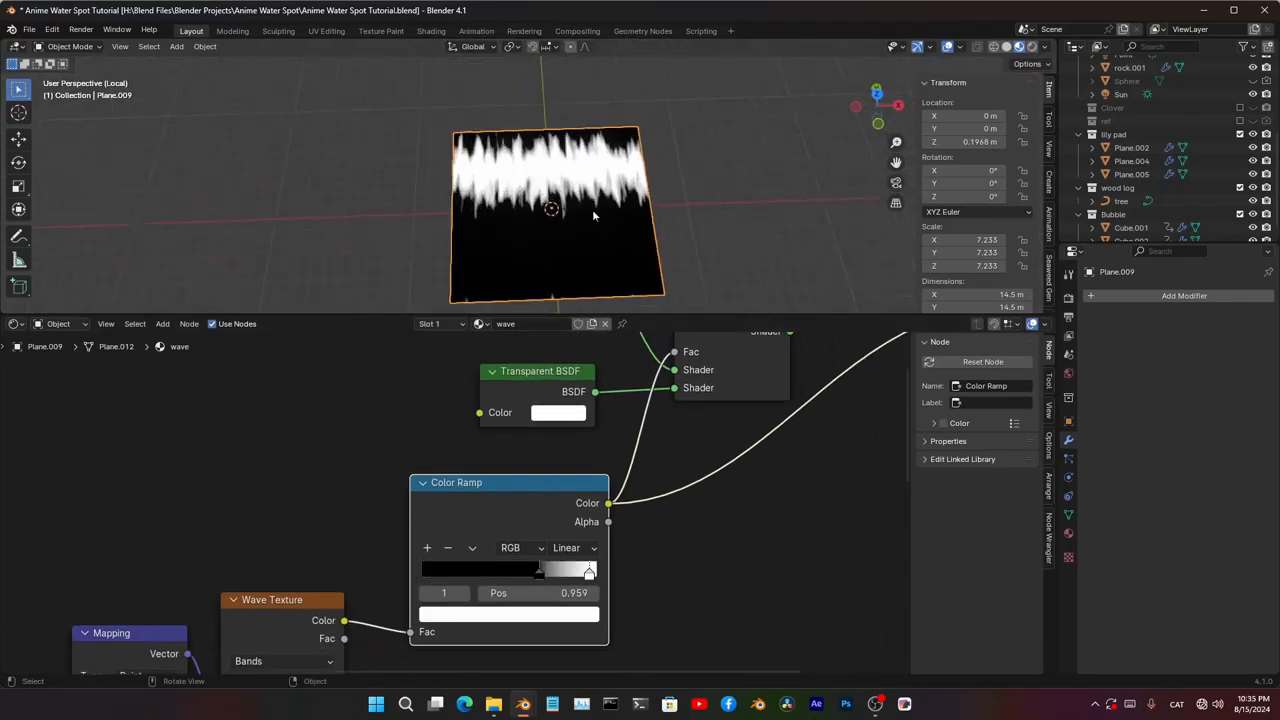
scroll(524, 217, "up", 4)
scroll(541, 570, "down", 3)
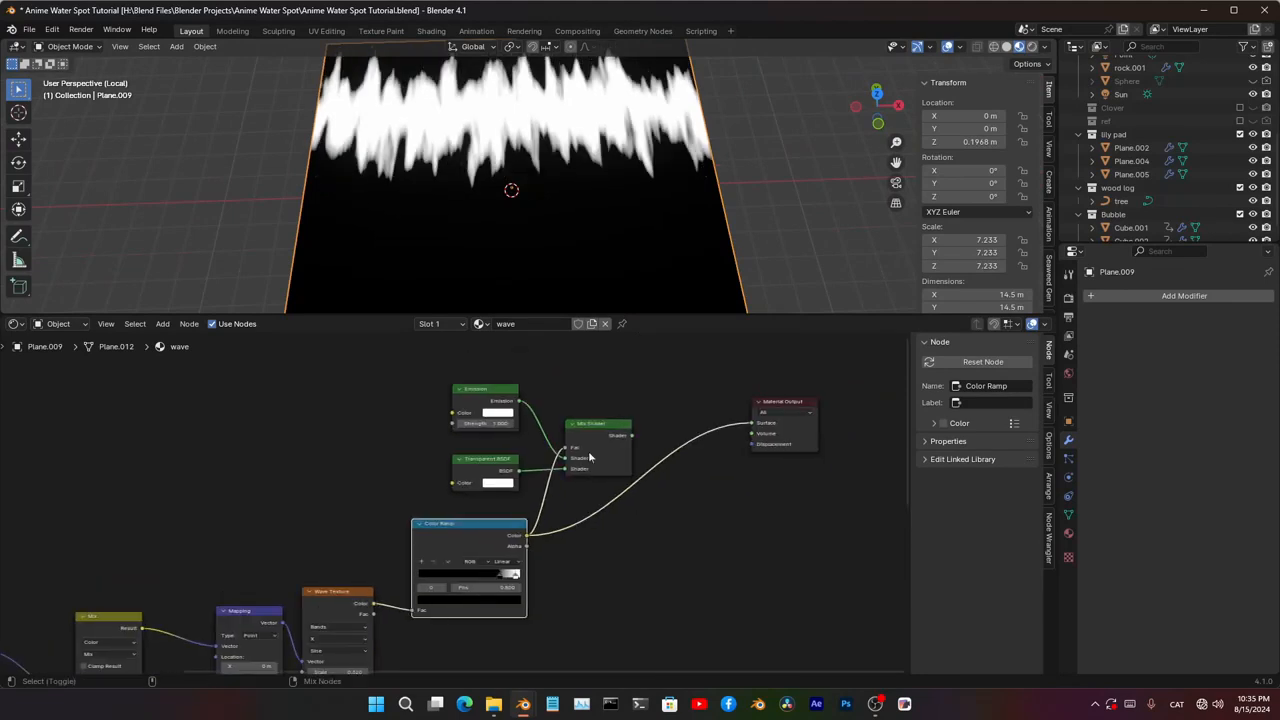
left_click(585, 434, "ctrl+shift")
scroll(590, 462, "up", 2)
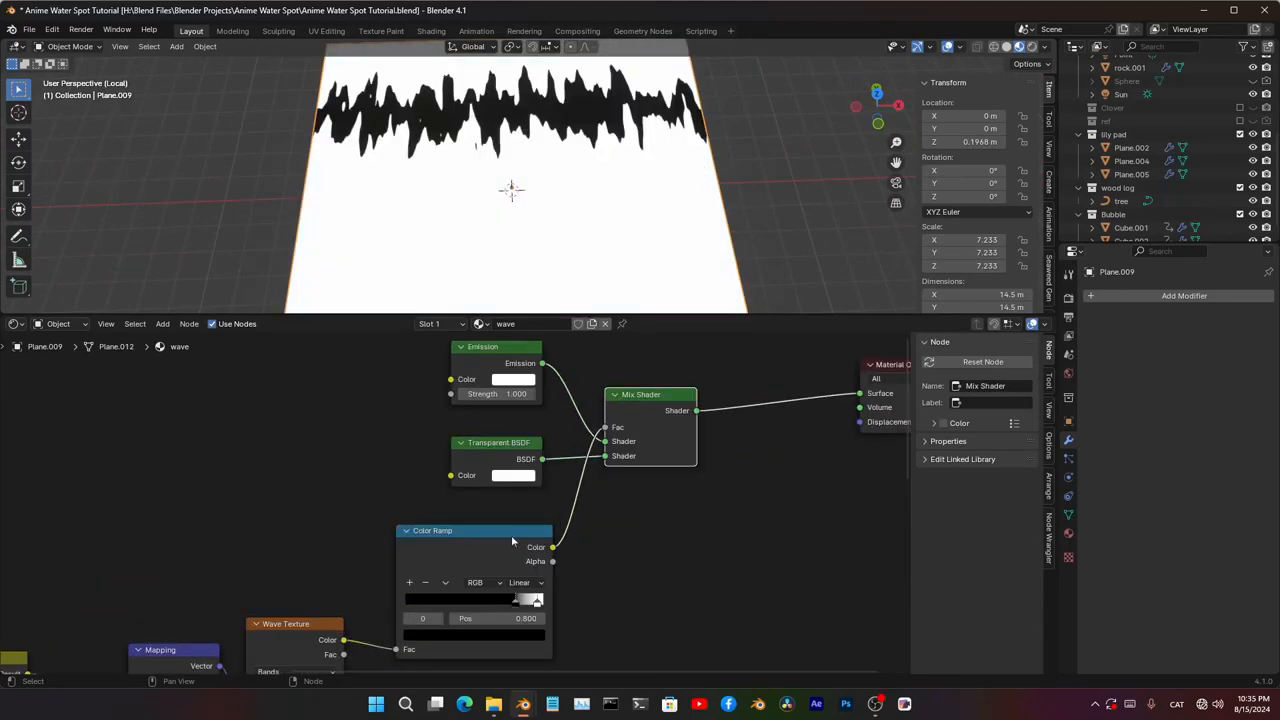
- Insert an Invert Color node between the Color Ramp and the Mix Shader's factor
key("shift+a")
left_click(531, 479)
type("Invert")
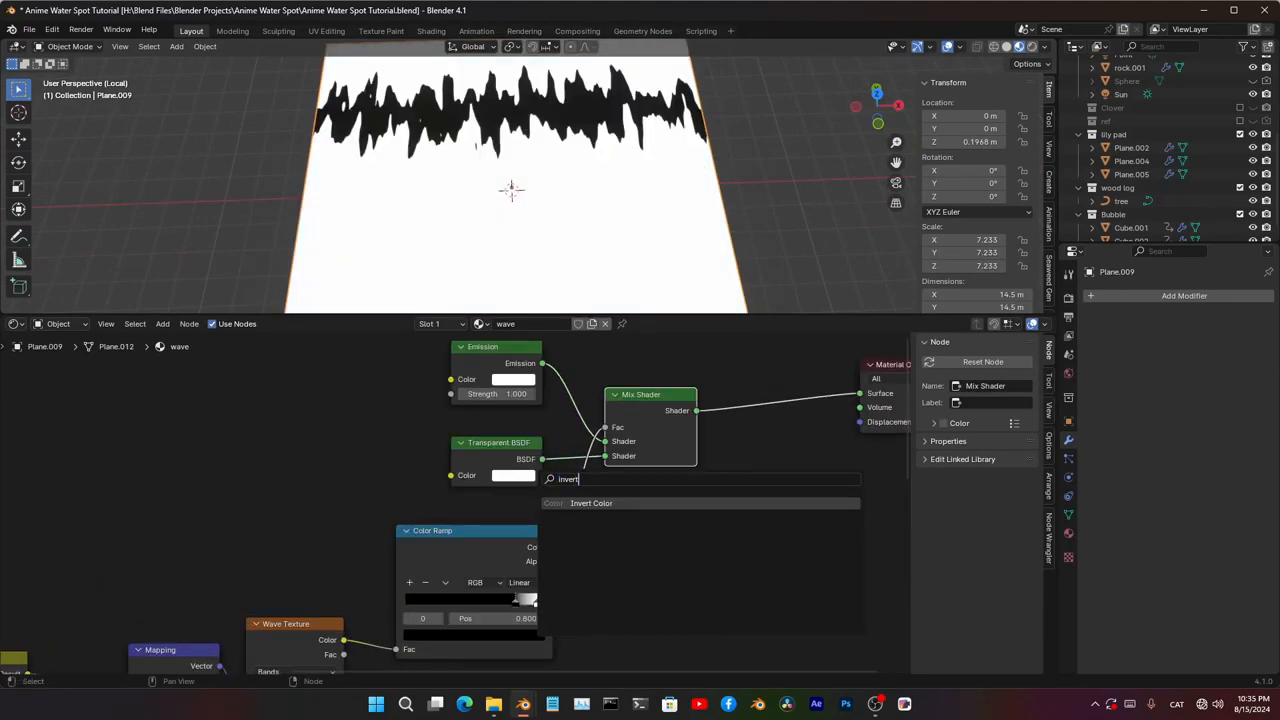
key("Return")
left_click(590, 502)
middle_click_drag(592, 222, 546, 182)
scroll(784, 449, "down", 3)
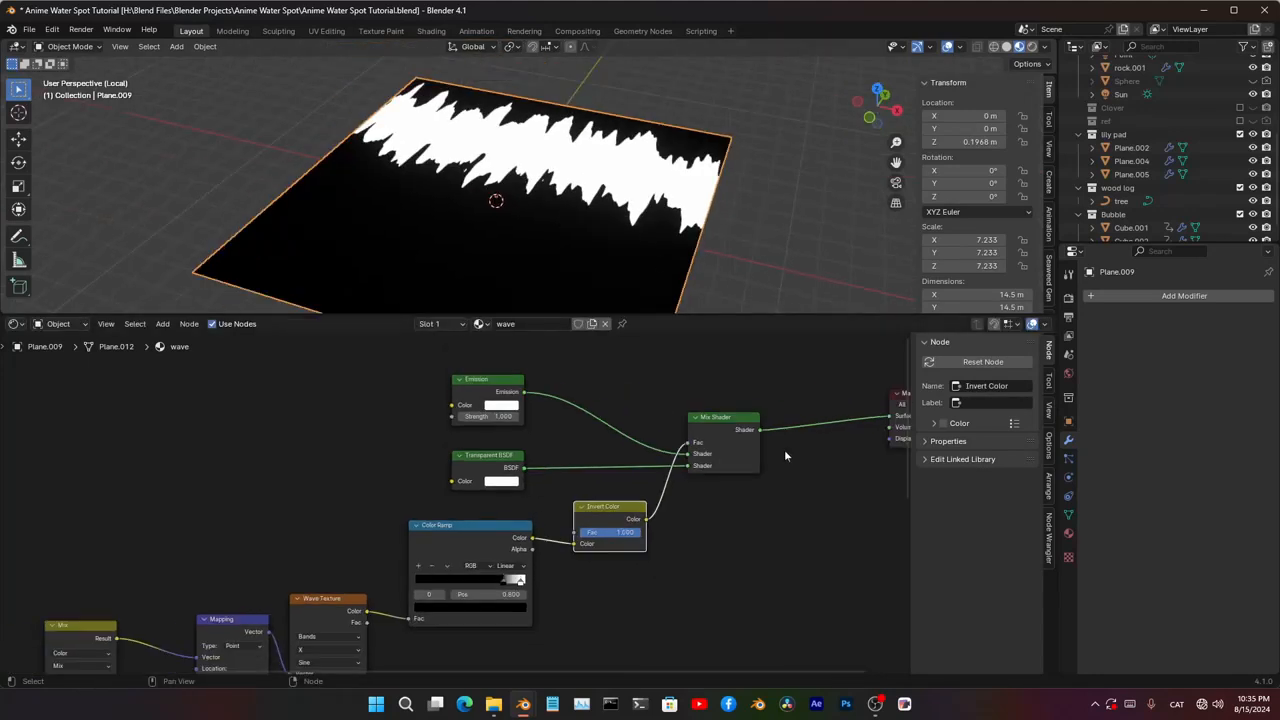
- Set the wave material's Blend Mode to Alpha Blend
left_click(1068, 535)
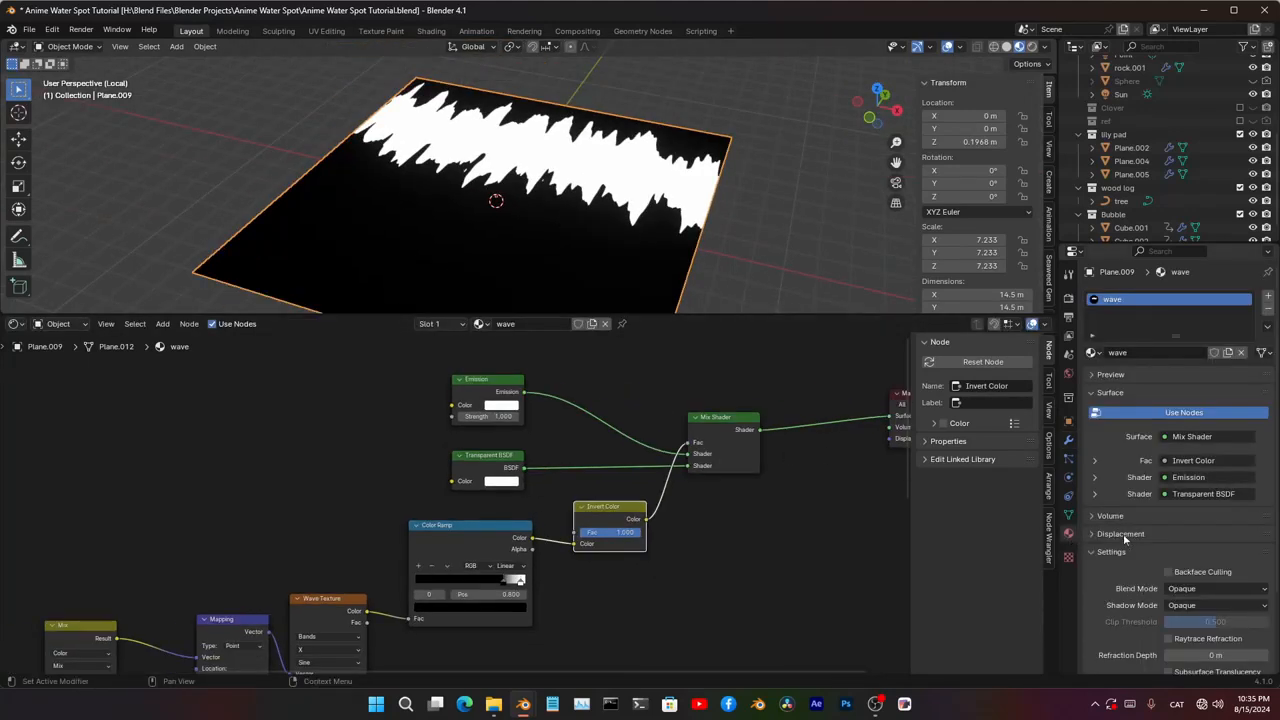
left_click(1208, 590)
left_click(1227, 648)
left_click(1203, 592)
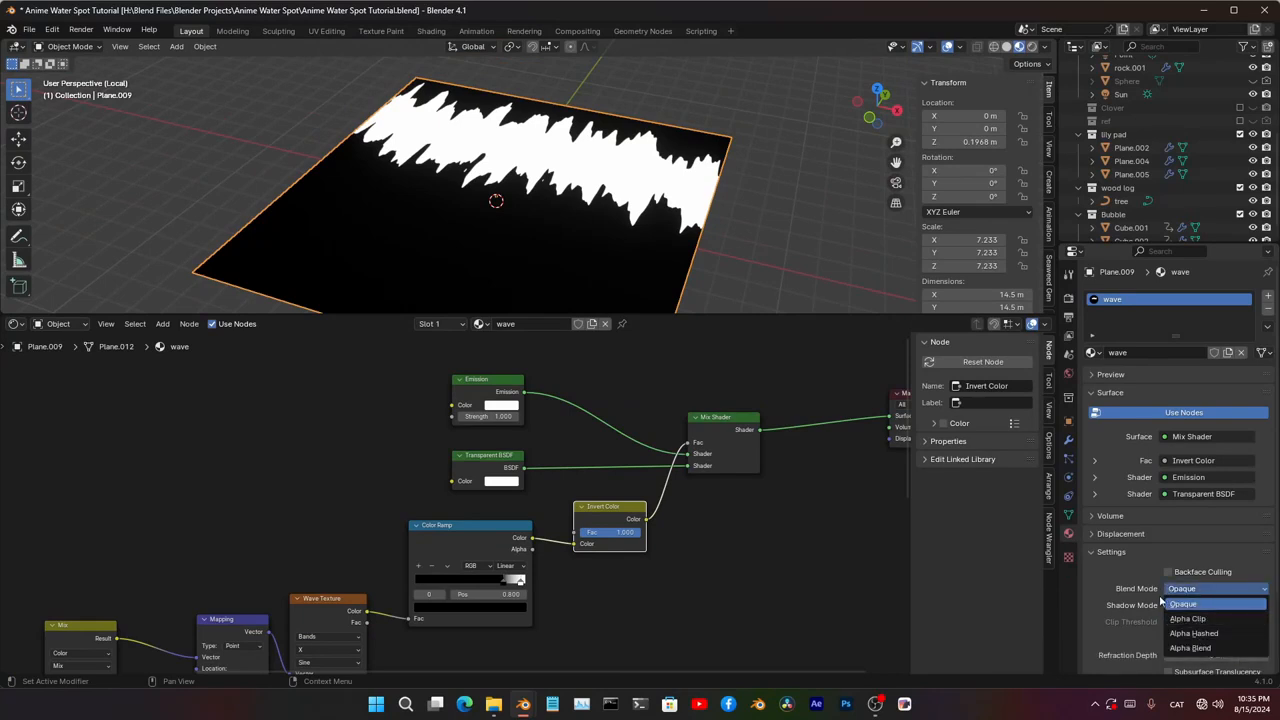
left_click(1205, 591)
left_click(1211, 648)
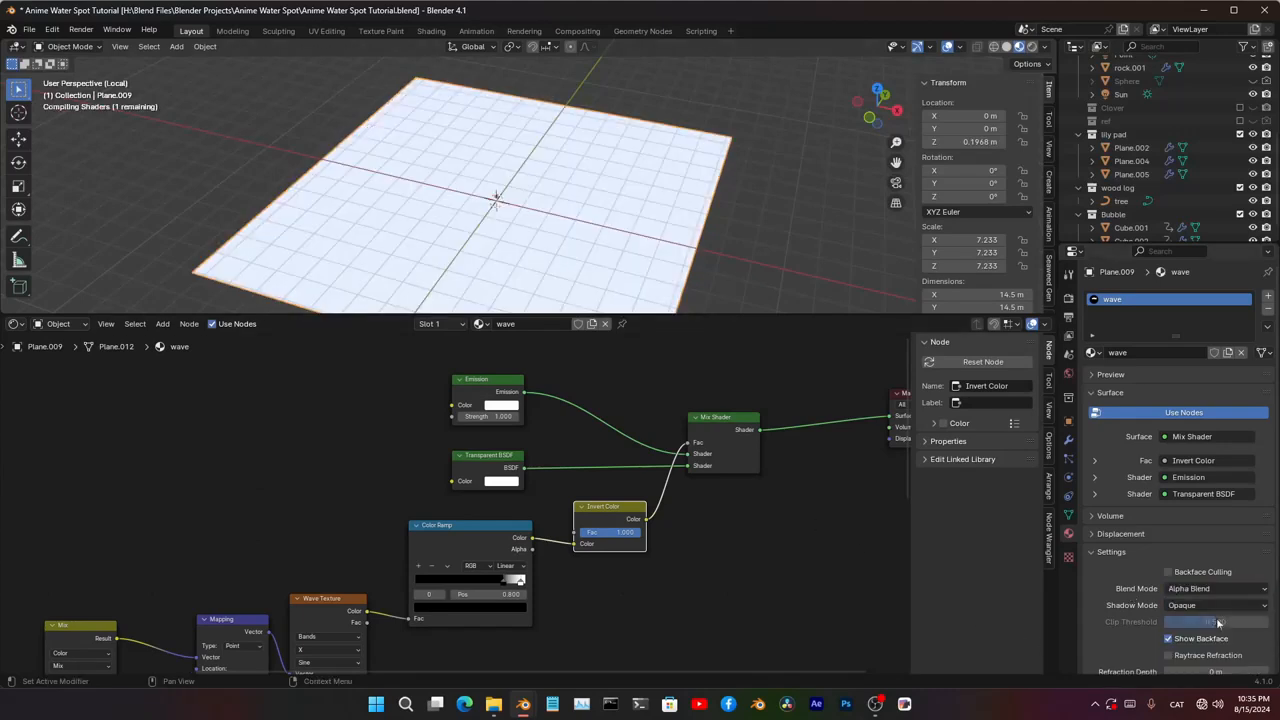
middle_click_drag(451, 176, 452, 216)
scroll(560, 235, "up", 4)
scroll(597, 511, "down", 7)
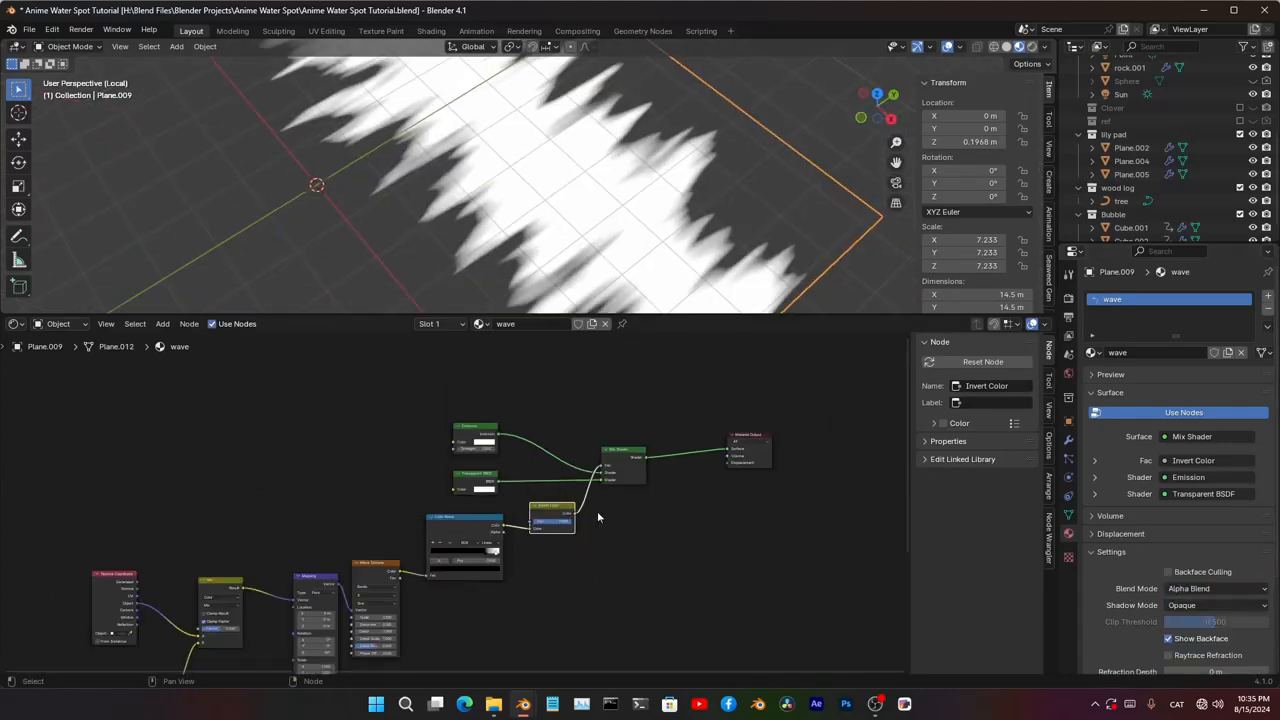
- Animate the wave by driving the X location of the Wave Texture's Mapping node with a #frame division expression
middle_click_drag(508, 536, 571, 486)
scroll(410, 540, "up", 4)
middle_click_drag(399, 542, 445, 522)
scroll(431, 566, "up", 5)
middle_click_drag(431, 566, 571, 517)
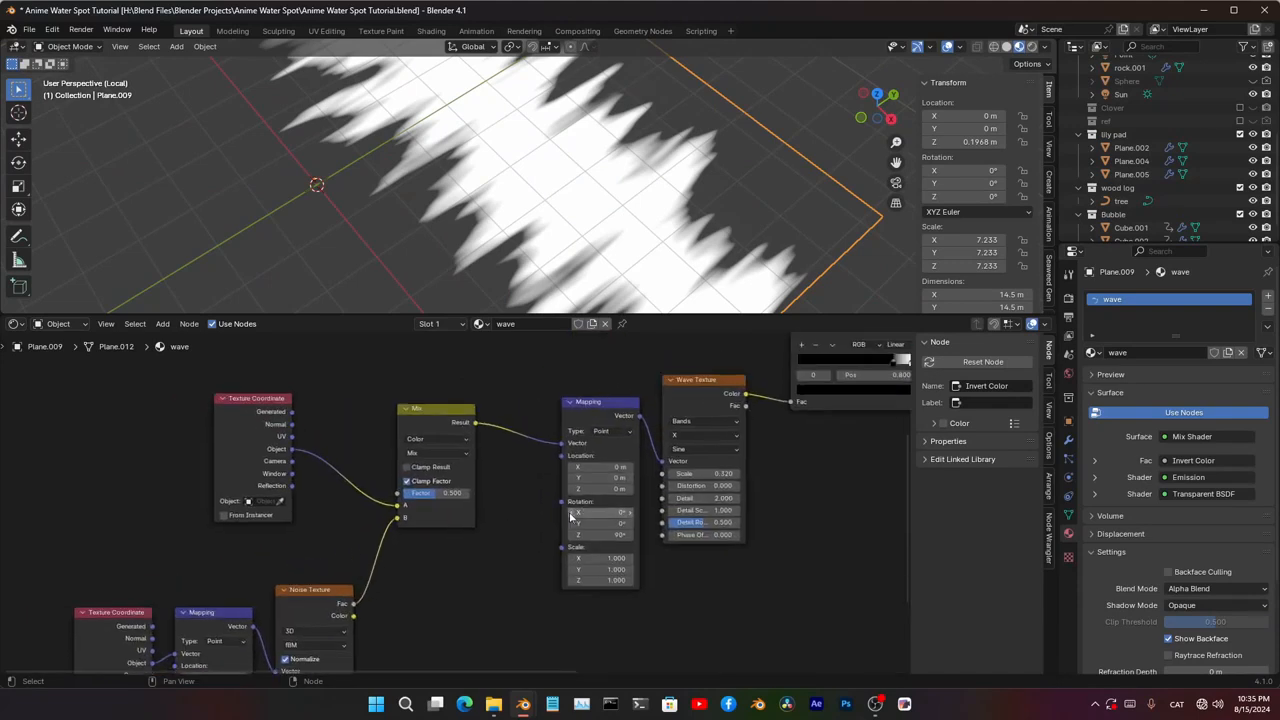
middle_click_drag(560, 228, 597, 254)
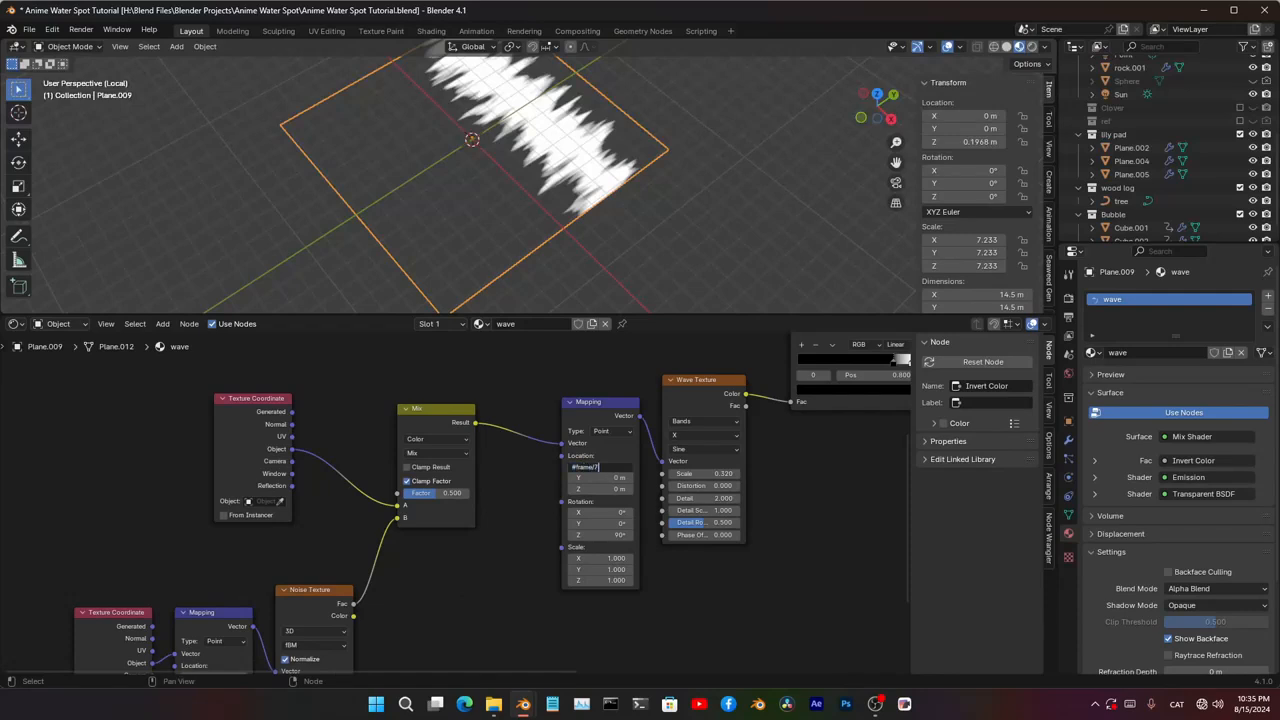
key("Return")
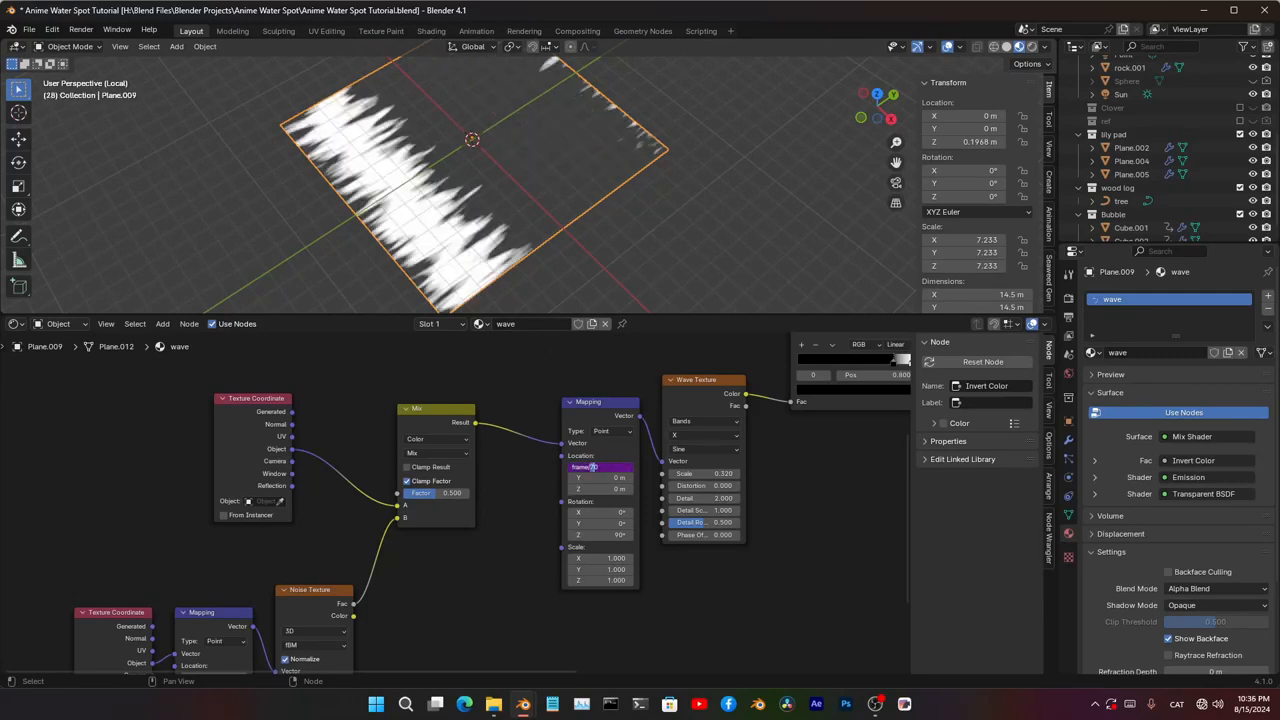
scroll(592, 467, "up", 2)
- Play the wave animation in the full-screen rendered viewport and check it through the camera
key("space")
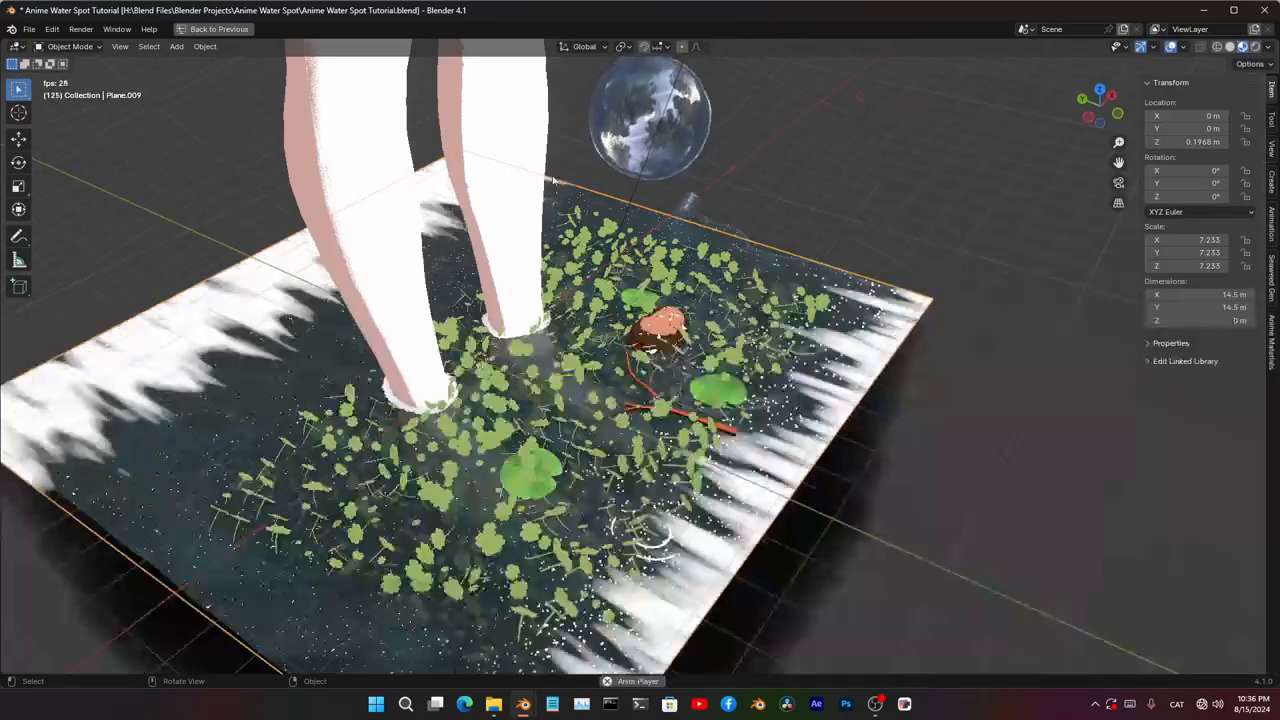
middle_click_drag(553, 180, 547, 483)
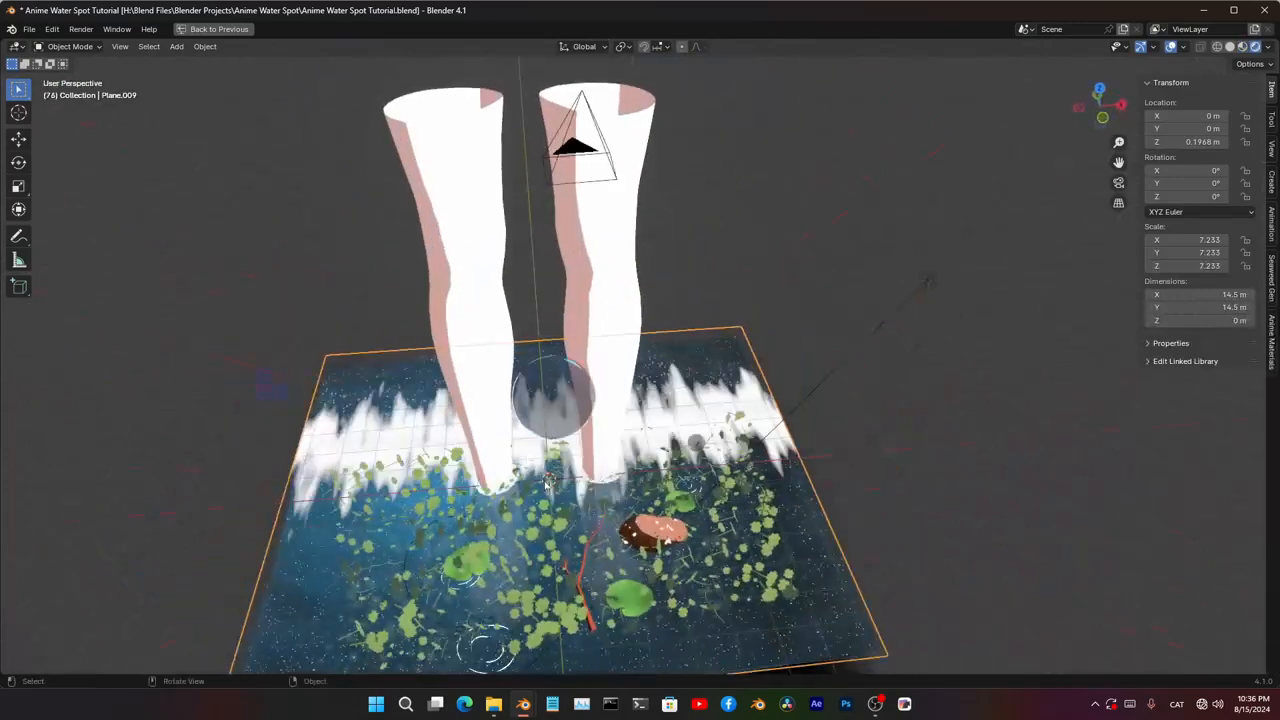
key("KP_0")
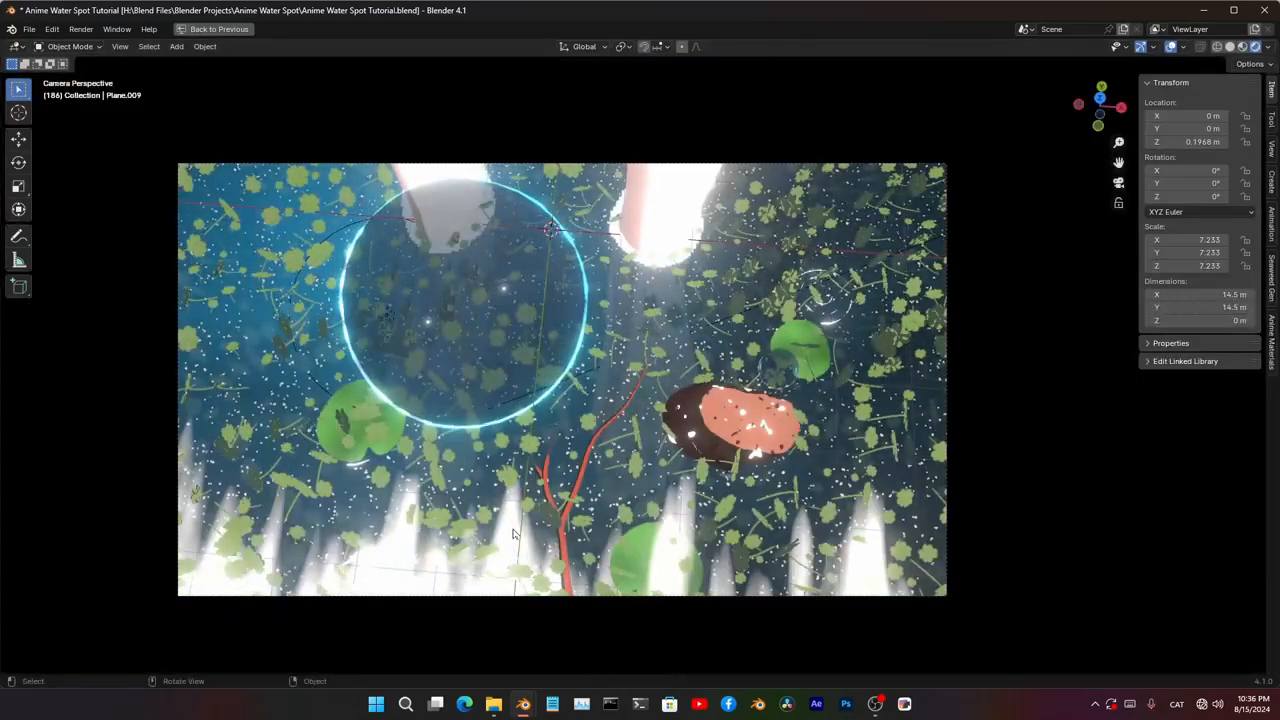
middle_click_drag(612, 535, 594, 505, "shift")
scroll(606, 357, "up", 1)
middle_click_drag(553, 574, 580, 516, "shift")
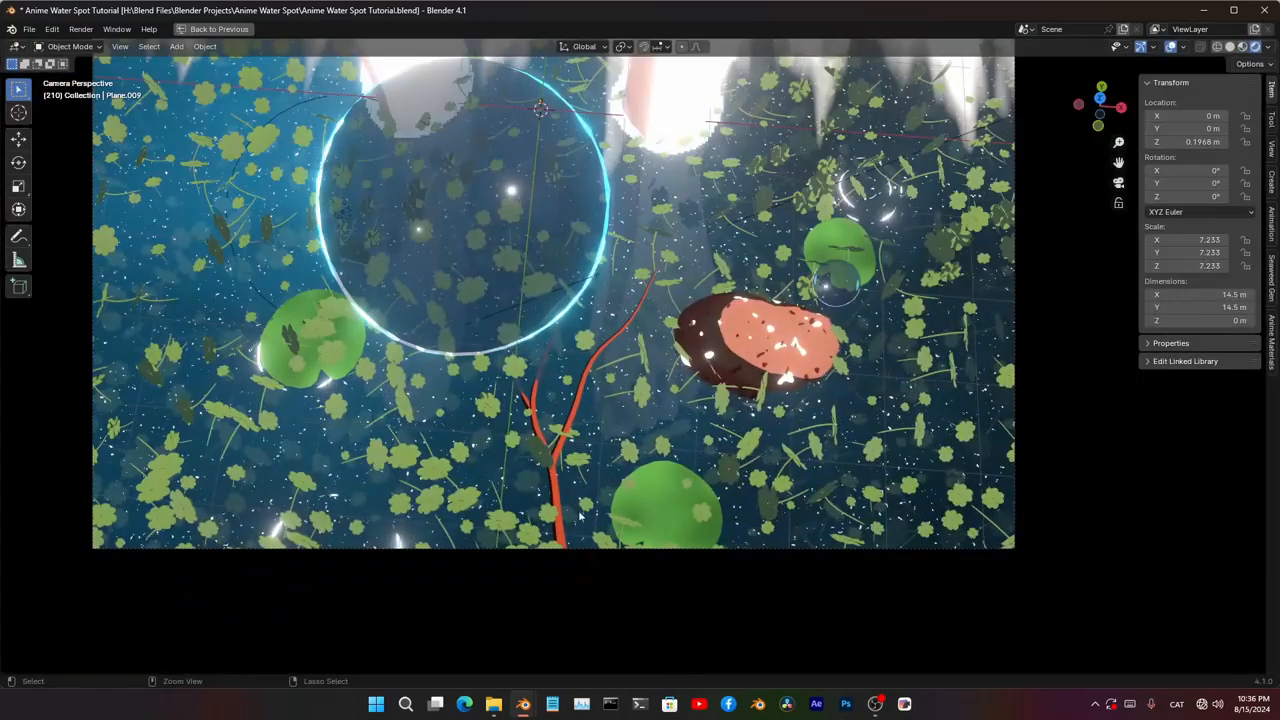
key("ctrl+space")
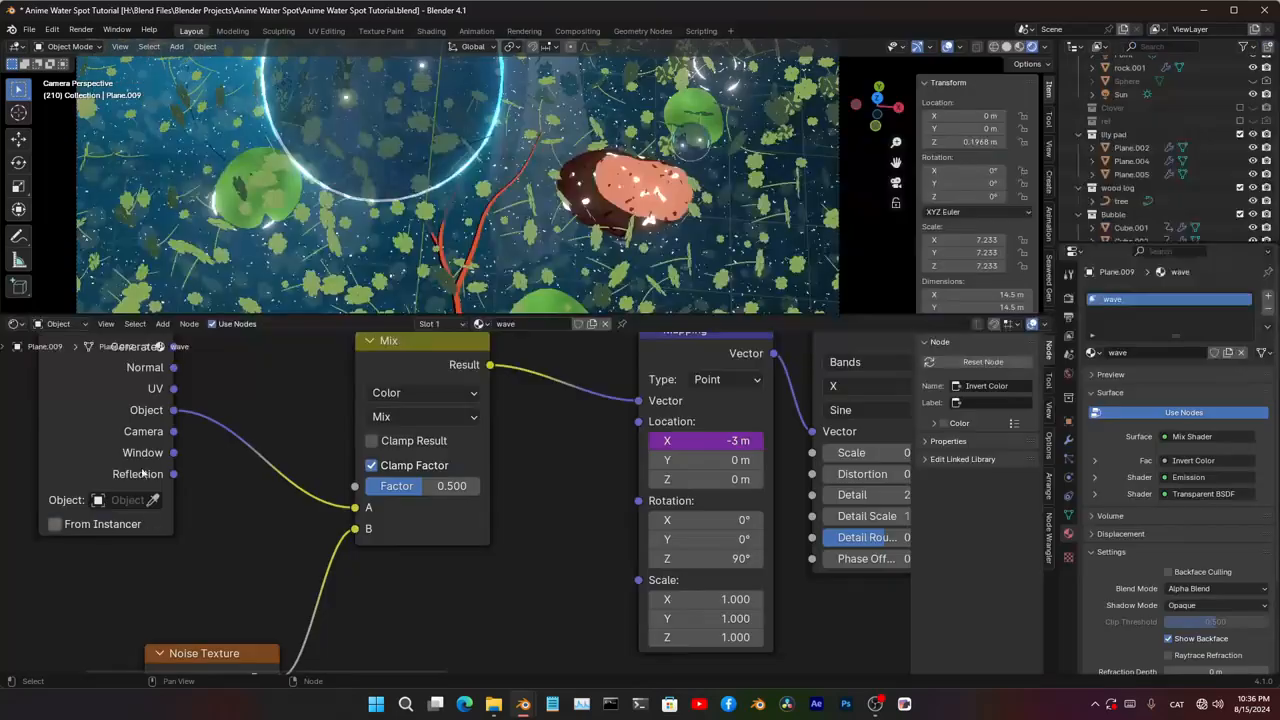
- Switch the node area to the Compositor and insert a Lens Distortion node between Color Balance and Composite
left_click(13, 323)
left_click(50, 408)
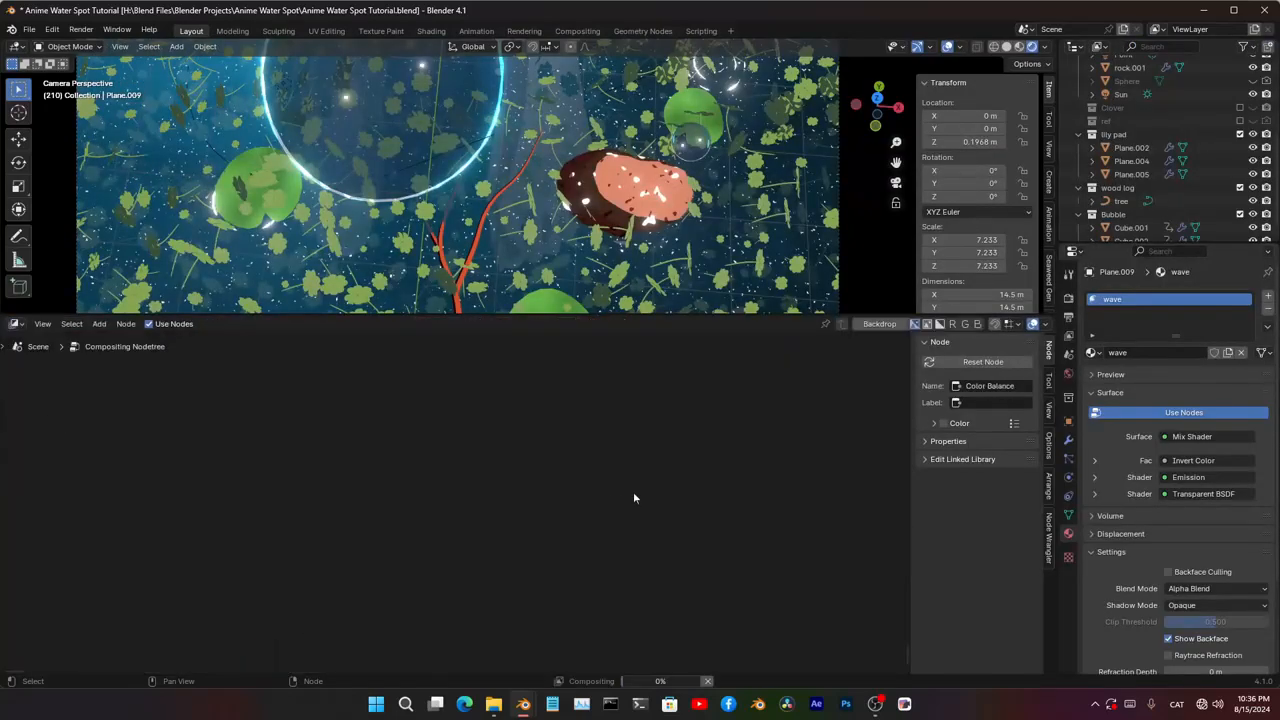
middle_click_drag(547, 478, 544, 505)
key("shift+a")
left_click(546, 460)
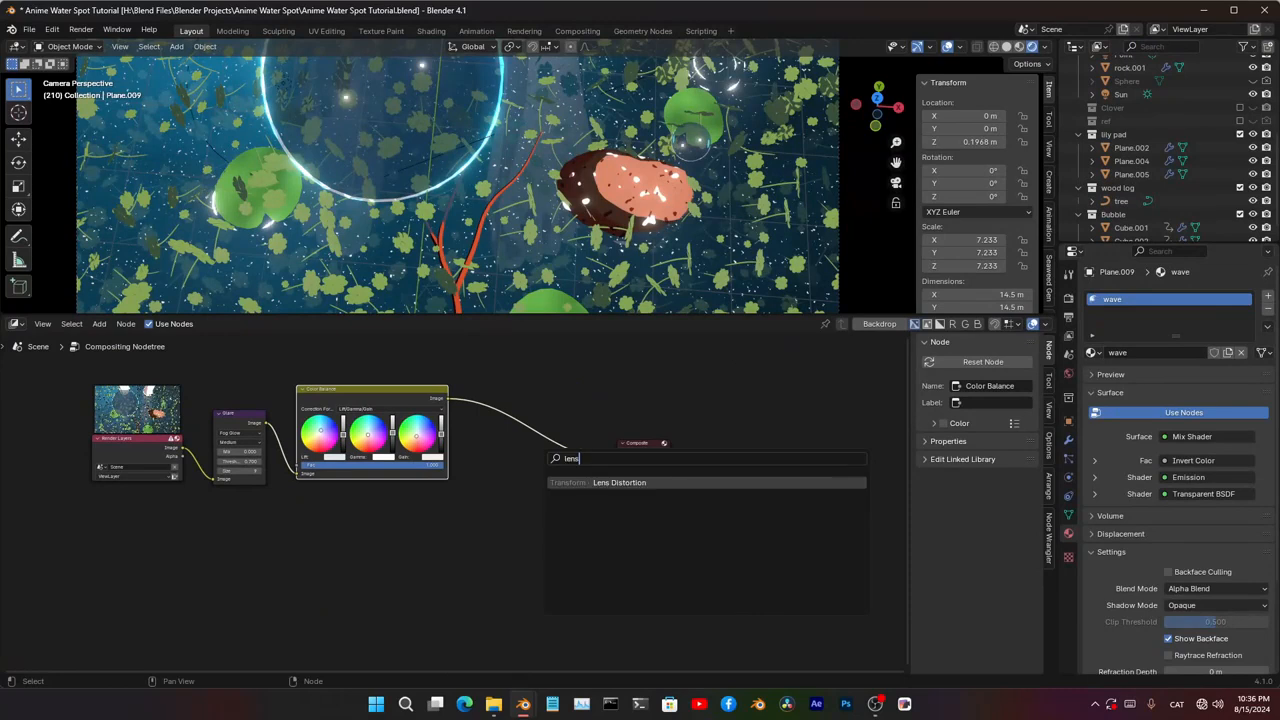
key("Escape")
key("shift+a")
key("Escape")
key("q")
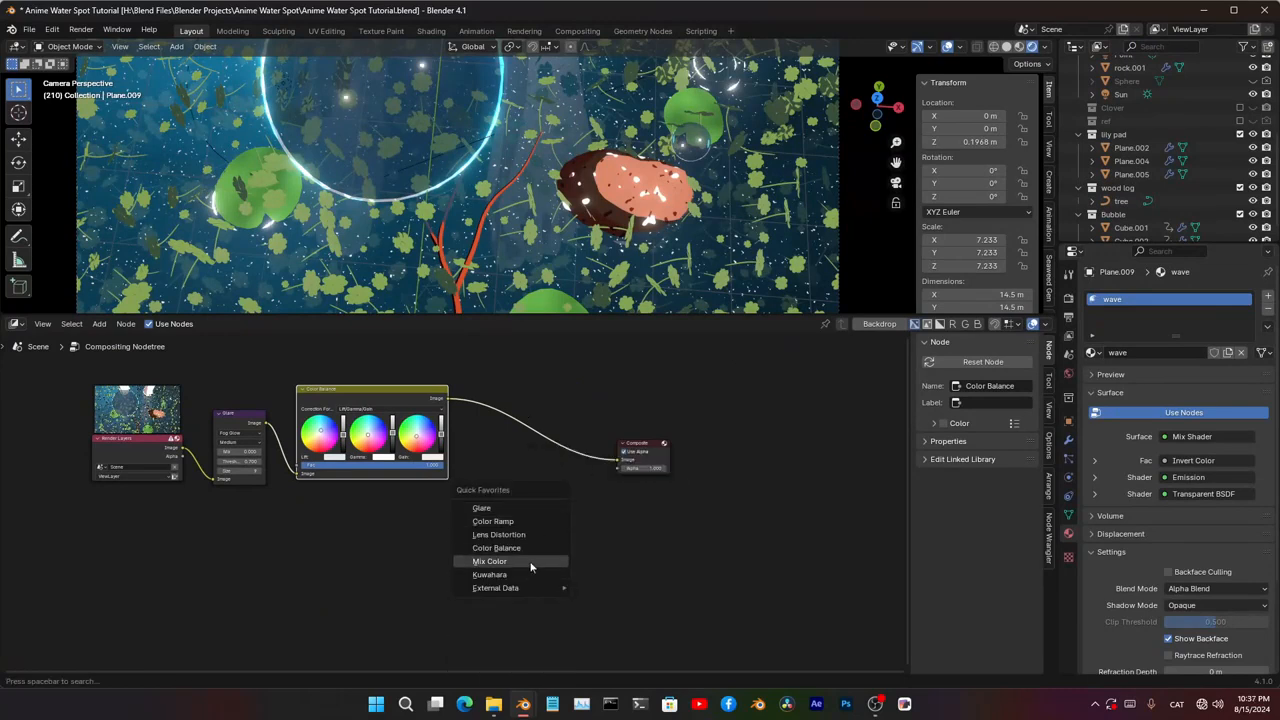
left_click(519, 536)
left_click(496, 408)
- Enable Fit on the Lens Distortion node and set both Distortion and Dispersion to 0.010
scroll(497, 410, "up", 10)
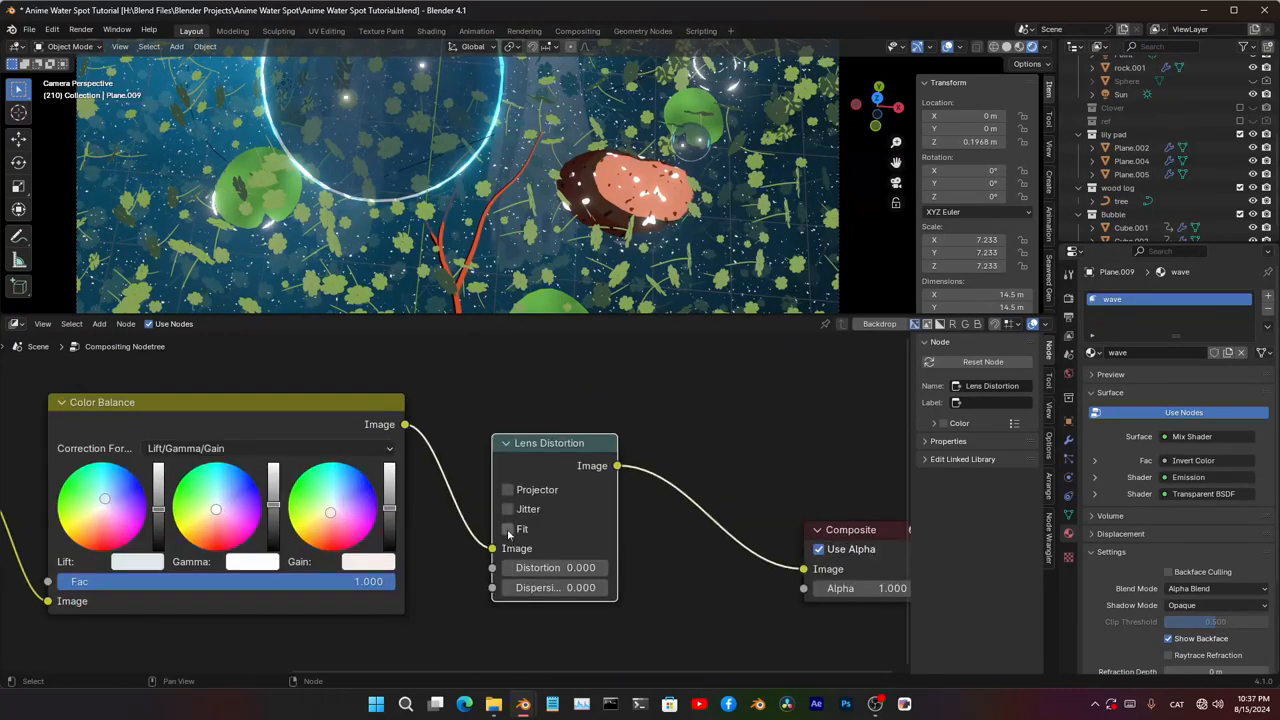
left_click(508, 529)
double_click(555, 567)
type(".01")
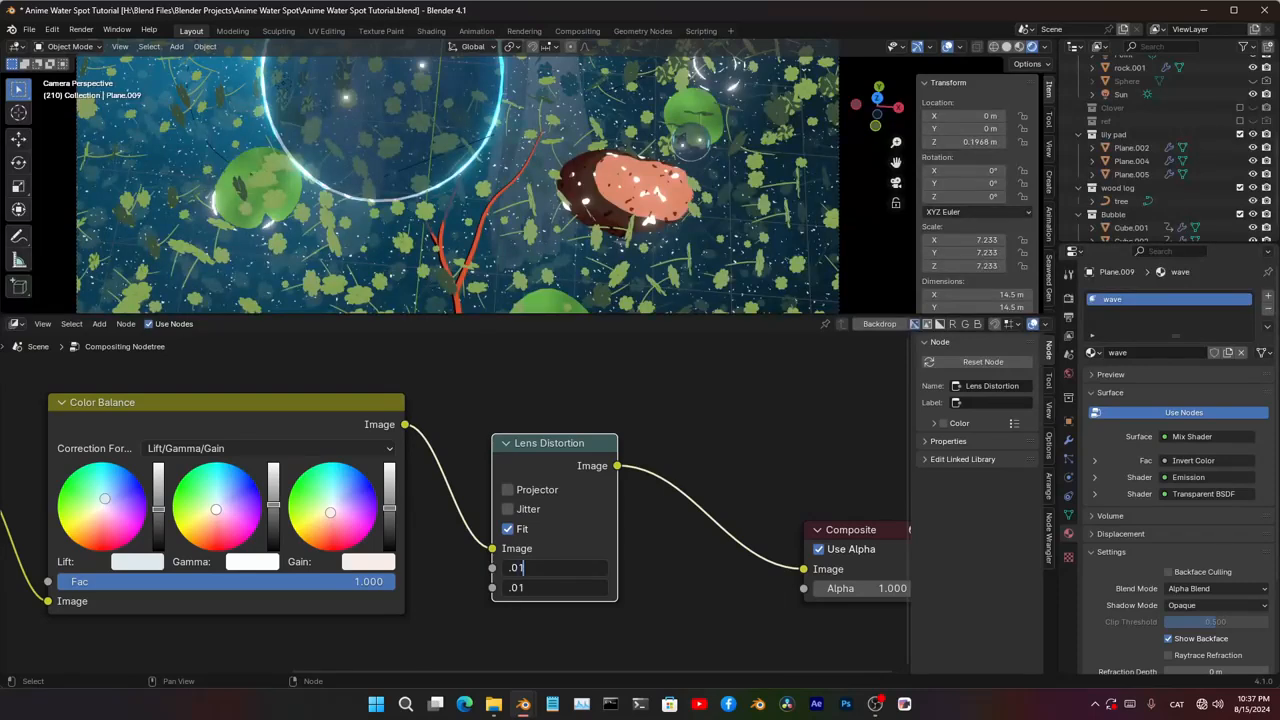
key("Return")
- Insert a Kuwahara node between Lens Distortion and Composite, and set its size to 0.730
middle_click_drag(764, 454, 696, 446)
key("q")
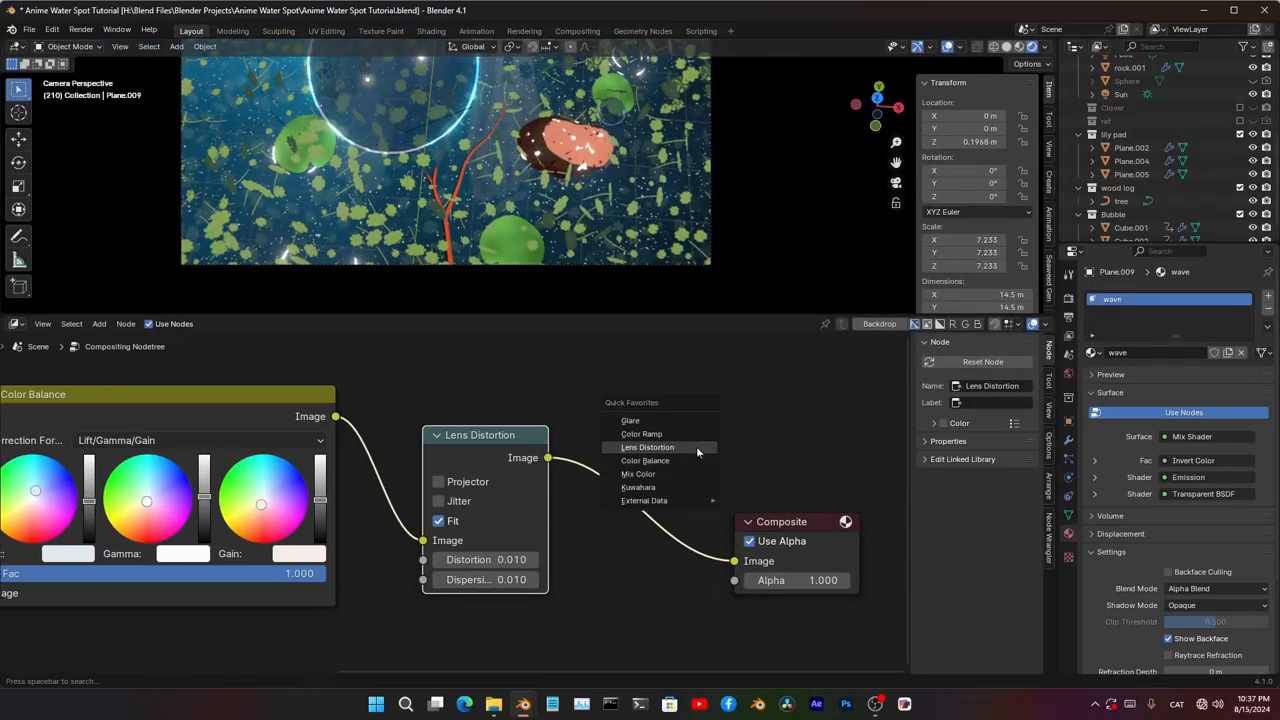
left_click(638, 487)
left_click(657, 482)
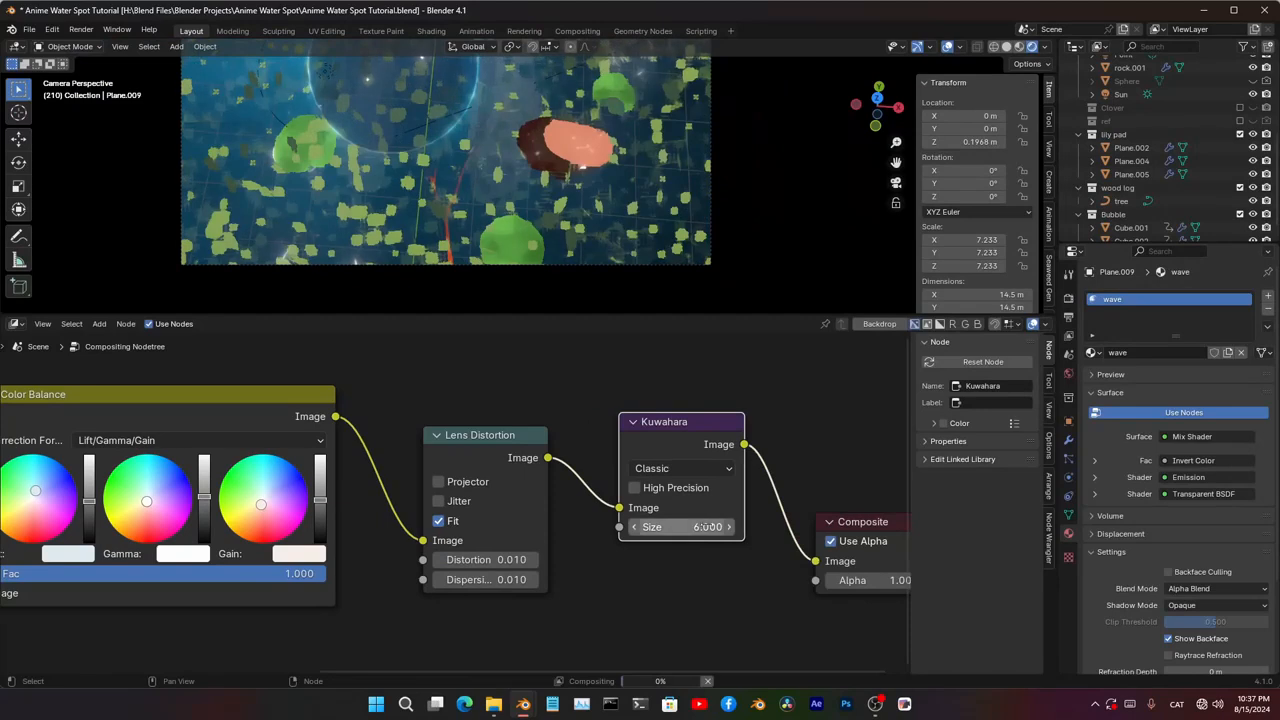
left_click_drag(672, 527, 582, 527)
scroll(648, 232, "up", 6)
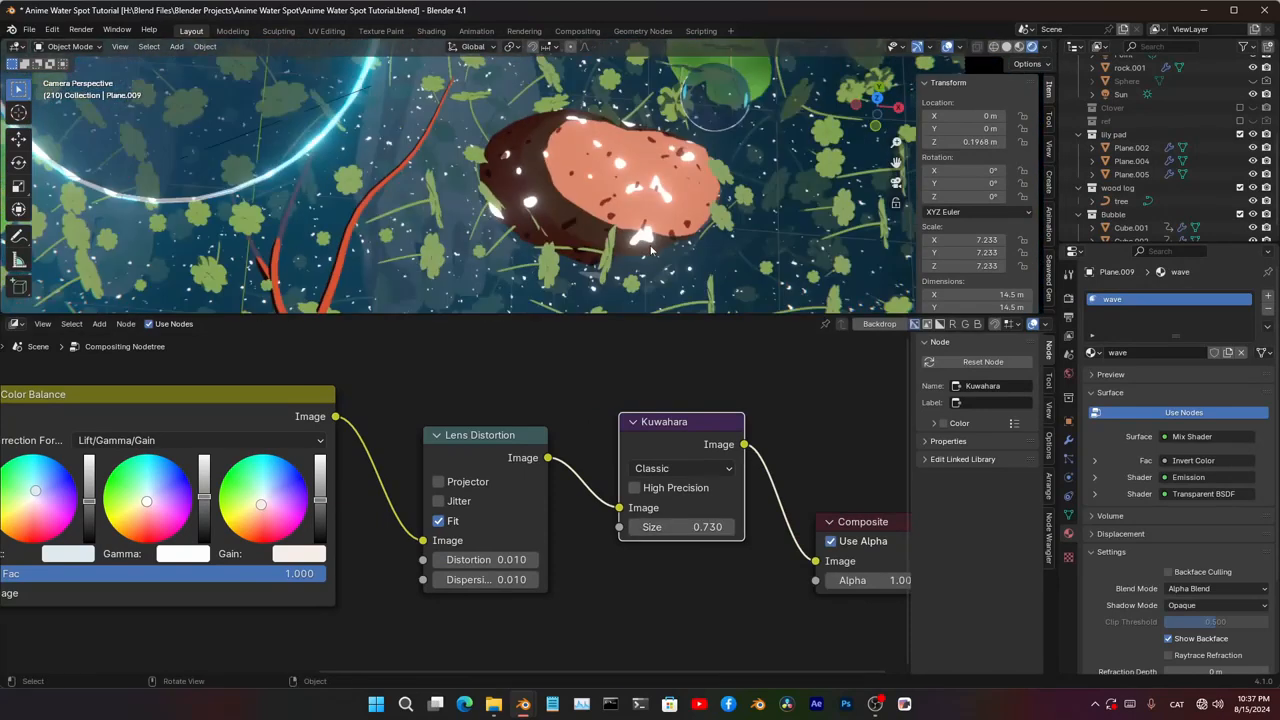
scroll(651, 250, "down", 6)
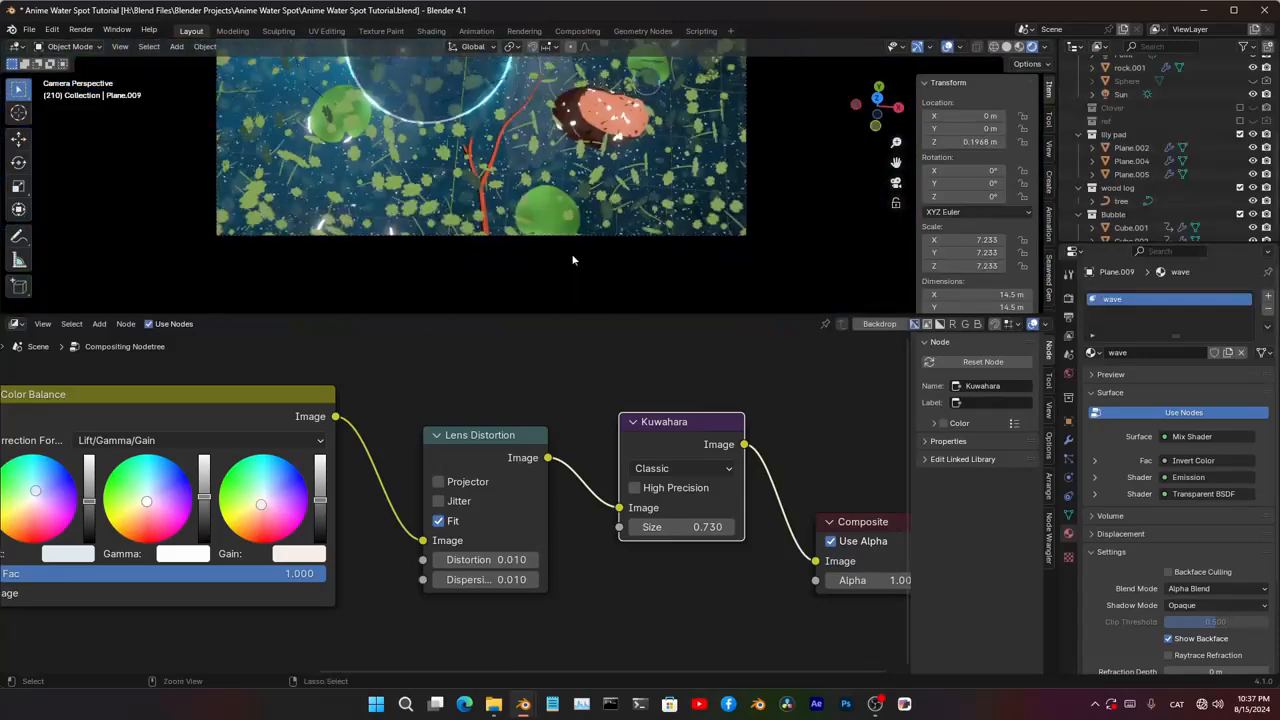
- Inspect the camera view full screen in solid and rendered shading to check the composited look
key("ctrl+space")
scroll(576, 257, "down", 2)
mouse_move(576, 257)
middle_mouse_down("shift")
mouse_move(563, 322)
mouse_move(675, 360)
middle_mouse_up("shift")
scroll(565, 322, "up", 6)
key("z")
left_click(775, 358)
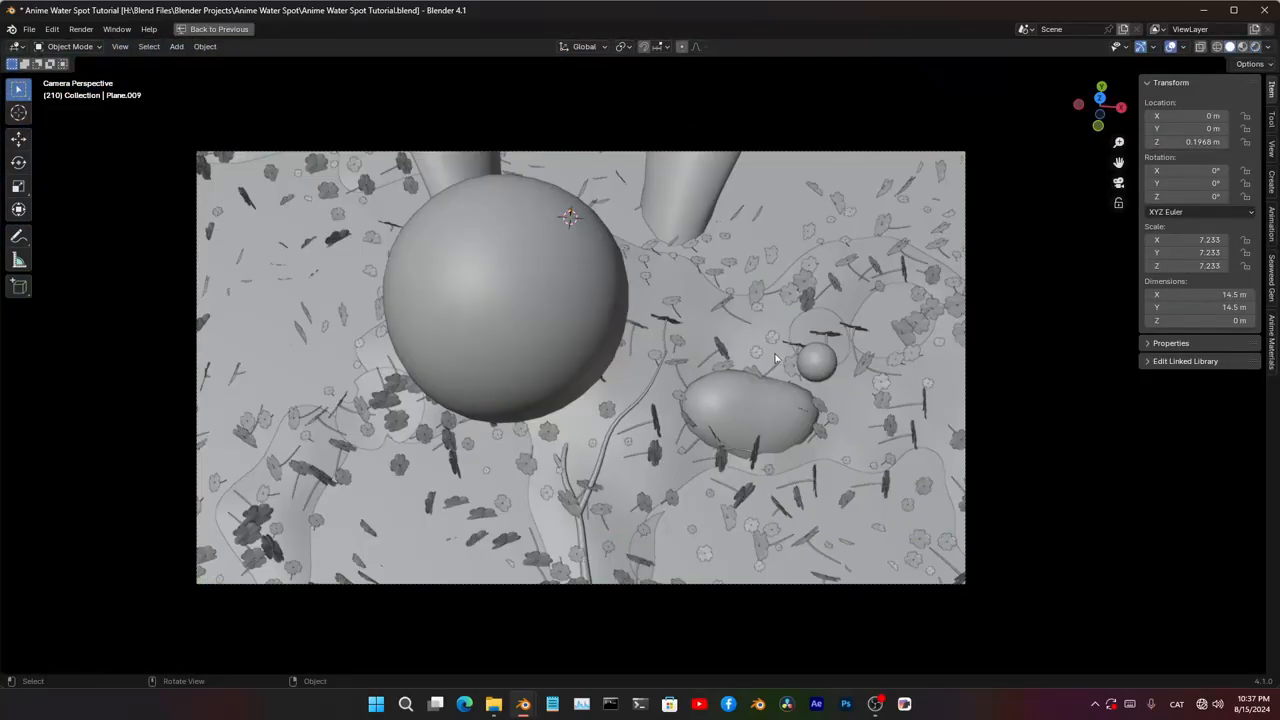
key("z")
left_click(765, 300)
scroll(565, 198, "up", 6)
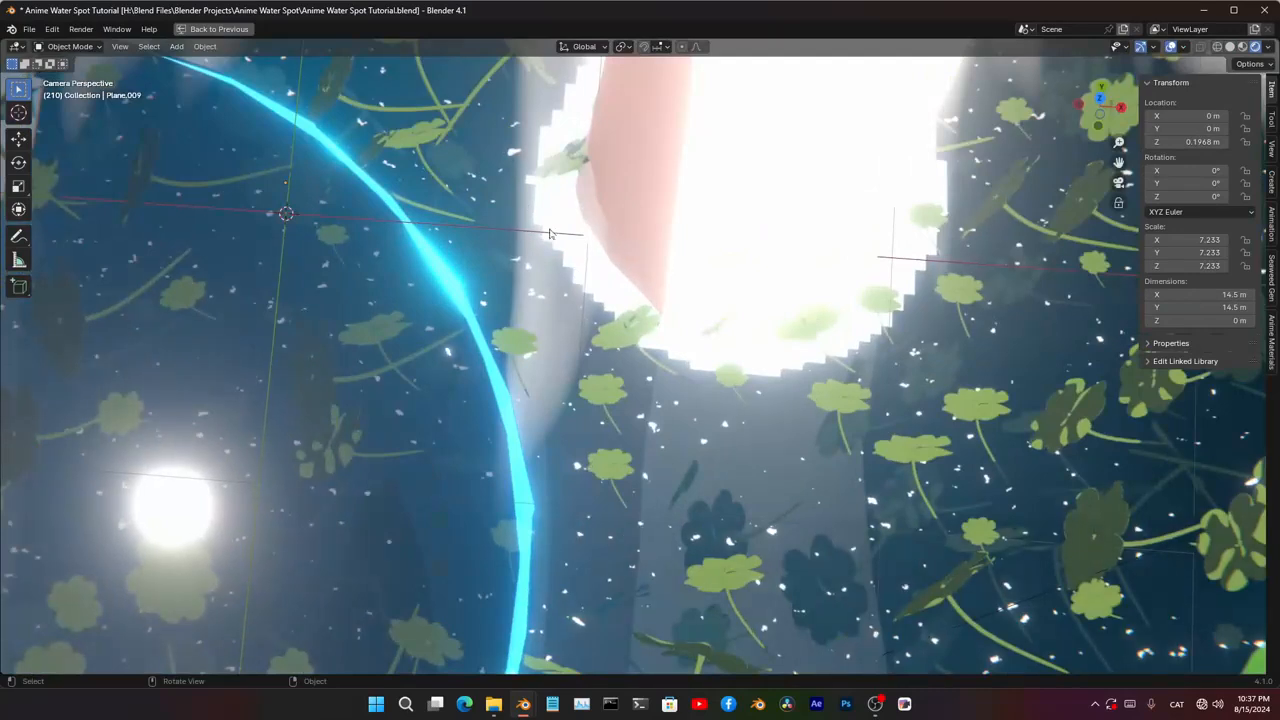
scroll(688, 341, "down", 5)
middle_click_drag(680, 387, 674, 285, "shift")
- Put the viewport in wireframe shading, return to the camera view and render the current frame
key("shift+z")
key("z")
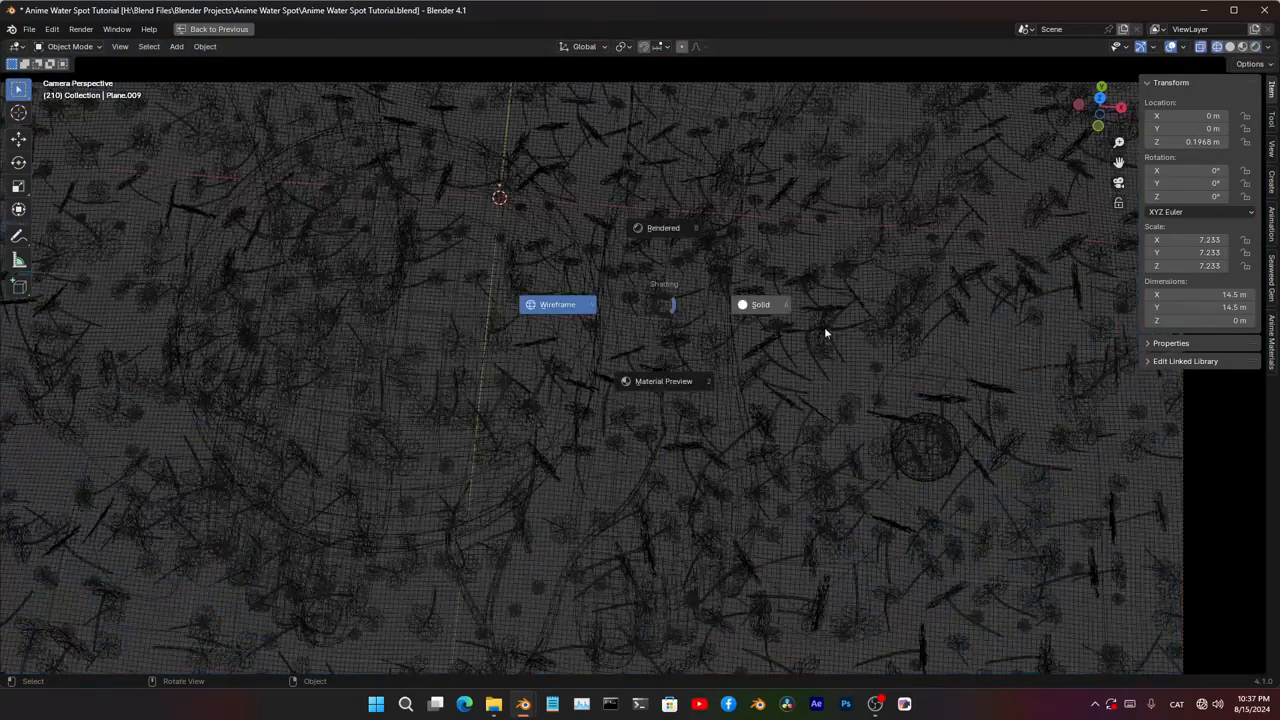
left_click(826, 328)
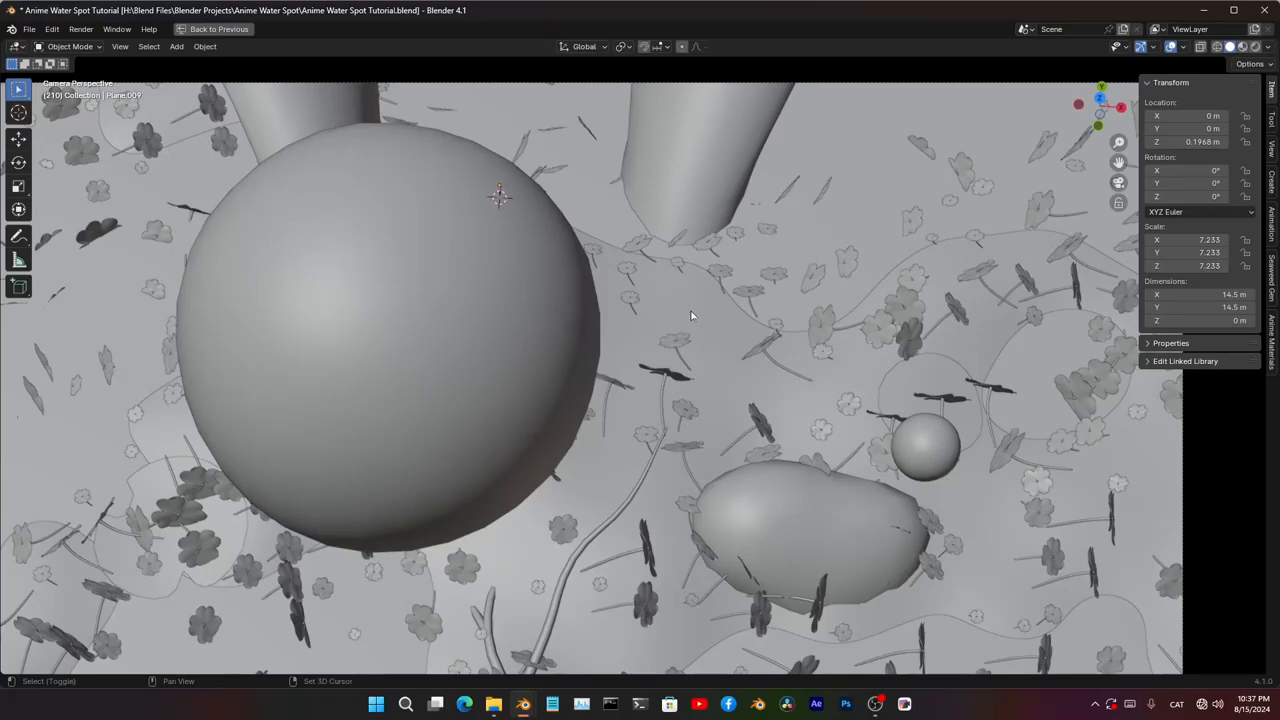
key("shift+z")
mouse_move(691, 317)
middle_mouse_down()
mouse_move(709, 317)
mouse_move(697, 386)
mouse_move(741, 377)
mouse_move(531, 297)
mouse_move(567, 289)
mouse_move(506, 325)
mouse_move(603, 289)
mouse_move(683, 354)
mouse_move(703, 335)
mouse_move(694, 389)
mouse_move(740, 314)
mouse_move(706, 331)
middle_mouse_up()
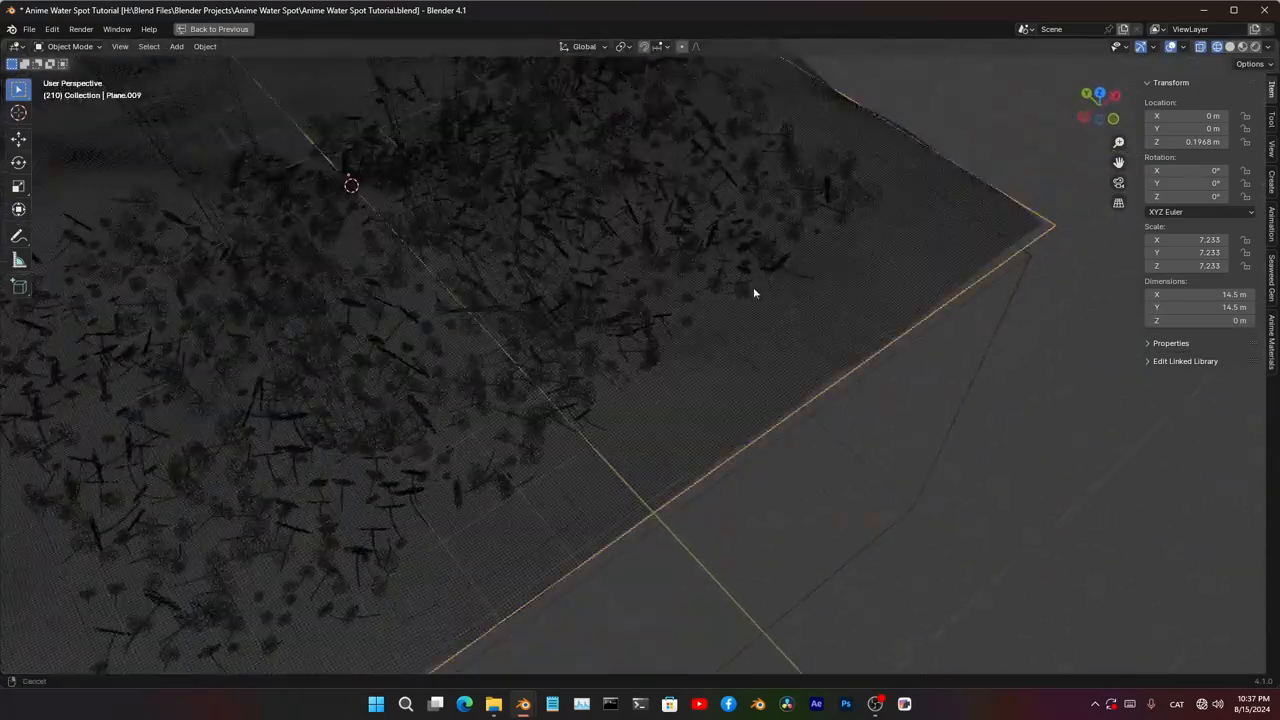
middle_click_drag(754, 293, 785, 373)
key("KP_0")
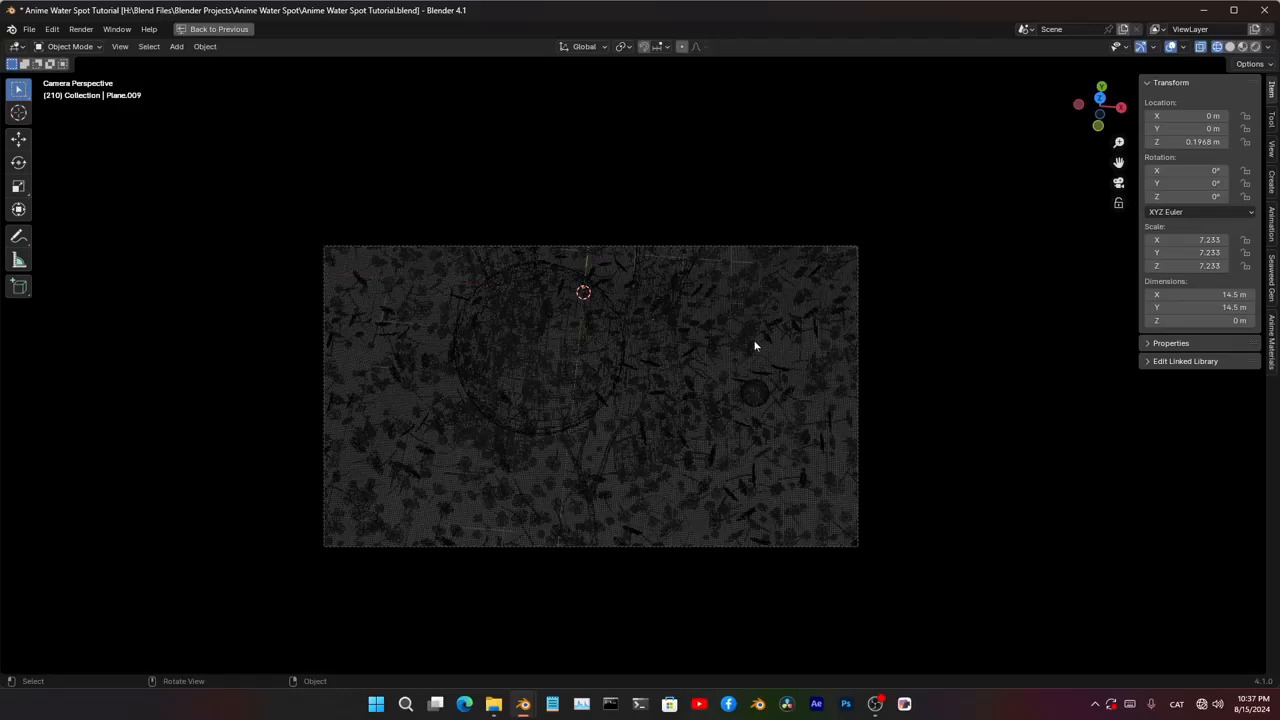
key("F12")
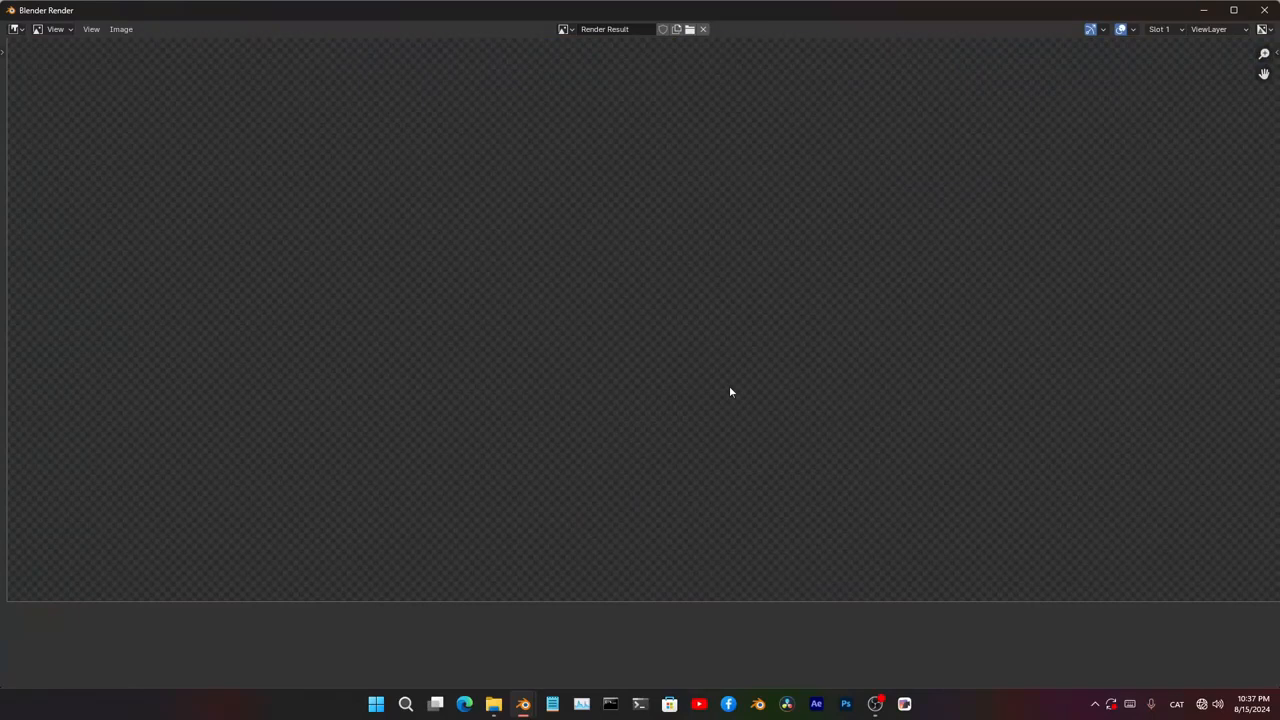
scroll(729, 387, "down", 2)
scroll(734, 375, "up", 1)
middle_click_drag(738, 367, 737, 393)
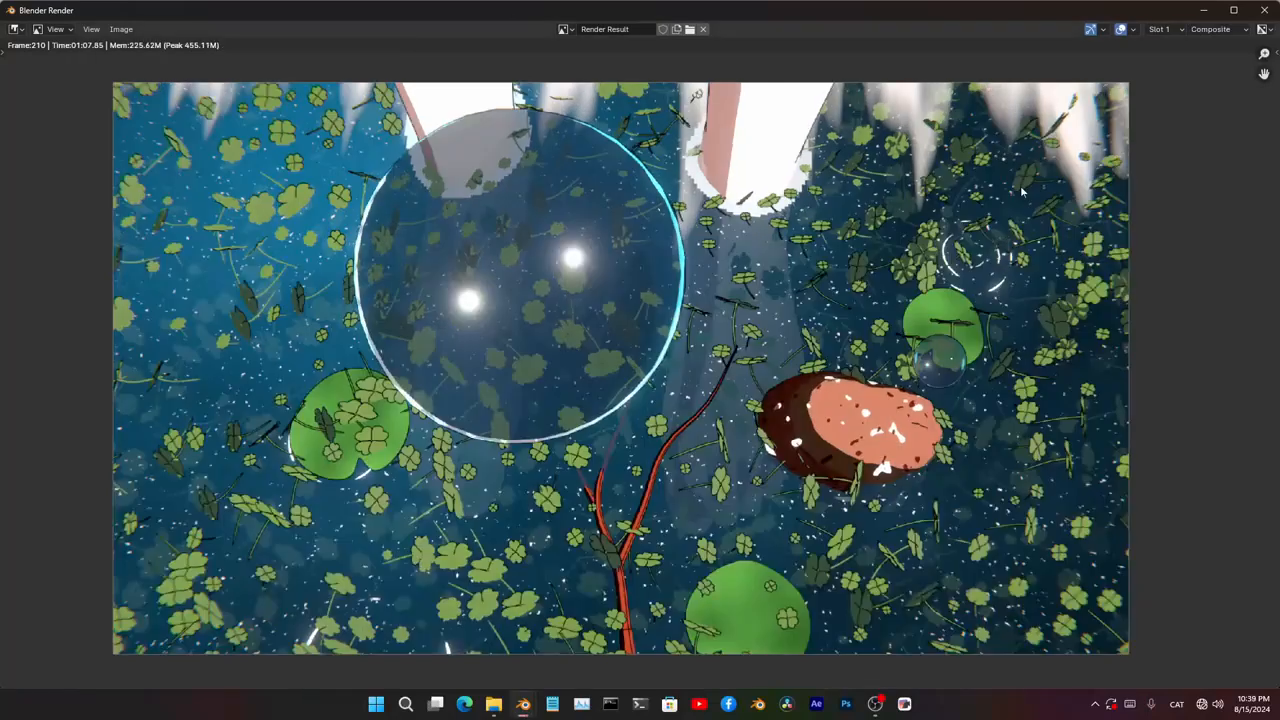
- Examine the finished render up close, including the rock, branch, clover outlines, waves and large bubble
scroll(782, 408, "up", 2)
scroll(785, 395, "down", 2)
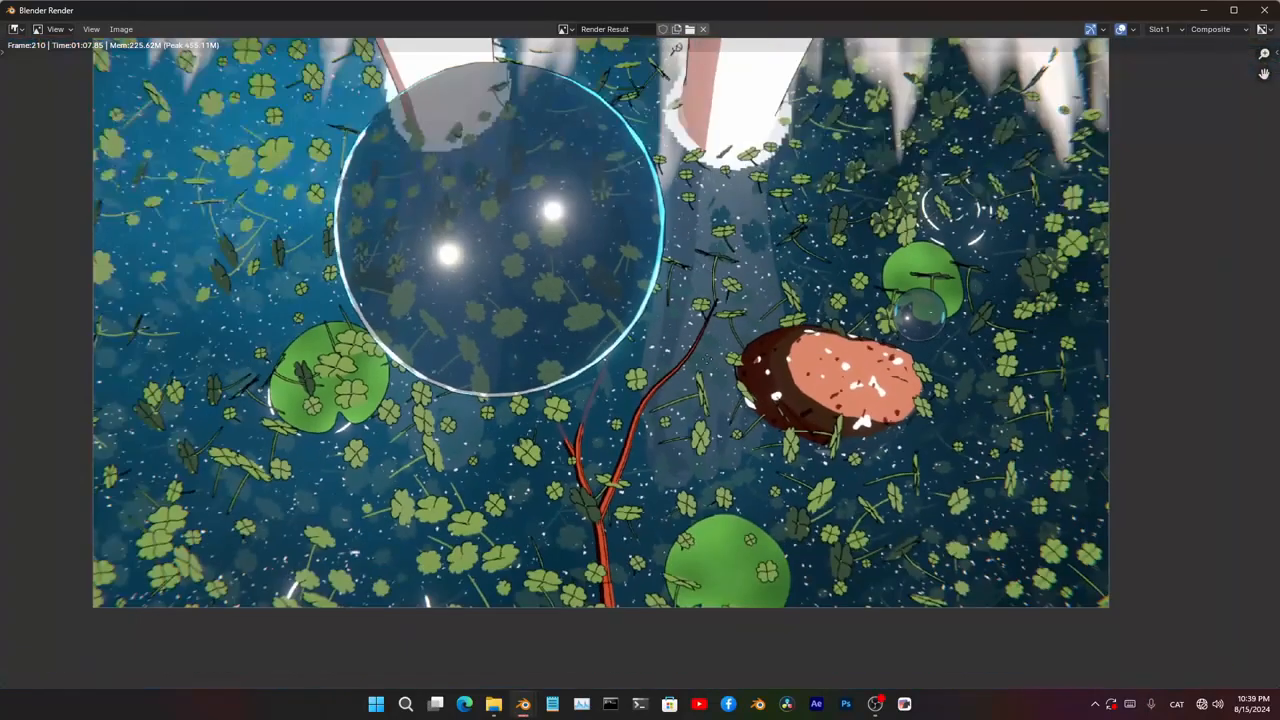
scroll(789, 380, "up", 6)
middle_click_drag(789, 380, 601, 350)
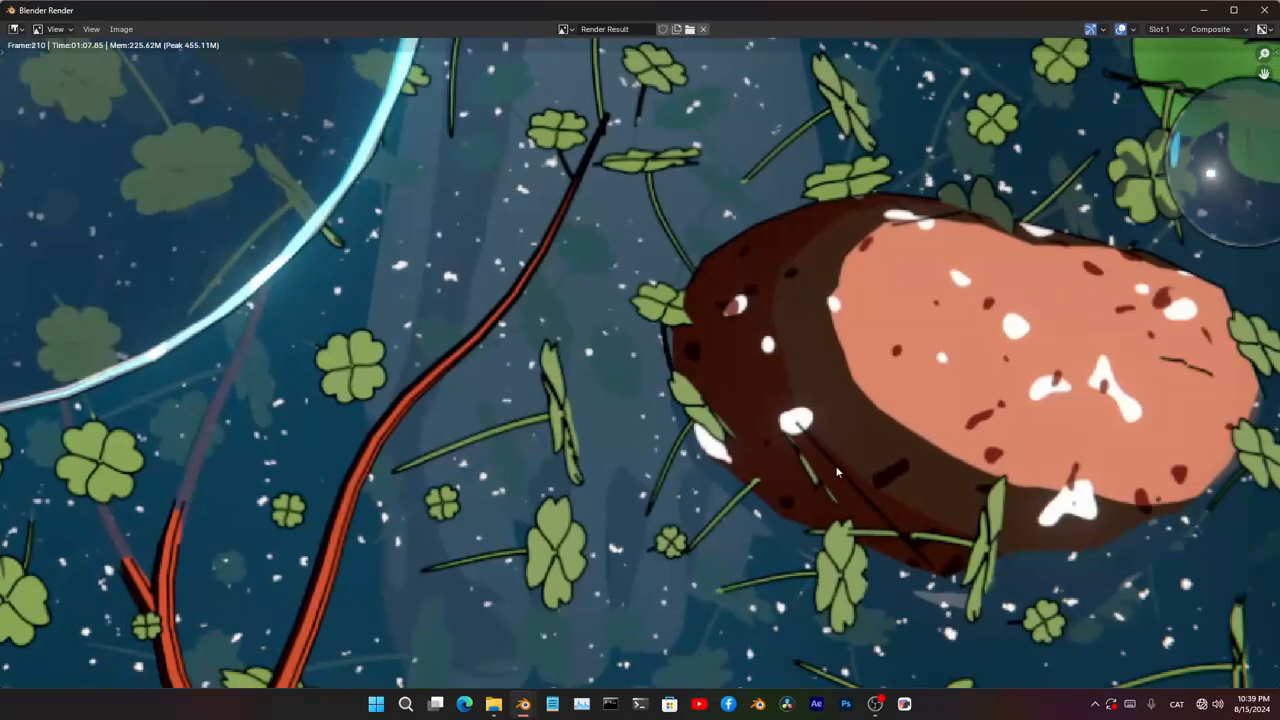
scroll(799, 431, "down", 4)
middle_click_drag(788, 403, 798, 475)
scroll(798, 475, "up", 4)
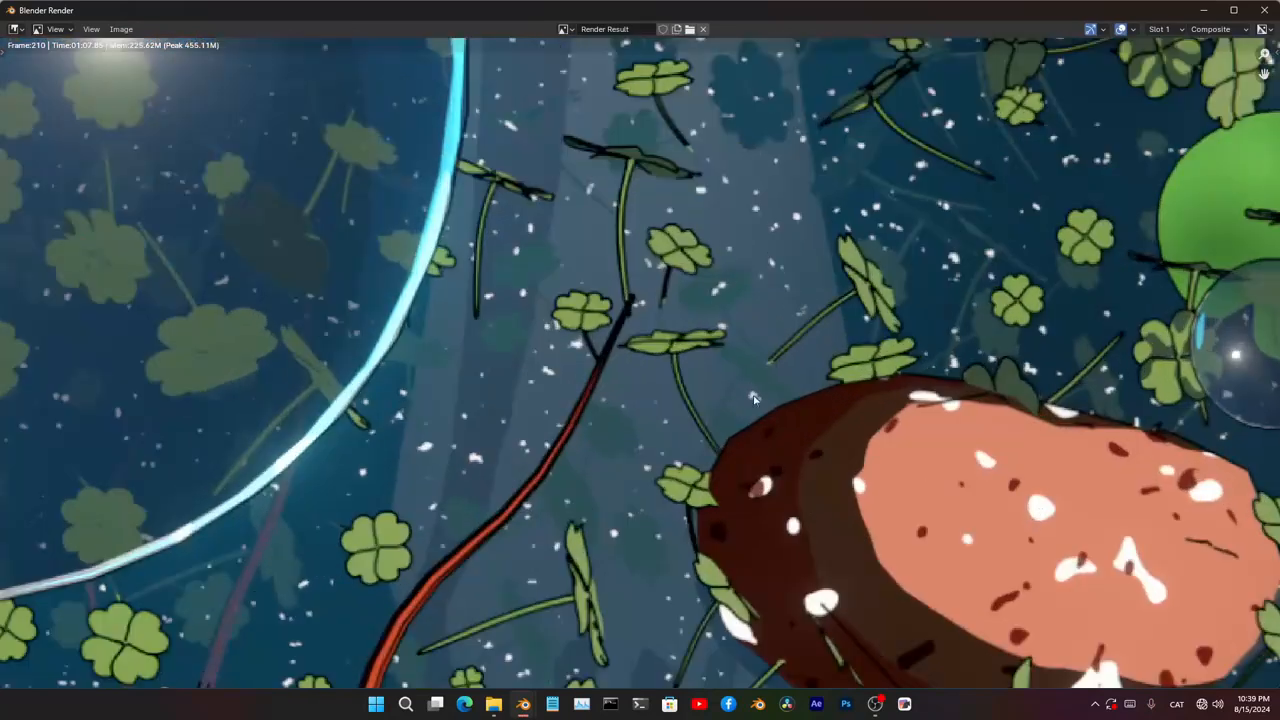
middle_click_drag(752, 394, 668, 457)
scroll(914, 393, "up", 1)
scroll(914, 393, "down", 3)
middle_click_drag(902, 394, 826, 415)
middle_click_drag(858, 272, 895, 408)
scroll(882, 363, "down", 2)
middle_click_drag(155, 270, 604, 344)
scroll(282, 248, "up", 2)
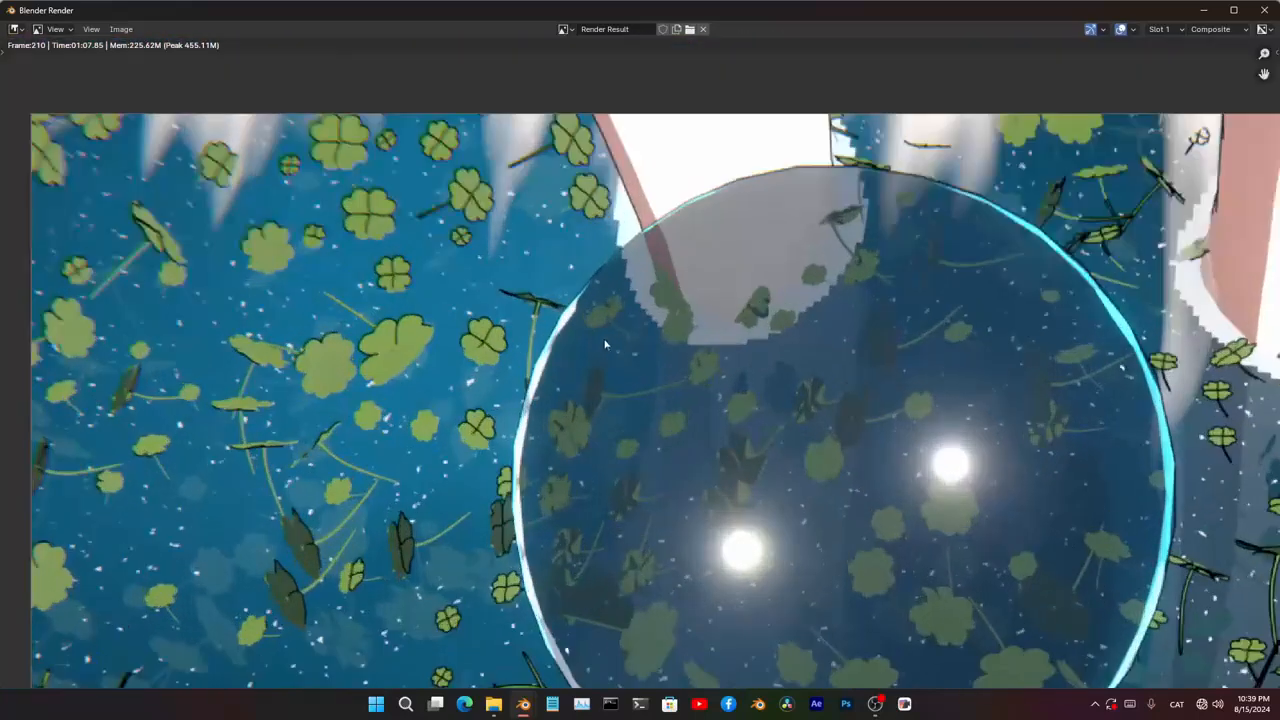
- Inspect the render around the legs at the waterline, the bubble's rim, the lily pads and the lower clovers, including the whole frame
scroll(747, 335, "down", 2)
middle_click_drag(1004, 304, 721, 260)
scroll(757, 240, "up", 3)
scroll(721, 260, "down", 3)
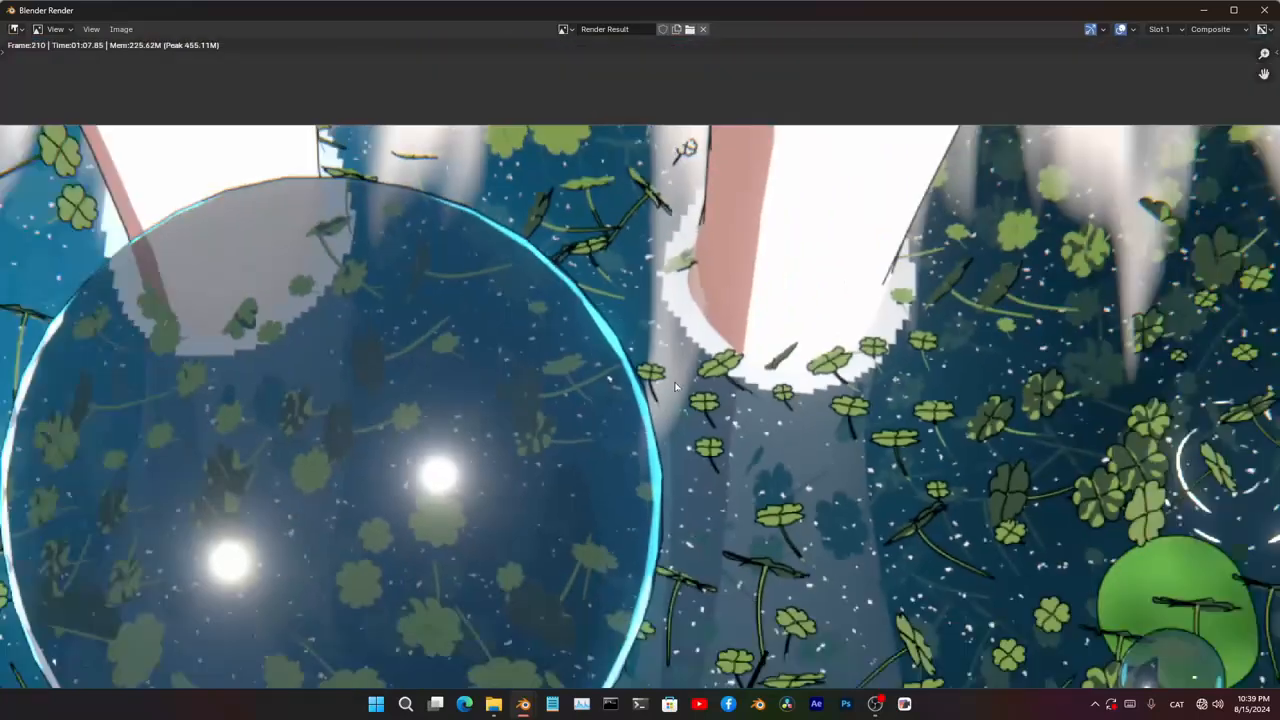
middle_click_drag(554, 557, 570, 308)
left_click_drag(570, 308, 616, 143)
scroll(451, 279, "up", 1)
middle_click_drag(451, 279, 552, 297)
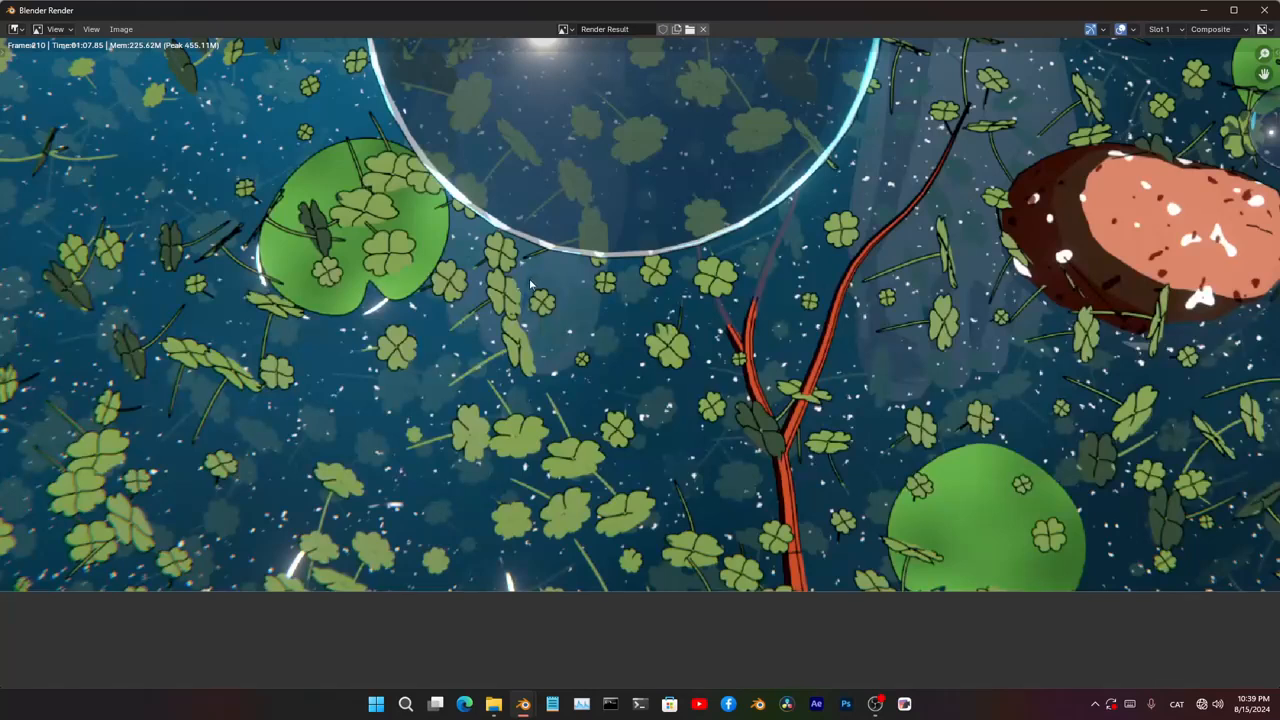
middle_click_drag(896, 143, 868, 248)
scroll(916, 212, "down", 5)
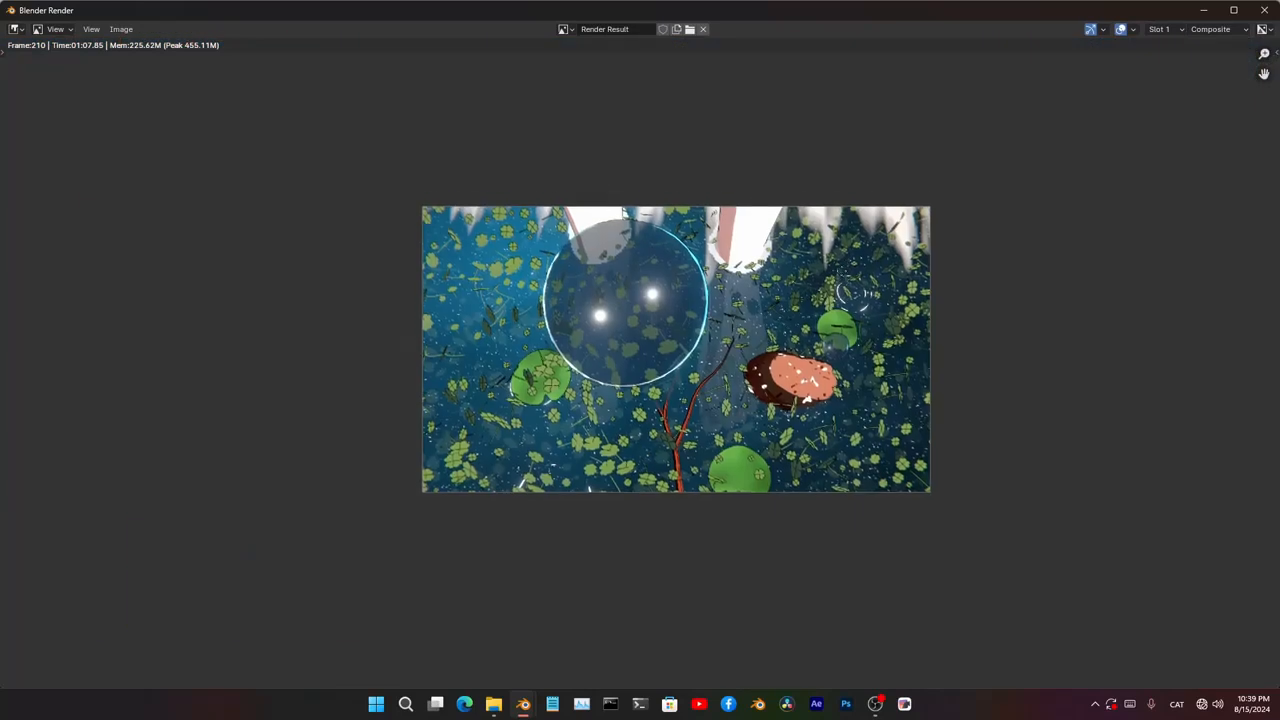
scroll(916, 212, "up", 4)
- Close the render window and save the project file
left_click(1264, 10)
key("ctrl+s")
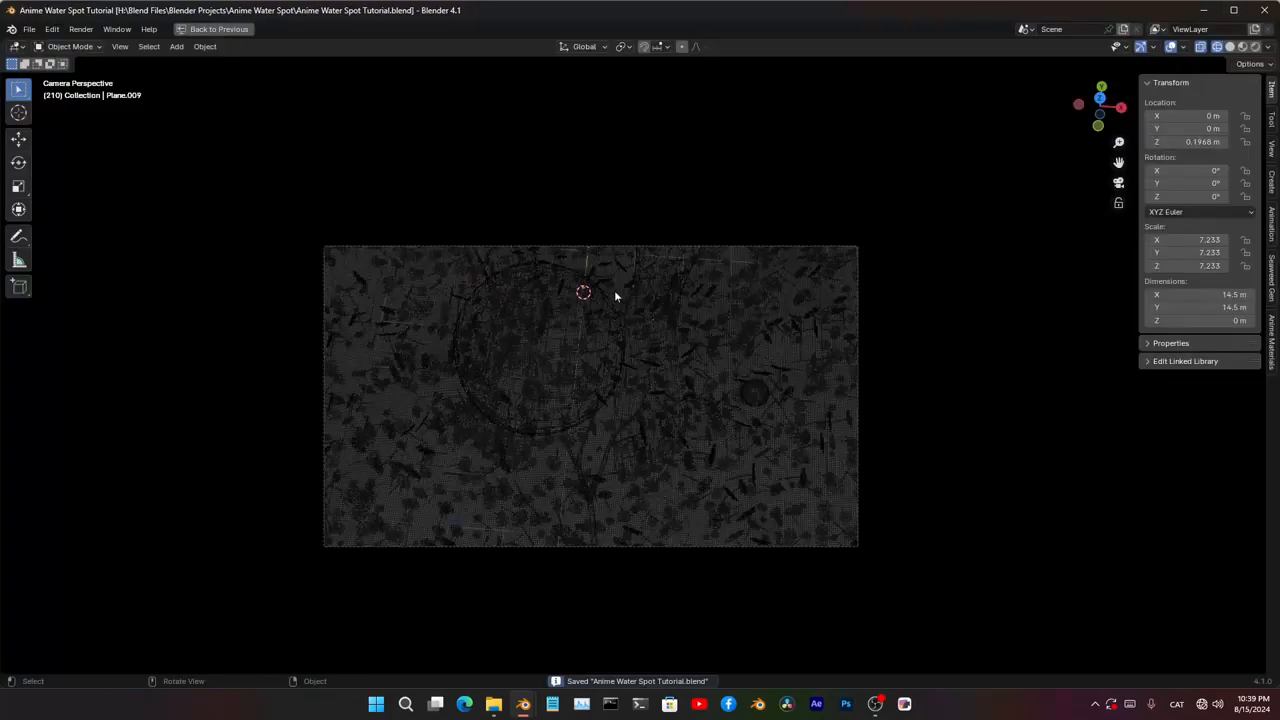
- Leave the camera view, select the legs model and look over the whole wireframe scene from an angle above the water
scroll(617, 300, "up", 2)
middle_click_drag(620, 314, 687, 151)
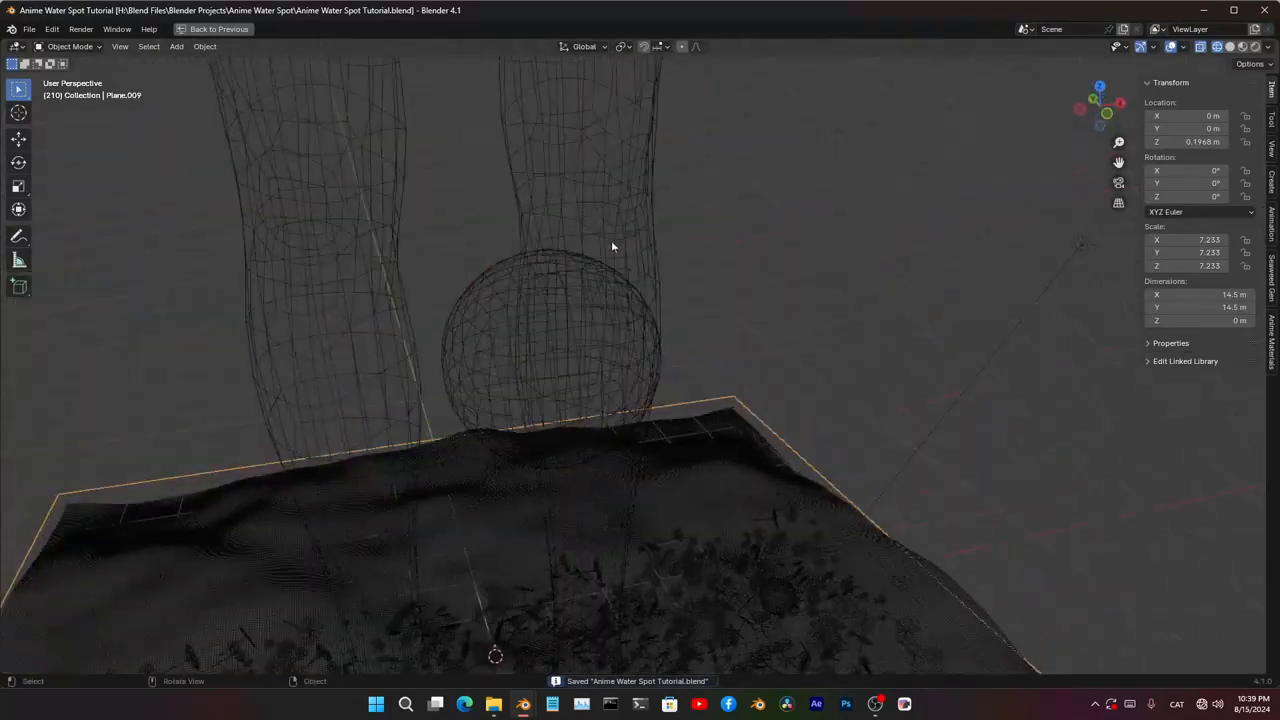
scroll(612, 245, "down", 4)
left_click(567, 147)
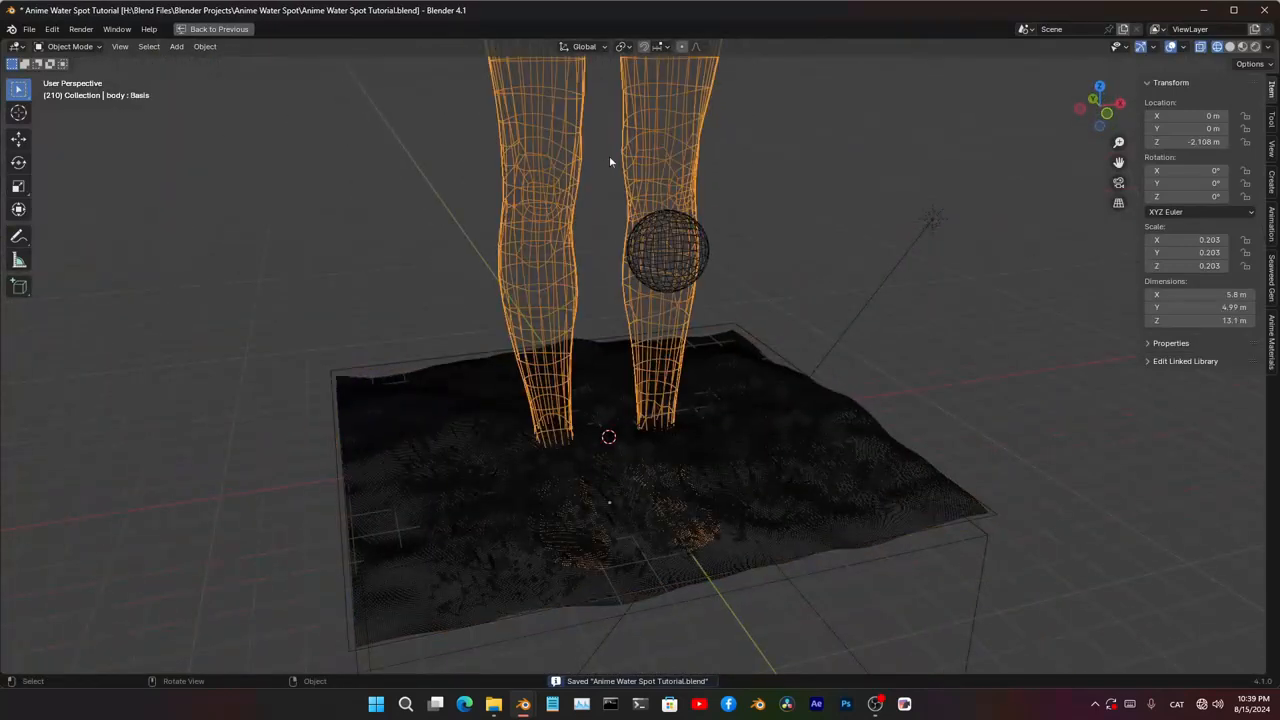
middle_click_drag(636, 272, 823, 588)
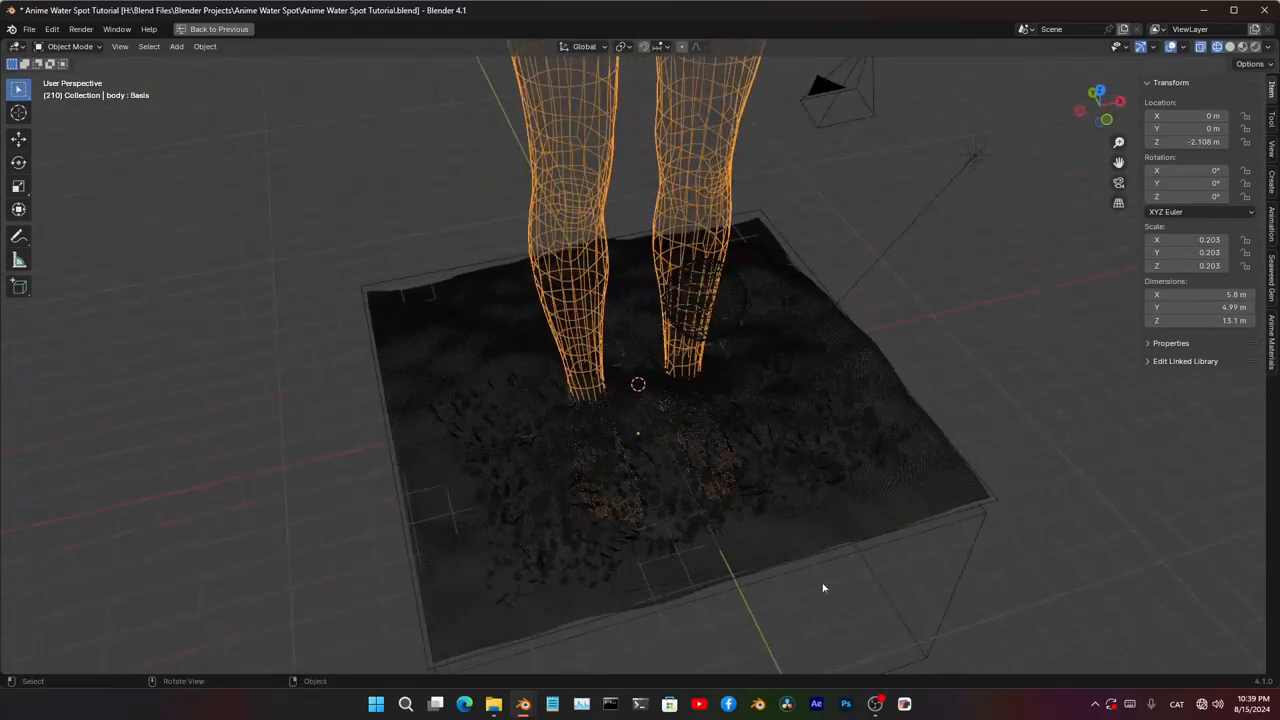
mouse_move(875, 703)
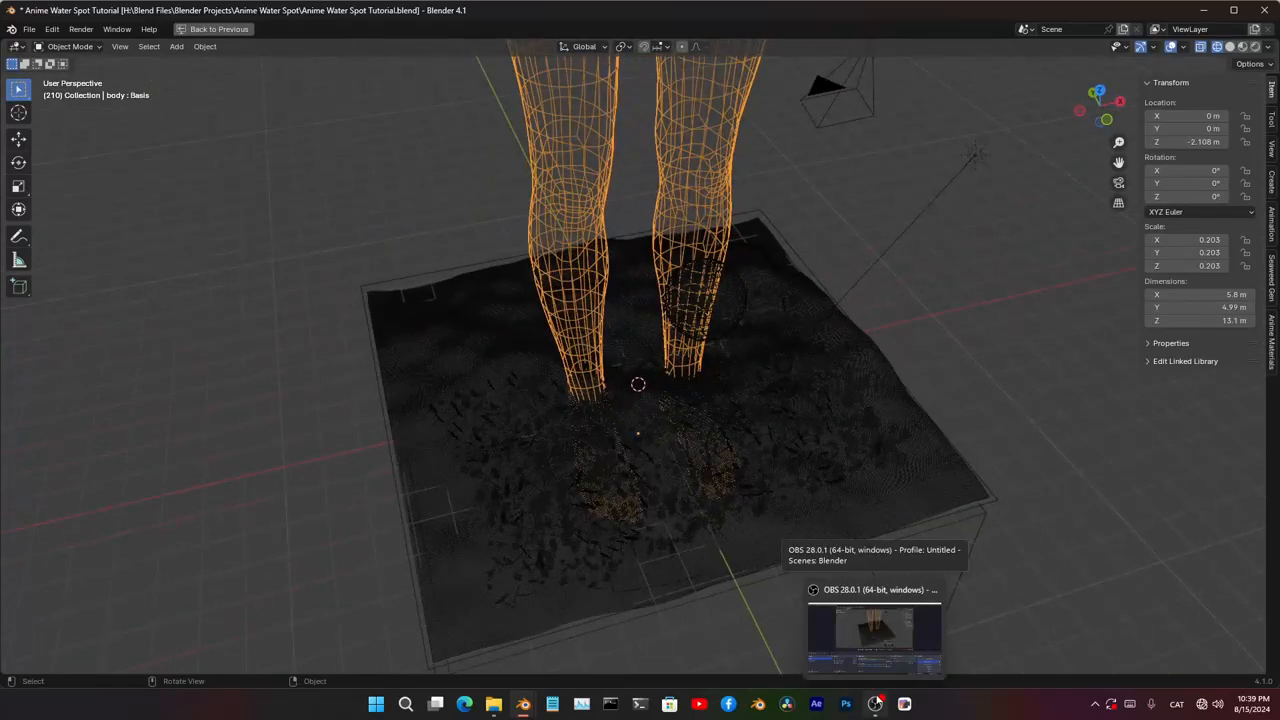